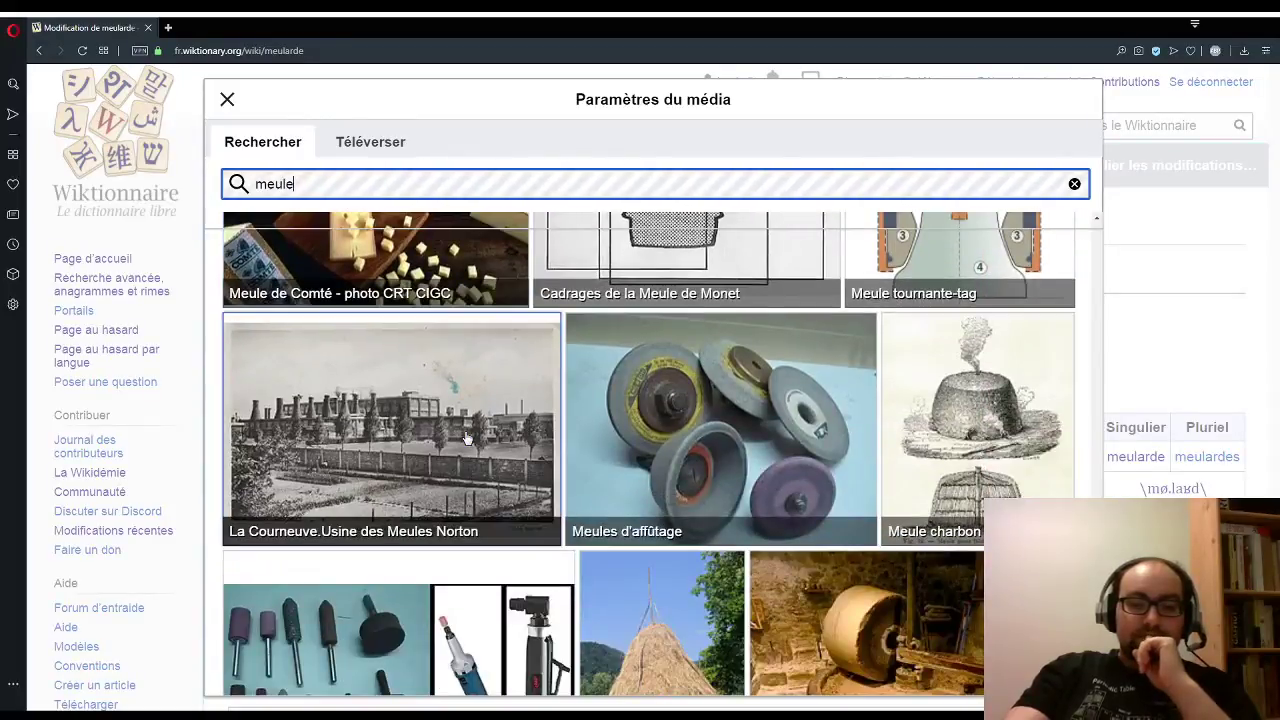
# Step: Reopen the media insertion dialog for the meularde entry and search for images with the term "meule"
pyautogui.scroll(2, 440, 380)
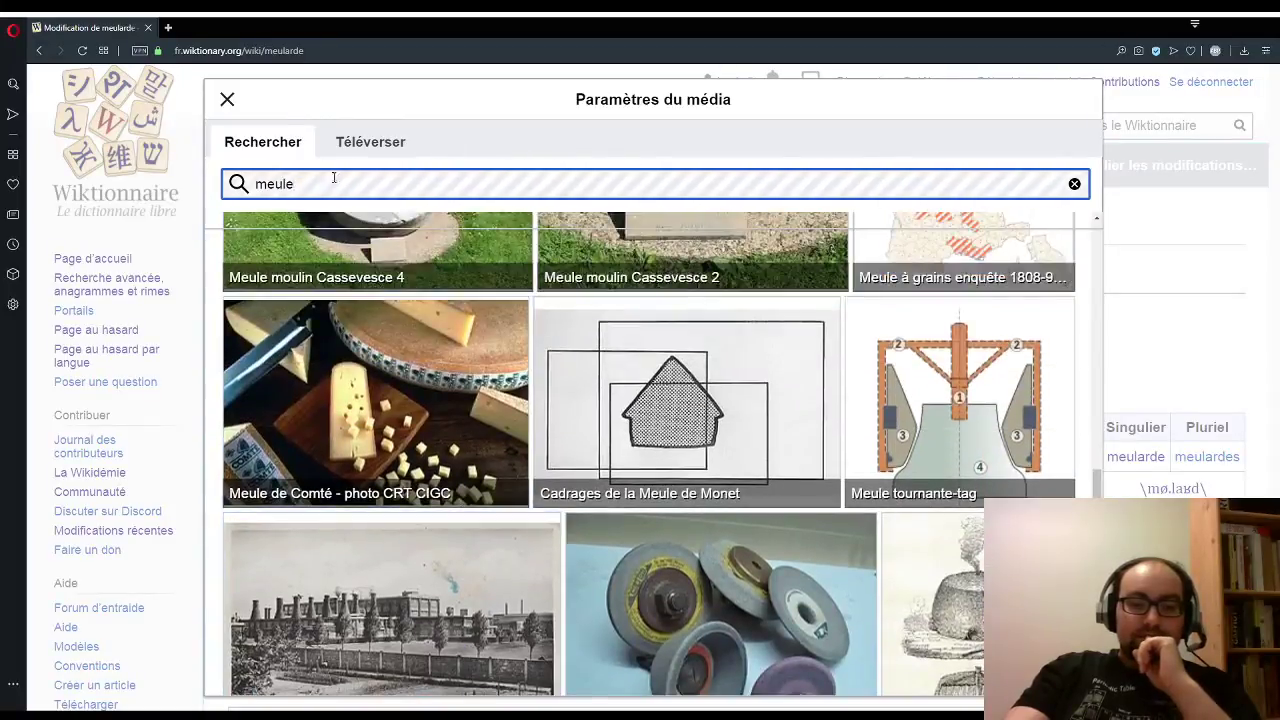
pyautogui.click(228, 101)
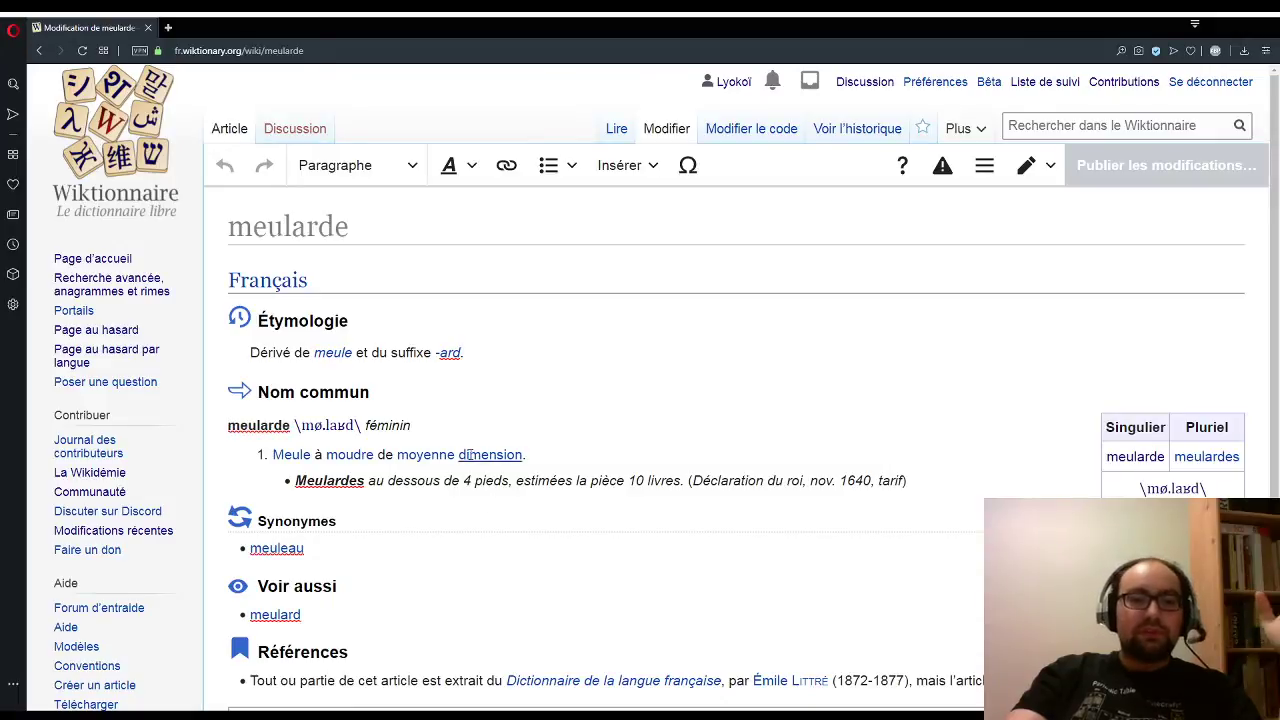
pyautogui.click(624, 167)
pyautogui.press('Escape')
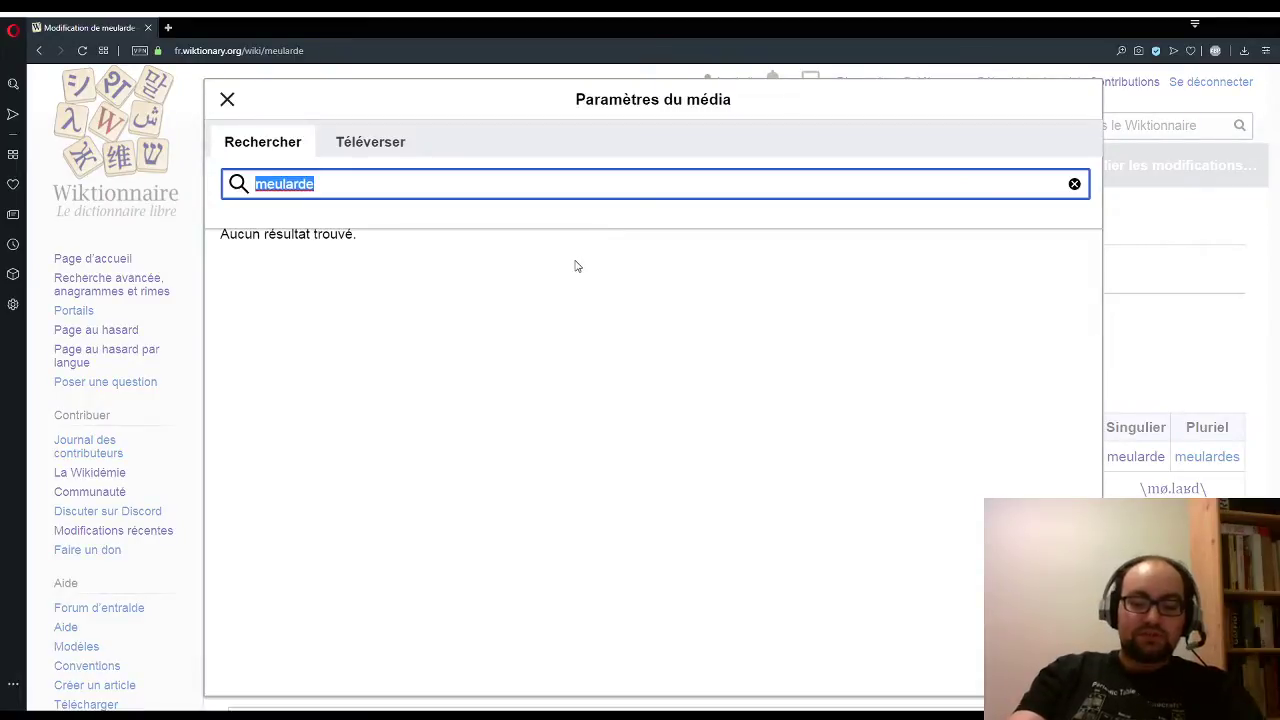
pyautogui.press('End')
pyautogui.press('BackSpace')
pyautogui.press('BackSpace')
pyautogui.press('BackSpace')
pyautogui.press('BackSpace')
pyautogui.write('e')
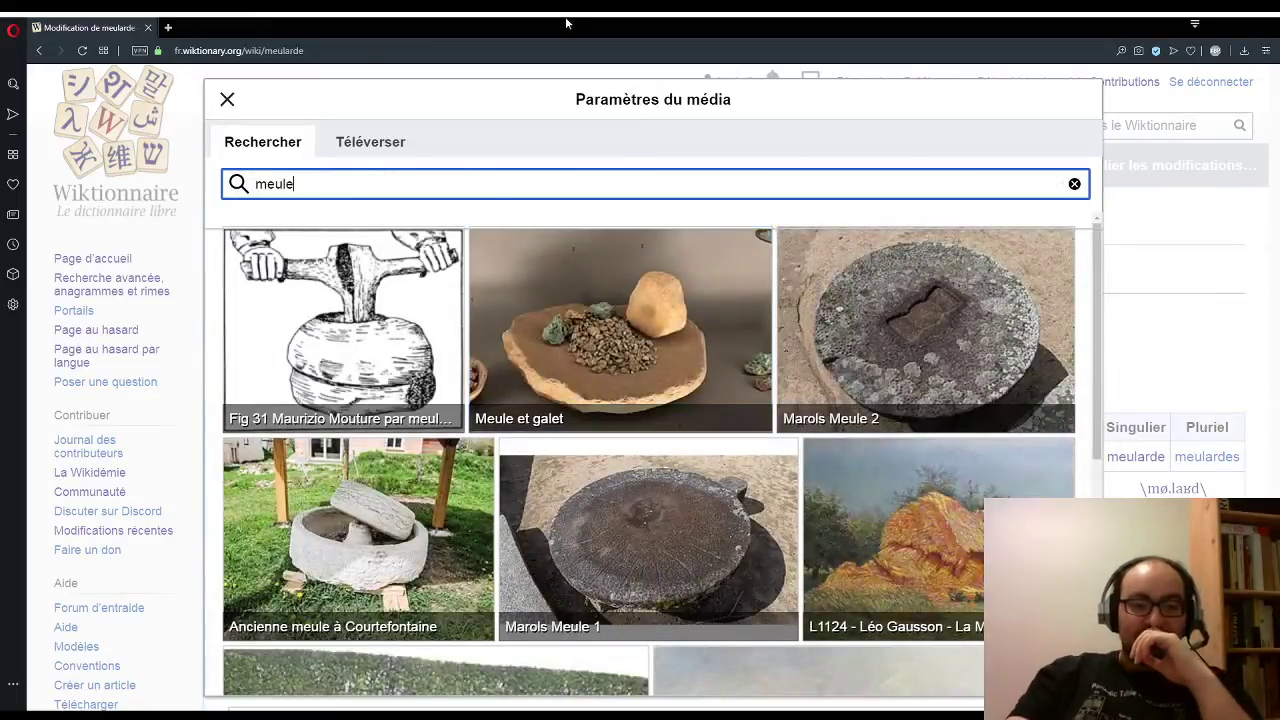
# Step: Choose the image "Ancienne meule à Courtefontaine" from the results, inspect its details and use it
pyautogui.scroll(-1, 800, 280)
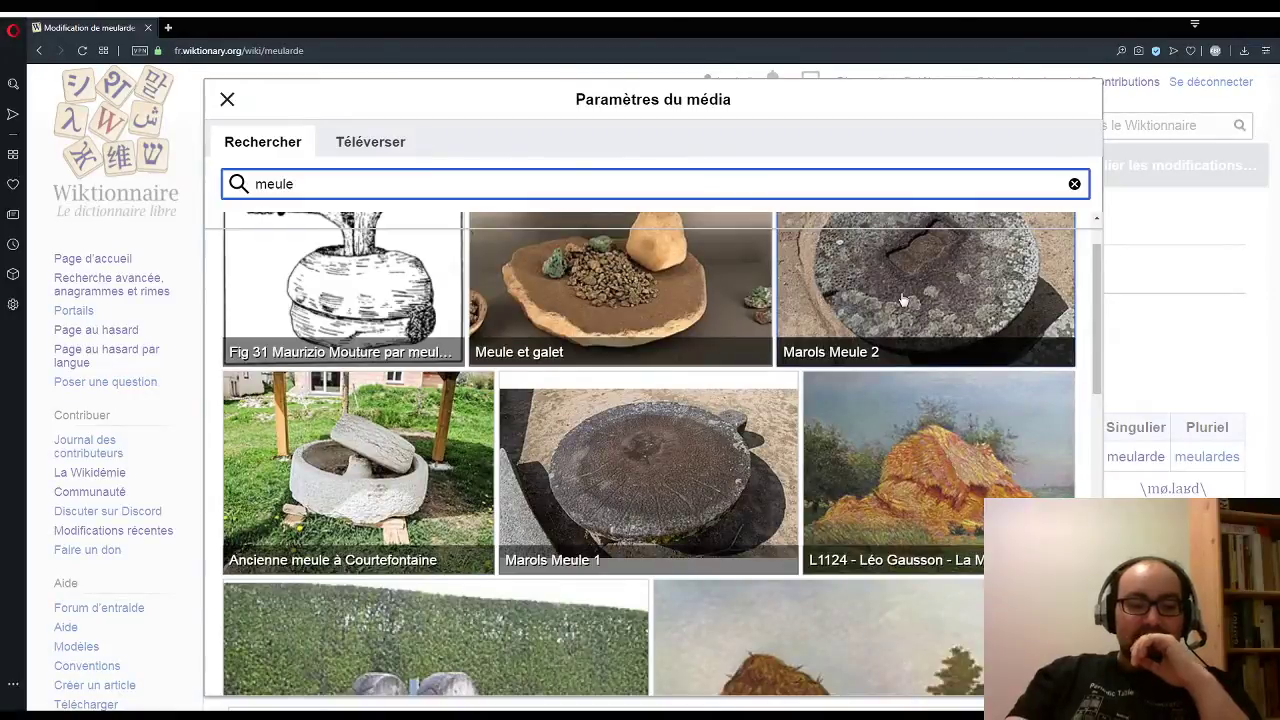
pyautogui.click(334, 470)
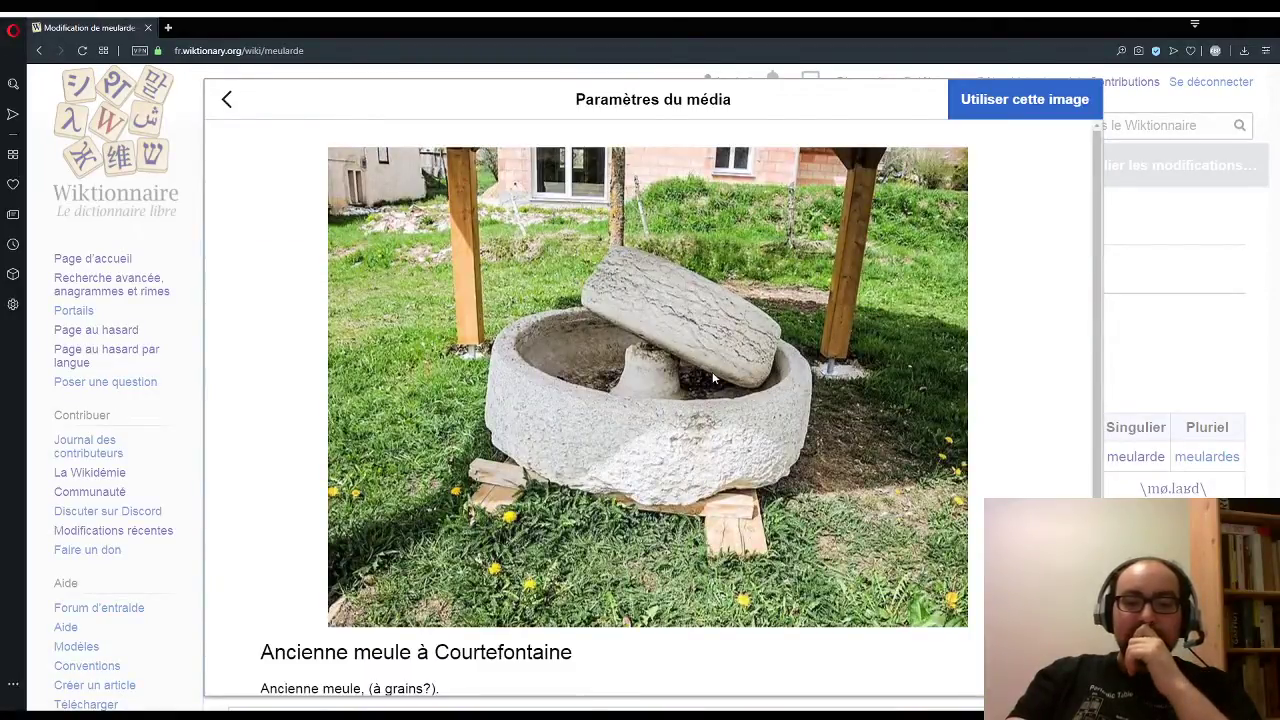
pyautogui.scroll(-3, 664, 403)
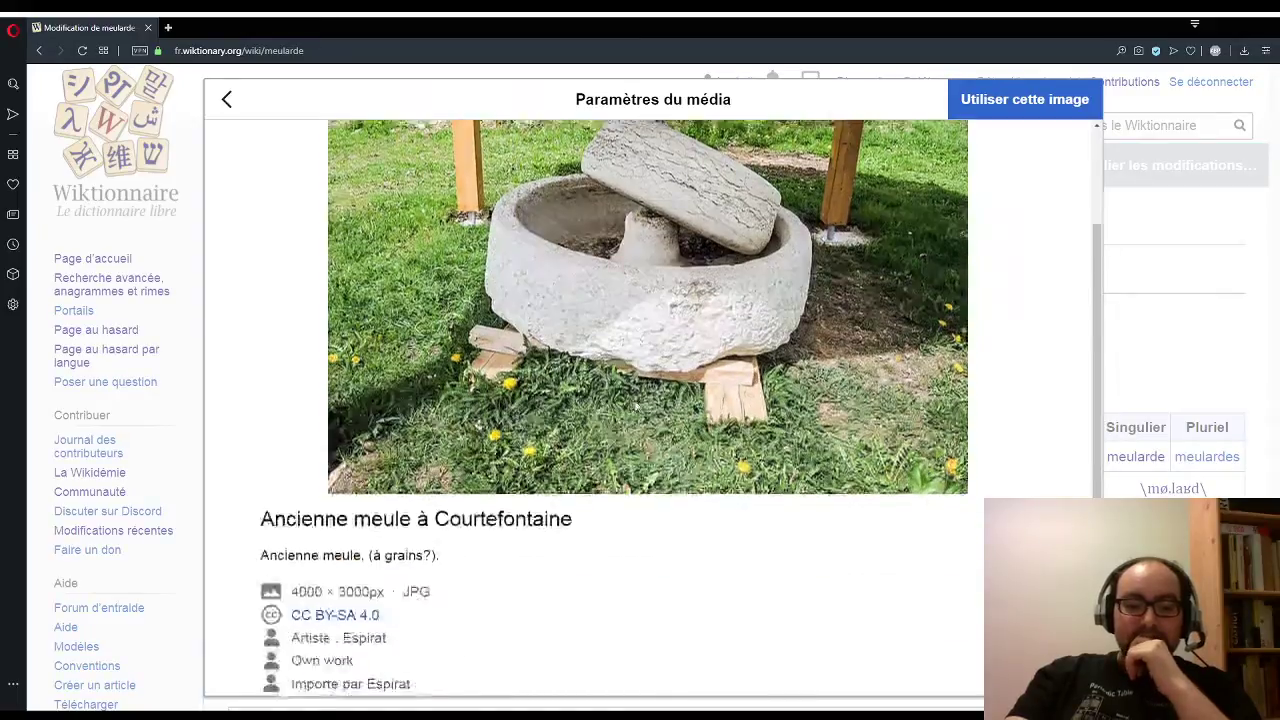
pyautogui.scroll(3, 636, 404)
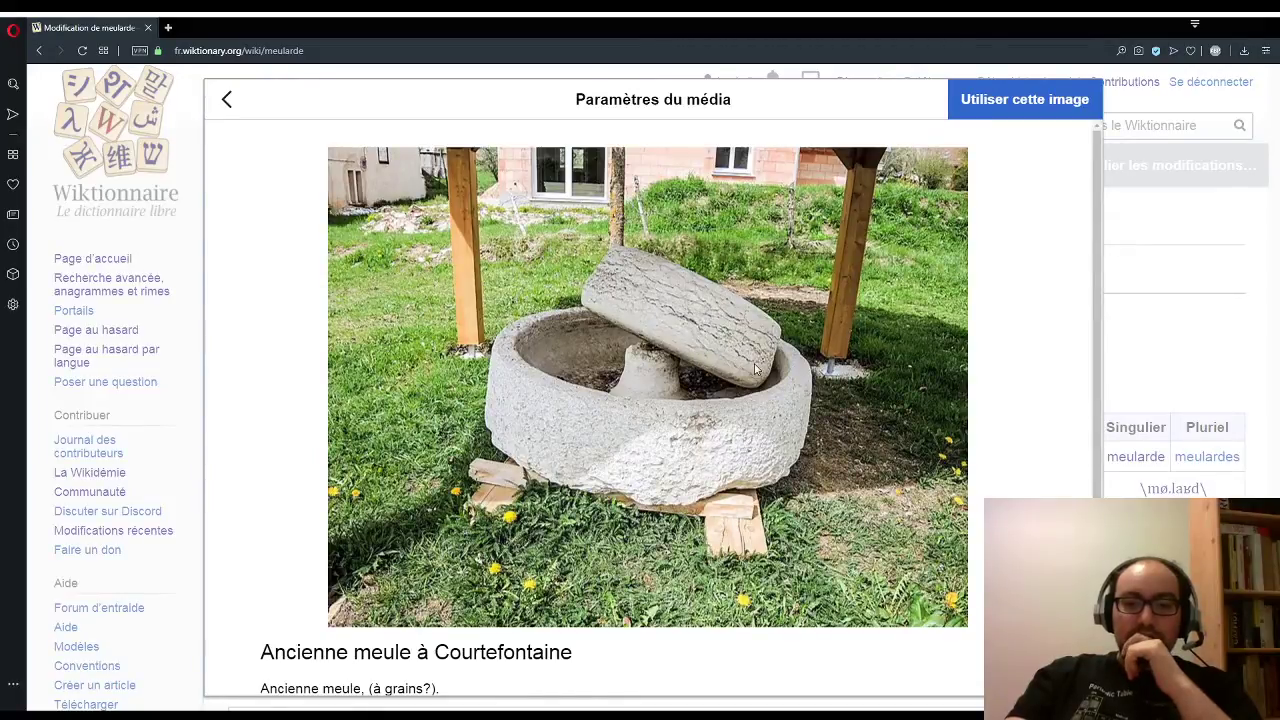
pyautogui.click(1030, 113)
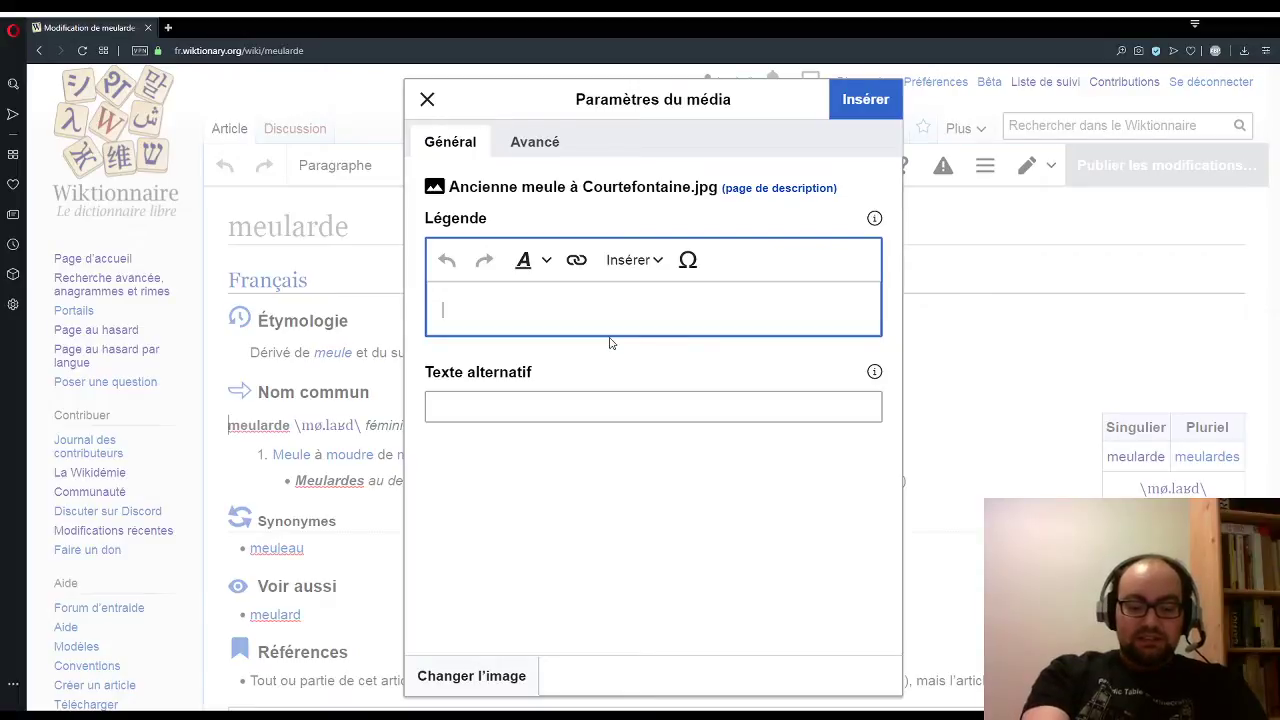
# Step: Enter the image caption "Ancienne meularde."
pyautogui.write('Ancienne m')
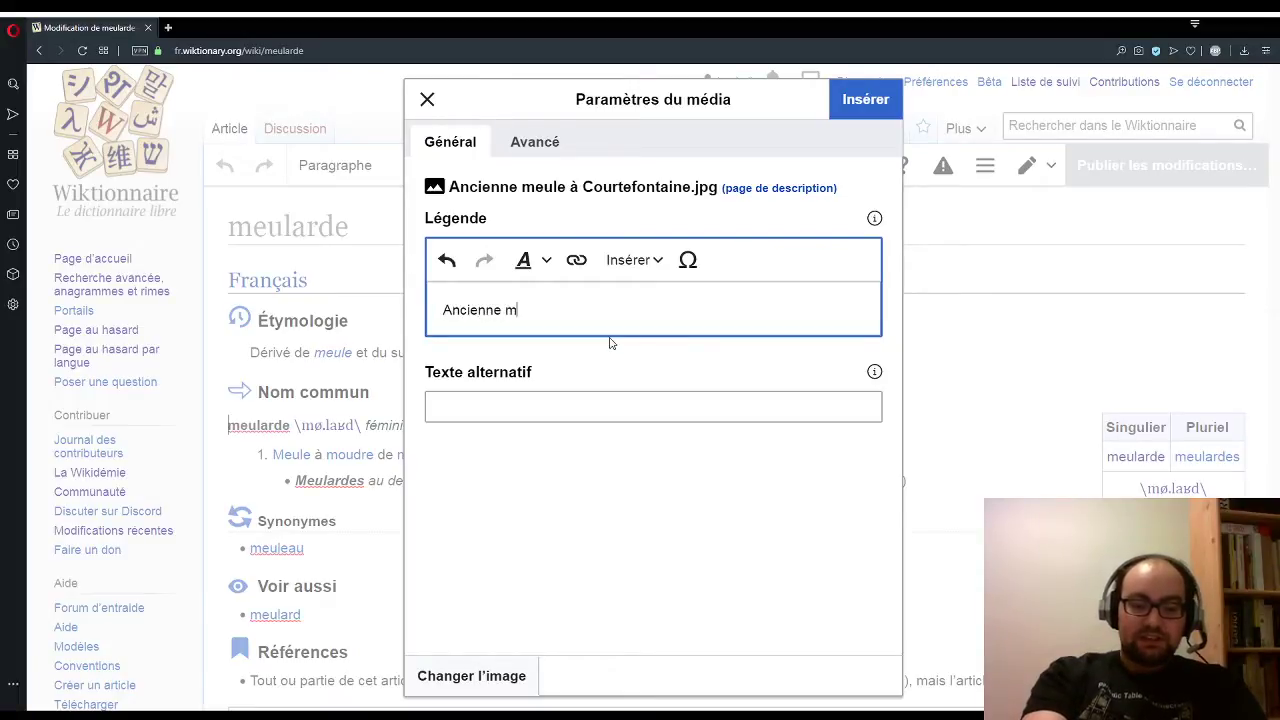
pyautogui.write('ei')
pyautogui.write('ule')
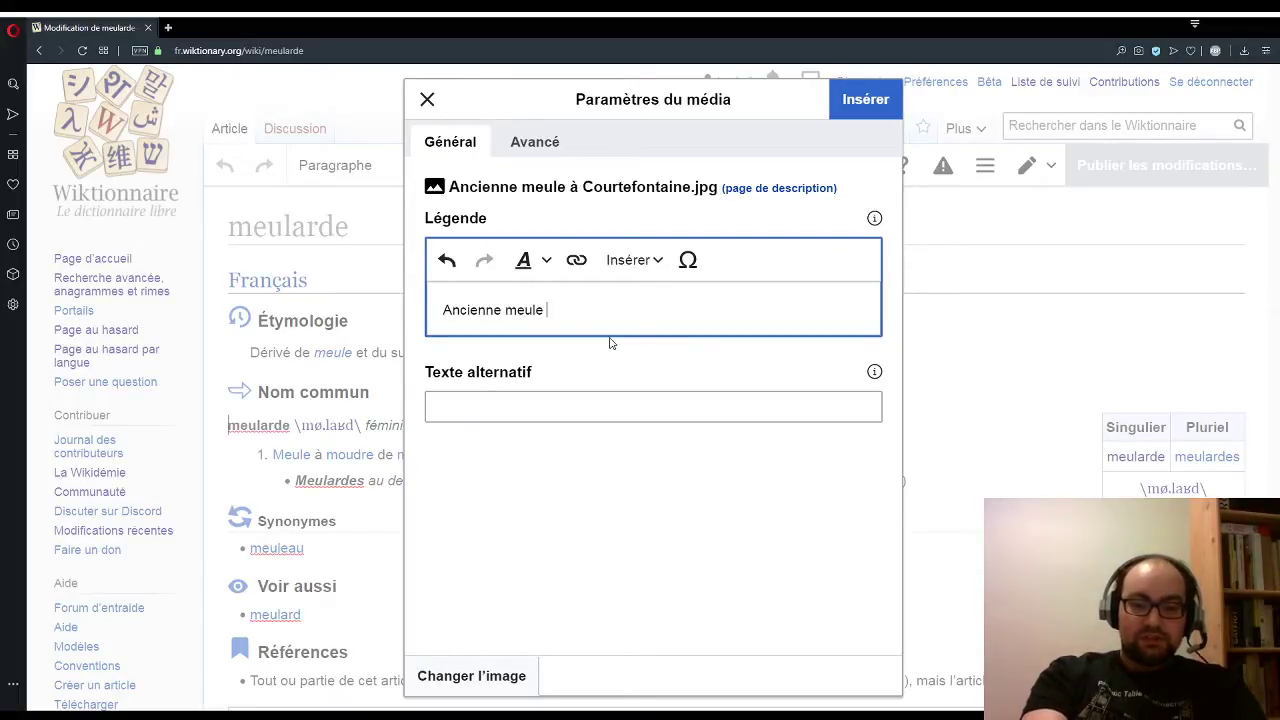
pyautogui.press('BackSpace')
pyautogui.write('arde')
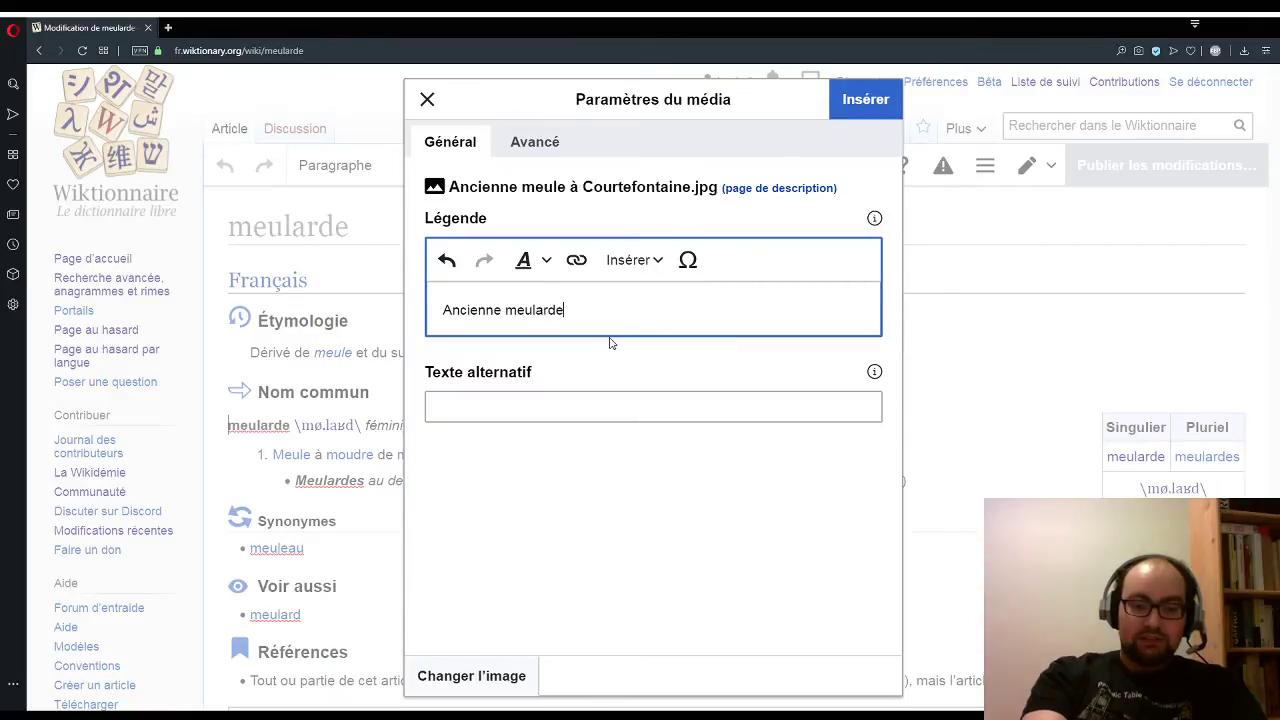
pyautogui.write('.')
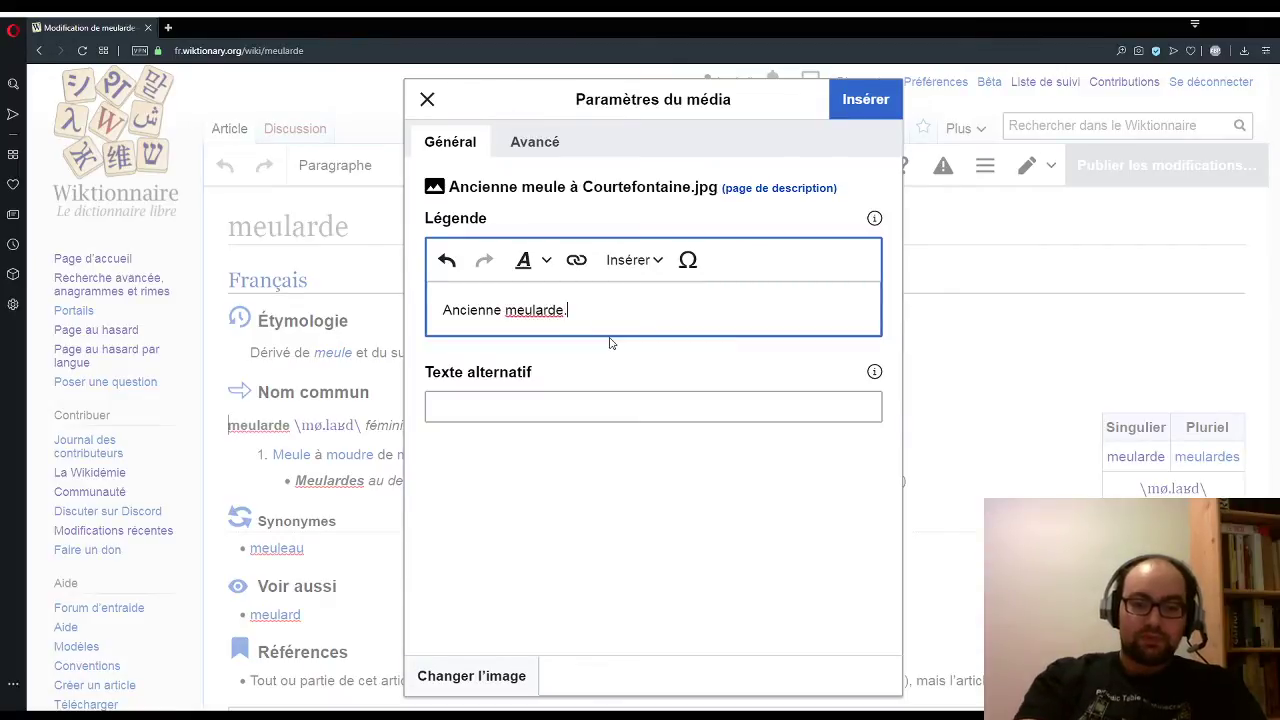
# Step: Make the word "meularde" bold in the caption and insert the image into the entry
pyautogui.doubleClick(534, 310)
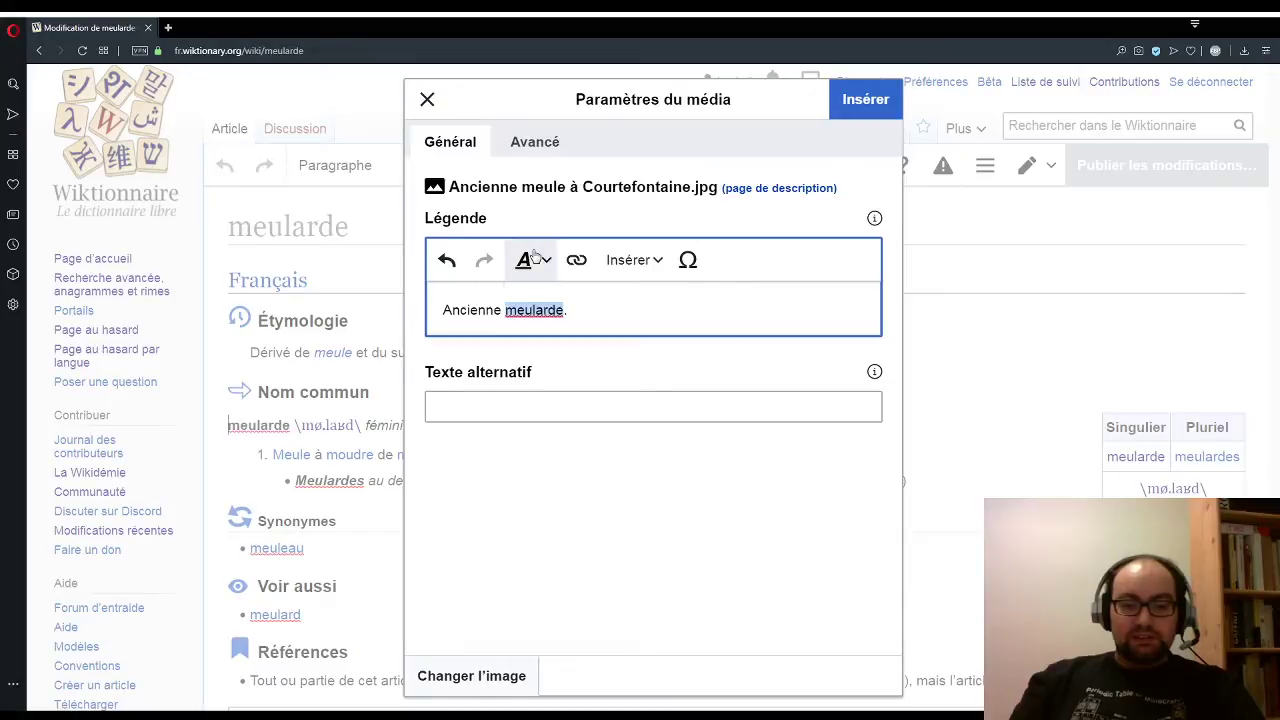
pyautogui.click(530, 260)
pyautogui.click(541, 318)
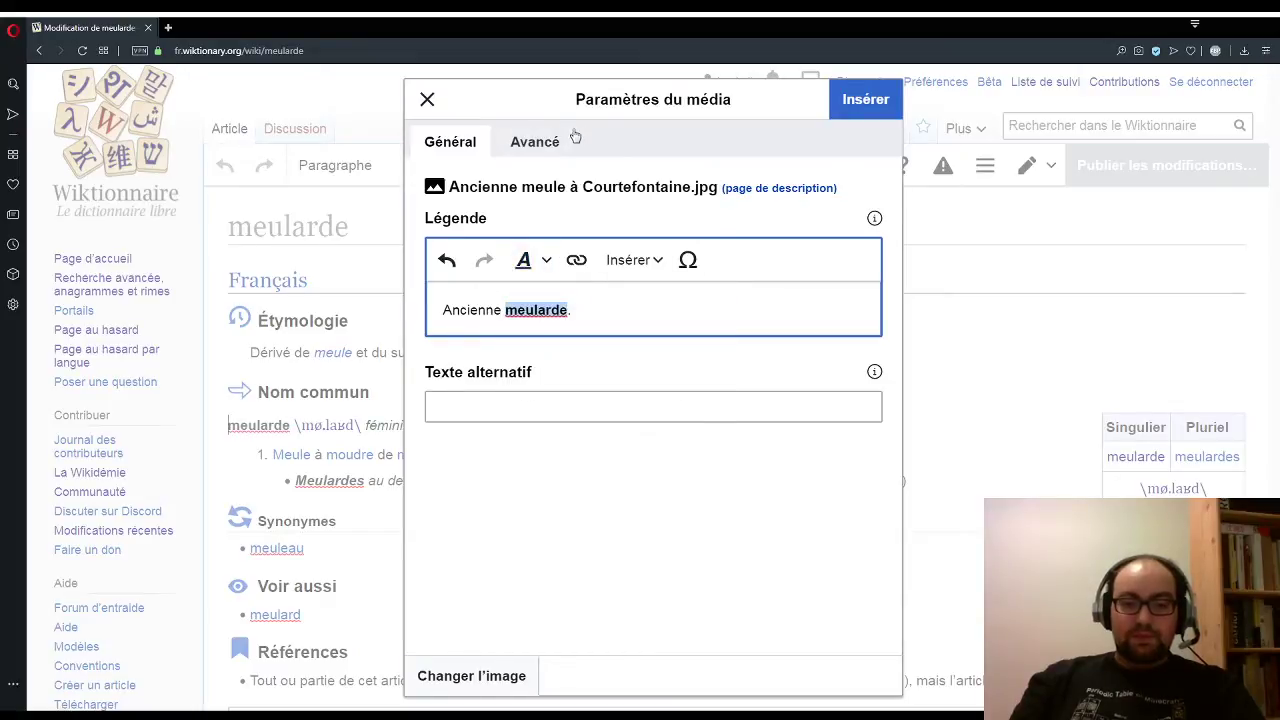
pyautogui.click(851, 118)
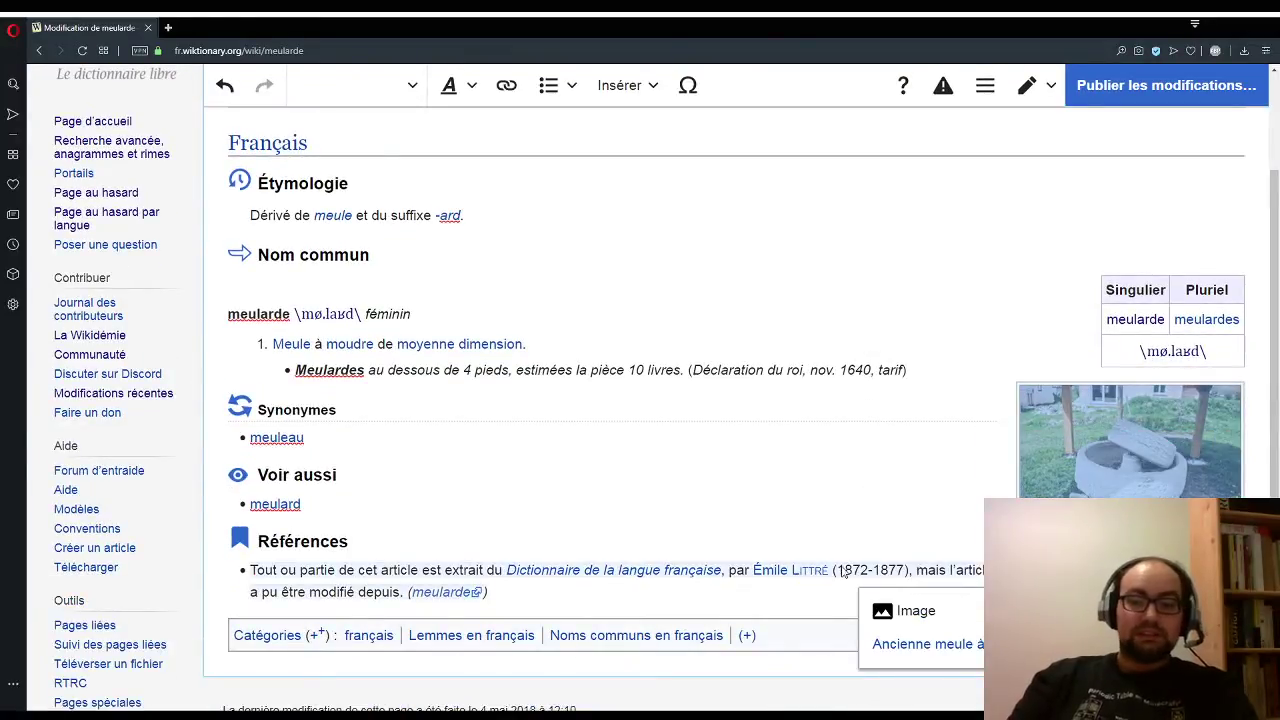
# Step: Publish the changes with the predefined image edit summary "ajout ou modification de l'image"
pyautogui.scroll(3, 670, 504)
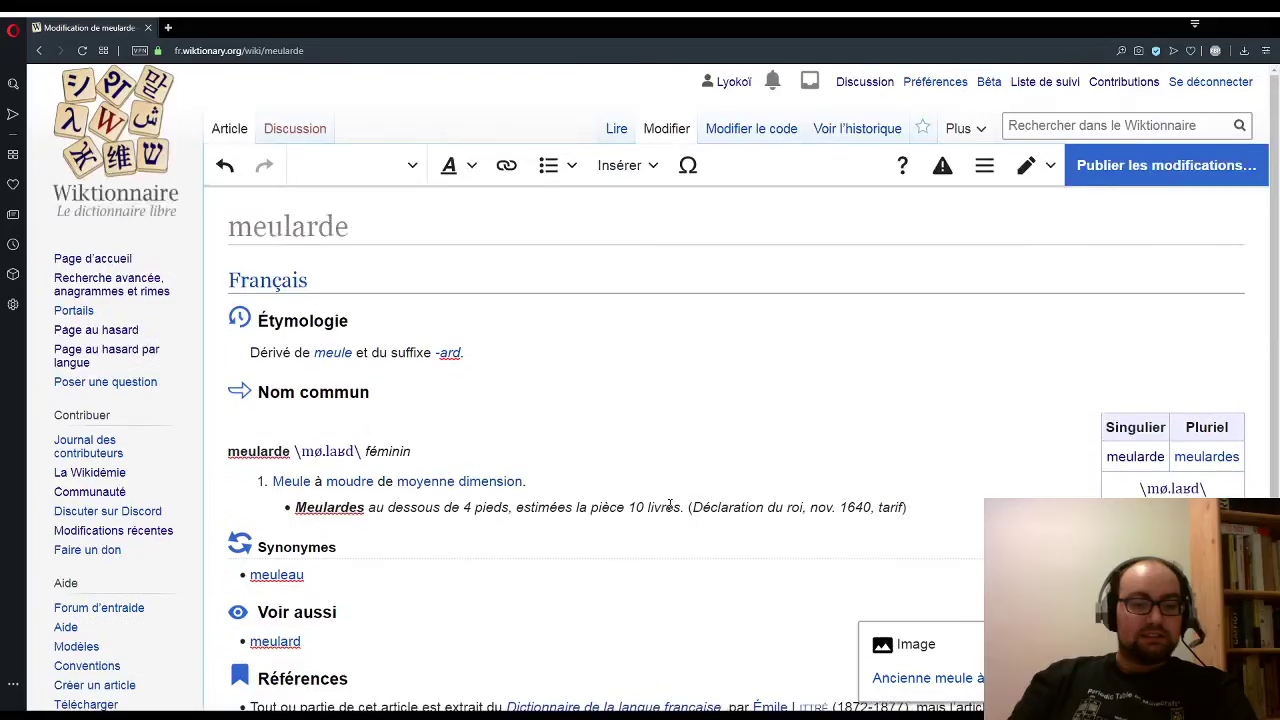
pyautogui.click(1118, 168)
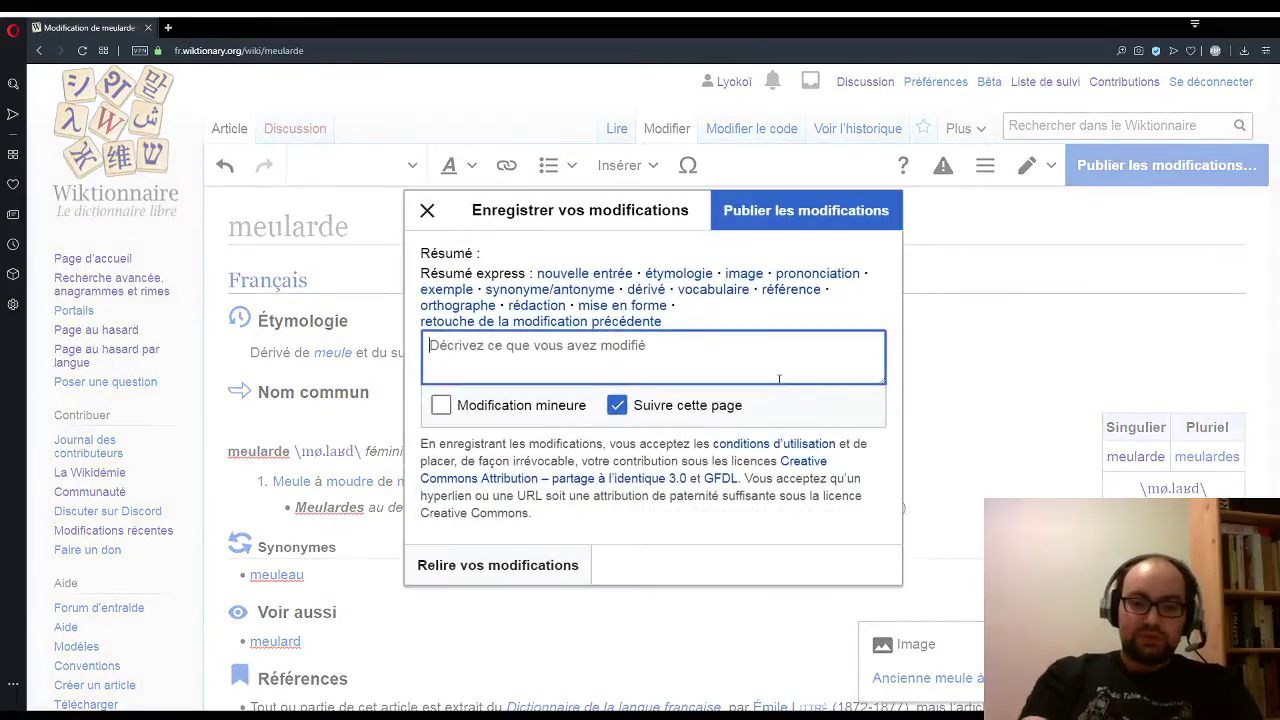
pyautogui.click(744, 274)
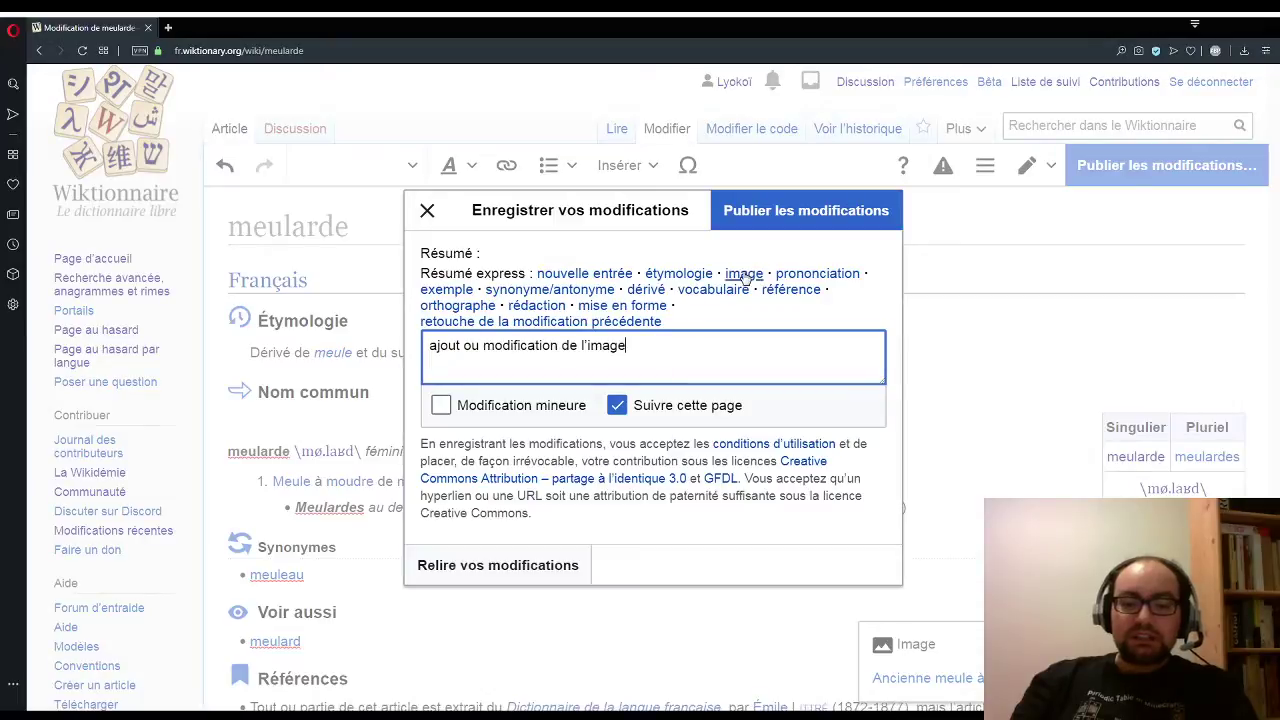
pyautogui.click(756, 213)
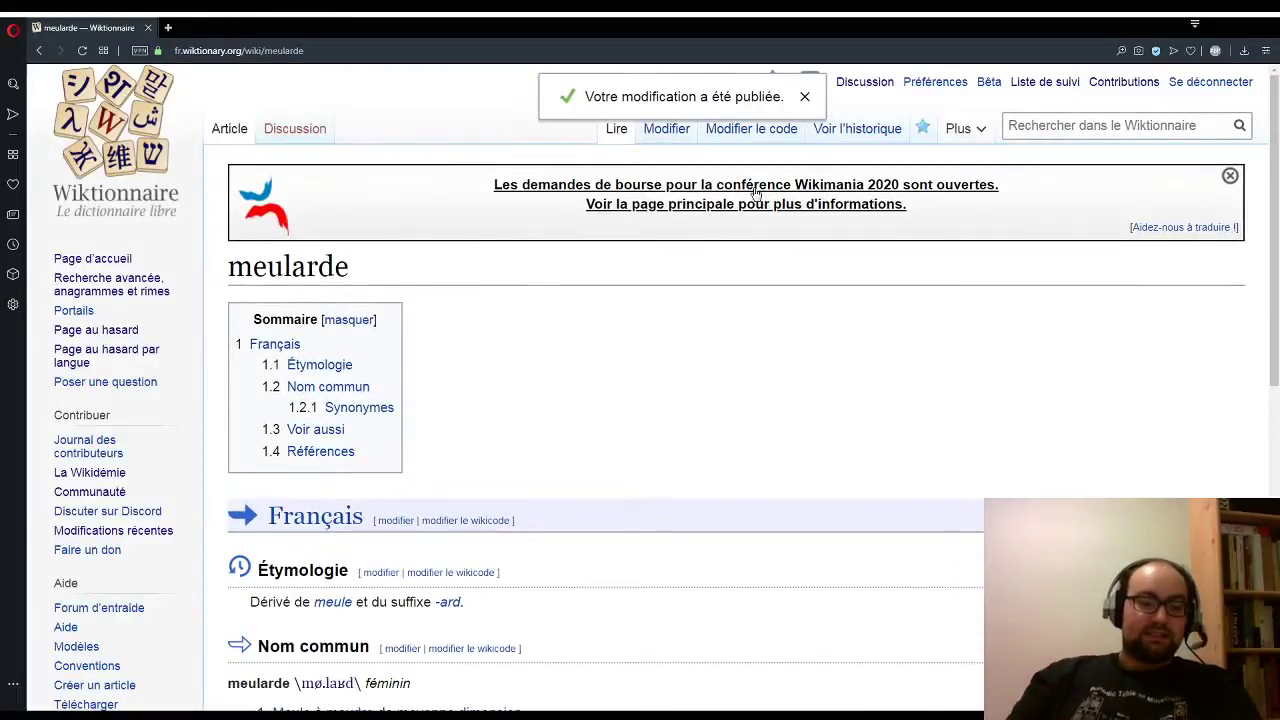
# Step: Review the published meularde entry, checking the placement of the image and its caption among the sections
pyautogui.scroll(-2, 635, 453)
pyautogui.scroll(-3, 663, 434)
pyautogui.scroll(2, 663, 434)
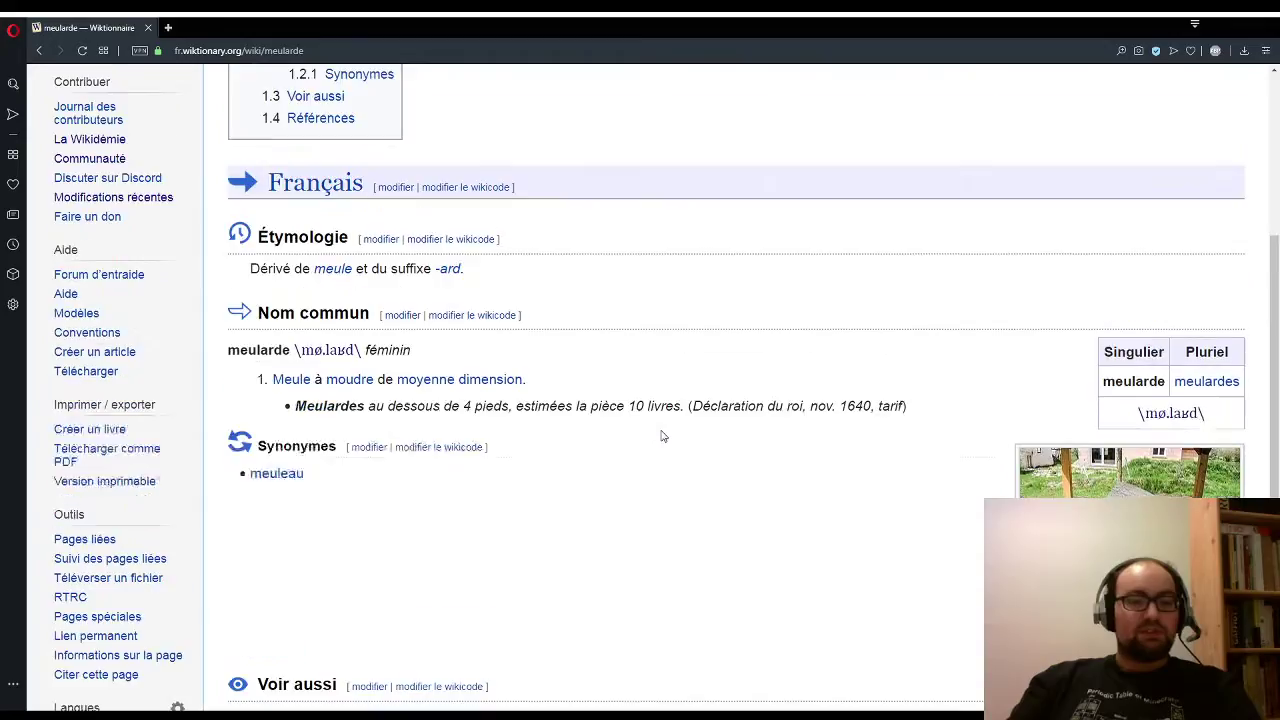
pyautogui.scroll(-1, 661, 436)
pyautogui.scroll(-1, 661, 436)
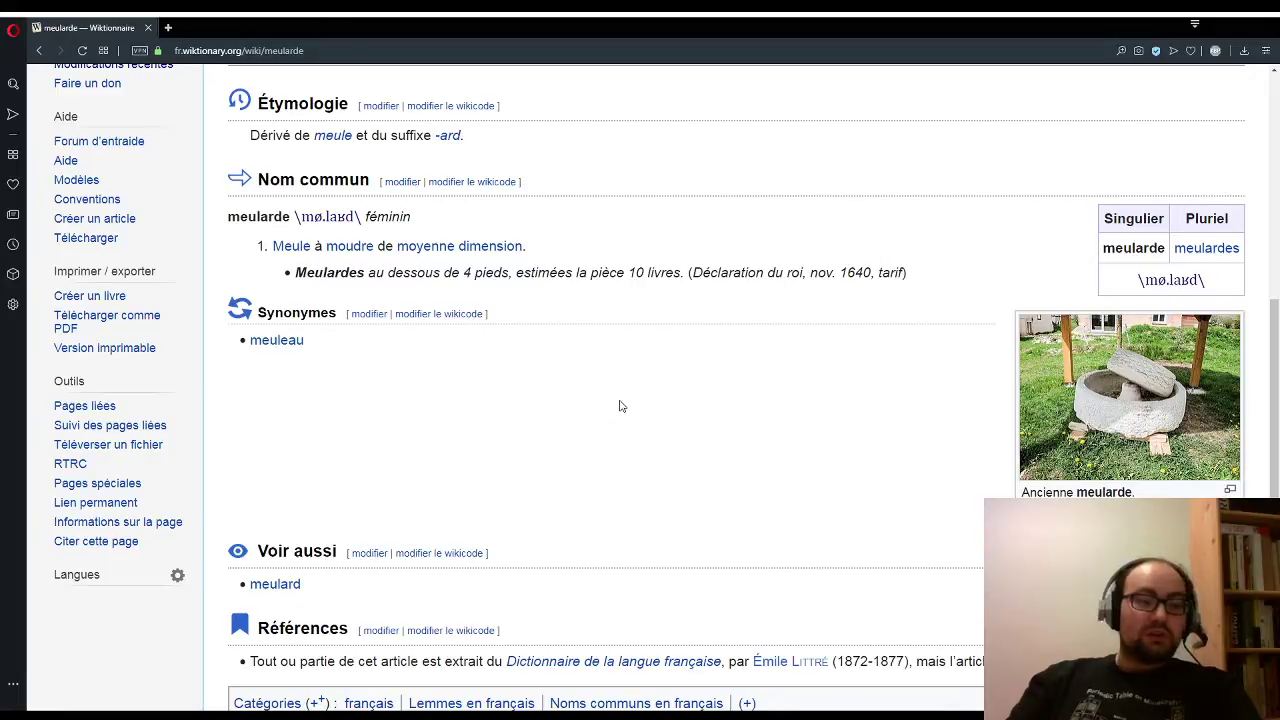
pyautogui.scroll(5, 620, 405)
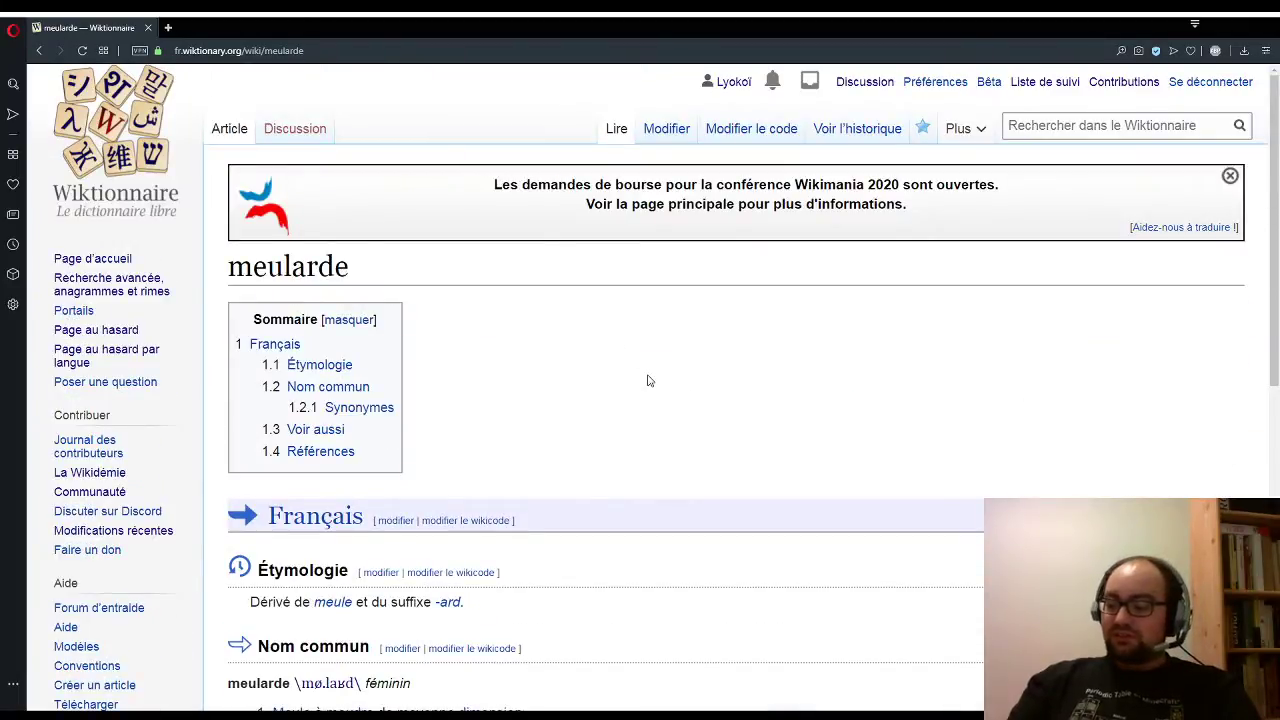
pyautogui.scroll(-5, 790, 657)
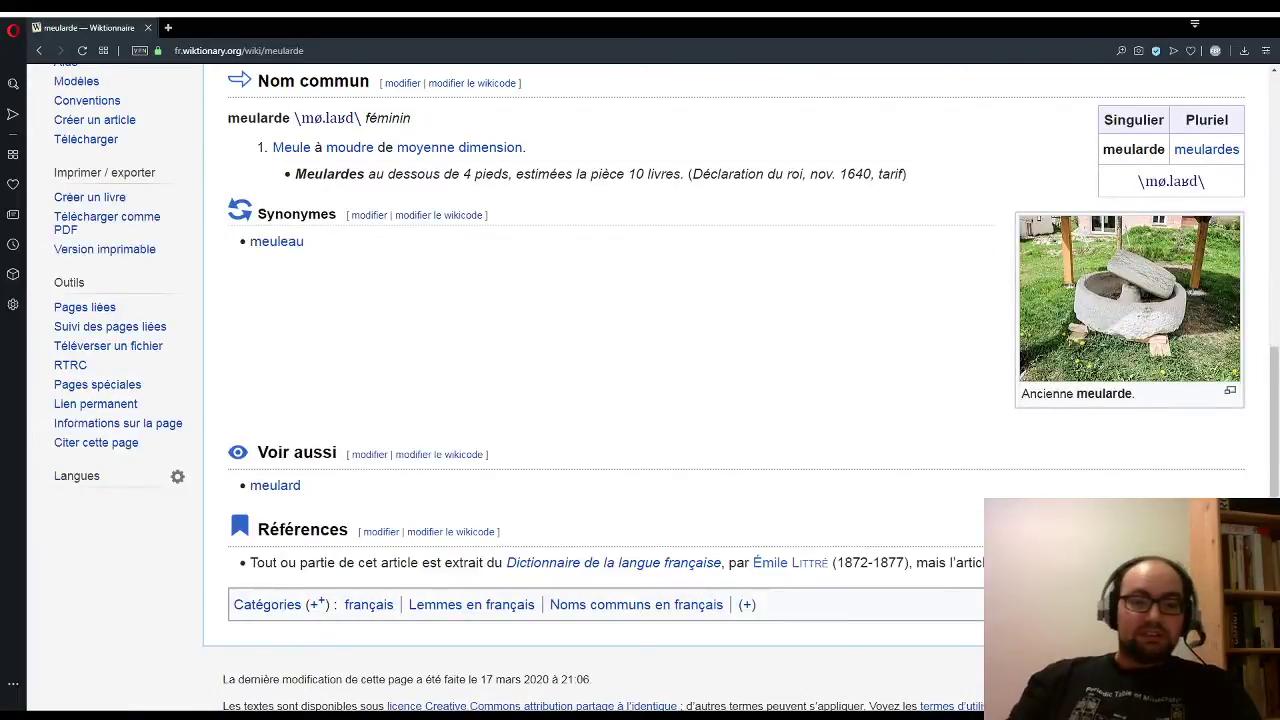
pyautogui.scroll(-1, 821, 508)
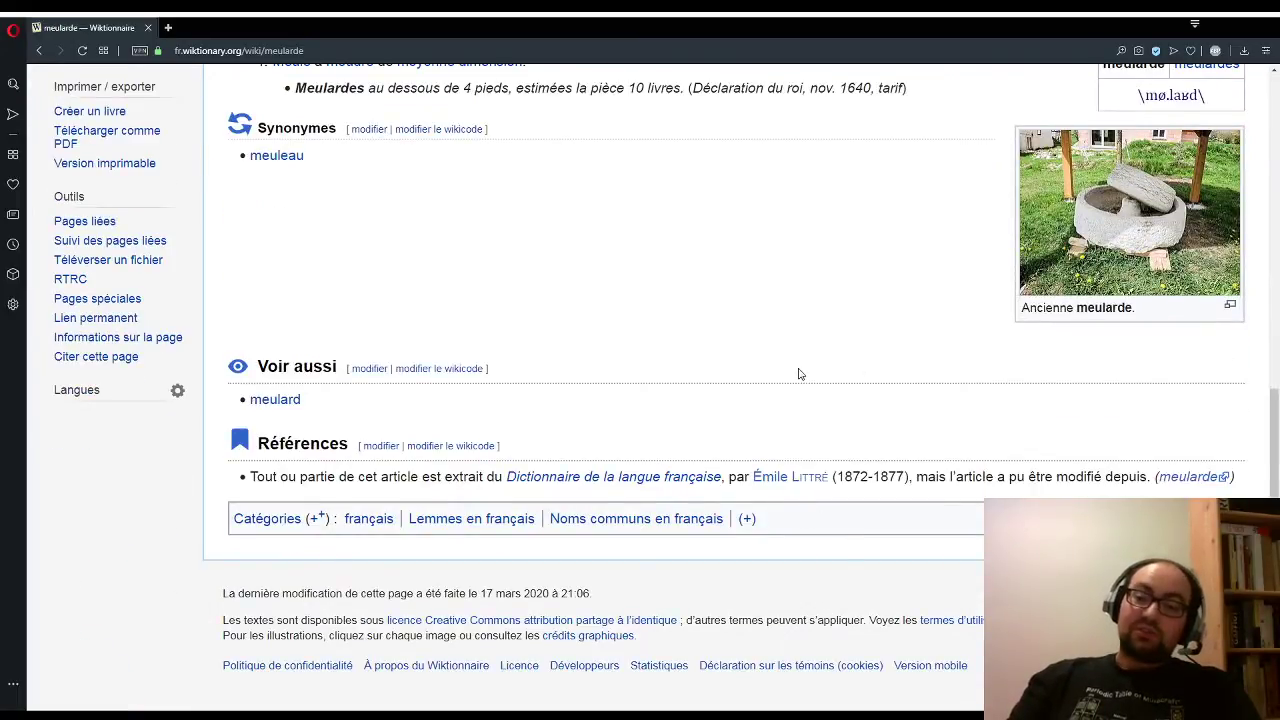
pyautogui.scroll(2, 760, 370)
pyautogui.scroll(-3, 737, 369)
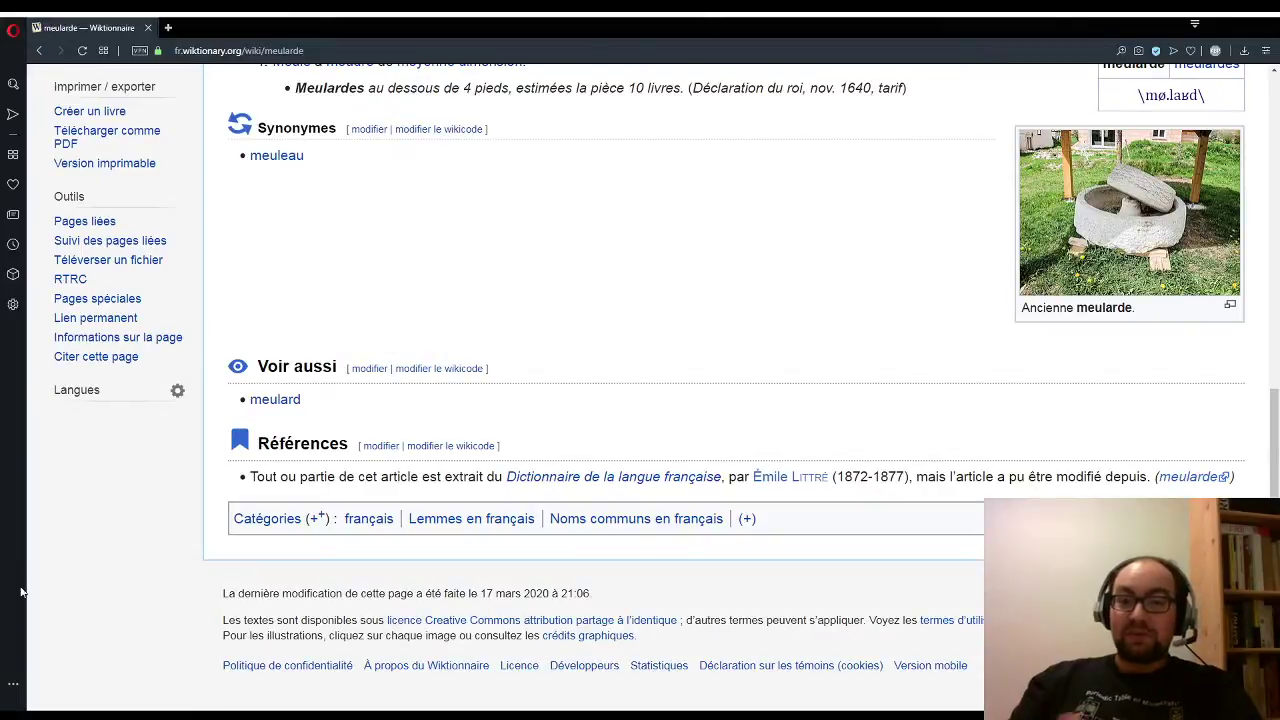
pyautogui.scroll(2, 580, 318)
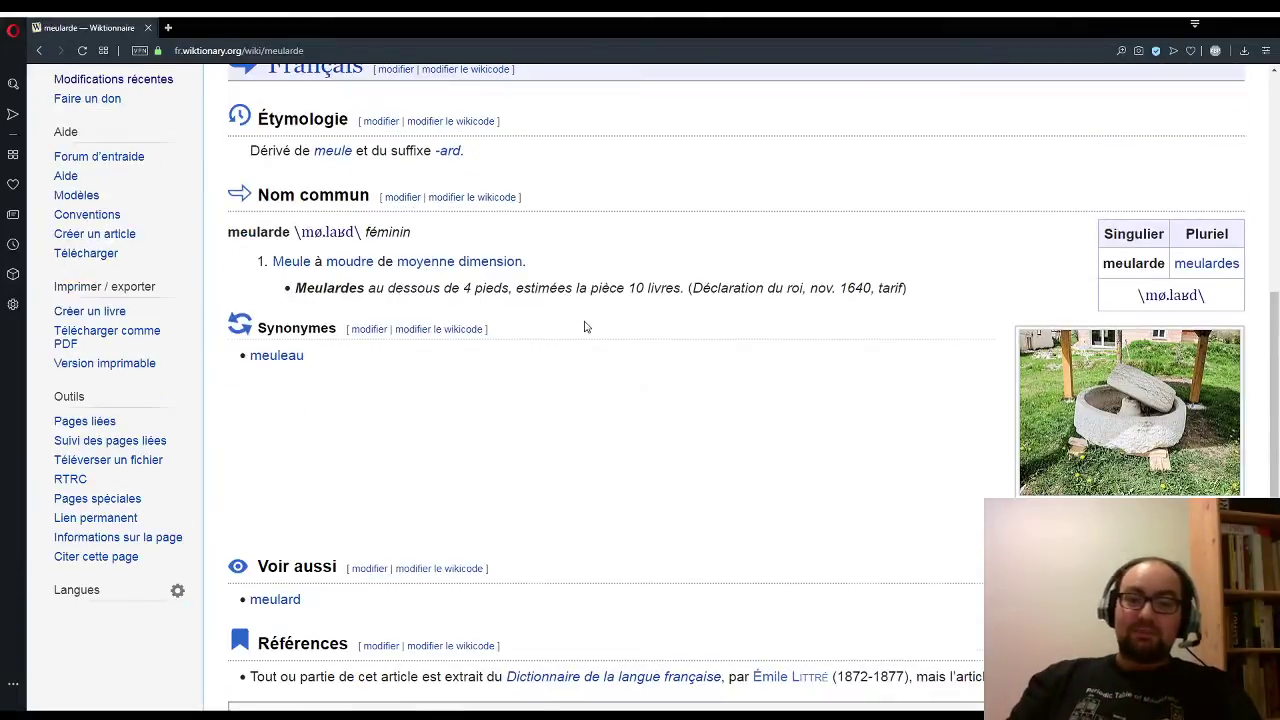
pyautogui.scroll(2, 586, 327)
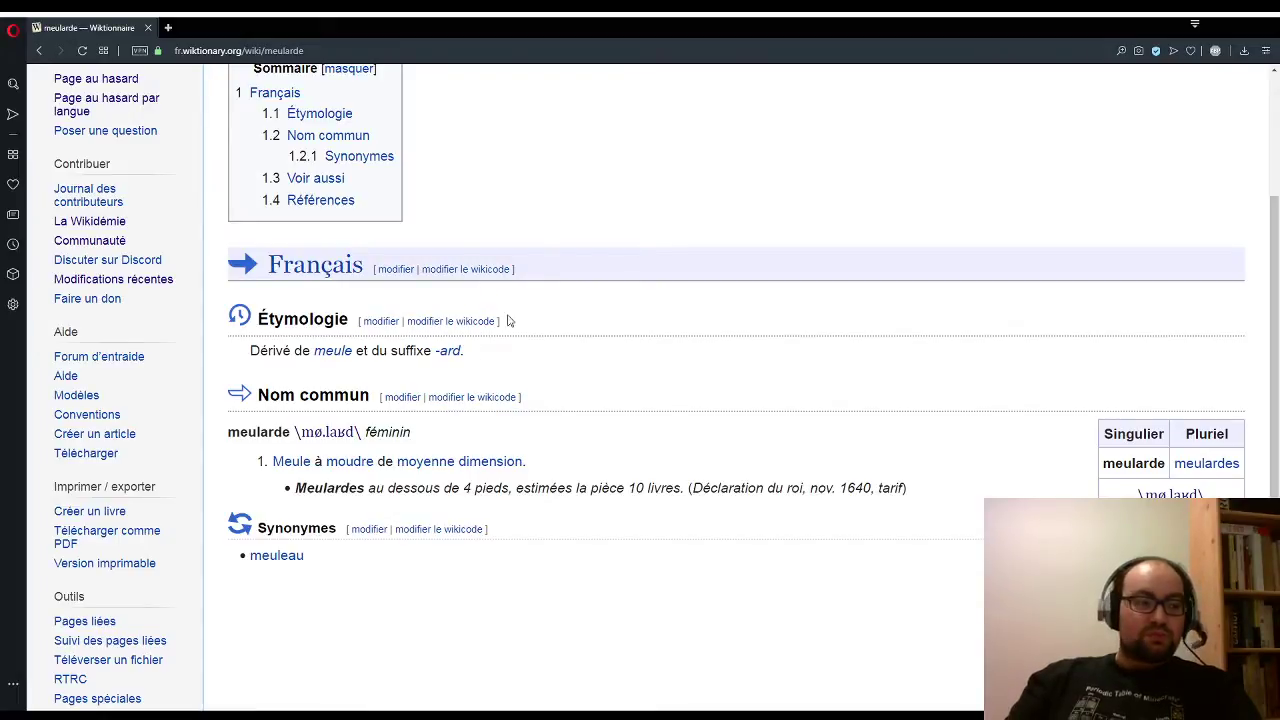
pyautogui.scroll(2, 583, 317)
pyautogui.scroll(-1, 578, 322)
pyautogui.scroll(-3, 578, 322)
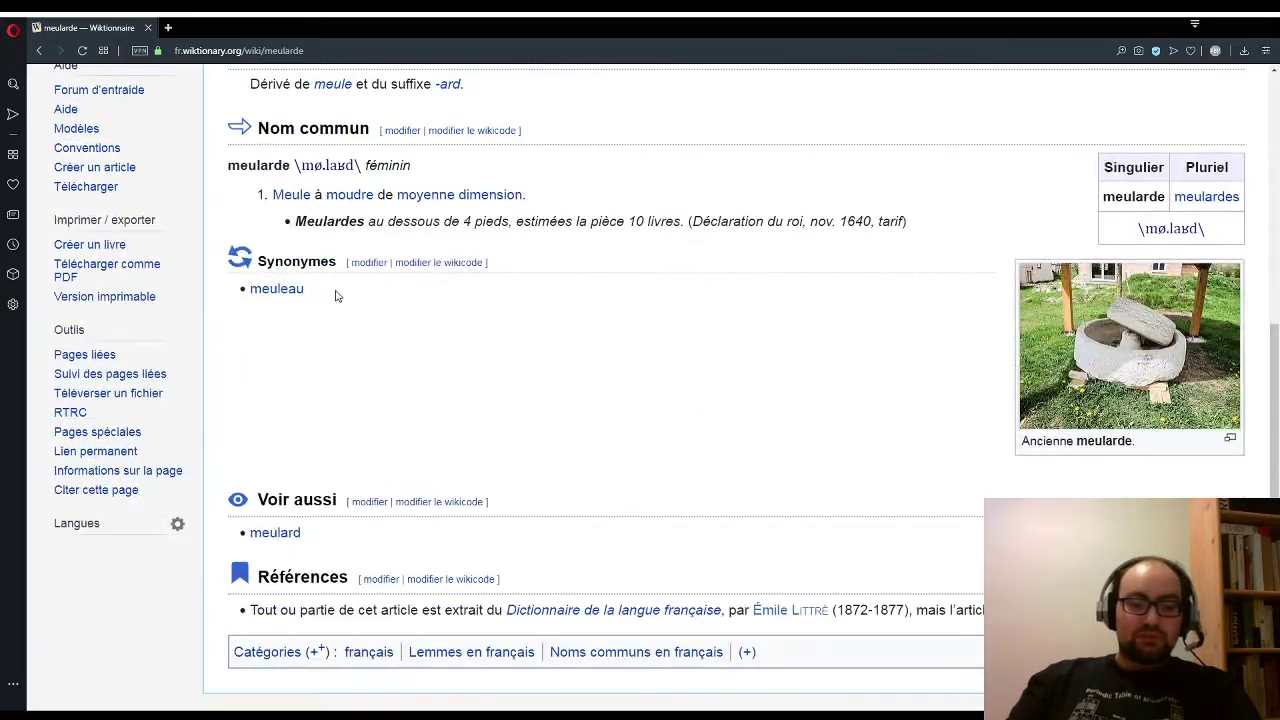
# Step: Open the synonym entry meuleau for visual editing and place the cursor in the headword under Nom commun
pyautogui.click(302, 289)
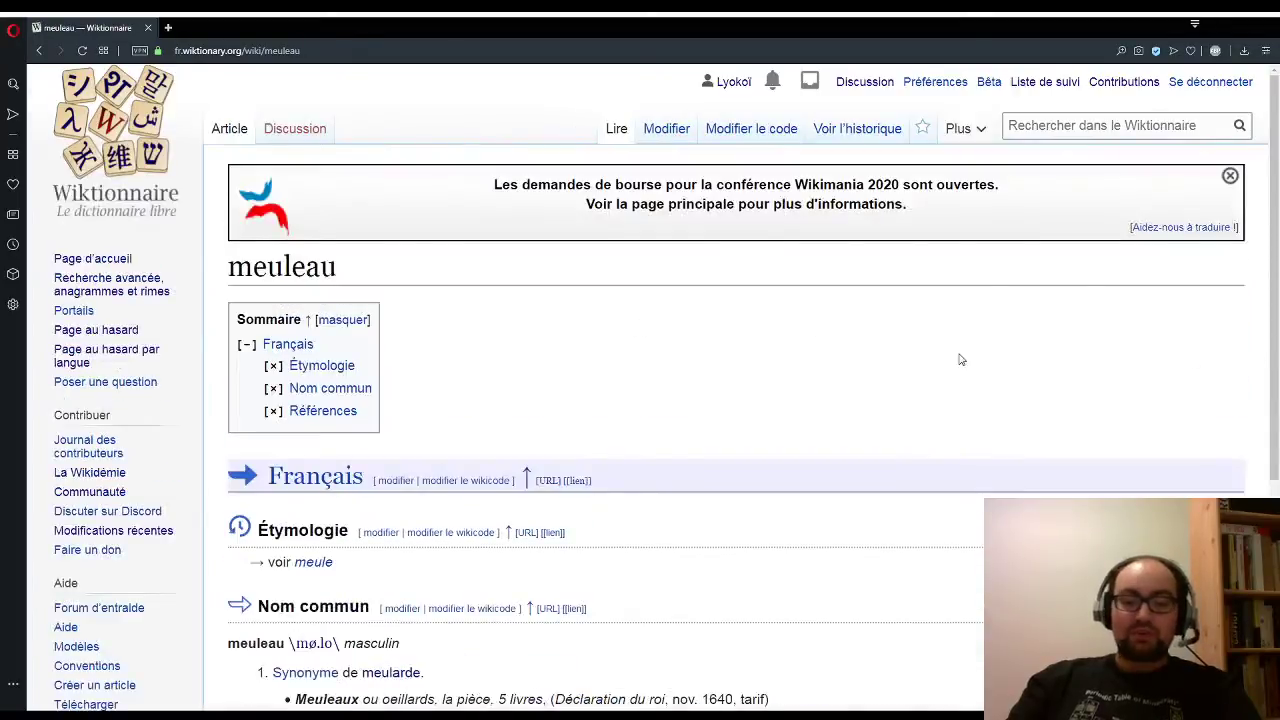
pyautogui.scroll(-3, 762, 315)
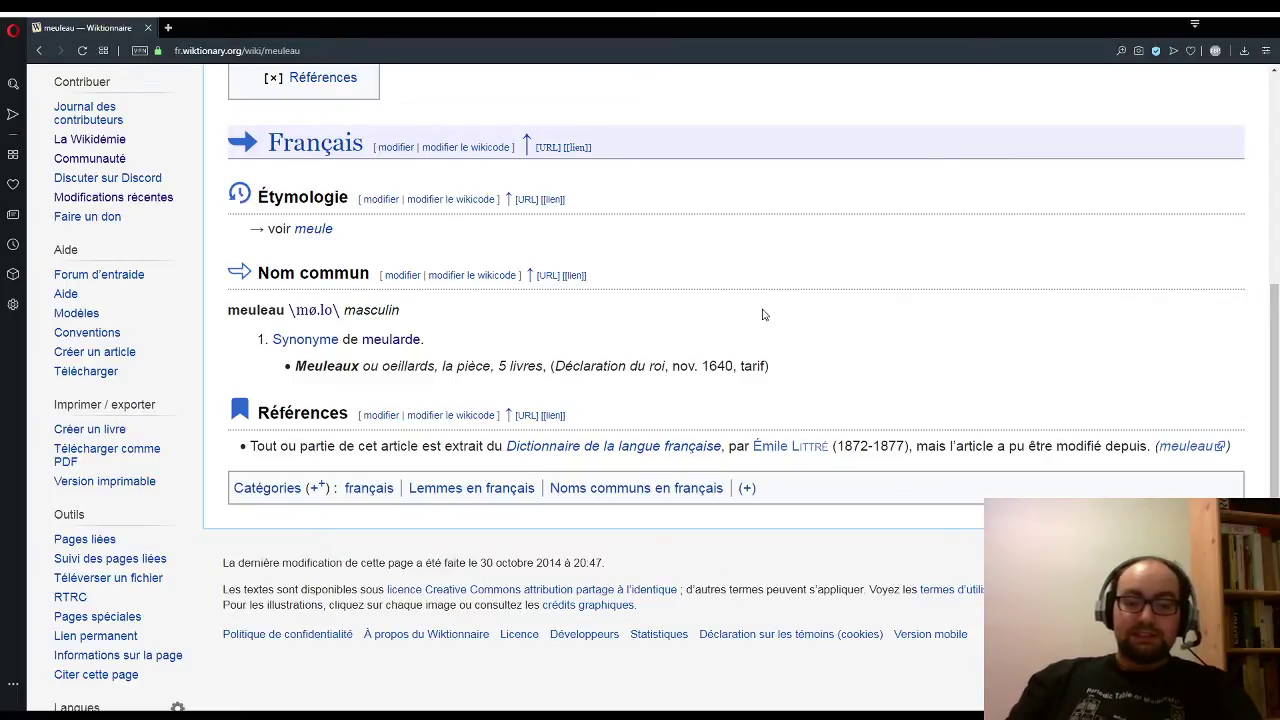
pyautogui.scroll(1, 762, 315)
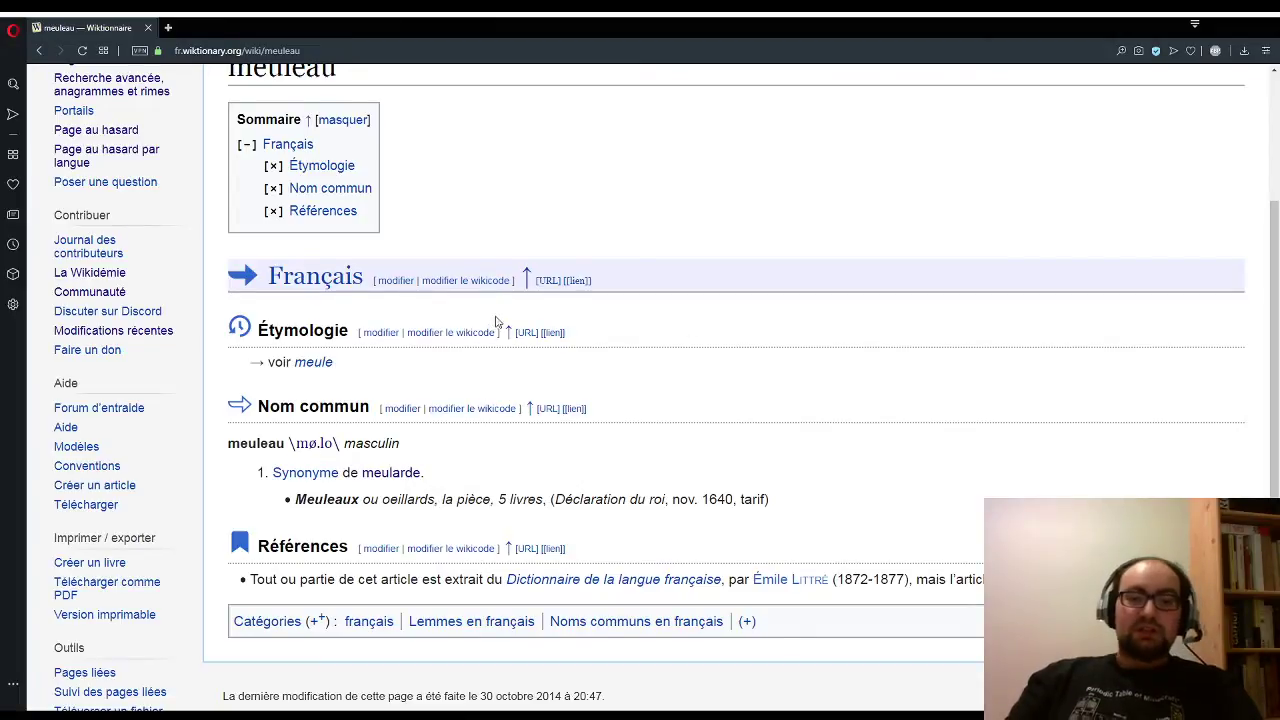
pyautogui.scroll(1, 700, 314)
pyautogui.scroll(1, 685, 320)
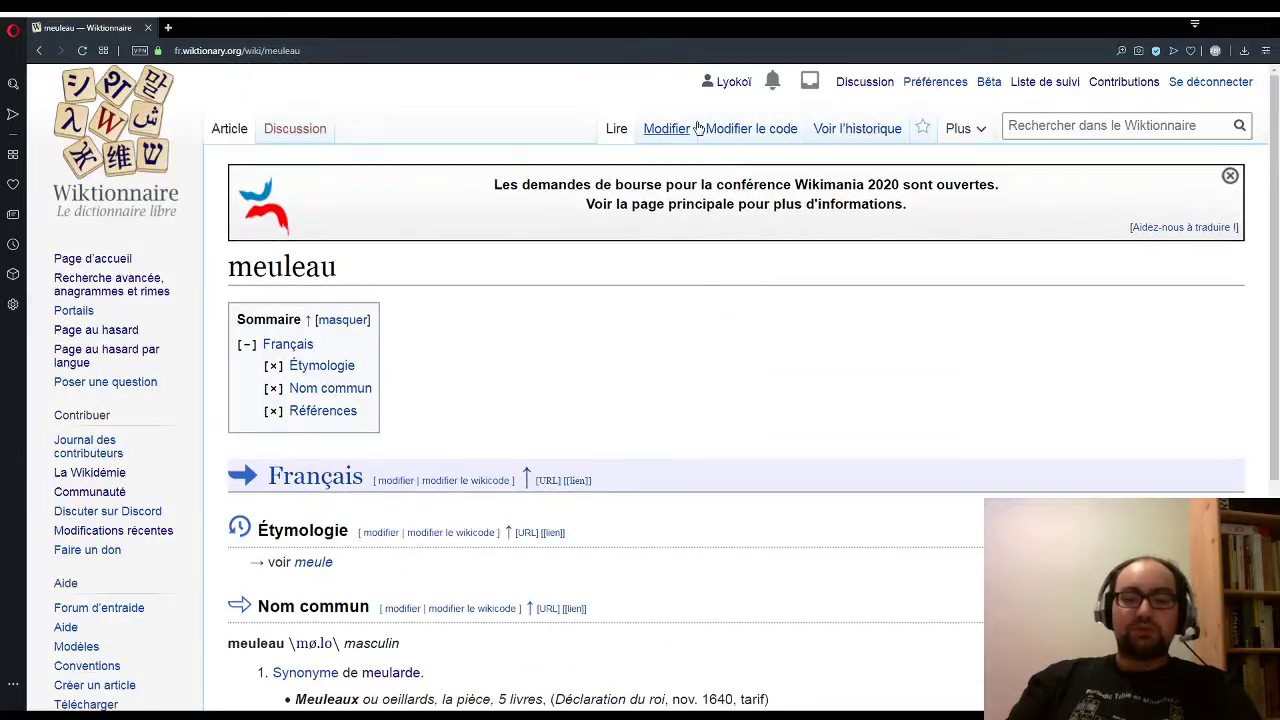
pyautogui.click(680, 129)
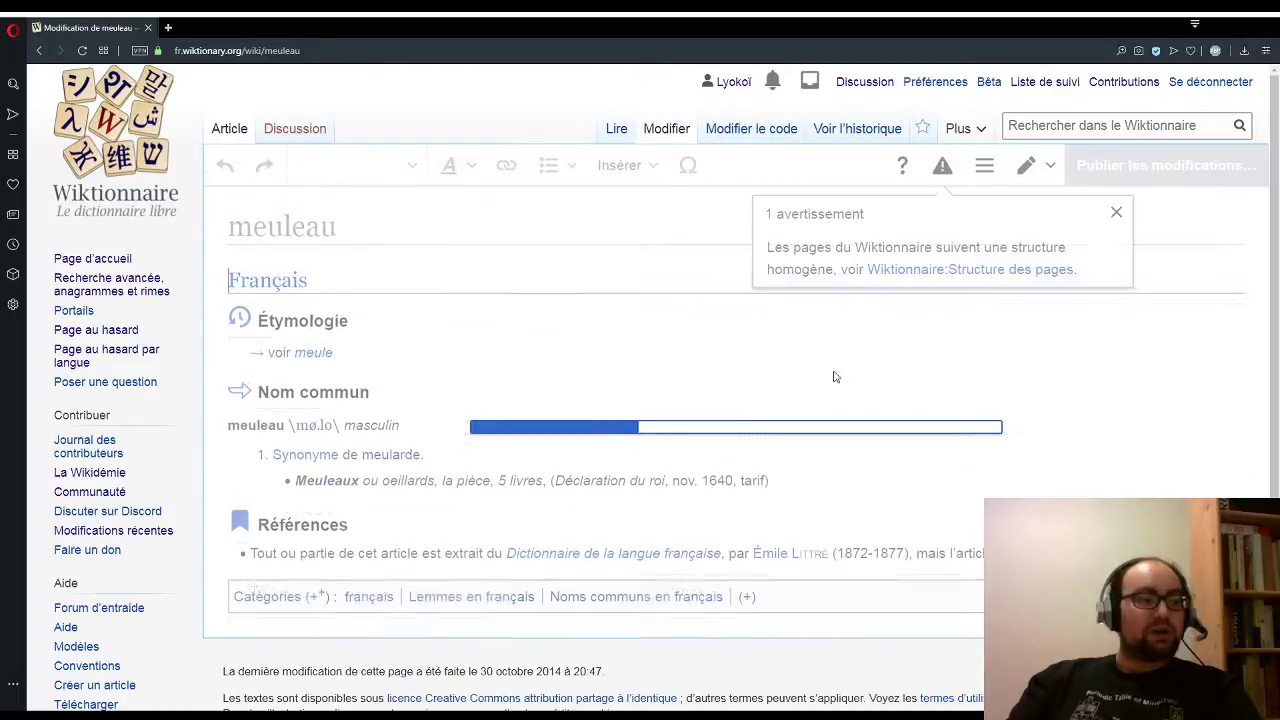
pyautogui.click(239, 426)
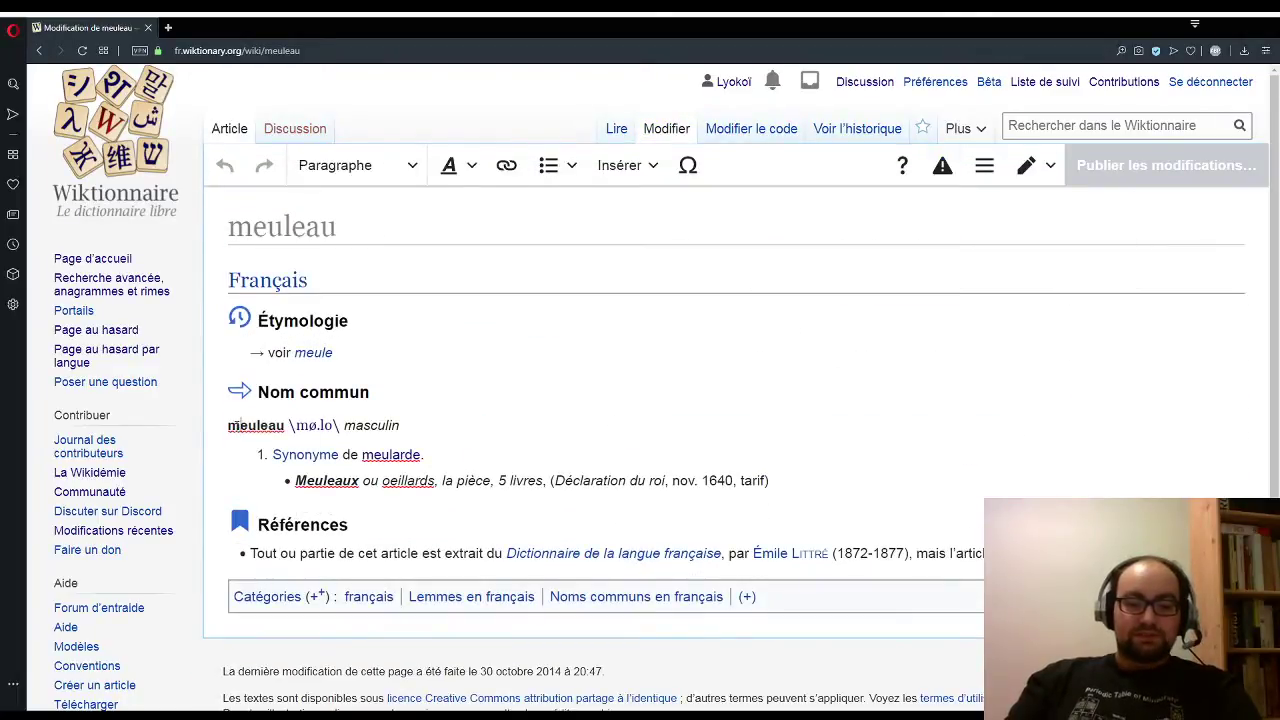
# Step: Start inserting an image at the meuleau headword and search the media library for "meule"
pyautogui.click(652, 168)
pyautogui.click(646, 204)
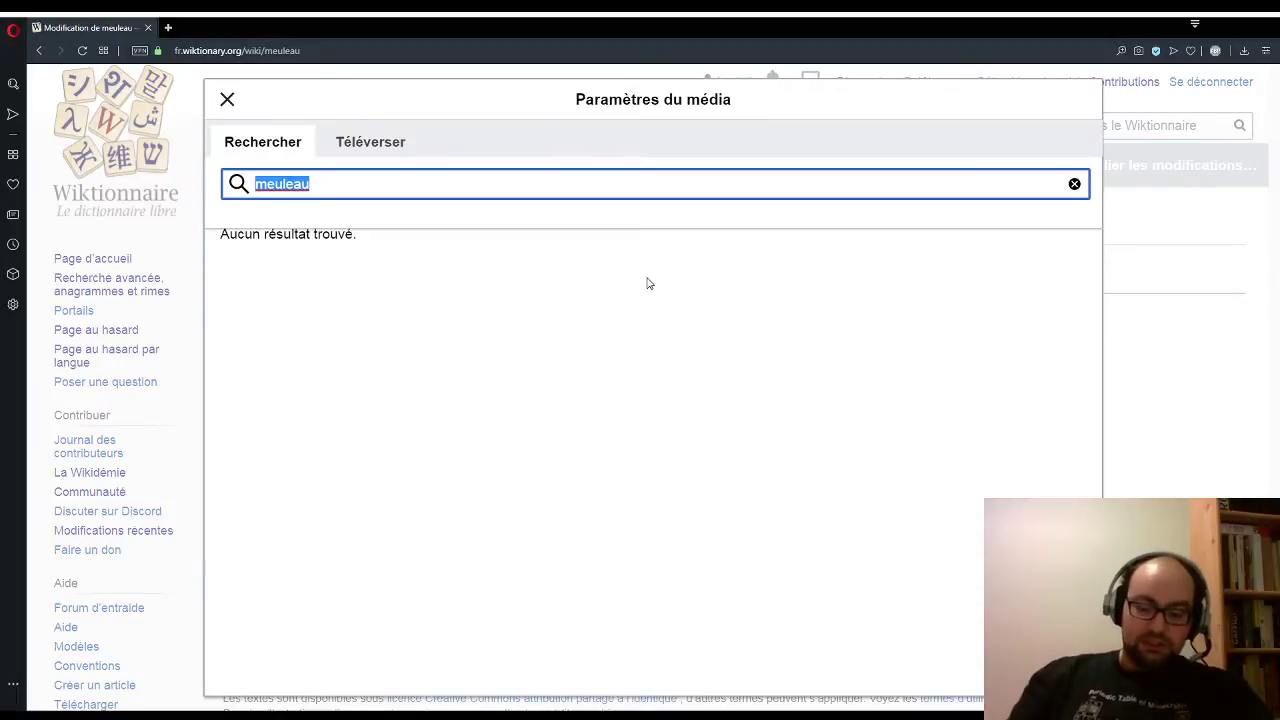
pyautogui.press('End')
pyautogui.press('BackSpace')
pyautogui.press('BackSpace')
pyautogui.press('BackSpace')
pyautogui.write('e')
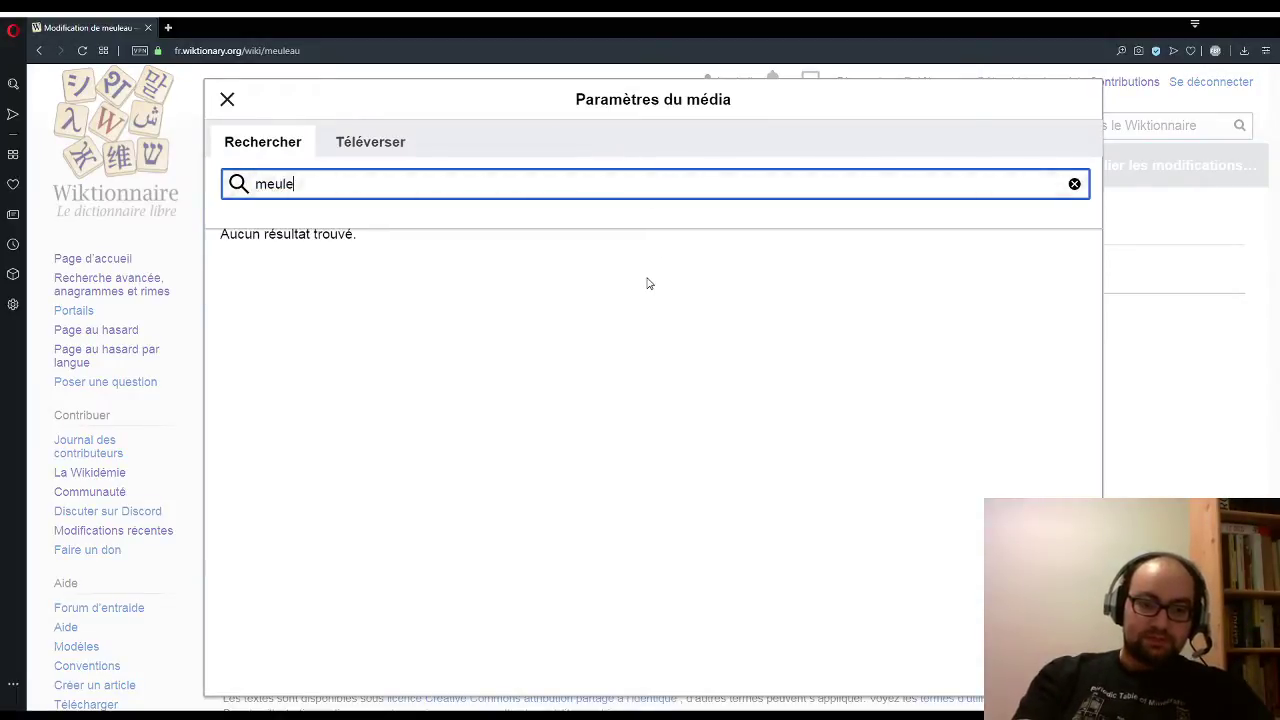
pyautogui.press('BackSpace')
pyautogui.press('BackSpace')
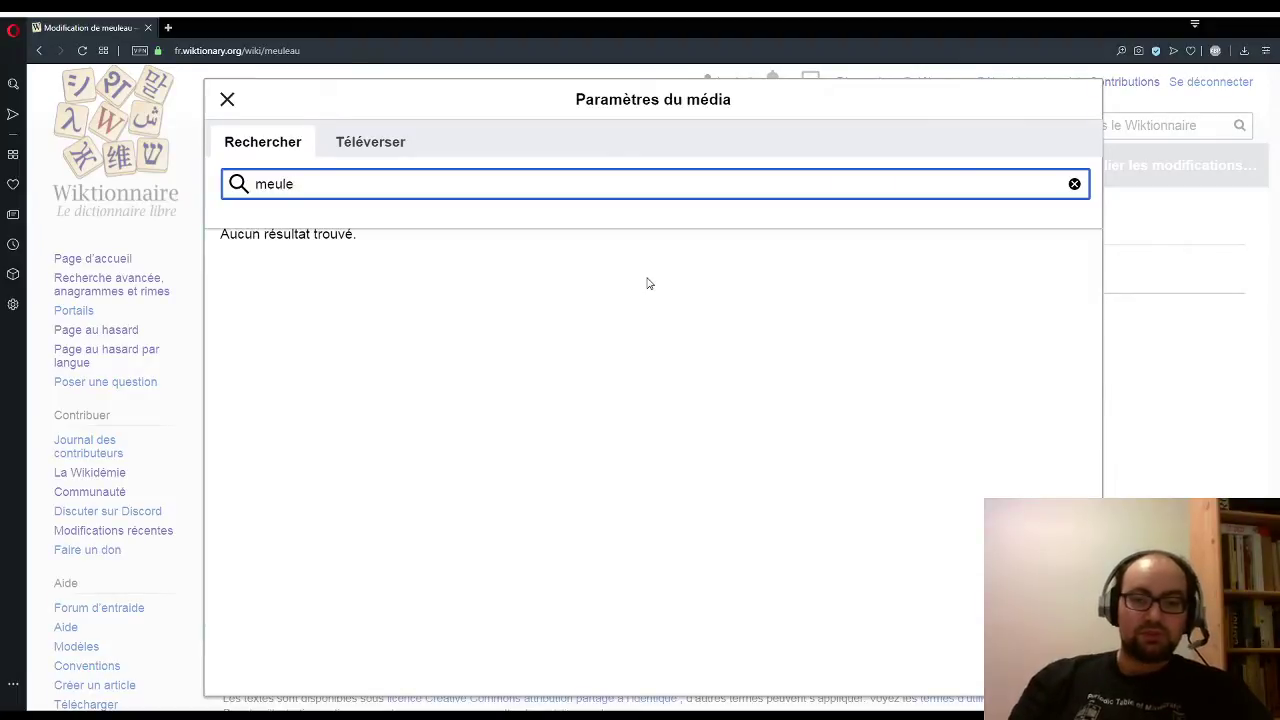
pyautogui.click(512, 281)
pyautogui.click(397, 191)
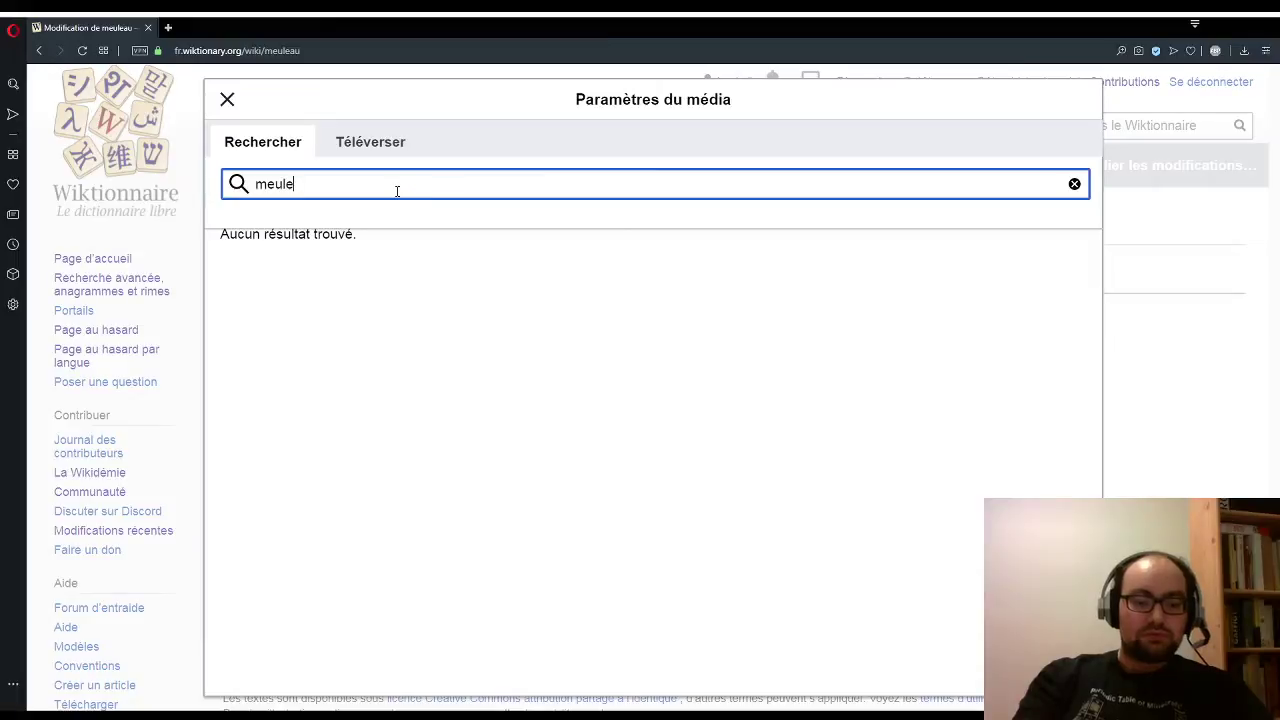
pyautogui.press('BackSpace')
pyautogui.press('BackSpace')
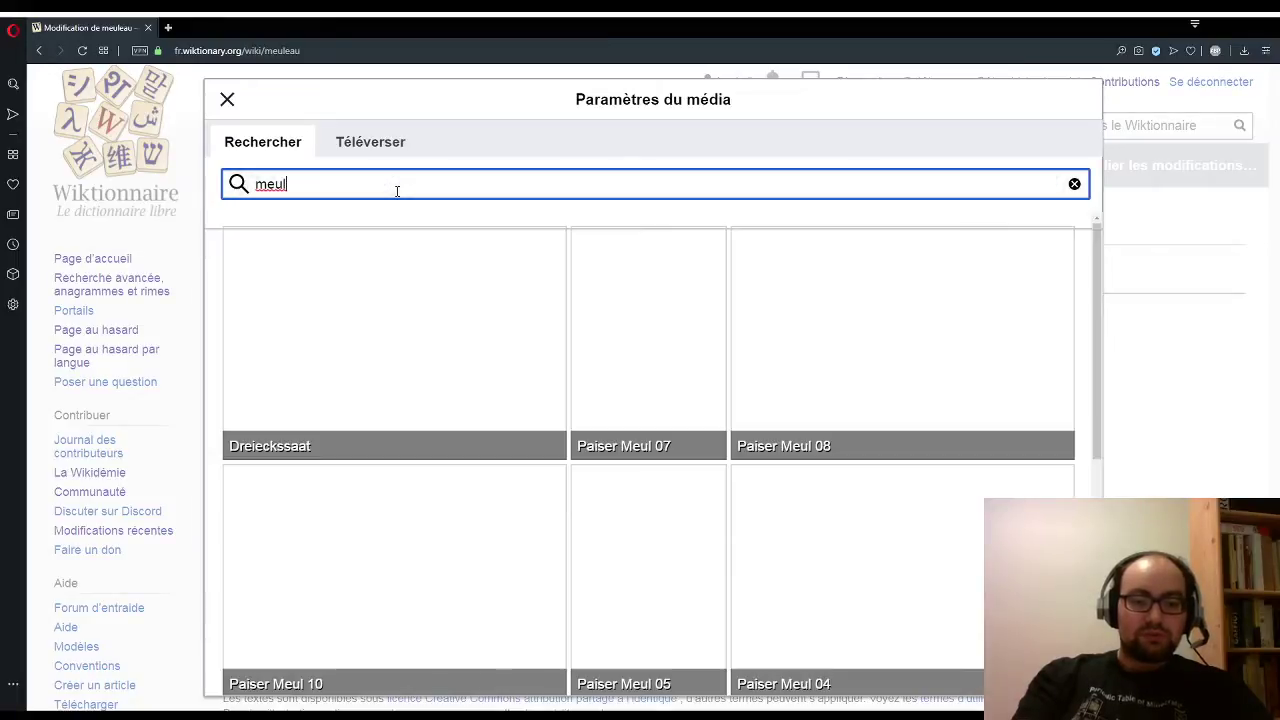
pyautogui.write('e')
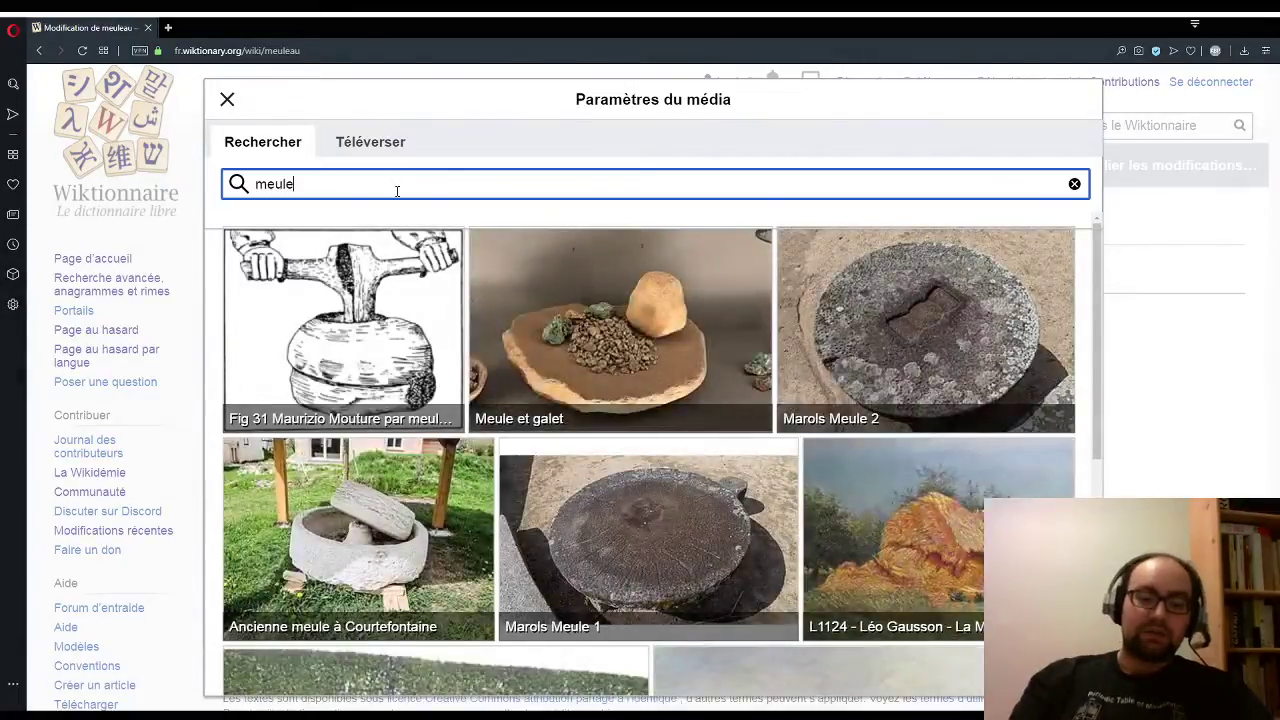
# Step: Use the image "Ancienne meule à Courtefontaine" and give it the caption "Ancien meuleau."
pyautogui.click(362, 560)
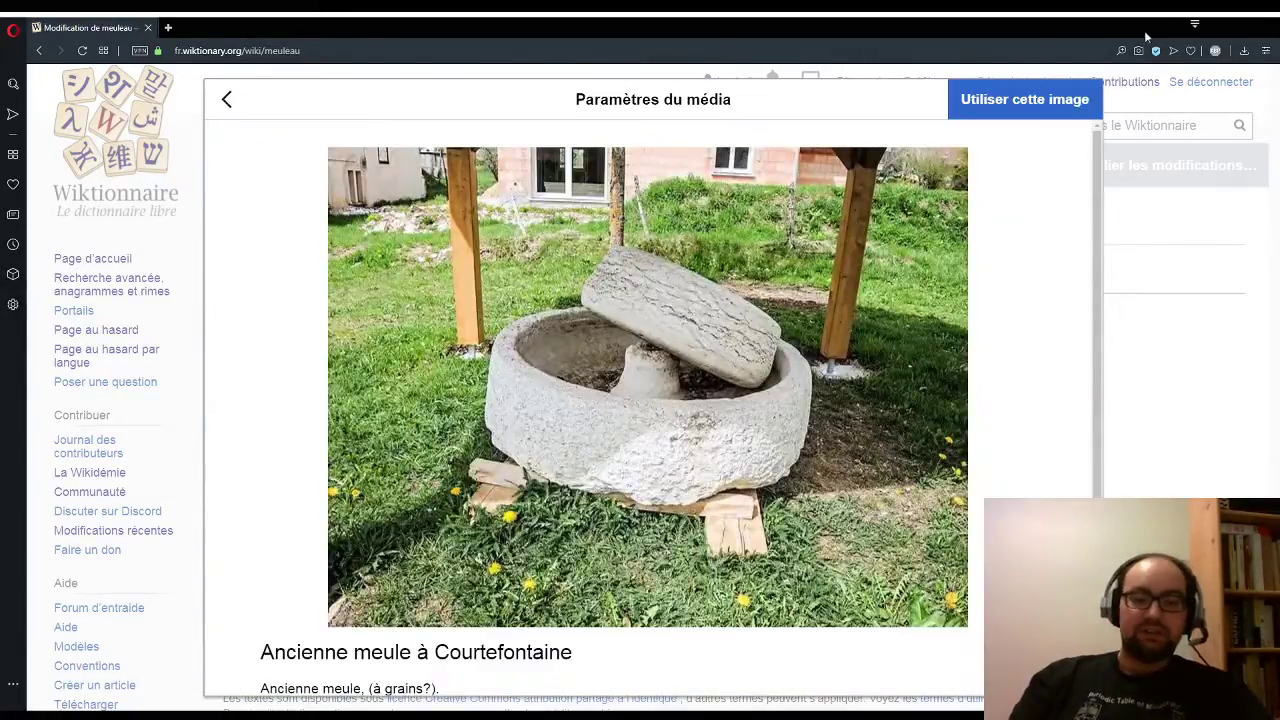
pyautogui.click(1018, 96)
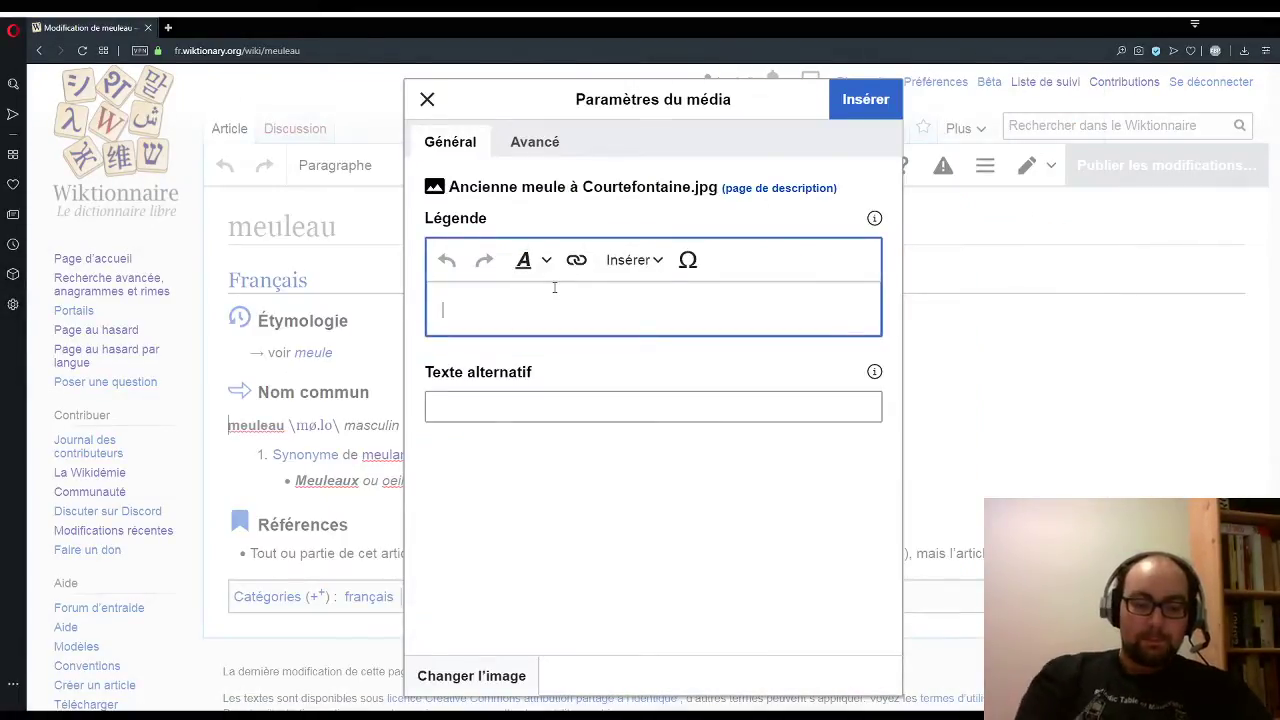
pyautogui.write('An')
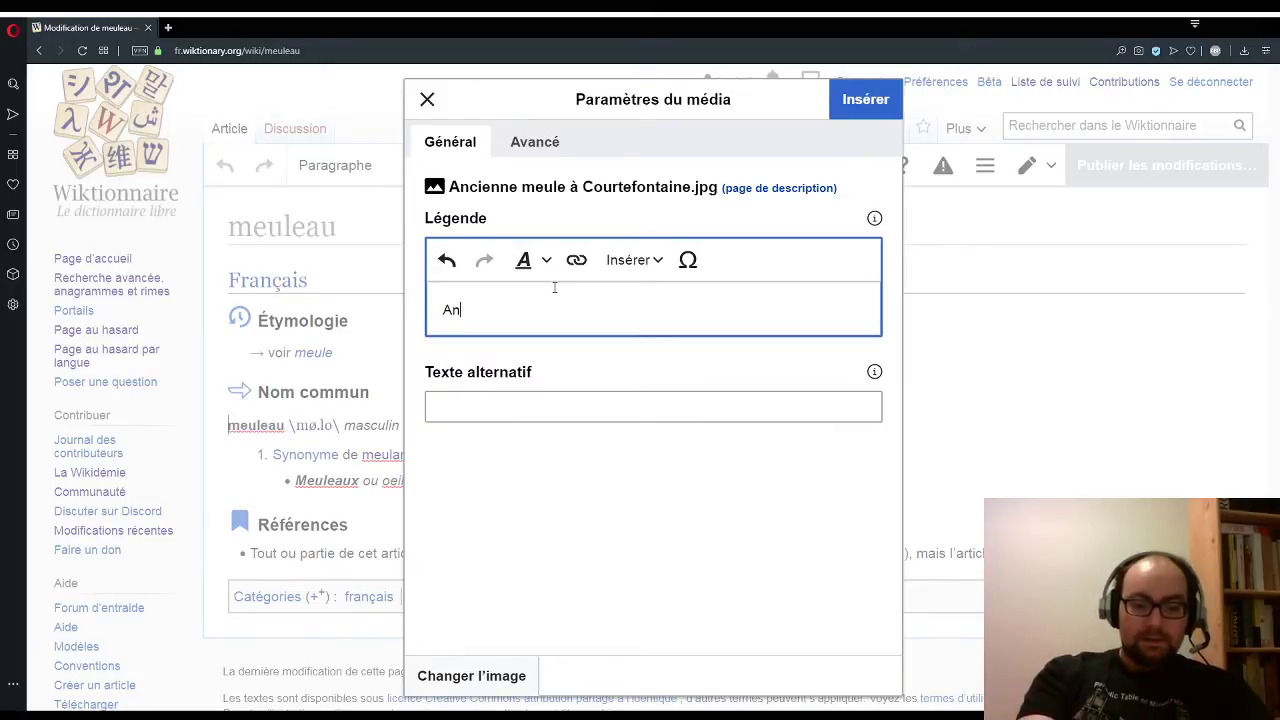
pyautogui.write('cien meula')
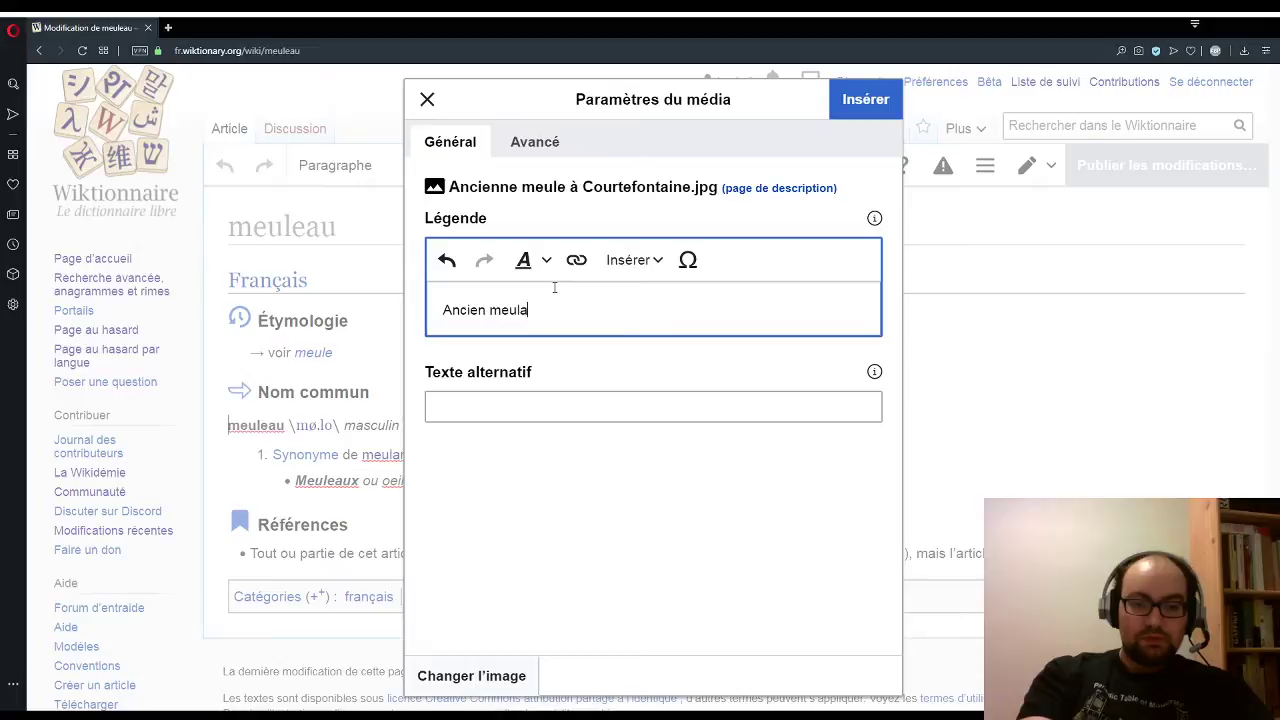
pyautogui.press('BackSpace')
pyautogui.write('eau.')
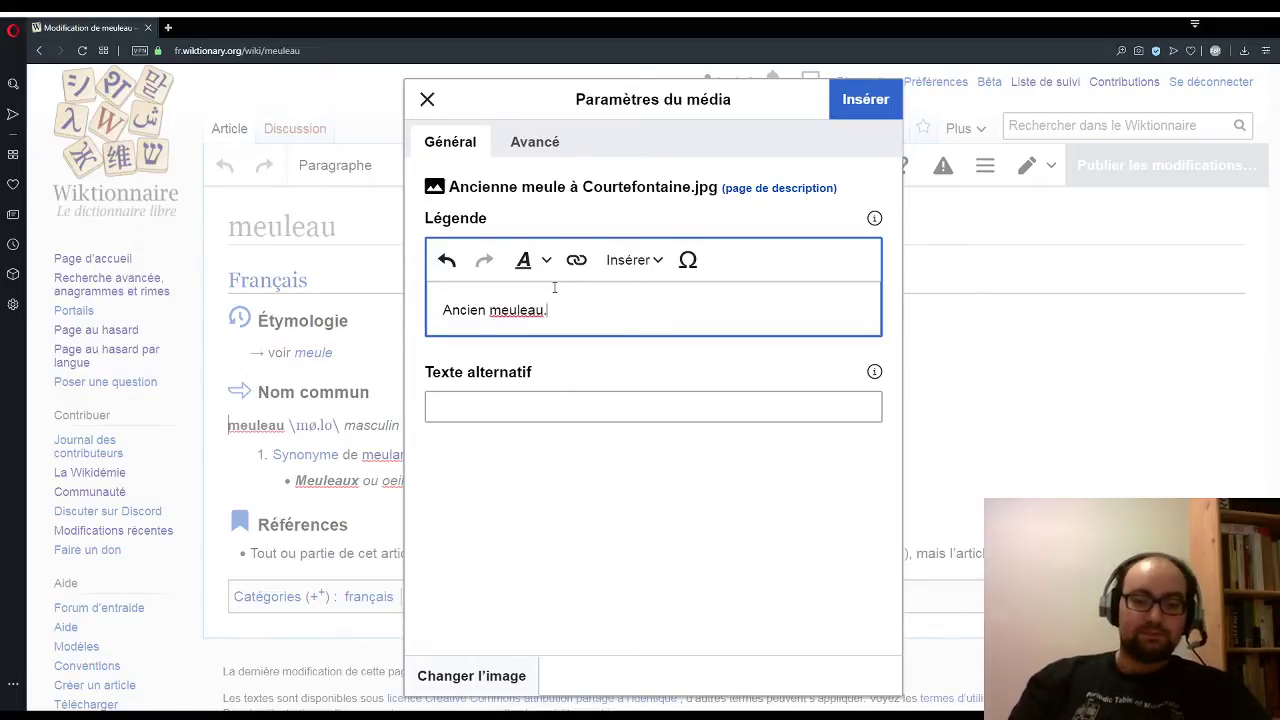
# Step: Make the word "meuleau" bold in the caption and insert the image into the entry
pyautogui.doubleClick(500, 312)
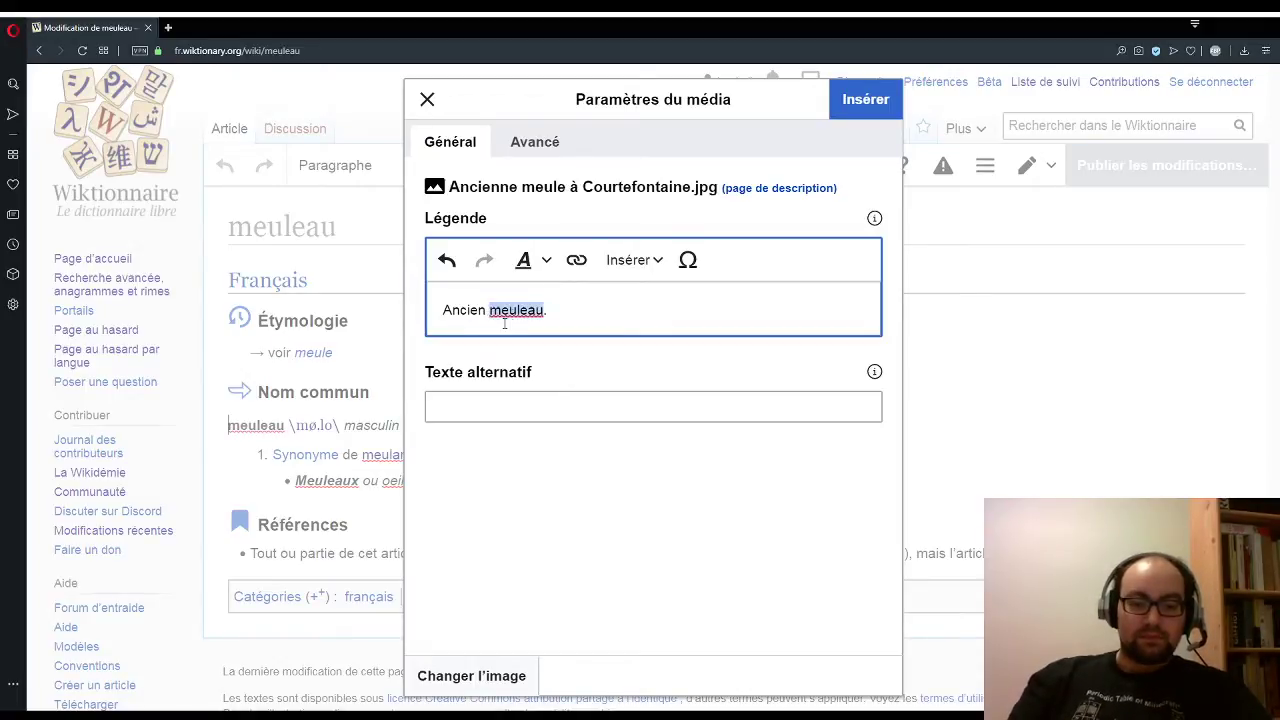
pyautogui.click(524, 261)
pyautogui.click(539, 293)
pyautogui.click(865, 99)
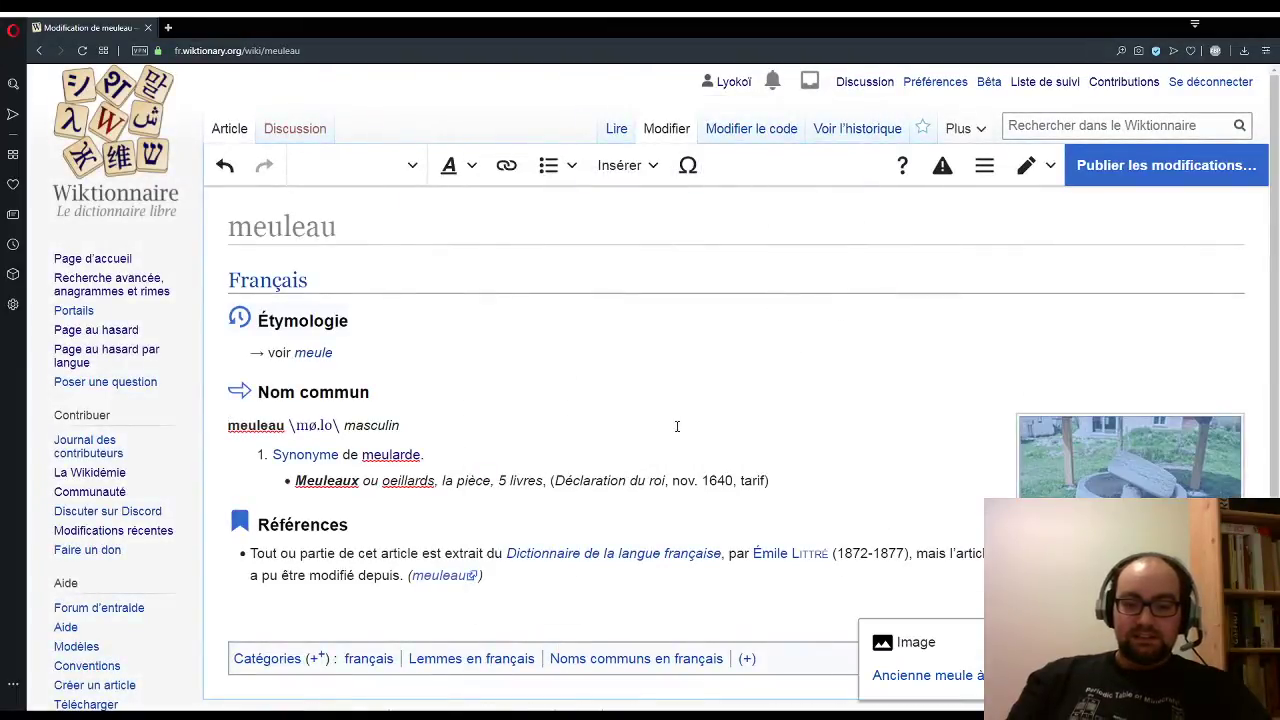
# Step: Publish the meuleau changes with the predefined "image" edit summary and check the published entry
pyautogui.click(1099, 165)
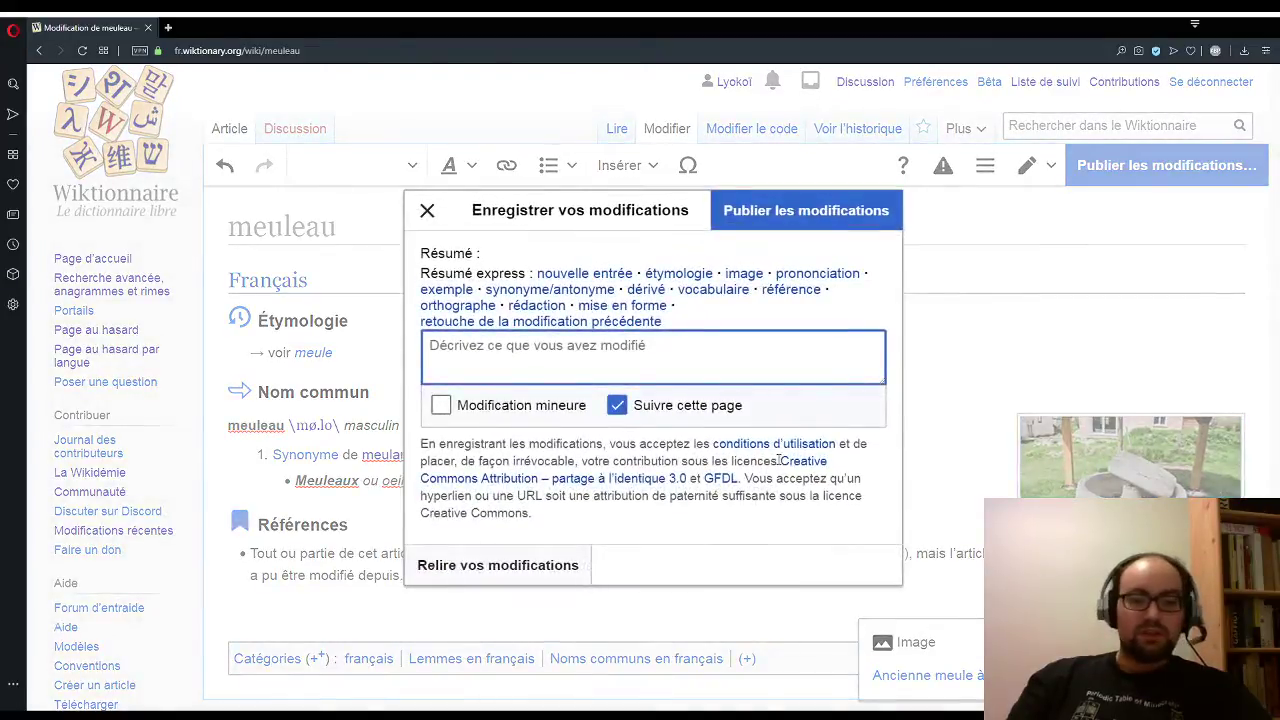
pyautogui.click(744, 274)
pyautogui.click(806, 211)
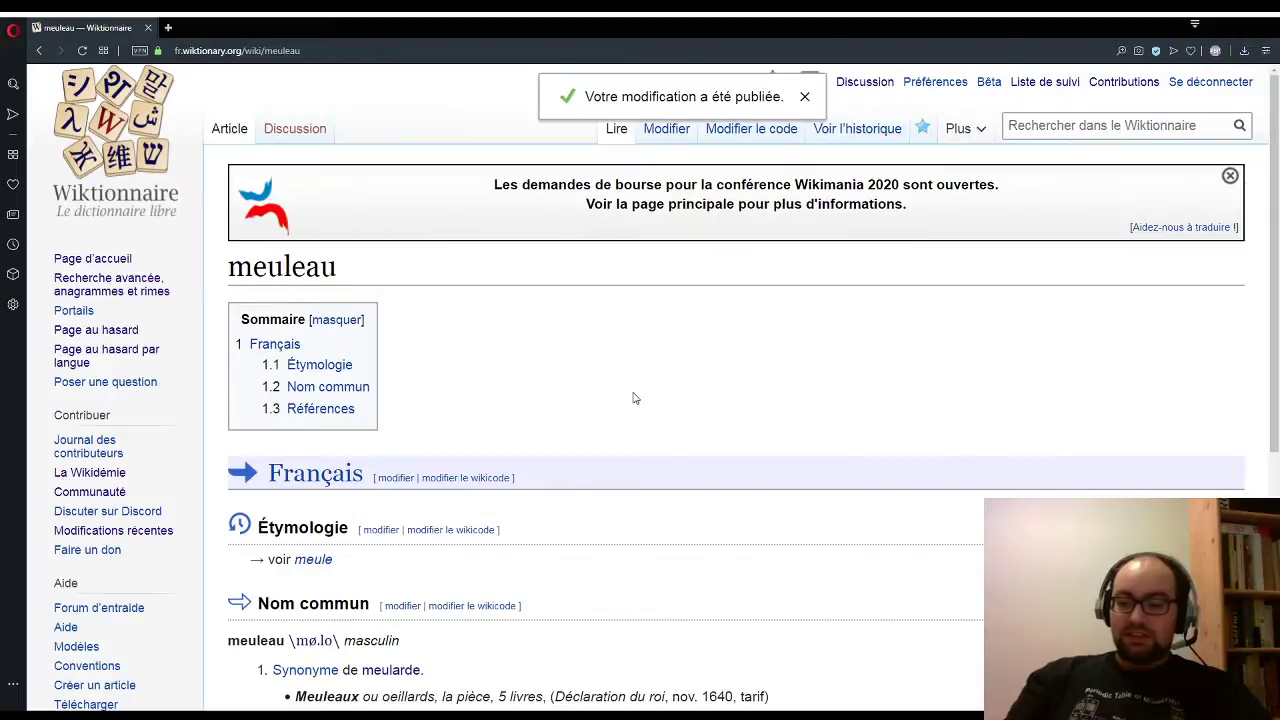
pyautogui.scroll(-2, 580, 452)
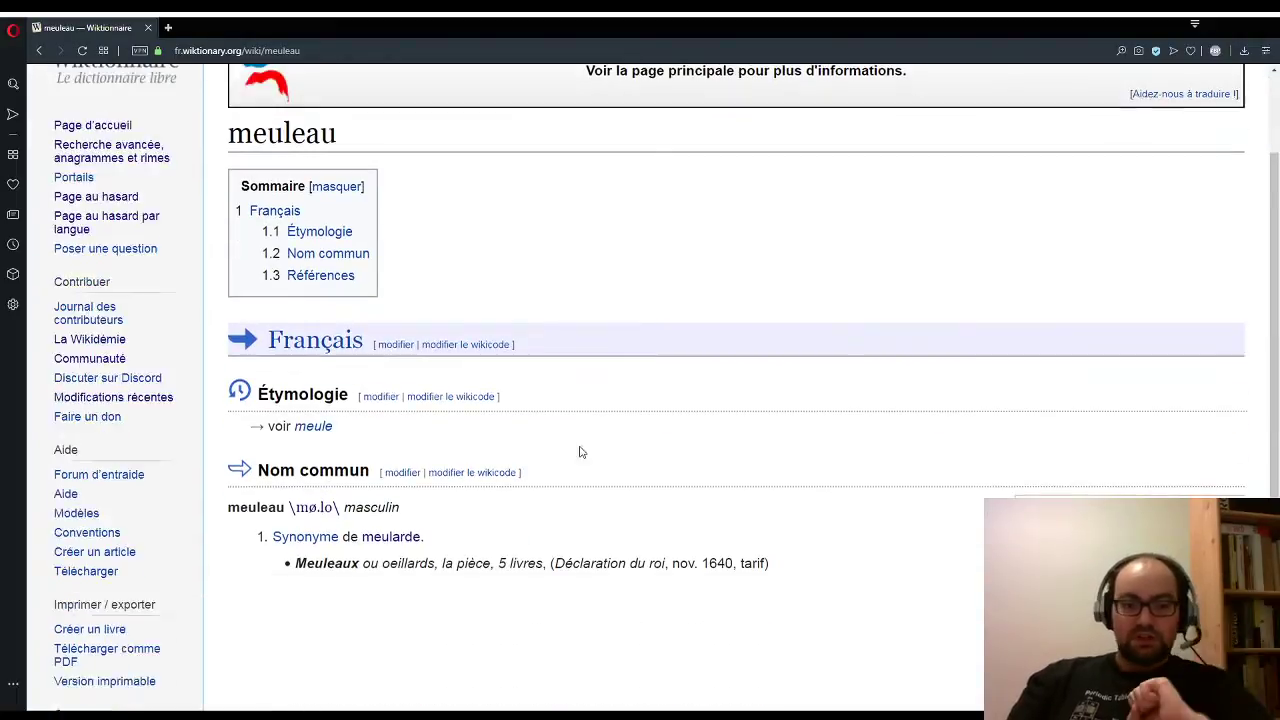
pyautogui.scroll(-4, 580, 452)
pyautogui.scroll(3, 516, 432)
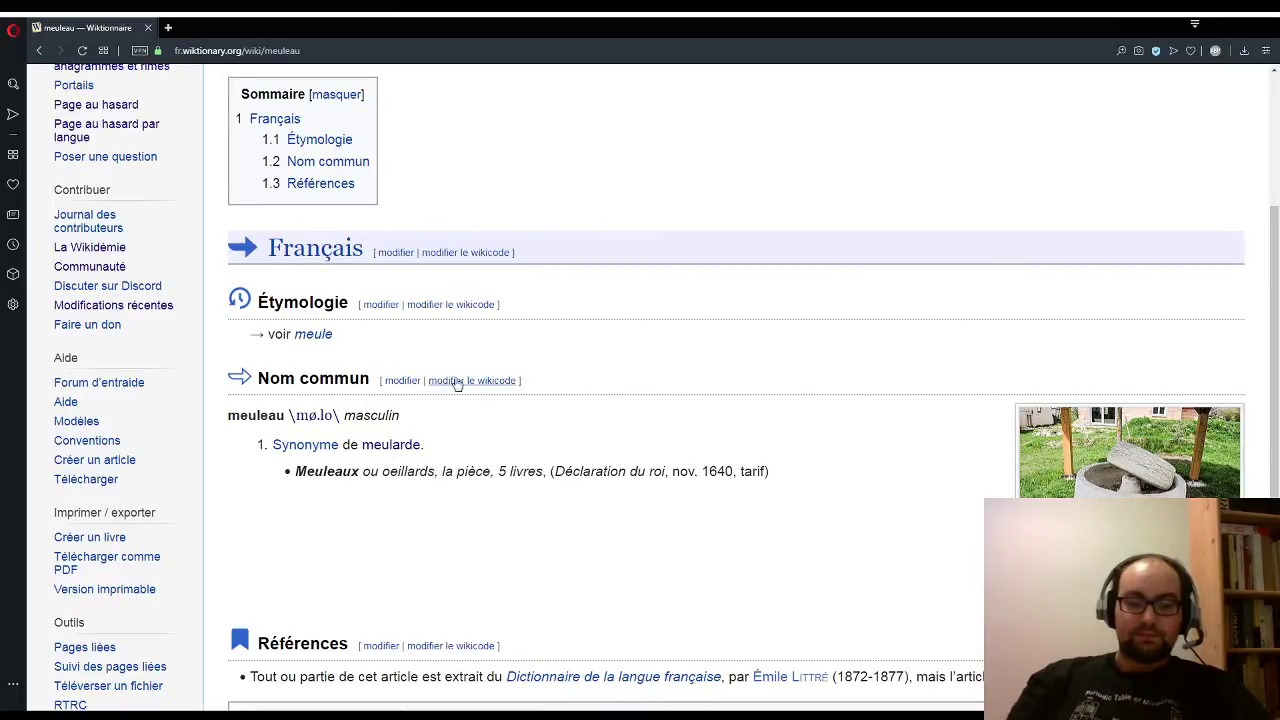
pyautogui.scroll(4, 540, 392)
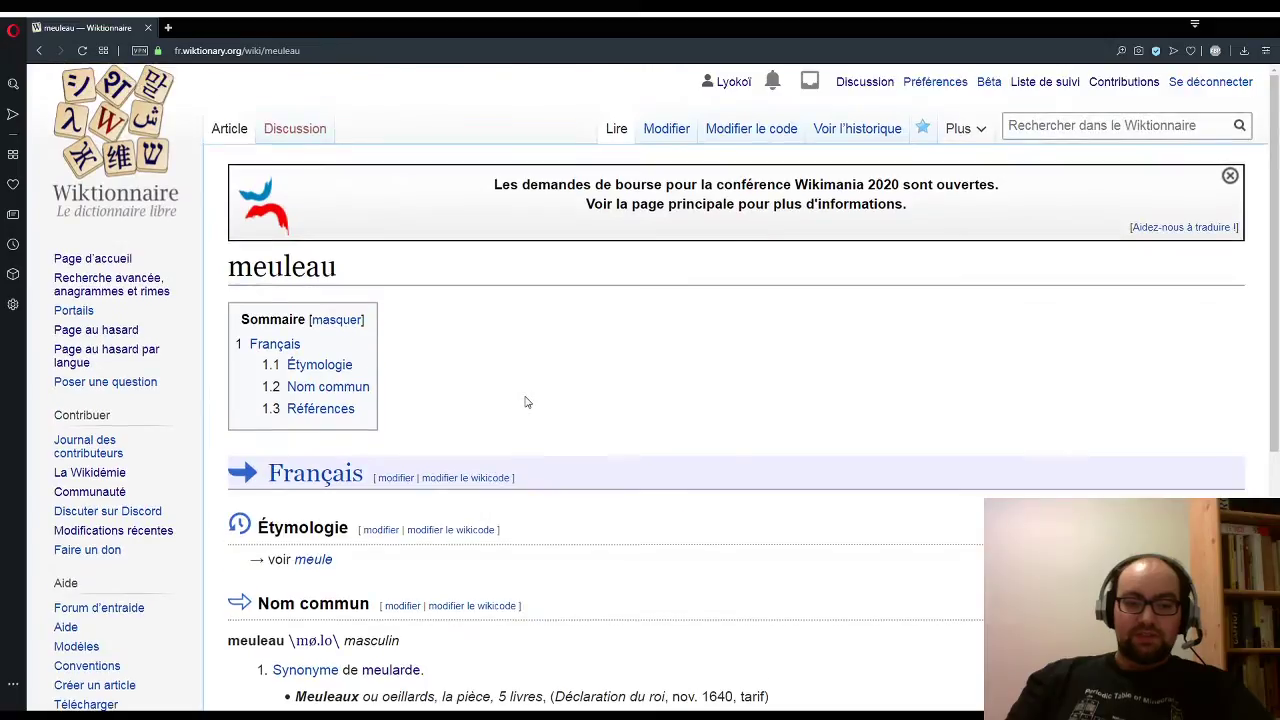
# Step: Open a random entry in Français and read its etymology and definition
pyautogui.click(122, 349)
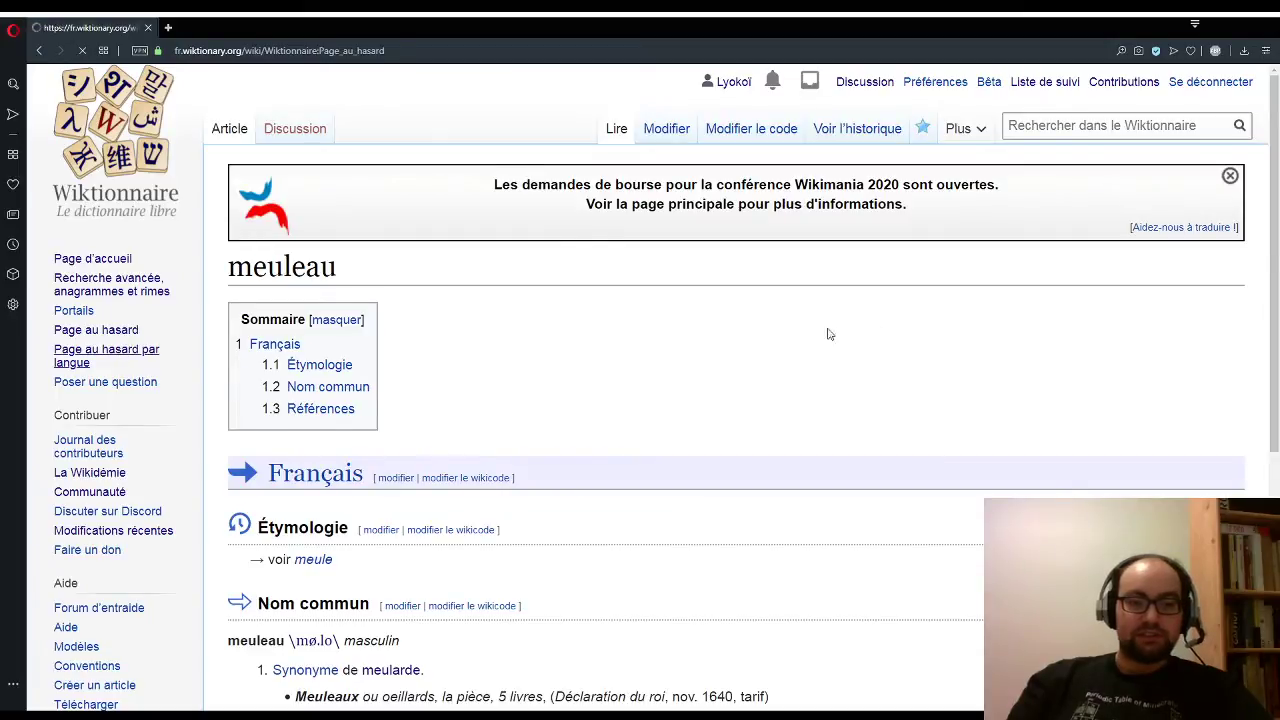
pyautogui.click(285, 361)
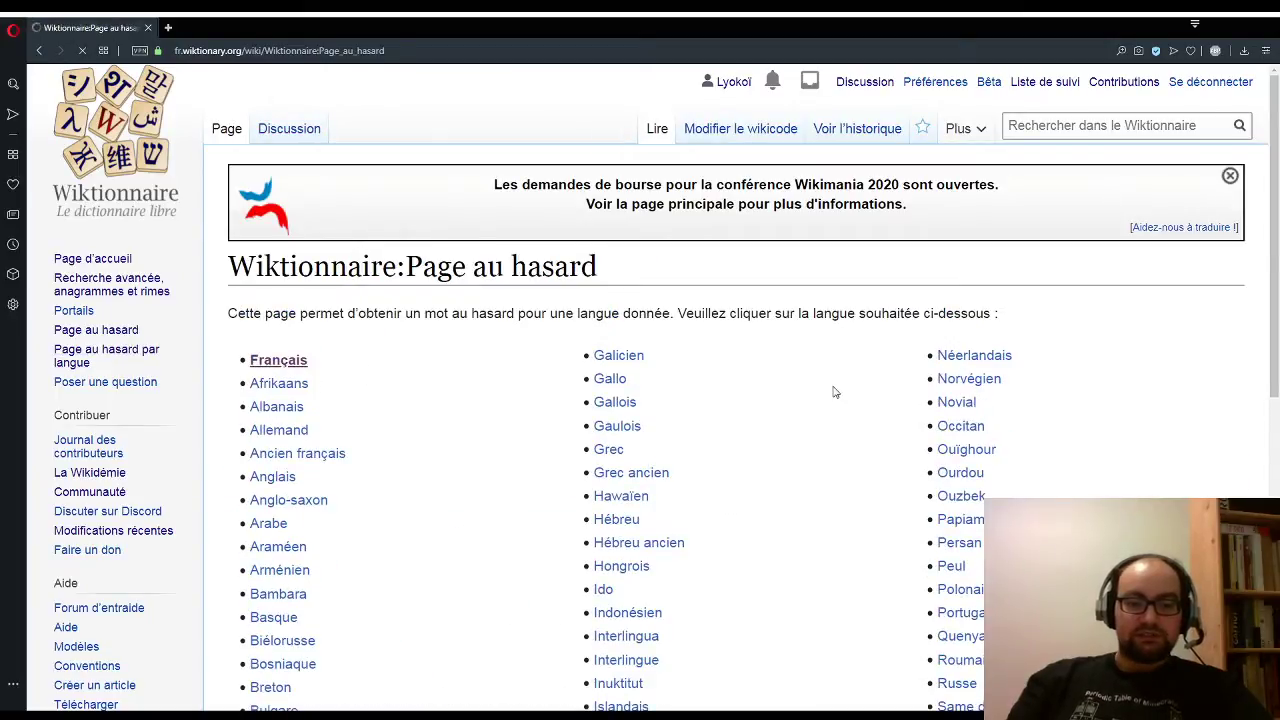
pyautogui.scroll(-2, 814, 390)
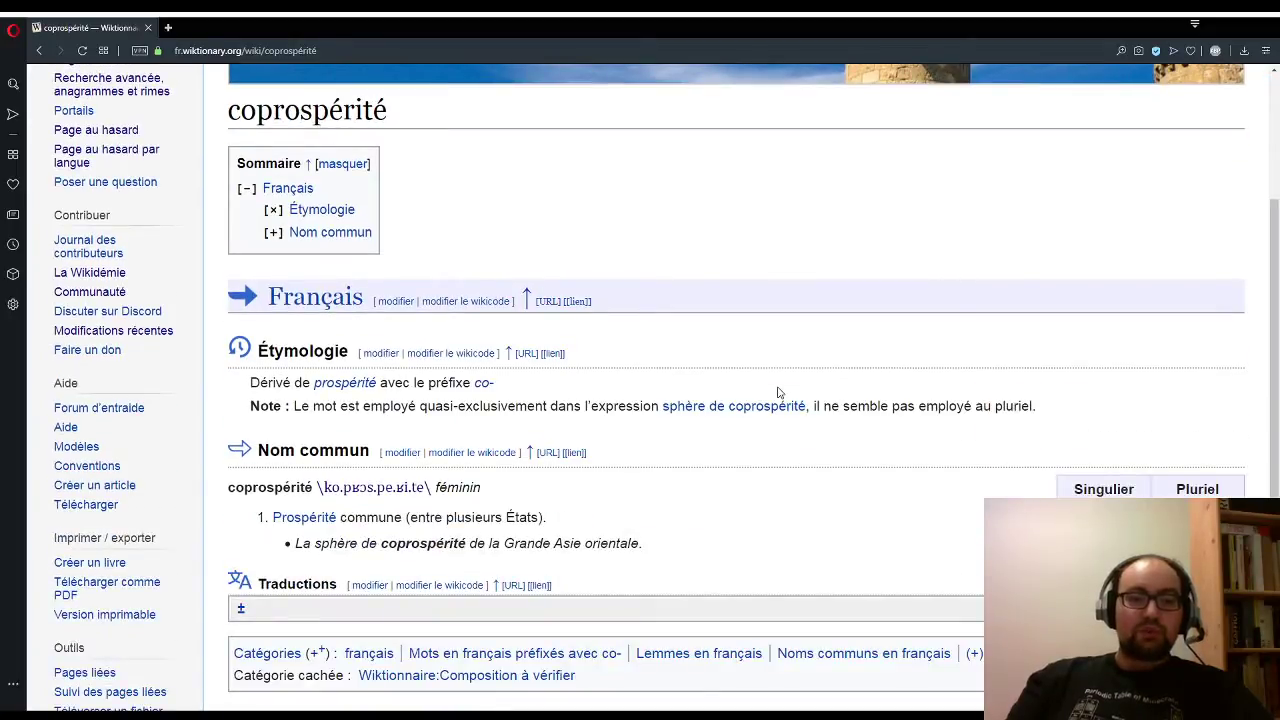
pyautogui.scroll(-1, 778, 392)
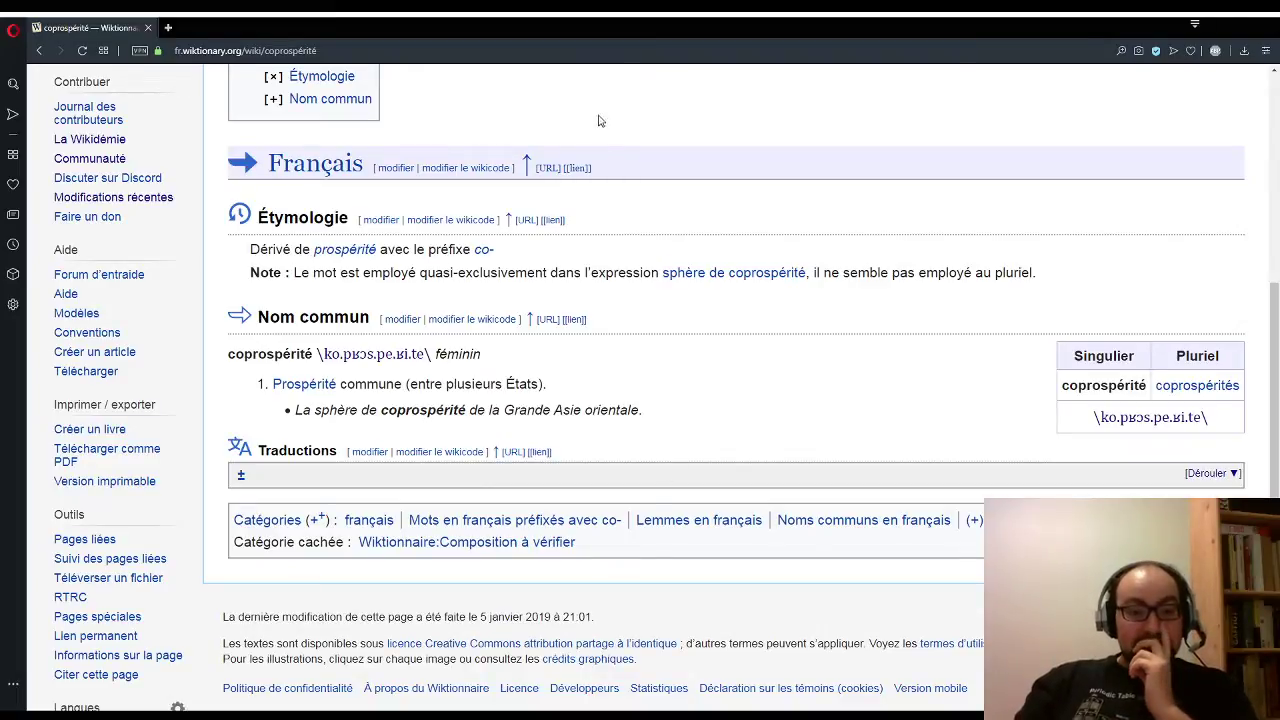
# Step: Open the French section of coprospérité for visual editing and place the cursor before the headword under Nom commun
pyautogui.click(400, 168)
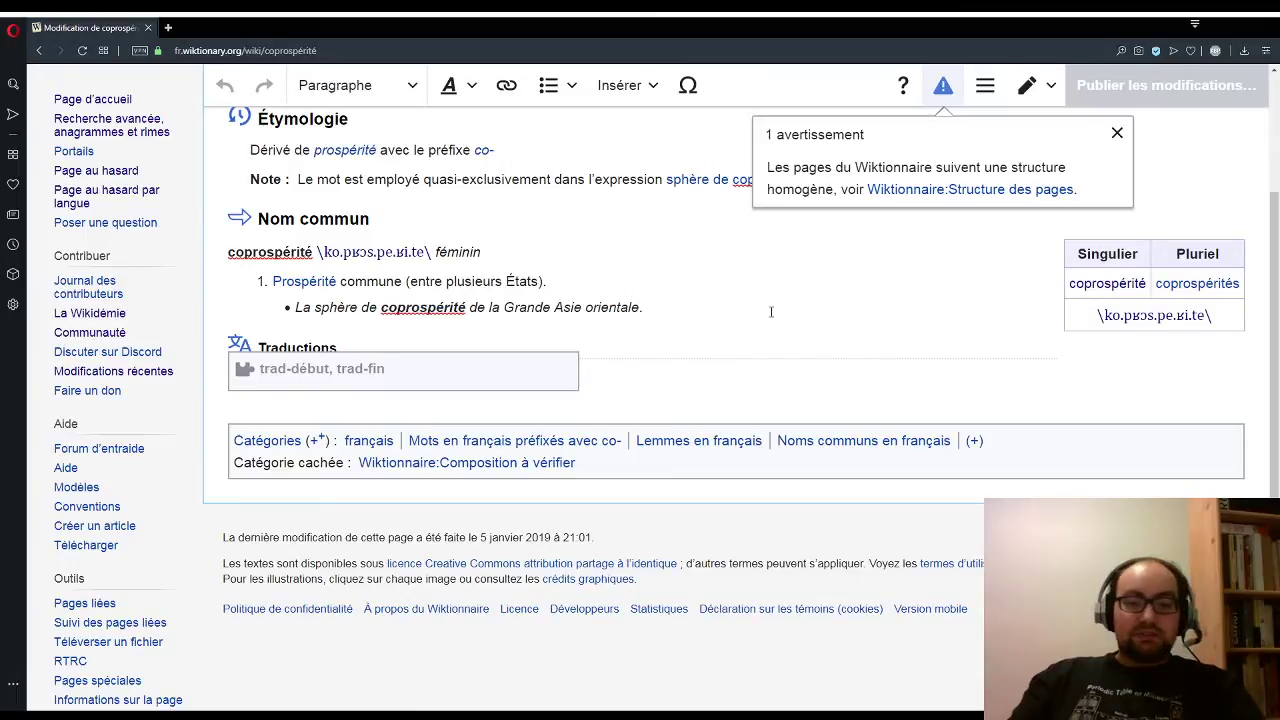
pyautogui.scroll(2, 658, 345)
pyautogui.click(224, 444)
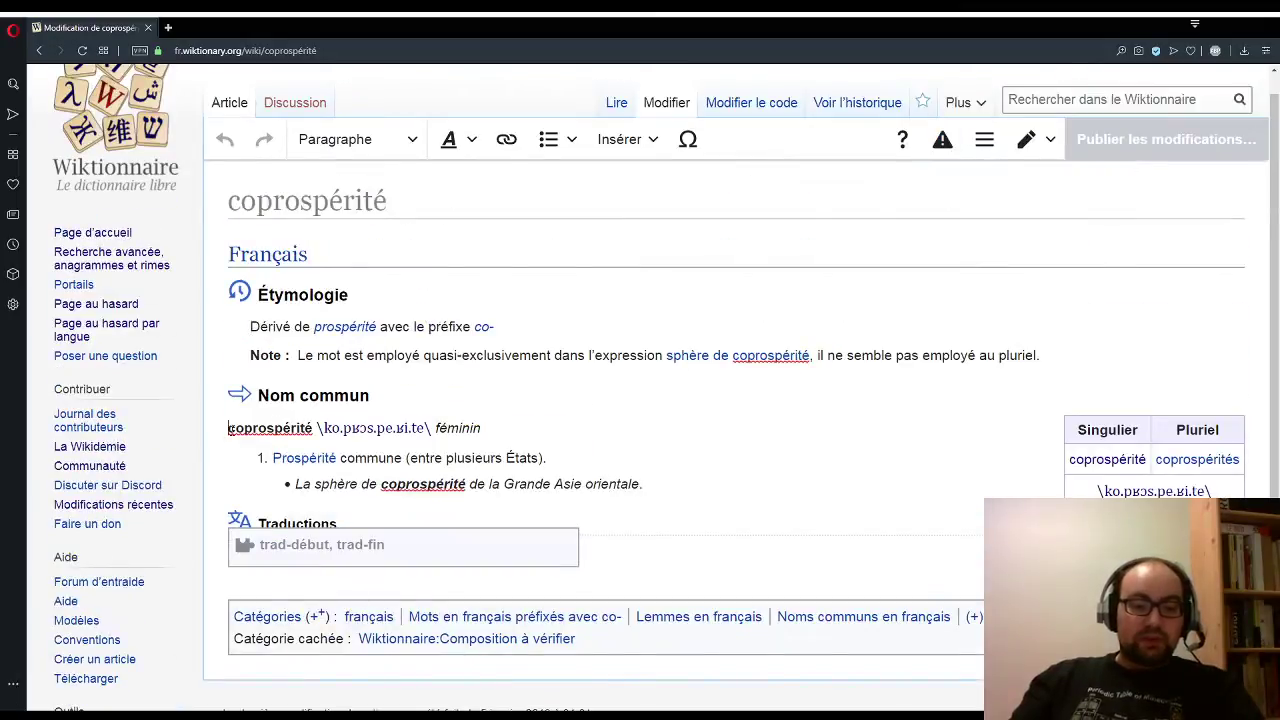
# Step: Start inserting an image at the coprospérité headword and search the media library for "prospérité"
pyautogui.click(645, 136)
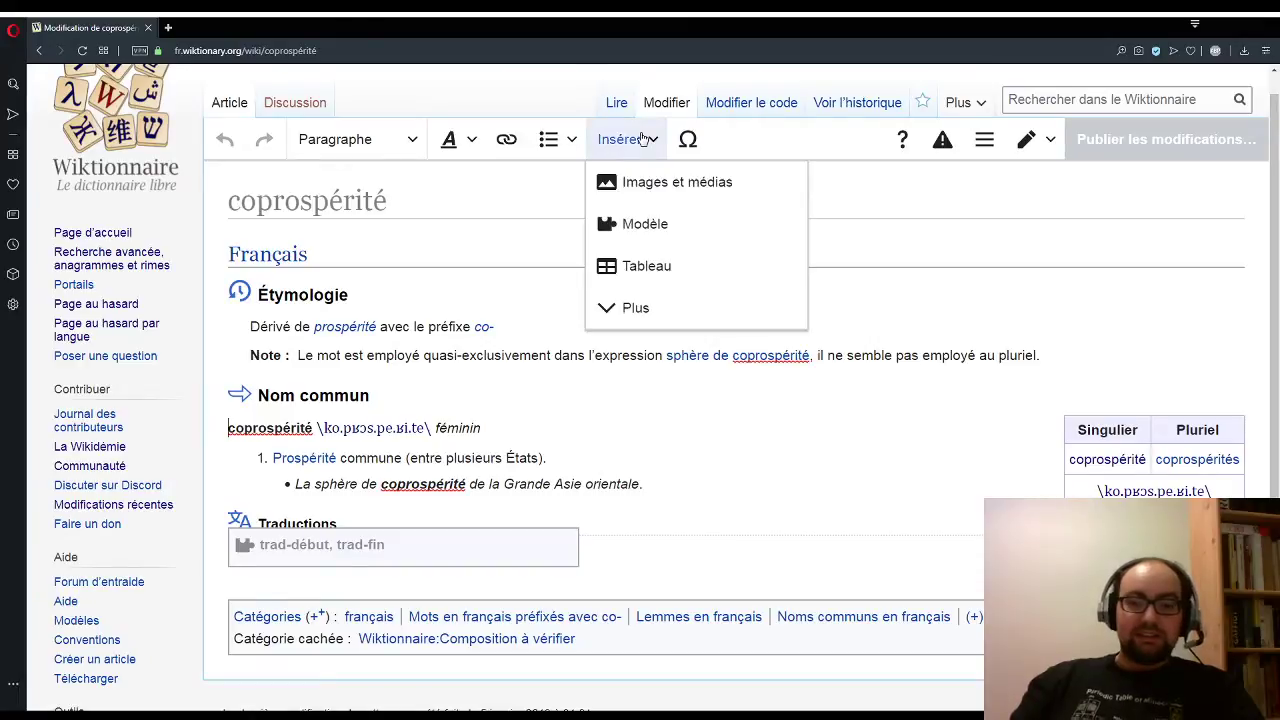
pyautogui.click(655, 185)
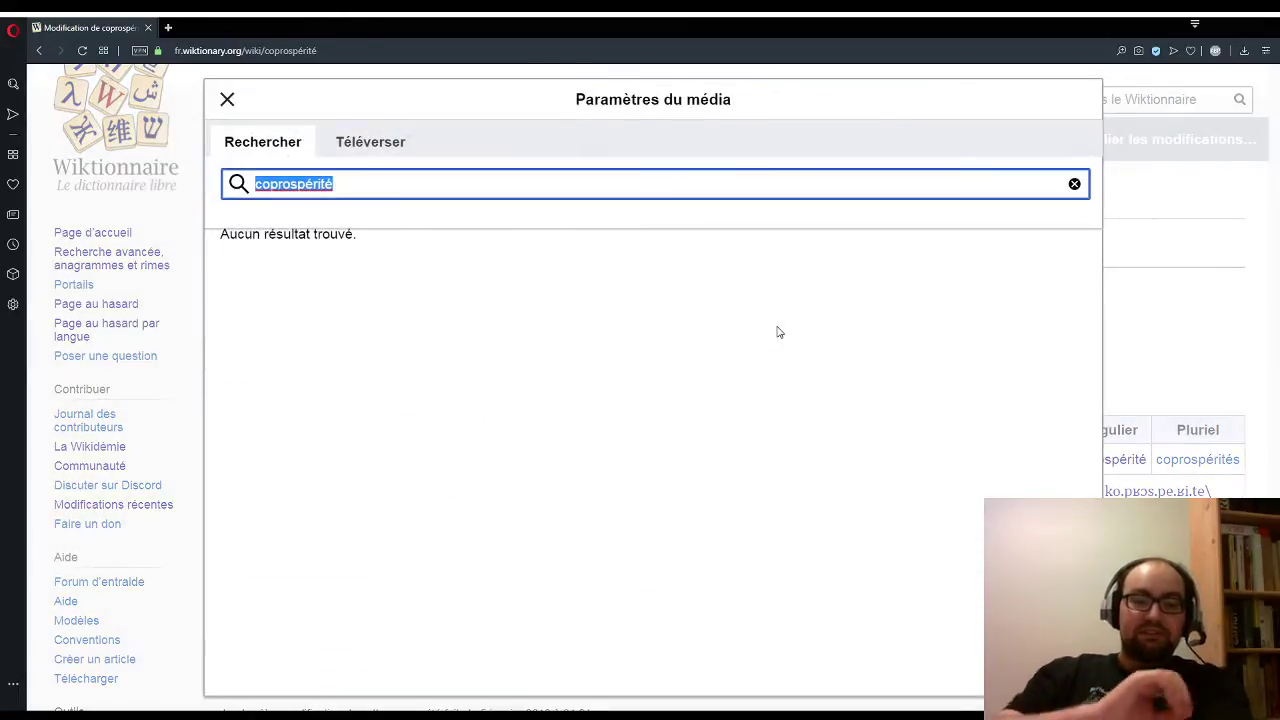
pyautogui.press('Left')
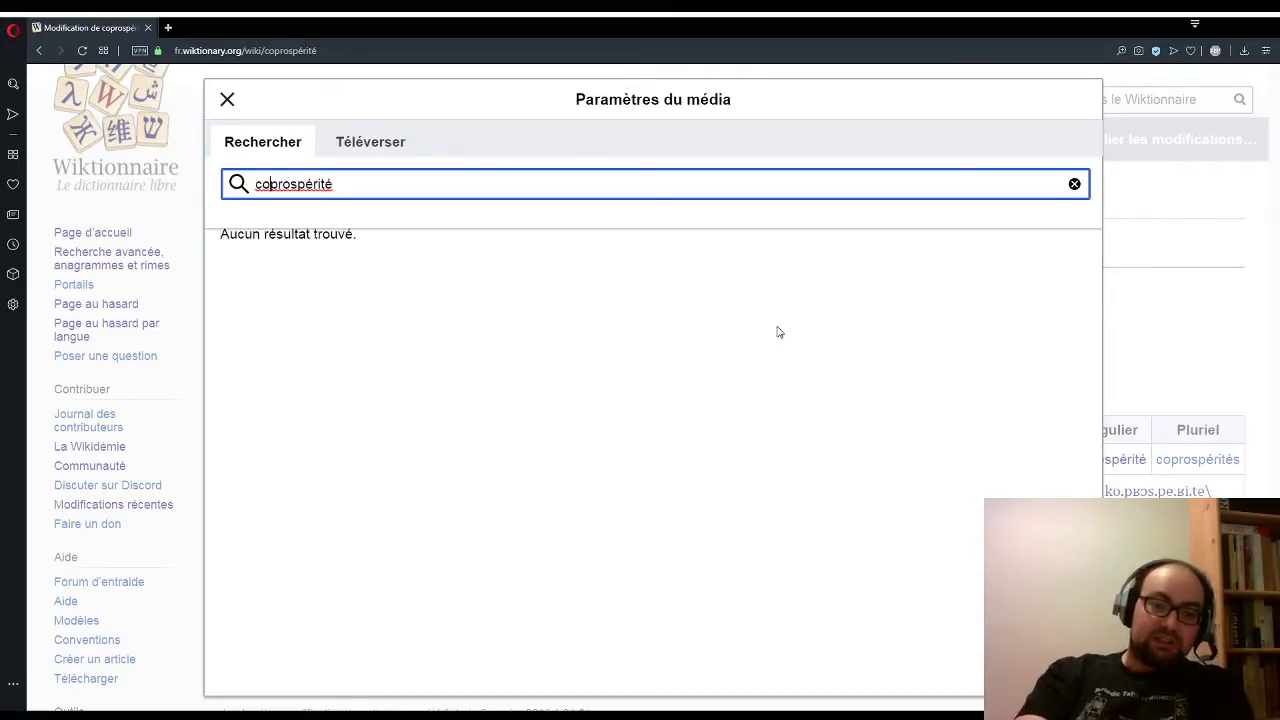
pyautogui.press('BackSpace')
pyautogui.press('BackSpace')
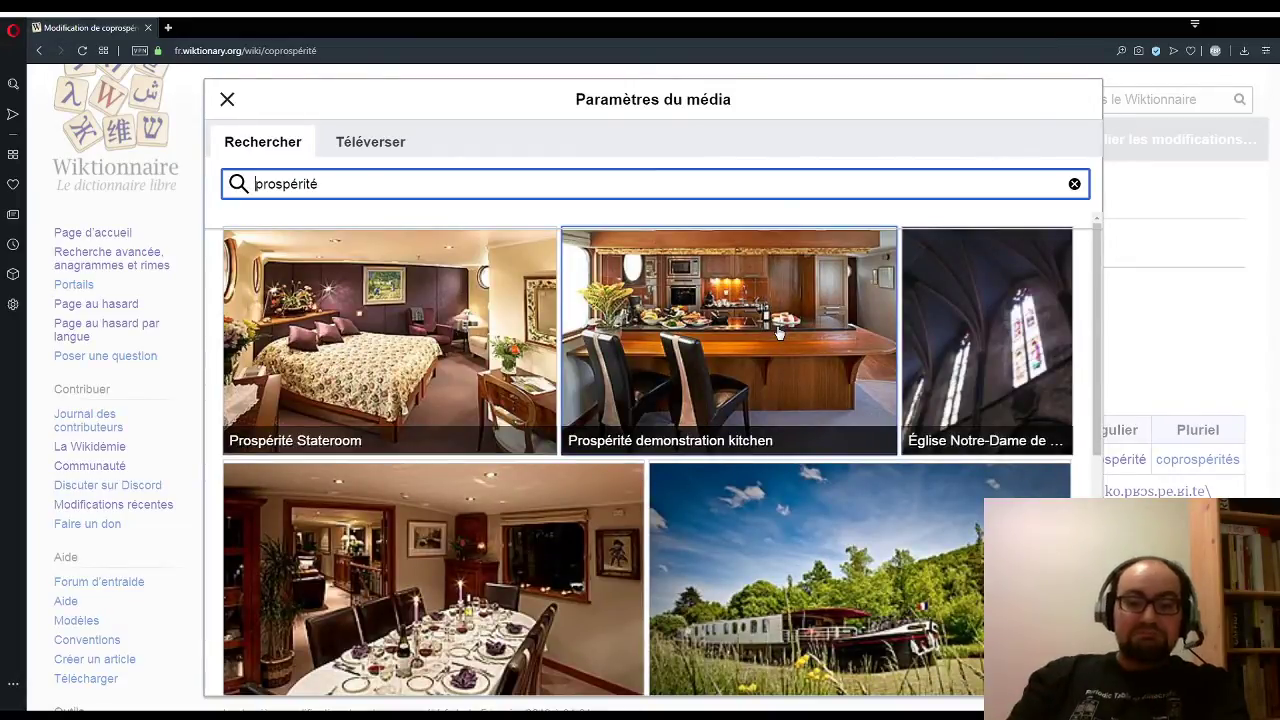
# Step: Browse the "prospérité" media results for a suitable illustration and inspect the details of the painting Le Vrai Bonheur
pyautogui.scroll(-2, 755, 350)
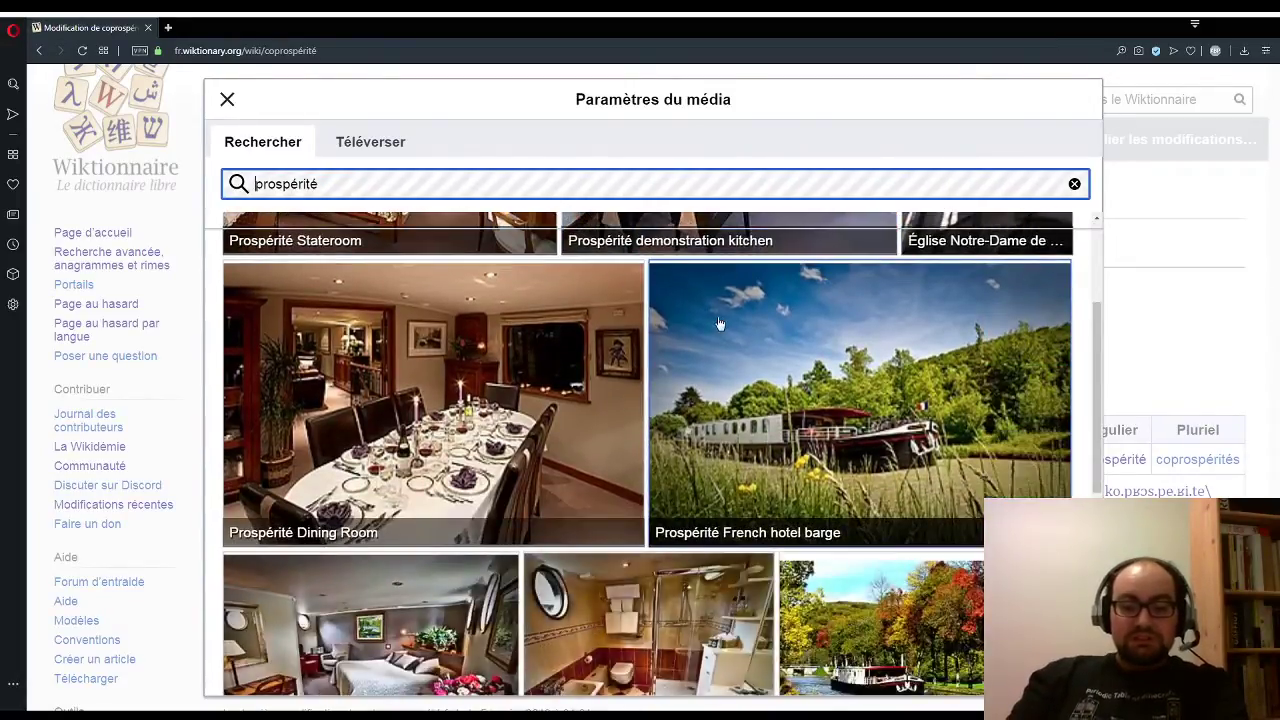
pyautogui.scroll(-3, 719, 323)
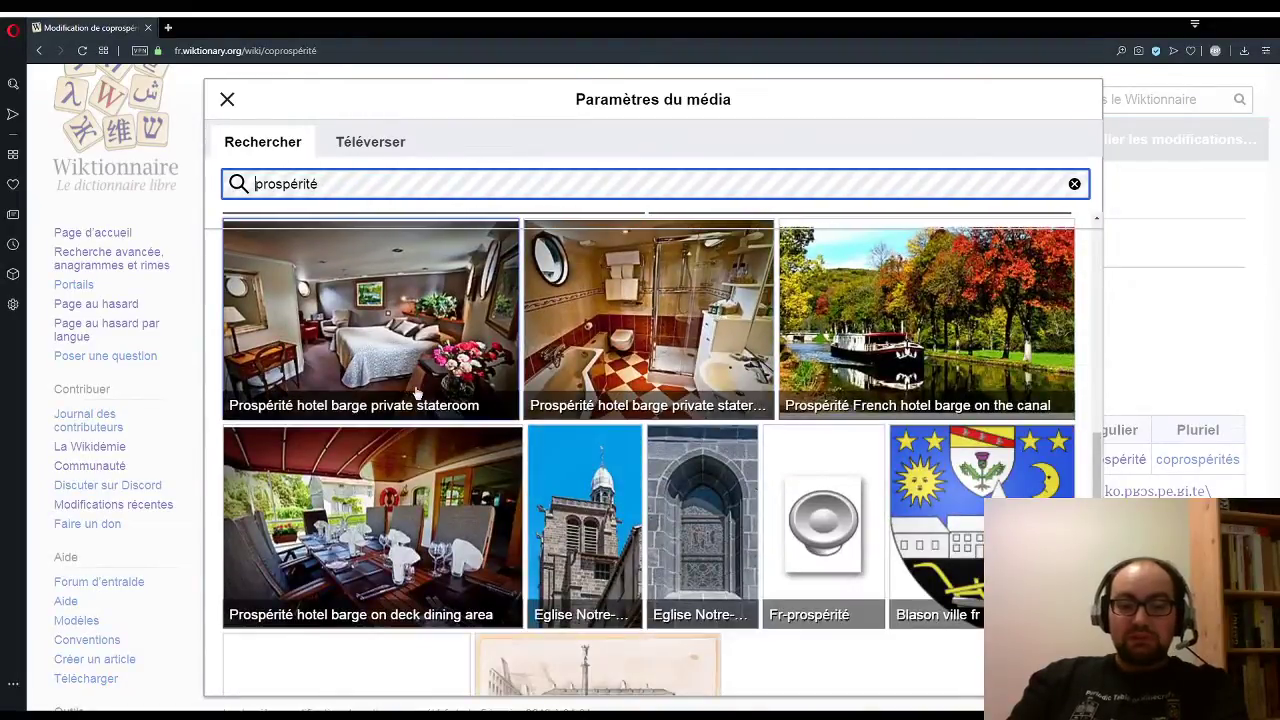
pyautogui.scroll(-2, 490, 402)
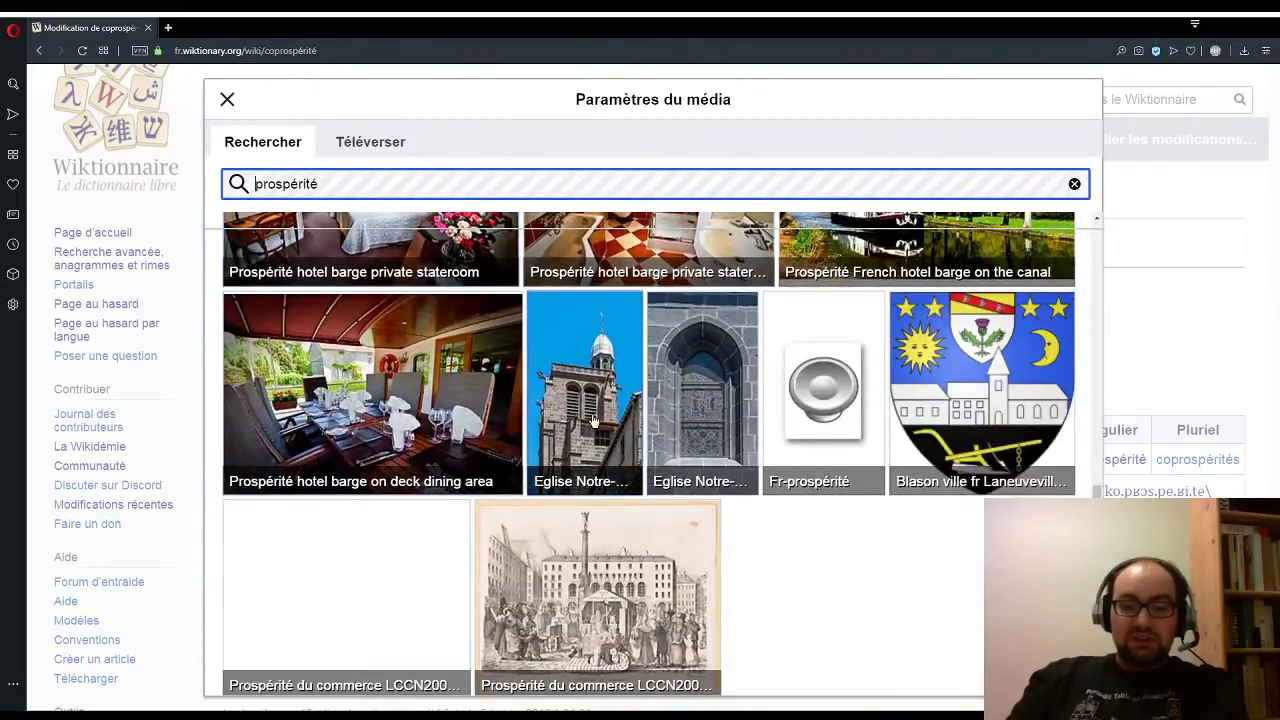
pyautogui.scroll(2, 593, 421)
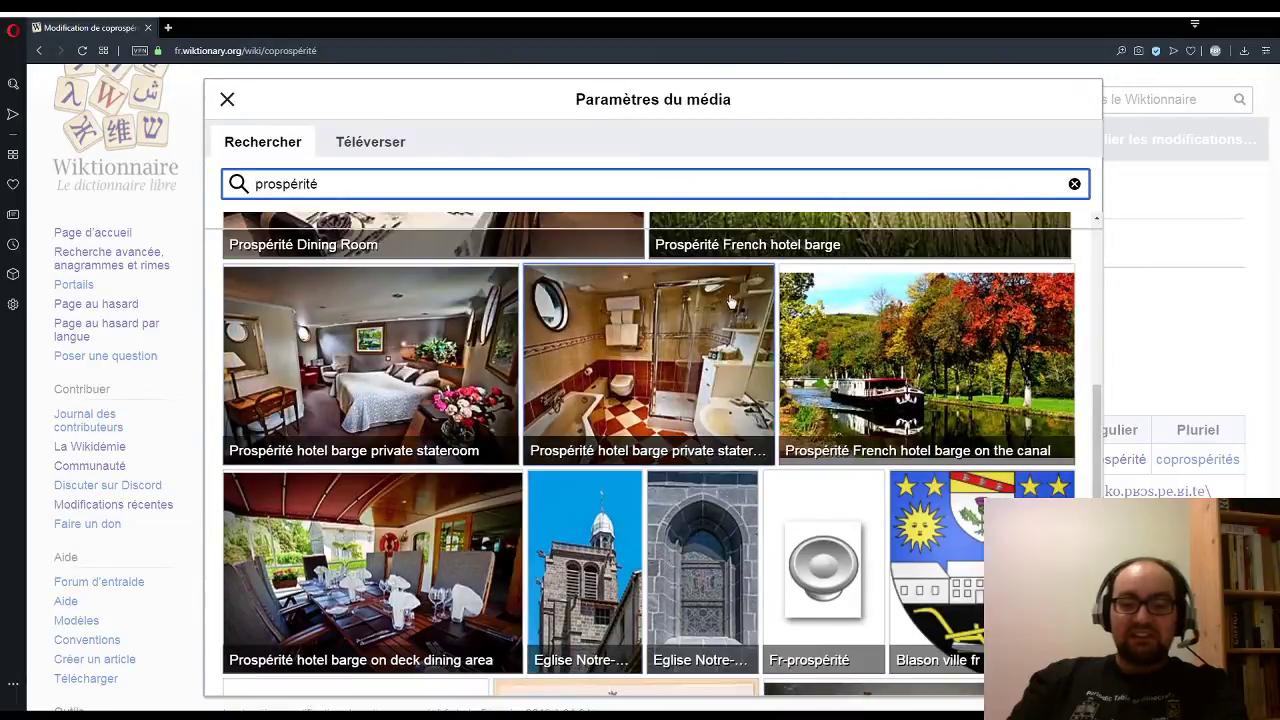
pyautogui.scroll(-3, 728, 310)
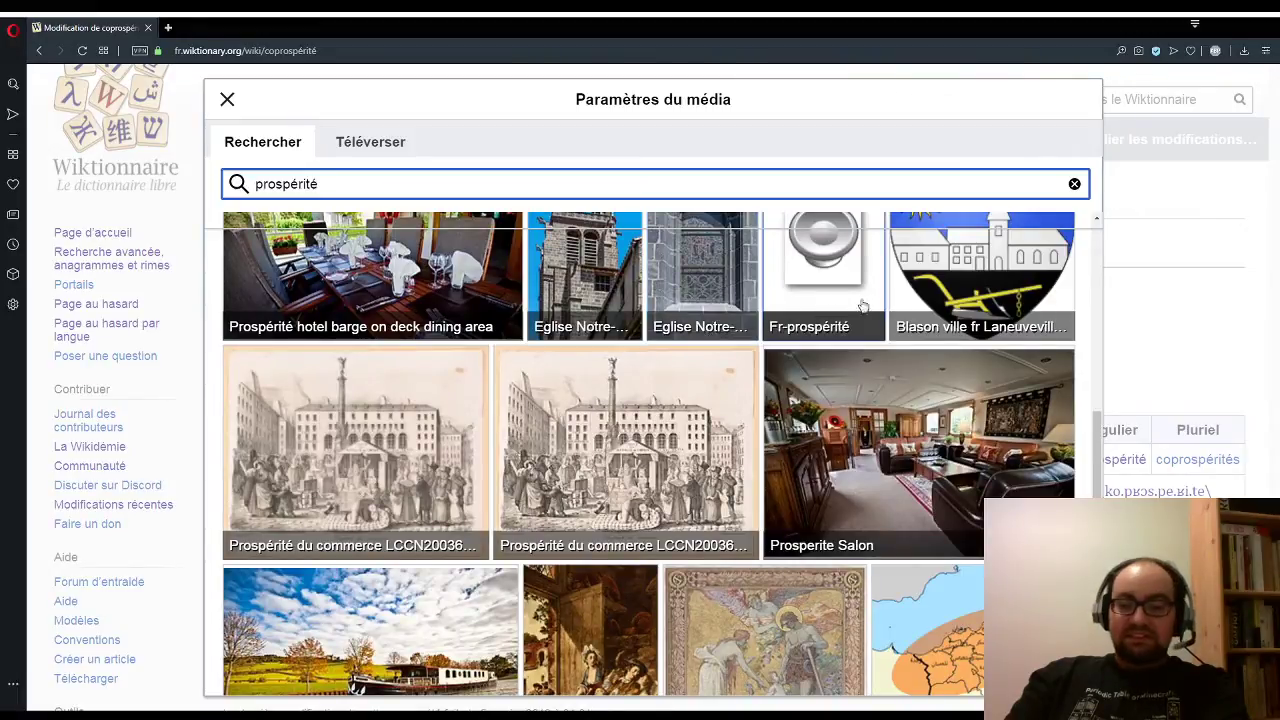
pyautogui.scroll(-1, 708, 335)
pyautogui.scroll(-1, 711, 332)
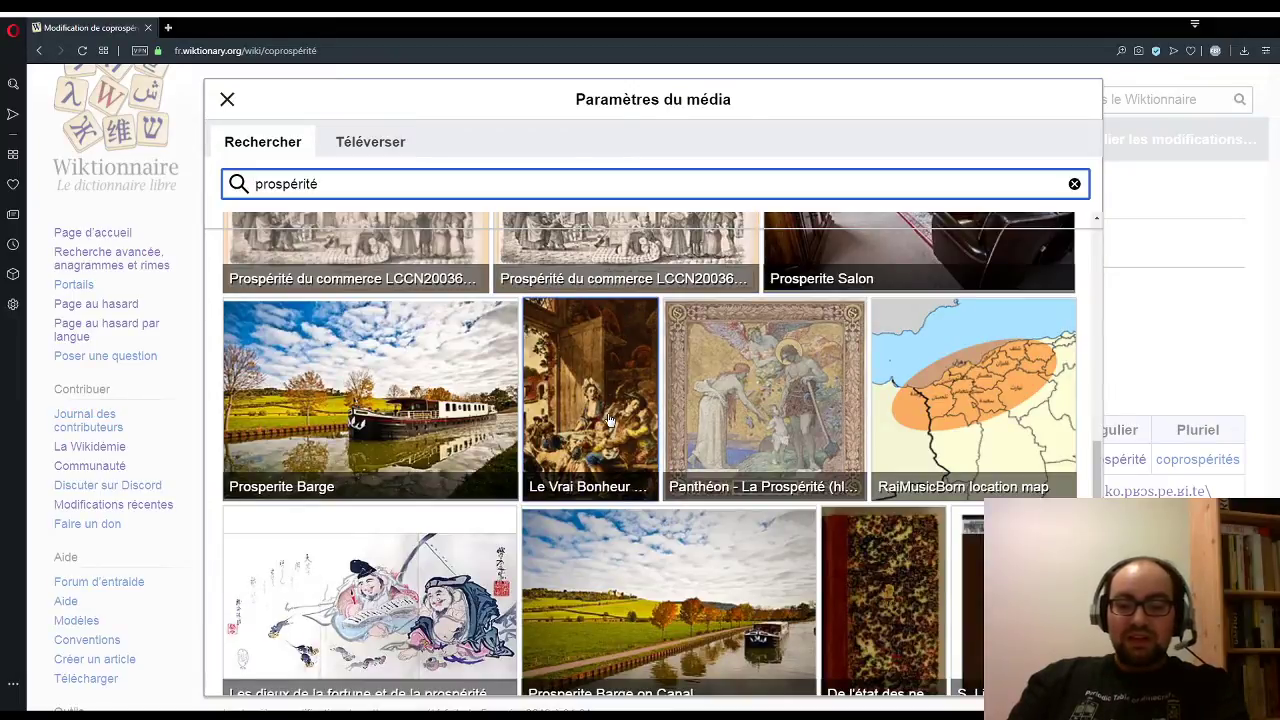
pyautogui.scroll(-2, 610, 420)
pyautogui.scroll(2, 610, 420)
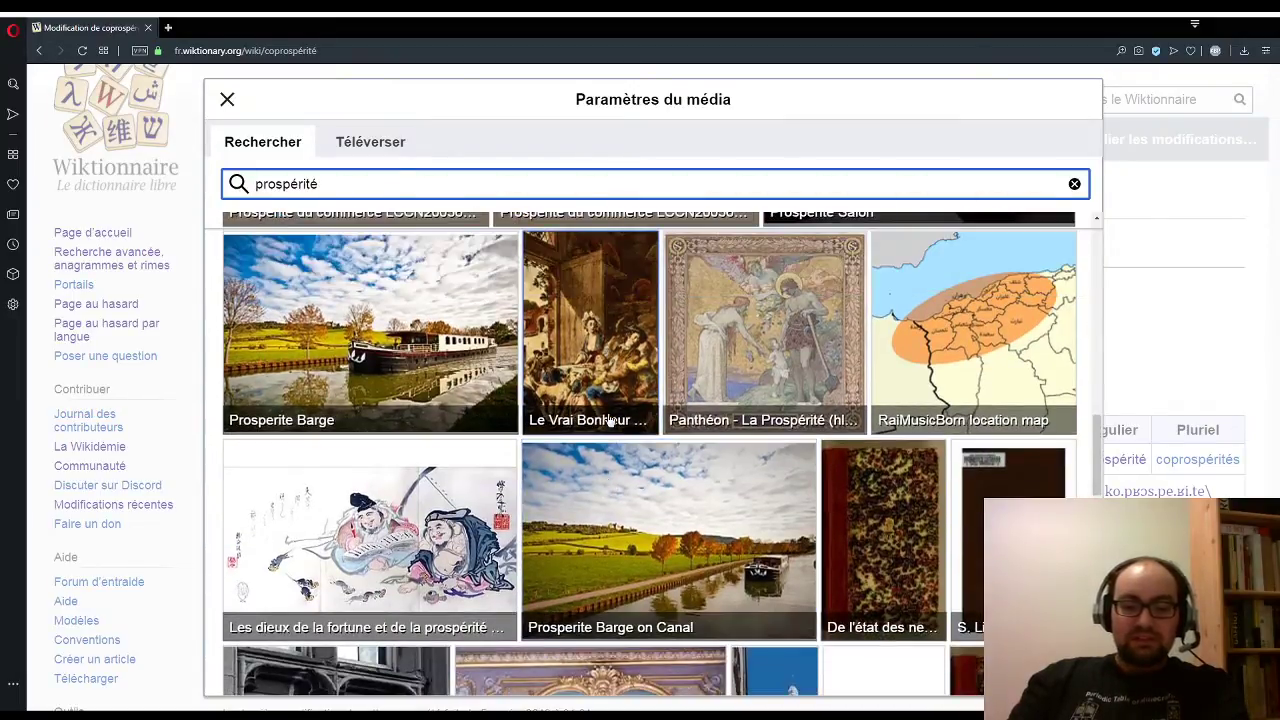
pyautogui.click(607, 398)
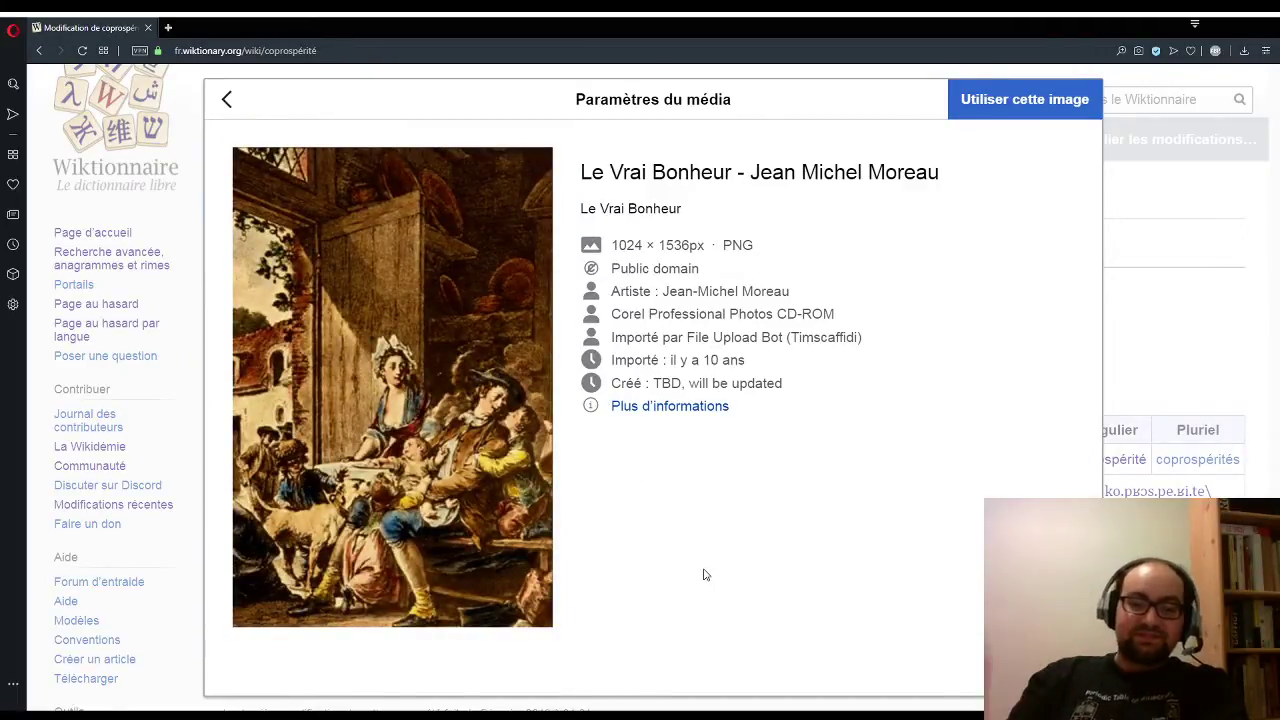
pyautogui.click(228, 98)
# Step: Inspect the Liège, Palais Provincial relief from the "prospérité" results, and return to the results list
pyautogui.scroll(-2, 745, 283)
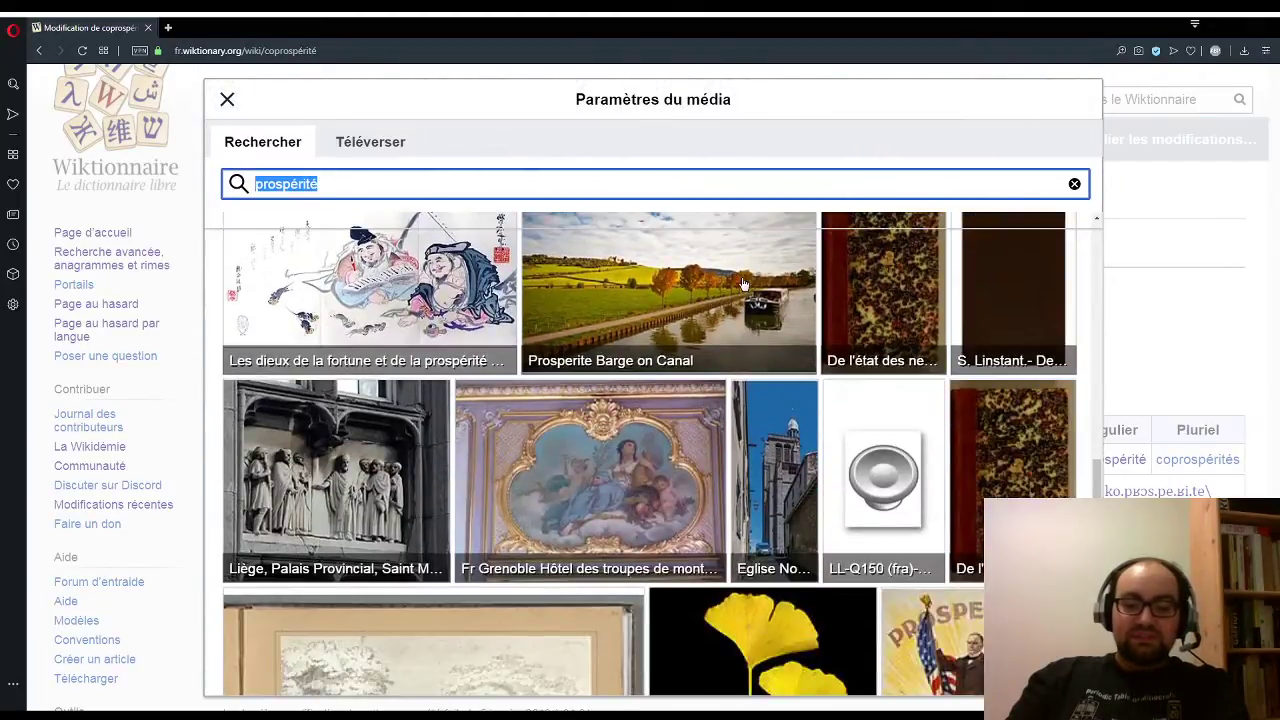
pyautogui.scroll(-2, 745, 283)
pyautogui.click(298, 376)
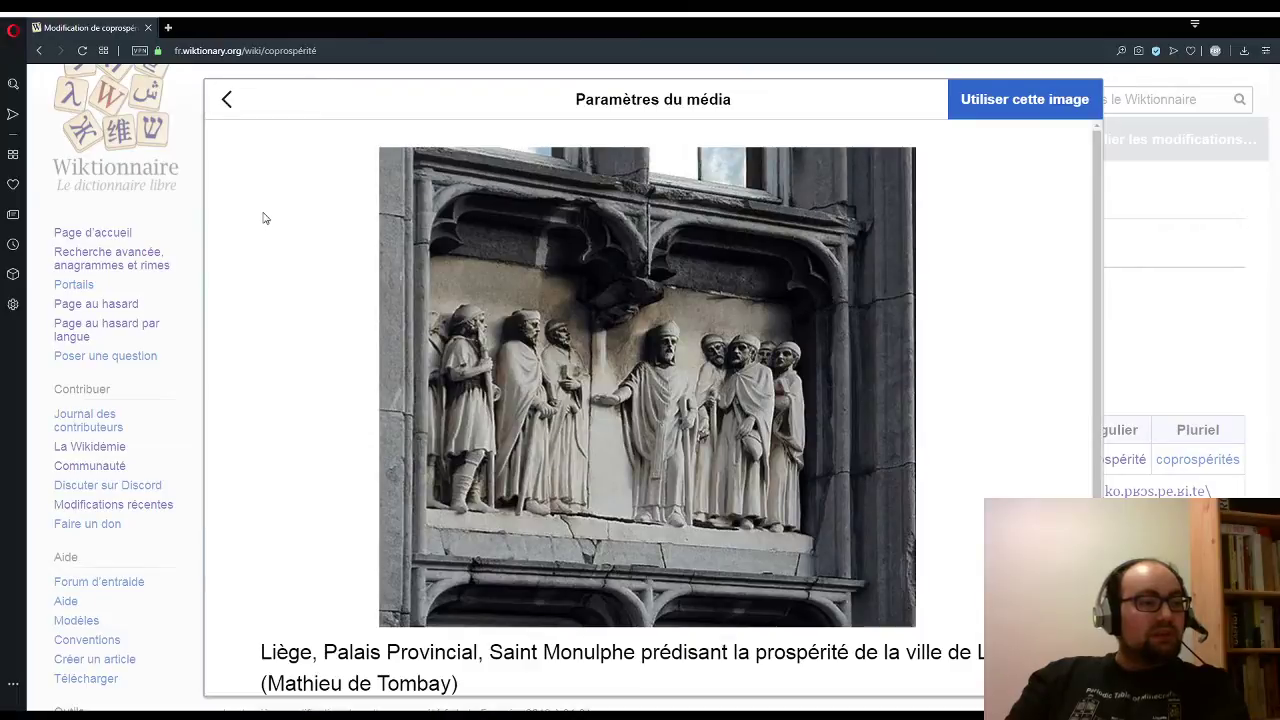
pyautogui.click(227, 100)
# Step: Look further through the "prospérité" results and inspect the details of the first Twee vrouwen van Marken print
pyautogui.scroll(-2, 551, 387)
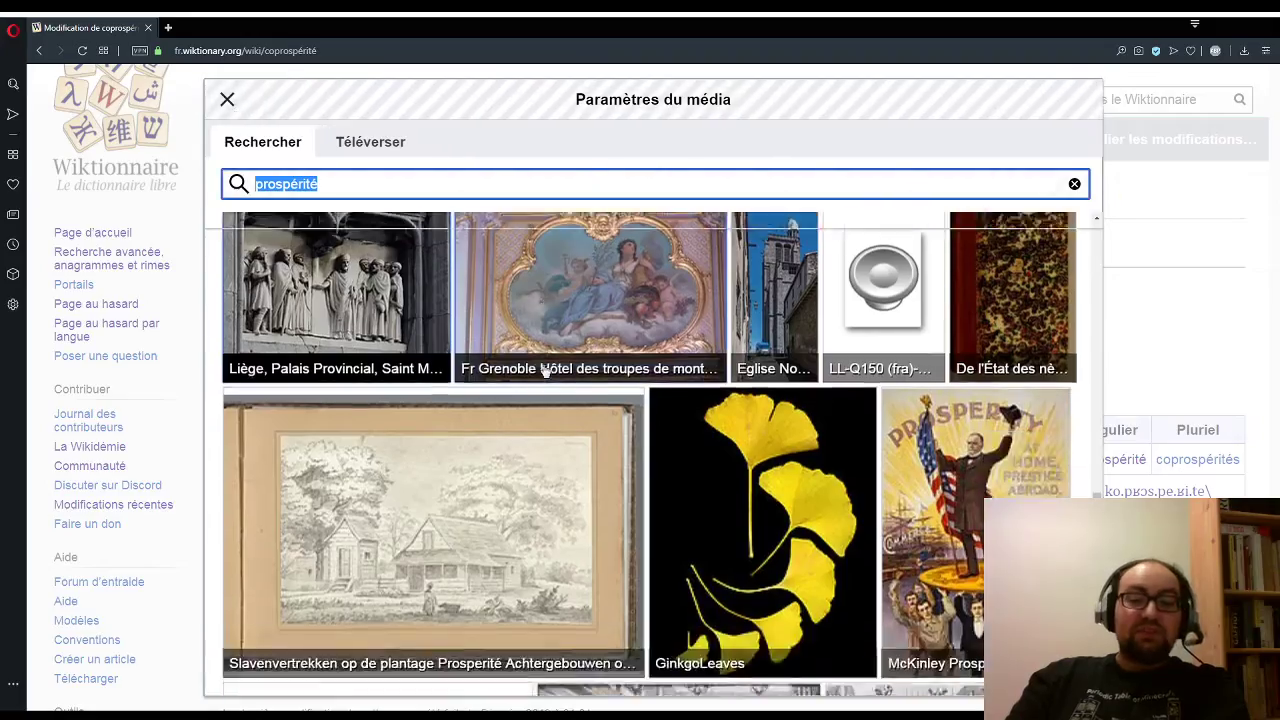
pyautogui.scroll(-2, 551, 387)
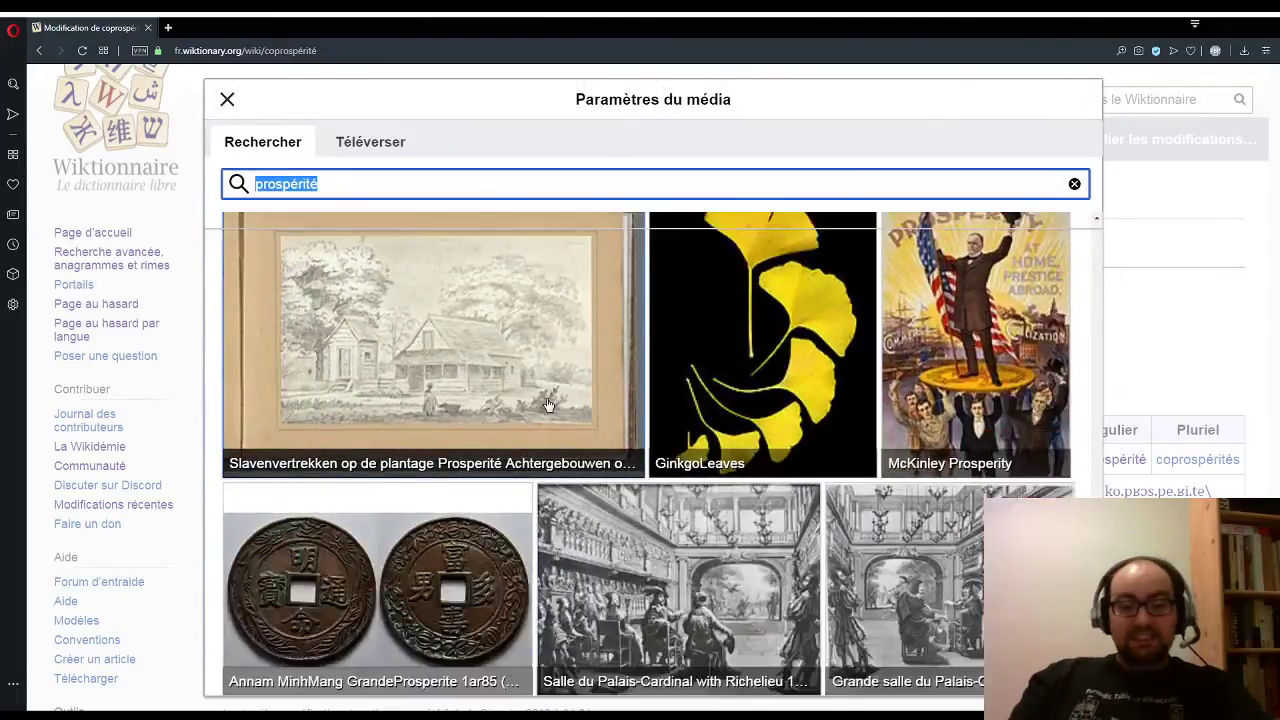
pyautogui.scroll(2, 551, 387)
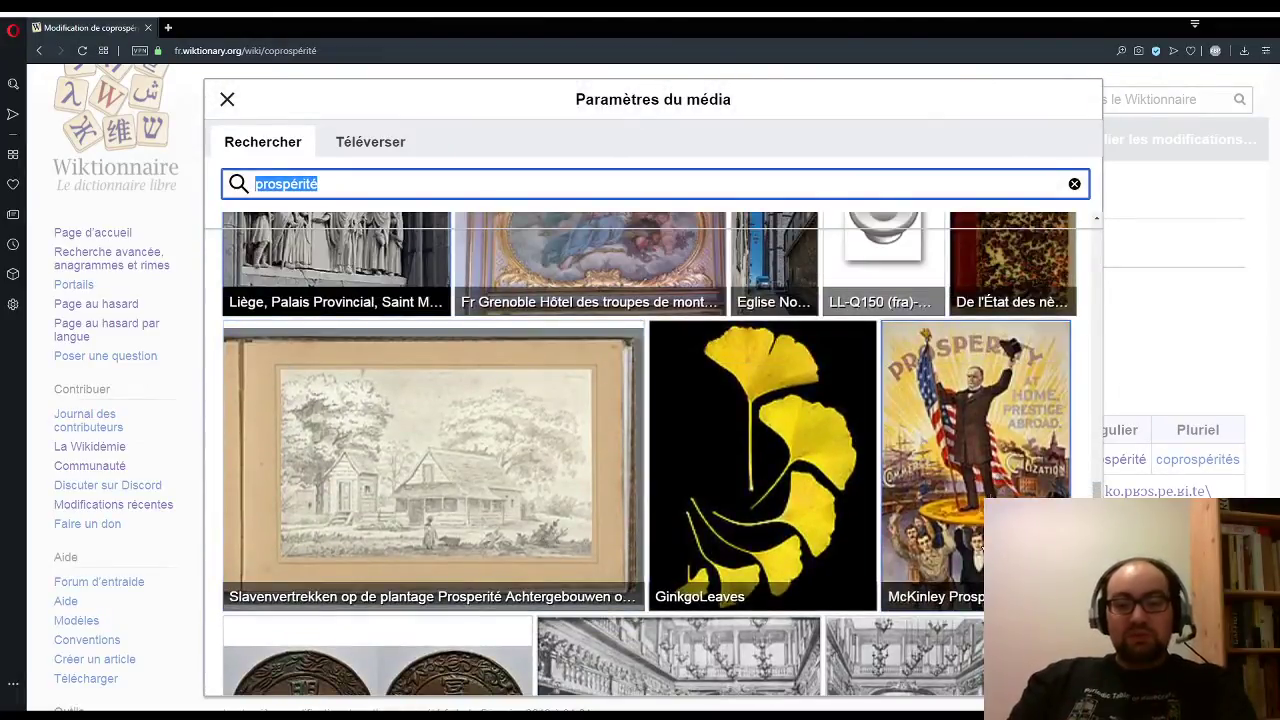
pyautogui.scroll(-3, 965, 440)
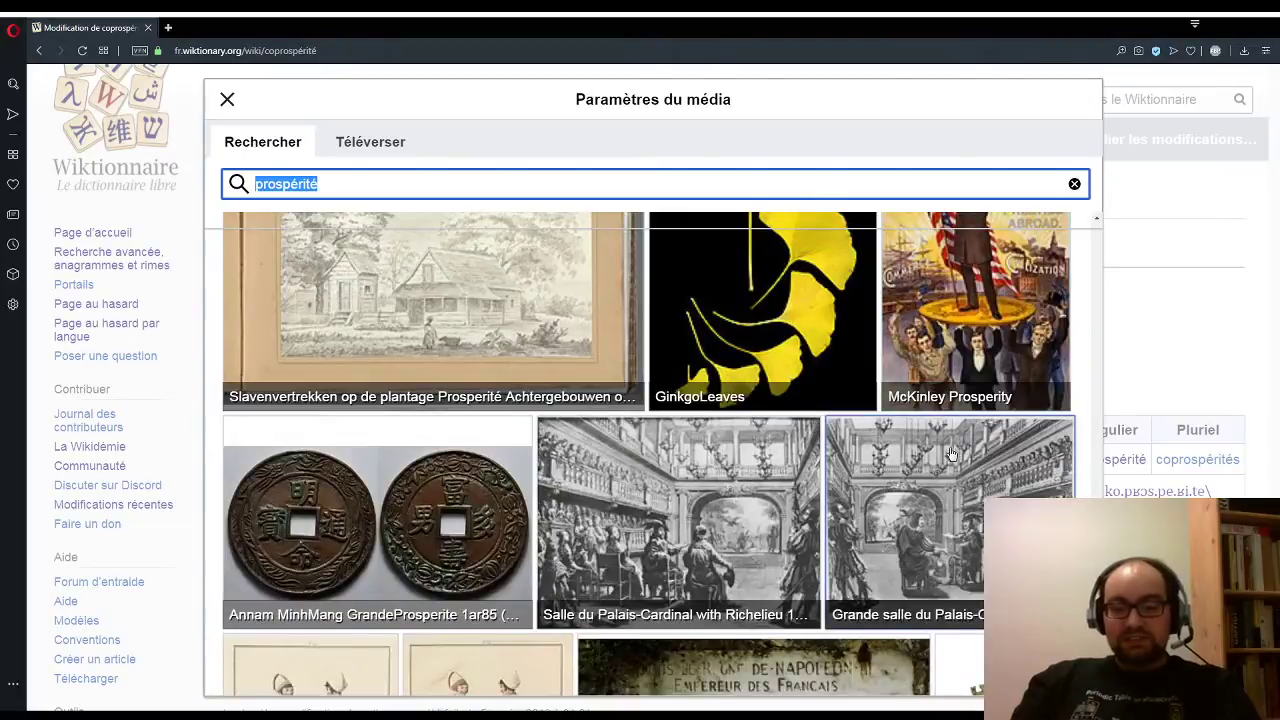
pyautogui.scroll(-1, 951, 453)
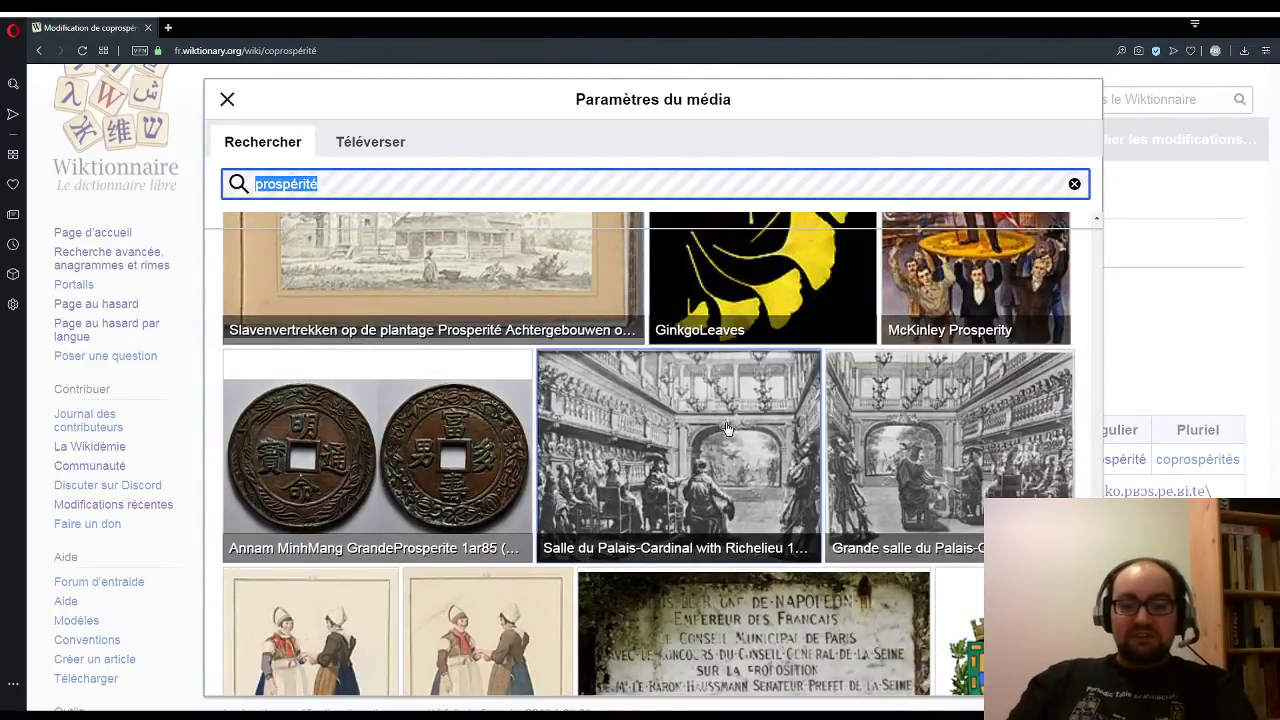
pyautogui.scroll(-2, 690, 425)
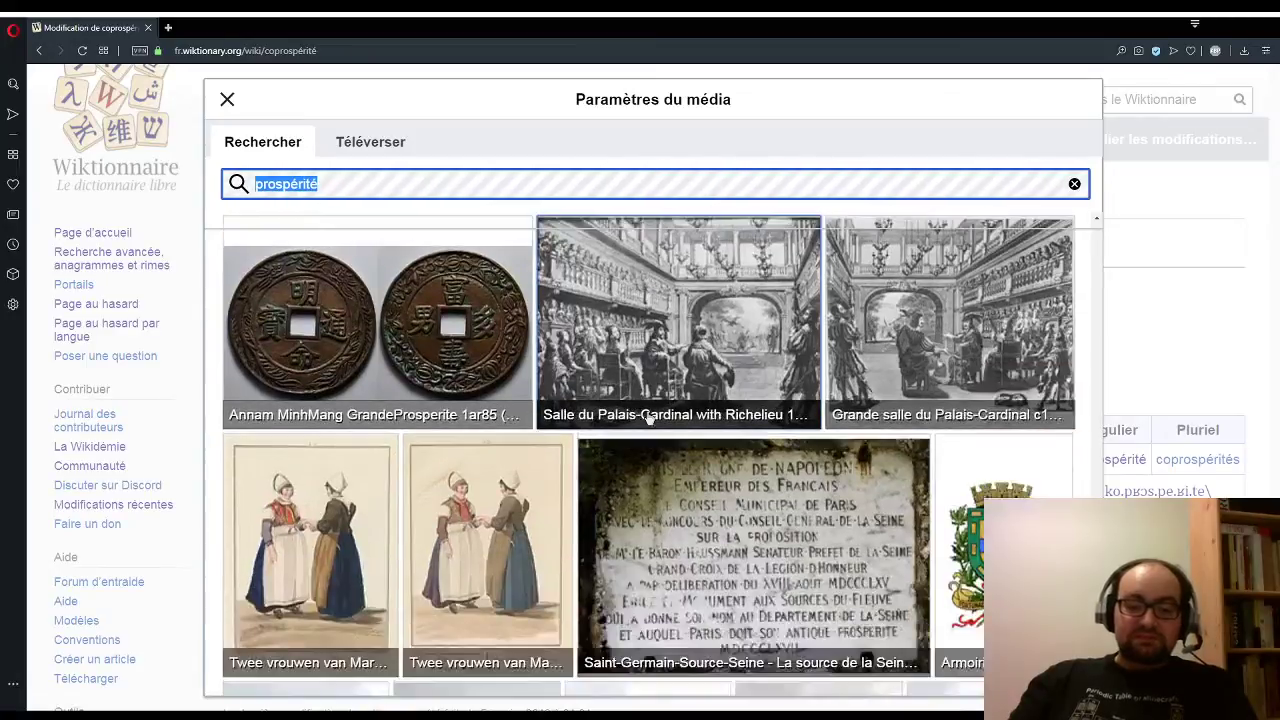
pyautogui.scroll(-4, 648, 418)
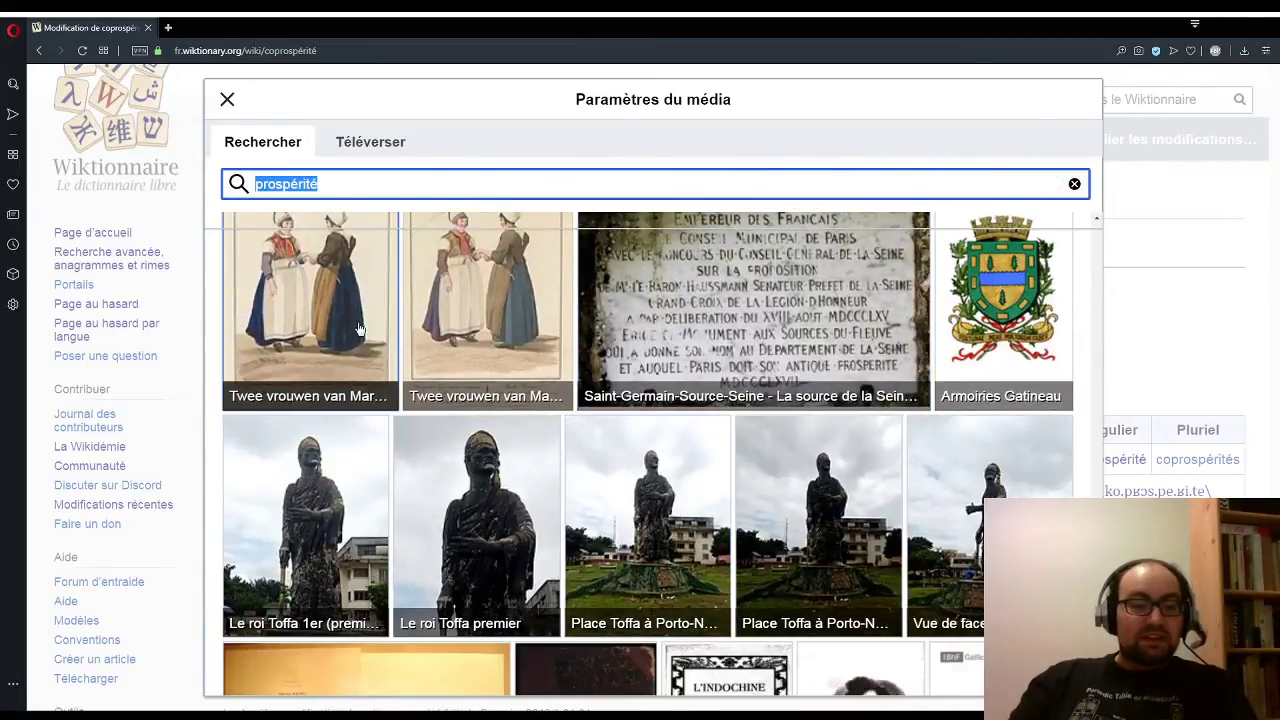
pyautogui.scroll(1, 360, 328)
pyautogui.click(306, 369)
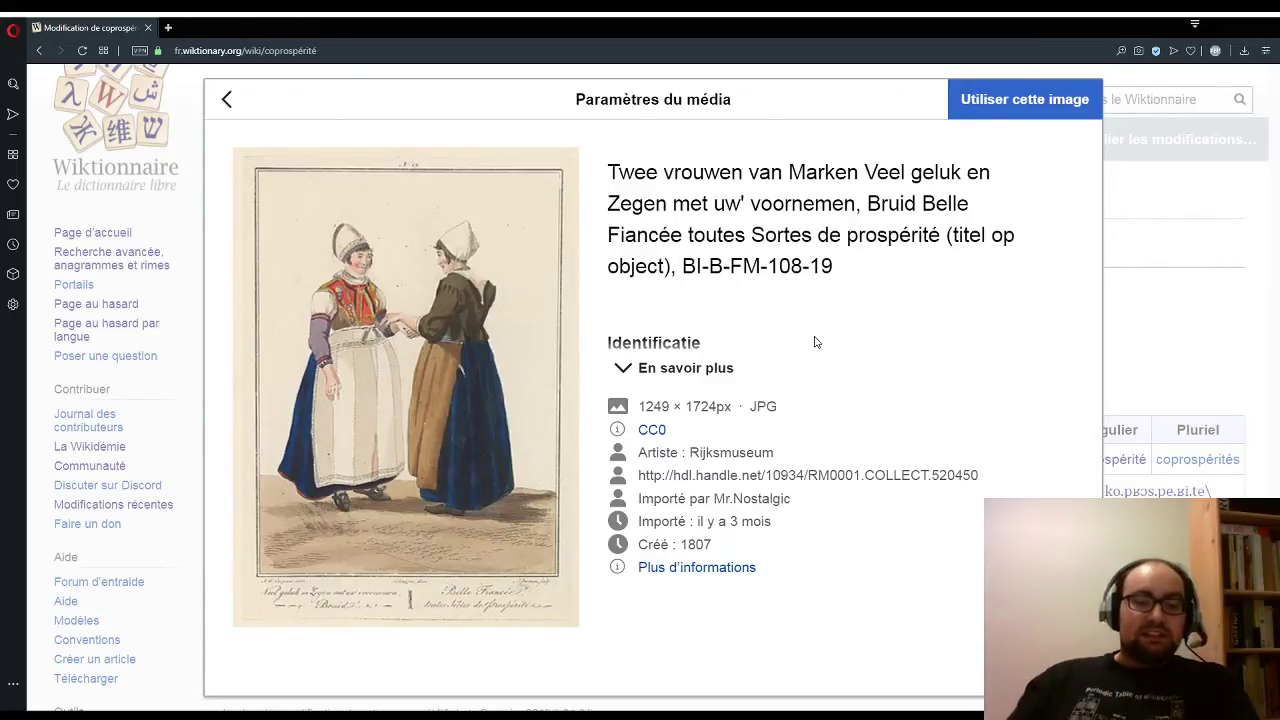
pyautogui.click(227, 99)
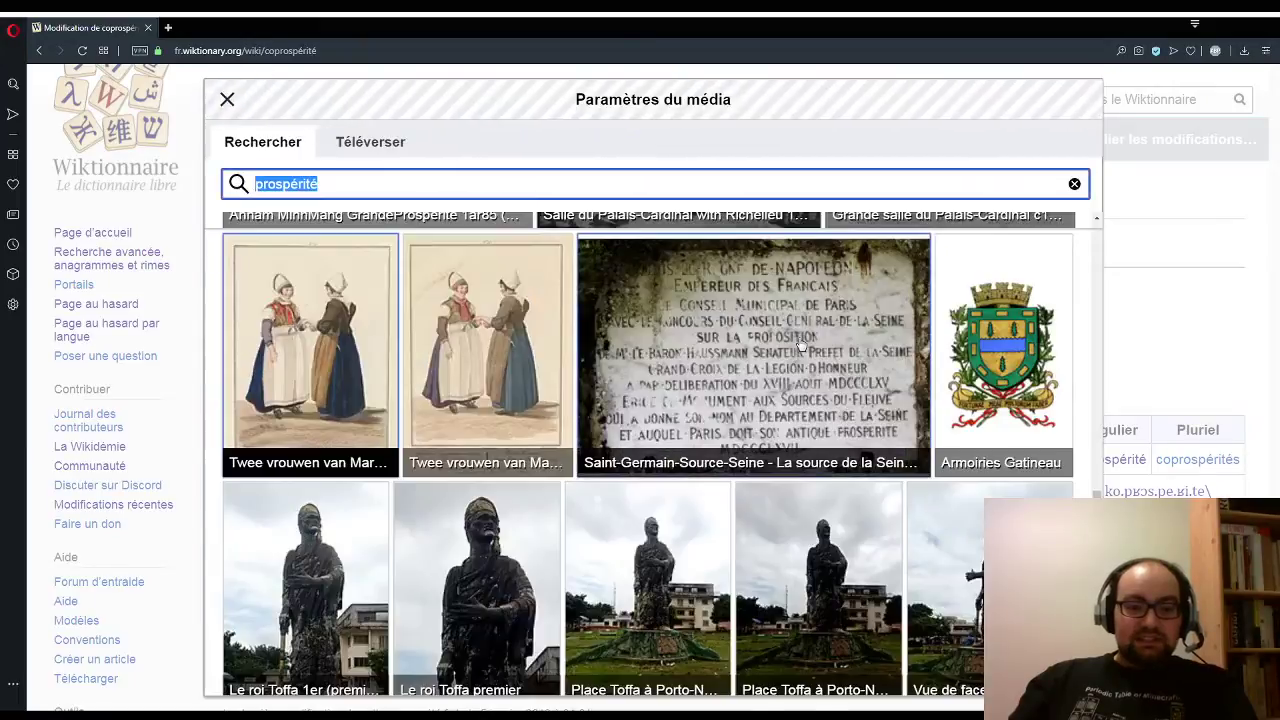
# Step: Examine the "prospérité" images beyond the Toffa statues for one that could illustrate the entry
pyautogui.scroll(-8, 801, 345)
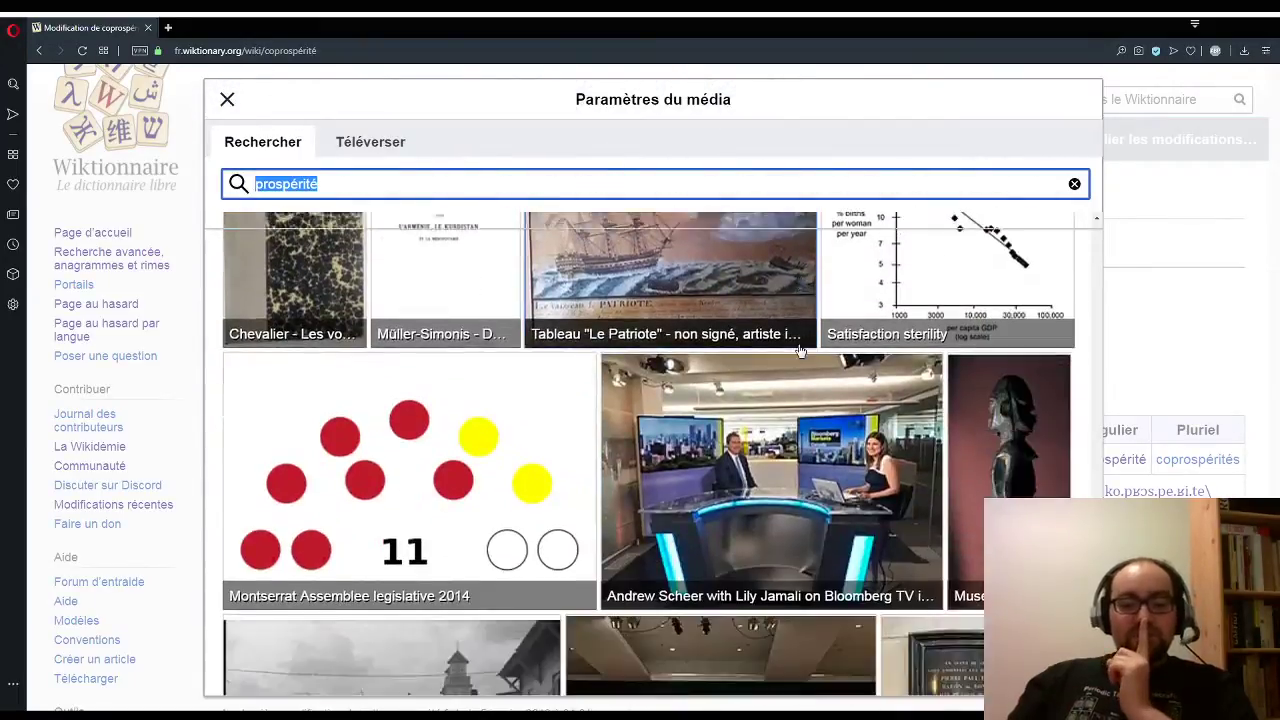
pyautogui.scroll(-6, 801, 351)
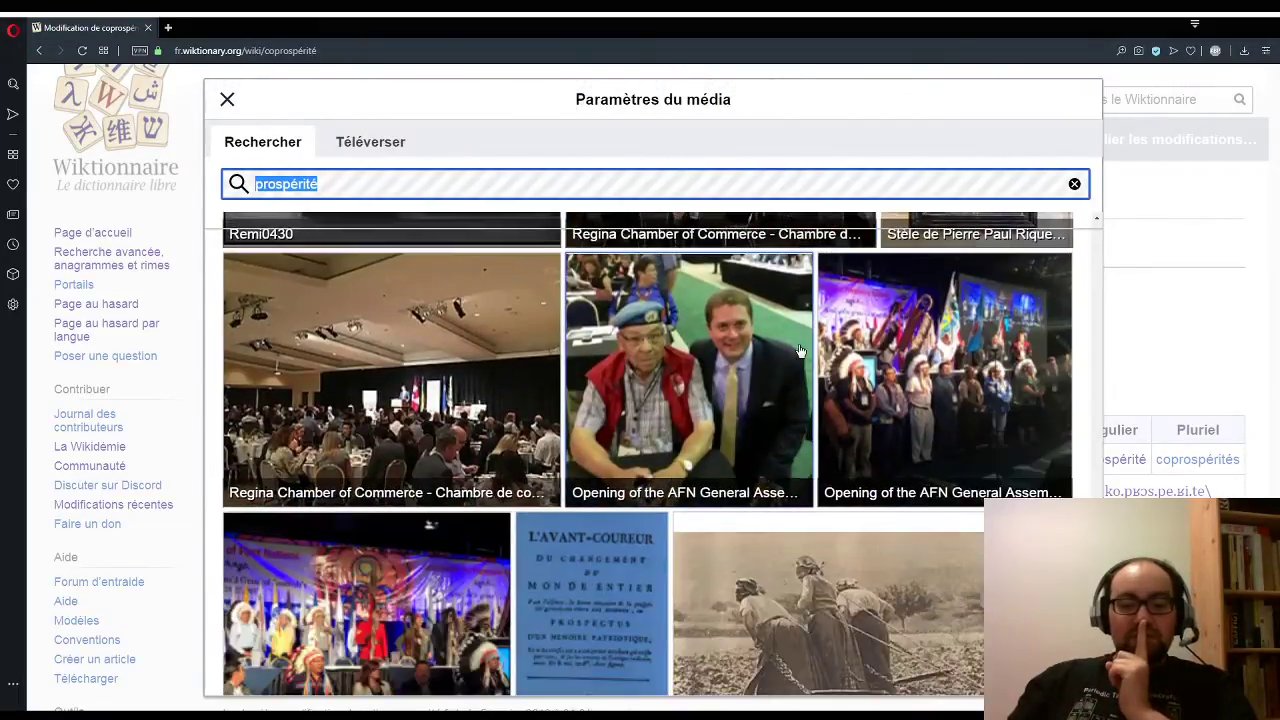
pyautogui.scroll(-6, 801, 351)
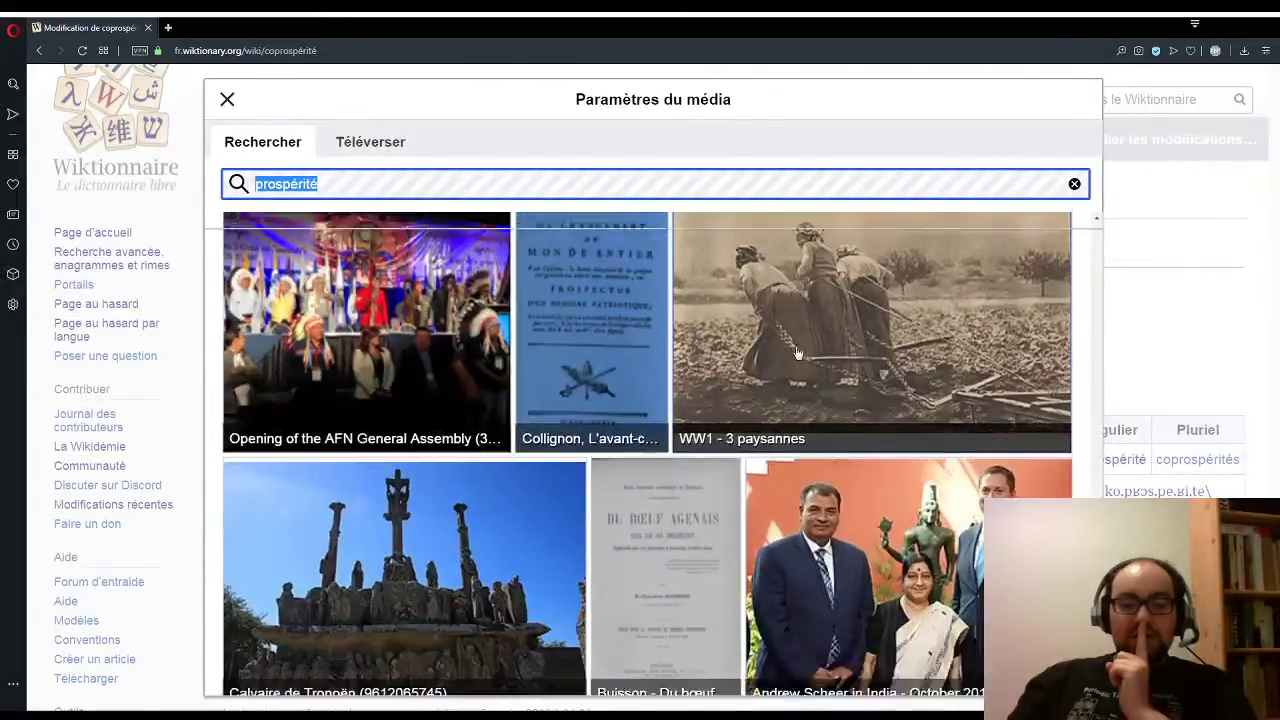
pyautogui.scroll(6, 674, 478)
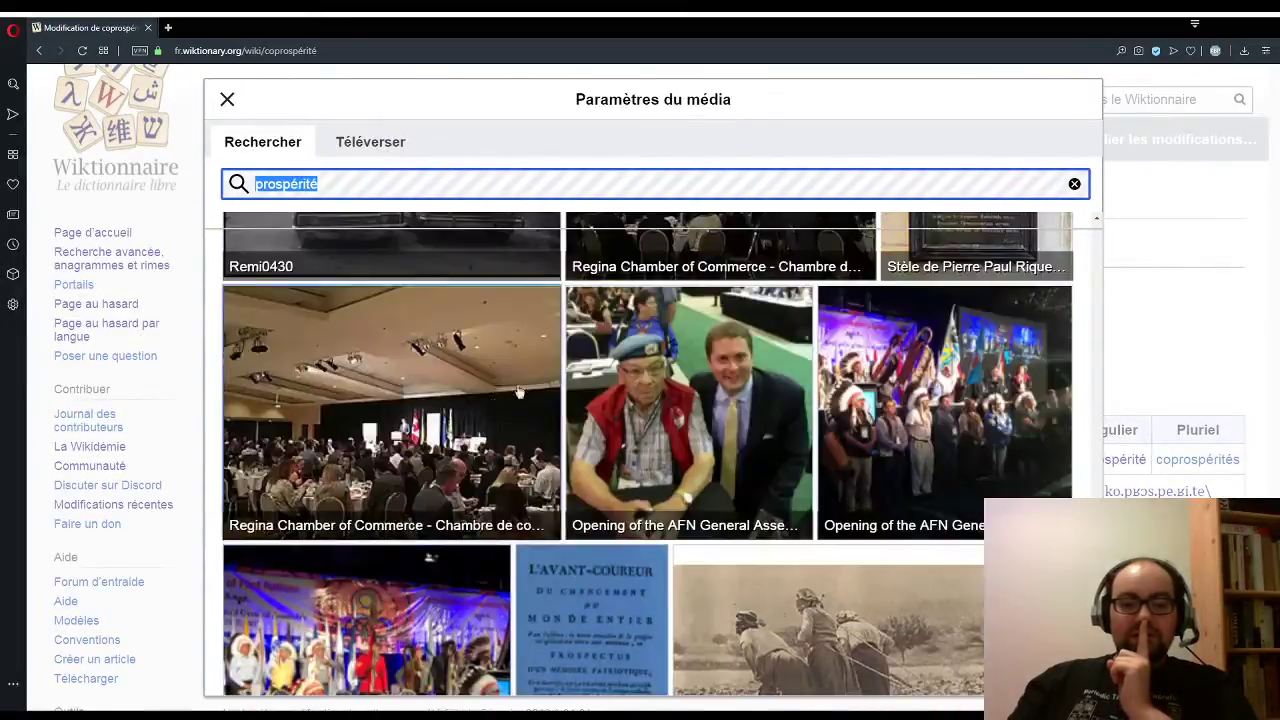
# Step: Search the media library for "traité de paix" and inspect the ship print Vaisseau français pavoisé pour le traité de paix de 1814
pyautogui.moveTo(1096, 335); pyautogui.dragTo(1093, 226)
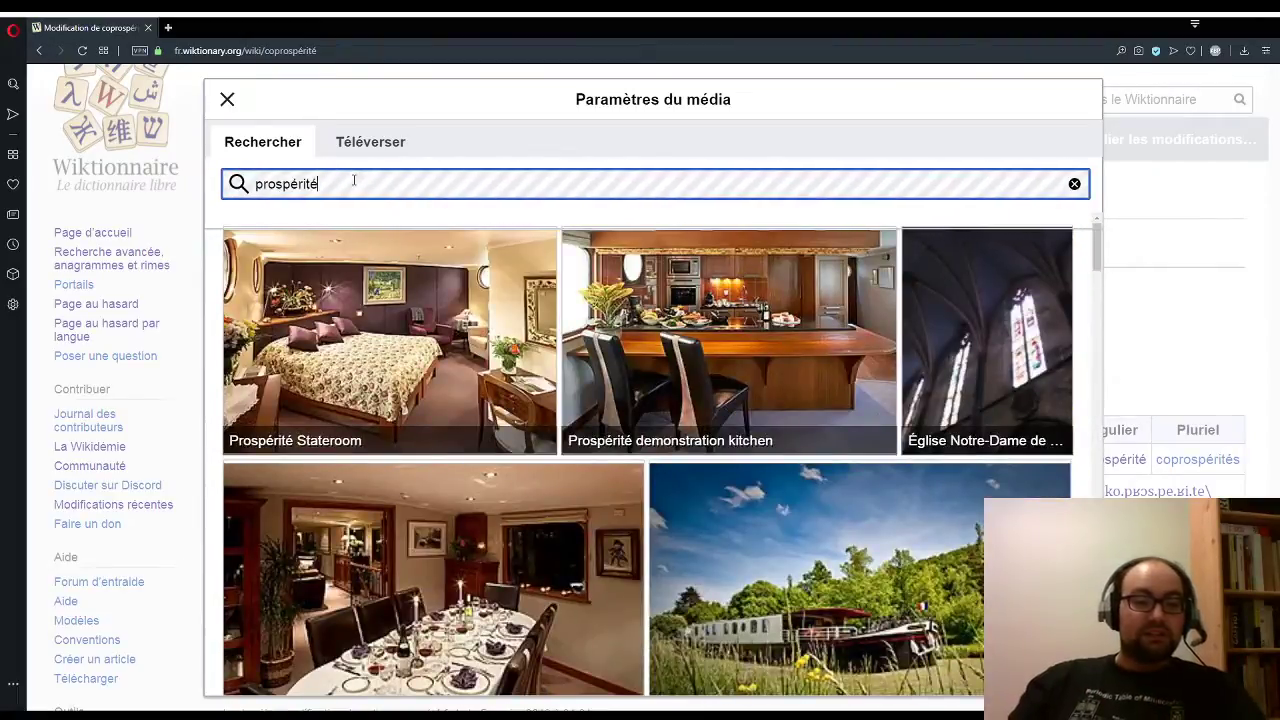
pyautogui.write('traité de paix')
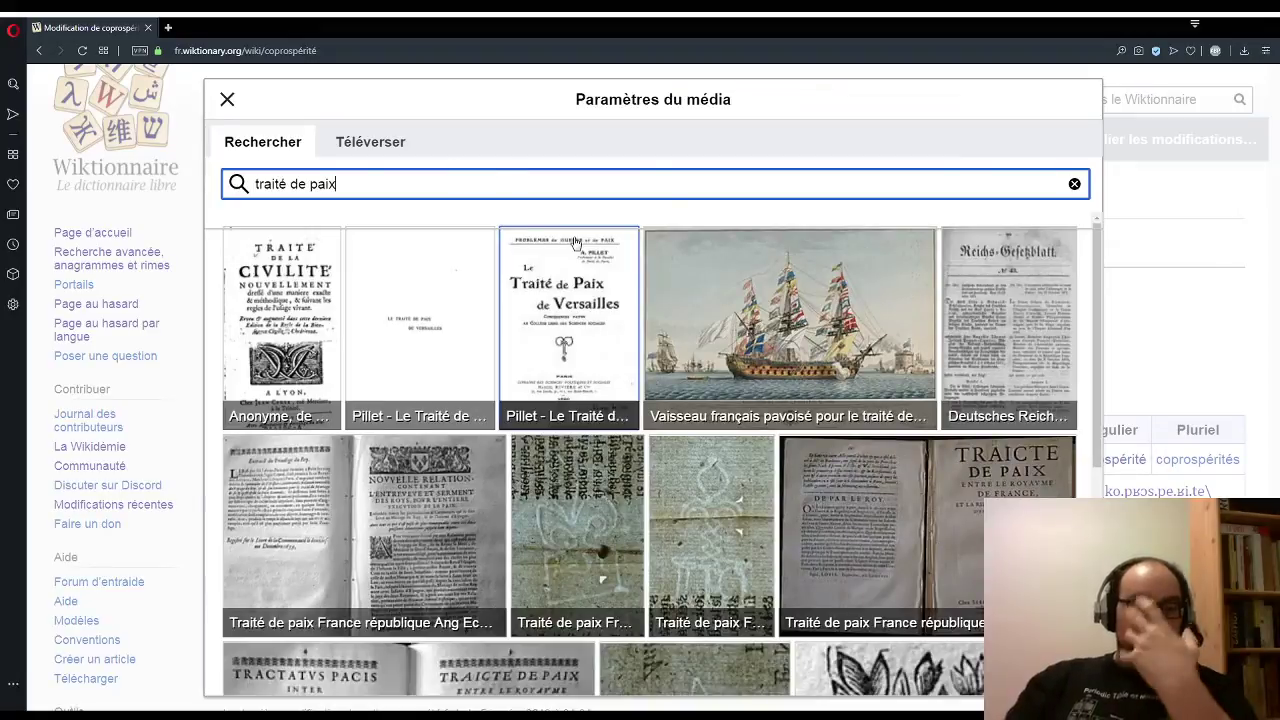
pyautogui.click(858, 360)
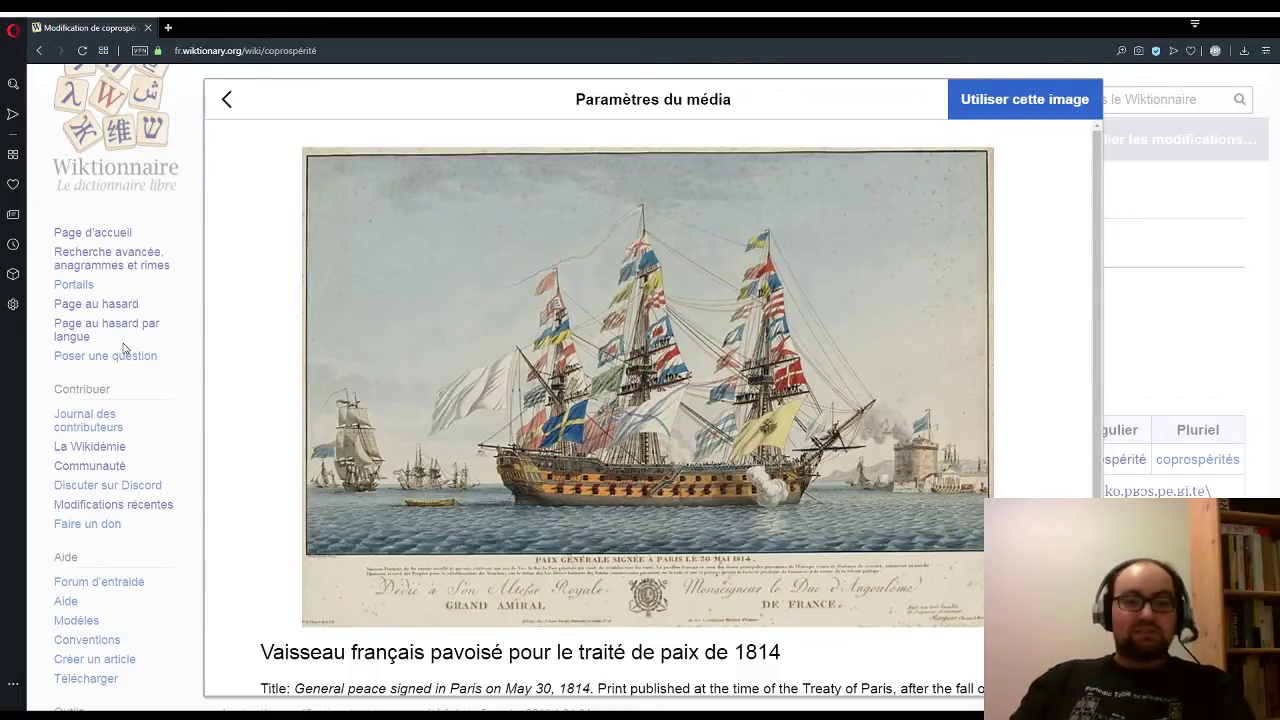
pyautogui.click(227, 99)
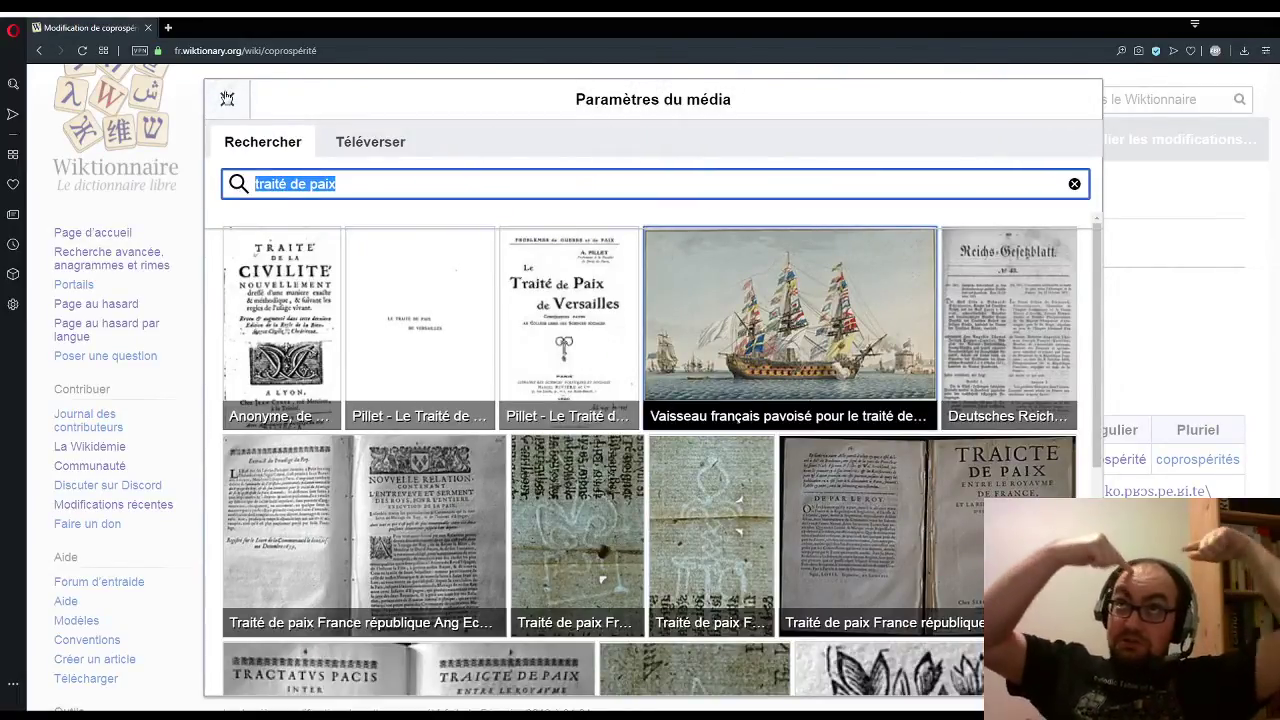
# Step: Look through the "traité de paix" results and read the description of the painting Allégorie du traité de paix des Pyrénées
pyautogui.scroll(-3, 648, 320)
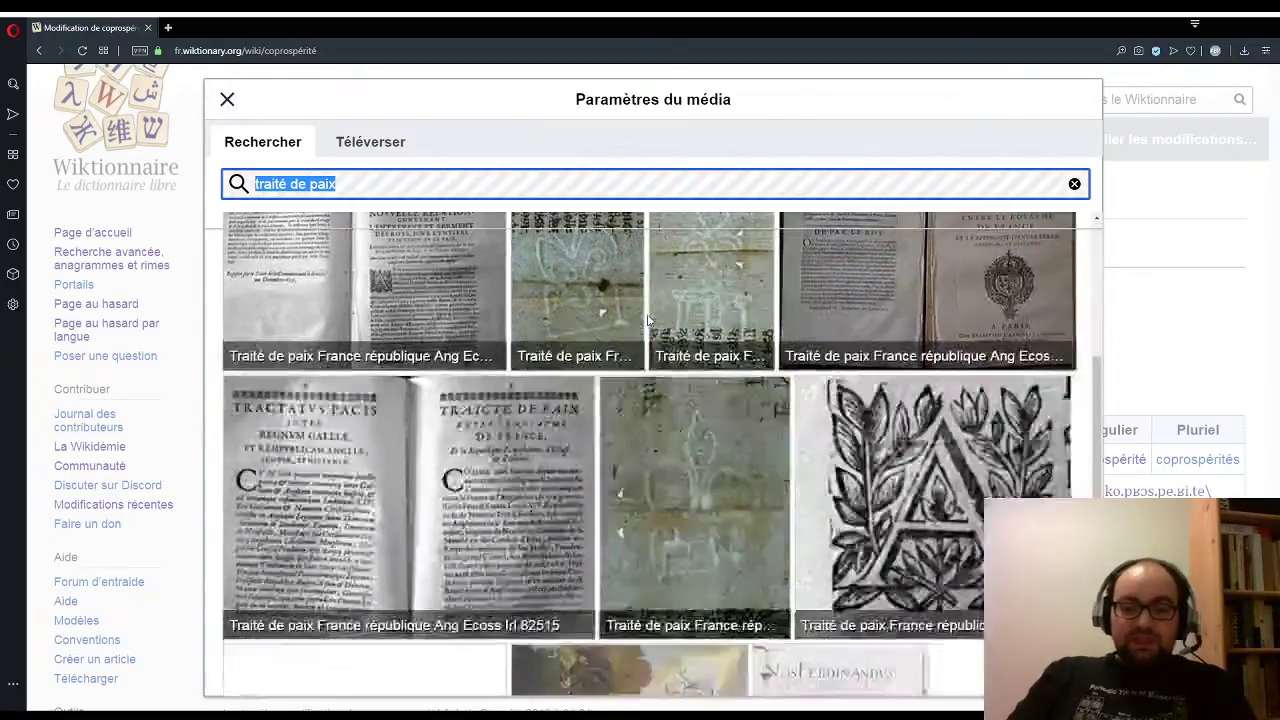
pyautogui.scroll(-2, 648, 320)
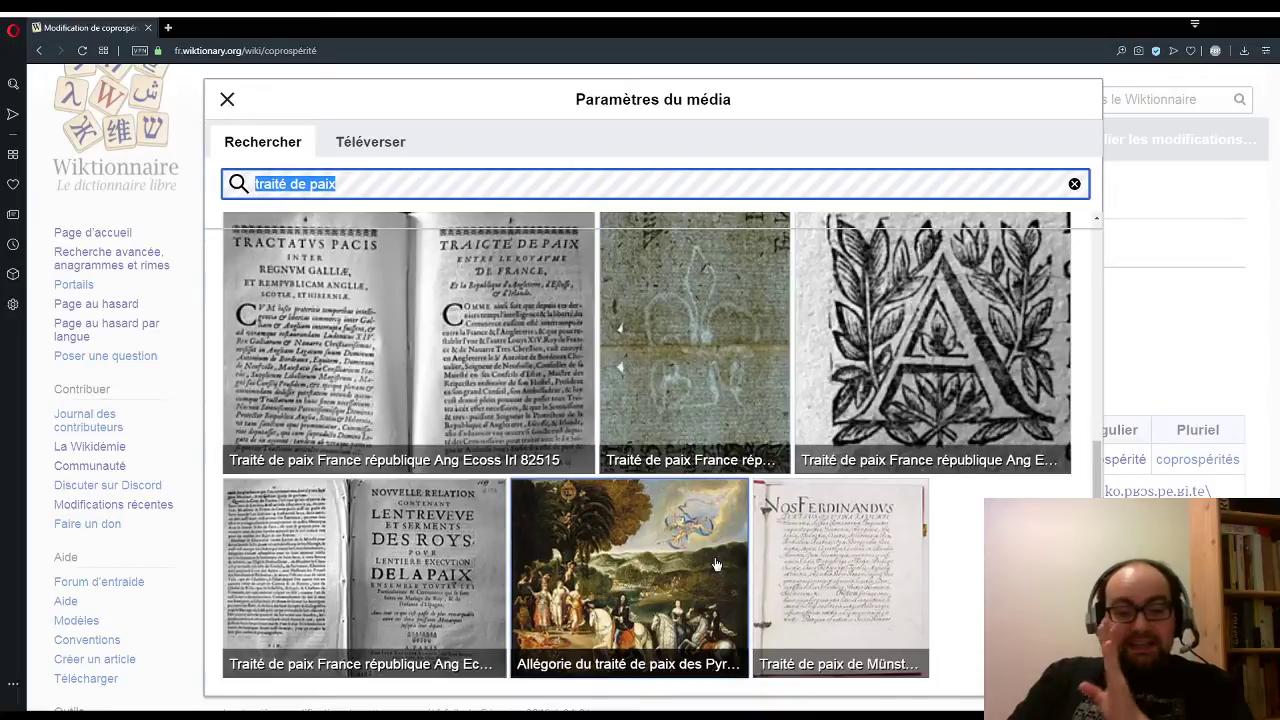
pyautogui.click(664, 566)
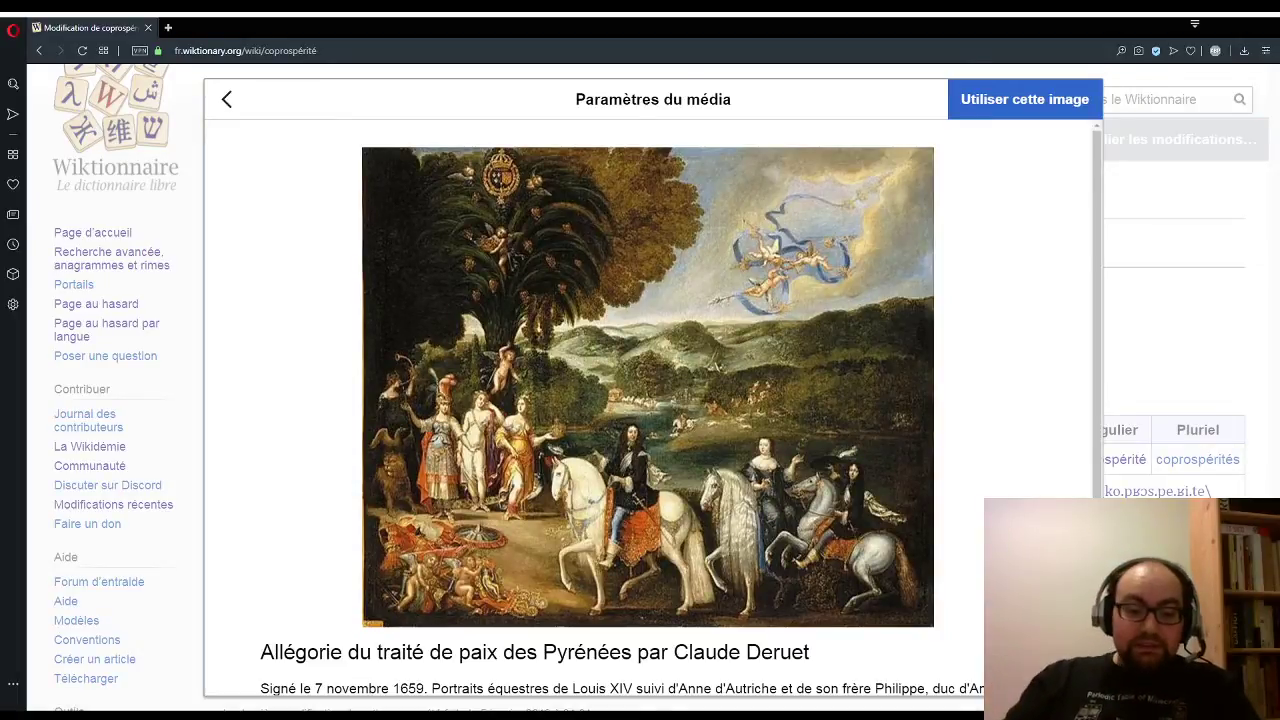
pyautogui.scroll(-3, 650, 400)
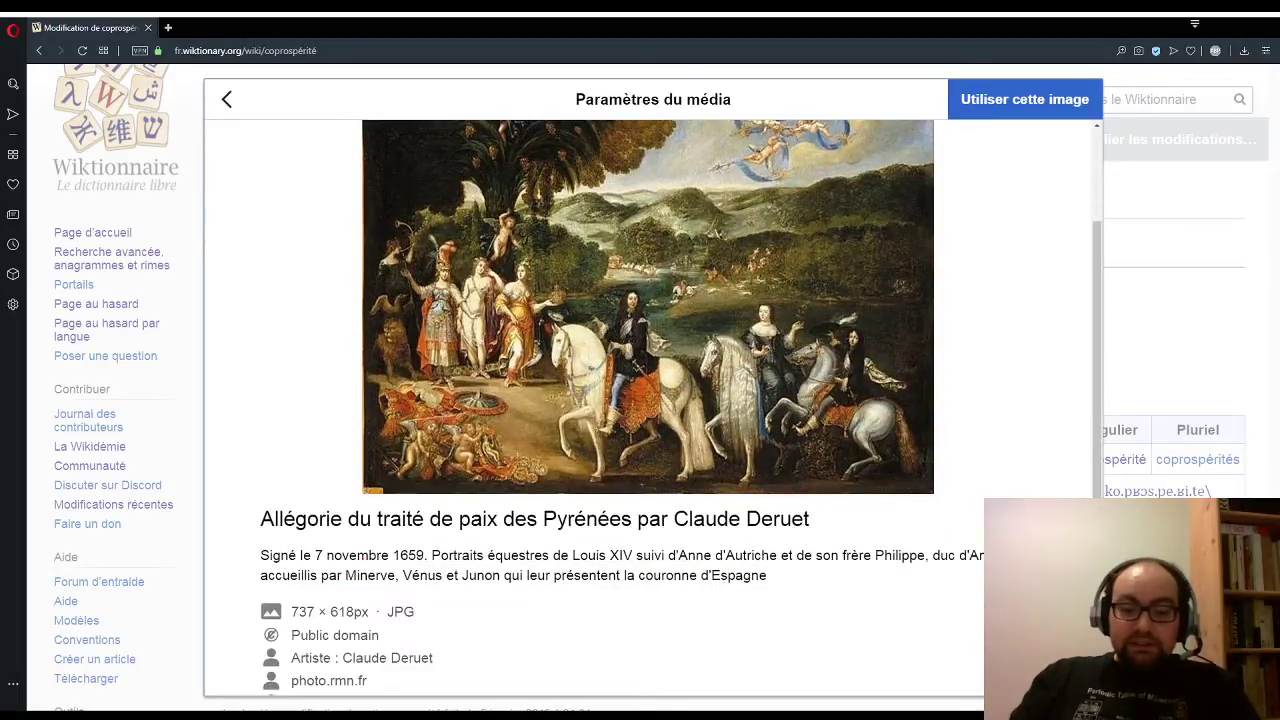
pyautogui.scroll(2, 650, 400)
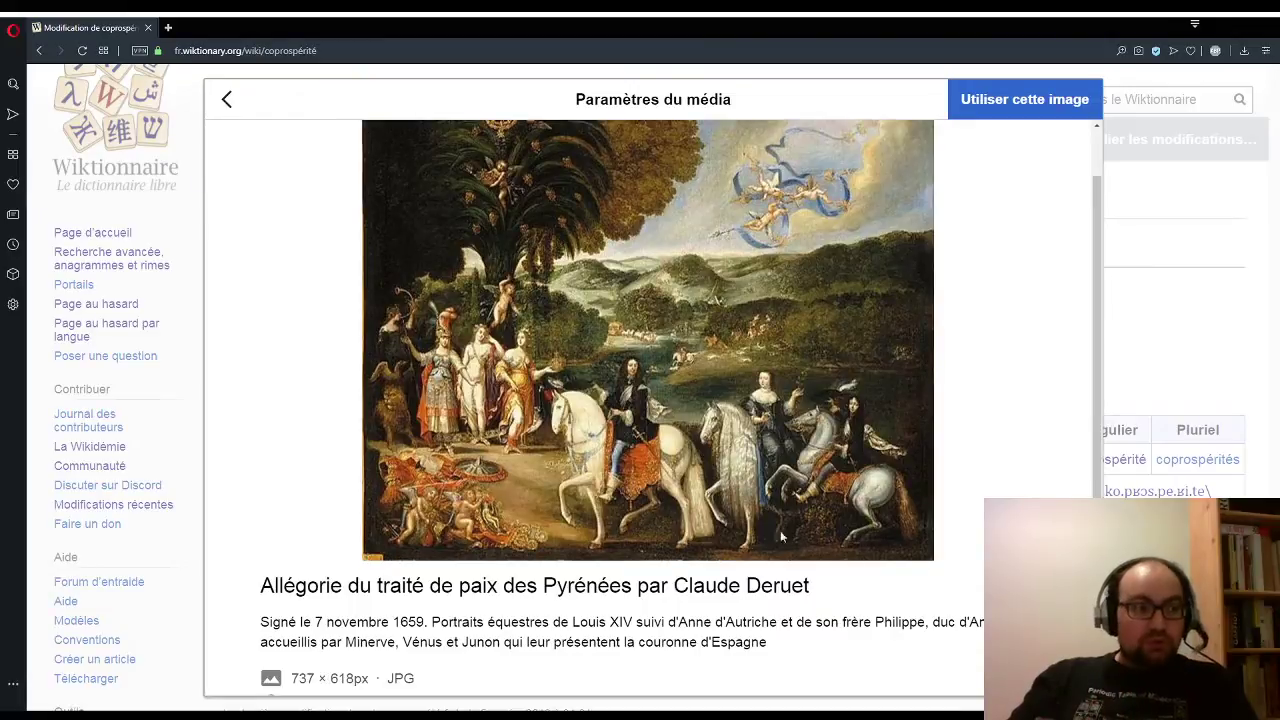
pyautogui.click(228, 99)
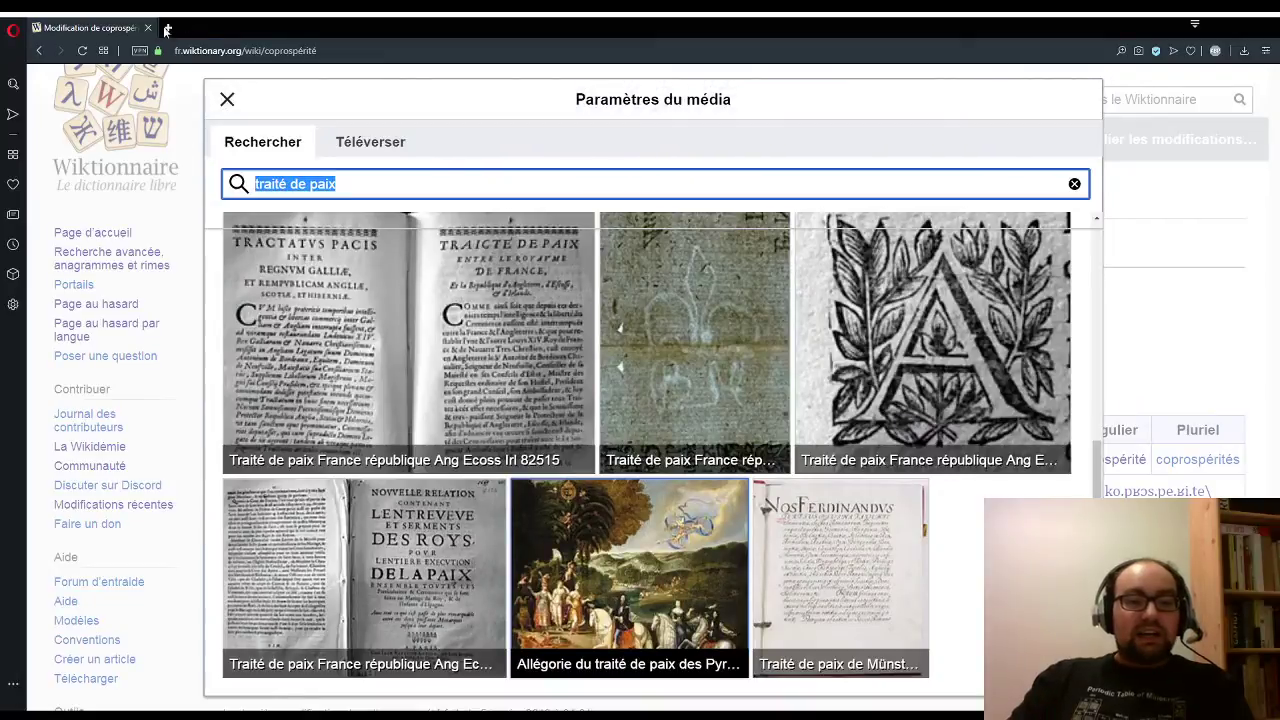
# Step: Open French Wikipedia in a new tab and find the article "Sphère de coprospérité de la Grande Asie orientale"
pyautogui.click(166, 30)
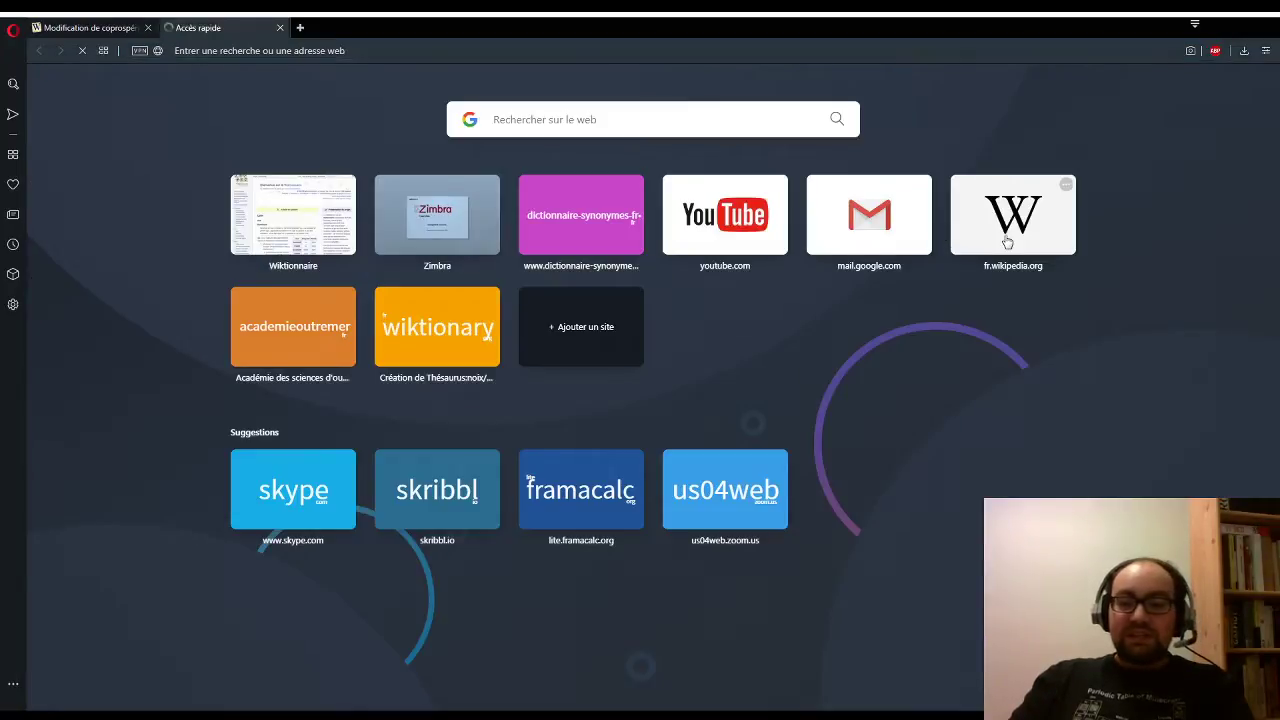
pyautogui.click(1008, 242)
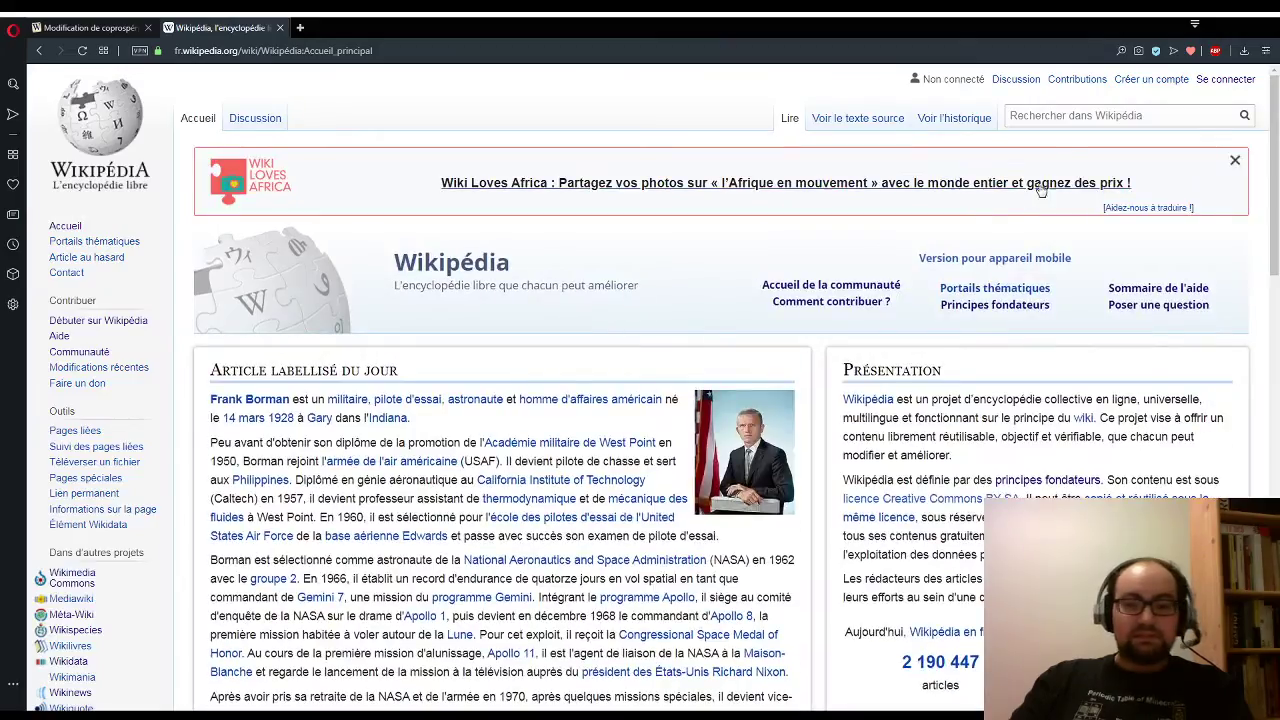
pyautogui.click(1069, 124)
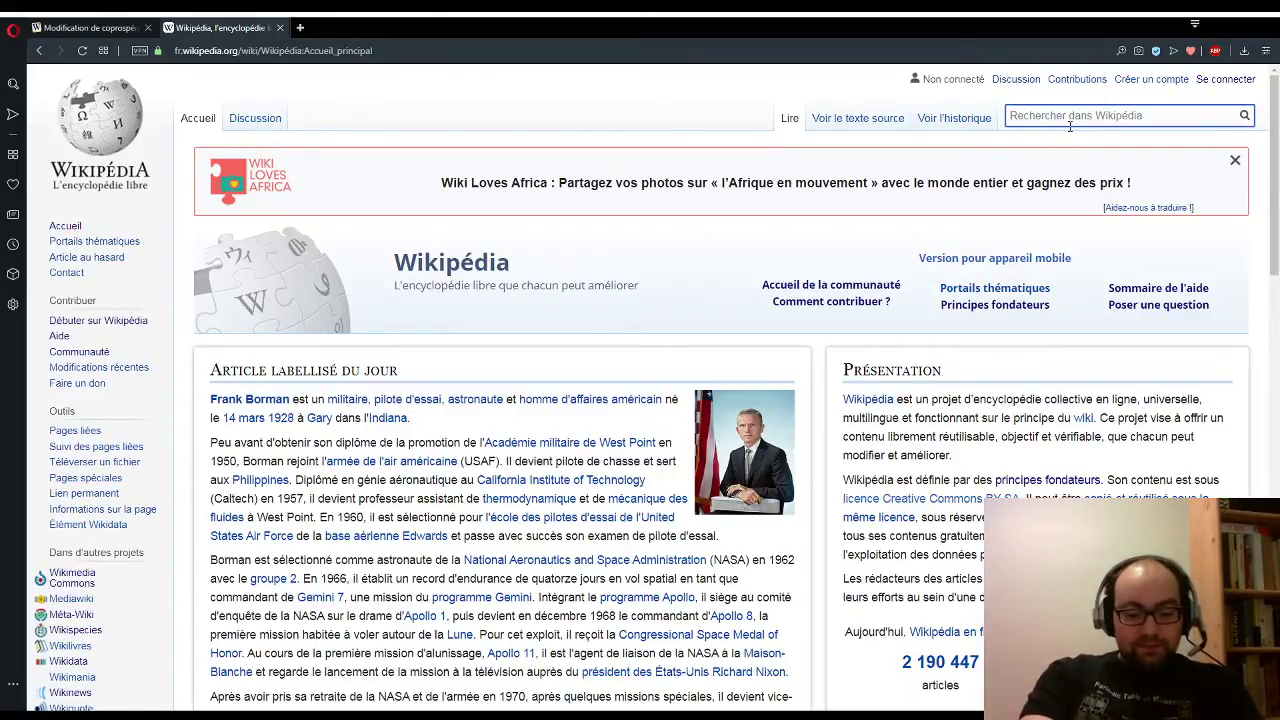
pyautogui.write('Sphère de')
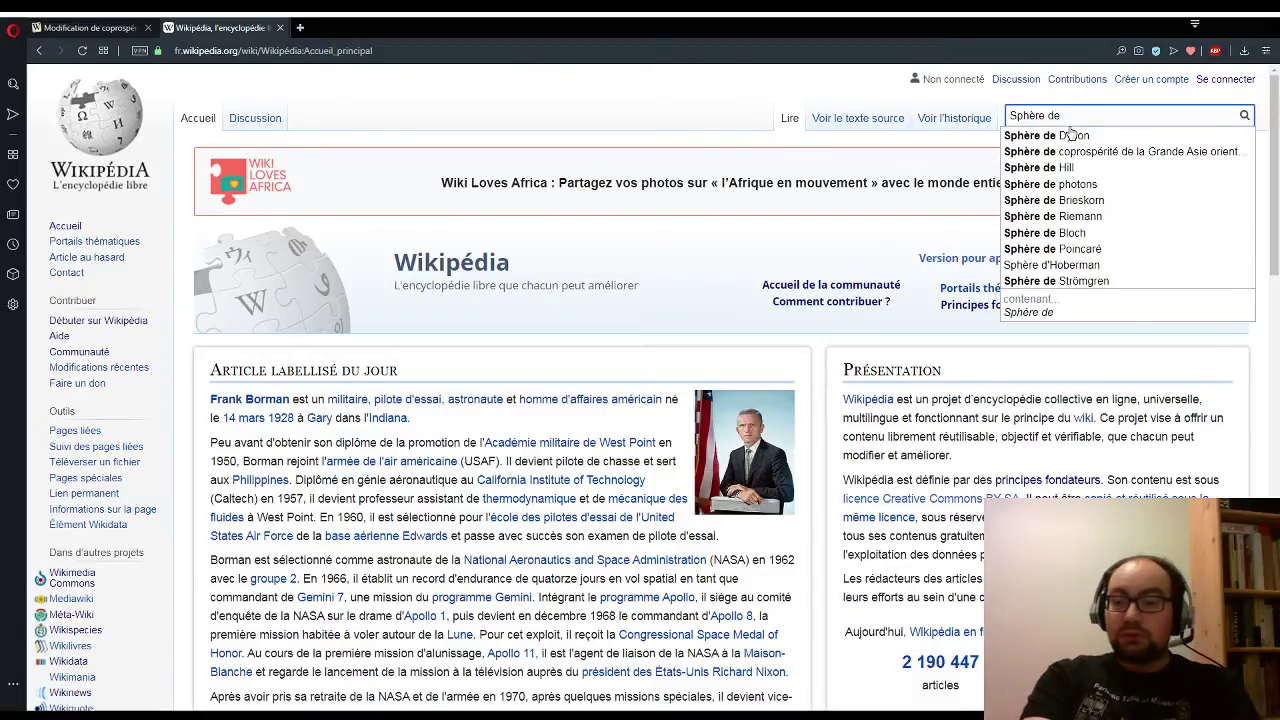
pyautogui.write('coprop')
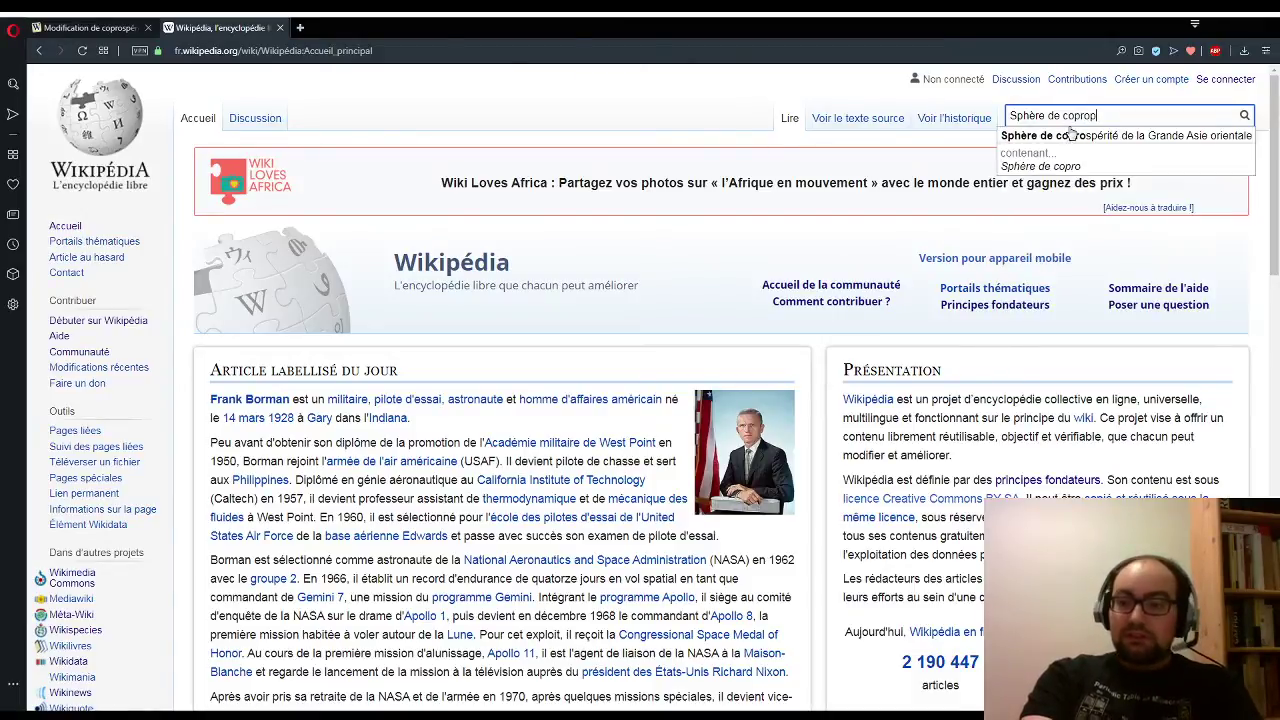
pyautogui.press('Down')
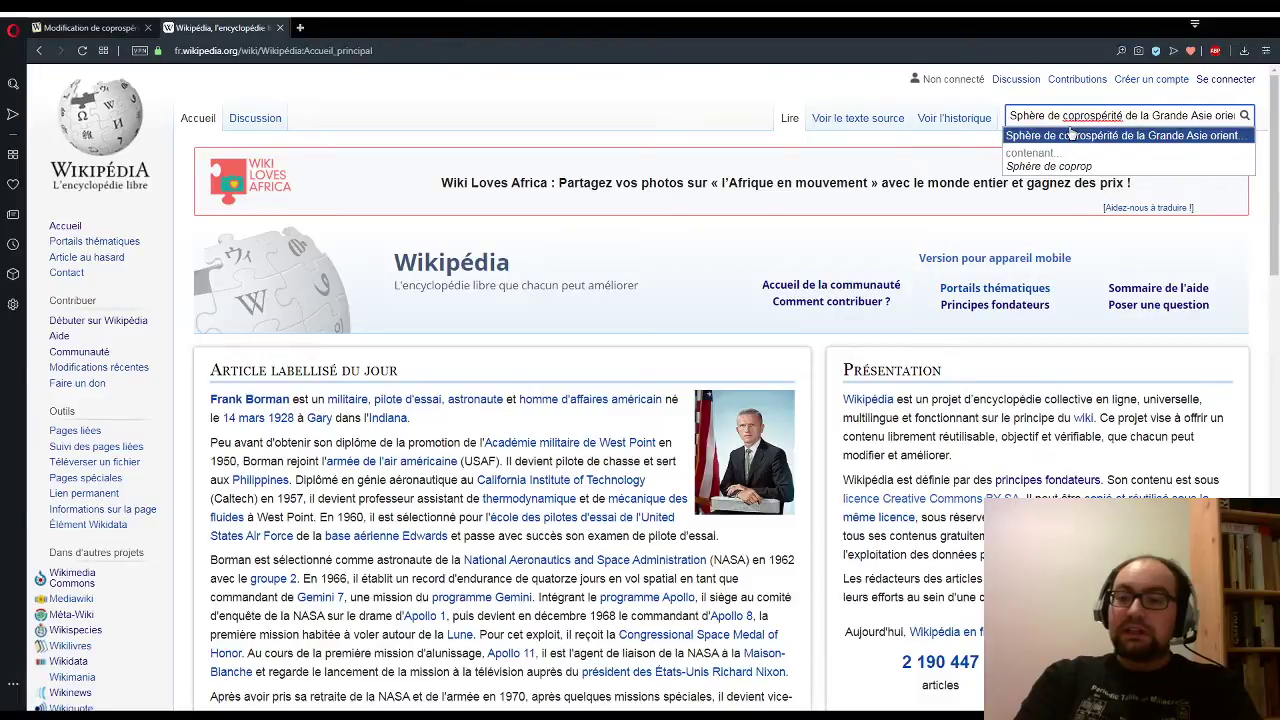
pyautogui.press('Return')
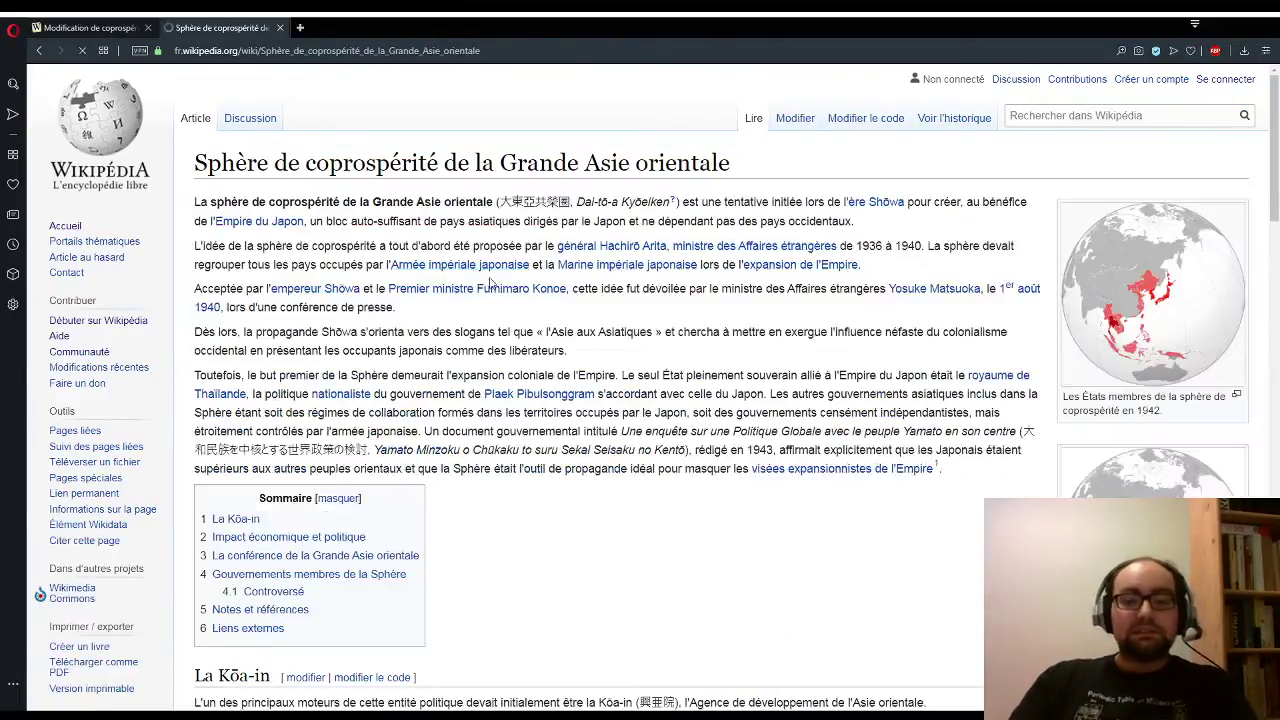
# Step: Look through the article's illustrations for a suitable image, enlarging the photo of the Conférence de la Grande Asie orientale participants
pyautogui.scroll(-2, 698, 374)
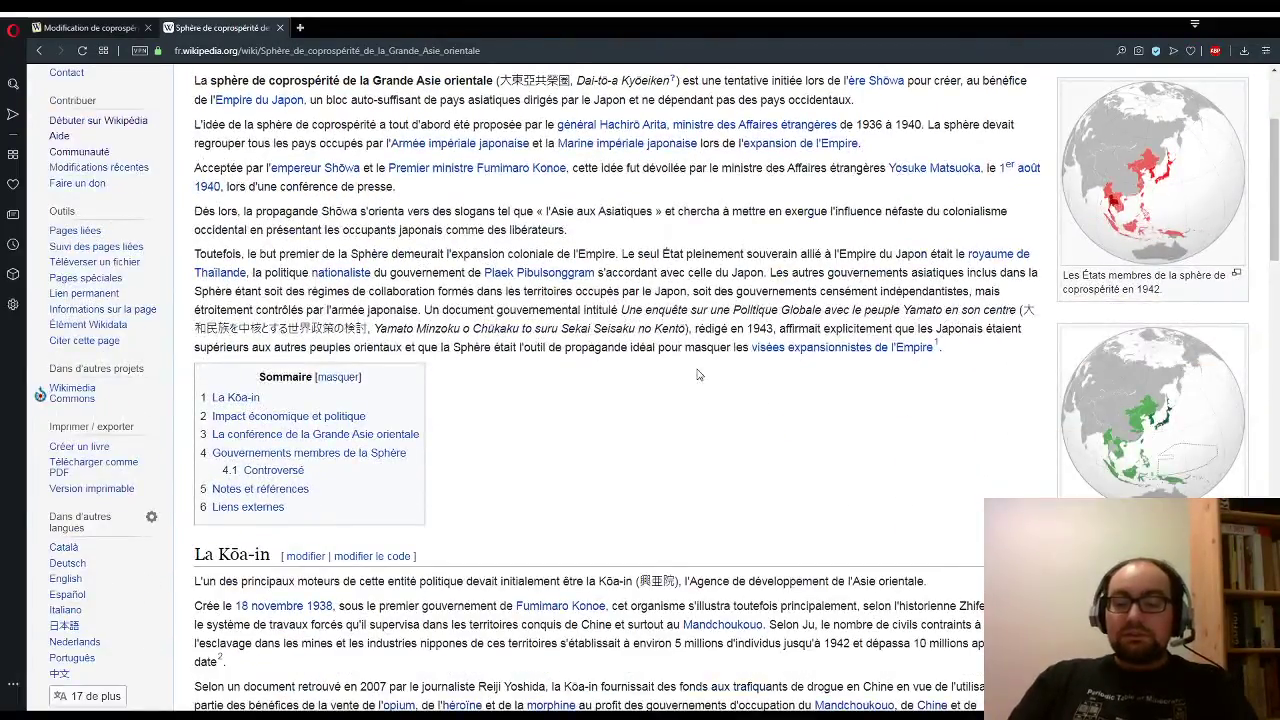
pyautogui.scroll(-6, 698, 374)
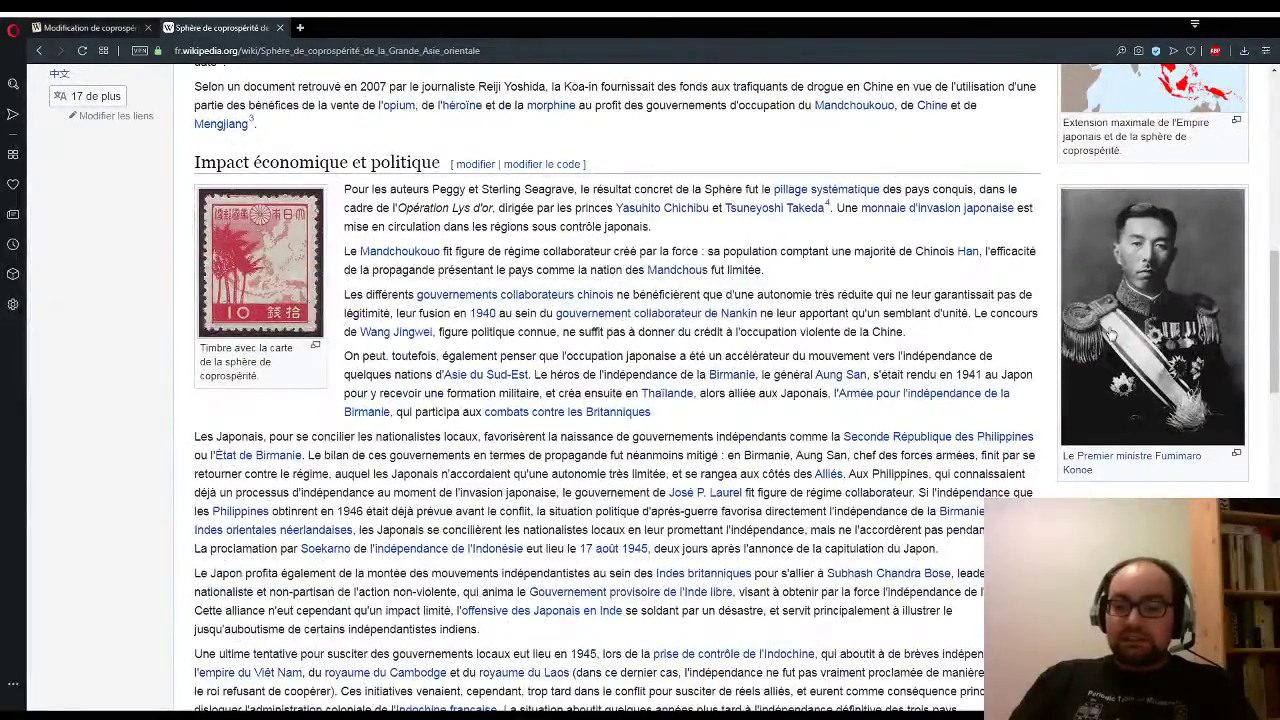
pyautogui.scroll(-1, 1110, 335)
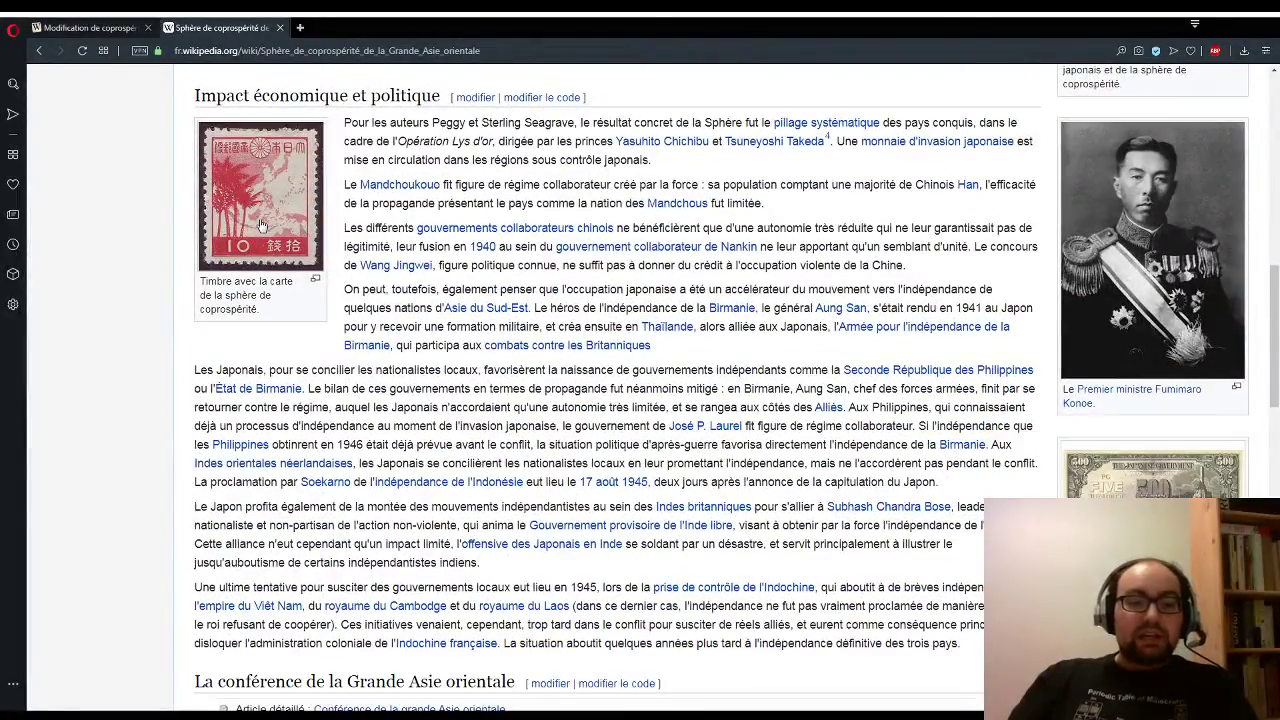
pyautogui.scroll(-2, 343, 223)
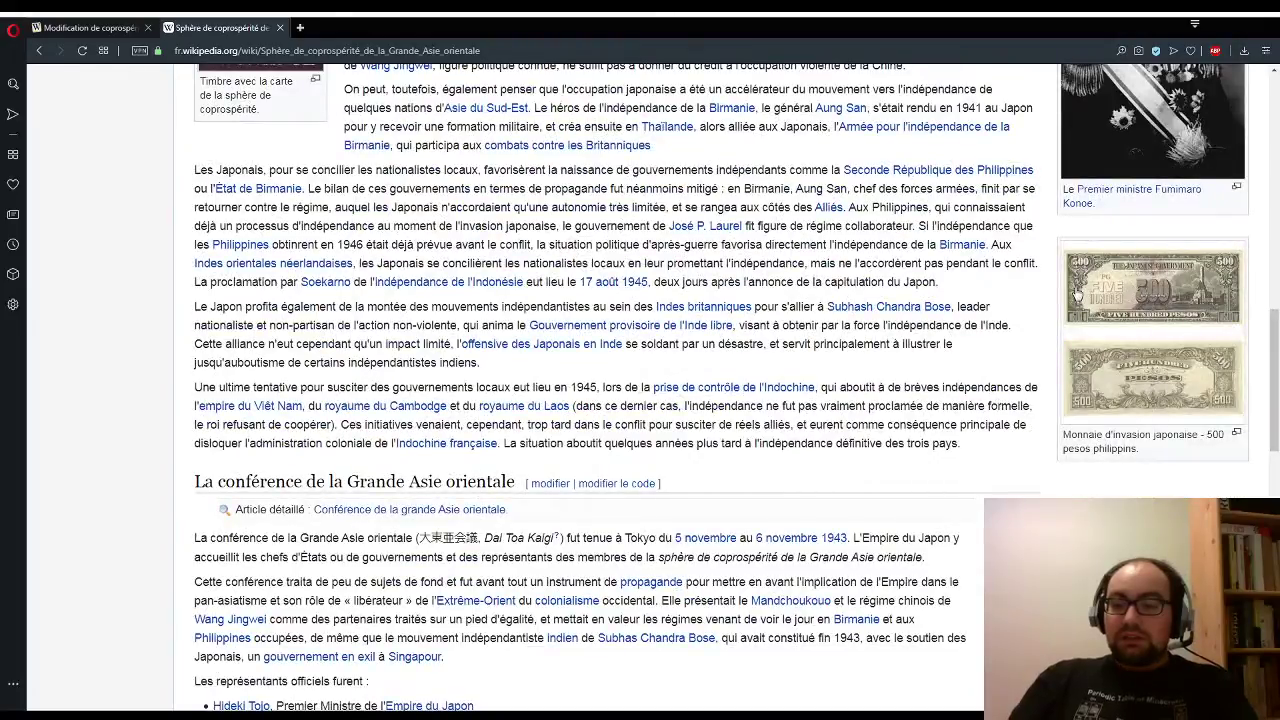
pyautogui.scroll(-3, 1077, 295)
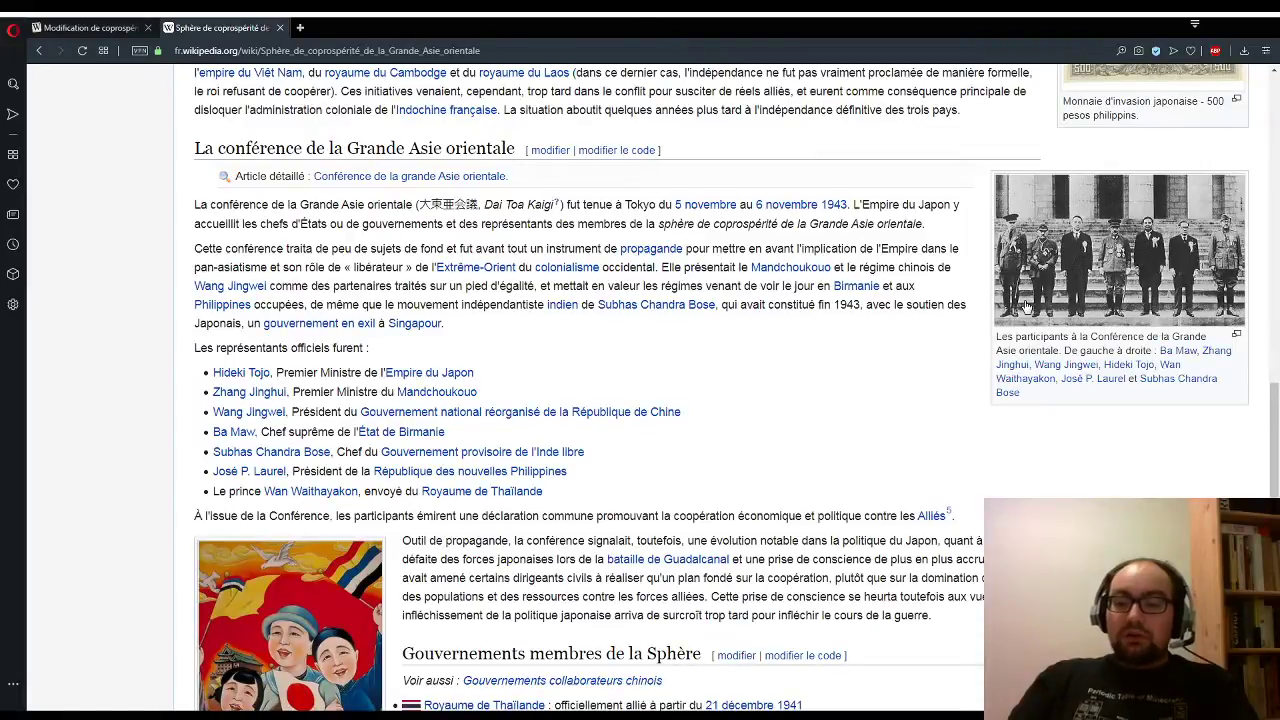
pyautogui.click(1026, 306)
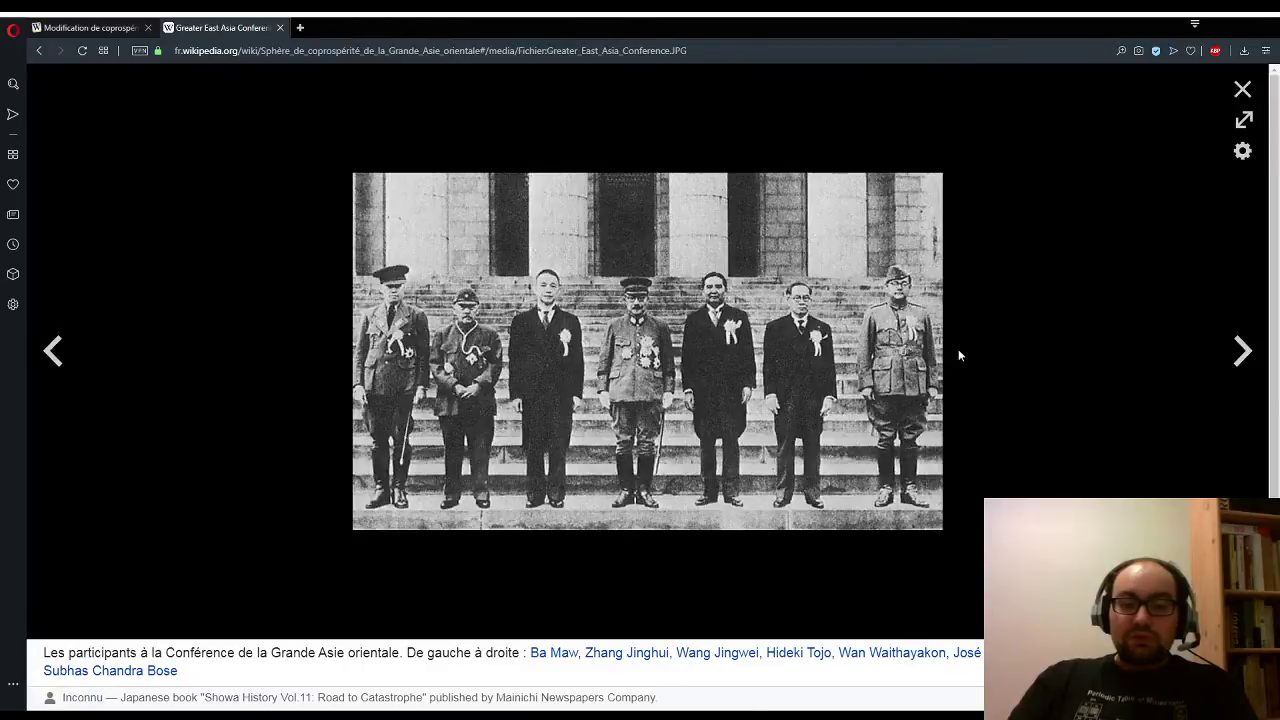
pyautogui.click(1242, 89)
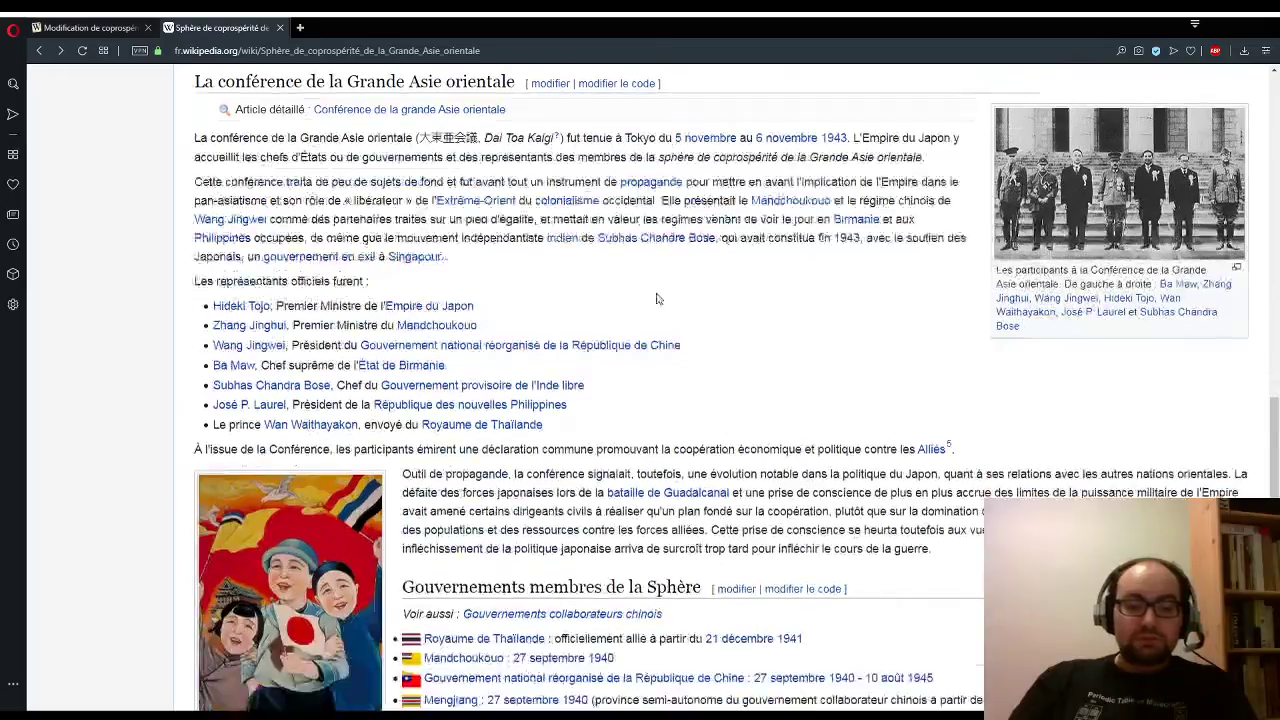
pyautogui.scroll(-1, 657, 298)
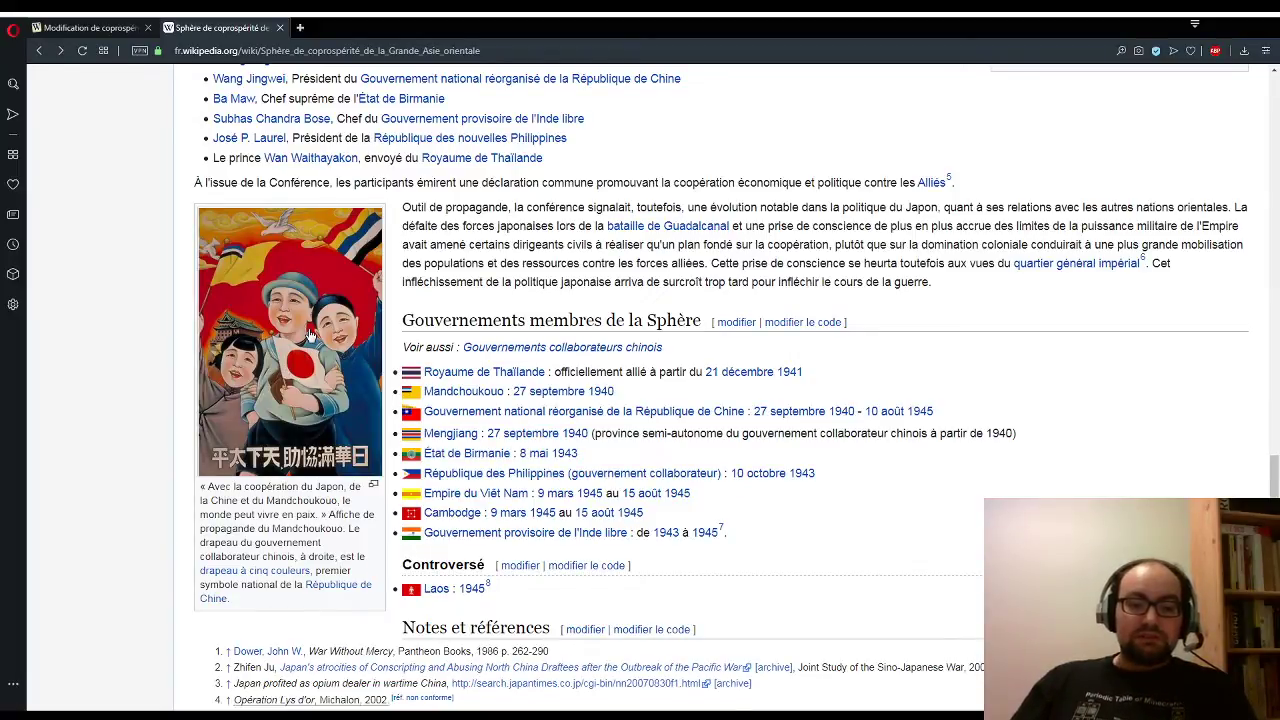
pyautogui.scroll(-3, 310, 335)
pyautogui.scroll(3, 310, 335)
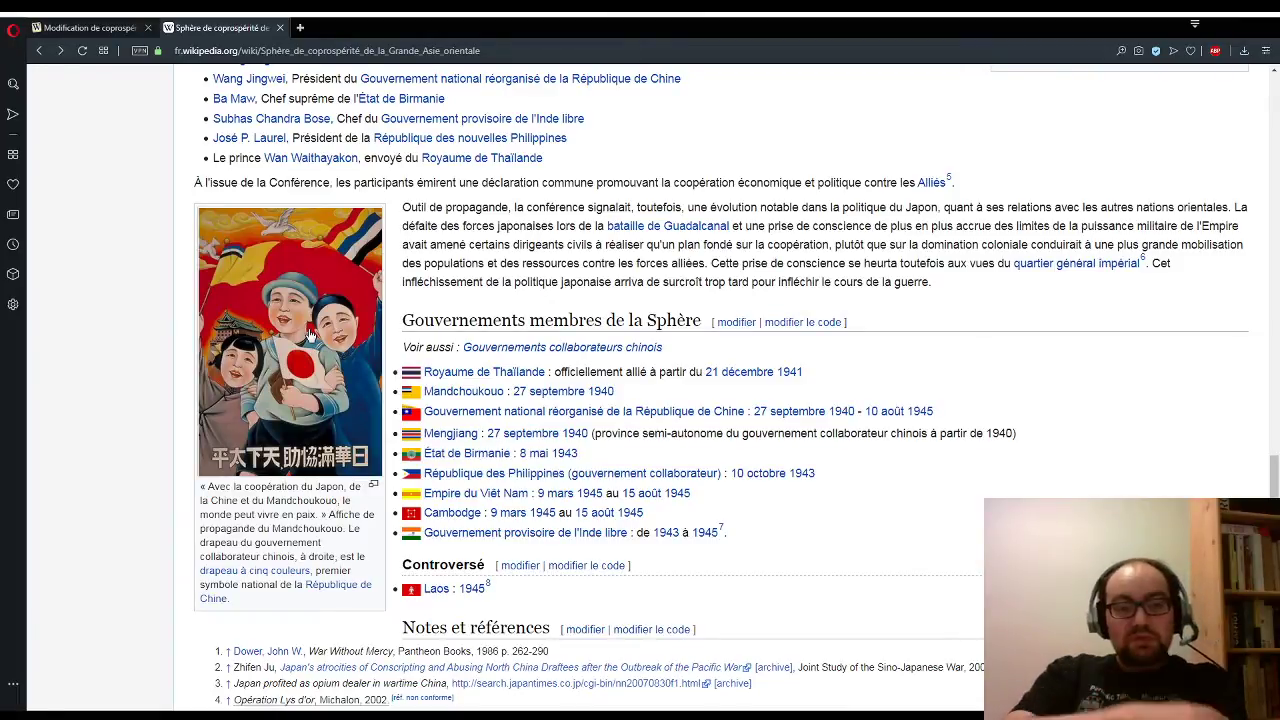
# Step: Go back to the Wiktionary media search, inspect the Vaisseau français pavoisé print again, and dismiss the search without inserting
pyautogui.click(100, 28)
pyautogui.scroll(2, 665, 441)
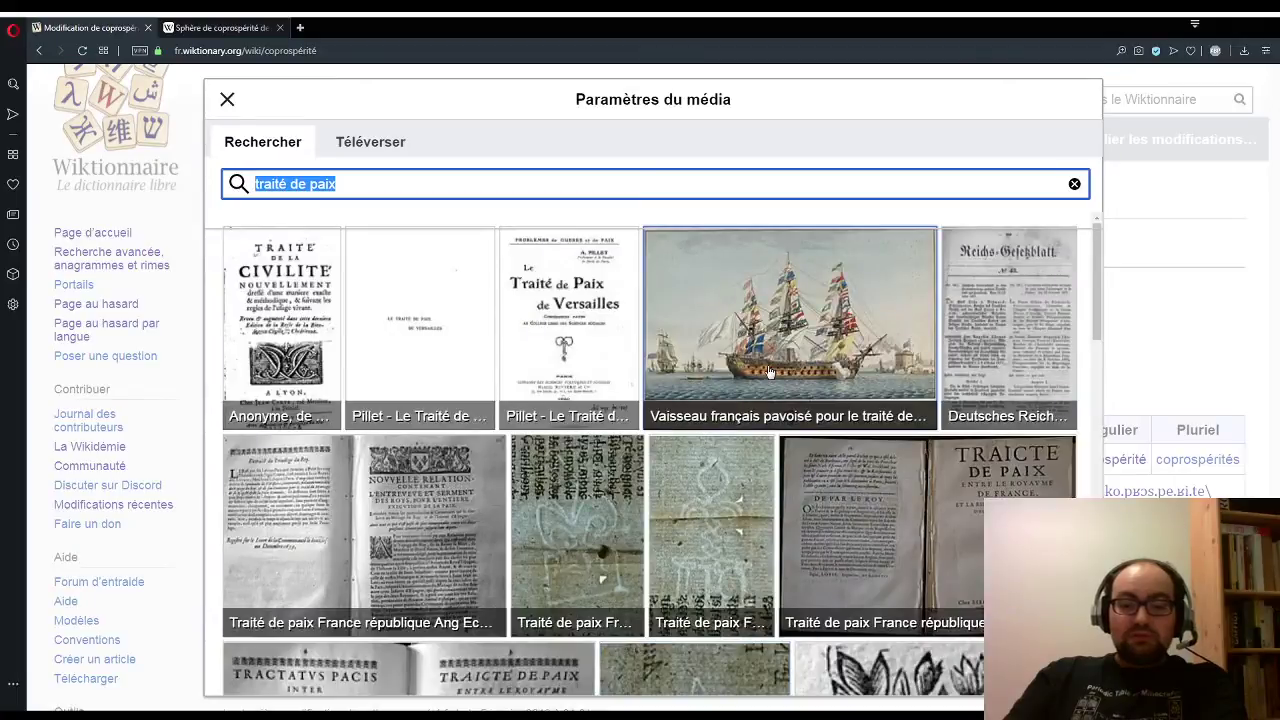
pyautogui.click(789, 316)
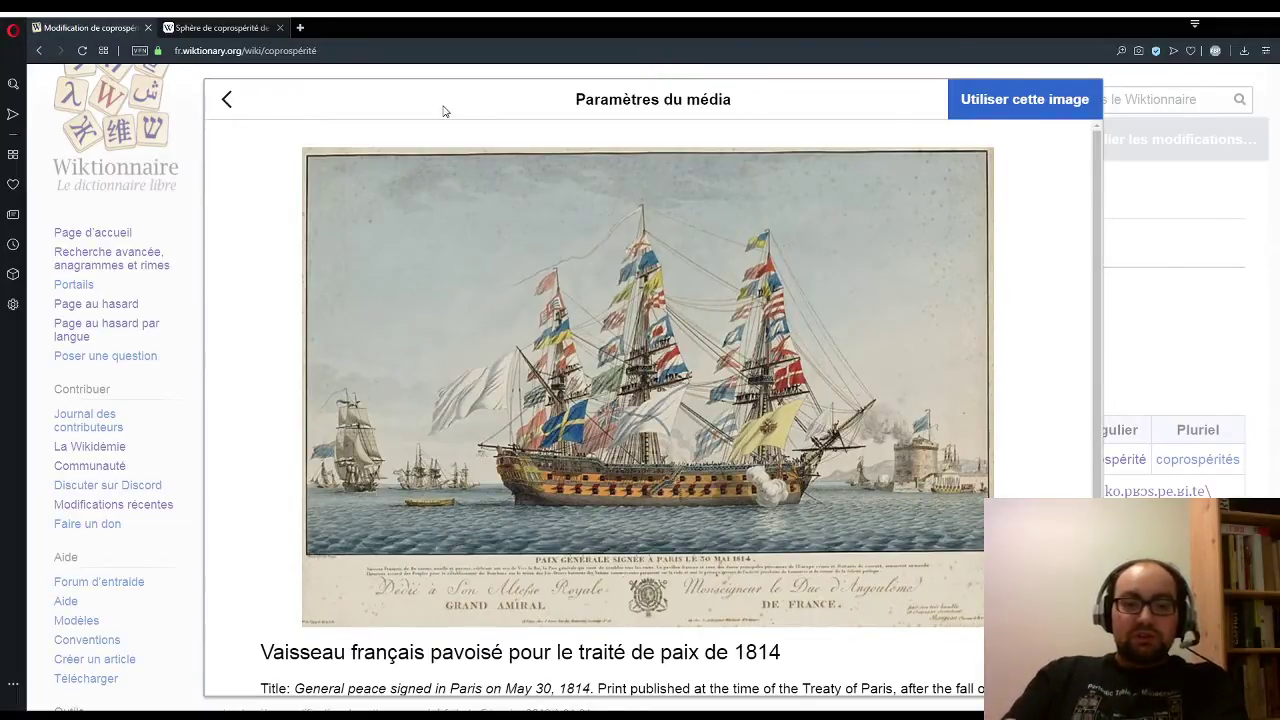
pyautogui.click(228, 100)
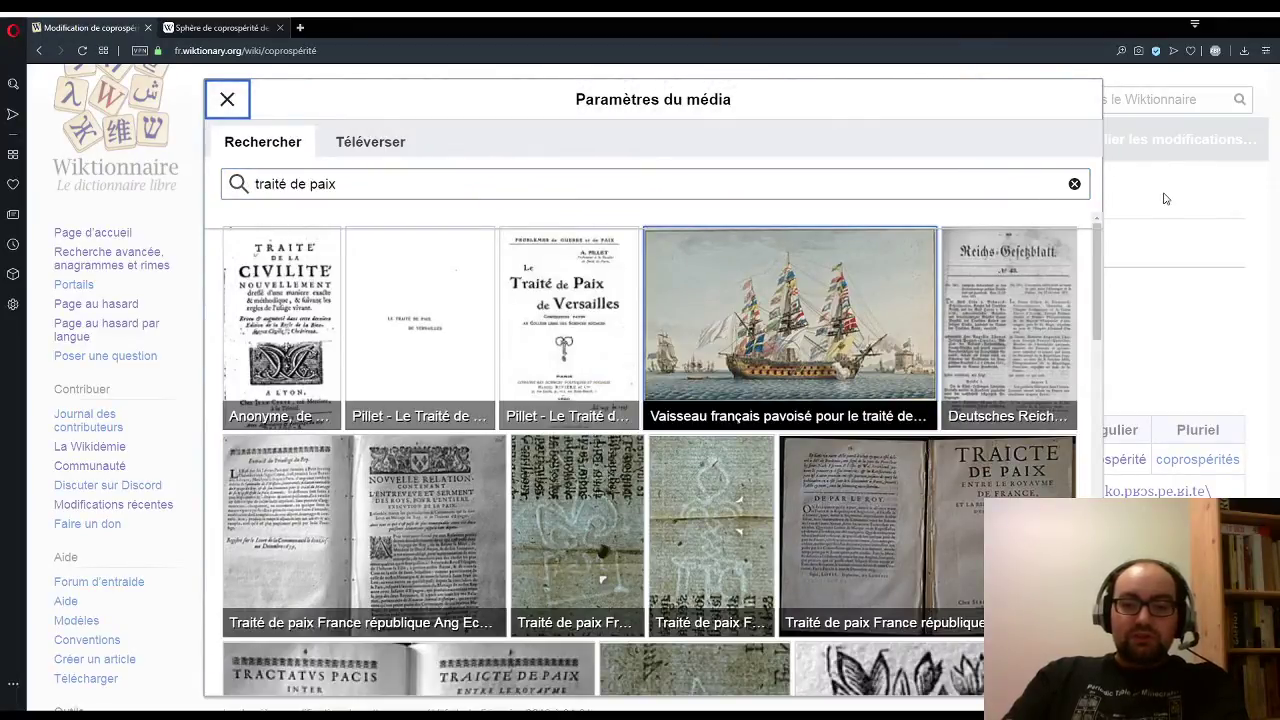
pyautogui.click(229, 100)
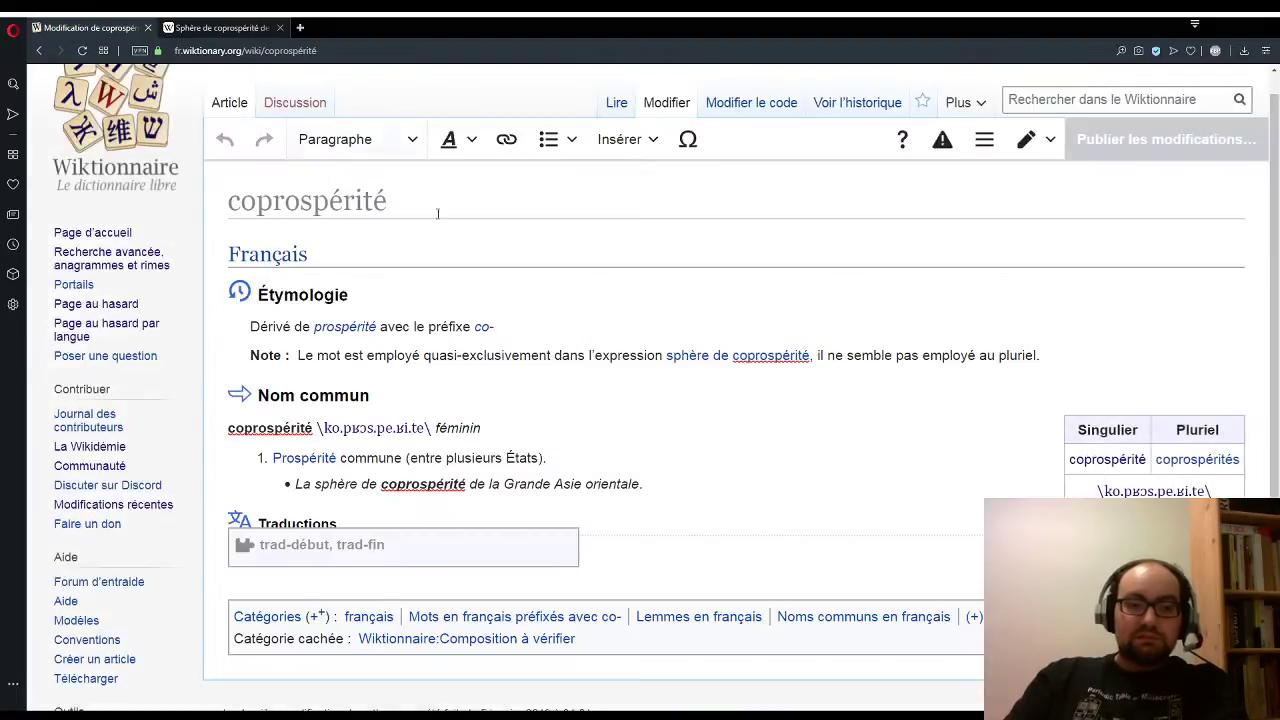
# Step: Start a media insertion before the coprospérité headword, search for "traité de paix" and choose Vaisseau français pavoisé pour le traité de paix de 1814
pyautogui.click(728, 356)
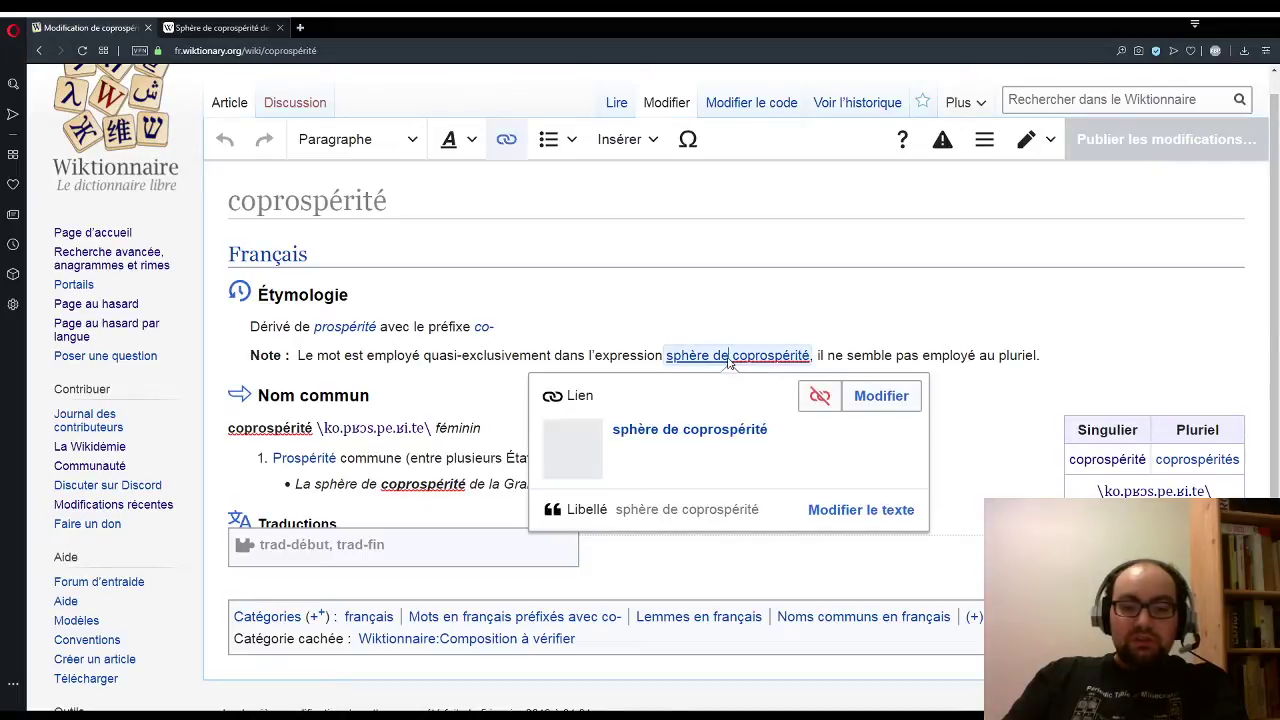
pyautogui.click(815, 317)
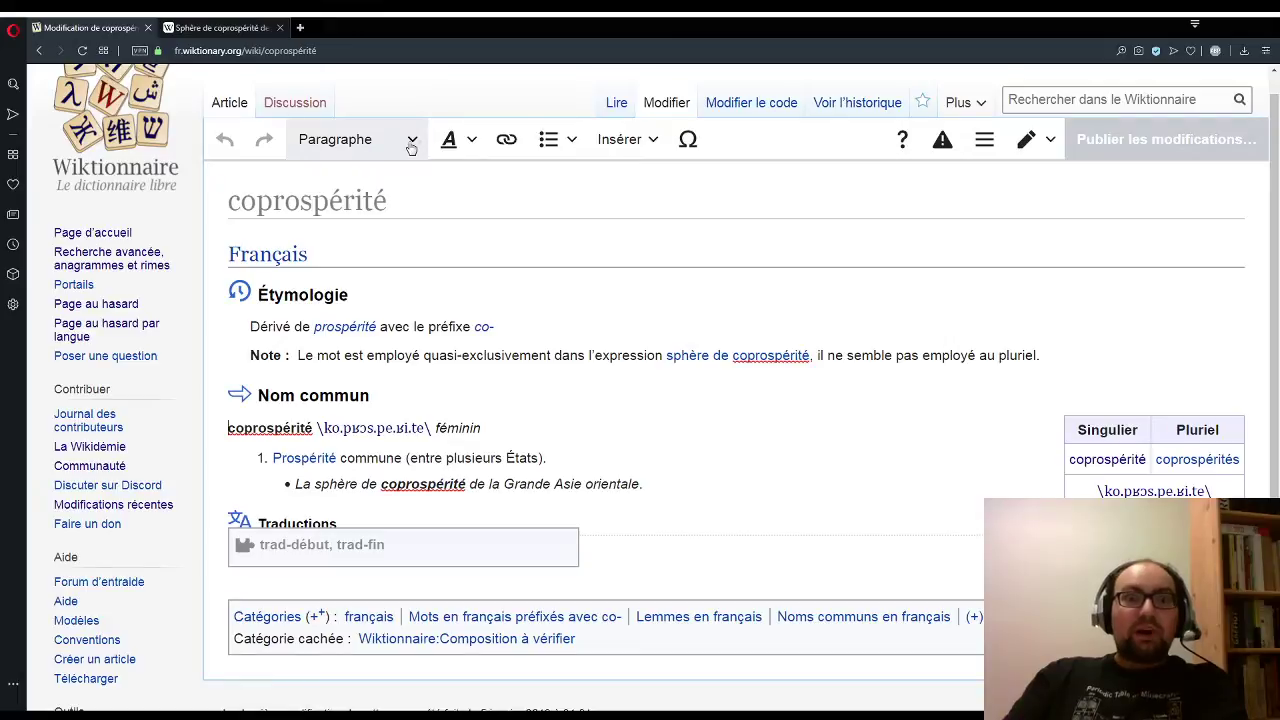
pyautogui.click(640, 139)
pyautogui.click(640, 139)
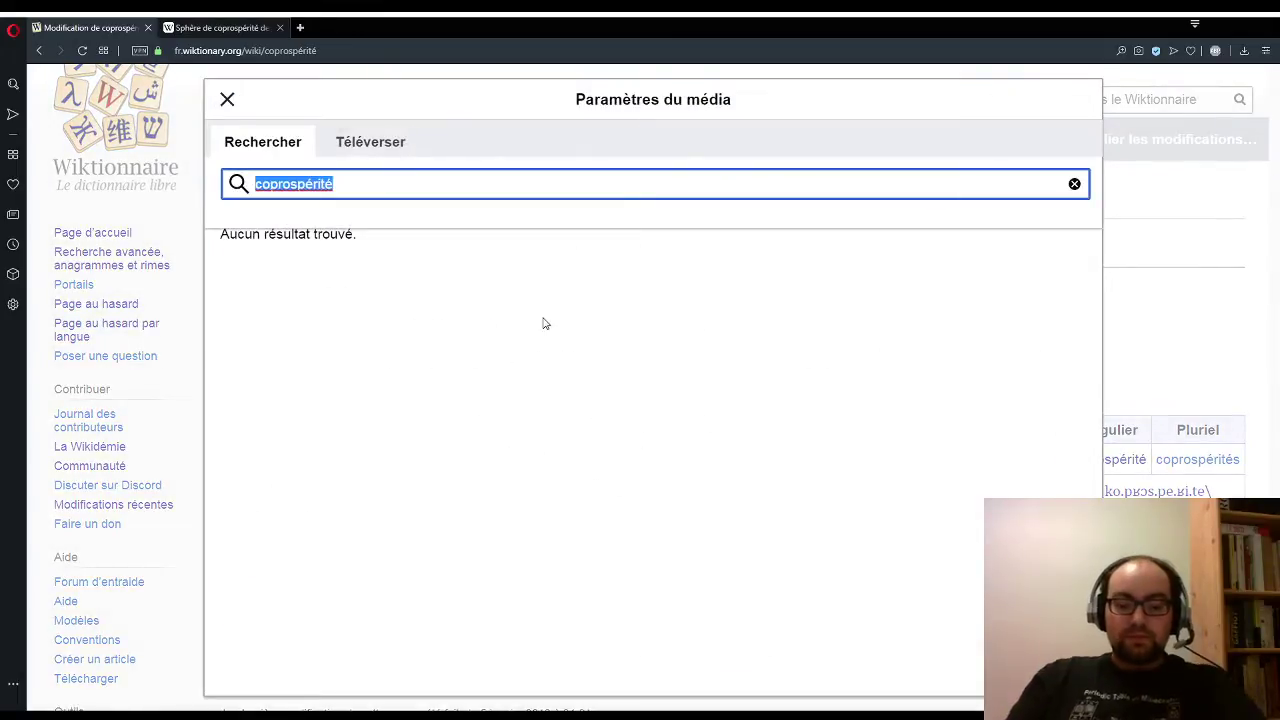
pyautogui.write('traité de p')
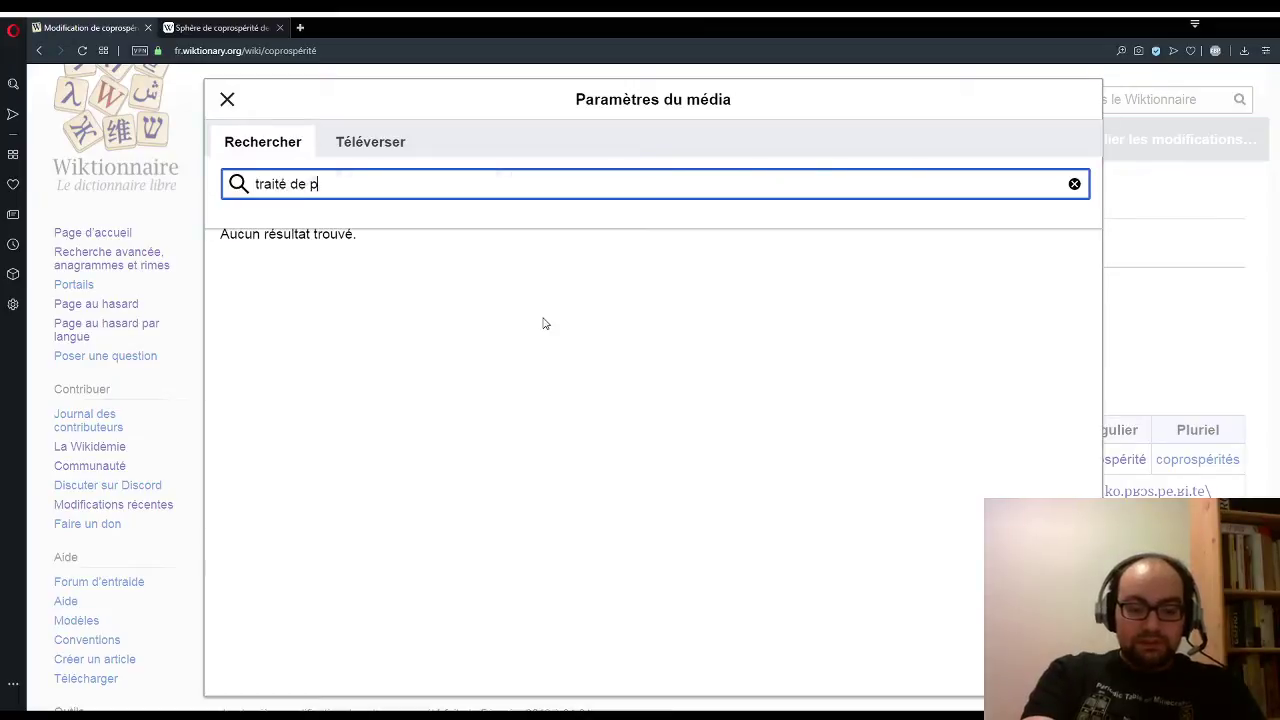
pyautogui.write('aix')
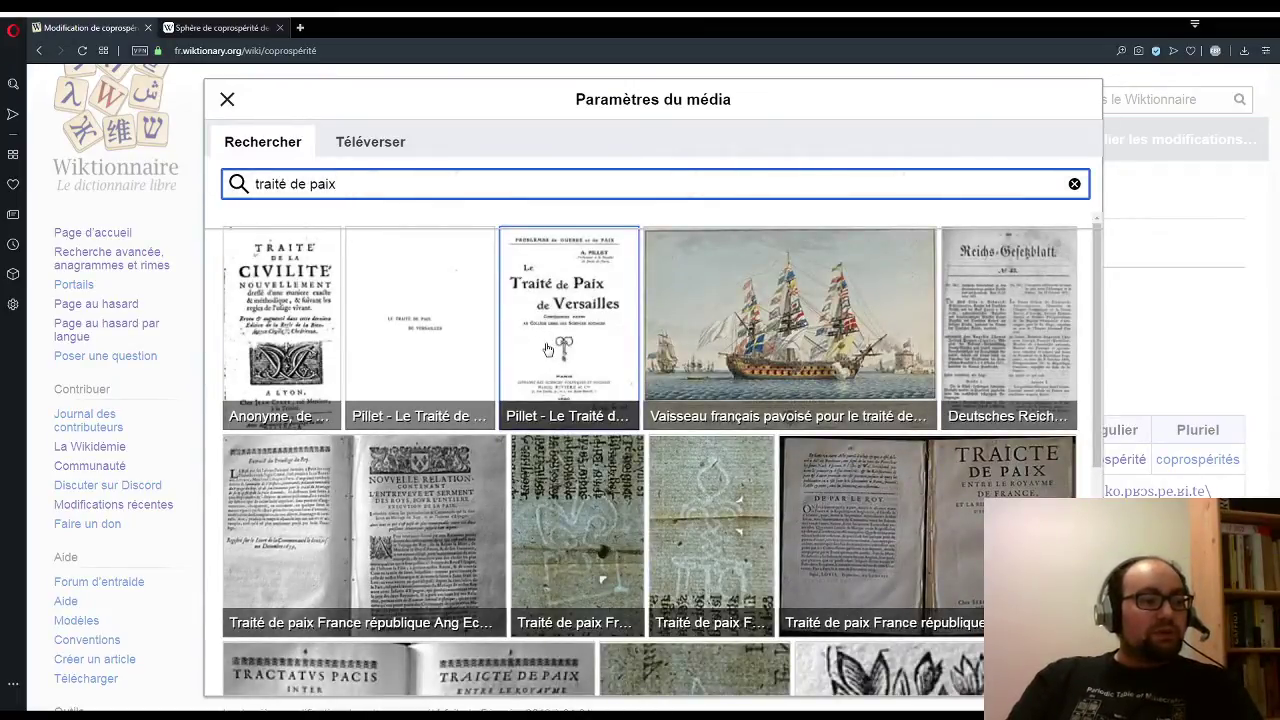
pyautogui.click(782, 365)
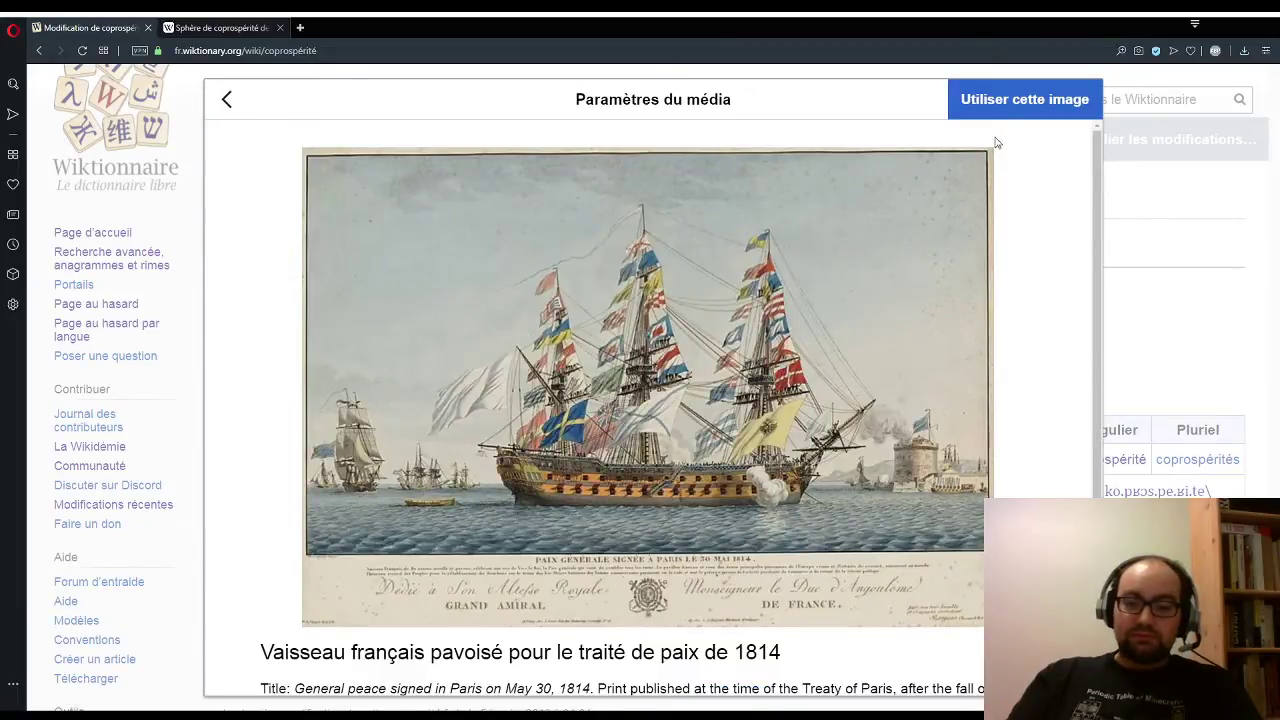
pyautogui.click(1005, 100)
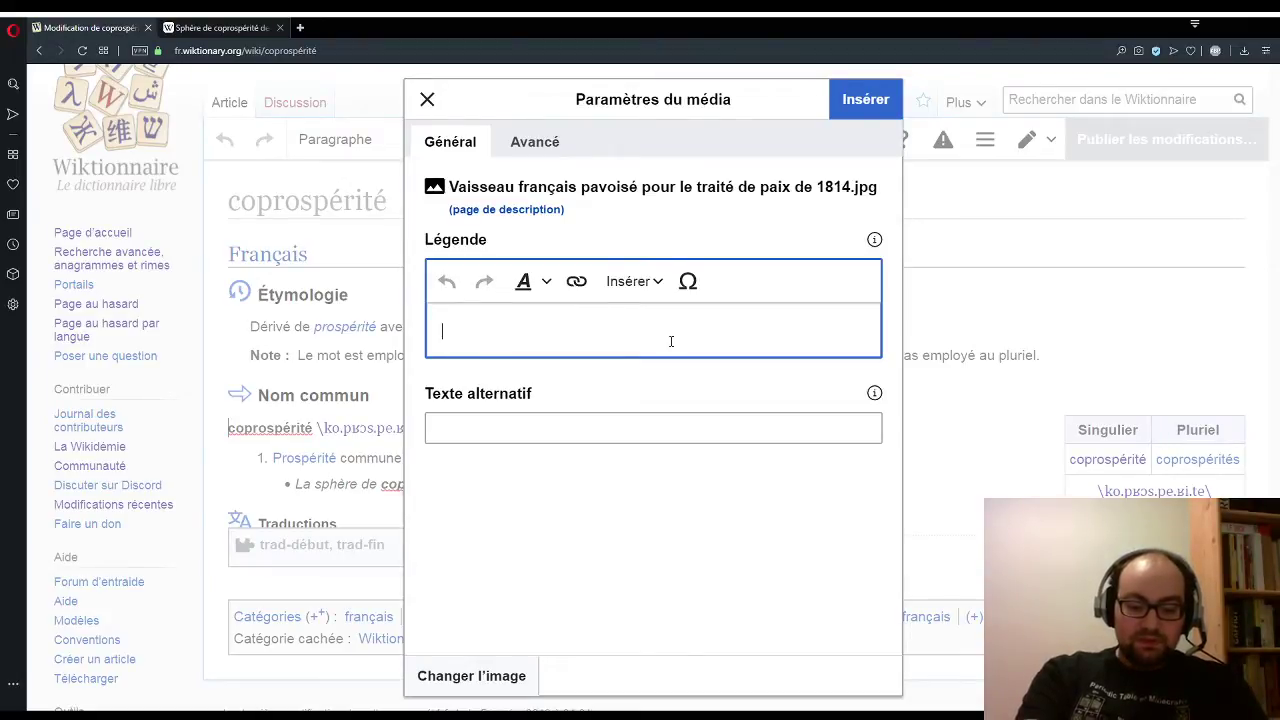
# Step: Caption the image "Un bateau pavoisé pour un traité de paix en souhait de coprospérité."
pyautogui.write('Un bateau ')
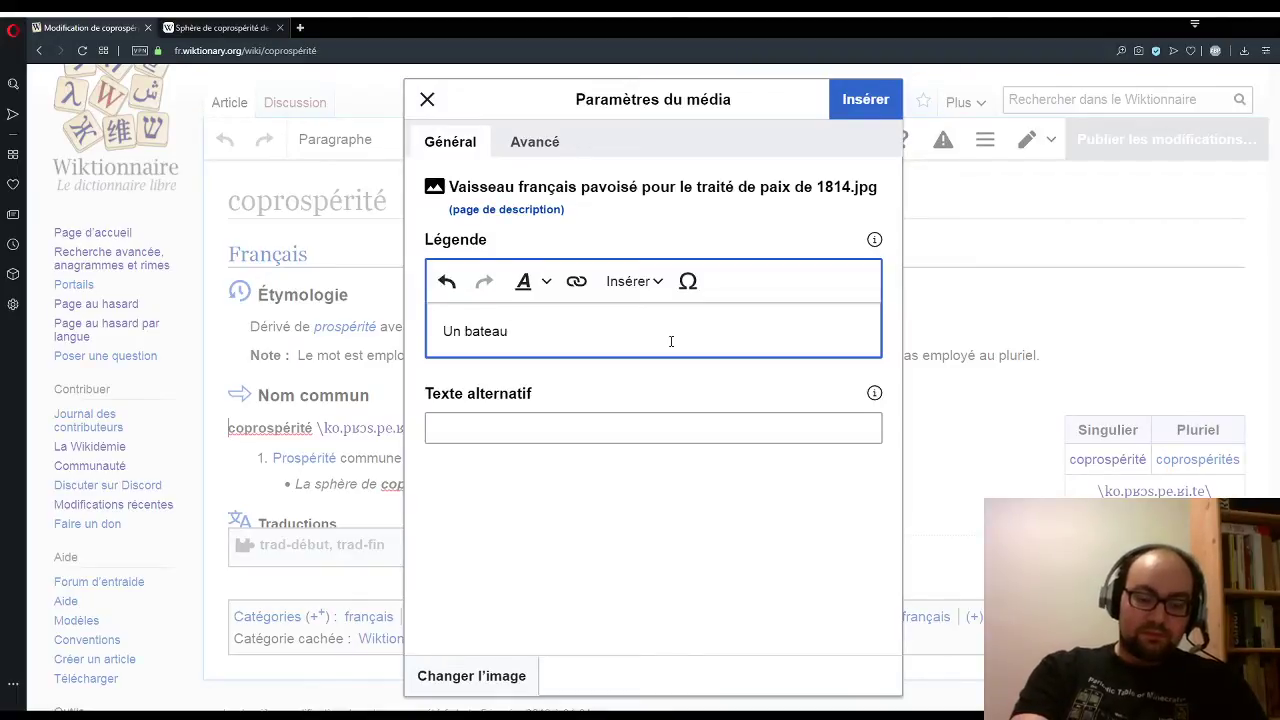
pyautogui.write('pavoisé')
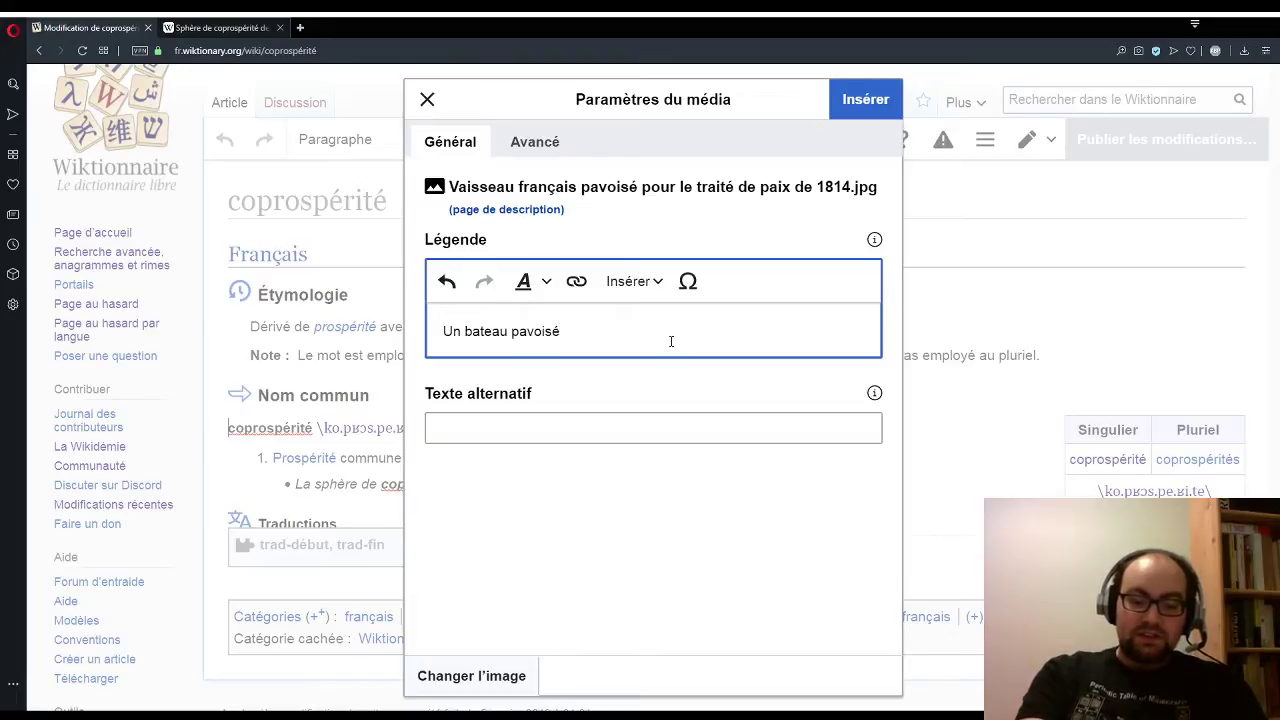
pyautogui.write(' pour')
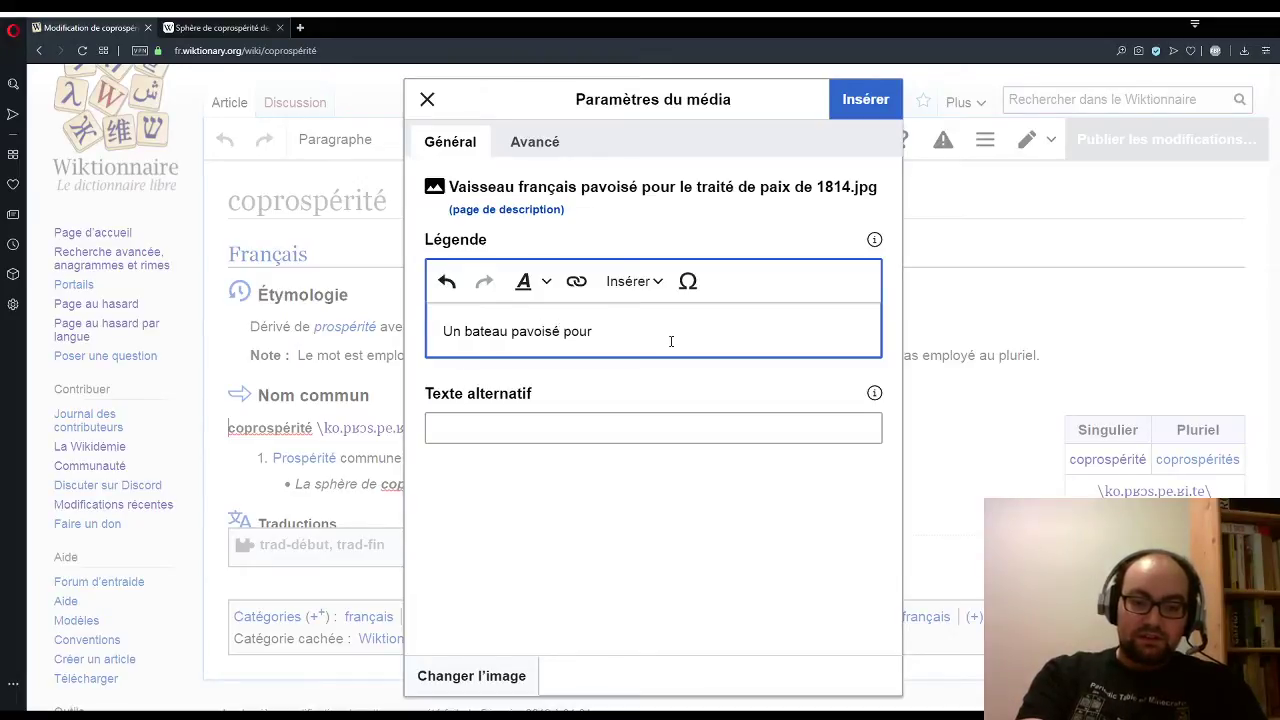
pyautogui.write(' un traité')
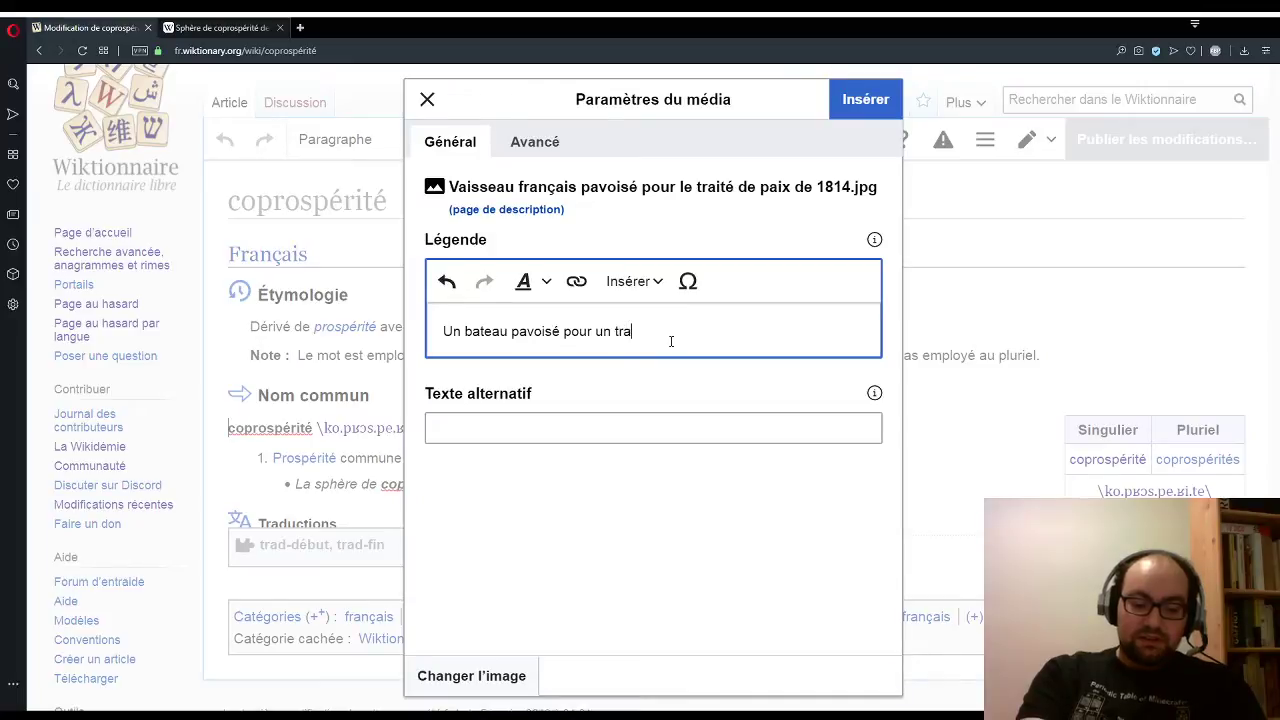
pyautogui.press('BackSpace')
pyautogui.press('BackSpace')
pyautogui.press('BackSpace')
pyautogui.write('ité de paix ')
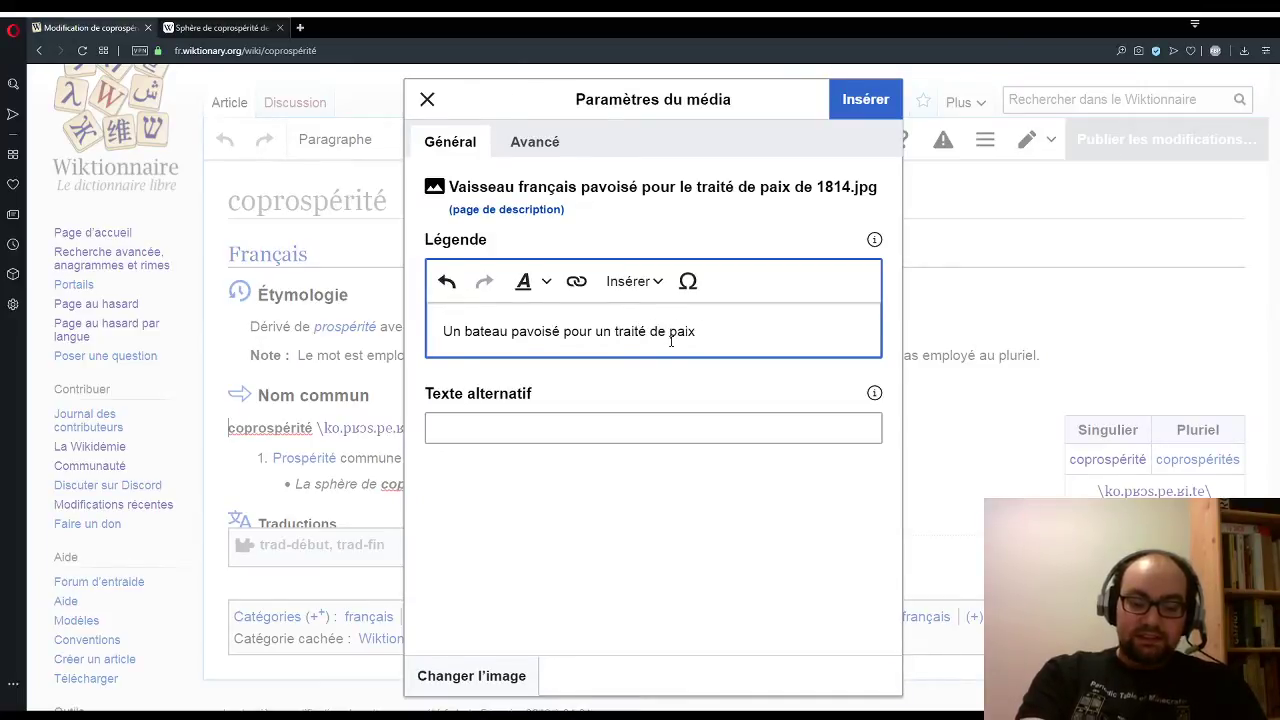
pyautogui.write('en souhait de coprop')
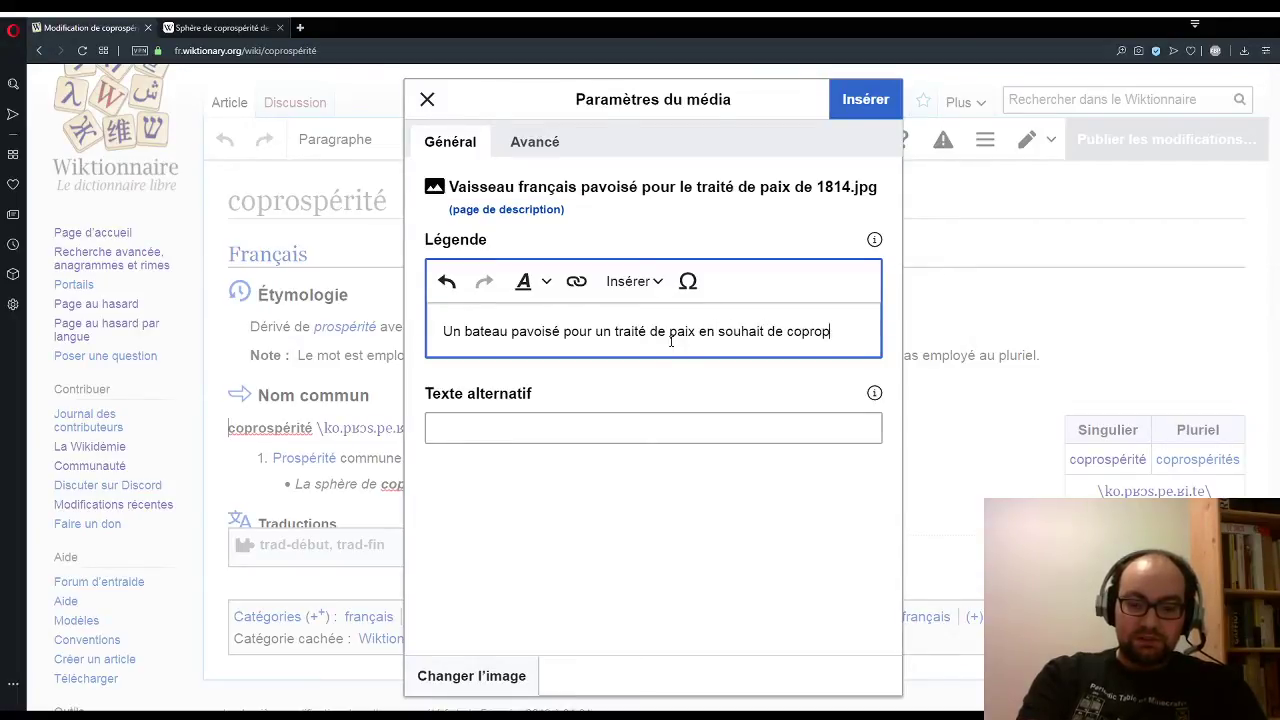
pyautogui.press('BackSpace')
pyautogui.write('s')
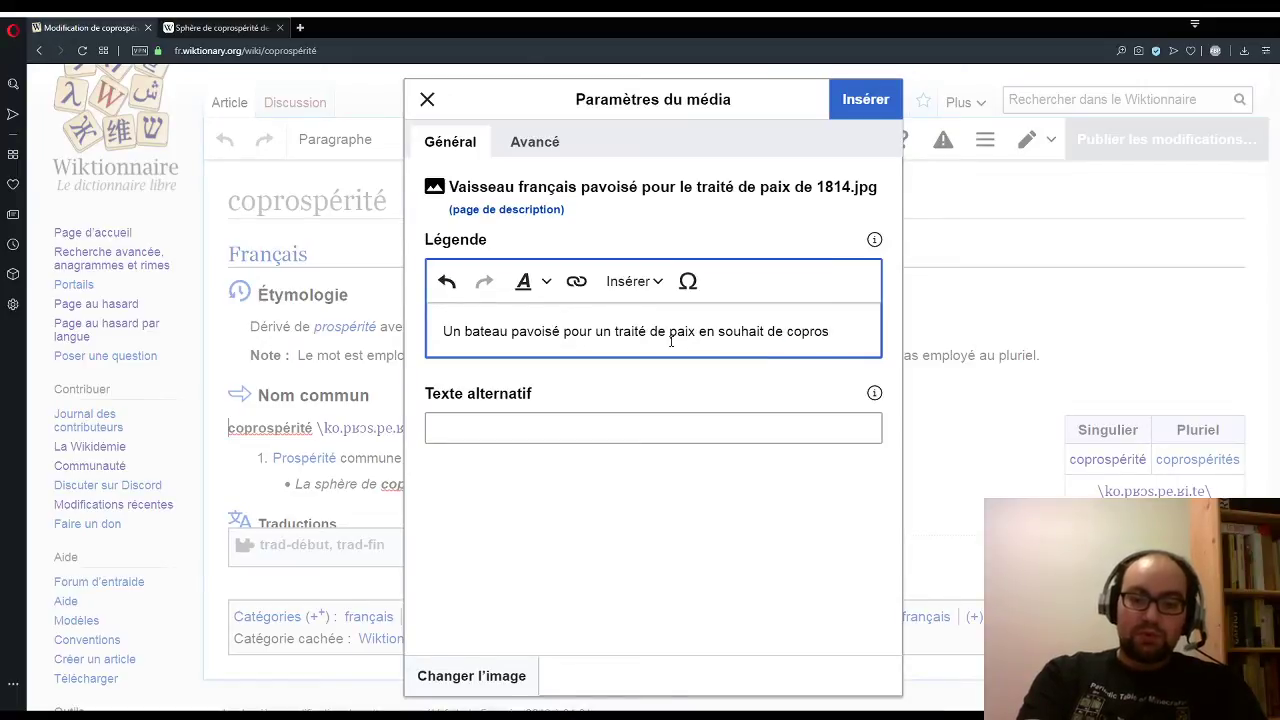
pyautogui.write('périté.')
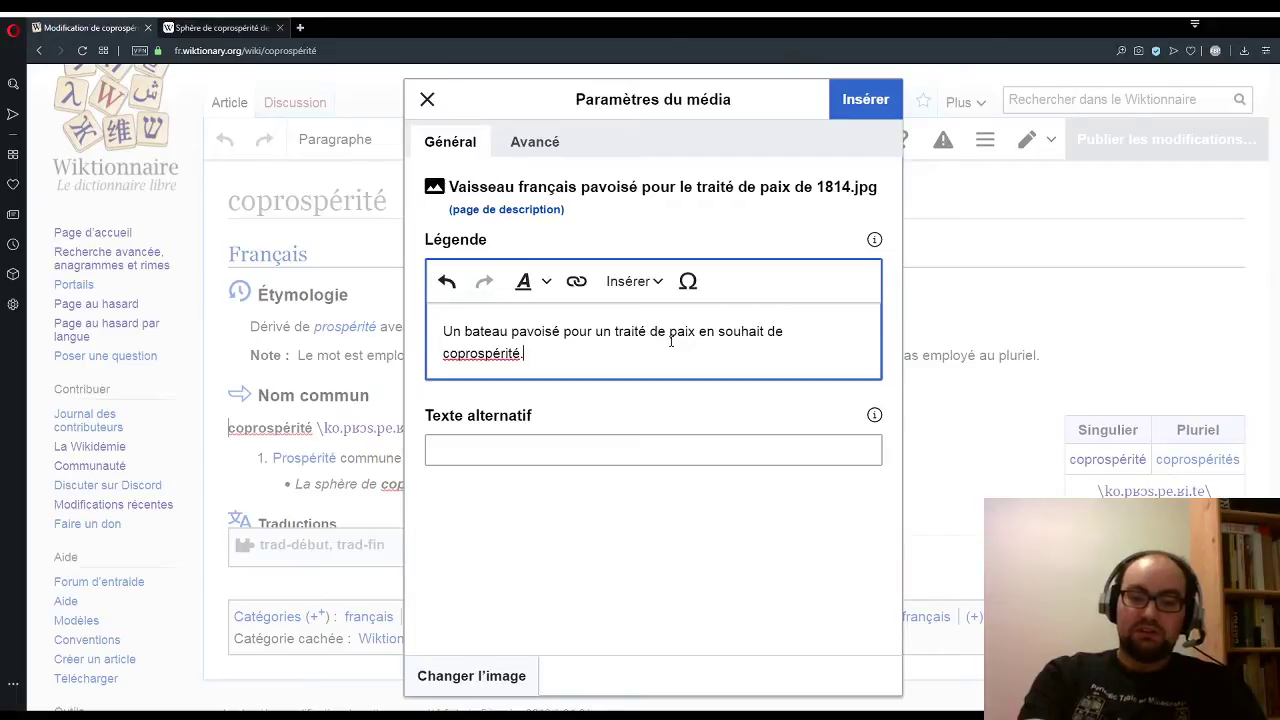
# Step: Make the word coprospérité bold in the caption and insert the captioned image into the entry
pyautogui.doubleClick(488, 360)
pyautogui.click(545, 283)
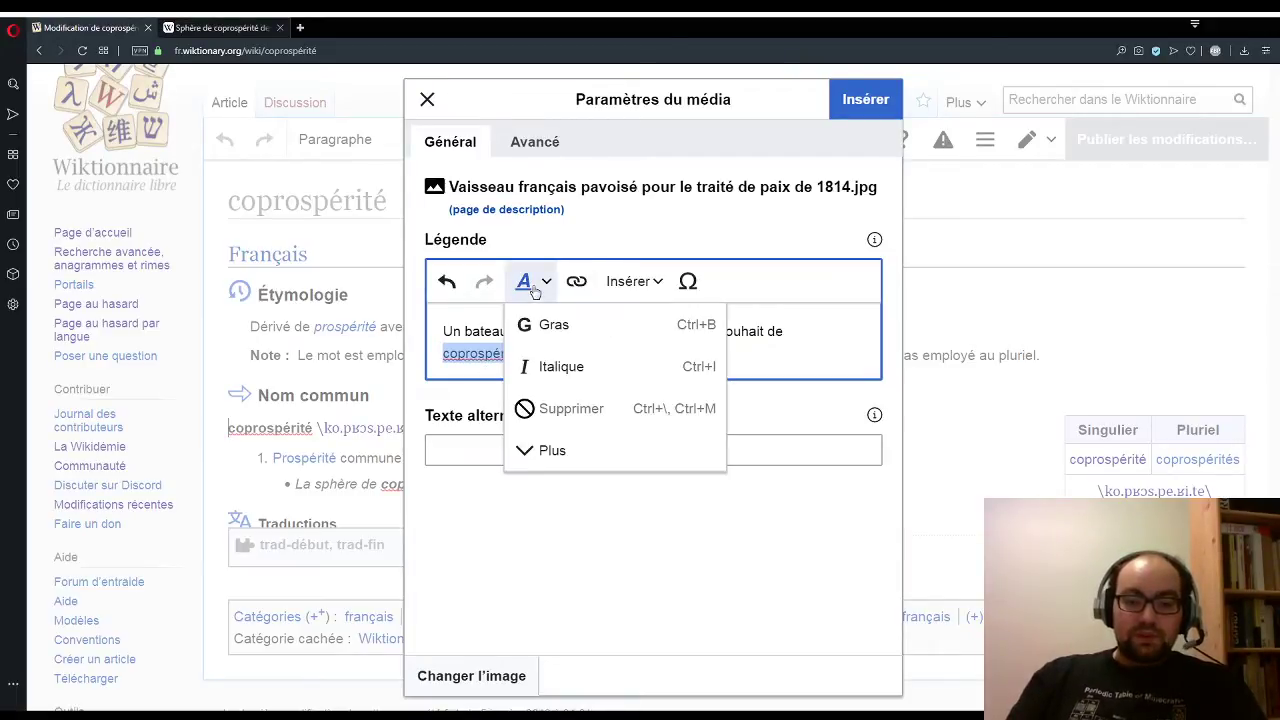
pyautogui.click(551, 320)
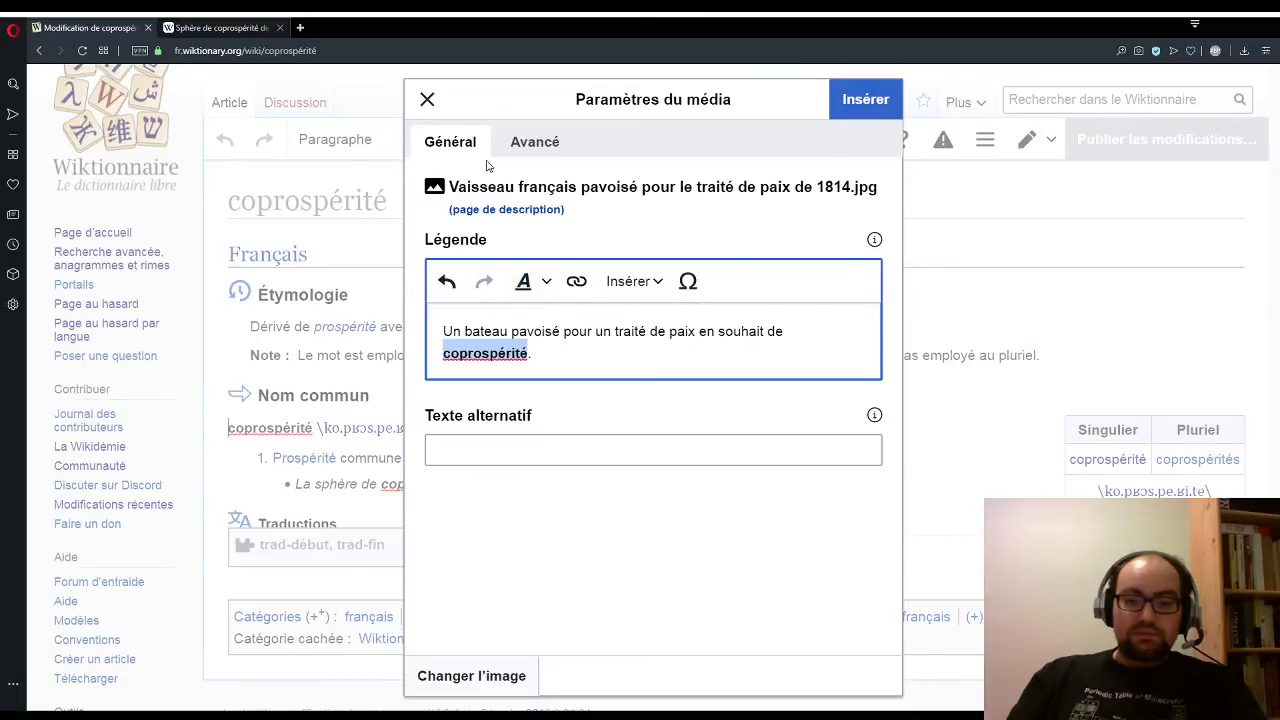
pyautogui.click(865, 99)
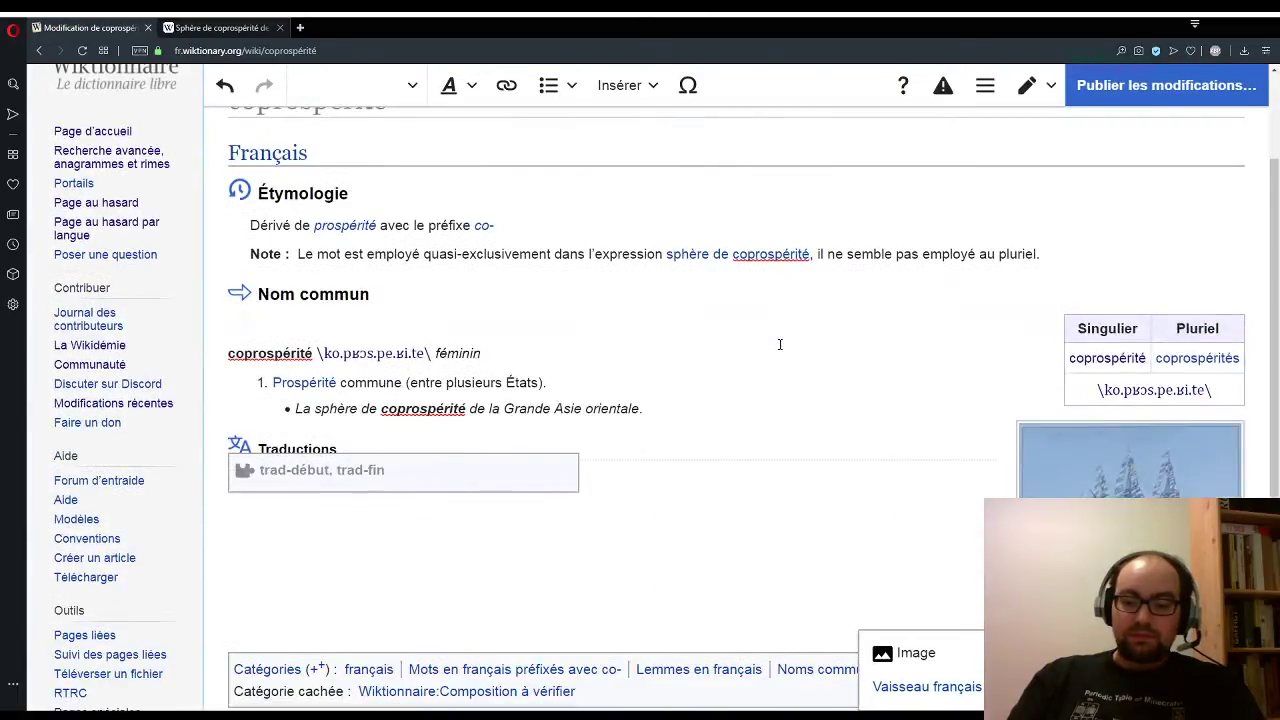
pyautogui.click(784, 445)
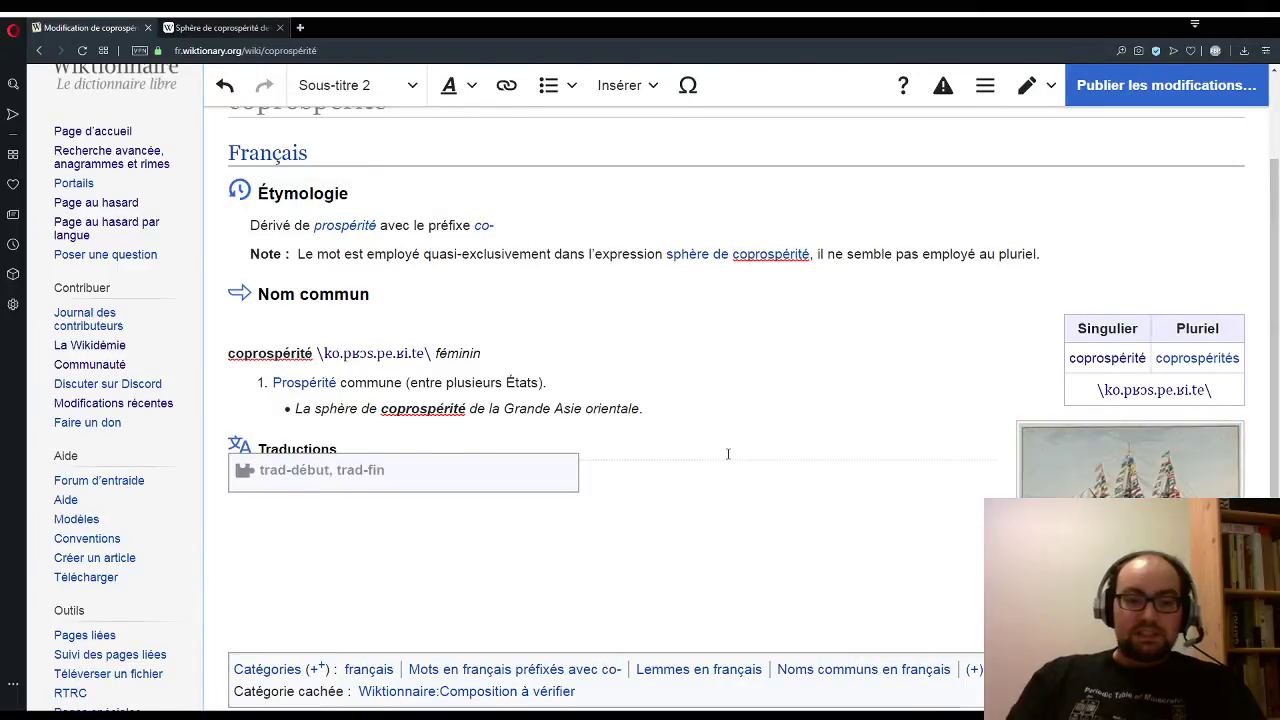
# Step: Publish the changes to the coprospérité entry with the predefined "image" edit summary
pyautogui.scroll(2, 780, 443)
pyautogui.click(1163, 170)
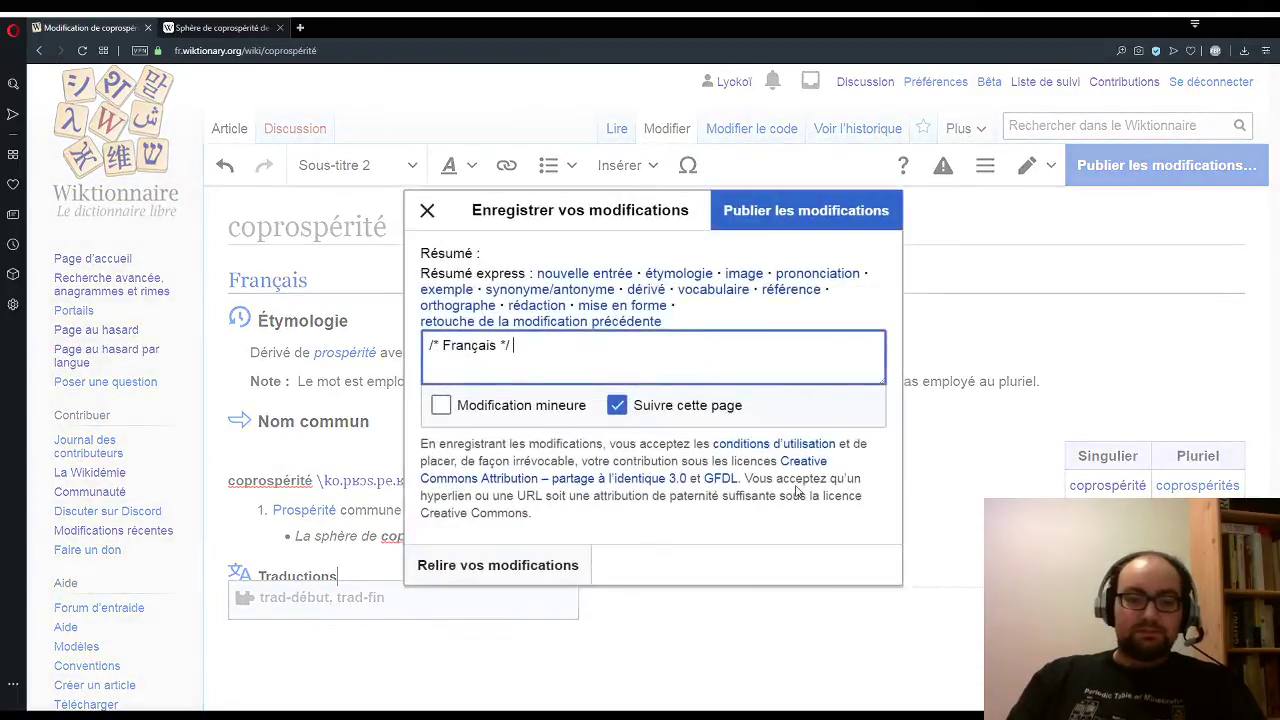
pyautogui.click(742, 275)
pyautogui.click(777, 211)
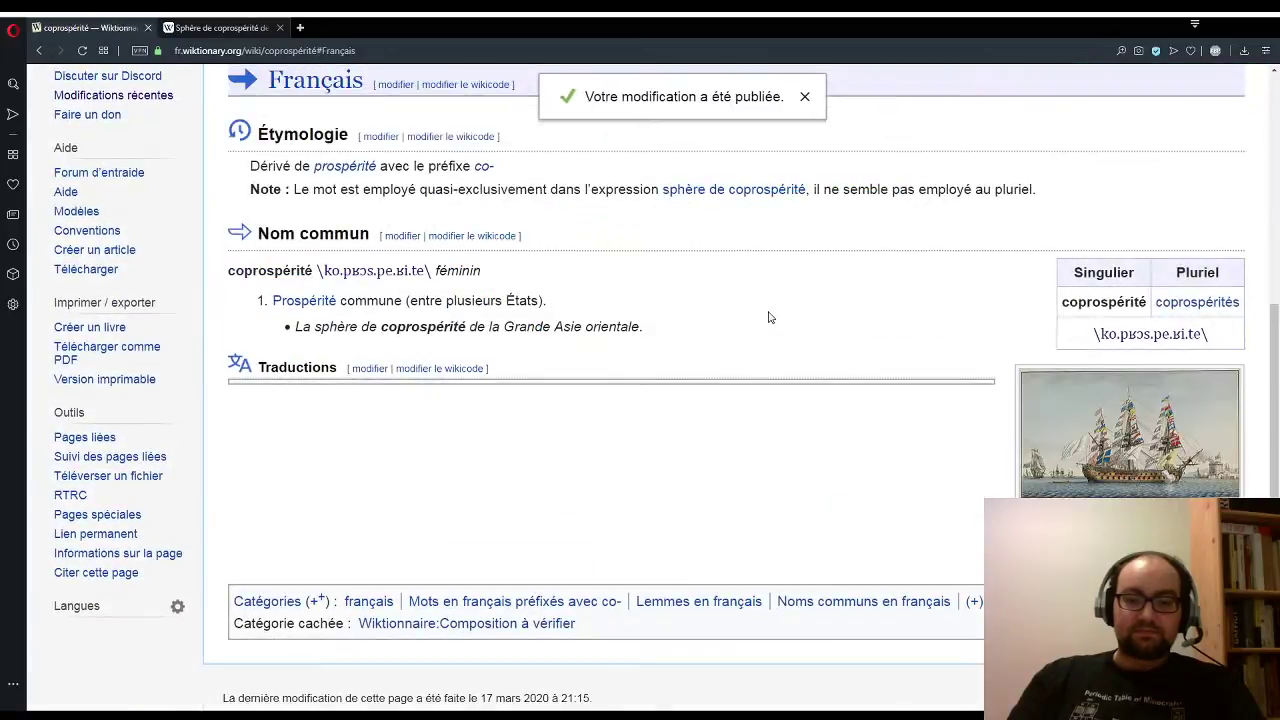
# Step: Open the linked entry sphère de coprospérité and look through its illustrations
pyautogui.click(760, 194)
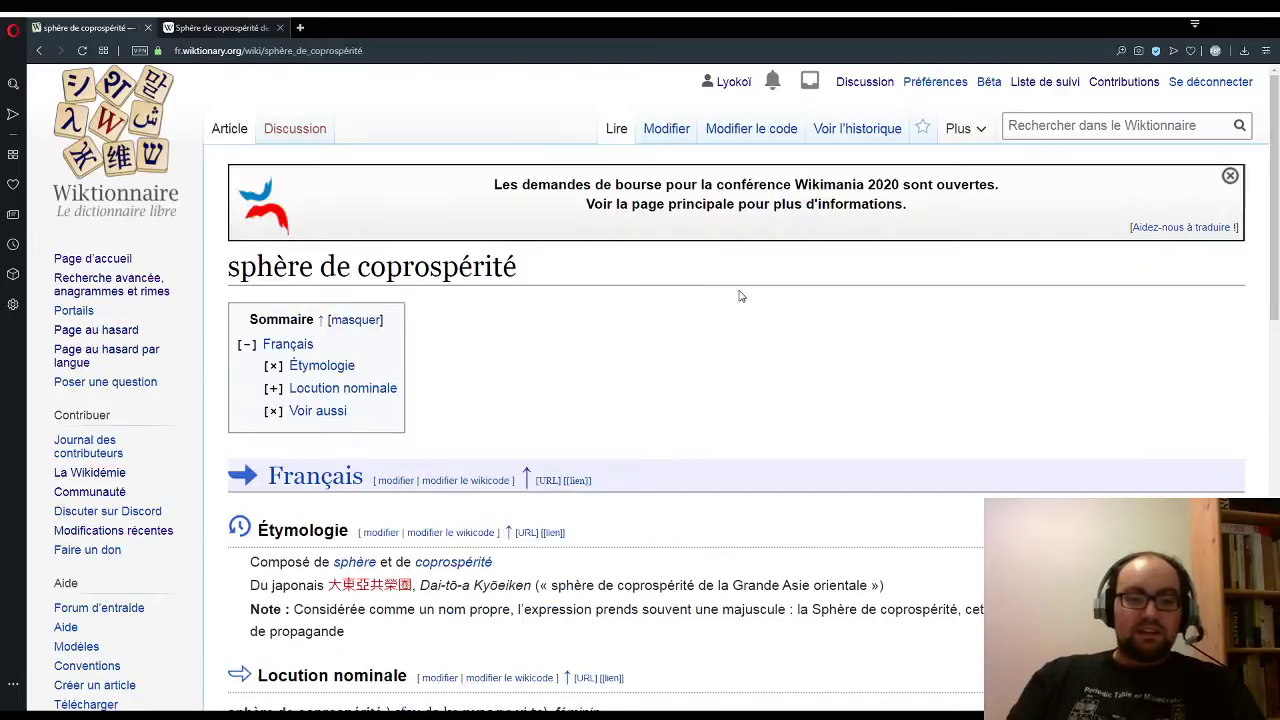
pyautogui.scroll(-7, 741, 294)
pyautogui.scroll(-3, 1106, 394)
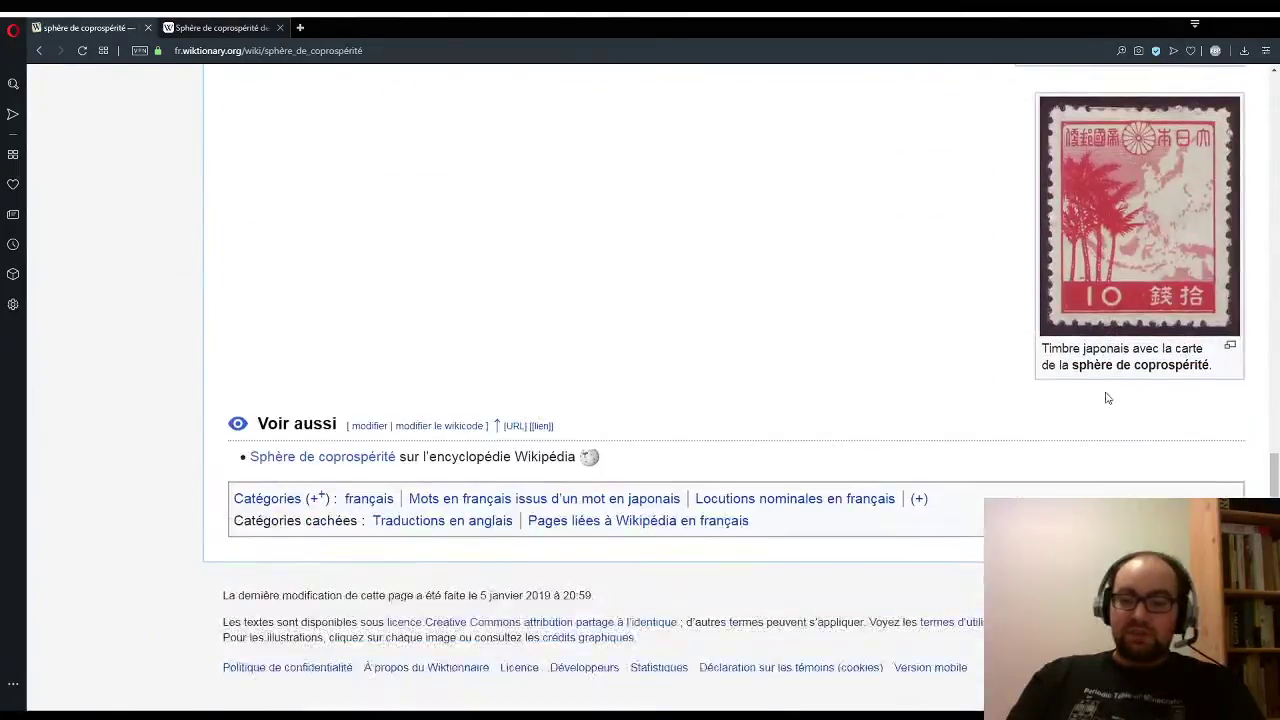
pyautogui.scroll(1, 1129, 395)
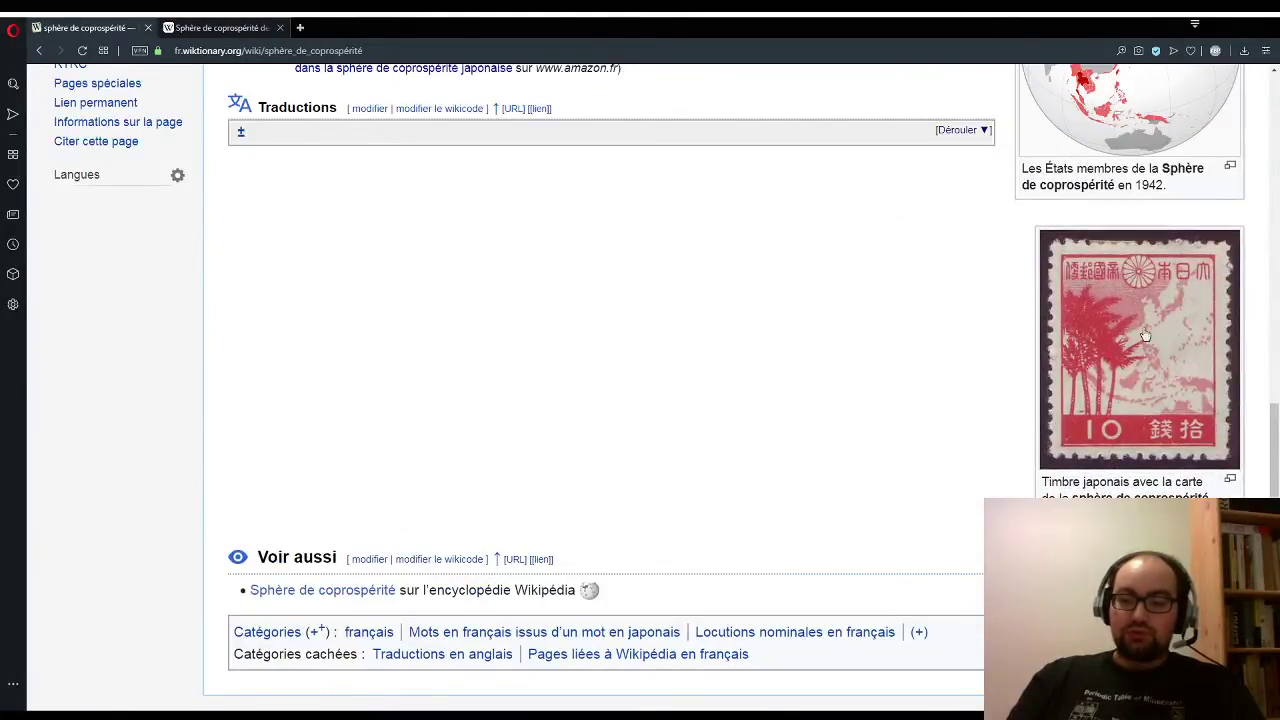
pyautogui.scroll(8, 893, 396)
pyautogui.scroll(-2, 880, 357)
pyautogui.scroll(2, 897, 342)
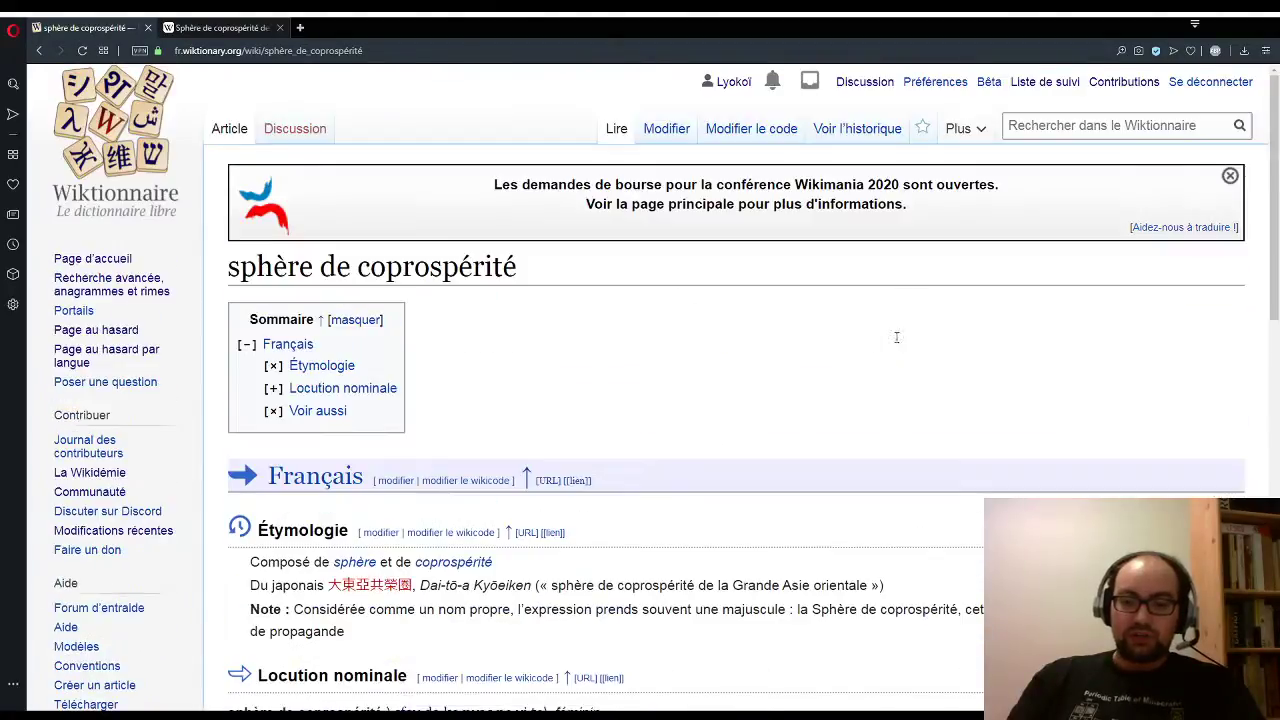
# Step: Look up the entry manique and examine its definitions and whether it has an illustration
pyautogui.click(1012, 126)
pyautogui.write('mooré')
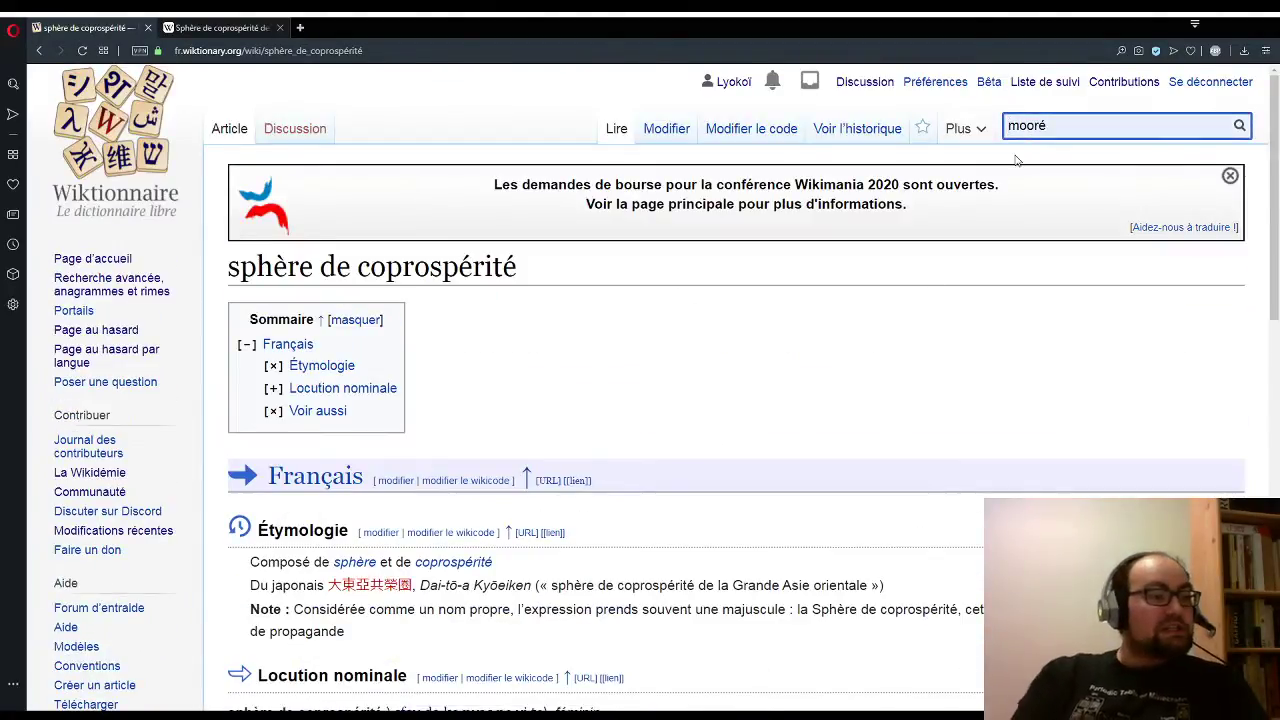
pyautogui.press('BackSpace')
pyautogui.press('BackSpace')
pyautogui.press('BackSpace')
pyautogui.press('BackSpace')
pyautogui.write('a')
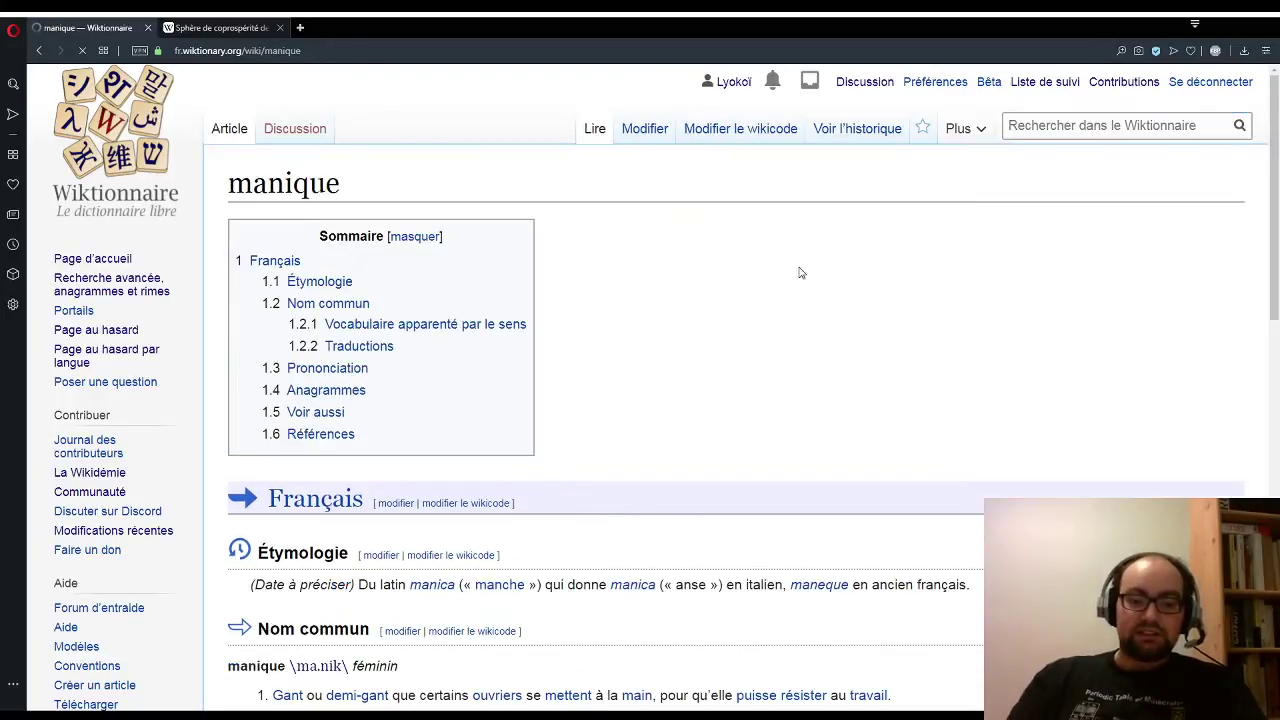
pyautogui.scroll(-7, 800, 272)
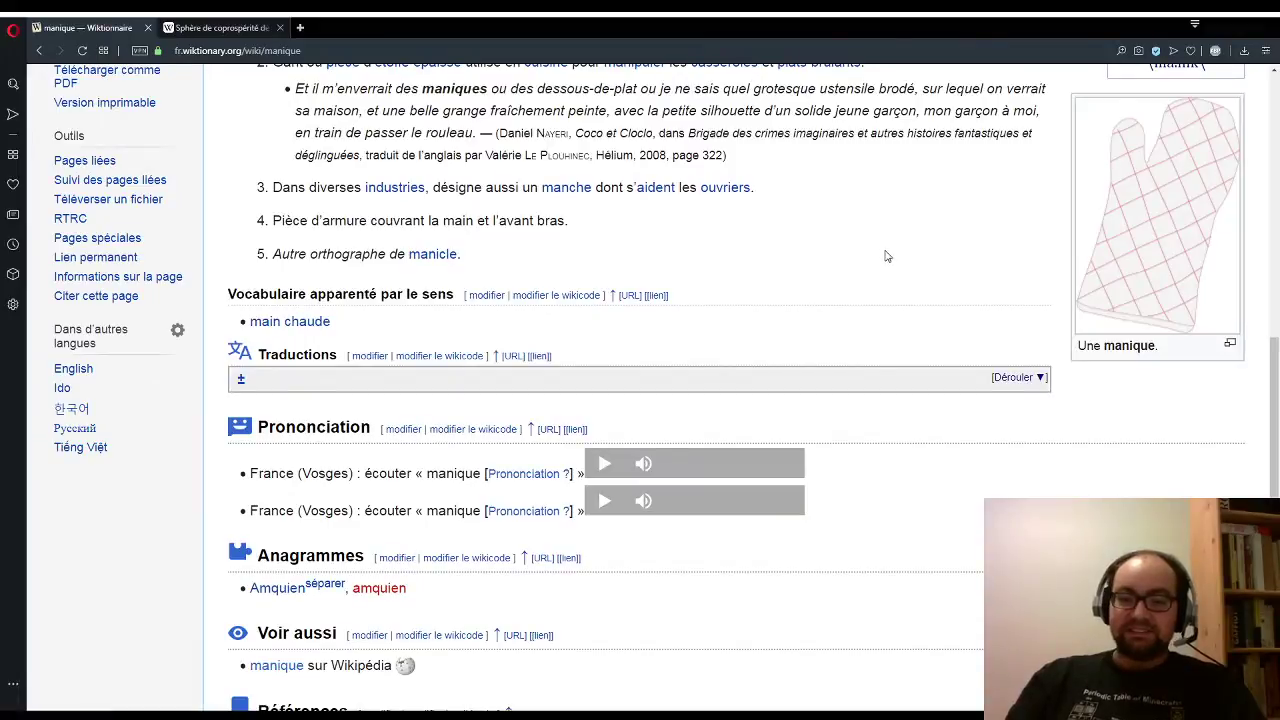
pyautogui.scroll(4, 884, 255)
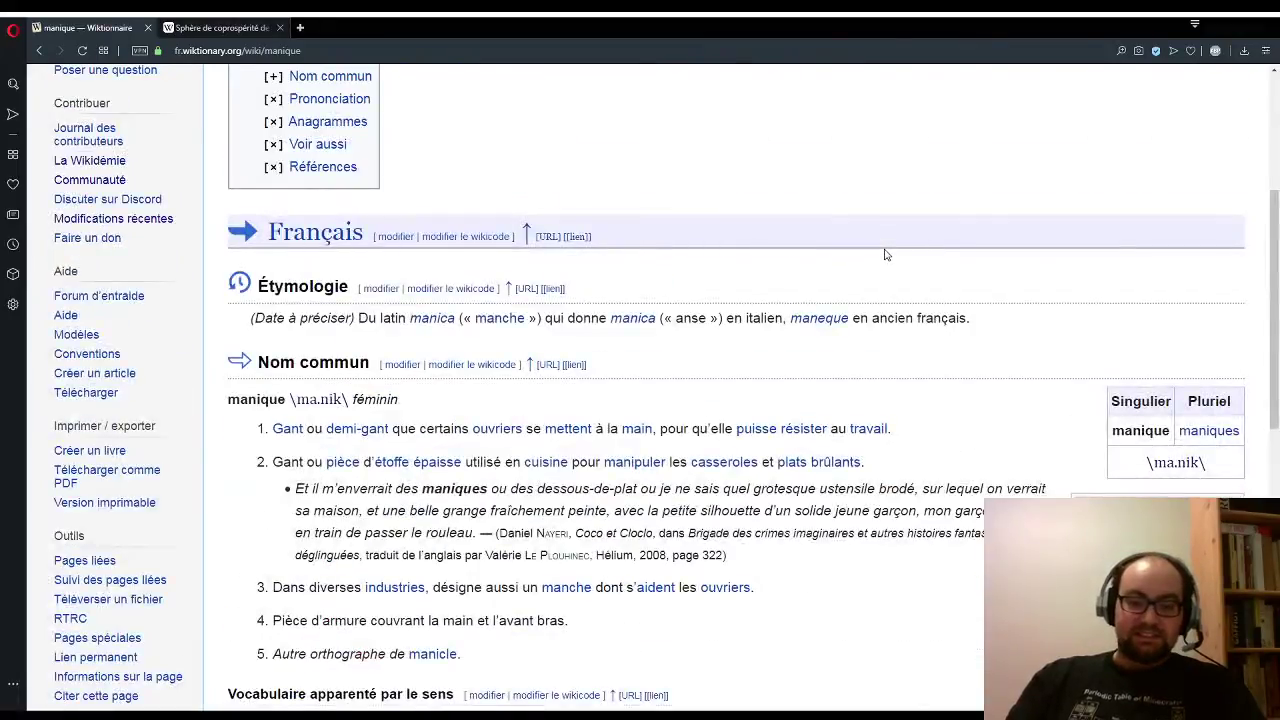
pyautogui.scroll(4, 887, 243)
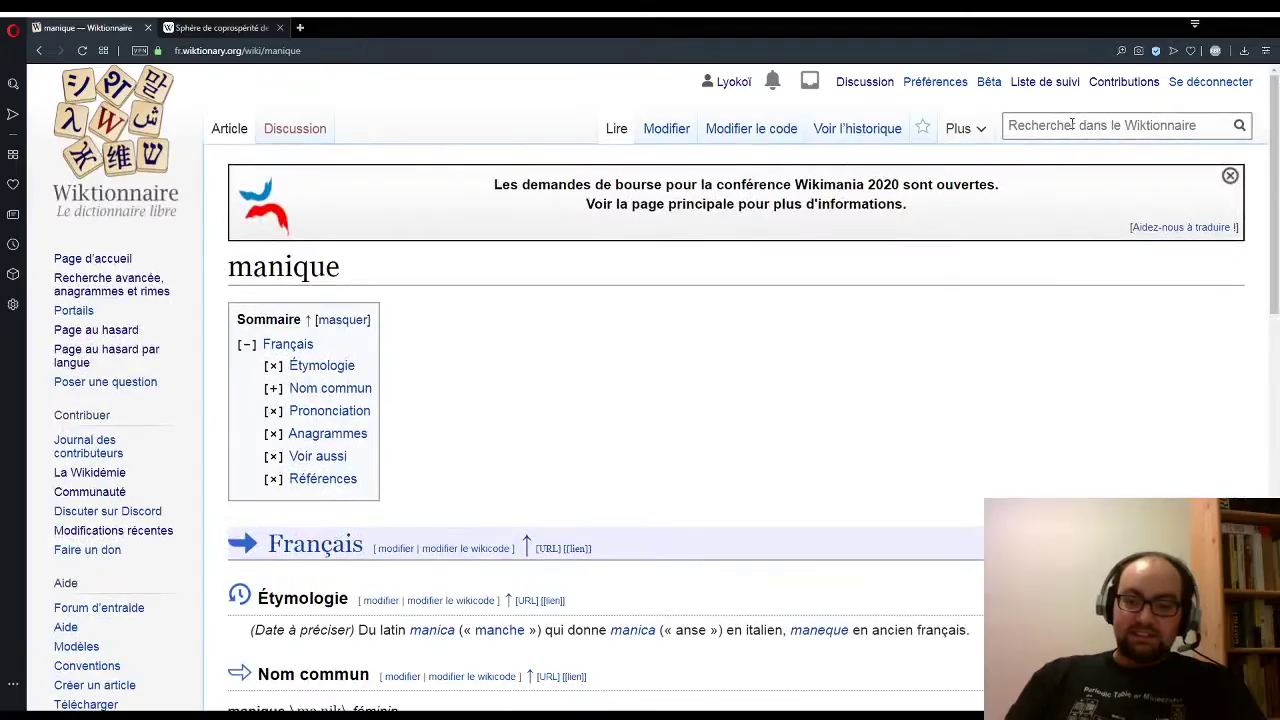
pyautogui.scroll(-3, 1000, 230)
pyautogui.scroll(-2, 954, 283)
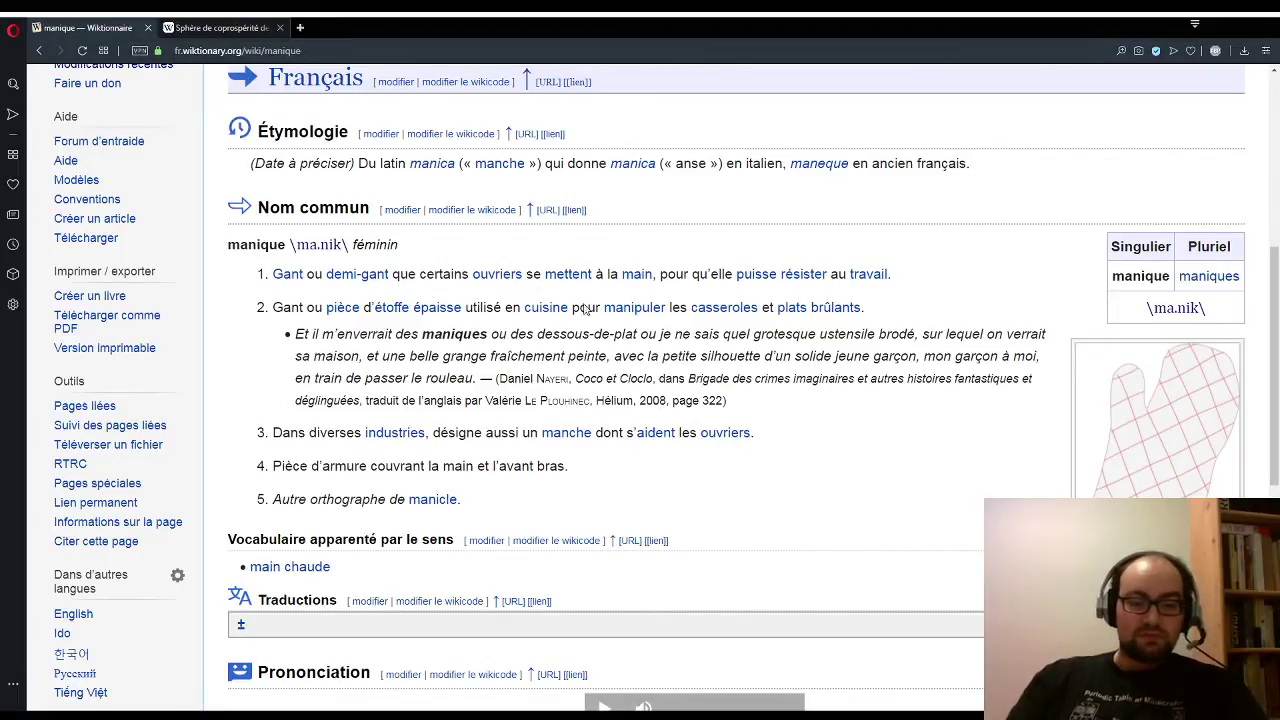
pyautogui.scroll(5, 487, 410)
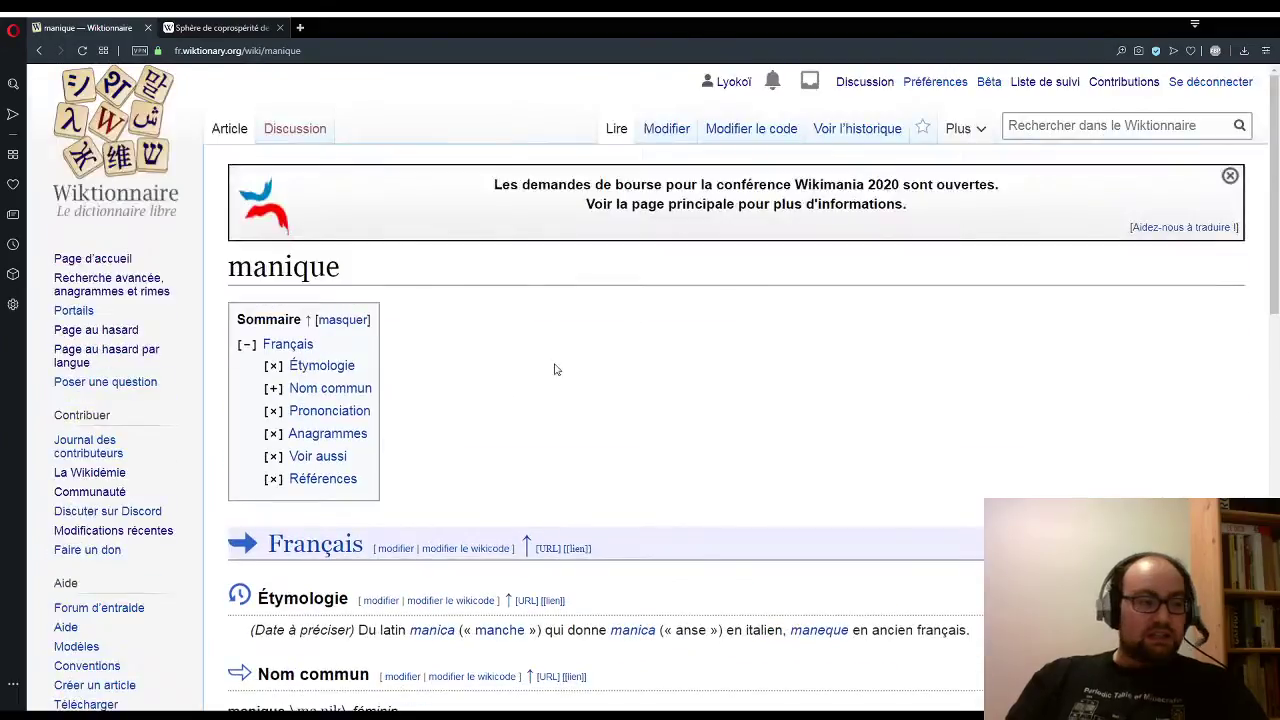
# Step: Look up the entry découper and check its illustration, senses and list of synonyms
pyautogui.click(1048, 136)
pyautogui.write('découper')
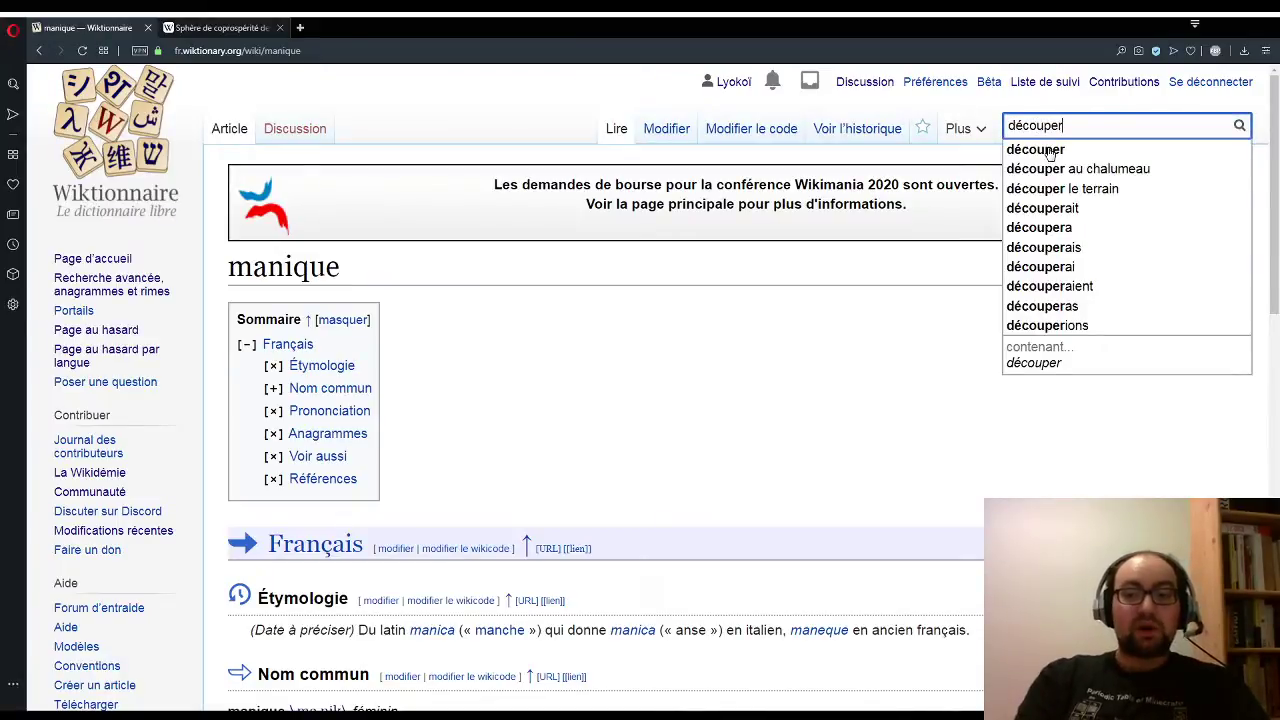
pyautogui.click(1049, 152)
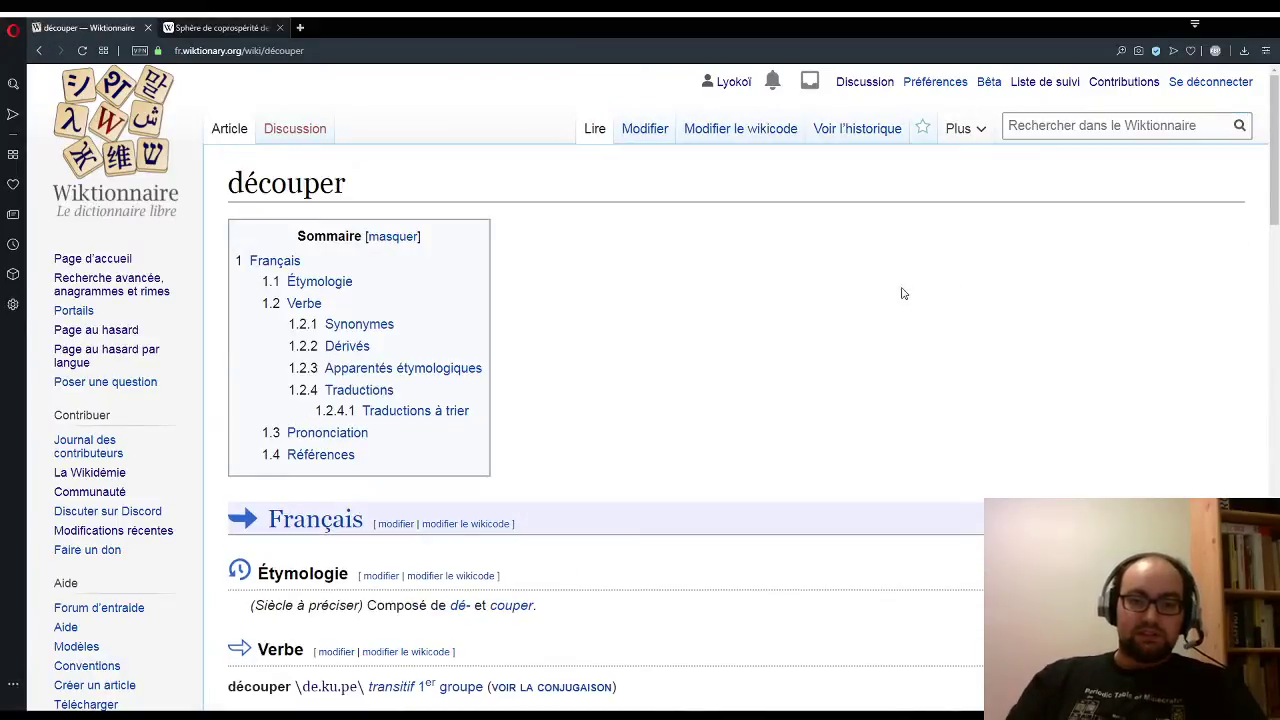
pyautogui.scroll(-3, 901, 293)
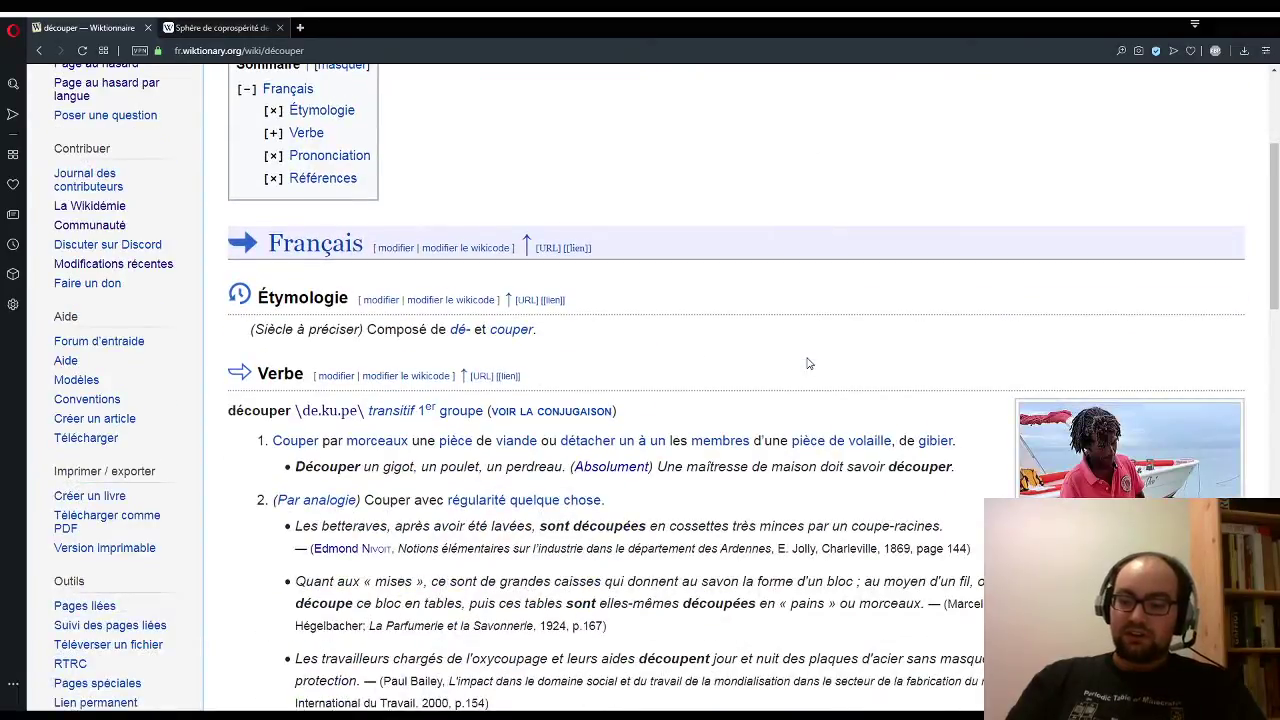
pyautogui.scroll(-8, 808, 363)
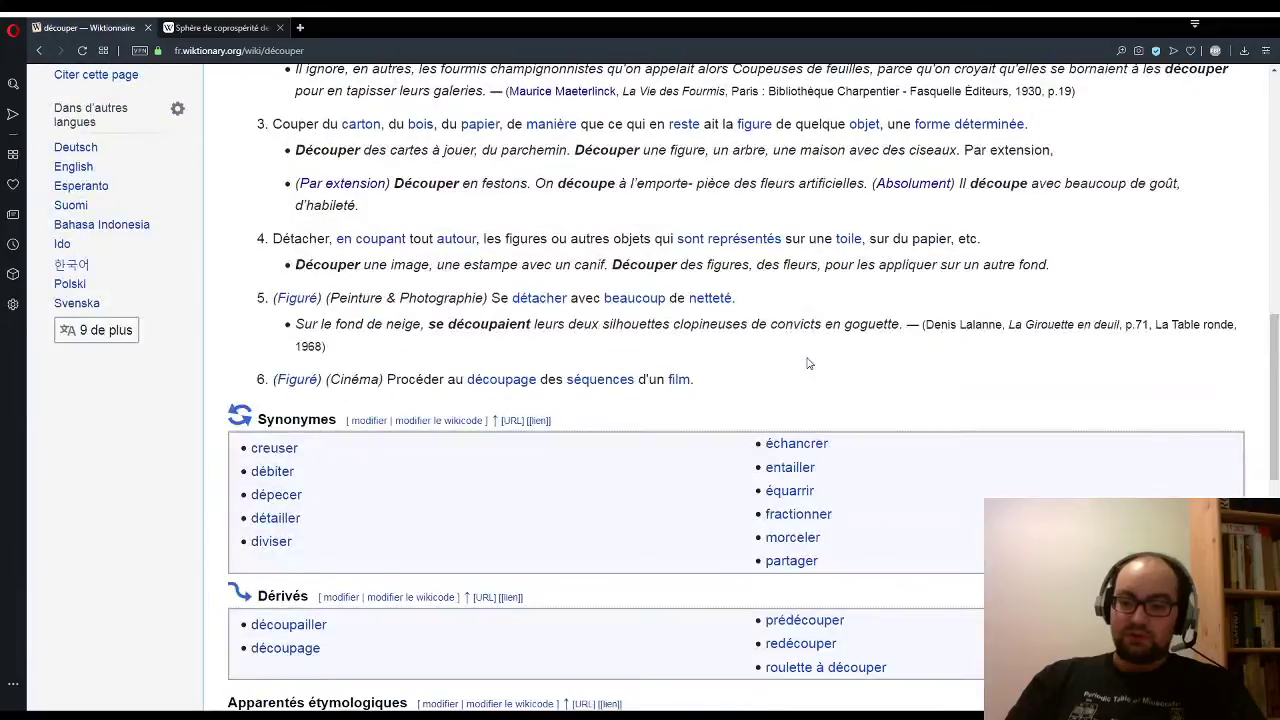
pyautogui.scroll(20, 808, 363)
pyautogui.scroll(-4, 809, 363)
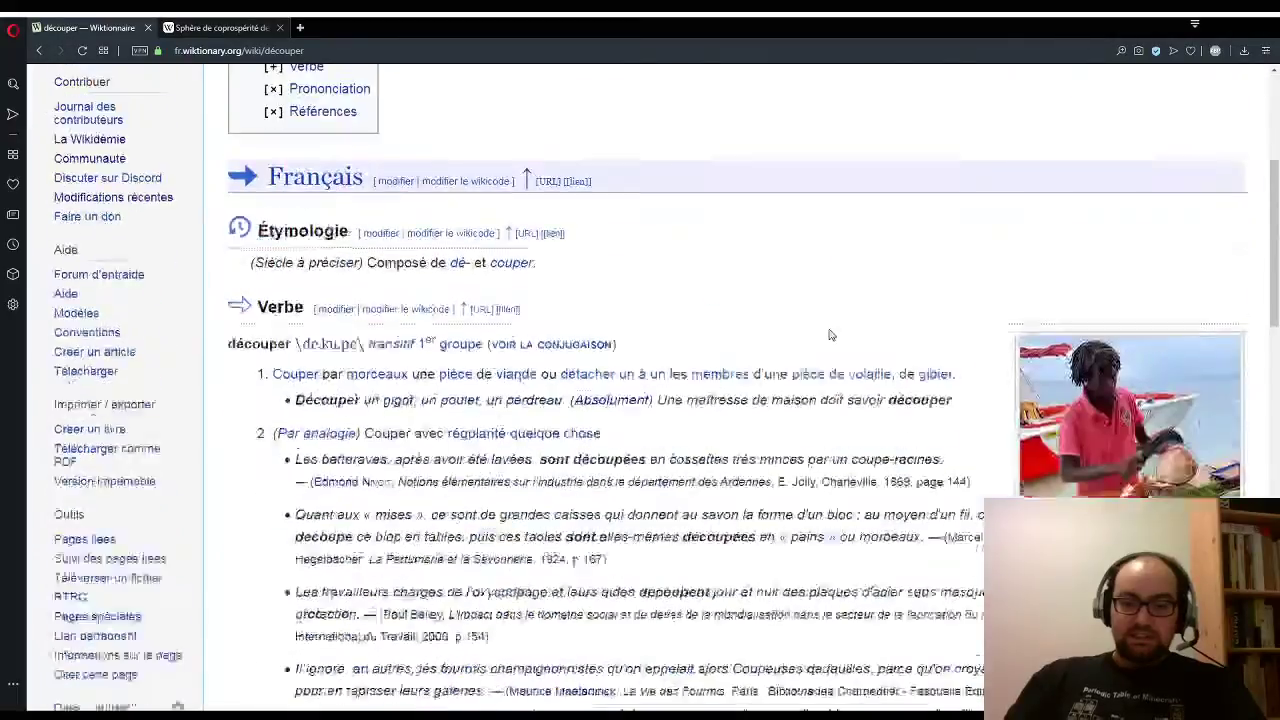
pyautogui.scroll(-10, 829, 335)
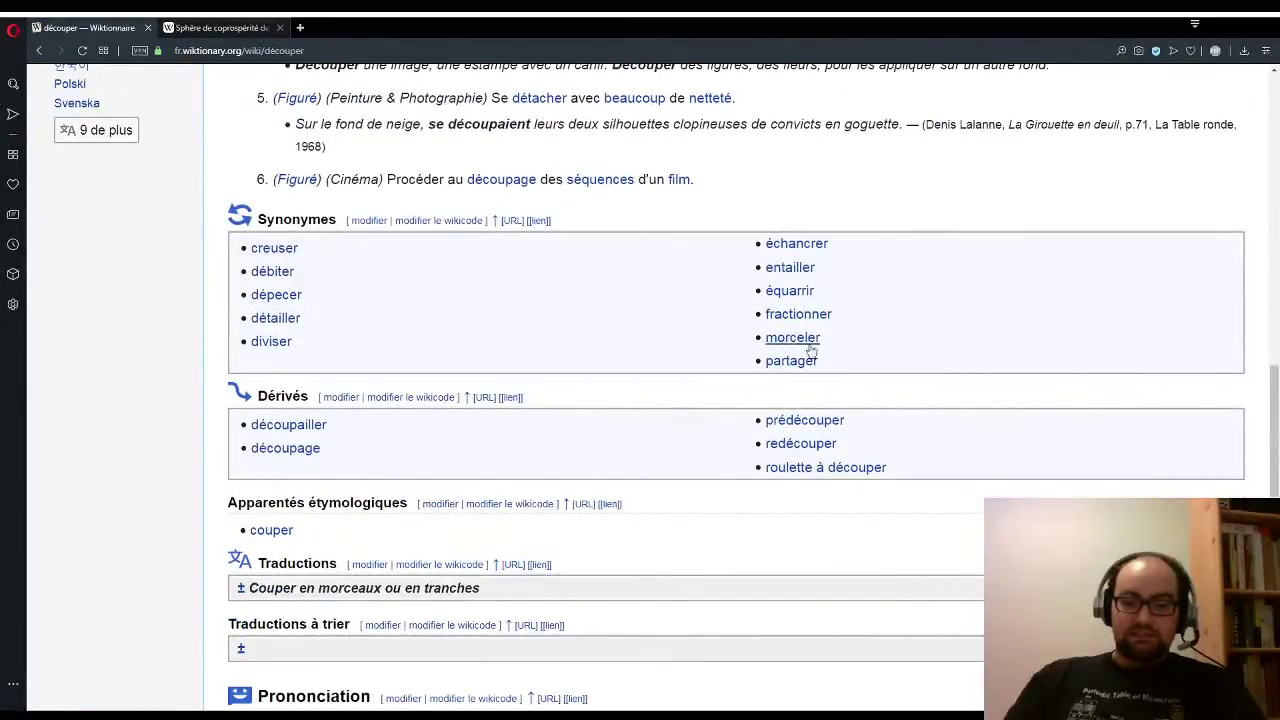
# Step: Open the entry creuser from the synonyms of découper and check whether its verb section has an image
pyautogui.click(272, 249)
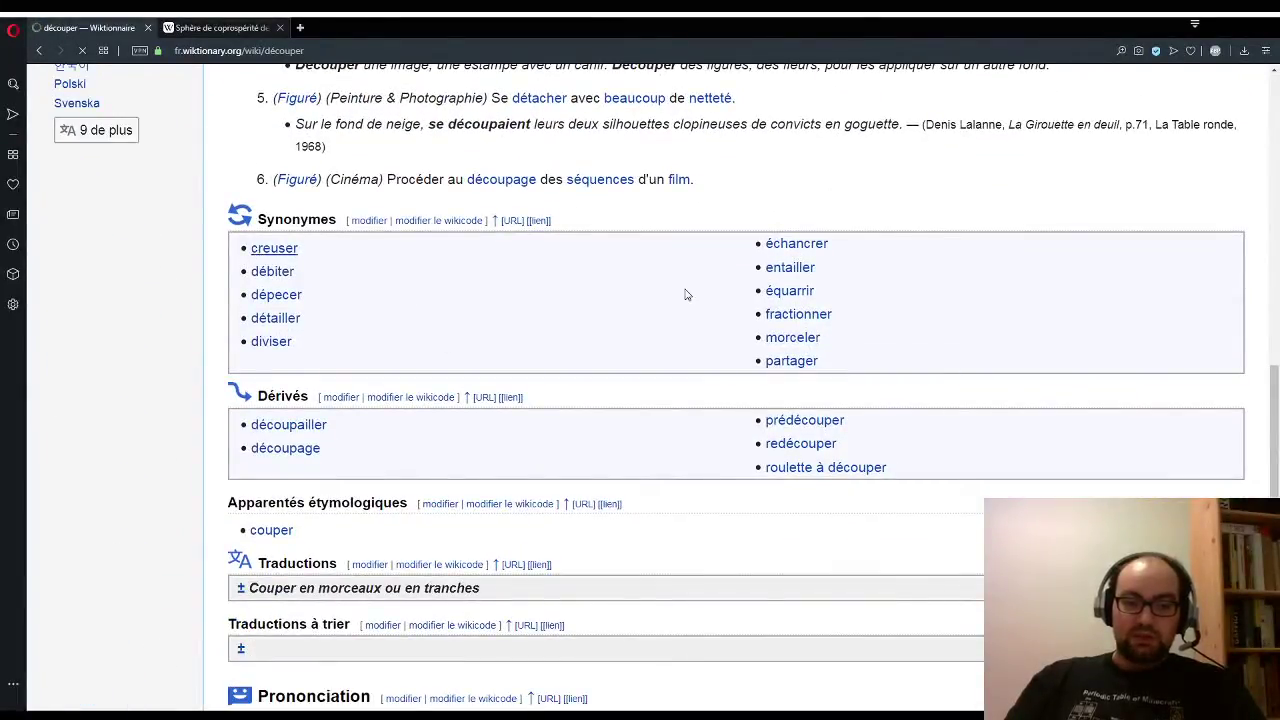
pyautogui.scroll(-3, 798, 286)
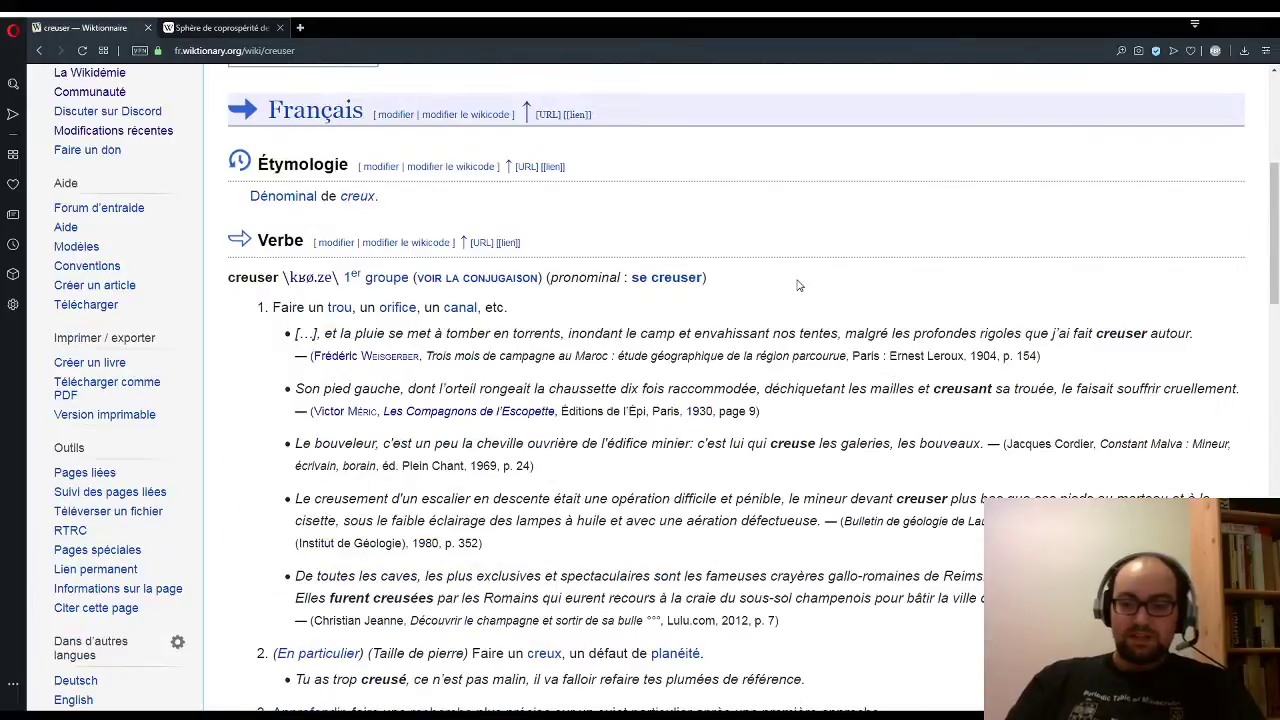
pyautogui.scroll(-5, 798, 286)
pyautogui.scroll(6, 792, 290)
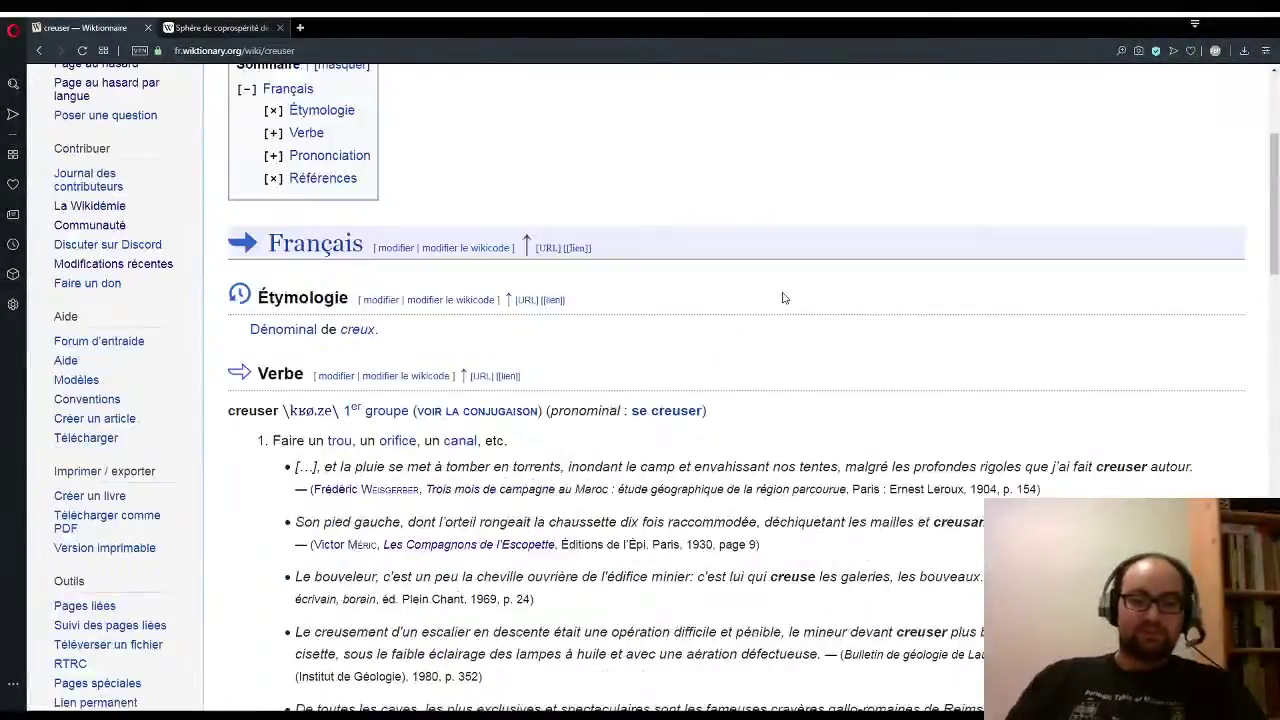
pyautogui.scroll(1, 784, 298)
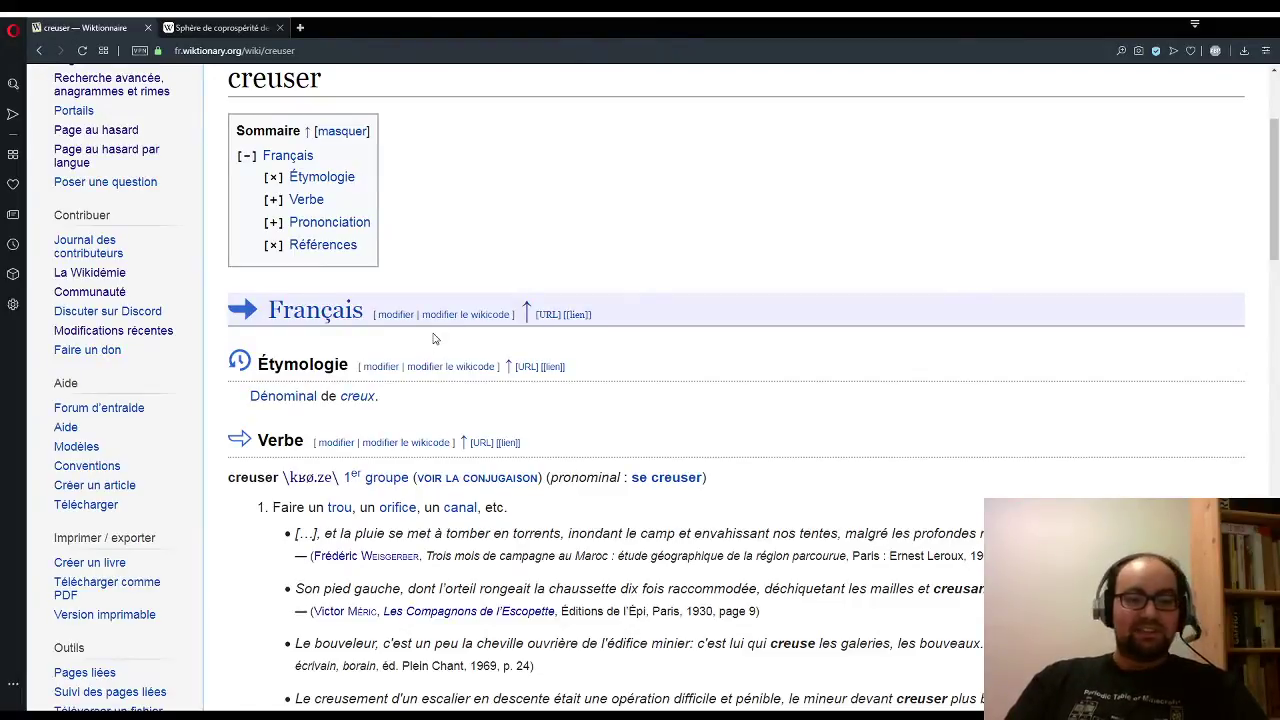
pyautogui.scroll(3, 1269, 288)
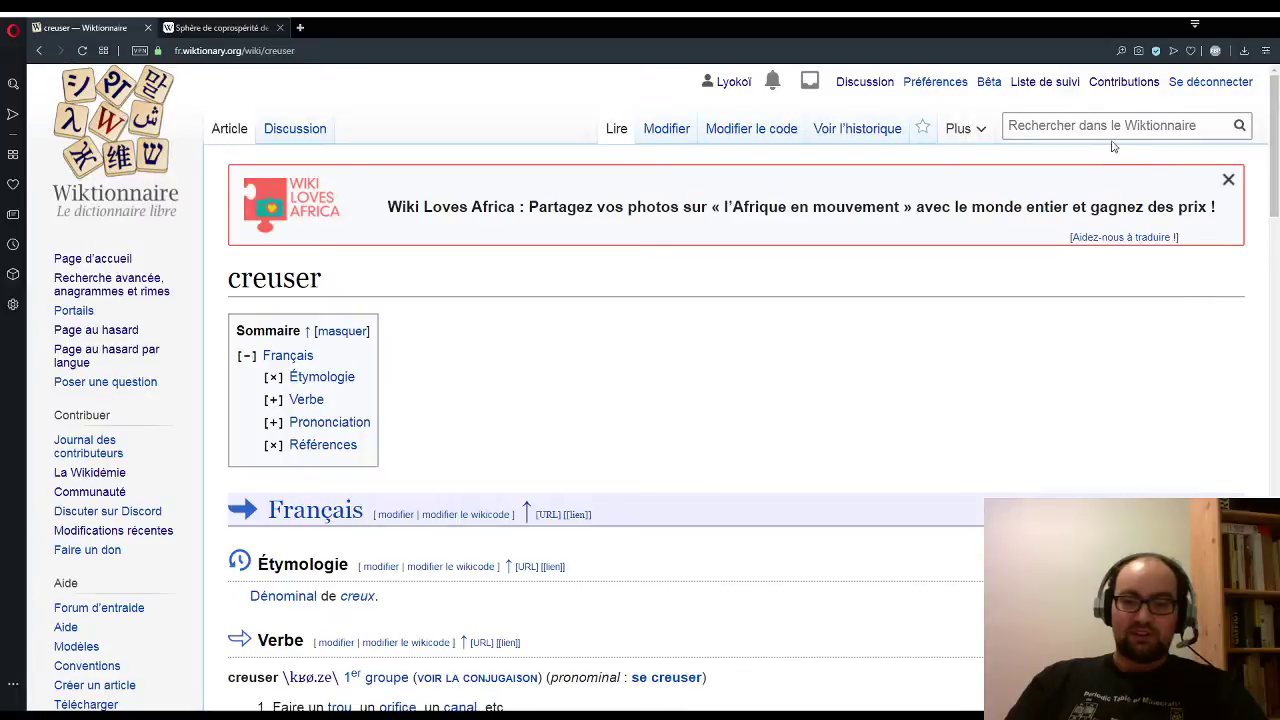
# Step: Look up the entry vendre and check whether its French verb section has an illustration
pyautogui.click(1088, 127)
pyautogui.write('ven')
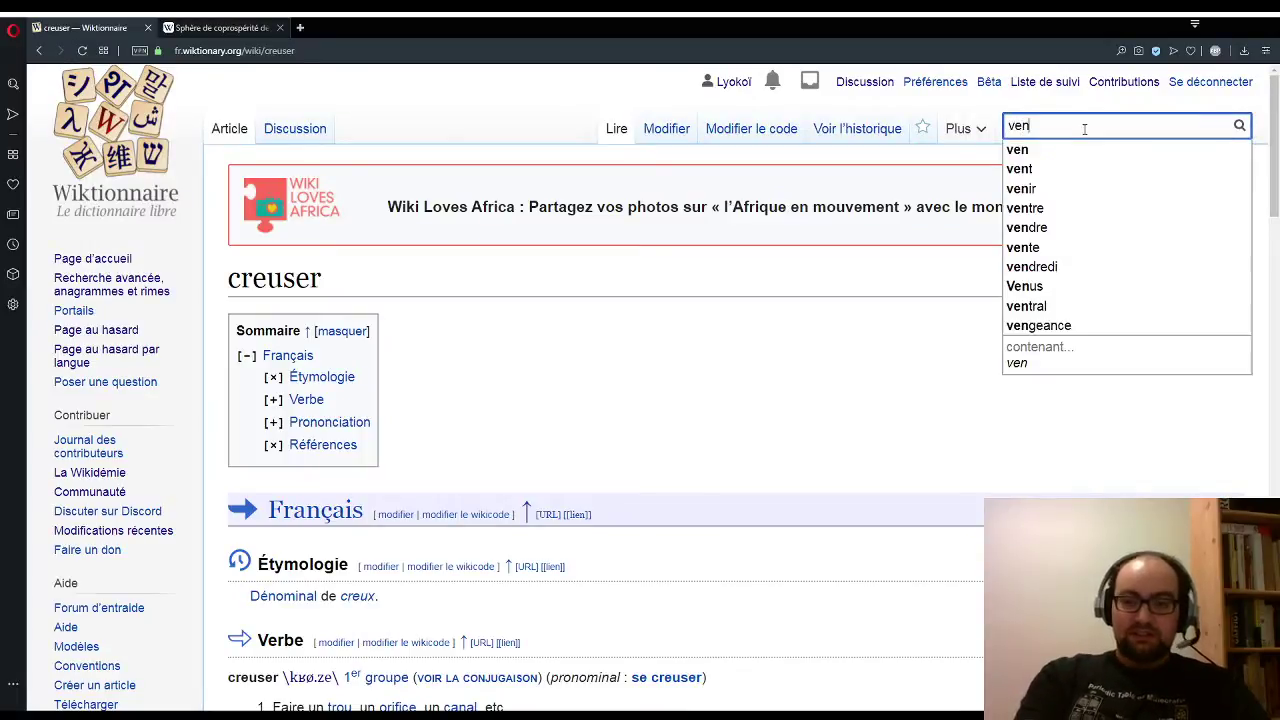
pyautogui.write('dre')
pyautogui.press('Return')
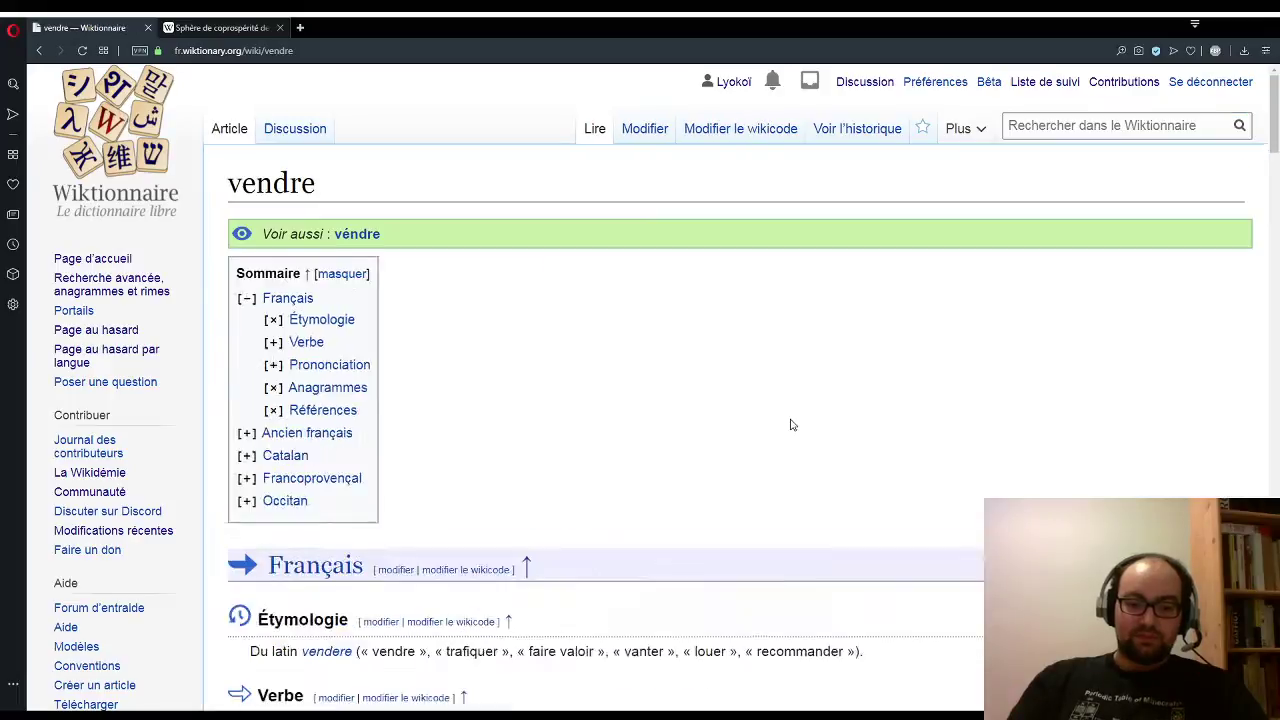
pyautogui.scroll(-4, 791, 423)
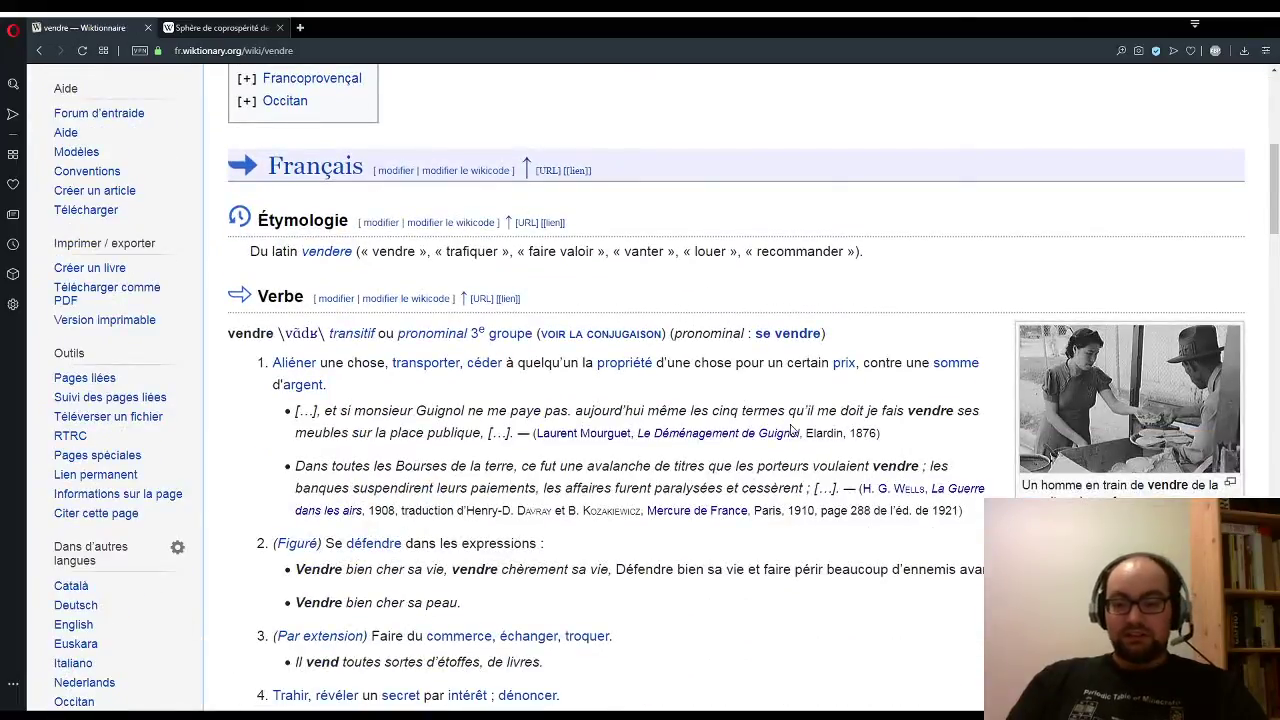
pyautogui.scroll(5, 760, 430)
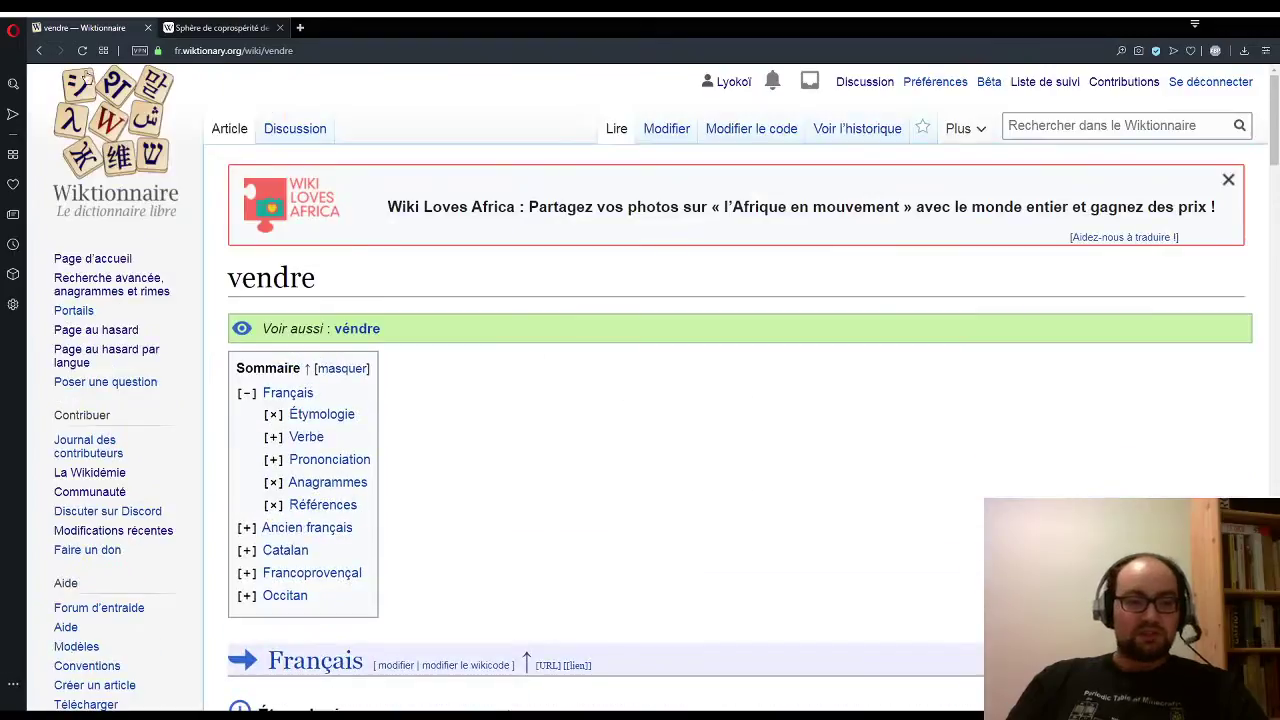
# Step: Go back to the entry creuser, open its Verbe section for visual editing and dismiss the page structure notice
pyautogui.click(40, 51)
pyautogui.scroll(-5, 920, 471)
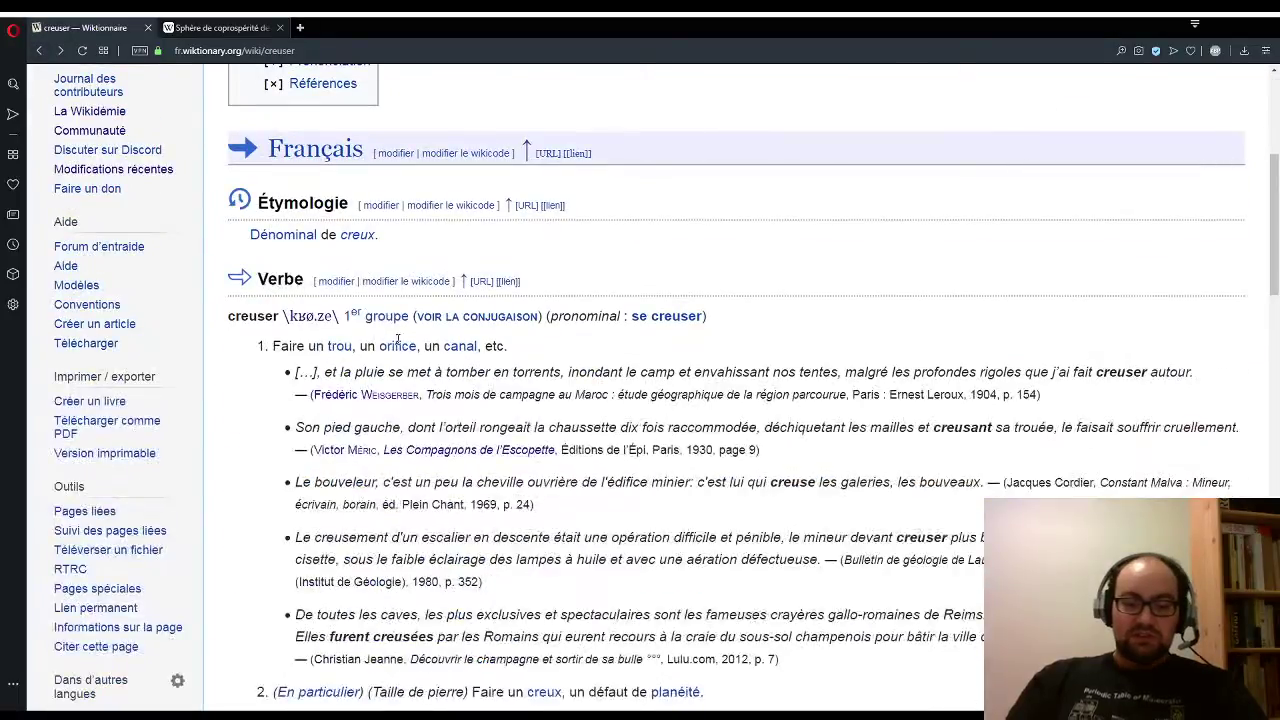
pyautogui.click(336, 281)
pyautogui.scroll(-1, 900, 410)
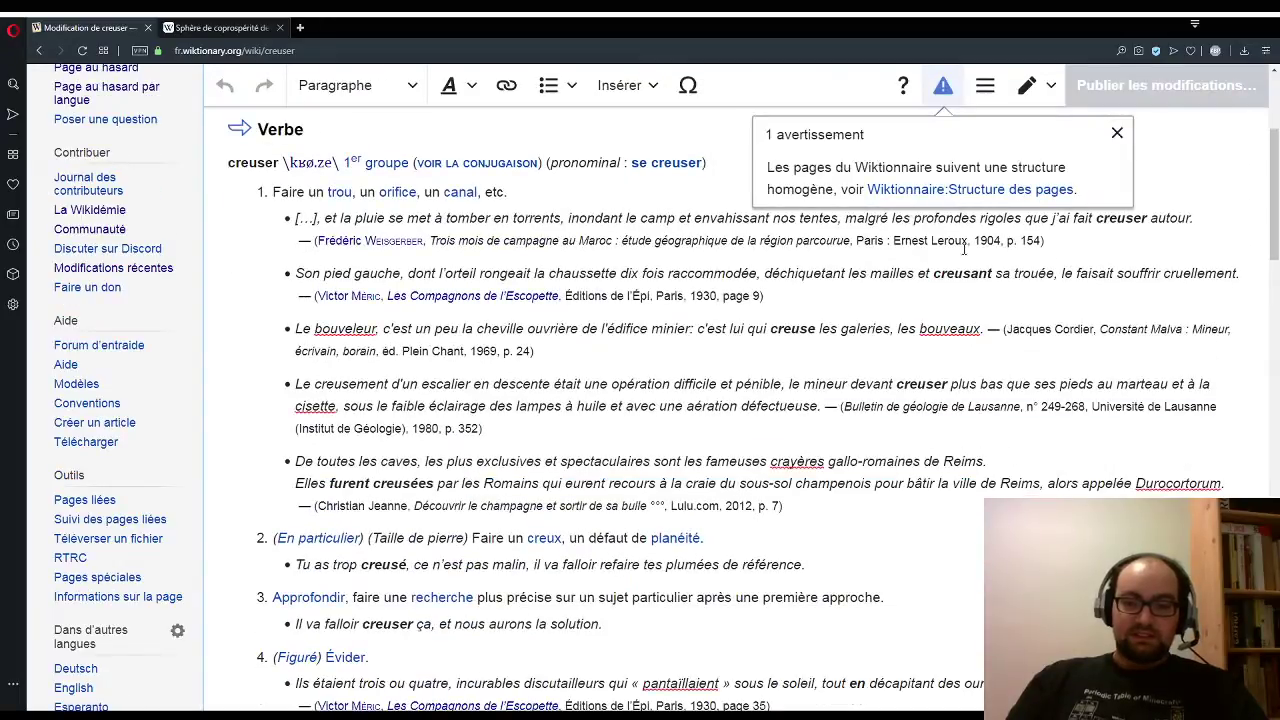
pyautogui.click(1117, 133)
pyautogui.scroll(2, 729, 214)
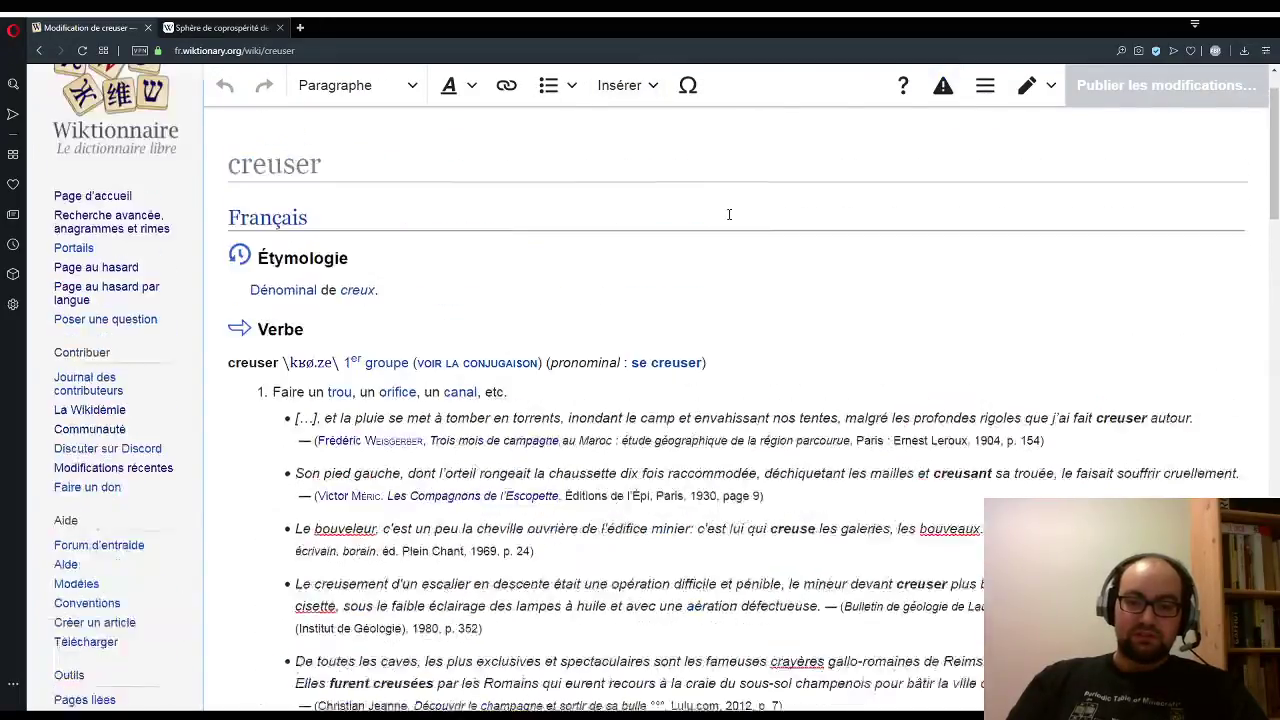
# Step: Start inserting a media file at the headword line of the Verbe section and browse the images suggested for creuser
pyautogui.scroll(1, 729, 214)
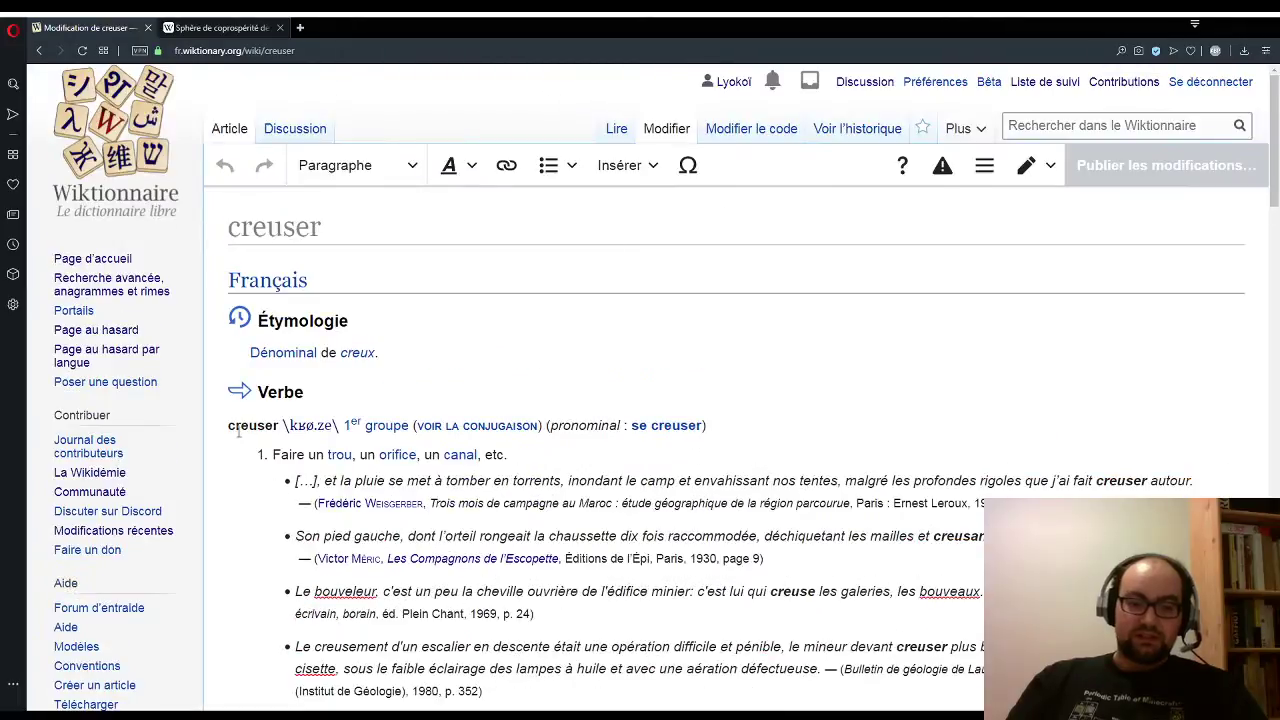
pyautogui.click(625, 165)
pyautogui.click(625, 165)
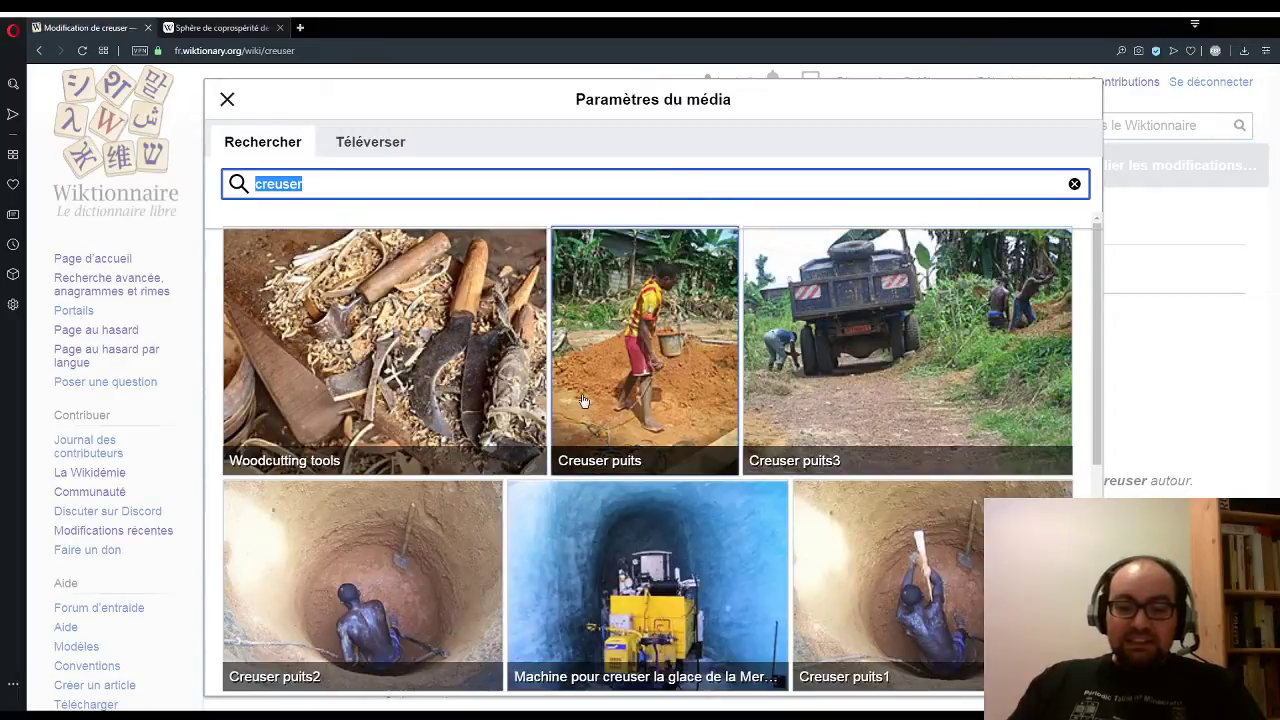
pyautogui.scroll(-3, 585, 400)
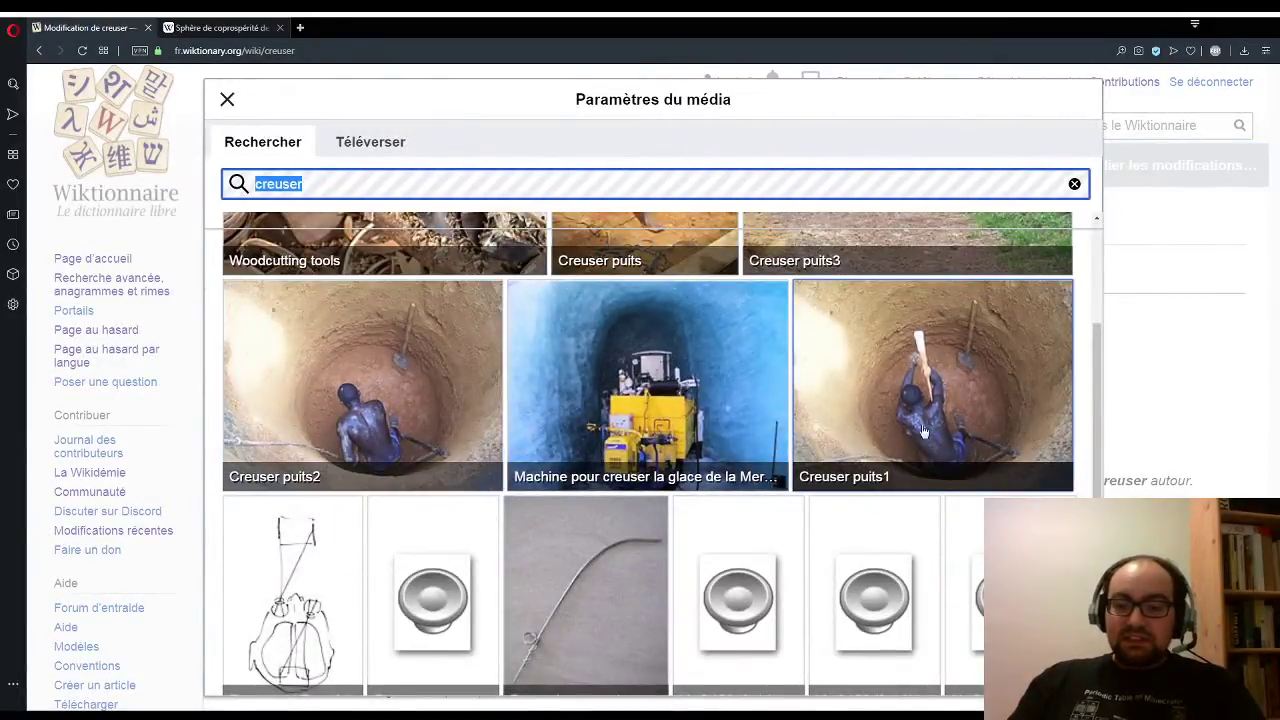
pyautogui.scroll(-3, 940, 388)
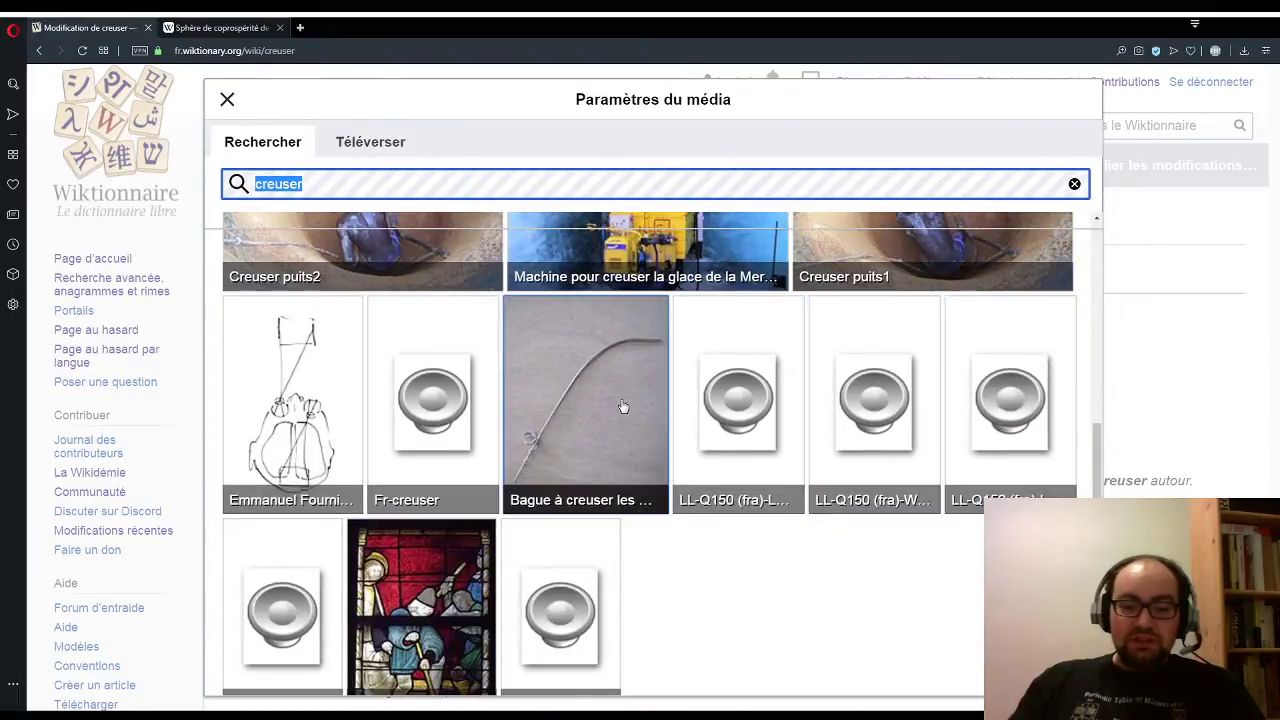
pyautogui.scroll(-1, 614, 420)
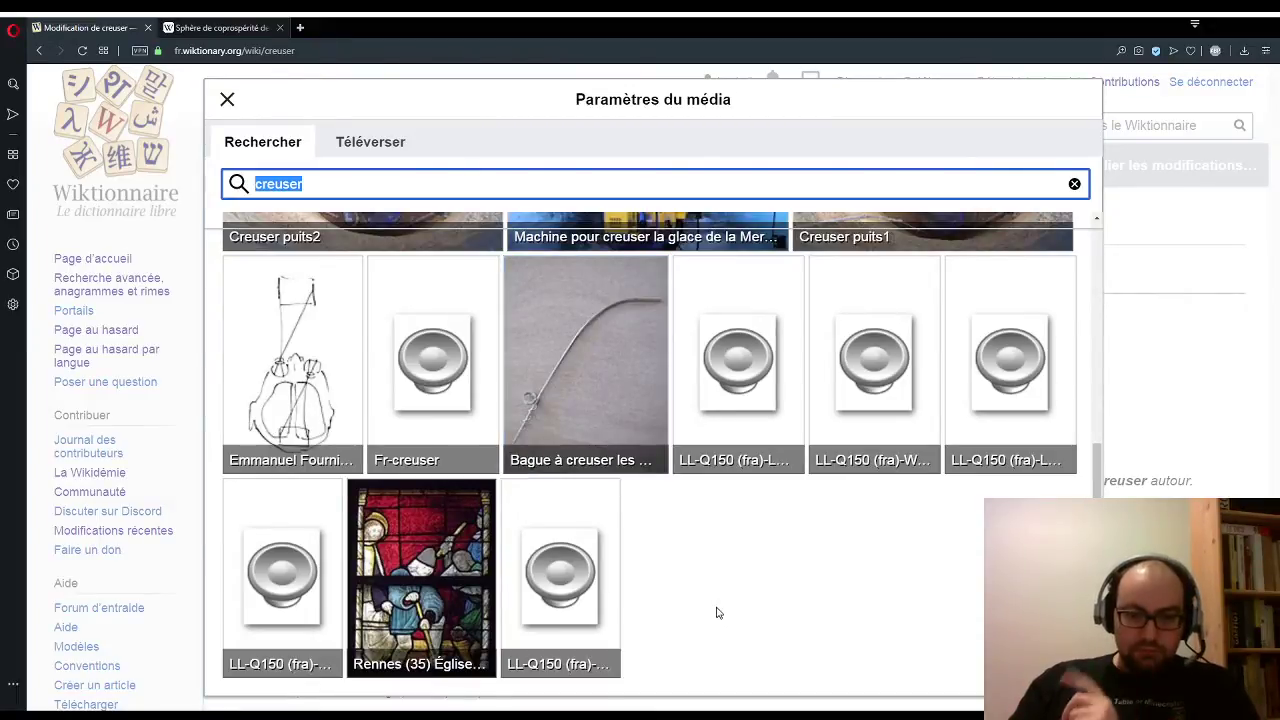
# Step: Compare the suggested images again and choose Creuser puits1 as the illustration
pyautogui.scroll(4, 716, 612)
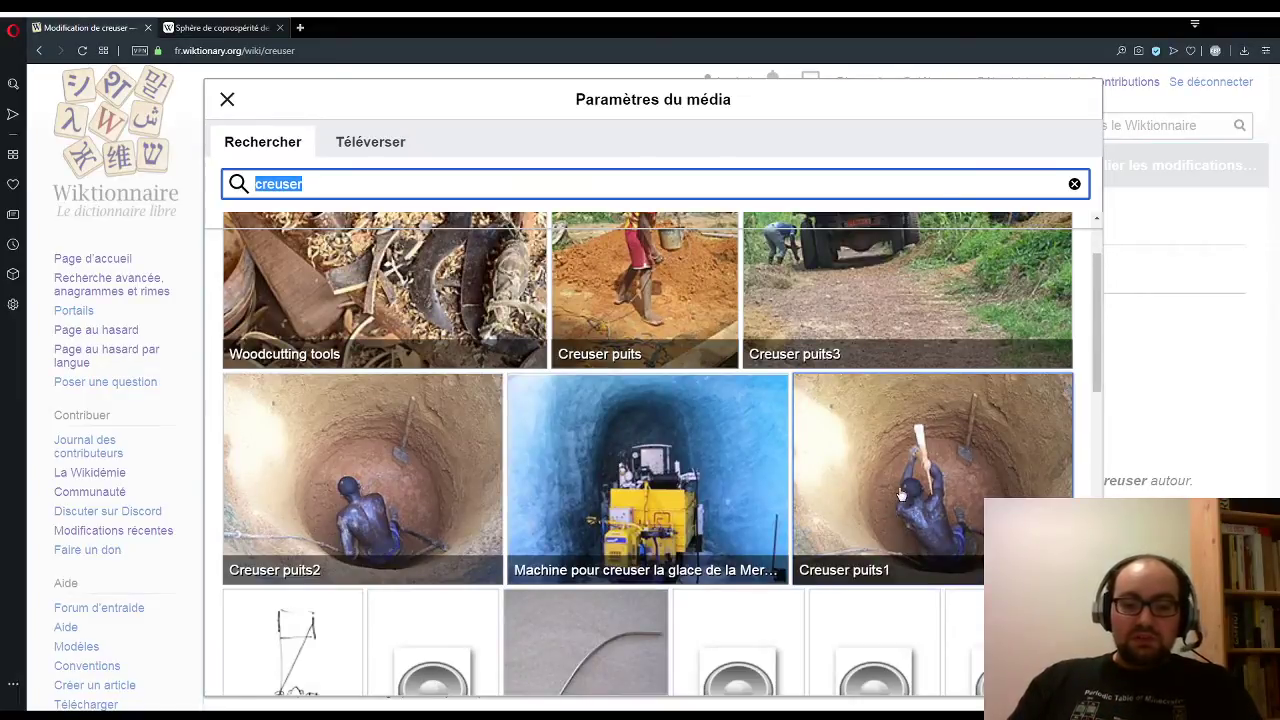
pyautogui.scroll(2, 918, 487)
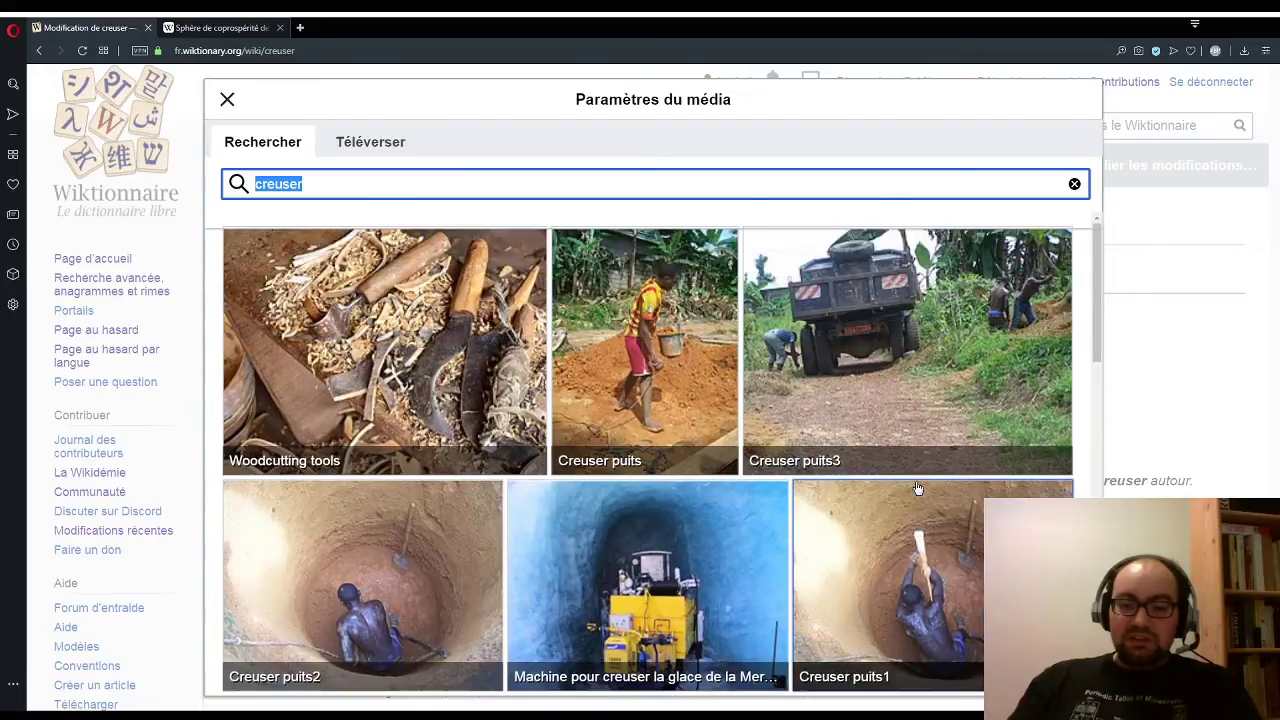
pyautogui.scroll(-1, 890, 515)
pyautogui.scroll(1, 790, 505)
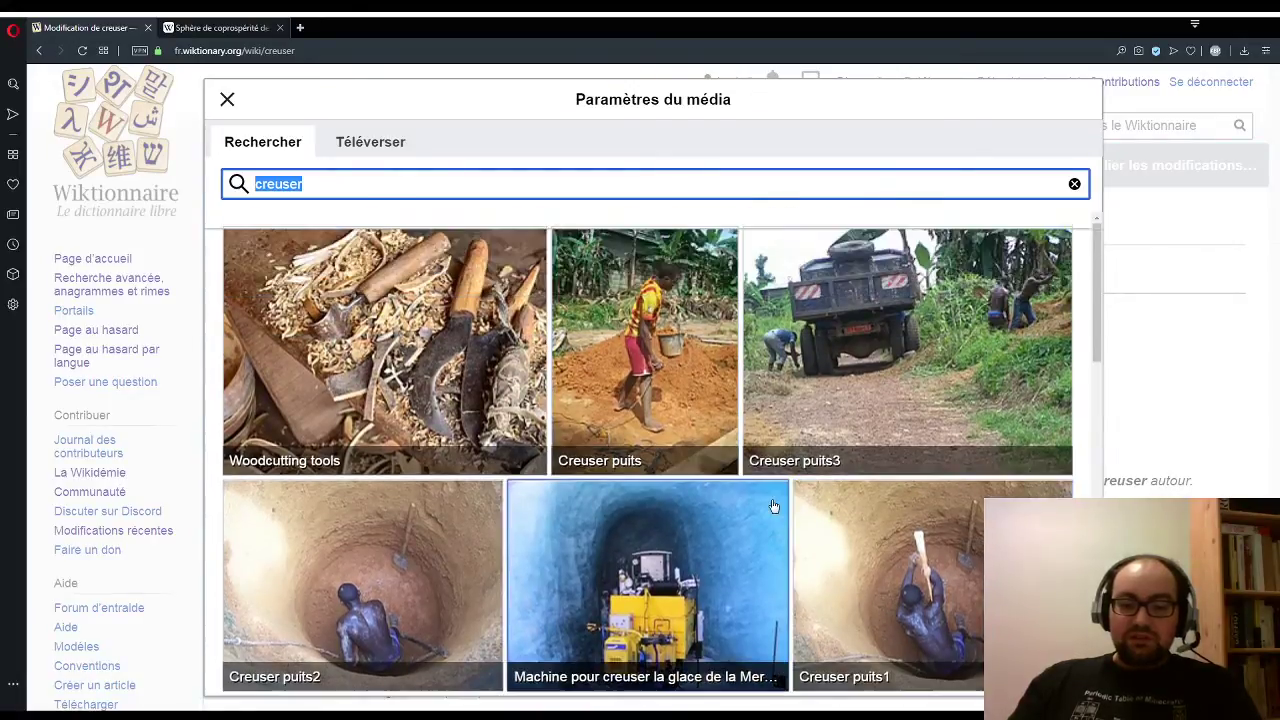
pyautogui.scroll(-1, 773, 506)
pyautogui.scroll(-2, 773, 506)
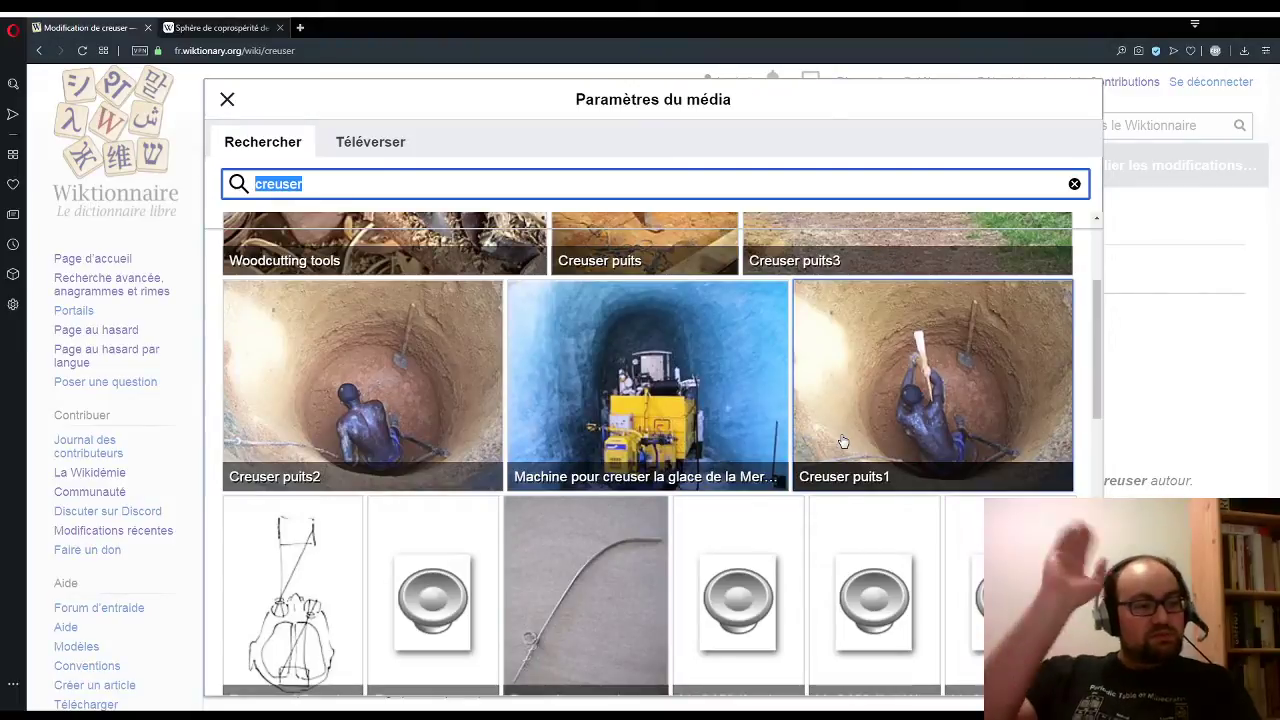
pyautogui.scroll(-5, 861, 530)
pyautogui.scroll(-4, 861, 528)
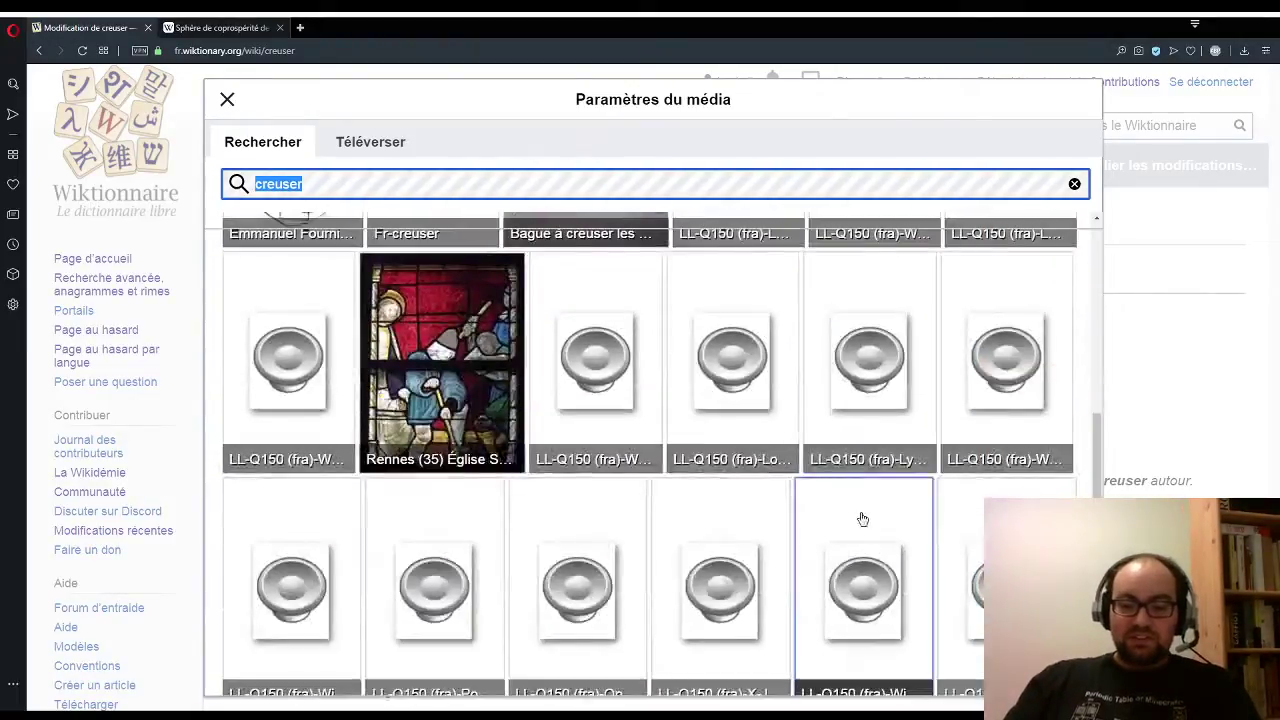
pyautogui.scroll(8, 862, 519)
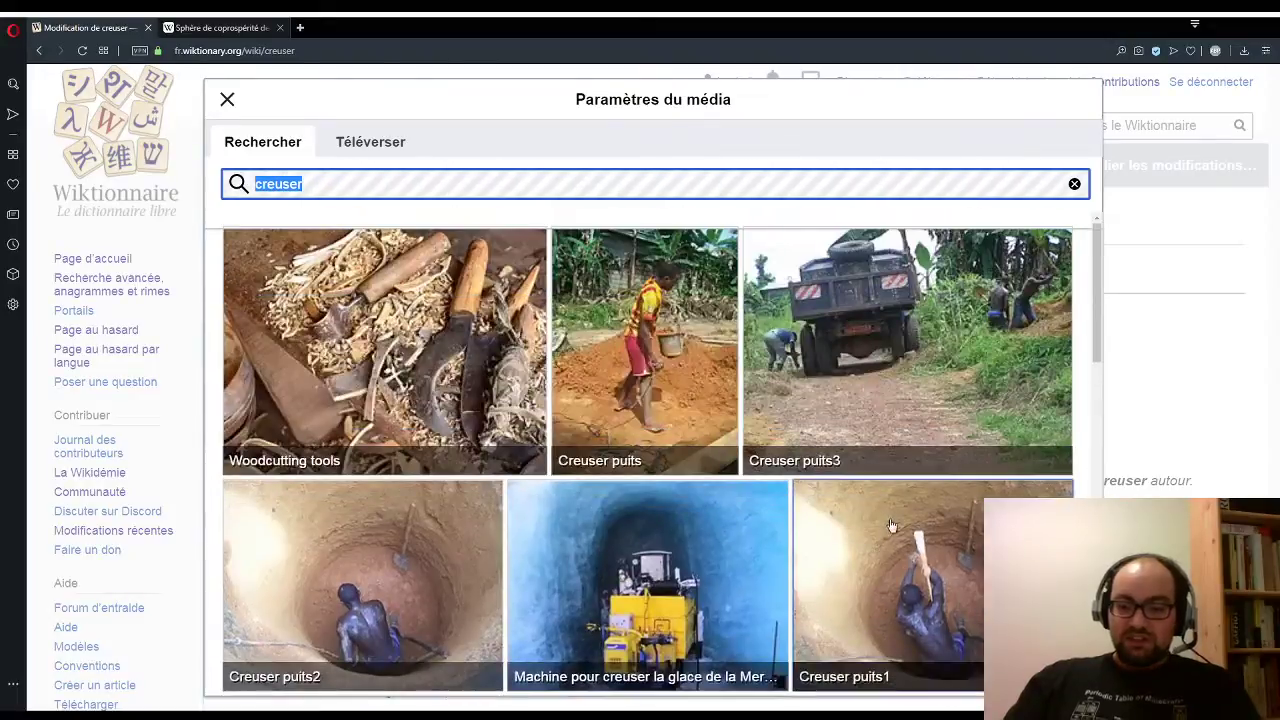
pyautogui.click(889, 524)
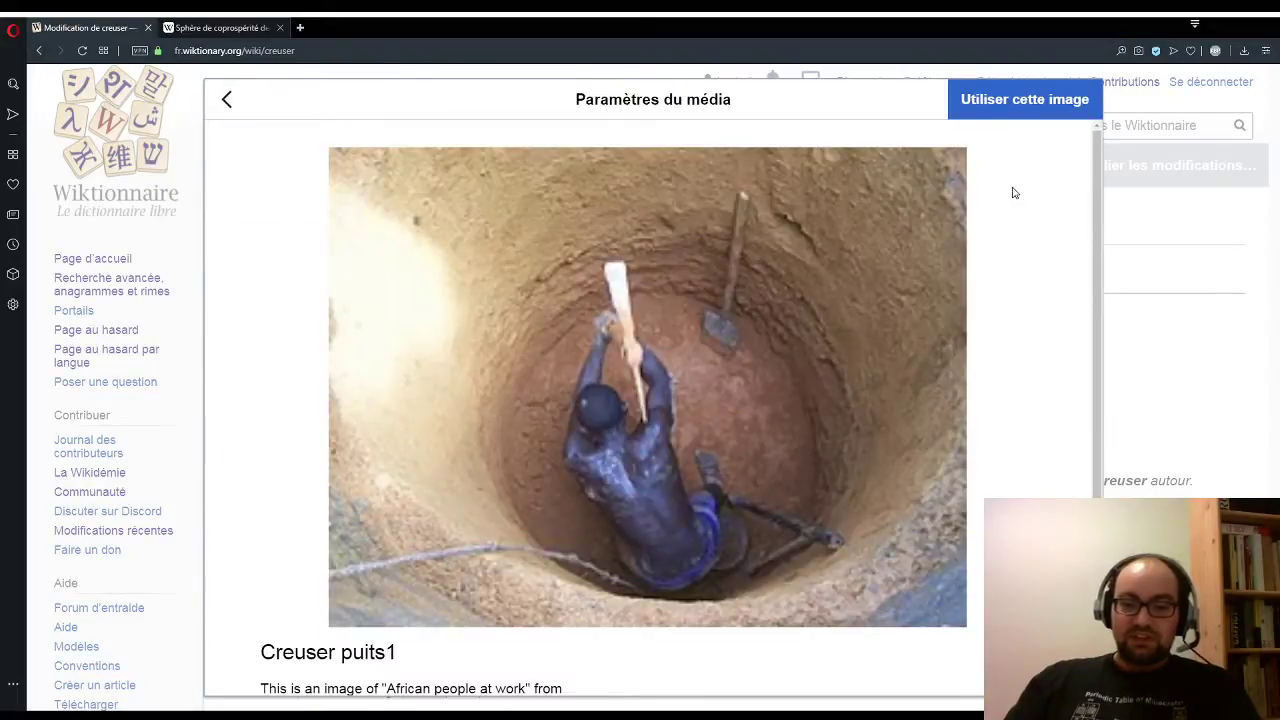
pyautogui.click(1000, 104)
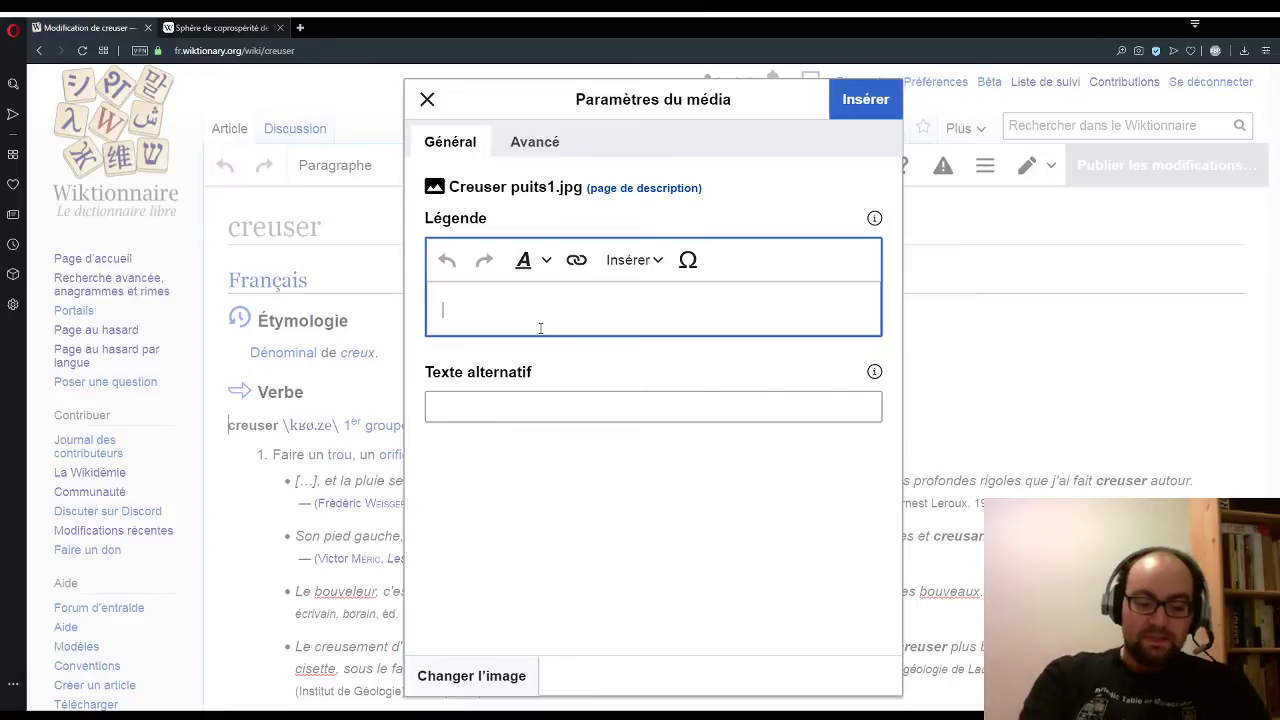
# Step: Caption the image "Un homme creuse avec une pioche." with creuse in bold, and insert it into the entry
pyautogui.write('Un homme')
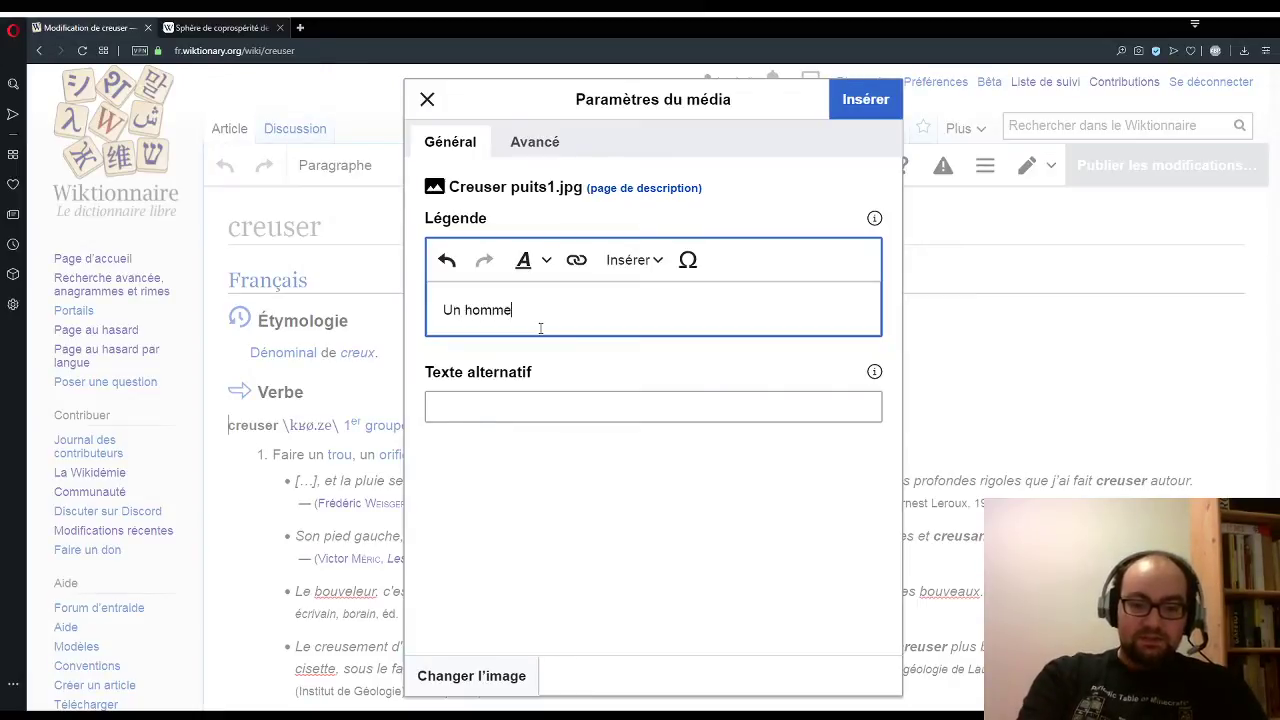
pyautogui.write(' creuse avec une pioche.')
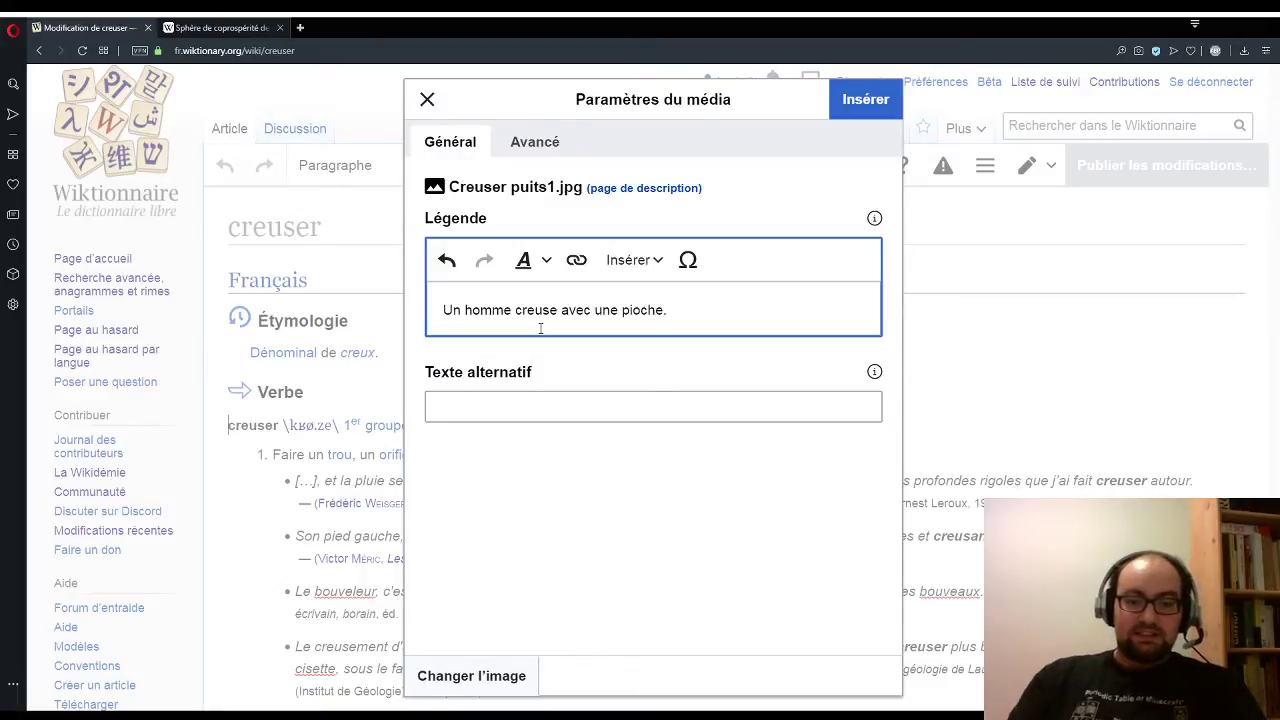
pyautogui.doubleClick(543, 310)
pyautogui.click(530, 260)
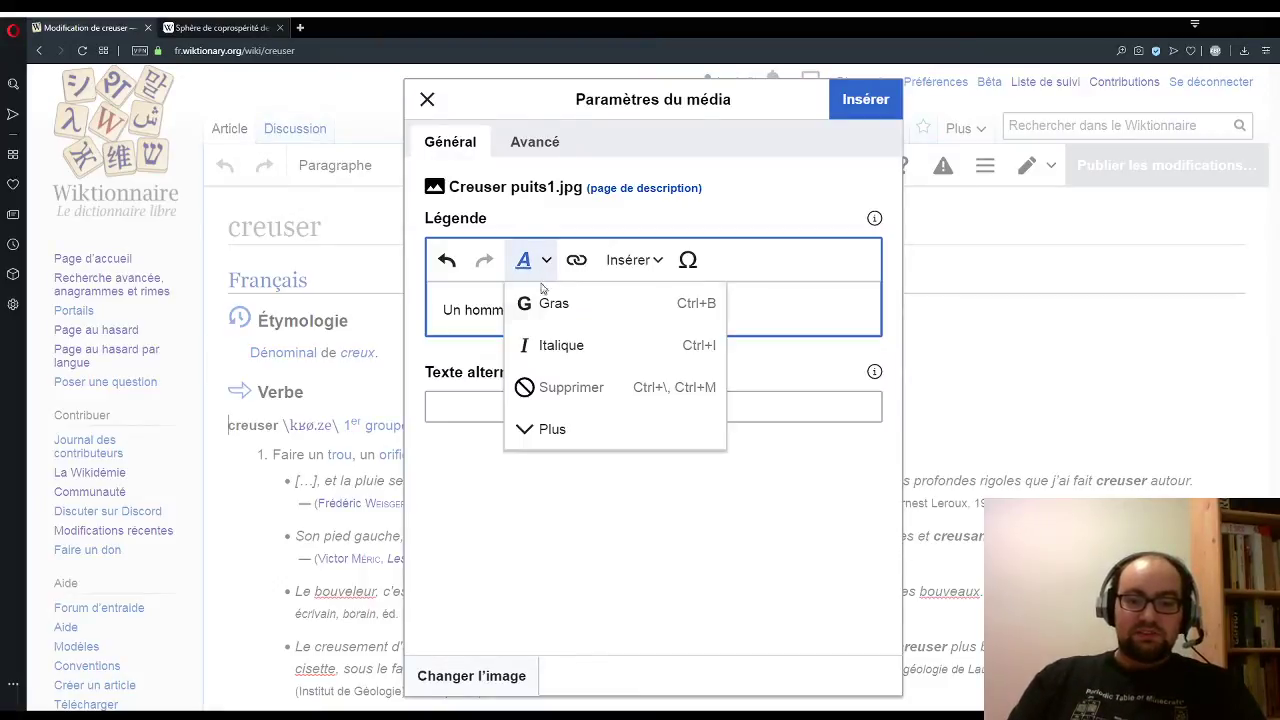
pyautogui.click(543, 298)
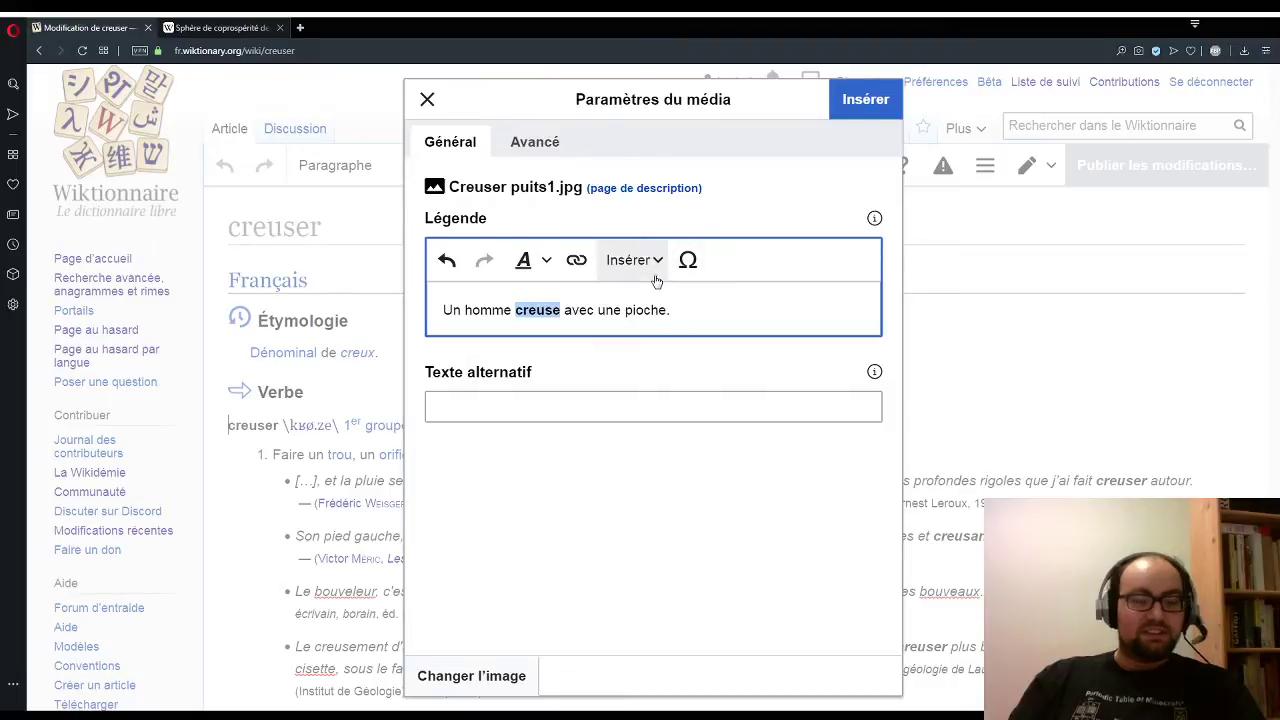
pyautogui.click(865, 105)
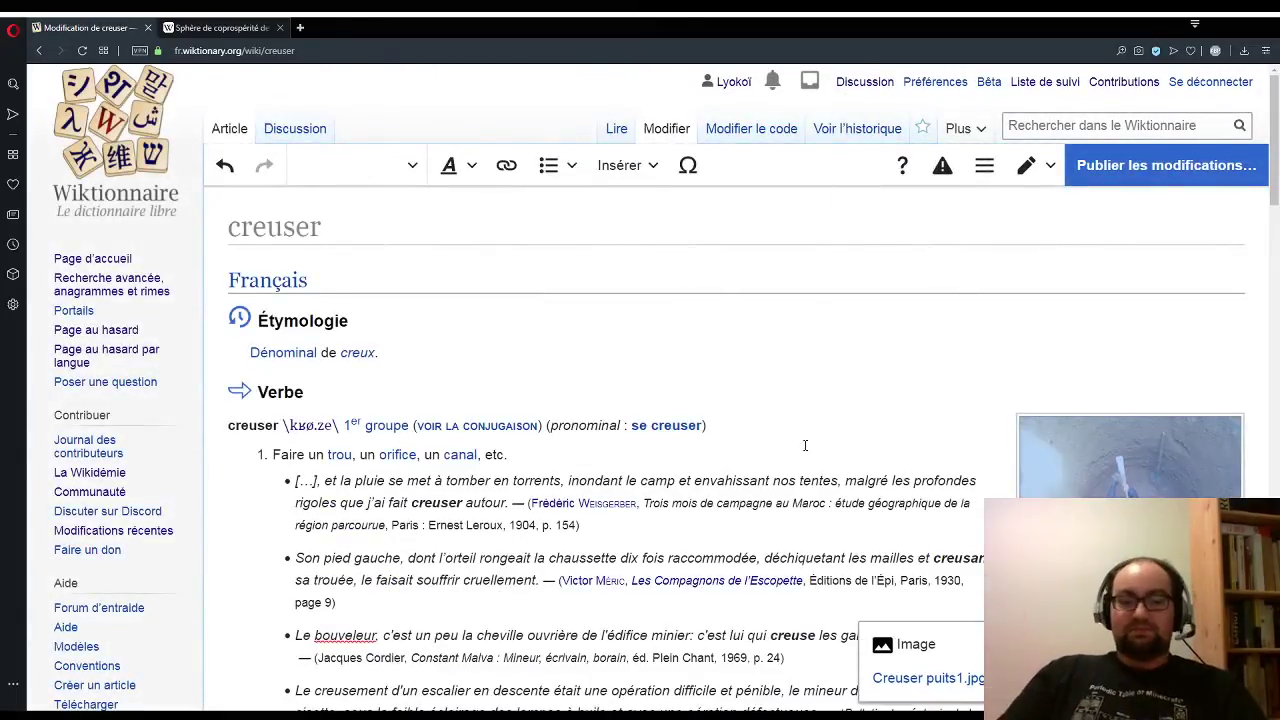
# Step: Reopen the settings of the inserted image and add "(sens 1)" after creuse in its caption
pyautogui.scroll(-2, 780, 440)
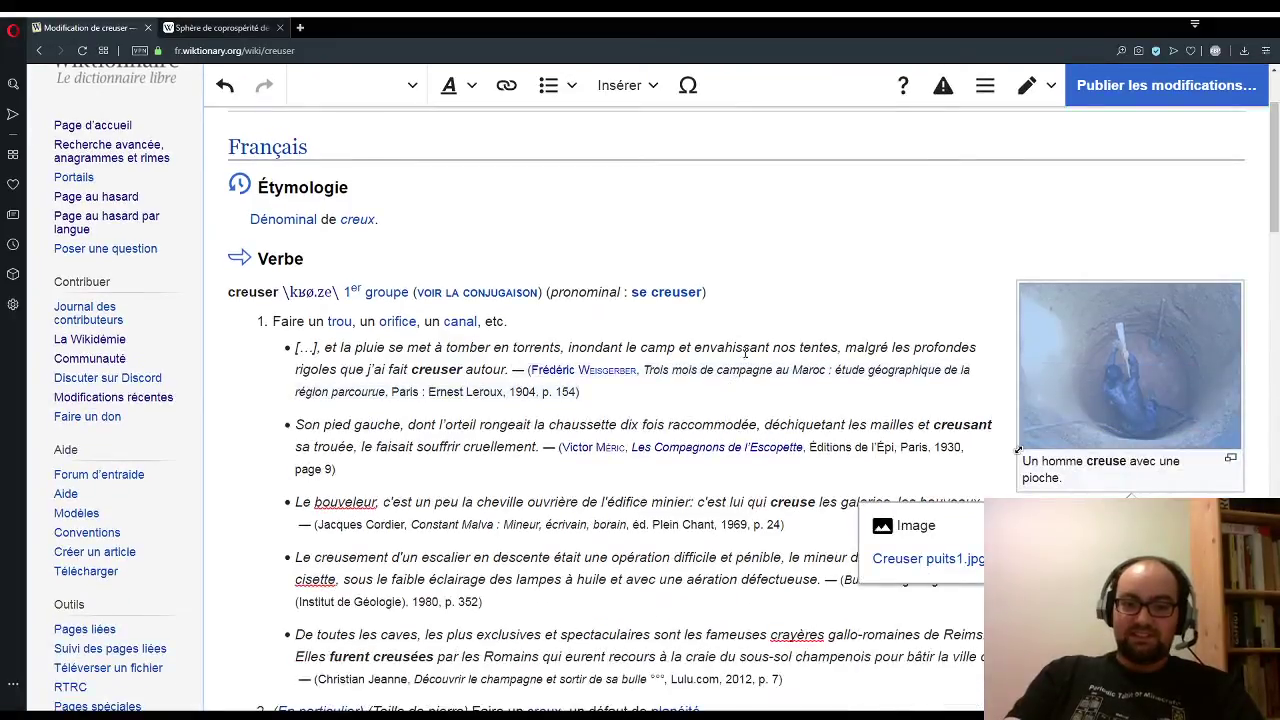
pyautogui.scroll(1, 748, 344)
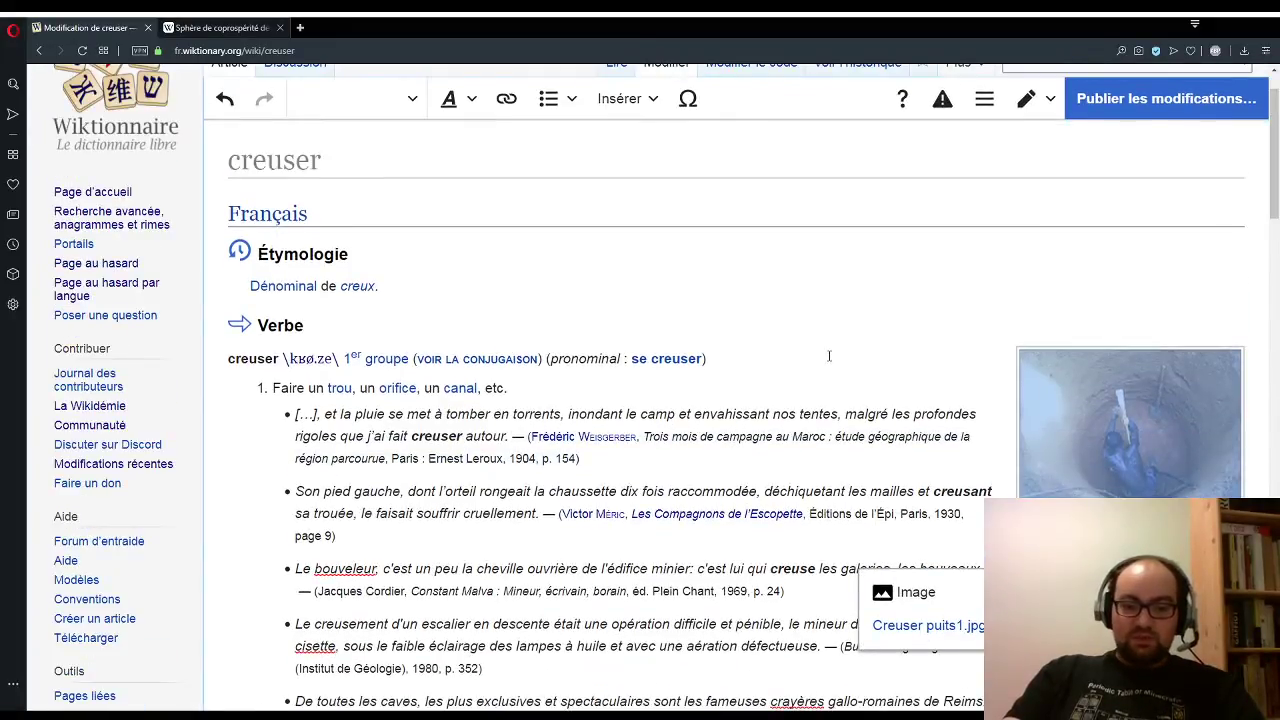
pyautogui.scroll(-1, 829, 356)
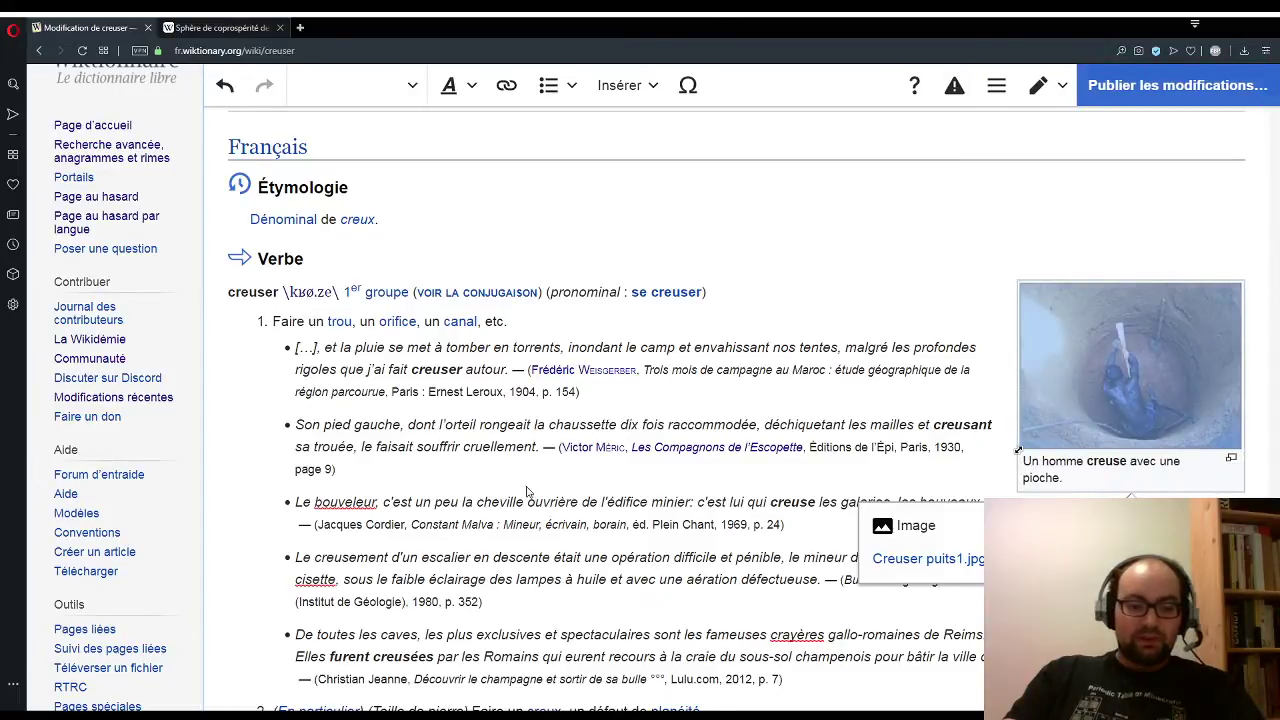
pyautogui.press('Return')
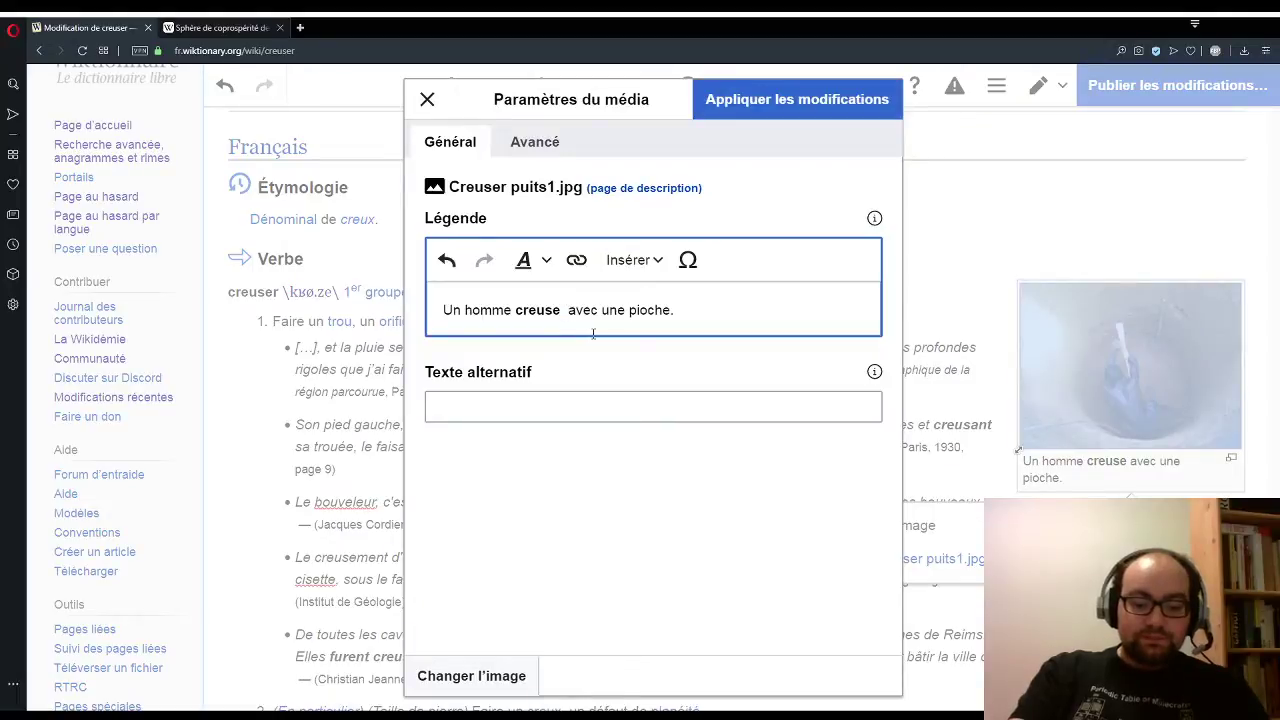
pyautogui.write('(sens')
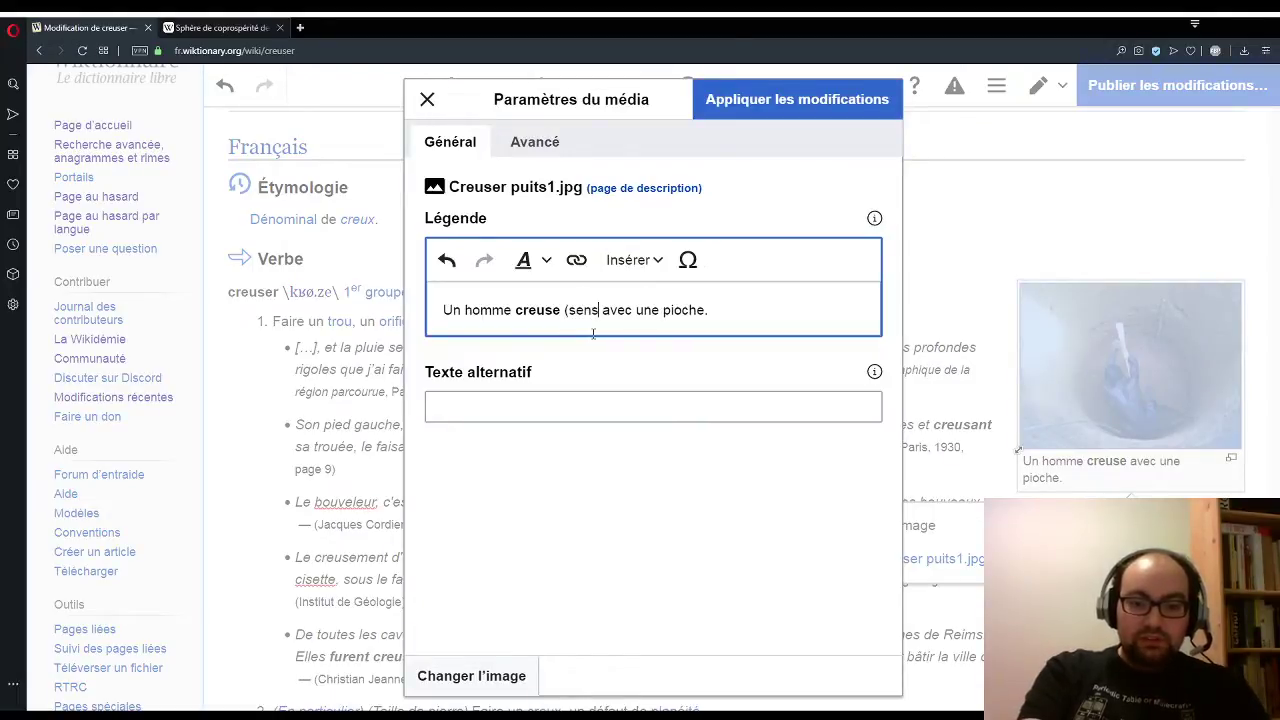
pyautogui.write(' 1)')
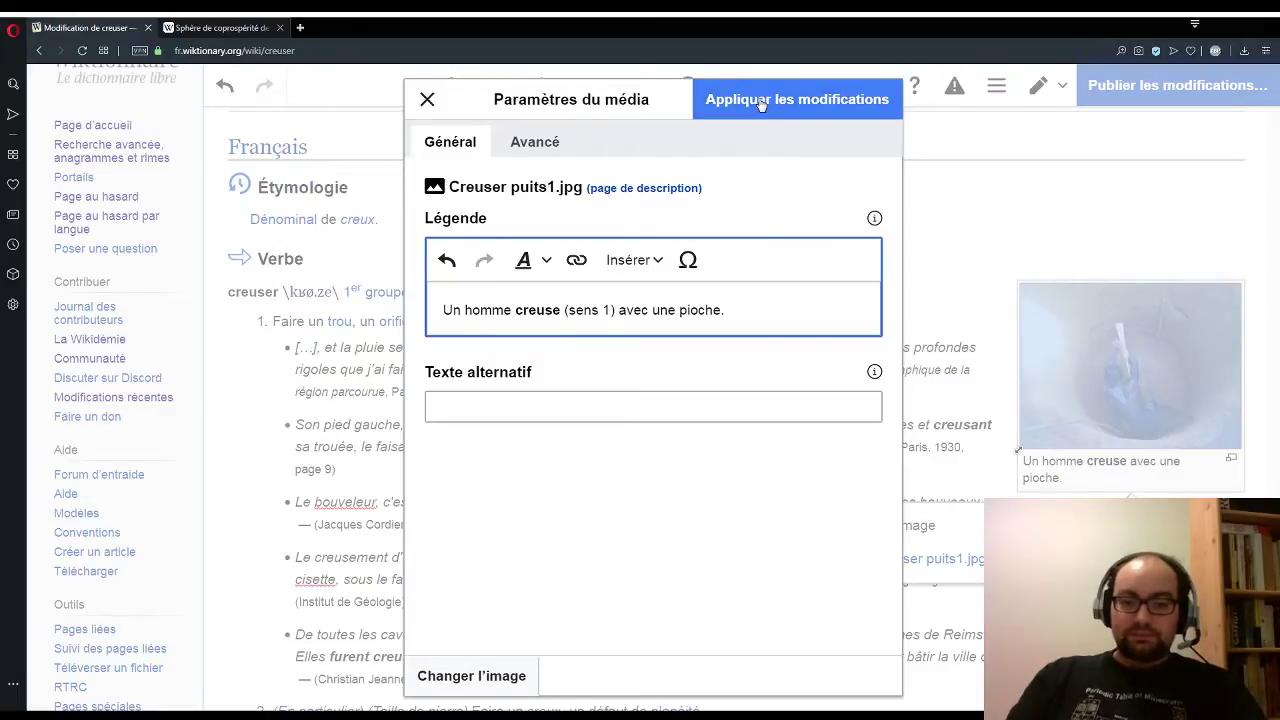
# Step: Italicise "(sens 1)" in the image caption and apply the media changes
pyautogui.moveTo(565, 310); pyautogui.dragTo(615, 310)
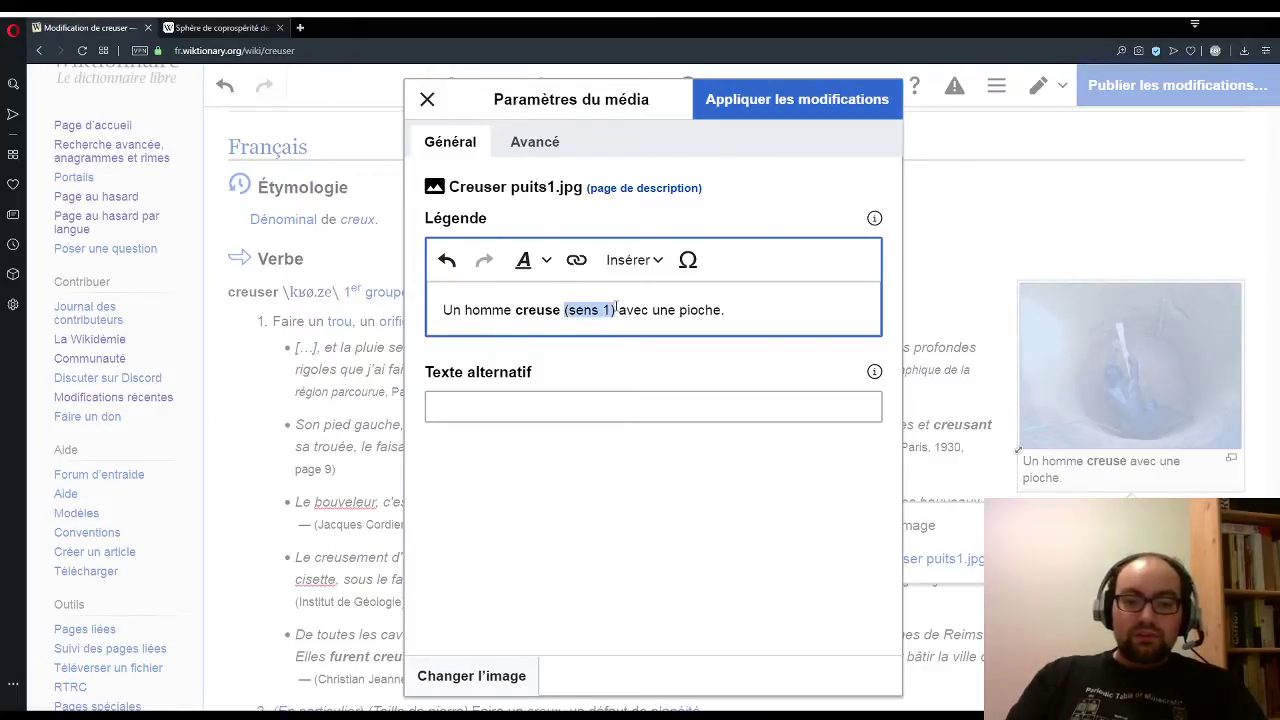
pyautogui.click(535, 260)
pyautogui.click(533, 346)
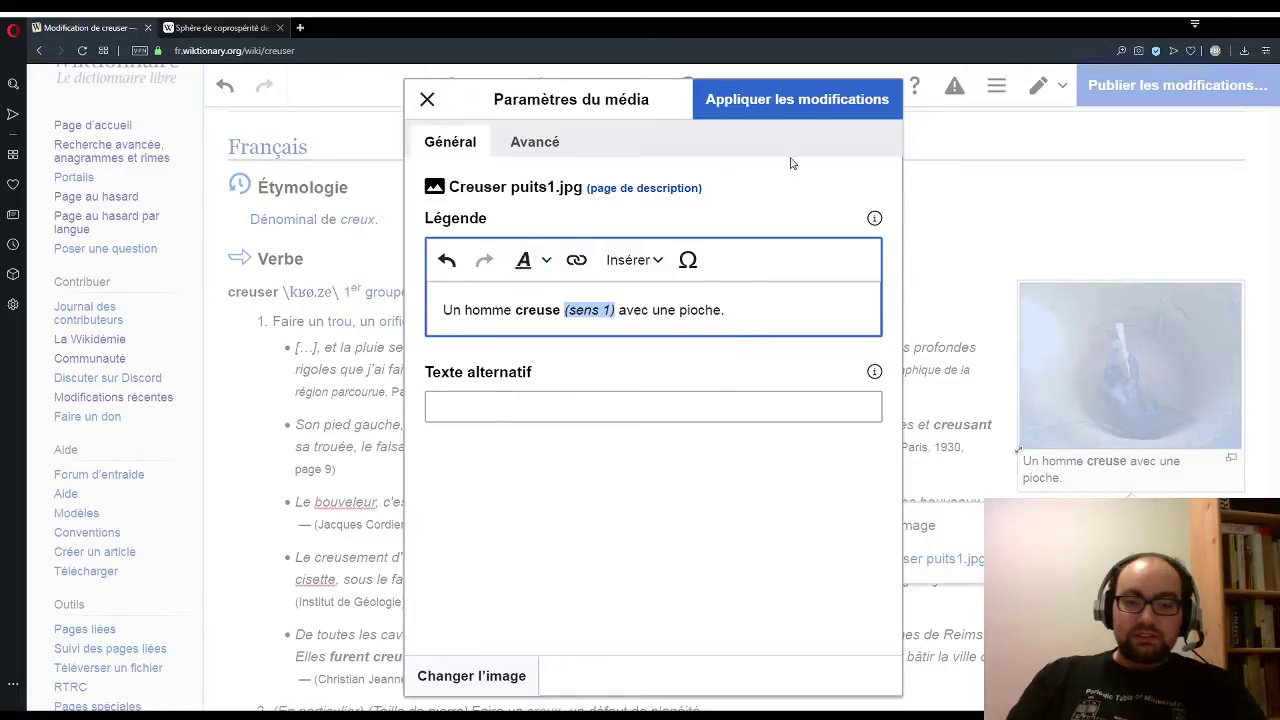
pyautogui.click(805, 112)
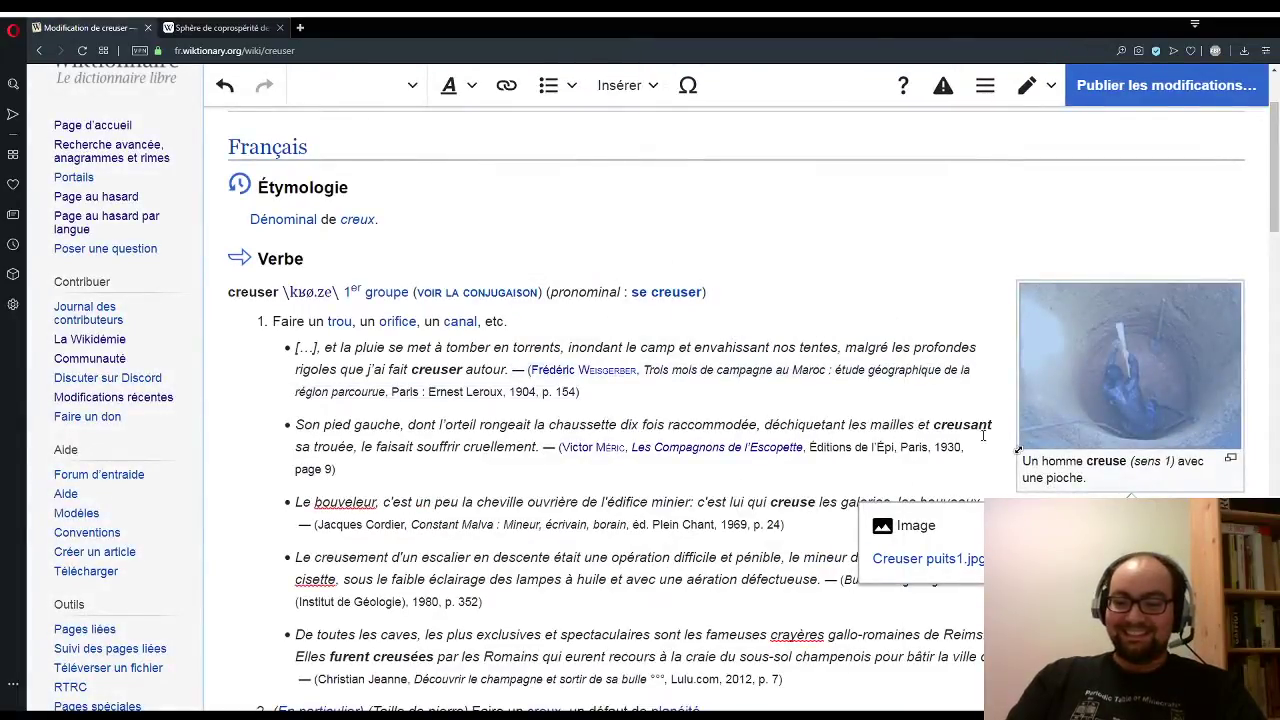
# Step: Publish the creuser edit with the ready-made image summary "ajout ou modification de l’image"
pyautogui.click(952, 205)
pyautogui.scroll(2, 952, 210)
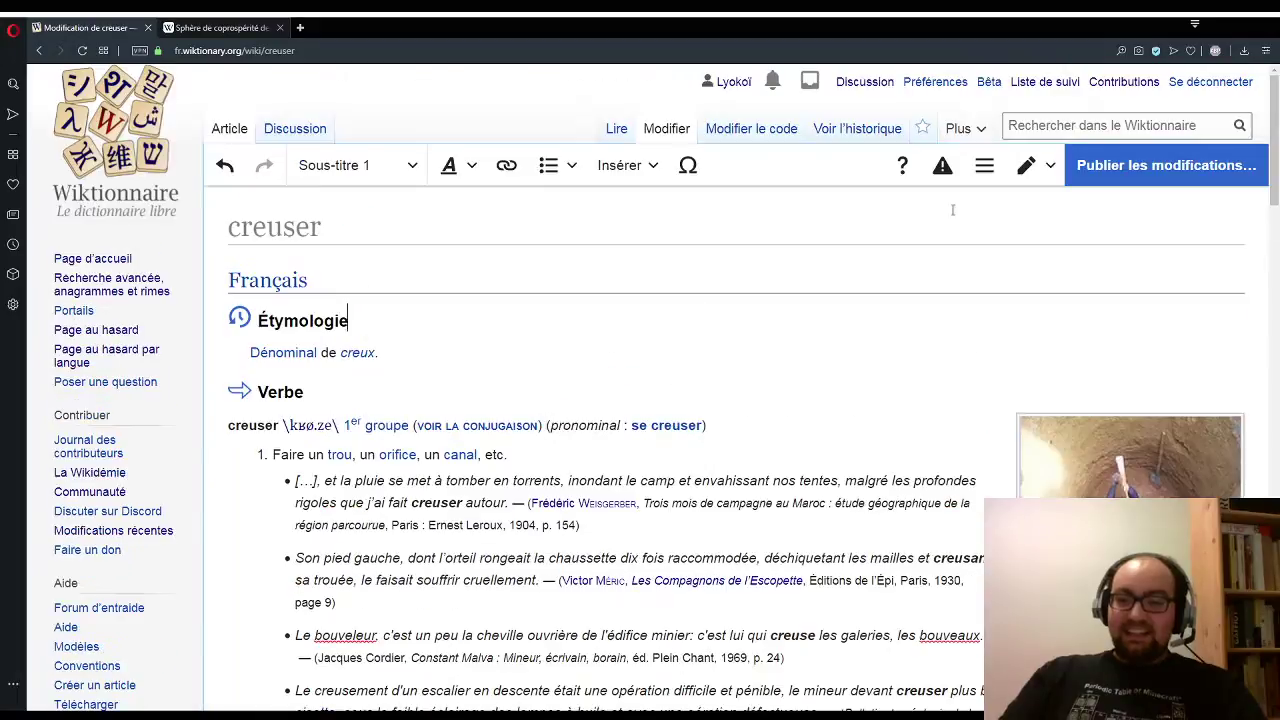
pyautogui.click(1152, 166)
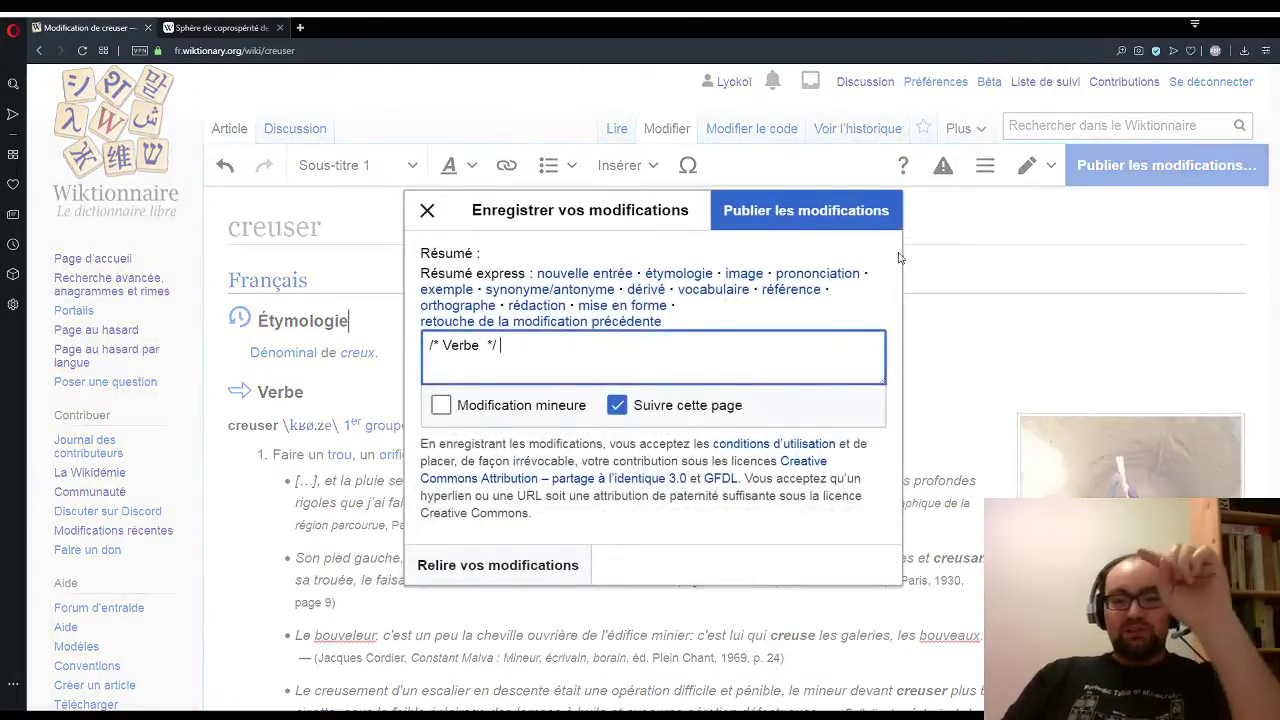
pyautogui.click(758, 275)
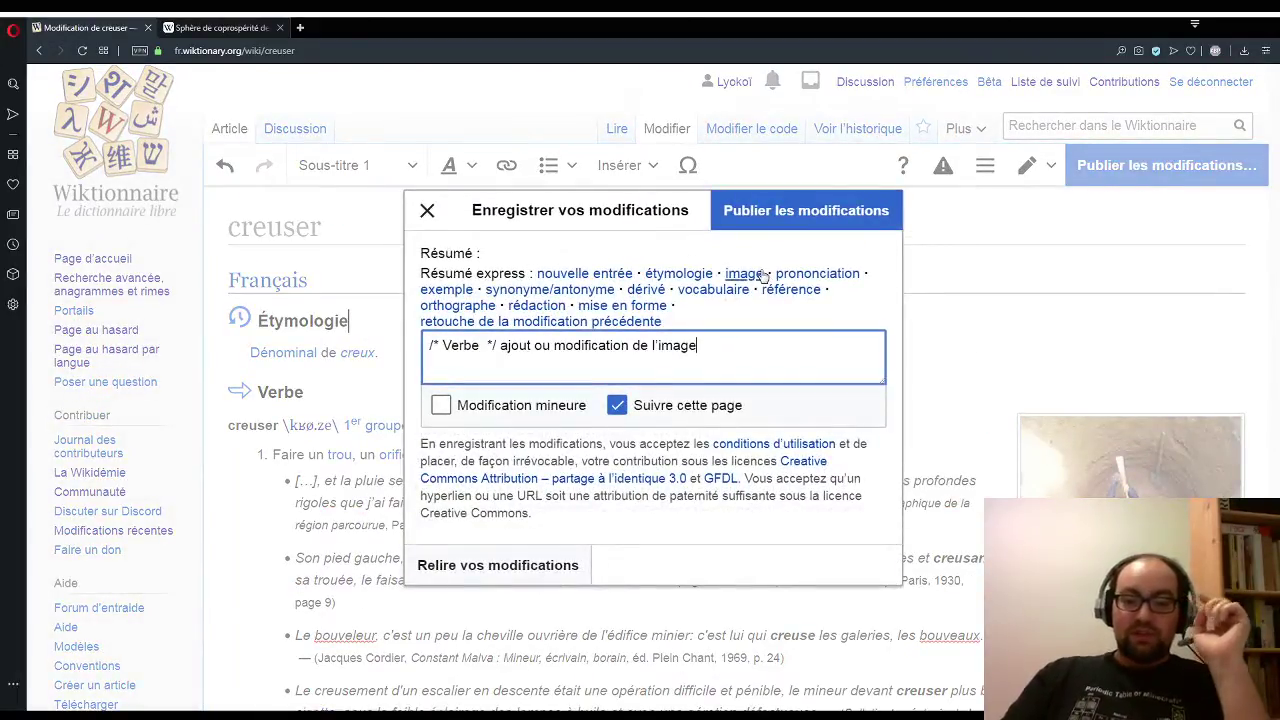
pyautogui.click(784, 224)
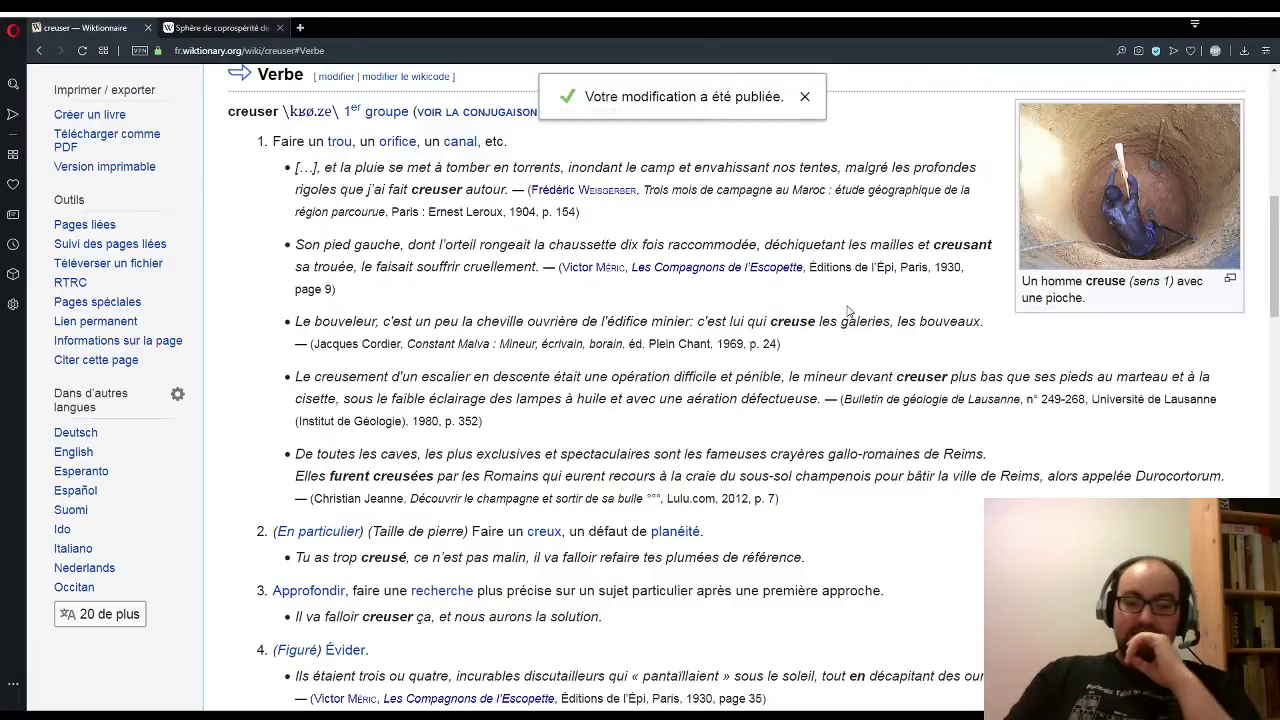
# Step: Review the numbered senses of the verb creuser and open the entry for visual editing
pyautogui.scroll(-2, 846, 310)
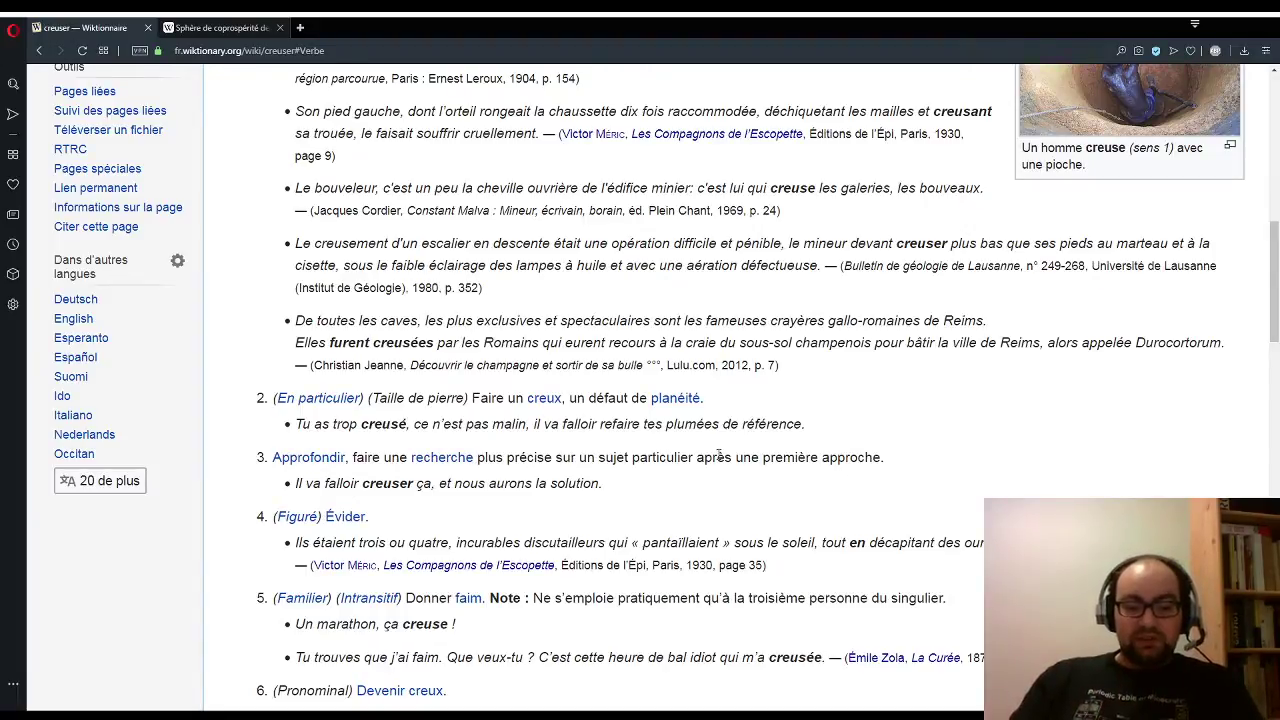
pyautogui.scroll(-2, 678, 515)
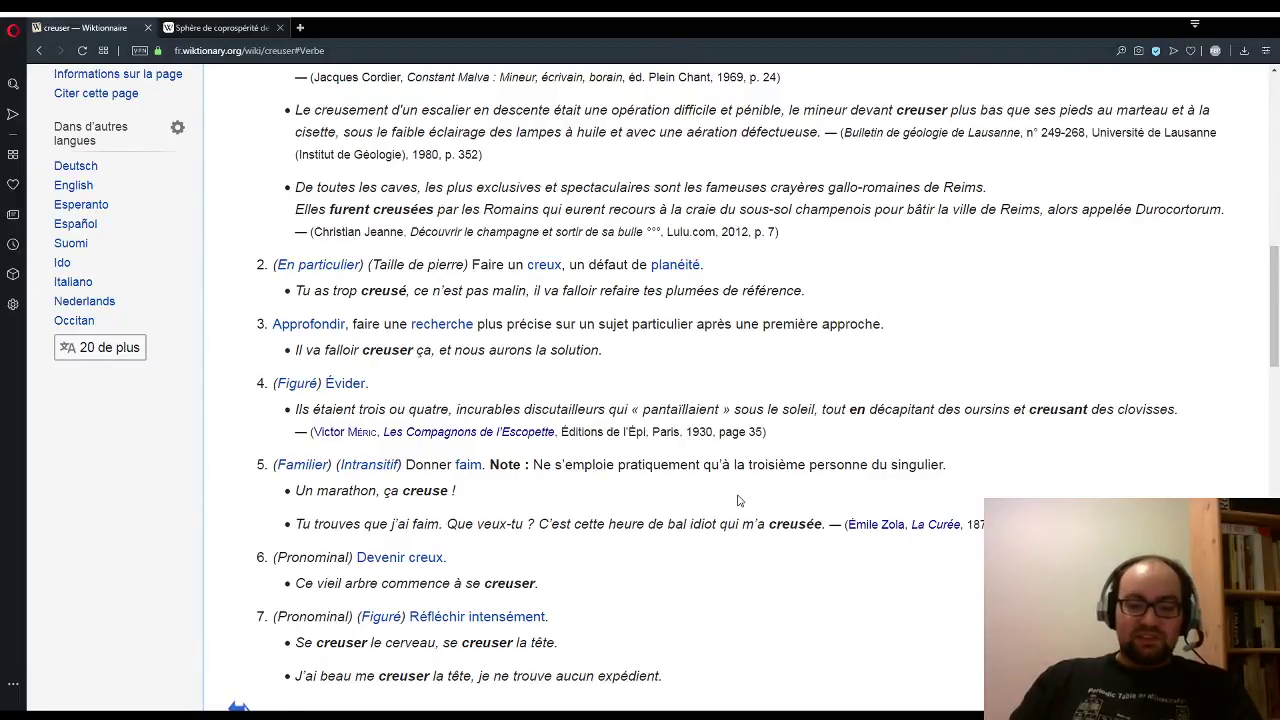
pyautogui.scroll(-2, 700, 495)
pyautogui.scroll(6, 686, 490)
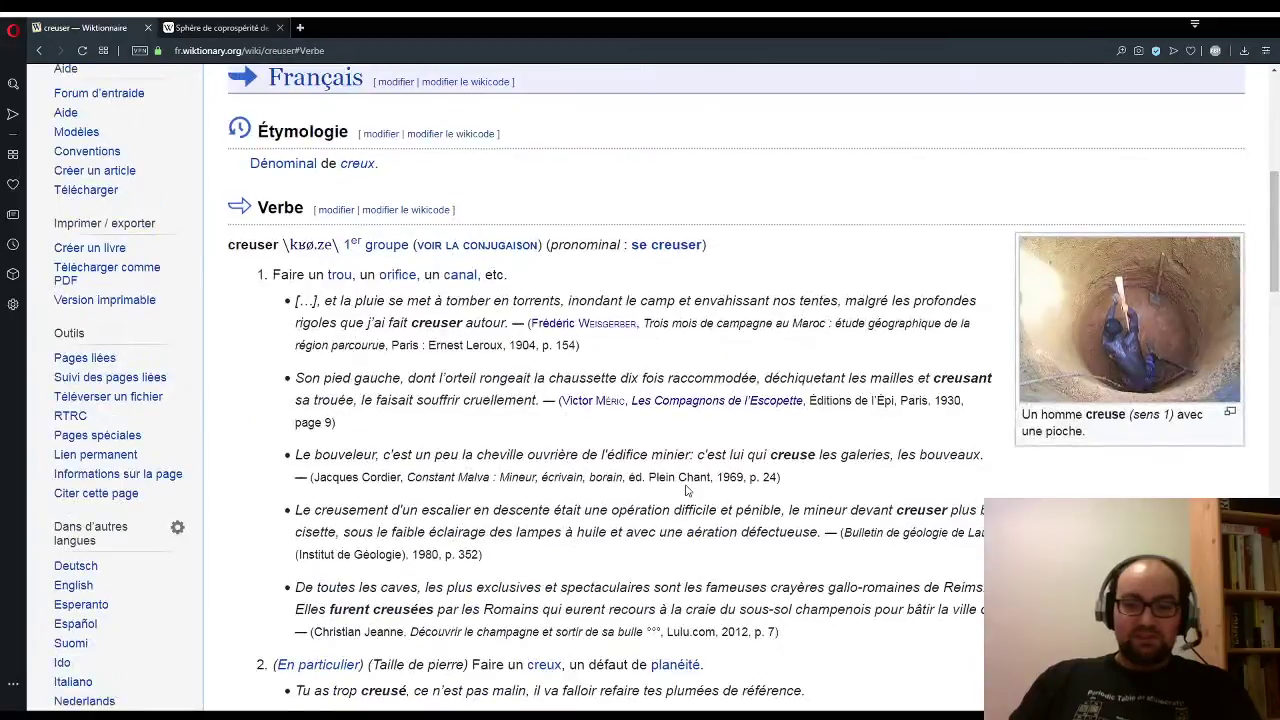
pyautogui.scroll(2, 686, 490)
pyautogui.click(388, 282)
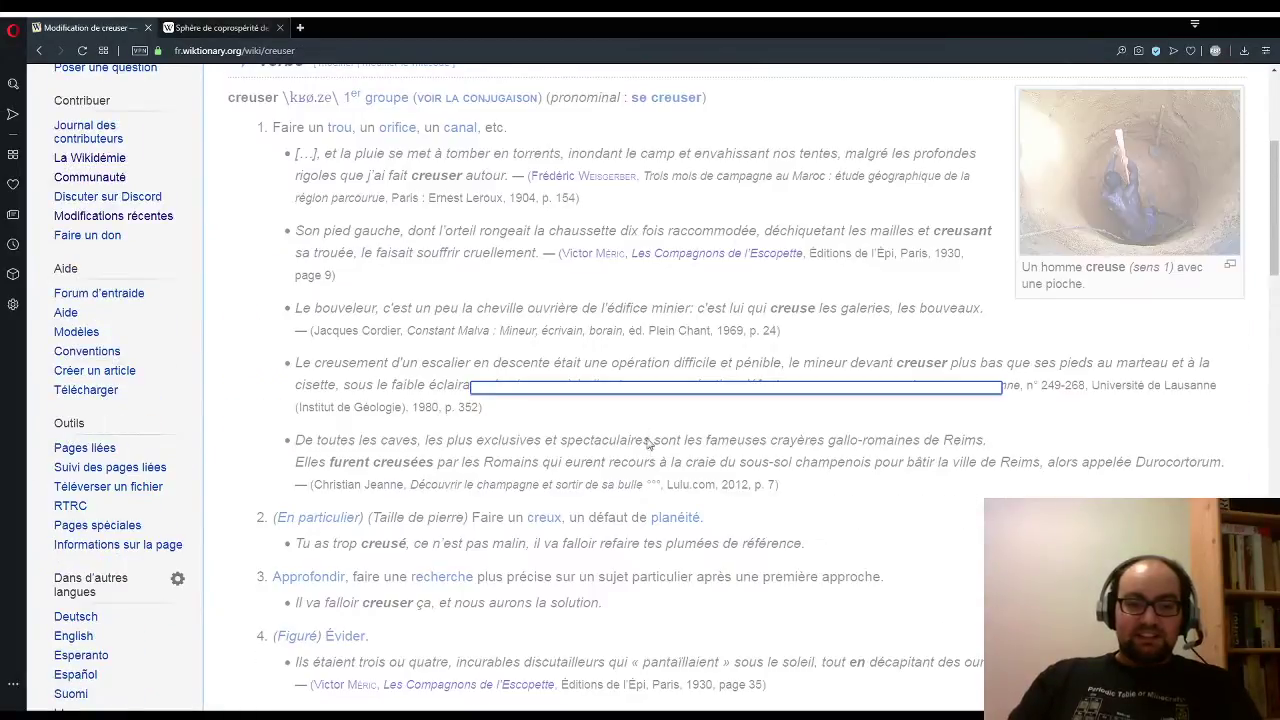
pyautogui.scroll(-3, 773, 425)
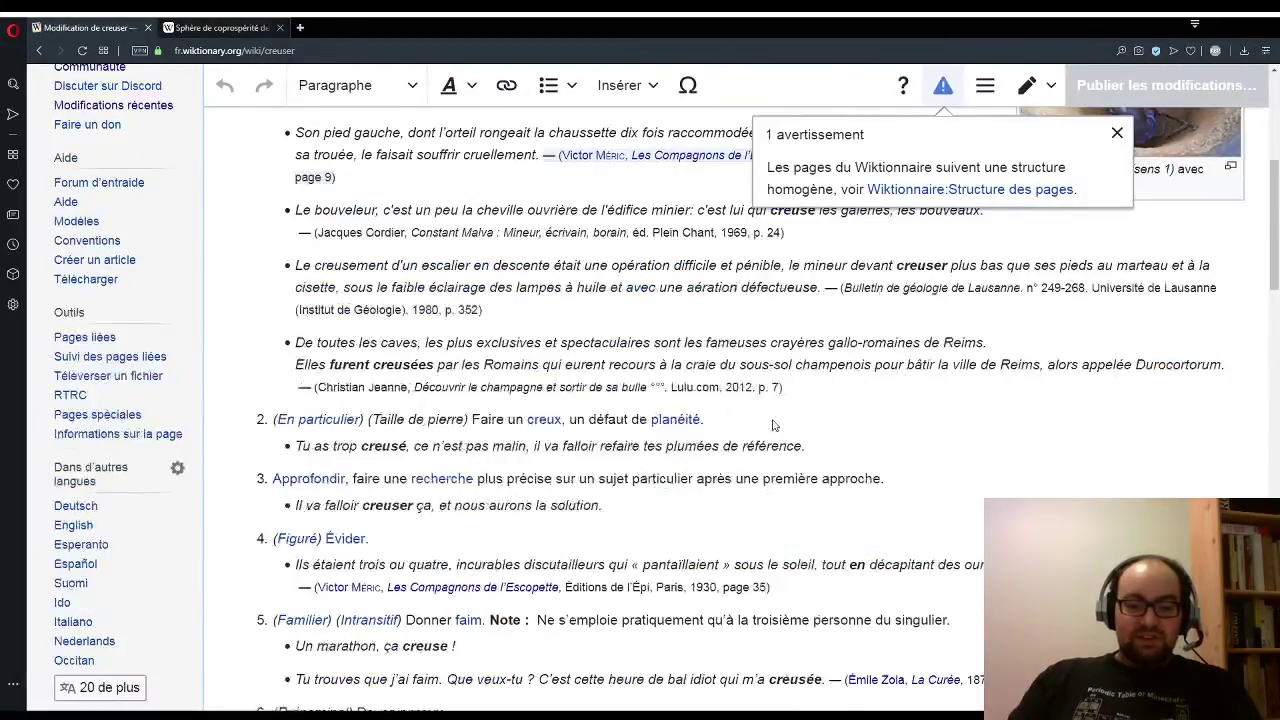
pyautogui.scroll(3, 773, 425)
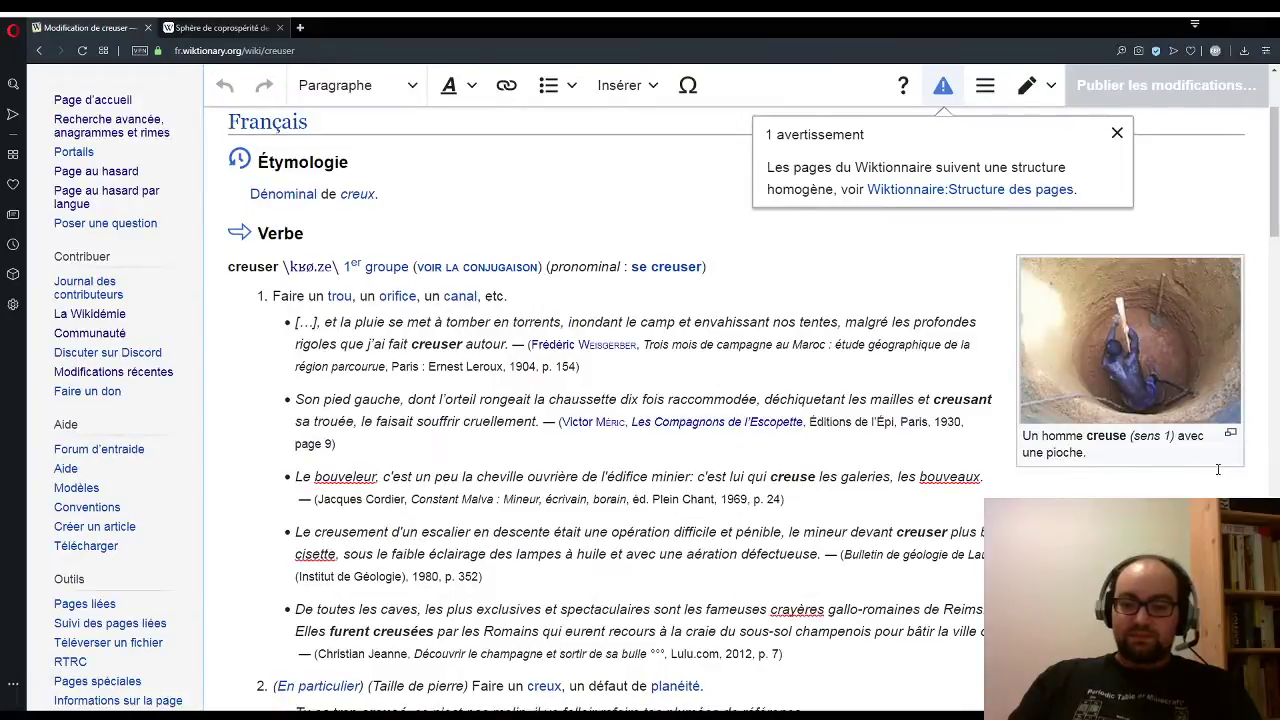
# Step: Place the insertion point before the headword creuser in the Verbe section and start inserting an image there
pyautogui.click(230, 268)
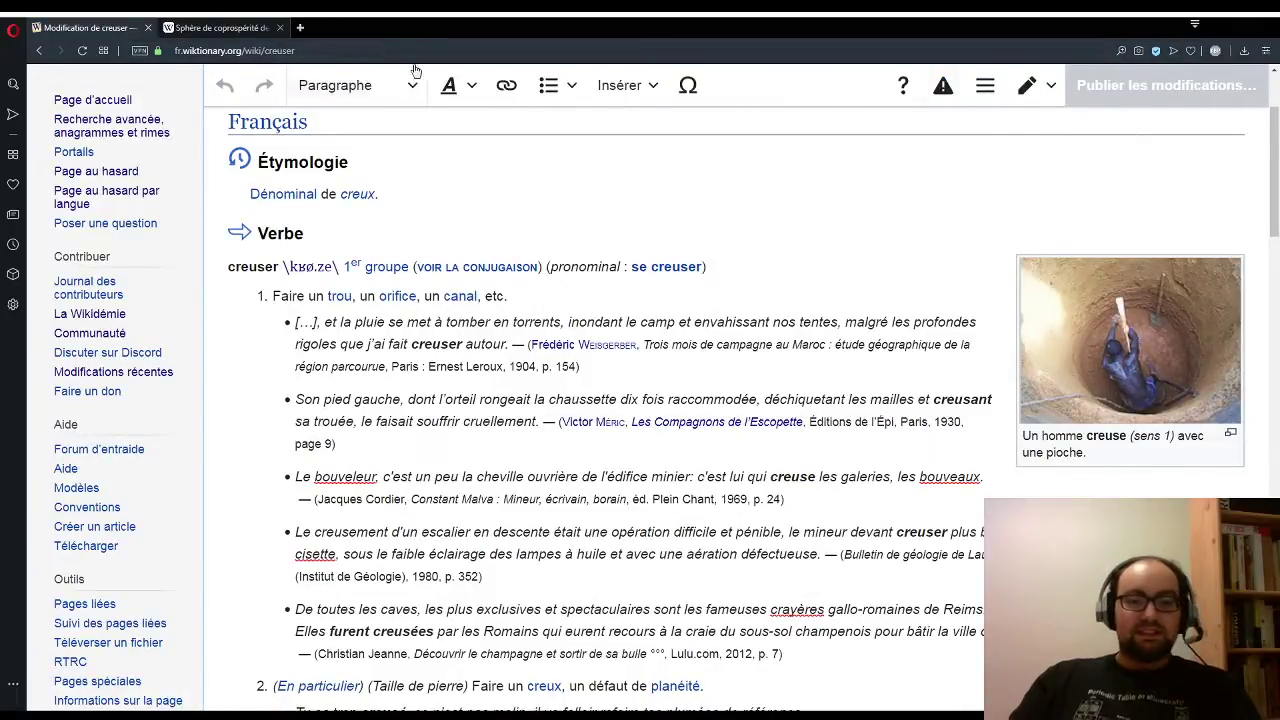
pyautogui.click(456, 87)
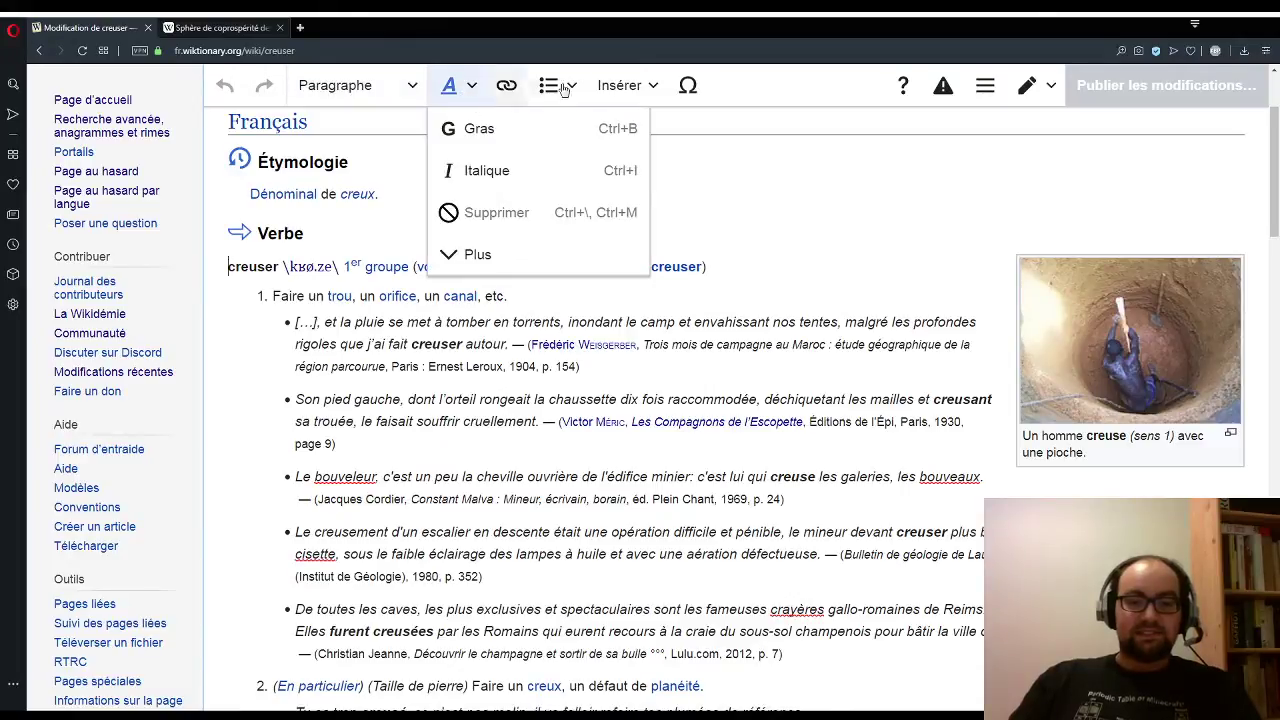
pyautogui.click(620, 85)
pyautogui.click(620, 85)
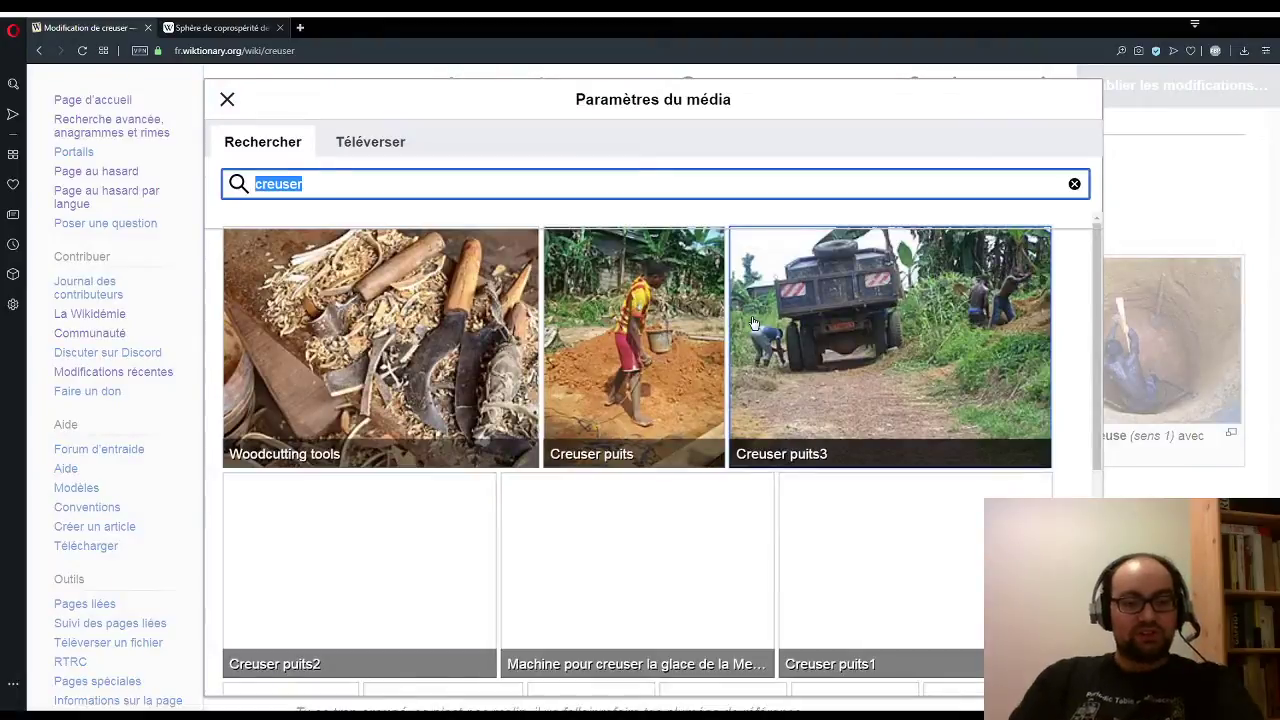
# Step: Search the media library for "évider" and look through the resulting images for one suited to creuser
pyautogui.write('évid')
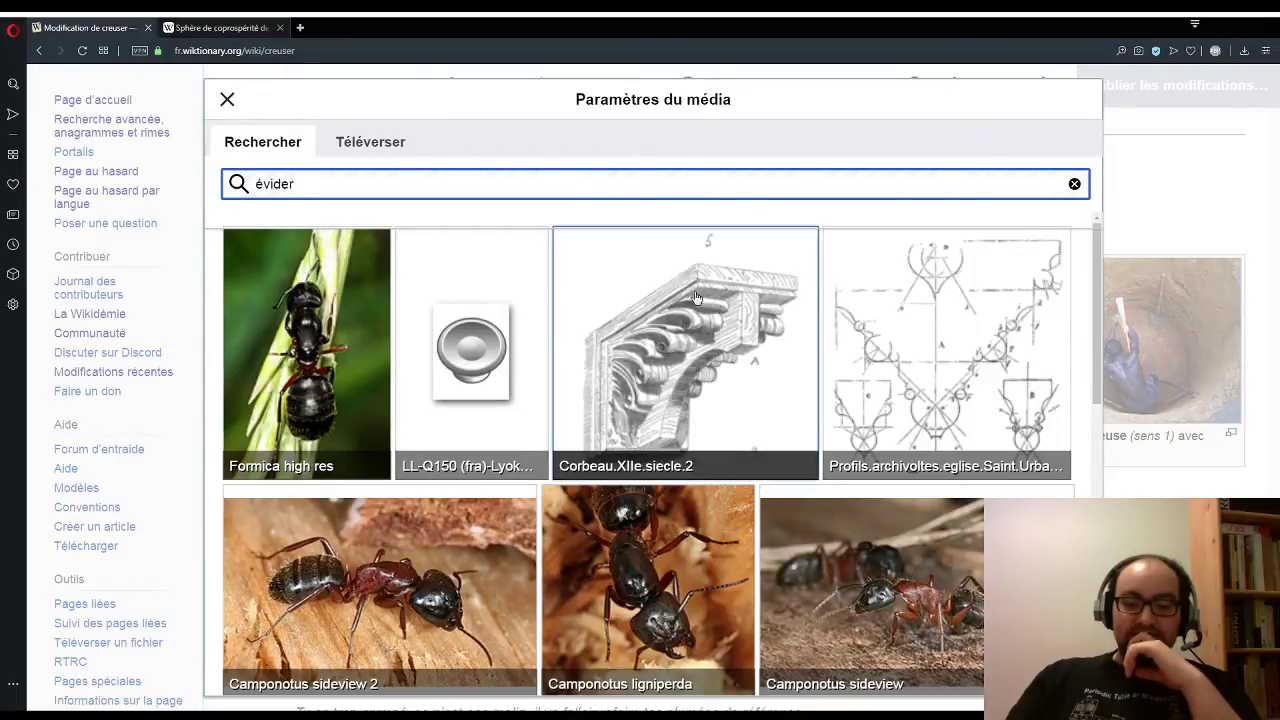
pyautogui.scroll(-2, 829, 357)
pyautogui.scroll(-1, 803, 387)
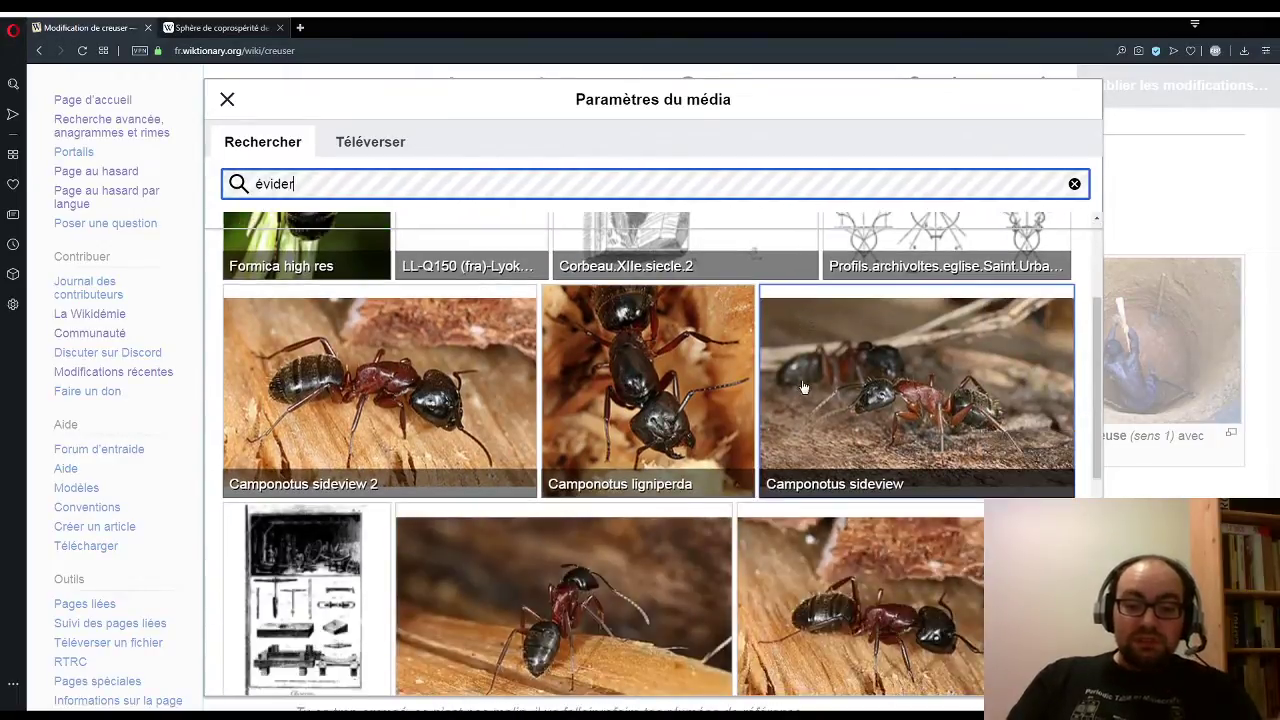
pyautogui.scroll(-2, 803, 385)
pyautogui.scroll(-1, 800, 378)
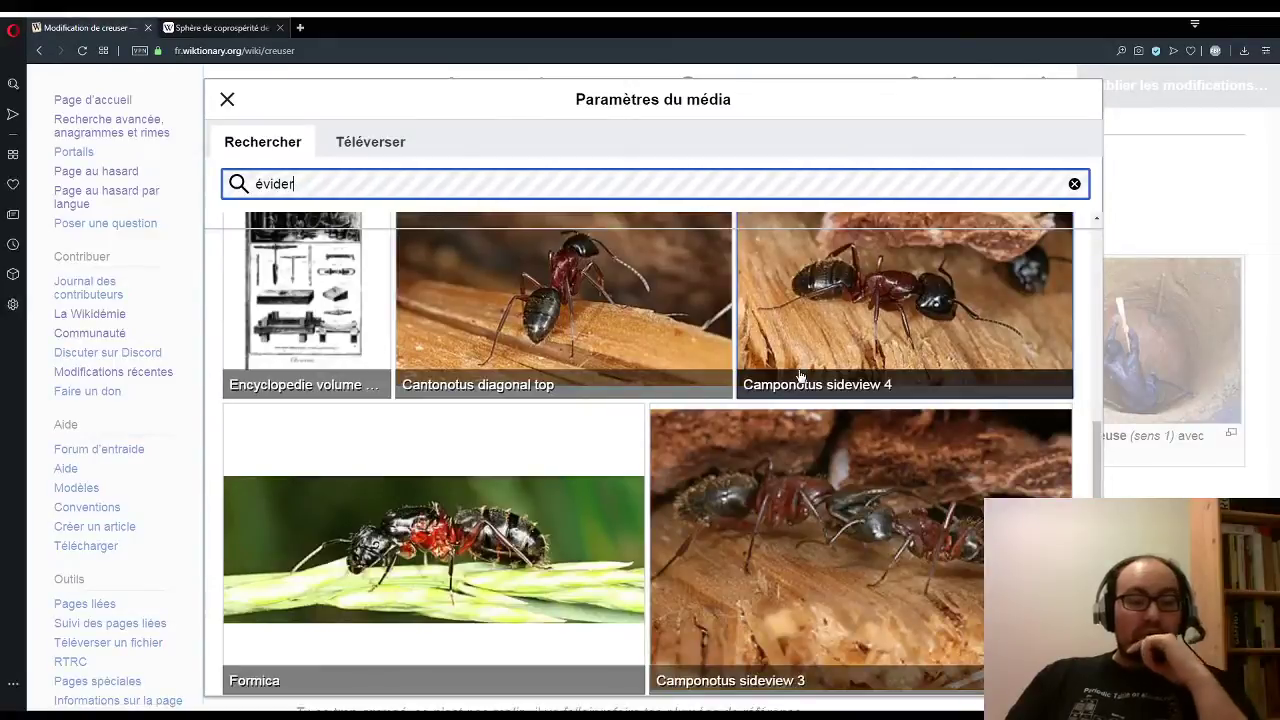
pyautogui.scroll(-6, 800, 378)
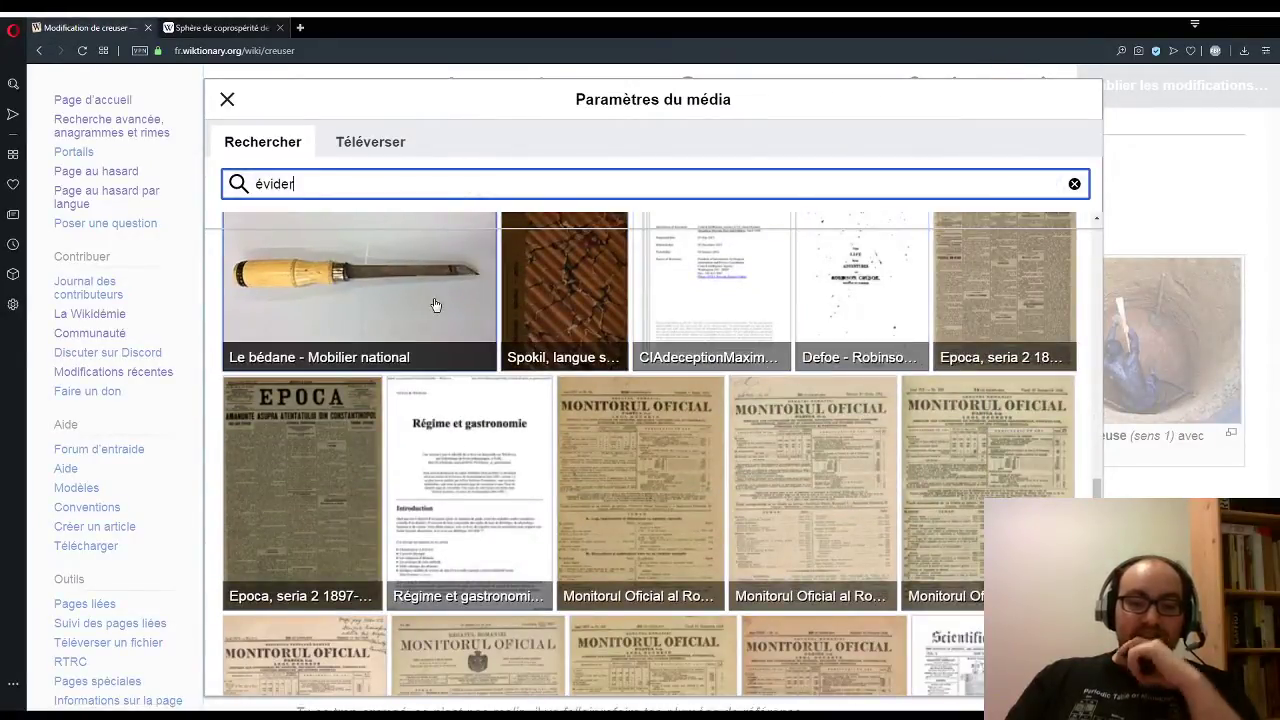
pyautogui.scroll(-5, 600, 294)
pyautogui.scroll(-3, 642, 299)
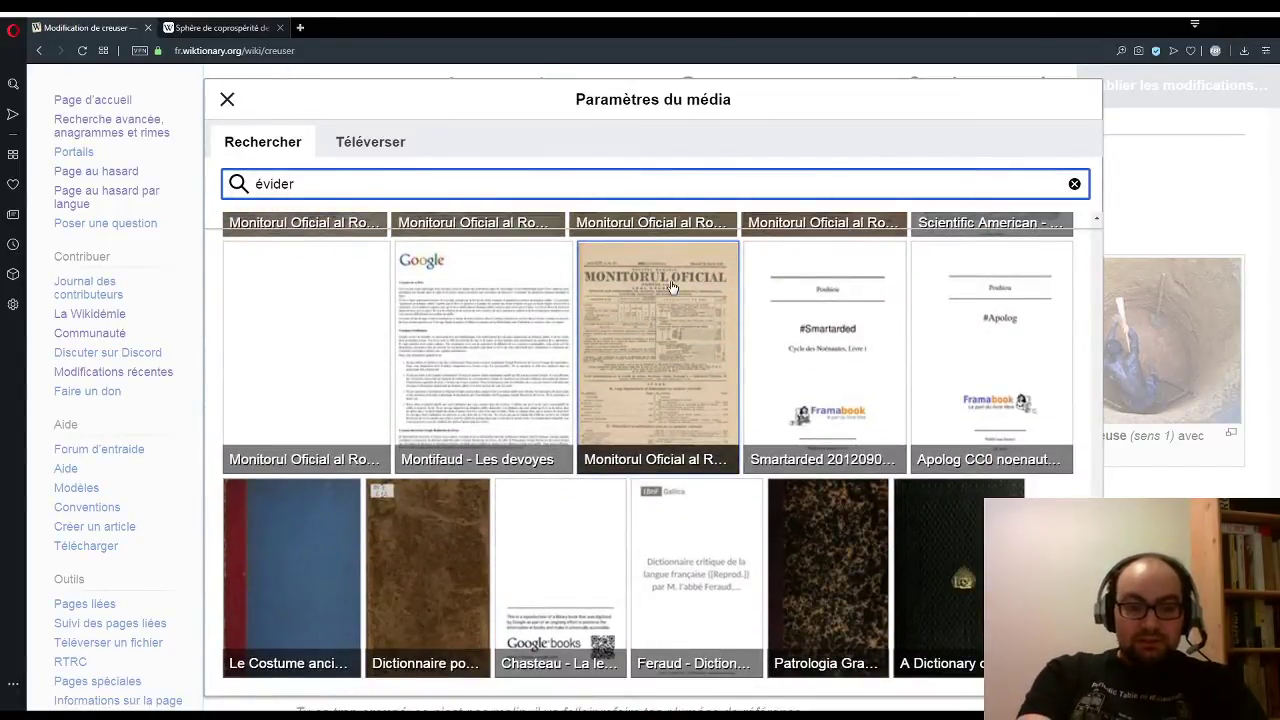
# Step: Replace the media search term with "to dig"
pyautogui.press('BackSpace')
pyautogui.press('BackSpace')
pyautogui.press('BackSpace')
pyautogui.press('BackSpace')
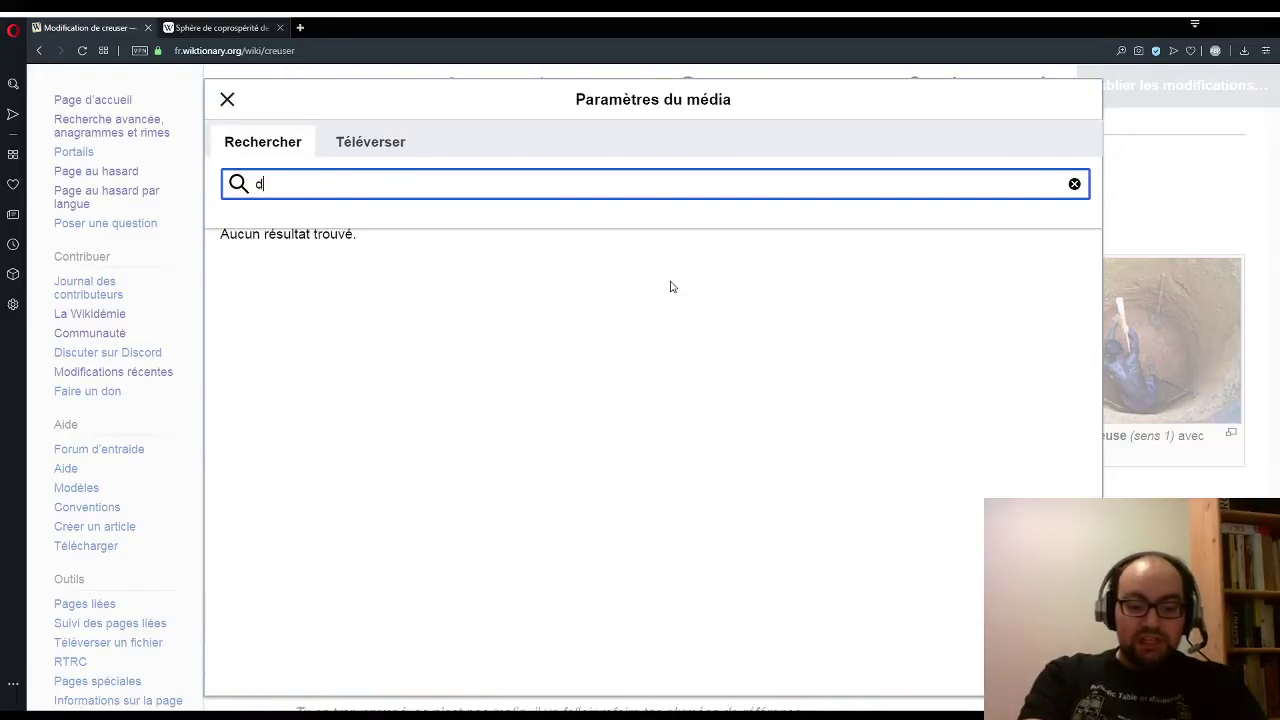
pyautogui.press('BackSpace')
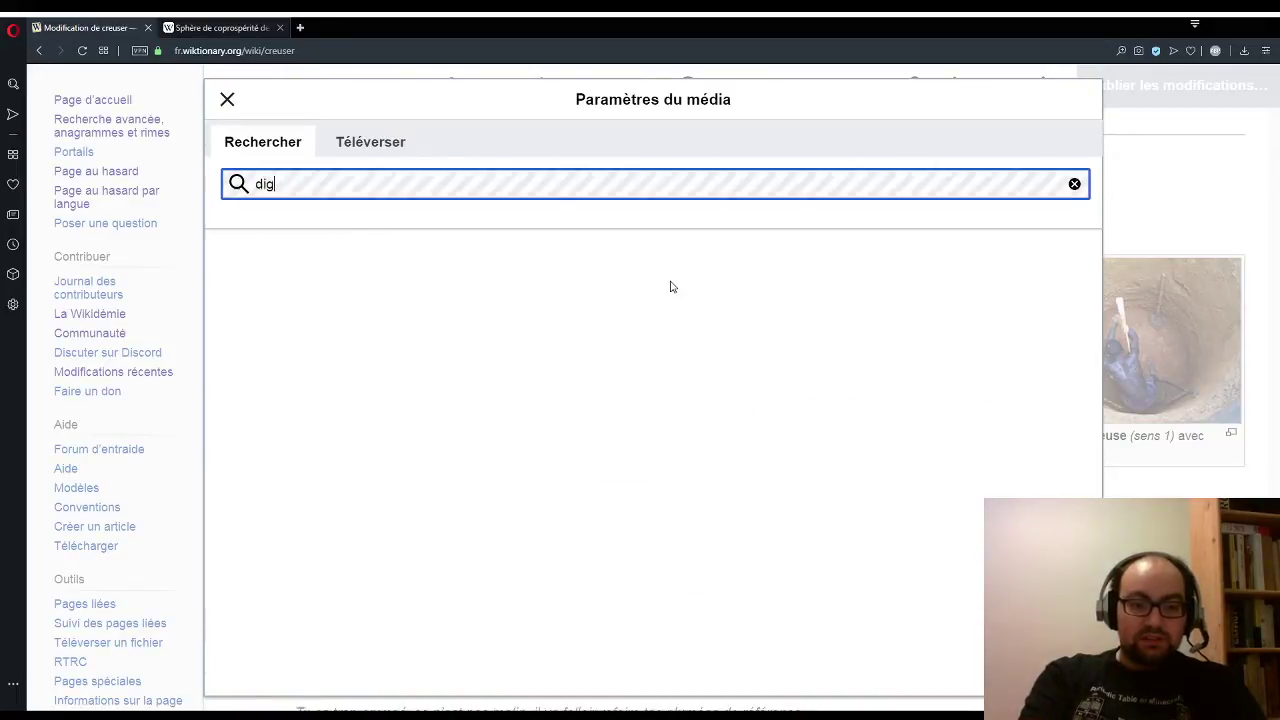
pyautogui.press('BackSpace')
pyautogui.press('BackSpace')
pyautogui.press('BackSpace')
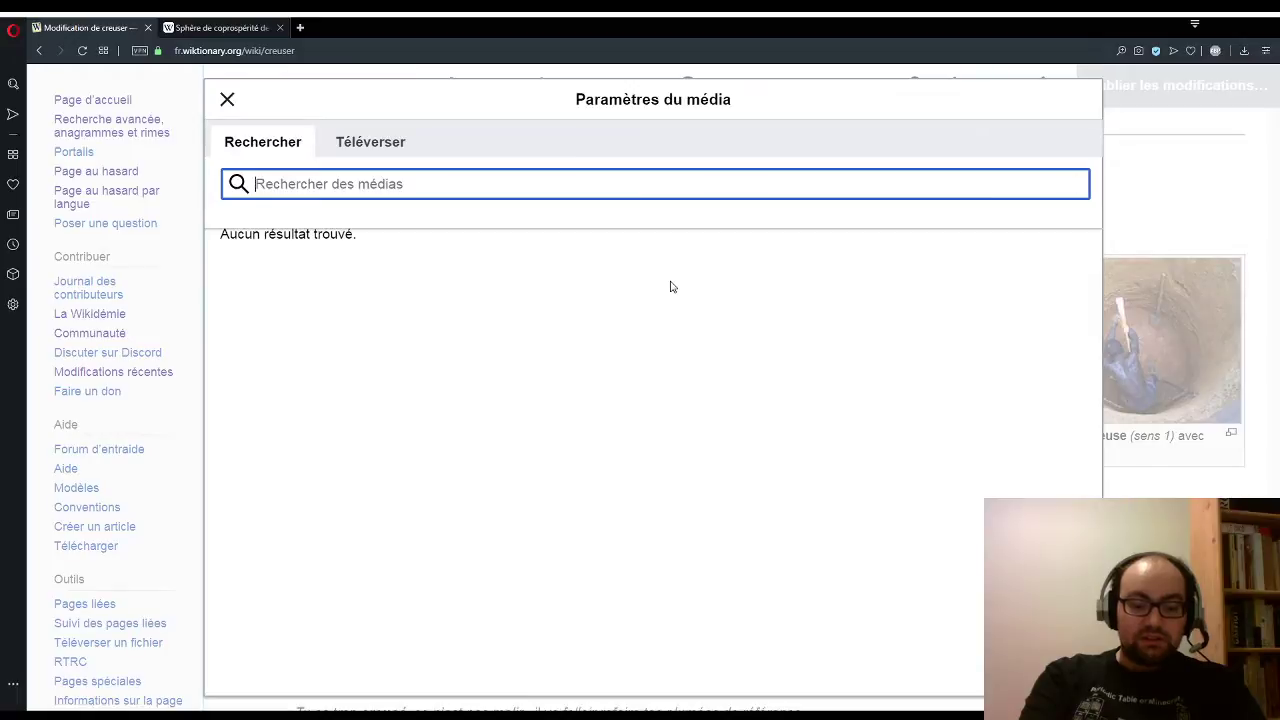
pyautogui.write('to dig')
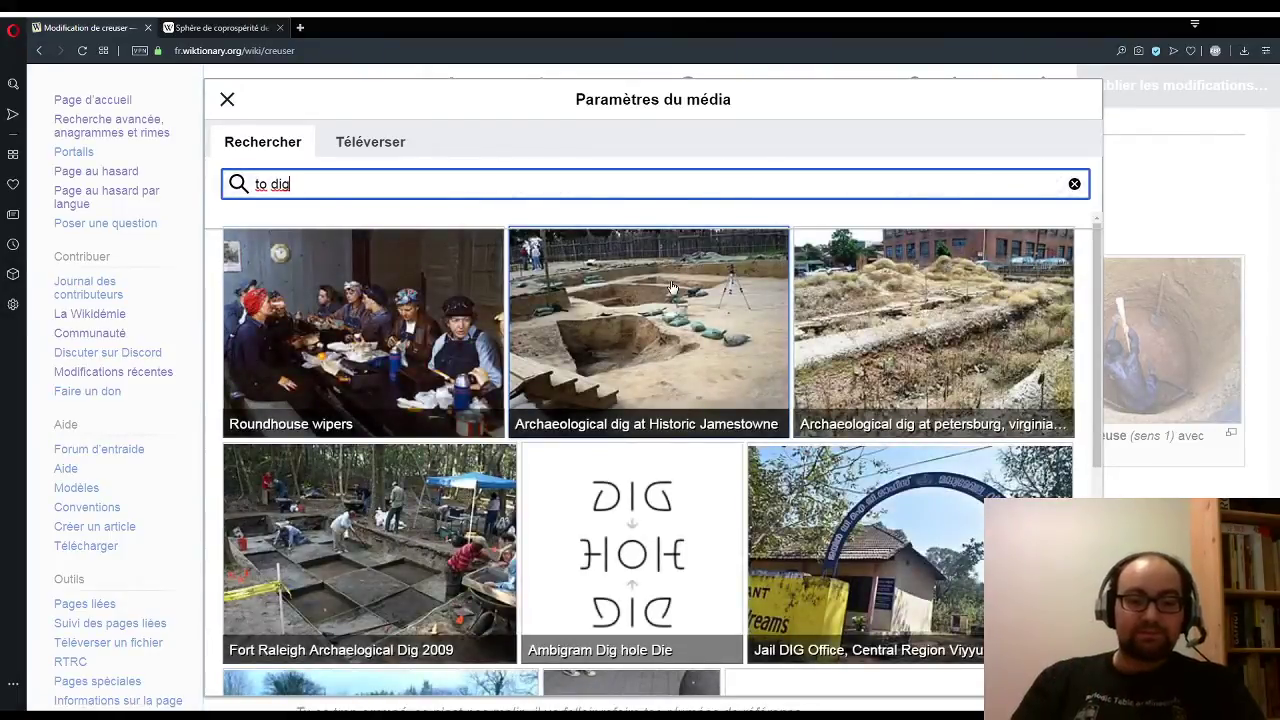
# Step: Check the preview and description of the image "Roundhouse wipers", and return to the search results without using it
pyautogui.click(462, 342)
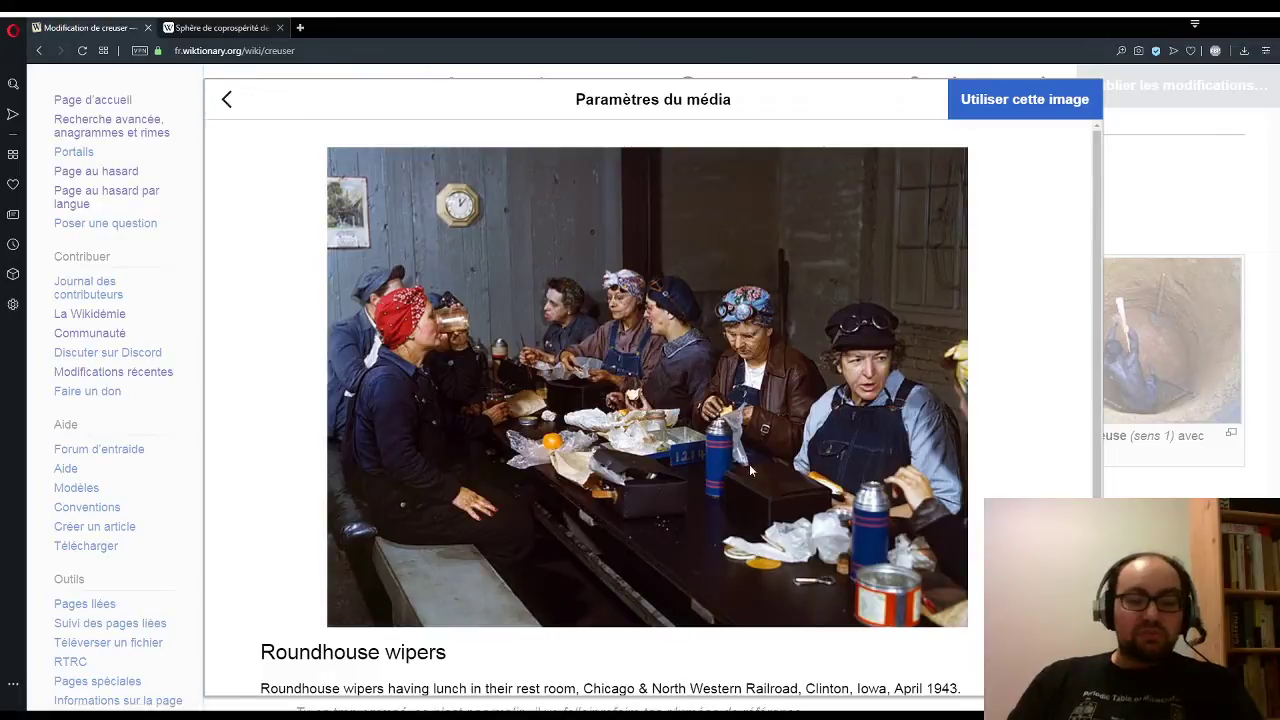
pyautogui.scroll(-3, 782, 448)
pyautogui.scroll(3, 781, 454)
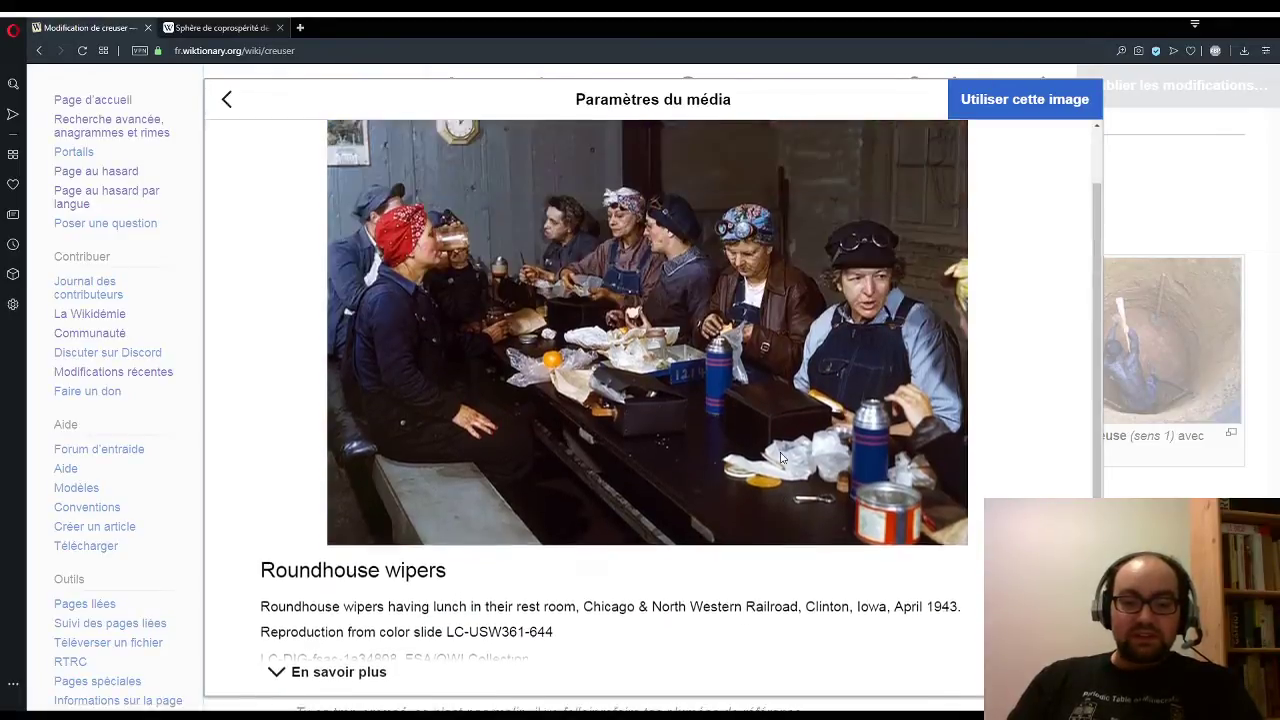
pyautogui.scroll(-1, 782, 458)
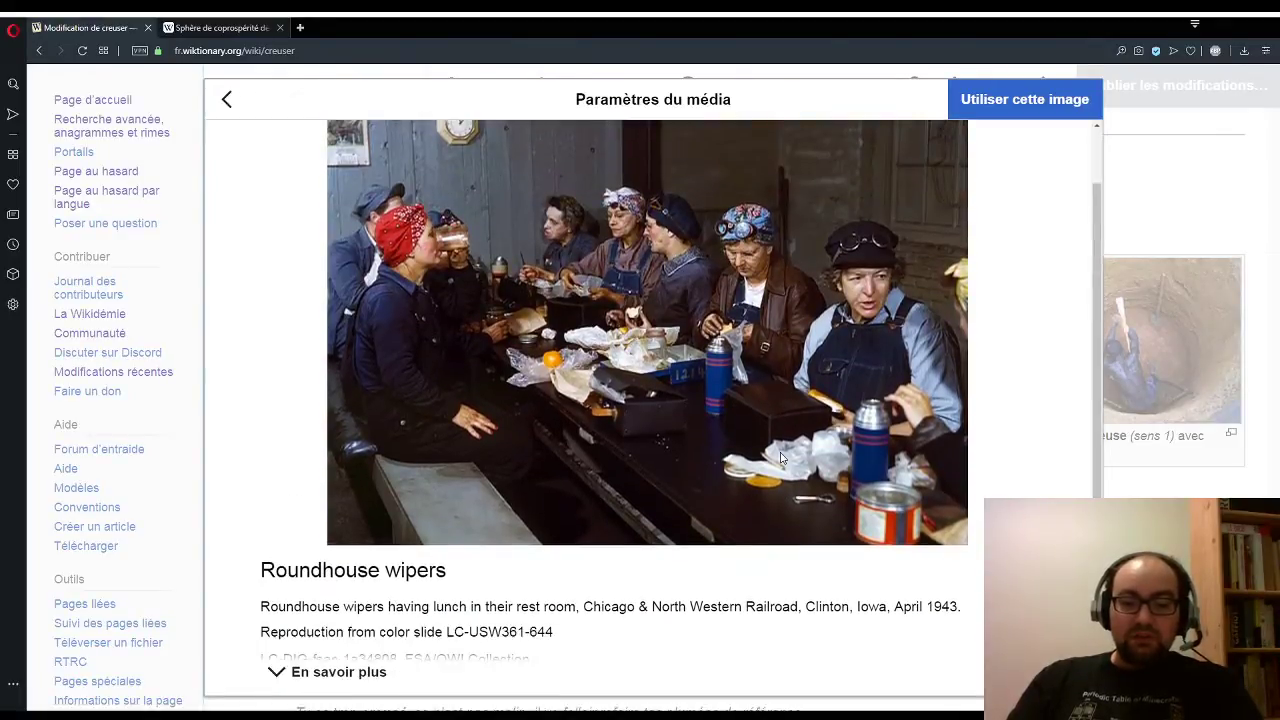
pyautogui.scroll(1, 756, 470)
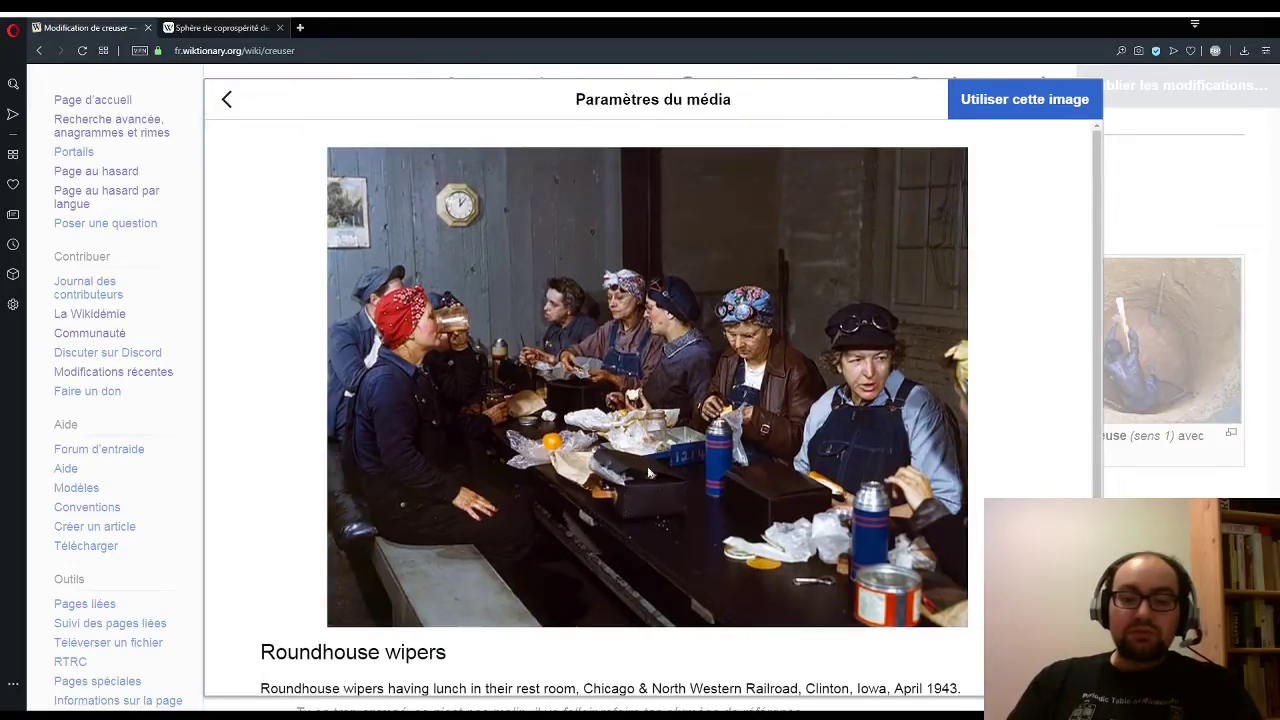
pyautogui.click(226, 99)
# Step: Look through the whole list of "to dig" media results for an image suited to another sense of creuser
pyautogui.scroll(-3, 820, 376)
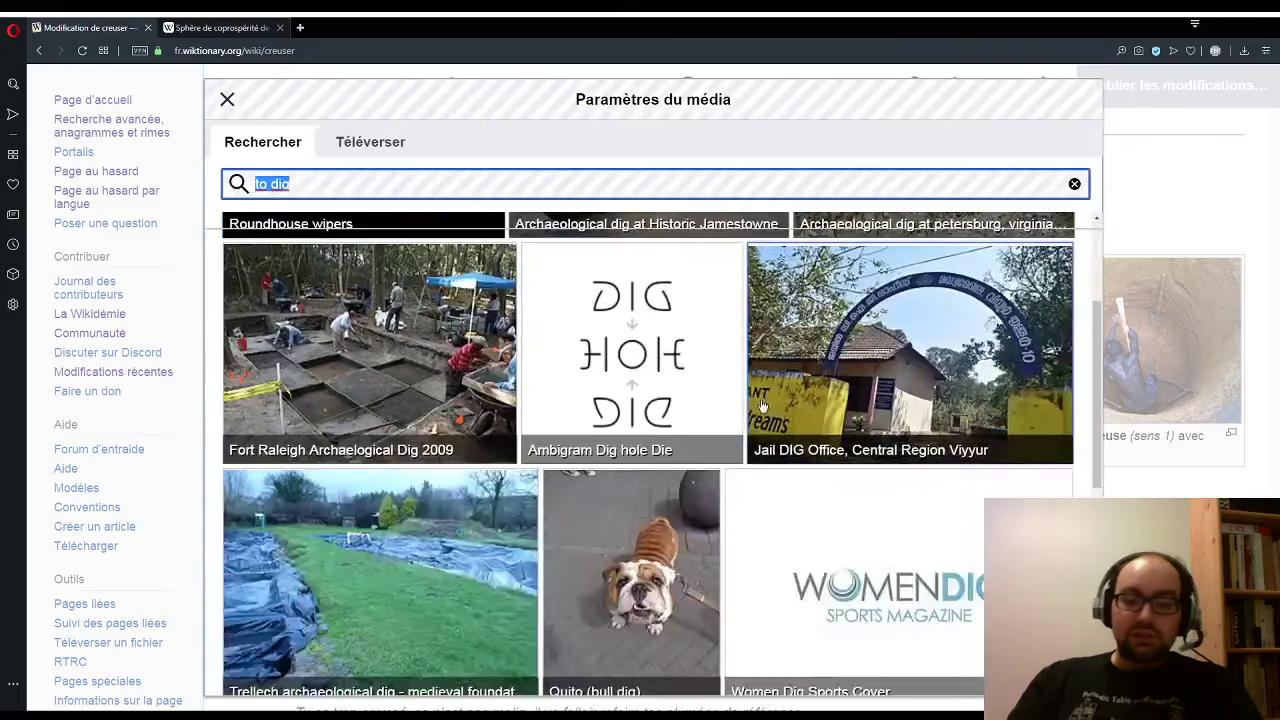
pyautogui.scroll(-1, 820, 376)
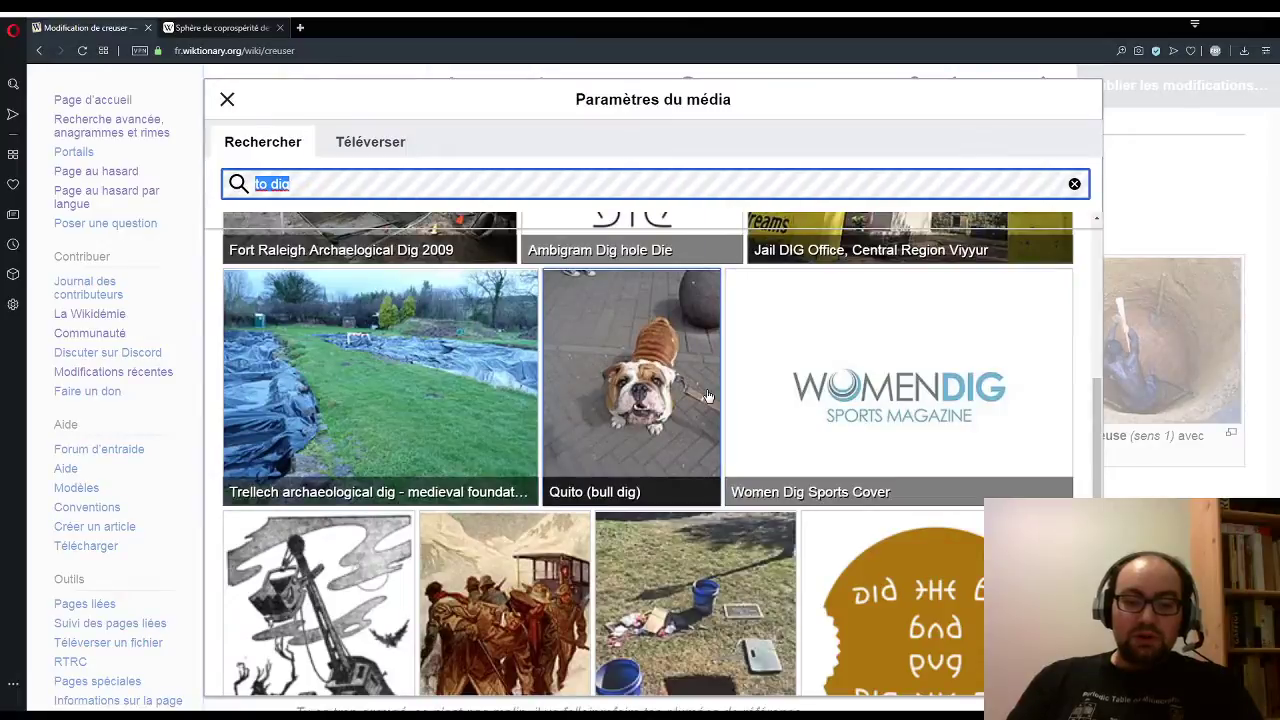
pyautogui.scroll(-4, 708, 405)
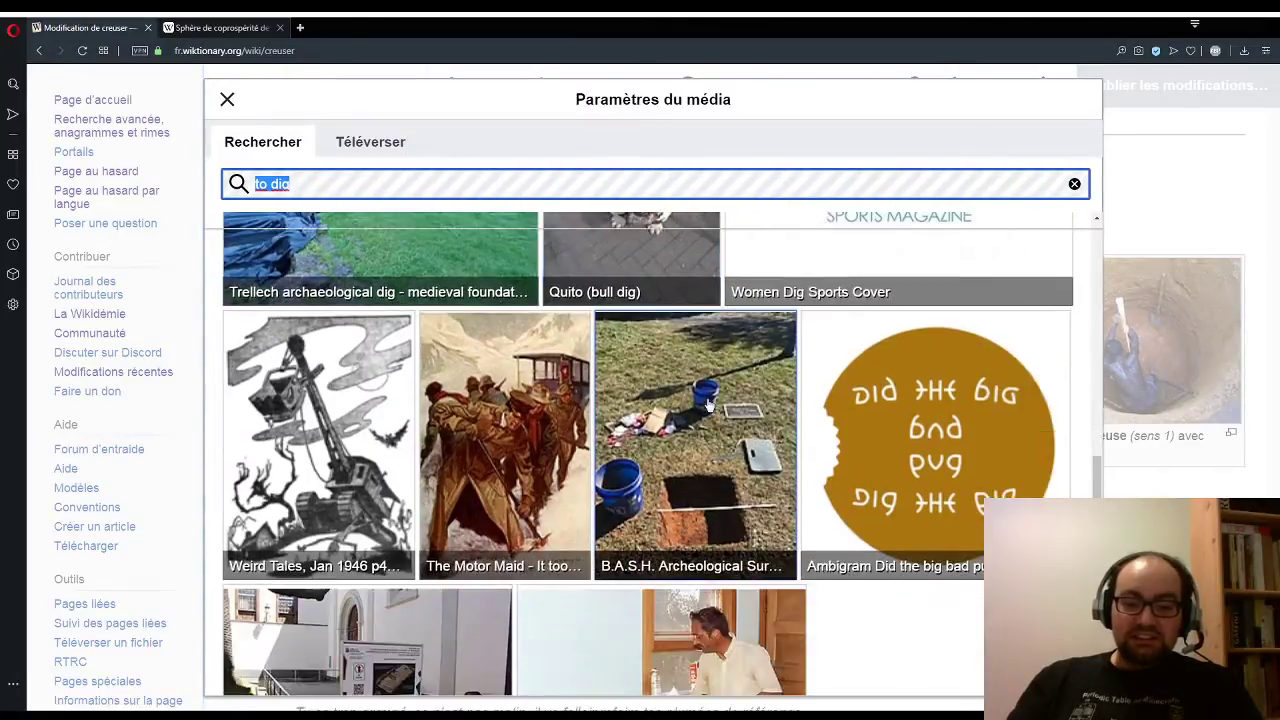
pyautogui.scroll(-3, 708, 405)
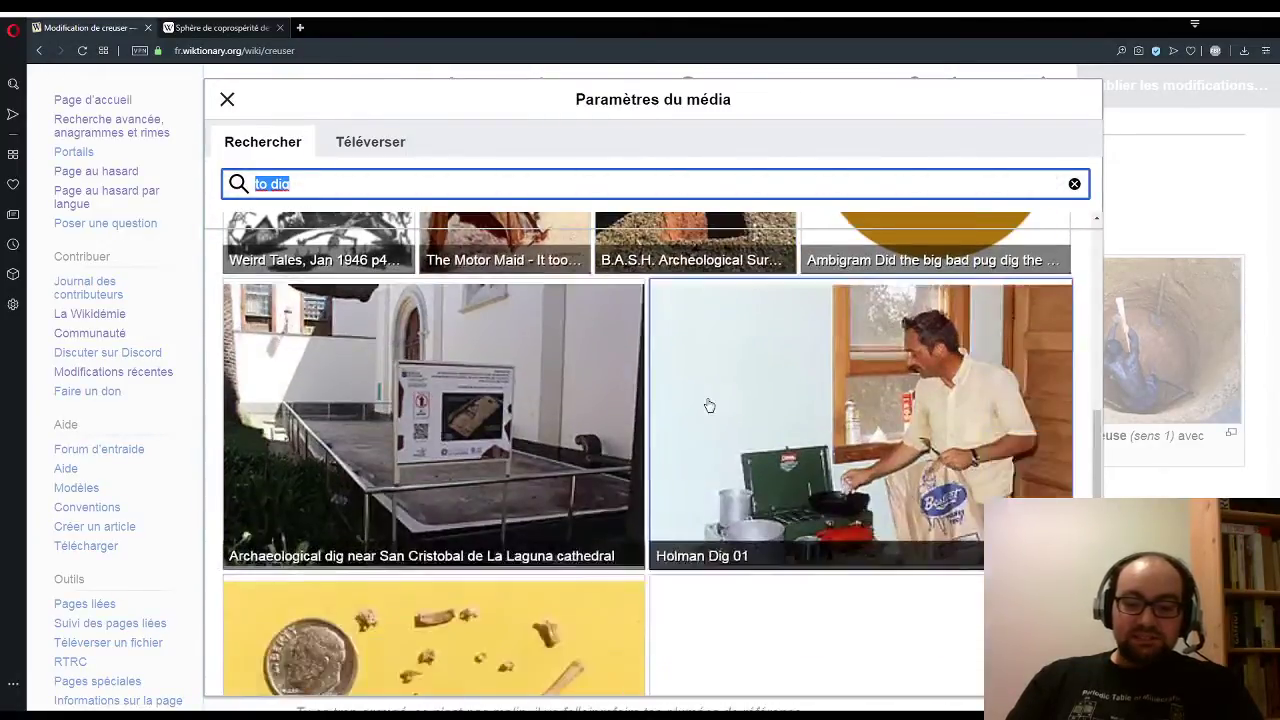
pyautogui.scroll(-6, 709, 405)
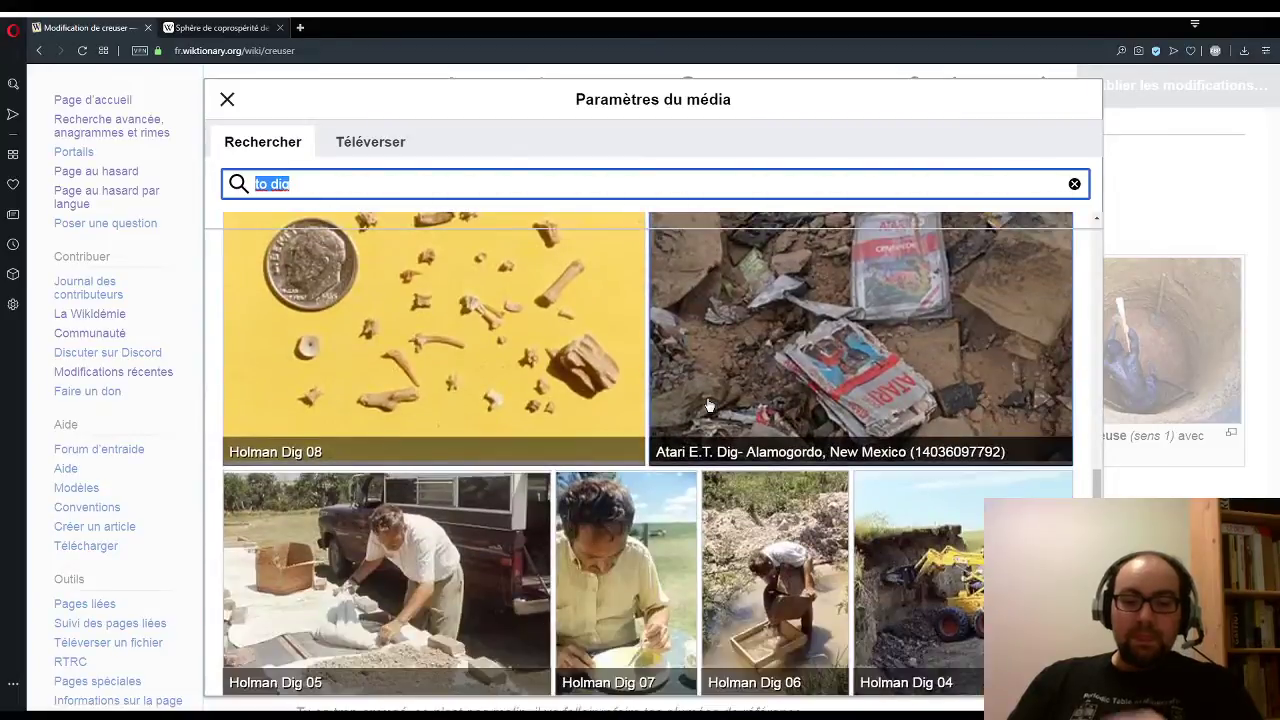
pyautogui.scroll(-3, 708, 405)
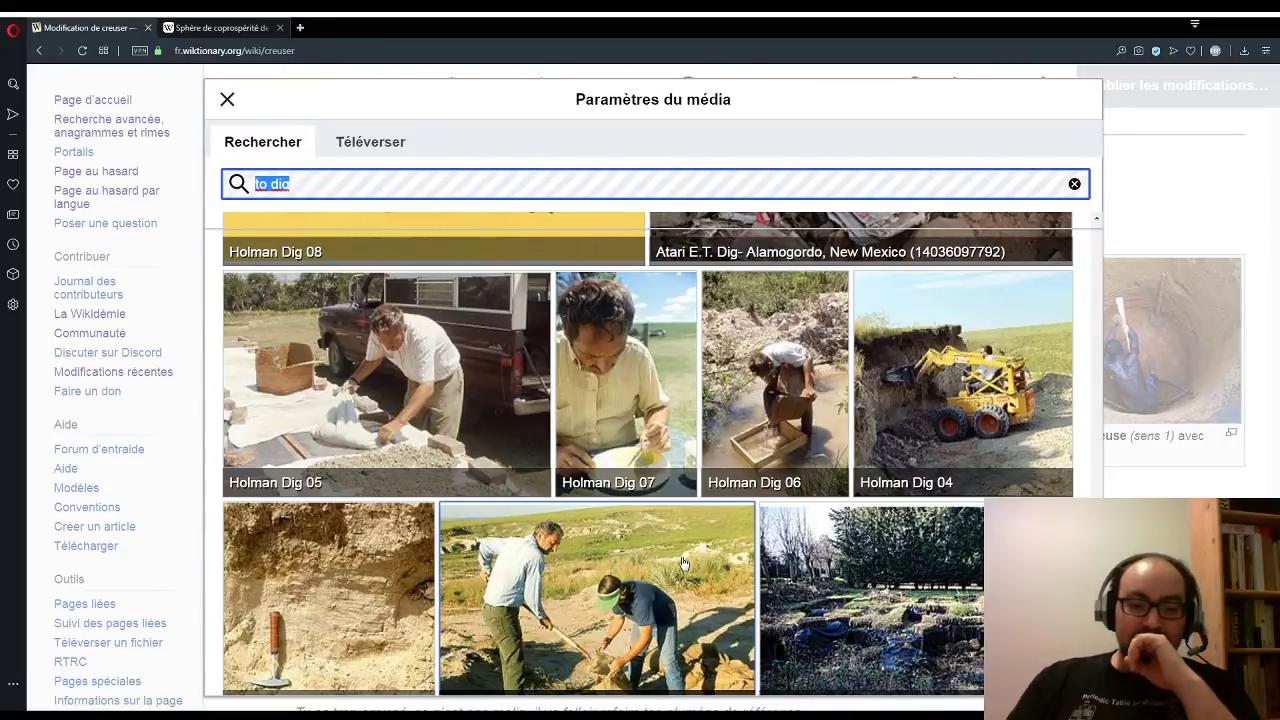
pyautogui.scroll(-1, 683, 563)
pyautogui.scroll(-2, 683, 563)
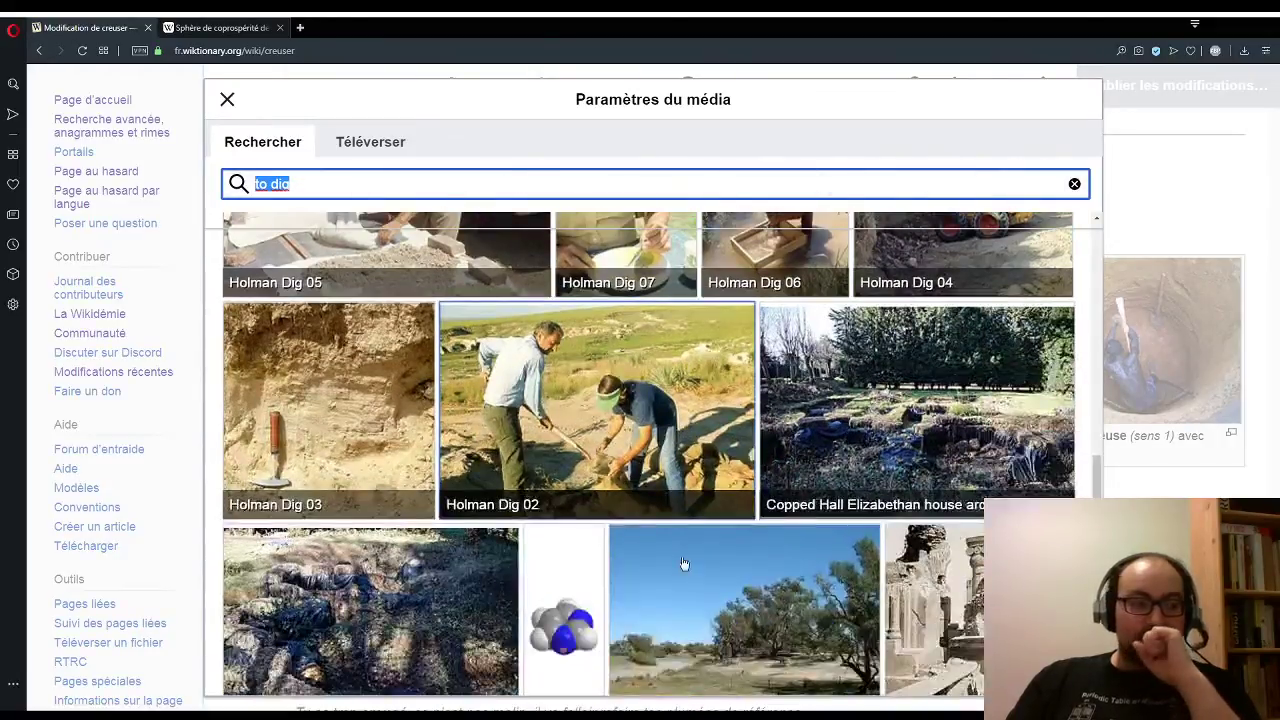
pyautogui.scroll(-2, 683, 563)
pyautogui.scroll(-1, 683, 563)
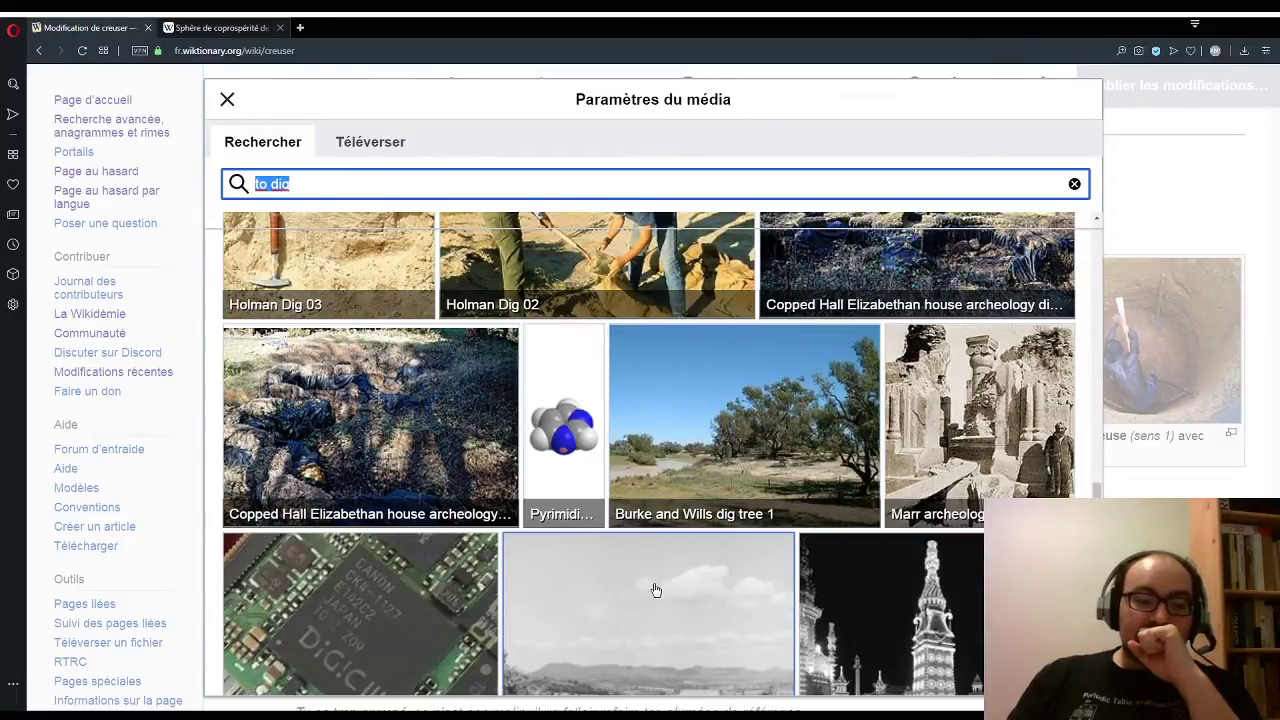
pyautogui.scroll(-7, 656, 590)
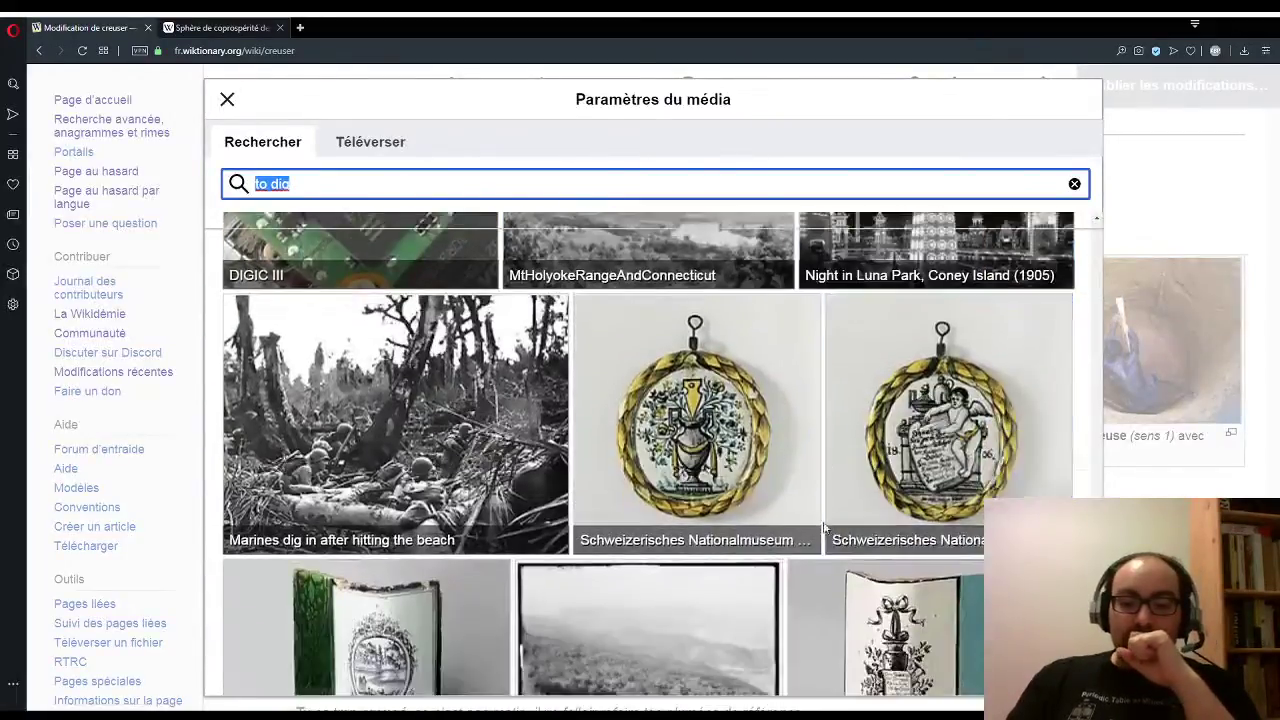
pyautogui.scroll(-8, 824, 527)
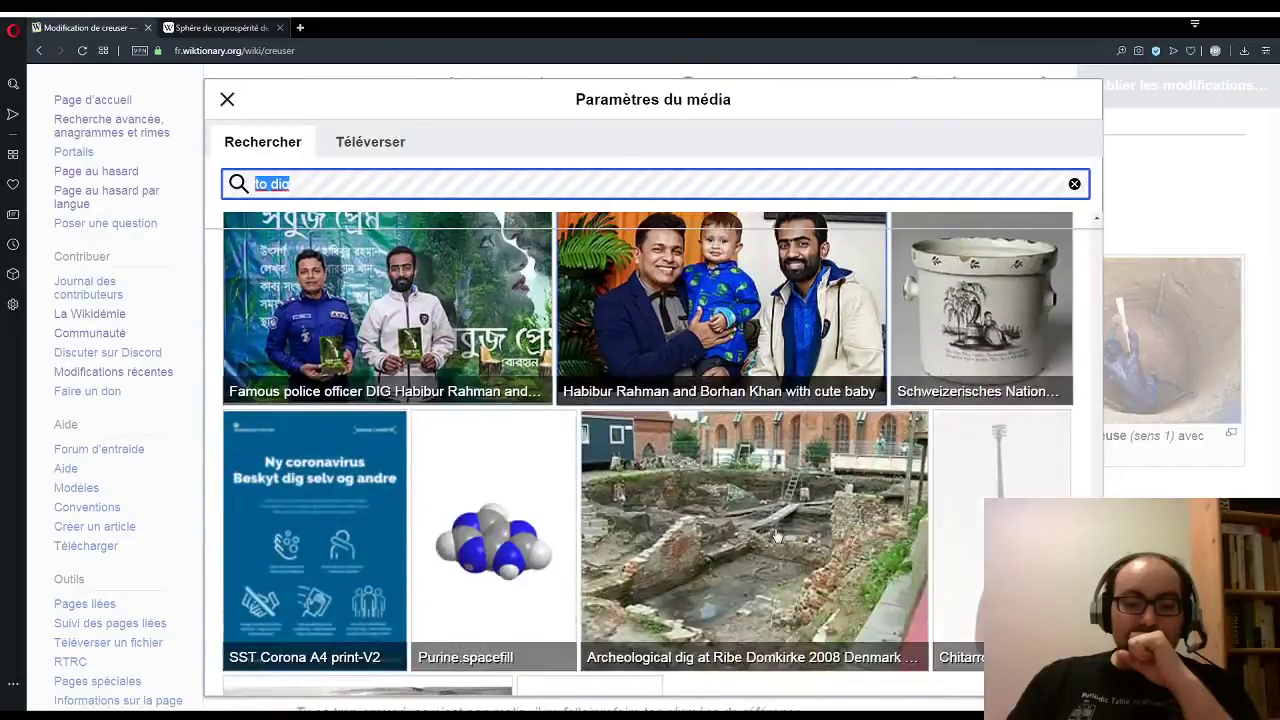
pyautogui.scroll(-3, 776, 537)
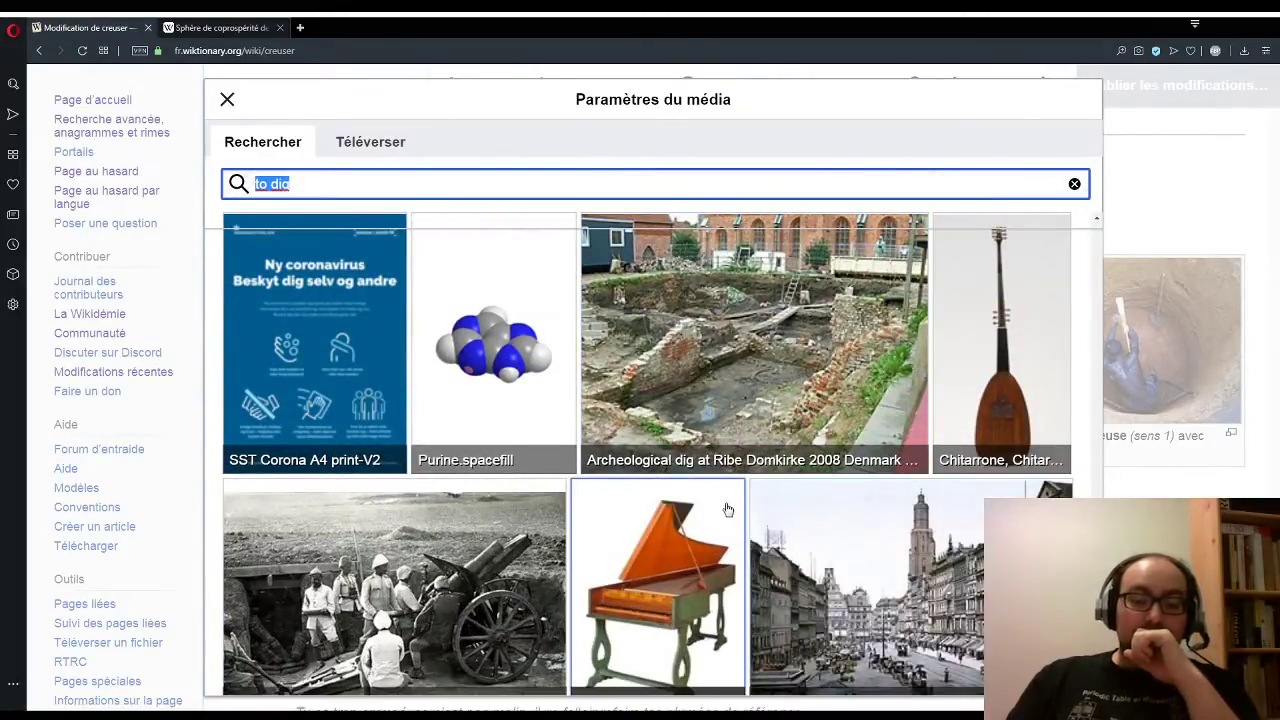
pyautogui.scroll(-4, 726, 509)
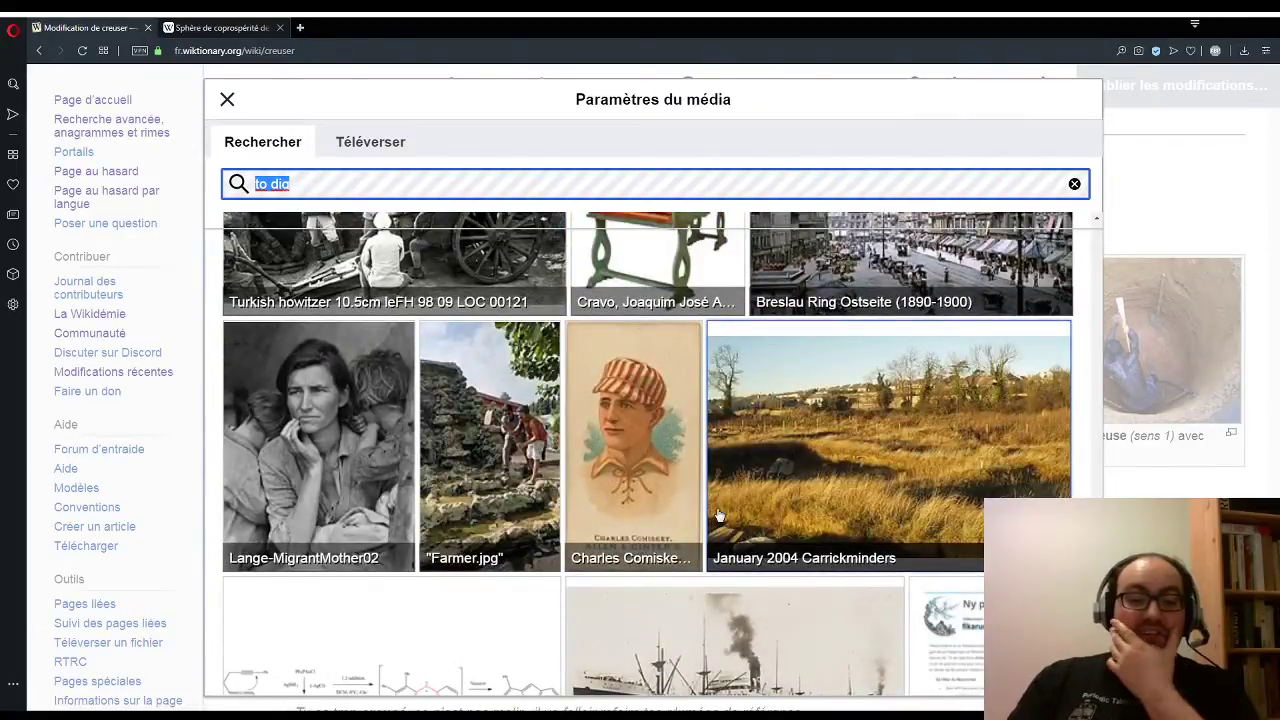
pyautogui.scroll(-3, 724, 512)
pyautogui.scroll(-3, 718, 514)
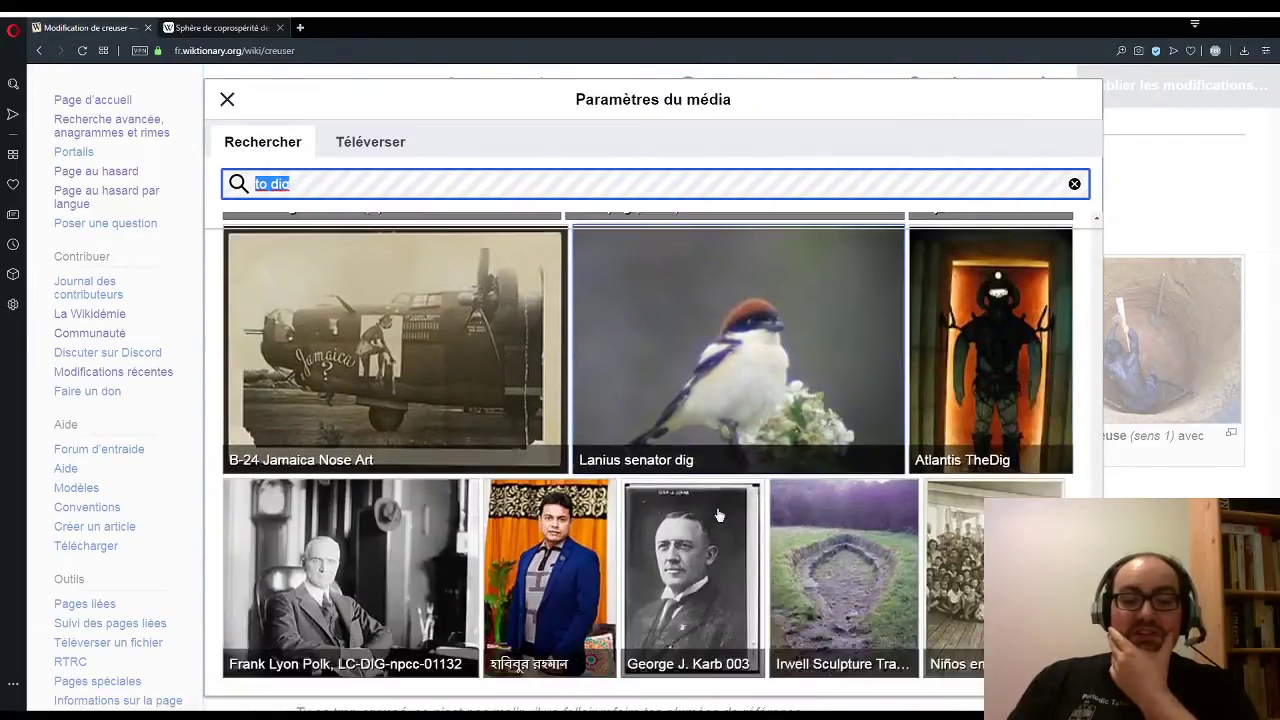
pyautogui.scroll(-2, 718, 514)
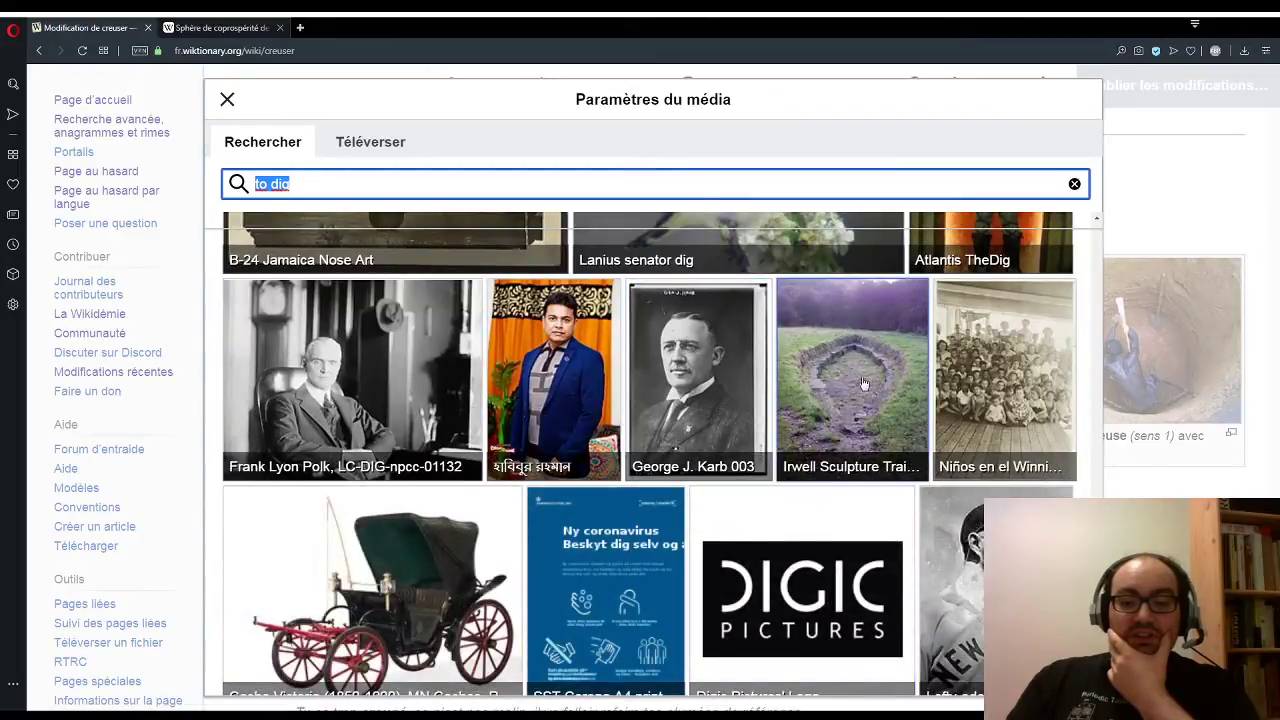
pyautogui.scroll(-1, 845, 414)
pyautogui.scroll(-4, 843, 414)
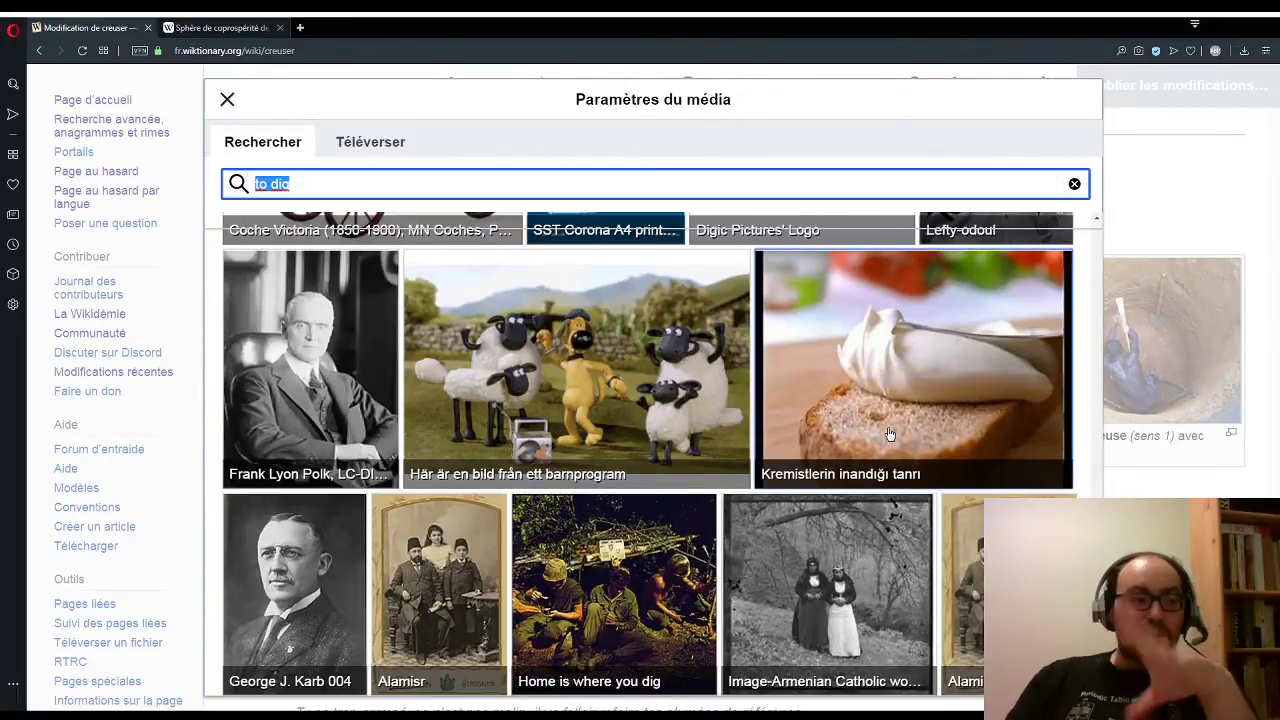
pyautogui.scroll(-1, 890, 433)
pyautogui.scroll(1, 890, 433)
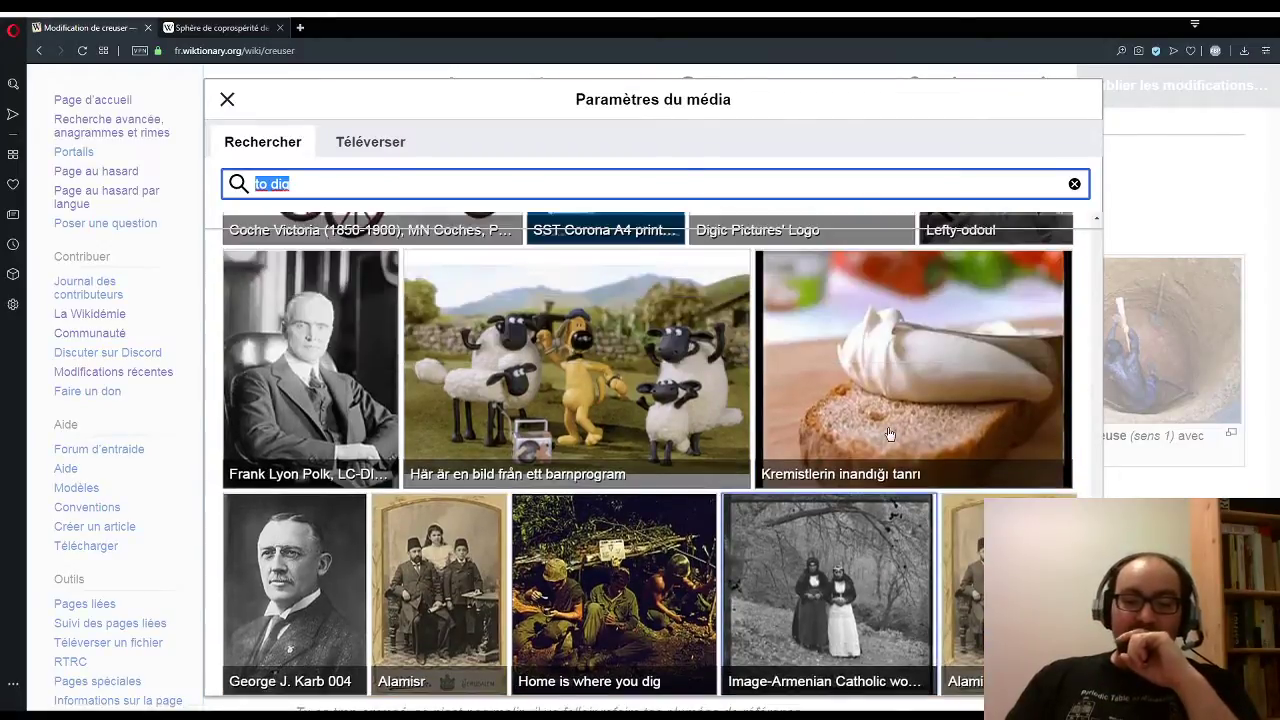
pyautogui.scroll(-2, 870, 410)
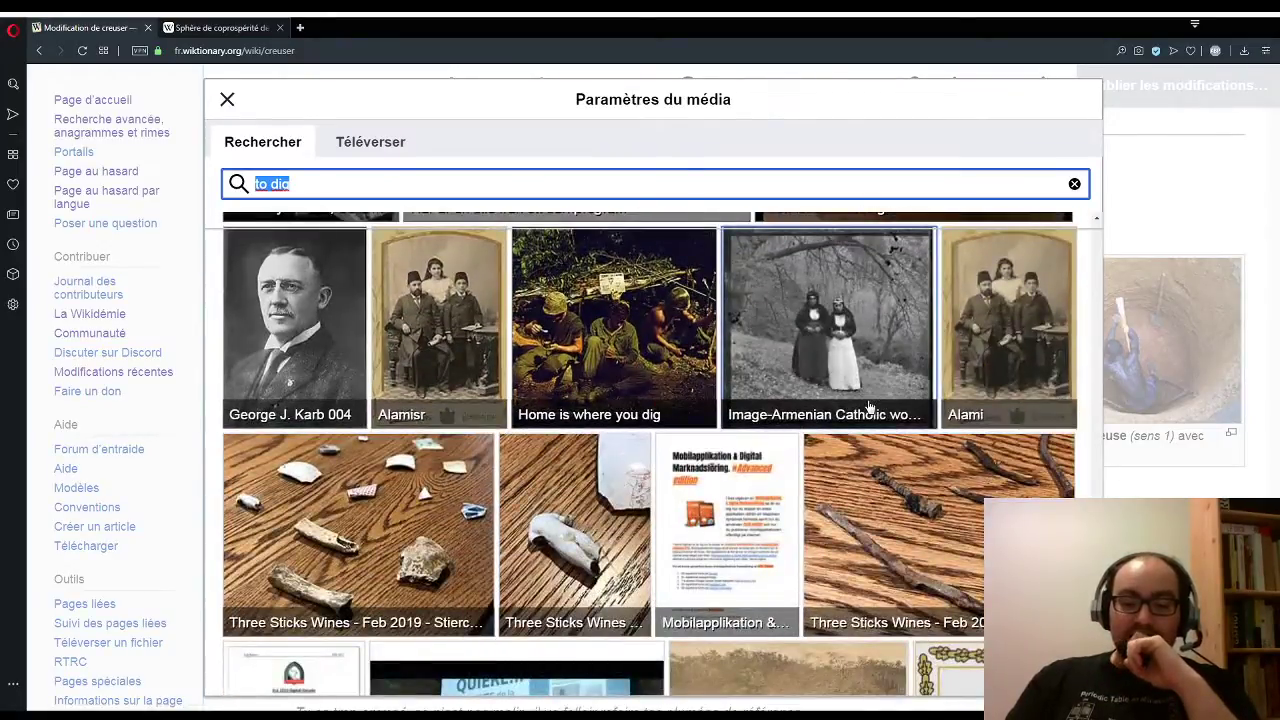
pyautogui.scroll(-2, 870, 407)
pyautogui.scroll(2, 870, 407)
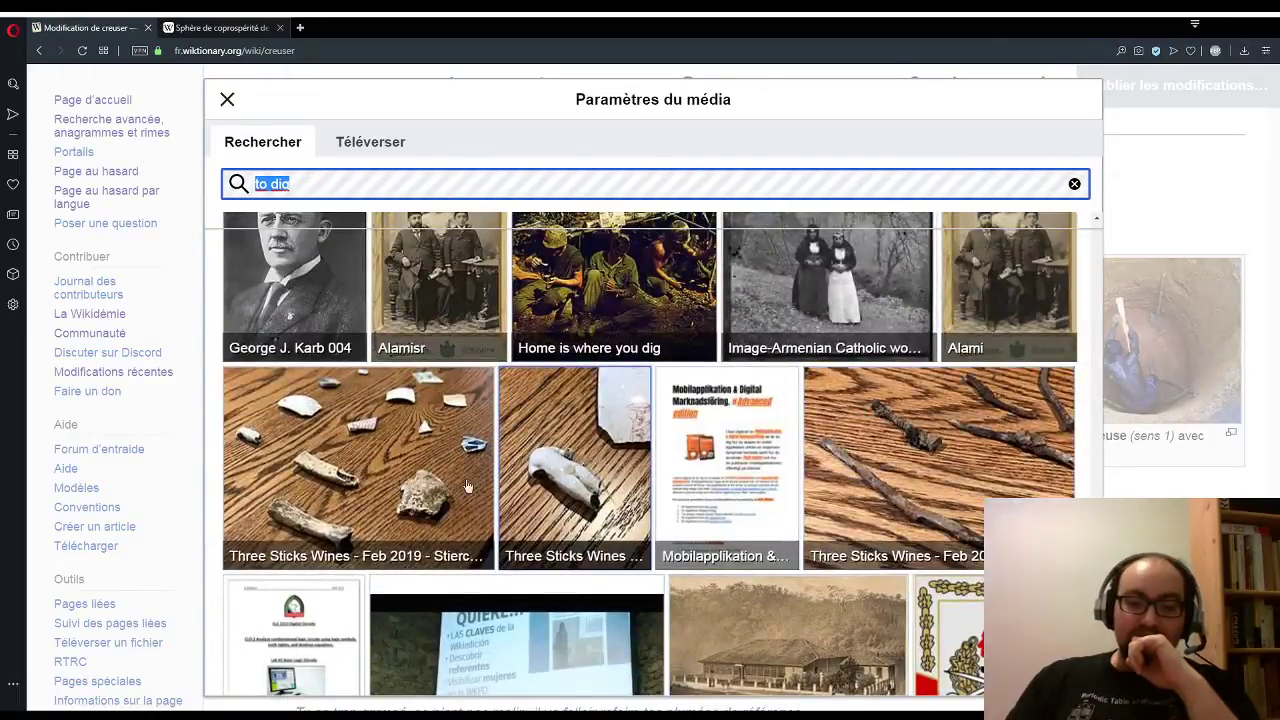
pyautogui.scroll(-1, 855, 460)
pyautogui.scroll(-5, 855, 460)
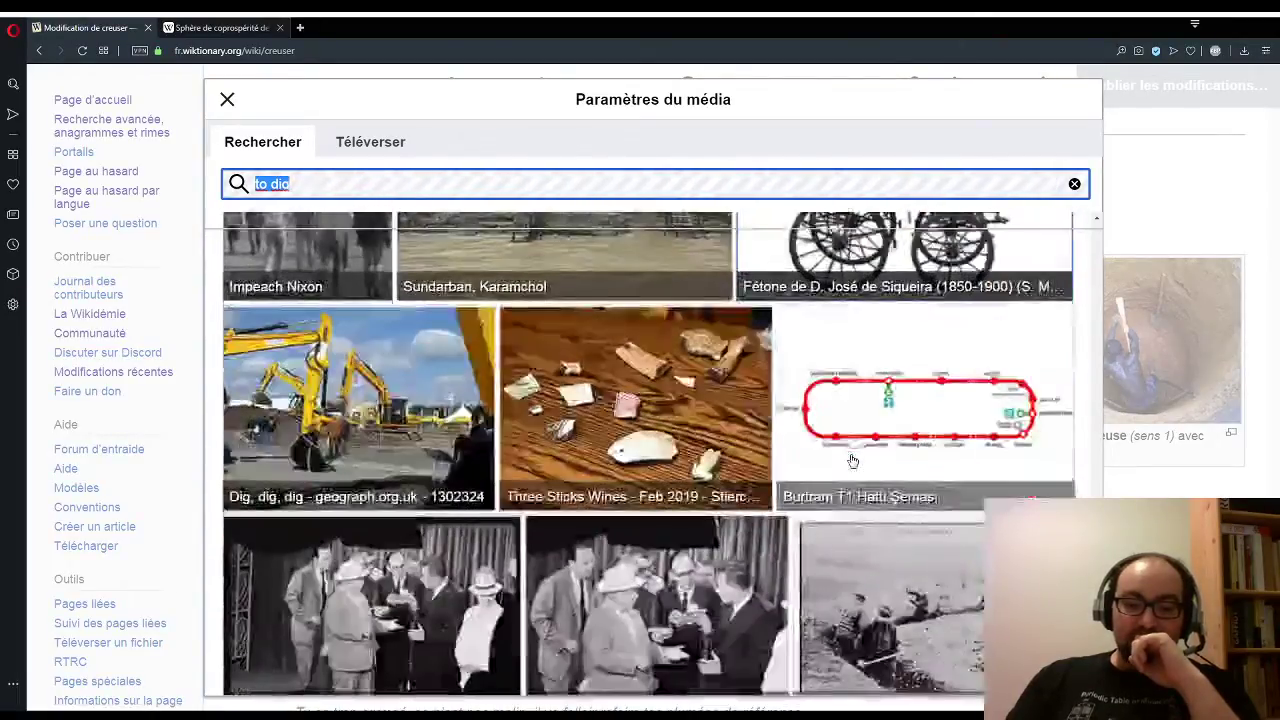
pyautogui.scroll(-2, 852, 460)
pyautogui.scroll(-1, 852, 460)
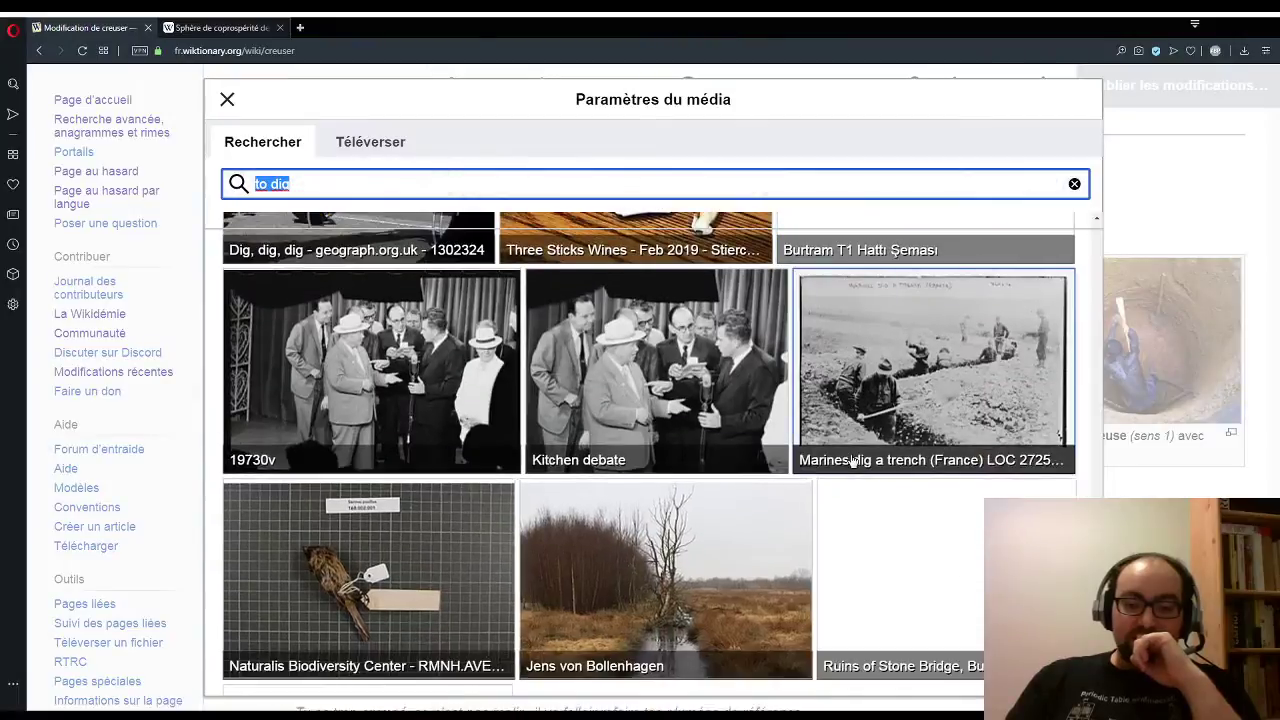
pyautogui.scroll(-8, 852, 460)
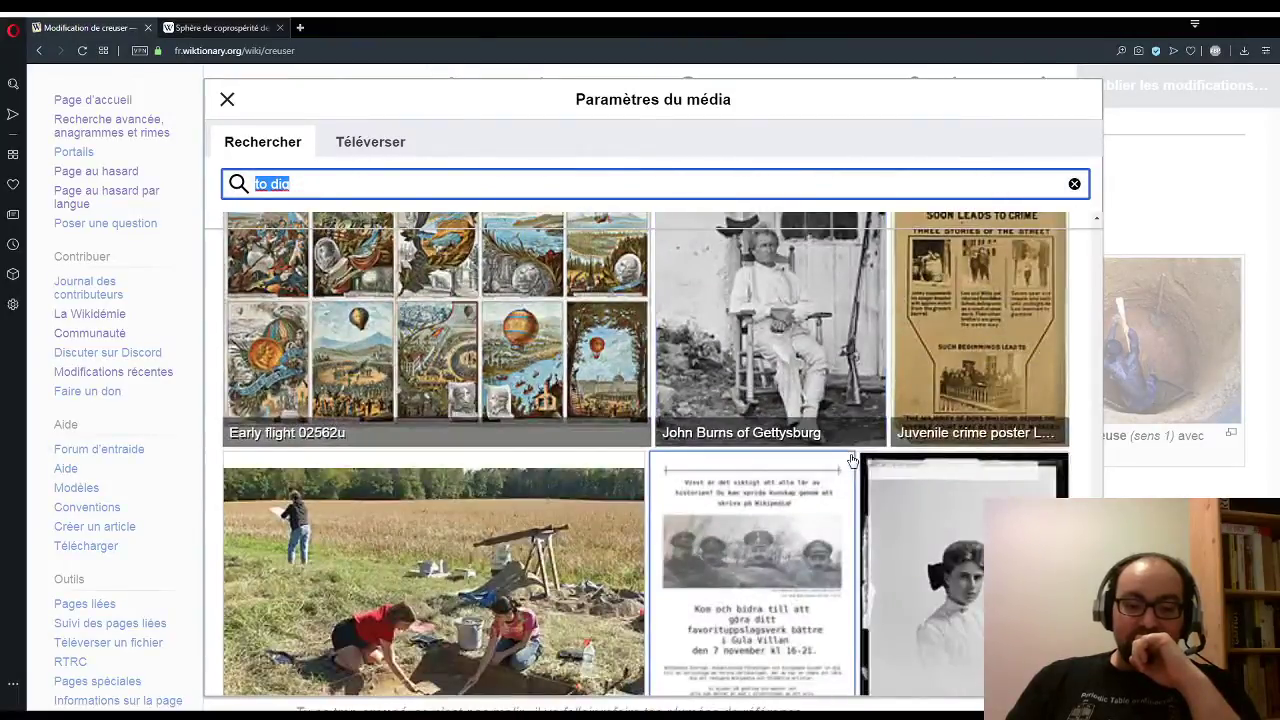
pyautogui.scroll(-5, 852, 460)
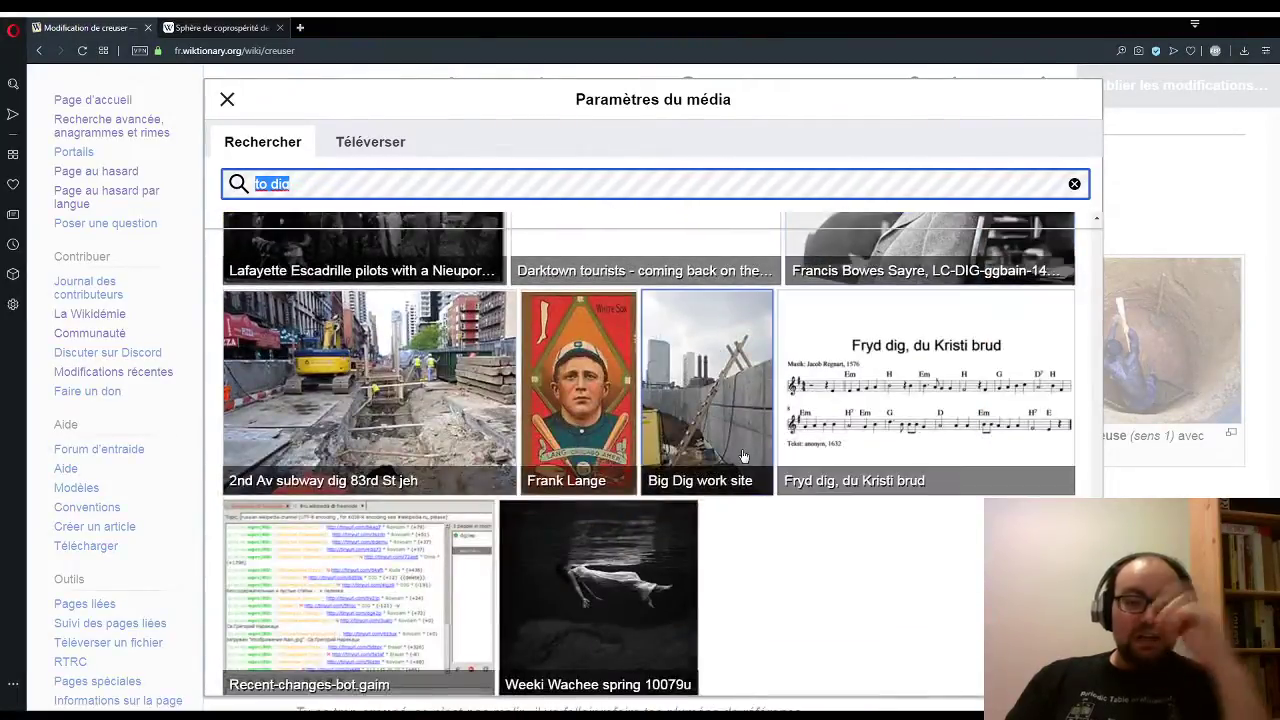
# Step: Search the media library for "évideur" instead, and clear the search term
pyautogui.write('év')
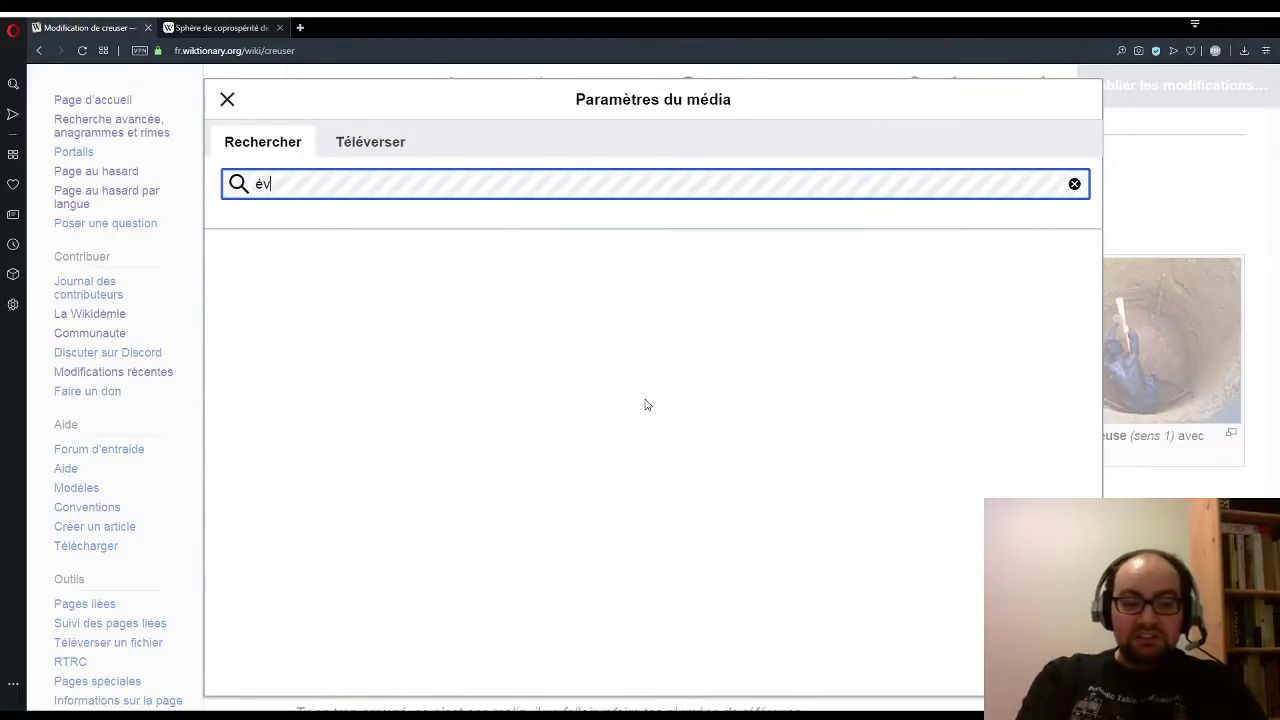
pyautogui.write('id')
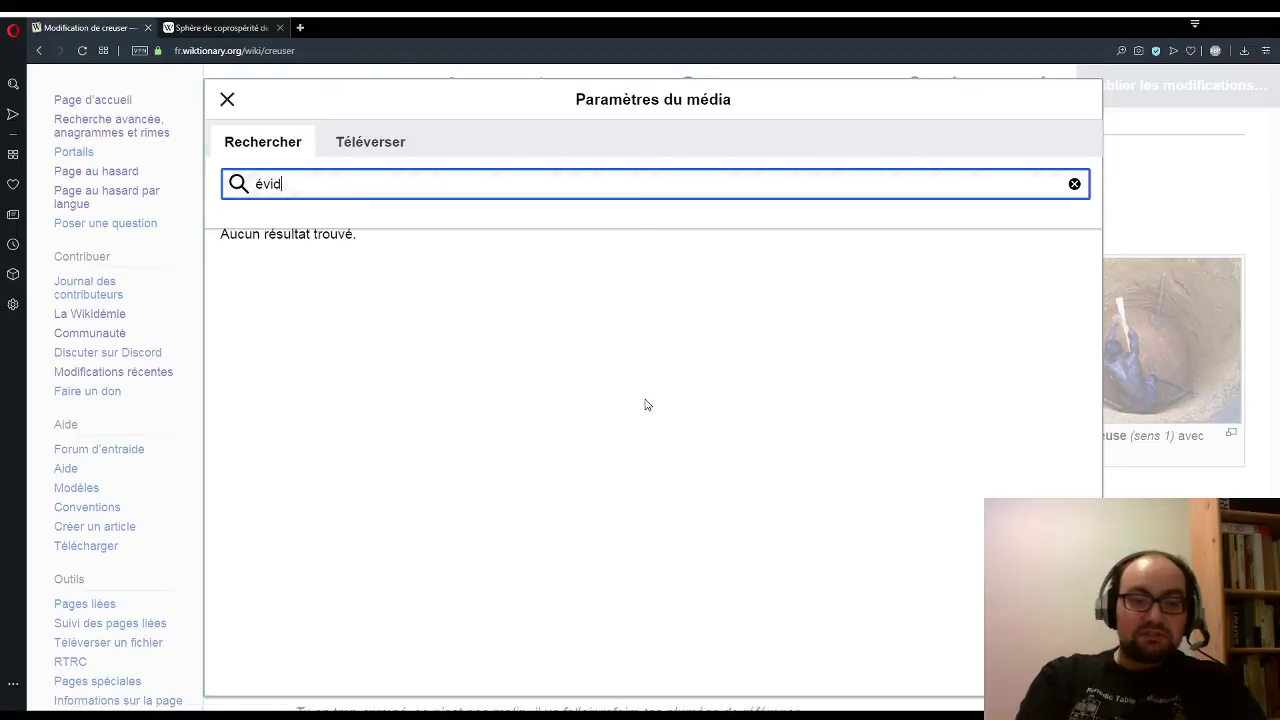
pyautogui.write('oirur')
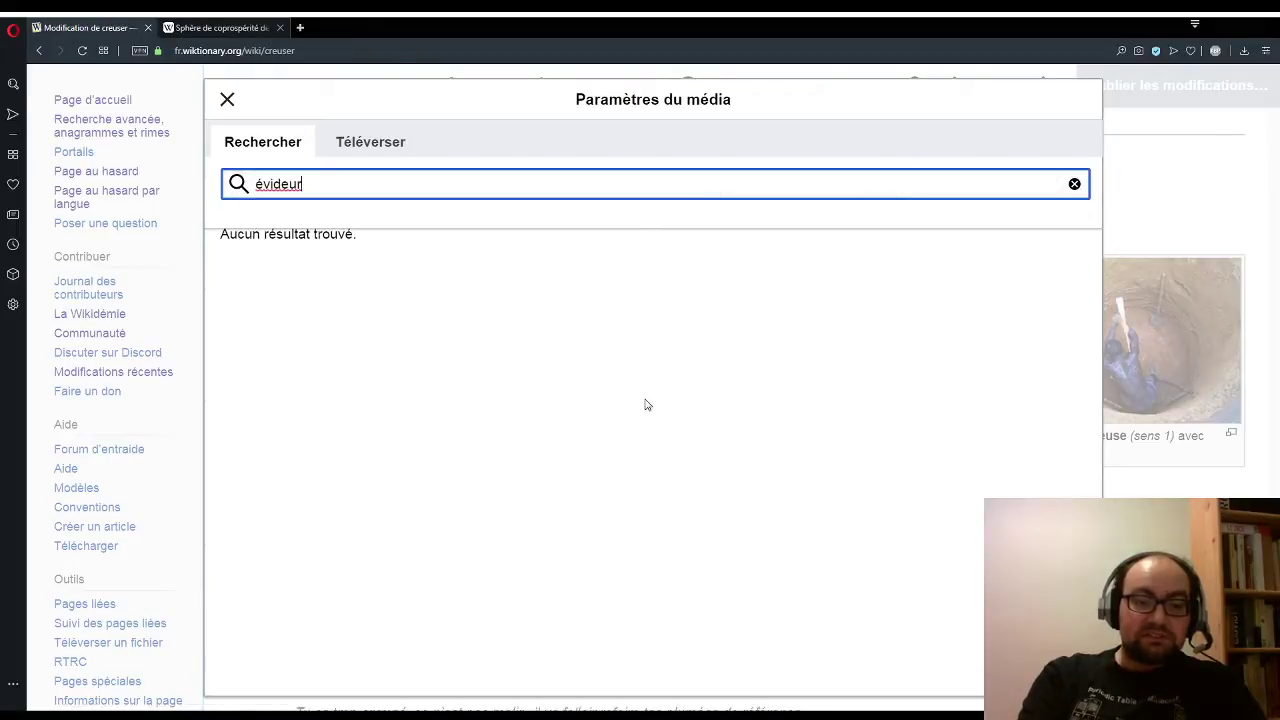
pyautogui.press('BackSpace')
pyautogui.press('BackSpace')
pyautogui.press('BackSpace')
pyautogui.press('BackSpace')
pyautogui.press('BackSpace')
pyautogui.press('BackSpace')
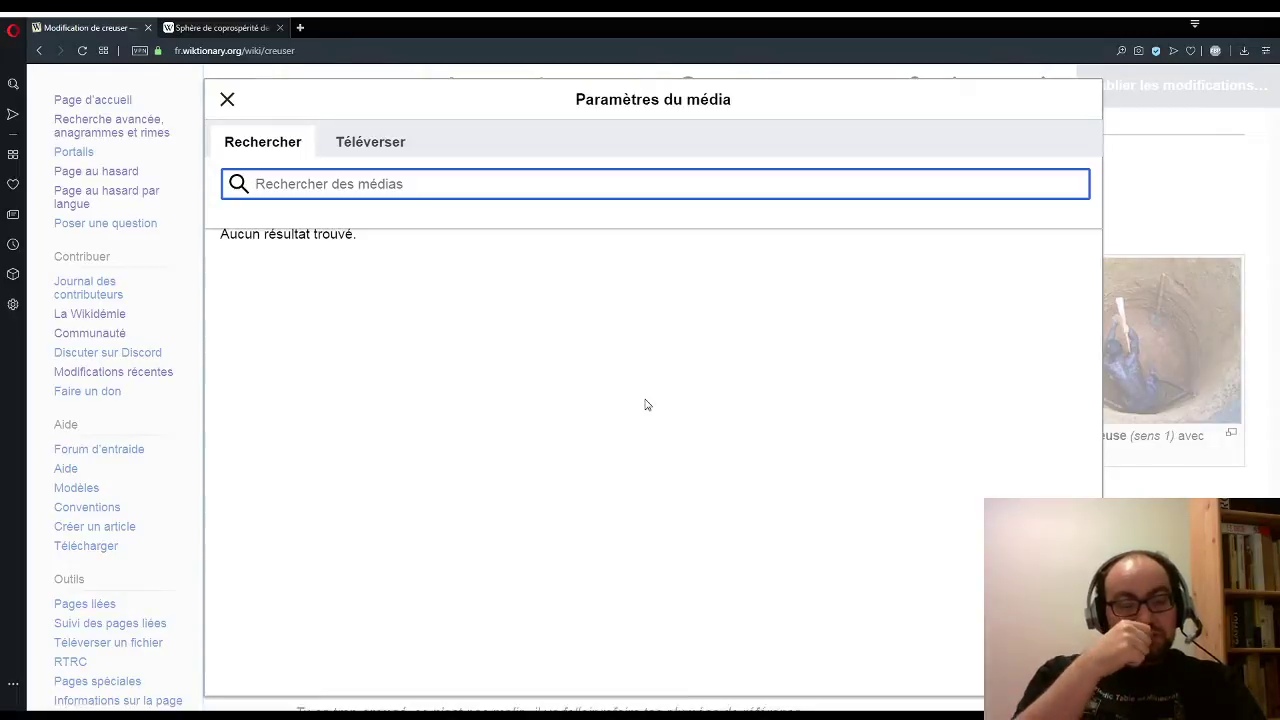
# Step: Search the media library for "kiwi" and look through the results for a picture of a hollowed-out fruit
pyautogui.write('kiwi')
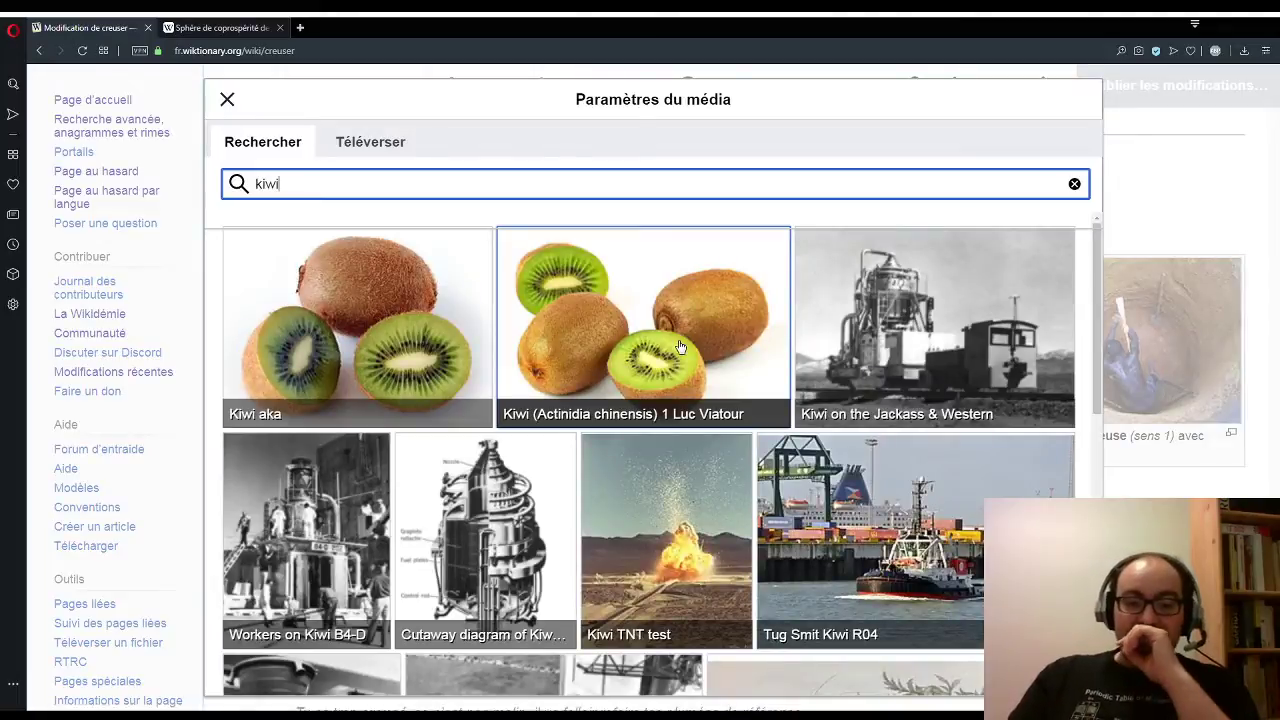
pyautogui.scroll(-10, 733, 345)
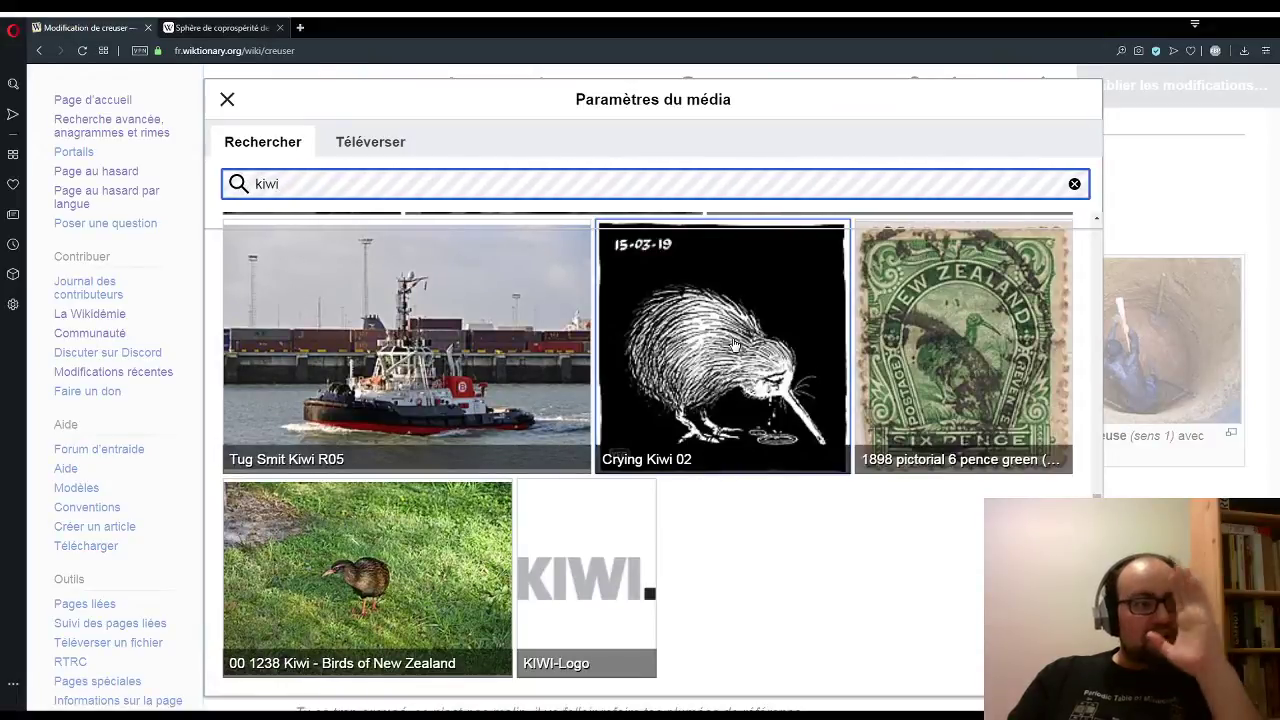
pyautogui.scroll(10, 732, 332)
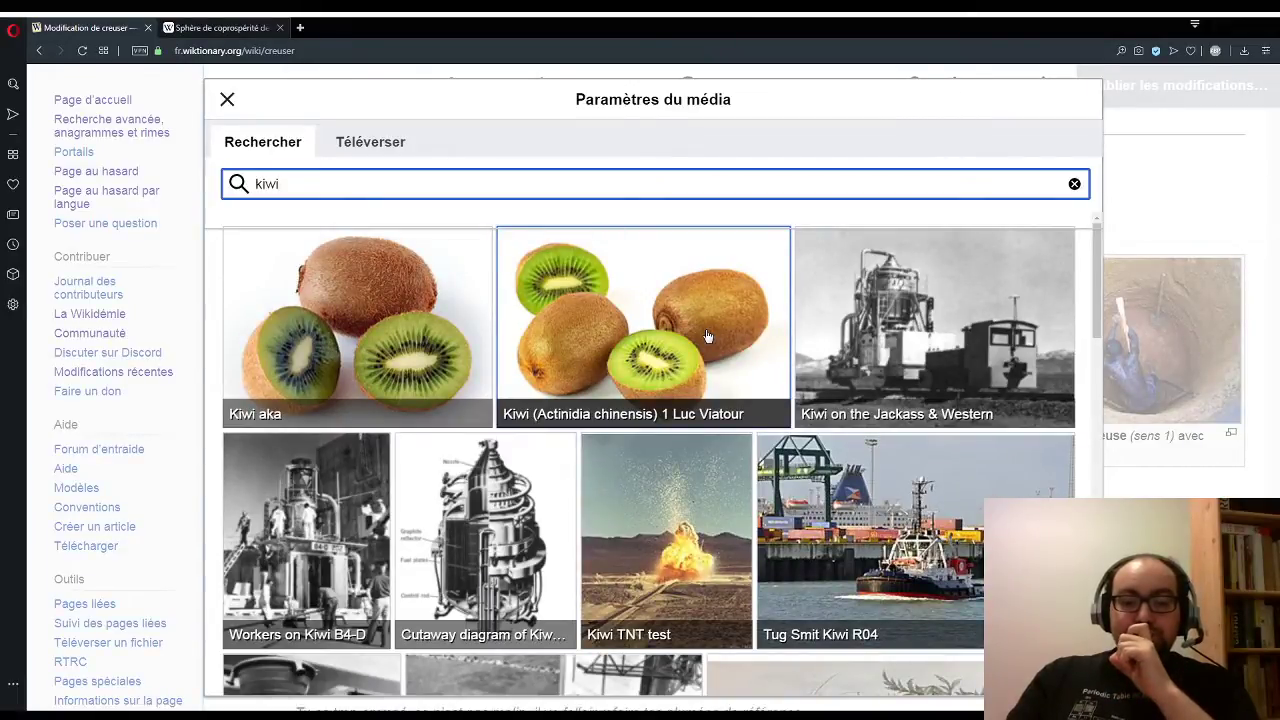
pyautogui.scroll(-10, 707, 336)
pyautogui.scroll(-10, 706, 335)
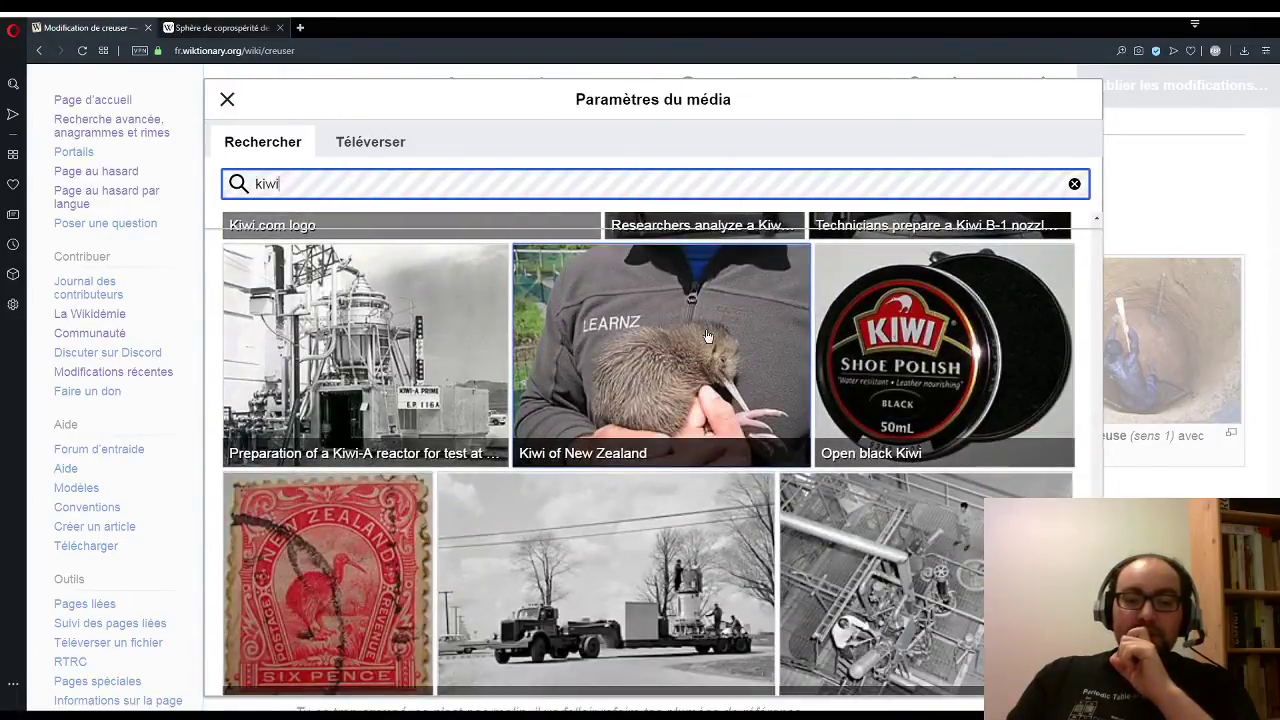
pyautogui.scroll(-10, 707, 336)
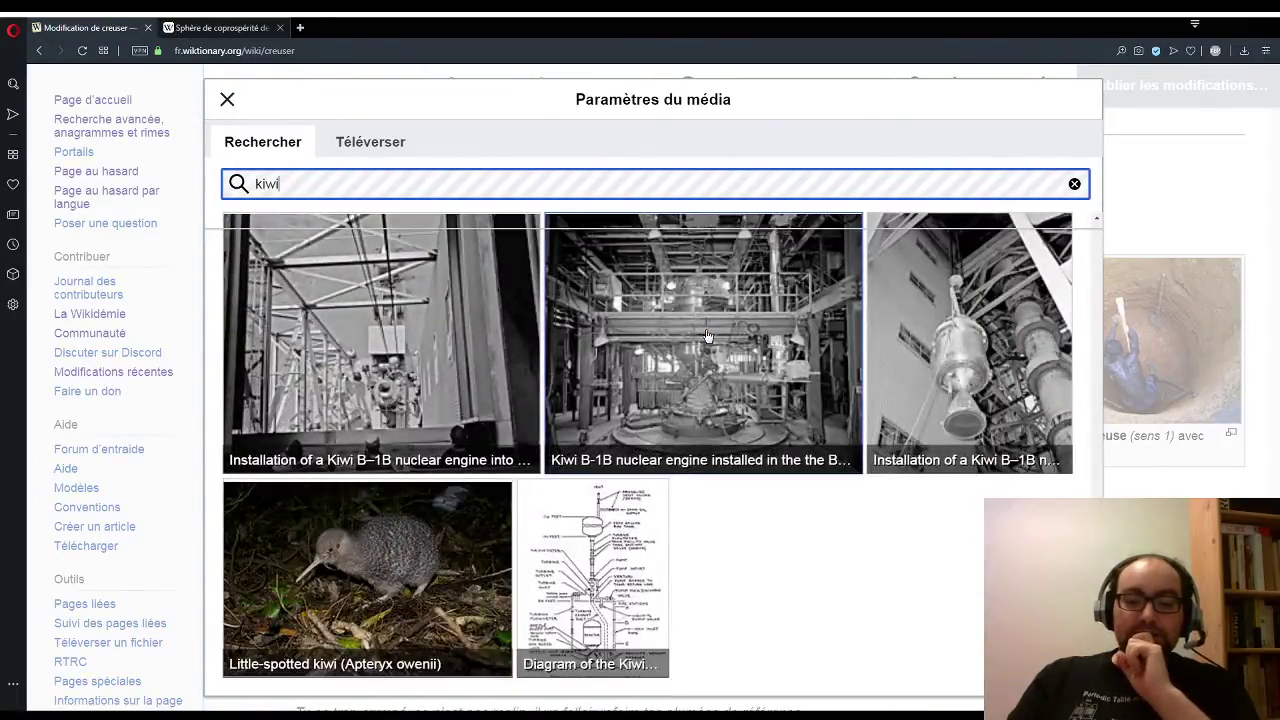
pyautogui.scroll(5, 707, 336)
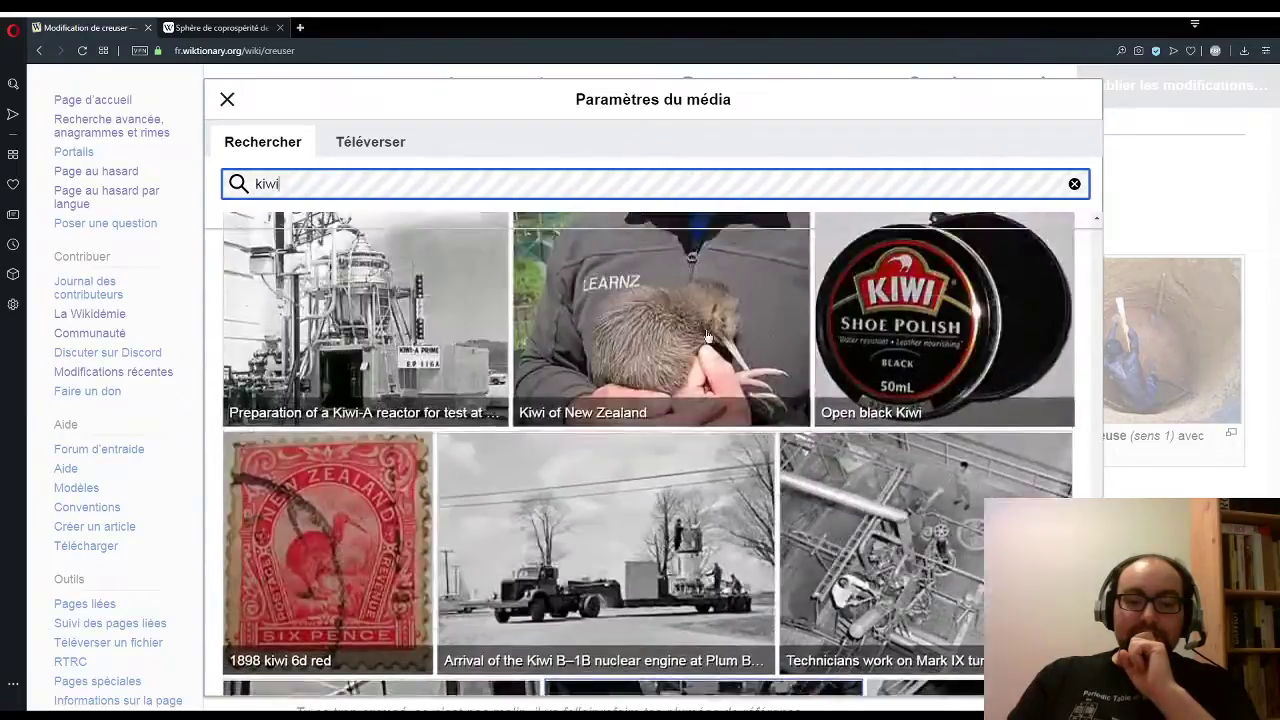
pyautogui.scroll(15, 706, 336)
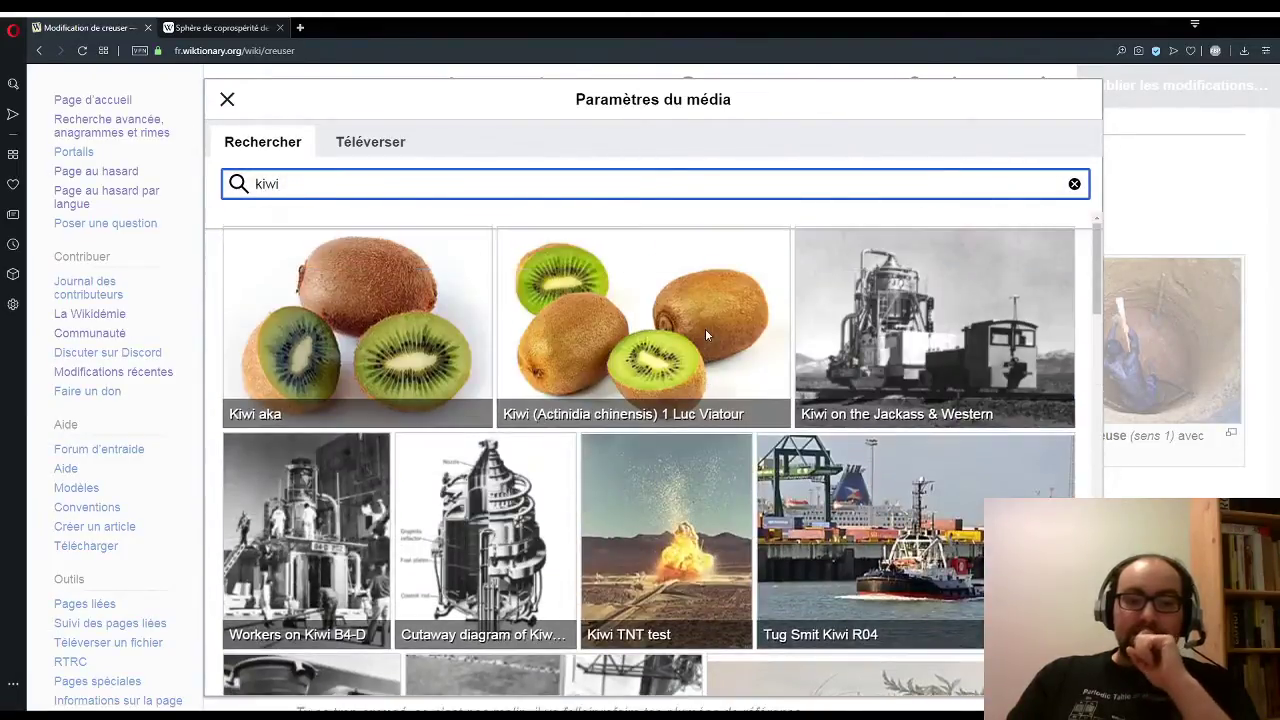
# Step: Replace the media search term with "mangue" and change it to "mango"
pyautogui.press('BackSpace')
pyautogui.press('BackSpace')
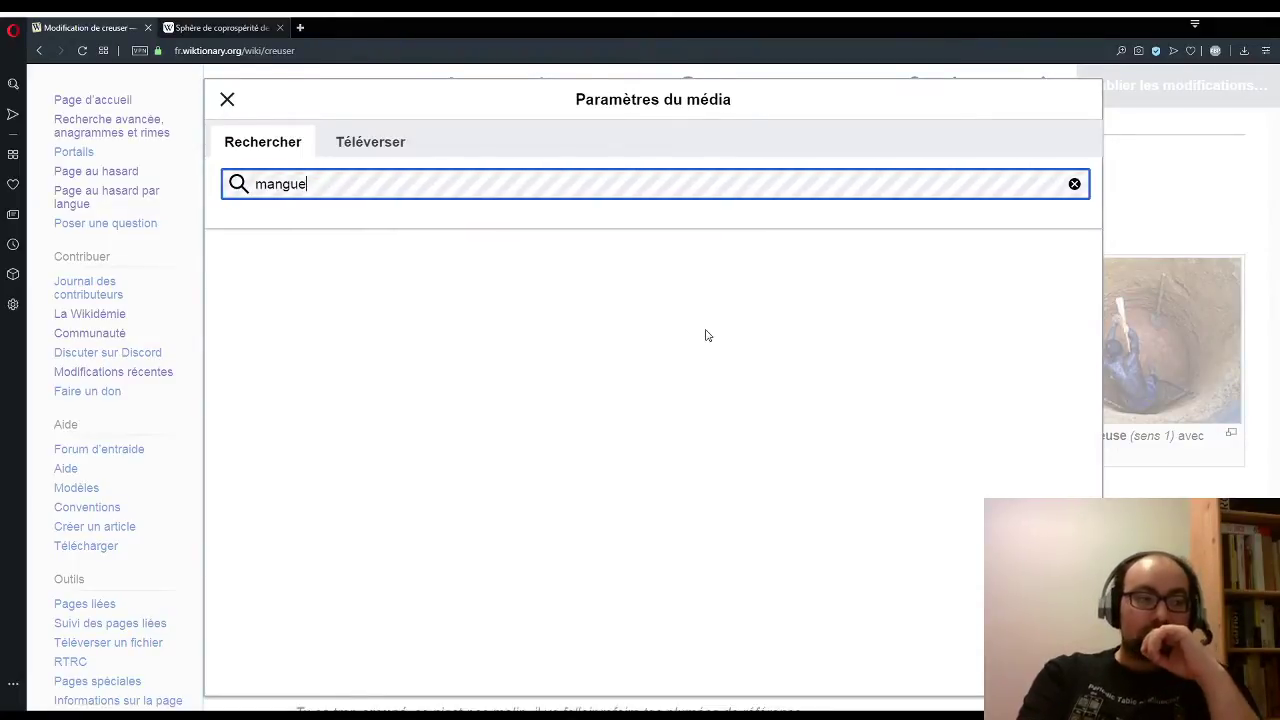
pyautogui.press('BackSpace')
pyautogui.press('BackSpace')
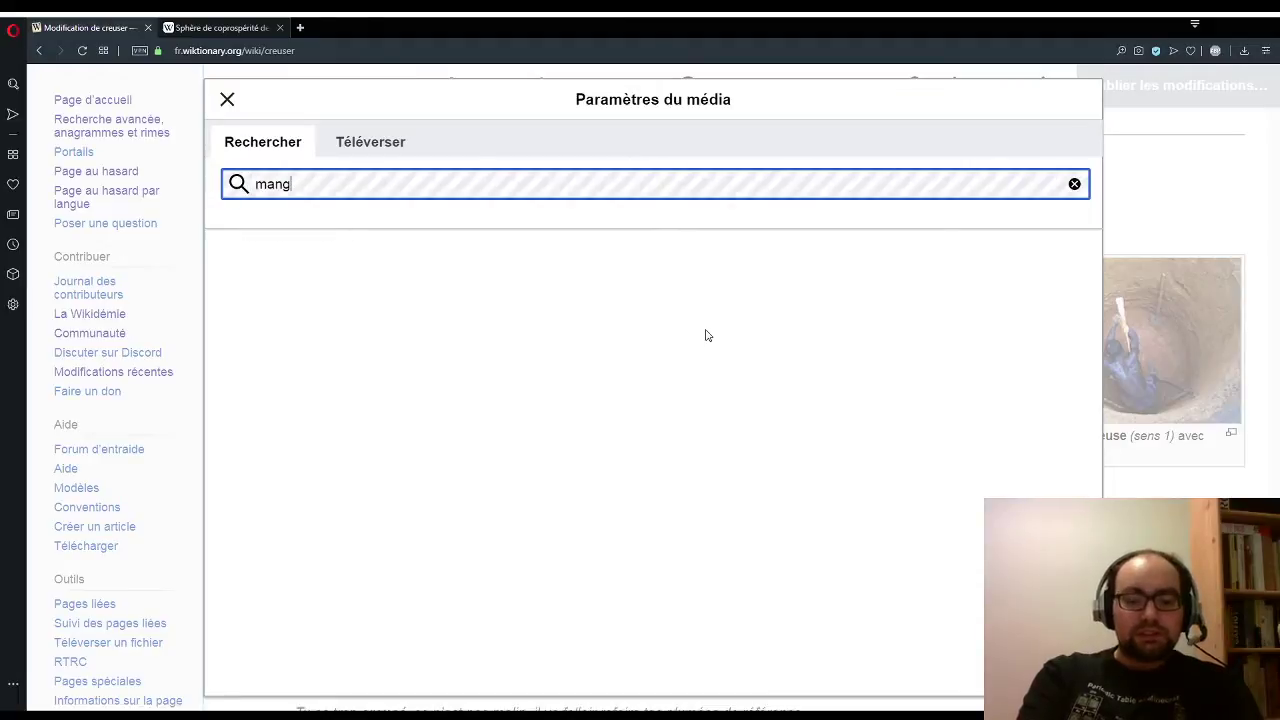
pyautogui.write('o')
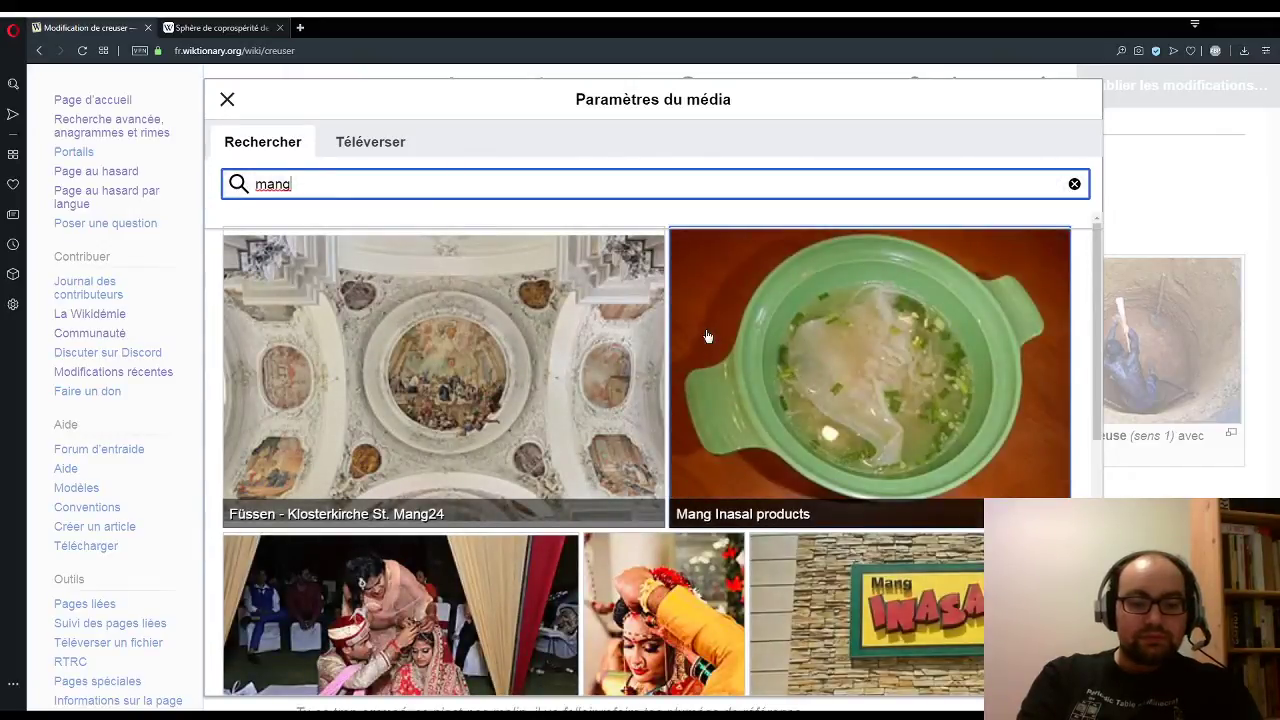
pyautogui.write('o')
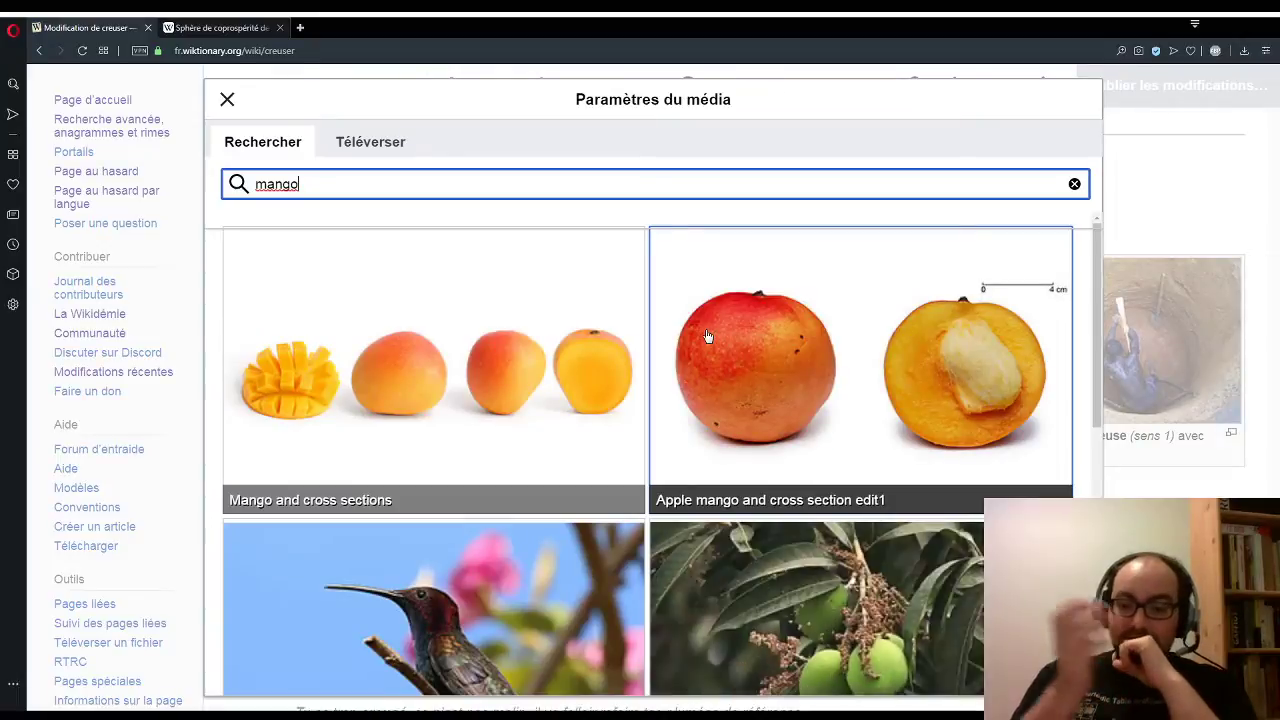
# Step: Look through the whole list of "mango" media results for a picture of a hollowed-out fruit
pyautogui.scroll(-1, 608, 391)
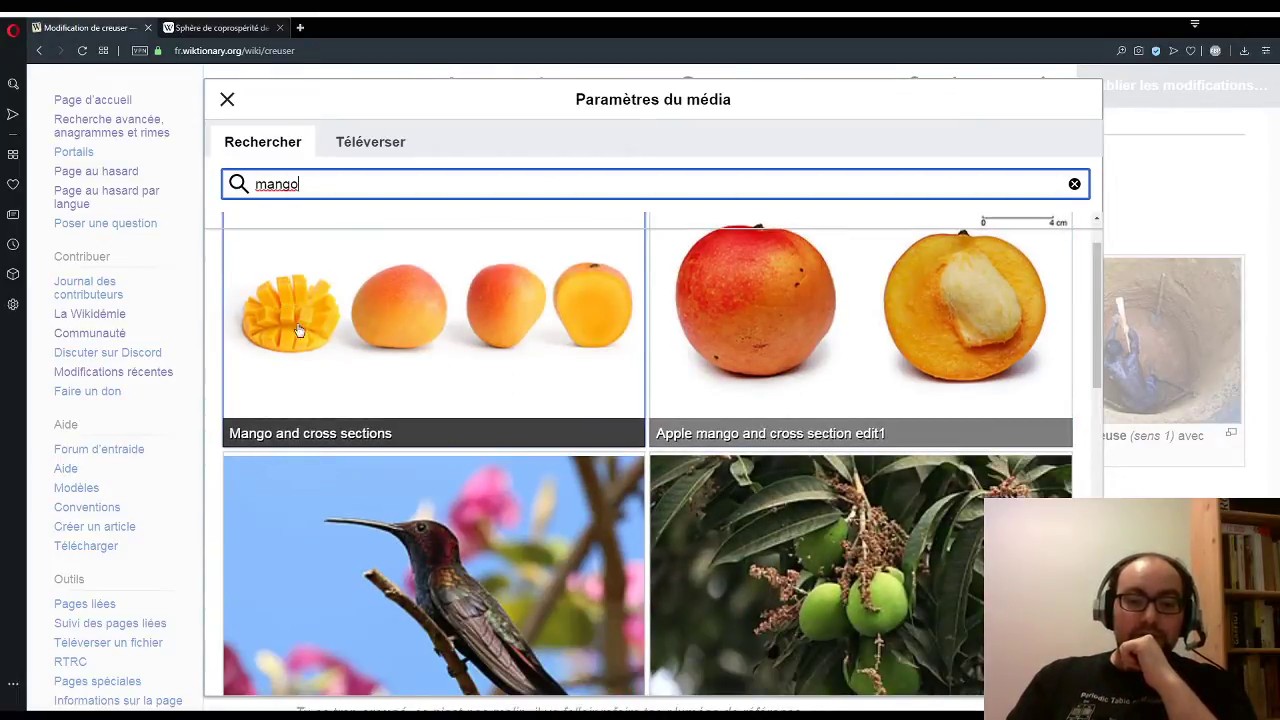
pyautogui.scroll(-3, 564, 344)
pyautogui.scroll(-3, 566, 344)
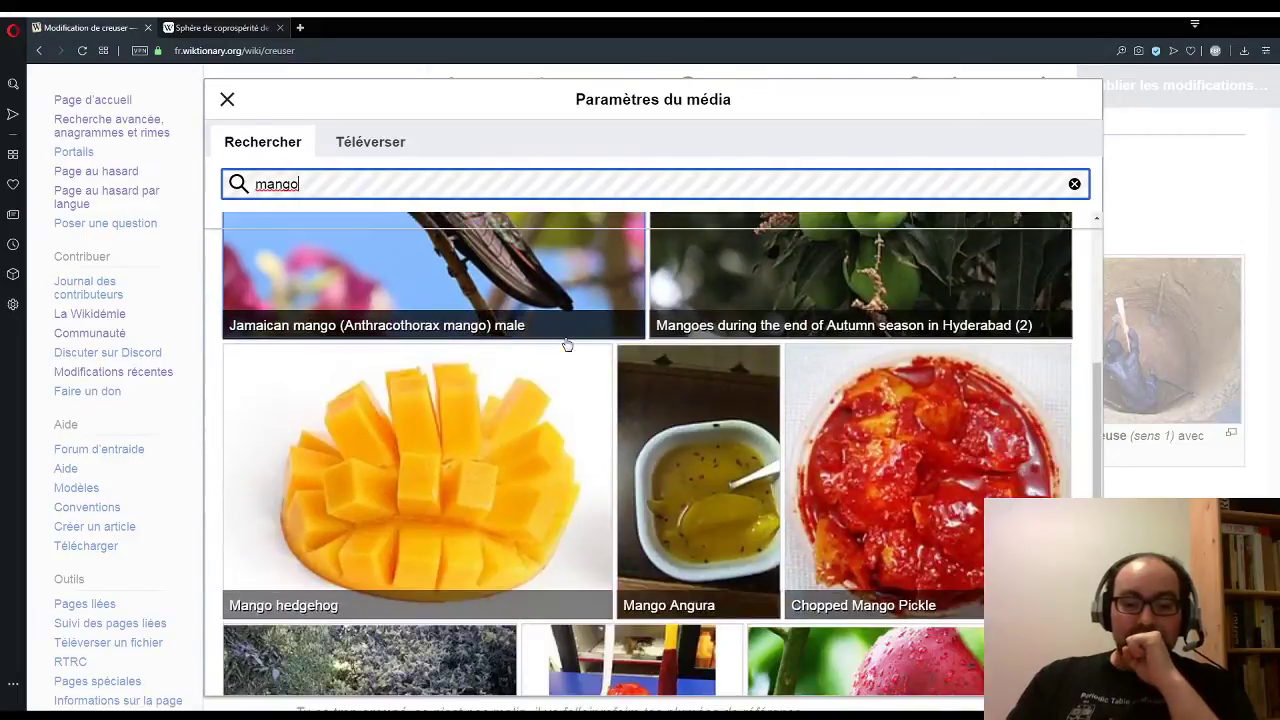
pyautogui.scroll(-4, 566, 344)
pyautogui.scroll(2, 566, 344)
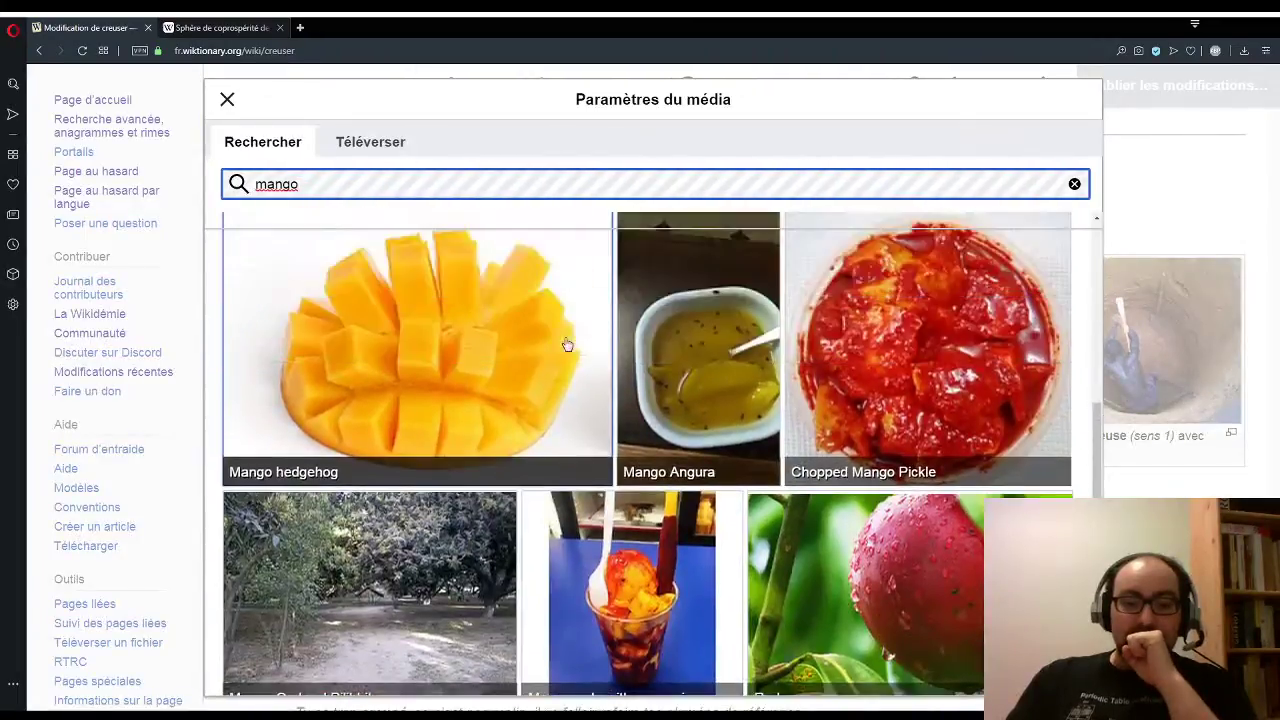
pyautogui.scroll(-5, 586, 349)
pyautogui.scroll(-2, 597, 319)
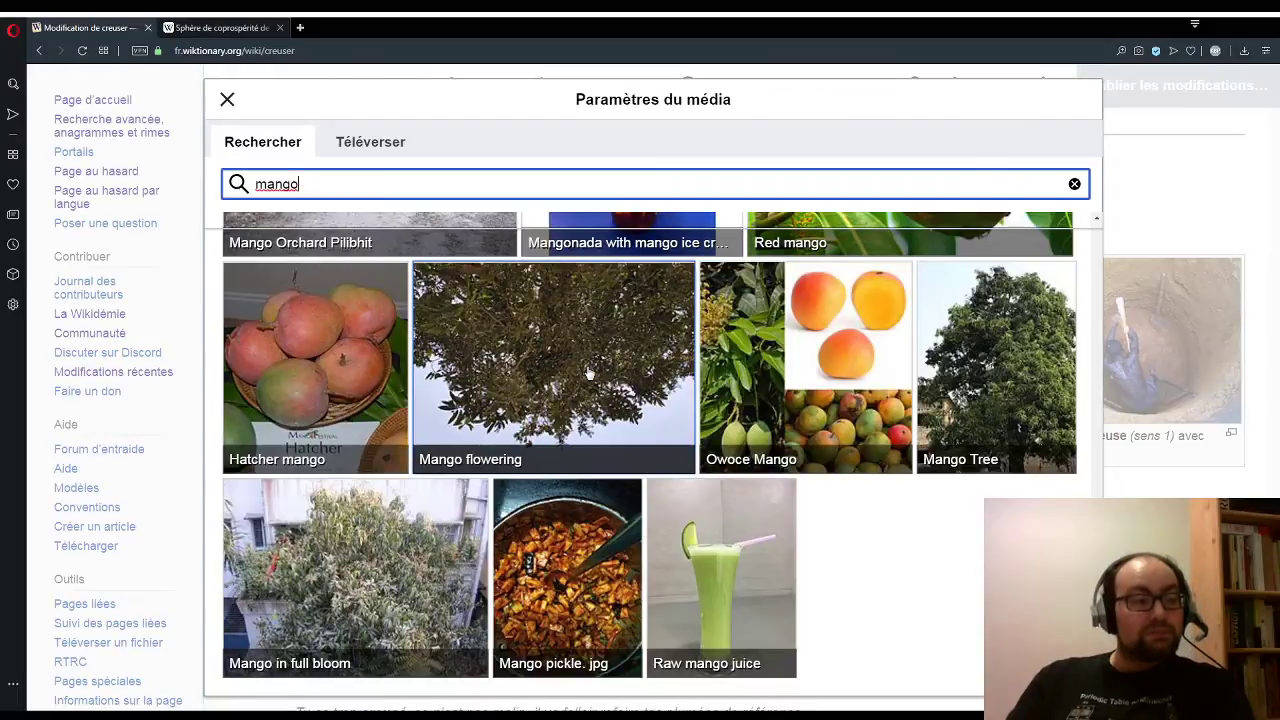
pyautogui.scroll(10, 589, 373)
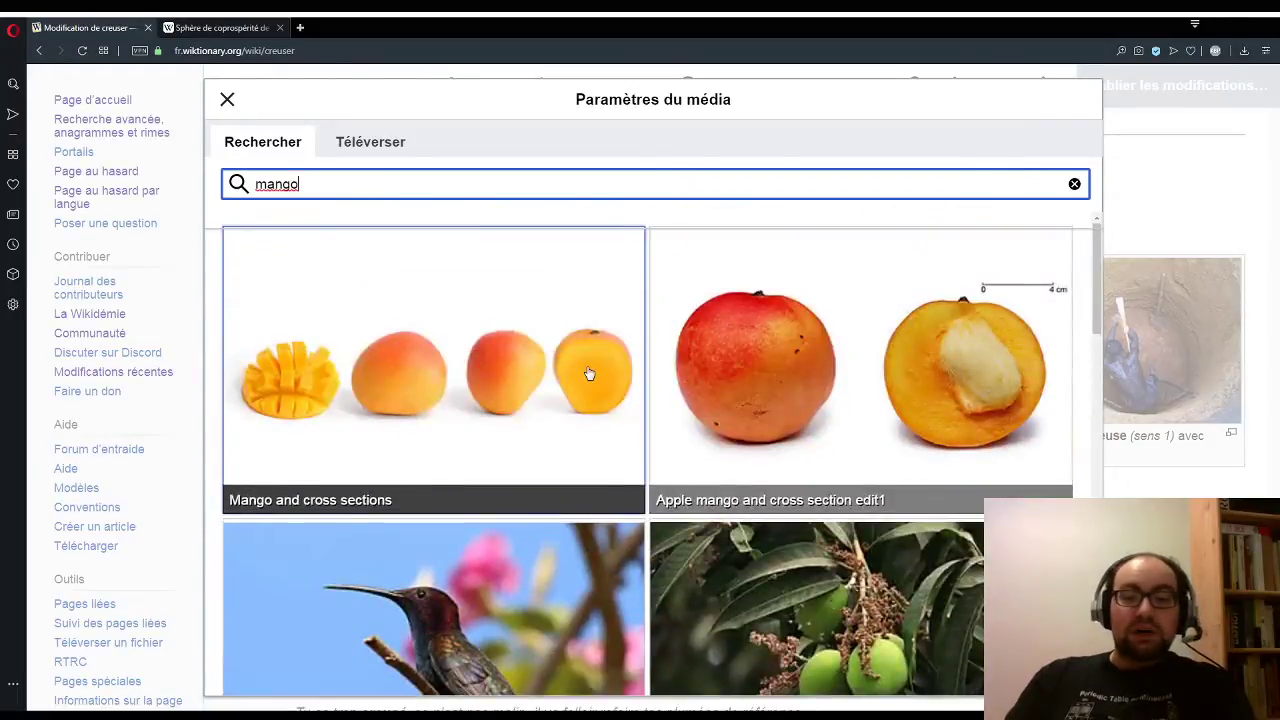
# Step: Close the media settings without choosing an image and return the creuser entry to reading view
pyautogui.click(227, 99)
pyautogui.scroll(2, 876, 277)
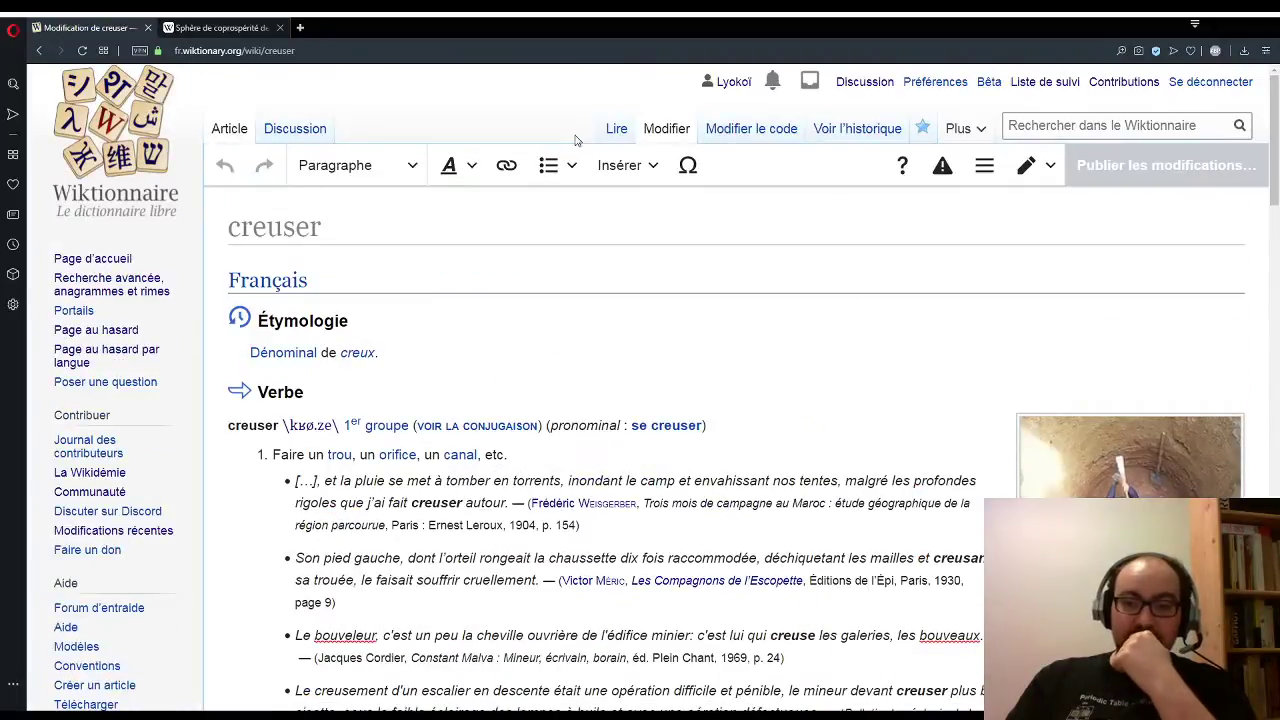
pyautogui.click(612, 129)
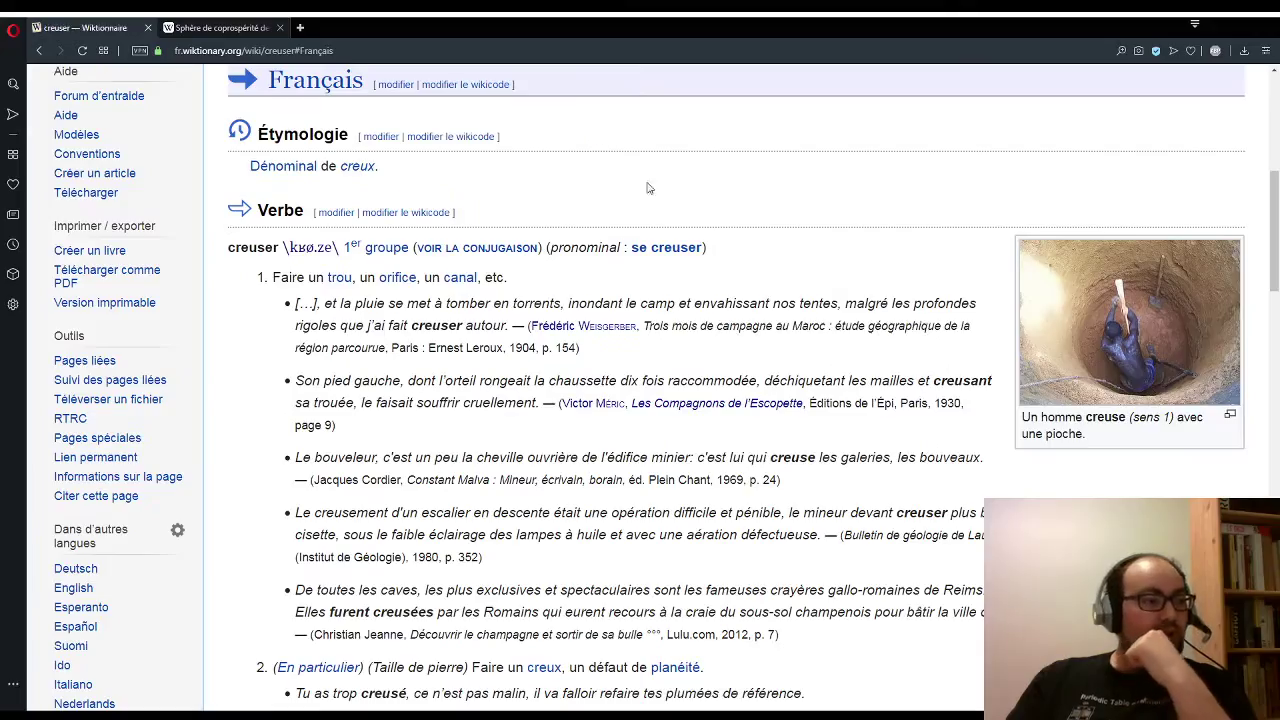
# Step: Search the Wiktionnaire for "en coup de vent" and open that entry
pyautogui.scroll(5, 813, 302)
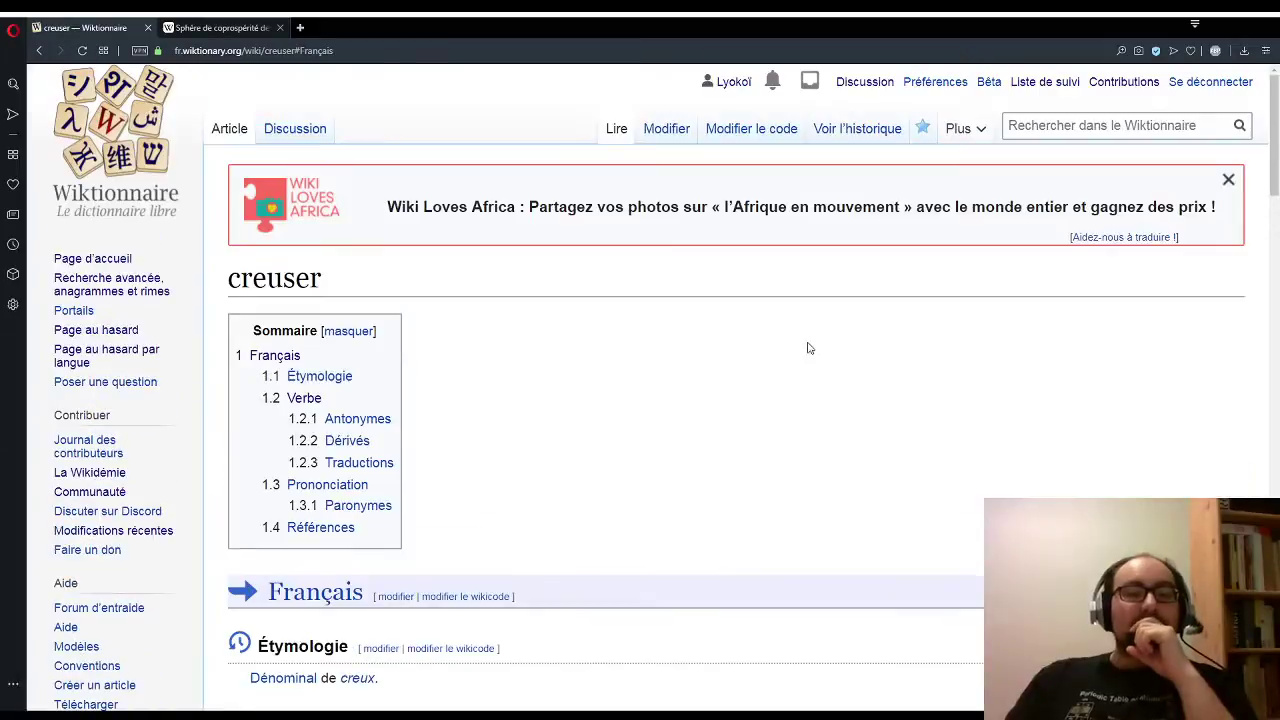
pyautogui.click(1047, 134)
pyautogui.write('en')
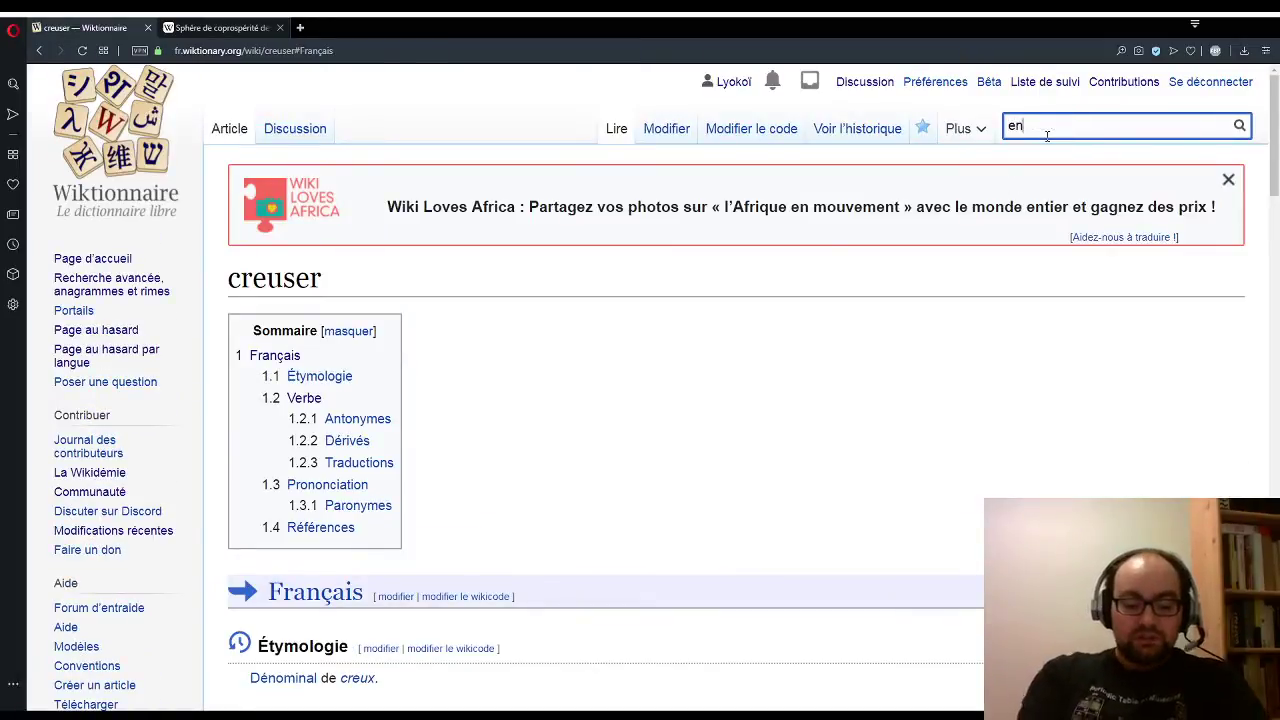
pyautogui.write(' coup de vent')
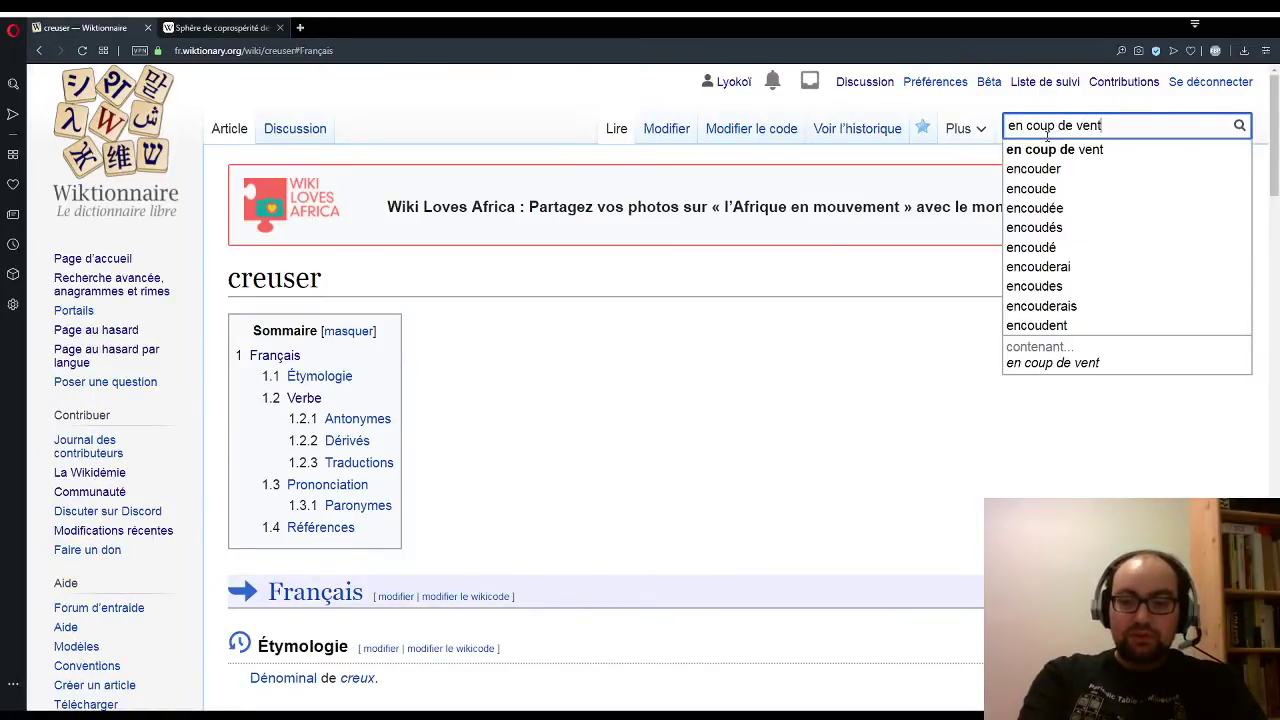
pyautogui.press('Return')
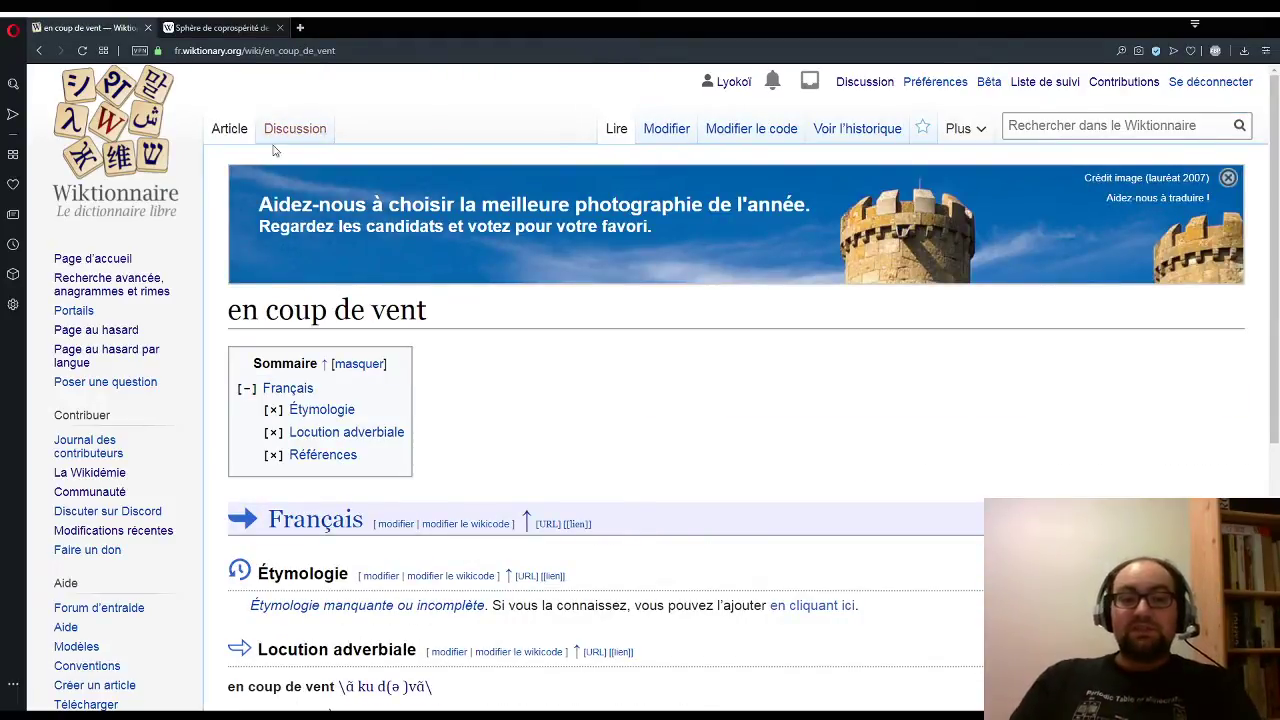
# Step: Edit the entry visually, dismiss the page-structure notice, and start inserting an image before the bold headword under Locution adverbiale
pyautogui.click(648, 134)
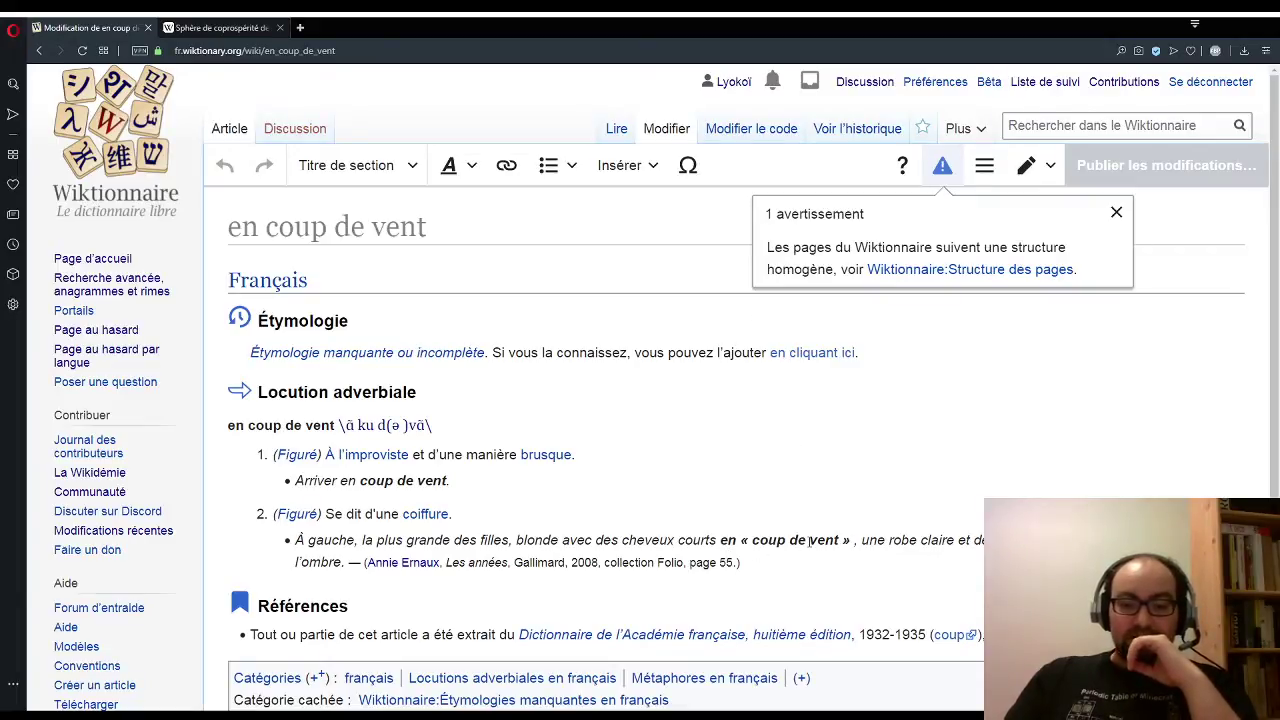
pyautogui.click(1116, 212)
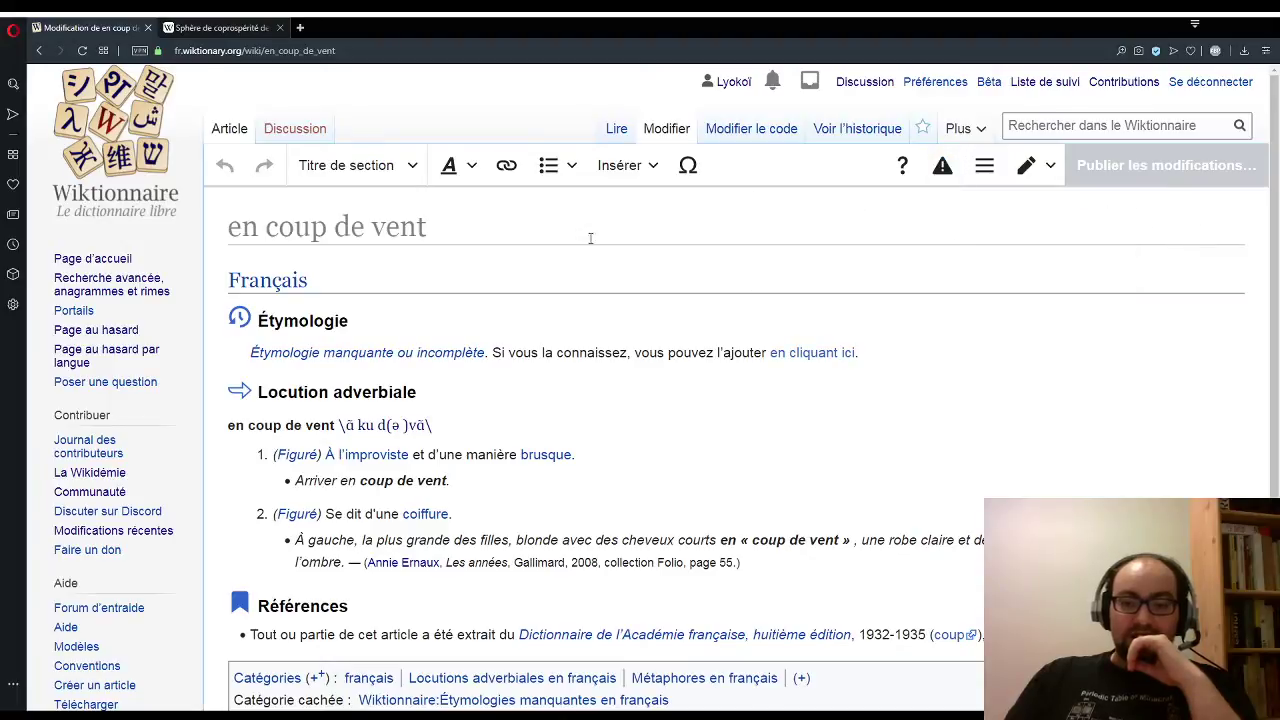
pyautogui.click(560, 168)
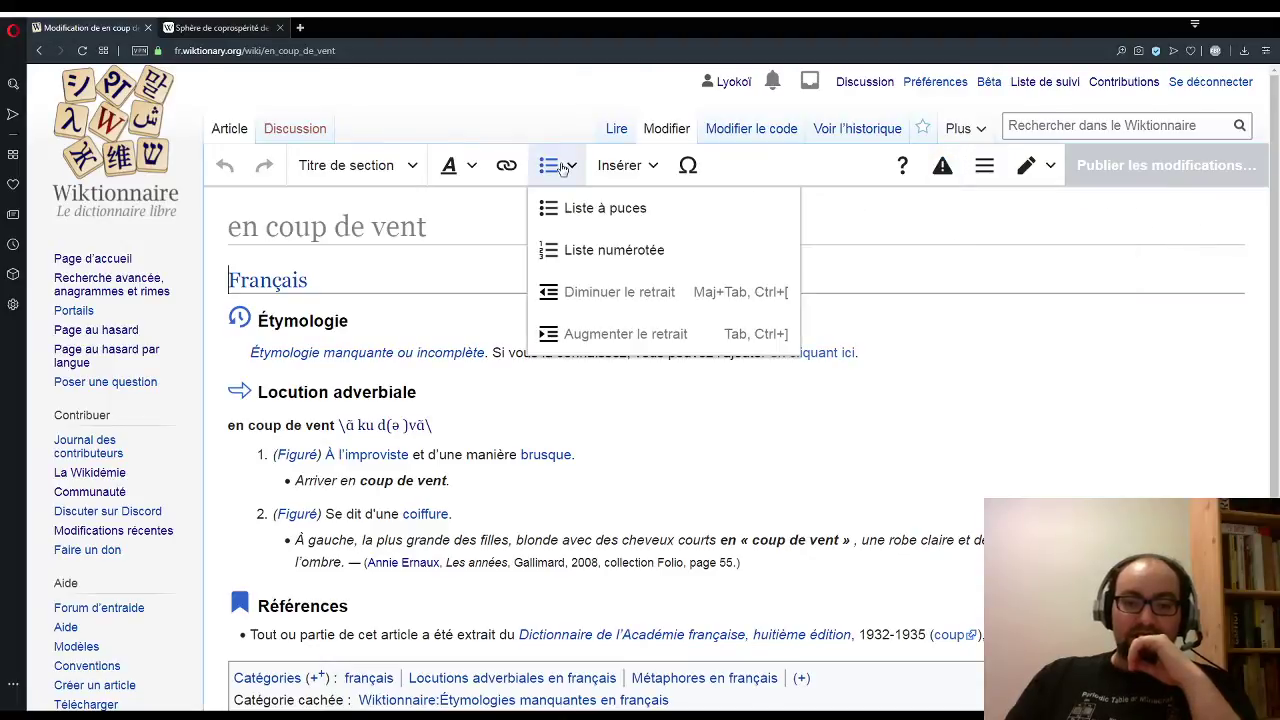
pyautogui.click(452, 166)
pyautogui.click(231, 425)
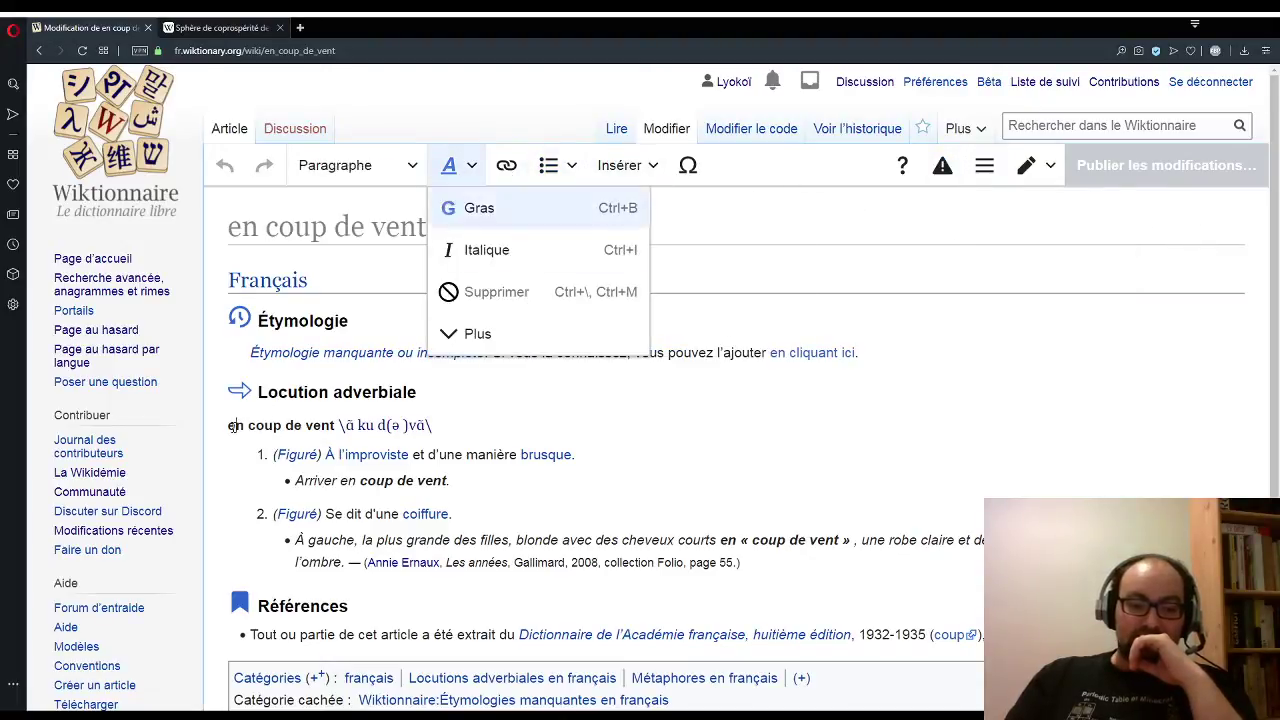
pyautogui.click(620, 165)
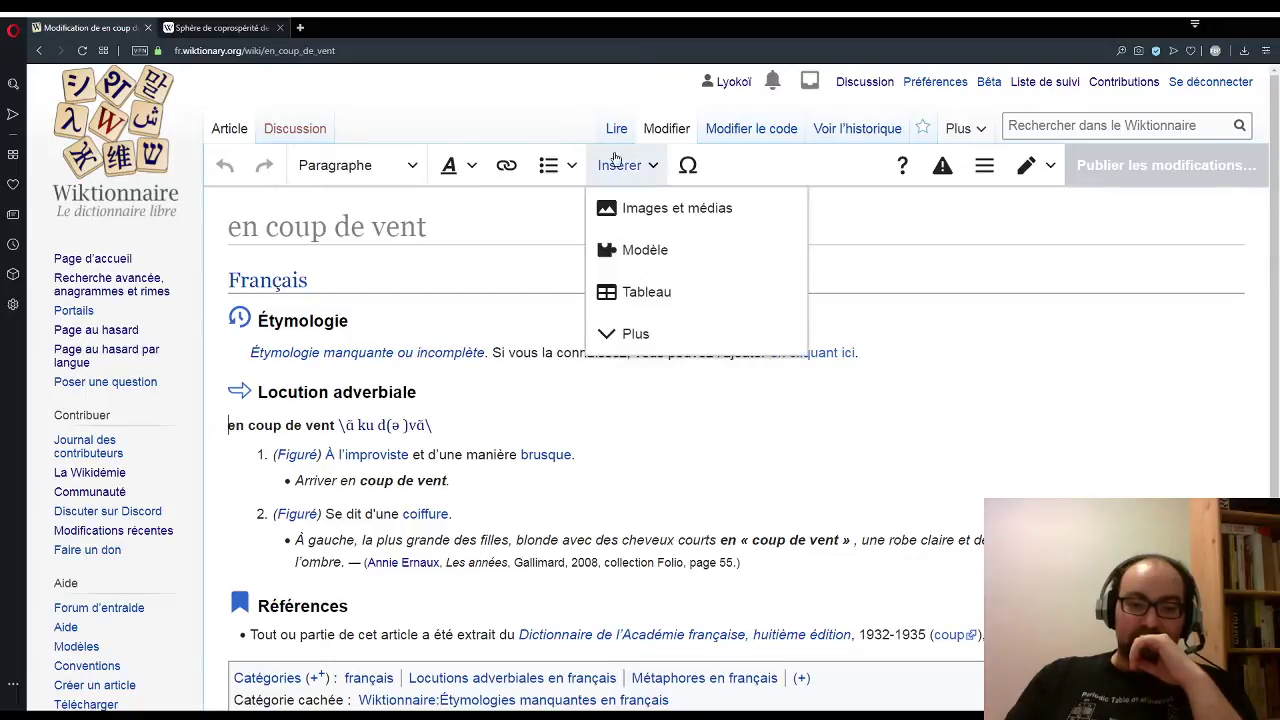
pyautogui.click(641, 200)
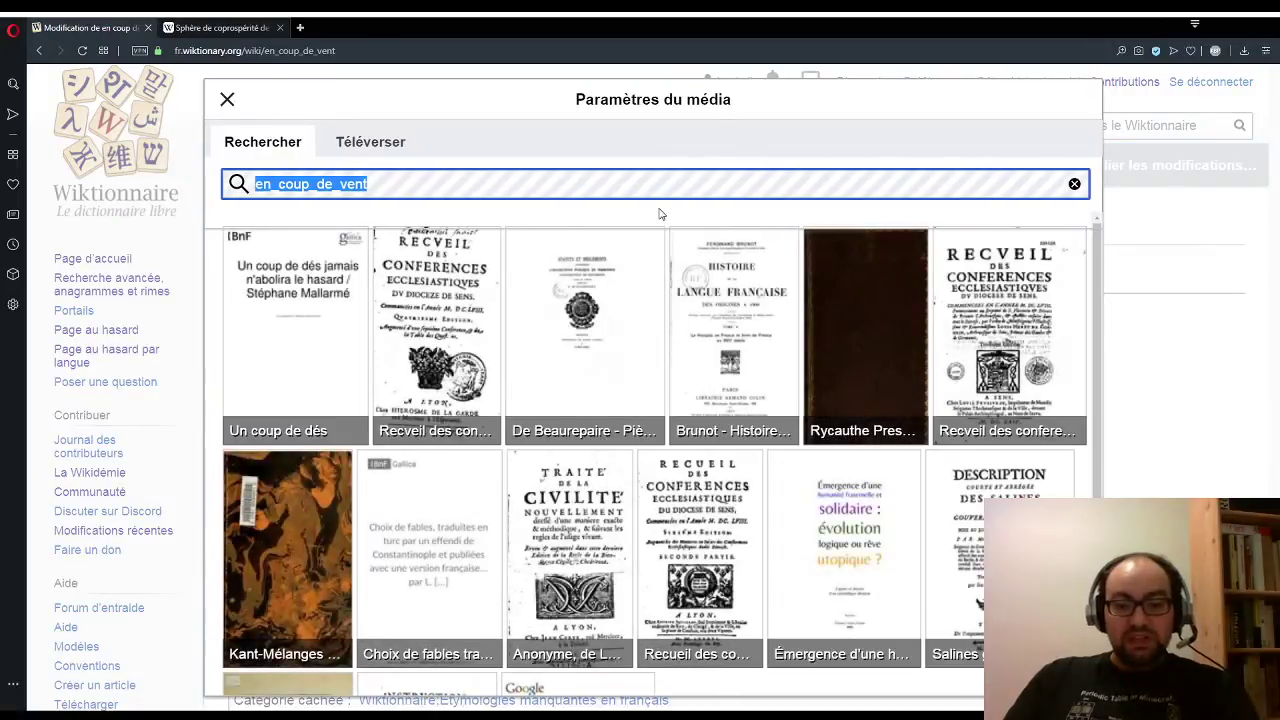
# Step: Look through the media results for "en_coup_de_vent" for an image that could illustrate the expression
pyautogui.scroll(-2, 712, 290)
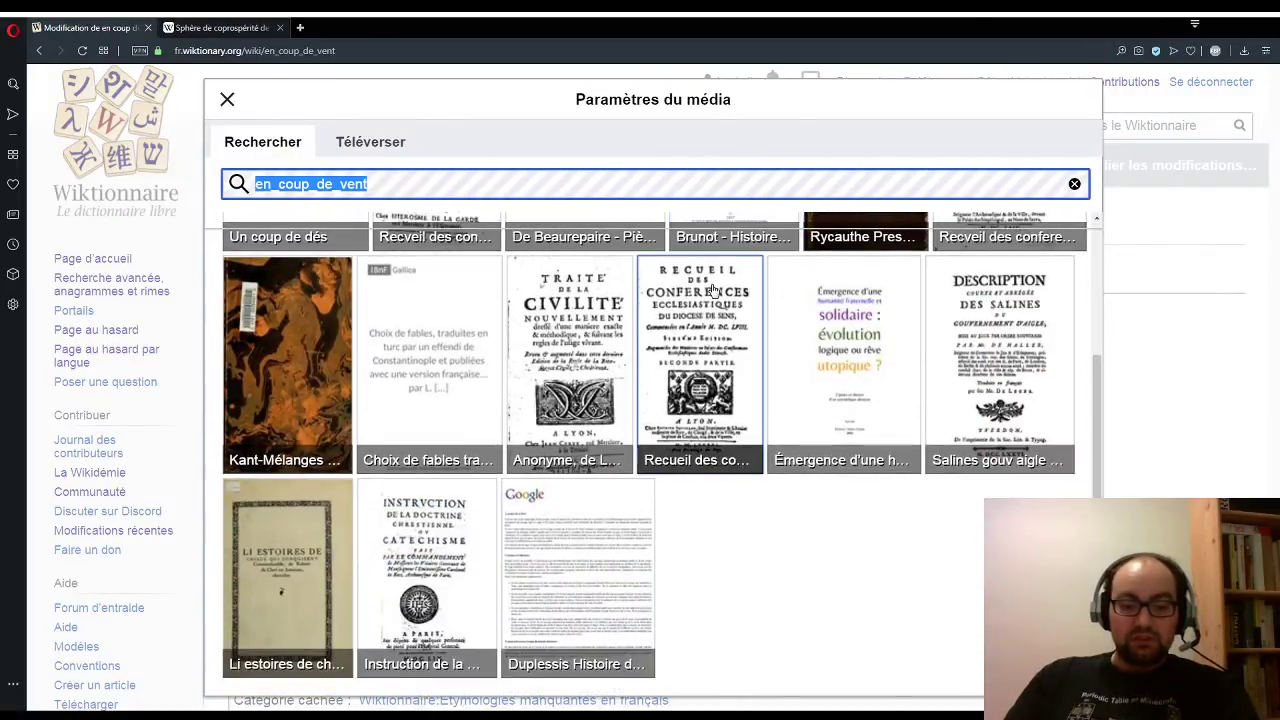
pyautogui.scroll(-2, 712, 290)
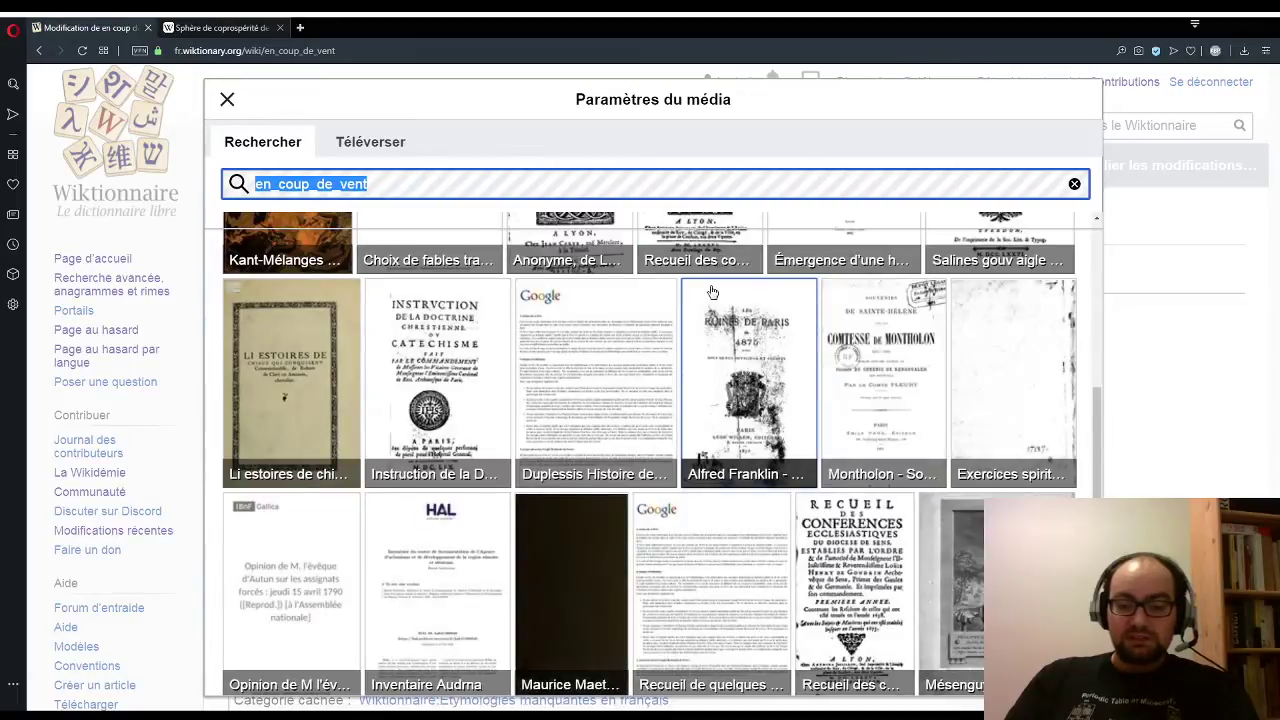
pyautogui.scroll(-2, 712, 290)
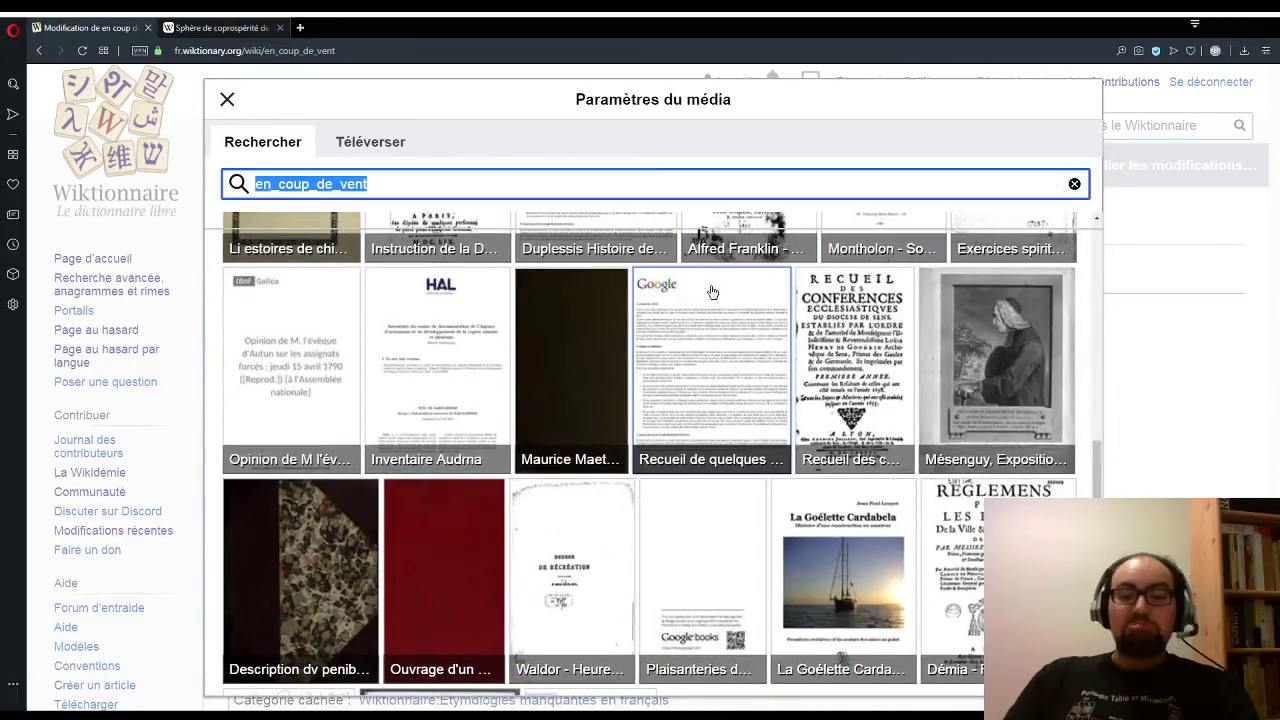
pyautogui.scroll(-5, 712, 291)
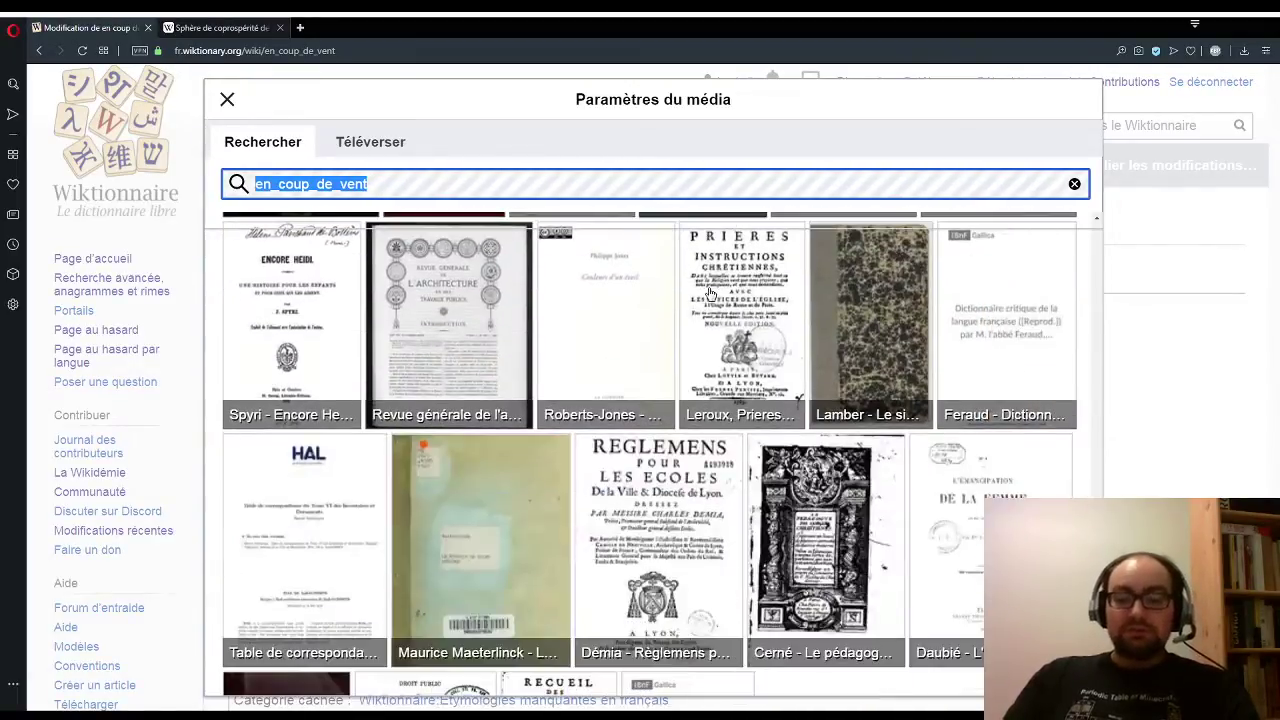
pyautogui.scroll(-2, 710, 291)
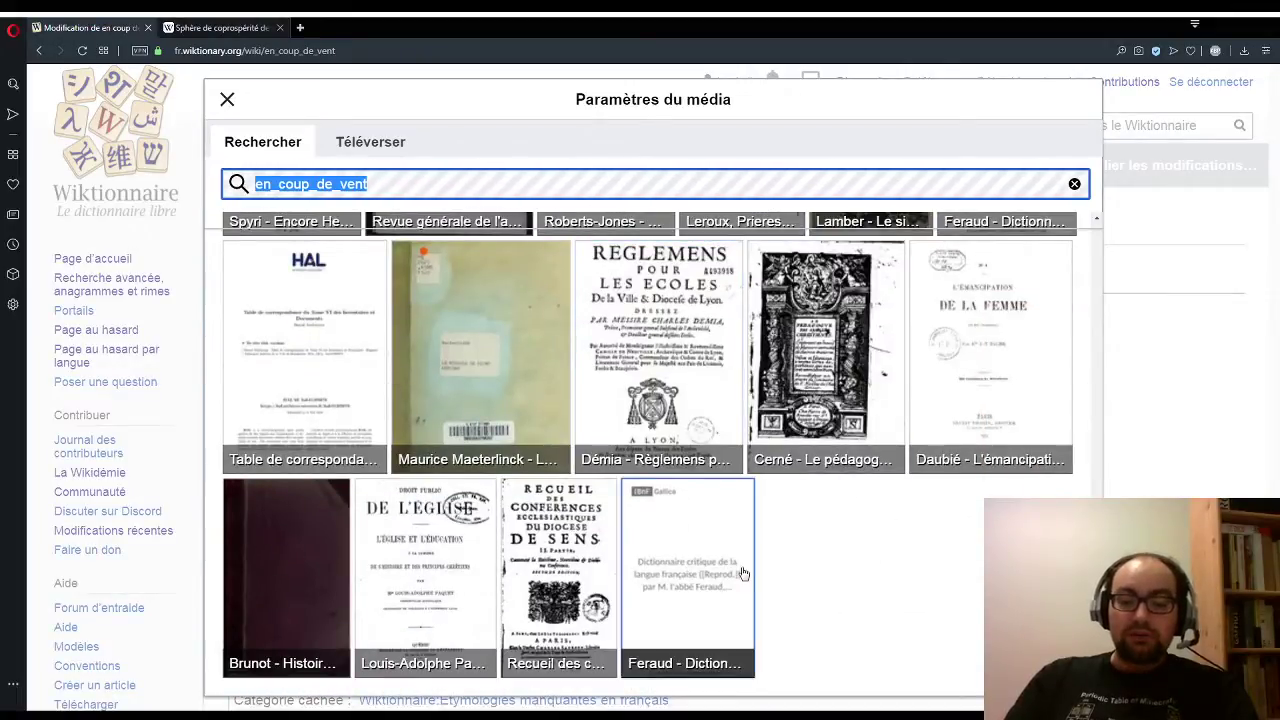
pyautogui.scroll(-2, 778, 560)
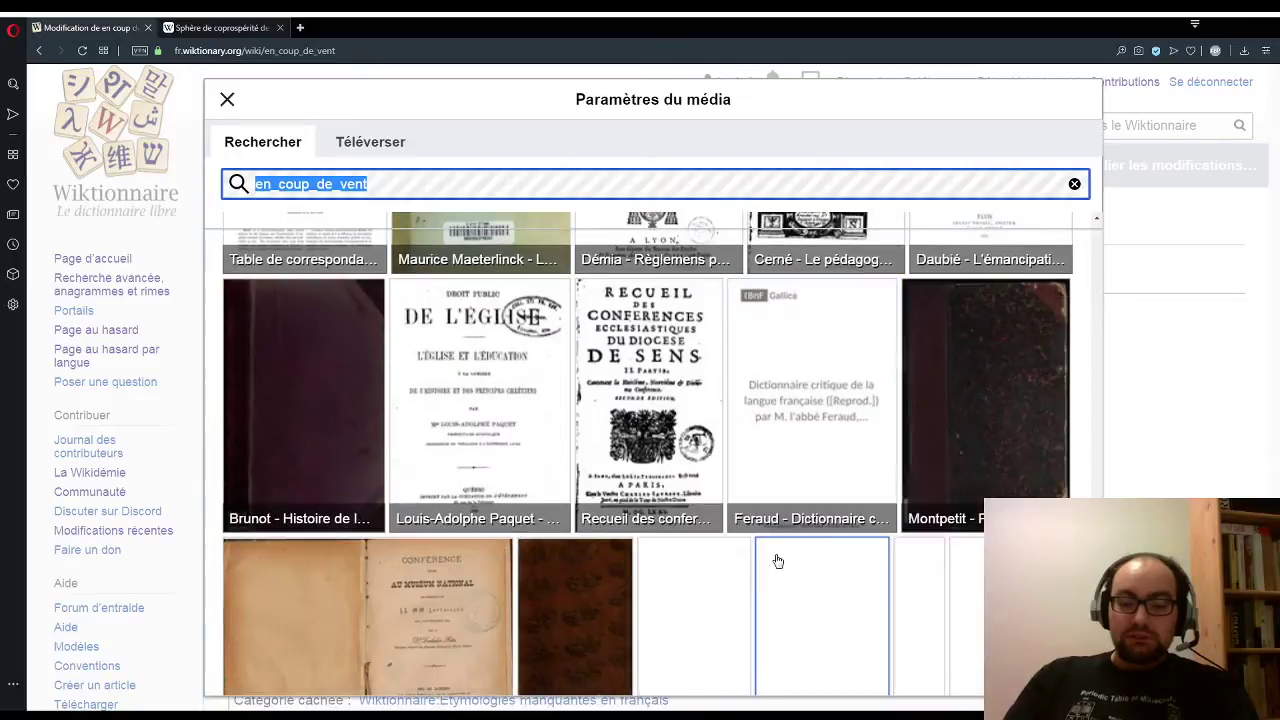
pyautogui.scroll(-2, 778, 560)
pyautogui.scroll(-1, 778, 561)
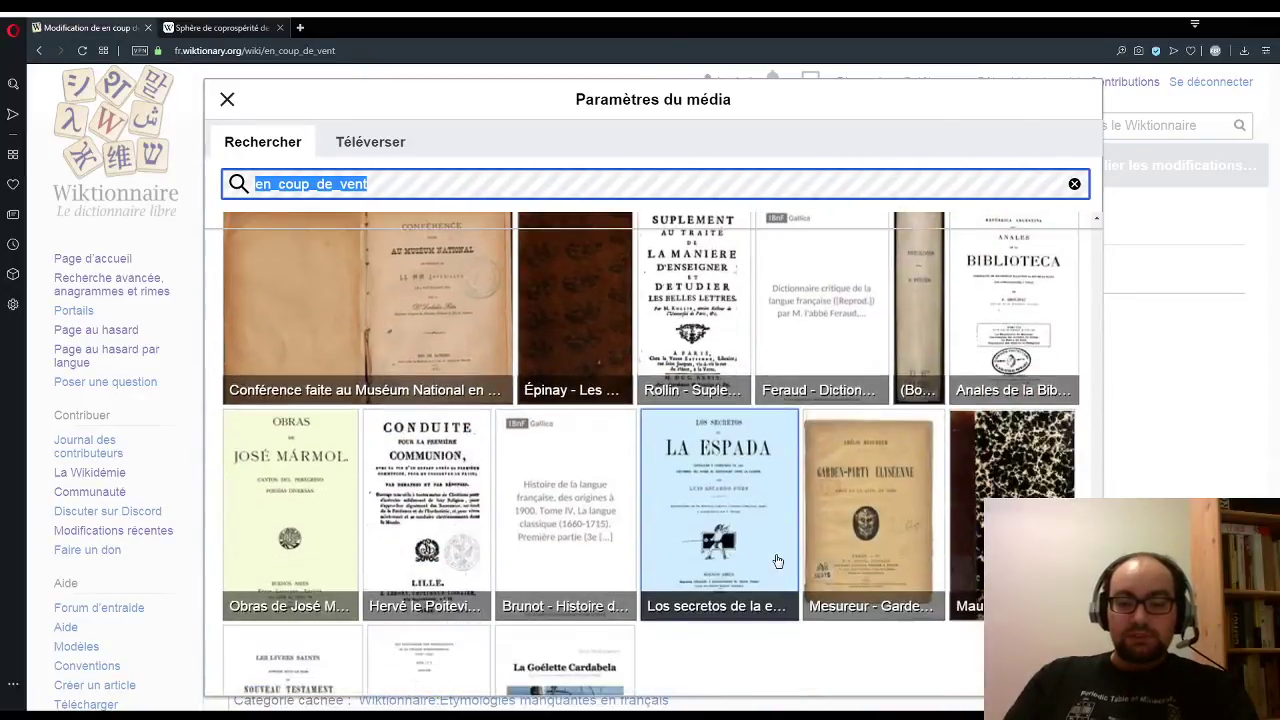
pyautogui.scroll(-1, 778, 561)
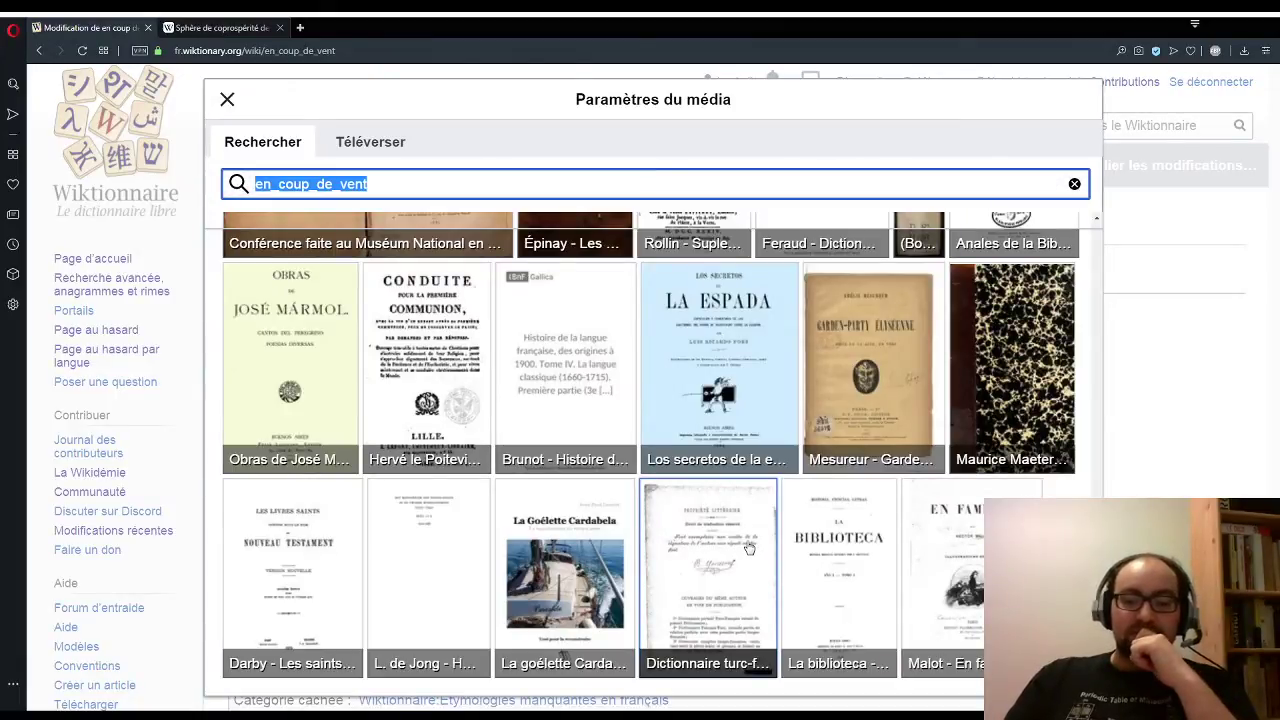
pyautogui.scroll(10, 749, 548)
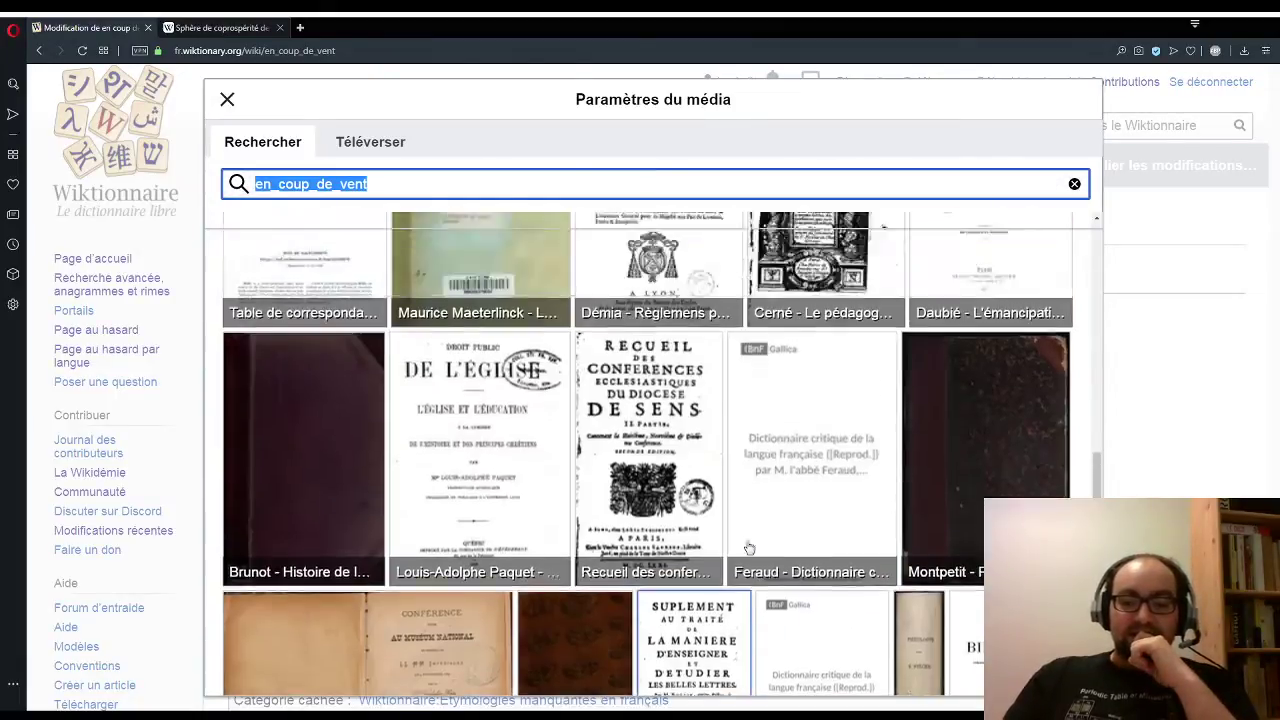
pyautogui.scroll(3, 749, 548)
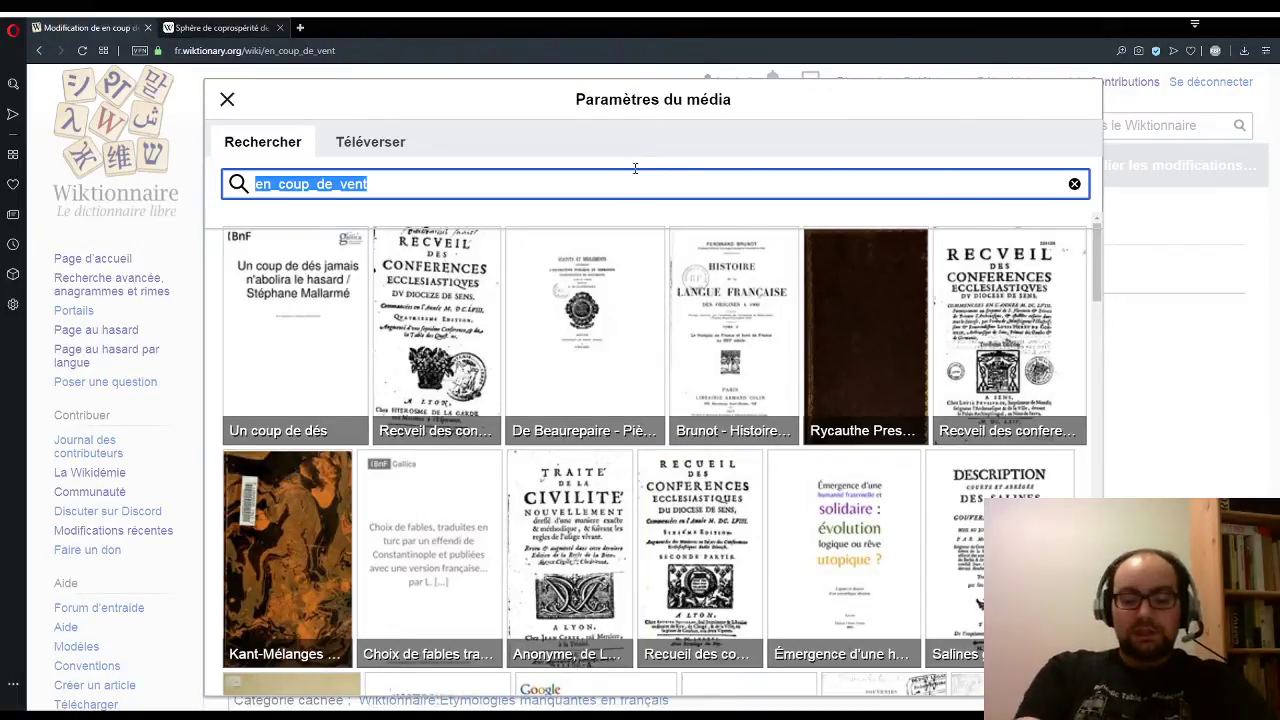
# Step: Search the media library for "improviste" instead and look through the results
pyautogui.write('impro')
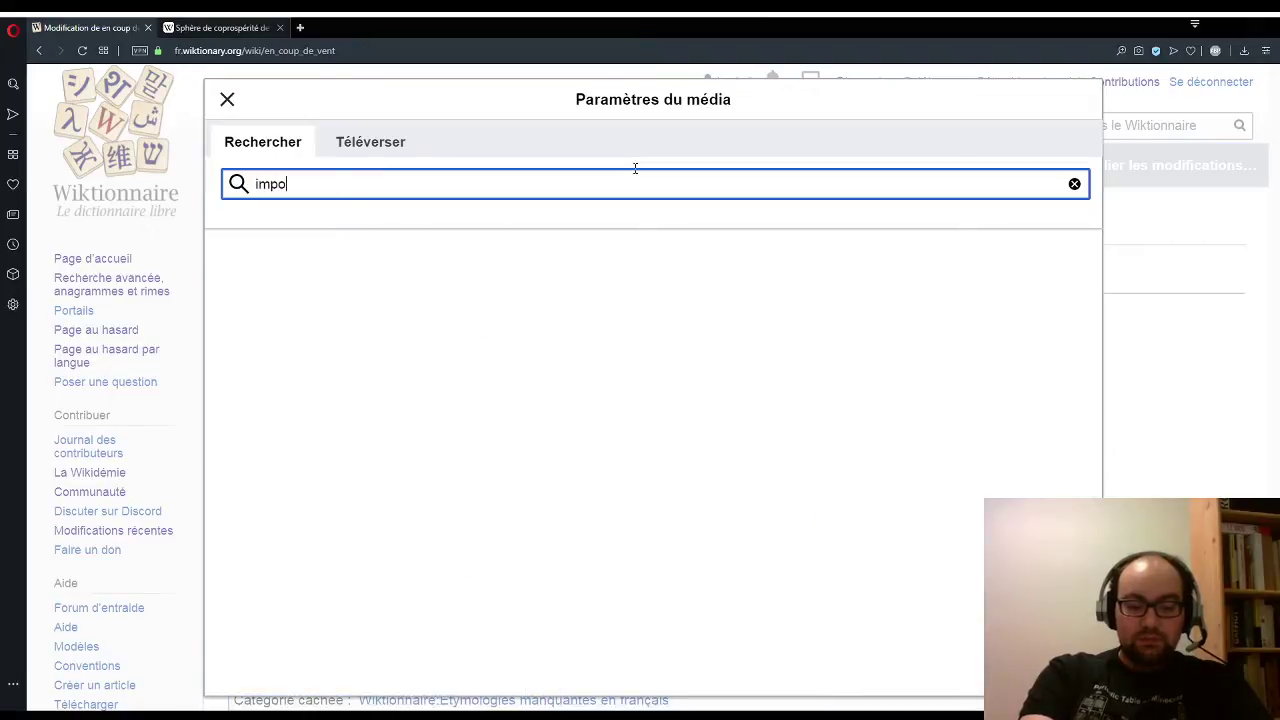
pyautogui.press('BackSpace')
pyautogui.write('roviste')
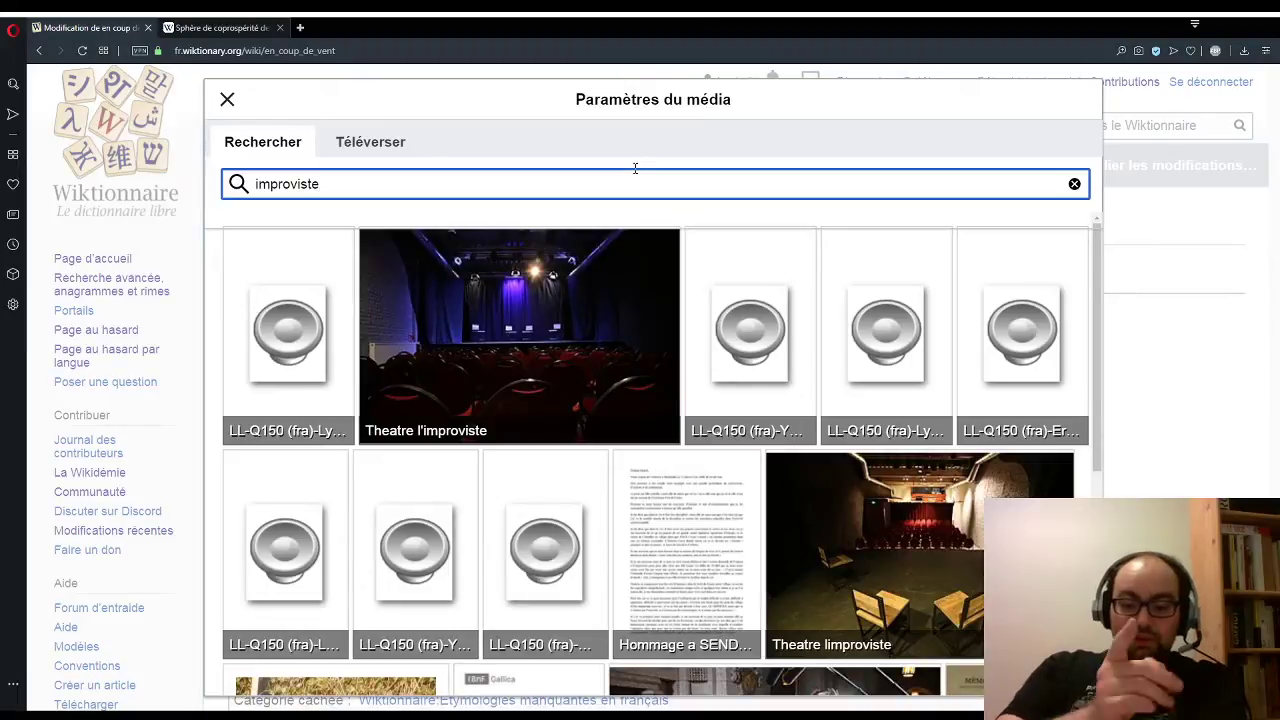
pyautogui.scroll(-5, 749, 309)
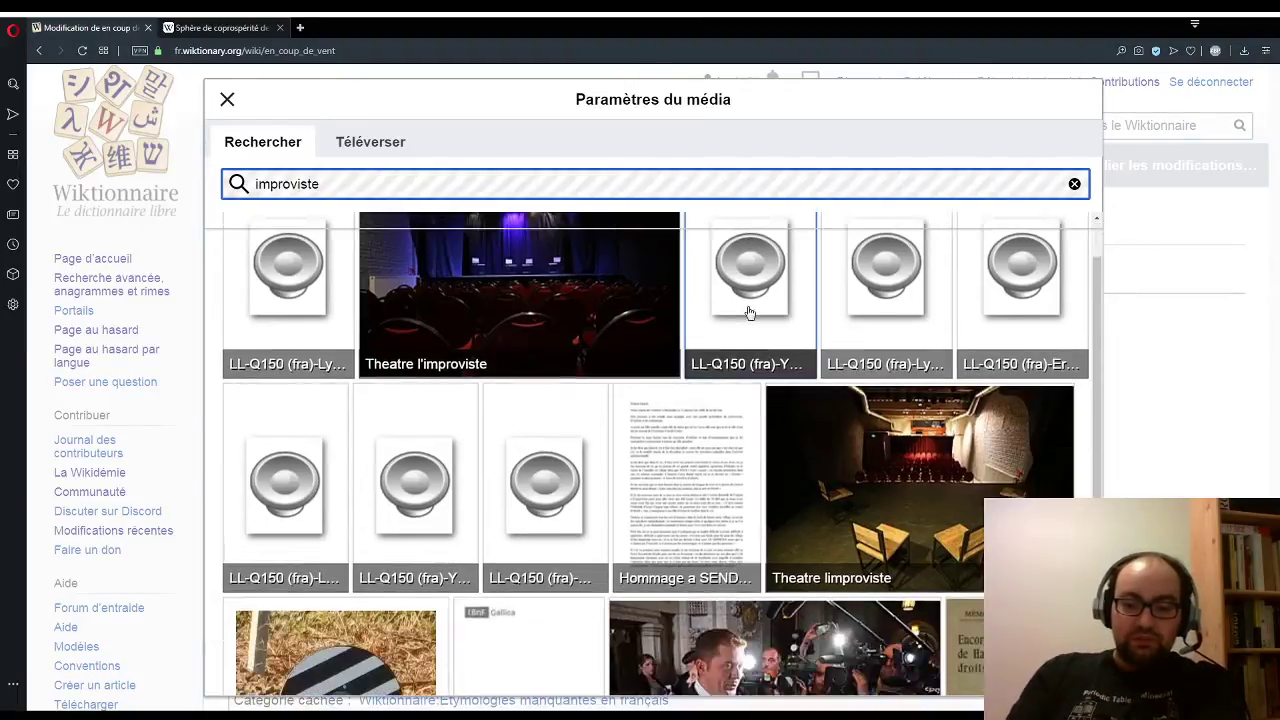
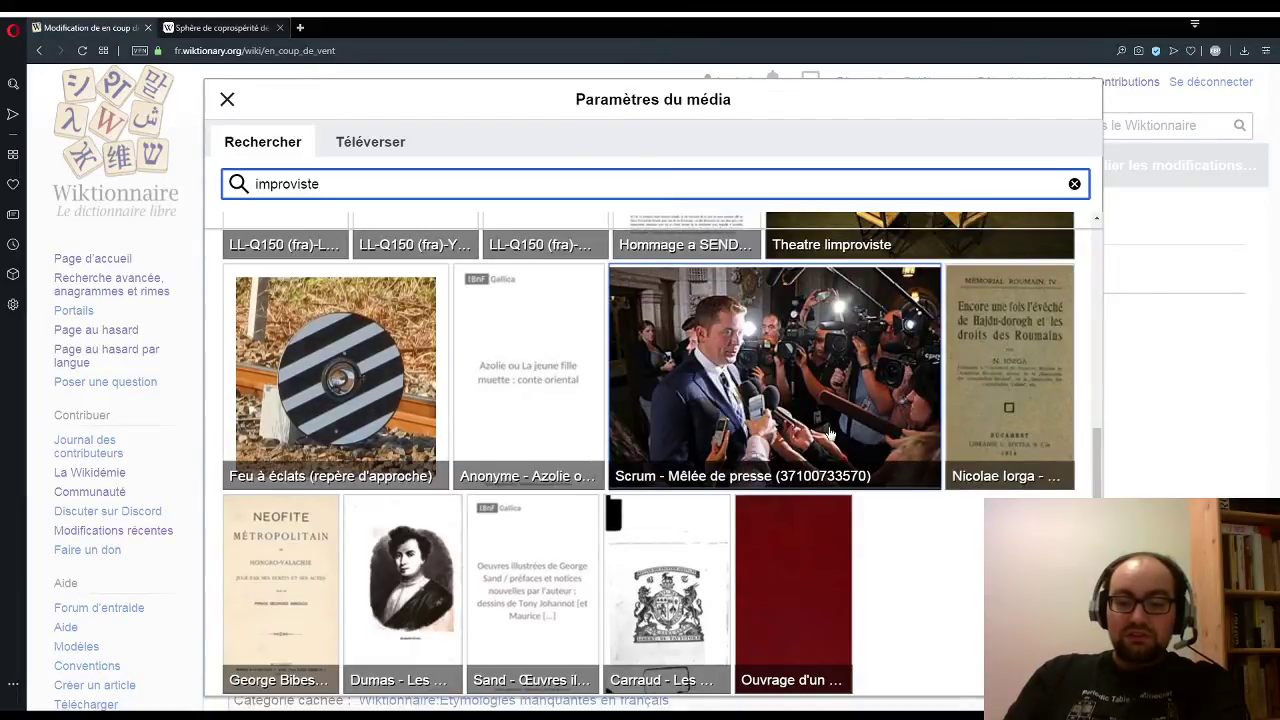
# Step: Open the details of the "Scrum - Mêlée de presse" photo, examine its image and description, and return to the results
pyautogui.click(841, 428)
pyautogui.scroll(-5, 802, 431)
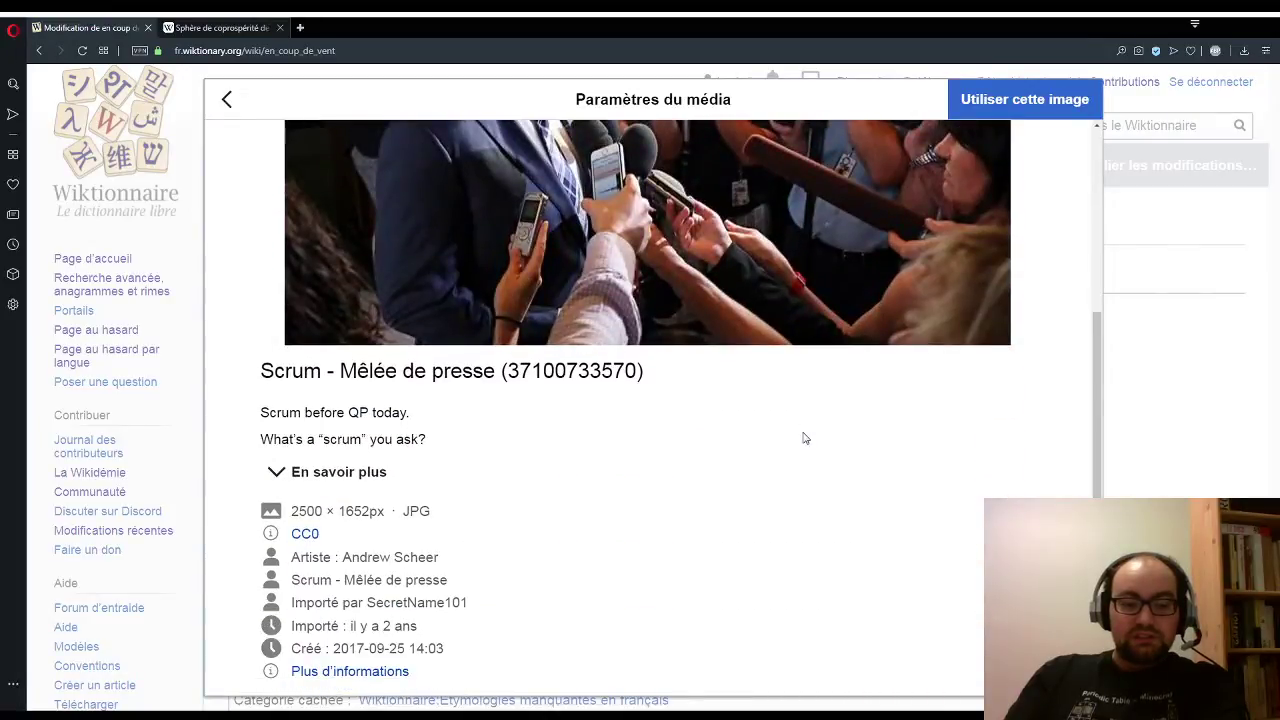
pyautogui.scroll(5, 802, 435)
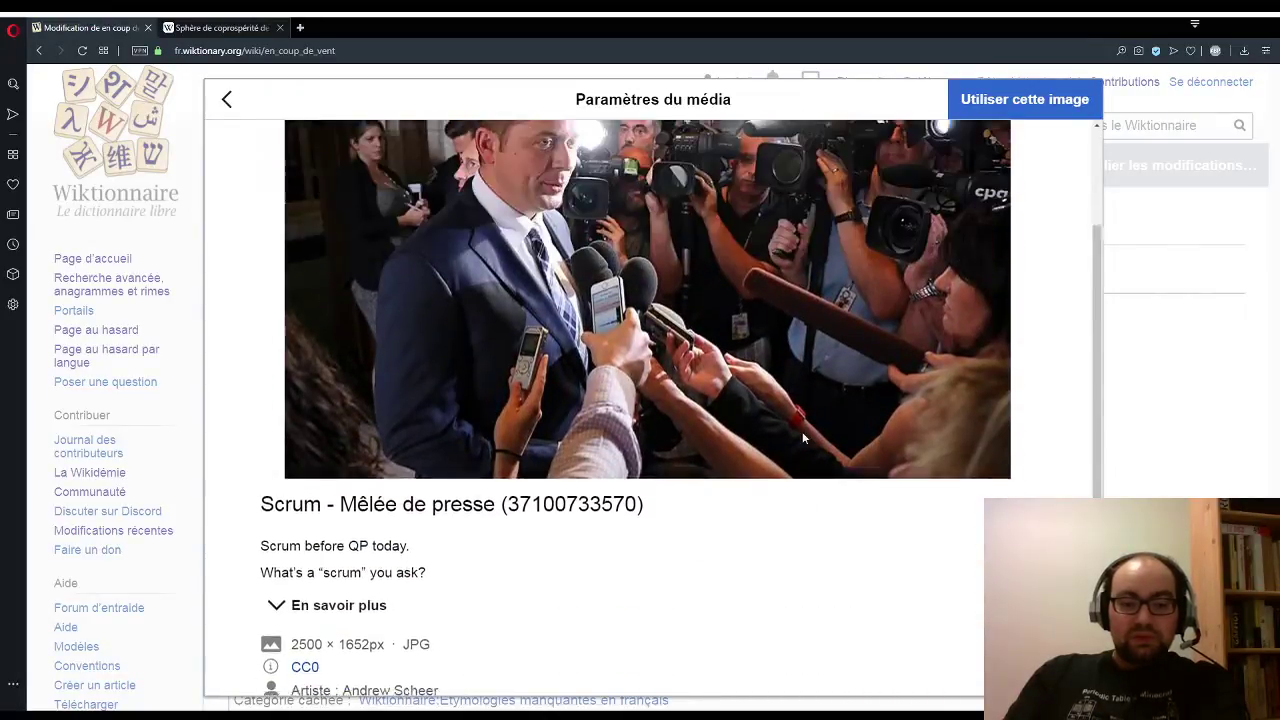
pyautogui.click(224, 104)
# Step: Look through the remaining media results for "improviste" for an image that could illustrate the expression
pyautogui.scroll(-5, 769, 323)
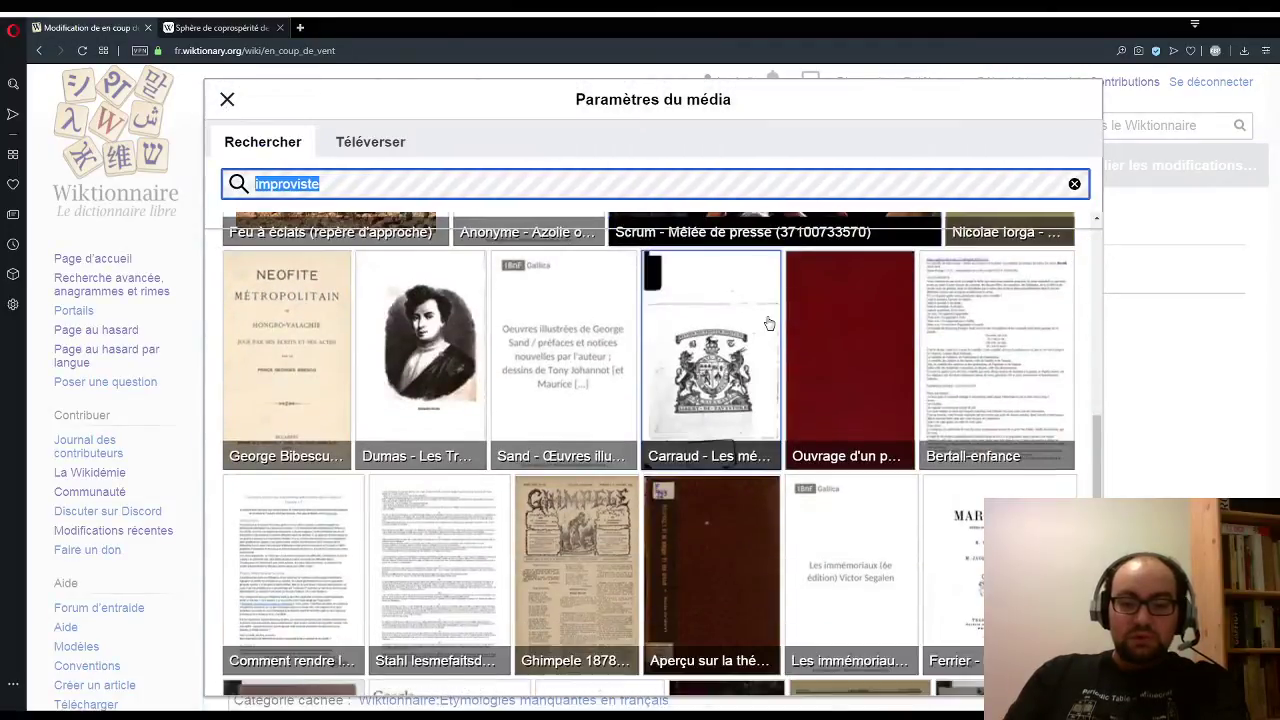
pyautogui.scroll(-4, 769, 323)
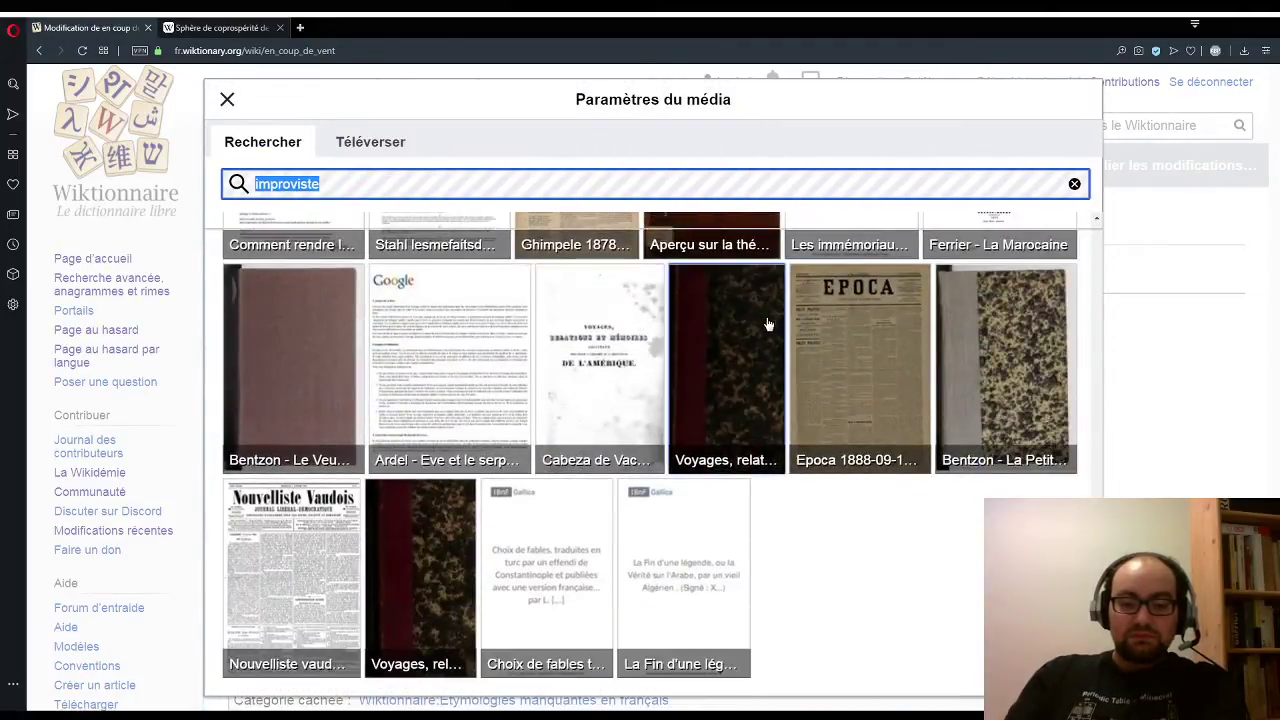
pyautogui.scroll(4, 769, 323)
pyautogui.scroll(-8, 769, 323)
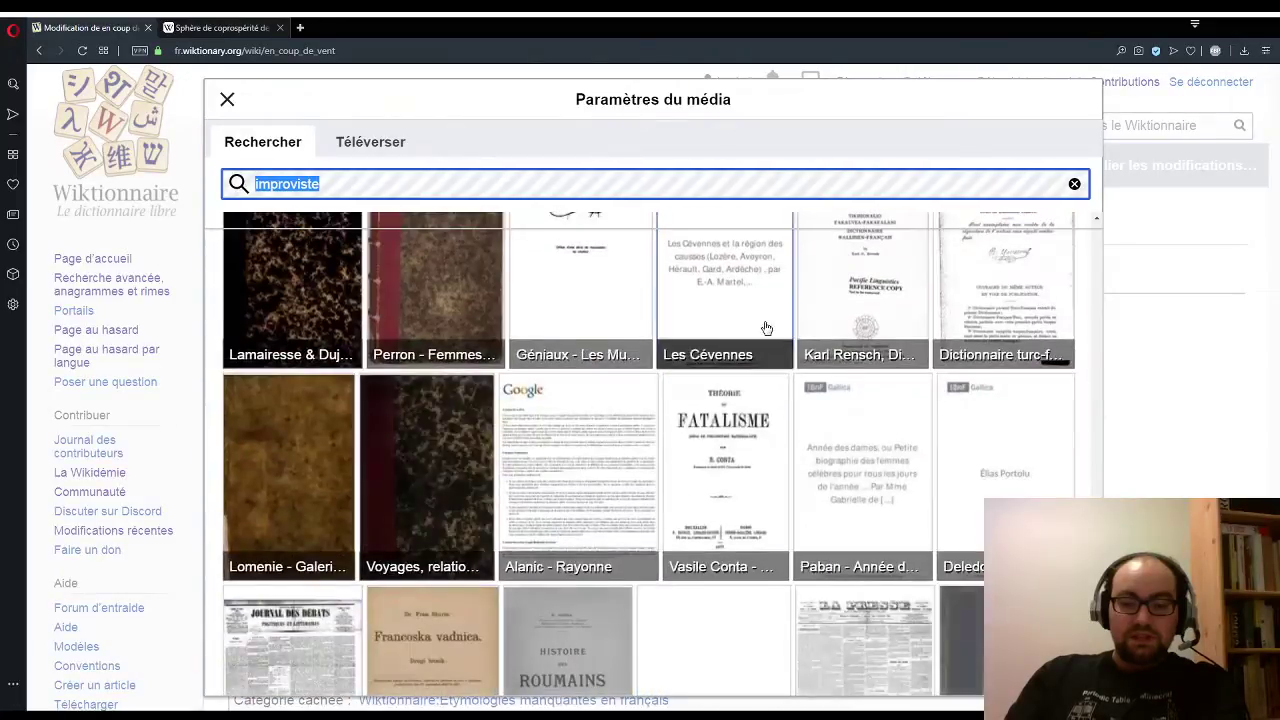
pyautogui.scroll(-3, 766, 328)
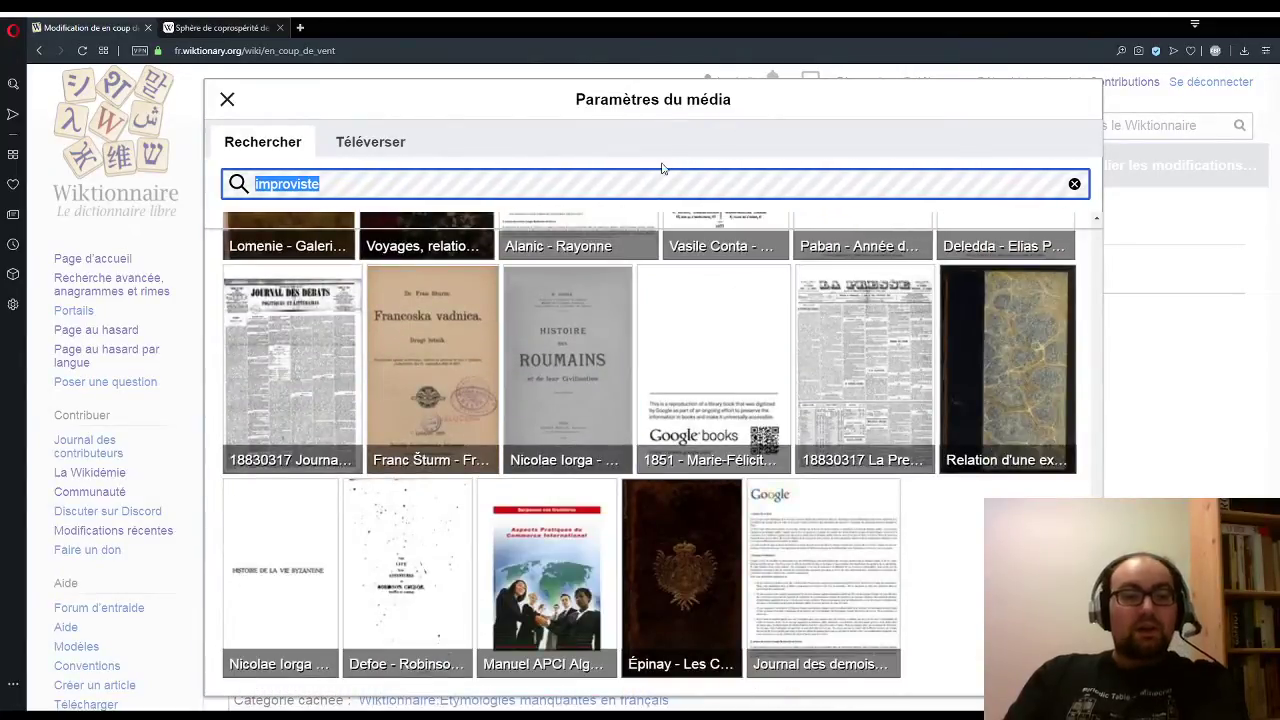
# Step: Search the media library for "visite" and look through the results for an image showing a brief visit
pyautogui.write('visit')
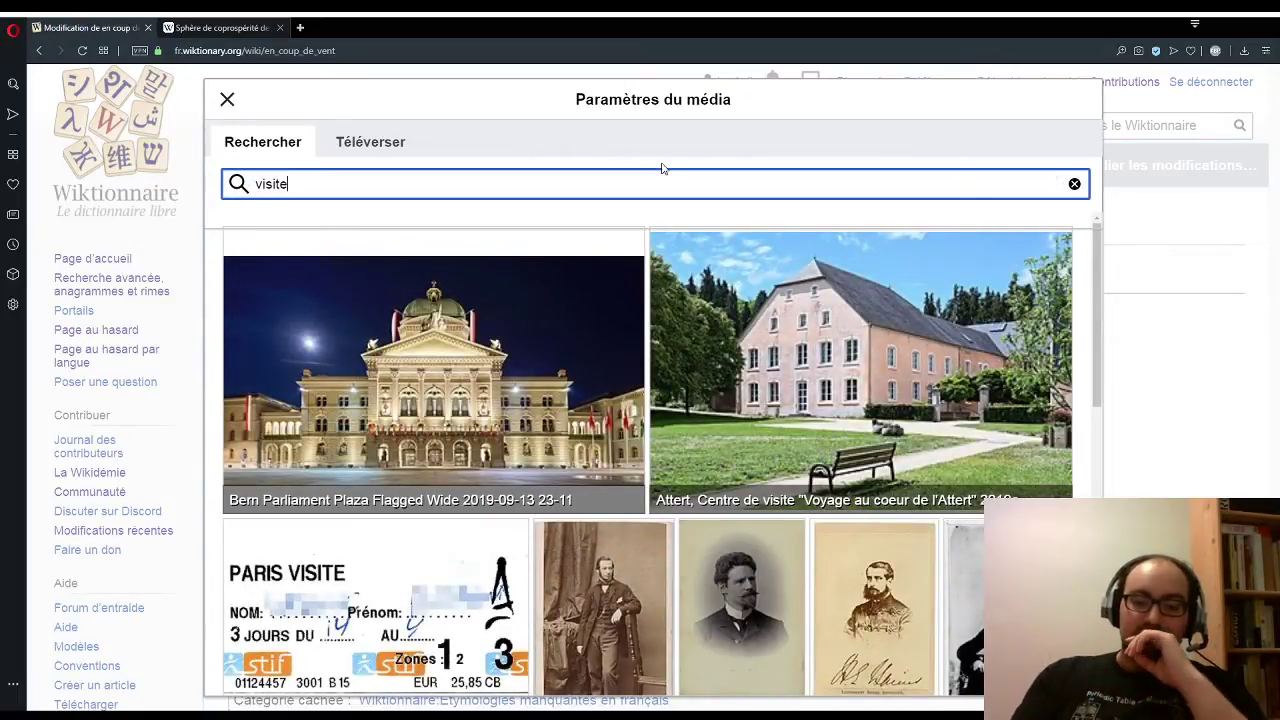
pyautogui.scroll(-3, 869, 523)
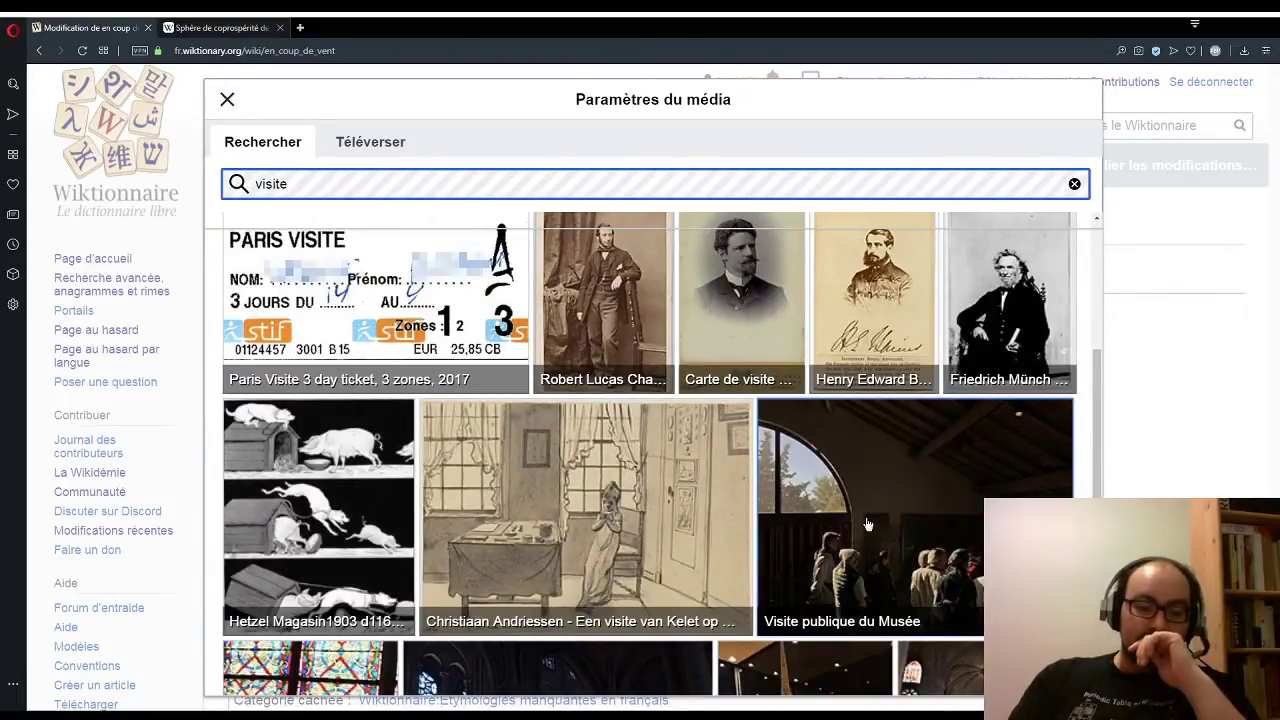
pyautogui.scroll(-1, 868, 524)
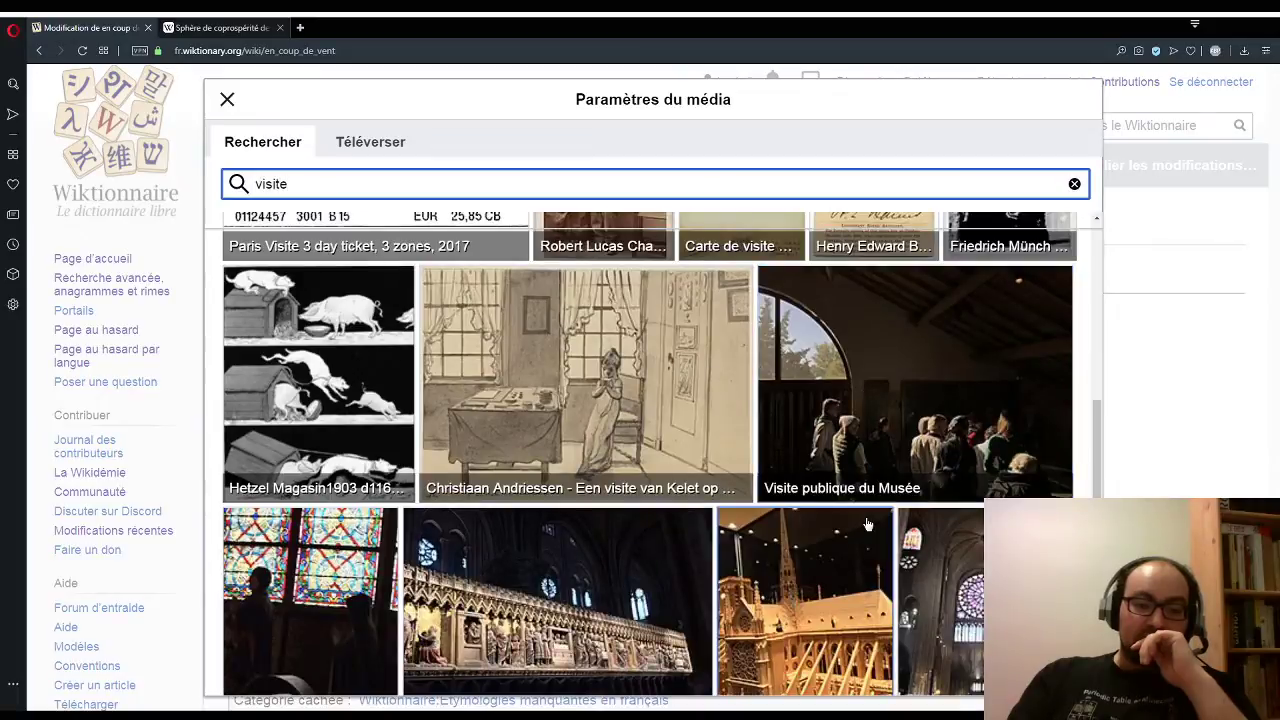
pyautogui.scroll(-2, 868, 524)
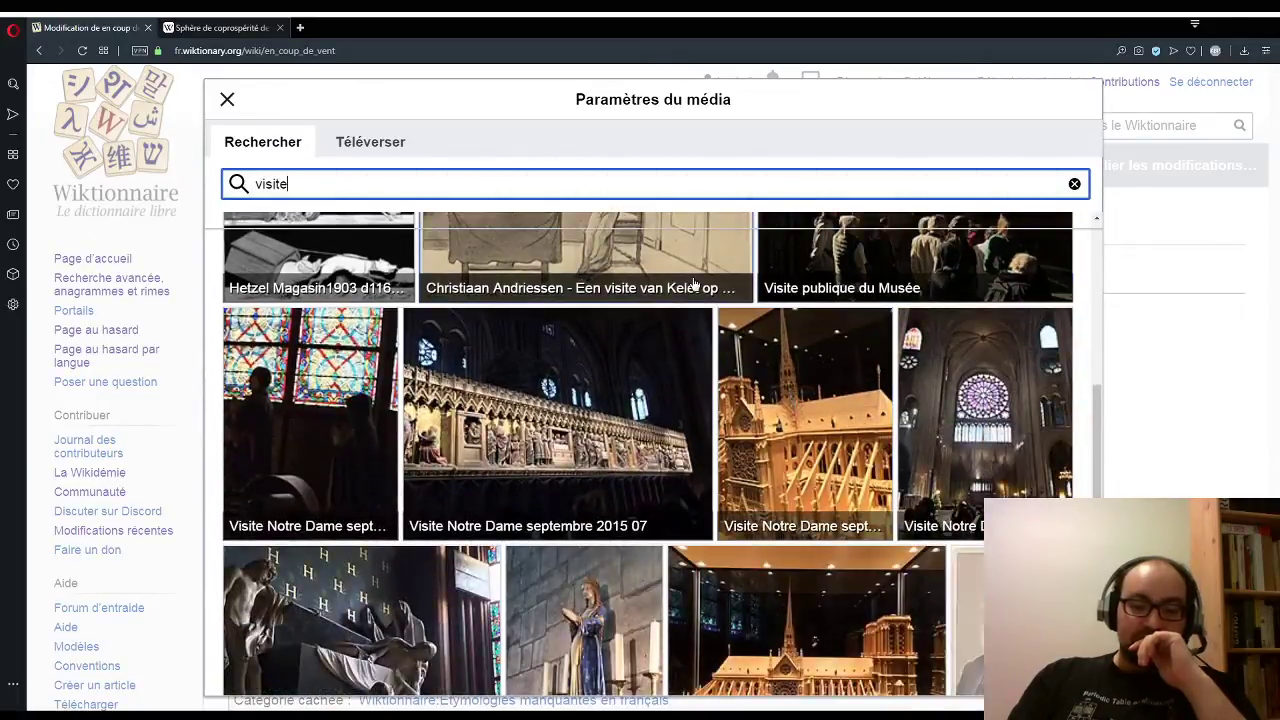
pyautogui.scroll(-2, 715, 425)
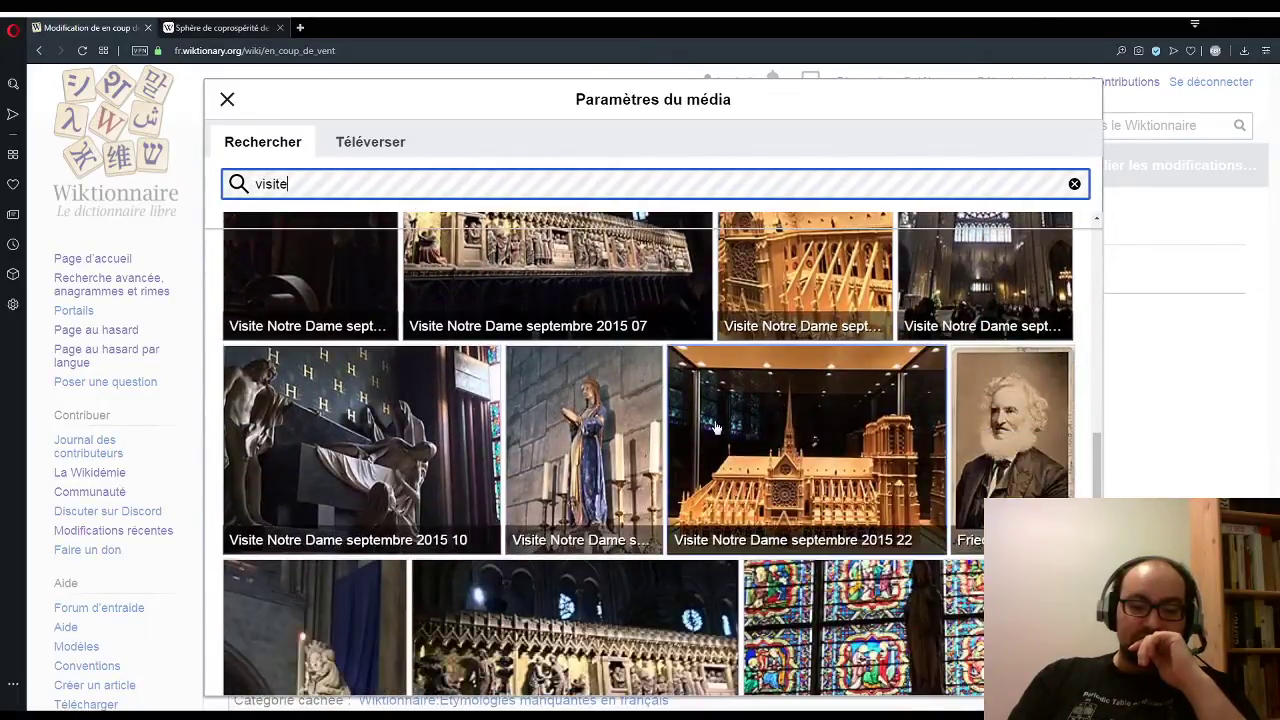
pyautogui.scroll(-3, 715, 426)
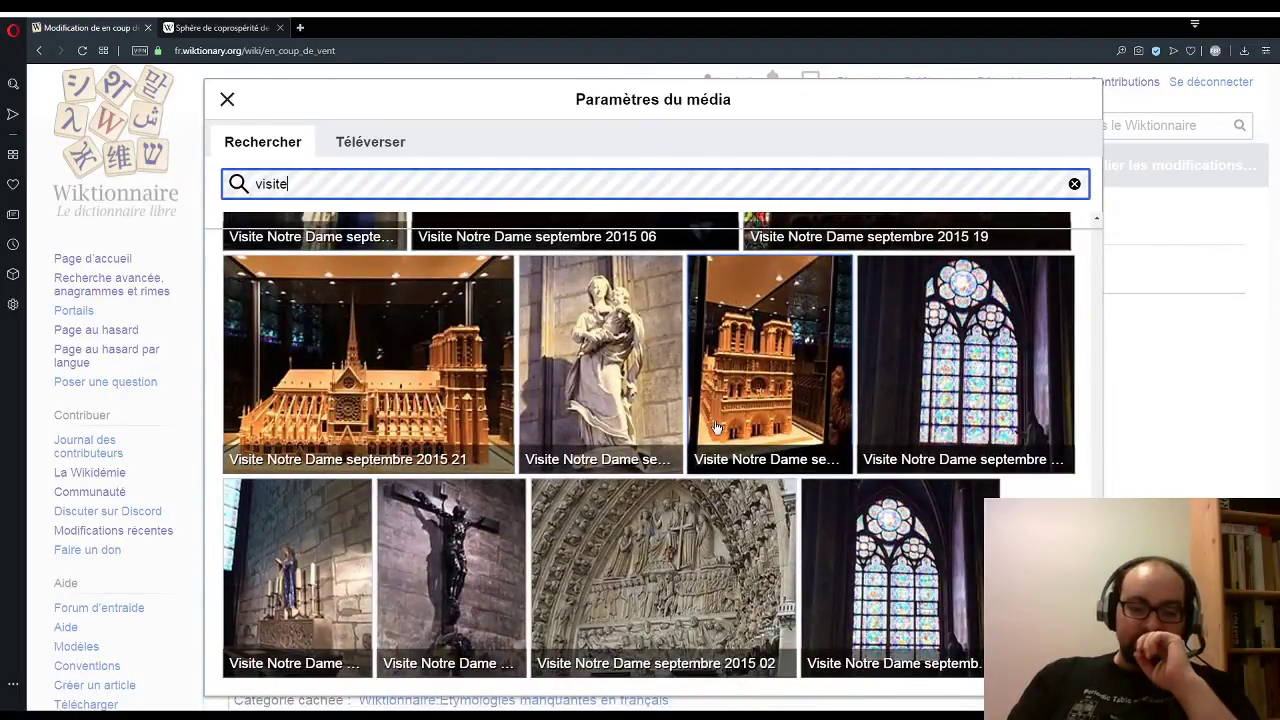
pyautogui.scroll(5, 715, 425)
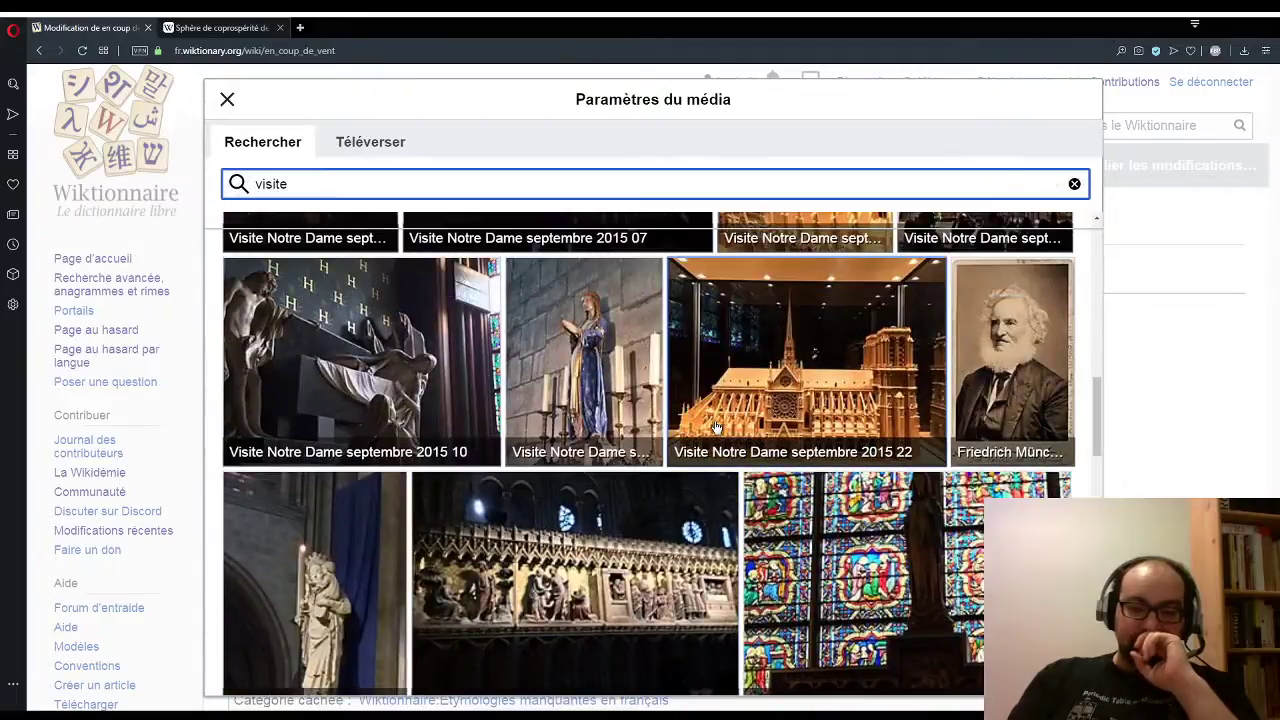
pyautogui.scroll(-8, 715, 427)
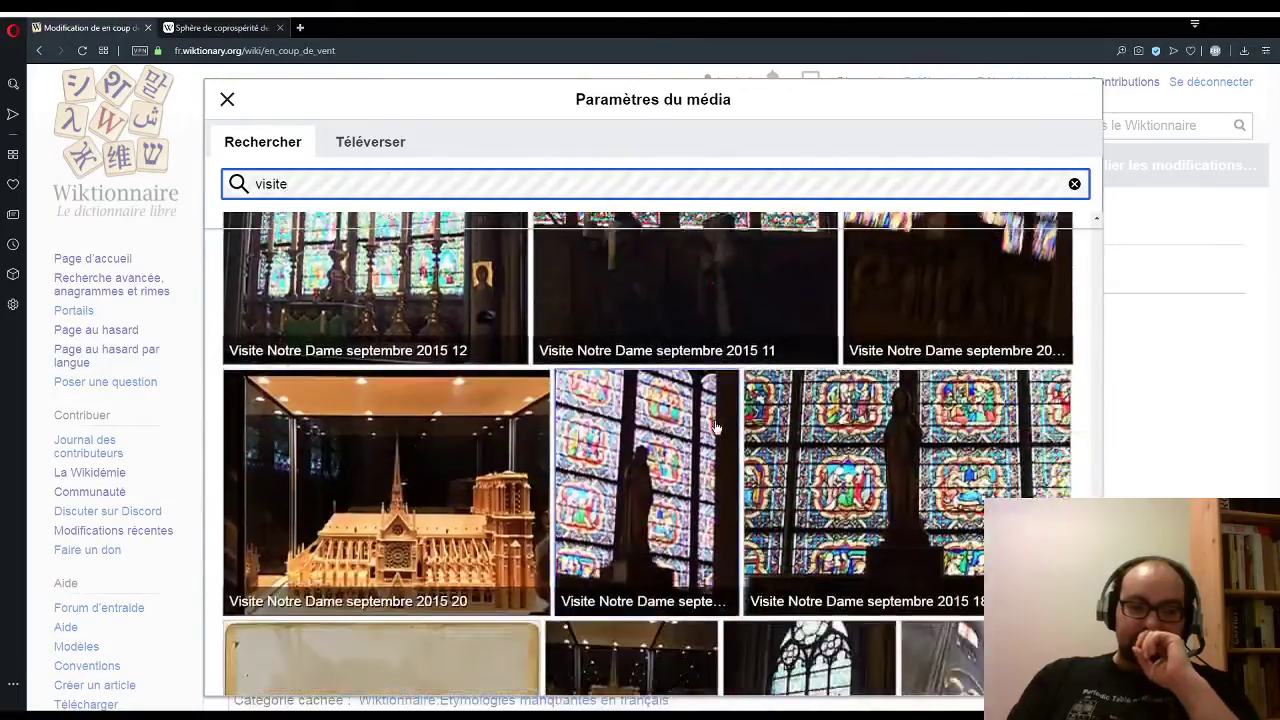
pyautogui.scroll(-3, 715, 427)
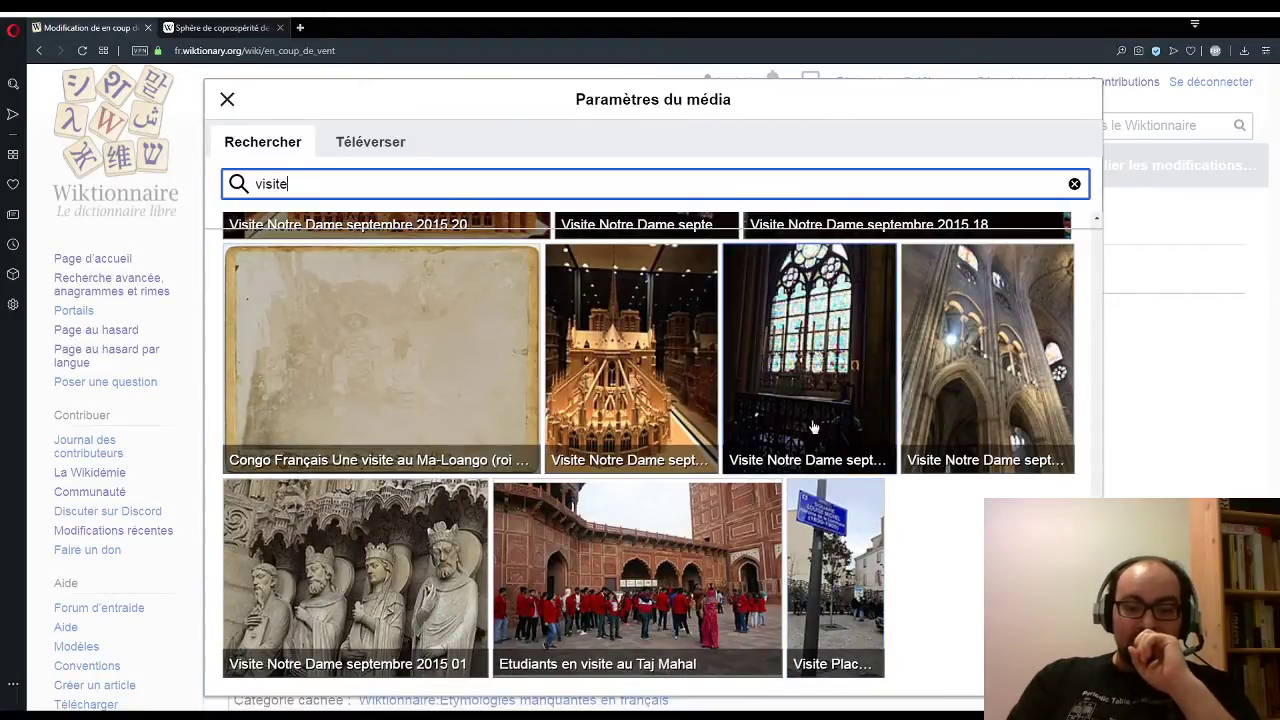
pyautogui.scroll(1, 374, 348)
pyautogui.scroll(15, 374, 348)
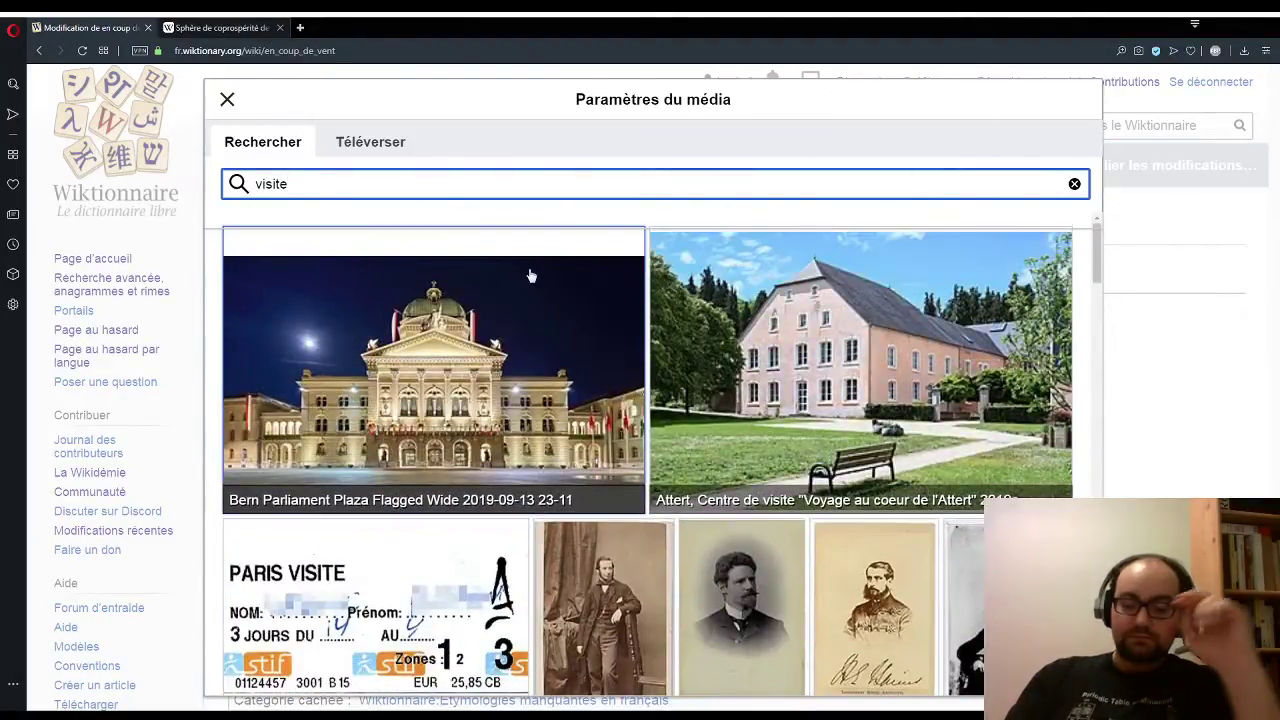
pyautogui.press('BackSpace')
pyautogui.press('BackSpace')
pyautogui.press('BackSpace')
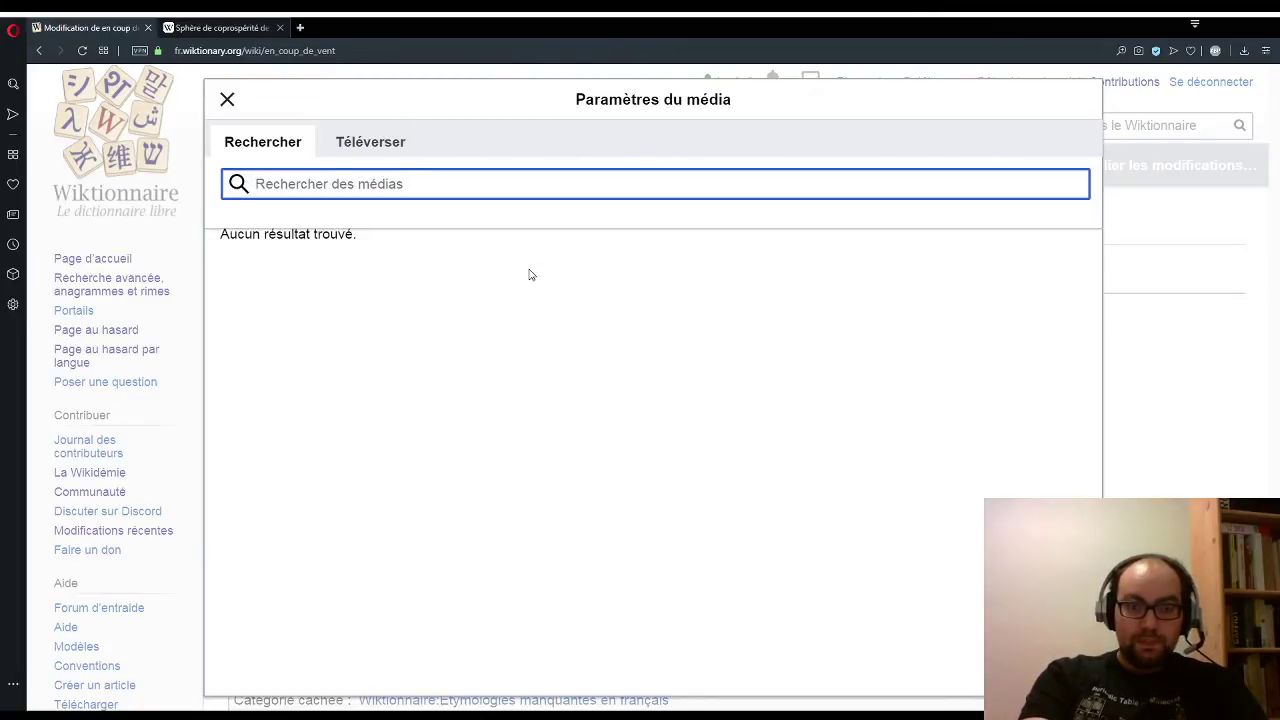
pyautogui.write('sho')
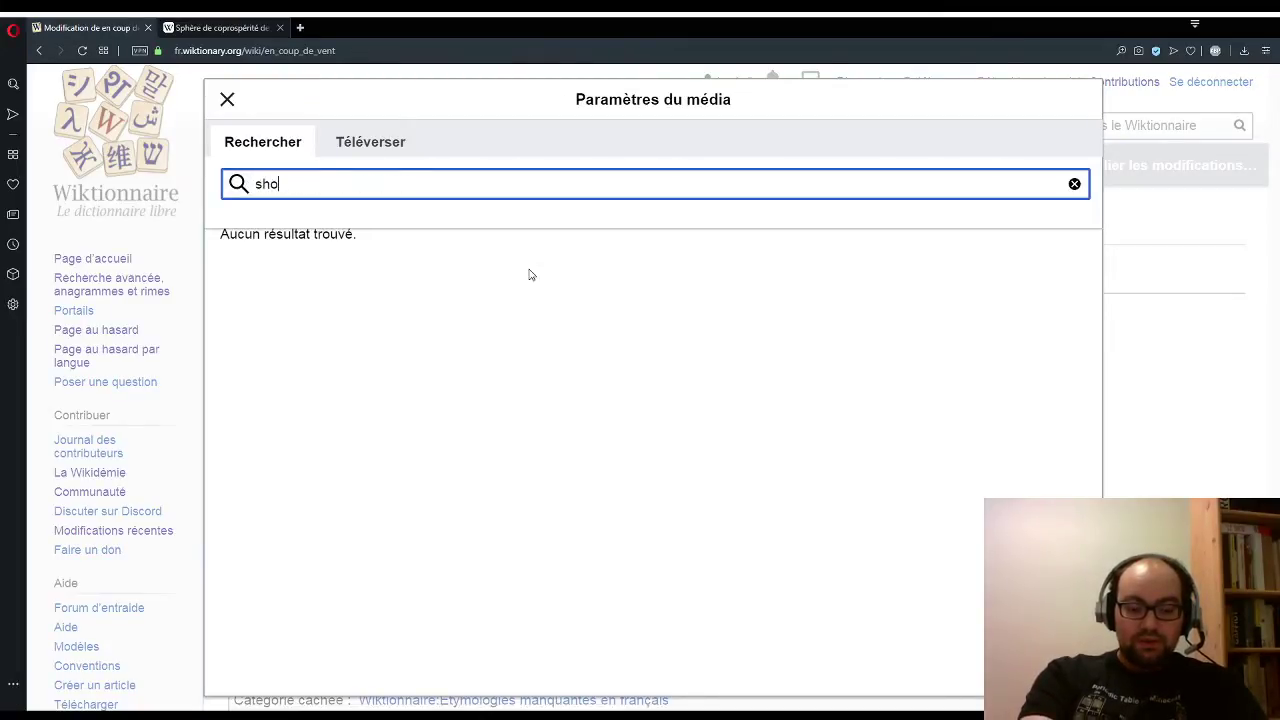
pyautogui.write('rt s')
pyautogui.write('i')
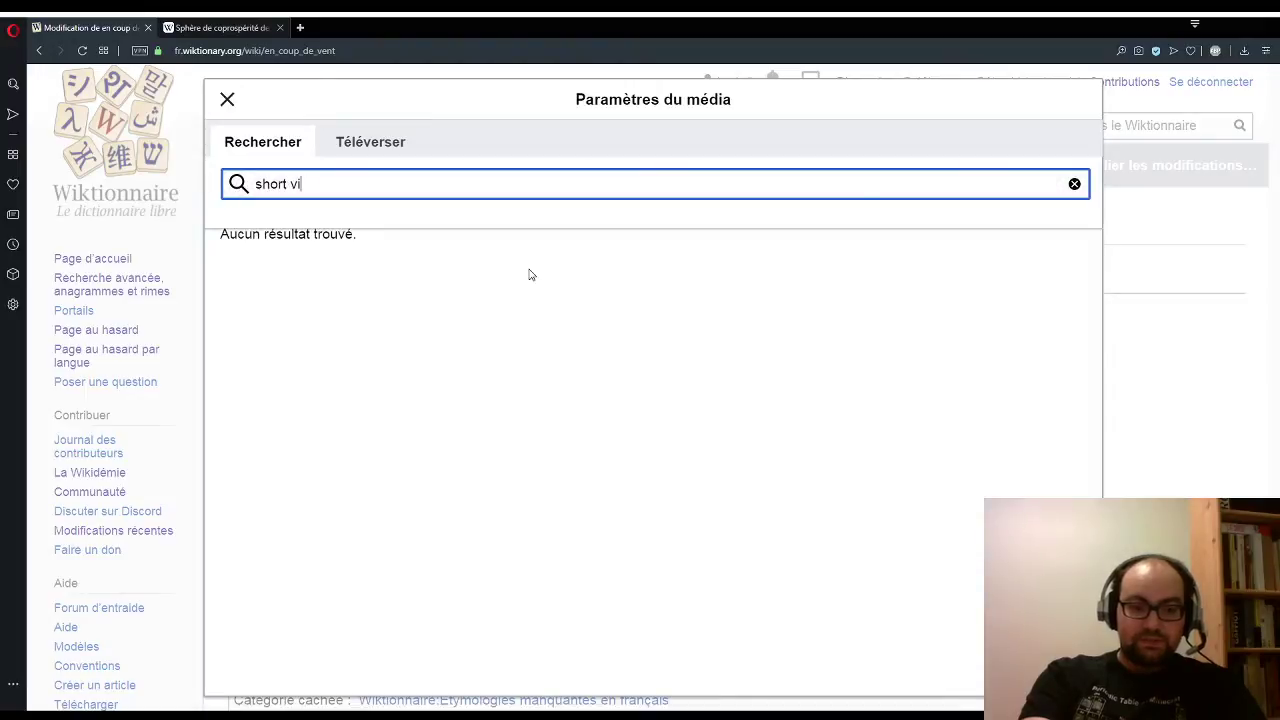
pyautogui.write('sit')
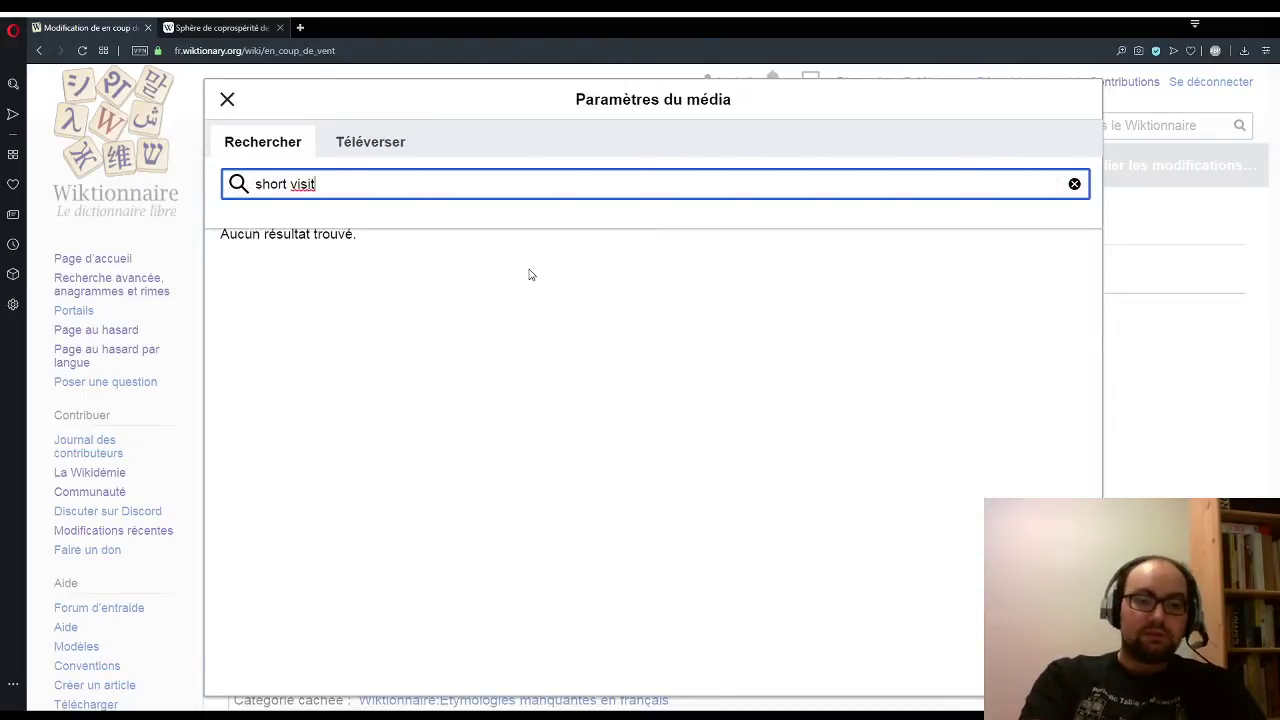
pyautogui.press('BackSpace')
pyautogui.press('BackSpace')
pyautogui.press('BackSpace')
pyautogui.press('BackSpace')
pyautogui.press('BackSpace')
pyautogui.press('BackSpace')
pyautogui.press('BackSpace')
pyautogui.press('BackSpace')
pyautogui.press('BackSpace')
pyautogui.press('BackSpace')
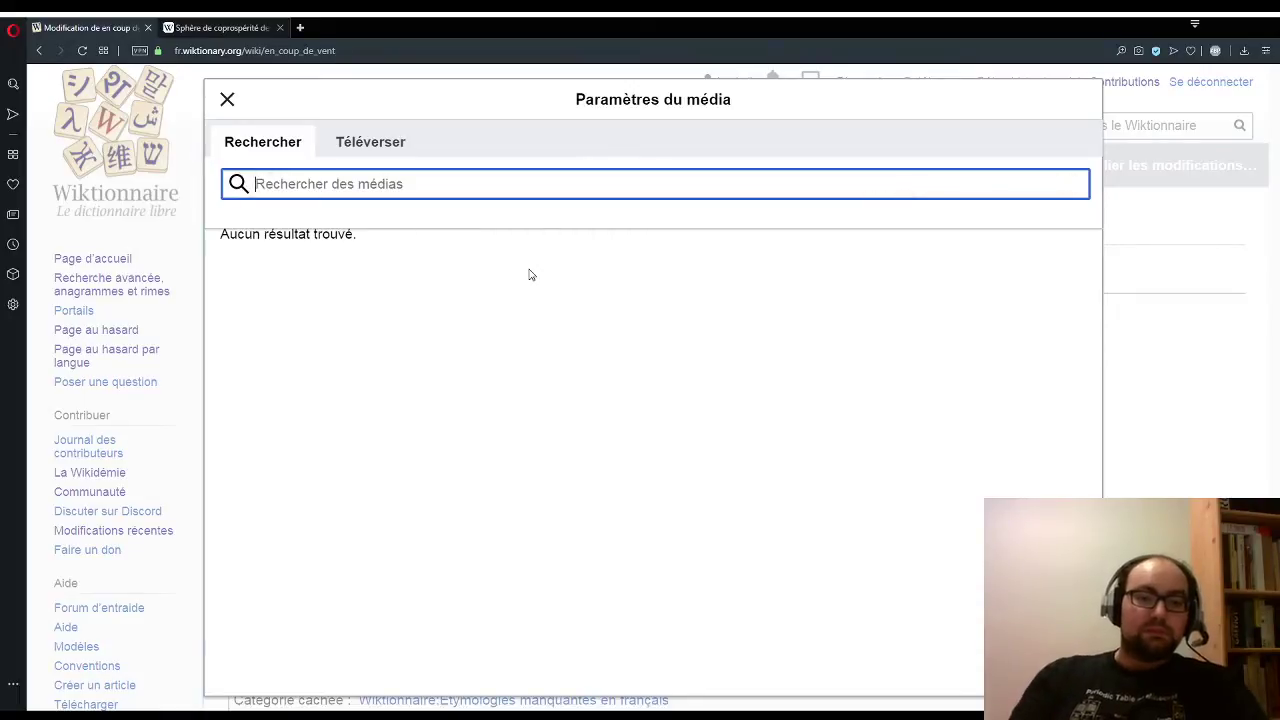
# Step: Switch to the Wikipedia article on the Sphère de coprospérité and open its Manchukuo propaganda poster's file page on Wikimedia Commons
pyautogui.click(224, 30)
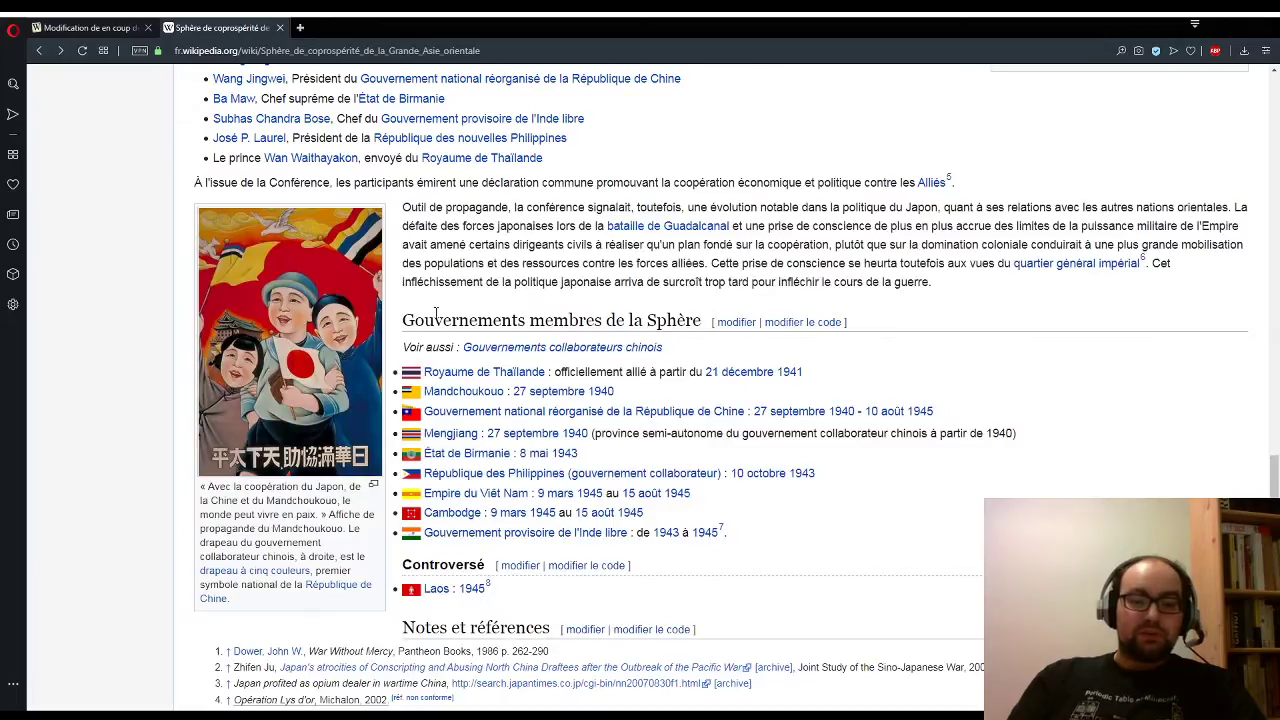
pyautogui.scroll(10, 300, 325)
pyautogui.scroll(-10, 281, 325)
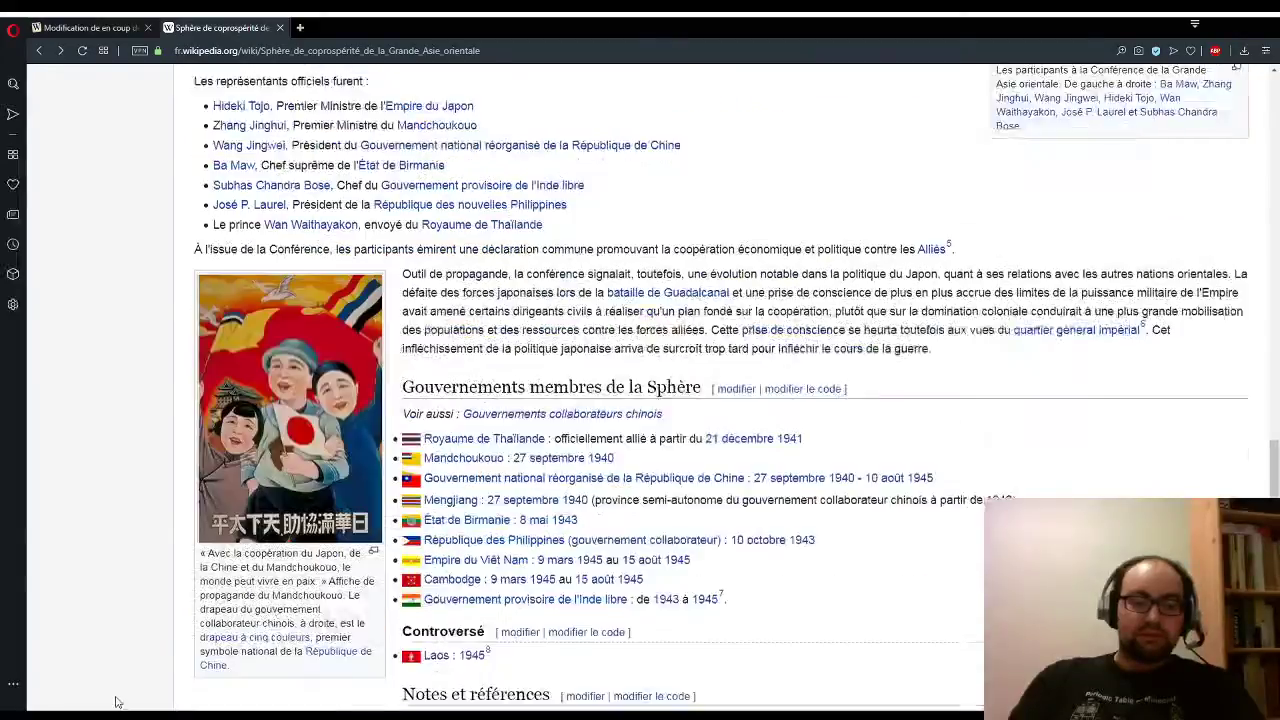
pyautogui.click(281, 325)
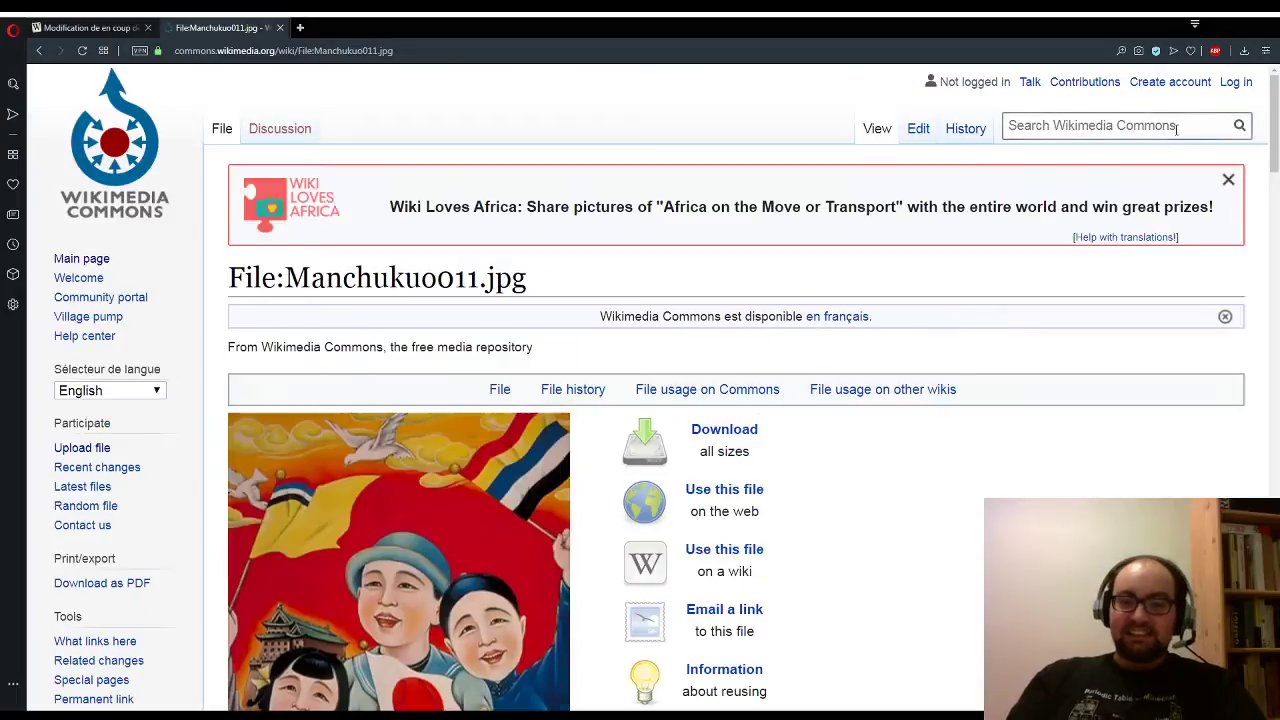
# Step: Search Wikimedia Commons for "short visit"
pyautogui.click(1155, 134)
pyautogui.write('c')
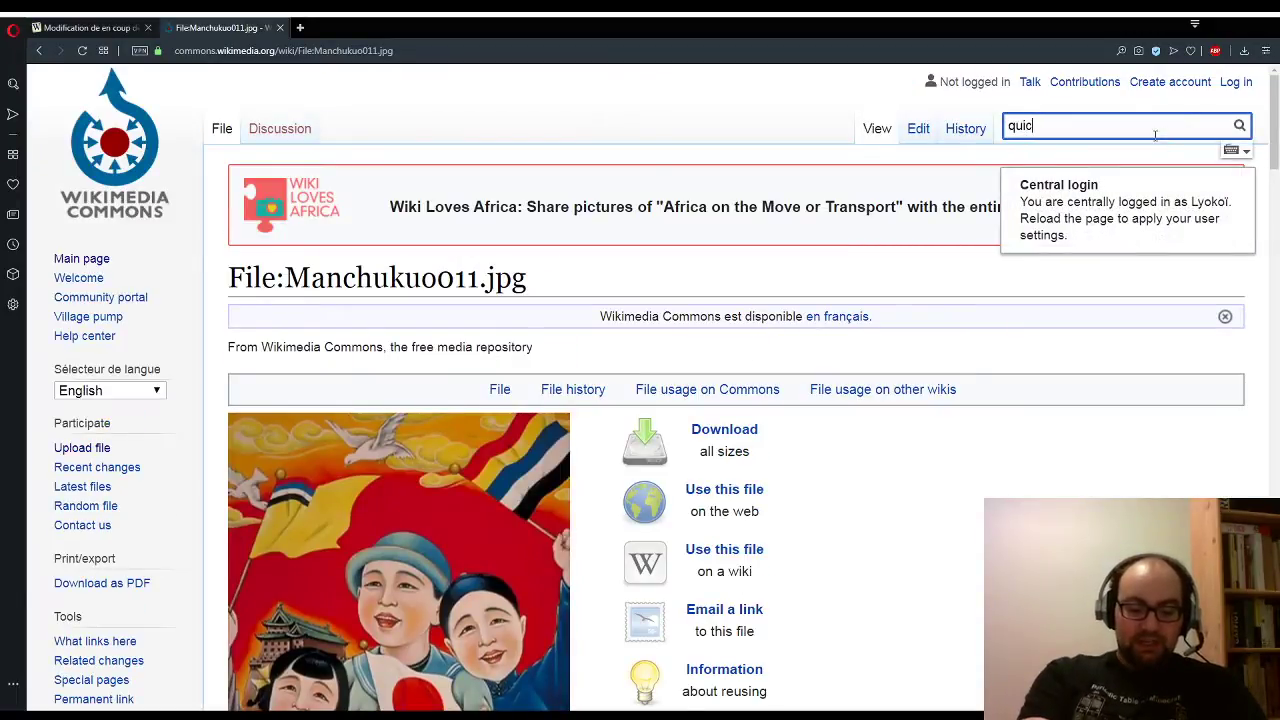
pyautogui.press('BackSpace')
pyautogui.press('BackSpace')
pyautogui.press('BackSpace')
pyautogui.press('BackSpace')
pyautogui.press('BackSpace')
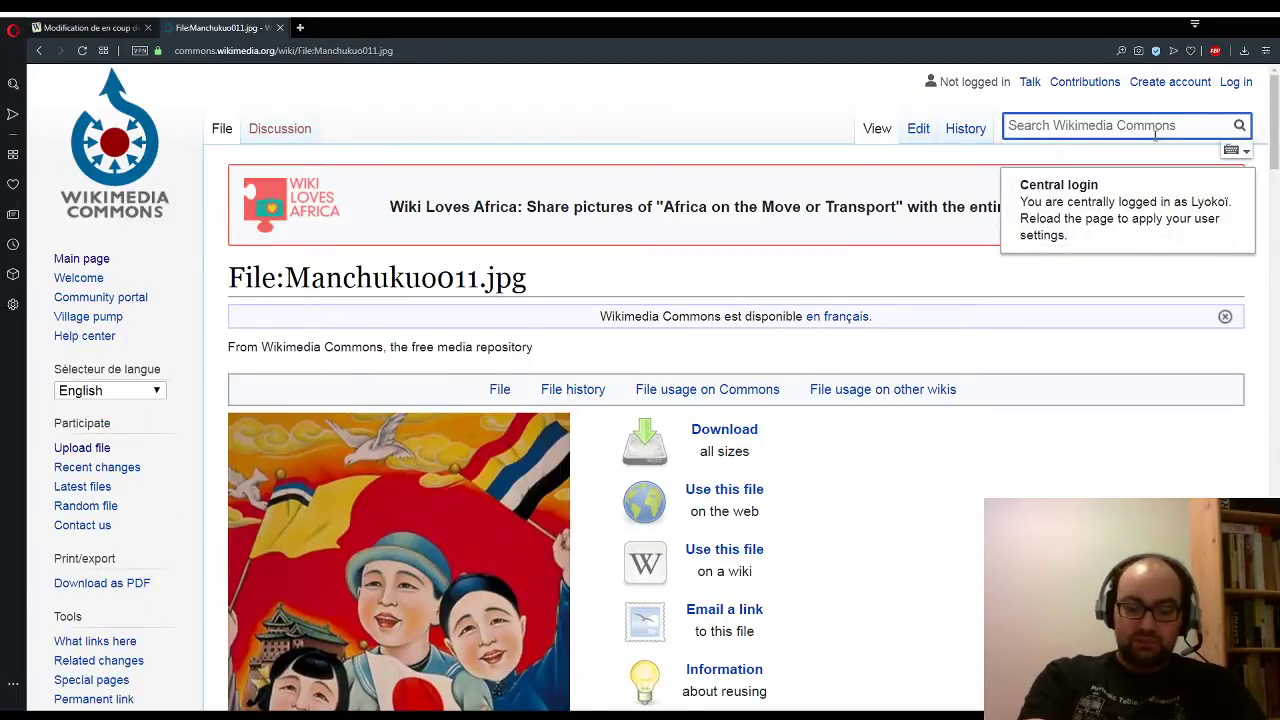
pyautogui.write('short visit')
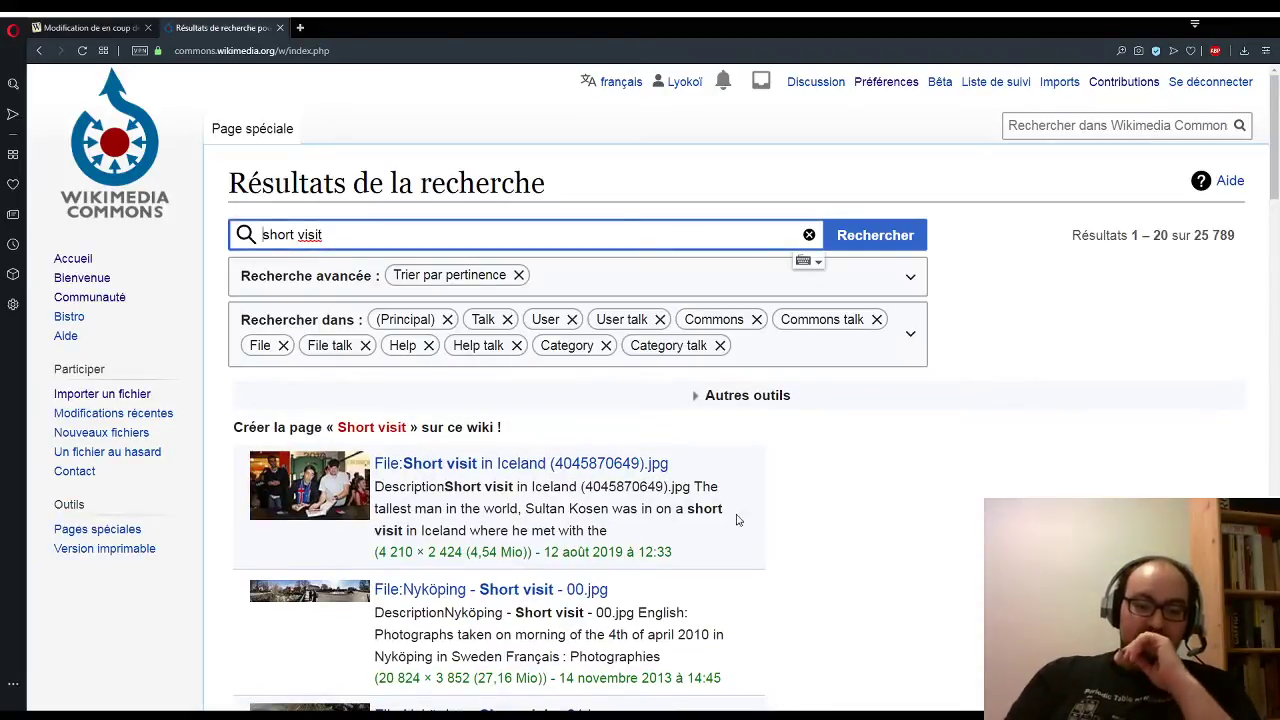
# Step: View the "Short visit in Iceland" photo enlarged, read its description, and close it
pyautogui.click(326, 482)
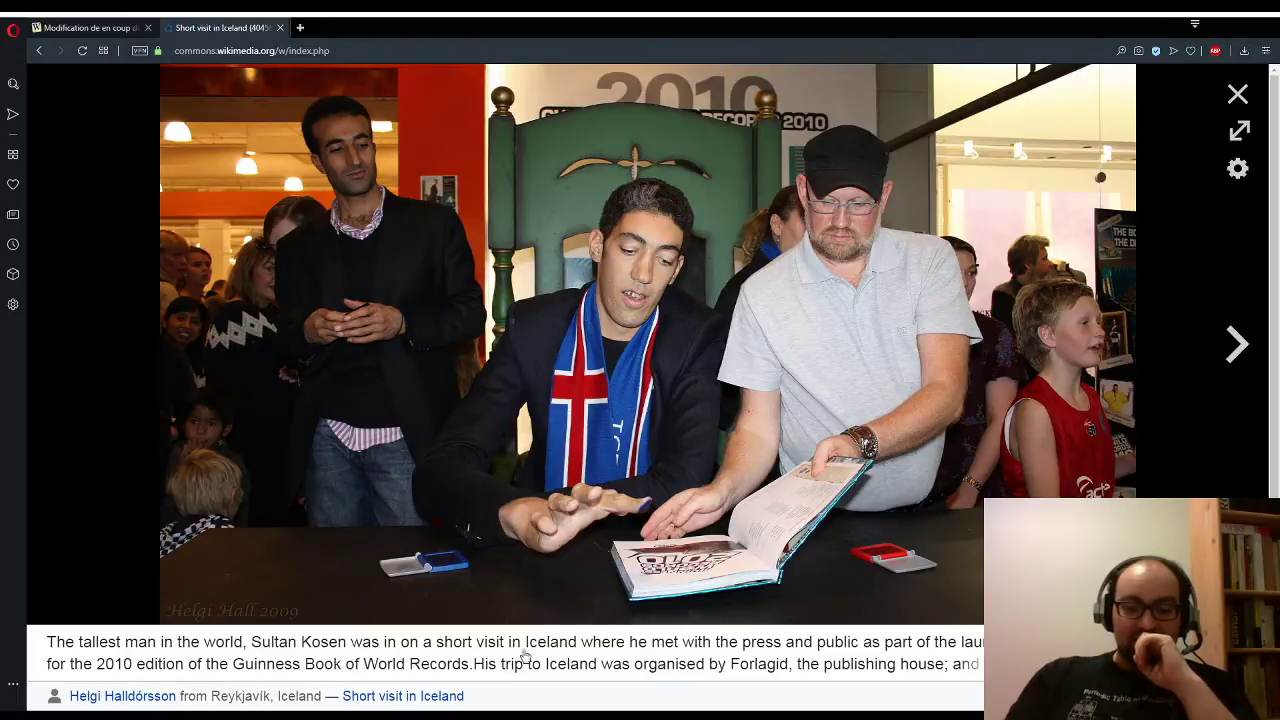
pyautogui.scroll(-3, 577, 657)
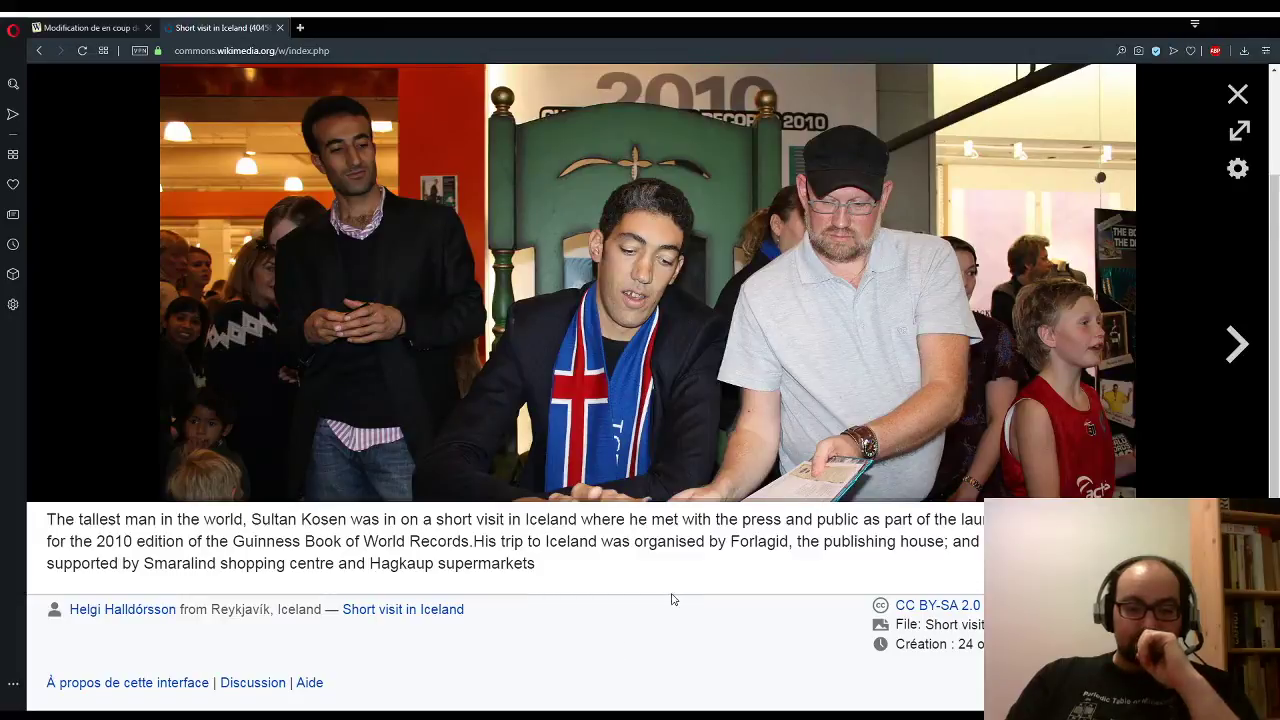
pyautogui.scroll(3, 673, 599)
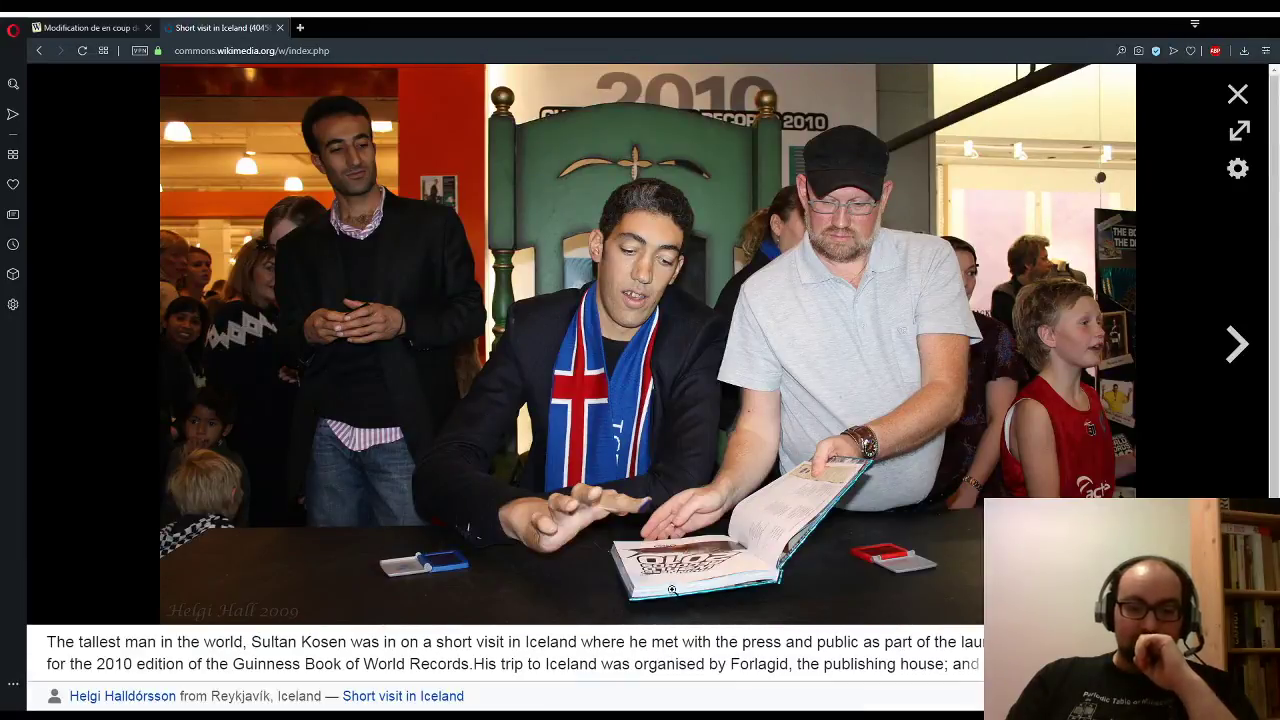
pyautogui.click(1237, 94)
# Step: Look through the other "short visit" results and preview the "Short visit at mothers home" video, closing the player when finished
pyautogui.scroll(-5, 470, 470)
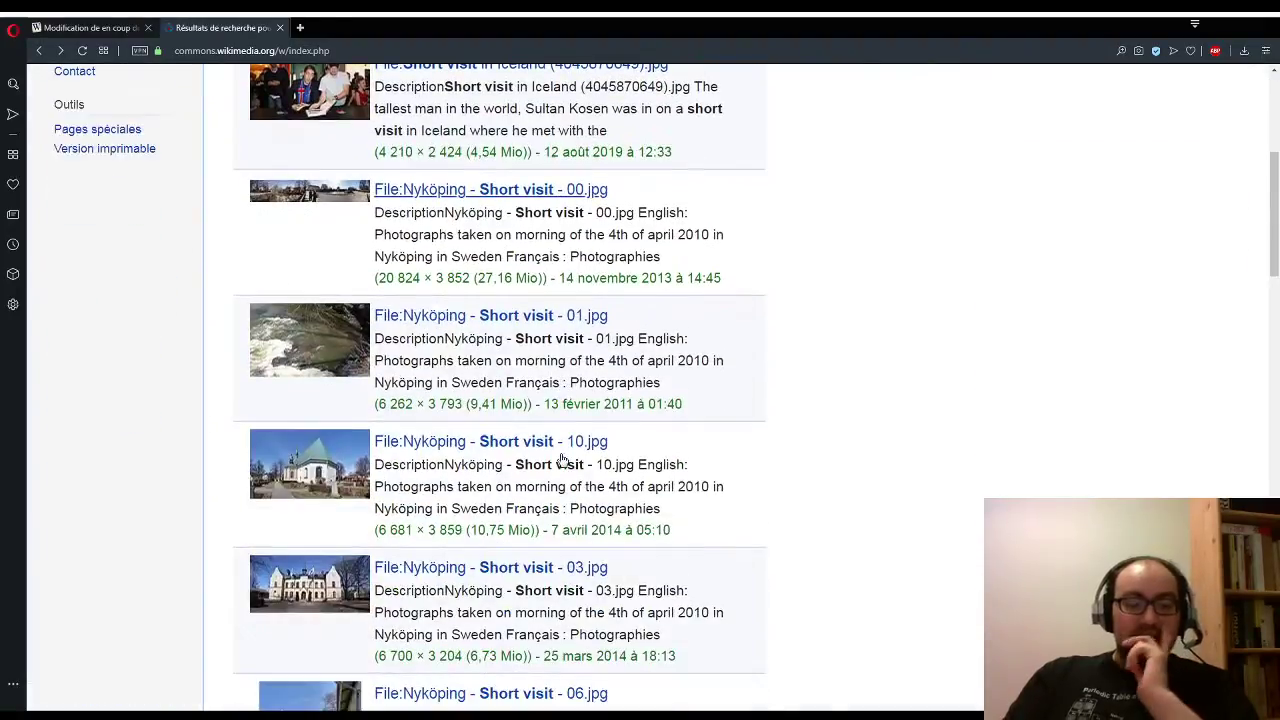
pyautogui.scroll(-1, 517, 467)
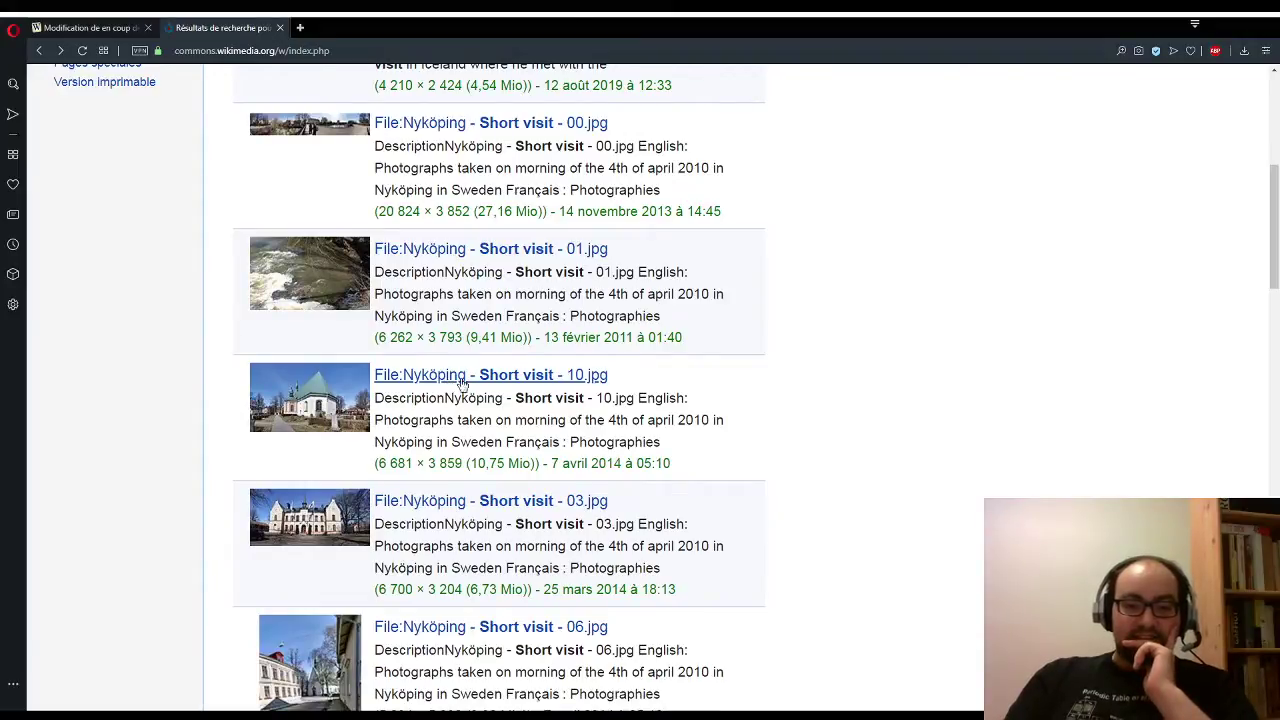
pyautogui.scroll(-3, 448, 385)
pyautogui.scroll(-18, 525, 418)
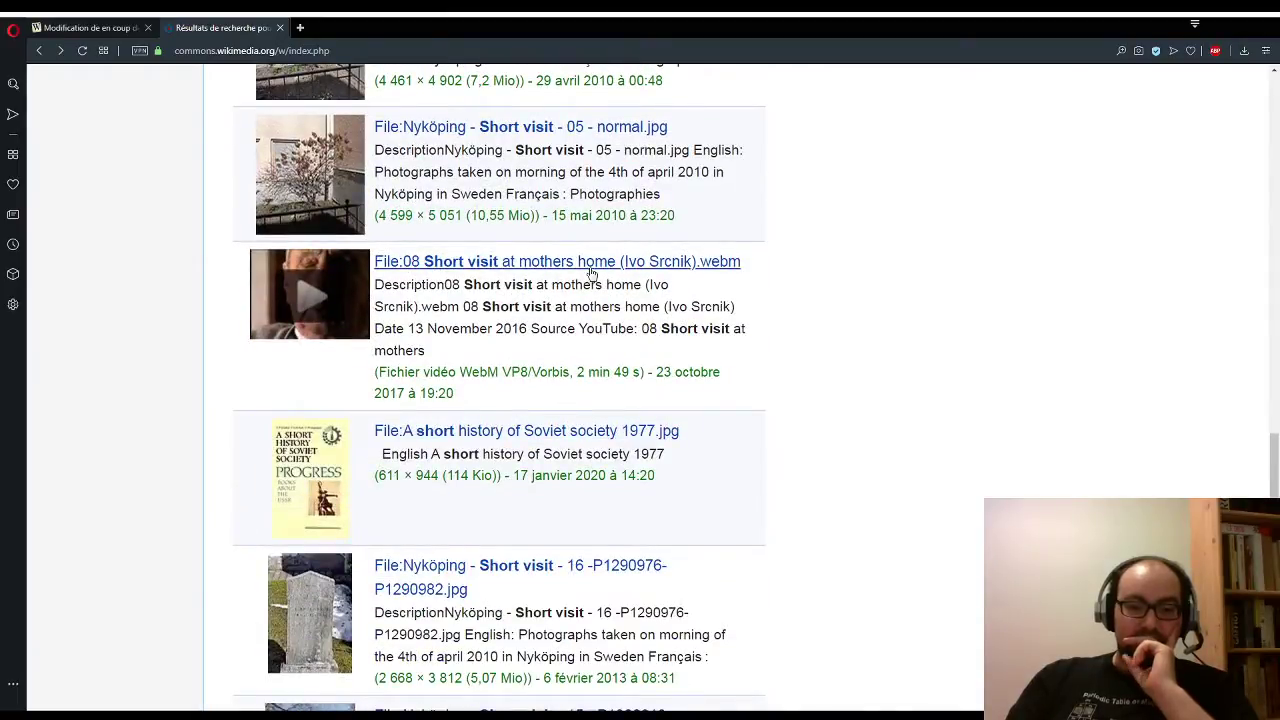
pyautogui.click(335, 313)
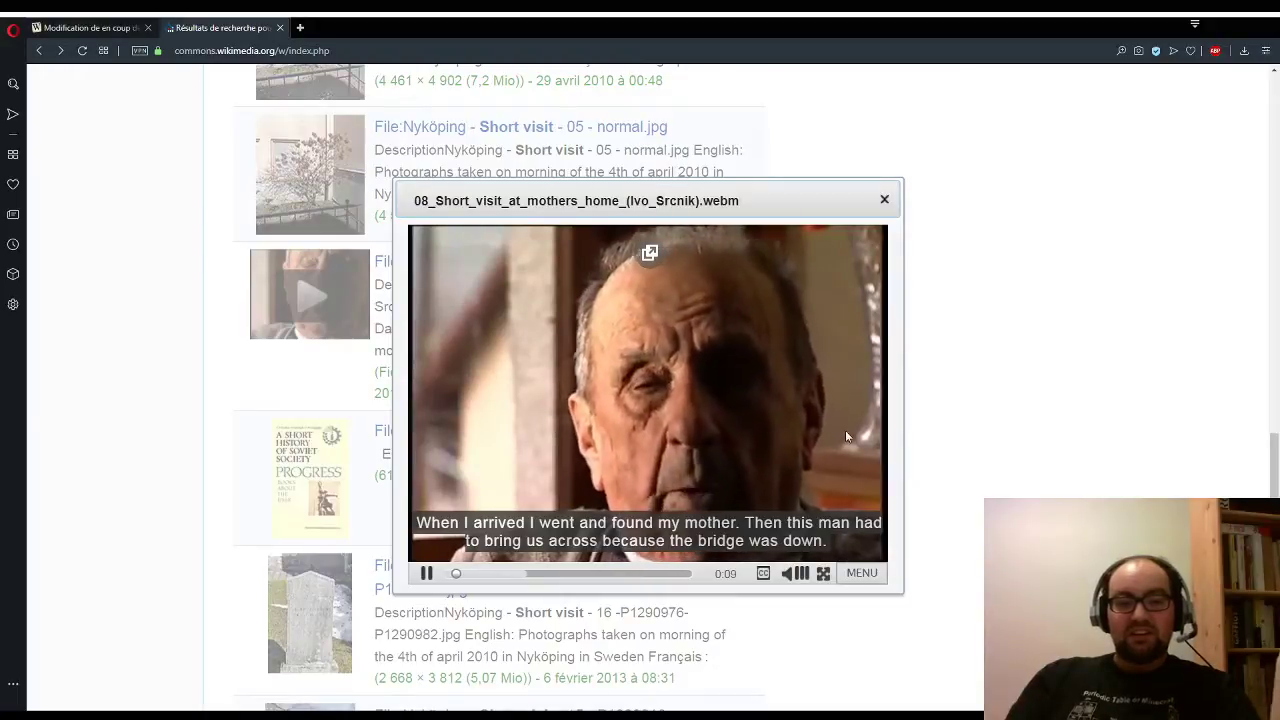
pyautogui.click(884, 200)
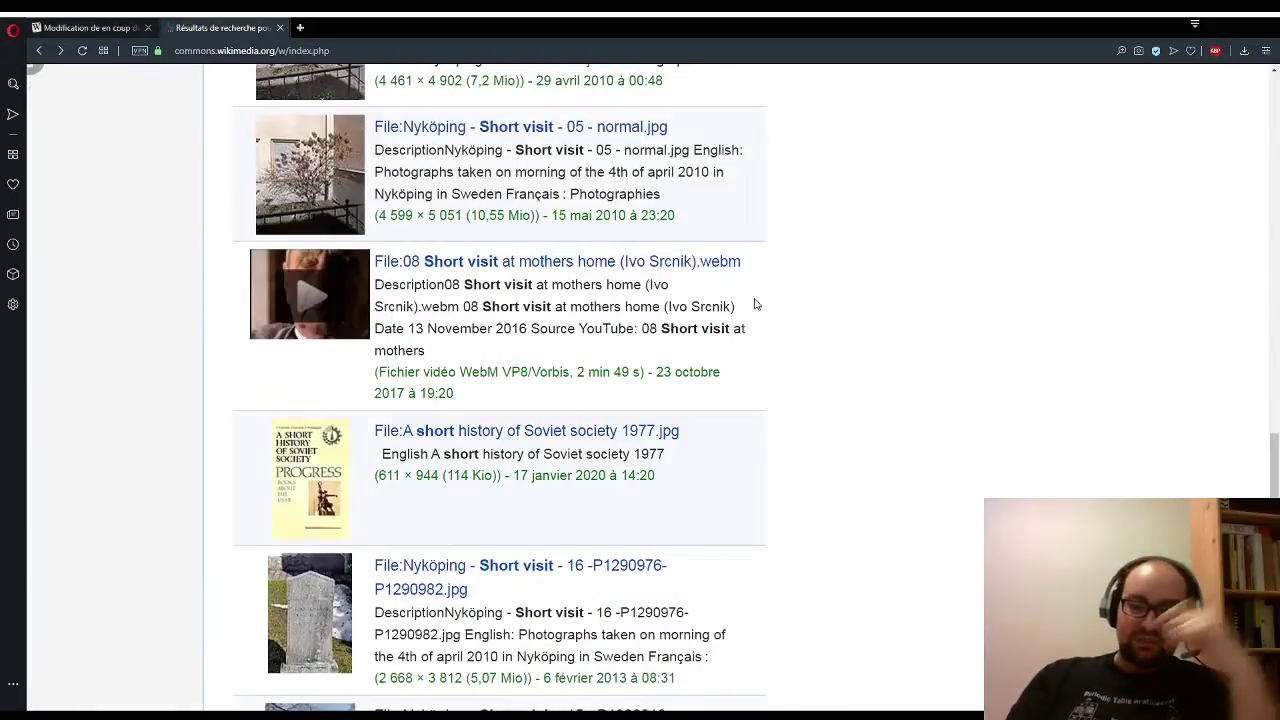
# Step: Look through the remaining "short visit" results on this page and then the next 20 for a suitable illustration
pyautogui.scroll(-2, 748, 305)
pyautogui.scroll(-5, 740, 313)
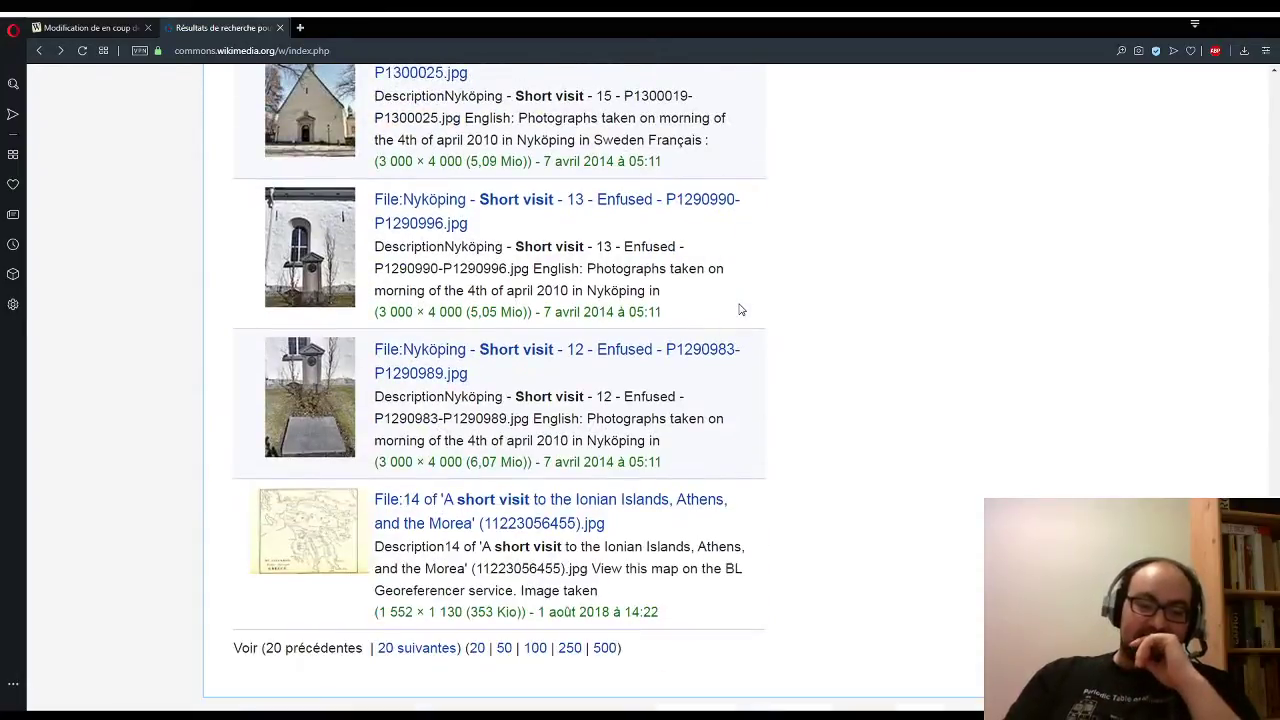
pyautogui.click(385, 650)
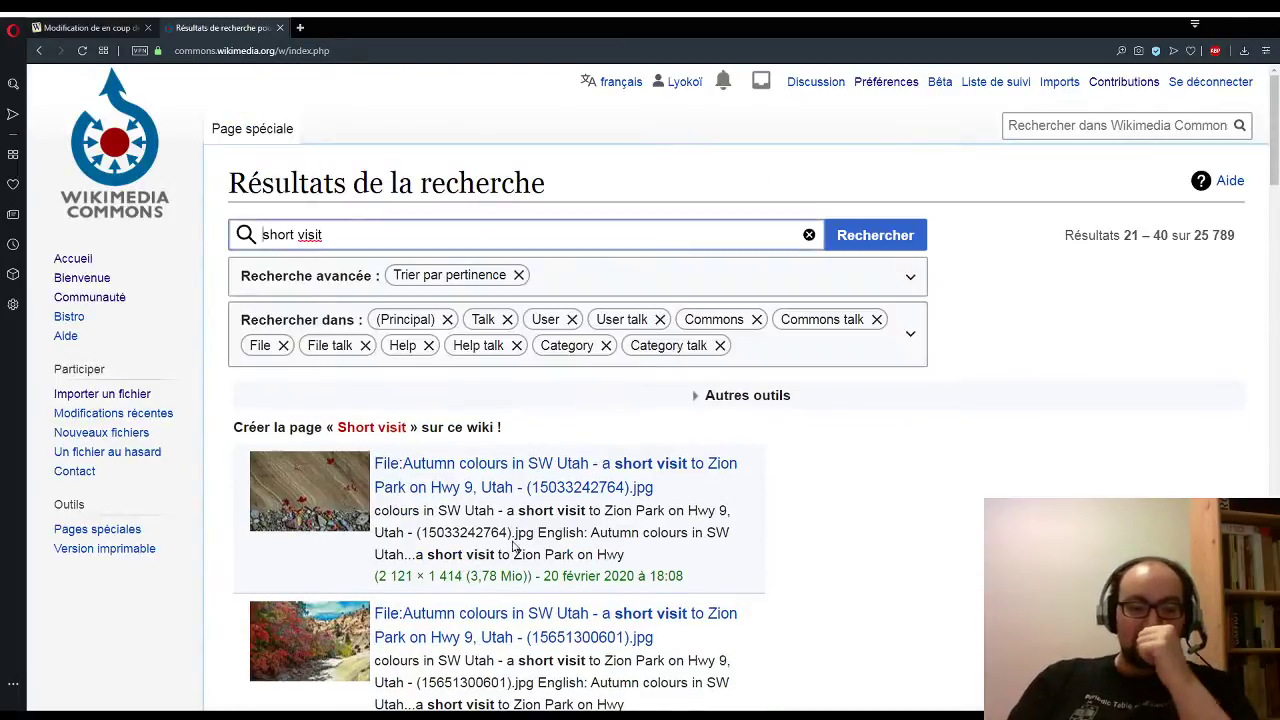
pyautogui.scroll(-2, 513, 540)
pyautogui.scroll(-15, 513, 540)
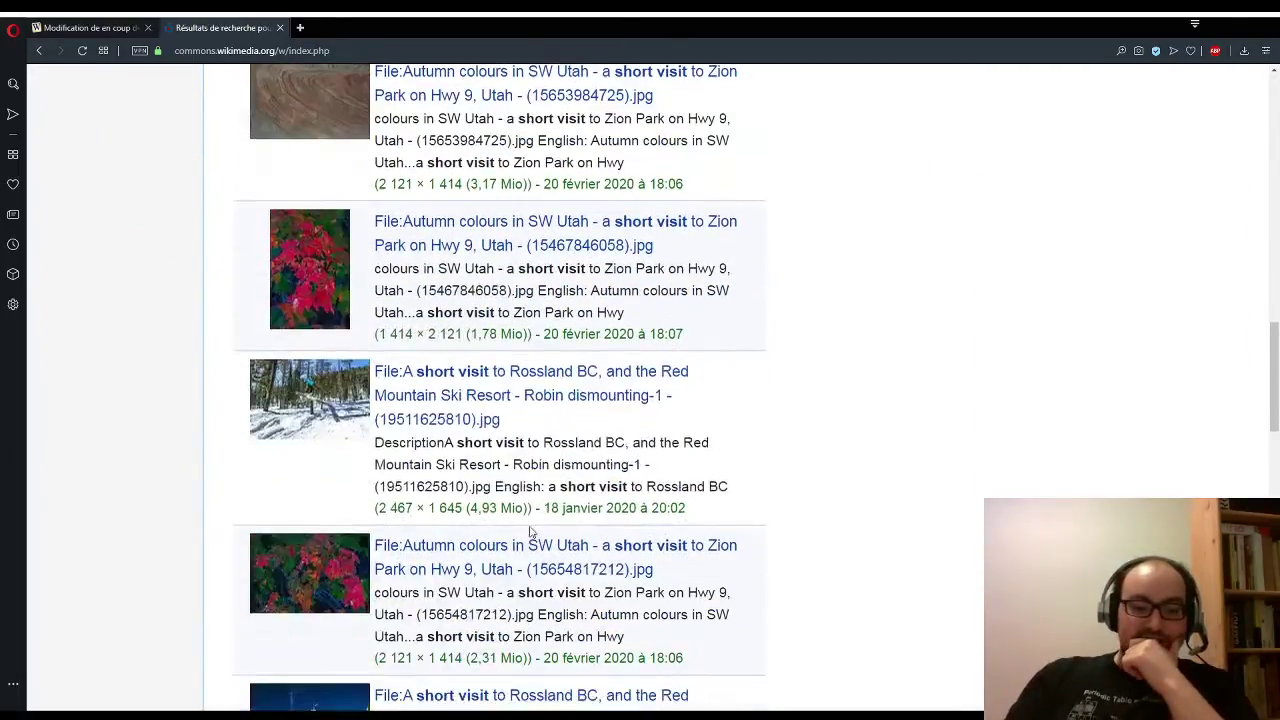
pyautogui.scroll(-8, 530, 532)
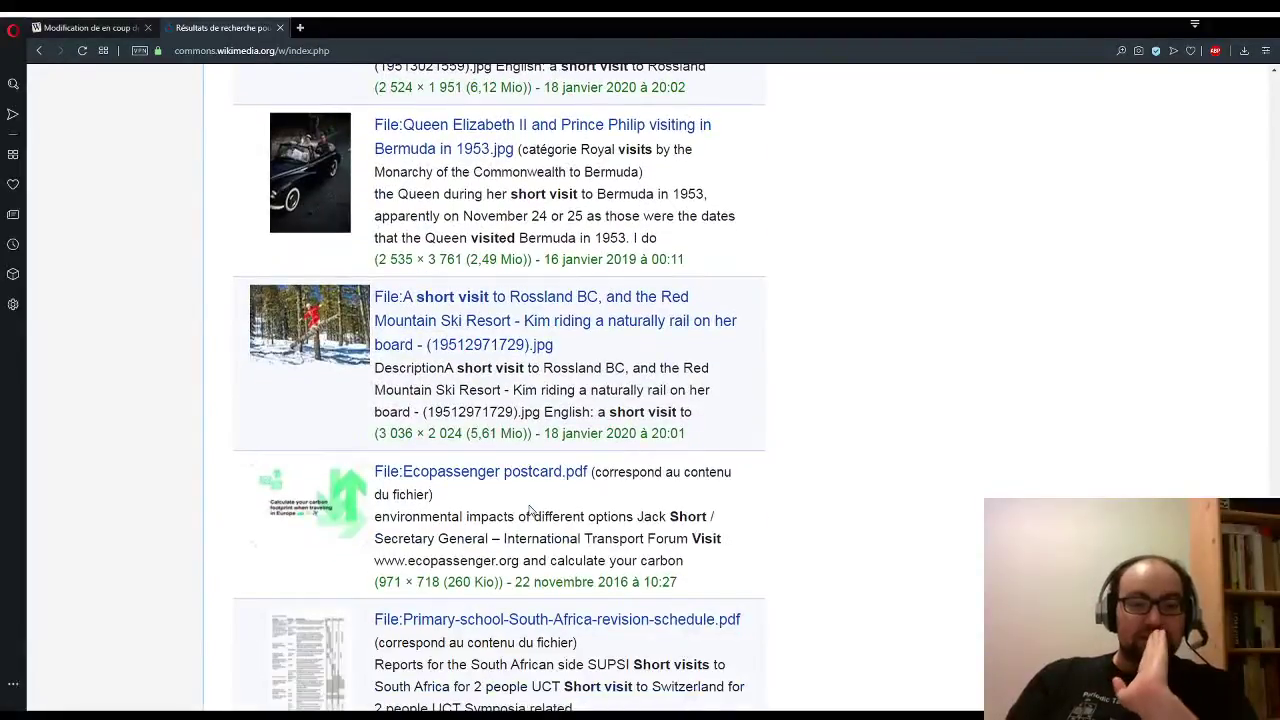
# Step: View the photo of Queen Elizabeth II and Prince Philip visiting Bermuda in 1953 enlarged, and close it
pyautogui.scroll(2, 530, 510)
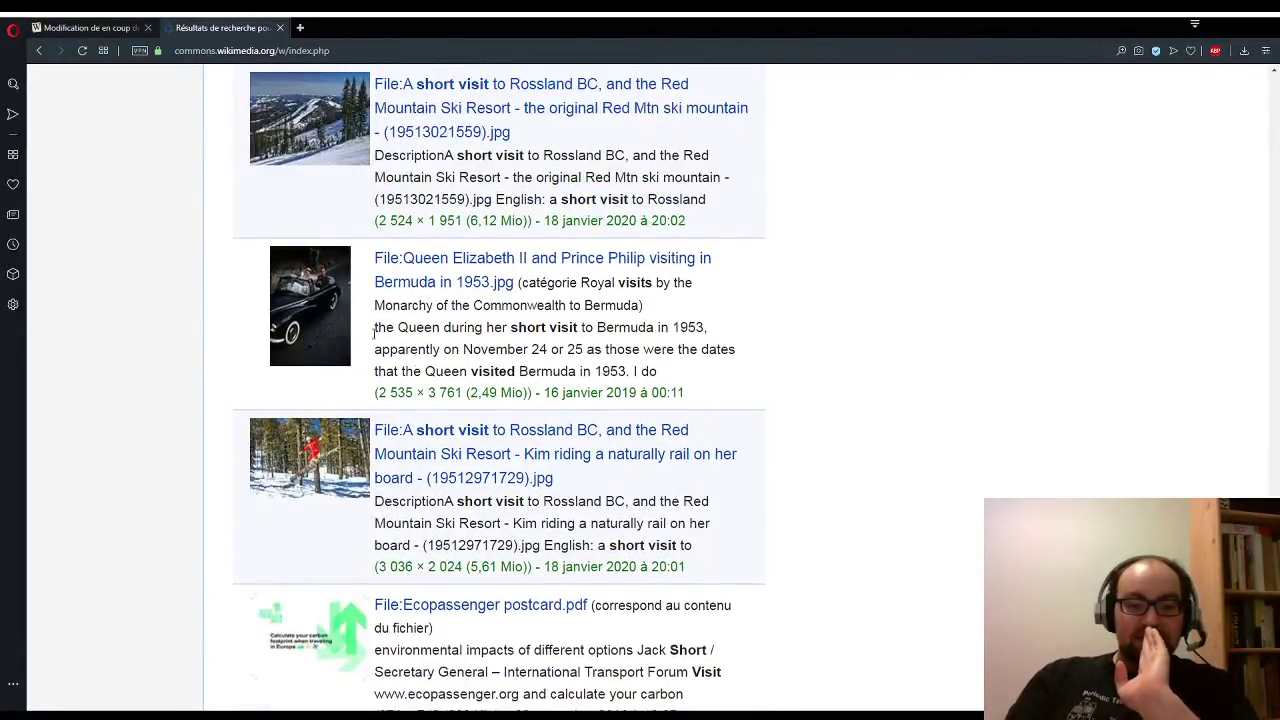
pyautogui.click(340, 295)
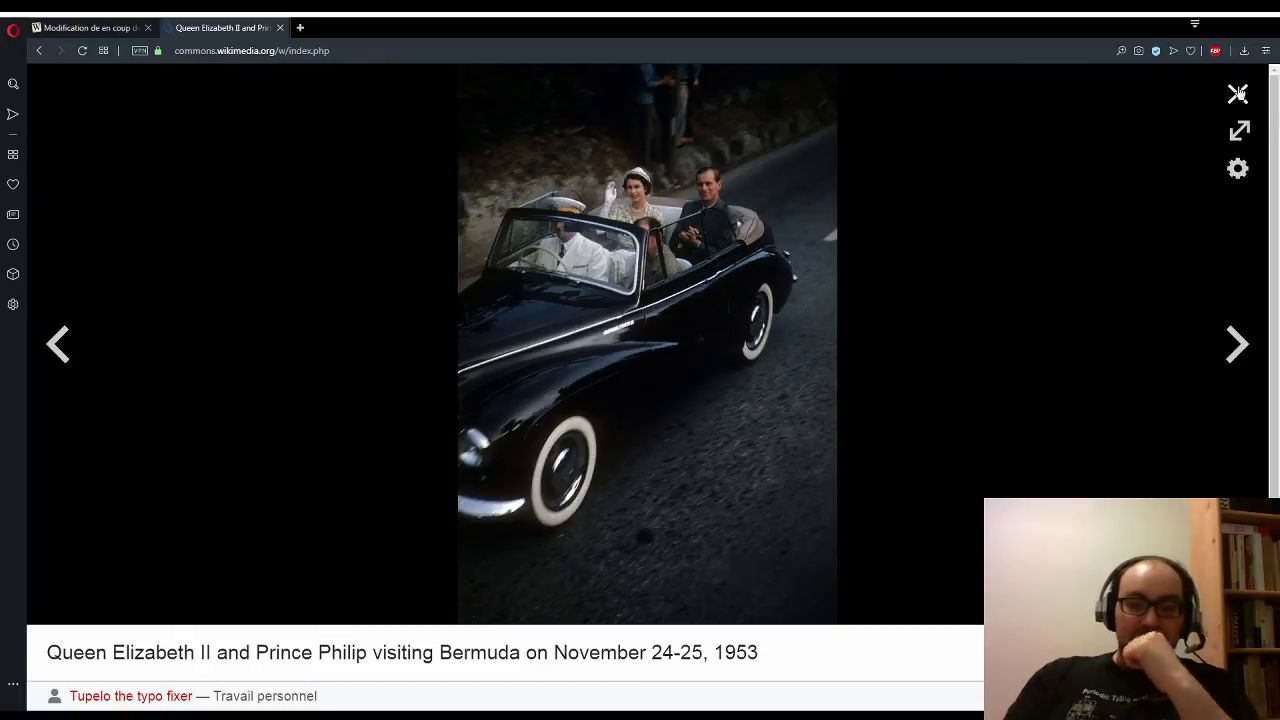
pyautogui.click(1237, 95)
# Step: Check the results below the Bermuda photo and continue through the following 20 "short visit" results
pyautogui.scroll(-3, 510, 437)
pyautogui.scroll(2, 510, 437)
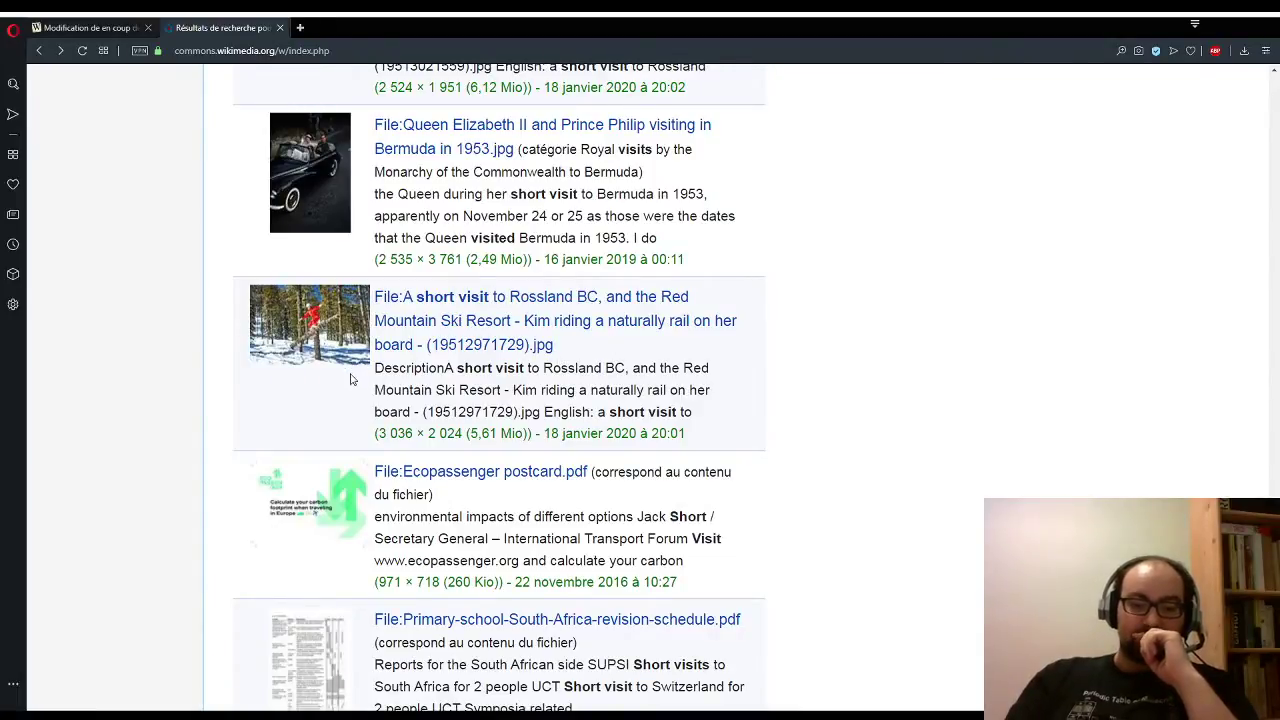
pyautogui.scroll(-3, 570, 390)
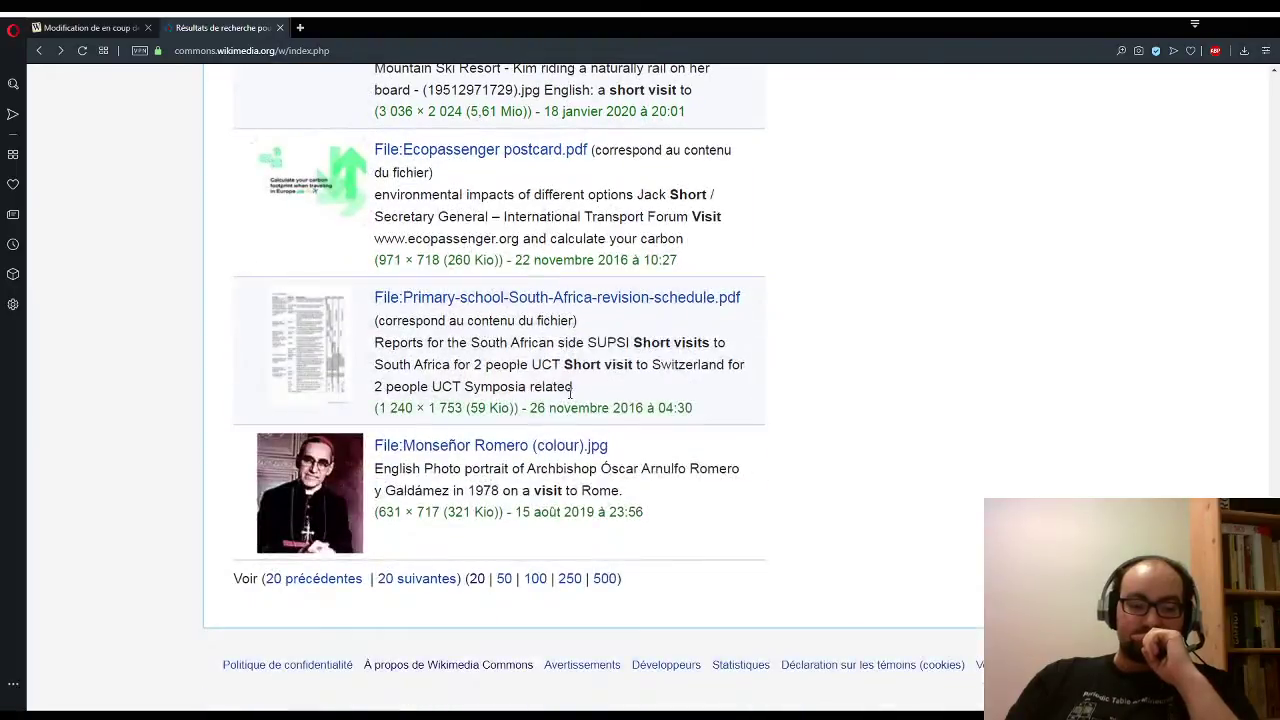
pyautogui.click(389, 581)
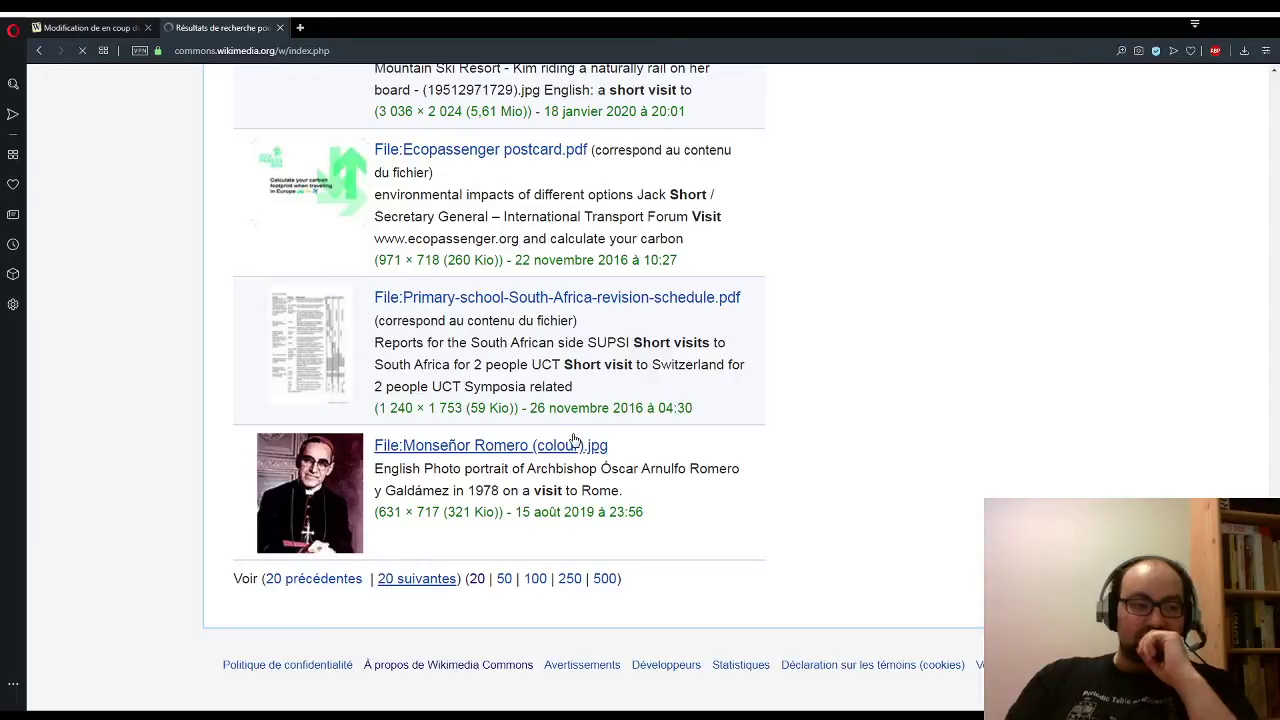
pyautogui.scroll(-2, 607, 432)
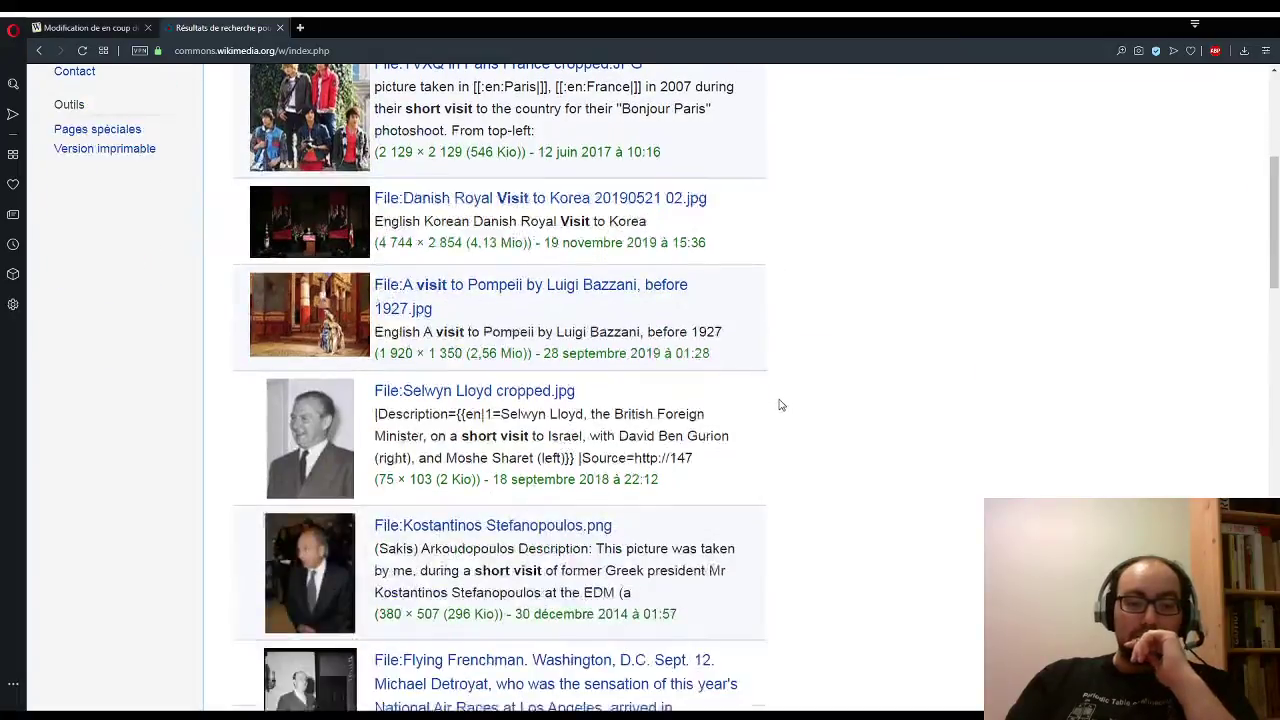
pyautogui.scroll(-2, 781, 396)
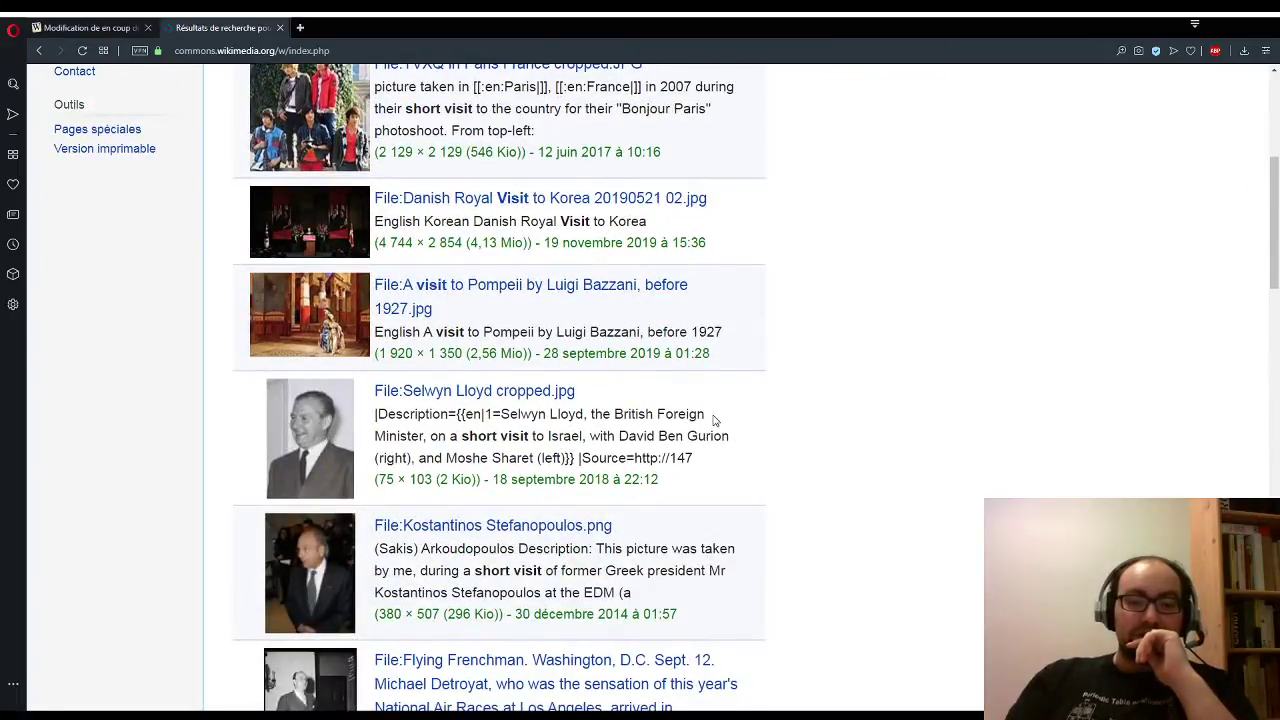
# Step: Look through the current page of Wikimedia Commons results for "short visit" for an image suited to the entry
pyautogui.scroll(-5, 715, 420)
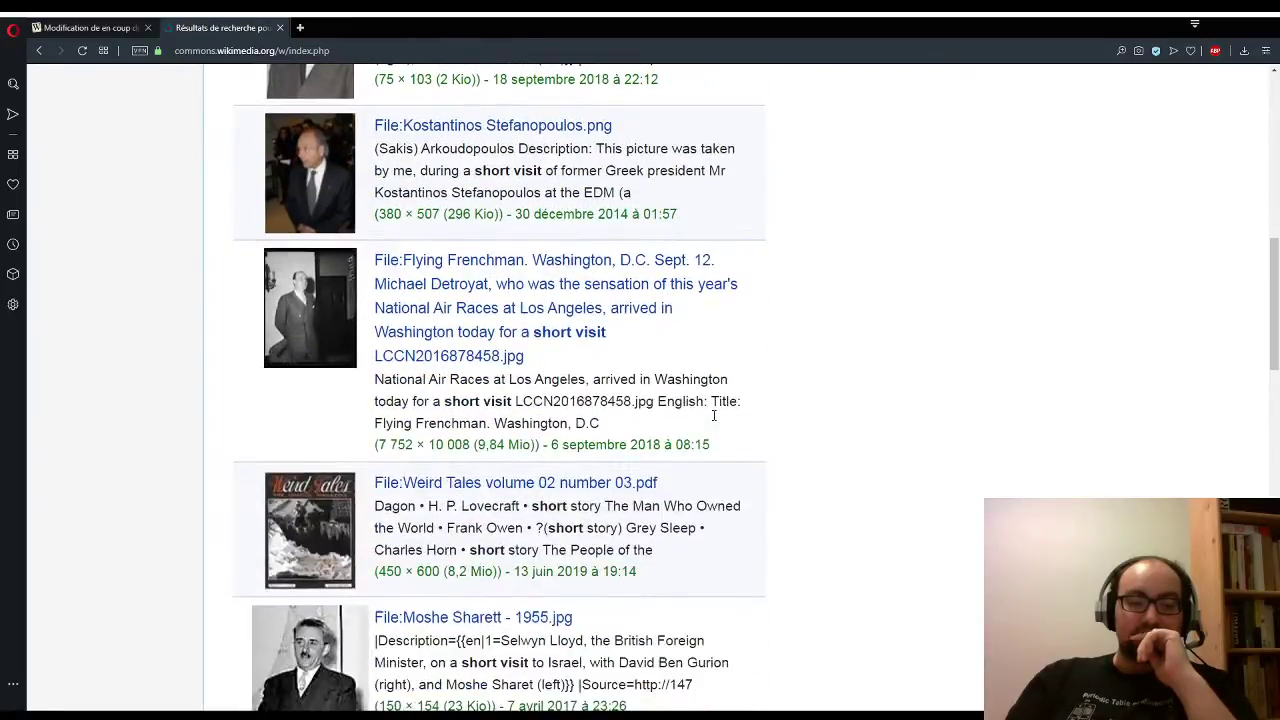
pyautogui.scroll(-3, 715, 420)
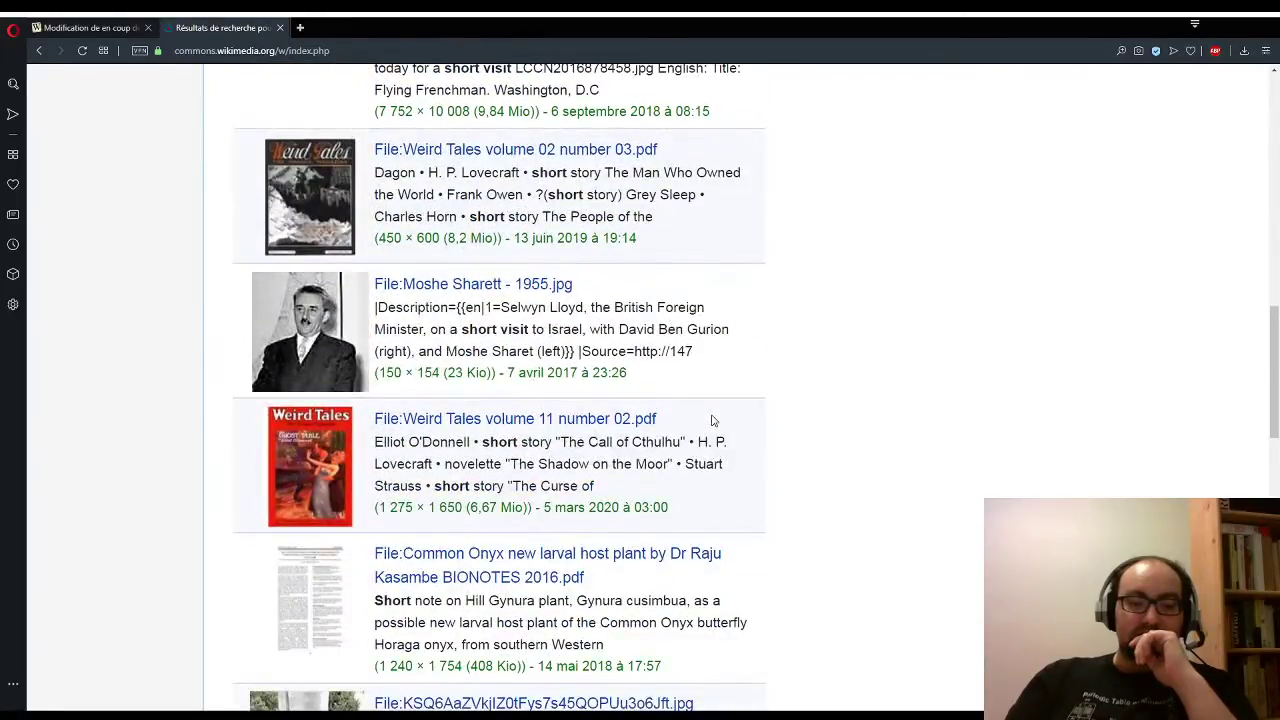
pyautogui.scroll(-4, 713, 420)
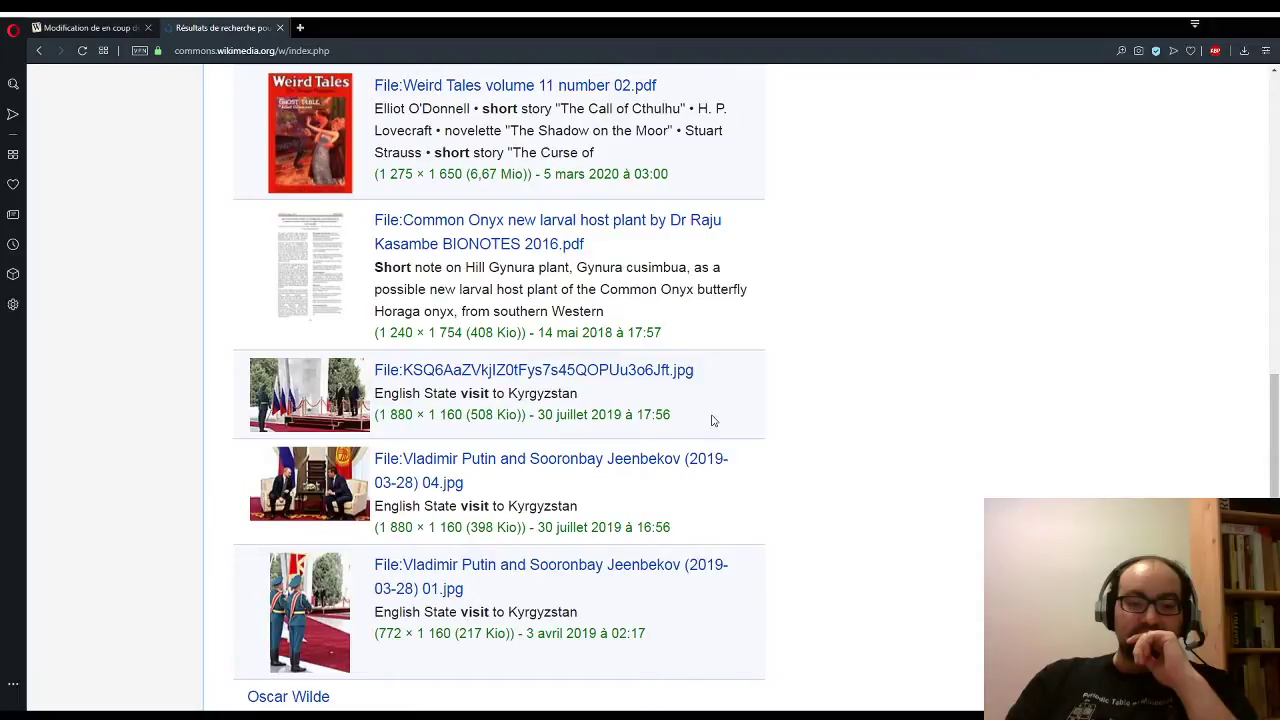
pyautogui.scroll(-5, 713, 420)
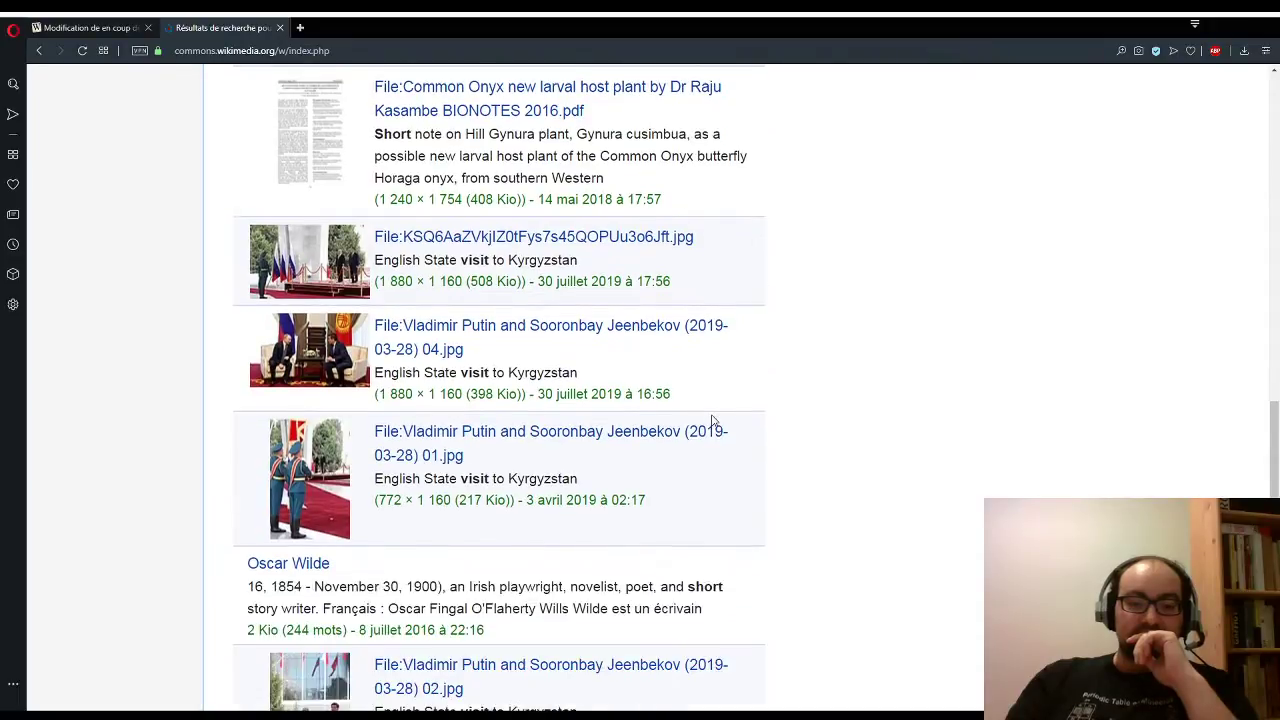
pyautogui.scroll(-2, 713, 421)
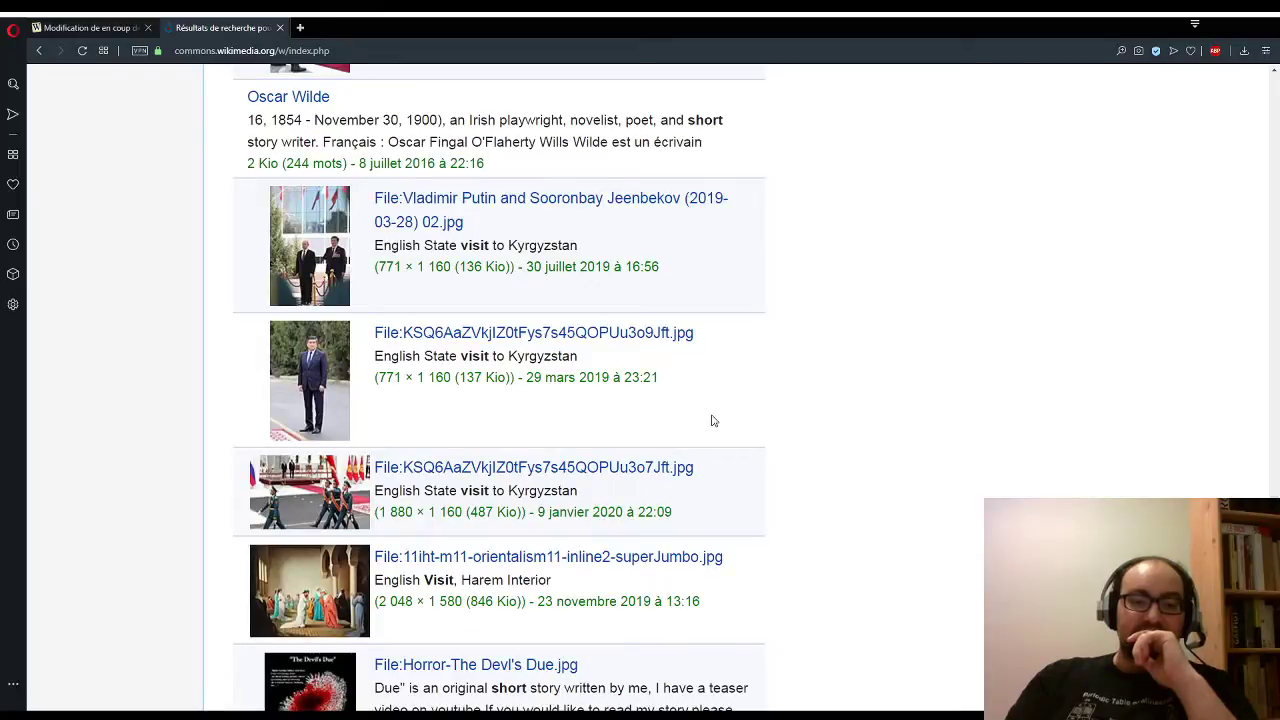
pyautogui.scroll(-2, 713, 421)
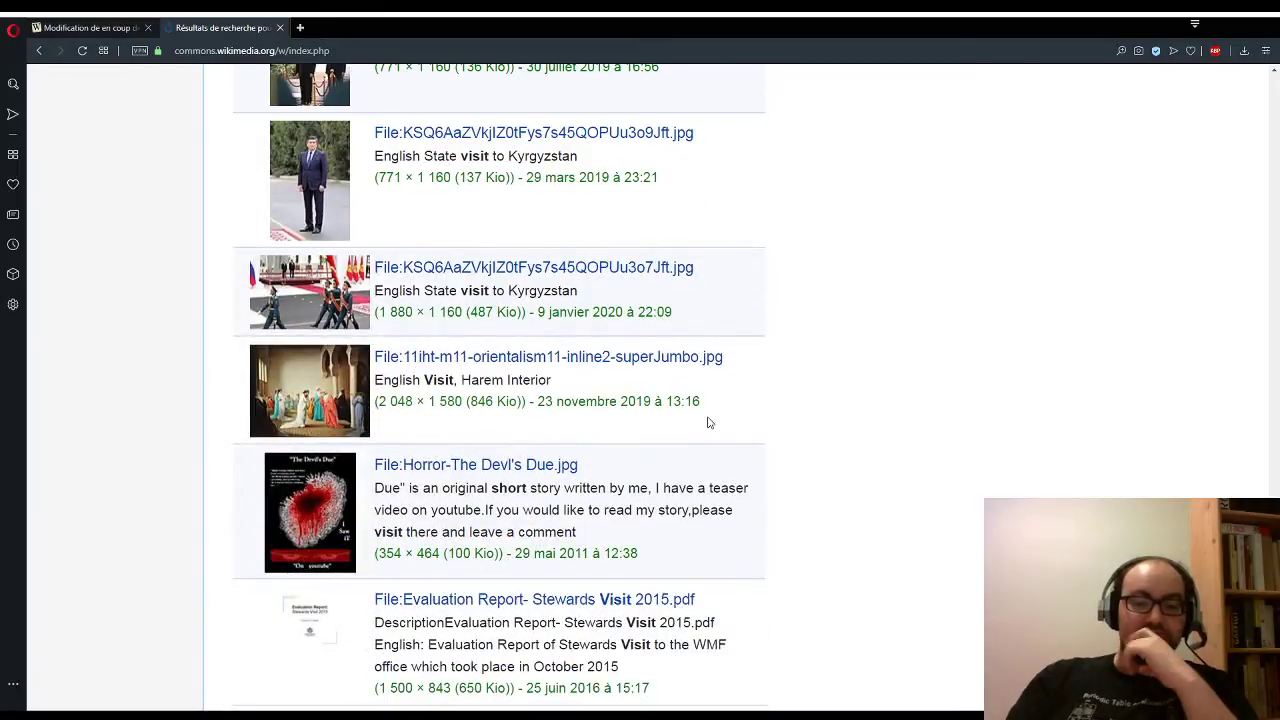
pyautogui.scroll(-2, 696, 432)
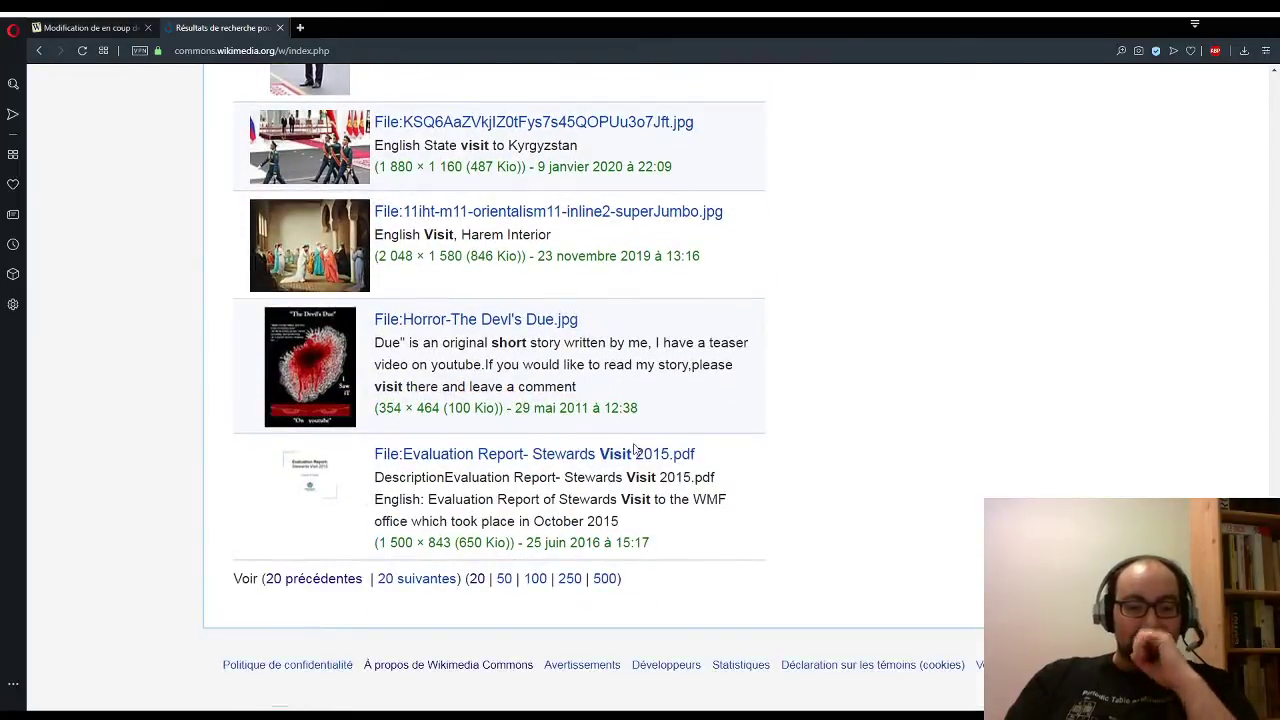
# Step: Bring up the next 20 "short visit" results and examine them for a suitable image
pyautogui.click(402, 583)
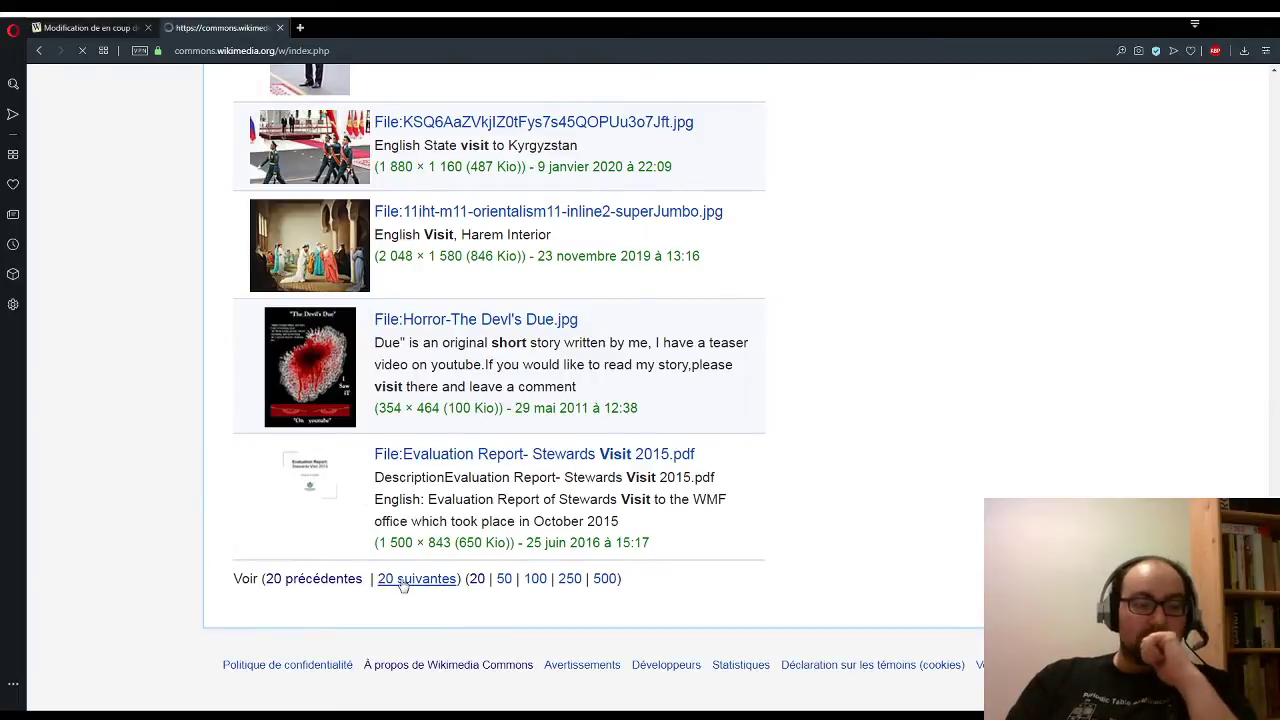
pyautogui.scroll(-5, 898, 474)
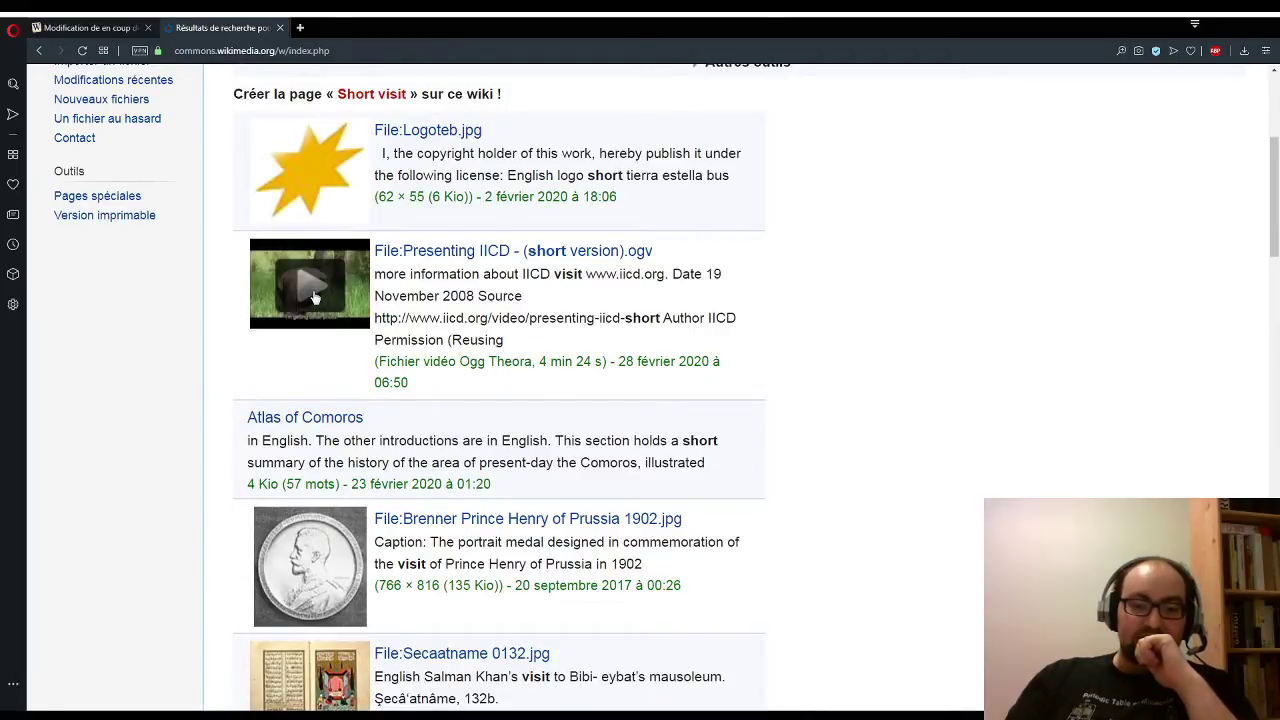
pyautogui.scroll(-3, 943, 349)
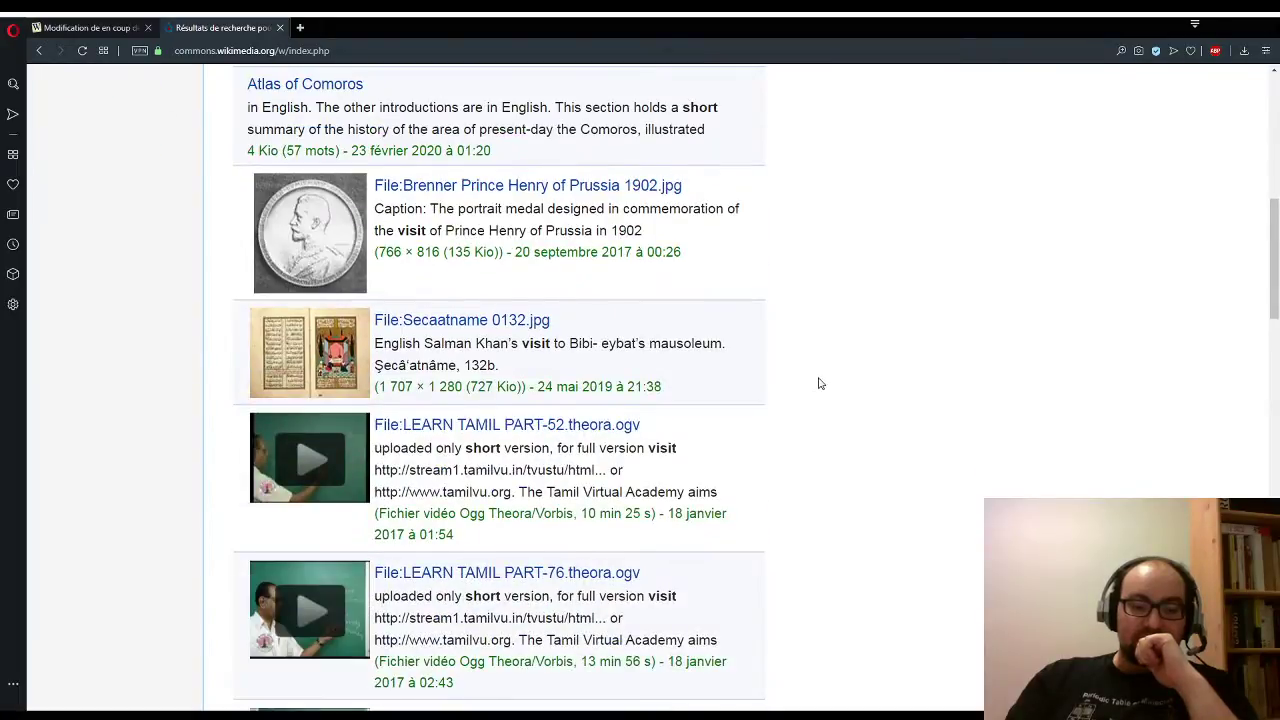
pyautogui.scroll(-1, 818, 383)
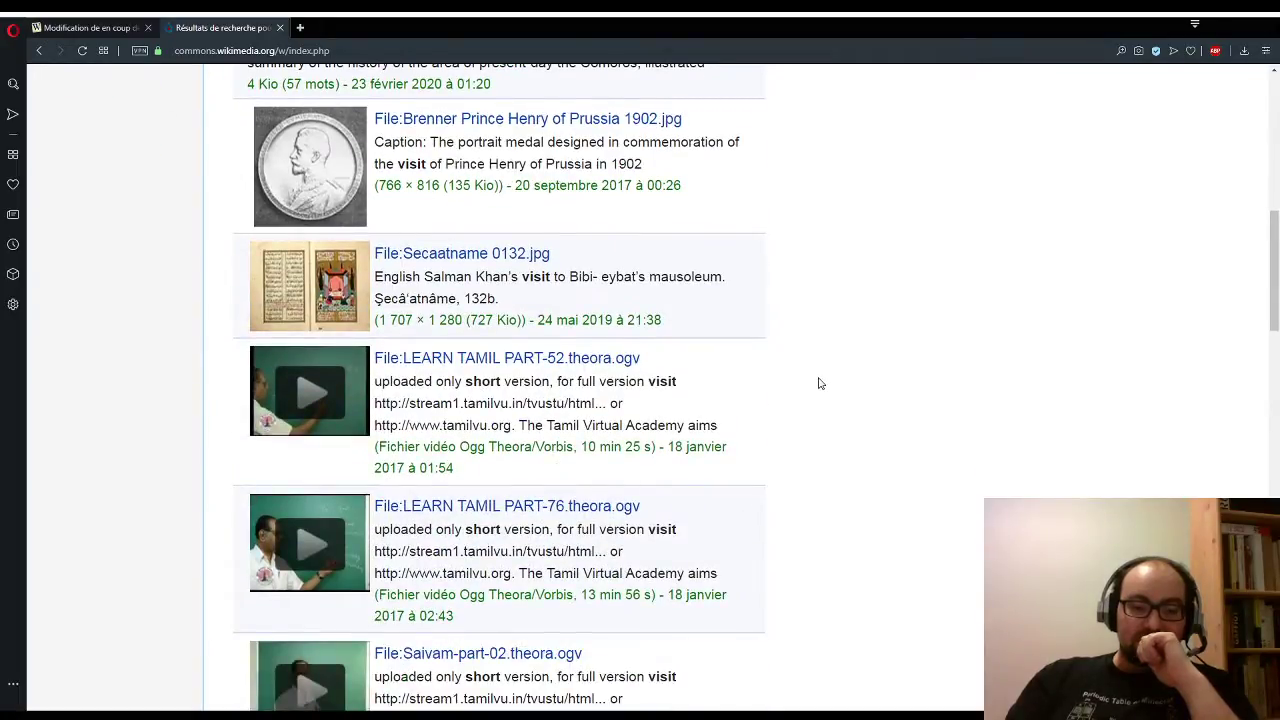
pyautogui.scroll(-14, 818, 383)
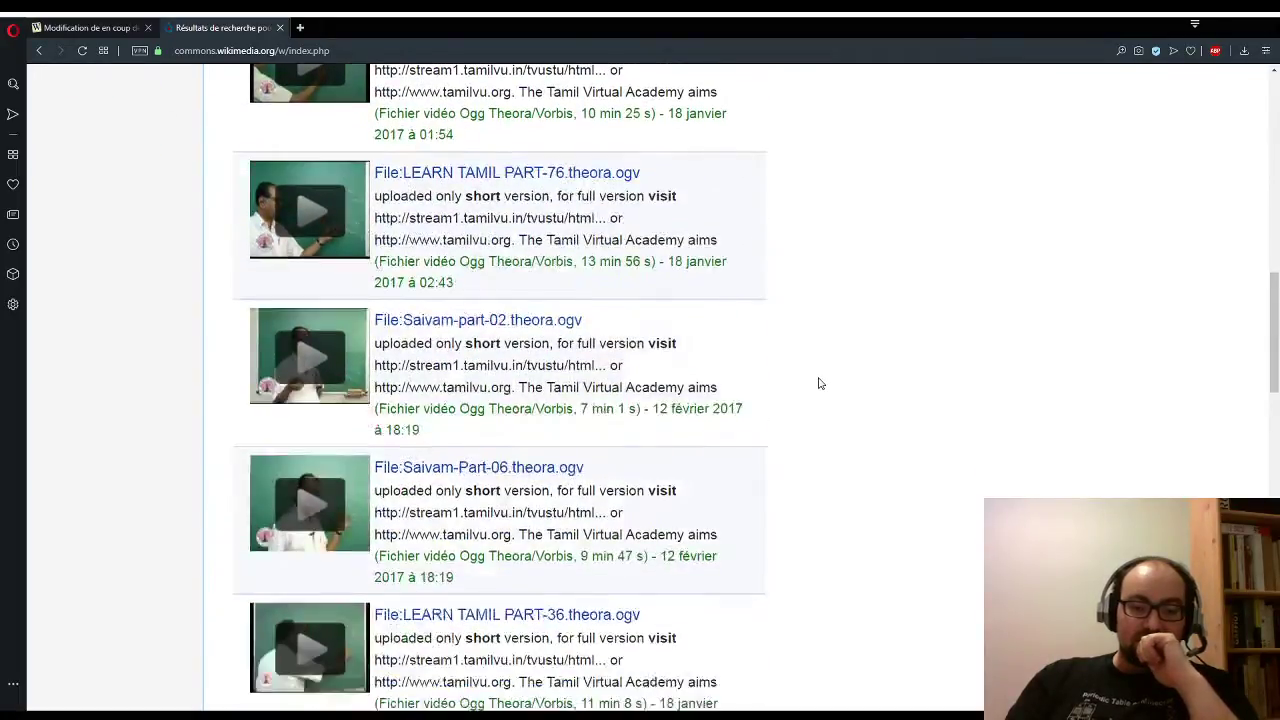
pyautogui.scroll(-4, 815, 390)
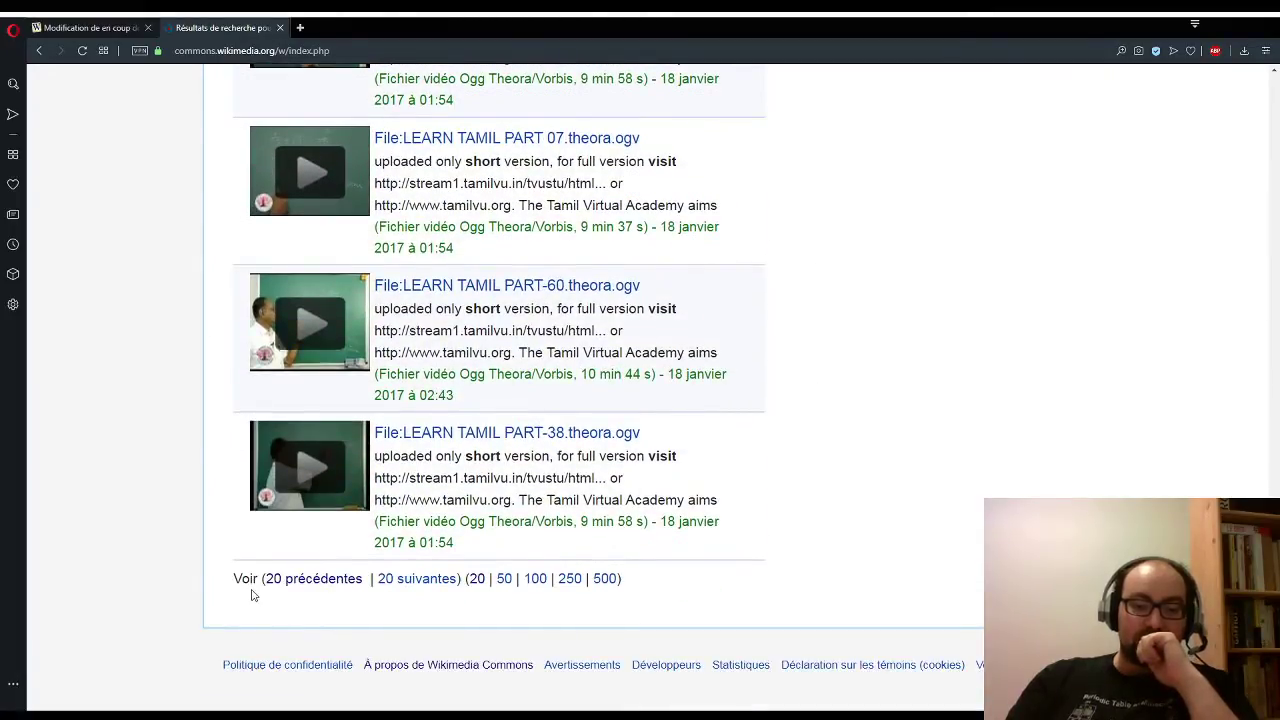
pyautogui.click(477, 583)
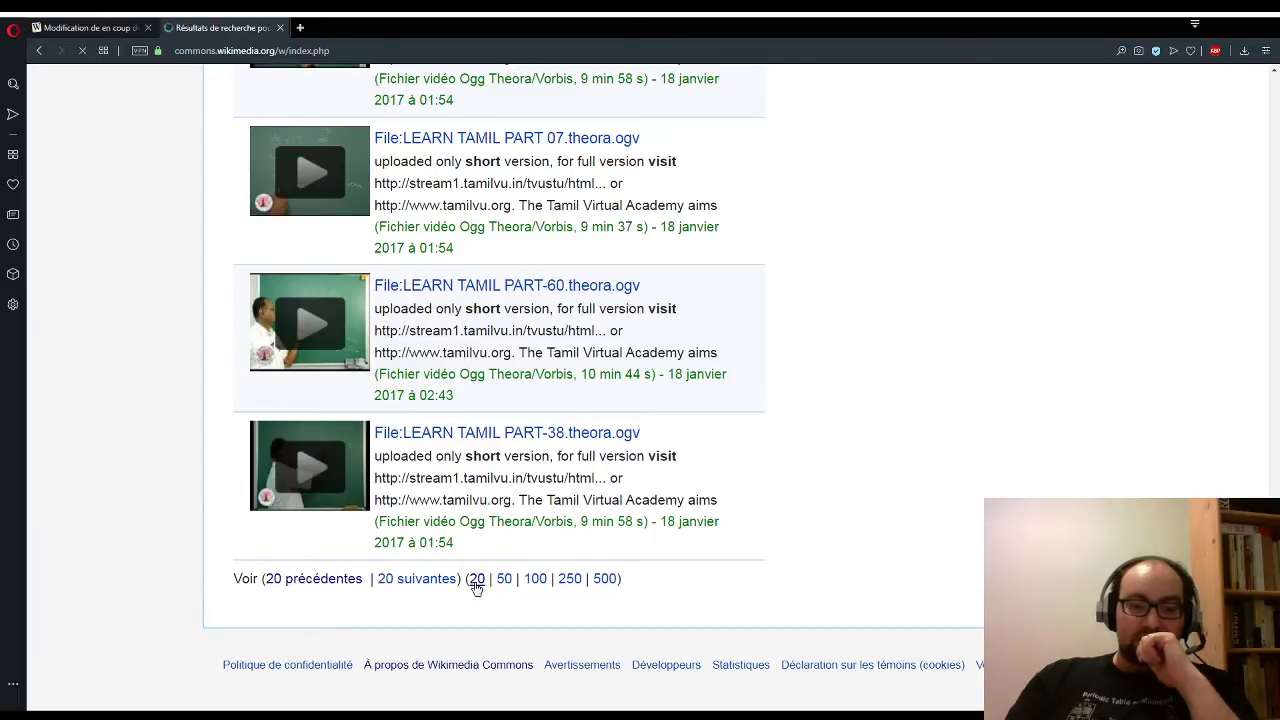
pyautogui.scroll(-5, 572, 500)
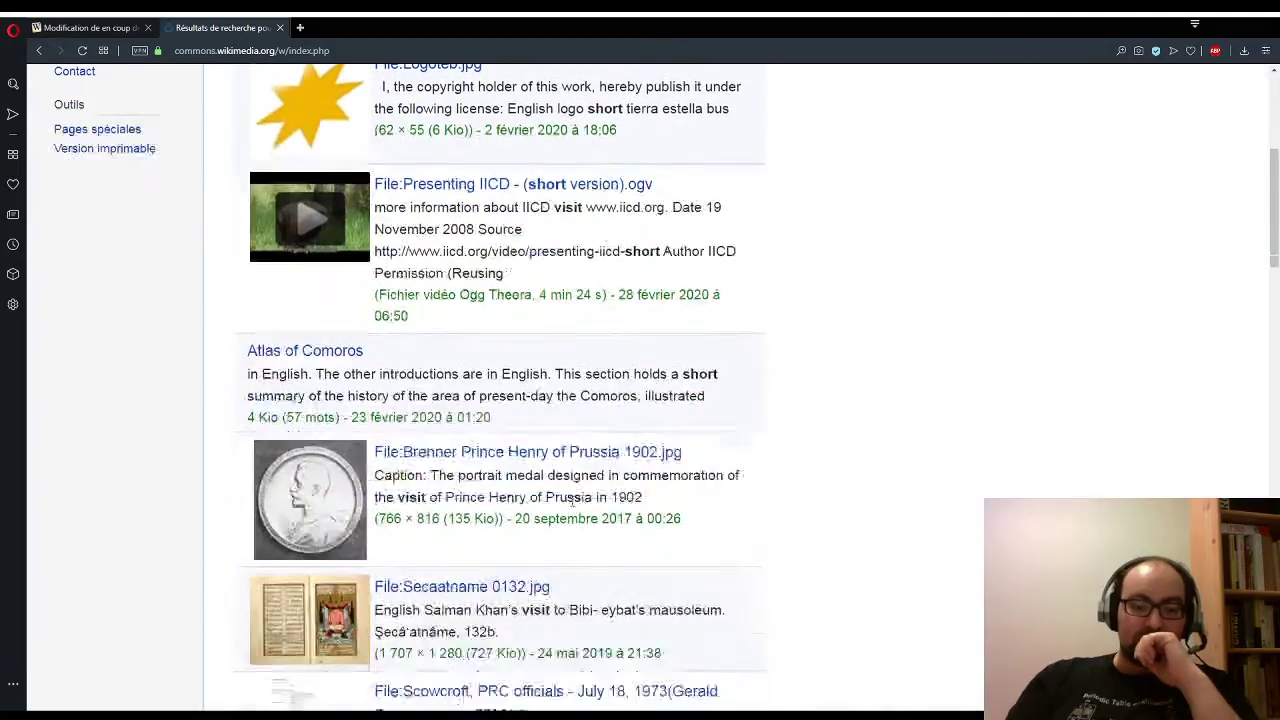
pyautogui.scroll(-20, 572, 500)
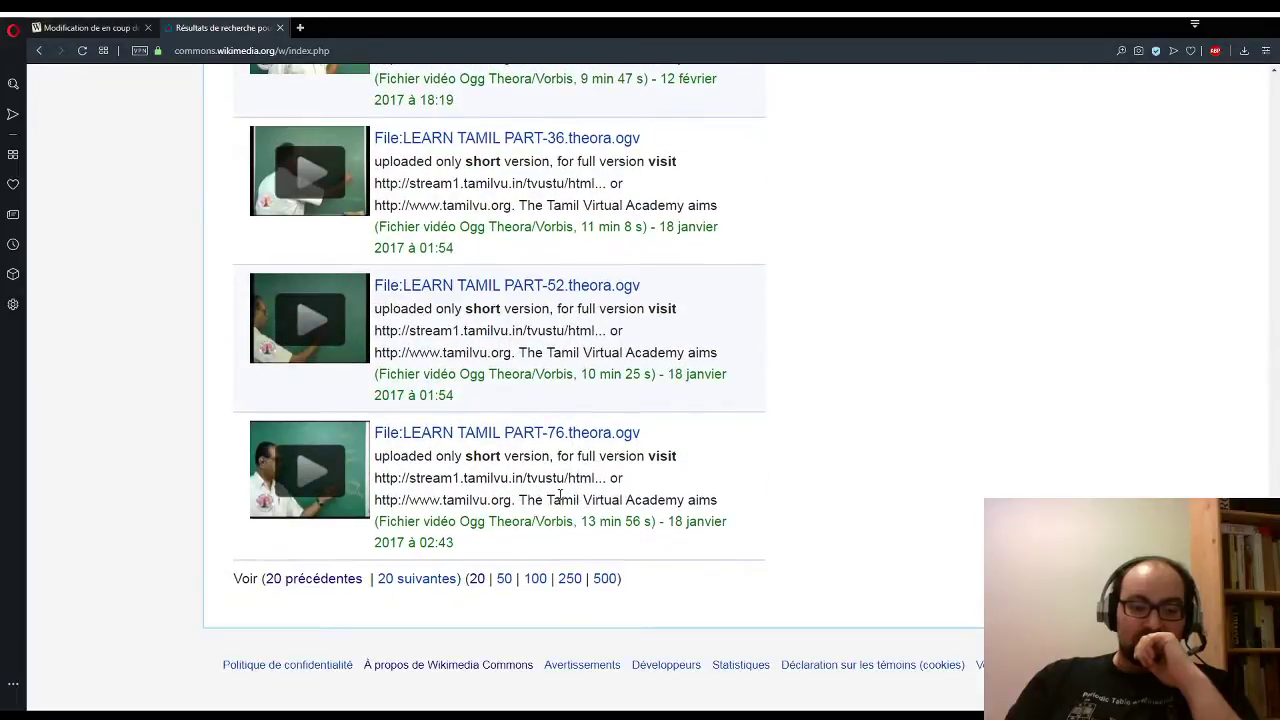
pyautogui.moveTo(1274, 640); pyautogui.dragTo(1270, 85)
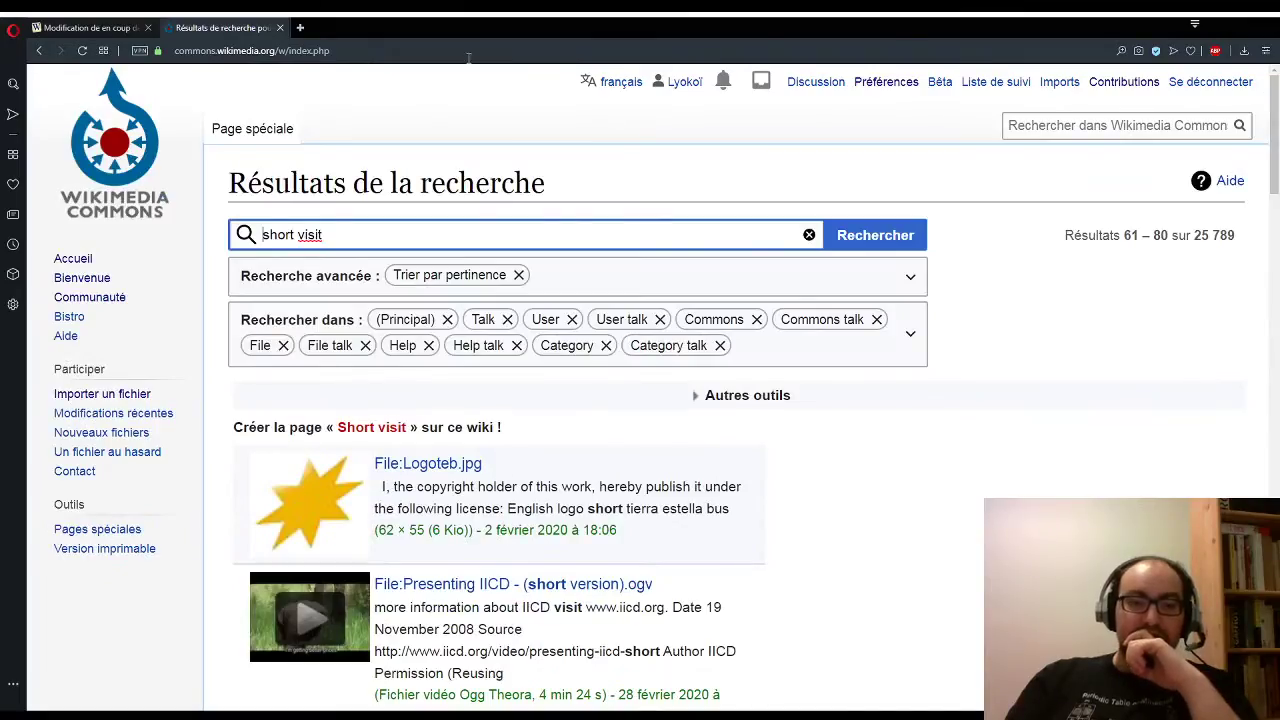
pyautogui.click(358, 48)
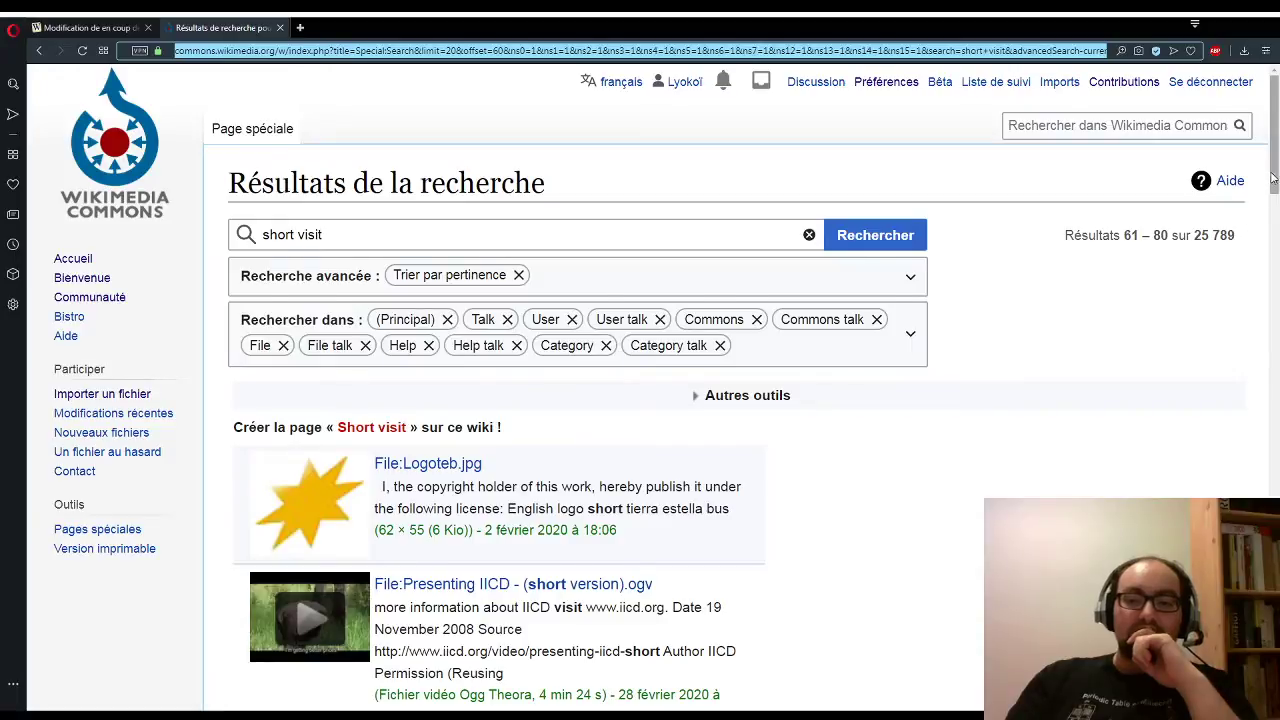
pyautogui.press('Return')
pyautogui.scroll(-20, 1277, 150)
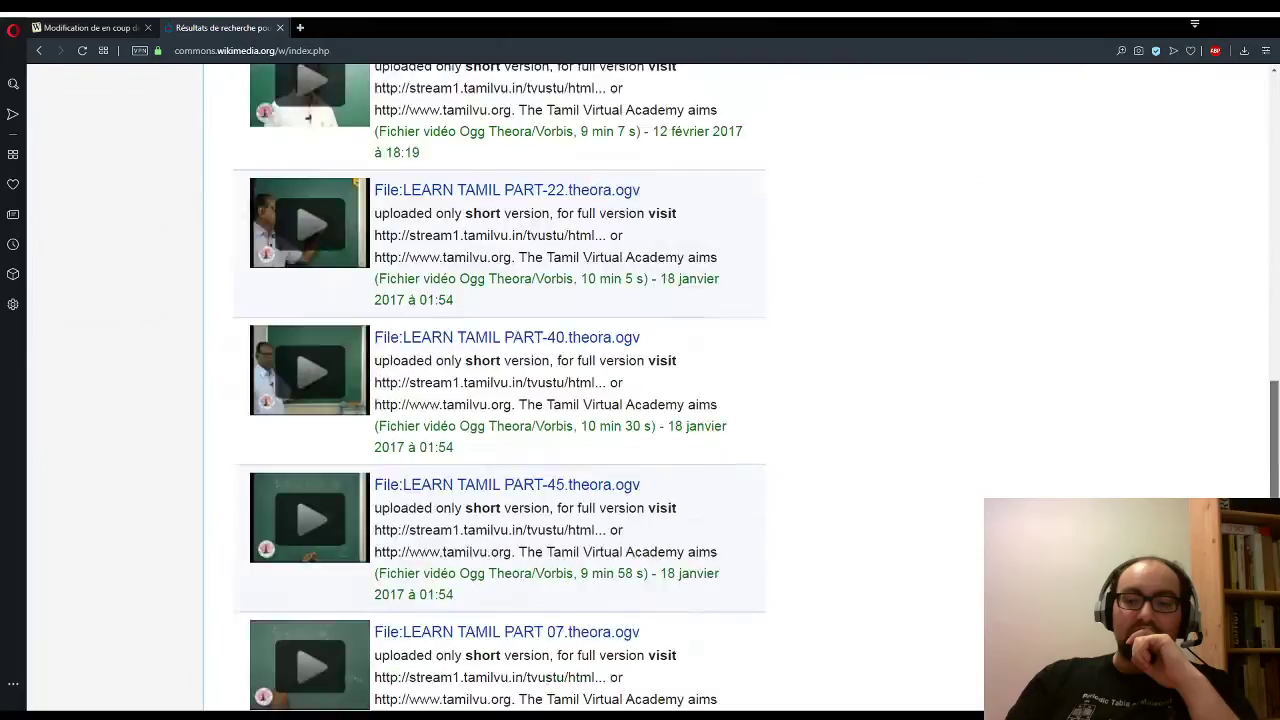
pyautogui.click(320, 580)
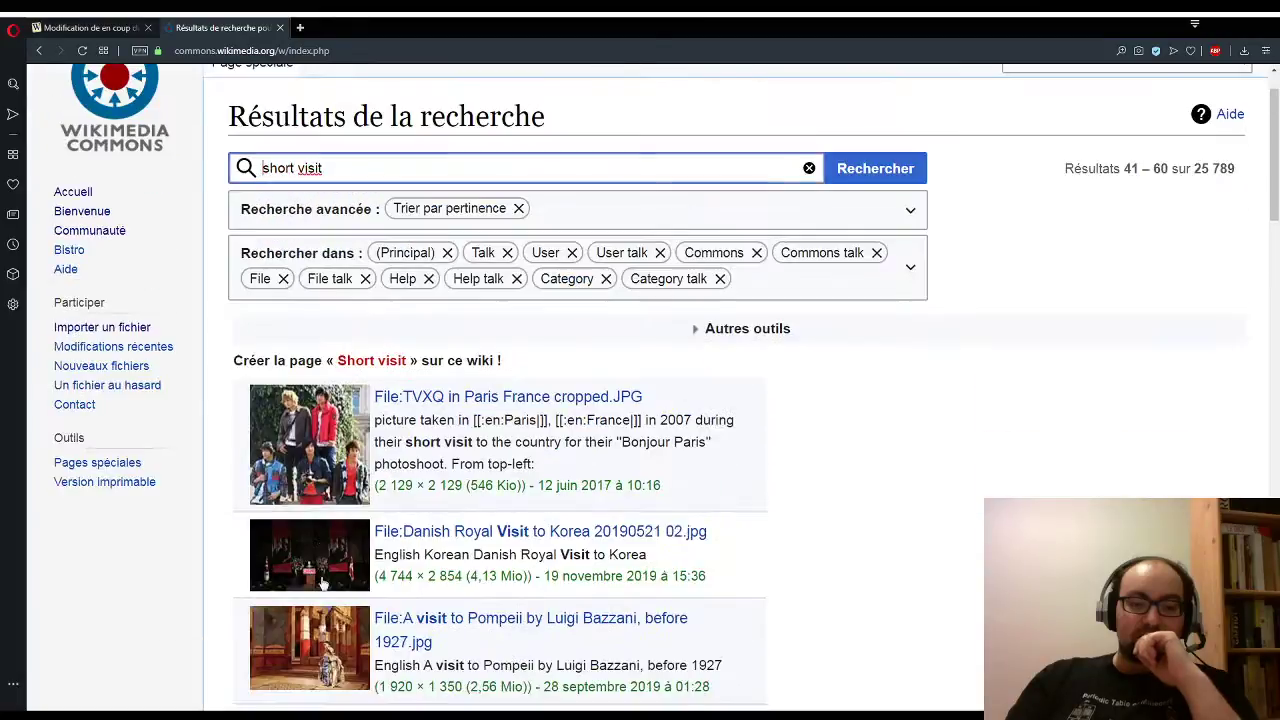
pyautogui.click(881, 246)
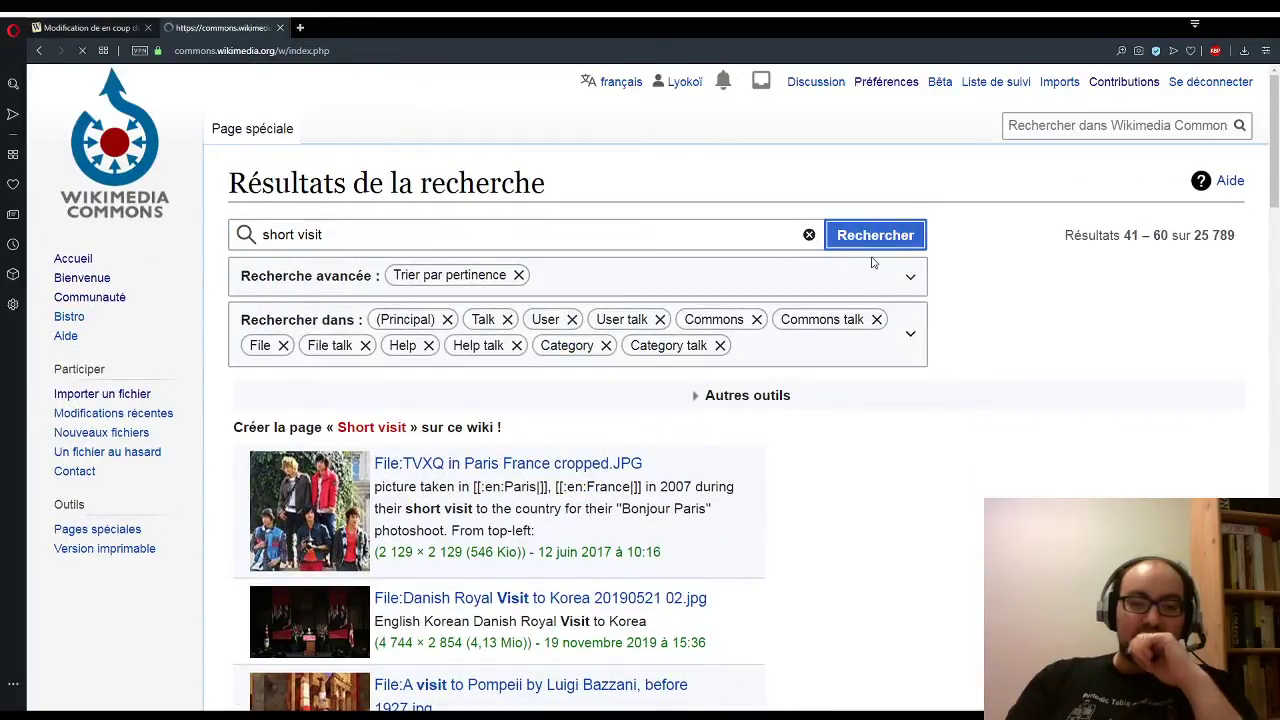
pyautogui.scroll(-2, 449, 343)
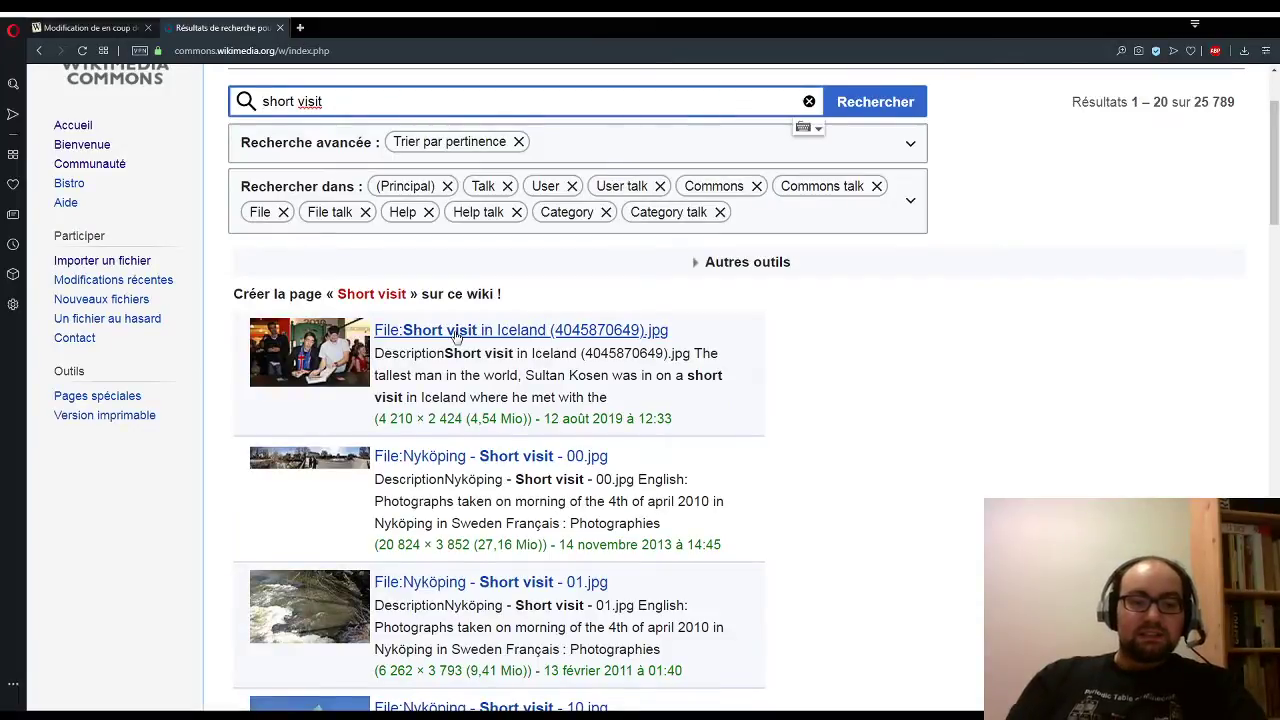
pyautogui.click(456, 336)
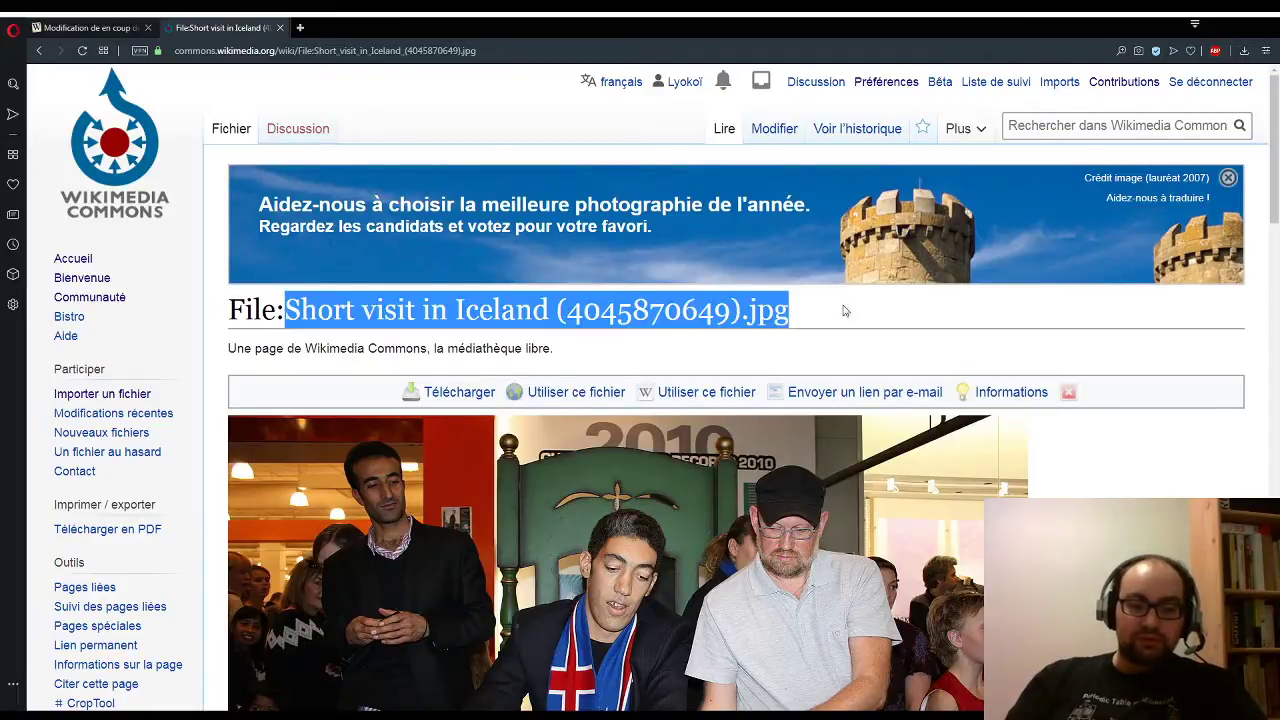
pyautogui.moveTo(287, 310); pyautogui.dragTo(897, 309)
pyautogui.hotkey('ctrl', 'c')
pyautogui.scroll(-5, 897, 309)
pyautogui.scroll(4, 897, 309)
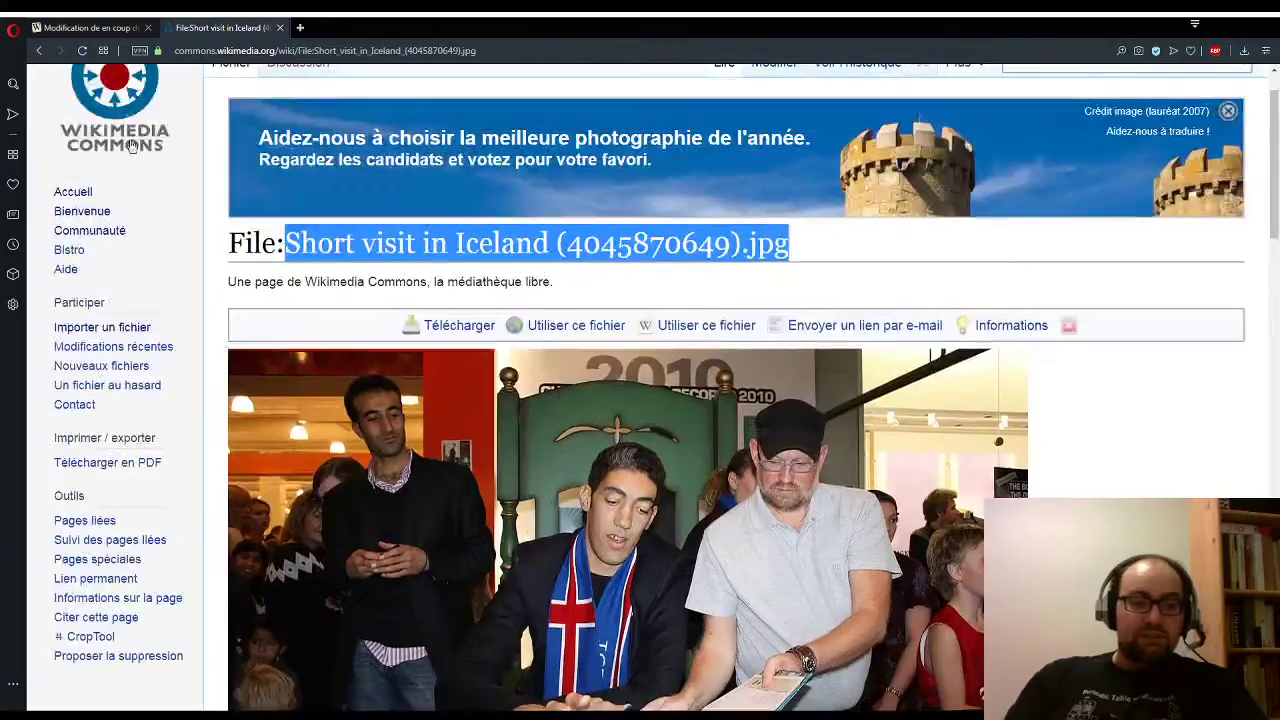
# Step: In the Wiktionnaire entry's media settings, search for the copied file name and choose to use the matching image
pyautogui.click(104, 27)
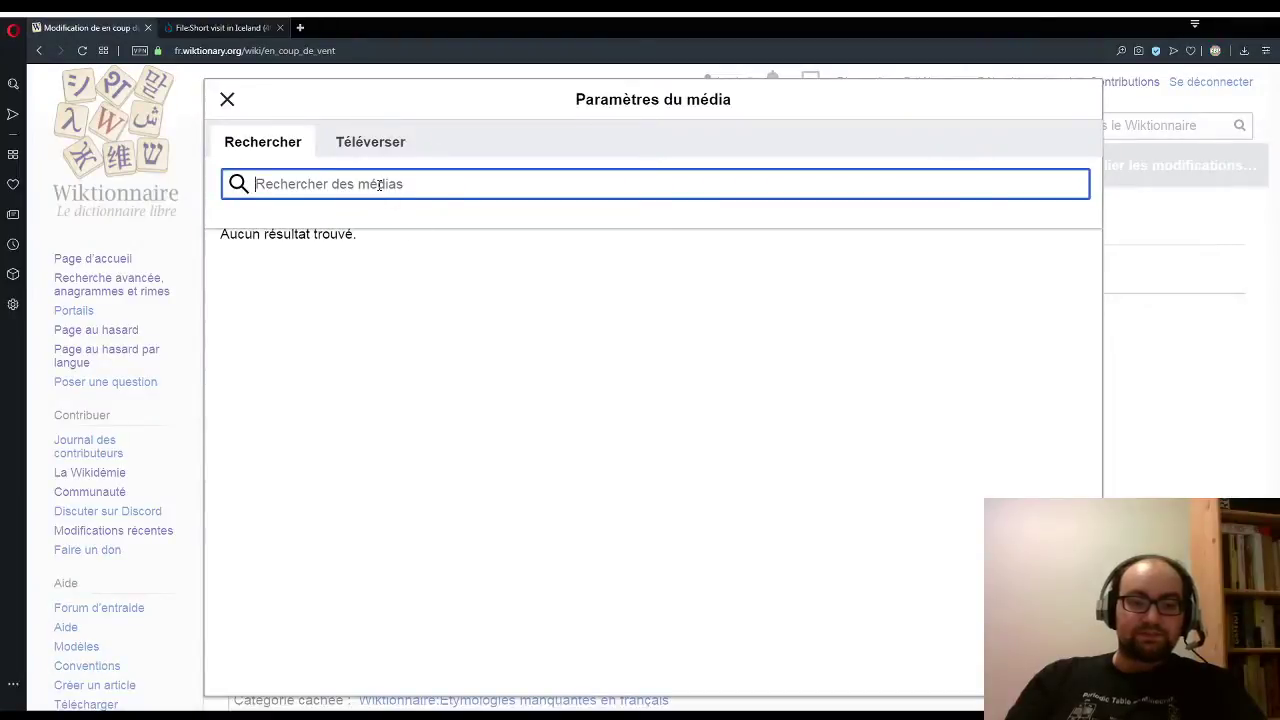
pyautogui.hotkey('ctrl', 'v')
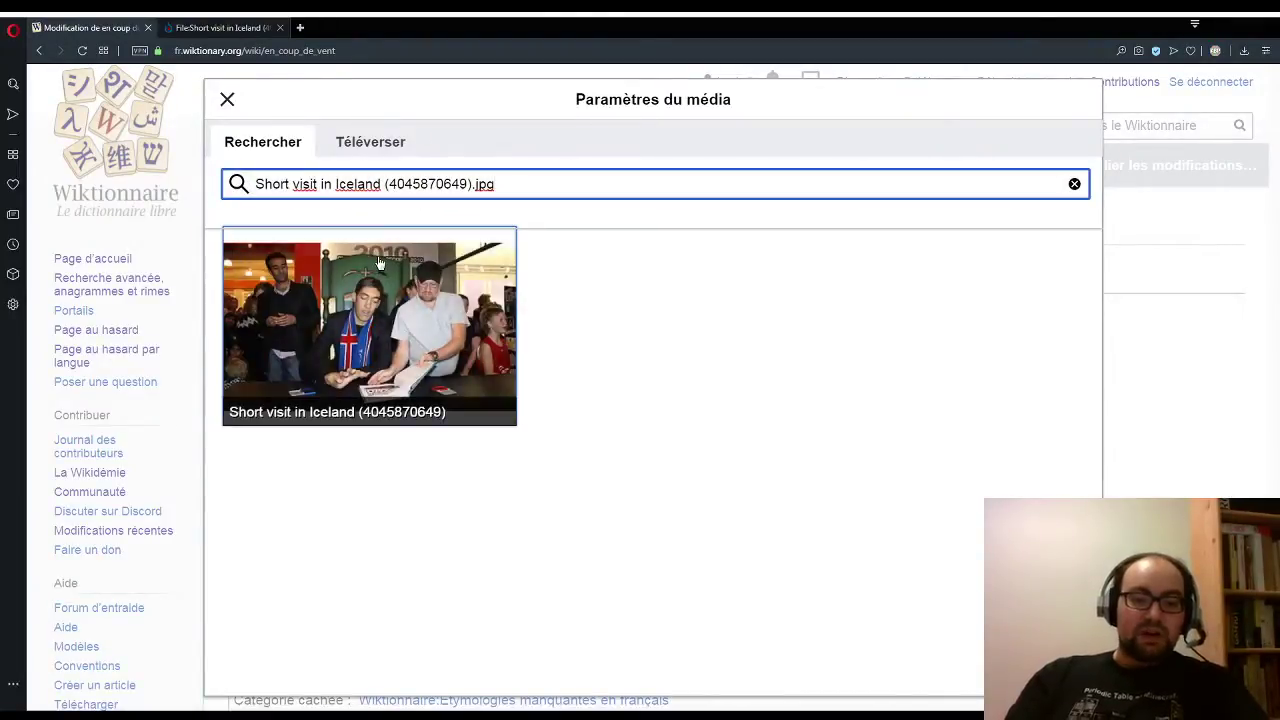
pyautogui.click(297, 295)
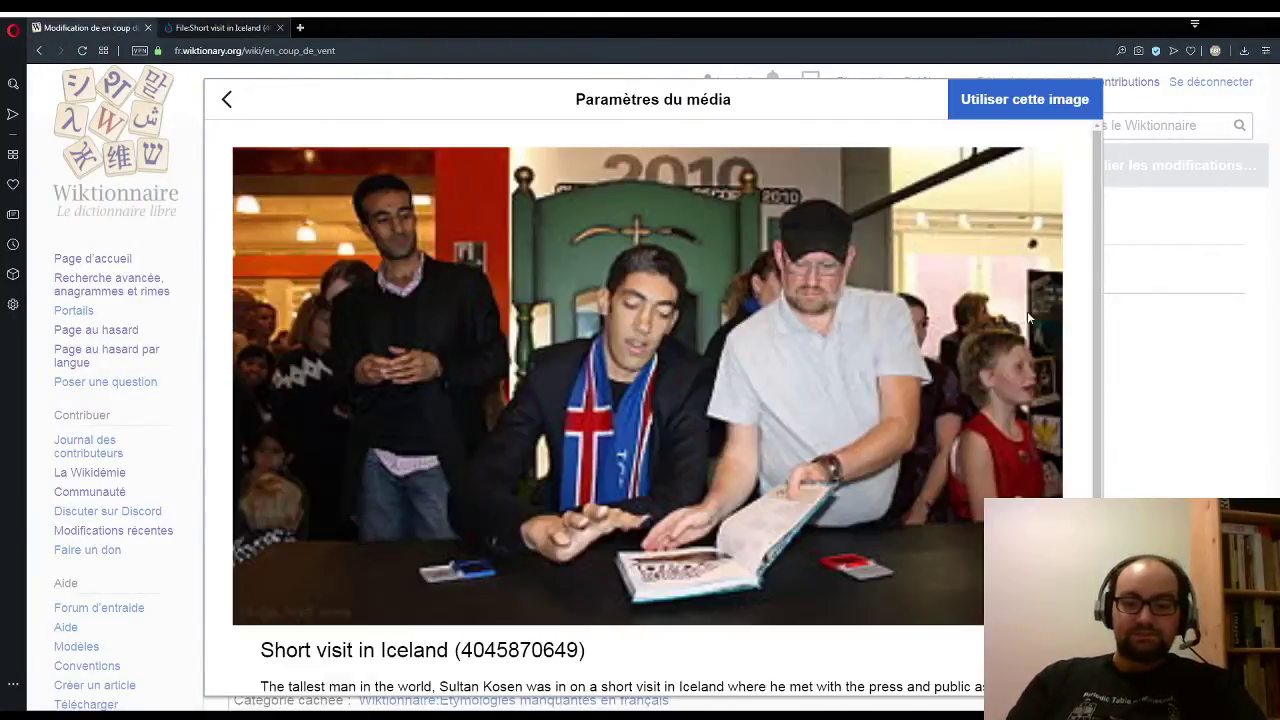
pyautogui.click(1045, 112)
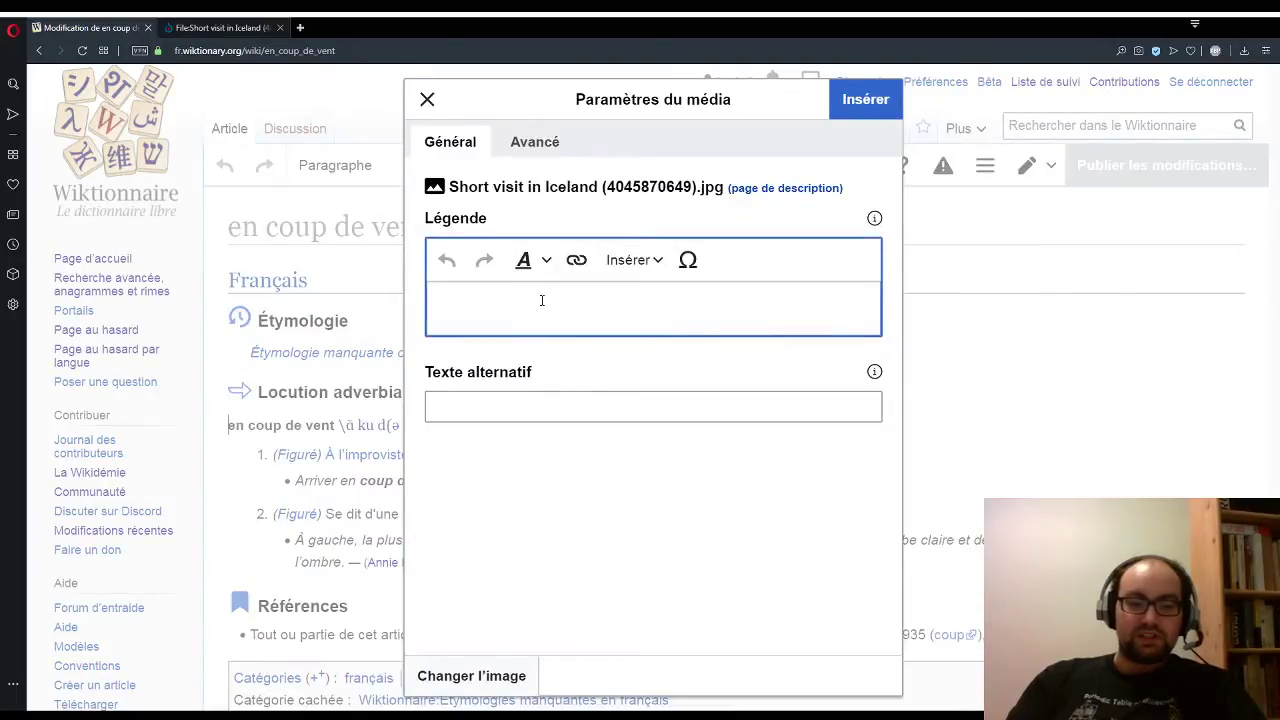
# Step: Back on the Commons file page, copy the name "Sultan Kosen" from the image description
pyautogui.click(220, 27)
pyautogui.scroll(-6, 510, 420)
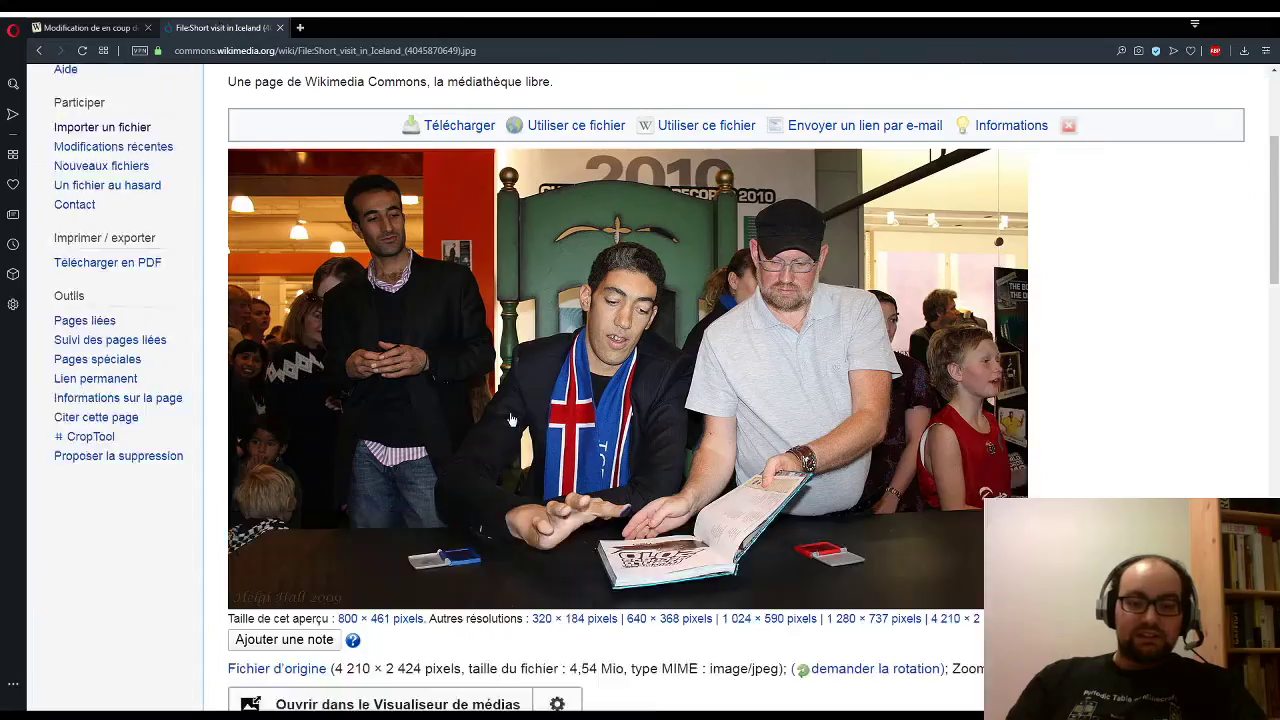
pyautogui.scroll(-4, 509, 419)
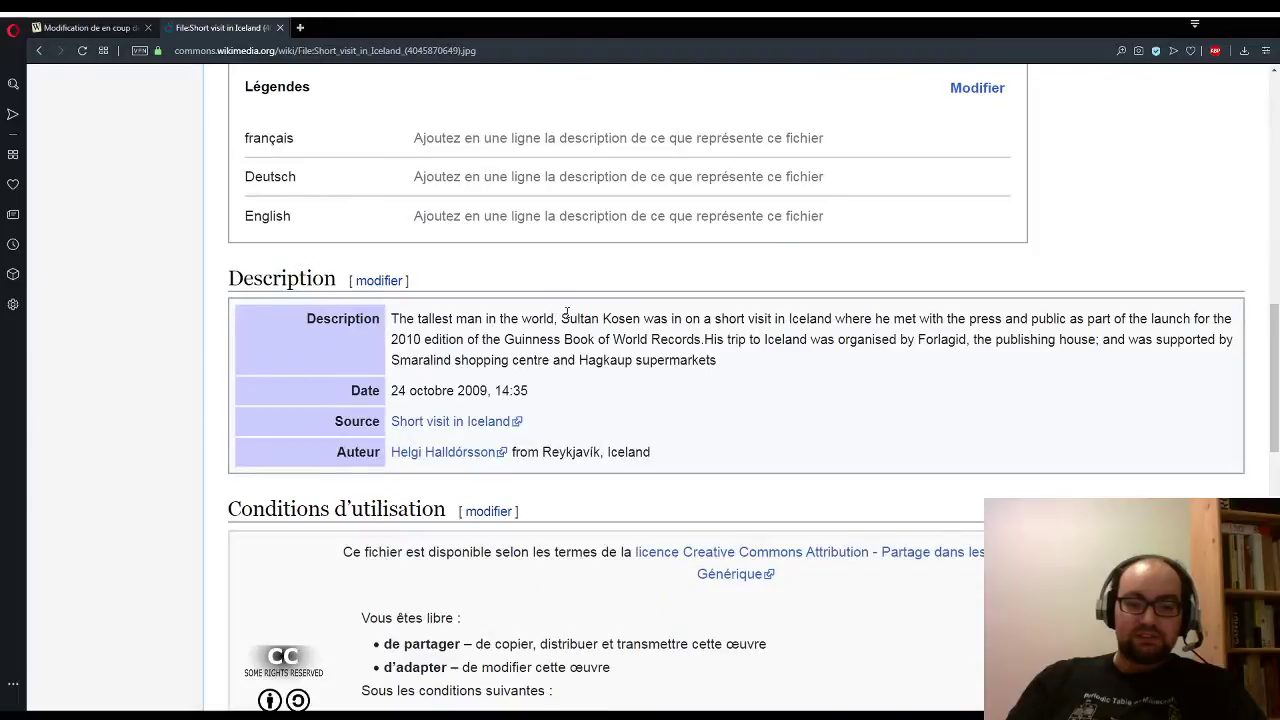
pyautogui.moveTo(564, 316); pyautogui.dragTo(633, 312)
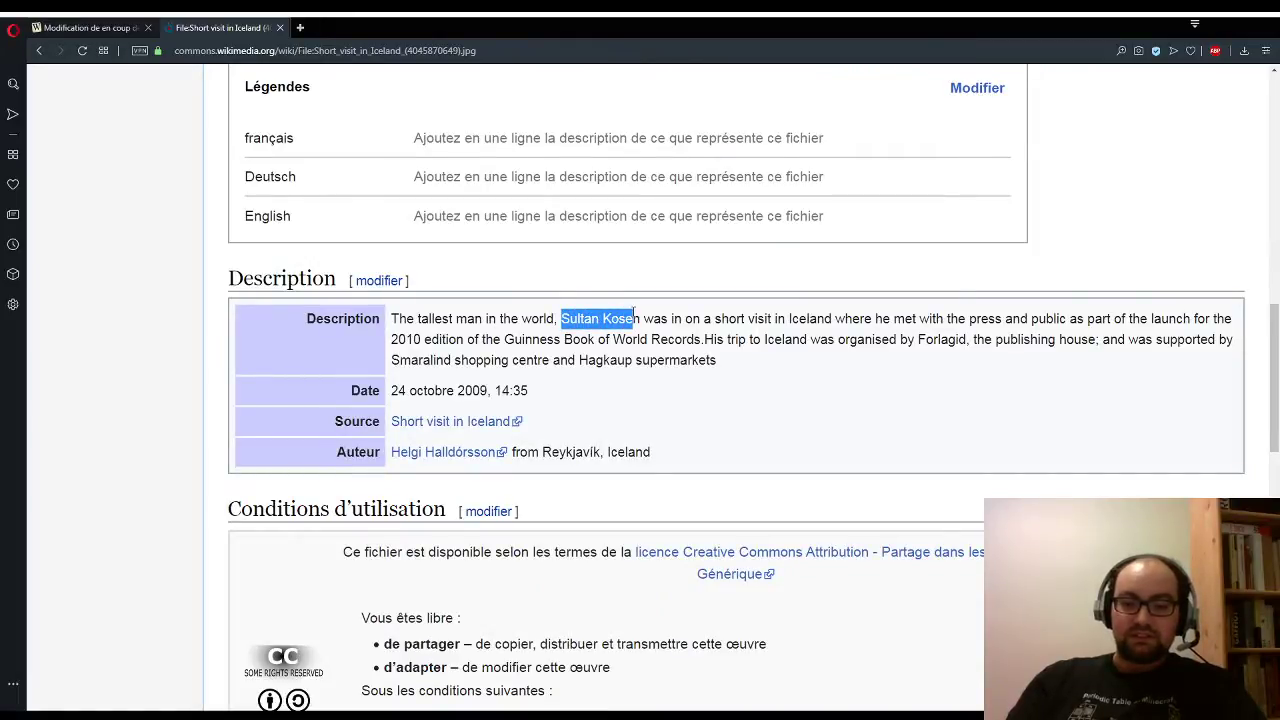
pyautogui.moveTo(633, 312); pyautogui.dragTo(641, 318)
pyautogui.hotkey('ctrl', 'c')
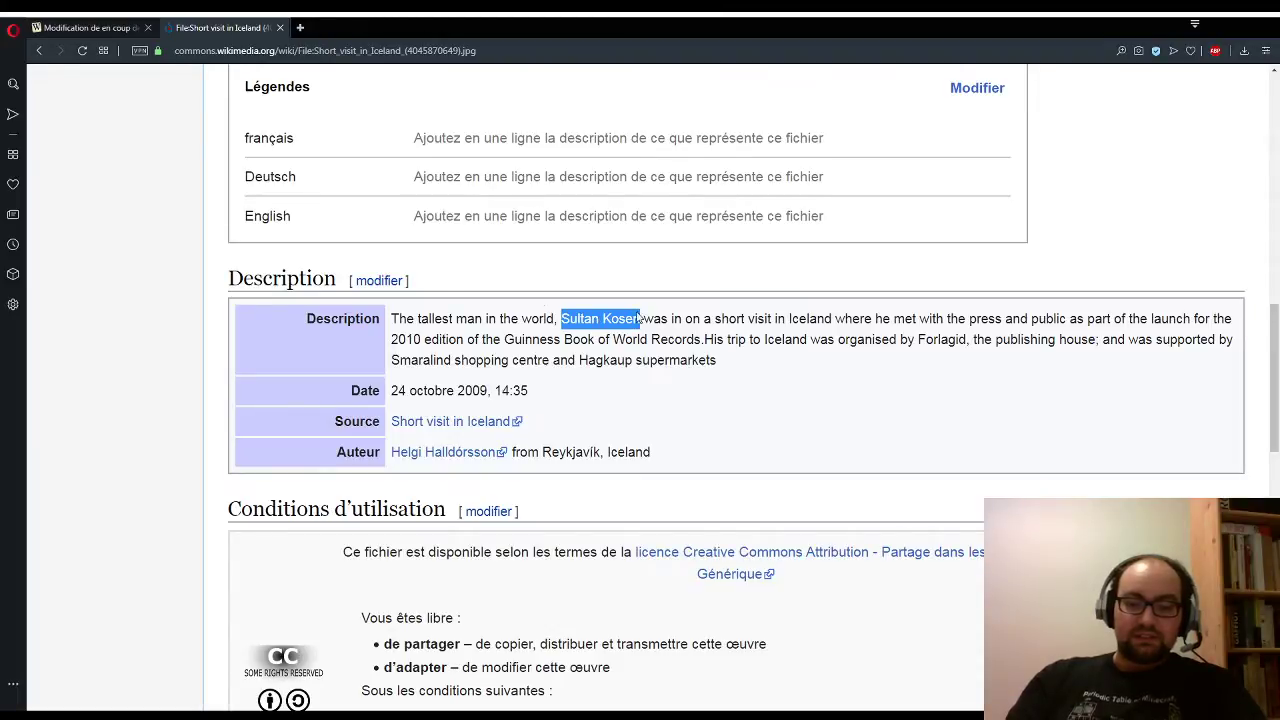
# Step: In the Wiktionnaire media settings, start the caption with the copied name followed by "est passé en coup de vent en"
pyautogui.click(125, 27)
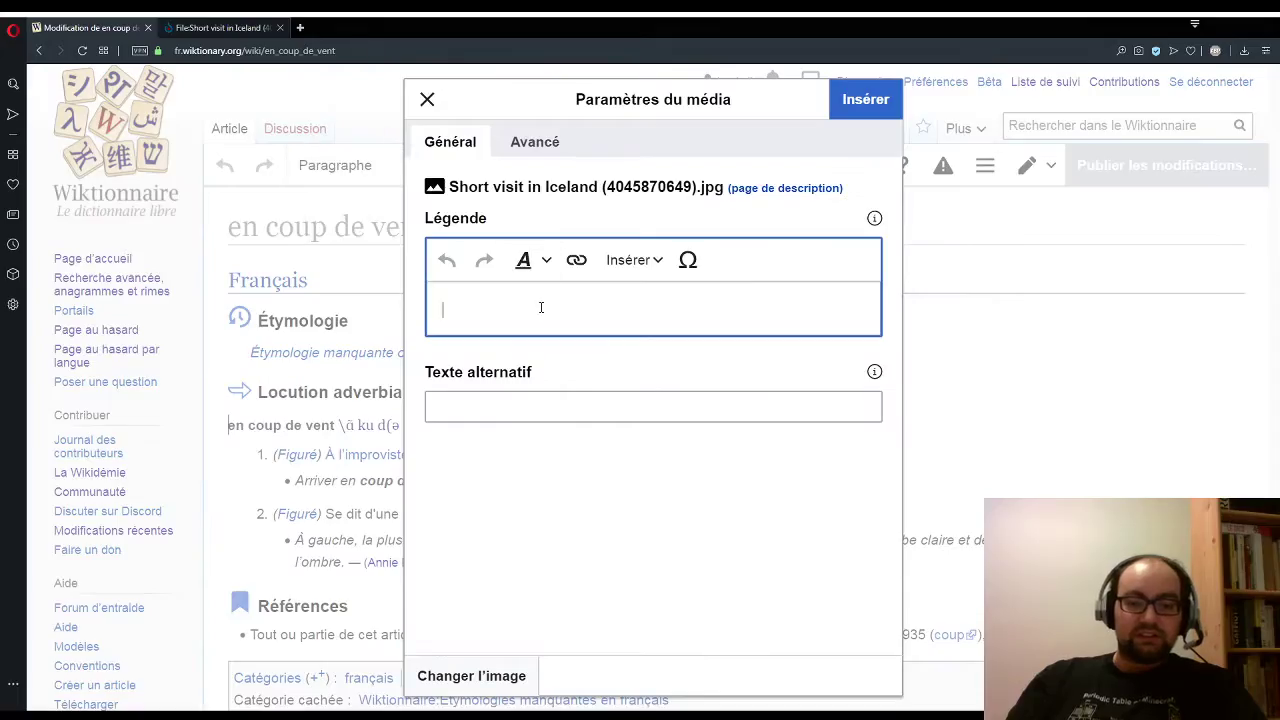
pyautogui.hotkey('ctrl', 'v')
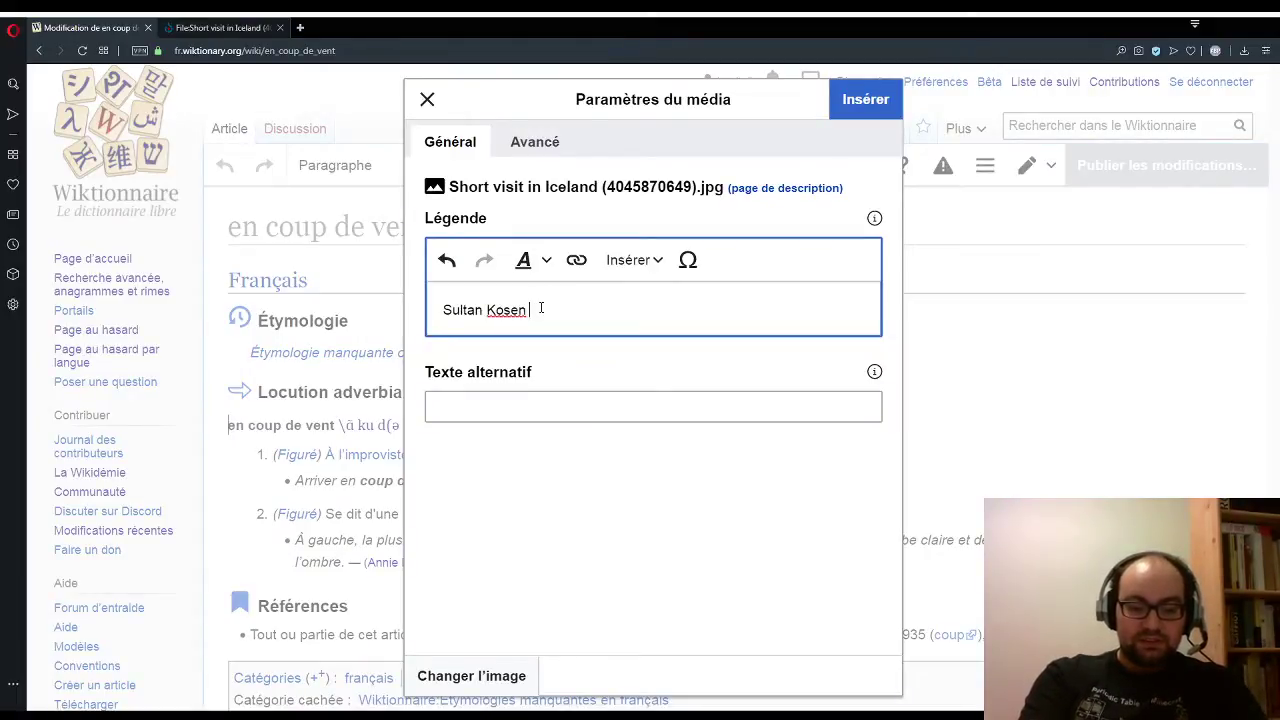
pyautogui.write('est passé')
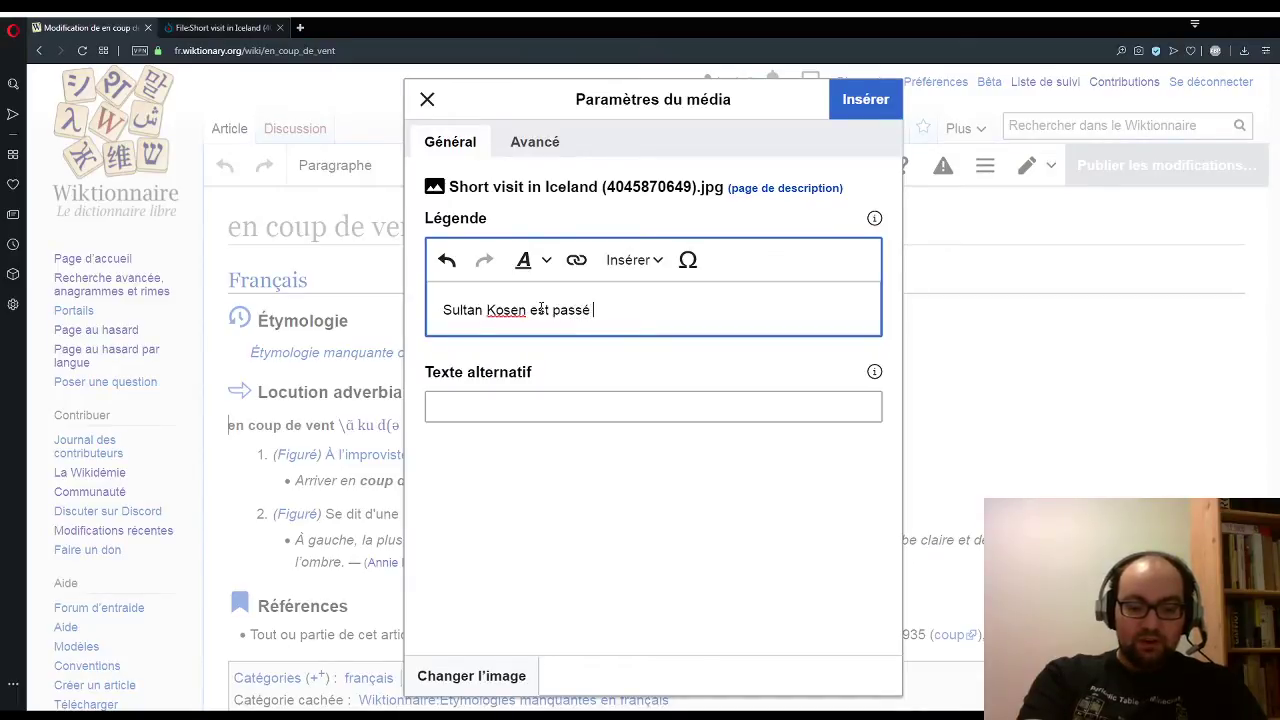
pyautogui.write(' en coup de')
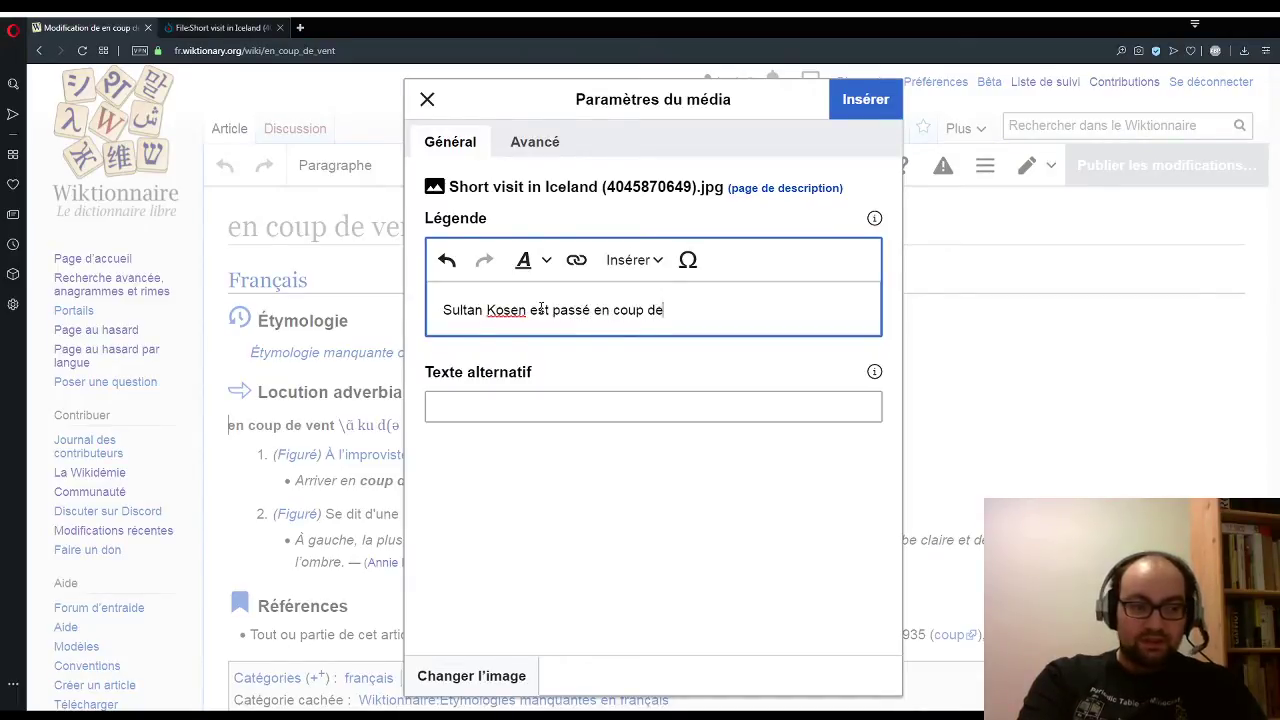
pyautogui.write(' ven')
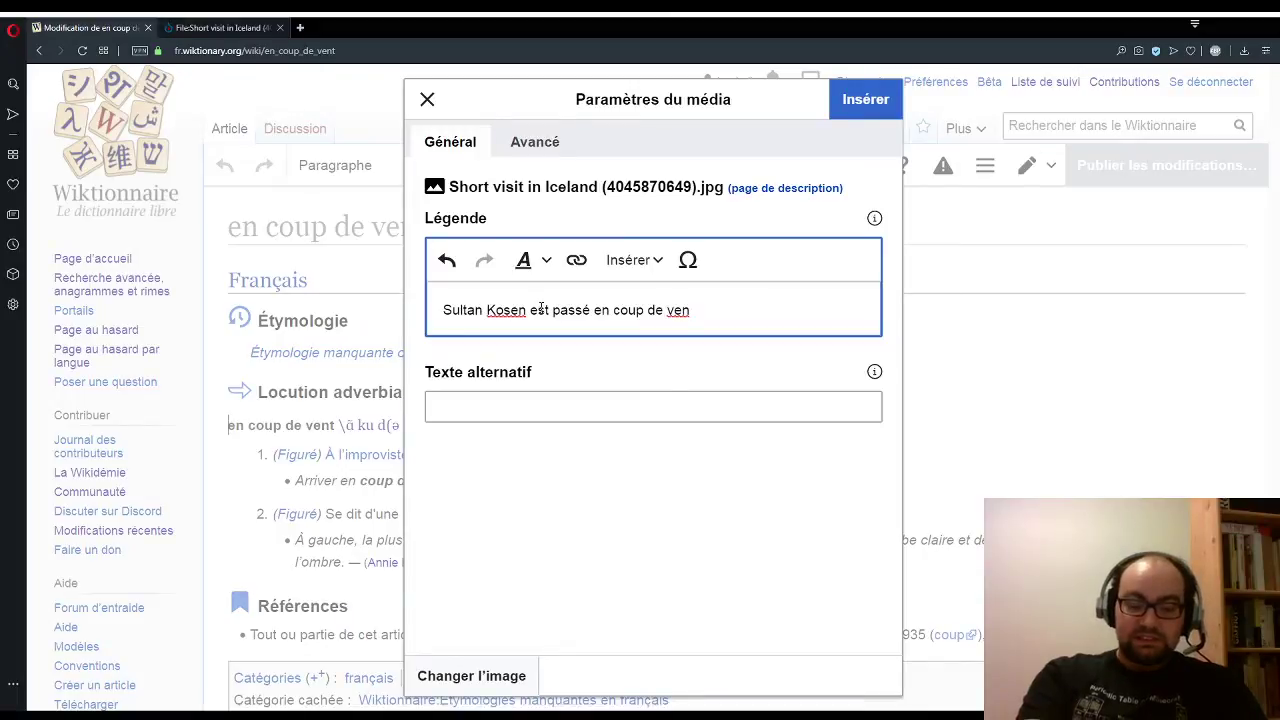
pyautogui.write('t')
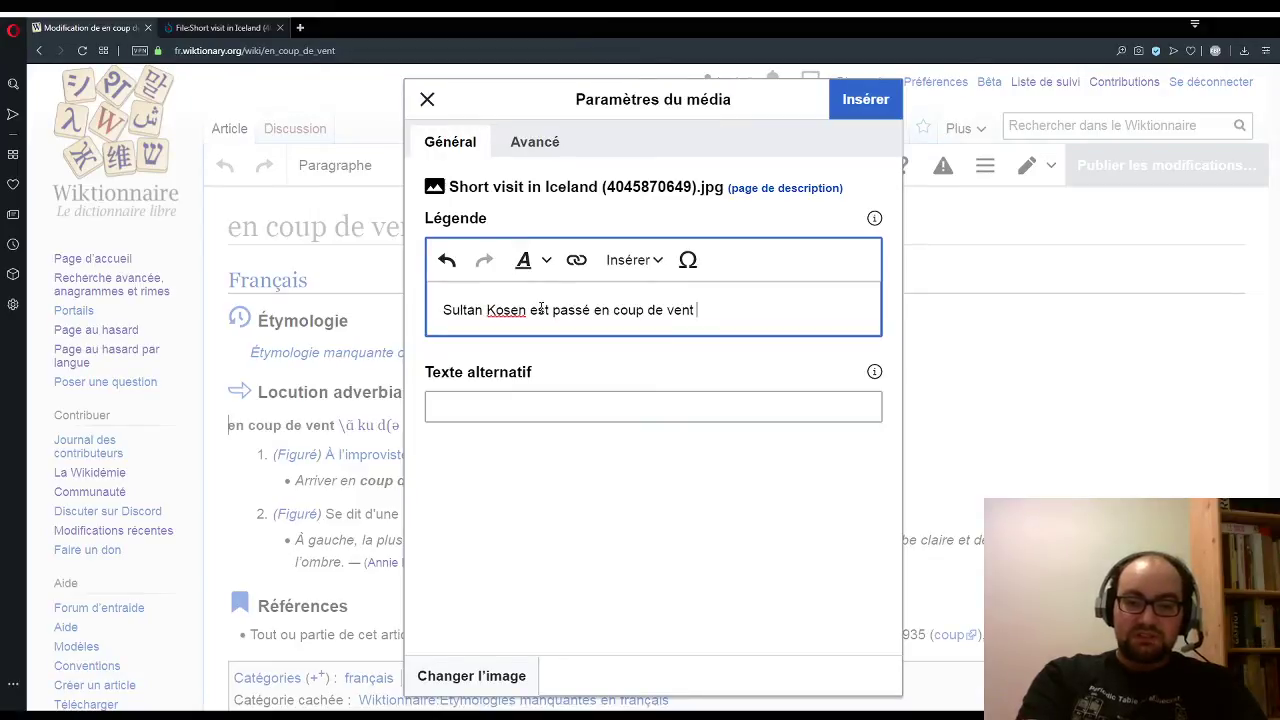
pyautogui.write('en ')
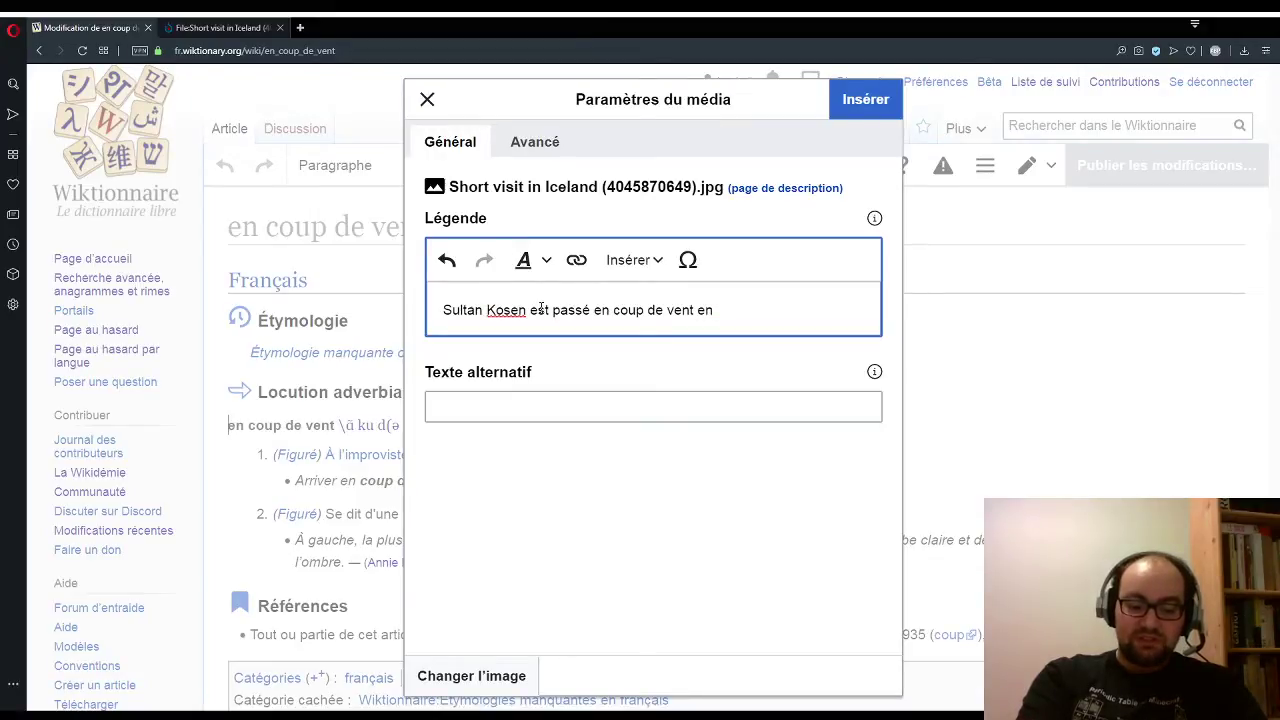
# Step: Continue the image caption with "Islande pour", using the French country name instead of "iceland"
pyautogui.write('iceland pour')
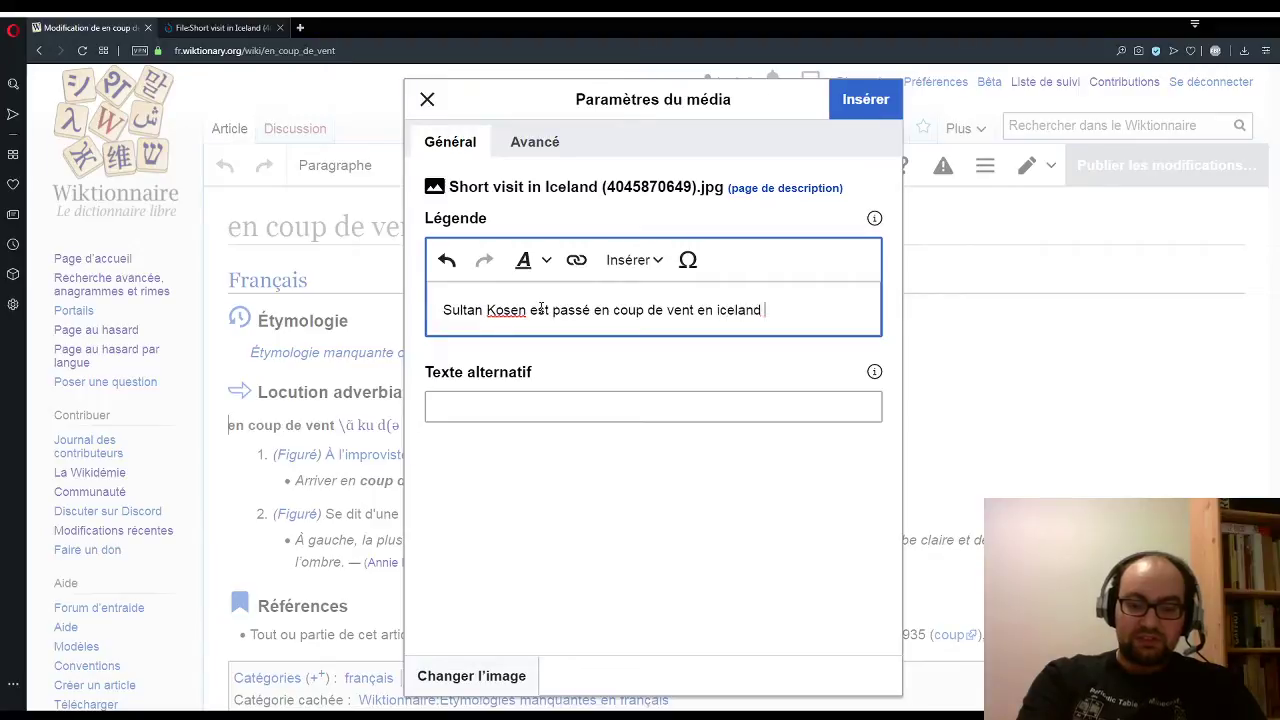
pyautogui.press('BackSpace')
pyautogui.press('BackSpace')
pyautogui.press('BackSpace')
pyautogui.press('BackSpace')
pyautogui.press('BackSpace')
pyautogui.press('BackSpace')
pyautogui.press('BackSpace')
pyautogui.press('BackSpace')
pyautogui.press('BackSpace')
pyautogui.press('BackSpace')
pyautogui.press('BackSpace')
pyautogui.press('BackSpace')
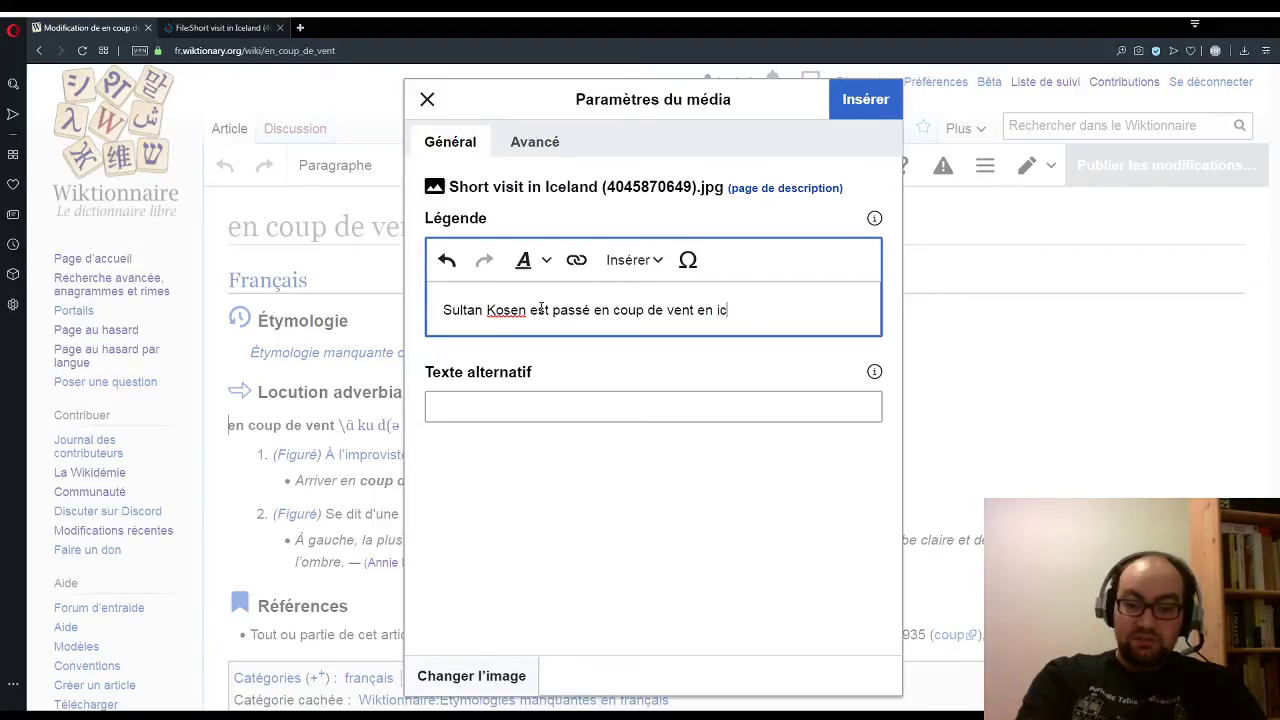
pyautogui.write('Is')
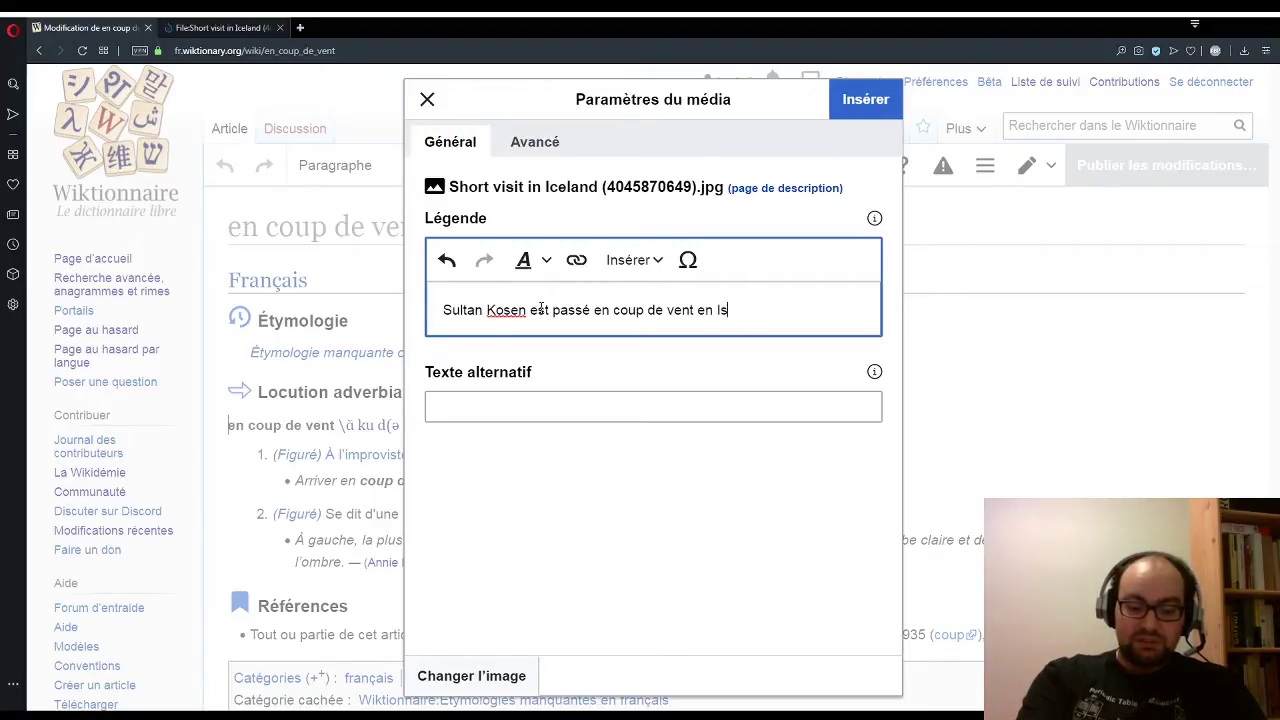
pyautogui.write('lande p')
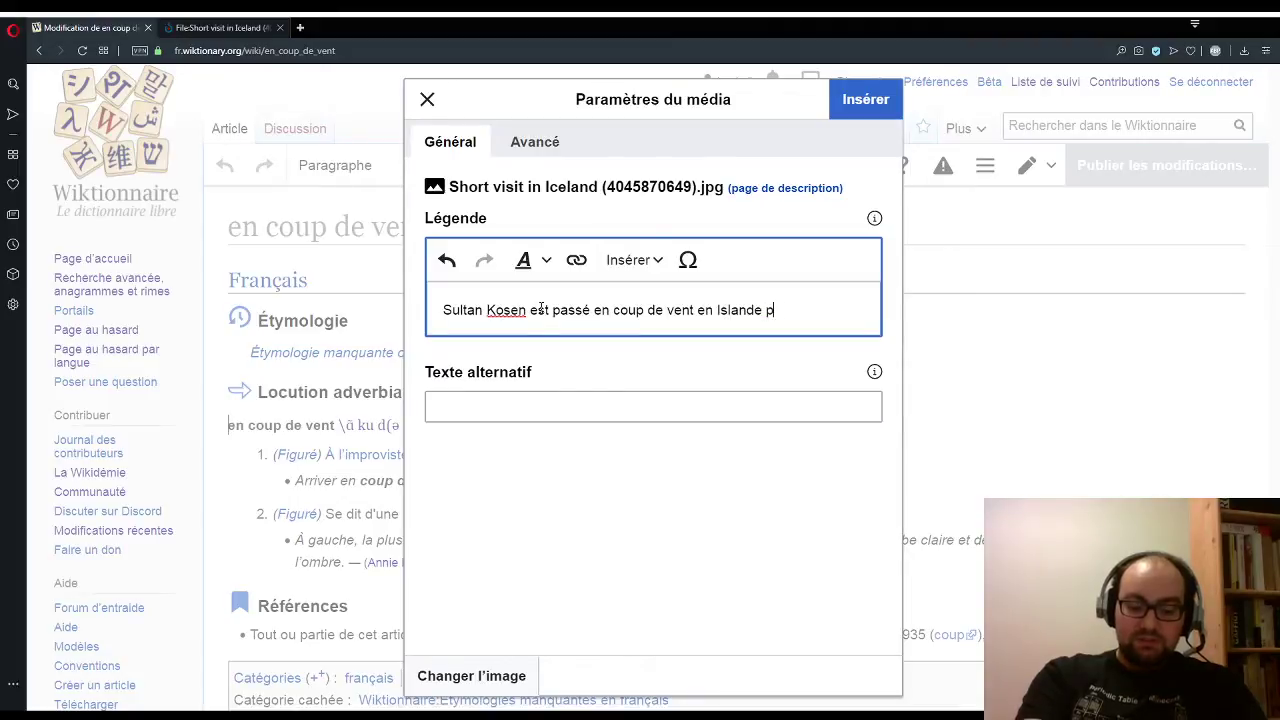
pyautogui.write('our le')
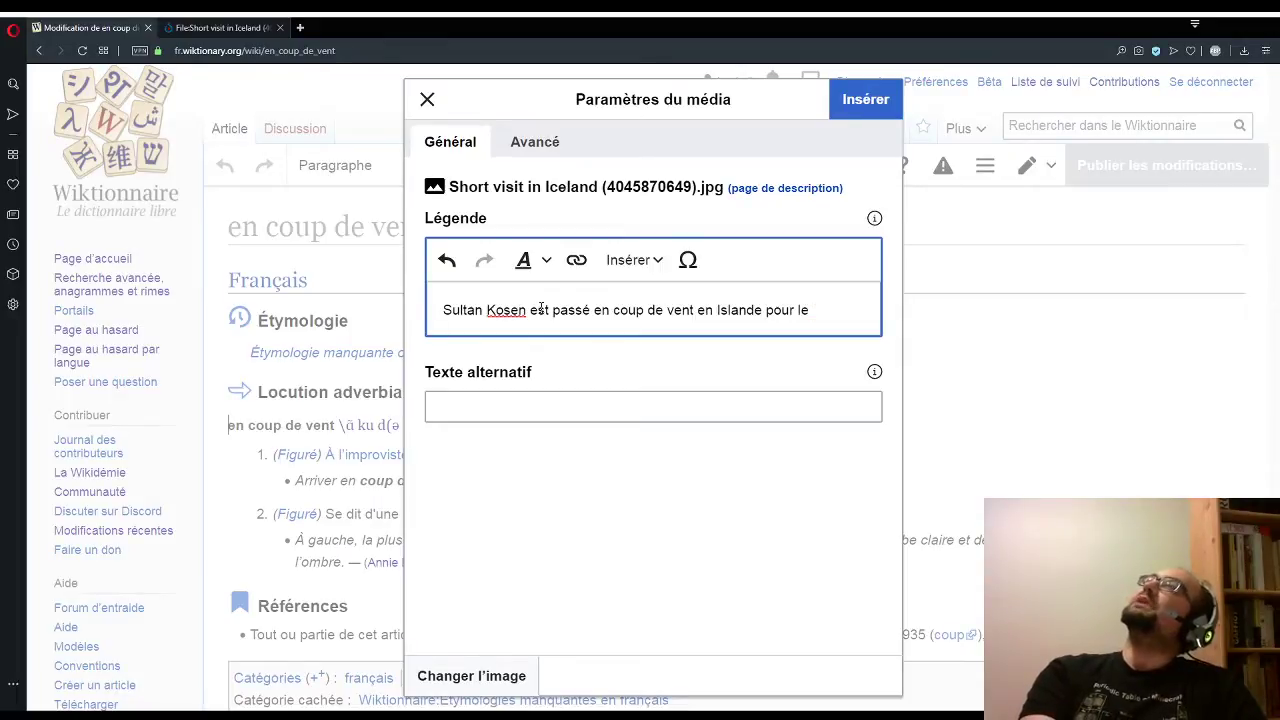
# Step: Complete the image caption with "la promotion du Livre des records 2010."
pyautogui.press('BackSpace')
pyautogui.press('BackSpace')
pyautogui.write('a p')
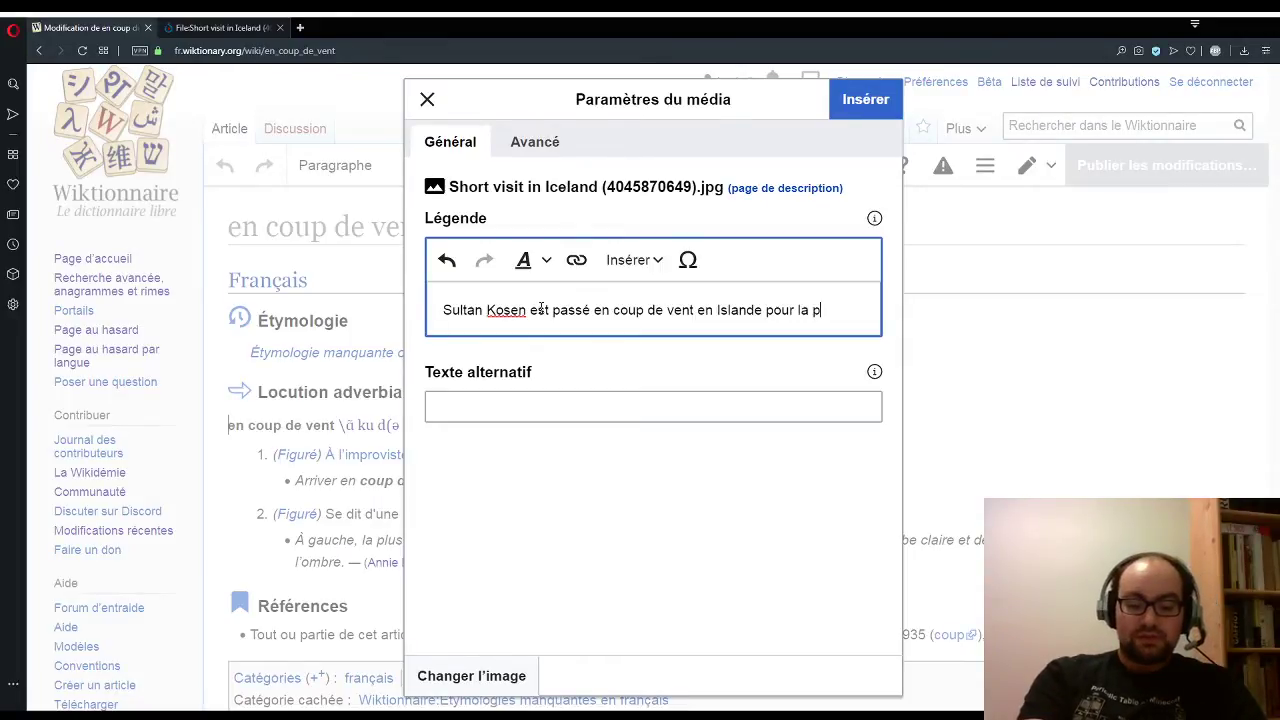
pyautogui.write('romotion du')
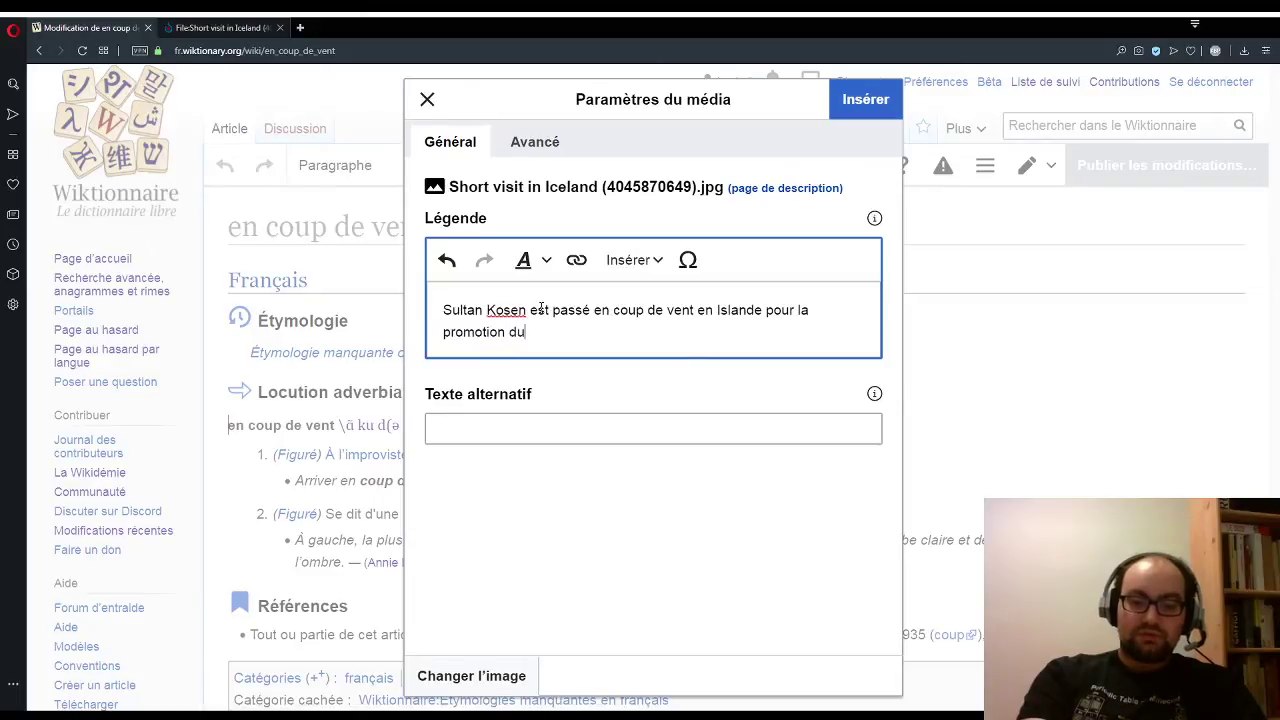
pyautogui.write(' Livr')
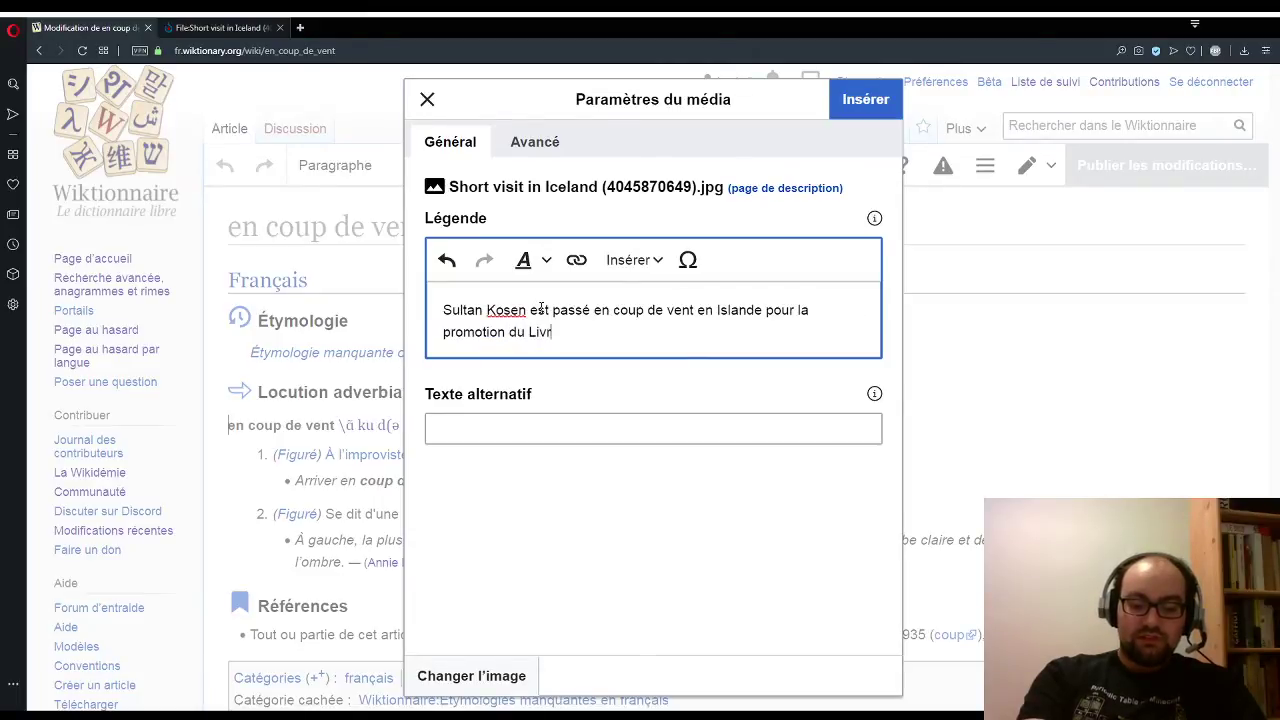
pyautogui.write('e des re')
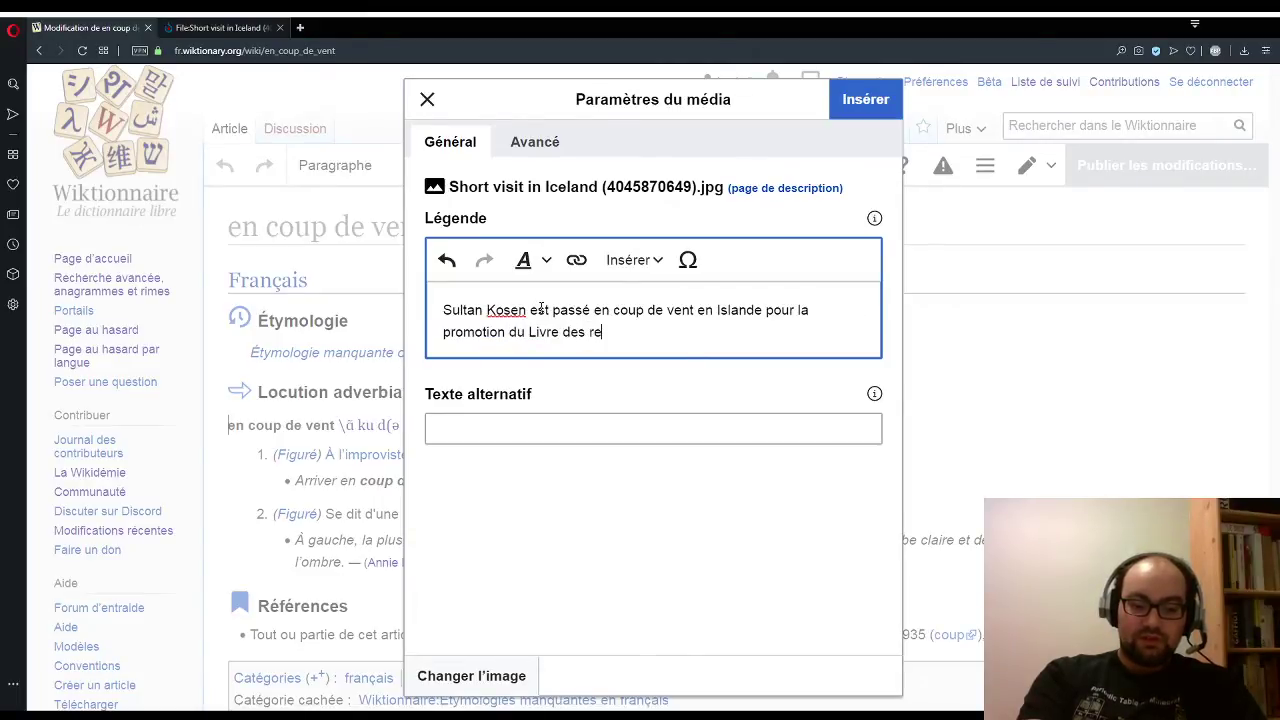
pyautogui.write('cords')
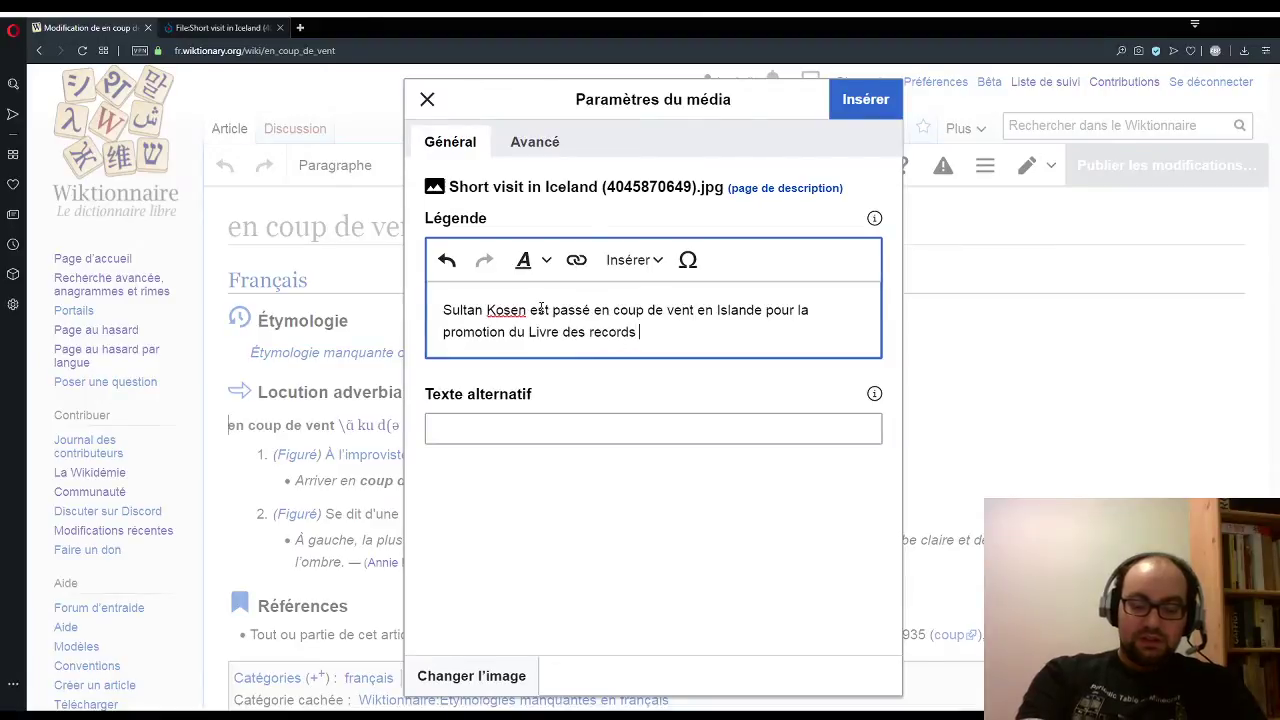
pyautogui.write(' 2010.')
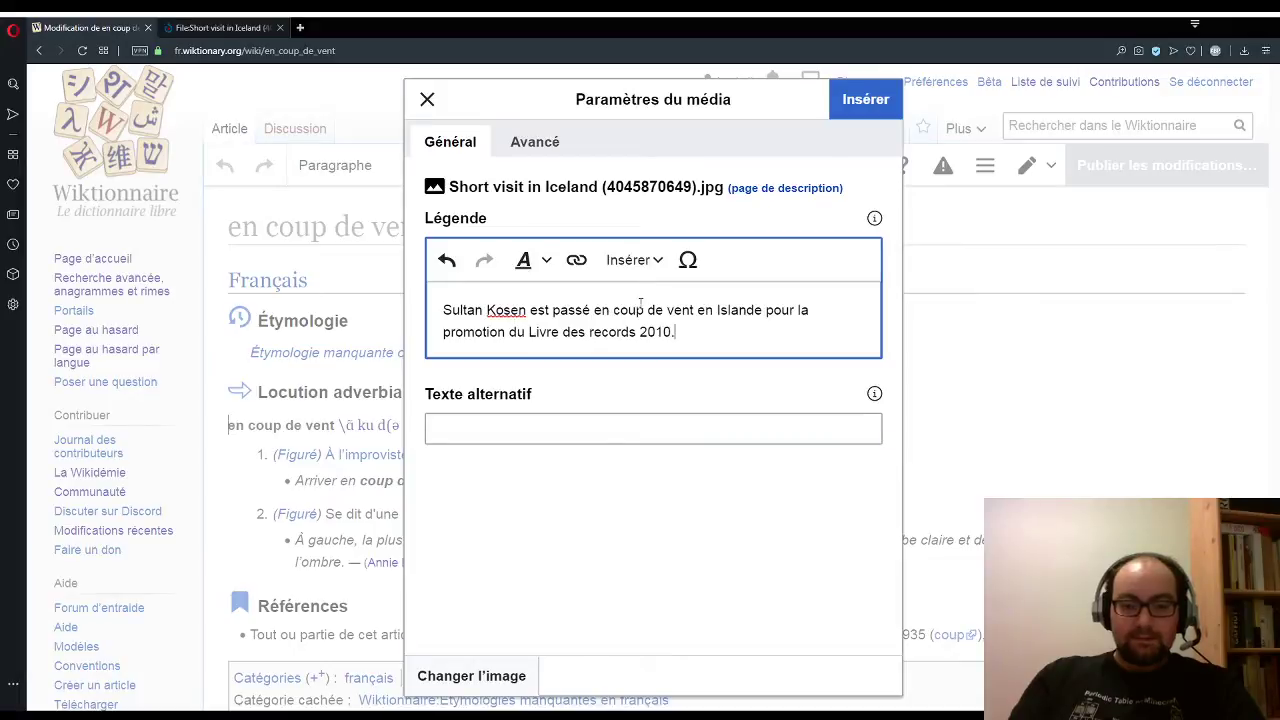
# Step: Make "en coup de vent" bold in the caption and insert the image into the entry
pyautogui.moveTo(596, 311); pyautogui.dragTo(694, 311)
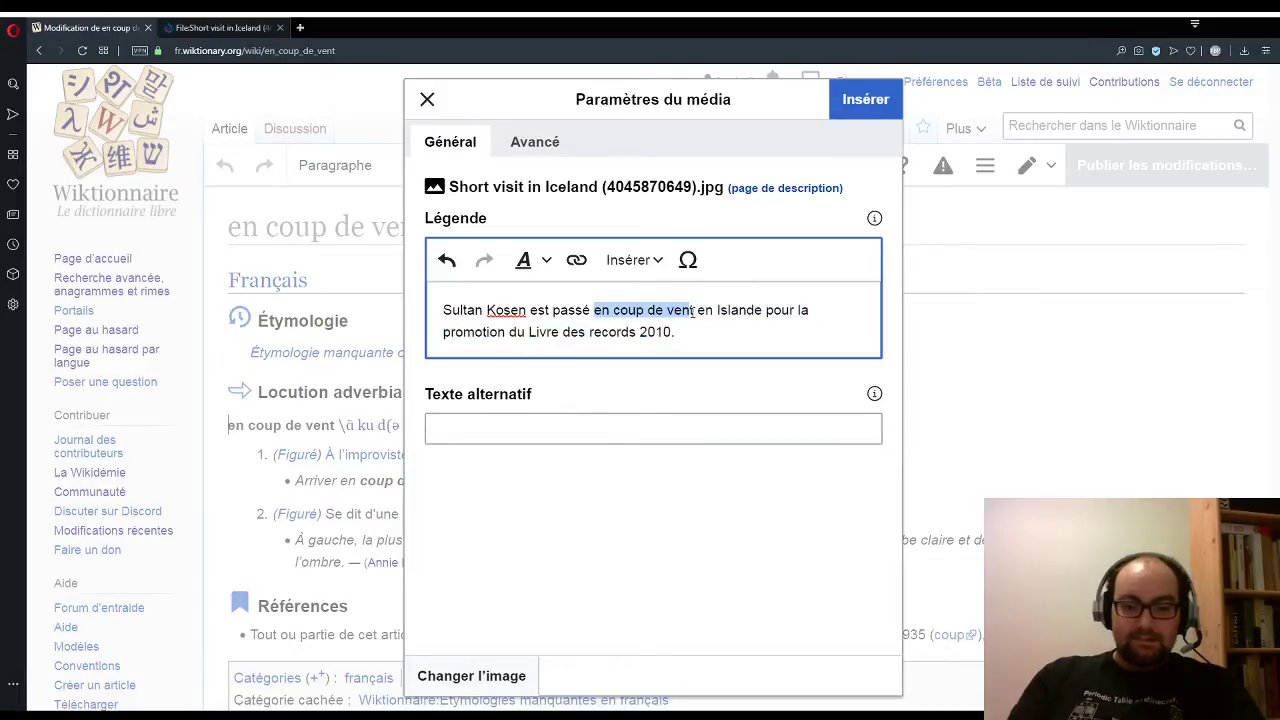
pyautogui.click(527, 260)
pyautogui.click(524, 290)
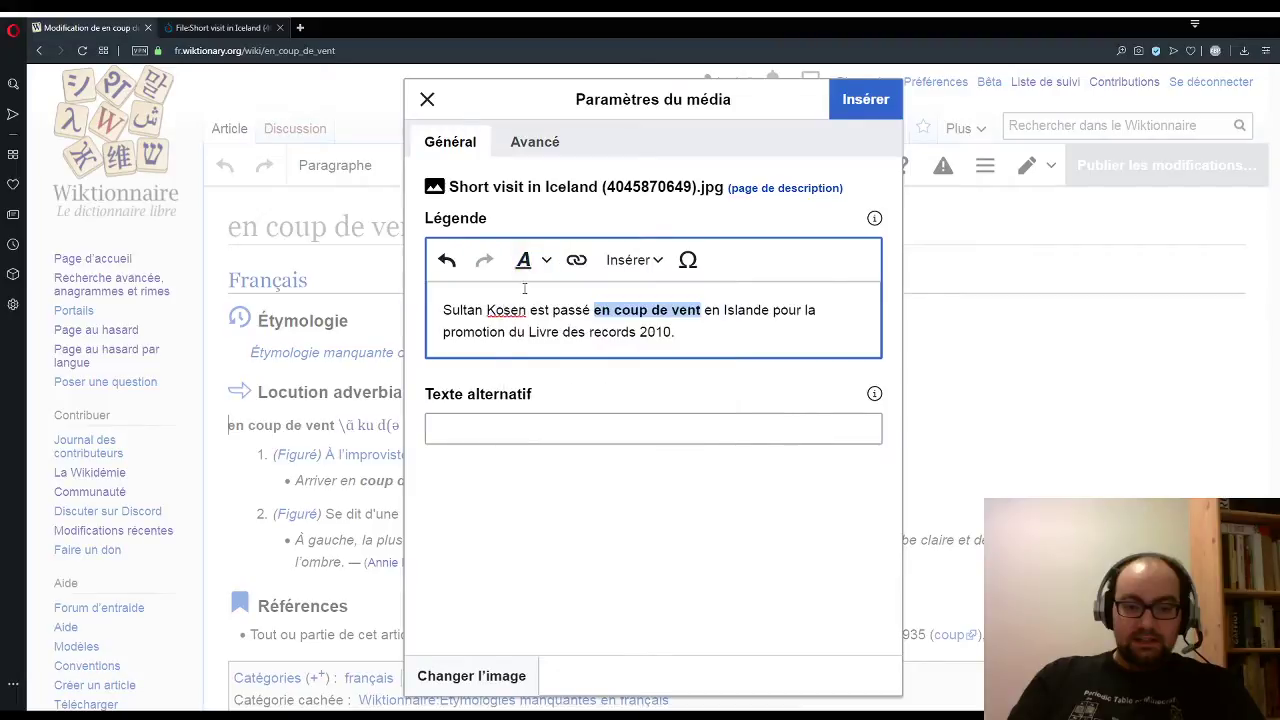
pyautogui.click(866, 104)
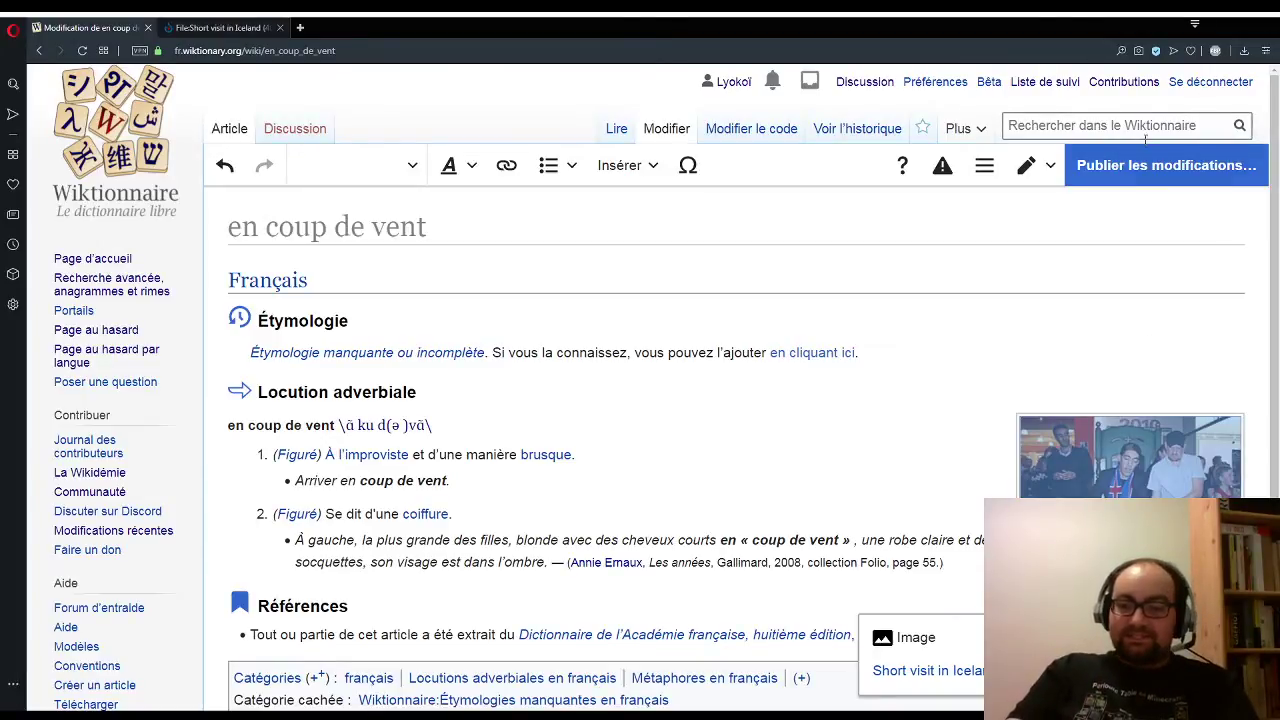
# Step: Publish the entry's changes with the predefined image summary "ajout ou modification de l'image"
pyautogui.click(1145, 175)
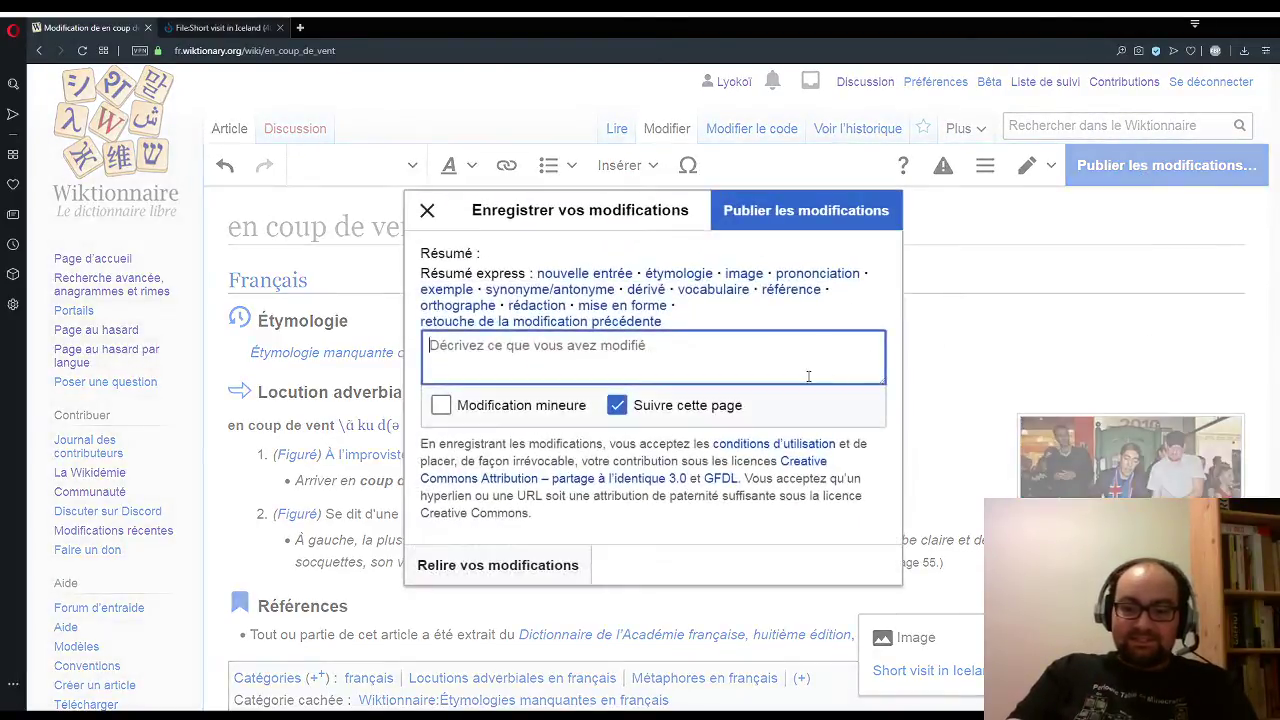
pyautogui.click(728, 280)
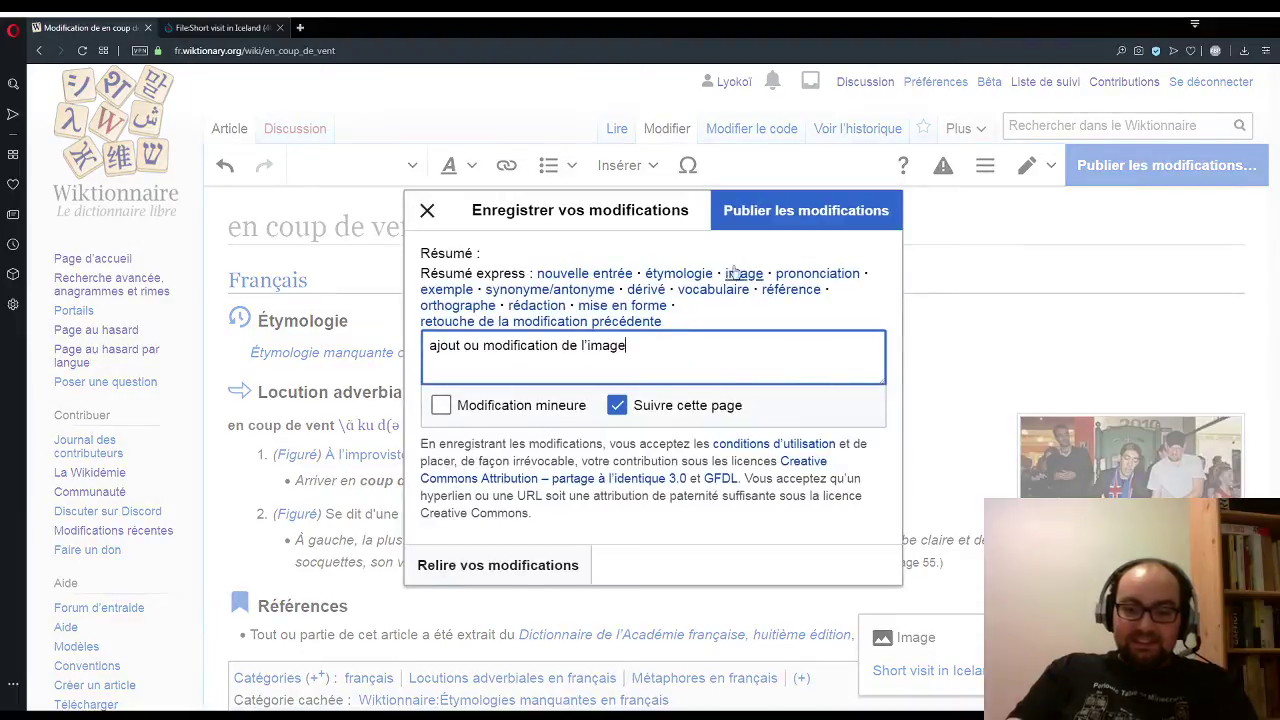
pyautogui.click(768, 226)
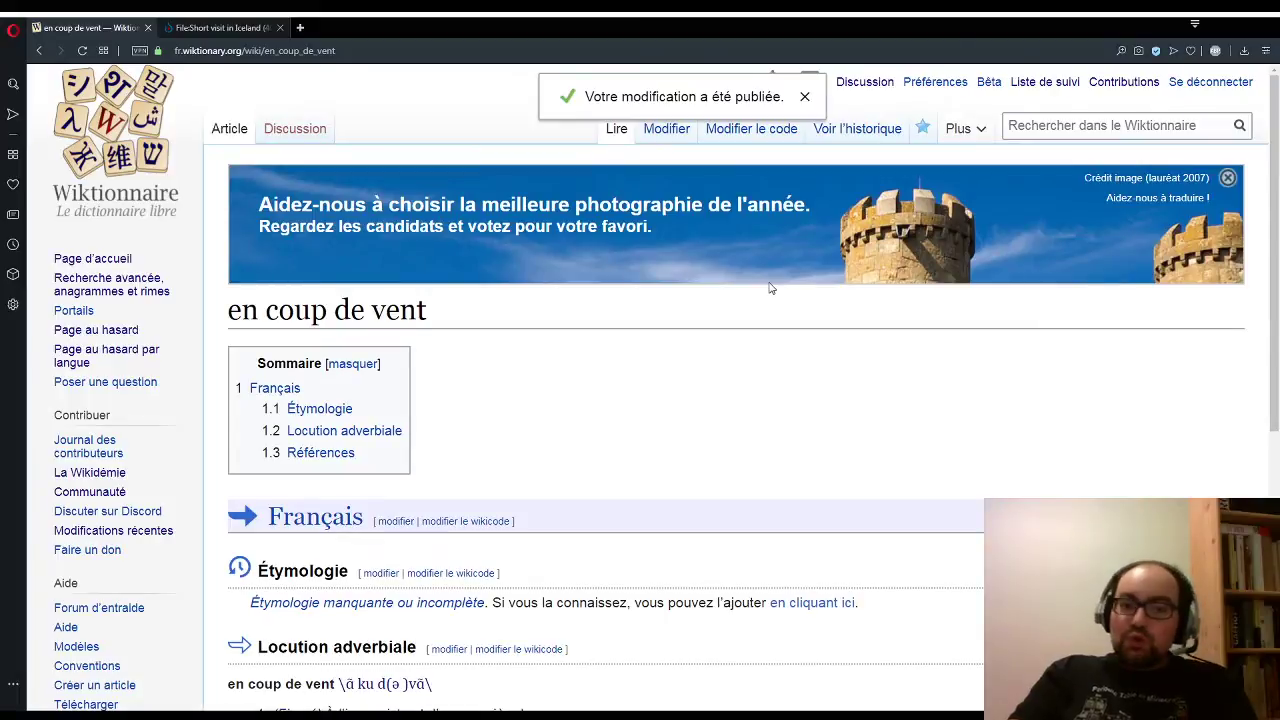
# Step: Review the published "en coup de vent" entry, checking the inserted image and its caption beside the definitions
pyautogui.scroll(-1, 703, 417)
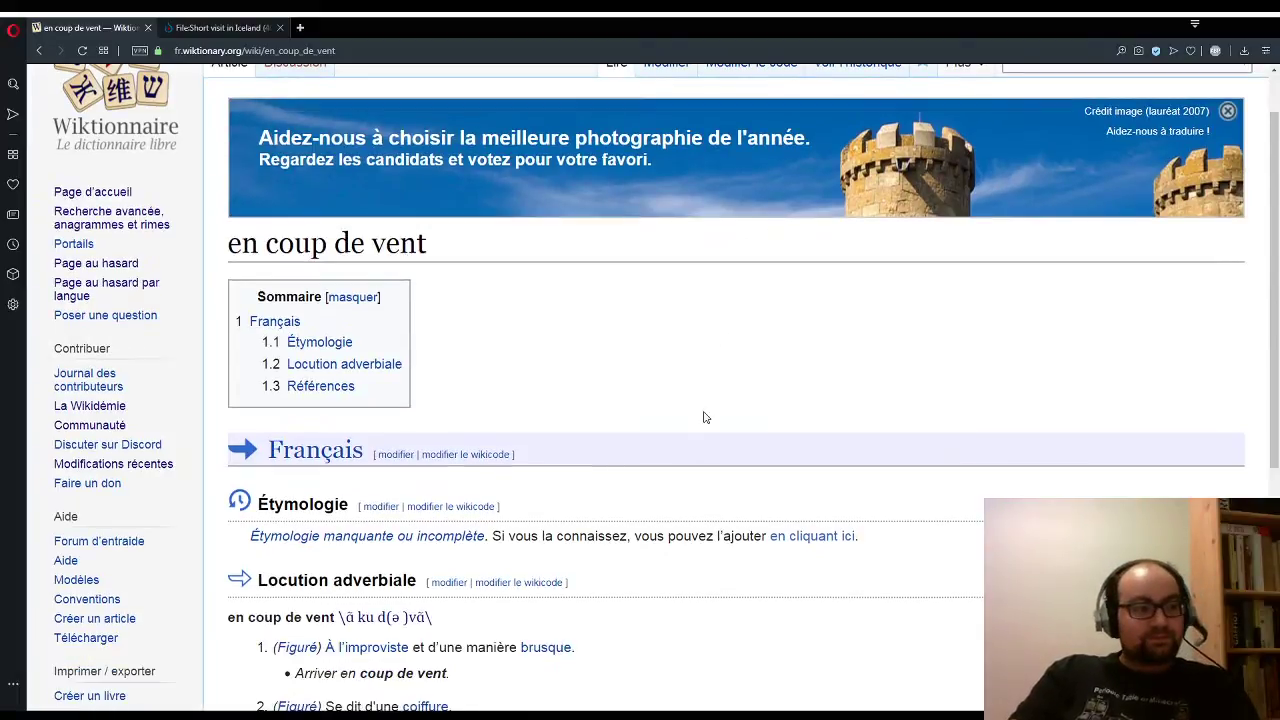
pyautogui.scroll(-3, 703, 417)
pyautogui.scroll(-2, 703, 417)
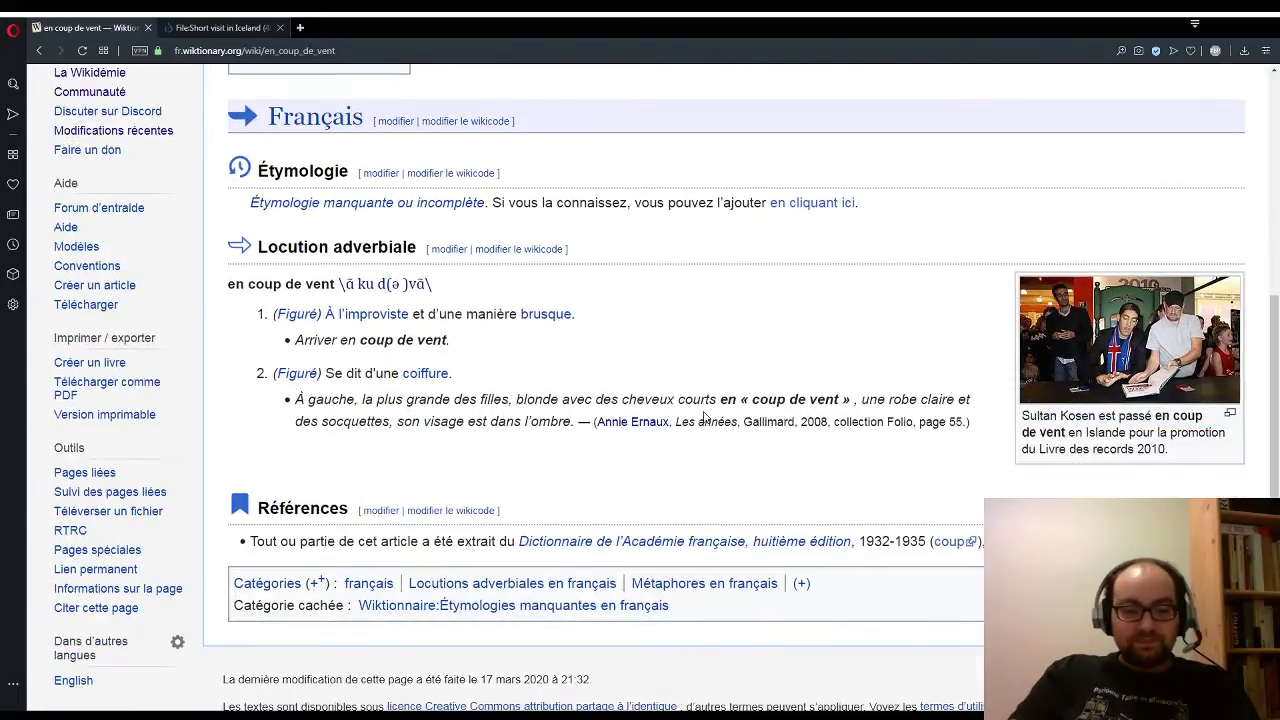
pyautogui.scroll(4, 703, 417)
pyautogui.scroll(-2, 703, 417)
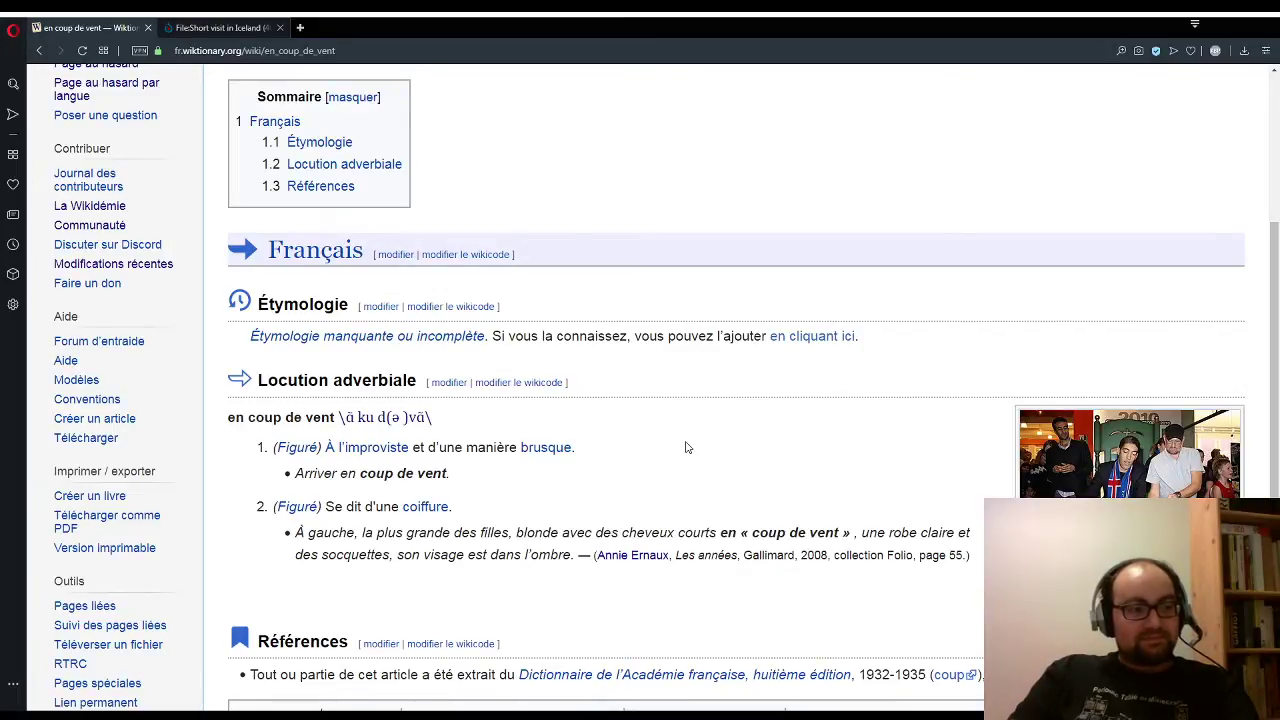
pyautogui.scroll(3, 692, 406)
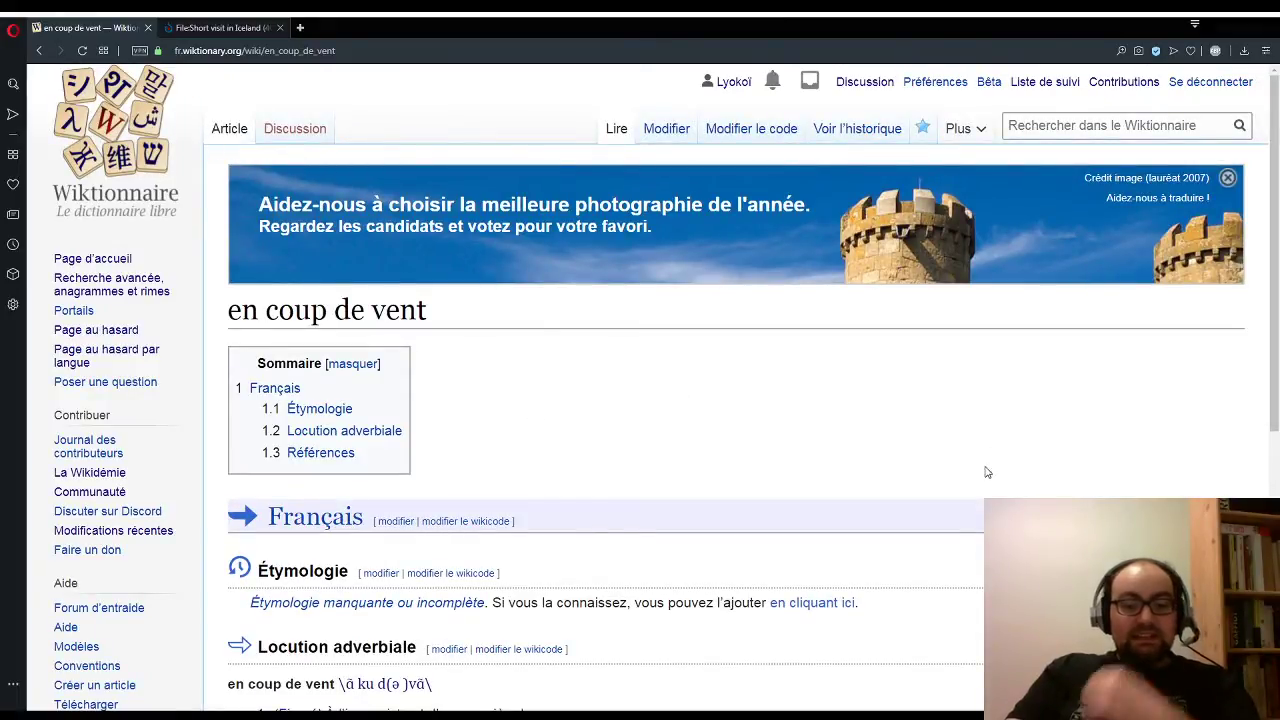
# Step: Look through the "coiffure" entry linked in the second definition and follow its anagram link to "coiffeur"
pyautogui.scroll(-3, 809, 471)
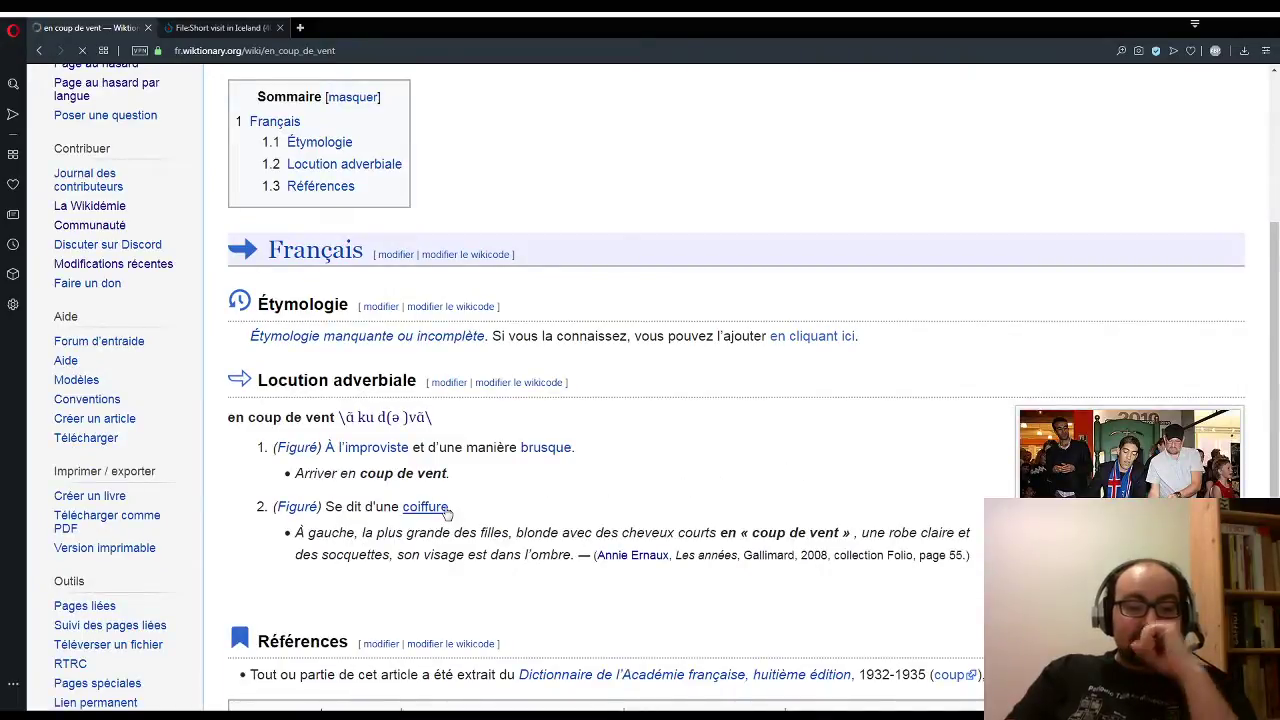
pyautogui.click(446, 510)
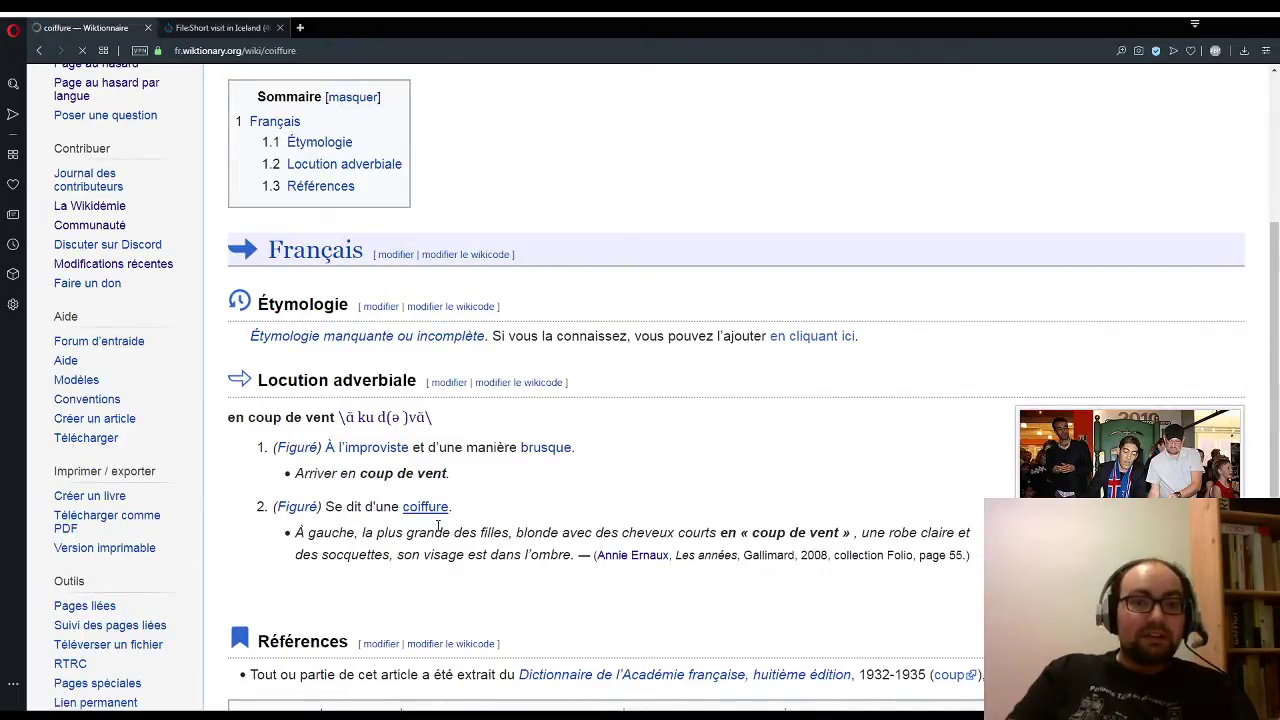
pyautogui.scroll(-3, 586, 476)
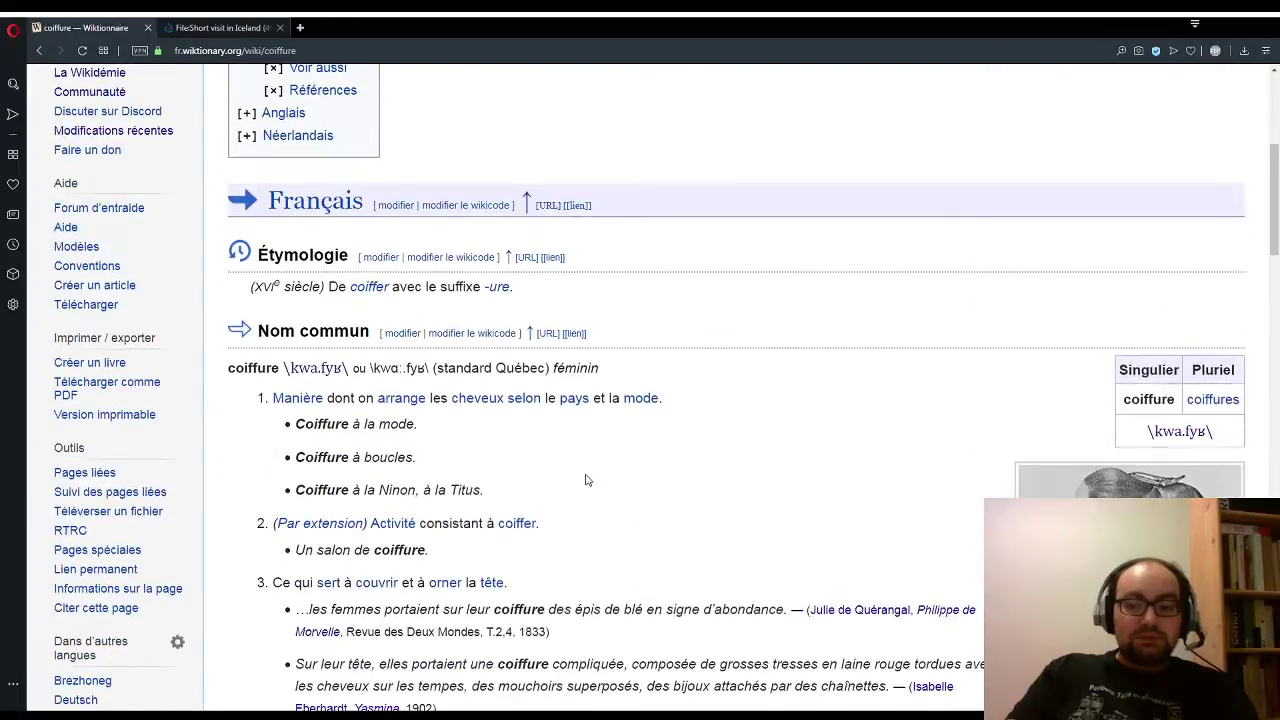
pyautogui.scroll(-2, 586, 476)
pyautogui.scroll(-3, 586, 476)
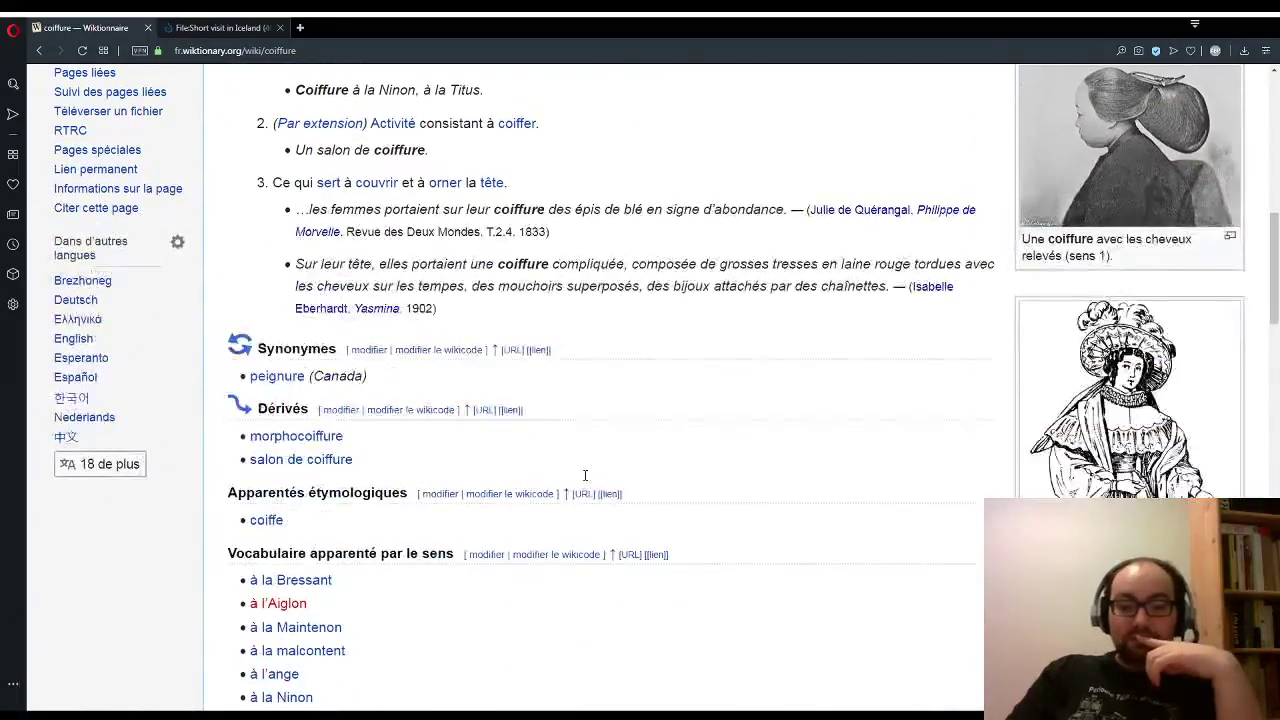
pyautogui.scroll(-1, 586, 476)
pyautogui.scroll(1, 586, 480)
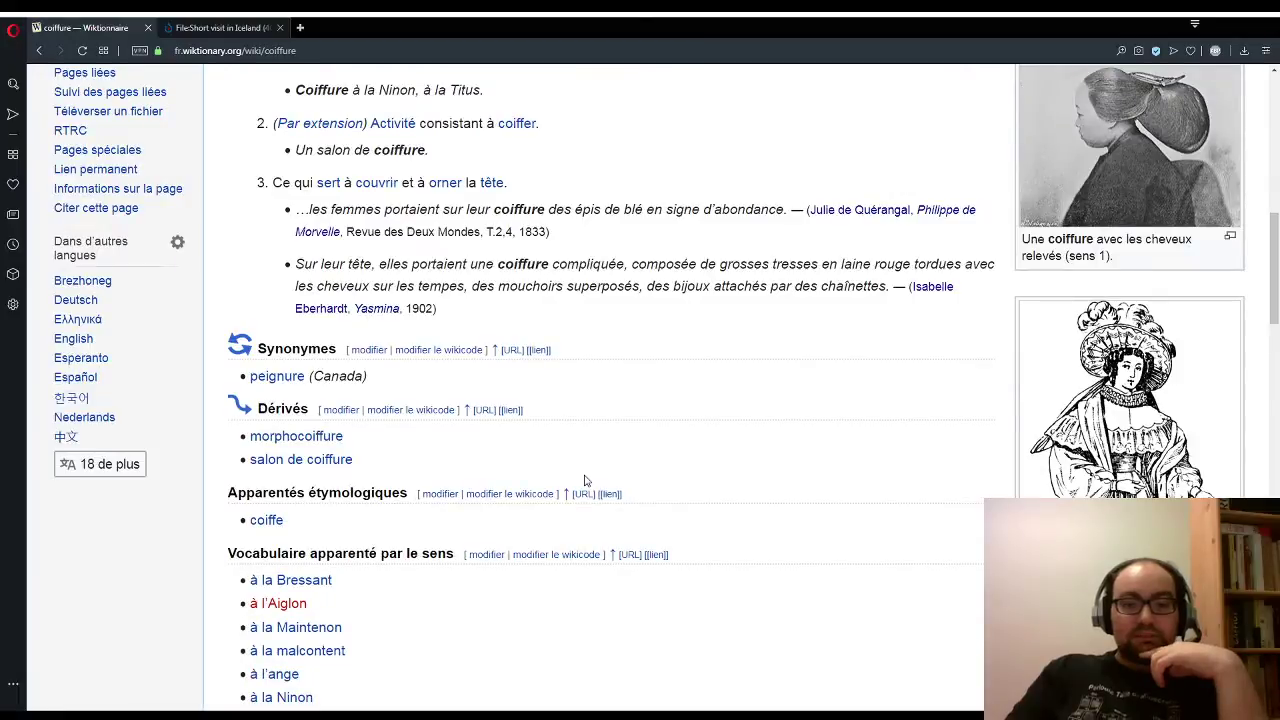
pyautogui.scroll(-8, 586, 478)
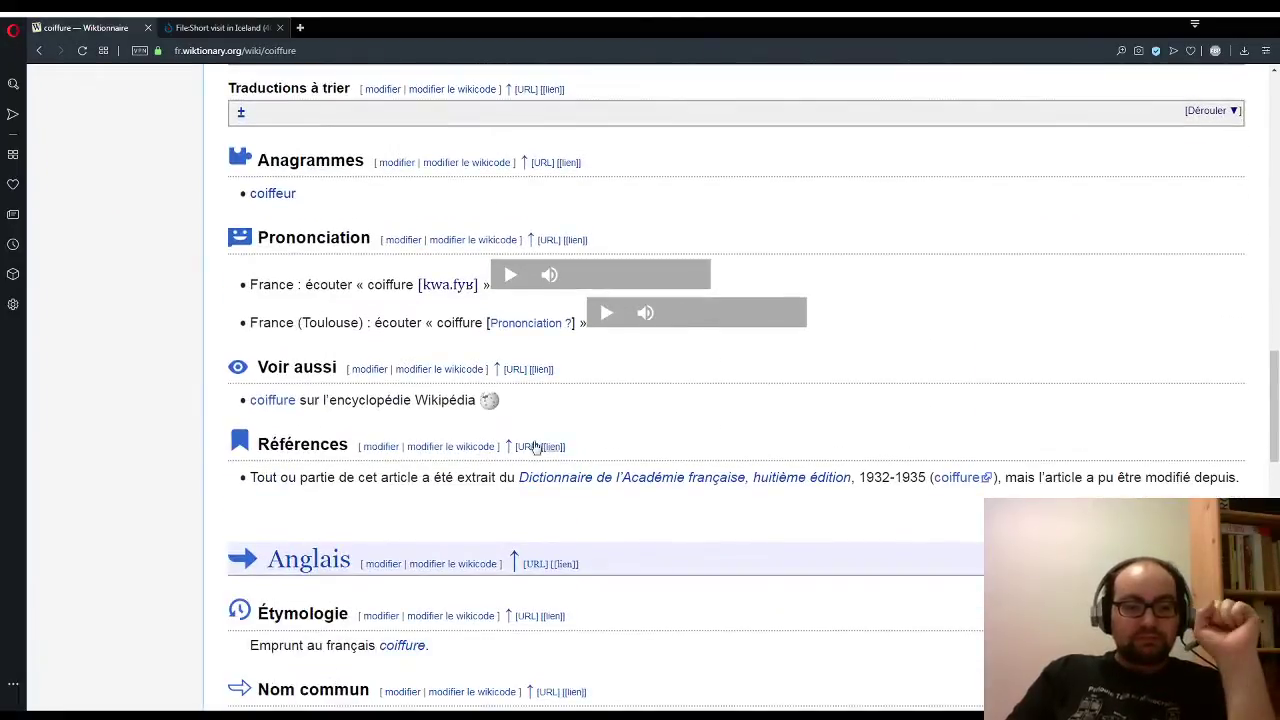
pyautogui.click(288, 195)
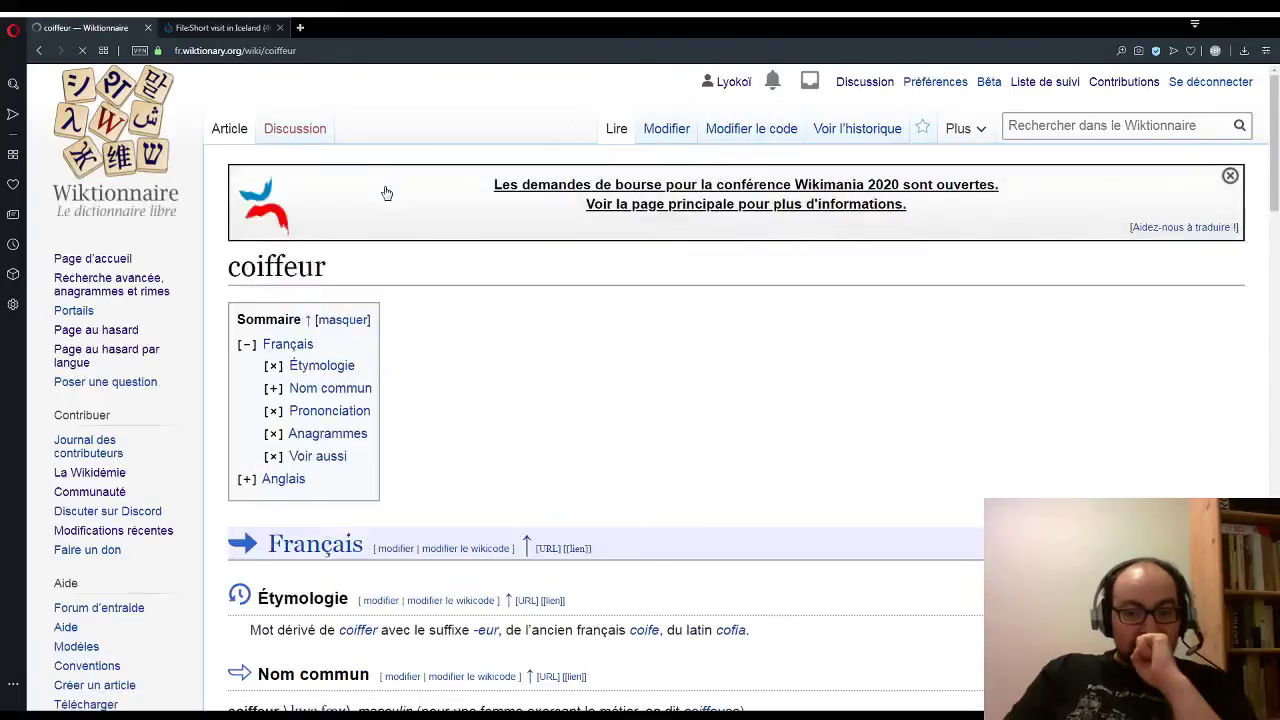
# Step: Look through the "coiffeur" entry's definitions, images and related terms, and open the etymologically related entry "barbier"
pyautogui.scroll(-7, 386, 192)
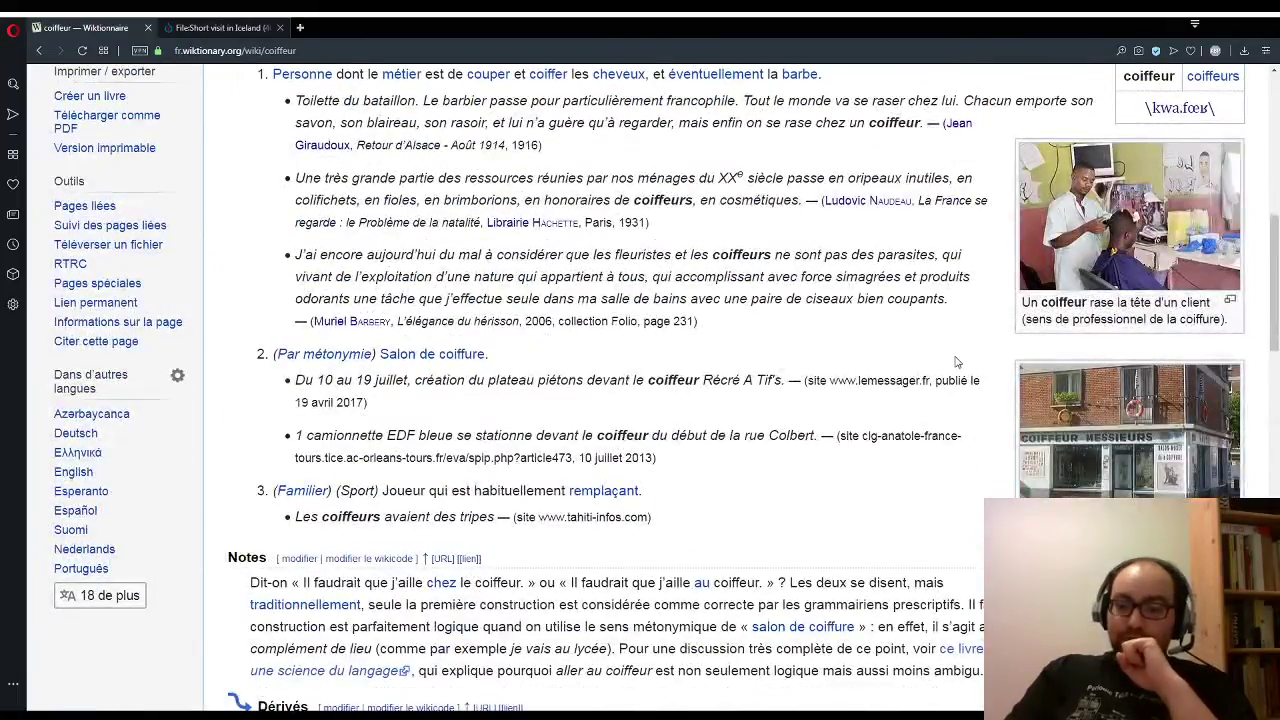
pyautogui.scroll(-2, 740, 412)
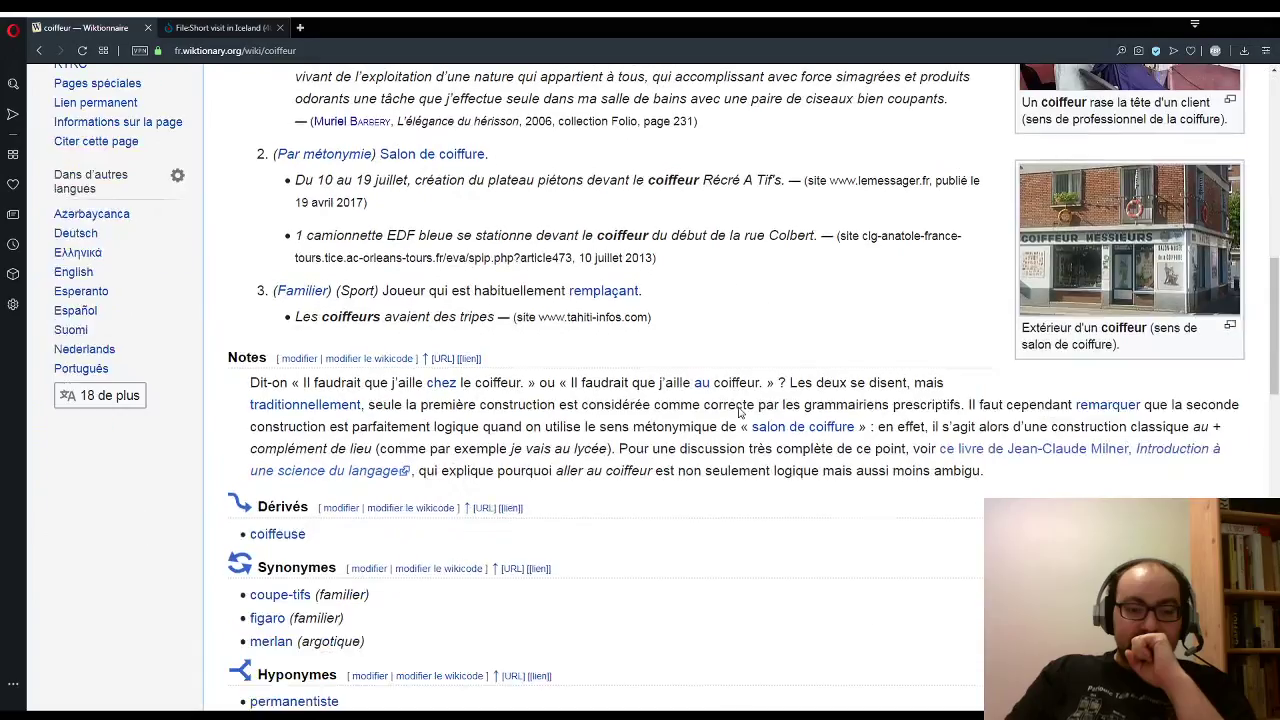
pyautogui.scroll(-7, 640, 443)
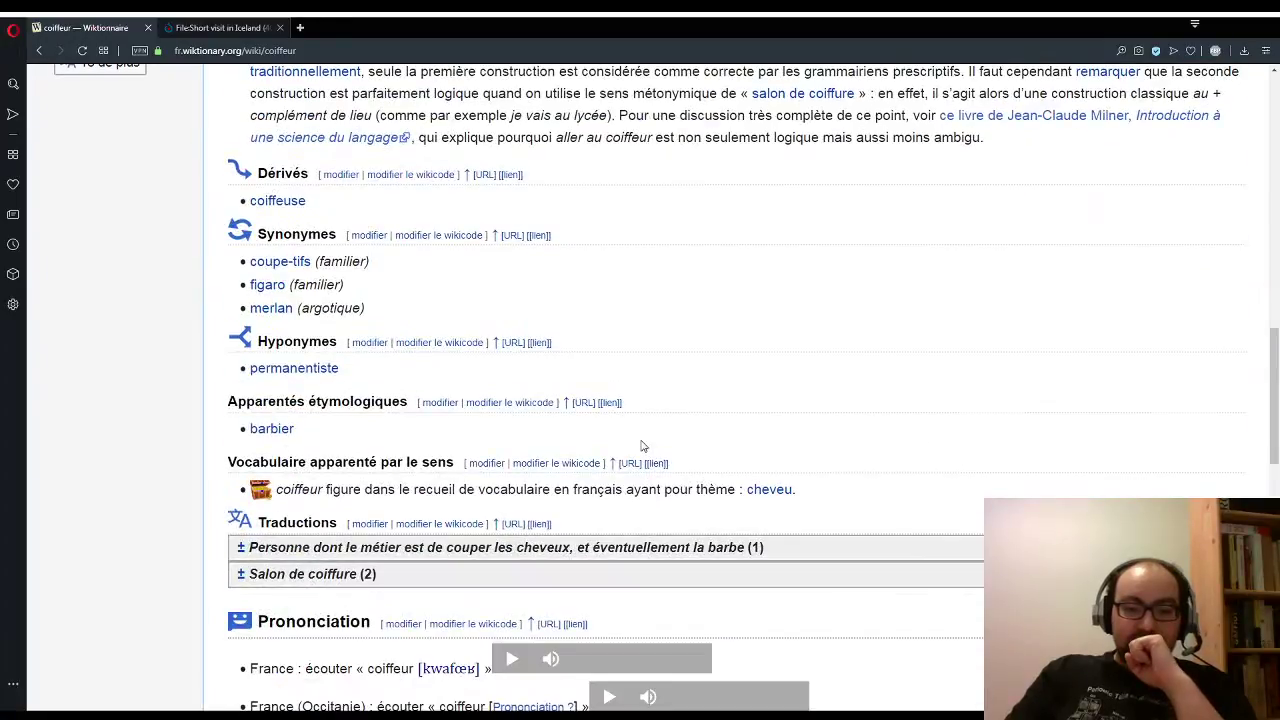
pyautogui.scroll(4, 601, 471)
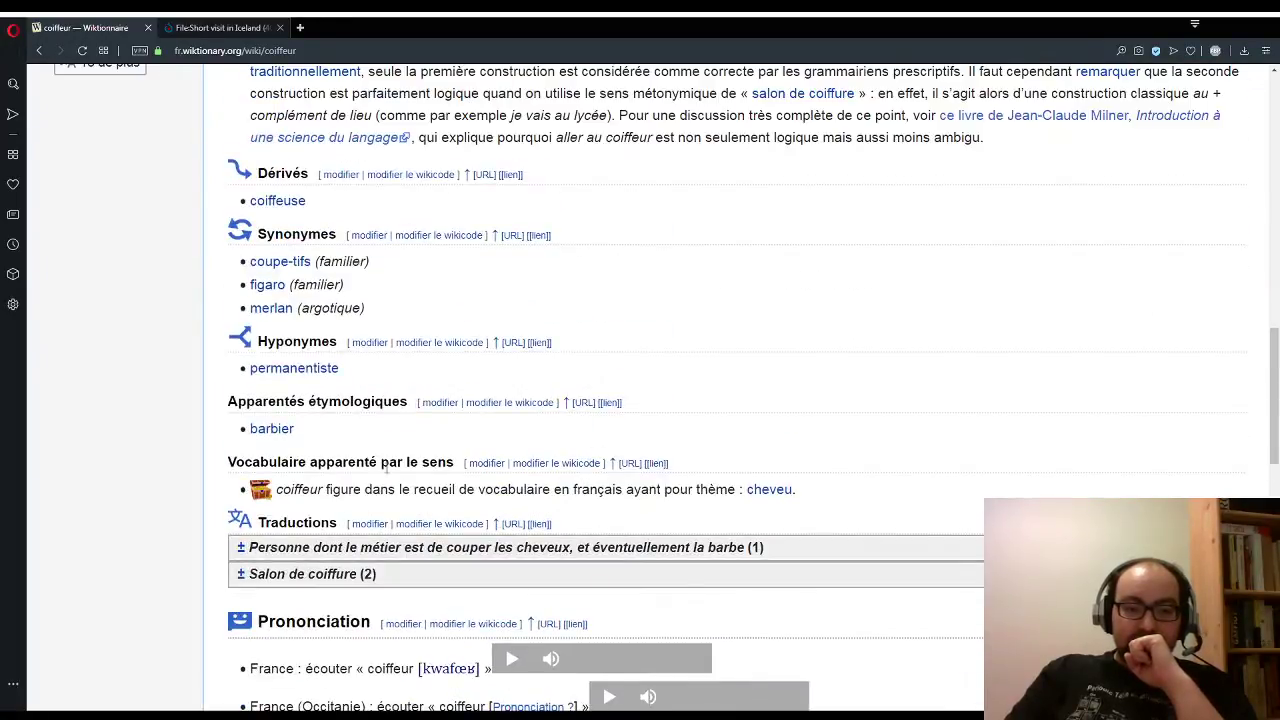
pyautogui.click(272, 429)
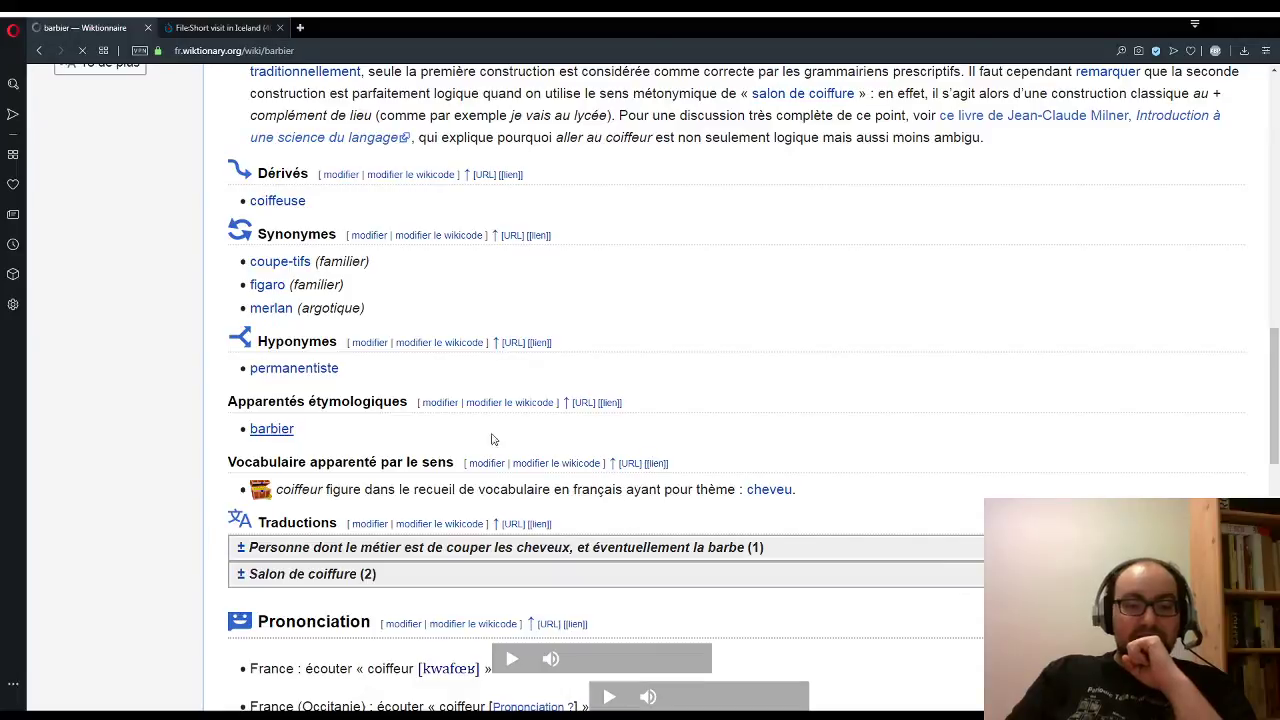
# Step: Examine the "barbier" entry's definitions and synonyms, viewing its illustration of a barber in India at full size
pyautogui.scroll(-5, 710, 430)
pyautogui.scroll(-1, 730, 422)
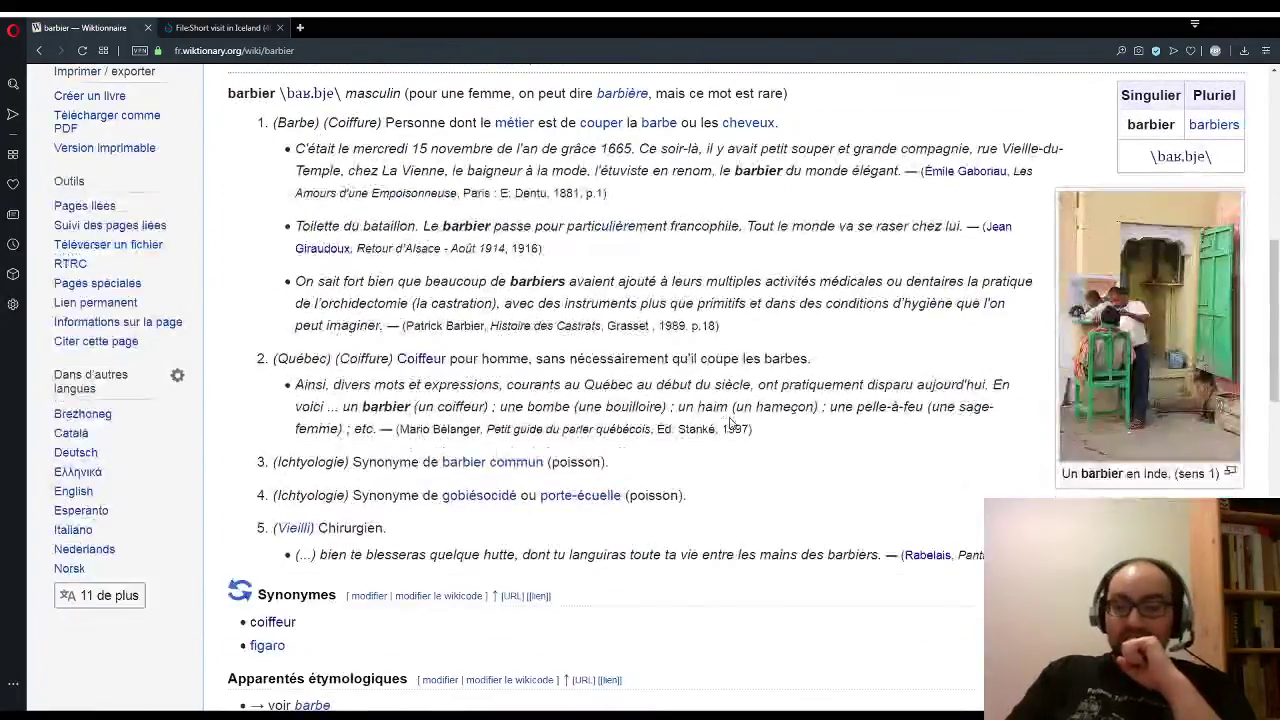
pyautogui.click(1195, 362)
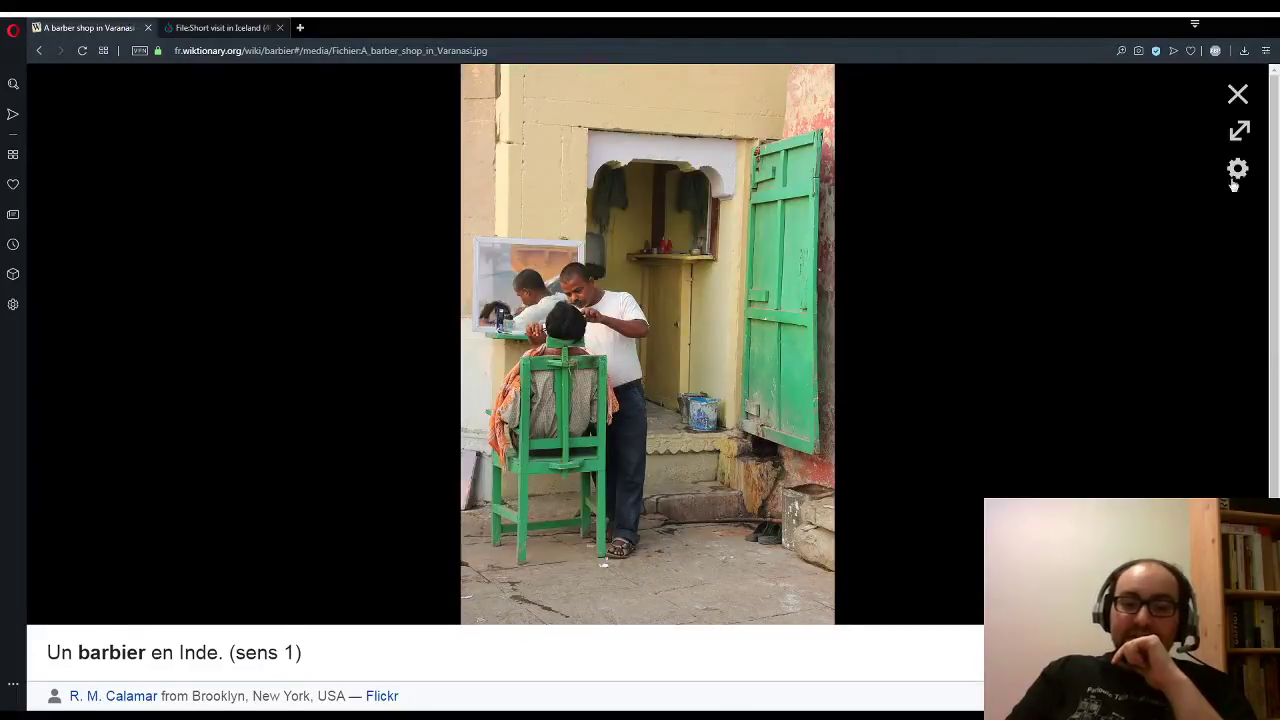
pyautogui.click(1238, 95)
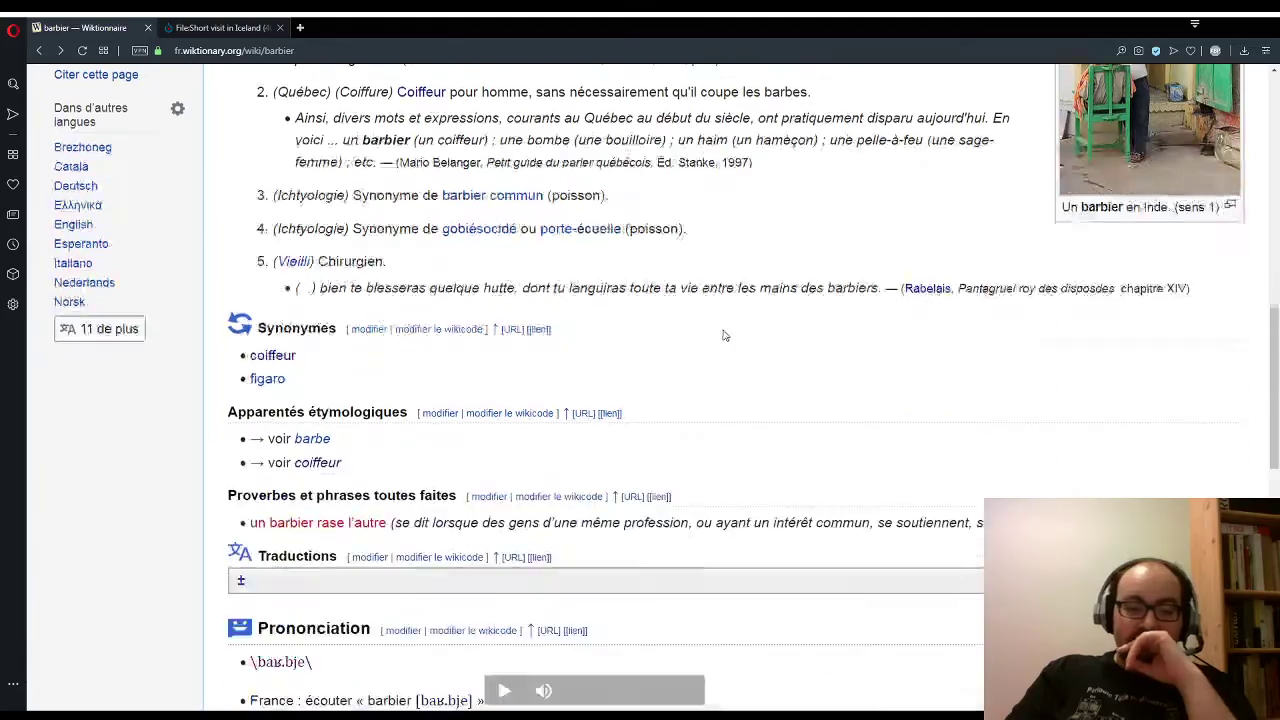
pyautogui.scroll(-1, 629, 358)
pyautogui.scroll(5, 405, 394)
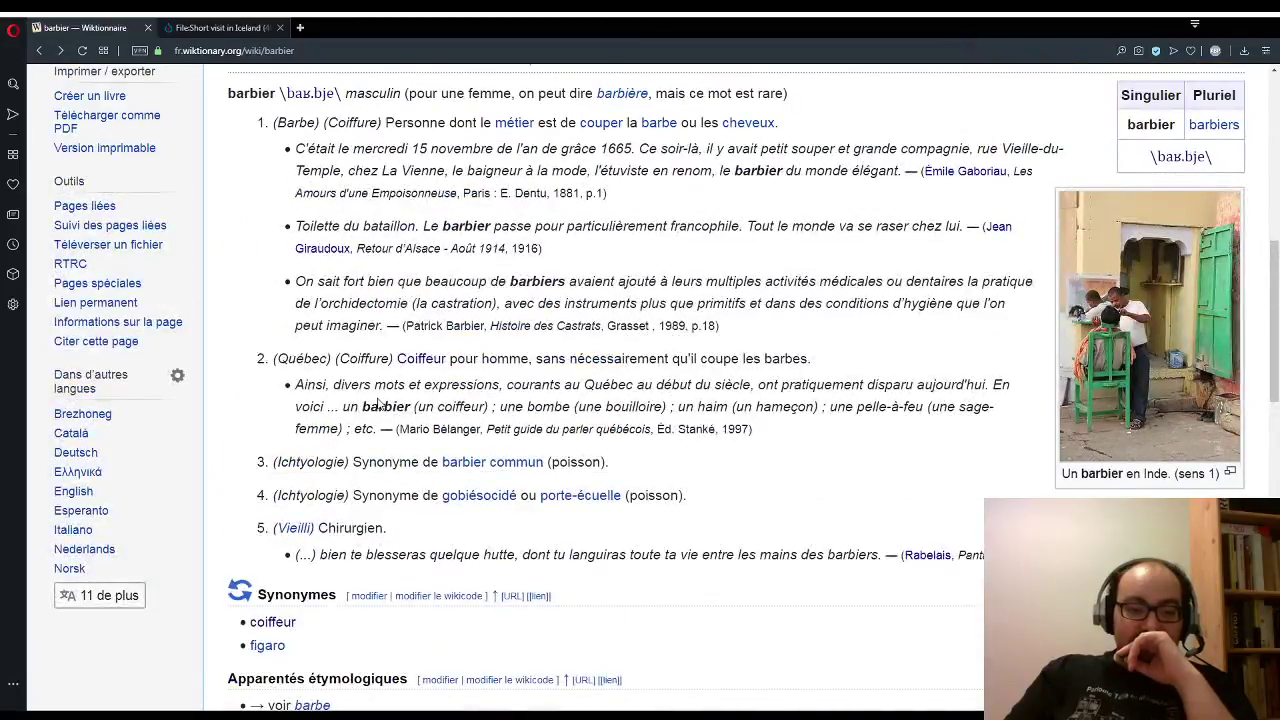
pyautogui.scroll(-1, 382, 400)
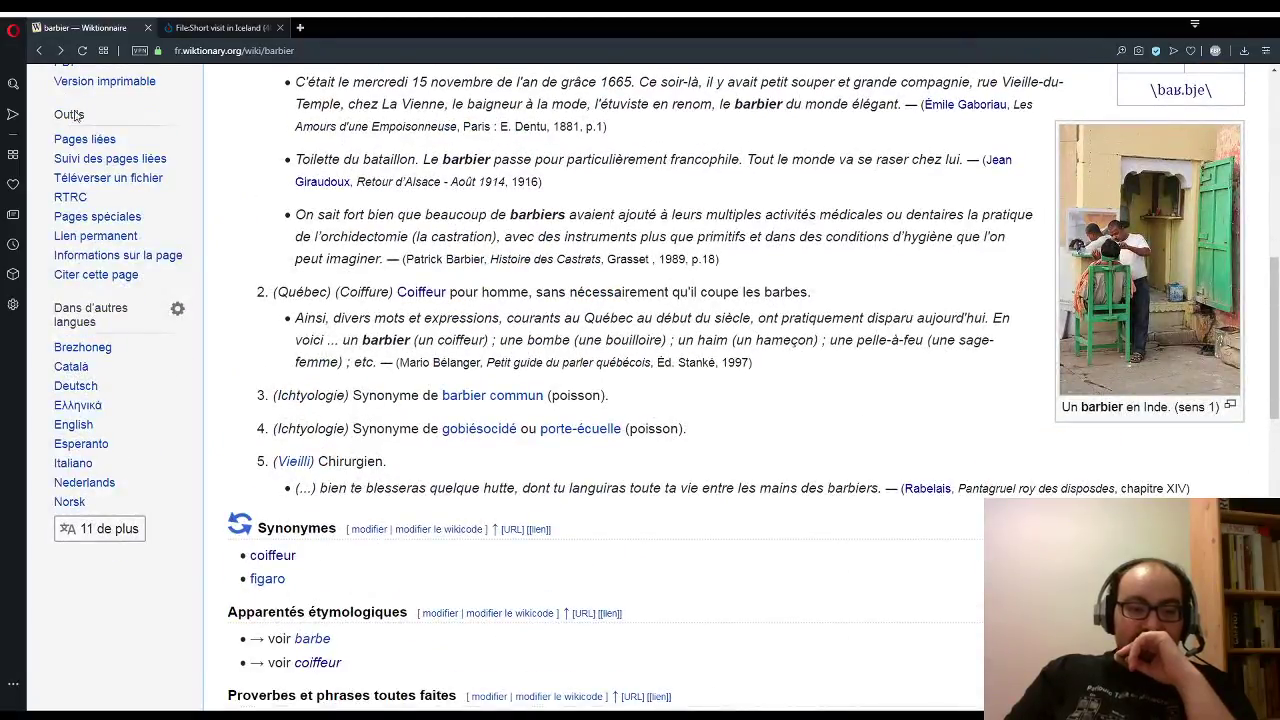
# Step: Return to the "coiffeur" entry, open its hyponym "permanentiste" and read through that entry's etymology, definition and quotation
pyautogui.click(39, 51)
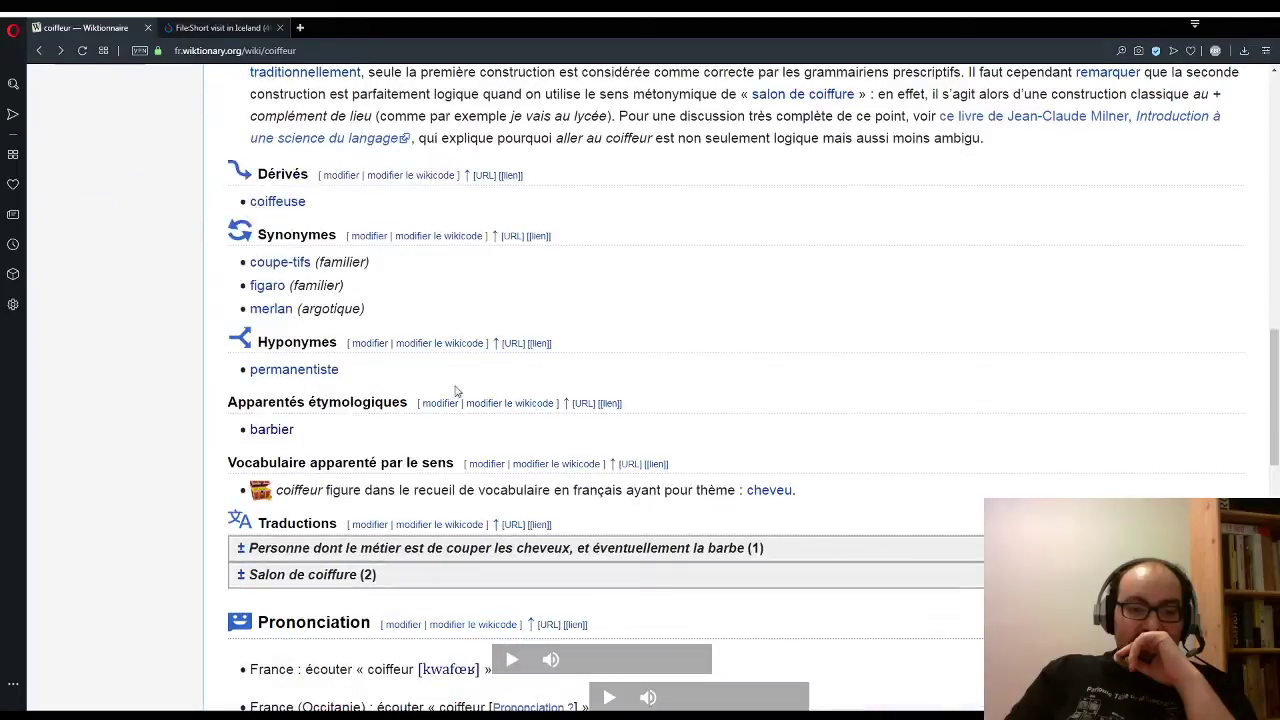
pyautogui.click(327, 374)
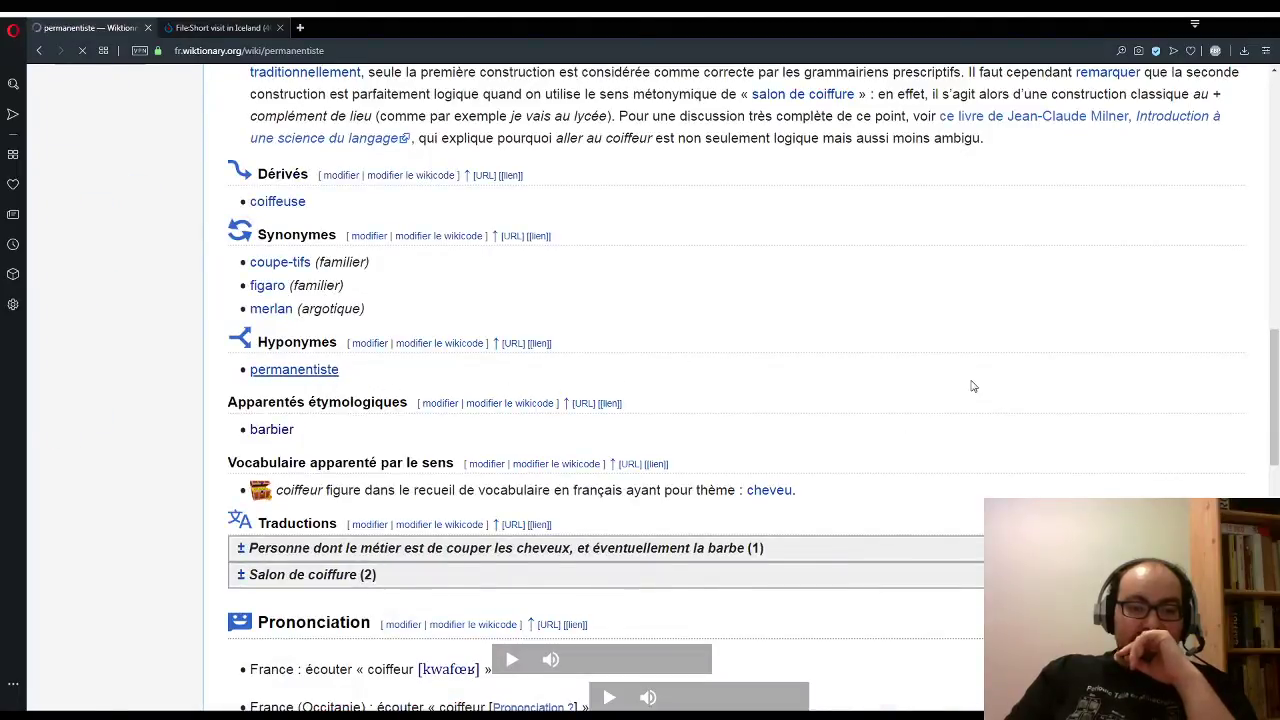
pyautogui.scroll(-3, 965, 400)
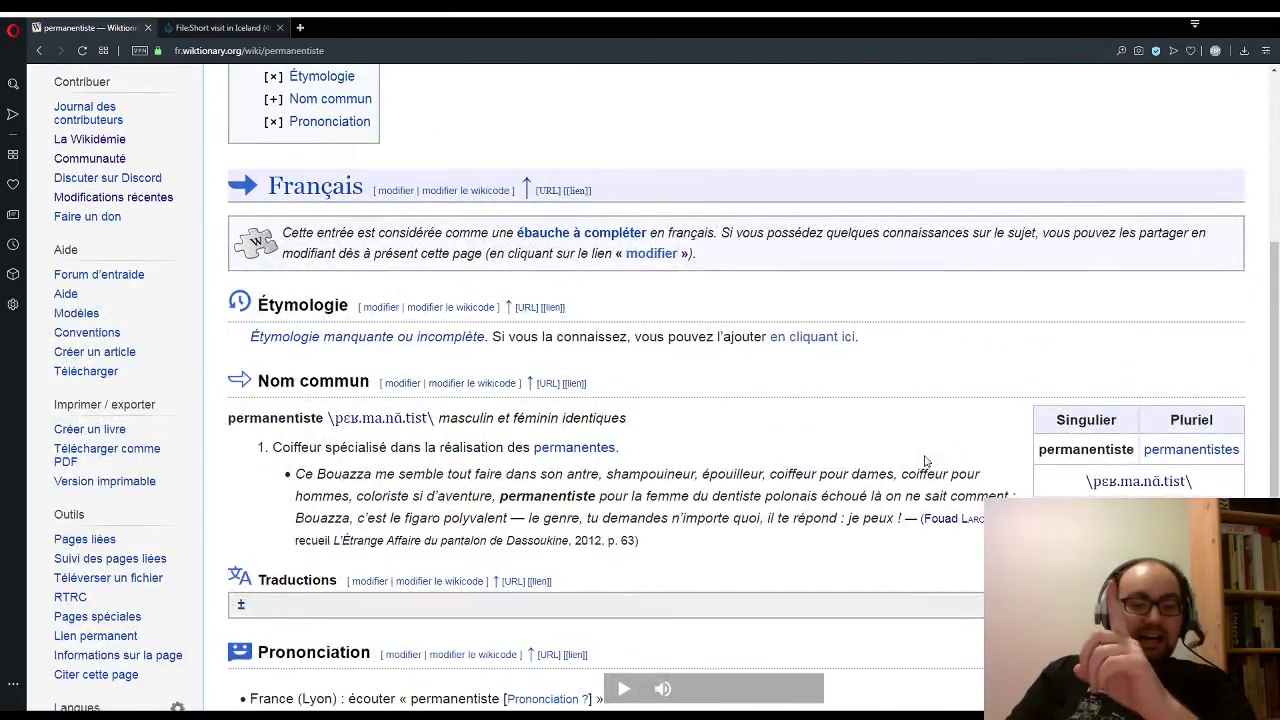
pyautogui.click(245, 22)
pyautogui.click(90, 27)
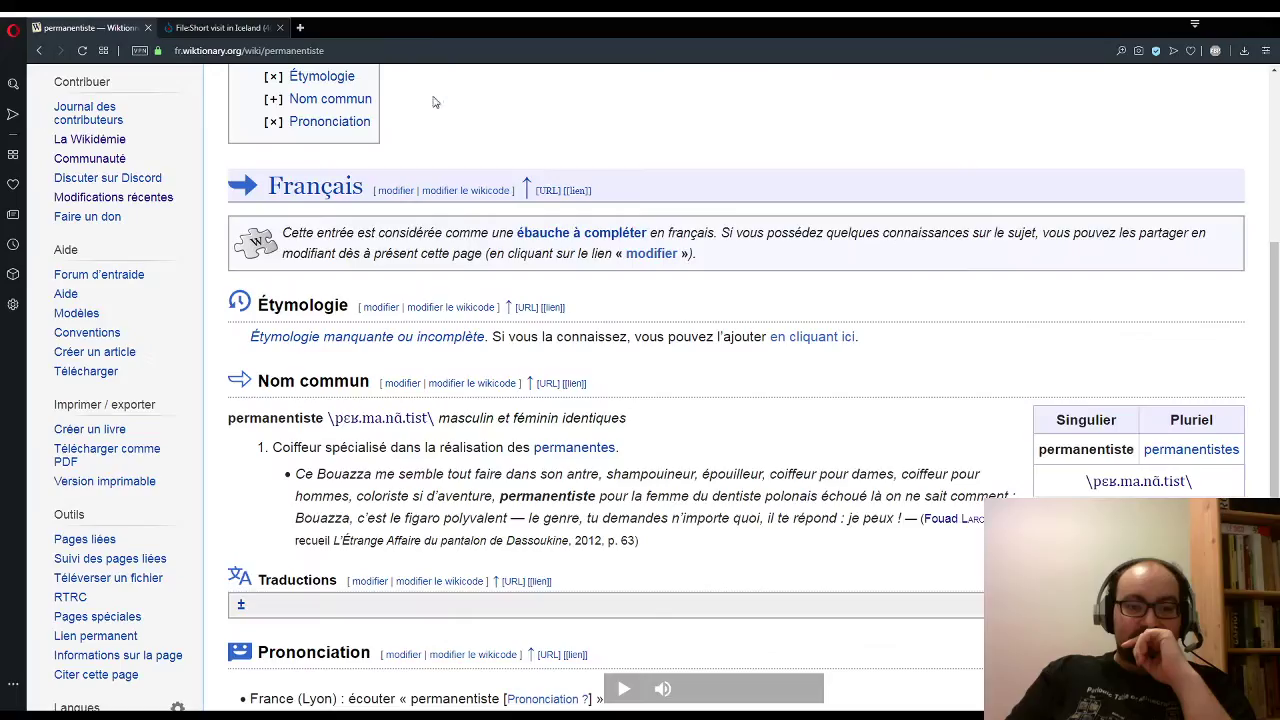
pyautogui.scroll(-1, 592, 260)
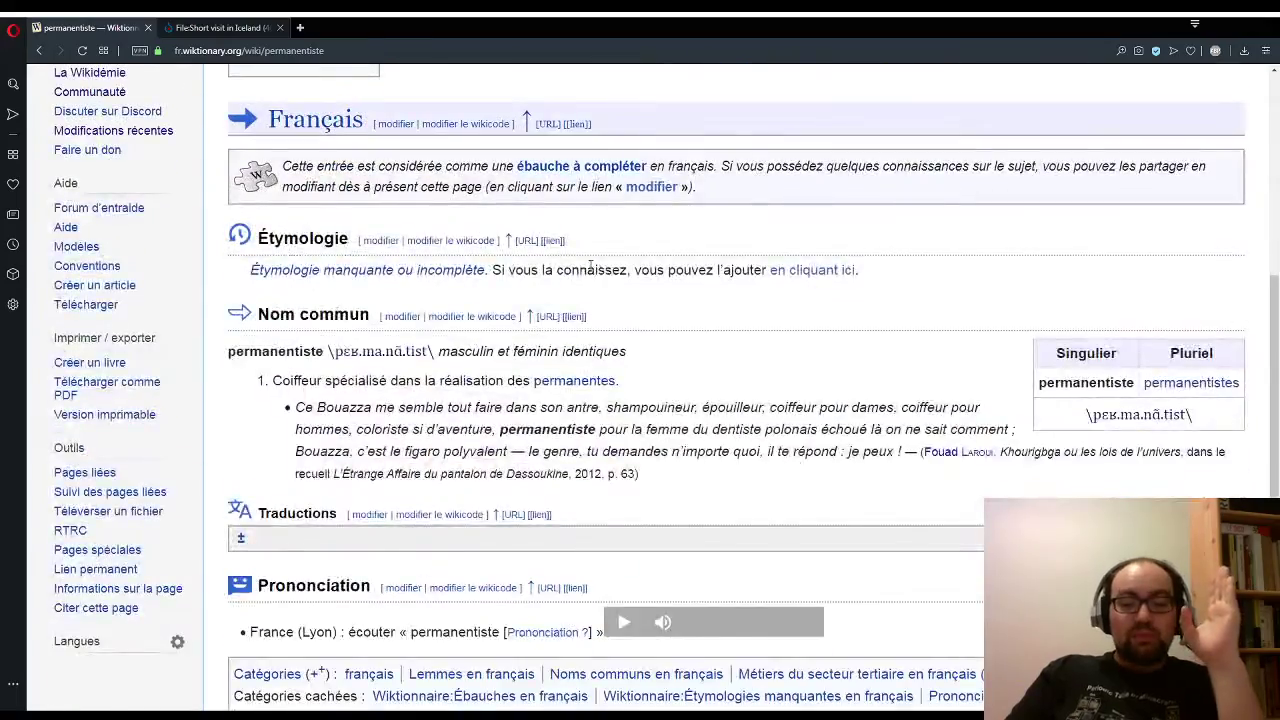
pyautogui.scroll(-4, 592, 265)
pyautogui.scroll(5, 592, 267)
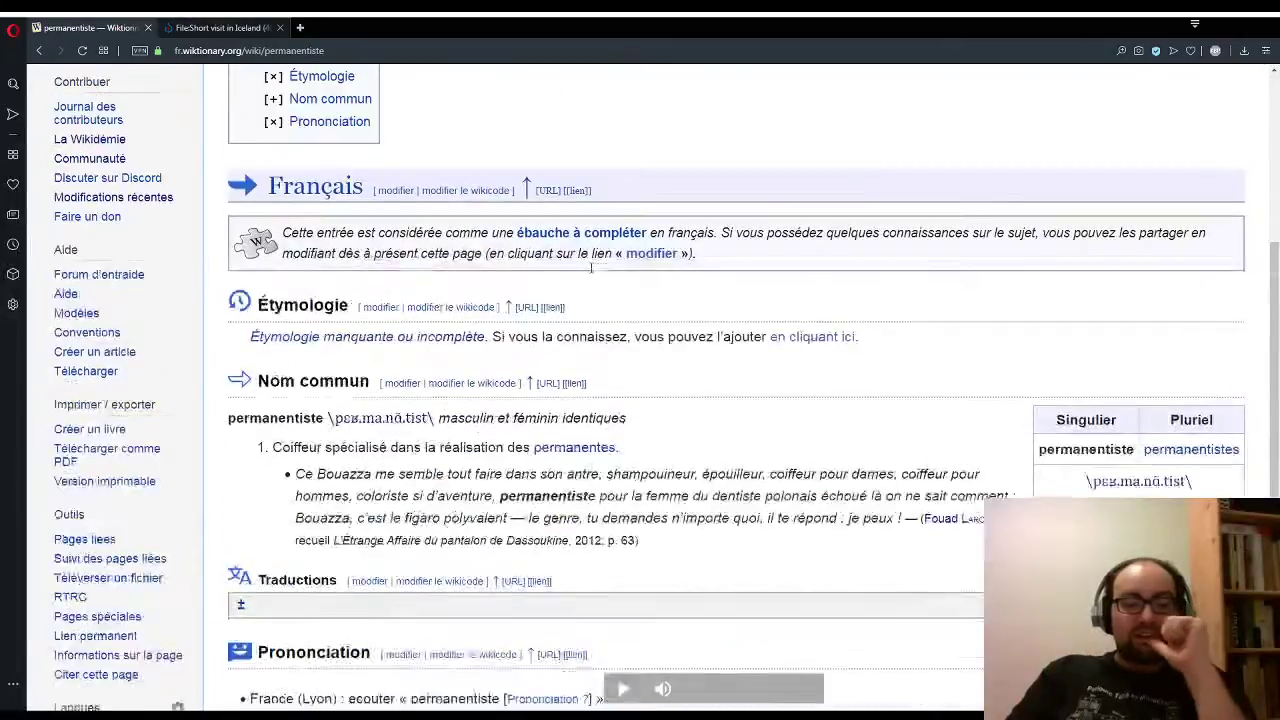
# Step: Open the French section of "permanentiste" for visual editing and start inserting a media file at the bold headword
pyautogui.click(412, 191)
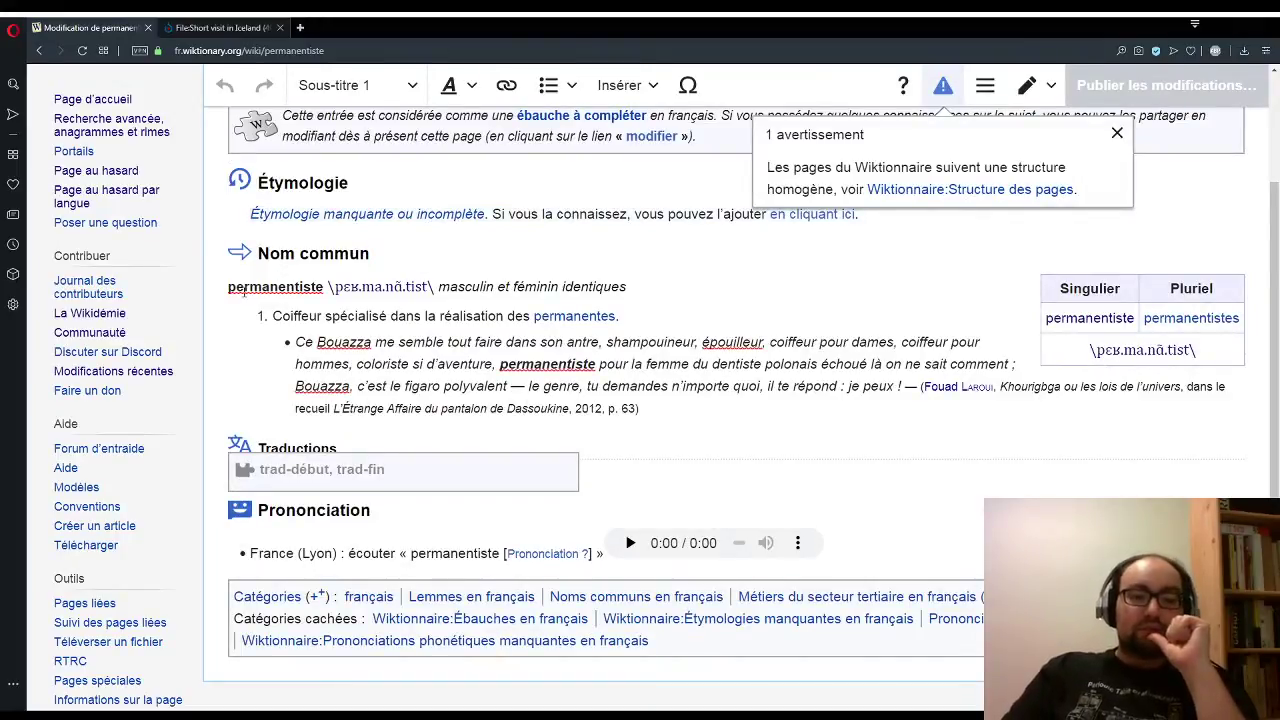
pyautogui.click(236, 286)
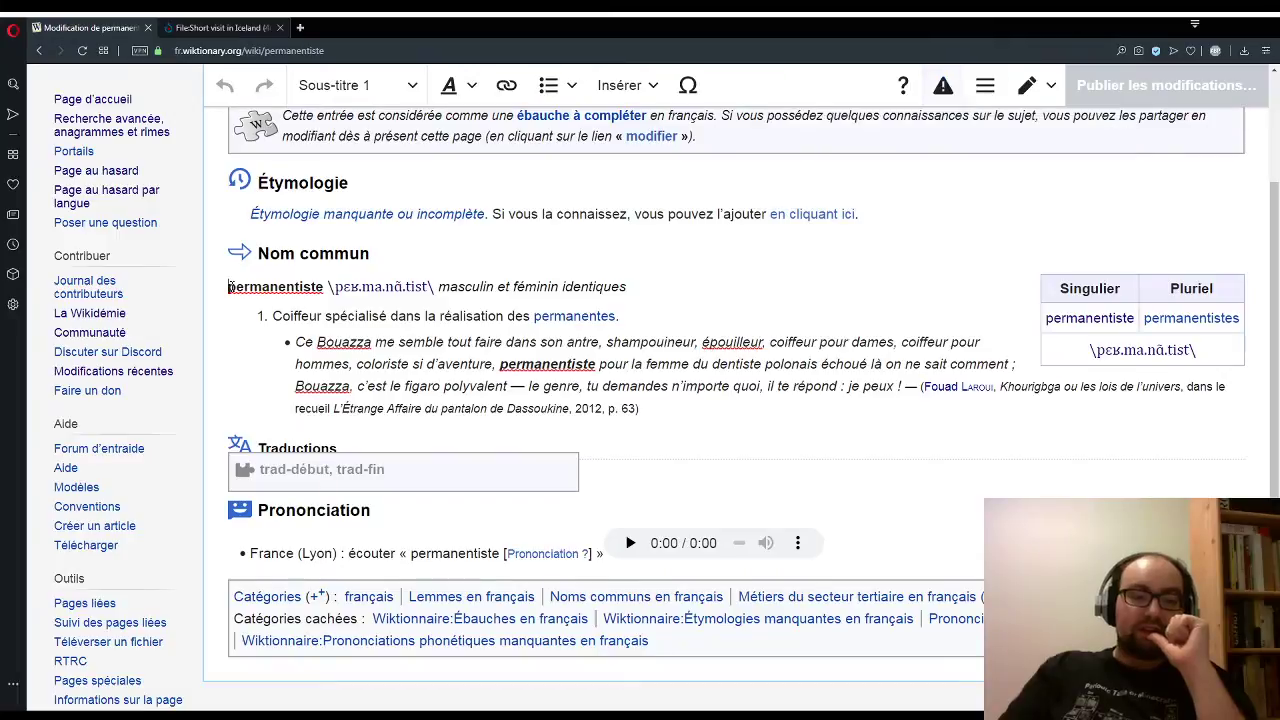
pyautogui.click(625, 86)
pyautogui.click(664, 133)
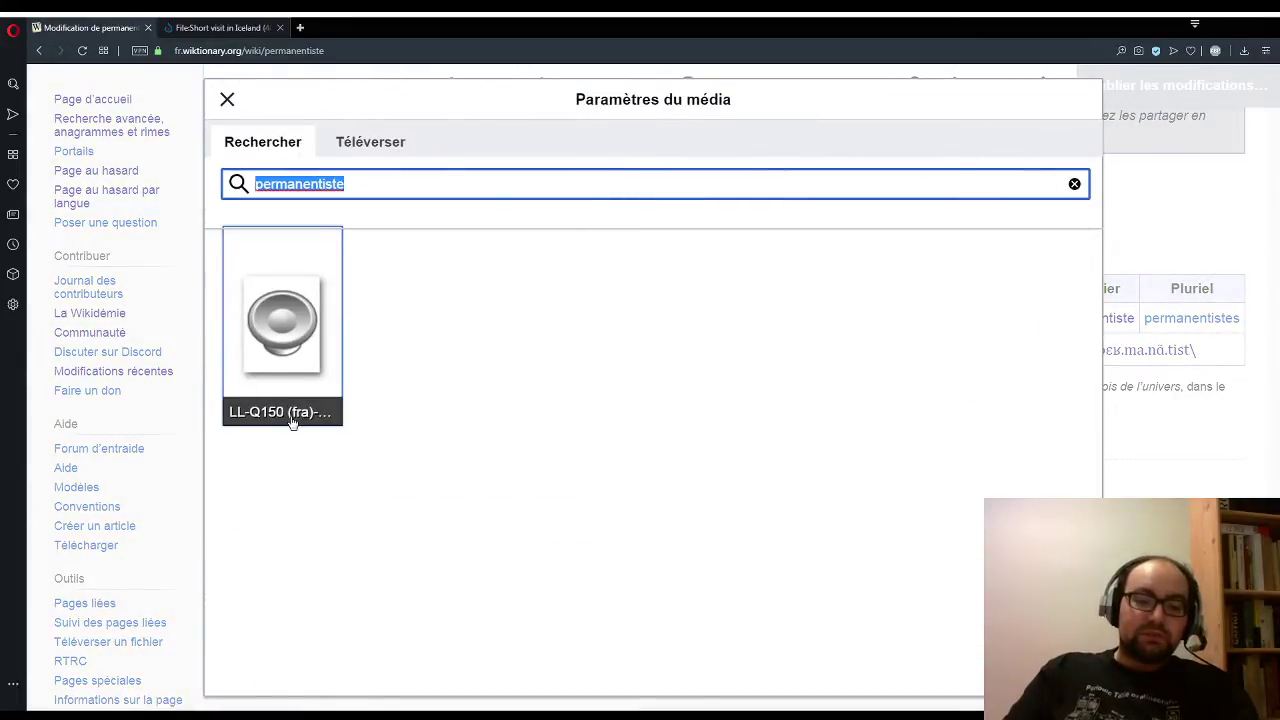
# Step: Check the details of the audio pronunciation file, return to the results and search the media library for "coiffeur" instead
pyautogui.click(318, 376)
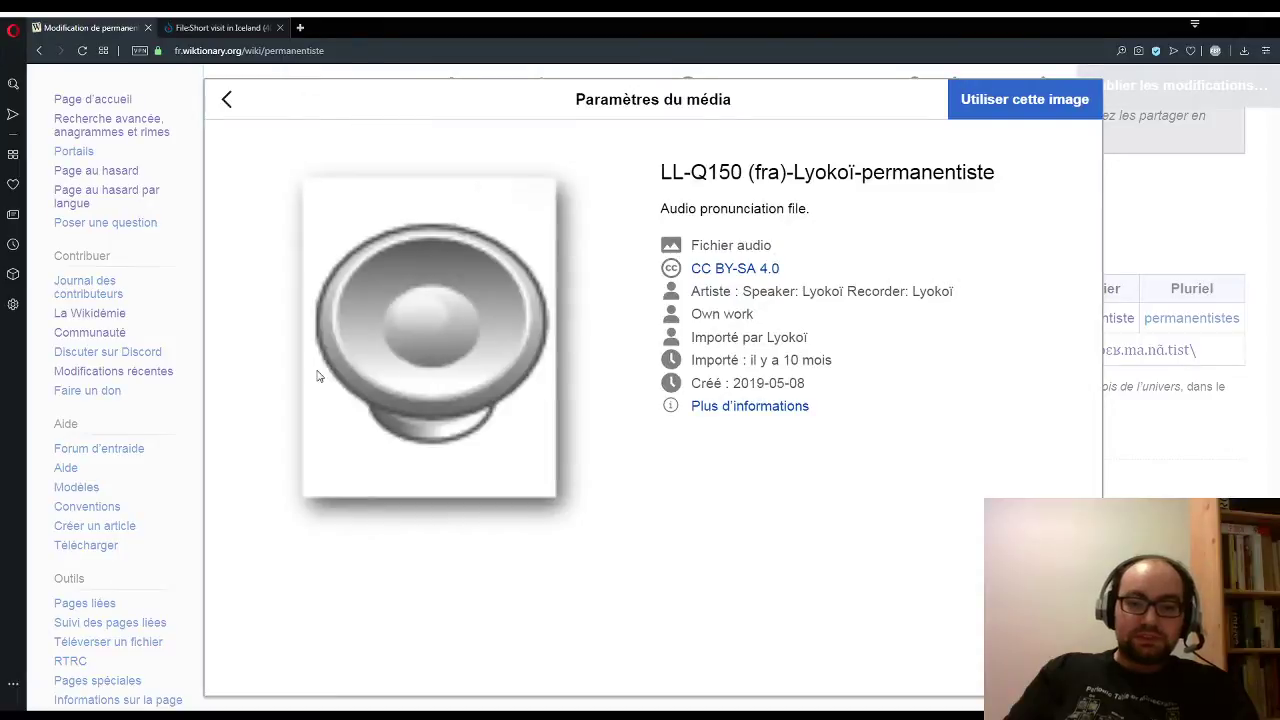
pyautogui.click(228, 100)
pyautogui.click(375, 180)
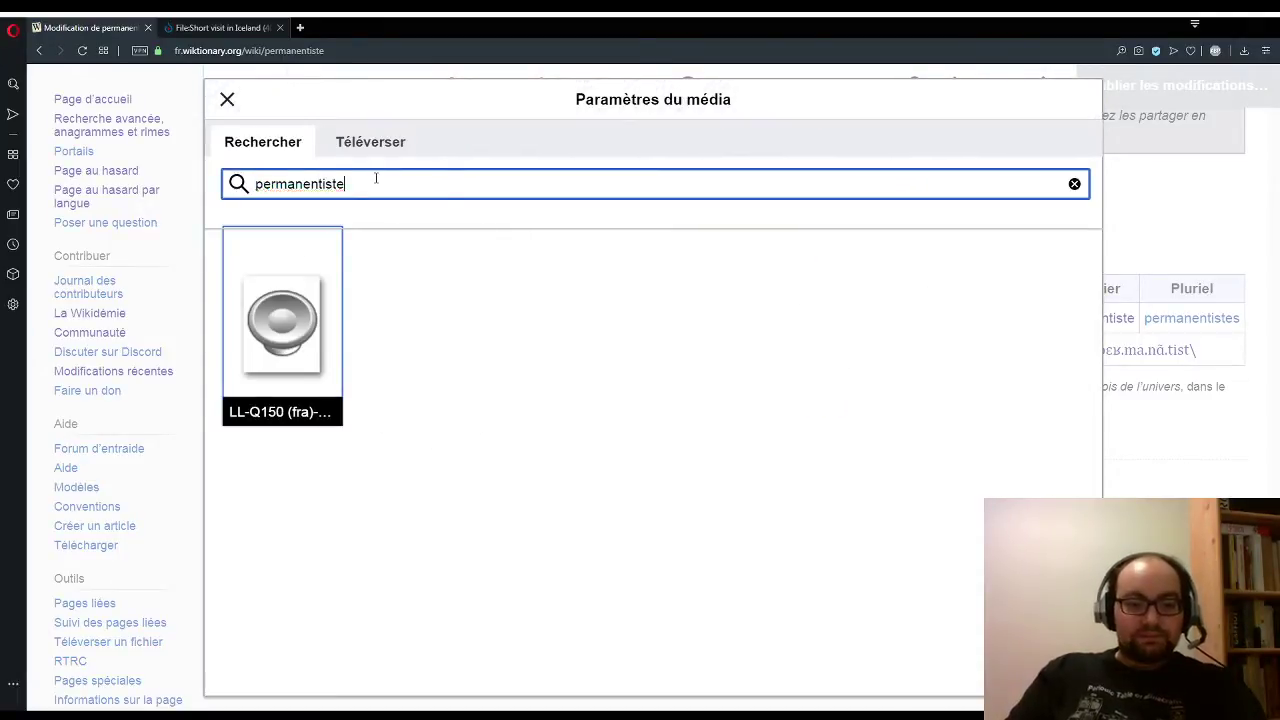
pyautogui.moveTo(375, 180); pyautogui.dragTo(211, 162)
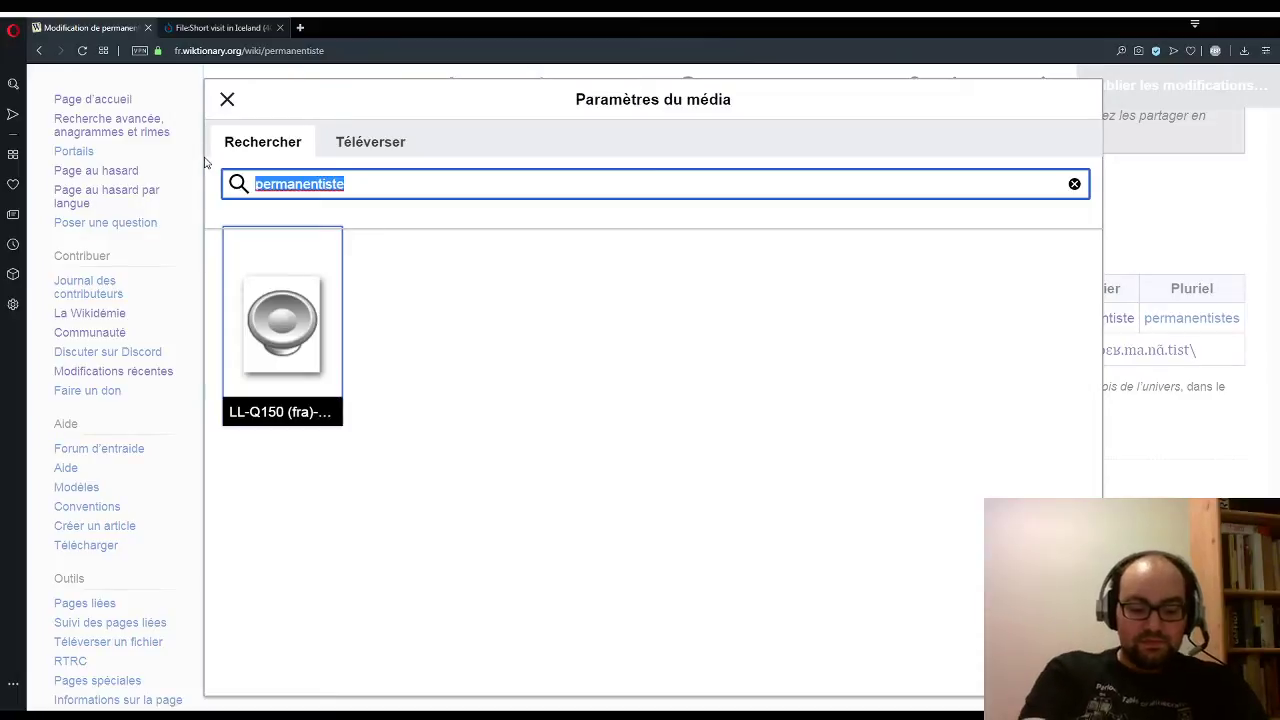
pyautogui.write('coiffeur')
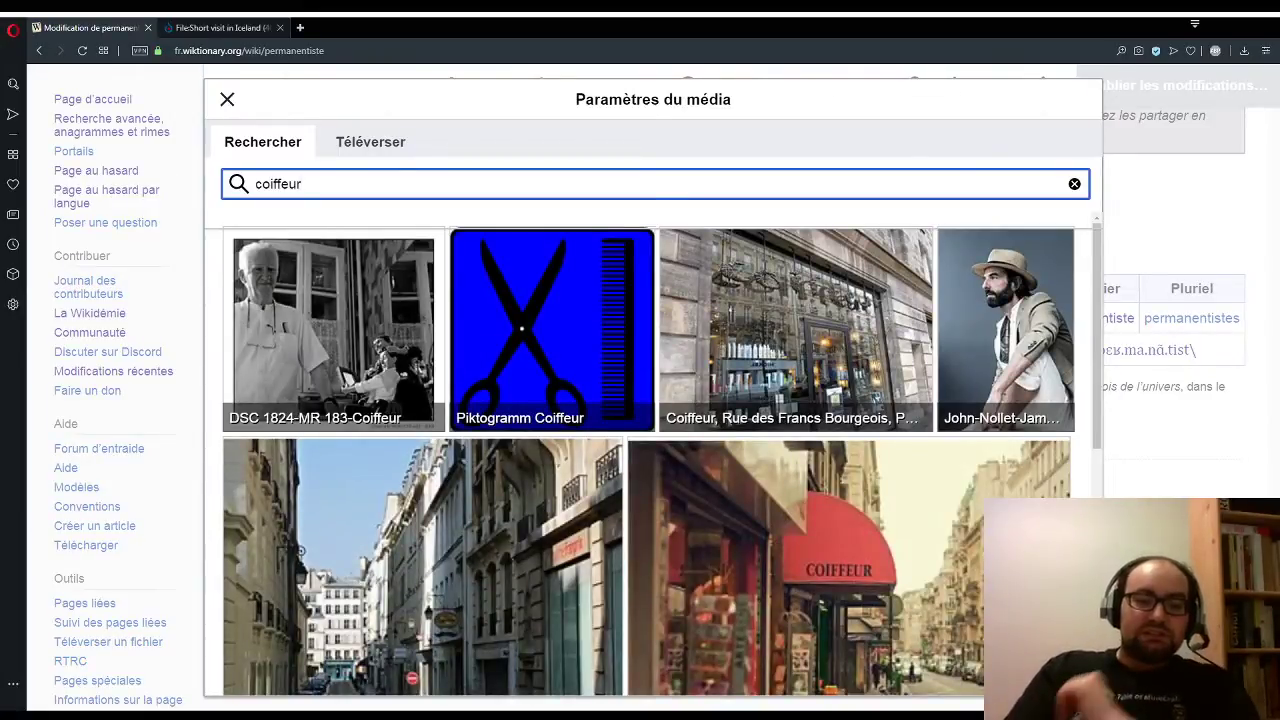
# Step: Look through the "coiffeur" image results for a picture suitable for illustrating "permanentiste"
pyautogui.scroll(-2, 678, 366)
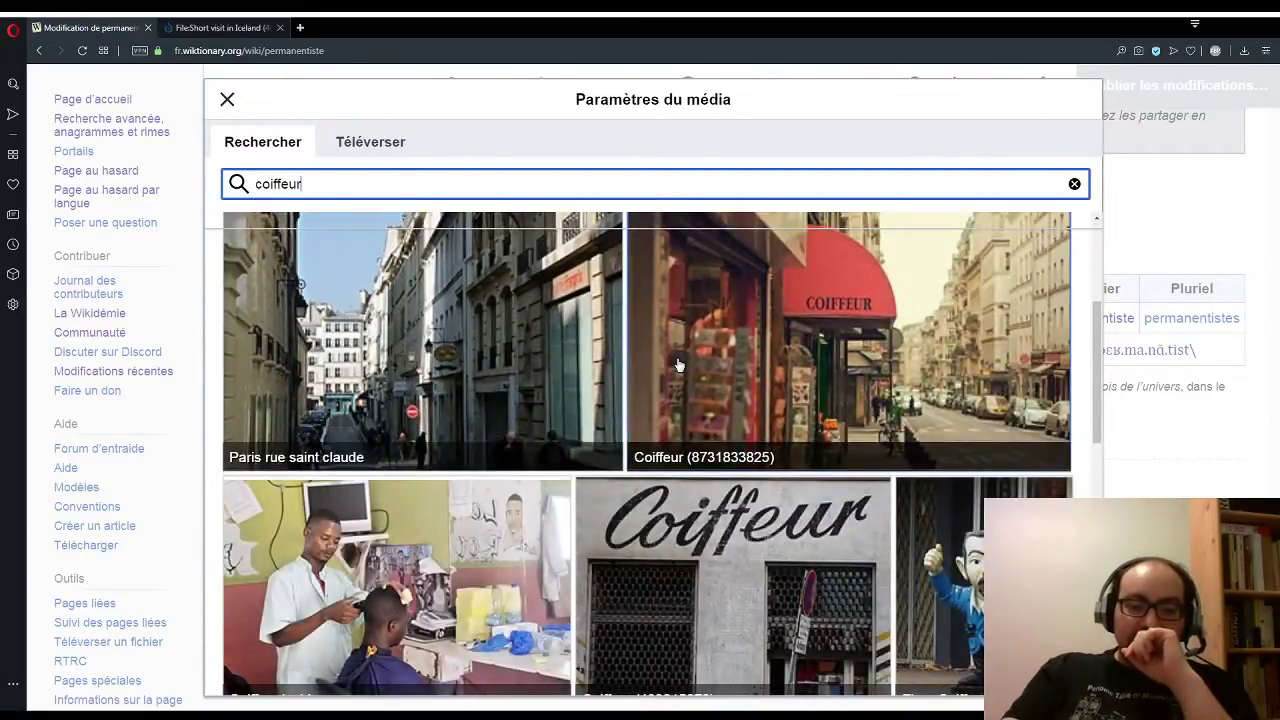
pyautogui.scroll(-1, 678, 366)
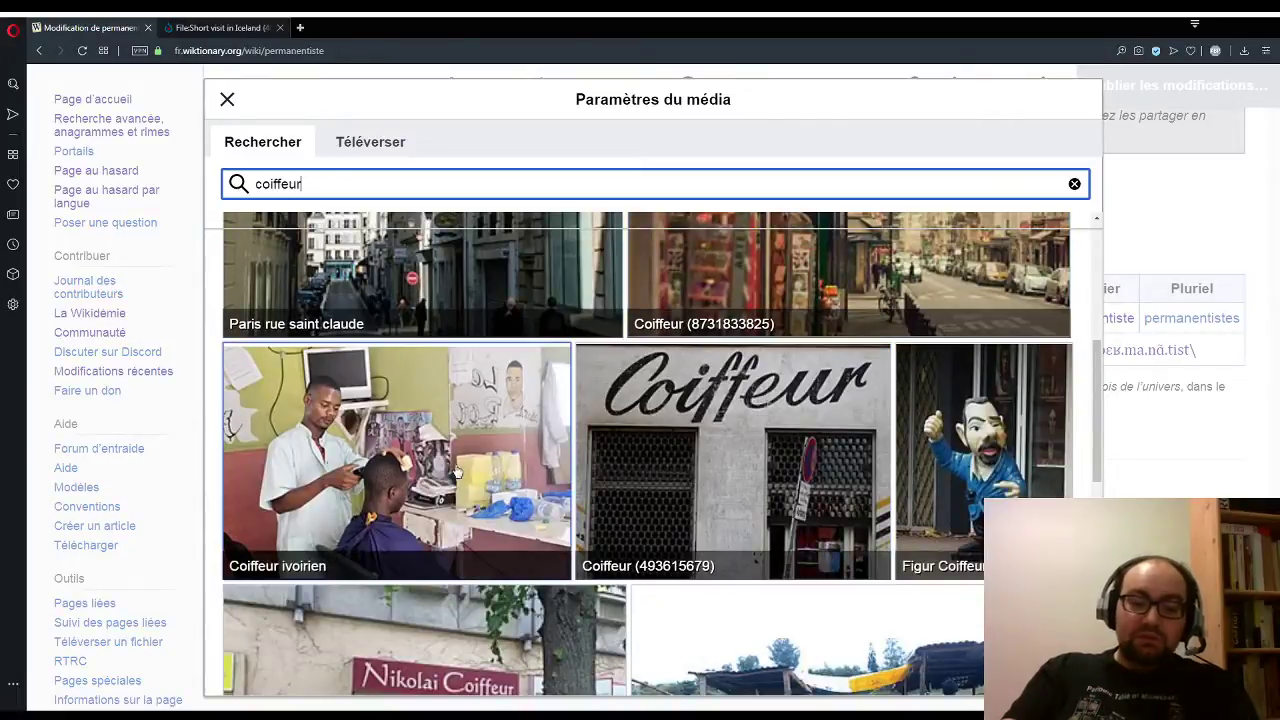
pyautogui.scroll(-2, 455, 470)
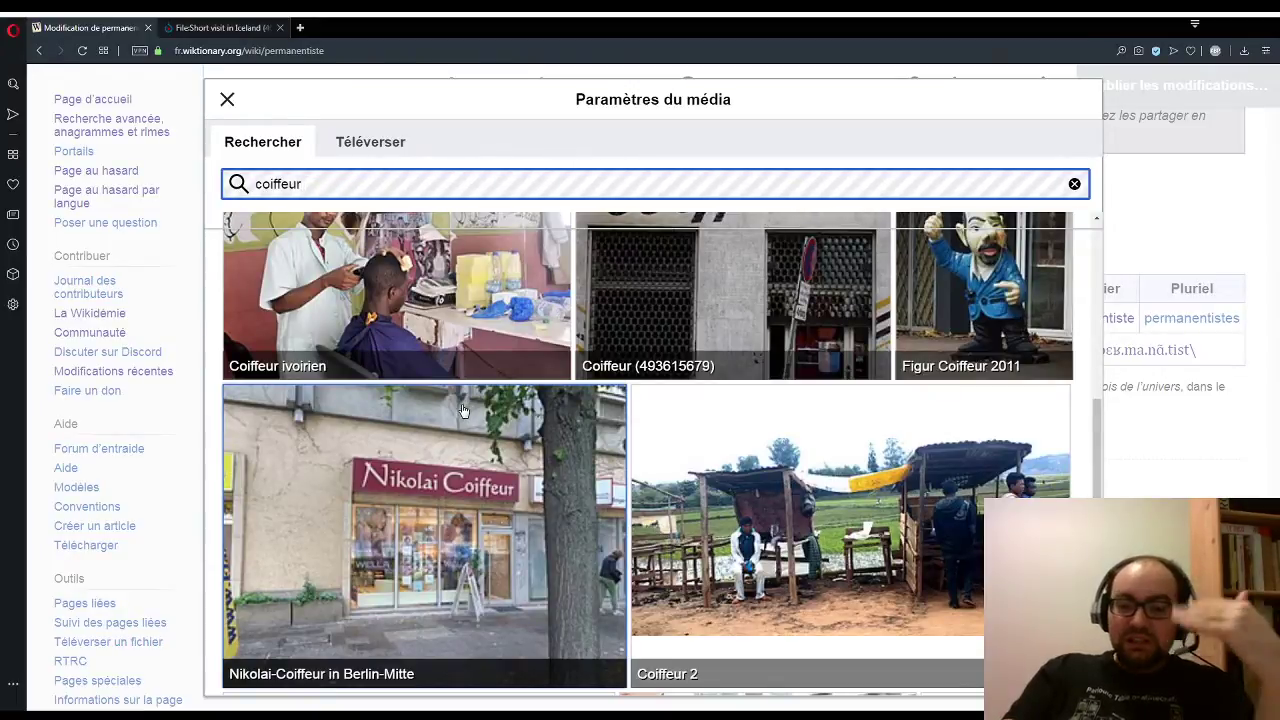
pyautogui.scroll(-2, 455, 415)
pyautogui.scroll(-3, 455, 420)
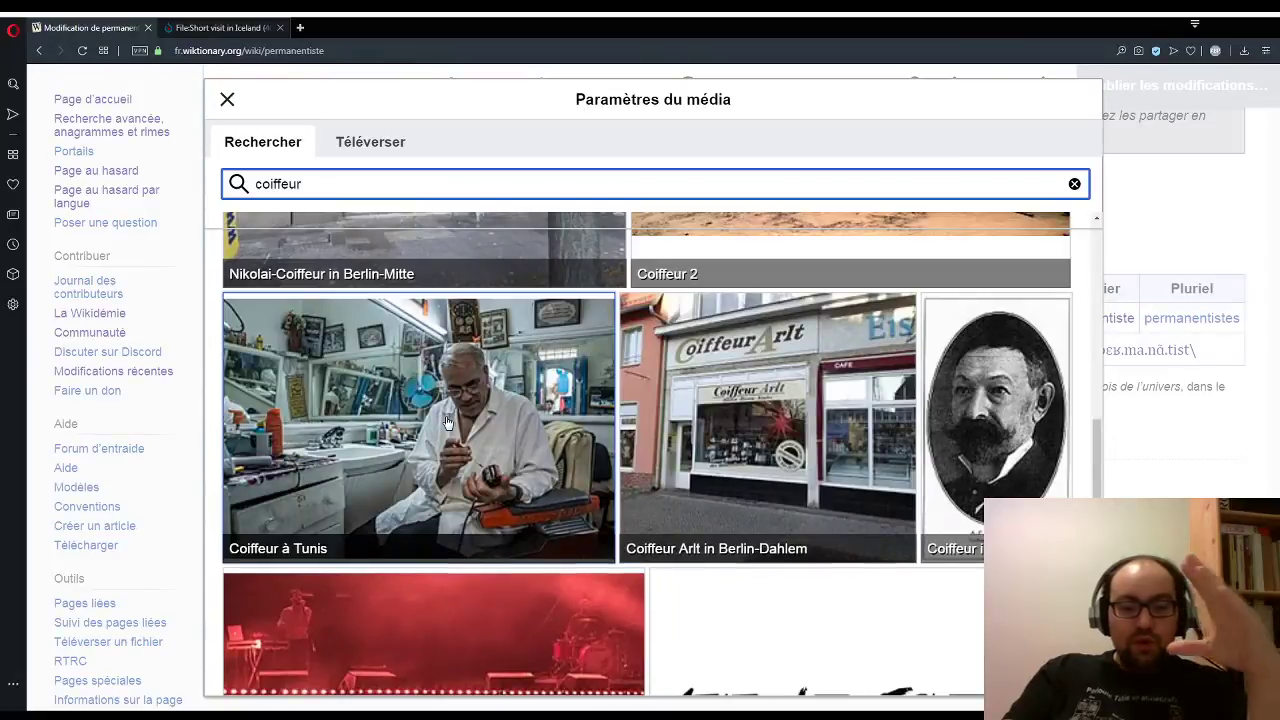
pyautogui.scroll(-3, 453, 415)
pyautogui.scroll(-3, 450, 420)
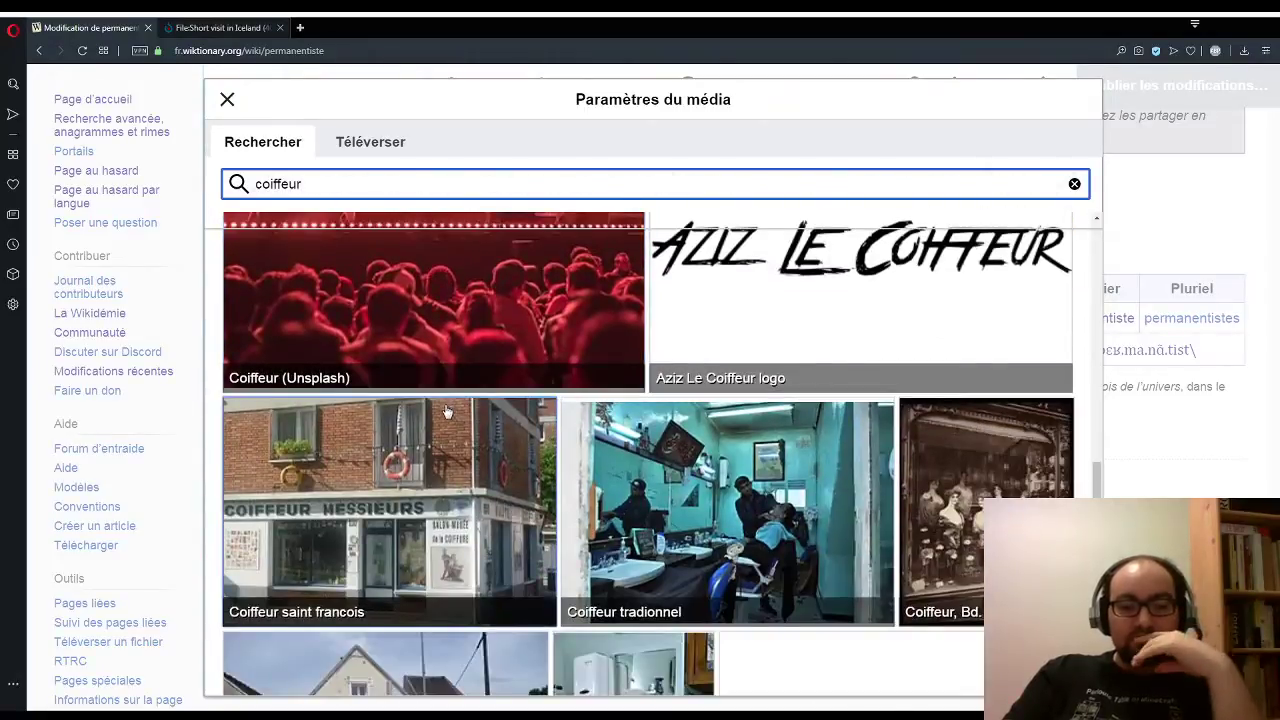
pyautogui.scroll(-3, 447, 413)
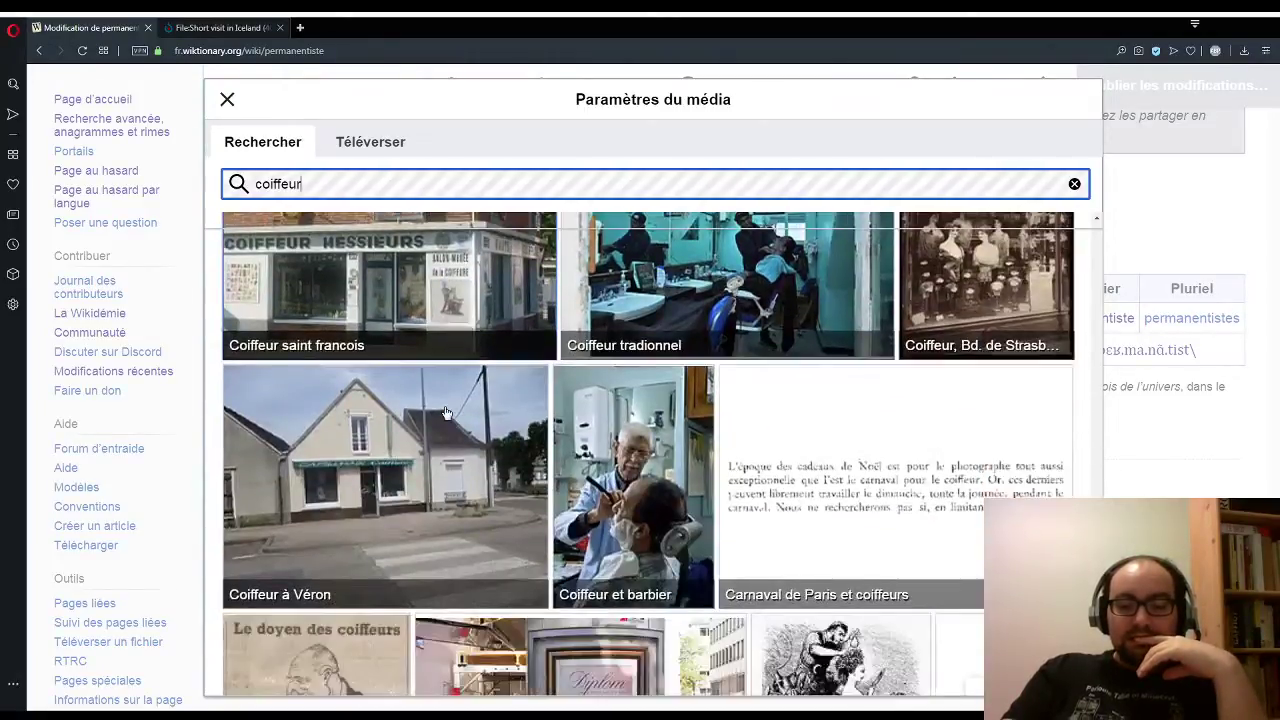
pyautogui.scroll(-3, 447, 413)
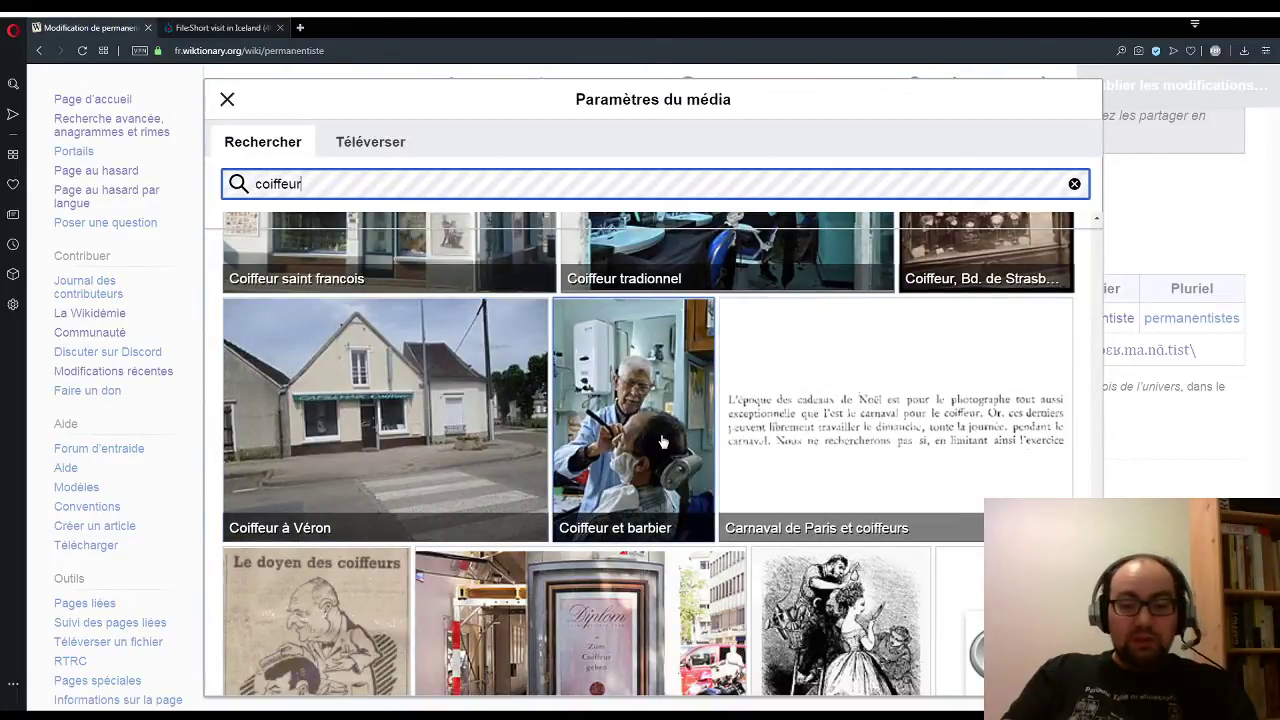
pyautogui.scroll(-2, 646, 469)
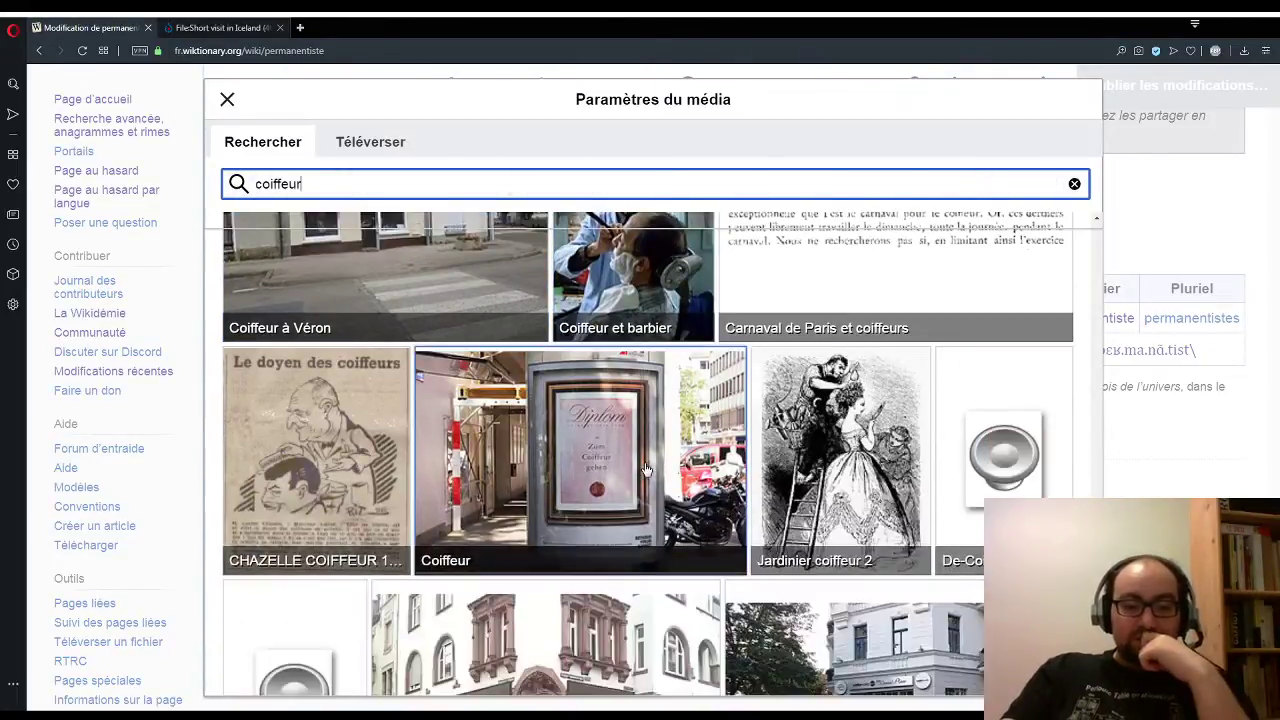
pyautogui.scroll(-2, 646, 469)
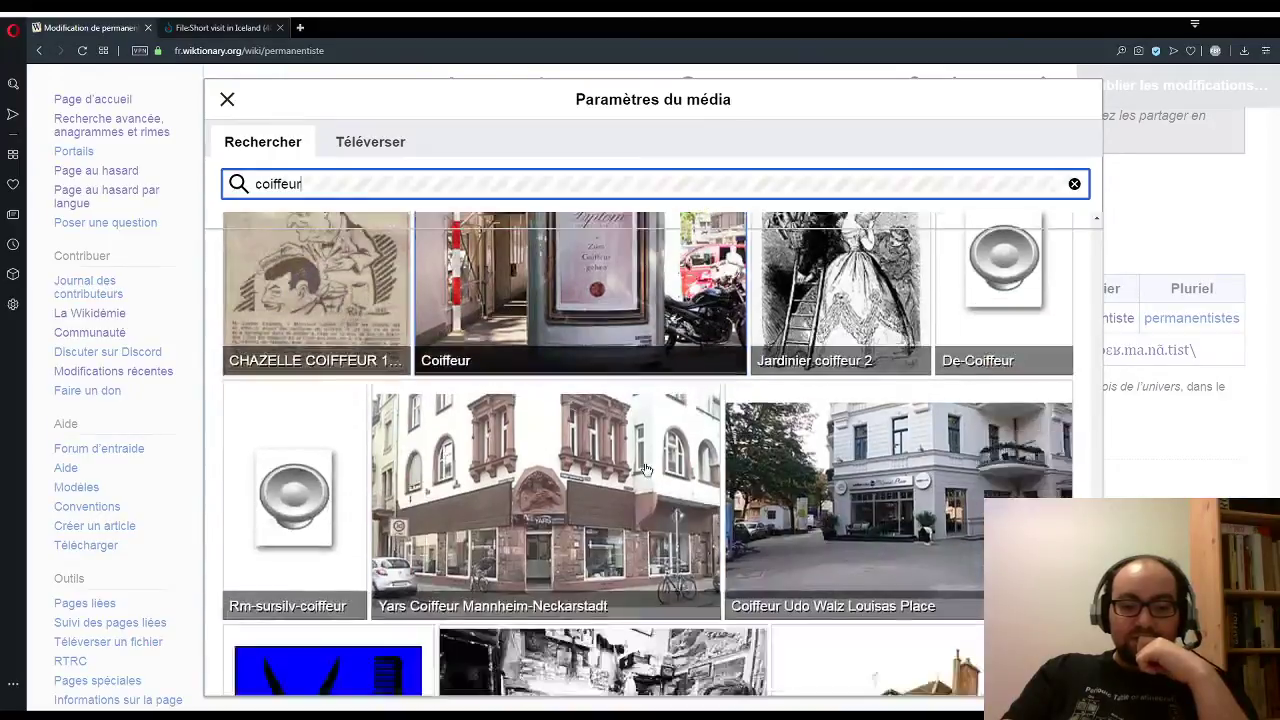
pyautogui.scroll(-2, 646, 469)
pyautogui.scroll(-1, 646, 469)
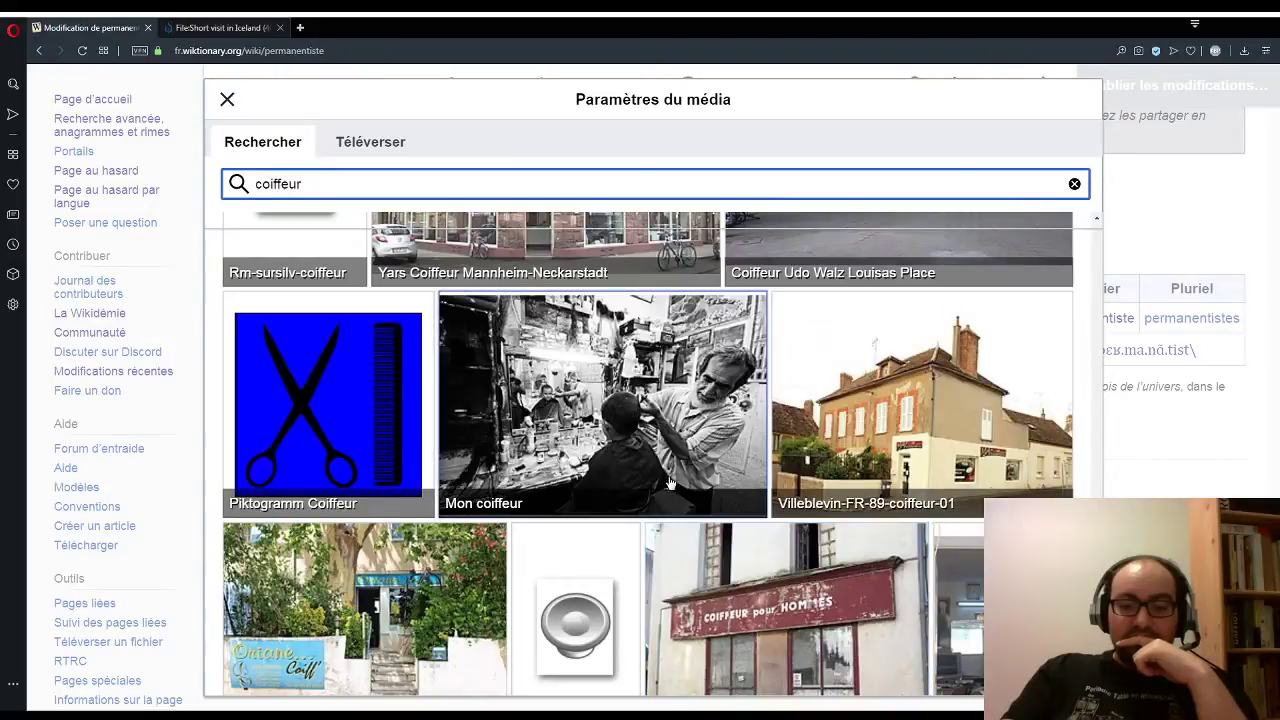
pyautogui.scroll(-1, 672, 481)
pyautogui.scroll(-4, 671, 481)
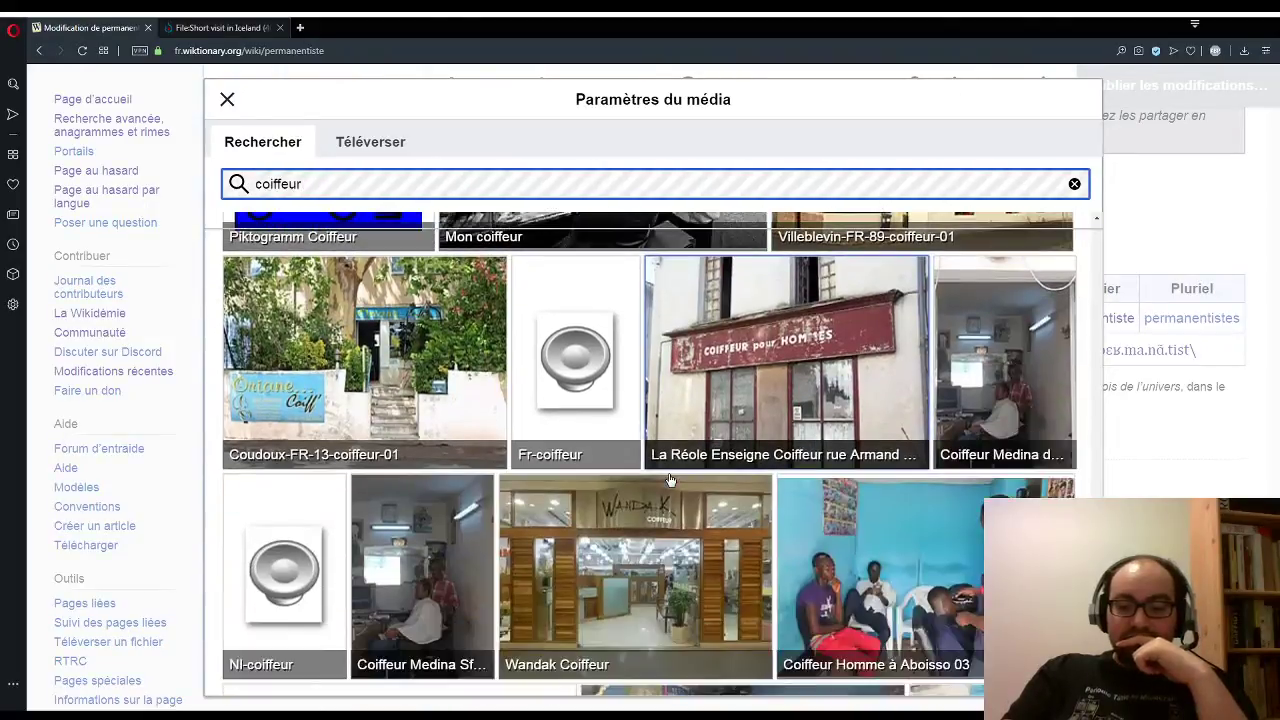
pyautogui.scroll(-2, 670, 481)
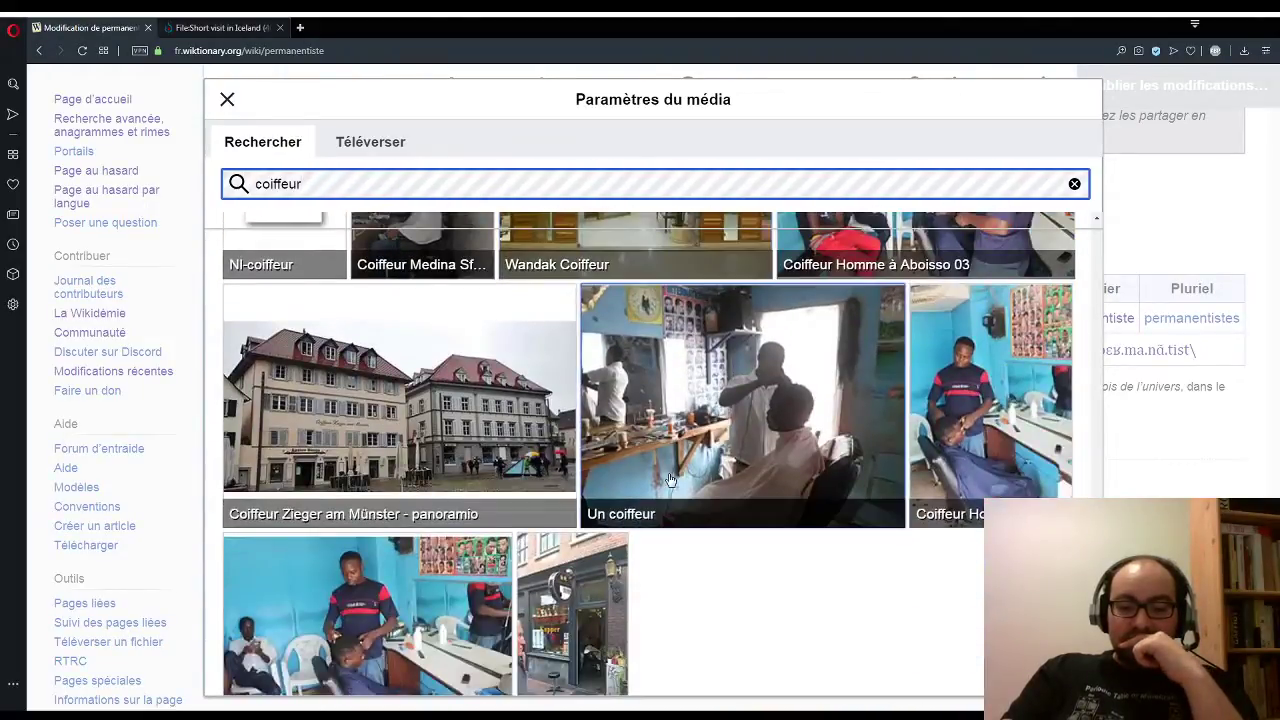
pyautogui.scroll(-1, 670, 481)
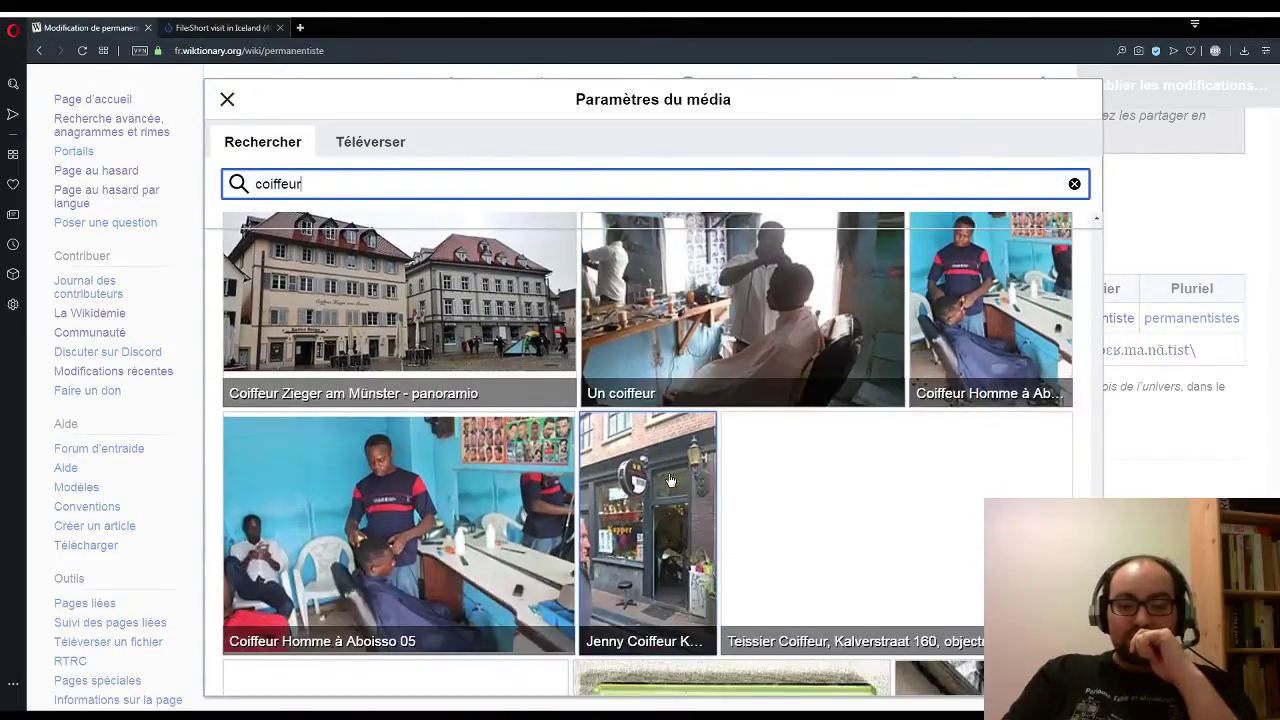
pyautogui.scroll(-10, 670, 481)
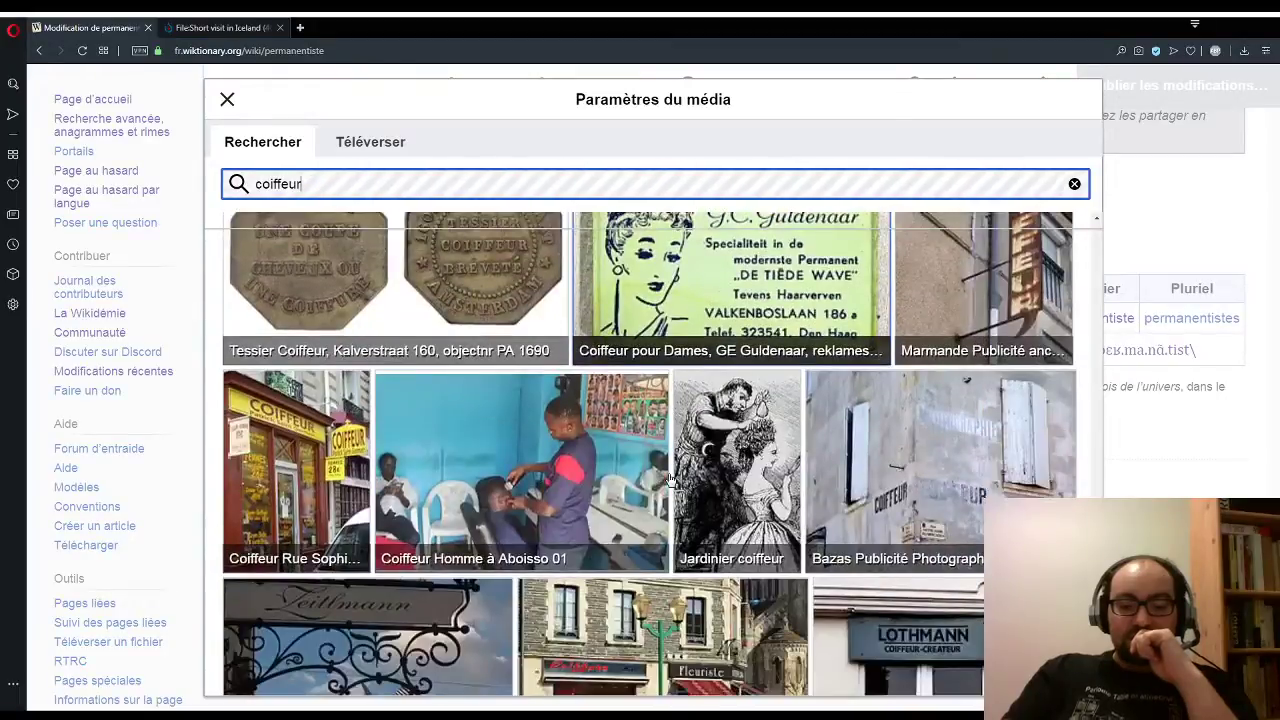
pyautogui.scroll(-3, 660, 548)
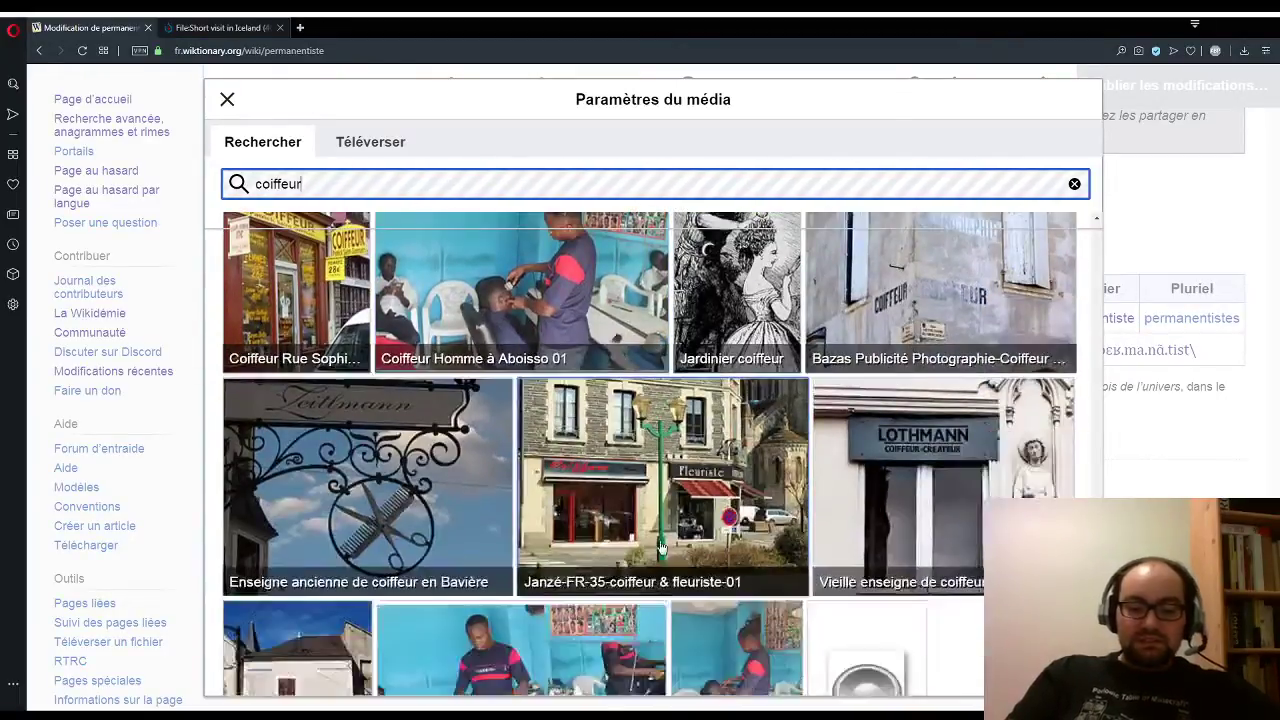
pyautogui.scroll(-2, 660, 548)
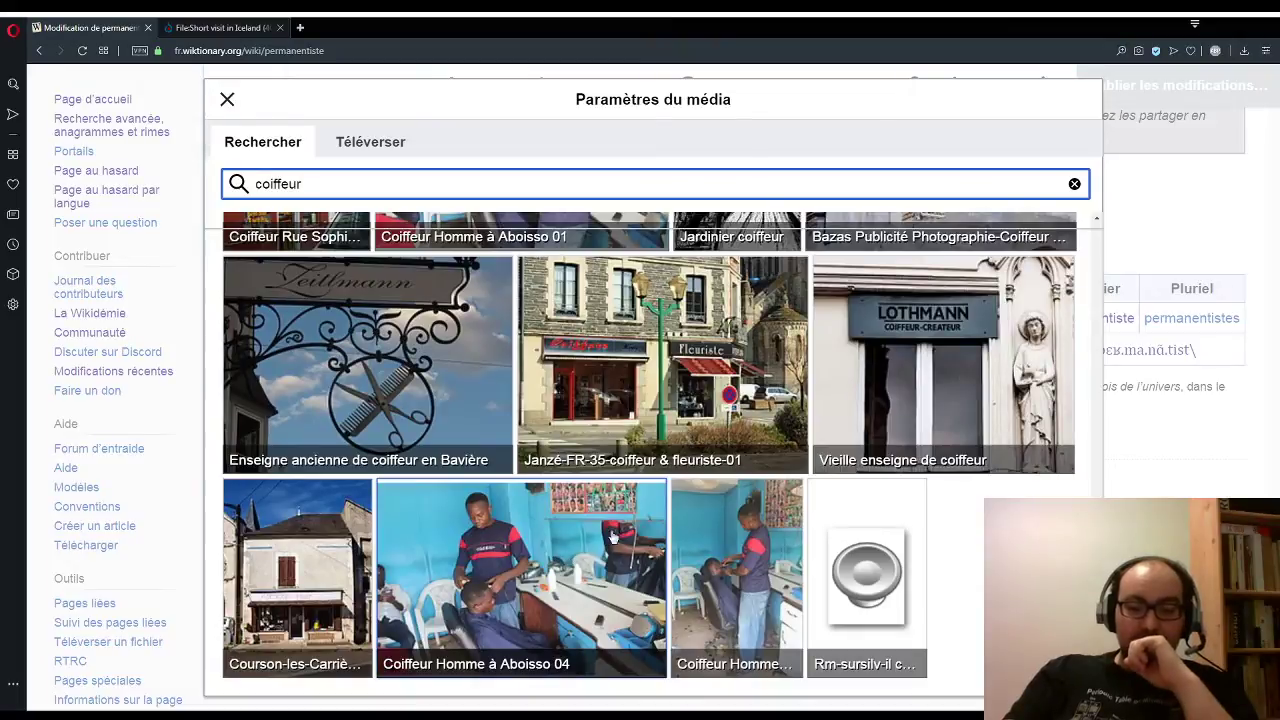
pyautogui.scroll(-3, 640, 540)
pyautogui.scroll(-3, 670, 541)
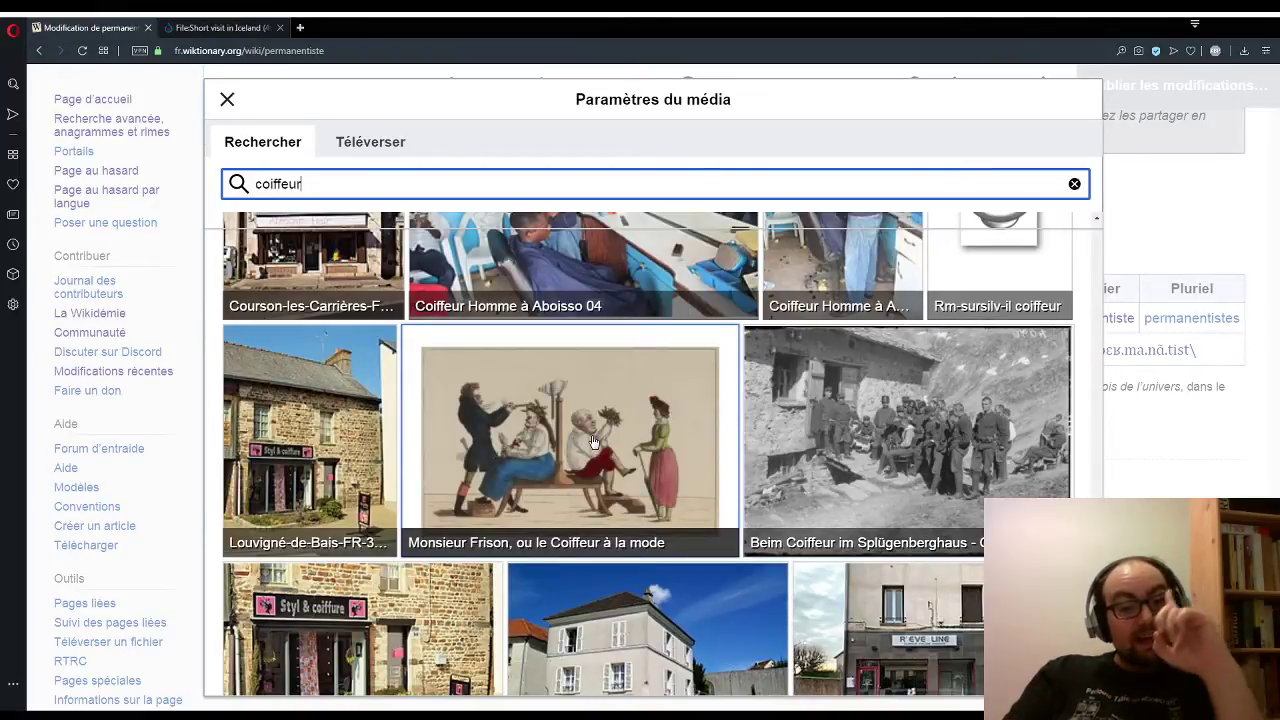
# Step: Check the details of the lithograph "Monsieur Frison, ou le Coiffeur à la mode" and return to the results
pyautogui.scroll(-2, 593, 441)
pyautogui.scroll(2, 590, 445)
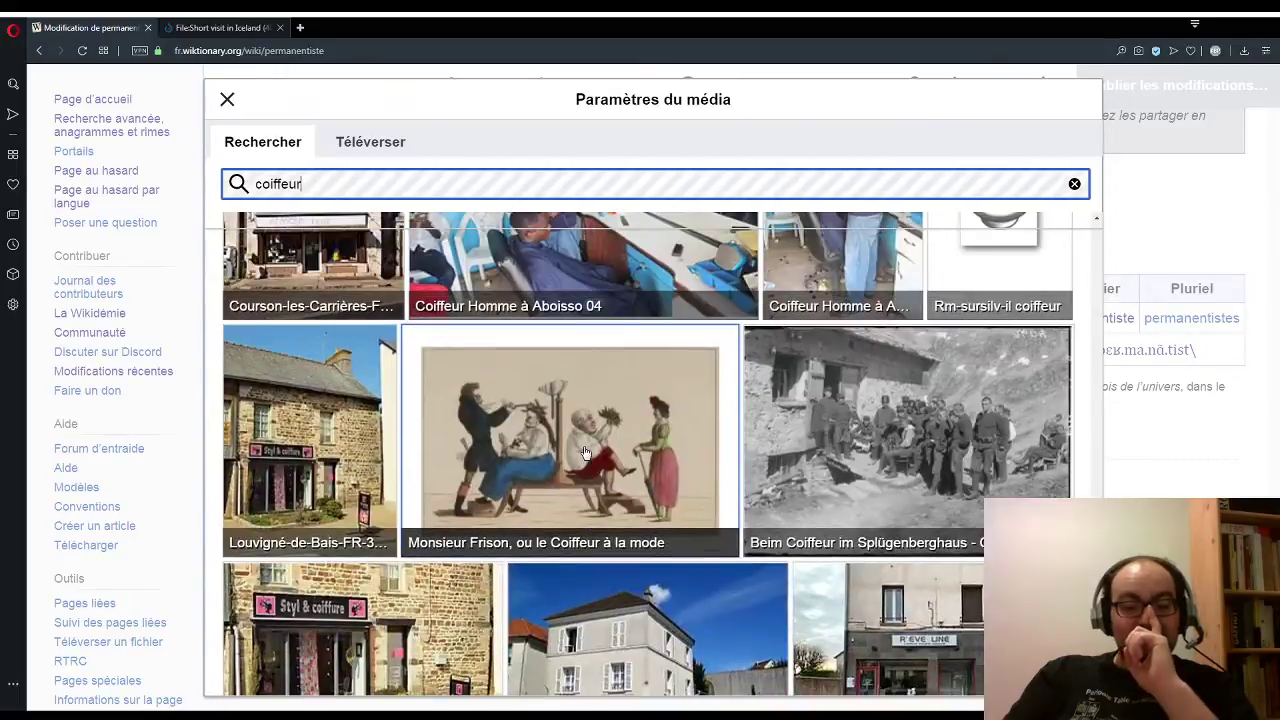
pyautogui.click(586, 453)
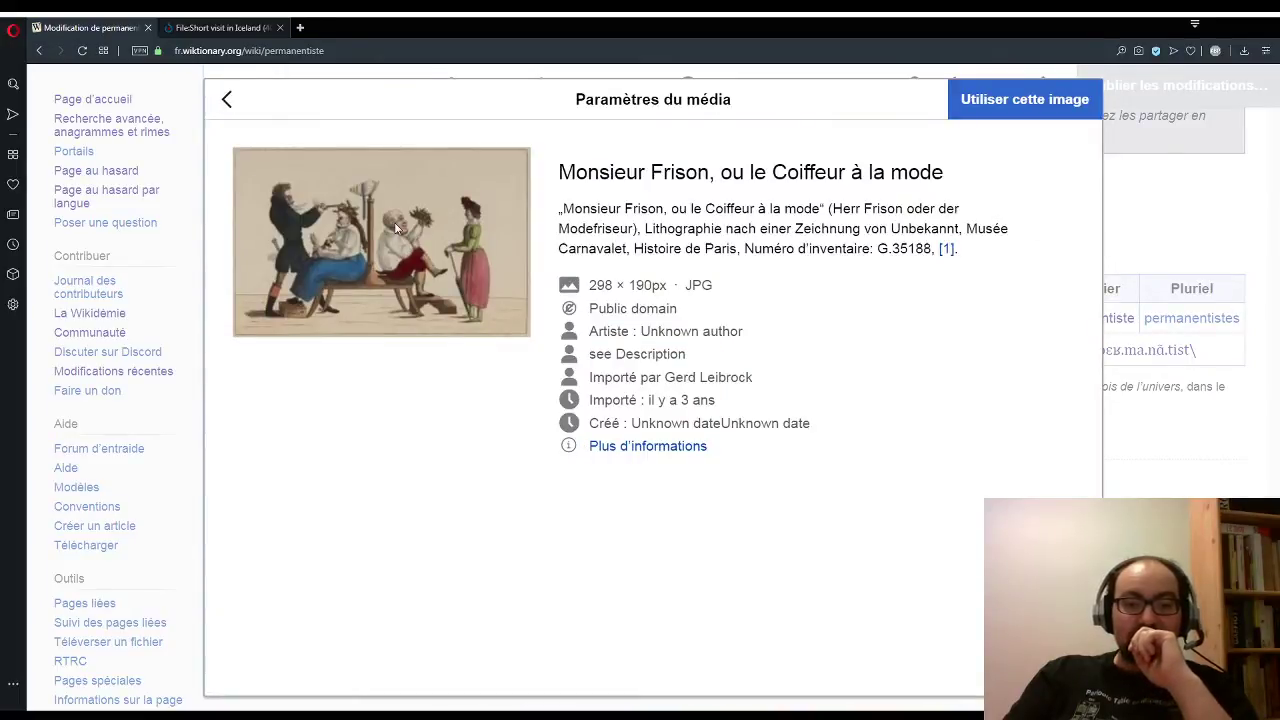
pyautogui.click(227, 103)
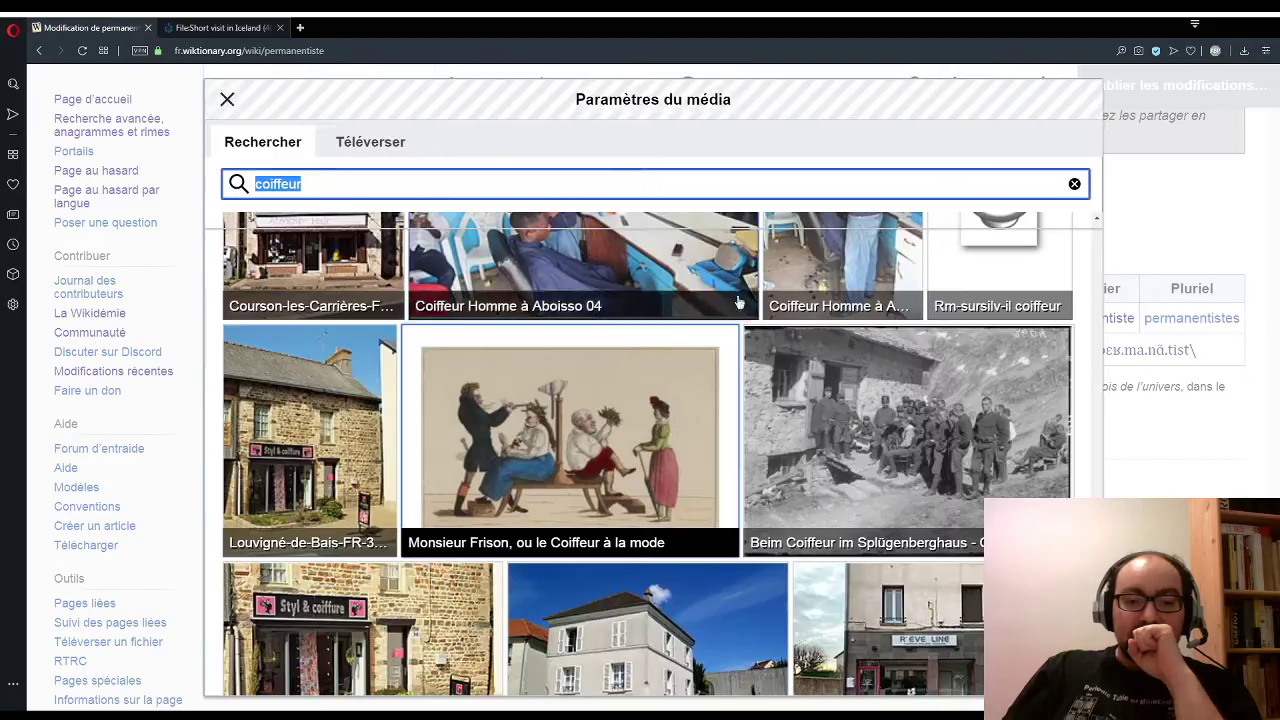
# Step: Browse further "coiffeur" results, view the Barcelona photo of six mannequins standing on pedestals in detail, and return to the results
pyautogui.scroll(-5, 770, 402)
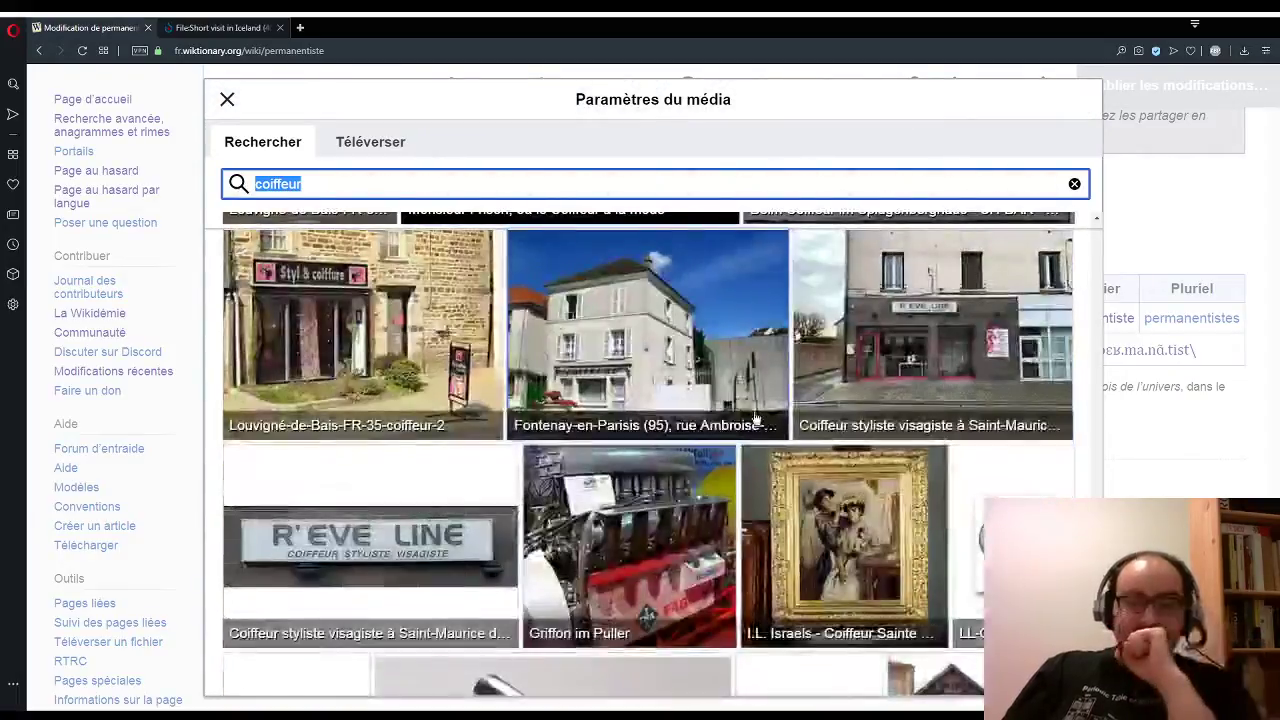
pyautogui.scroll(-7, 740, 430)
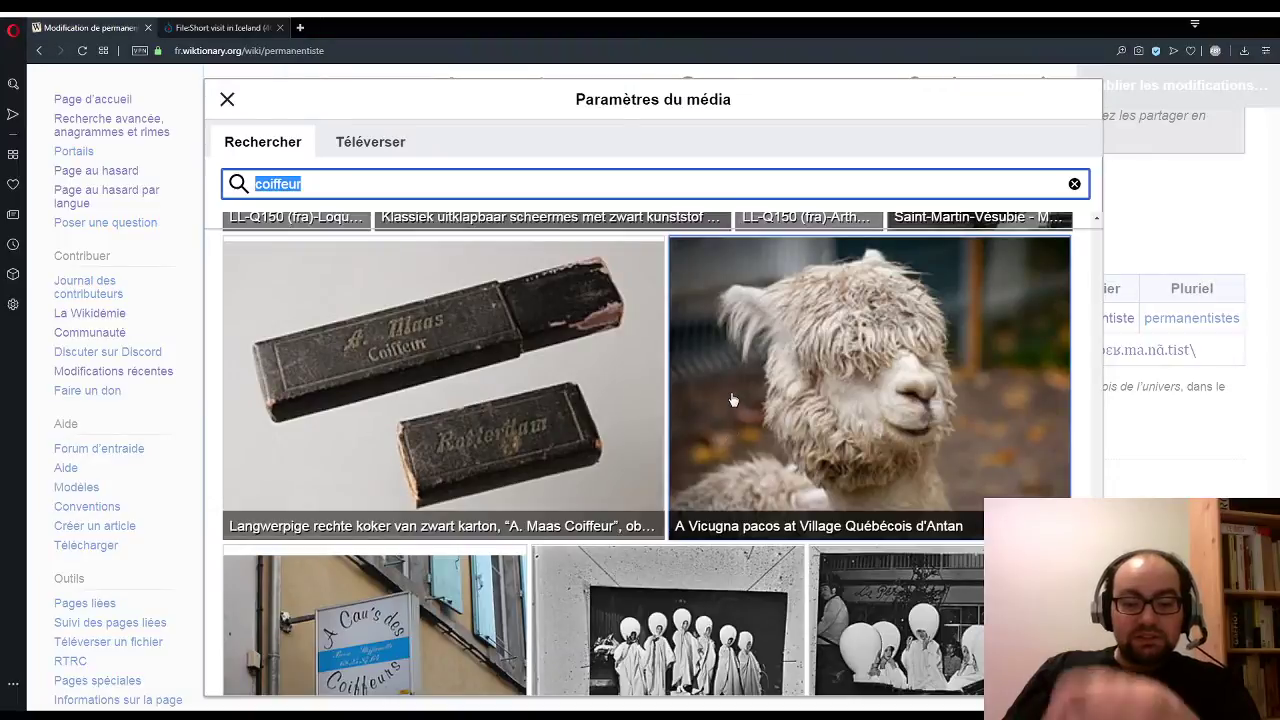
pyautogui.scroll(-2, 723, 411)
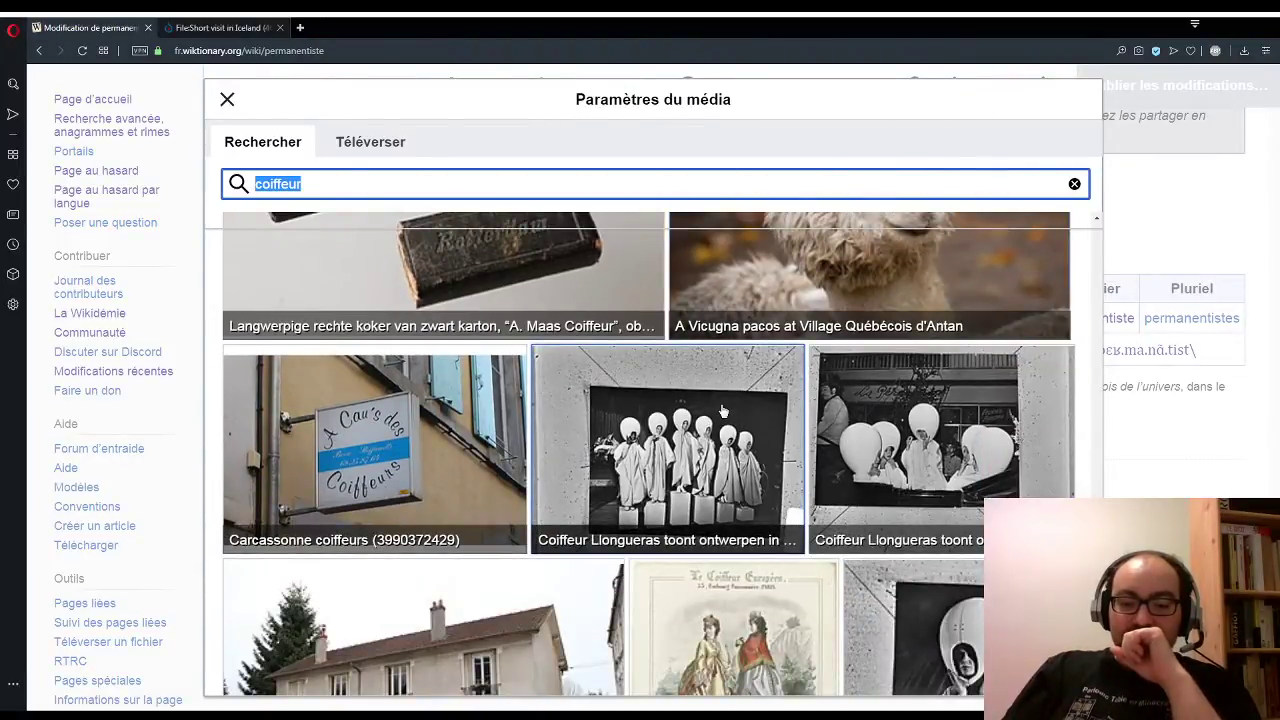
pyautogui.scroll(-1, 723, 411)
pyautogui.scroll(-3, 723, 411)
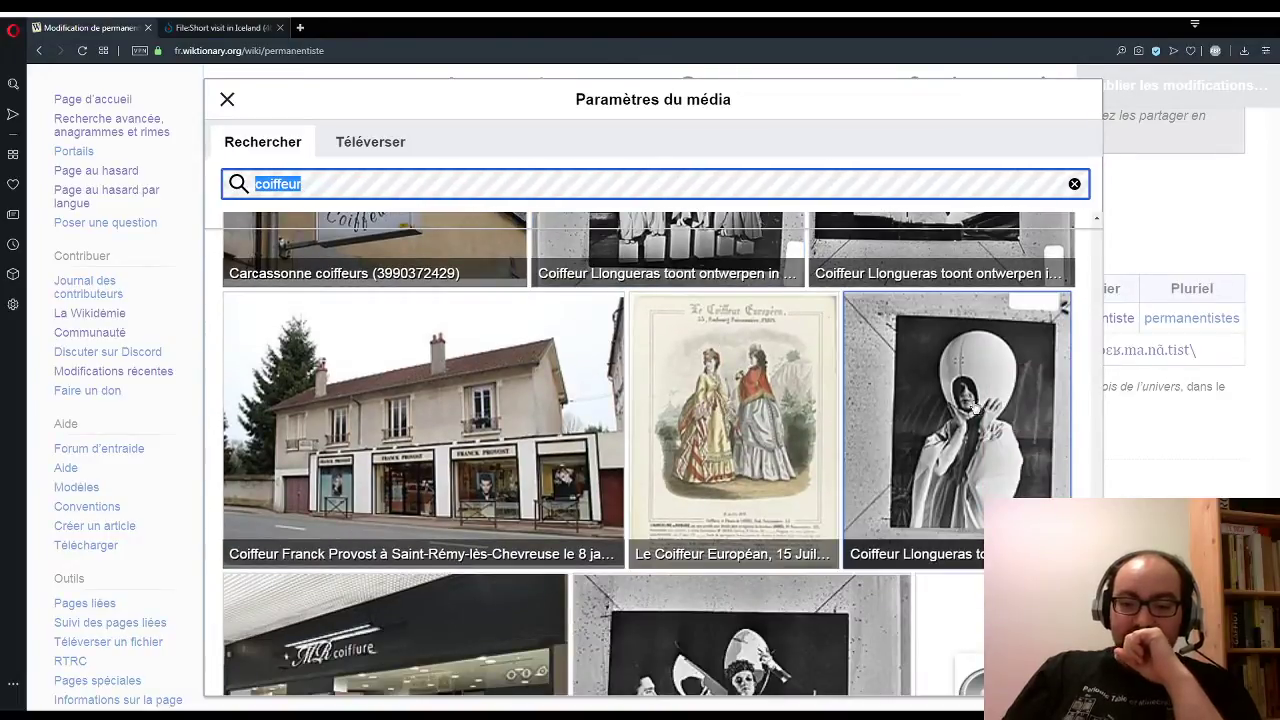
pyautogui.scroll(2, 968, 411)
pyautogui.scroll(-1, 968, 411)
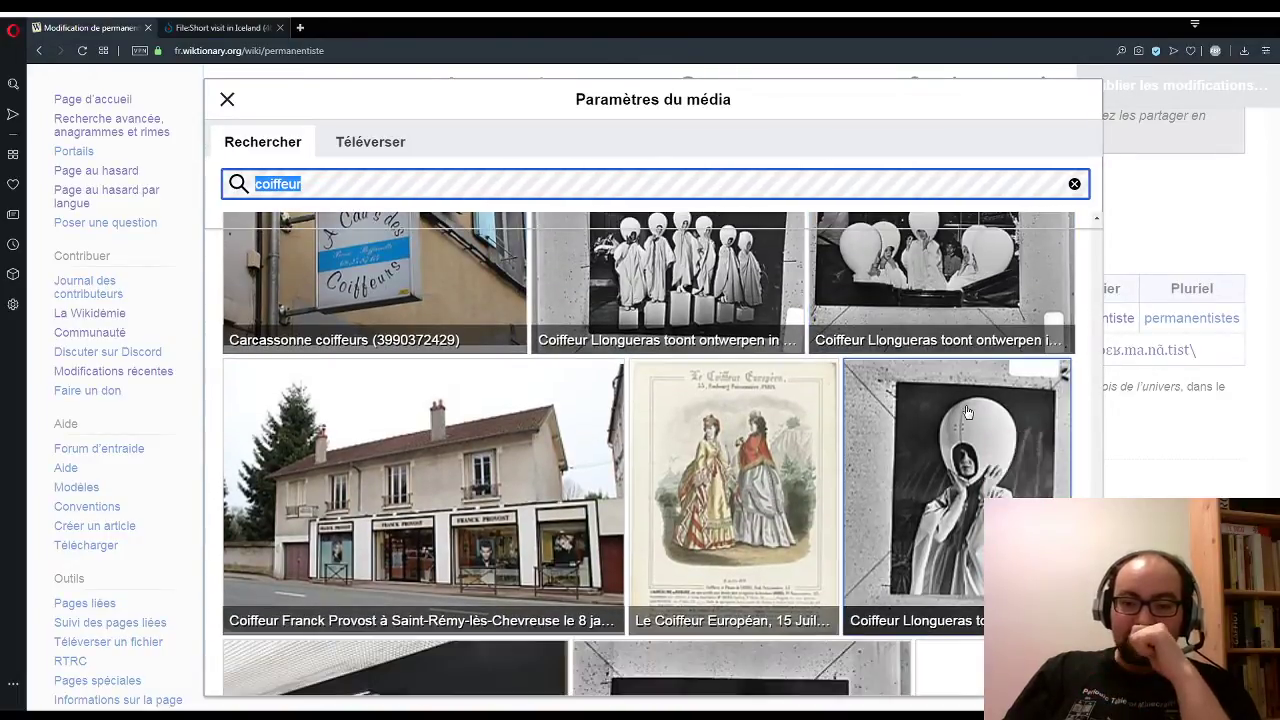
pyautogui.scroll(1, 968, 411)
pyautogui.click(754, 361)
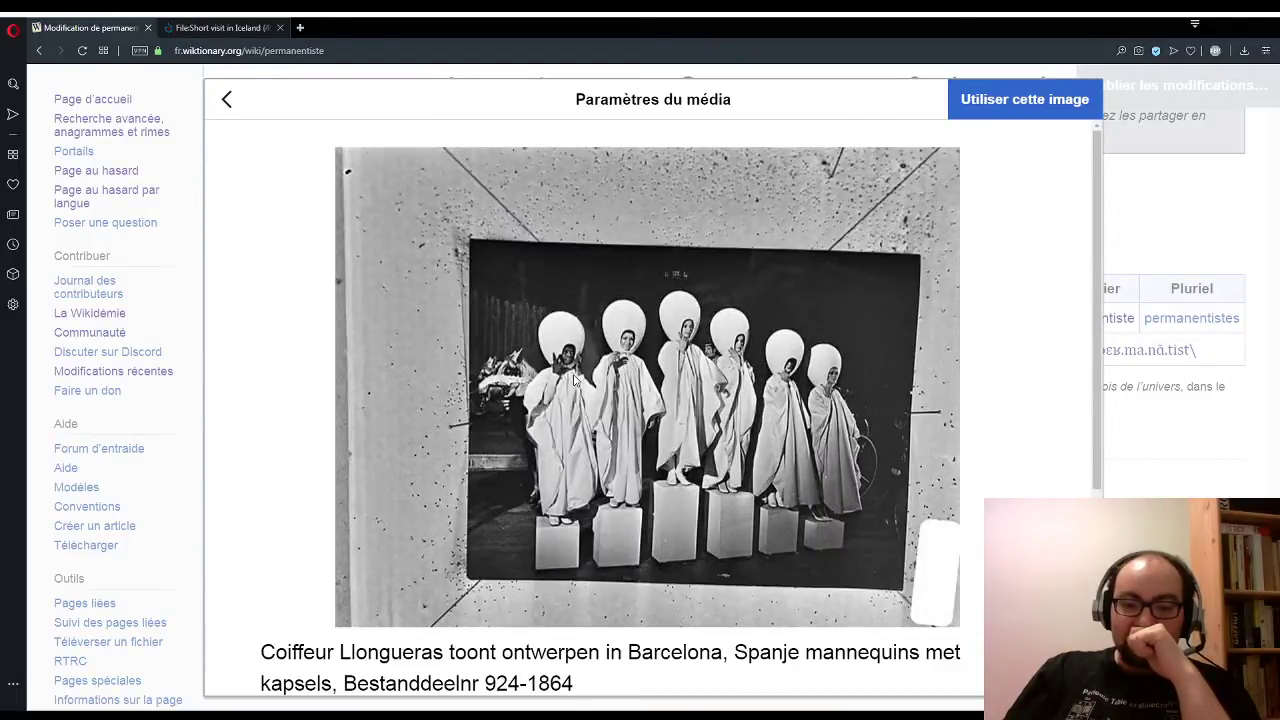
pyautogui.click(228, 100)
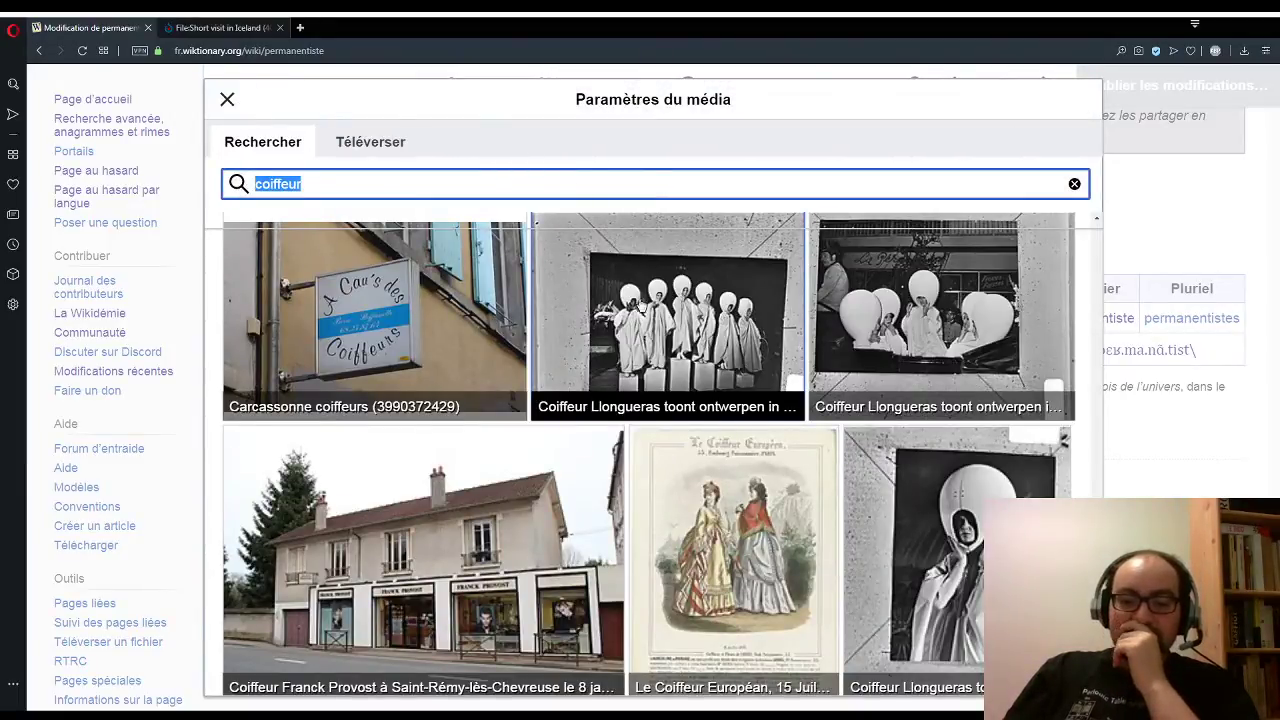
# Step: Continue through the older prints and photographs and open the details of the engraving of an Englishwoman in a Paris coiffeur's salon
pyautogui.scroll(-4, 643, 316)
pyautogui.scroll(-1, 643, 316)
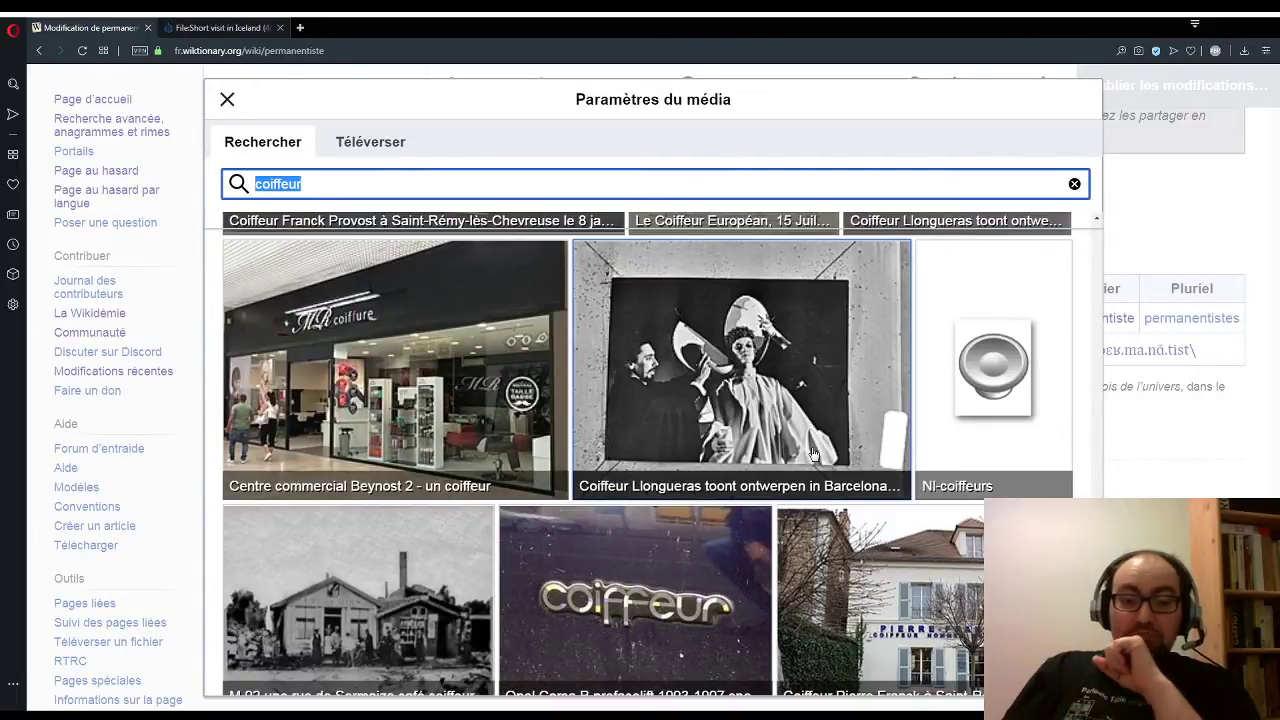
pyautogui.scroll(-2, 813, 454)
pyautogui.scroll(-1, 813, 454)
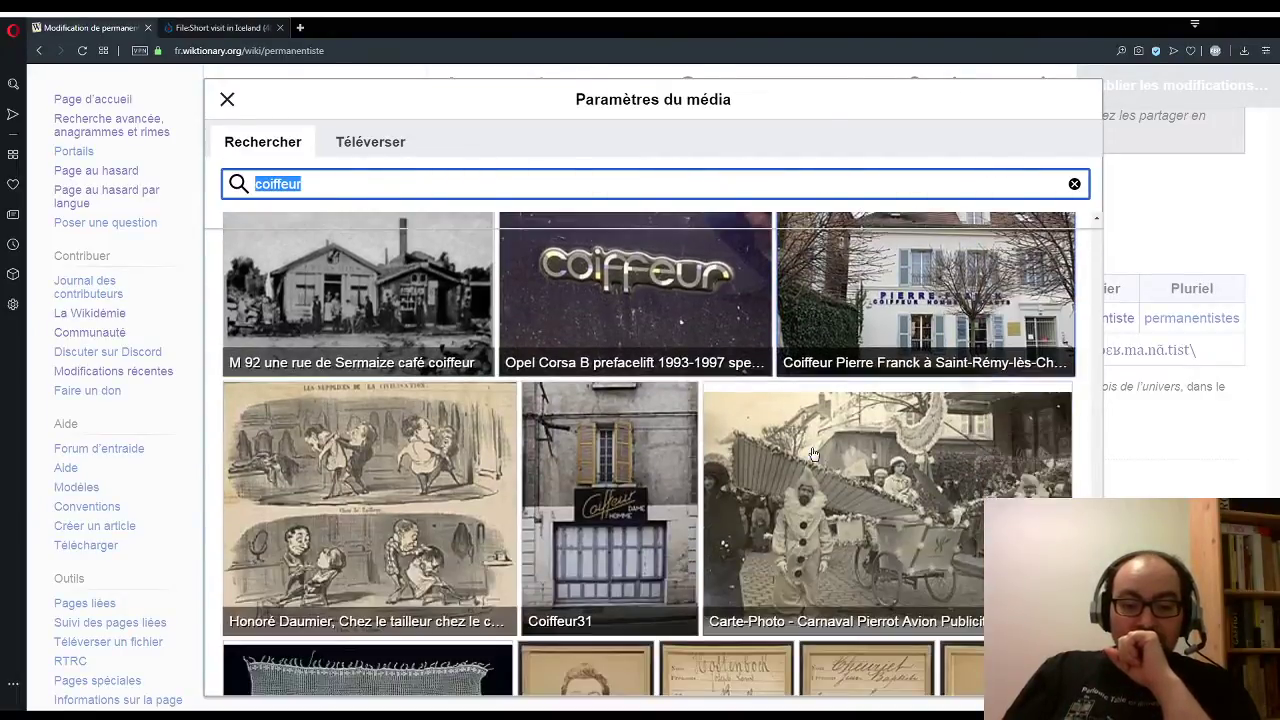
pyautogui.scroll(-1, 813, 454)
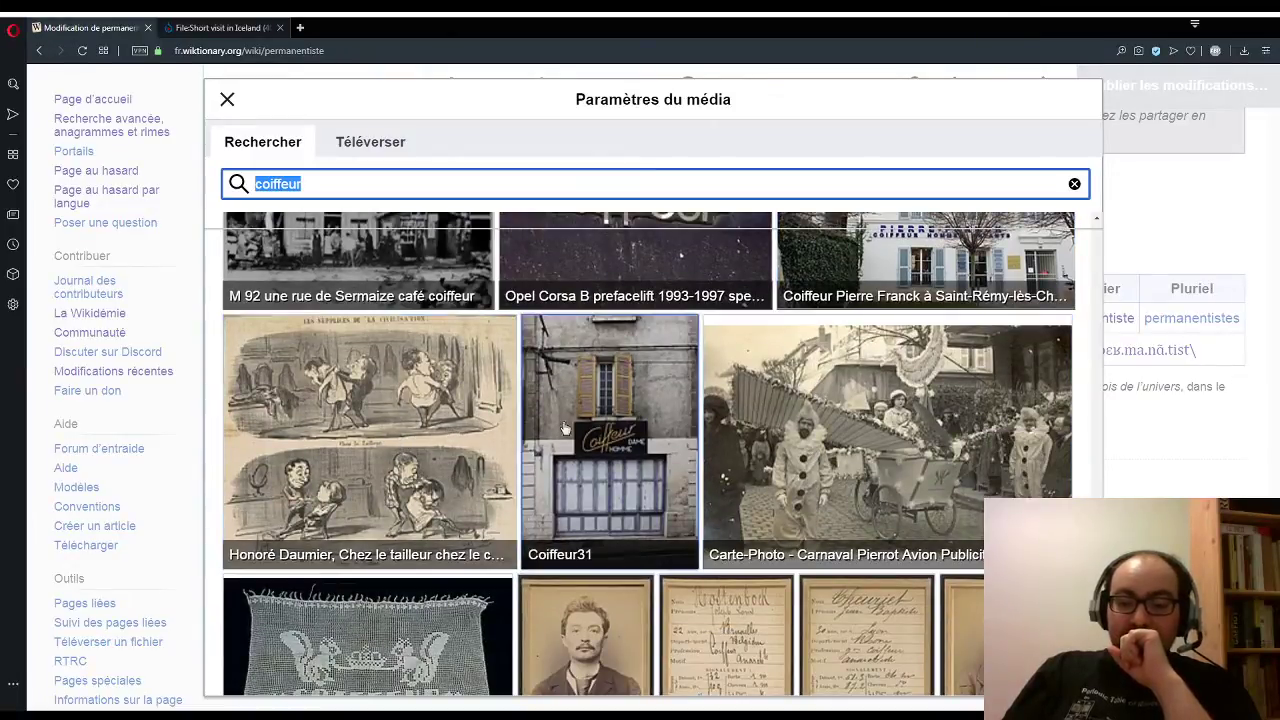
pyautogui.scroll(-2, 590, 430)
pyautogui.scroll(-2, 595, 428)
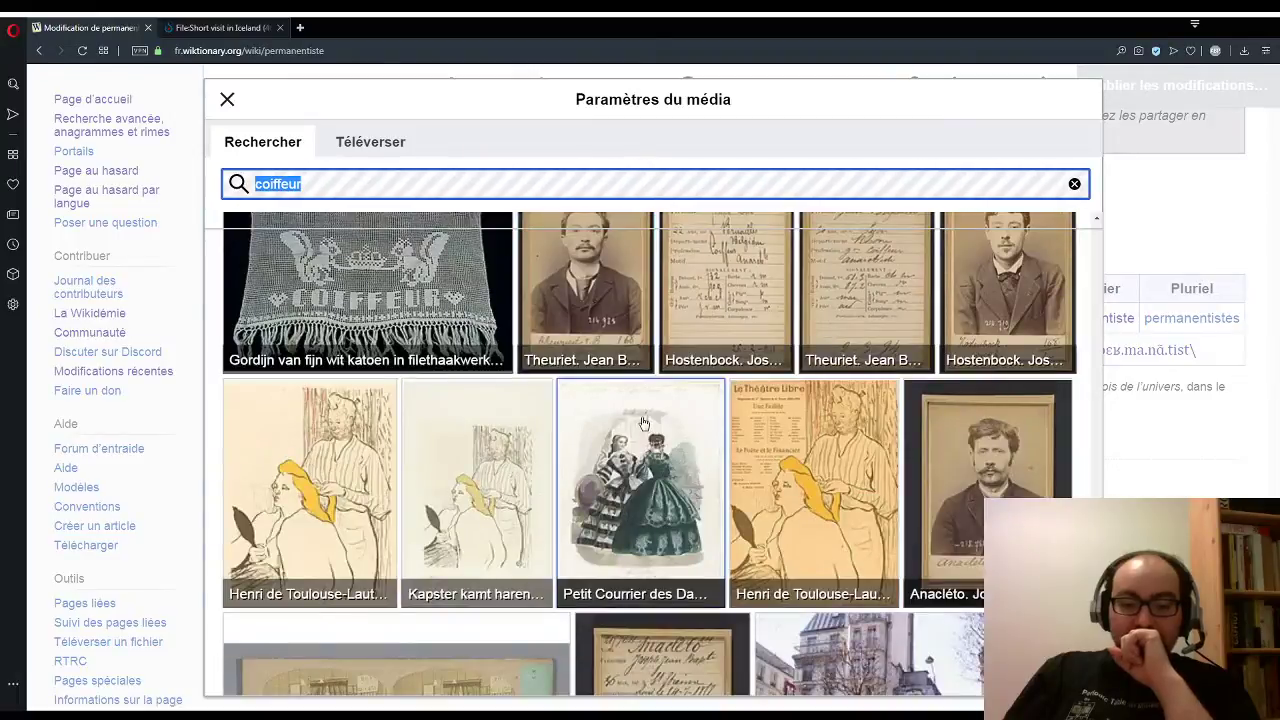
pyautogui.scroll(-1, 643, 423)
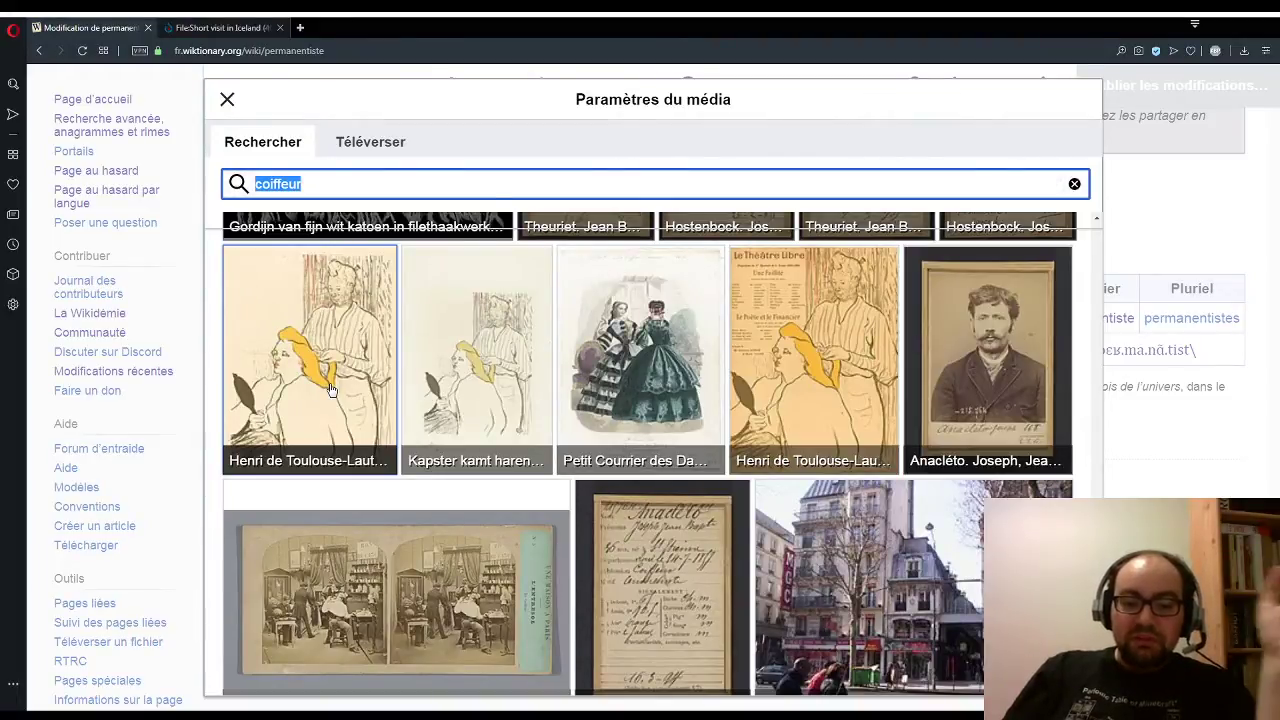
pyautogui.scroll(-2, 332, 389)
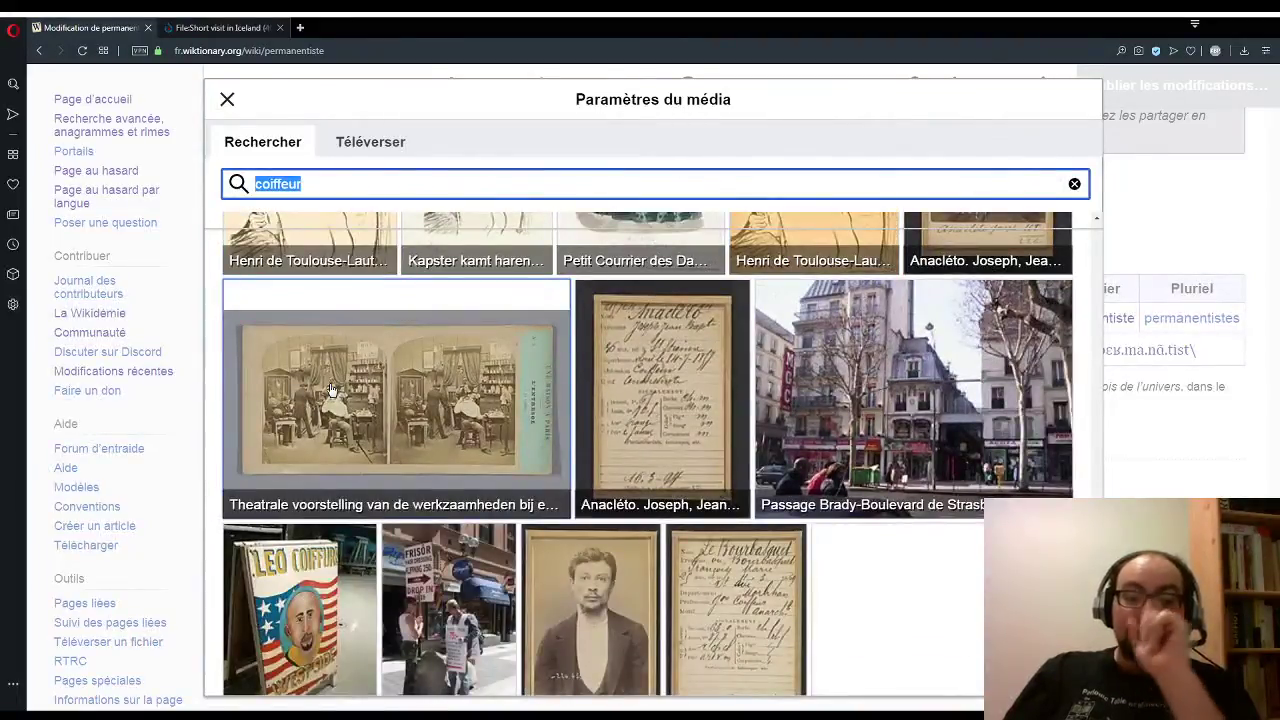
pyautogui.scroll(-4, 332, 389)
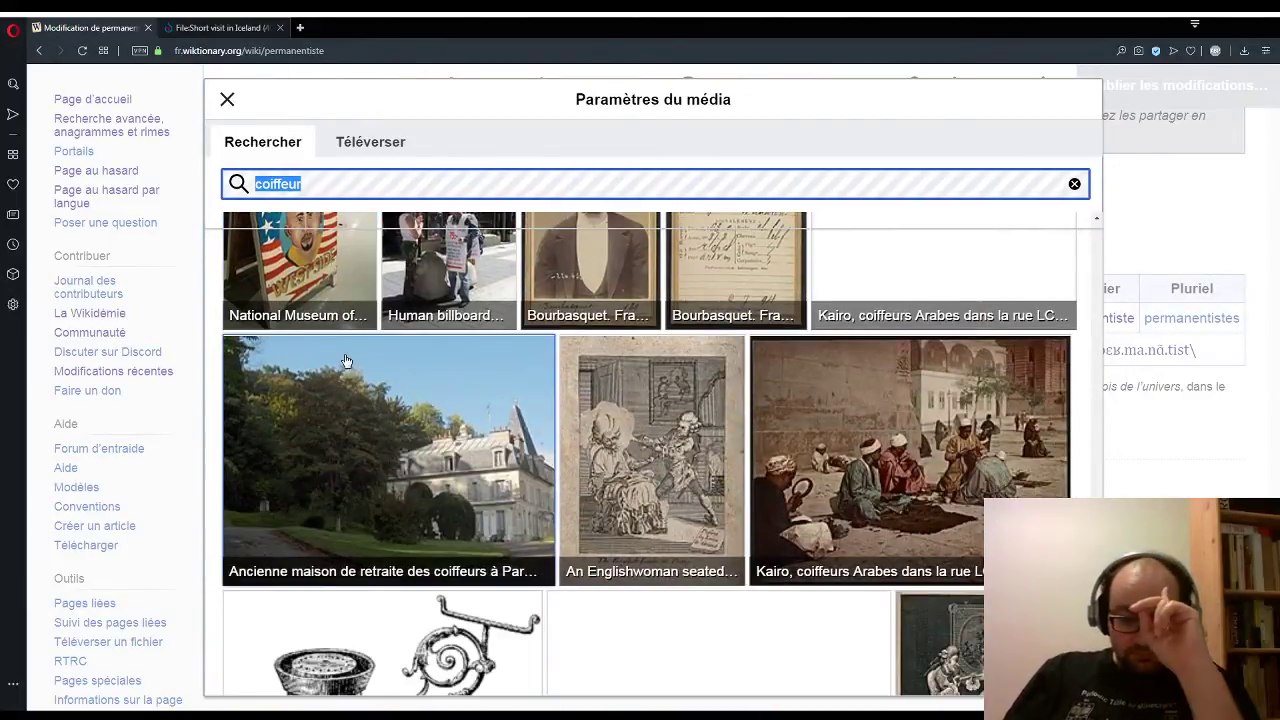
pyautogui.click(680, 460)
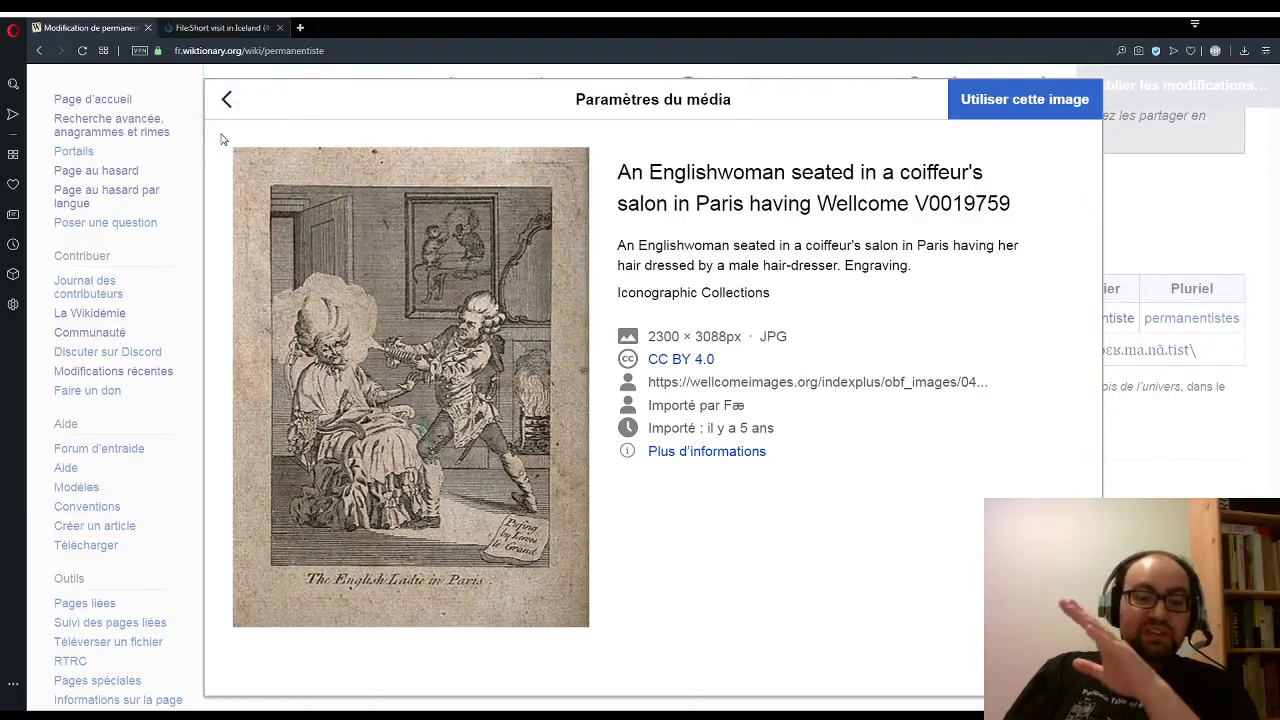
# Step: Return to the "coiffeur" results and choose the engraving of an Englishman seated in a Parisian coiffeur's salon as the entry's image
pyautogui.click(227, 99)
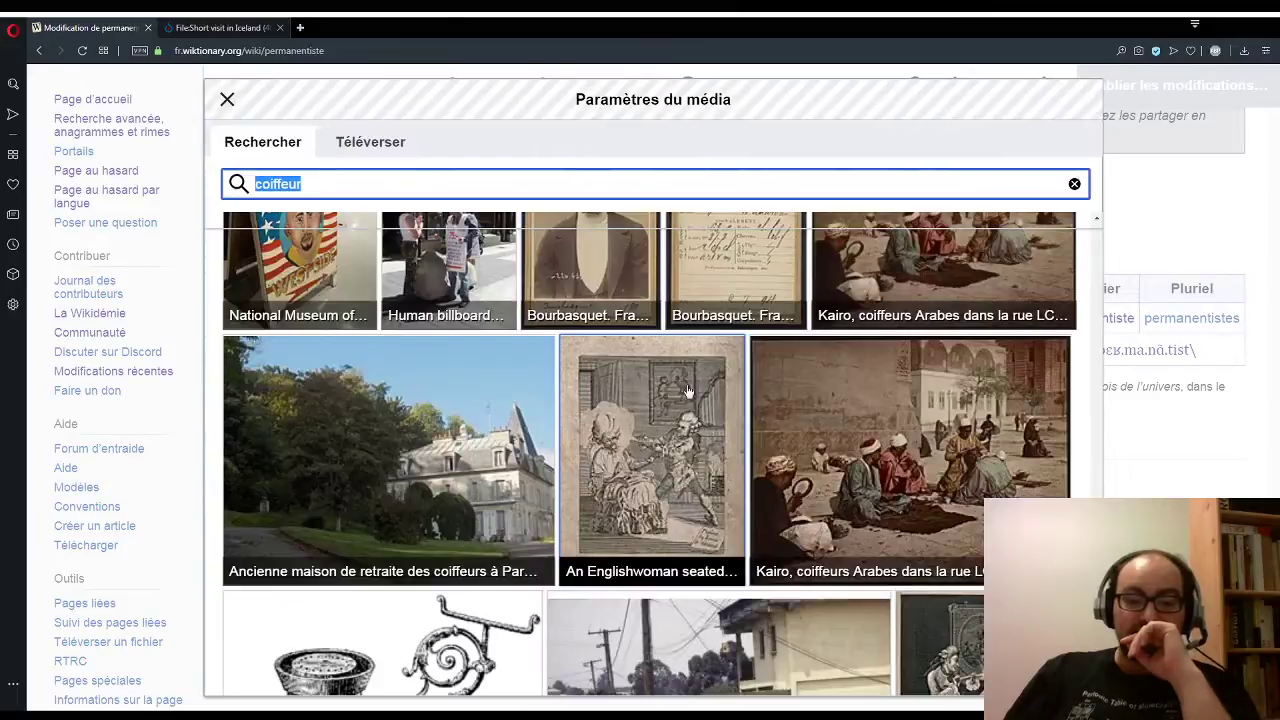
pyautogui.scroll(-2, 688, 414)
pyautogui.scroll(-2, 688, 414)
pyautogui.click(1022, 378)
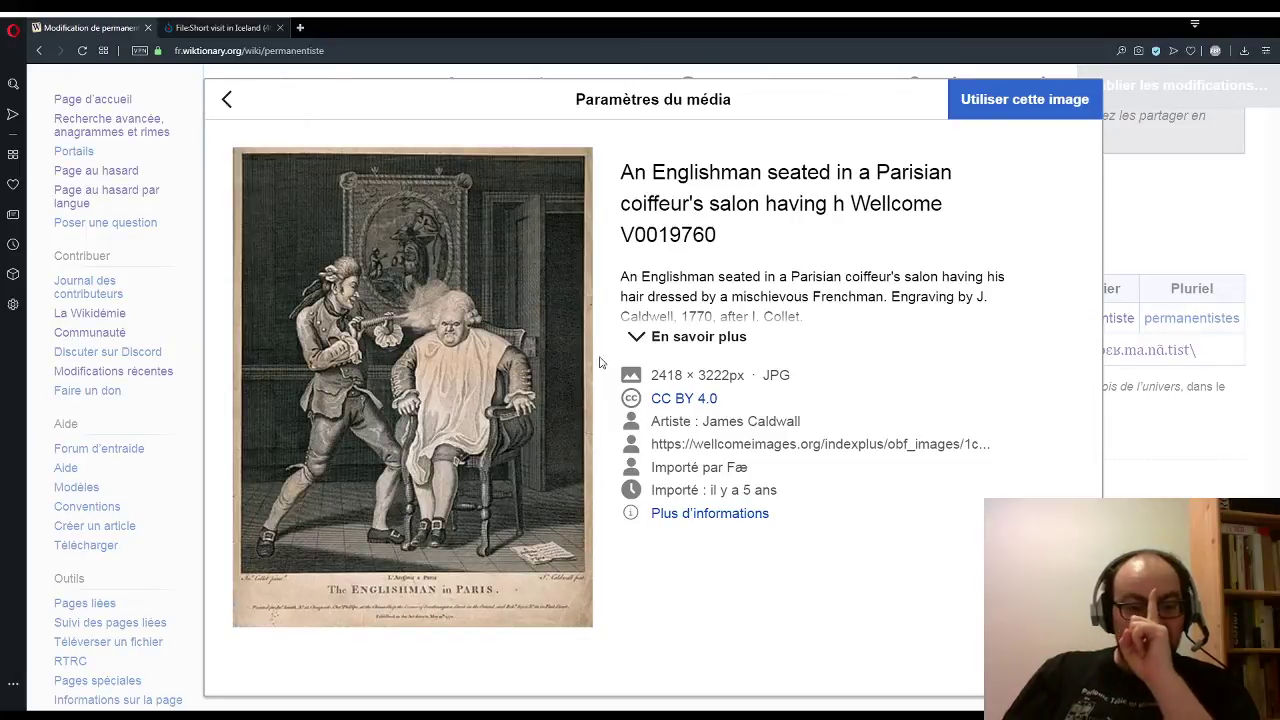
pyautogui.click(998, 113)
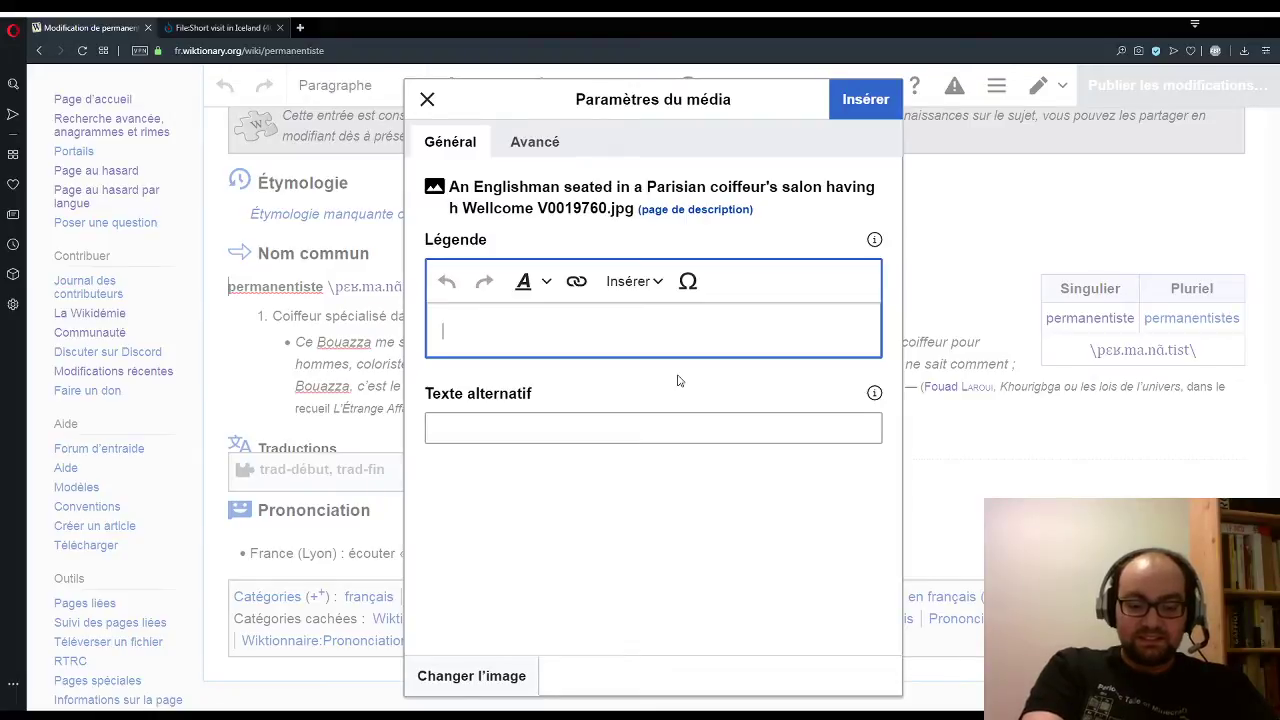
# Step: Write the image caption "Un permanentiste fixe la coiffure."
pyautogui.write('Un')
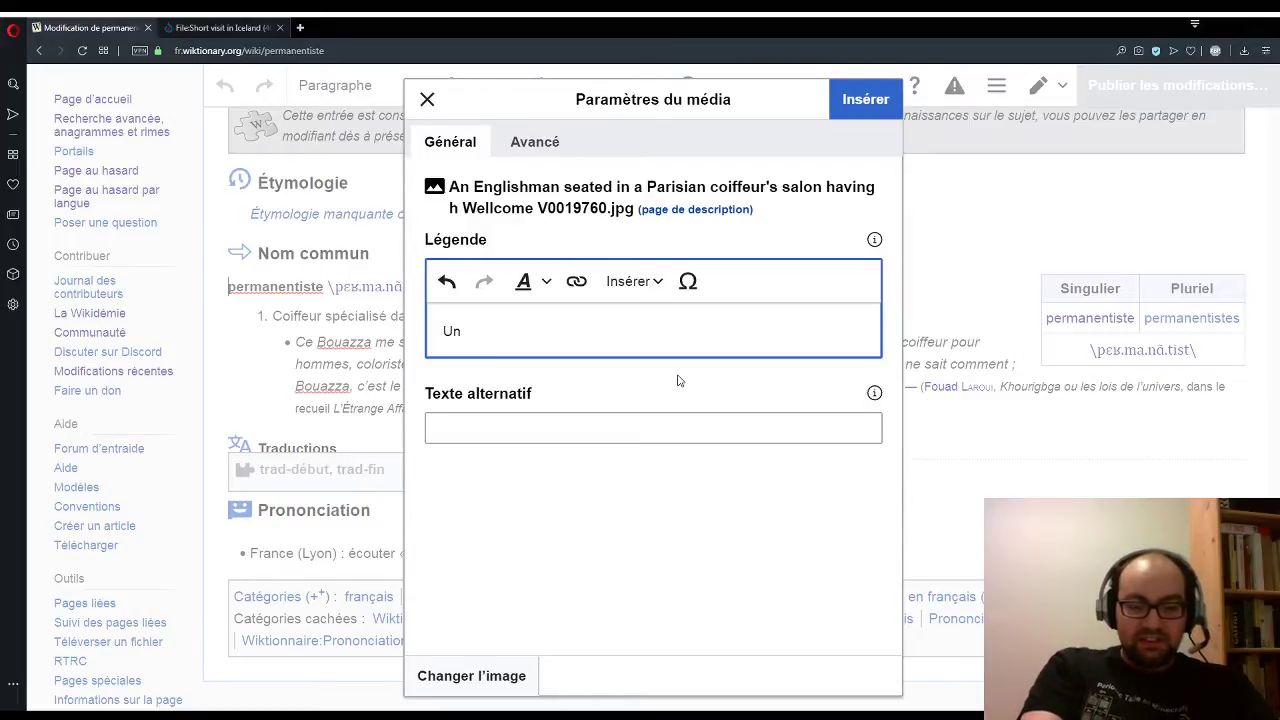
pyautogui.write('d')
pyautogui.press('BackSpace')
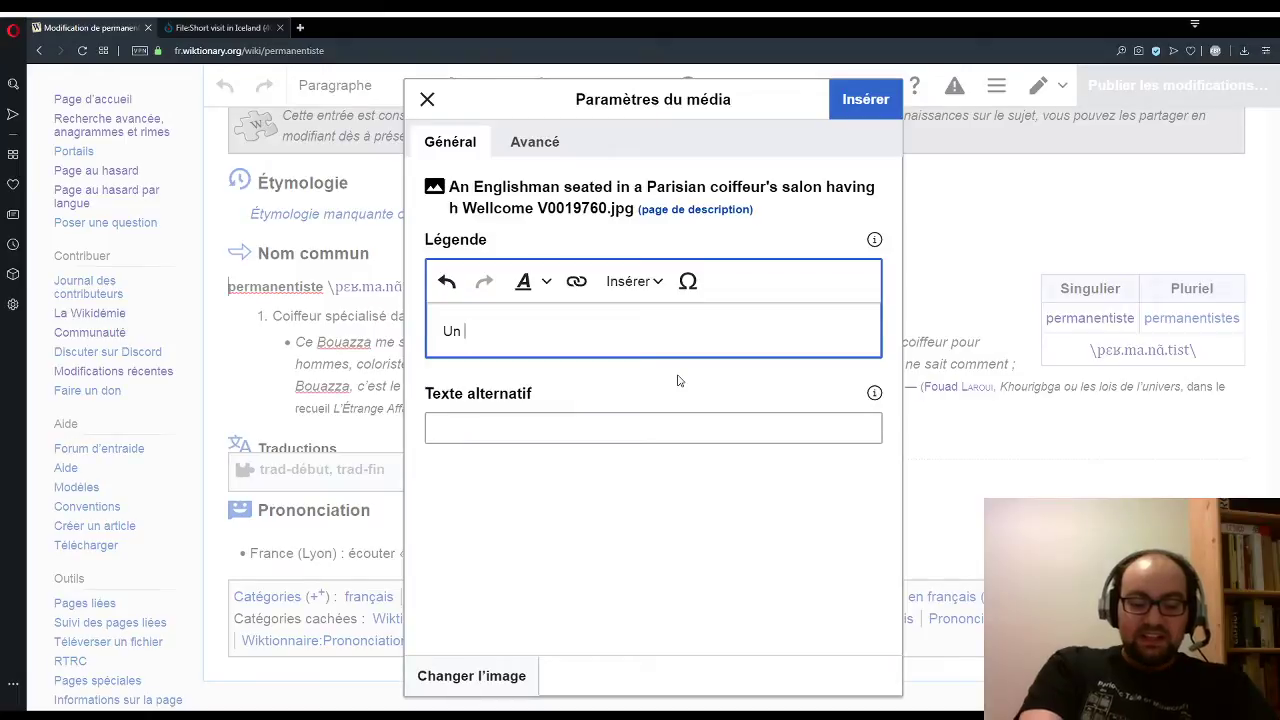
pyautogui.write('per')
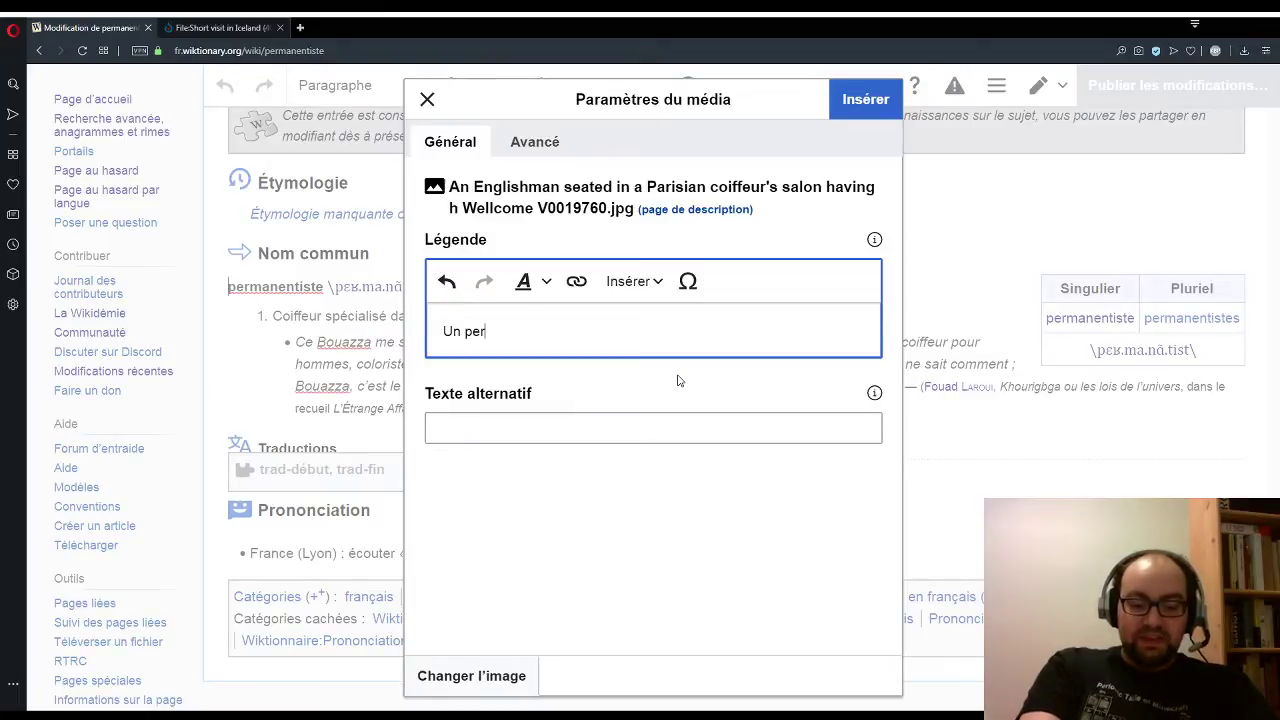
pyautogui.write('manentiste ')
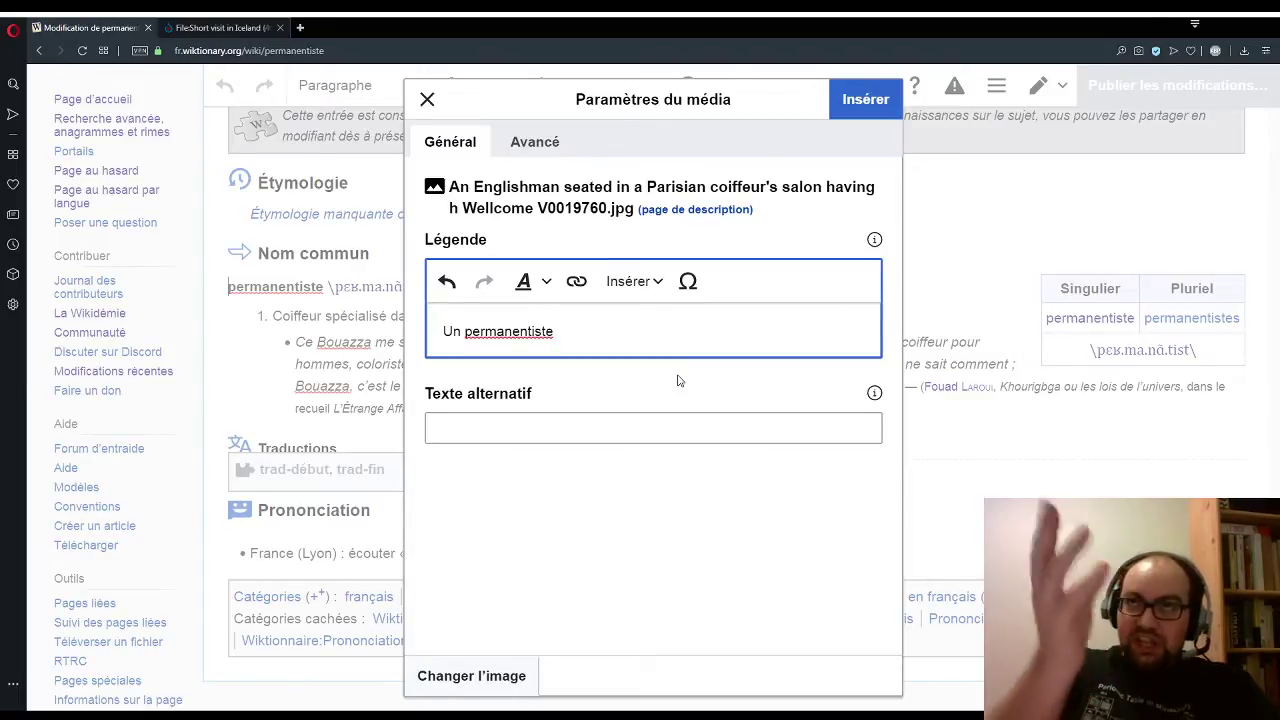
pyautogui.write('finali')
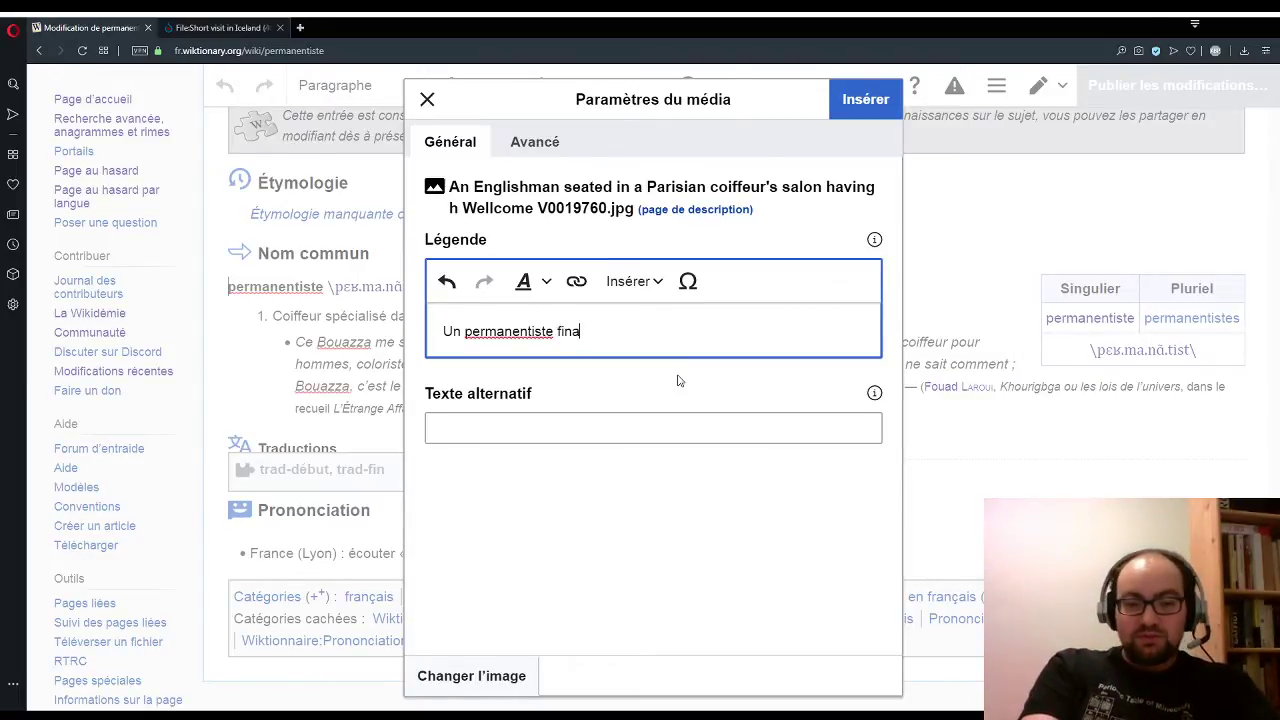
pyautogui.press('BackSpace')
pyautogui.press('BackSpace')
pyautogui.press('BackSpace')
pyautogui.press('BackSpace')
pyautogui.press('BackSpace')
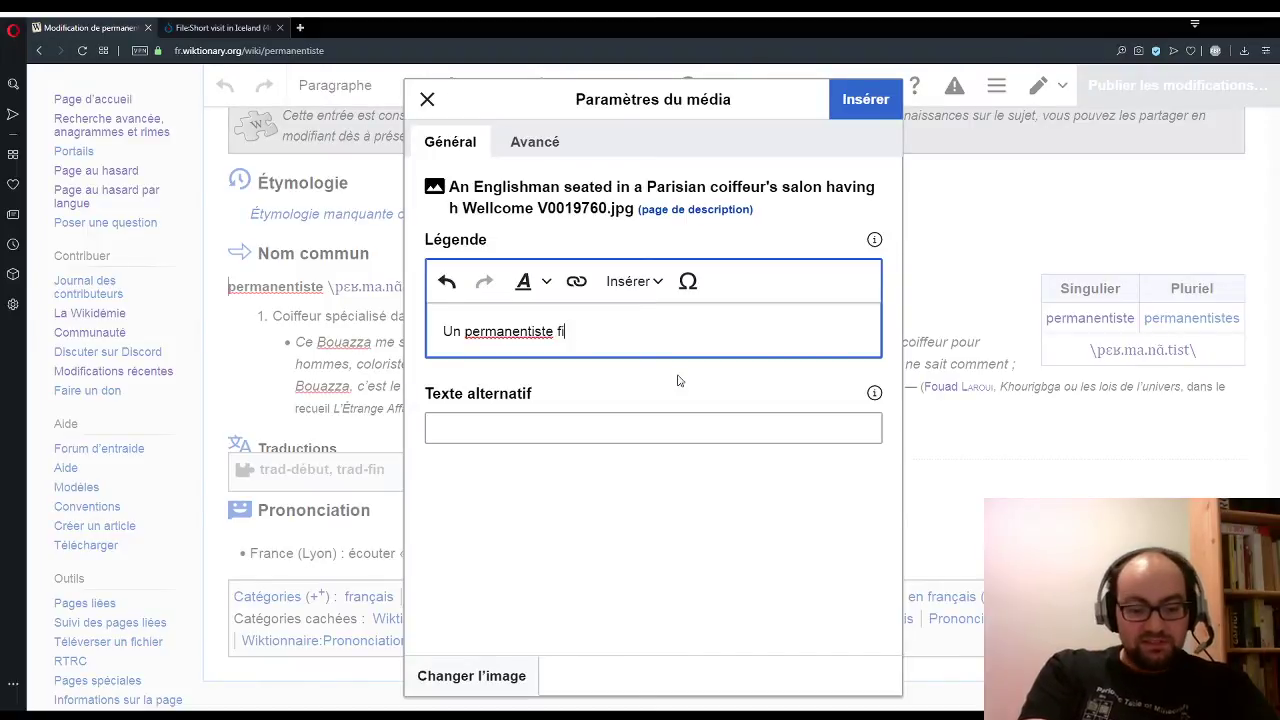
pyautogui.write('ixe ')
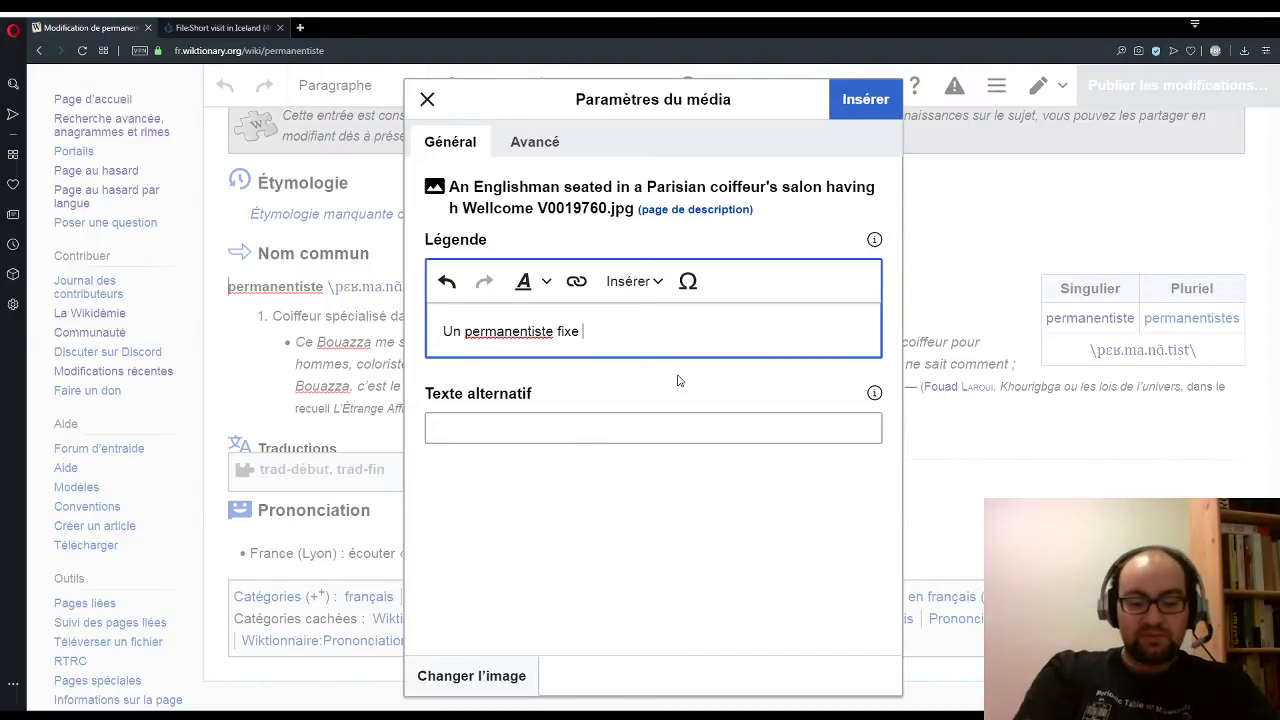
pyautogui.write('sa')
pyautogui.press('BackSpace')
pyautogui.press('BackSpace')
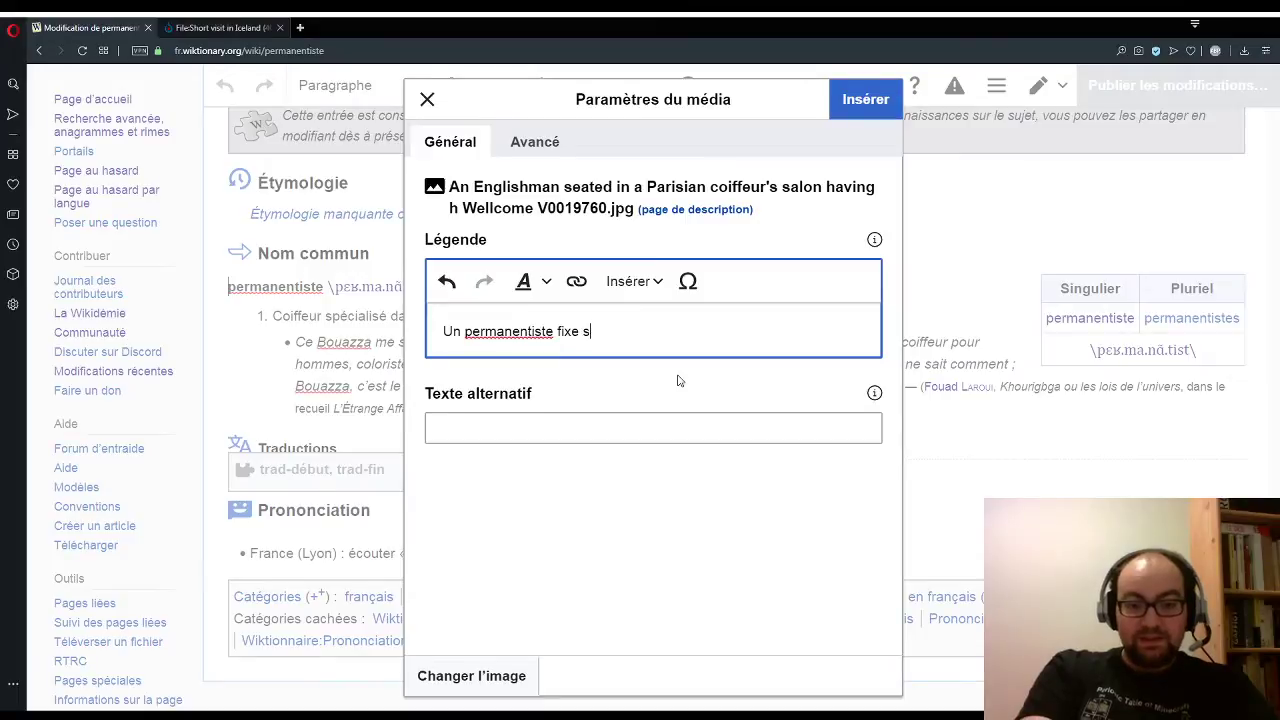
pyautogui.write('la coiff')
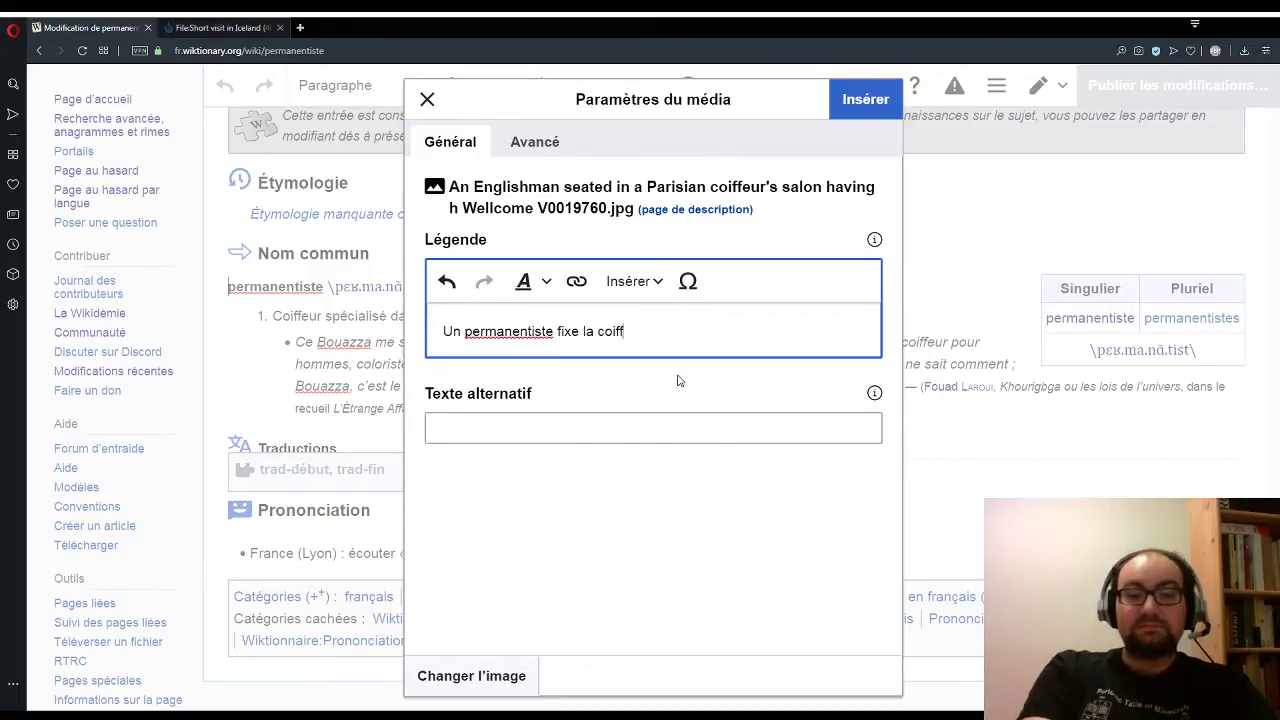
pyautogui.write('ure.')
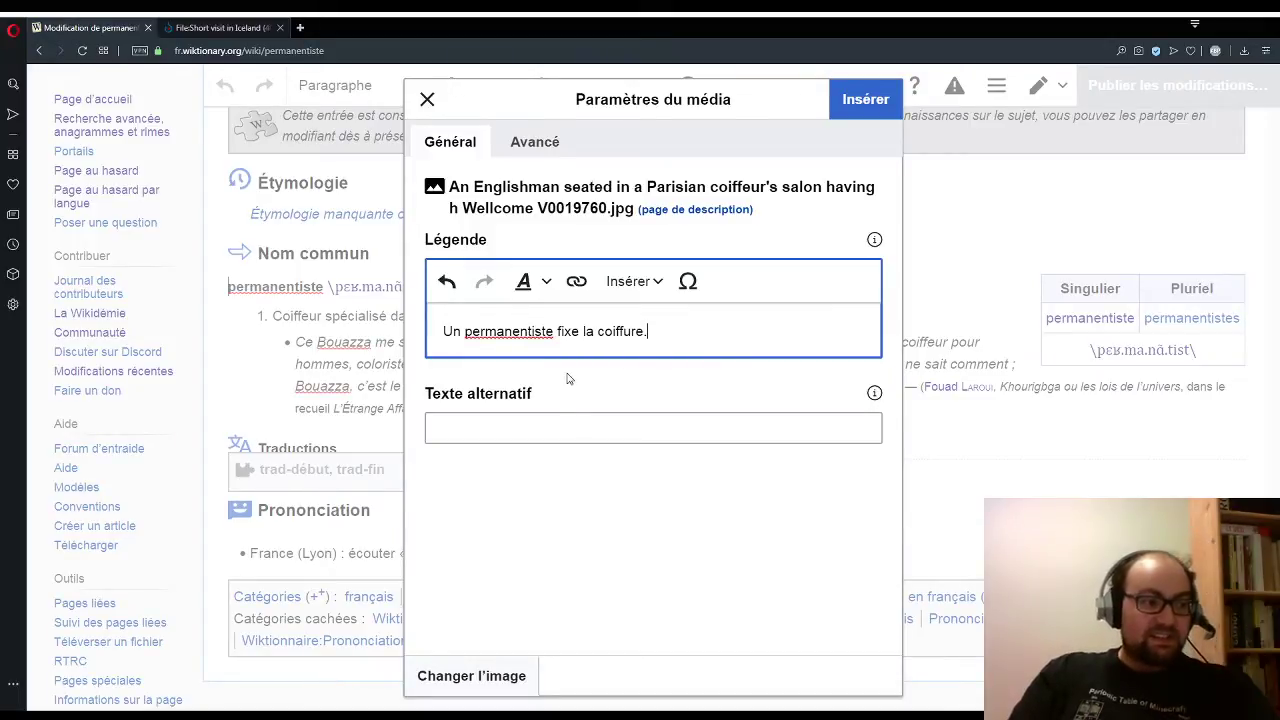
# Step: Make the word "permanentiste" bold in the caption and insert the image into the entry
pyautogui.doubleClick(528, 331)
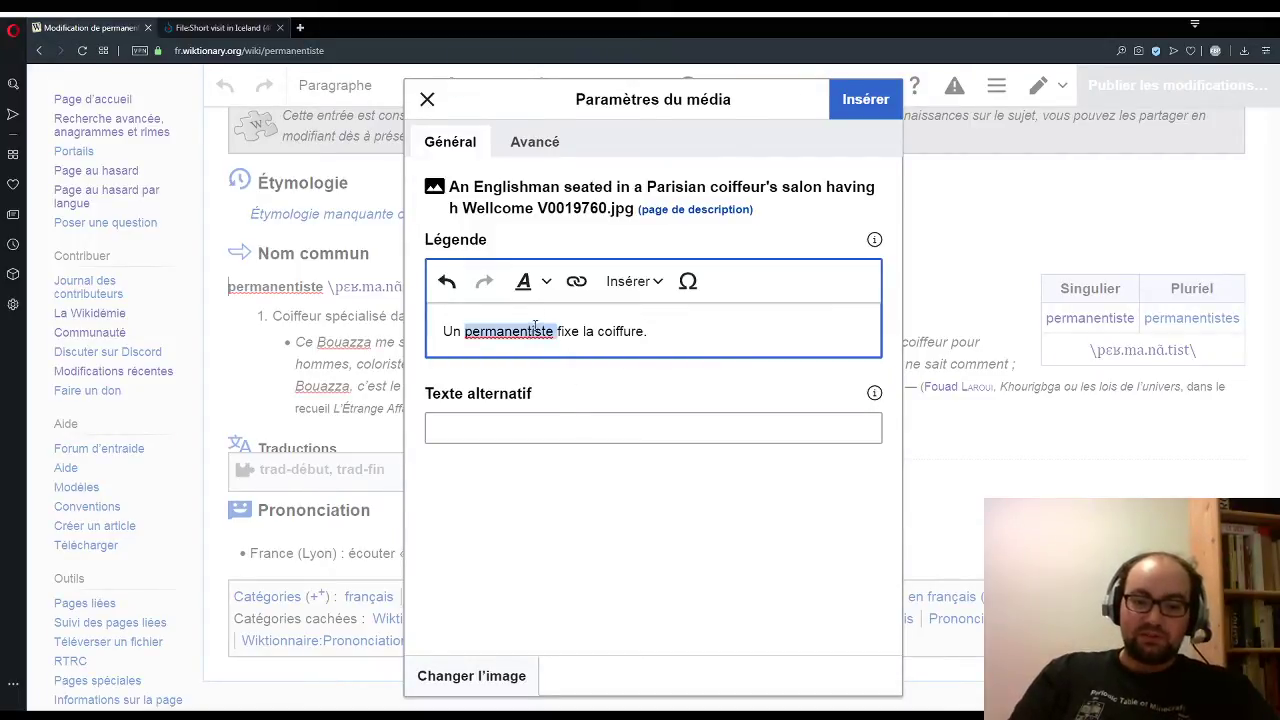
pyautogui.click(540, 283)
pyautogui.click(545, 324)
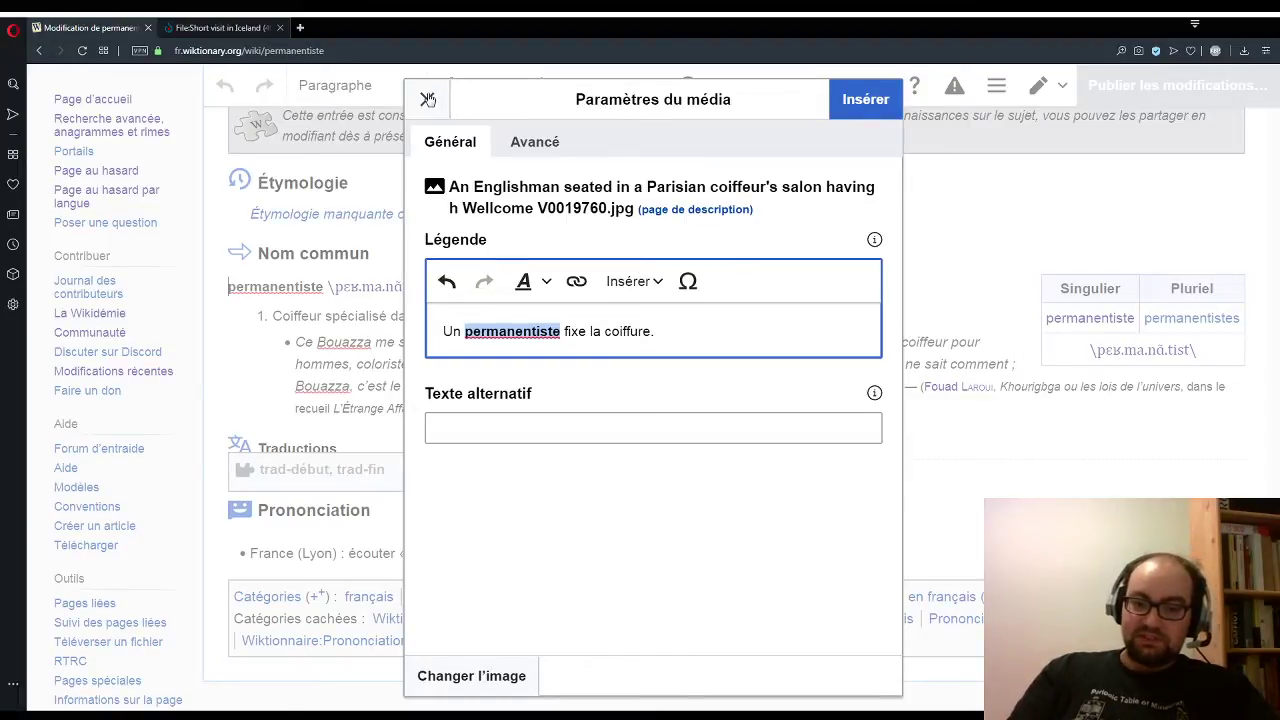
pyautogui.click(836, 112)
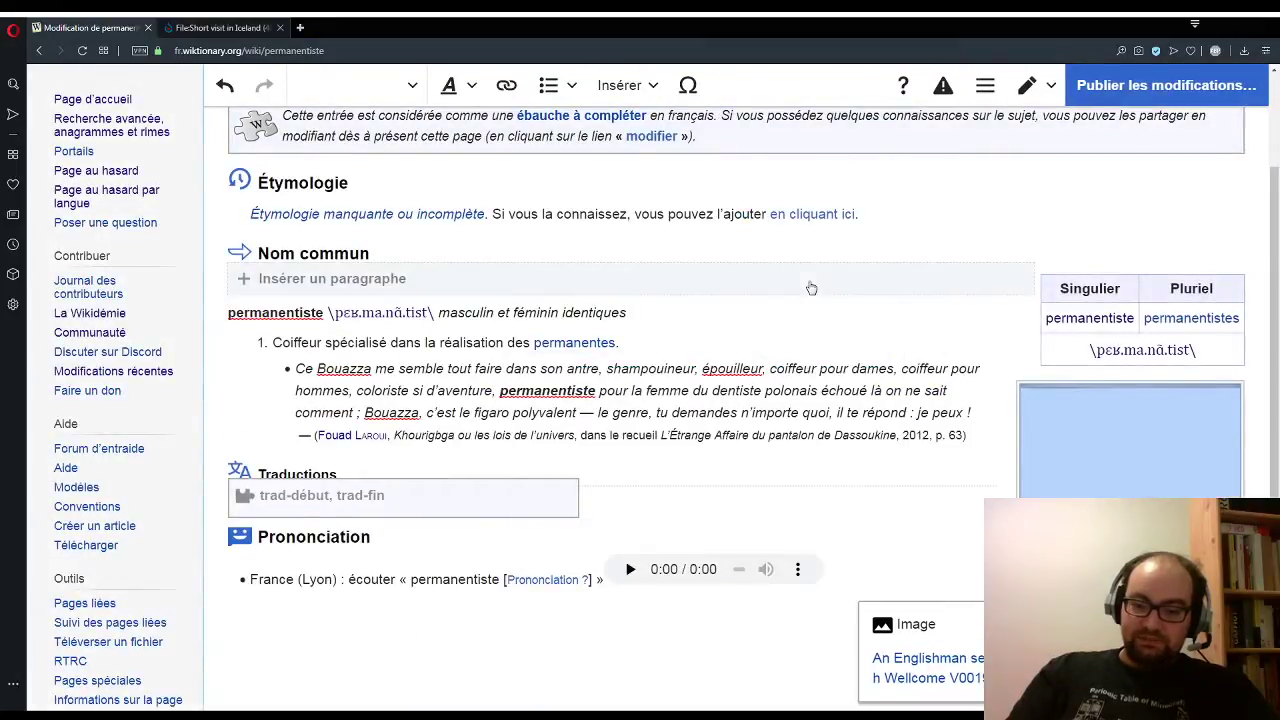
# Step: Check the image's placement in the entry and publish the changes with the summary "ajout ou modification de l'image"
pyautogui.scroll(-2, 811, 288)
pyautogui.scroll(1, 800, 292)
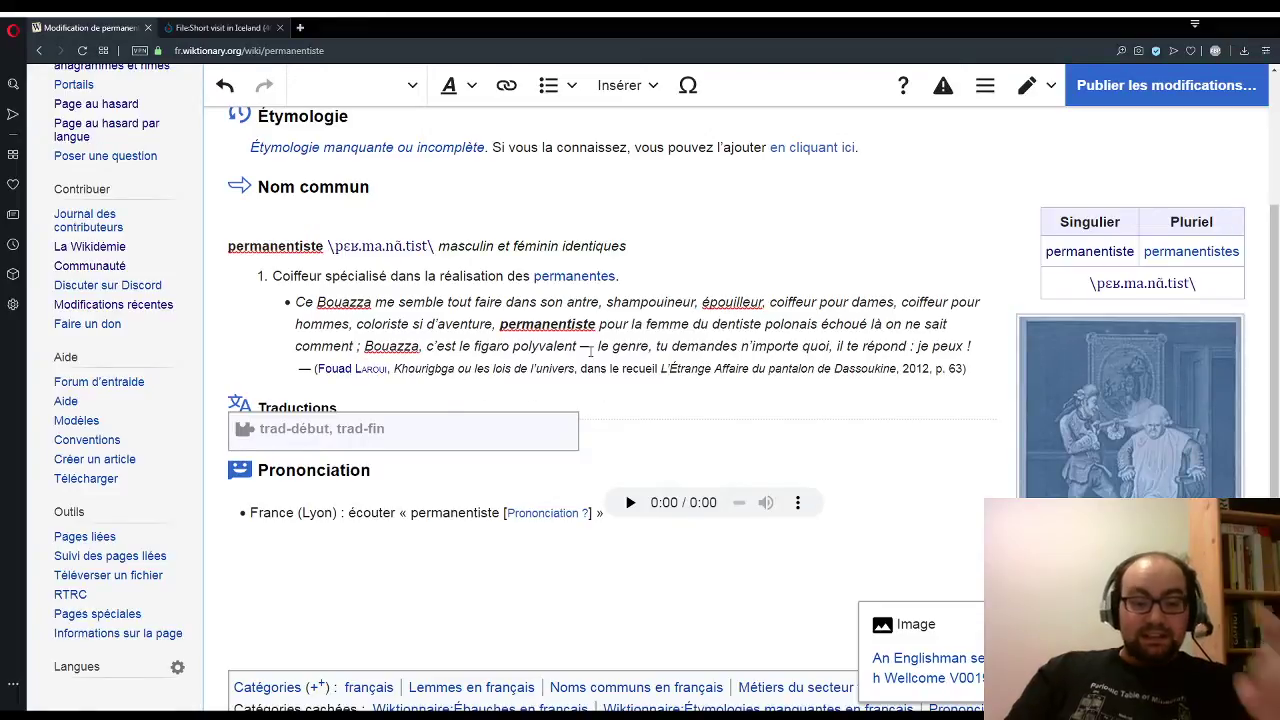
pyautogui.scroll(-2, 885, 355)
pyautogui.scroll(4, 885, 355)
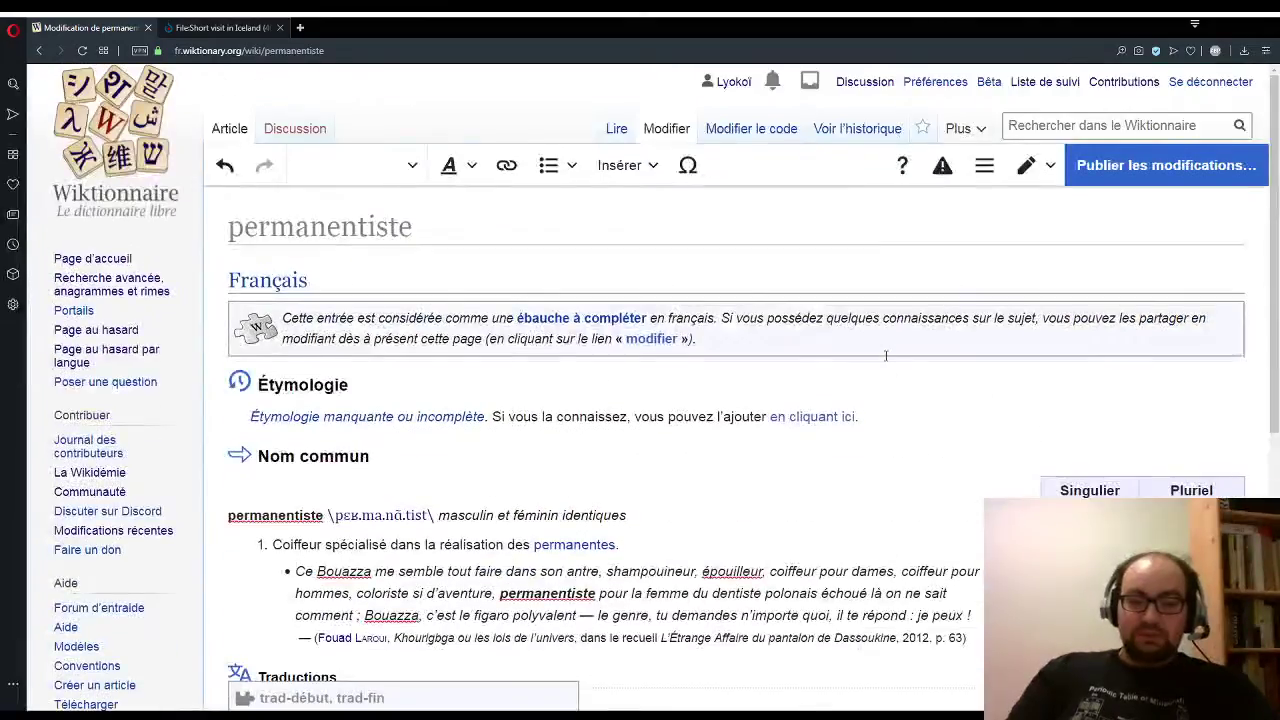
pyautogui.click(1220, 170)
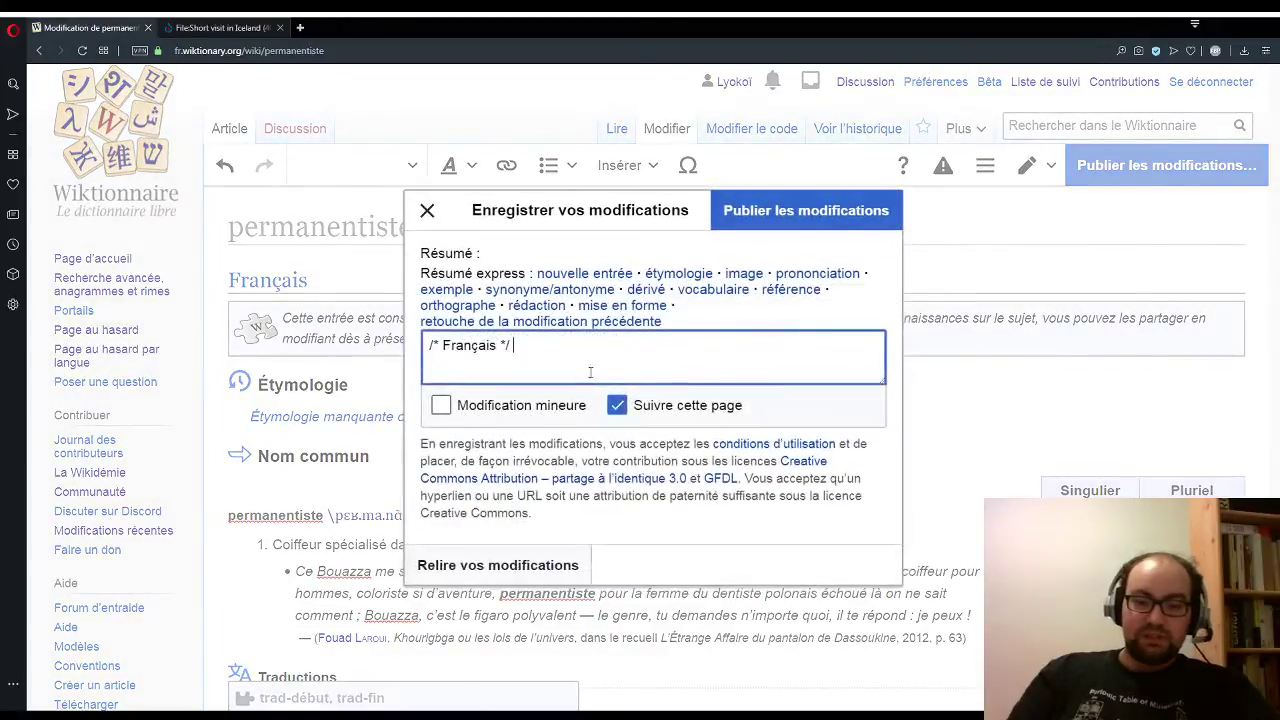
pyautogui.write("ajout ou modification de l'image")
pyautogui.click(775, 230)
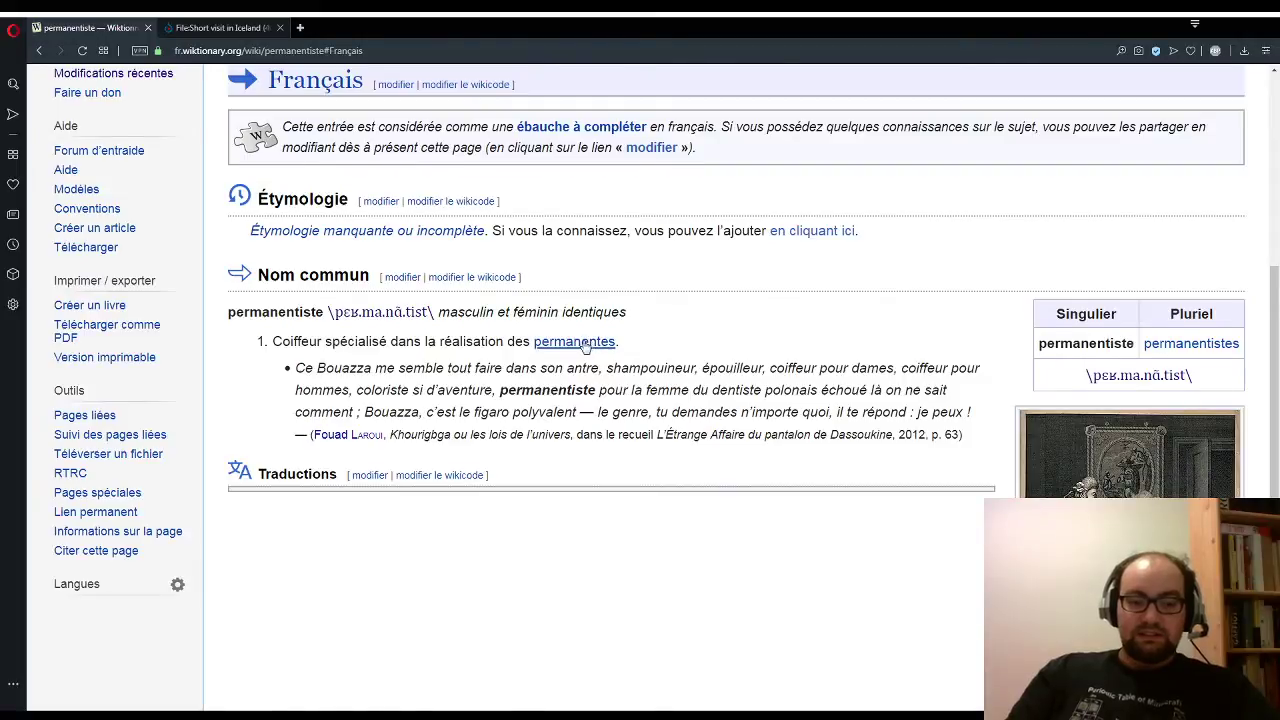
# Step: Review the published "permanentiste" entry, open a random French entry and check whether "barrière Cointet" needs an illustration
pyautogui.scroll(-2, 580, 349)
pyautogui.scroll(2, 580, 349)
pyautogui.scroll(5, 580, 349)
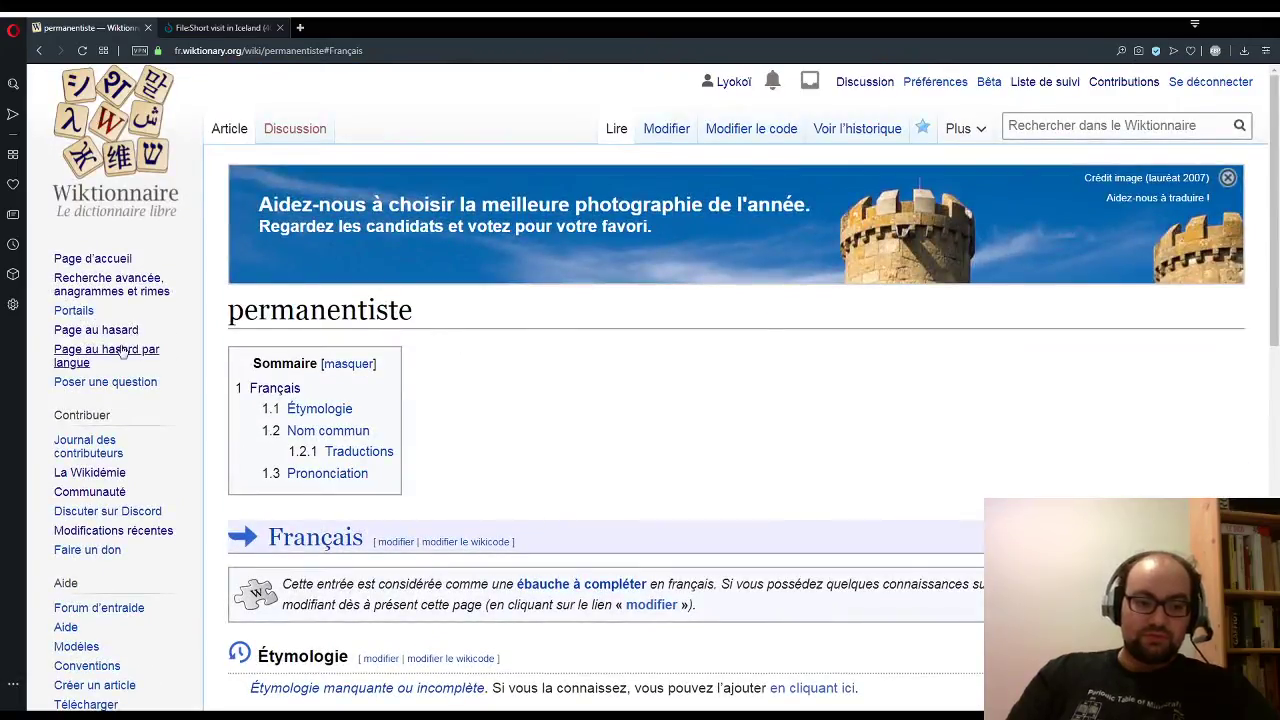
pyautogui.click(122, 351)
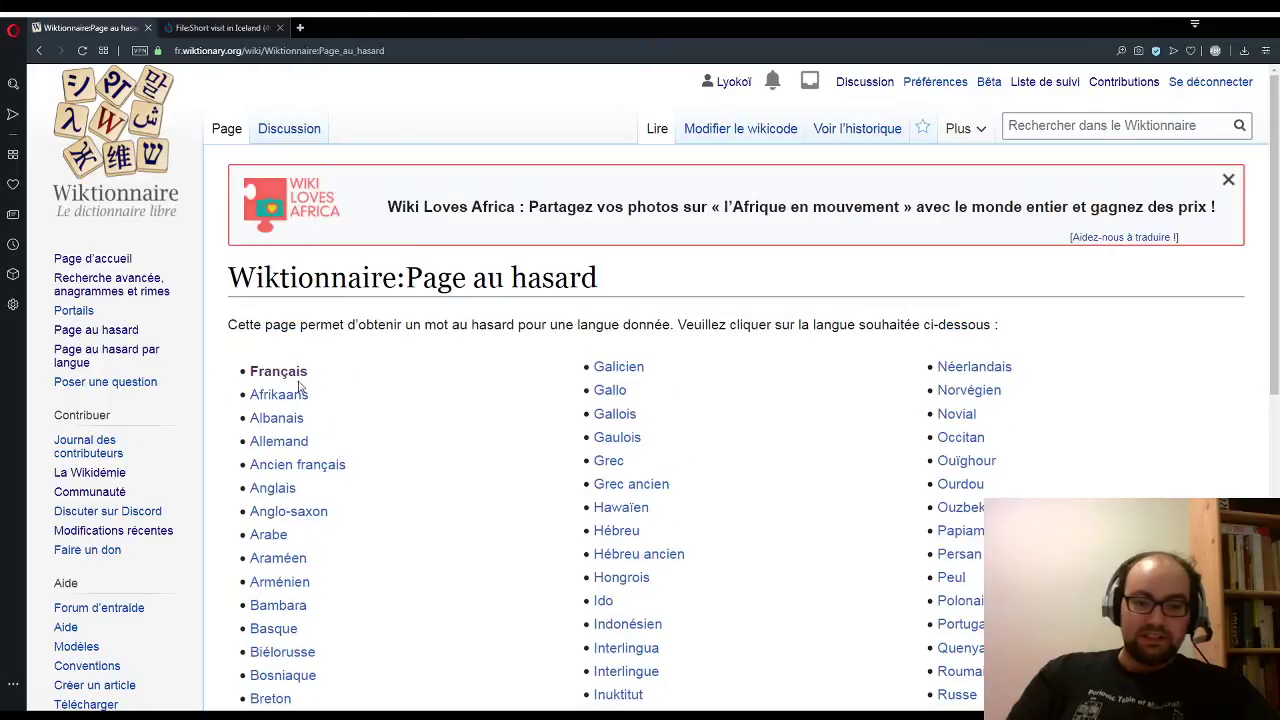
pyautogui.click(292, 374)
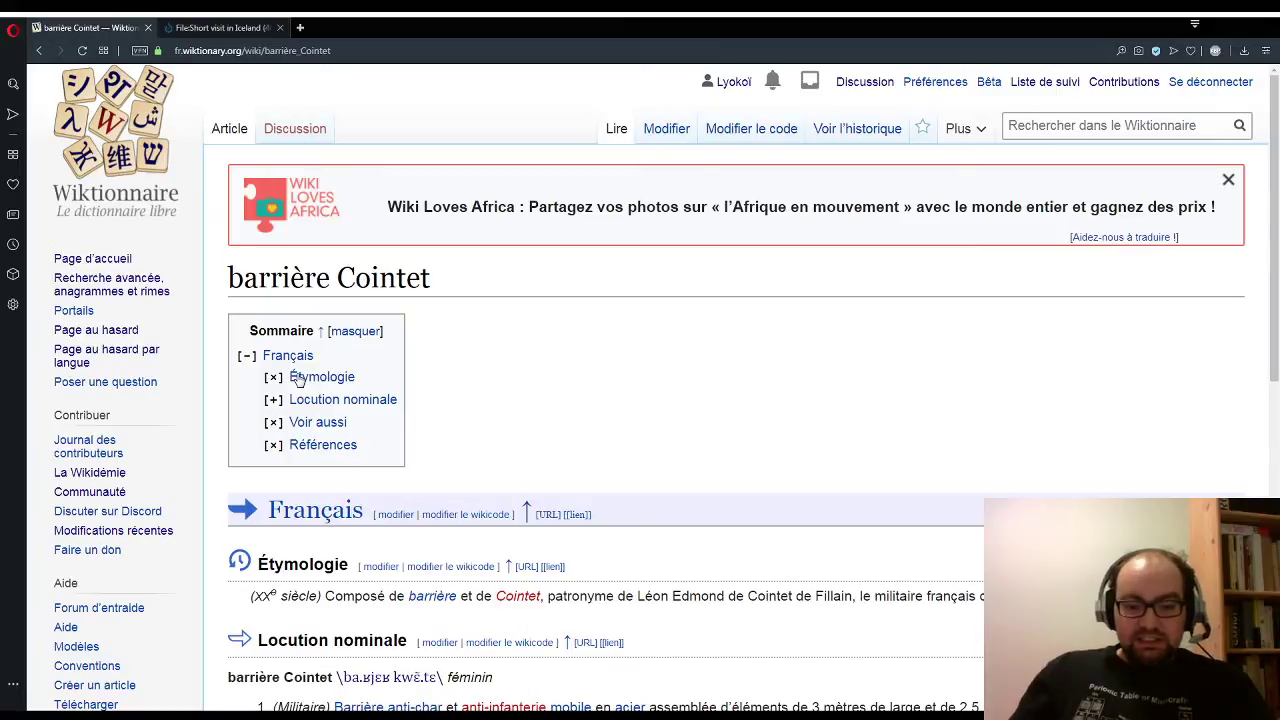
pyautogui.scroll(-5, 632, 530)
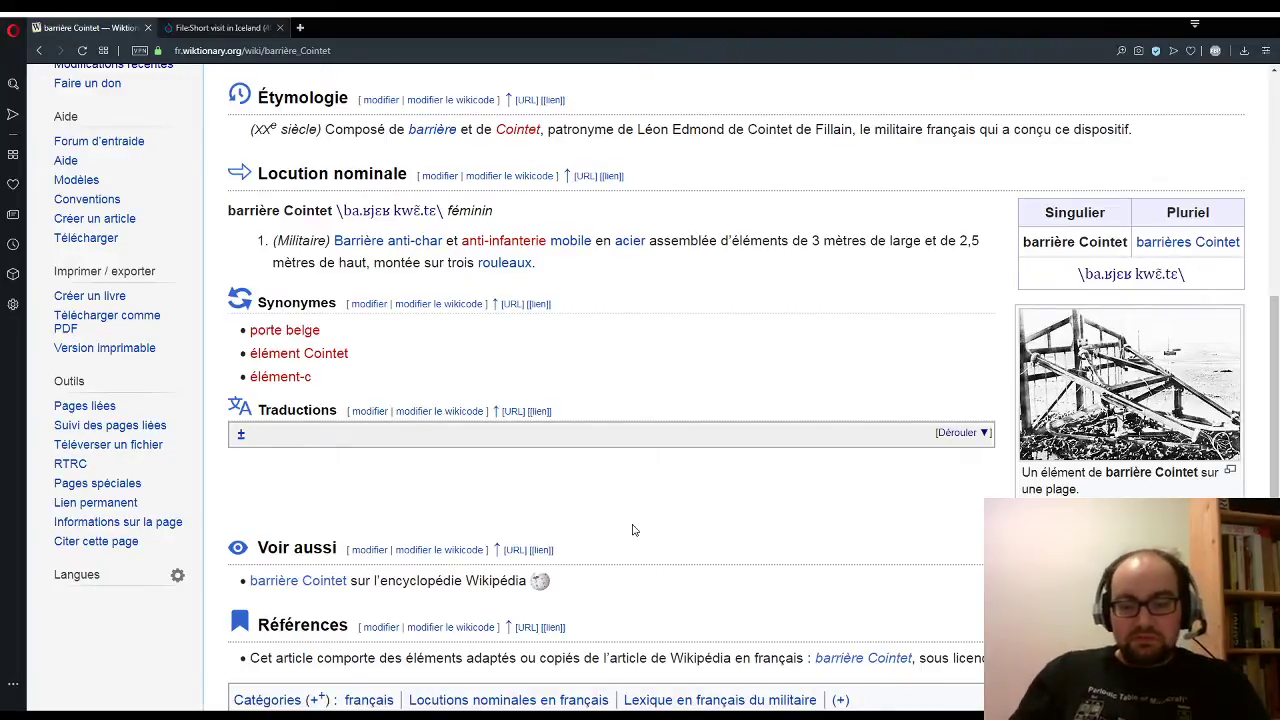
pyautogui.scroll(2, 720, 570)
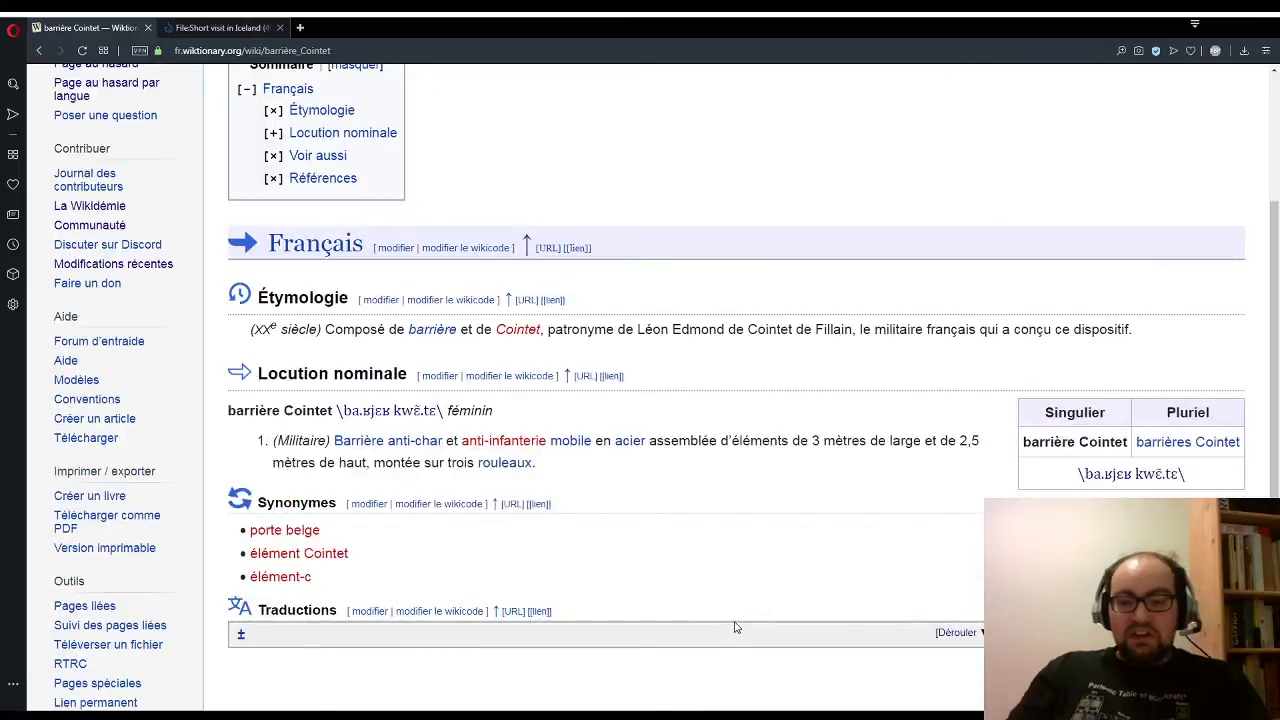
pyautogui.scroll(1, 150, 292)
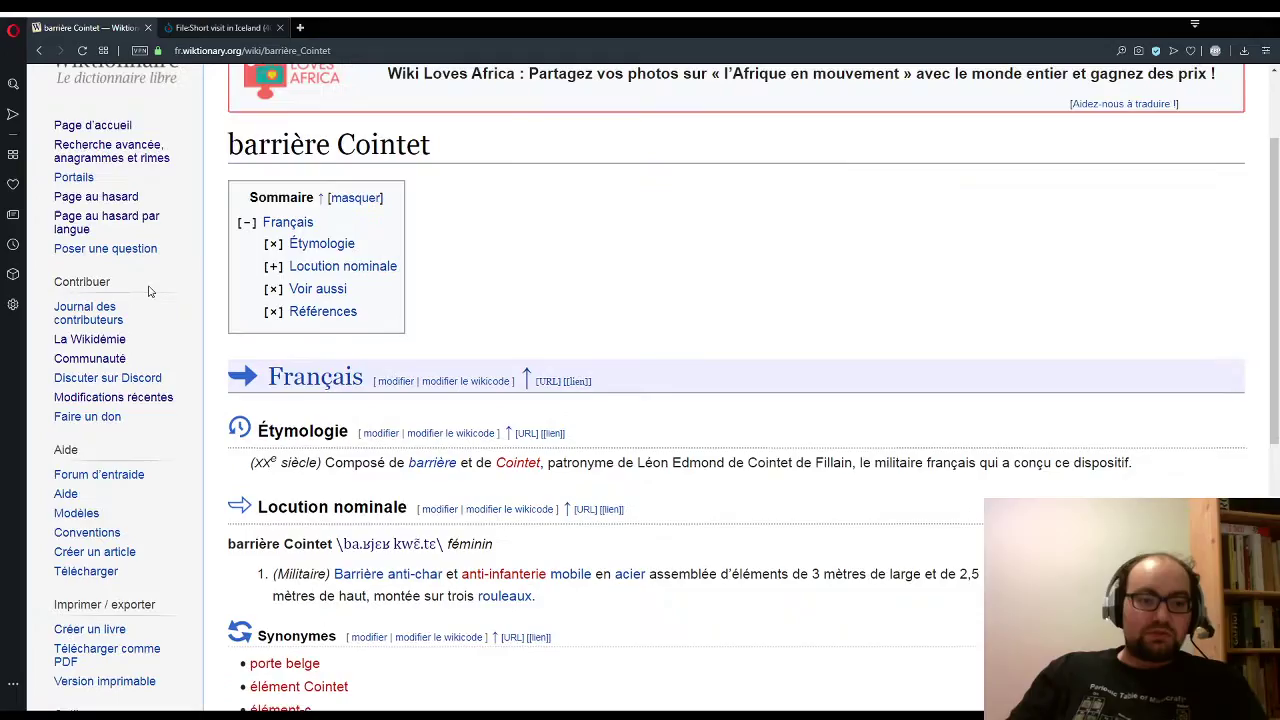
# Step: Open another random French entry, read the noun senses of "lino" and open its Français section in the visual editor
pyautogui.click(101, 220)
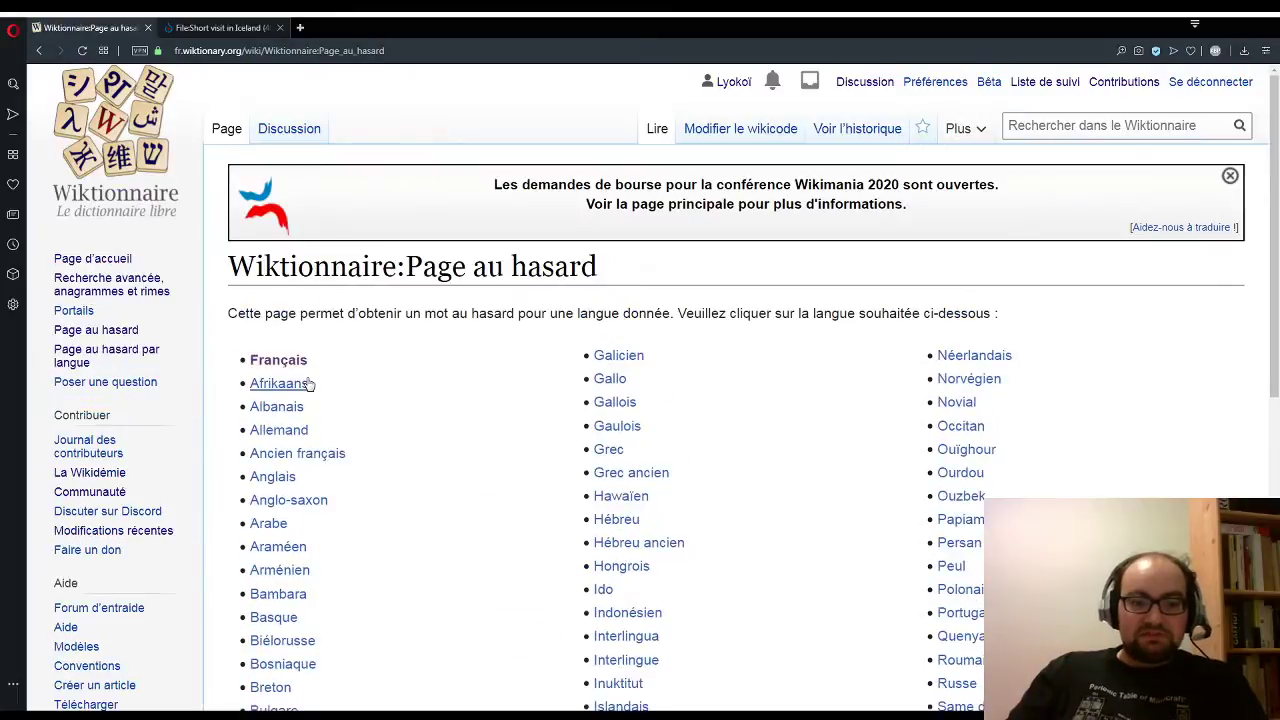
pyautogui.click(303, 368)
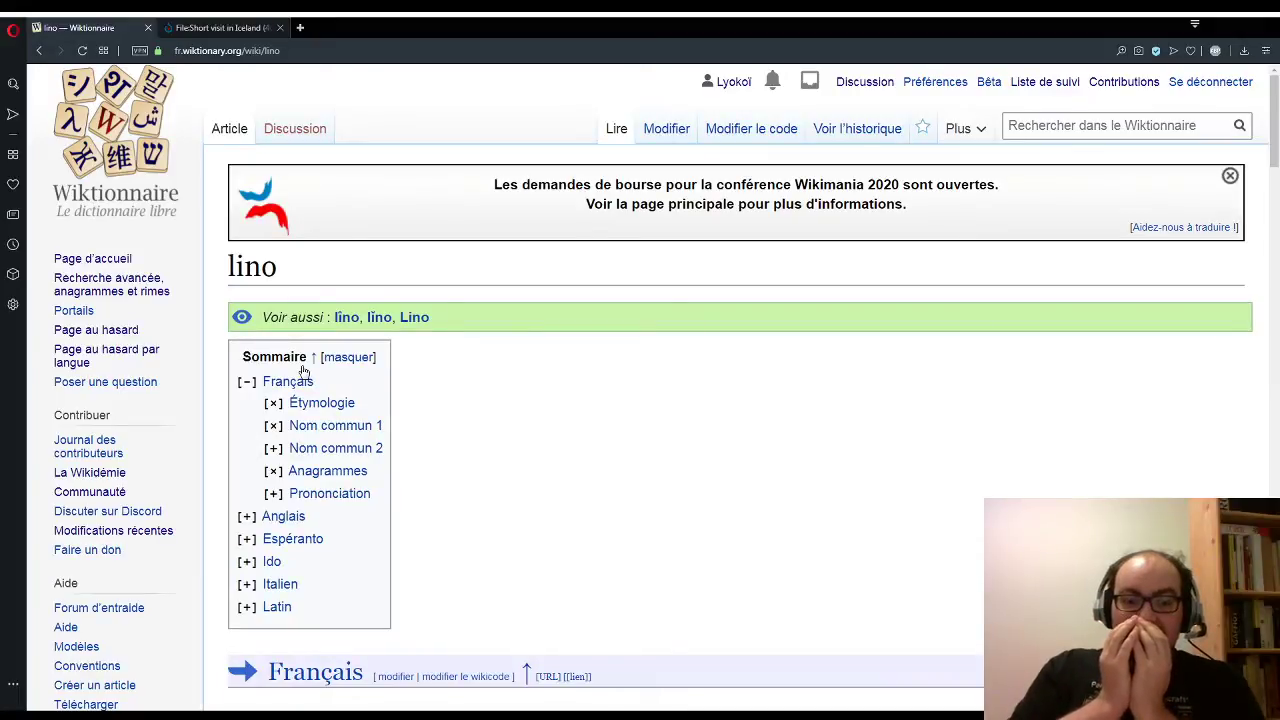
pyautogui.scroll(-10, 684, 363)
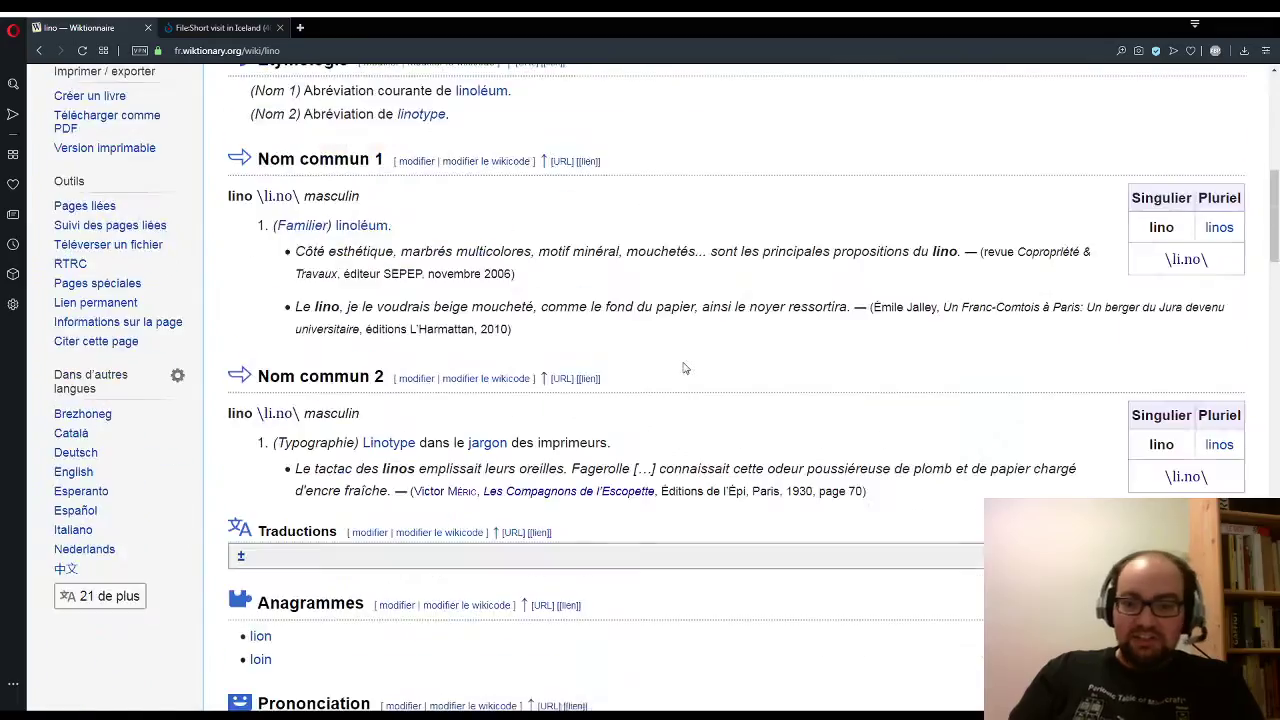
pyautogui.scroll(1, 684, 363)
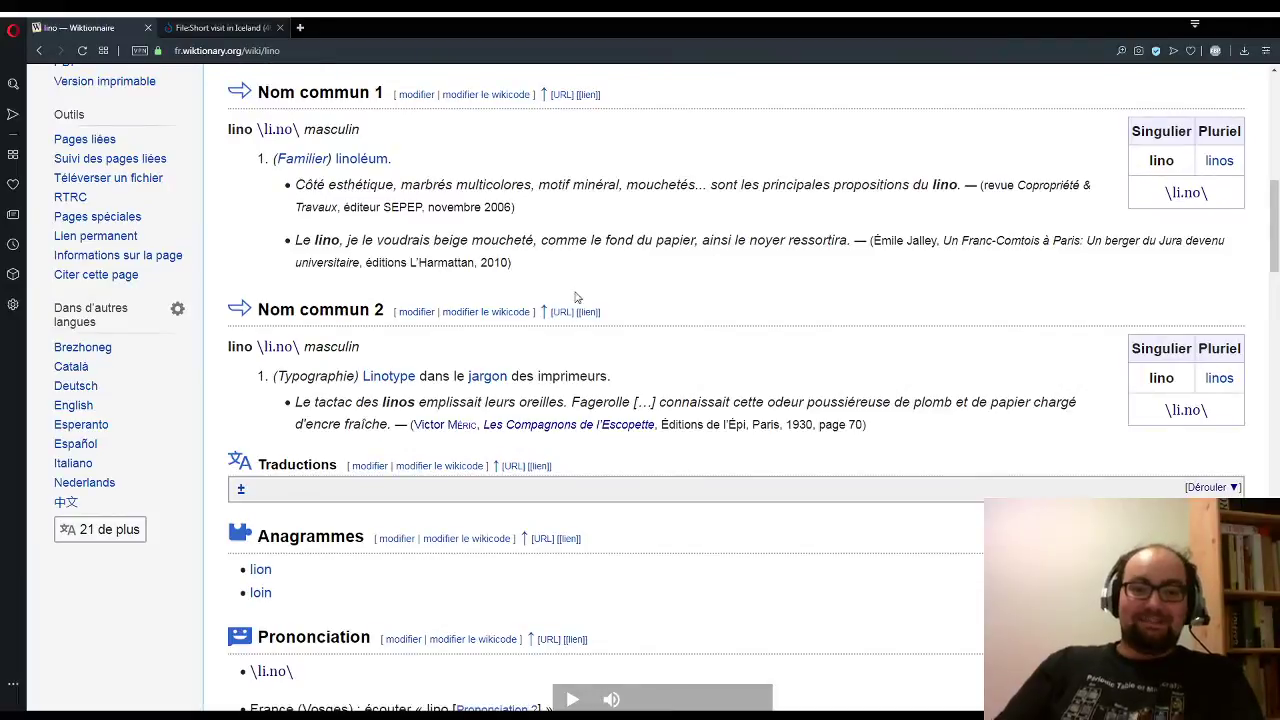
pyautogui.scroll(1, 497, 320)
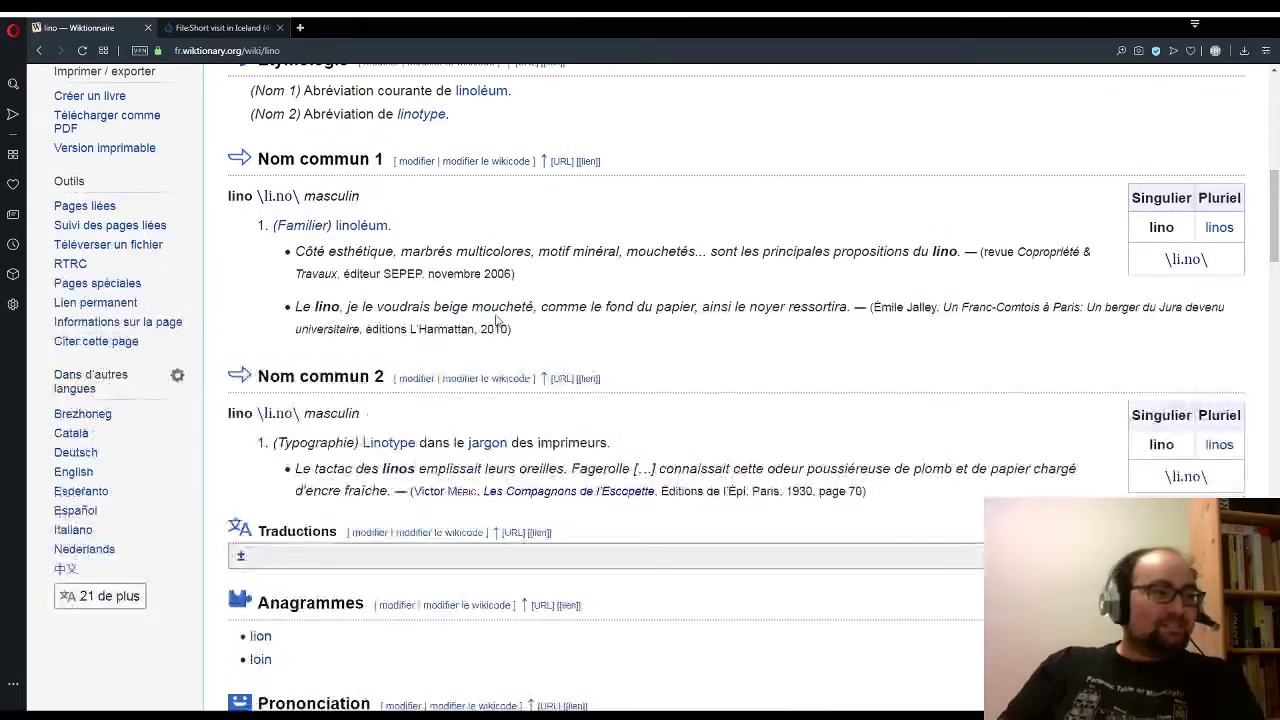
pyautogui.scroll(1, 587, 330)
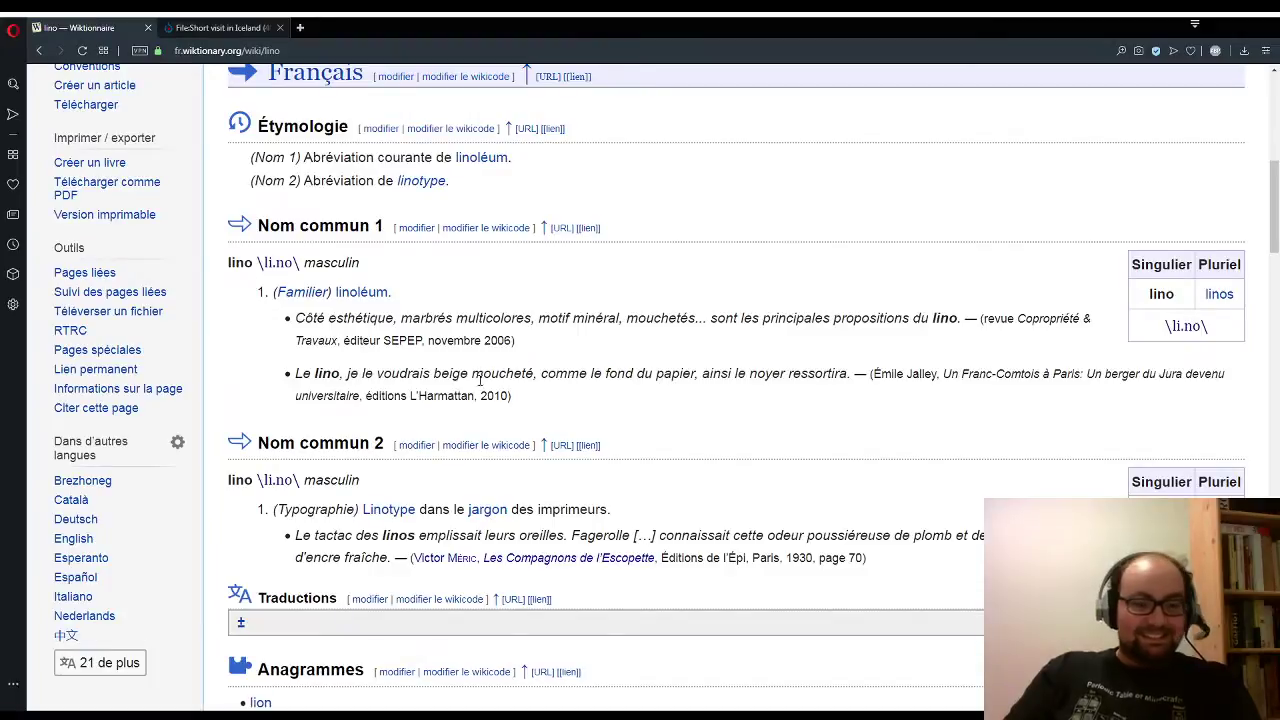
pyautogui.scroll(2, 452, 337)
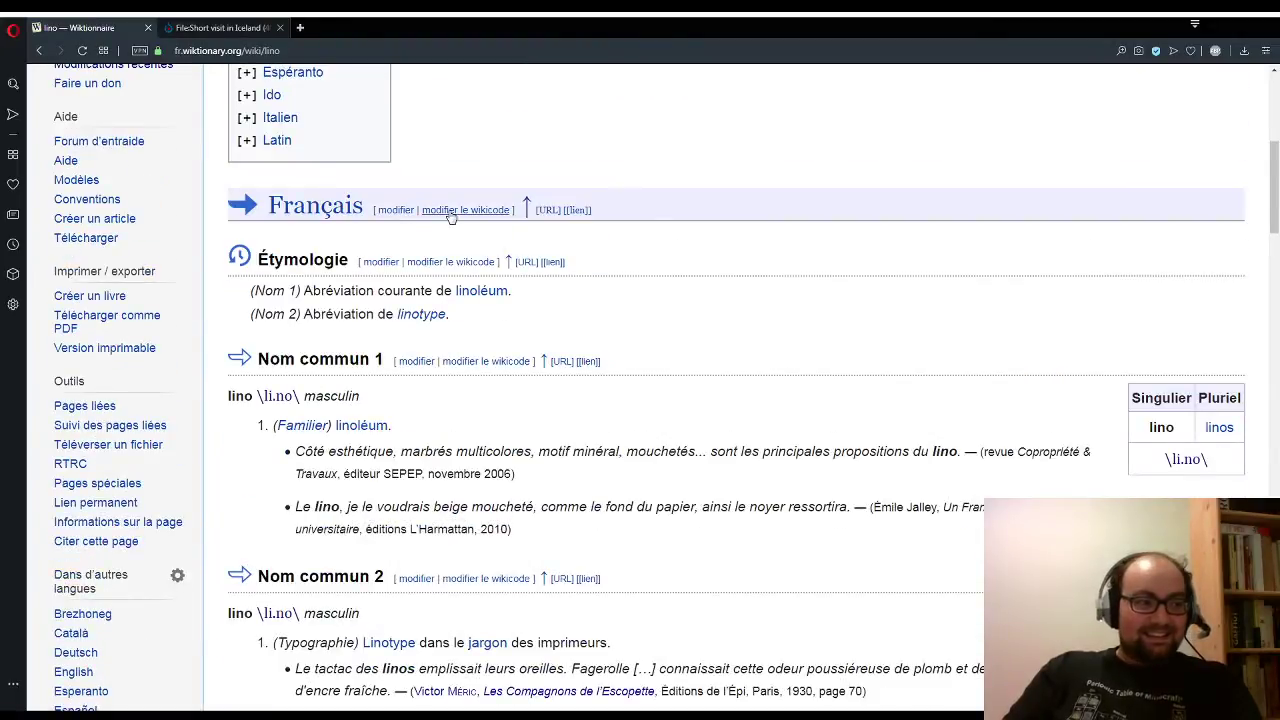
pyautogui.scroll(-3, 568, 309)
pyautogui.scroll(2, 437, 338)
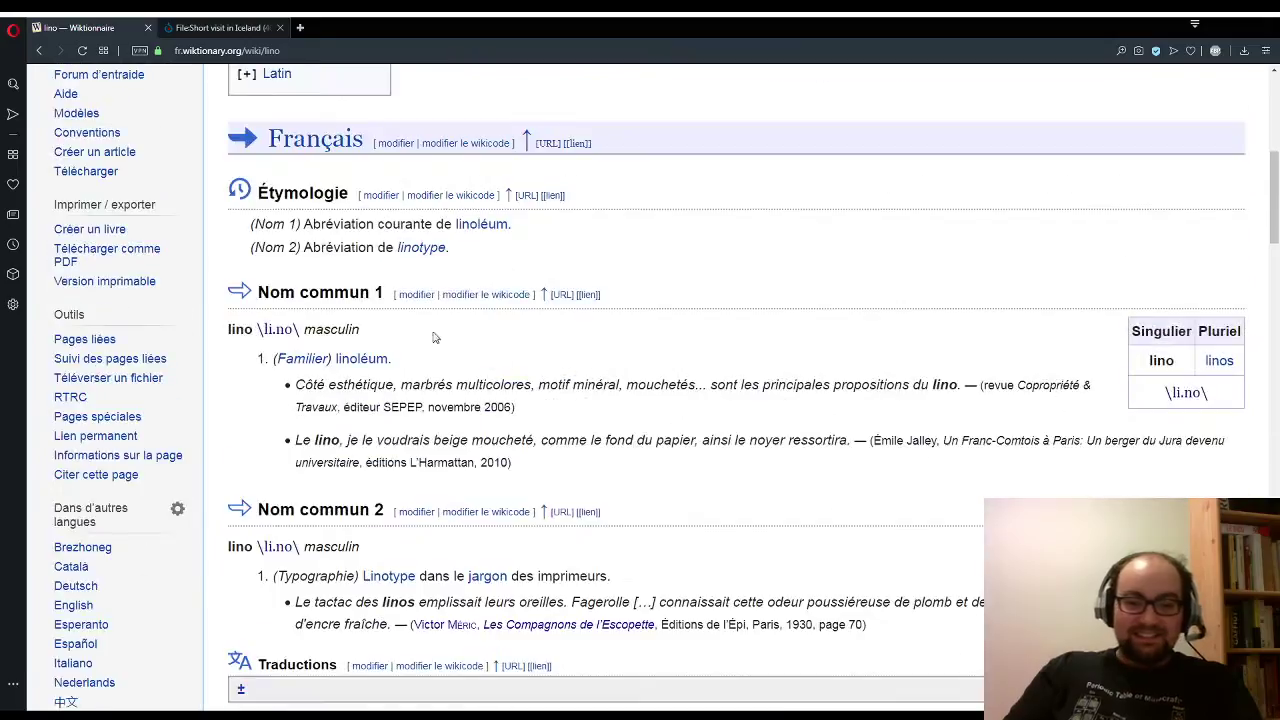
pyautogui.click(430, 148)
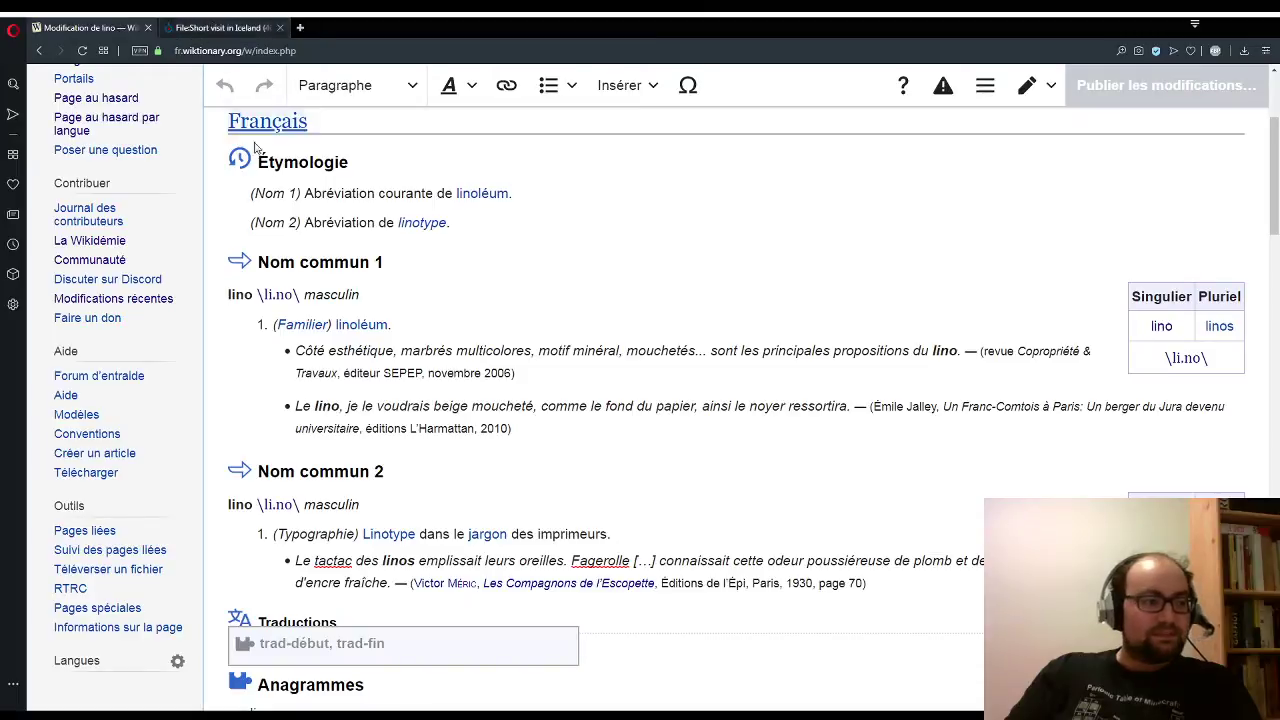
# Step: Start inserting an image at the first noun sense of "lino" and browse the media results suggested for "lino"
pyautogui.click(620, 85)
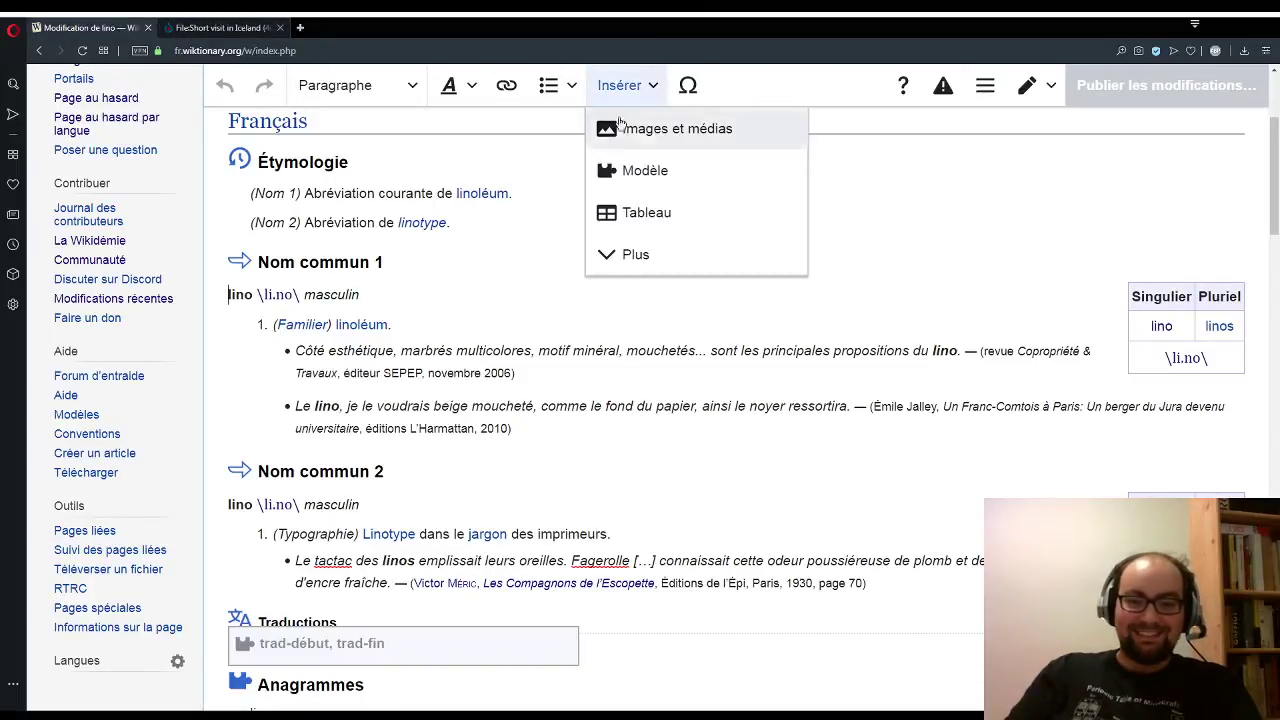
pyautogui.press('Escape')
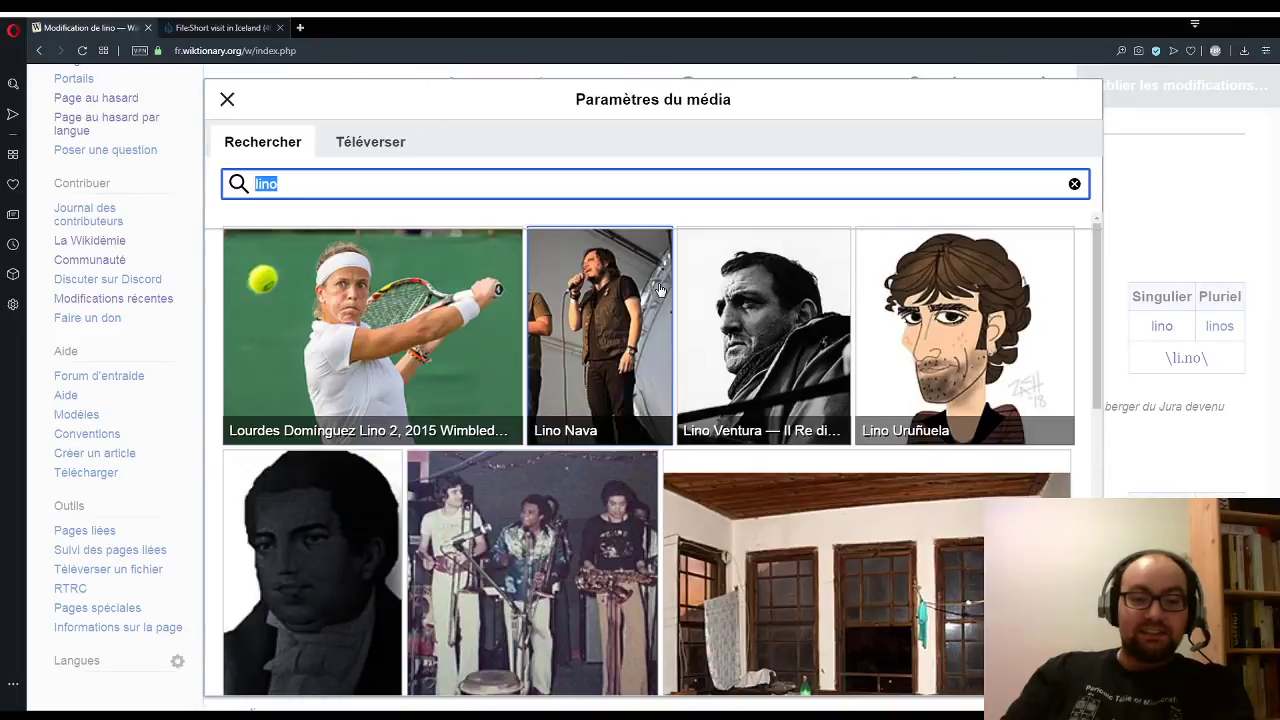
pyautogui.scroll(-5, 660, 290)
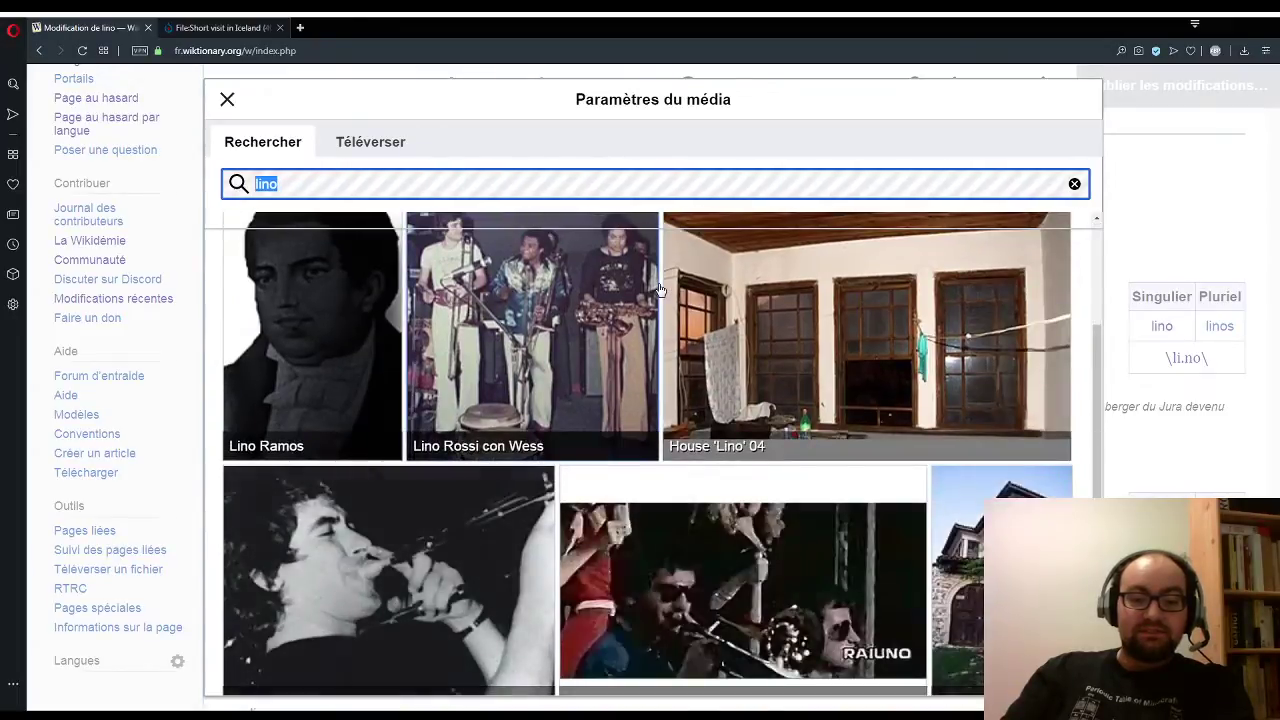
pyautogui.scroll(-2, 660, 290)
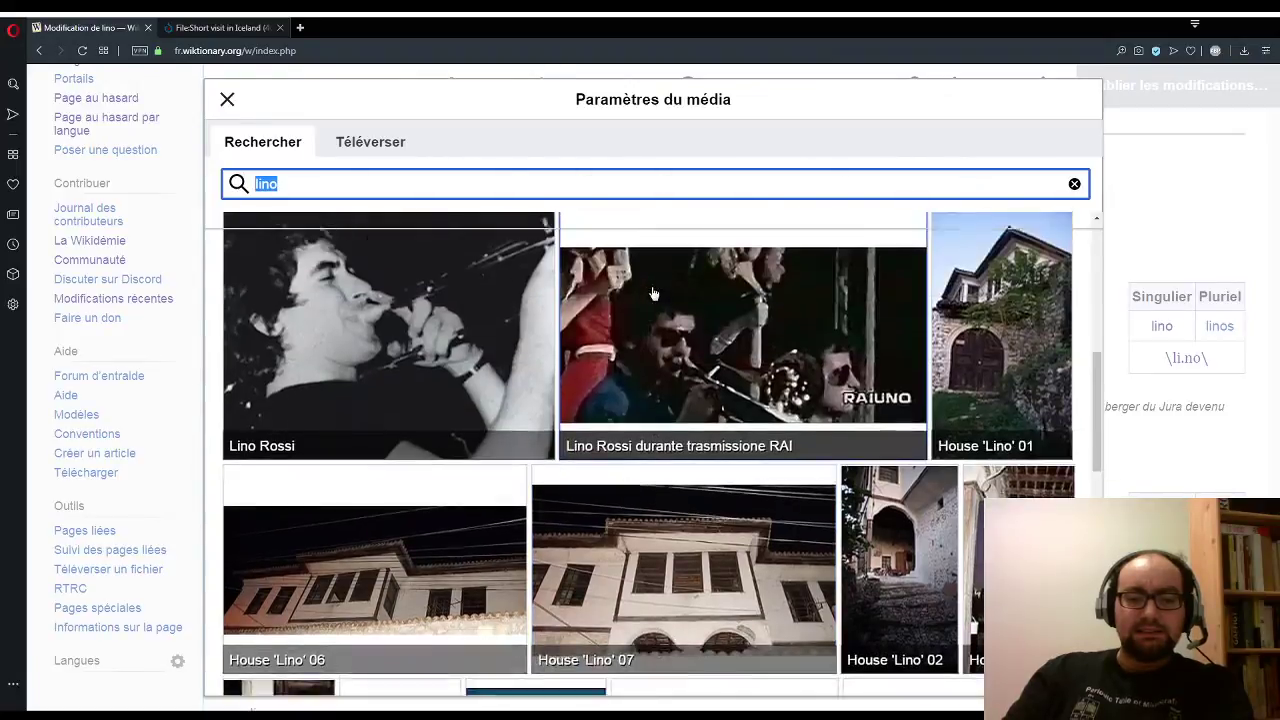
pyautogui.scroll(-10, 652, 292)
pyautogui.scroll(-3, 652, 292)
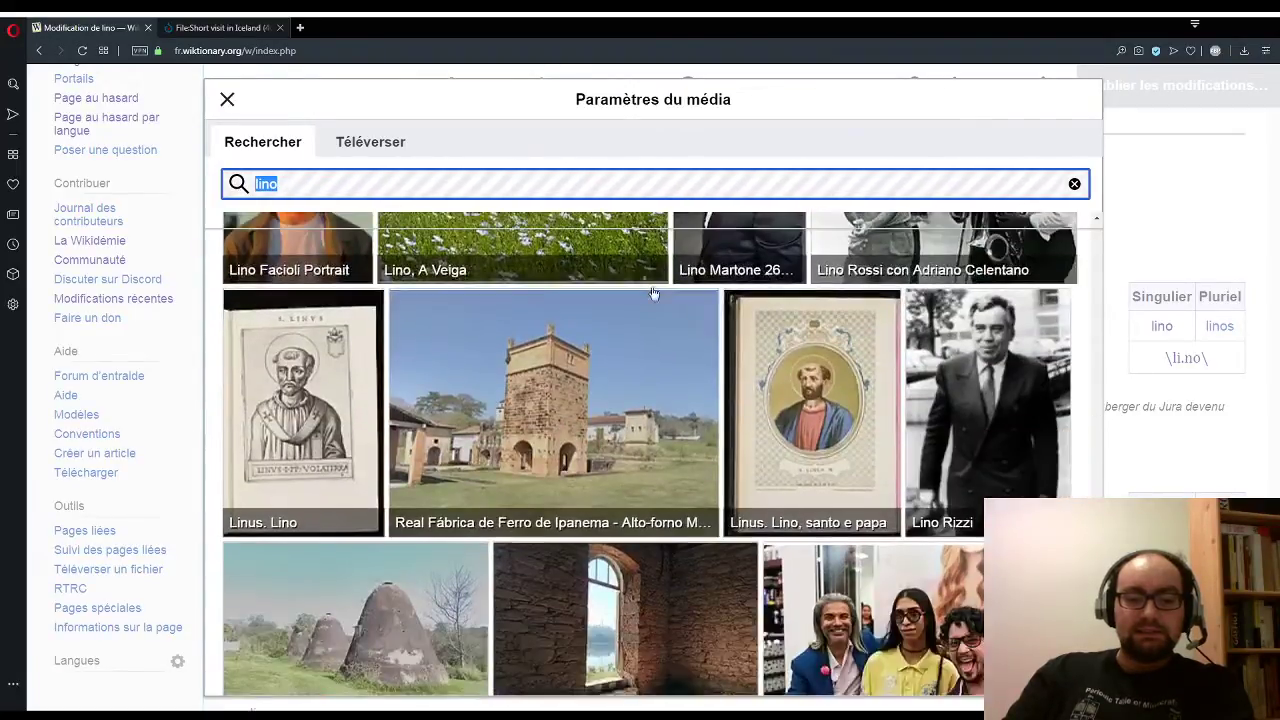
pyautogui.scroll(2, 652, 293)
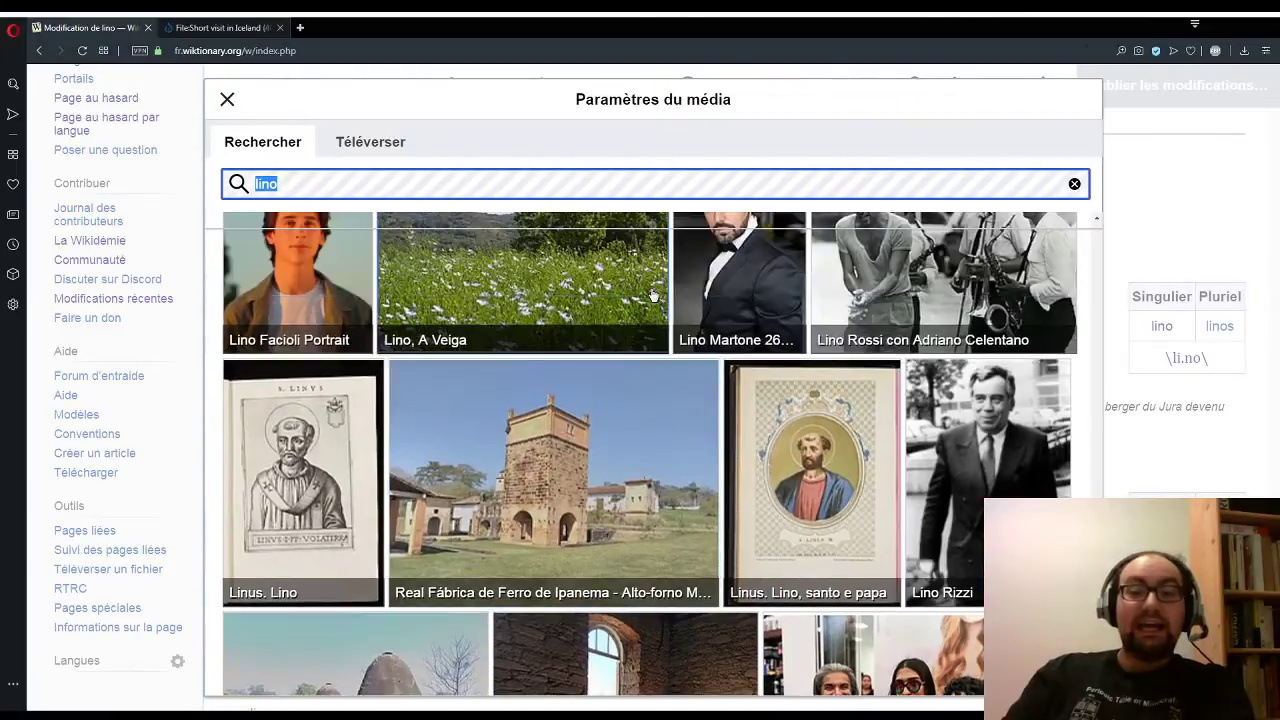
pyautogui.scroll(-2, 652, 293)
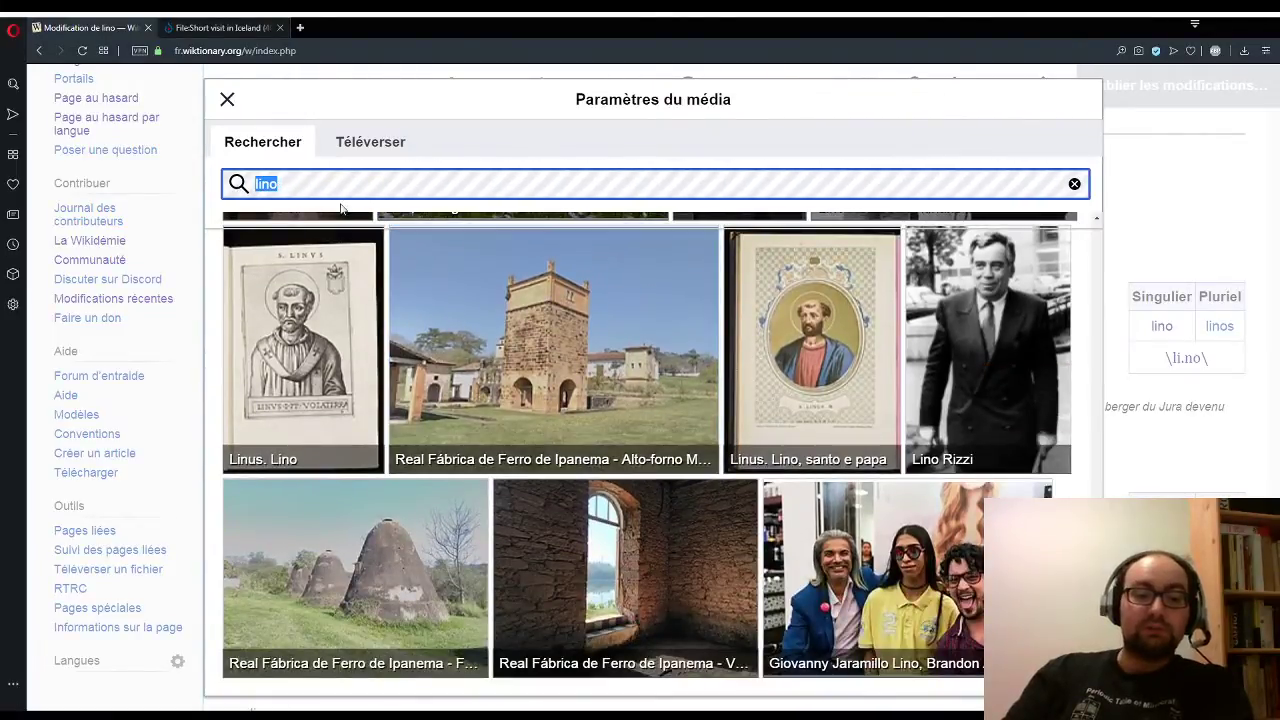
# Step: Search the media library for "linoleum", look through the results and examine the details of the "Linoleum Querschnitt" image
pyautogui.write('leum')
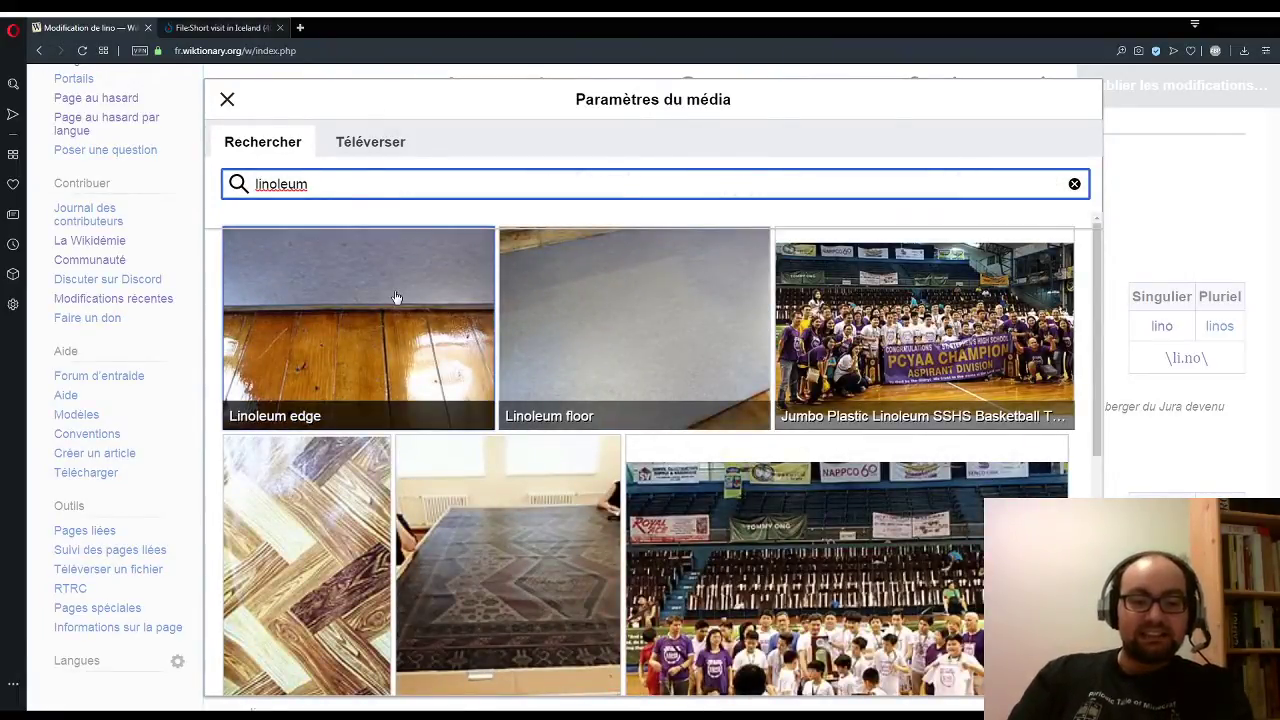
pyautogui.scroll(-2, 400, 310)
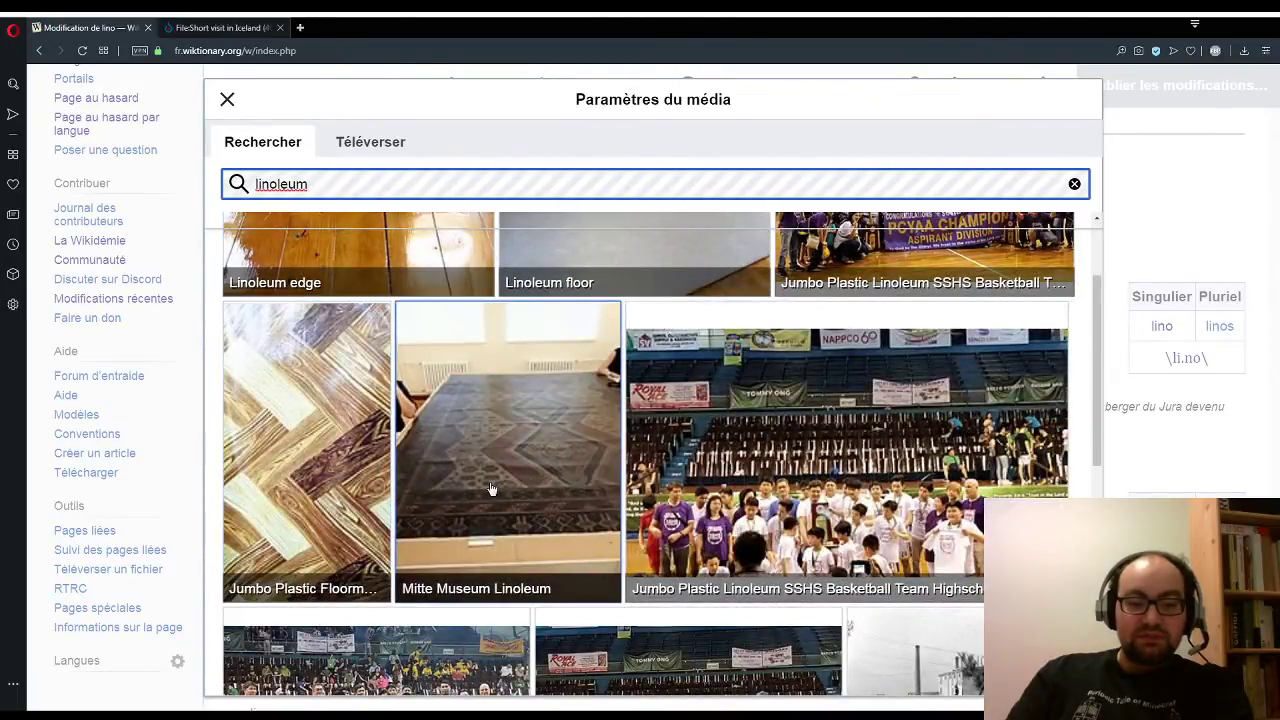
pyautogui.scroll(1, 491, 488)
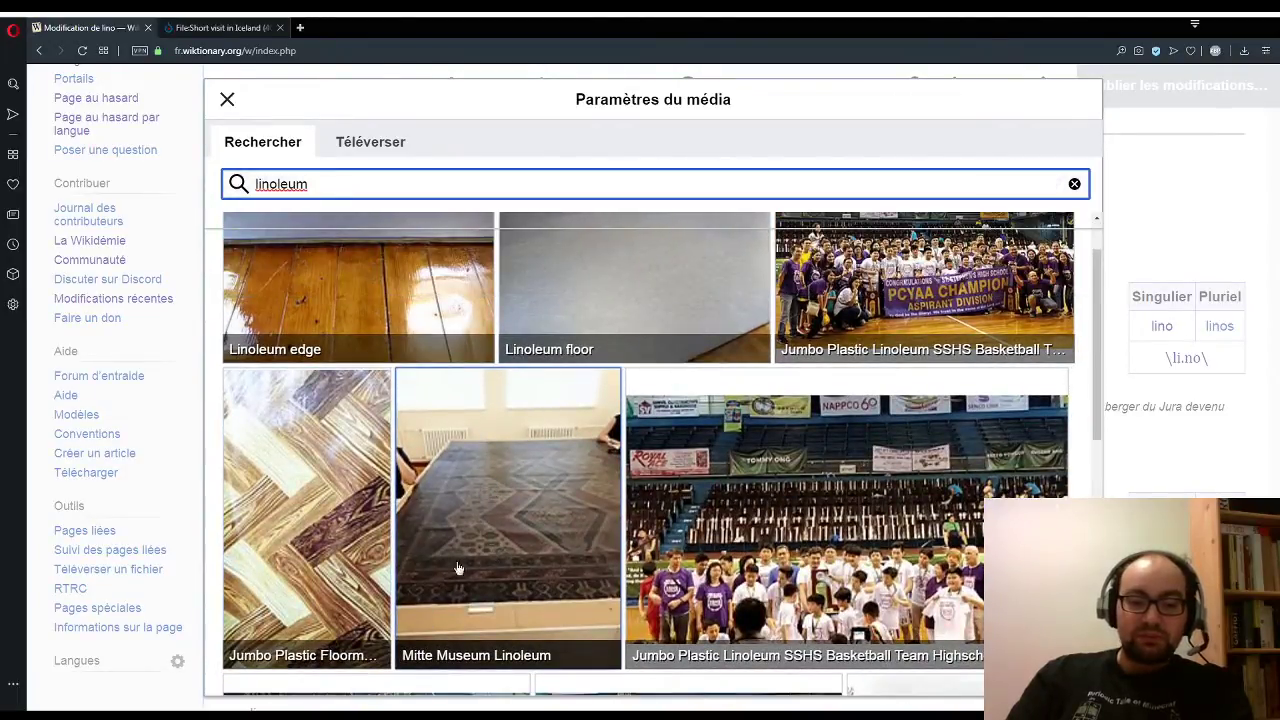
pyautogui.scroll(-9, 665, 302)
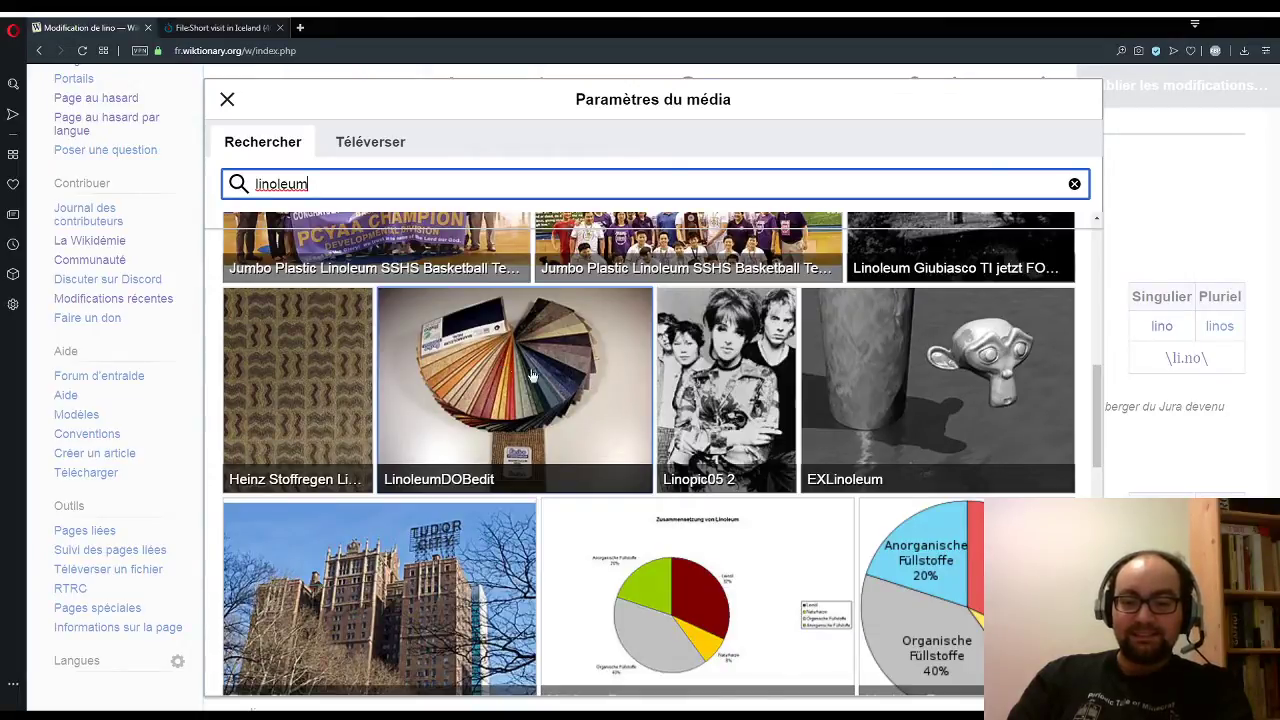
pyautogui.scroll(-3, 695, 375)
pyautogui.scroll(-4, 695, 375)
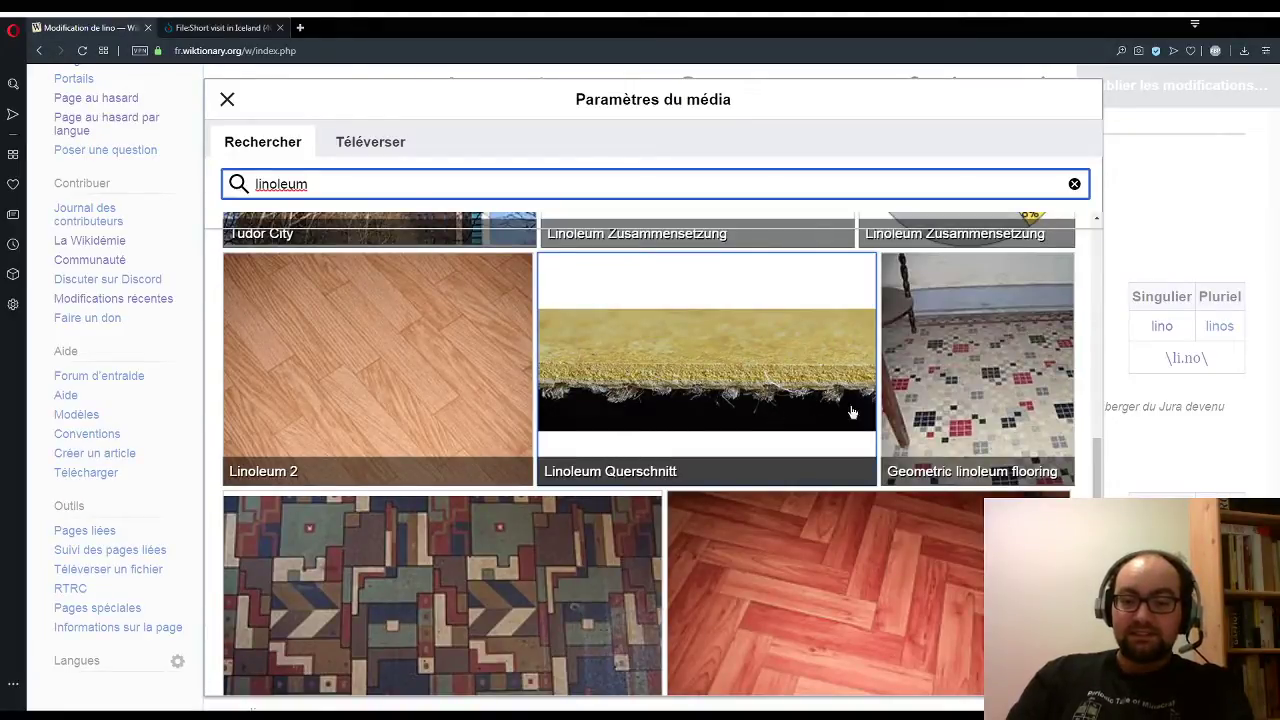
pyautogui.scroll(-3, 665, 403)
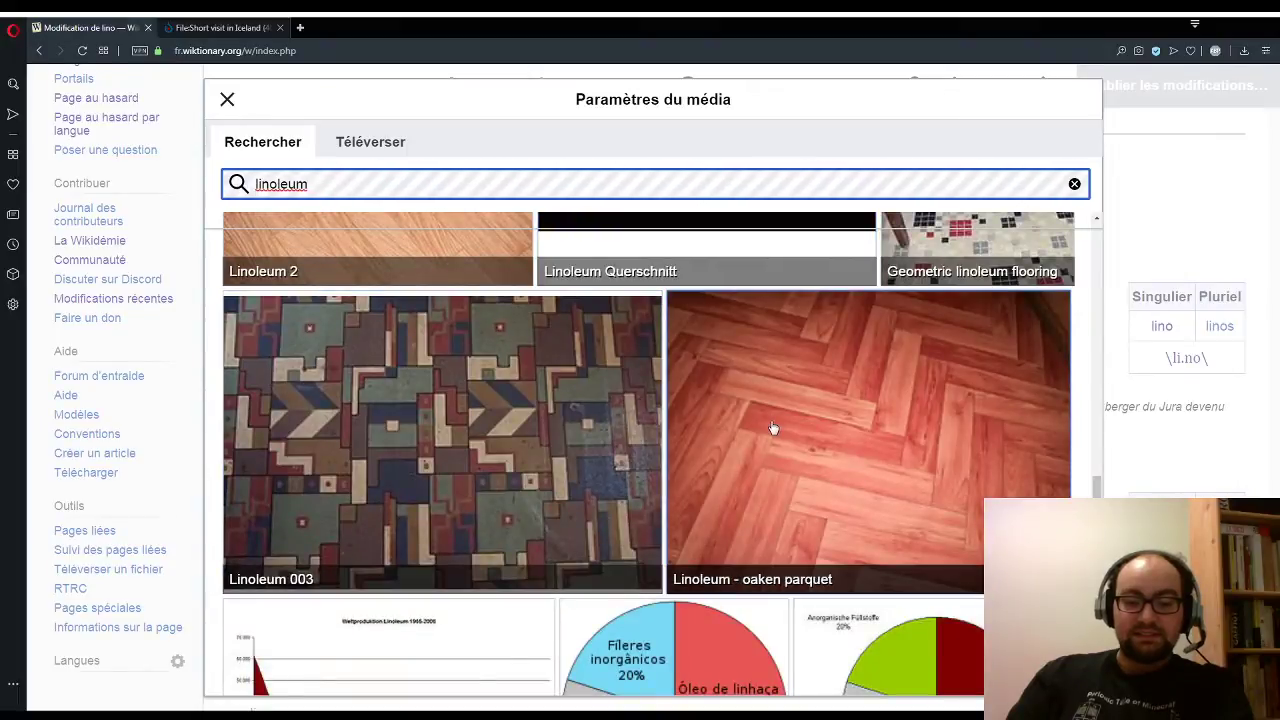
pyautogui.scroll(3, 700, 443)
pyautogui.click(662, 342)
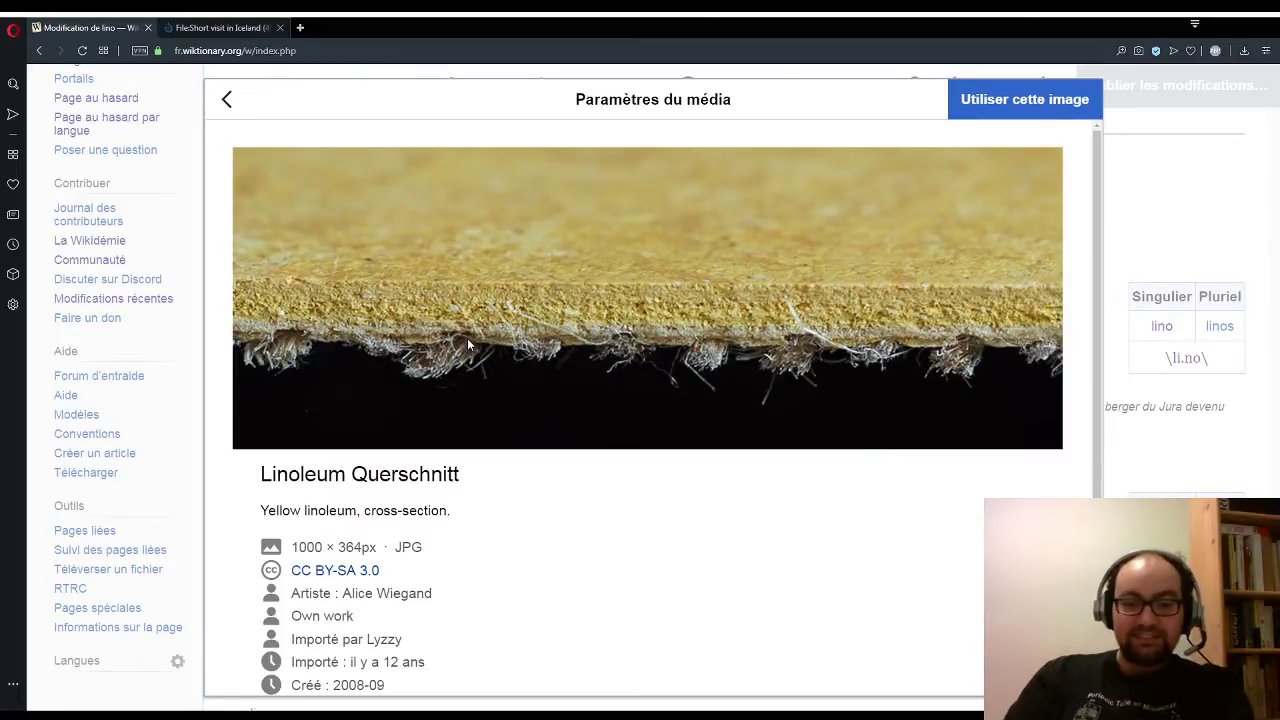
pyautogui.click(227, 100)
# Step: Look further through the linoleum results and choose the floor photo "2018-Hängebeule (2)" as the image to use
pyautogui.scroll(-5, 662, 323)
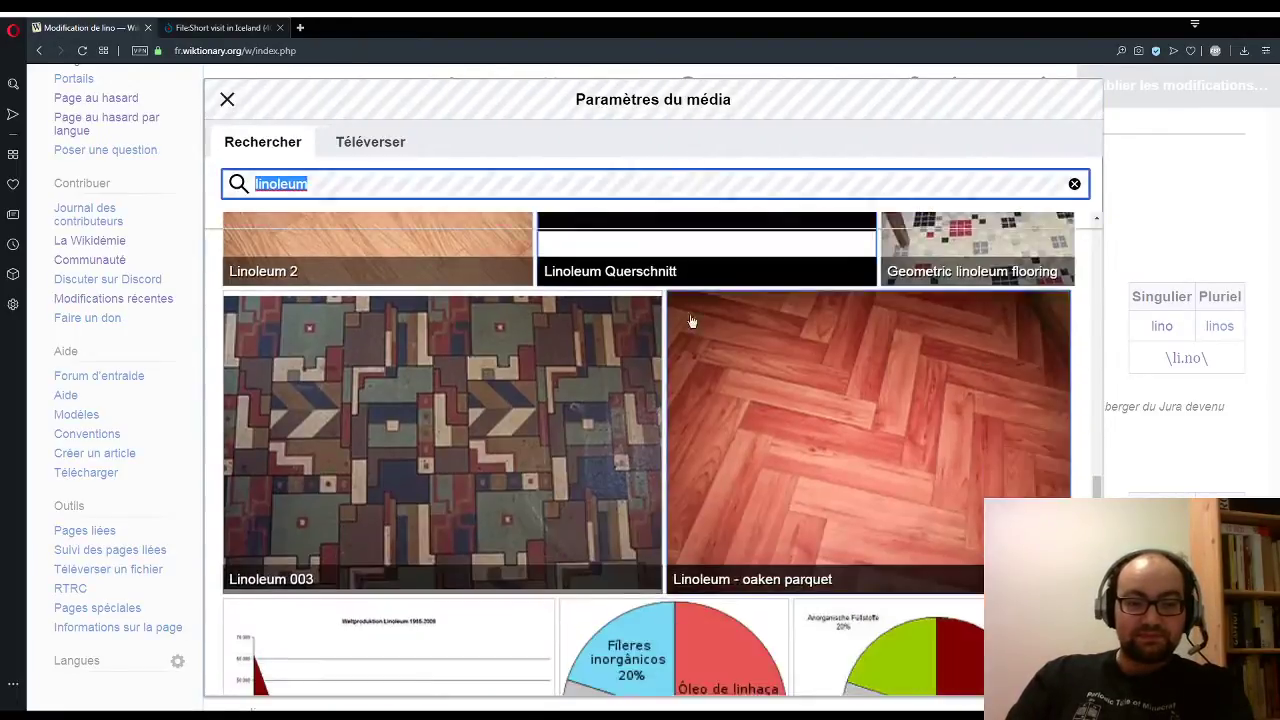
pyautogui.scroll(-4, 662, 323)
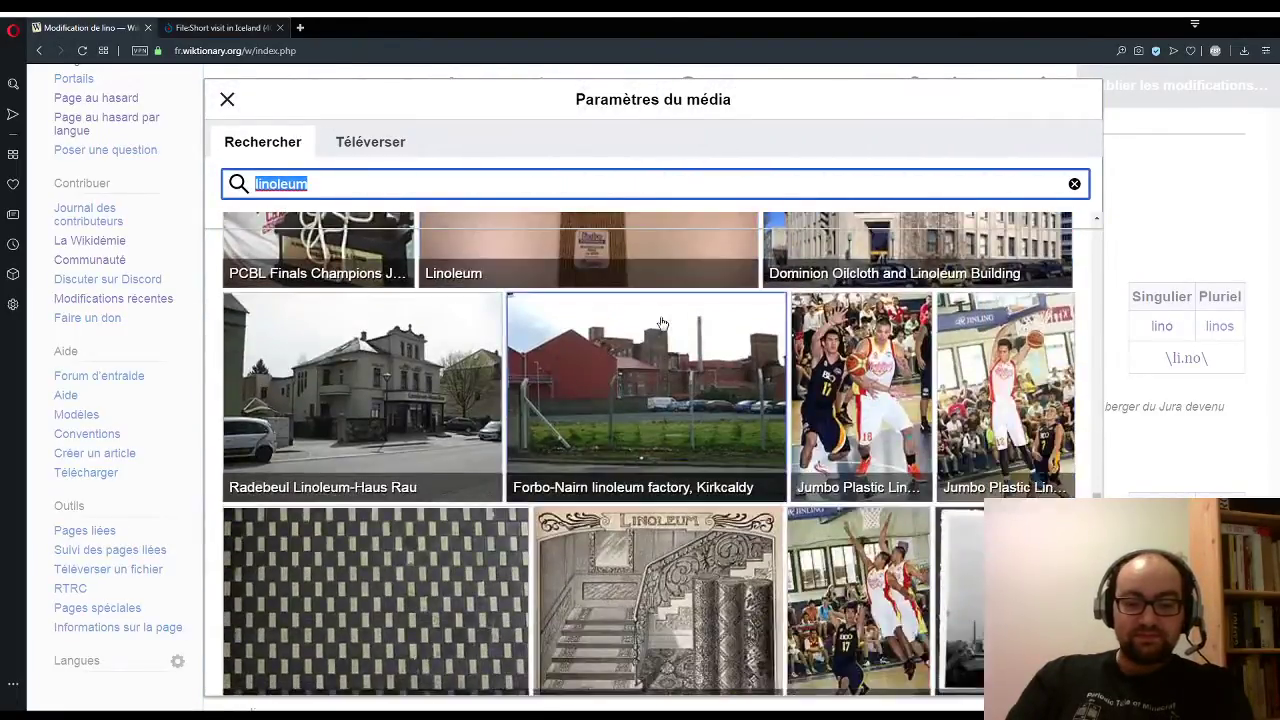
pyautogui.scroll(-5, 662, 323)
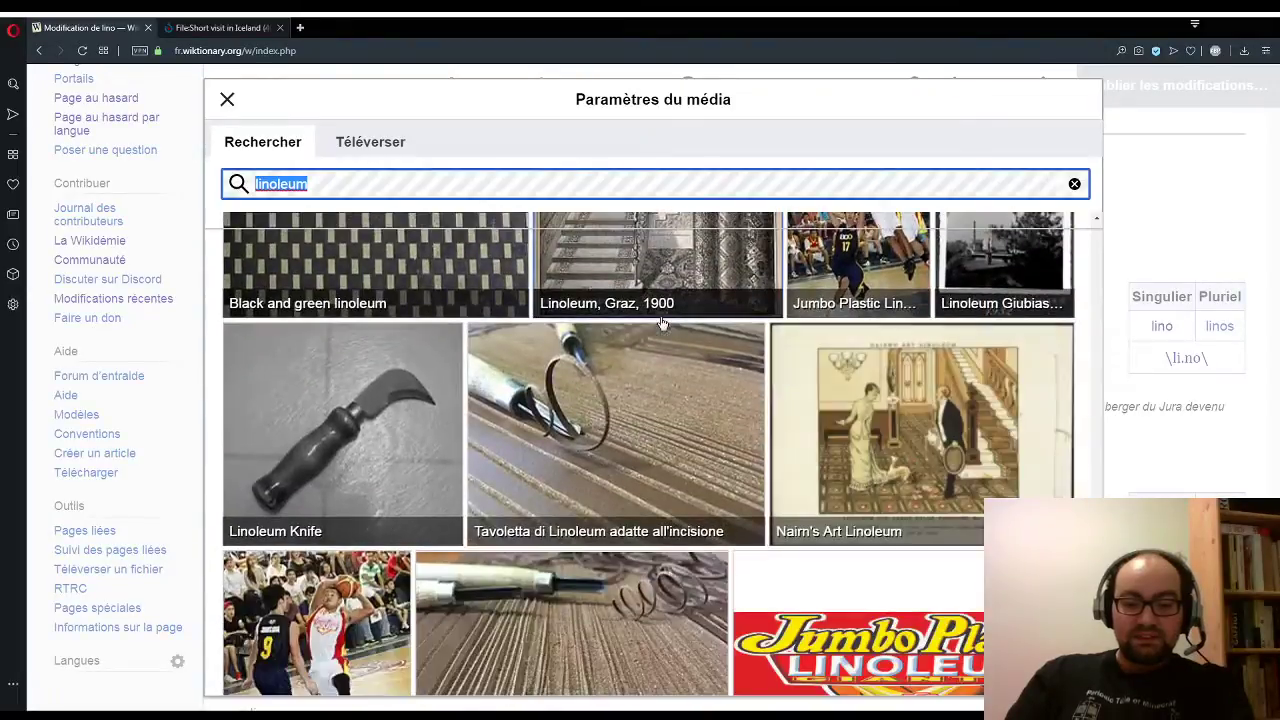
pyautogui.scroll(-2, 549, 470)
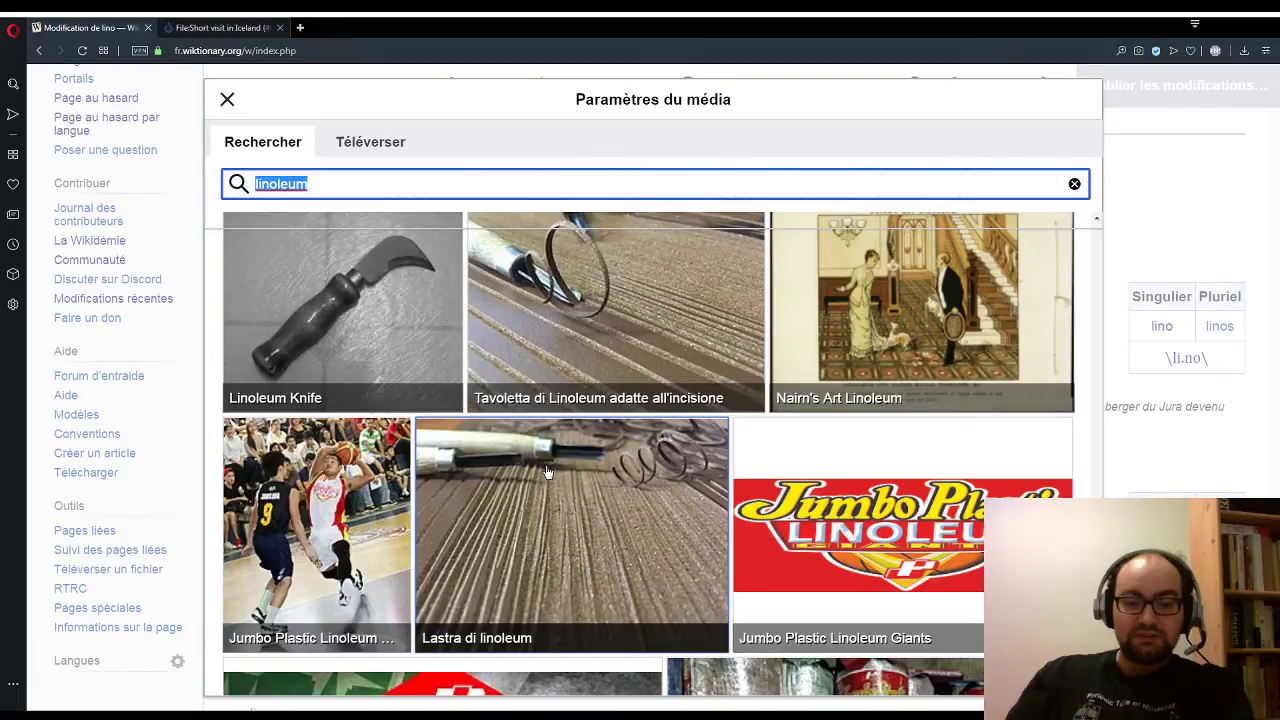
pyautogui.scroll(-4, 548, 472)
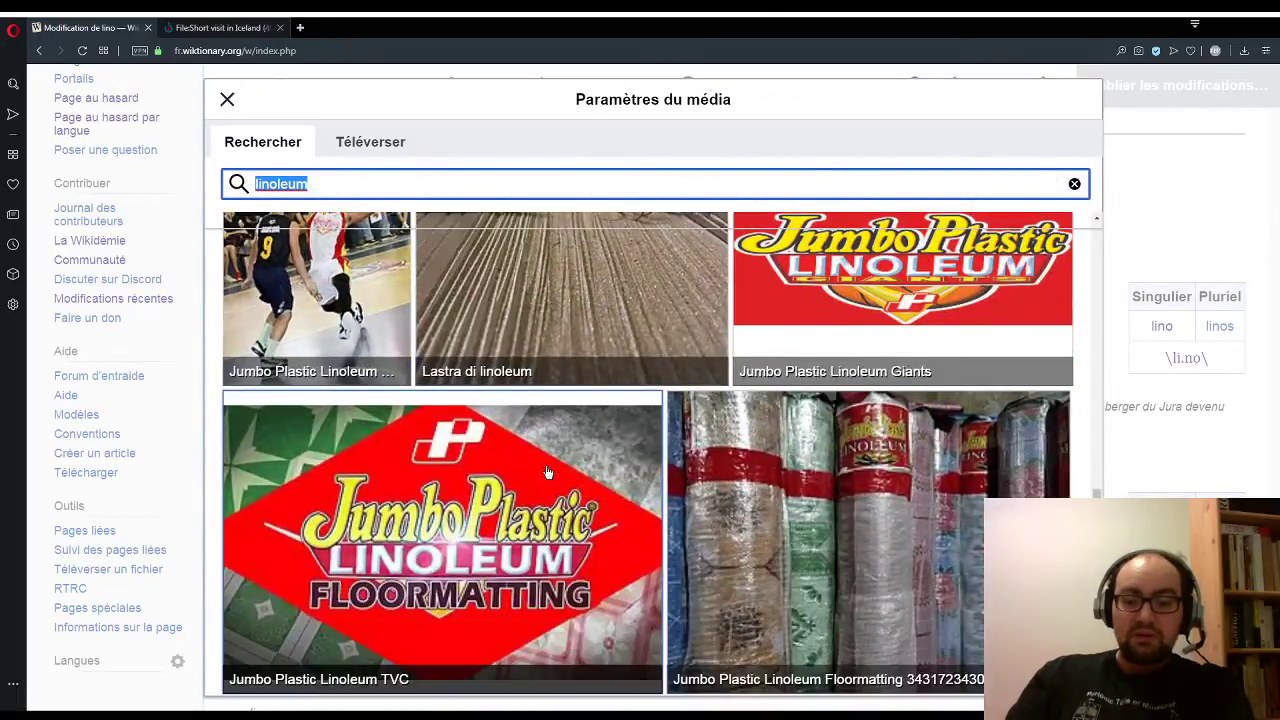
pyautogui.scroll(-3, 548, 472)
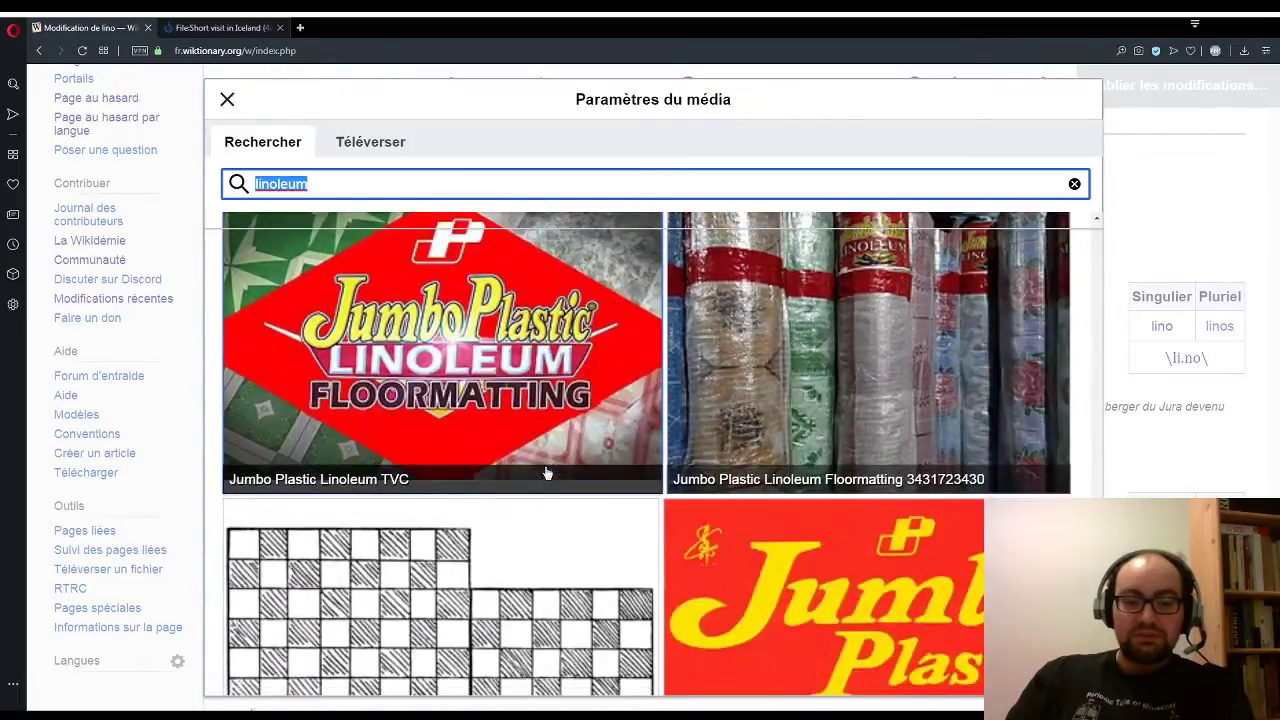
pyautogui.scroll(-15, 548, 472)
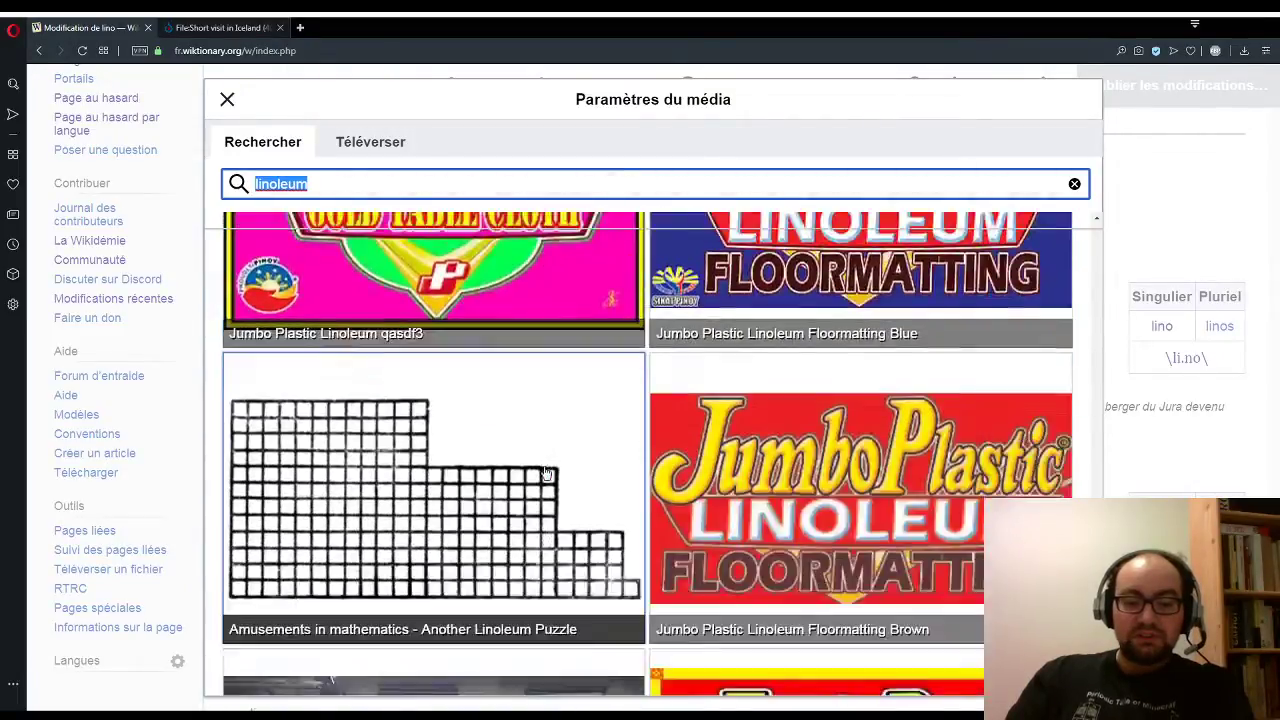
pyautogui.scroll(-10, 548, 472)
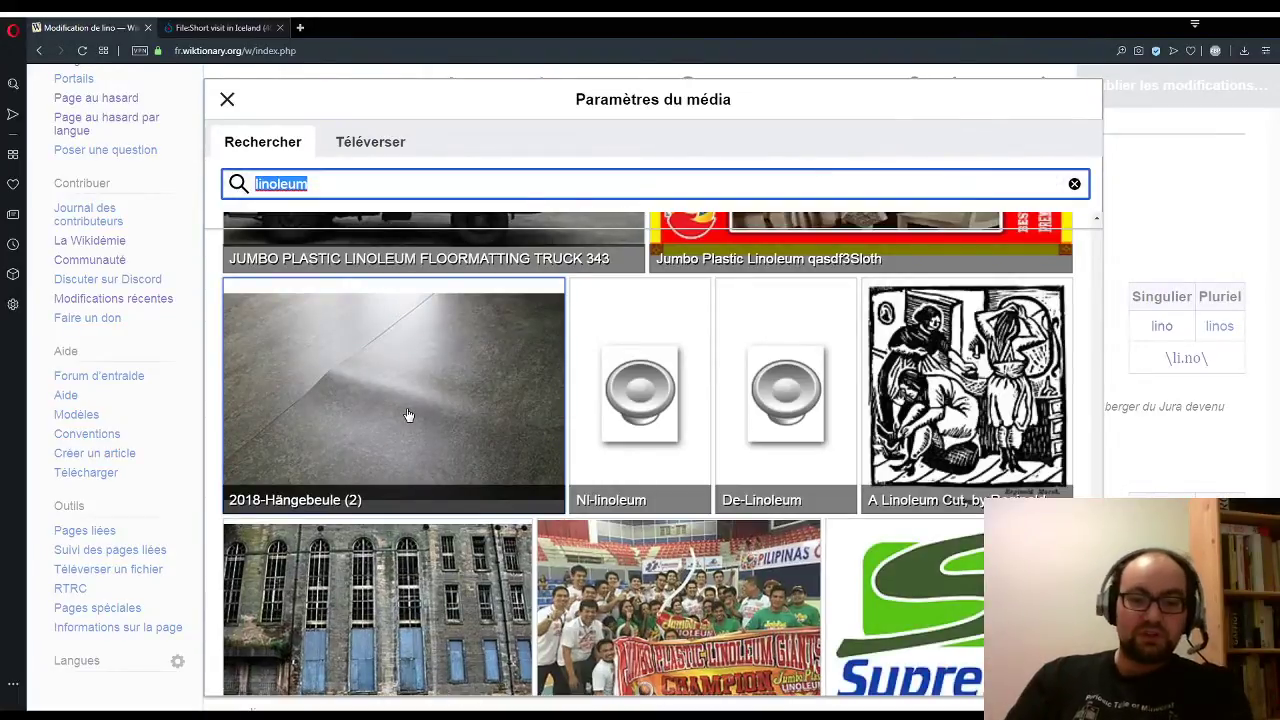
pyautogui.click(408, 414)
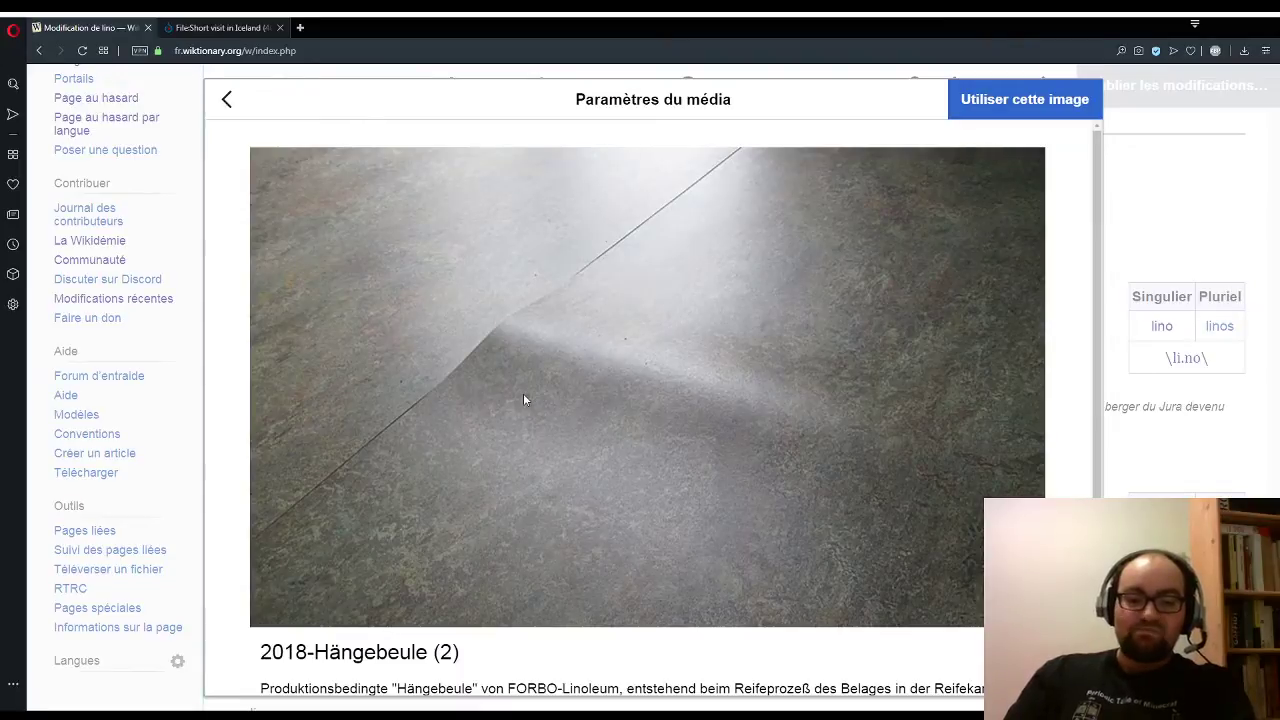
pyautogui.scroll(-3, 523, 400)
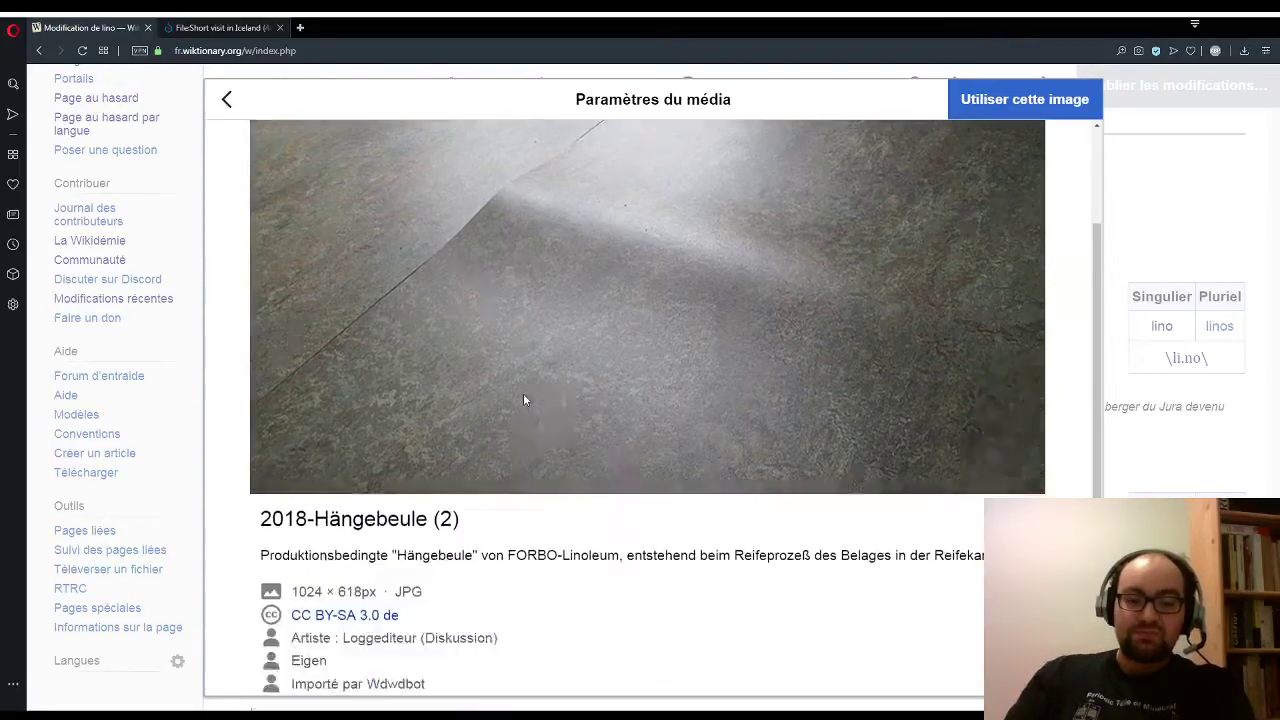
pyautogui.scroll(3, 523, 400)
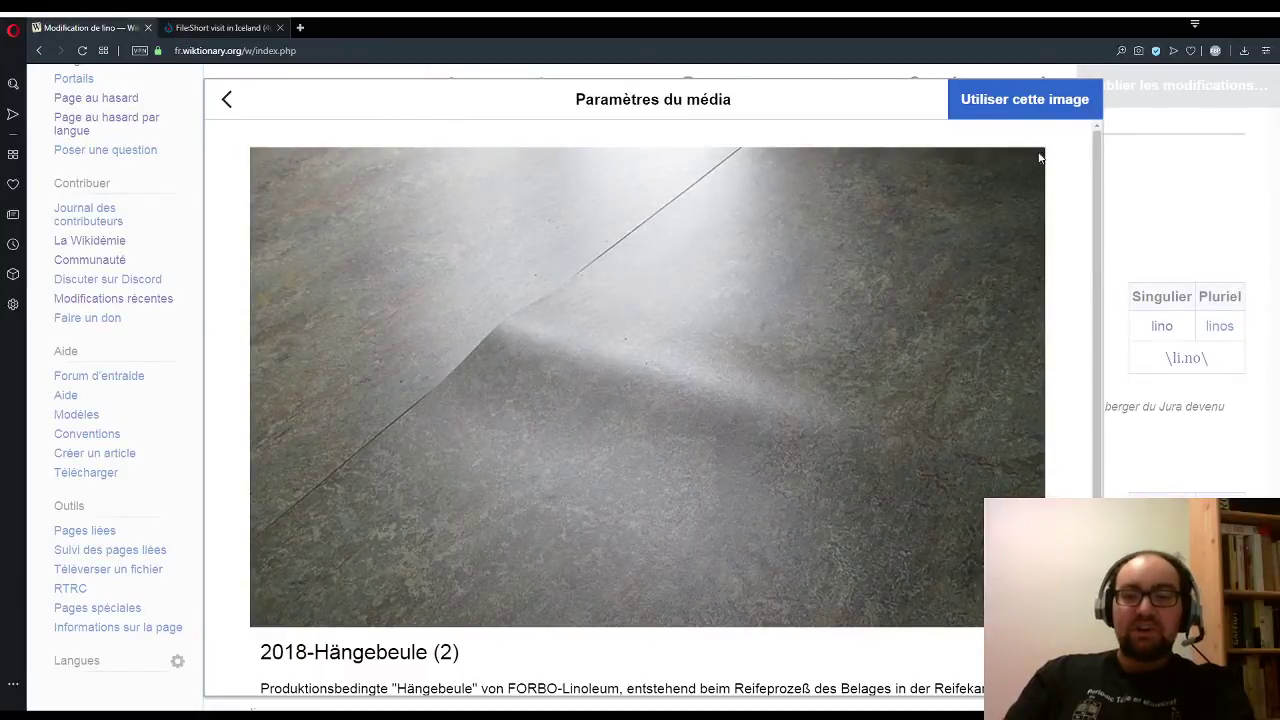
pyautogui.click(1000, 102)
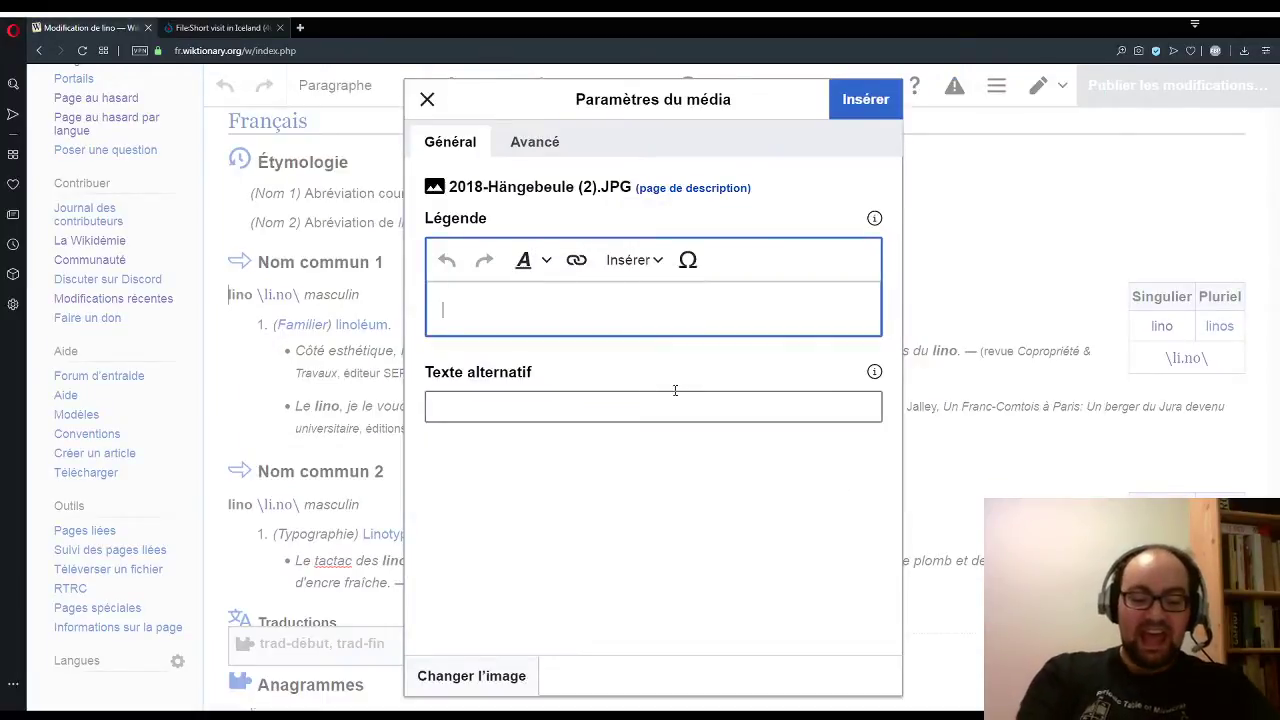
# Step: Caption the image "Un lino mal posé." with the word "lino" in bold and insert it into the entry
pyautogui.write('Un lino')
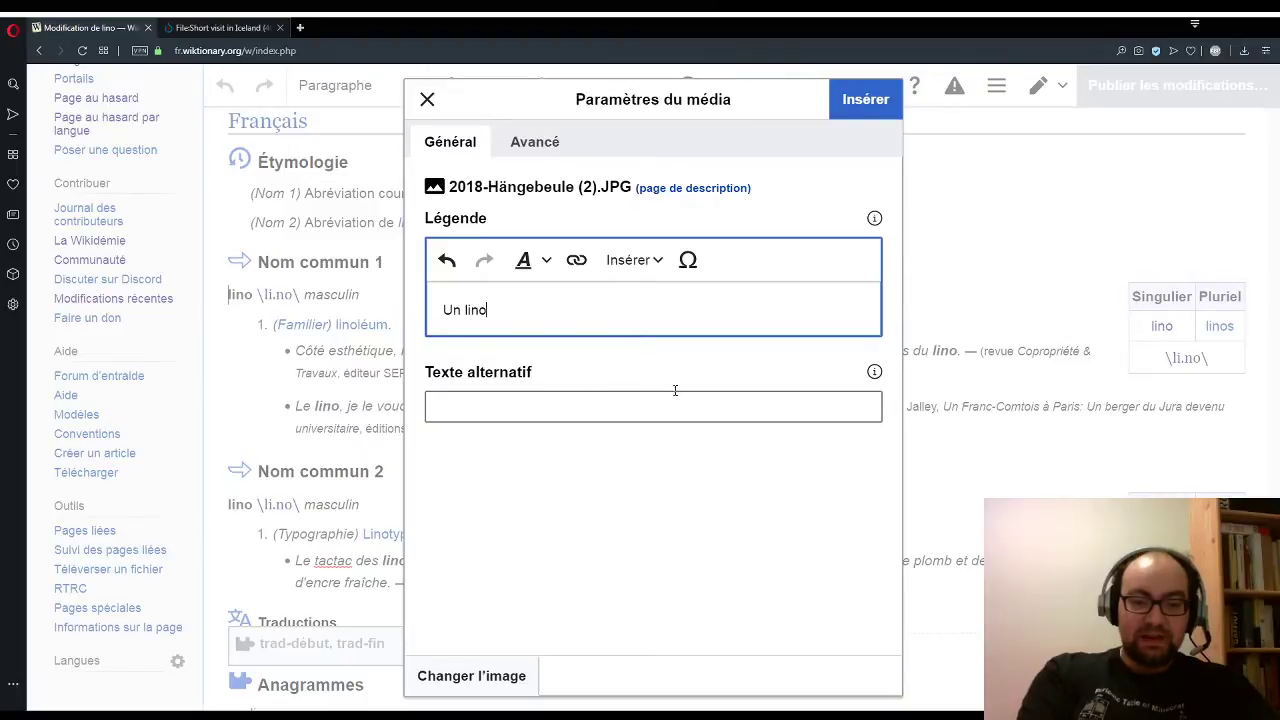
pyautogui.write(' mal posé.')
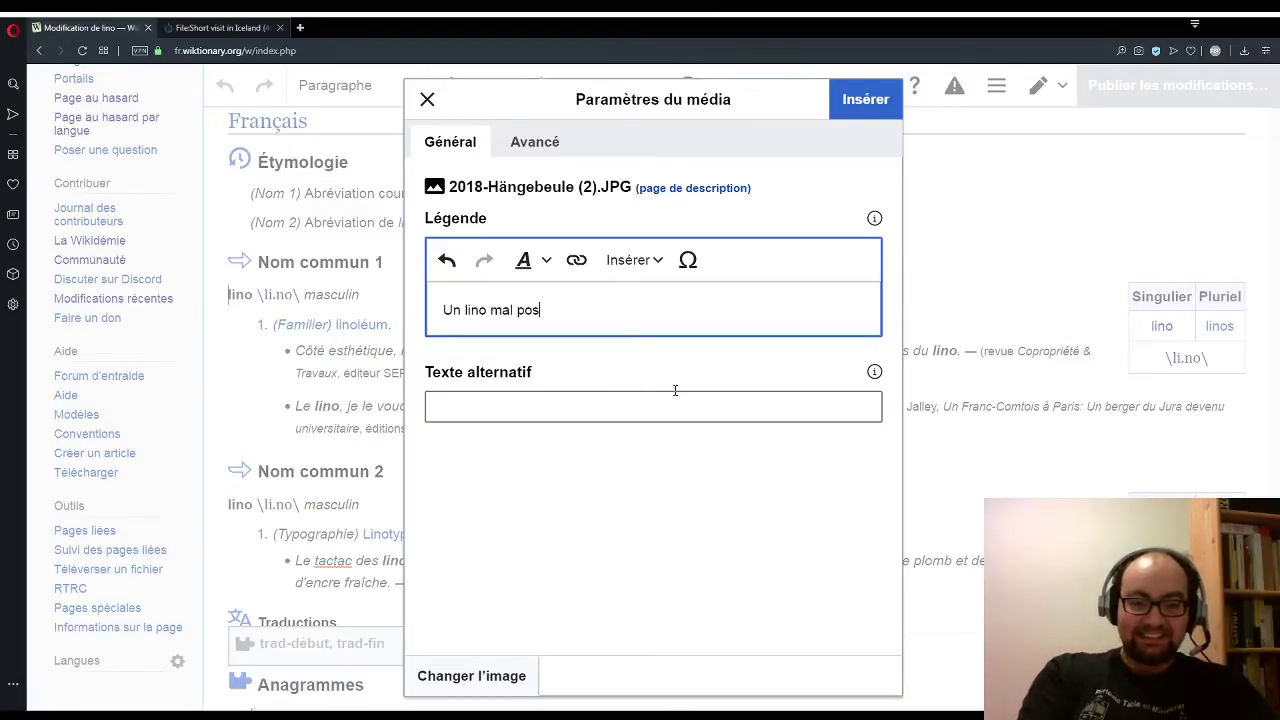
pyautogui.doubleClick(477, 310)
pyautogui.click(530, 260)
pyautogui.click(542, 342)
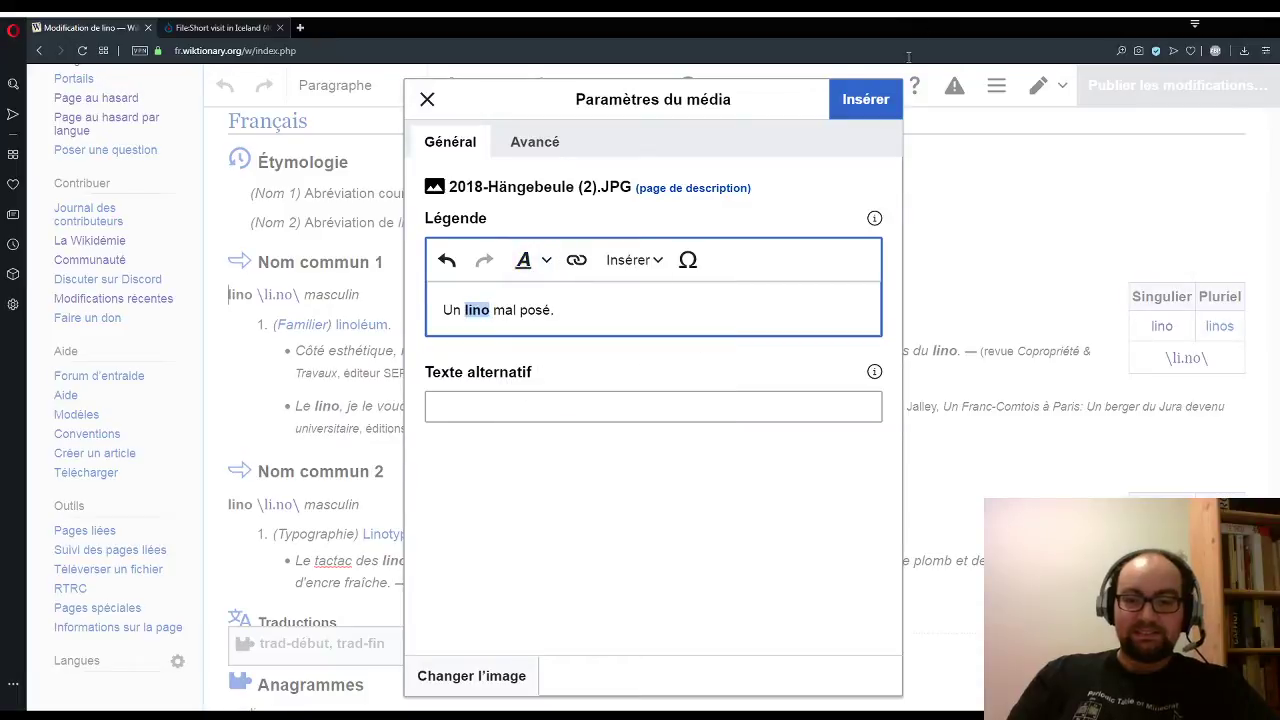
pyautogui.click(881, 99)
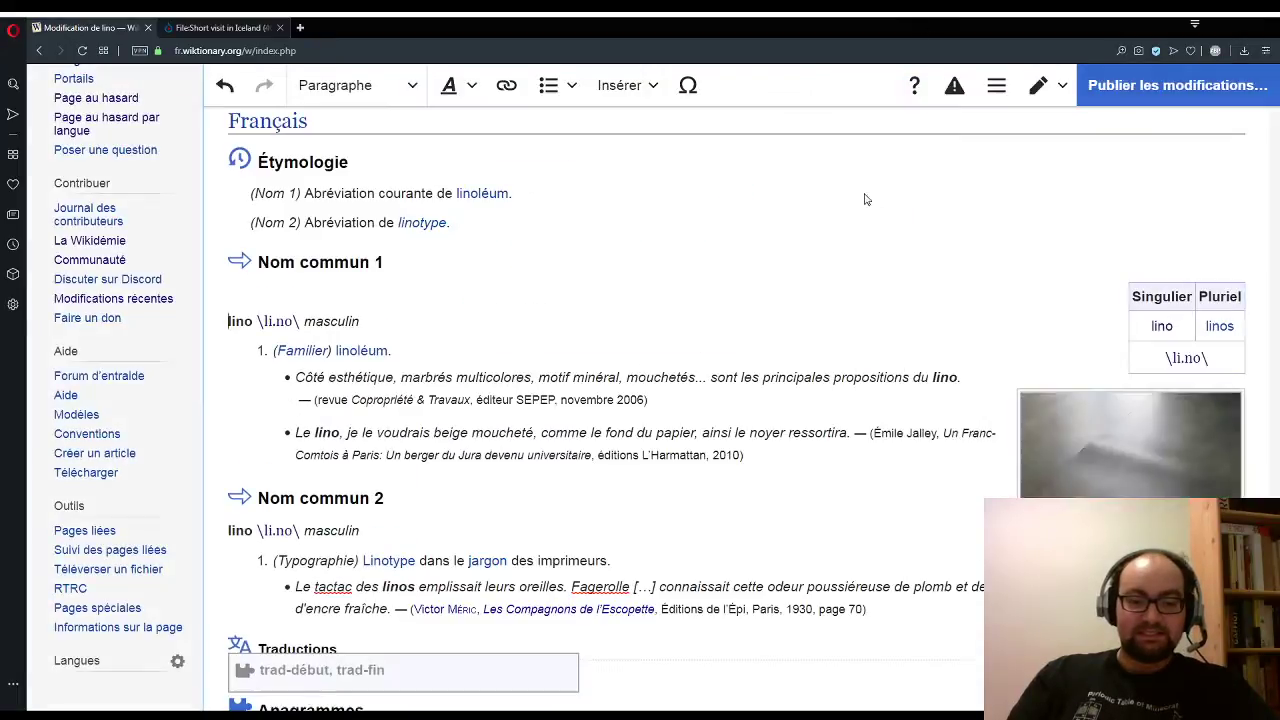
# Step: Check the inserted image's placement in the entry and put the cursor before the headword line under "Nom commun 2"
pyautogui.click(743, 503)
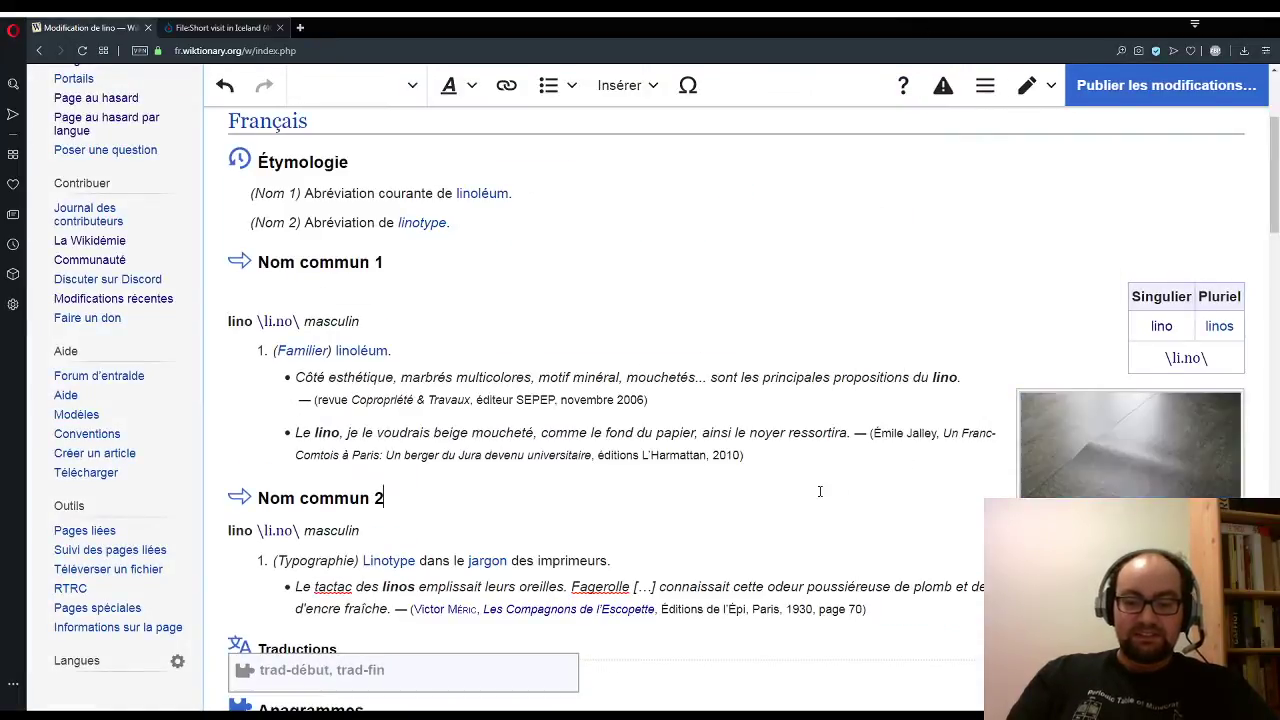
pyautogui.scroll(-1, 728, 518)
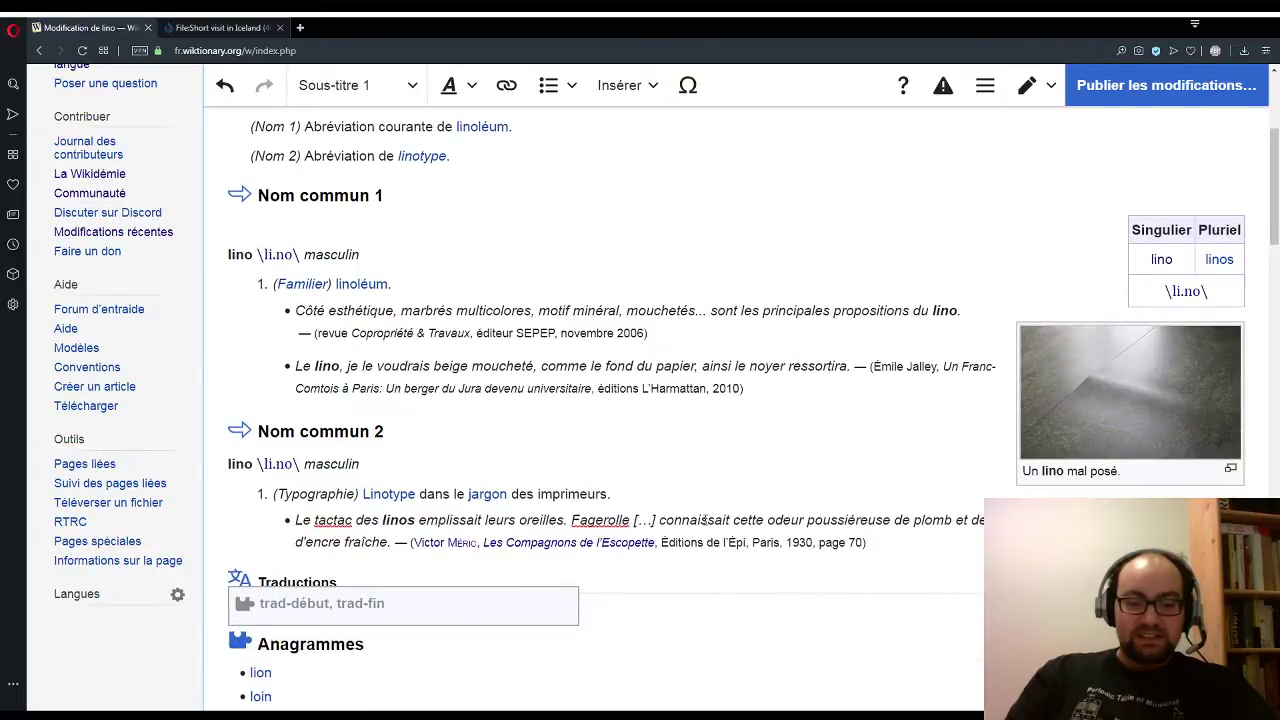
pyautogui.hotkey('ctrl', 'v')
pyautogui.scroll(-1, 540, 528)
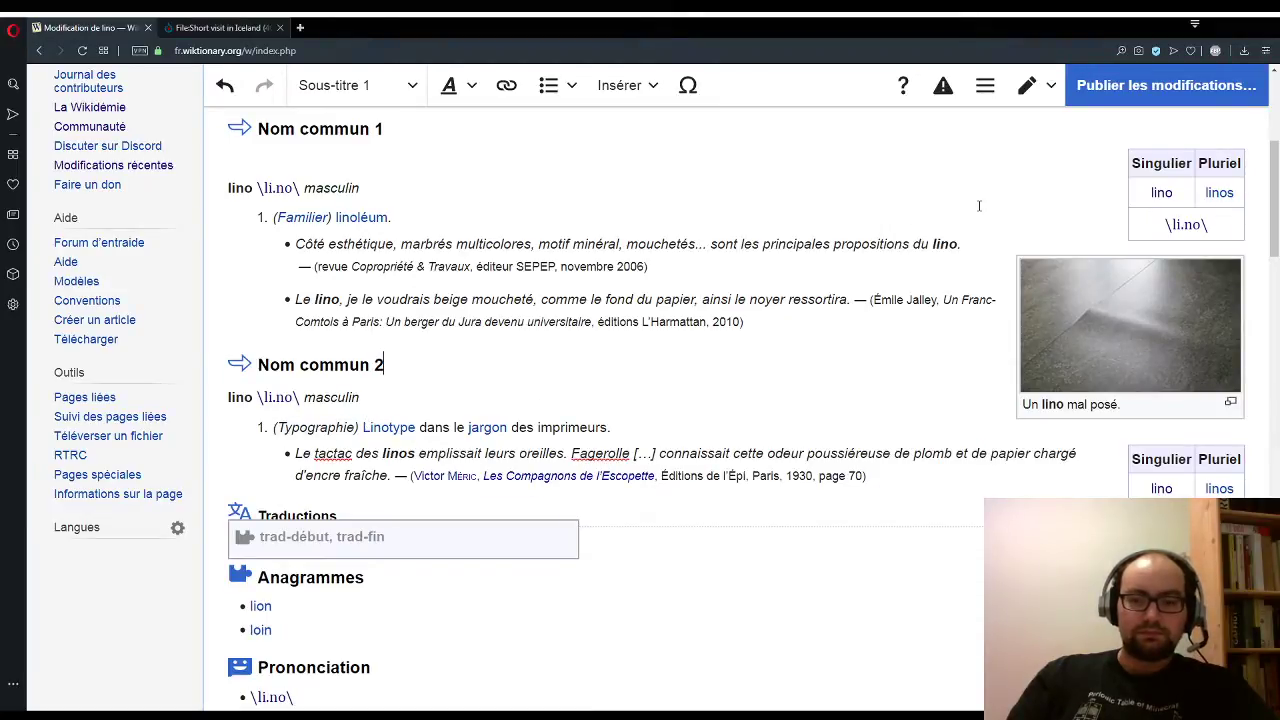
pyautogui.scroll(2, 979, 206)
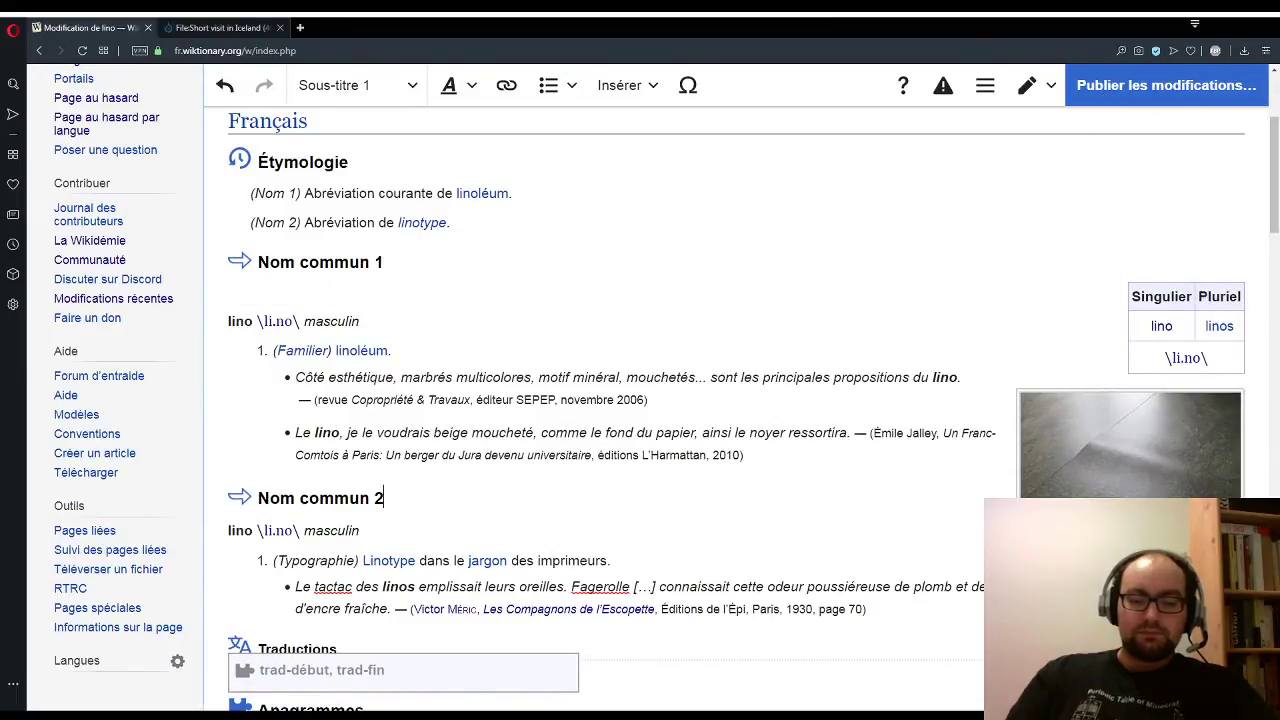
pyautogui.click(229, 535)
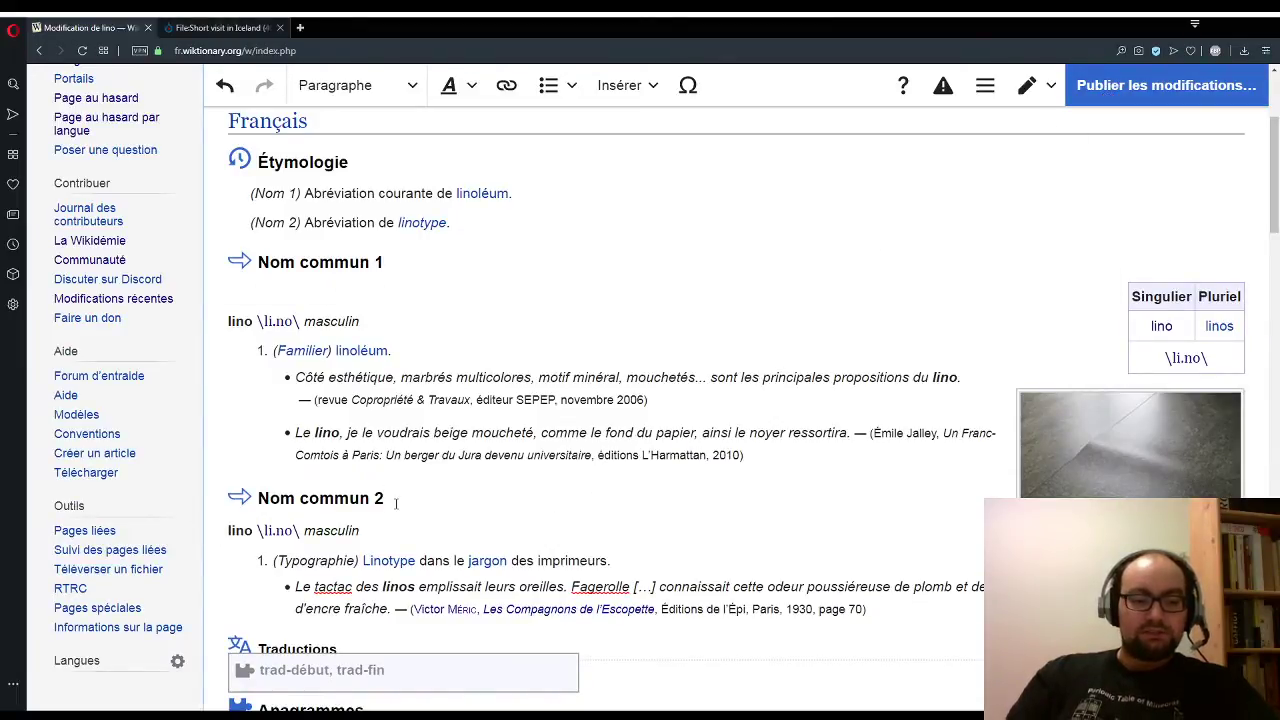
# Step: Start inserting an image under "Nom commun 2" and search the media library for "linotype"
pyautogui.click(614, 90)
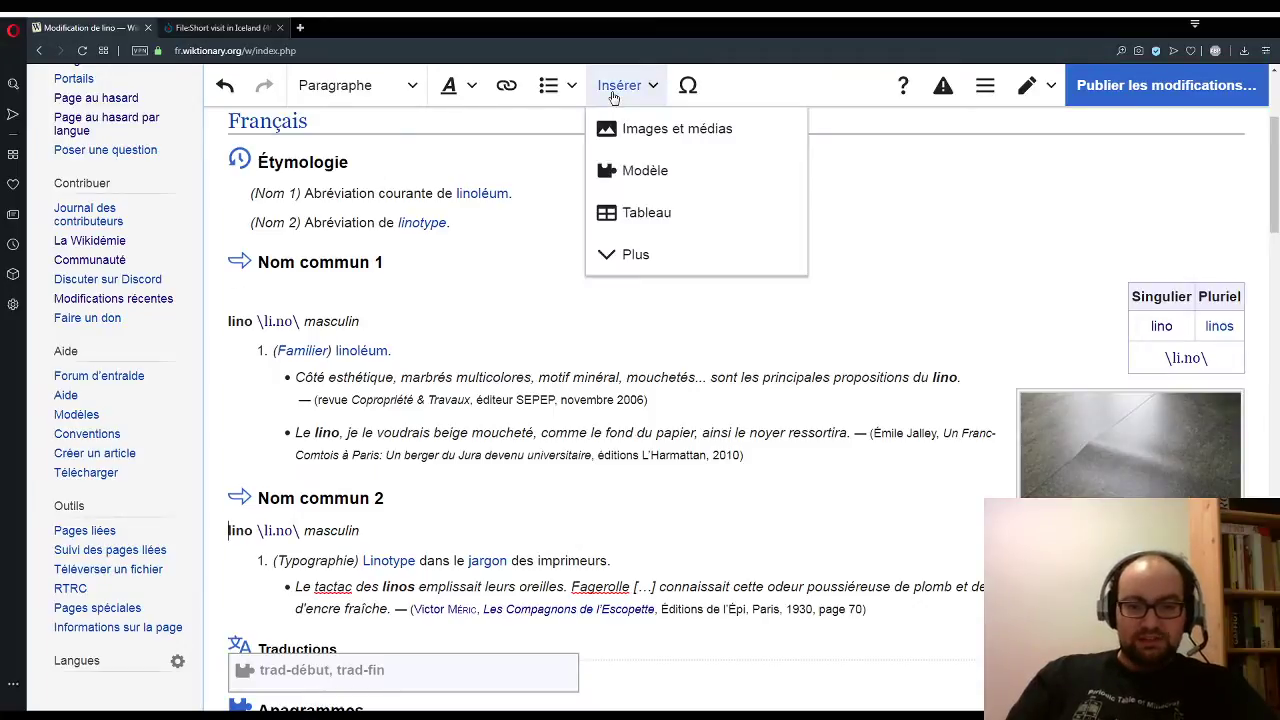
pyautogui.click(640, 128)
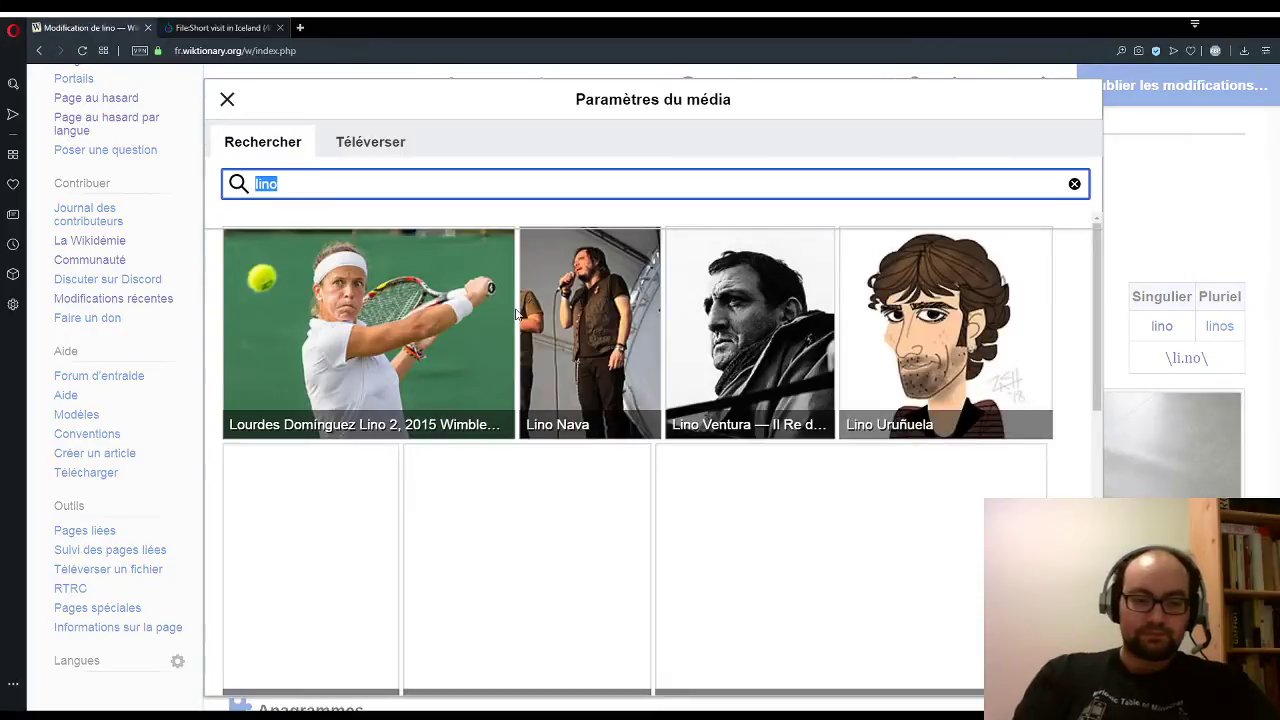
pyautogui.press('End')
pyautogui.write('type')
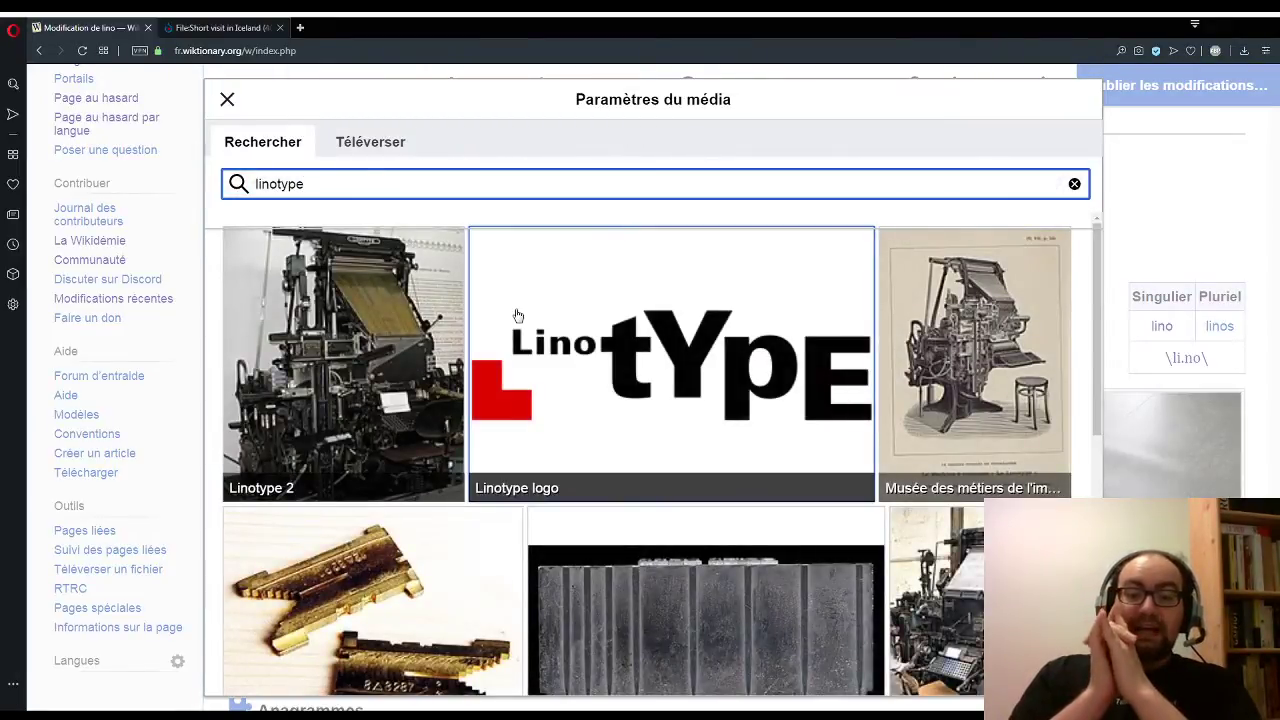
# Step: Look through the linotype results and choose the photo "Musée de l'imprimerie de Bordeaux - Linotype" as the image to use
pyautogui.scroll(-1, 500, 352)
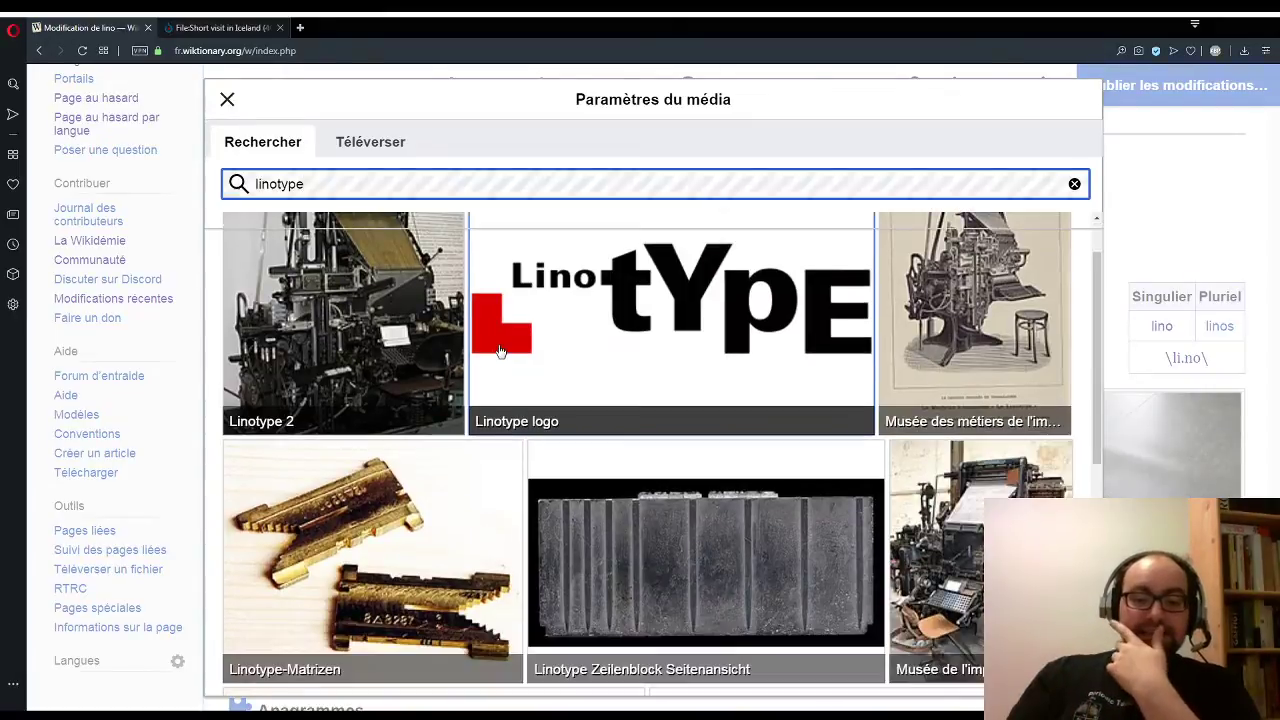
pyautogui.scroll(-1, 615, 433)
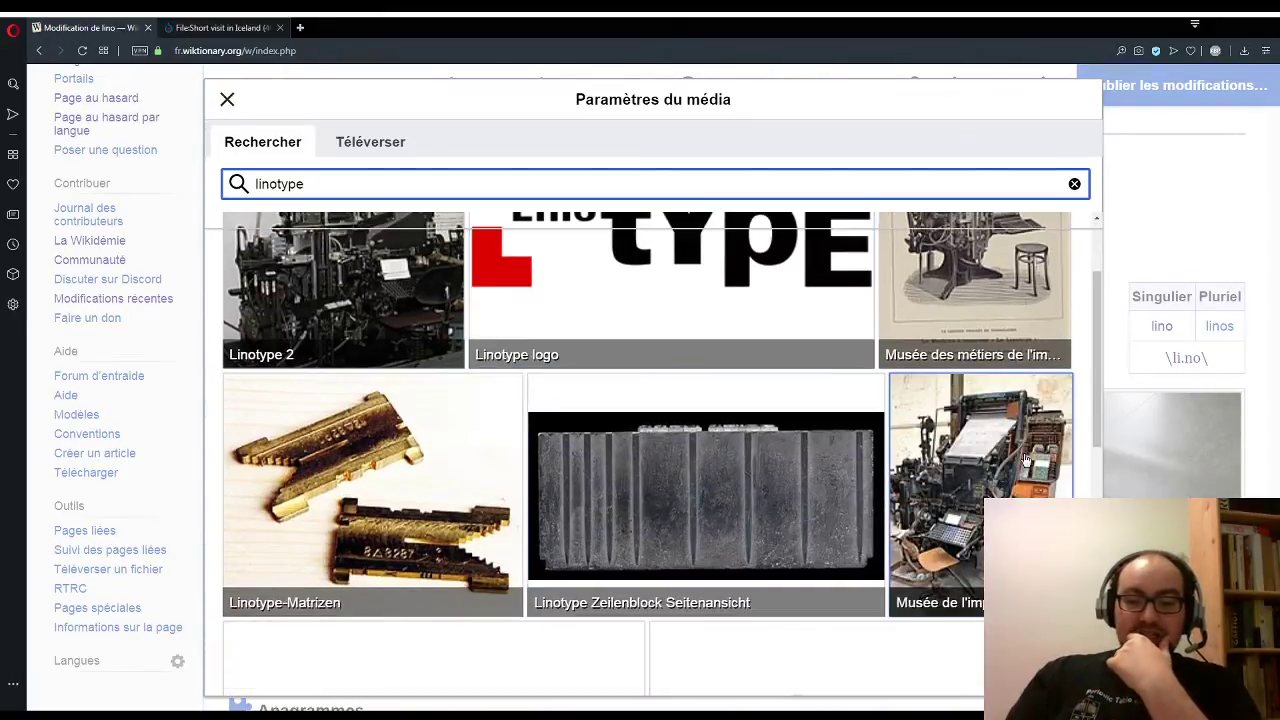
pyautogui.scroll(2, 520, 438)
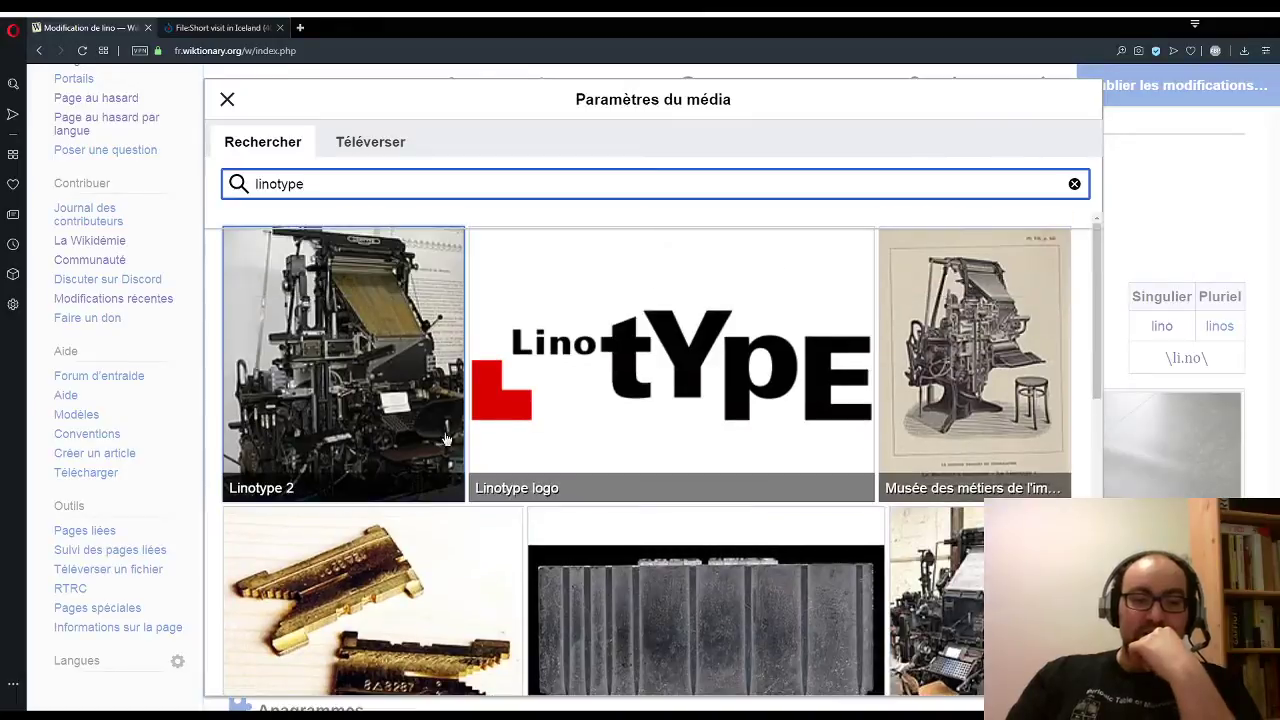
pyautogui.scroll(-2, 340, 414)
pyautogui.scroll(-6, 345, 410)
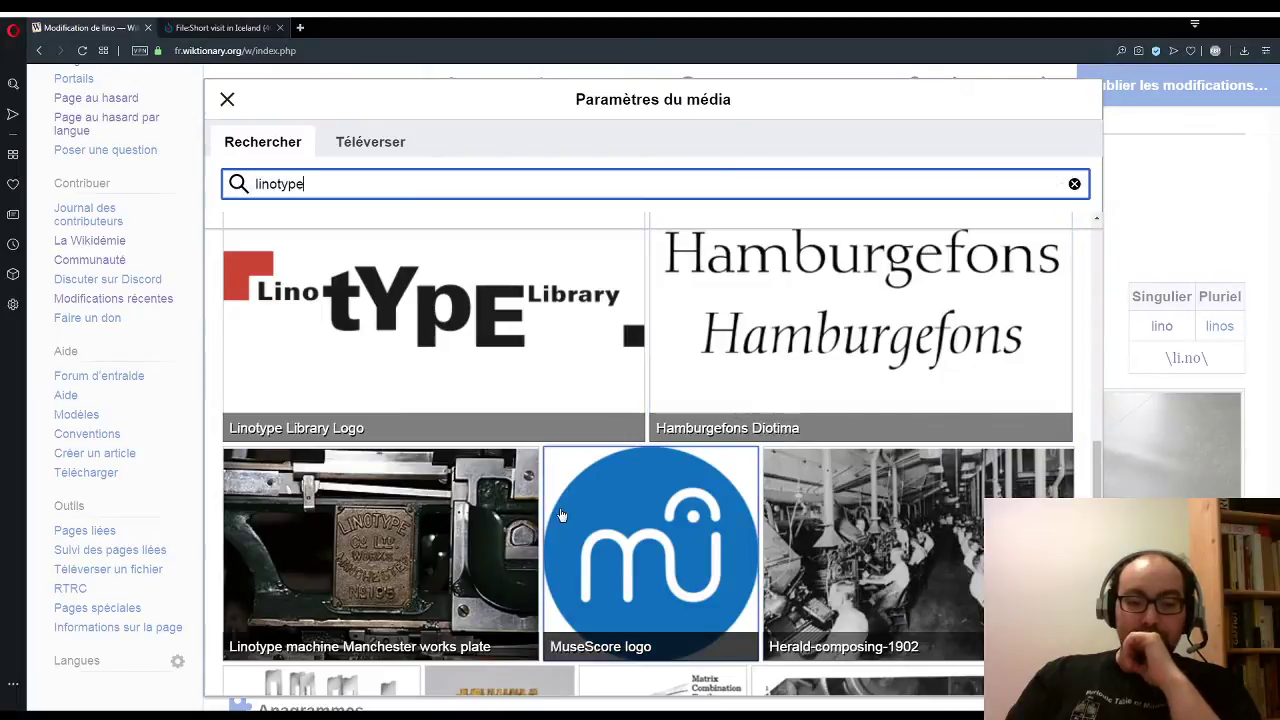
pyautogui.scroll(-2, 700, 480)
pyautogui.scroll(-4, 760, 468)
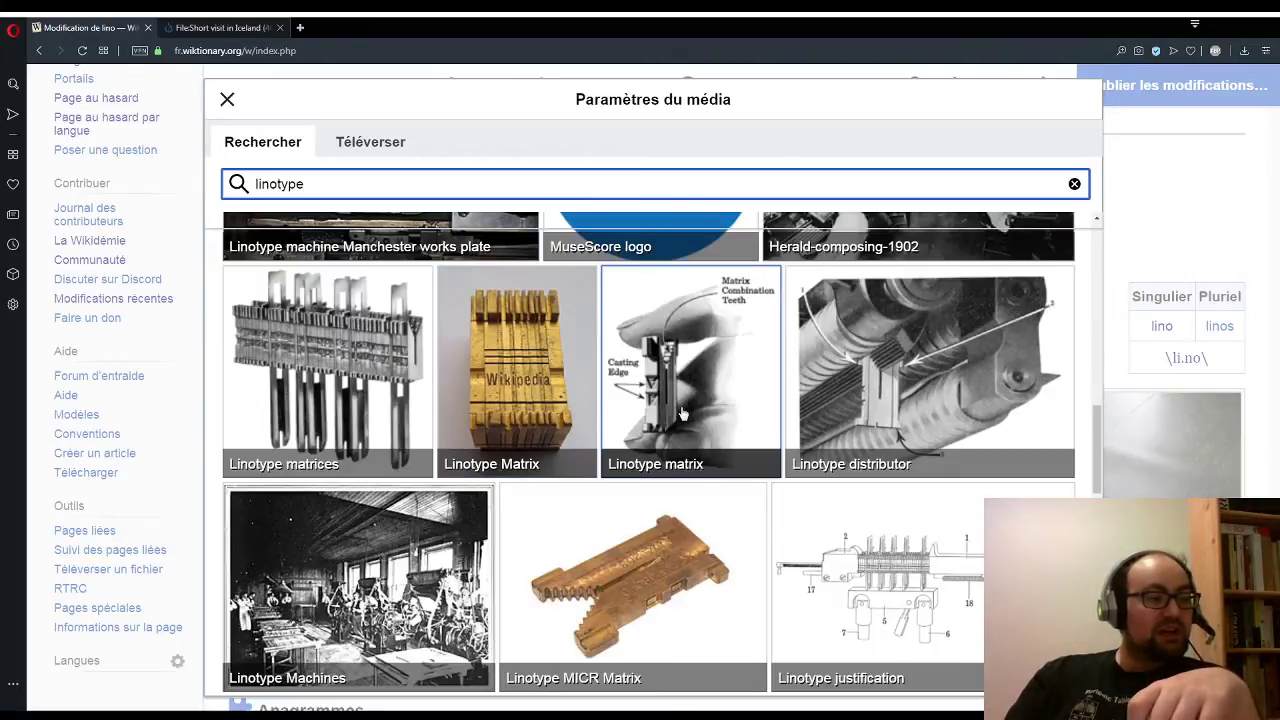
pyautogui.scroll(4, 685, 414)
pyautogui.scroll(5, 705, 405)
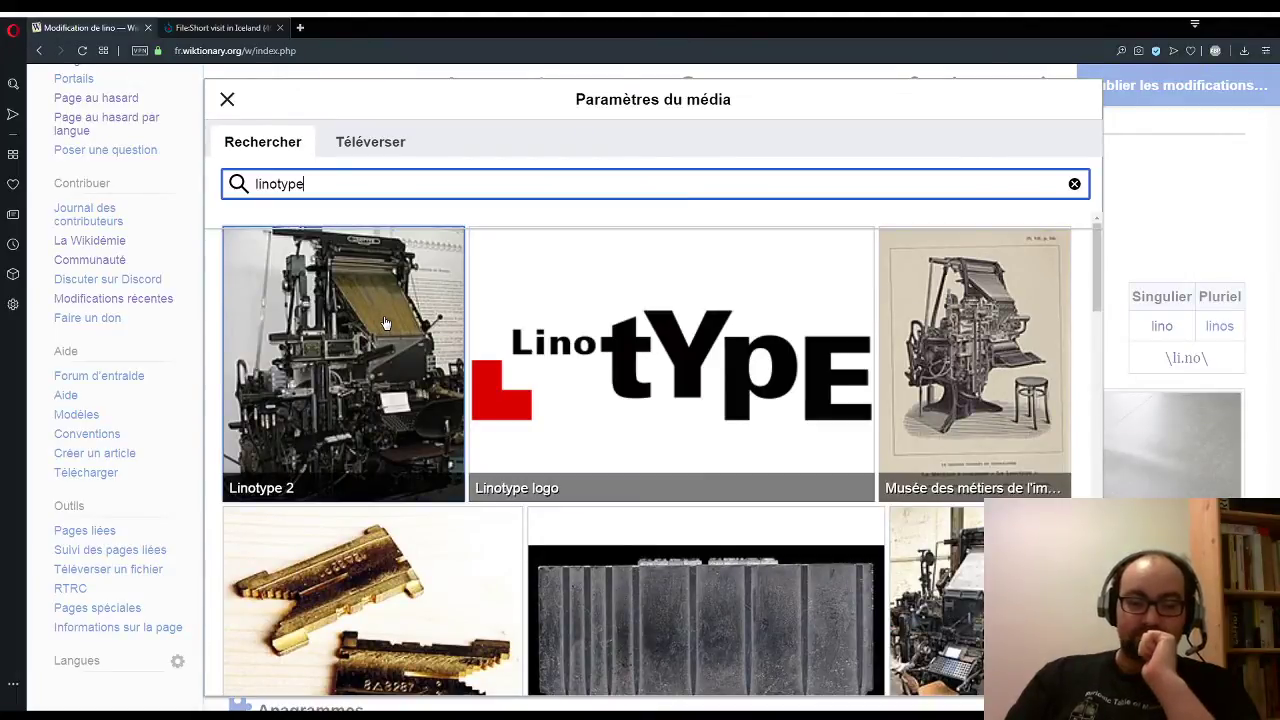
pyautogui.scroll(-1, 385, 323)
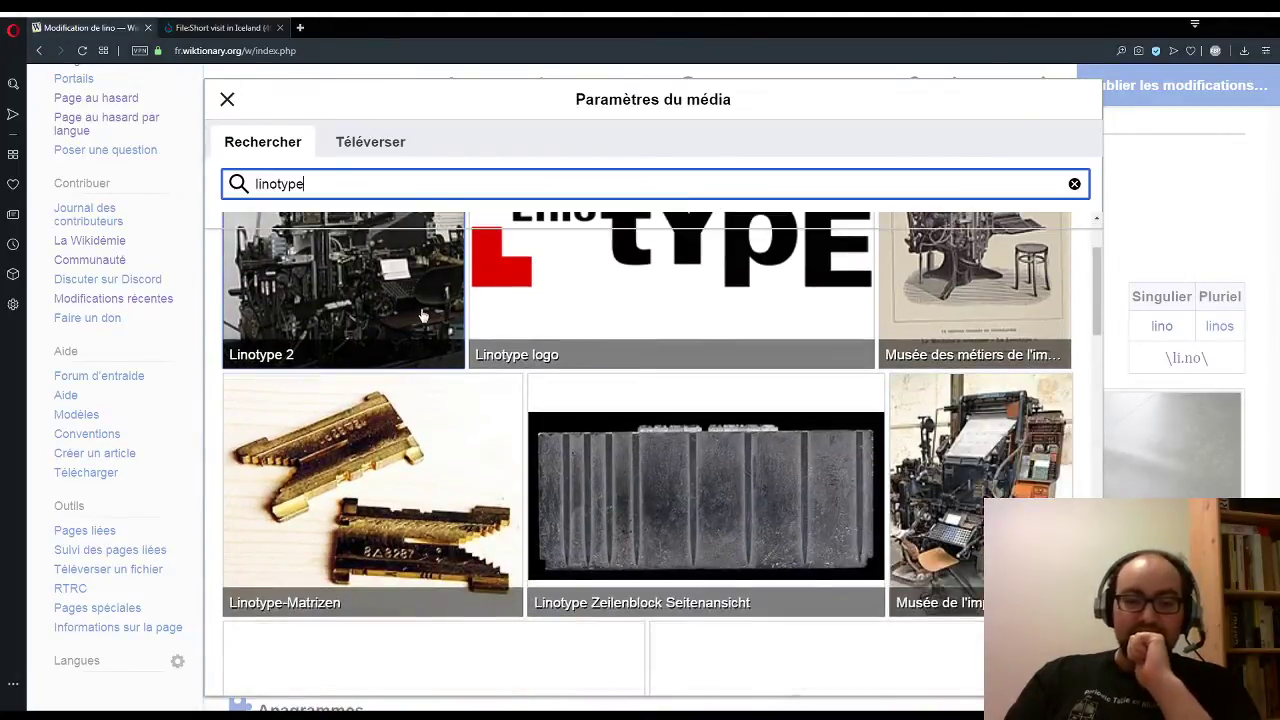
pyautogui.click(975, 489)
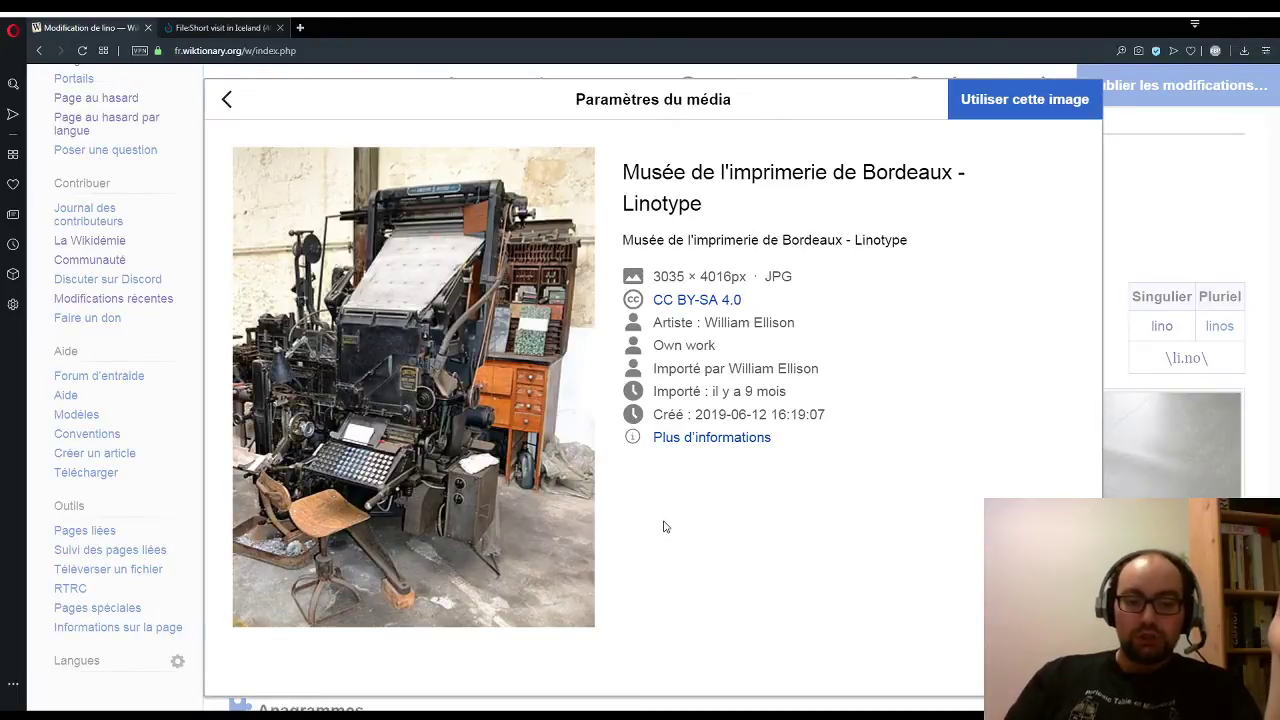
pyautogui.click(1029, 100)
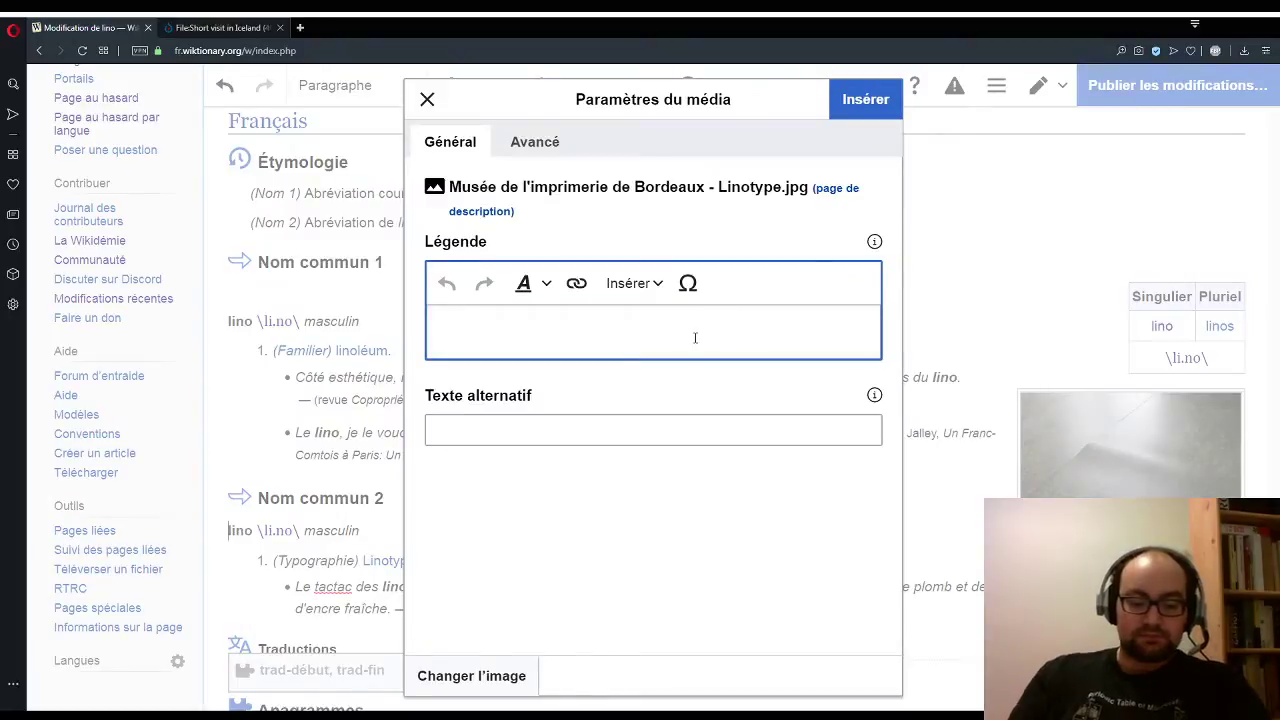
# Step: Caption the image "Un lino tout équipé." with the word "lino" in bold and insert it into the entry
pyautogui.write('Un')
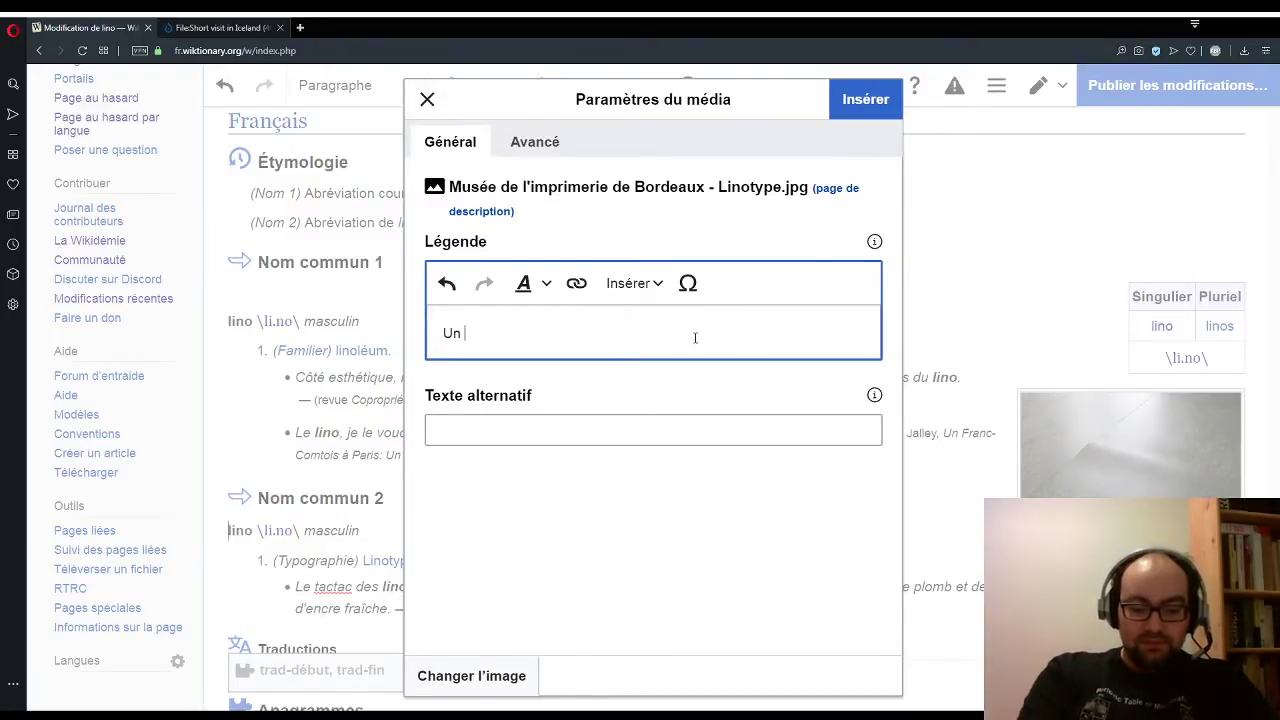
pyautogui.write(' lion')
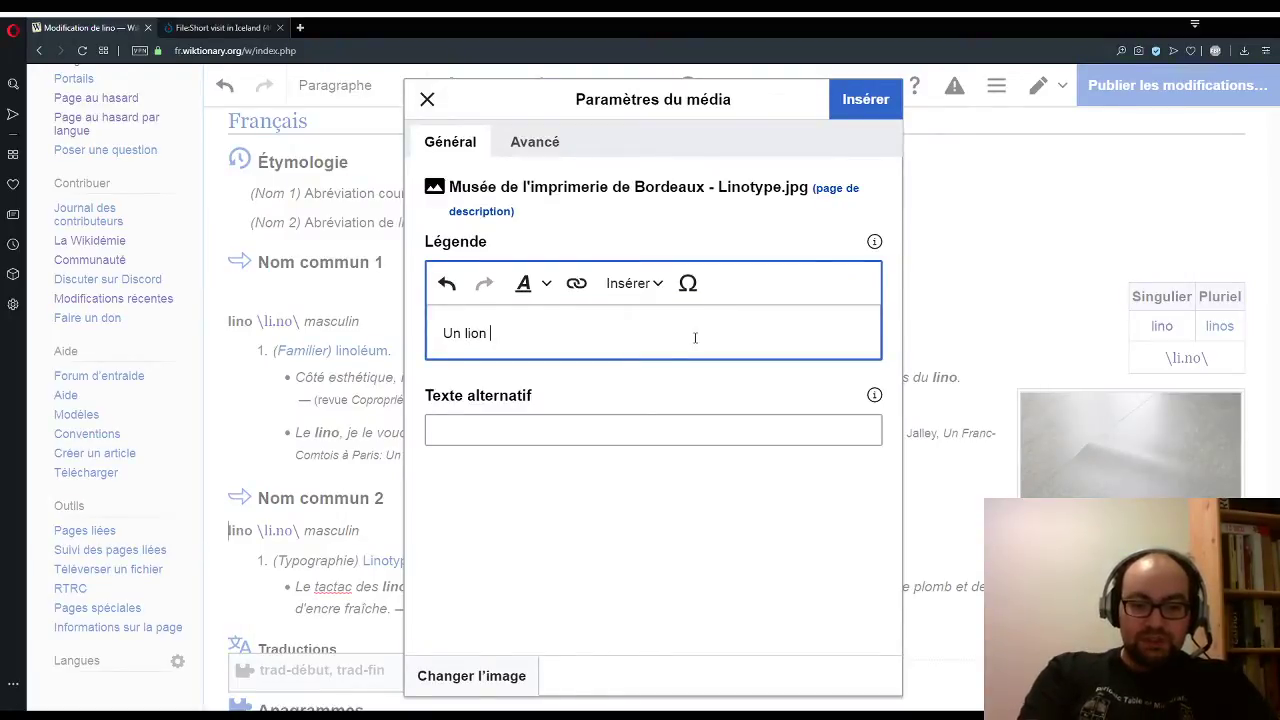
pyautogui.press('BackSpace')
pyautogui.press('BackSpace')
pyautogui.press('BackSpace')
pyautogui.write('no tout équipé.')
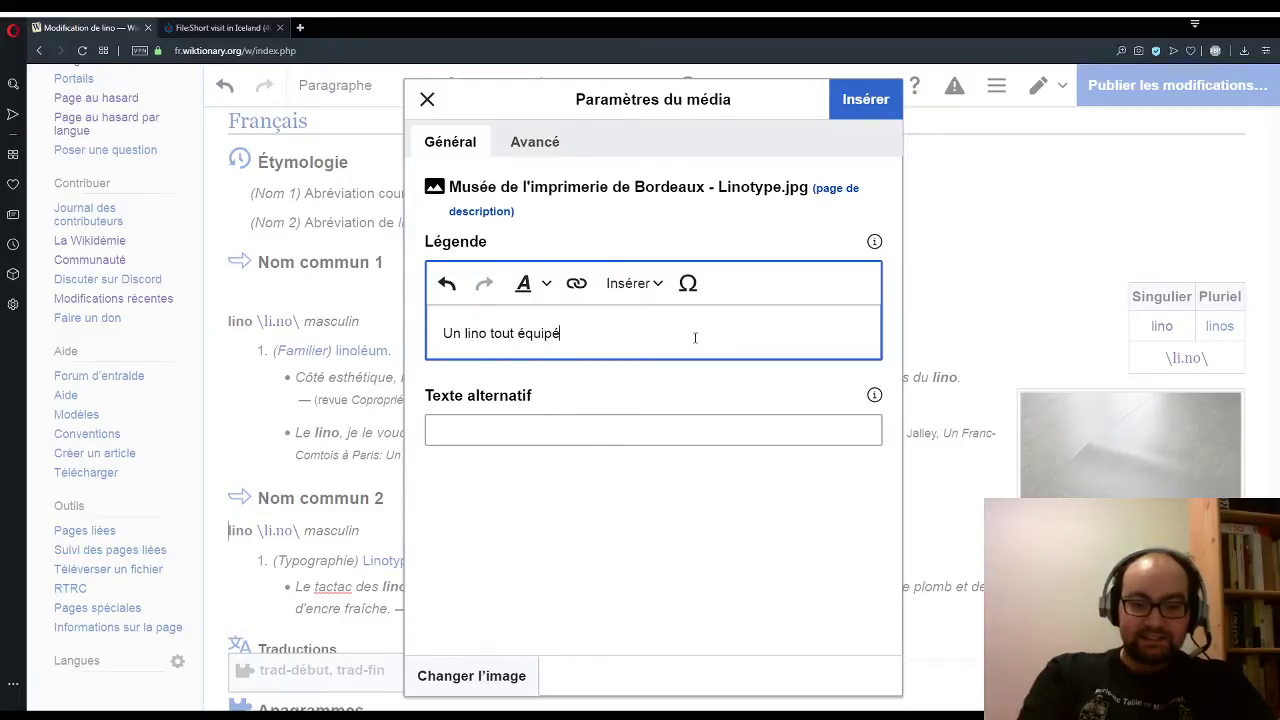
pyautogui.doubleClick(474, 334)
pyautogui.click(546, 283)
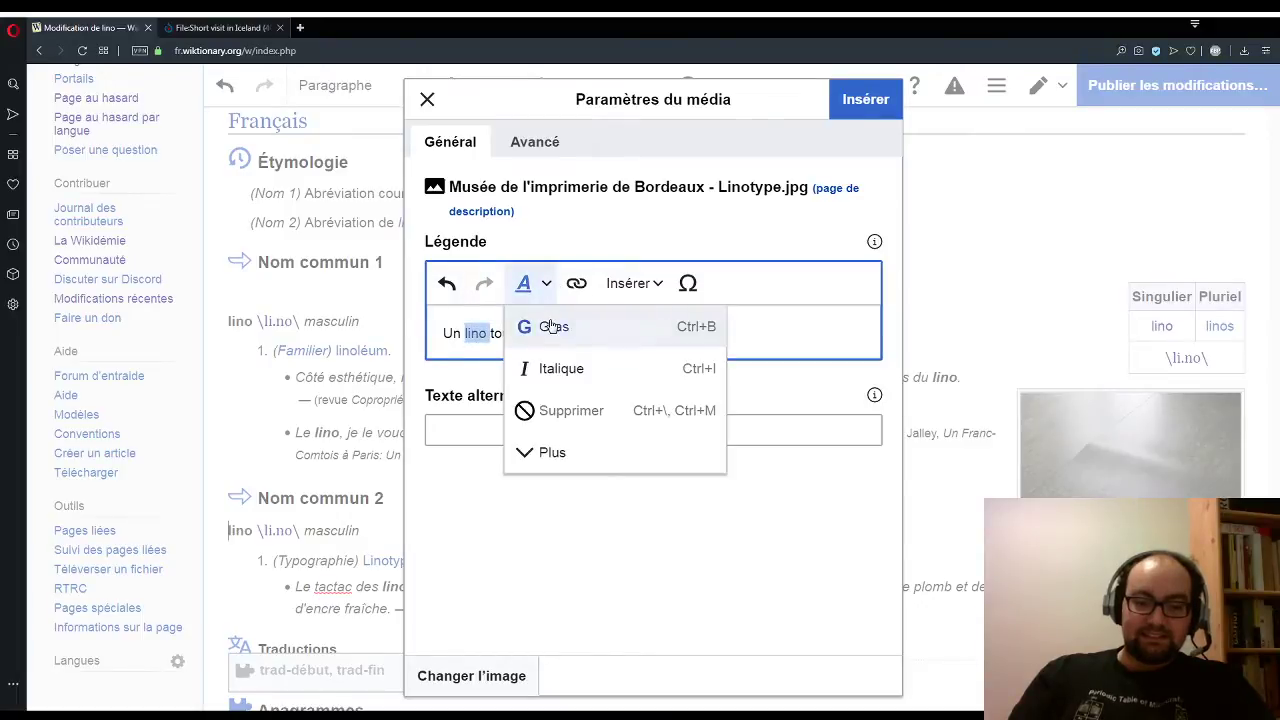
pyautogui.click(540, 326)
pyautogui.click(868, 112)
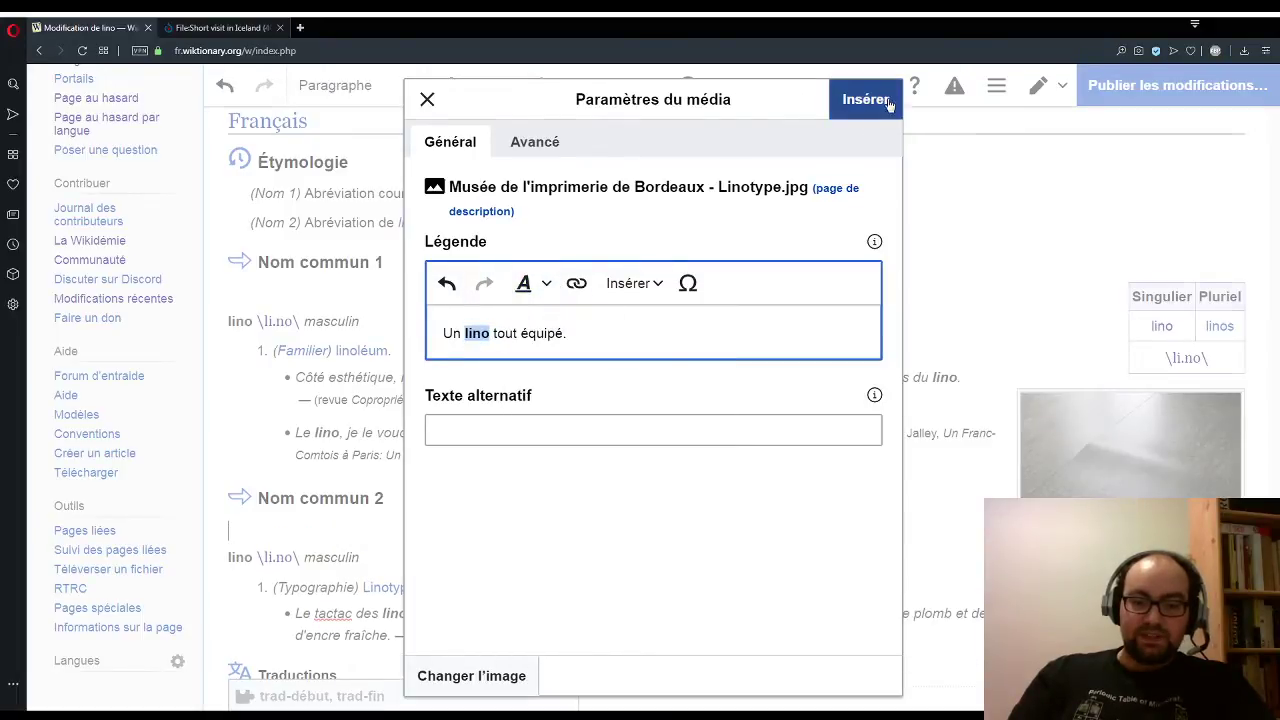
# Step: Capitalise the linked word in the definition under "Nom commun 1" so that it reads "Linoléum"
pyautogui.scroll(1, 450, 280)
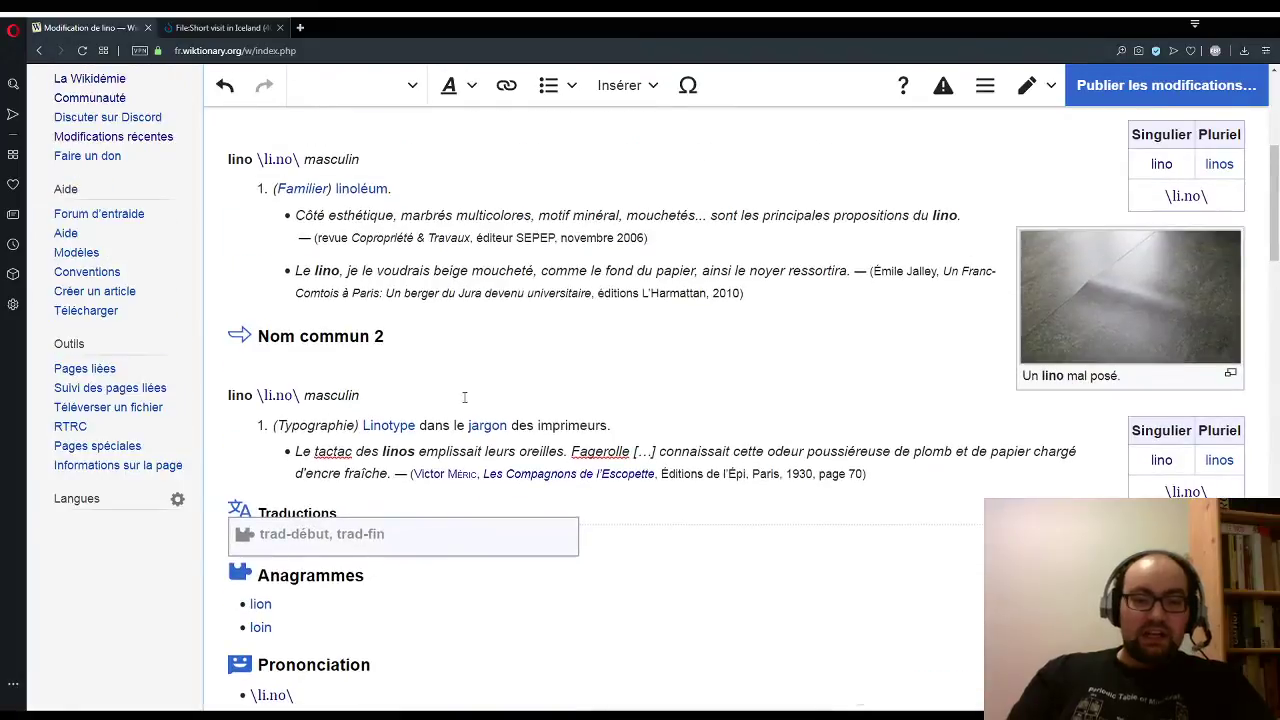
pyautogui.click(356, 187)
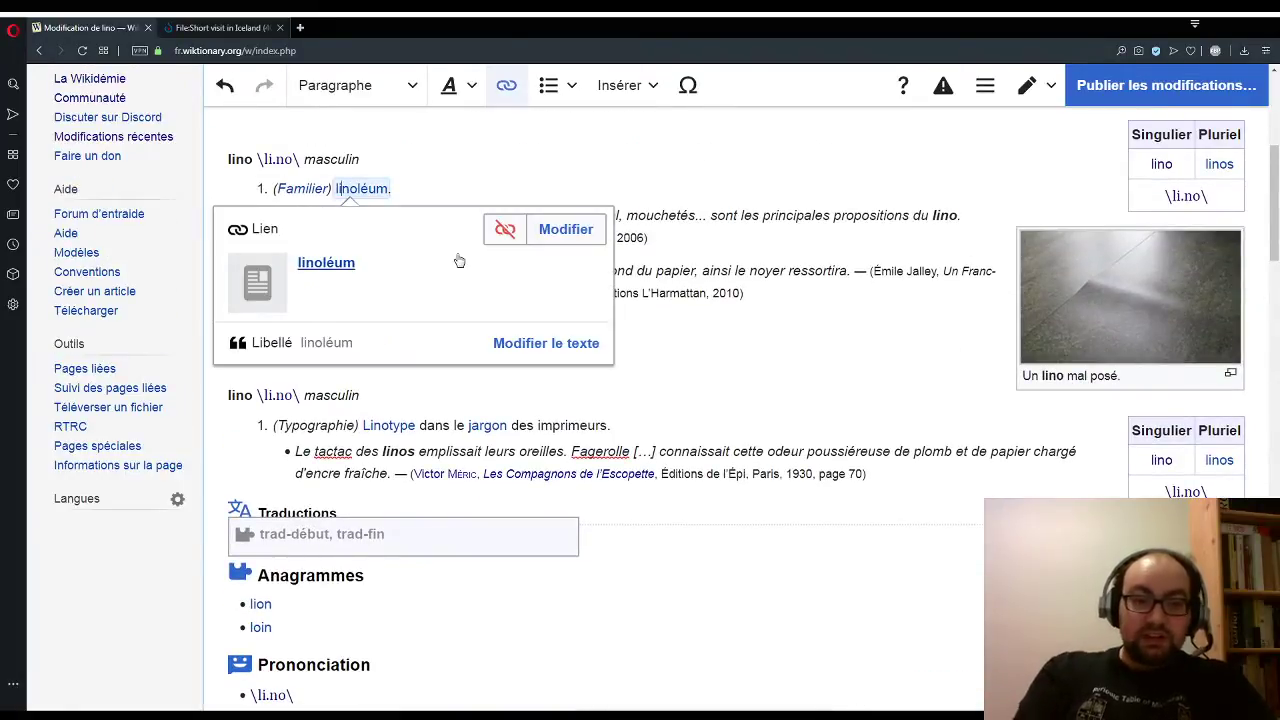
pyautogui.press('Home')
pyautogui.press('Delete')
pyautogui.write('L')
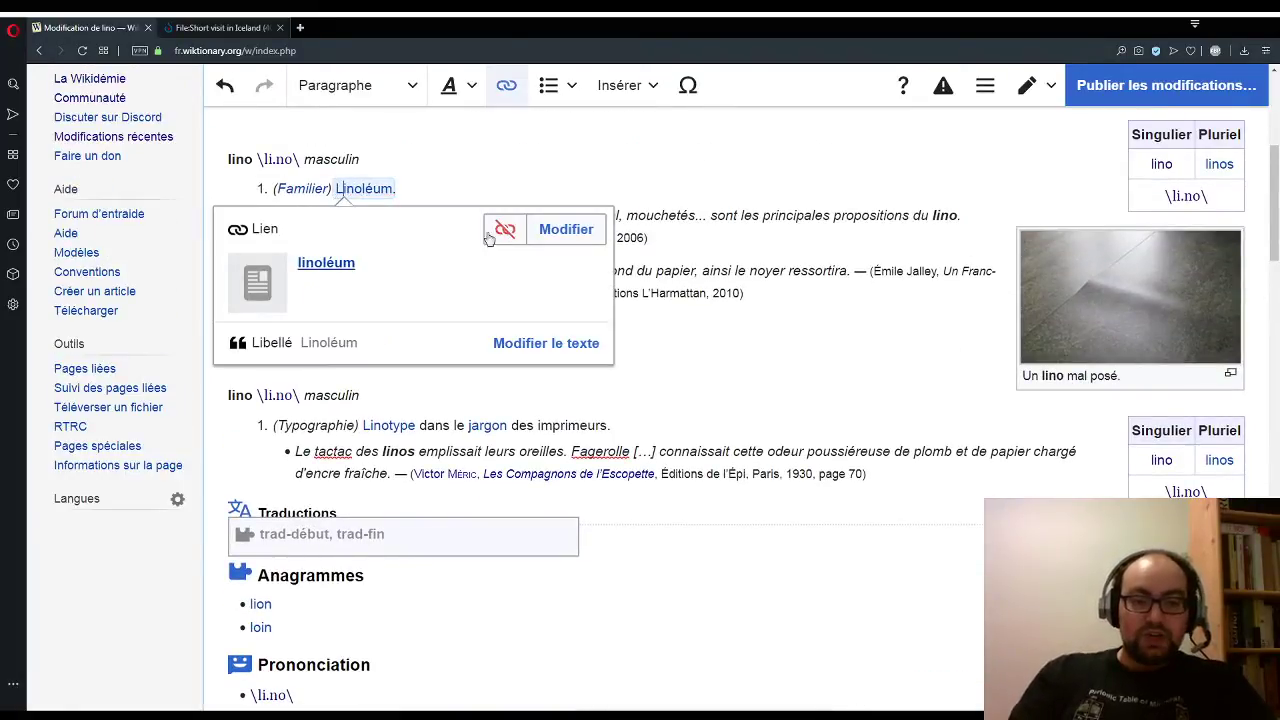
pyautogui.press('End')
pyautogui.press('Right')
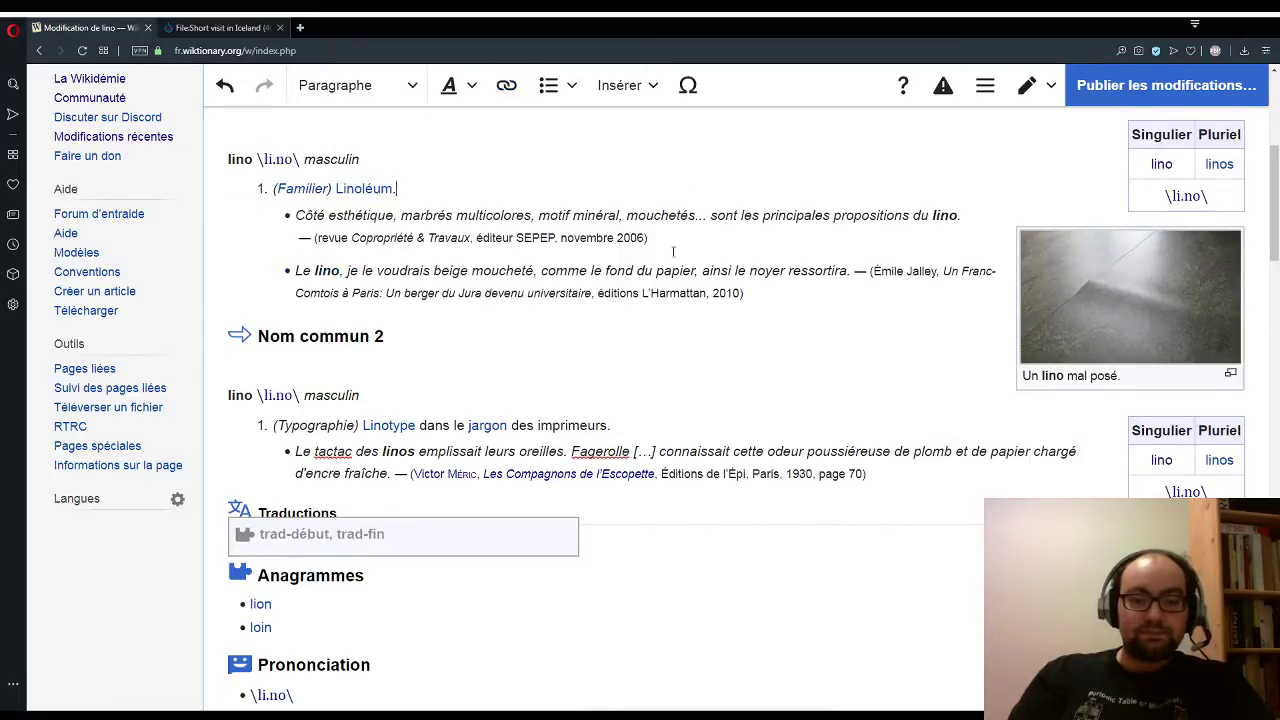
# Step: Check the layout of both images and publish the entry's changes with "+ images" added to the edit summary
pyautogui.scroll(-5, 673, 252)
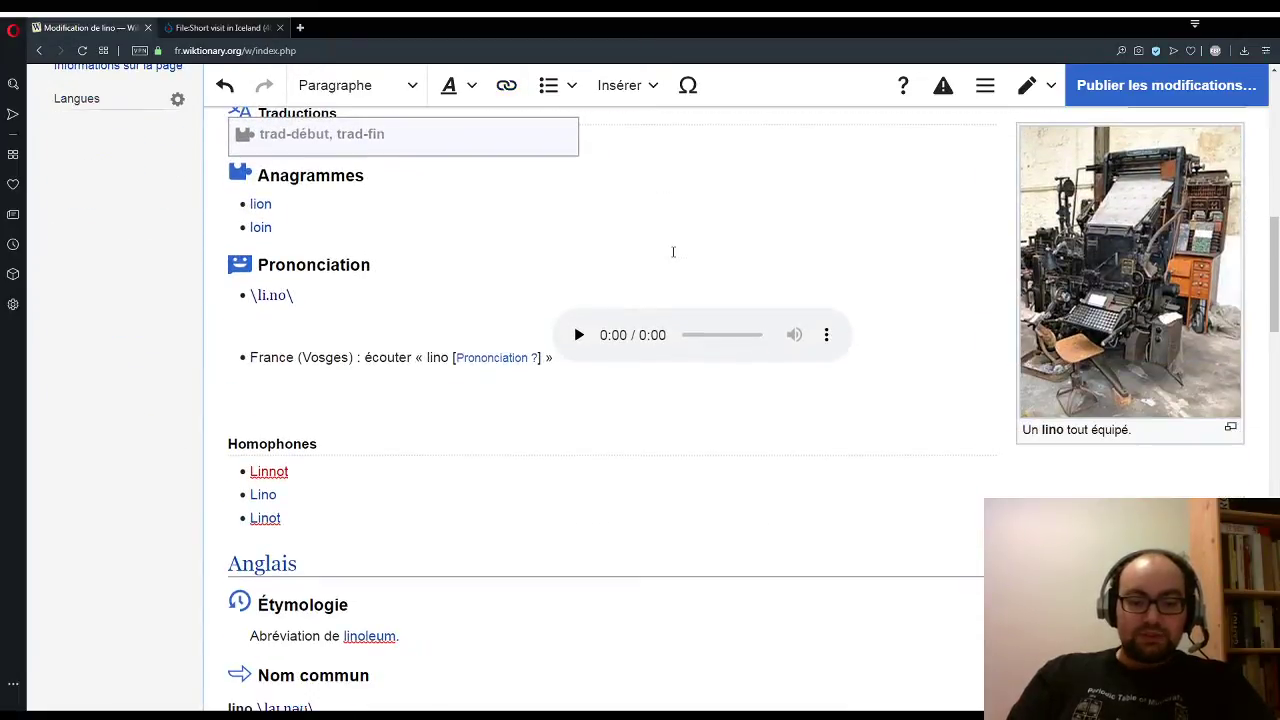
pyautogui.scroll(5, 673, 252)
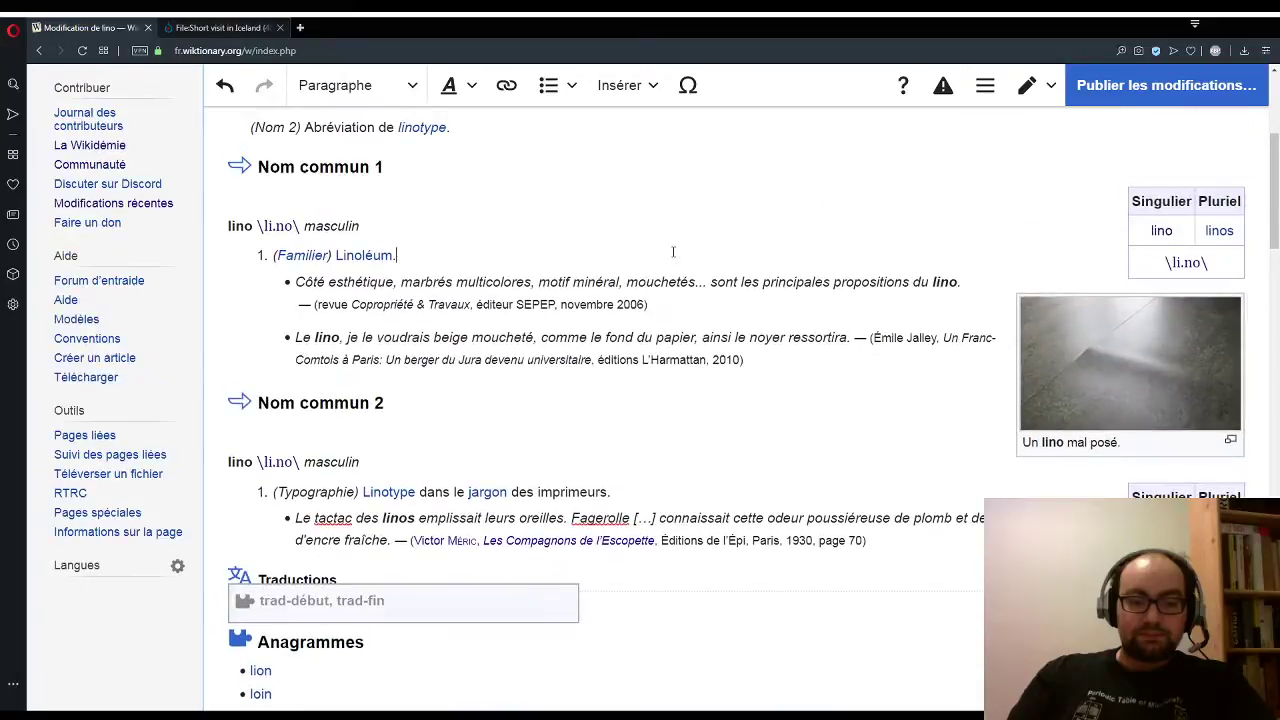
pyautogui.scroll(1, 1008, 260)
pyautogui.click(1120, 86)
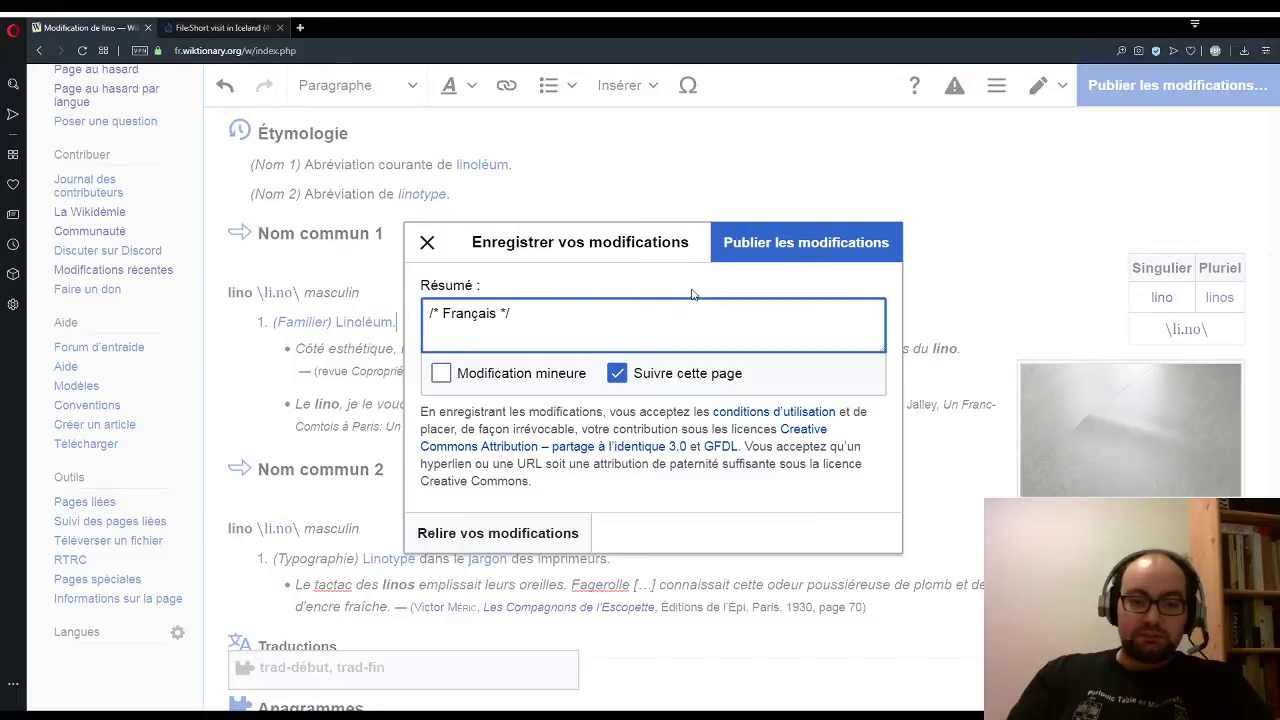
pyautogui.tripleClick(564, 273)
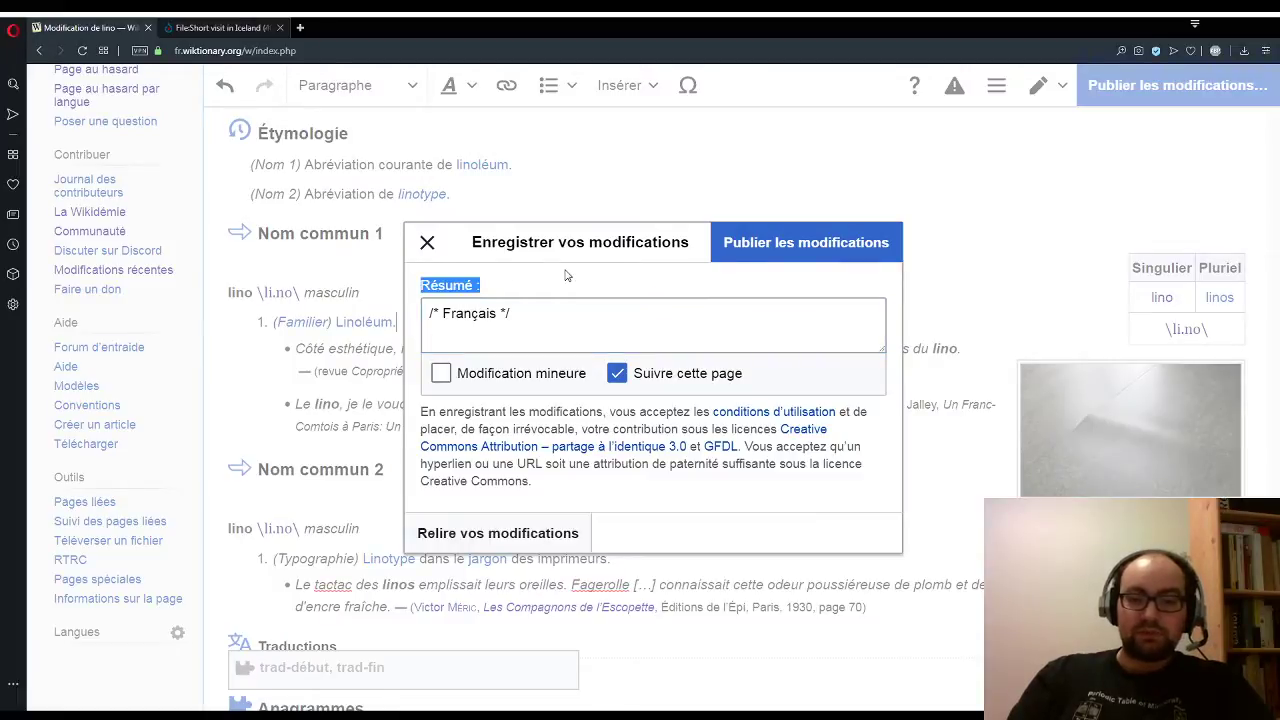
pyautogui.click(548, 315)
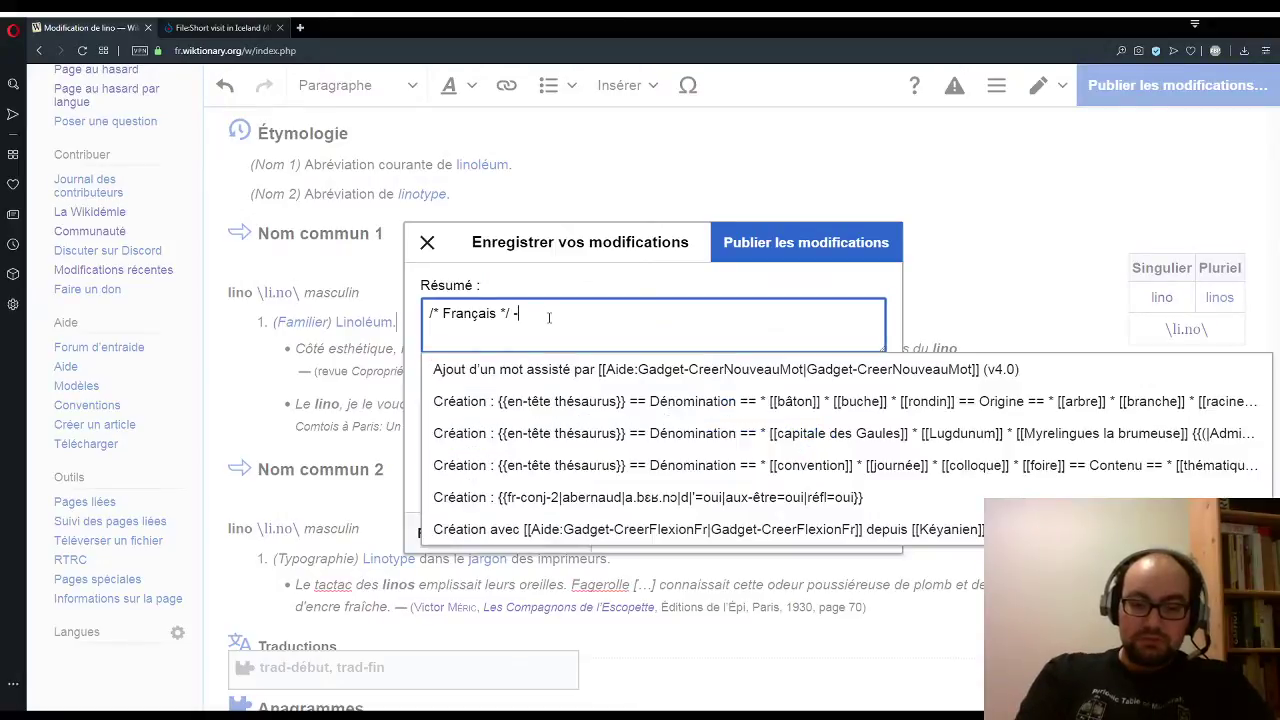
pyautogui.write('+ image')
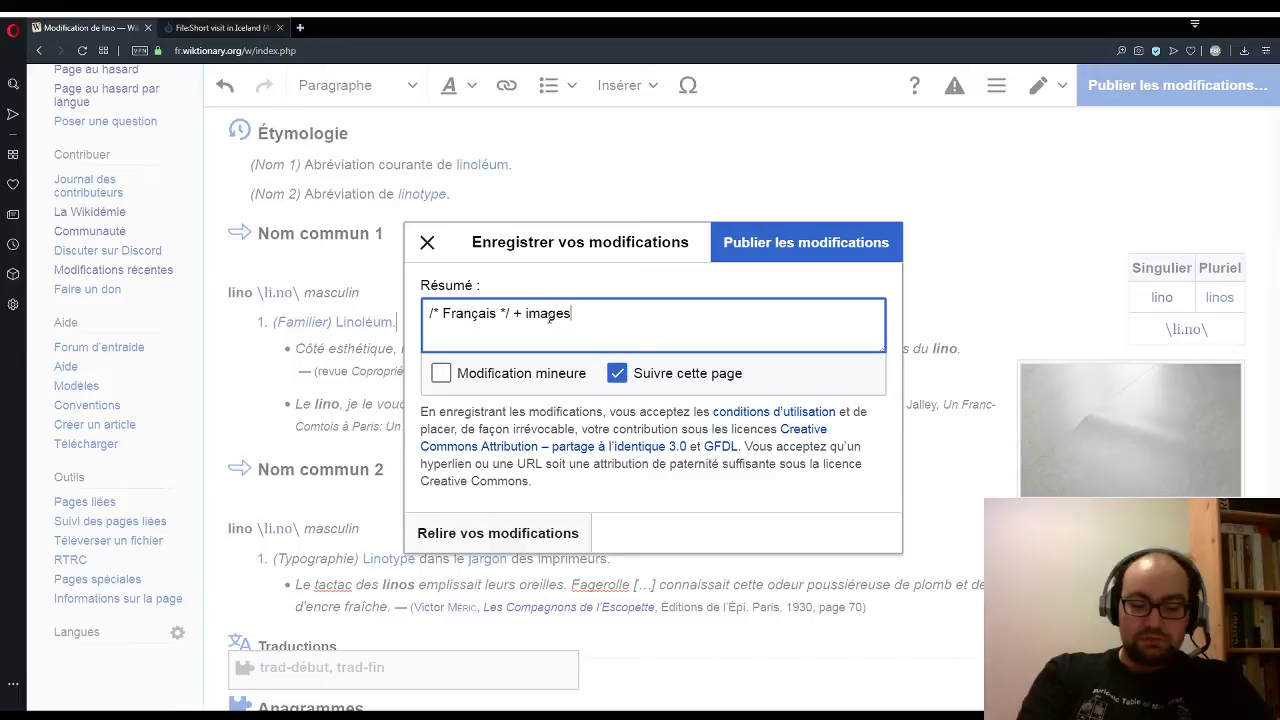
pyautogui.write('s')
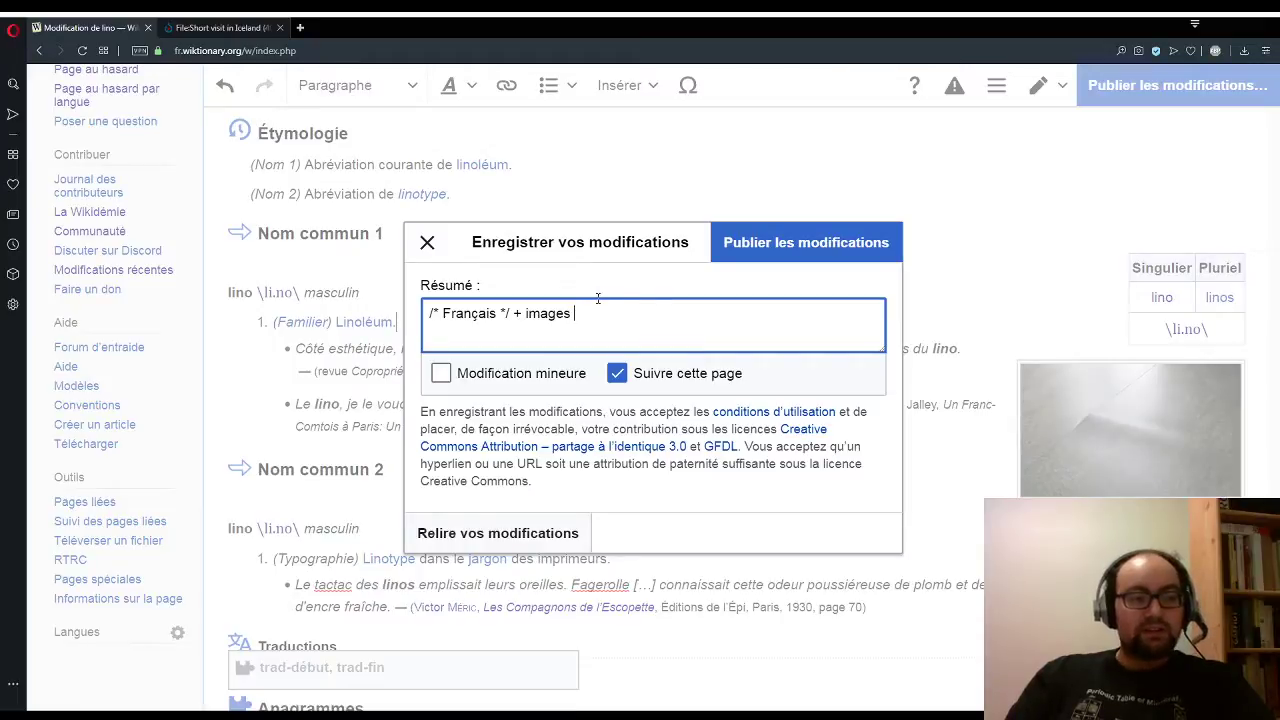
pyautogui.click(768, 258)
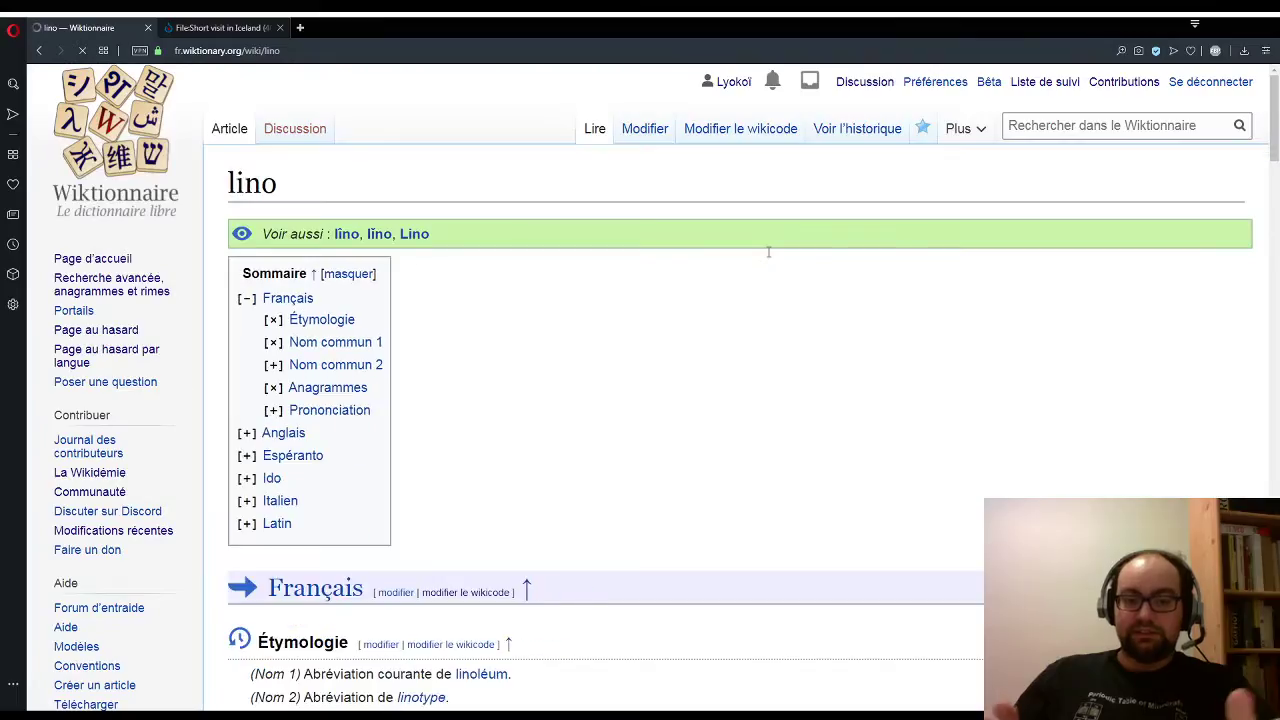
# Step: Examine the published "lino" entry to check how both images sit beside the two noun sections
pyautogui.scroll(-10, 759, 313)
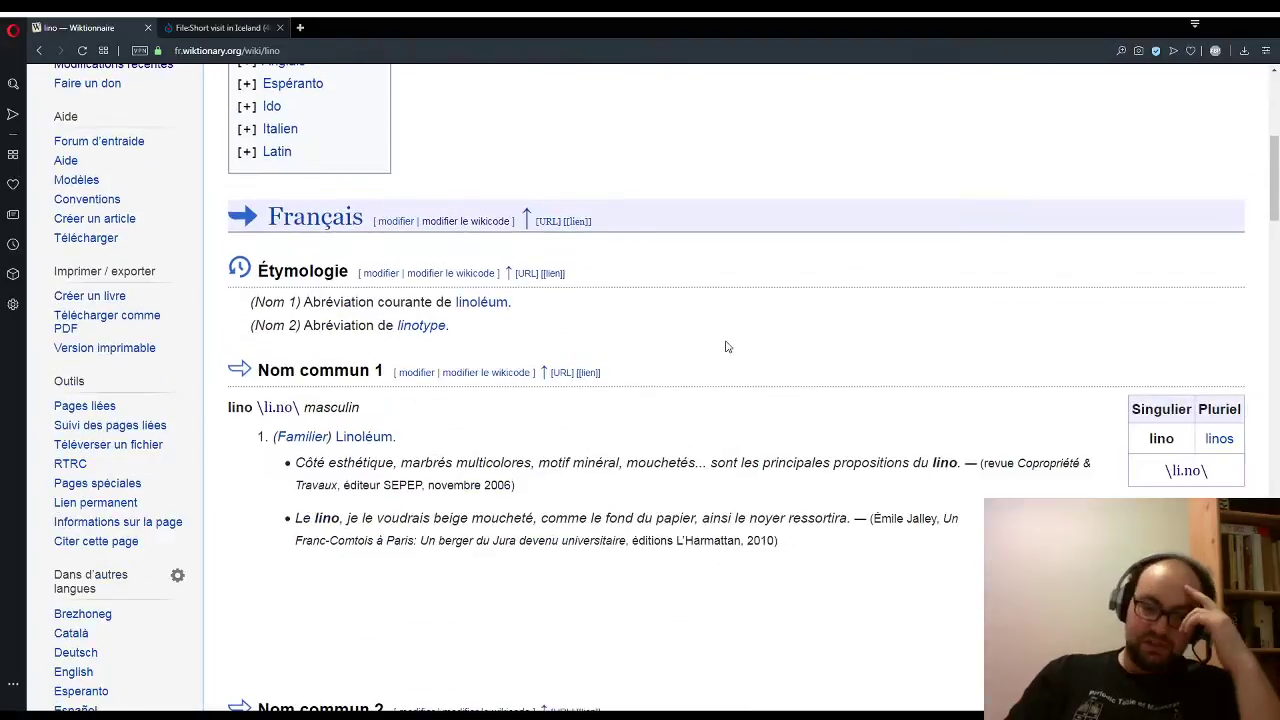
pyautogui.scroll(-3, 735, 348)
pyautogui.scroll(3, 738, 346)
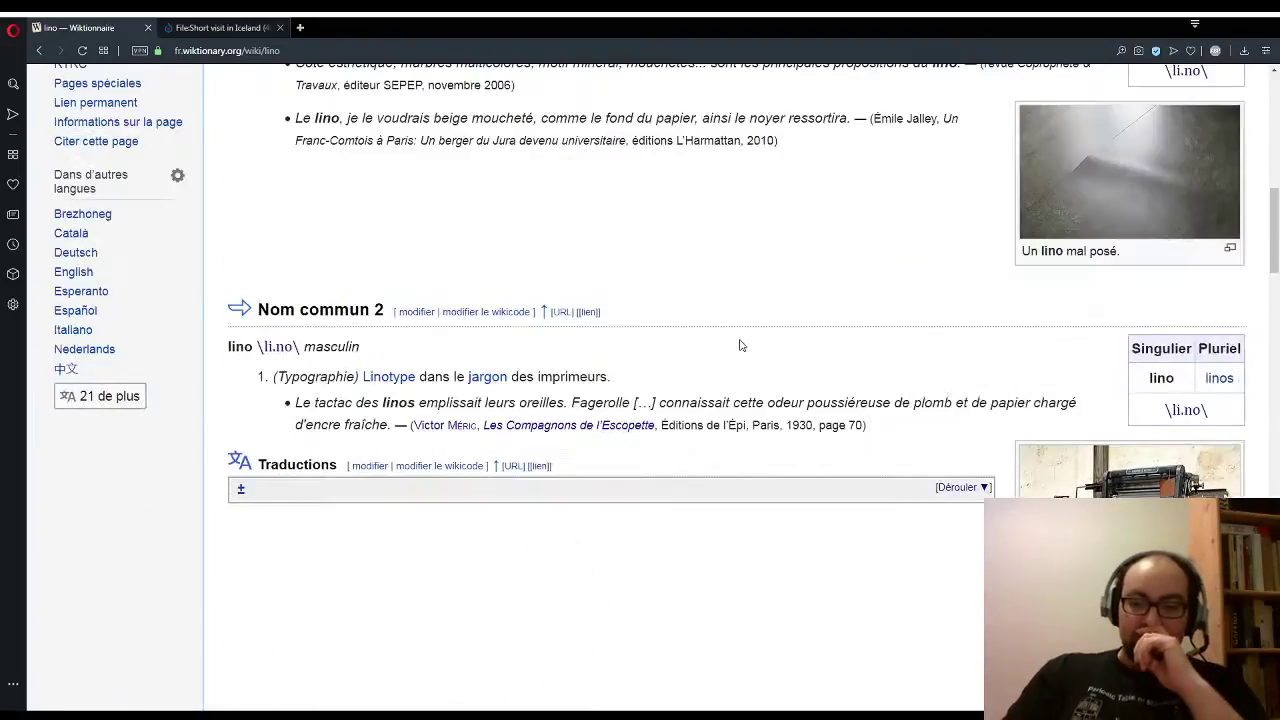
pyautogui.scroll(-2, 741, 348)
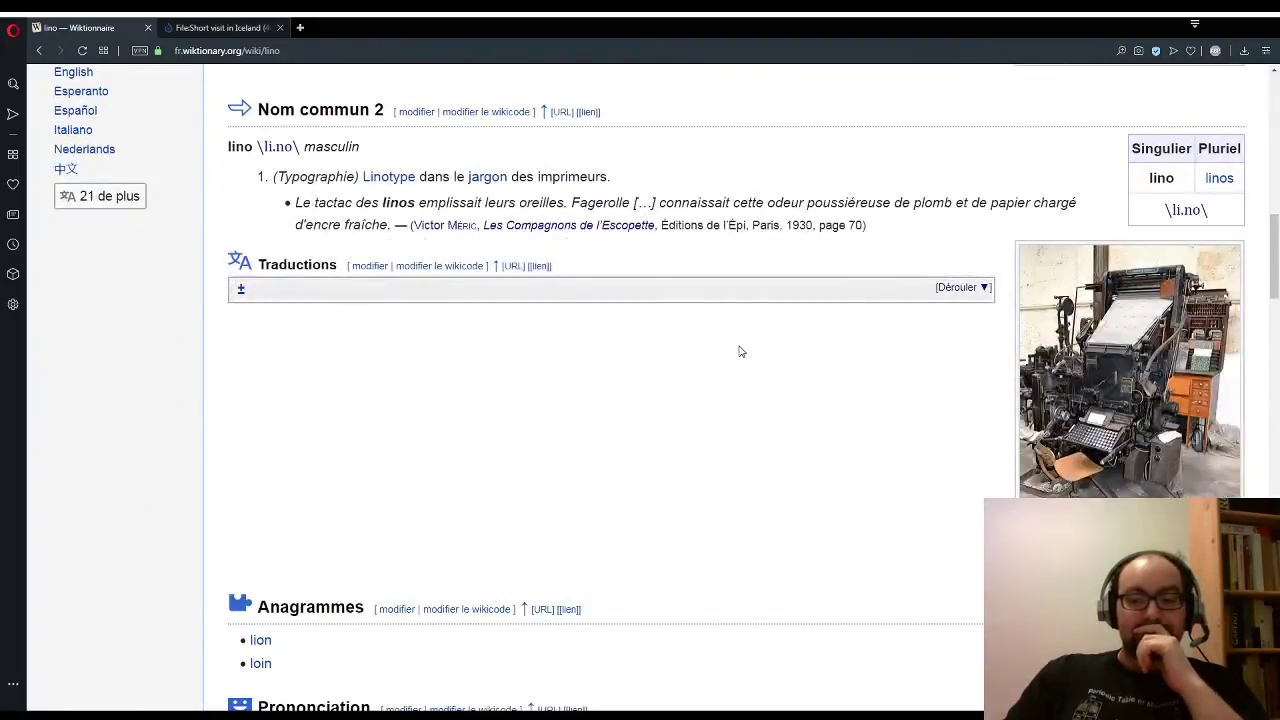
pyautogui.scroll(3, 740, 352)
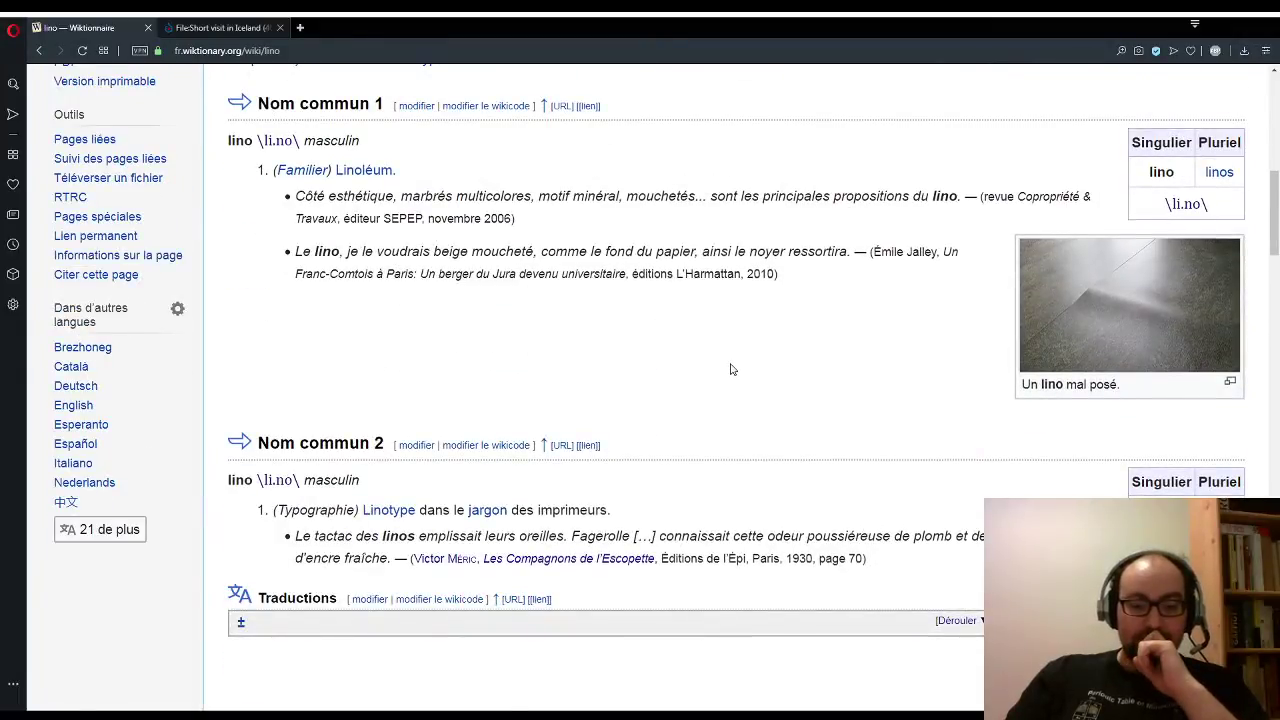
pyautogui.scroll(10, 731, 366)
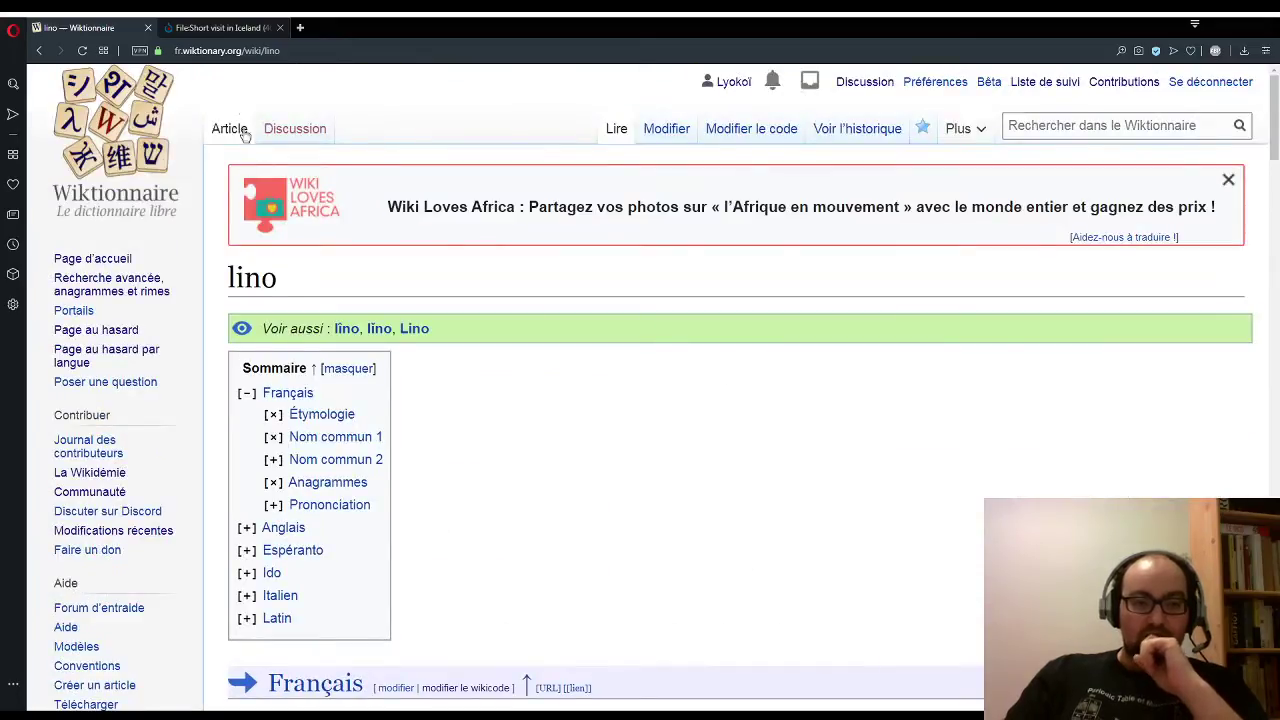
# Step: Go to the Wikimedia Commons main page, open the image of the day enlarged and read its full description
pyautogui.click(236, 35)
pyautogui.scroll(10, 140, 122)
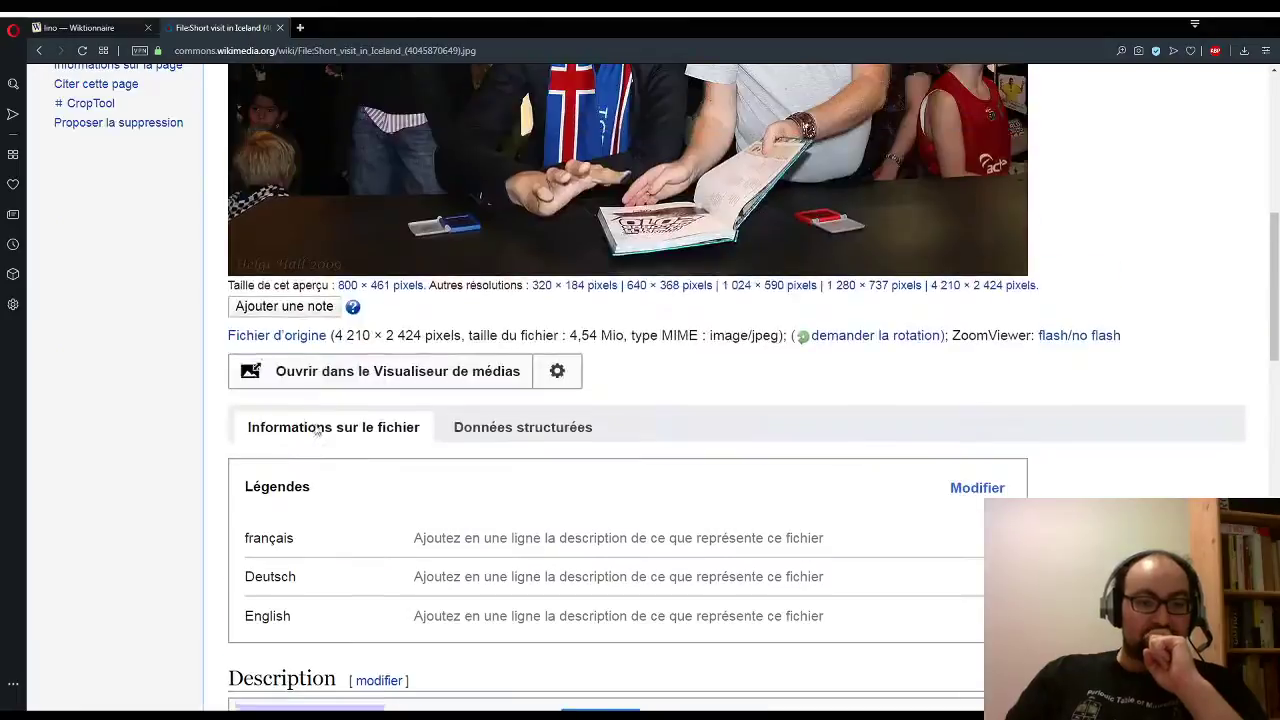
pyautogui.click(141, 120)
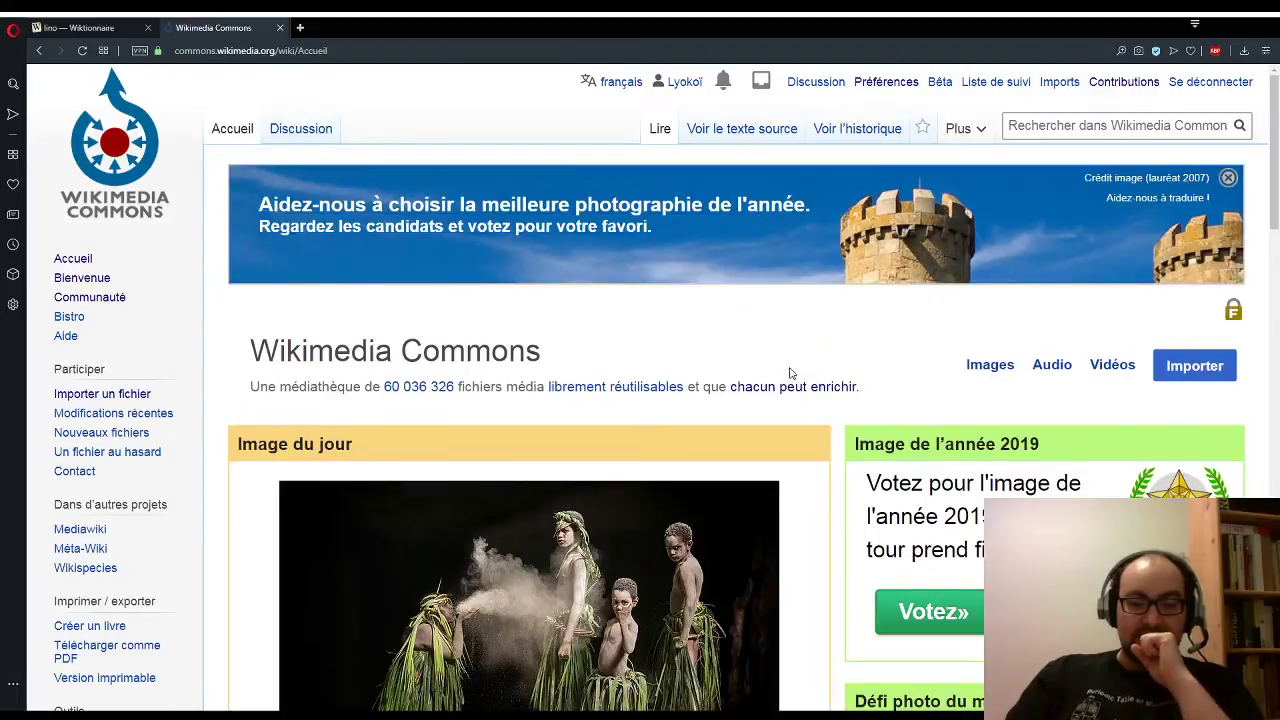
pyautogui.scroll(-3, 789, 373)
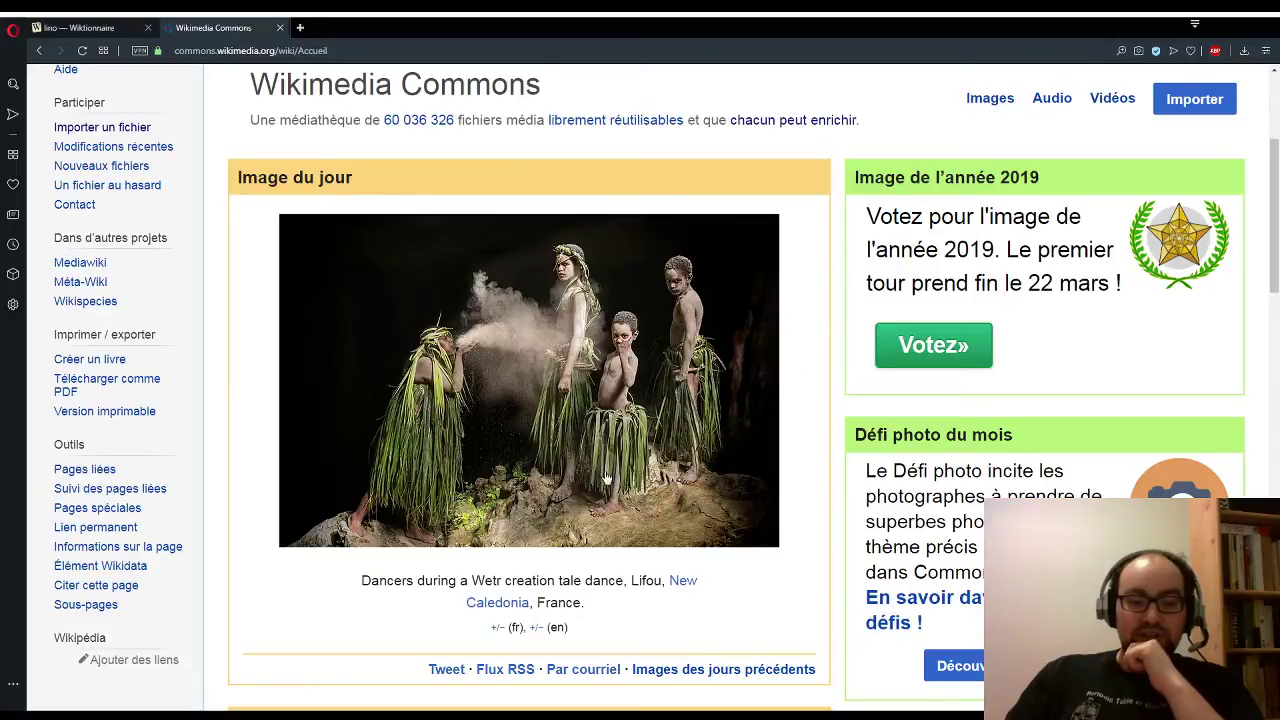
pyautogui.click(610, 404)
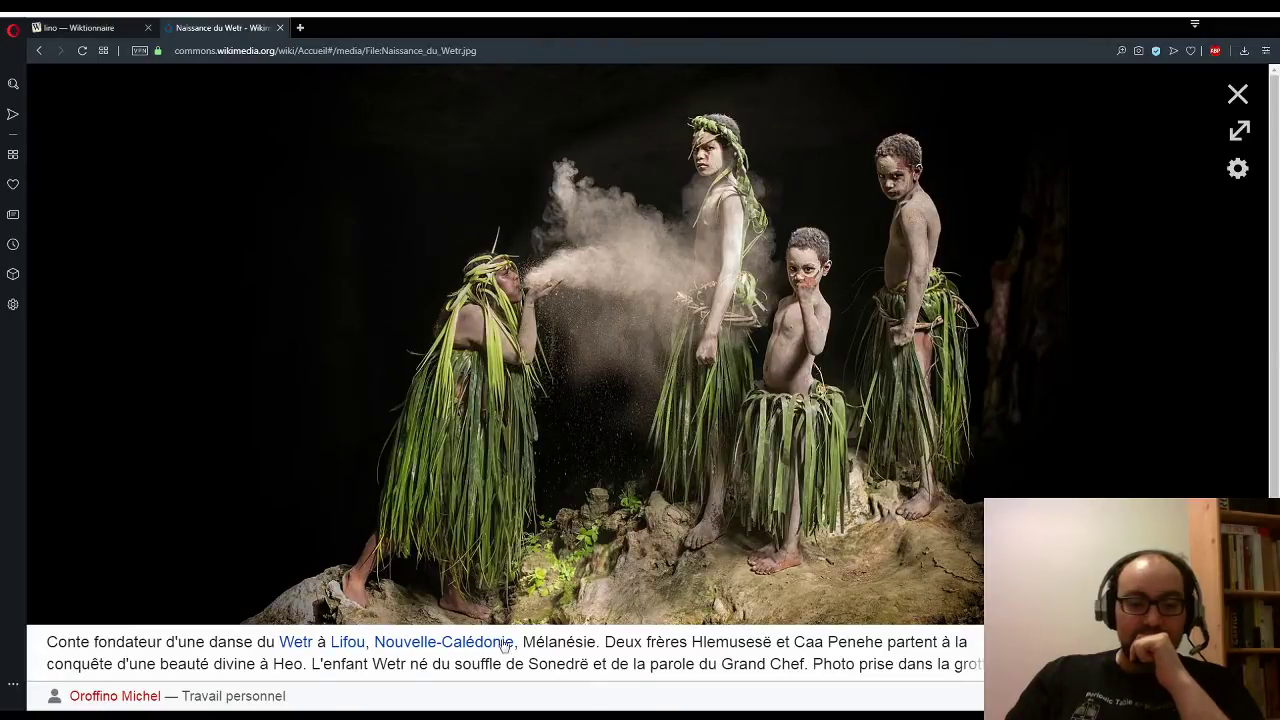
pyautogui.scroll(-2, 502, 645)
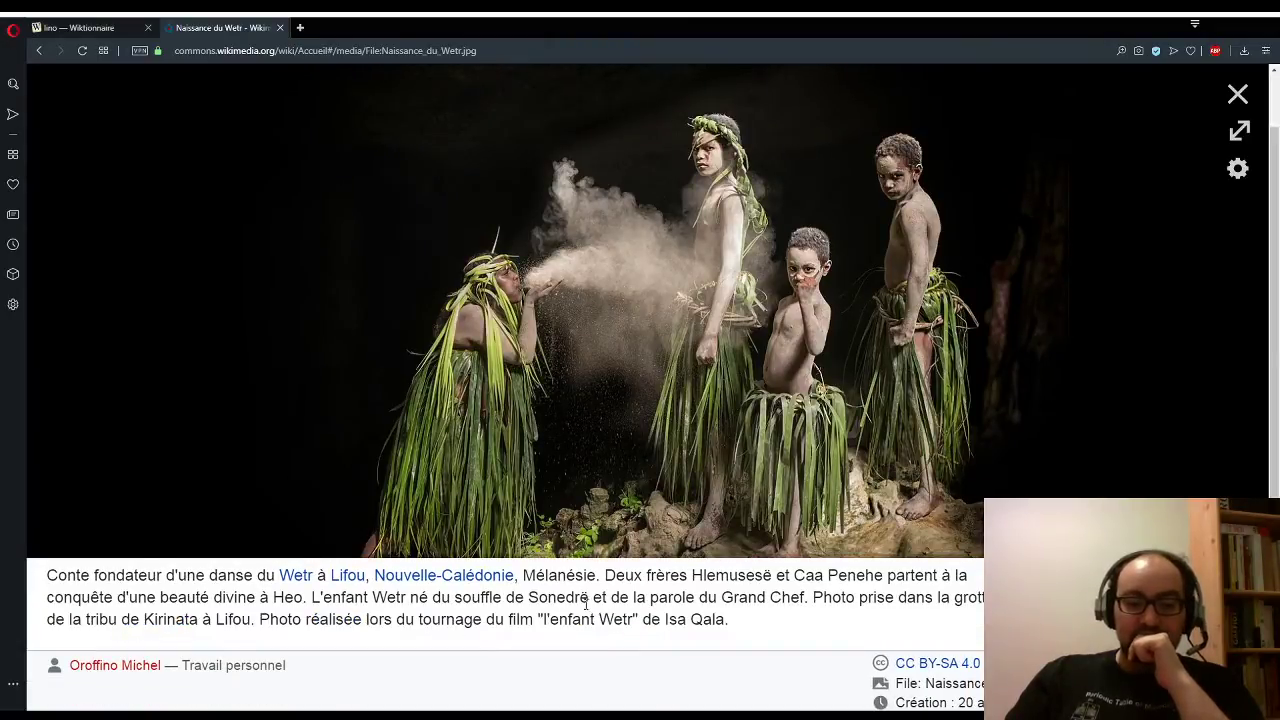
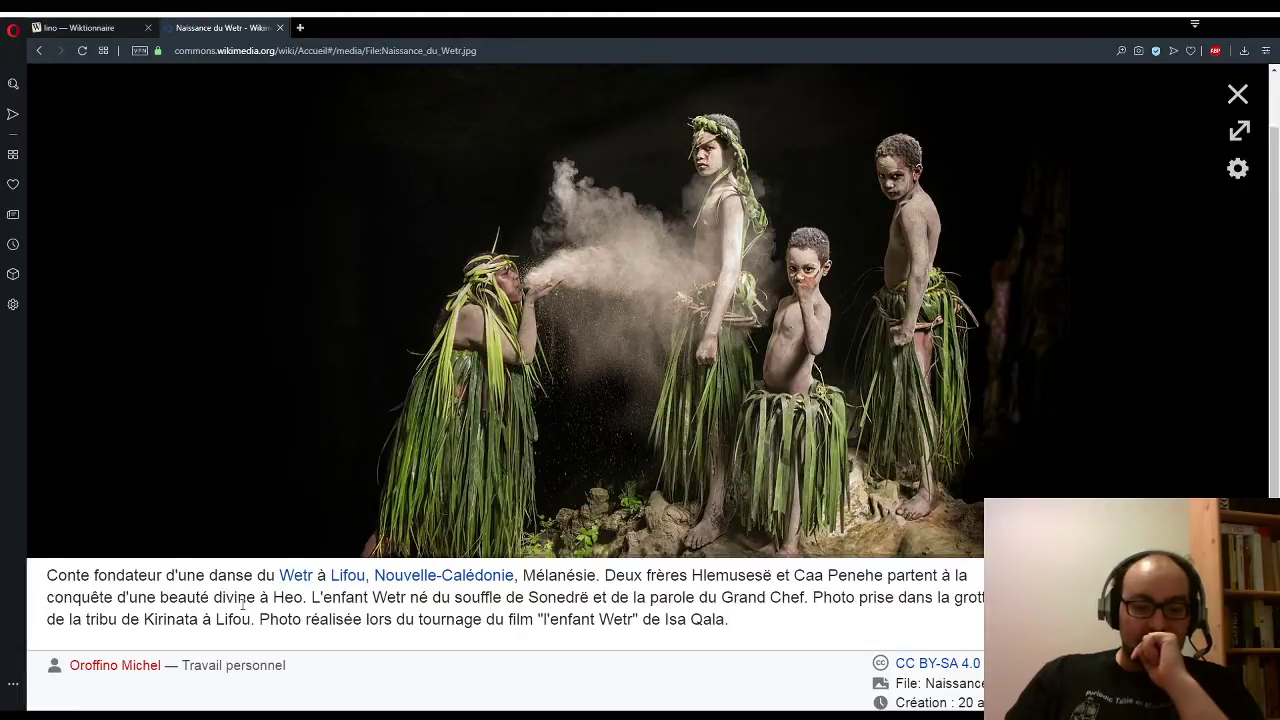
# Step: Select the tribe name "Kirinata" in the image description and open its Lifou and Wetr links in separate tabs
pyautogui.doubleClick(173, 621)
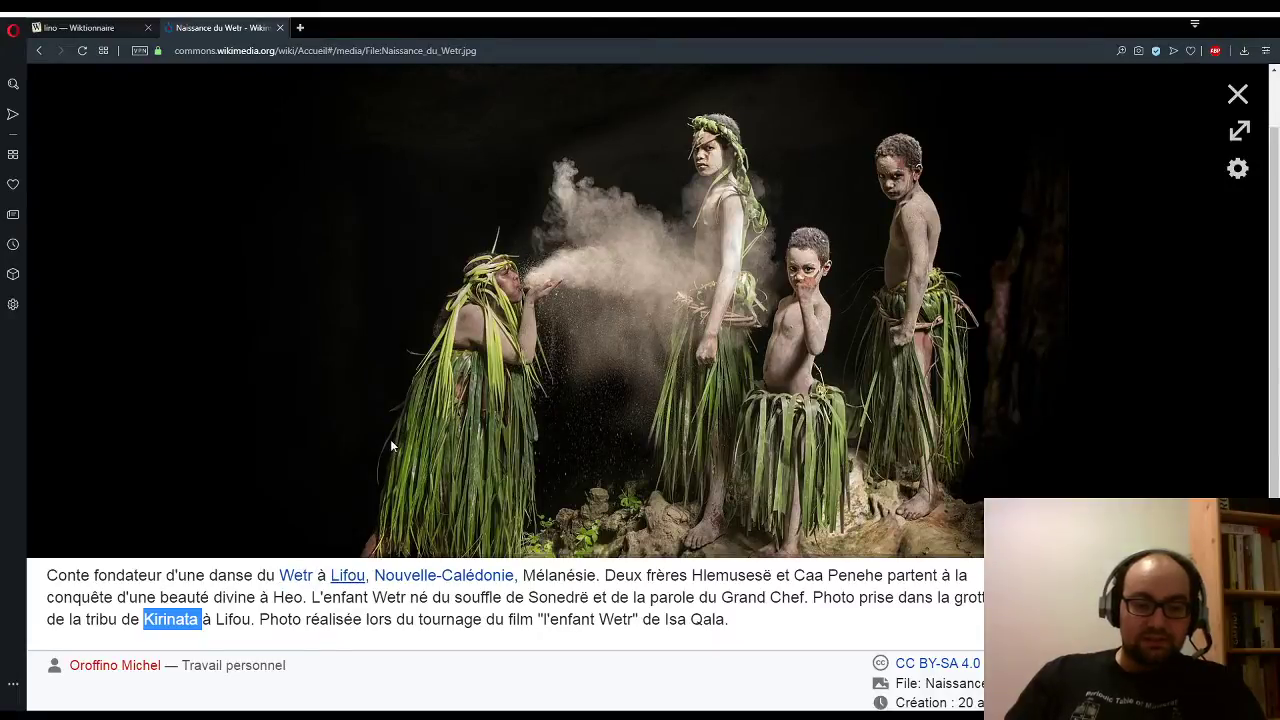
pyautogui.middleClick(348, 577)
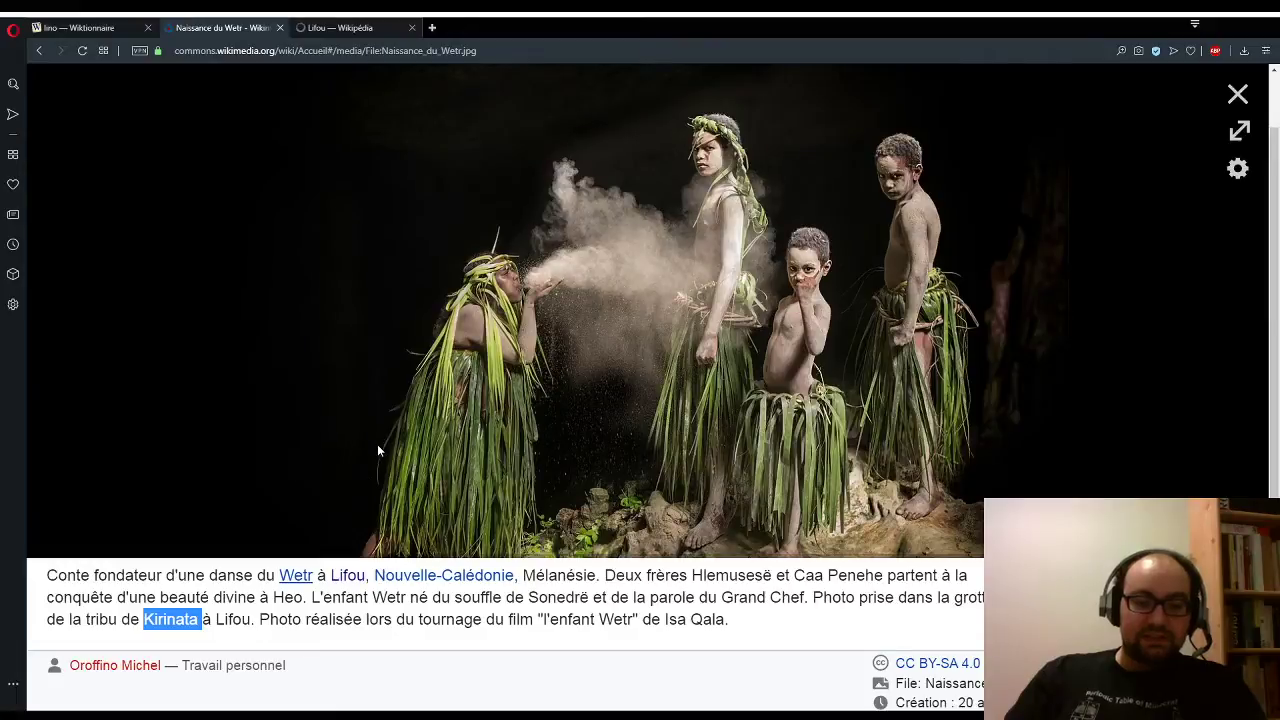
pyautogui.click(360, 29)
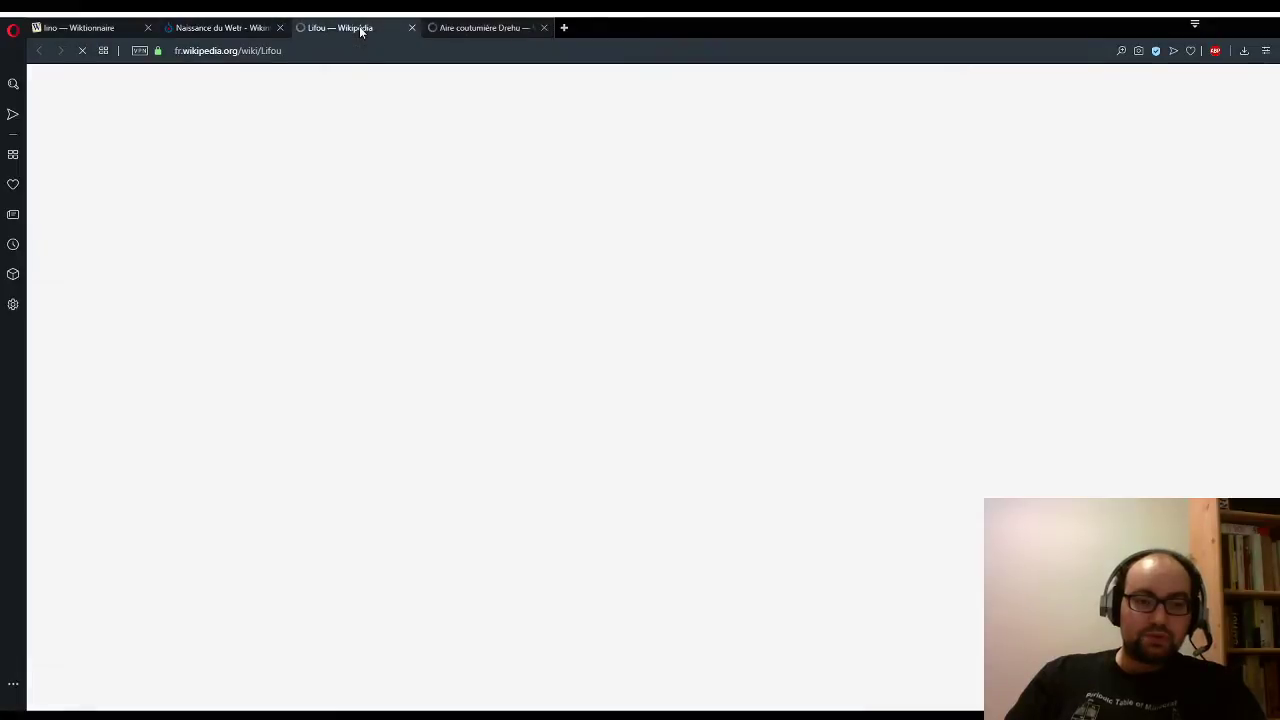
# Step: Search the French Wiktionnaire for "Kirinata" and look through the results
pyautogui.click(78, 27)
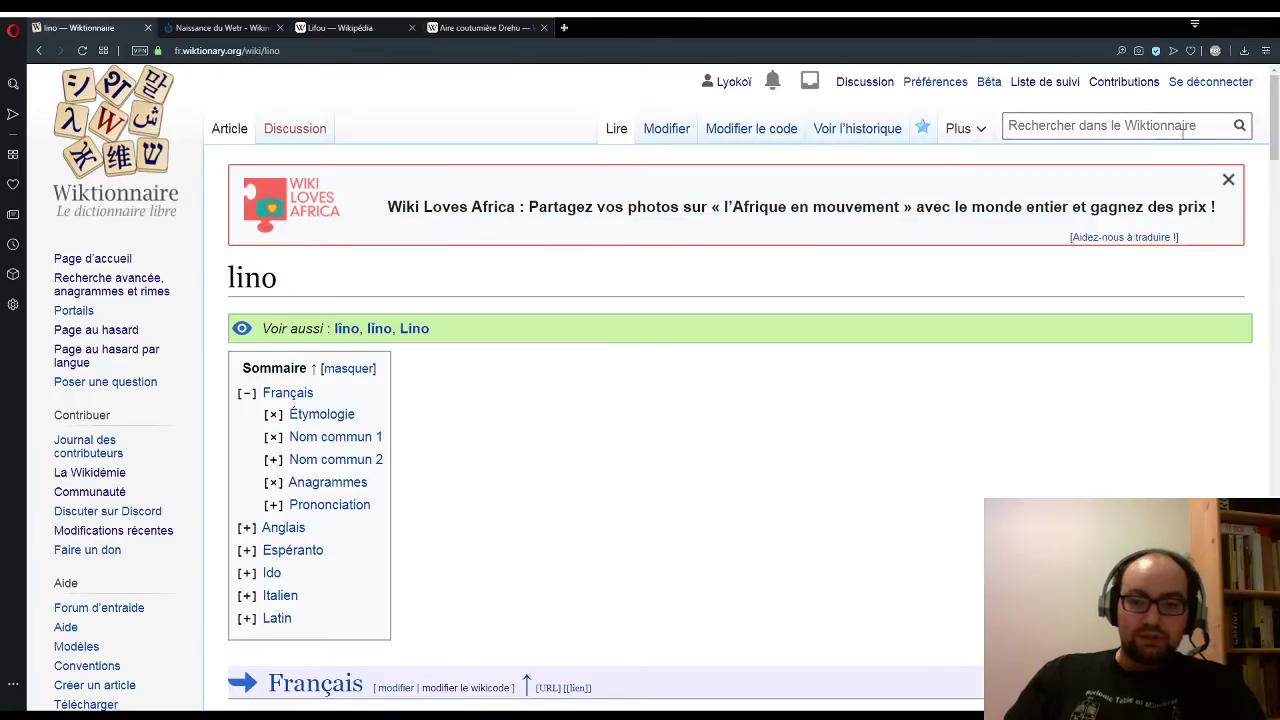
pyautogui.click(1184, 128)
pyautogui.write('Kirinata')
pyautogui.click(1047, 152)
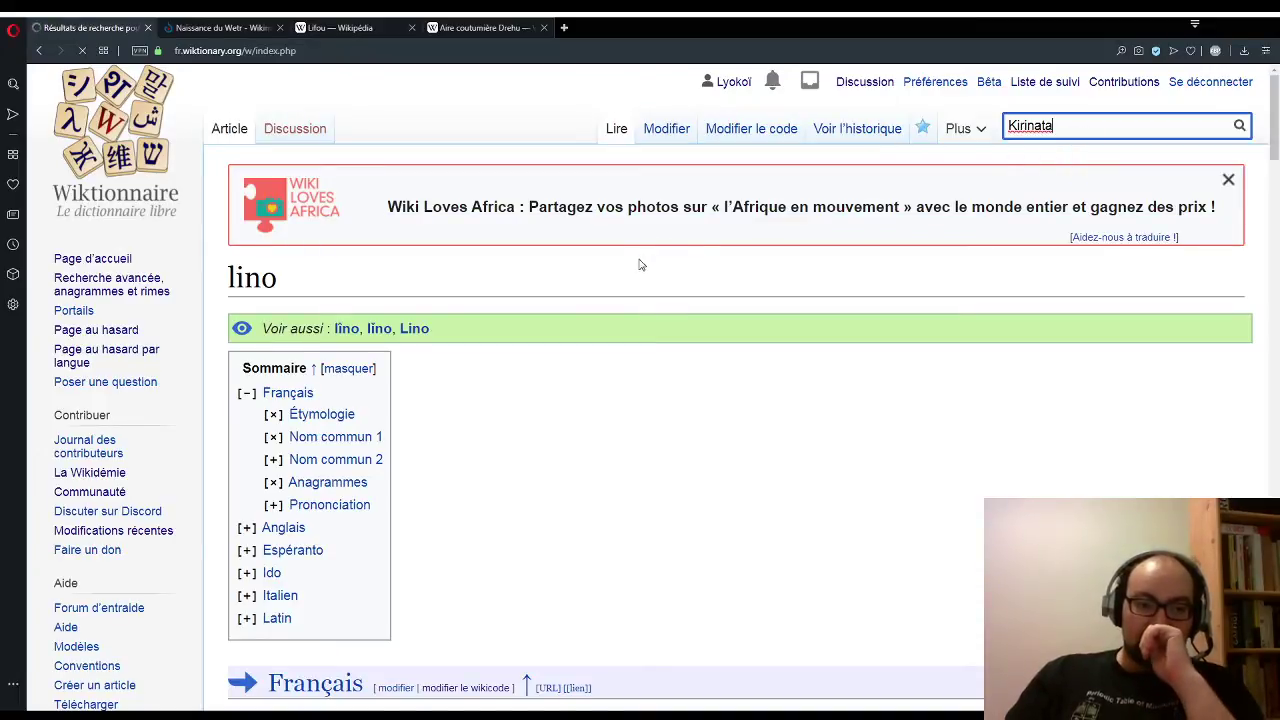
pyautogui.scroll(-3, 638, 288)
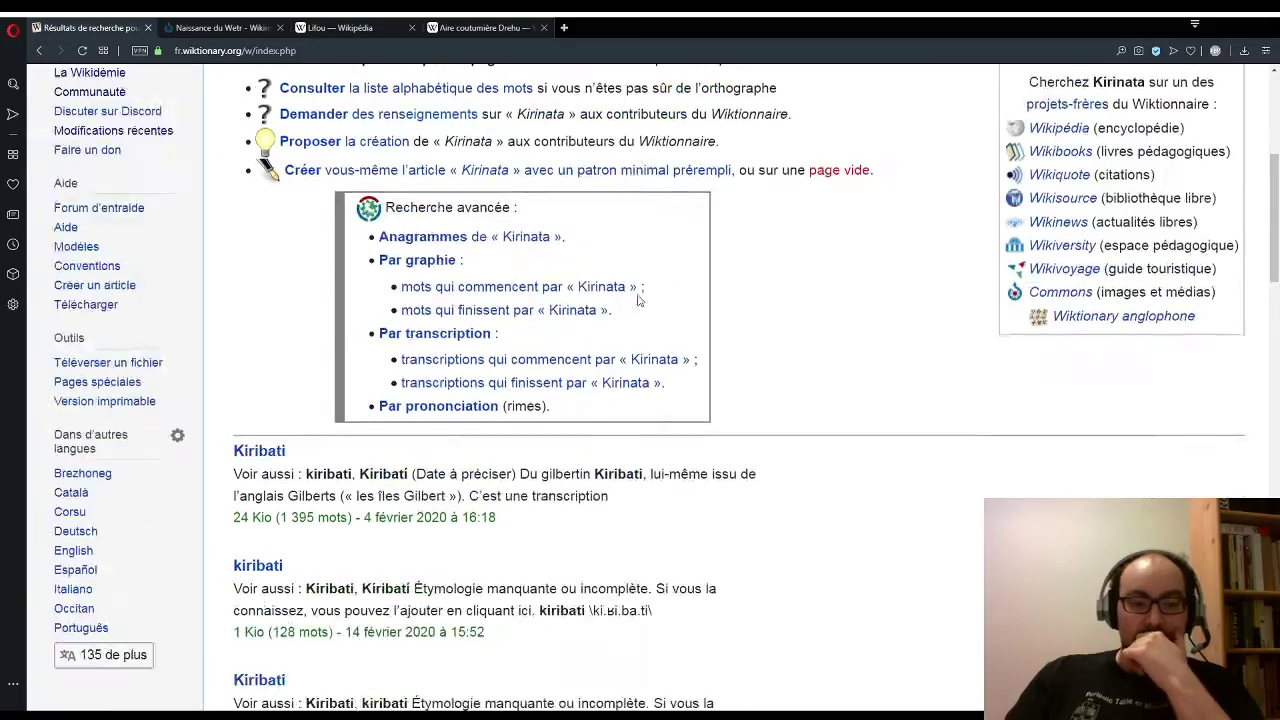
pyautogui.scroll(-2, 638, 300)
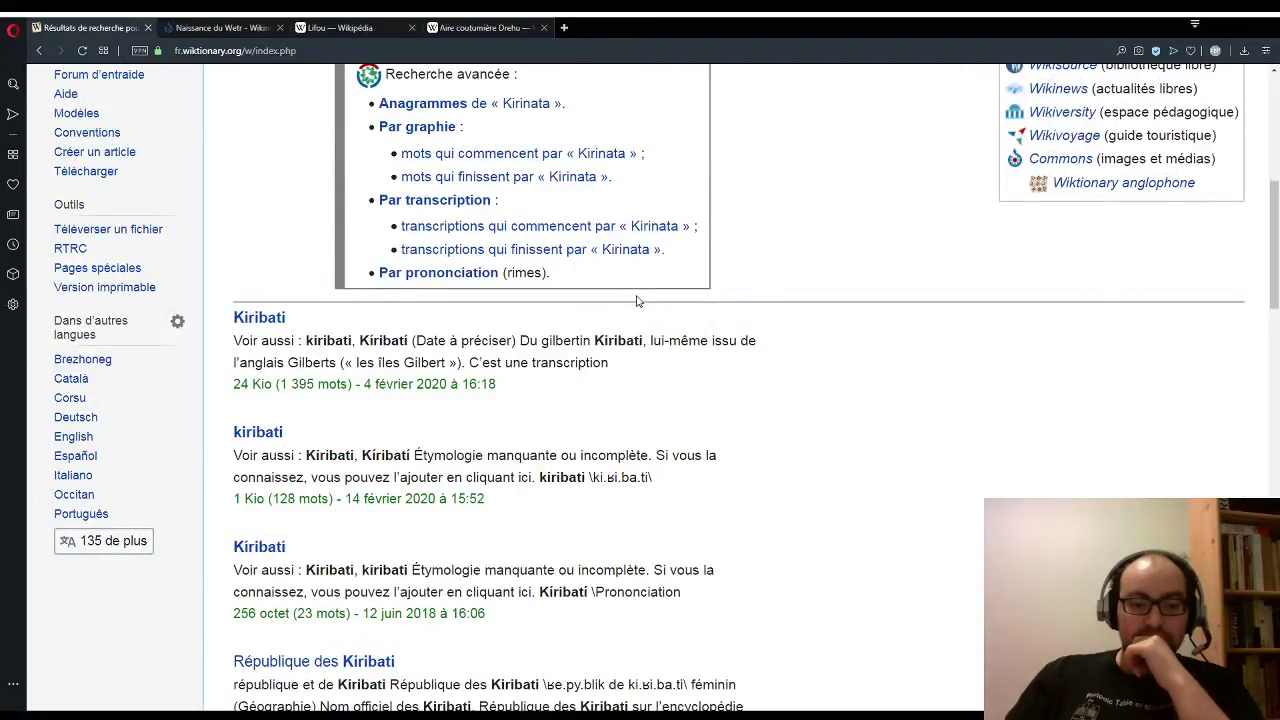
pyautogui.scroll(-5, 636, 305)
pyautogui.scroll(5, 632, 306)
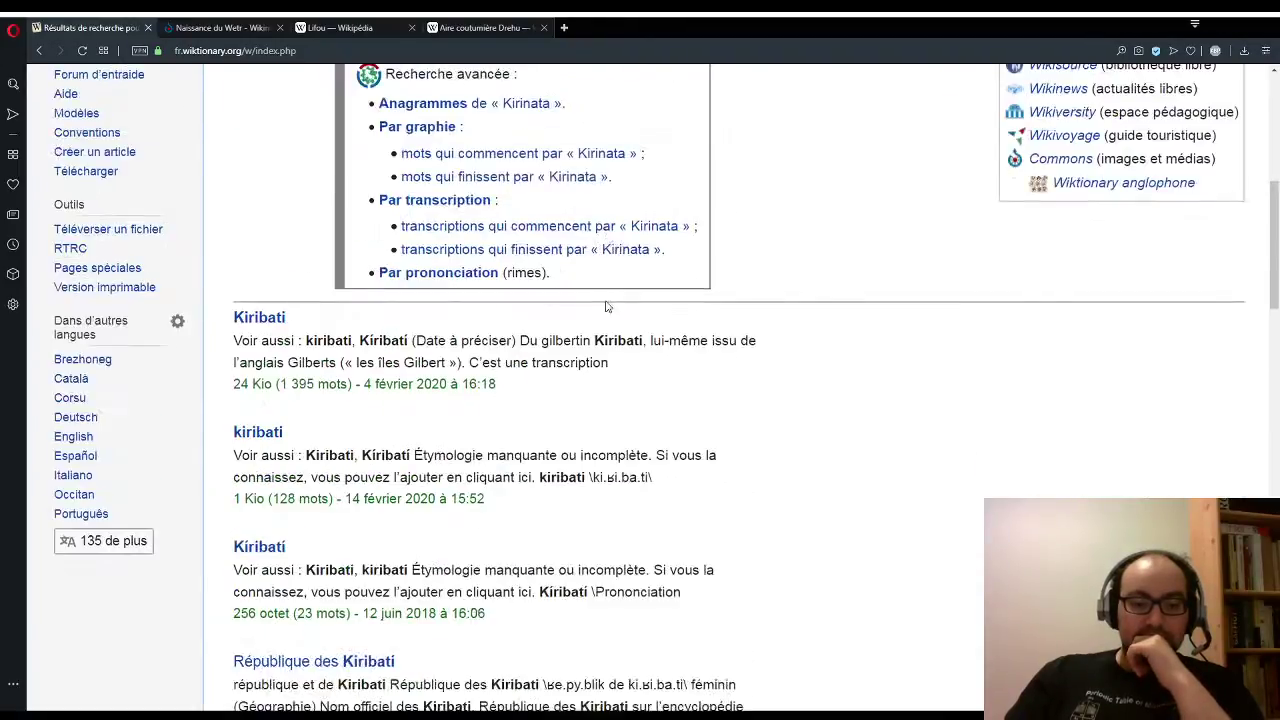
pyautogui.scroll(5, 606, 307)
# Step: Copy the language name "drehu" from the introduction of the Lifou Wikipedia article and open the Wiktionnaire entry of that name
pyautogui.click(485, 27)
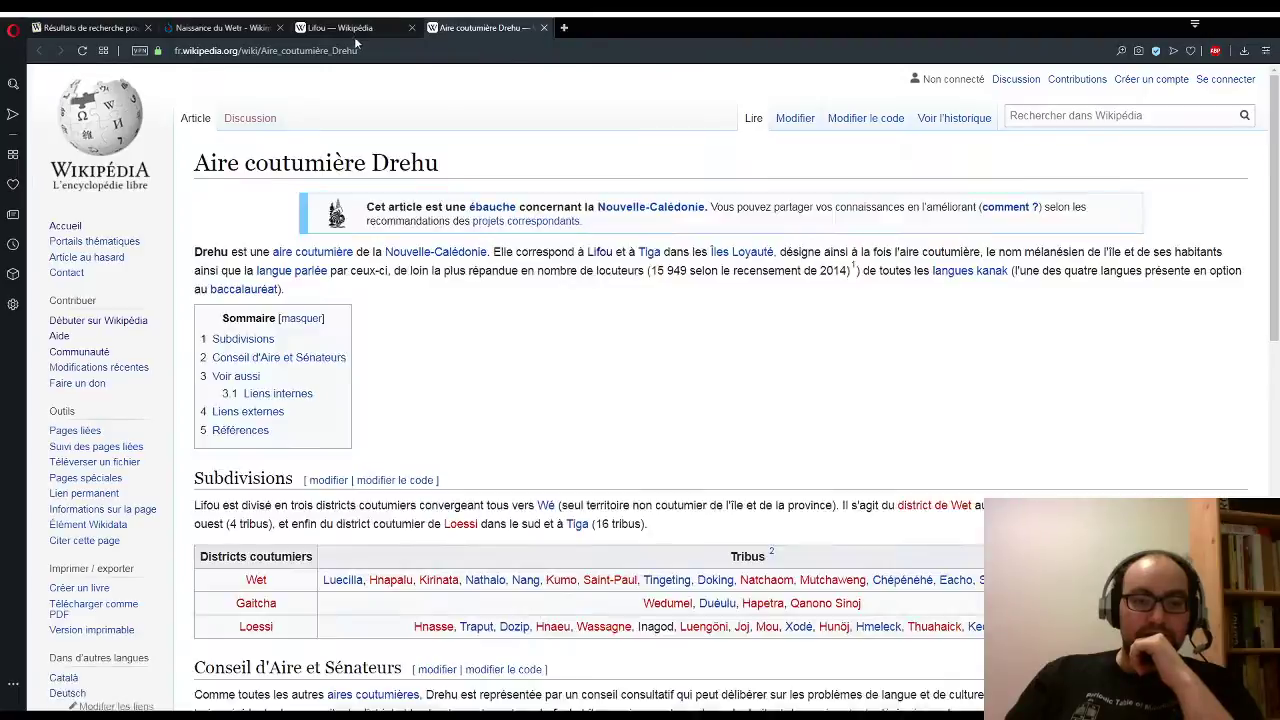
pyautogui.click(356, 32)
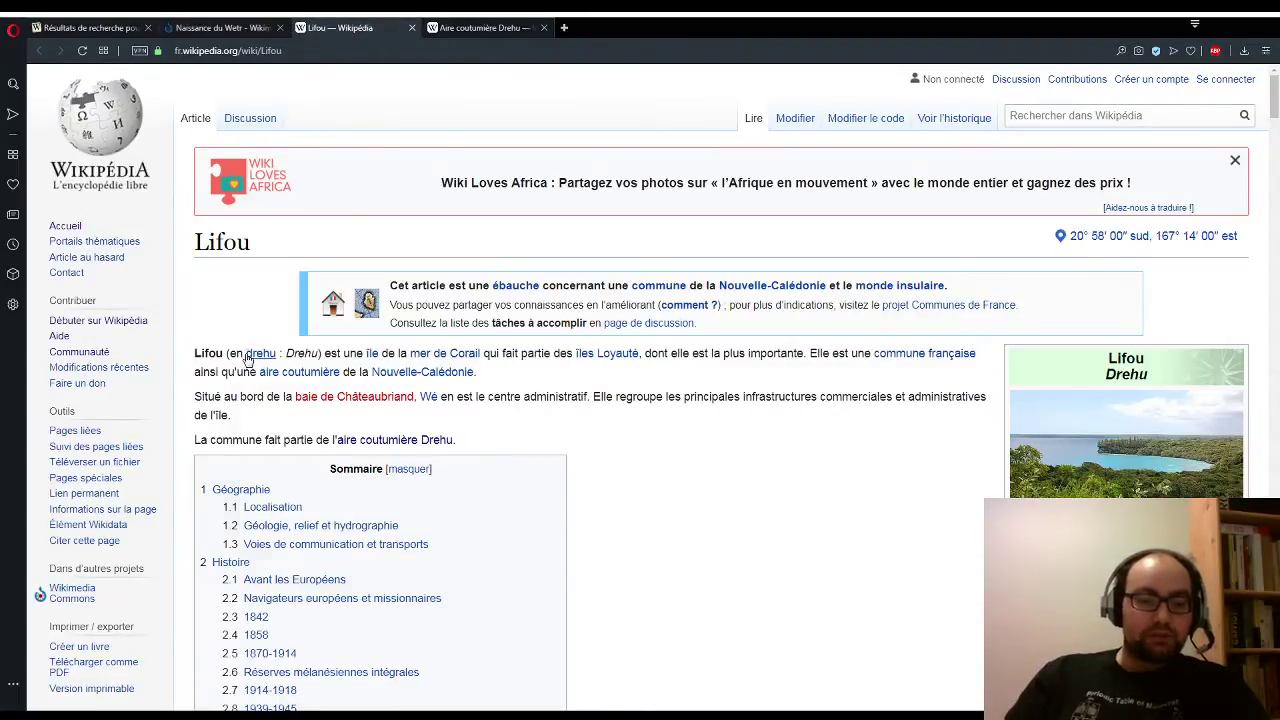
pyautogui.moveTo(246, 355); pyautogui.dragTo(274, 353)
pyautogui.hotkey('ctrl', 'c')
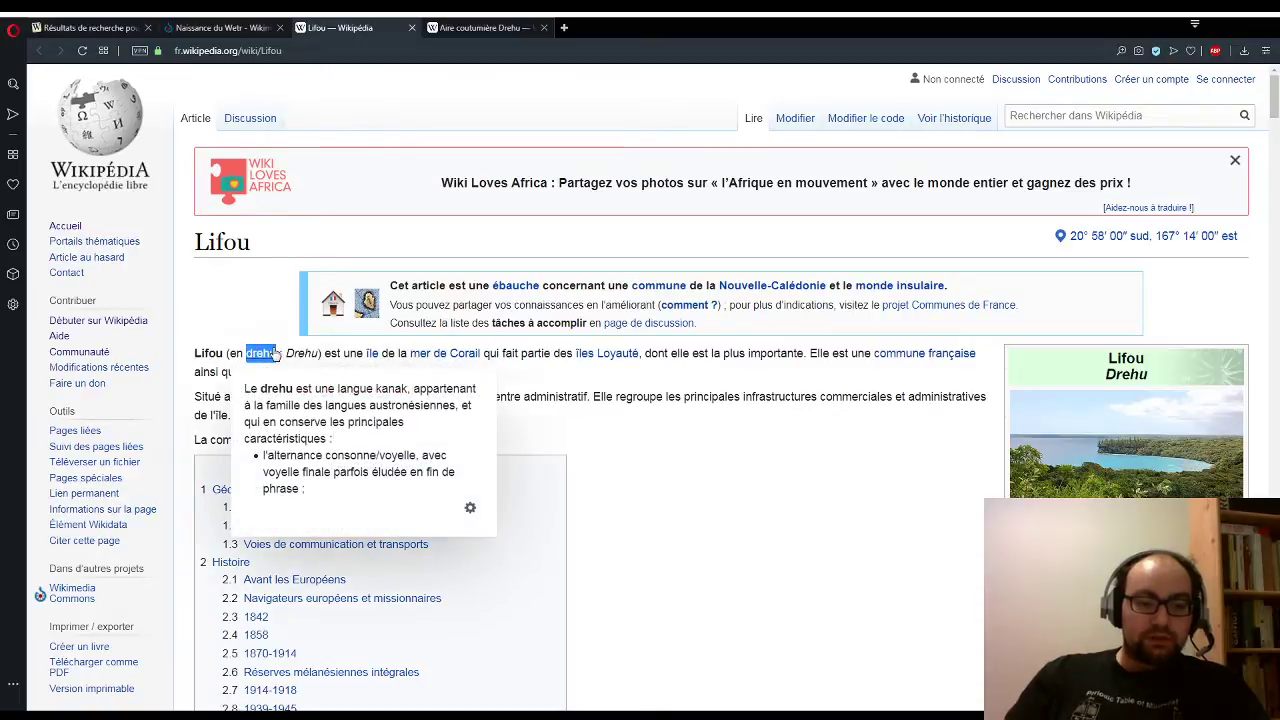
pyautogui.click(90, 28)
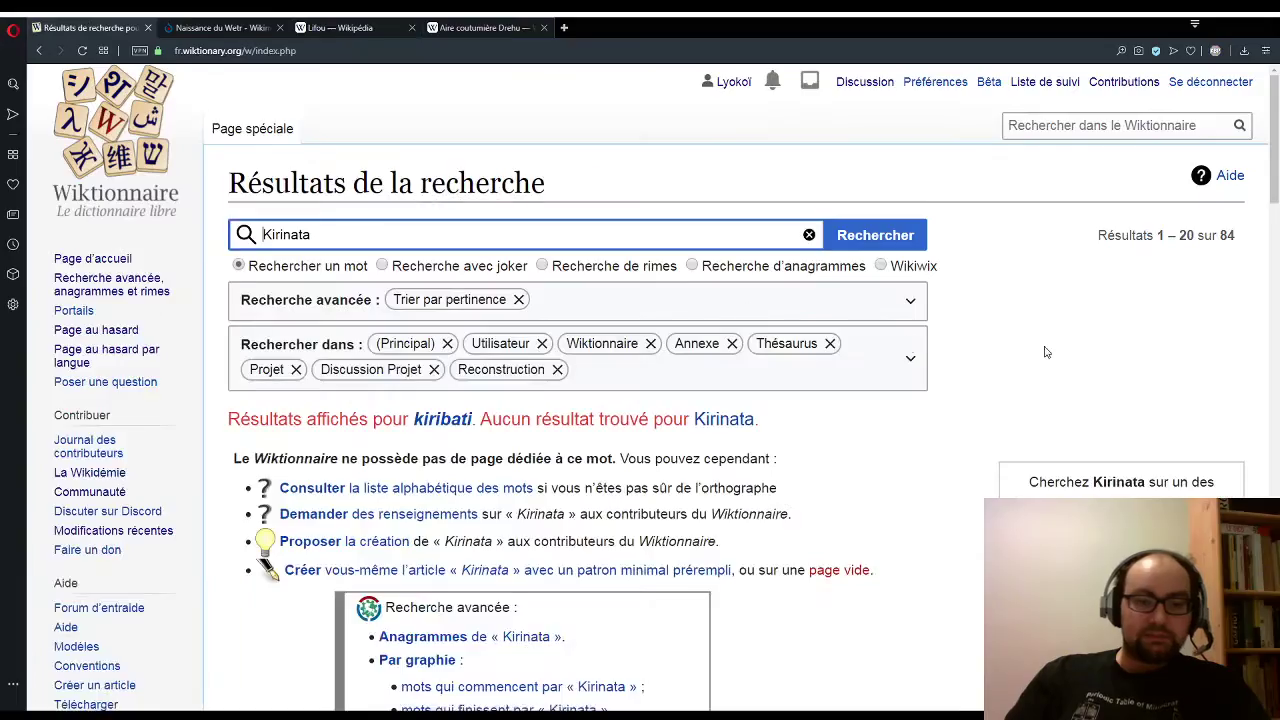
pyautogui.click(1061, 136)
pyautogui.hotkey('ctrl', 'v')
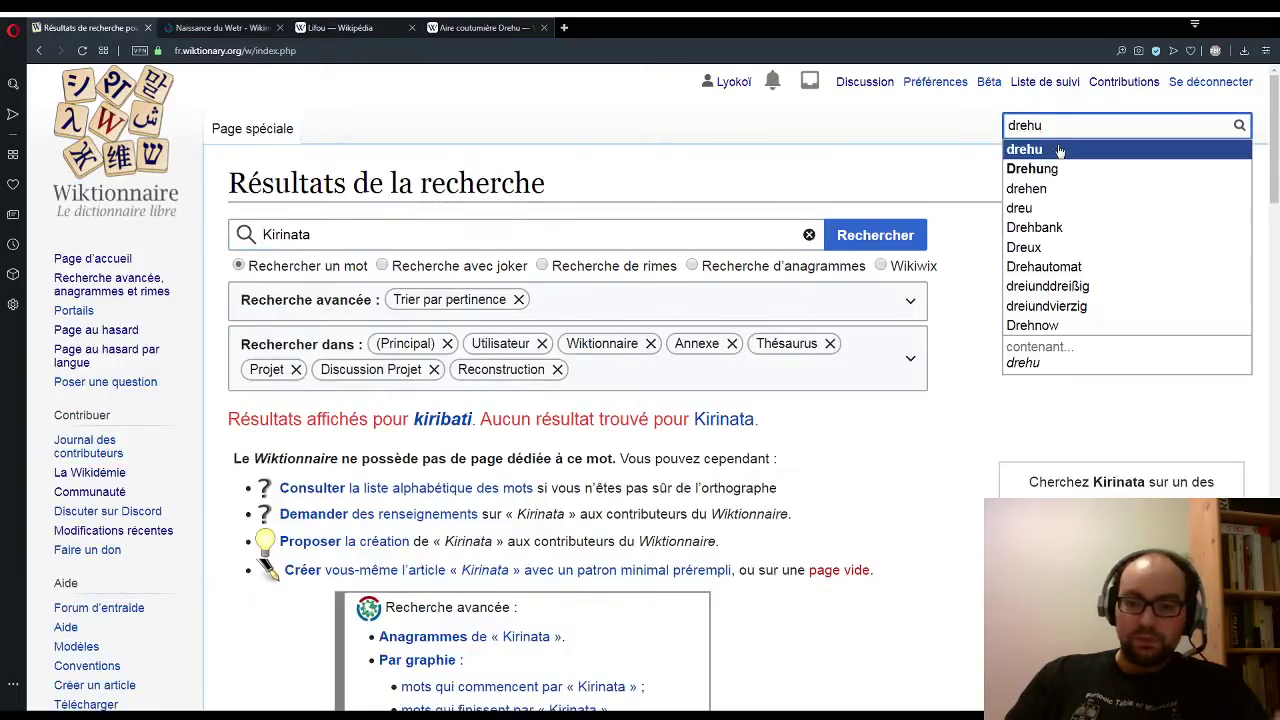
pyautogui.click(1059, 150)
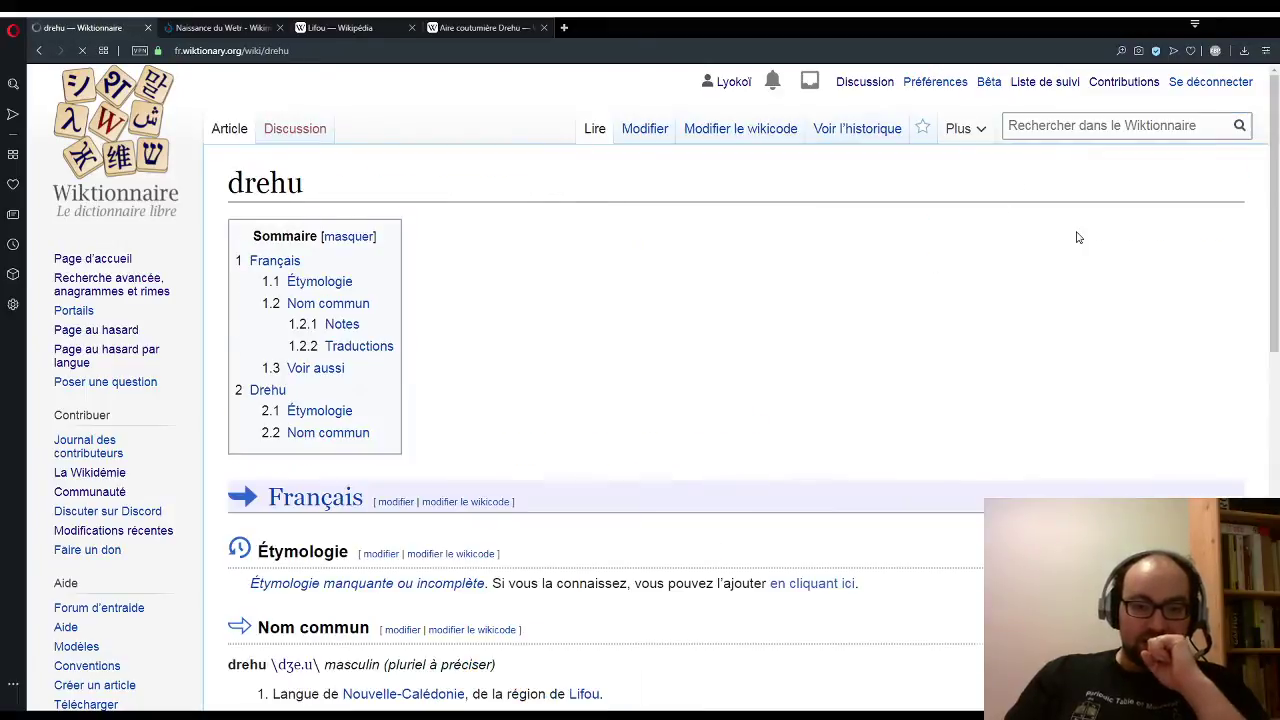
# Step: Read through the "drehu" entry and open its "Français" section in the visual editor
pyautogui.scroll(-3, 640, 390)
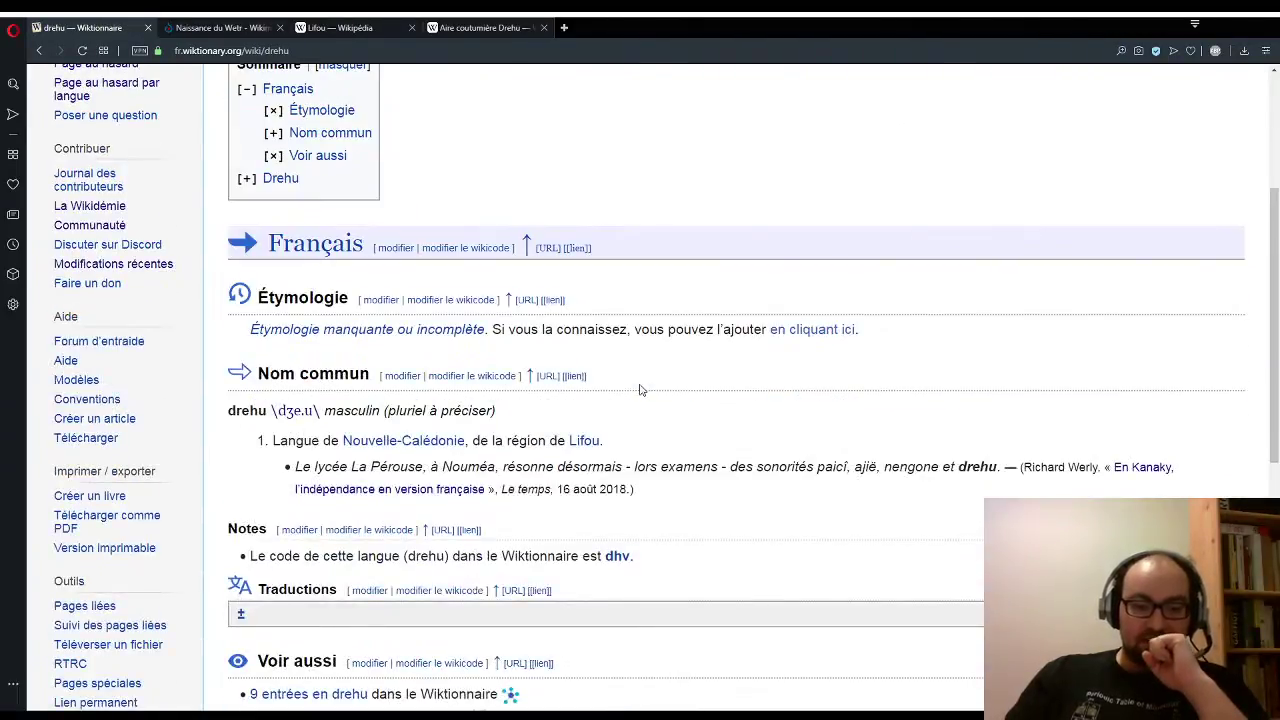
pyautogui.scroll(-2, 641, 389)
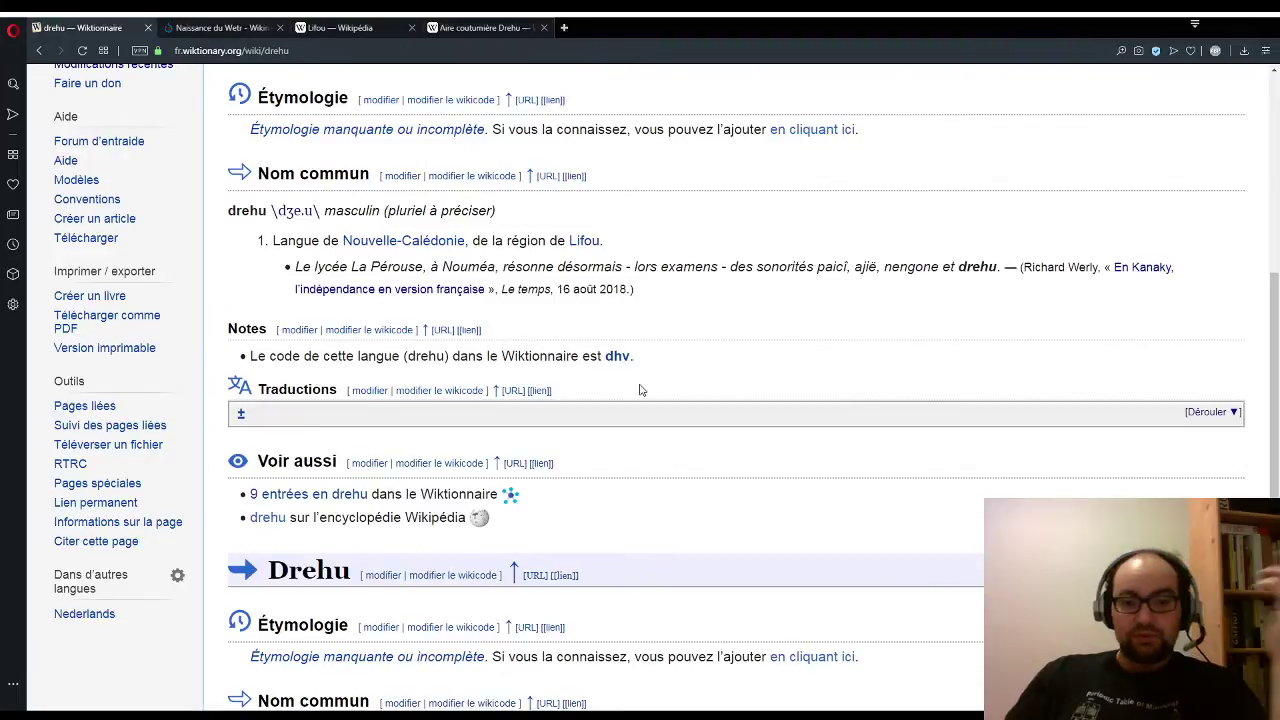
pyautogui.scroll(-3, 640, 382)
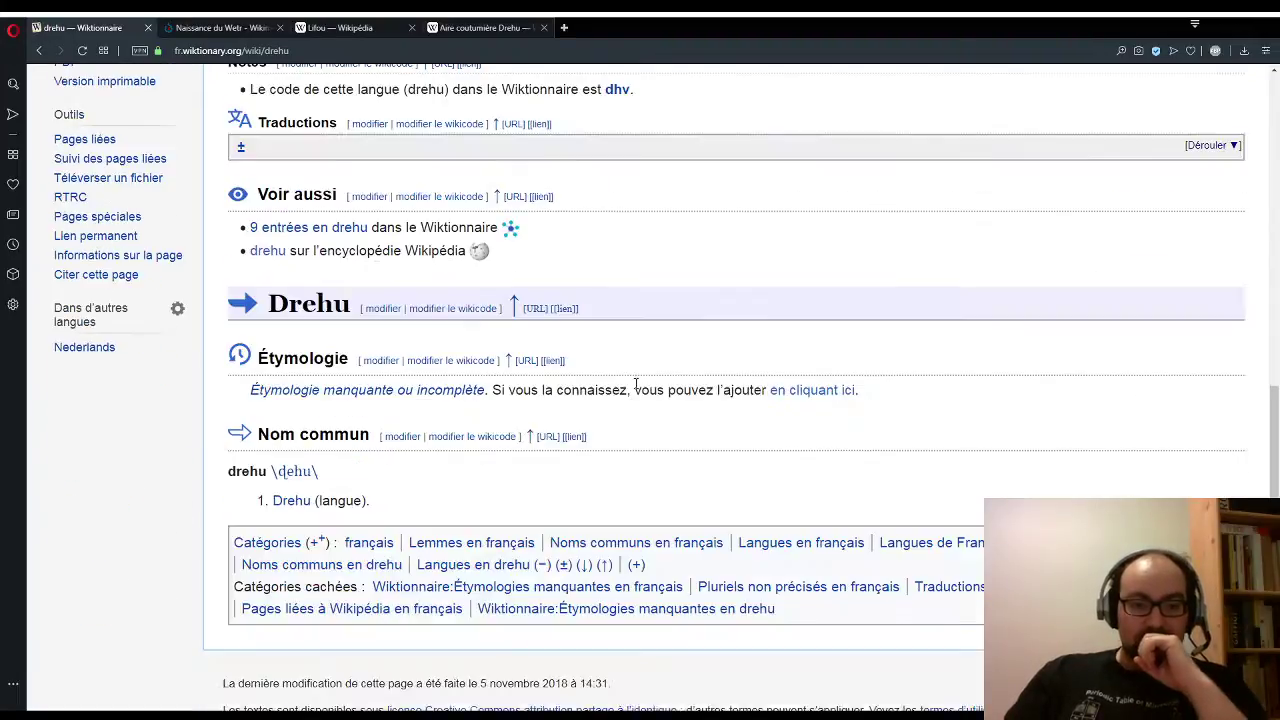
pyautogui.scroll(5, 636, 384)
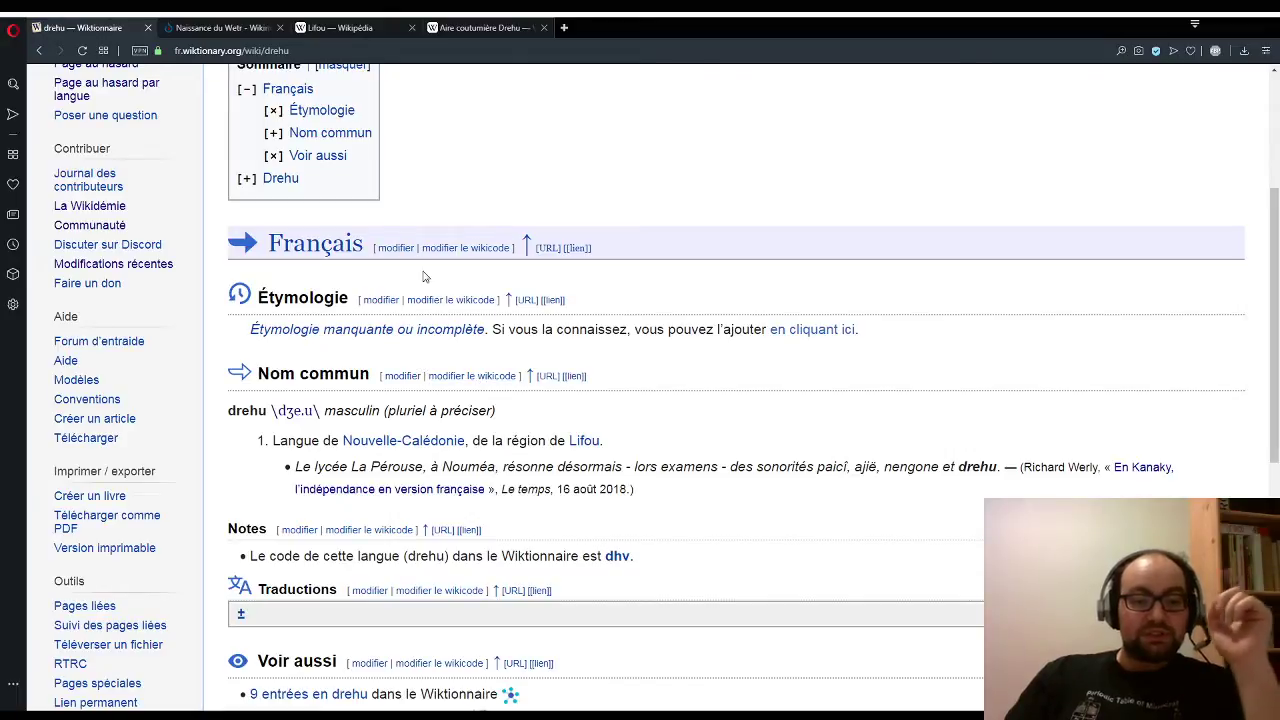
pyautogui.click(396, 248)
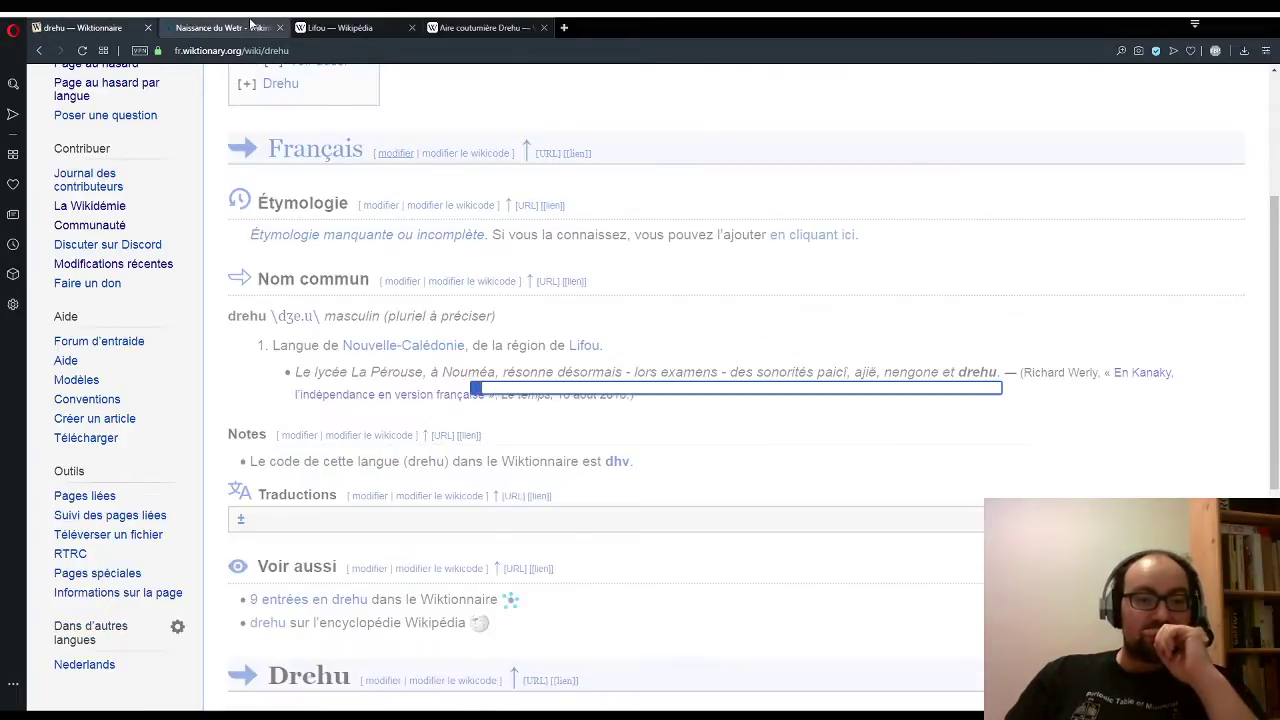
# Step: Examine the dance image's description and the "Aire coutumière Drehu" article to check how Wetr and Lifou relate to drehu
pyautogui.click(253, 25)
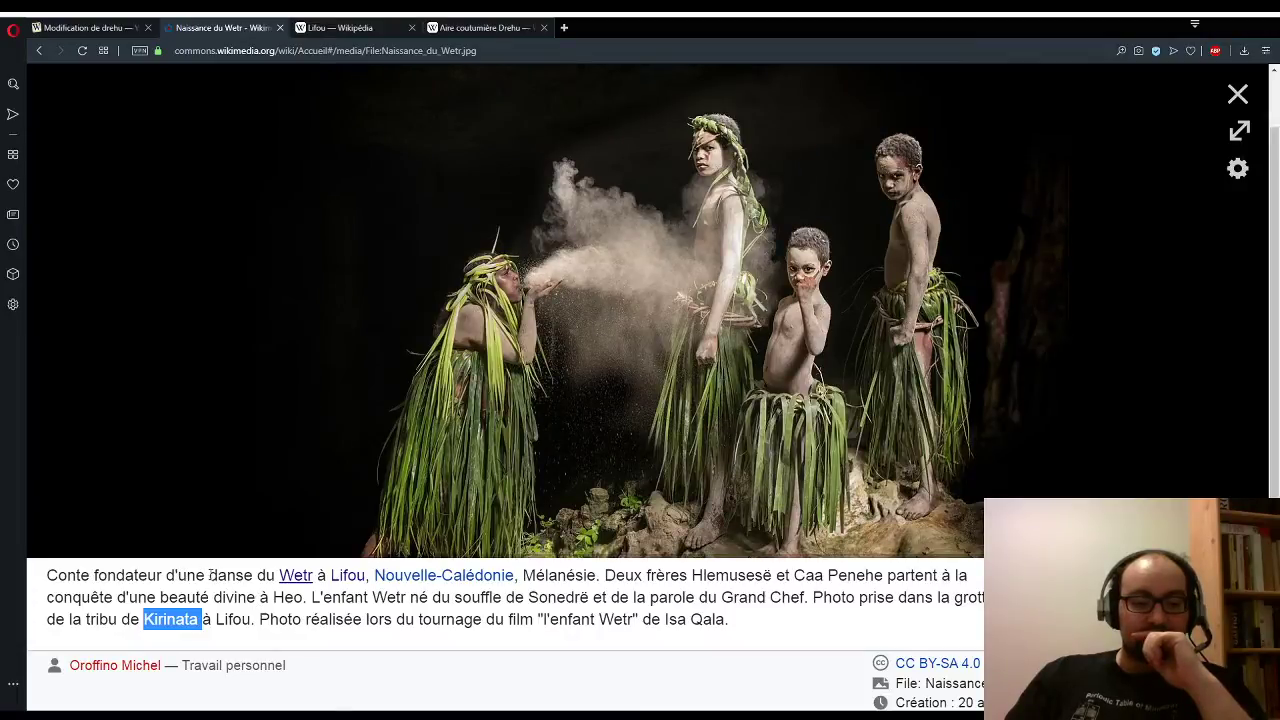
pyautogui.moveTo(211, 575); pyautogui.dragTo(366, 575)
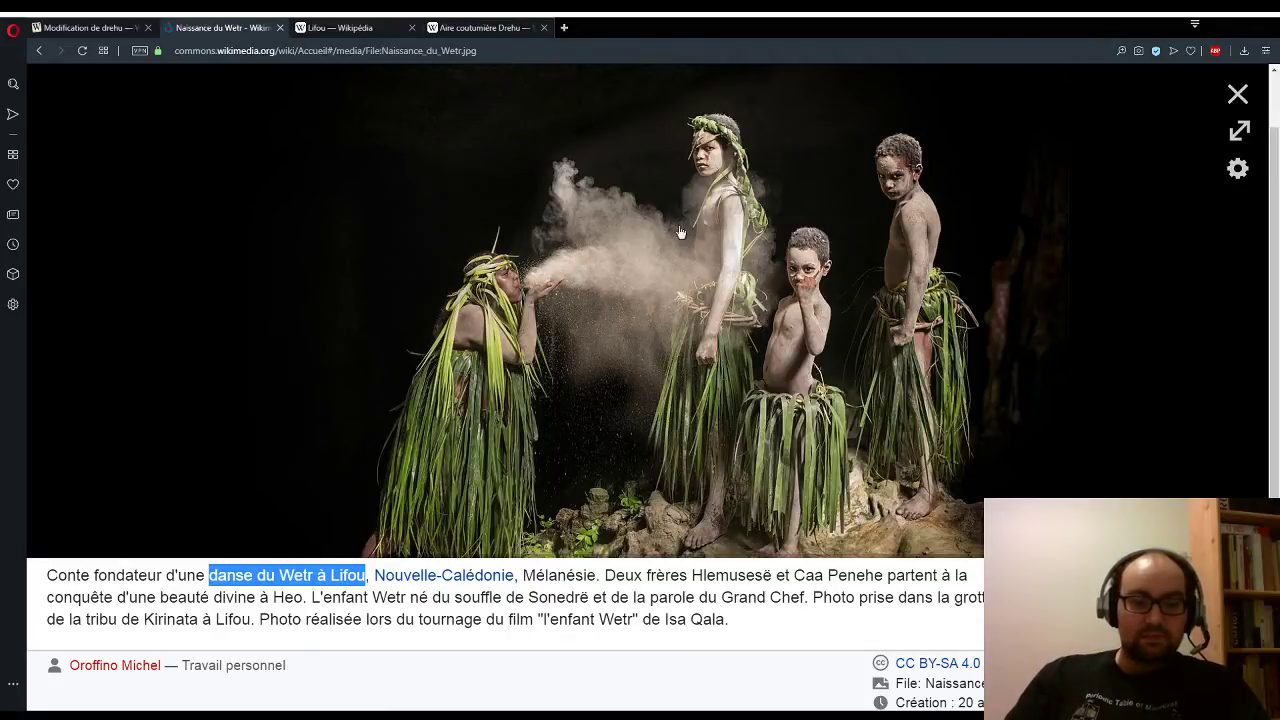
pyautogui.click(376, 29)
pyautogui.click(452, 32)
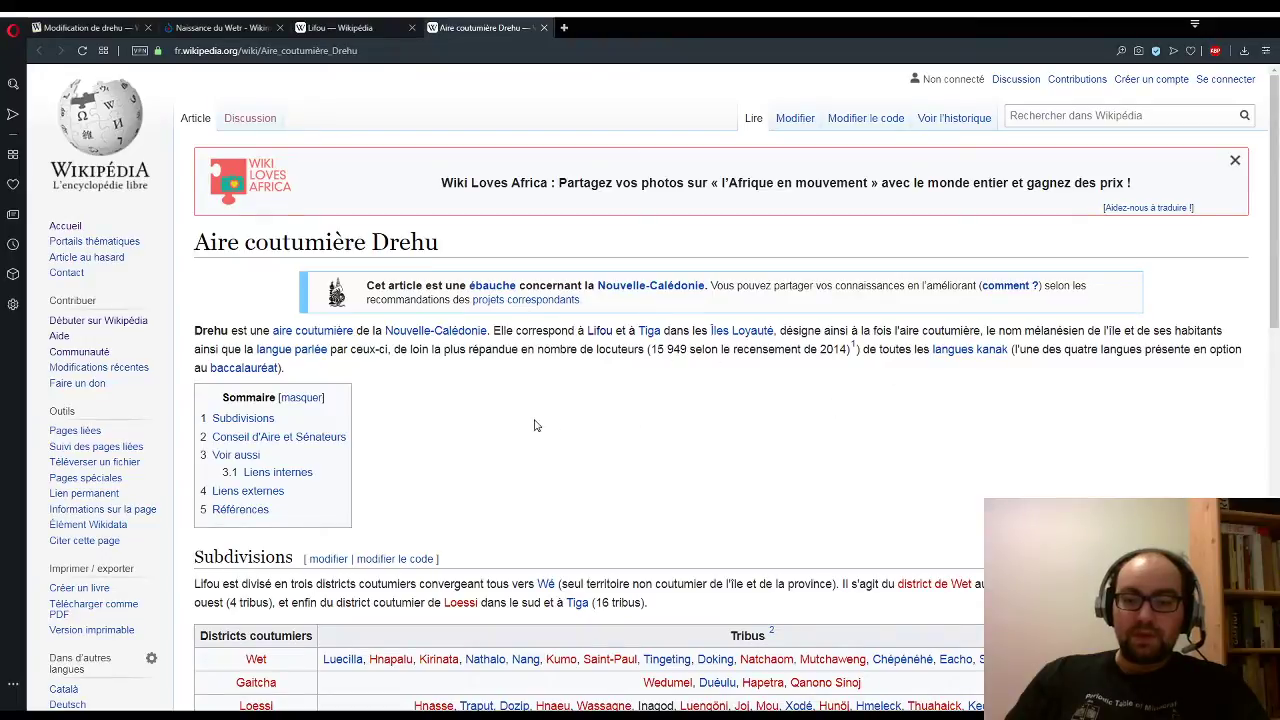
pyautogui.scroll(-1, 470, 425)
pyautogui.scroll(-2, 466, 425)
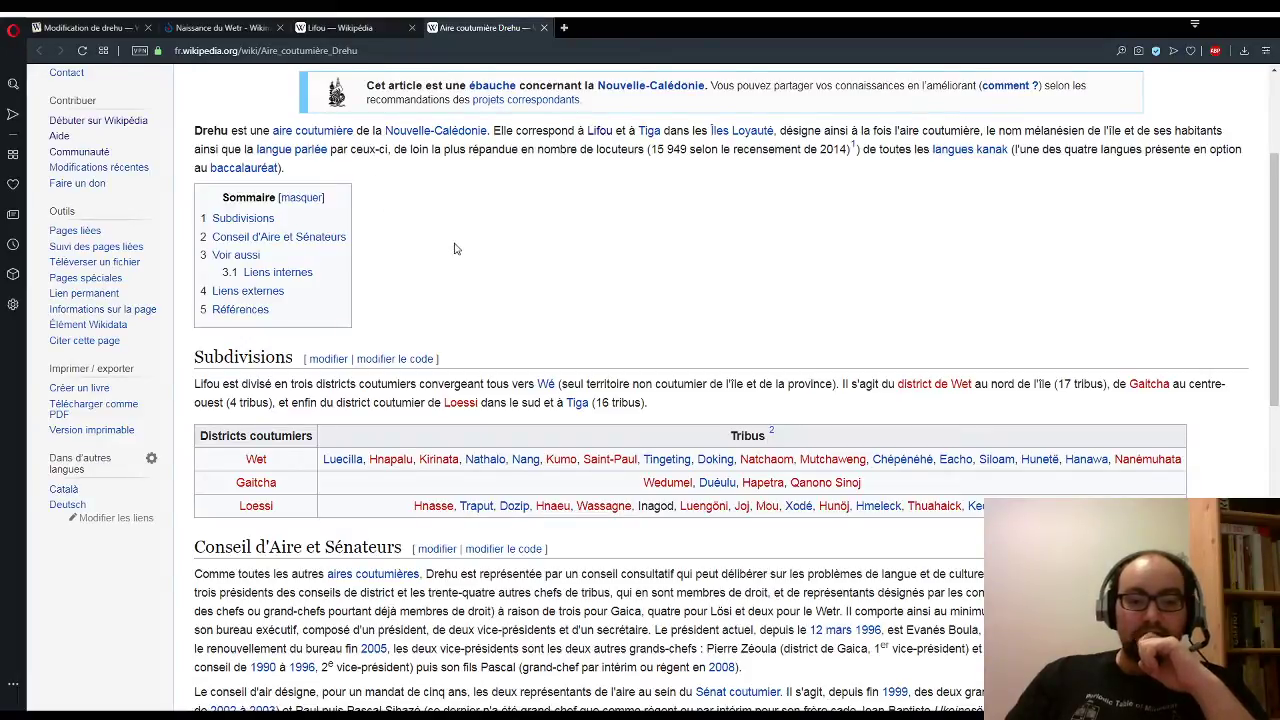
pyautogui.scroll(-1, 454, 248)
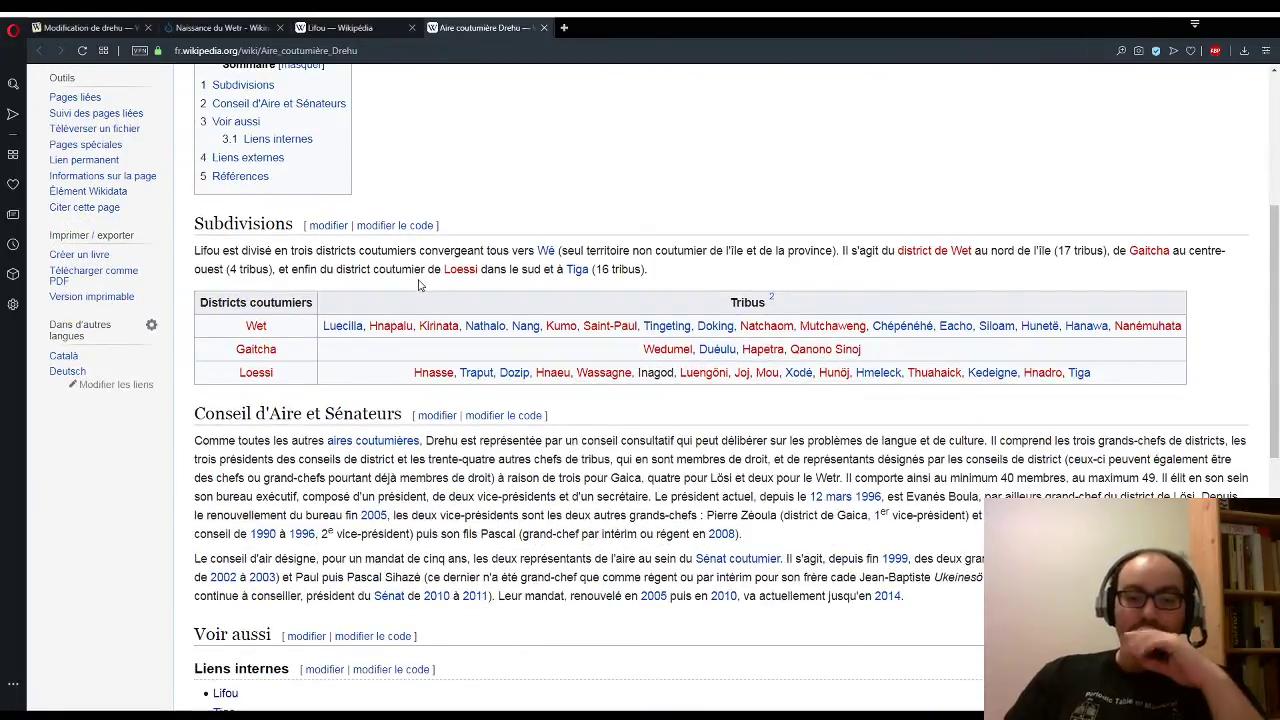
pyautogui.scroll(2, 382, 281)
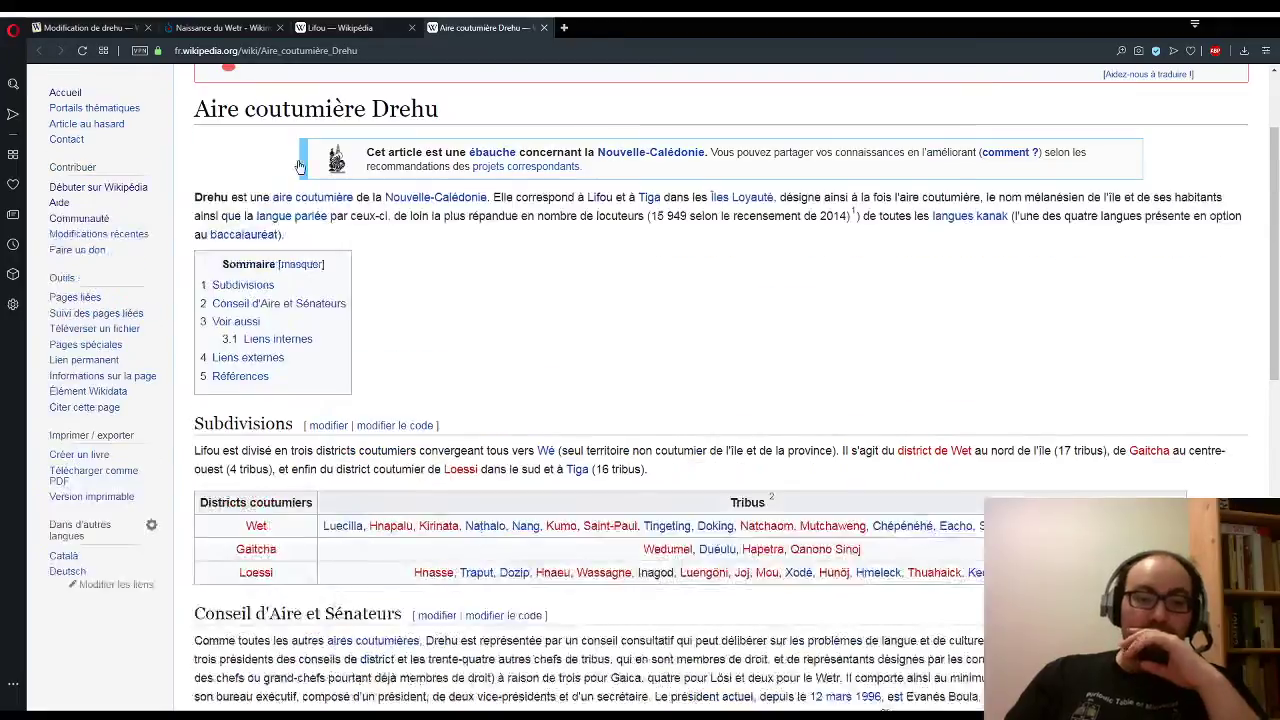
# Step: Return to the "drehu" entry and start inserting an image before the headword under "Nom commun" in the "Français" section
pyautogui.click(114, 36)
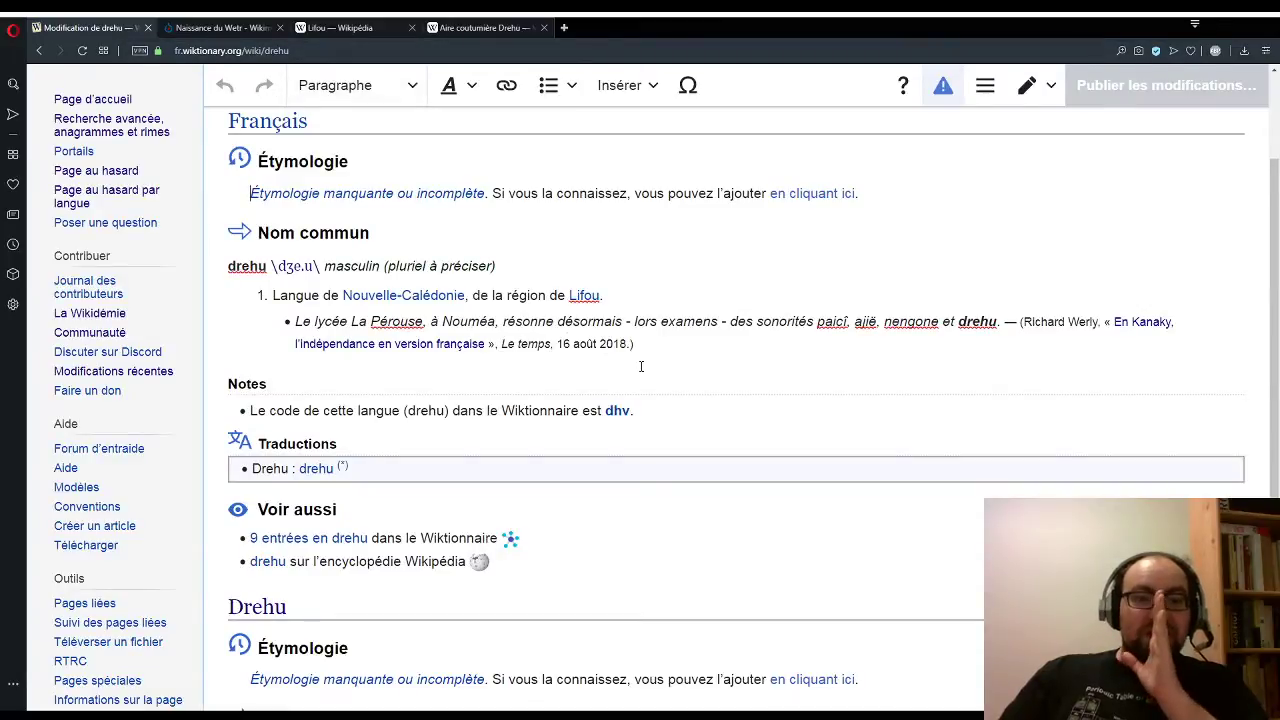
pyautogui.click(226, 332)
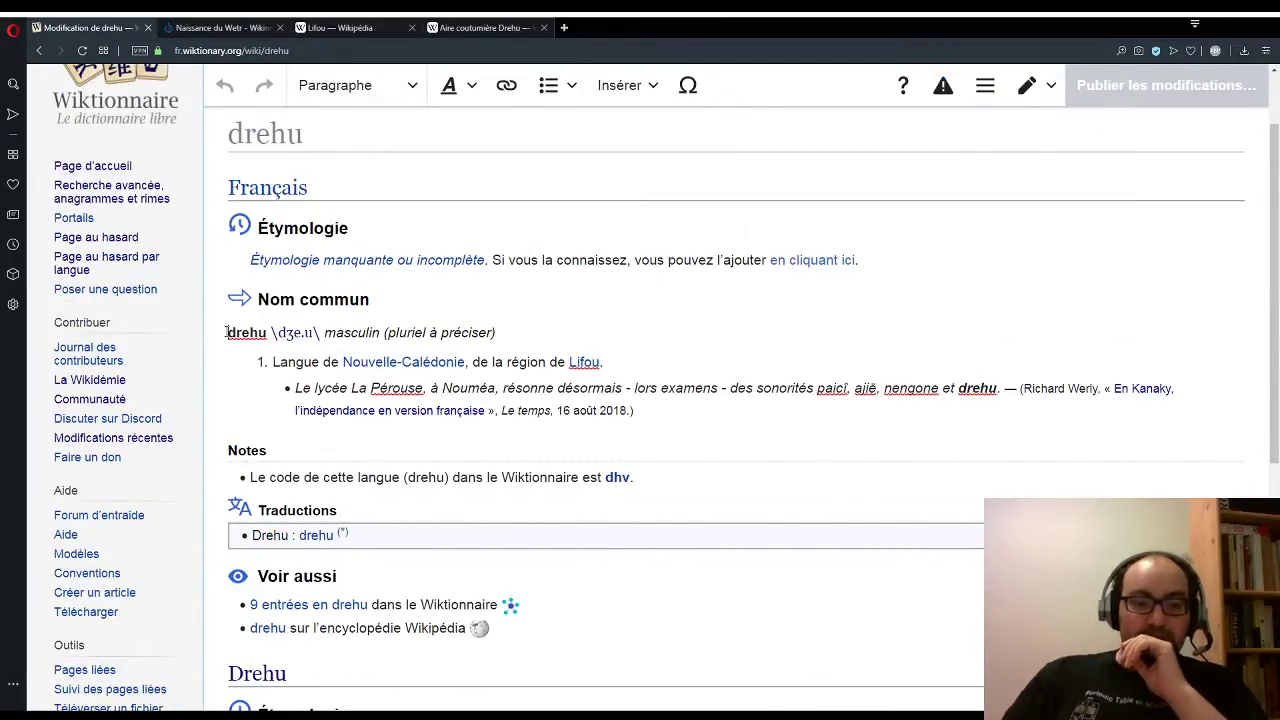
pyautogui.click(648, 88)
pyautogui.click(640, 86)
# Step: Open the dance image's Commons file page, copy its name "Naissance du Wetr.jpg" and look over its legends and description
pyautogui.click(228, 28)
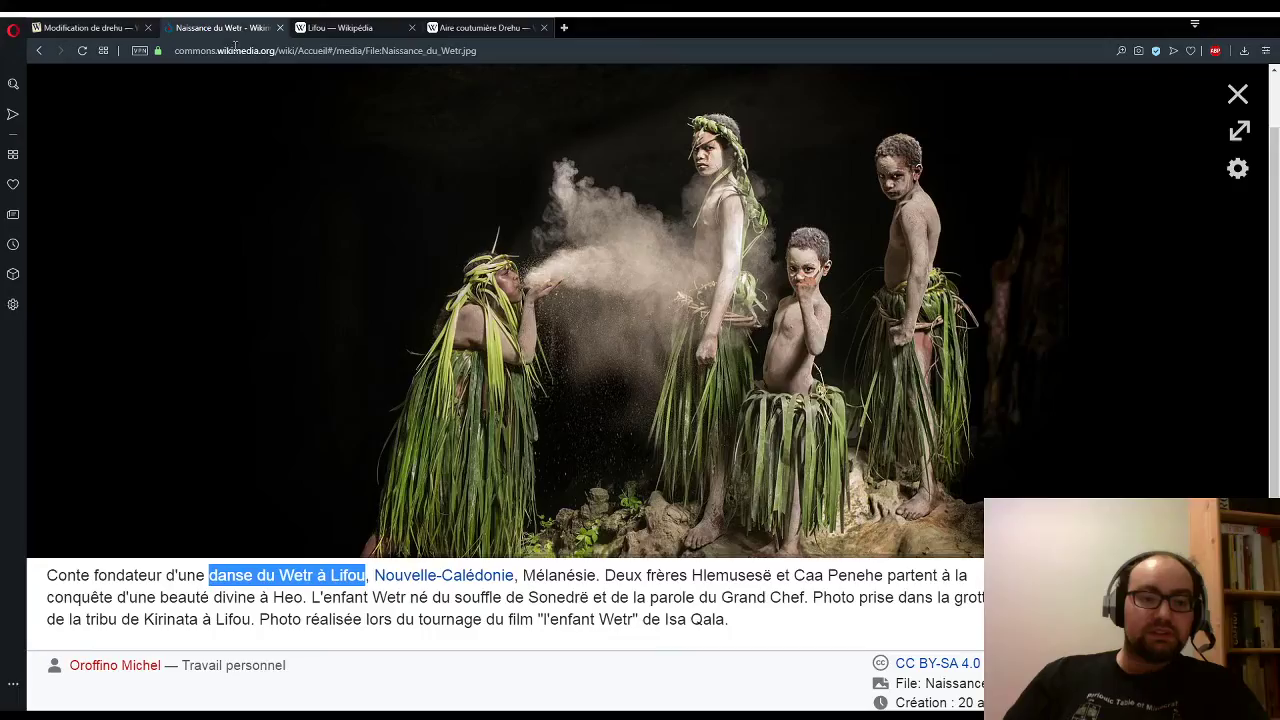
pyautogui.click(617, 389)
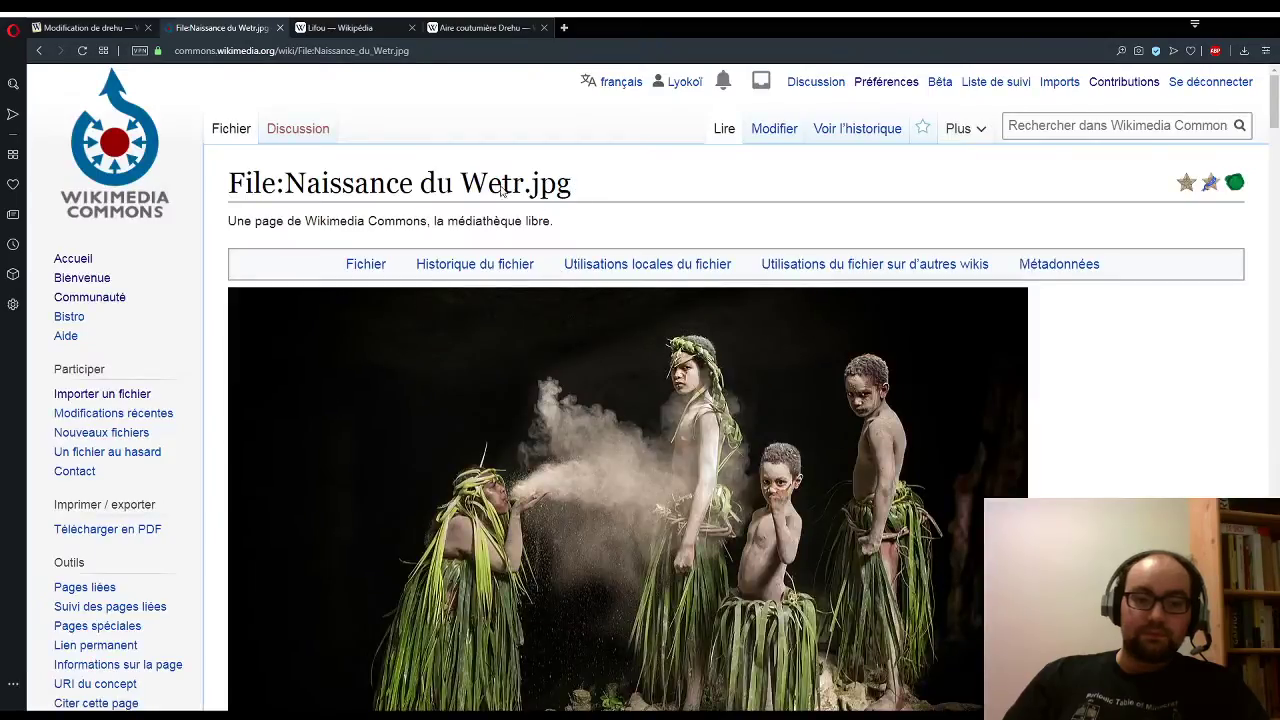
pyautogui.moveTo(574, 182); pyautogui.dragTo(309, 365)
pyautogui.moveTo(572, 311); pyautogui.dragTo(285, 318)
pyautogui.hotkey('ctrl', 'c')
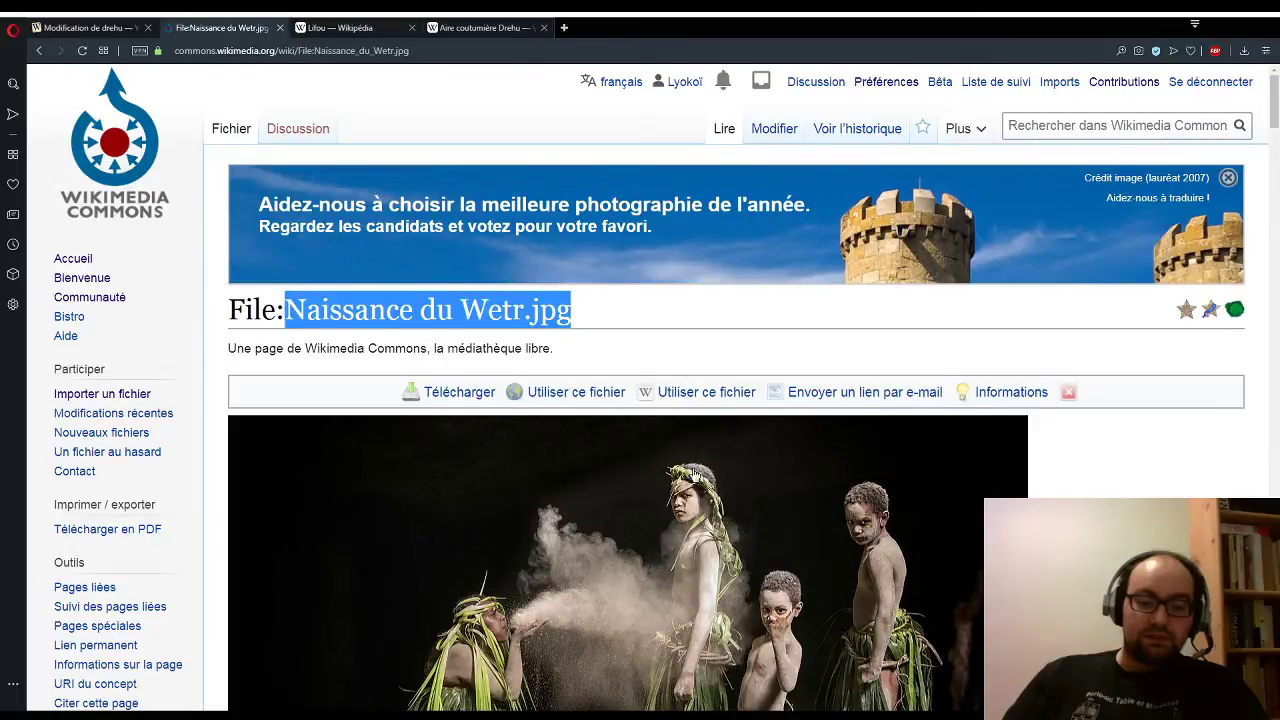
pyautogui.scroll(-7, 695, 478)
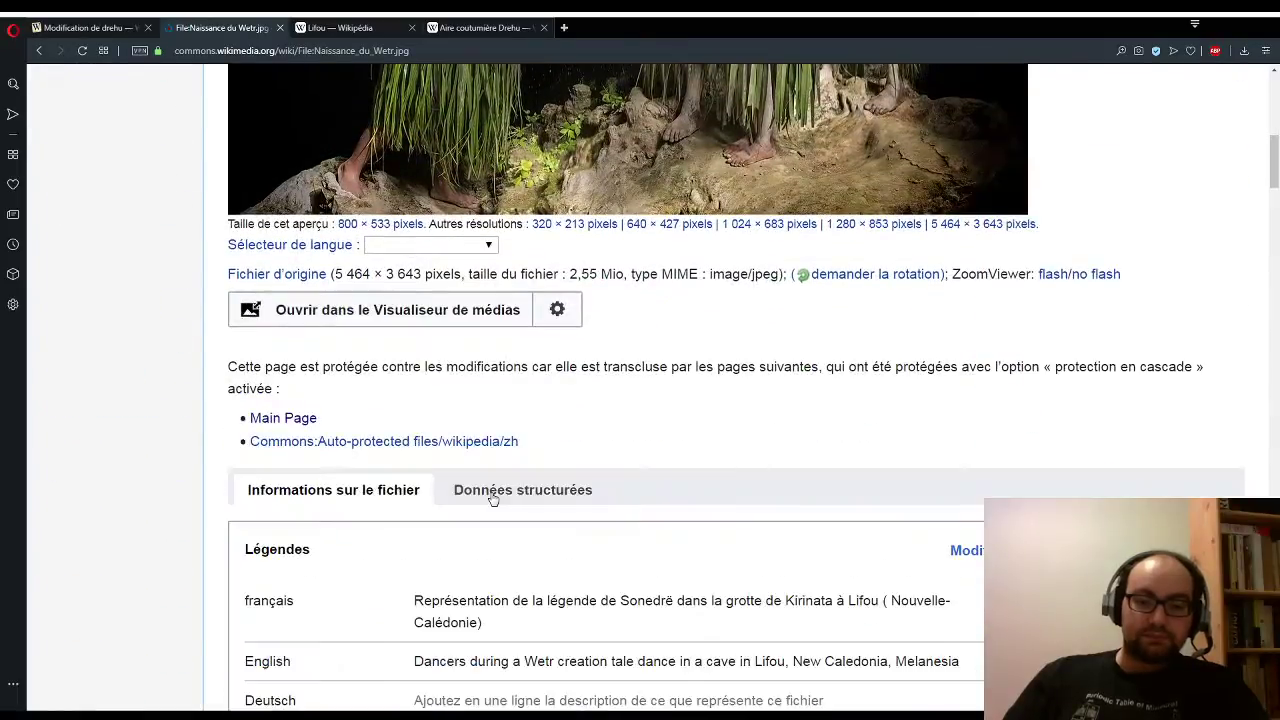
pyautogui.scroll(-4, 492, 500)
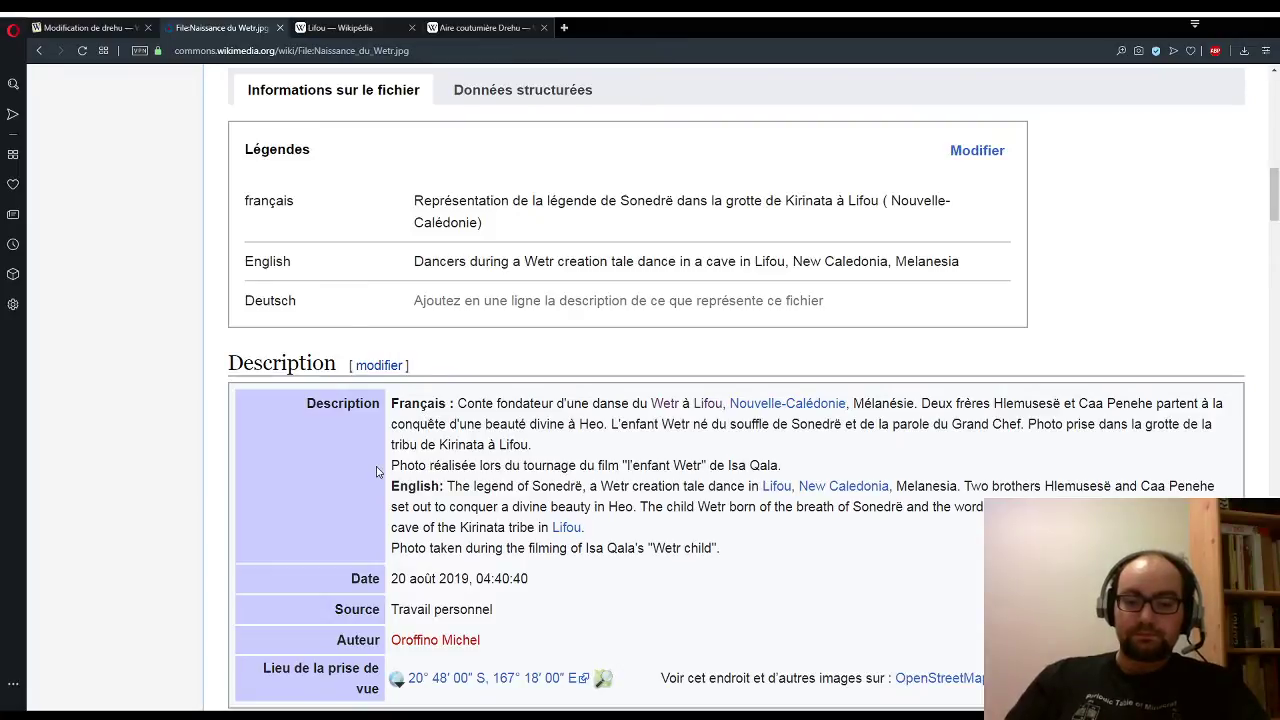
pyautogui.scroll(5, 376, 471)
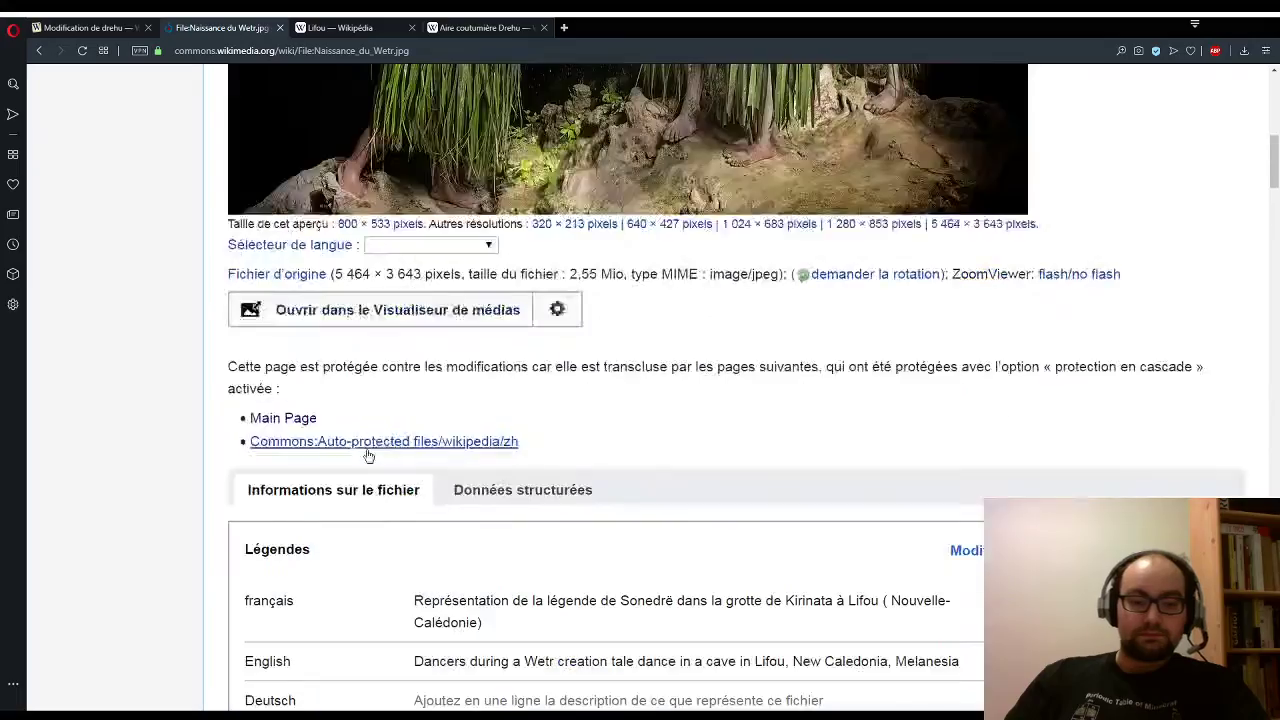
# Step: Search the "drehu" entry's media dialog for "Naissance du Wetr.jpg" and choose that image for use
pyautogui.click(107, 30)
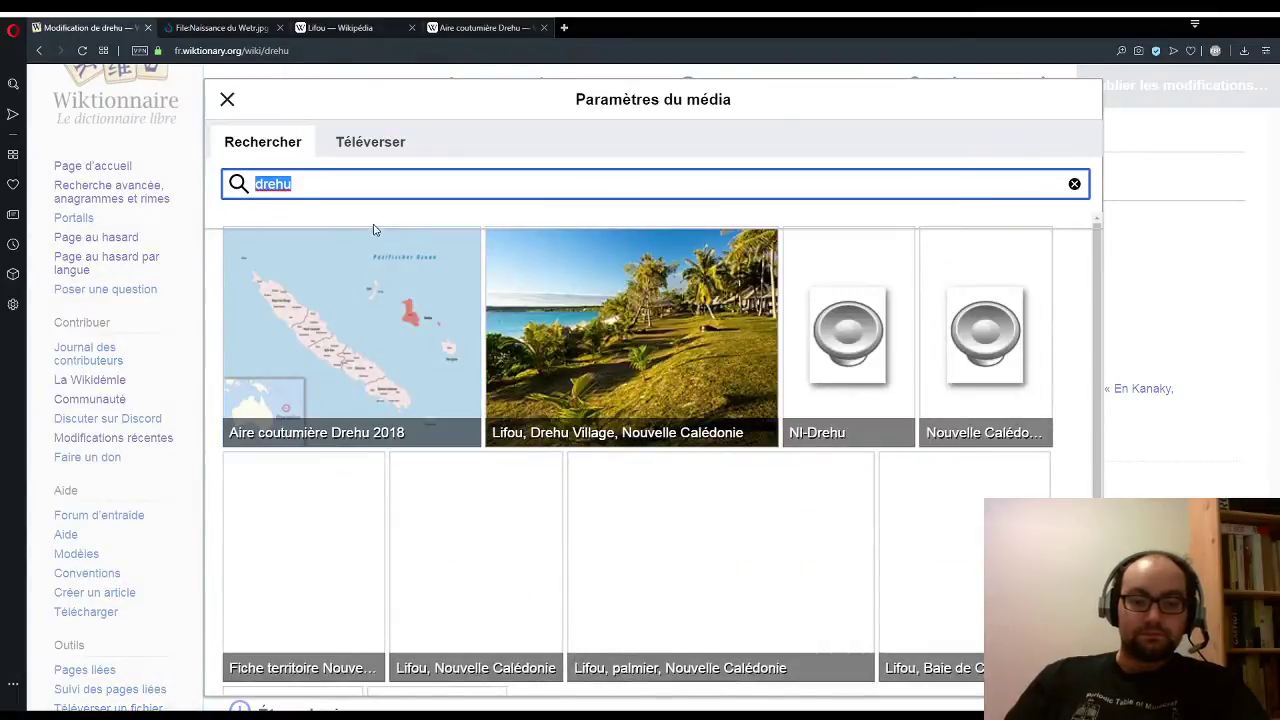
pyautogui.hotkey('ctrl', 'v')
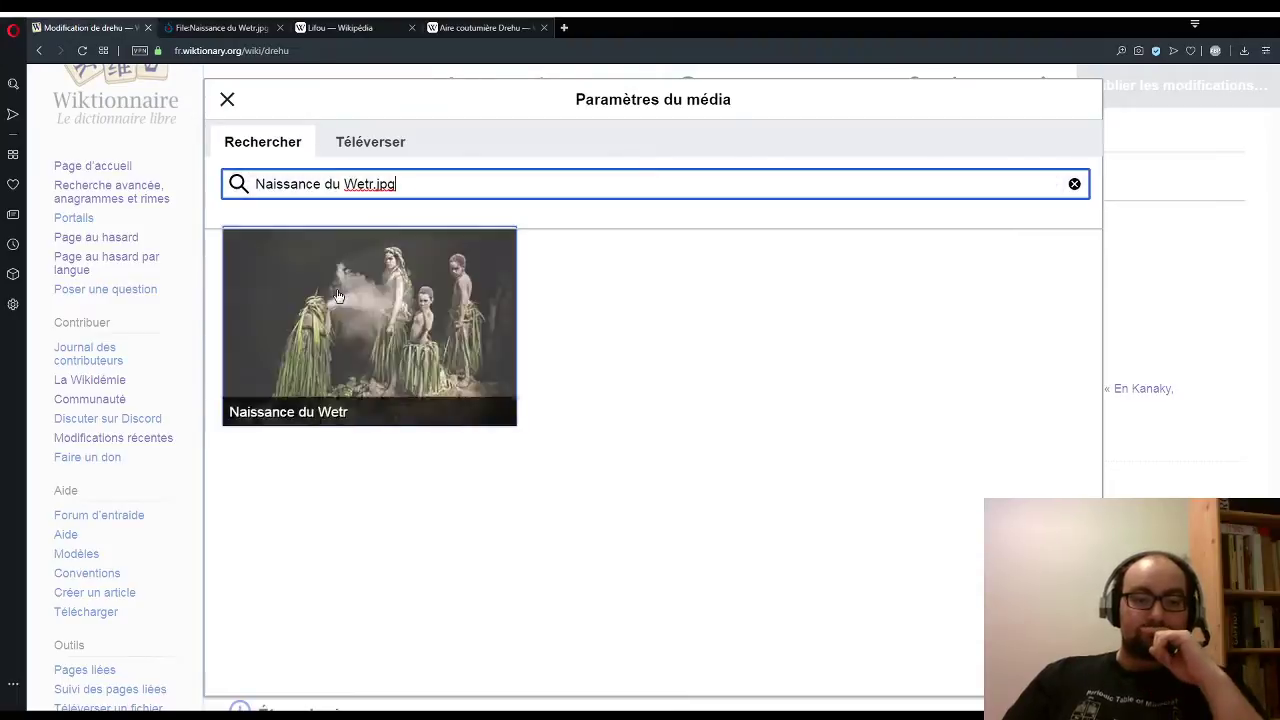
pyautogui.click(353, 310)
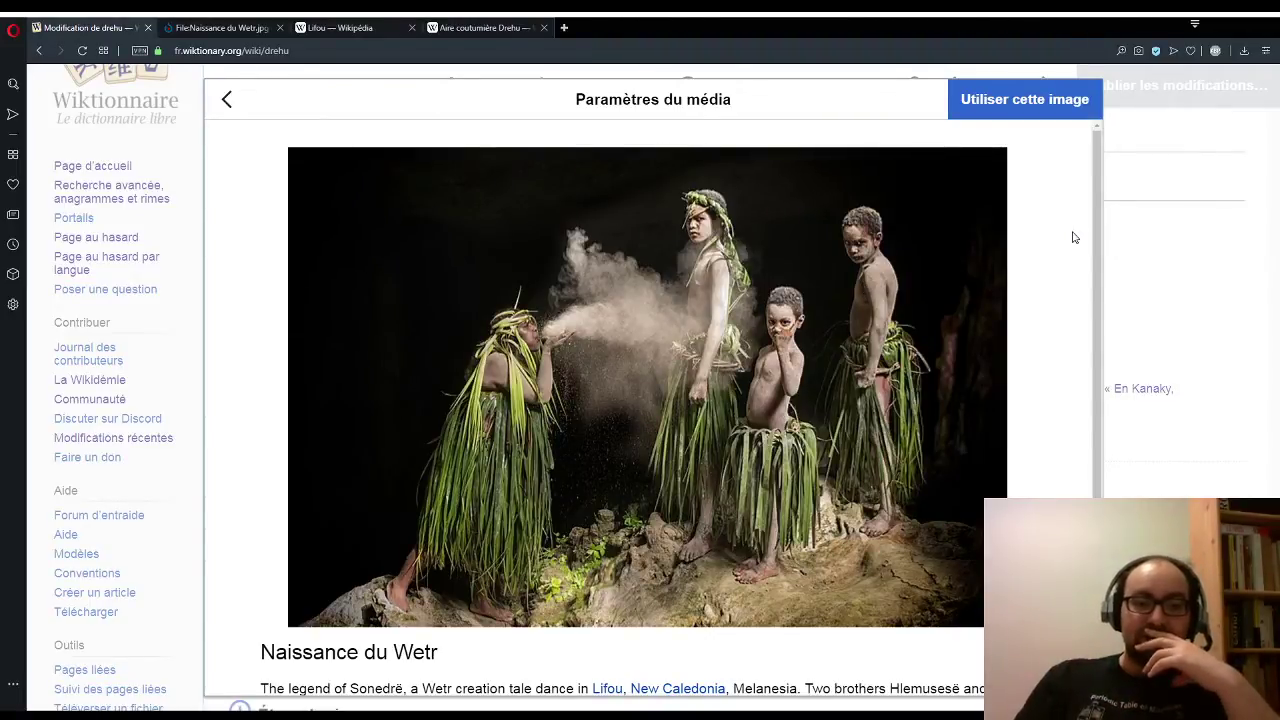
pyautogui.click(983, 99)
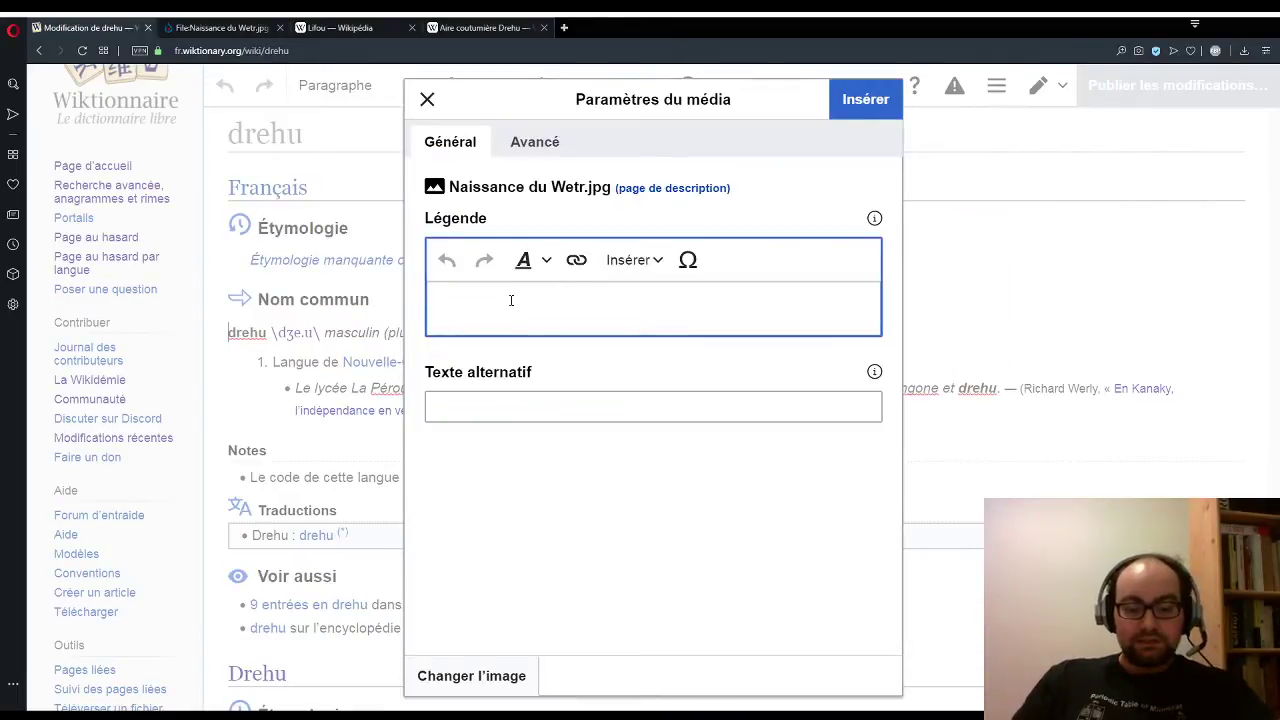
# Step: Copy "Conte fondateur d'une danse du Wetr à Lifou" from the French description on the image's Commons page
pyautogui.click(236, 26)
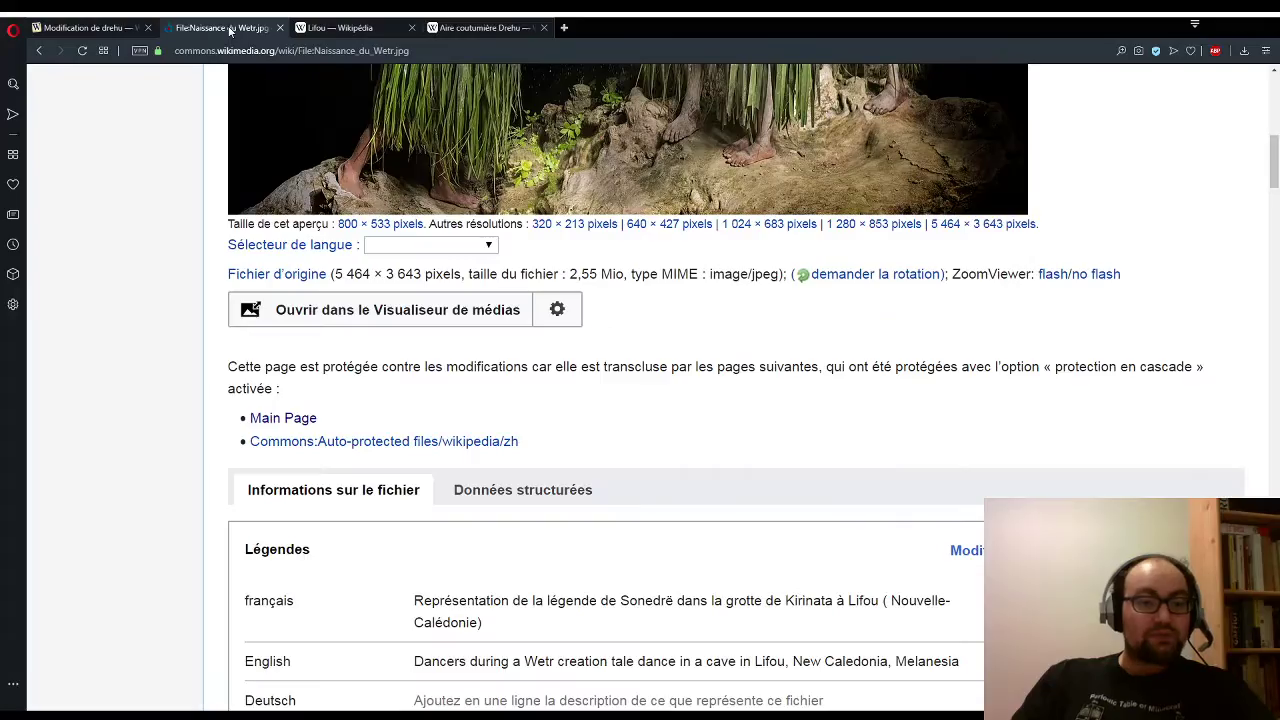
pyautogui.scroll(6, 828, 401)
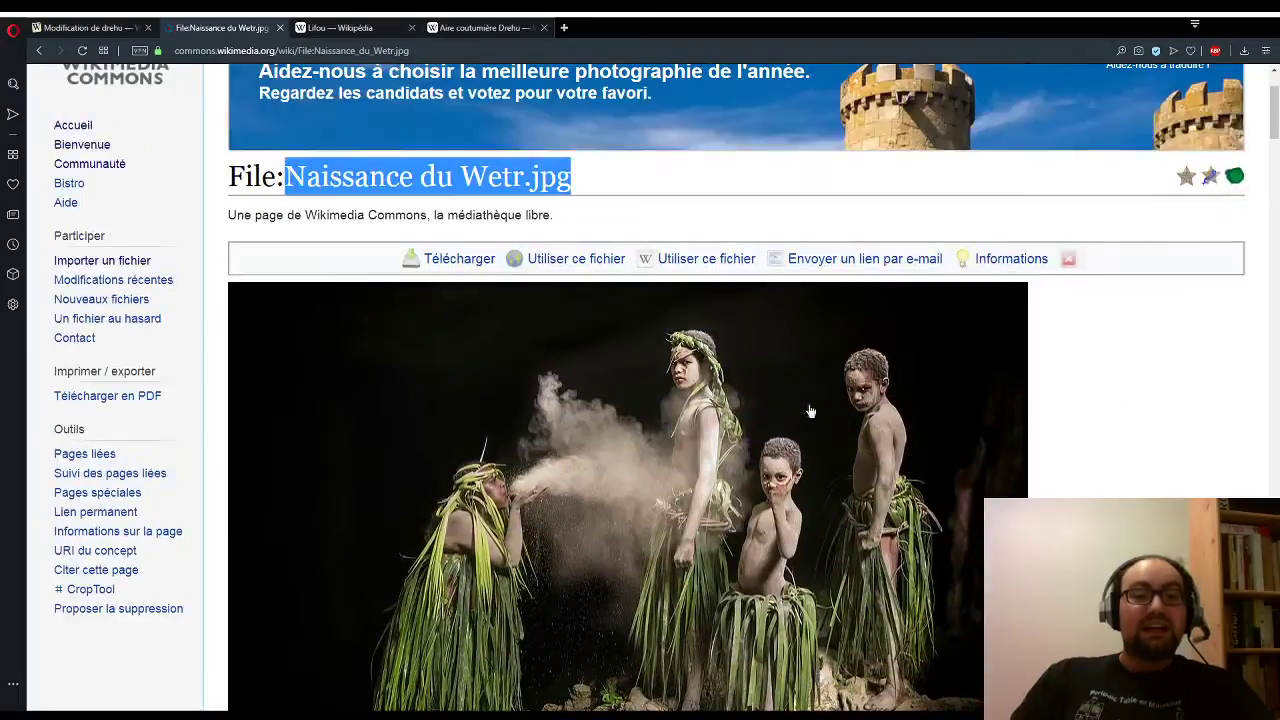
pyautogui.scroll(-3, 706, 423)
pyautogui.scroll(-3, 705, 423)
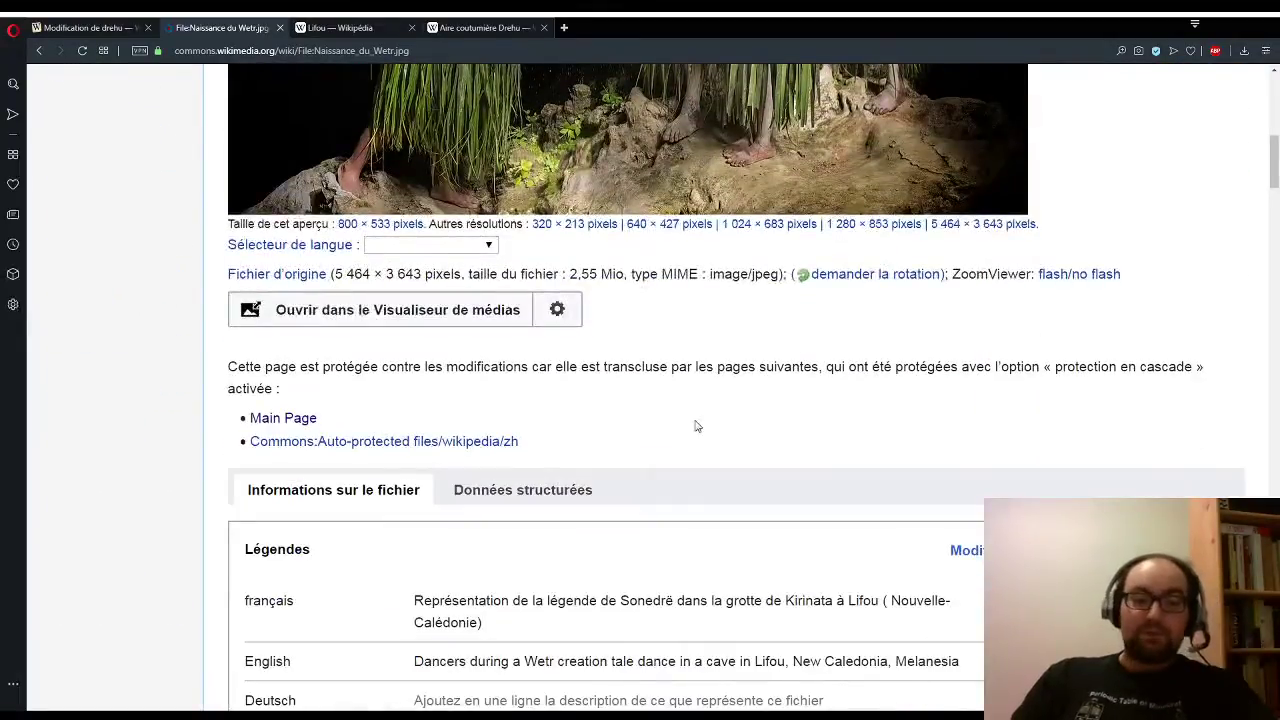
pyautogui.scroll(-3, 652, 438)
pyautogui.scroll(-2, 655, 438)
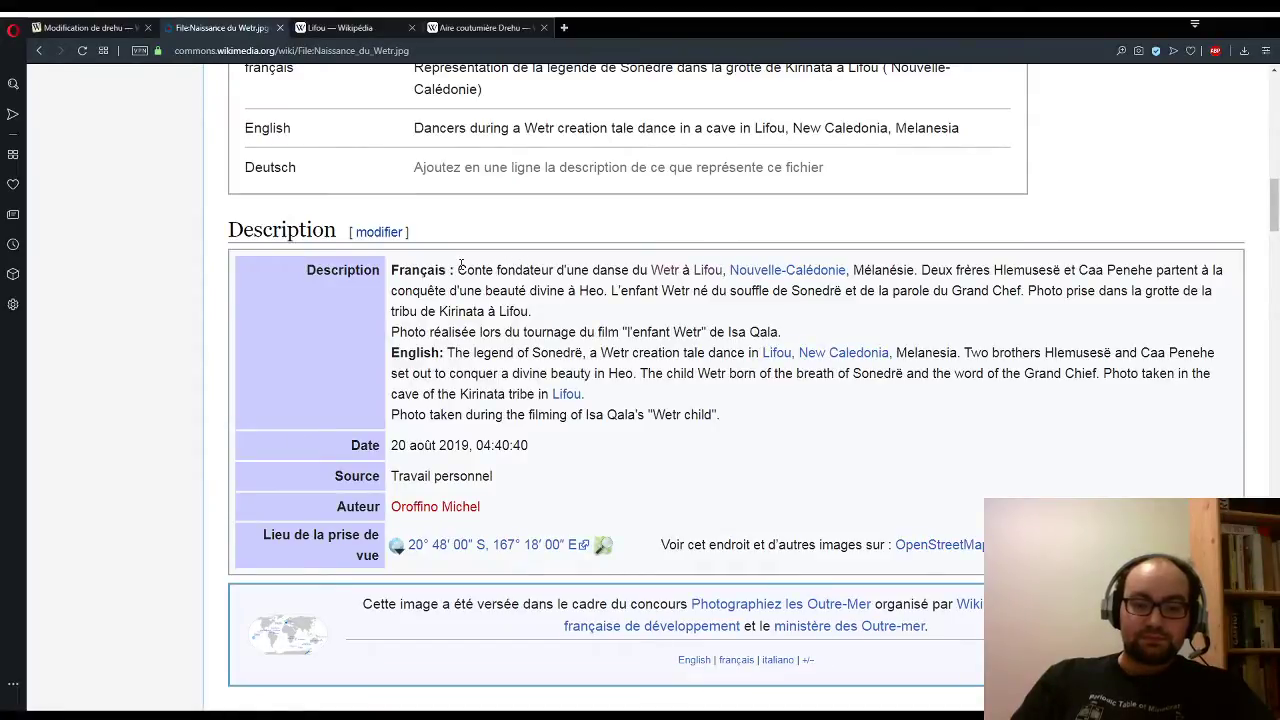
pyautogui.moveTo(458, 267); pyautogui.dragTo(724, 268)
pyautogui.hotkey('ctrl', 'c')
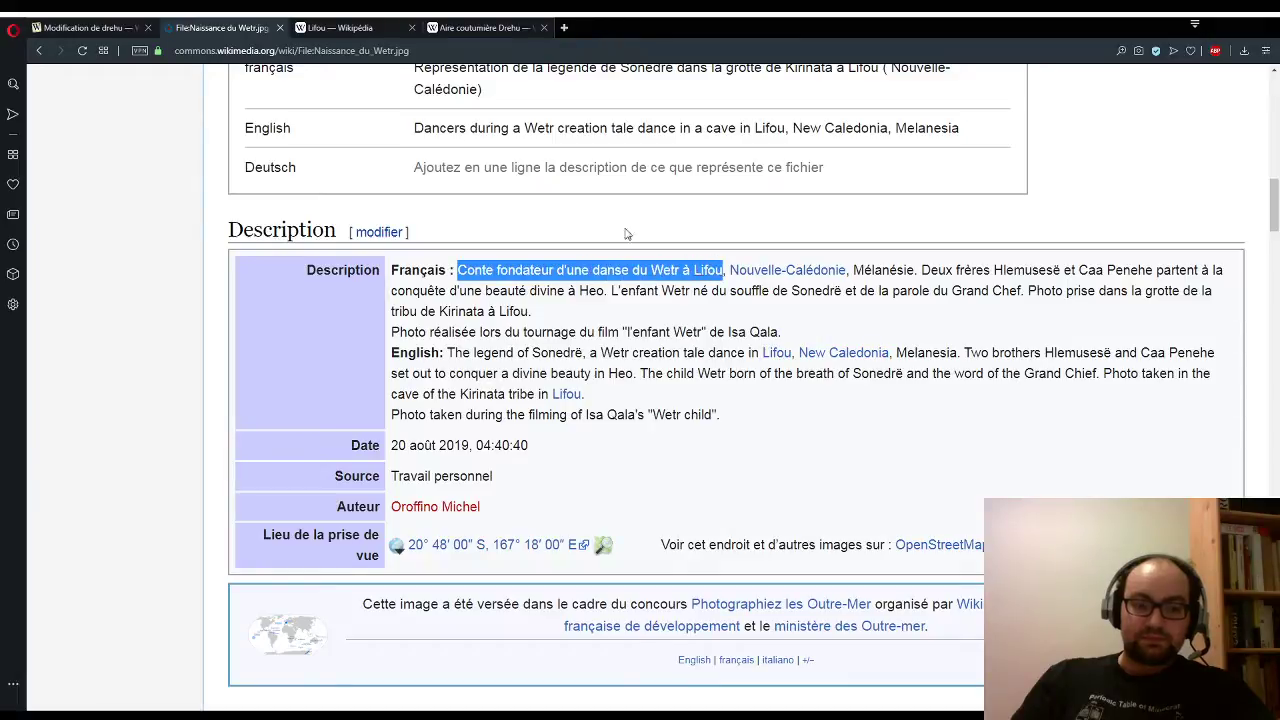
# Step: Write the image caption "Photo du conte fondateur d'une danse du Wetr à Lifou." using the copied description
pyautogui.click(100, 30)
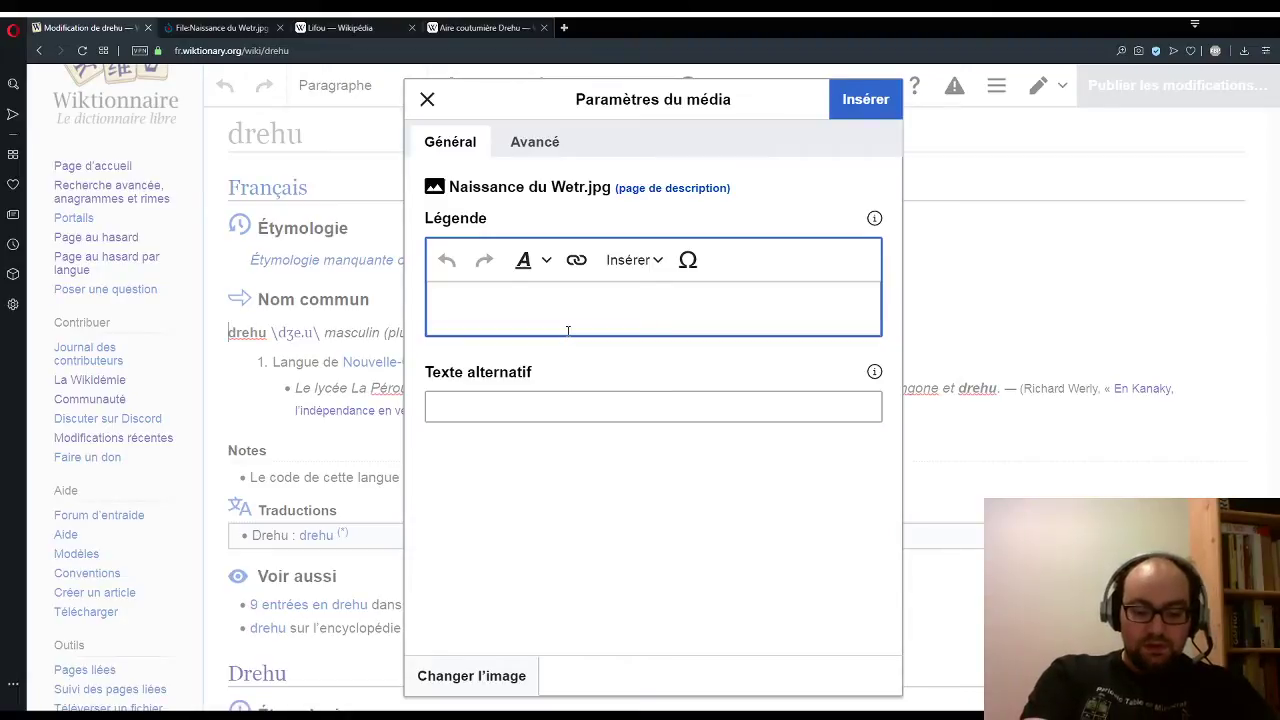
pyautogui.write('Image')
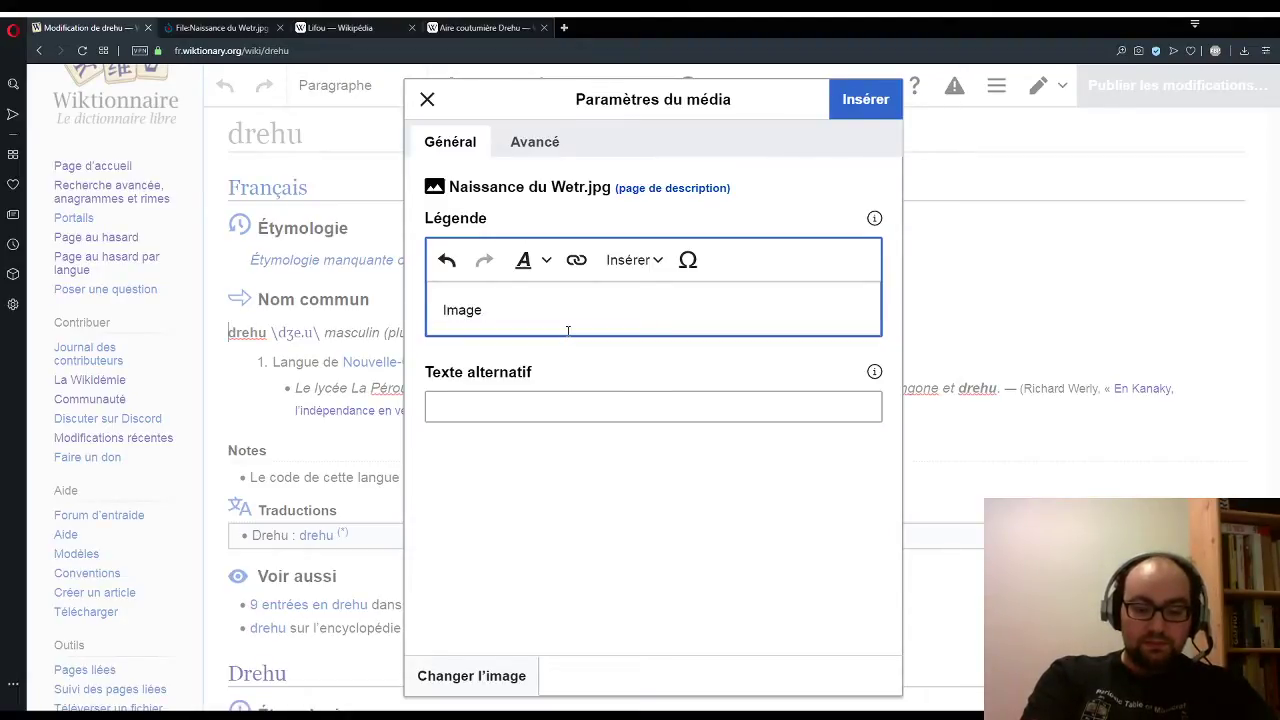
pyautogui.write(' du')
pyautogui.hotkey('ctrl', 'v')
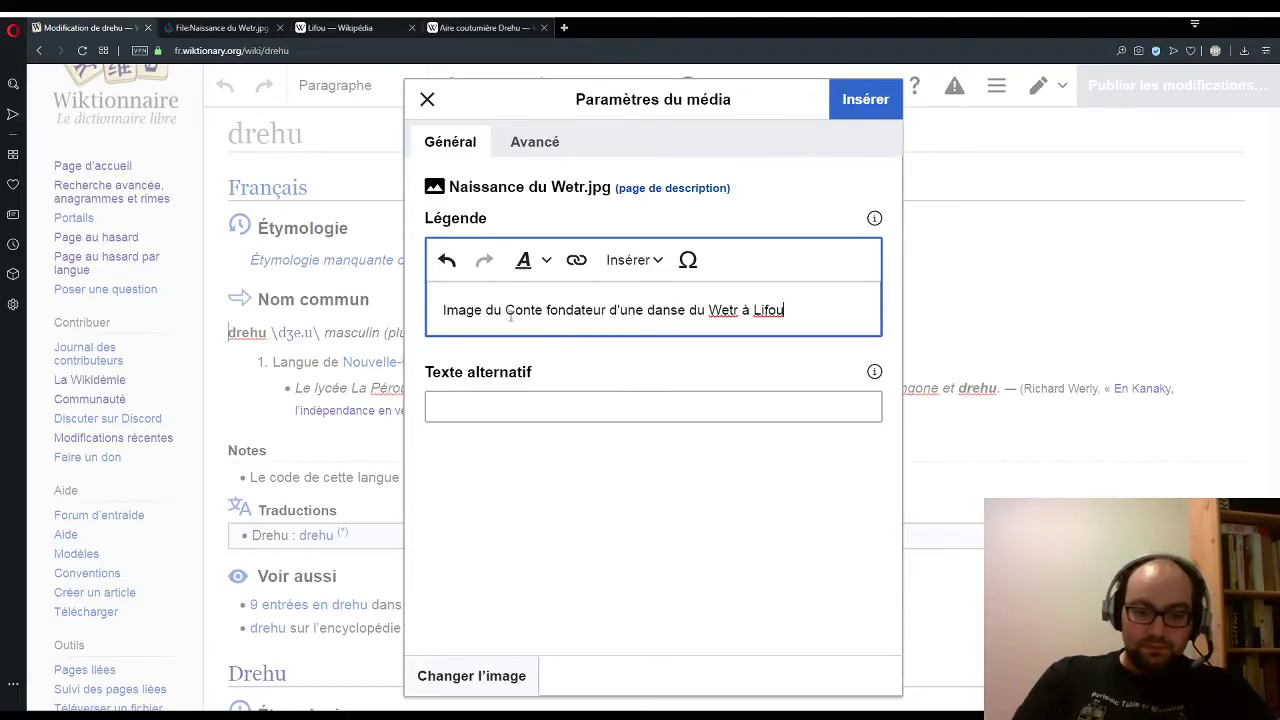
pyautogui.click(507, 312)
pyautogui.press('Delete')
pyautogui.write('c')
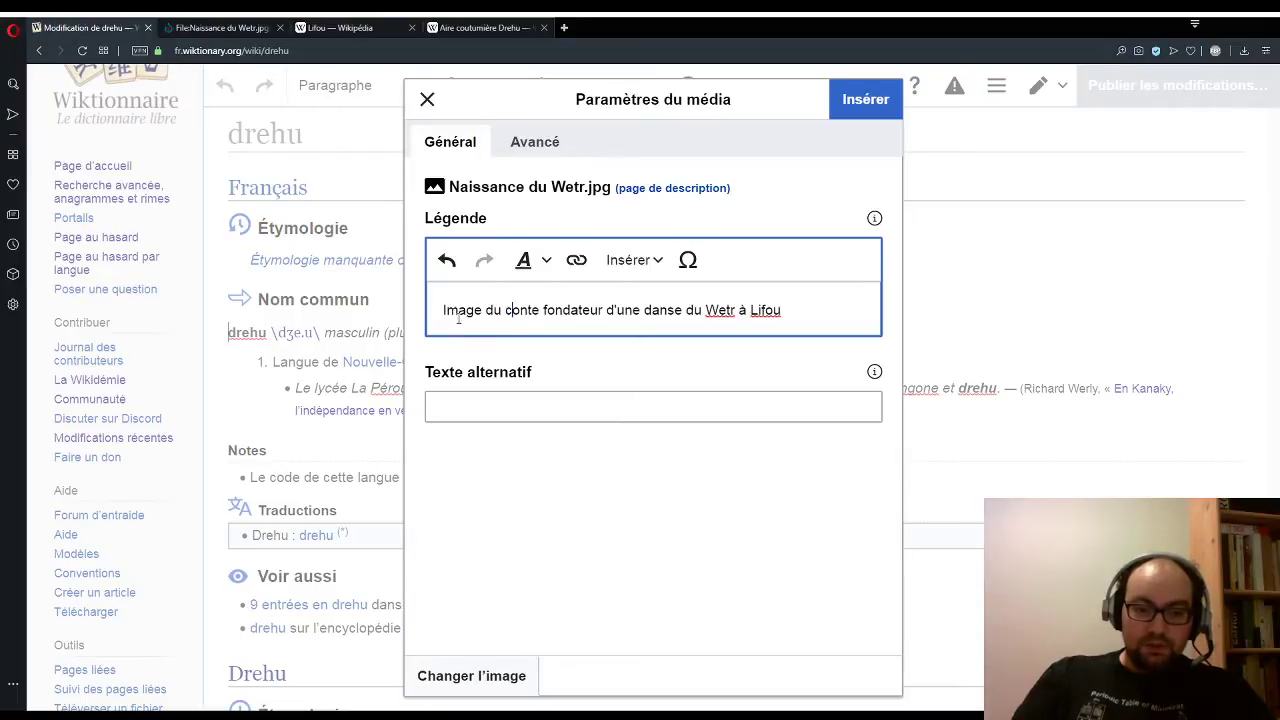
pyautogui.doubleClick(456, 312)
pyautogui.write('Photo ')
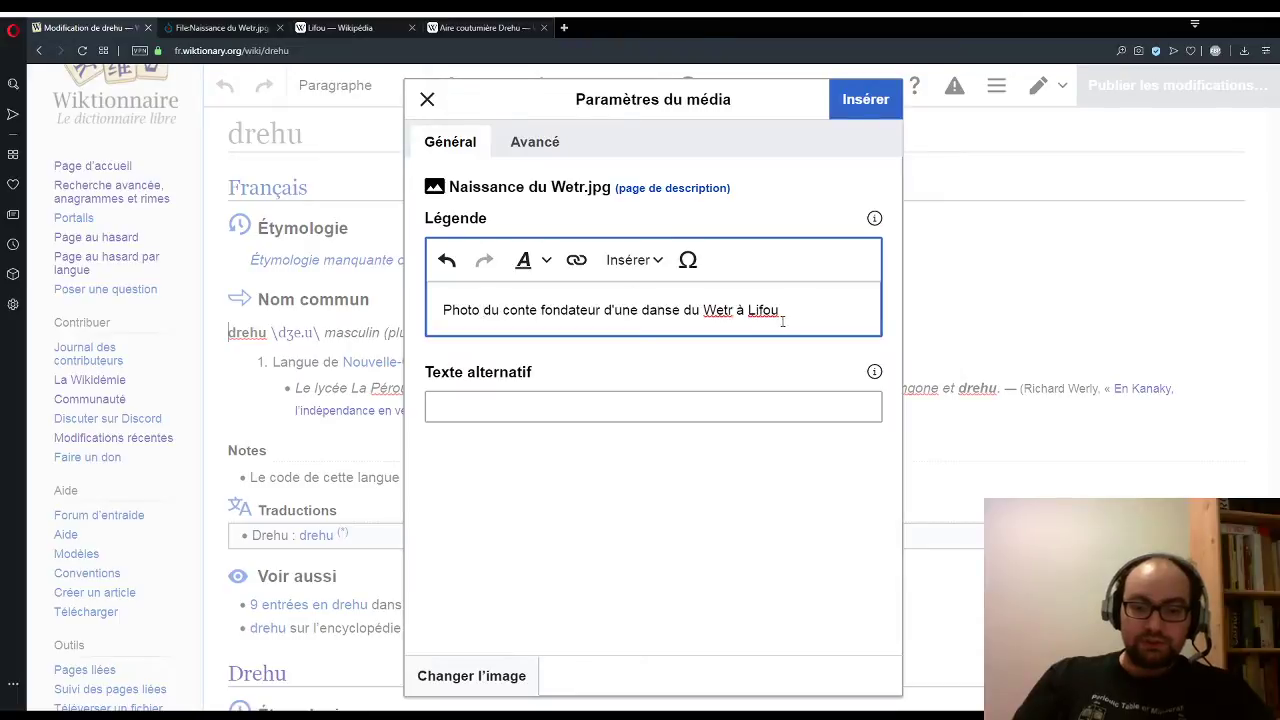
pyautogui.write('.')
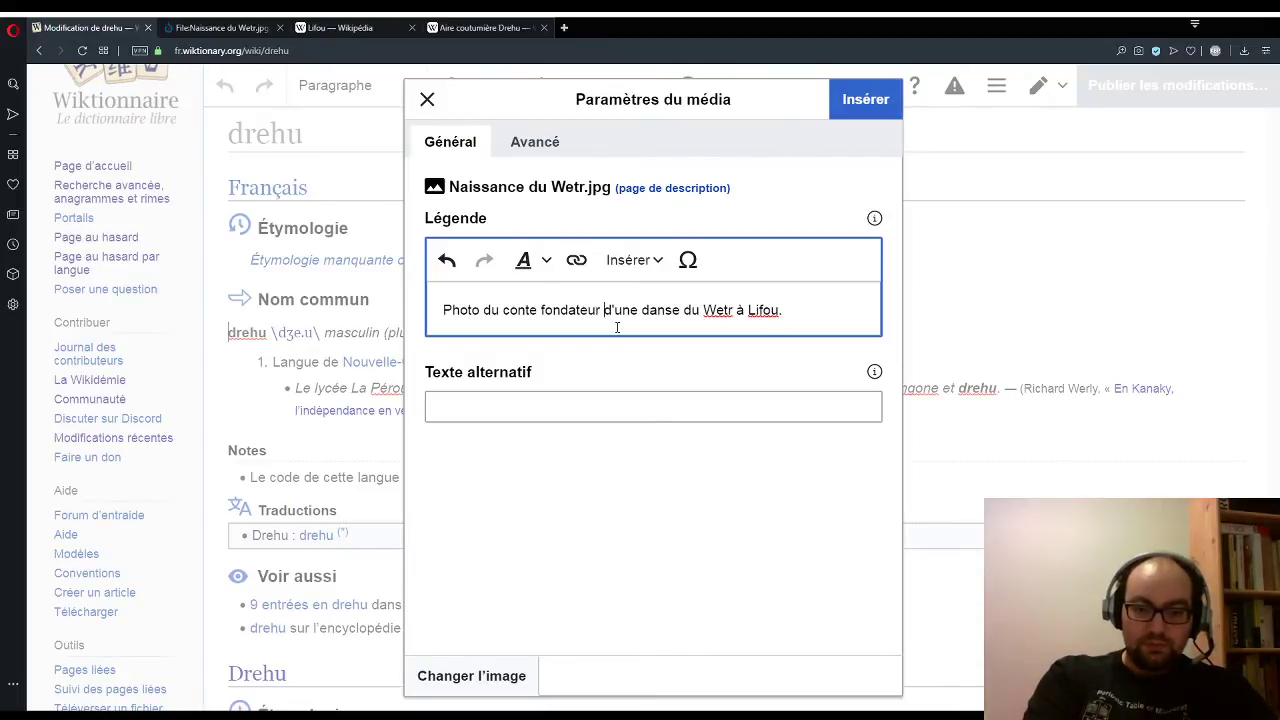
# Step: Reword the caption as "Photo du conte fondateur en drehu, la danse du Wetr, à Lifou."
pyautogui.press('Delete')
pyautogui.press('Delete')
pyautogui.press('Delete')
pyautogui.press('Delete')
pyautogui.press('Delete')
pyautogui.press('Delete')
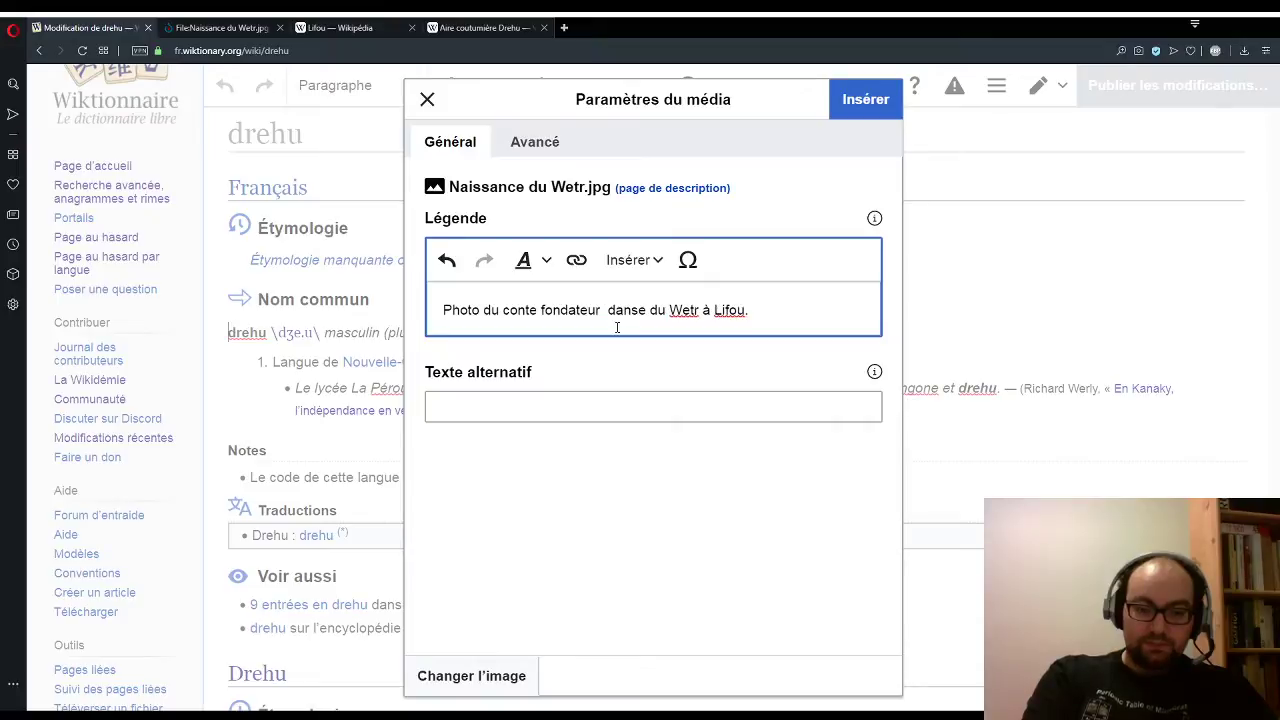
pyautogui.write('en drehu')
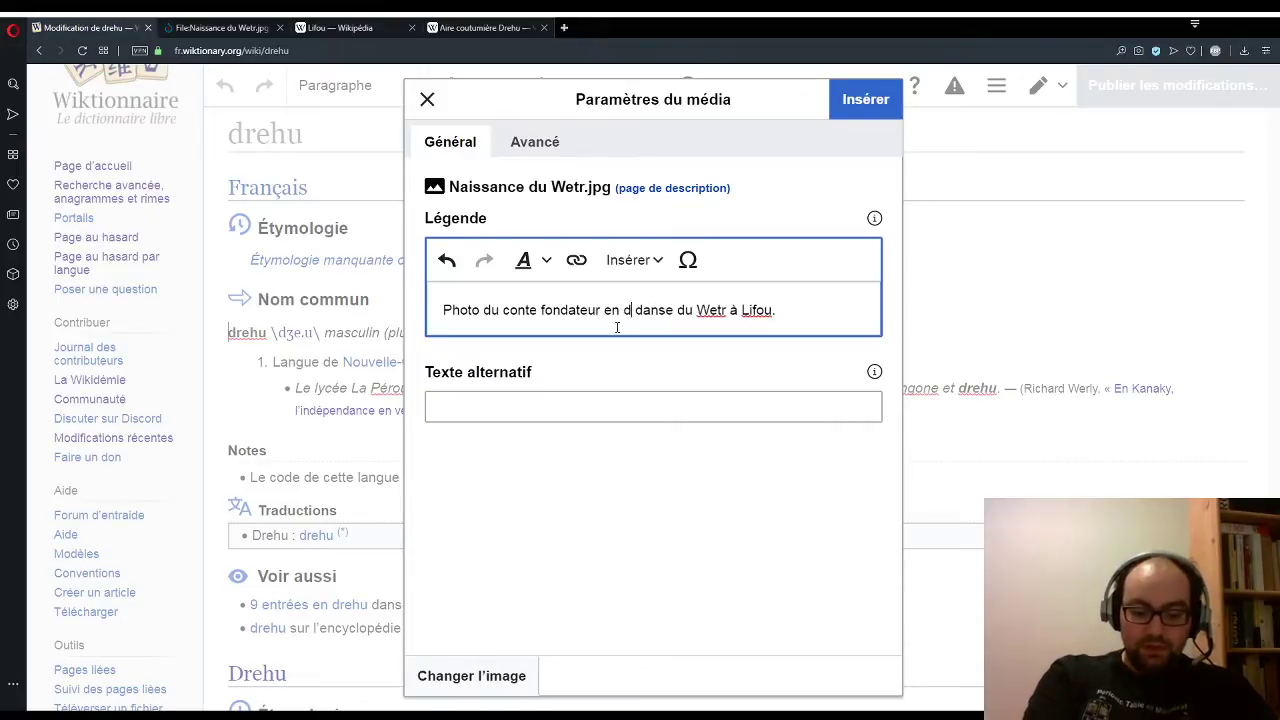
pyautogui.write(',')
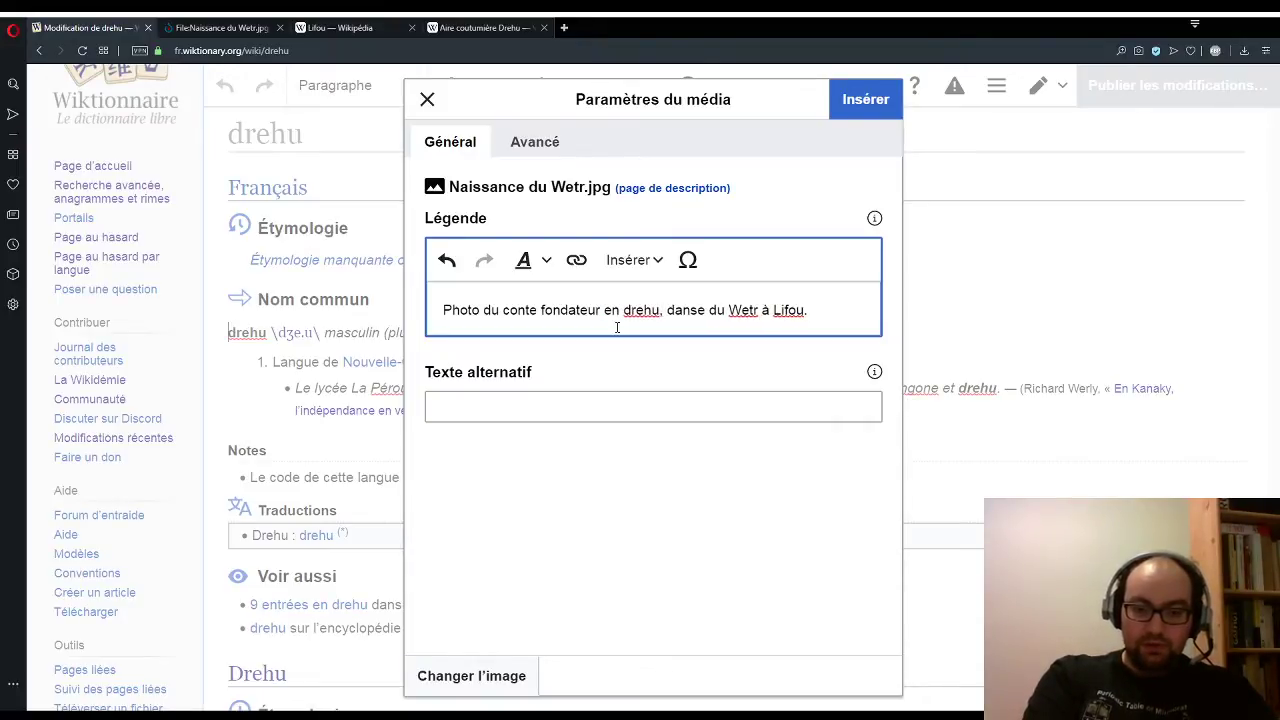
pyautogui.write(' la')
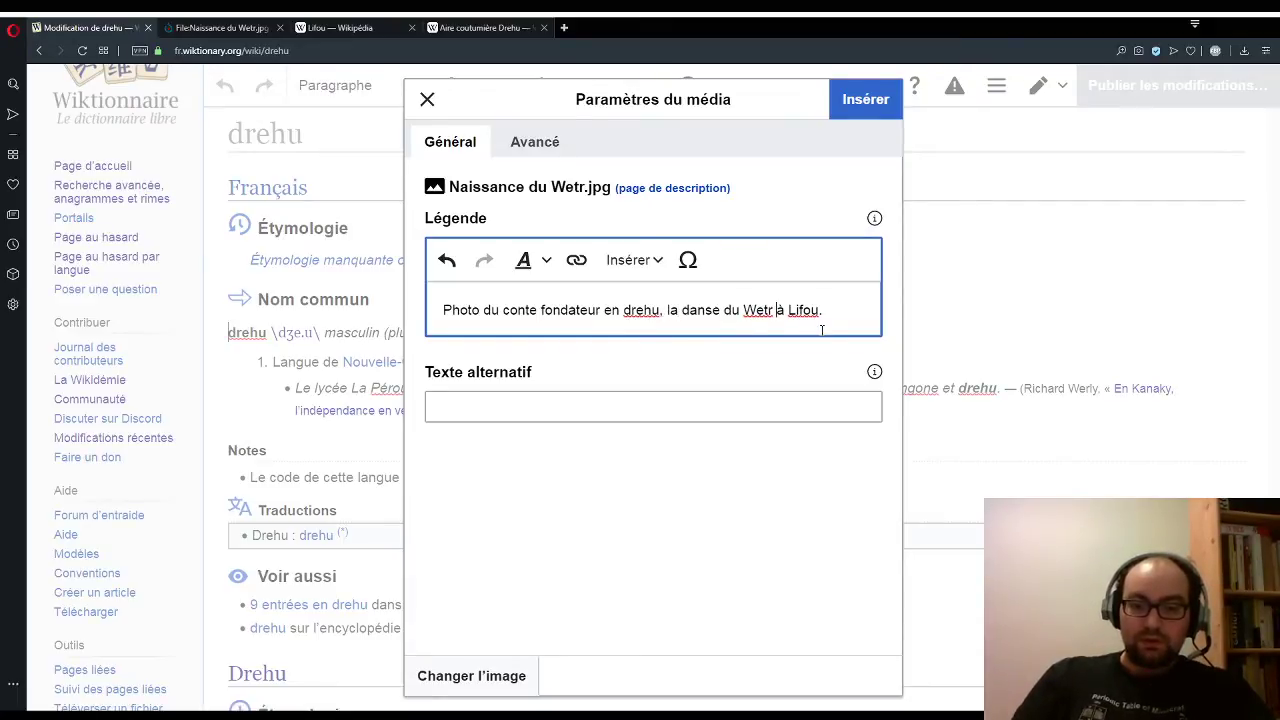
pyautogui.press('Left')
pyautogui.write(',')
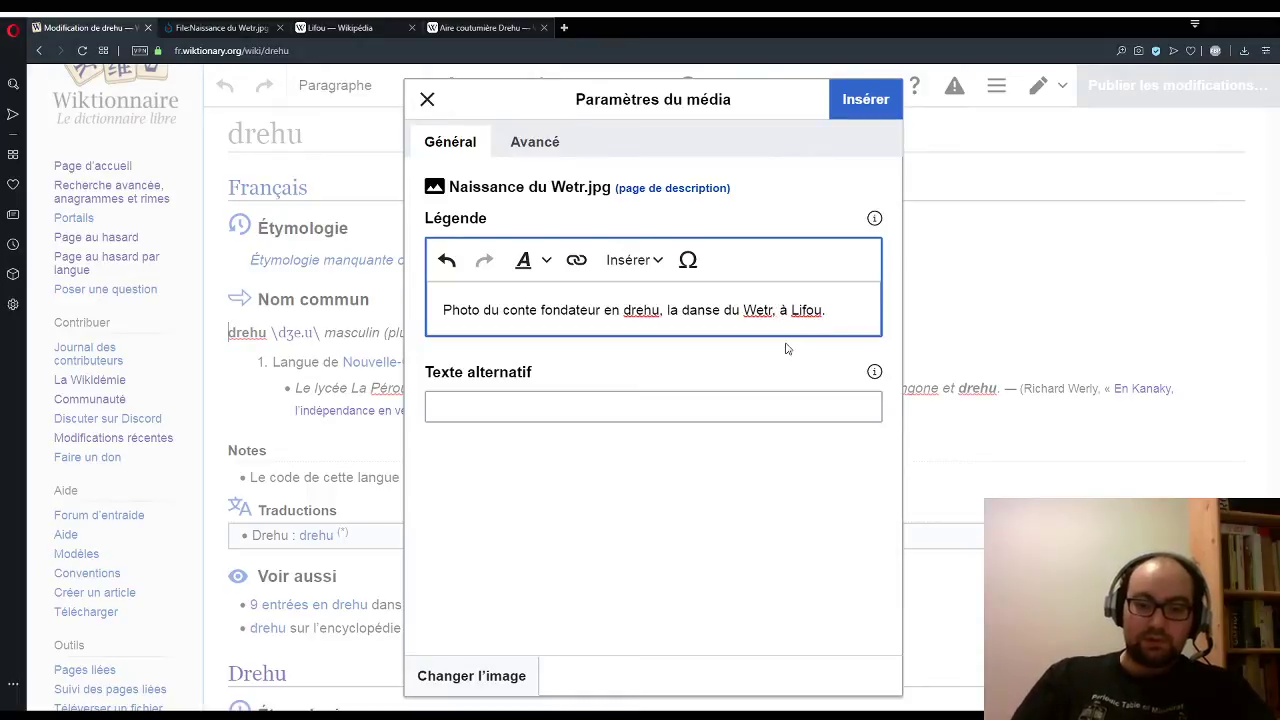
# Step: Set "la danse du Wetr" in italics and "drehu" in bold in the caption
pyautogui.moveTo(668, 312); pyautogui.dragTo(769, 305)
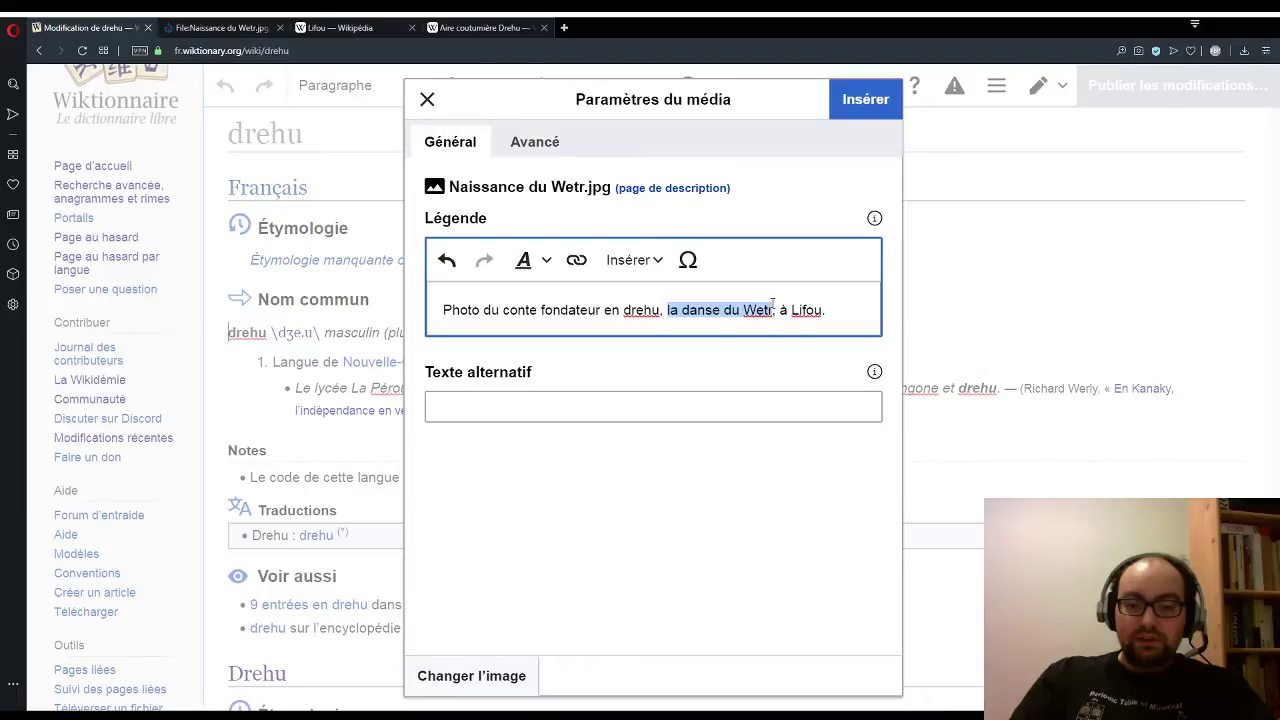
pyautogui.click(523, 260)
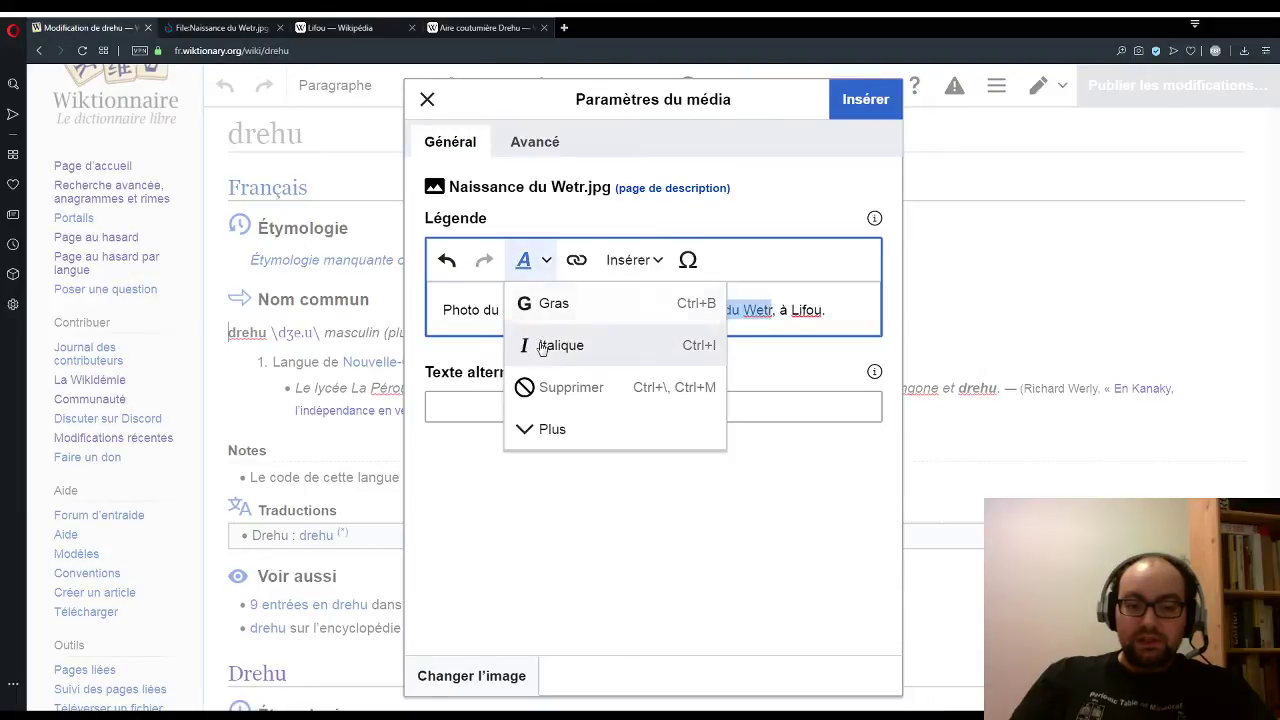
pyautogui.click(520, 343)
pyautogui.doubleClick(641, 310)
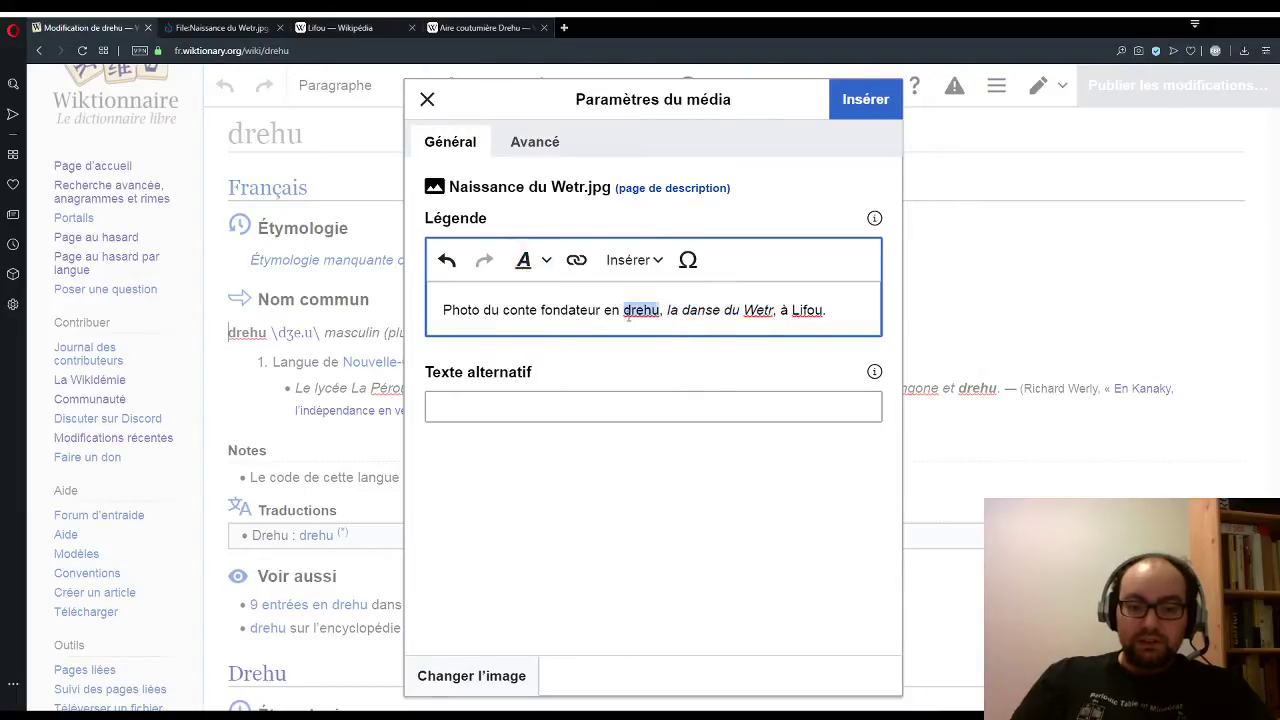
pyautogui.click(544, 262)
pyautogui.click(553, 303)
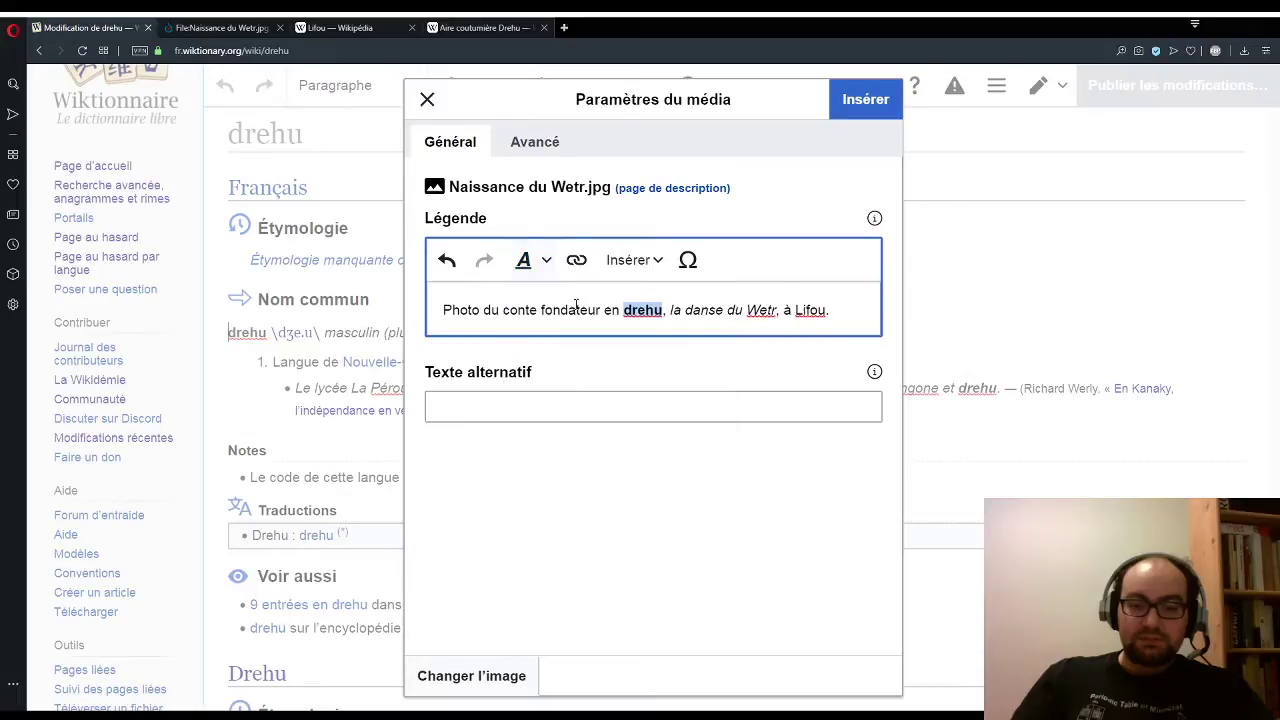
# Step: Insert the captioned image into the "drehu" entry and check its placement beside the "Nom commun" section
pyautogui.click(857, 103)
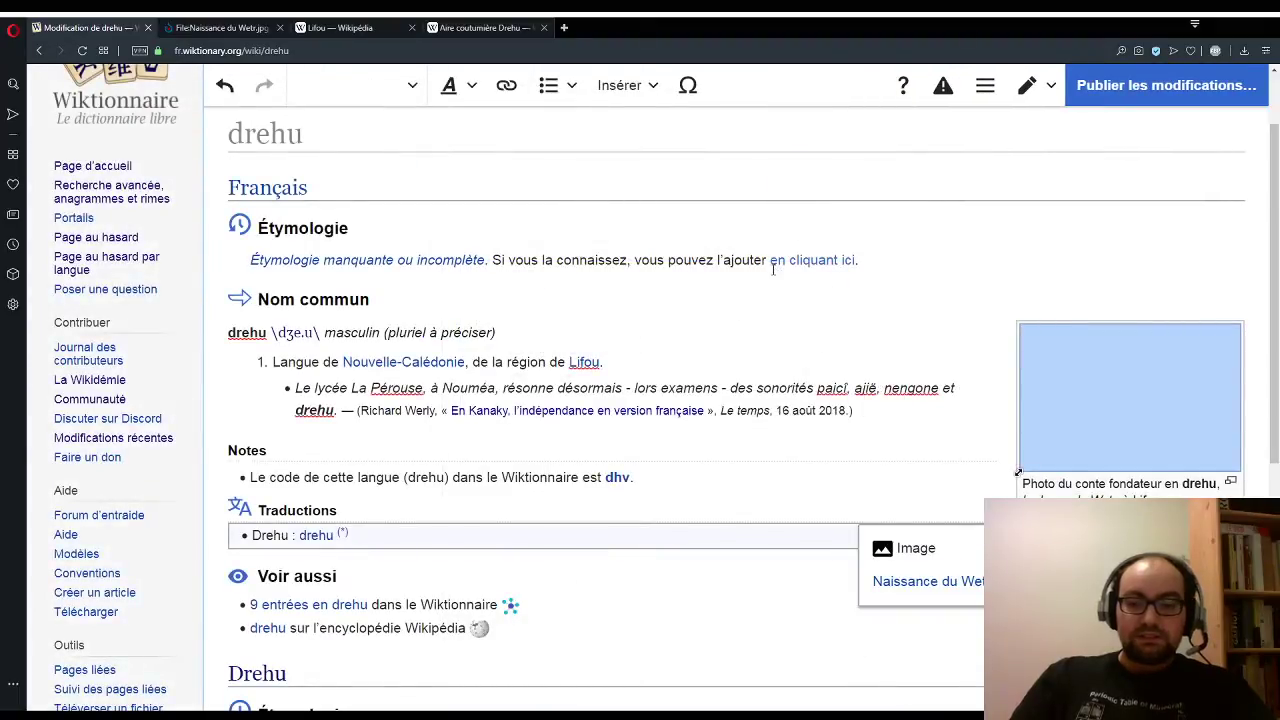
pyautogui.scroll(2, 854, 284)
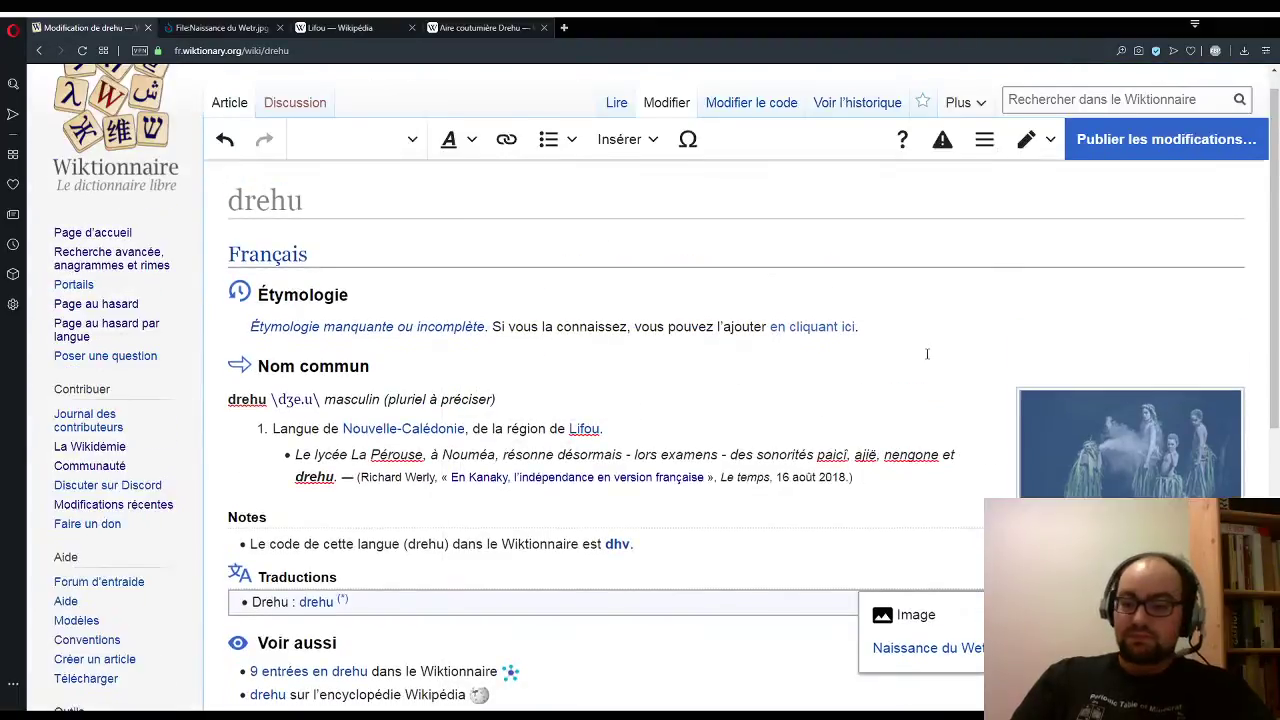
pyautogui.scroll(-3, 900, 306)
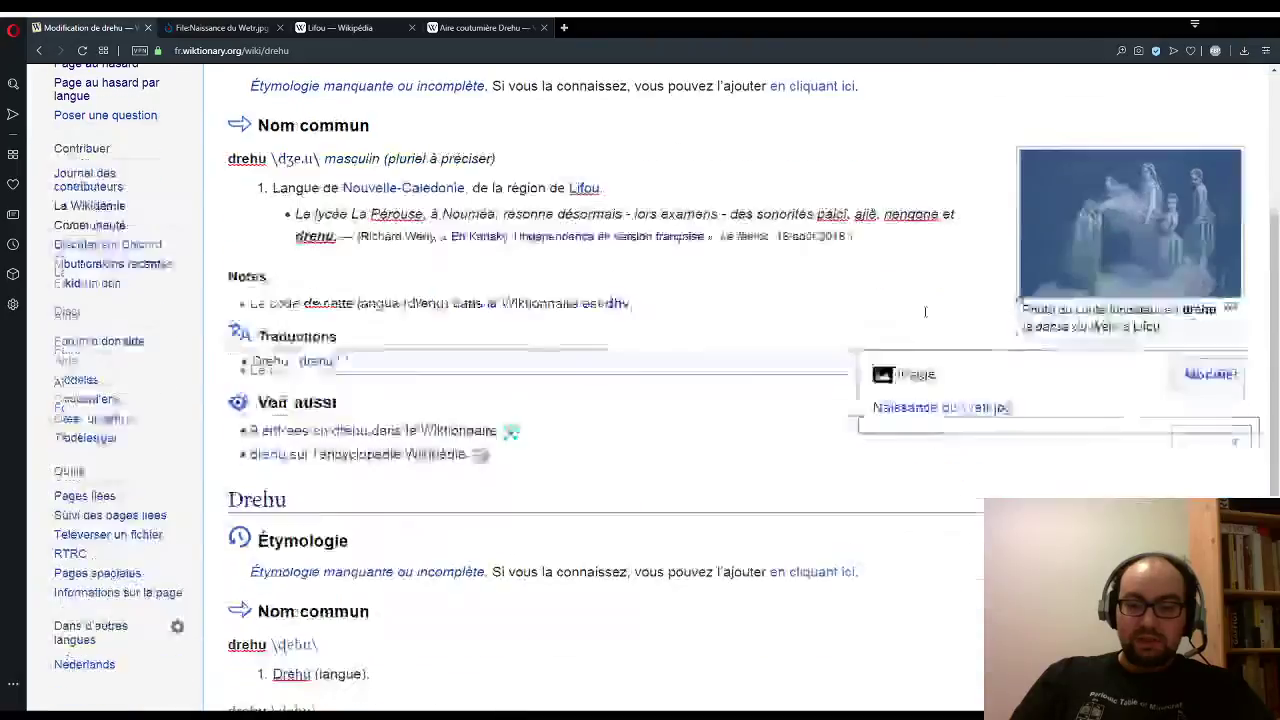
# Step: Publish the changes to the "drehu" entry with the quick image summary "ajout ou modification de l'image"
pyautogui.scroll(-2, 915, 310)
pyautogui.scroll(5, 922, 312)
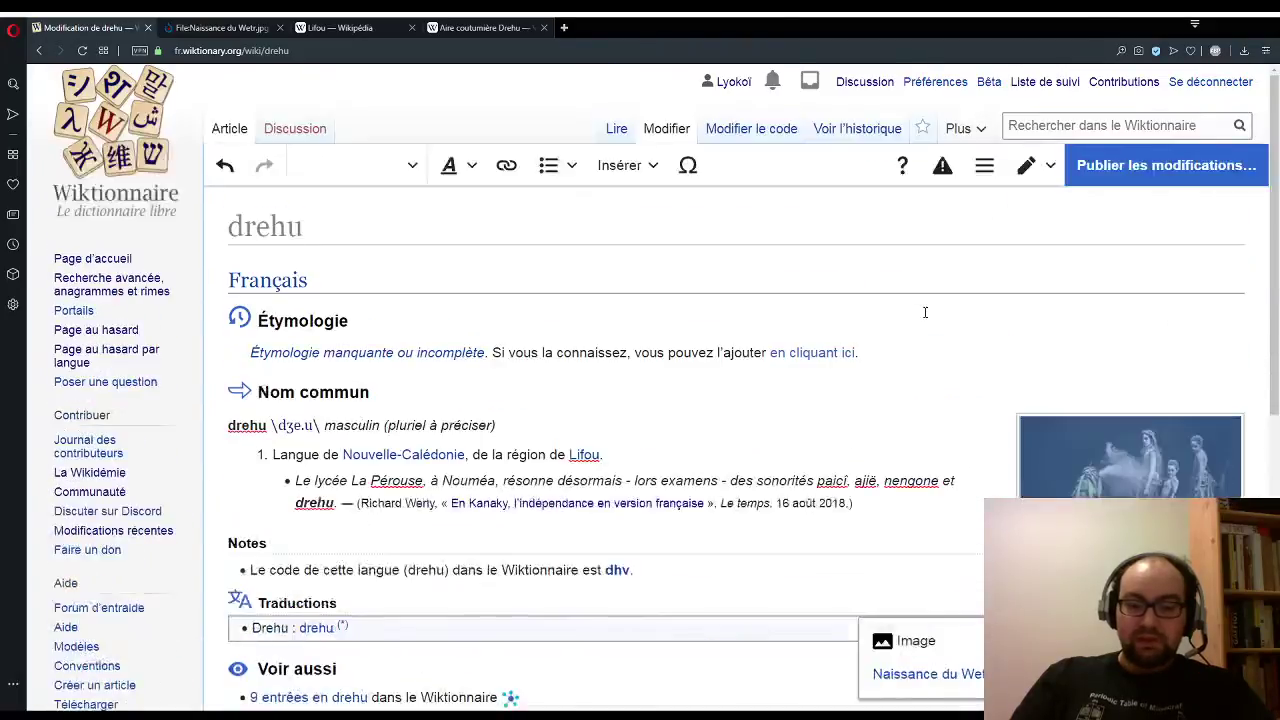
pyautogui.click(1119, 165)
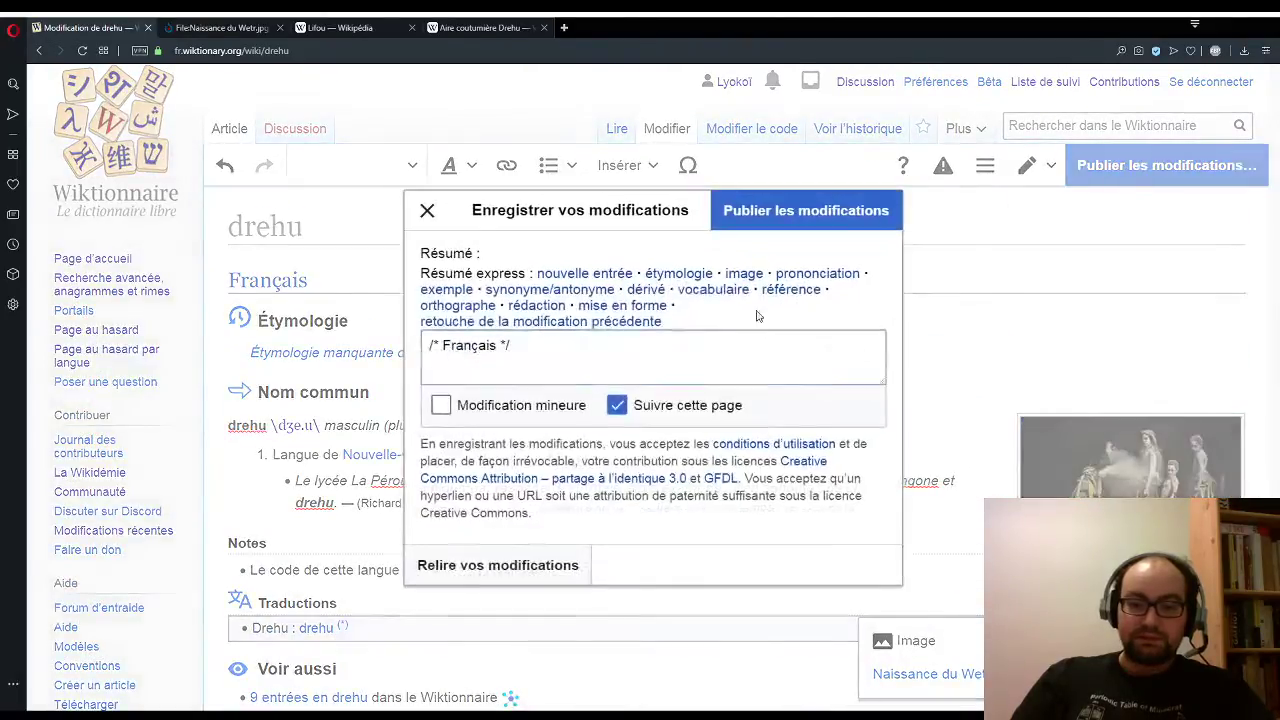
pyautogui.click(743, 274)
pyautogui.click(806, 210)
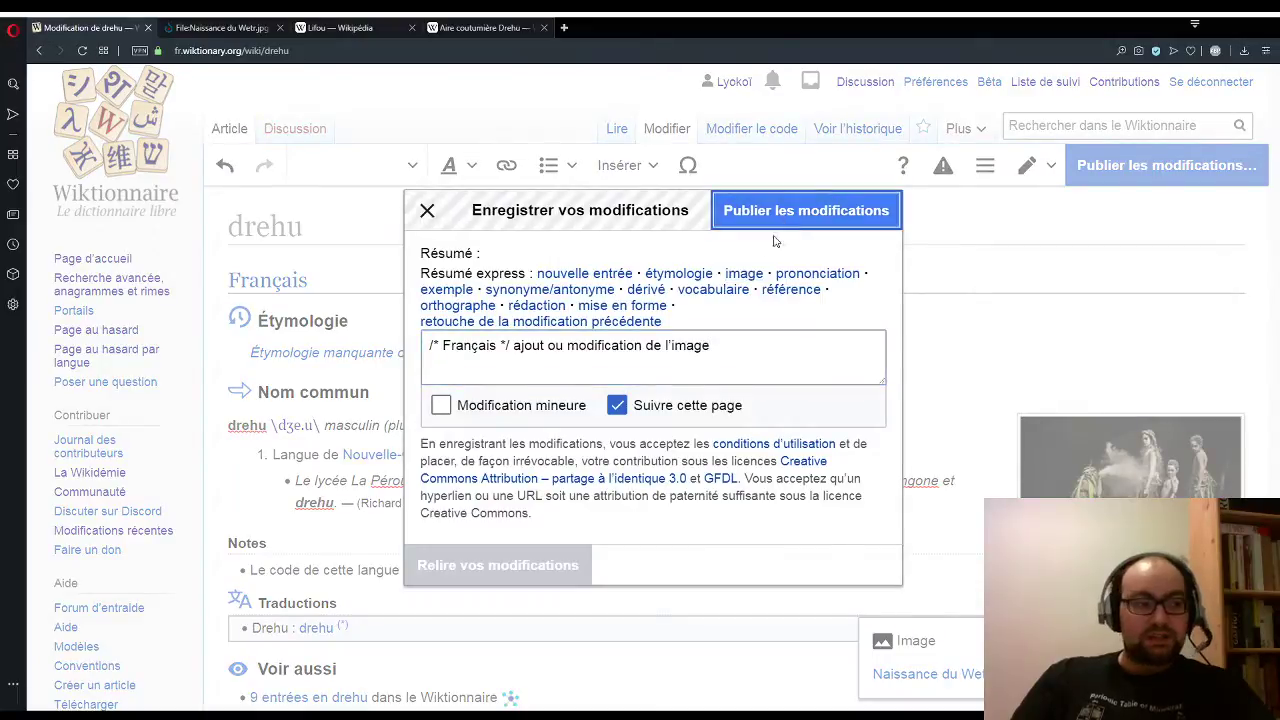
pyautogui.scroll(5, 666, 317)
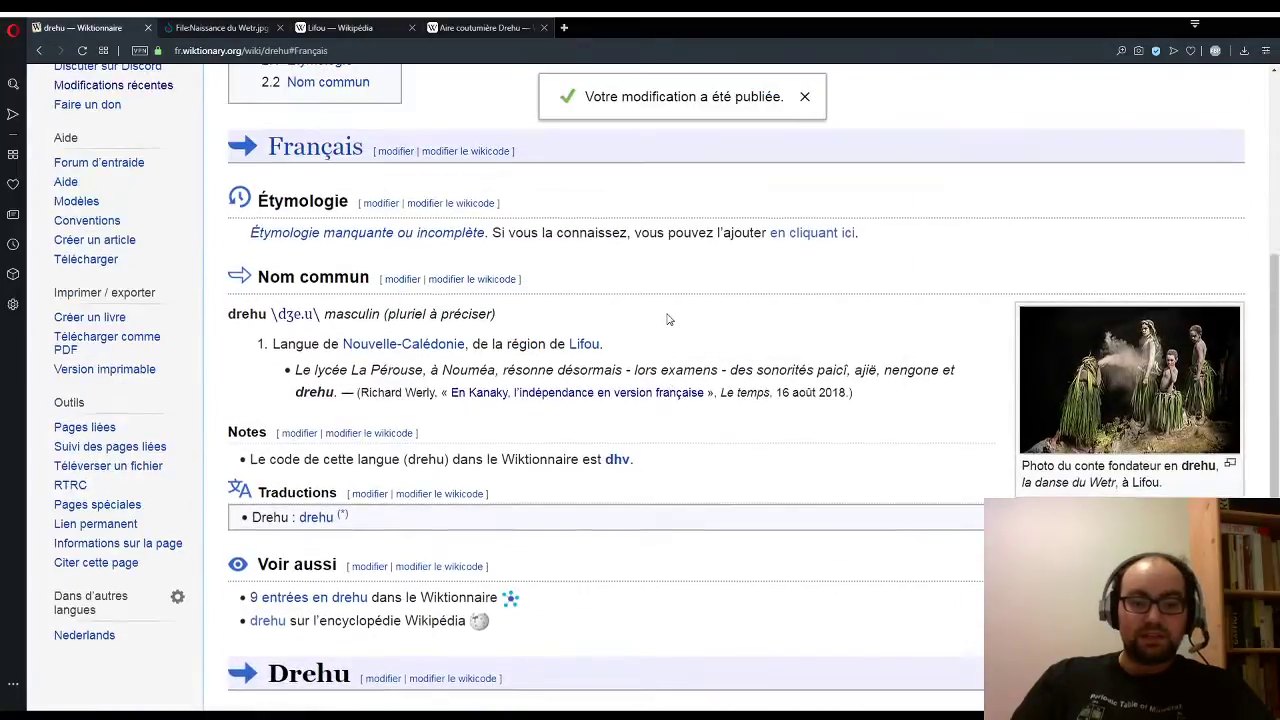
# Step: Go to the Wikimedia Commons main page and examine the "Média du jour" section
pyautogui.click(220, 27)
pyautogui.scroll(15, 392, 297)
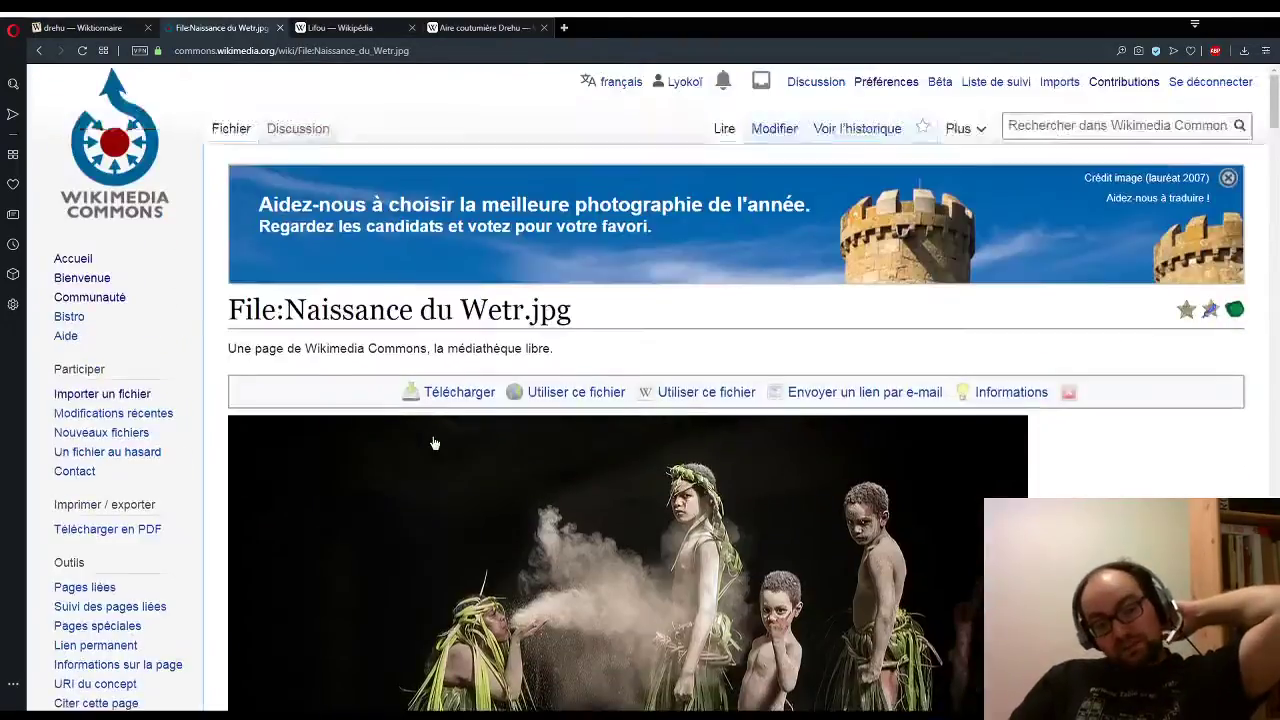
pyautogui.click(160, 173)
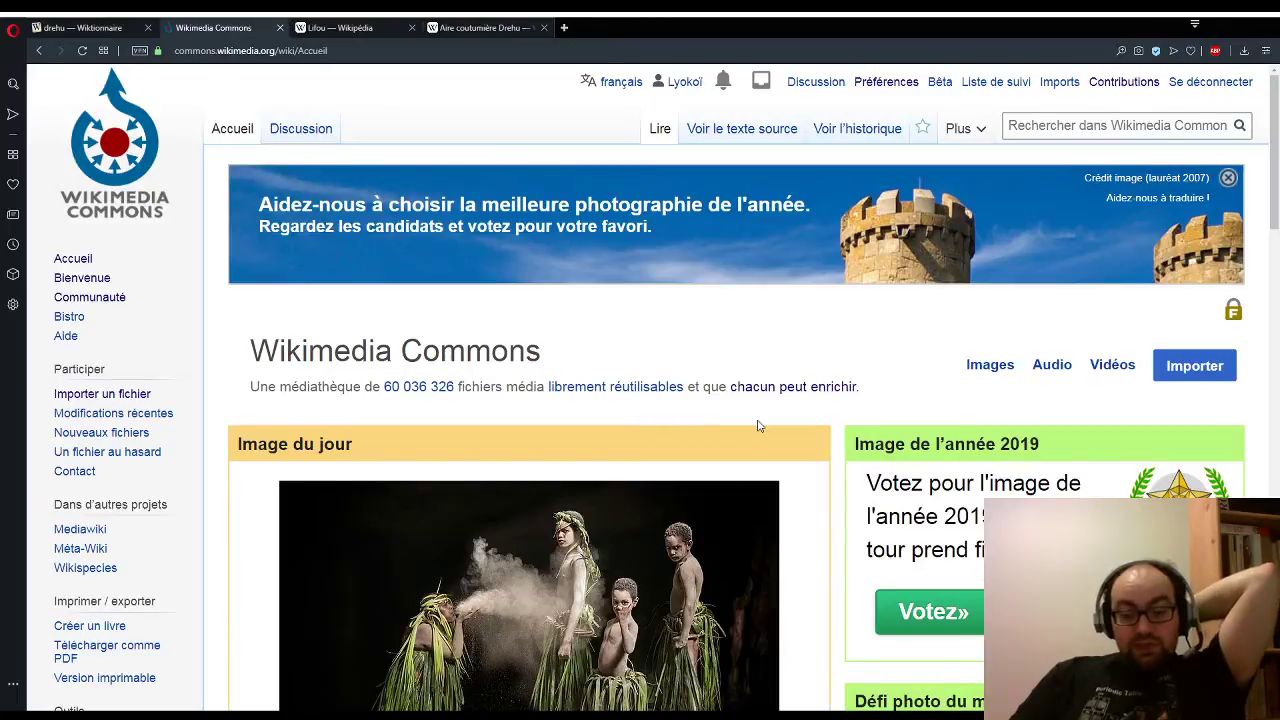
pyautogui.scroll(-2, 757, 426)
pyautogui.scroll(-6, 853, 473)
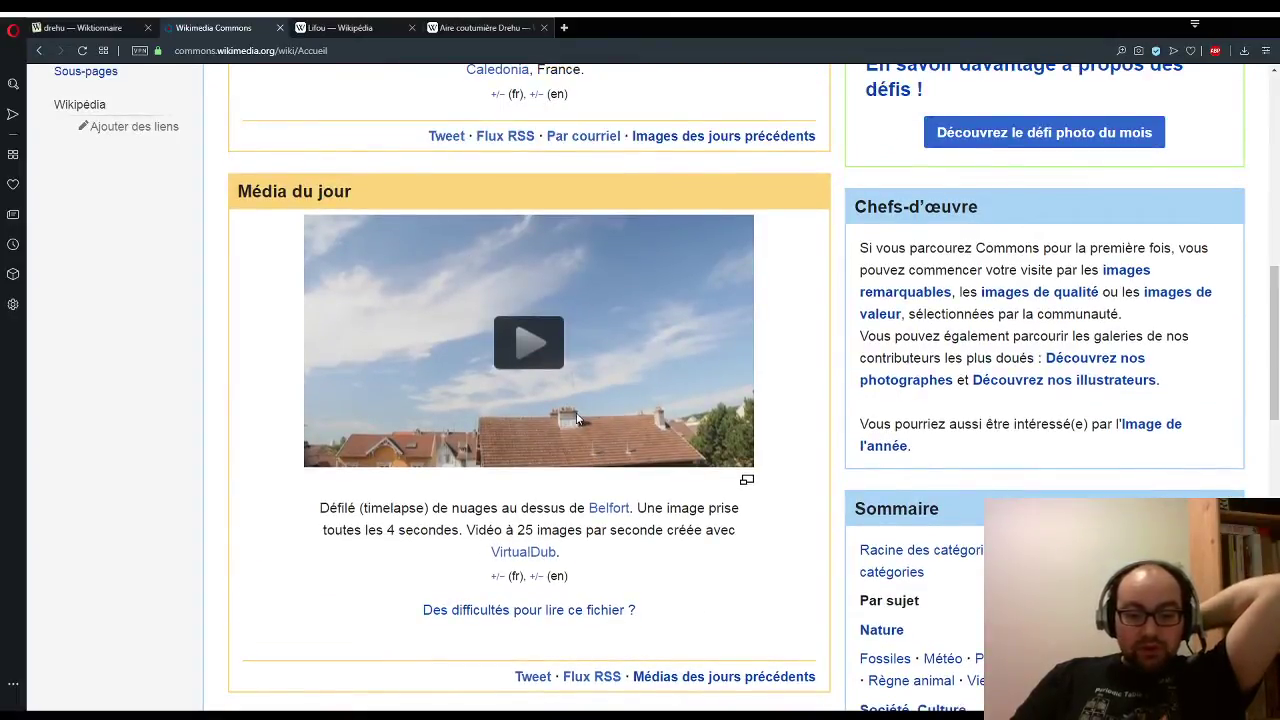
# Step: Look up the "time-lapse" entry in Wiktionnaire and check its French "Nom commun" section for an illustration
pyautogui.click(58, 36)
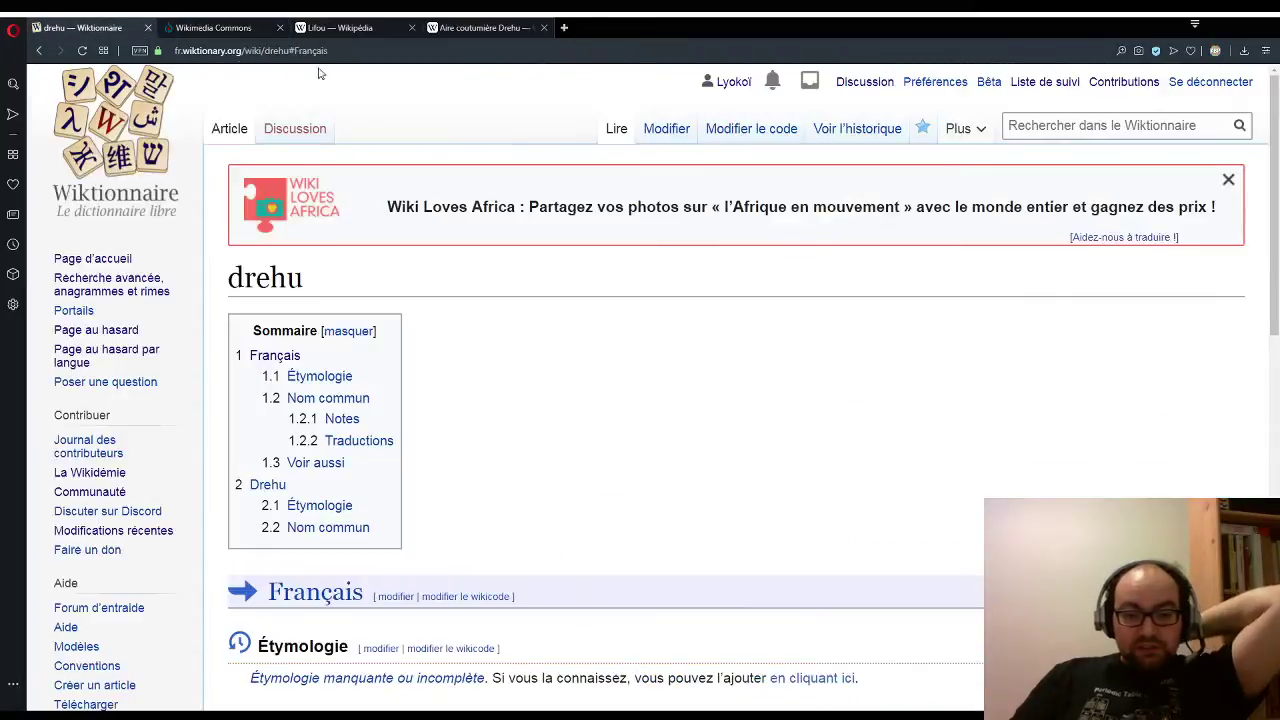
pyautogui.click(1048, 135)
pyautogui.write('time-')
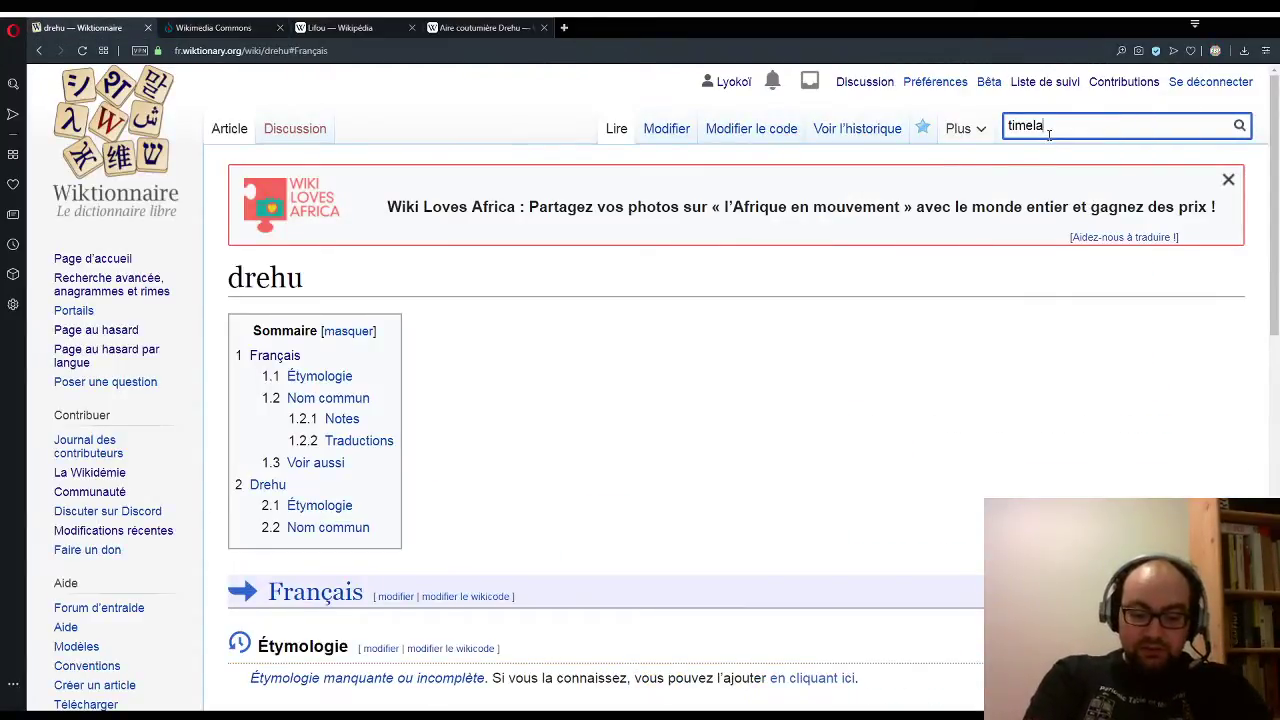
pyautogui.write('laps')
pyautogui.press('Down')
pyautogui.press('Return')
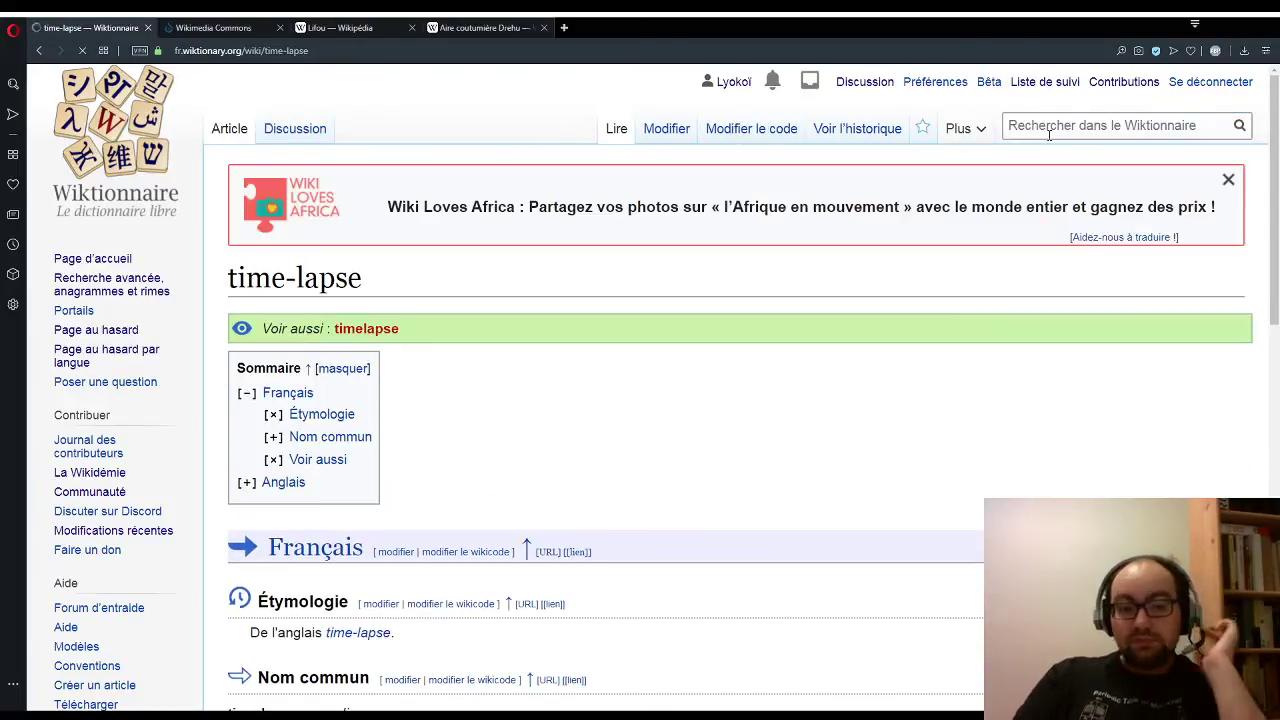
pyautogui.scroll(-3, 1006, 251)
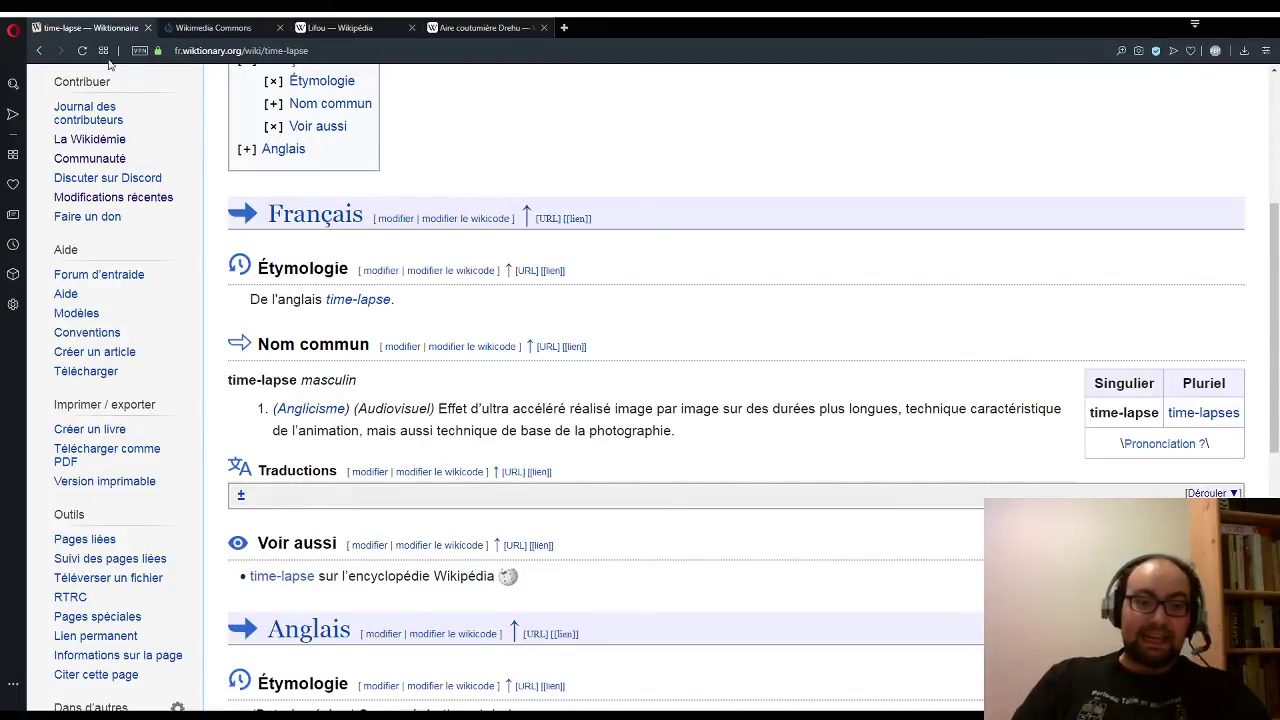
# Step: Play the Belfort clouds timelapse on Wikimedia Commons, skip towards its end and open the video's file page
pyautogui.click(211, 30)
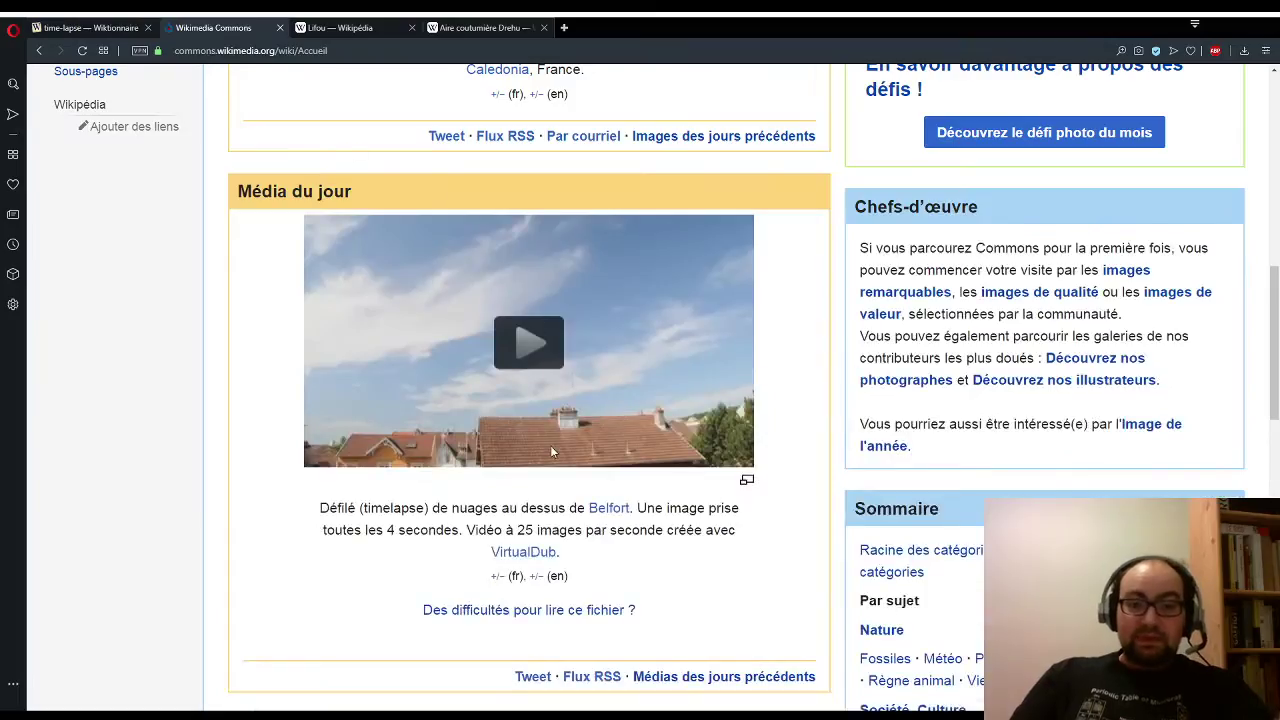
pyautogui.click(528, 343)
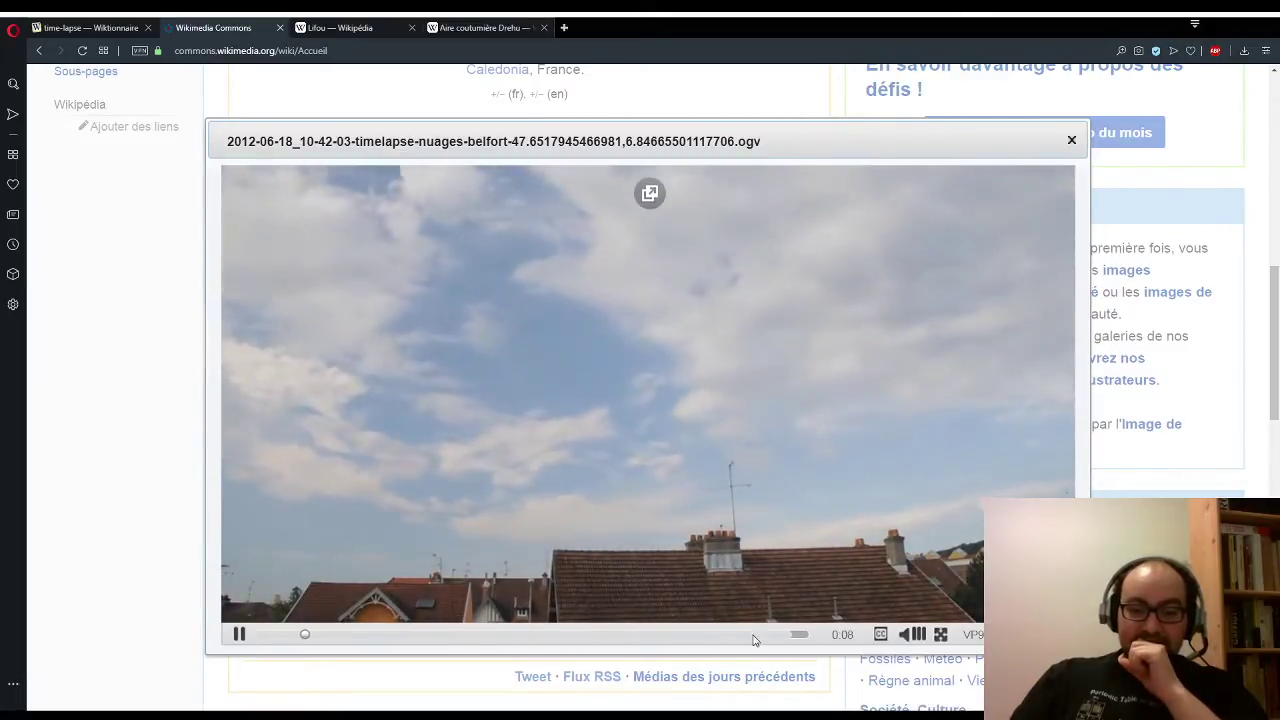
pyautogui.click(752, 634)
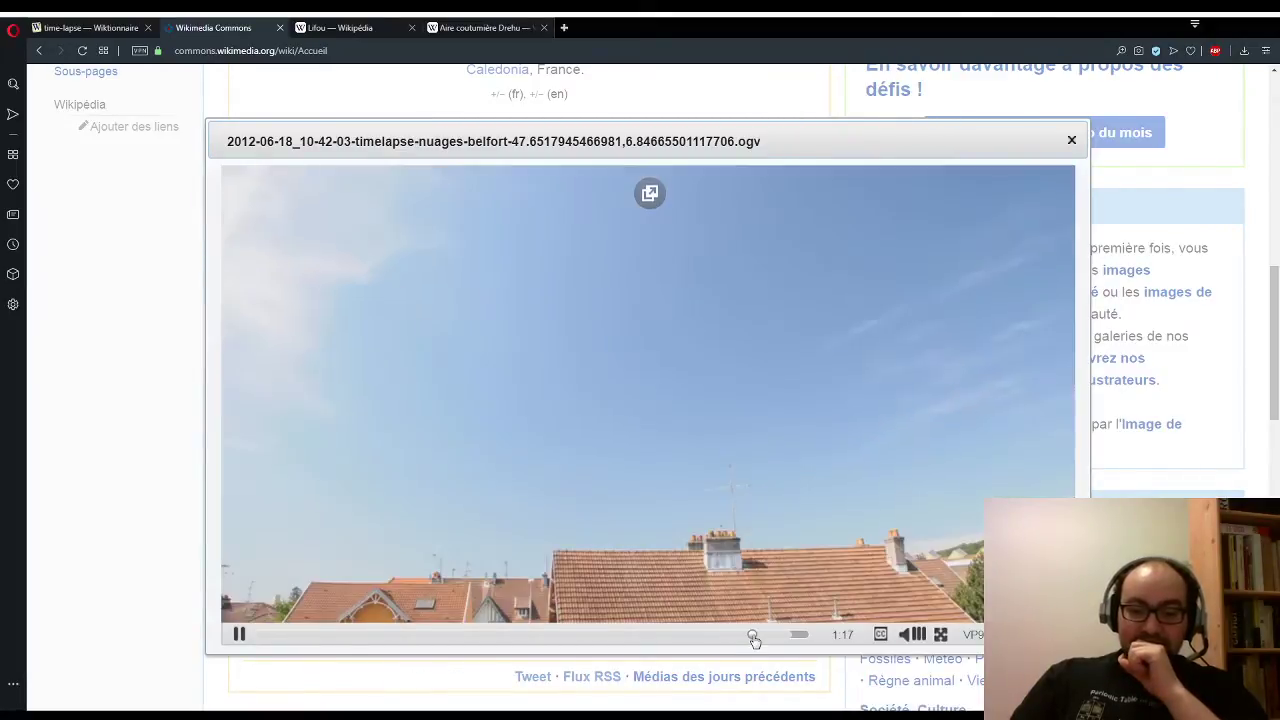
pyautogui.click(786, 635)
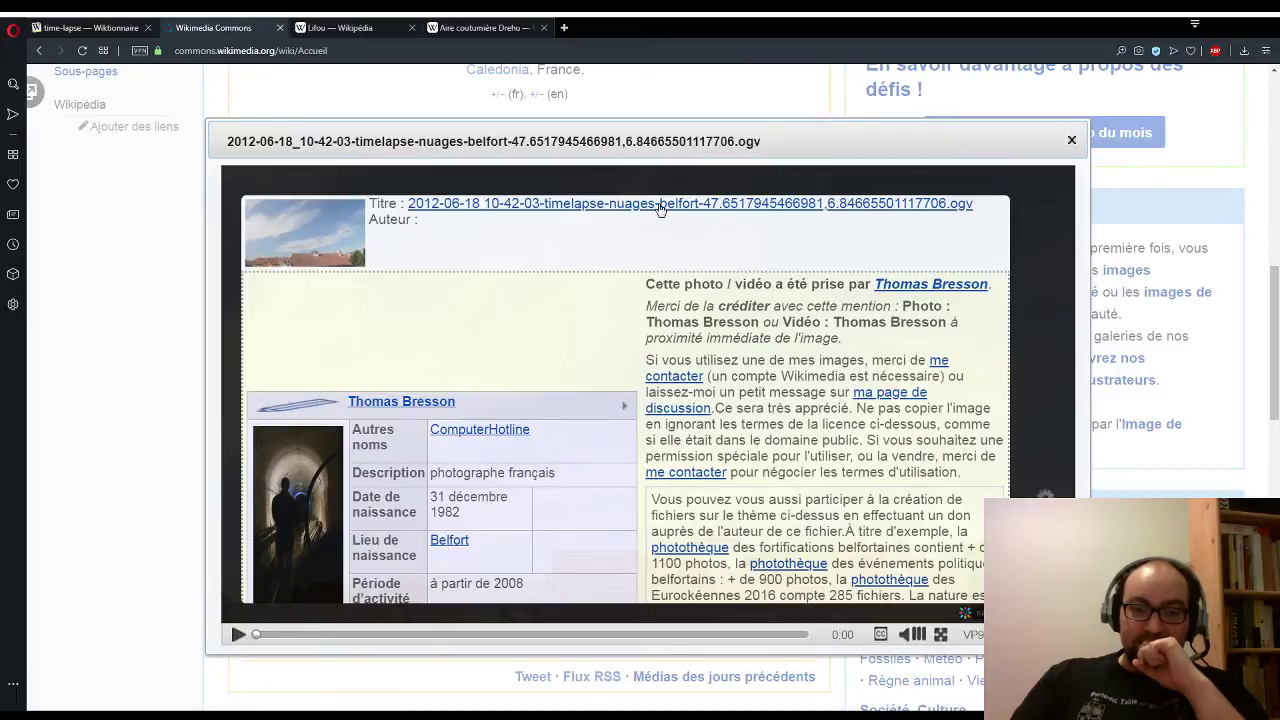
pyautogui.click(660, 204)
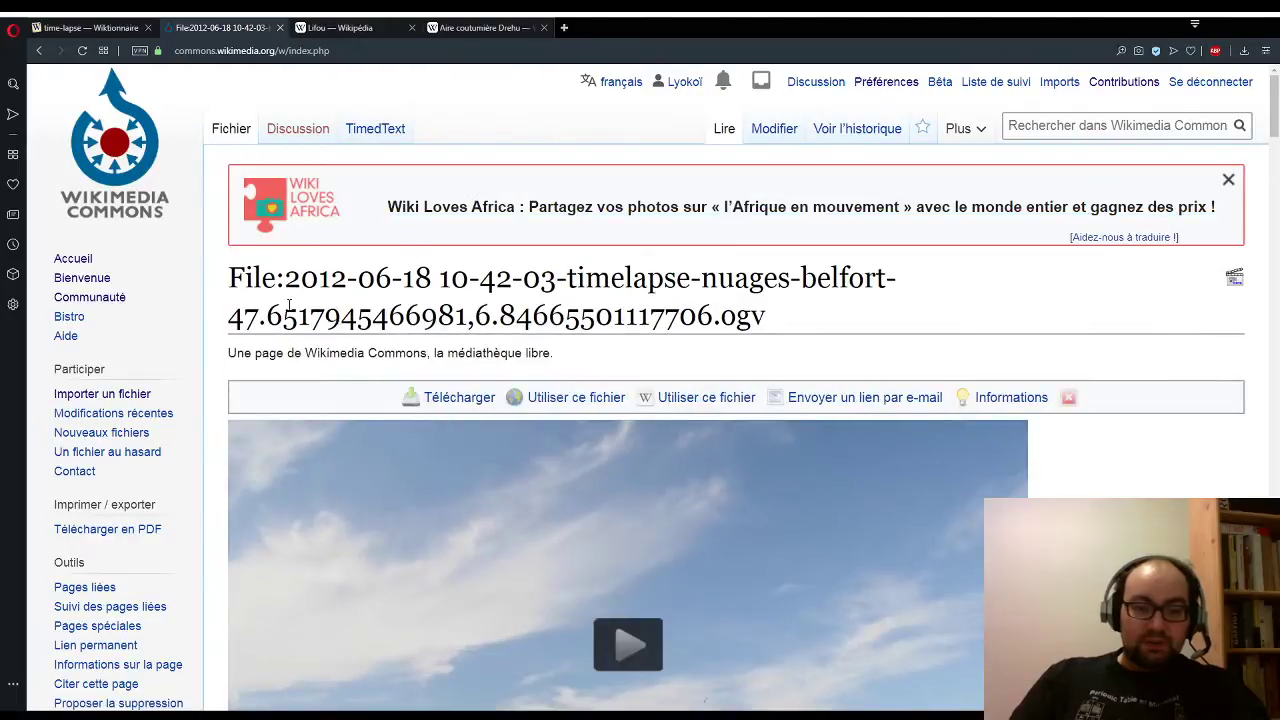
# Step: Copy the video's file name without the "File:" prefix and look through its description page
pyautogui.moveTo(288, 282); pyautogui.dragTo(767, 317)
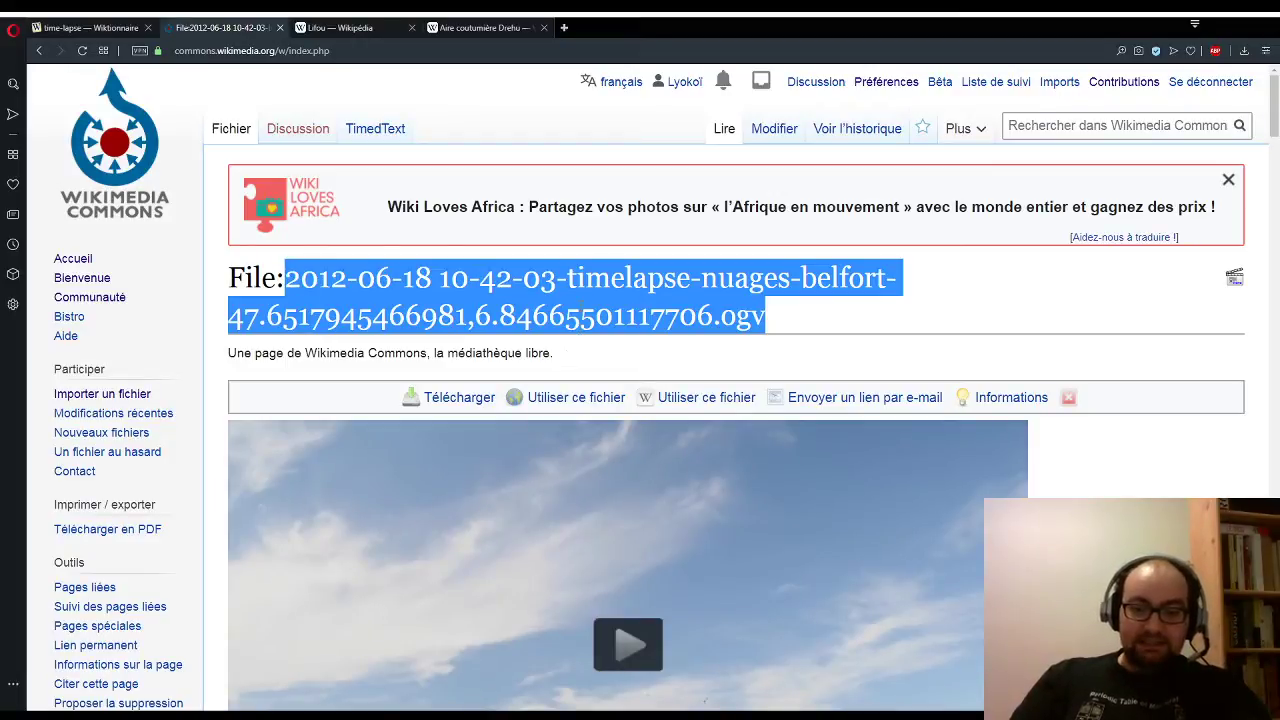
pyautogui.scroll(-8, 1134, 397)
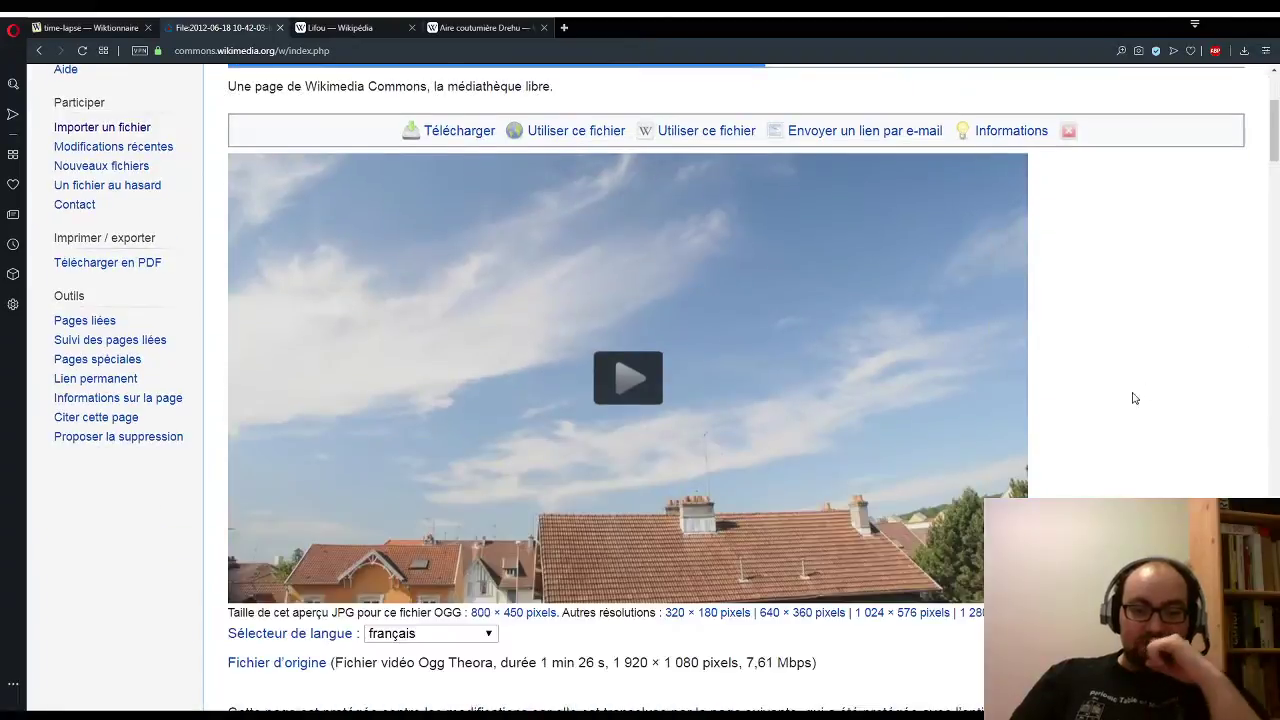
pyautogui.scroll(-6, 1063, 424)
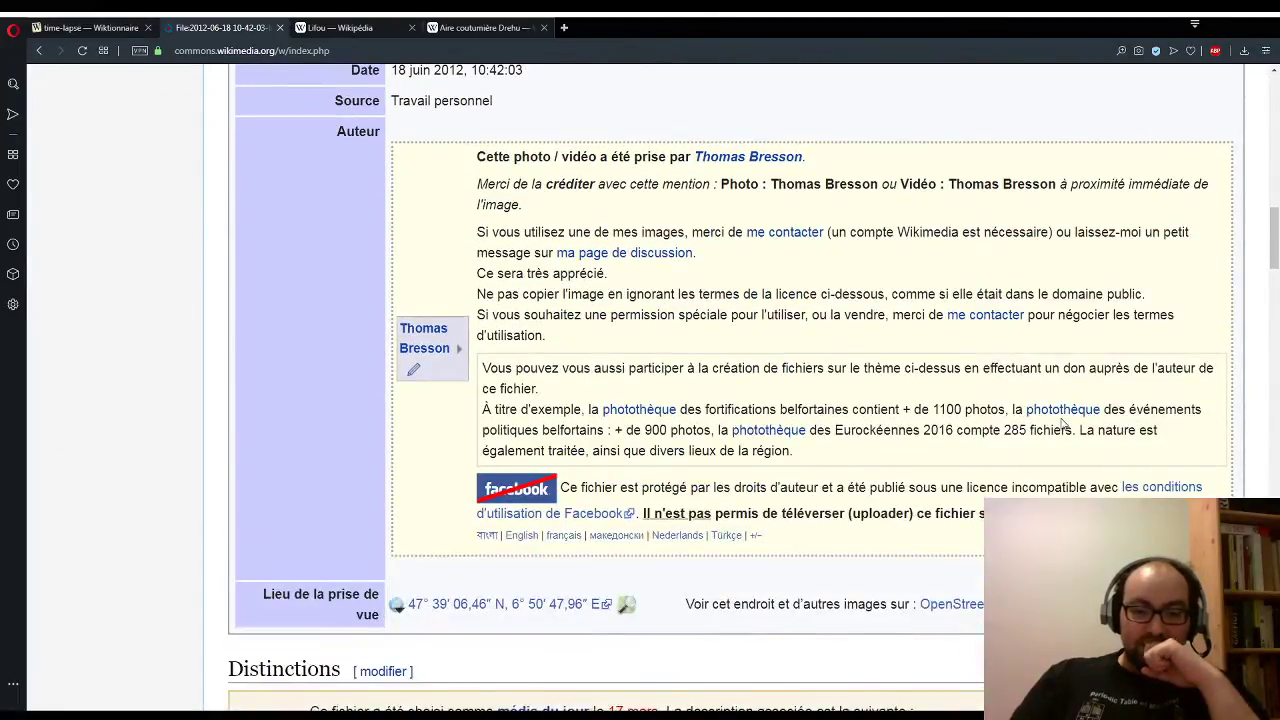
pyautogui.scroll(12, 1015, 425)
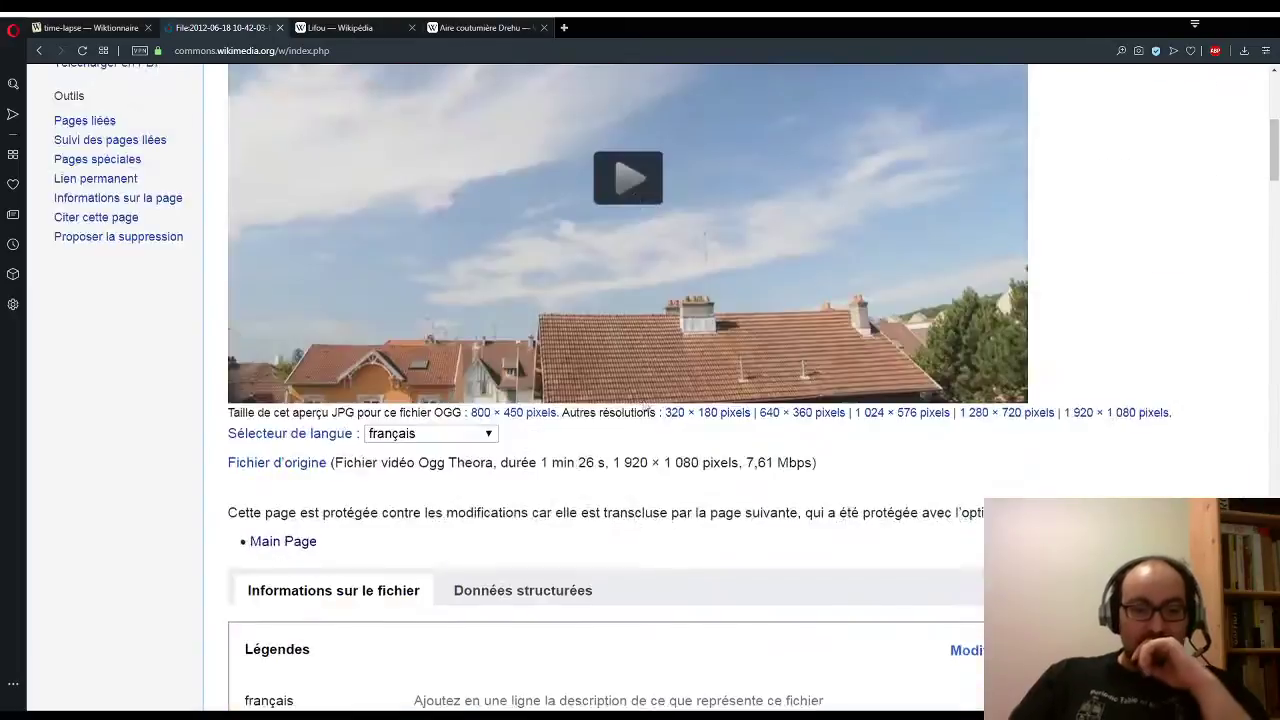
pyautogui.scroll(5, 640, 400)
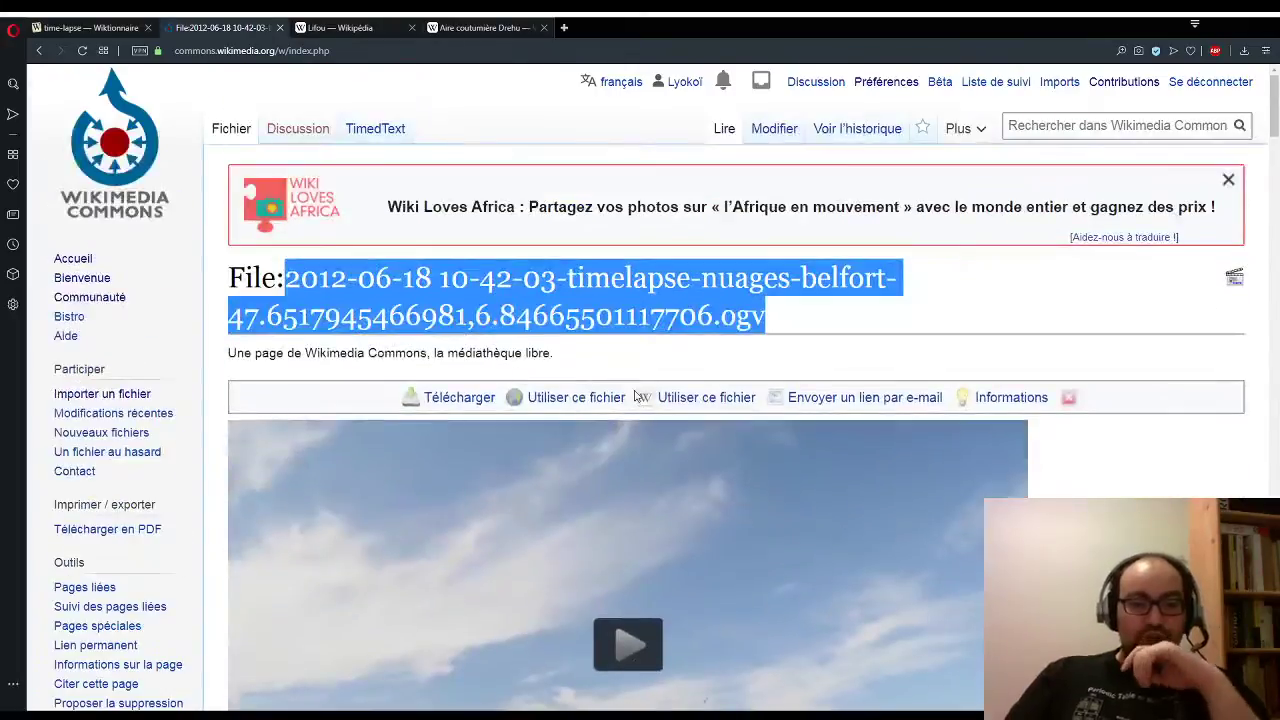
# Step: Open the "Français" section of the "time-lapse" entry in the visual editor
pyautogui.click(139, 33)
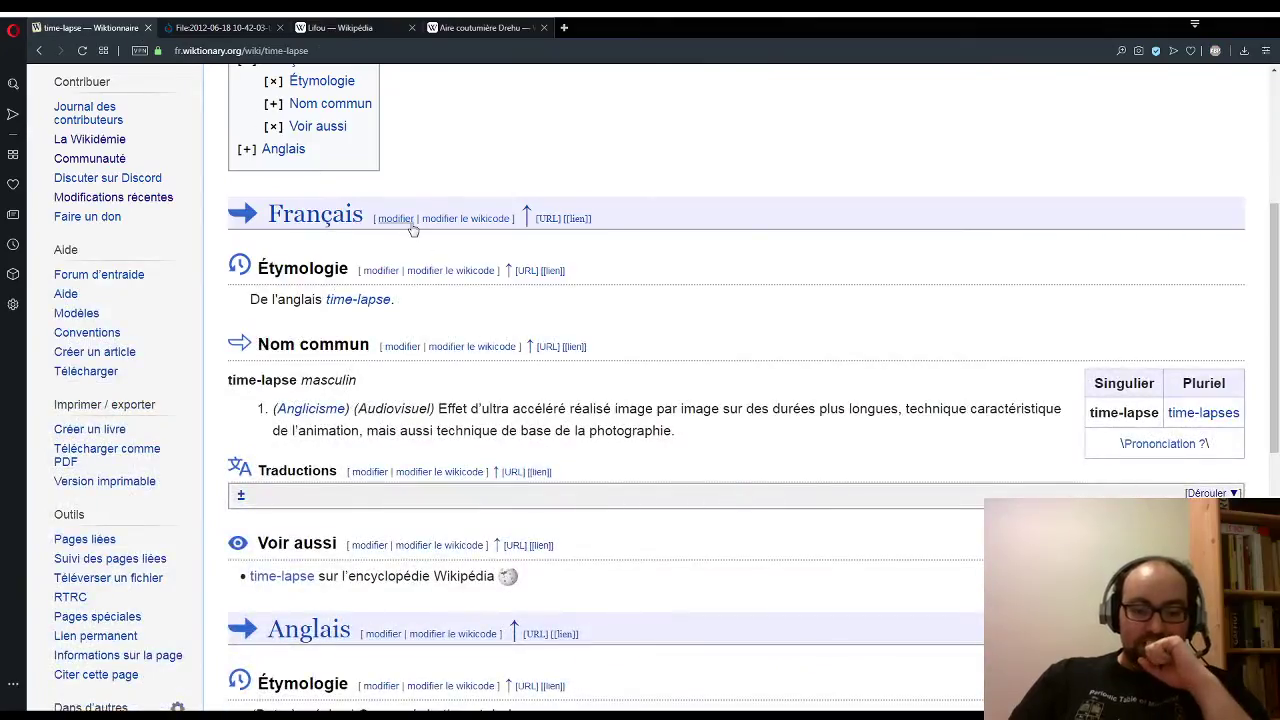
pyautogui.scroll(1, 413, 230)
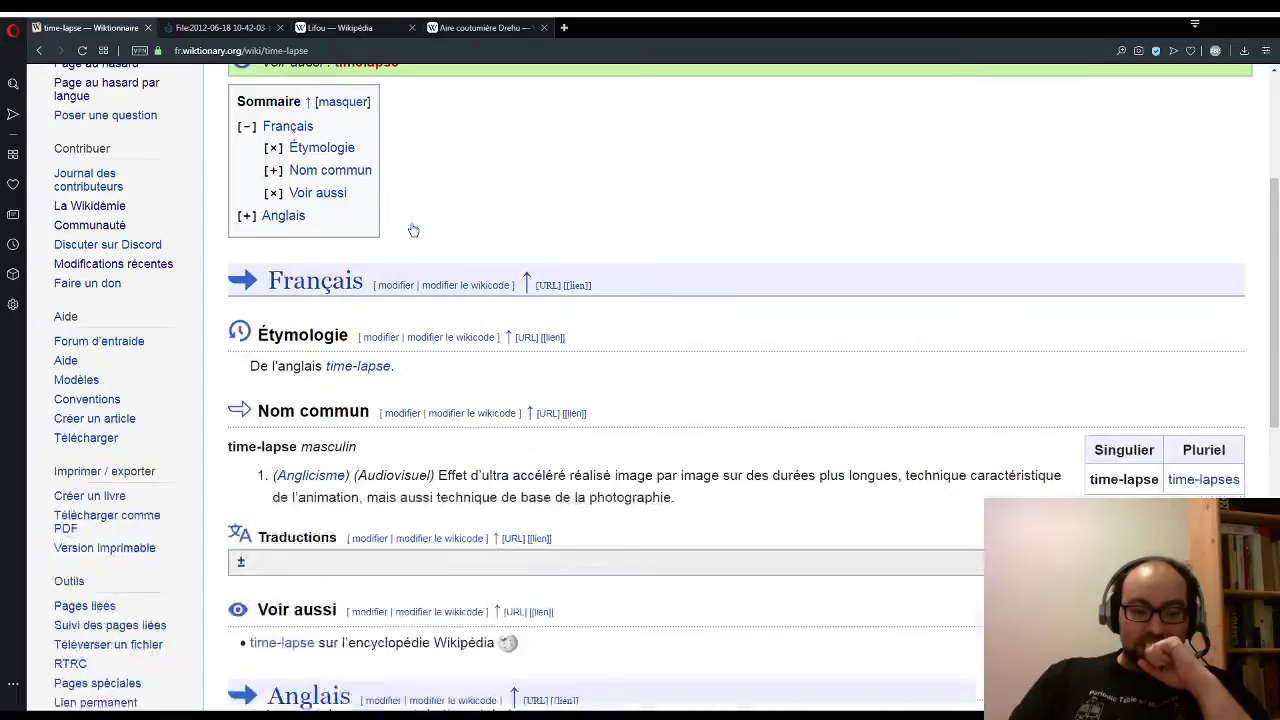
pyautogui.click(396, 287)
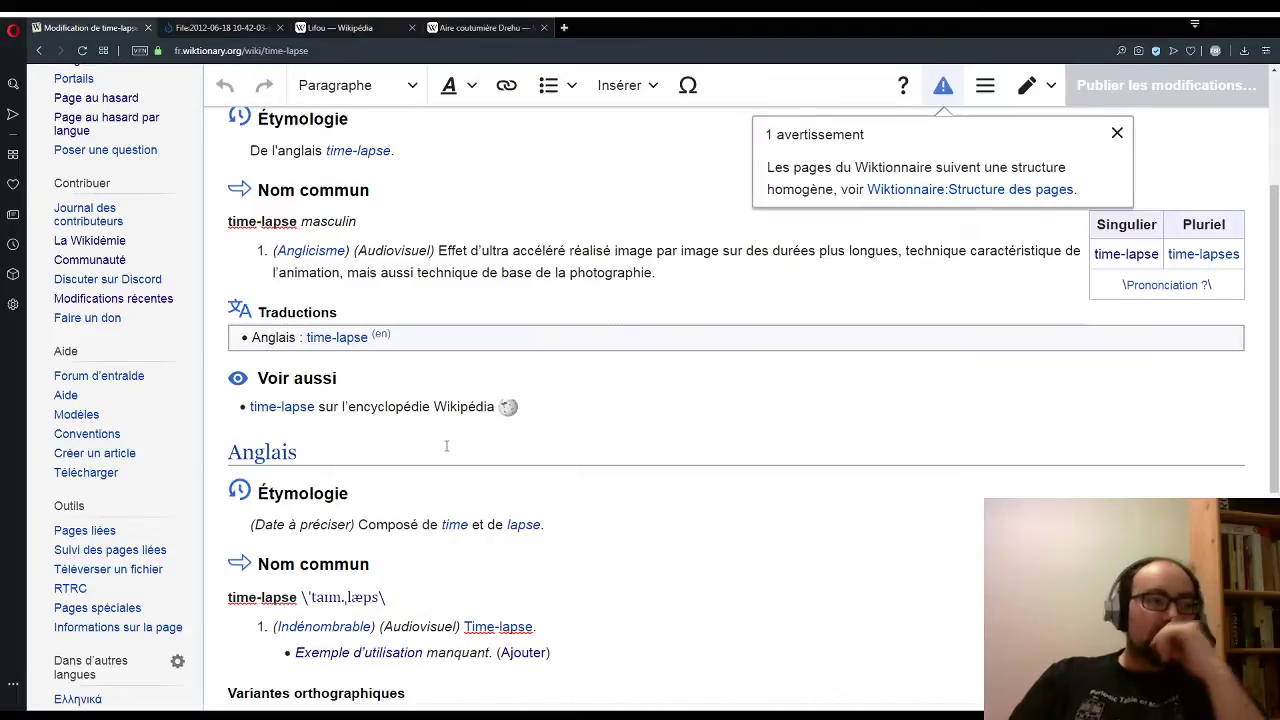
pyautogui.scroll(2, 443, 337)
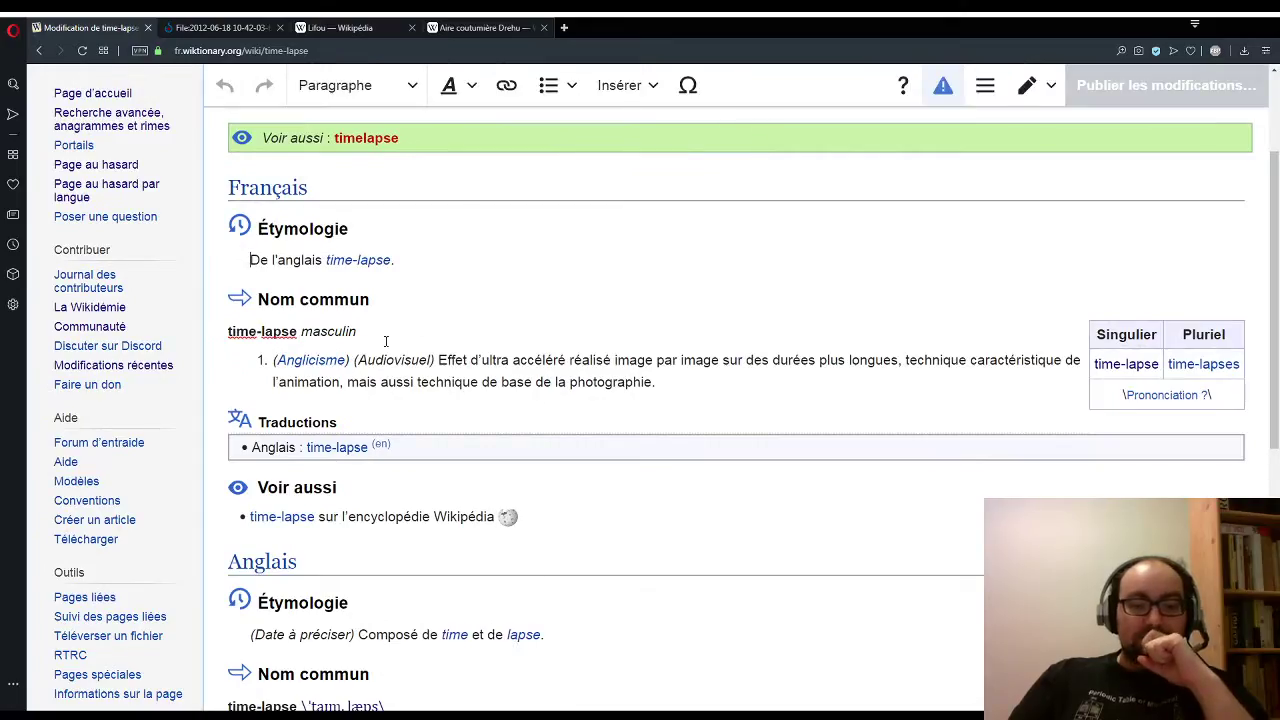
# Step: Try to insert the timelapse video before the French headword by searching the media for the copied file name
pyautogui.click(229, 332)
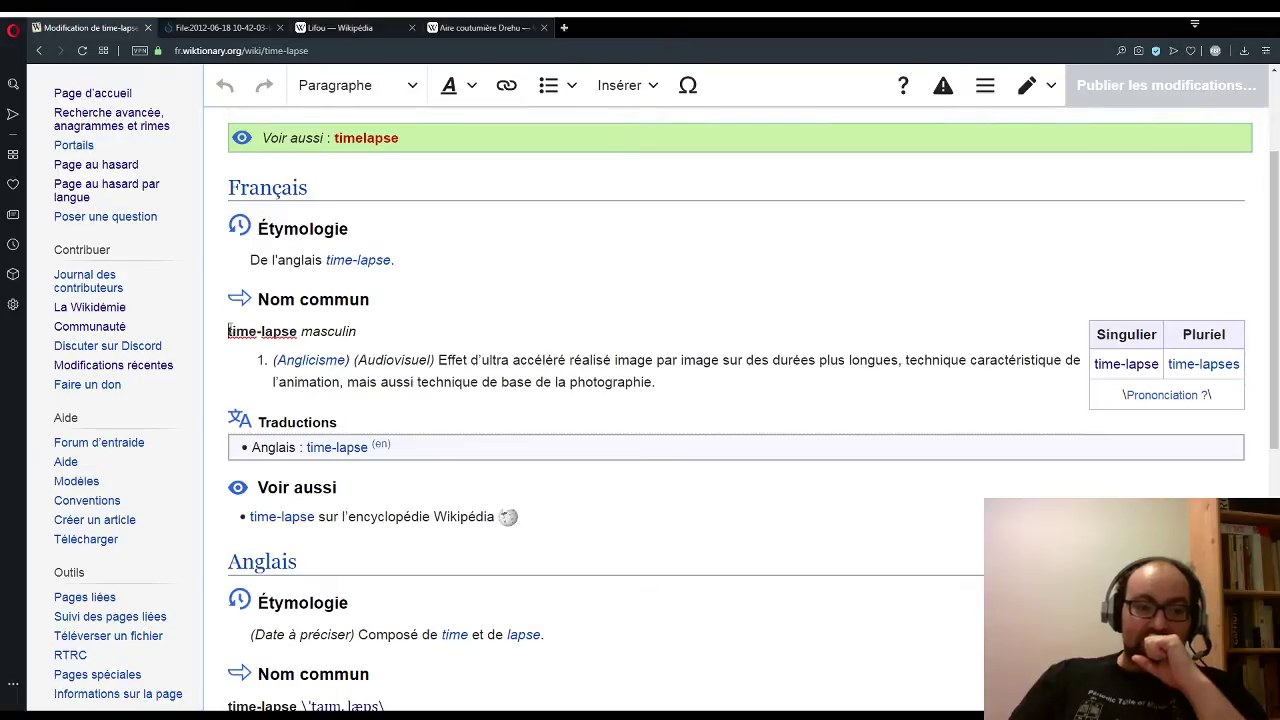
pyautogui.click(546, 92)
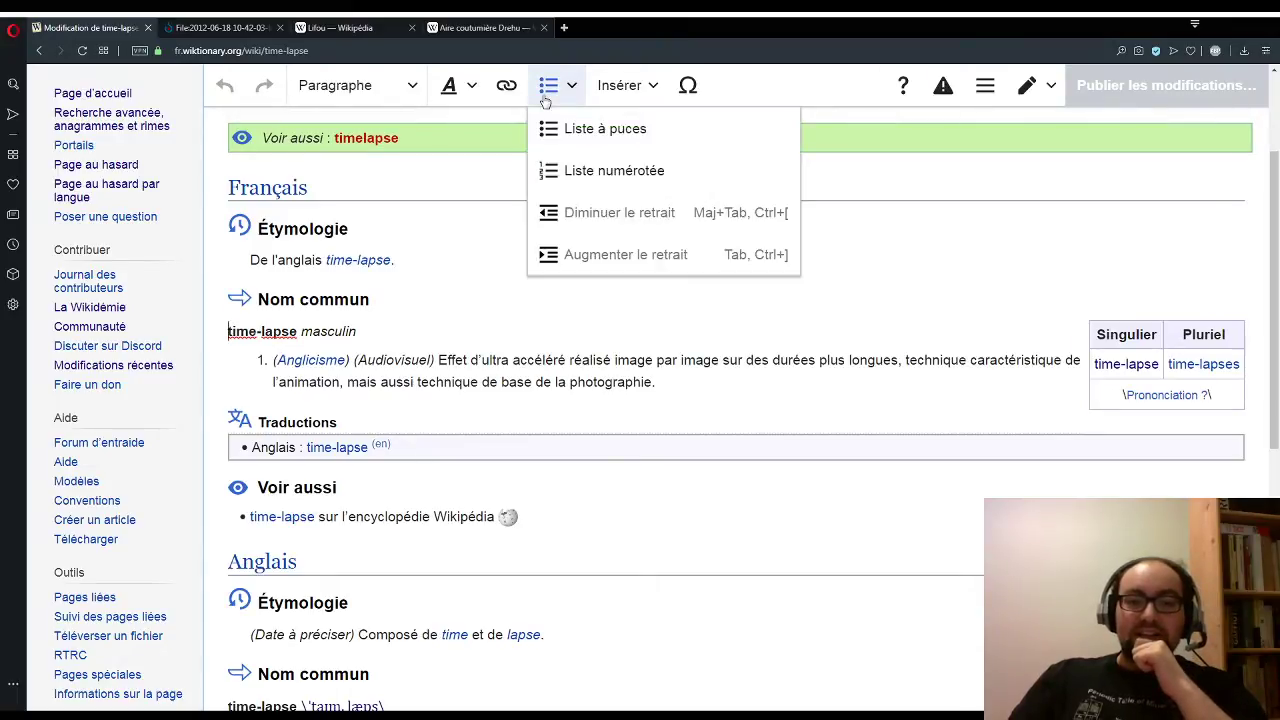
pyautogui.click(620, 86)
pyautogui.click(630, 126)
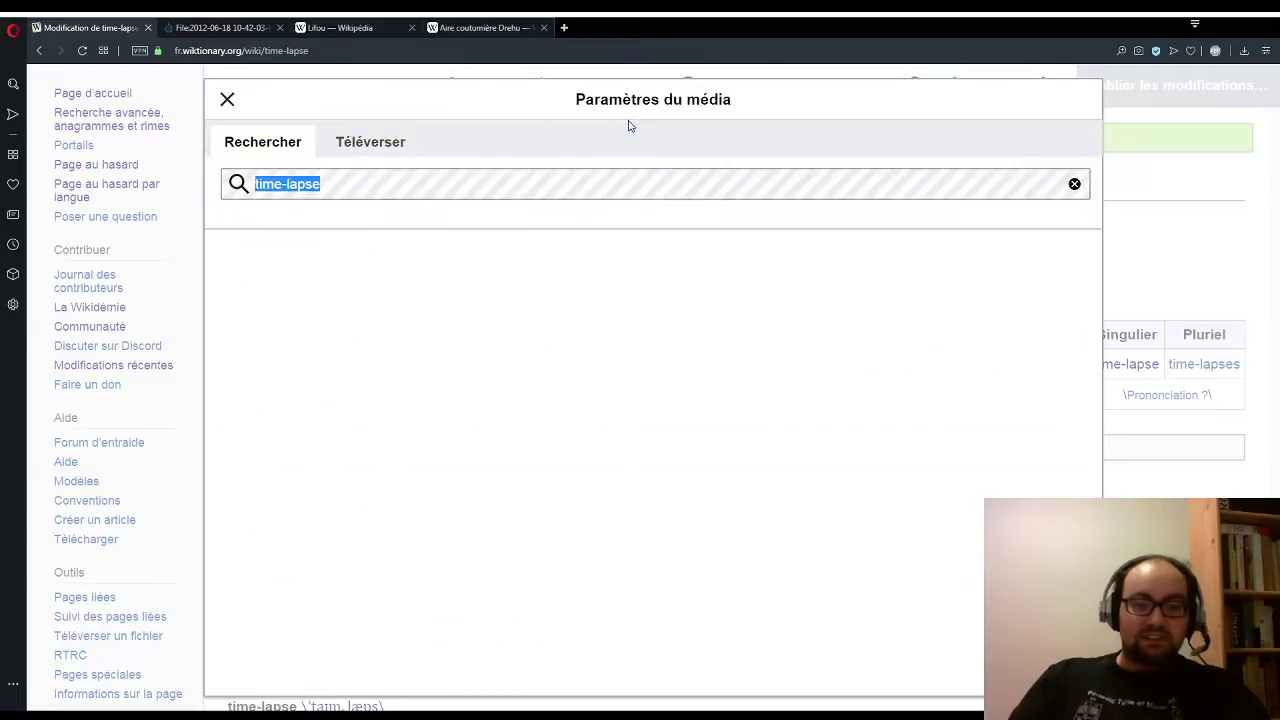
pyautogui.hotkey('ctrl', 'v')
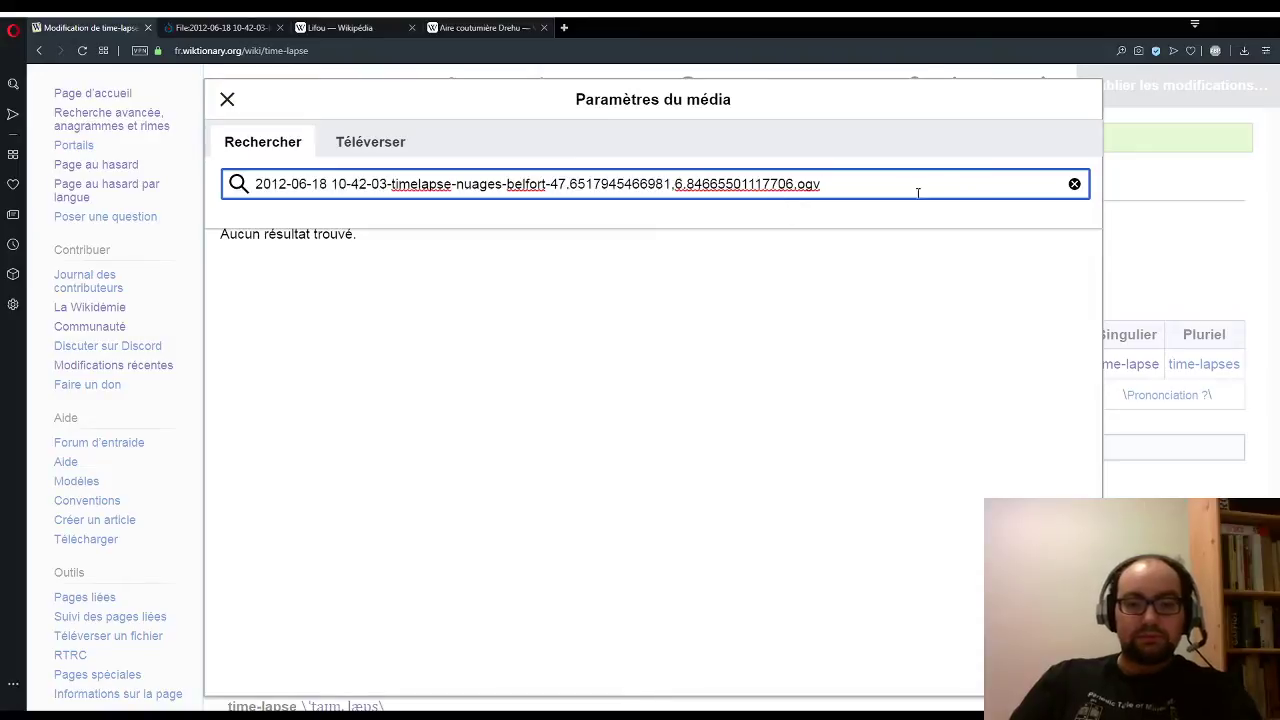
pyautogui.click(227, 100)
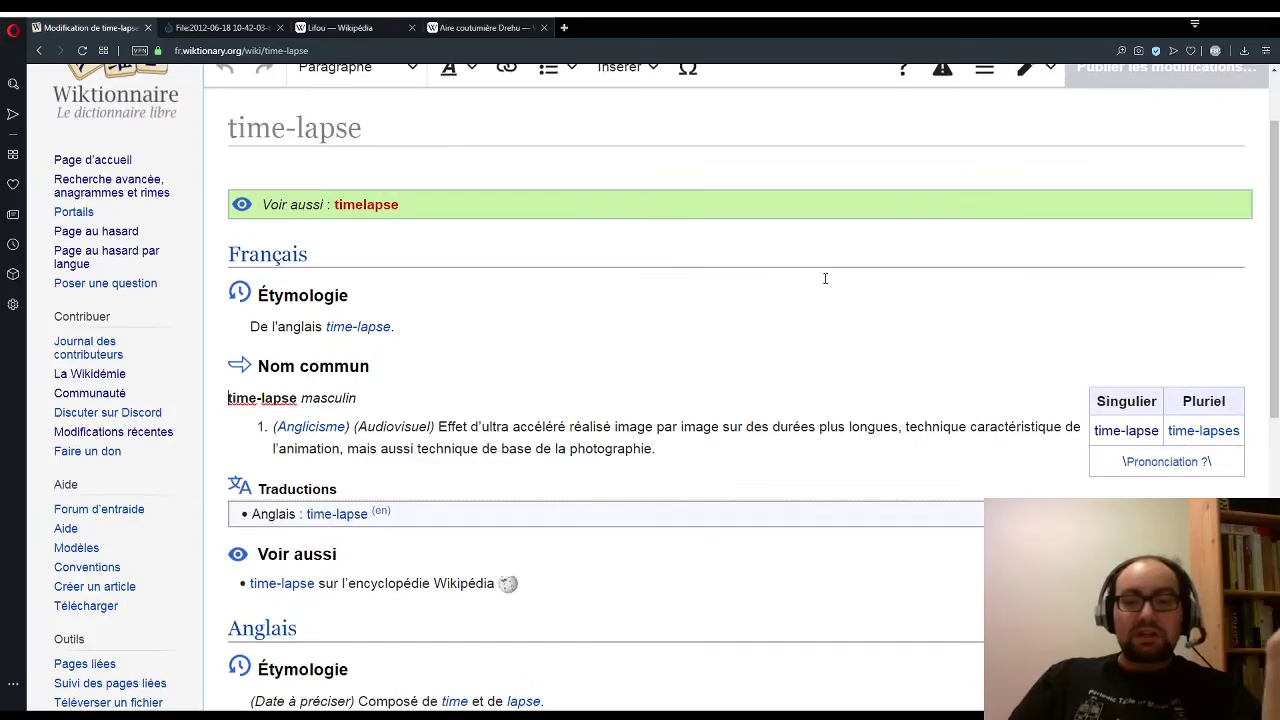
# Step: Switch to source editing and start a "[[fichier:" link with the copied video file name and "vignette" option on a new line below {{fr-rég|}}
pyautogui.click(1050, 67)
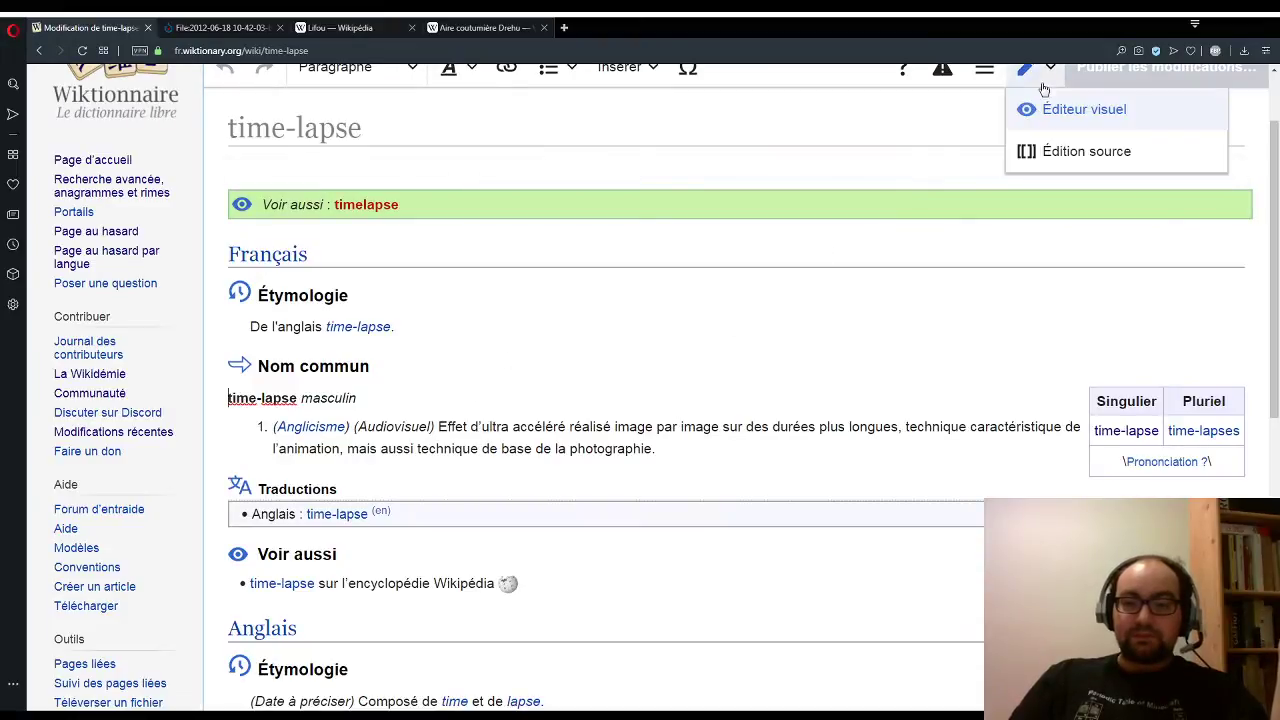
pyautogui.click(1080, 149)
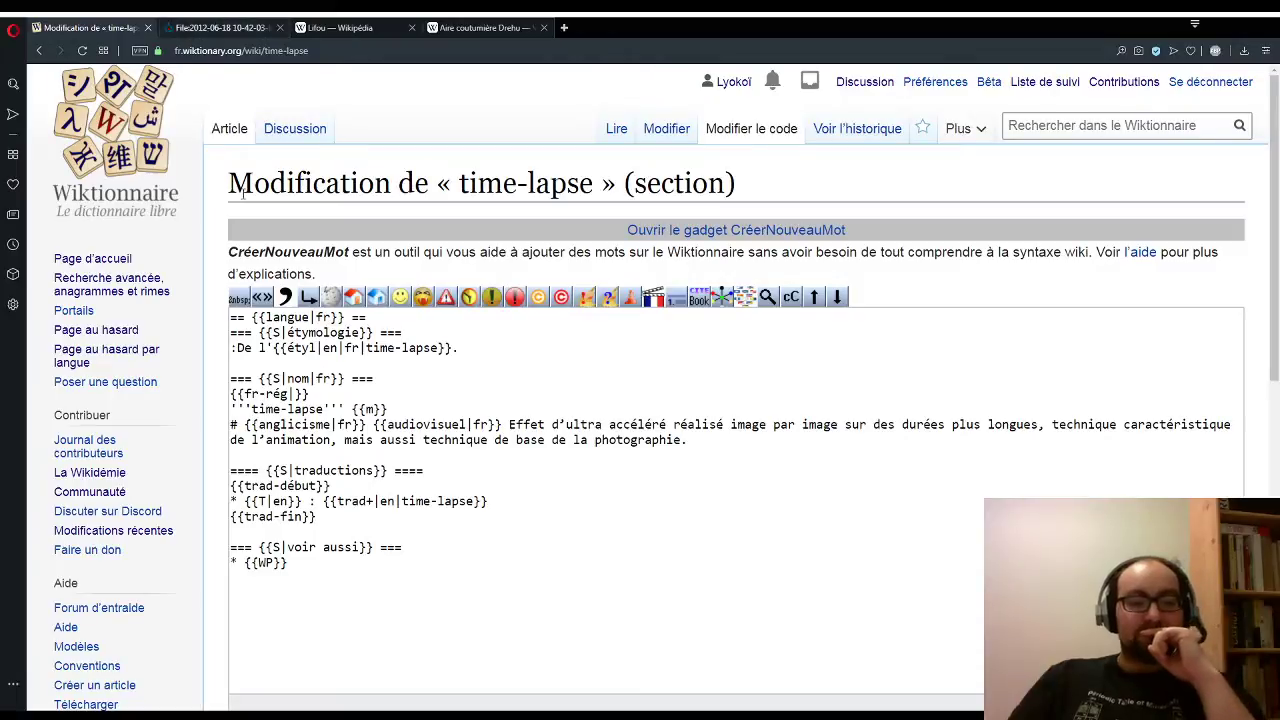
pyautogui.click(333, 400)
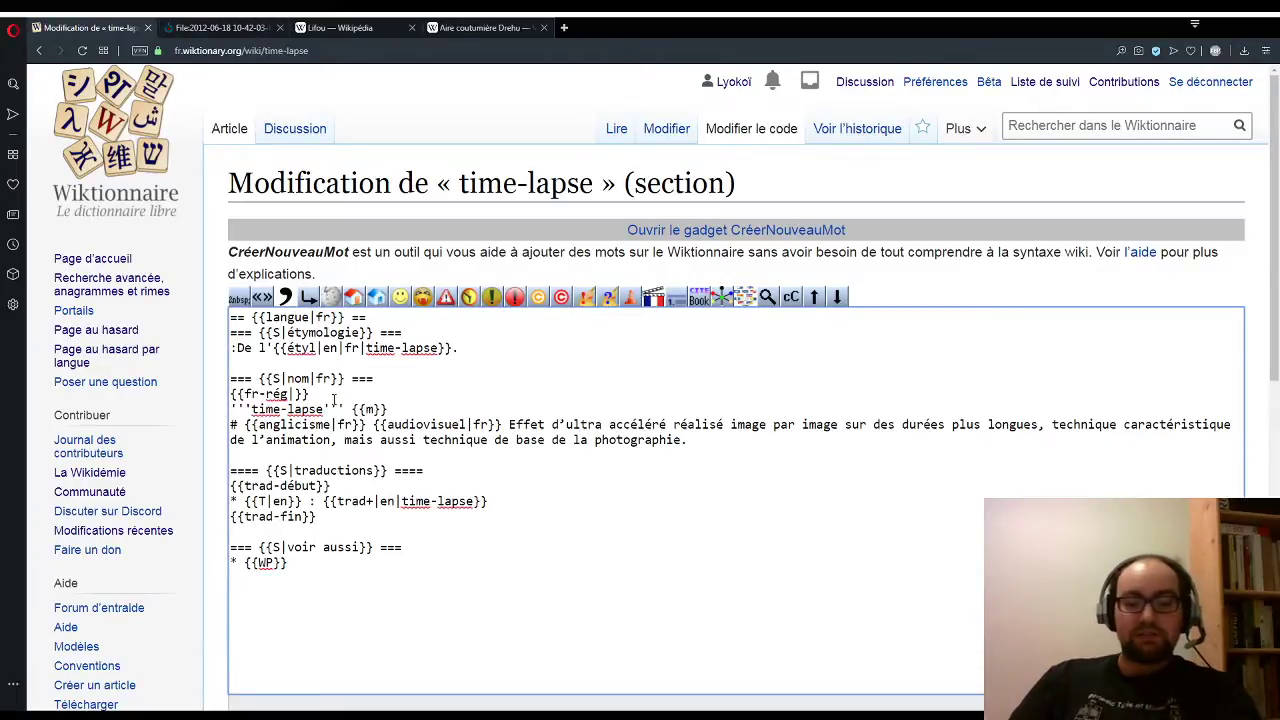
pyautogui.press('Return')
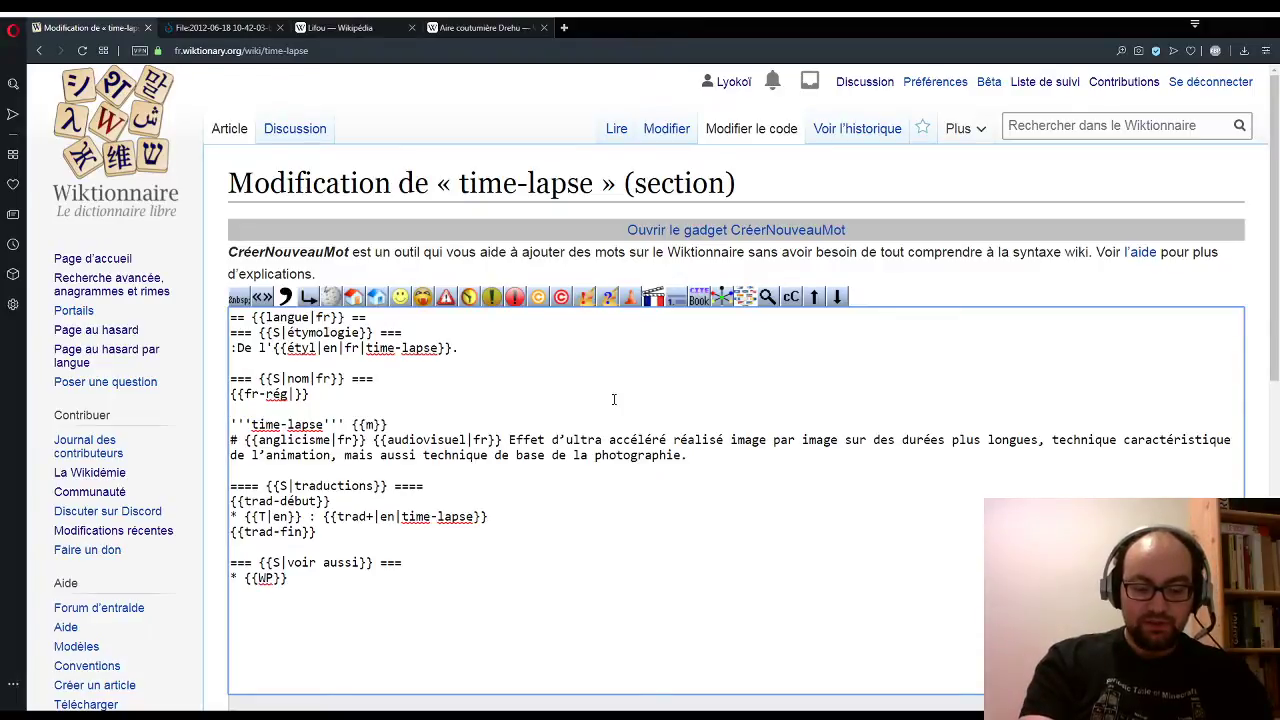
pyautogui.write('{')
pyautogui.write('[[')
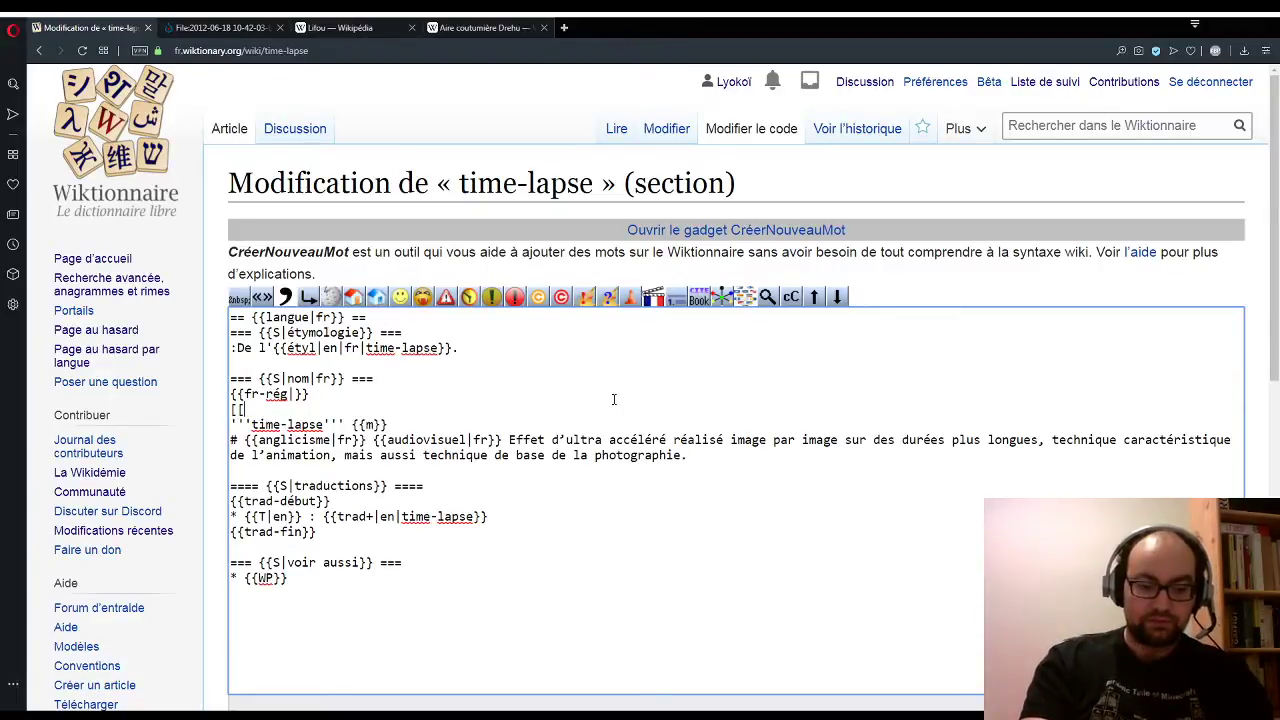
pyautogui.write('fichier:')
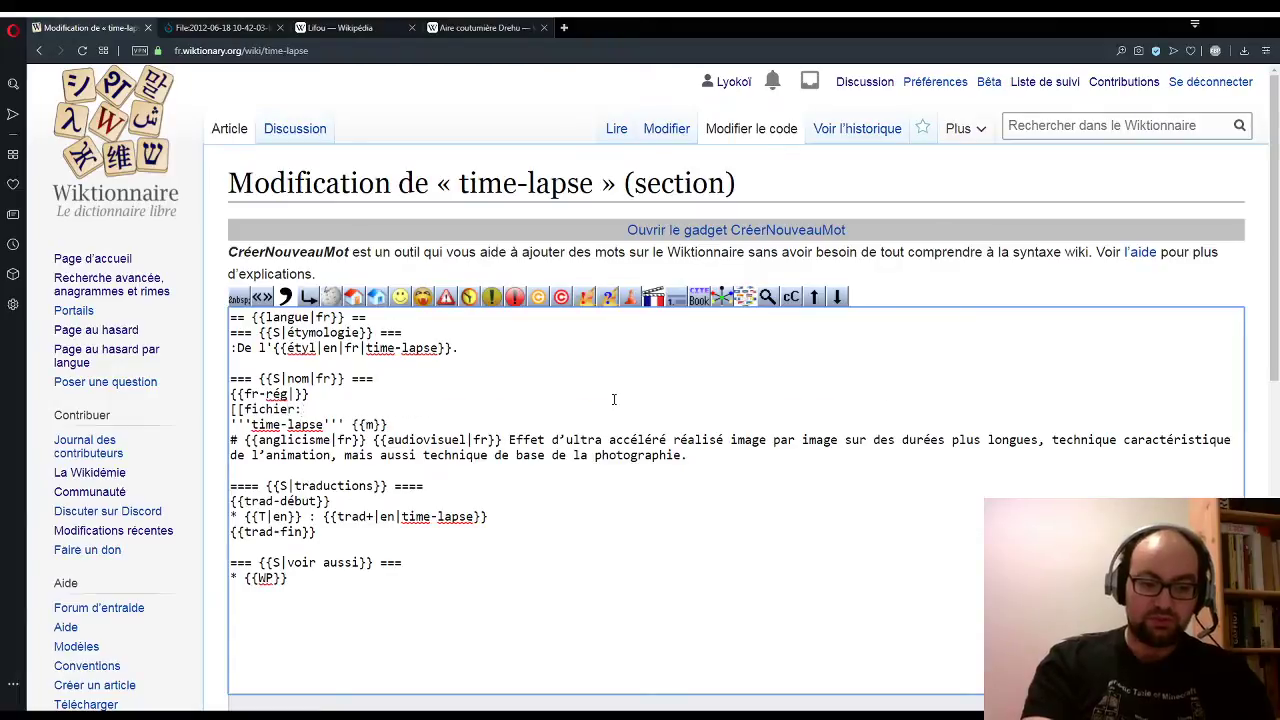
pyautogui.hotkey('ctrl', 'v')
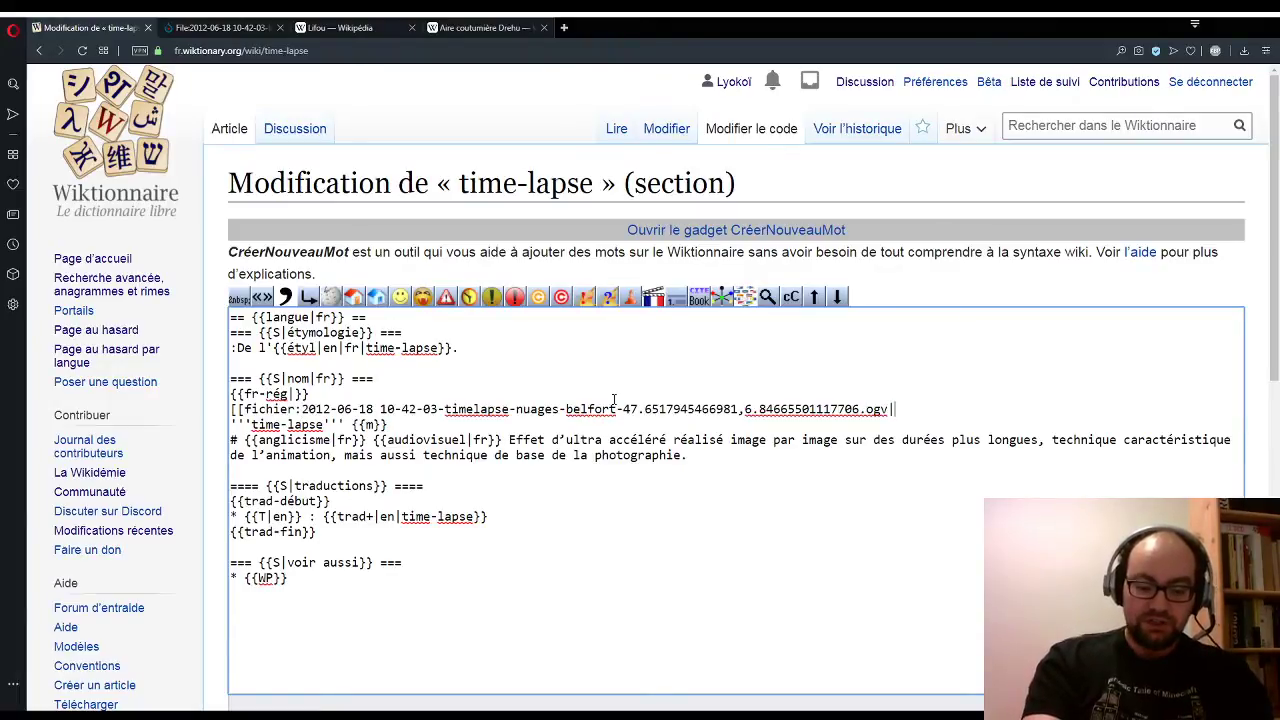
pyautogui.write('vignette|')
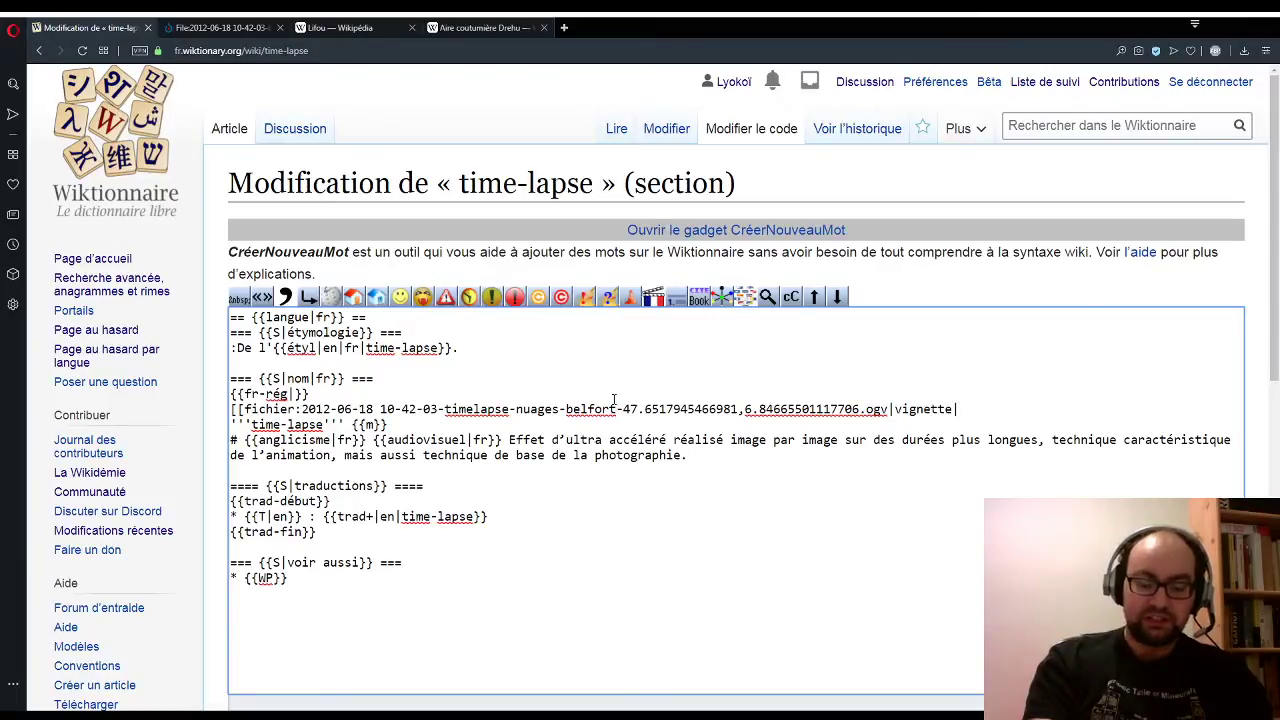
# Step: Complete the file link with the caption "Un '''time-lapse''' du ciel." and its closing brackets
pyautogui.write('Un')
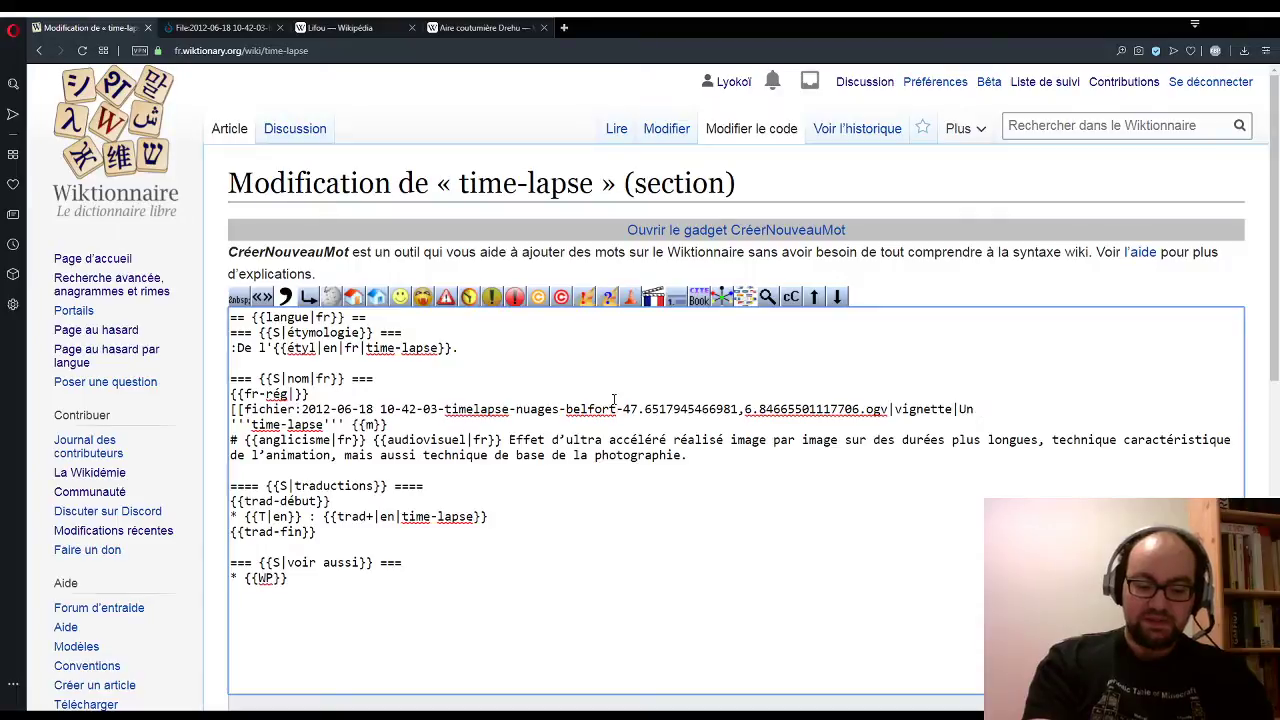
pyautogui.write(" '''time")
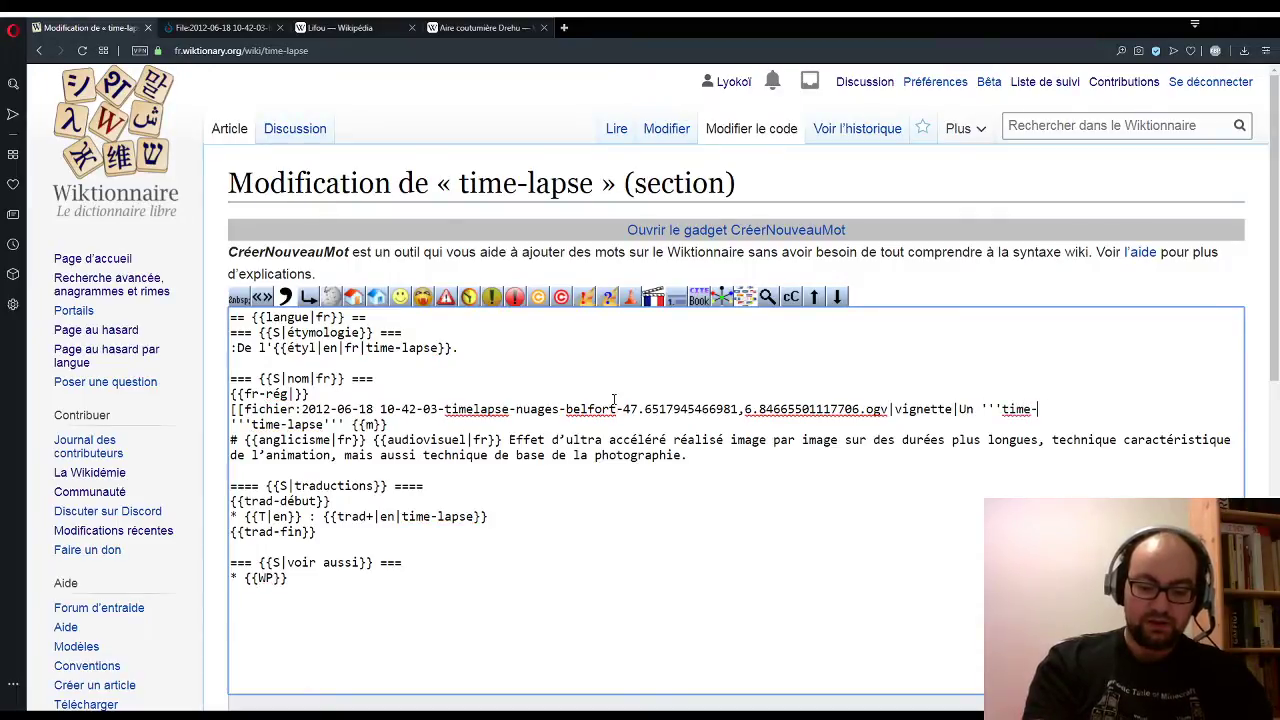
pyautogui.write('-lapse')
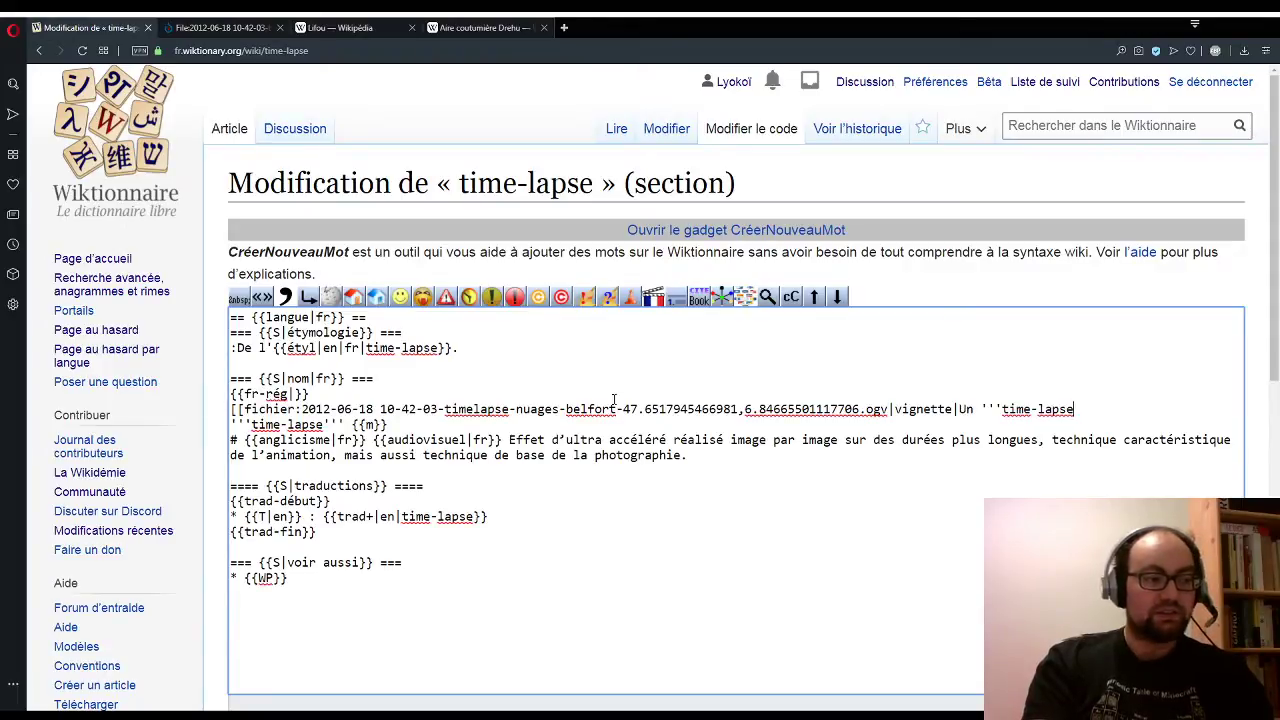
pyautogui.write("'''")
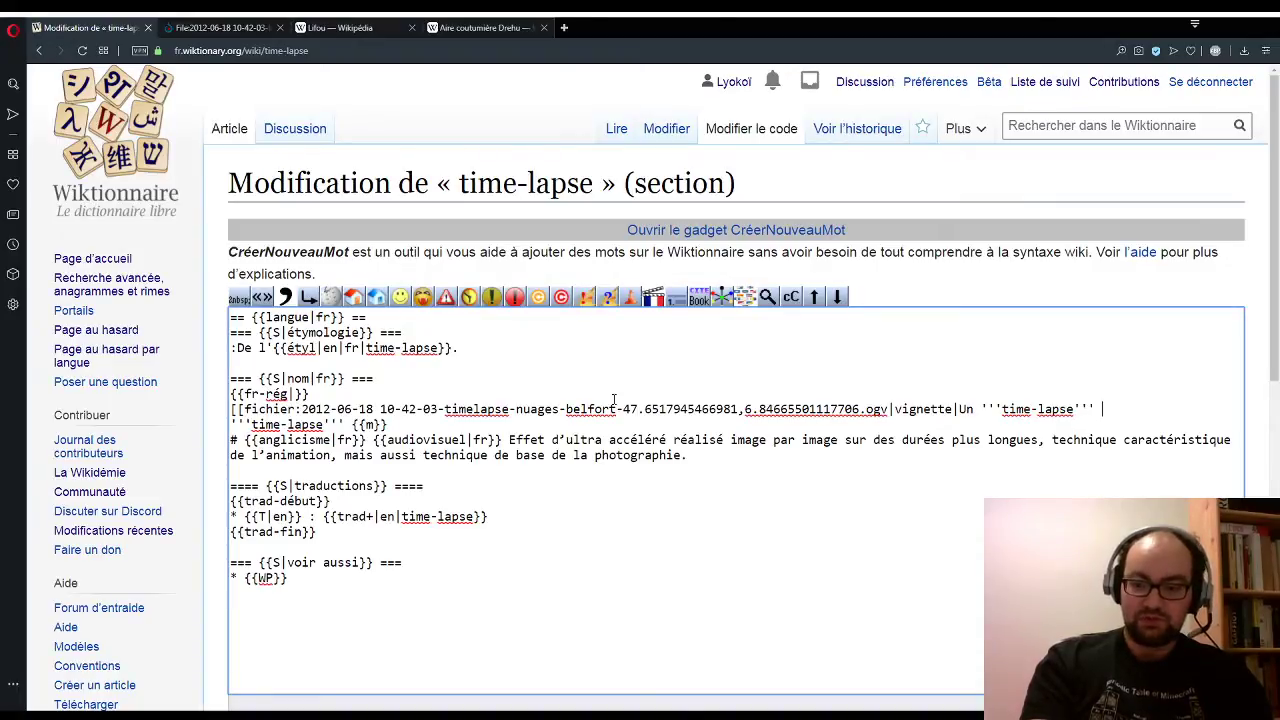
pyautogui.write('du ciel')
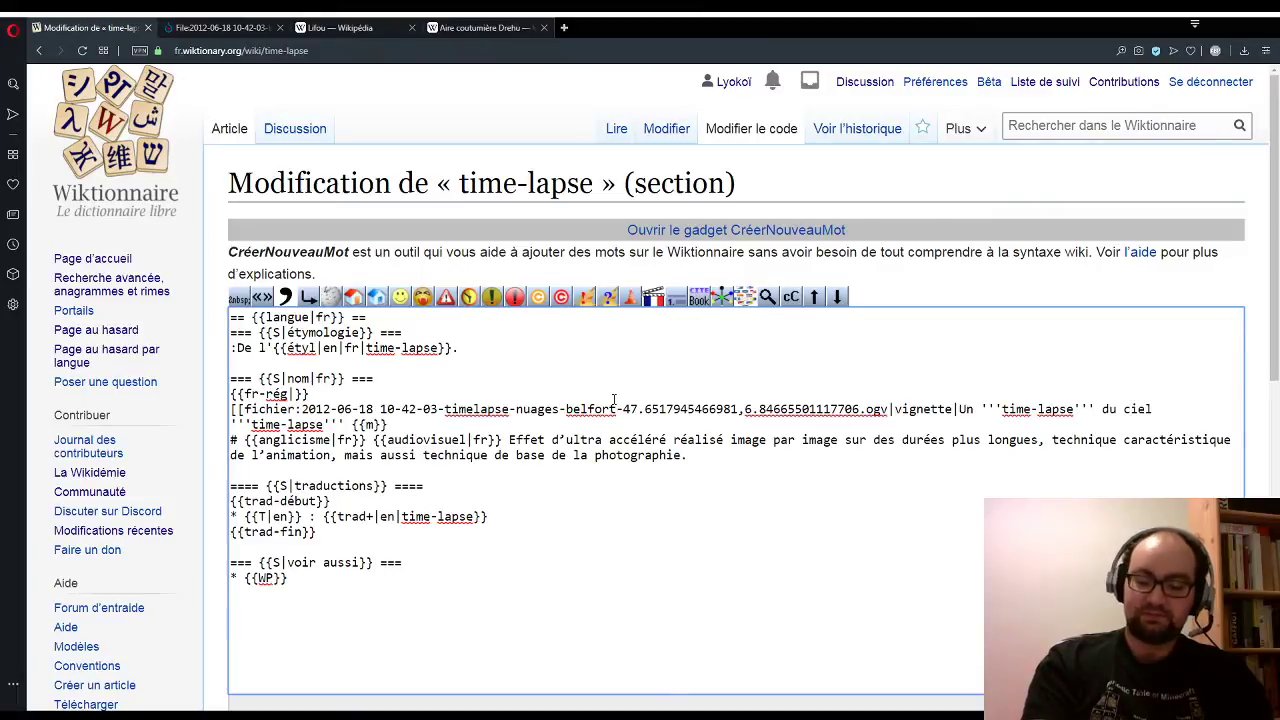
pyautogui.write('.')
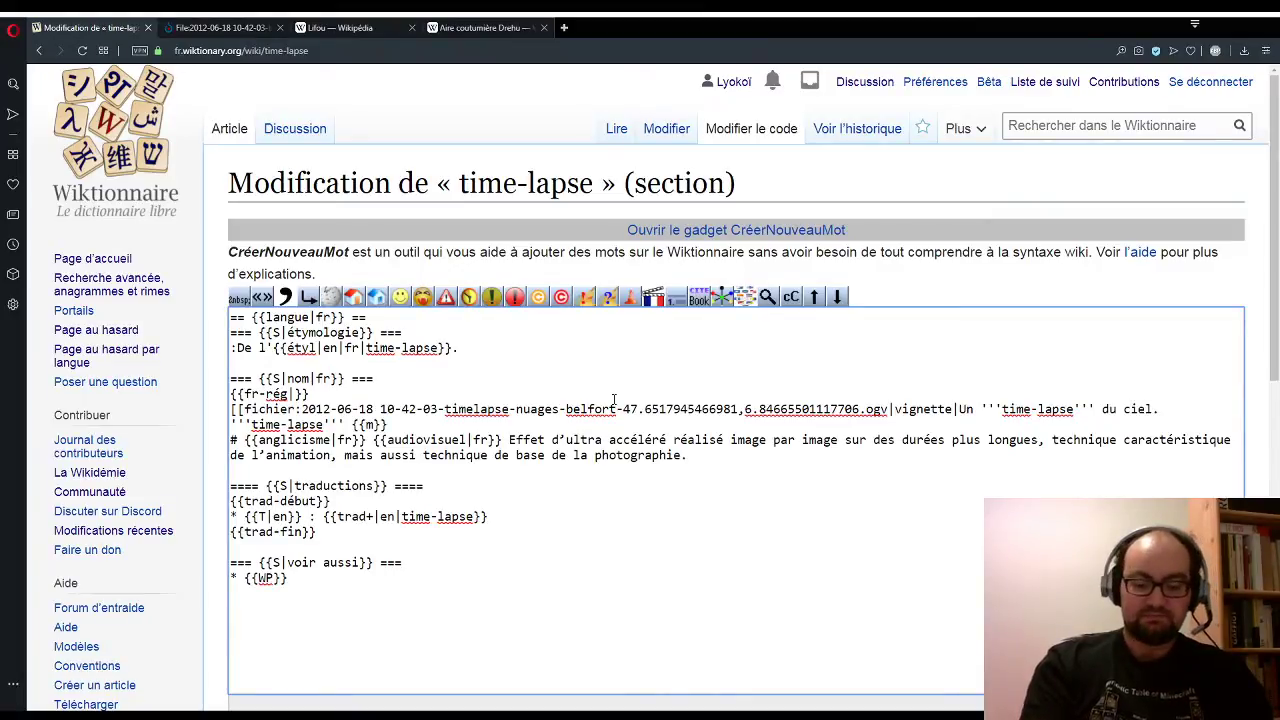
pyautogui.write(']]')
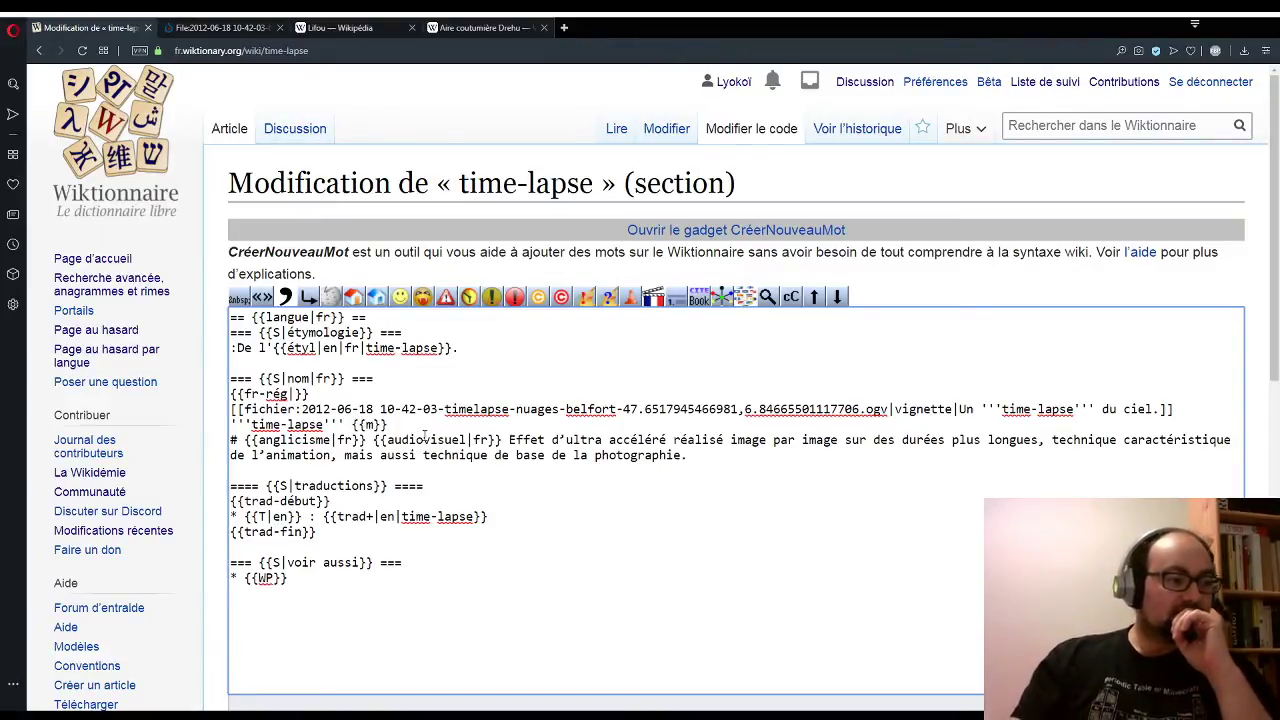
# Step: Preview the edited section and examine how the time-lapse entry renders
pyautogui.scroll(-2, 215, 395)
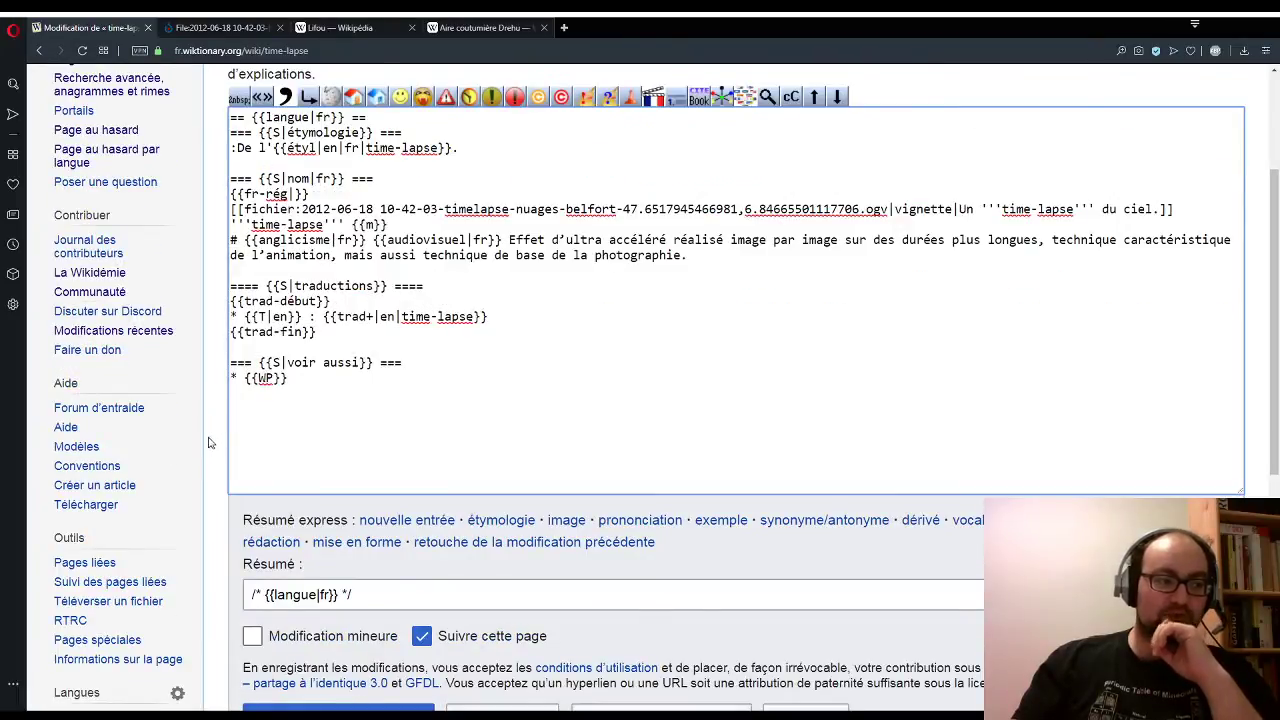
pyautogui.scroll(-1, 195, 472)
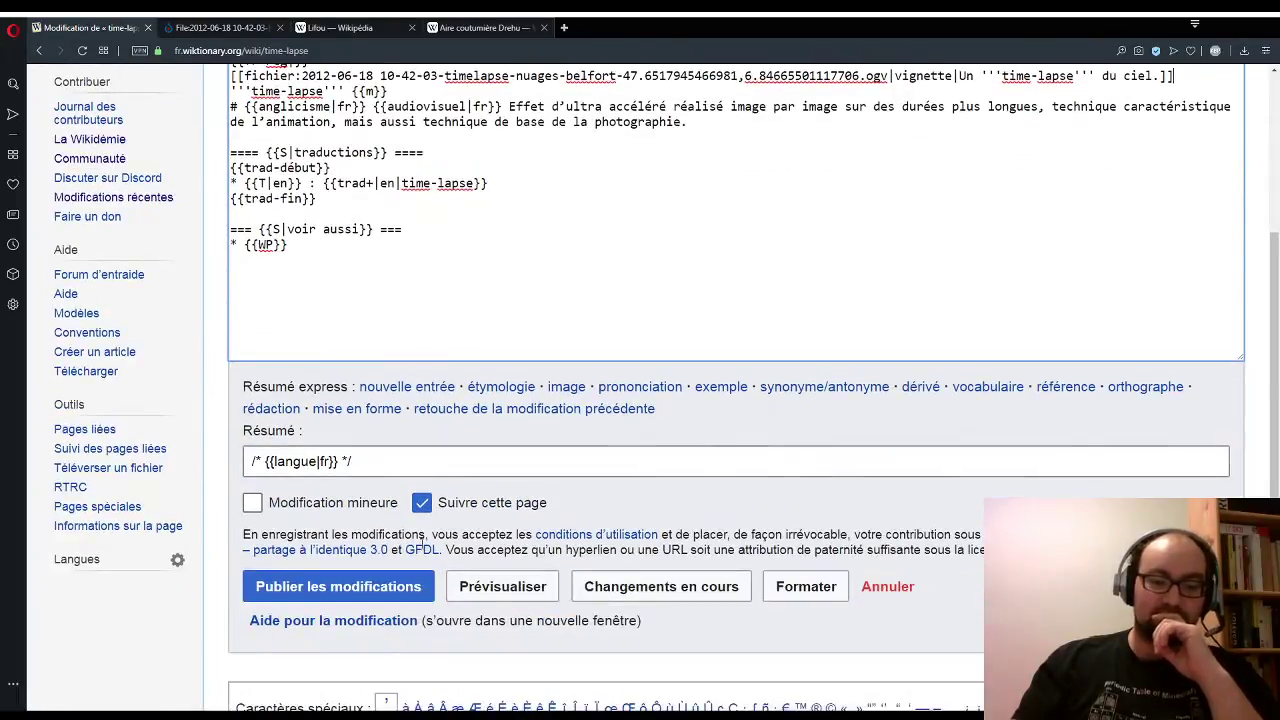
pyautogui.click(486, 586)
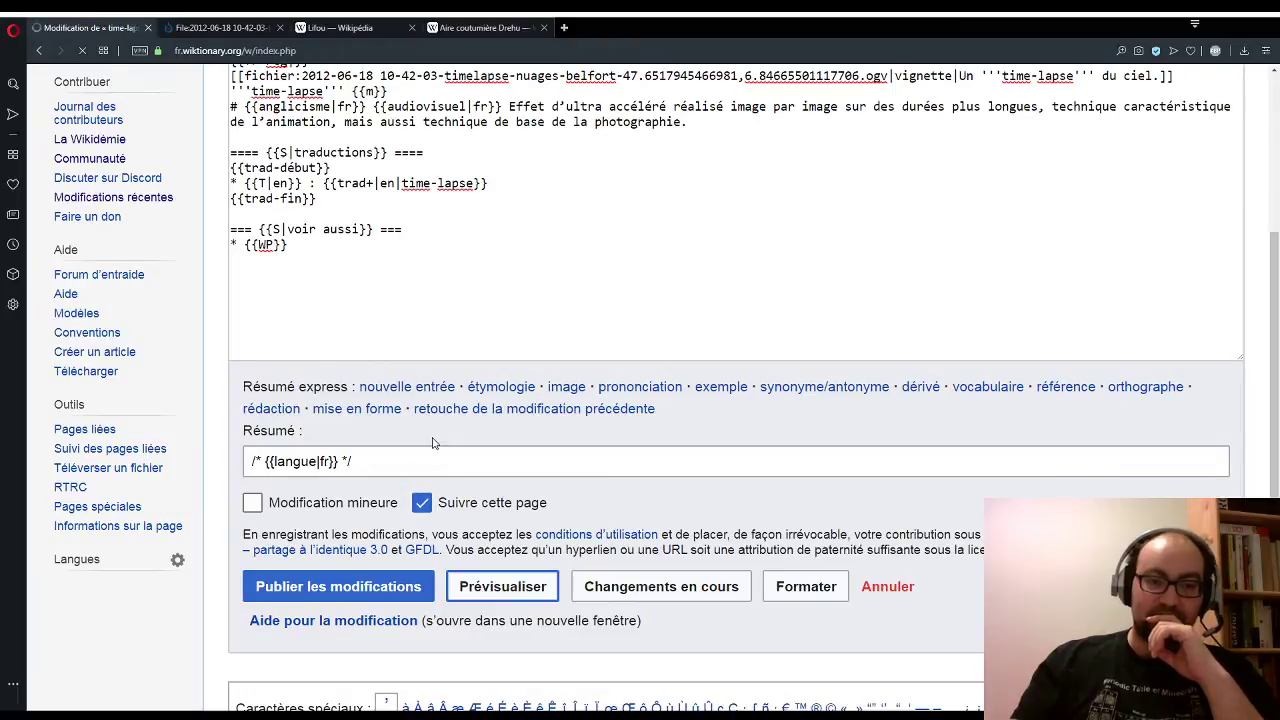
pyautogui.scroll(-1, 464, 420)
pyautogui.scroll(-3, 464, 420)
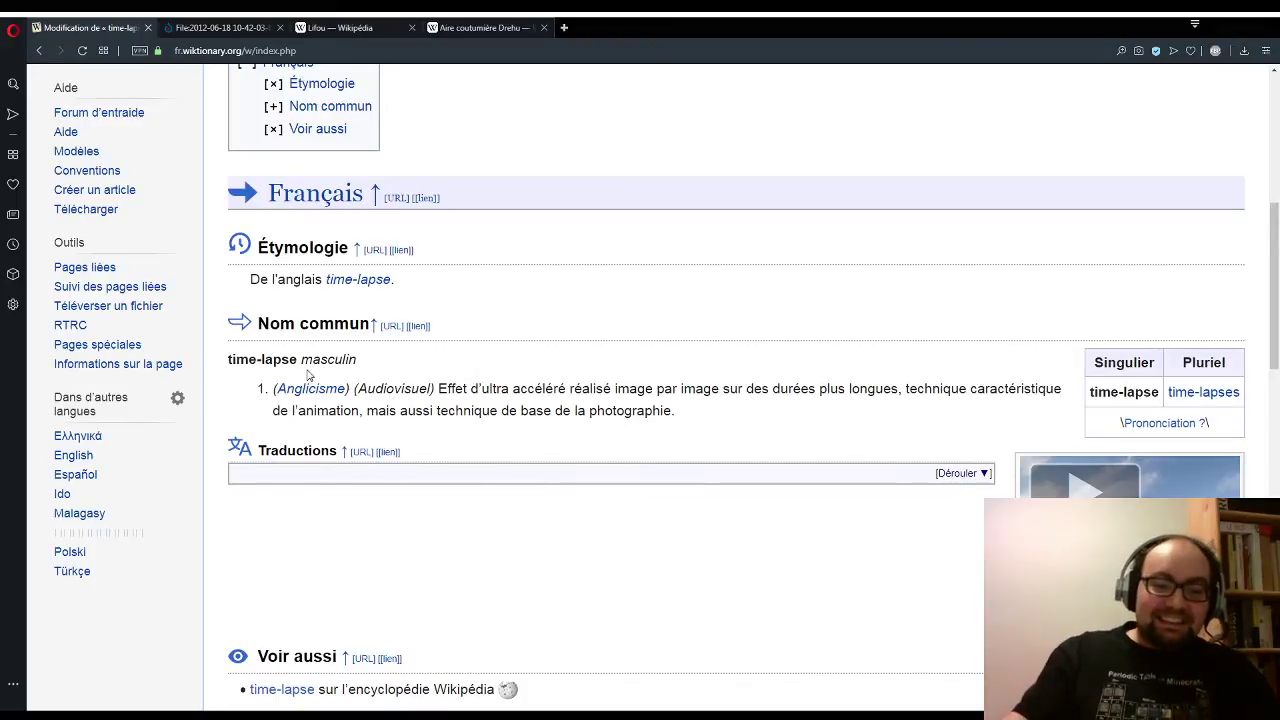
# Step: Insert the pronunciation template {{pron|tajm-laps|fr}} between the bold headword '''time-lapse''' and {{m}}
pyautogui.scroll(-5, 308, 375)
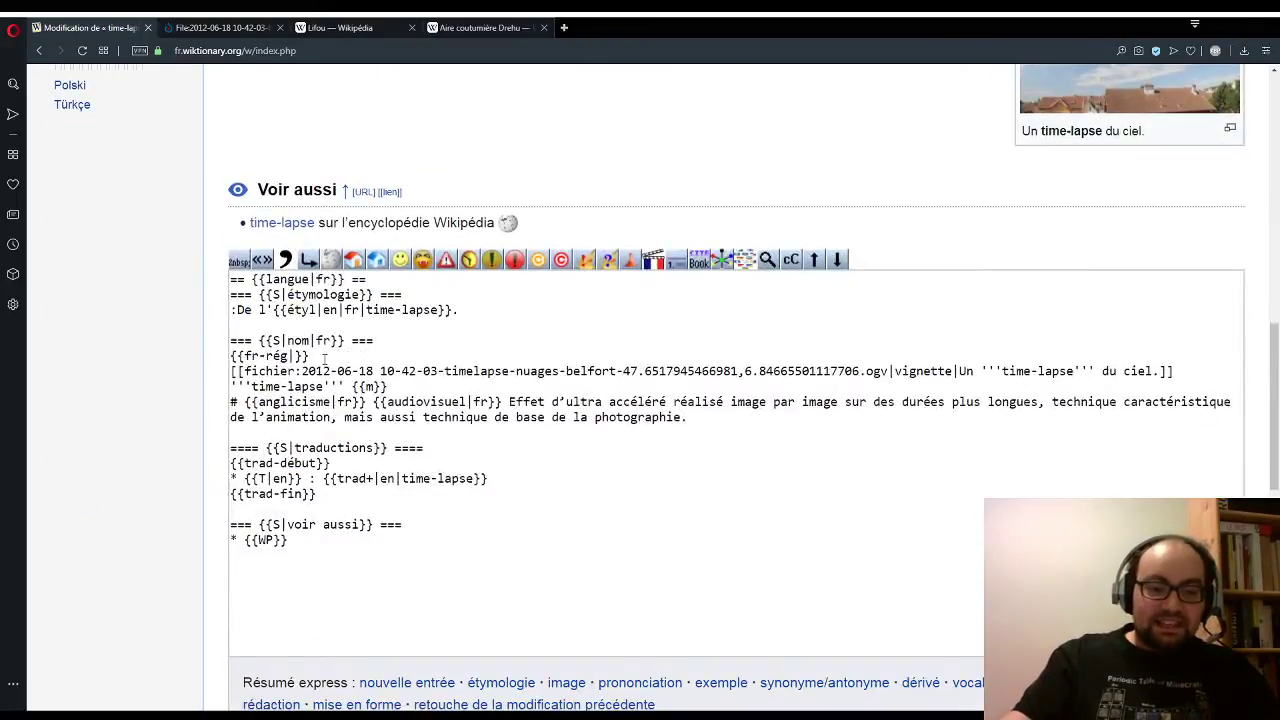
pyautogui.click(337, 385)
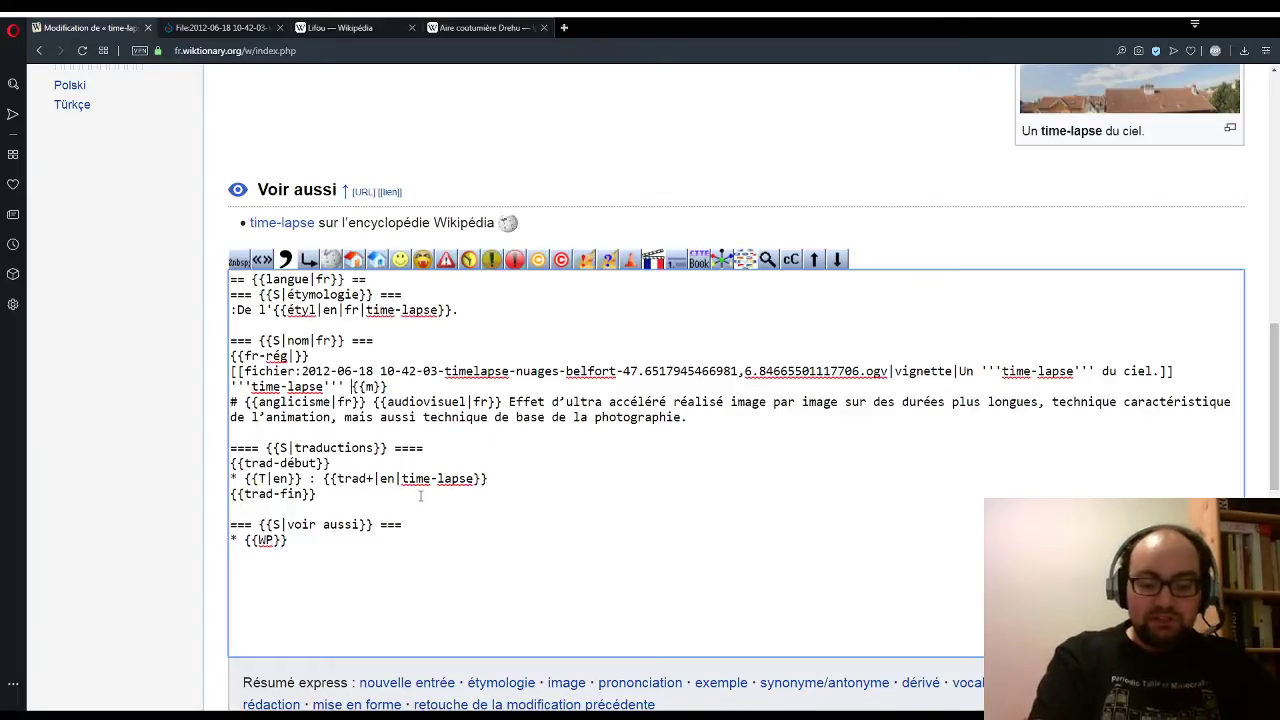
pyautogui.write('{{p')
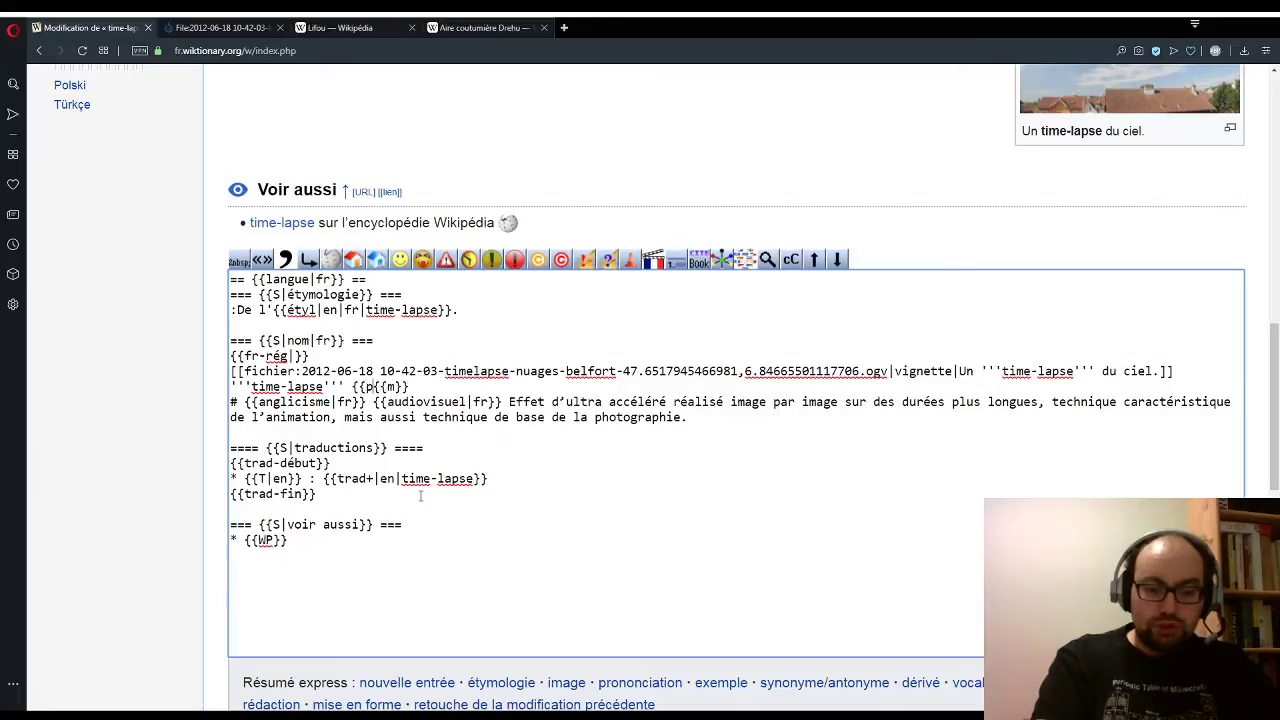
pyautogui.write('ron||fr')
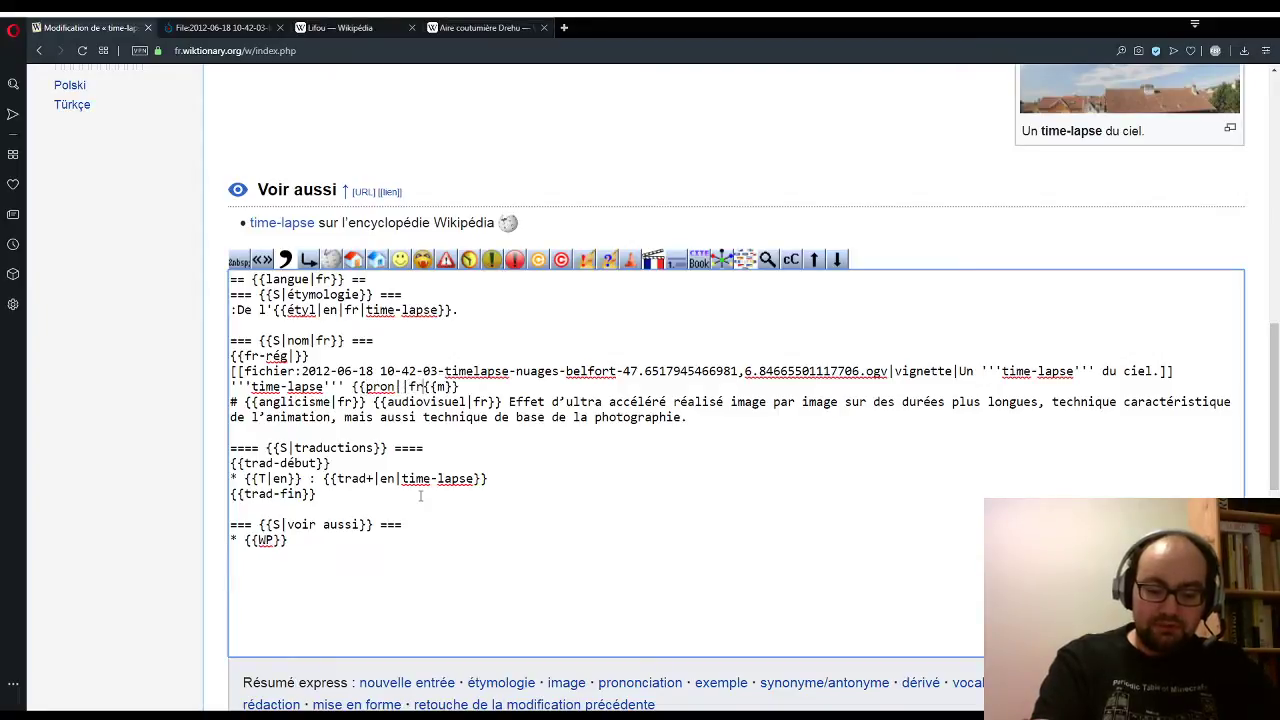
pyautogui.write('}} ')
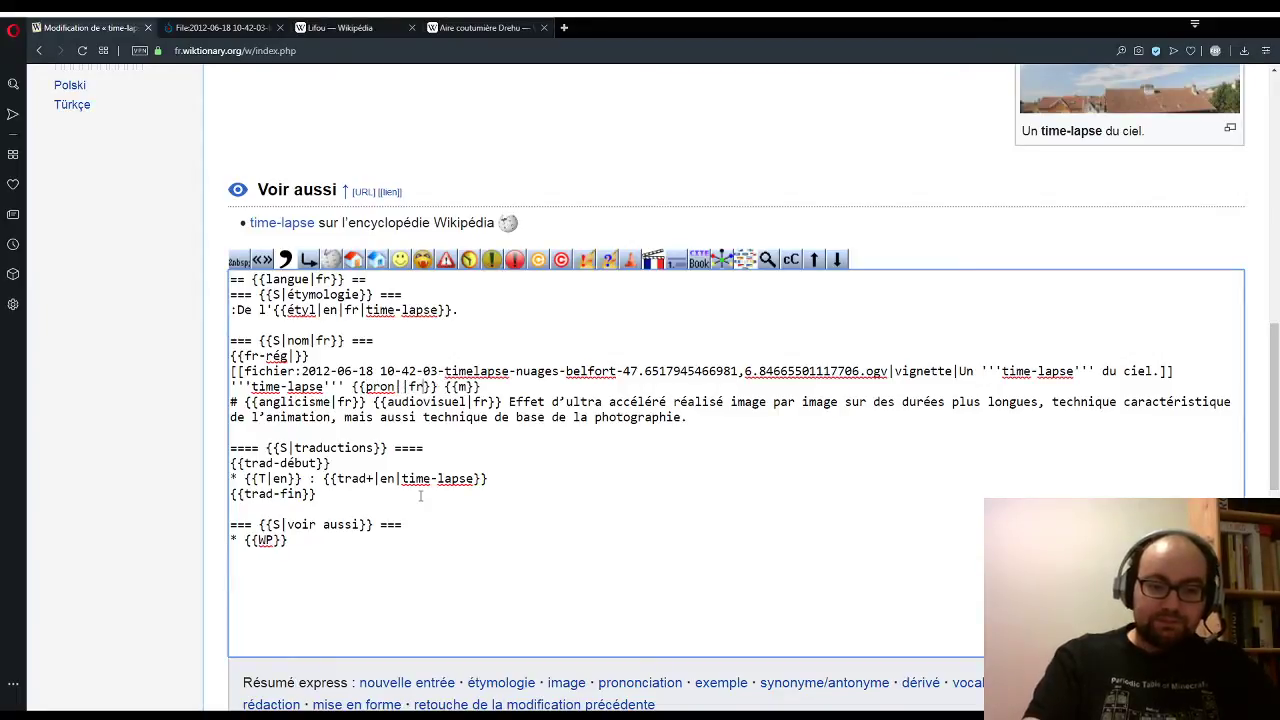
pyautogui.write('tajm')
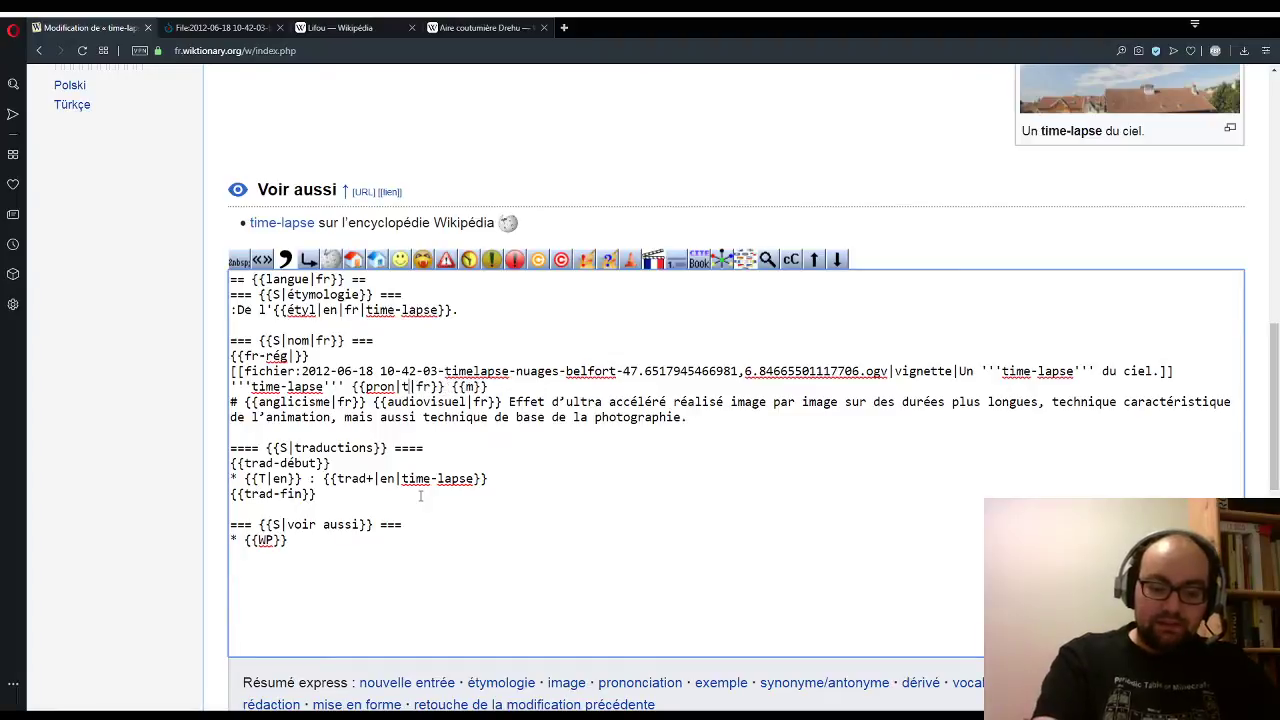
pyautogui.write('-')
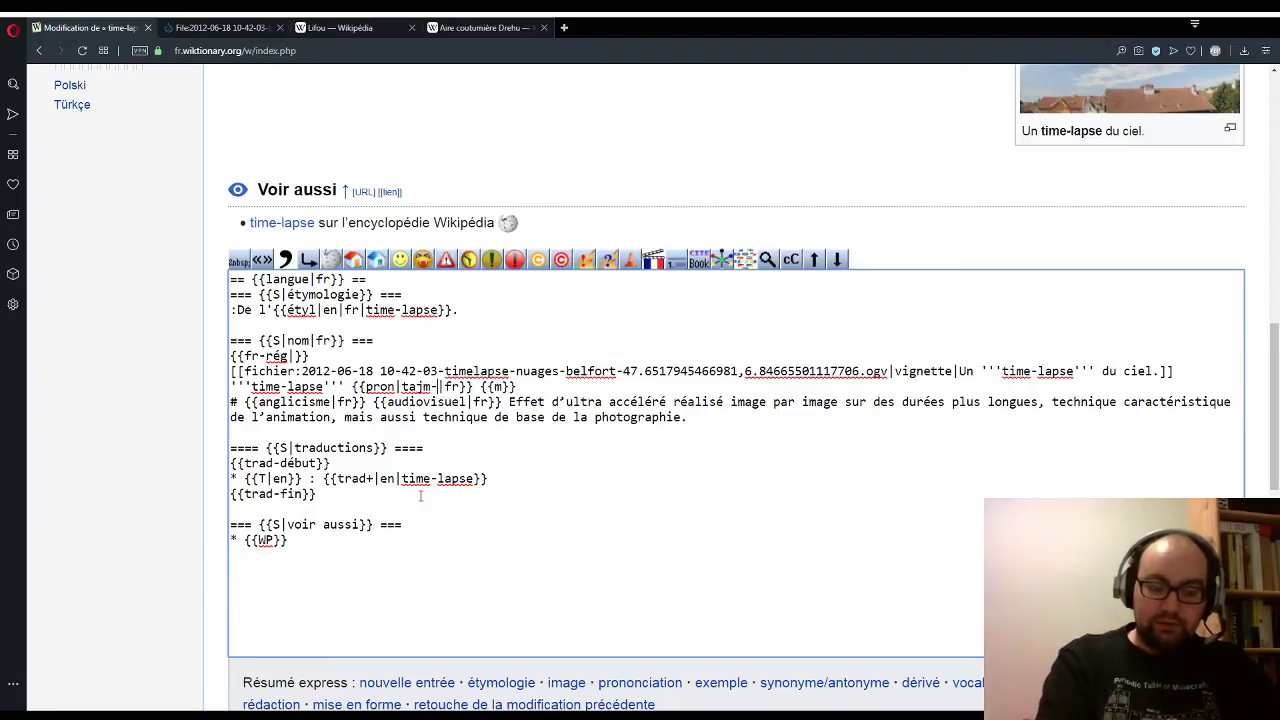
pyautogui.write('laps')
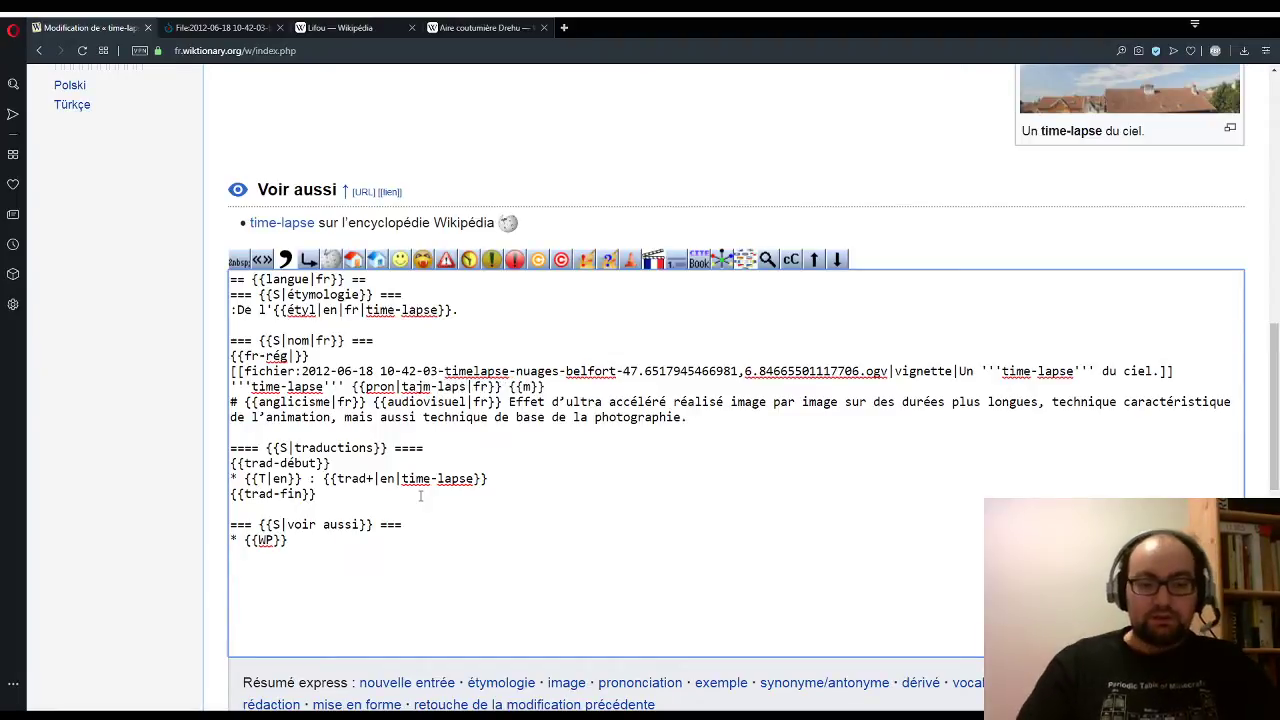
# Step: Copy the pronunciation tajm-laps into the empty parameter of the {{fr-rég|}} template
pyautogui.moveTo(401, 386); pyautogui.dragTo(466, 387)
pyautogui.hotkey('ctrl', 'c')
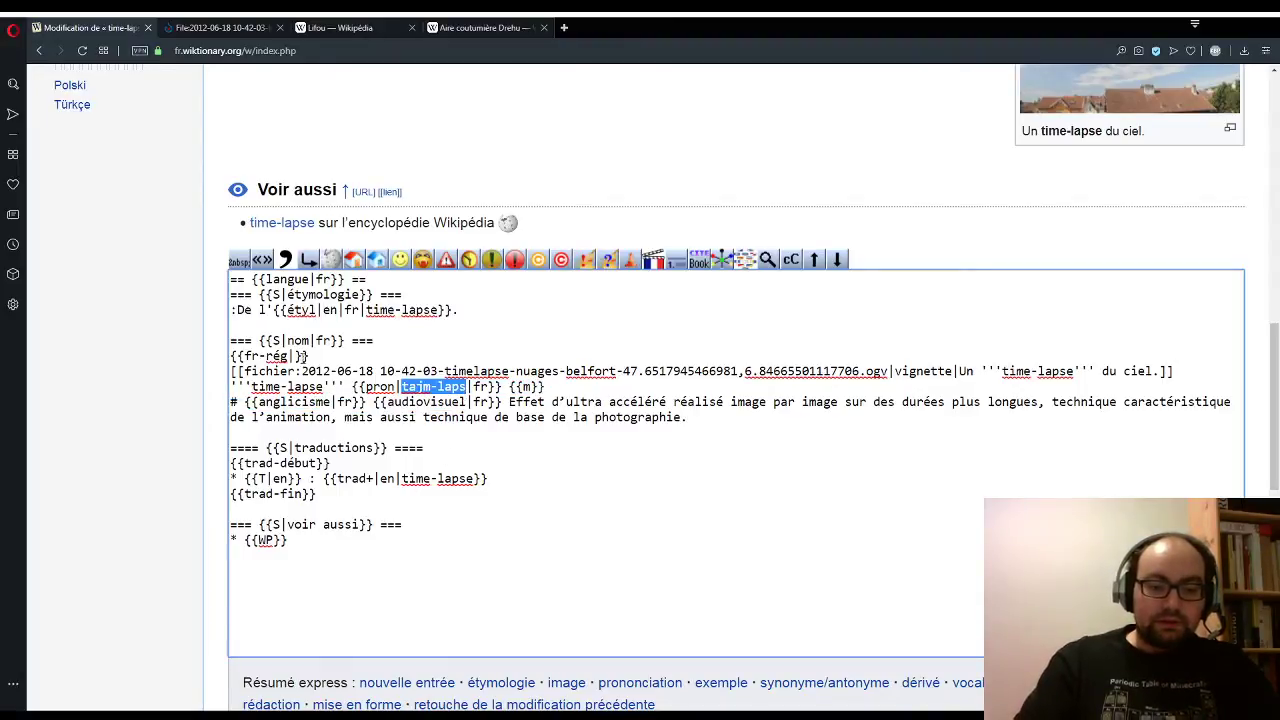
pyautogui.click(296, 356)
pyautogui.hotkey('ctrl', 'v')
# Step: Add the example placeholder line "#* {{ébauche-exe|fr}}" directly below the definition
pyautogui.click(700, 417)
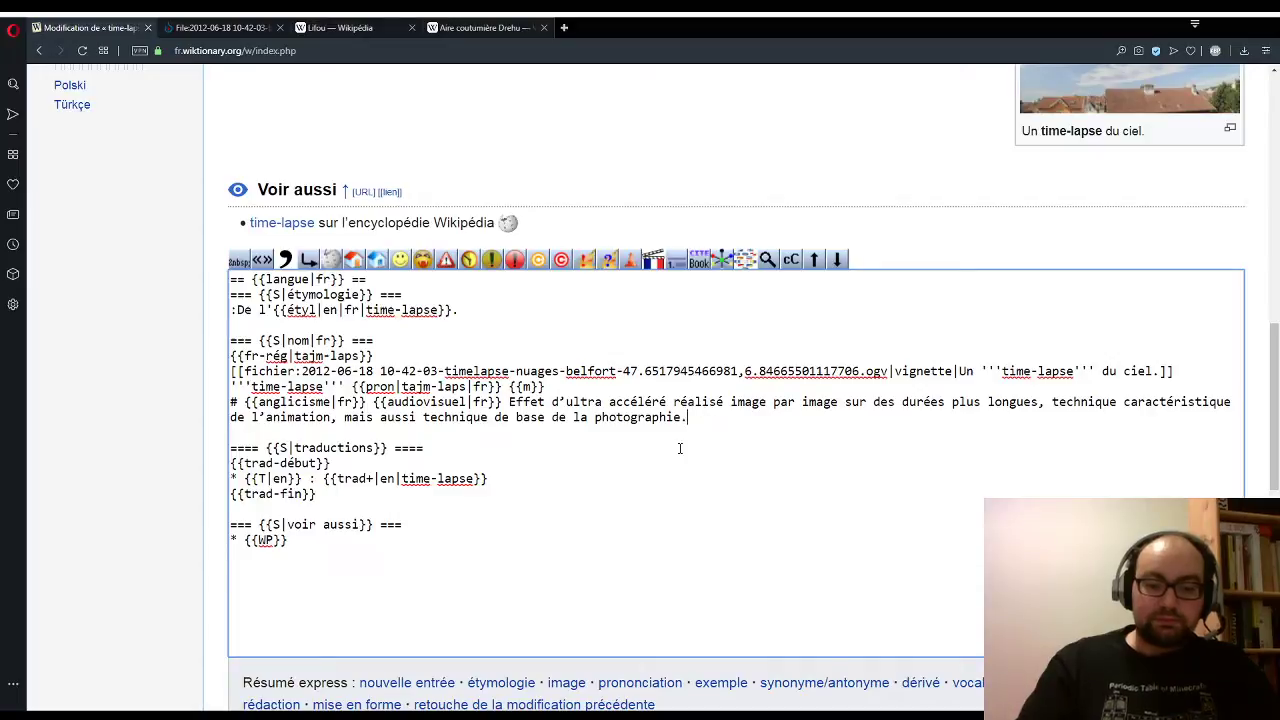
pyautogui.press('Return')
pyautogui.write('#')
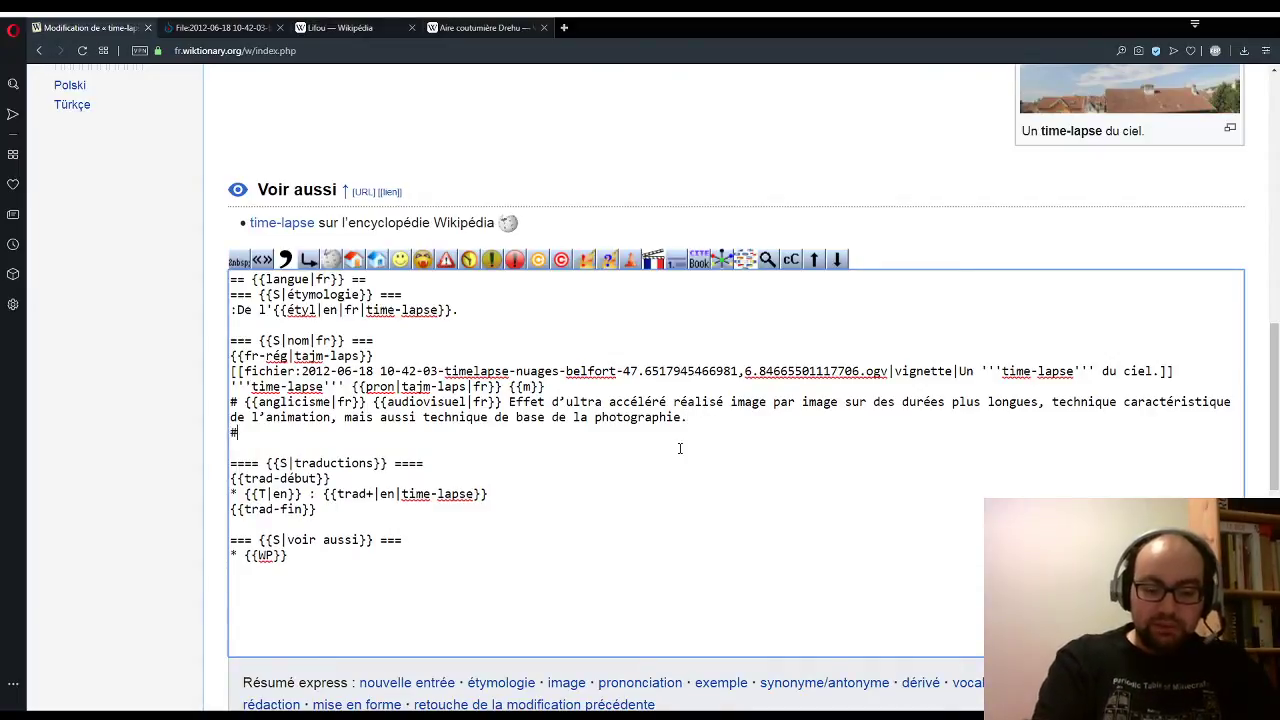
pyautogui.write('* {{')
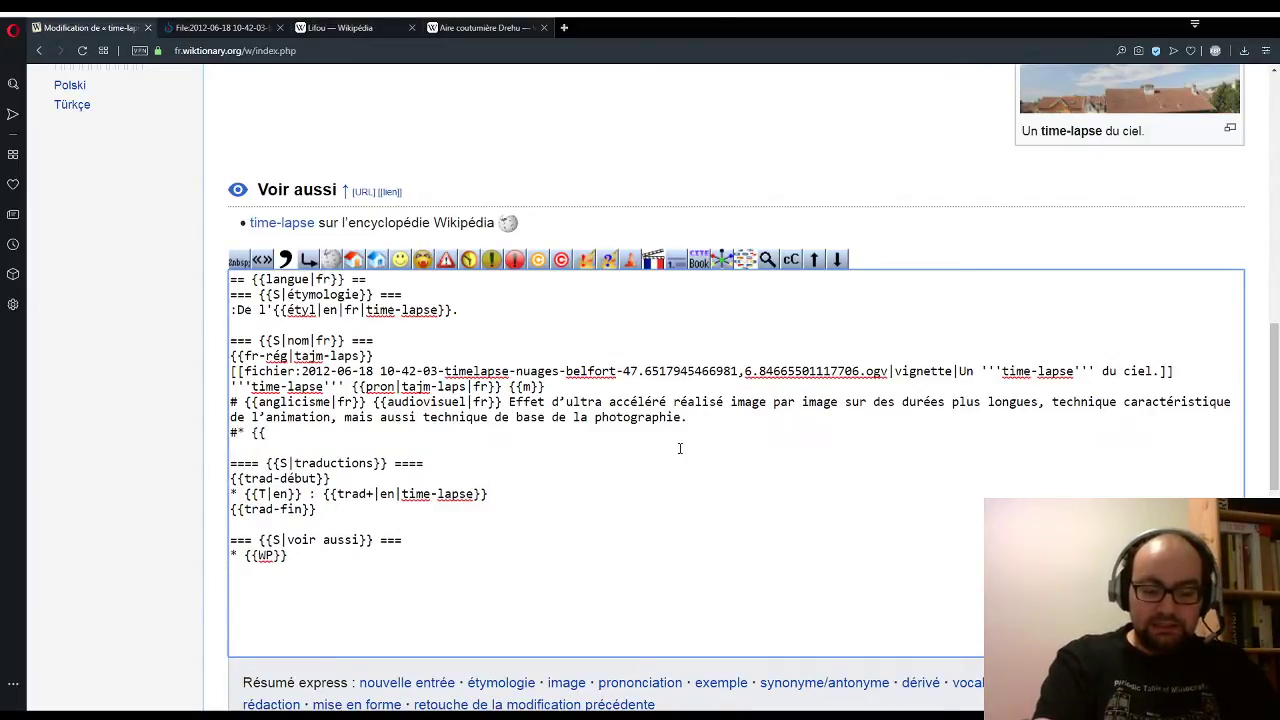
pyautogui.write('ébauche')
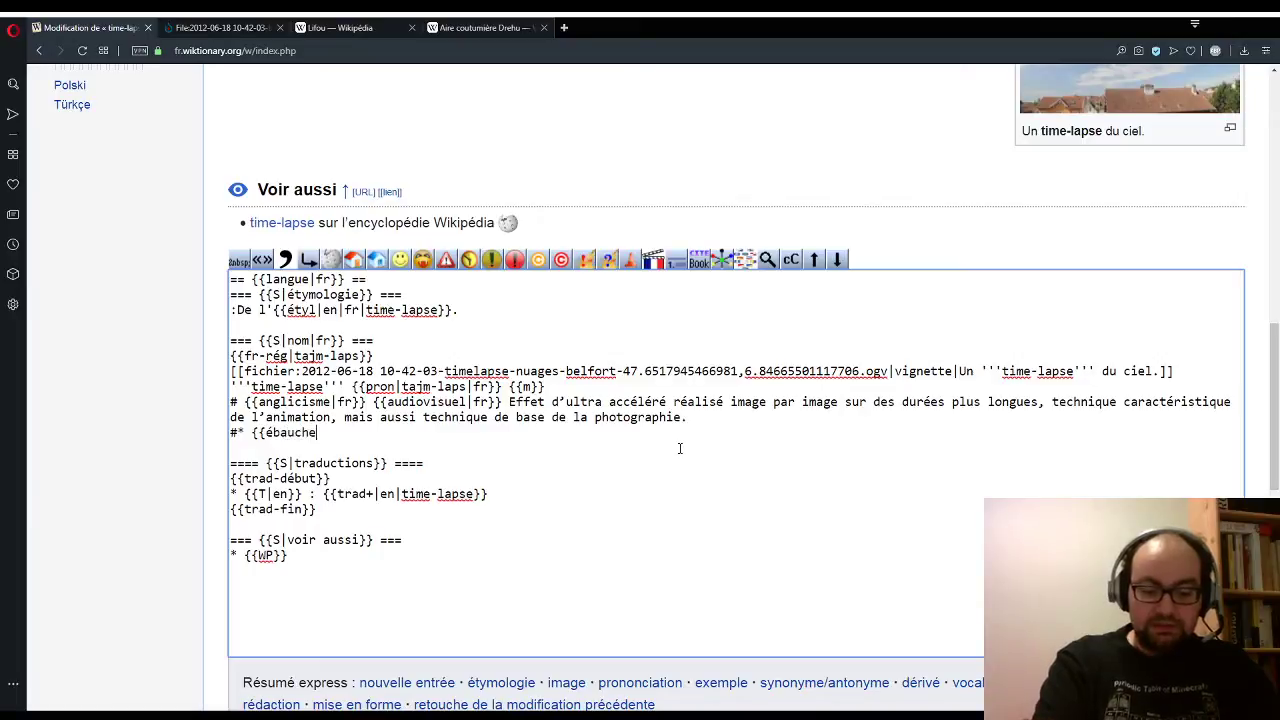
pyautogui.write('-exe|fr}')
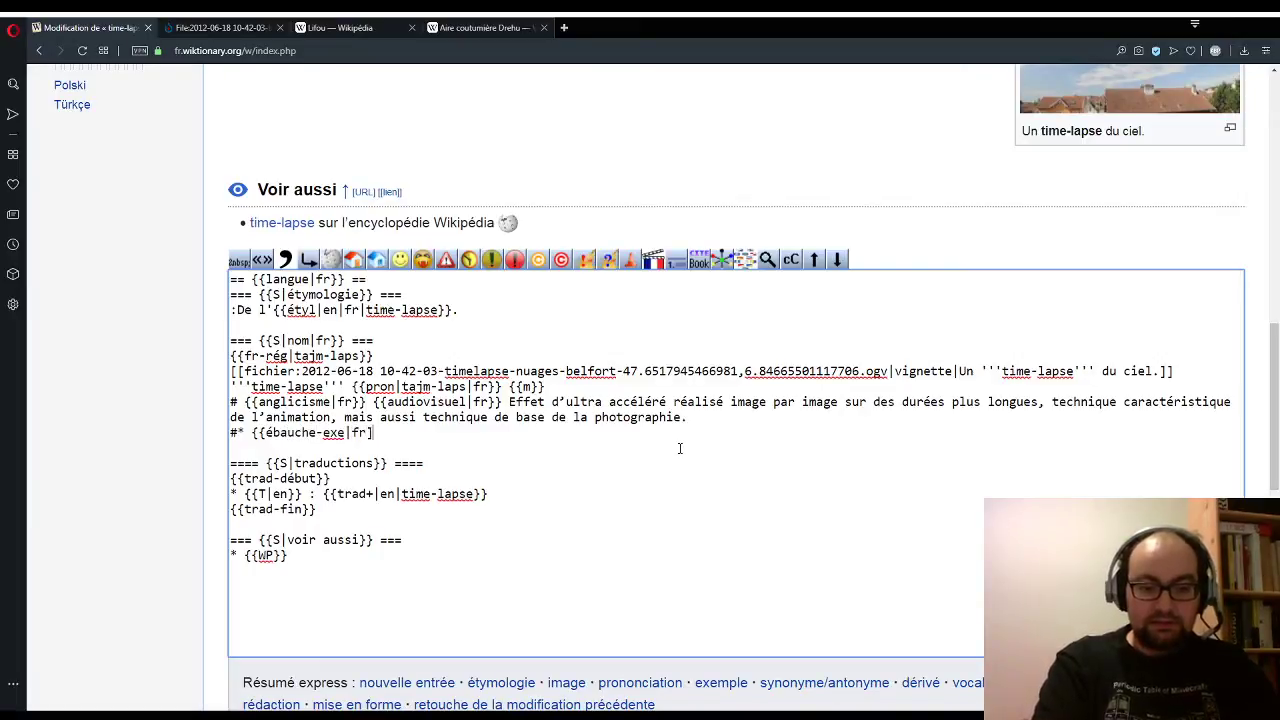
pyautogui.press('BackSpace')
pyautogui.write('}}')
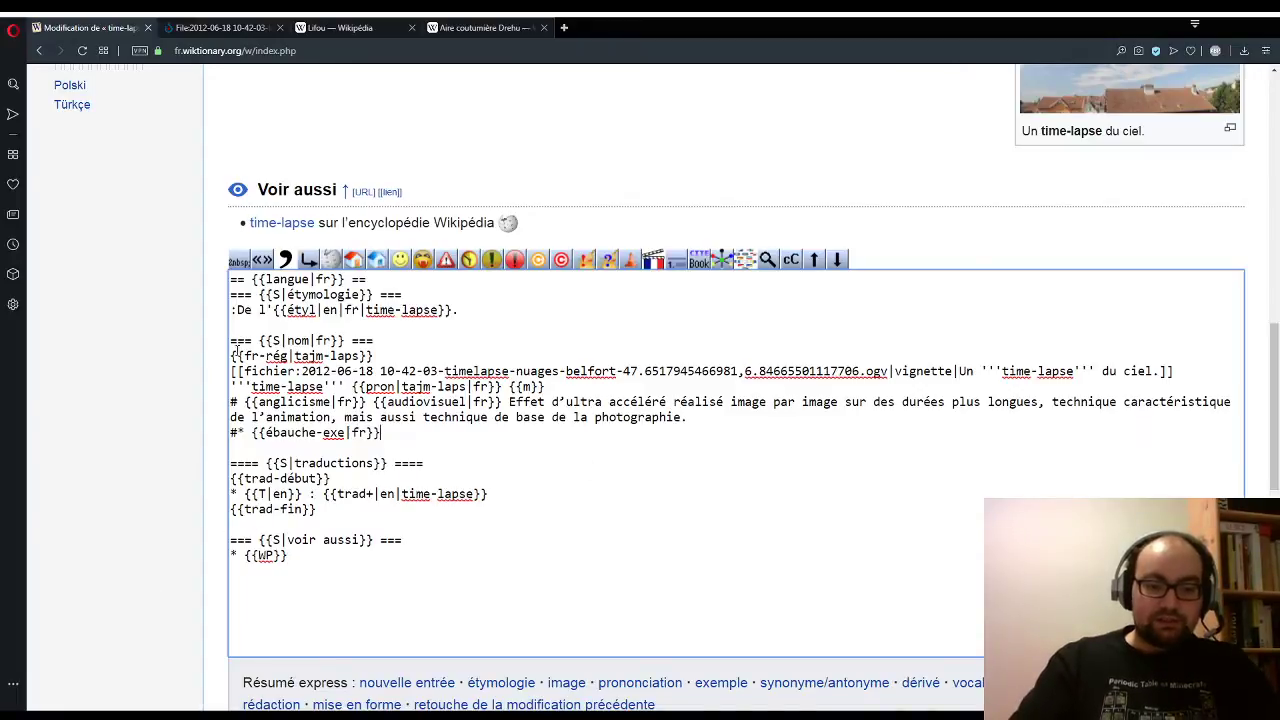
# Step: Insert {{date}} before "De l'" on the etymology line, with a space on each side
pyautogui.click(237, 311)
pyautogui.write('{{date}}')
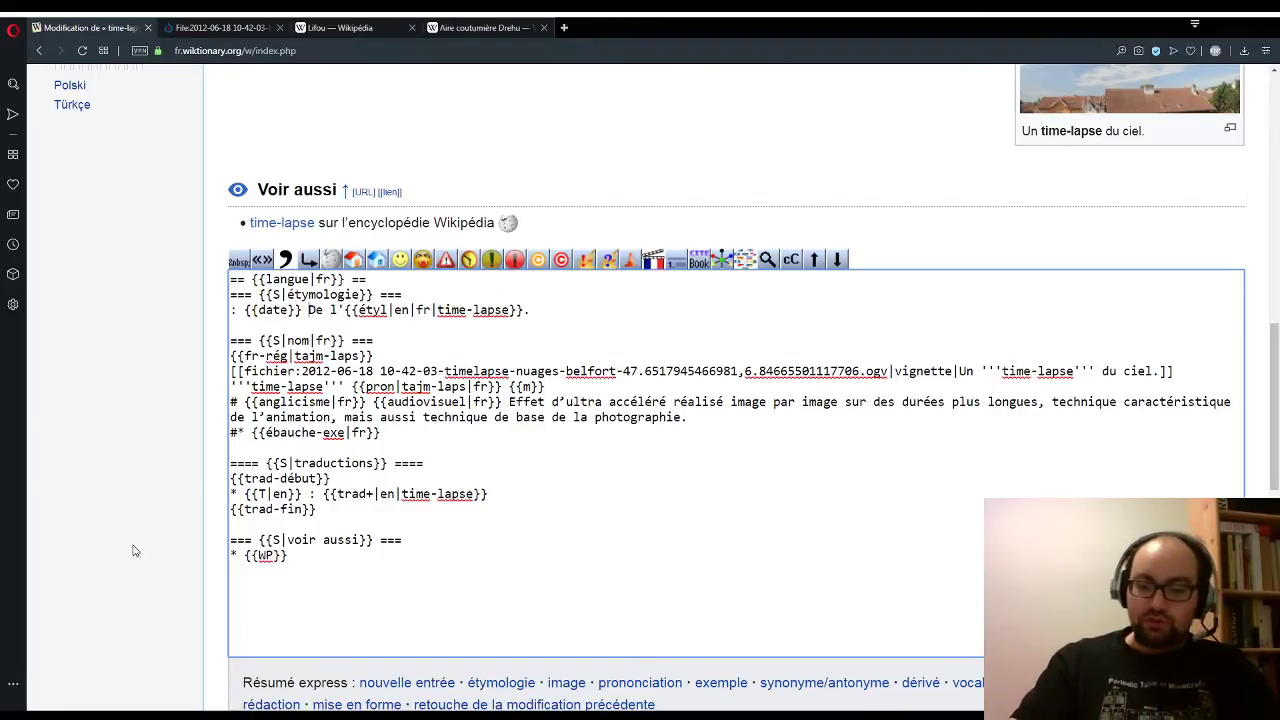
pyautogui.scroll(-3, 186, 463)
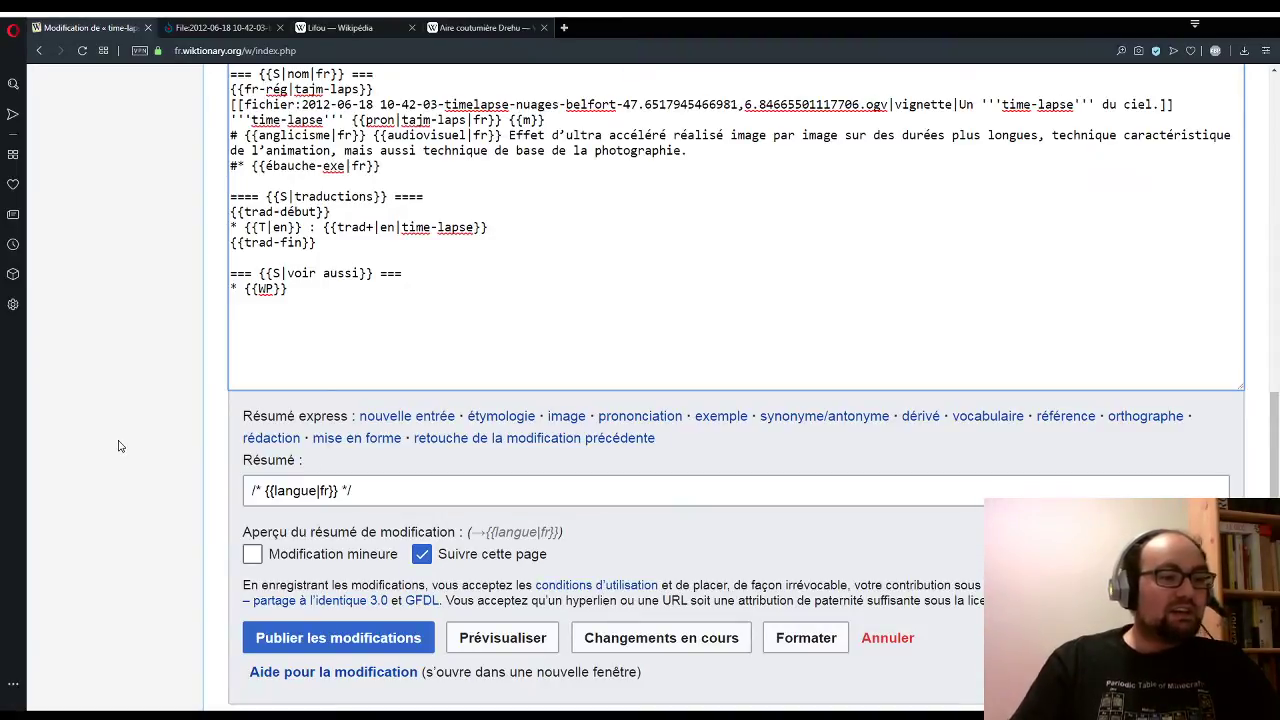
# Step: Replace the hyphen with a period in the headword line's pronunciation, making it {{pron|tajm.laps|fr}}
pyautogui.scroll(1, 149, 417)
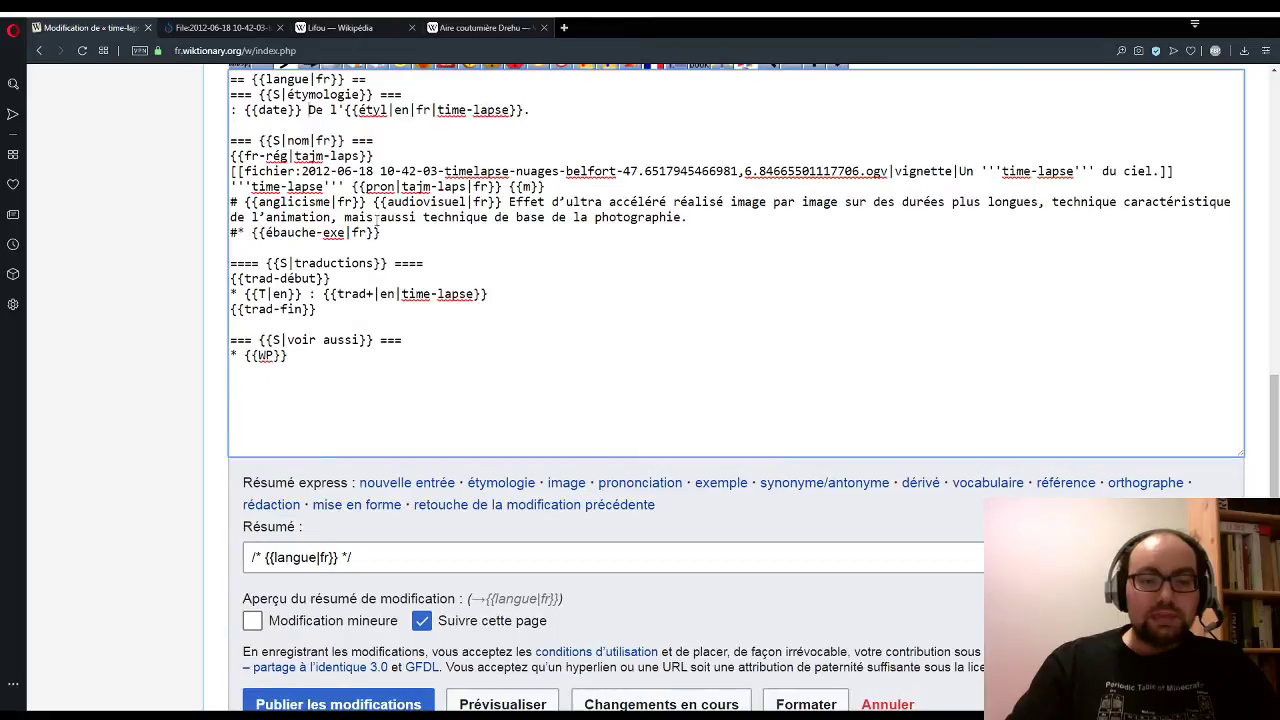
pyautogui.moveTo(431, 186); pyautogui.dragTo(437, 186)
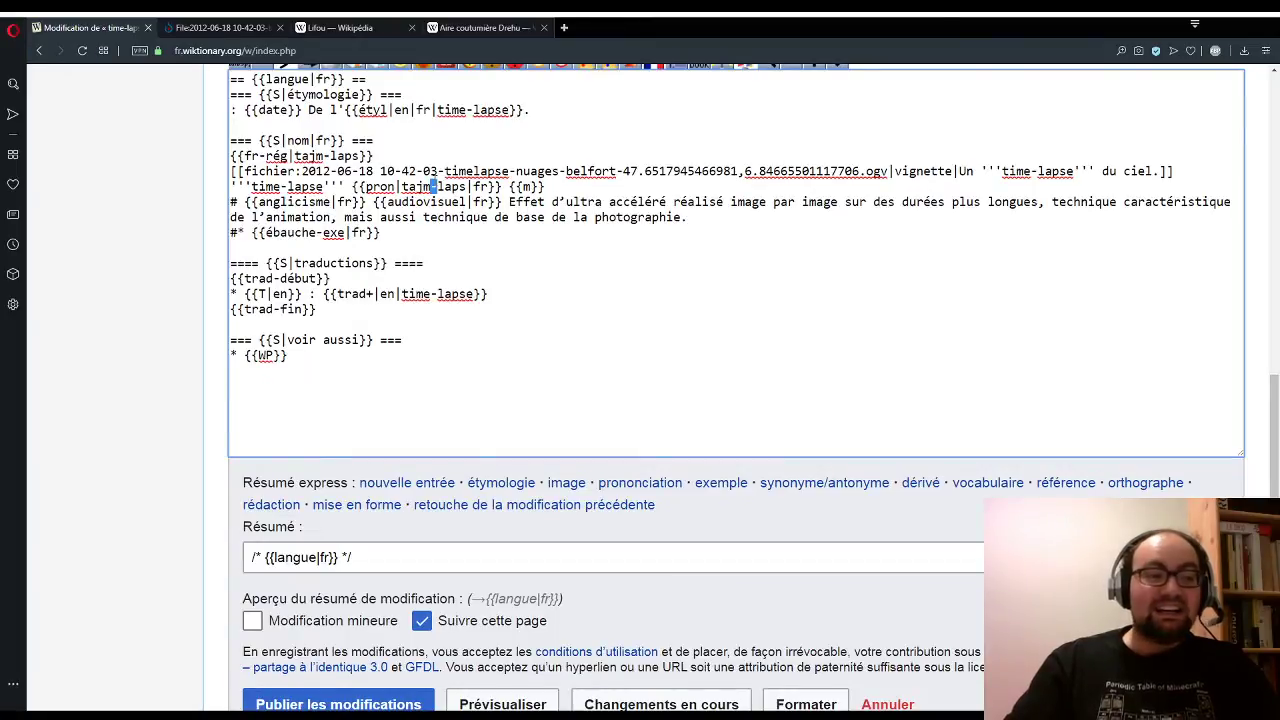
pyautogui.click(436, 186)
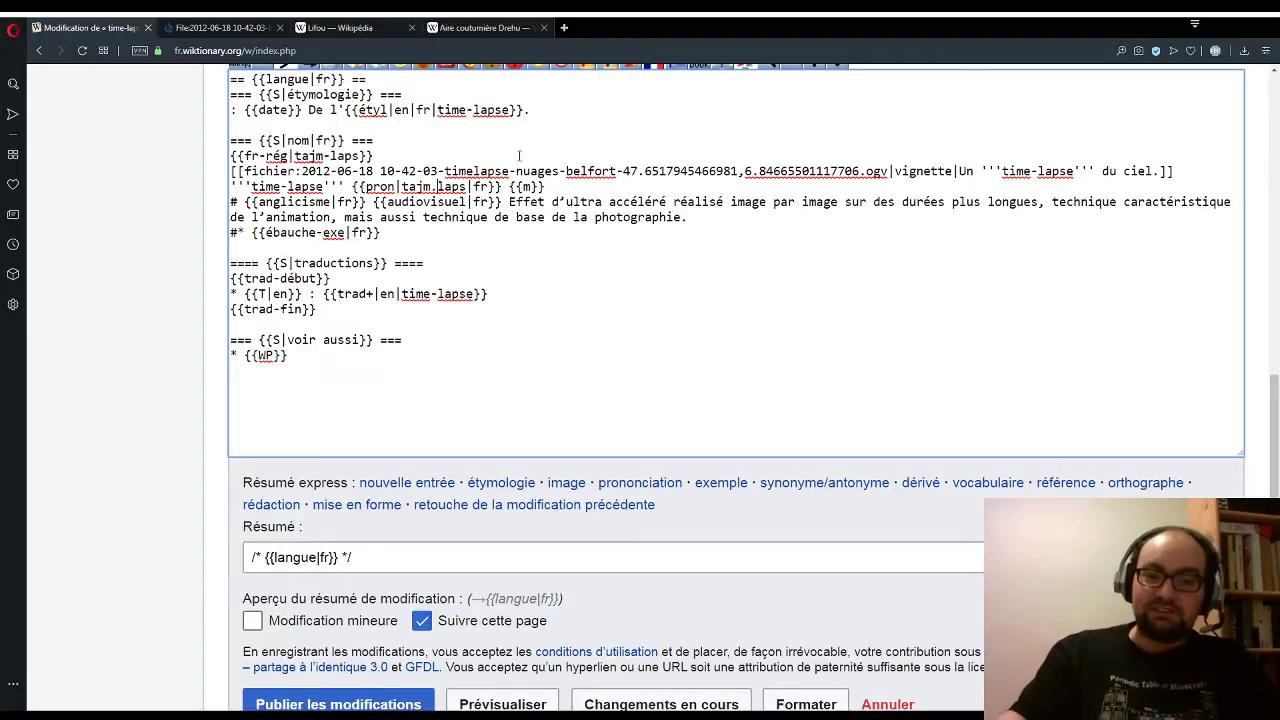
# Step: Turn the word "Effet" at the start of the definition into the wiki link [[effet|Effet]]
pyautogui.doubleClick(530, 202)
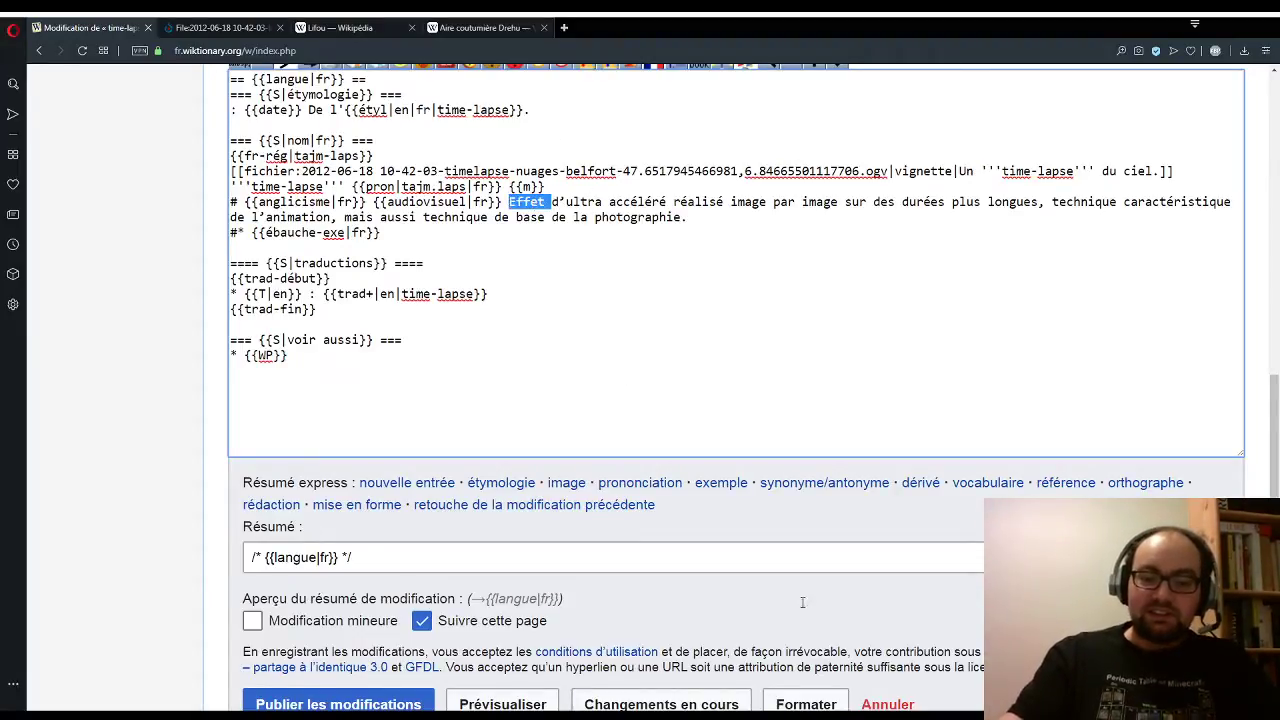
pyautogui.scroll(-3, 845, 650)
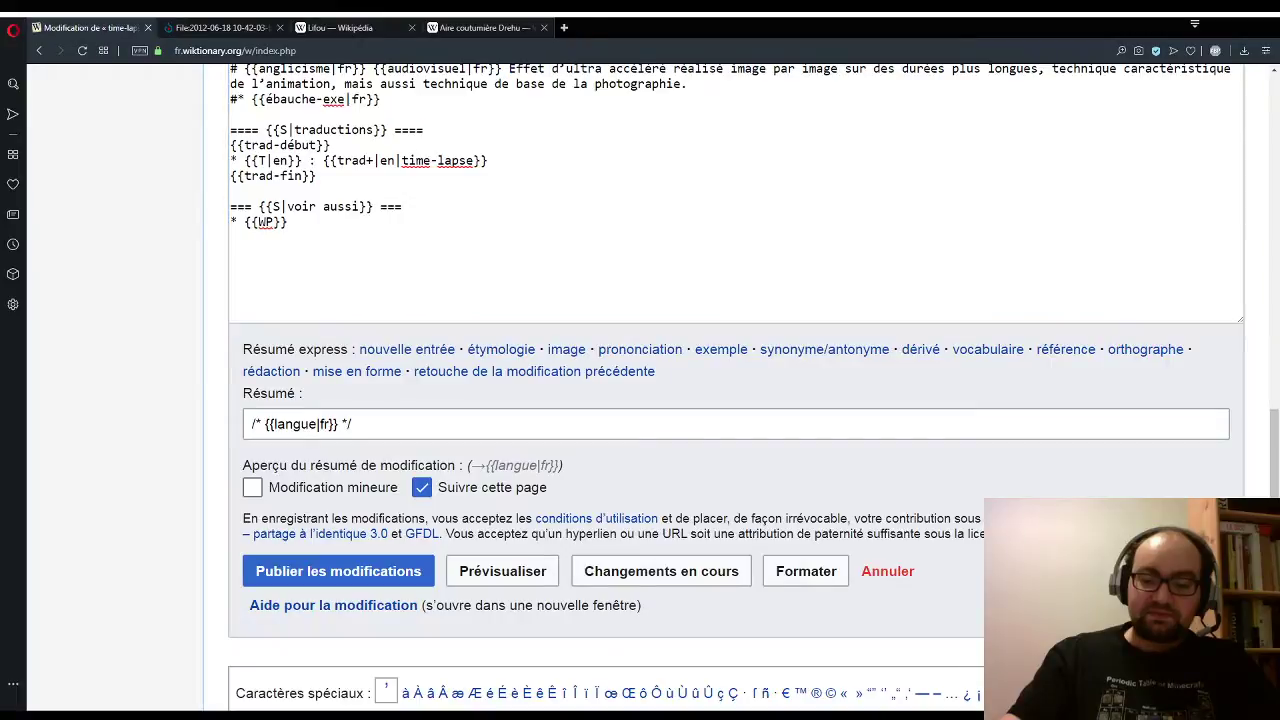
pyautogui.click(973, 677)
pyautogui.scroll(2, 703, 270)
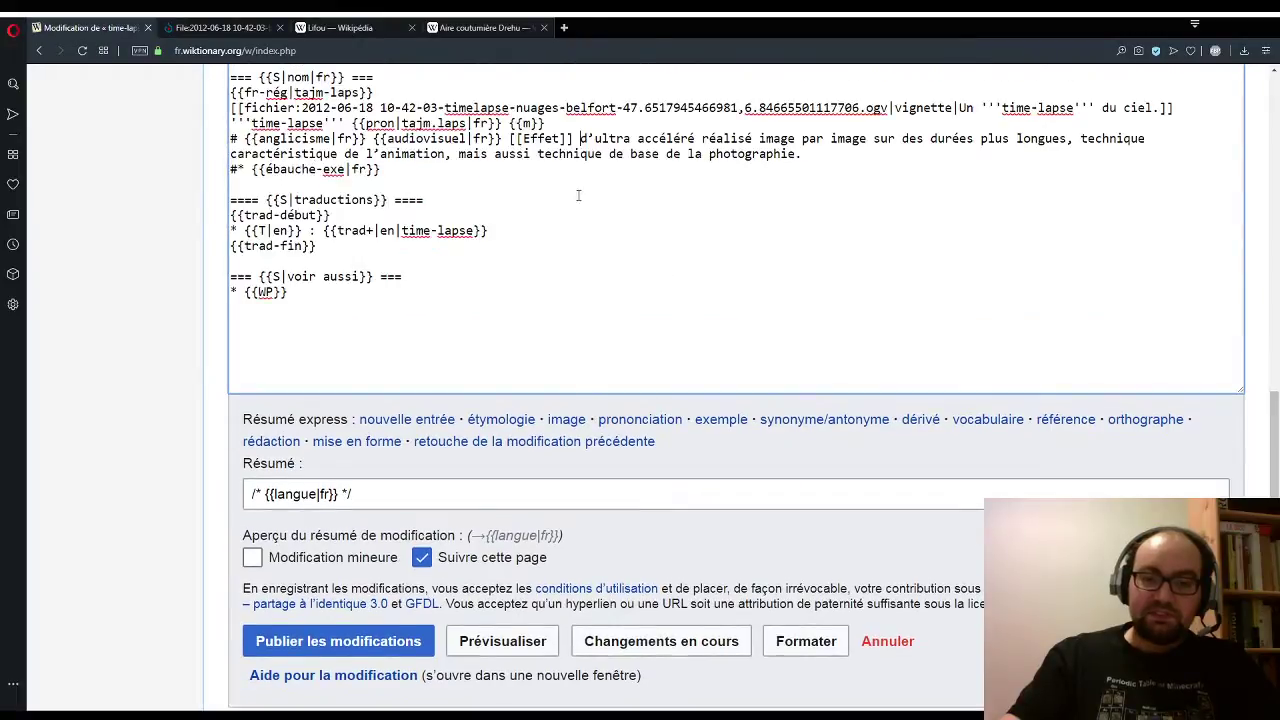
pyautogui.click(519, 138)
pyautogui.write('effet|')
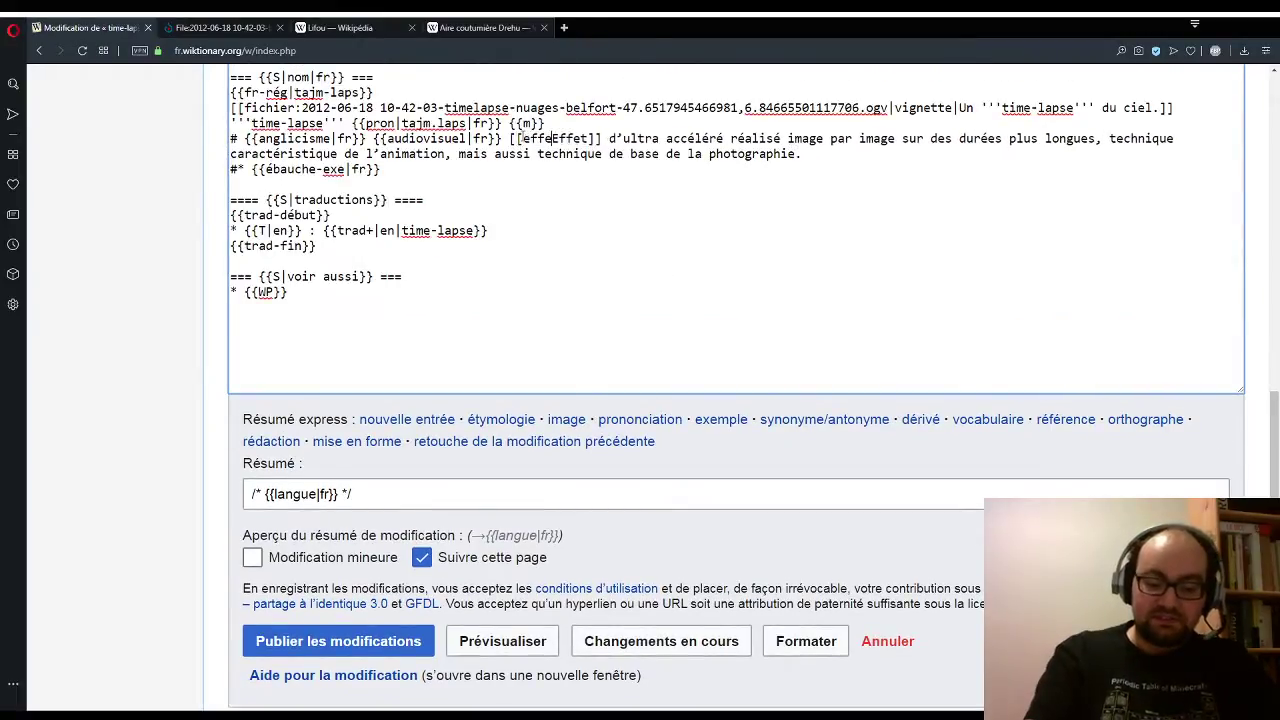
# Step: Turn the word "accéléré" in the definition into the wiki link [[accéléré]]
pyautogui.doubleClick(644, 141)
pyautogui.press('Right')
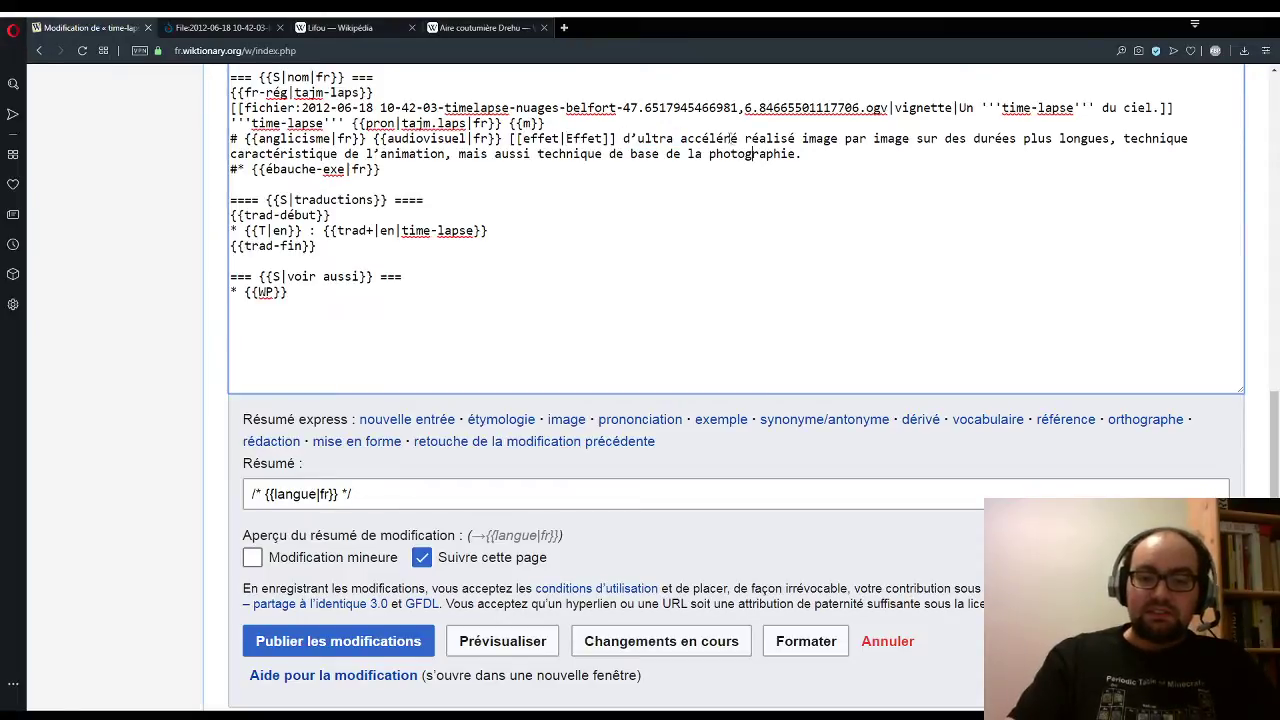
pyautogui.hotkey('ctrl', 'shift', 'Right')
pyautogui.scroll(-1, 751, 260)
pyautogui.write('[[')
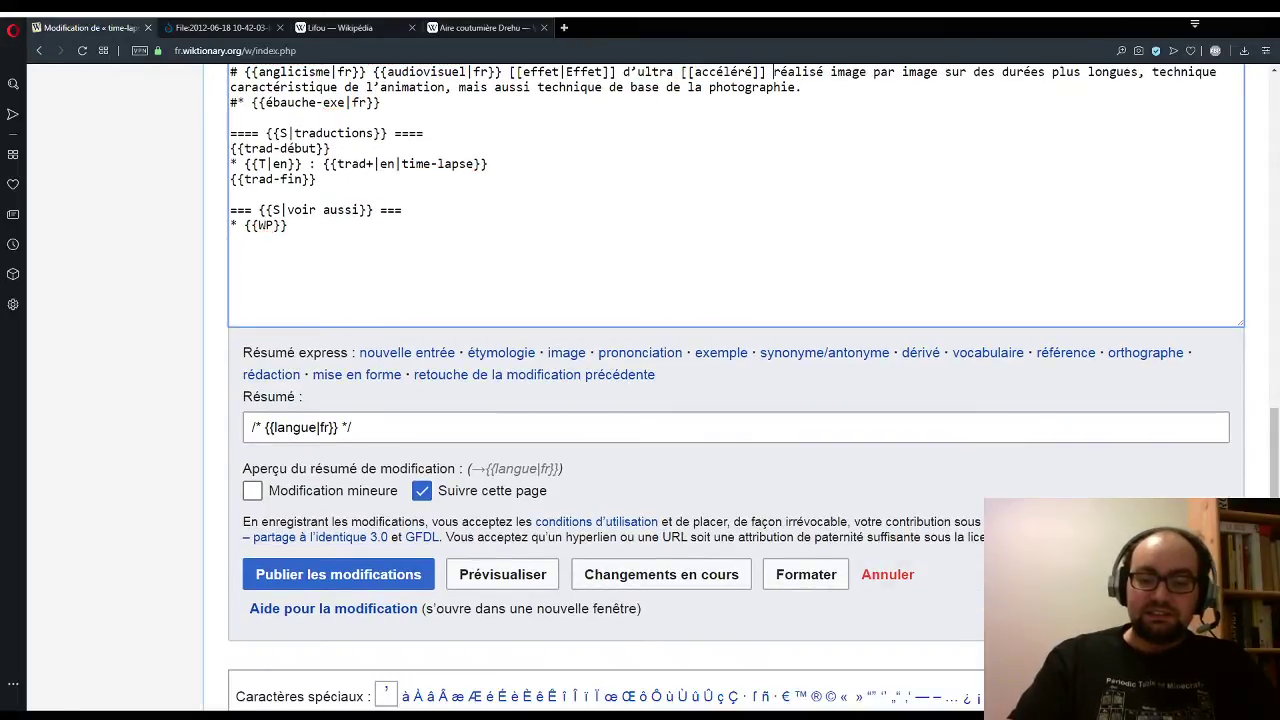
pyautogui.scroll(1, 666, 155)
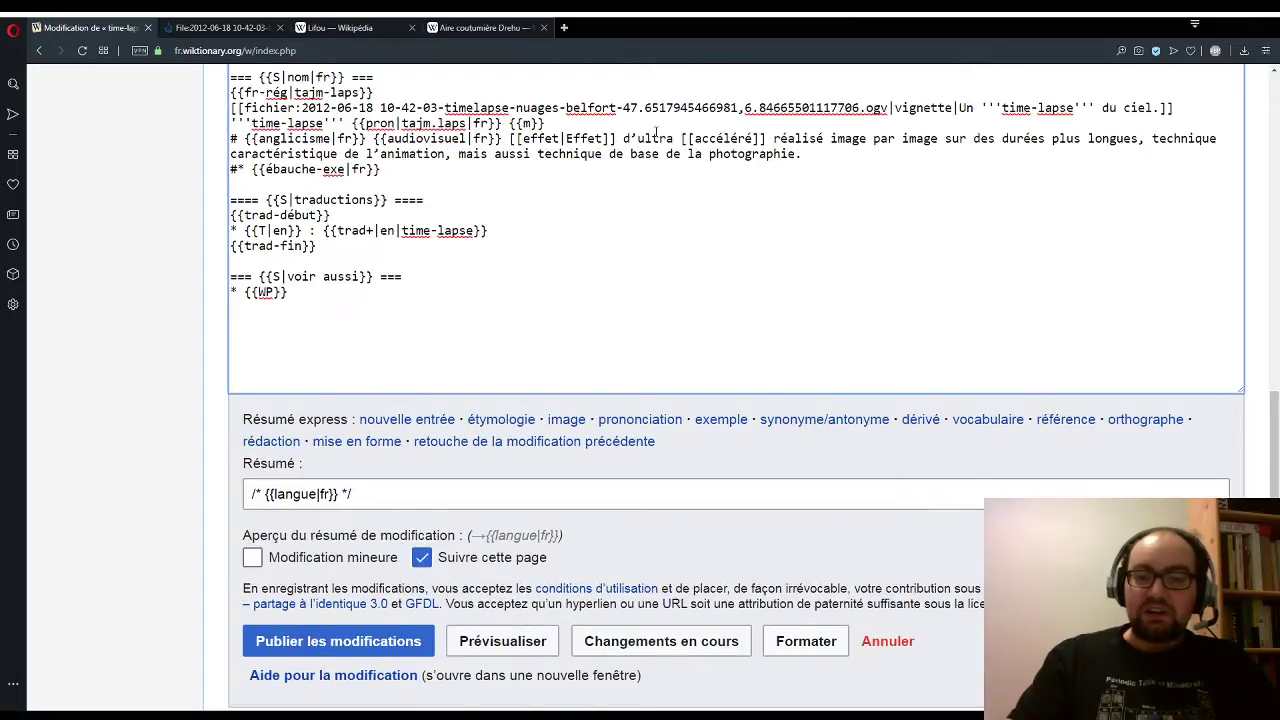
# Step: Move "ultra" inside the "accéléré" link and join the words with a hyphen, making it [[ultra-accéléré]]
pyautogui.moveTo(637, 141); pyautogui.dragTo(682, 140)
pyautogui.hotkey('ctrl', 'c')
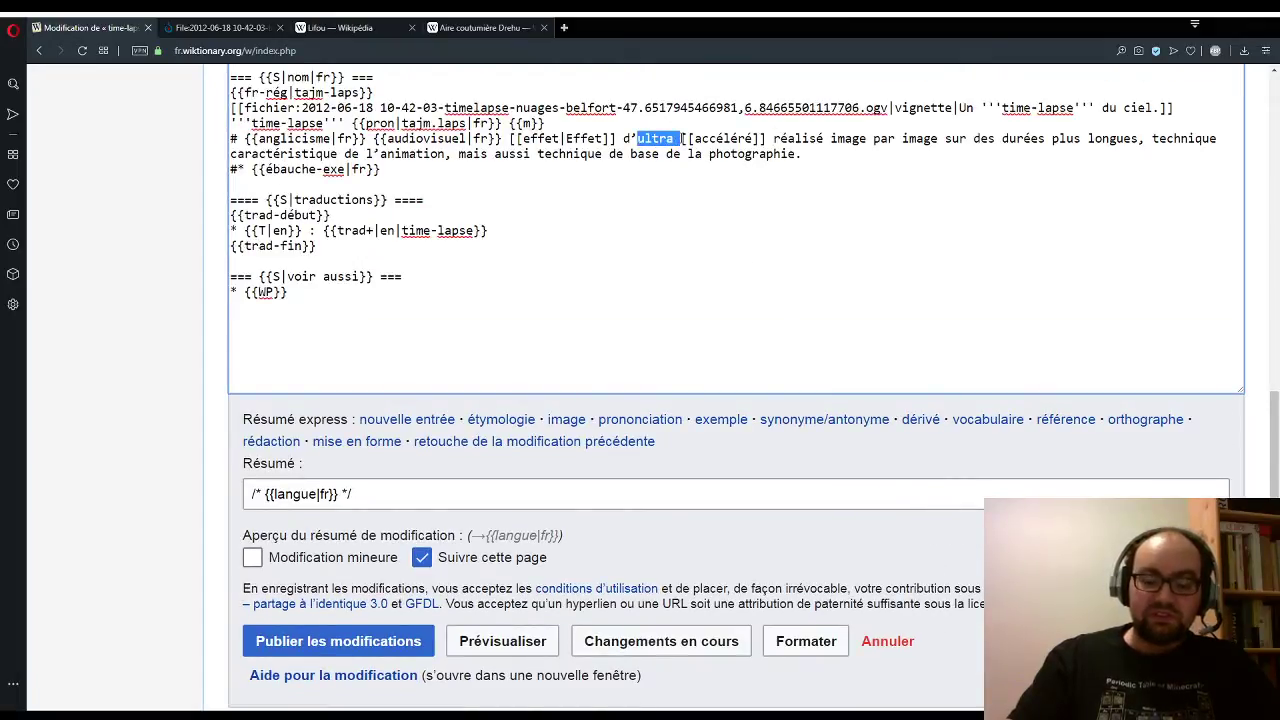
pyautogui.press('Delete')
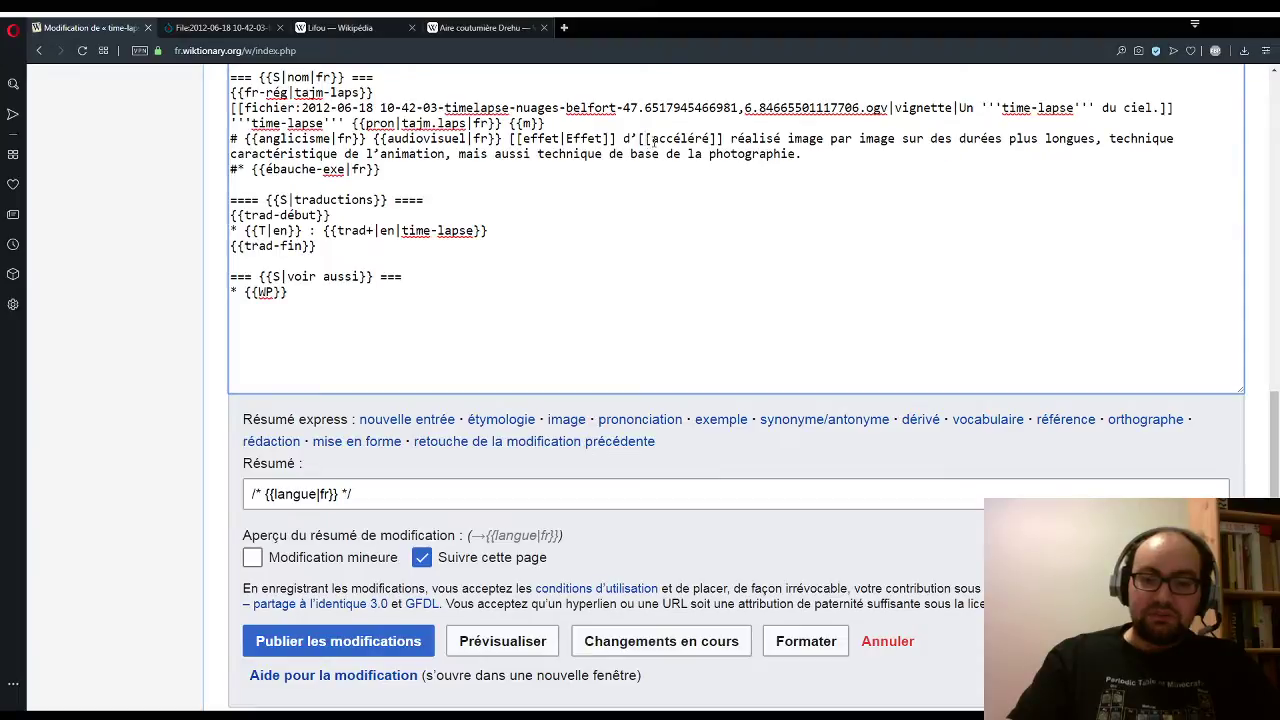
pyautogui.click(652, 140)
pyautogui.hotkey('ctrl', 'v')
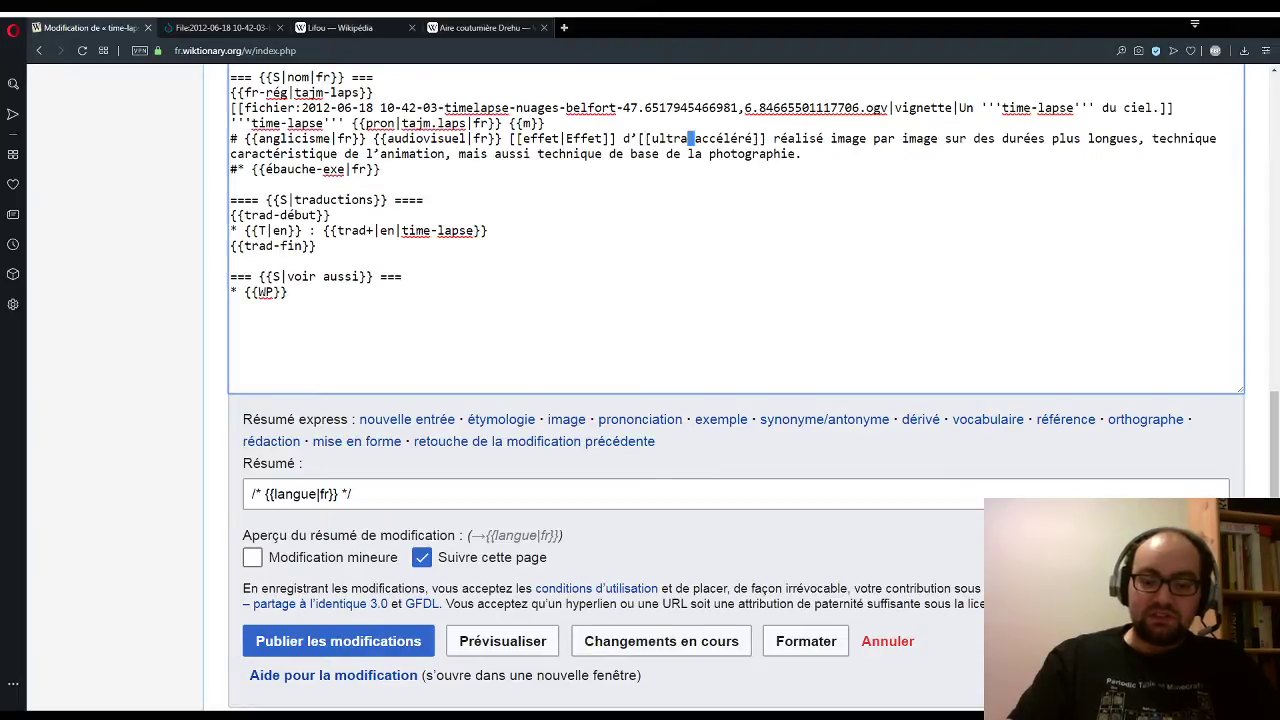
pyautogui.write('-')
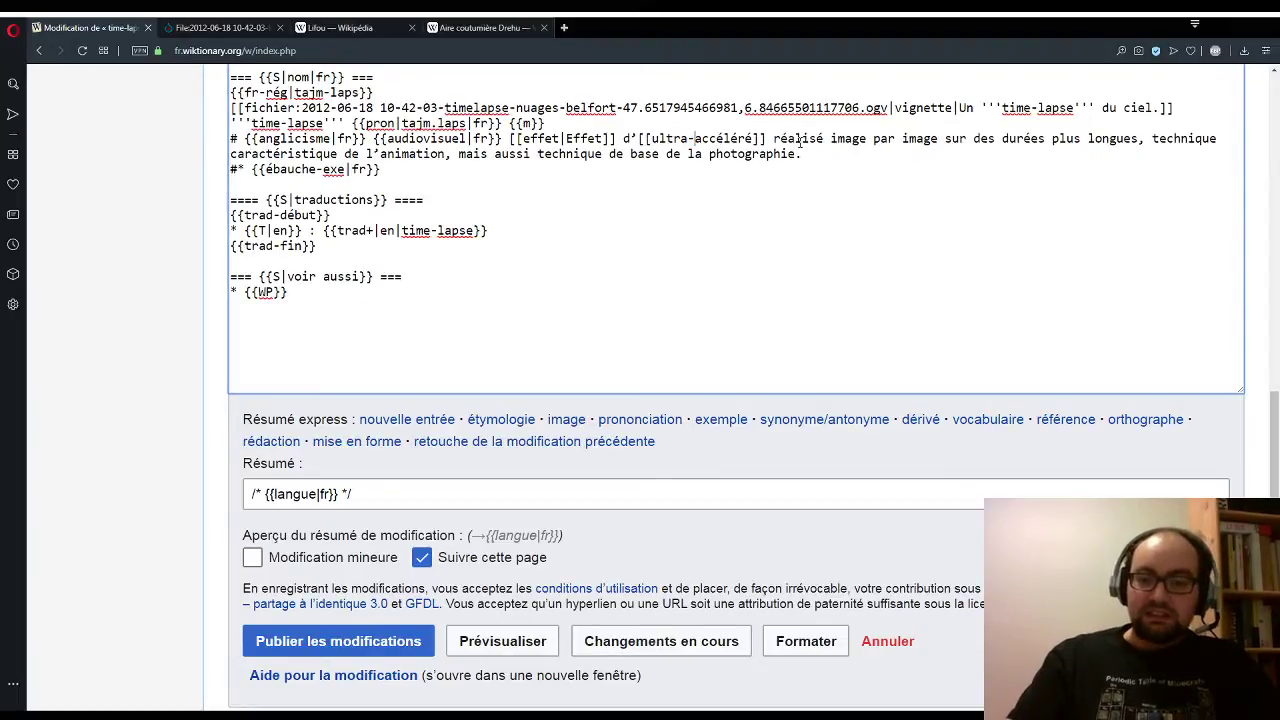
# Step: Turn the phrase "image par image" in the definition into the wiki link [[image par image]]
pyautogui.moveTo(830, 139); pyautogui.dragTo(938, 139)
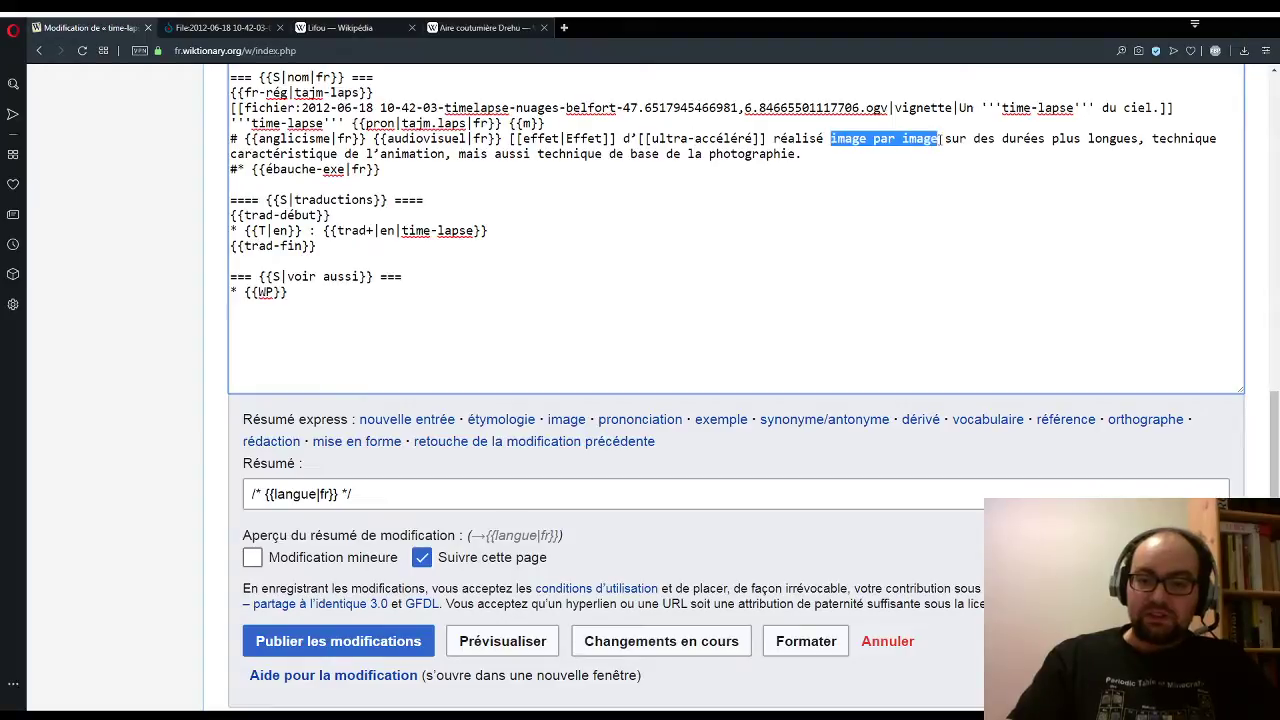
pyautogui.scroll(-1, 882, 521)
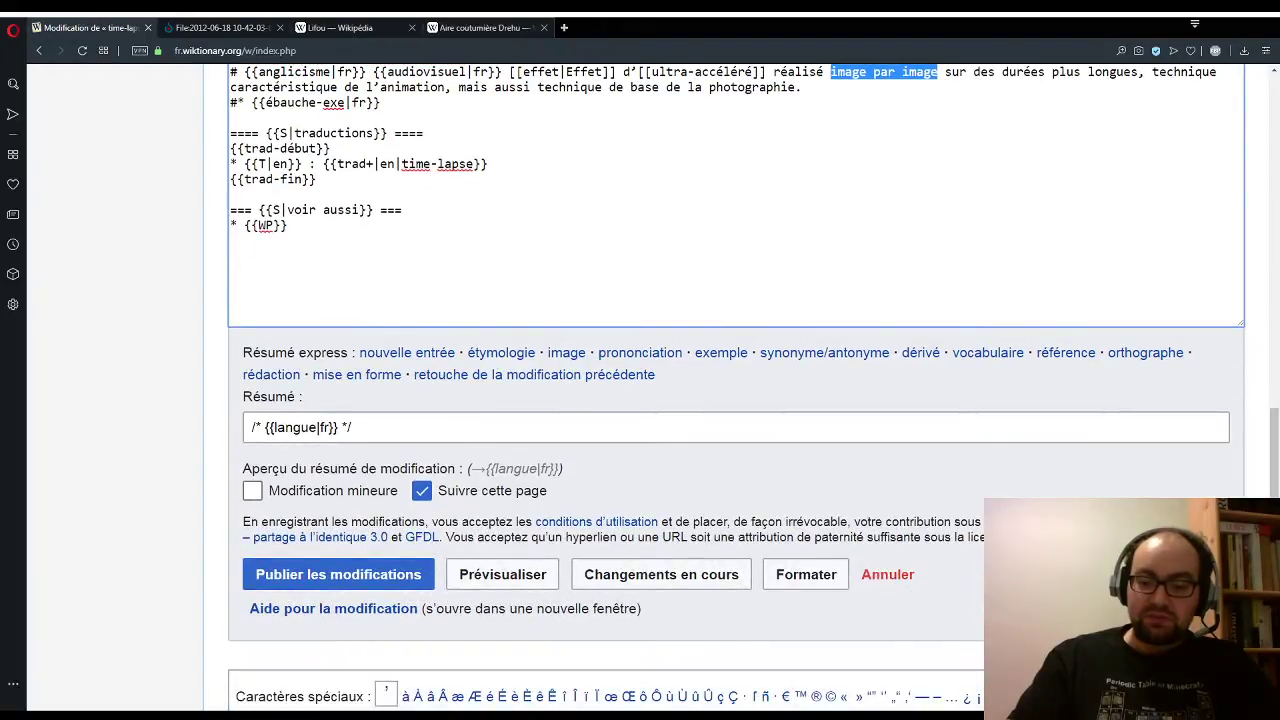
pyautogui.write('[[')
pyautogui.scroll(1, 1045, 107)
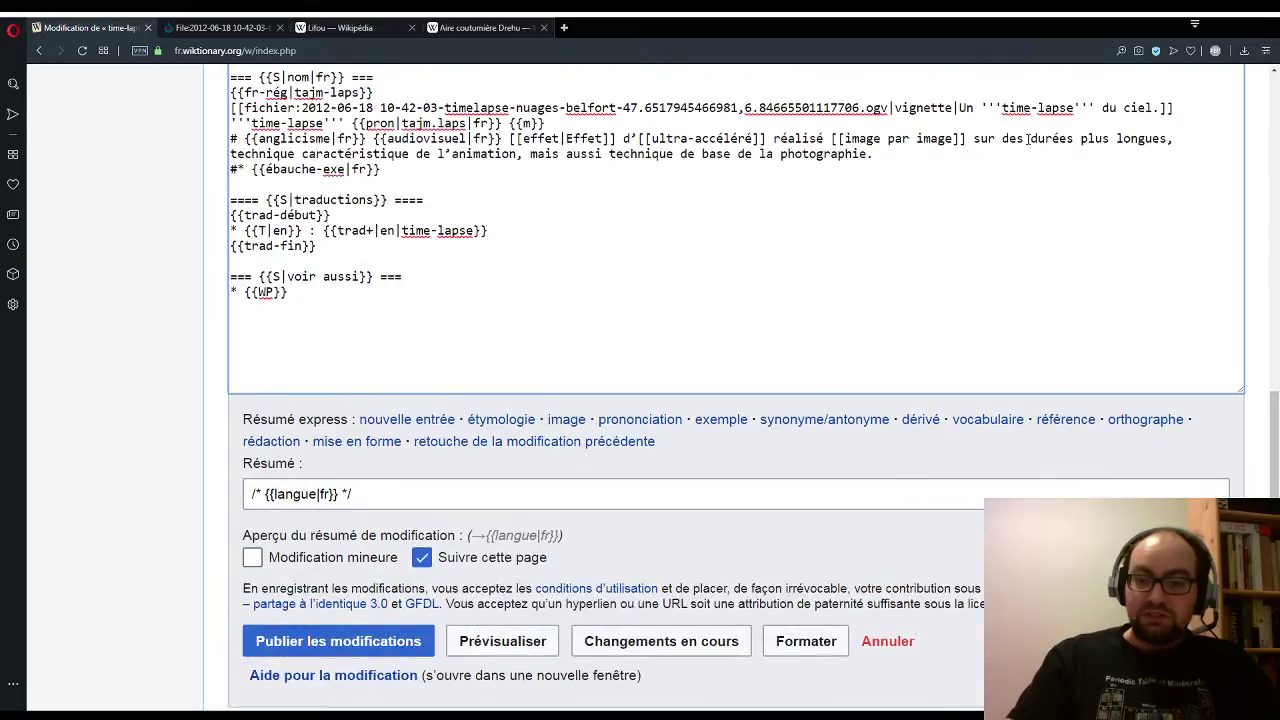
# Step: Link the singular part of "longues" in the definition, leaving the plural ending outside as [[longue]]s
pyautogui.moveTo(1117, 138); pyautogui.dragTo(1161, 138)
pyautogui.scroll(-1, 1161, 138)
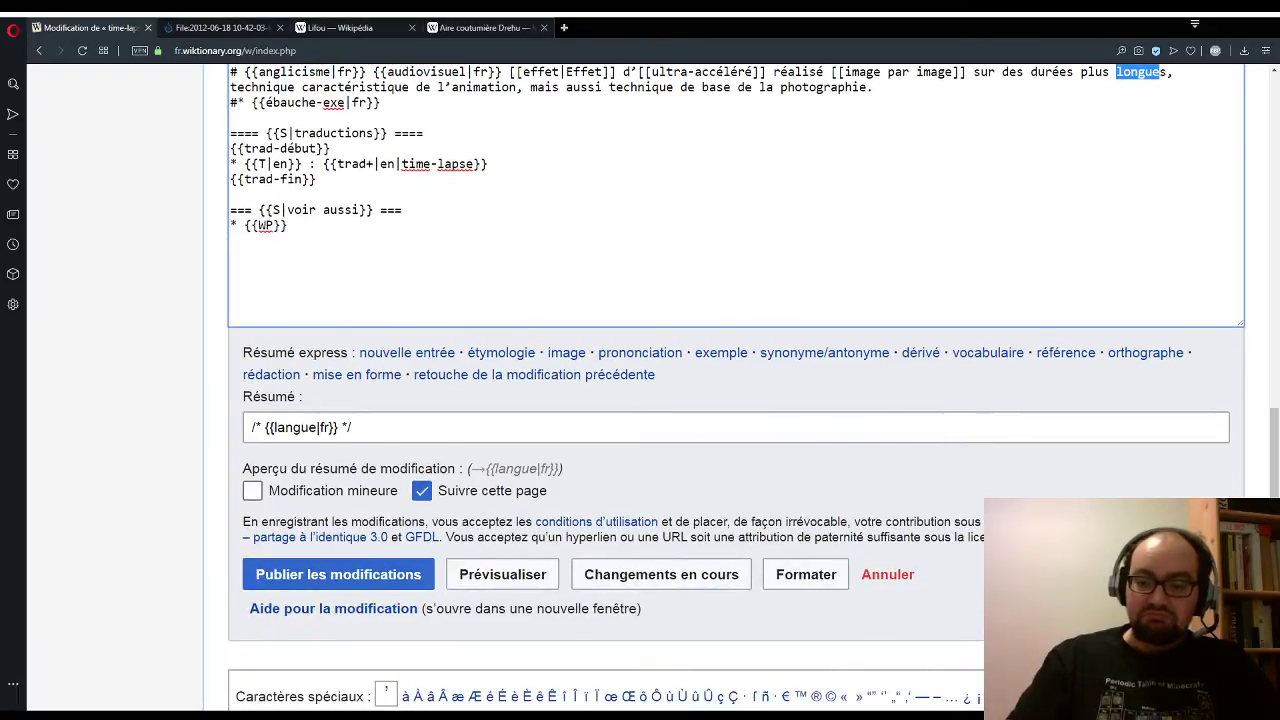
pyautogui.write('[[')
pyautogui.scroll(1, 277, 260)
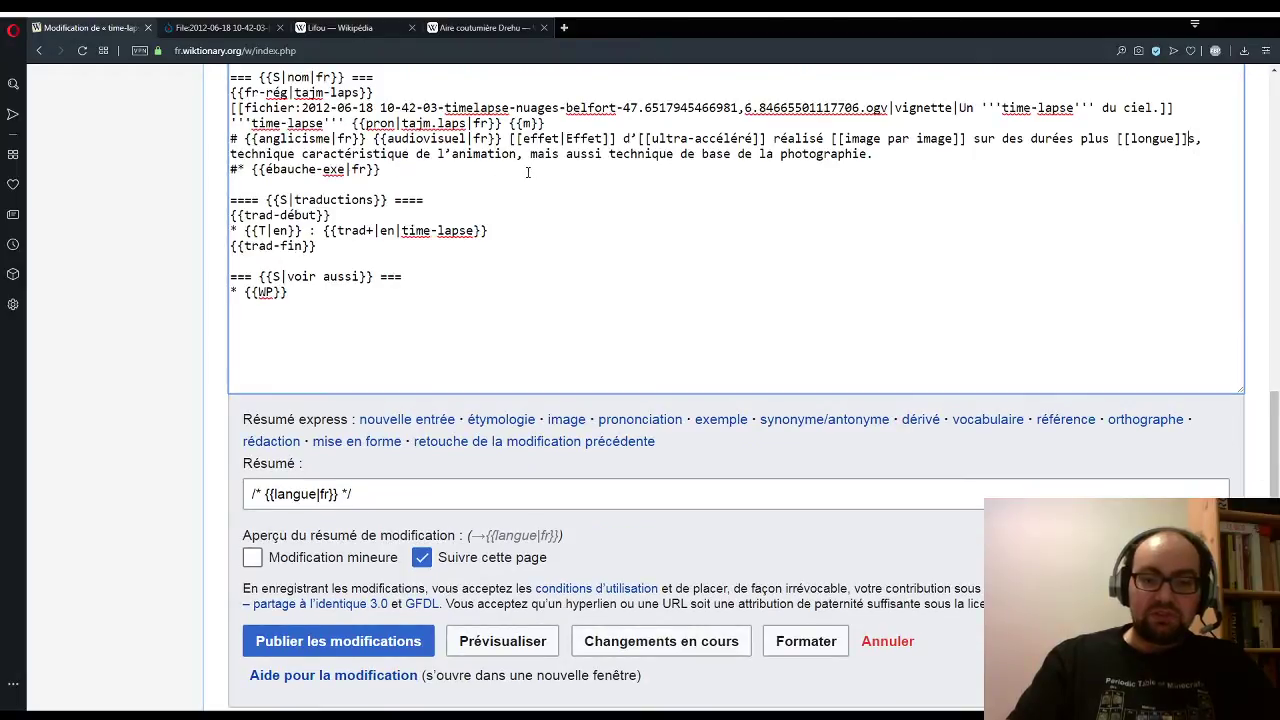
# Step: Turn "animation" in the definition into the wiki link [[animation]], keeping the article "l’" outside the link
pyautogui.doubleClick(489, 156)
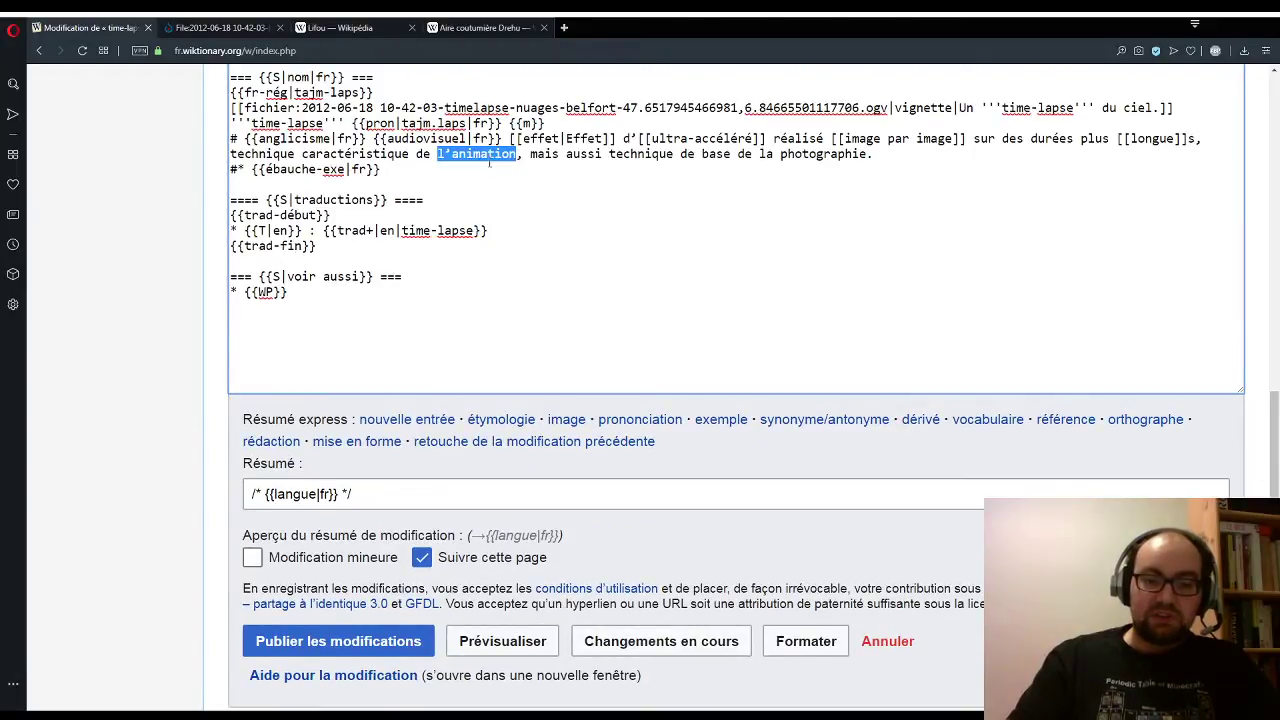
pyautogui.scroll(-2, 489, 160)
pyautogui.scroll(1, 489, 160)
pyautogui.moveTo(451, 88); pyautogui.dragTo(513, 97)
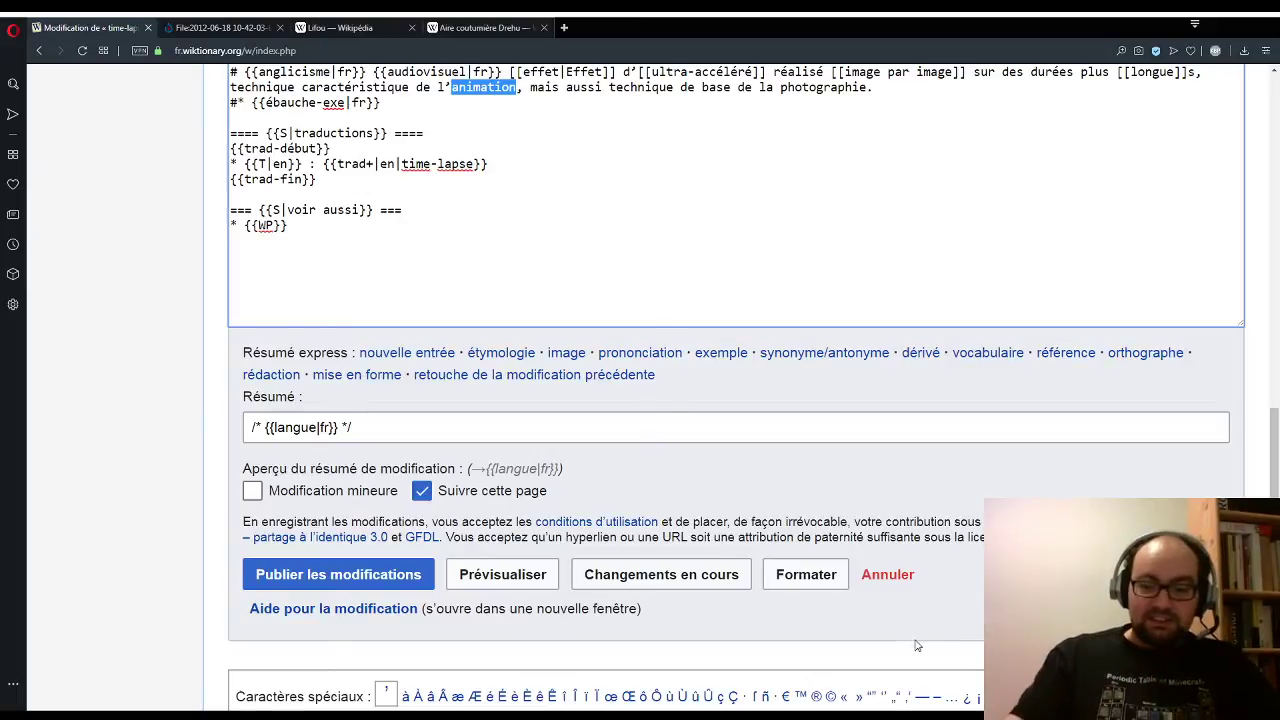
pyautogui.click(995, 696)
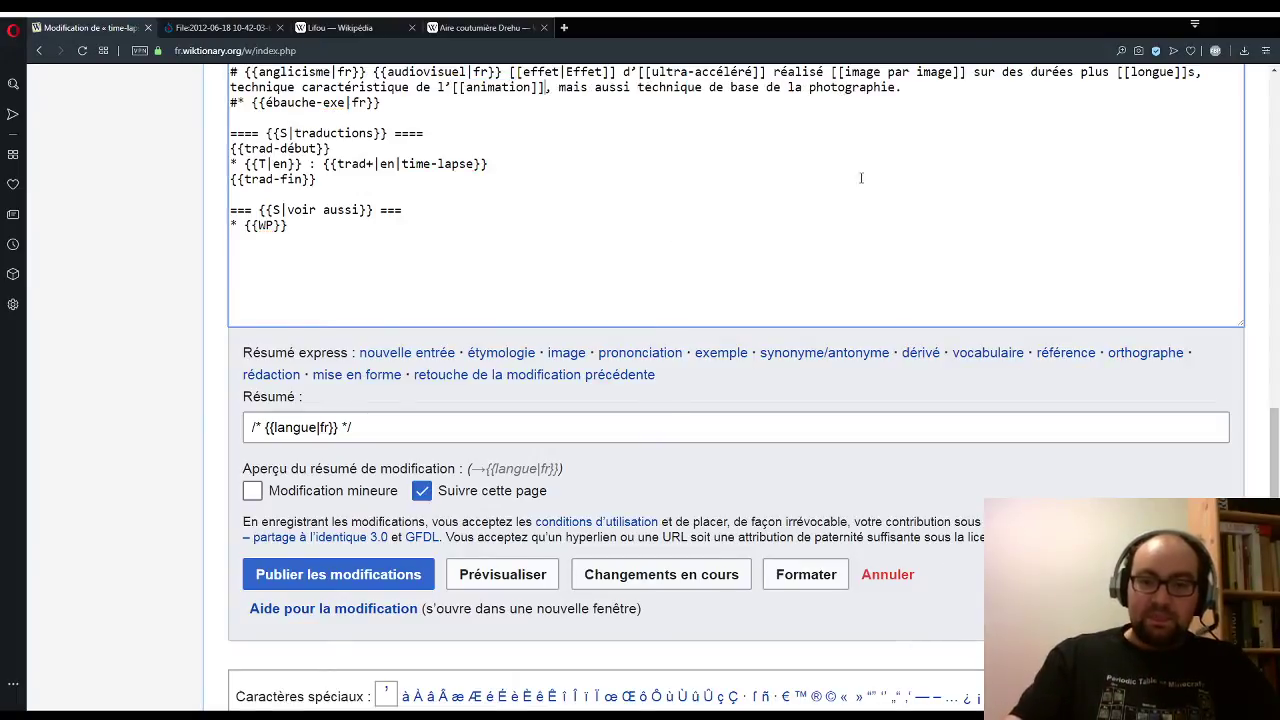
# Step: Turn "photographie" and "technique de base" at the end of the definition into wiki links
pyautogui.doubleClick(828, 90)
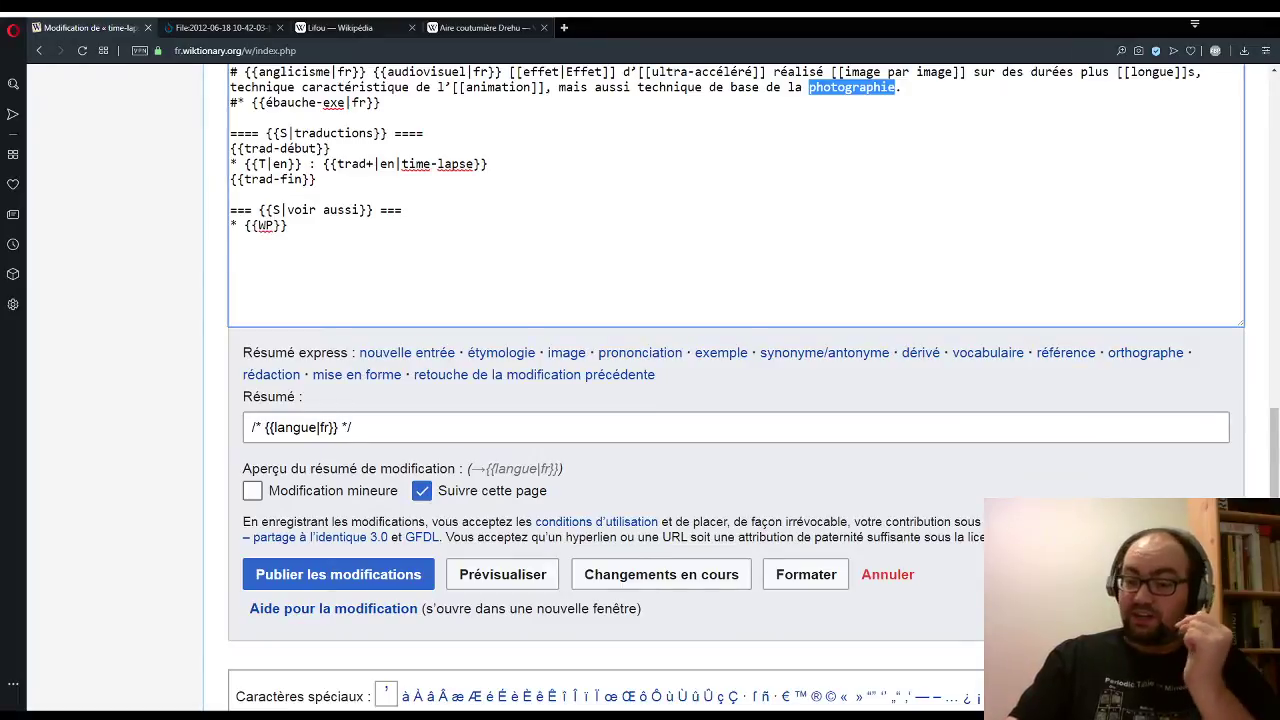
pyautogui.click(995, 696)
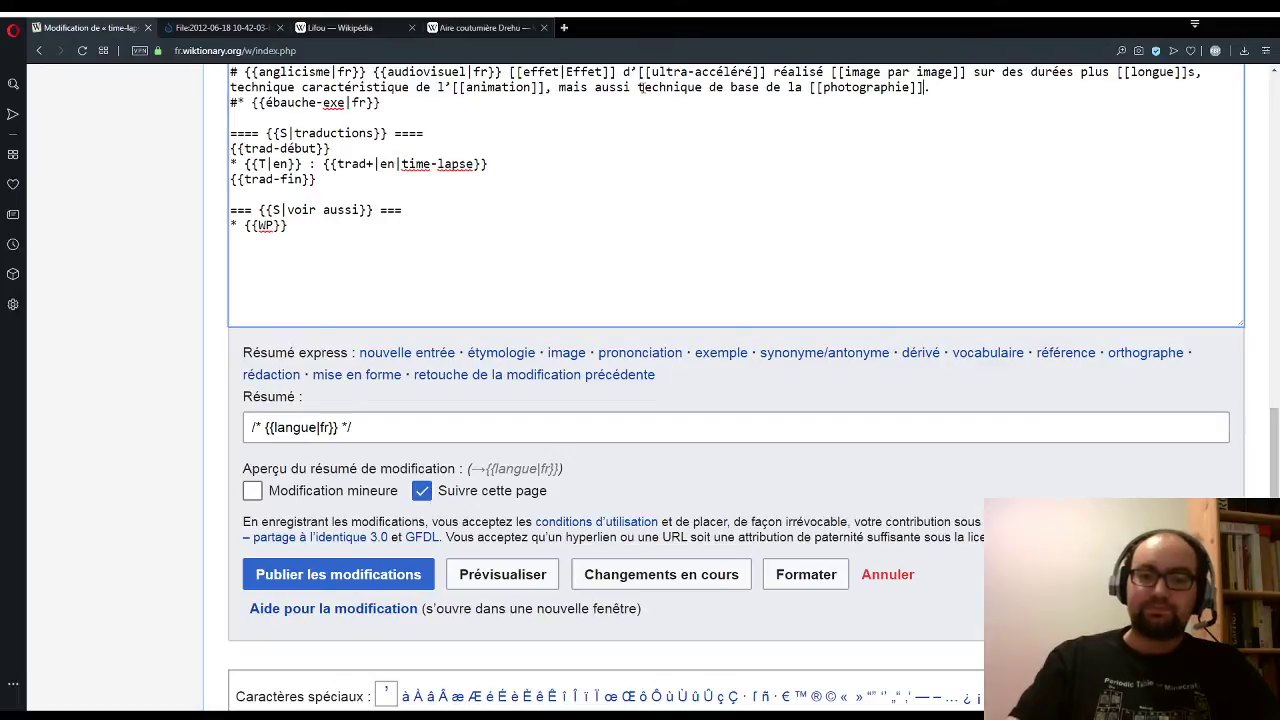
pyautogui.moveTo(638, 88); pyautogui.dragTo(763, 91)
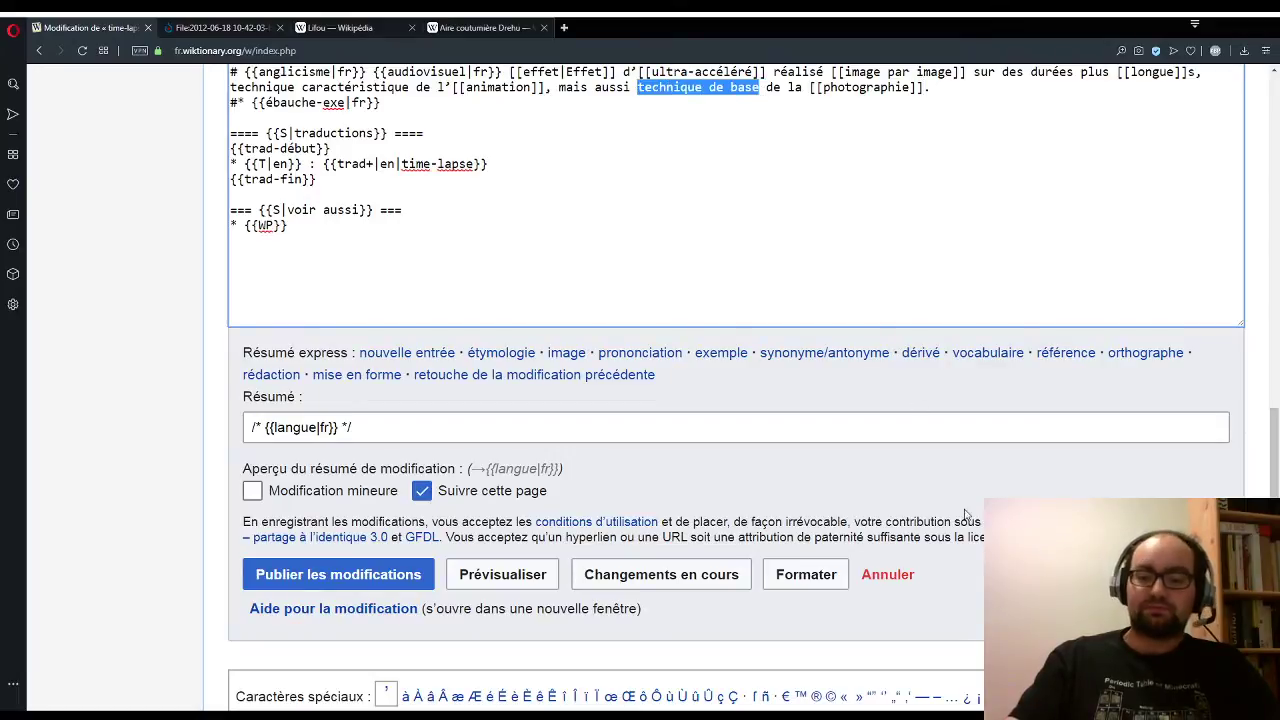
pyautogui.click(995, 696)
# Step: Look over the French section's wikitext and publish the changes to the time-lapse entry
pyautogui.scroll(2, 459, 453)
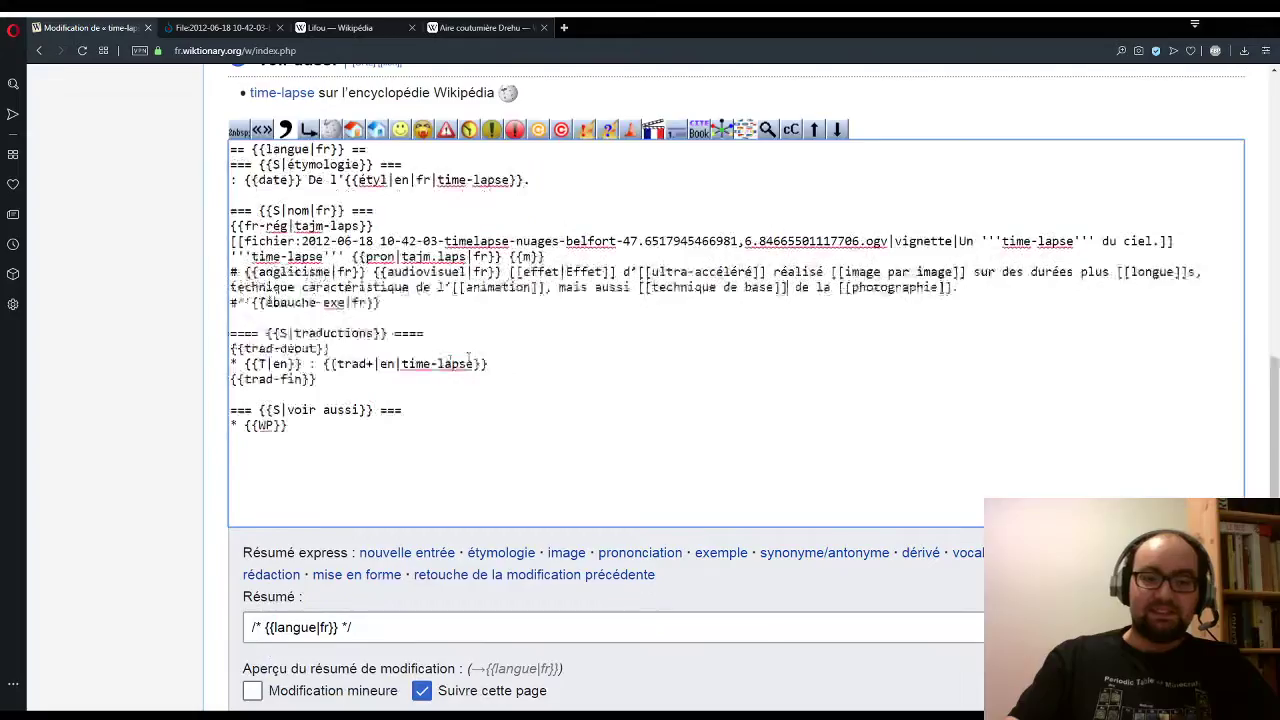
pyautogui.scroll(-2, 123, 400)
pyautogui.click(337, 574)
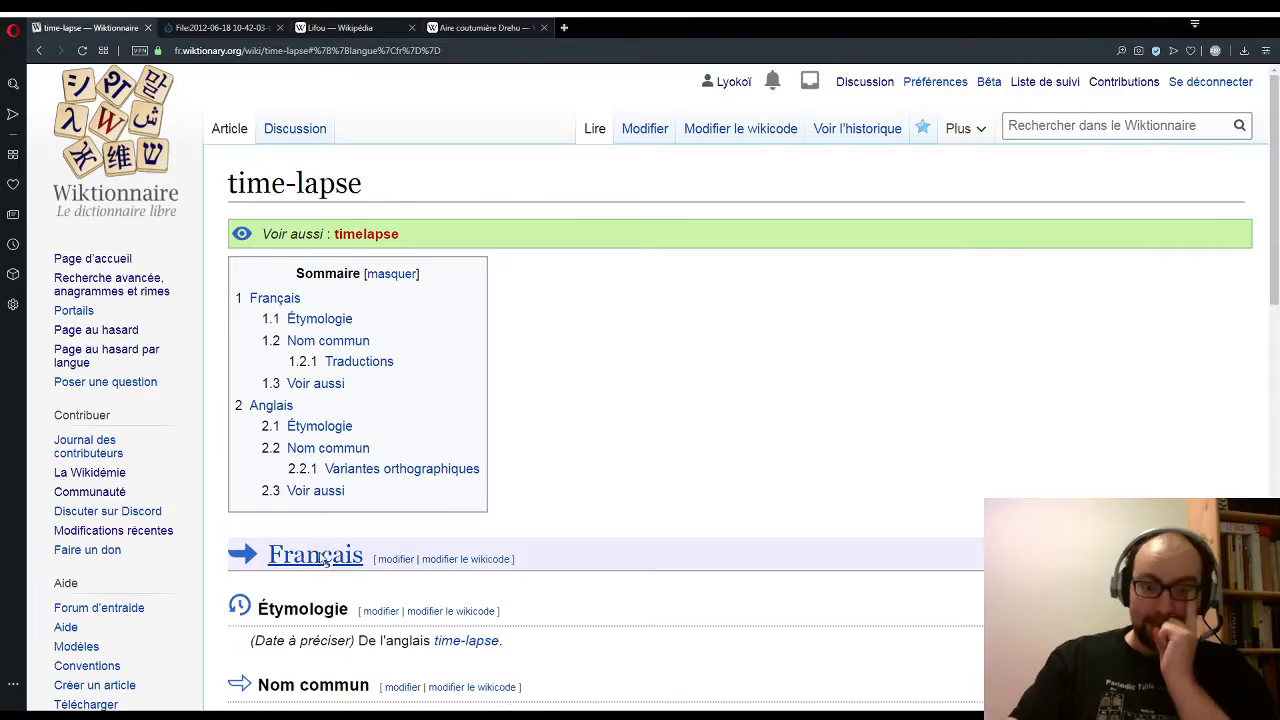
# Step: Review the published time-lapse entry, closing the enlarged video and checking the French and English sections
pyautogui.scroll(-5, 803, 450)
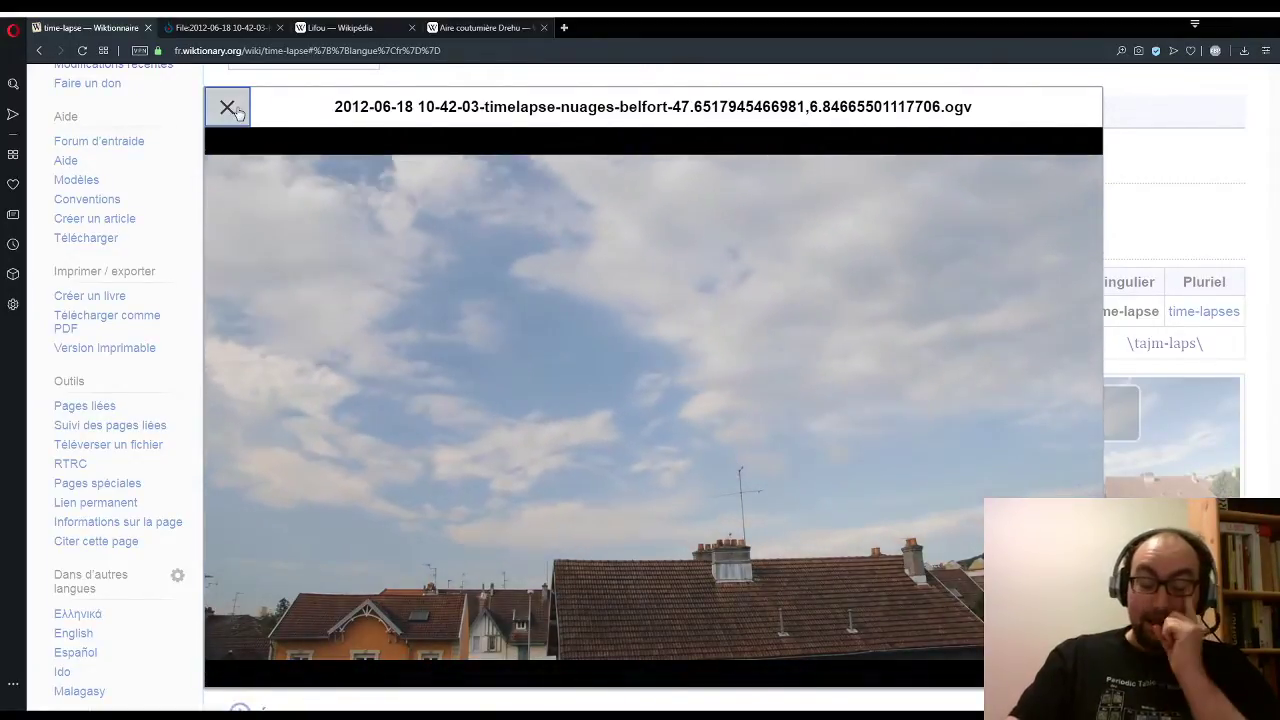
pyautogui.click(229, 108)
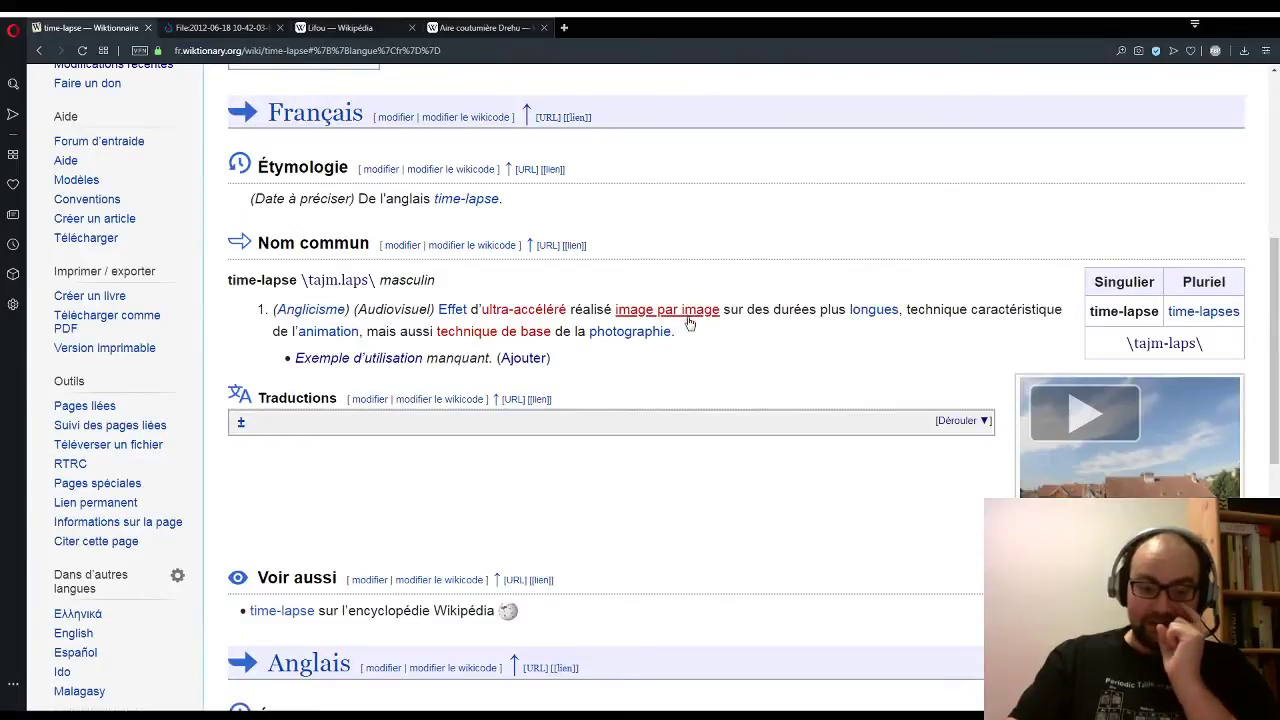
pyautogui.scroll(-5, 654, 430)
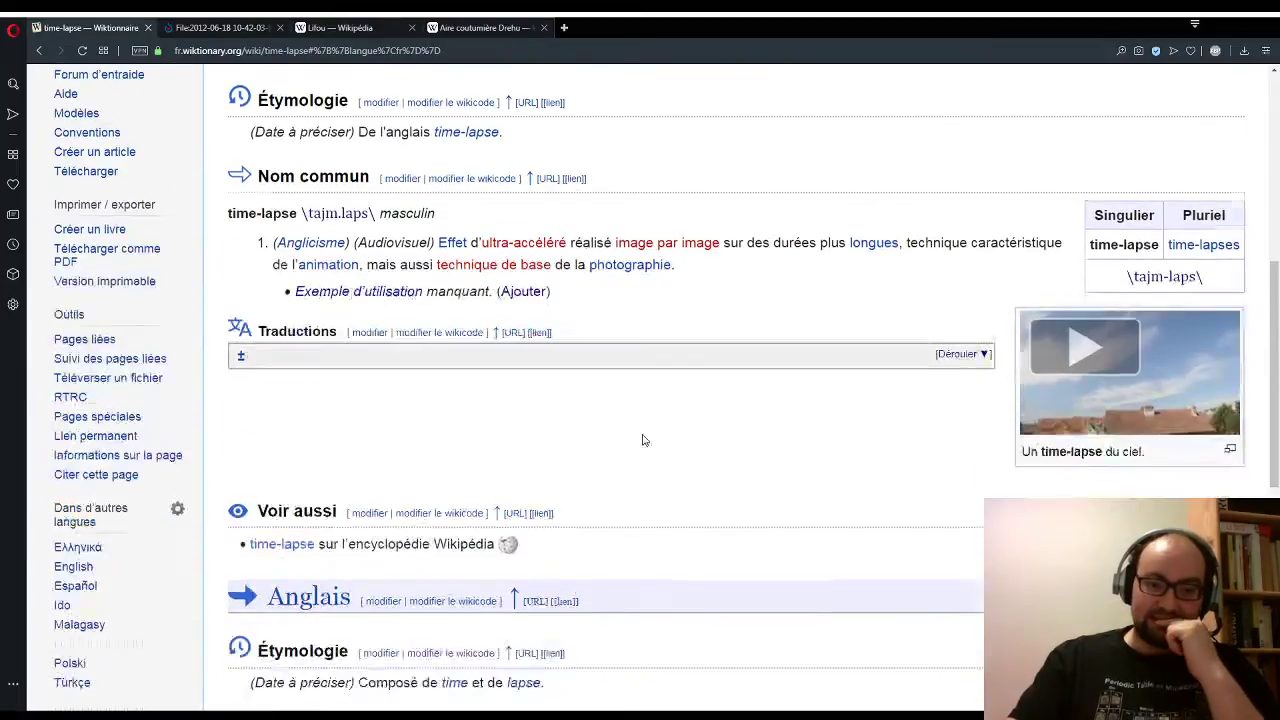
pyautogui.scroll(-4, 628, 456)
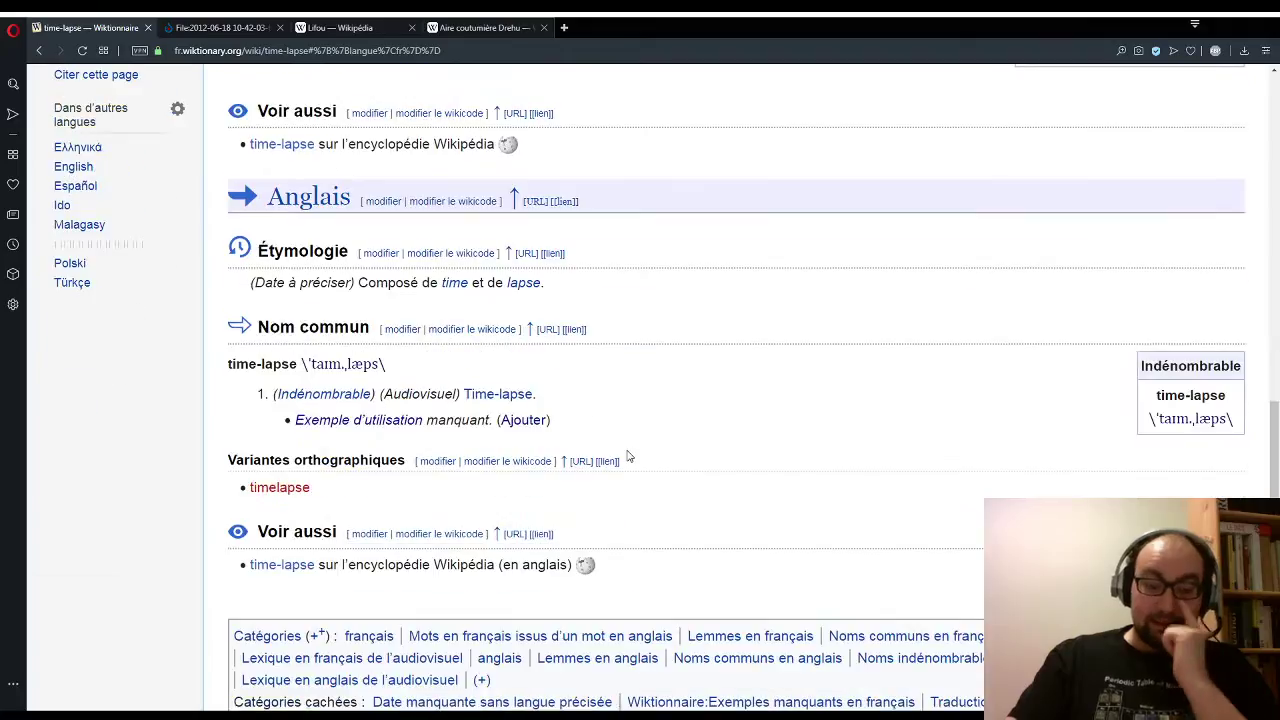
pyautogui.scroll(20, 628, 448)
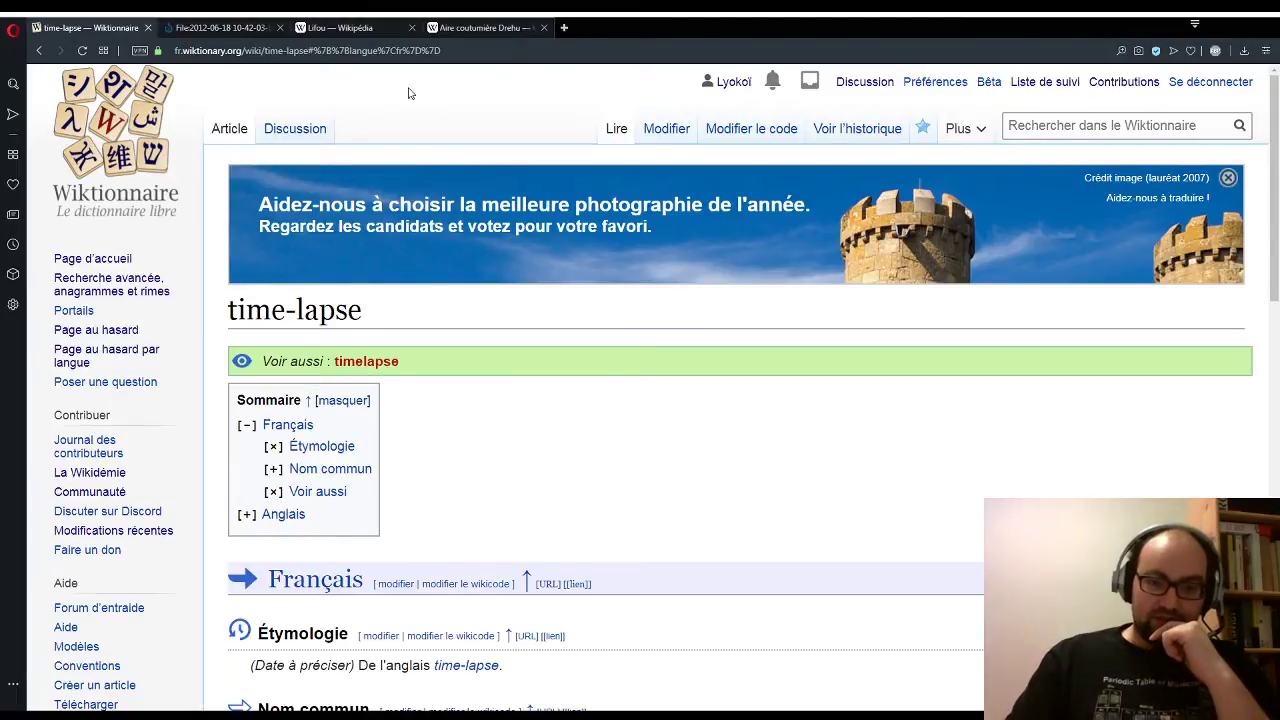
# Step: Switch to Wikimedia Commons, go to its main page and open the Images category
pyautogui.click(268, 27)
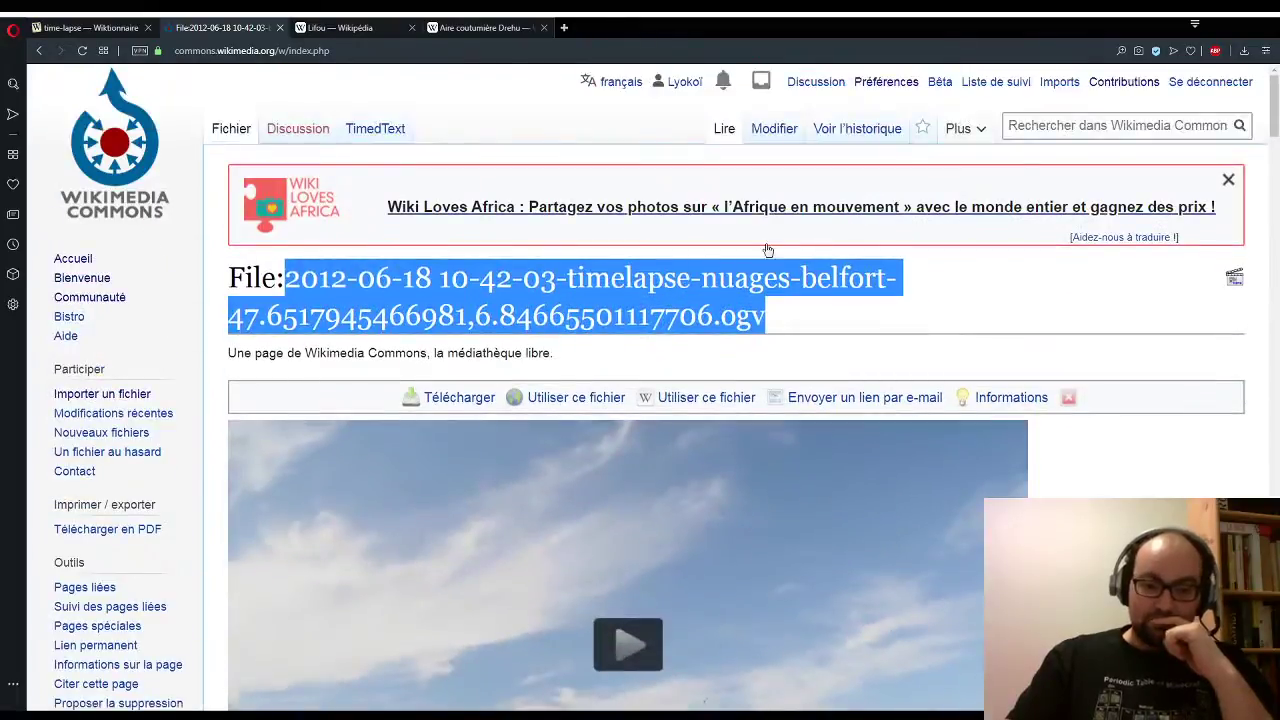
pyautogui.click(140, 165)
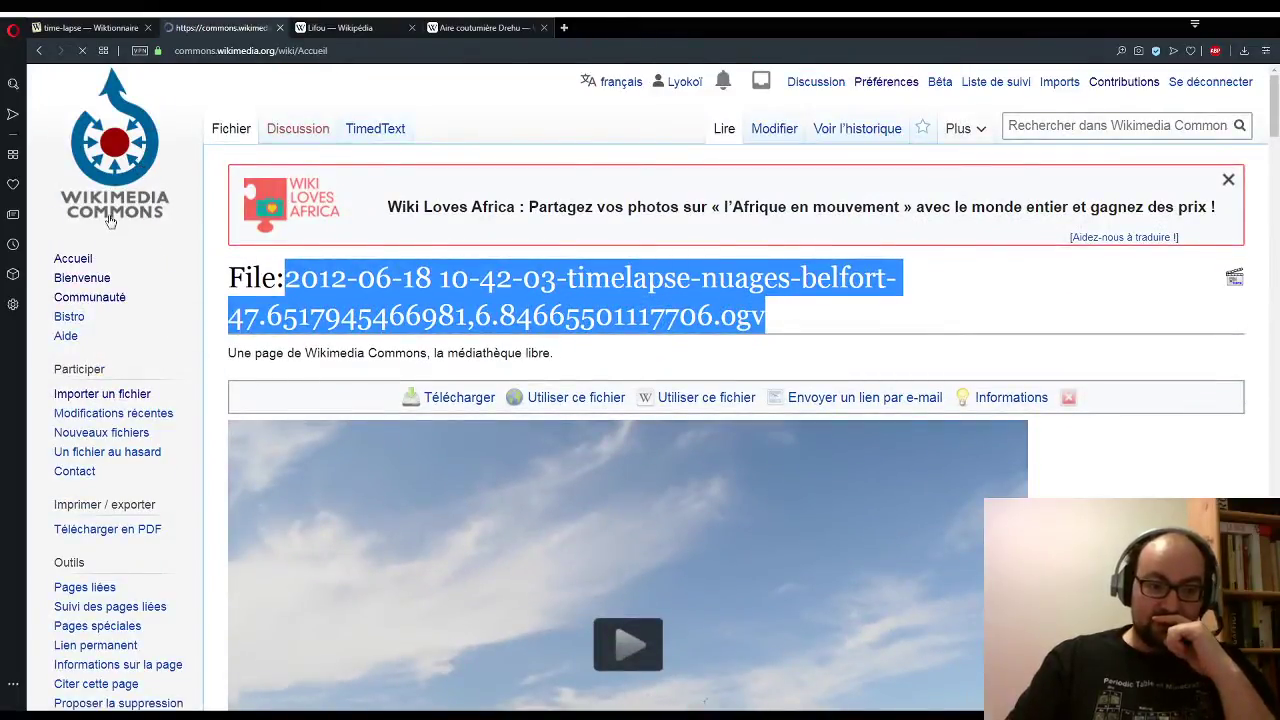
pyautogui.scroll(-2, 640, 333)
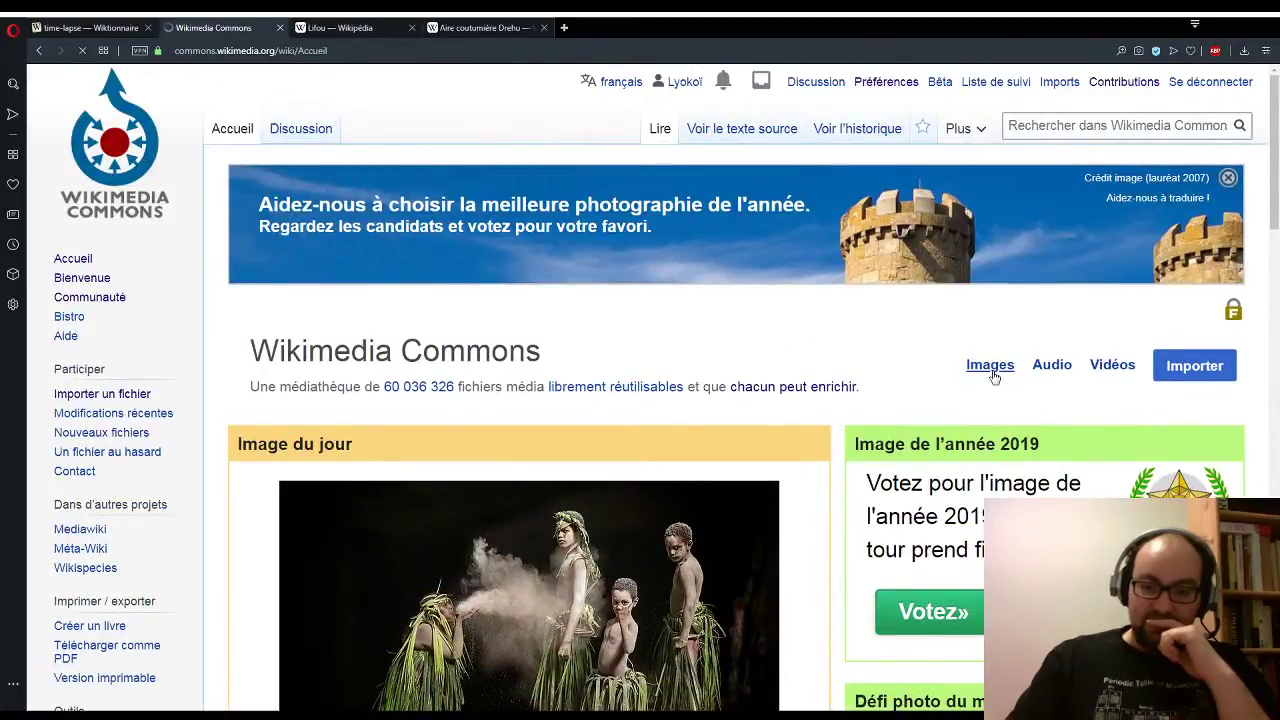
pyautogui.click(991, 368)
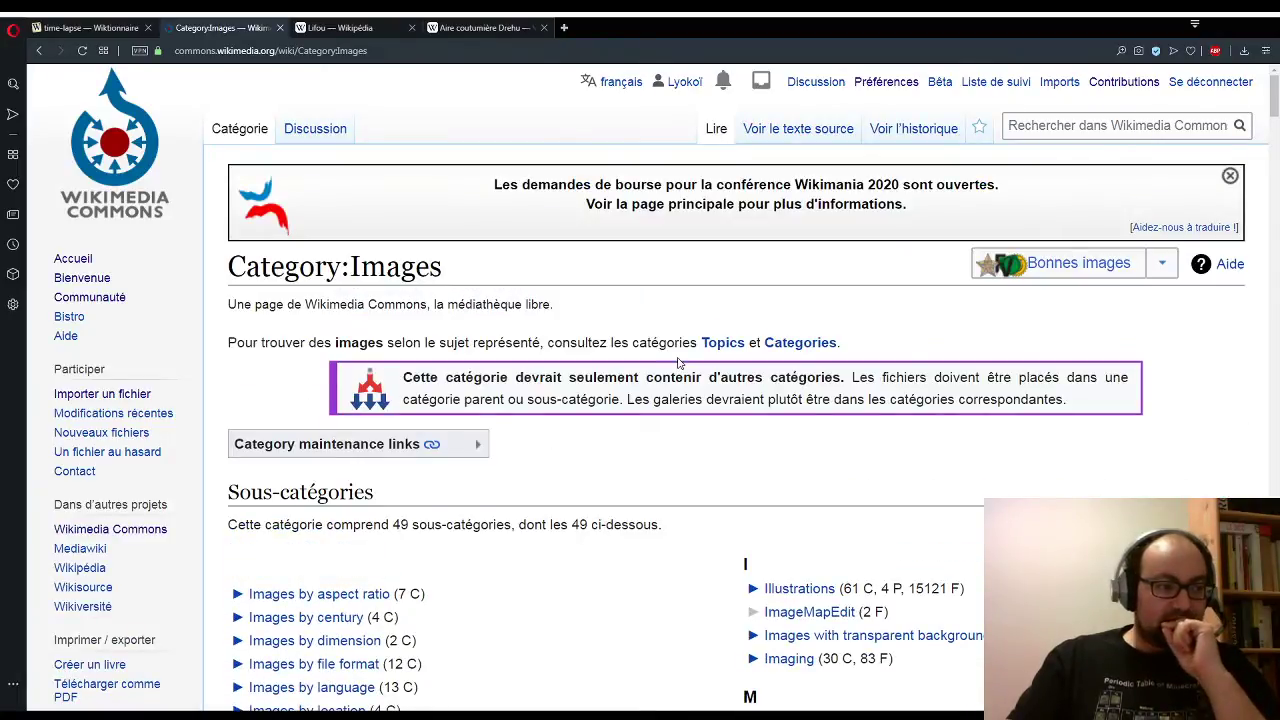
# Step: Open the Quality images subcategory and browse down to the media files it contains
pyautogui.scroll(-2, 678, 363)
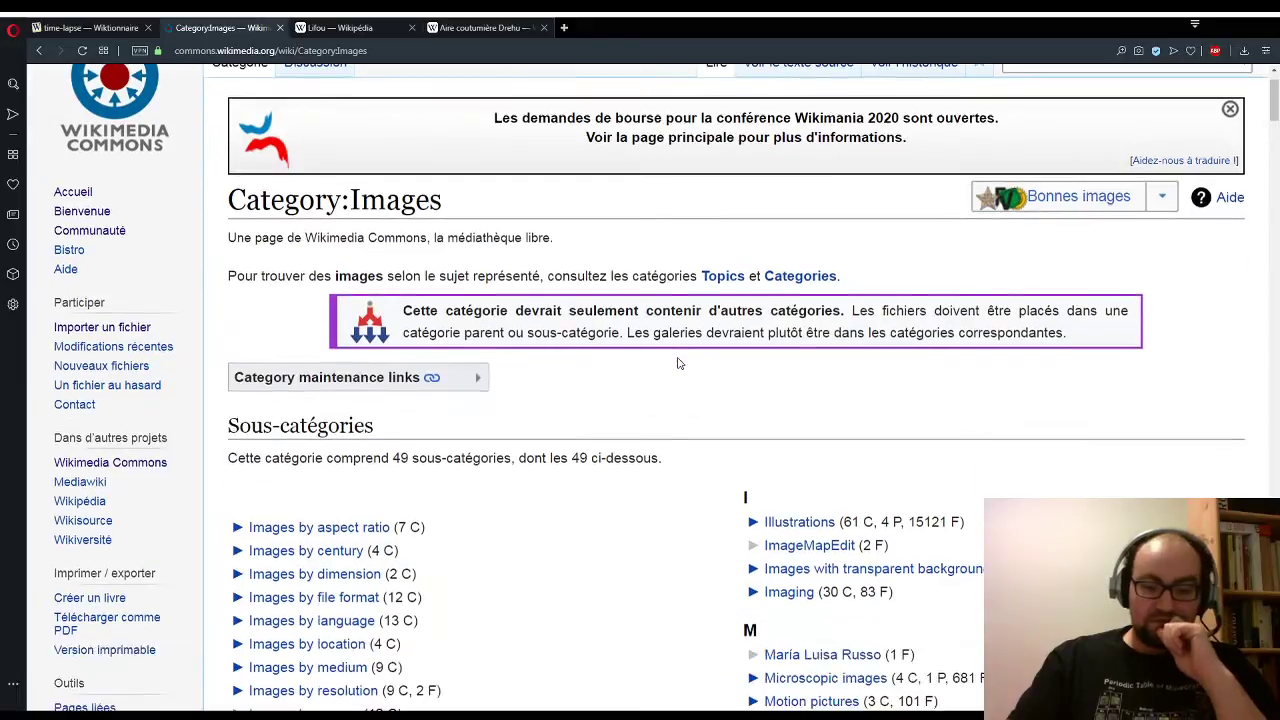
pyautogui.scroll(-4, 678, 367)
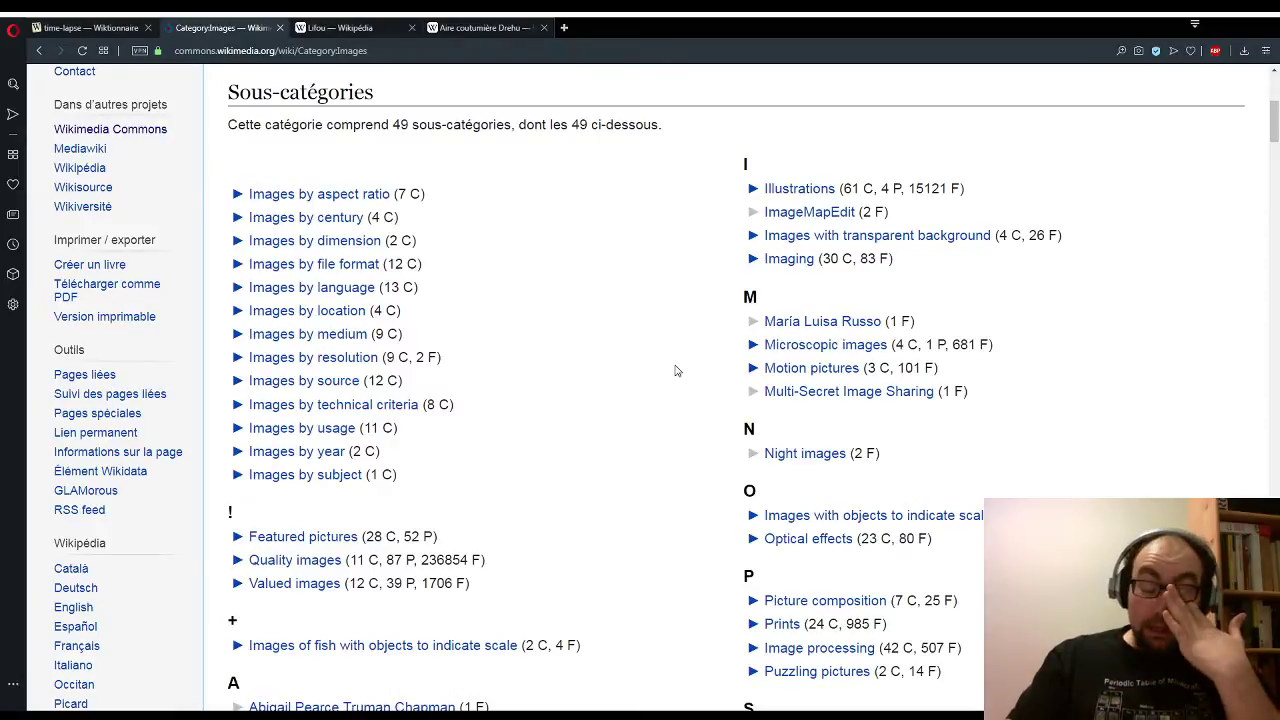
pyautogui.scroll(-3, 471, 388)
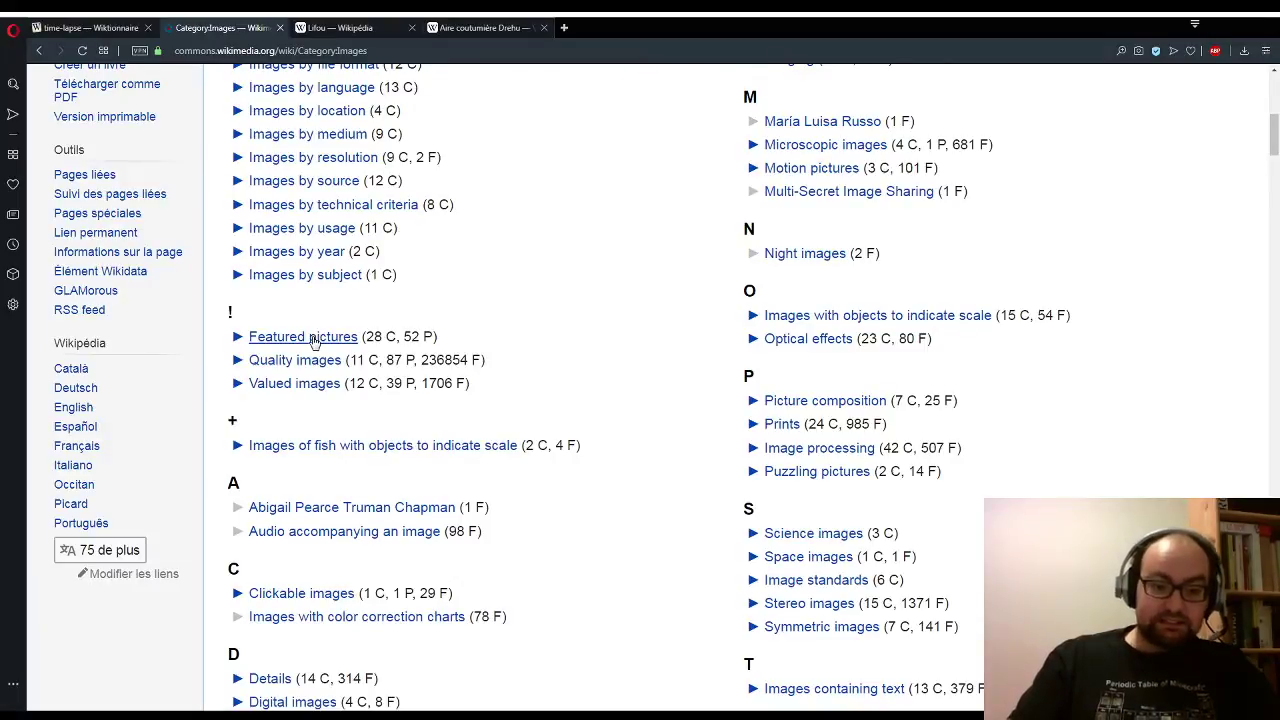
pyautogui.click(295, 360)
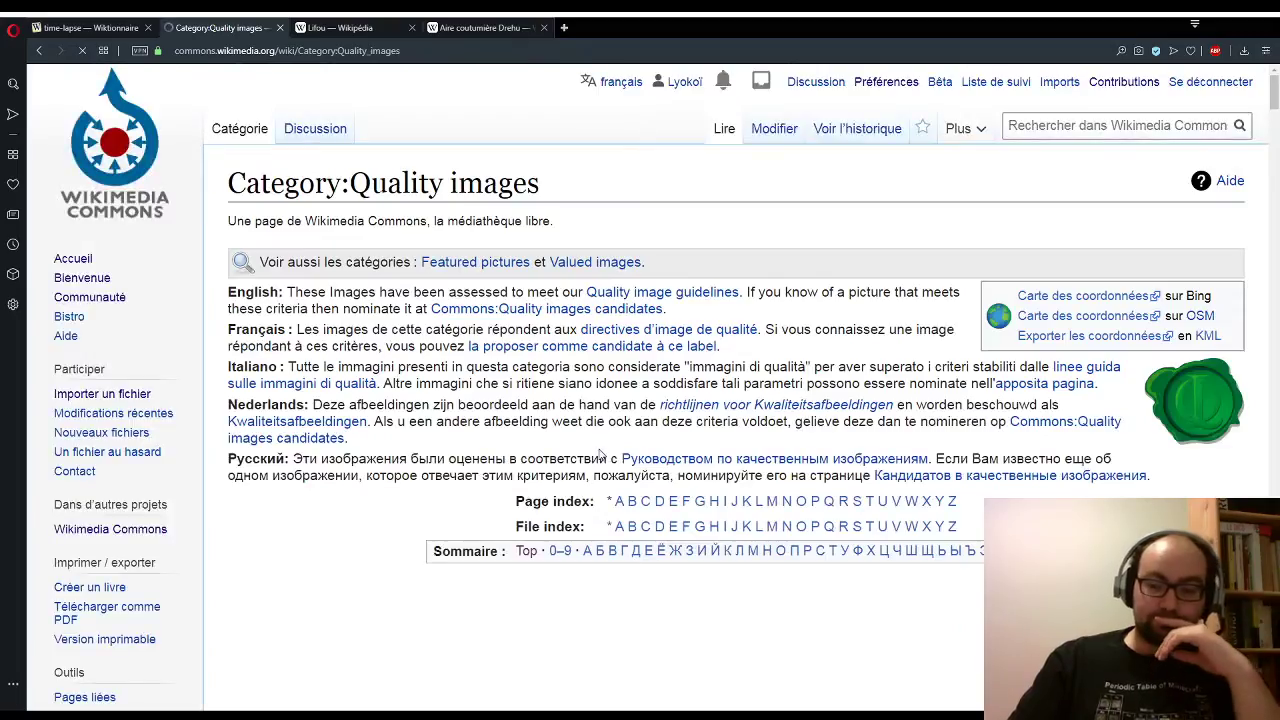
pyautogui.scroll(-7, 600, 450)
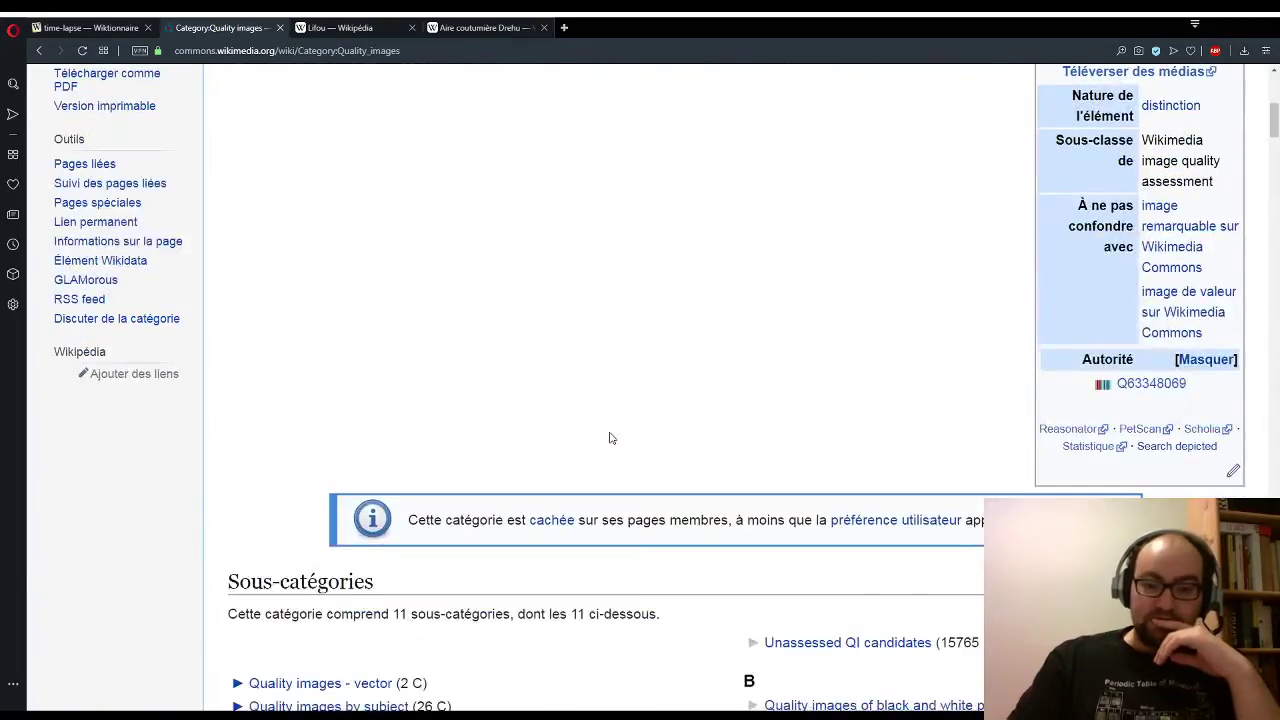
pyautogui.scroll(-15, 610, 438)
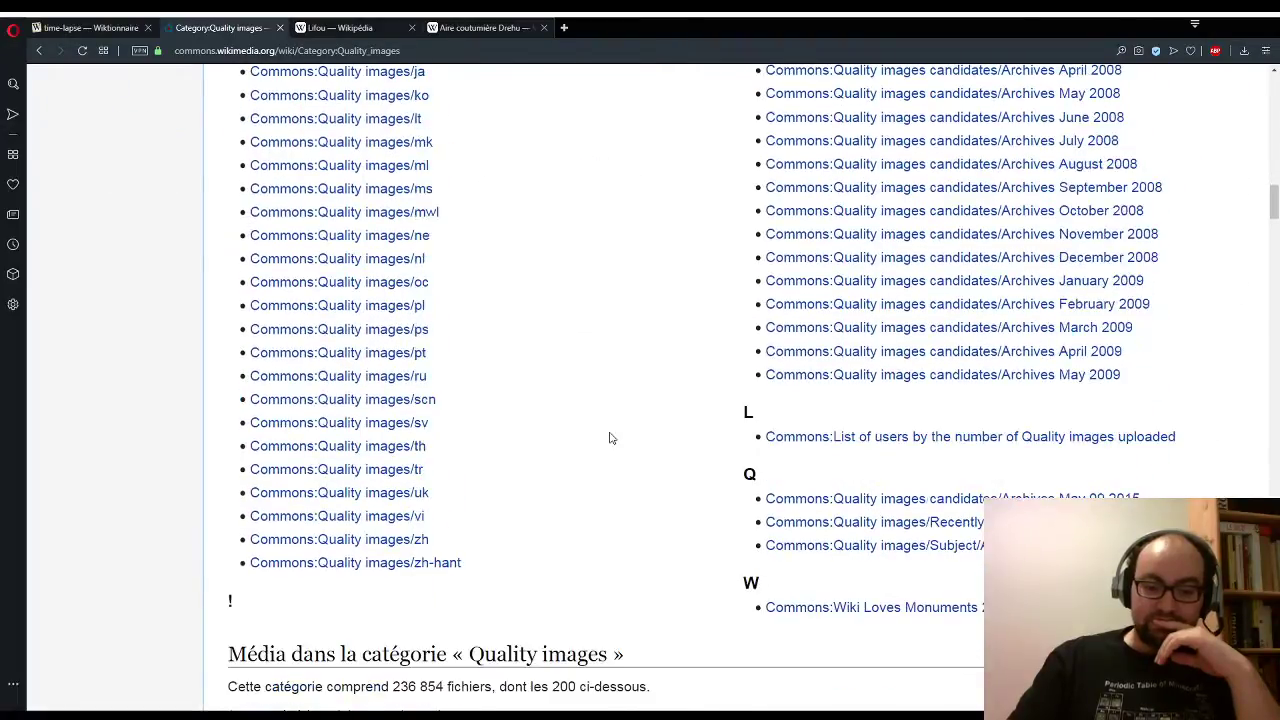
# Step: Browse down to the first rows of media files in the Quality images category
pyautogui.scroll(-3, 610, 438)
pyautogui.scroll(-1, 697, 382)
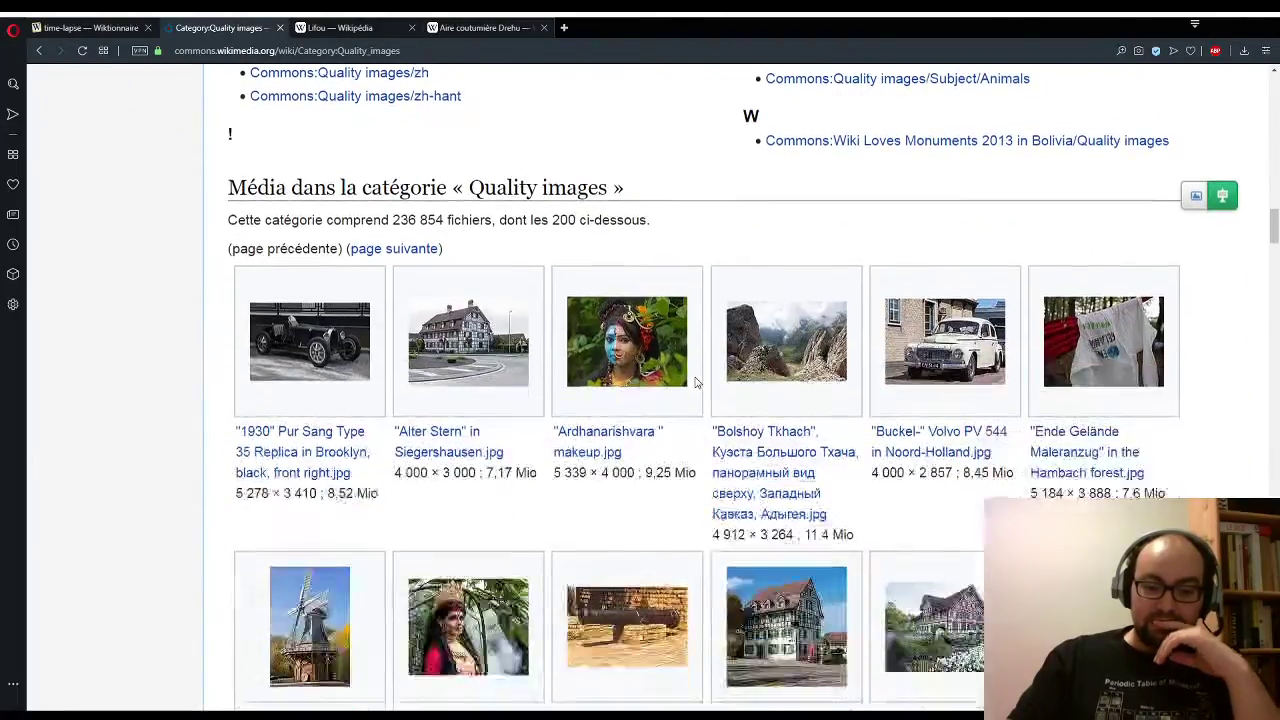
pyautogui.scroll(-1, 697, 382)
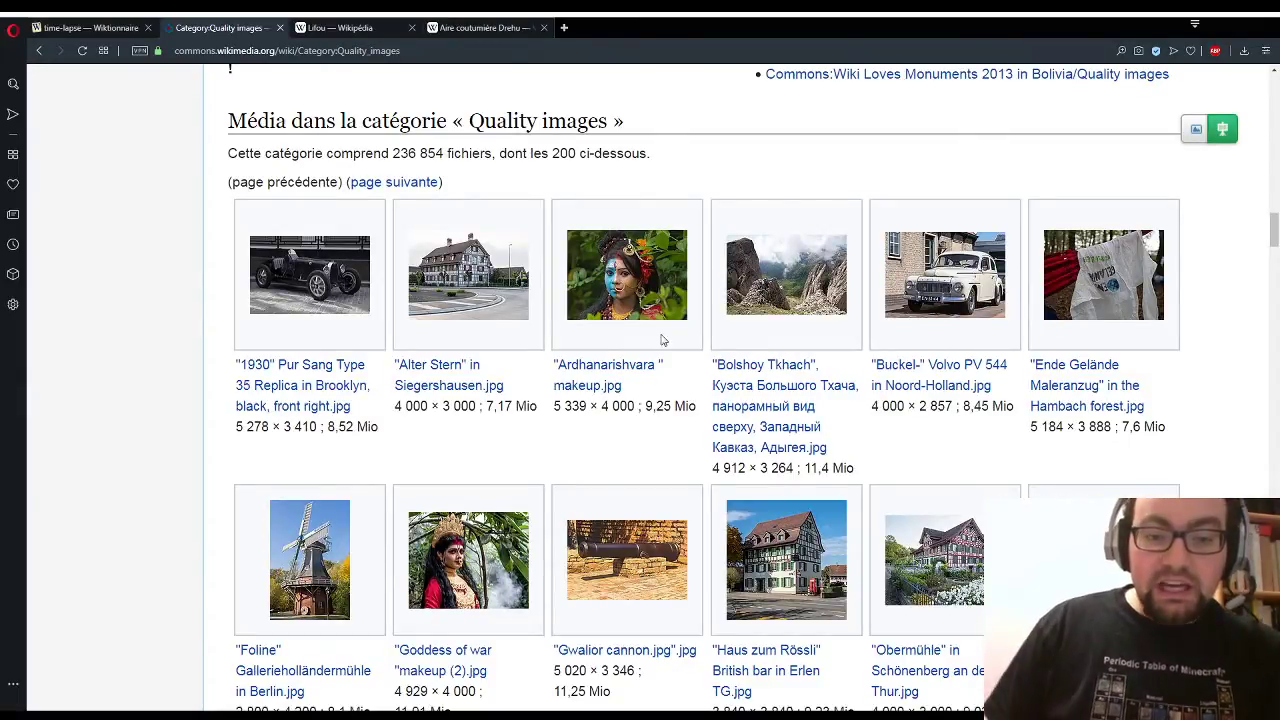
# Step: Switch to Wiktionnaire, look up the entry "maquillage" and examine its definitions and illustration
pyautogui.click(88, 27)
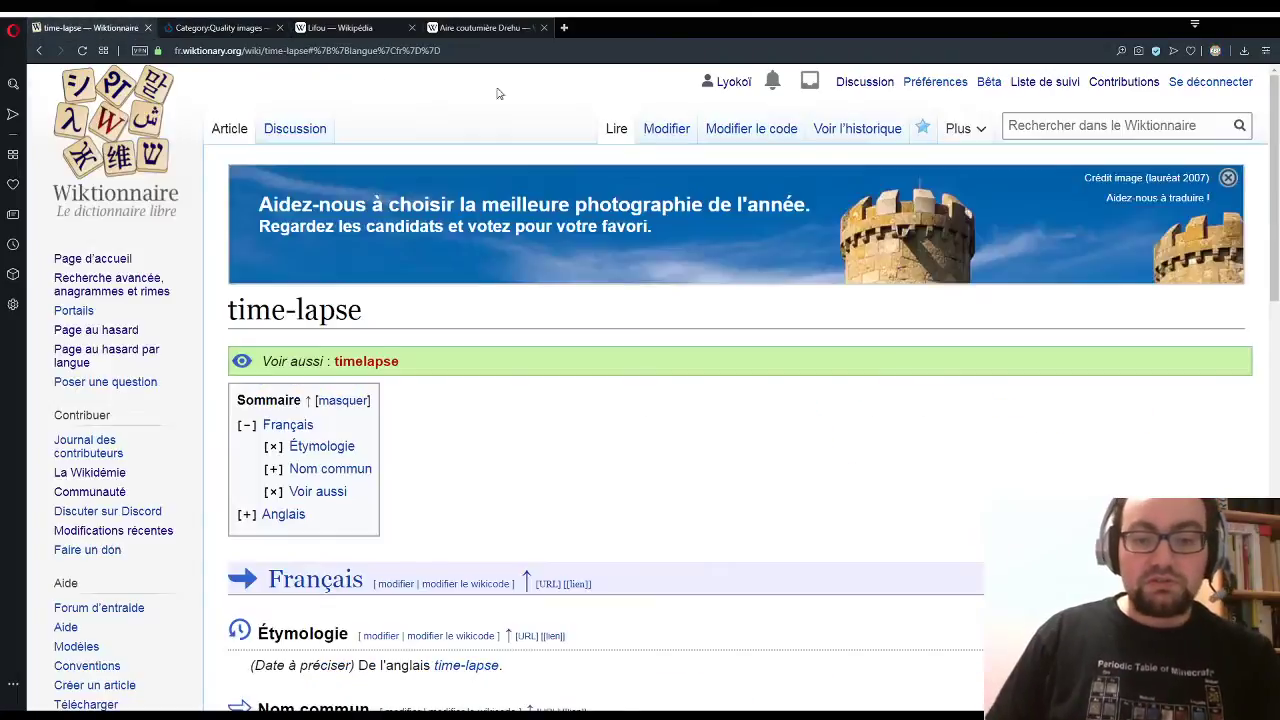
pyautogui.click(1064, 124)
pyautogui.write('m')
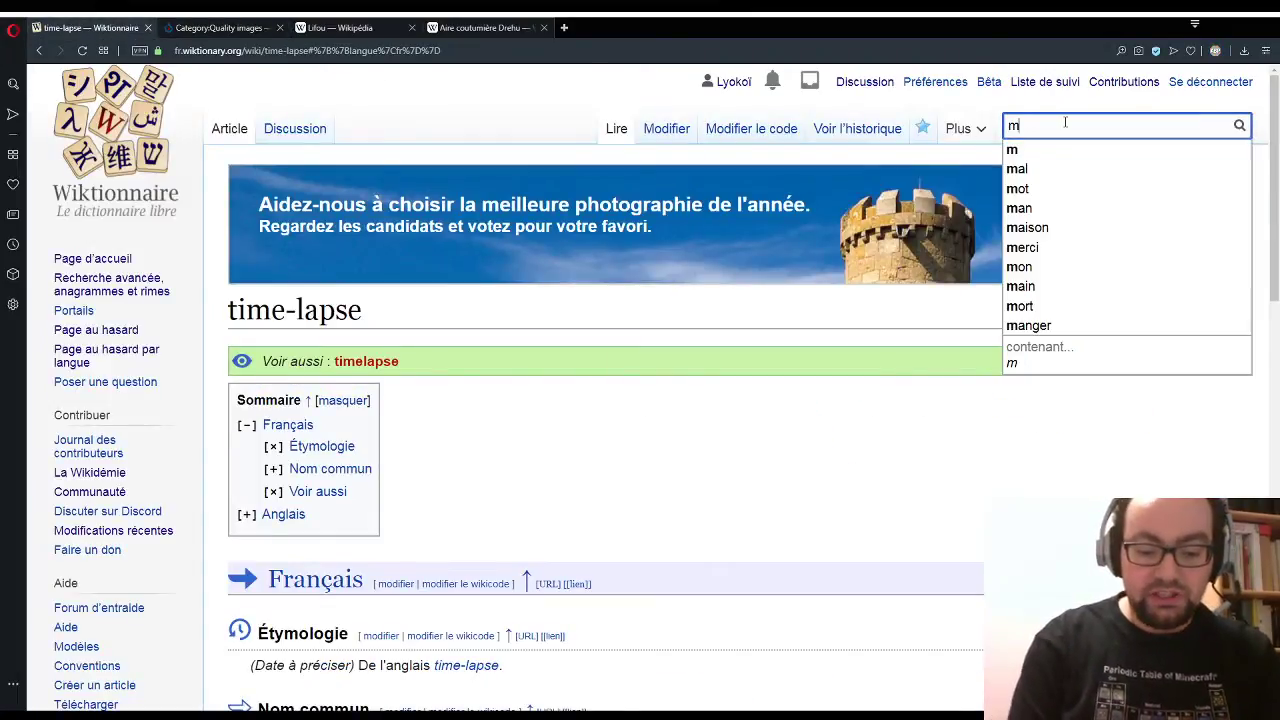
pyautogui.write('aquillage')
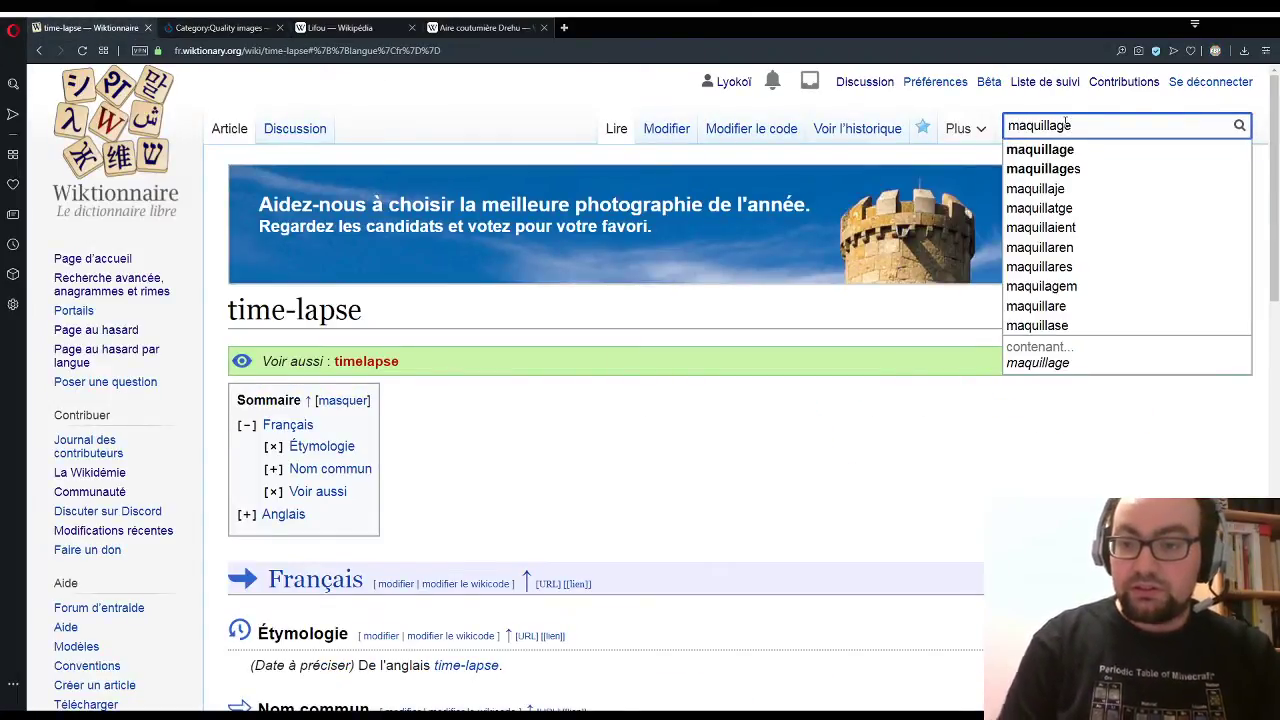
pyautogui.press('Return')
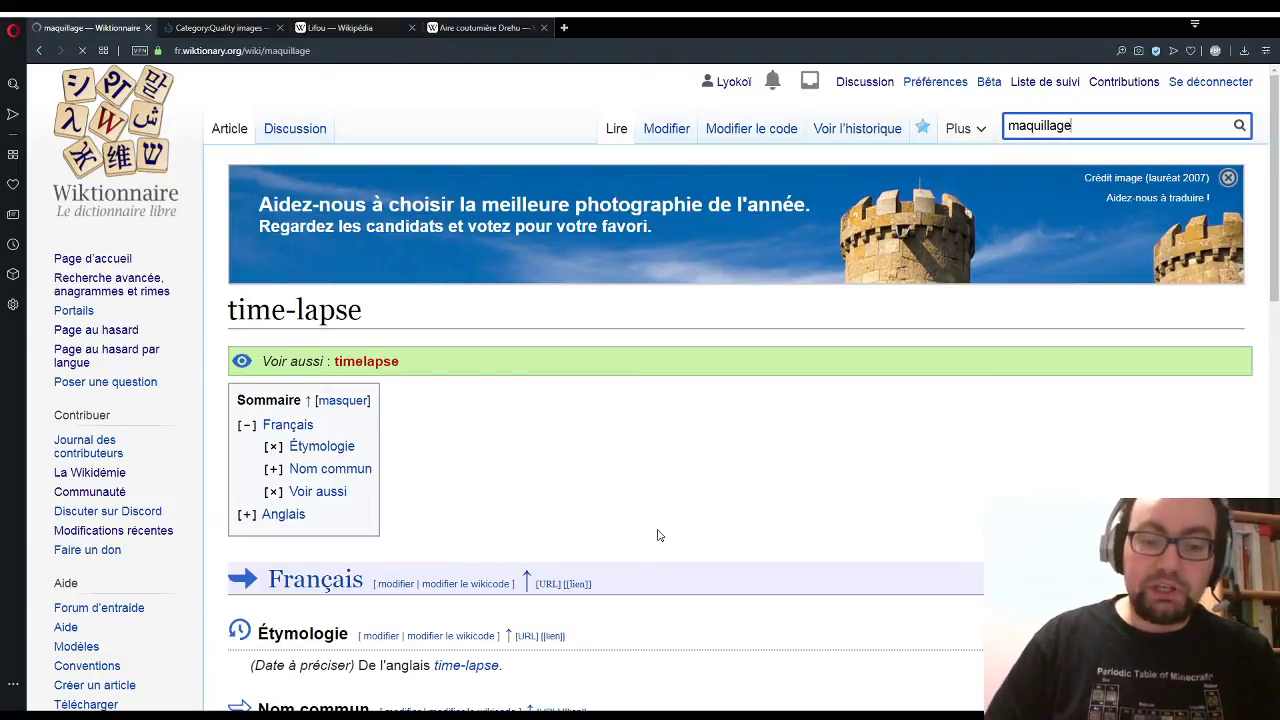
pyautogui.scroll(-6, 672, 522)
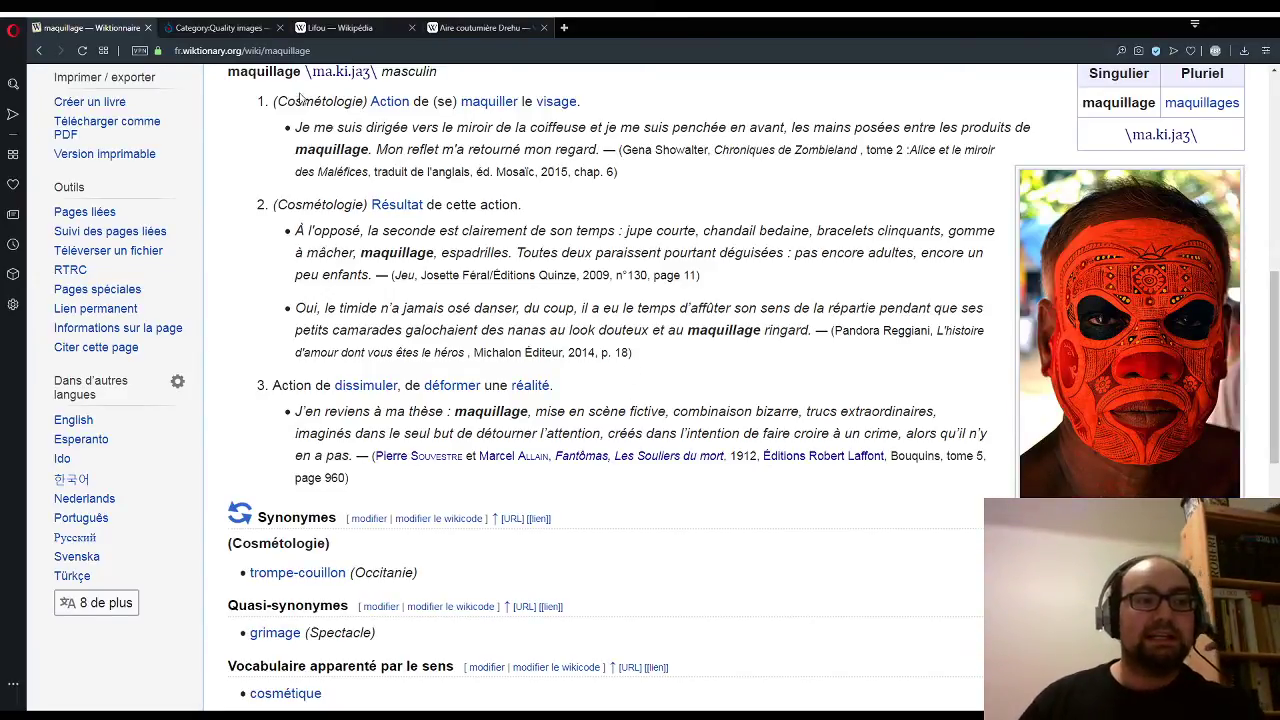
# Step: Check more Quality images on Commons, and look up "canon" in Wiktionnaire to examine how its senses are illustrated
pyautogui.click(249, 28)
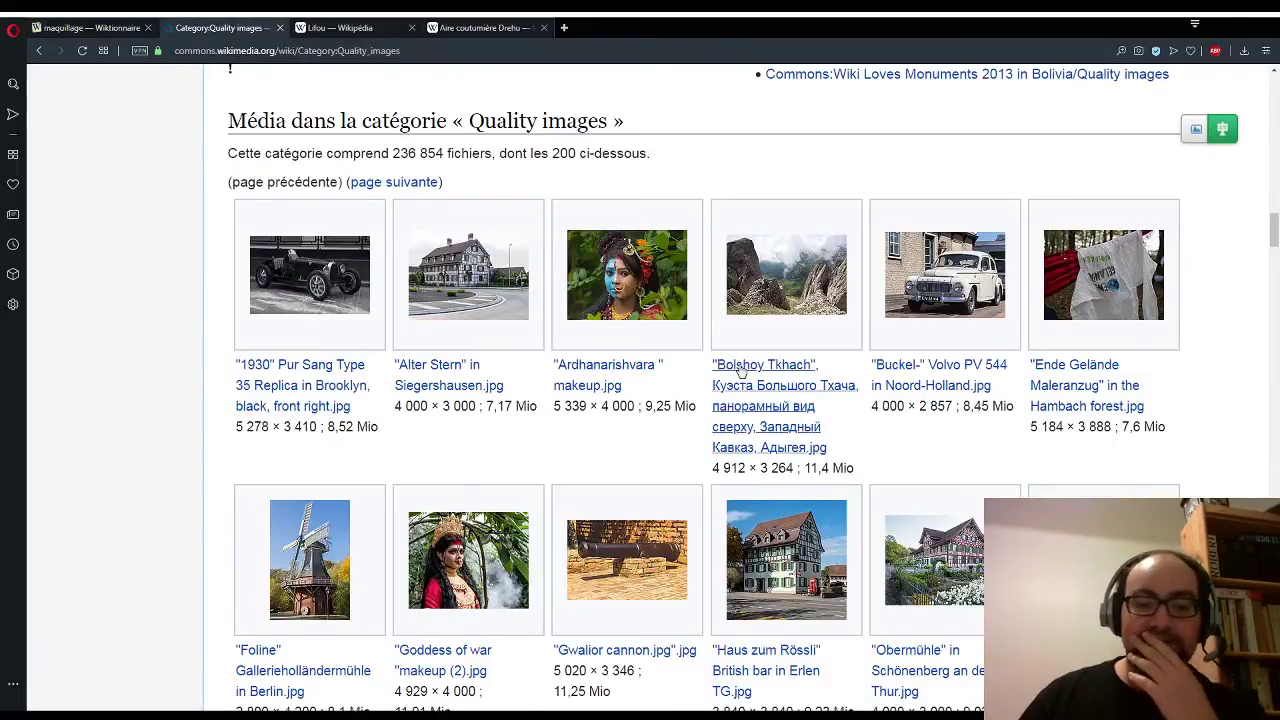
pyautogui.scroll(-3, 716, 385)
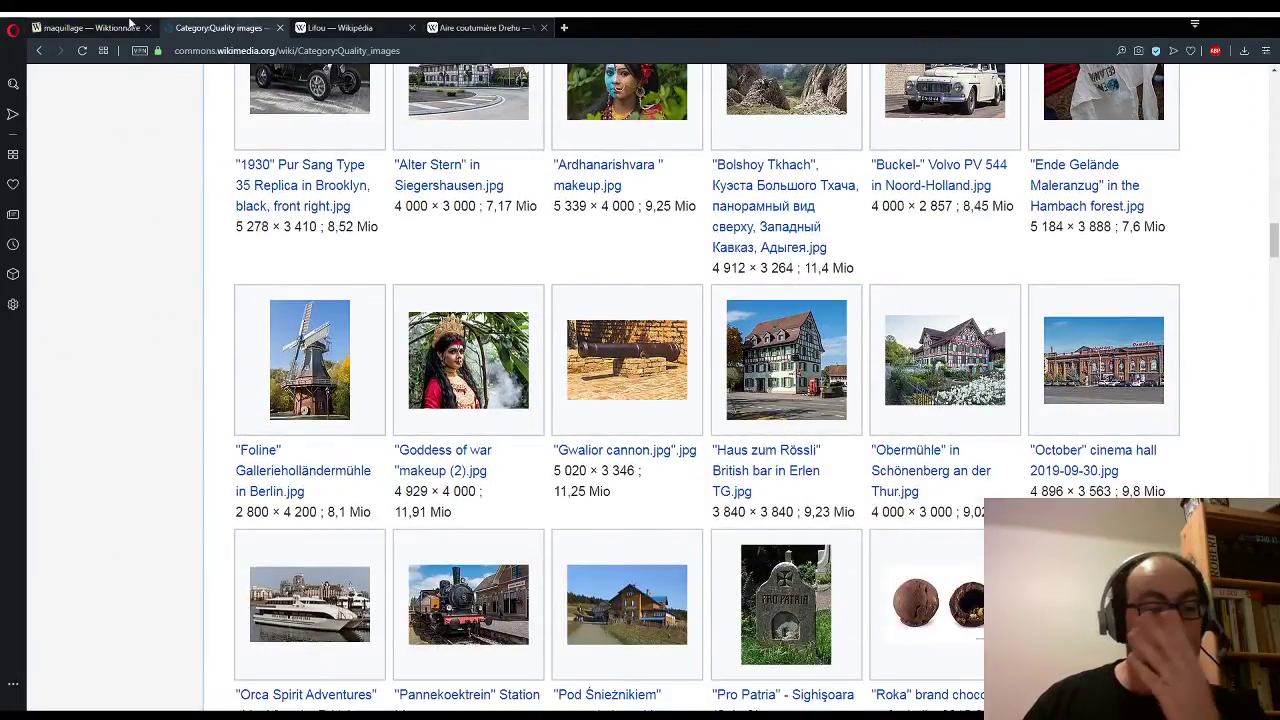
pyautogui.click(62, 22)
pyautogui.scroll(6, 1101, 160)
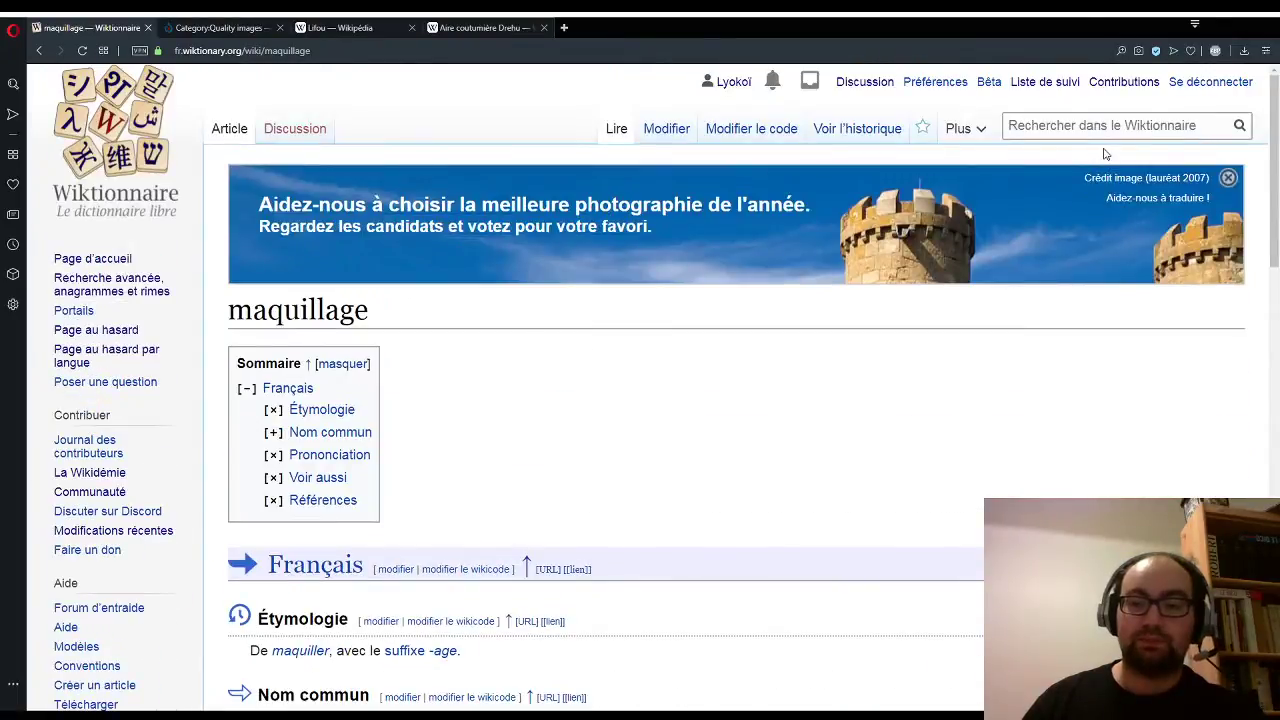
pyautogui.click(1108, 126)
pyautogui.write('canon')
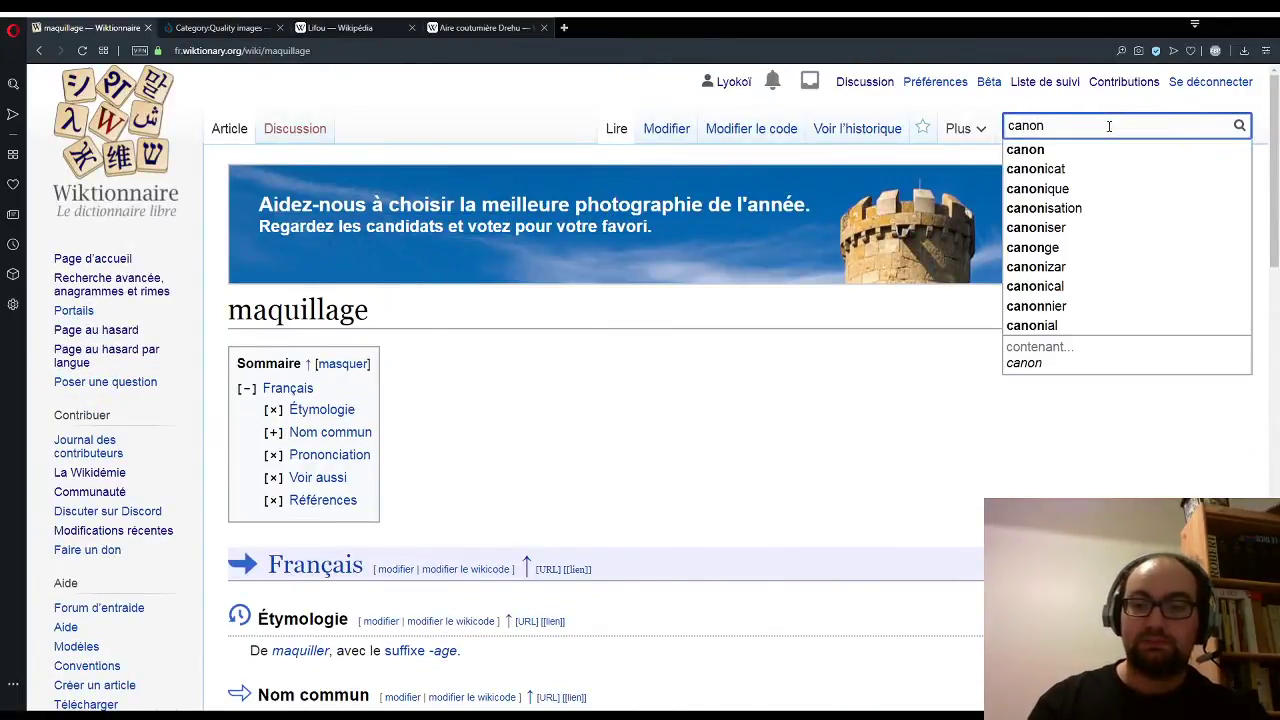
pyautogui.press('Return')
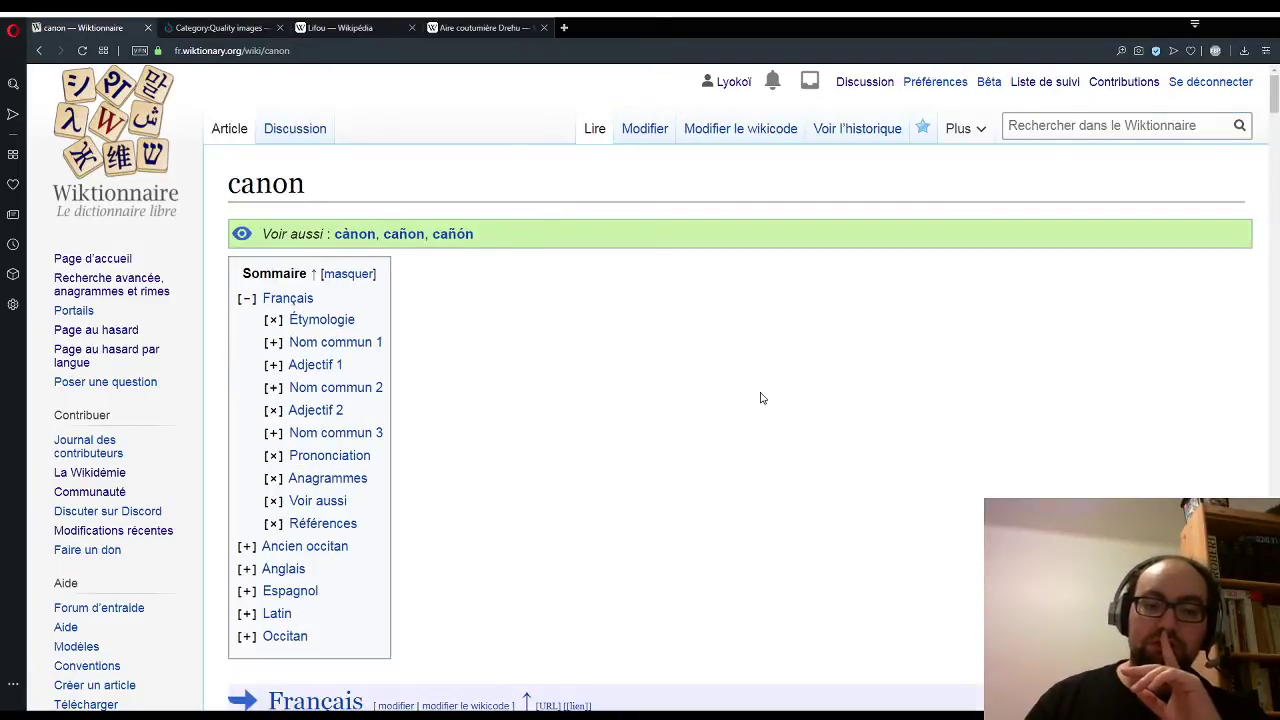
pyautogui.scroll(-9, 760, 398)
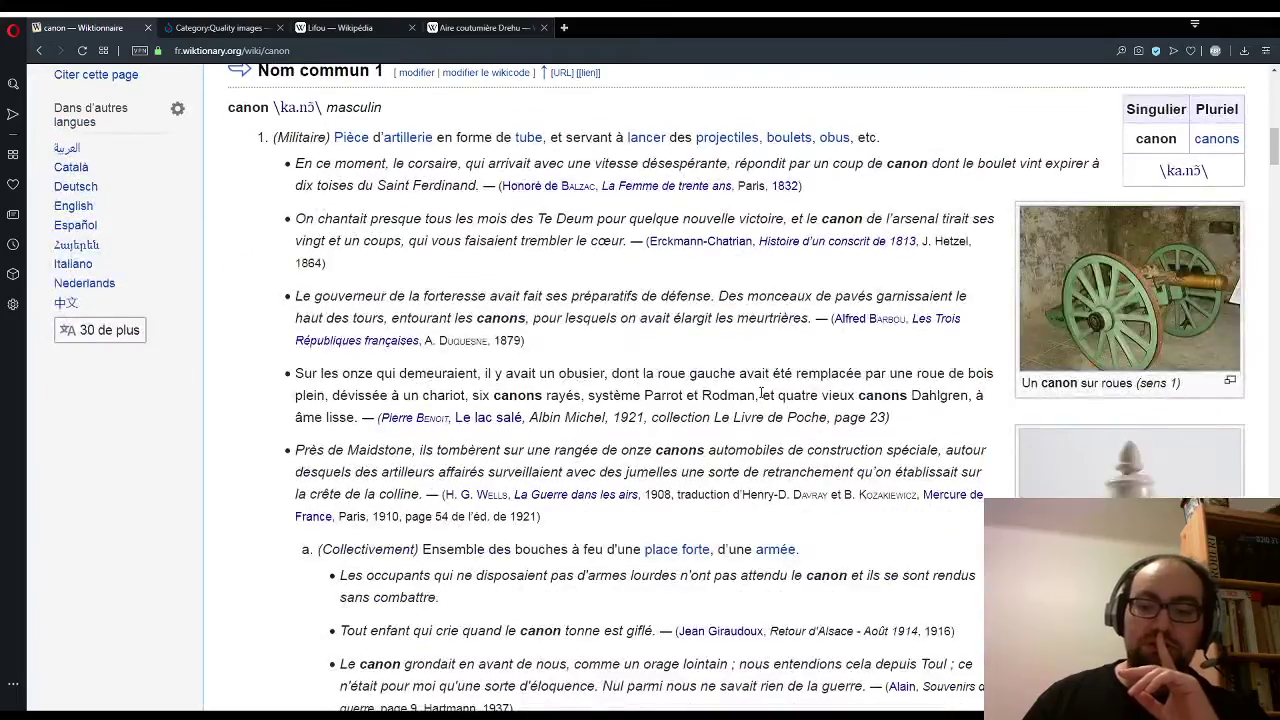
pyautogui.scroll(-6, 760, 395)
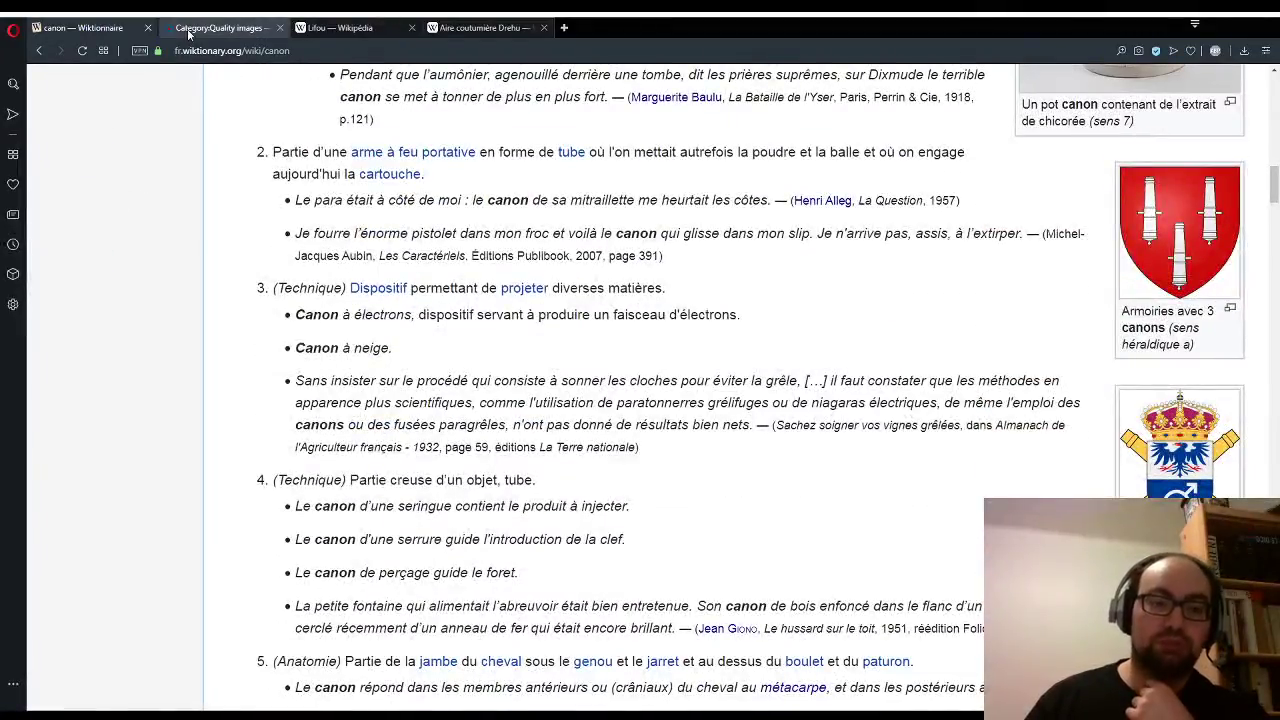
# Step: Return to the Commons quality images for another idea, and look up "colombage" in Wiktionnaire to examine its illustration
pyautogui.click(220, 27)
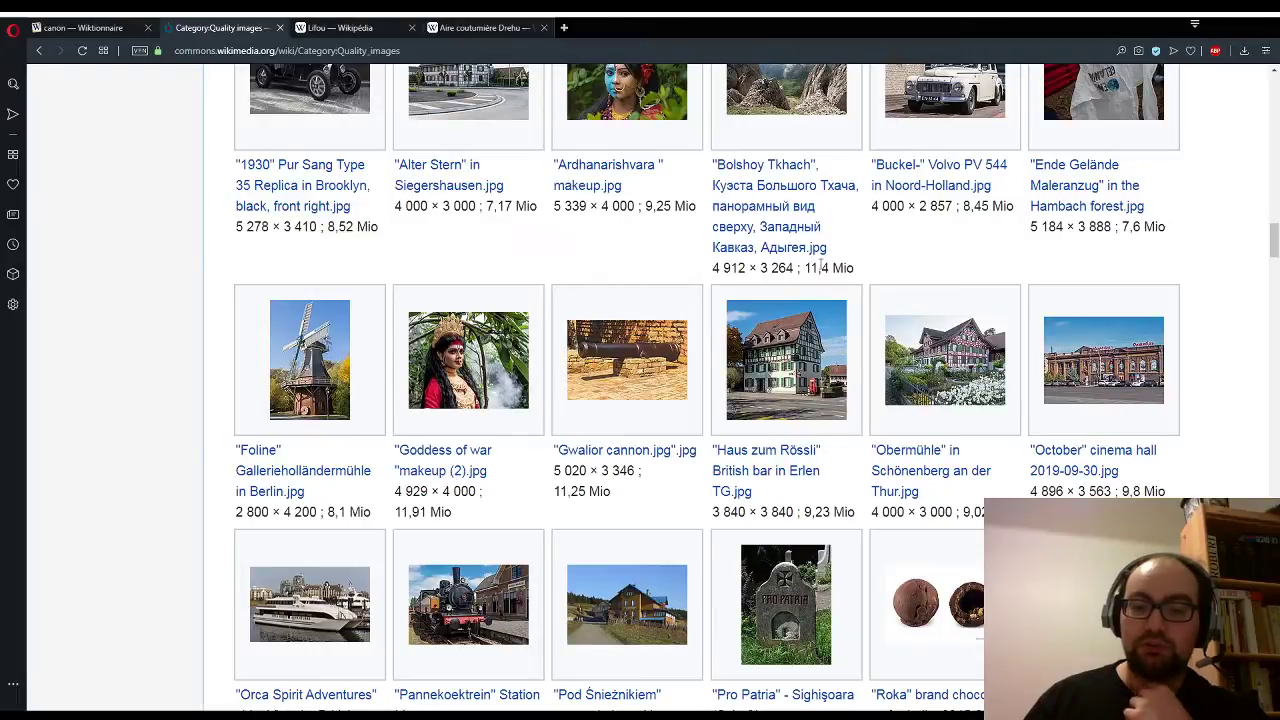
pyautogui.scroll(-2, 820, 267)
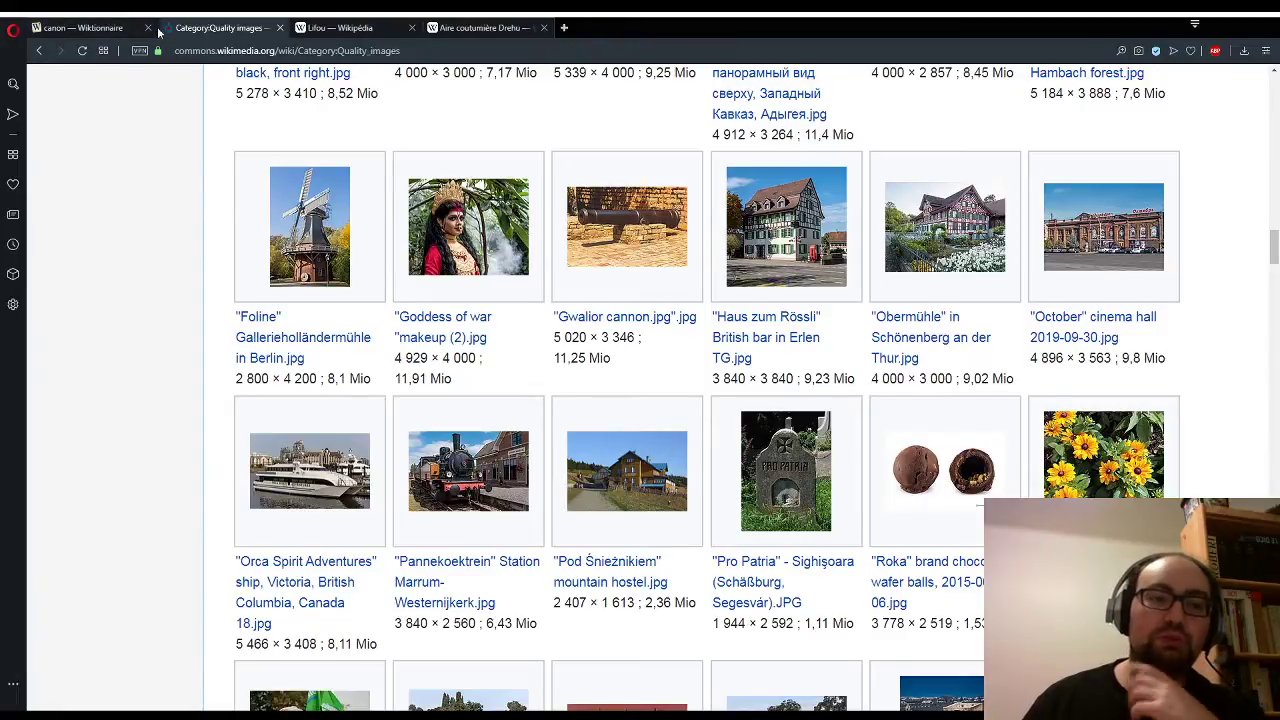
pyautogui.click(93, 33)
pyautogui.scroll(15, 1046, 337)
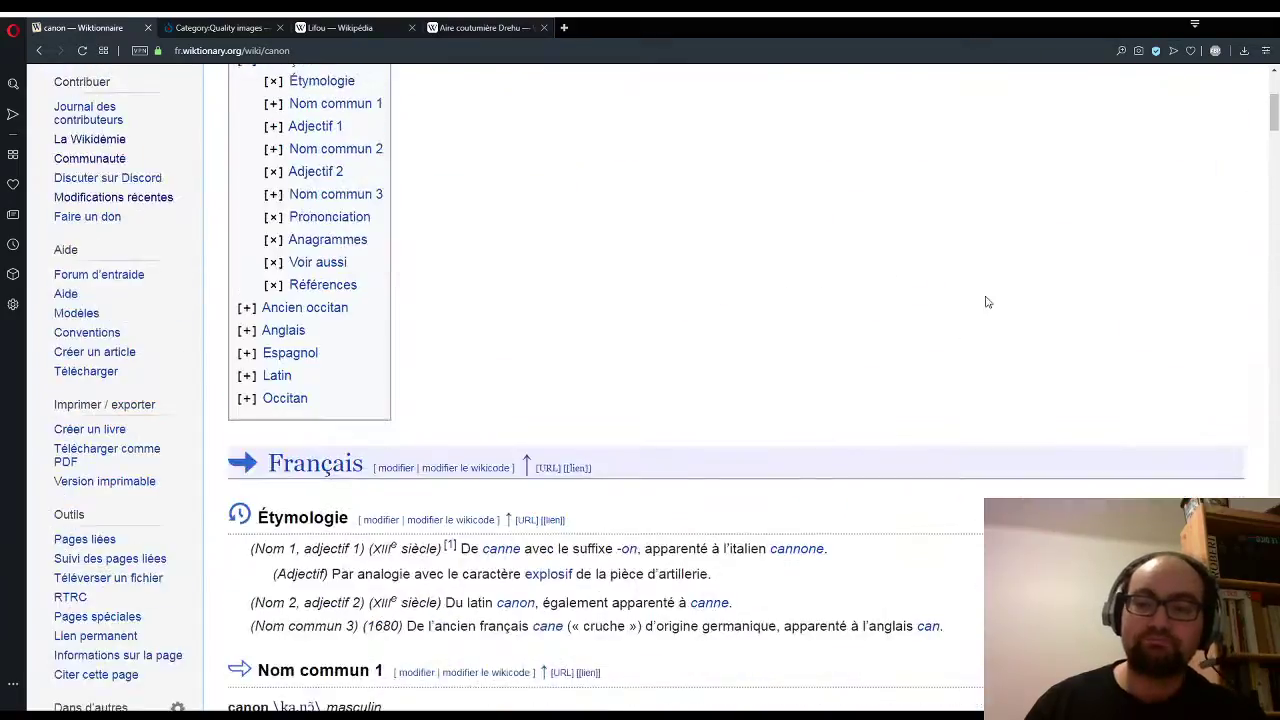
pyautogui.click(1049, 126)
pyautogui.write('co')
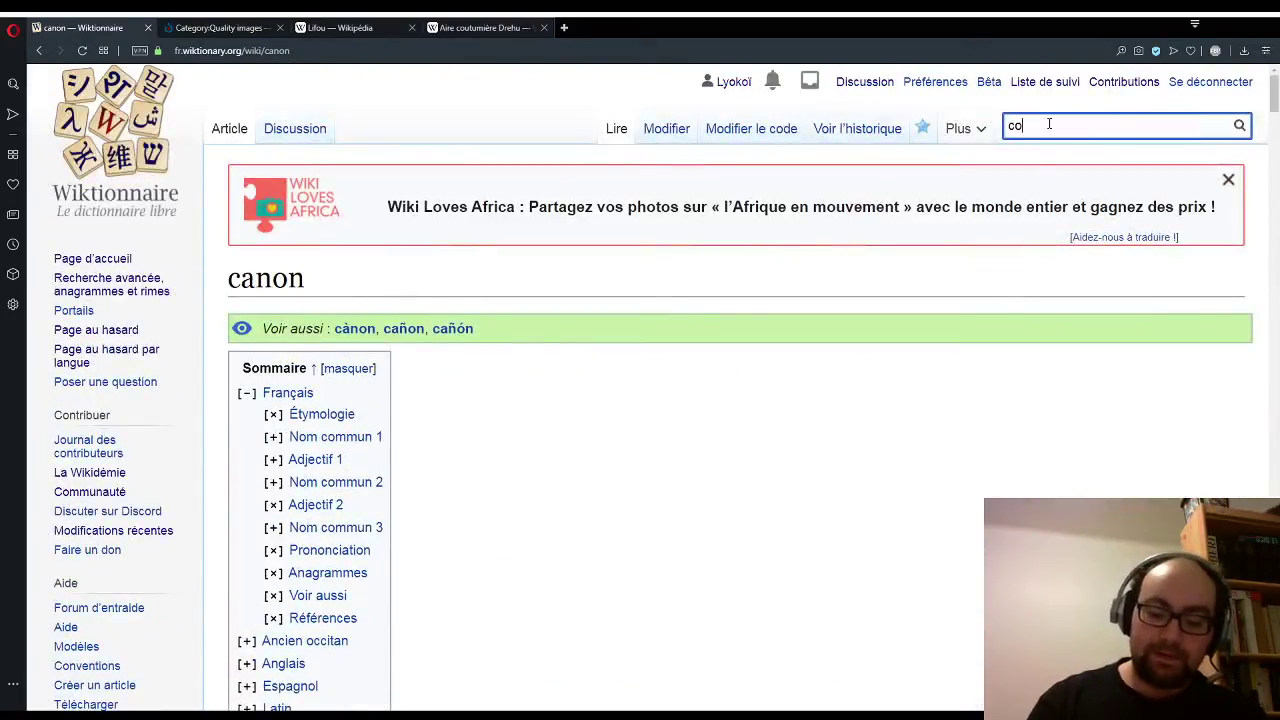
pyautogui.write('lombage')
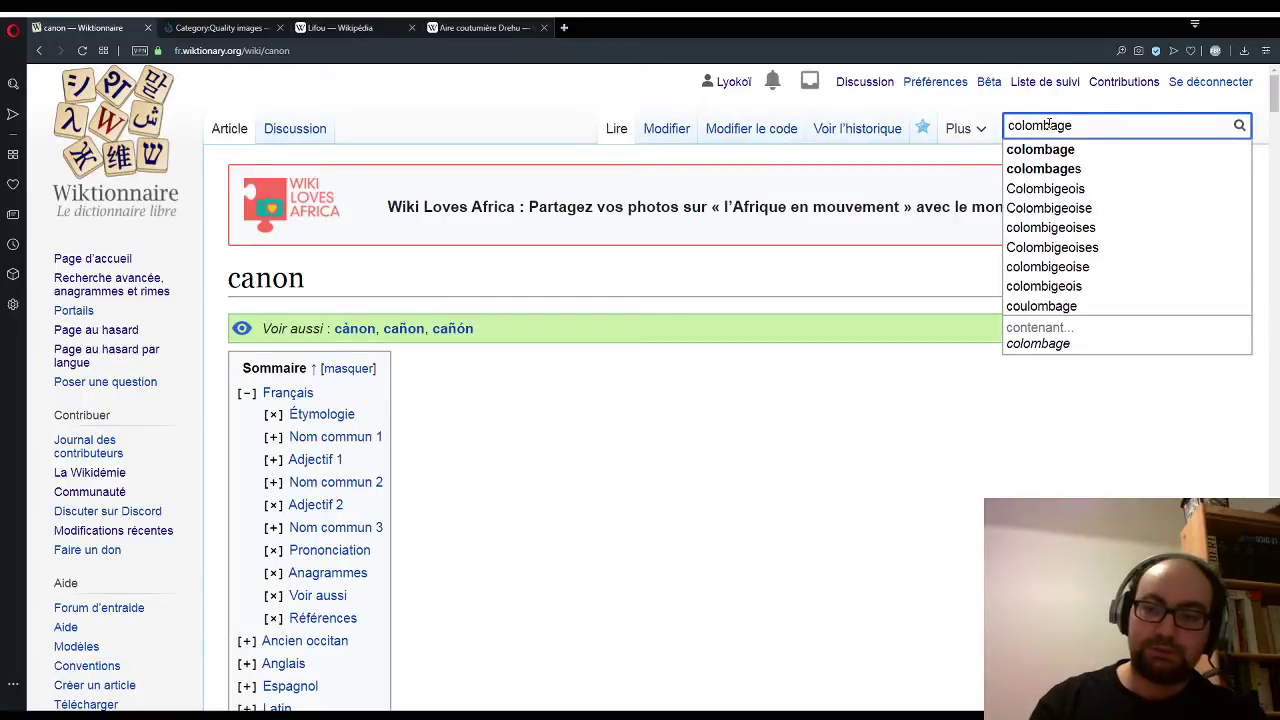
pyautogui.press('Return')
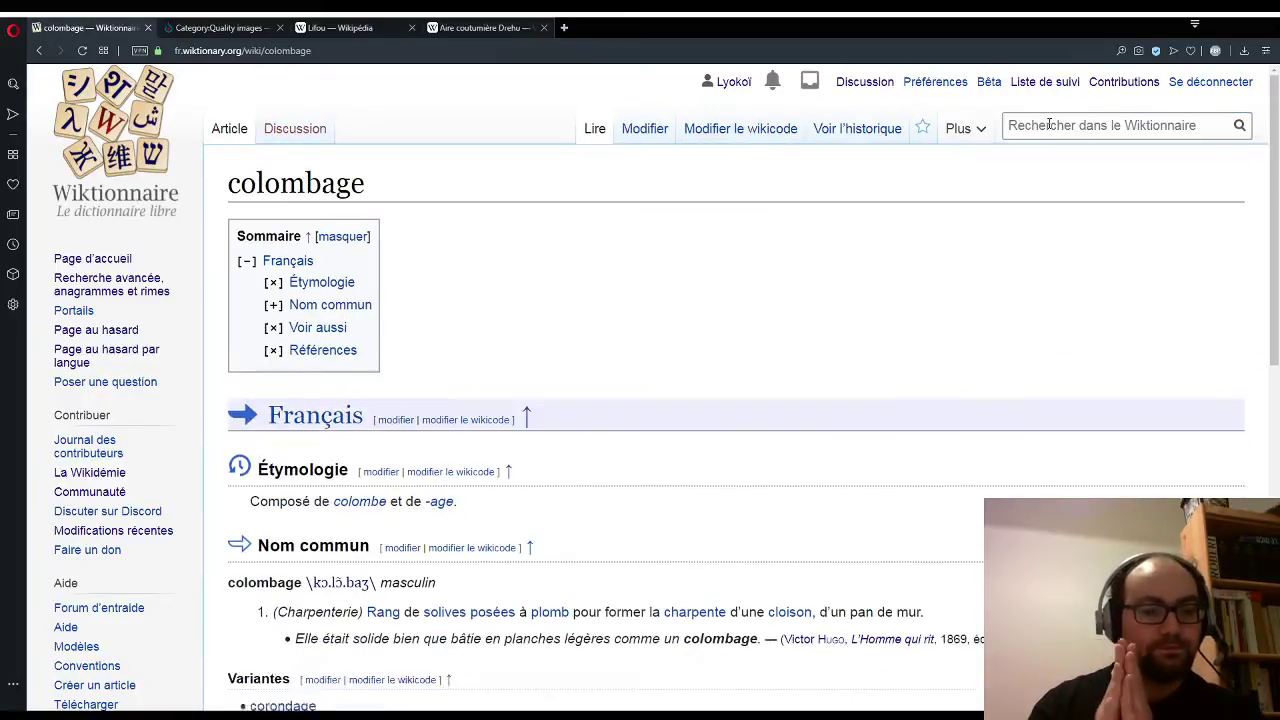
pyautogui.scroll(-6, 1050, 210)
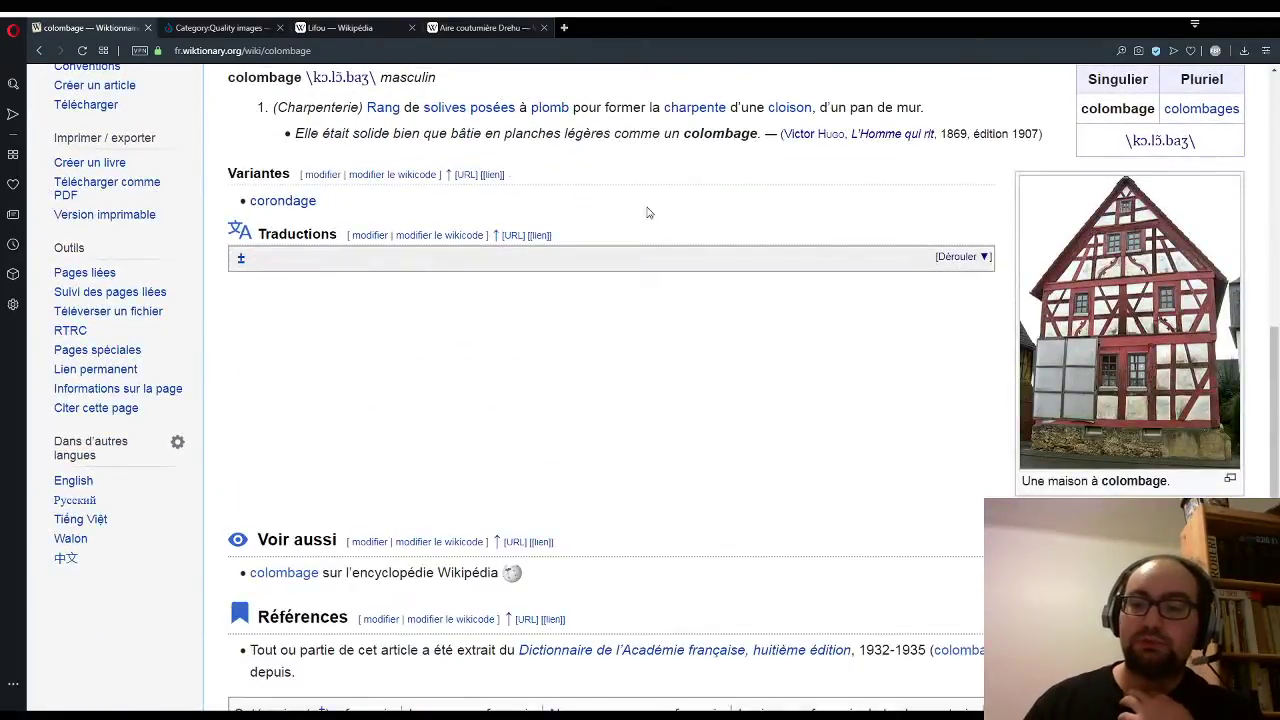
# Step: Switch back to Commons and browse further rows of the Quality images category for pictures that could illustrate entries
pyautogui.click(240, 28)
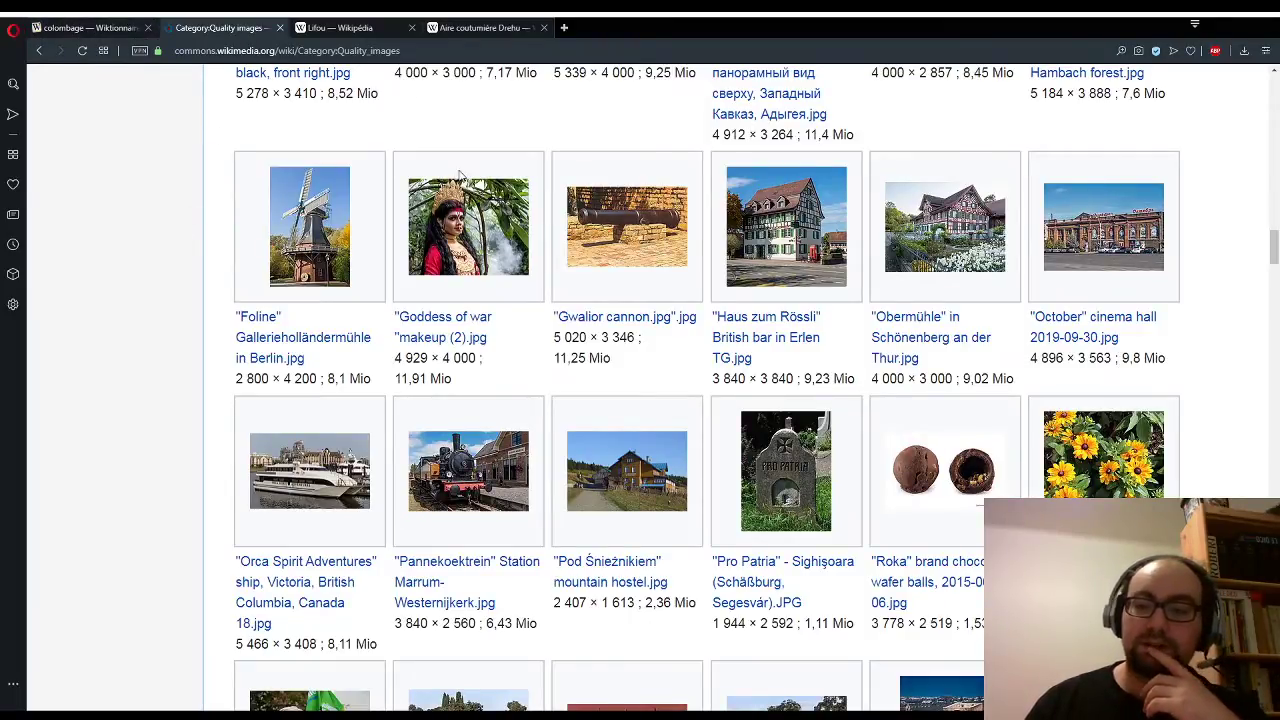
pyautogui.scroll(-1, 1107, 225)
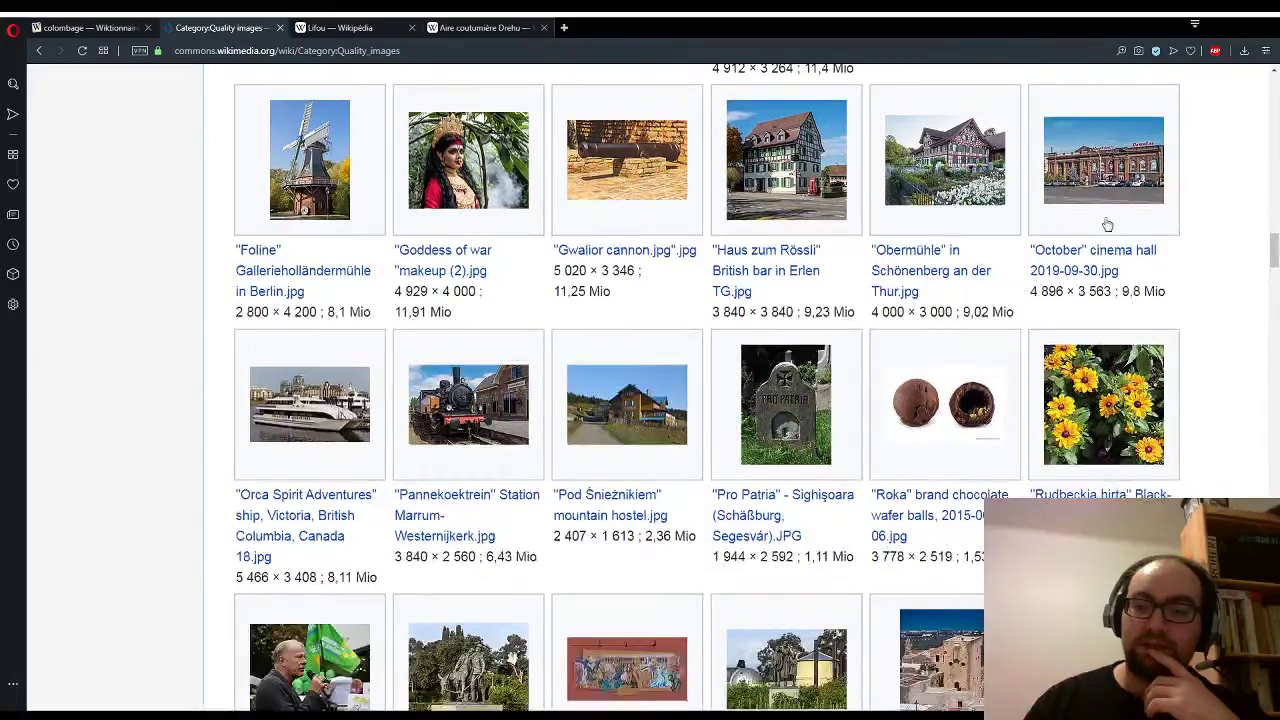
pyautogui.scroll(-1, 1029, 223)
pyautogui.scroll(-1, 1010, 232)
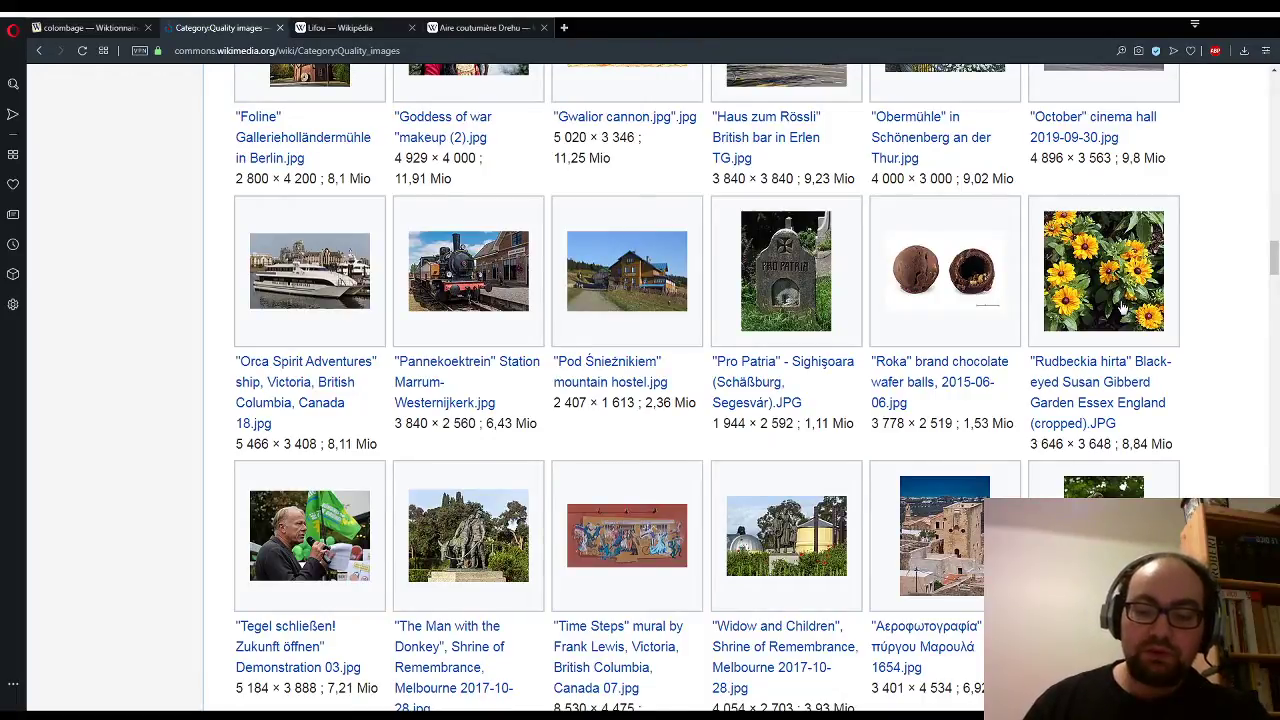
pyautogui.scroll(-2, 758, 300)
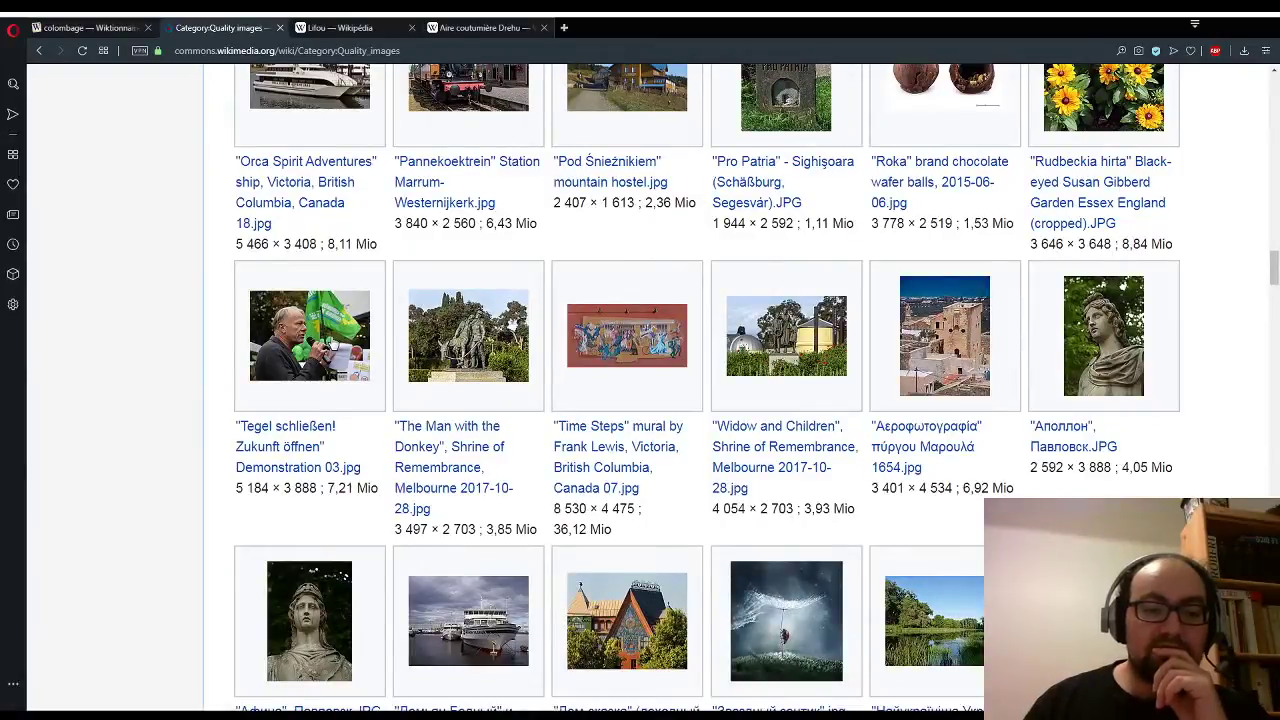
# Step: Enlarge the "Tegel schließen! Zukunft öffnen" Demonstration 03.jpg photo, close it and highlight the quoted slogan in its file name
pyautogui.click(332, 342)
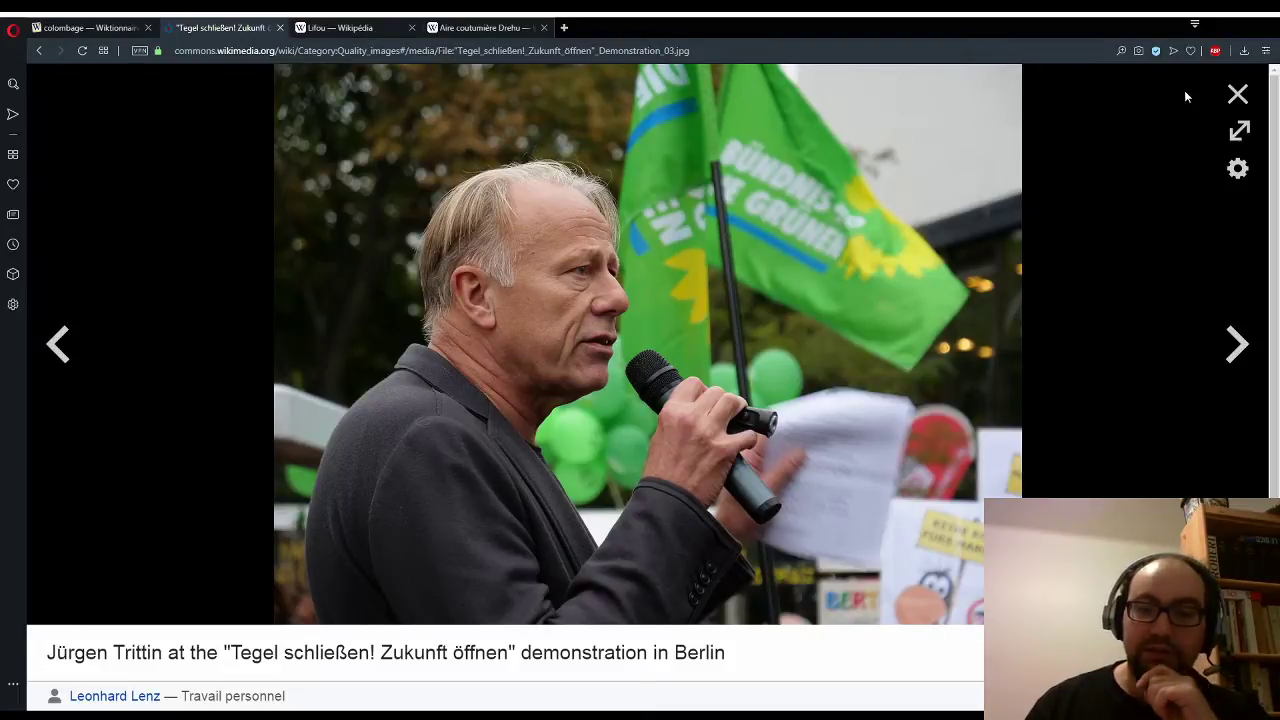
pyautogui.click(1237, 94)
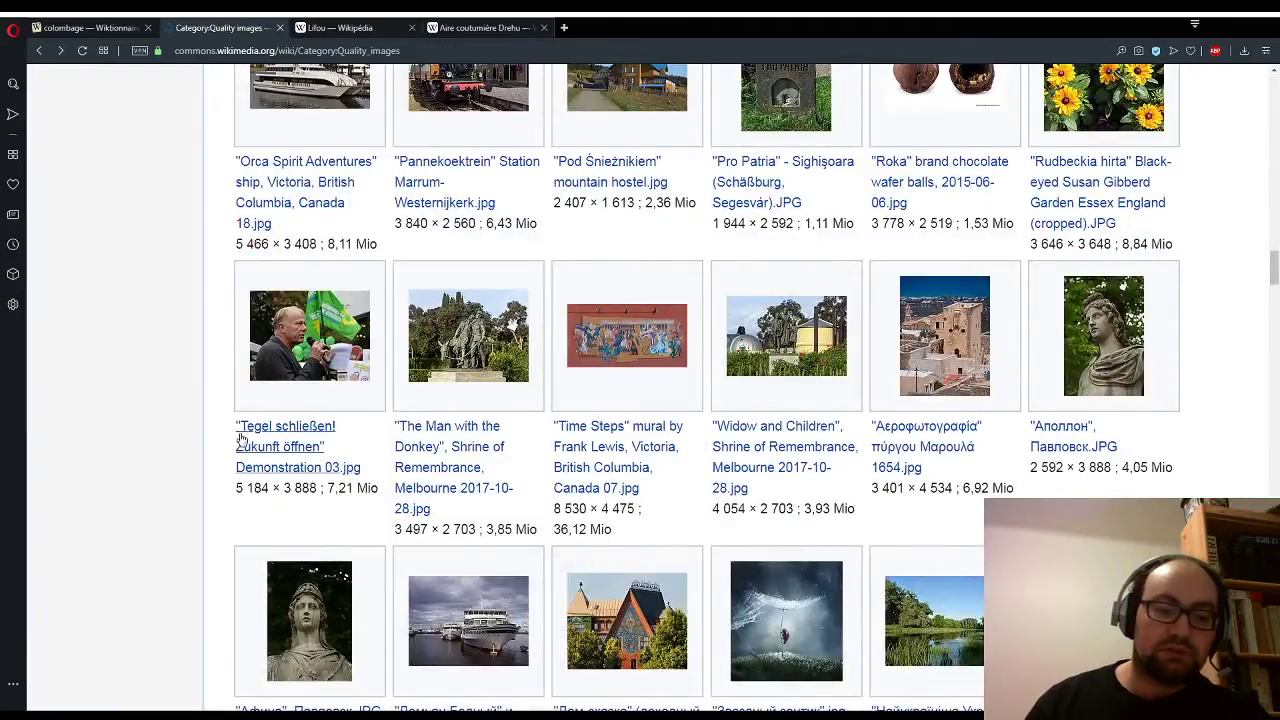
pyautogui.moveTo(240, 438); pyautogui.dragTo(322, 458)
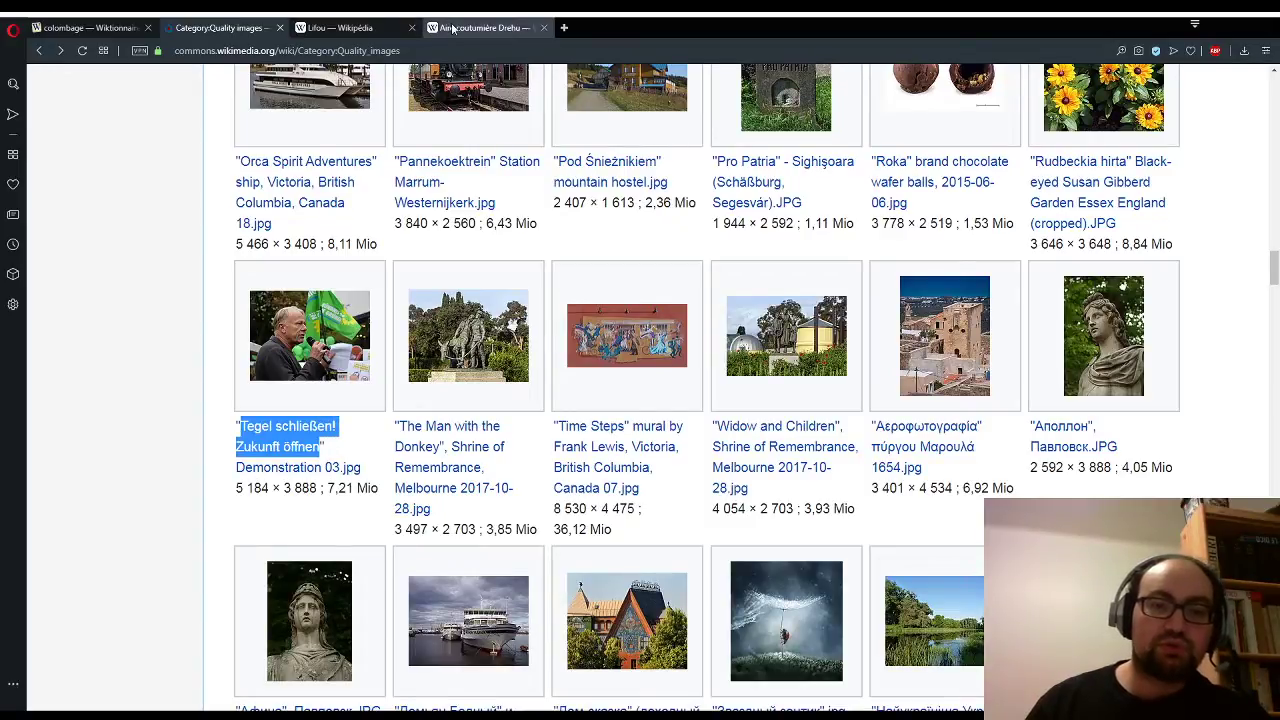
pyautogui.click(158, 490)
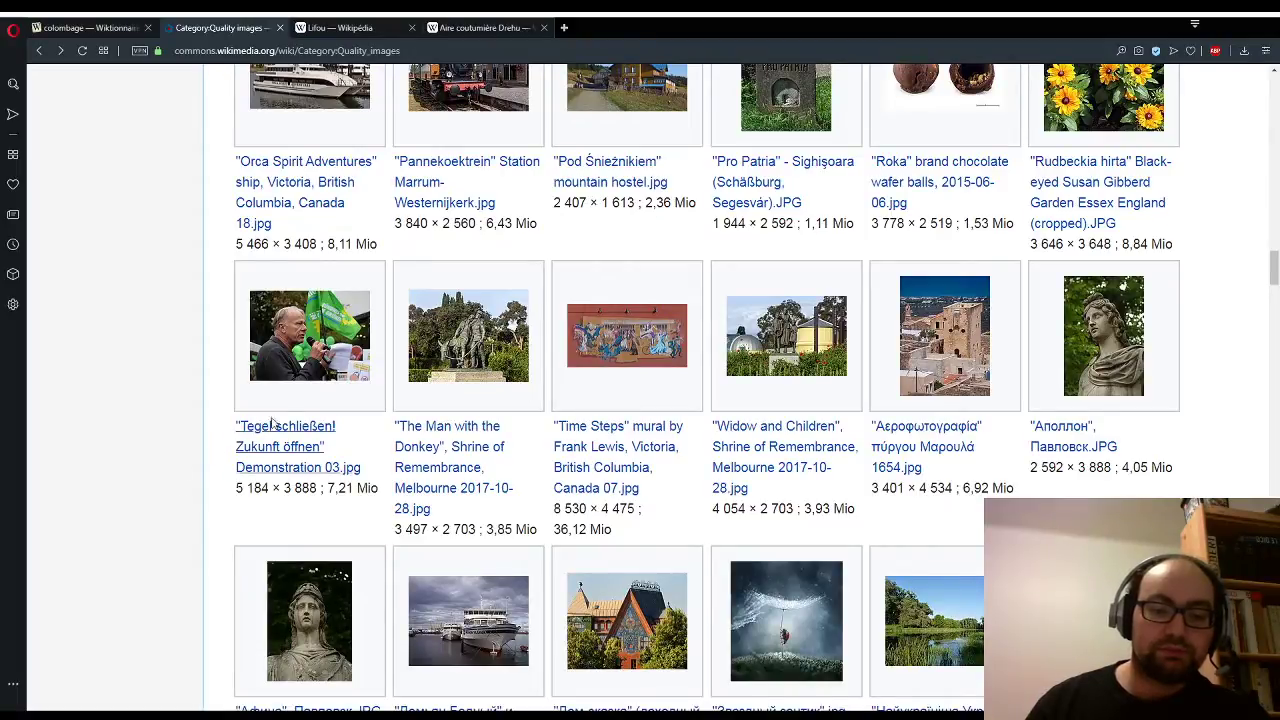
# Step: Reopen the Tegel demonstration photo, copy the pictured politician's name from its caption and close the enlarged view
pyautogui.click(323, 376)
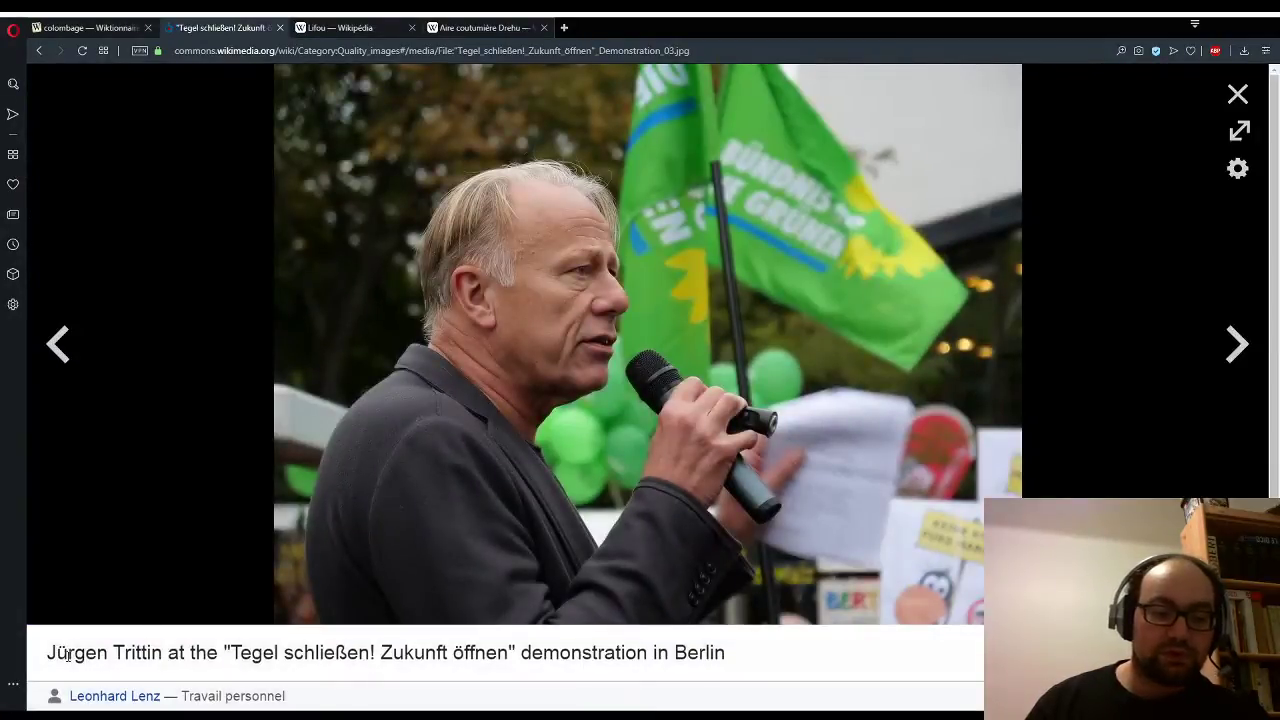
pyautogui.moveTo(49, 651); pyautogui.dragTo(161, 670)
pyautogui.hotkey('ctrl', 'c')
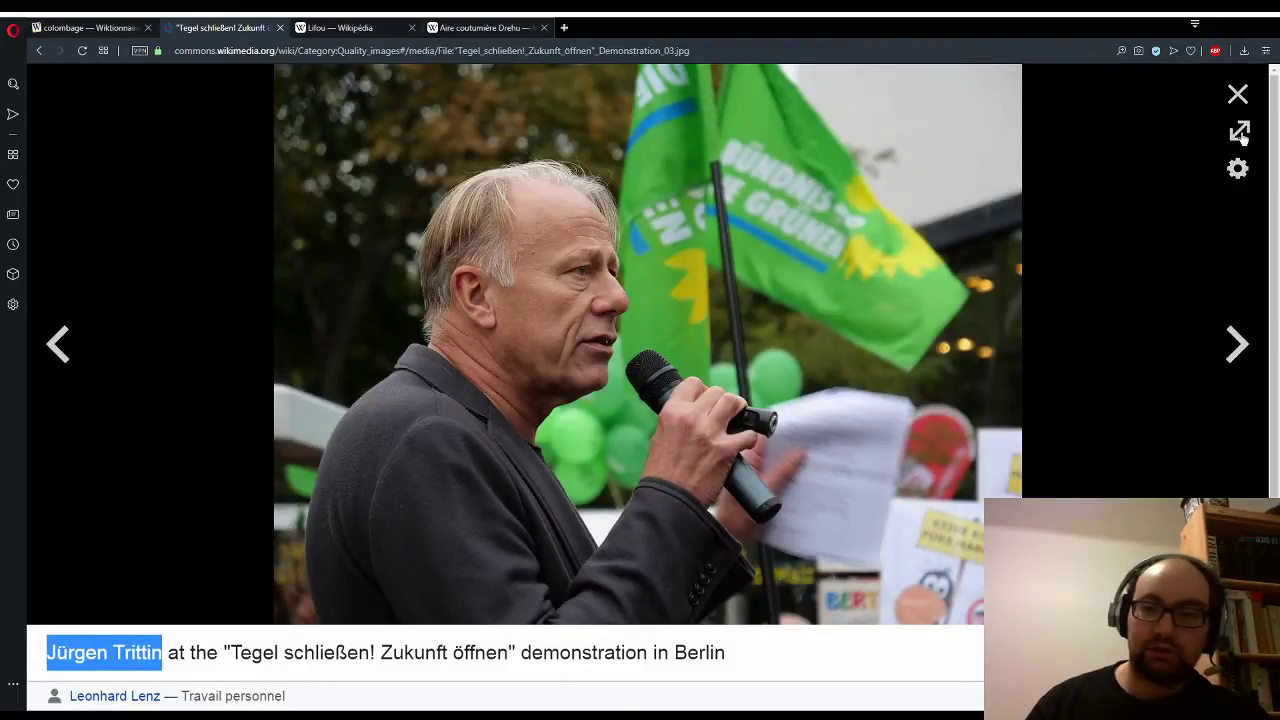
pyautogui.press('Escape')
# Step: Look up the copied politician's name on the French Wikipédia, read the article's introduction and return to the Commons category
pyautogui.click(483, 27)
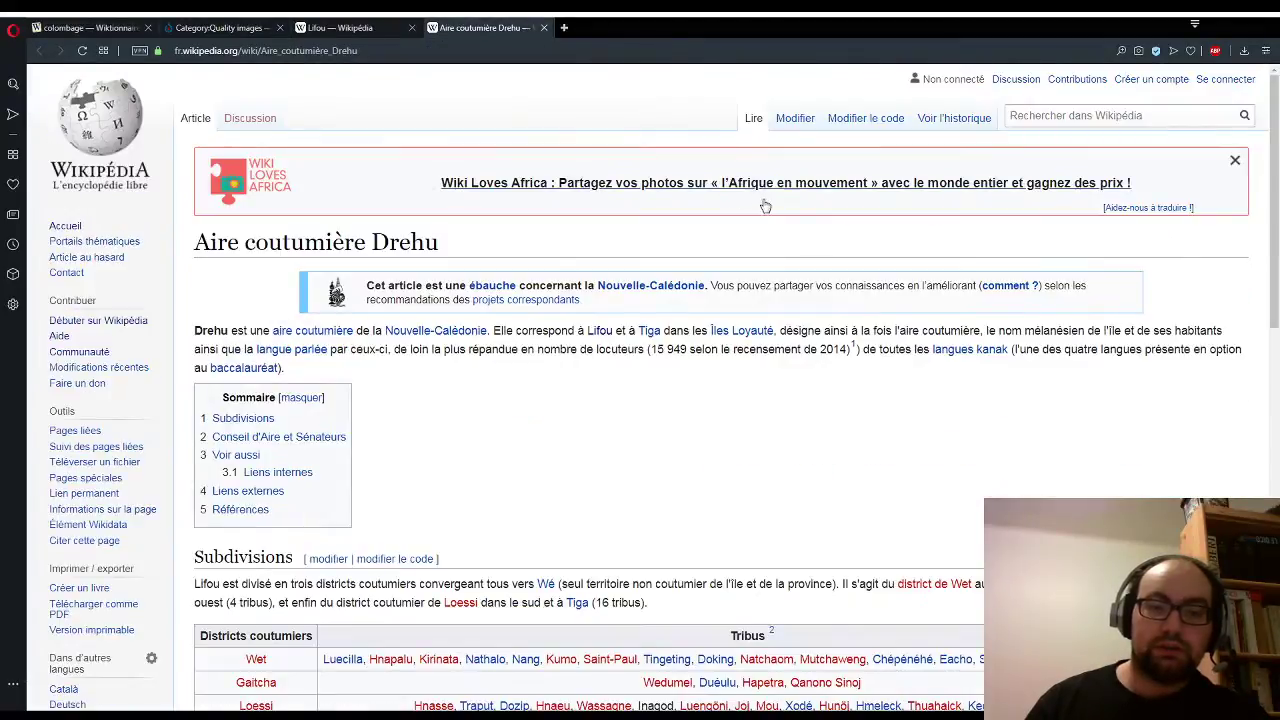
pyautogui.click(1040, 114)
pyautogui.hotkey('ctrl', 'v')
pyautogui.press('Return')
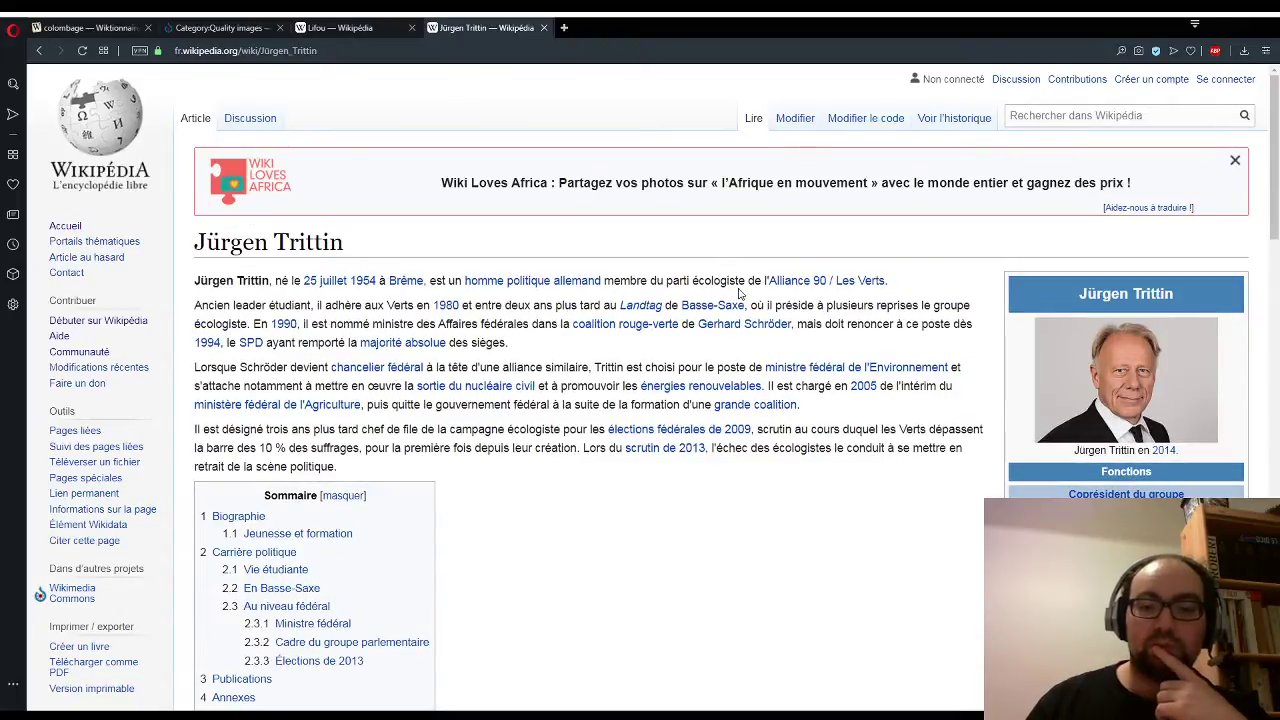
pyautogui.moveTo(805, 281)
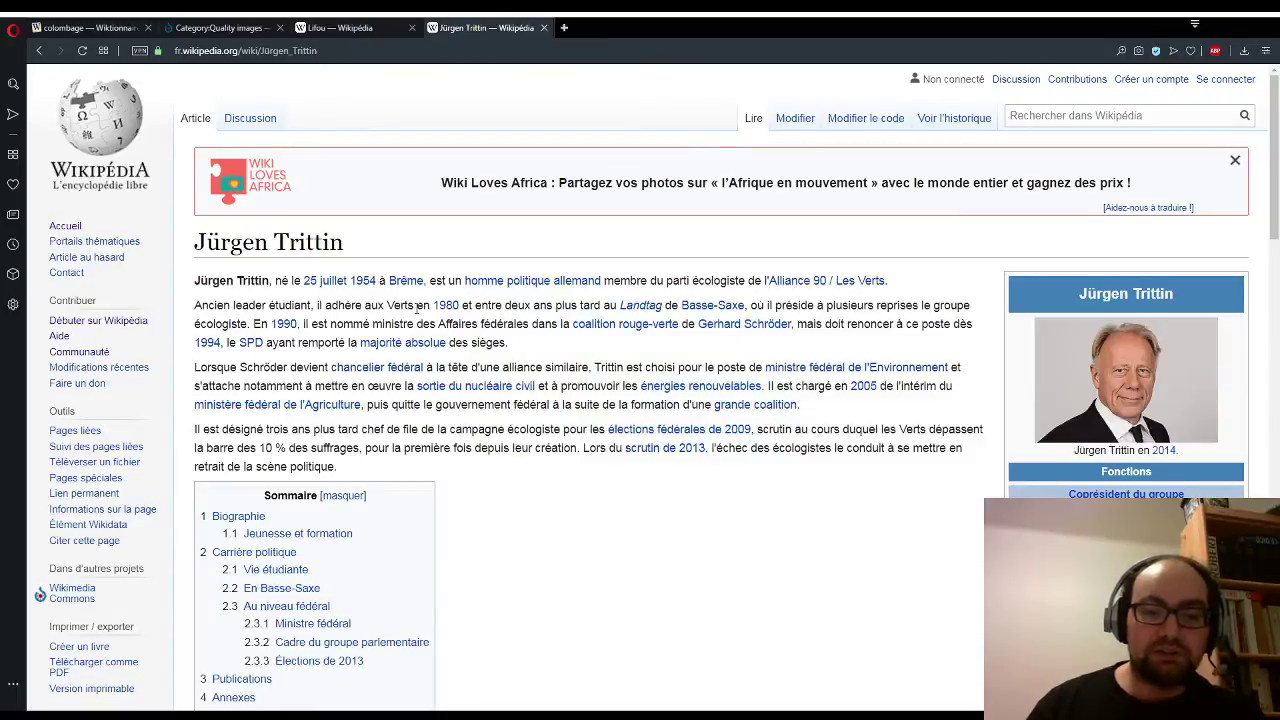
pyautogui.click(205, 26)
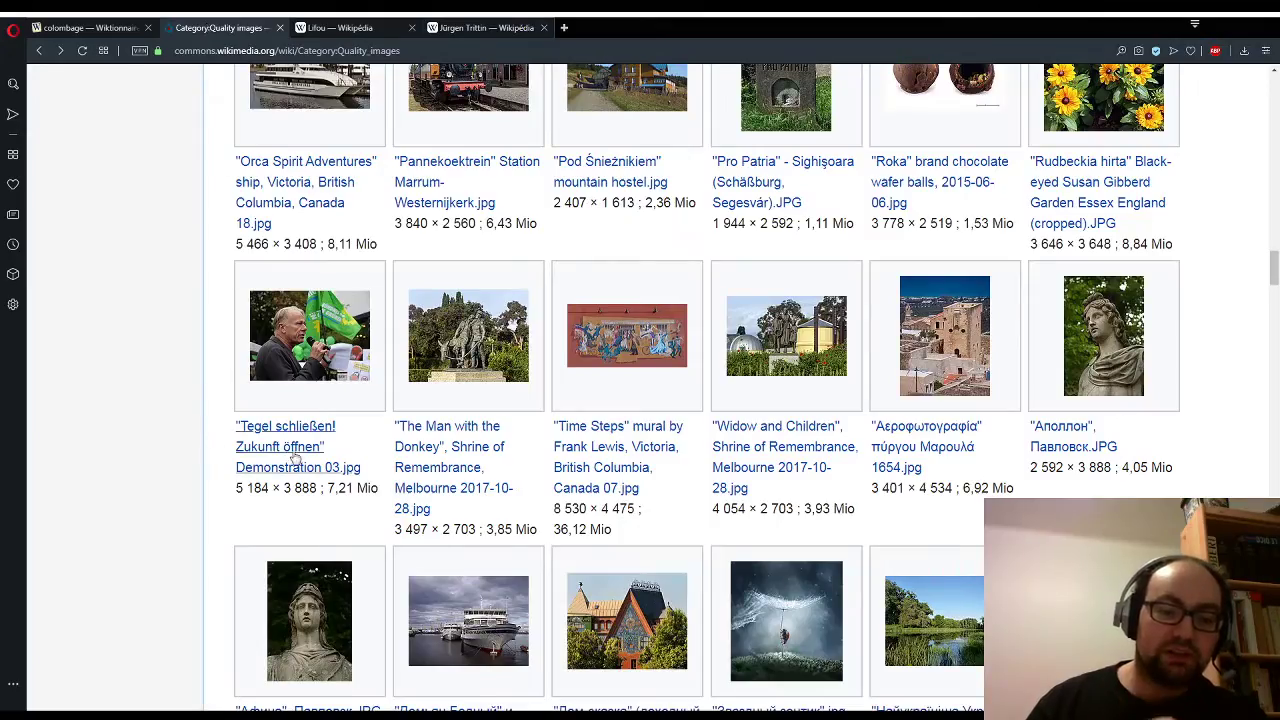
# Step: Copy the file name of the Tegel demonstration 03 photo and look up the entry "discours" on the French Wiktionnaire
pyautogui.scroll(1, 362, 477)
pyautogui.moveTo(362, 536); pyautogui.dragTo(238, 485)
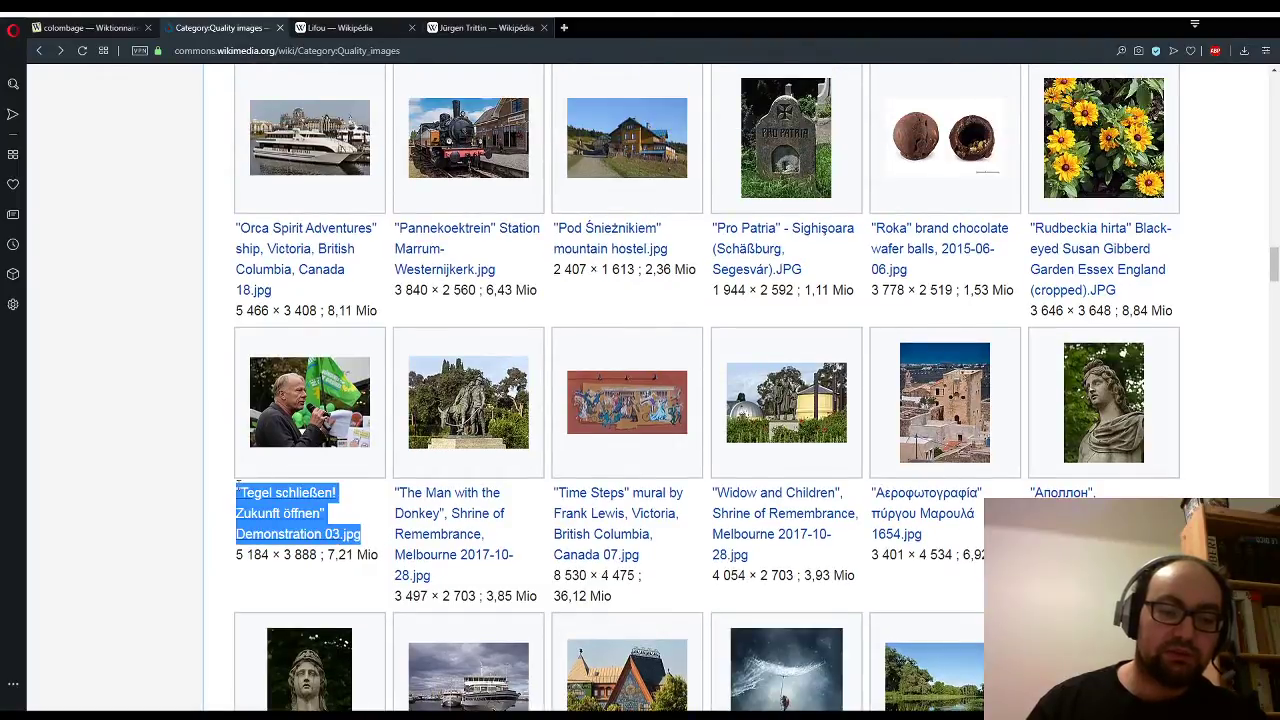
pyautogui.click(52, 28)
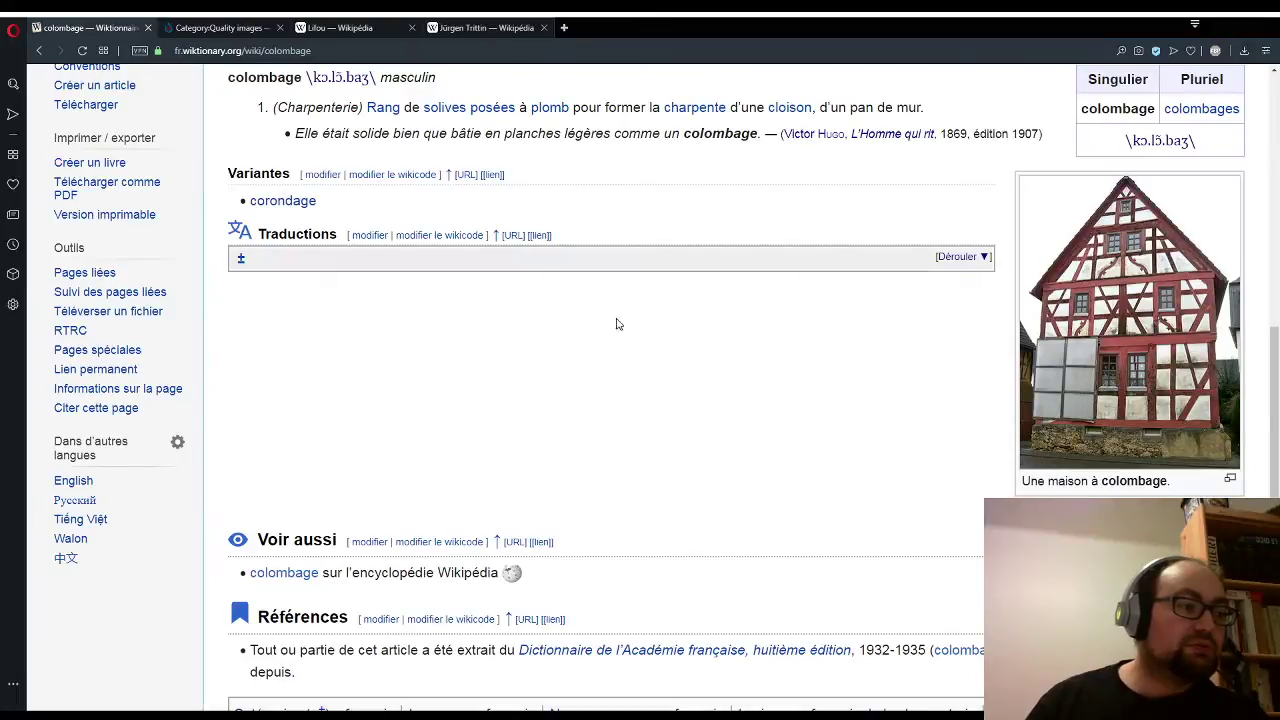
pyautogui.scroll(4, 608, 314)
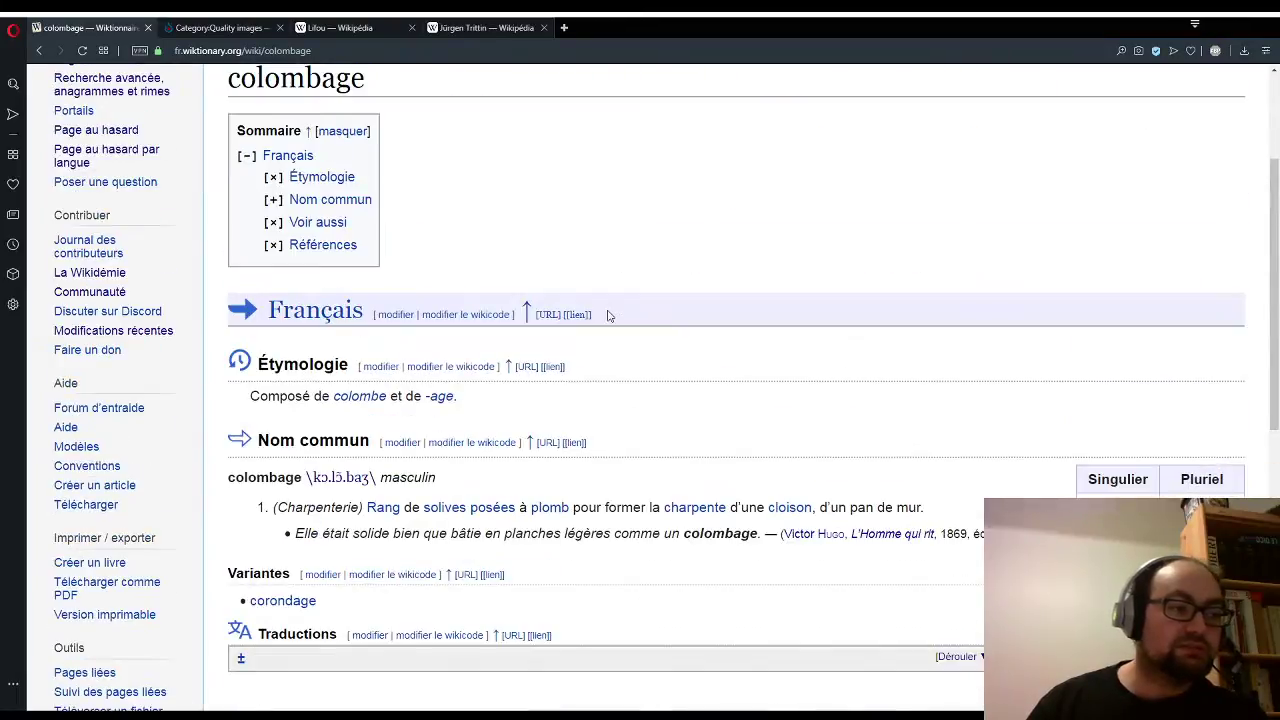
pyautogui.scroll(-1, 608, 314)
pyautogui.scroll(3, 646, 320)
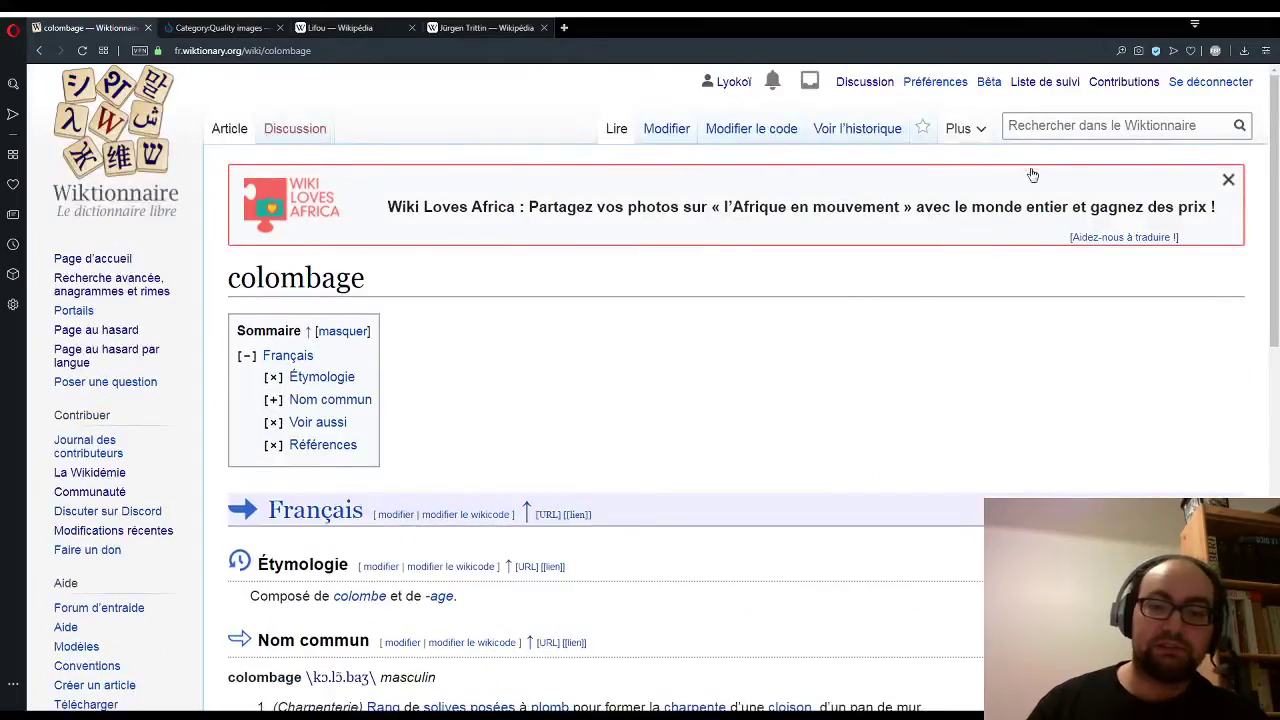
pyautogui.click(1050, 127)
pyautogui.write('discours')
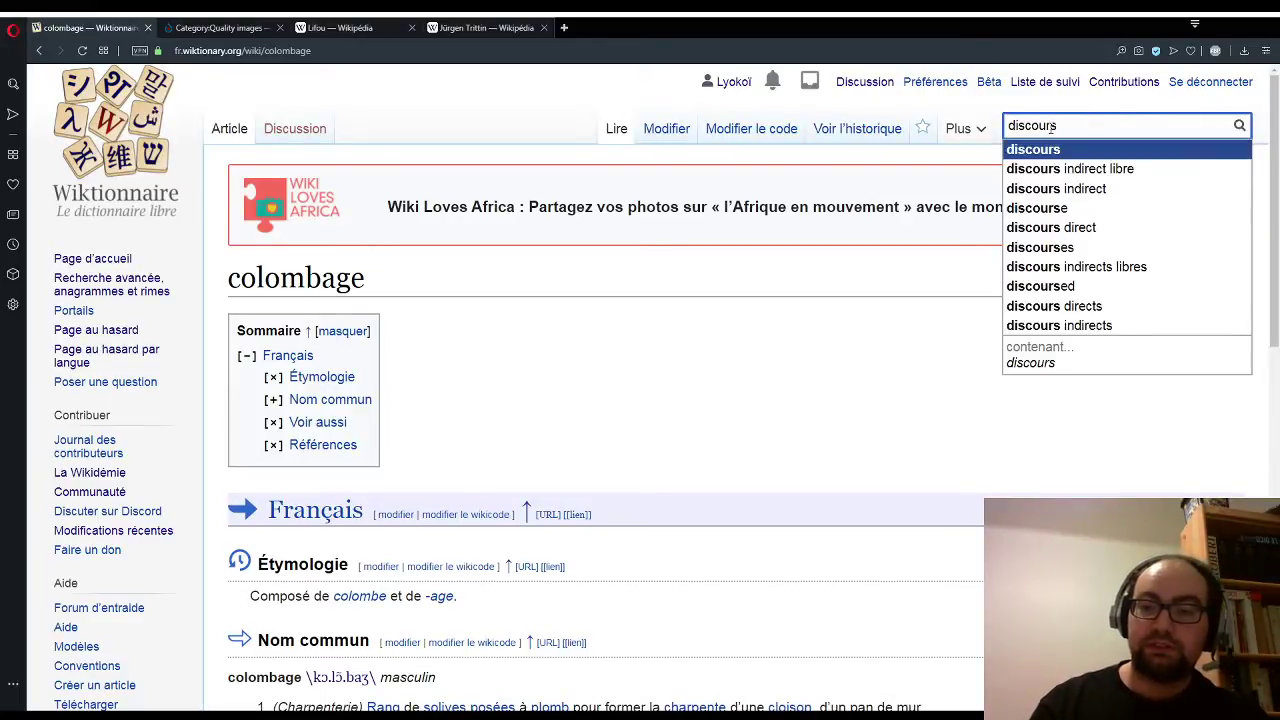
pyautogui.press('Return')
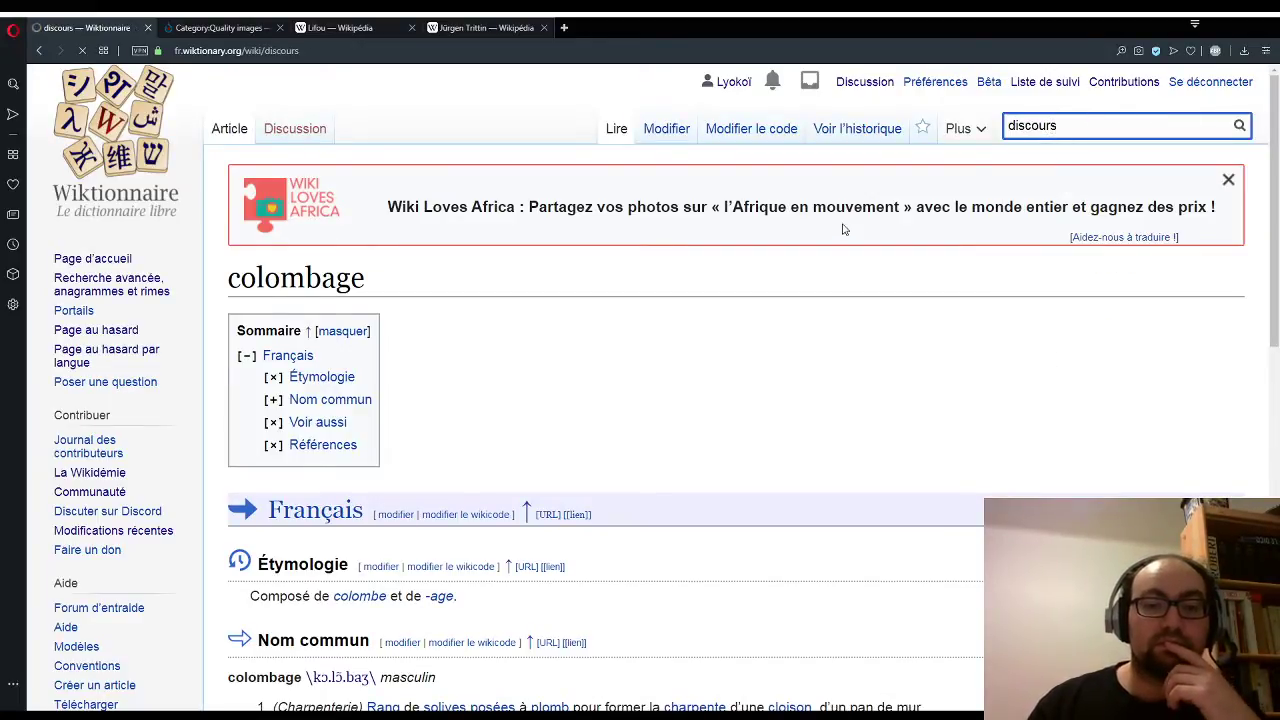
# Step: Read through the noun senses of "discours" and open its Français section in the visual editor
pyautogui.scroll(-3, 836, 240)
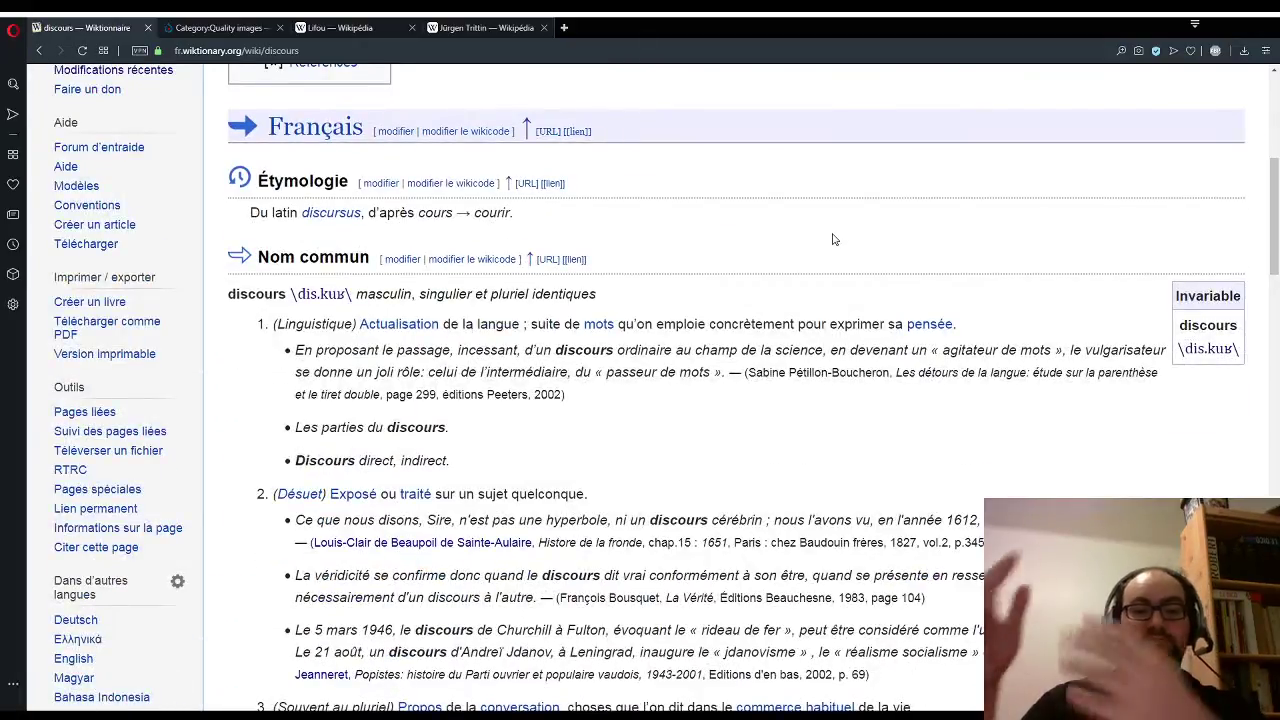
pyautogui.scroll(-1, 834, 240)
pyautogui.scroll(-2, 834, 240)
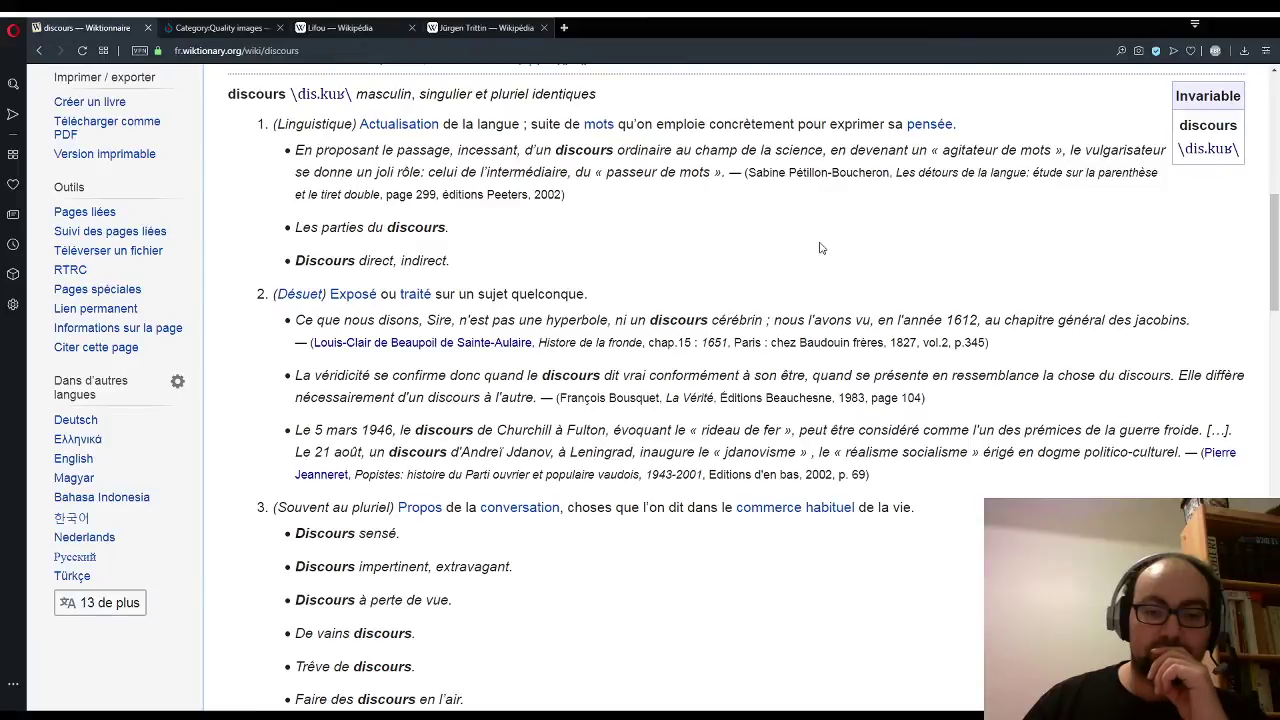
pyautogui.scroll(-7, 820, 248)
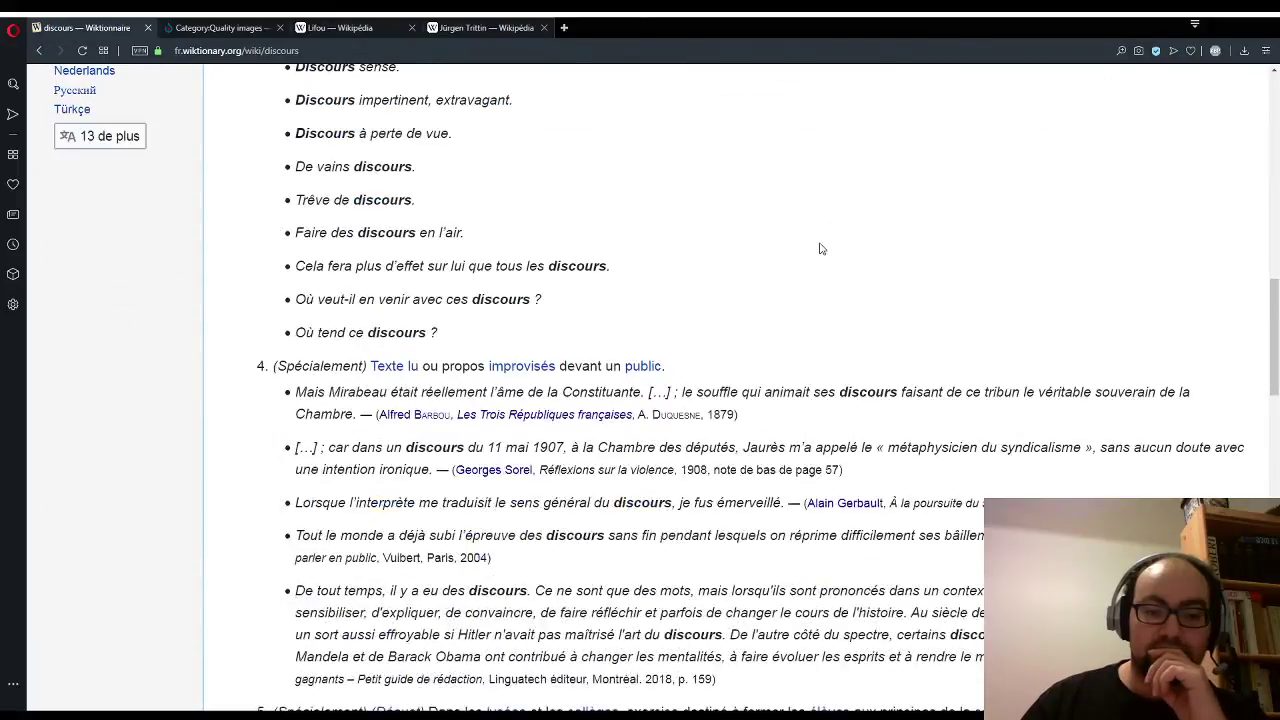
pyautogui.scroll(-2, 820, 248)
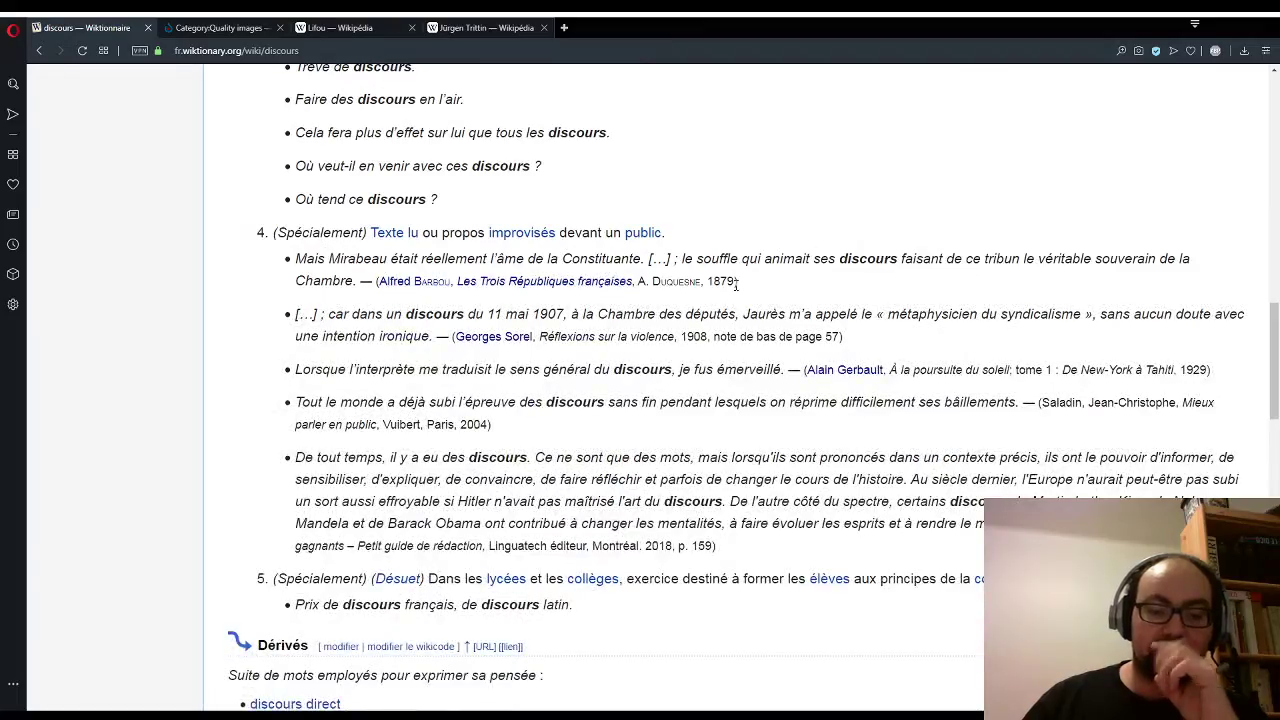
pyautogui.scroll(15, 379, 477)
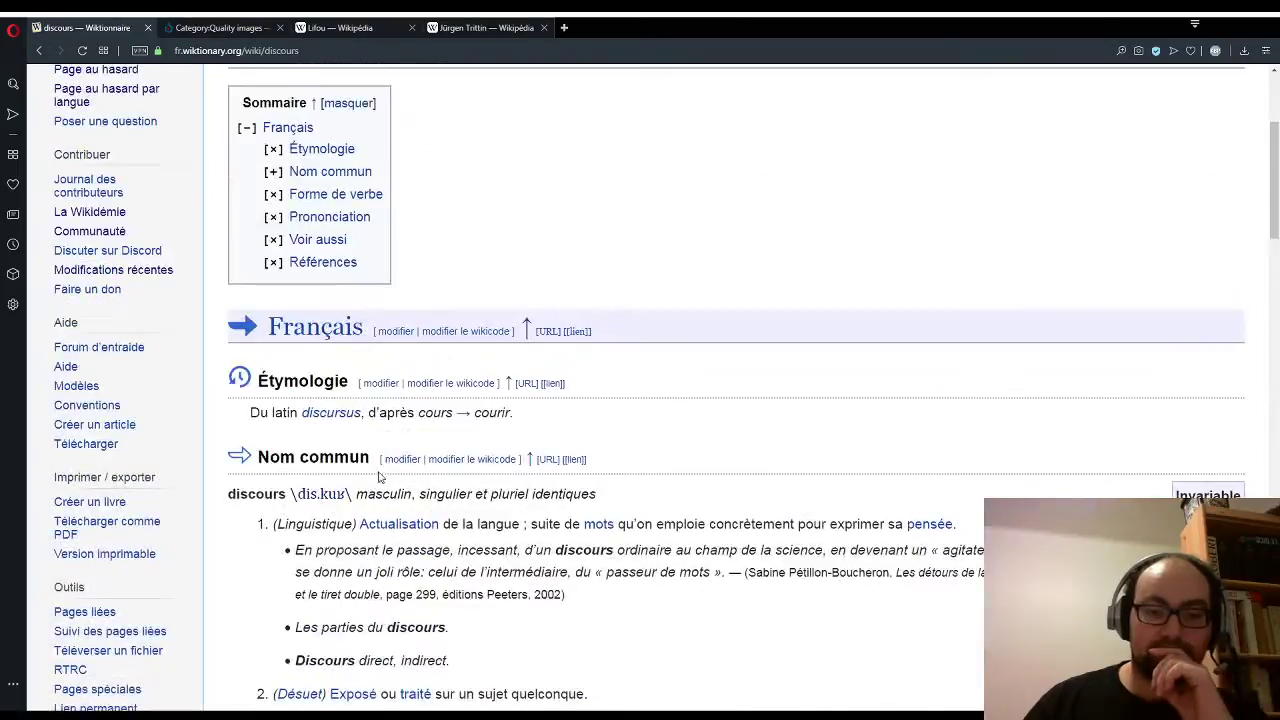
pyautogui.click(410, 333)
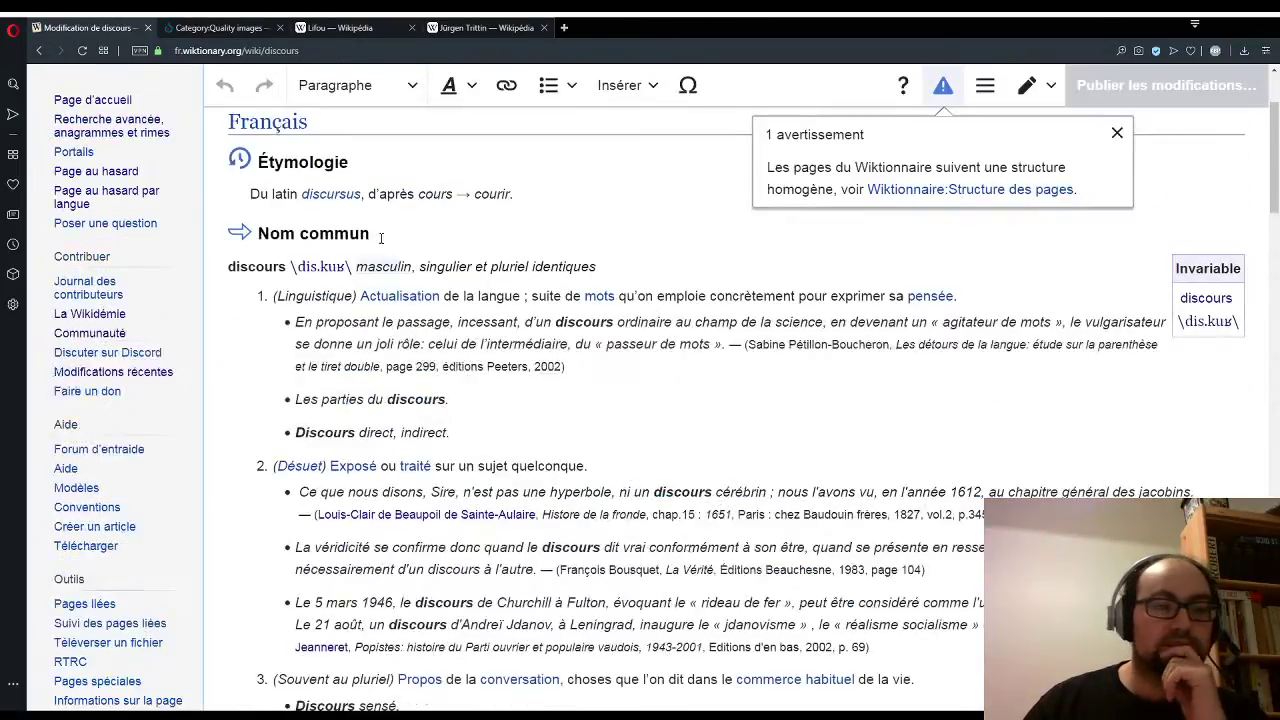
# Step: Review the enlarged Tegel demonstration photo on Commons and the politician's Wikipédia article, and return to the "discours" editor
pyautogui.click(216, 27)
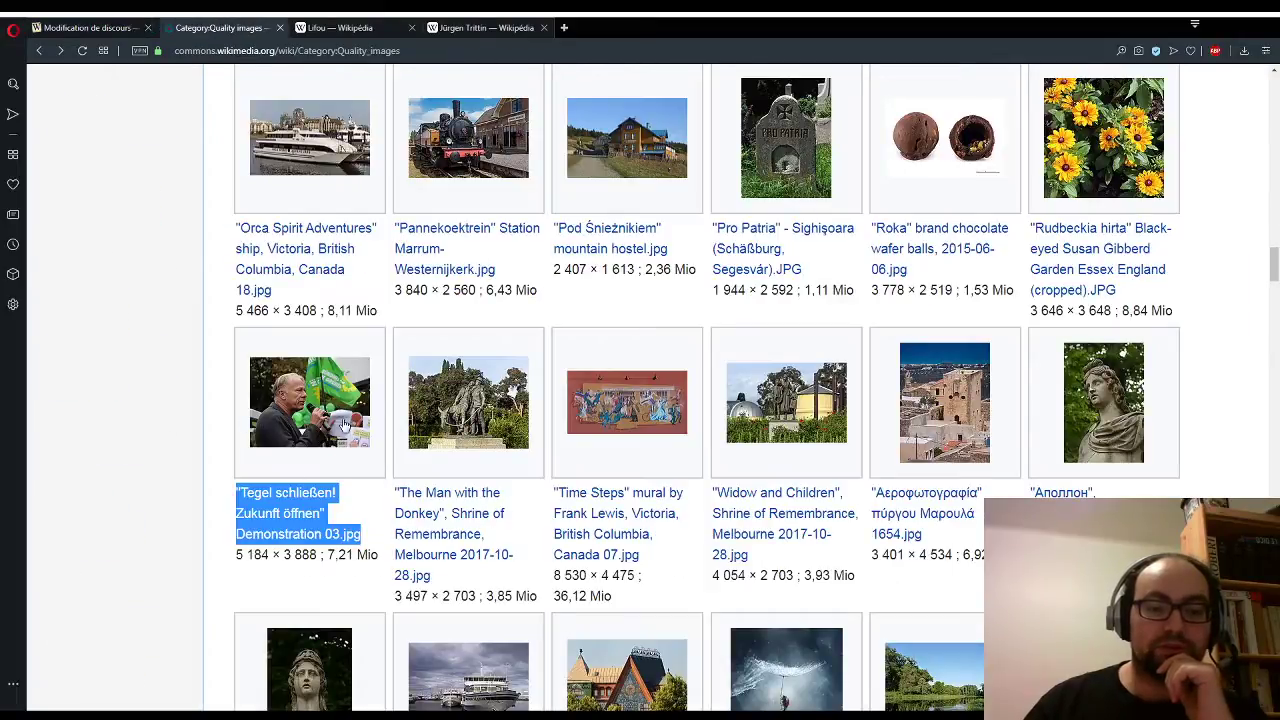
pyautogui.click(343, 425)
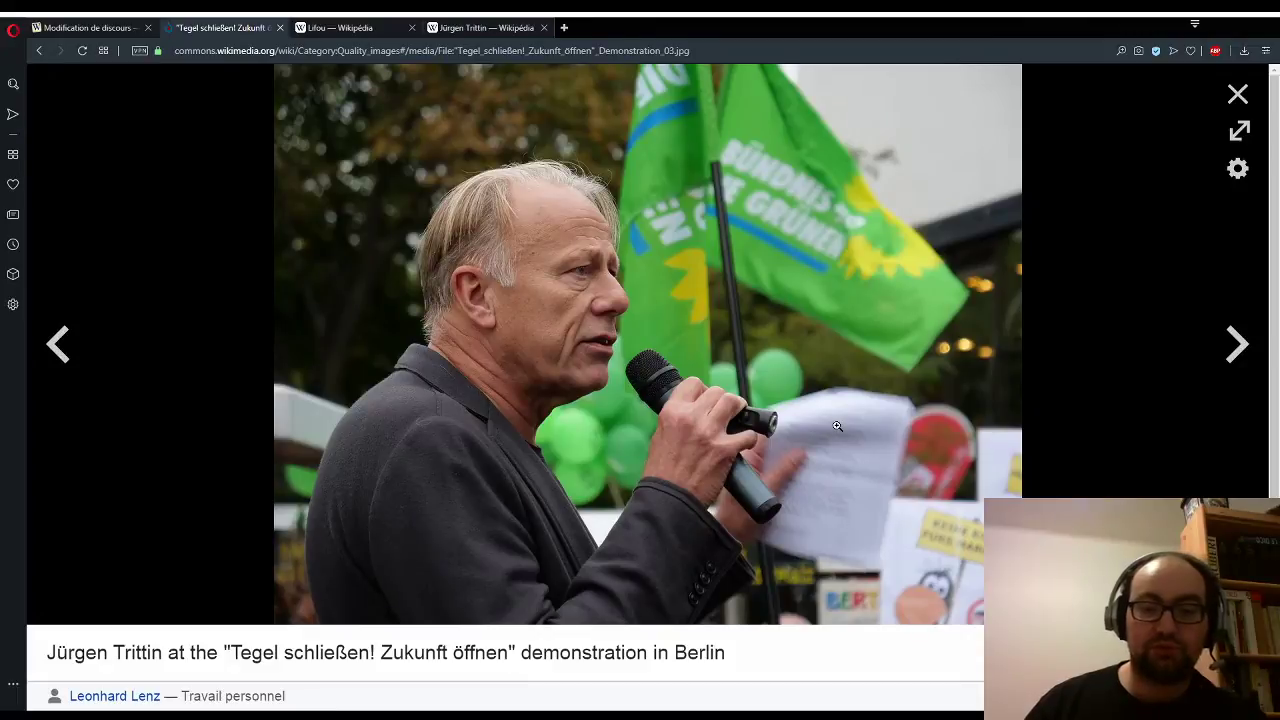
pyautogui.click(446, 31)
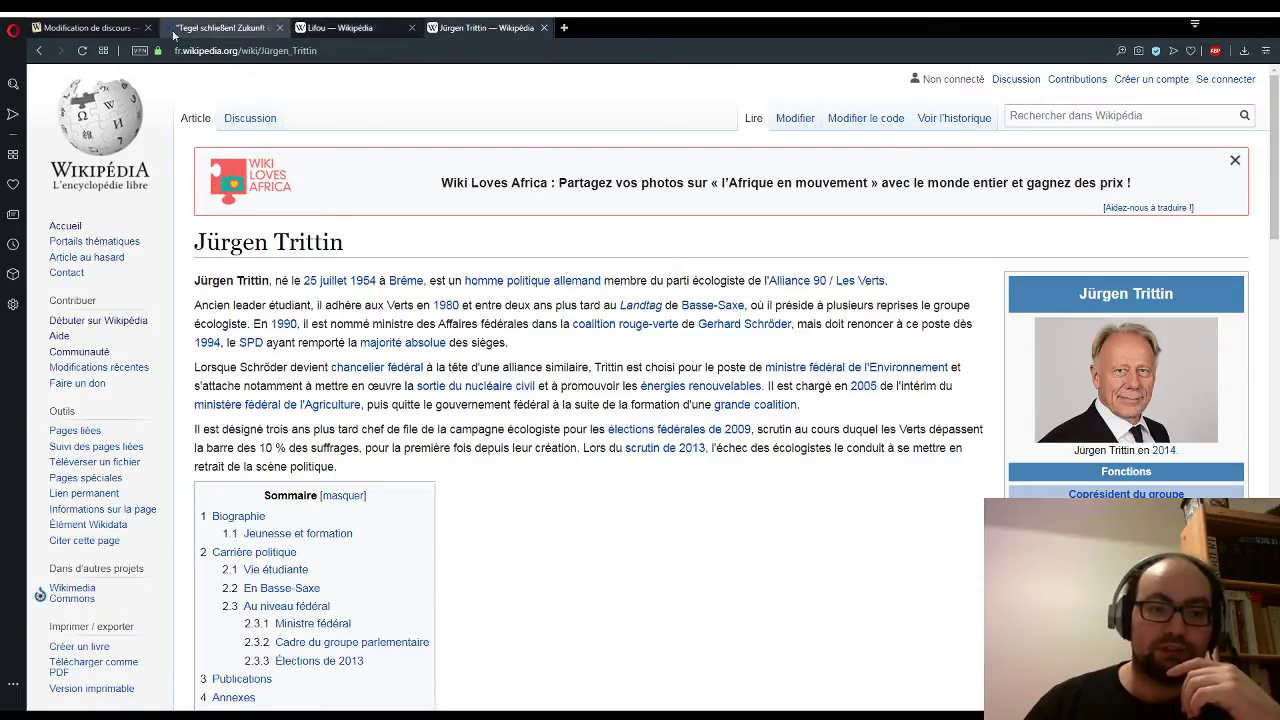
pyautogui.click(92, 28)
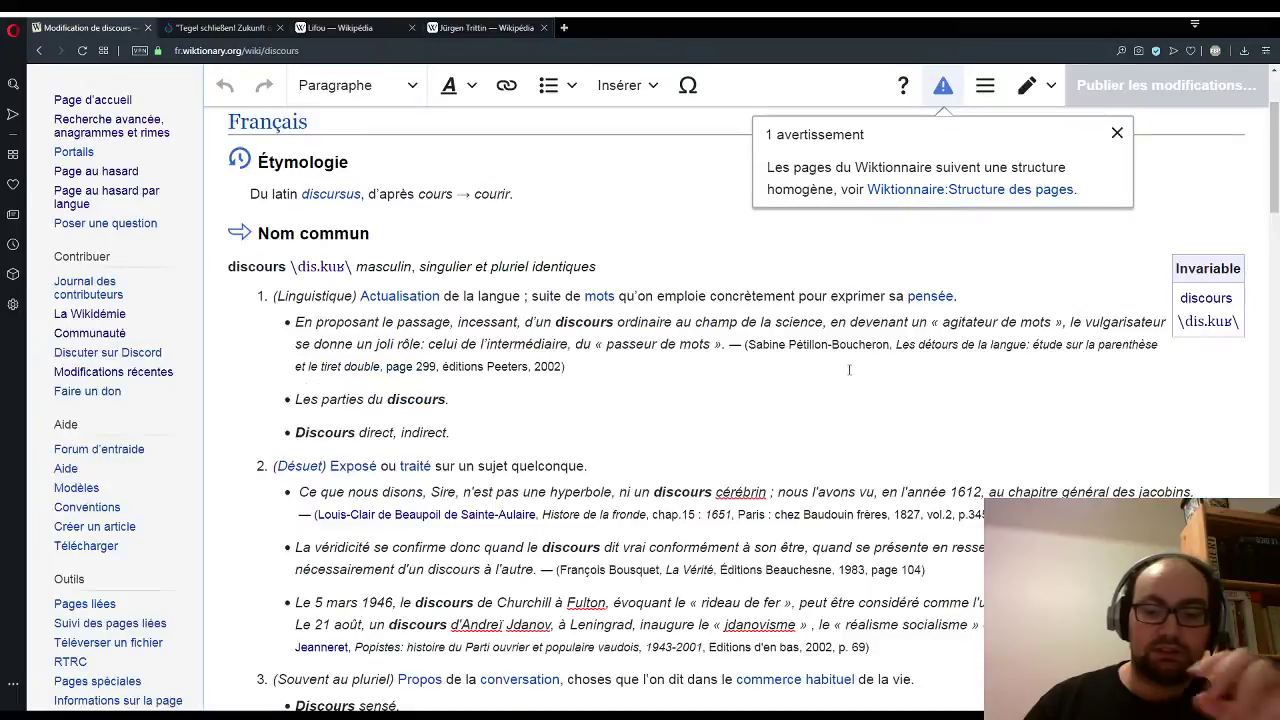
# Step: Before the "discours" headword line, start a media insertion and choose the image "Tegel schließen! Zukunft öffnen" Demonstration 03.jpg
pyautogui.click(220, 262)
pyautogui.click(622, 85)
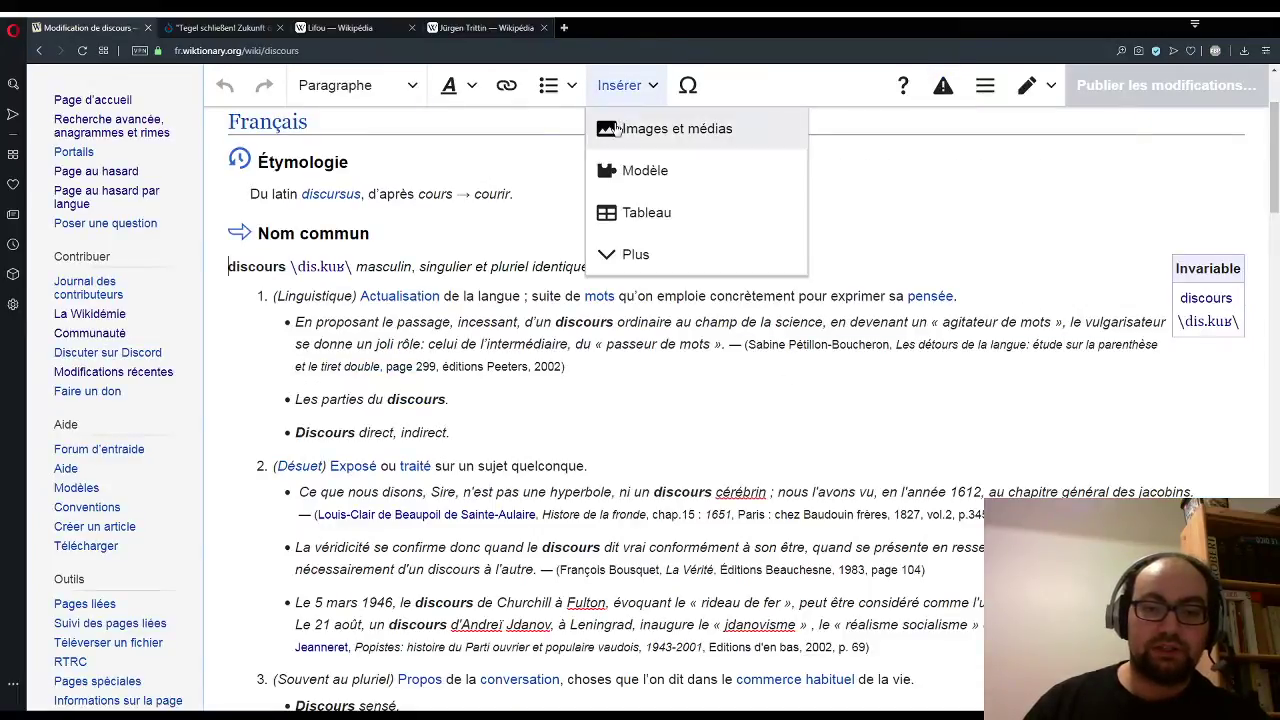
pyautogui.click(614, 128)
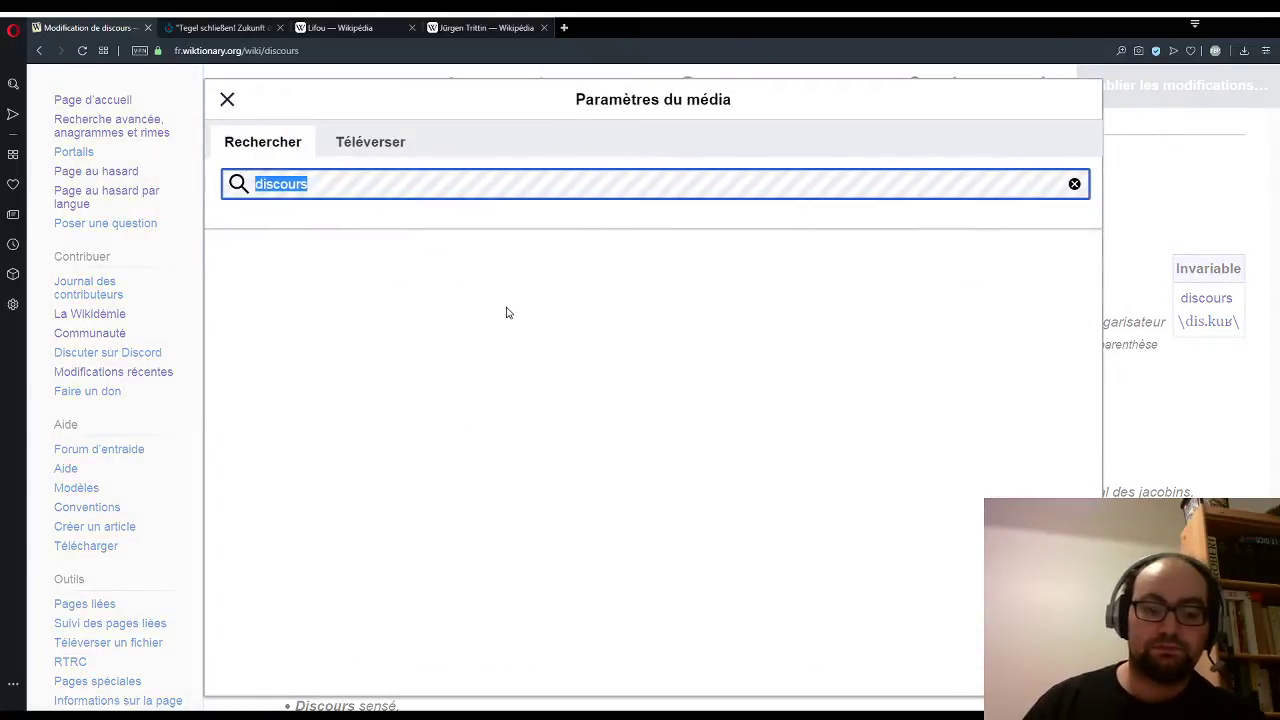
pyautogui.write('"Tegel schließen! Zukunft öffnen" Demonstration 03.jpg')
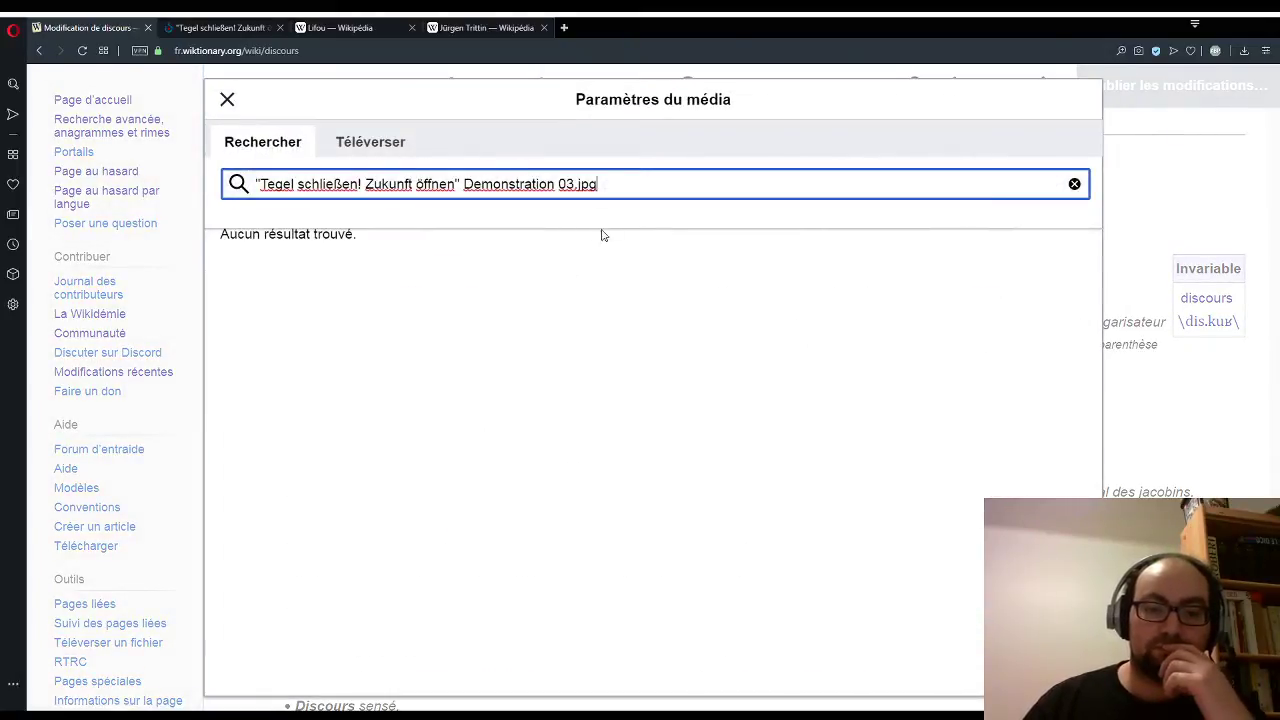
pyautogui.press('BackSpace')
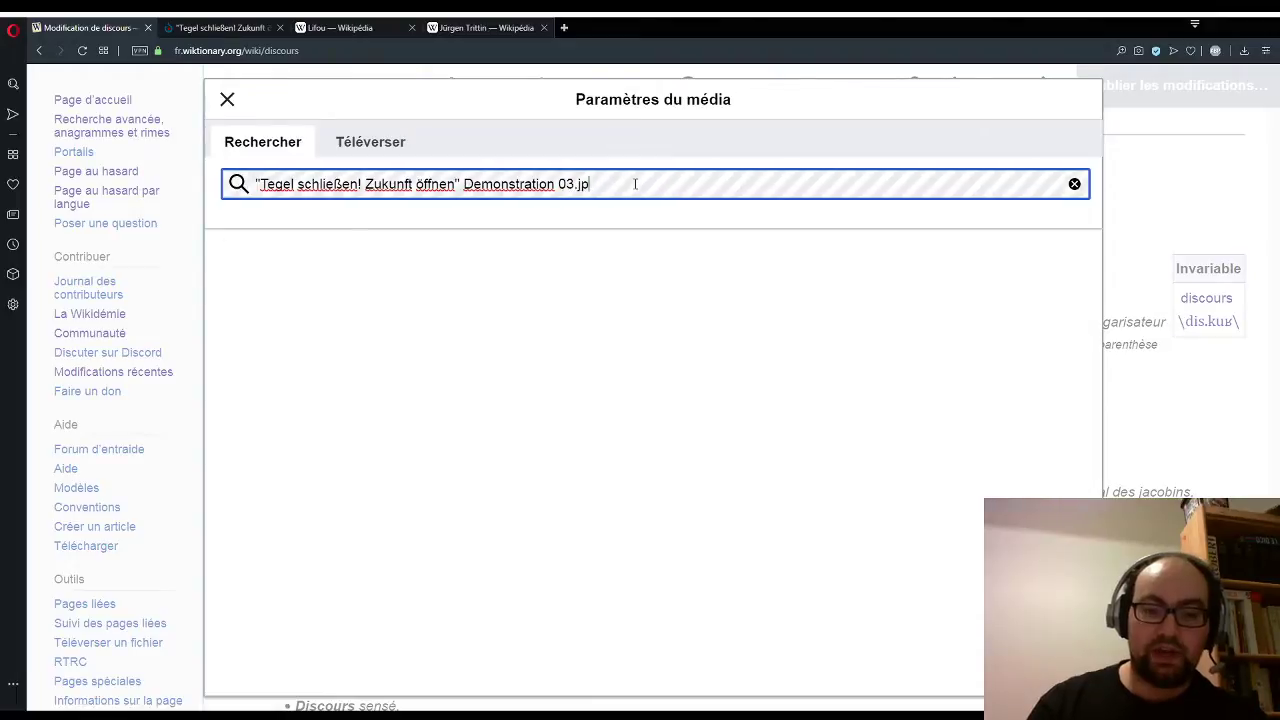
pyautogui.write('g')
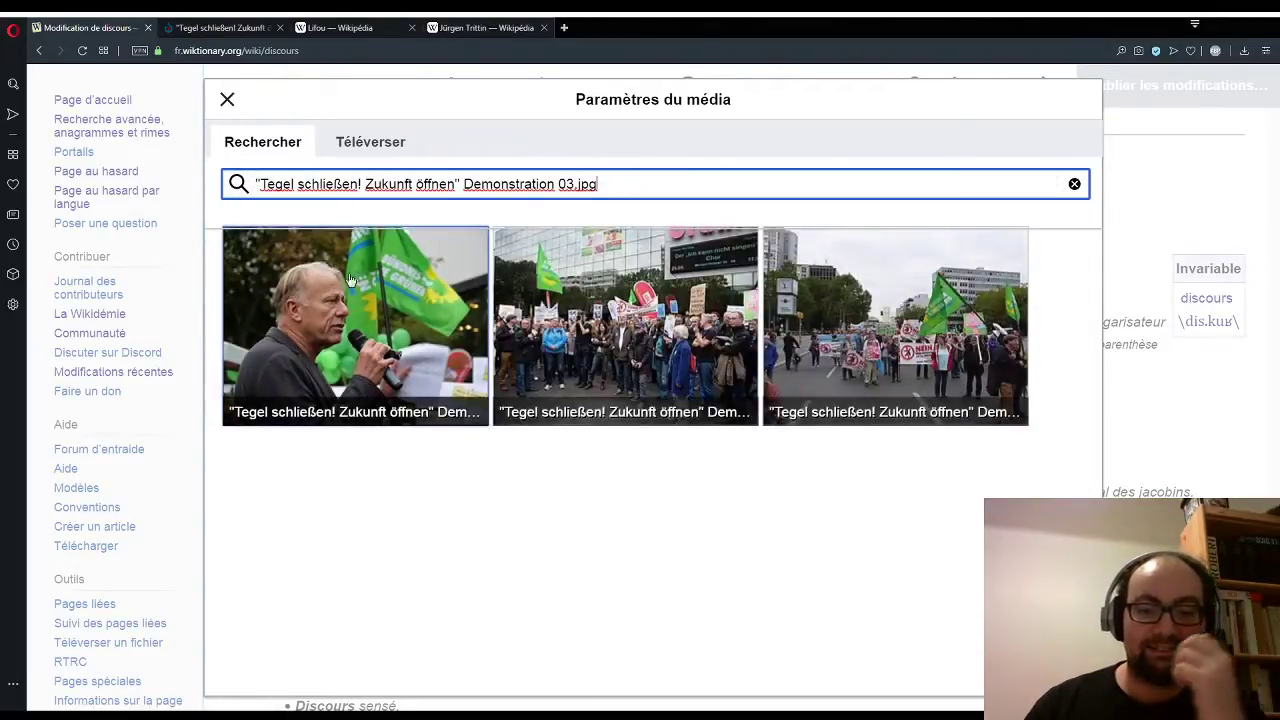
pyautogui.click(357, 306)
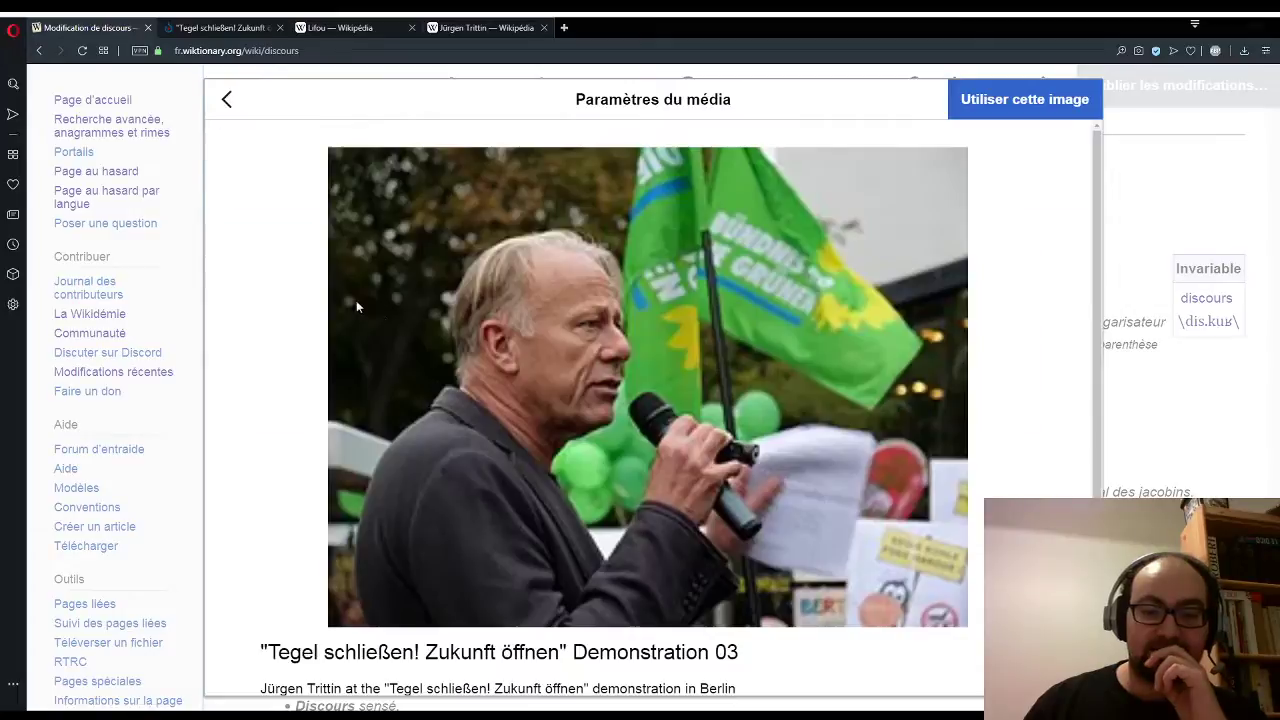
pyautogui.click(1030, 100)
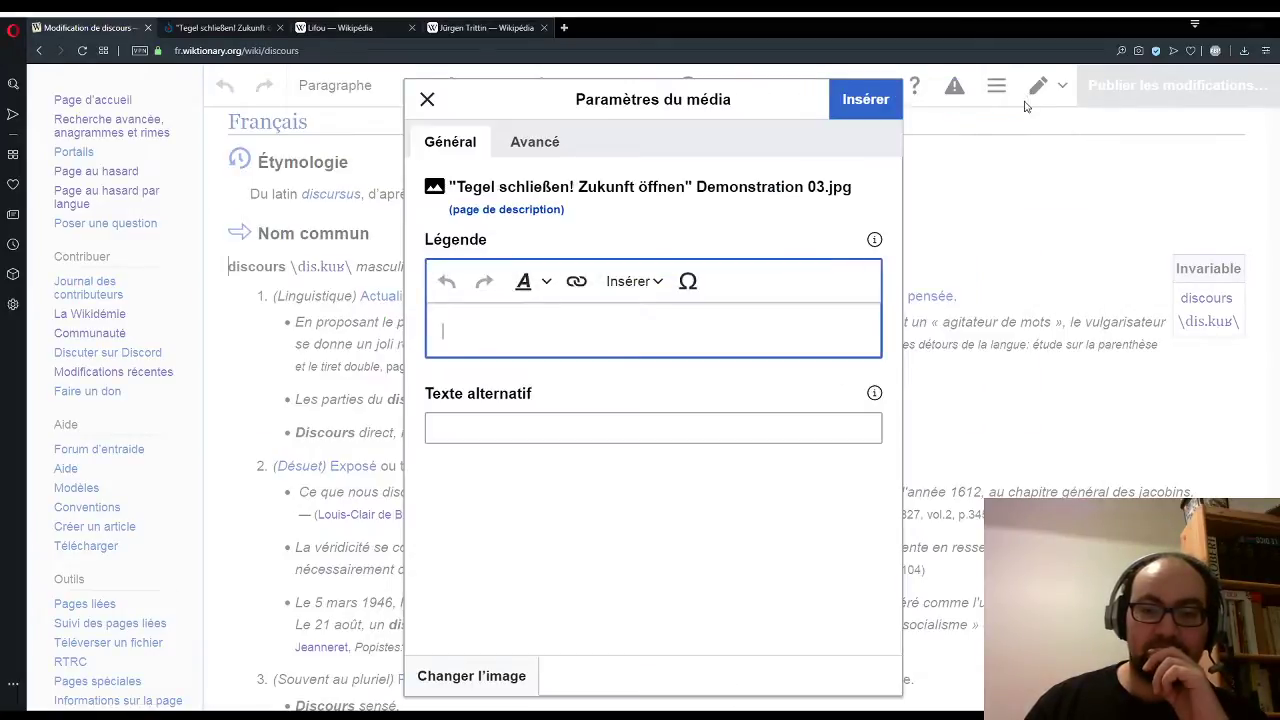
# Step: Caption the image "Un homme politique faisant un discours." and make the word "discours" bold
pyautogui.write('Un ')
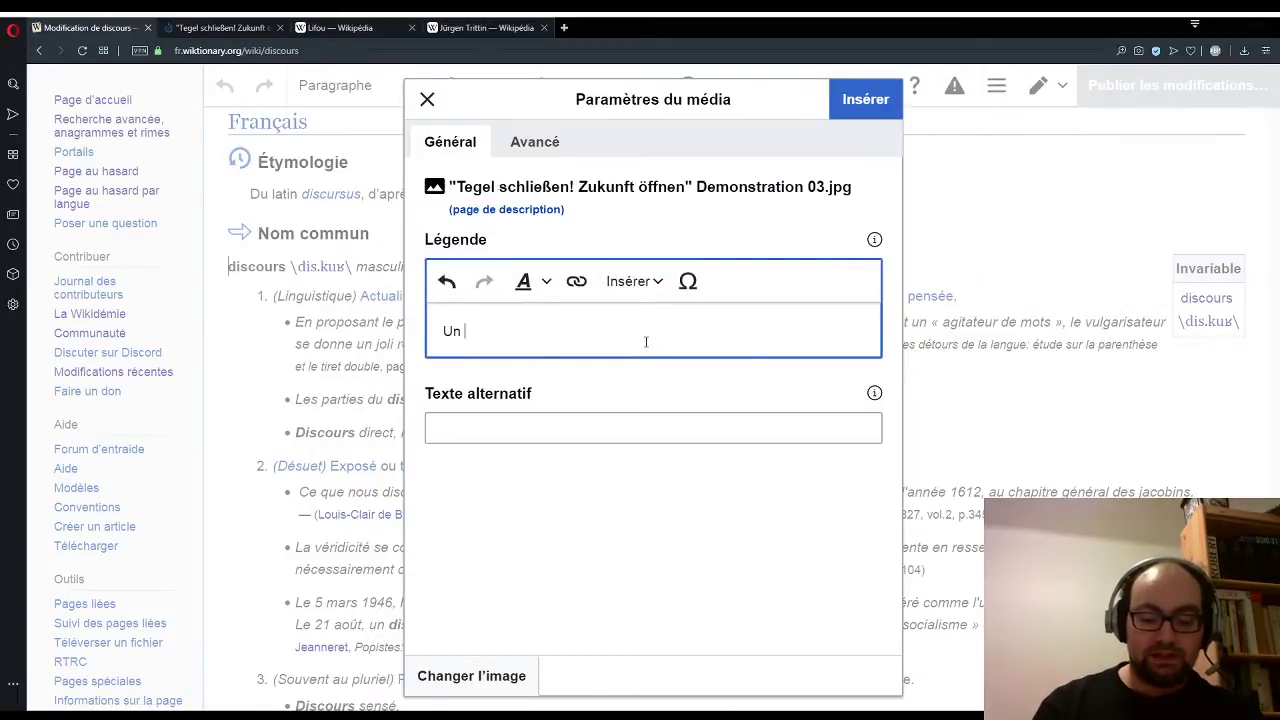
pyautogui.write('homme politique')
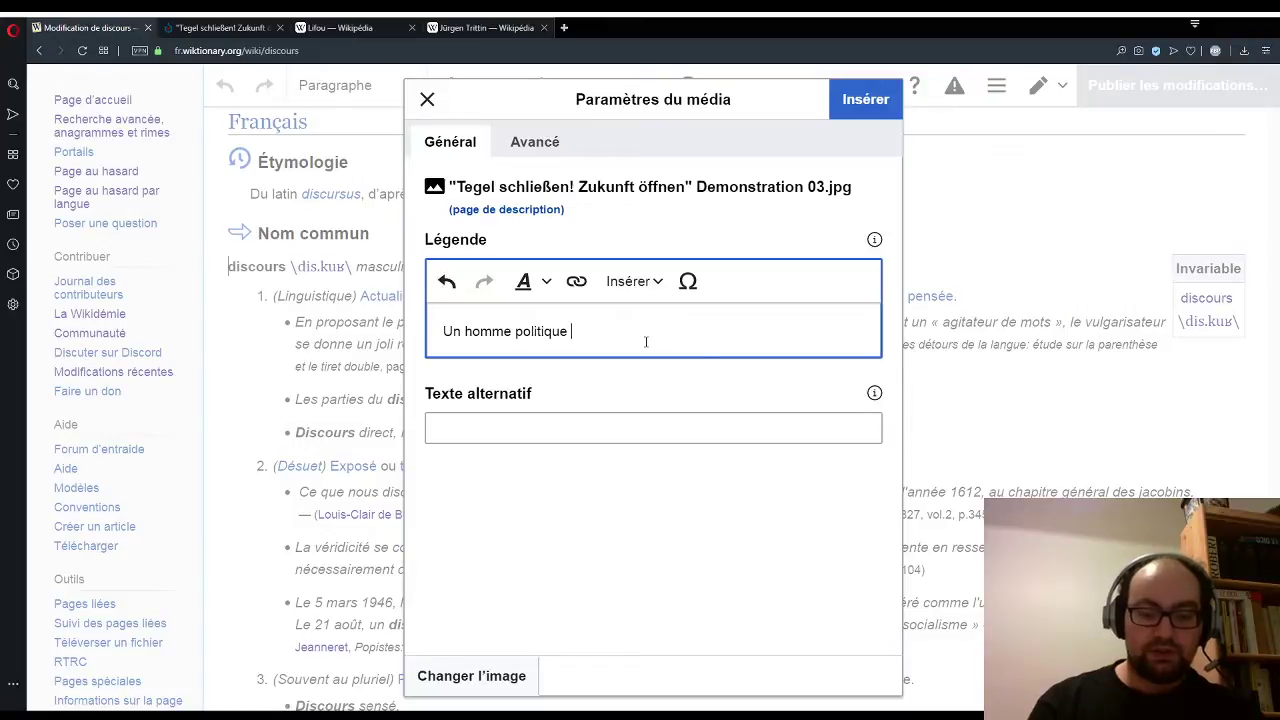
pyautogui.write('f')
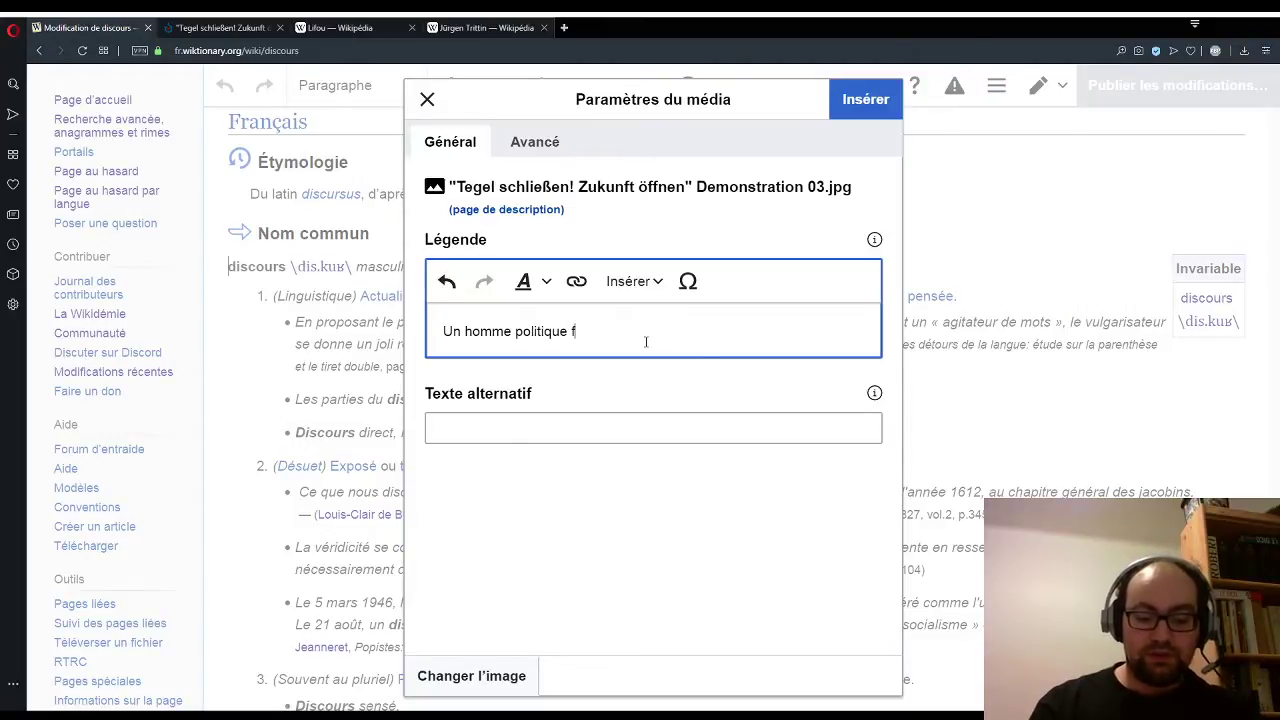
pyautogui.write('aisant un ')
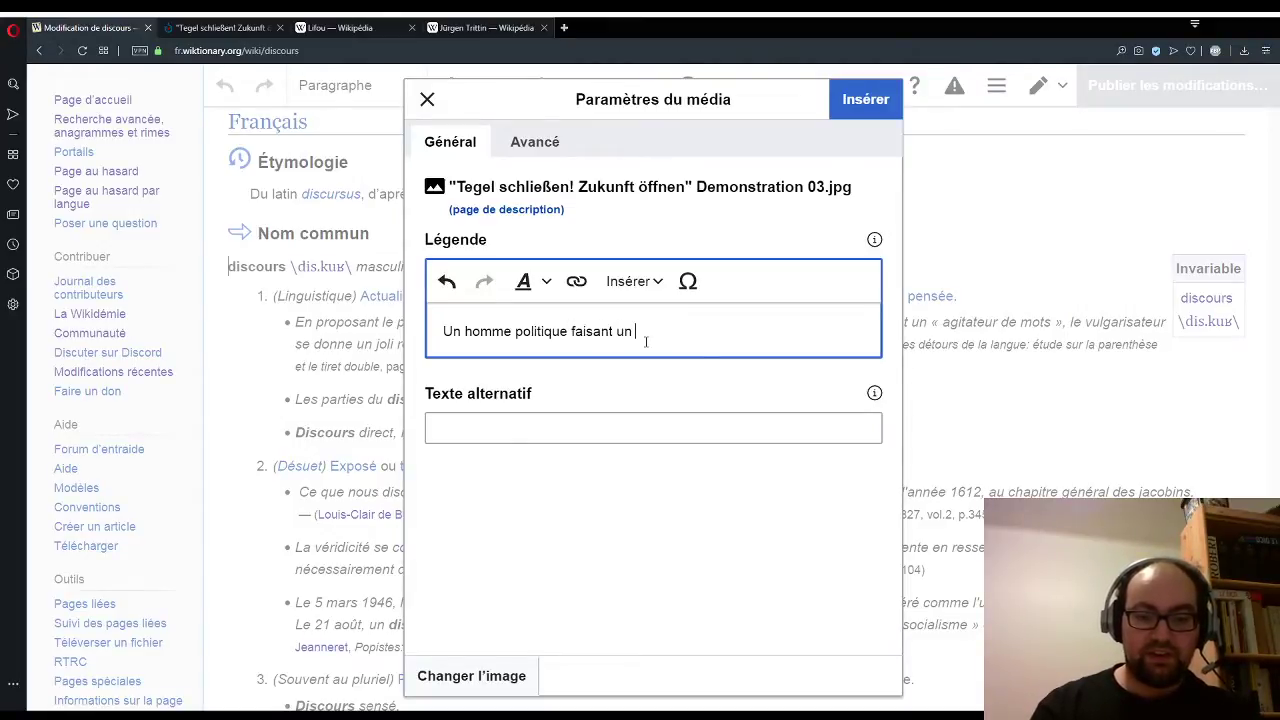
pyautogui.write('discours.')
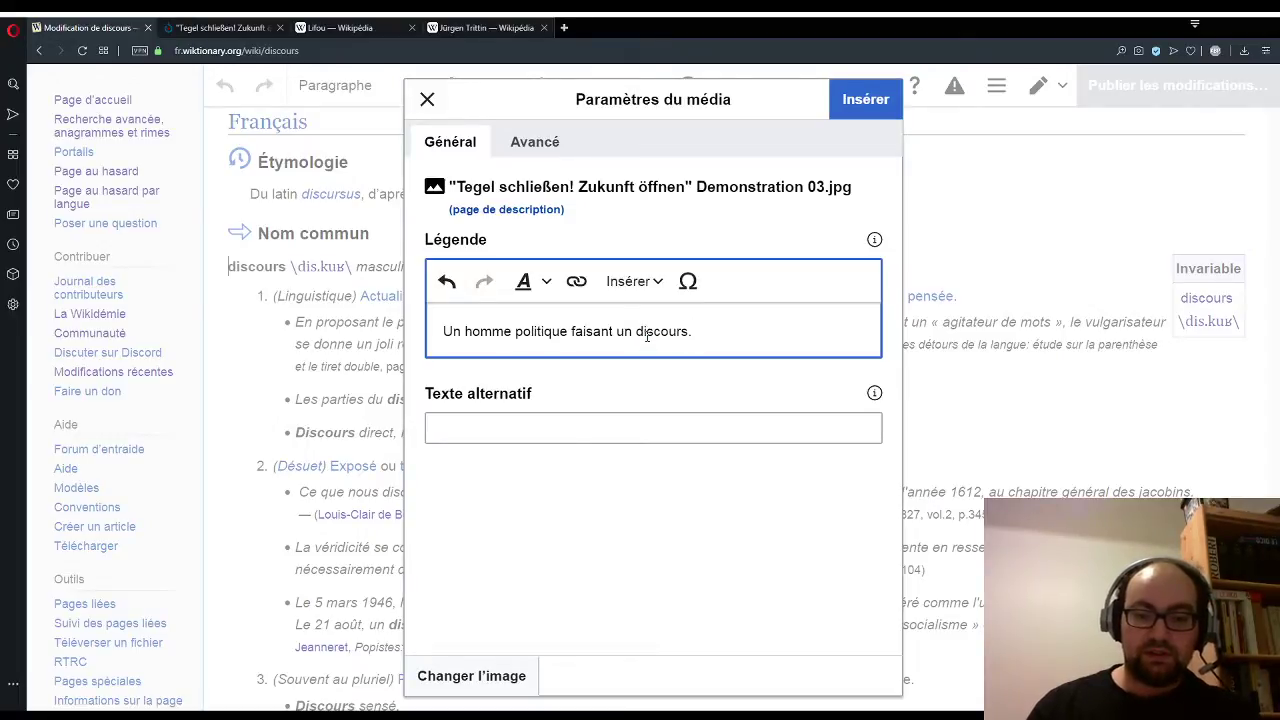
pyautogui.doubleClick(650, 331)
pyautogui.click(526, 281)
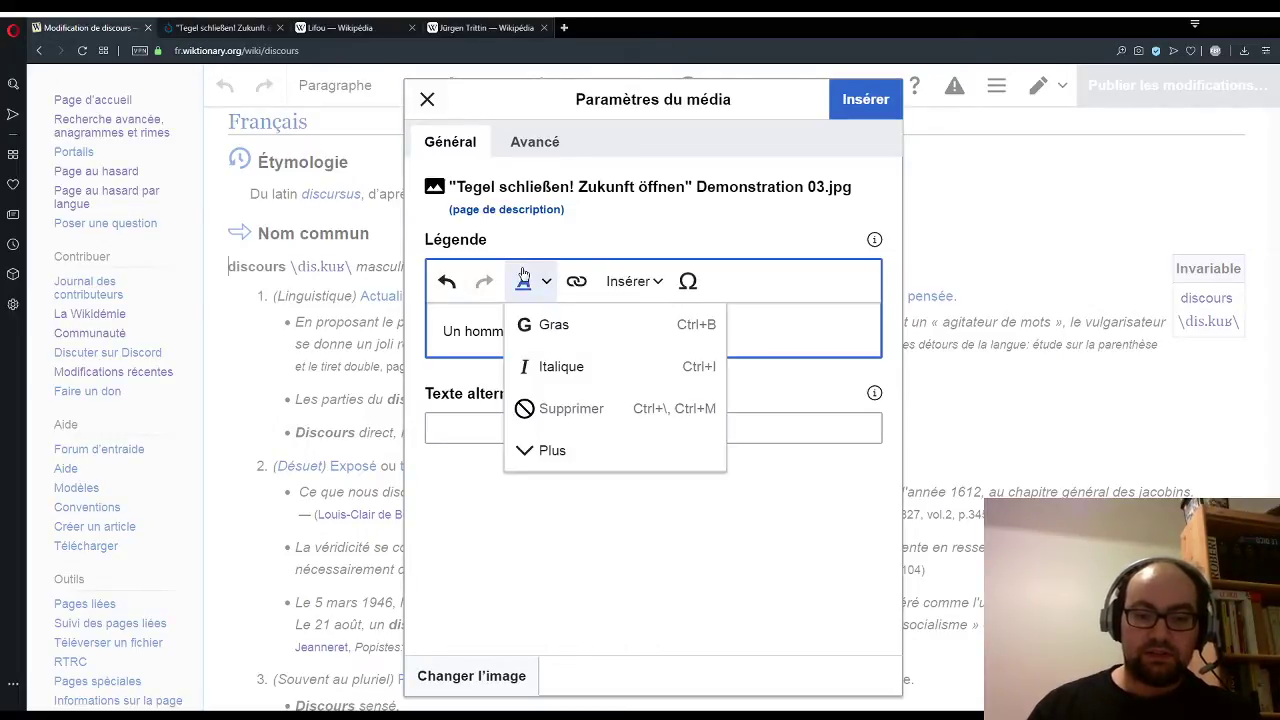
pyautogui.click(523, 323)
# Step: Add "(sens 4)" after "discours" in the caption, remove its bold formatting and set it in italics
pyautogui.click(705, 331)
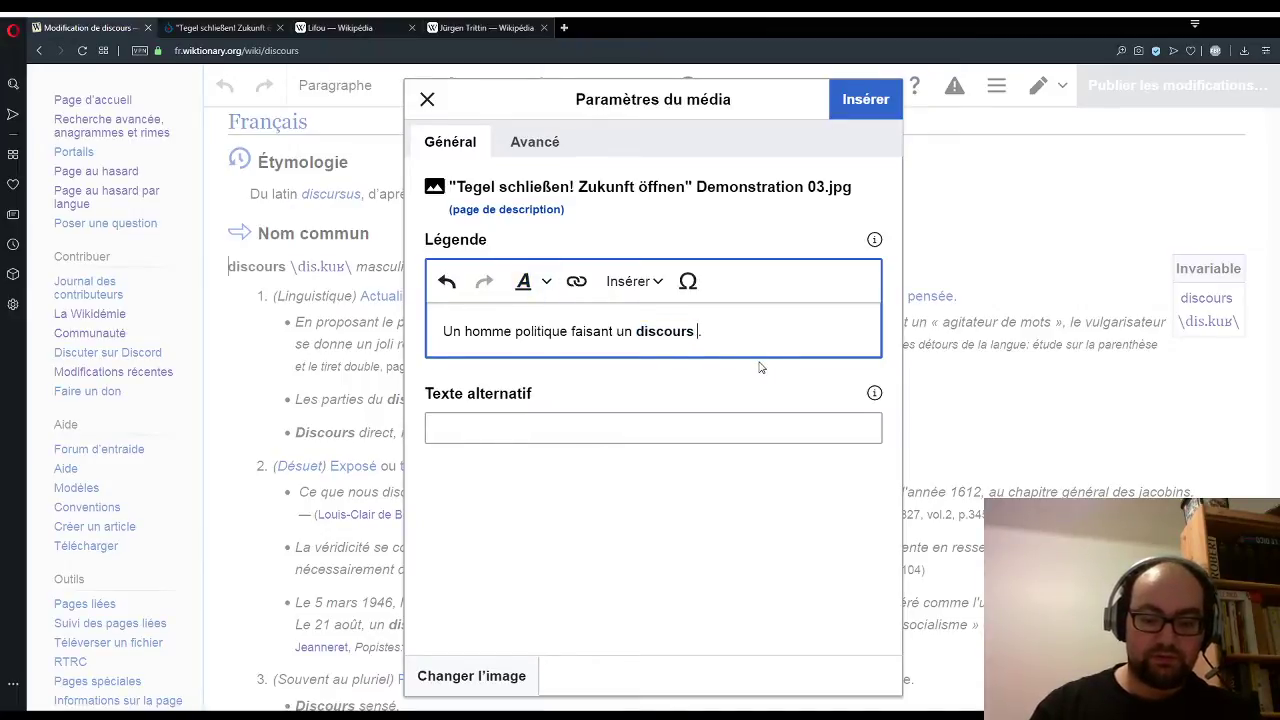
pyautogui.write('(')
pyautogui.write('sens')
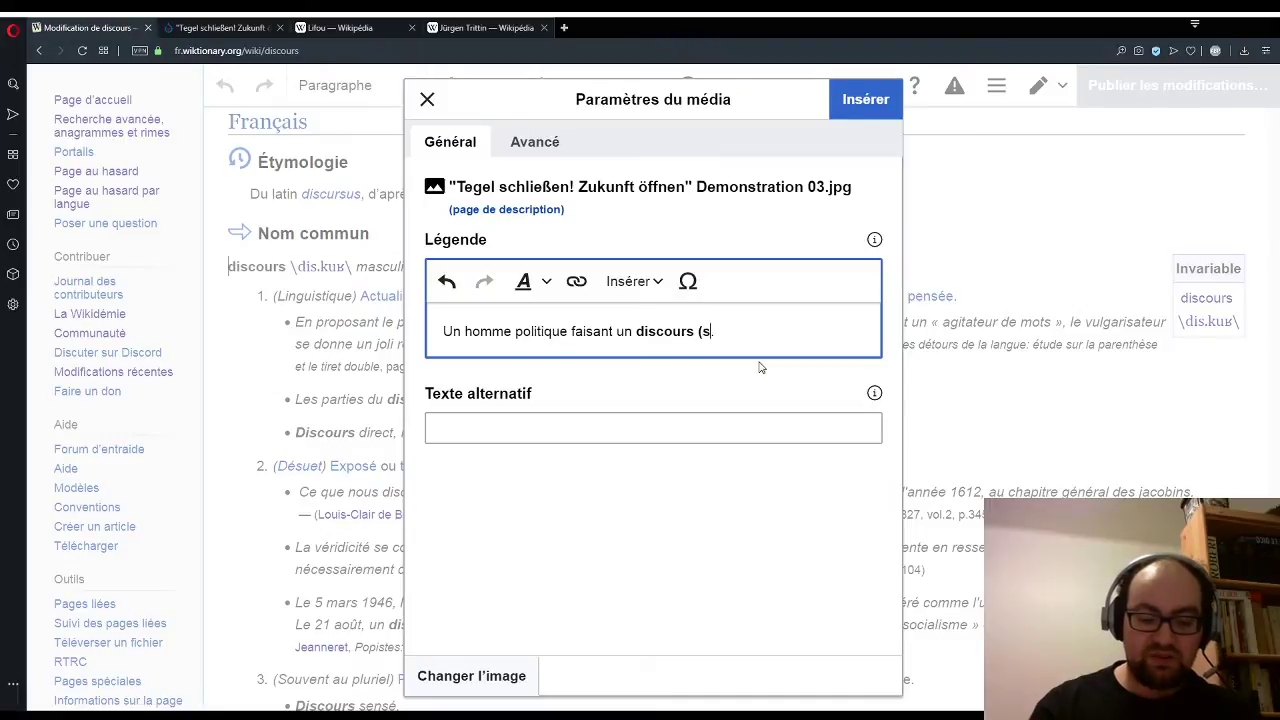
pyautogui.write(' 4).')
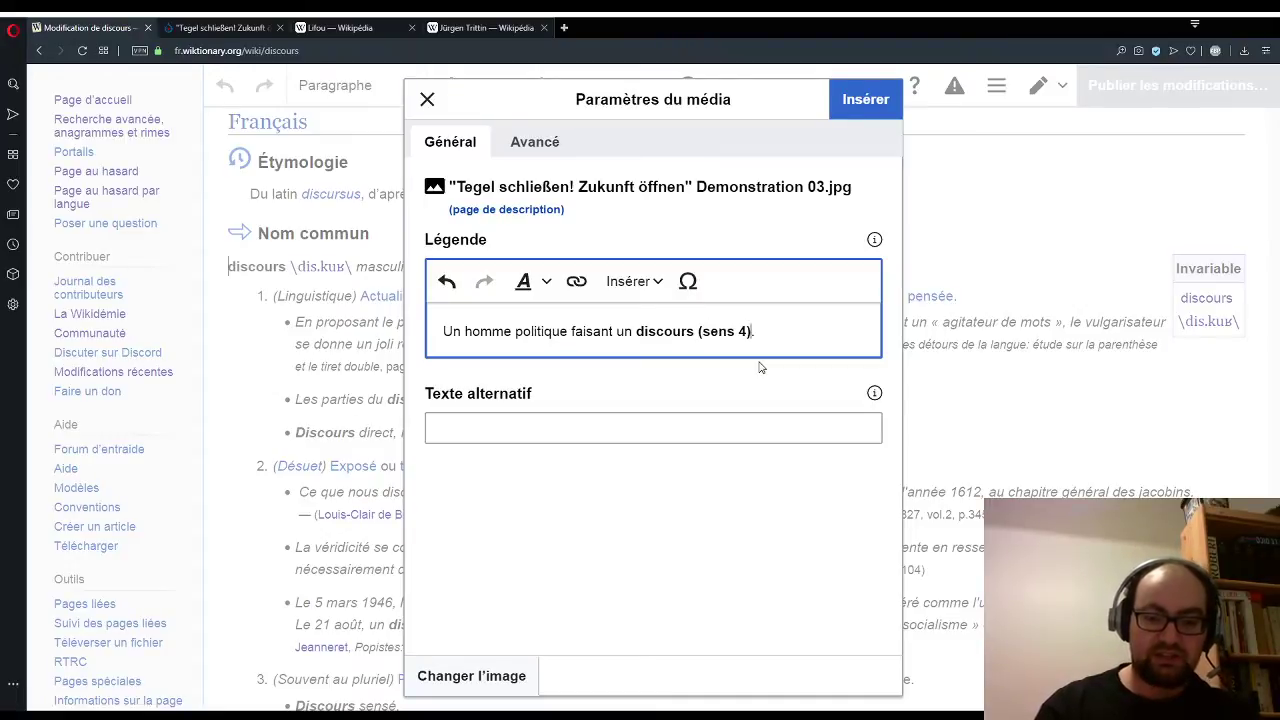
pyautogui.moveTo(697, 337); pyautogui.dragTo(753, 337)
pyautogui.click(525, 282)
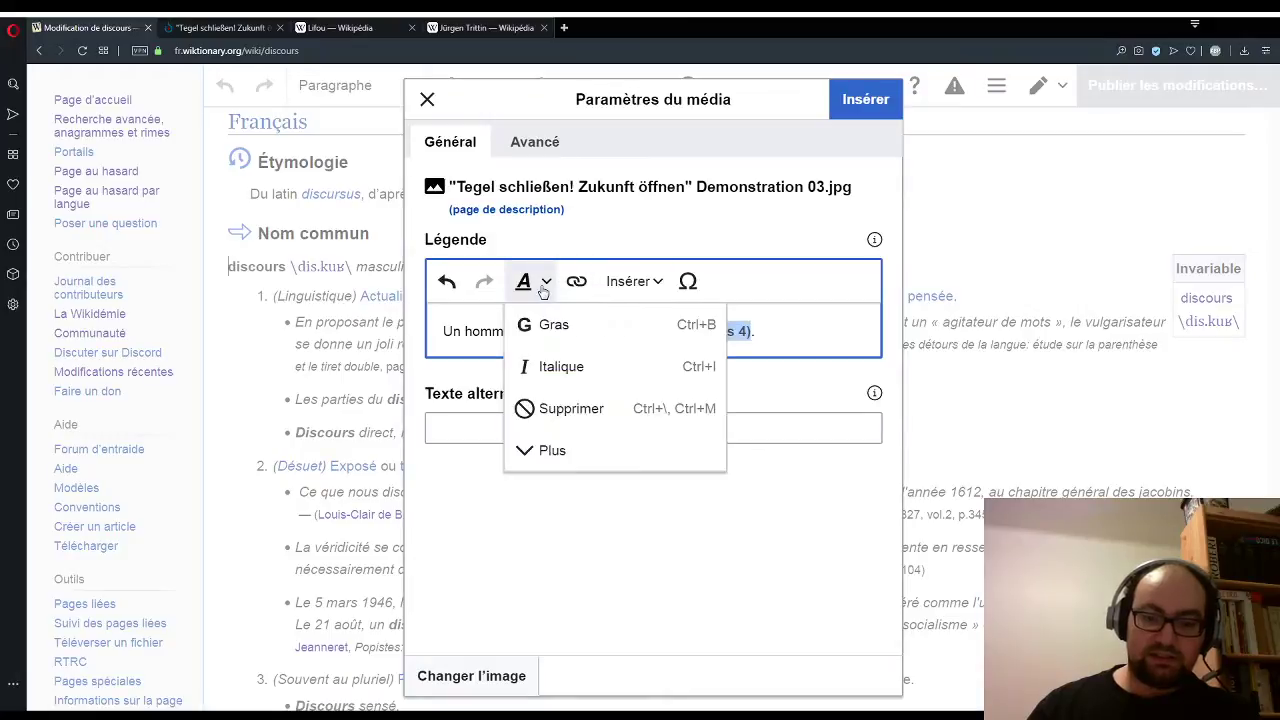
pyautogui.click(585, 418)
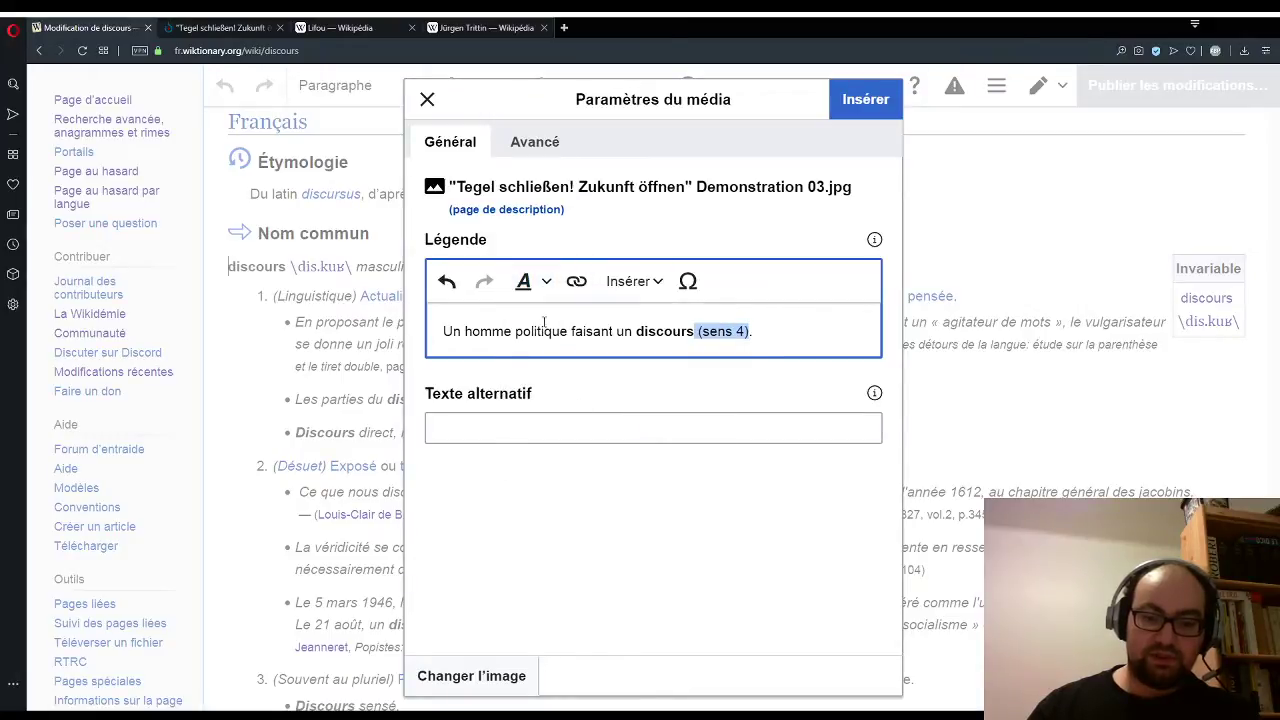
pyautogui.click(545, 281)
pyautogui.click(562, 386)
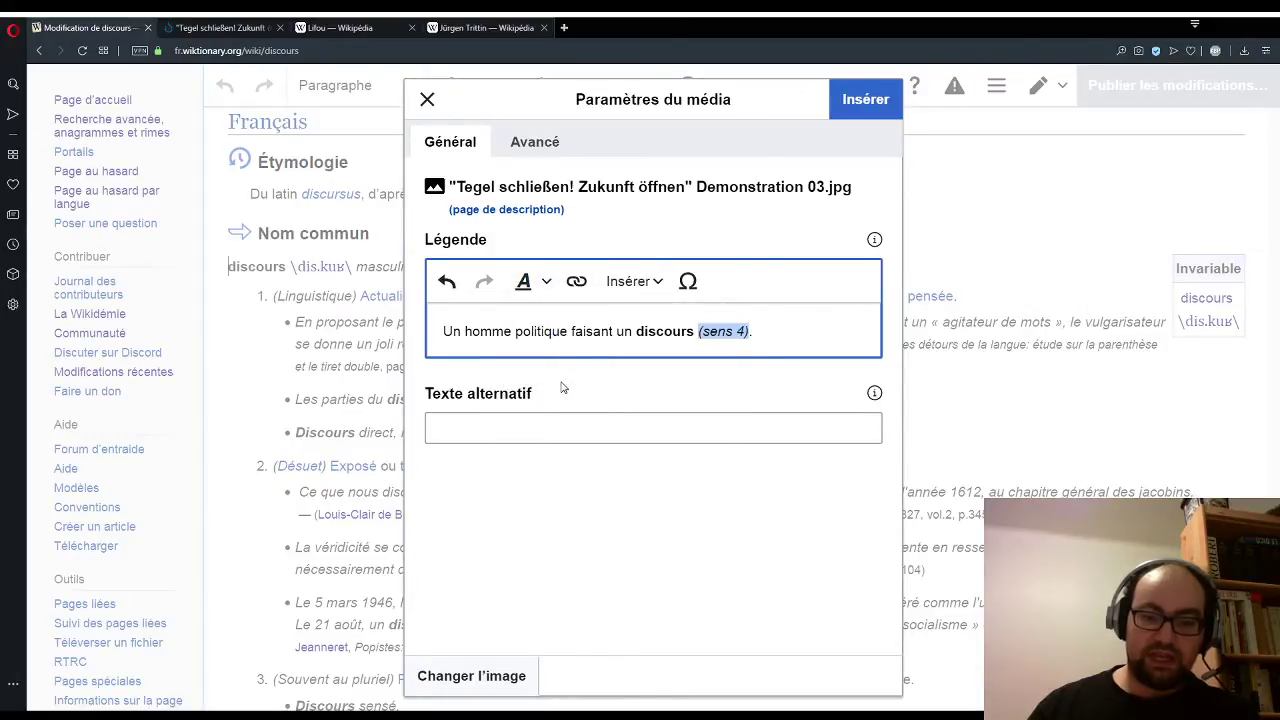
# Step: Insert the captioned image of the politician into the "discours" entry and check its placement beside the definitions
pyautogui.click(764, 331)
pyautogui.click(866, 96)
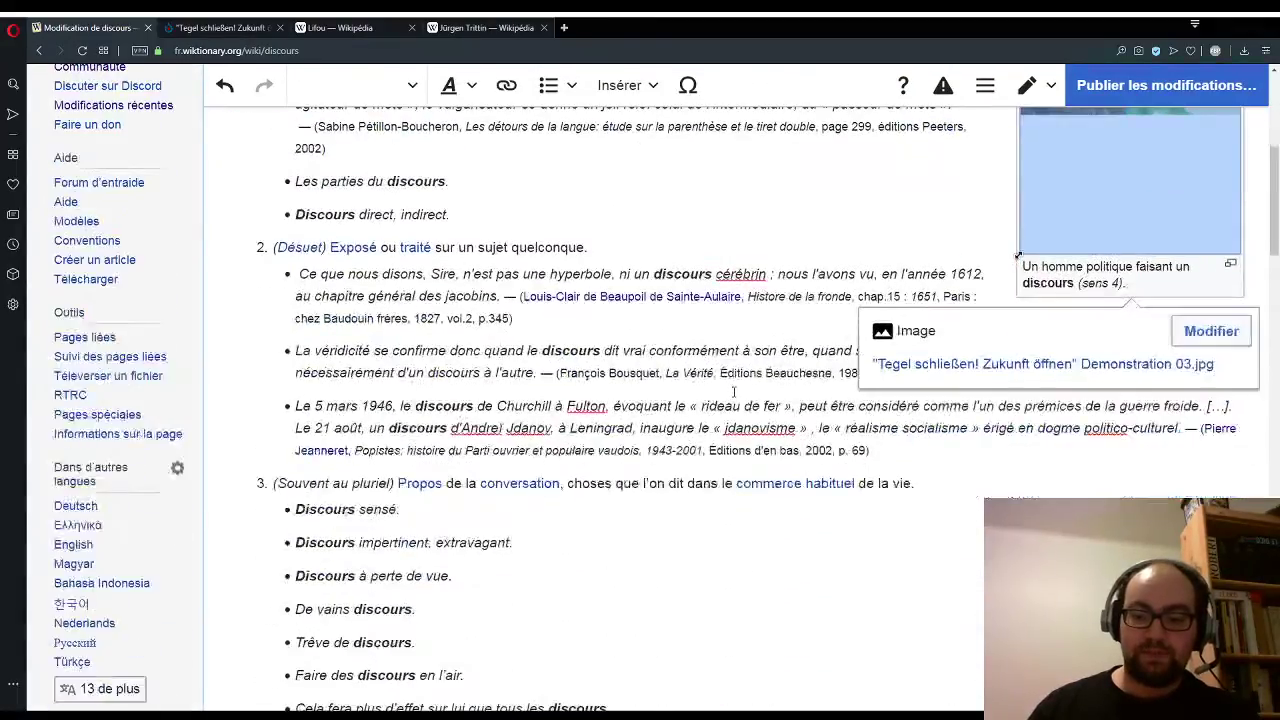
pyautogui.scroll(-3, 734, 392)
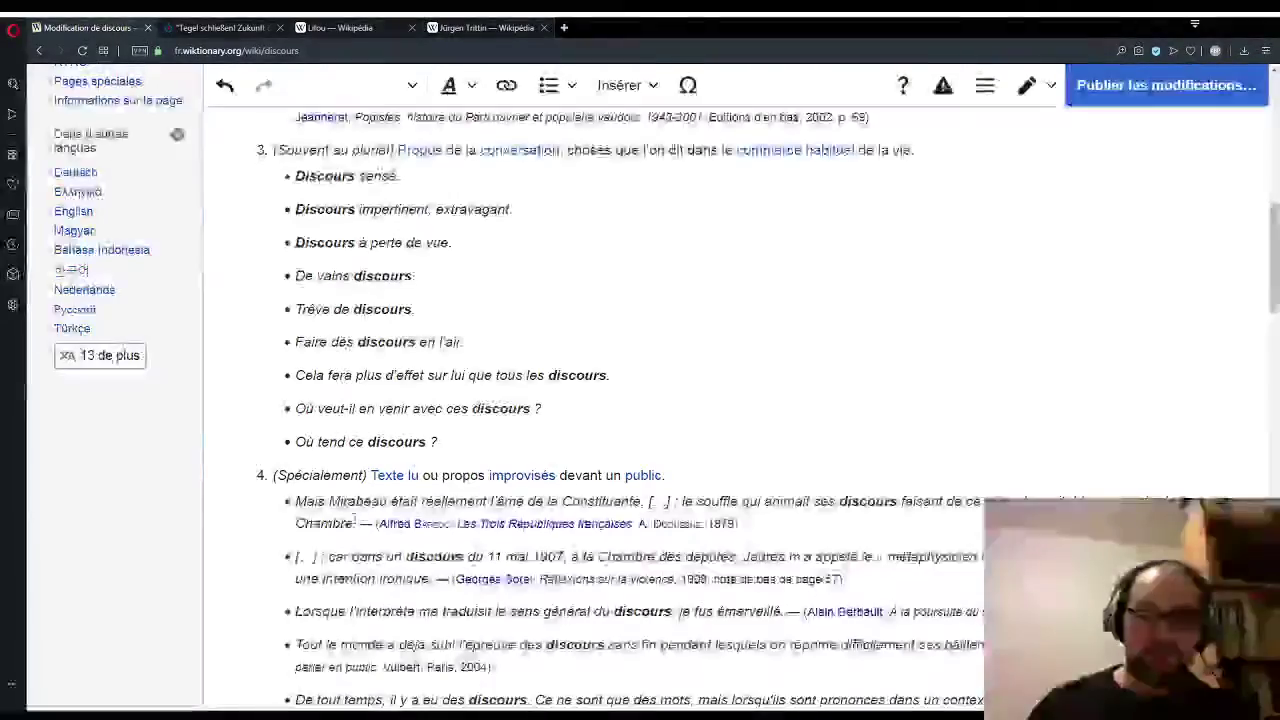
pyautogui.scroll(5, 735, 537)
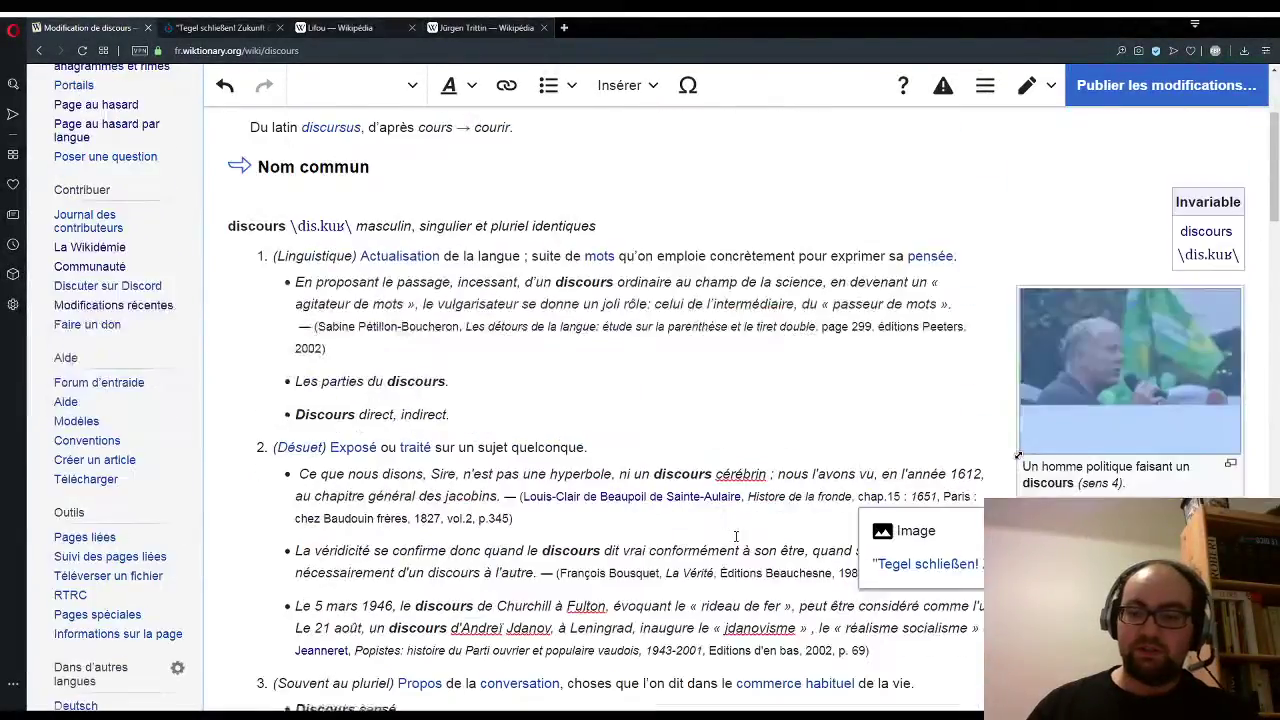
pyautogui.scroll(3, 735, 537)
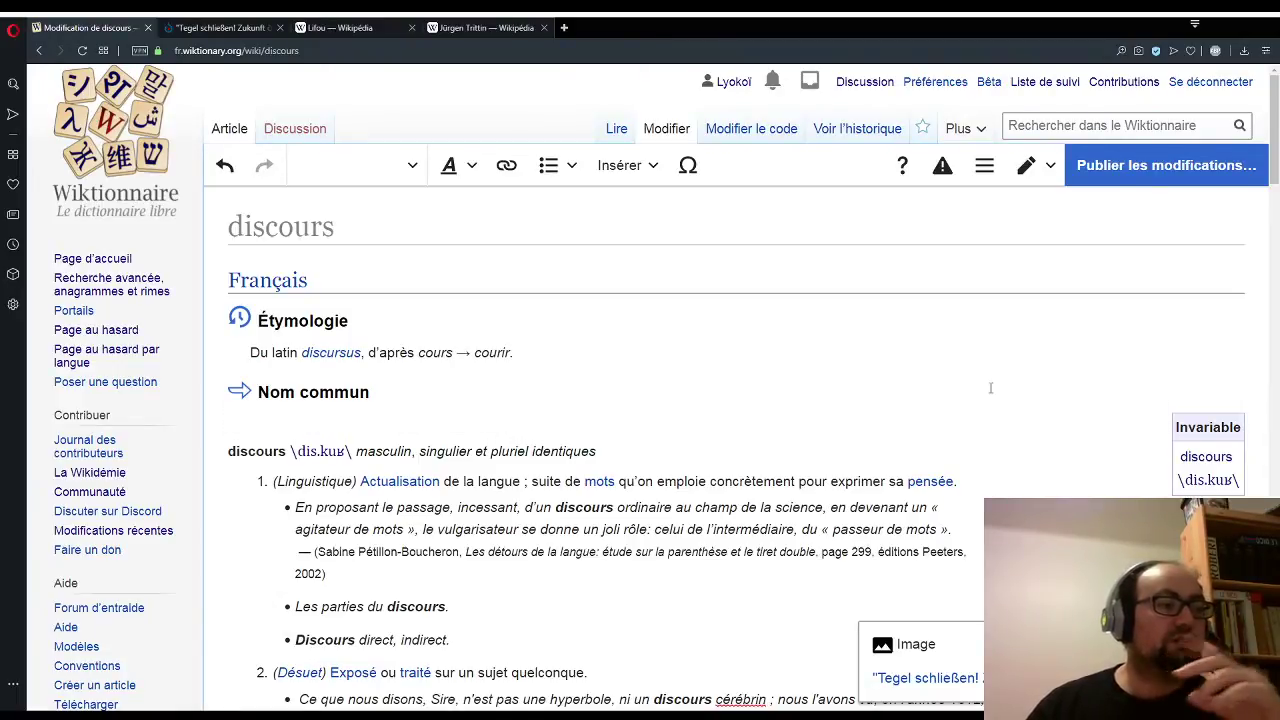
# Step: Publish the "discours" edit with the express summary "ajout ou modification de l’image", separated by a space from the Français section marker
pyautogui.click(1150, 168)
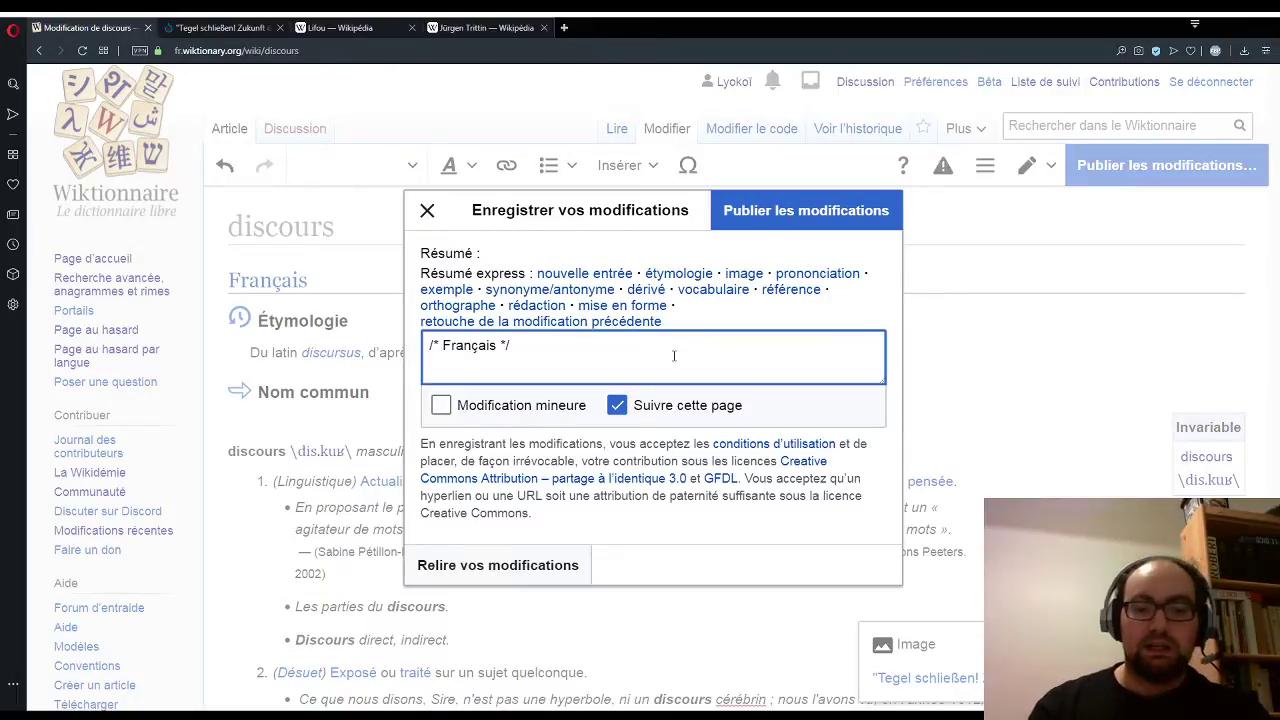
pyautogui.click(740, 289)
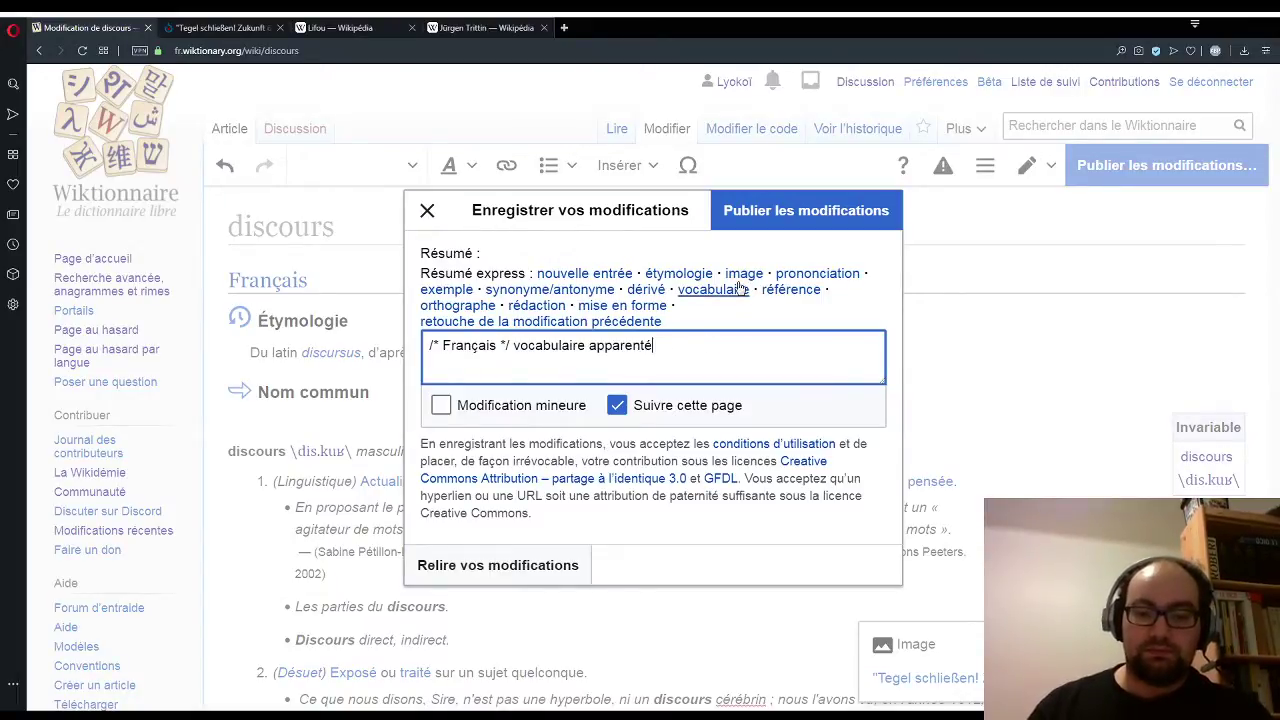
pyautogui.moveTo(656, 345); pyautogui.dragTo(508, 343)
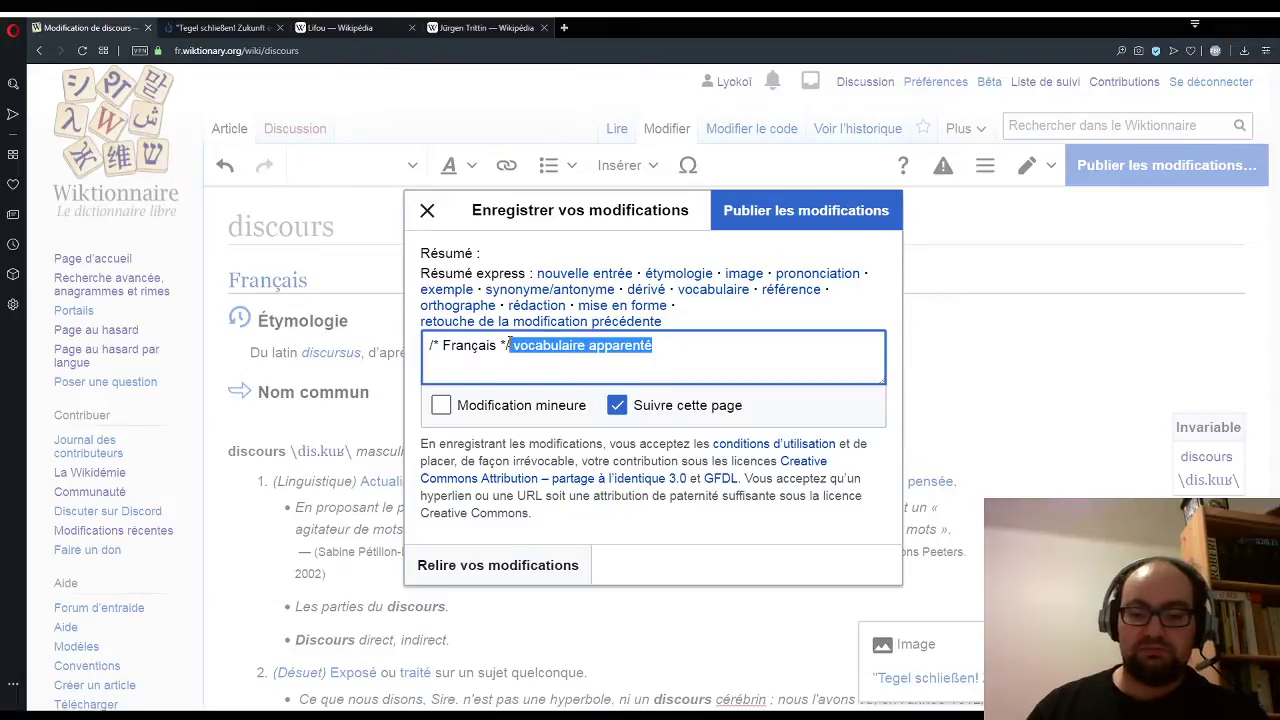
pyautogui.press('BackSpace')
pyautogui.click(744, 273)
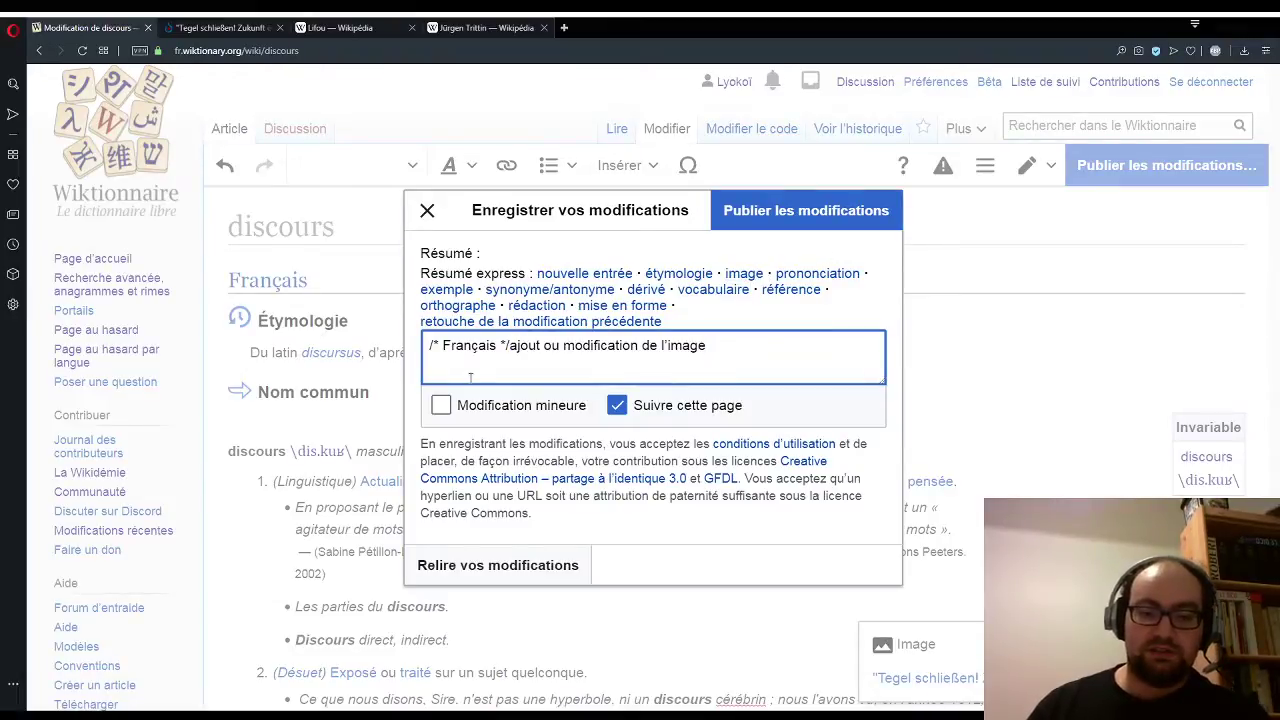
pyautogui.click(507, 346)
pyautogui.write('/')
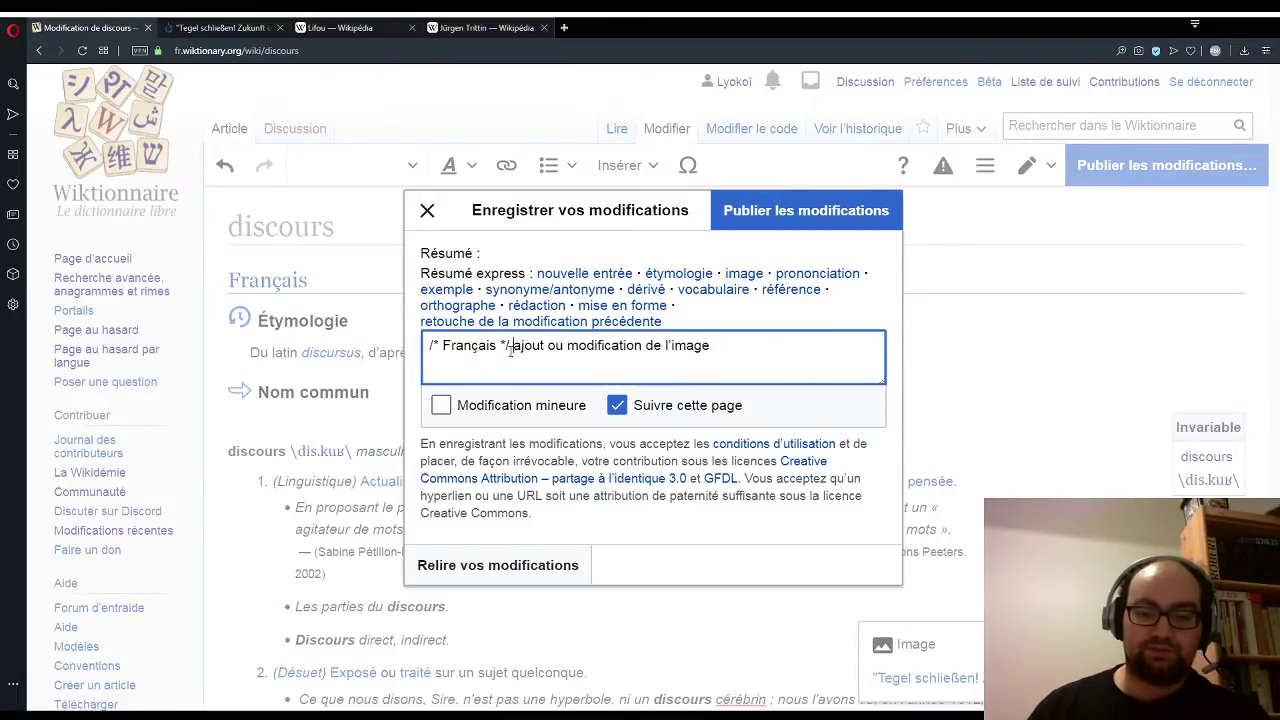
pyautogui.click(727, 224)
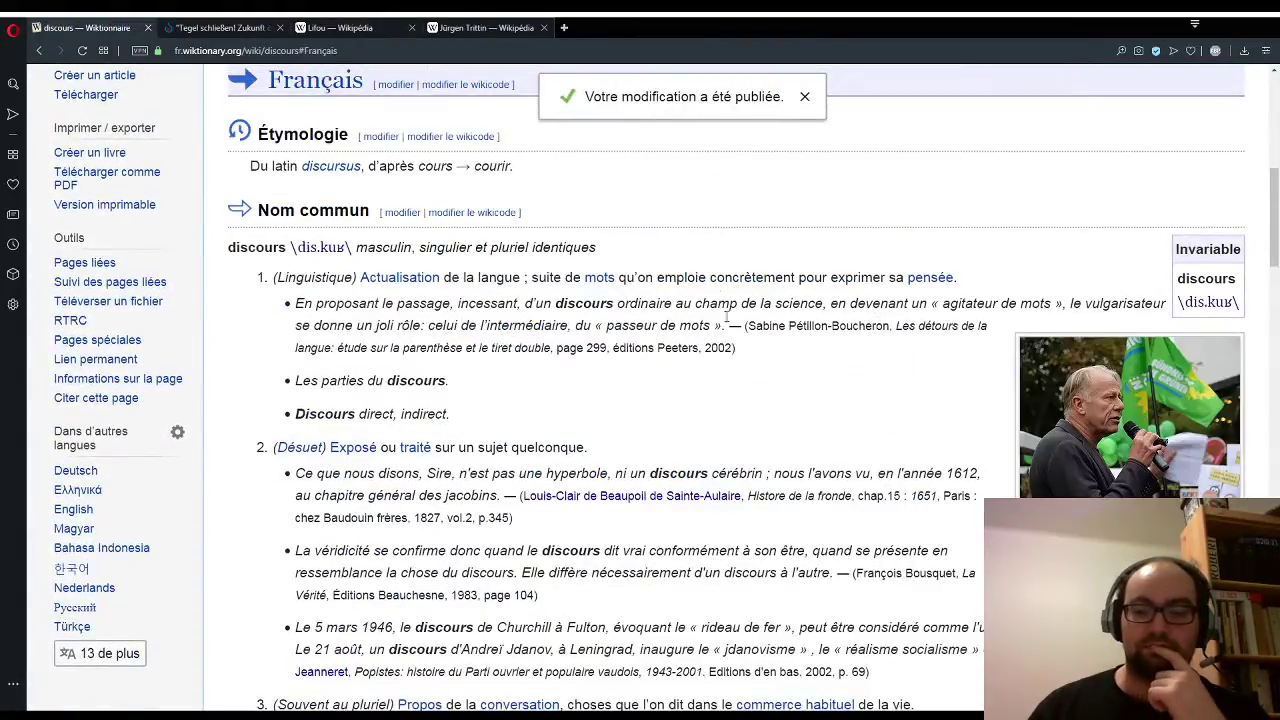
# Step: Look over the published "discours" page, go to the entry "vider" and examine its enlarged photo of a truck dumping rubble
pyautogui.scroll(1, 730, 456)
pyautogui.scroll(3, 598, 398)
pyautogui.scroll(-5, 908, 400)
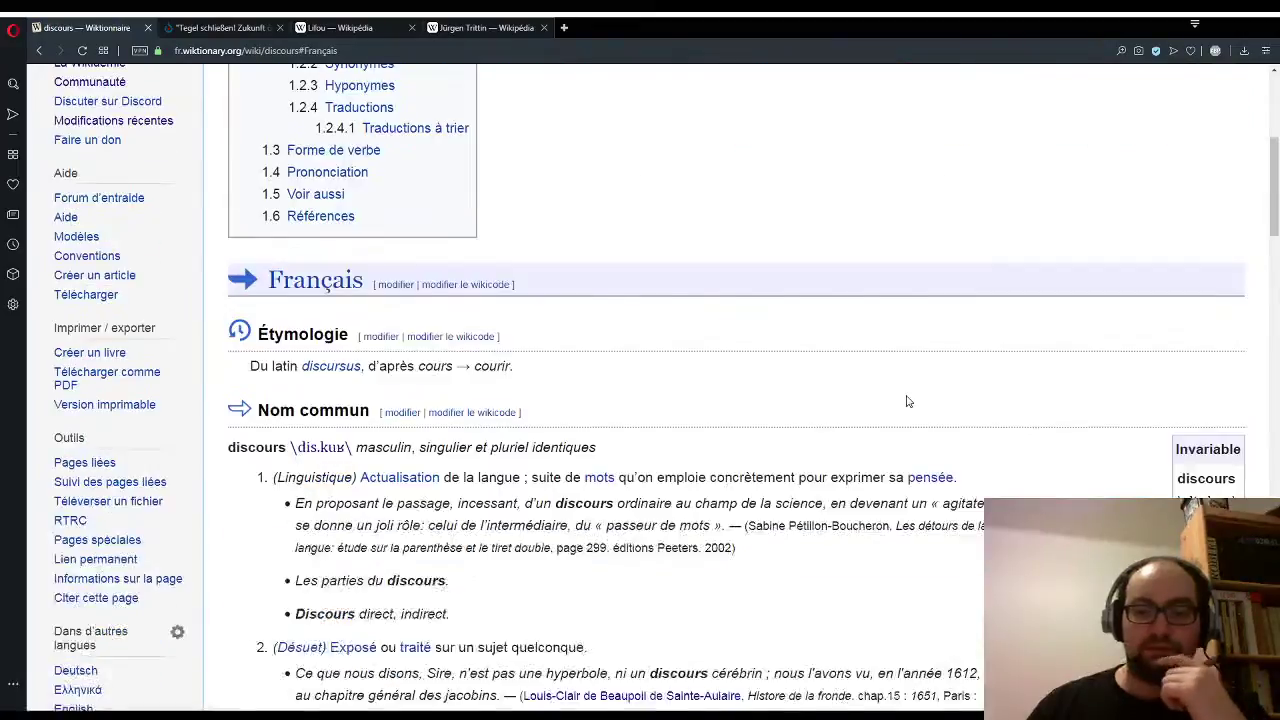
pyautogui.scroll(7, 908, 400)
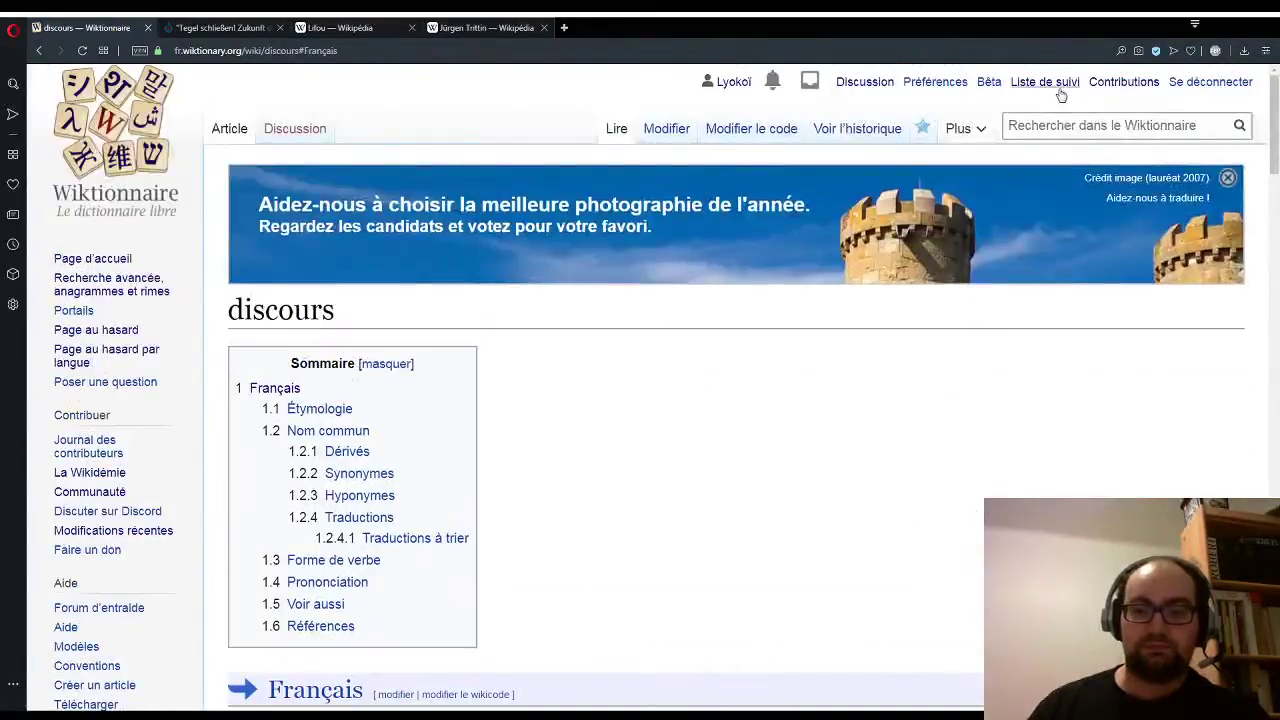
pyautogui.click(1060, 125)
pyautogui.write('vider')
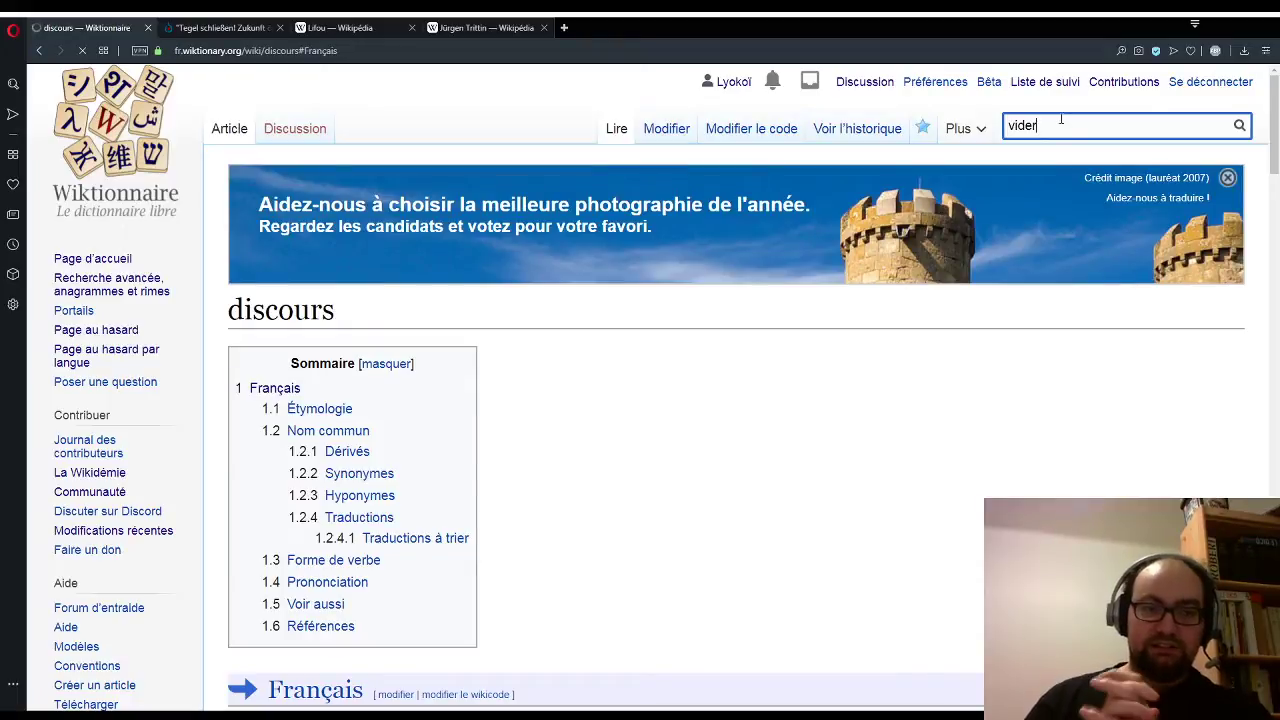
pyautogui.press('Return')
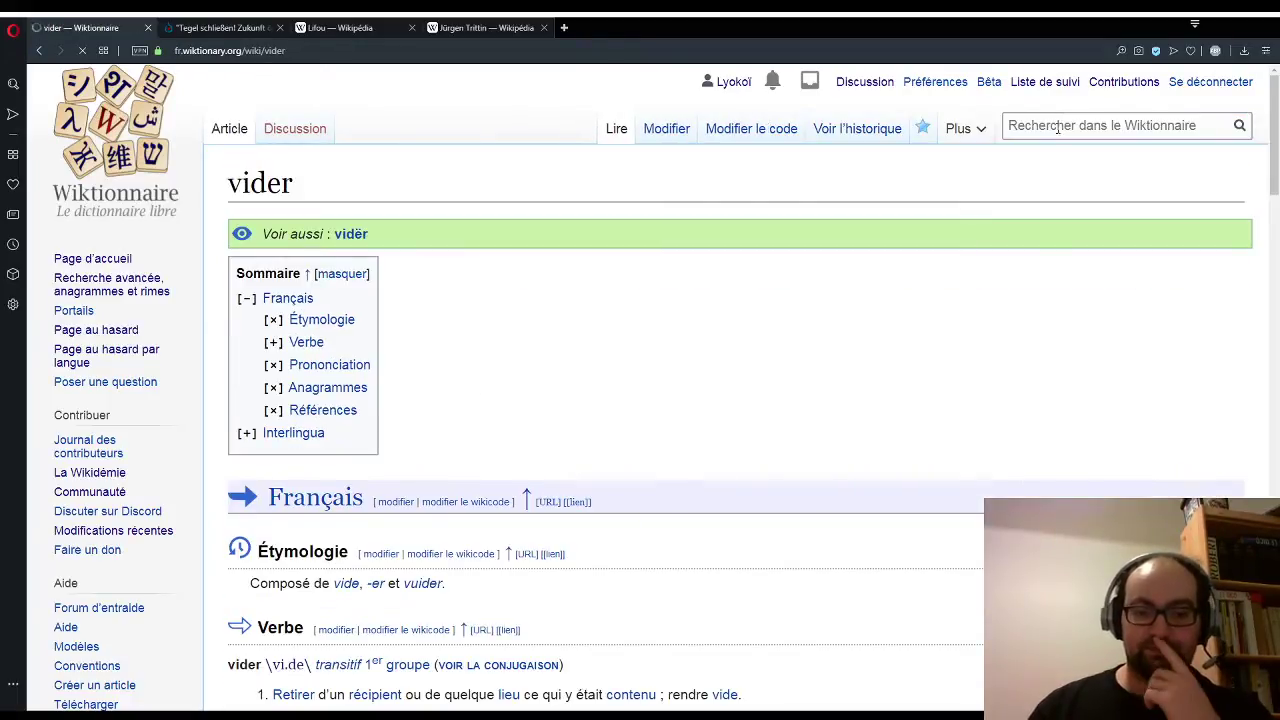
pyautogui.scroll(-5, 765, 360)
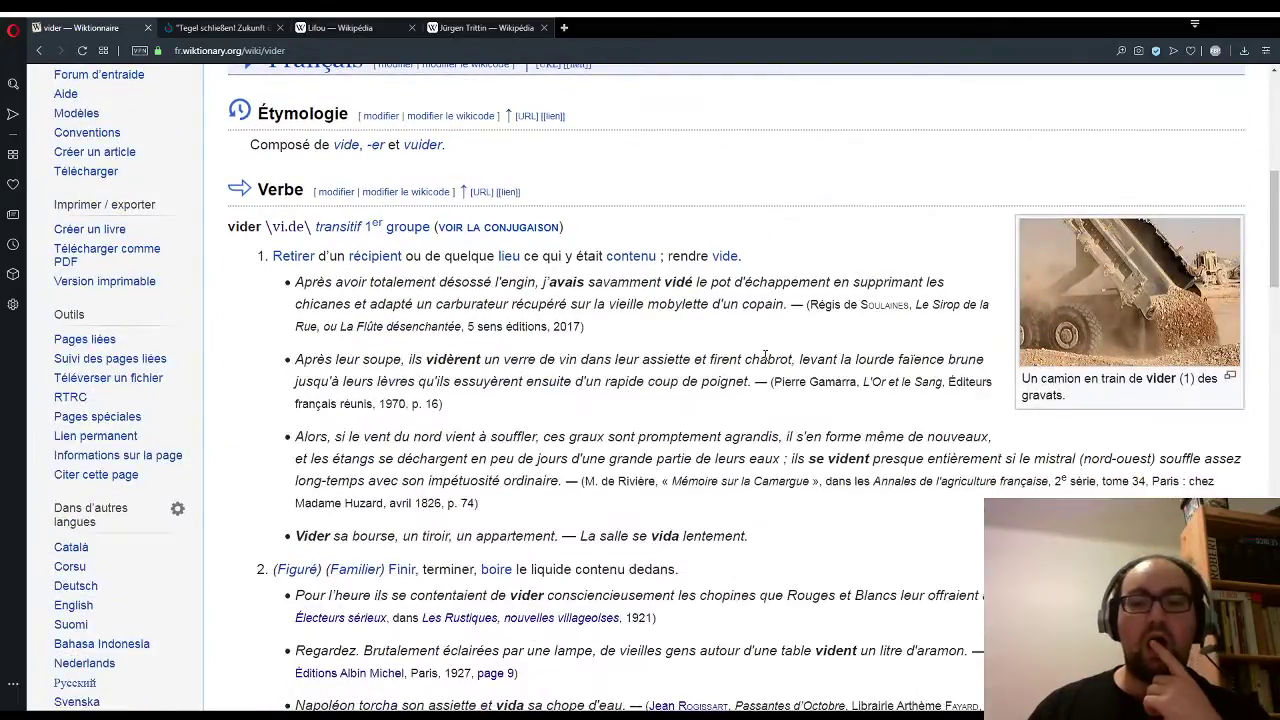
pyautogui.click(1086, 310)
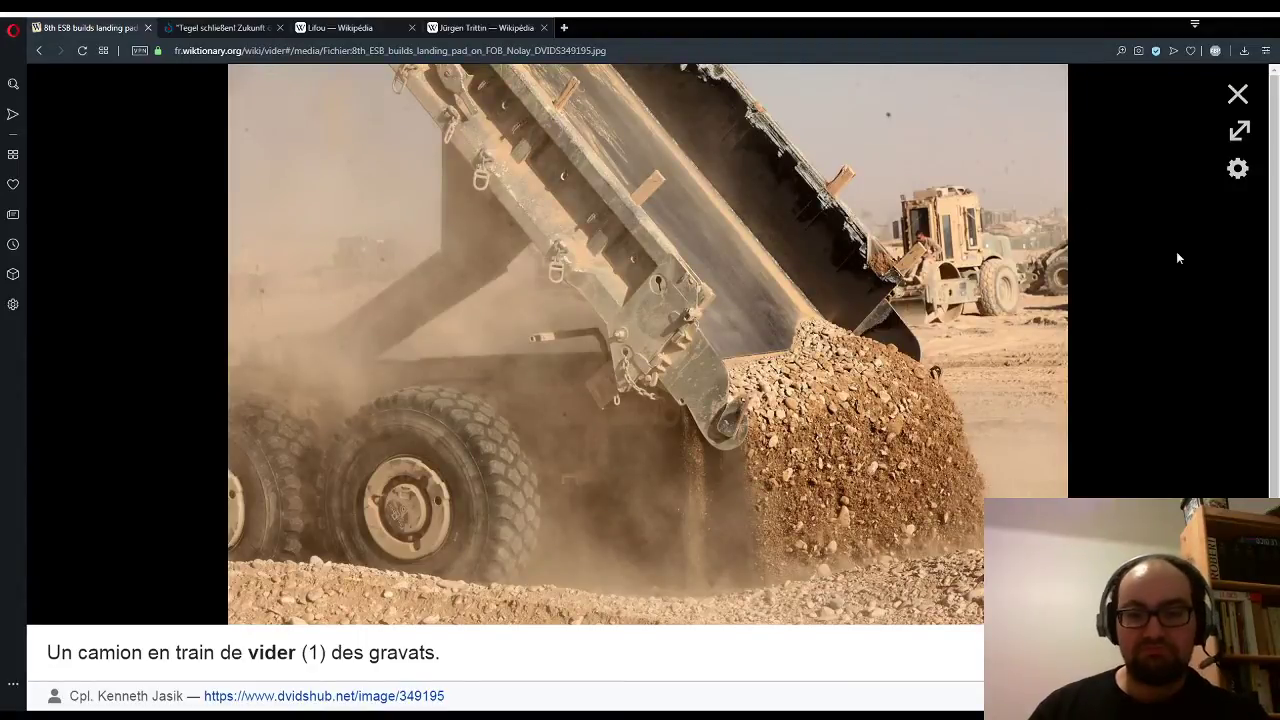
pyautogui.click(1238, 94)
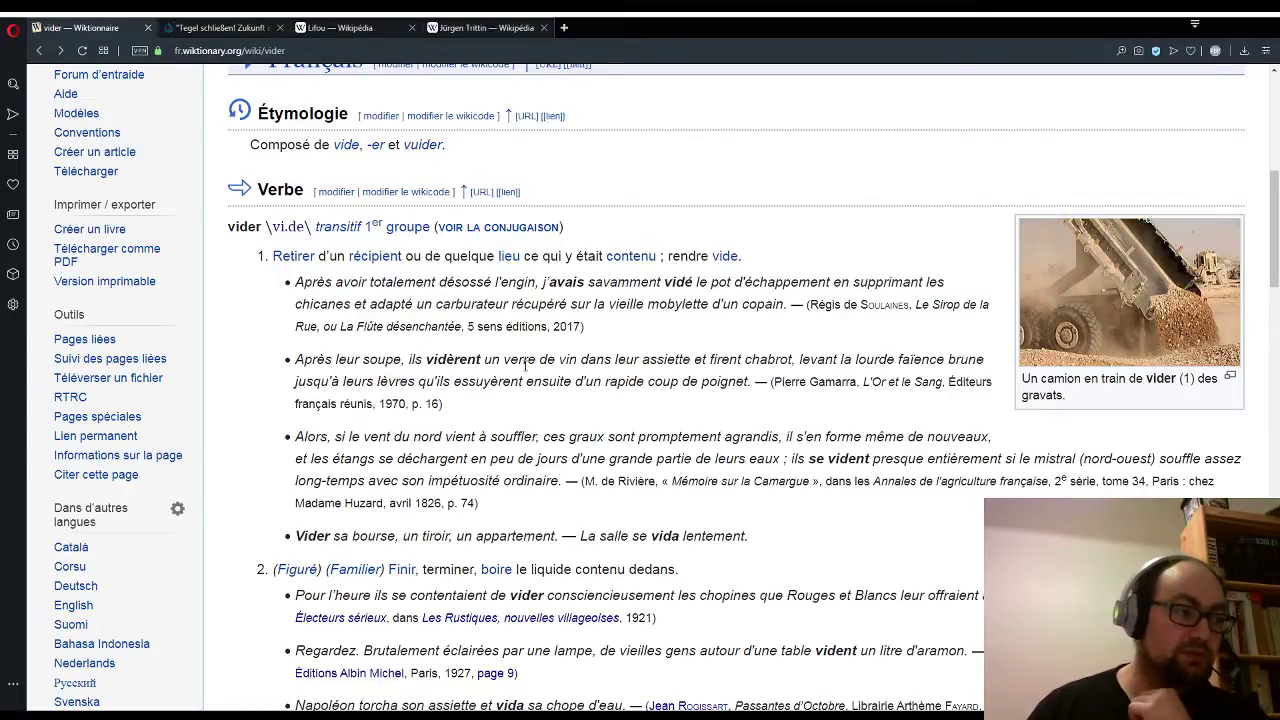
# Step: Go to the entry "soudoyer" and examine the enlarged caricature illustrating sense 2, then return to the entry
pyautogui.scroll(6, 434, 374)
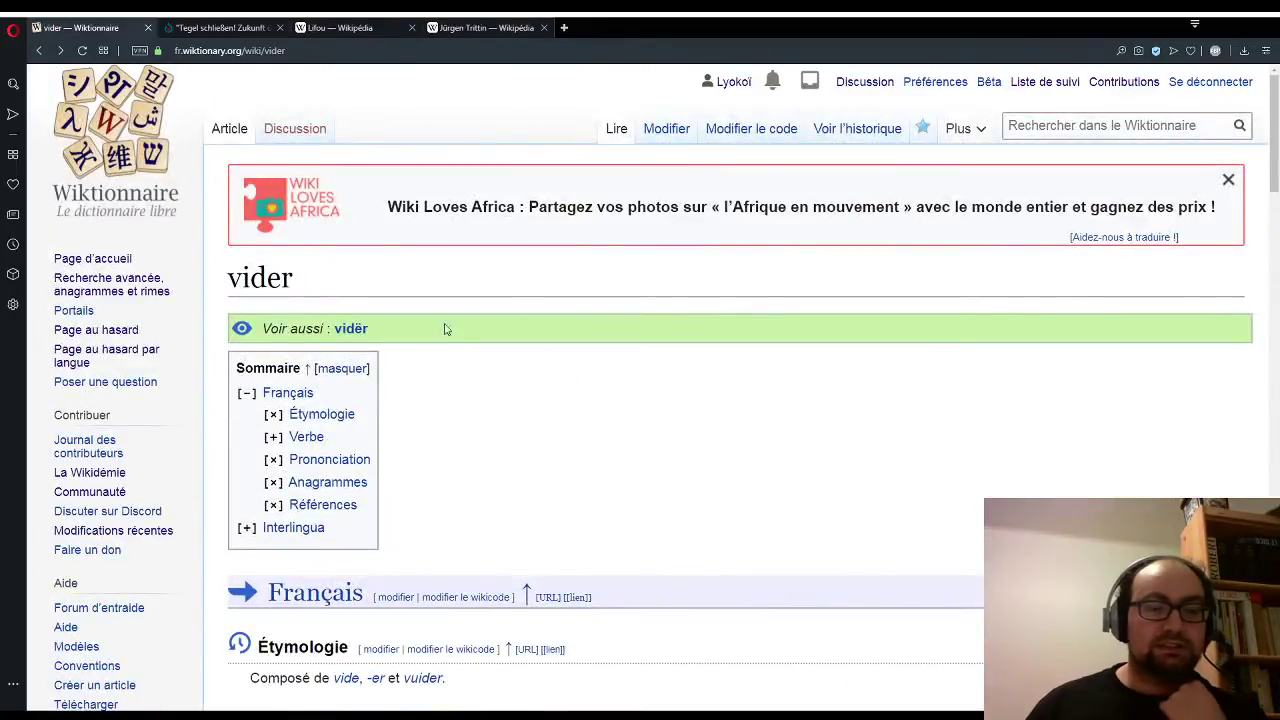
pyautogui.click(1017, 136)
pyautogui.write('soud')
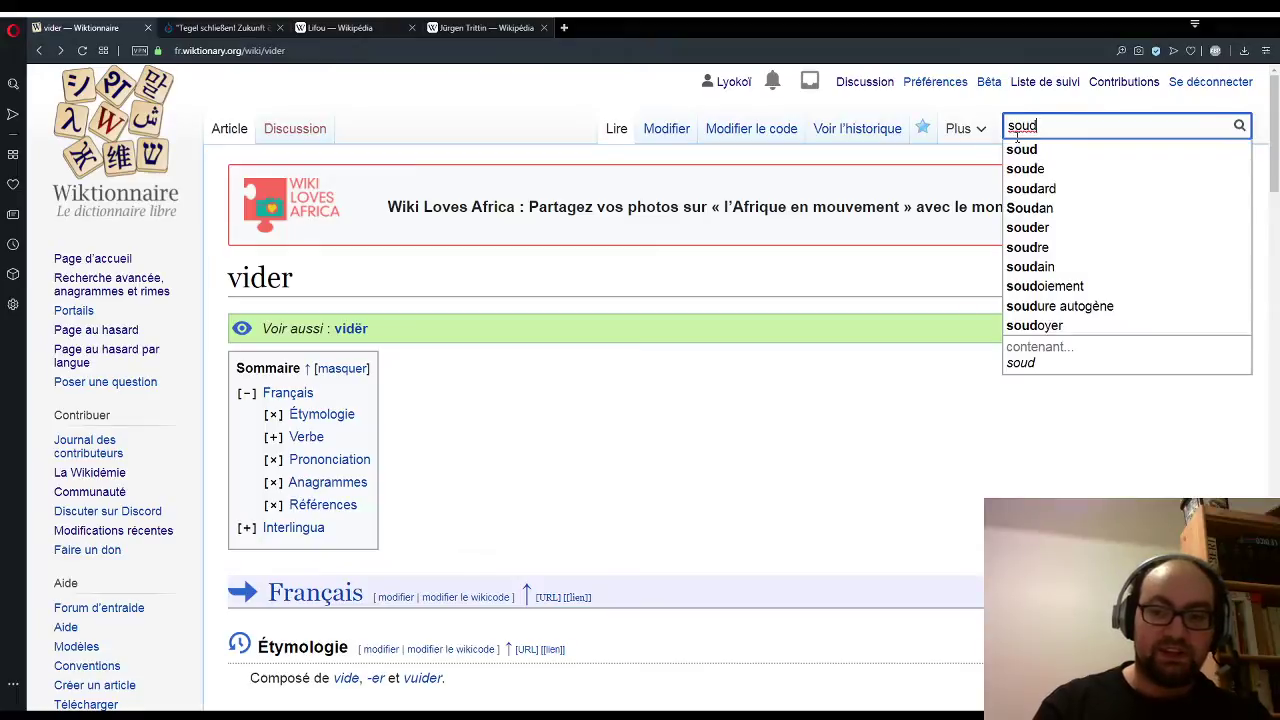
pyautogui.write('oyer')
pyautogui.press('BackSpace')
pyautogui.press('BackSpace')
pyautogui.press('BackSpace')
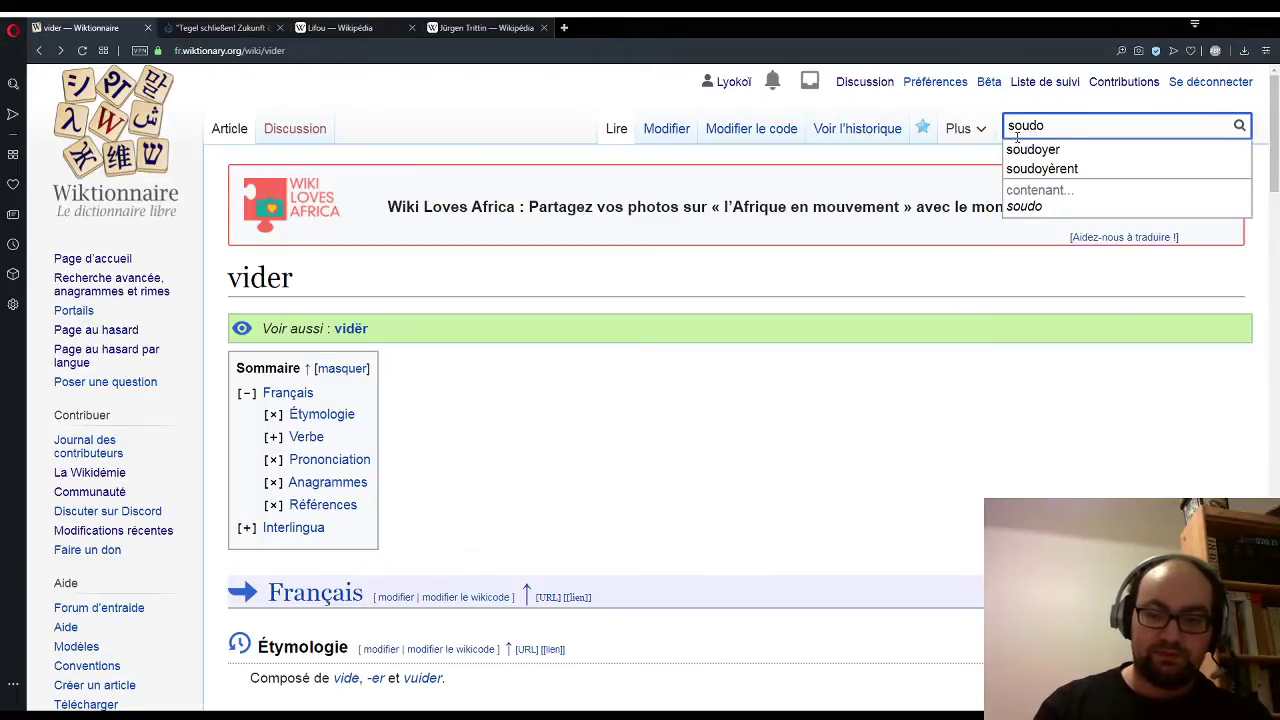
pyautogui.write('yer')
pyautogui.press('Return')
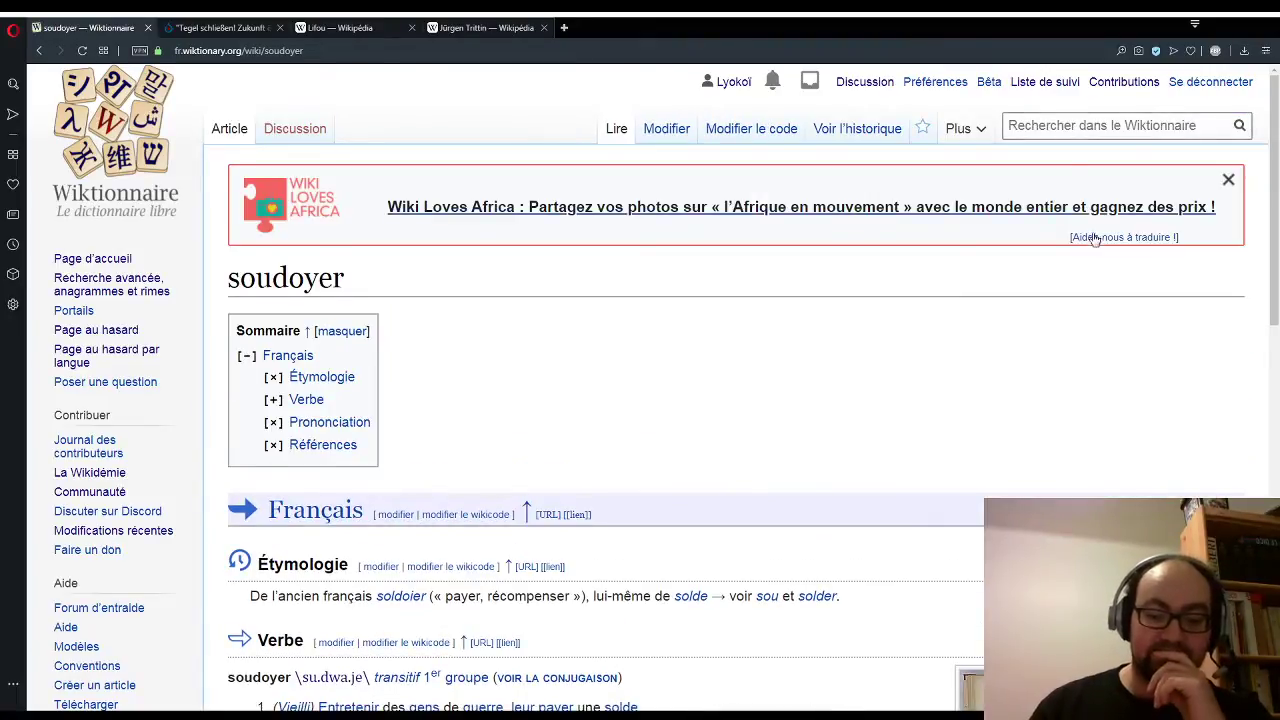
pyautogui.scroll(-3, 893, 383)
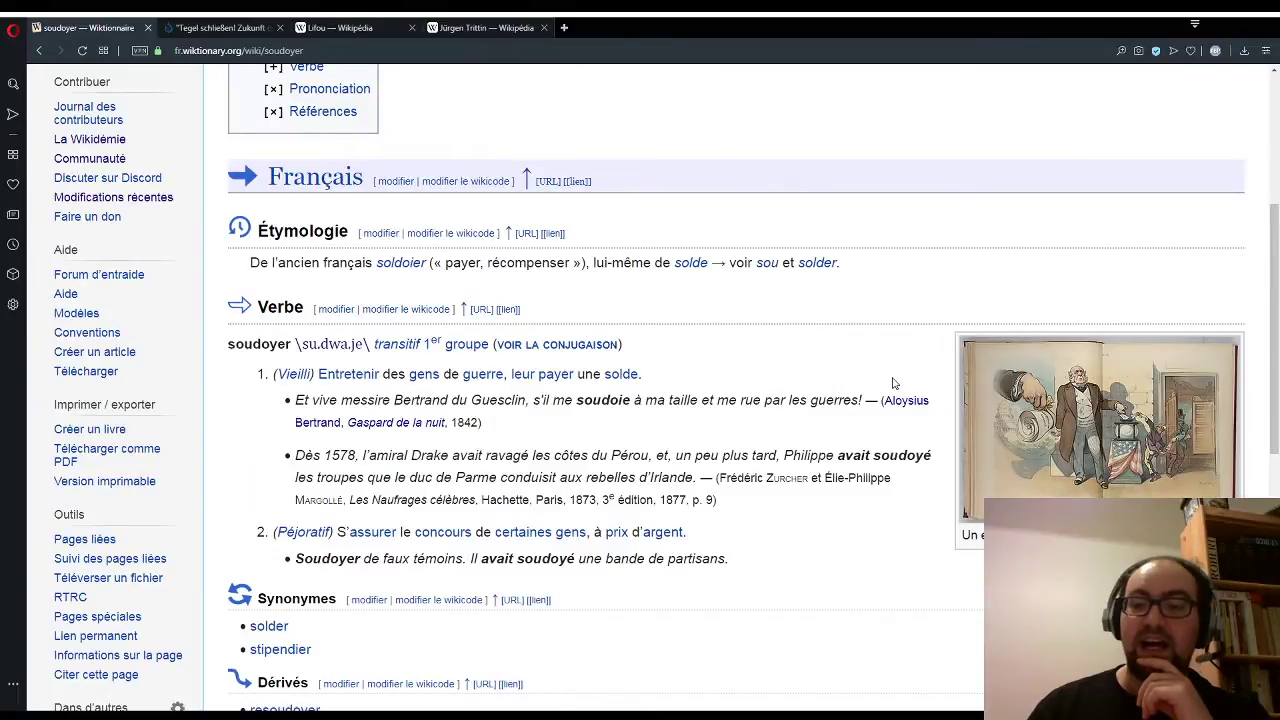
pyautogui.click(1063, 410)
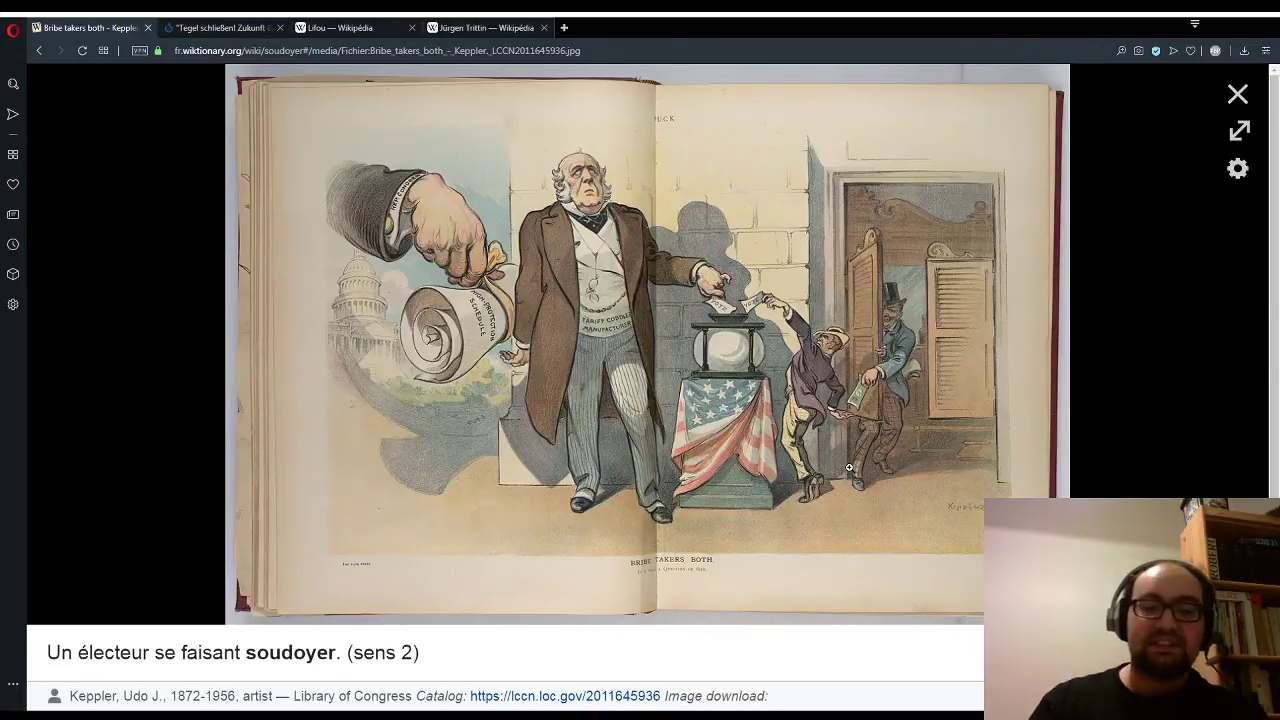
pyautogui.click(1236, 95)
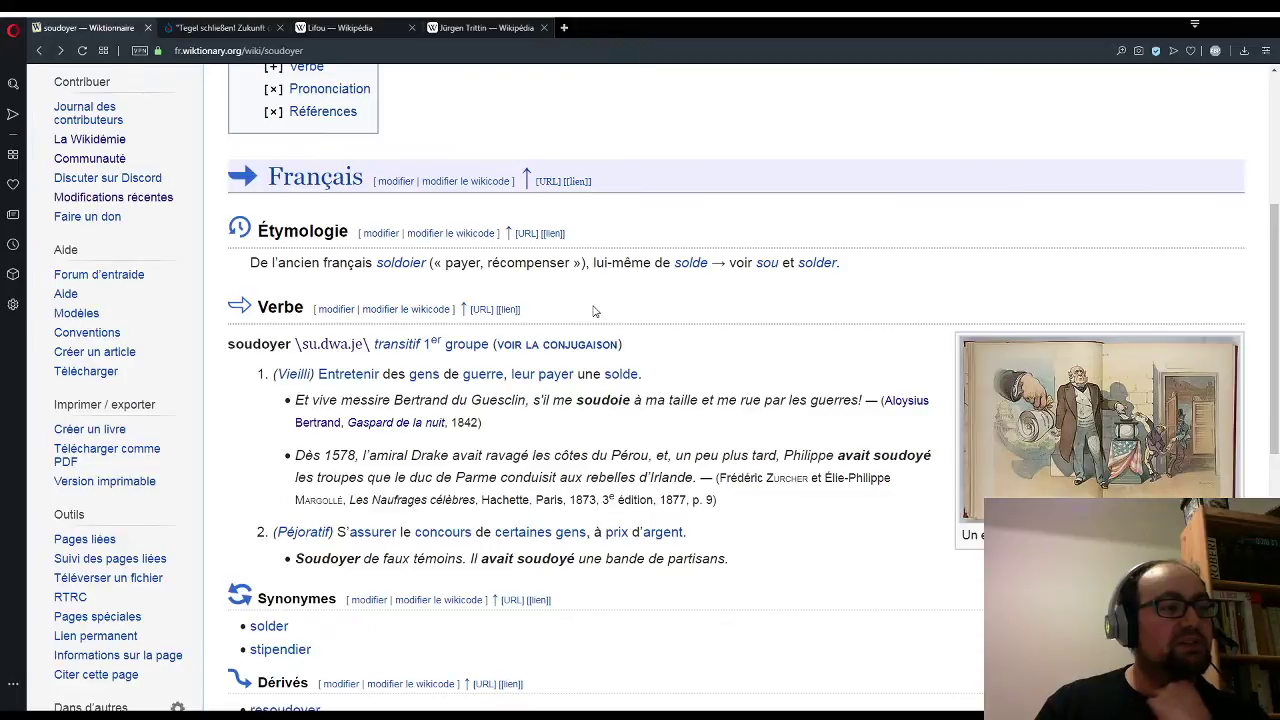
# Step: Go to the entry "truc", read its noun senses and examine the enlarged photo of objects on shelves
pyautogui.press('Home')
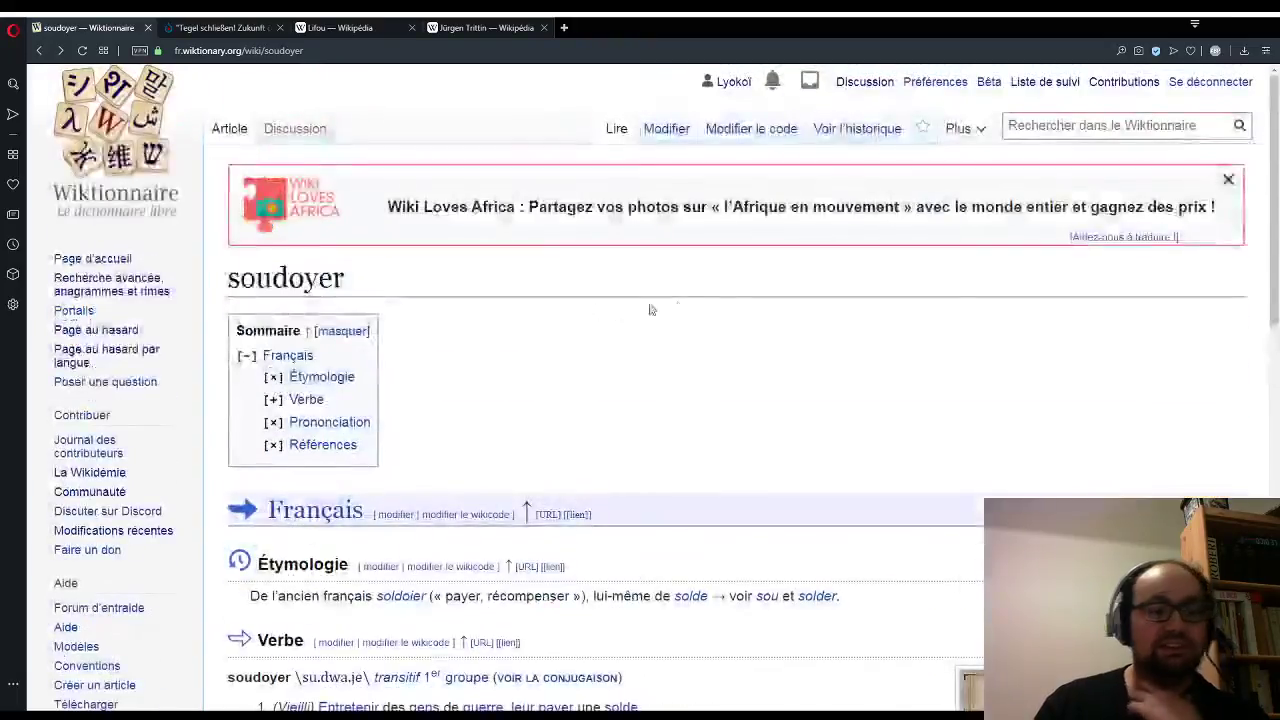
pyautogui.click(1097, 125)
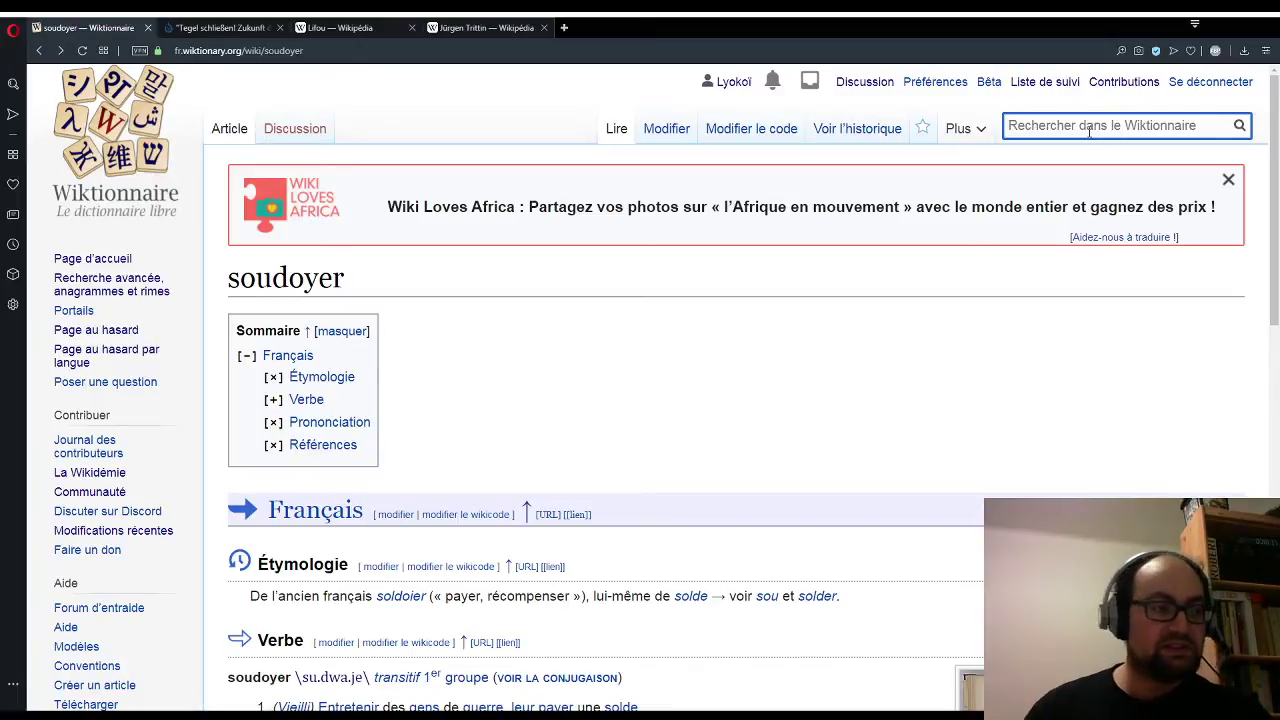
pyautogui.write('truc')
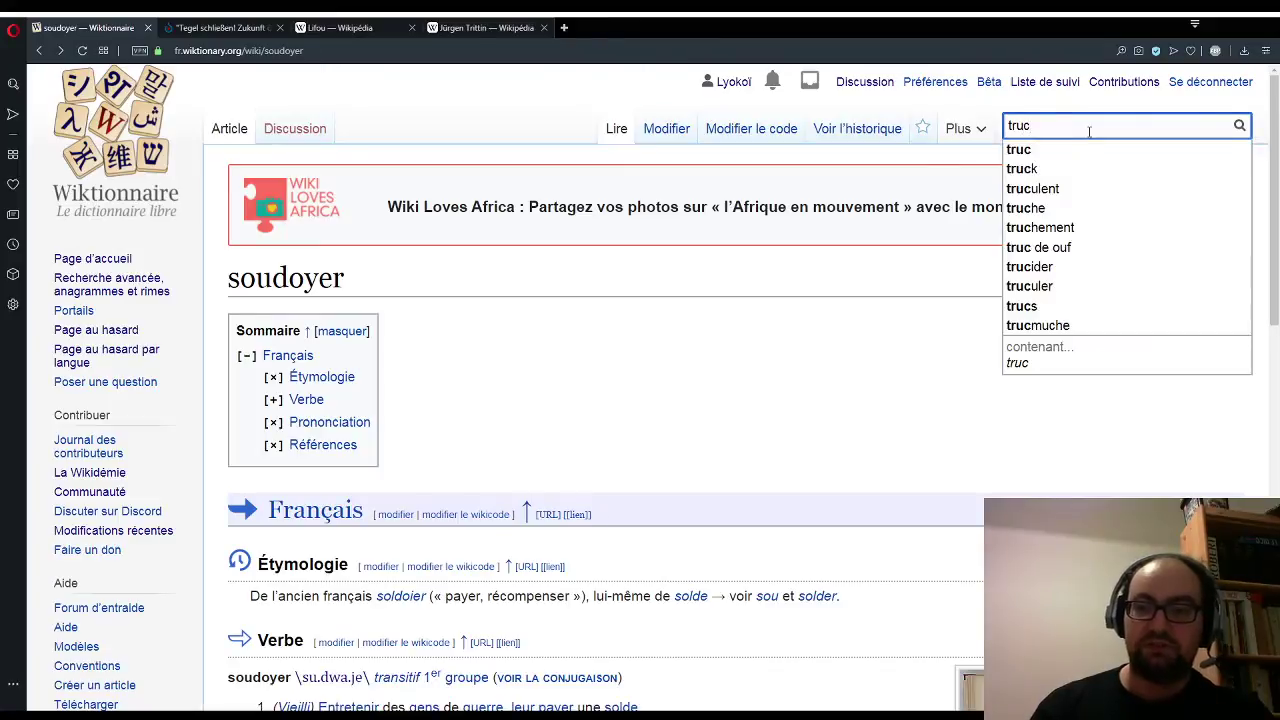
pyautogui.press('Return')
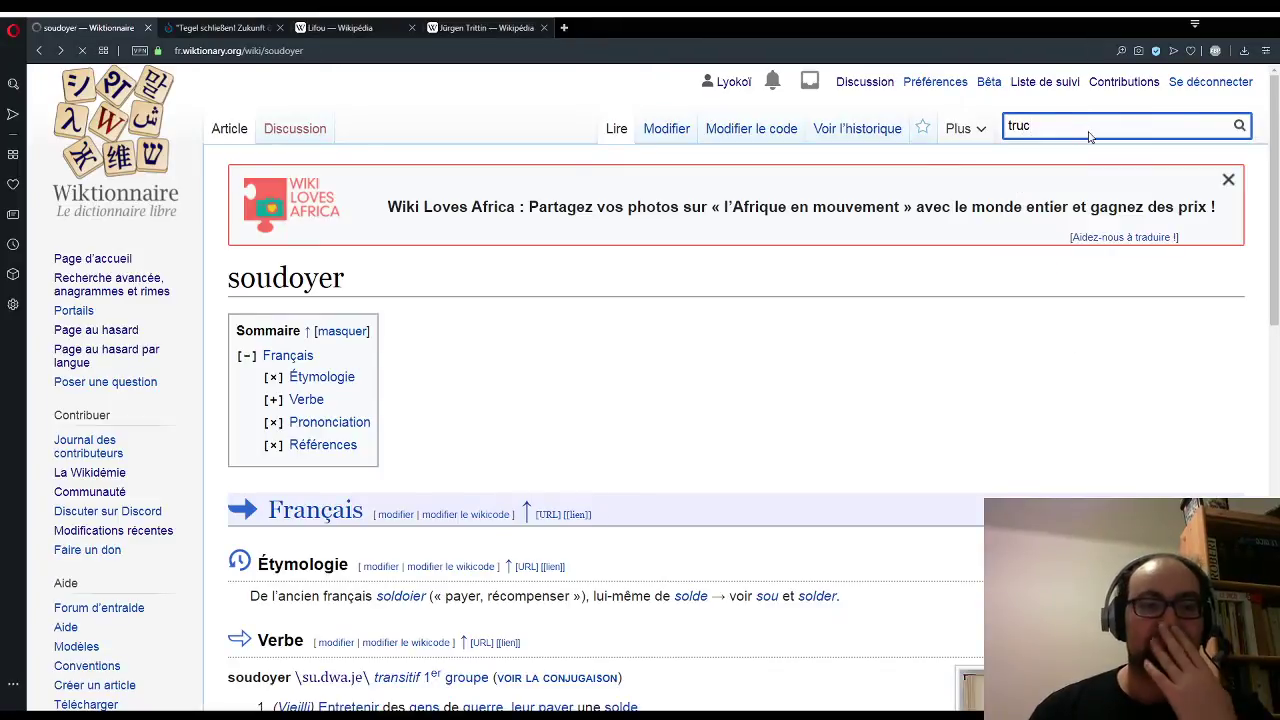
pyautogui.scroll(-4, 680, 362)
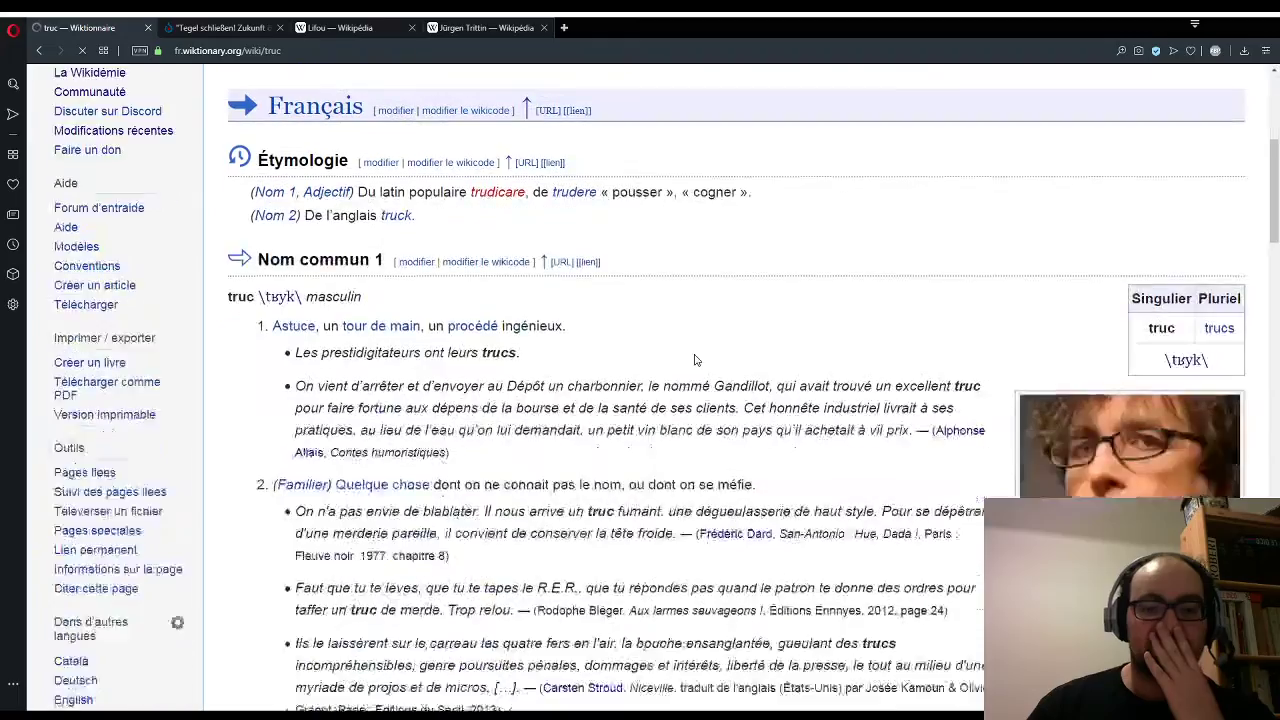
pyautogui.scroll(-1, 696, 360)
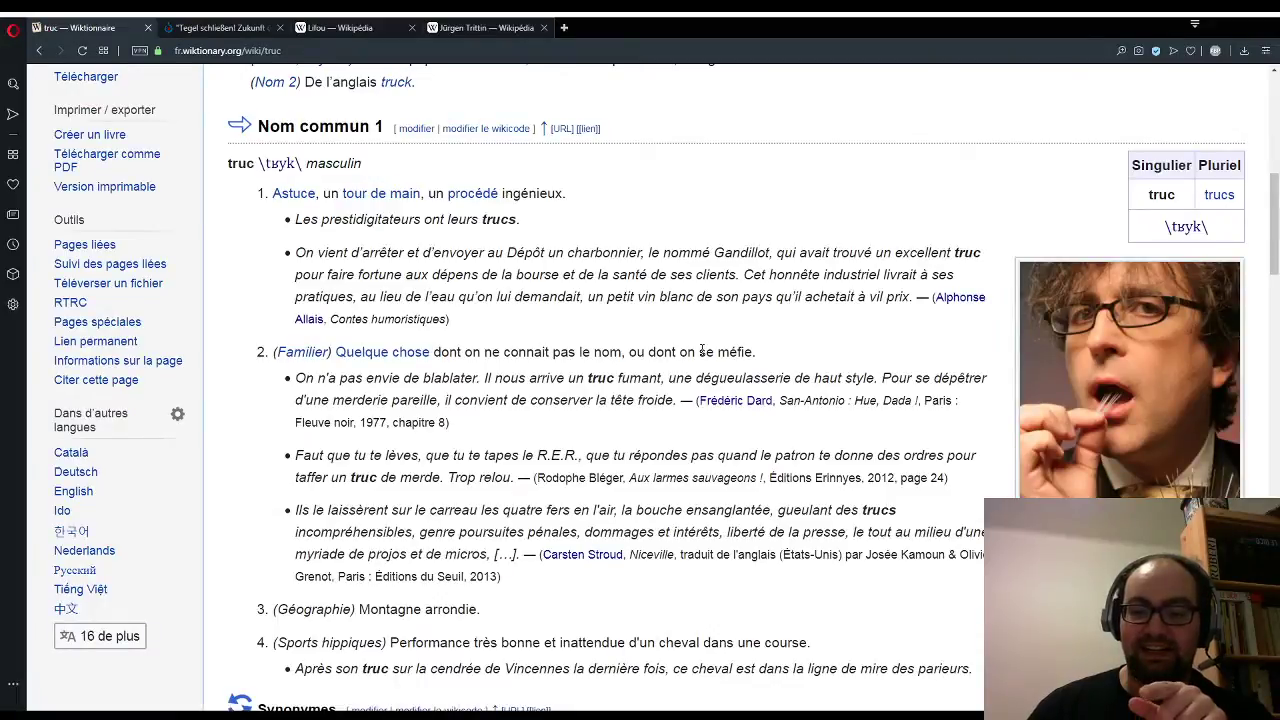
pyautogui.scroll(-2, 702, 350)
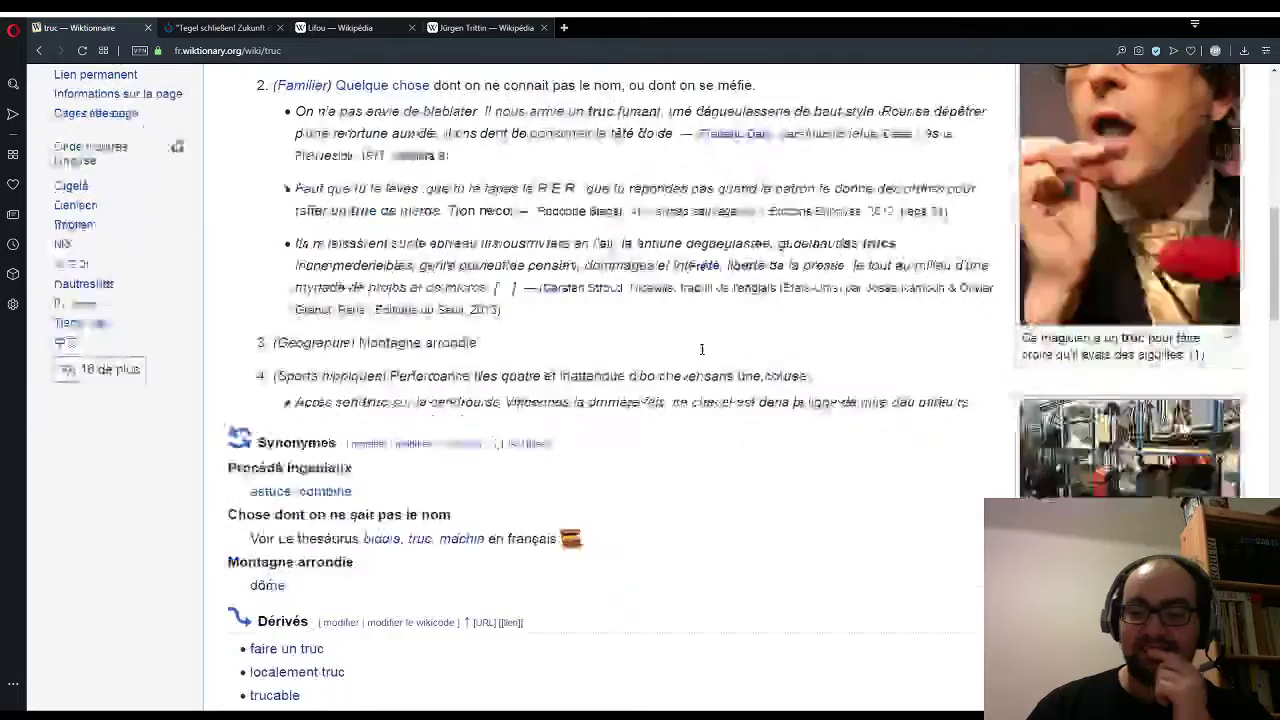
pyautogui.click(1102, 464)
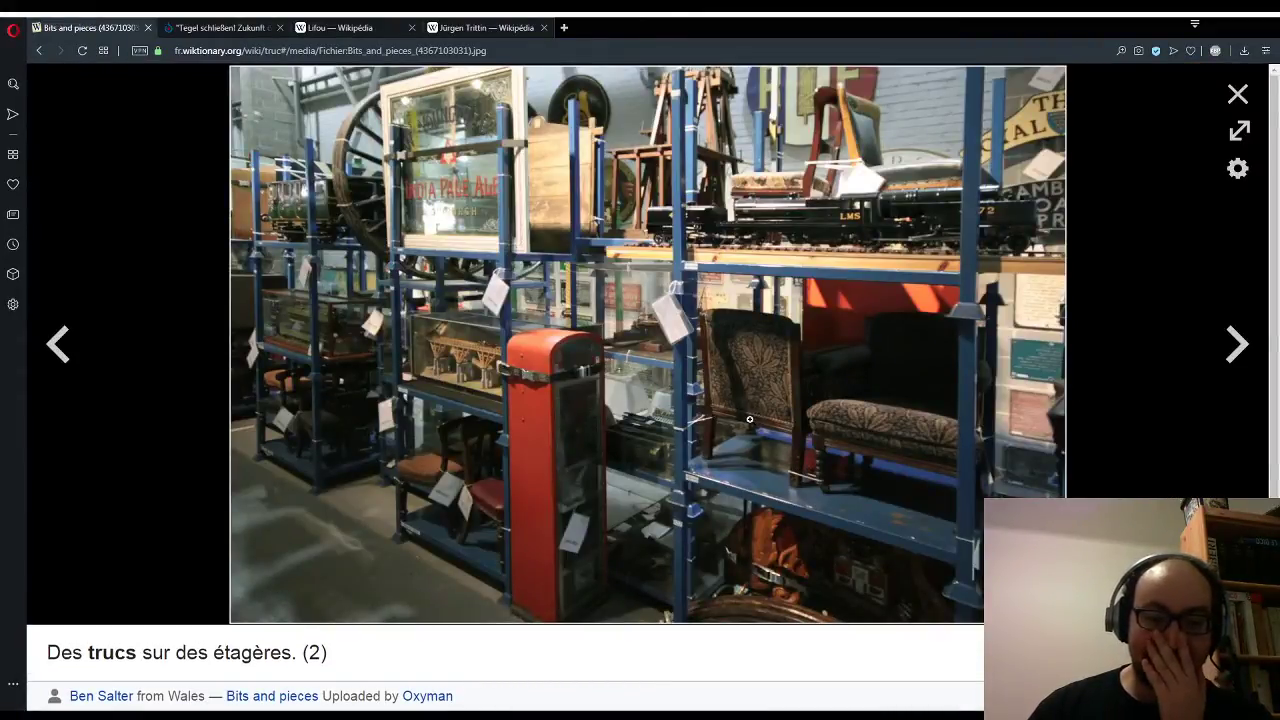
pyautogui.scroll(-1, 745, 424)
pyautogui.scroll(1, 738, 430)
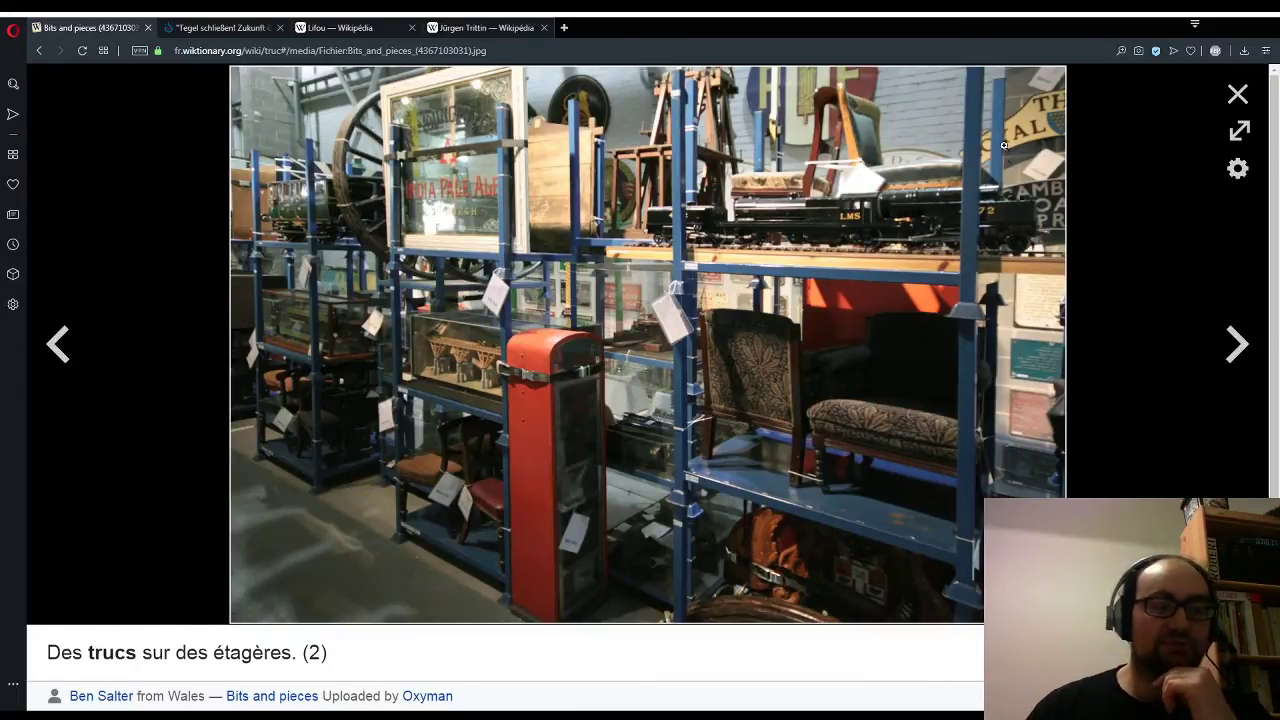
pyautogui.click(1245, 100)
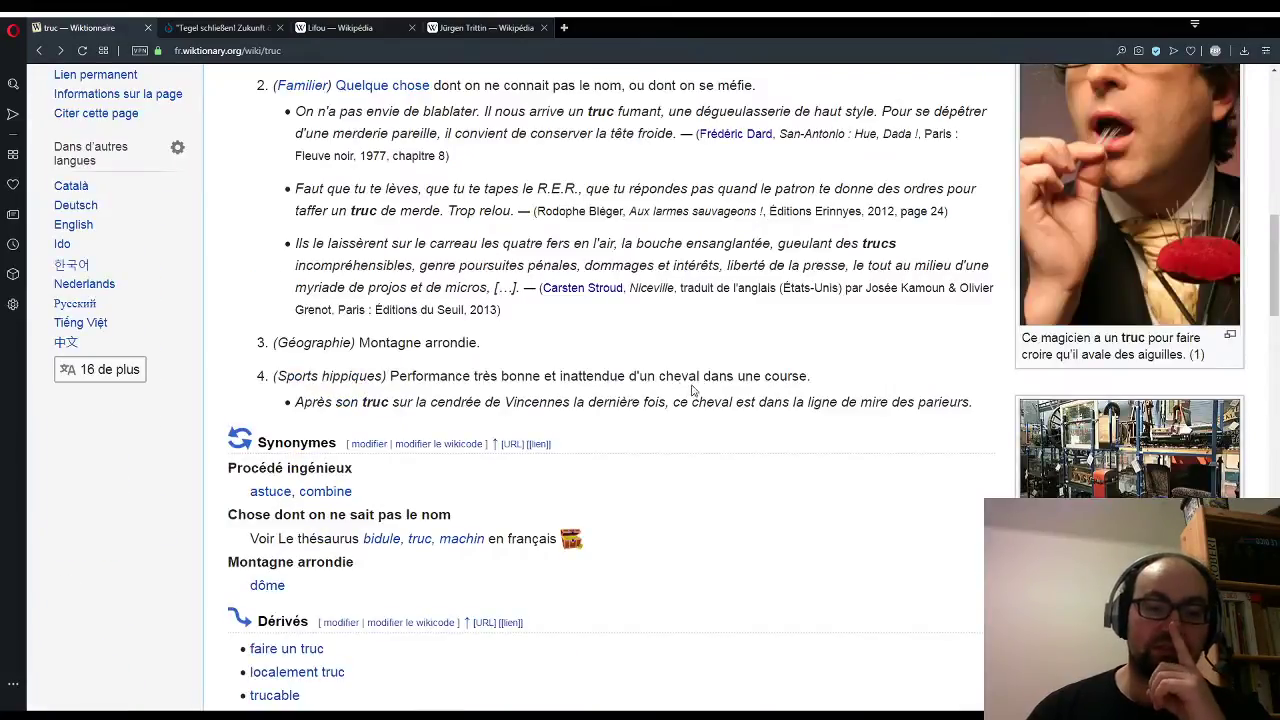
pyautogui.scroll(10, 573, 376)
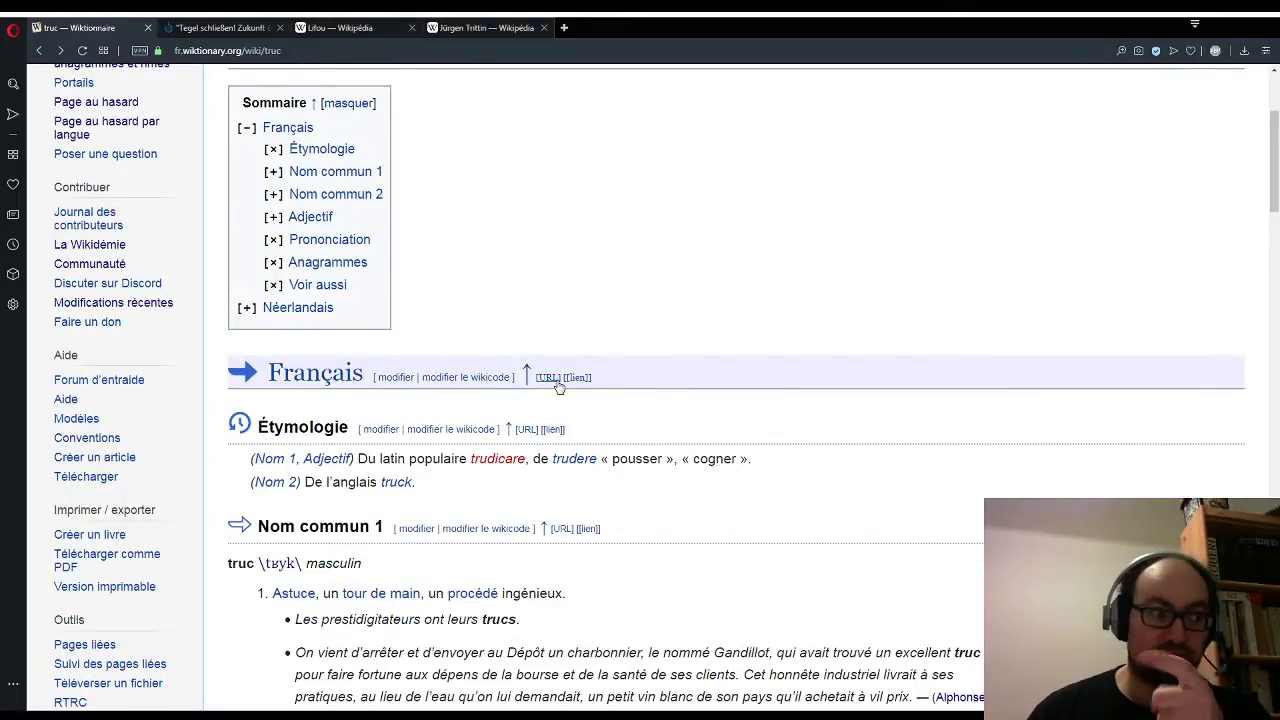
# Step: Look through the rest of the "truc" entry and examine the enlarged photo of American railway flatcars under Nom commun 2, then return to the entry
pyautogui.scroll(-15, 559, 387)
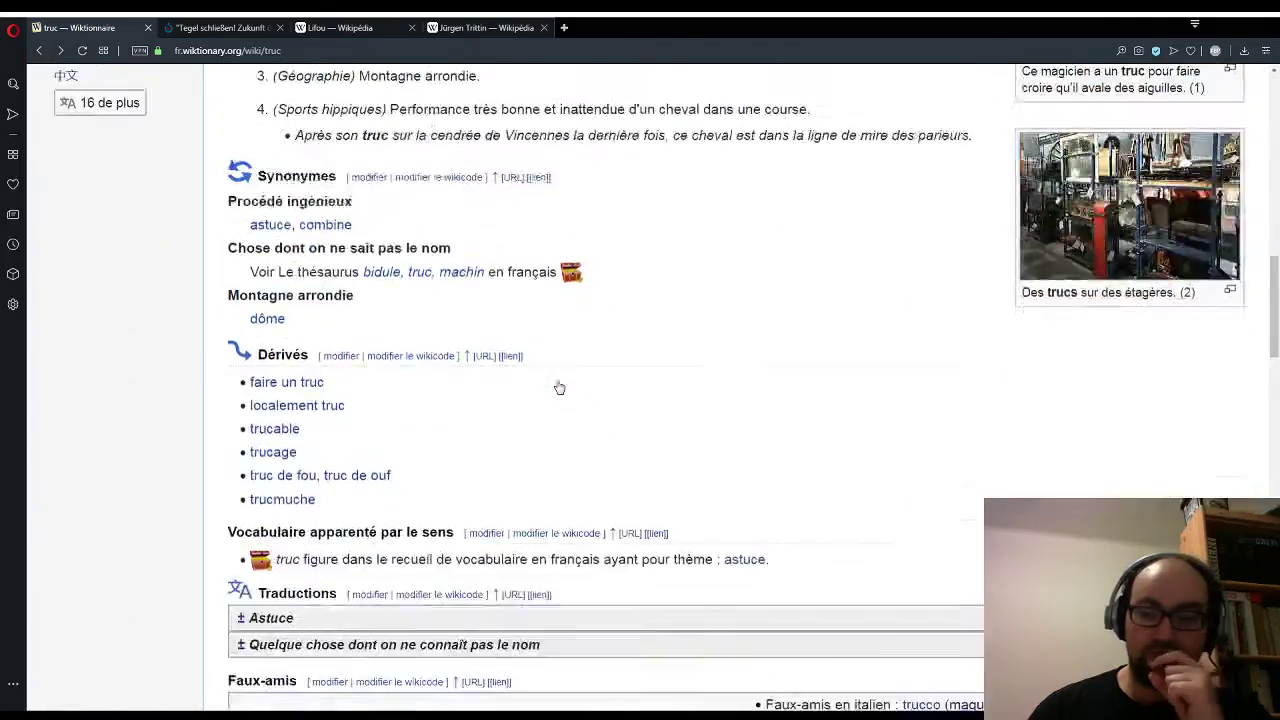
pyautogui.scroll(-2, 559, 387)
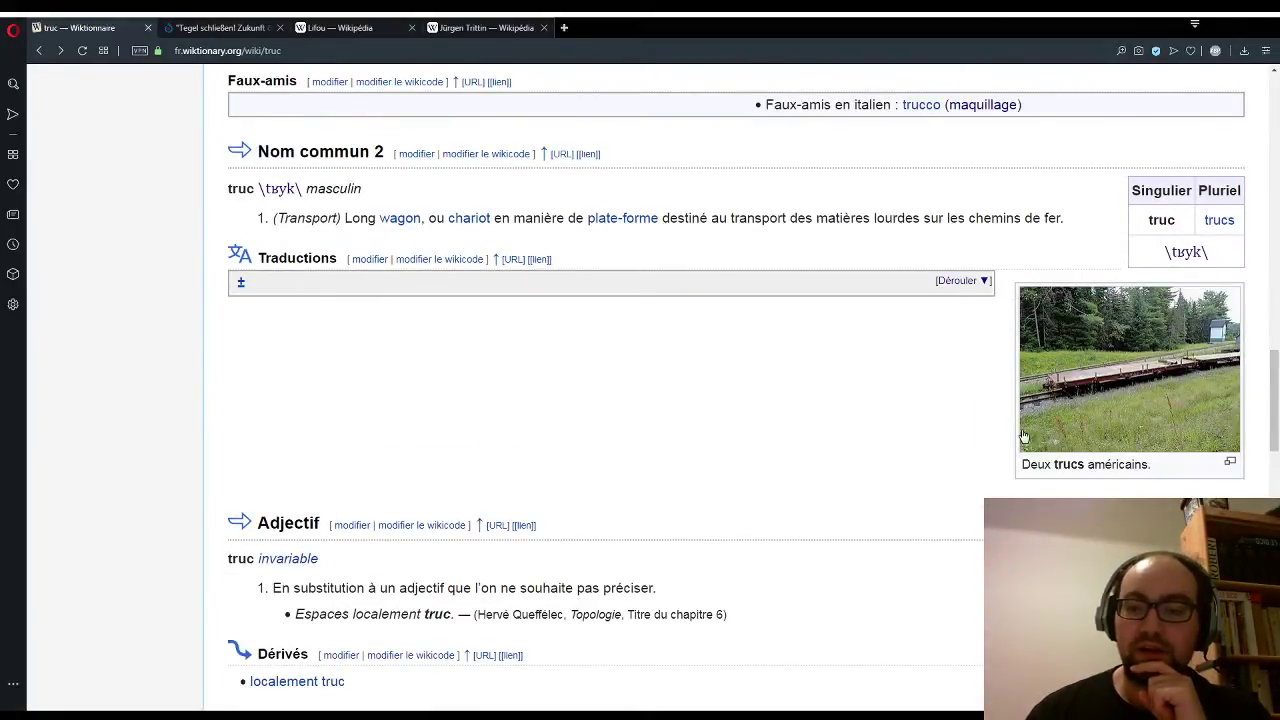
pyautogui.scroll(10, 996, 433)
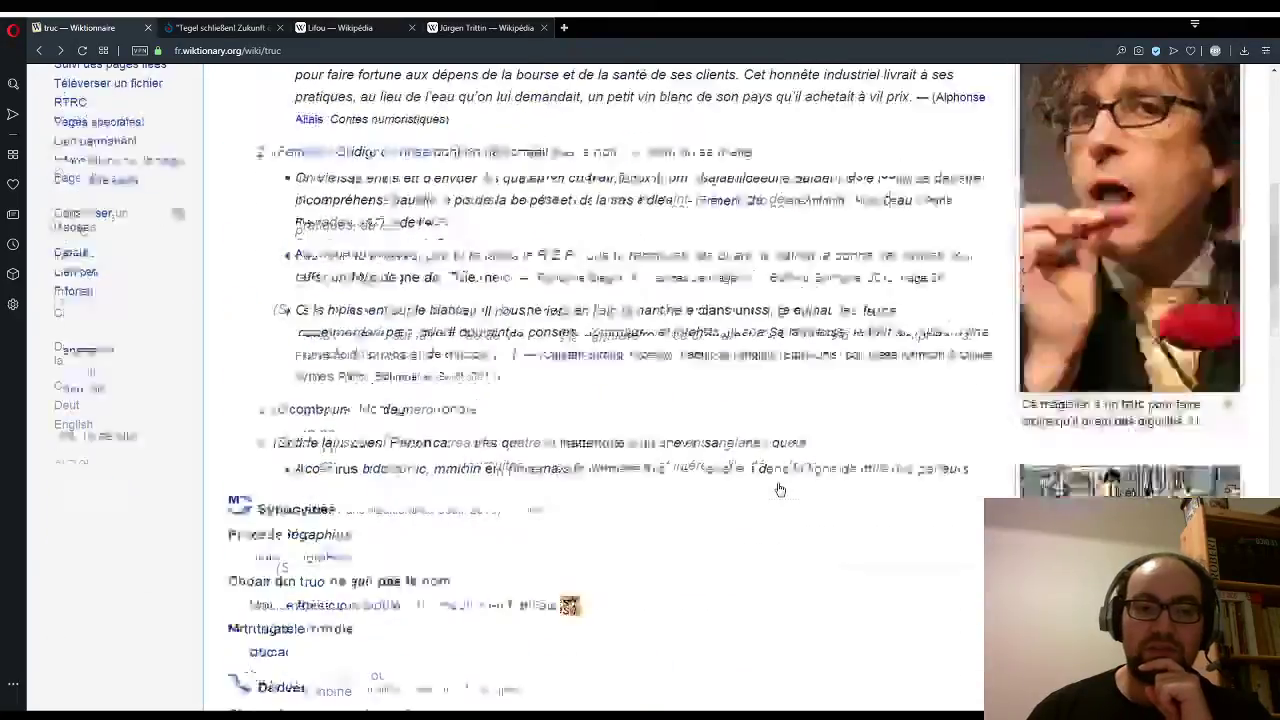
pyautogui.scroll(10, 780, 490)
pyautogui.scroll(-15, 615, 406)
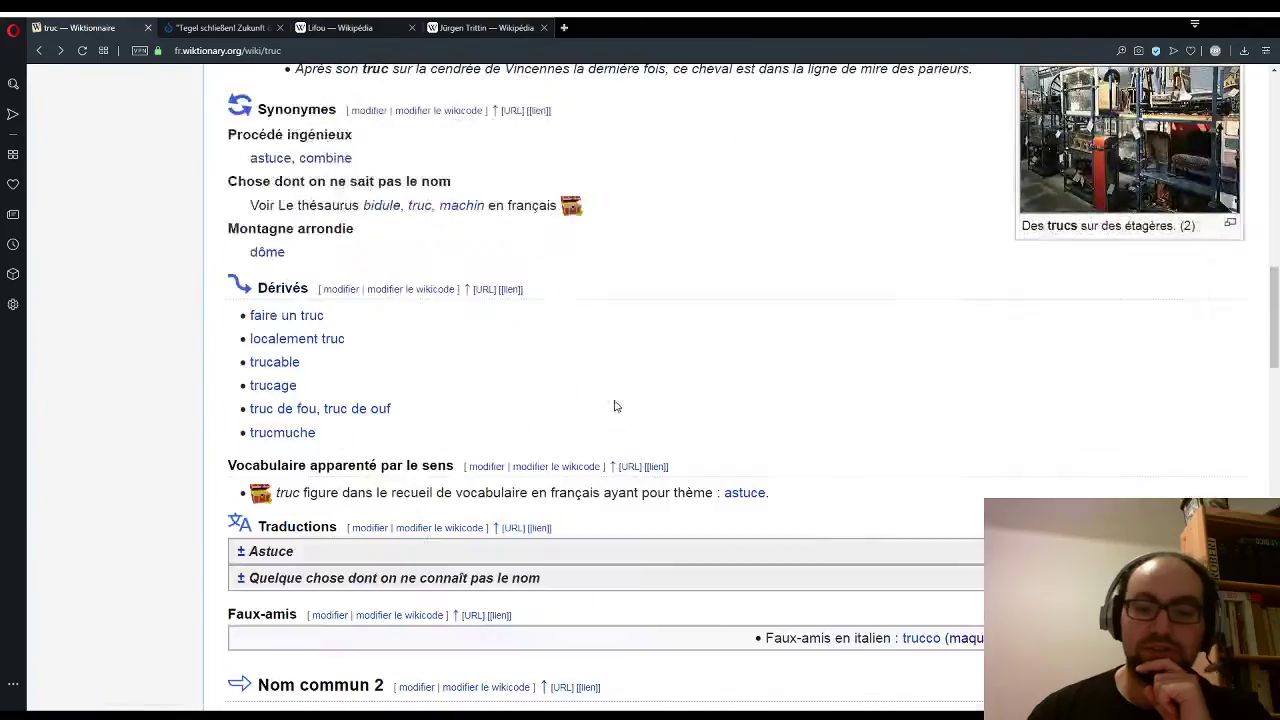
pyautogui.scroll(-5, 615, 406)
pyautogui.click(1090, 345)
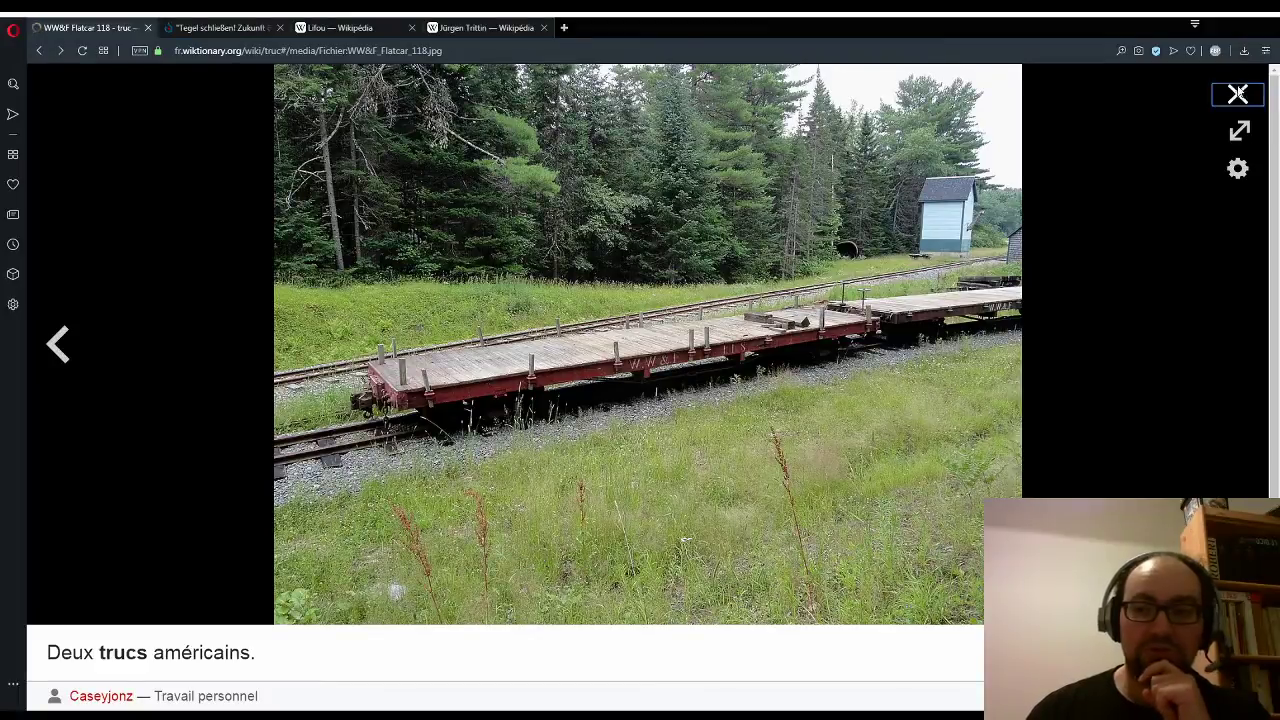
pyautogui.click(1238, 94)
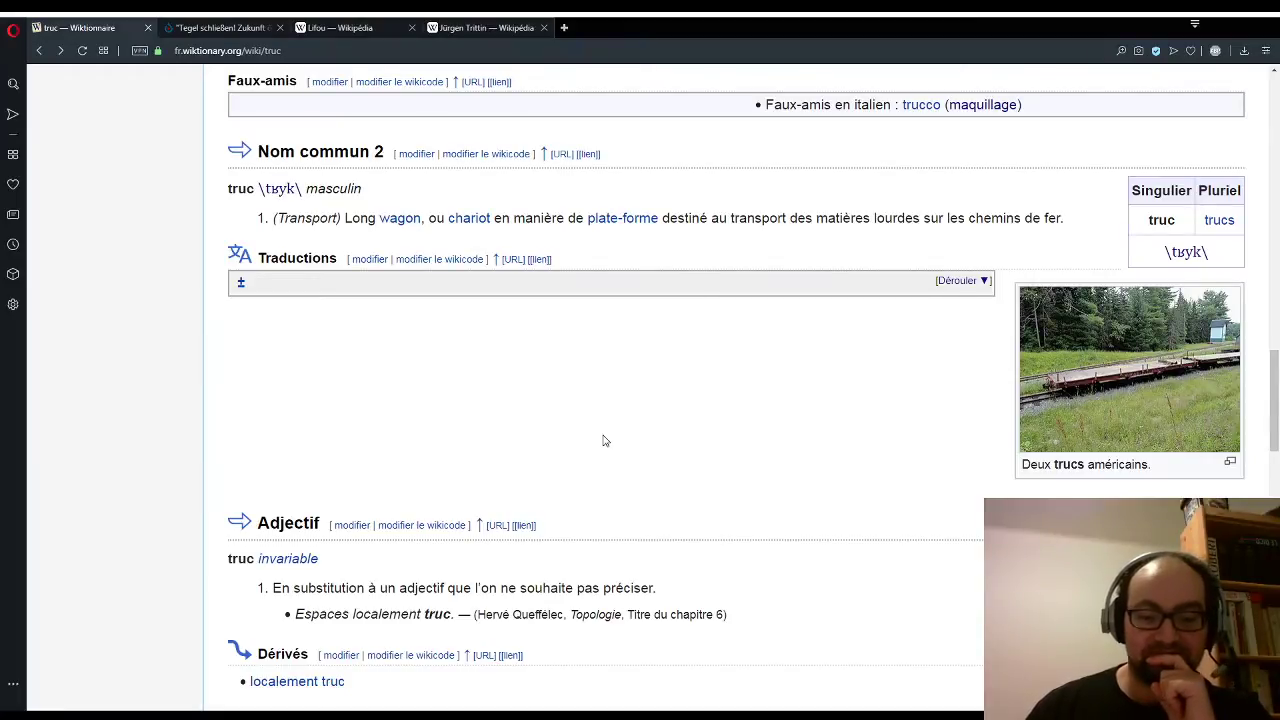
# Step: Finish looking over the "truc" page and go to the Wiktionnaire entry "tablier"
pyautogui.scroll(-3, 603, 441)
pyautogui.scroll(10, 603, 441)
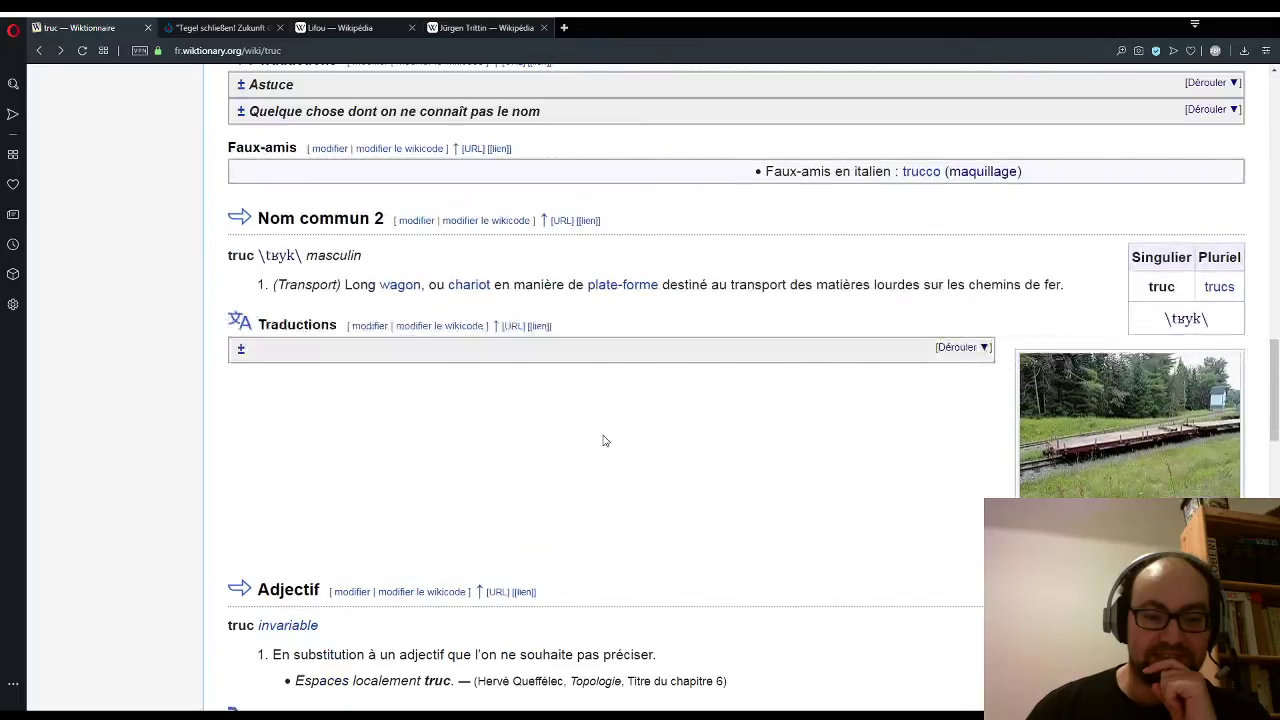
pyautogui.scroll(10, 603, 441)
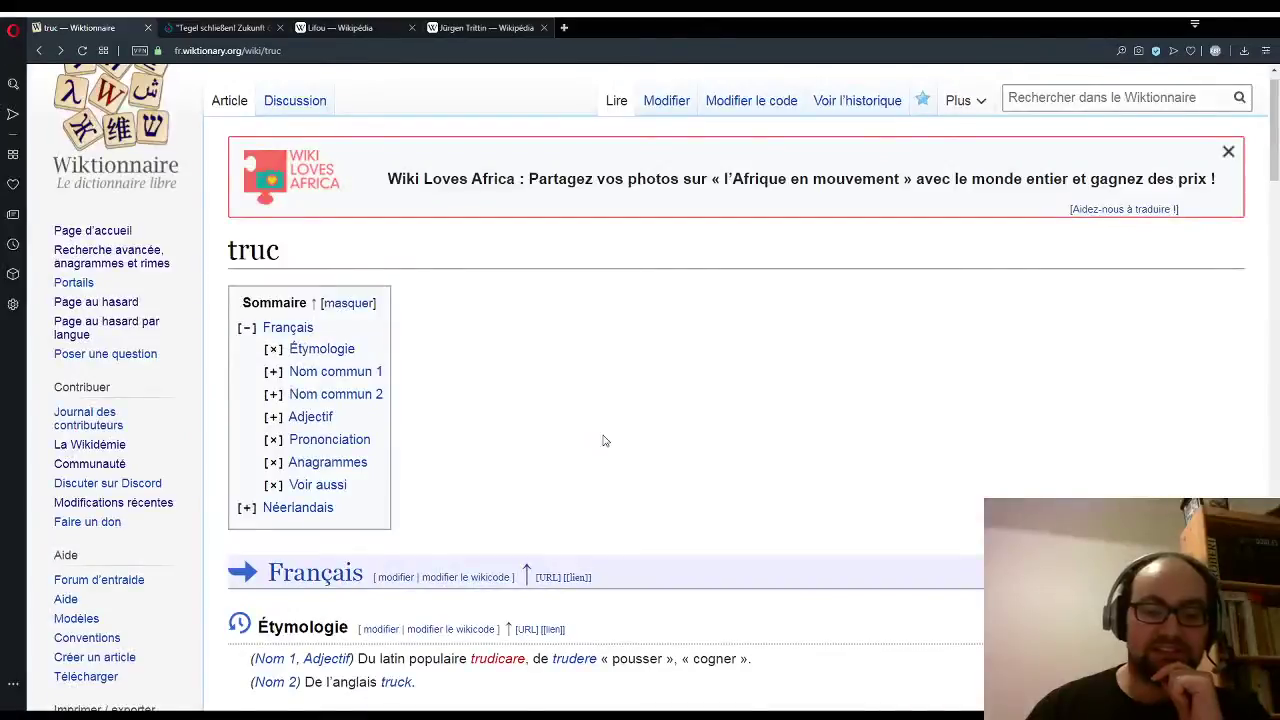
pyautogui.scroll(1, 603, 441)
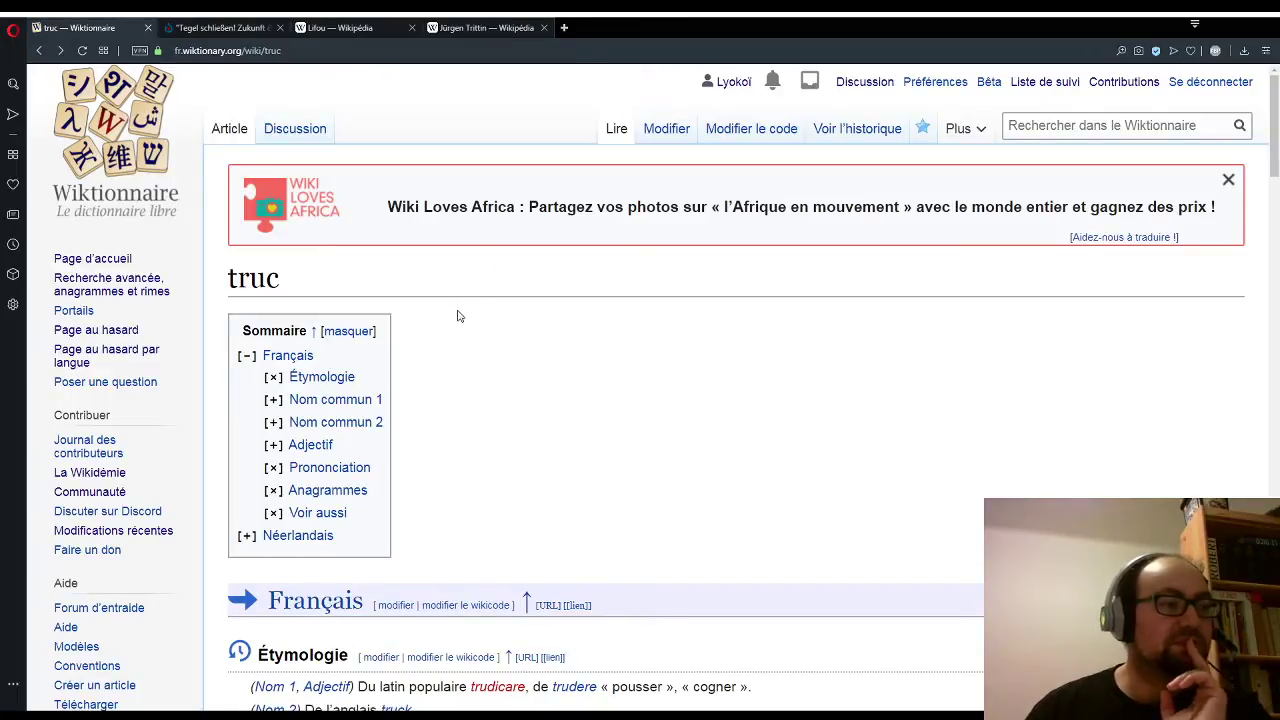
pyautogui.click(1012, 126)
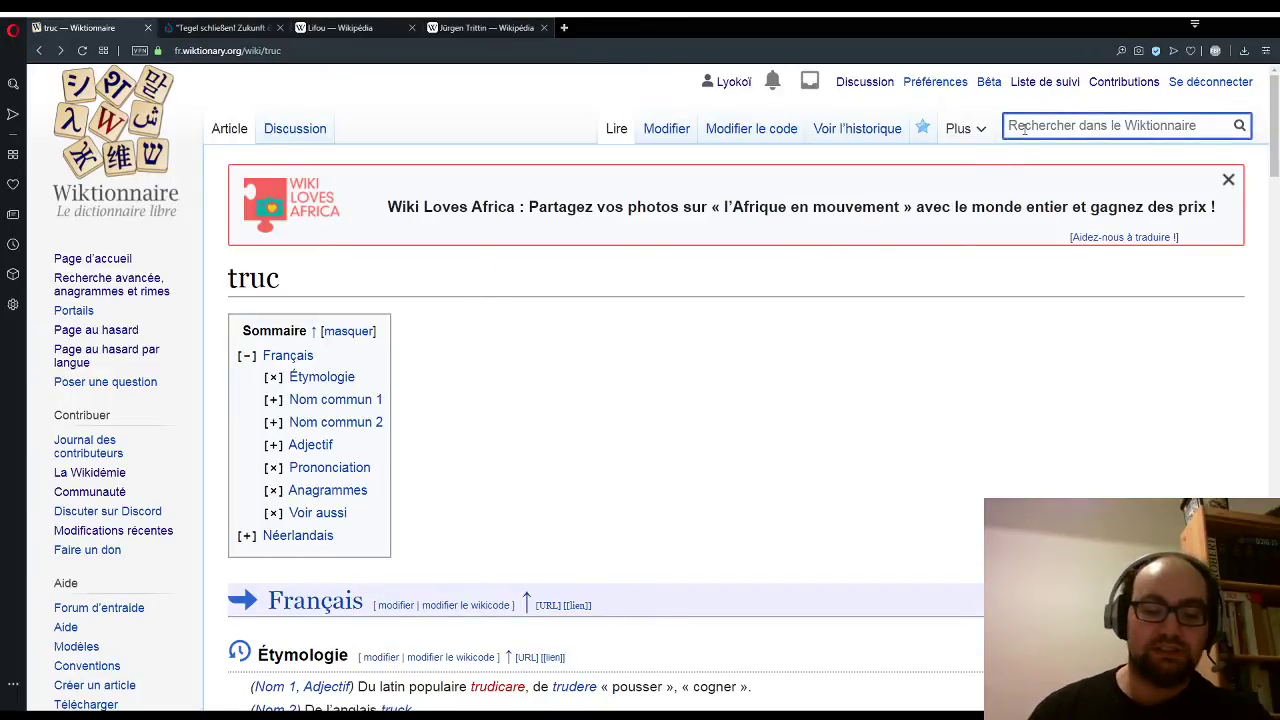
pyautogui.write('tablier')
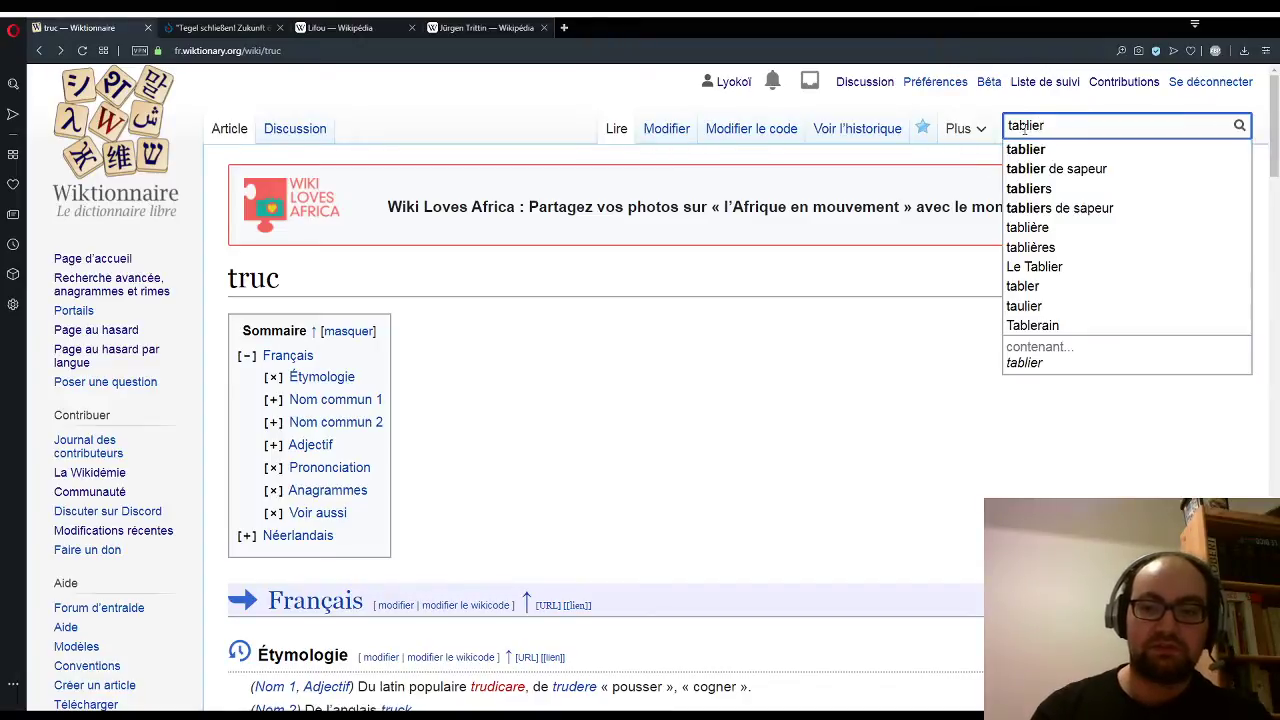
pyautogui.press('Return')
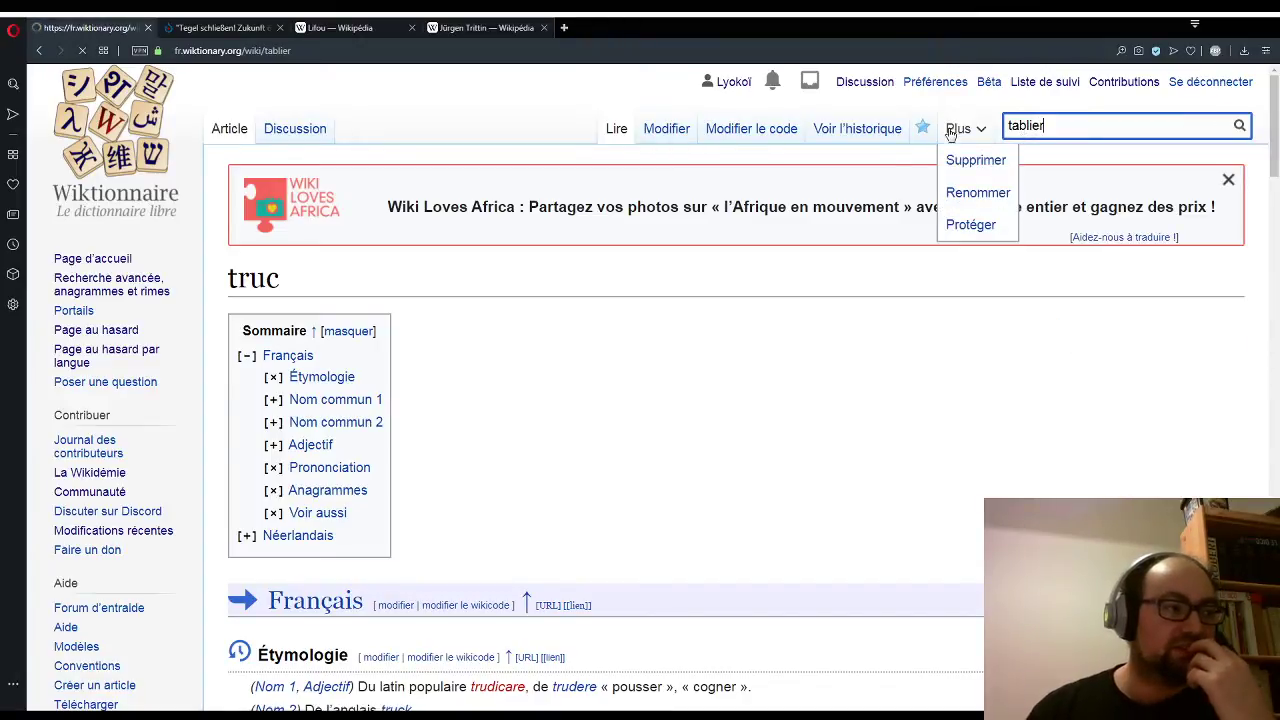
# Step: Read the senses of "tablier" under Nom commun 1 and compare them with the sense numbers in the apron and bridge captions
pyautogui.scroll(-5, 646, 300)
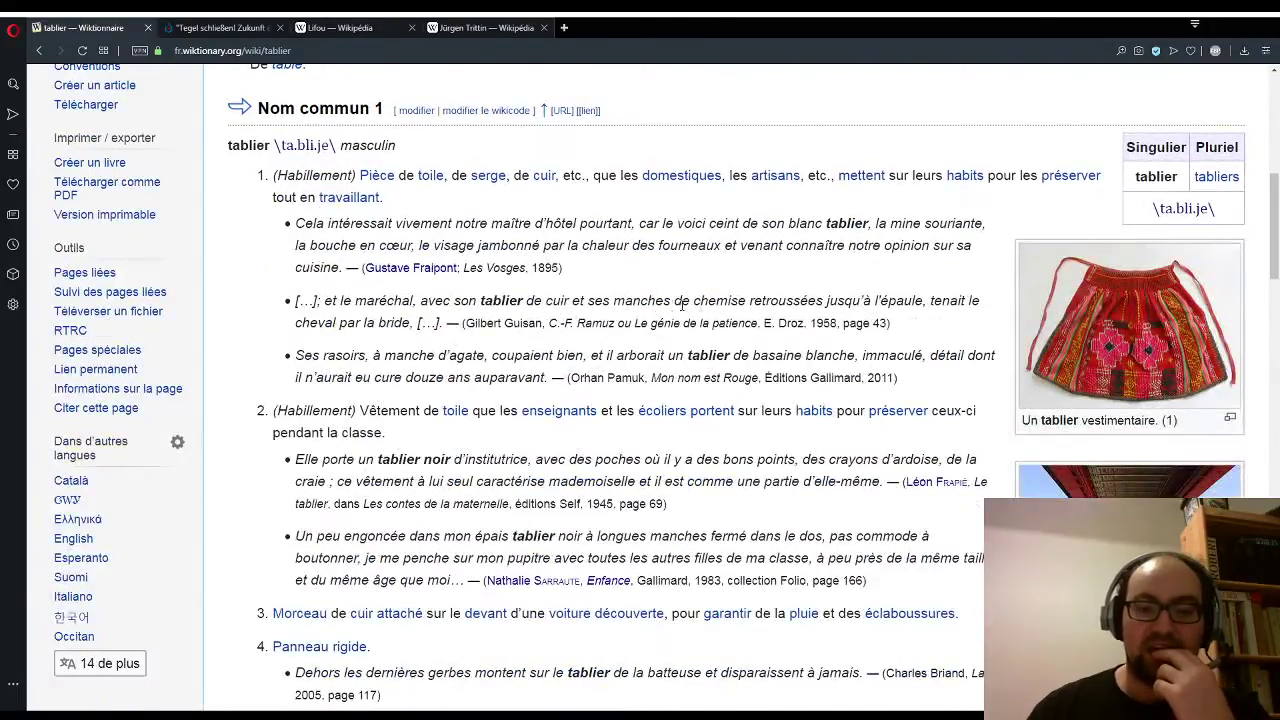
pyautogui.scroll(-7, 656, 316)
pyautogui.scroll(4, 707, 314)
pyautogui.scroll(3, 707, 314)
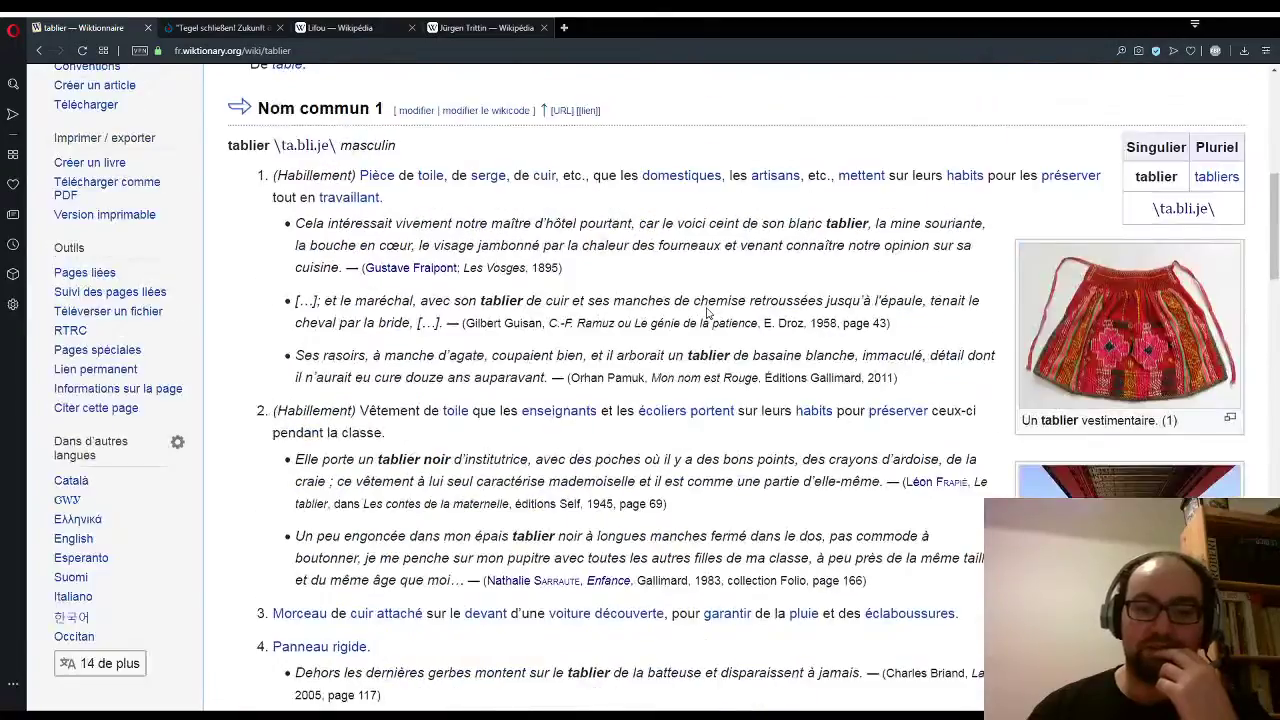
pyautogui.scroll(-5, 690, 316)
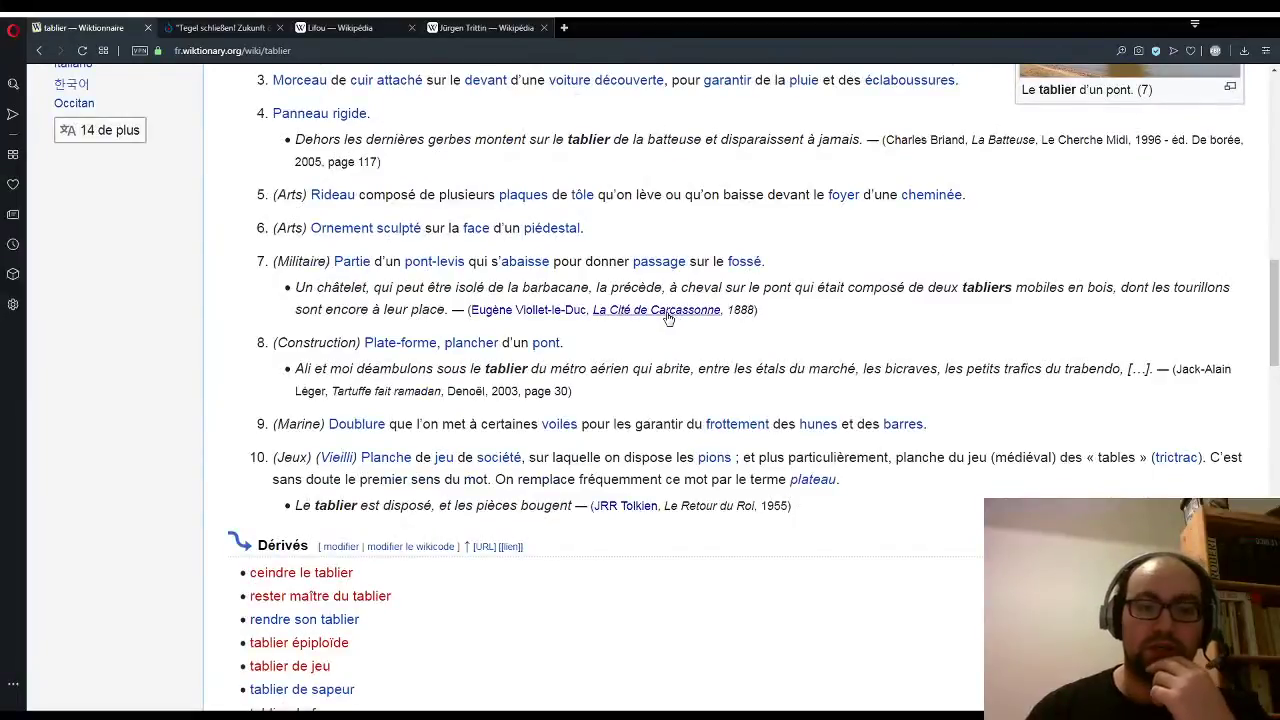
pyautogui.scroll(5, 672, 318)
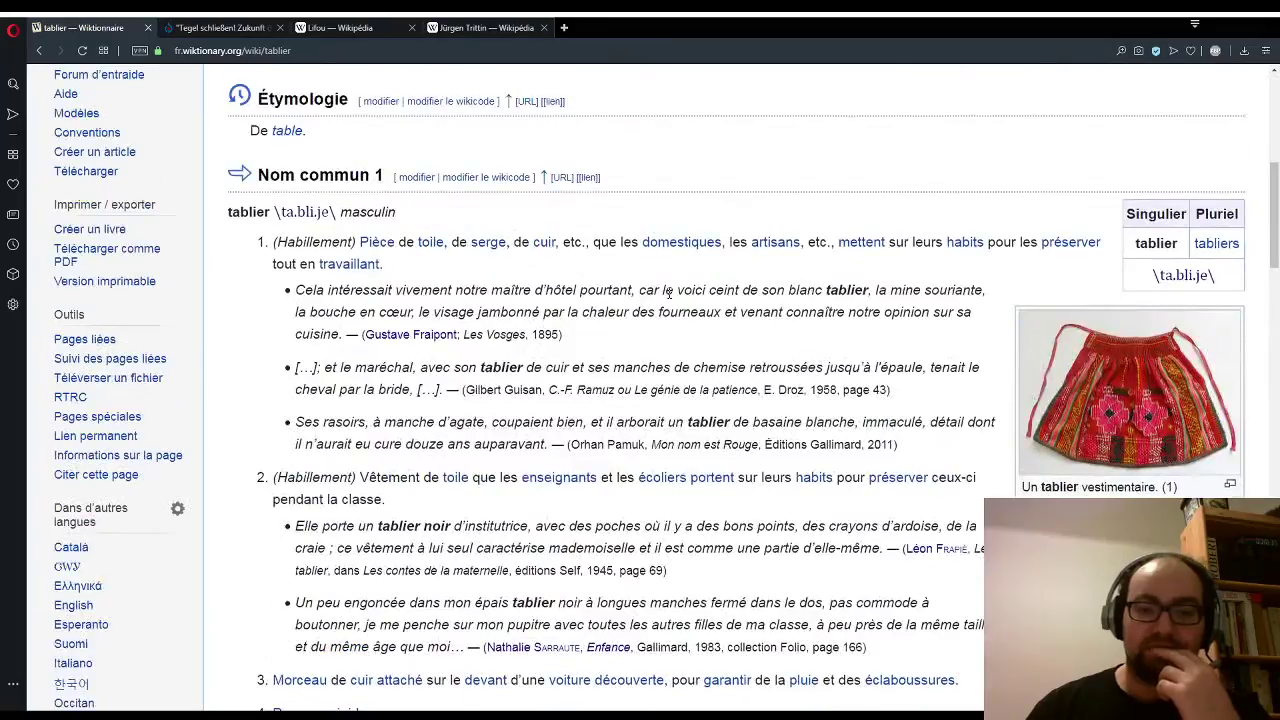
pyautogui.scroll(-2, 669, 292)
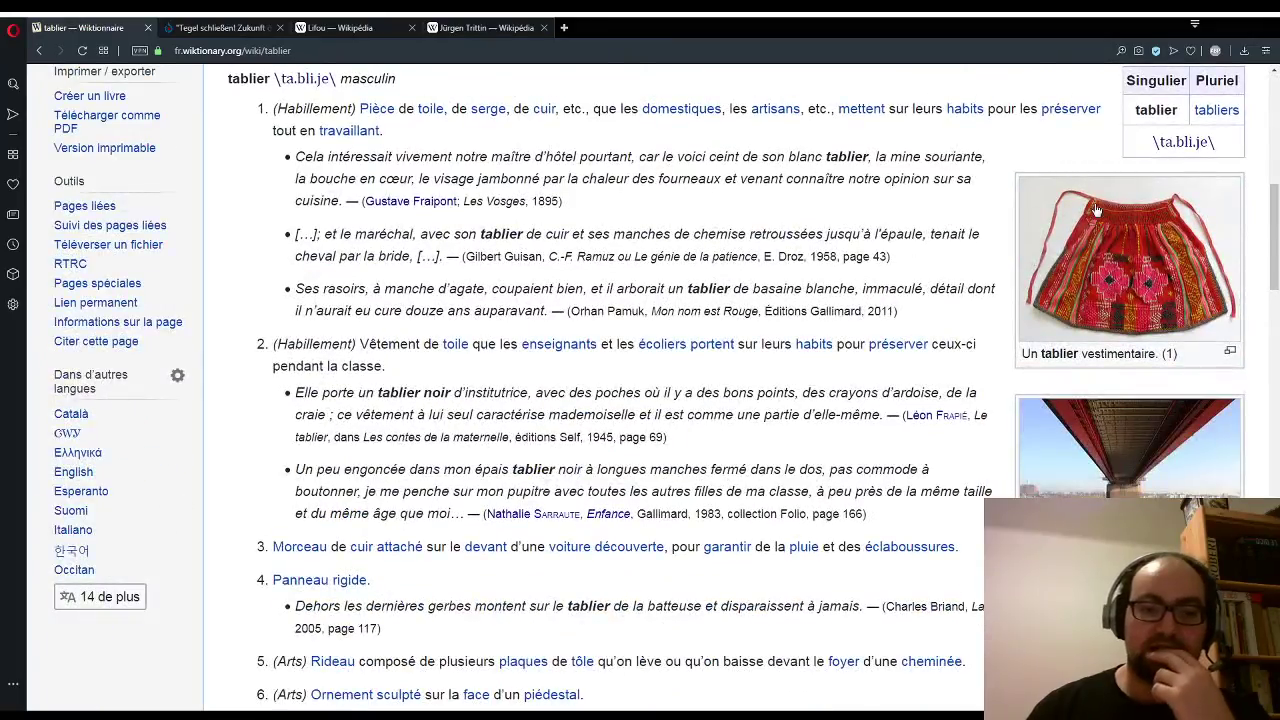
pyautogui.scroll(-1, 950, 258)
pyautogui.scroll(-4, 1063, 277)
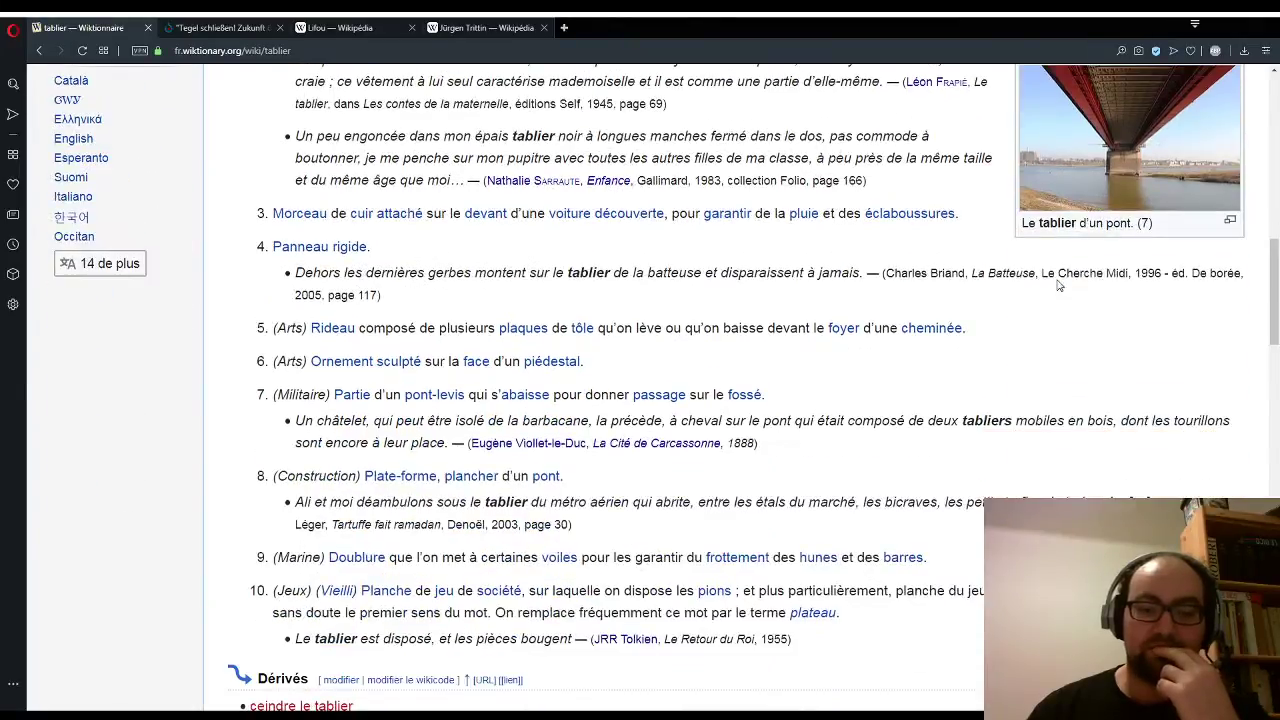
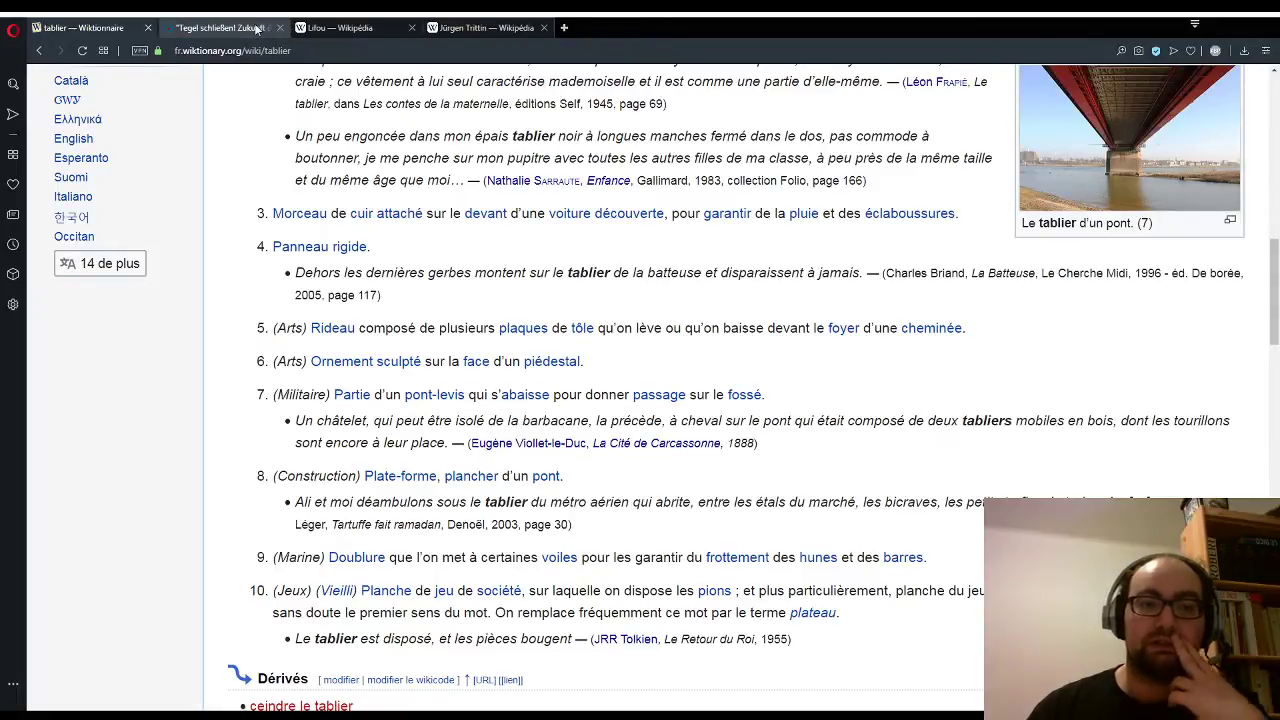
# Step: Switch to the Commons Quality images category and close the enlarged photo of the demonstration speaker
pyautogui.click(220, 27)
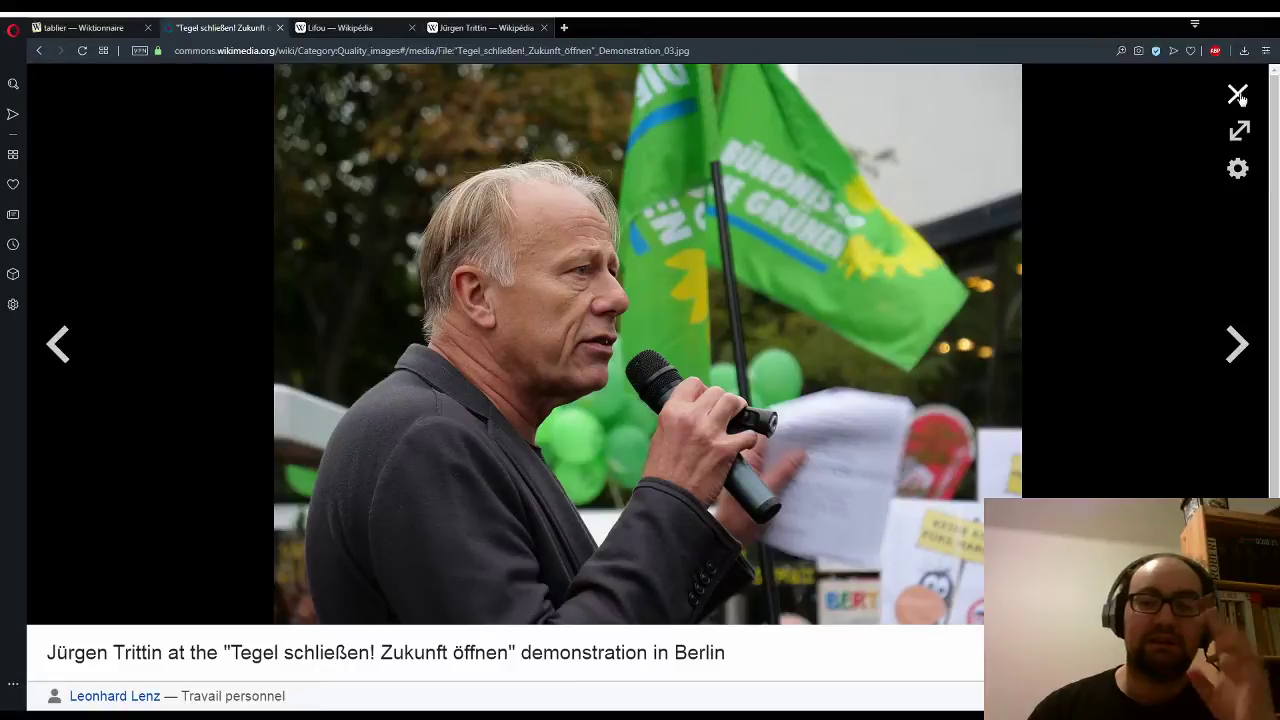
pyautogui.click(115, 28)
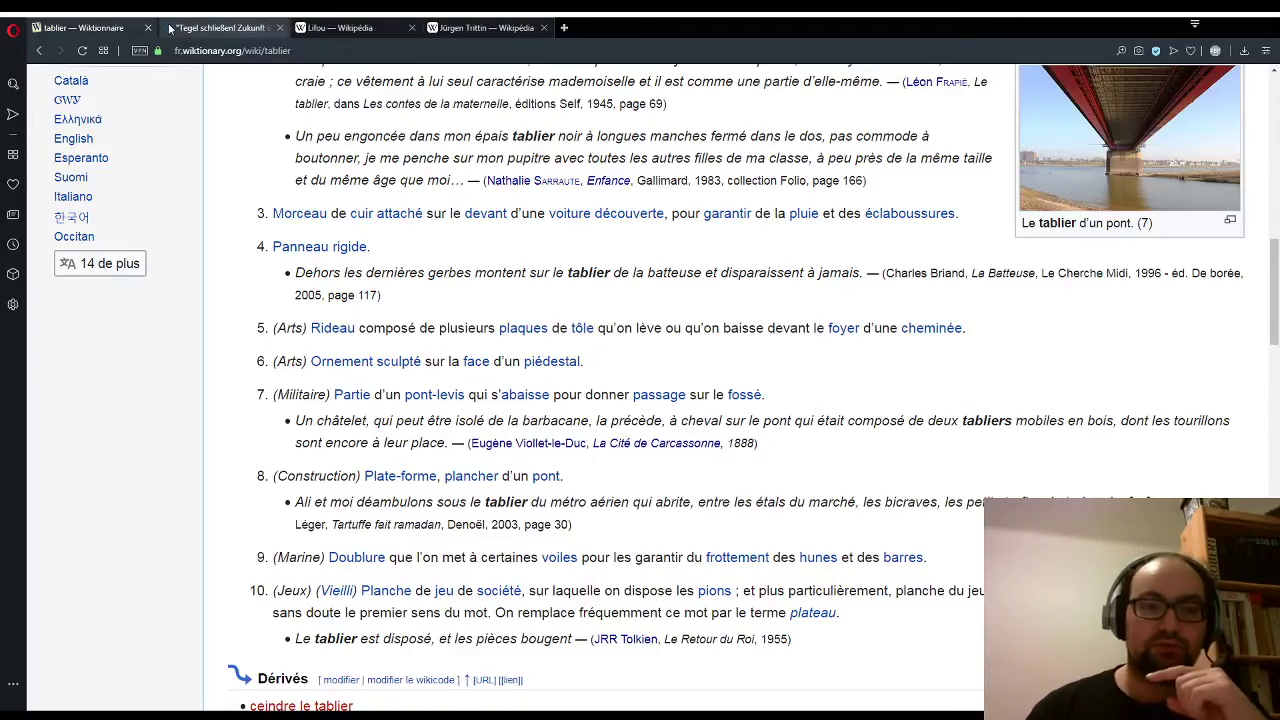
pyautogui.click(220, 27)
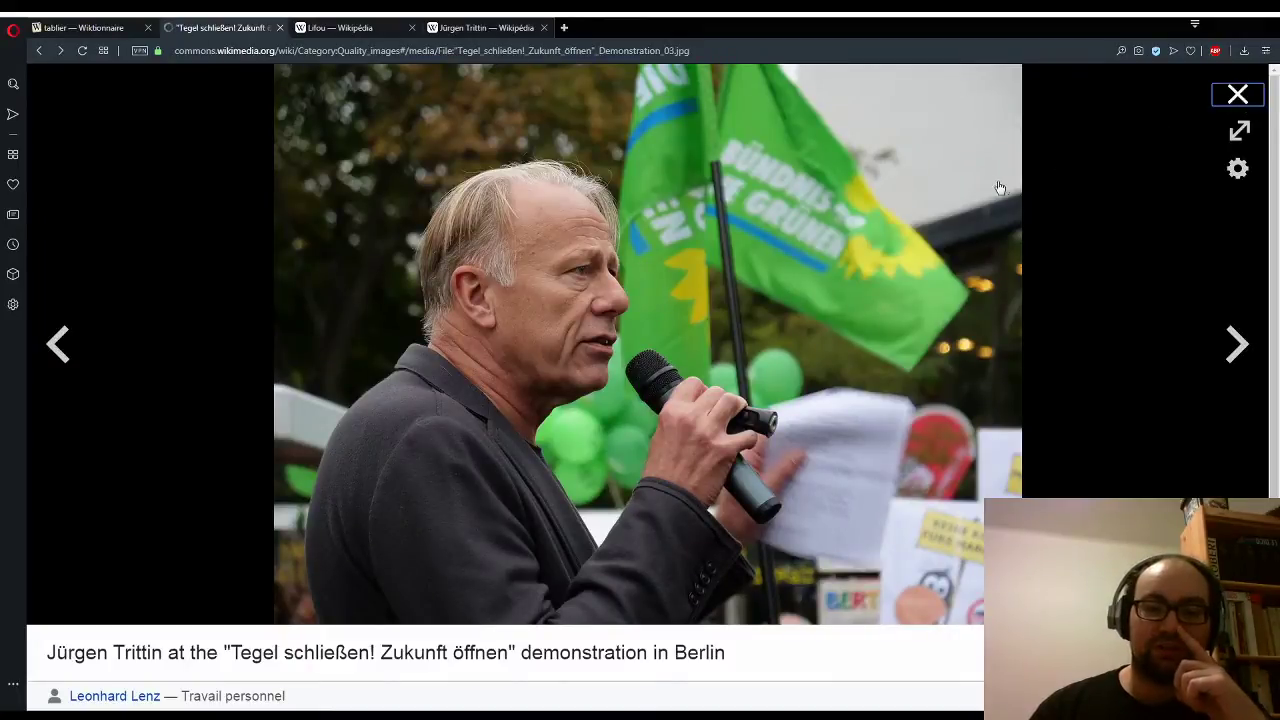
pyautogui.press('Escape')
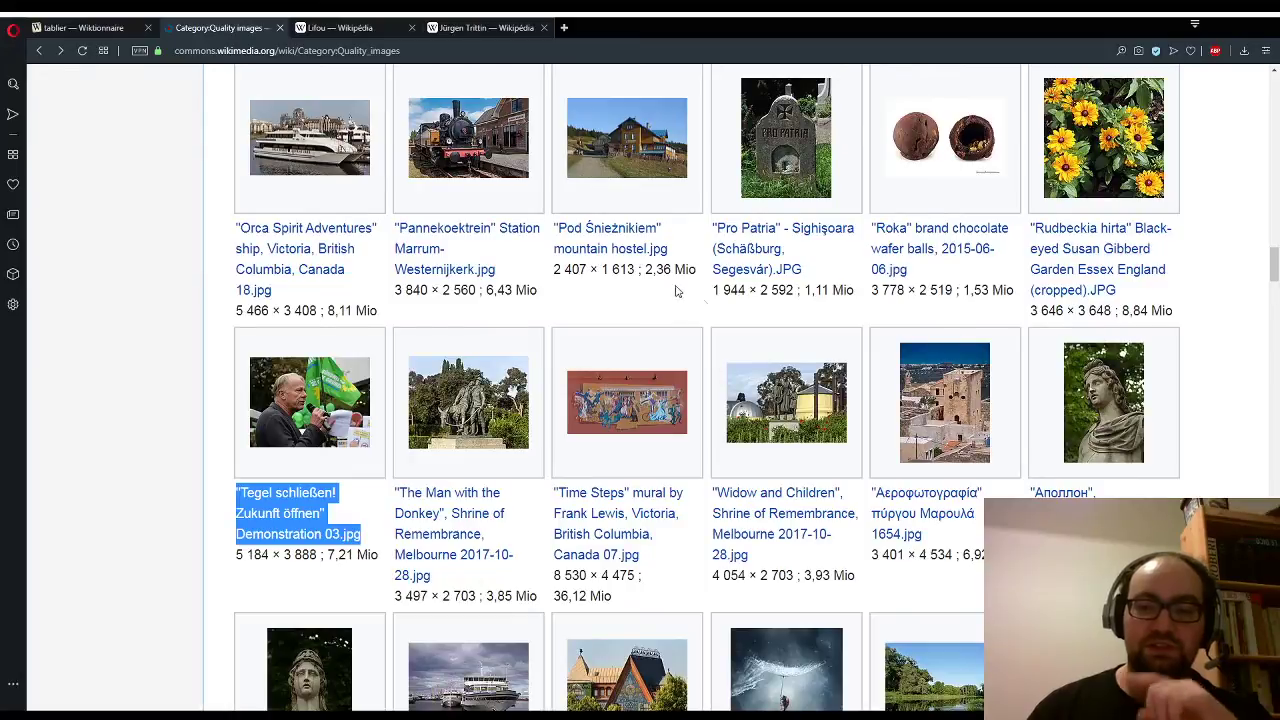
# Step: Enlarge the ladybird photo "Звездный зонтик" in the Quality images category and examine its description and licence details
pyautogui.scroll(-2, 670, 283)
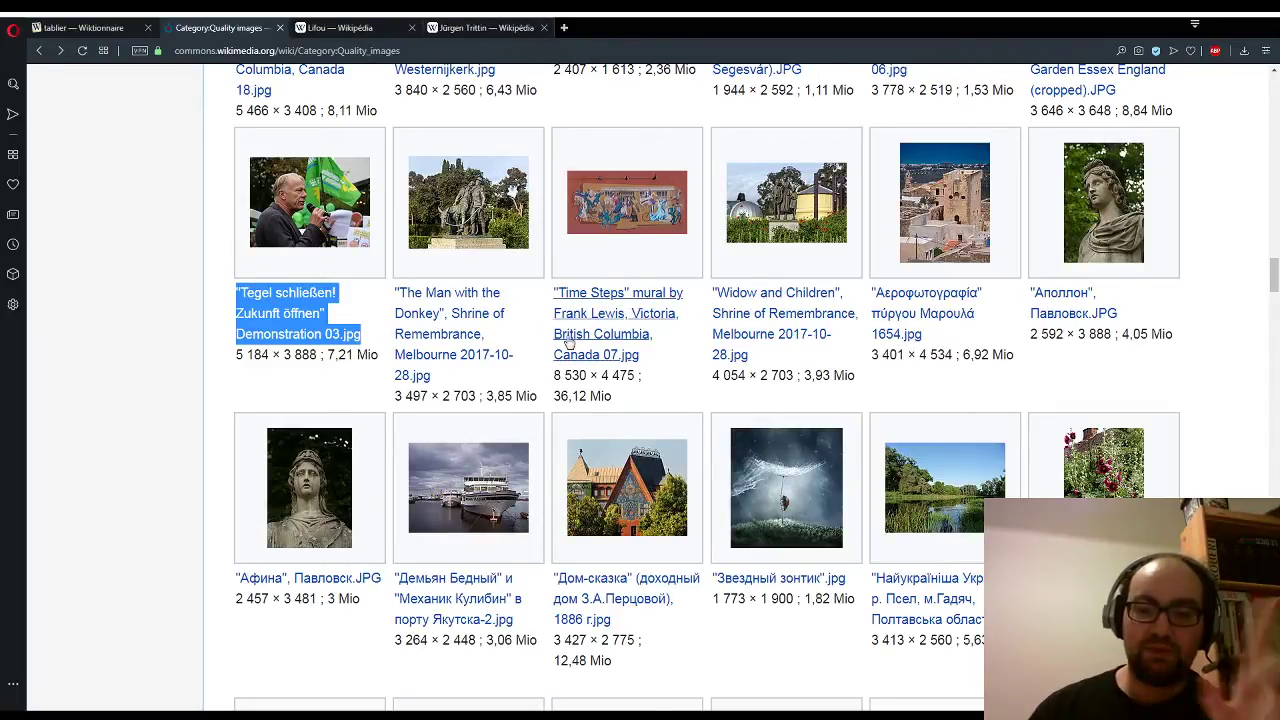
pyautogui.scroll(-2, 568, 342)
pyautogui.click(781, 354)
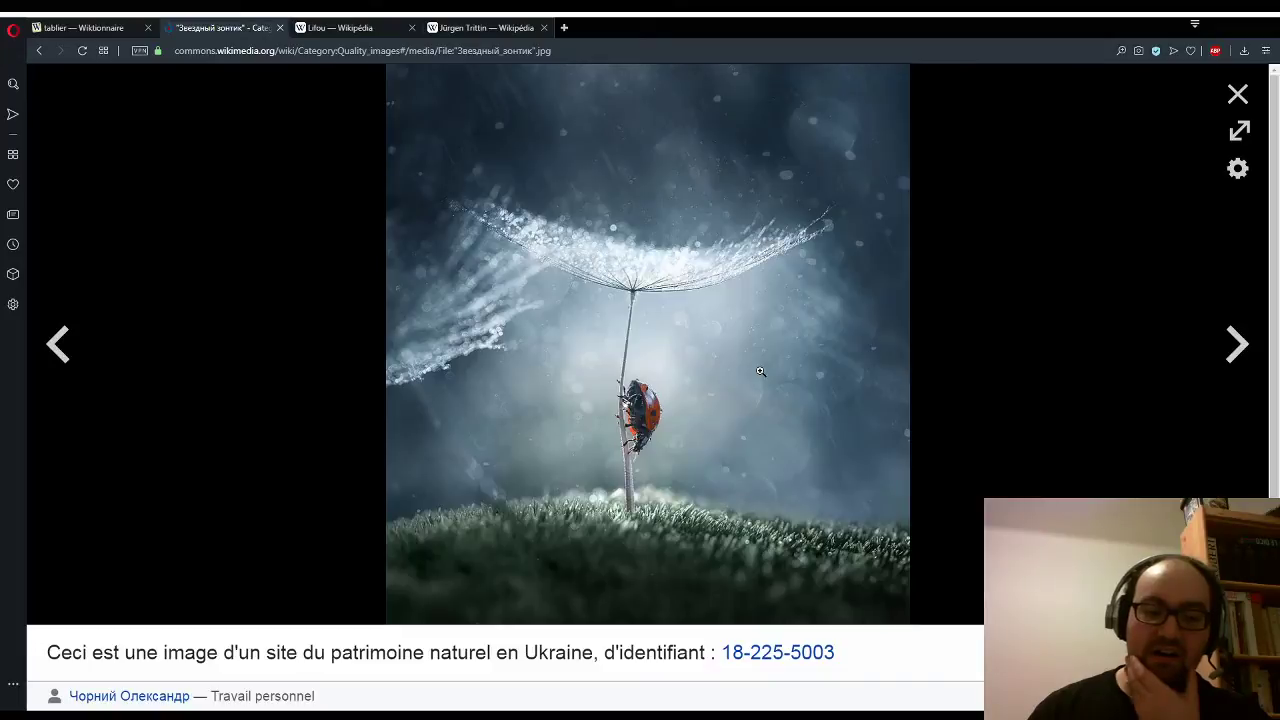
pyautogui.scroll(-1, 760, 371)
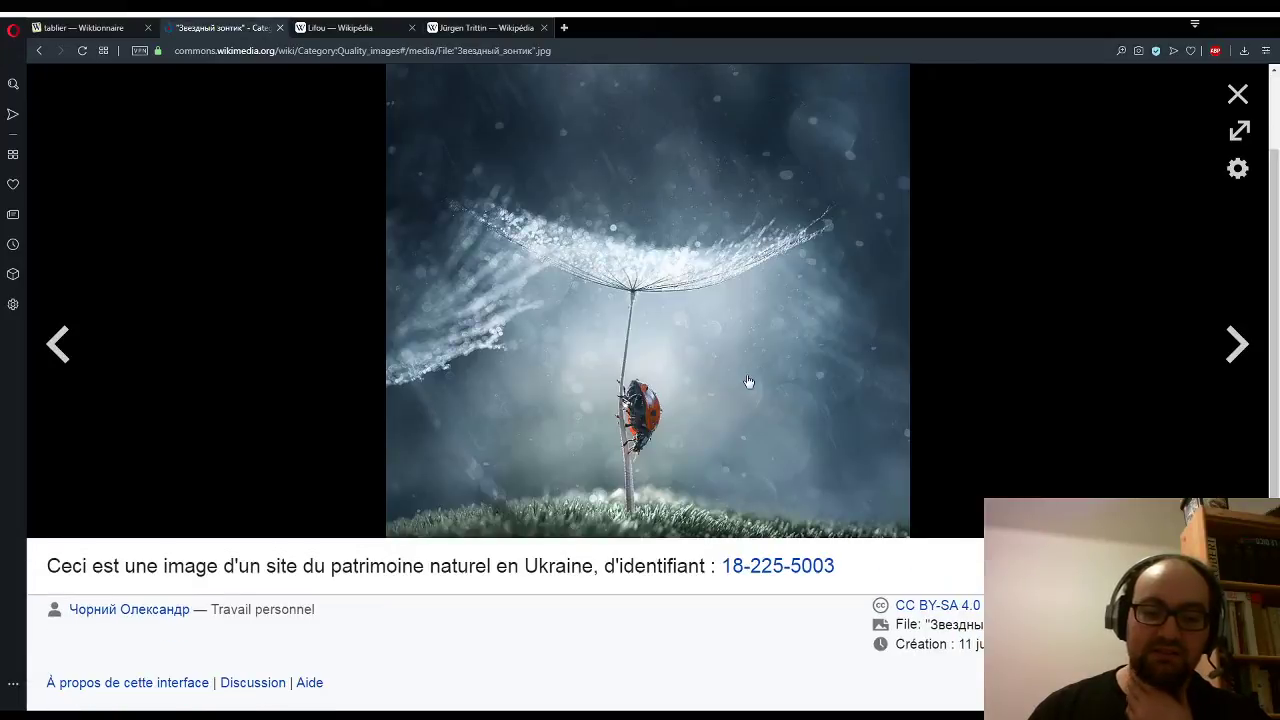
pyautogui.scroll(1, 748, 381)
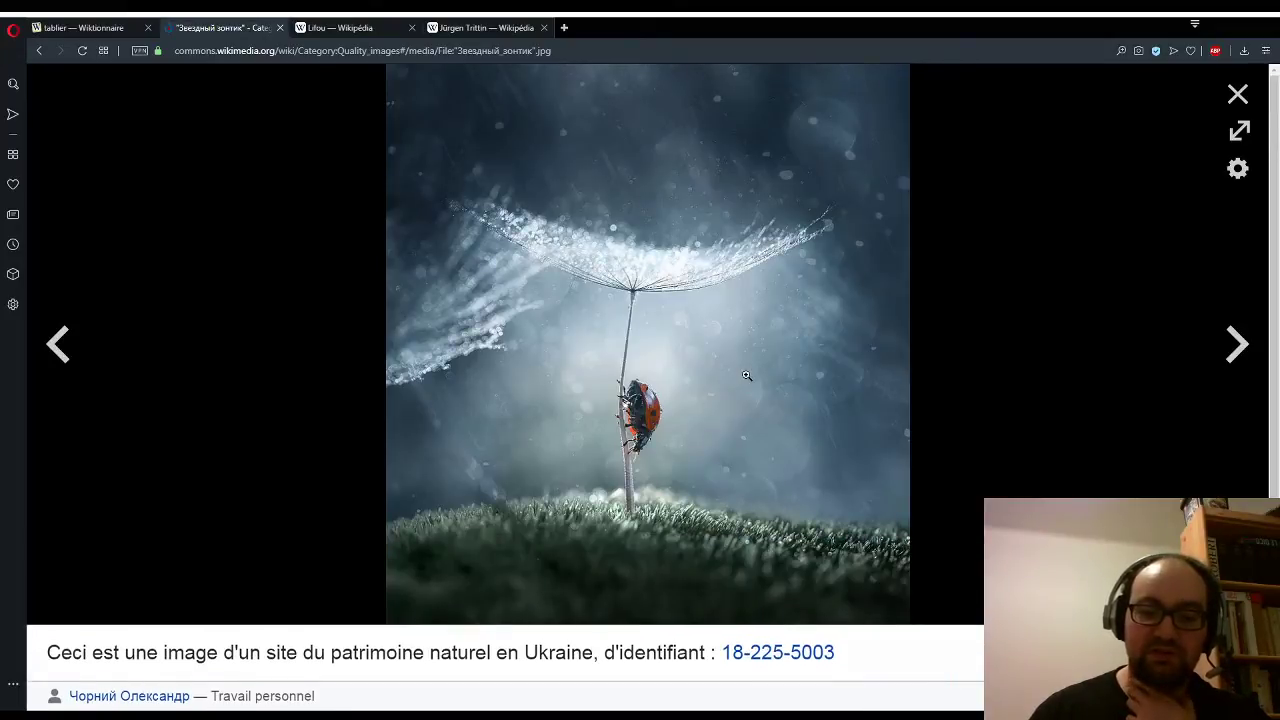
pyautogui.scroll(-1, 748, 381)
pyautogui.scroll(1, 748, 381)
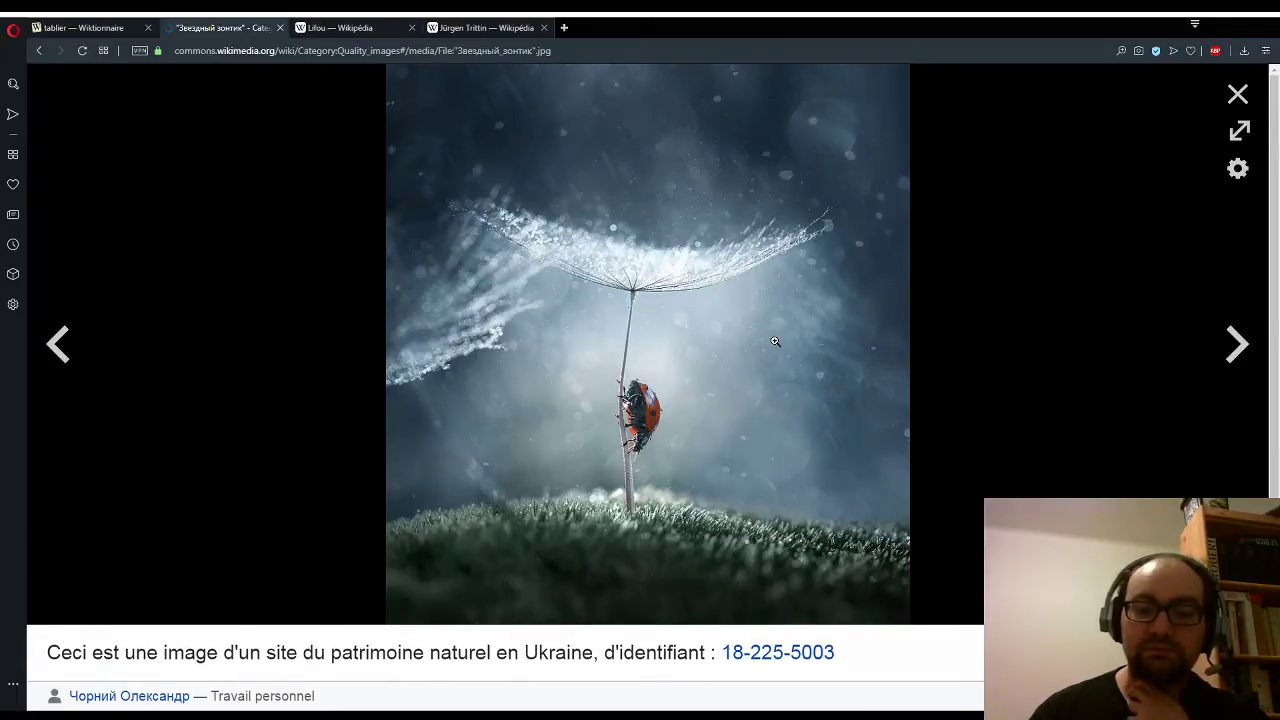
# Step: Return to the Wiktionnaire, go to the entry "macro" and read the senses of its French common noun
pyautogui.click(150, 26)
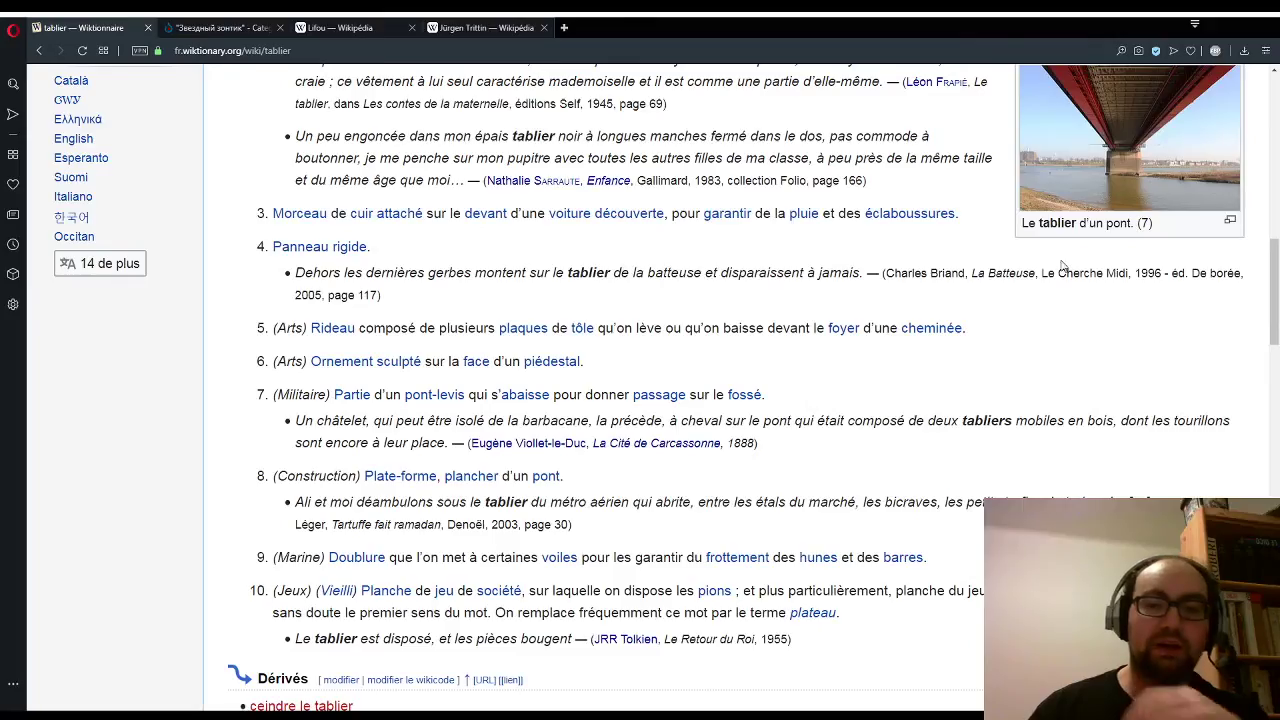
pyautogui.press('Home')
pyautogui.click(1079, 138)
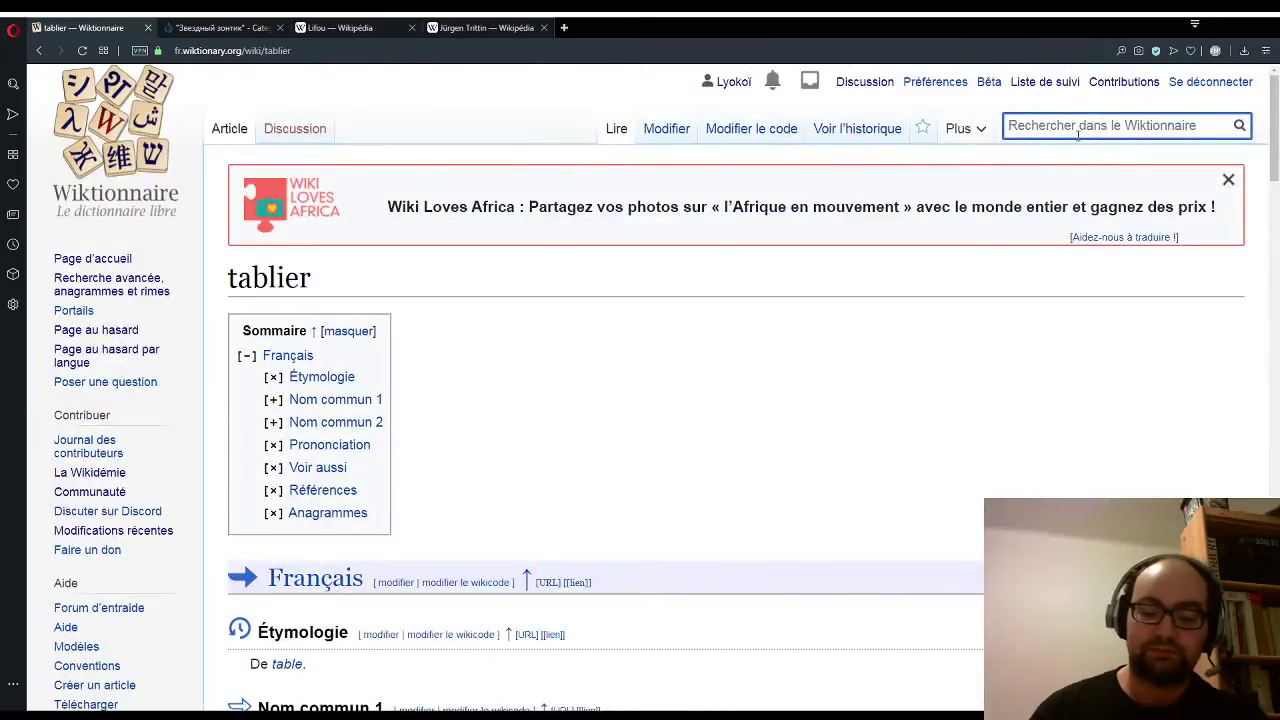
pyautogui.write('mzcr')
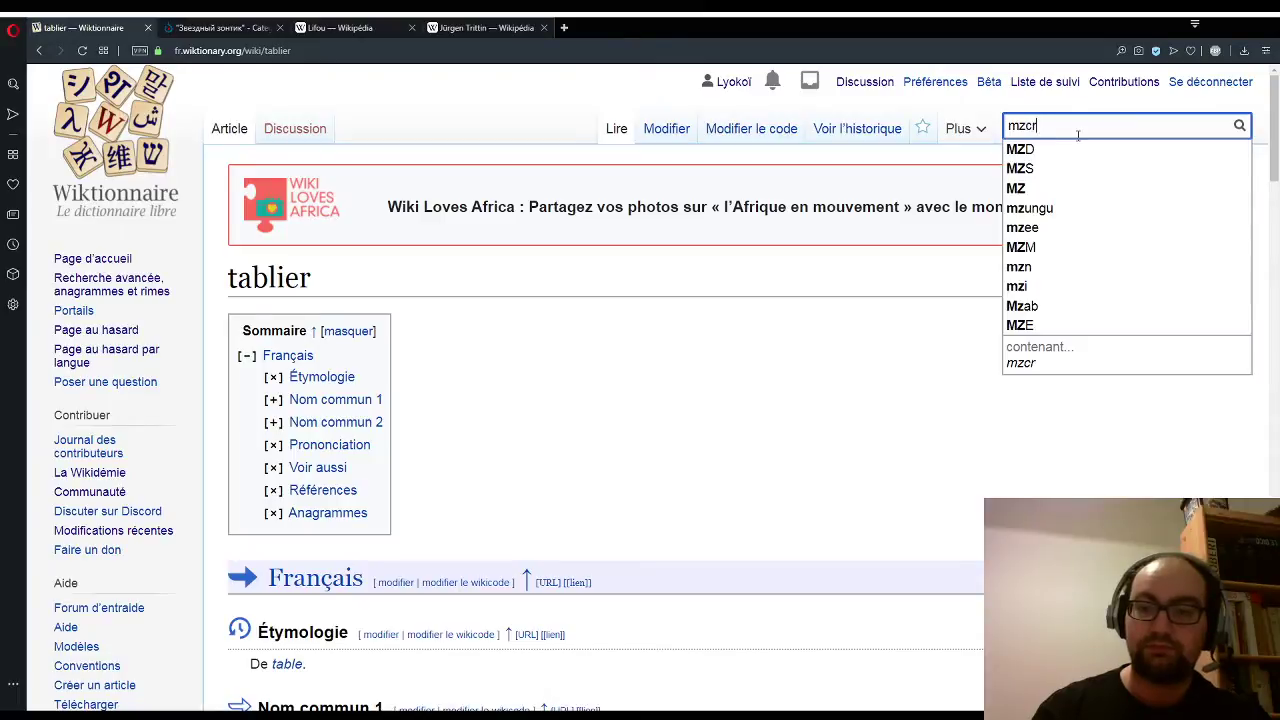
pyautogui.press('BackSpace')
pyautogui.press('BackSpace')
pyautogui.press('BackSpace')
pyautogui.write('ar')
pyautogui.press('BackSpace')
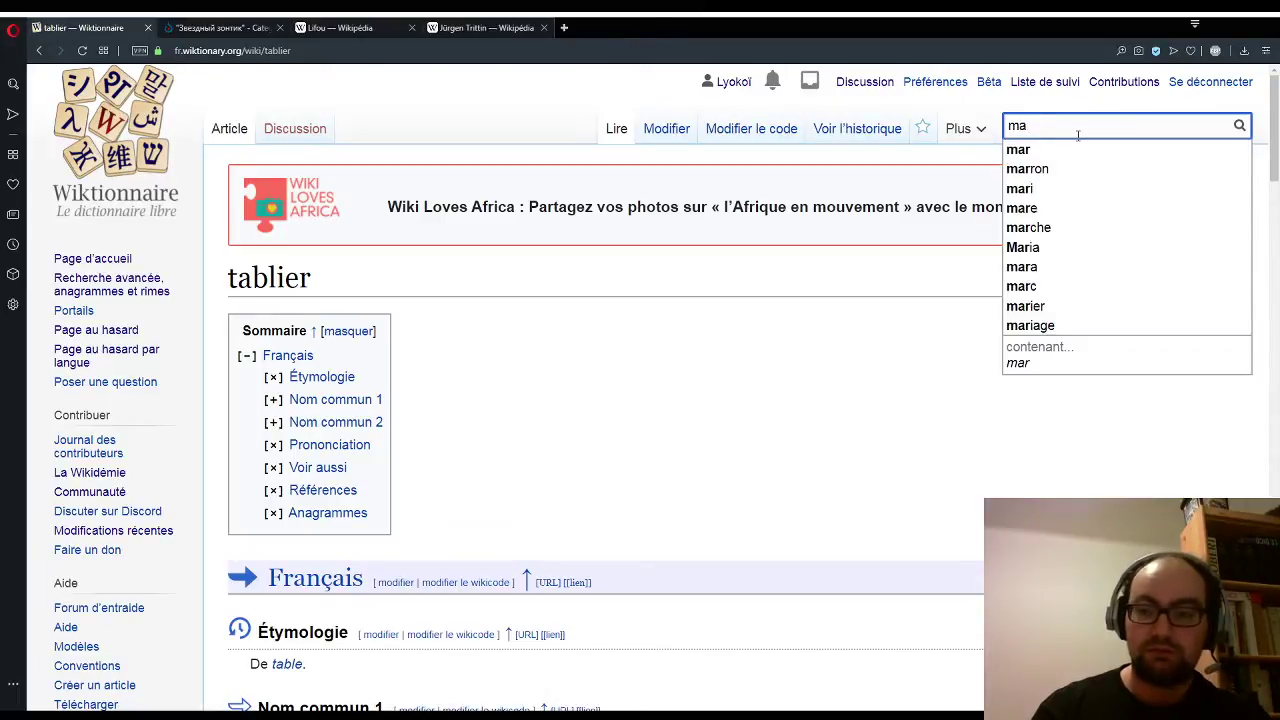
pyautogui.write('cro')
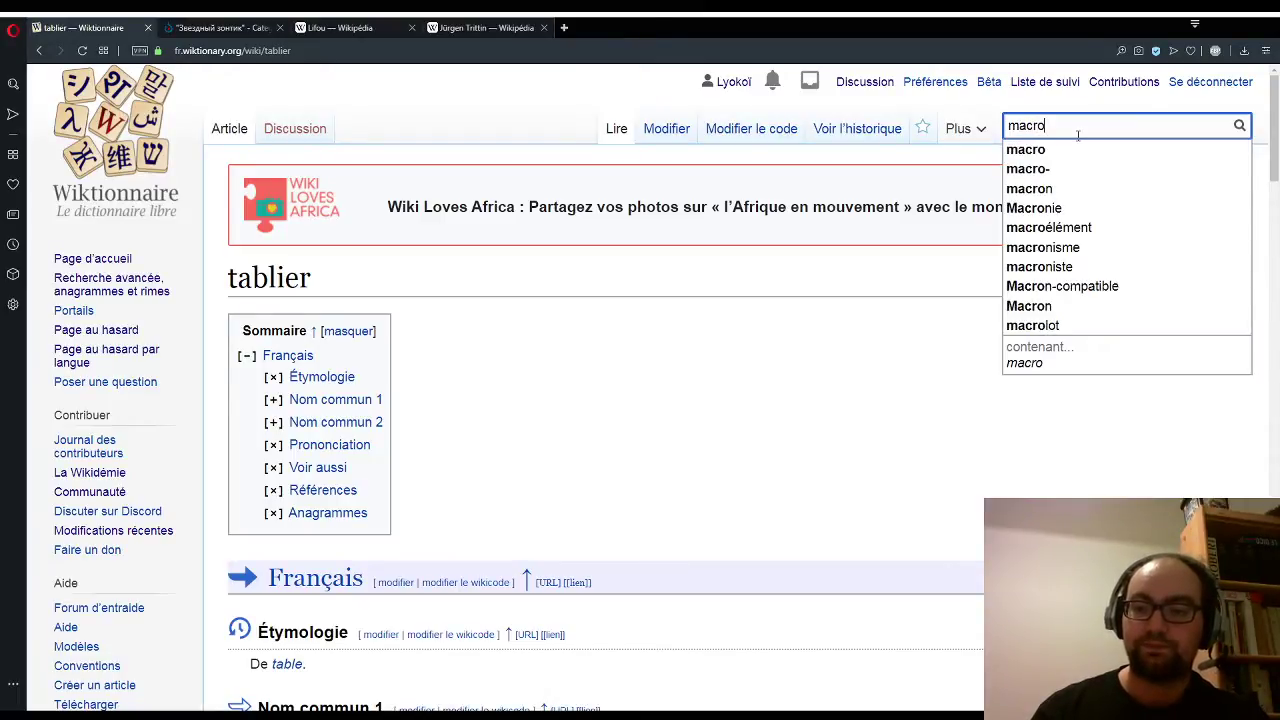
pyautogui.press('Down')
pyautogui.press('Return')
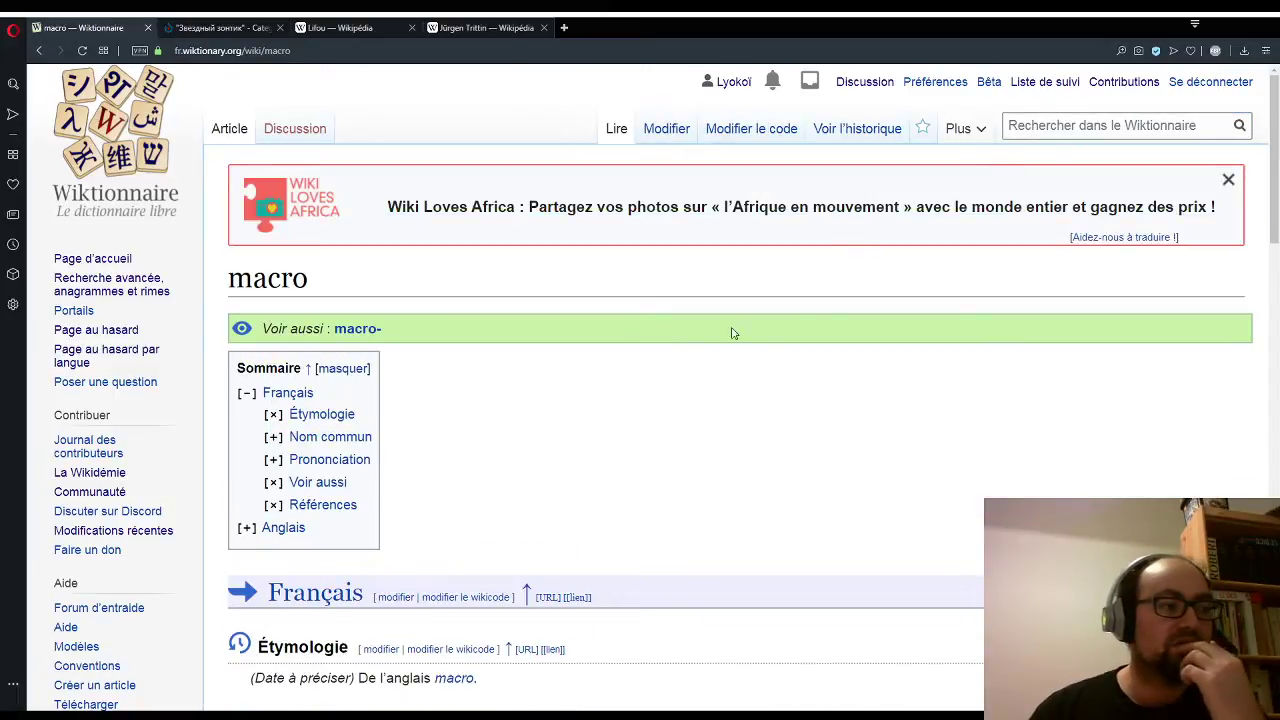
pyautogui.scroll(-4, 600, 390)
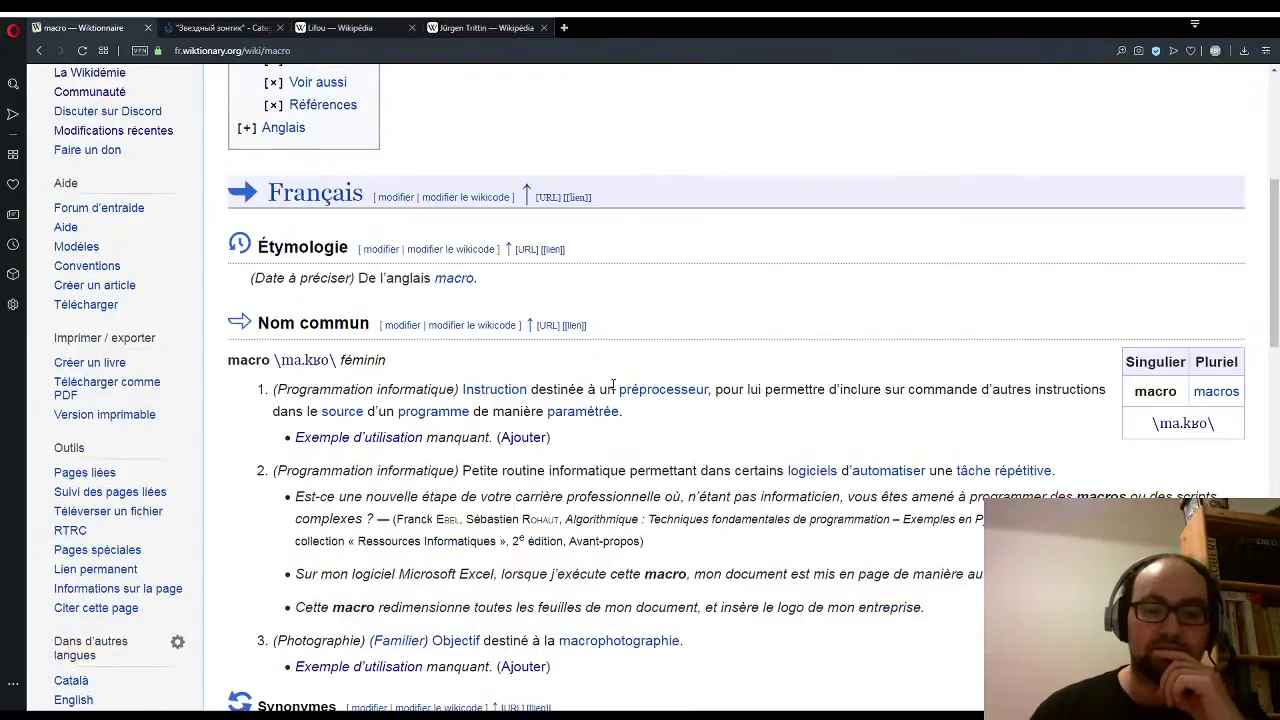
# Step: Follow the "macrophotographie" link in the third sense of "macro" and examine that entry's senses and illustration
pyautogui.scroll(-1, 613, 386)
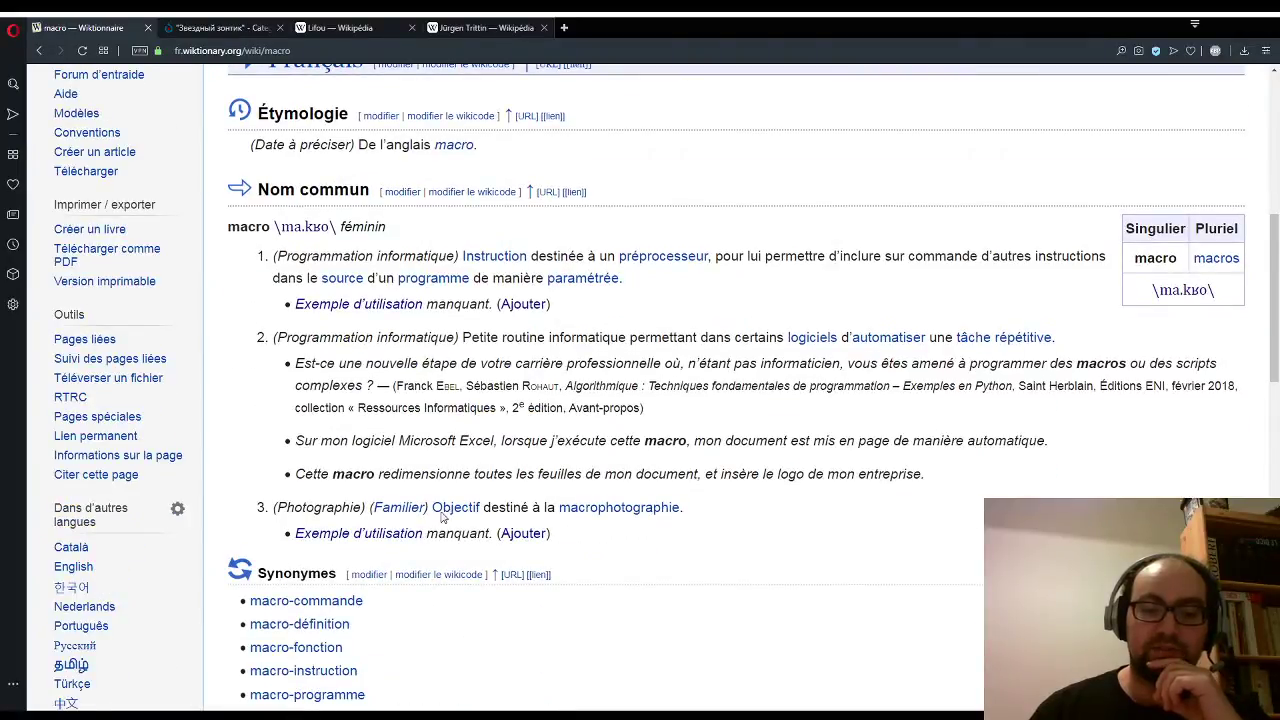
pyautogui.click(637, 508)
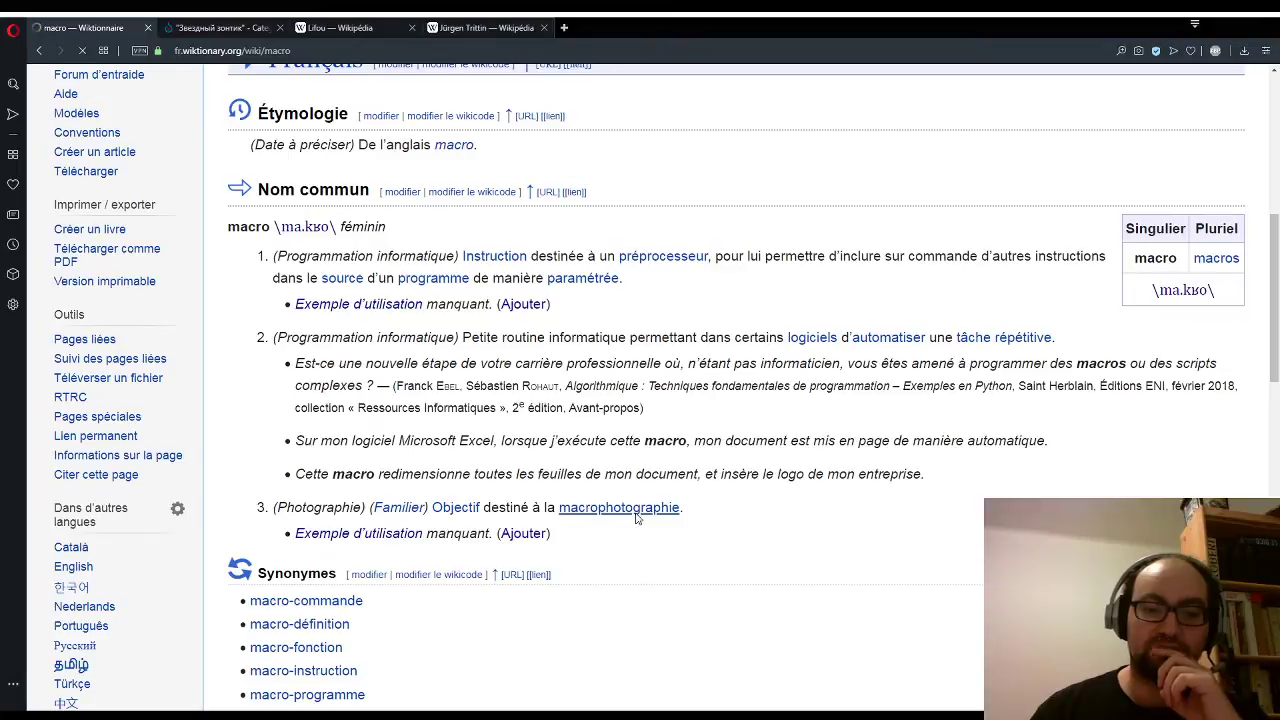
pyautogui.scroll(-3, 637, 517)
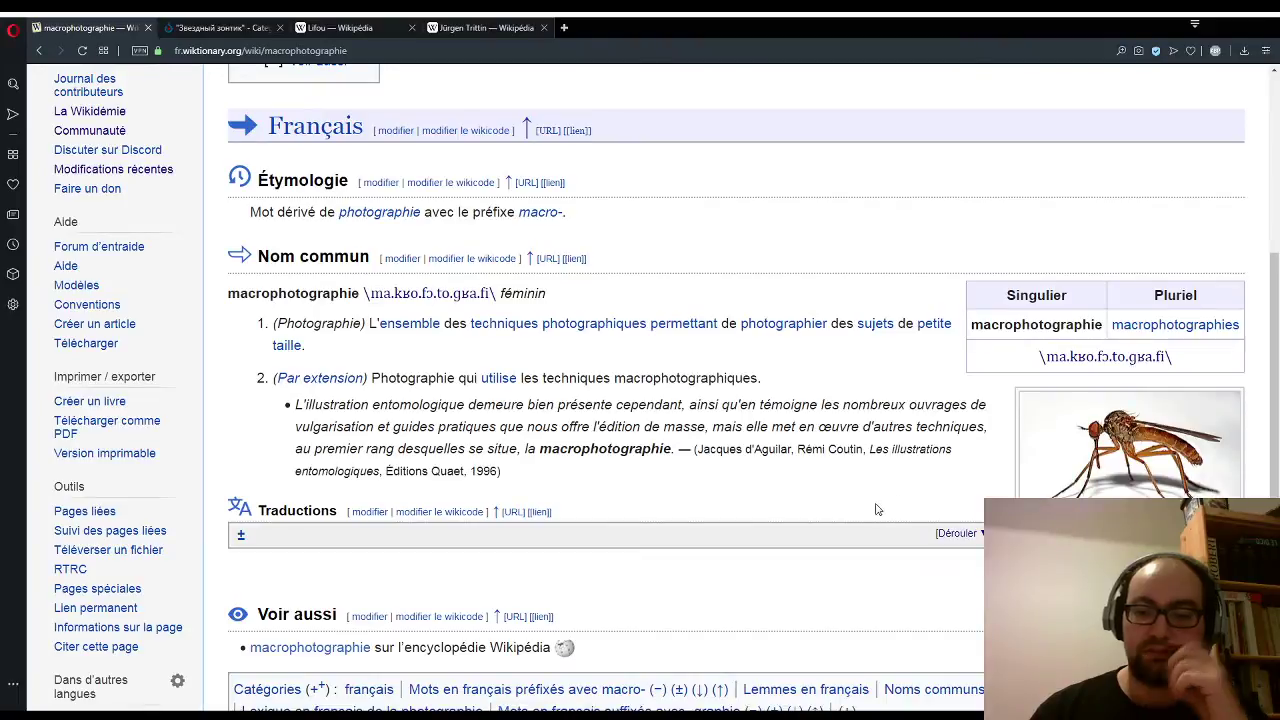
pyautogui.scroll(1, 838, 516)
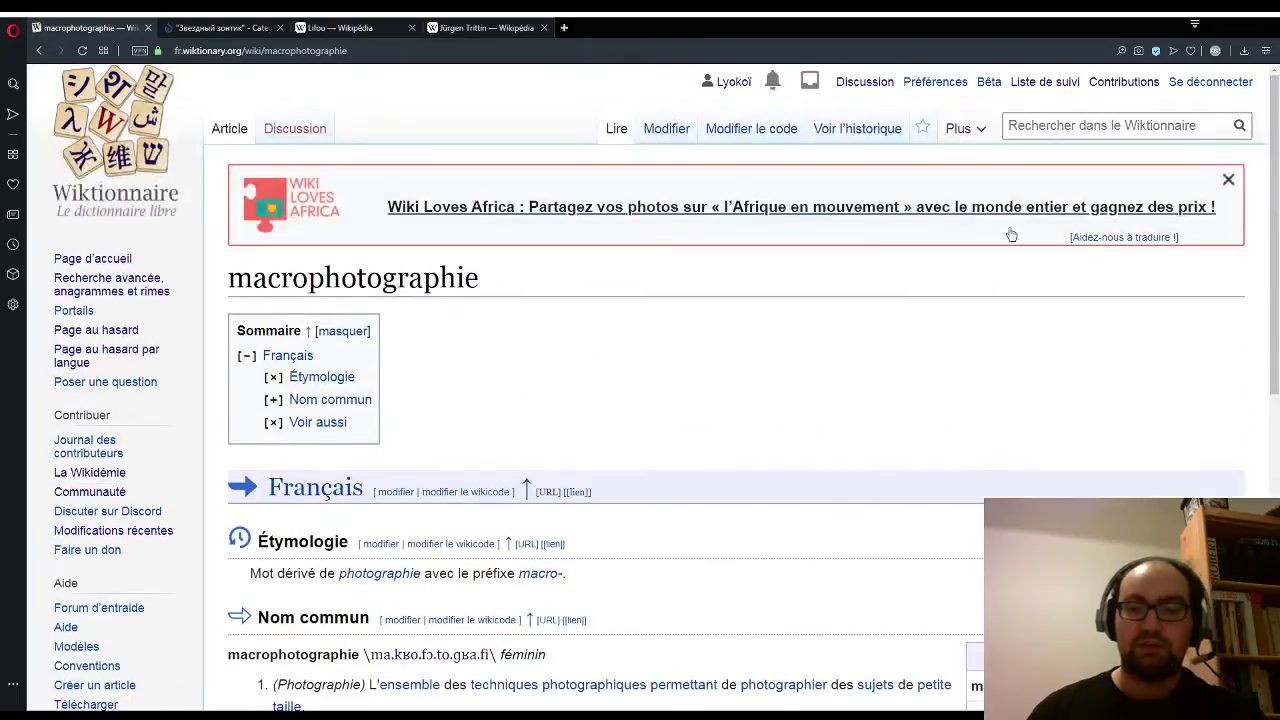
# Step: Go to the entry "coccinelle", read its French noun section and compare its illustration with the Commons ladybird photo
pyautogui.click(1040, 126)
pyautogui.write('cocci')
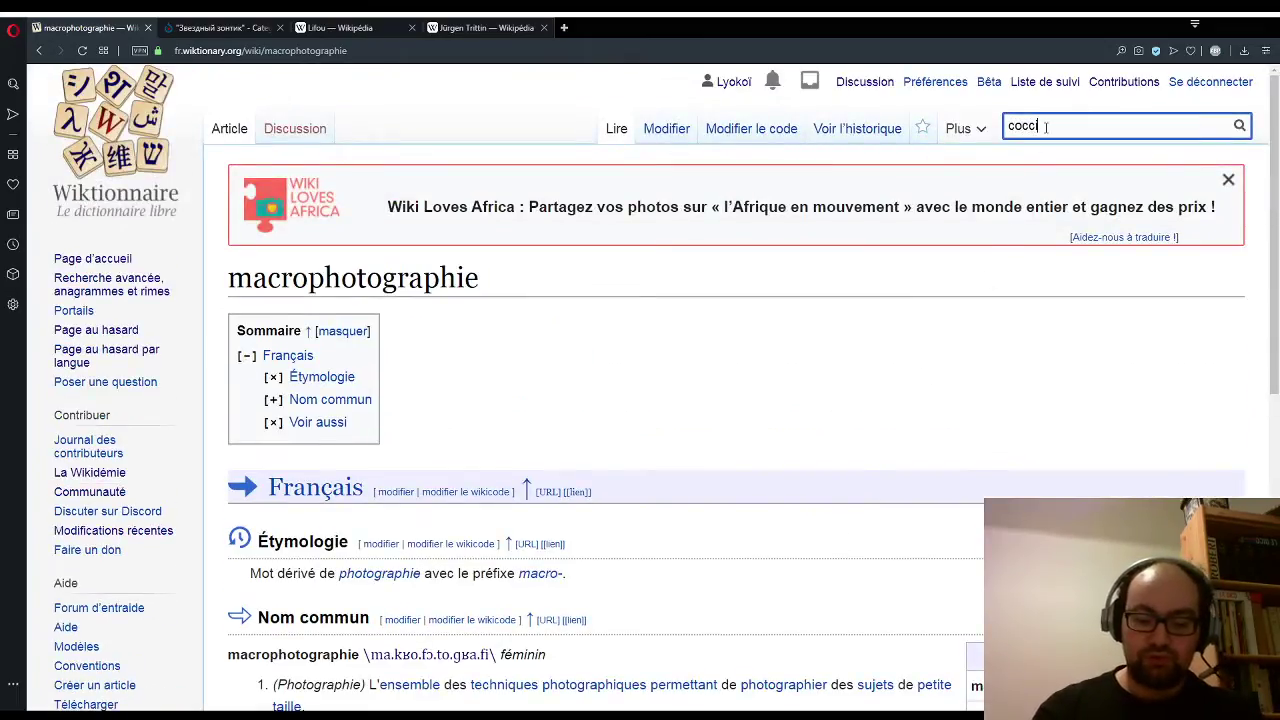
pyautogui.write('nelle')
pyautogui.press('Return')
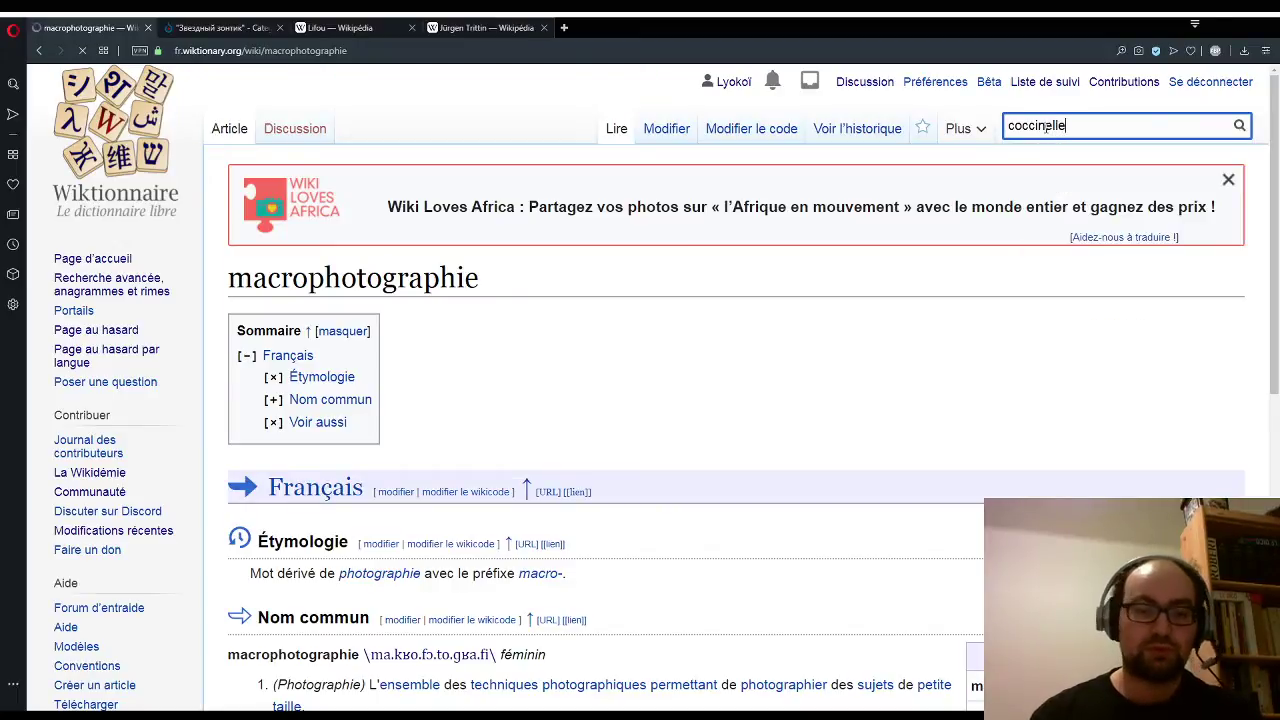
pyautogui.scroll(-5, 643, 380)
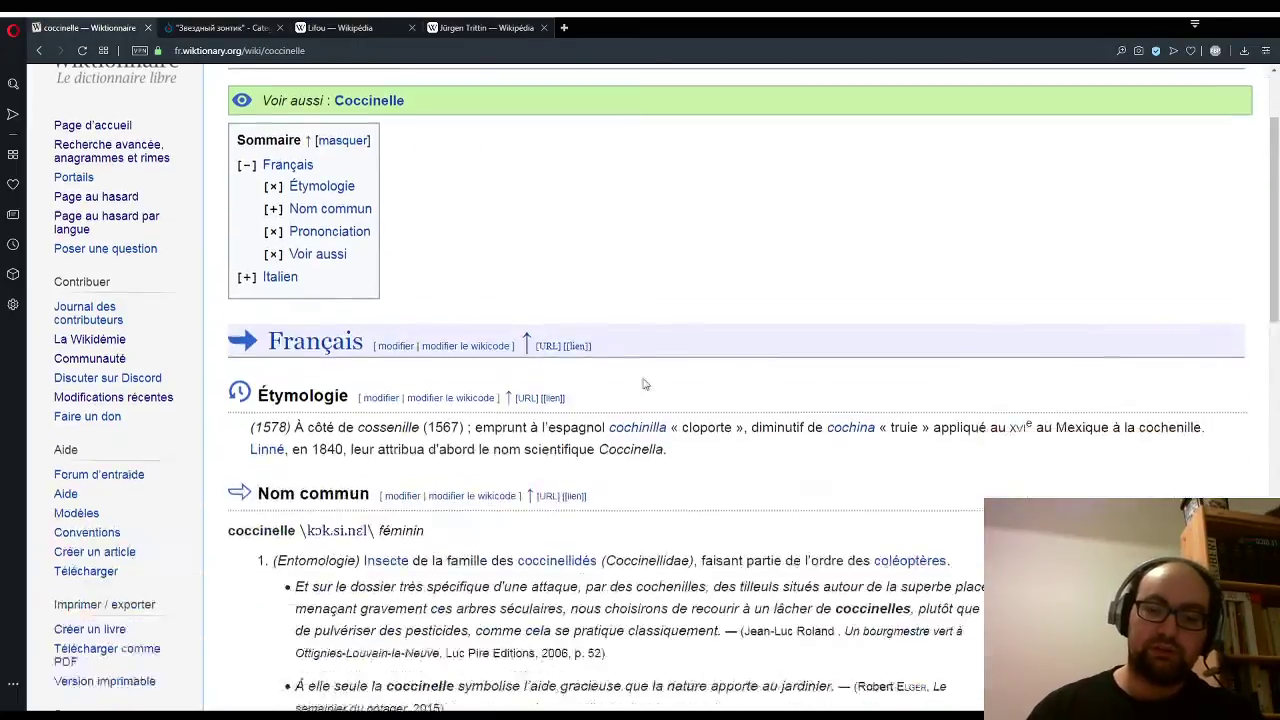
pyautogui.scroll(-3, 643, 380)
pyautogui.scroll(2, 645, 384)
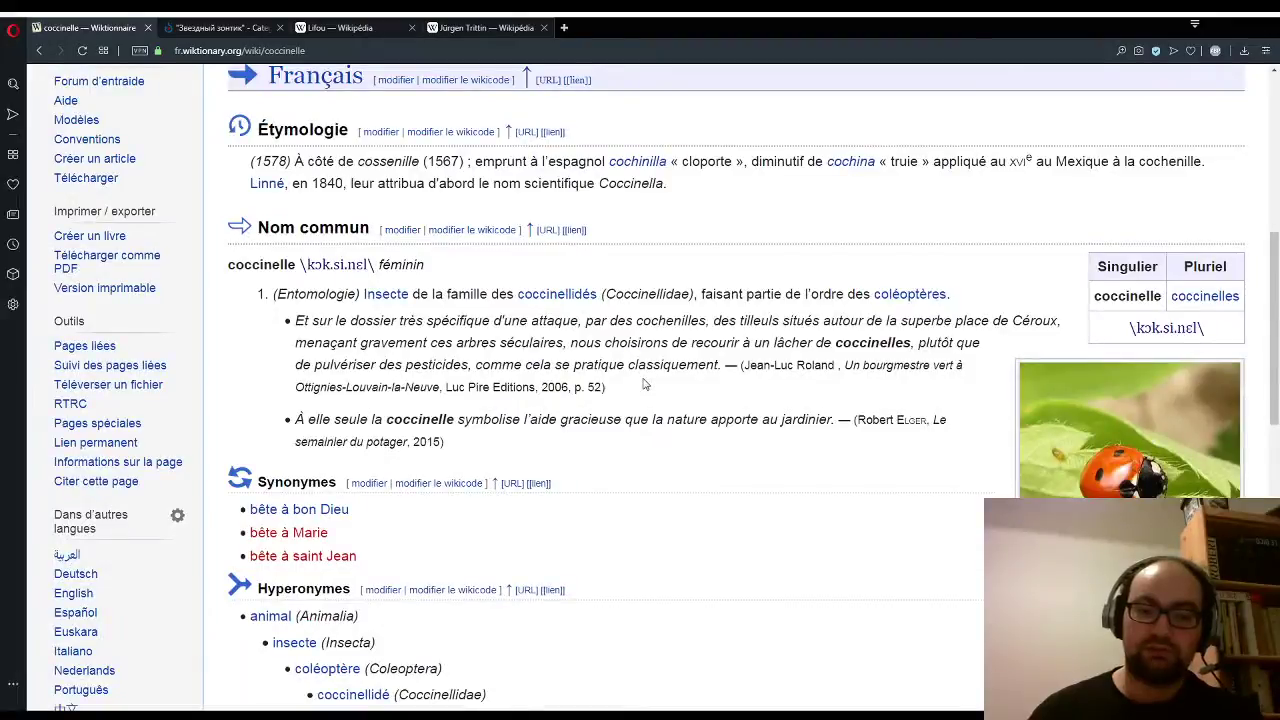
pyautogui.scroll(-3, 643, 388)
pyautogui.scroll(1, 424, 404)
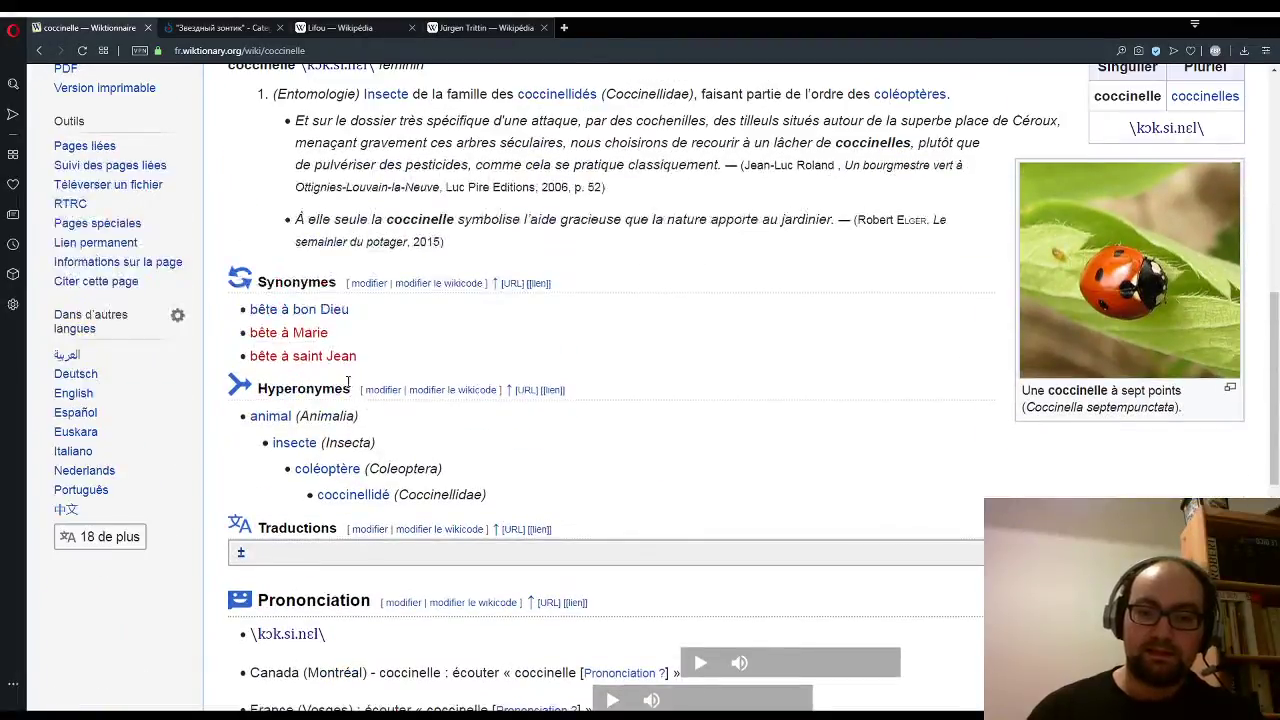
pyautogui.scroll(2, 348, 383)
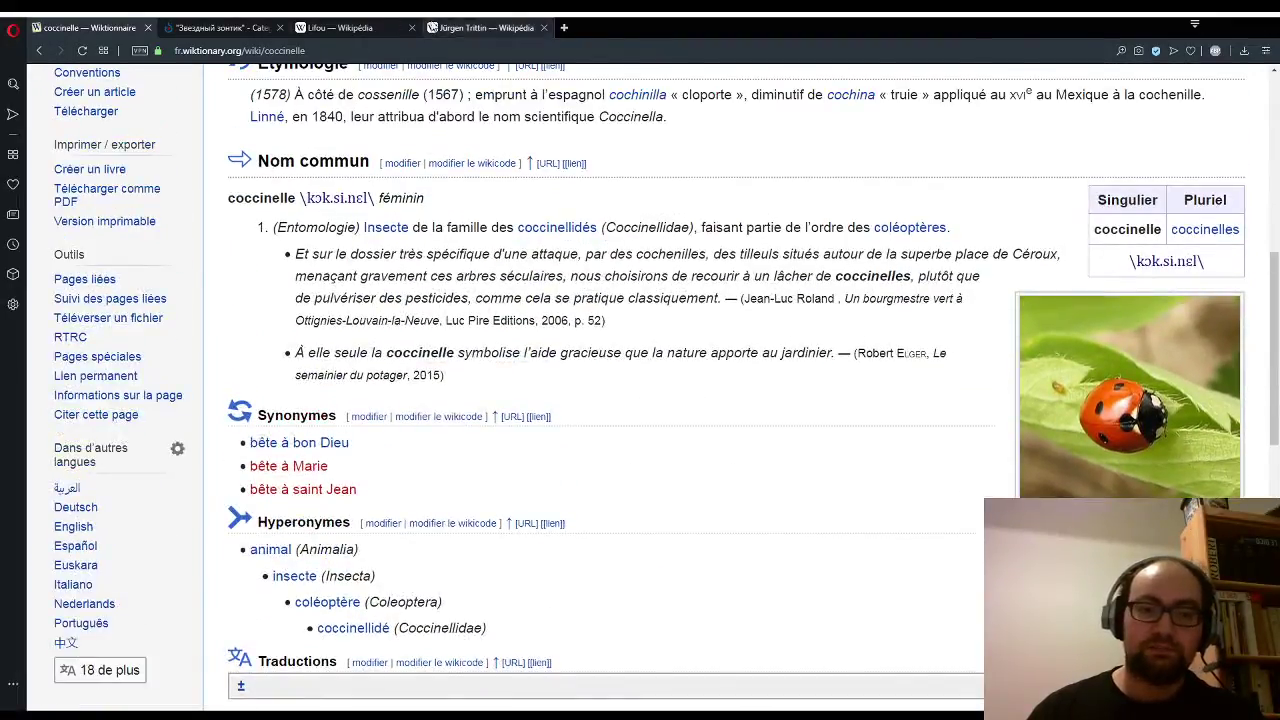
pyautogui.click(266, 26)
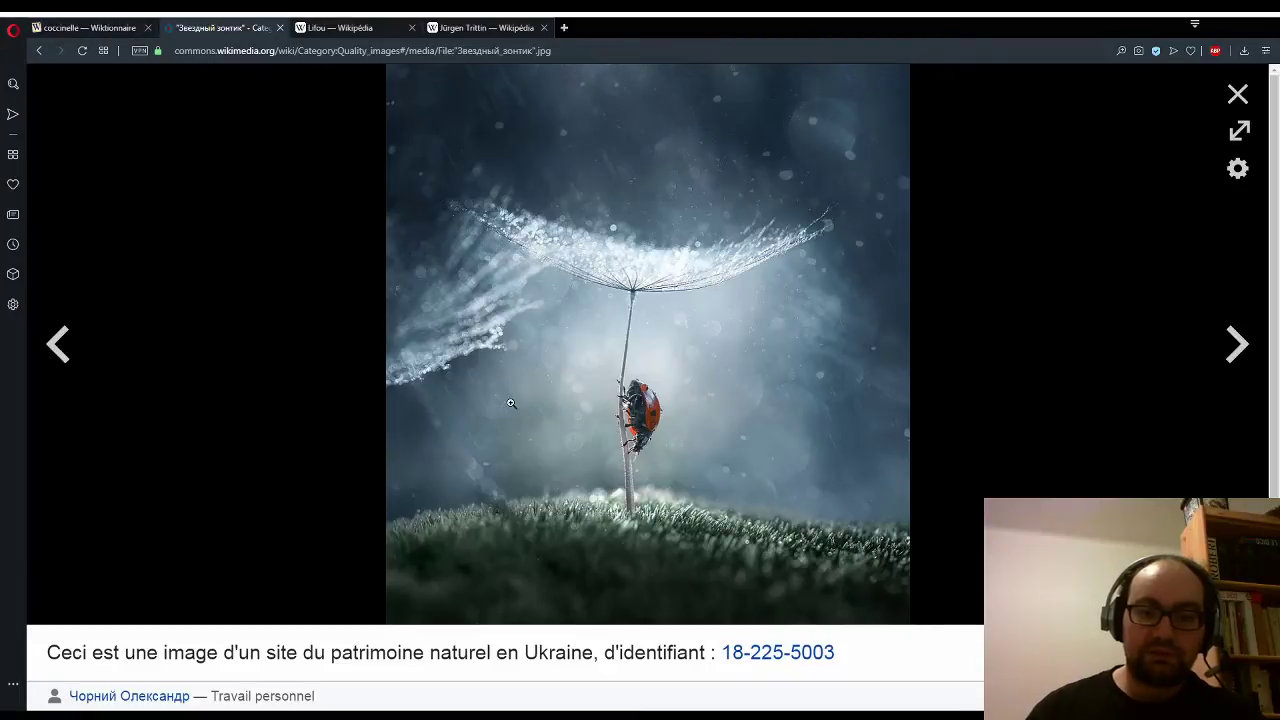
# Step: Return to the Wiktionnaire, search for "lense flare" and look through the results page
pyautogui.click(104, 30)
pyautogui.scroll(5, 840, 170)
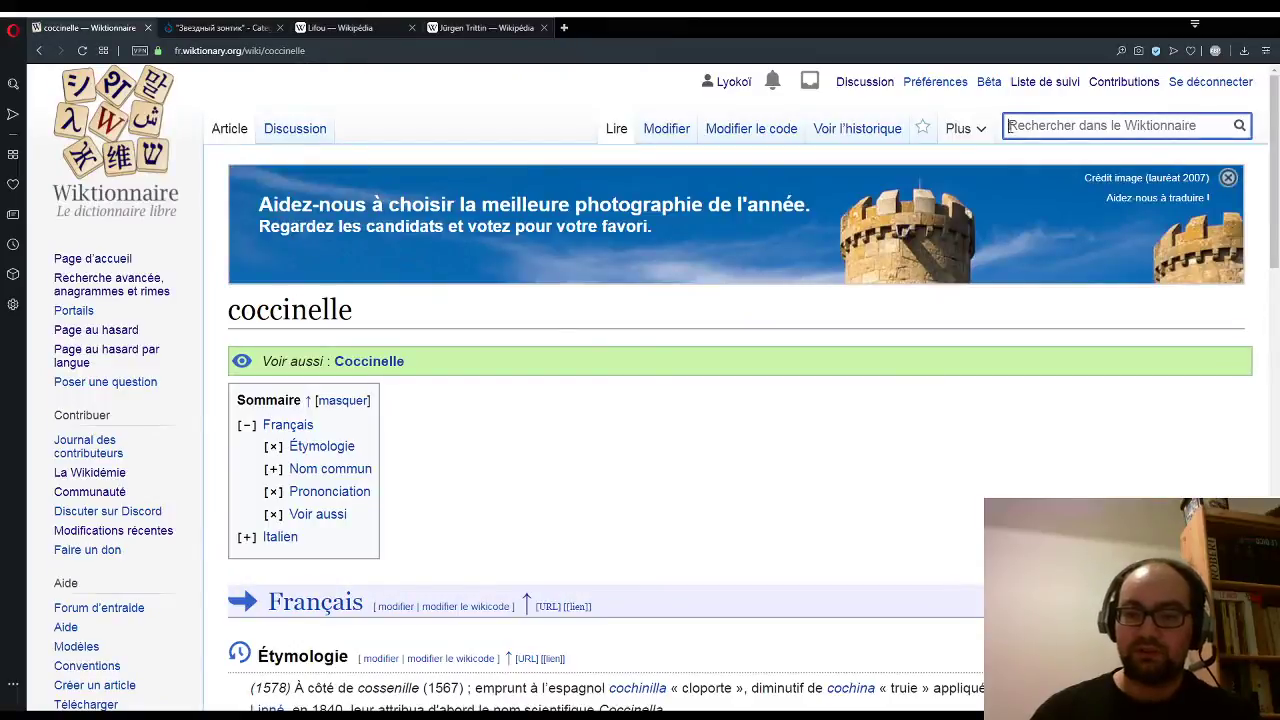
pyautogui.click(1014, 125)
pyautogui.write('la')
pyautogui.press('BackSpace')
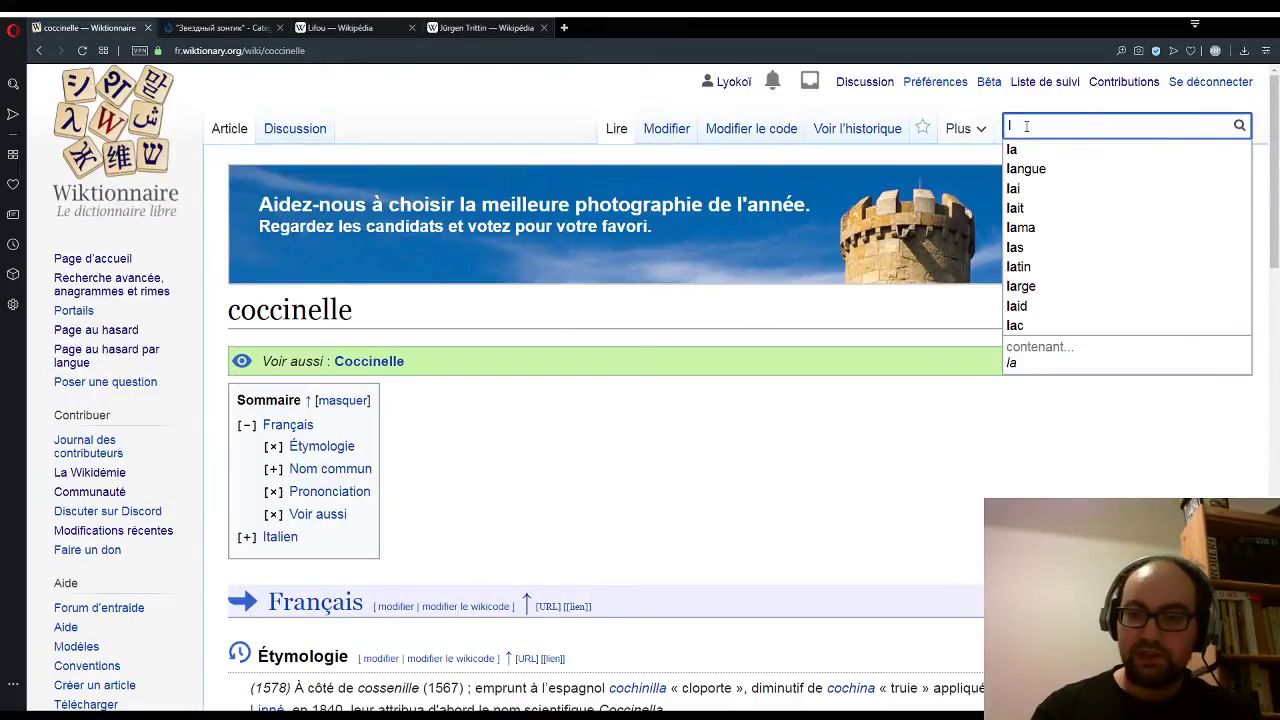
pyautogui.write('ense')
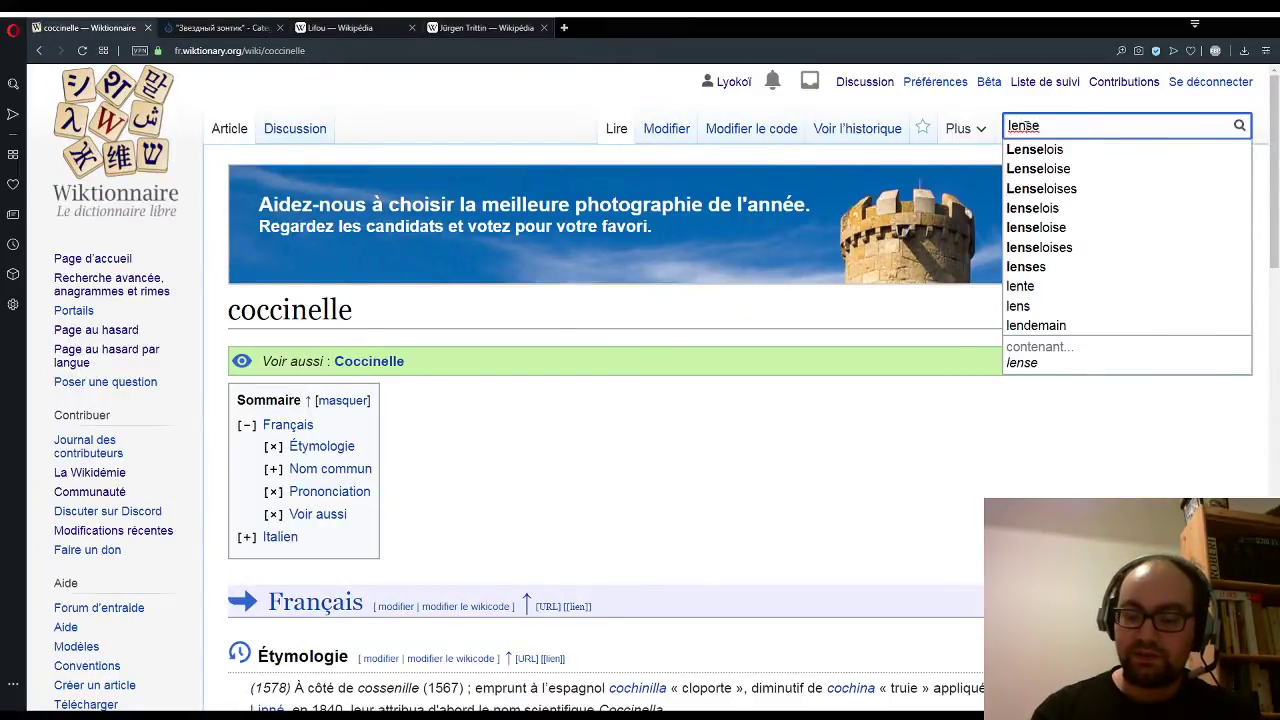
pyautogui.write(' flare')
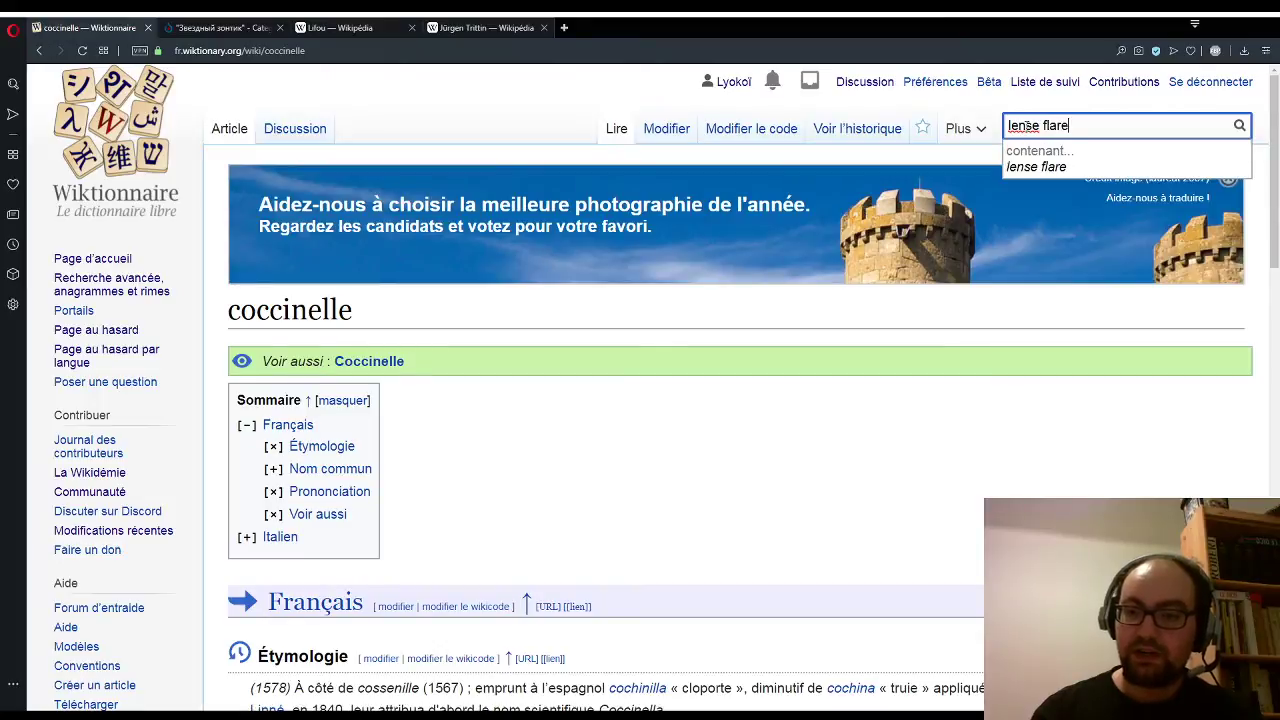
pyautogui.press('Return')
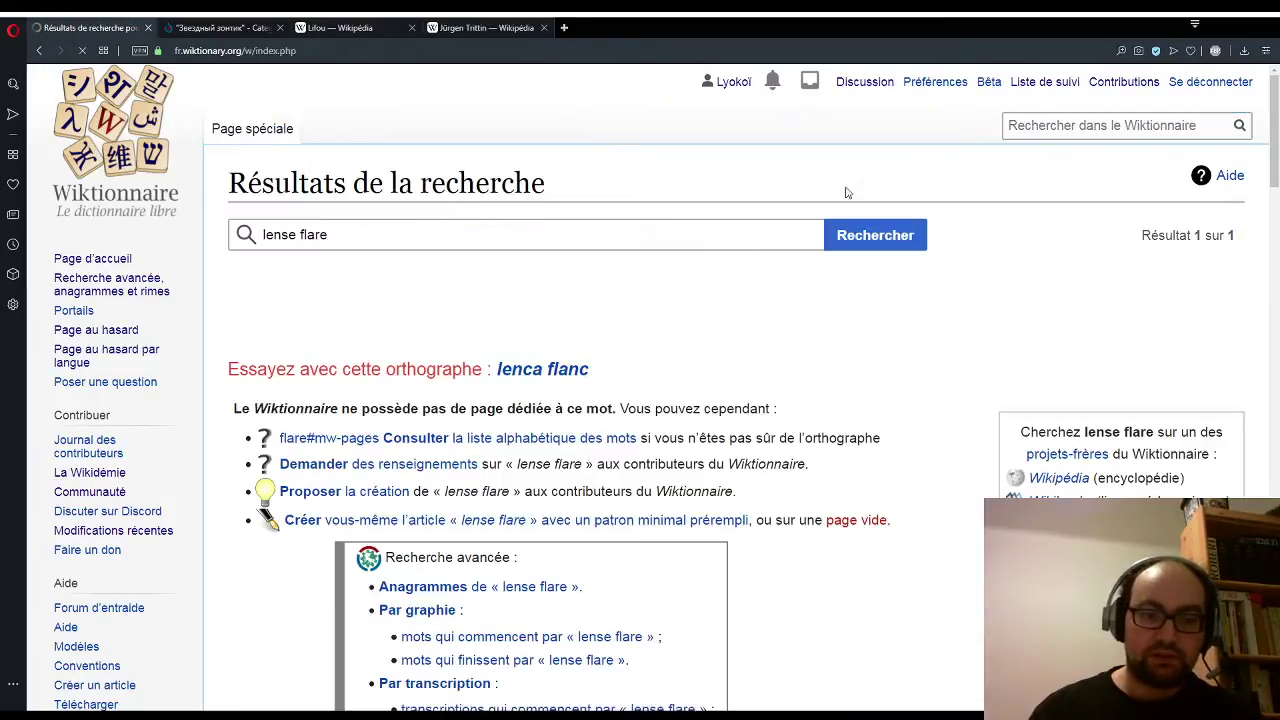
pyautogui.scroll(-3, 700, 289)
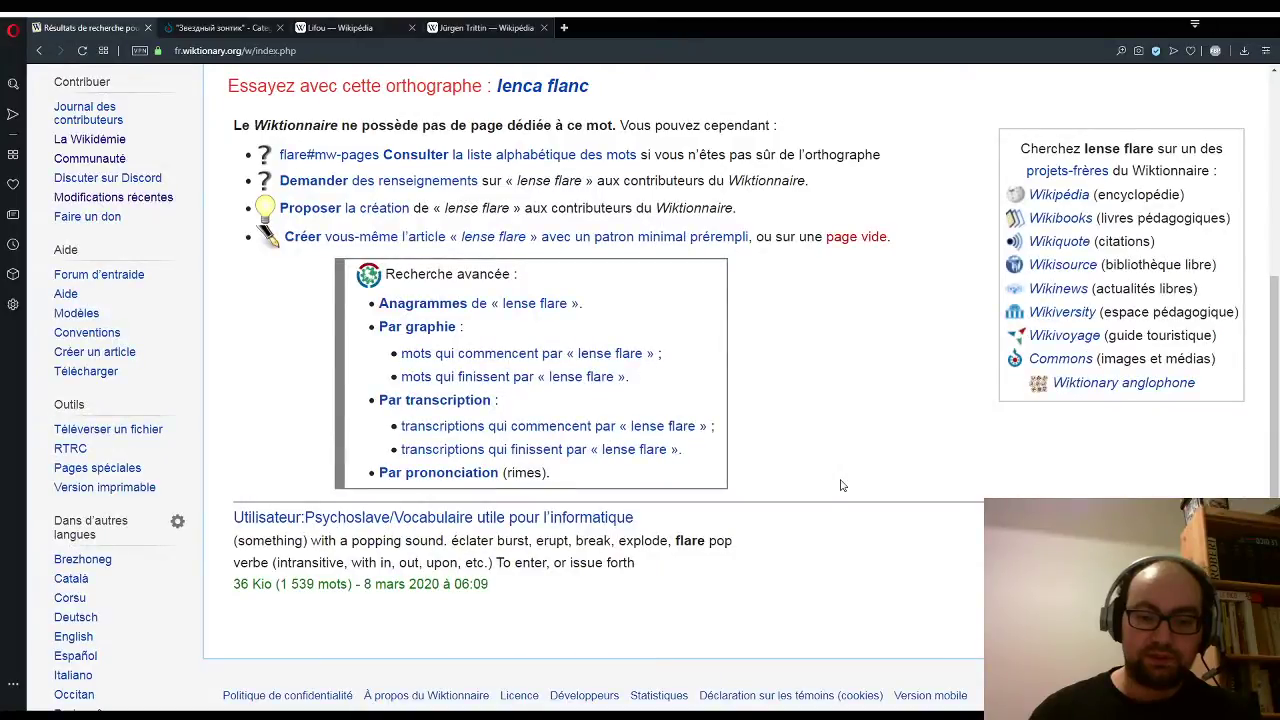
pyautogui.scroll(3, 840, 485)
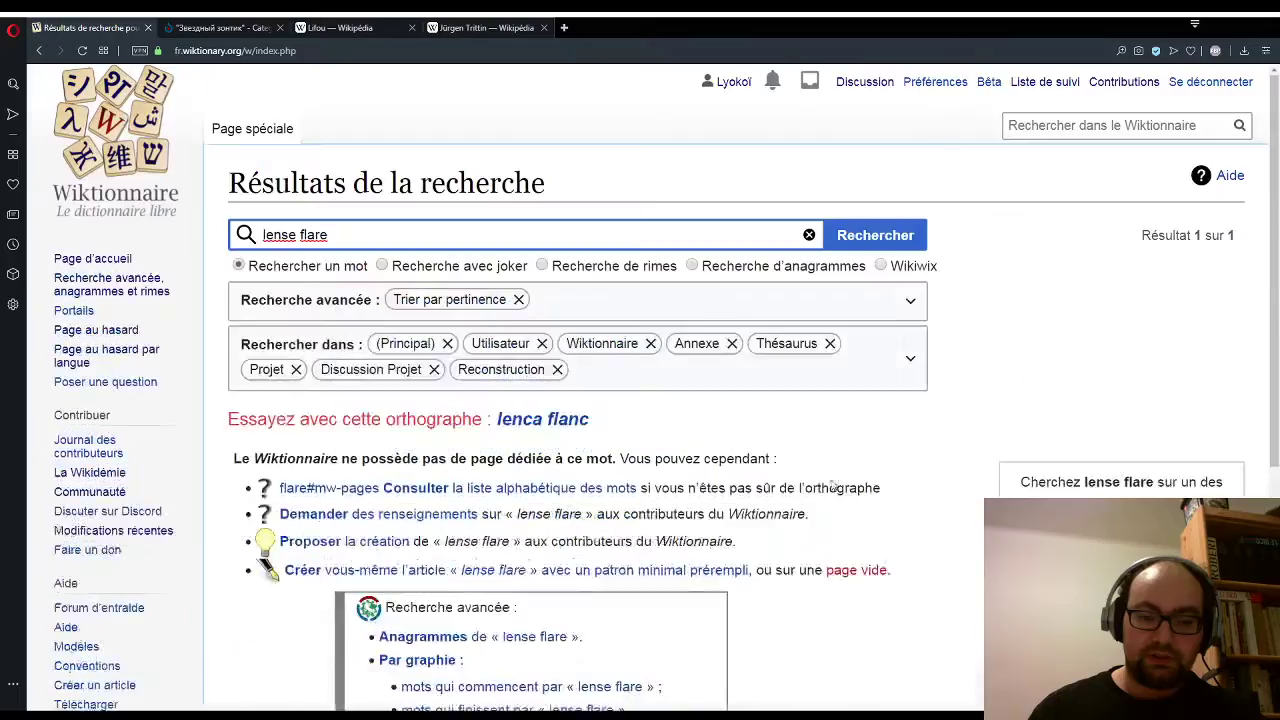
# Step: Go to the entry "flare" and read the definition of its French common noun alongside its illustration
pyautogui.click(1114, 130)
pyautogui.write('flare')
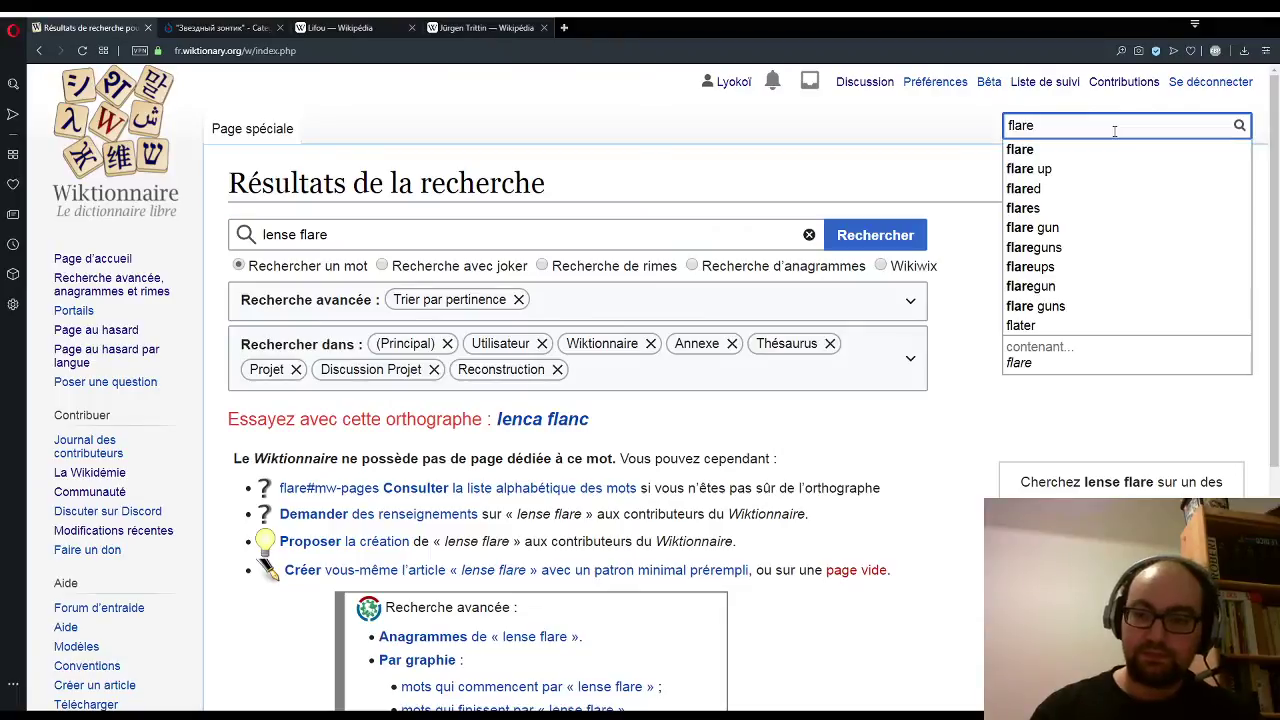
pyautogui.press('Return')
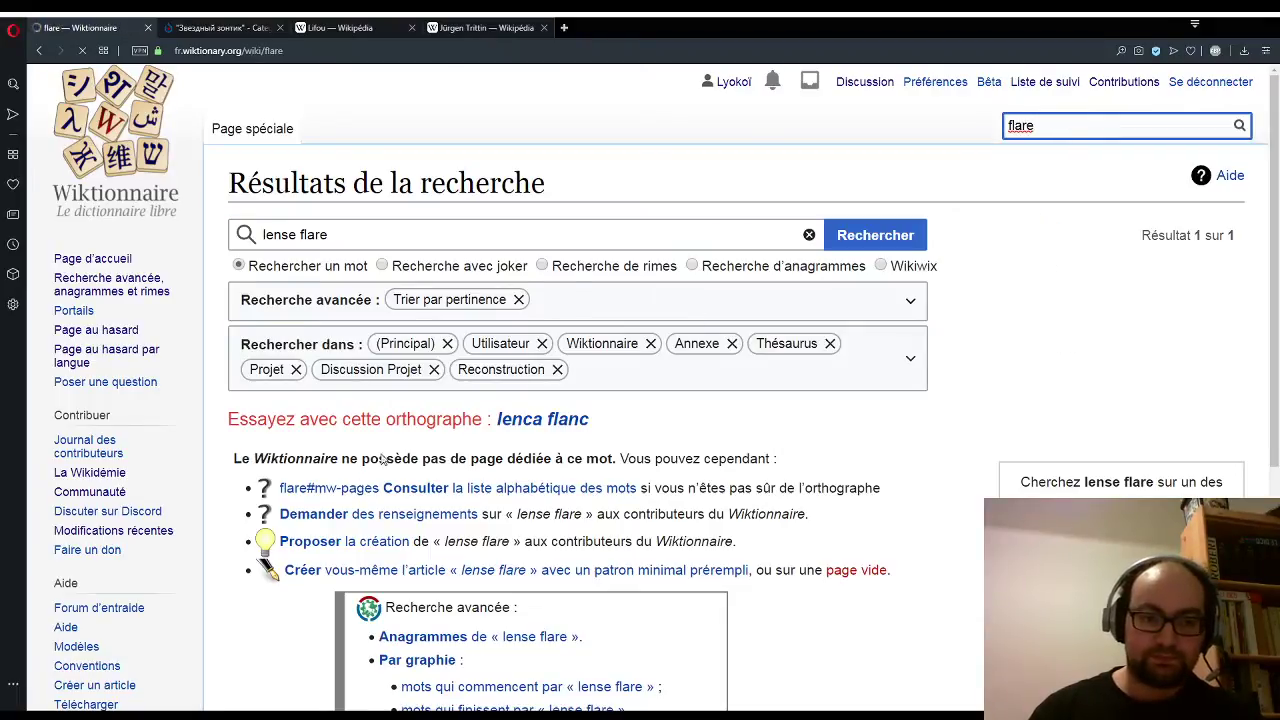
pyautogui.scroll(-3, 523, 409)
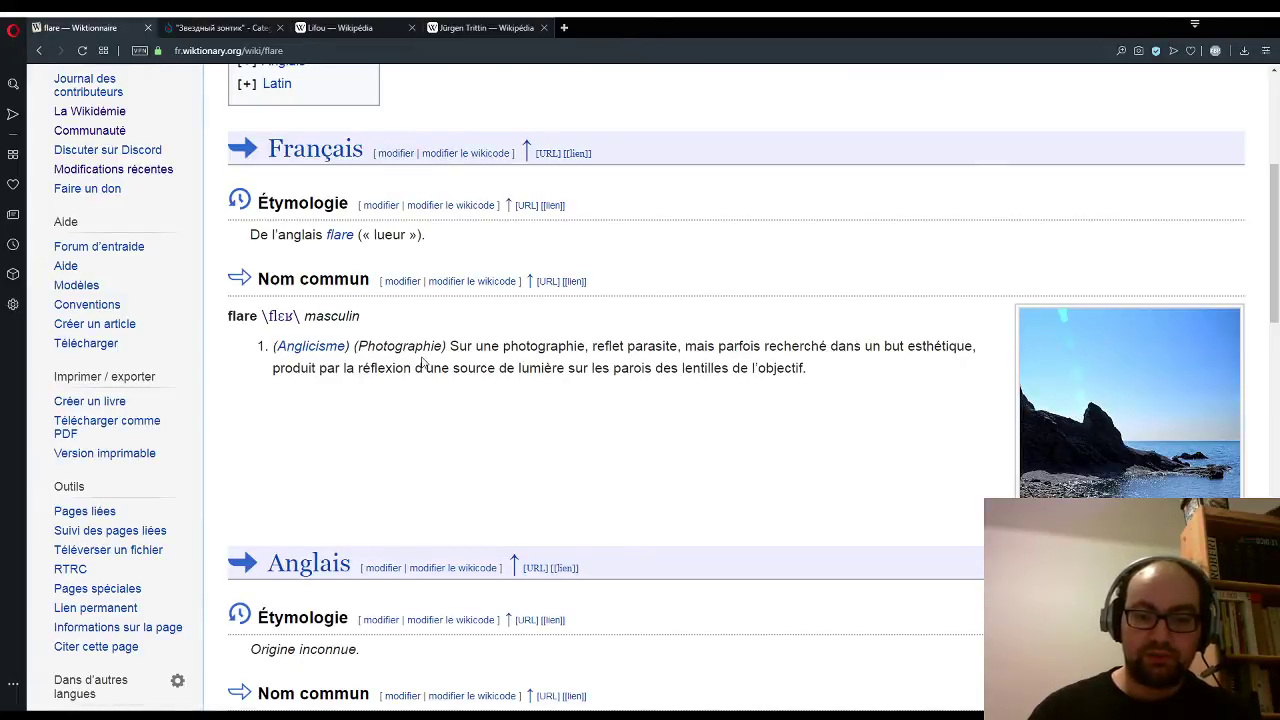
pyautogui.scroll(2, 421, 364)
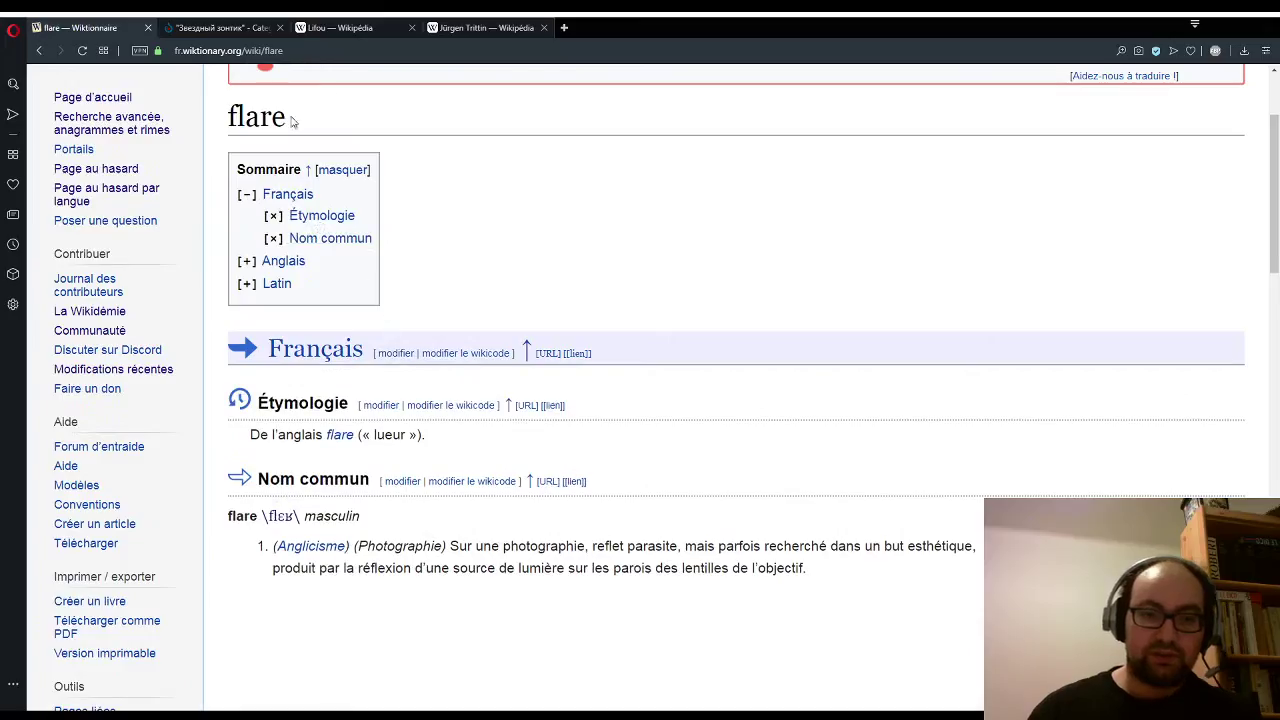
# Step: Switch to the Commons Quality images category, close the enlarged ladybird photo and browse the thumbnails below it
pyautogui.click(238, 34)
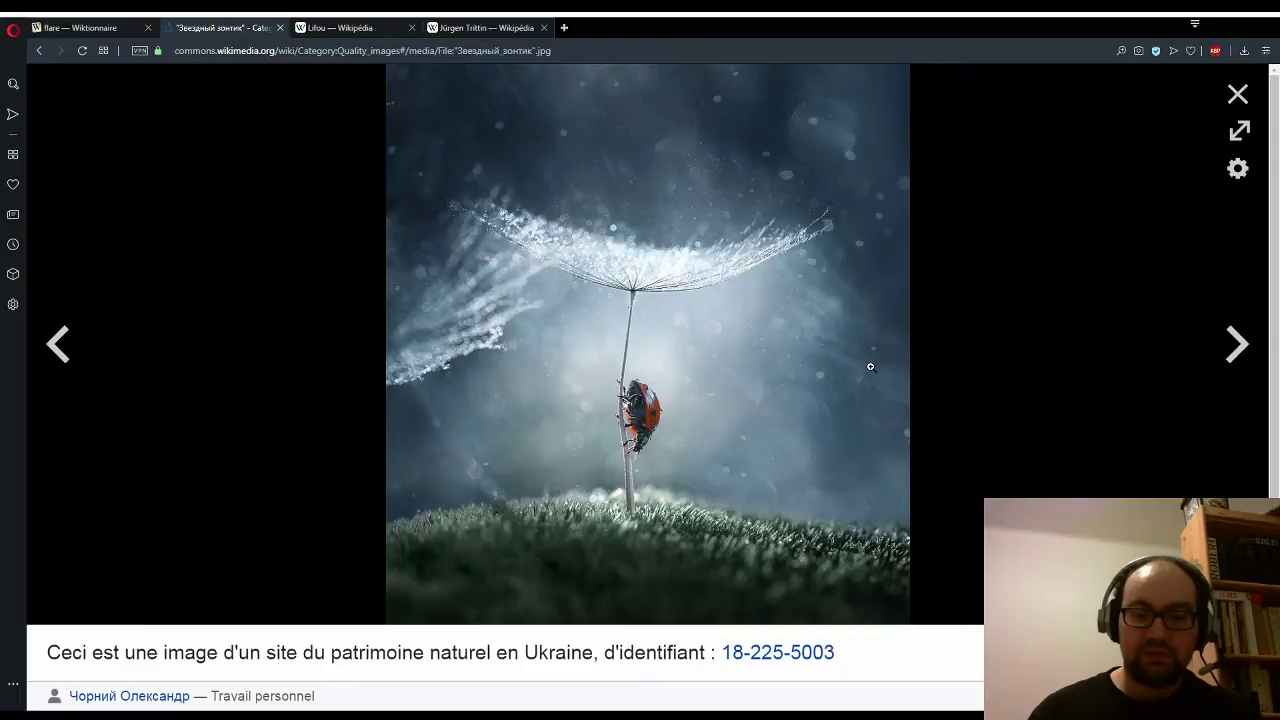
pyautogui.click(1238, 94)
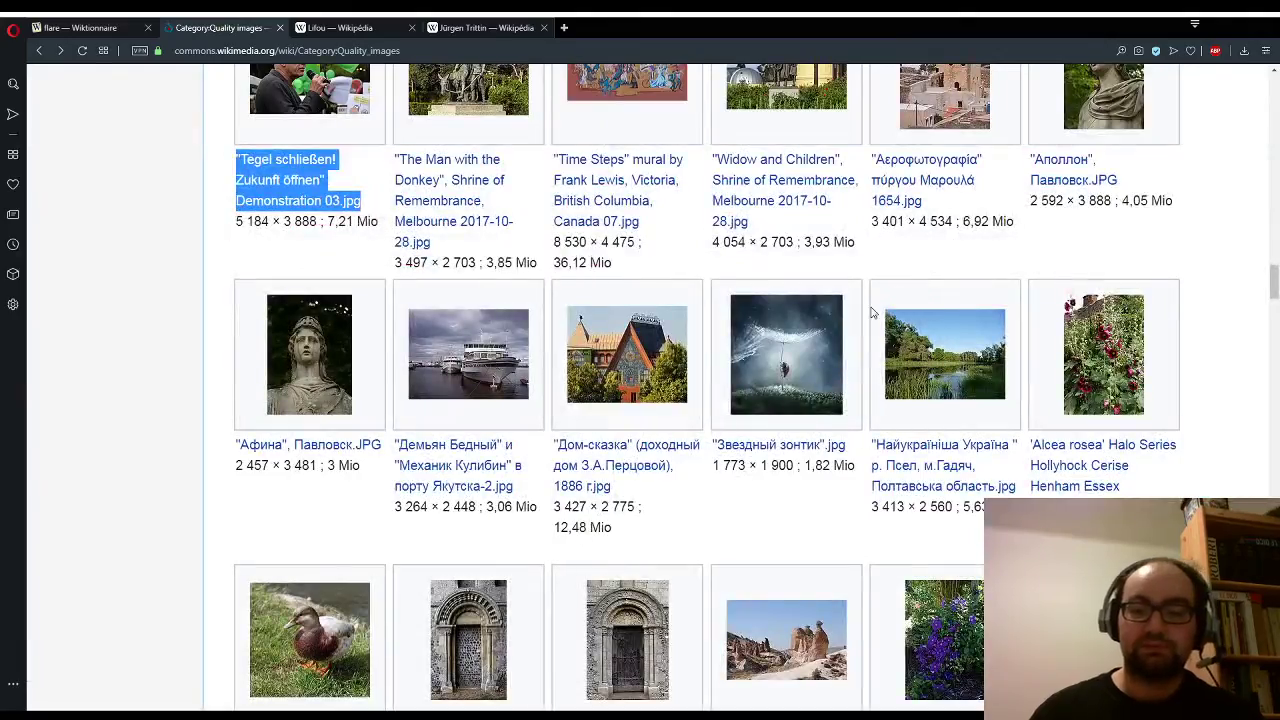
pyautogui.scroll(-2, 872, 313)
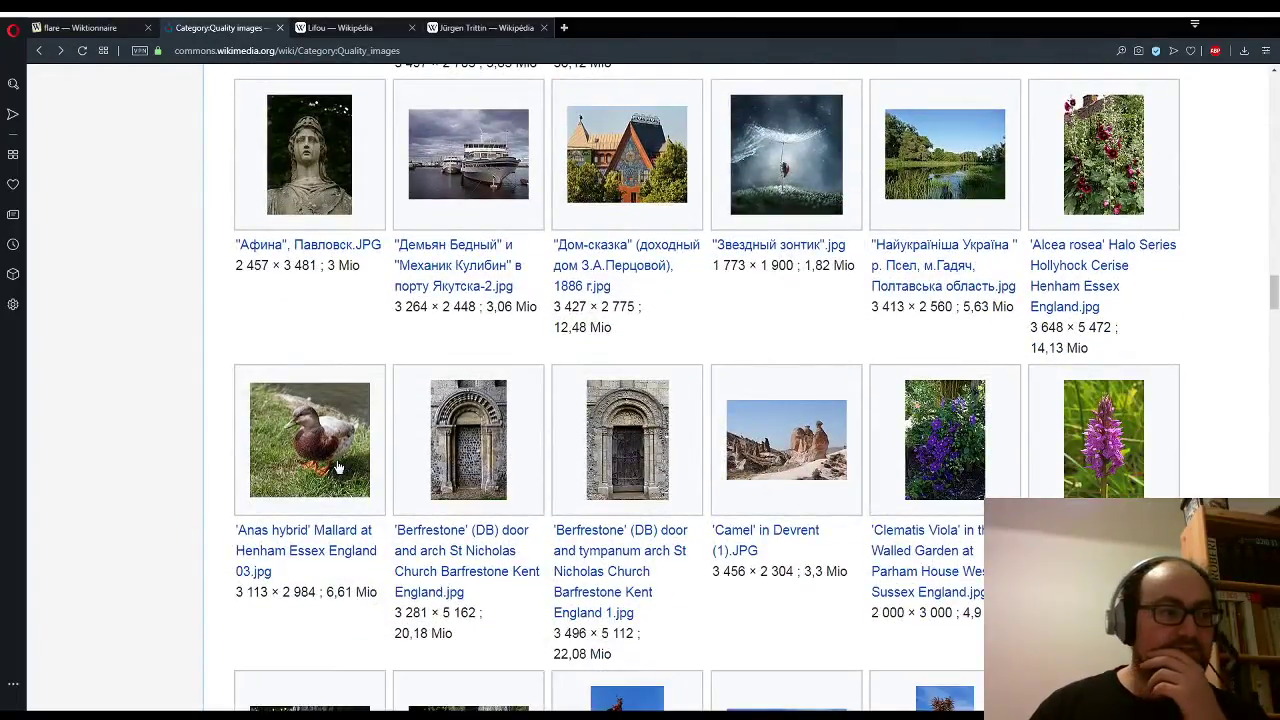
pyautogui.scroll(-1, 307, 466)
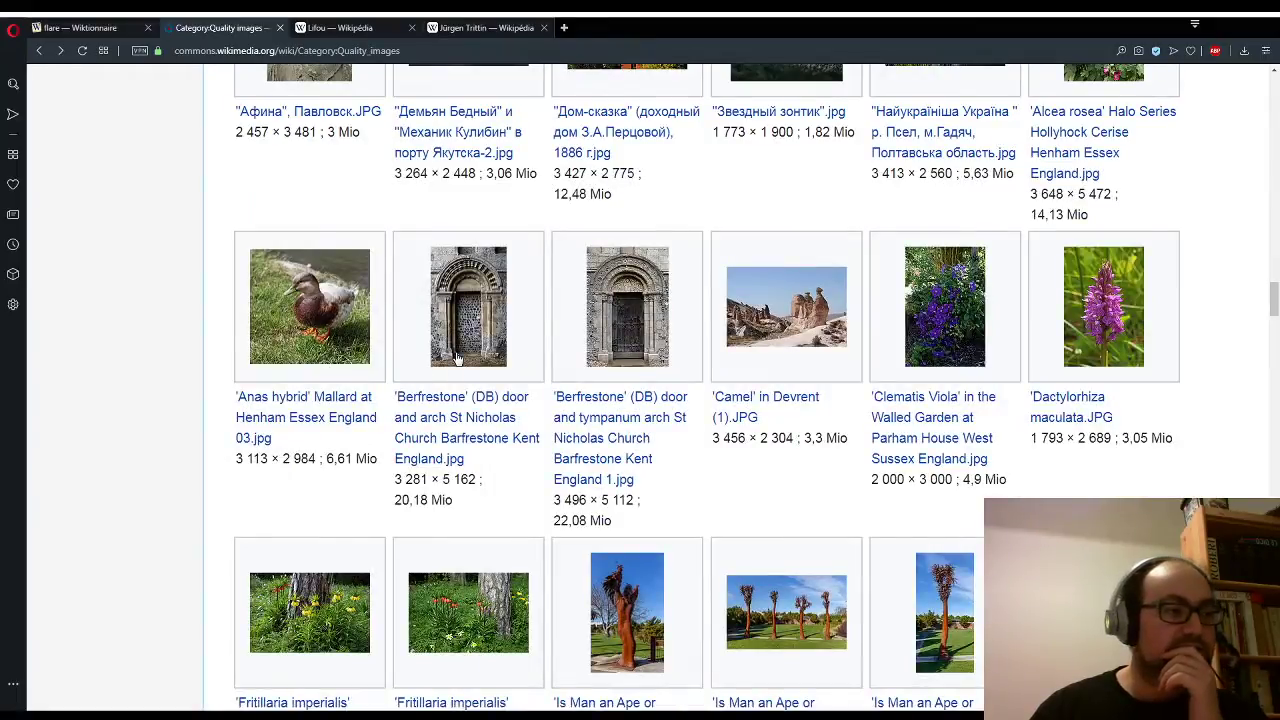
# Step: Return to the Wiktionnaire, search for "lens flare" and look through the full list of results
pyautogui.click(105, 30)
pyautogui.scroll(2, 985, 141)
pyautogui.click(1098, 135)
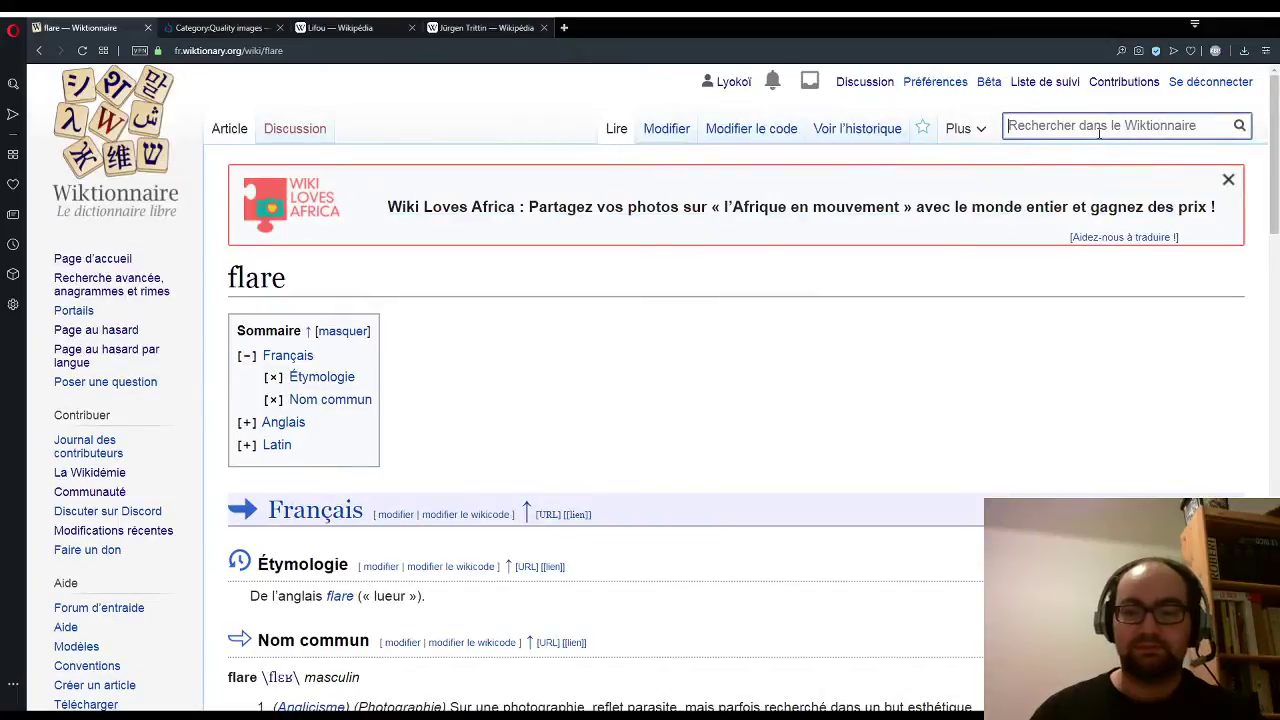
pyautogui.write('lens')
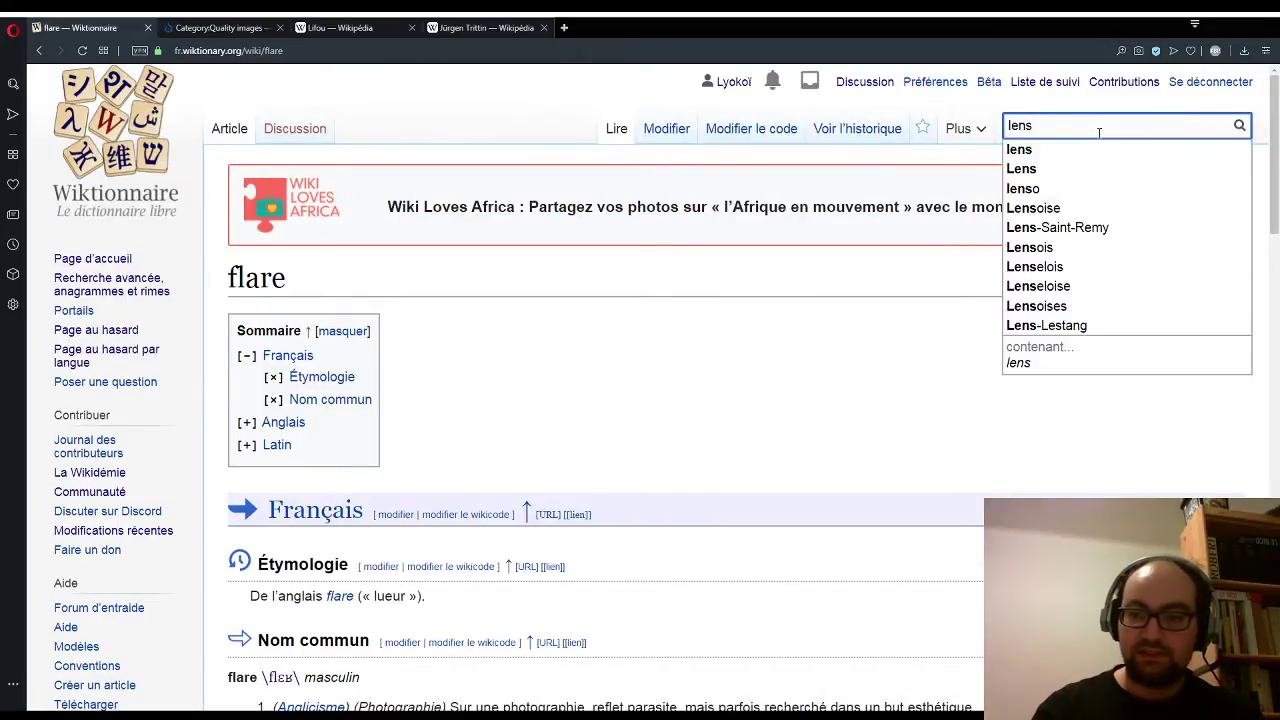
pyautogui.write(' flare')
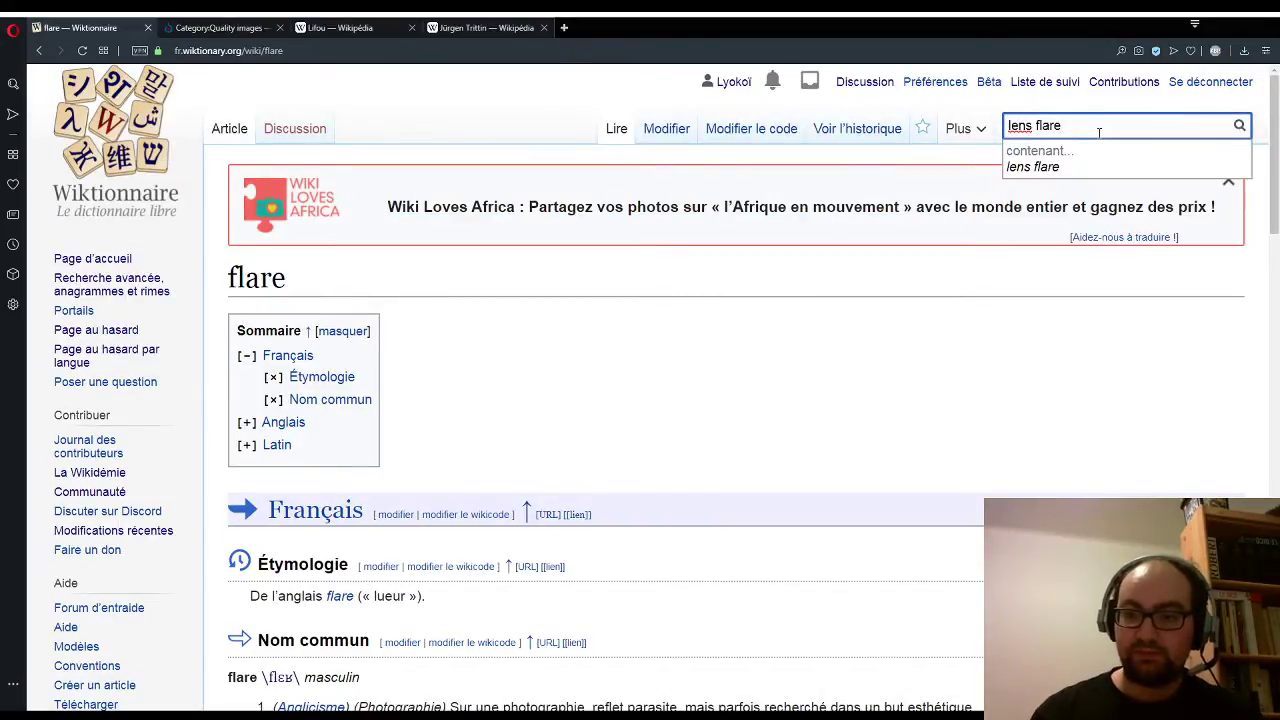
pyautogui.press('Return')
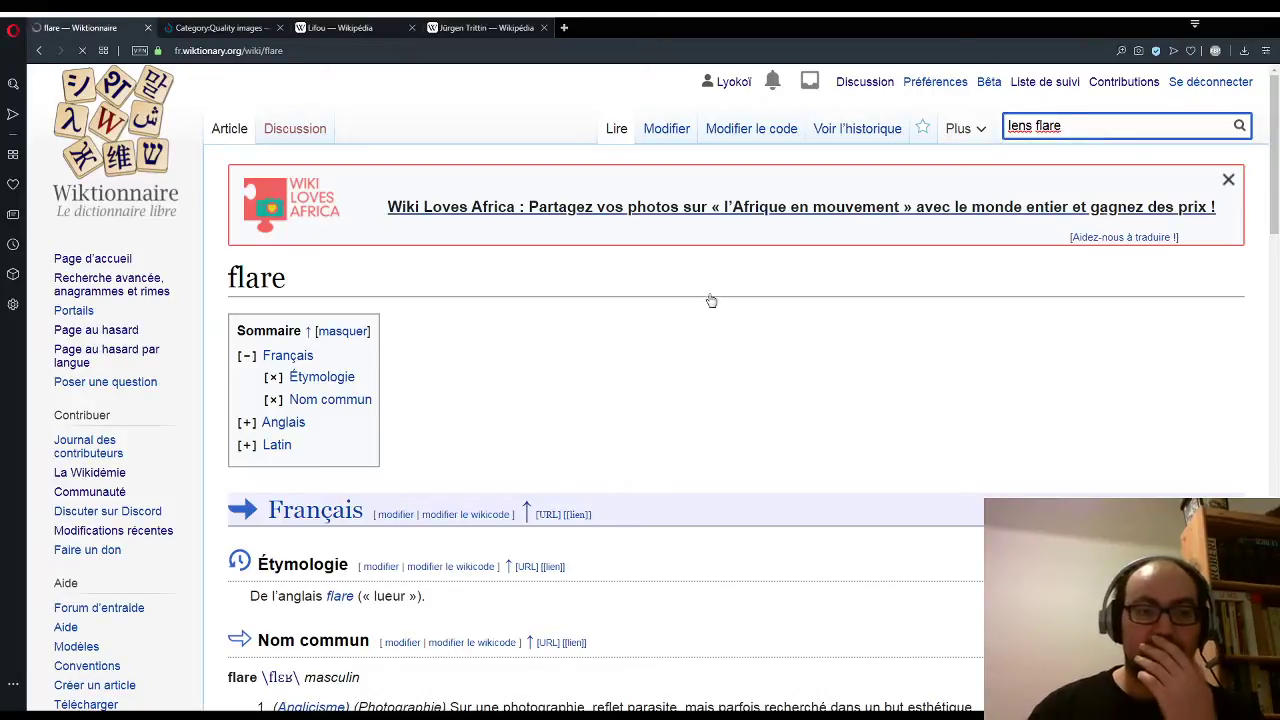
pyautogui.scroll(-3, 605, 350)
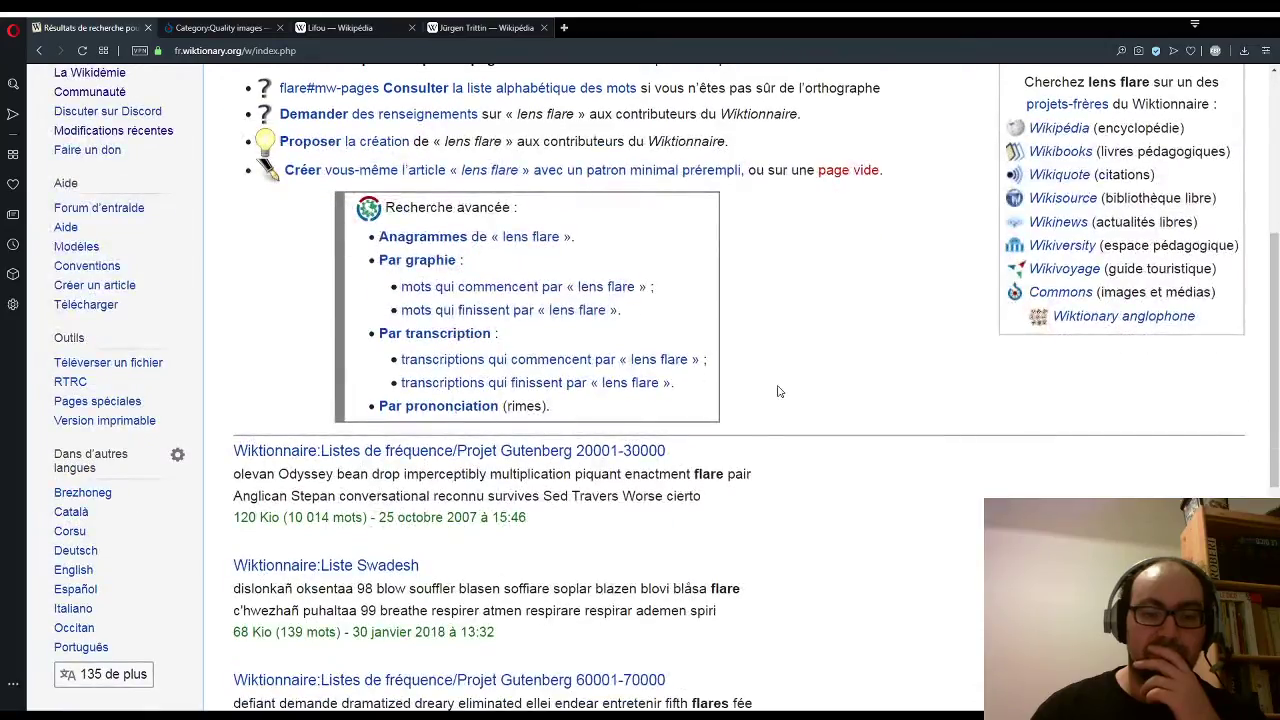
pyautogui.scroll(-3, 779, 391)
pyautogui.scroll(-3, 779, 391)
pyautogui.scroll(-1, 780, 392)
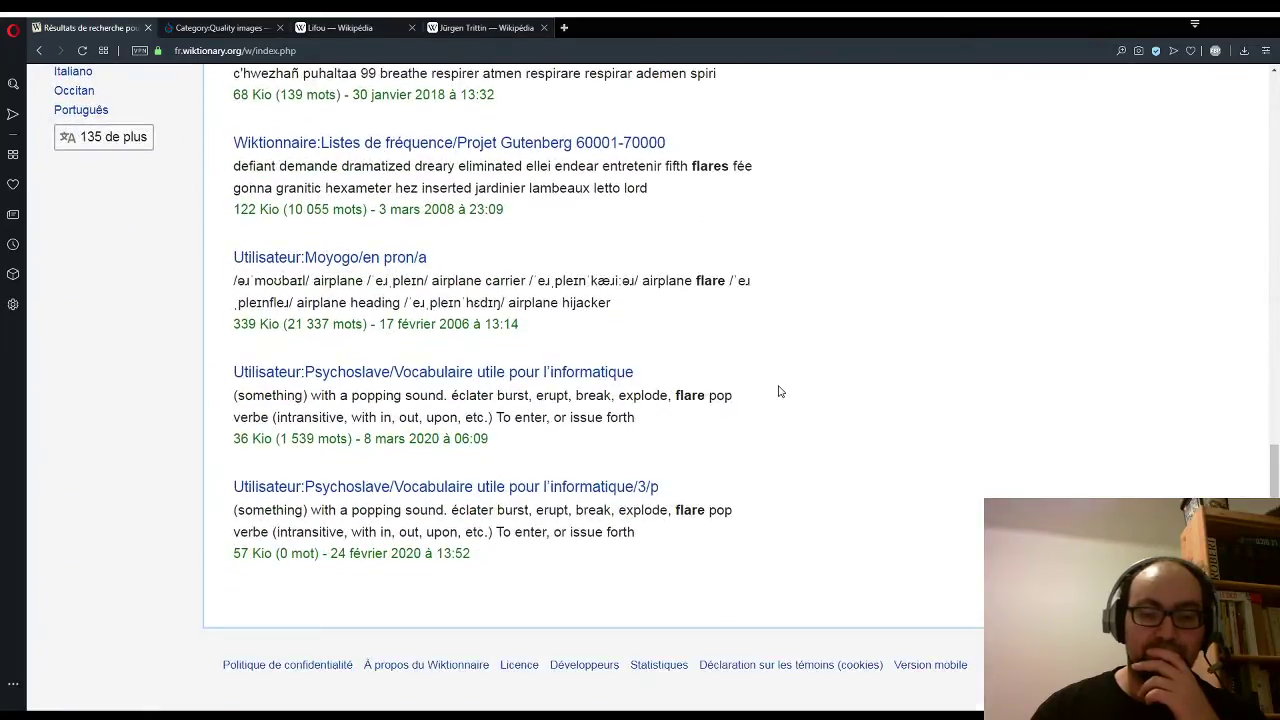
pyautogui.scroll(10, 779, 391)
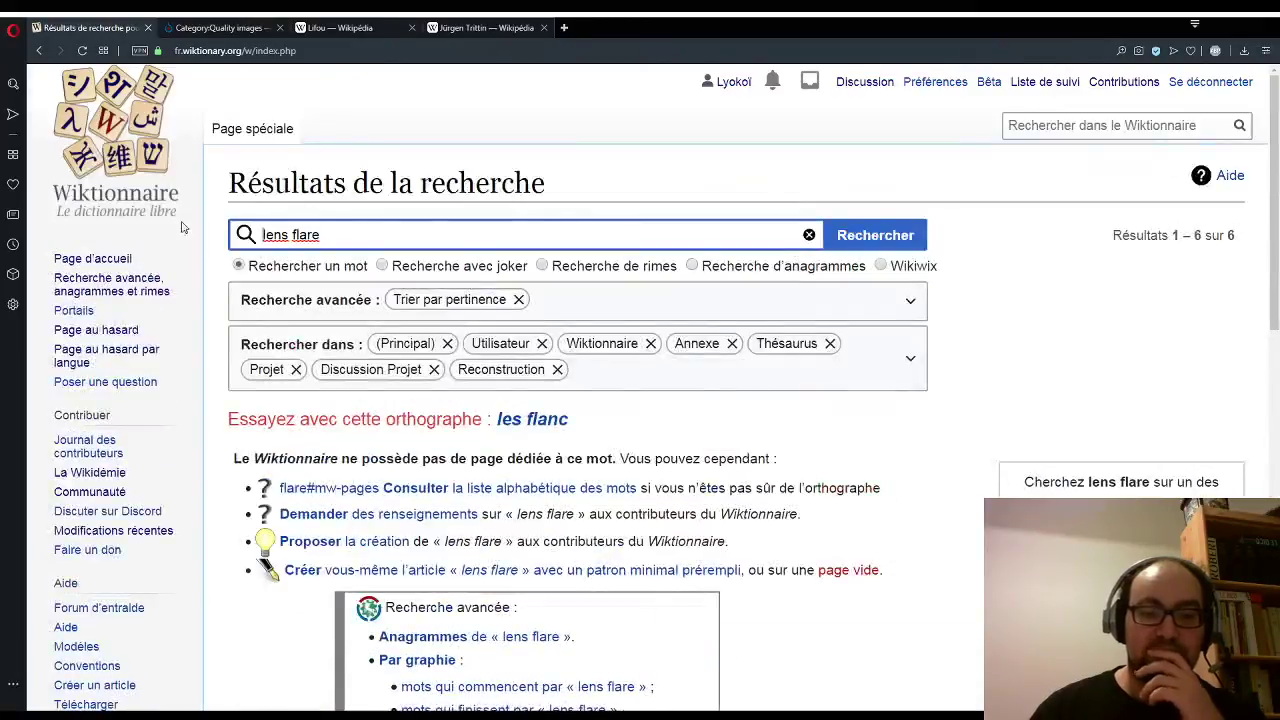
# Step: Shorten the search to "lens" and open the entry "lens" from the results
pyautogui.doubleClick(320, 234)
pyautogui.press('BackSpace')
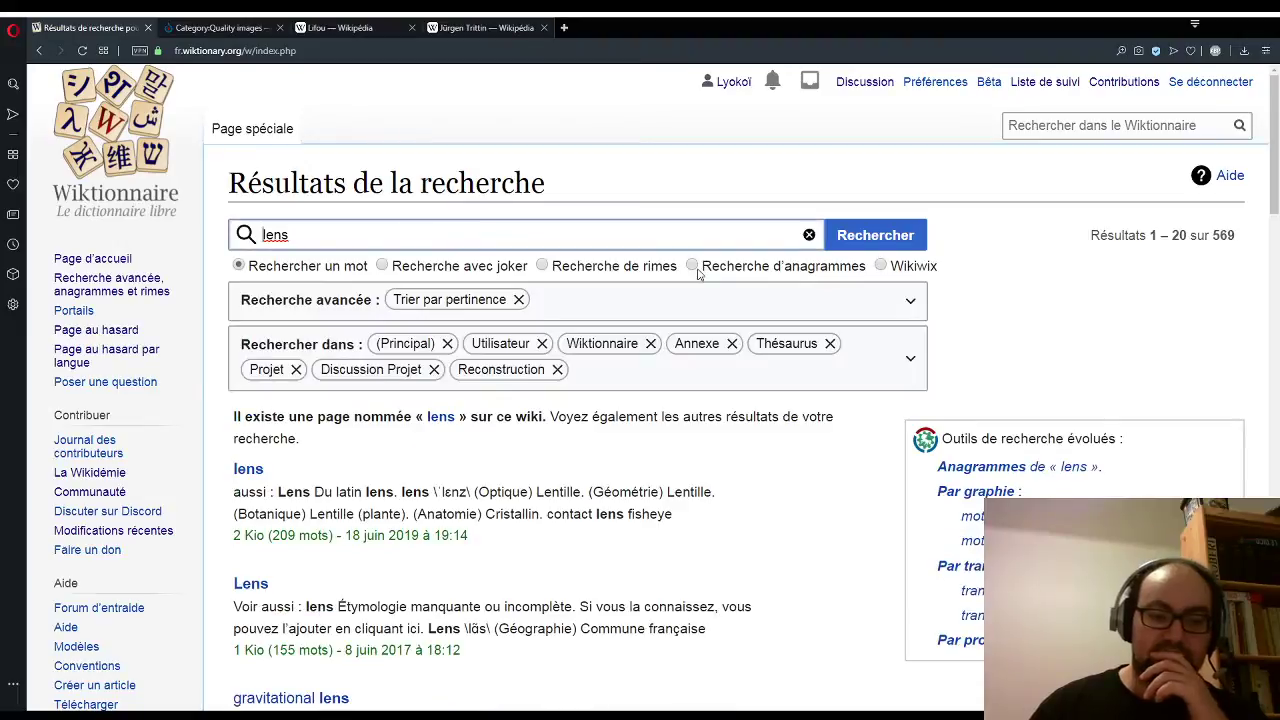
pyautogui.click(250, 470)
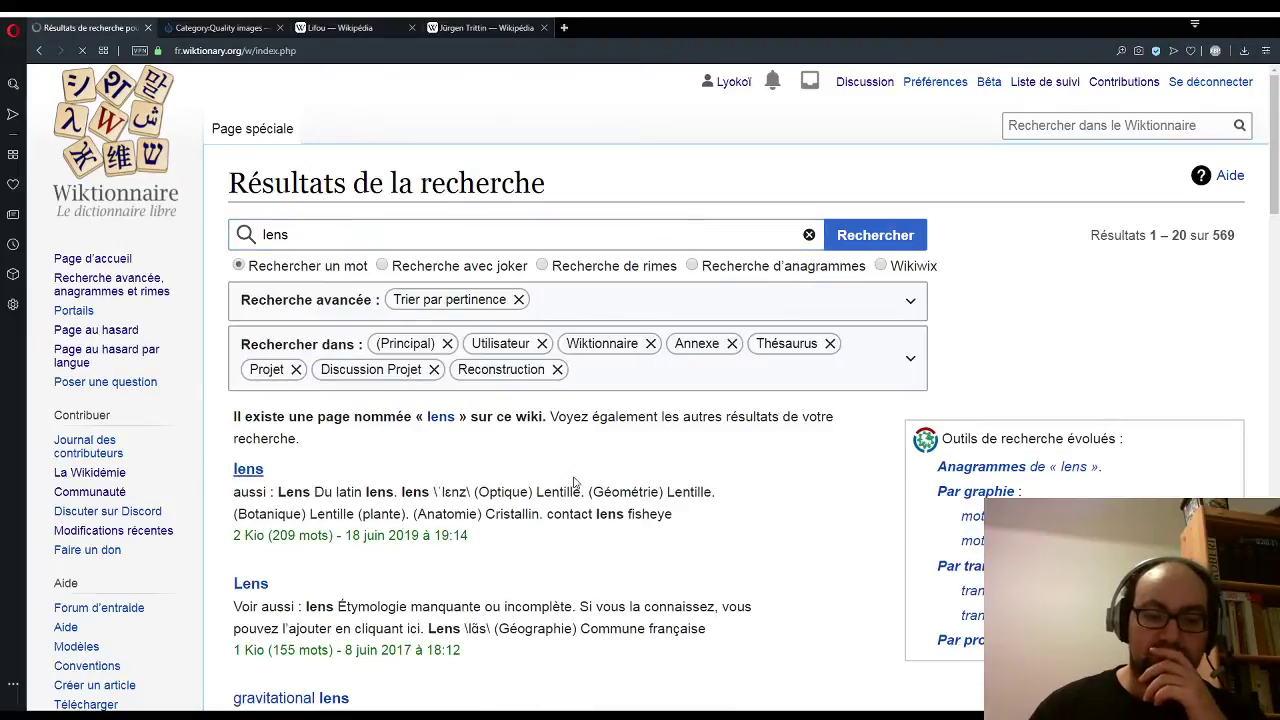
# Step: Read the English common noun definitions and derived terms in the entry "lens"
pyautogui.scroll(-7, 714, 420)
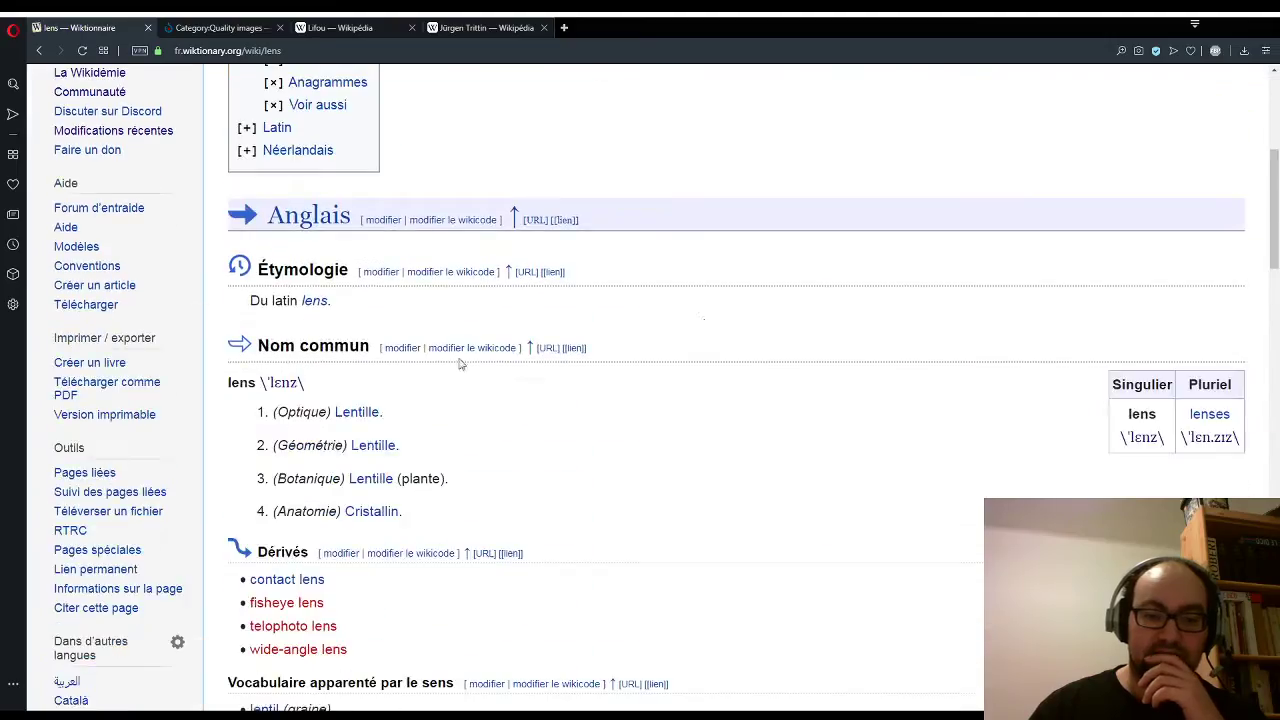
pyautogui.scroll(3, 703, 323)
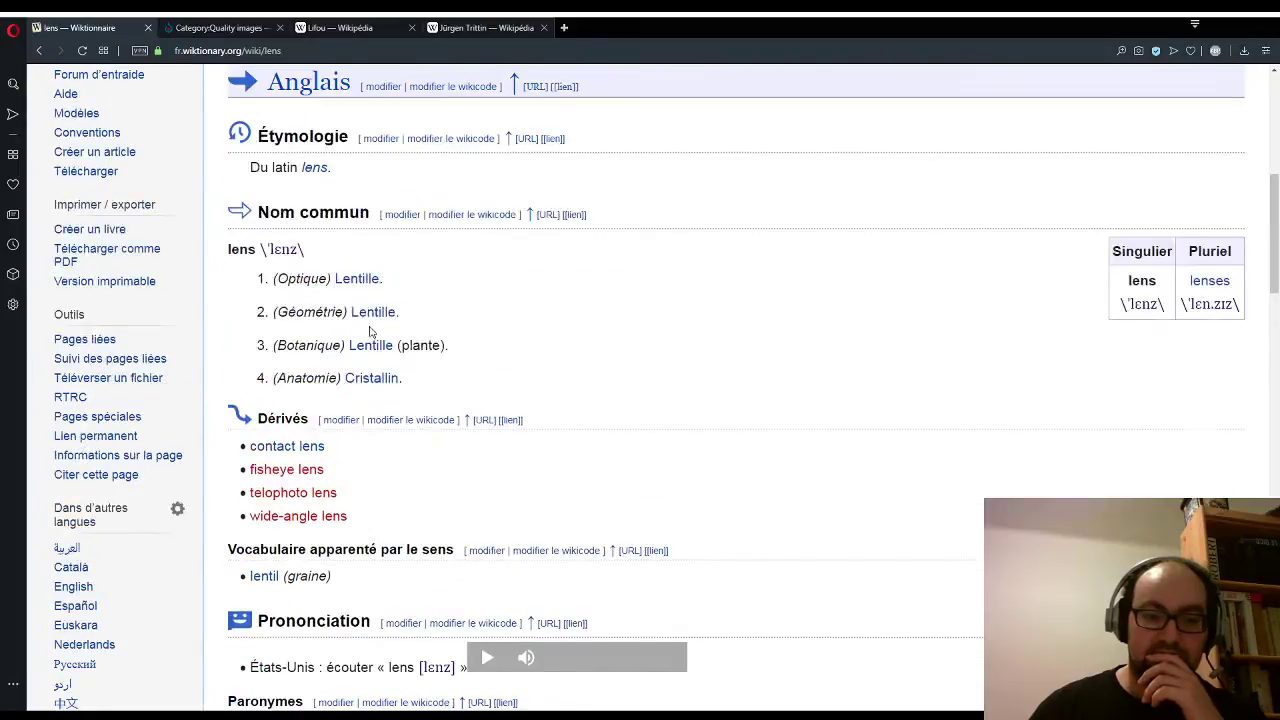
pyautogui.scroll(-4, 380, 328)
pyautogui.scroll(7, 394, 323)
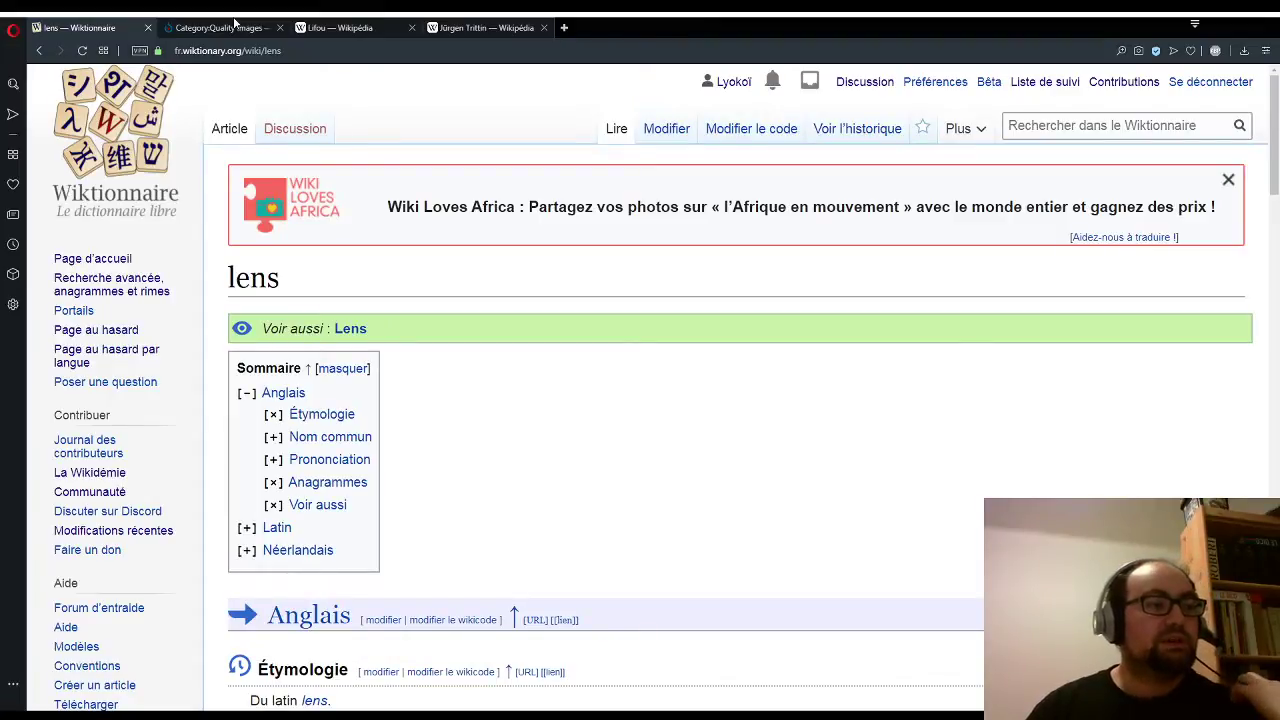
pyautogui.click(1109, 125)
pyautogui.write('facteur de')
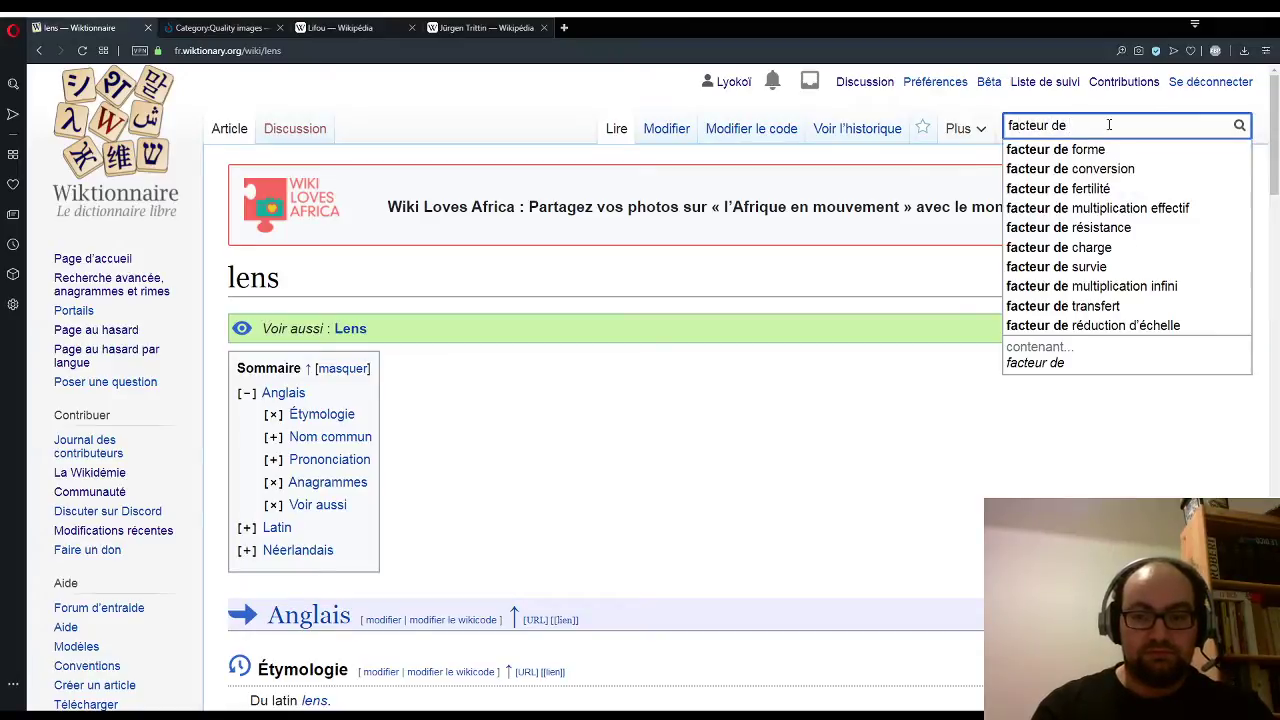
pyautogui.write(' flare')
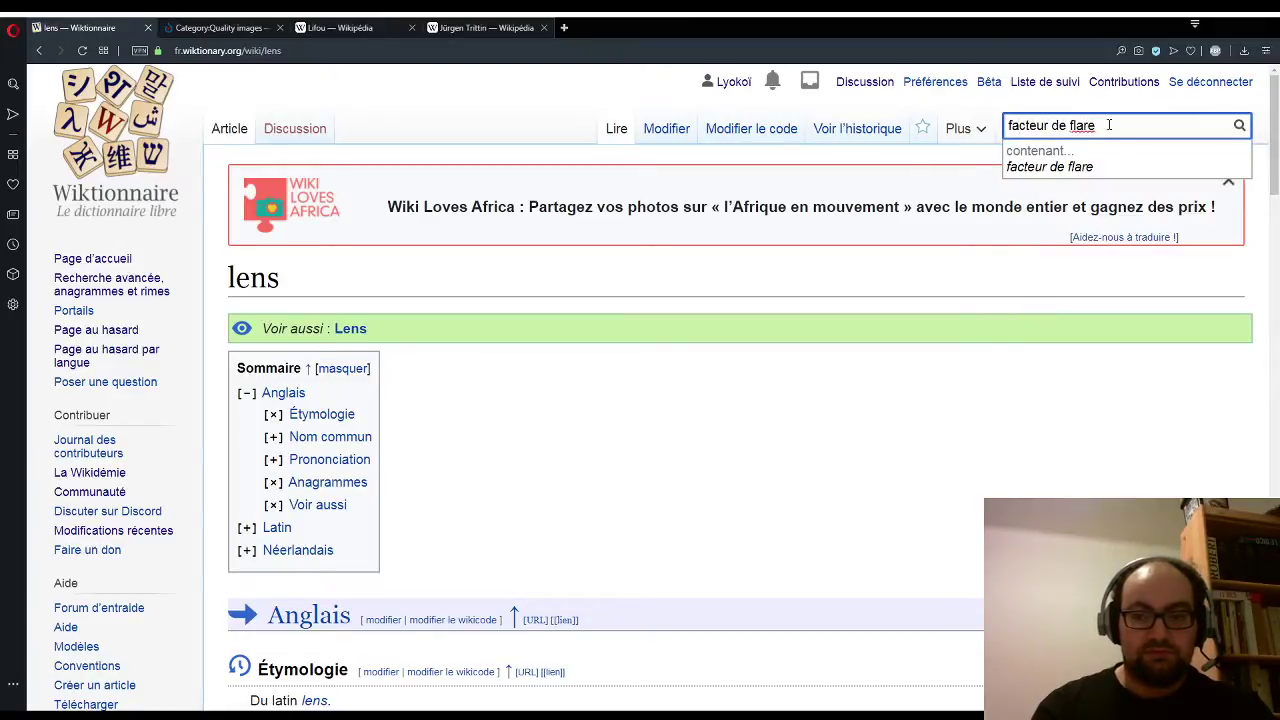
pyautogui.press('BackSpace')
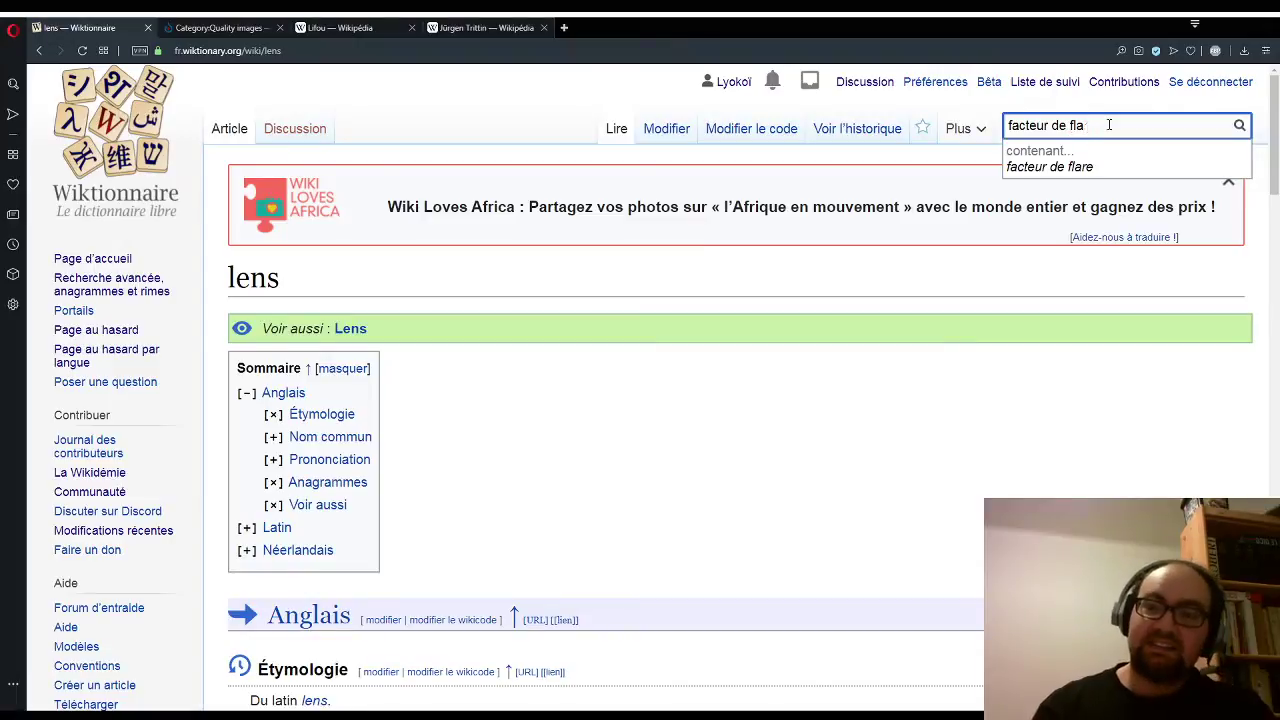
pyautogui.press('BackSpace')
pyautogui.press('BackSpace')
pyautogui.press('BackSpace')
pyautogui.press('BackSpace')
pyautogui.press('BackSpace')
pyautogui.press('BackSpace')
pyautogui.press('BackSpace')
pyautogui.press('BackSpace')
pyautogui.press('BackSpace')
pyautogui.press('BackSpace')
pyautogui.press('BackSpace')
pyautogui.press('BackSpace')
pyautogui.press('BackSpace')
pyautogui.press('BackSpace')
# Step: Switch to the Commons Quality images category and look through the thumbnails of sculptures, buildings and canals
pyautogui.click(205, 27)
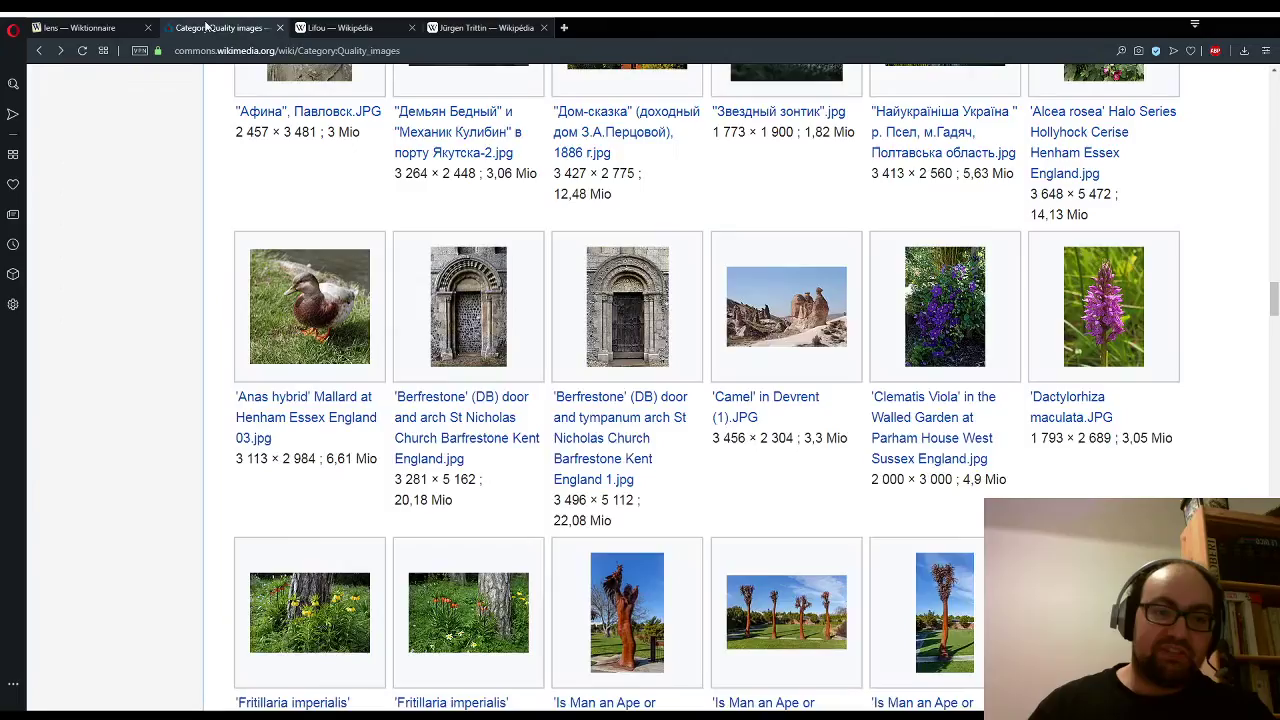
pyautogui.scroll(-2, 860, 218)
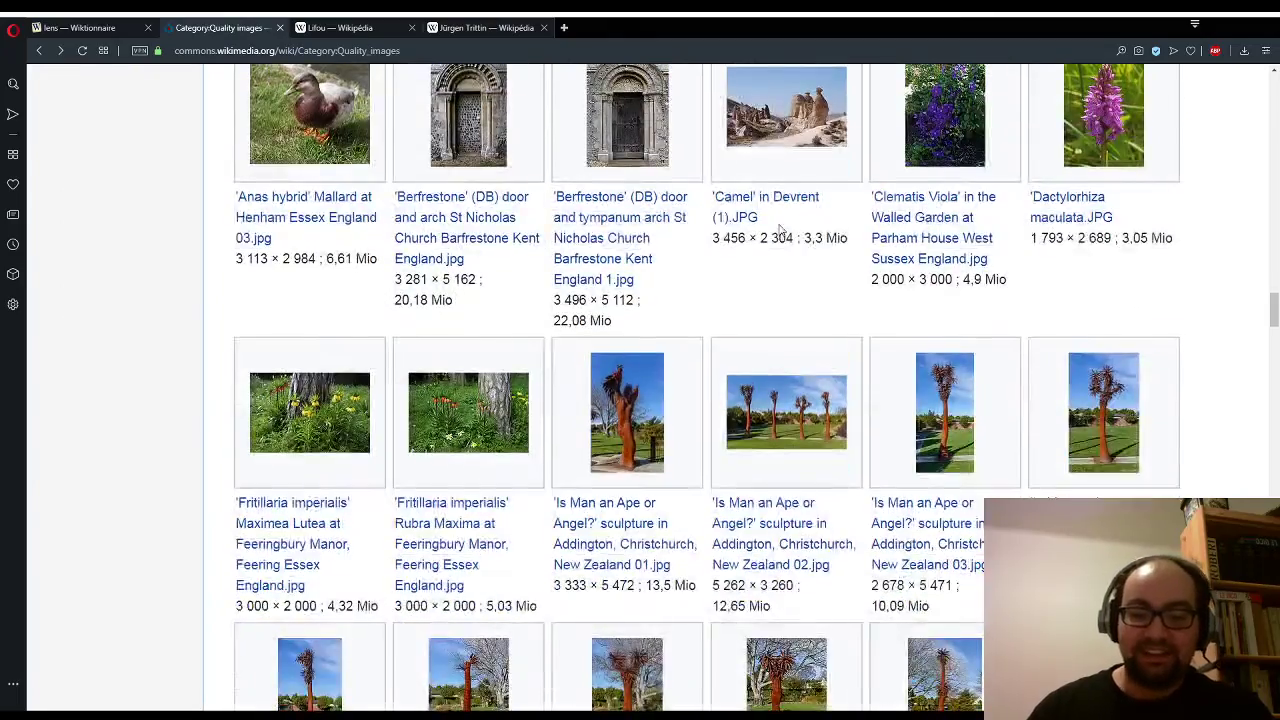
pyautogui.scroll(-1, 745, 225)
pyautogui.scroll(-1, 703, 226)
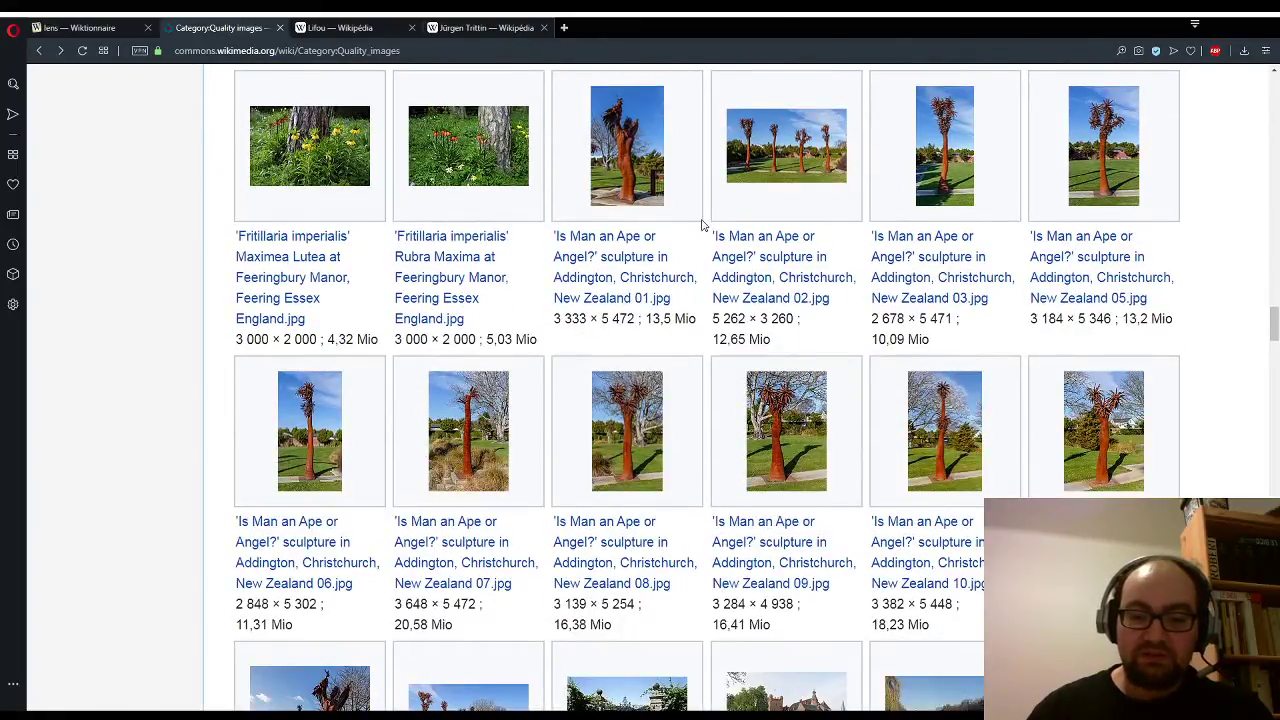
pyautogui.scroll(-3, 660, 370)
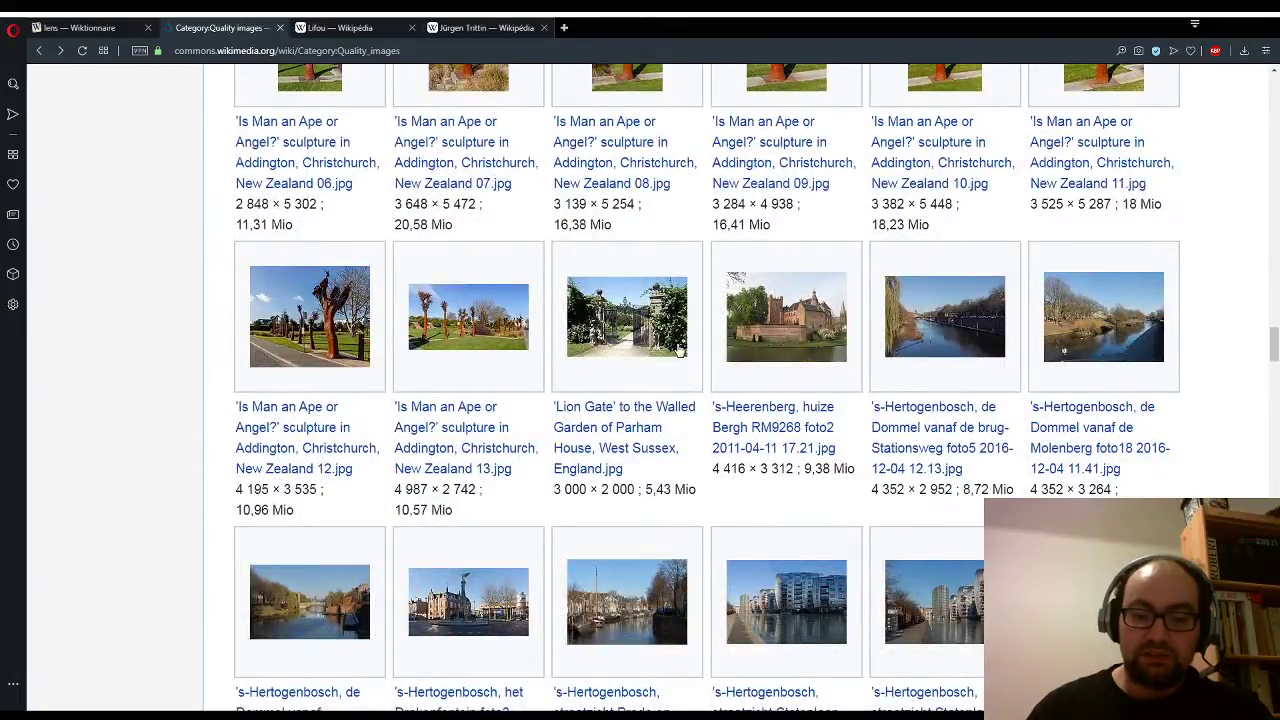
pyautogui.scroll(-2, 680, 349)
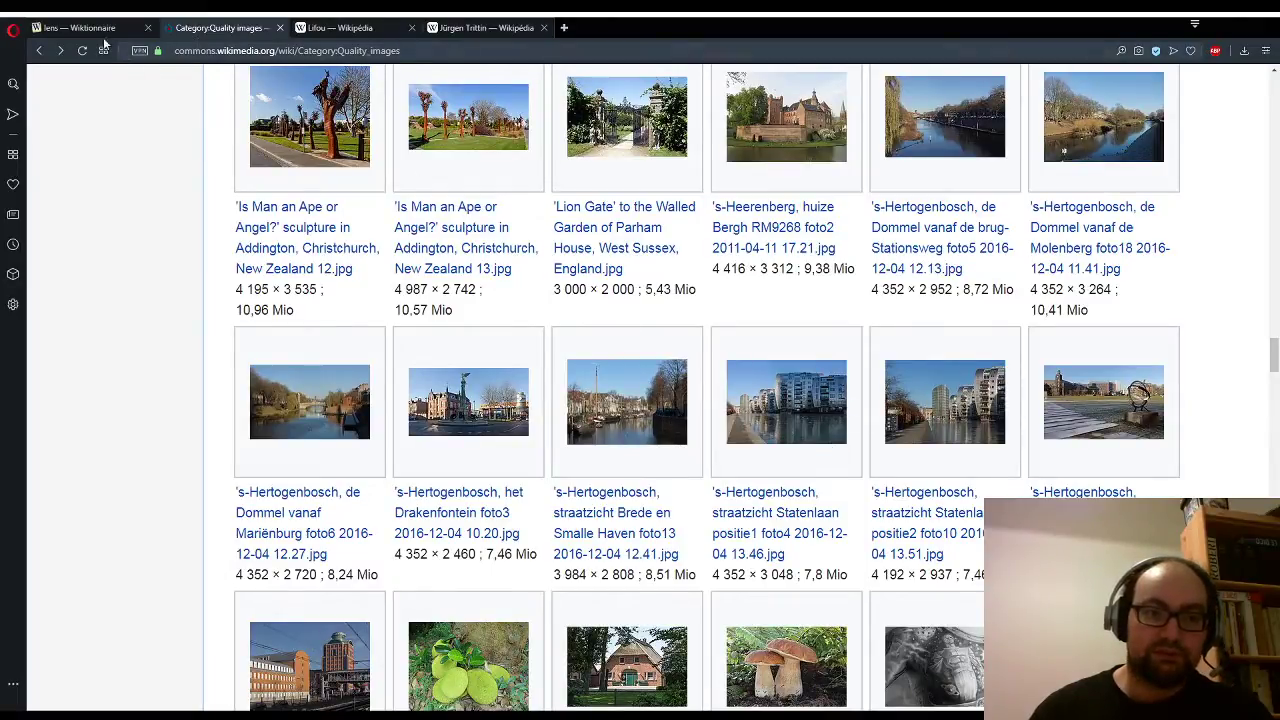
# Step: Return to the Wiktionnaire, open the entry "reflet" and read its French common noun definitions alongside the illustration
pyautogui.hotkey('ctrl', 'shift', 'Tab')
pyautogui.write('re')
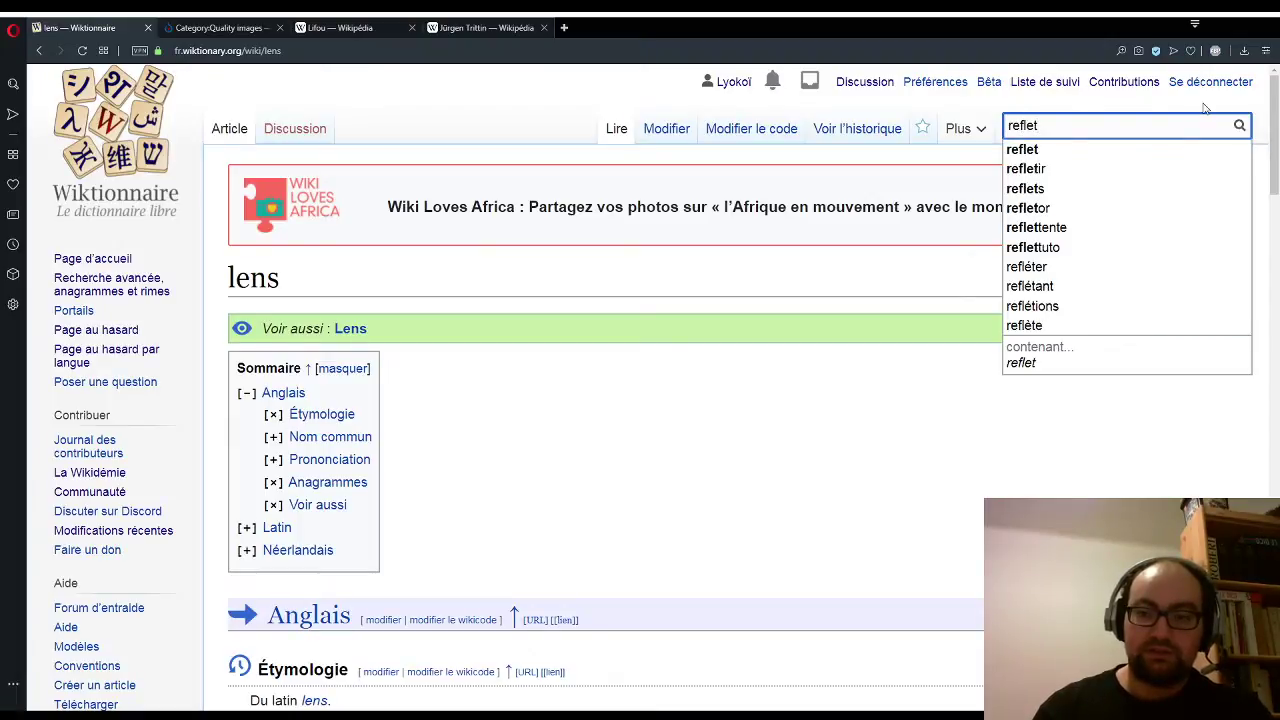
pyautogui.press('Return')
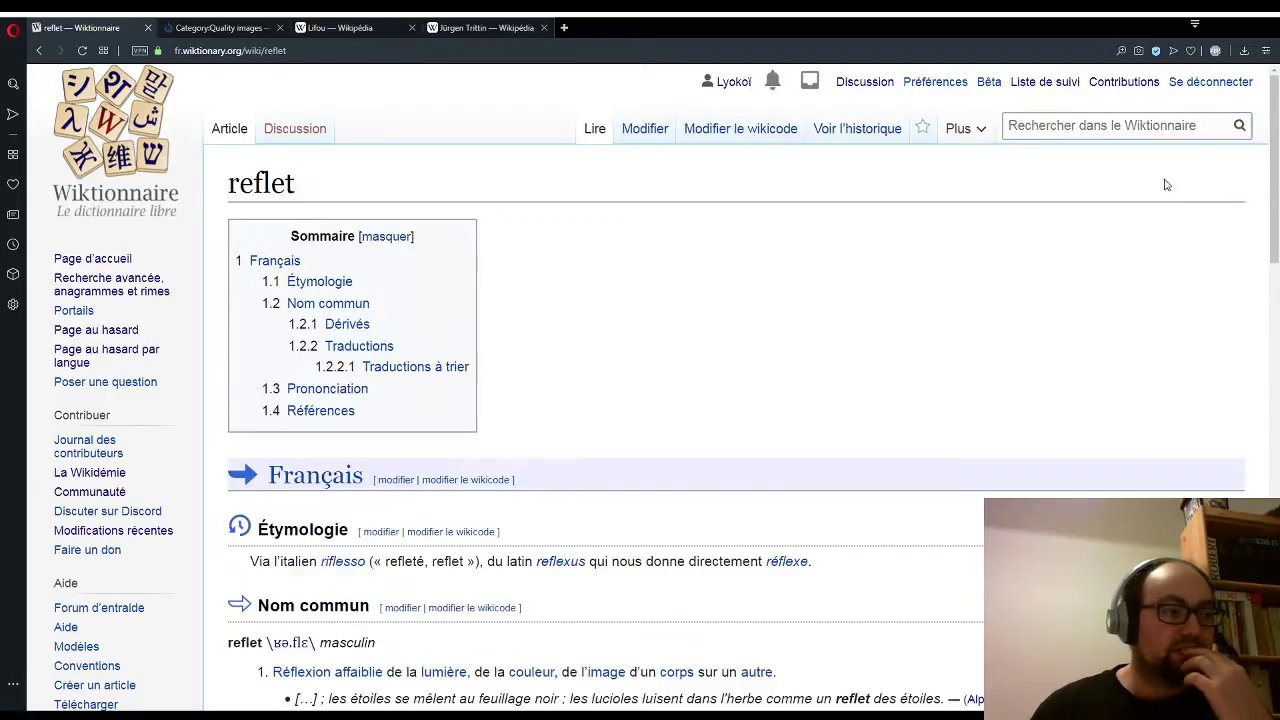
pyautogui.scroll(-3, 642, 276)
pyautogui.scroll(-1, 642, 276)
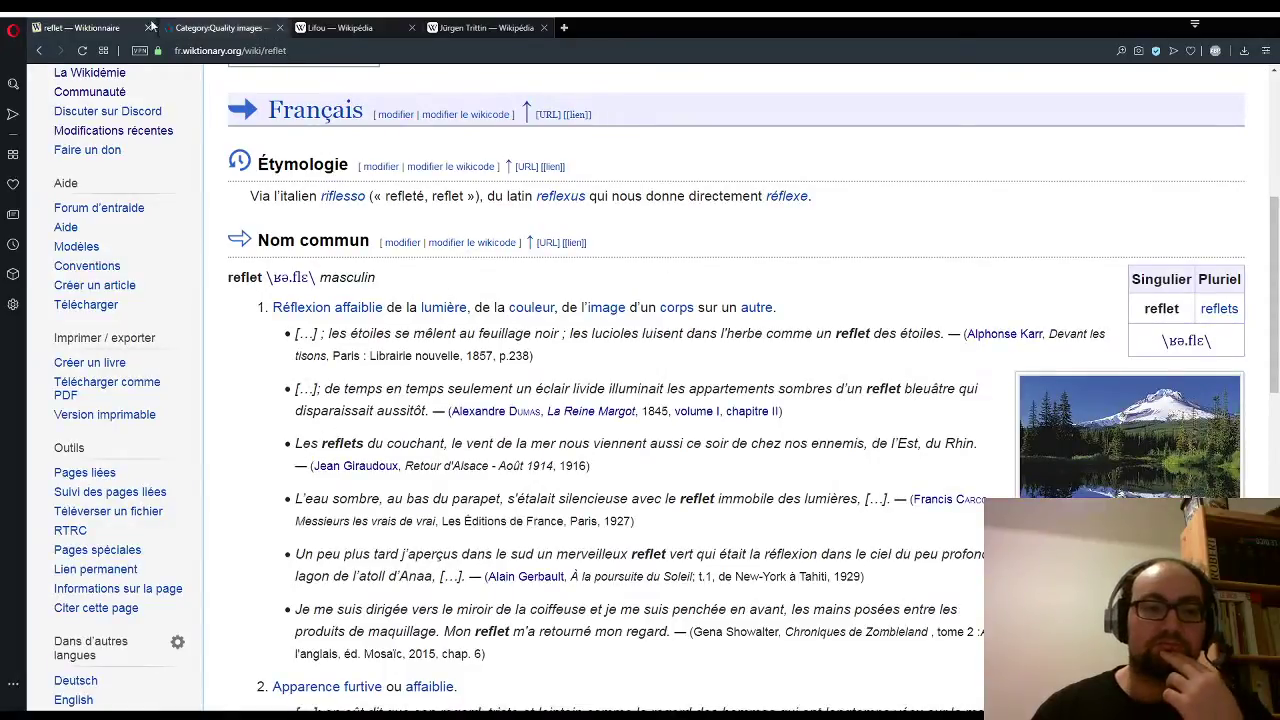
# Step: In the Commons Quality images category, view the Artocarpus heterophyllus jack fruits photo enlarged, and close it again
pyautogui.click(215, 27)
pyautogui.scroll(-3, 638, 245)
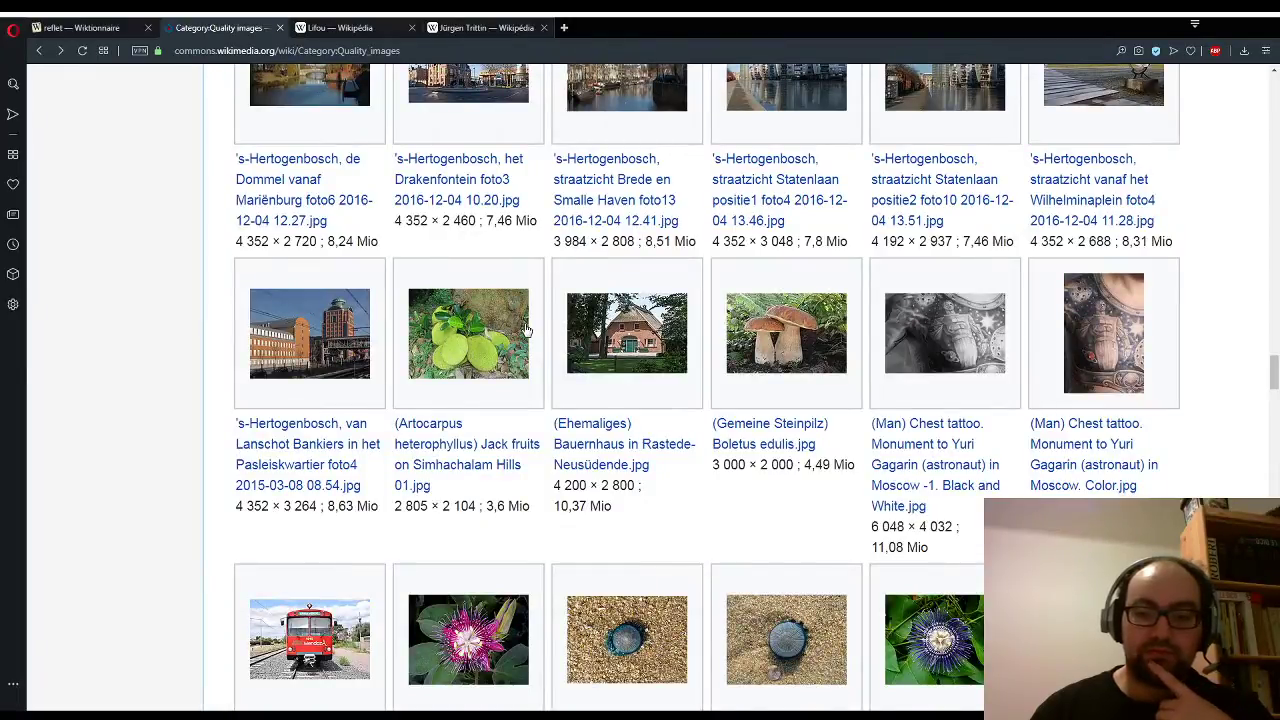
pyautogui.click(524, 330)
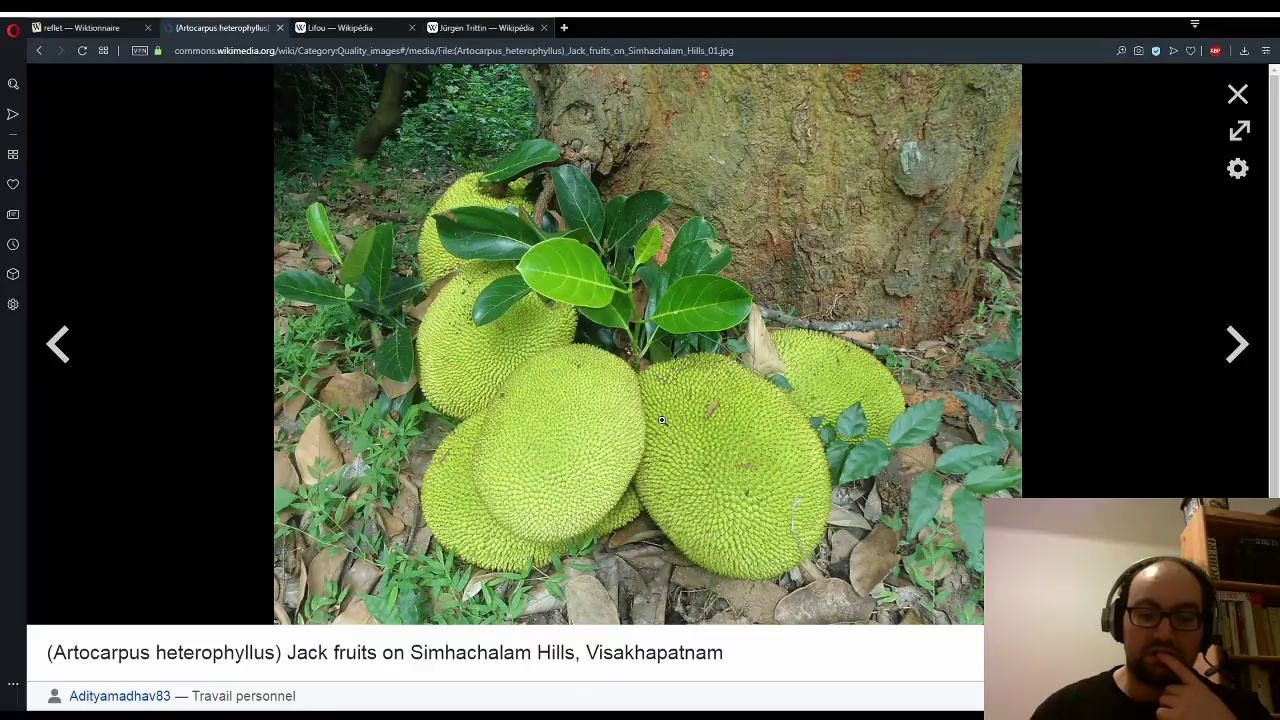
pyautogui.scroll(-2, 664, 427)
pyautogui.scroll(2, 664, 427)
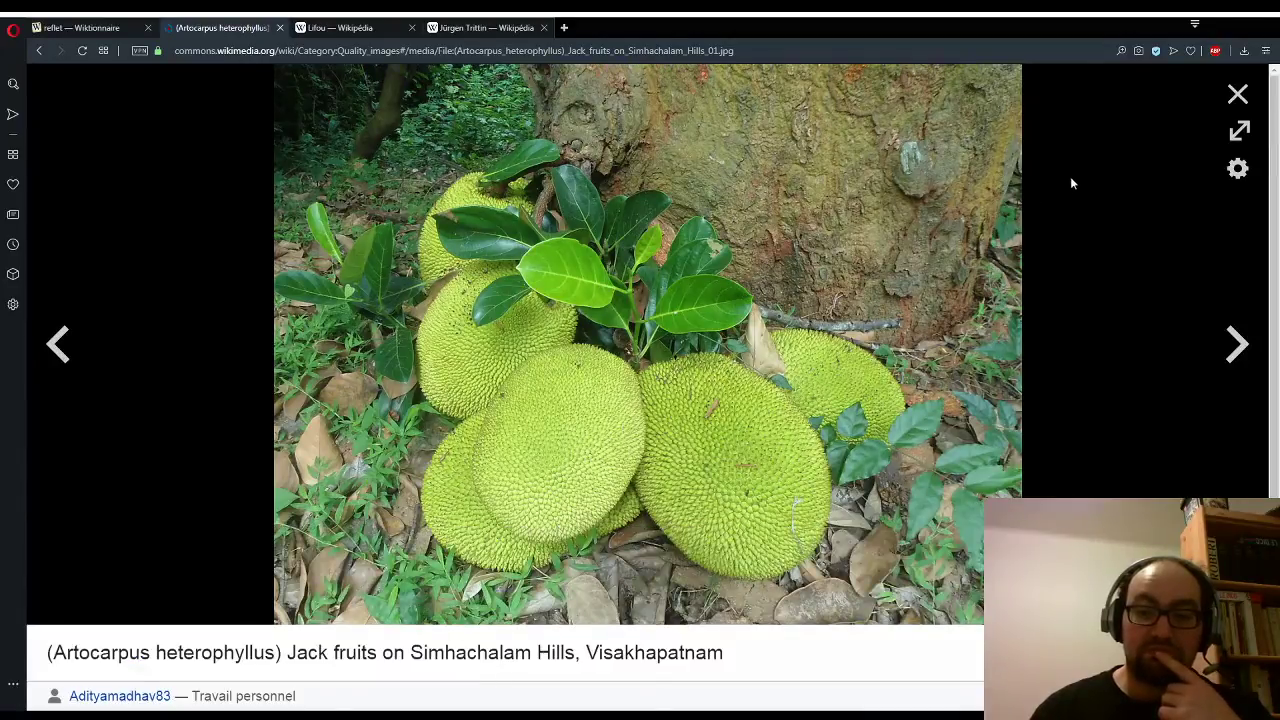
pyautogui.click(1236, 96)
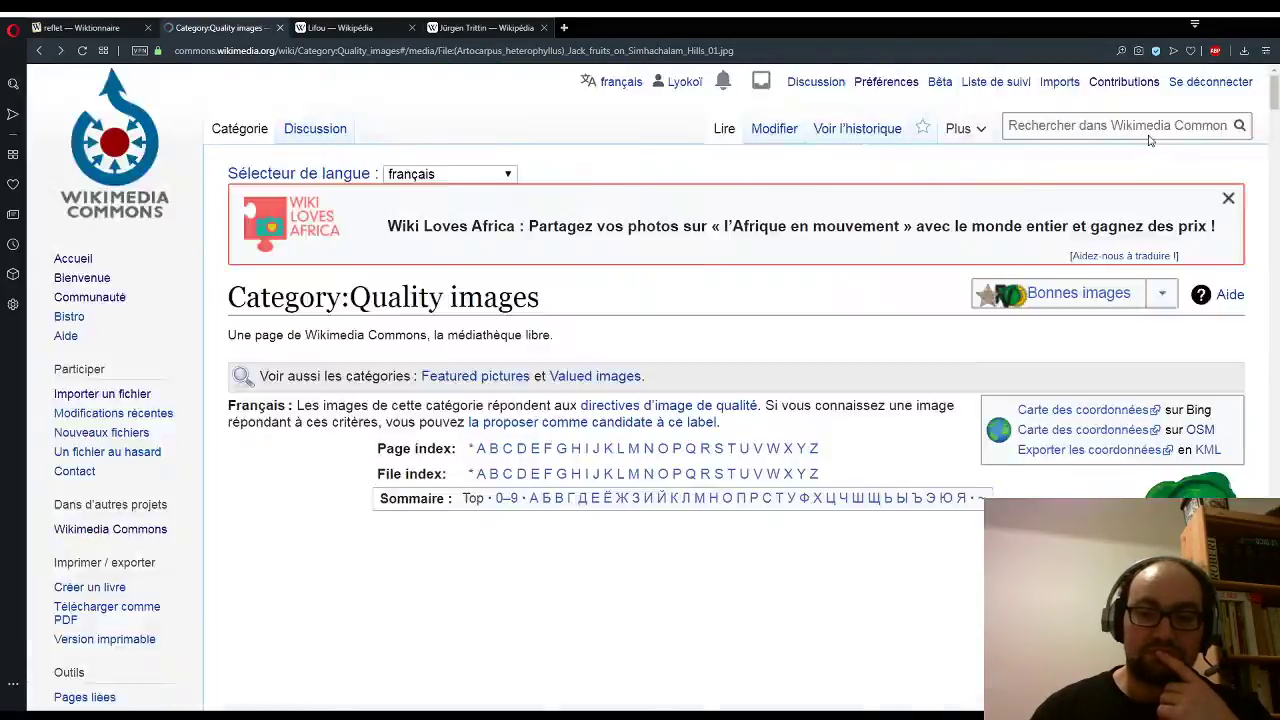
# Step: Browse further down the Quality images thumbnails and view the Michelsberg tulip beaker photo enlarged, closing it again
pyautogui.scroll(-1, 775, 375)
pyautogui.scroll(-1, 500, 322)
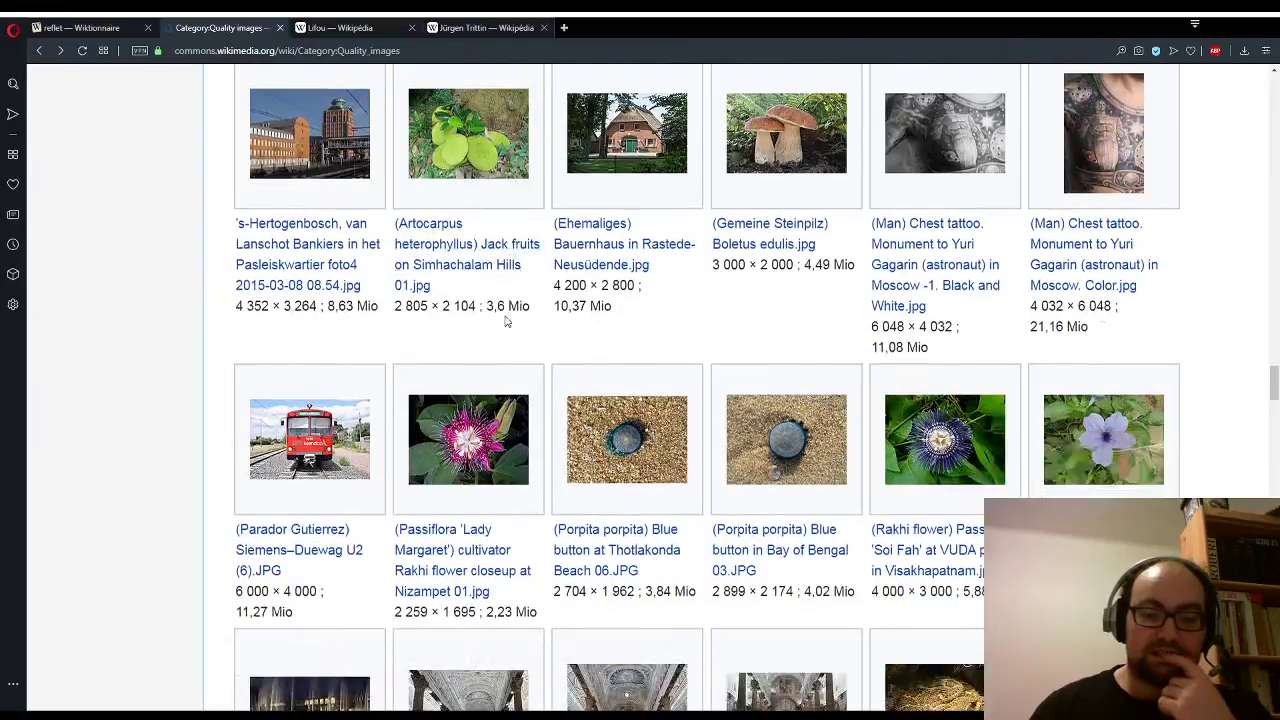
pyautogui.scroll(-2, 502, 322)
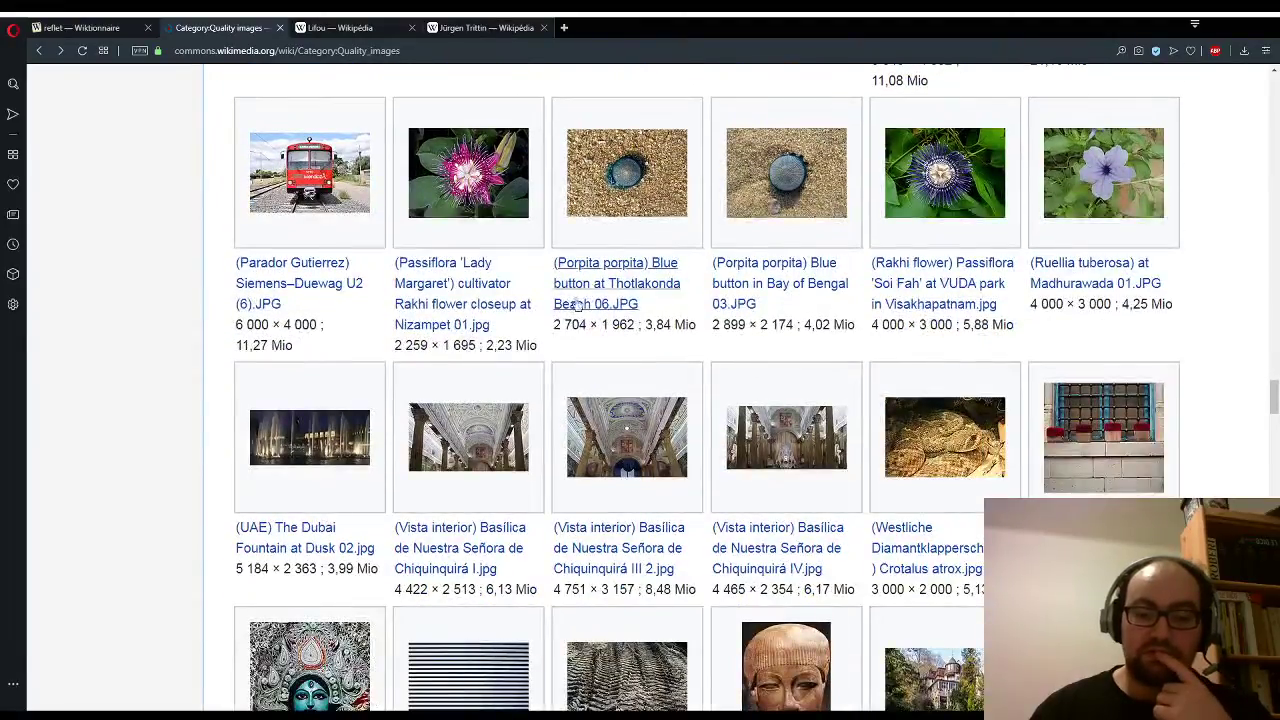
pyautogui.scroll(-2, 635, 290)
pyautogui.scroll(-1, 765, 316)
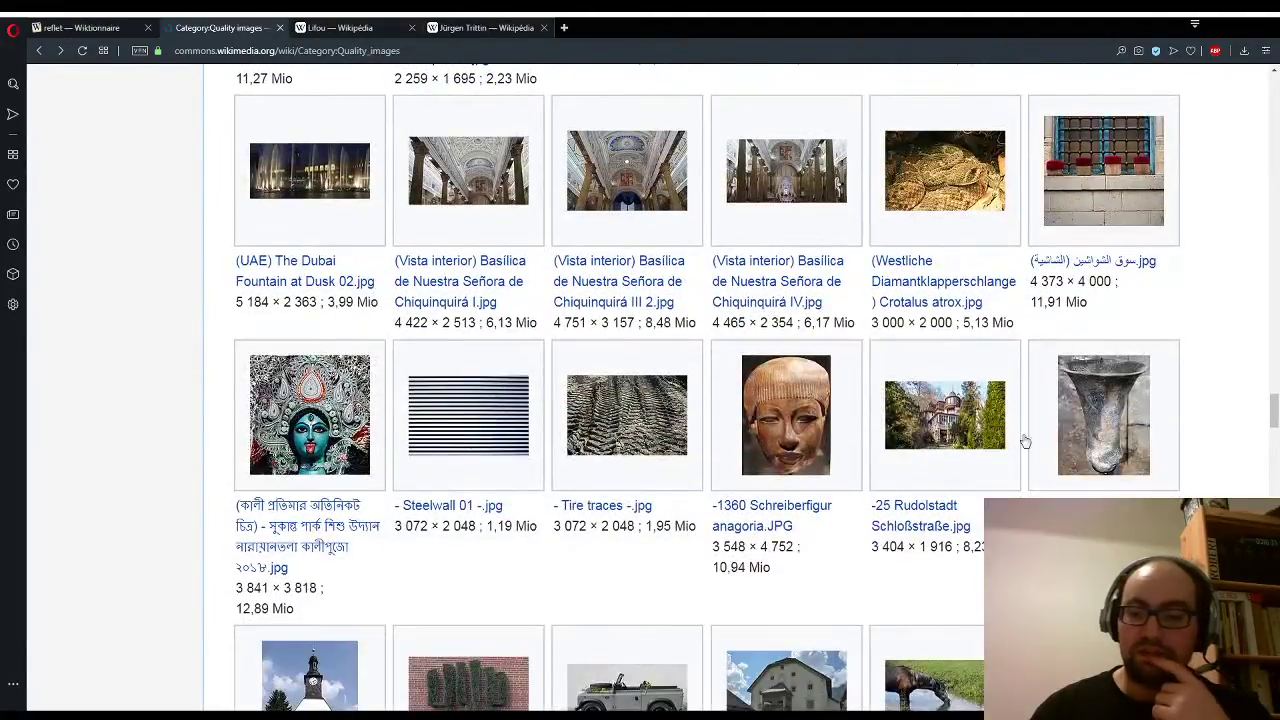
pyautogui.click(1099, 443)
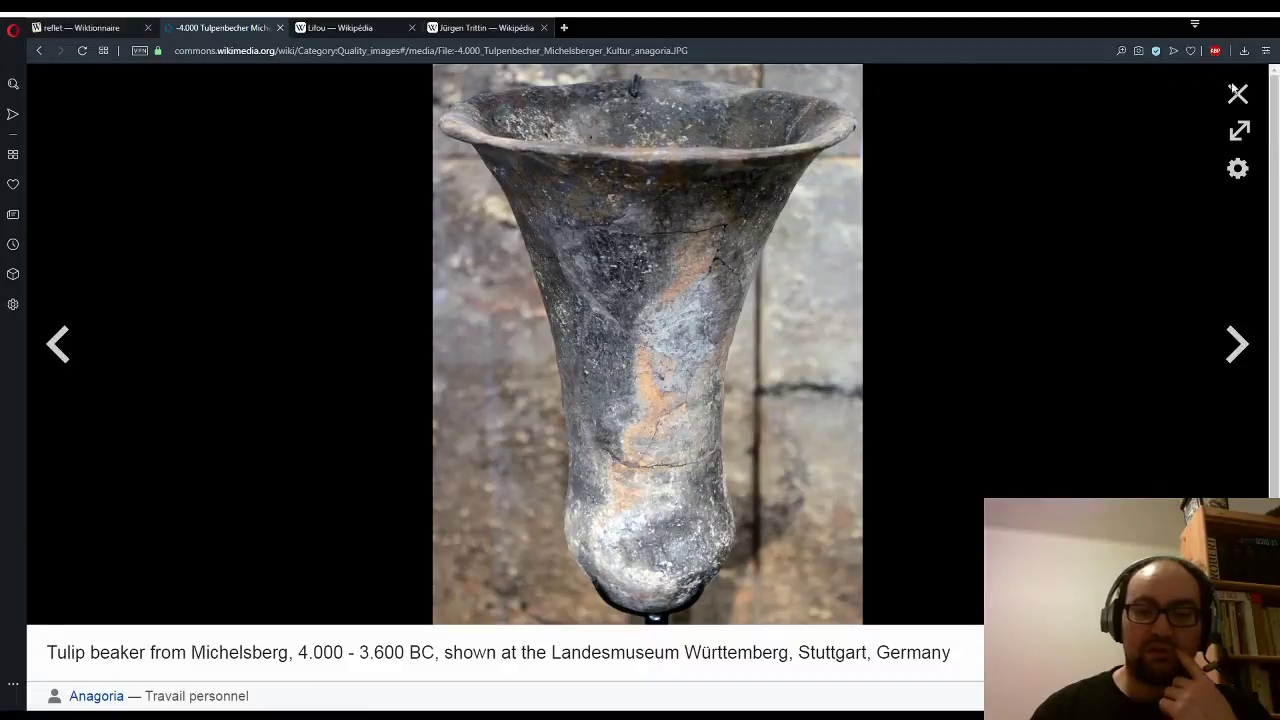
pyautogui.press('Escape')
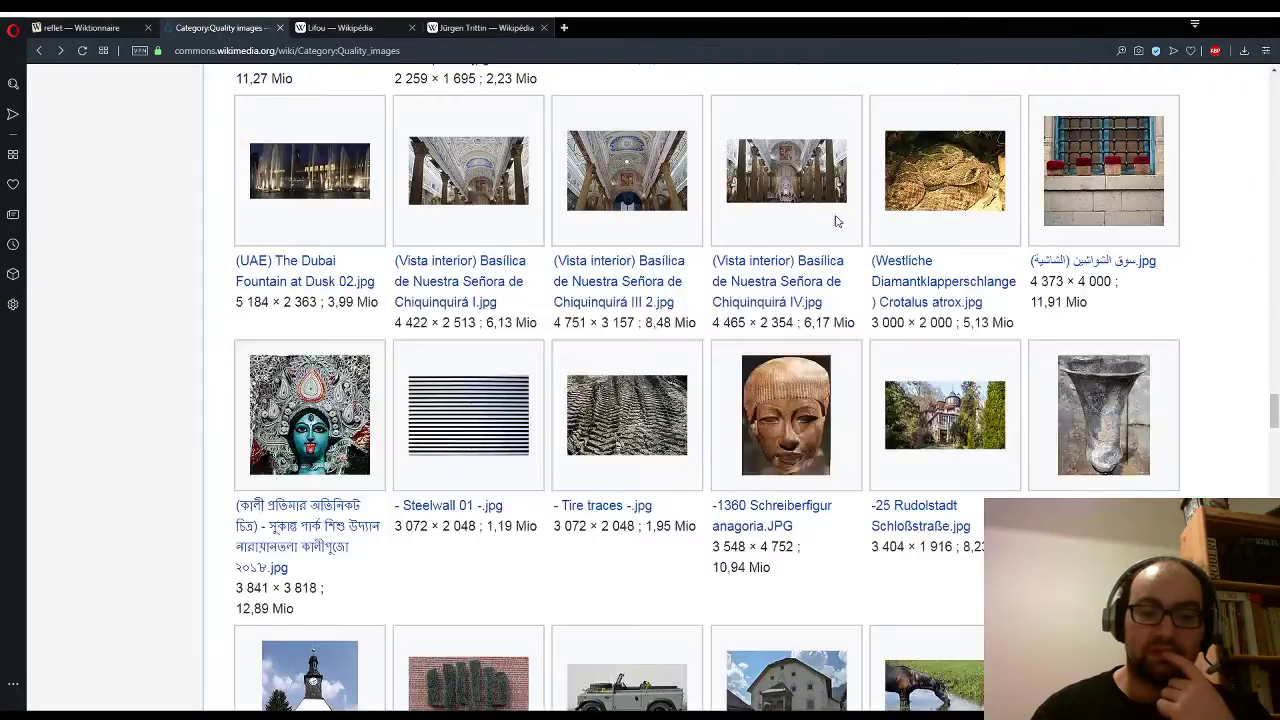
# Step: Return to the Wiktionnaire, open the entry "tulipe" and read its common noun definitions
pyautogui.click(88, 31)
pyautogui.scroll(5, 1005, 181)
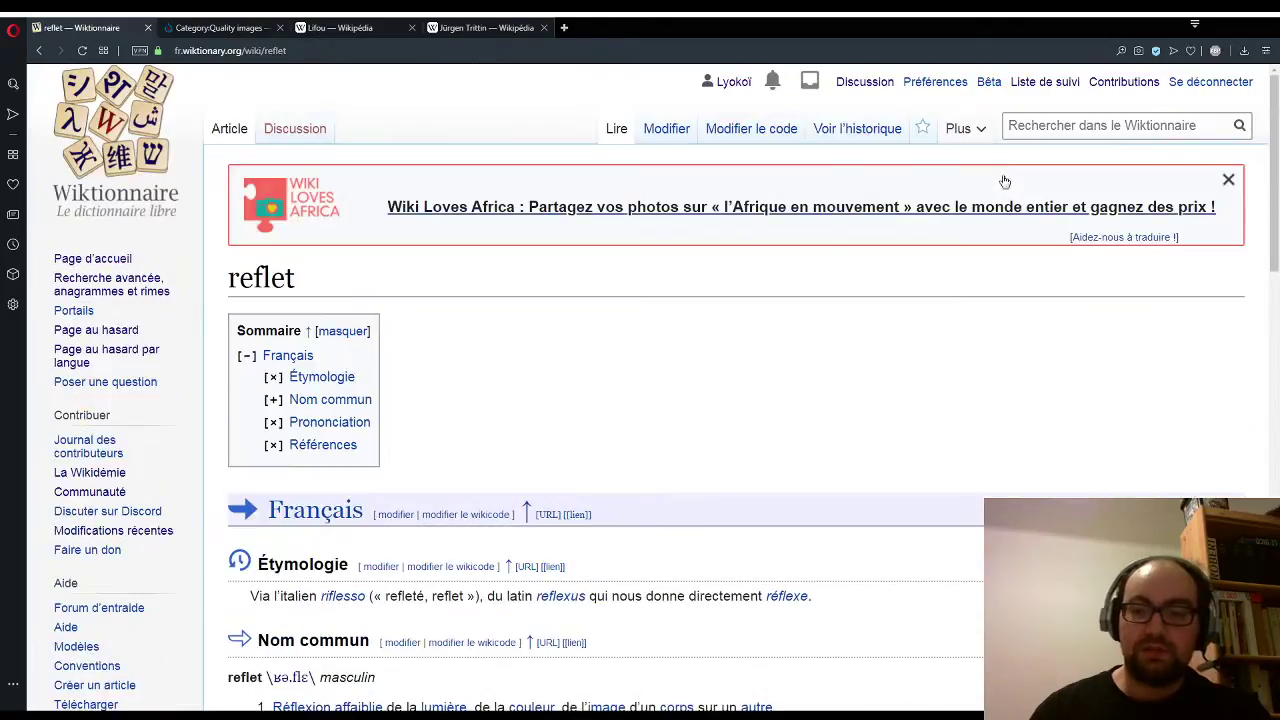
pyautogui.click(1018, 136)
pyautogui.write('tulipe')
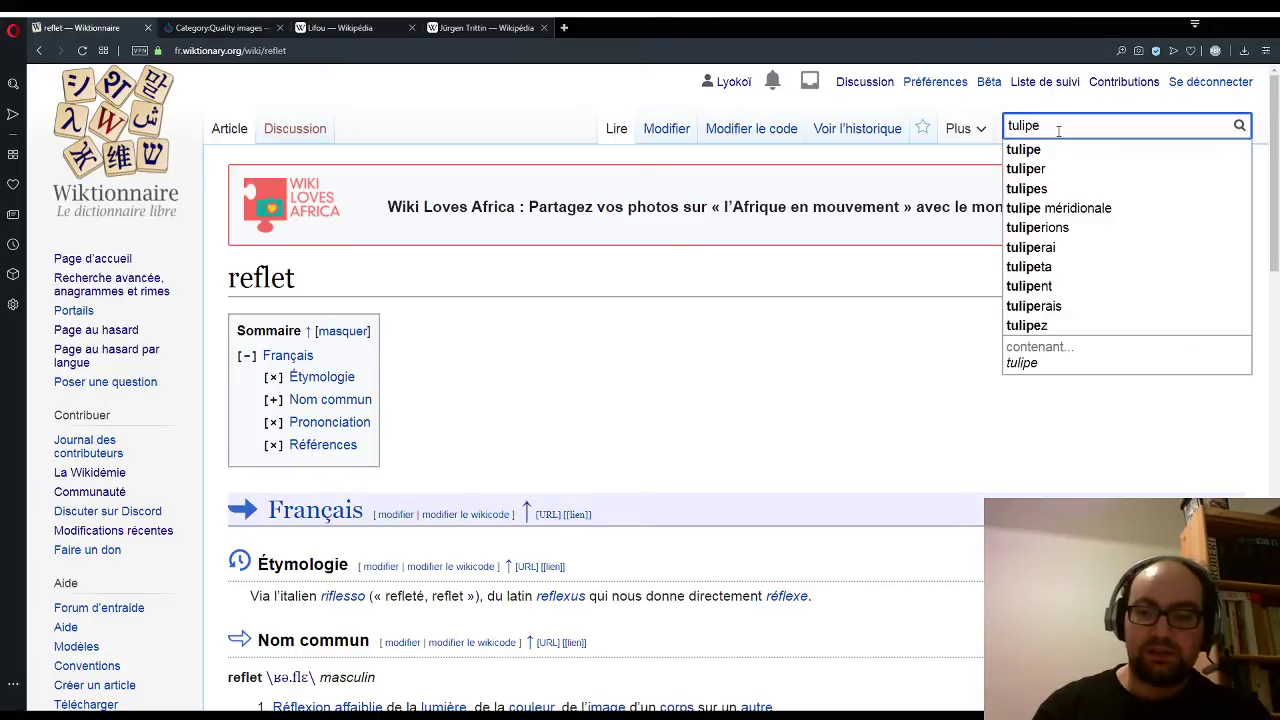
pyautogui.press('Return')
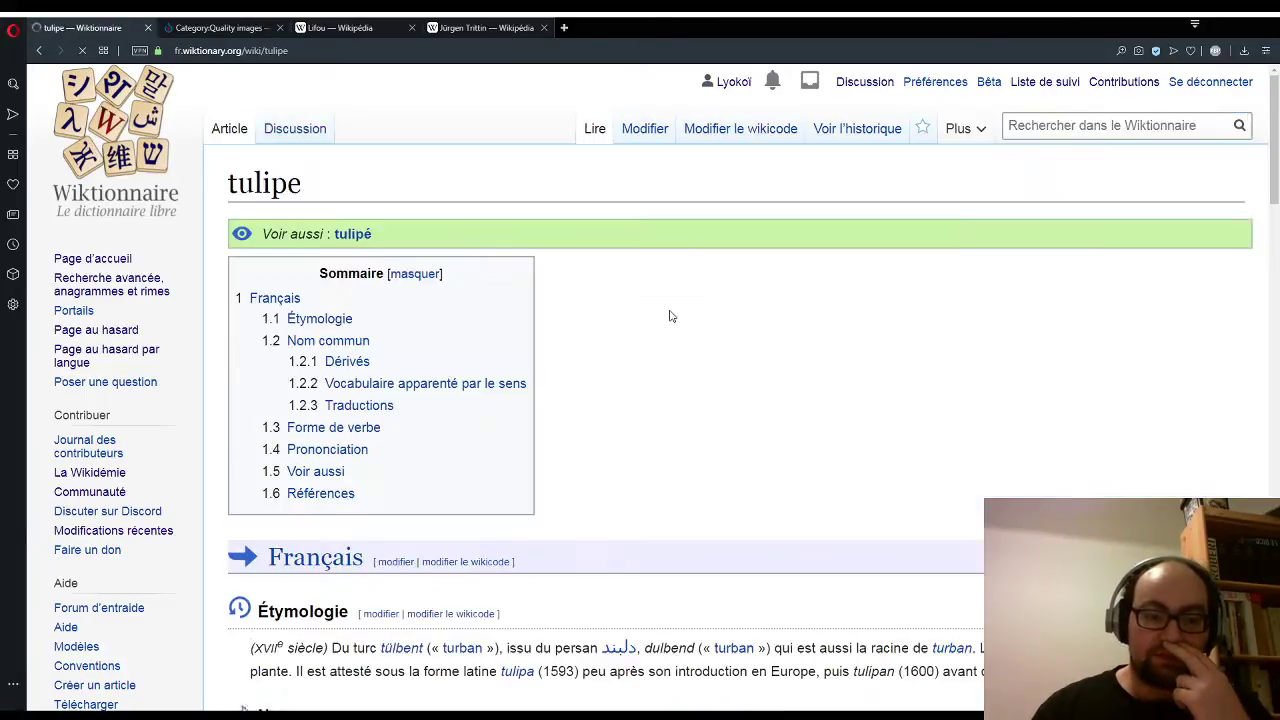
pyautogui.scroll(-4, 669, 314)
pyautogui.scroll(-2, 715, 313)
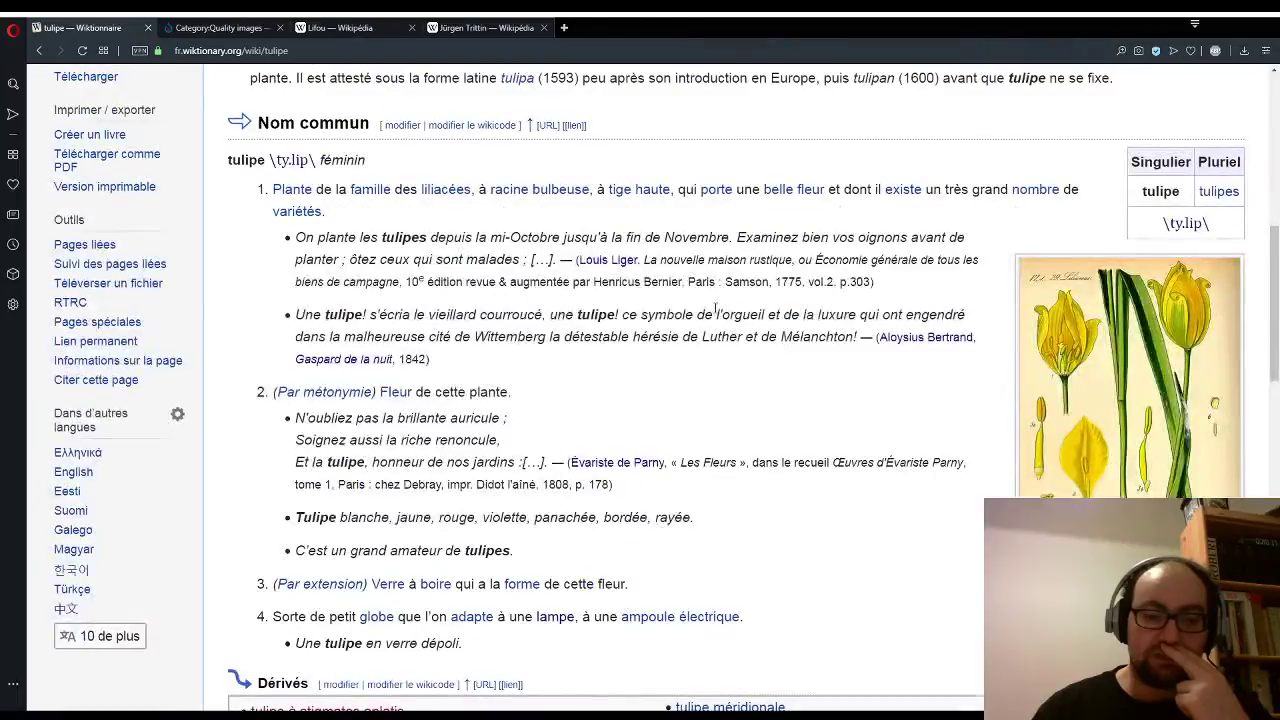
pyautogui.scroll(-1, 715, 308)
pyautogui.scroll(-1, 707, 316)
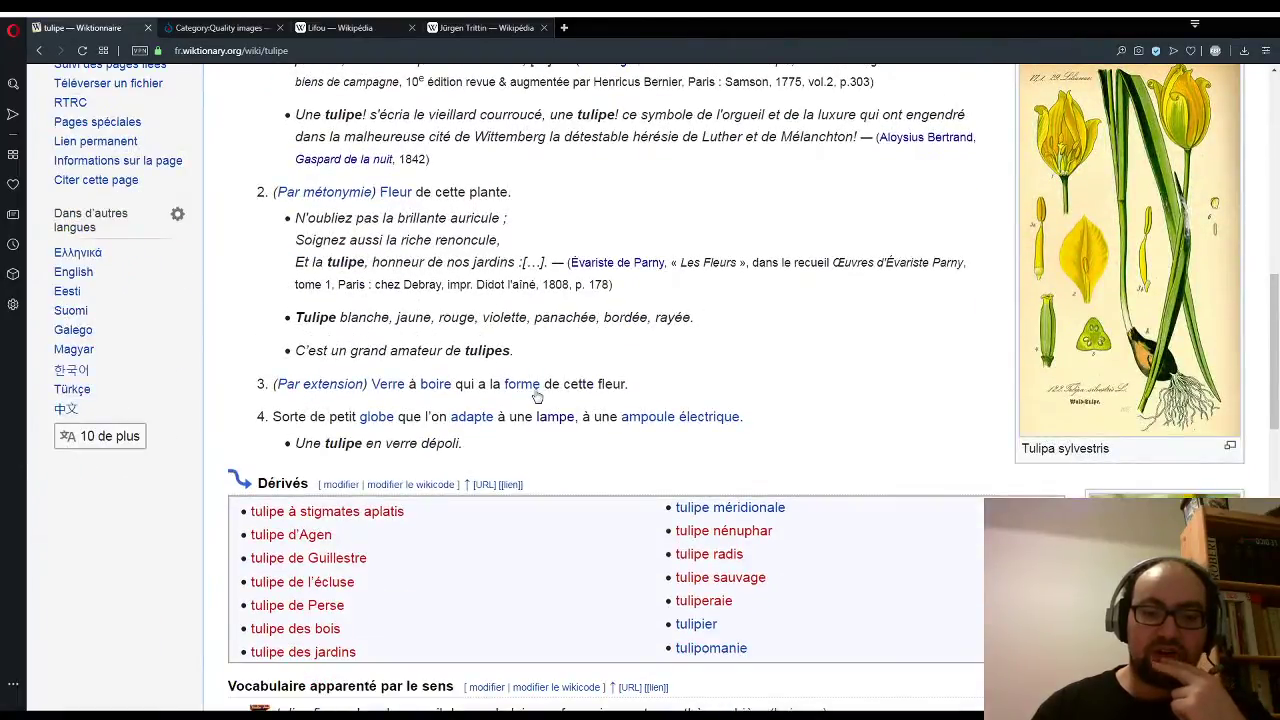
# Step: Open the Commons file page of the Michelsberg tulip beaker and select "Tulip beaker" in its English description
pyautogui.click(234, 30)
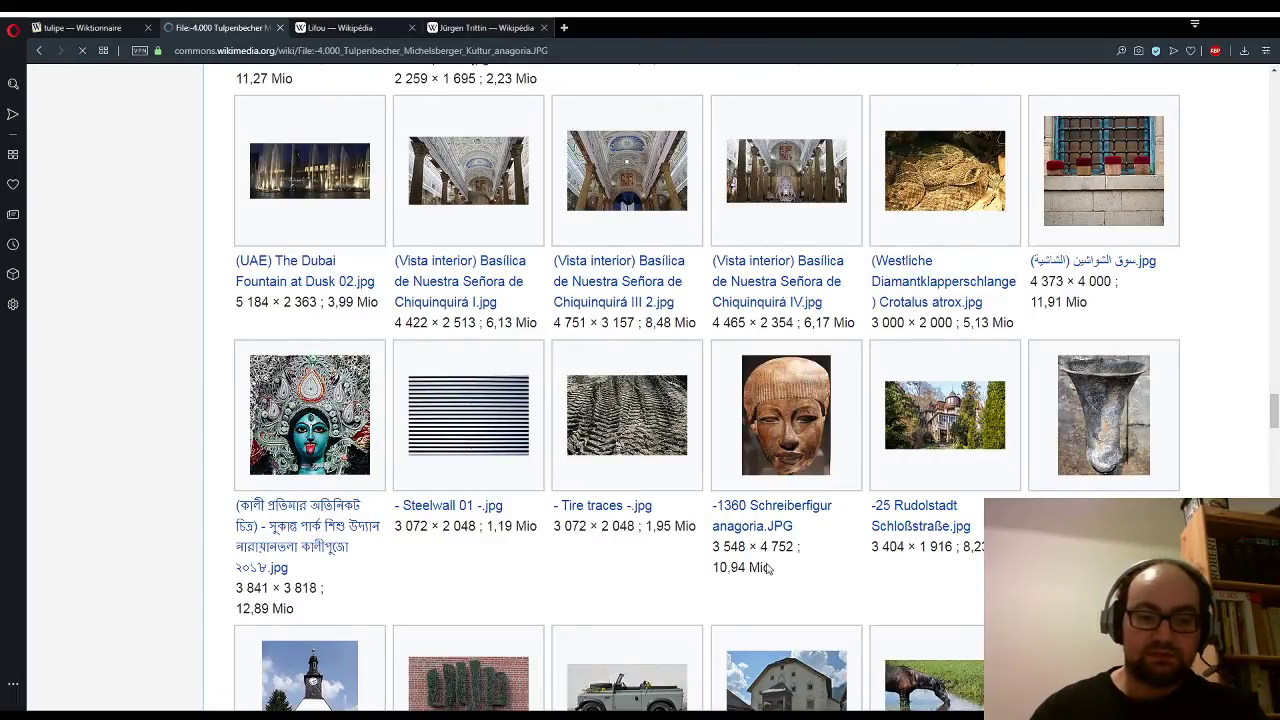
pyautogui.scroll(-10, 436, 510)
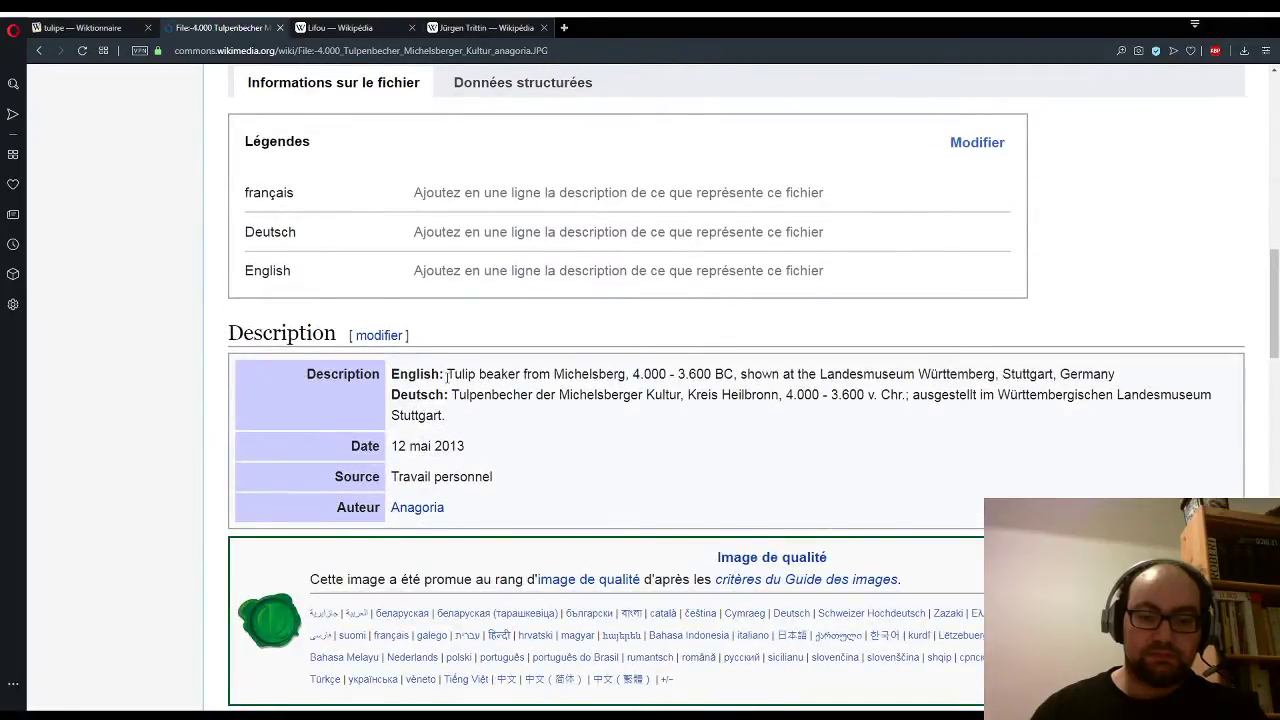
pyautogui.moveTo(447, 374); pyautogui.dragTo(514, 374)
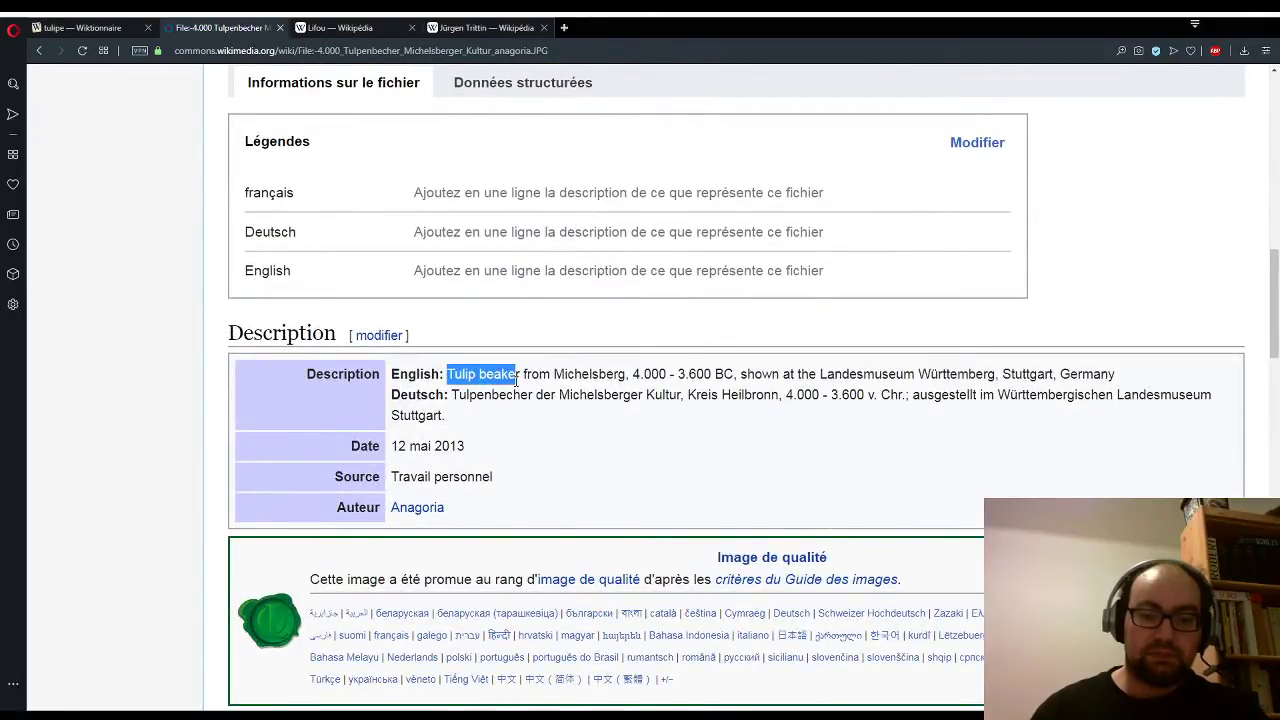
# Step: Go back to the entry "tulipe", expand its translations and review the derived terms and definitions again
pyautogui.click(36, 24)
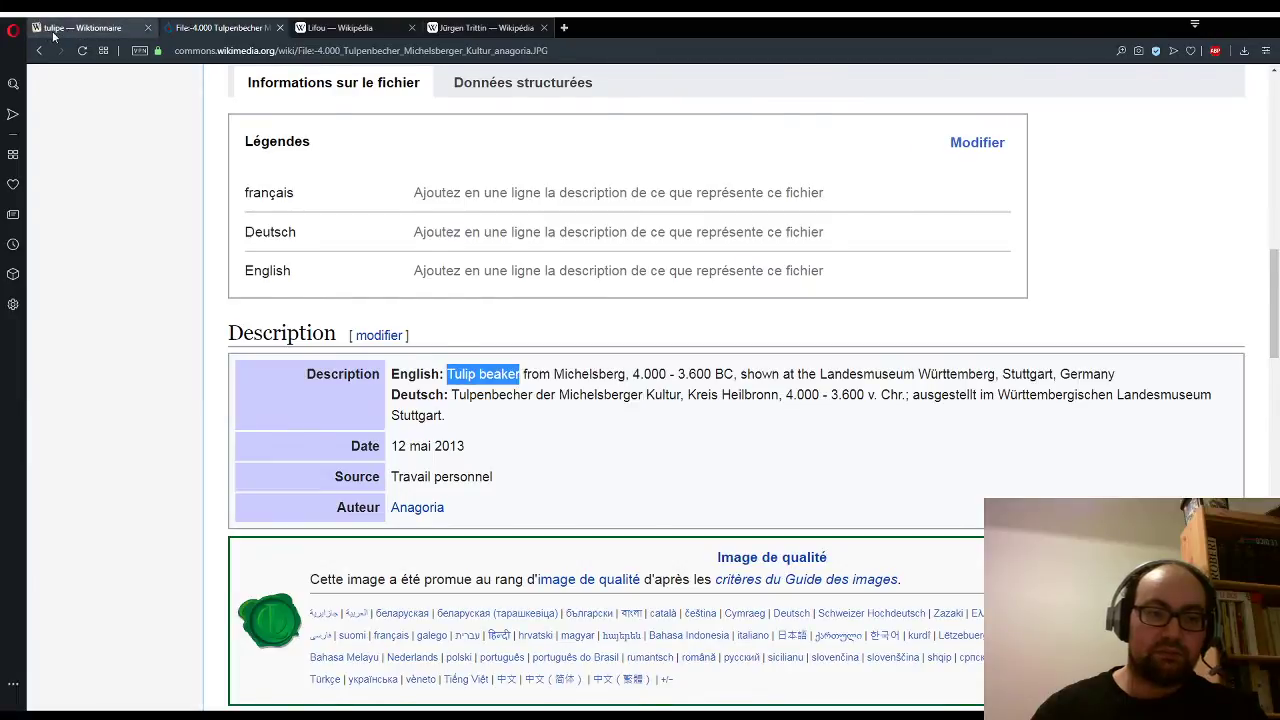
pyautogui.scroll(-3, 510, 430)
pyautogui.click(1028, 436)
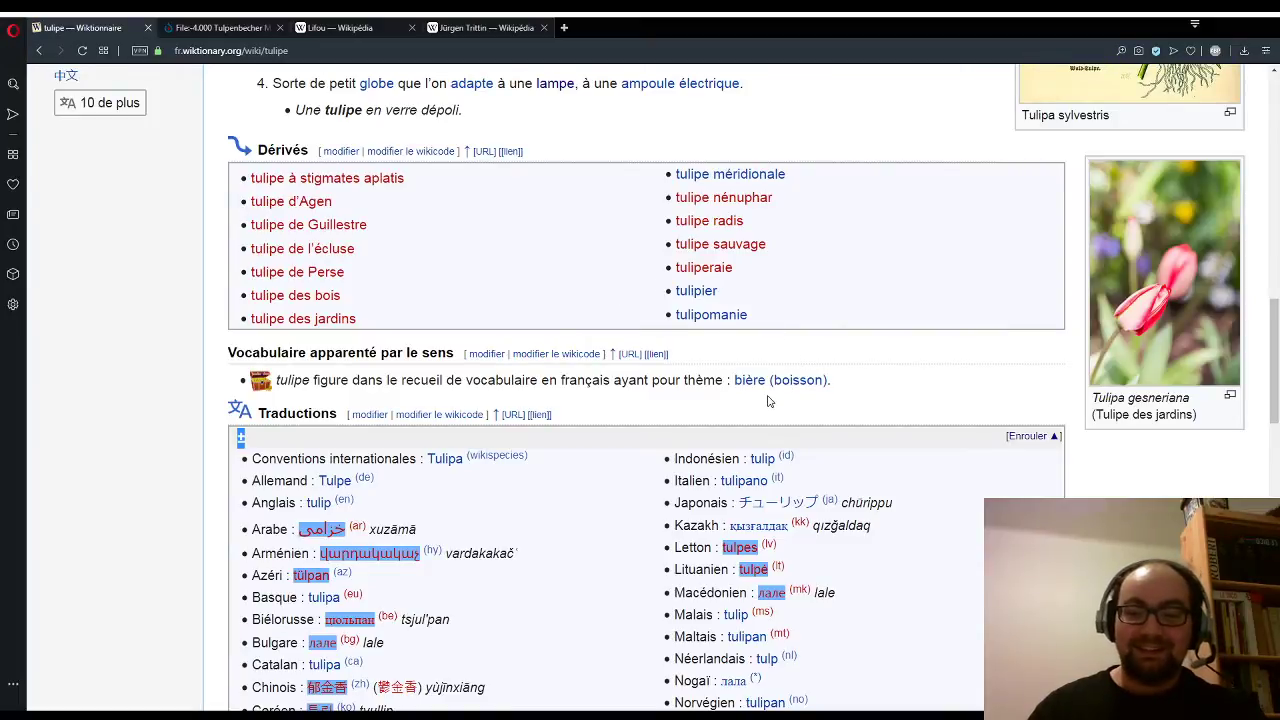
pyautogui.scroll(5, 768, 401)
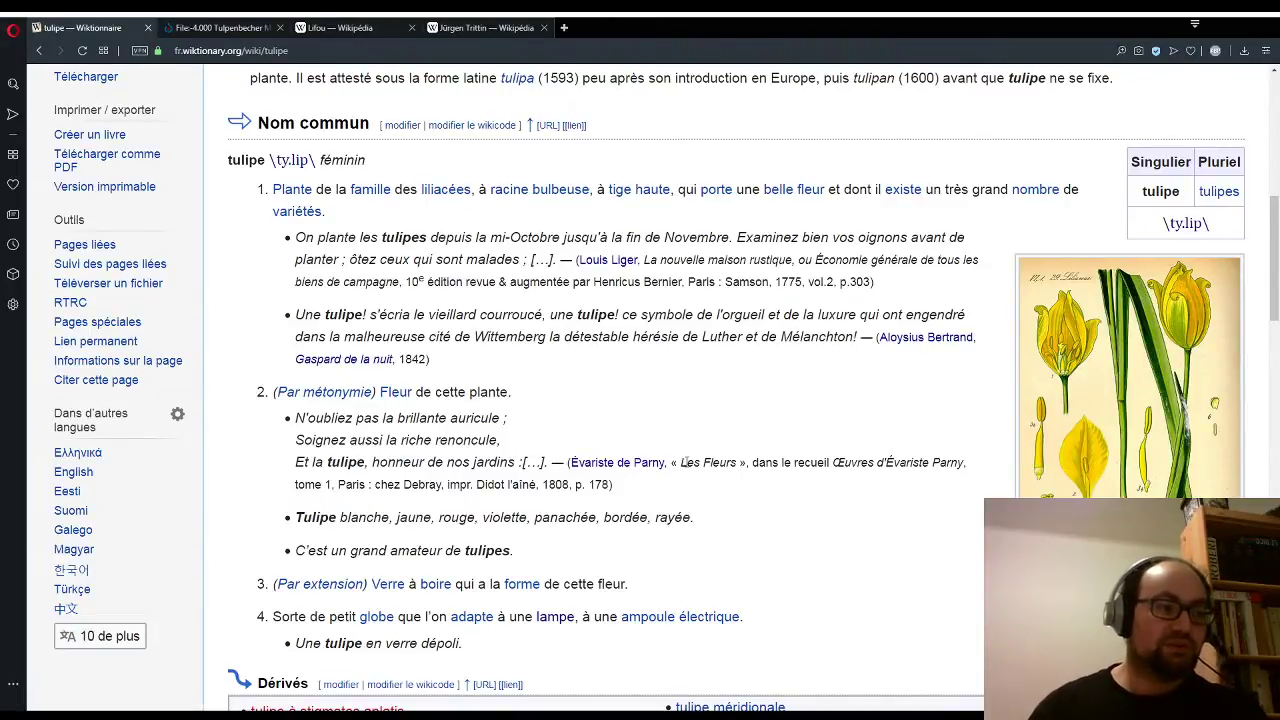
pyautogui.scroll(-2, 740, 426)
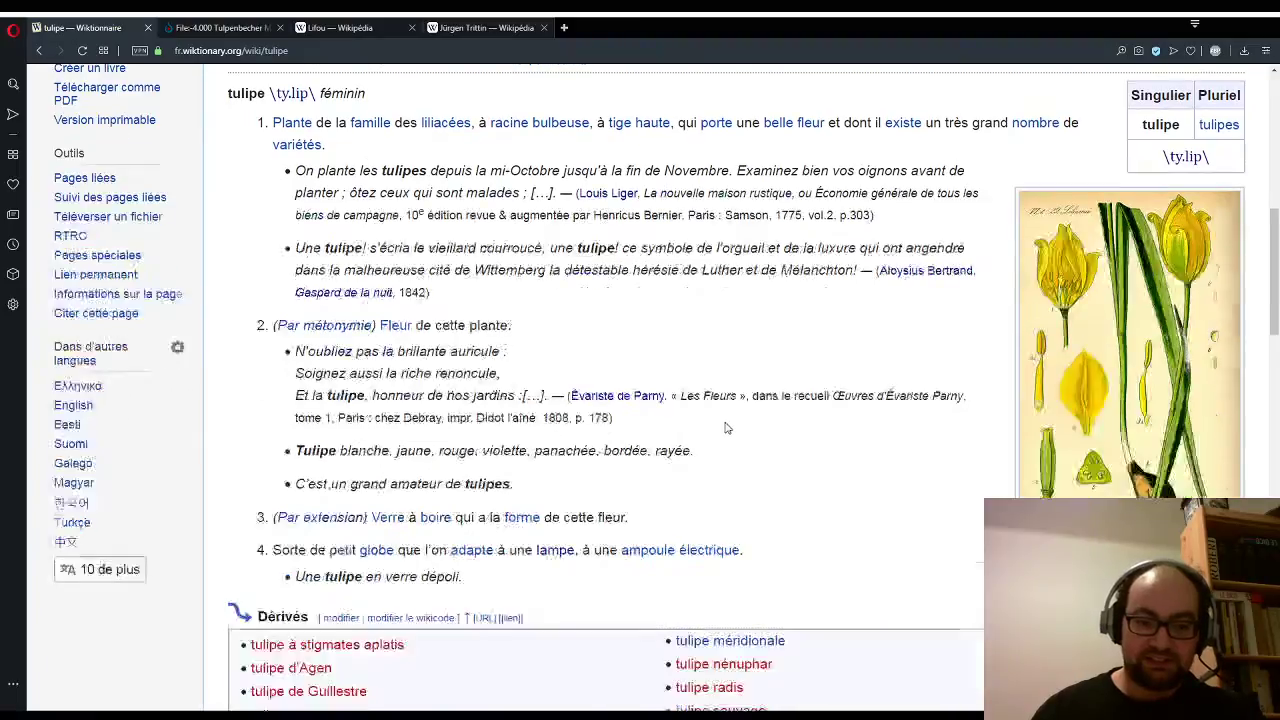
# Step: Reread the definitions of "tulipe", especially the drinking-glass sense, together with its derived terms and translations
pyautogui.scroll(-3, 634, 444)
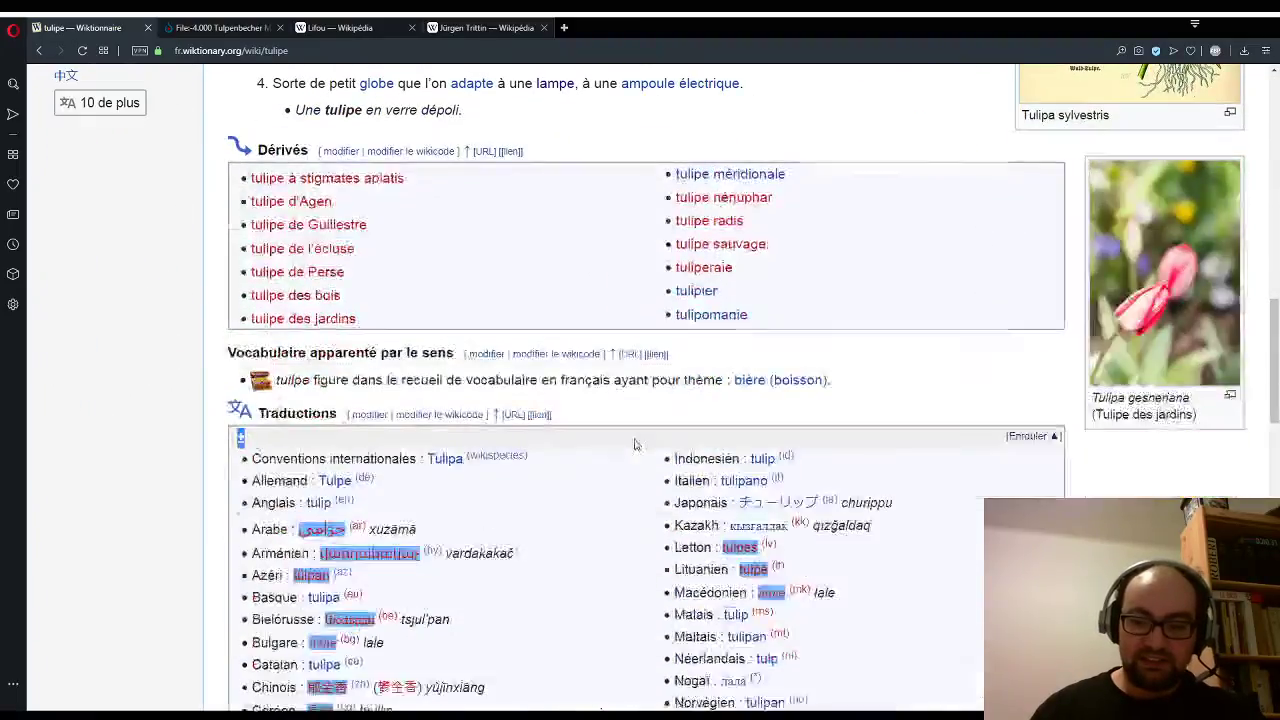
pyautogui.scroll(5, 634, 444)
pyautogui.scroll(1, 634, 400)
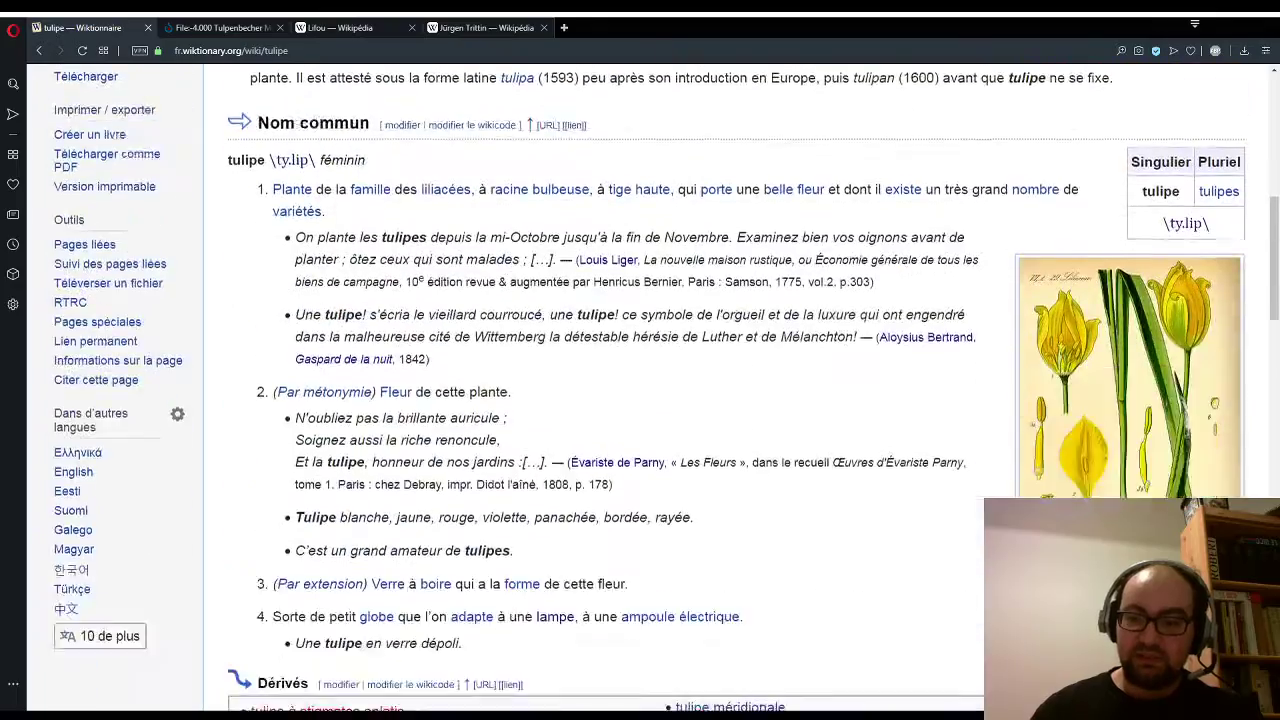
pyautogui.scroll(-1, 634, 400)
pyautogui.scroll(-3, 634, 400)
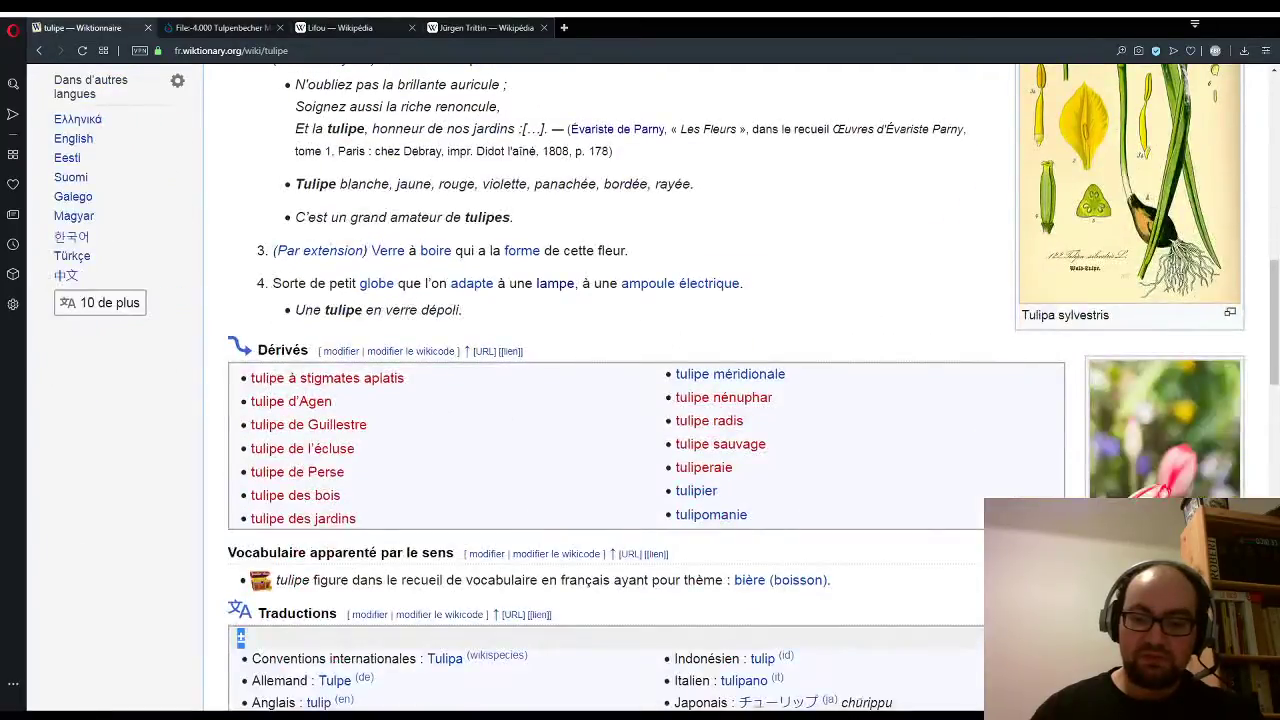
pyautogui.scroll(1, 634, 400)
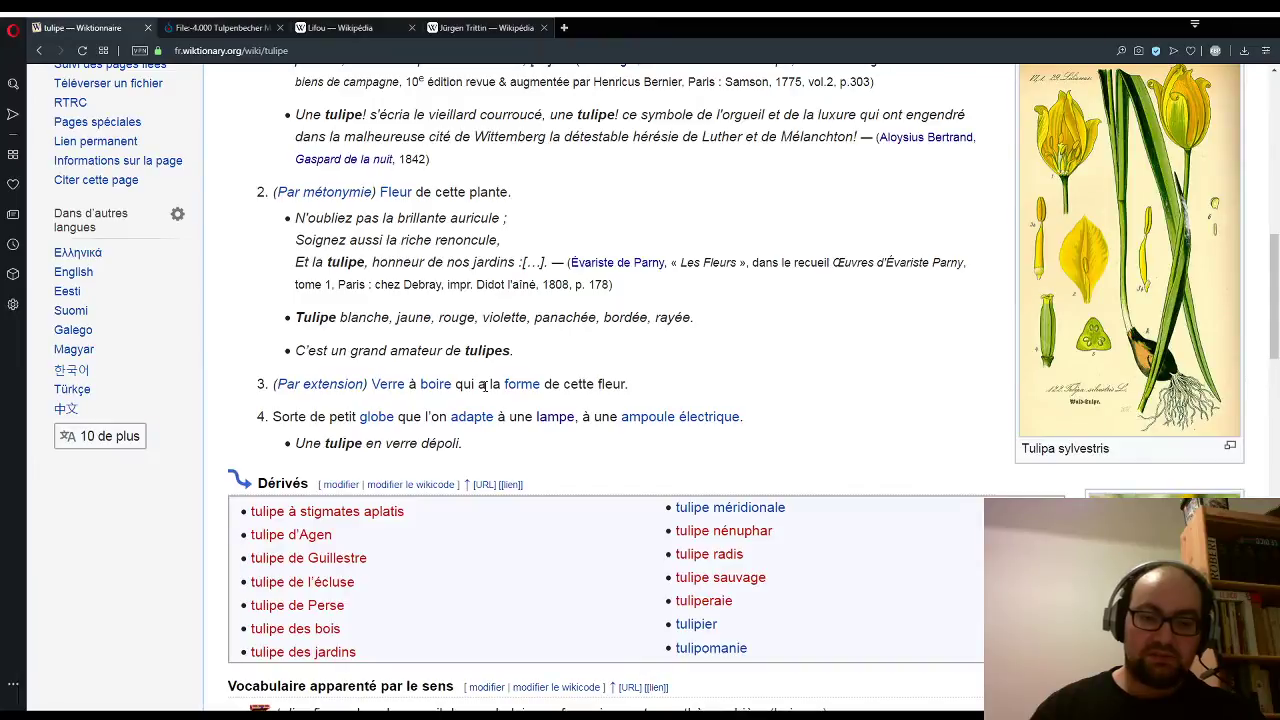
pyautogui.scroll(2, 484, 386)
# Step: Examine the tulip beaker photo on its Commons file page, including its description, quality image label and licence terms
pyautogui.click(220, 27)
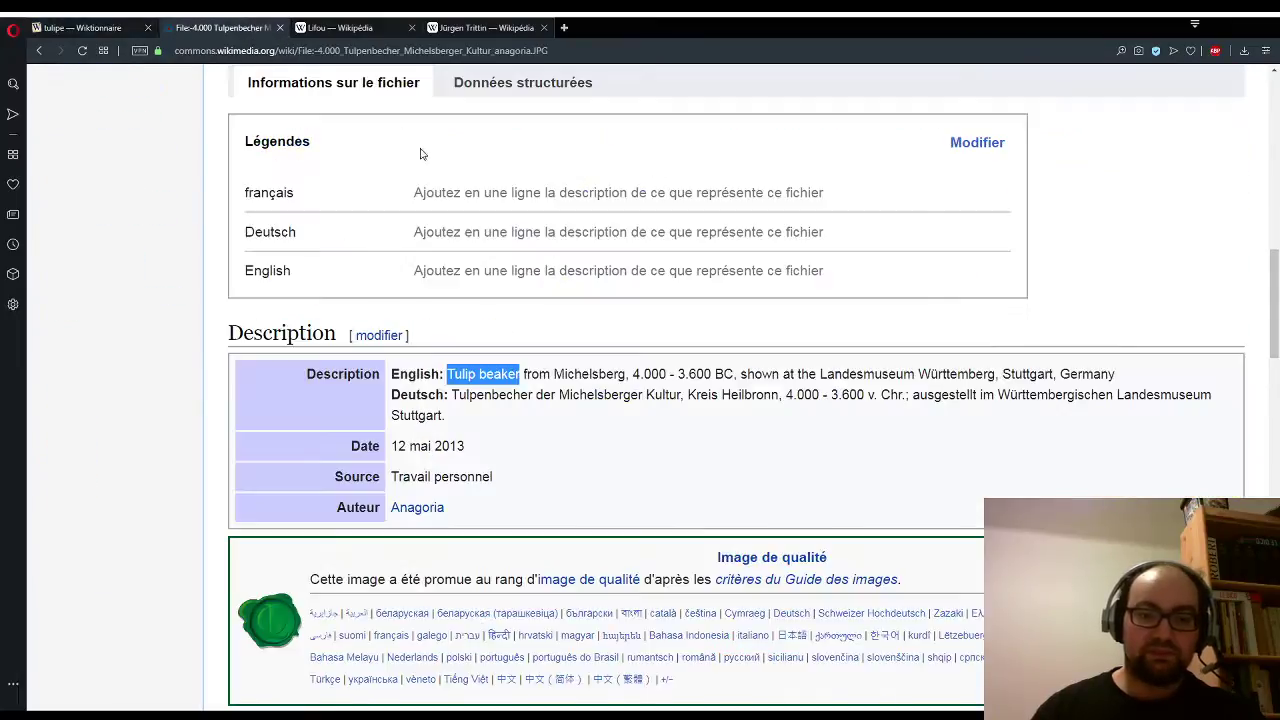
pyautogui.scroll(10, 565, 445)
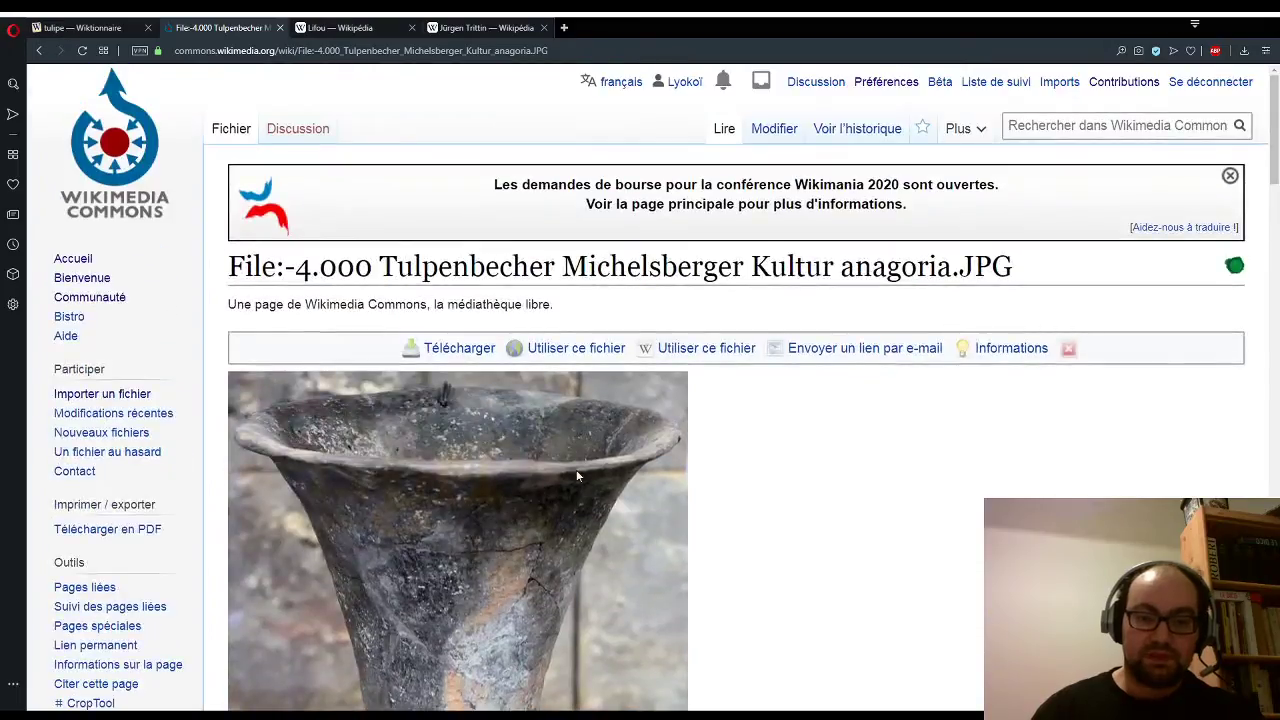
pyautogui.scroll(-5, 577, 476)
pyautogui.scroll(2, 578, 477)
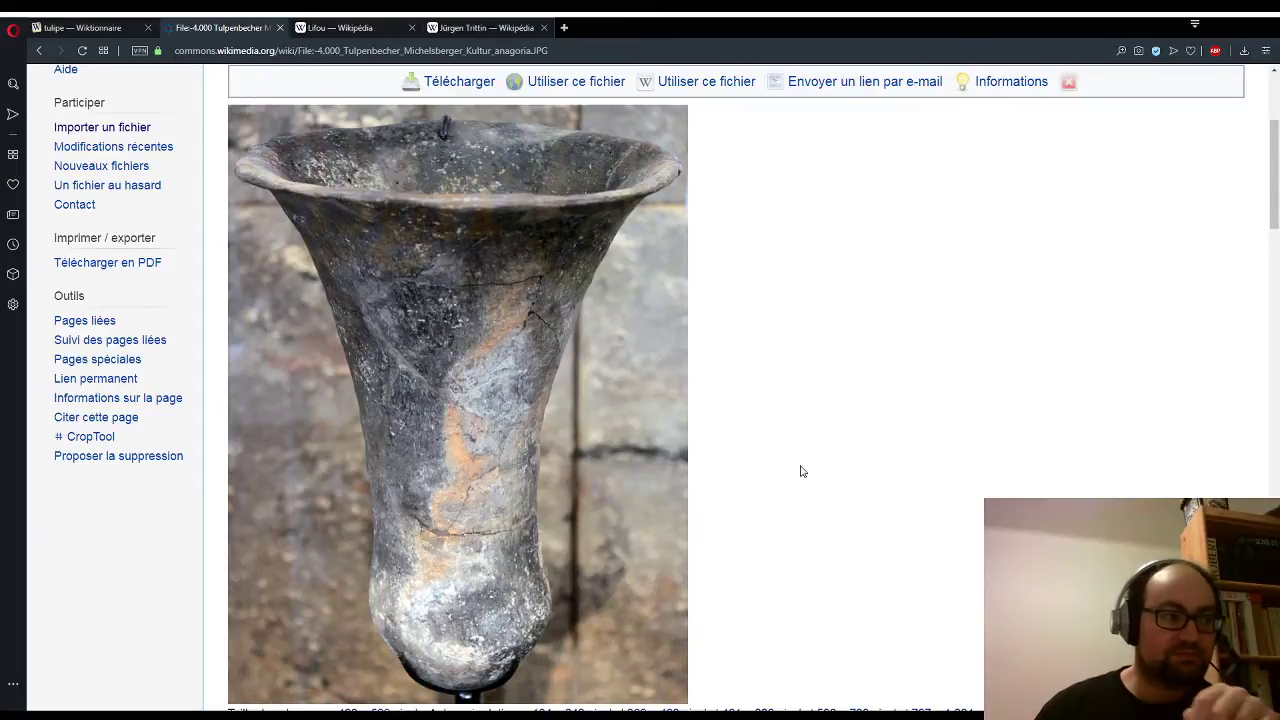
pyautogui.scroll(-3, 885, 425)
pyautogui.scroll(-4, 680, 431)
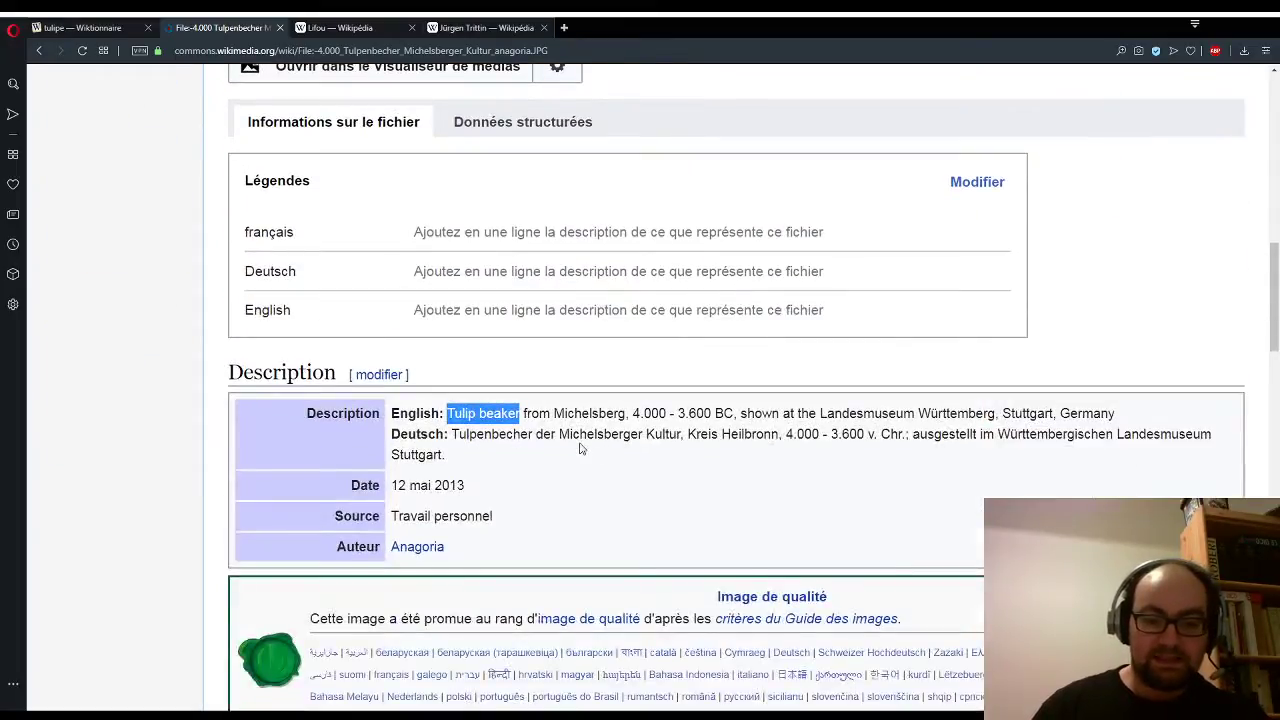
pyautogui.scroll(-4, 579, 449)
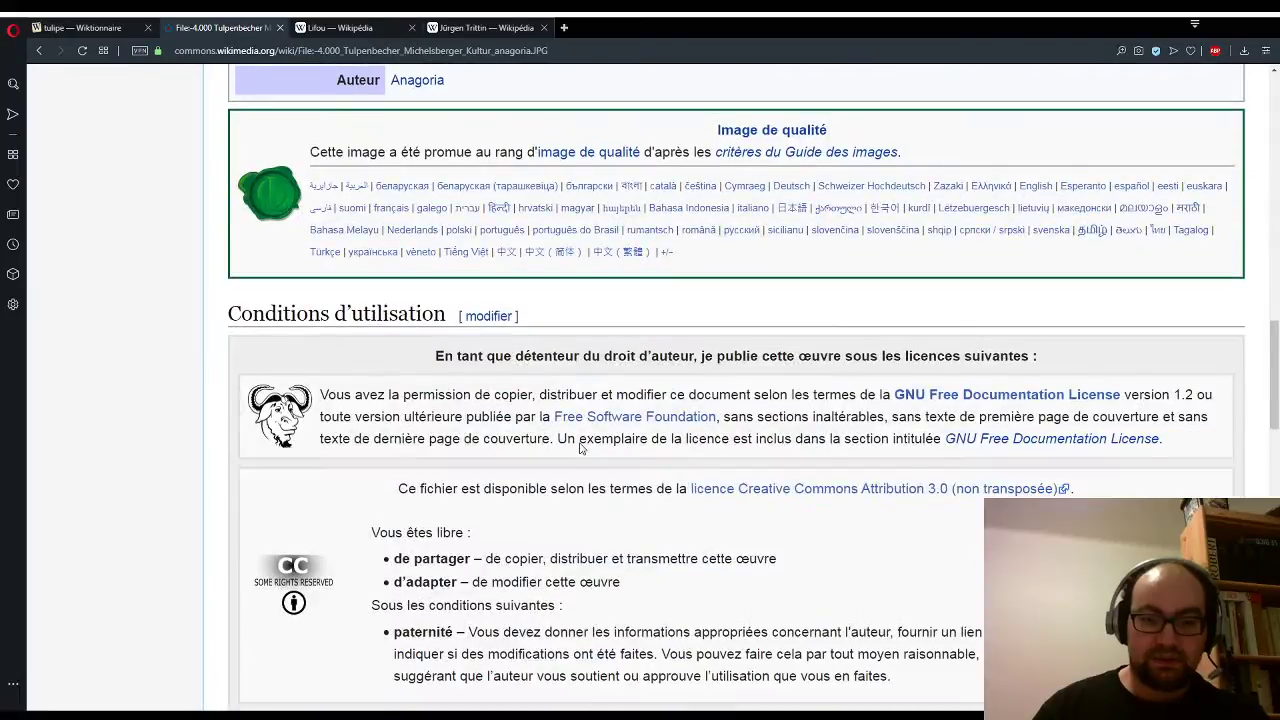
pyautogui.scroll(8, 579, 449)
pyautogui.scroll(5, 579, 449)
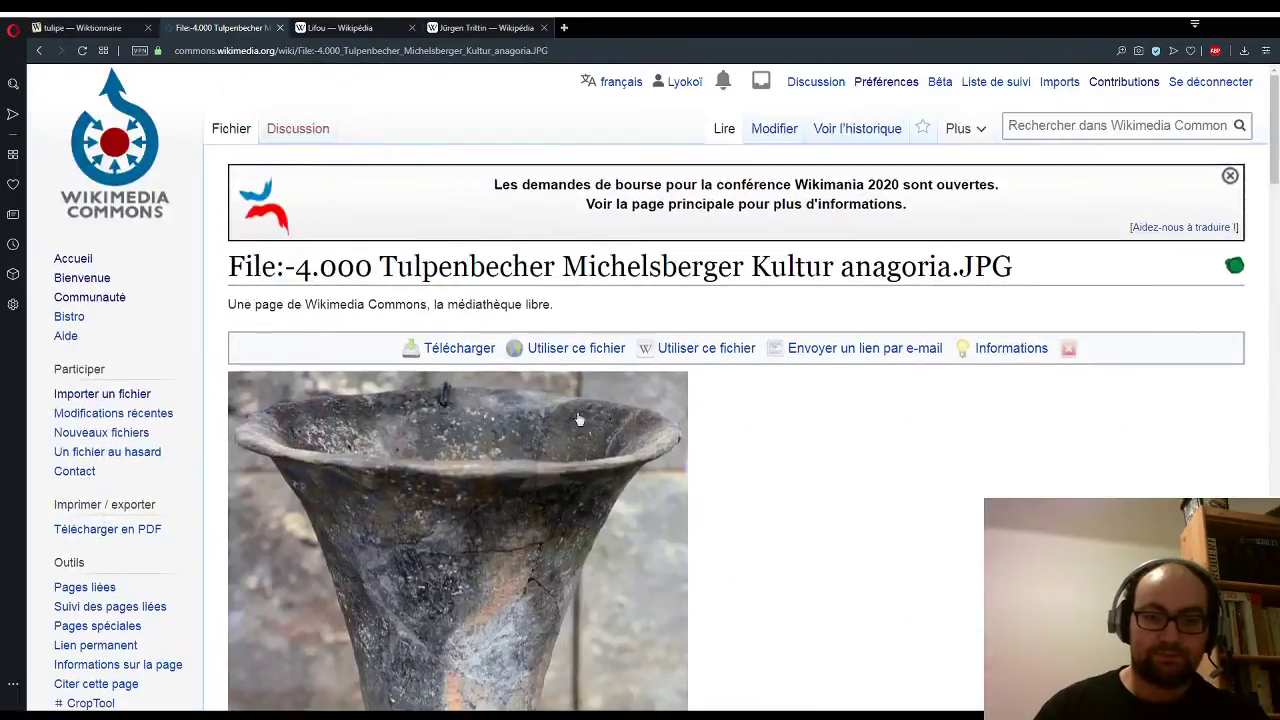
# Step: Copy the Commons file name "-4.000 Tulpenbecher Michelsberger Kultur anagoria.JPG" from the page title, without the "File:" prefix
pyautogui.tripleClick(578, 268)
pyautogui.click(387, 268)
pyautogui.moveTo(296, 268); pyautogui.dragTo(1088, 279)
pyautogui.hotkey('ctrl', 'c')
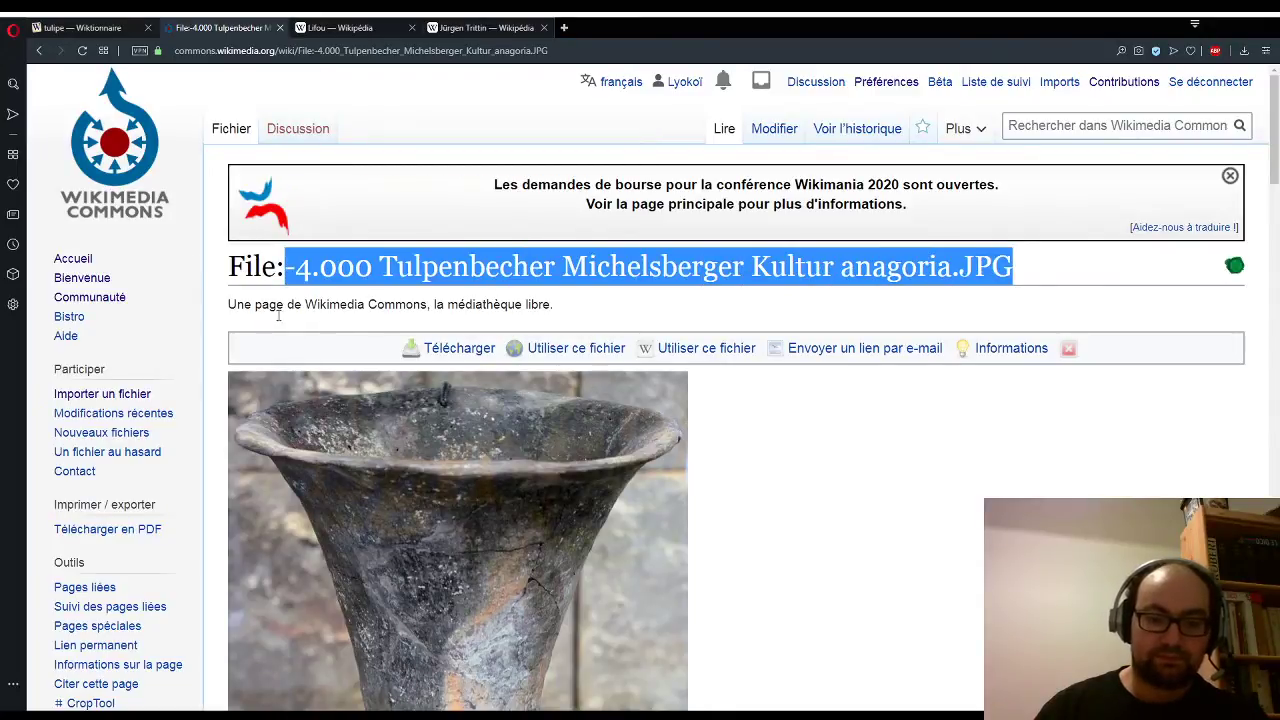
pyautogui.scroll(-3, 277, 314)
pyautogui.scroll(-2, 187, 288)
pyautogui.scroll(5, 351, 286)
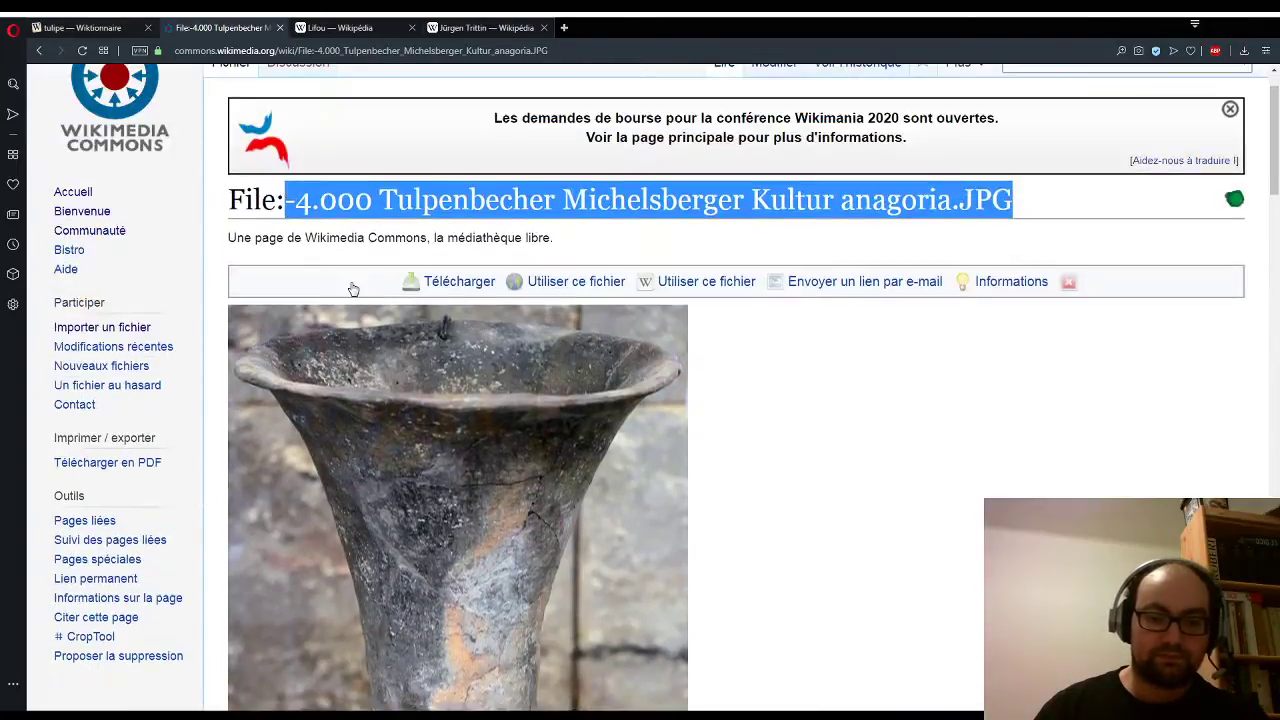
# Step: Open the "Nom commun" section of the entry "tulipe" in the visual editor and start inserting a media file
pyautogui.click(80, 28)
pyautogui.scroll(4, 556, 481)
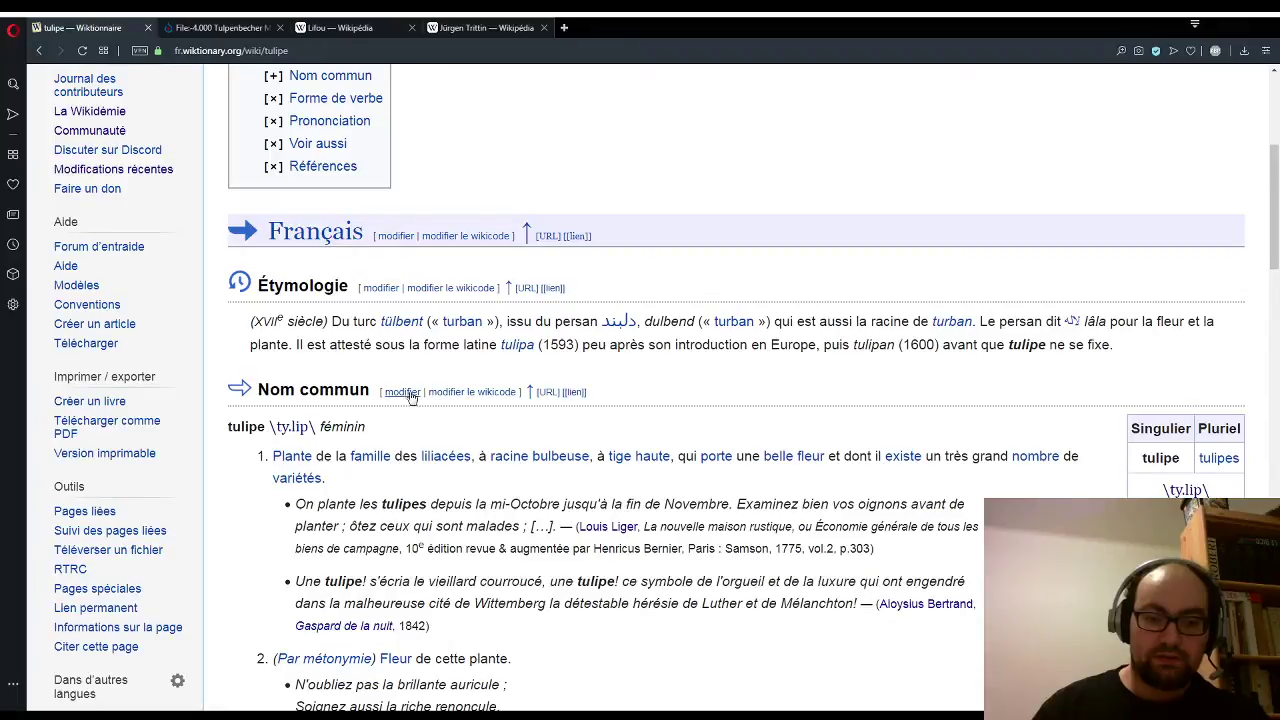
pyautogui.scroll(-1, 480, 540)
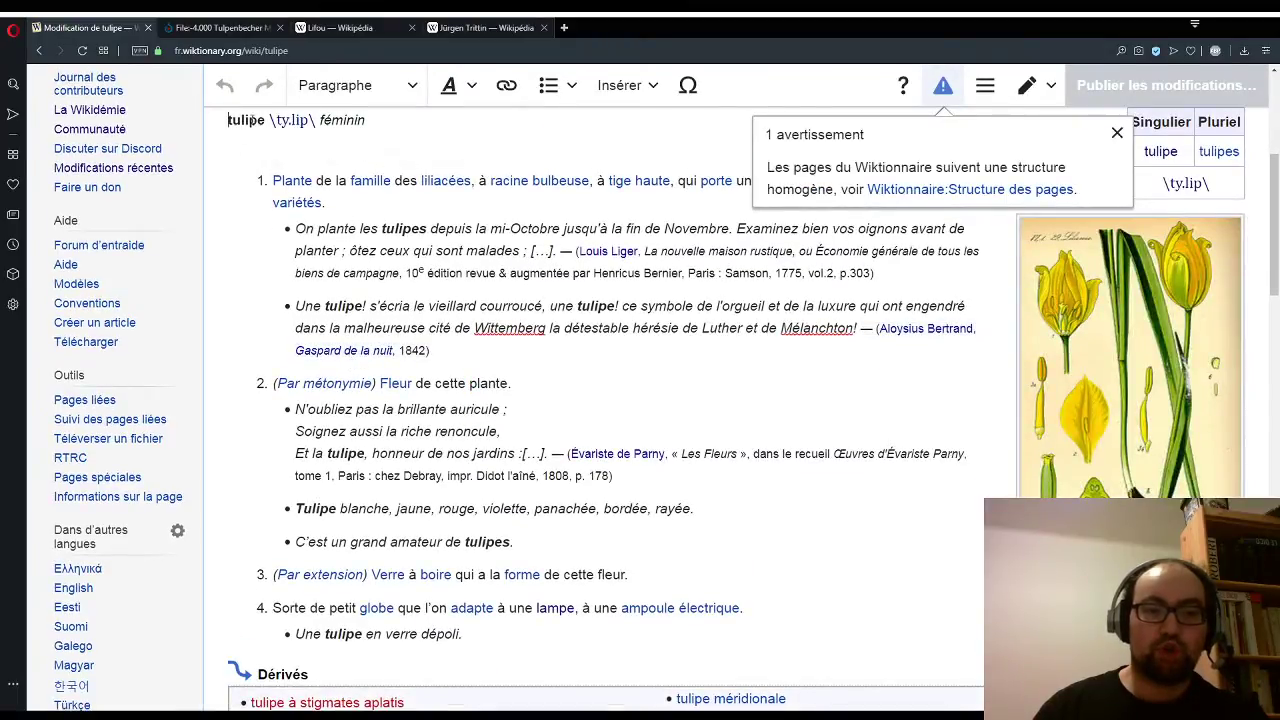
pyautogui.click(620, 85)
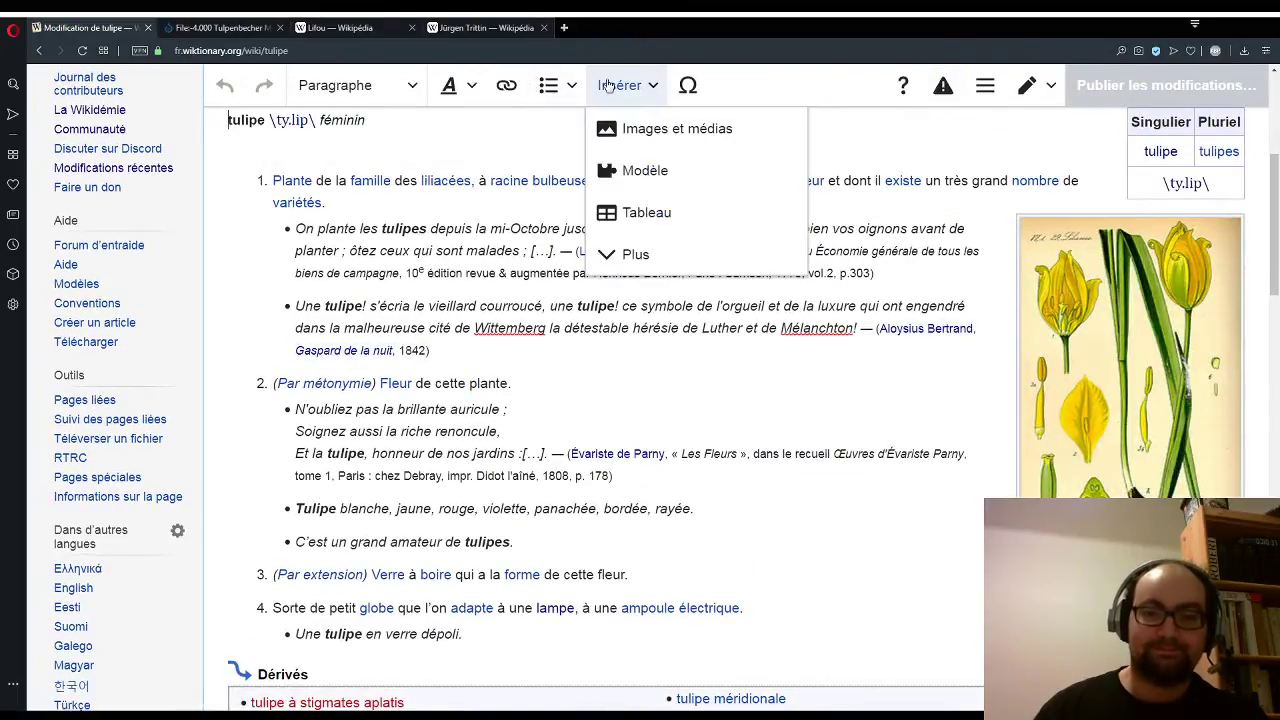
pyautogui.click(656, 131)
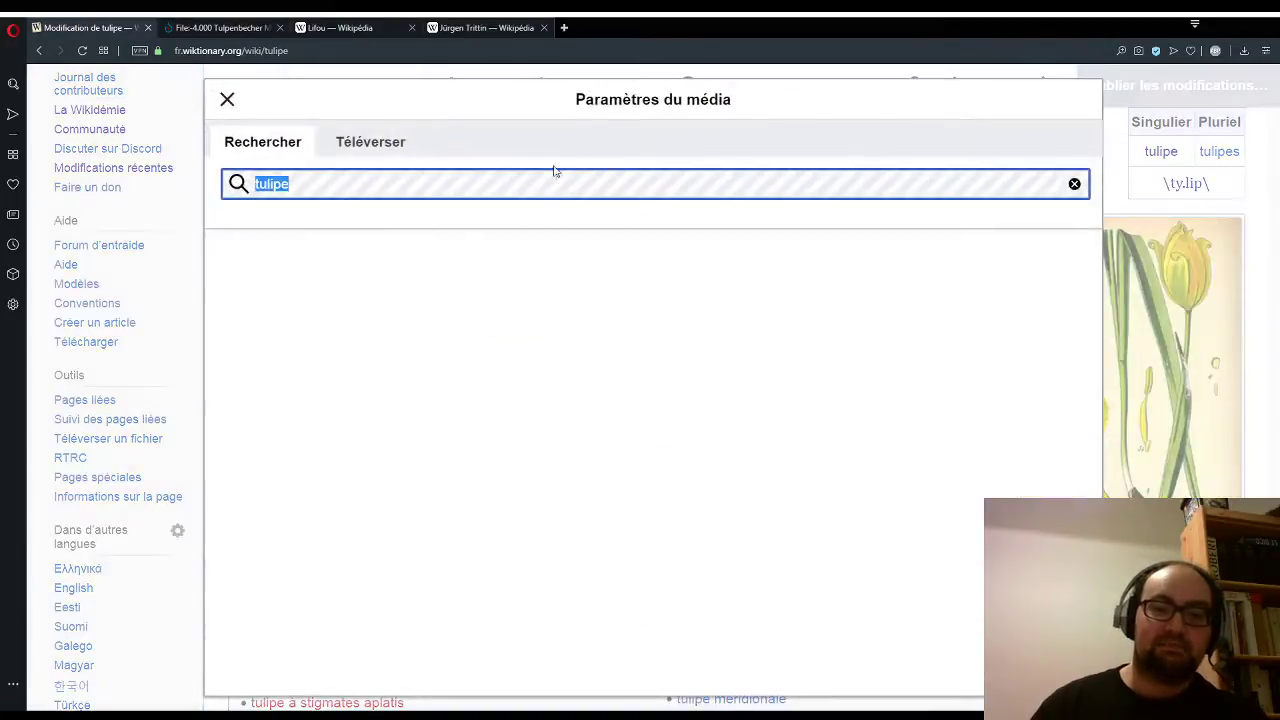
# Step: Search the media for "-4.000 Tulpenbecher Michelsberger Kultur anagoria.JPG" and choose the beaker photo as the image to use
pyautogui.hotkey('ctrl', 'v')
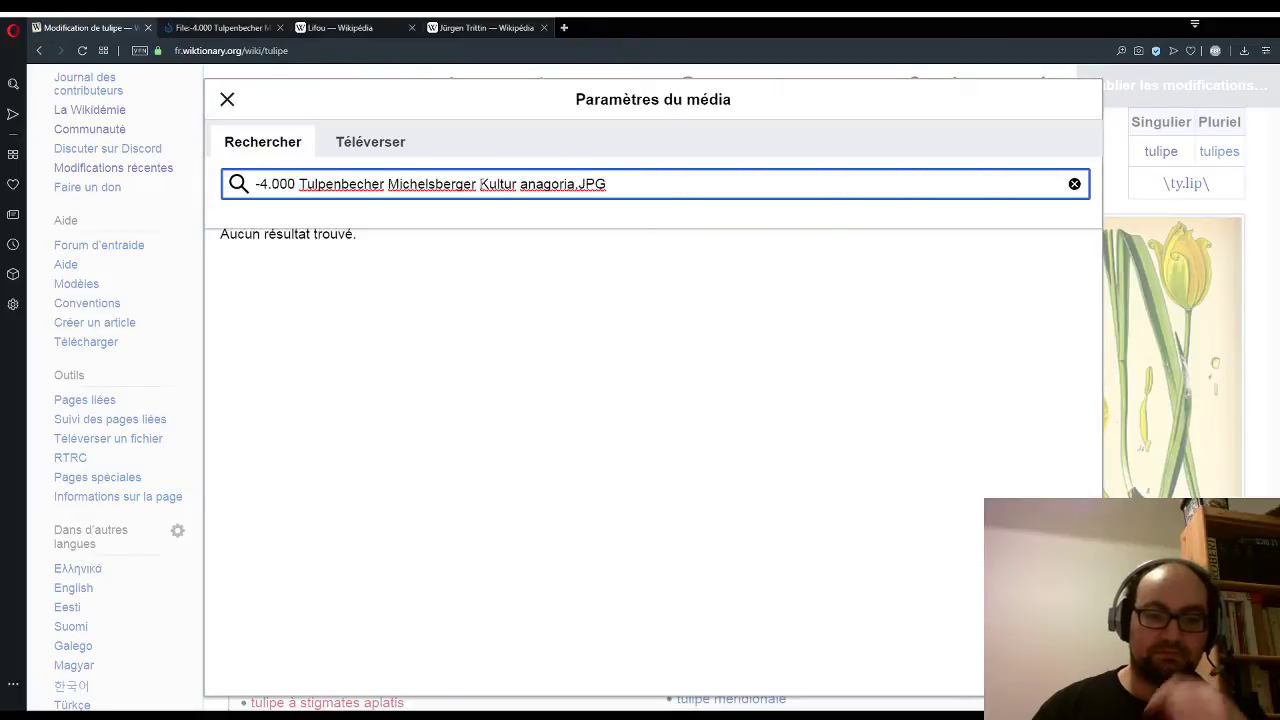
pyautogui.press('BackSpace')
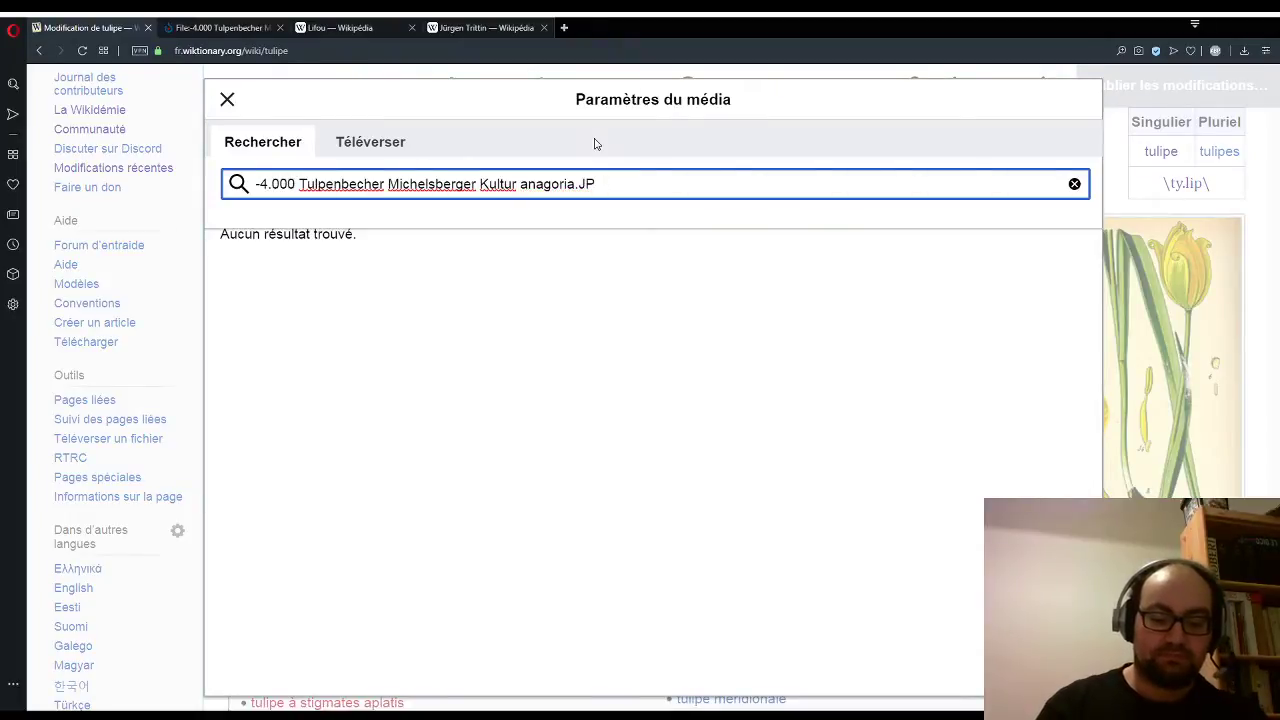
pyautogui.write('G')
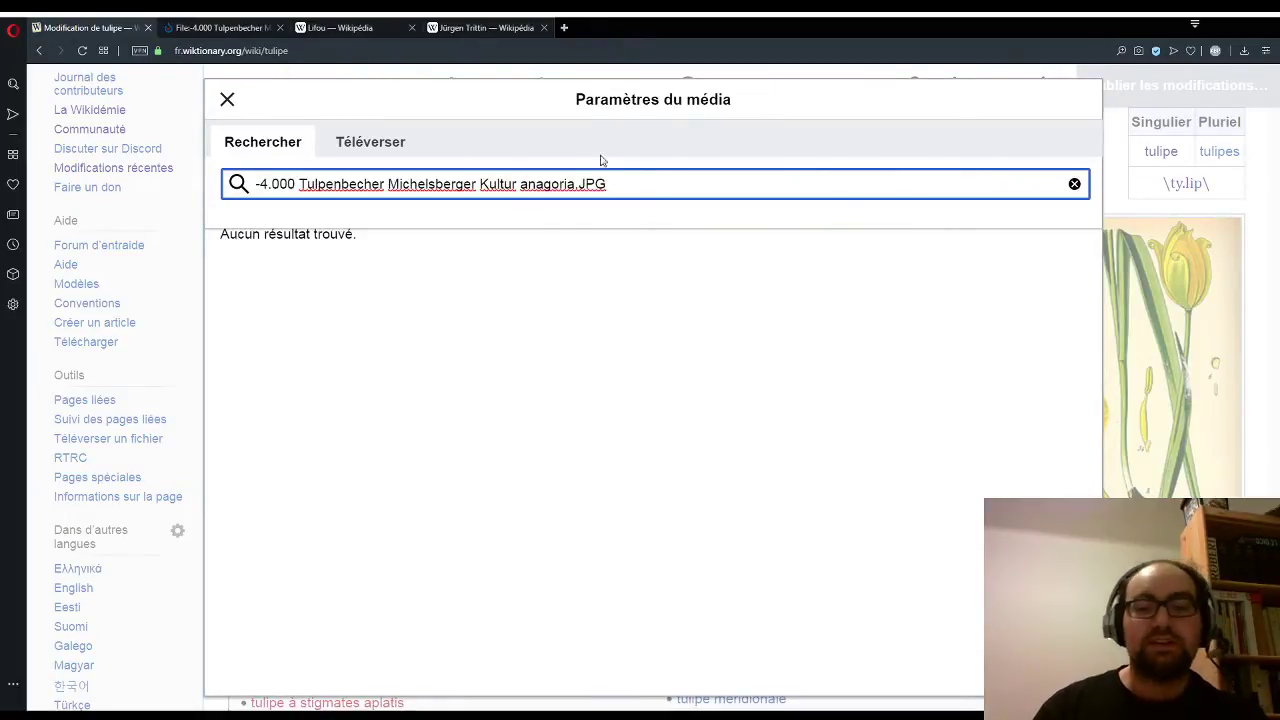
pyautogui.press('BackSpace')
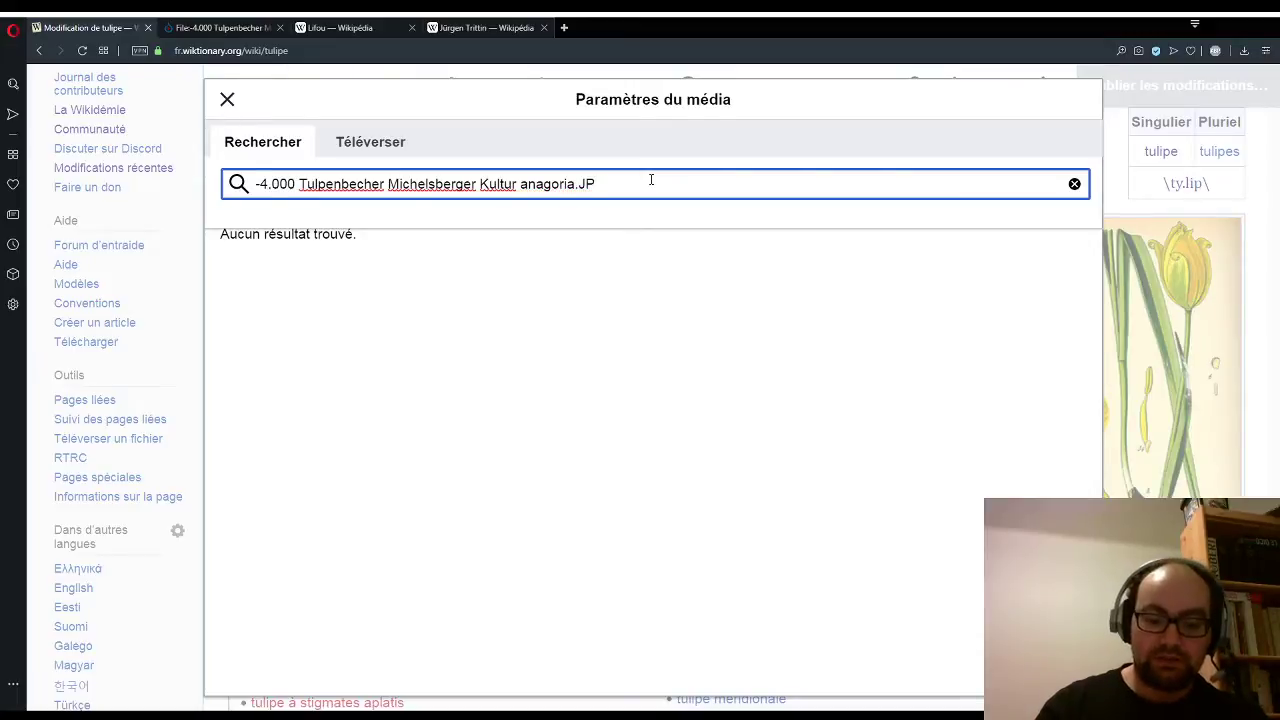
pyautogui.write('G')
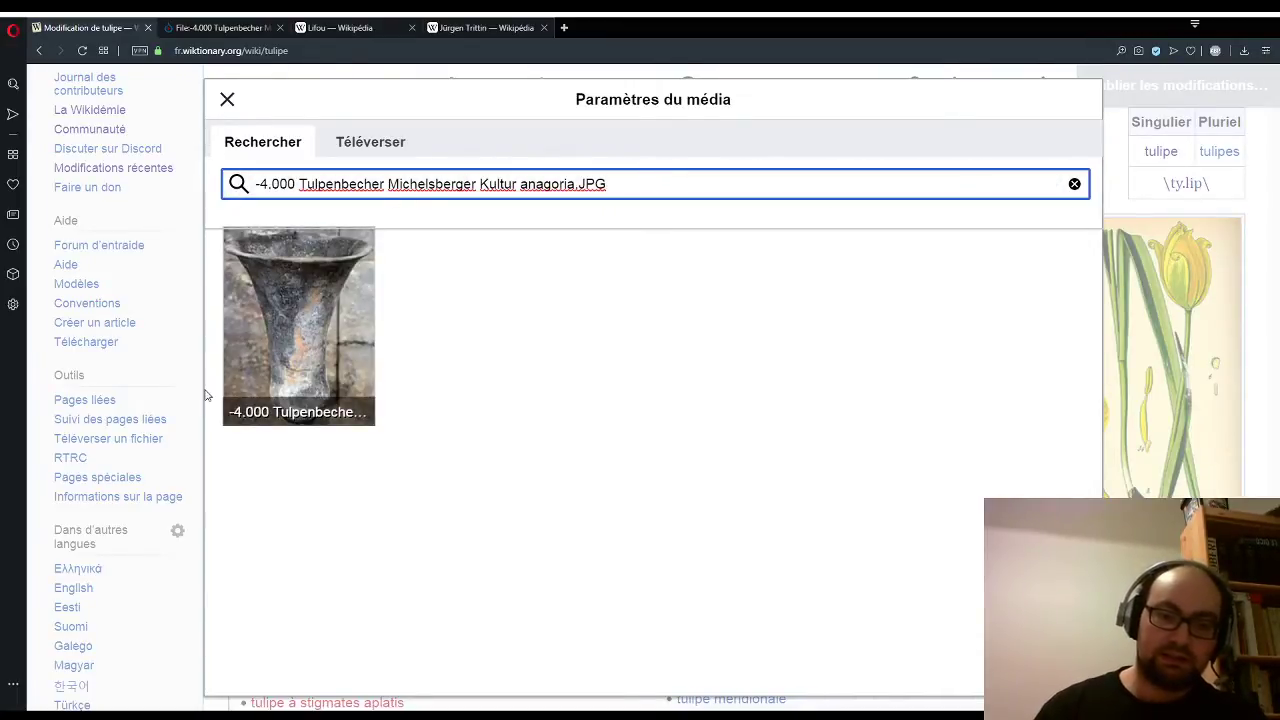
pyautogui.click(235, 362)
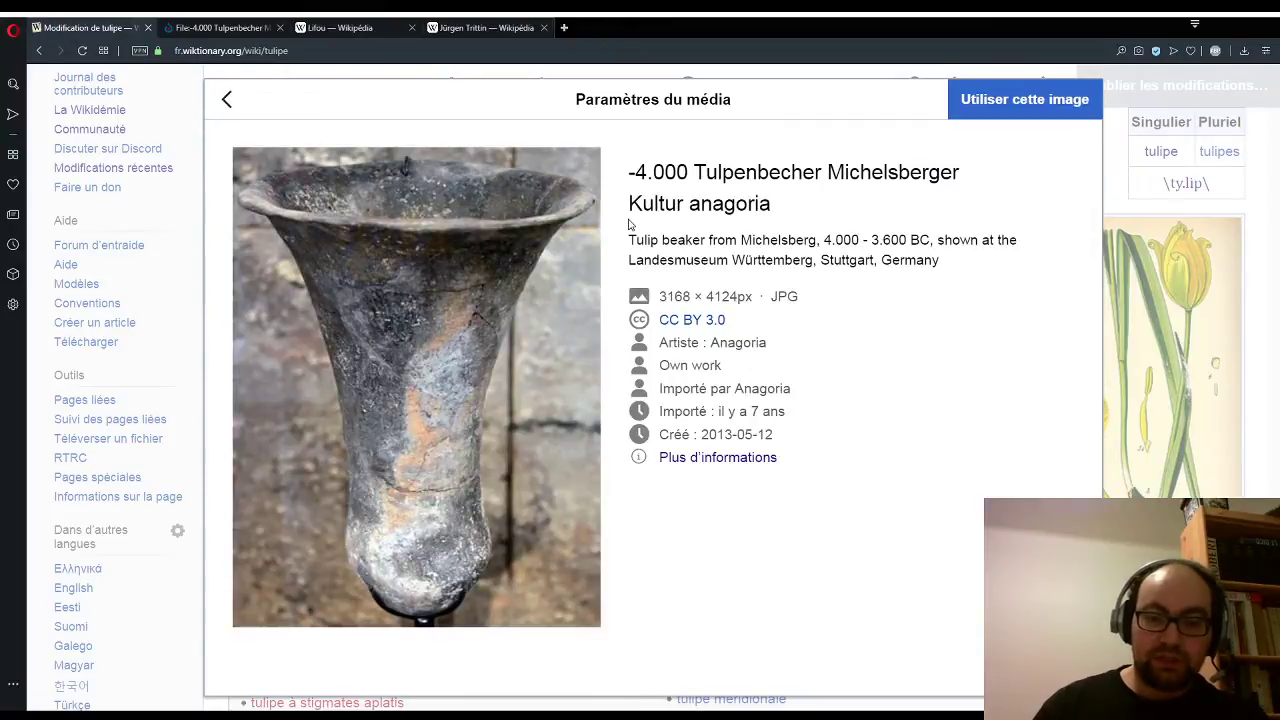
pyautogui.click(1019, 105)
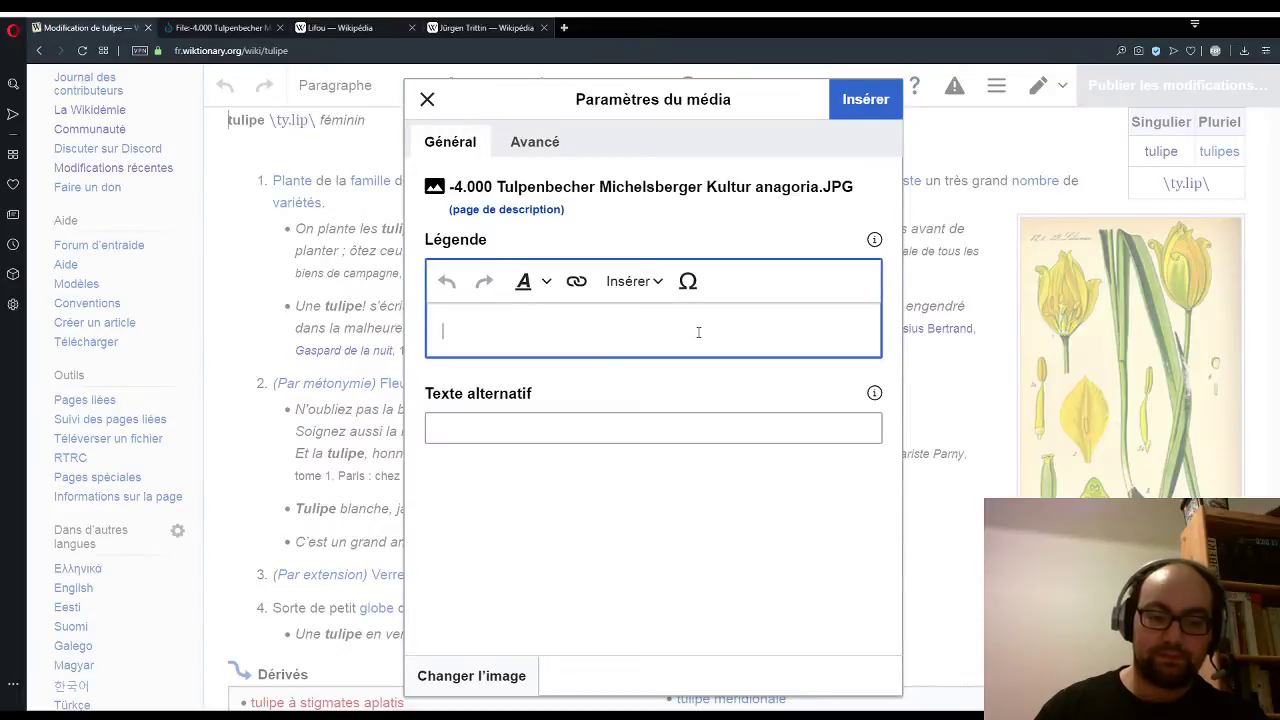
# Step: Begin the image caption with "Une tulipe de la culture"
pyautogui.write('Une')
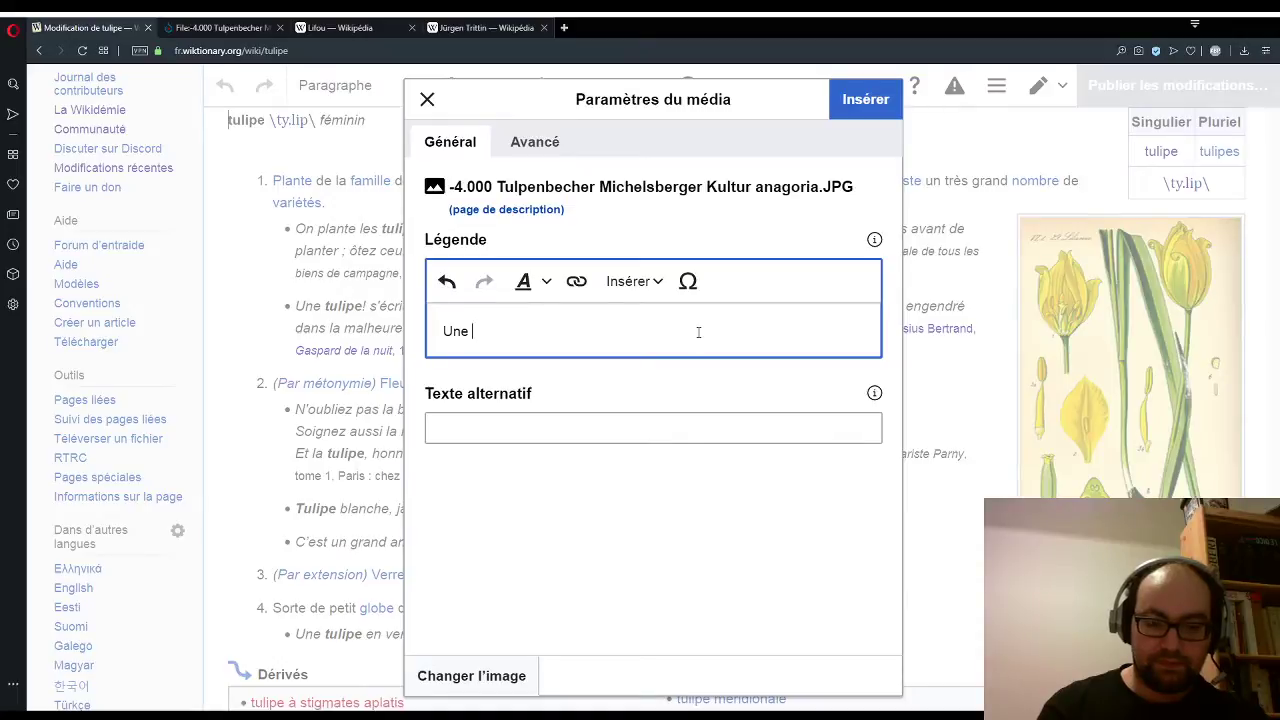
pyautogui.write('tulipe de 6')
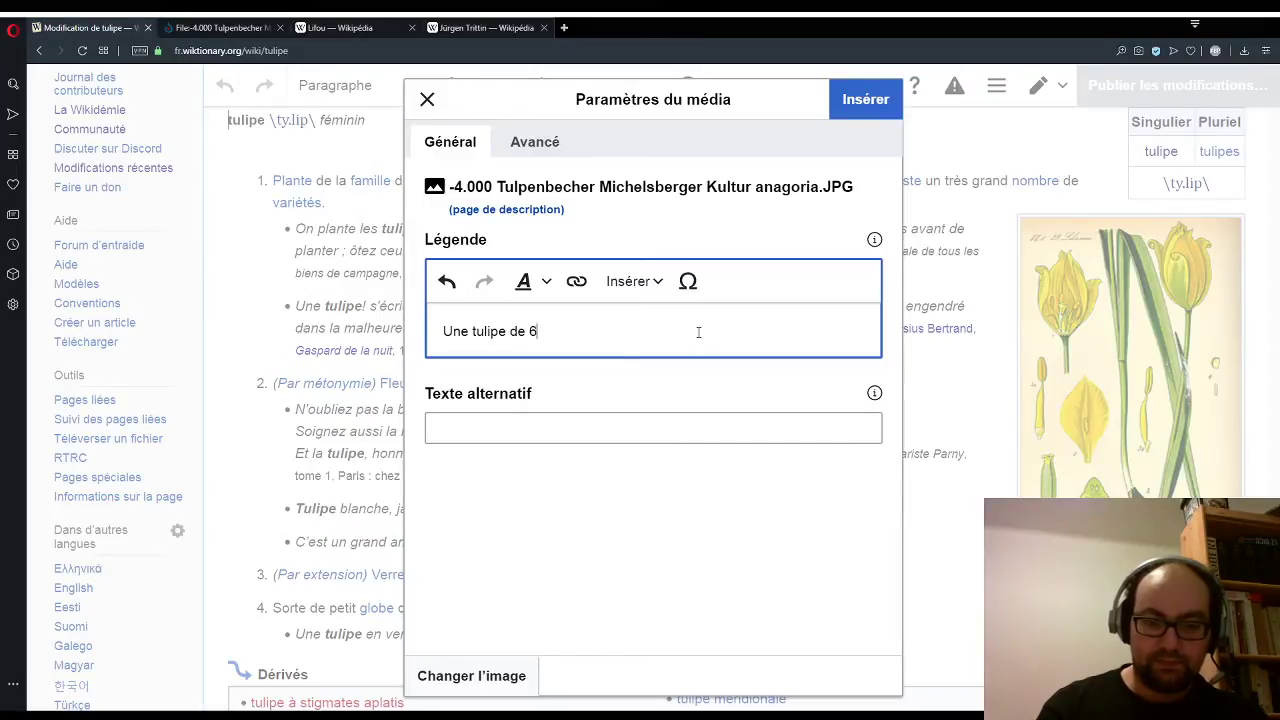
pyautogui.press('BackSpace')
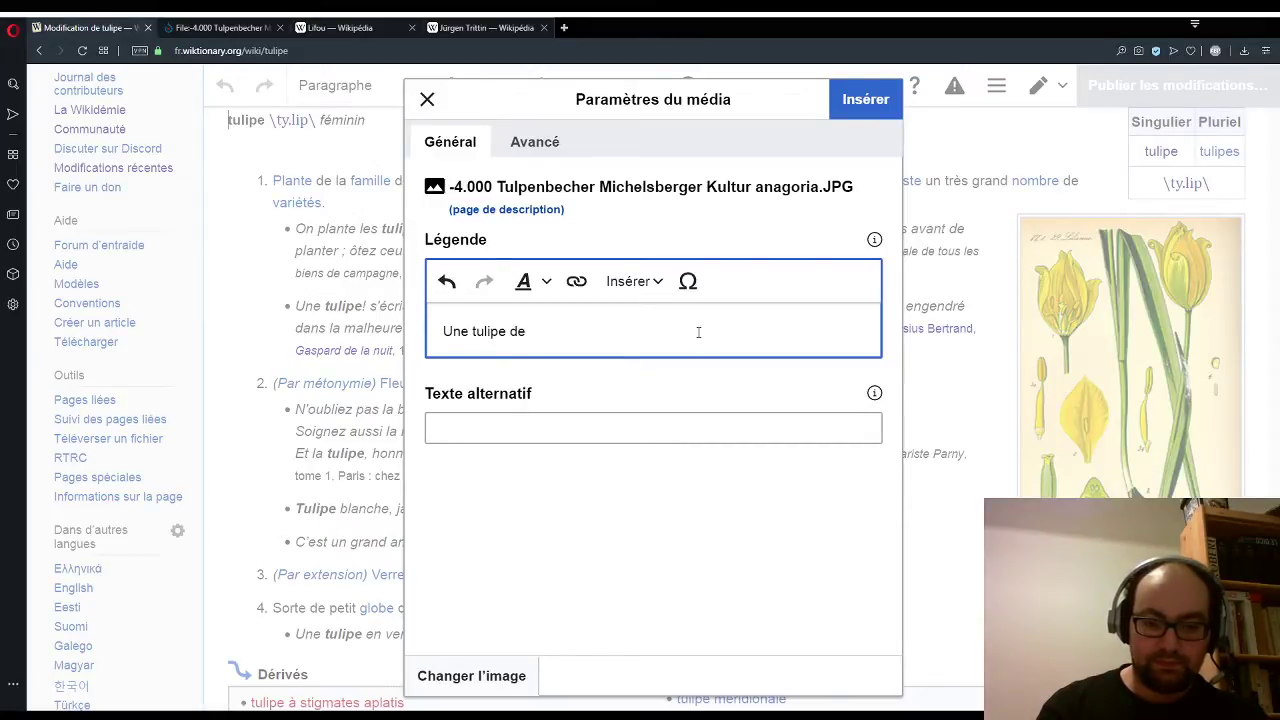
pyautogui.write('la cut')
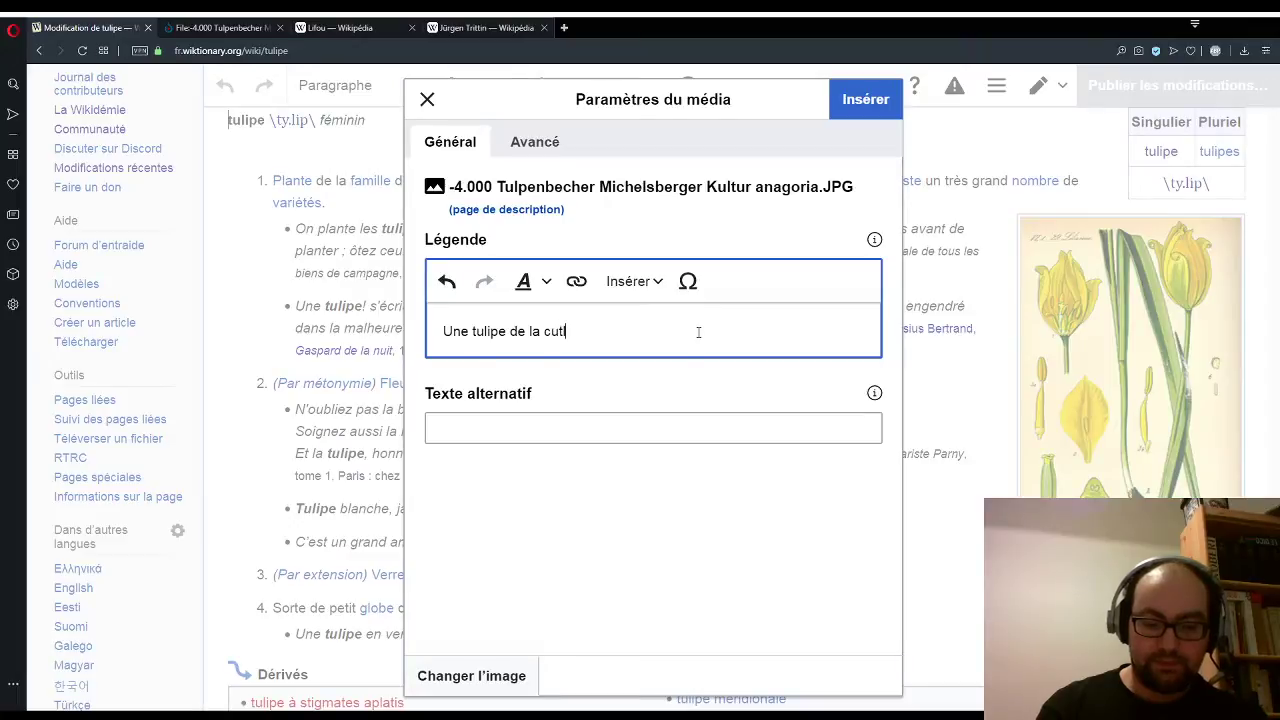
pyautogui.write('lu')
pyautogui.press('BackSpace')
pyautogui.press('BackSpace')
pyautogui.press('BackSpace')
pyautogui.write('lt')
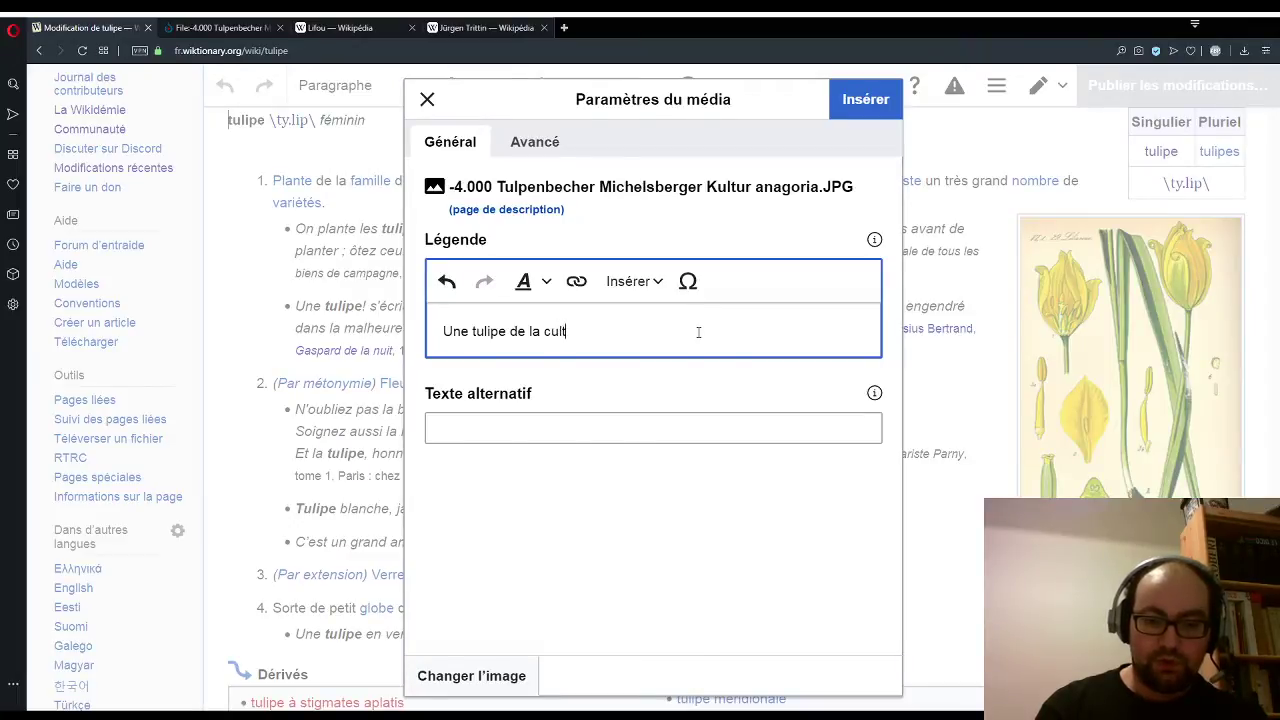
pyautogui.write('ure')
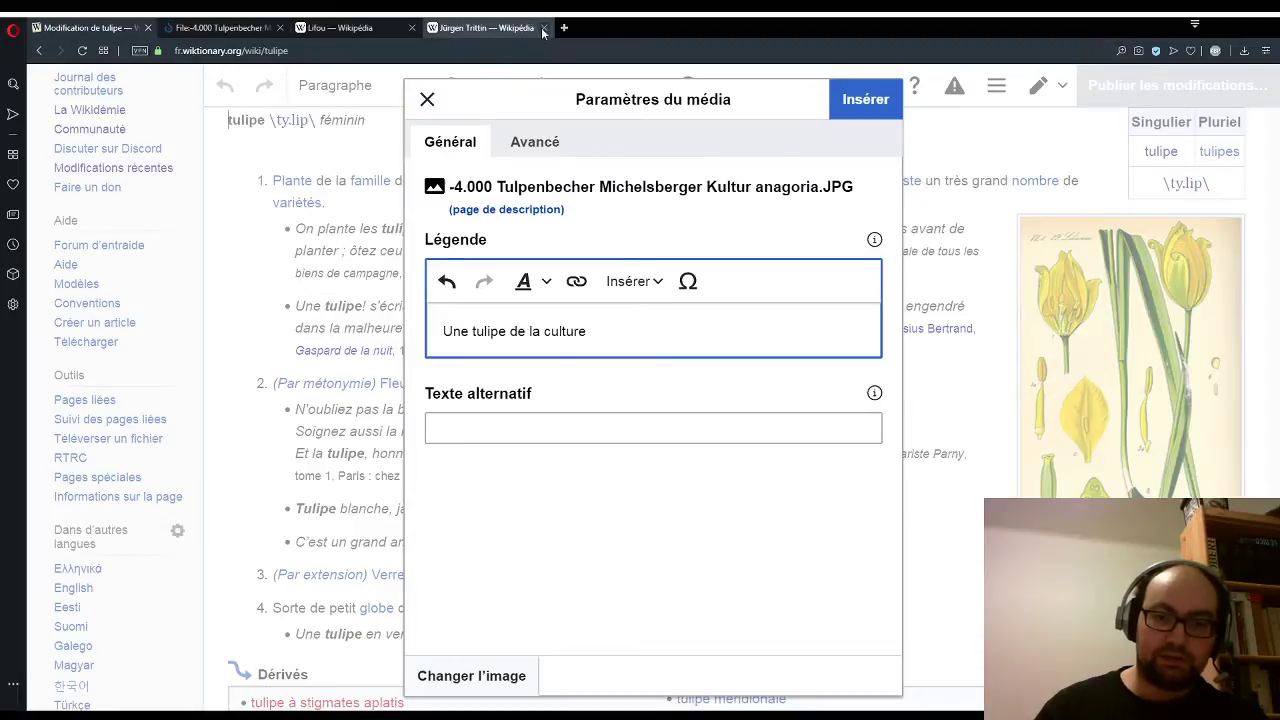
# Step: Close the unneeded biography tab, then search French Wikipedia for "anagoria" and for "anagoria culture"
pyautogui.click(543, 29)
pyautogui.click(345, 28)
pyautogui.click(1173, 117)
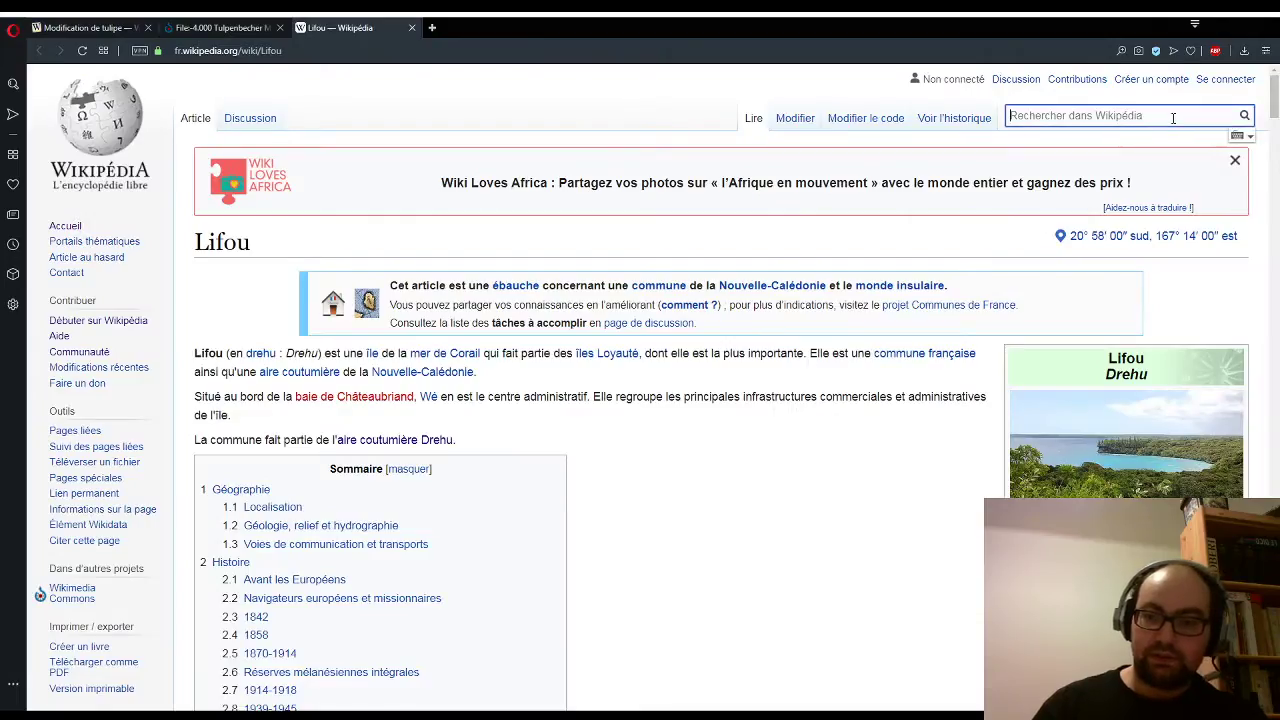
pyautogui.write('anagoria')
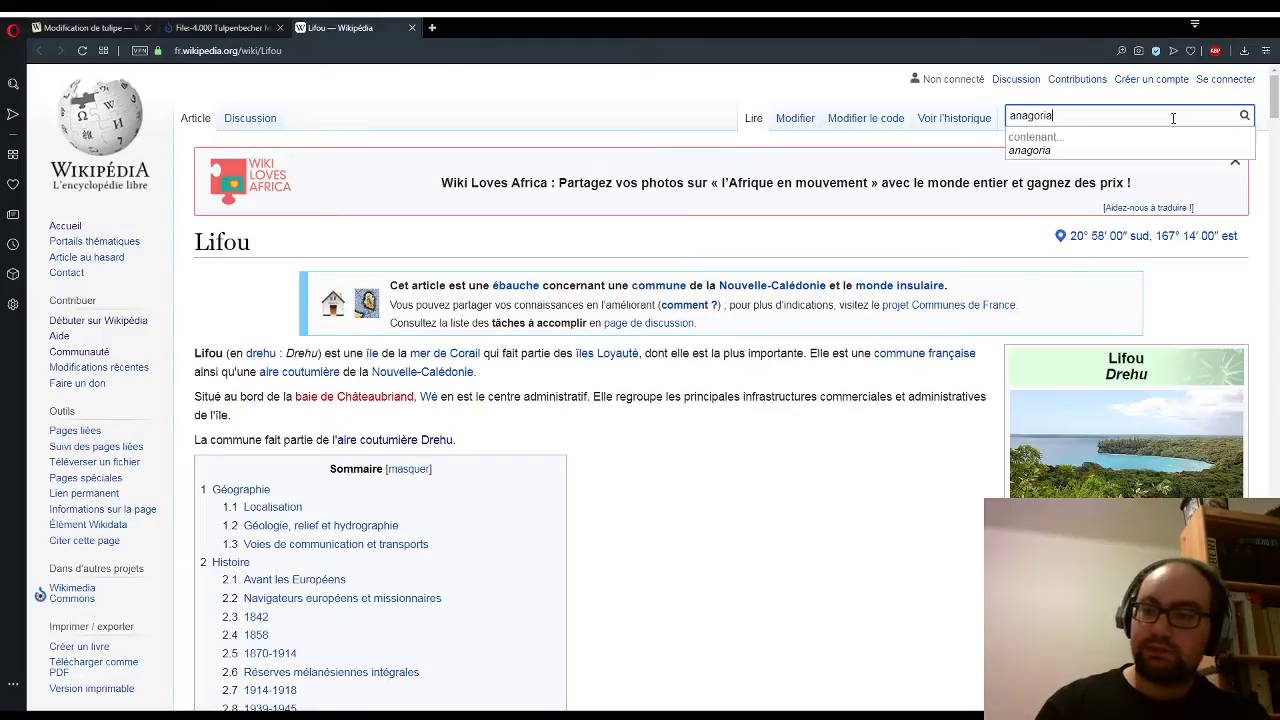
pyautogui.press('Return')
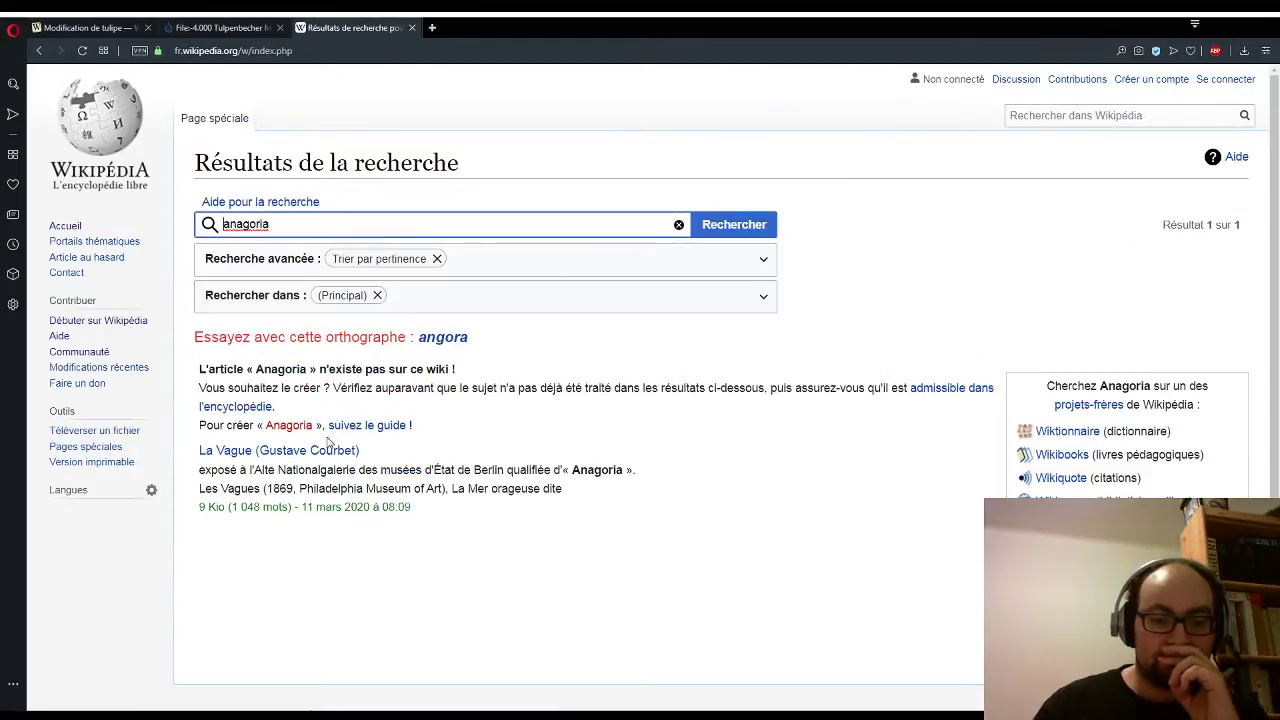
pyautogui.moveTo(318, 456)
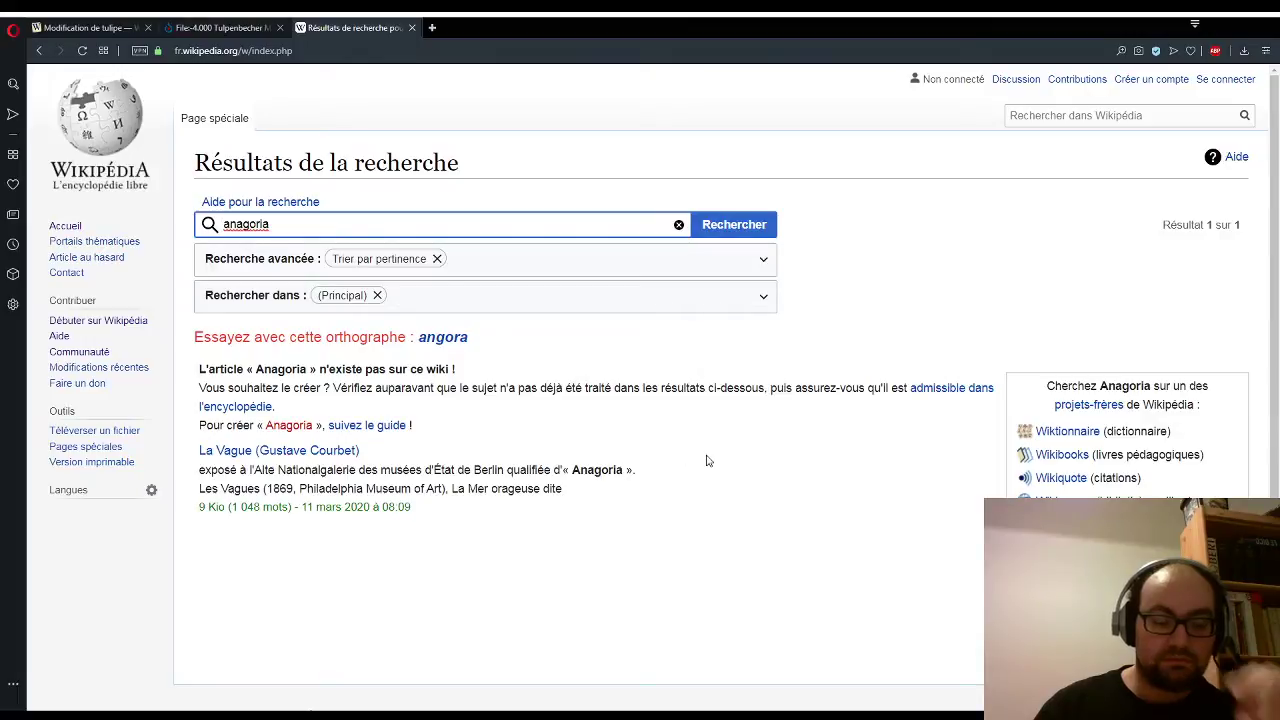
pyautogui.press('Right')
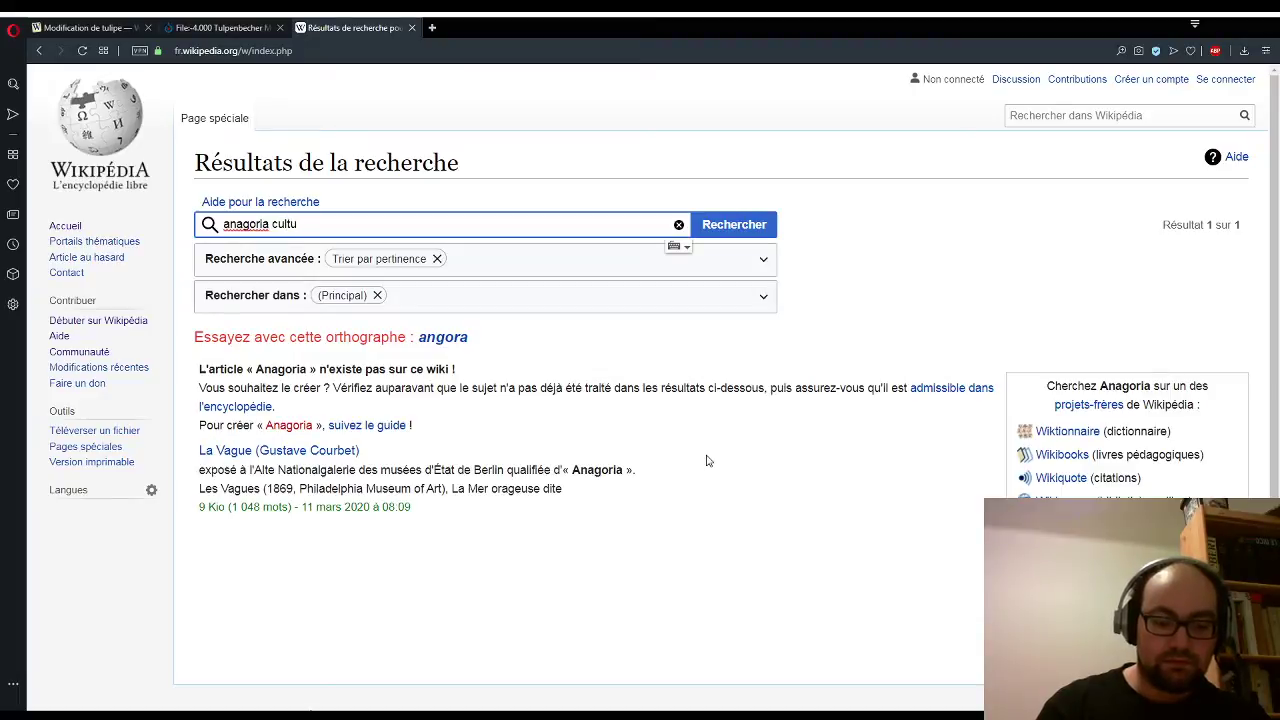
pyautogui.press('Return')
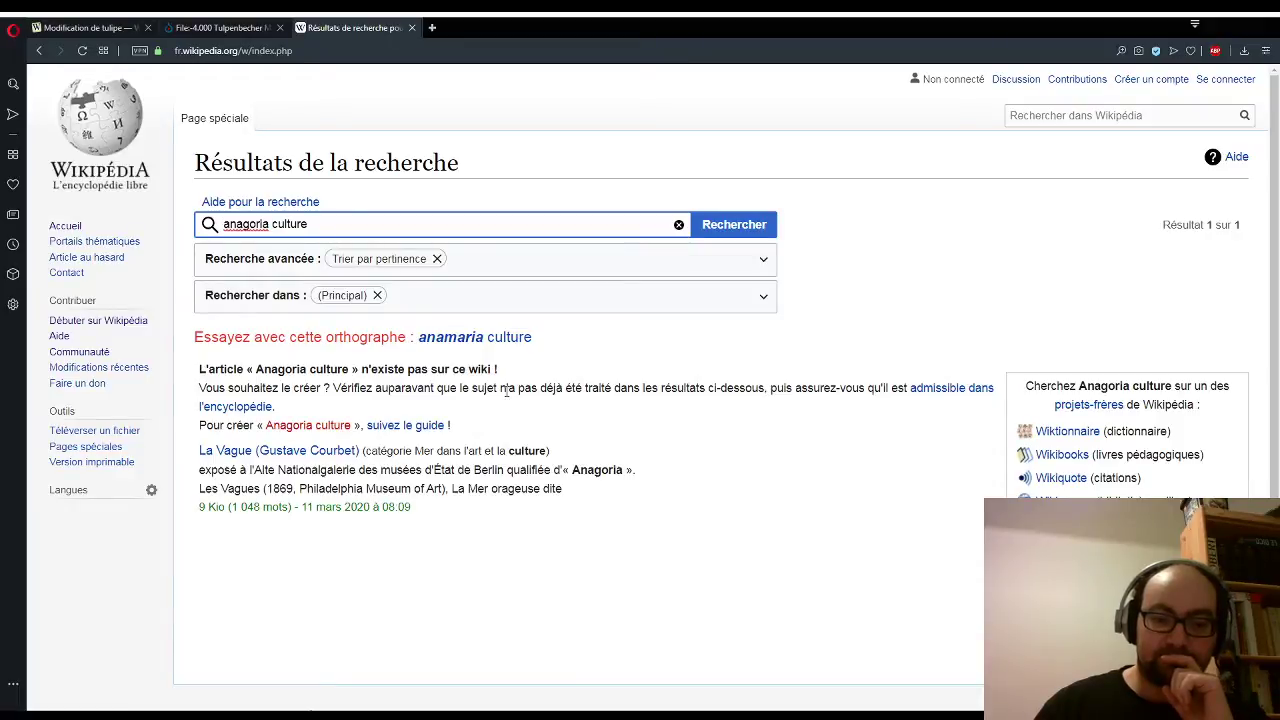
# Step: Examine the title and description of the beaker photo's Commons file page for the object's culture and dating
pyautogui.click(240, 38)
pyautogui.scroll(-10, 689, 423)
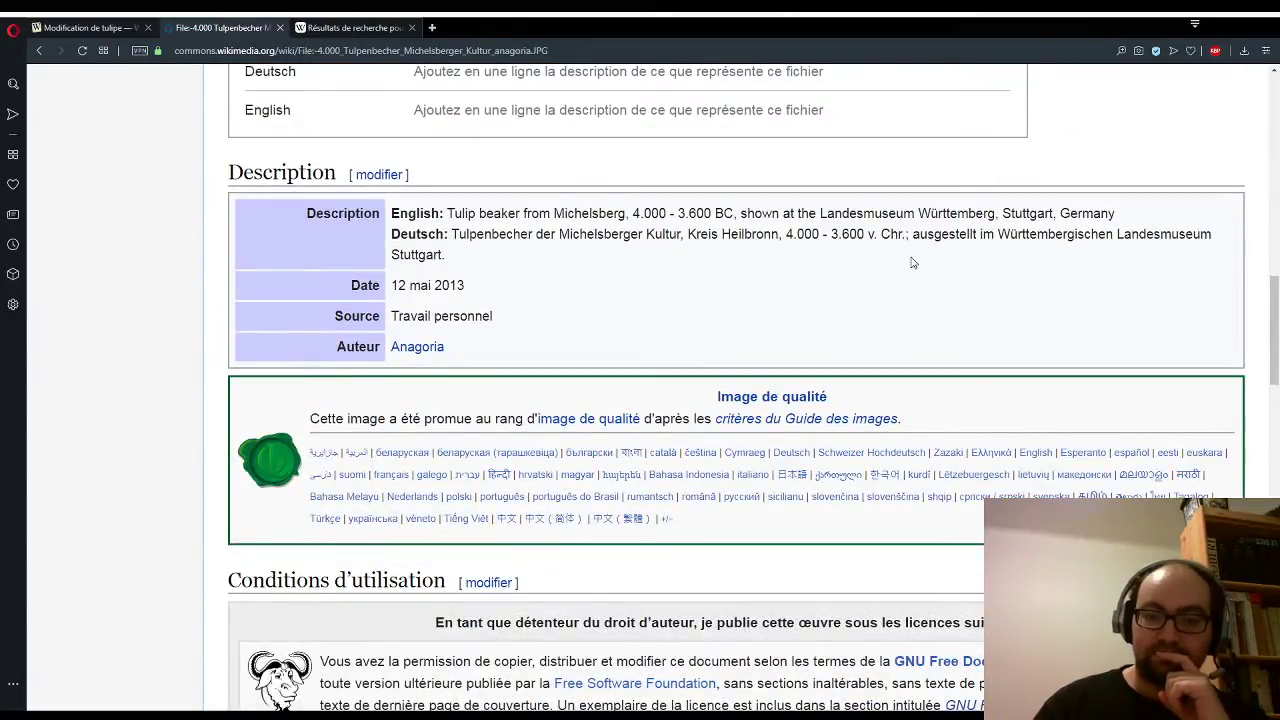
pyautogui.scroll(10, 908, 258)
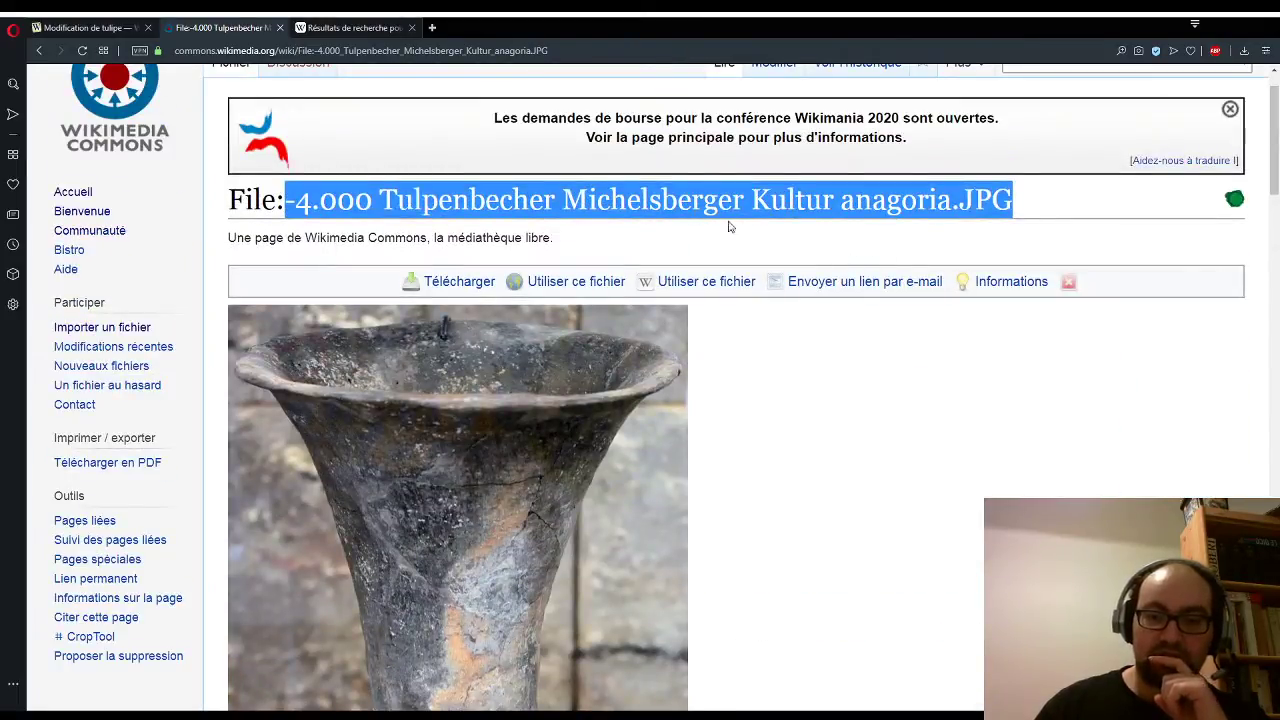
pyautogui.scroll(-10, 897, 237)
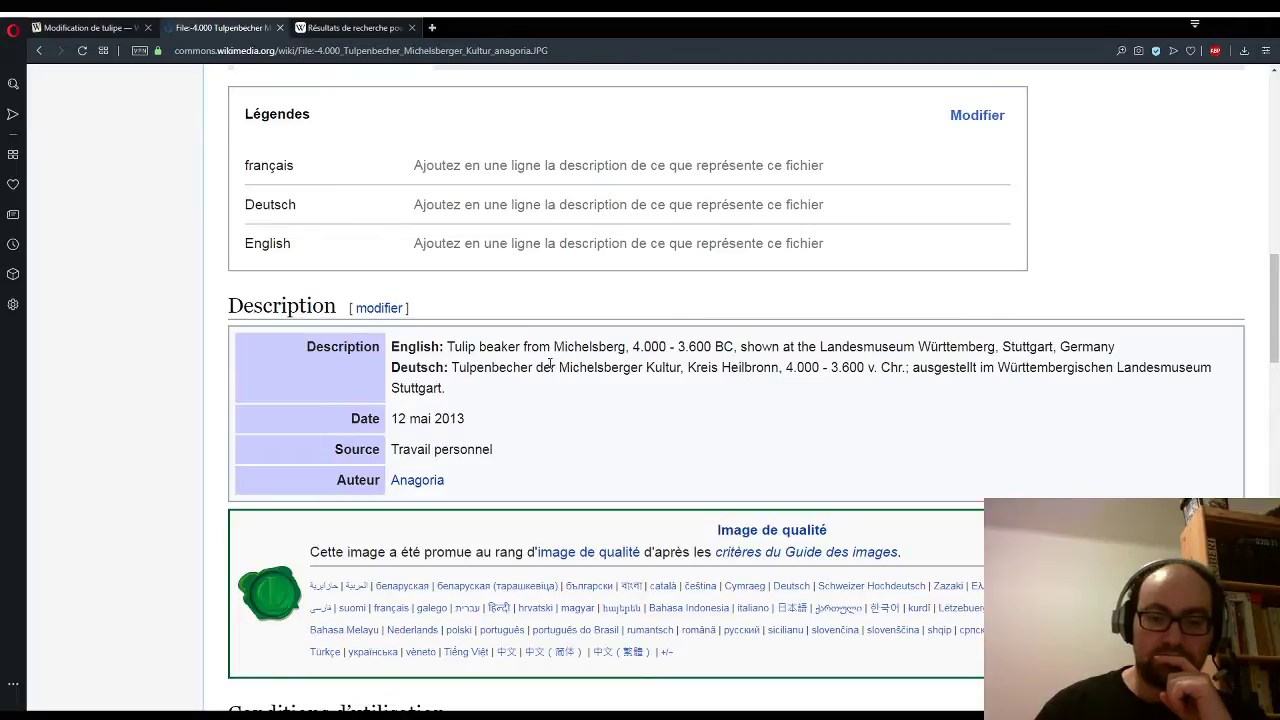
# Step: Return to the "tulipe" entry's media settings and delete "la culture" from the end of the image caption
pyautogui.click(122, 30)
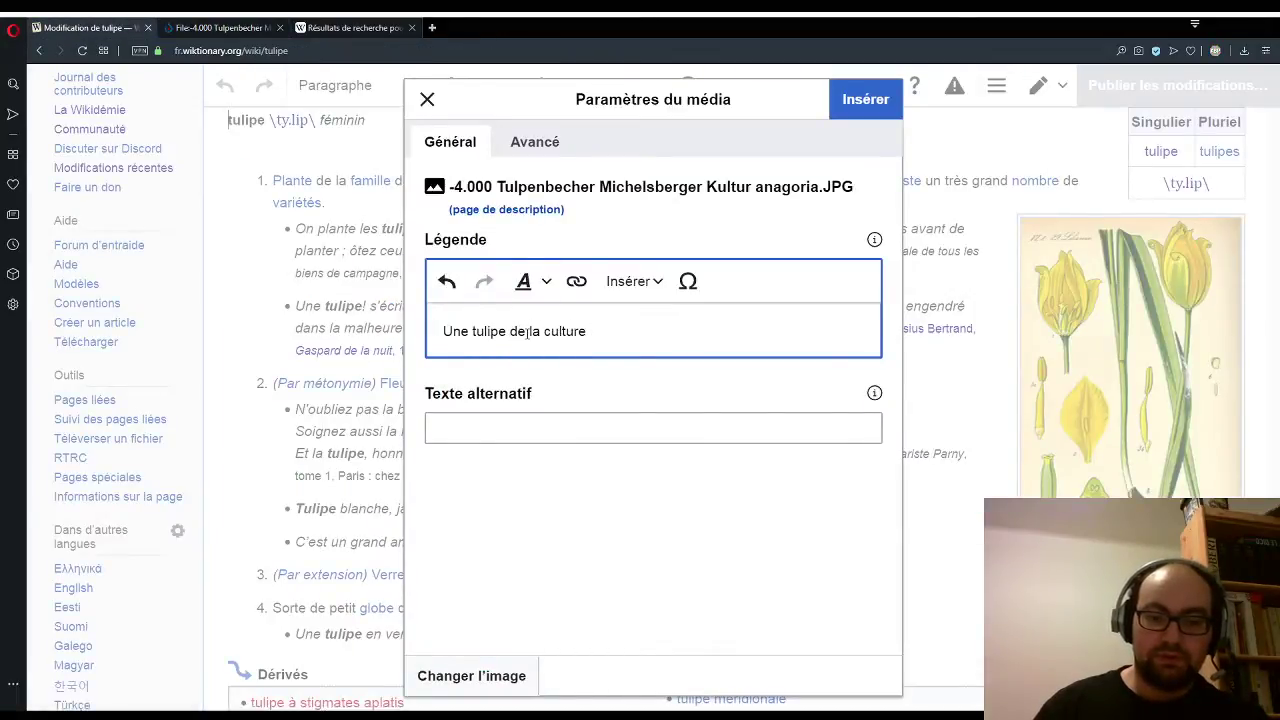
pyautogui.moveTo(527, 334); pyautogui.dragTo(617, 331)
pyautogui.press('BackSpace')
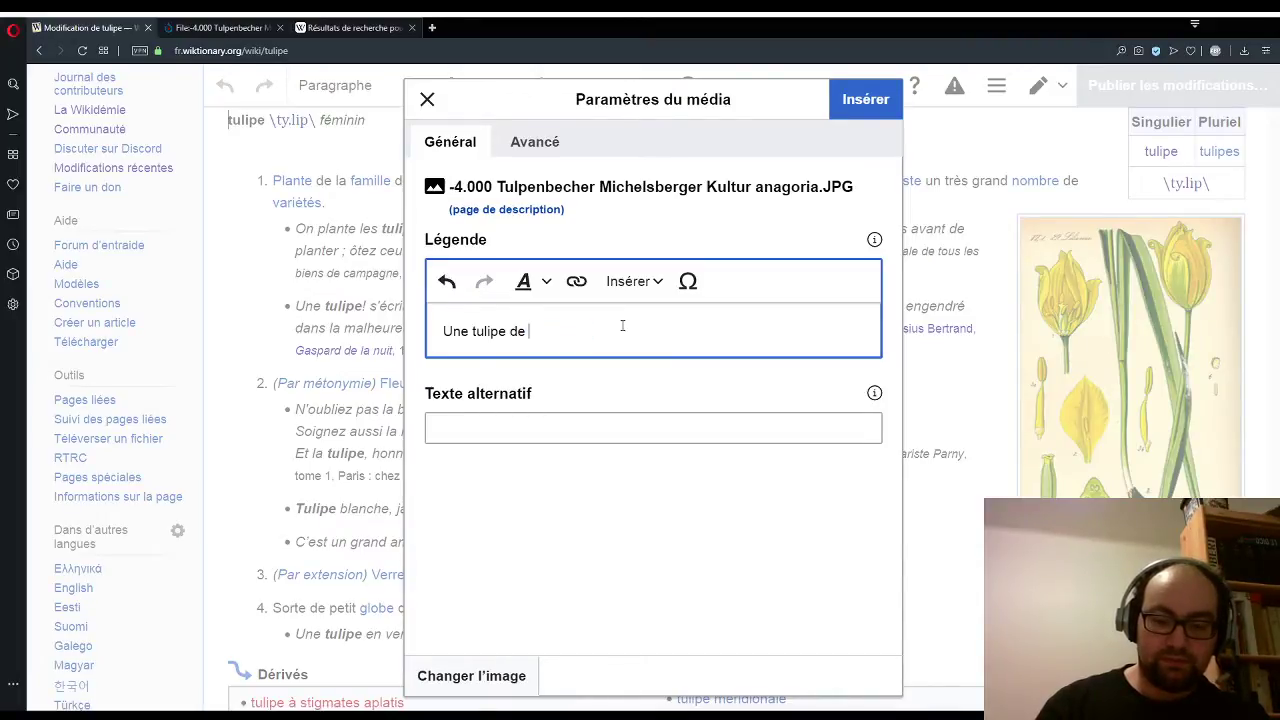
pyautogui.write('-444')
pyautogui.press('BackSpace')
pyautogui.press('BackSpace')
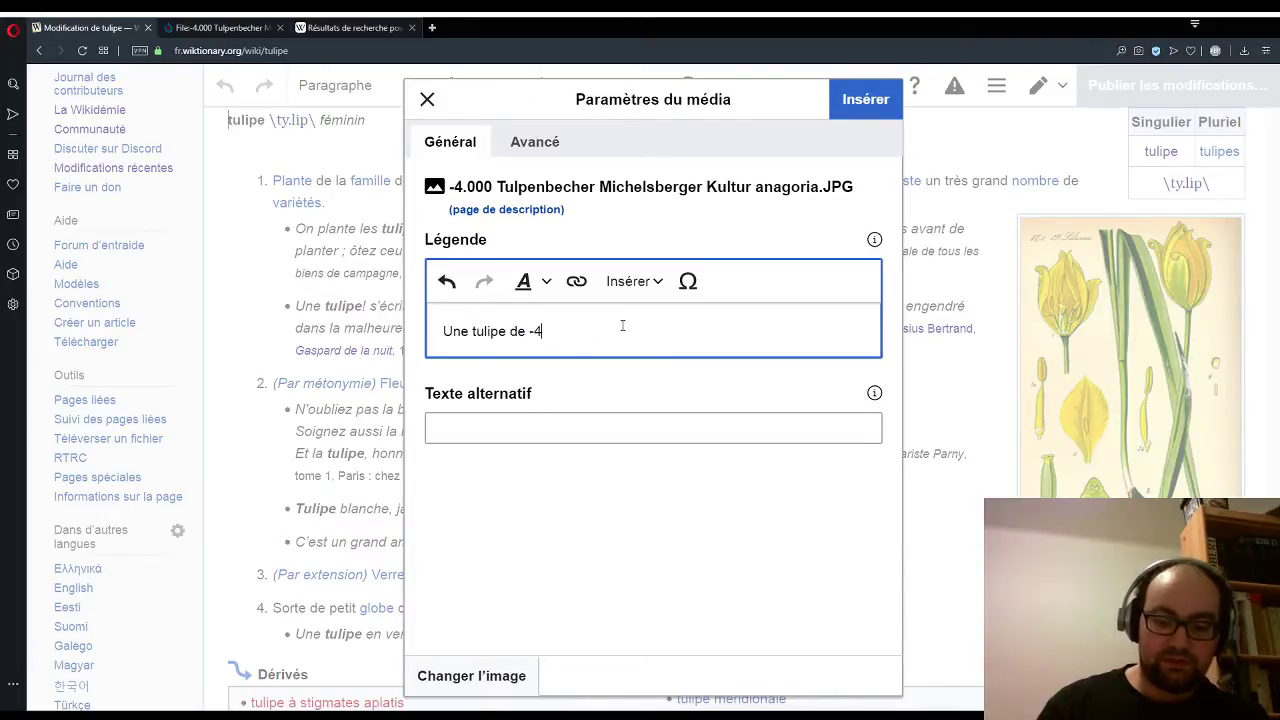
pyautogui.write('000')
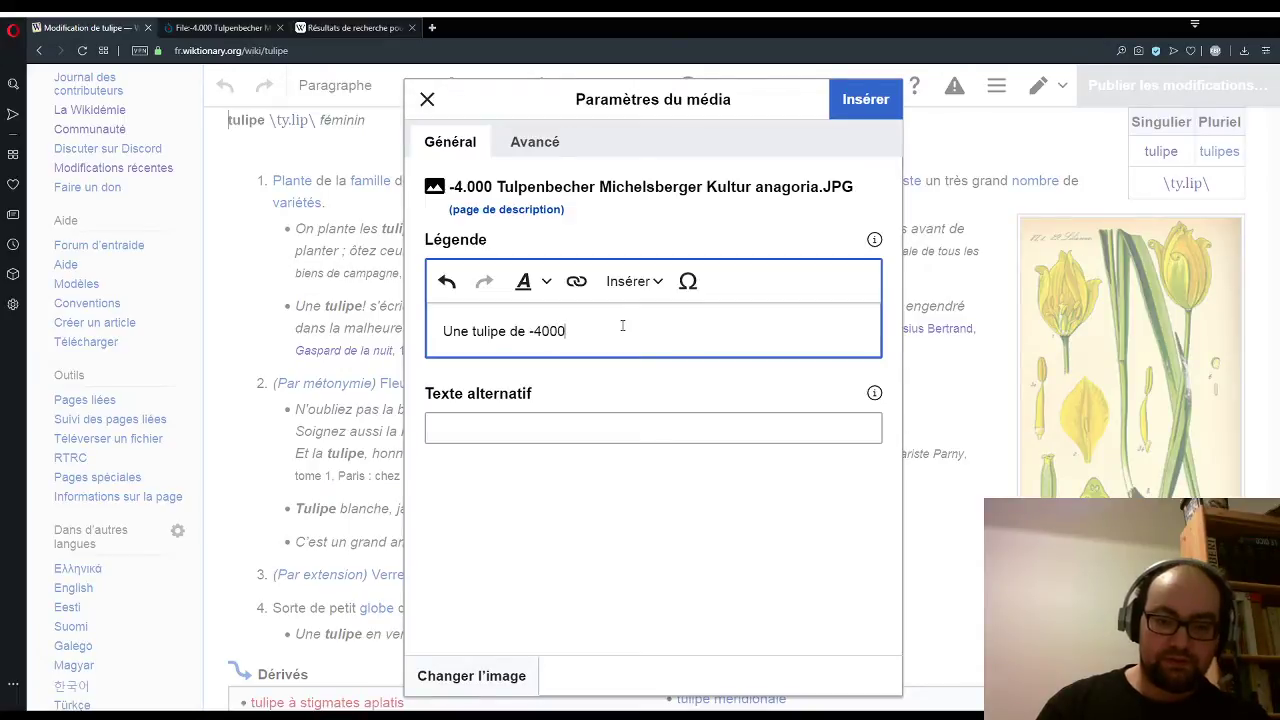
pyautogui.press('BackSpace')
pyautogui.press('BackSpace')
pyautogui.press('BackSpace')
pyautogui.press('BackSpace')
pyautogui.press('BackSpace')
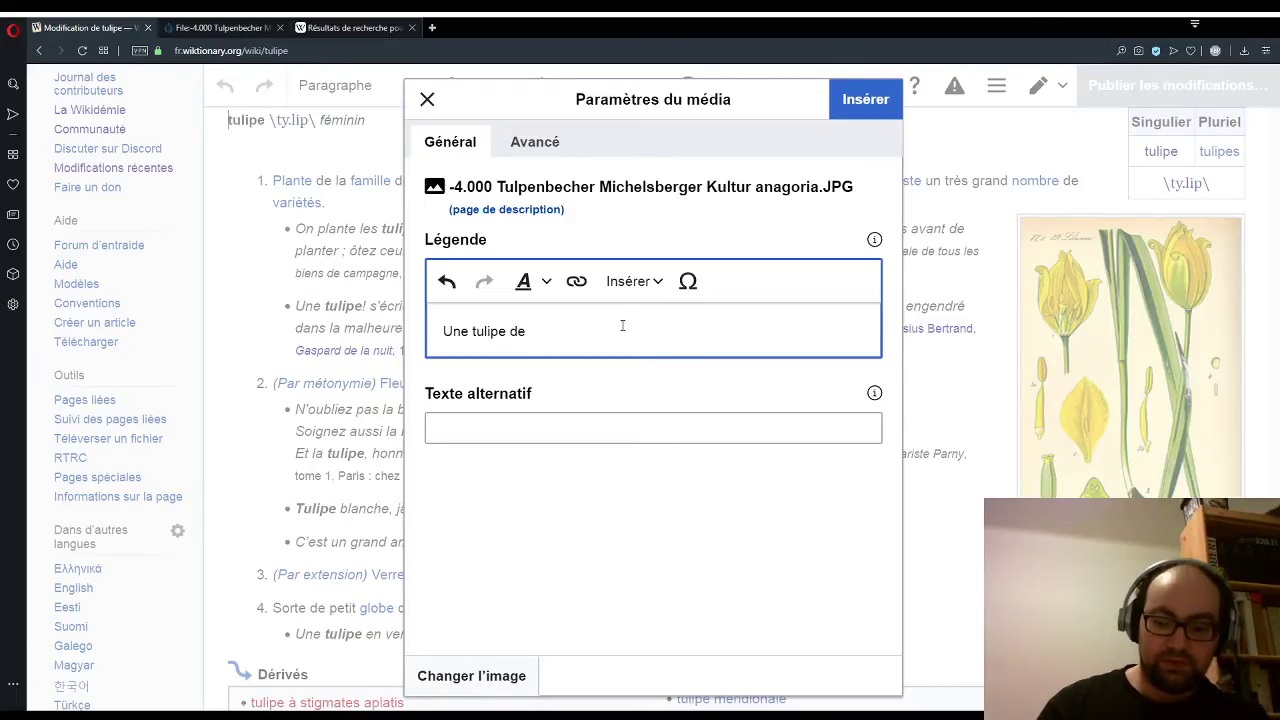
# Step: Complete the image caption so it reads "Une tulipe de 4 millénaire avec notre ère."
pyautogui.write('4')
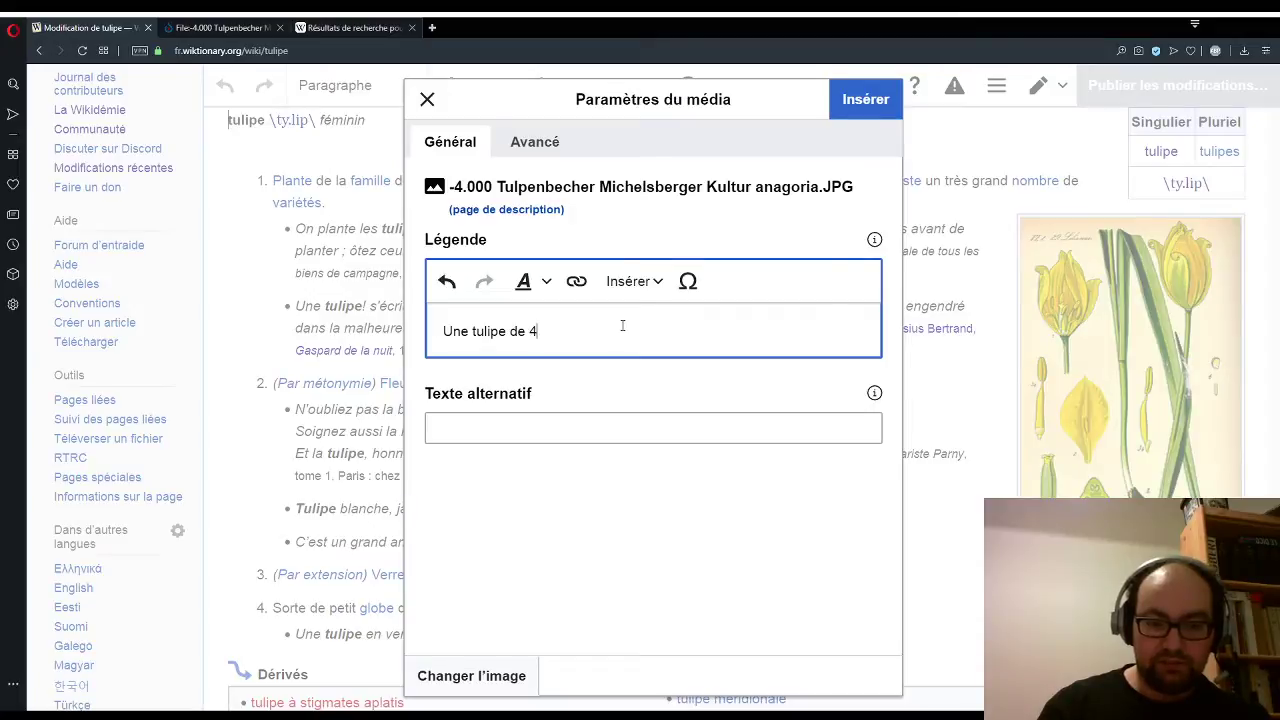
pyautogui.write(' millén')
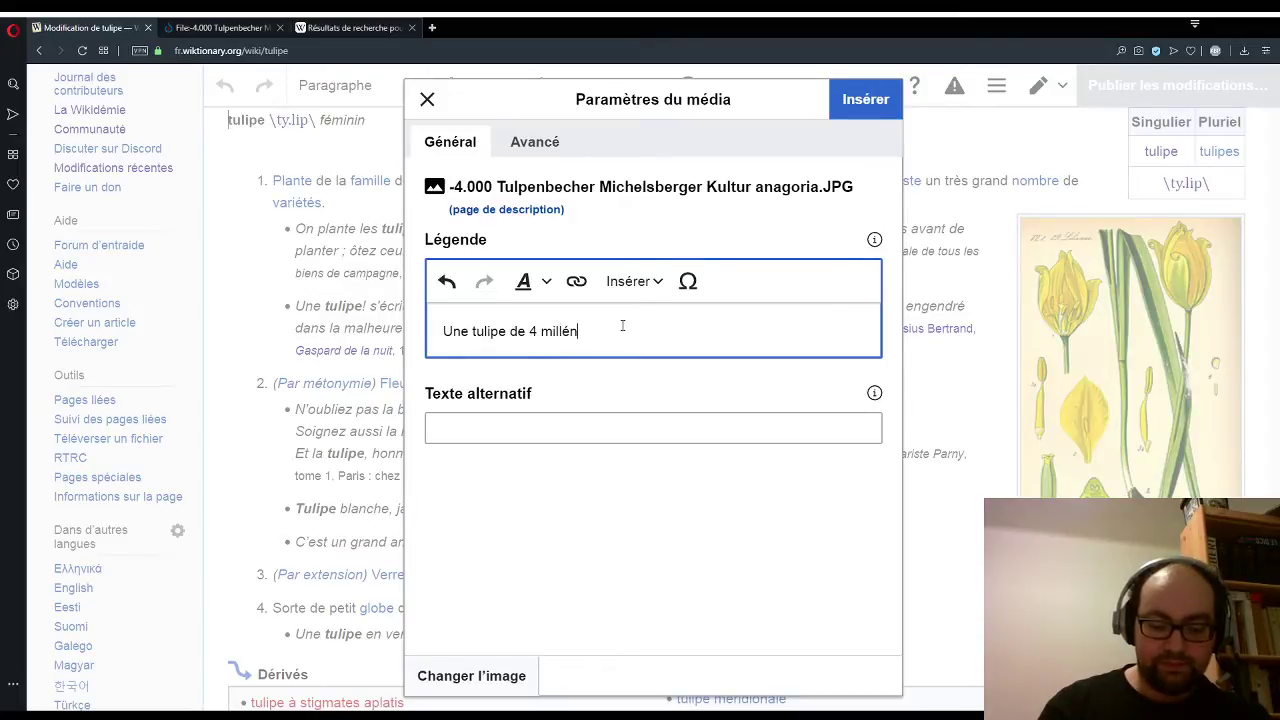
pyautogui.write('aire a')
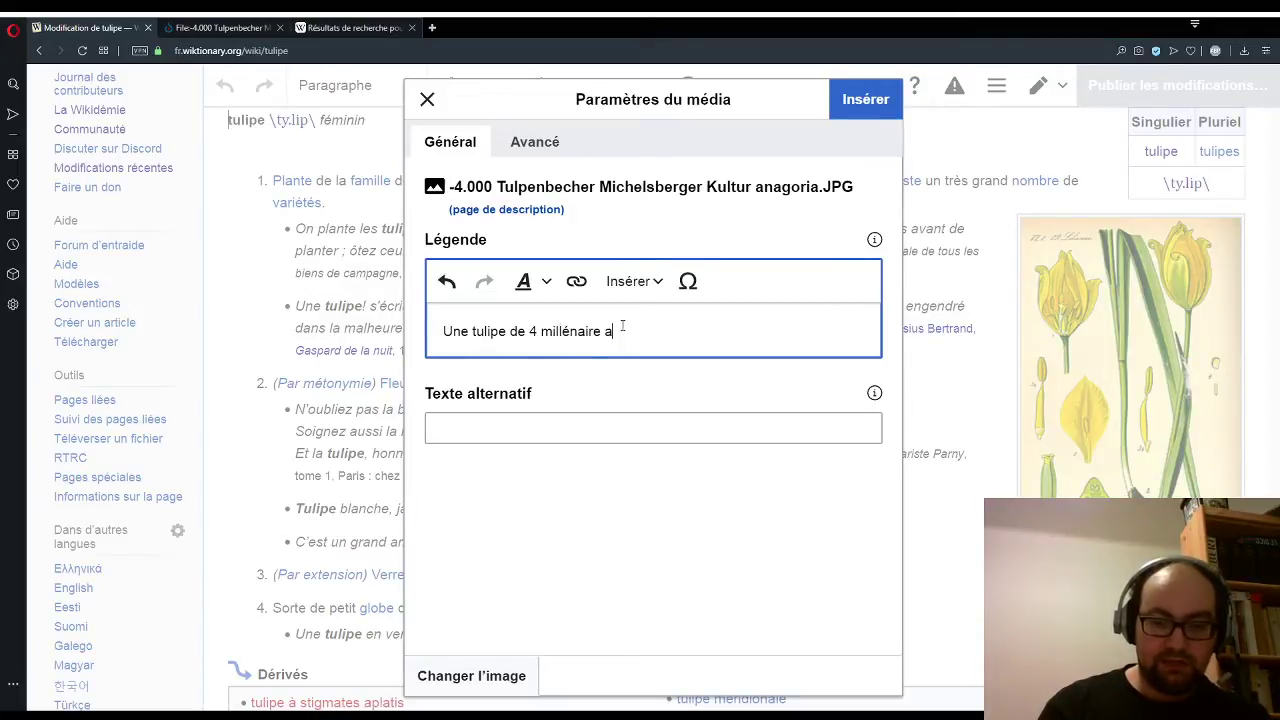
pyautogui.write('vec notre ')
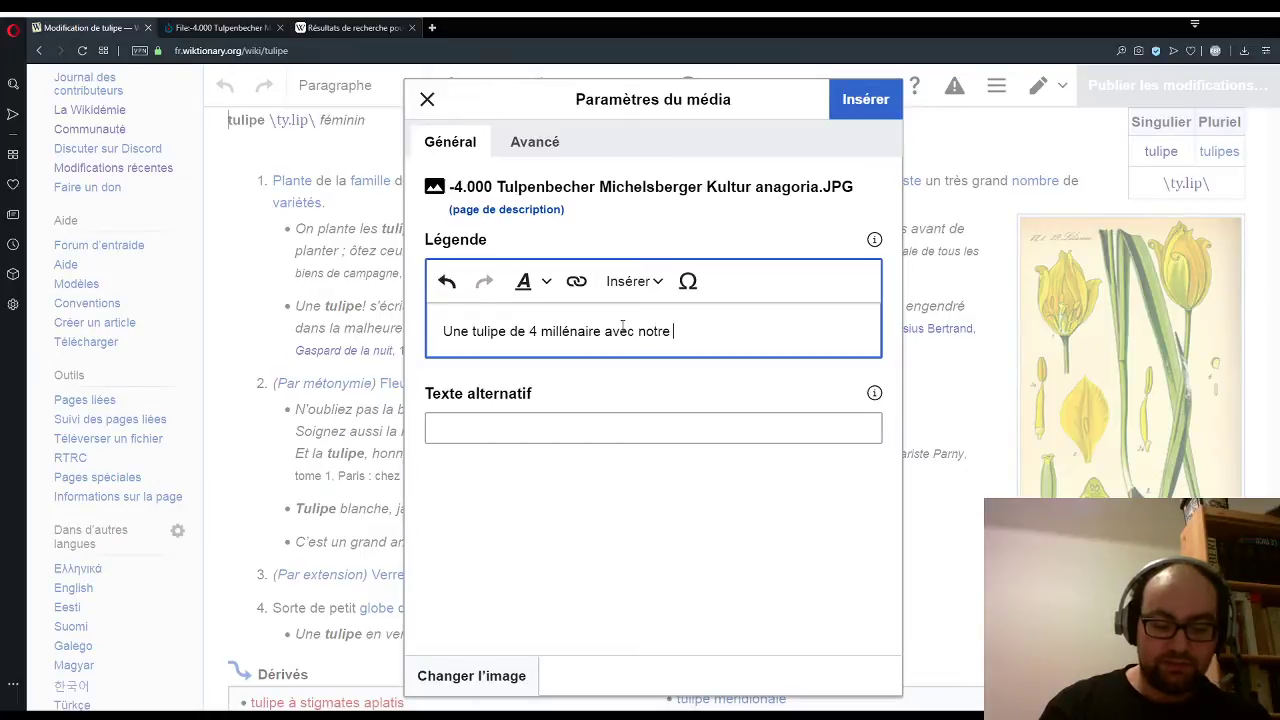
pyautogui.write('ère.')
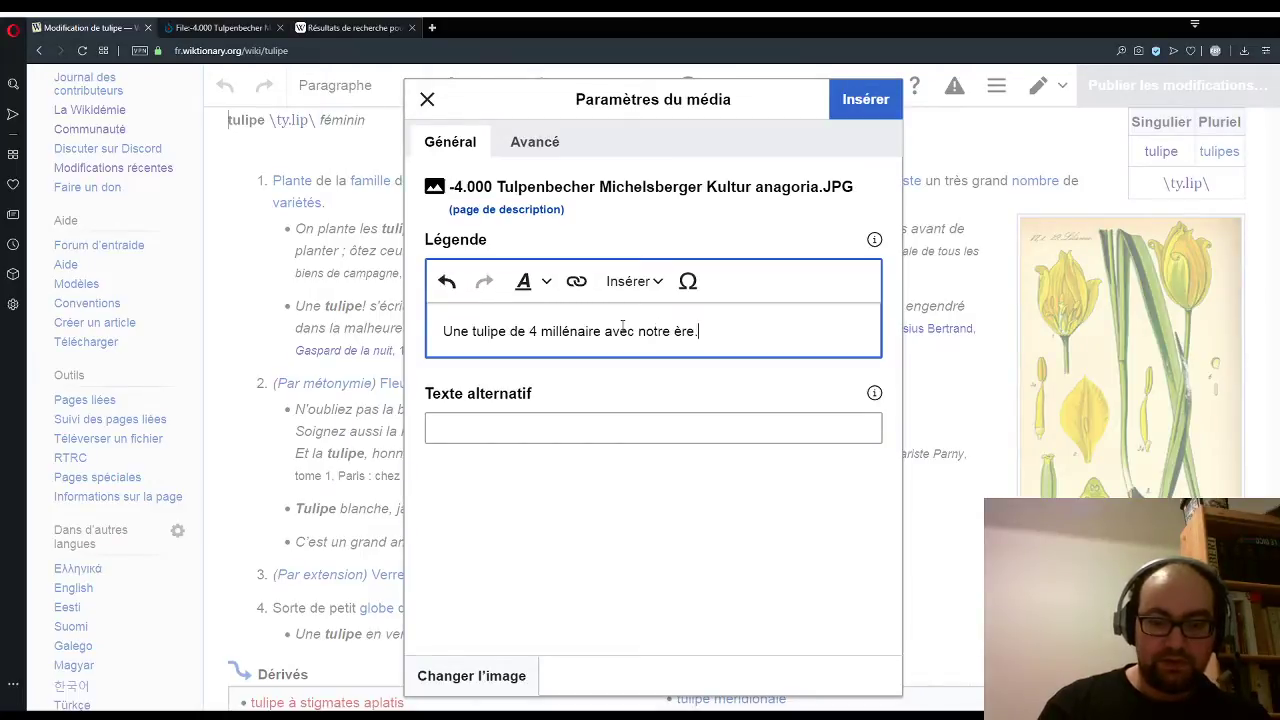
# Step: Make the word "tulipe" bold in the image caption
pyautogui.doubleClick(500, 330)
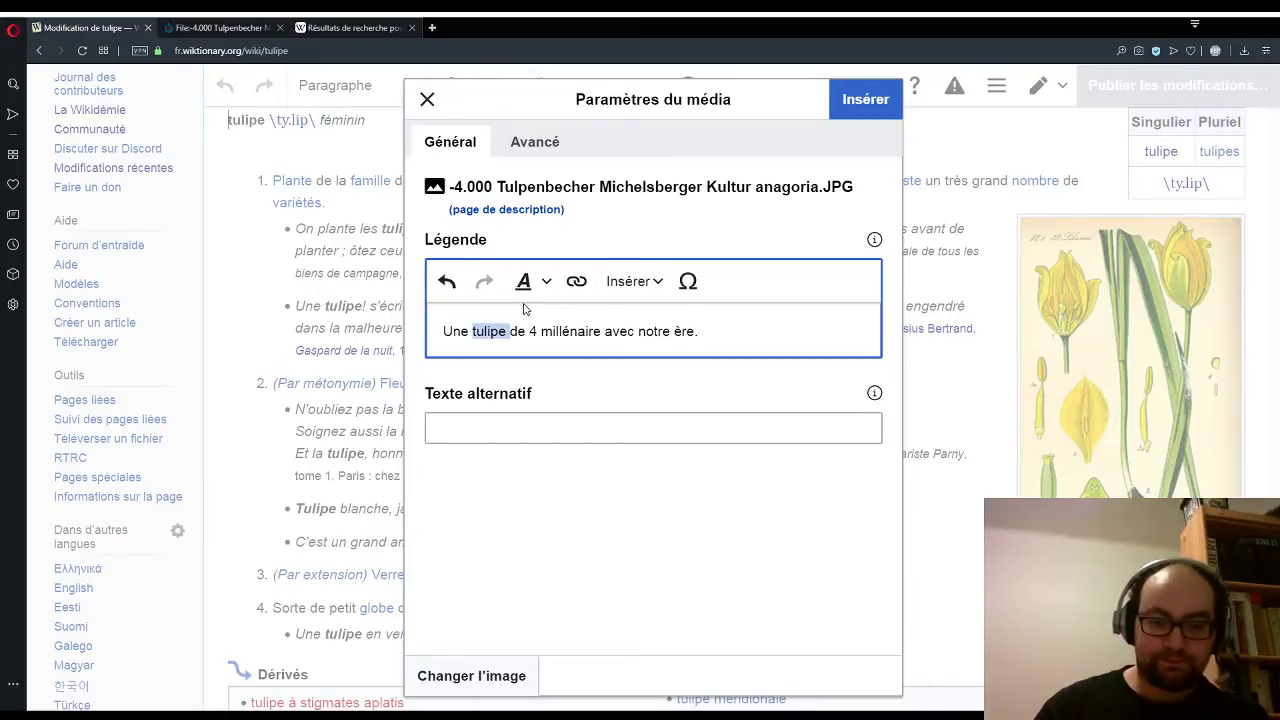
pyautogui.click(525, 281)
pyautogui.hotkey('ctrl', 'b')
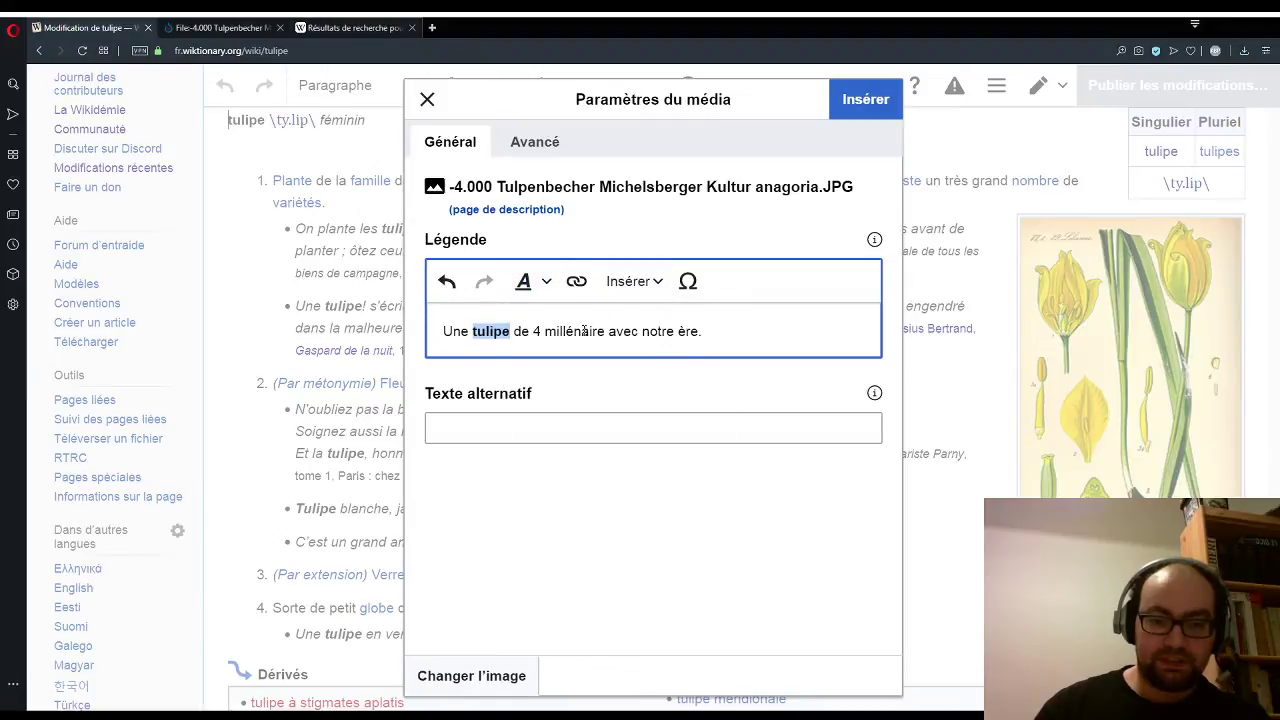
# Step: Start a parenthesised sense note between "tulipe" and "de 4 millénaire" in the image caption
pyautogui.click(514, 331)
pyautogui.write('(')
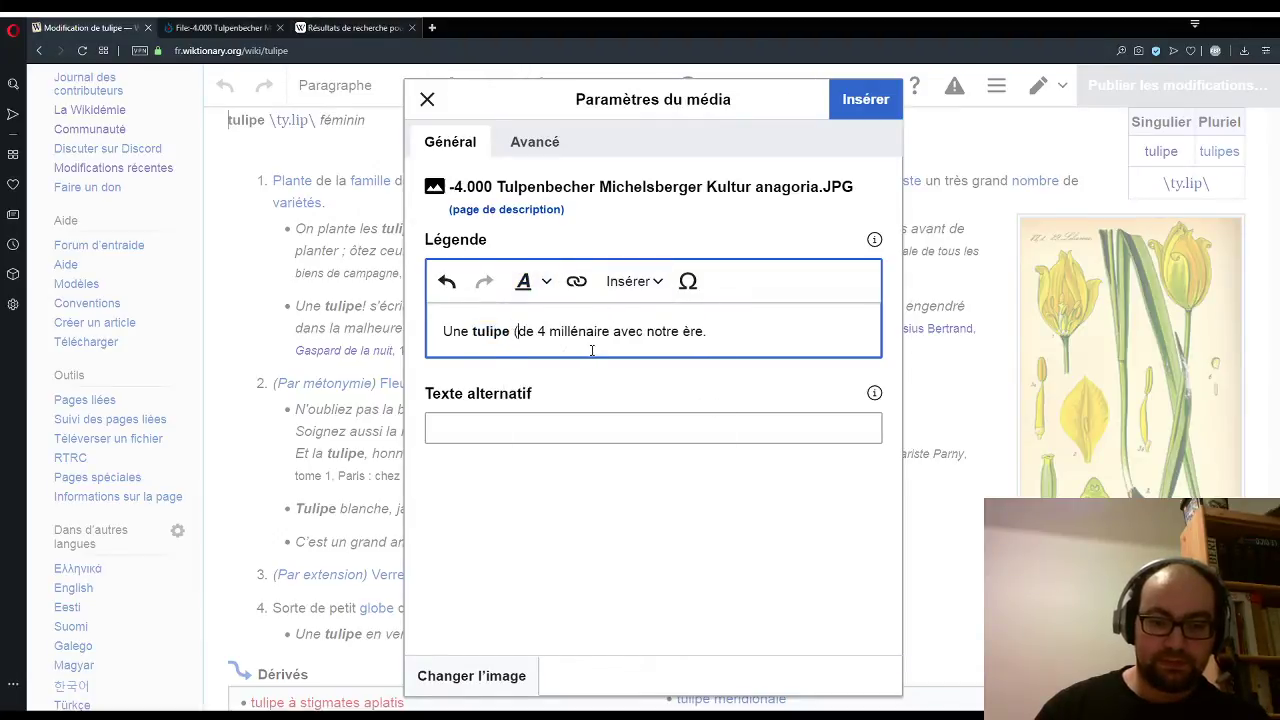
pyautogui.write('sesn')
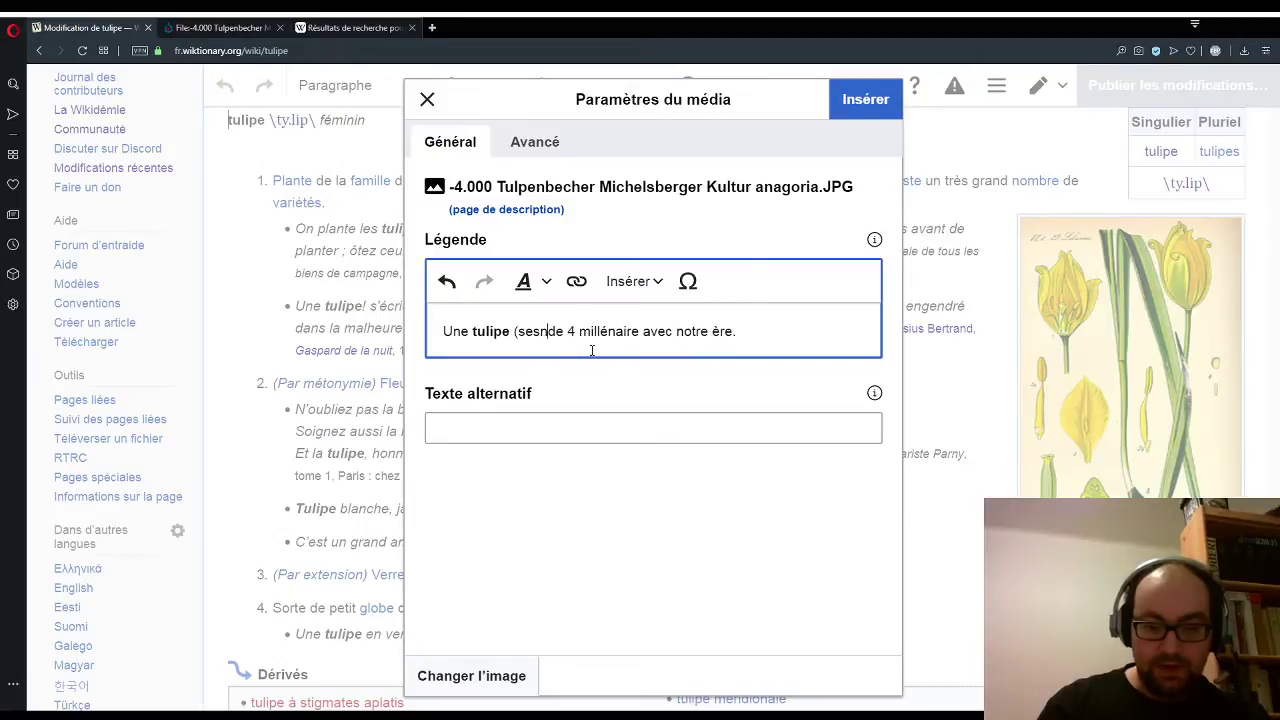
# Step: Complete the qualifier "(sens 3)" after the word "tulipe" in the image caption
pyautogui.press('BackSpace')
pyautogui.press('BackSpace')
pyautogui.write('ns')
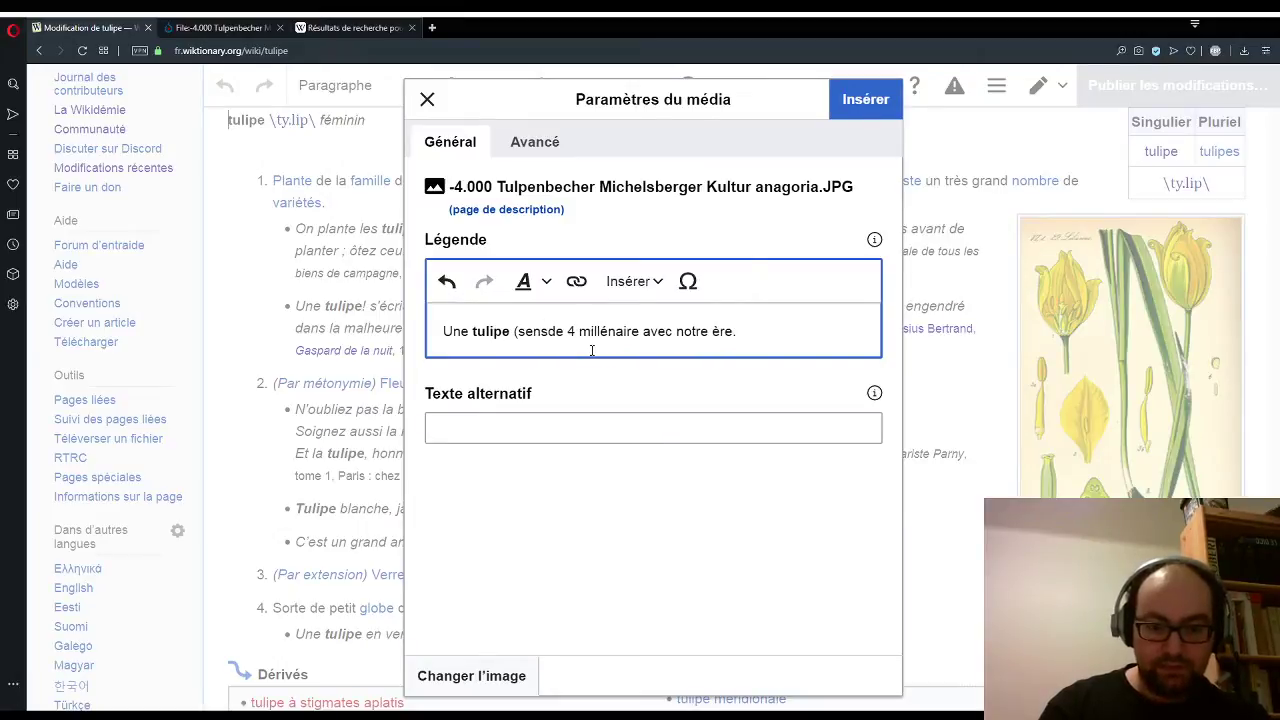
pyautogui.write(' 3')
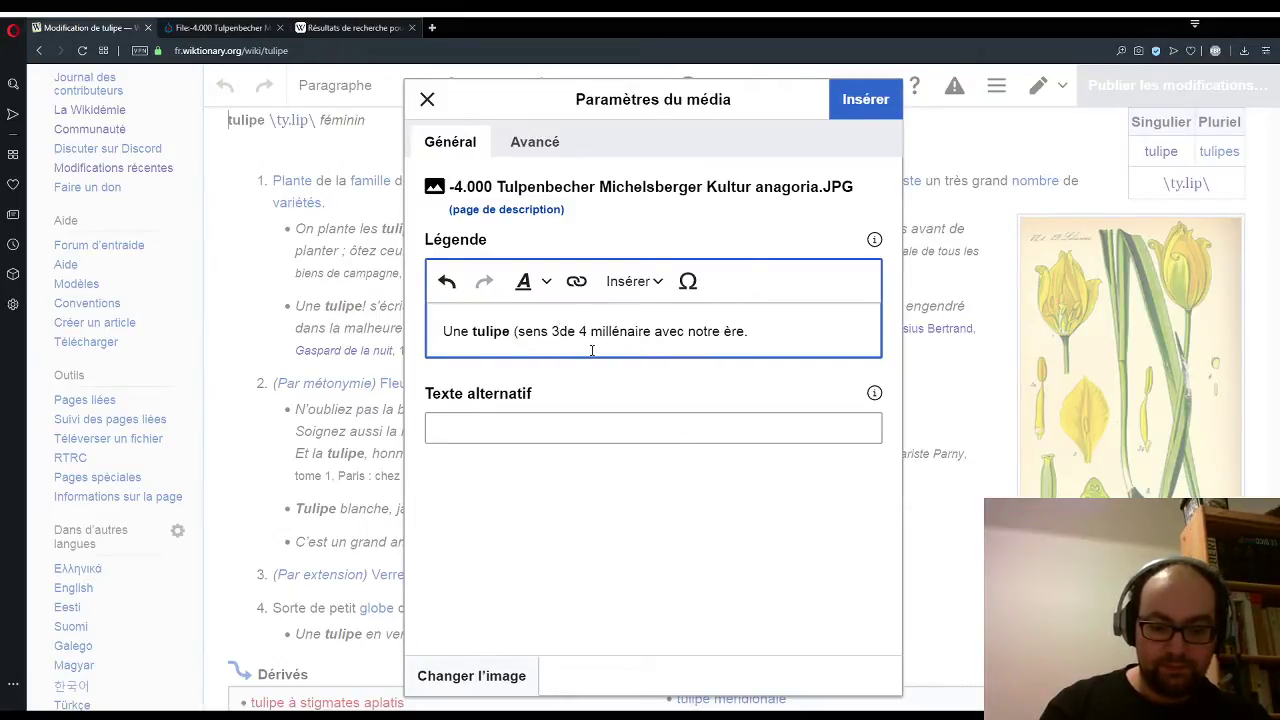
pyautogui.write(')')
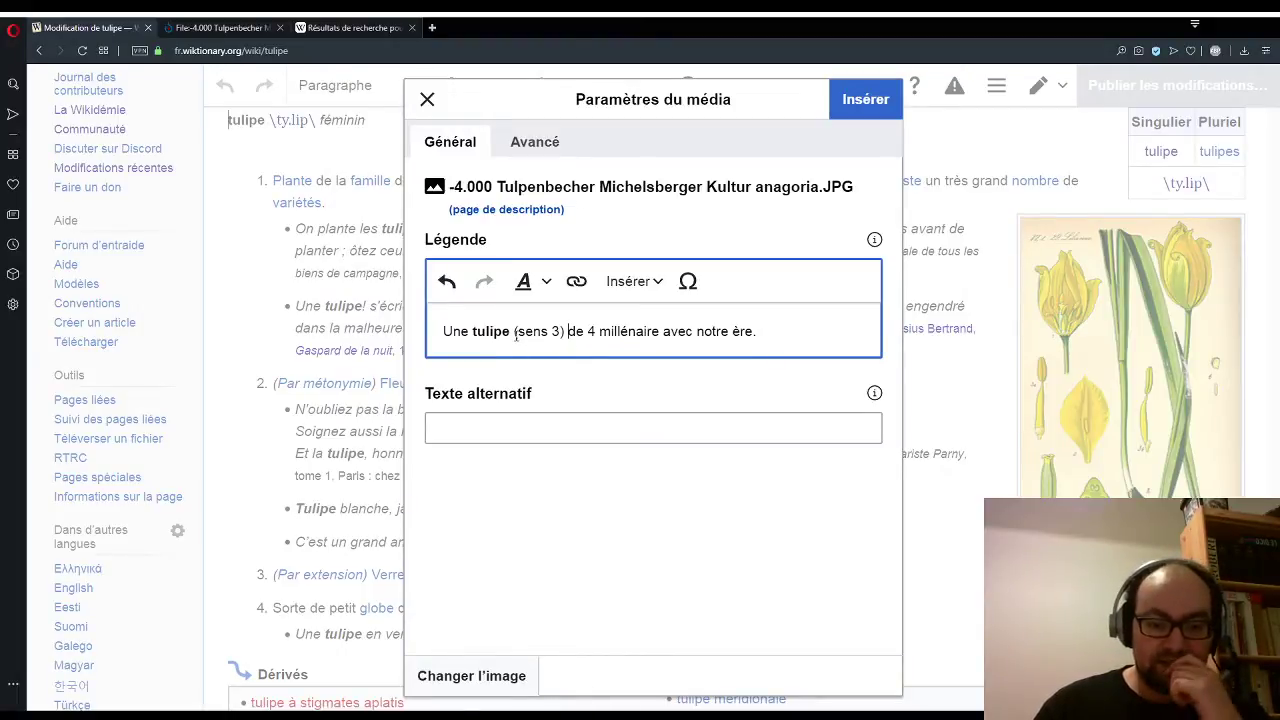
# Step: Italicize "(sens 3)" in the caption and insert the Tulpenbecher image into the entry
pyautogui.moveTo(514, 334); pyautogui.dragTo(568, 332)
pyautogui.click(540, 282)
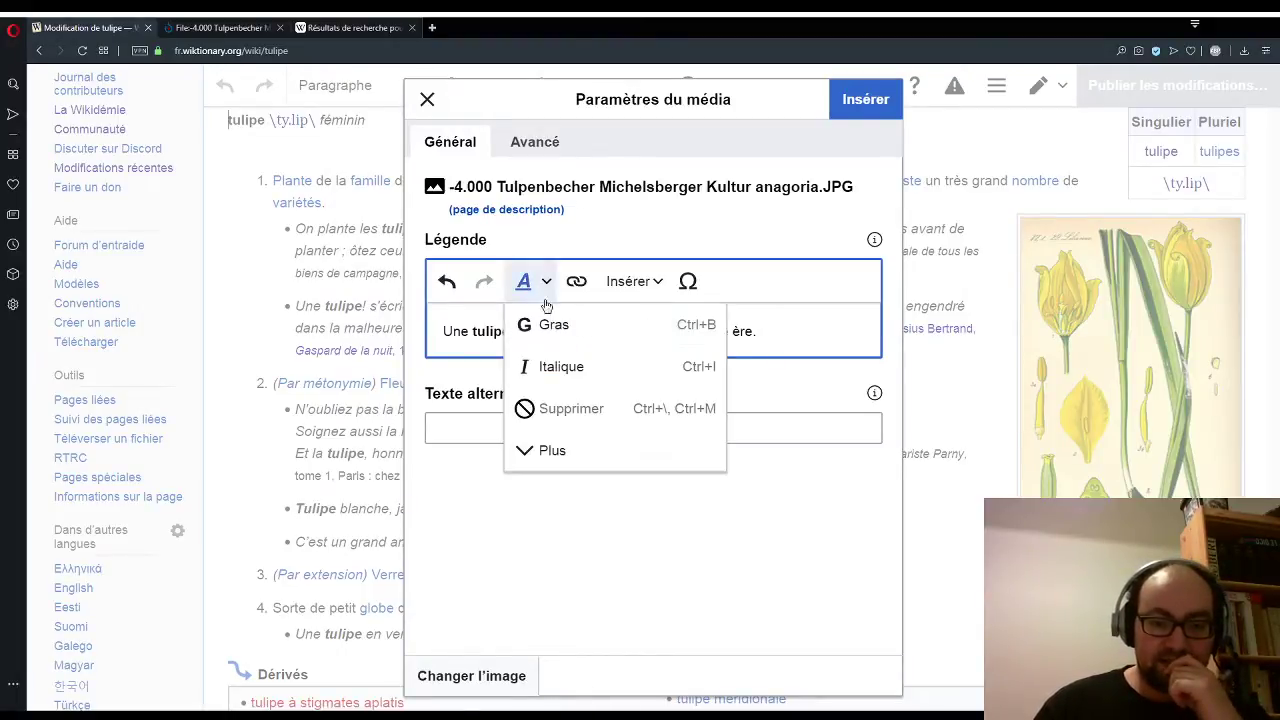
pyautogui.click(562, 363)
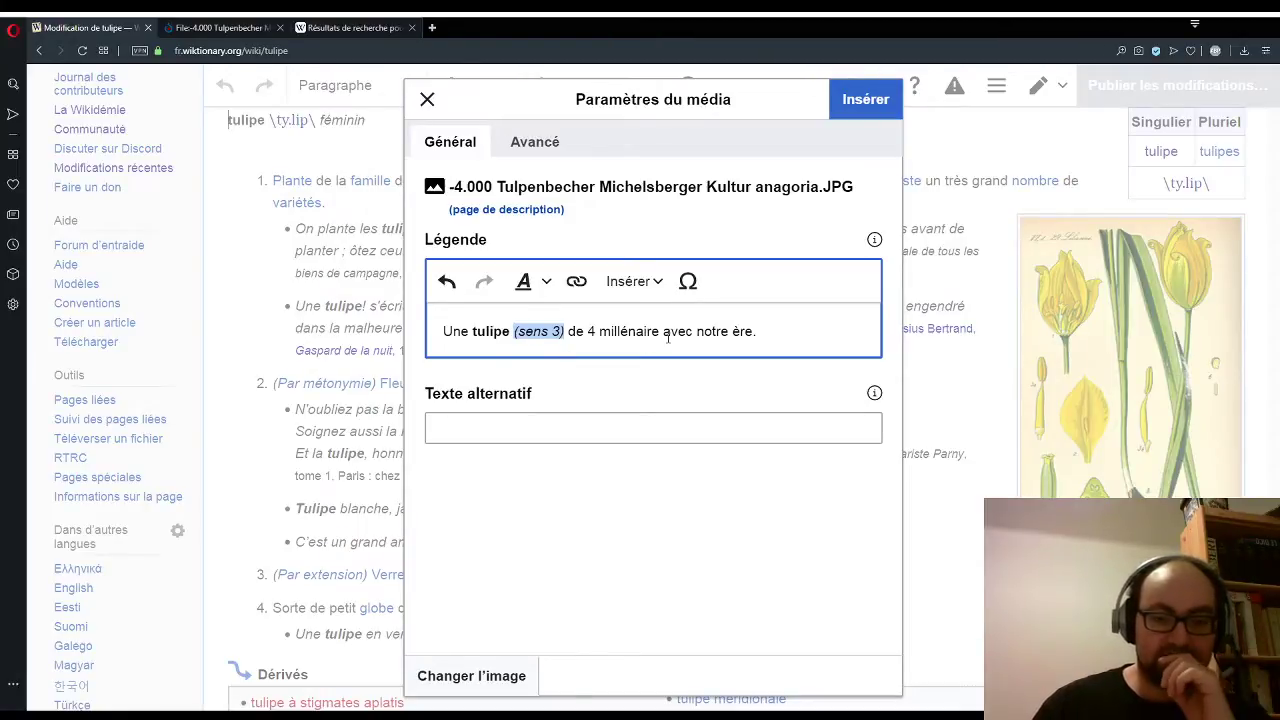
pyautogui.click(862, 99)
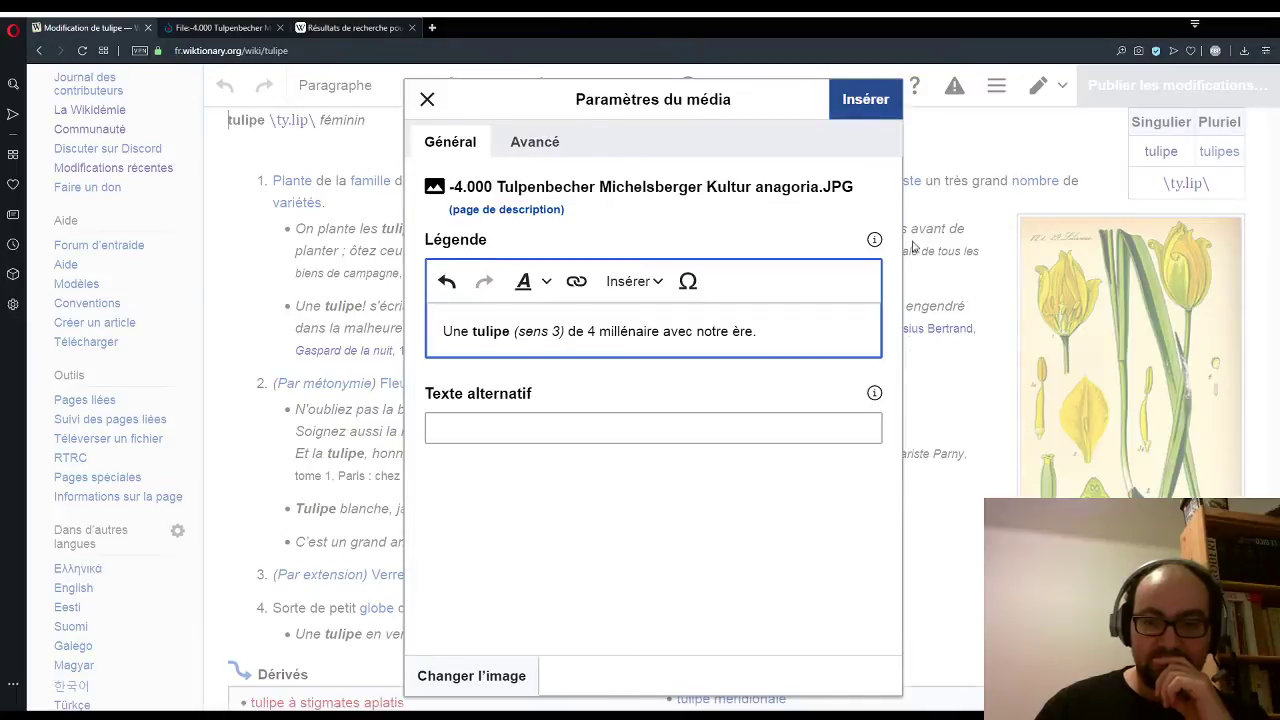
# Step: Move the inserted Tulpenbecher image from the start of the noun section to the end of the sense 3 definition
pyautogui.scroll(-4, 980, 270)
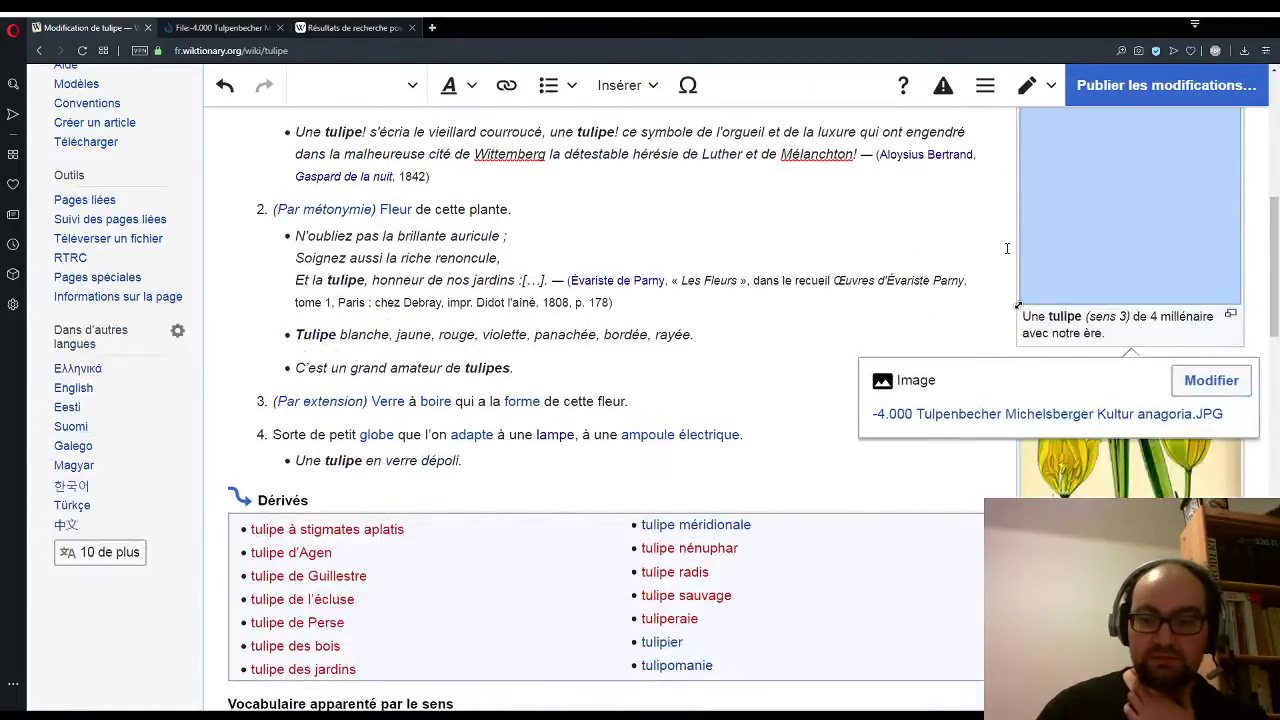
pyautogui.scroll(1, 1079, 208)
pyautogui.scroll(2, 1079, 208)
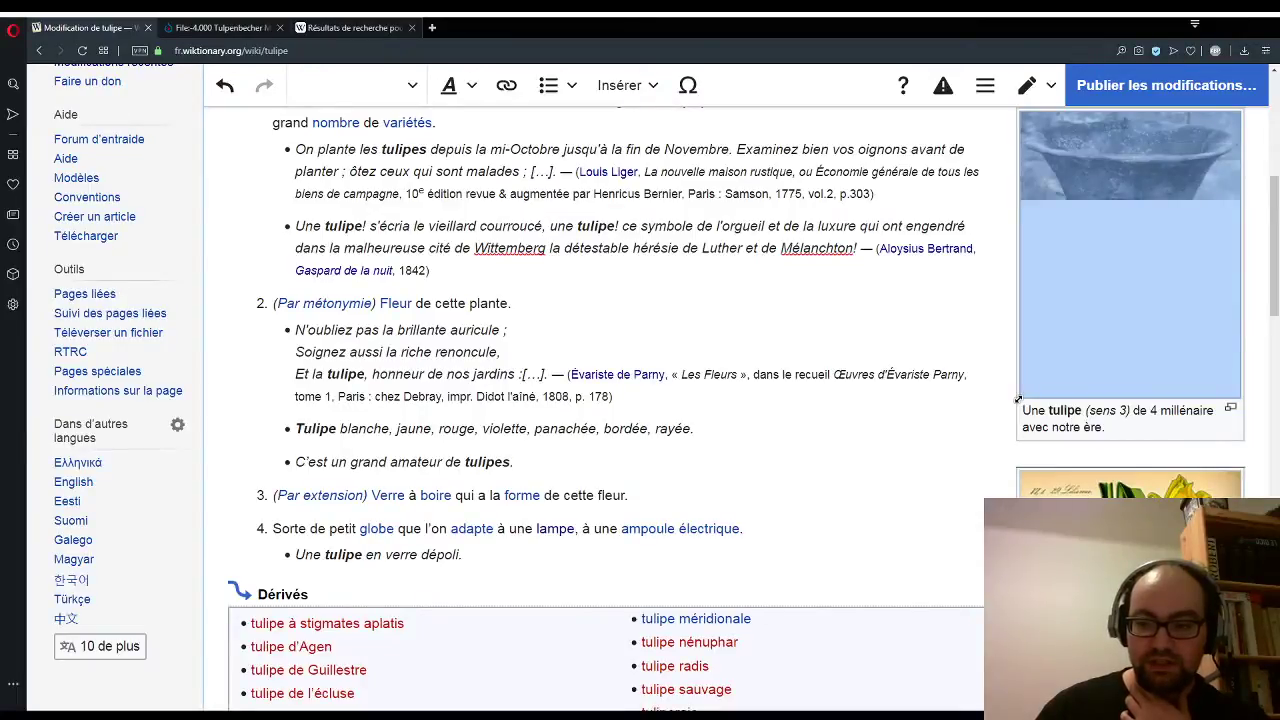
pyautogui.click(1082, 397)
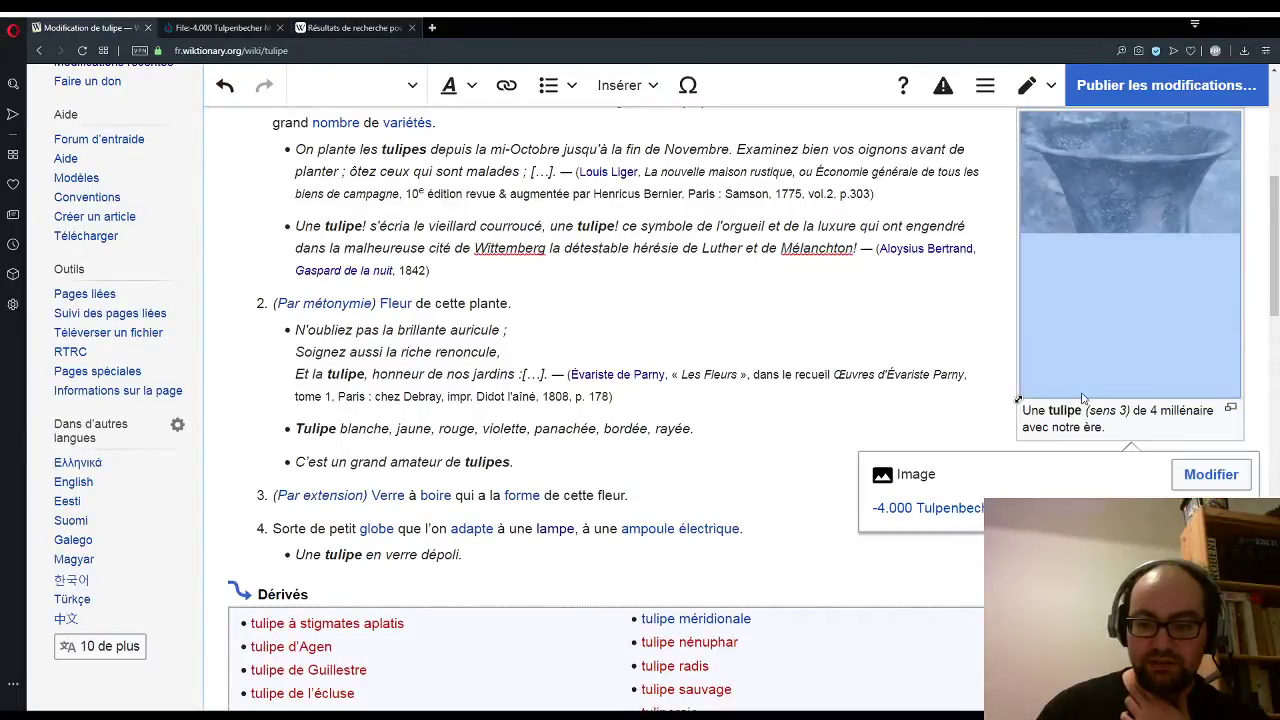
pyautogui.scroll(2, 1138, 427)
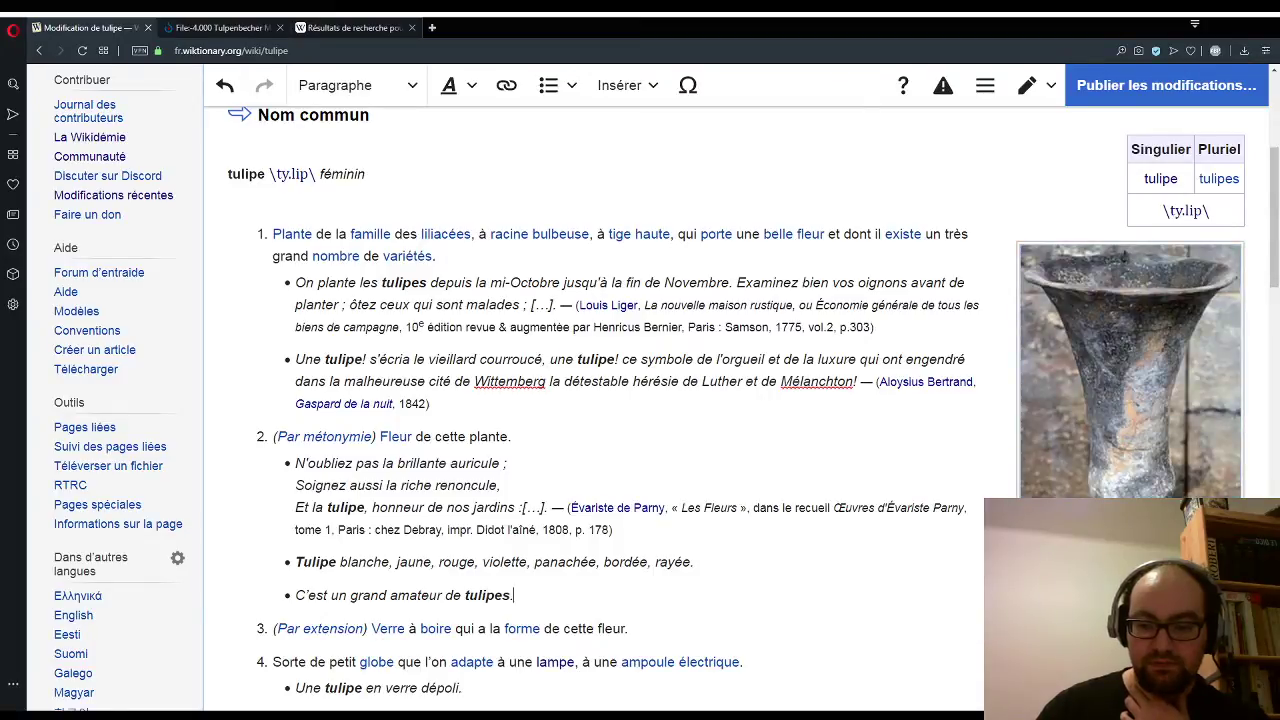
pyautogui.click(1069, 316)
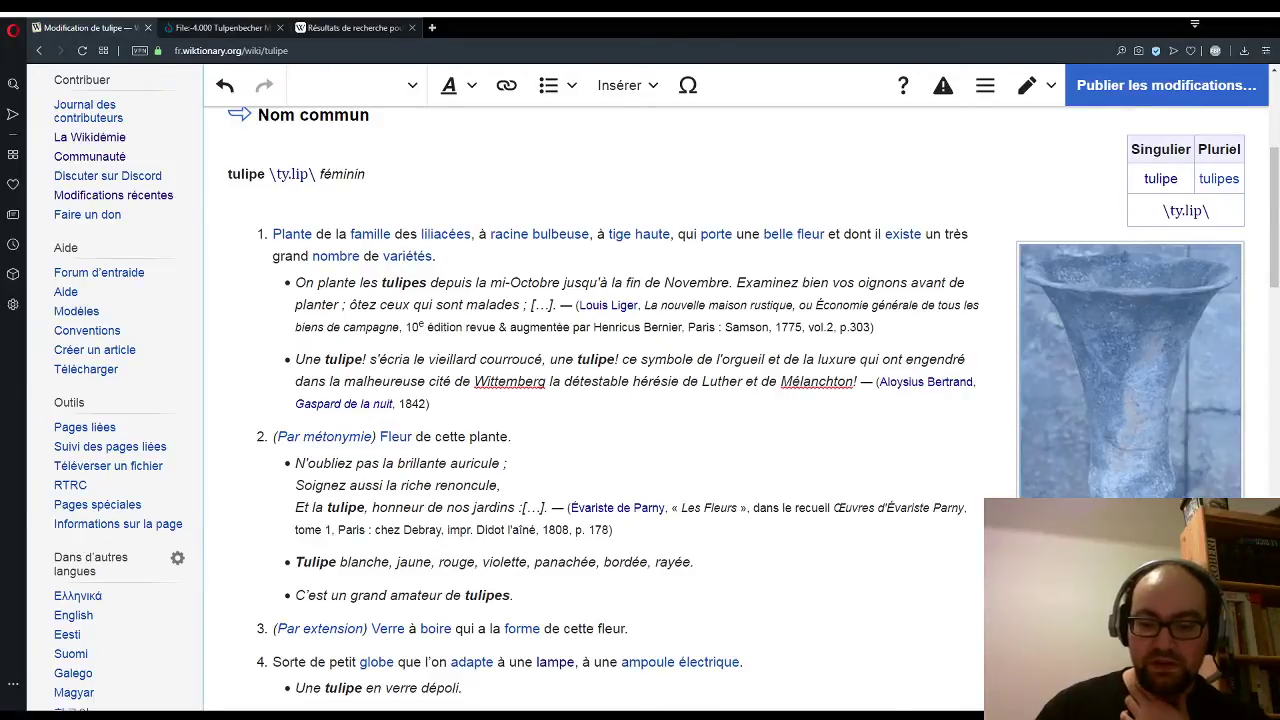
pyautogui.scroll(-6, 1063, 414)
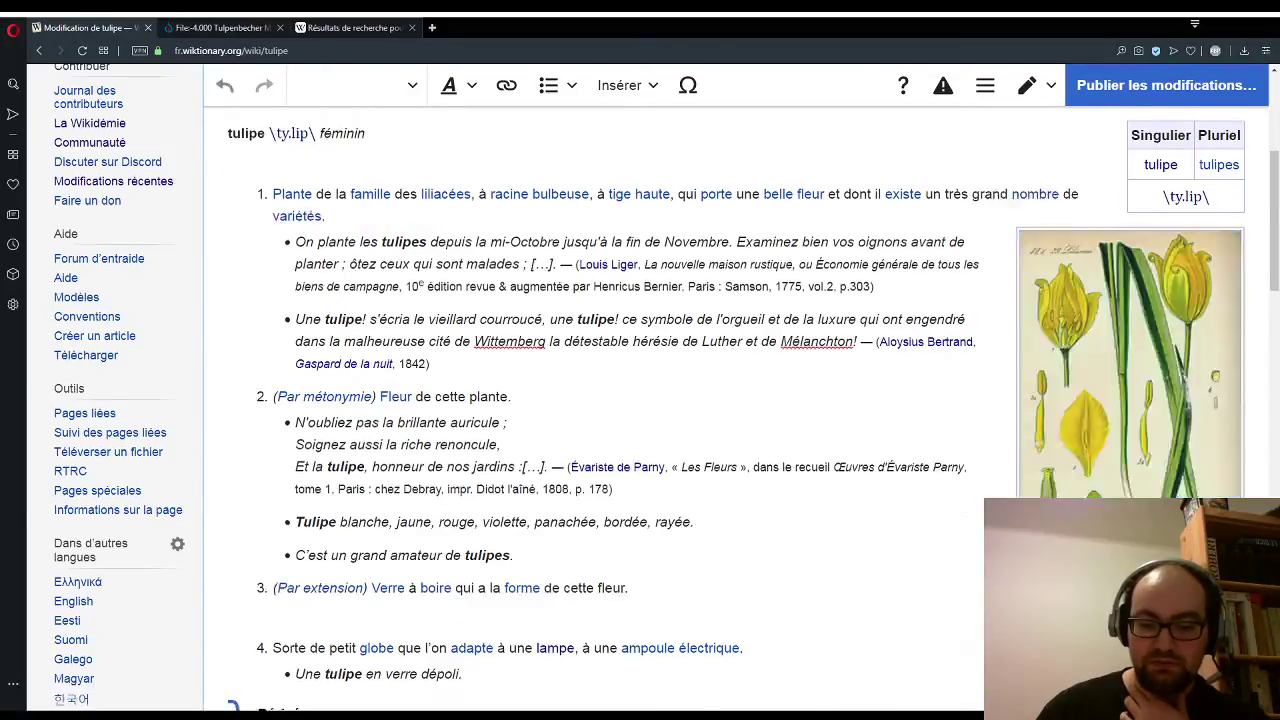
pyautogui.scroll(1, 1063, 414)
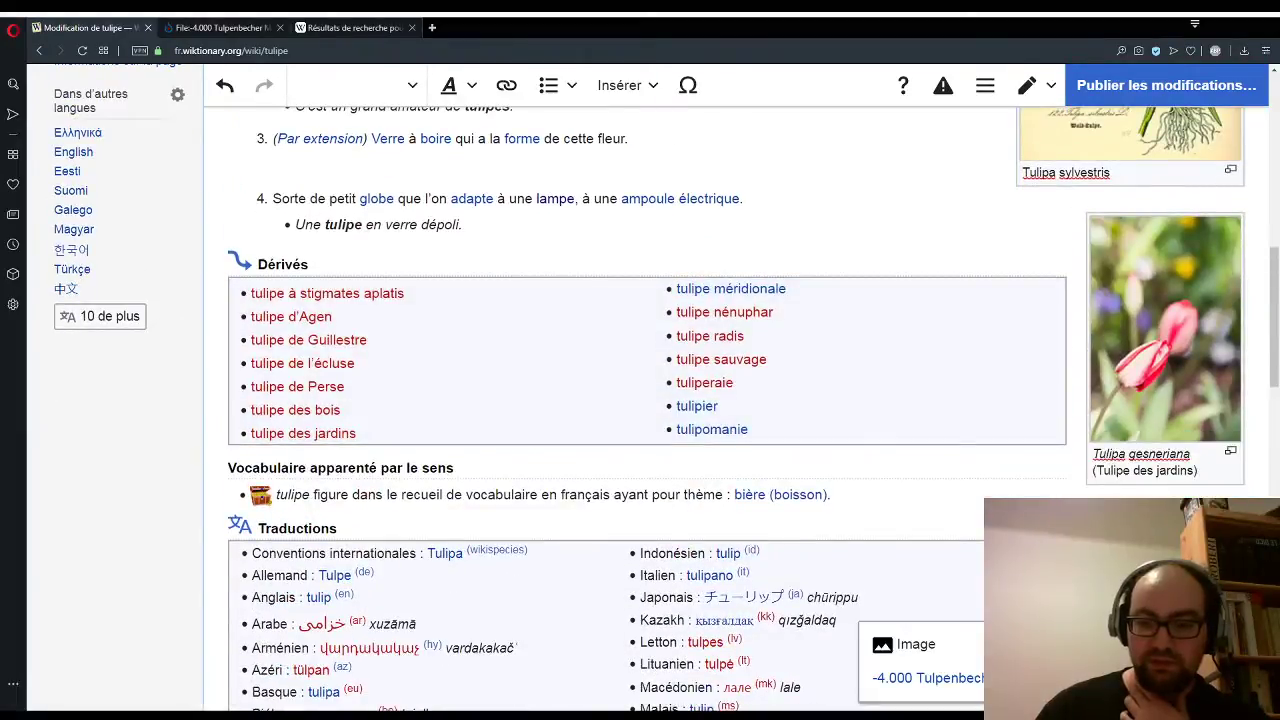
pyautogui.scroll(-3, 934, 323)
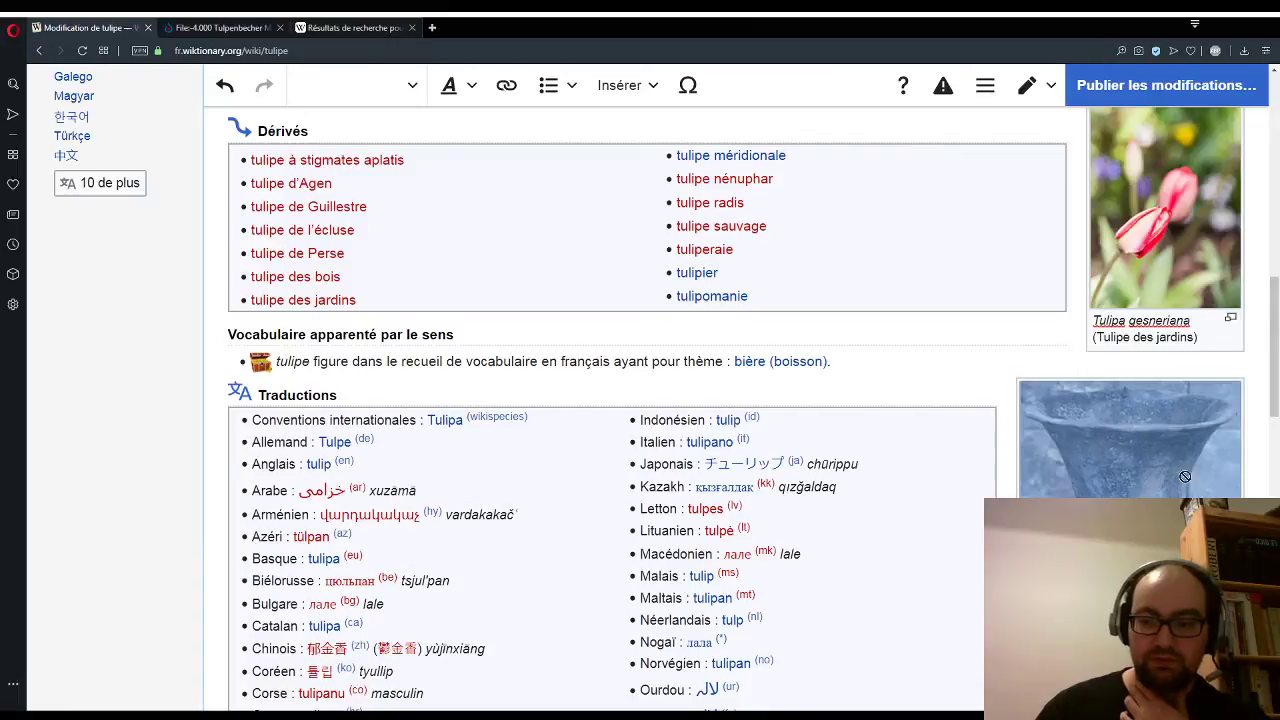
# Step: Switch the entry from visual editing to wikitext source editing, keeping the pending changes
pyautogui.scroll(1, 1277, 333)
pyautogui.scroll(10, 1277, 333)
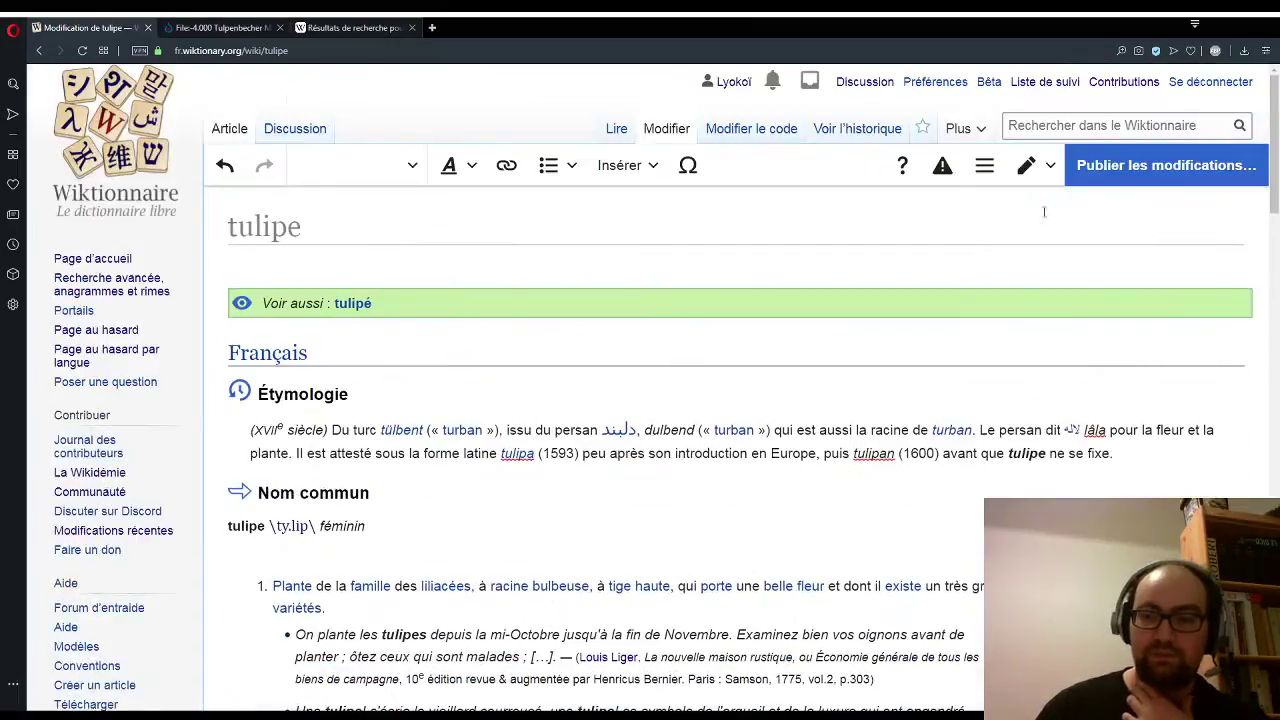
pyautogui.click(1034, 188)
pyautogui.click(1050, 250)
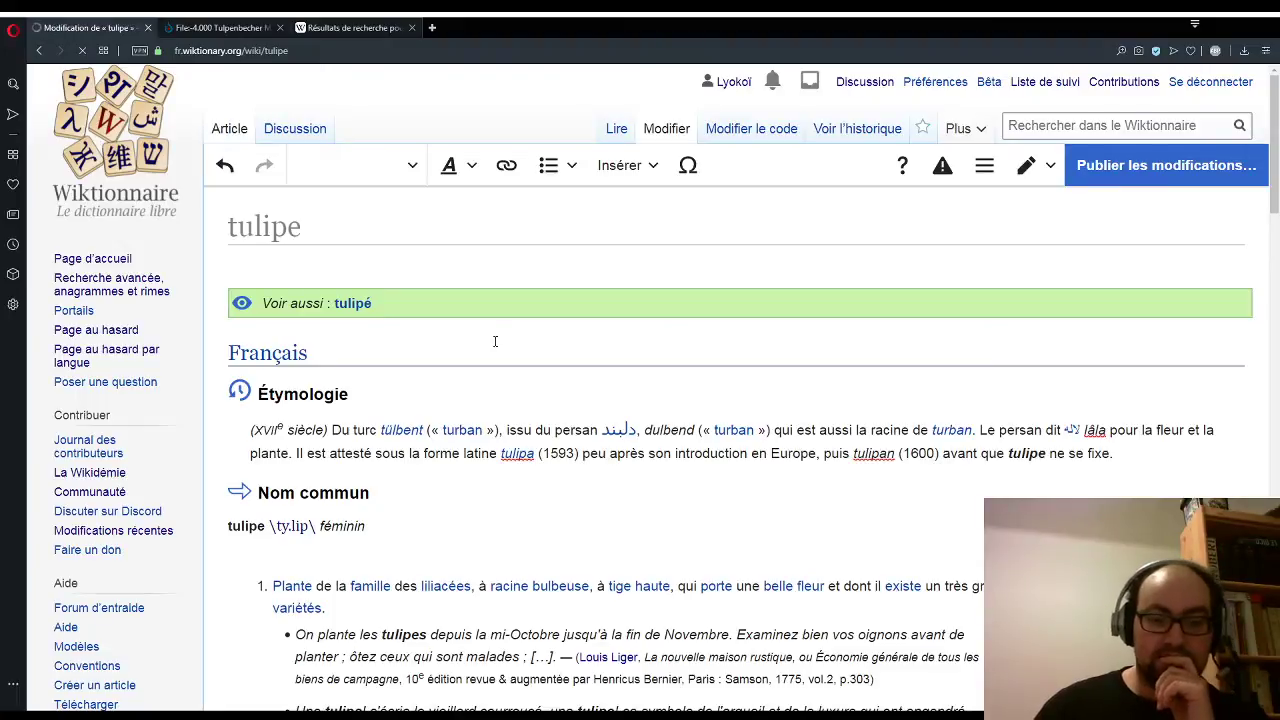
# Step: Move the Tulpenbecher image code from the end of the sense 3 definition to directly after the Tulipa gesneriana image code
pyautogui.scroll(-5, 515, 338)
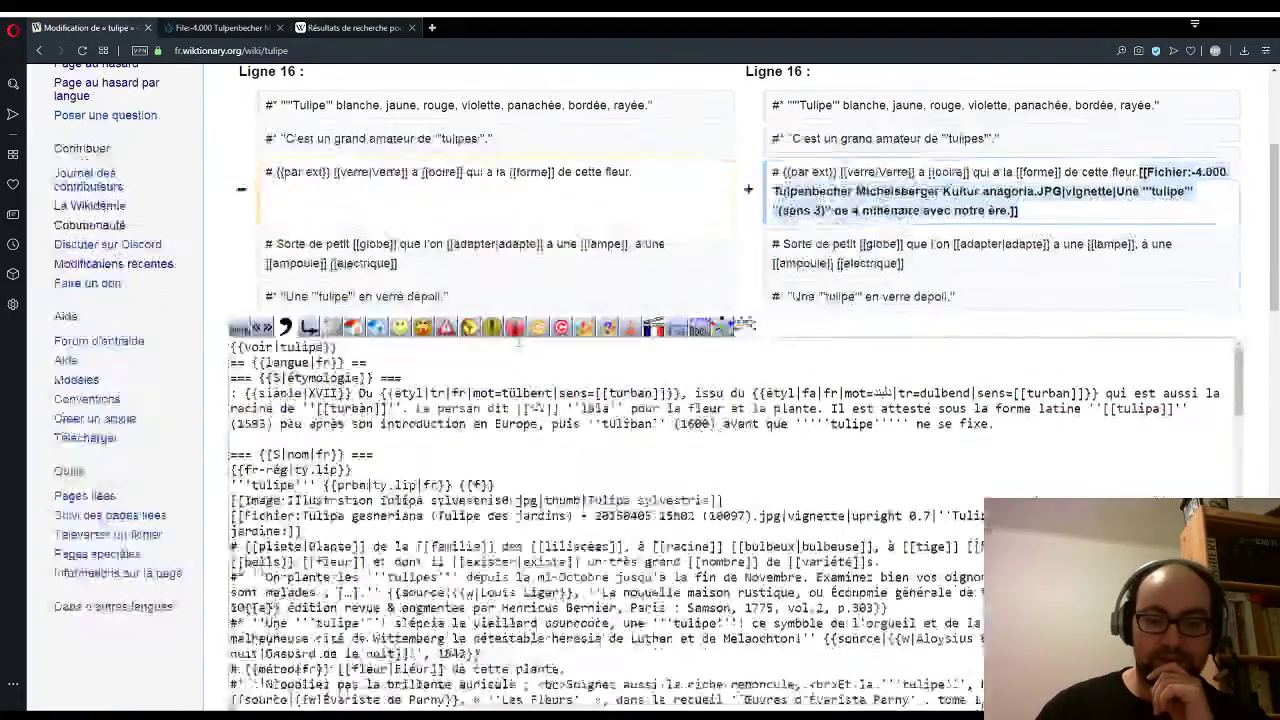
pyautogui.scroll(-4, 518, 340)
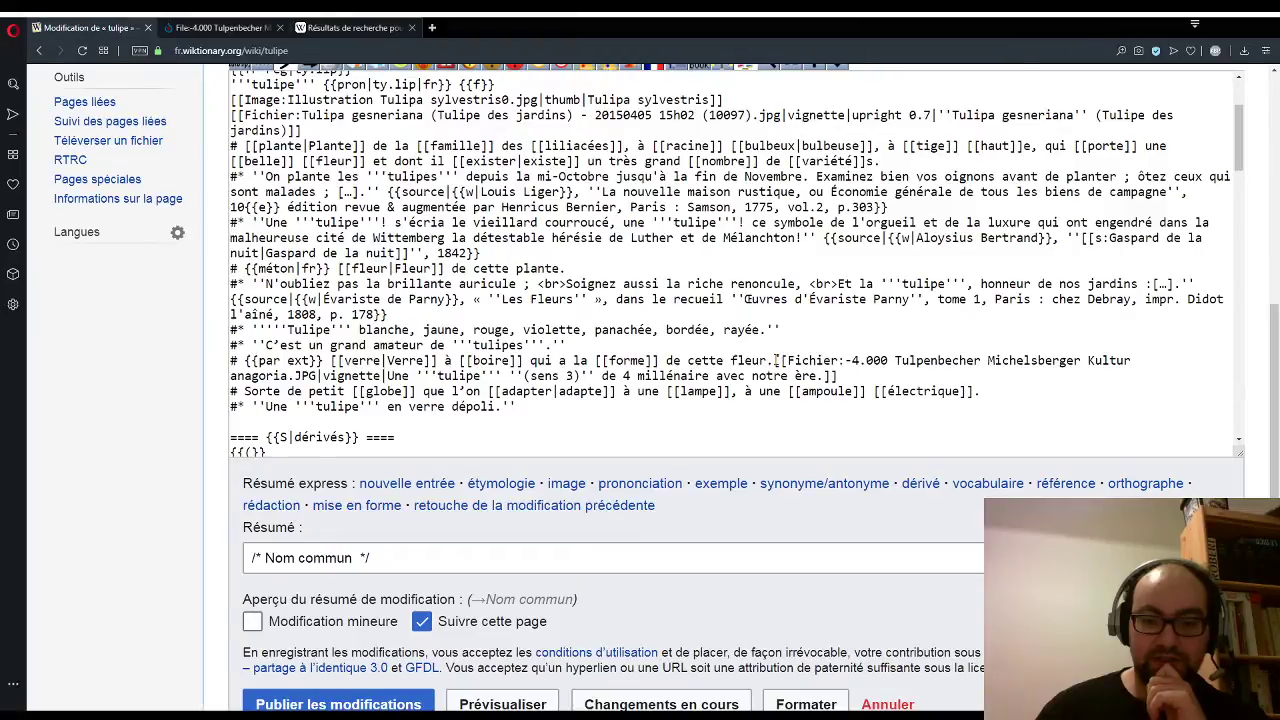
pyautogui.moveTo(776, 360); pyautogui.dragTo(874, 384)
pyautogui.scroll(1, 785, 405)
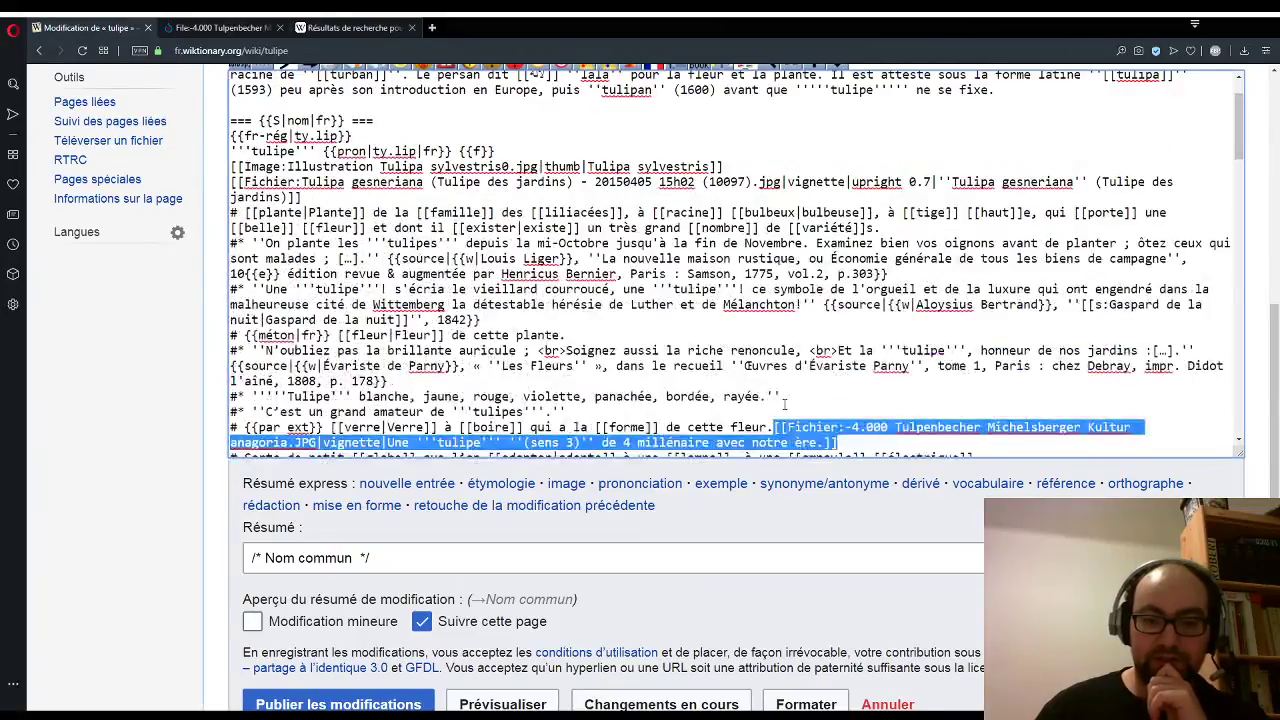
pyautogui.scroll(1, 797, 427)
pyautogui.moveTo(797, 427); pyautogui.dragTo(840, 310)
pyautogui.scroll(-1, 776, 336)
pyautogui.scroll(-3, 776, 336)
pyautogui.click(776, 293)
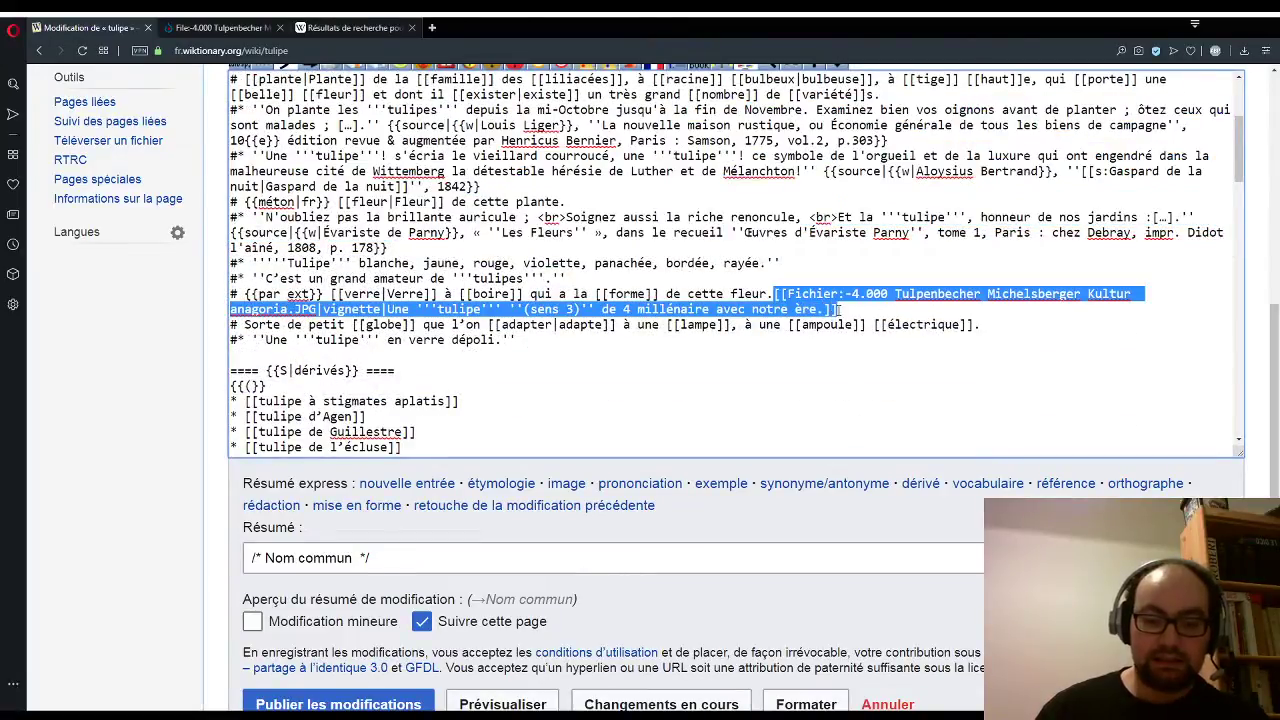
pyautogui.hotkey('ctrl', 'x')
pyautogui.scroll(5, 538, 138)
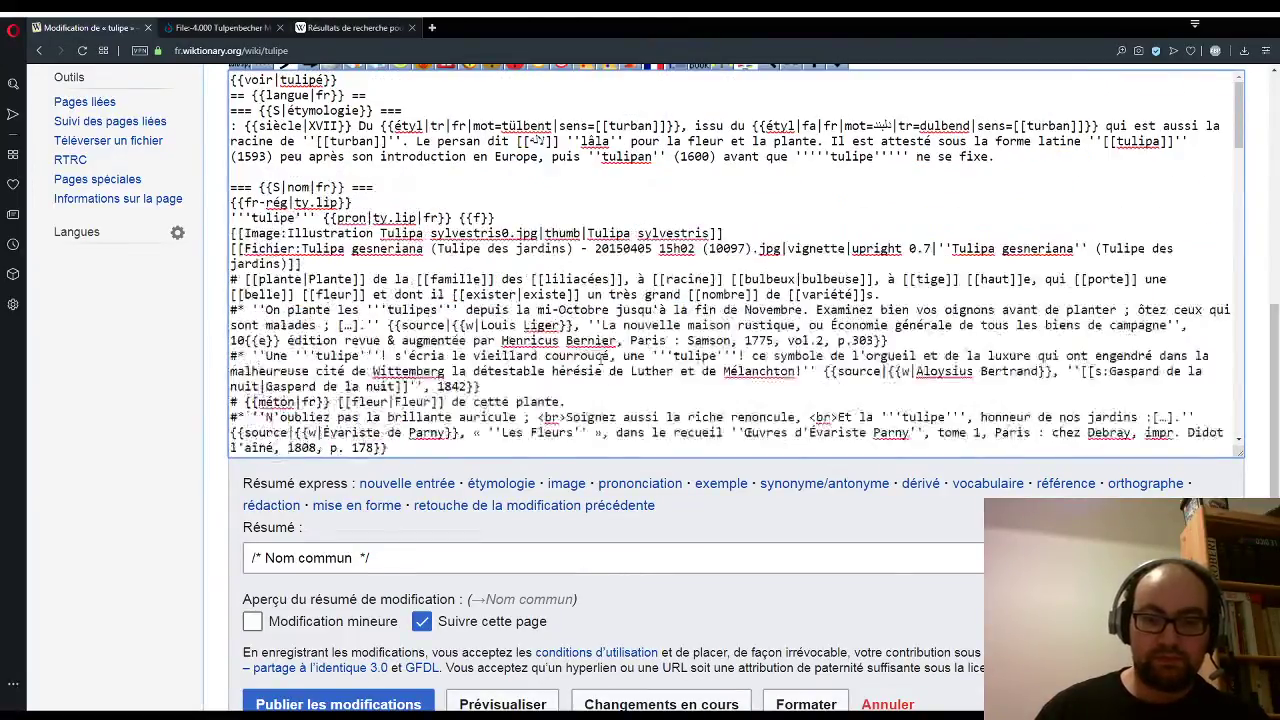
pyautogui.click(369, 266)
pyautogui.hotkey('ctrl', 'v')
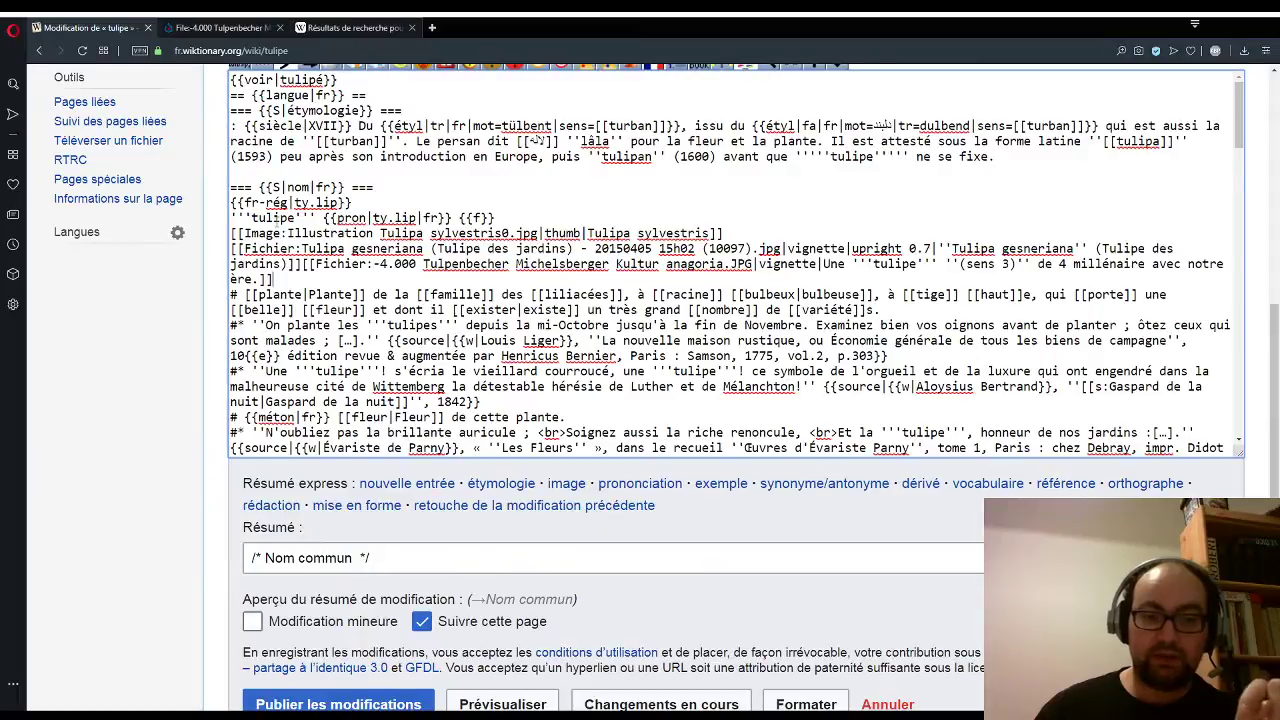
# Step: Move the three image codes above the headword line, beneath {{fr-rég|ty.lip}}, and put the Tulpenbecher image on its own line
pyautogui.moveTo(273, 280); pyautogui.dragTo(510, 204)
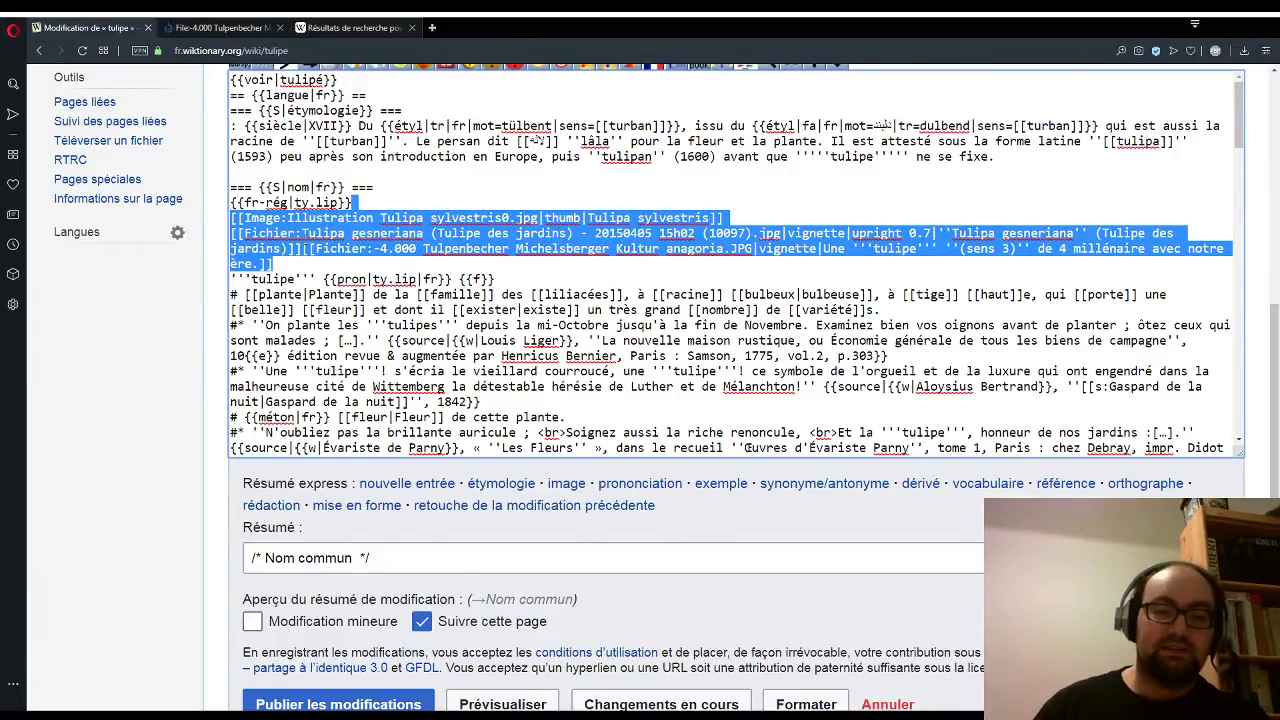
pyautogui.click(309, 248)
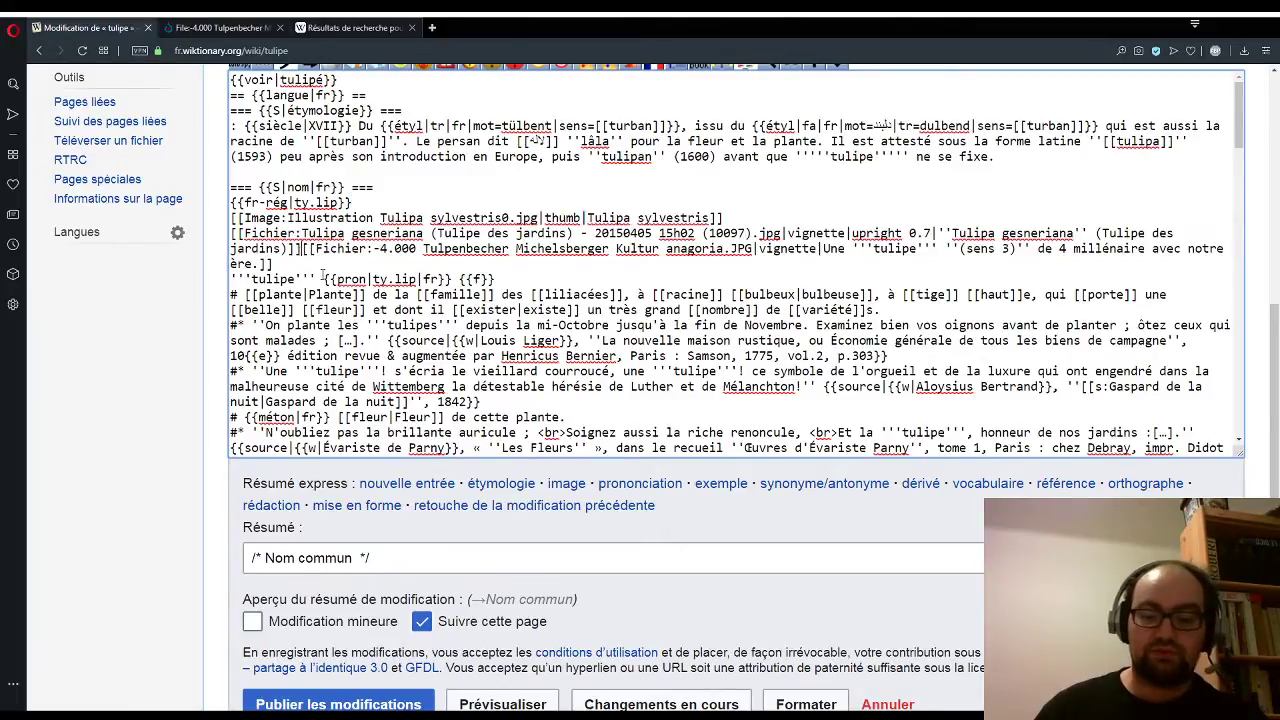
pyautogui.press('Return')
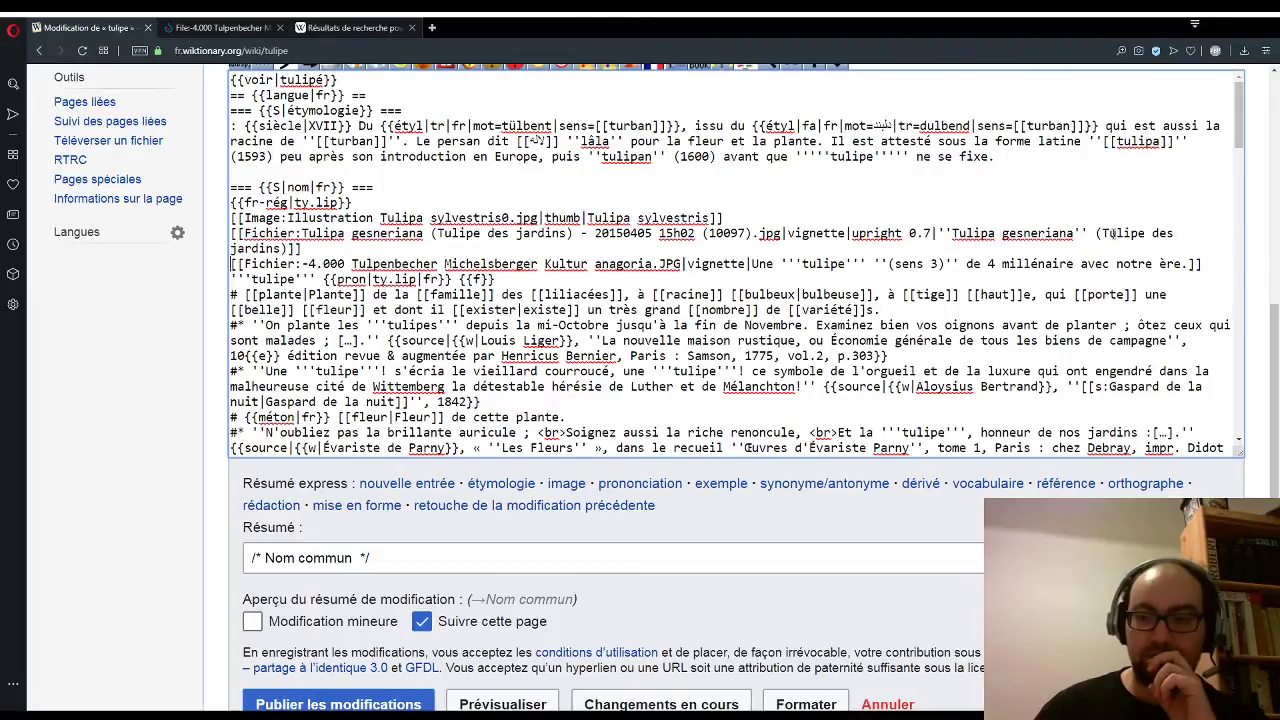
# Step: Bold the word "Tulipe" in the Tulipa gesneriana caption using triple apostrophes
pyautogui.write("'''Tulipe")
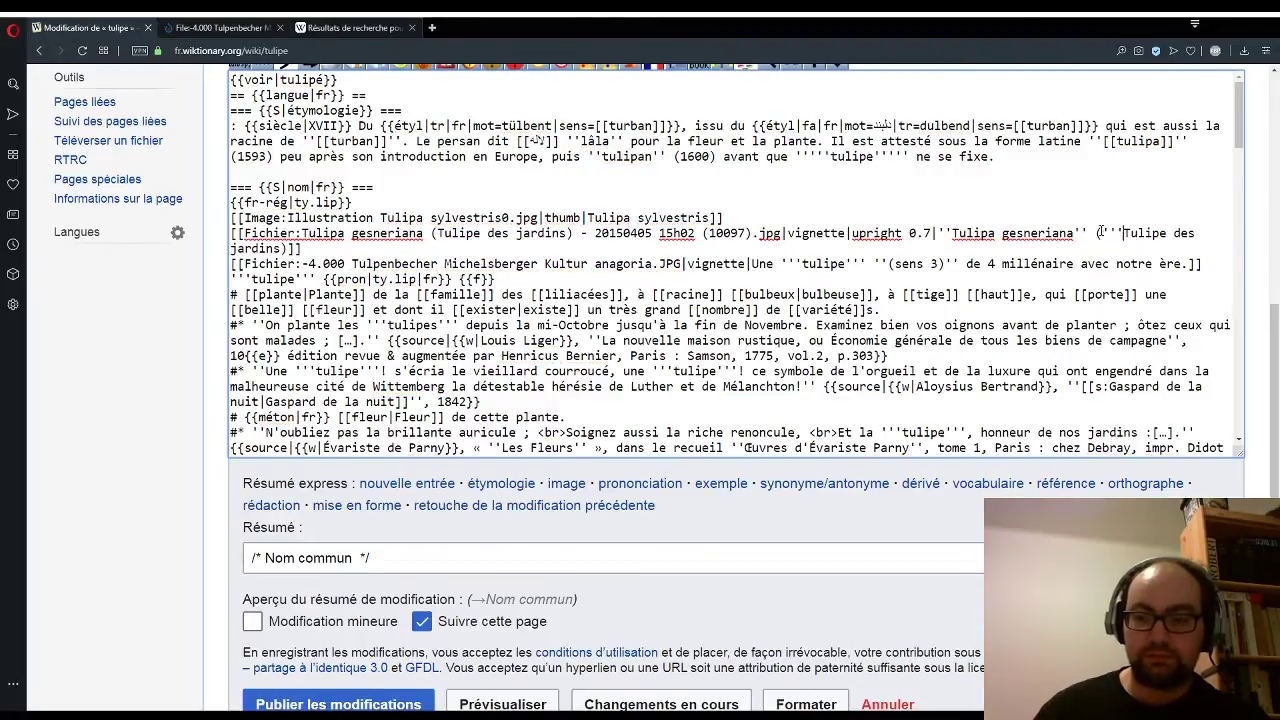
pyautogui.write("'''")
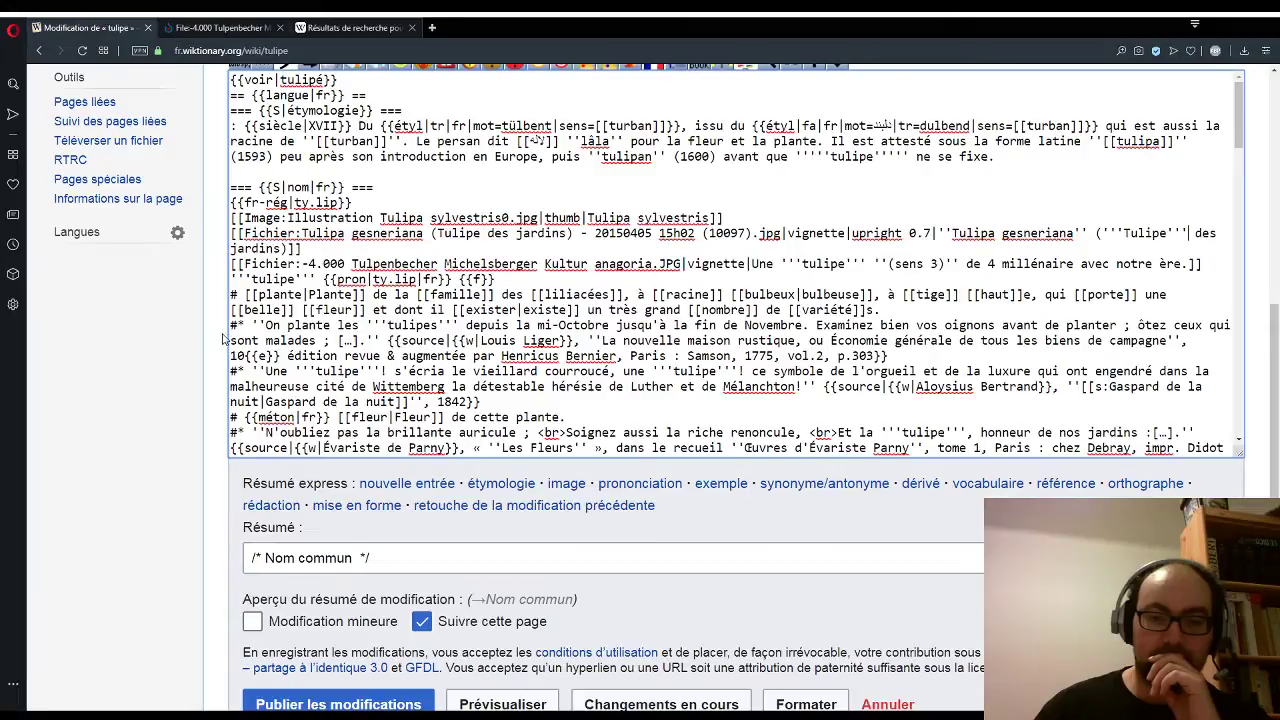
pyautogui.scroll(-1, 224, 338)
pyautogui.scroll(-2, 228, 338)
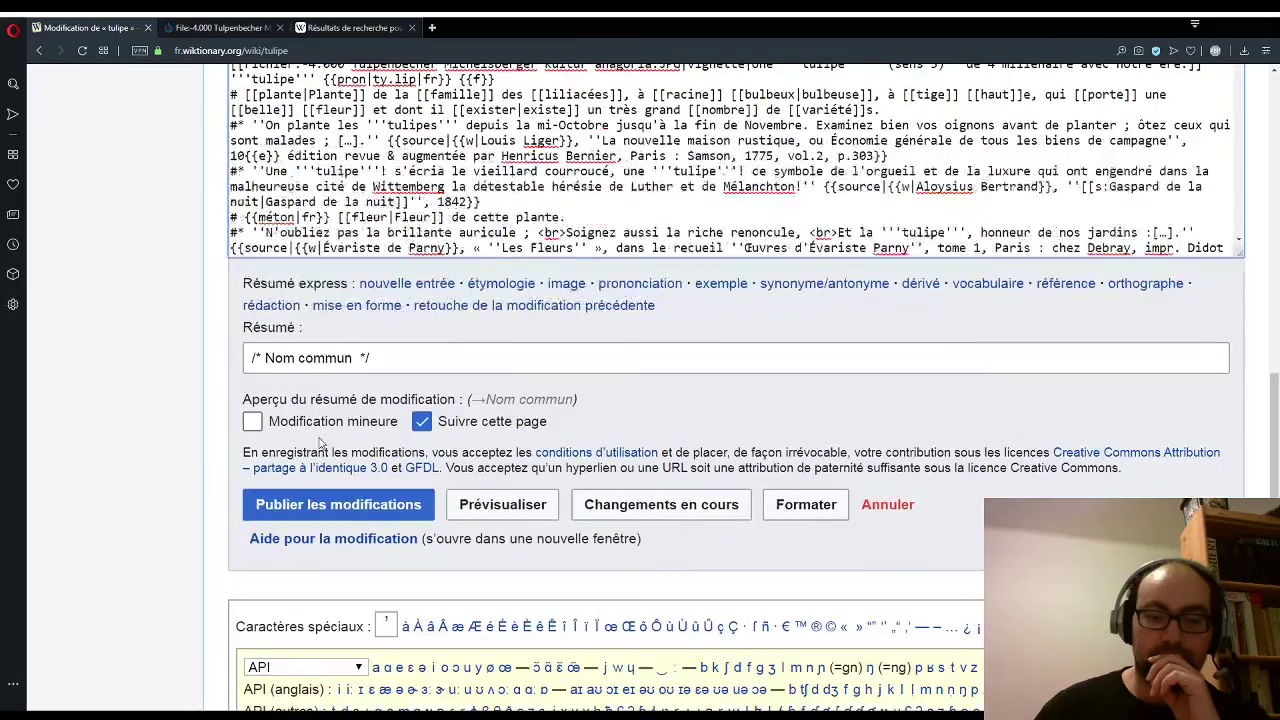
pyautogui.scroll(3, 300, 460)
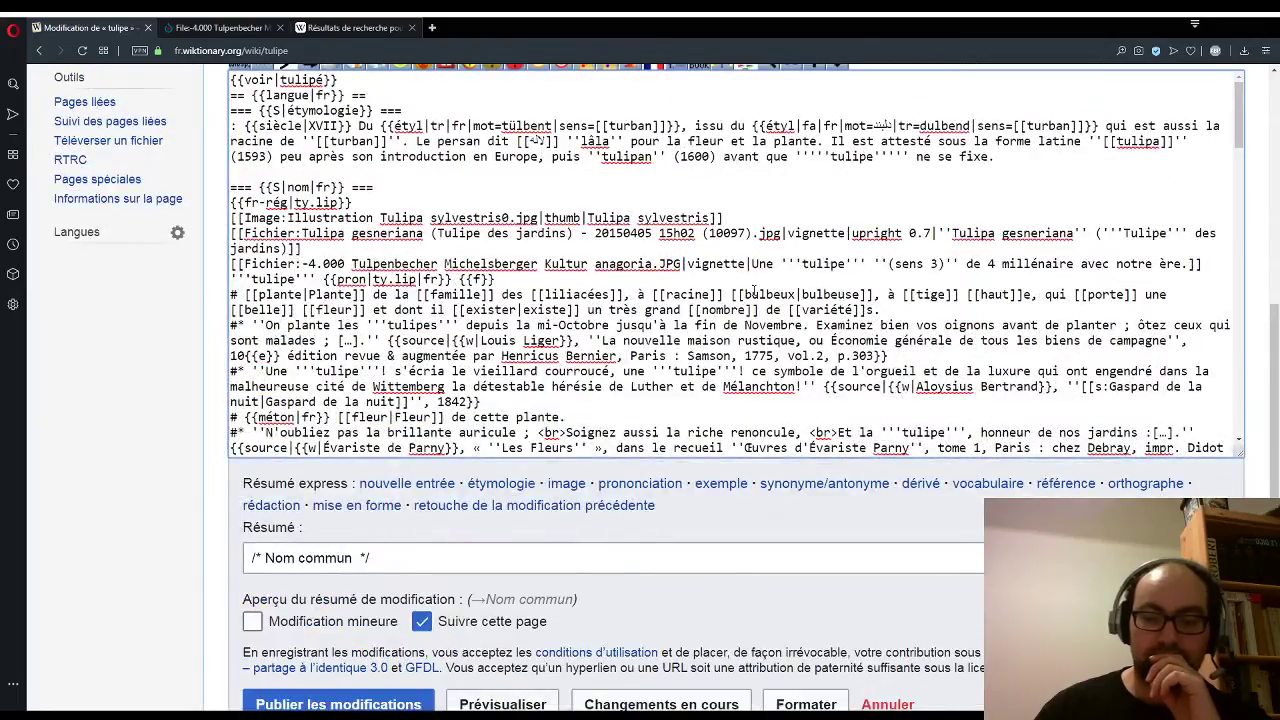
# Step: Publish the changes to the "tulipe" entry with the prefilled "Nom commun" edit summary
pyautogui.scroll(-3, 754, 292)
pyautogui.click(369, 358)
pyautogui.press('Return')
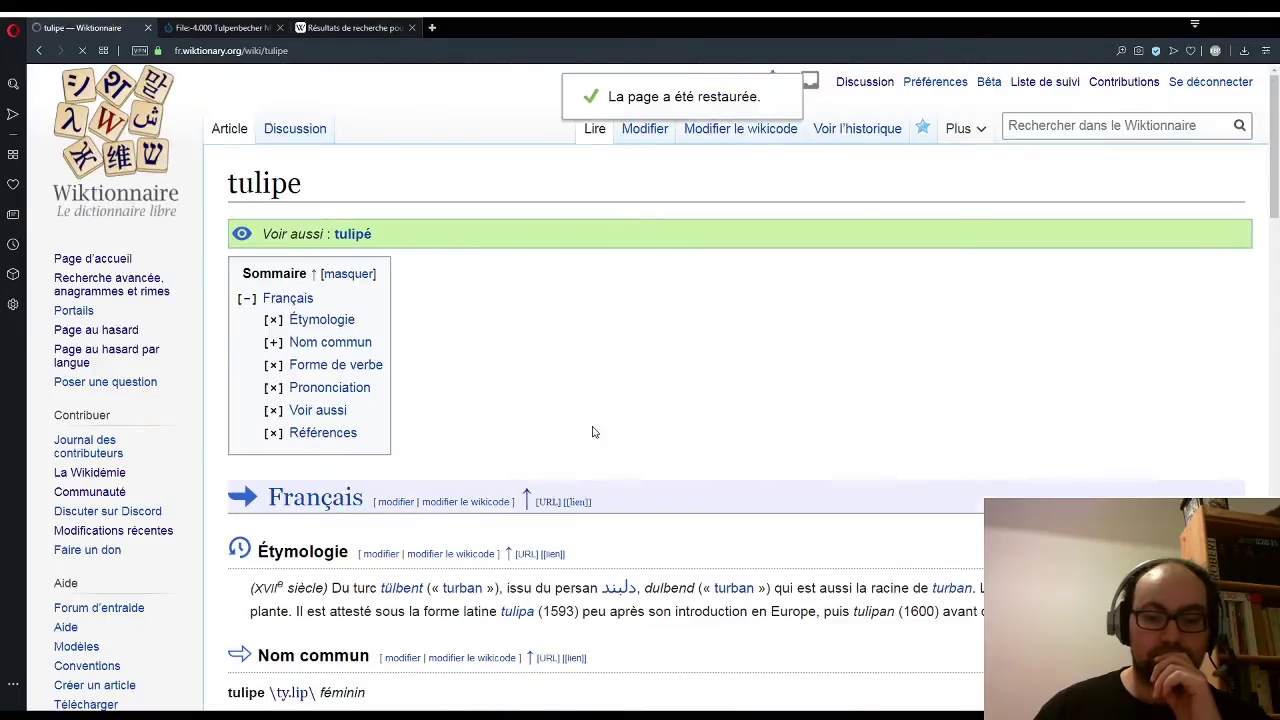
# Step: Examine the published entry's image placement and captions alongside the noun definitions and derived terms
pyautogui.scroll(-10, 645, 467)
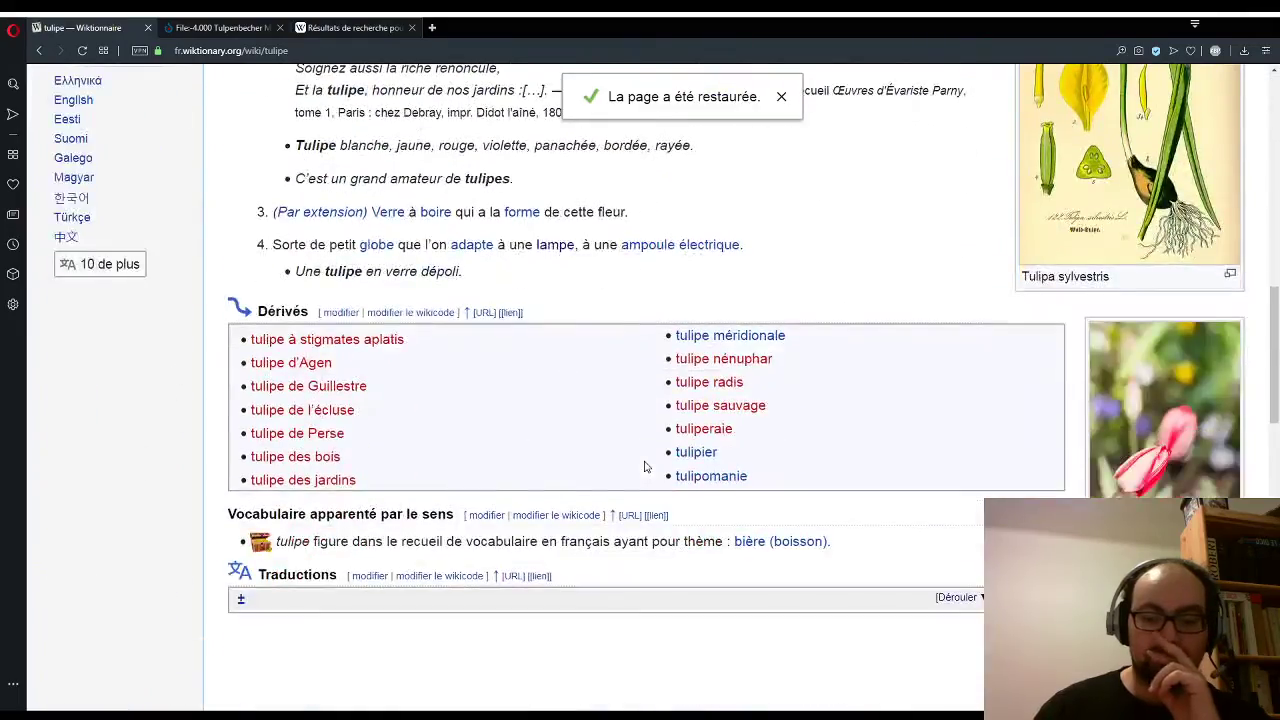
pyautogui.scroll(-3, 645, 467)
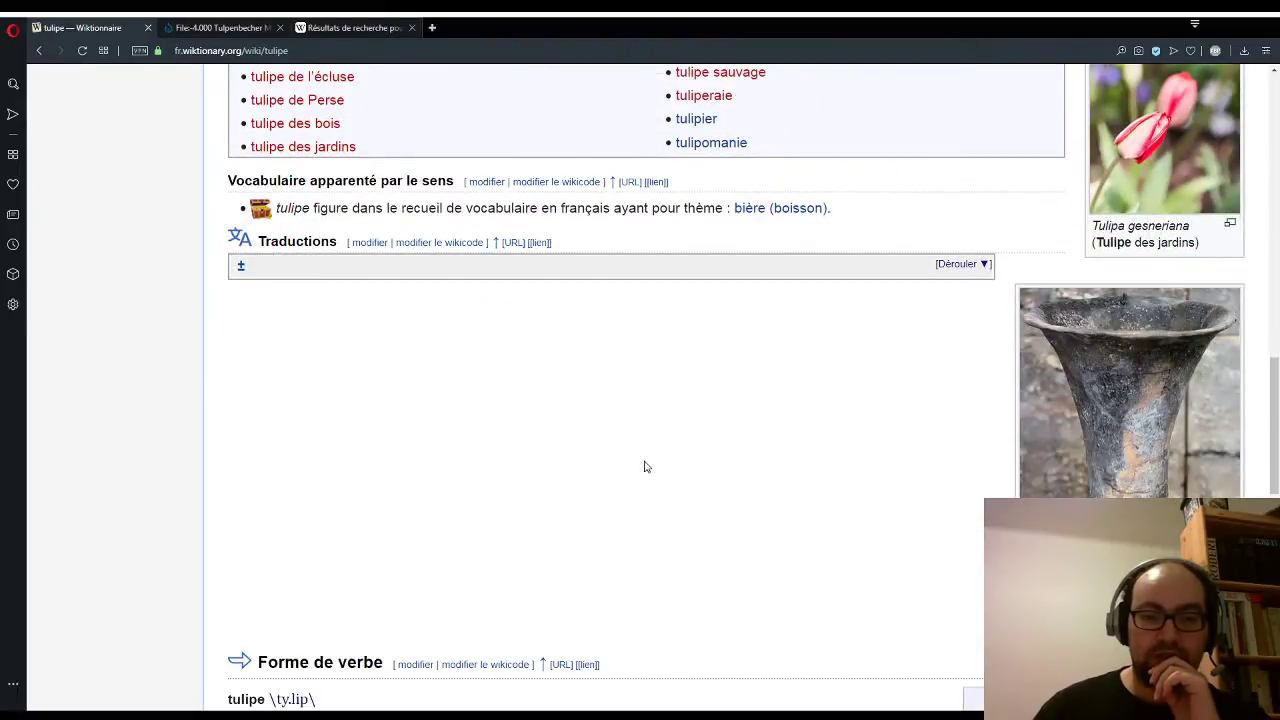
pyautogui.scroll(3, 645, 467)
pyautogui.scroll(-3, 820, 475)
pyautogui.scroll(4, 1061, 467)
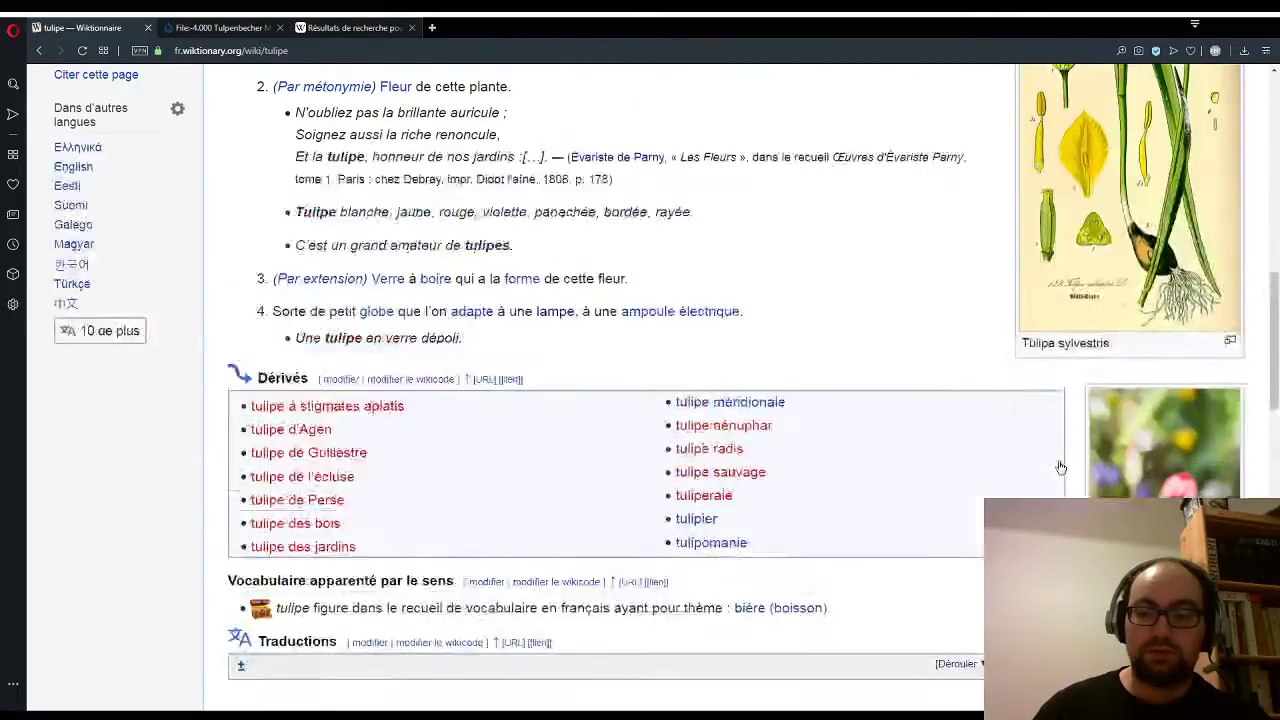
pyautogui.scroll(3, 1061, 467)
pyautogui.scroll(-2, 1061, 467)
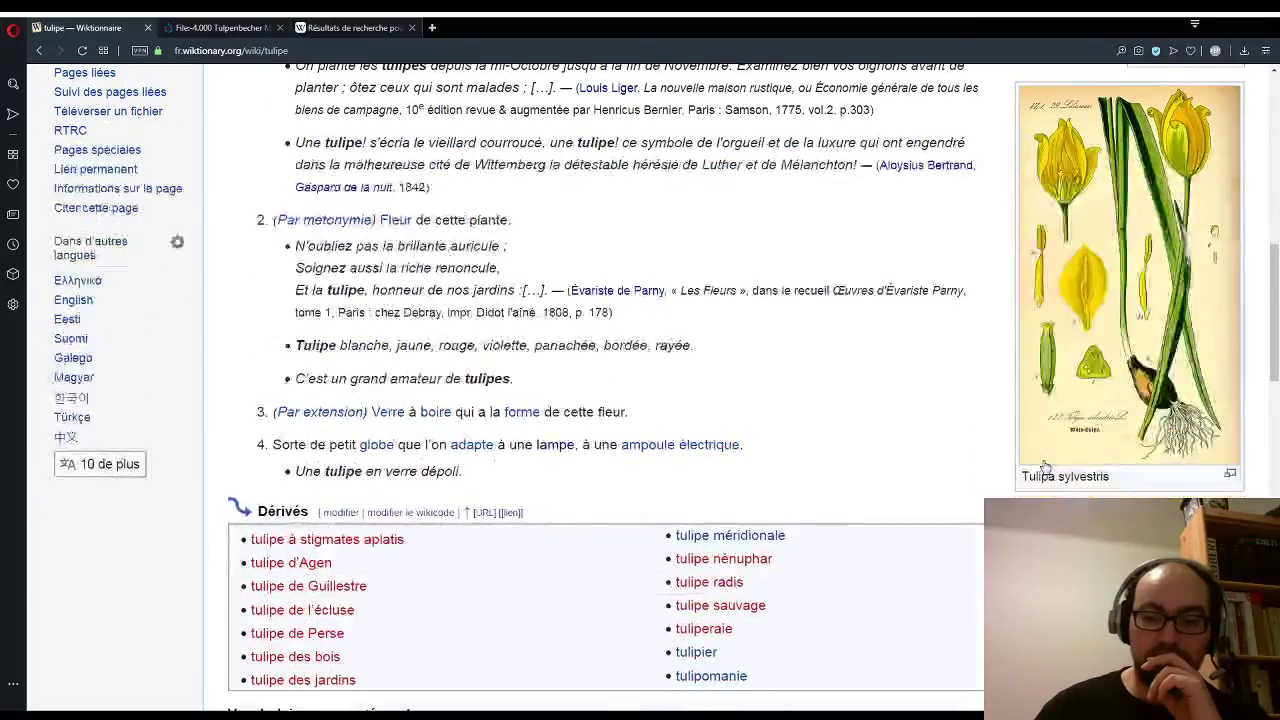
pyautogui.scroll(1, 667, 361)
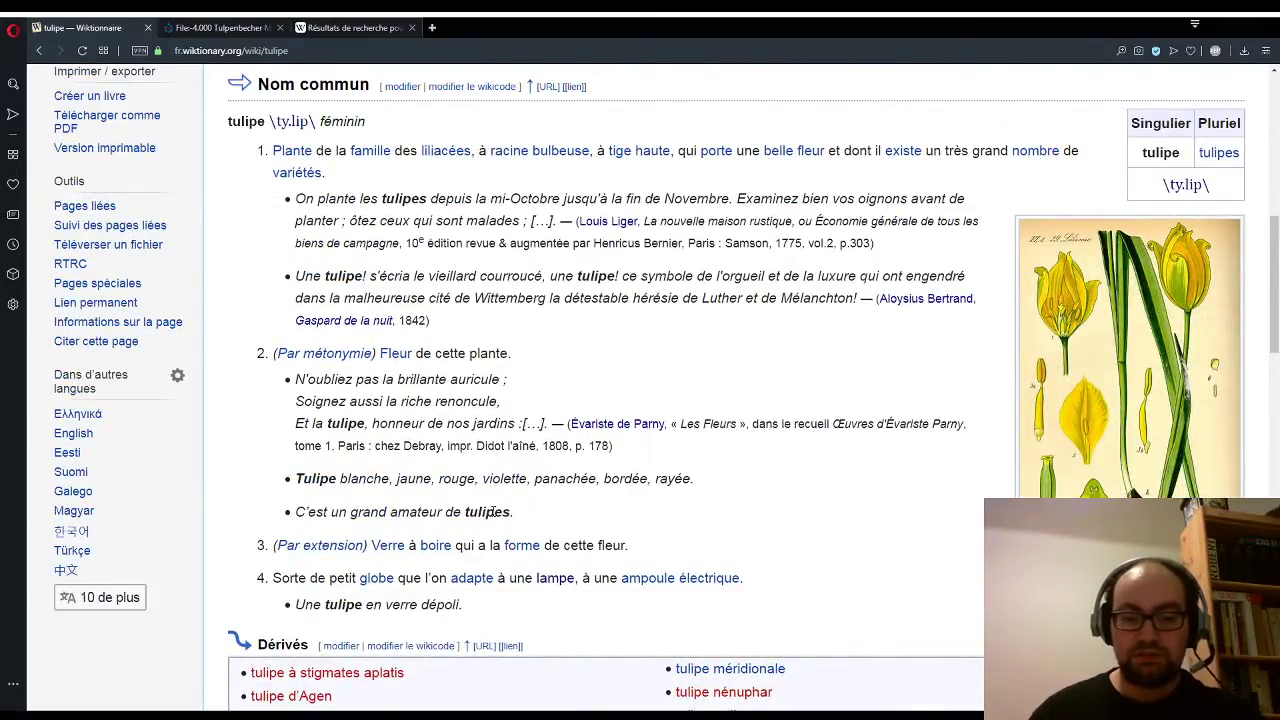
# Step: Return to the Quality images category on Wikimedia Commons and browse its thumbnails for another picture suited to a dictionary entry
pyautogui.scroll(-2, 491, 512)
pyautogui.scroll(10, 491, 512)
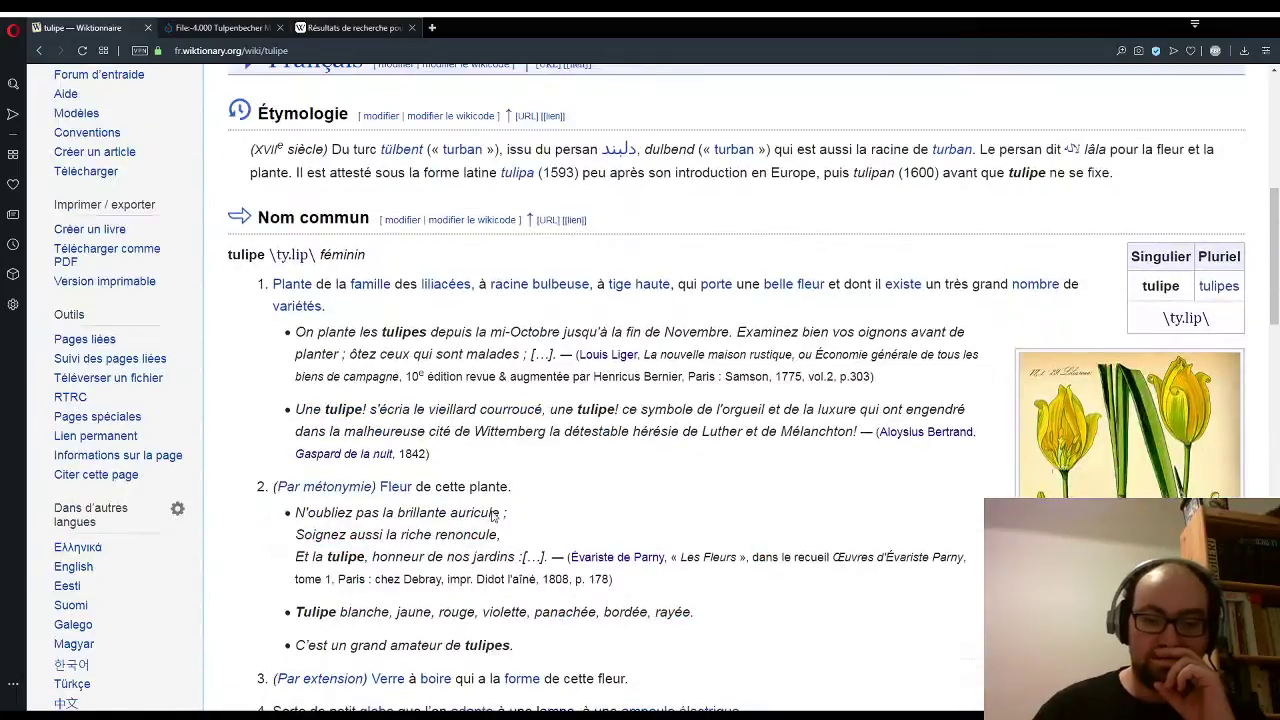
pyautogui.click(233, 27)
pyautogui.scroll(6, 736, 400)
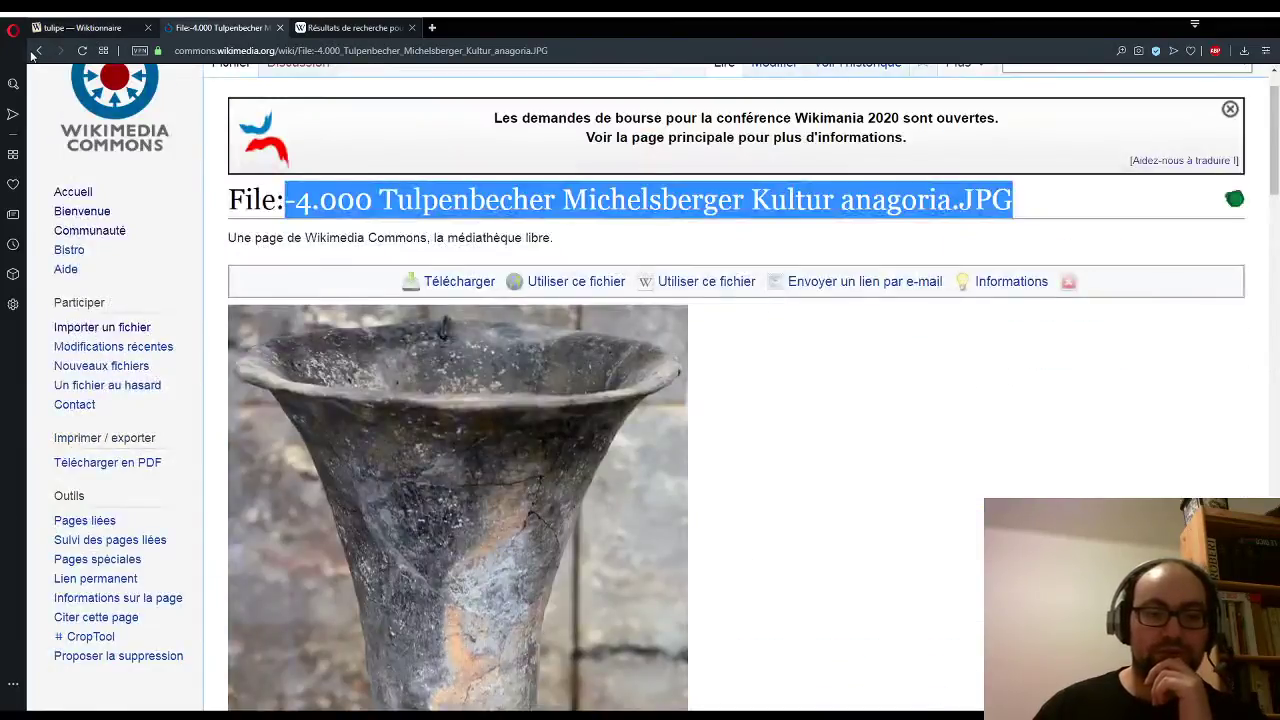
pyautogui.click(39, 51)
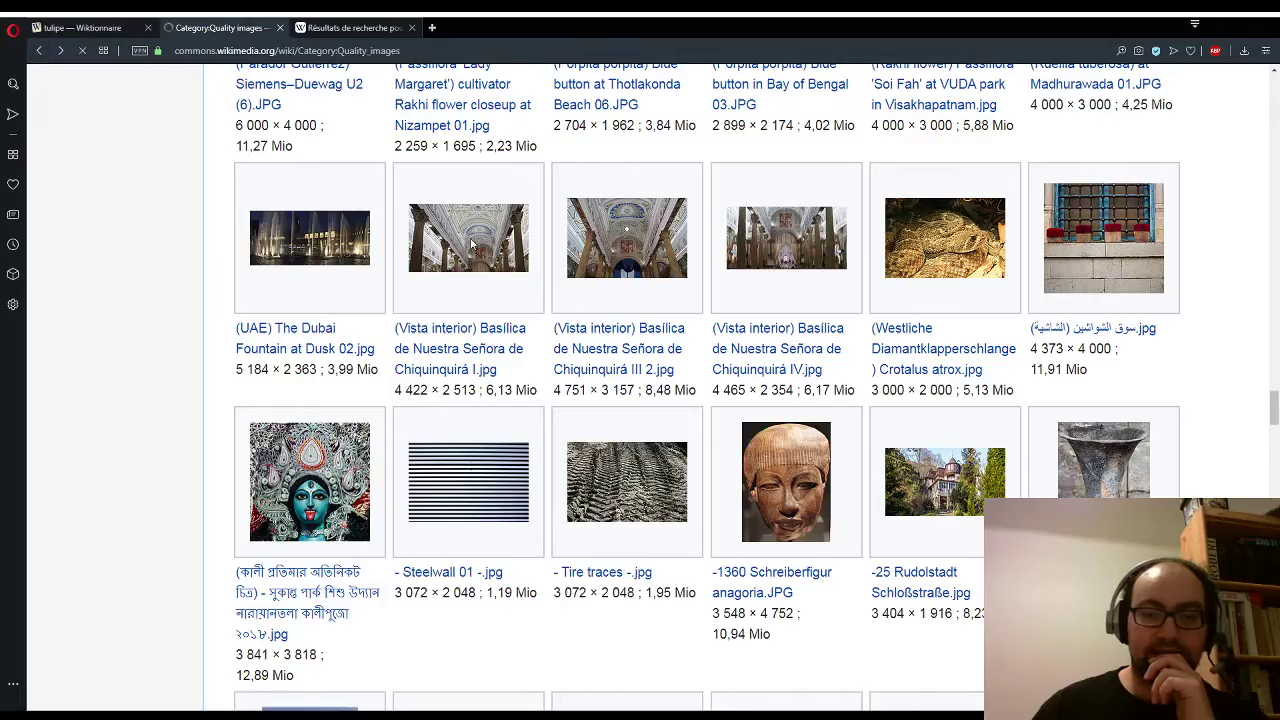
pyautogui.scroll(-3, 795, 385)
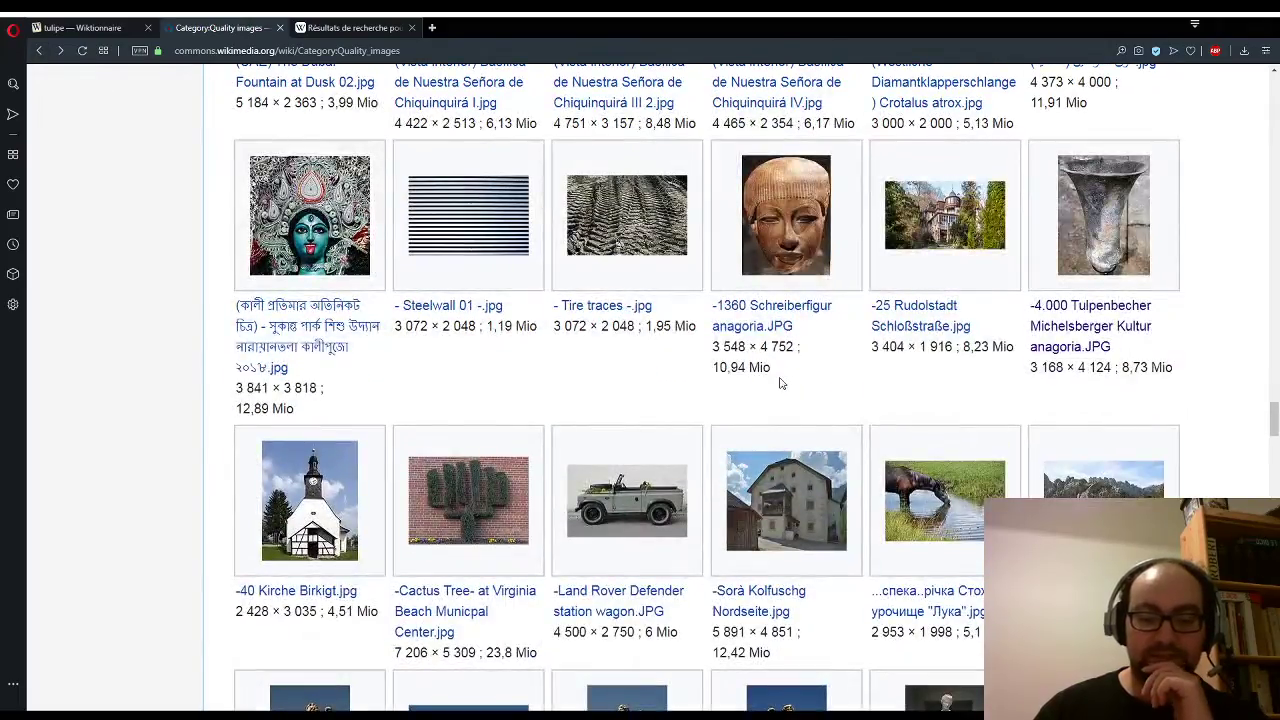
pyautogui.scroll(-1, 786, 380)
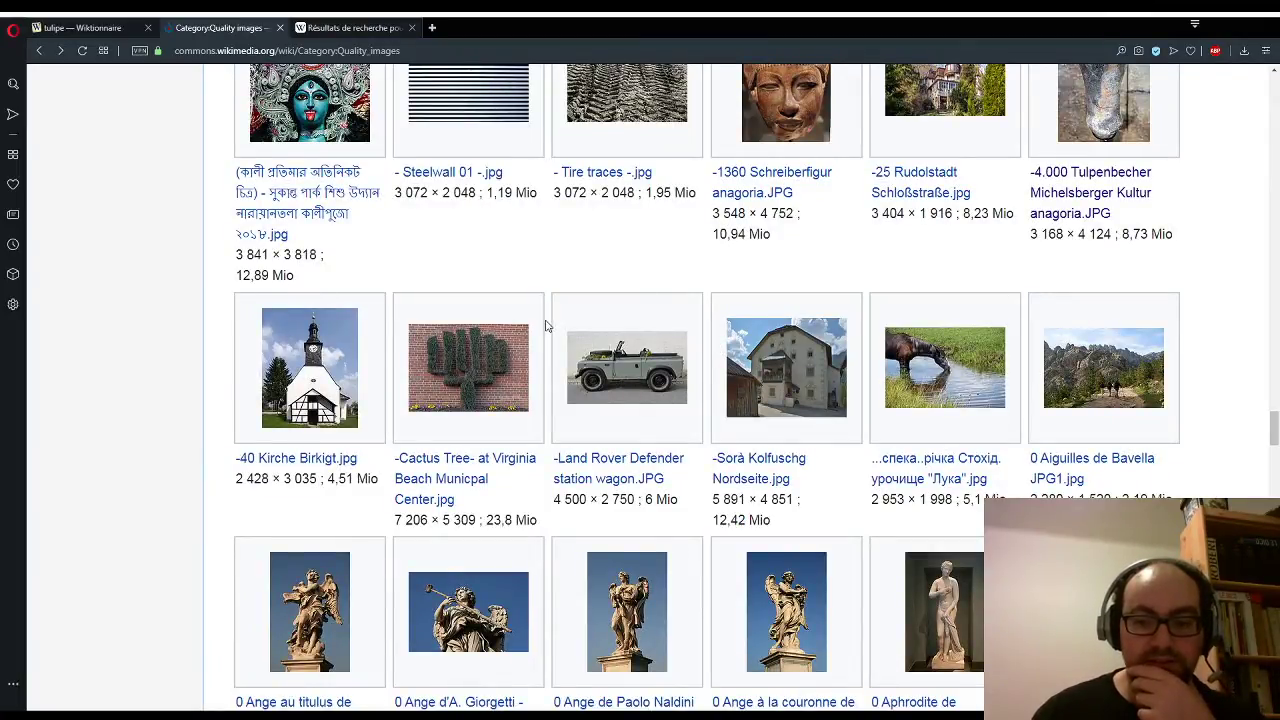
pyautogui.scroll(-1, 548, 325)
pyautogui.scroll(-1, 912, 335)
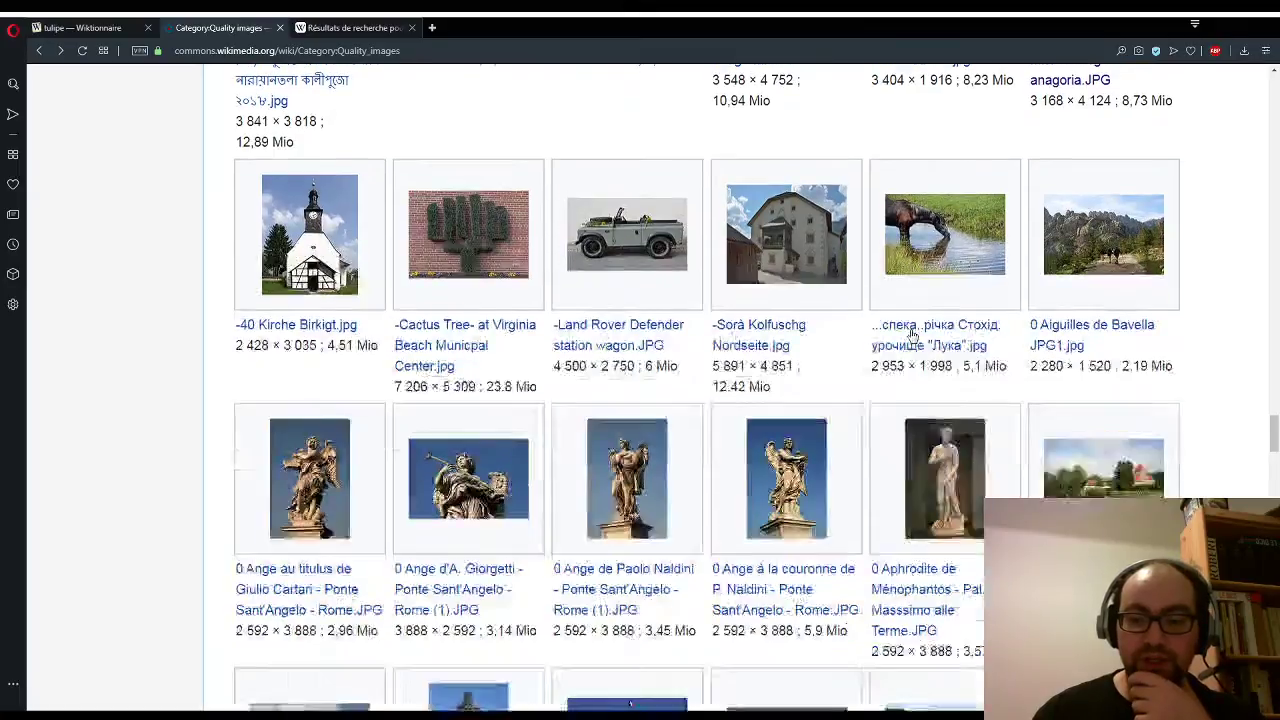
pyautogui.scroll(-3, 912, 335)
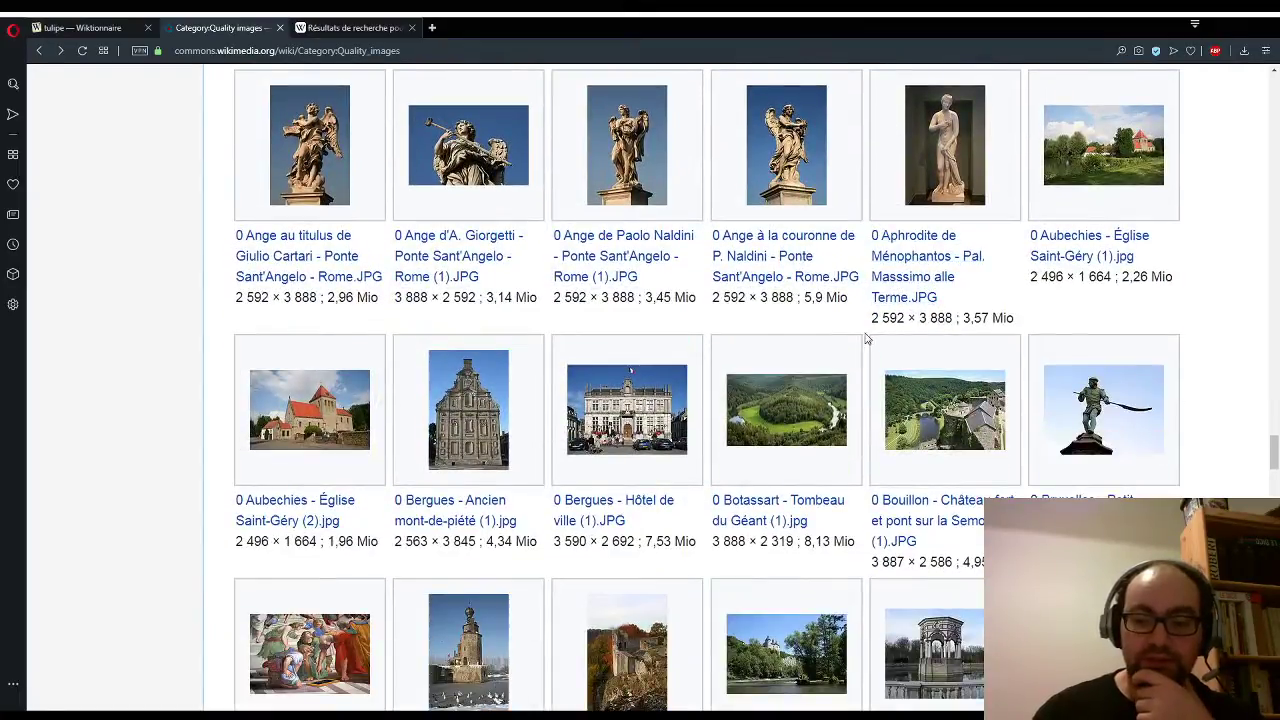
# Step: Look up the "désaltérer" entry on the French Wiktionary and check its verb section for an illustration
pyautogui.click(80, 27)
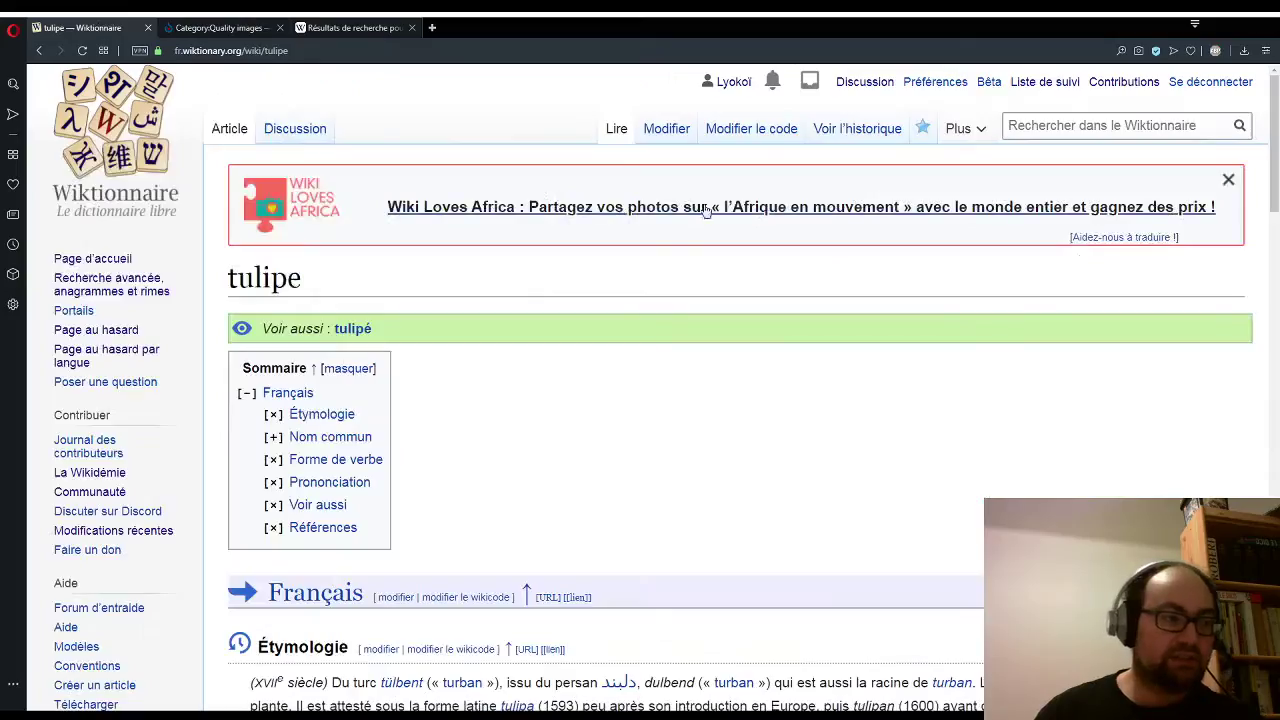
pyautogui.click(1003, 124)
pyautogui.write('dé')
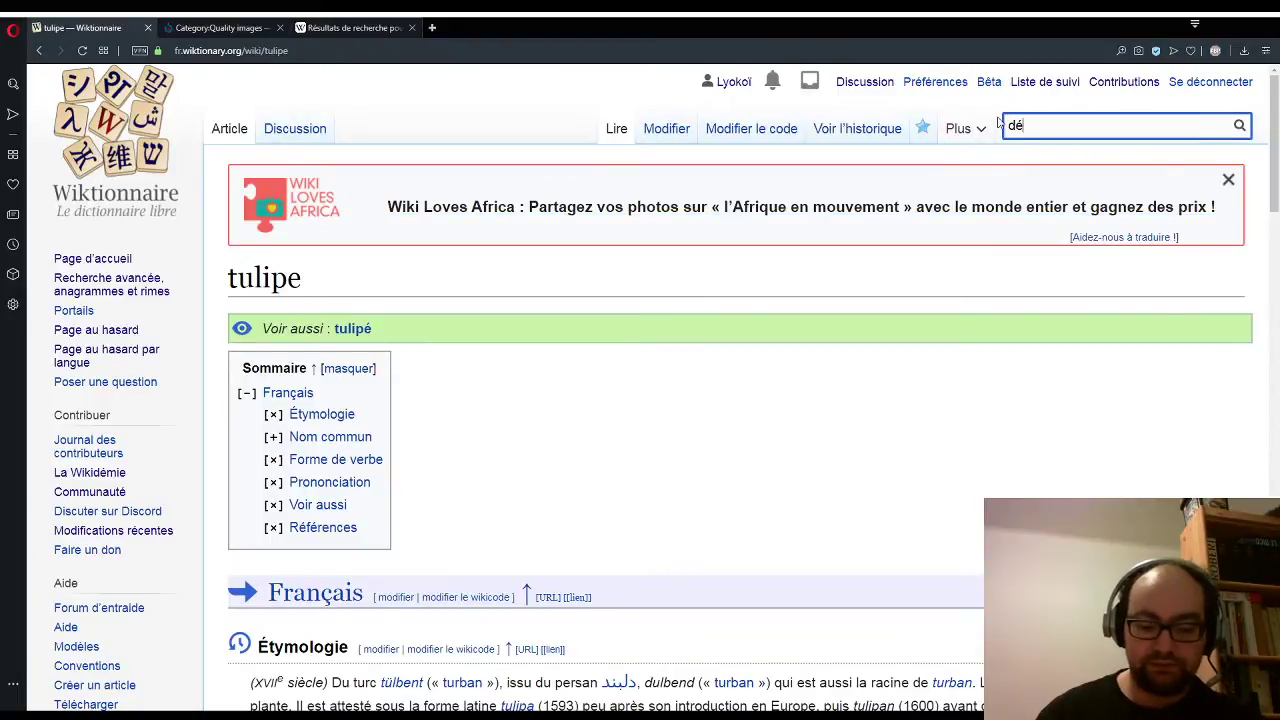
pyautogui.write('salté')
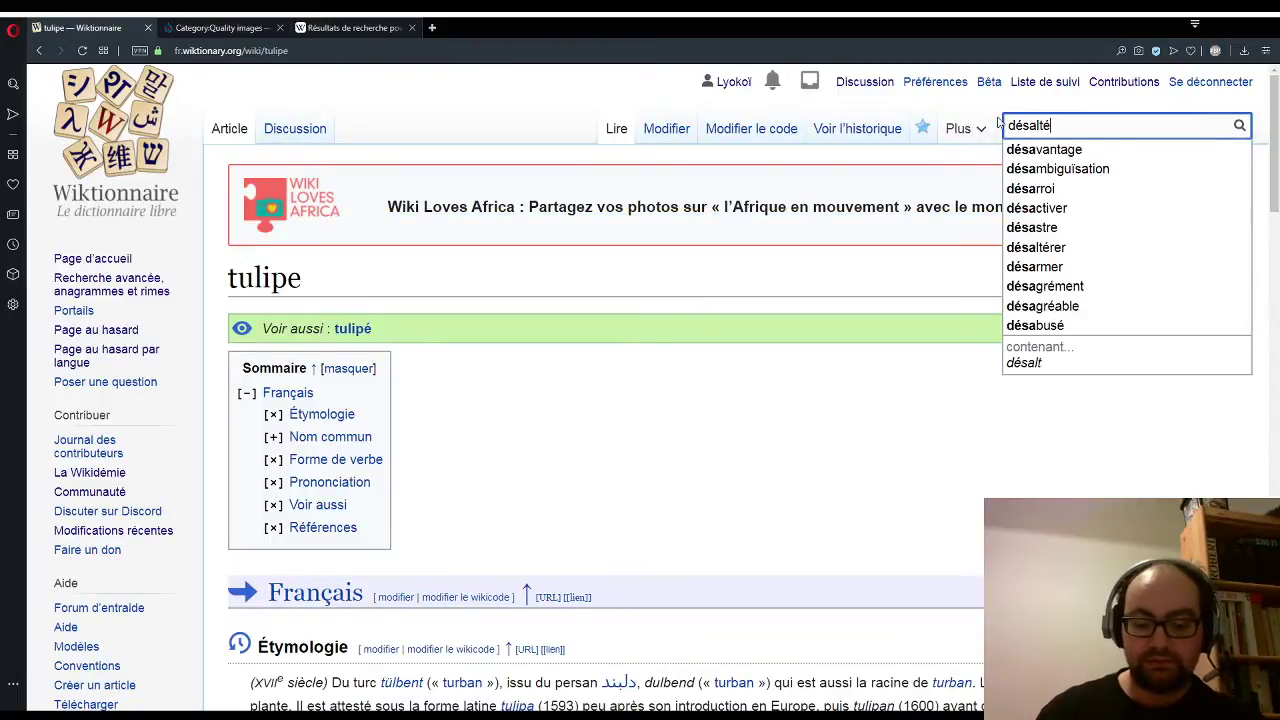
pyautogui.write('rer')
pyautogui.press('Return')
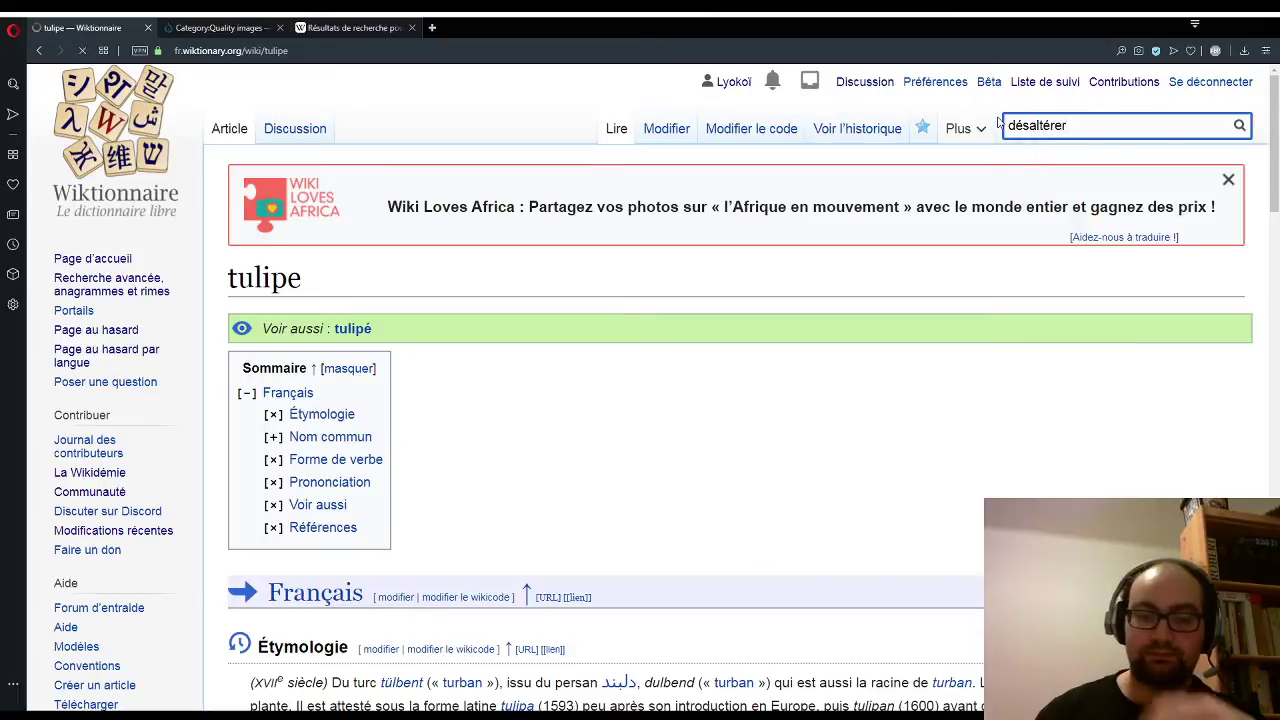
pyautogui.scroll(-3, 865, 309)
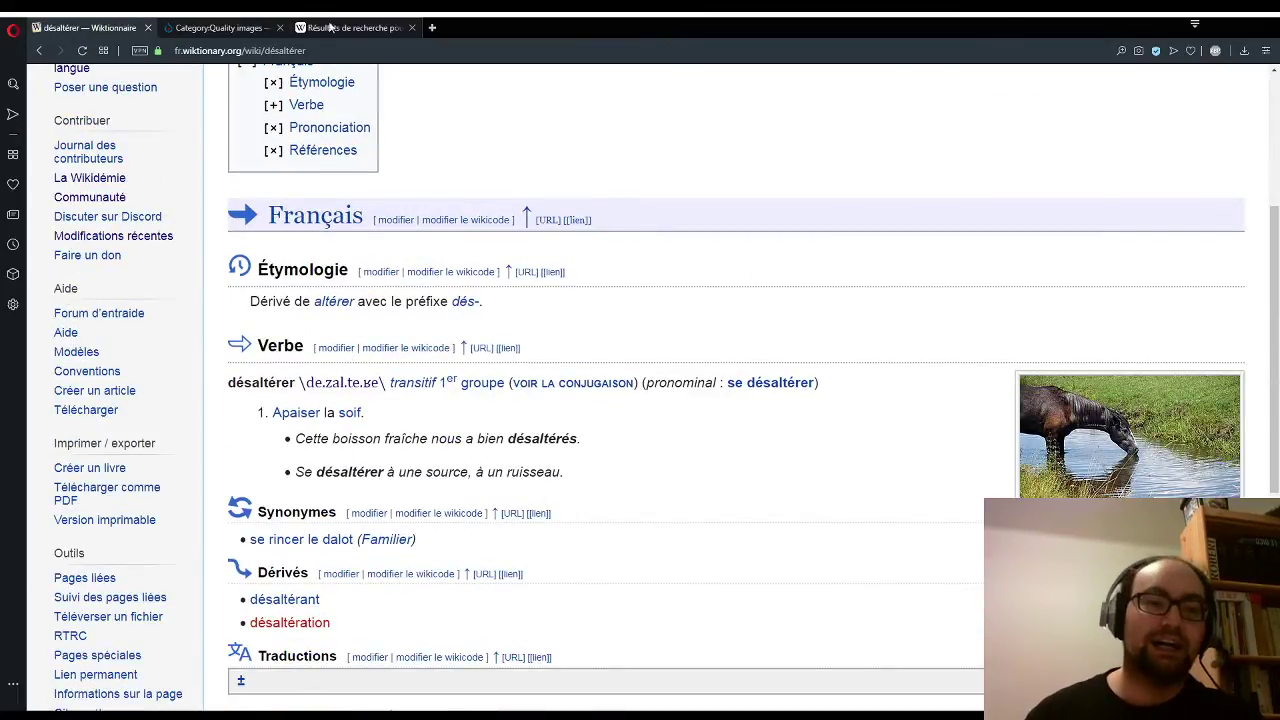
# Step: Browse further through the Commons quality images and preview the "0 Château d'Havré (3)" photo
pyautogui.click(212, 28)
pyautogui.scroll(-5, 485, 135)
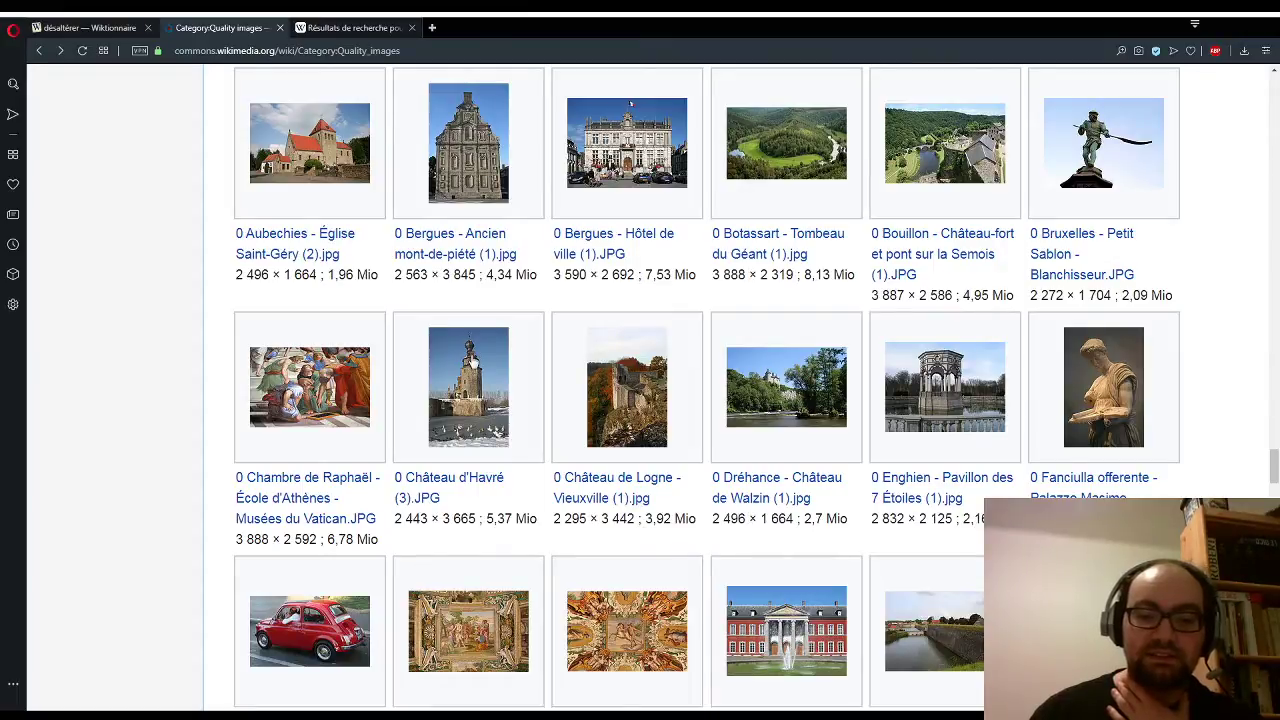
pyautogui.click(470, 357)
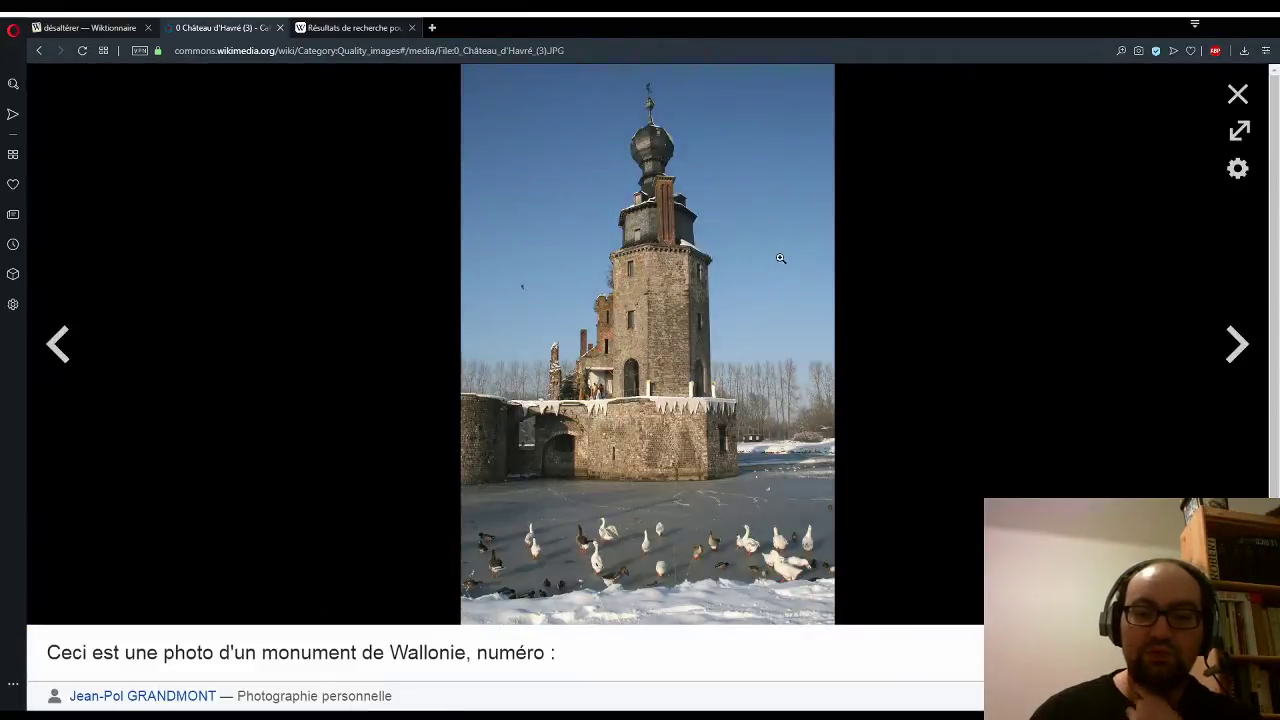
# Step: Look up the "tour" entry on the French Wiktionary and check the illustrations of its first noun section
pyautogui.click(105, 28)
pyautogui.scroll(3, 1075, 245)
pyautogui.click(1030, 130)
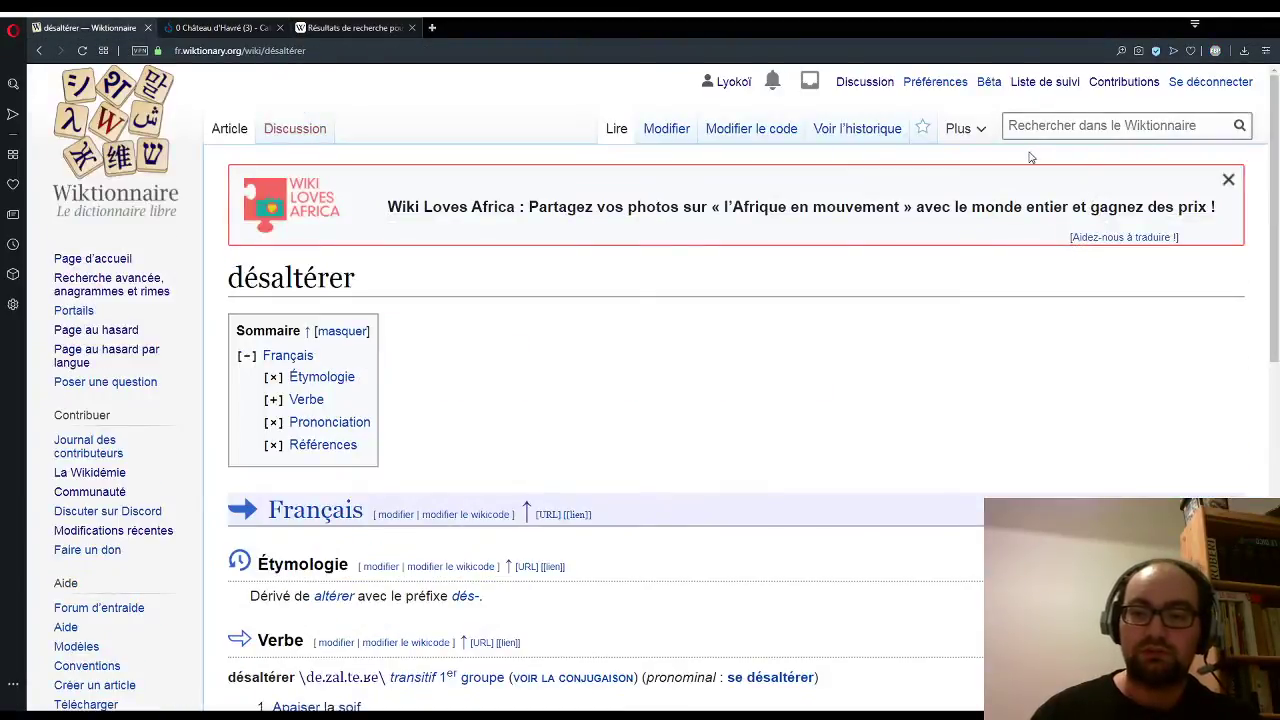
pyautogui.write('tour')
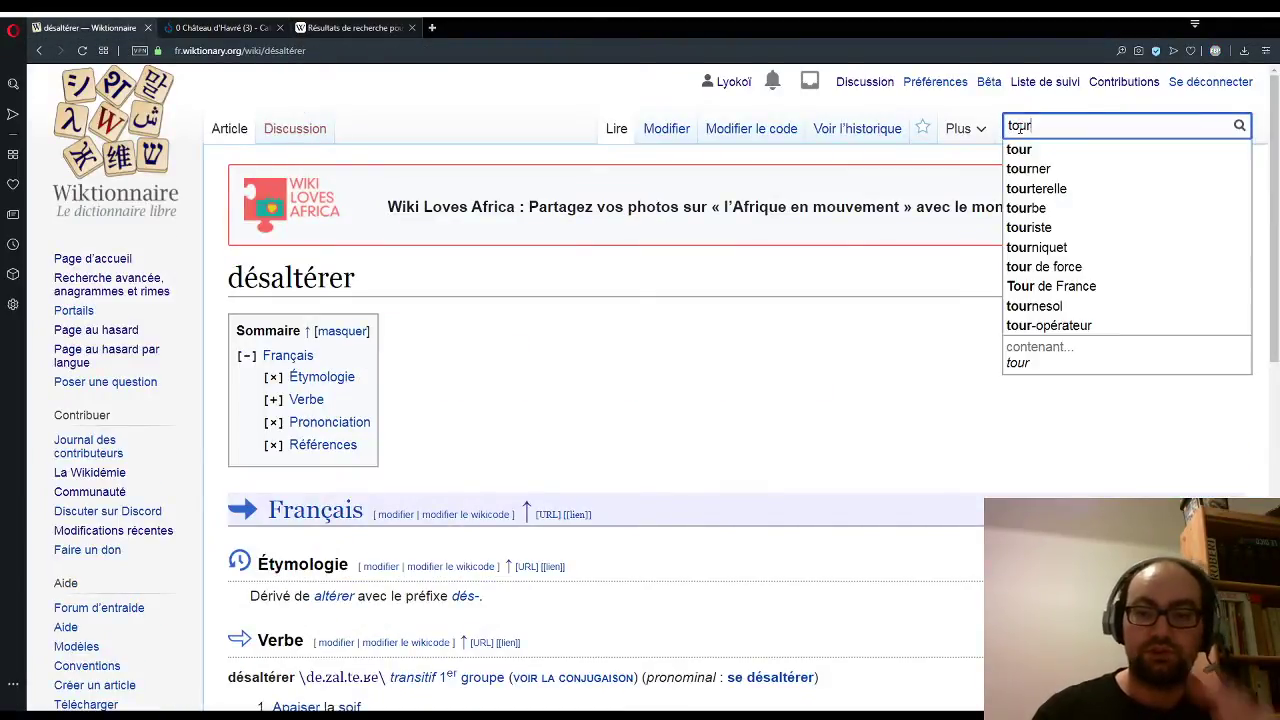
pyautogui.press('Down')
pyautogui.press('Return')
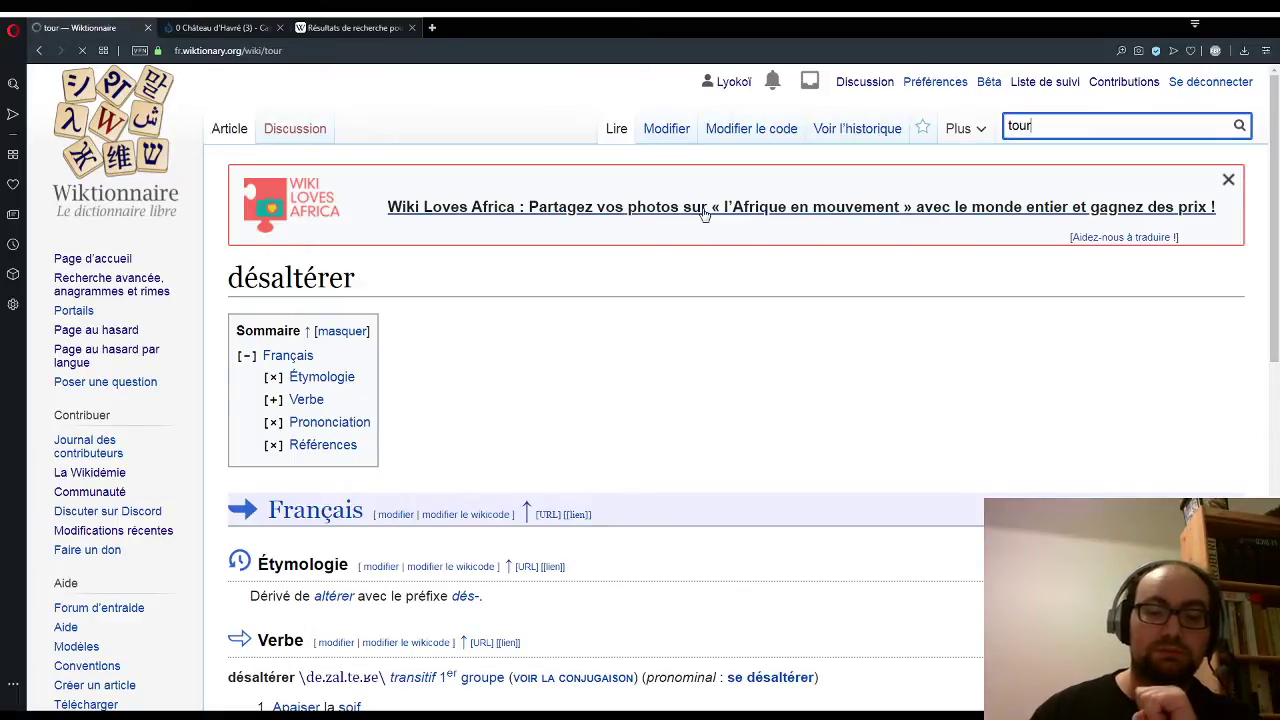
pyautogui.scroll(-5, 704, 260)
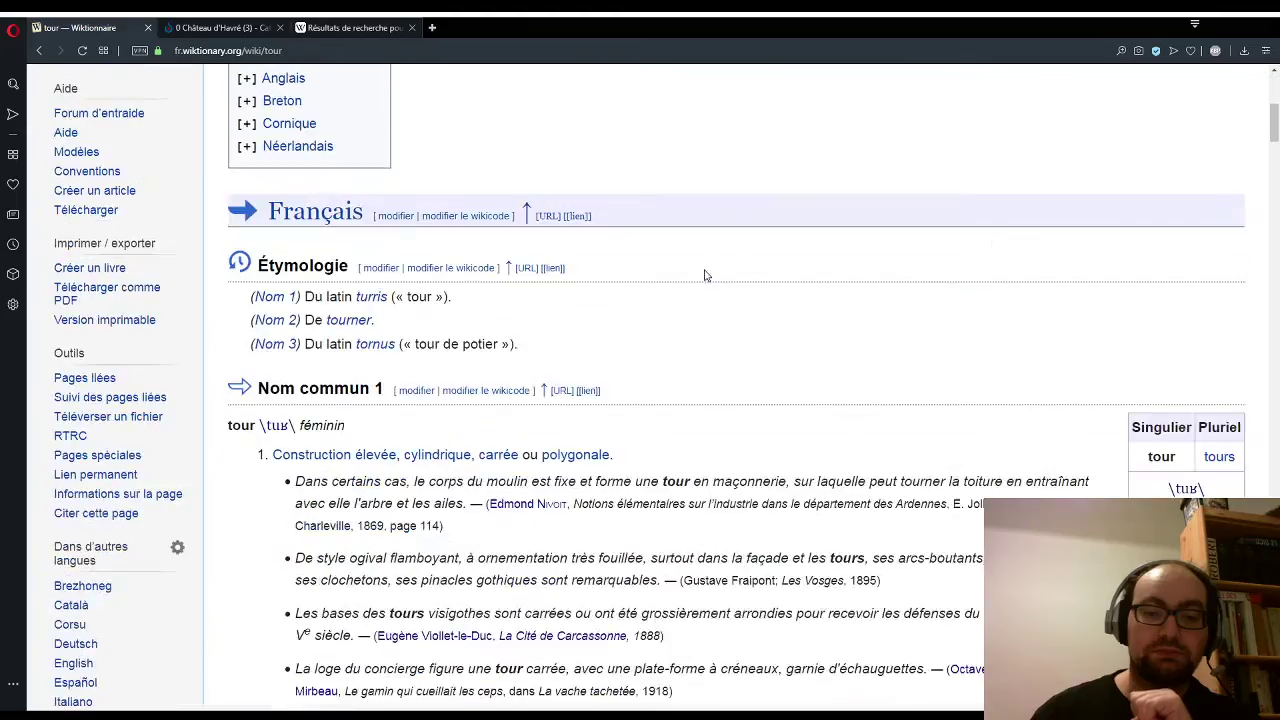
pyautogui.scroll(-3, 704, 275)
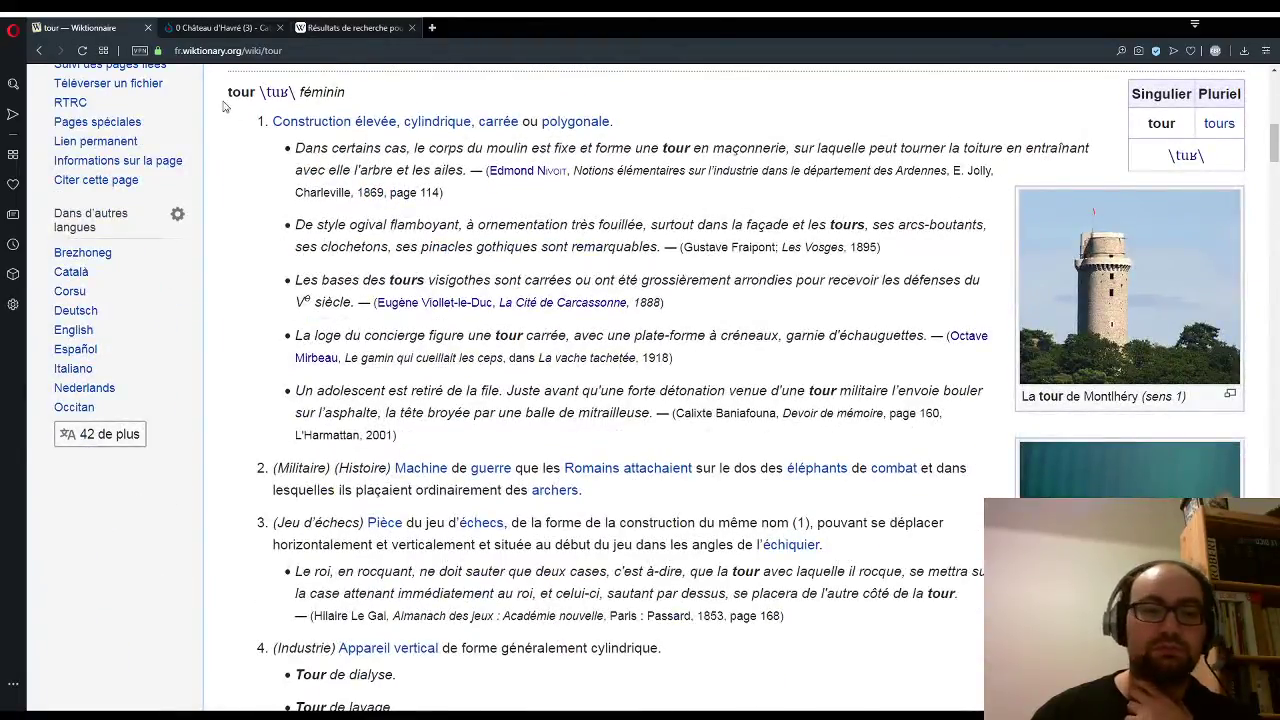
# Step: Leave the Château d'Havré preview on Commons and examine the "0 Fanciulla offerente" statue image with its description and licence details
pyautogui.click(193, 29)
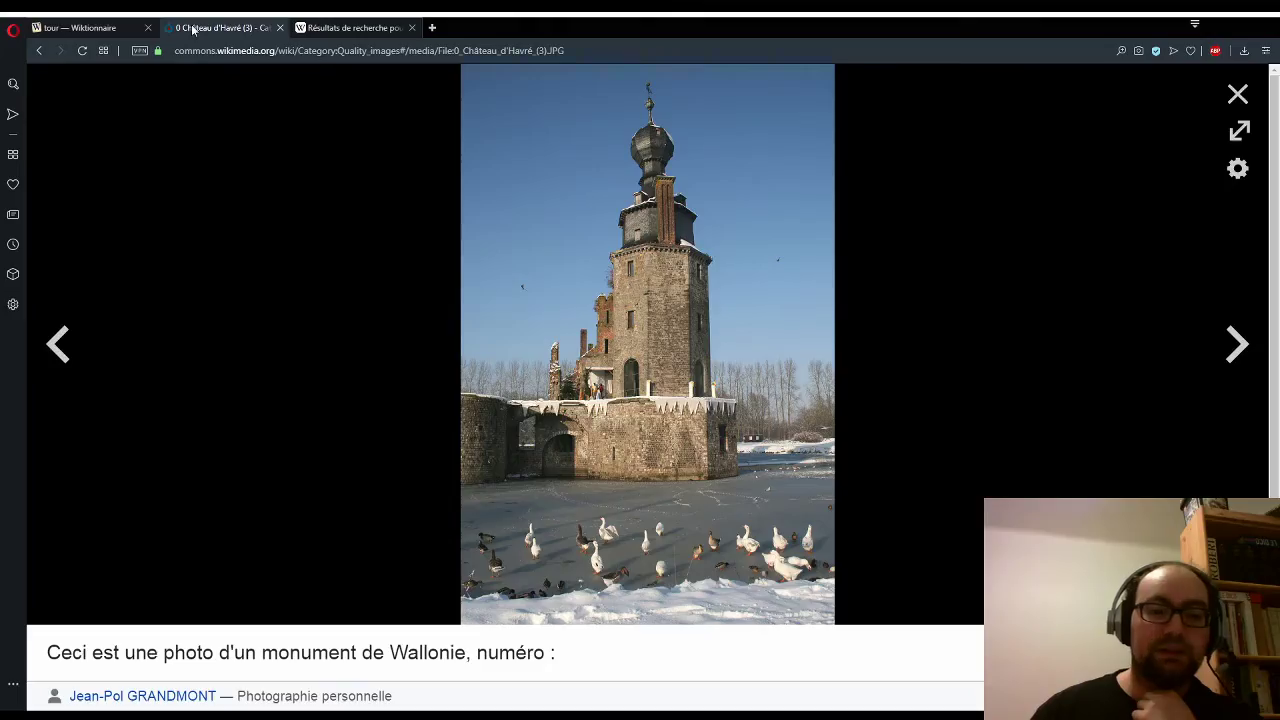
pyautogui.click(1238, 96)
pyautogui.scroll(-10, 869, 282)
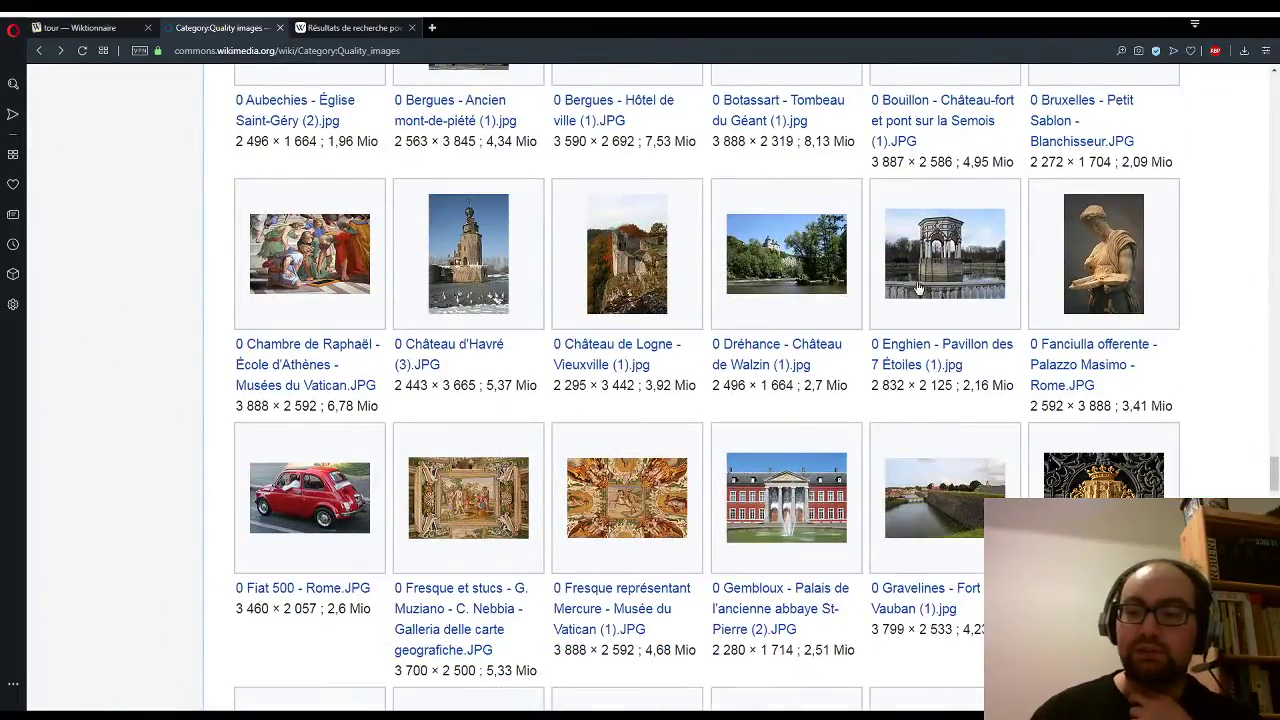
pyautogui.click(1093, 300)
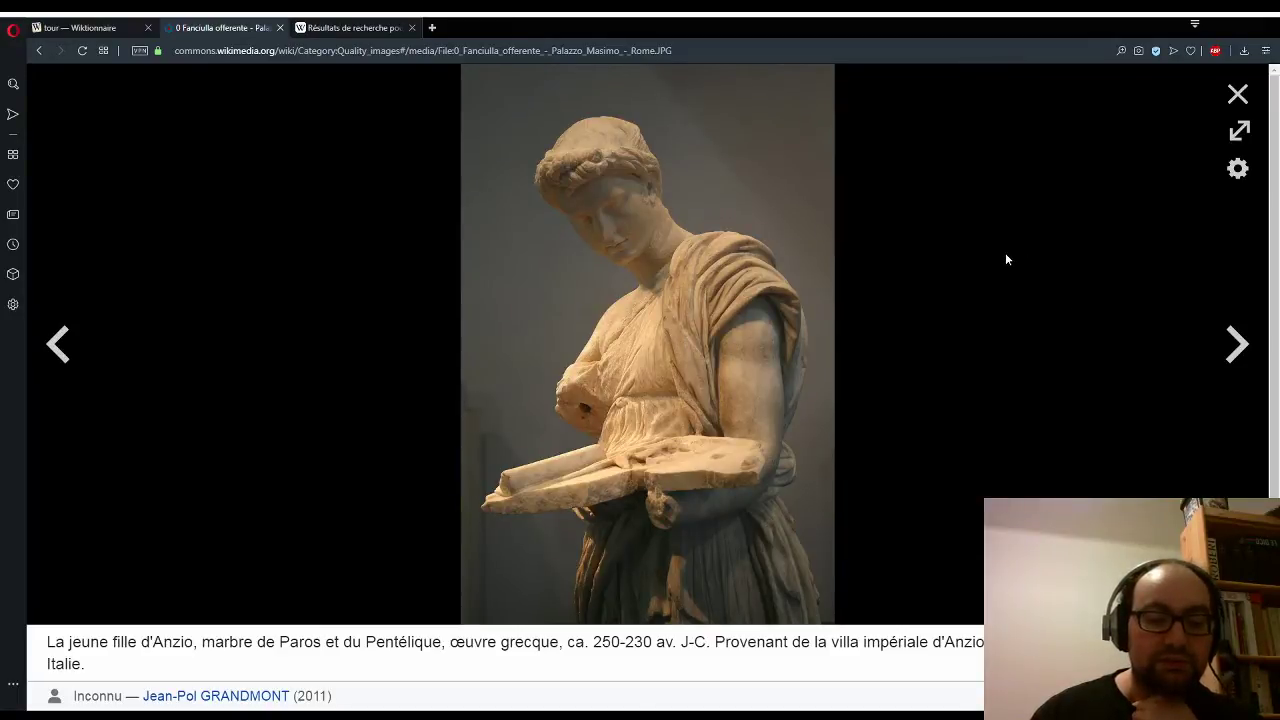
pyautogui.scroll(-2, 979, 255)
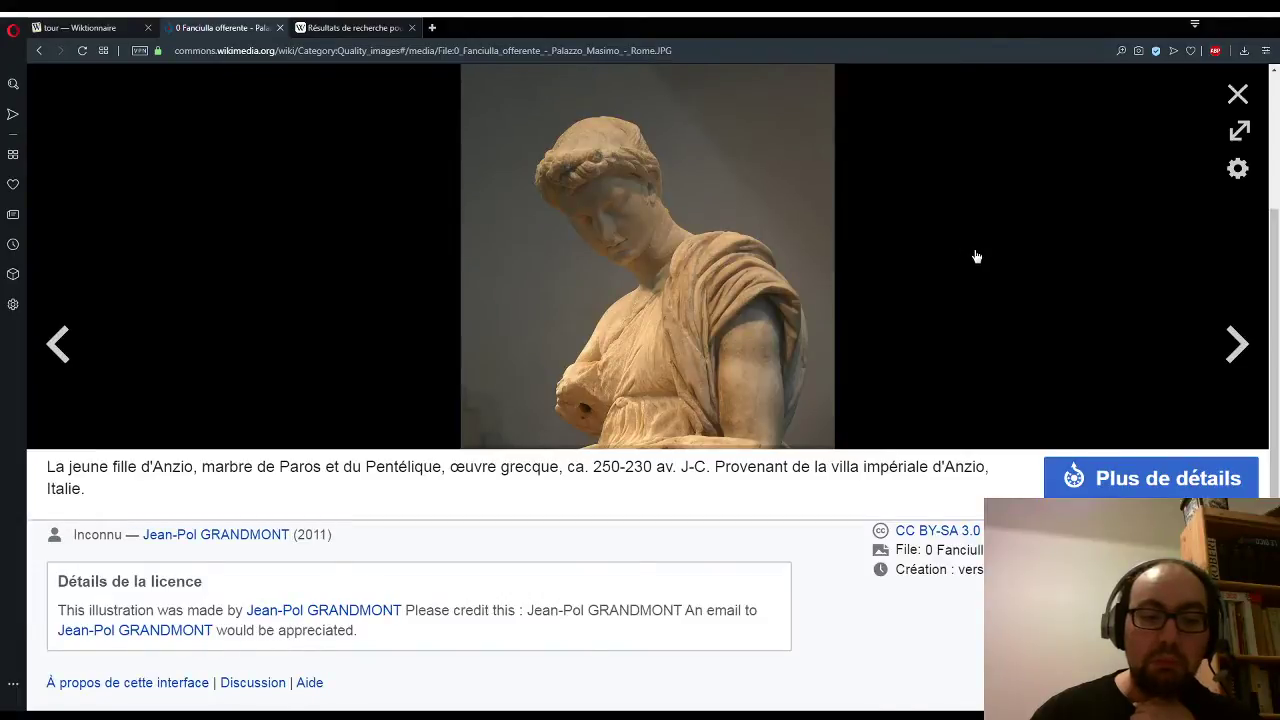
pyautogui.scroll(2, 976, 256)
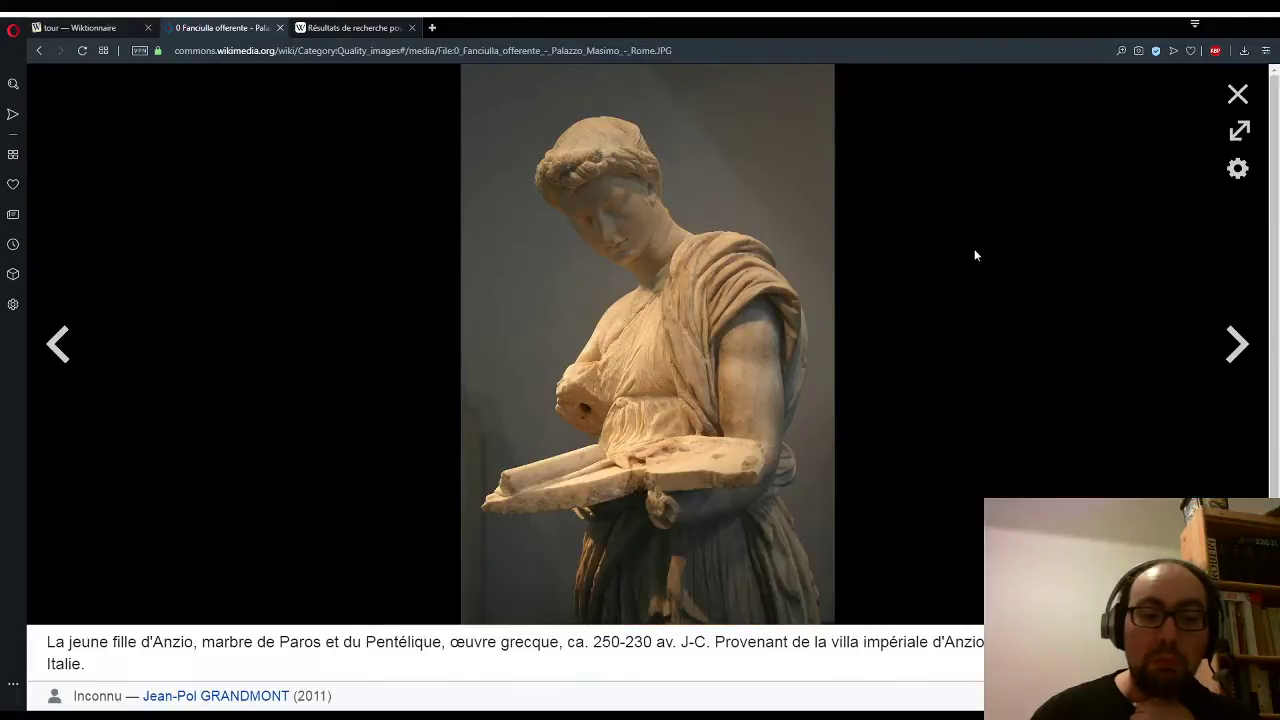
pyautogui.click(1238, 94)
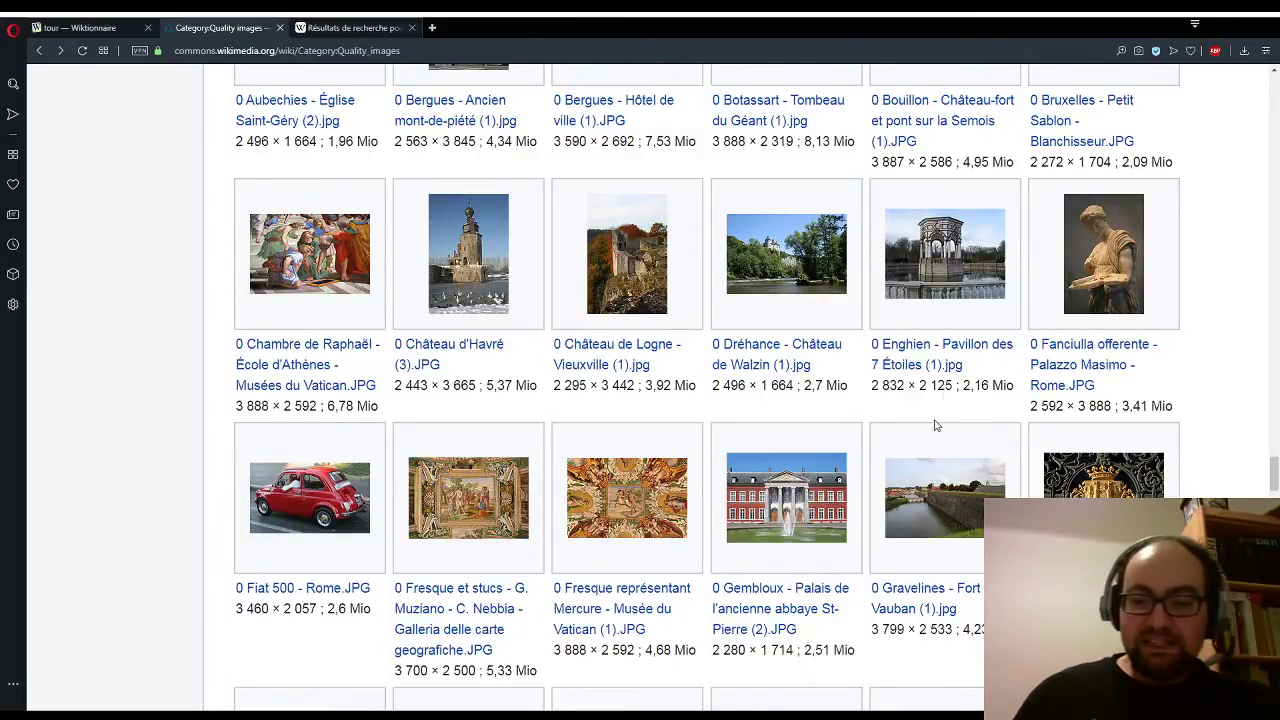
# Step: Preview the "0 Enghien - Pavillon des 7 Étoiles (1)" photo and look up the "pavillon" entry on the French Wiktionary
pyautogui.click(939, 289)
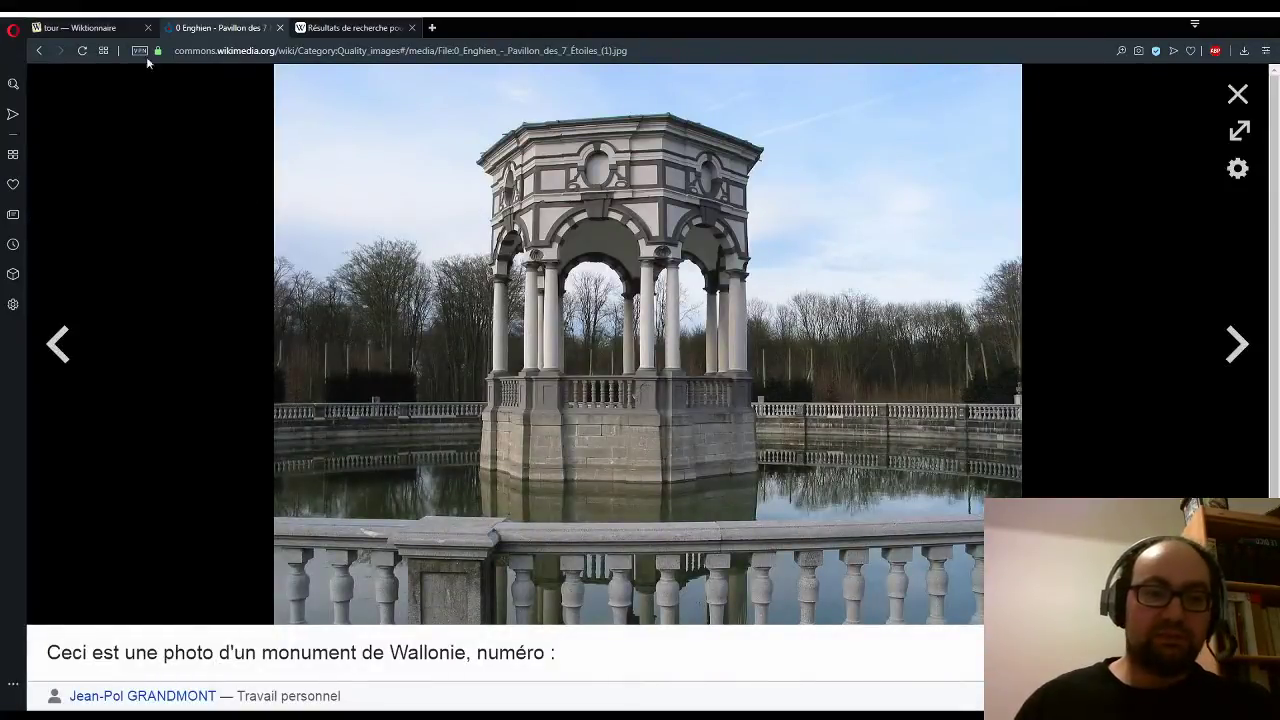
pyautogui.click(114, 34)
pyautogui.scroll(10, 786, 171)
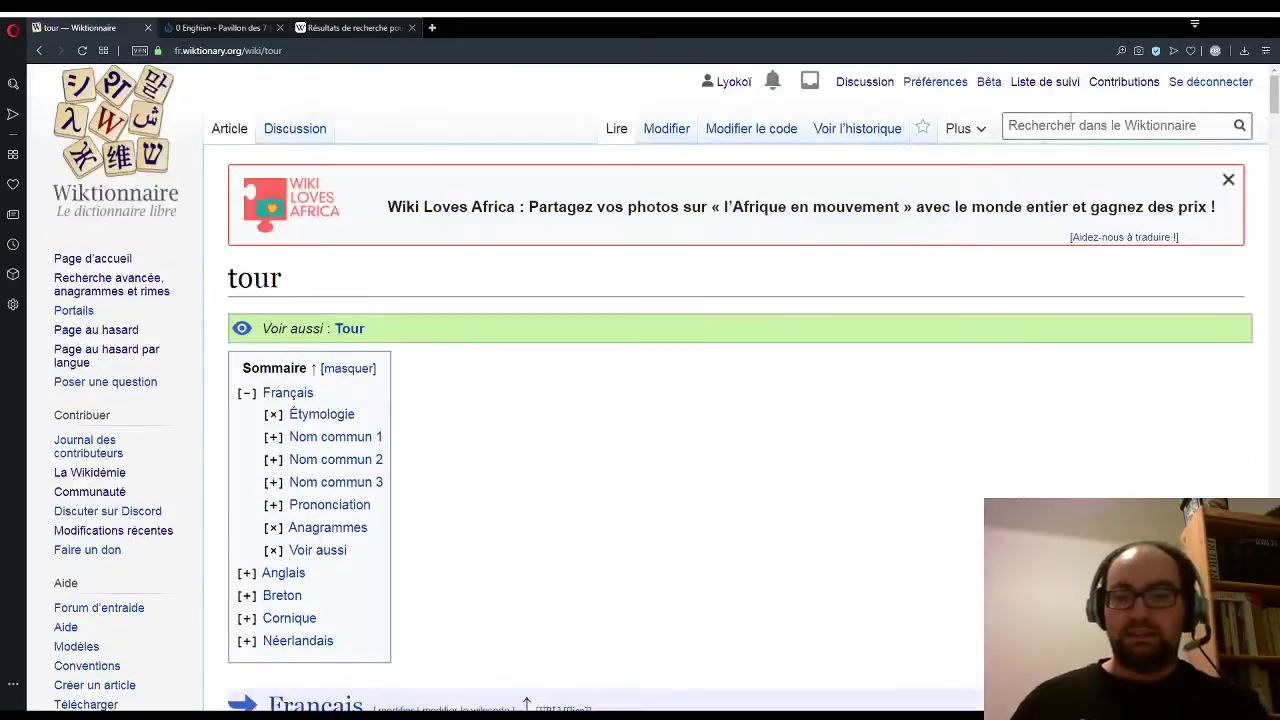
pyautogui.click(1071, 125)
pyautogui.write('pavillon')
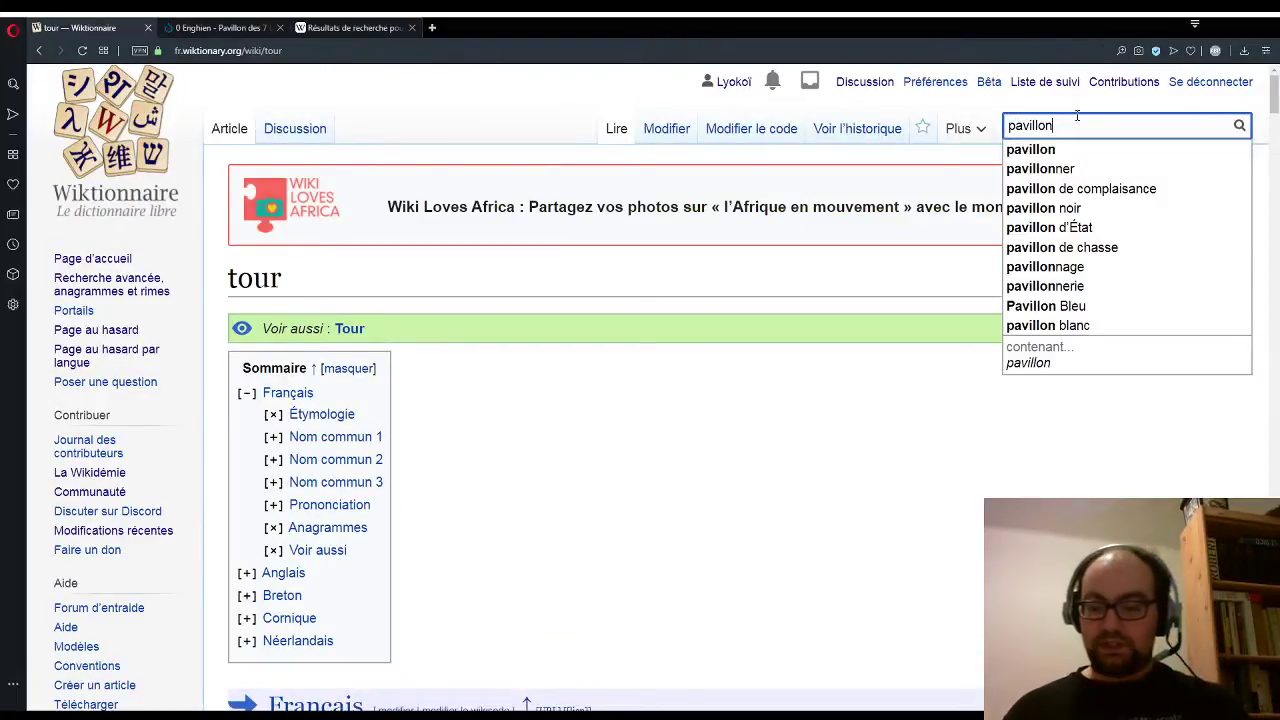
pyautogui.press('Return')
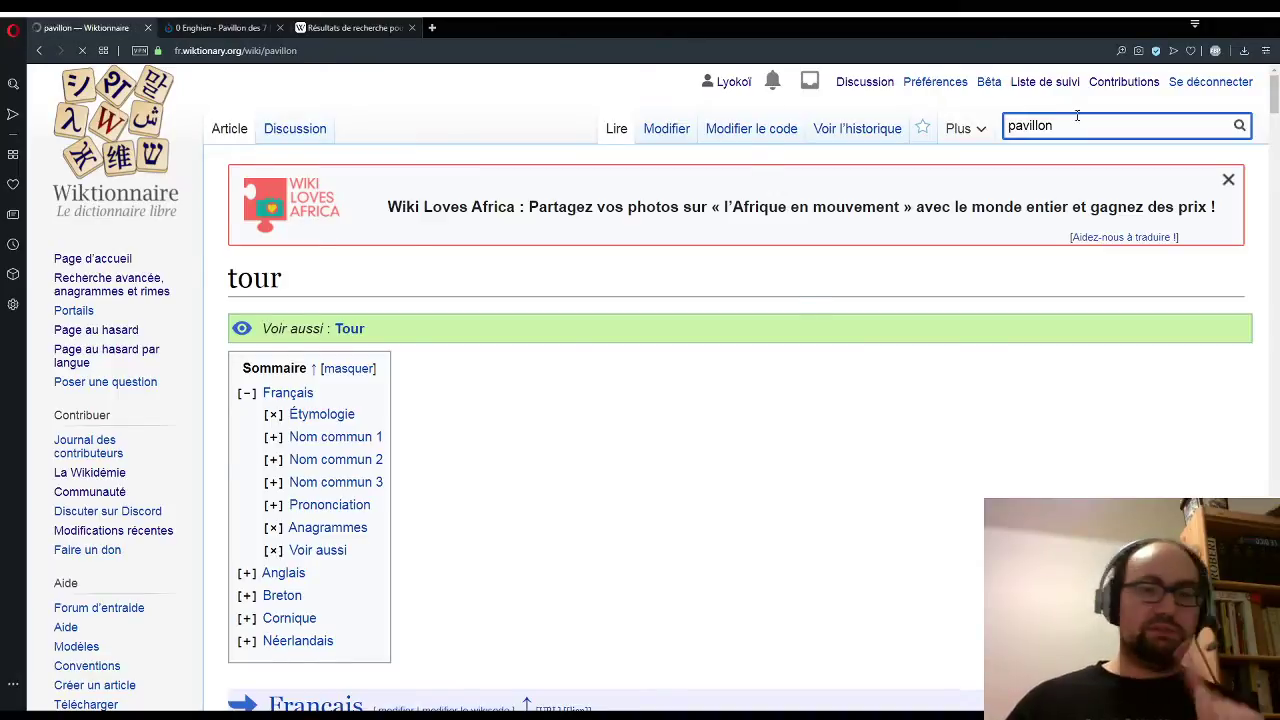
# Step: Examine the "pavillon" entry's noun definitions and their matching illustrations, comparing the architecture sense with the other senses
pyautogui.scroll(-2, 789, 388)
pyautogui.scroll(-15, 789, 388)
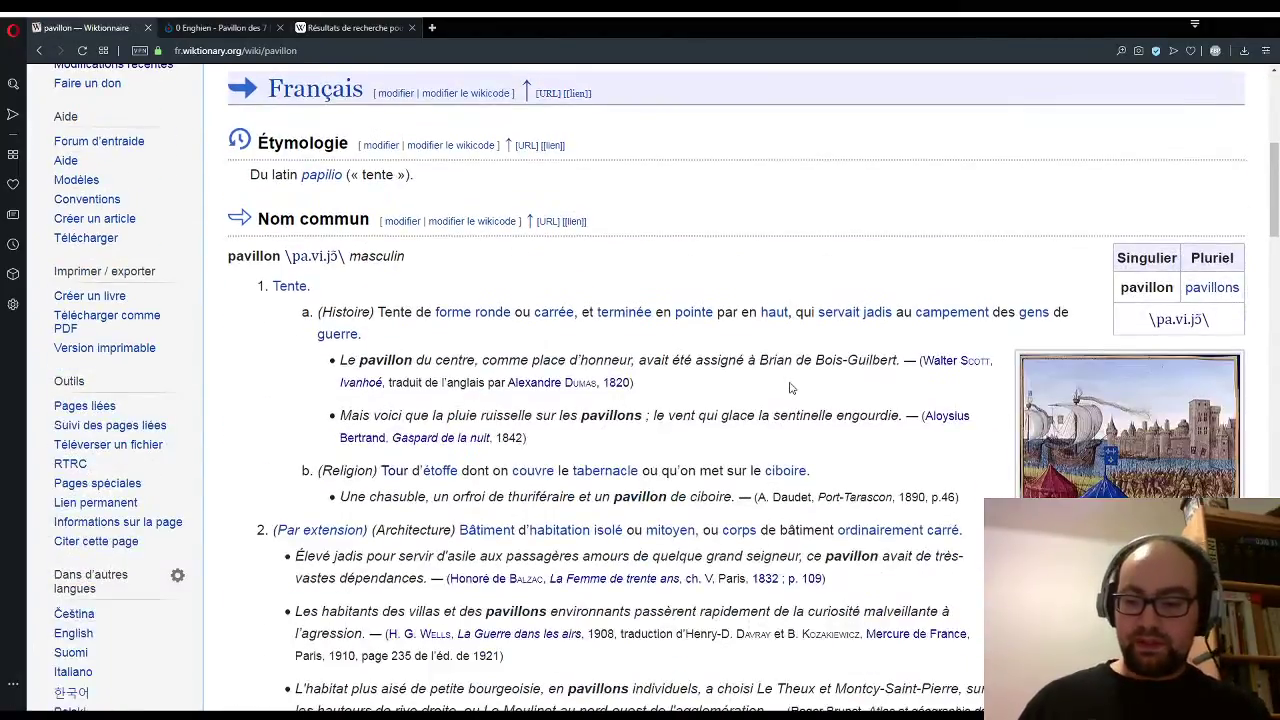
pyautogui.scroll(-7, 789, 385)
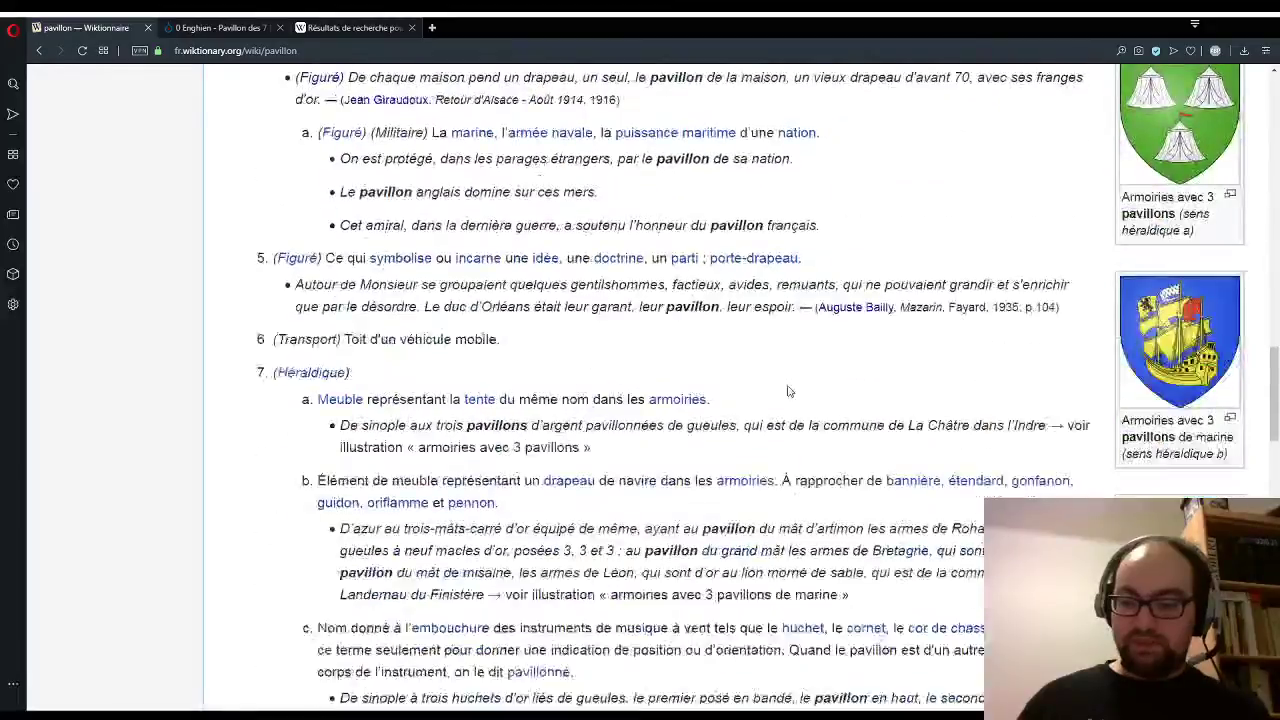
pyautogui.scroll(7, 789, 388)
pyautogui.scroll(8, 787, 390)
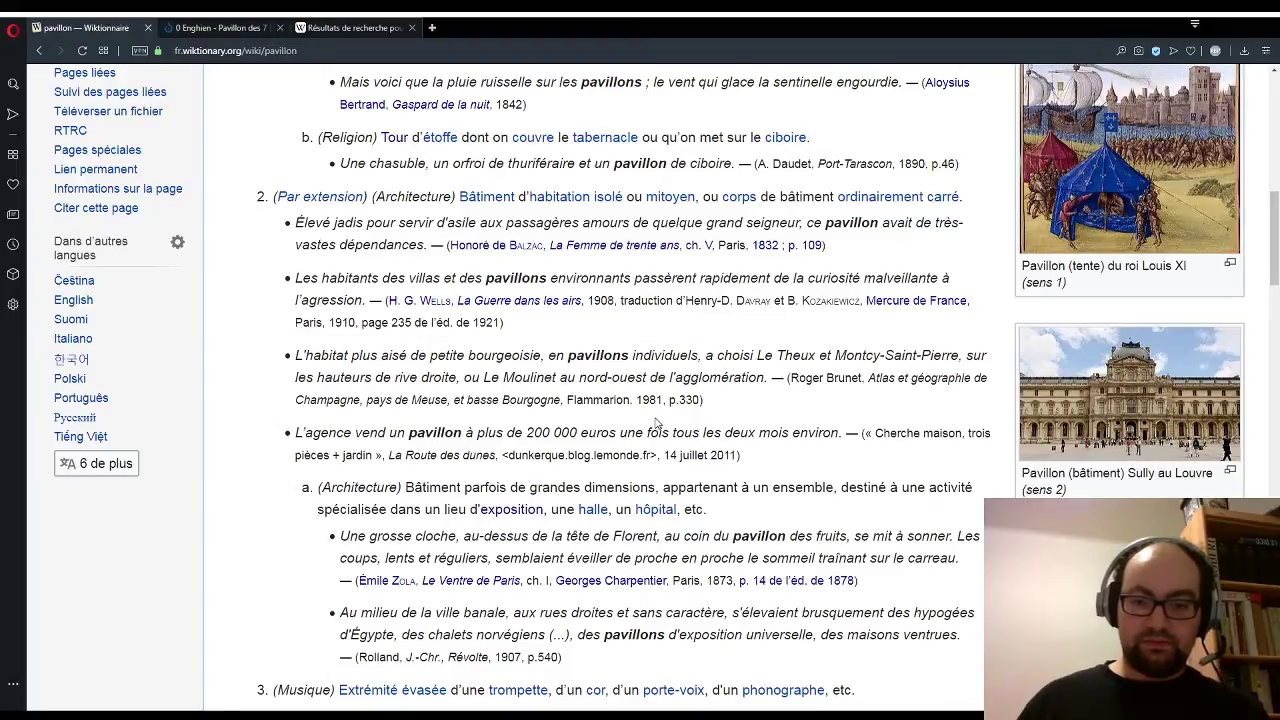
pyautogui.scroll(3, 657, 423)
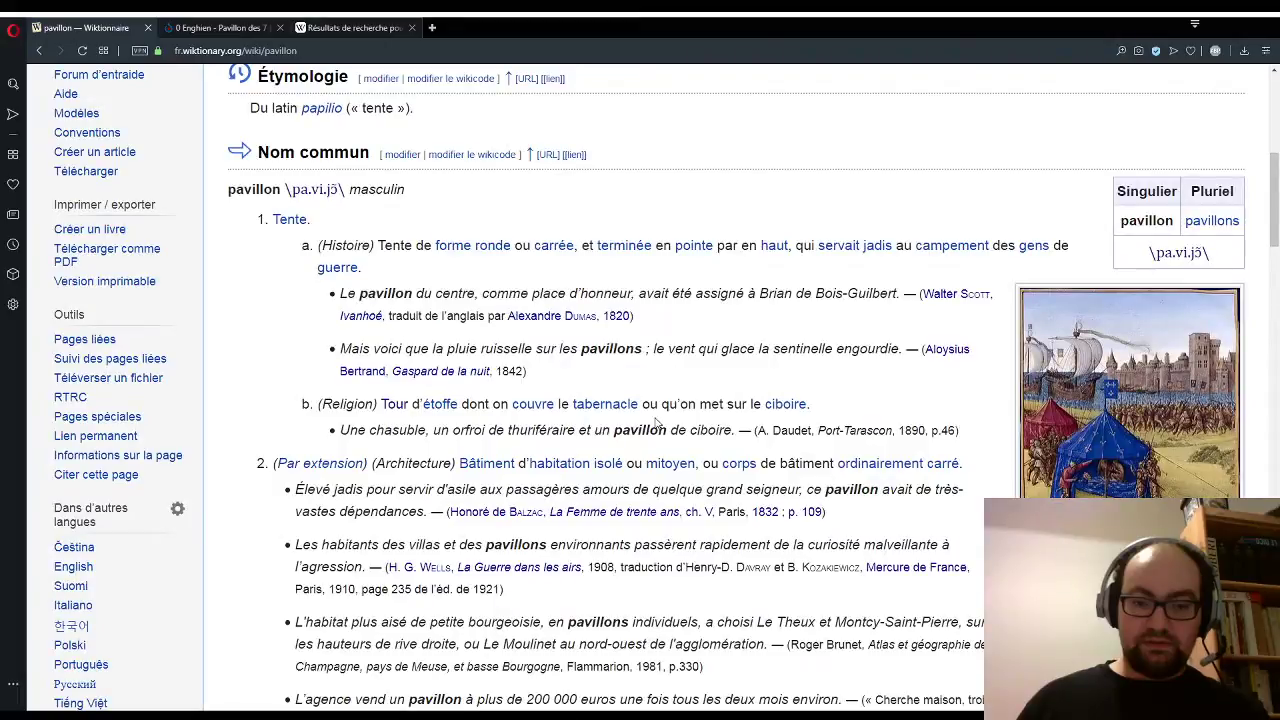
pyautogui.scroll(-5, 657, 423)
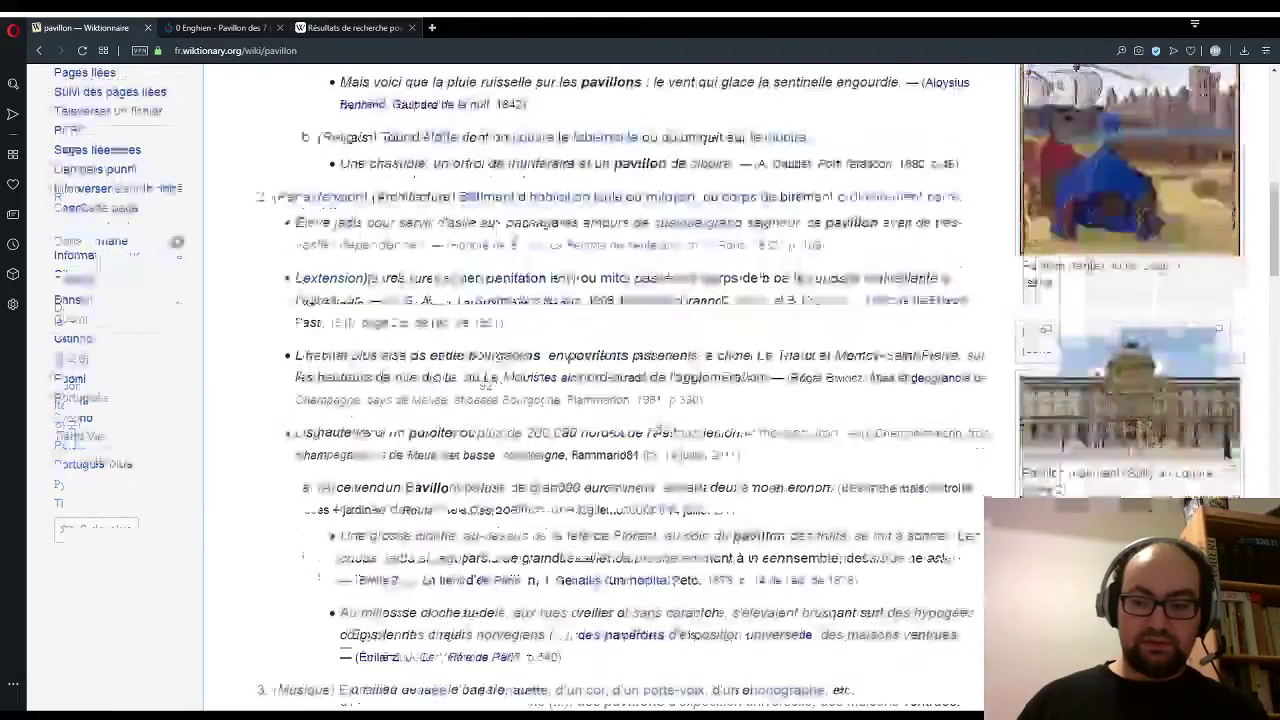
pyautogui.scroll(-3, 657, 418)
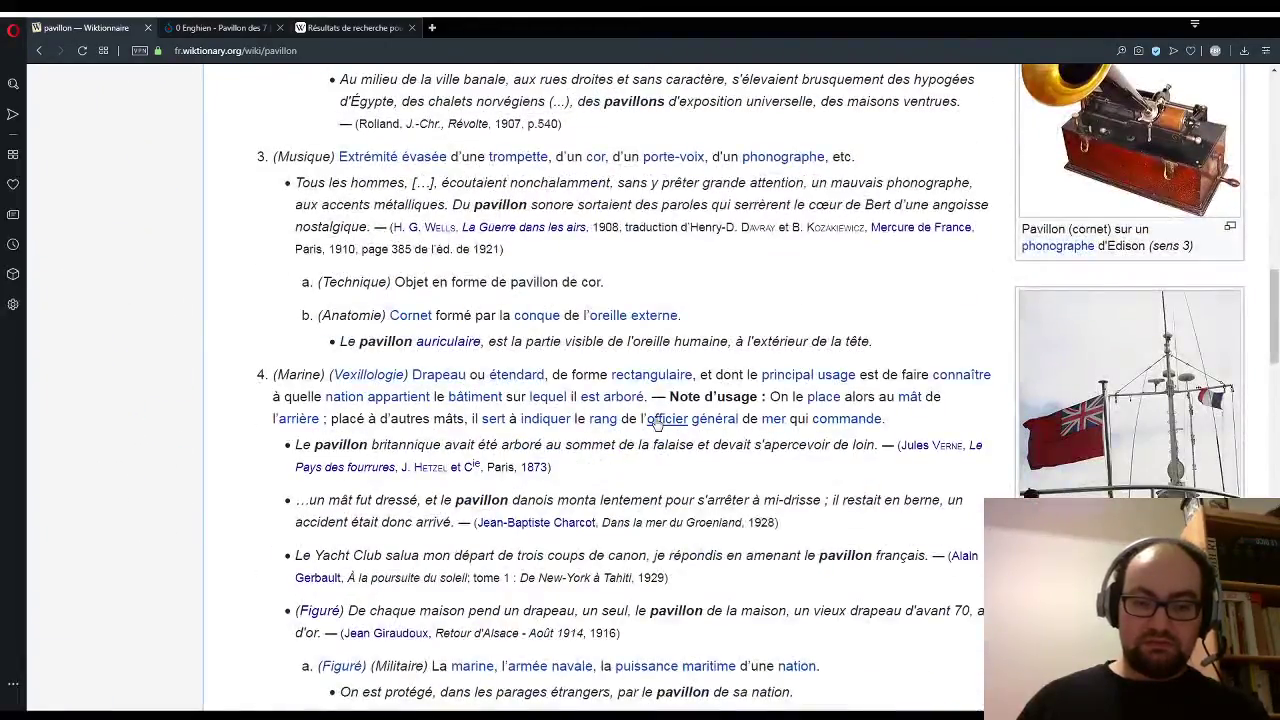
# Step: Examine the remaining noun senses and illustrations of the "pavillon" entry, from the marine sense through the heraldic ones
pyautogui.scroll(-3, 657, 423)
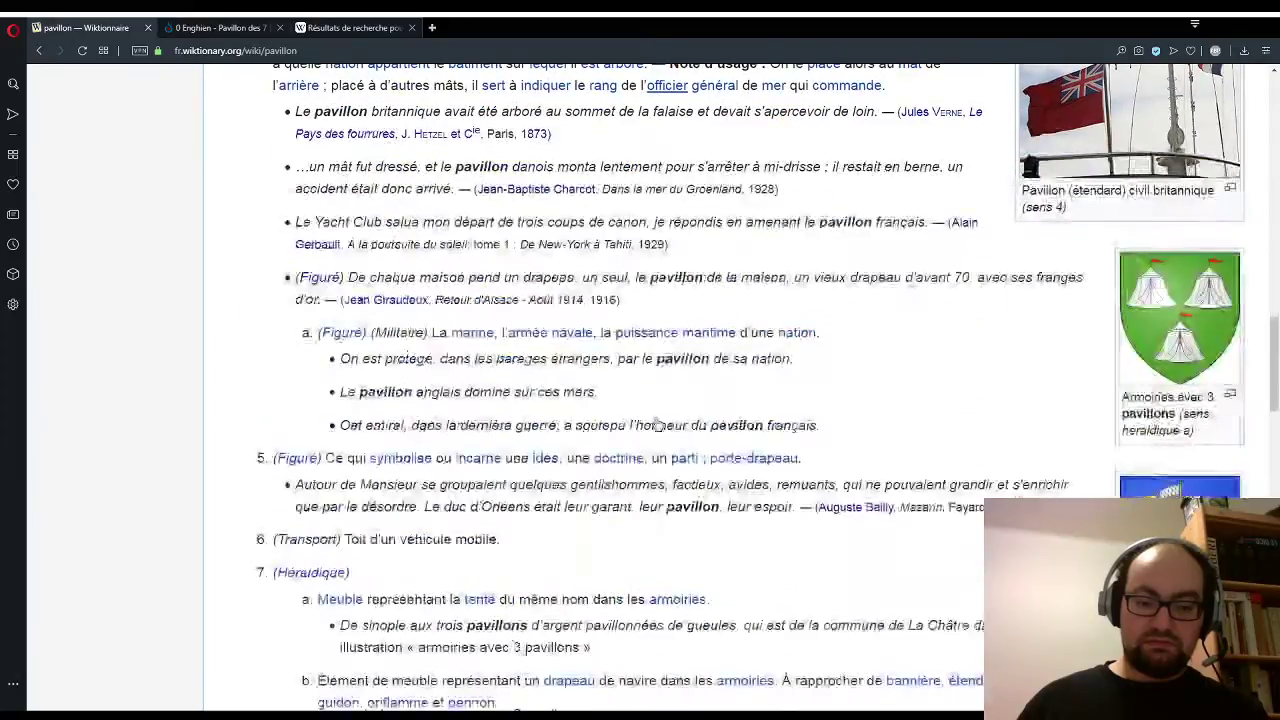
pyautogui.scroll(-3, 657, 418)
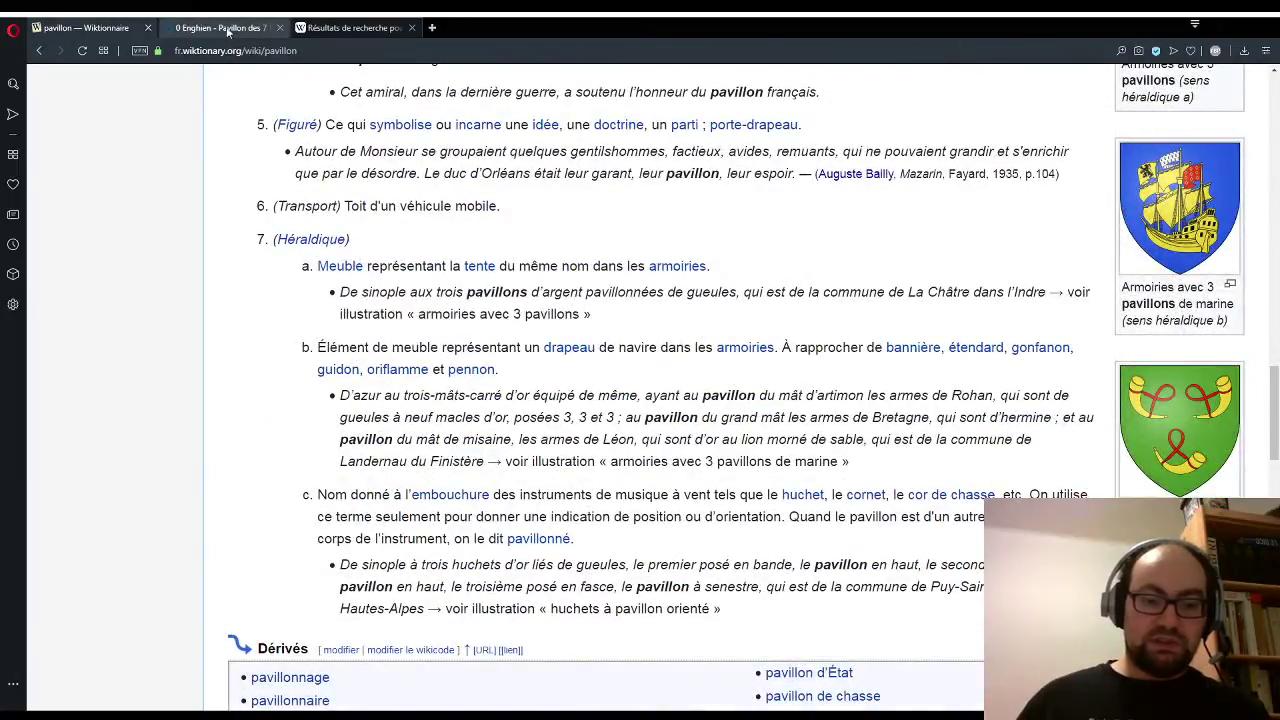
pyautogui.scroll(-3, 285, 287)
pyautogui.scroll(12, 285, 287)
pyautogui.scroll(10, 285, 287)
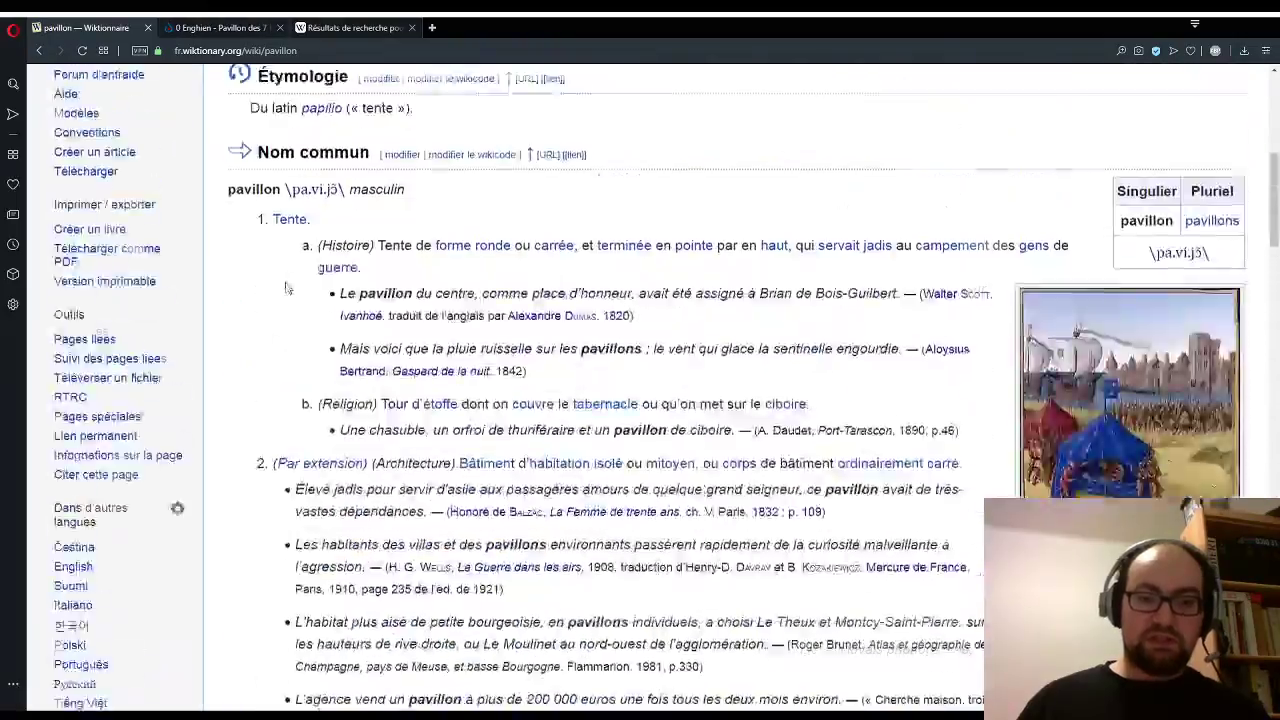
# Step: Leave the Enghien pavilion preview on Commons and preview the "0 Lobbes - Collégiale Saint-Ursmer (1)" photo from the quality images
pyautogui.click(241, 29)
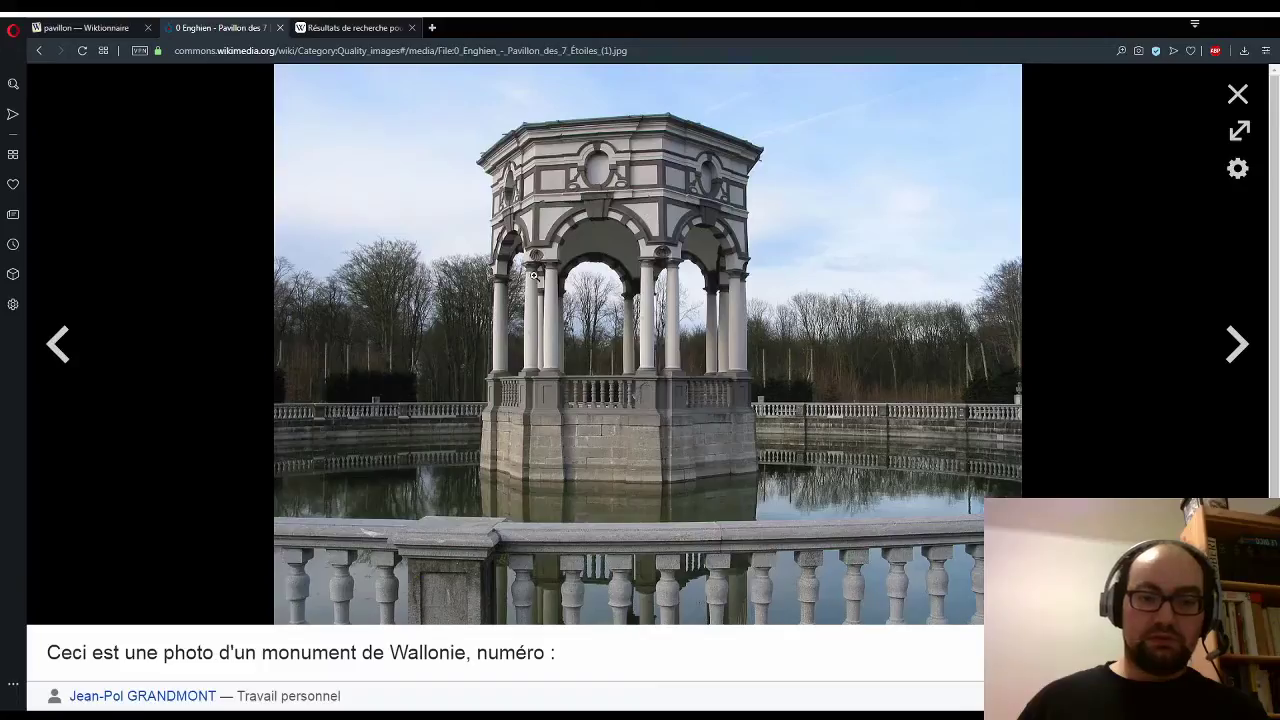
pyautogui.click(1238, 94)
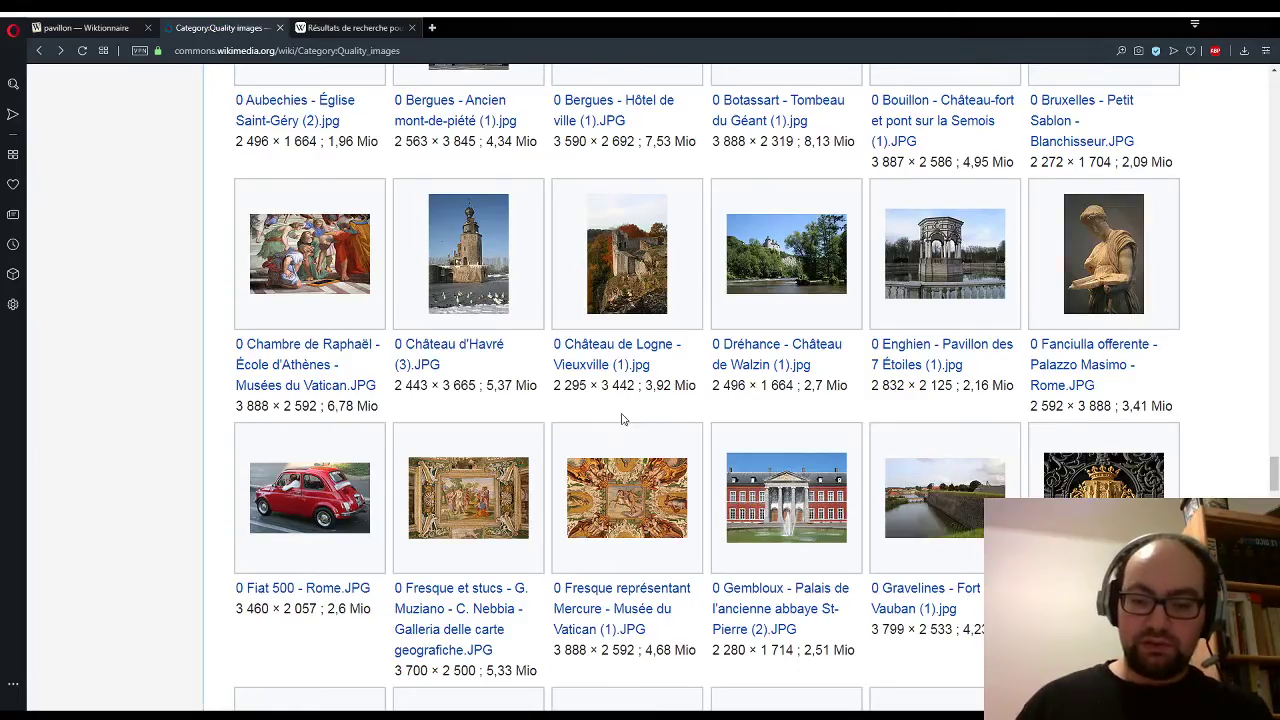
pyautogui.scroll(-2, 623, 420)
pyautogui.scroll(-2, 527, 388)
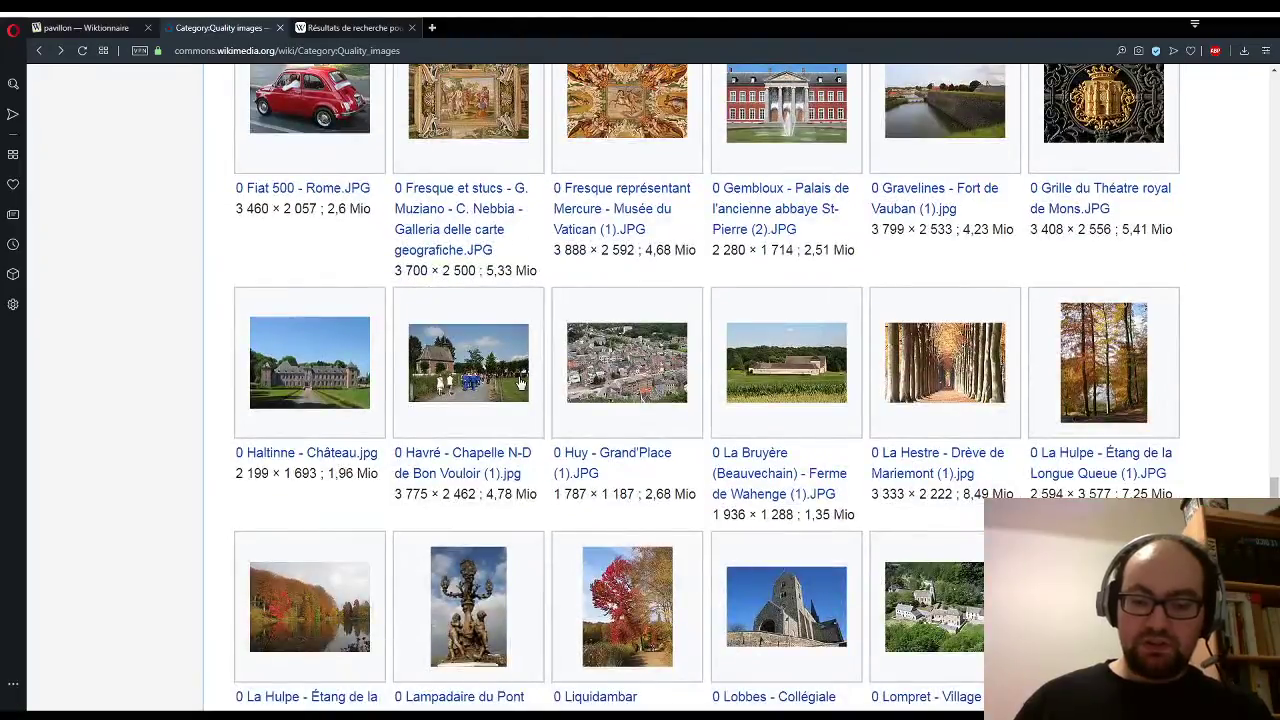
pyautogui.scroll(-1, 527, 388)
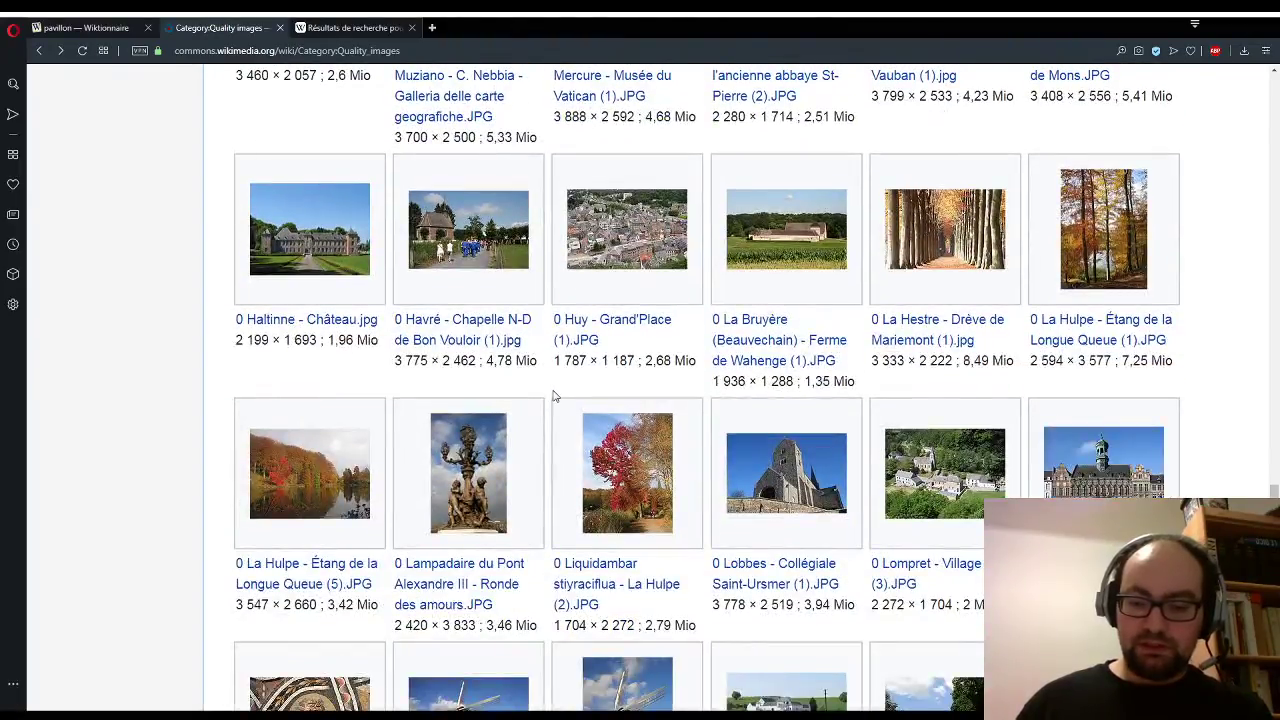
pyautogui.click(800, 507)
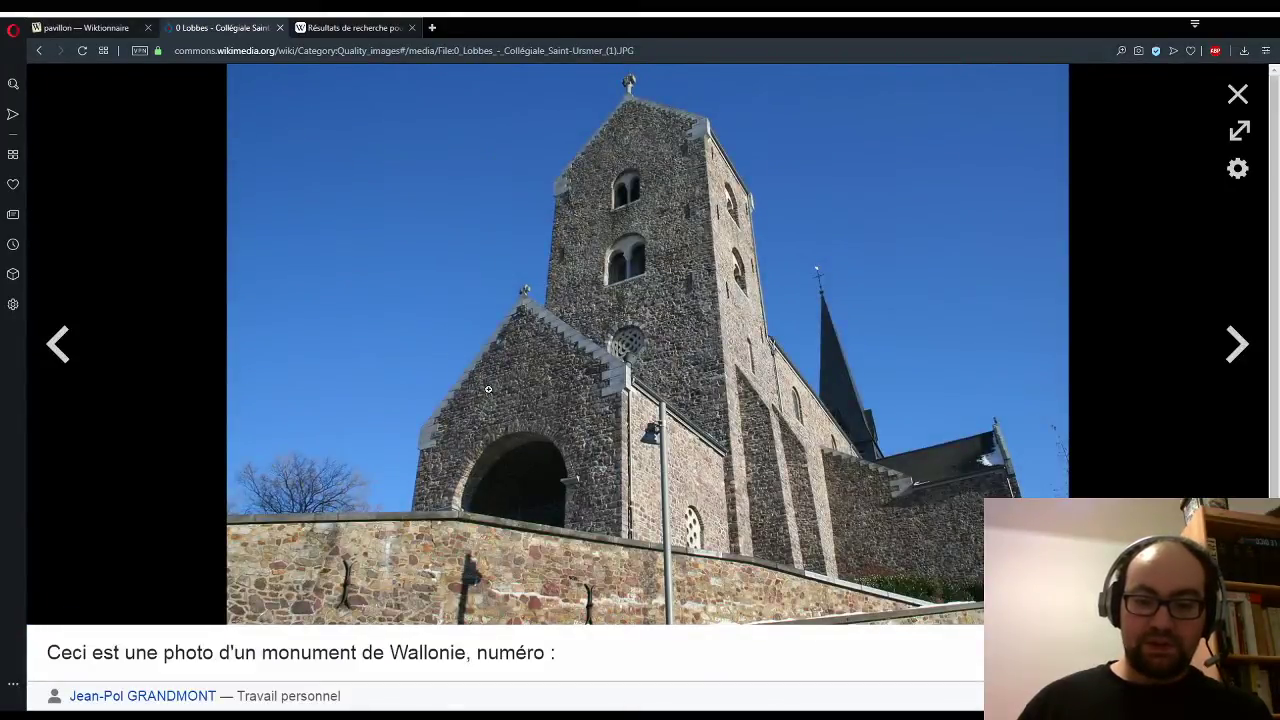
# Step: Look up the "collégiale" entry on the French Wiktionary and check its noun section for an illustration
pyautogui.click(110, 30)
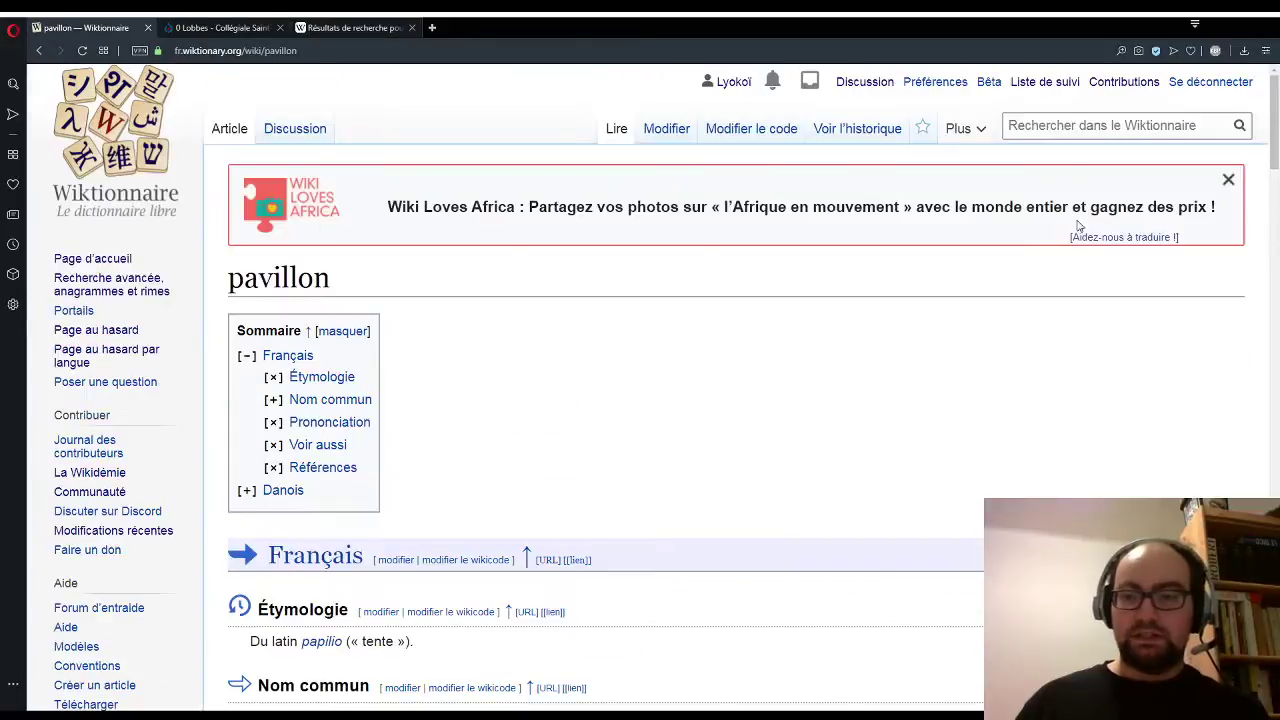
pyautogui.click(1080, 127)
pyautogui.write('collégiale')
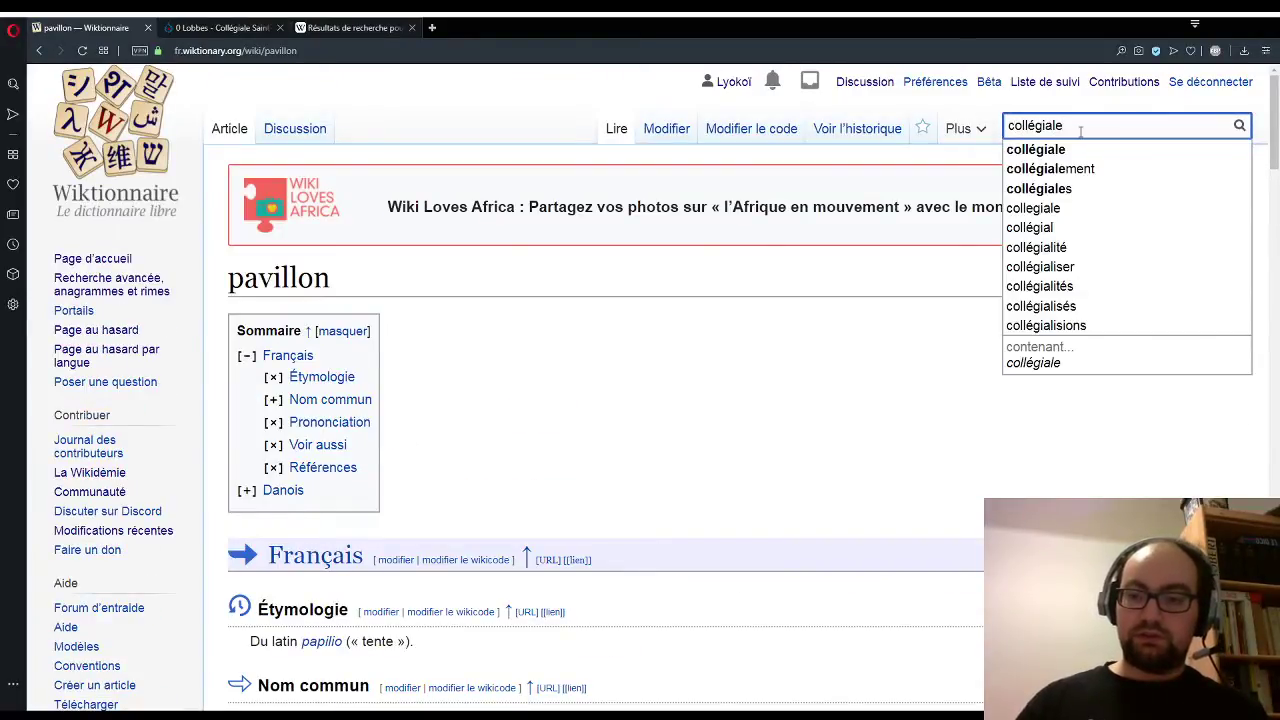
pyautogui.press('Return')
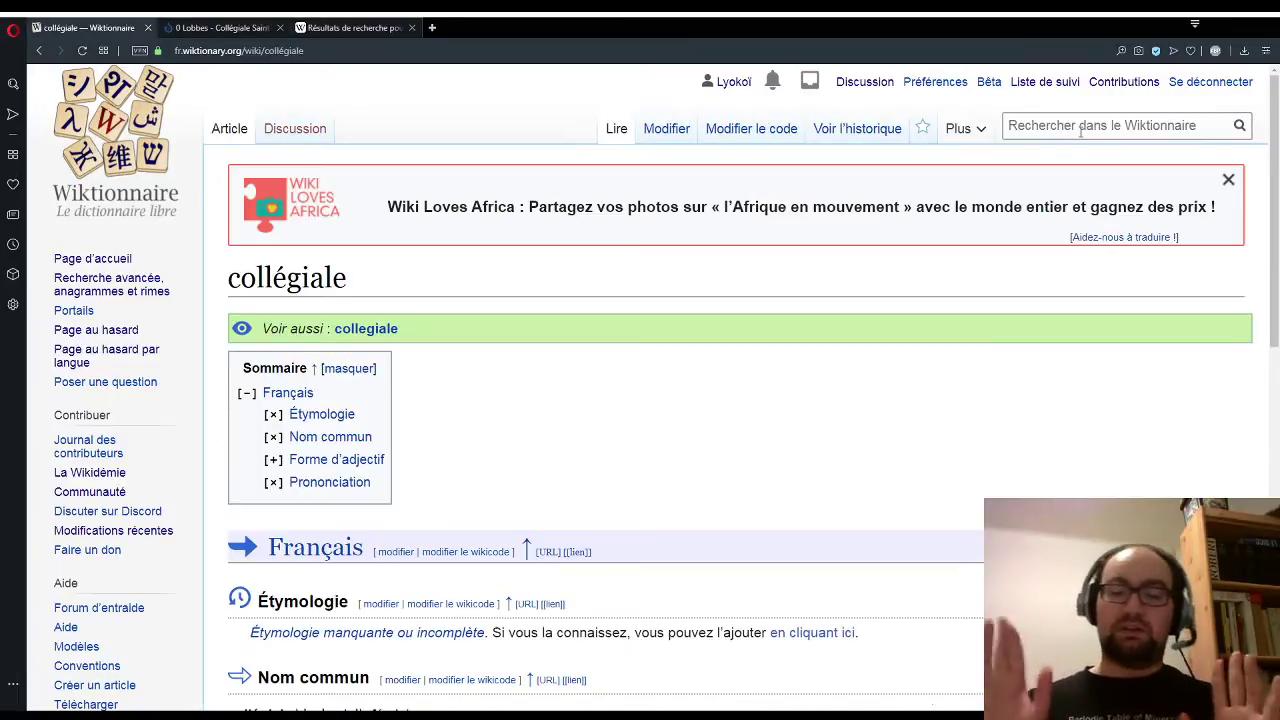
pyautogui.scroll(-5, 815, 352)
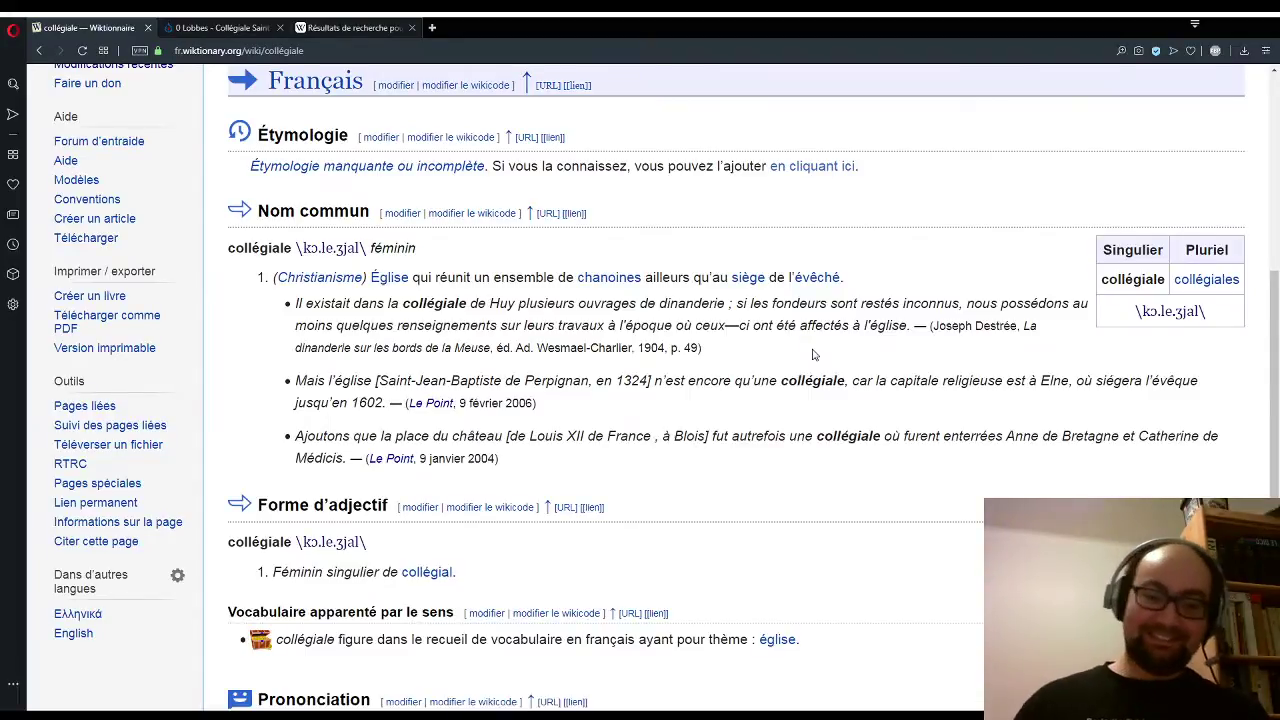
# Step: Open the "collégiale" noun section for visual editing and copy the Lobbes photo's file name from its Commons preview
pyautogui.scroll(1, 615, 342)
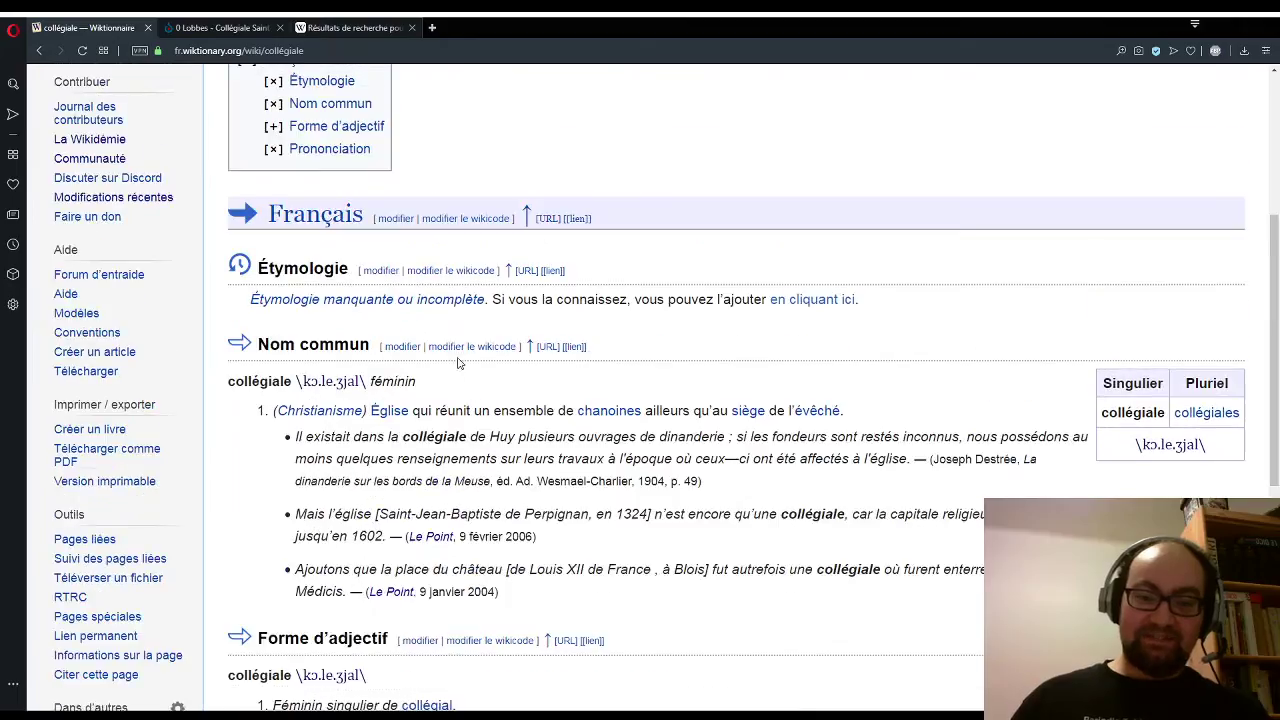
pyautogui.scroll(-1, 406, 352)
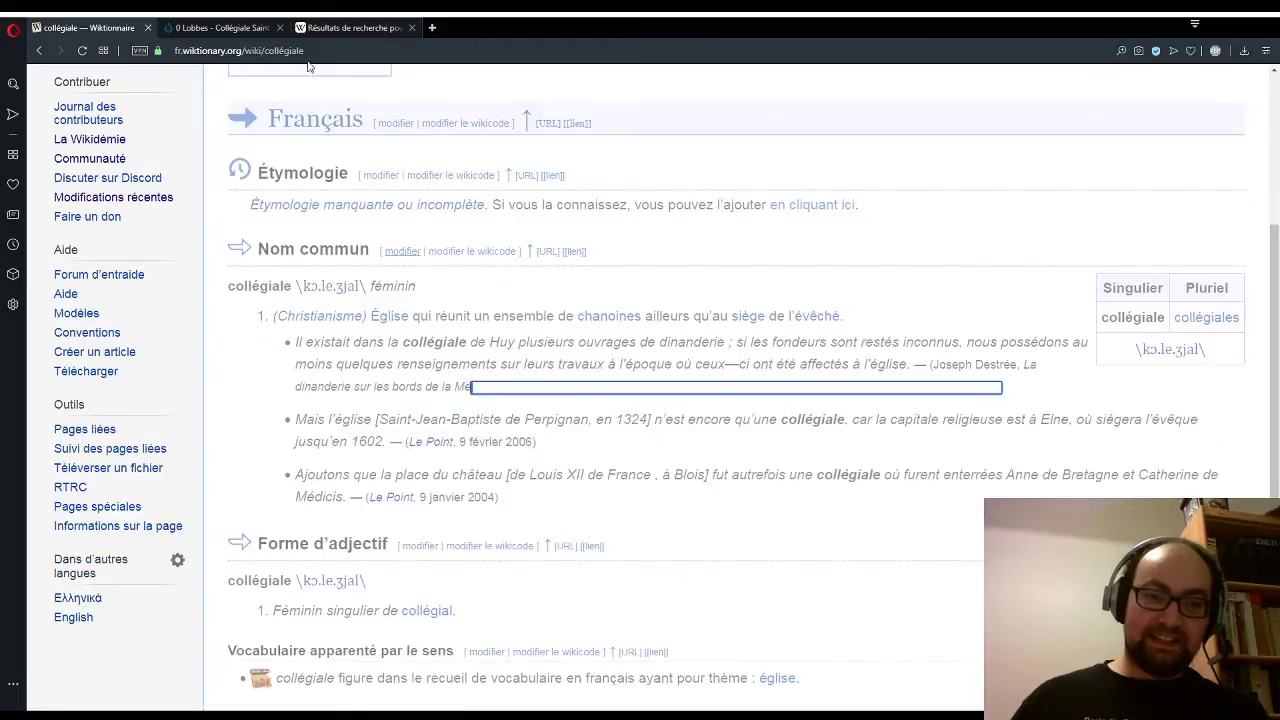
pyautogui.hotkey('ctrl', 'Tab')
pyautogui.scroll(-1, 488, 314)
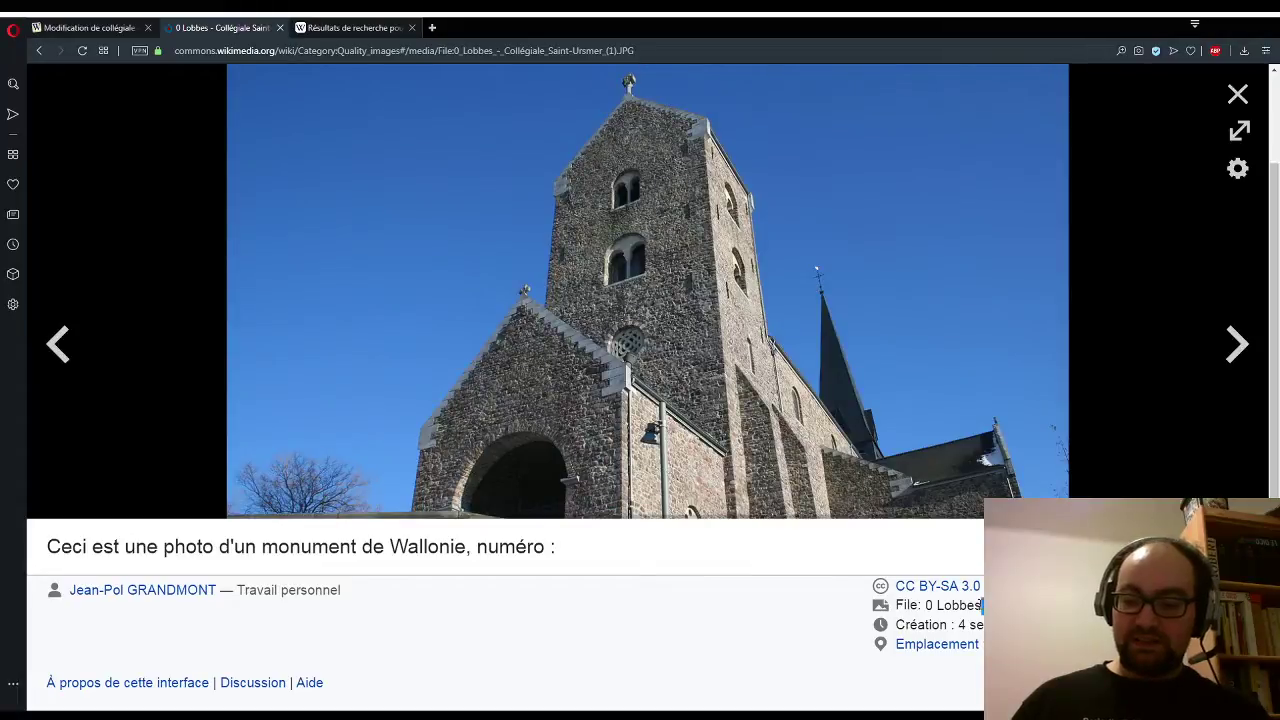
pyautogui.moveTo(977, 606); pyautogui.dragTo(928, 608)
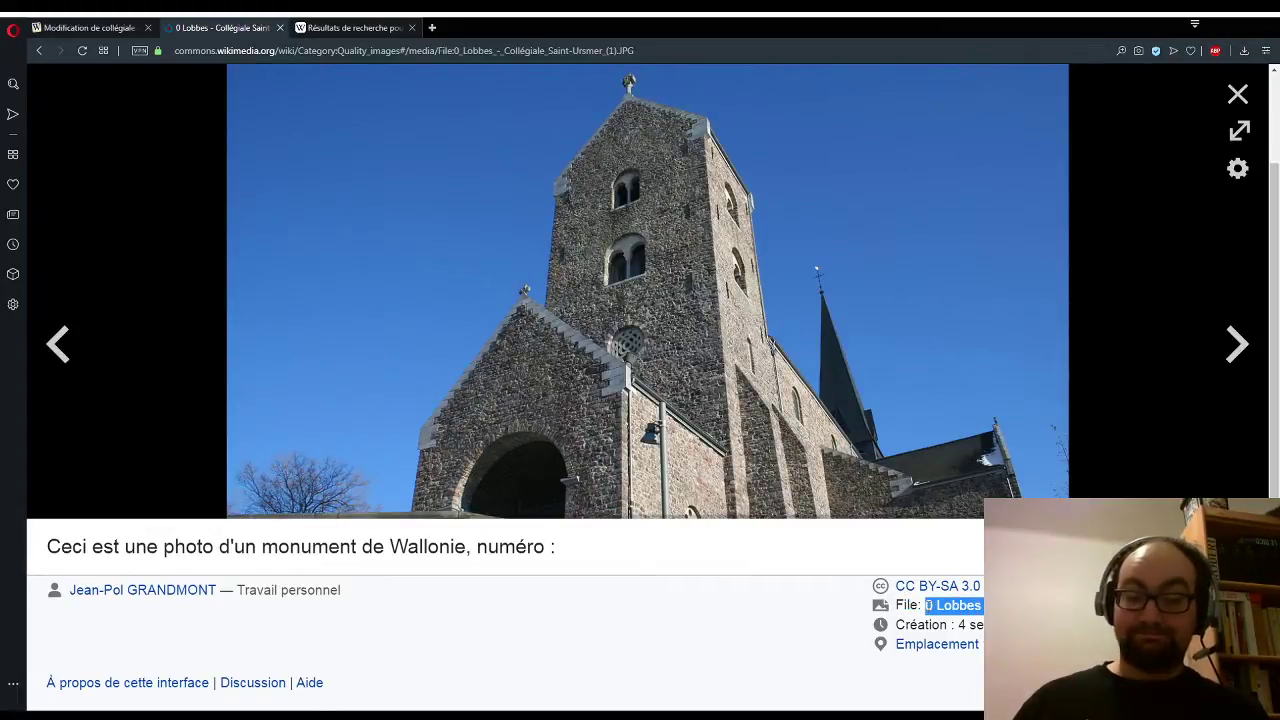
pyautogui.scroll(2, 428, 395)
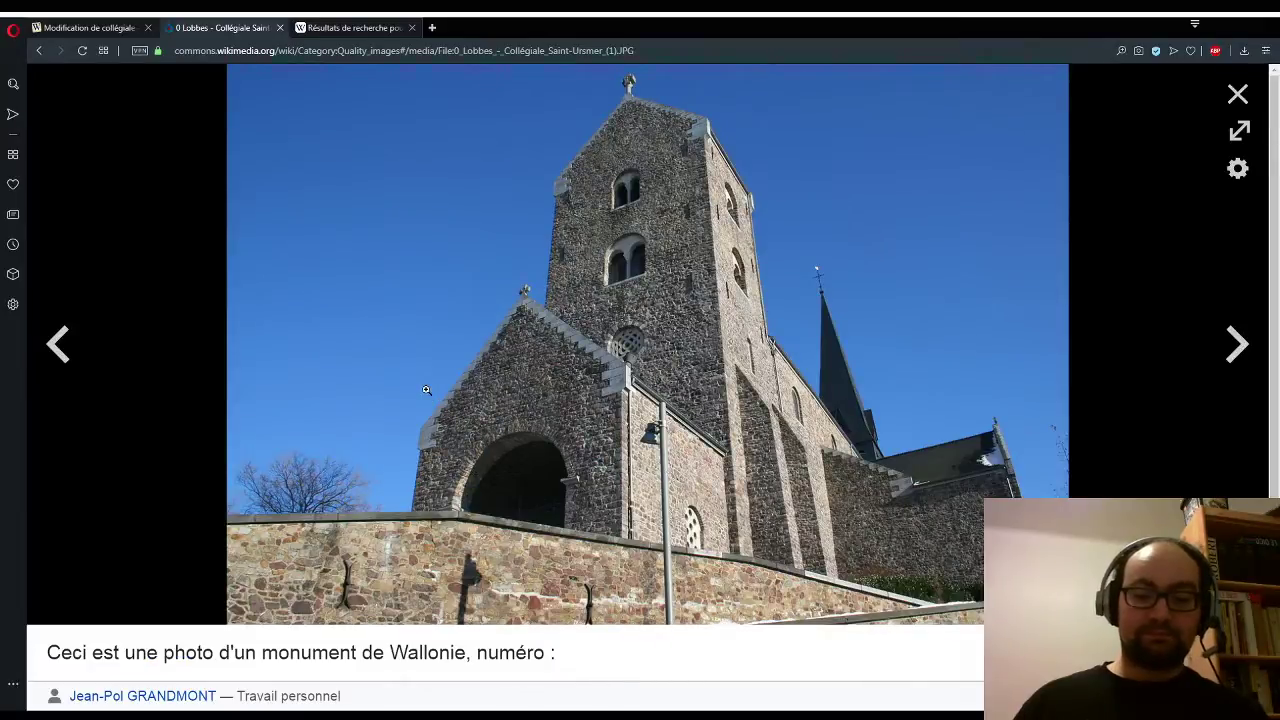
pyautogui.click(75, 27)
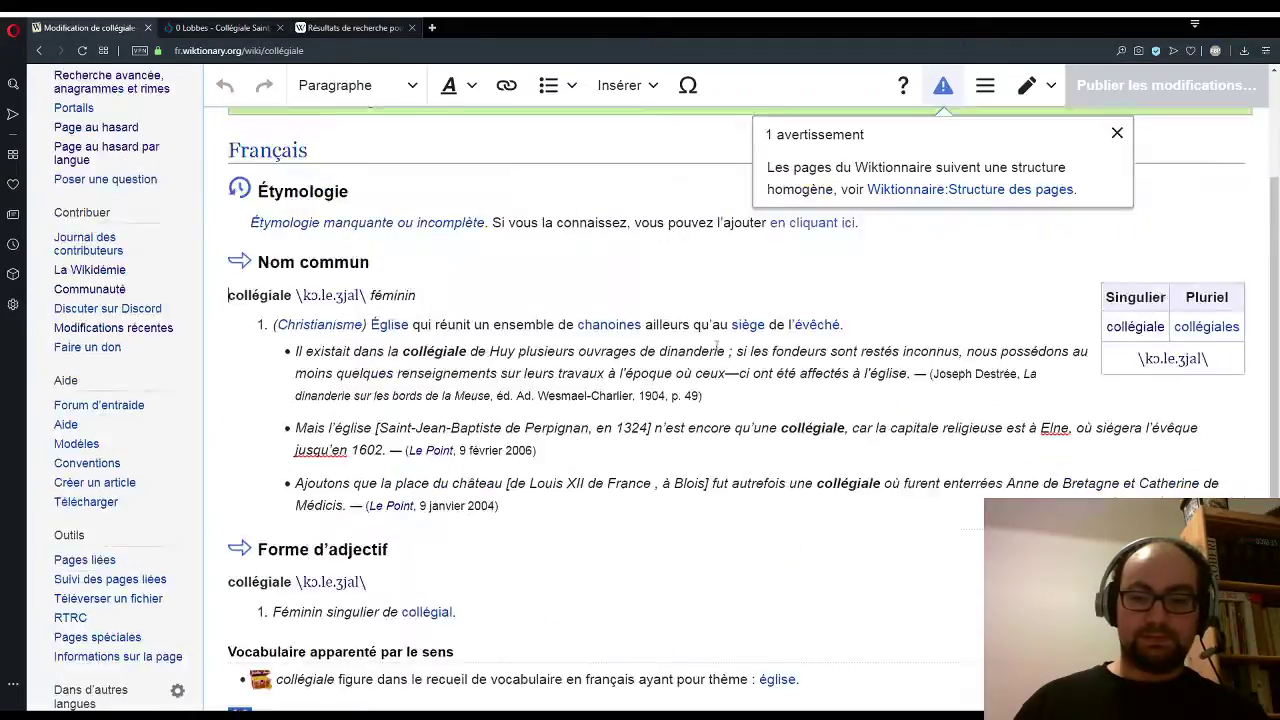
# Step: Search the media for "0 Lobbes - Collégiale Saint-Ursmer (1).JPG", review the matching photo's details and choose it for the noun section
pyautogui.scroll(2, 716, 345)
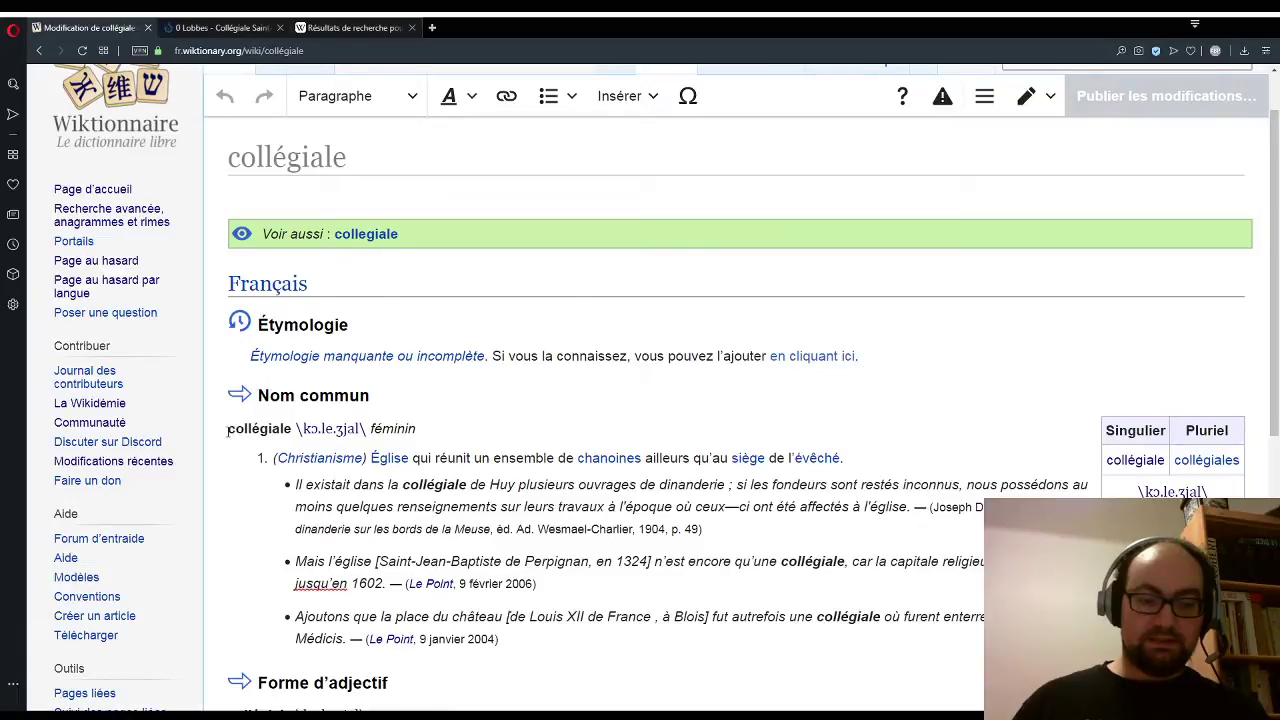
pyautogui.click(620, 96)
pyautogui.click(622, 96)
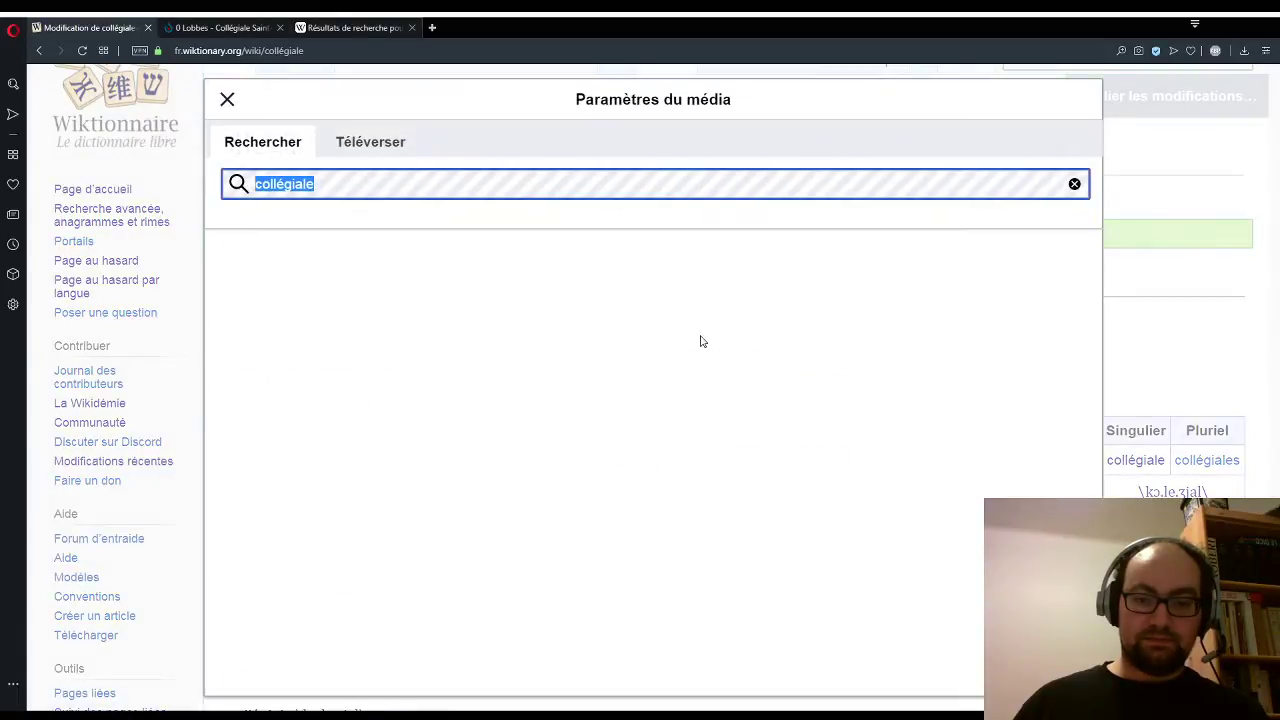
pyautogui.write('0 Lobbes - Collégiale Saint-Ursmer (1).JPG')
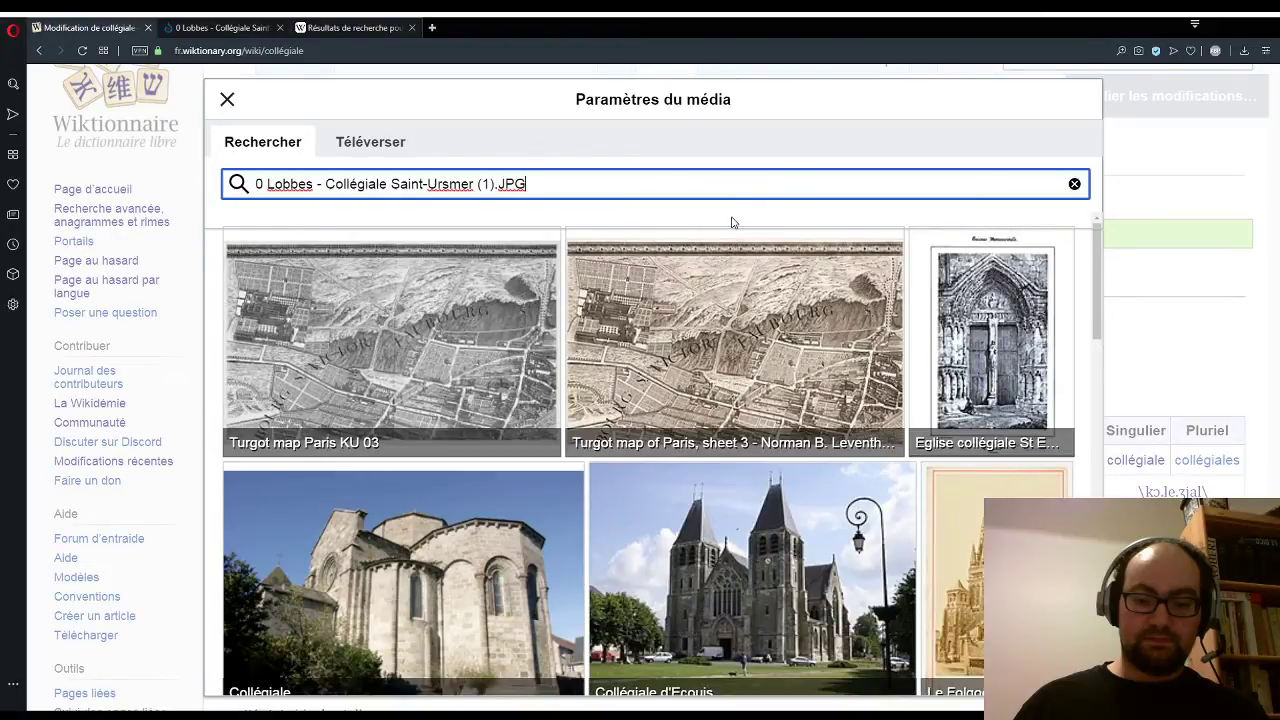
pyautogui.scroll(-8, 710, 270)
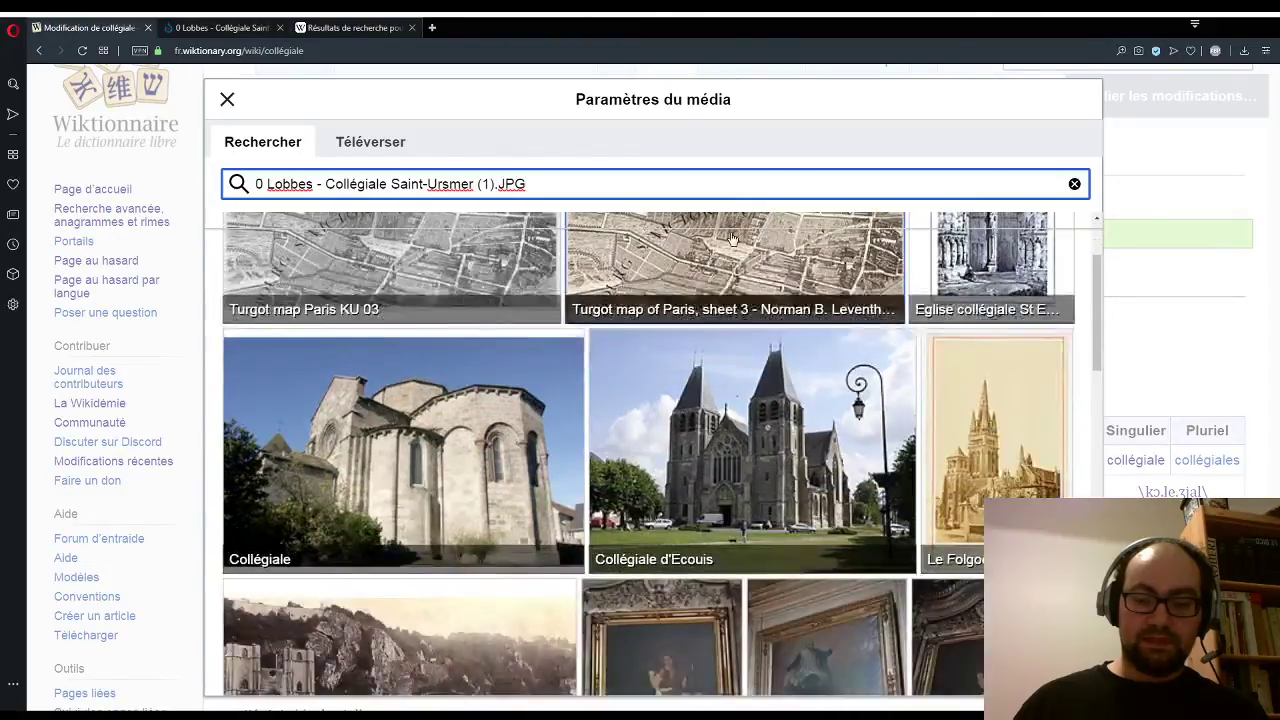
pyautogui.scroll(-3, 705, 320)
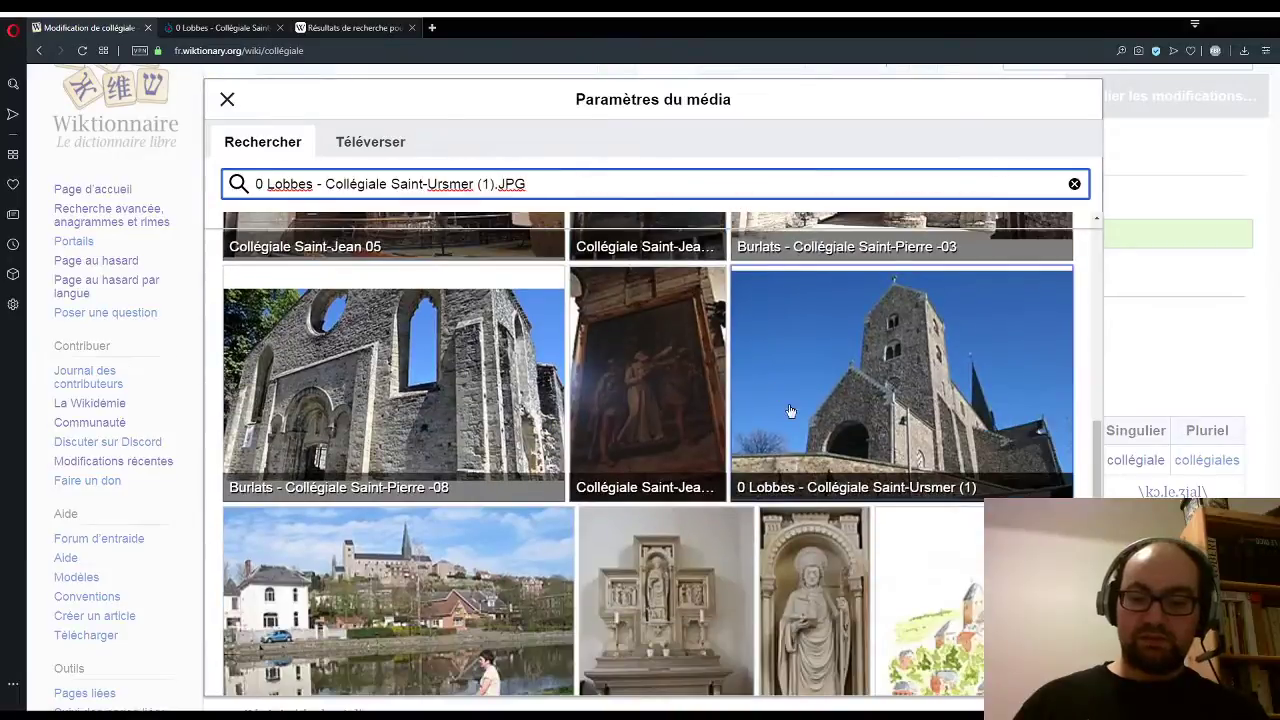
pyautogui.click(940, 440)
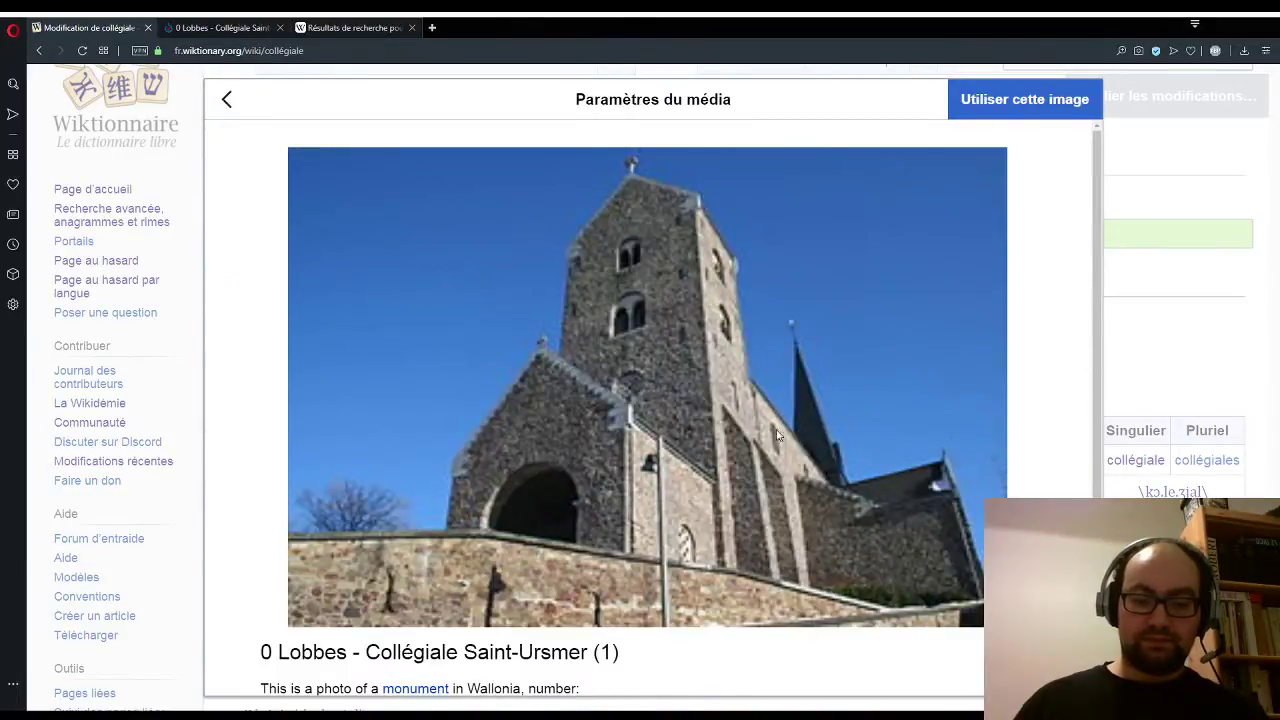
pyautogui.scroll(-2, 755, 430)
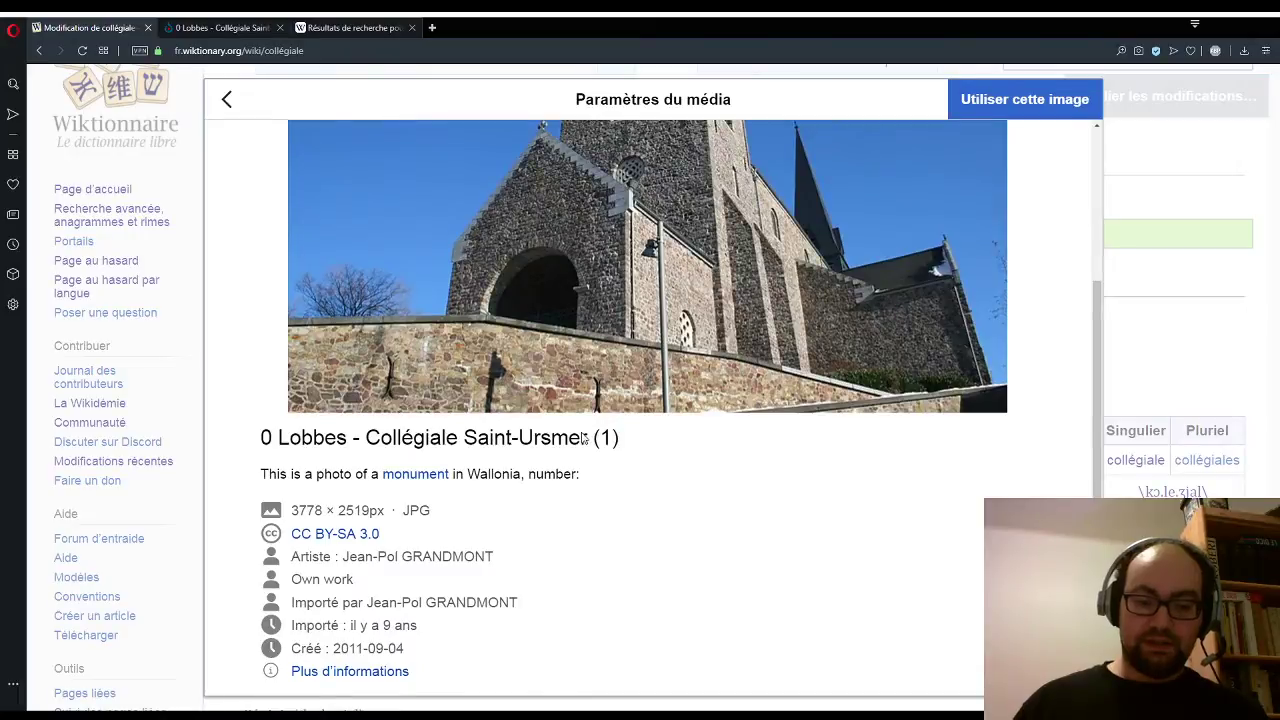
pyautogui.scroll(2, 651, 471)
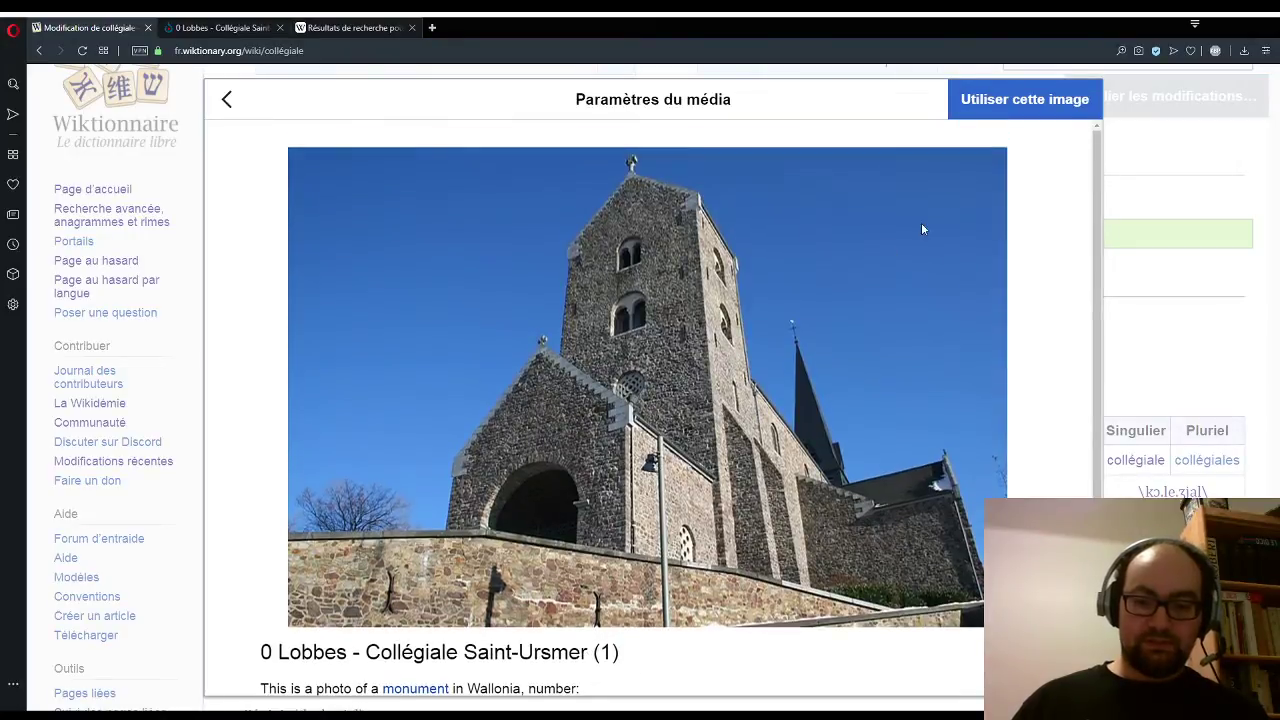
pyautogui.click(1020, 104)
# Step: Caption the image "La collégiale de Saint-Ursmer." with the word "collégiale" in bold
pyautogui.write('L')
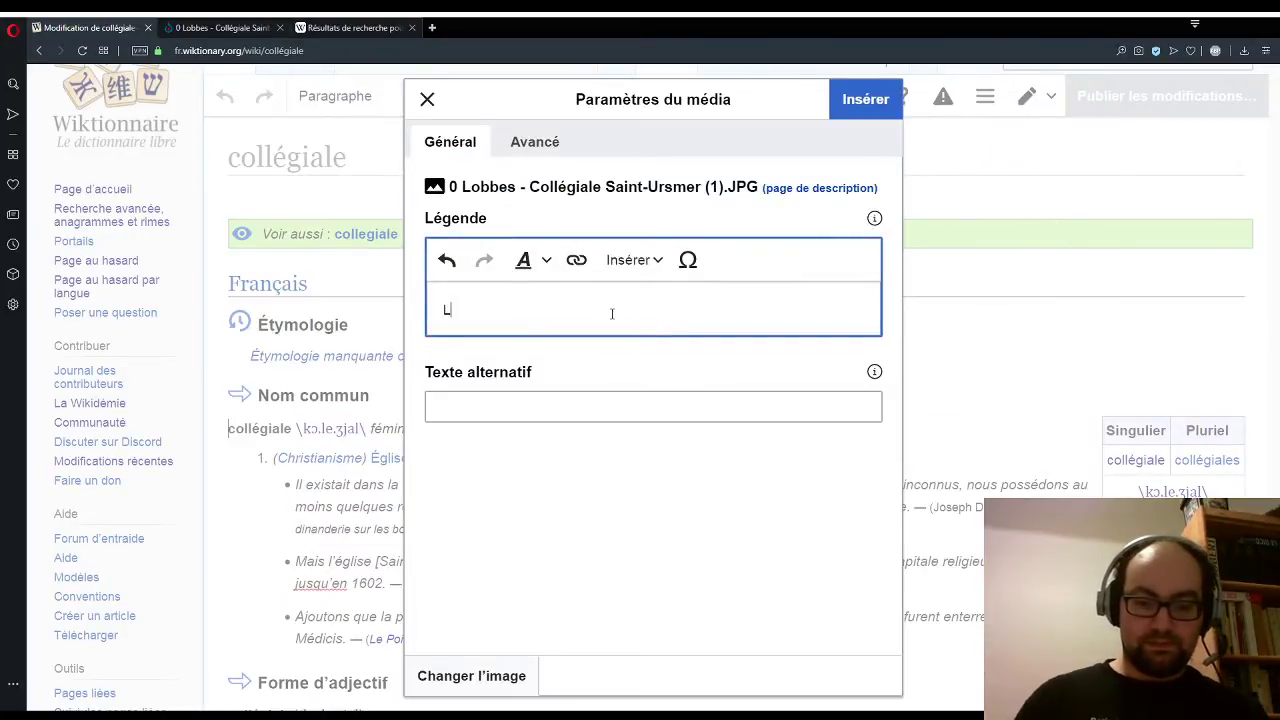
pyautogui.write('a collé')
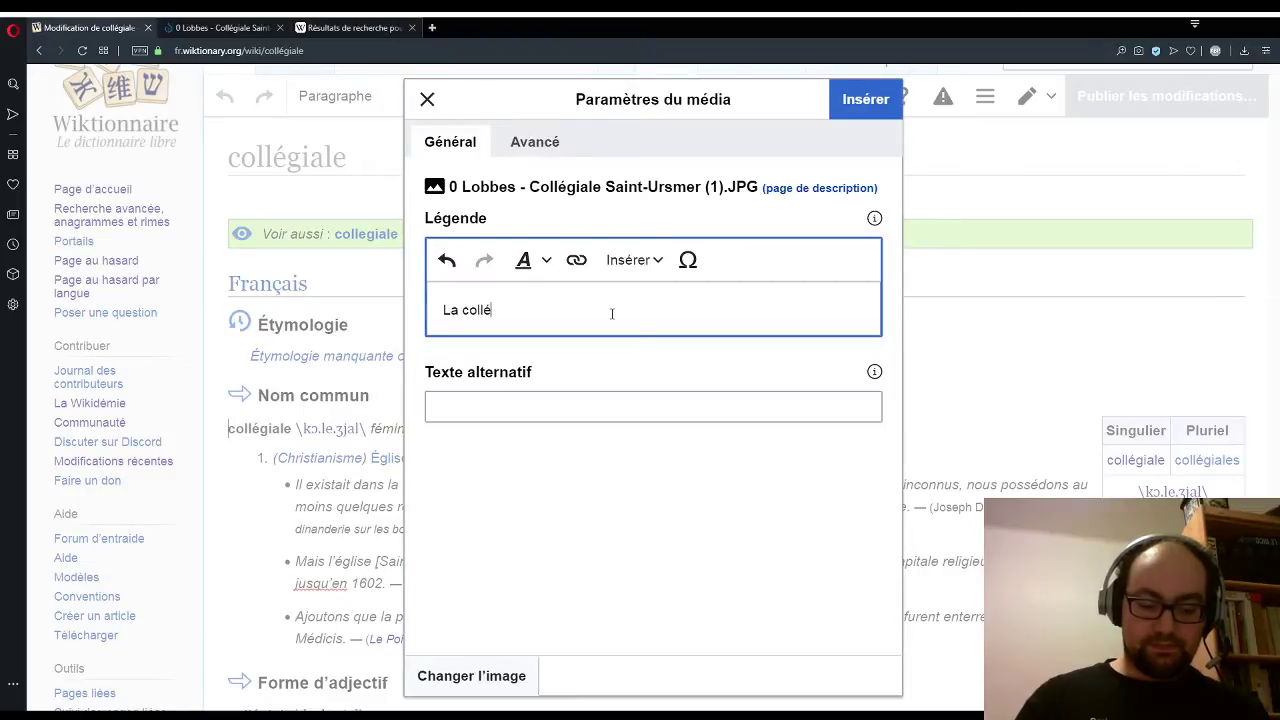
pyautogui.write('giale de Saint-')
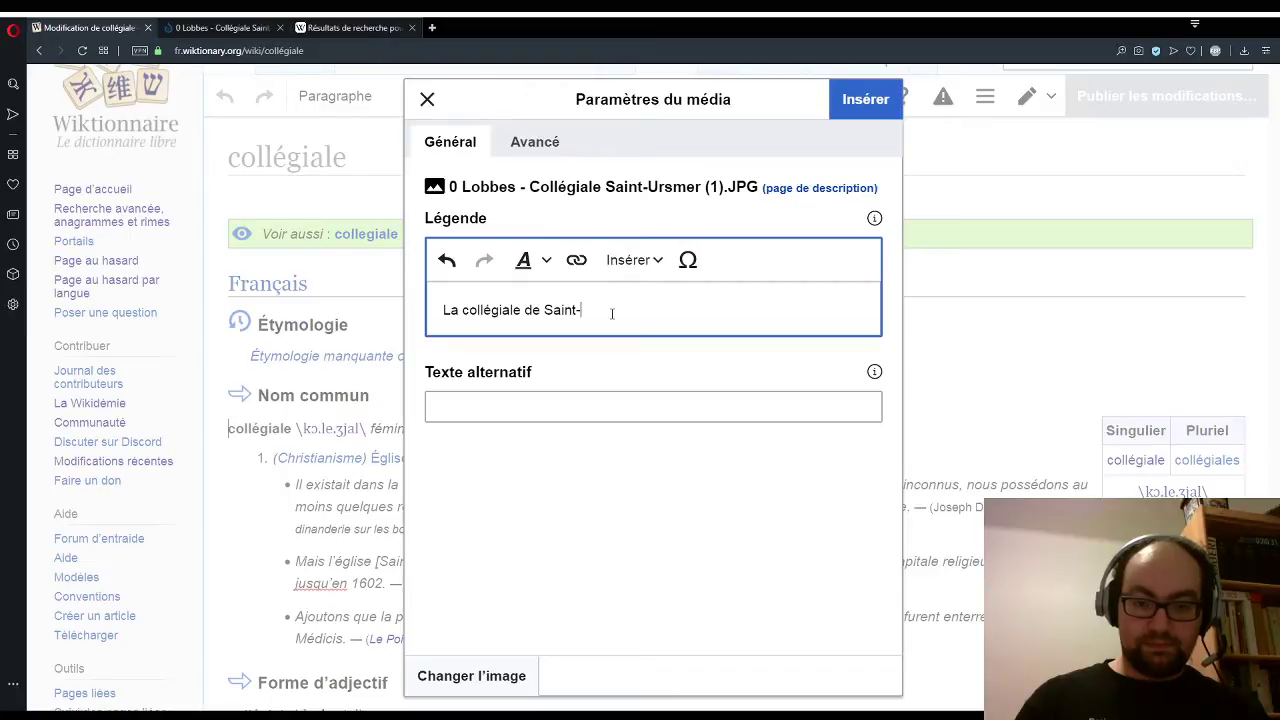
pyautogui.write('Ursmer')
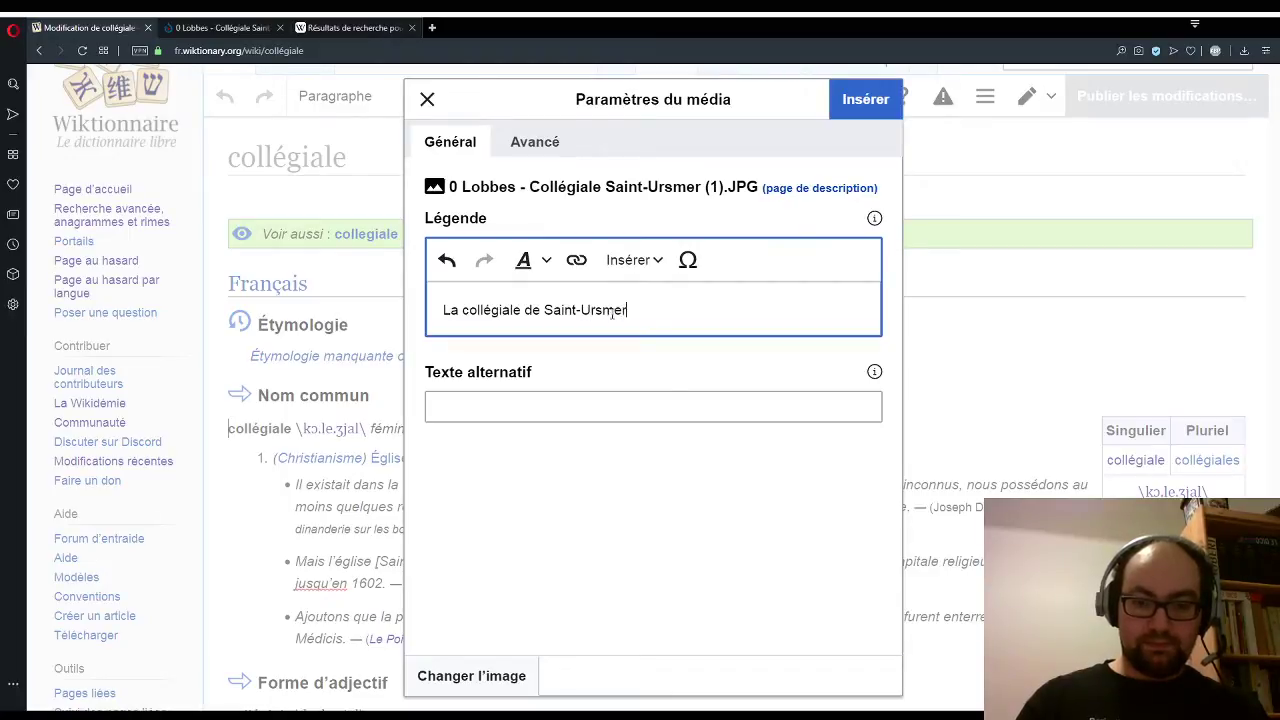
pyautogui.write('.')
pyautogui.doubleClick(524, 313)
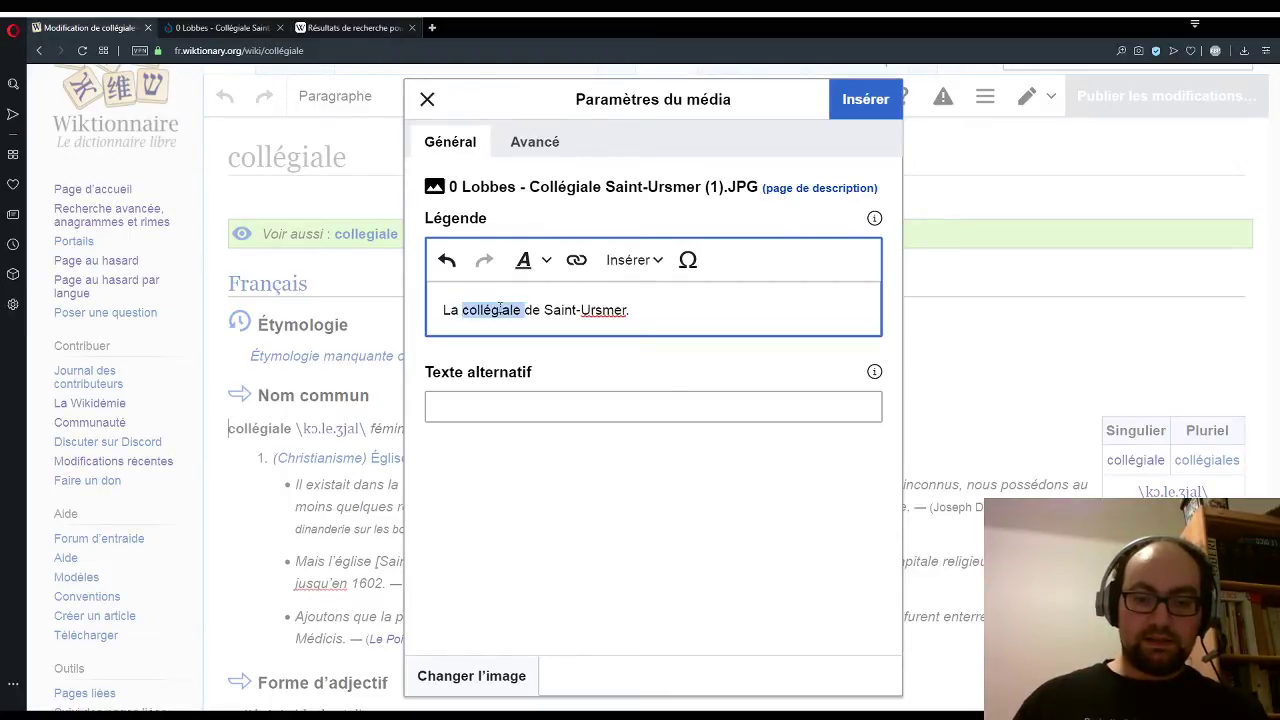
pyautogui.click(523, 260)
pyautogui.click(543, 300)
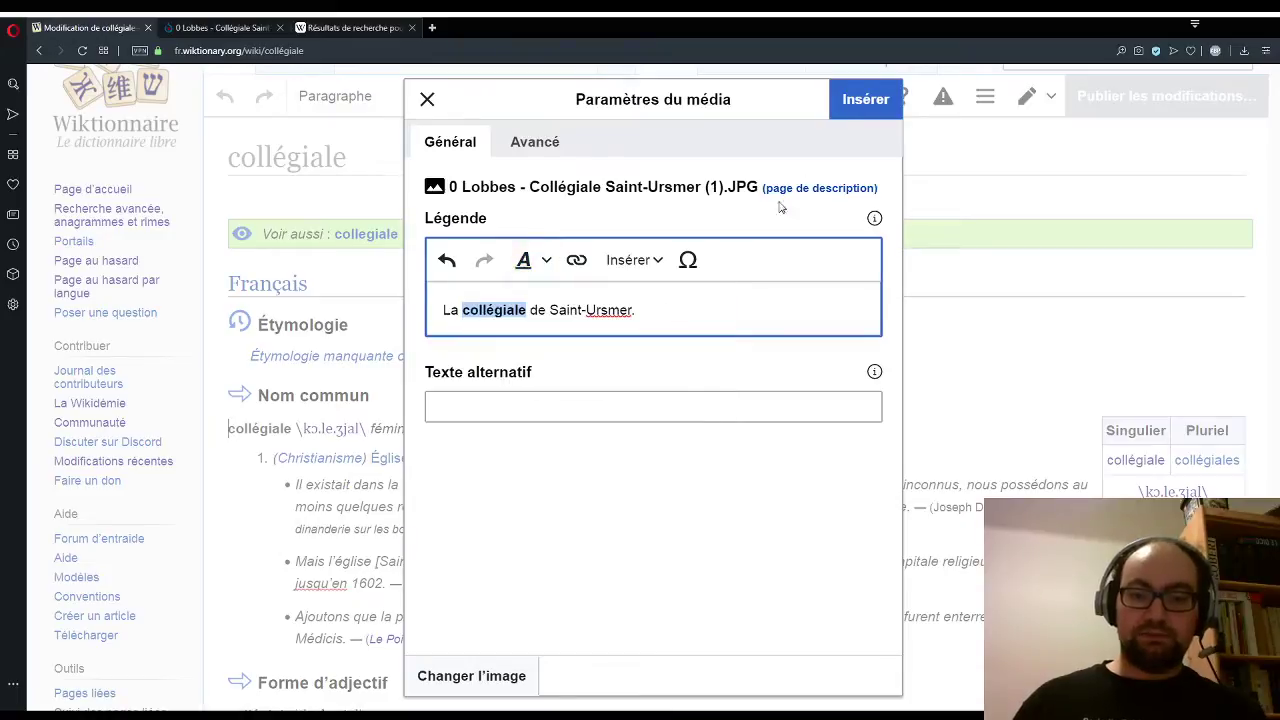
# Step: Insert the captioned image into the "collégiale" entry and check its placement beside the noun definition
pyautogui.click(865, 99)
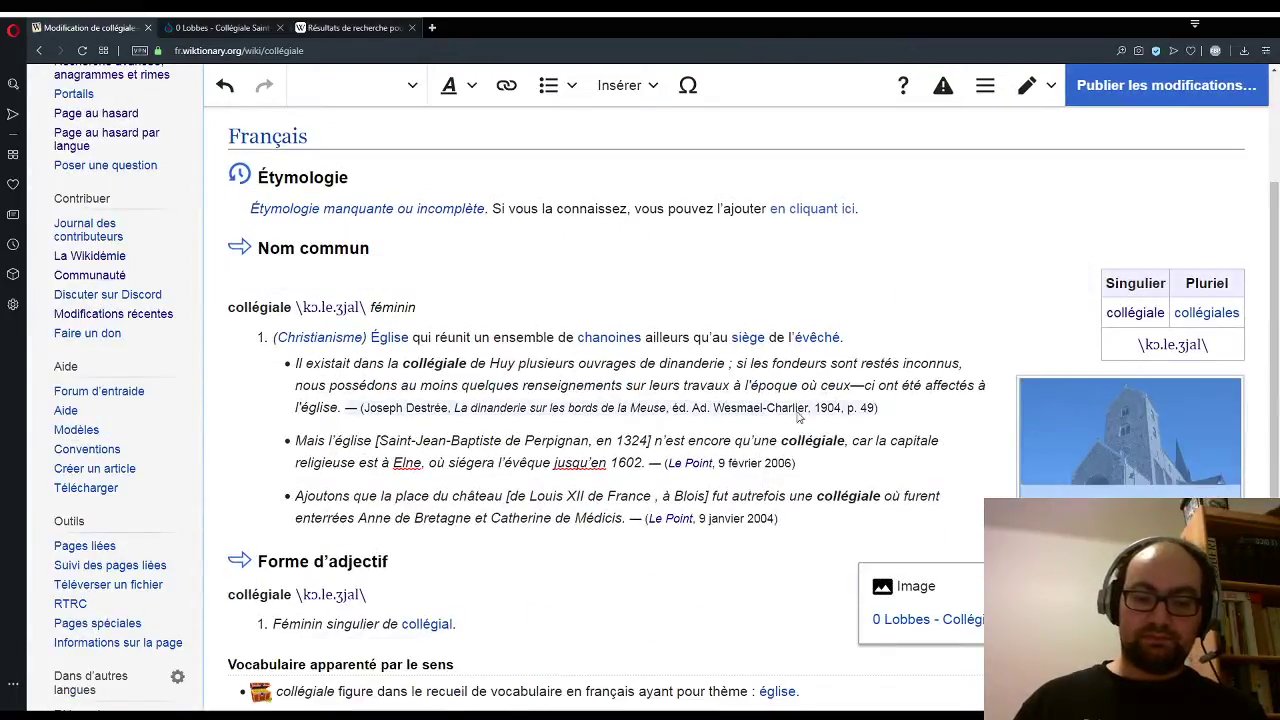
pyautogui.scroll(-2, 700, 437)
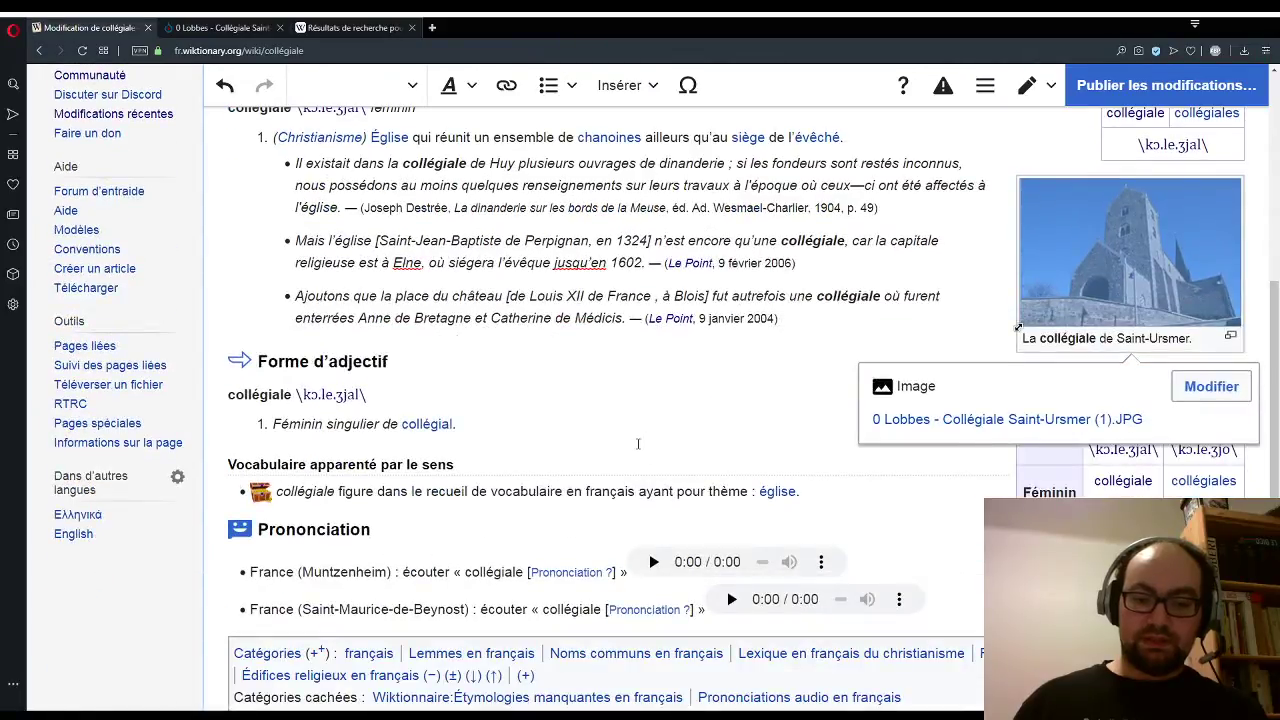
pyautogui.scroll(1, 446, 446)
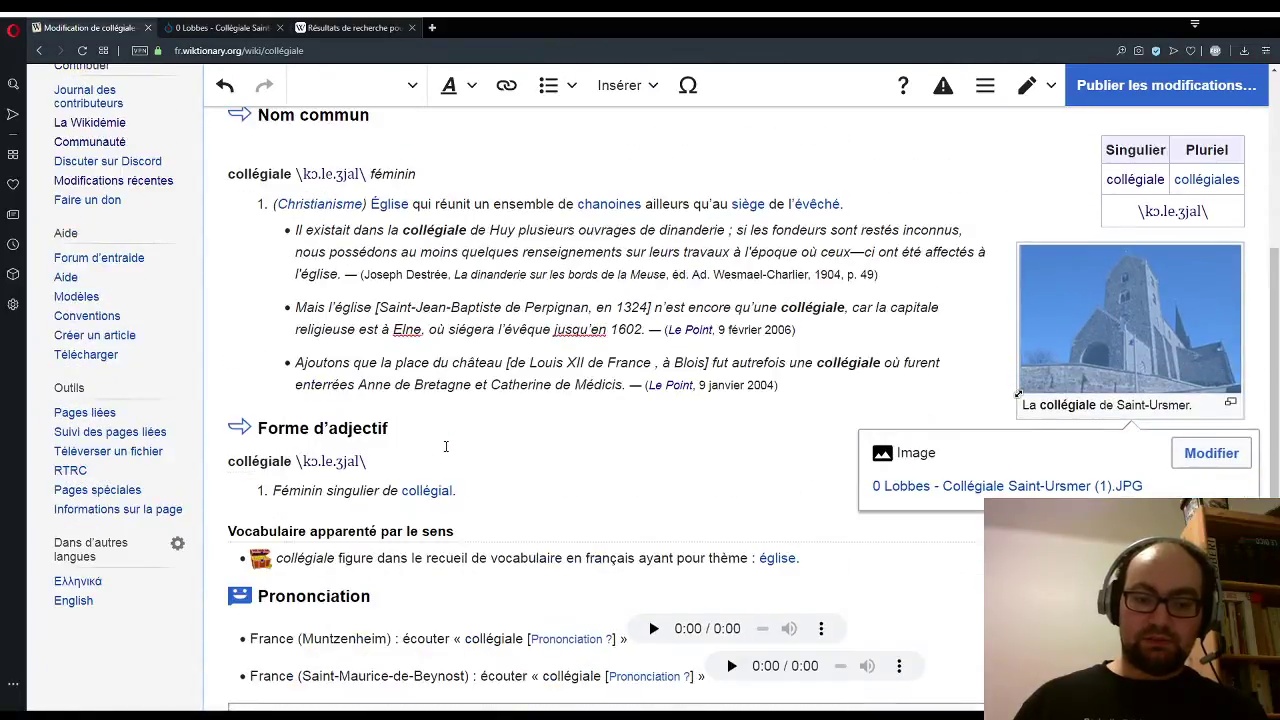
# Step: Publish the "collégiale" edit with the quick summary "image" and review the published entry
pyautogui.scroll(5, 446, 446)
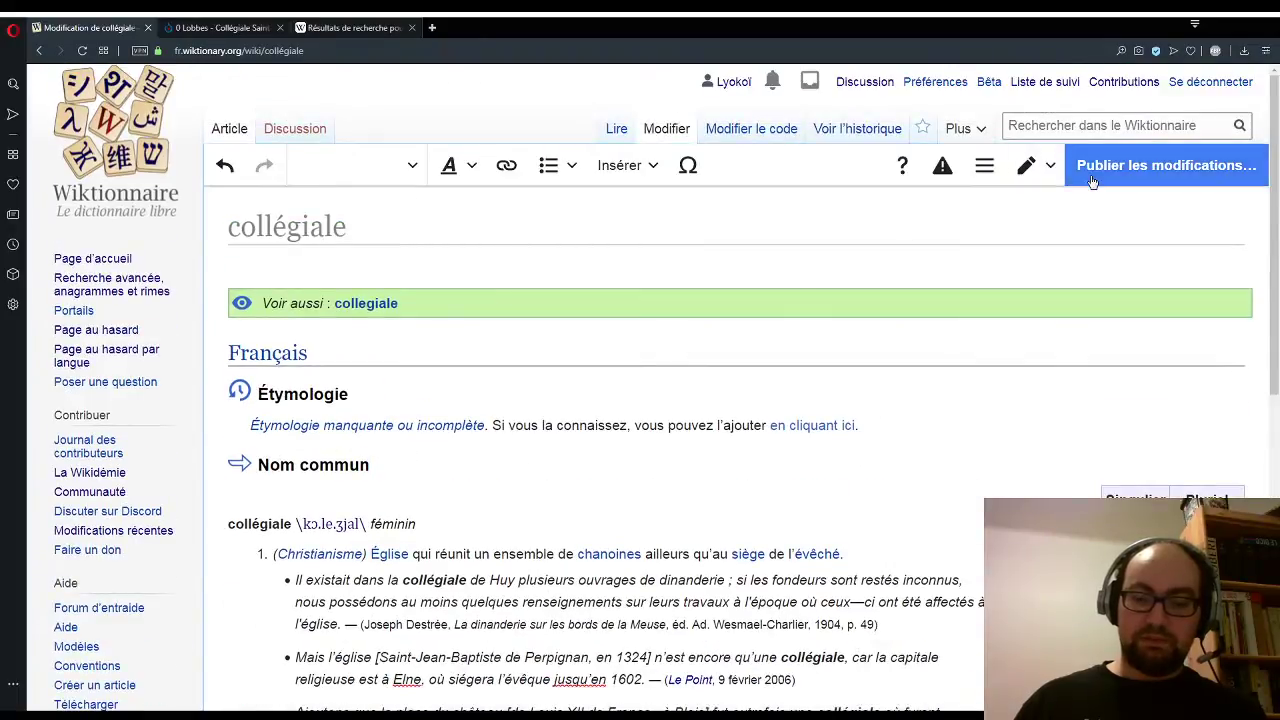
pyautogui.click(1093, 172)
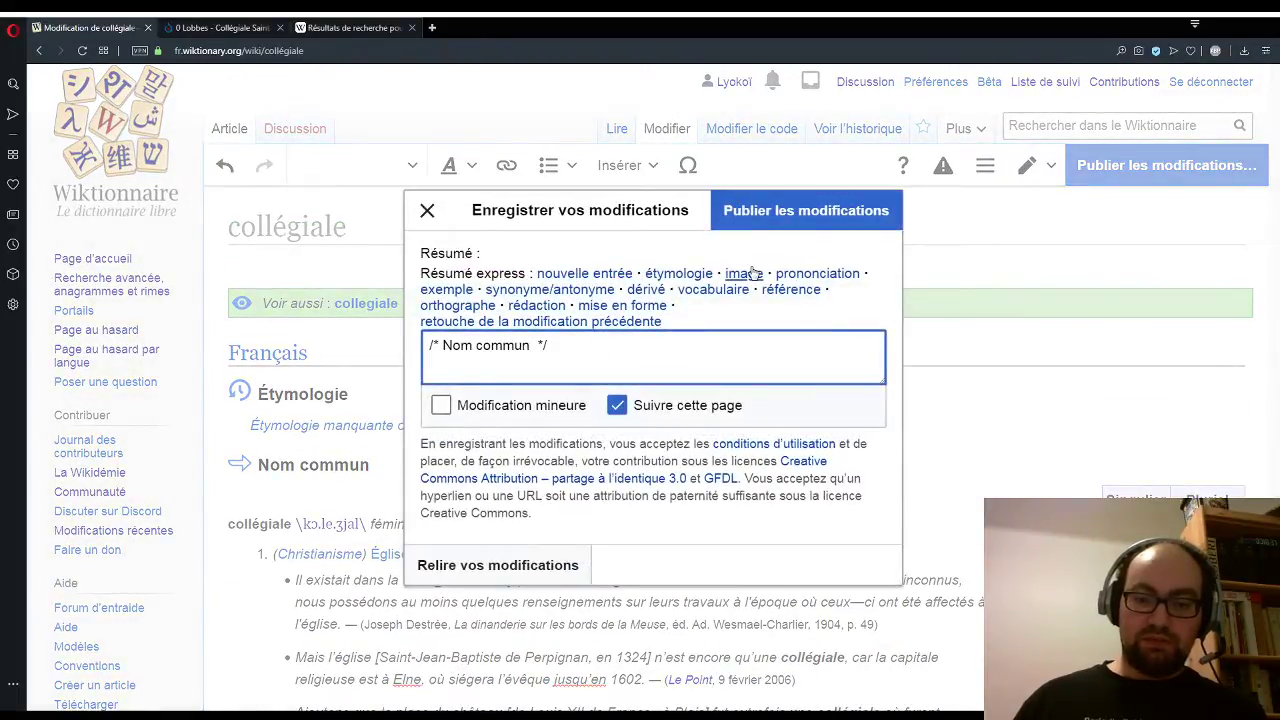
pyautogui.click(753, 273)
pyautogui.click(788, 216)
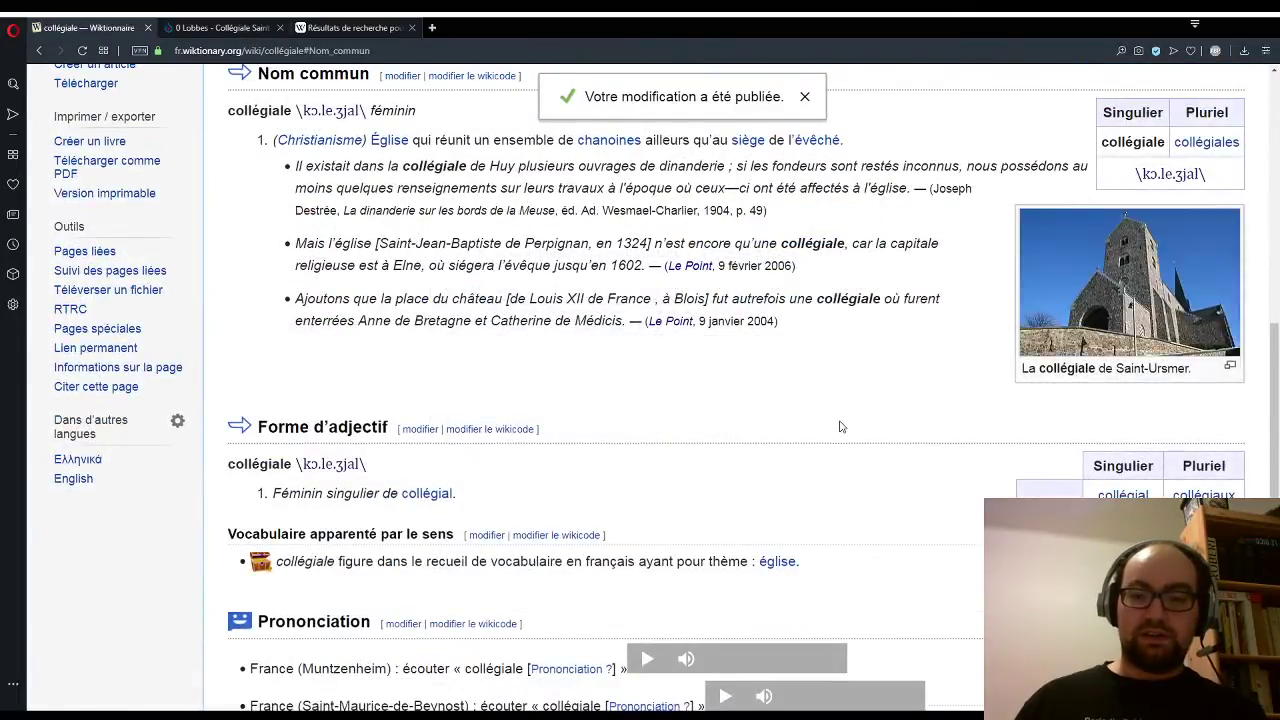
pyautogui.scroll(5, 837, 428)
pyautogui.scroll(-4, 837, 428)
pyautogui.scroll(2, 840, 427)
pyautogui.scroll(4, 840, 427)
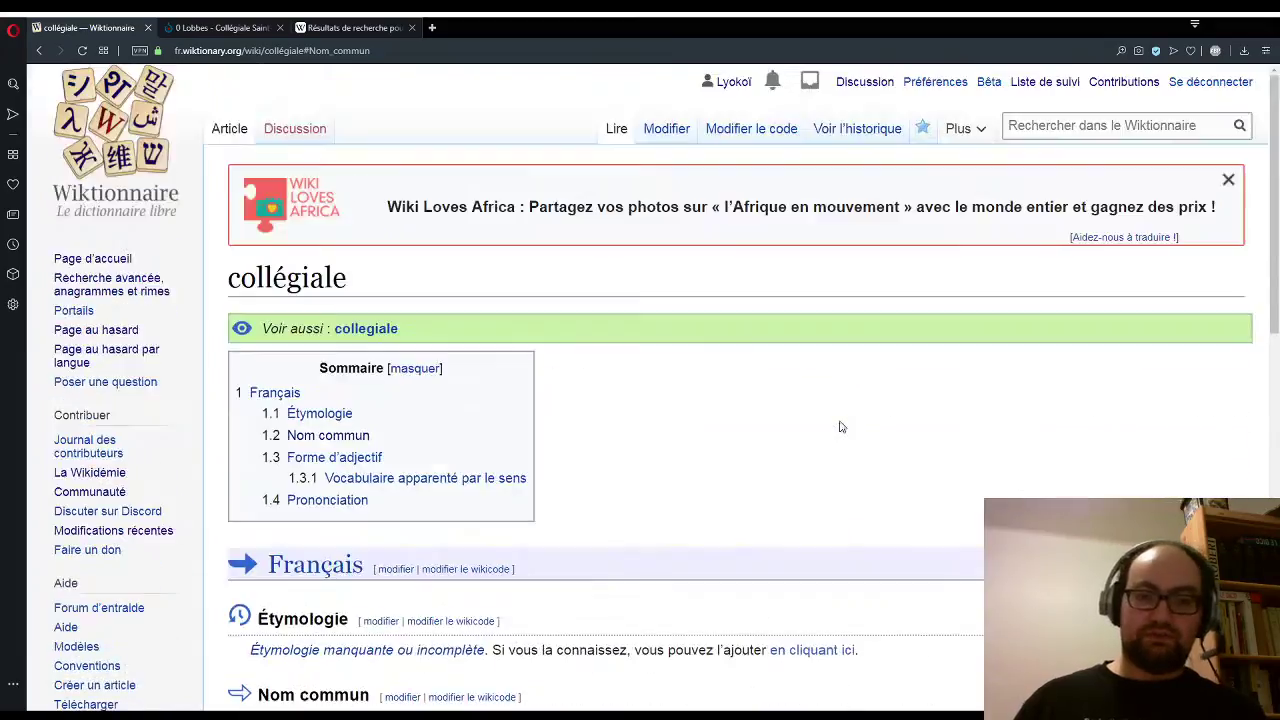
# Step: Look up the "extension" entry and check its noun senses and existing illustration
pyautogui.click(1063, 121)
pyautogui.write('extension')
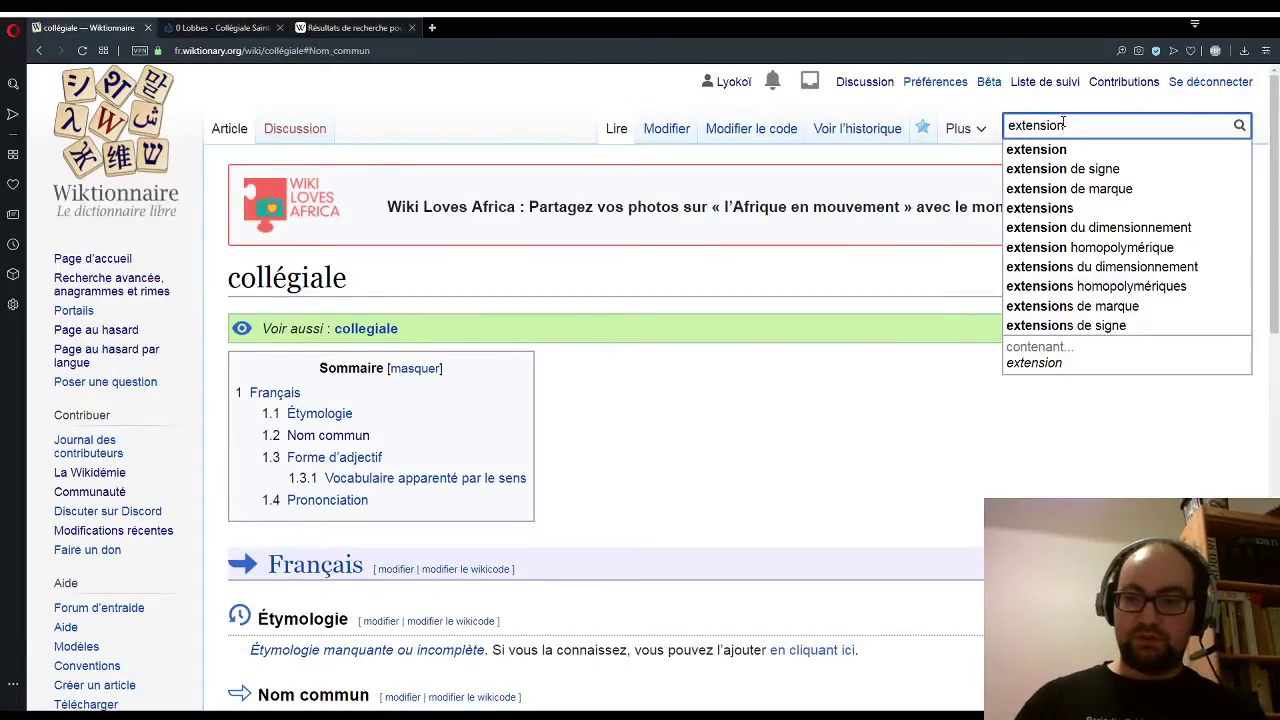
pyautogui.press('Return')
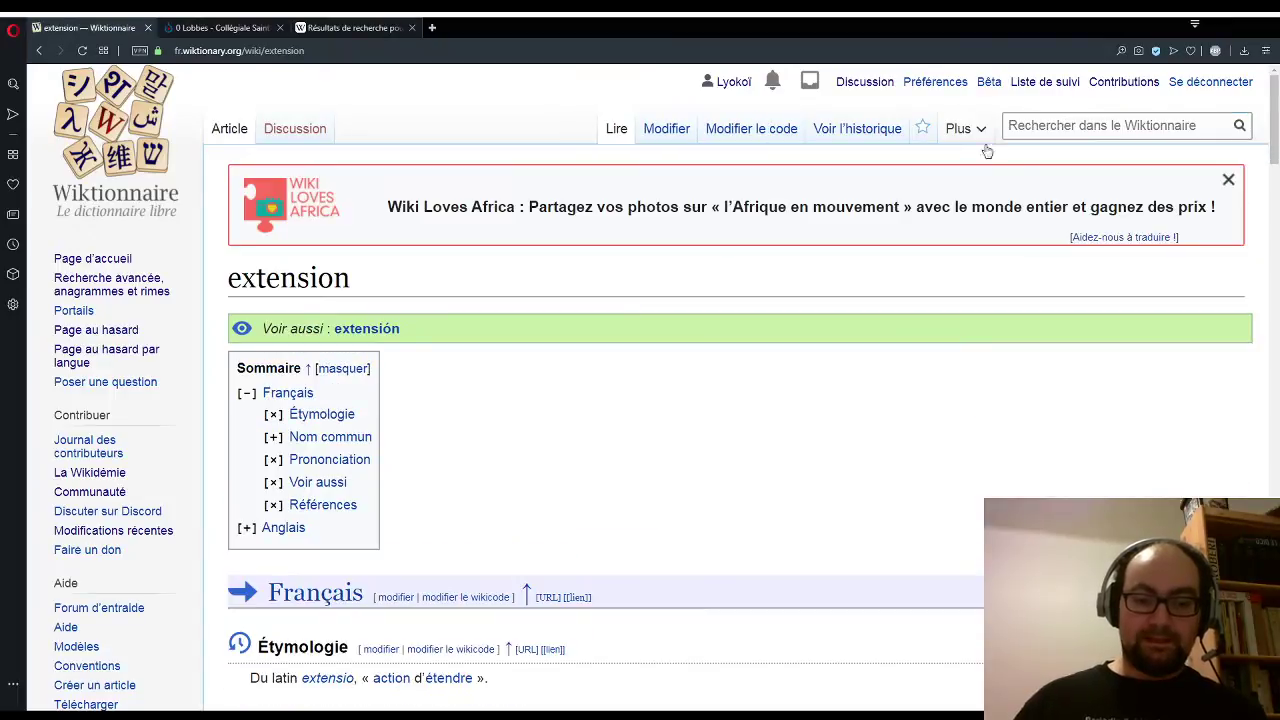
pyautogui.scroll(-6, 786, 294)
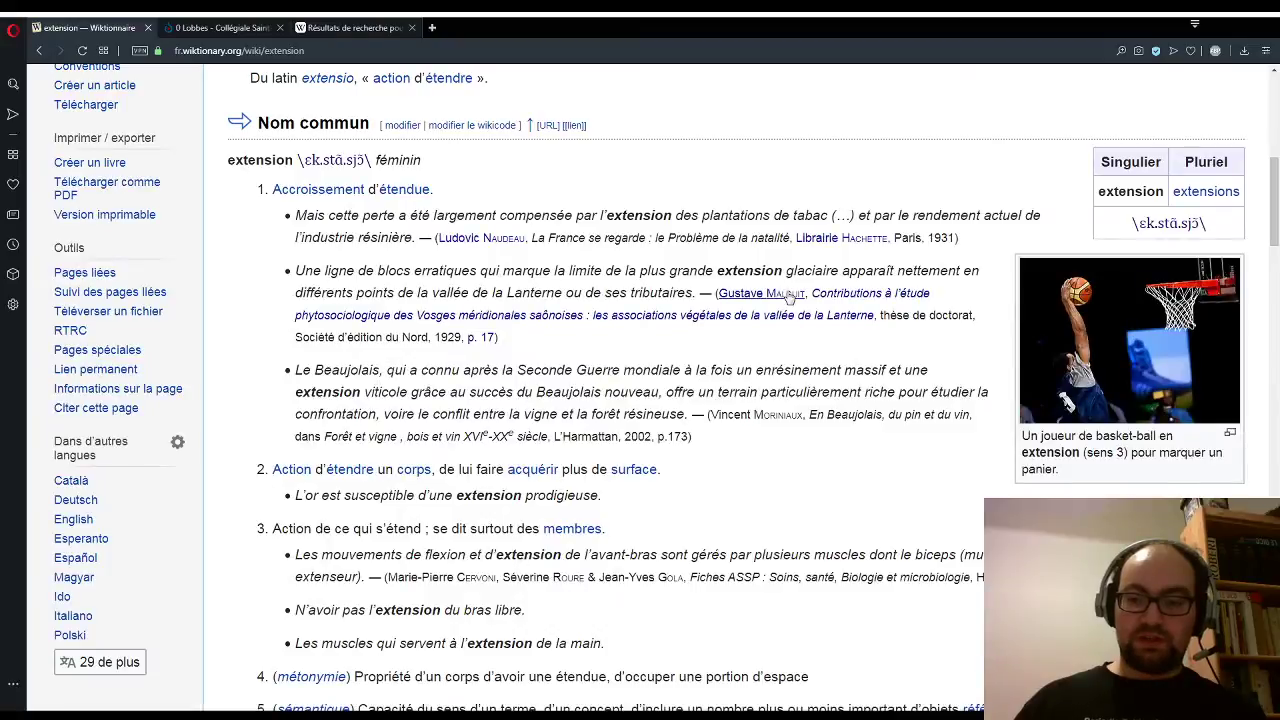
pyautogui.scroll(-3, 768, 310)
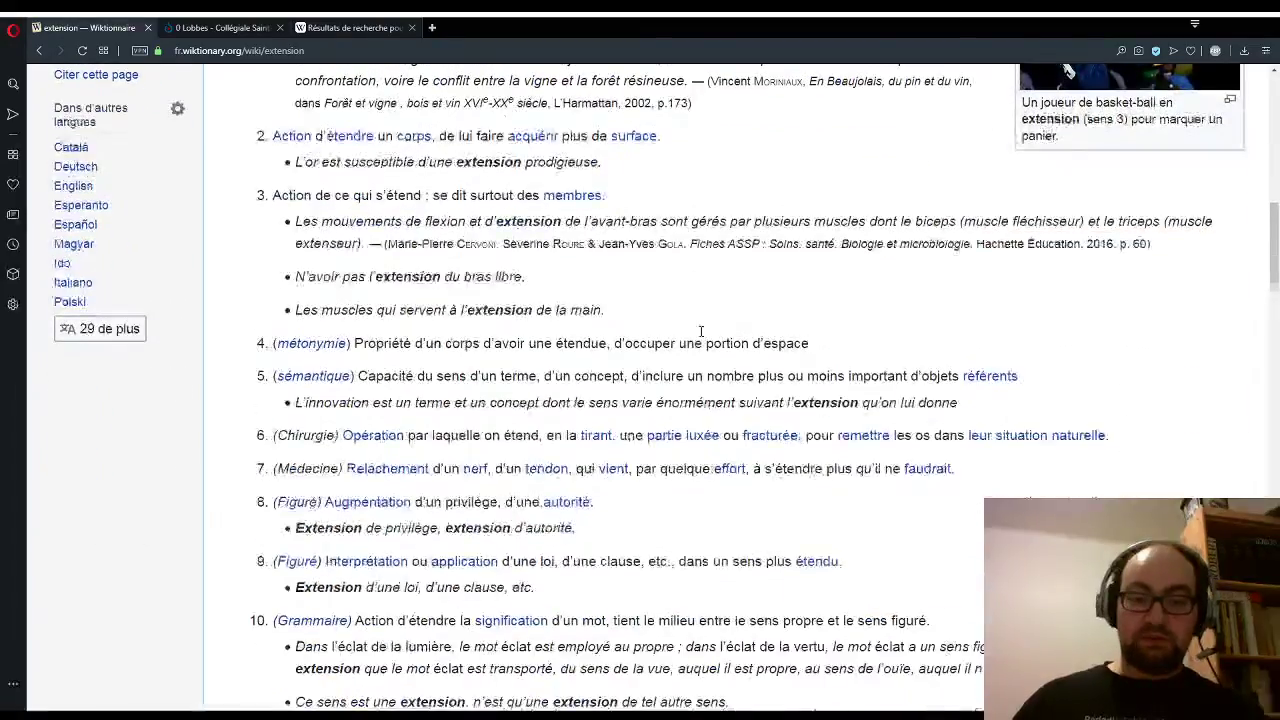
pyautogui.scroll(3, 701, 332)
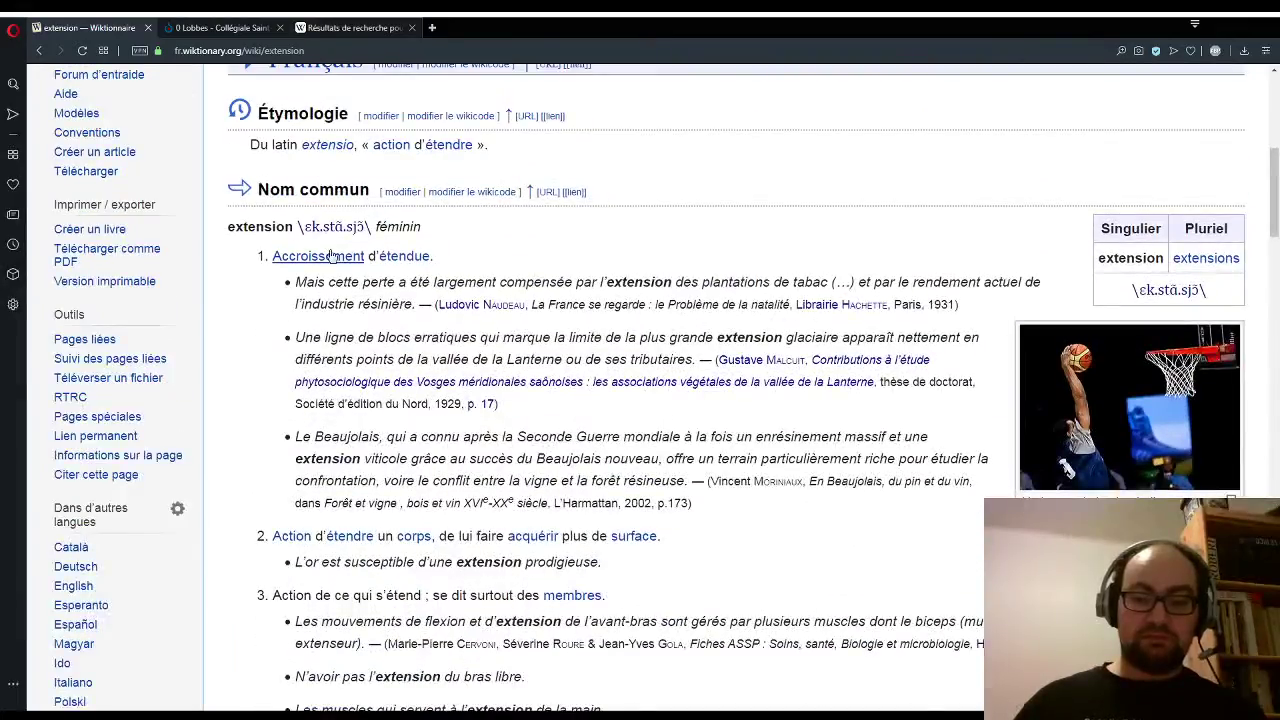
# Step: Close the Lobbes photo preview on Commons and browse further through the quality images category
pyautogui.click(186, 29)
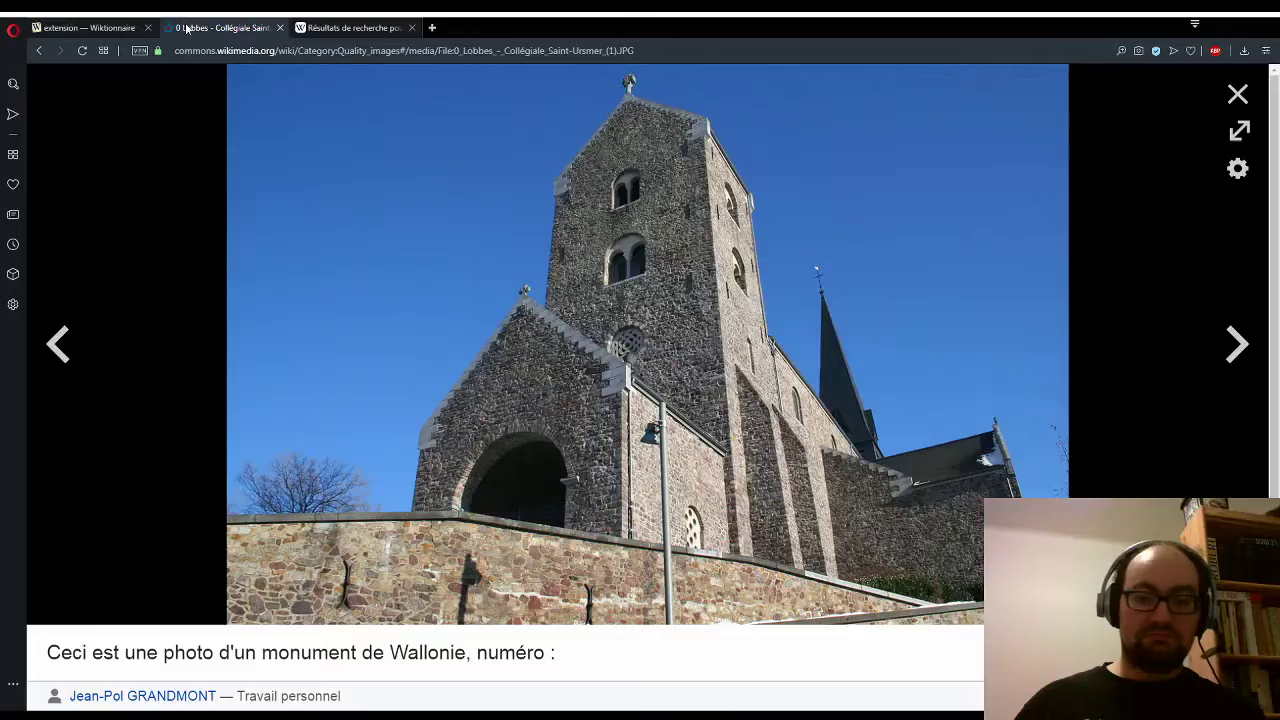
pyautogui.click(1237, 94)
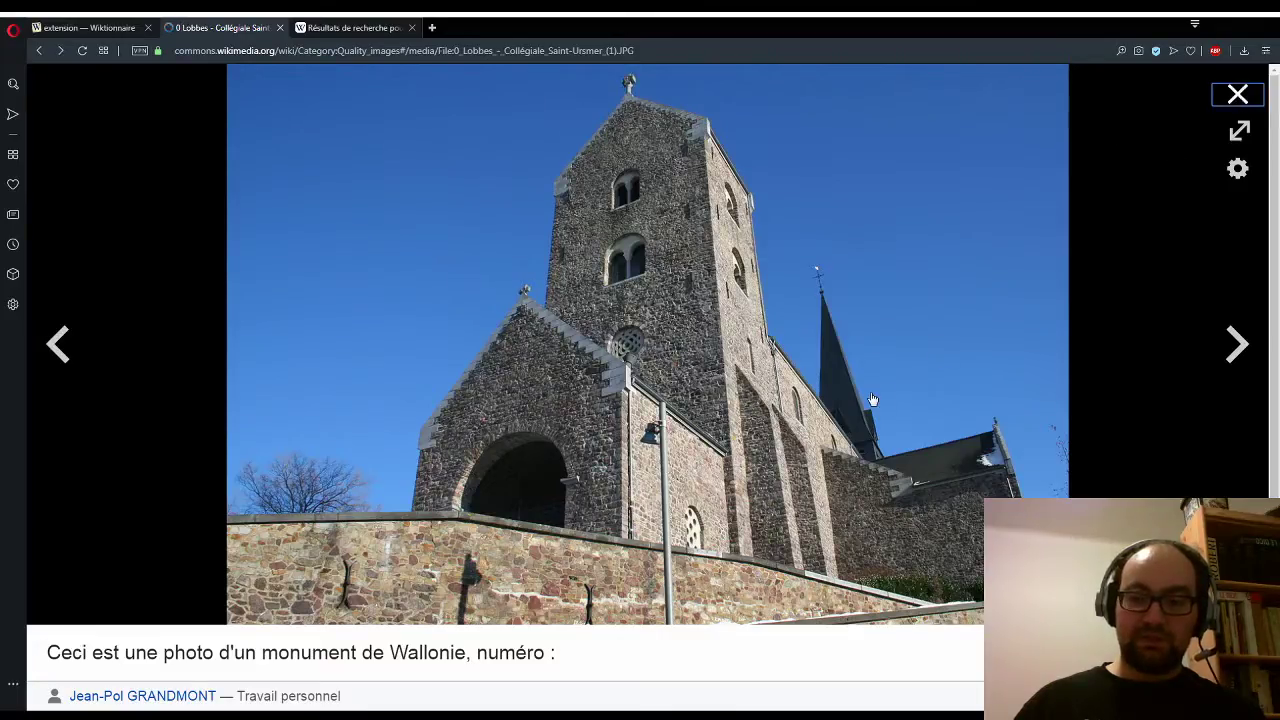
pyautogui.scroll(-4, 785, 408)
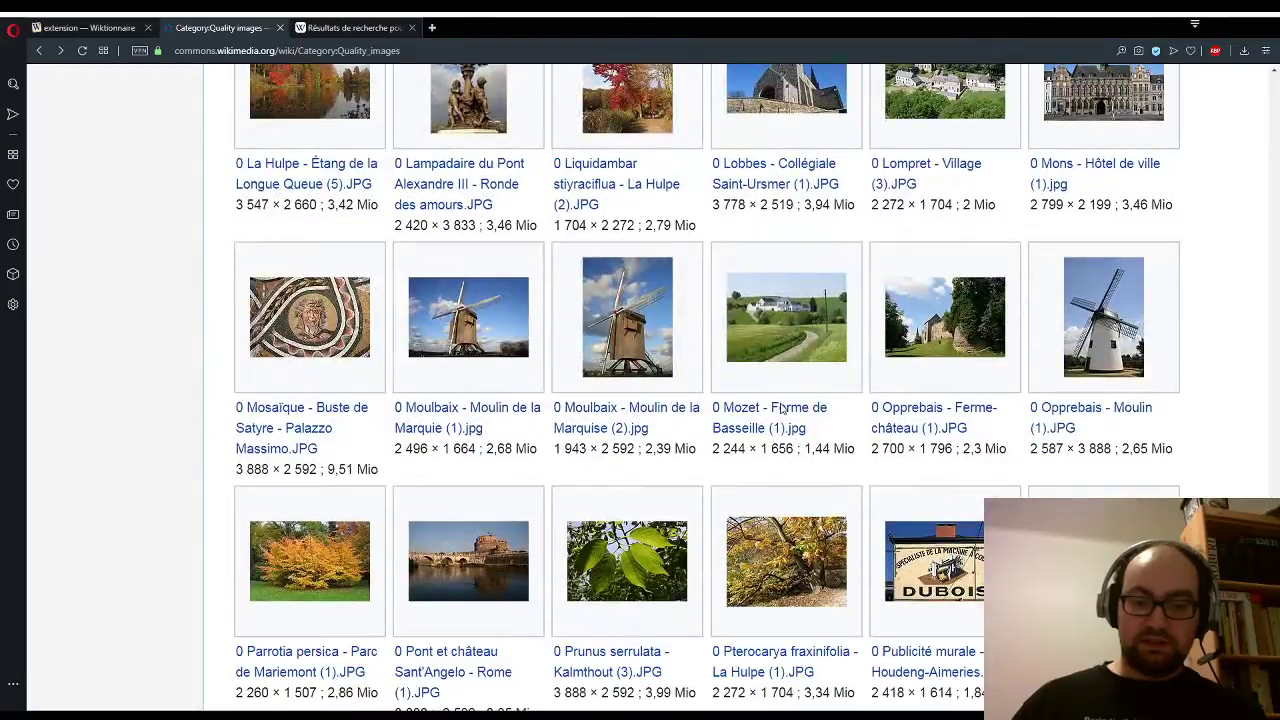
pyautogui.scroll(-1, 785, 408)
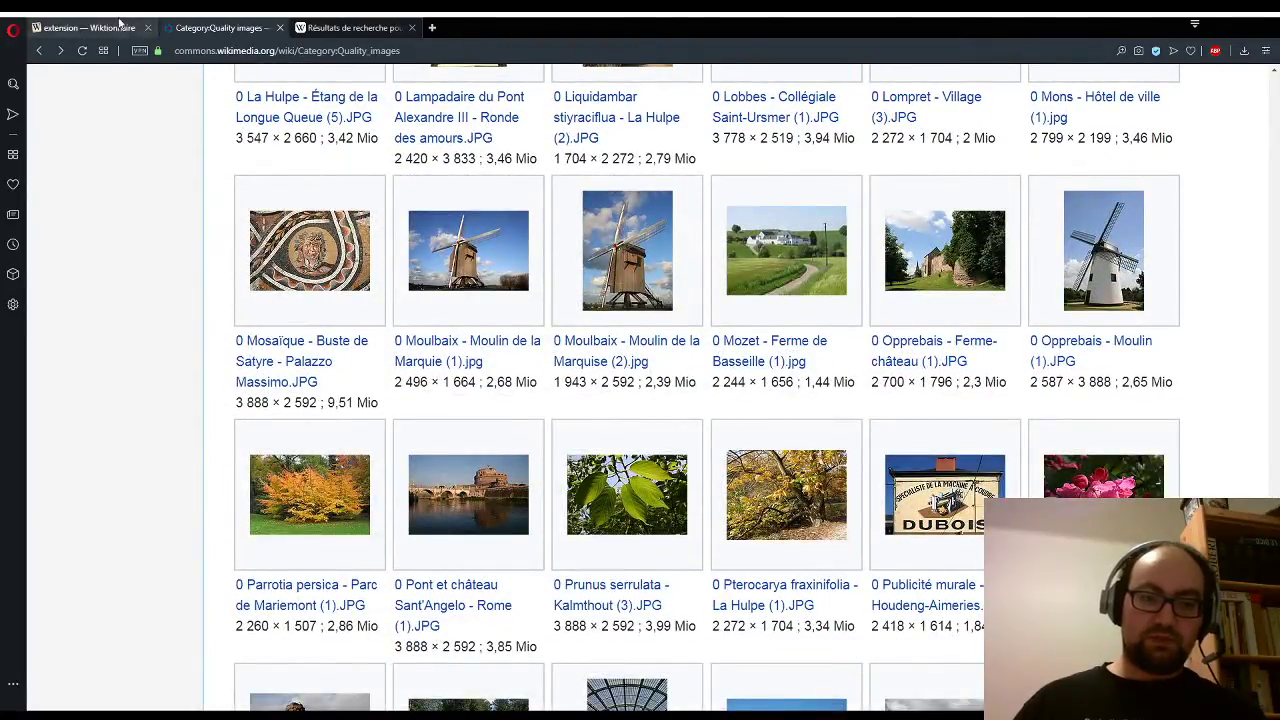
# Step: Look up the "mosaïque" entry on Wiktionary and check which images illustrate its noun senses
pyautogui.click(88, 27)
pyautogui.scroll(5, 1124, 188)
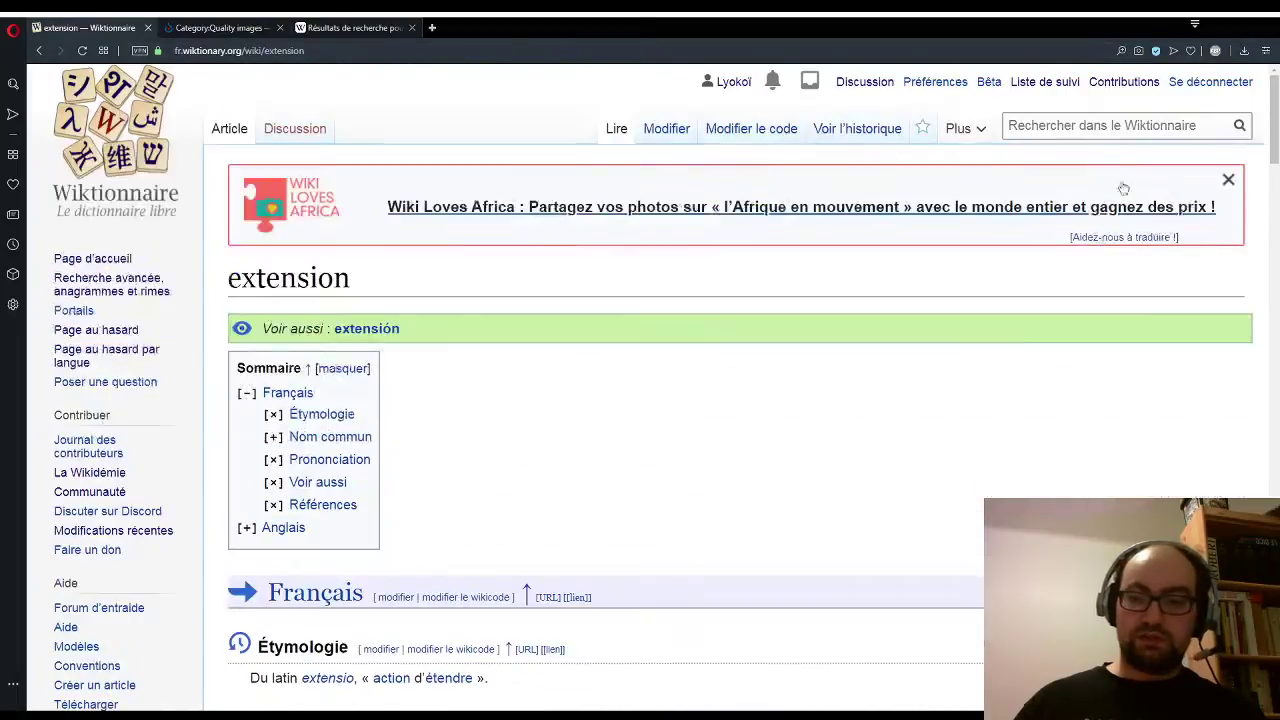
pyautogui.click(1136, 132)
pyautogui.write('mosa')
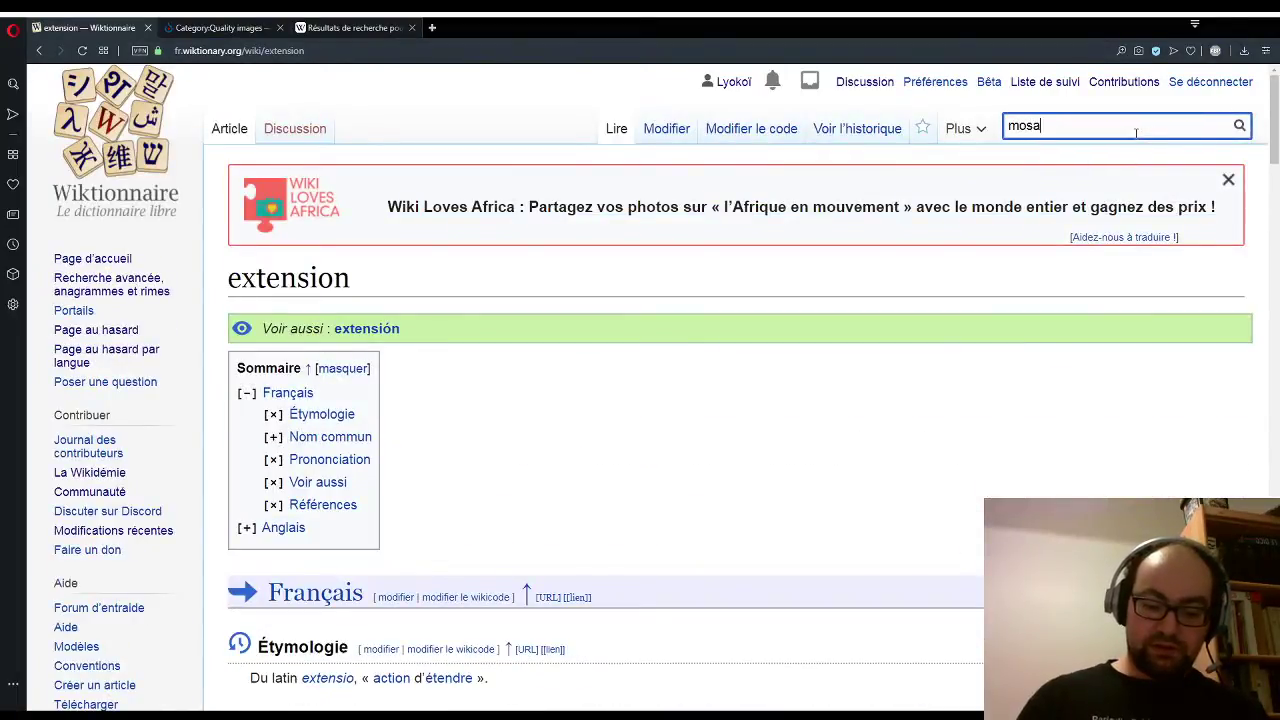
pyautogui.write('ïque')
pyautogui.press('Down')
pyautogui.press('Return')
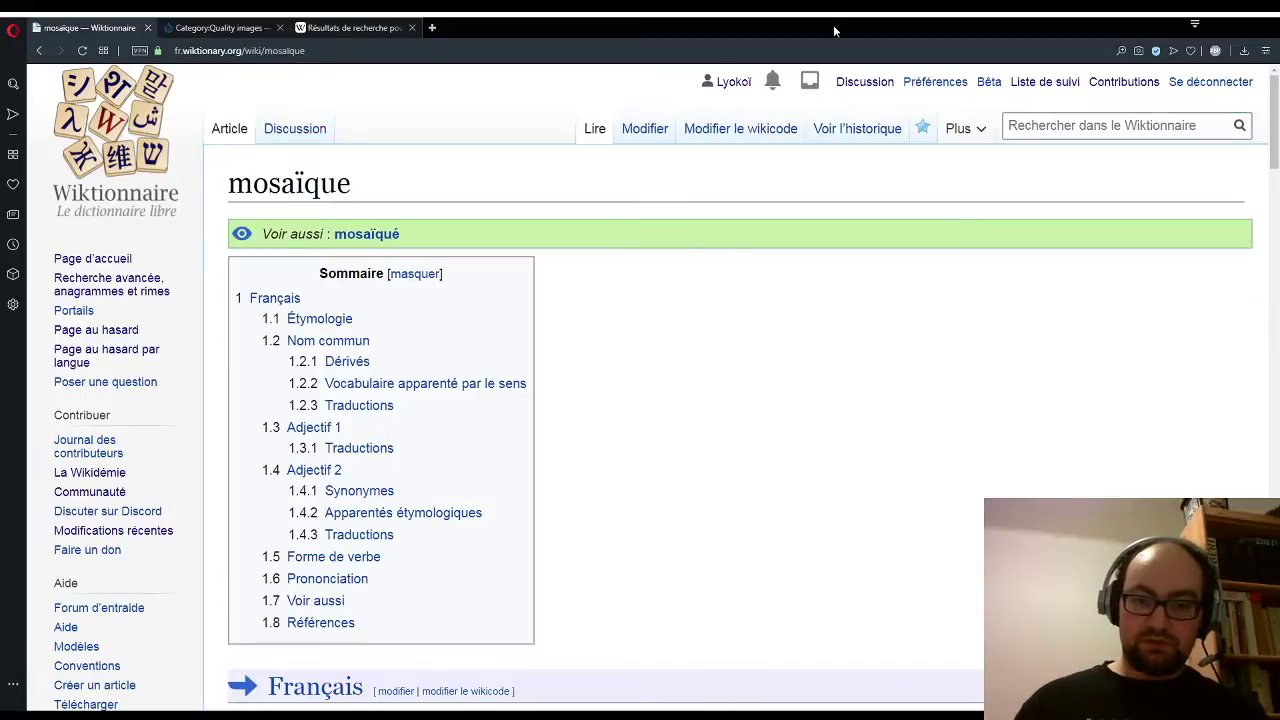
pyautogui.scroll(-6, 768, 402)
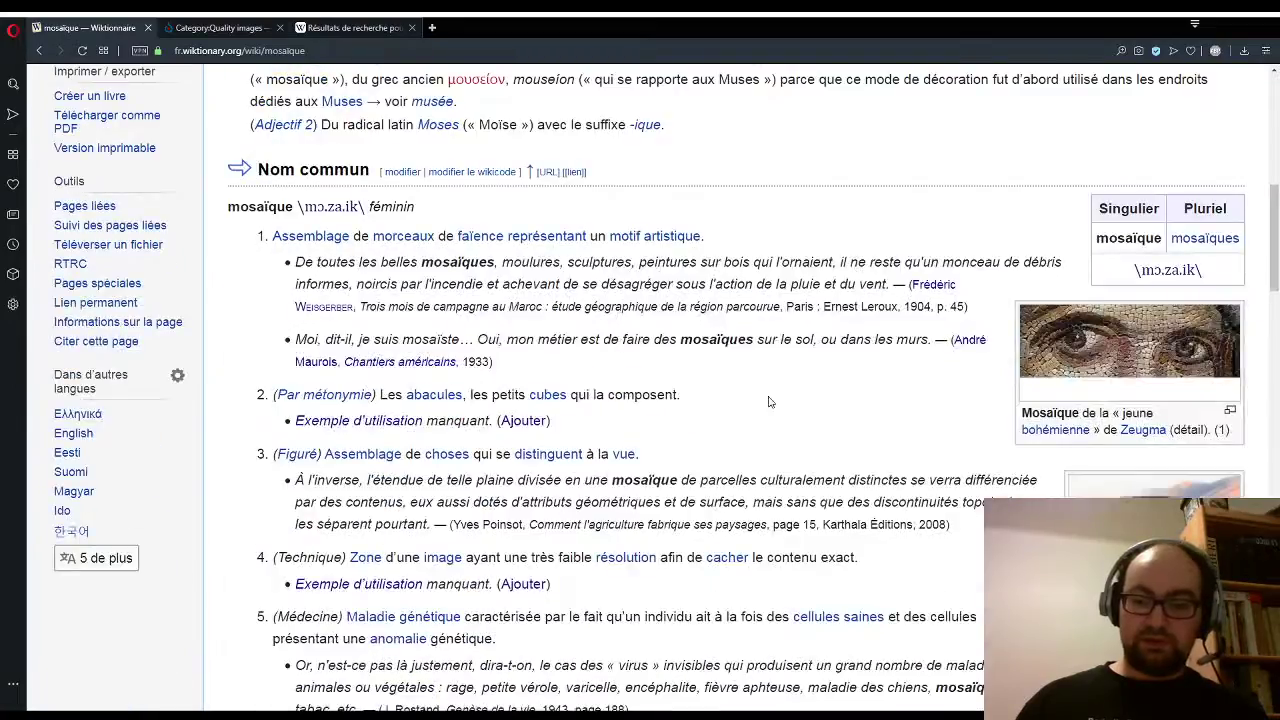
pyautogui.scroll(-1, 745, 405)
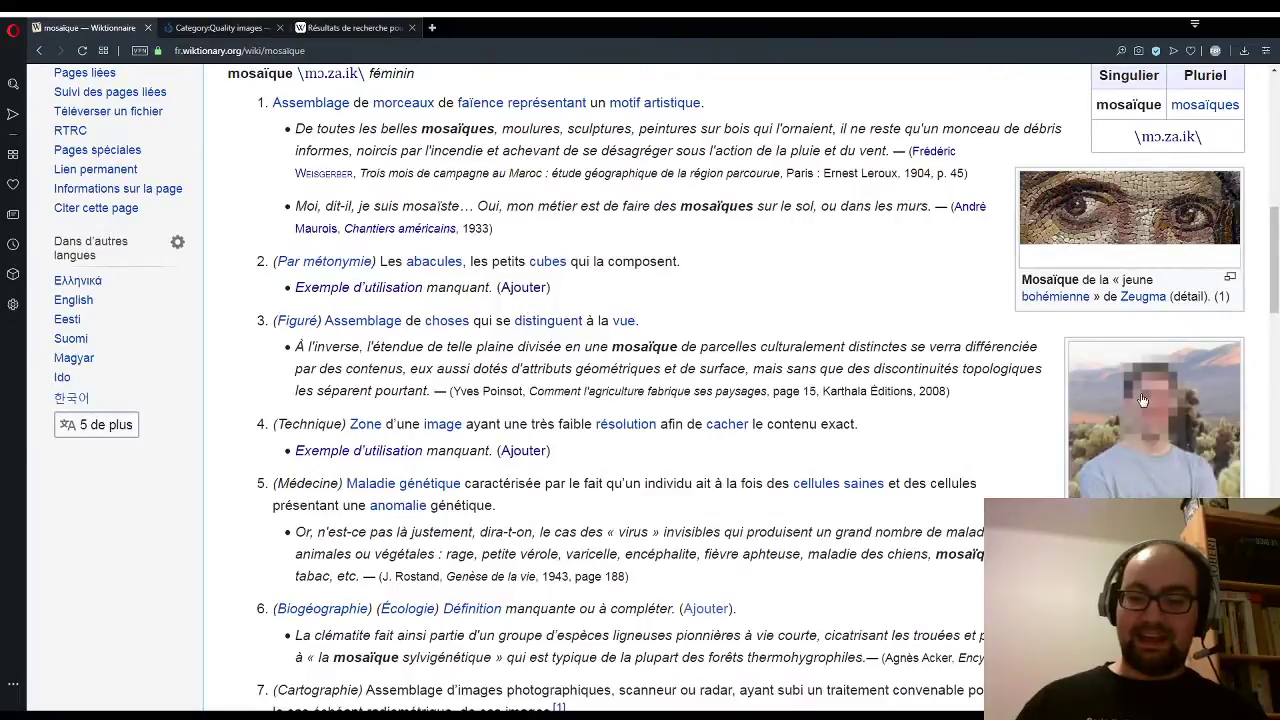
# Step: Browse further through the Commons quality images and open the "0 Serres Royales de Laeken (1).jpg" preview
pyautogui.click(199, 28)
pyautogui.scroll(-1, 708, 347)
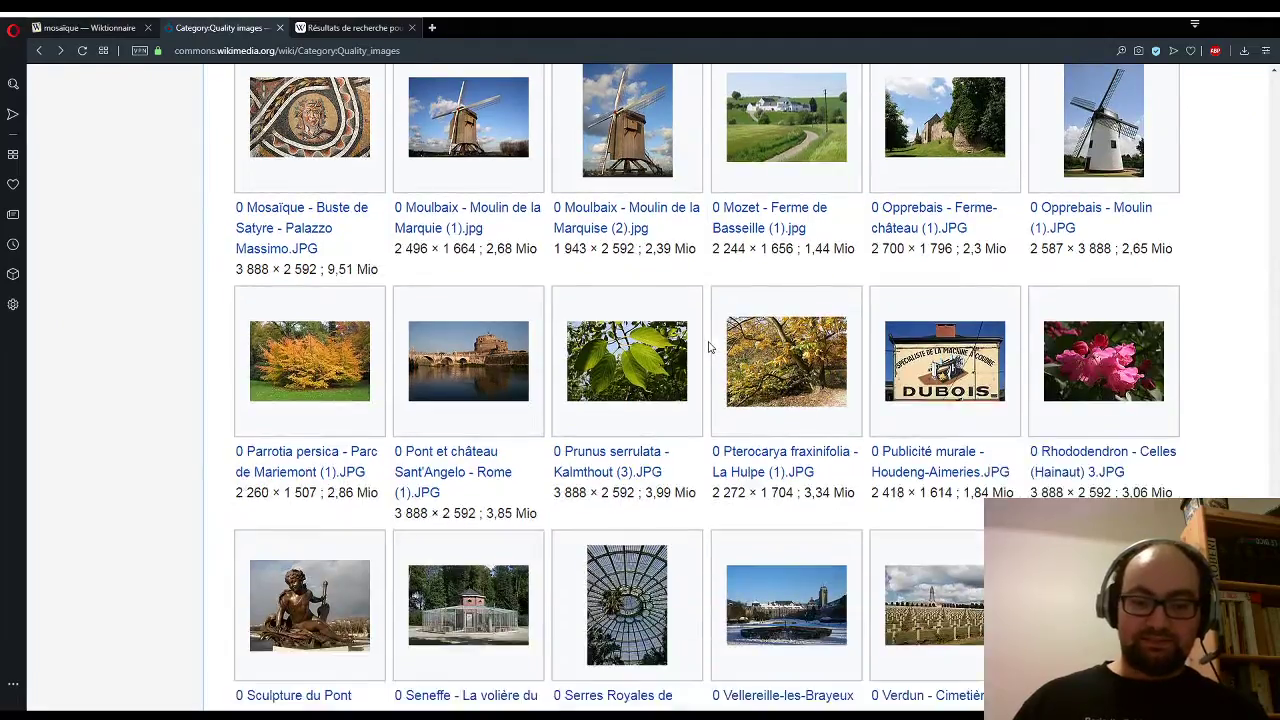
pyautogui.scroll(-1, 708, 347)
pyautogui.scroll(-1, 708, 345)
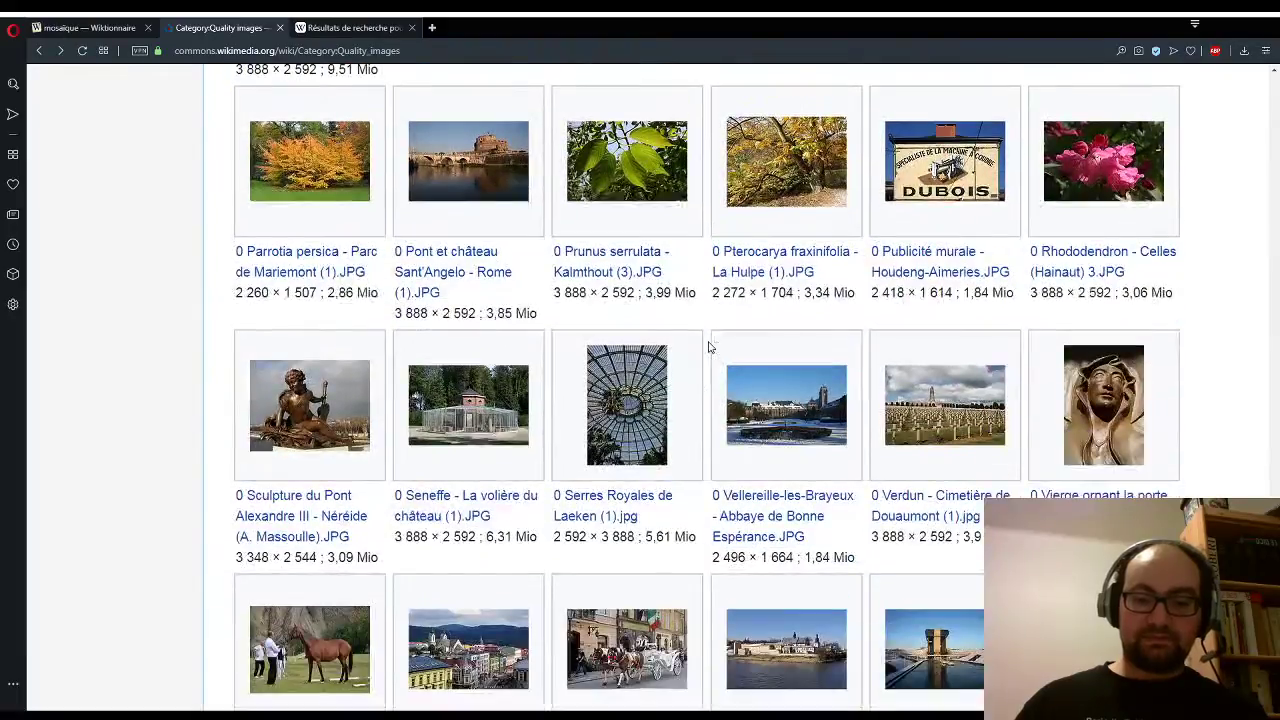
pyautogui.click(650, 406)
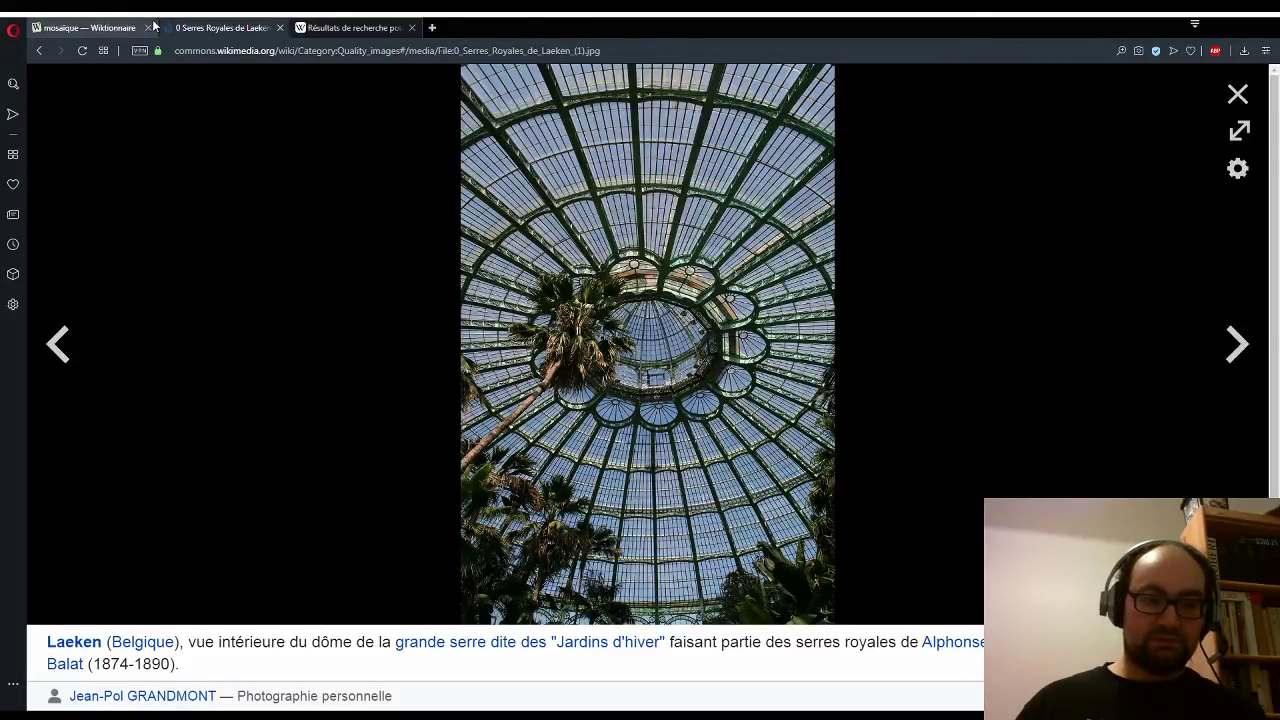
# Step: Look up the "serre" entry on Wiktionary and check its noun definitions and existing illustrations
pyautogui.click(82, 28)
pyautogui.press('Home')
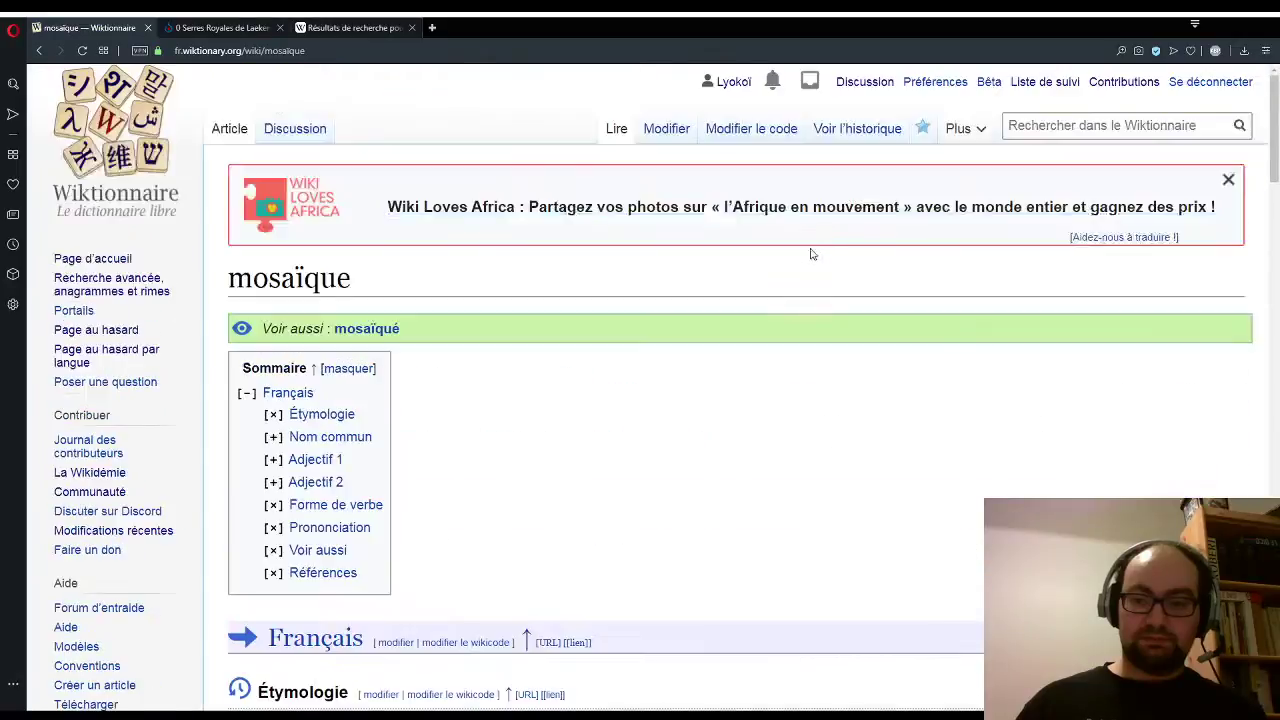
pyautogui.click(1055, 125)
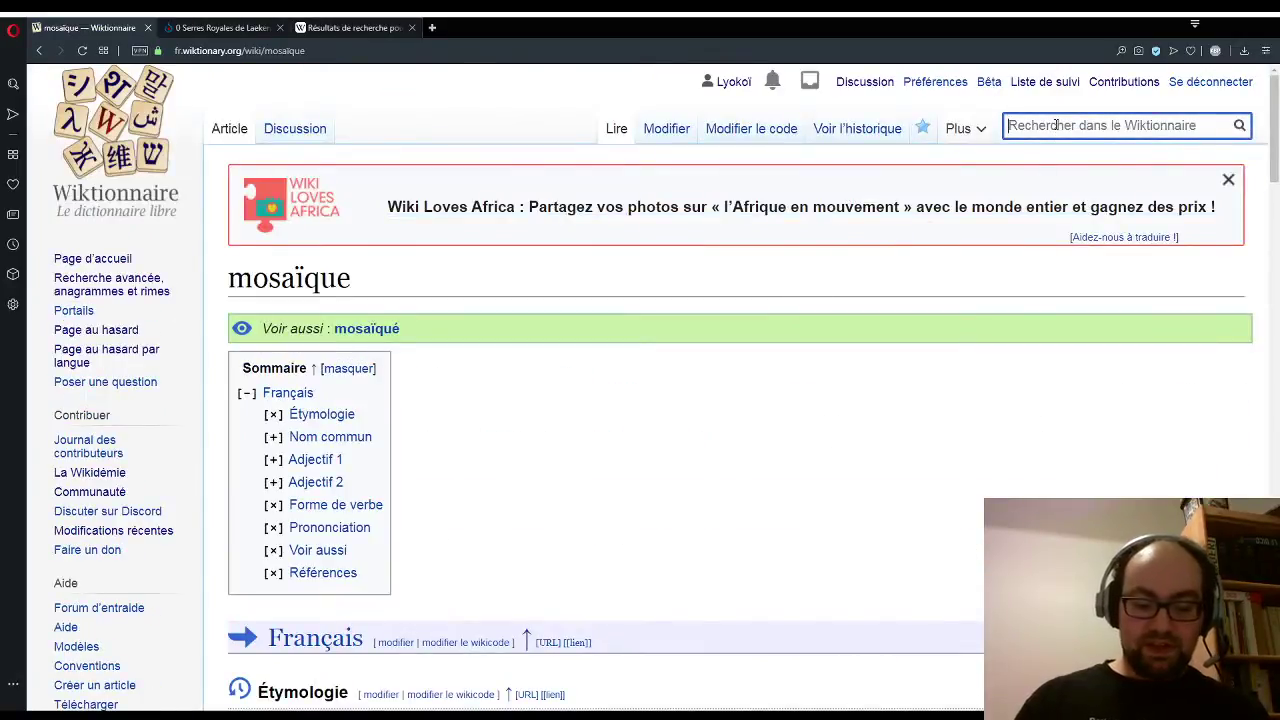
pyautogui.write('serre')
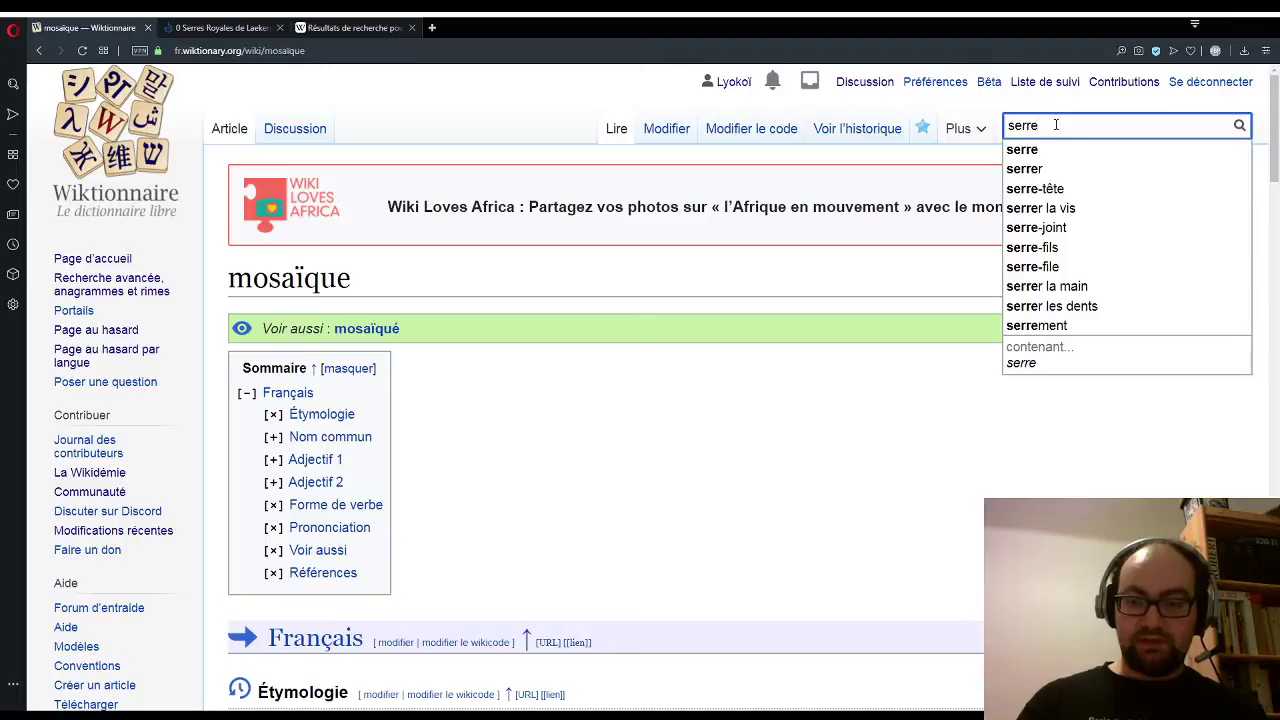
pyautogui.press('Return')
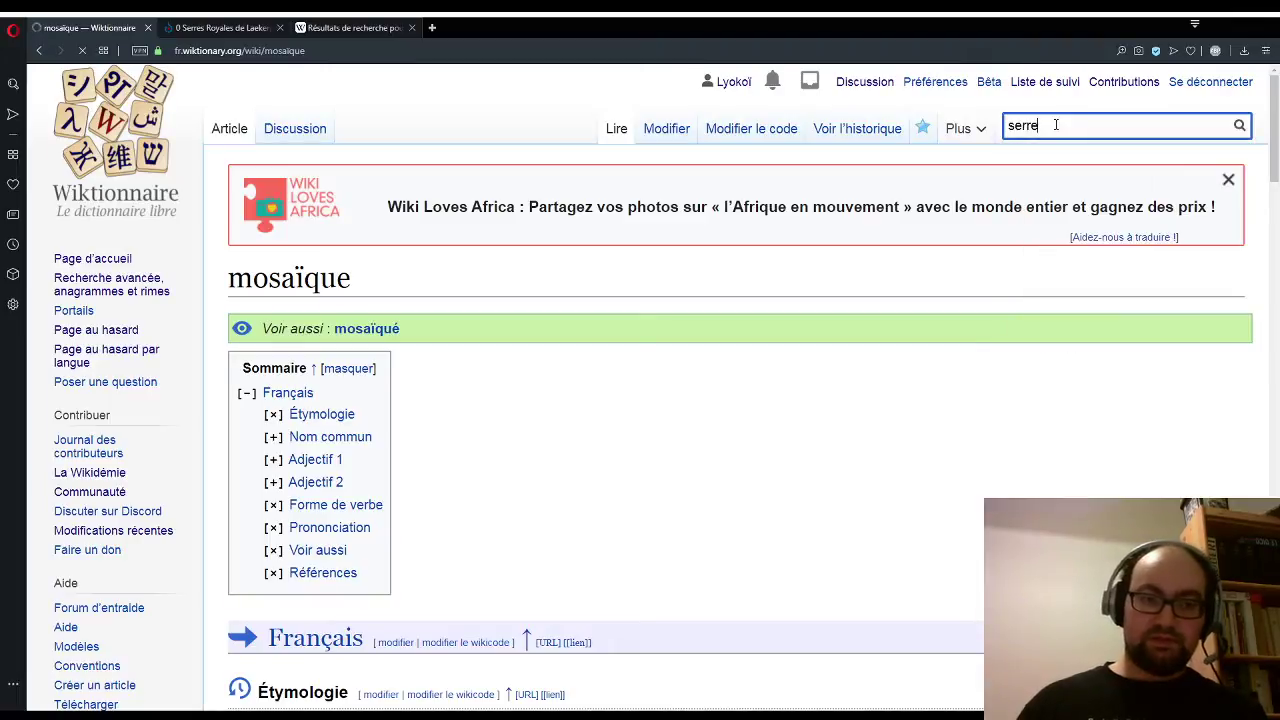
pyautogui.scroll(-3, 734, 323)
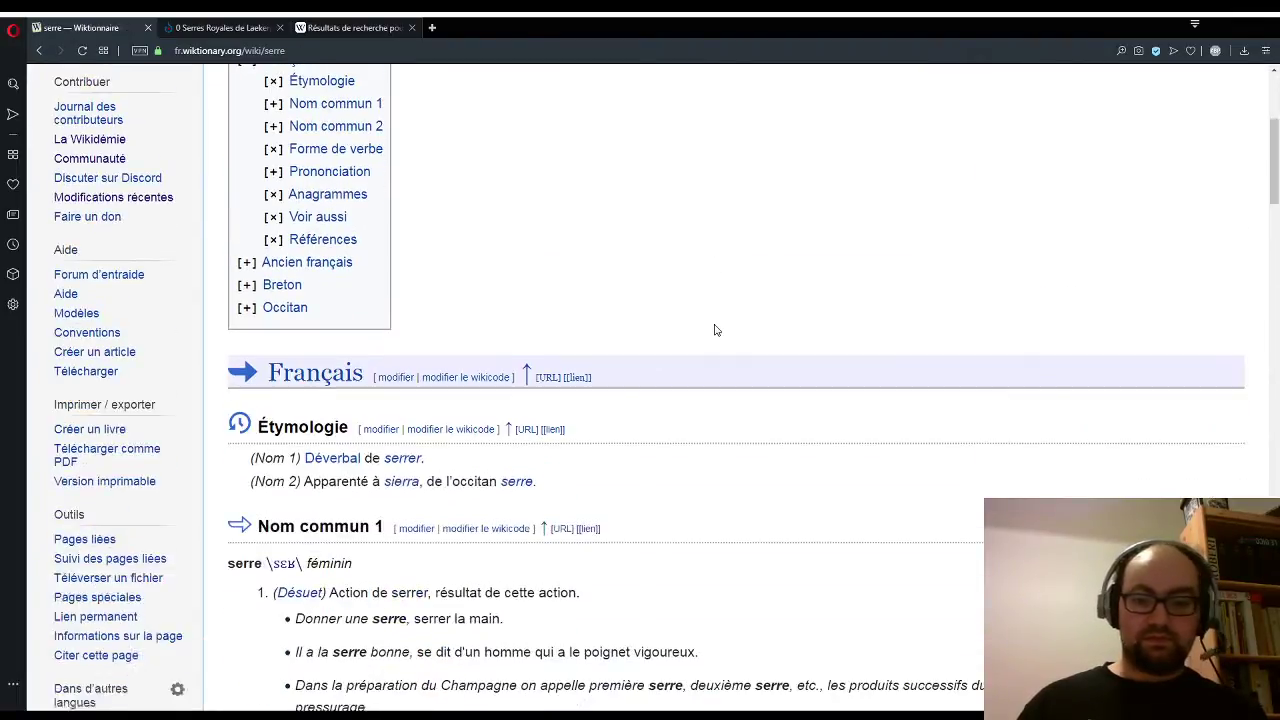
pyautogui.scroll(-4, 714, 330)
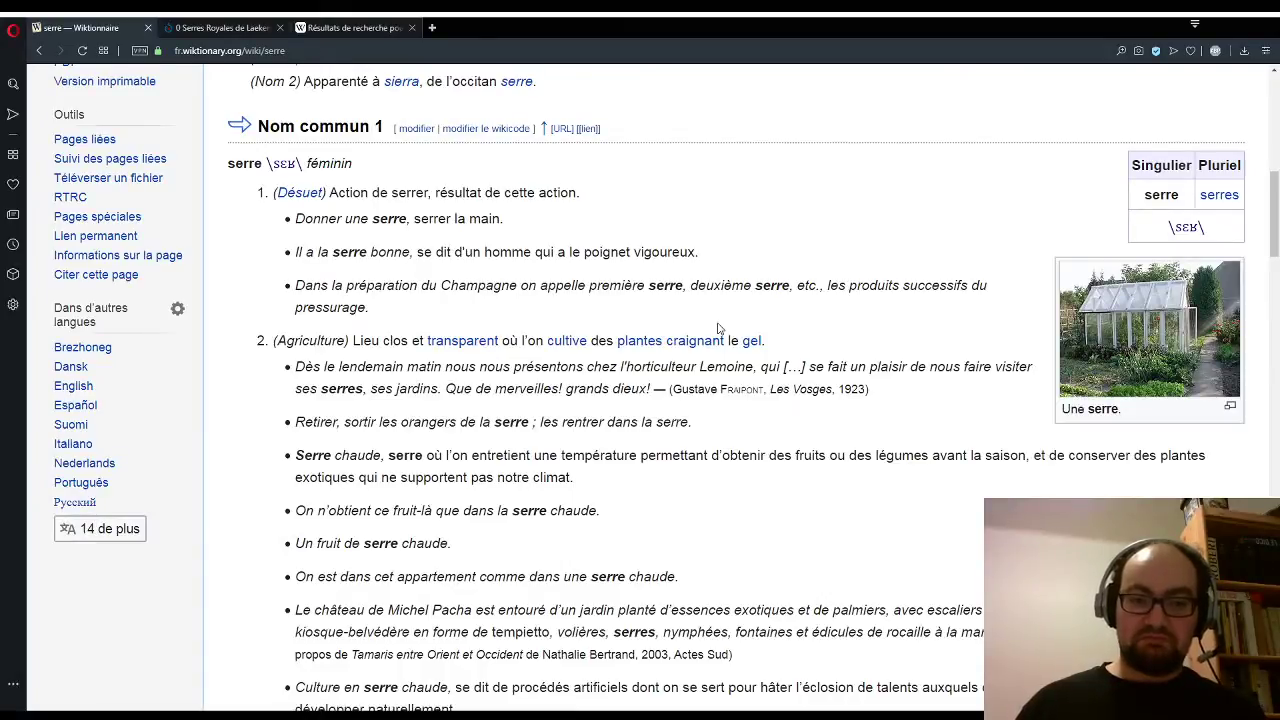
pyautogui.scroll(-5, 717, 328)
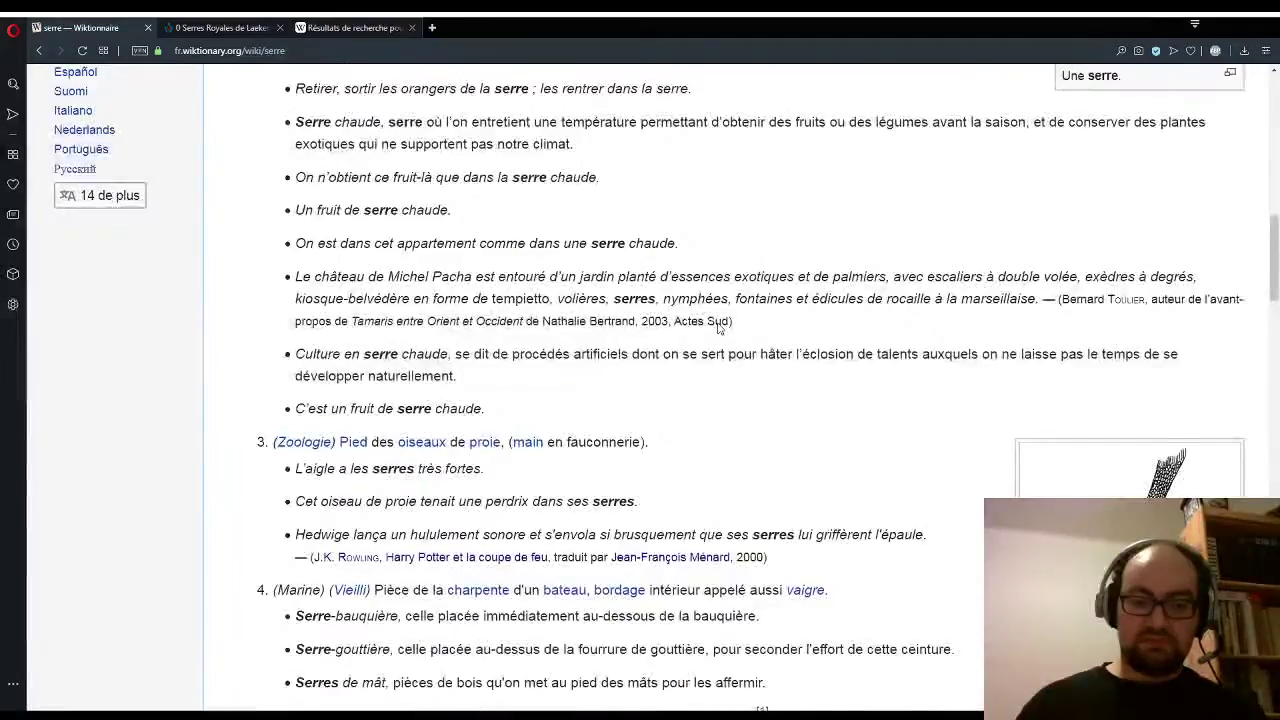
pyautogui.scroll(5, 717, 328)
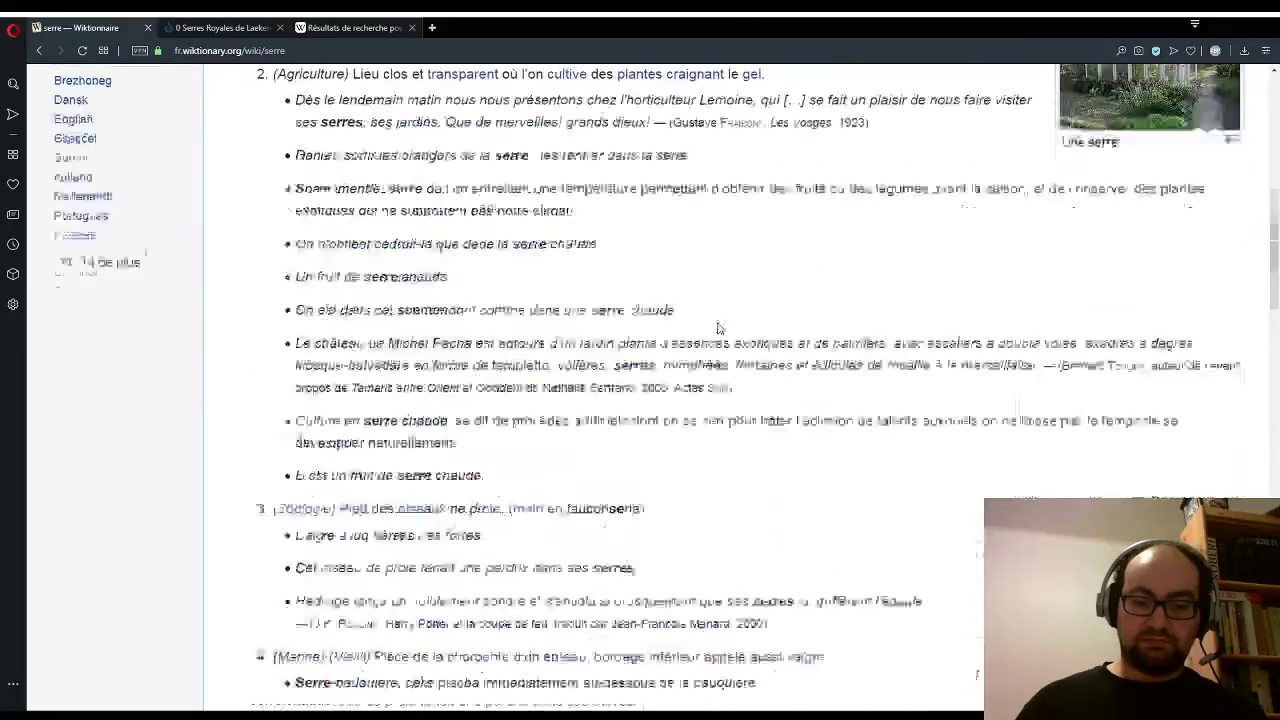
pyautogui.scroll(10, 717, 322)
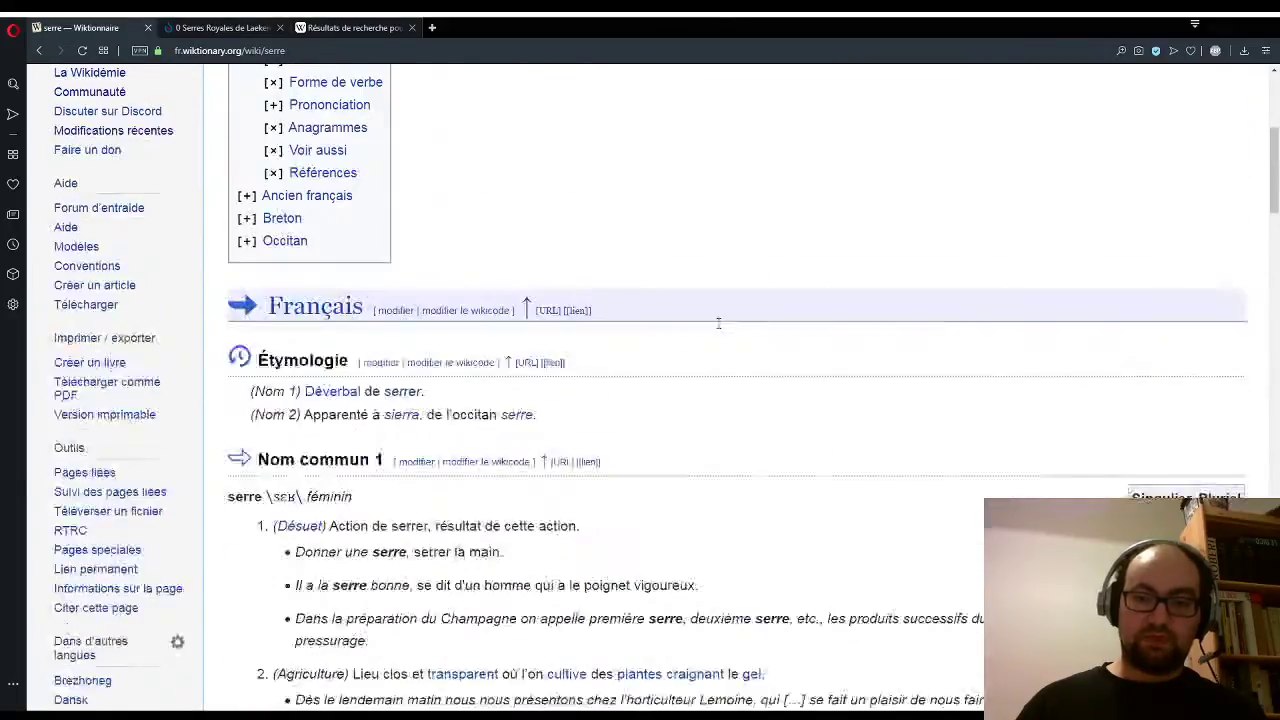
# Step: Look up the "verrière" entry and check its noun definitions and existing illustration
pyautogui.click(1098, 127)
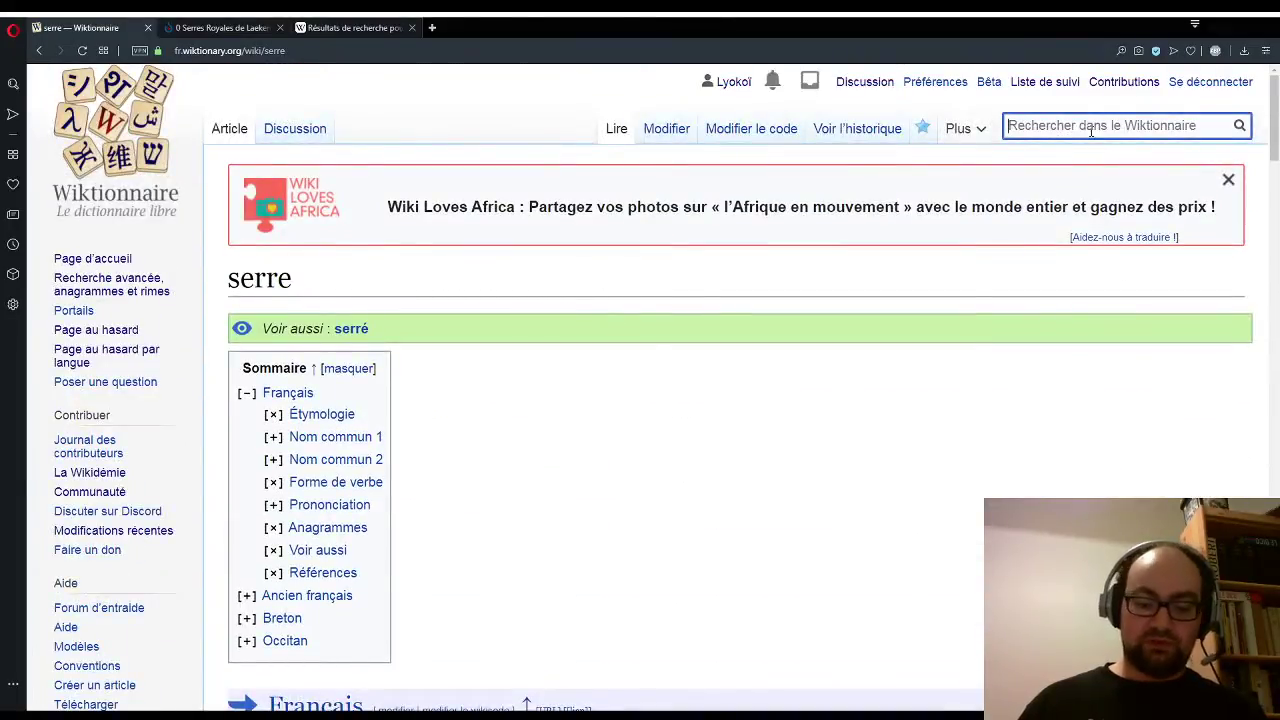
pyautogui.write('verri')
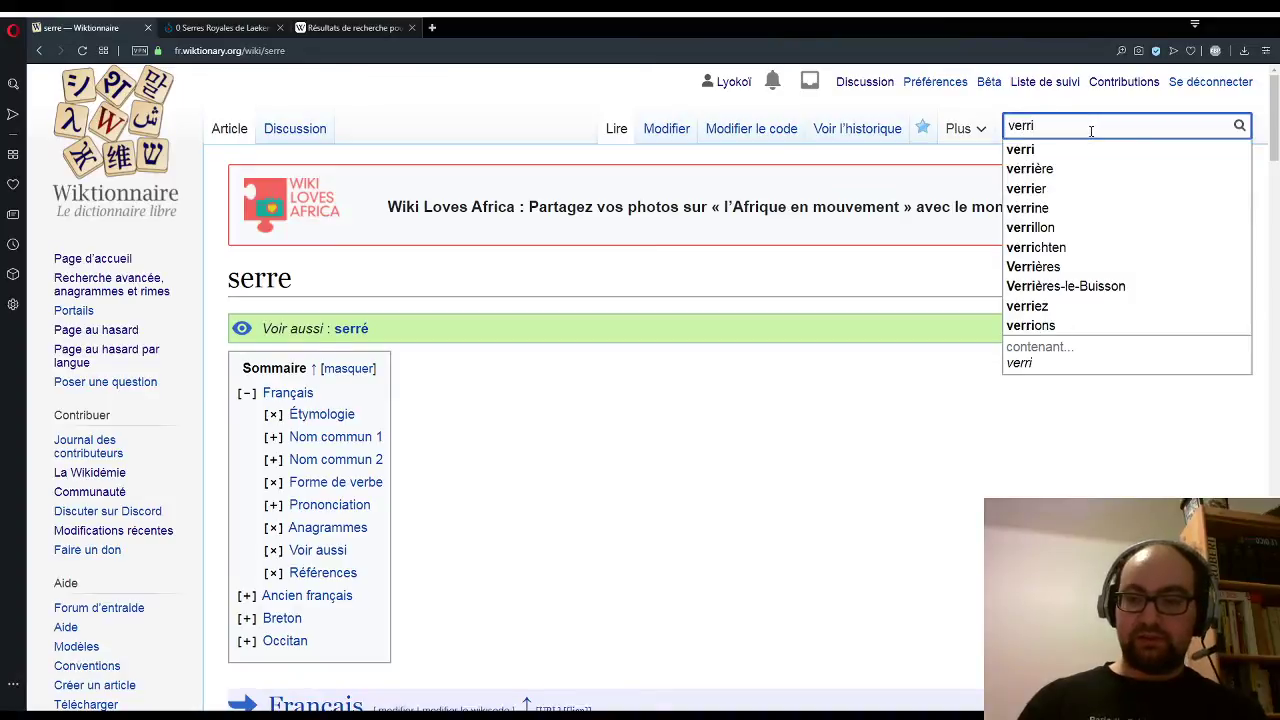
pyautogui.write('ère')
pyautogui.press('Return')
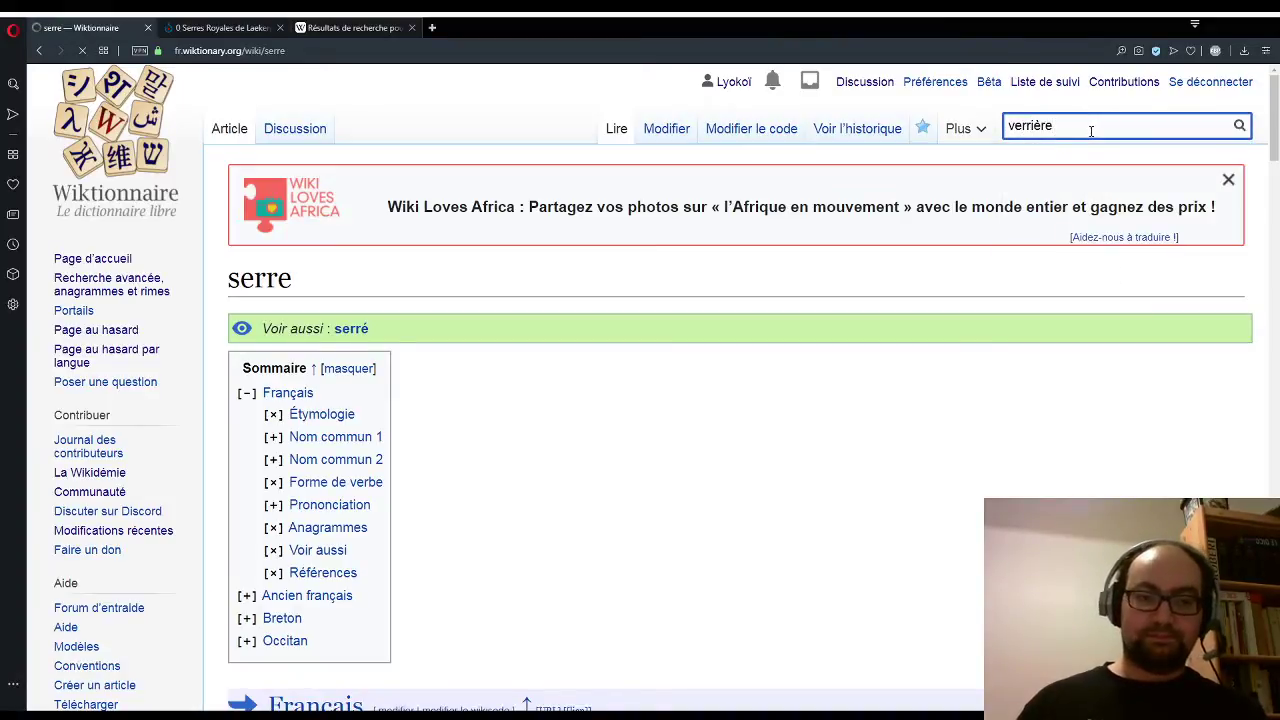
pyautogui.scroll(-8, 777, 314)
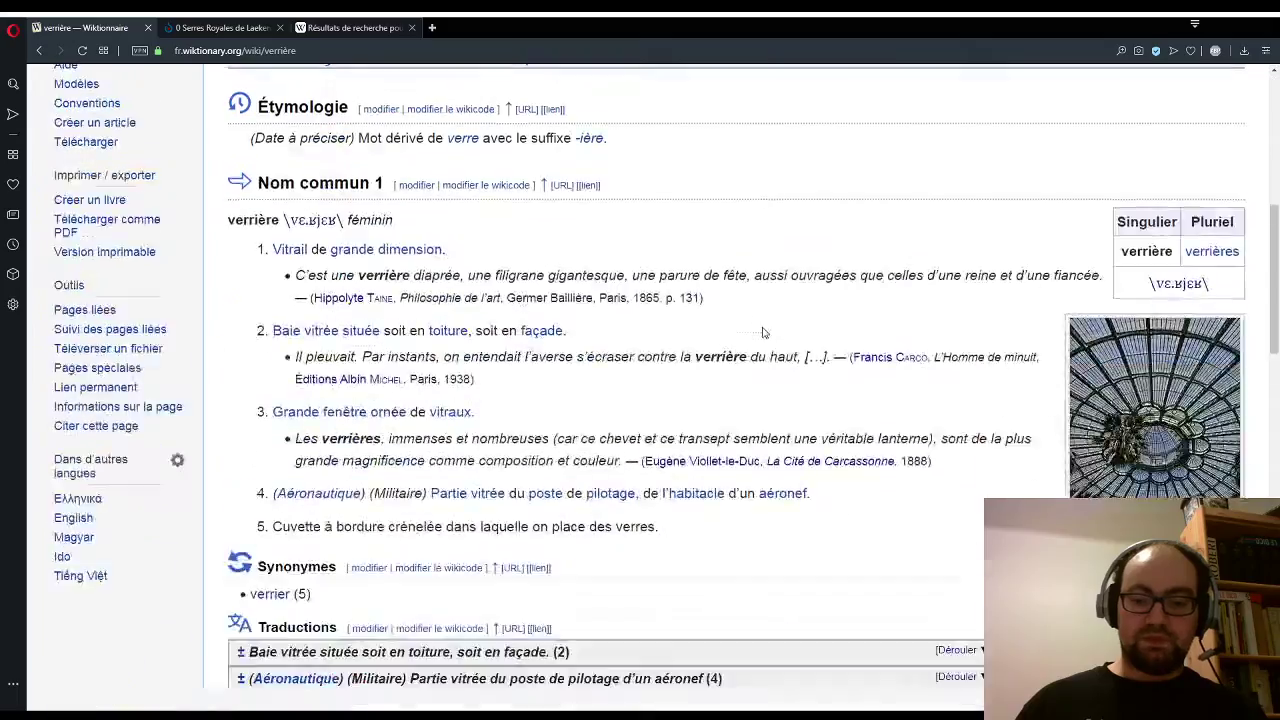
pyautogui.scroll(2, 763, 332)
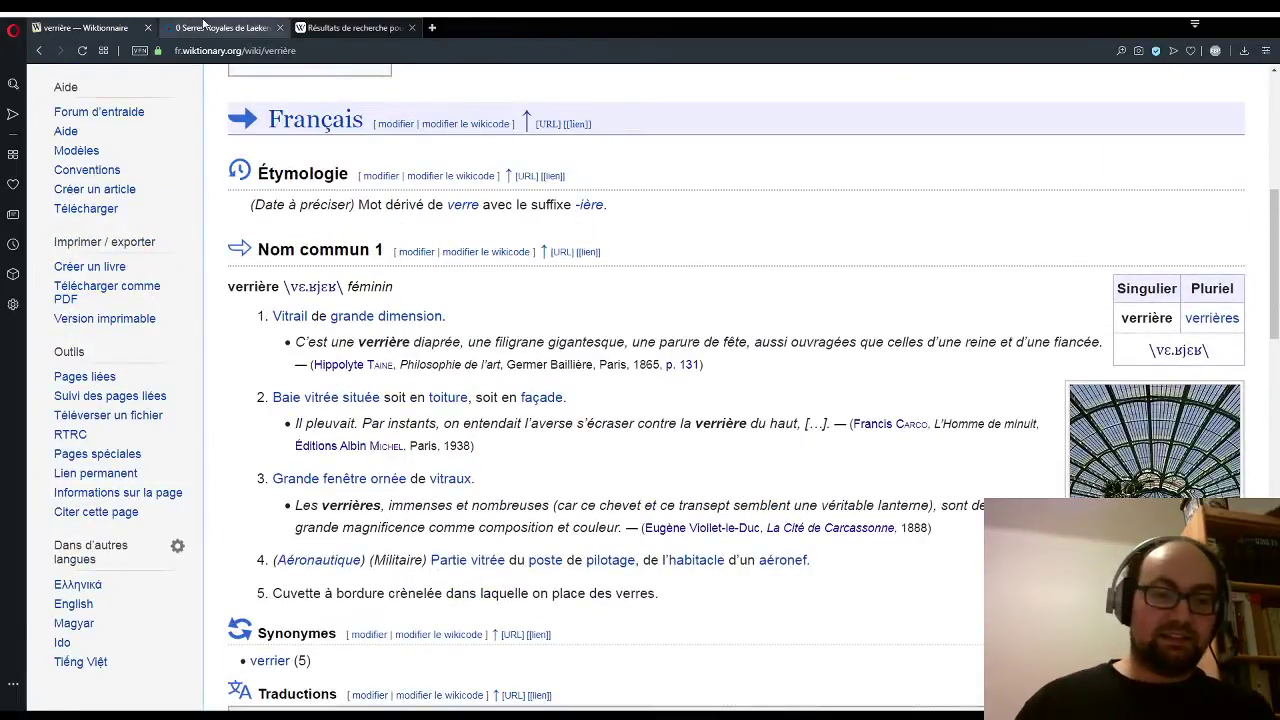
# Step: Return to the Commons quality images, preview "0 Verdun - Cimetière de Douaumont (1).jpg", and open the "00026 40 mm quartz.jpg" preview
pyautogui.click(205, 26)
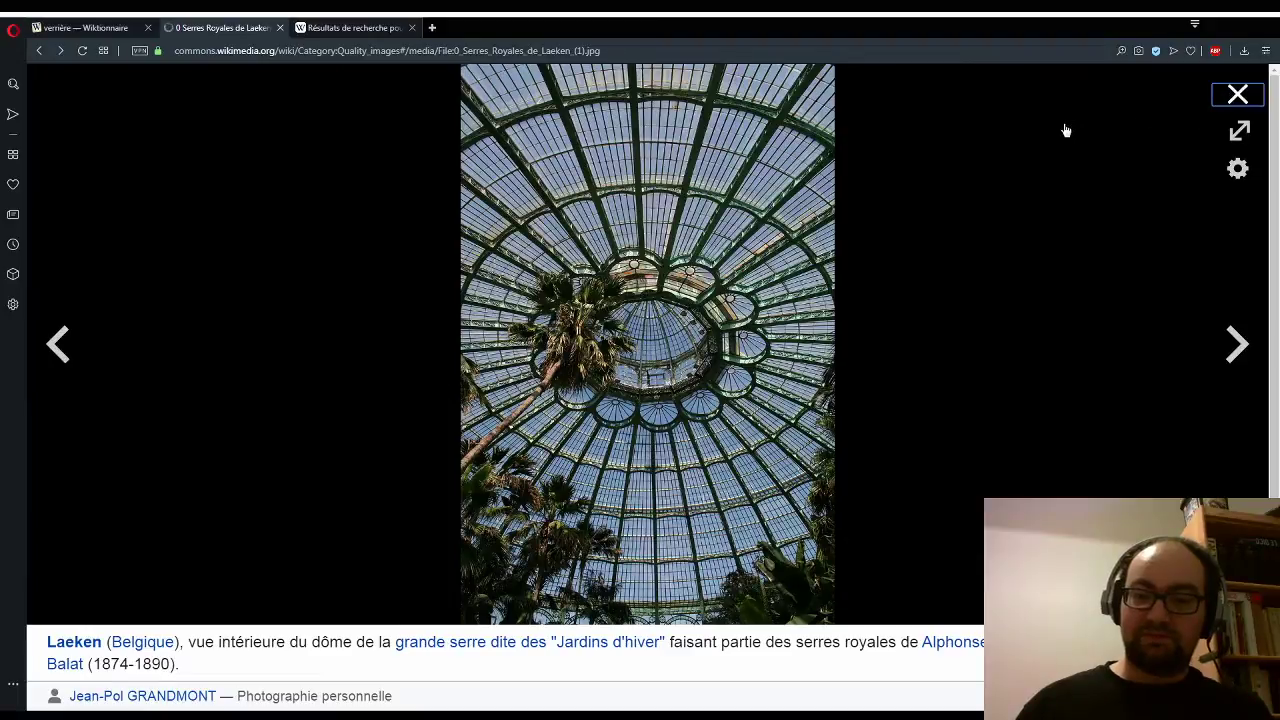
pyautogui.press('Escape')
pyautogui.scroll(-2, 945, 248)
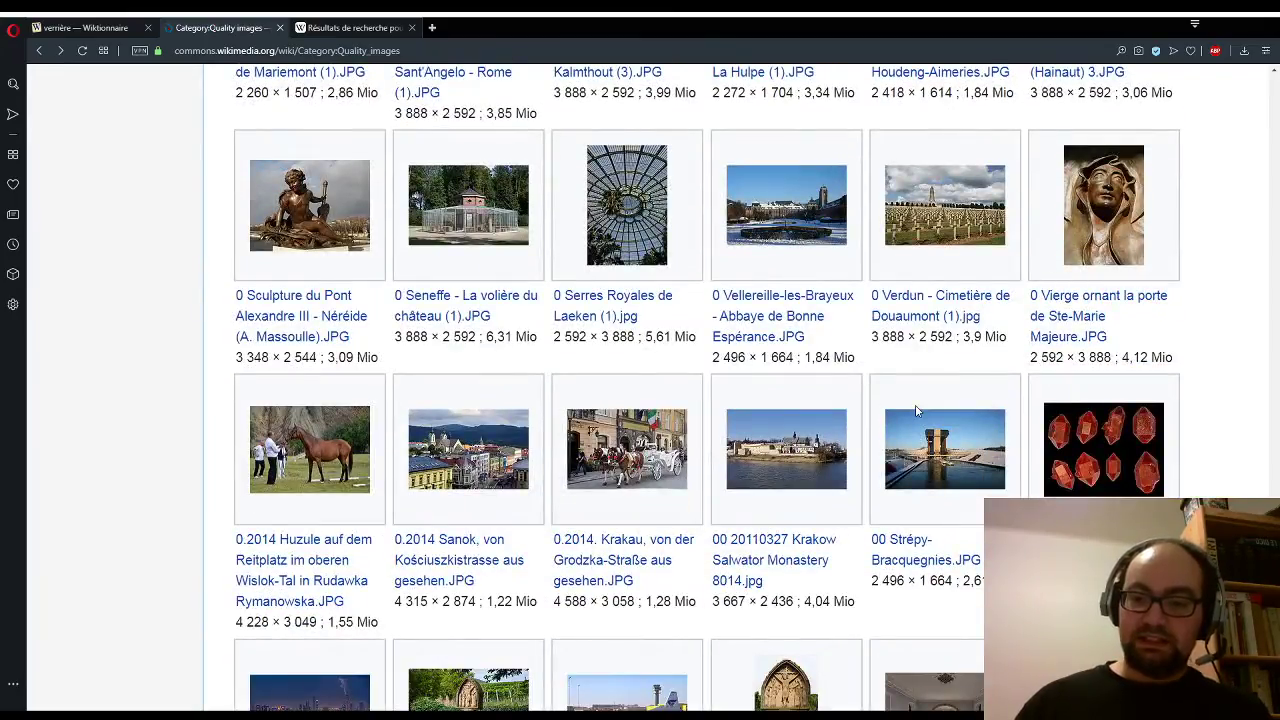
pyautogui.click(906, 200)
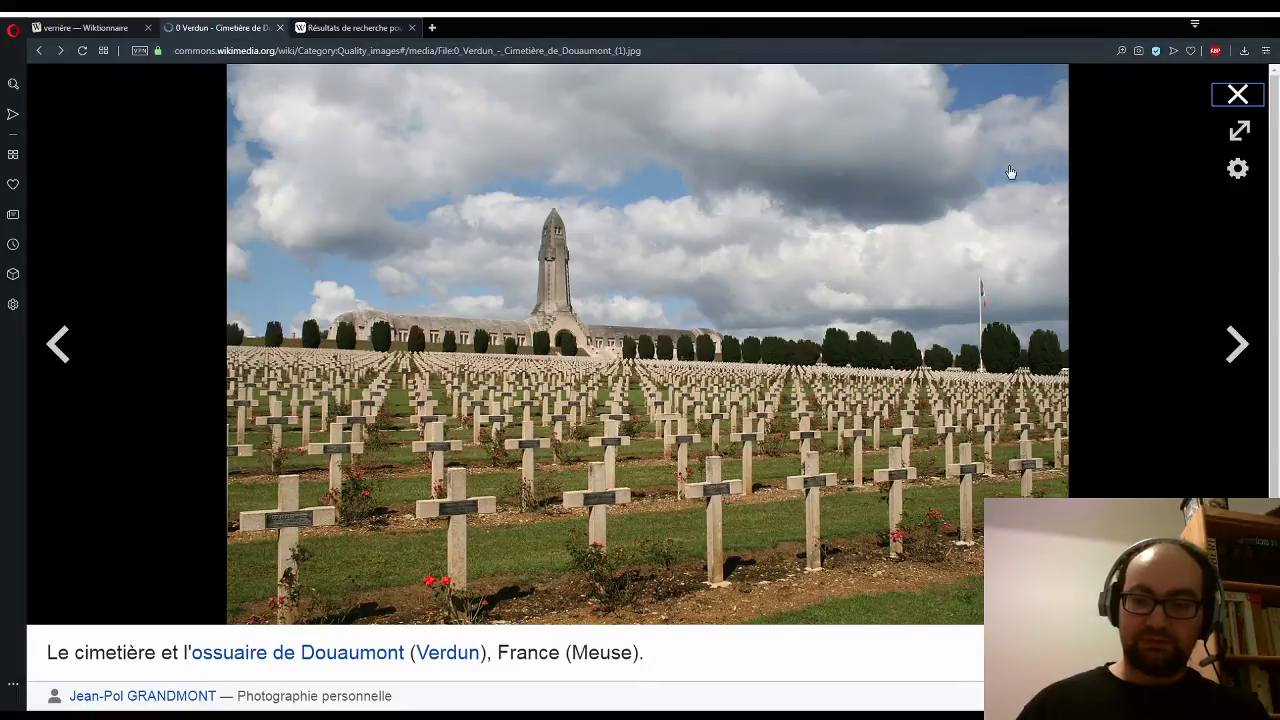
pyautogui.press('Escape')
pyautogui.scroll(-1, 1092, 276)
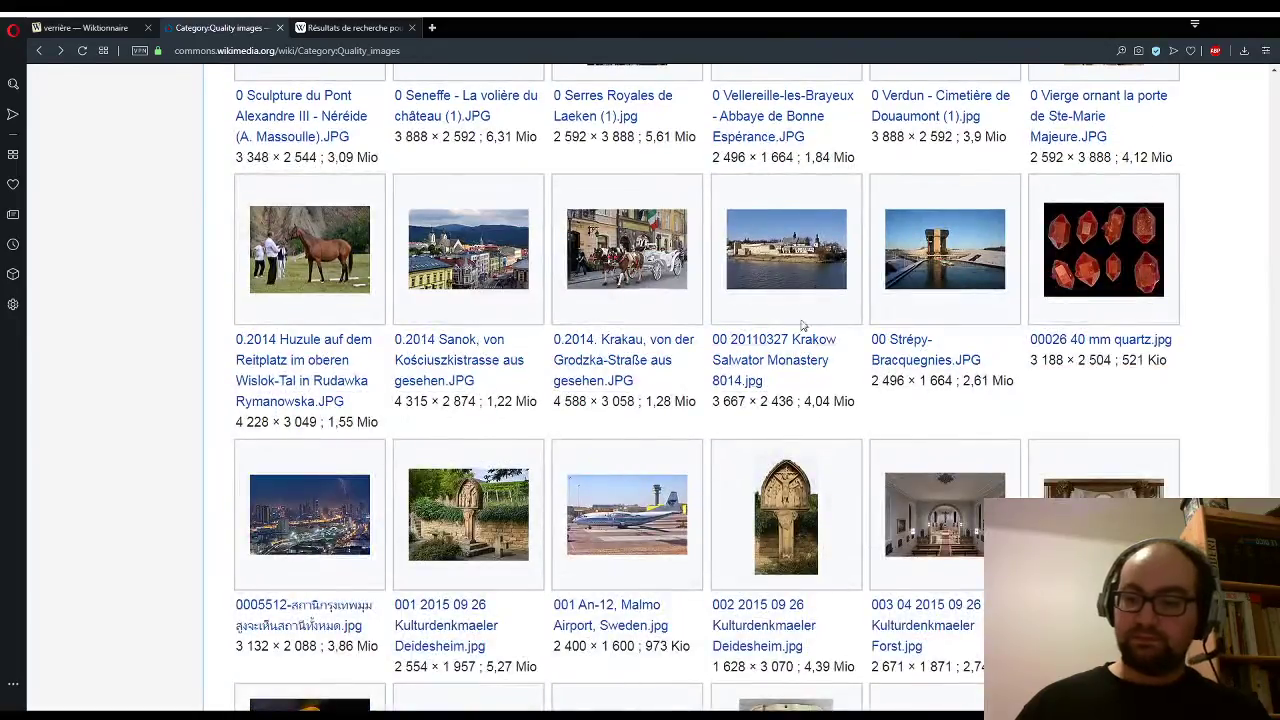
pyautogui.click(1092, 276)
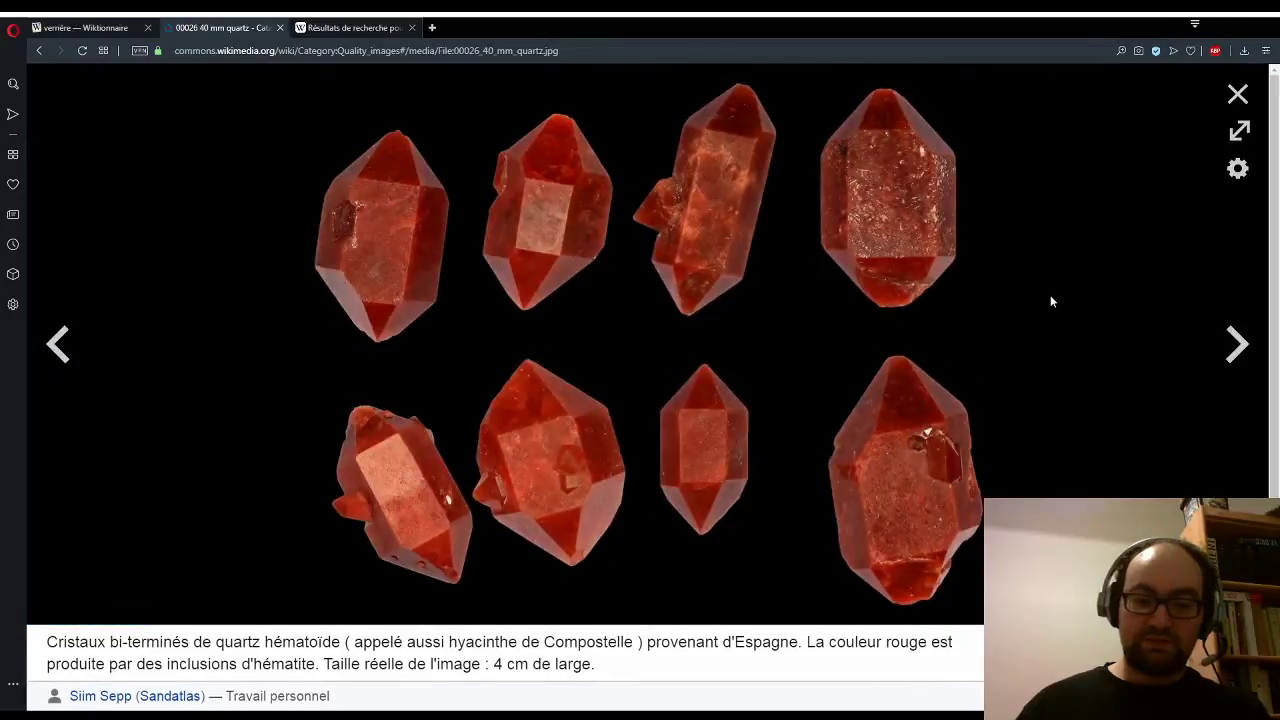
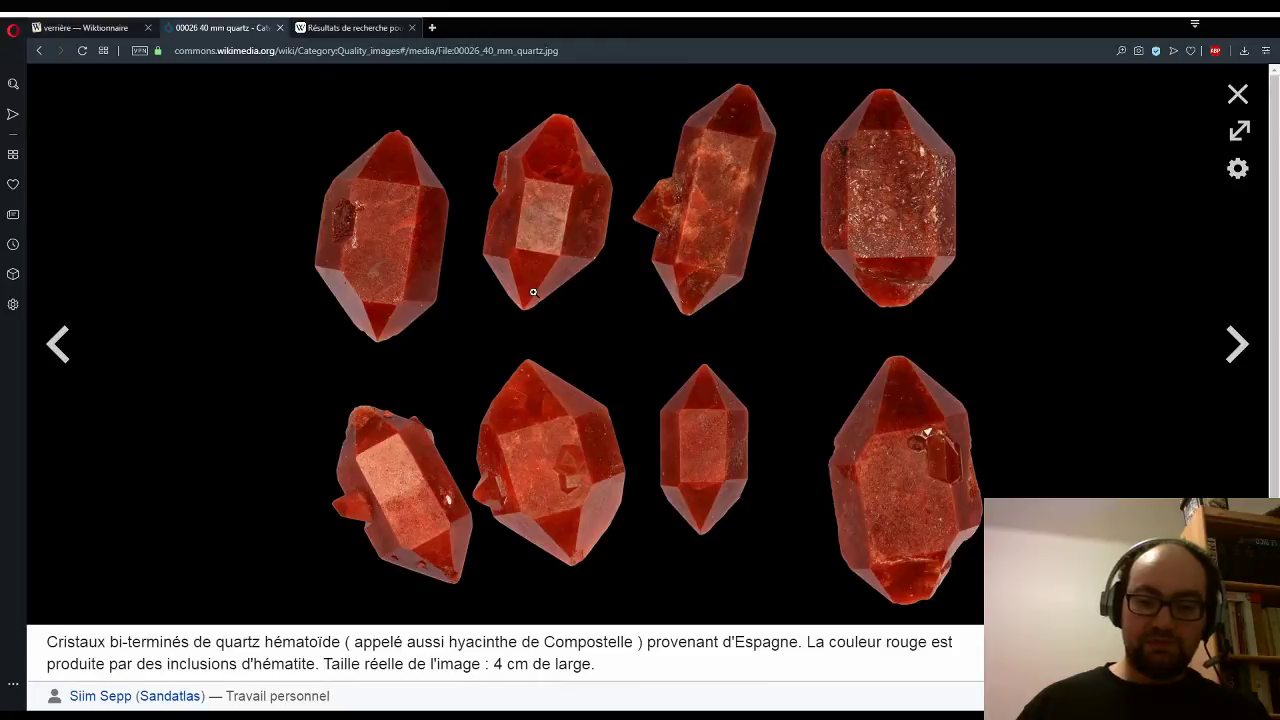
# Step: Search Wiktionary for "bi-tem" and "bitem", and read the "bitembois" entry
pyautogui.click(45, 33)
pyautogui.scroll(5, 1089, 199)
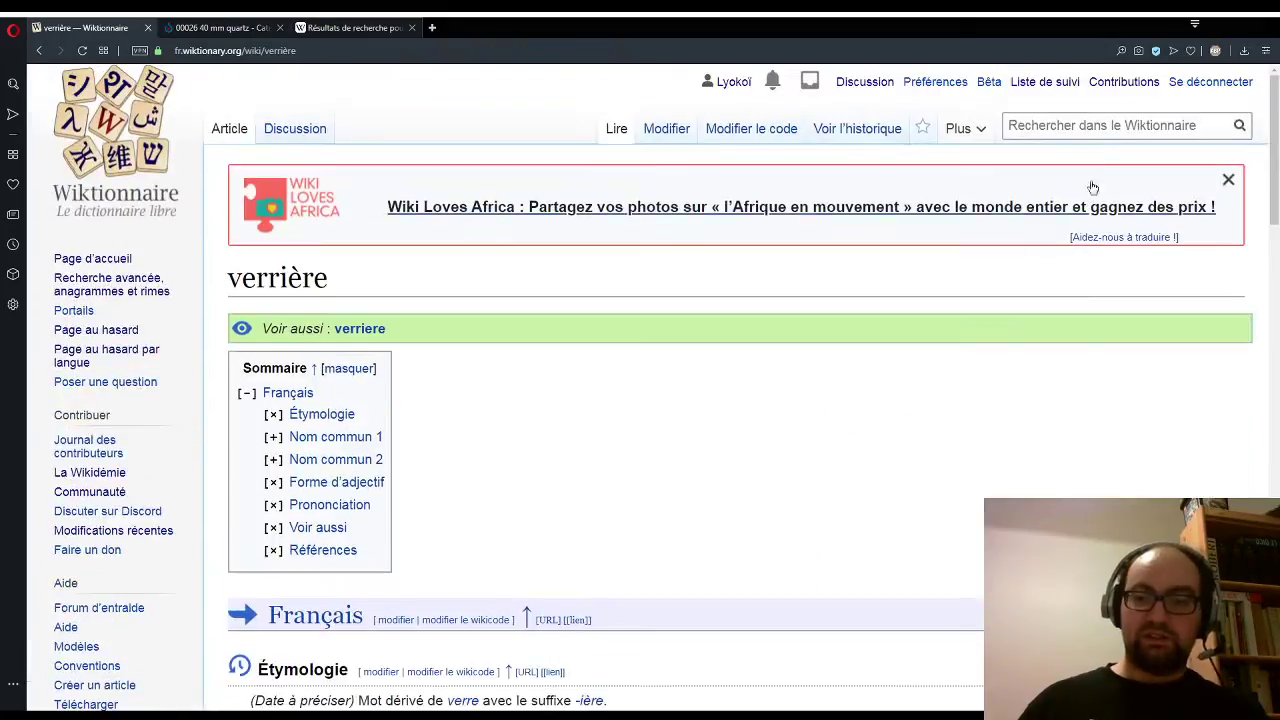
pyautogui.click(1090, 128)
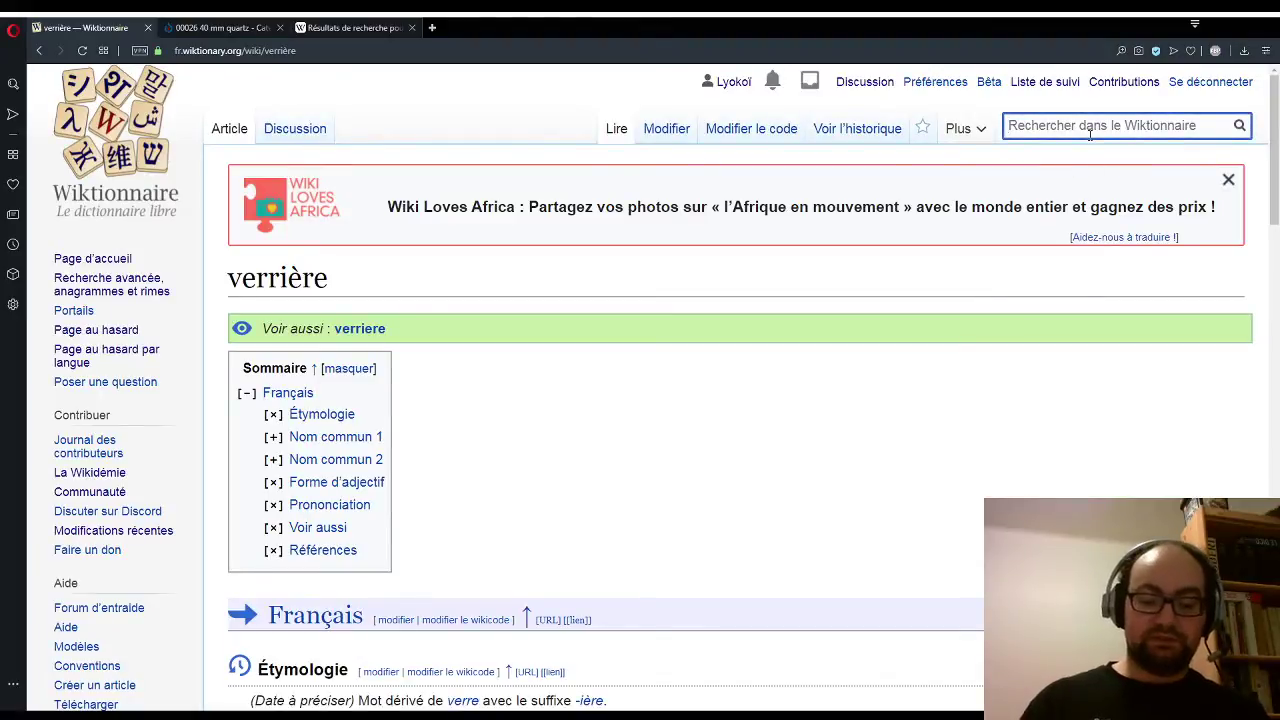
pyautogui.write('bi-tem')
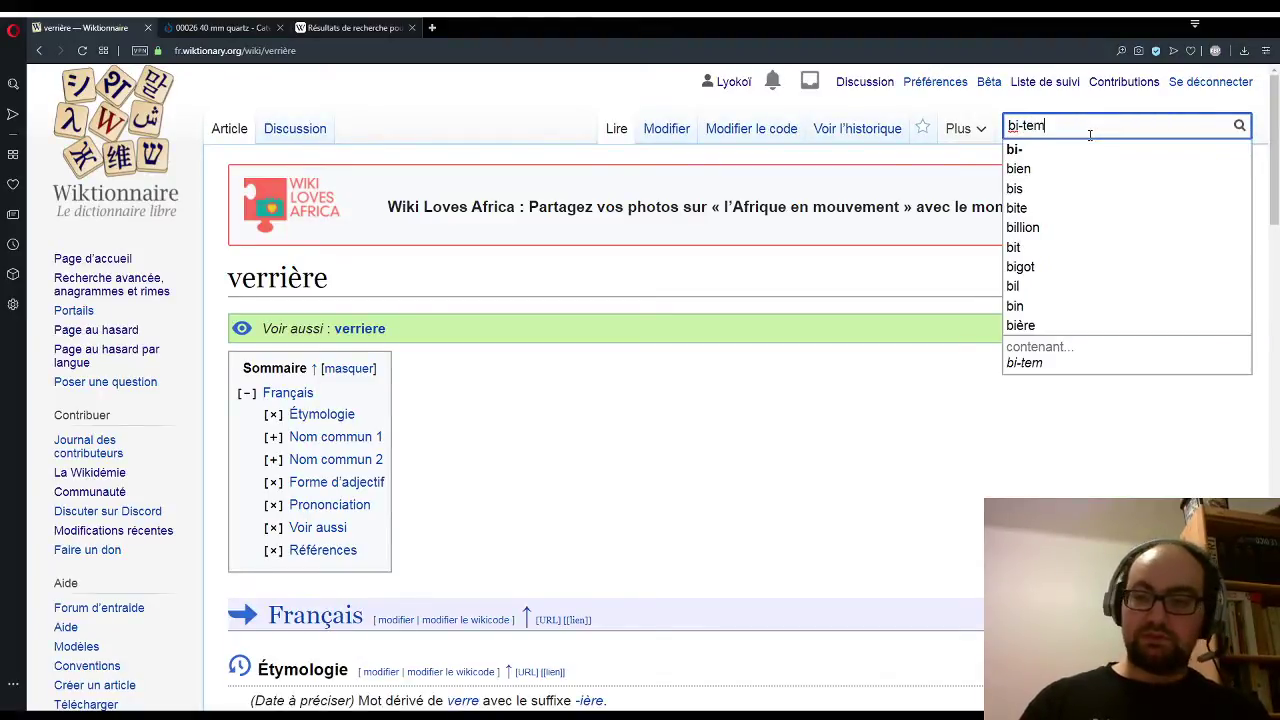
pyautogui.press('BackSpace')
pyautogui.write('r')
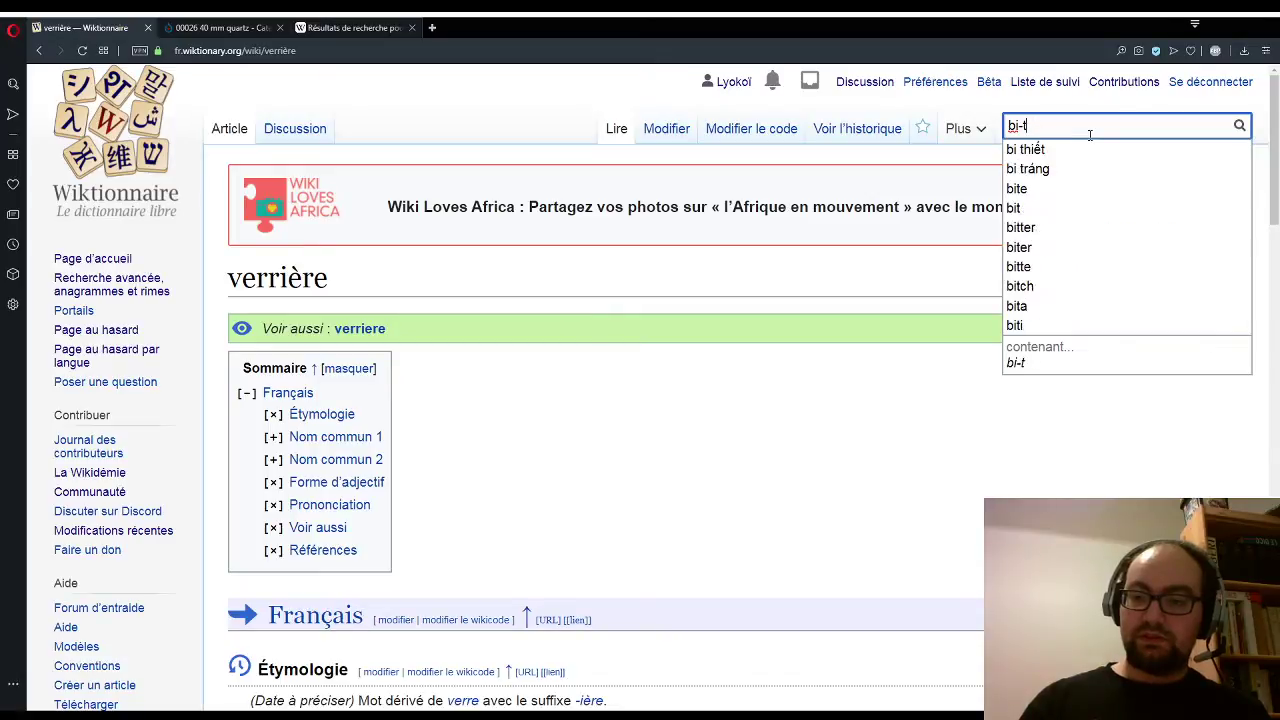
pyautogui.press('BackSpace')
pyautogui.press('BackSpace')
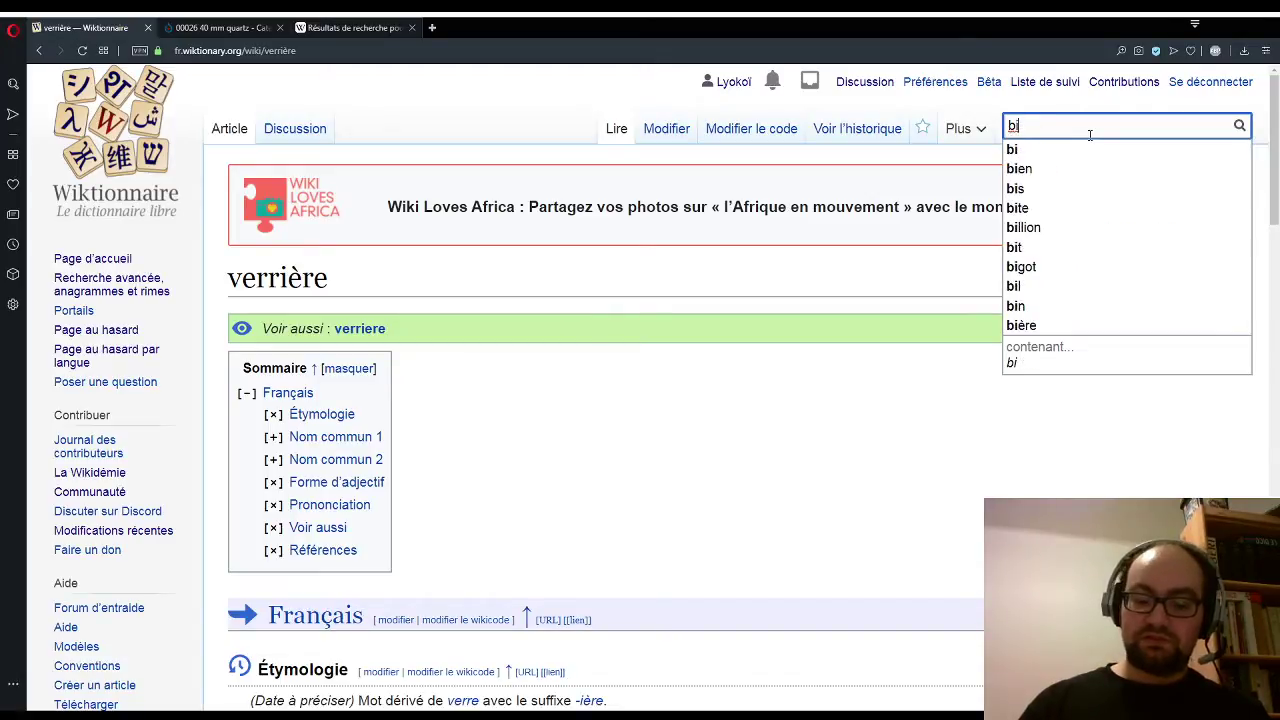
pyautogui.write('te')
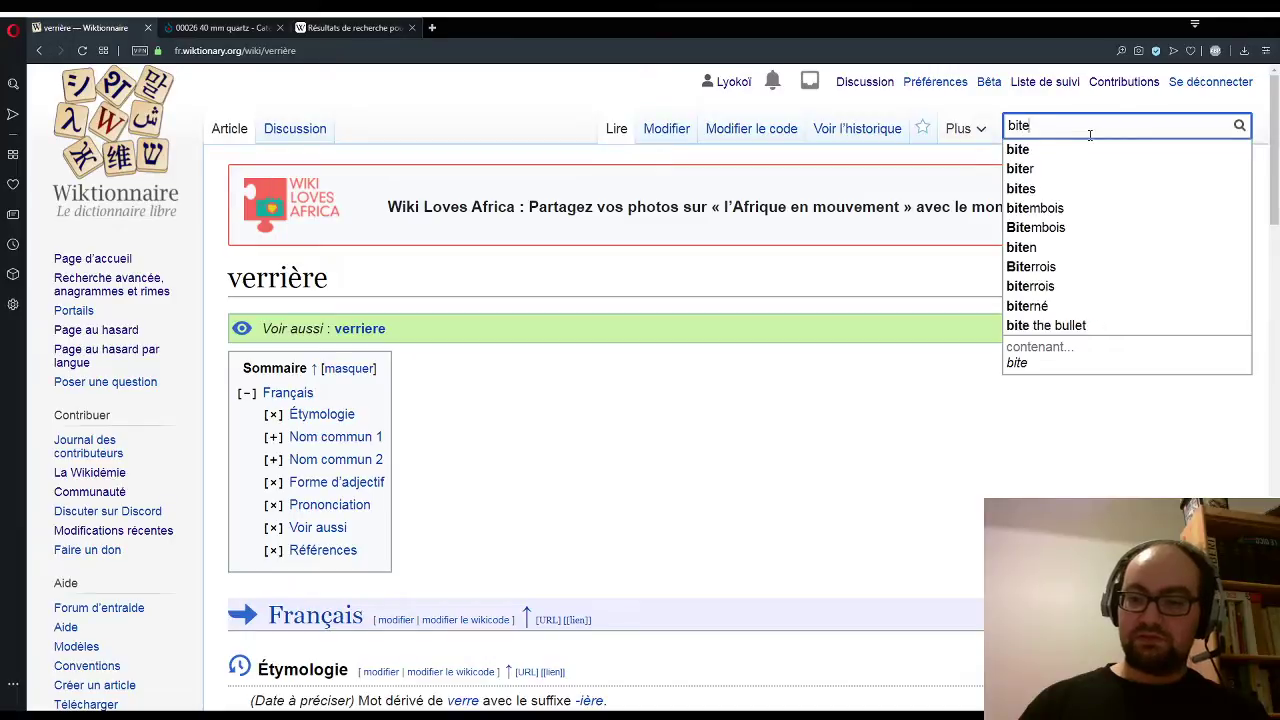
pyautogui.write('m')
pyautogui.press('Down')
pyautogui.press('Down')
pyautogui.press('Return')
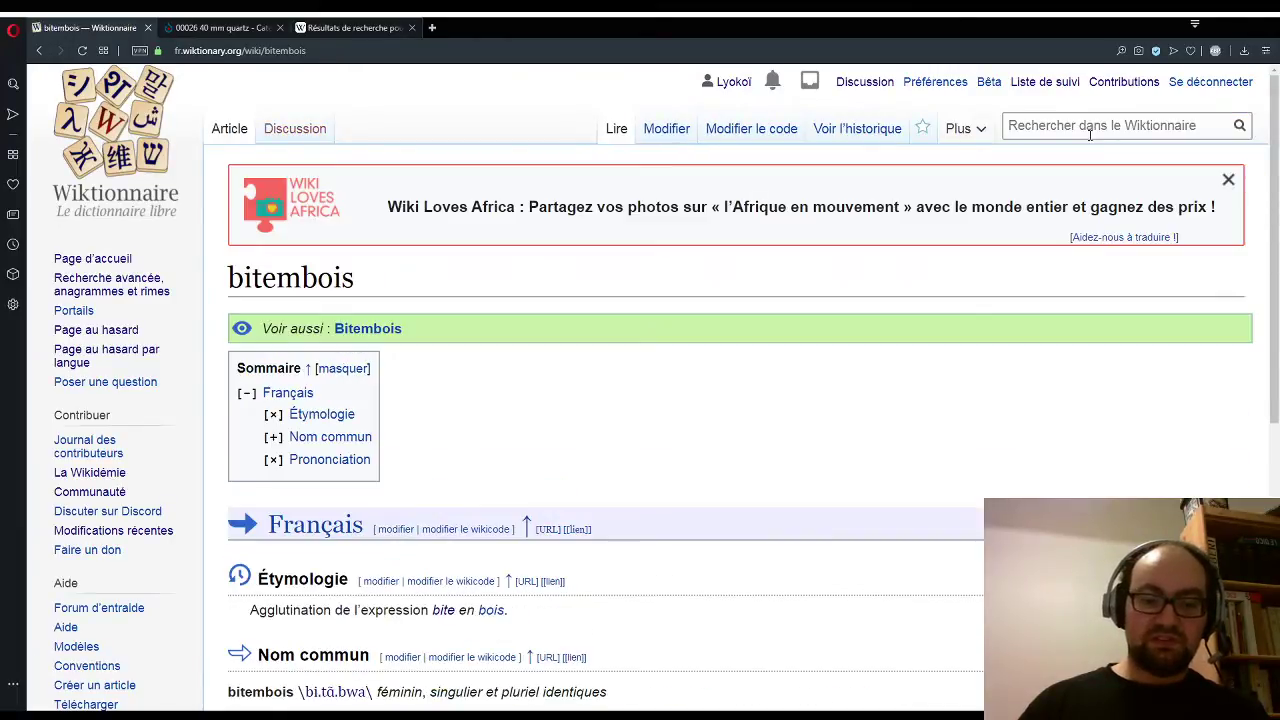
pyautogui.scroll(-3, 900, 280)
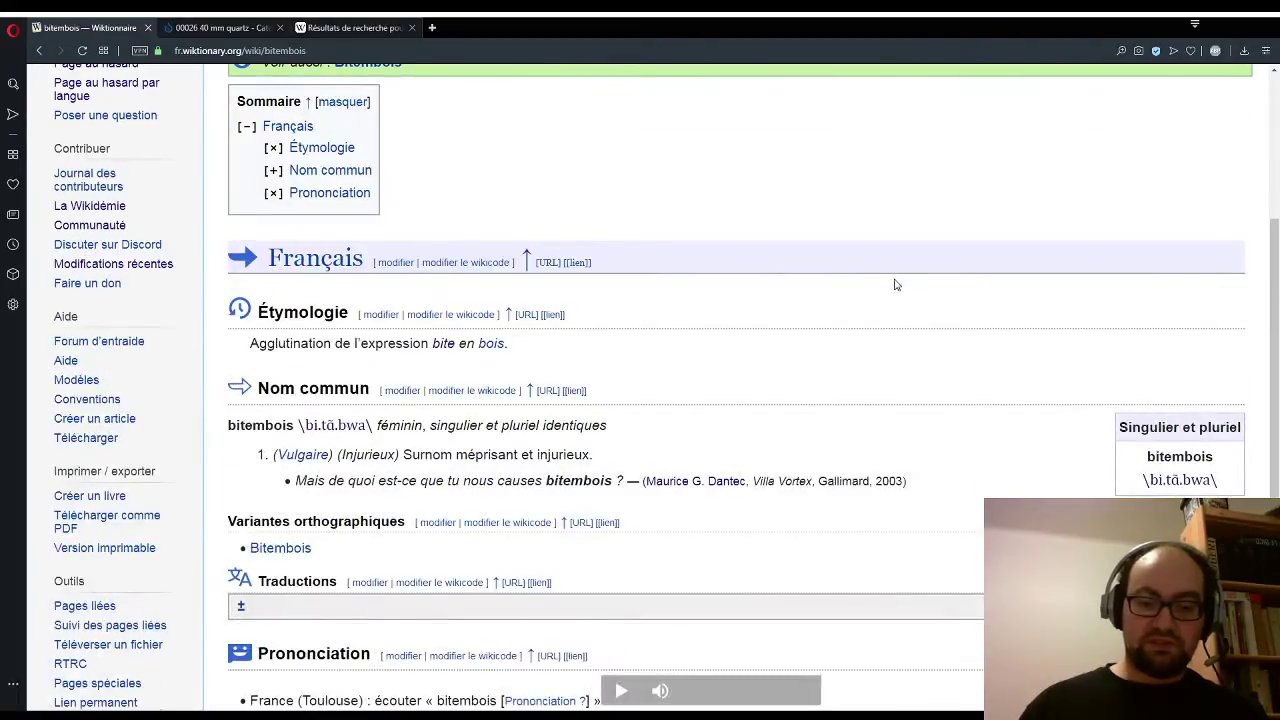
# Step: Look up the "hématoïde" entry on Wiktionary and check its adjective sense and the linked "hématode" entry
pyautogui.scroll(3, 816, 245)
pyautogui.click(1060, 125)
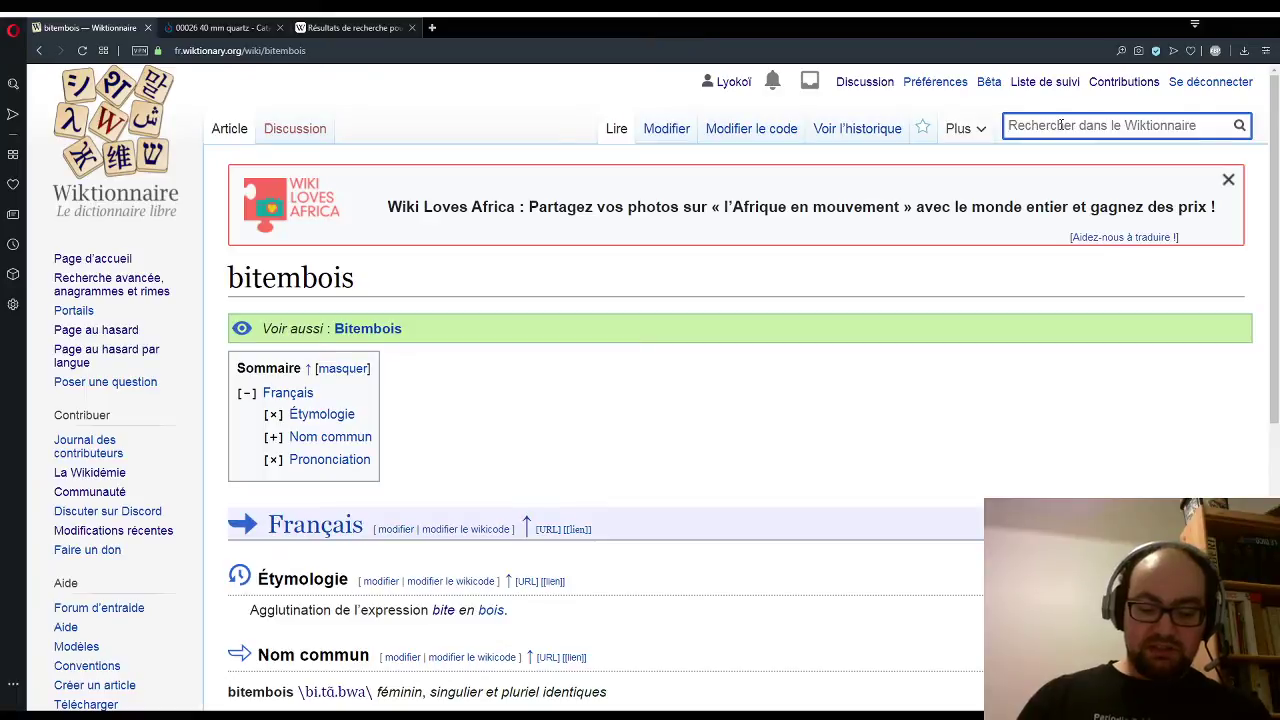
pyautogui.write('h')
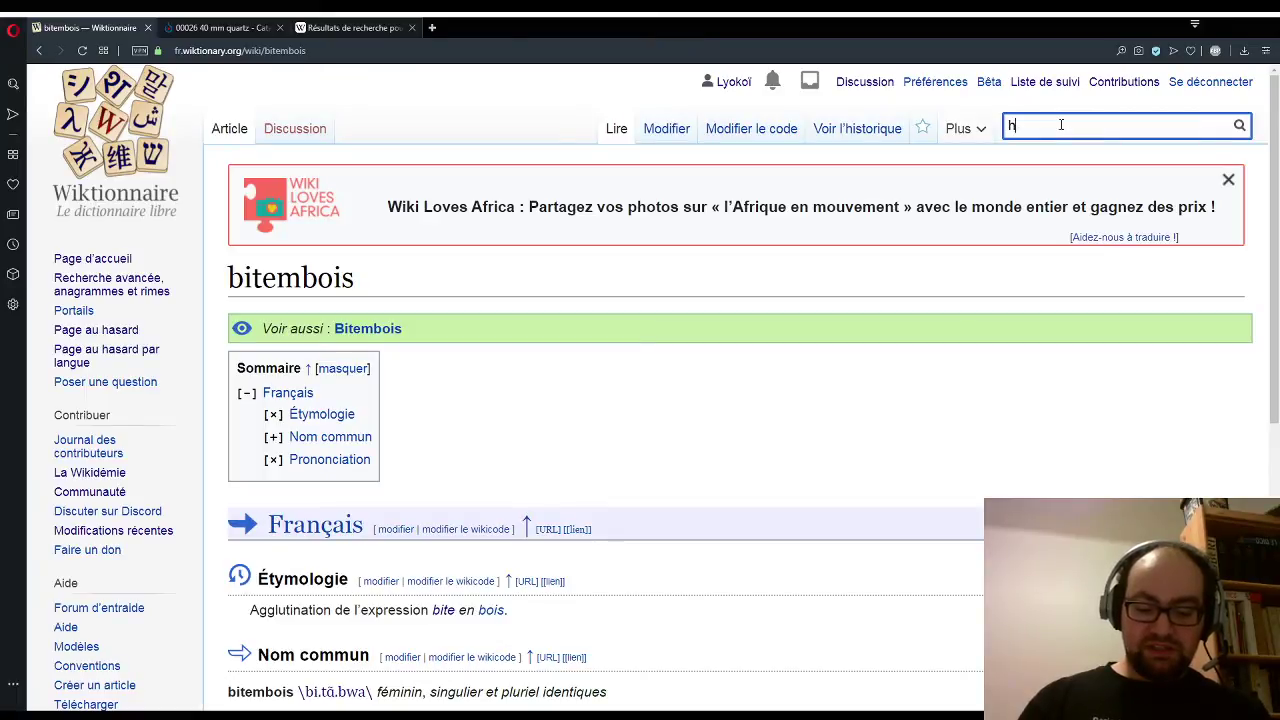
pyautogui.write('éma')
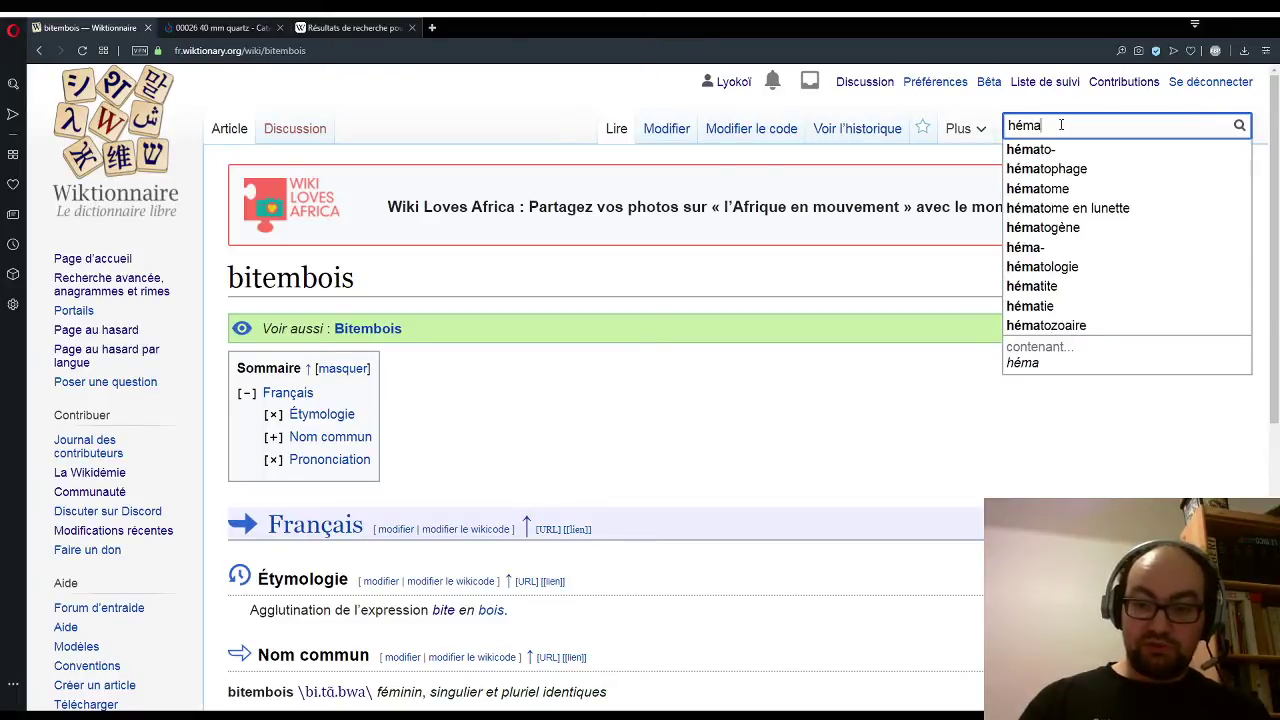
pyautogui.write('to–')
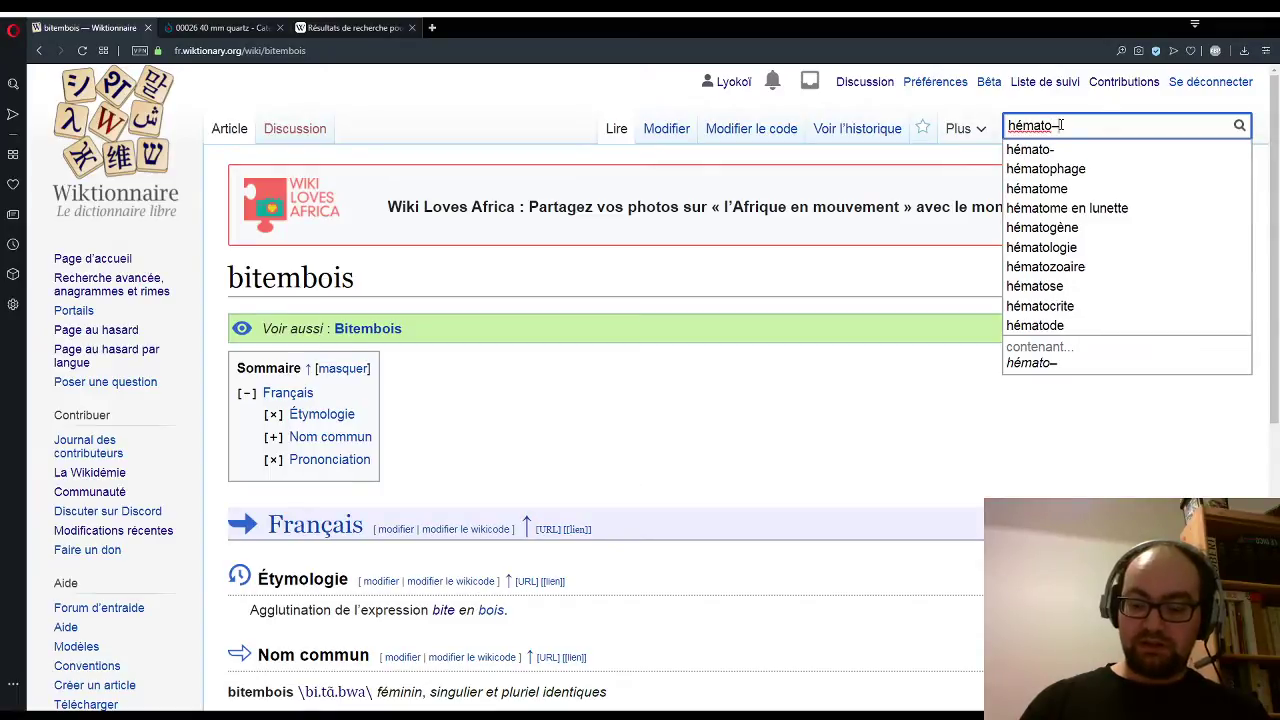
pyautogui.press('BackSpace')
pyautogui.write('ïde')
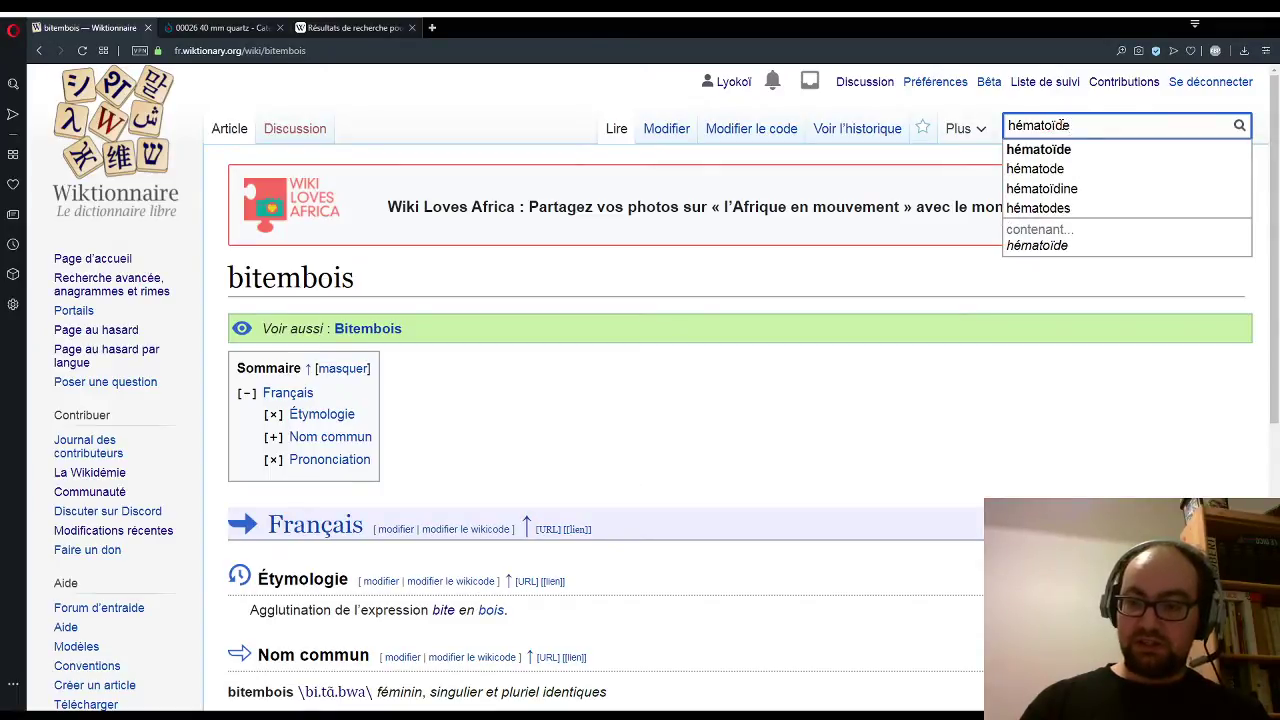
pyautogui.press('Return')
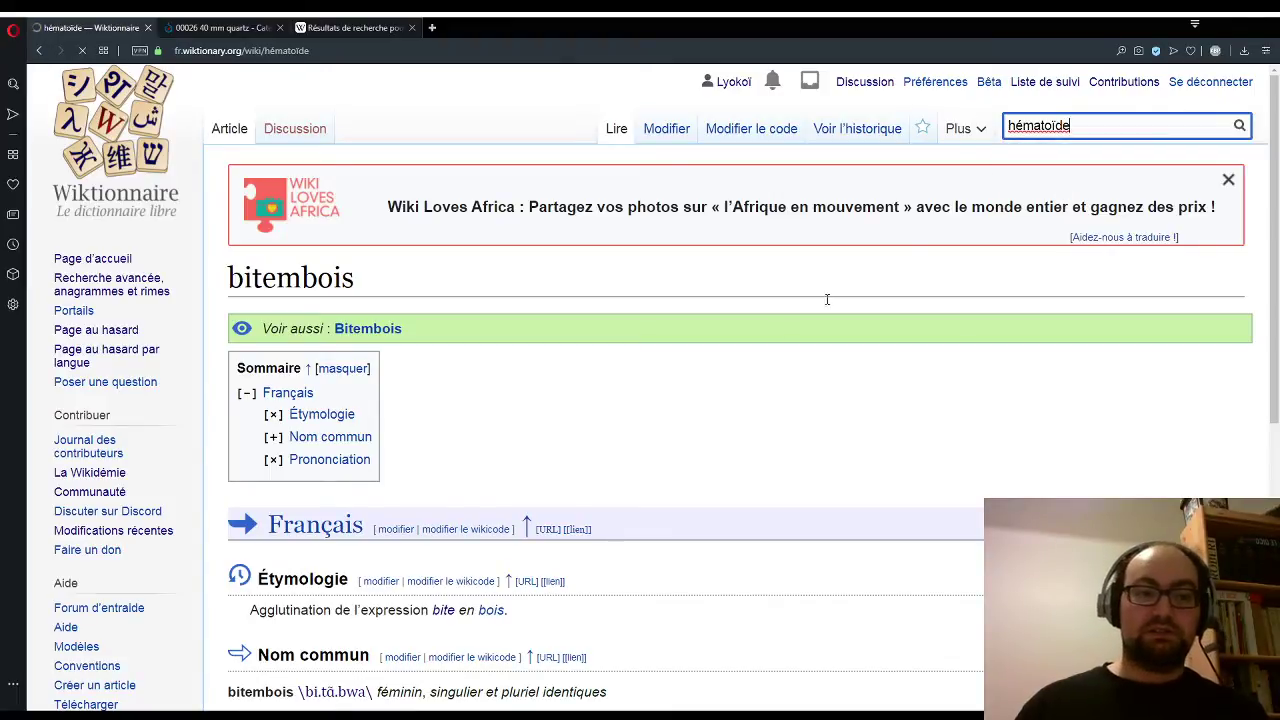
pyautogui.scroll(-3, 720, 395)
pyautogui.scroll(2, 705, 405)
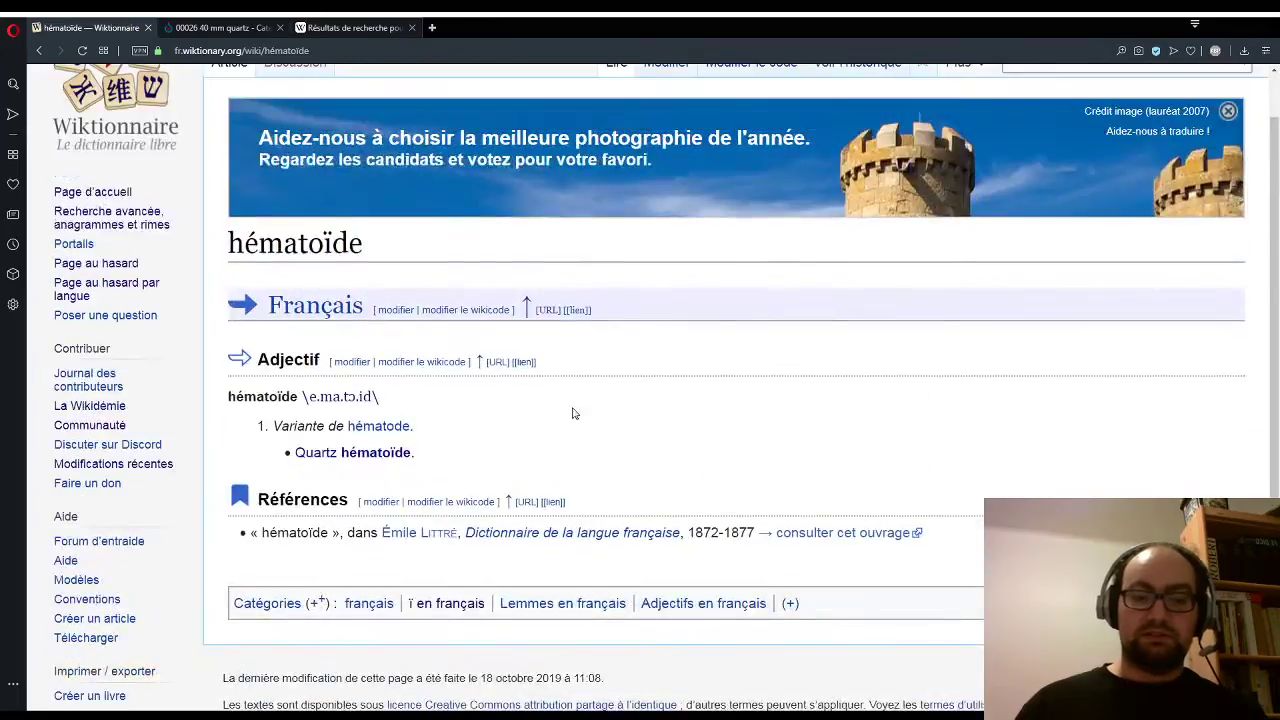
pyautogui.middleClick(405, 436)
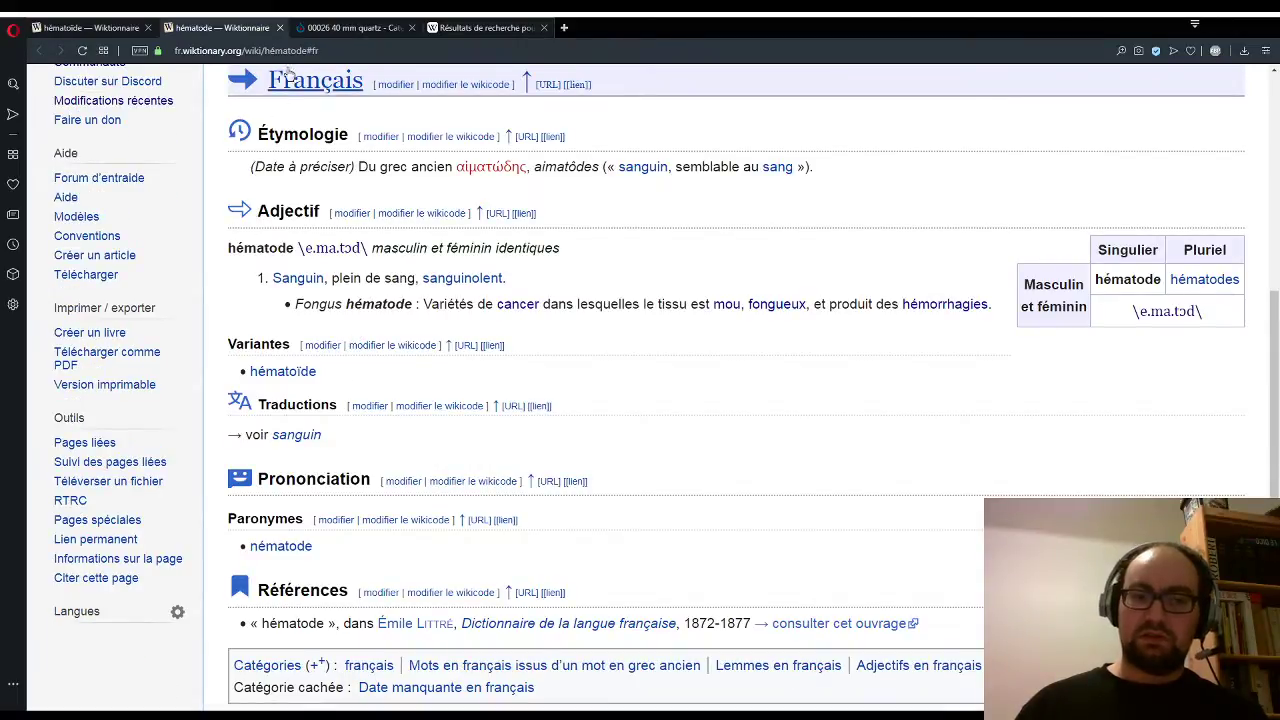
pyautogui.click(282, 29)
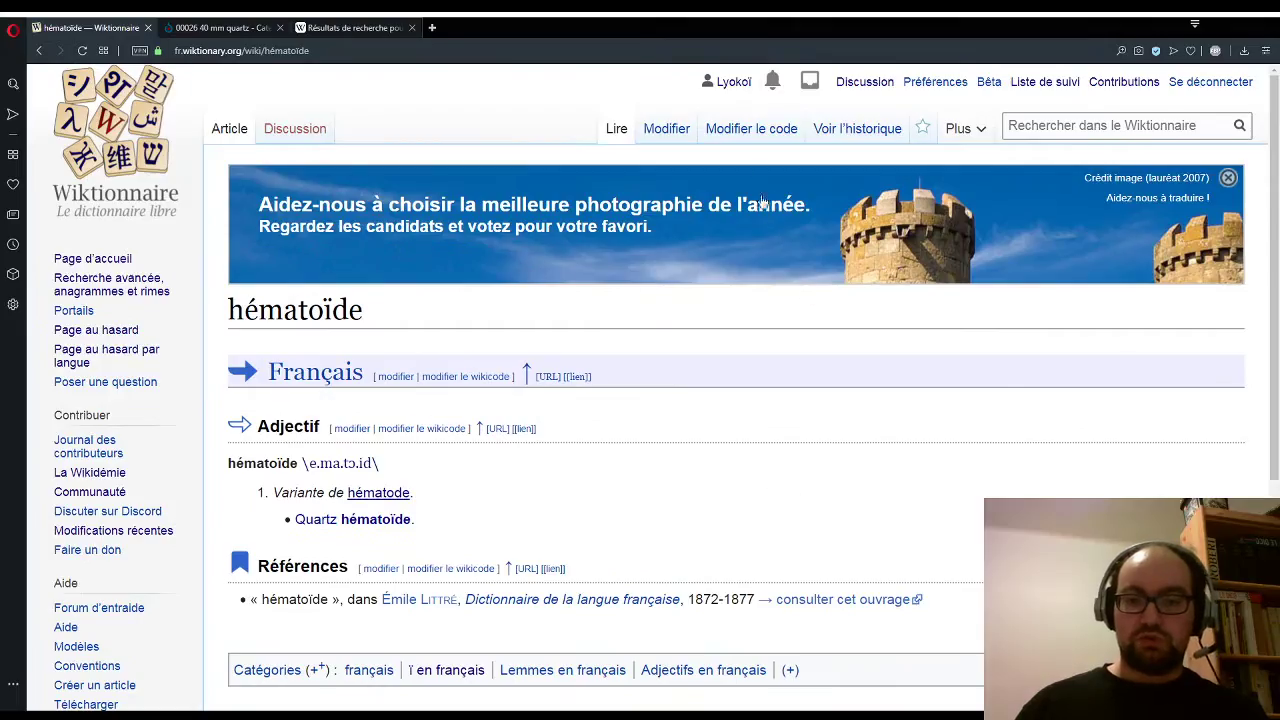
# Step: Open the "hématoïde" entry in the visual editor and place the cursor before the headword under "Adjectif"
pyautogui.click(753, 135)
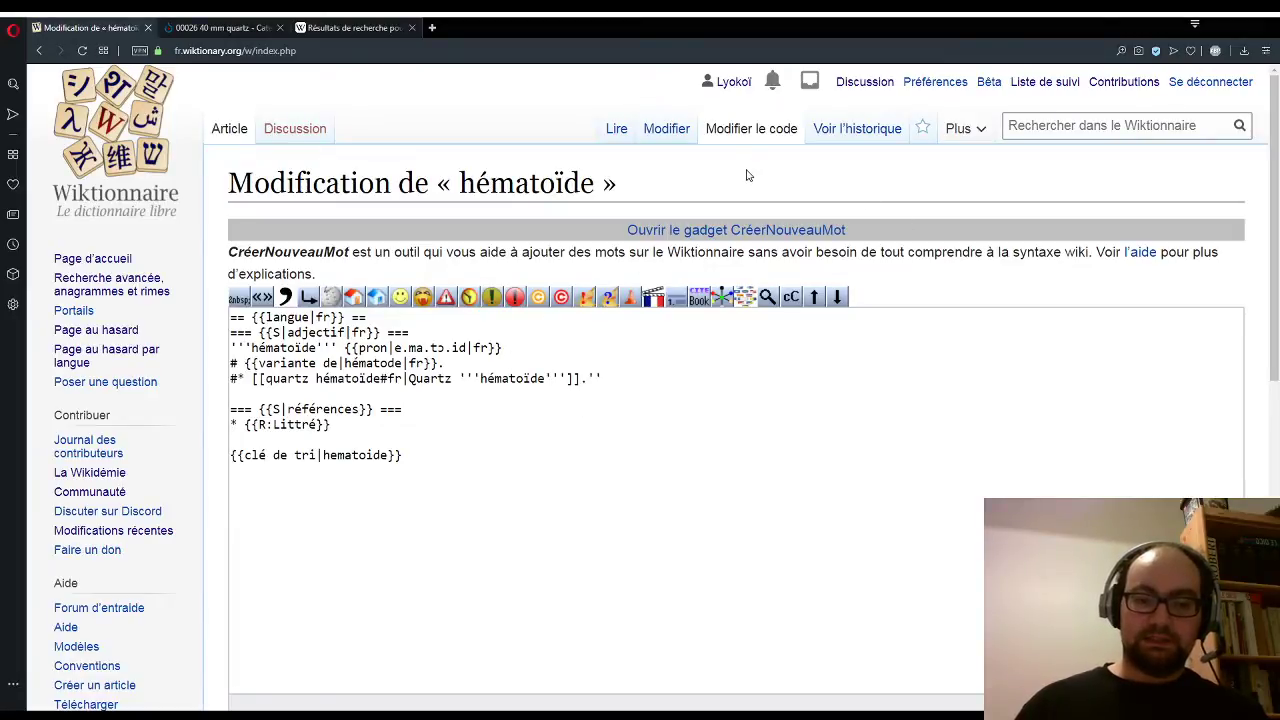
pyautogui.click(666, 130)
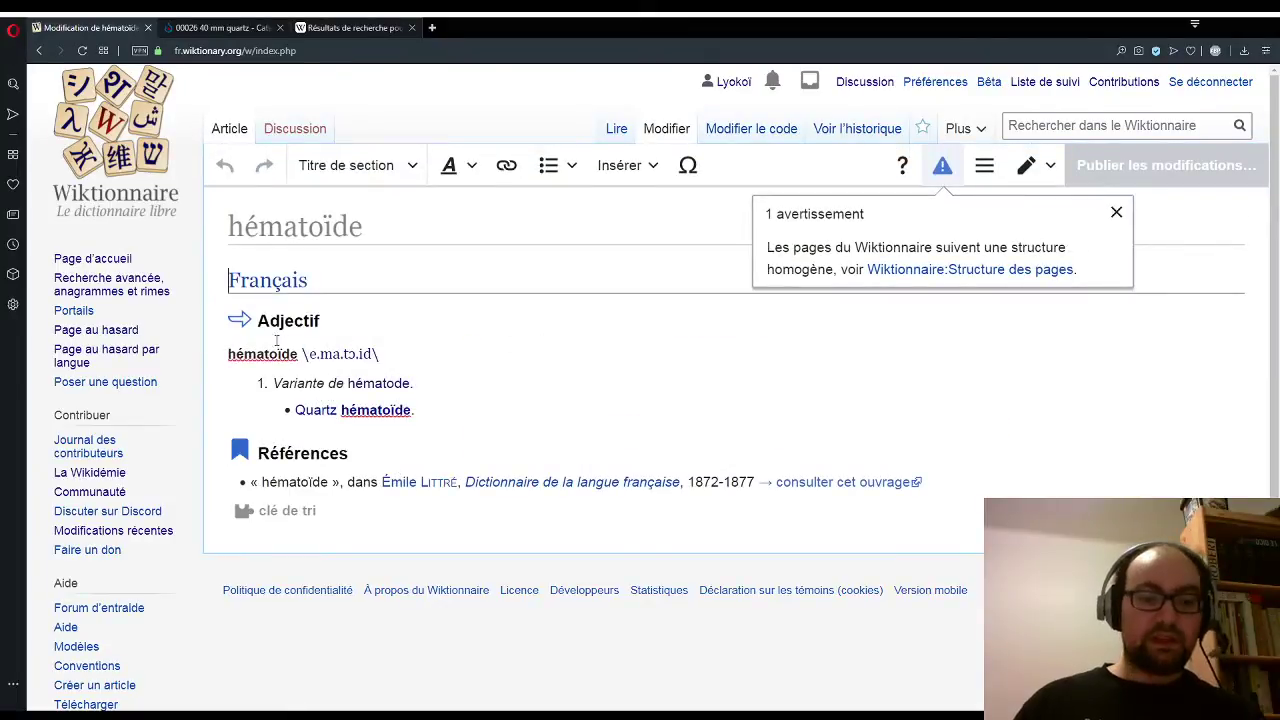
pyautogui.press('Down')
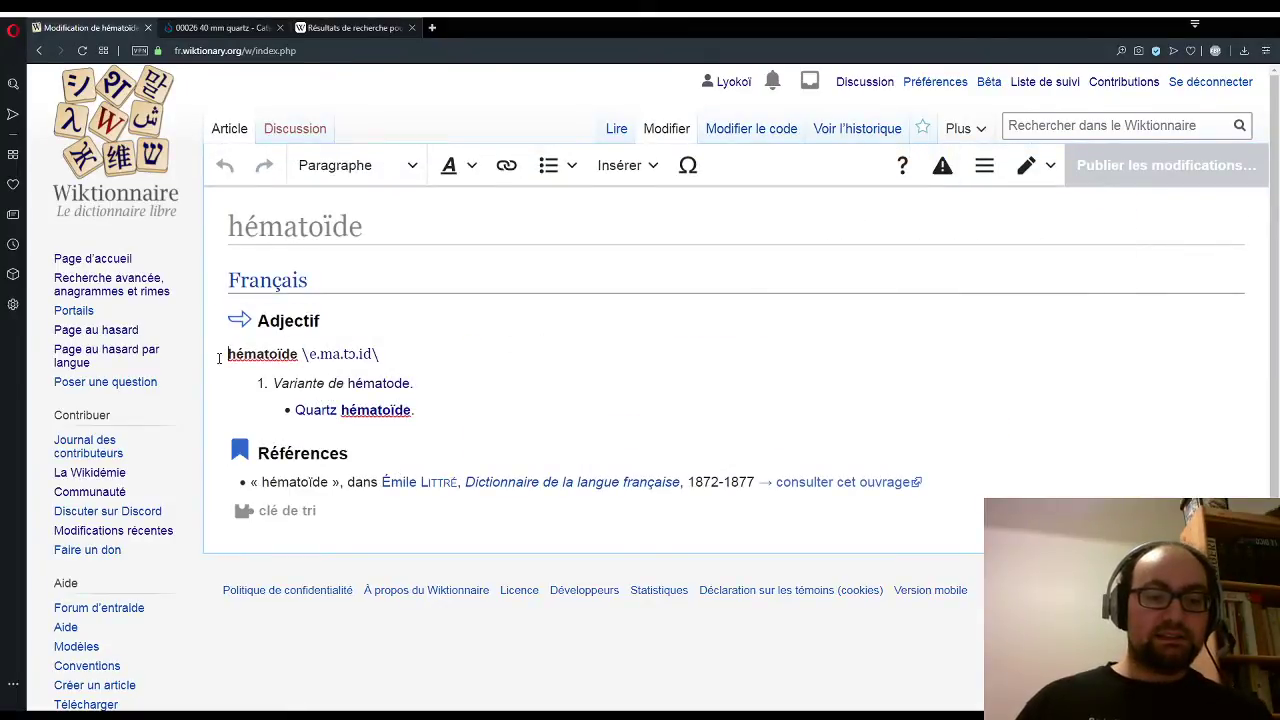
pyautogui.click(620, 165)
pyautogui.press('Escape')
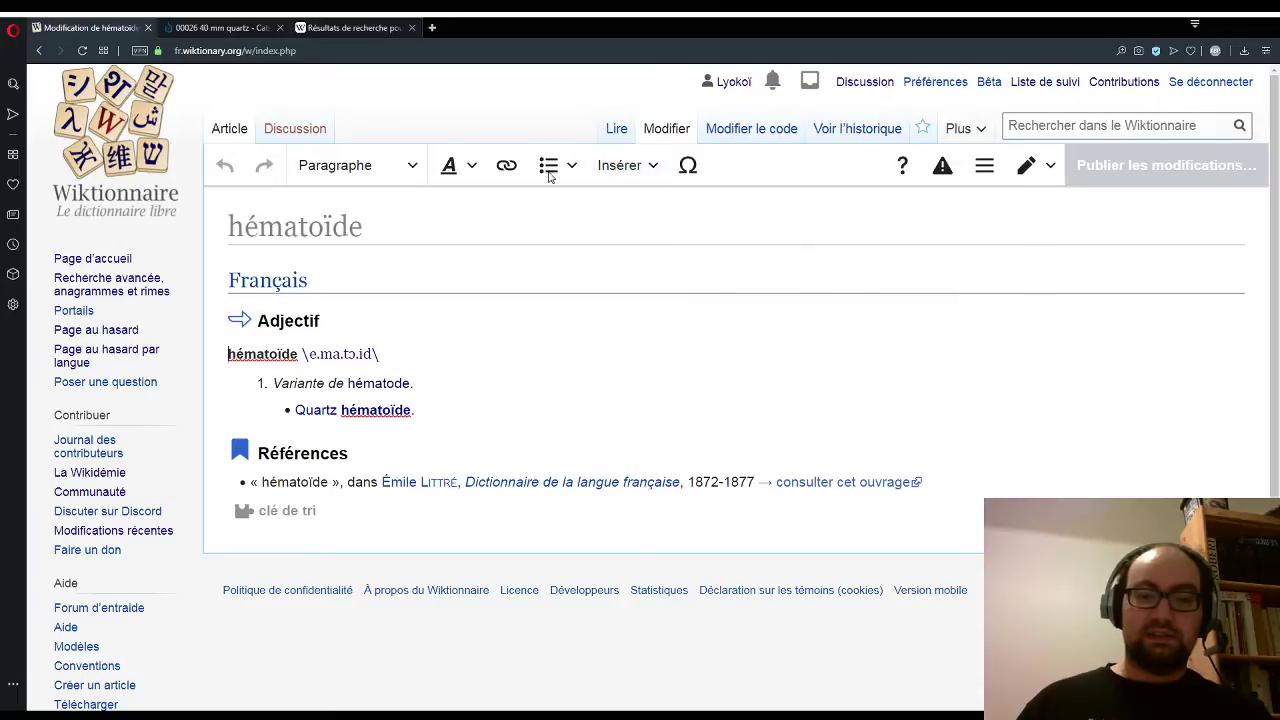
# Step: Copy the file name "00026 40 mm quartz.jpg" from the image's details on Commons
pyautogui.click(222, 27)
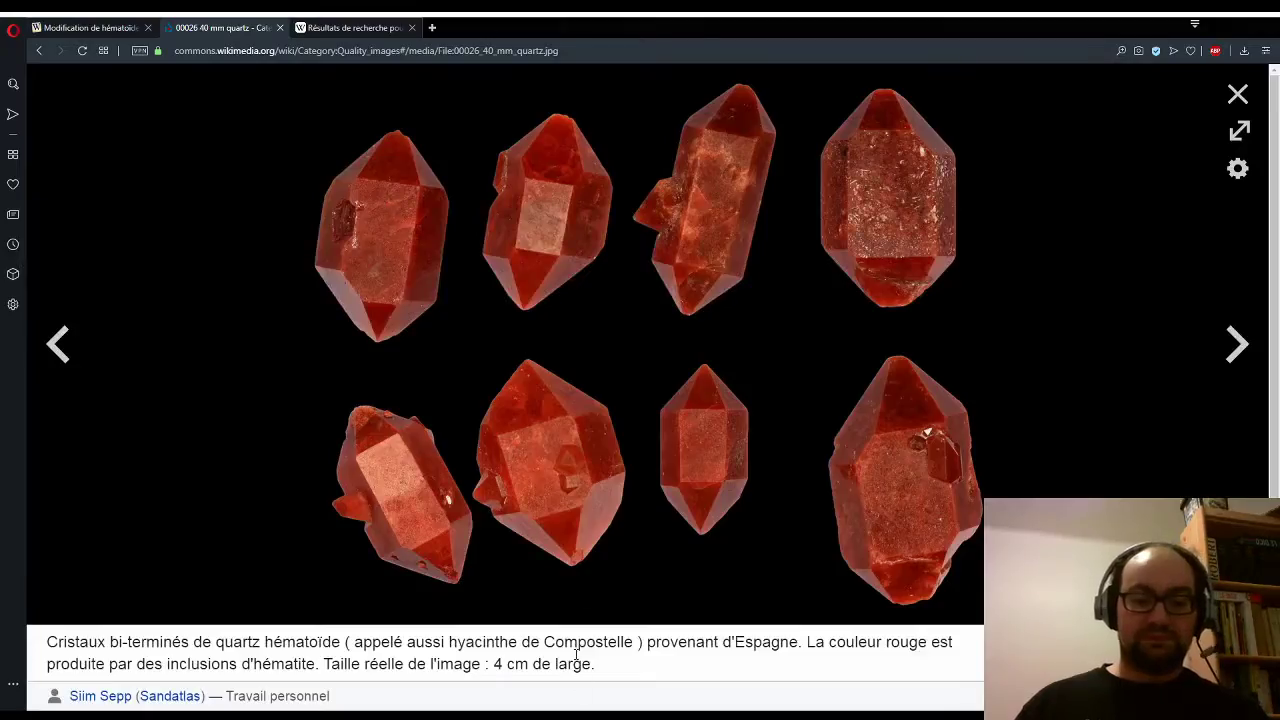
pyautogui.scroll(-2, 812, 602)
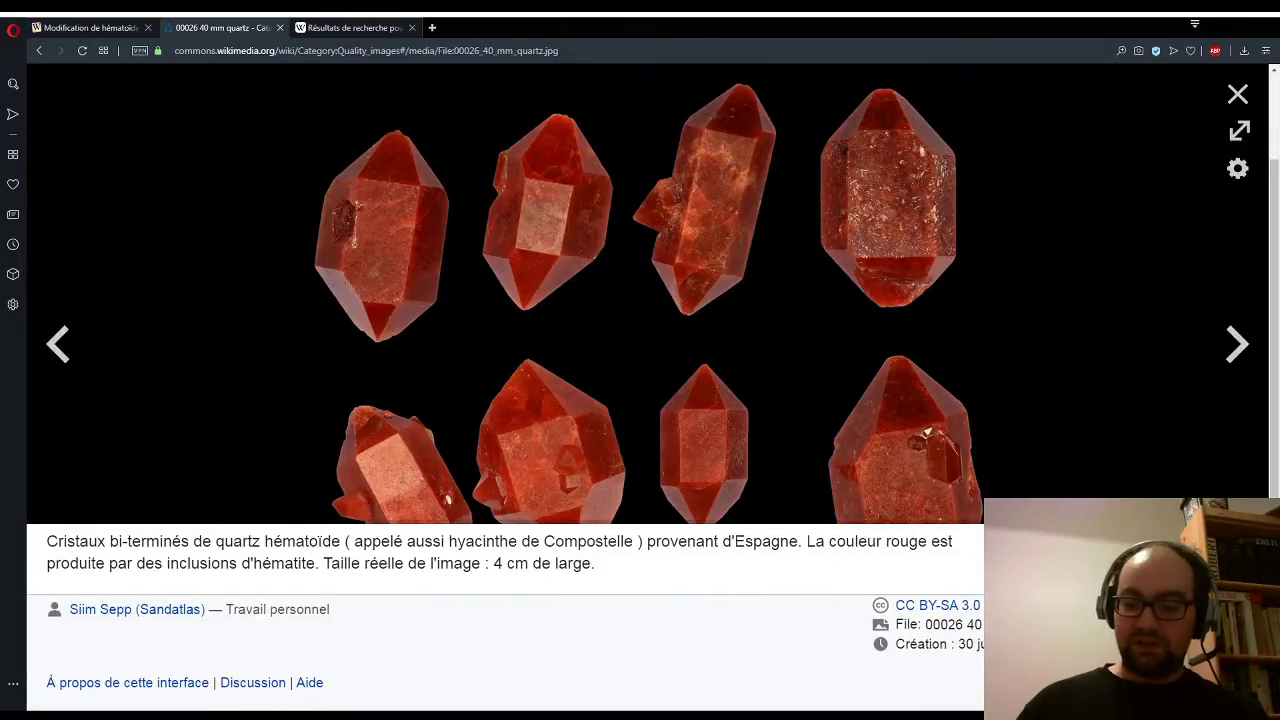
pyautogui.moveTo(1000, 644); pyautogui.dragTo(926, 624)
pyautogui.click(975, 632)
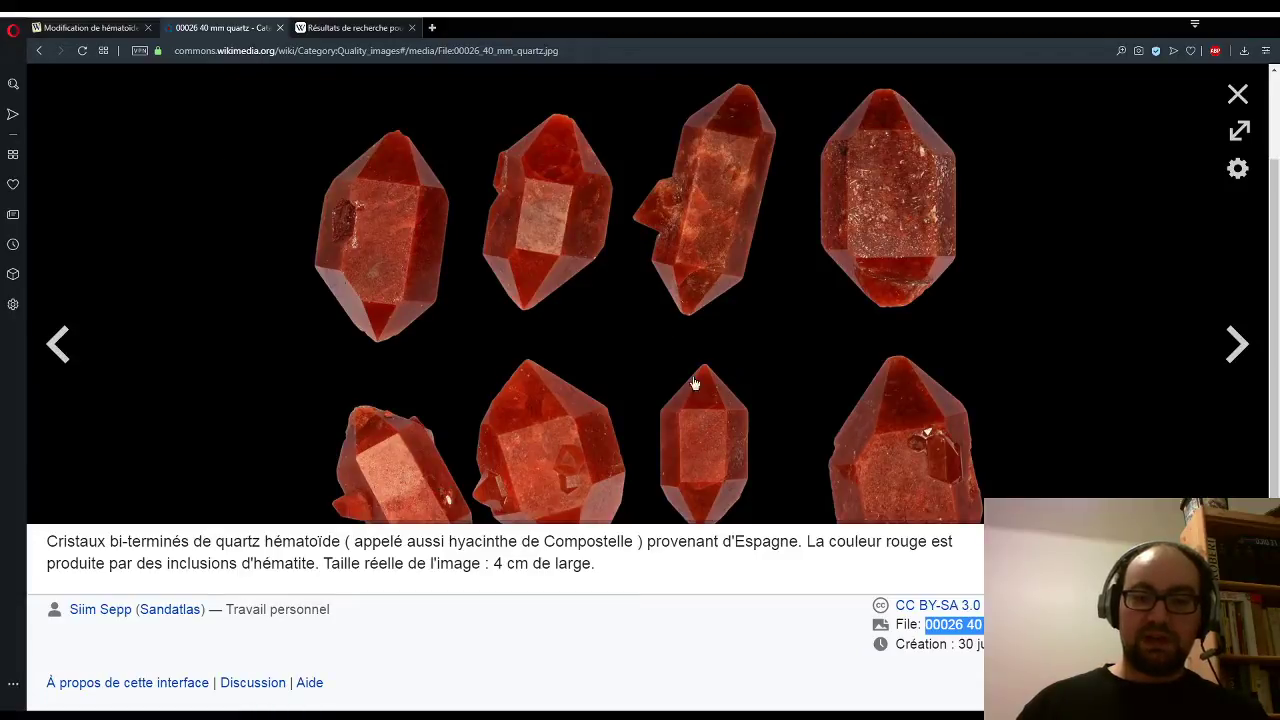
# Step: Search the entry's media dialog for "00026 40 mm quartz.jpg" and choose that image for use
pyautogui.click(110, 22)
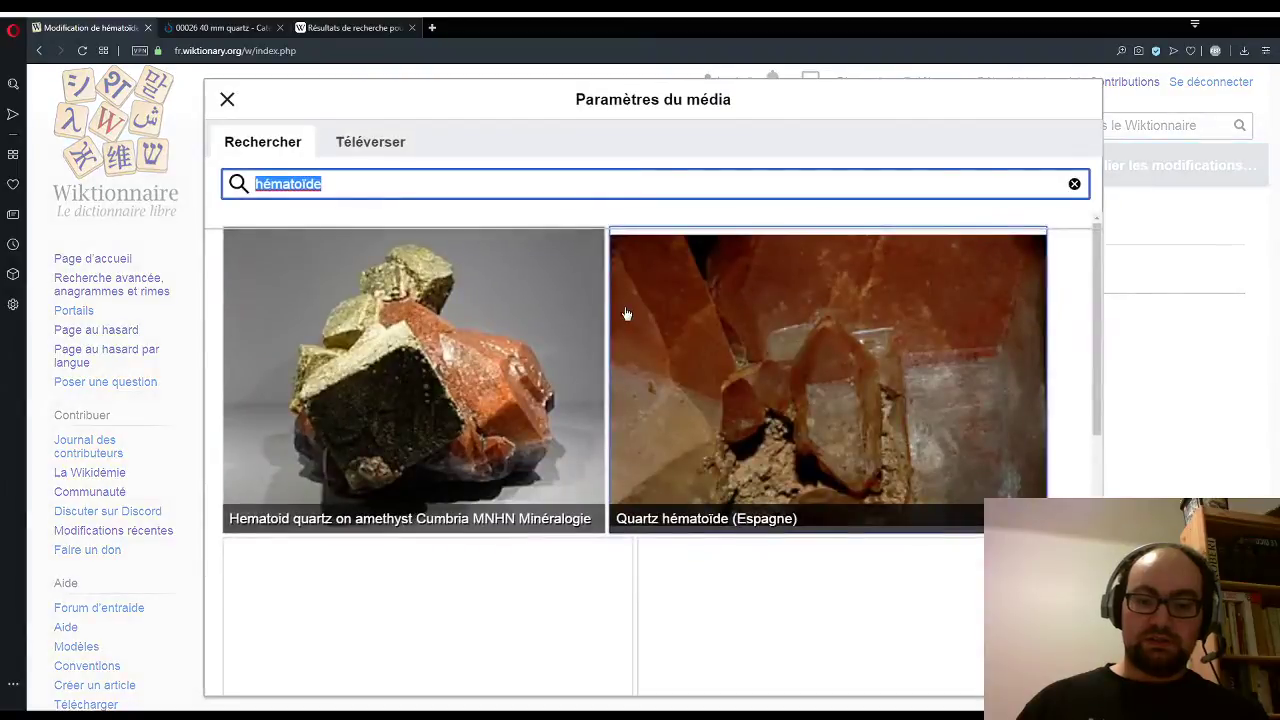
pyautogui.write('00026 40 mm quartz.jpg')
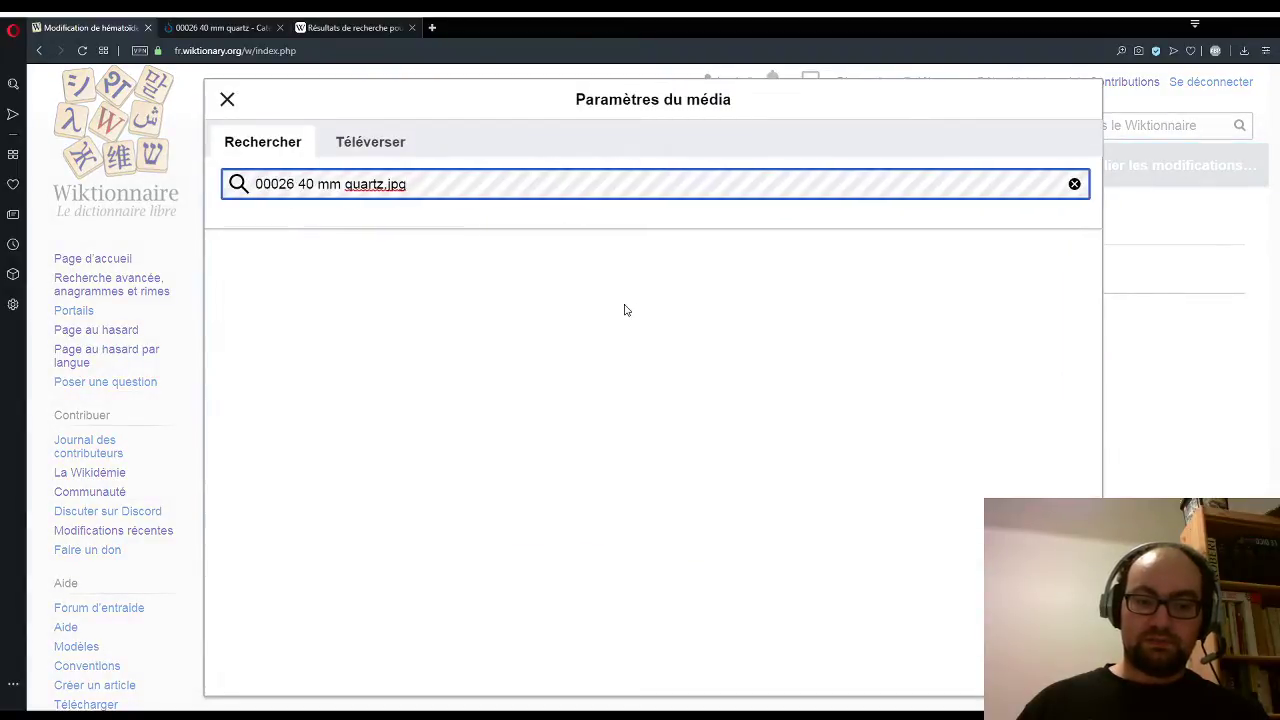
pyautogui.click(258, 270)
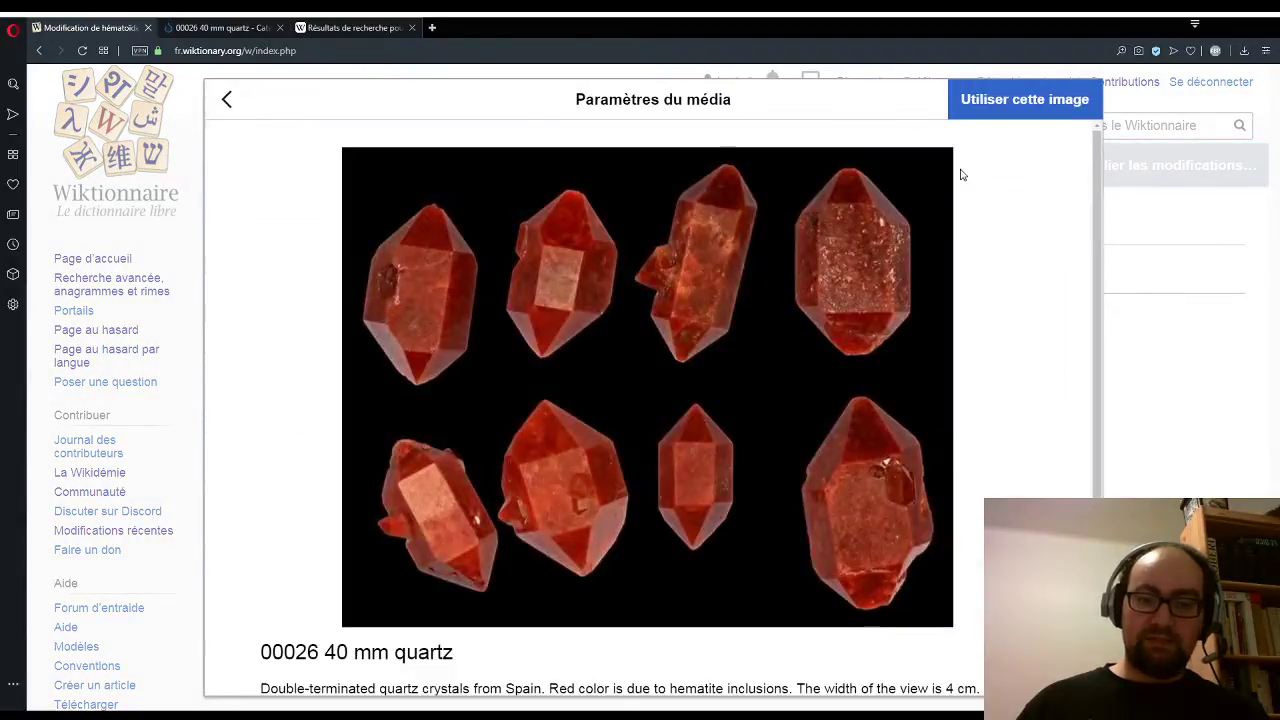
pyautogui.click(1000, 100)
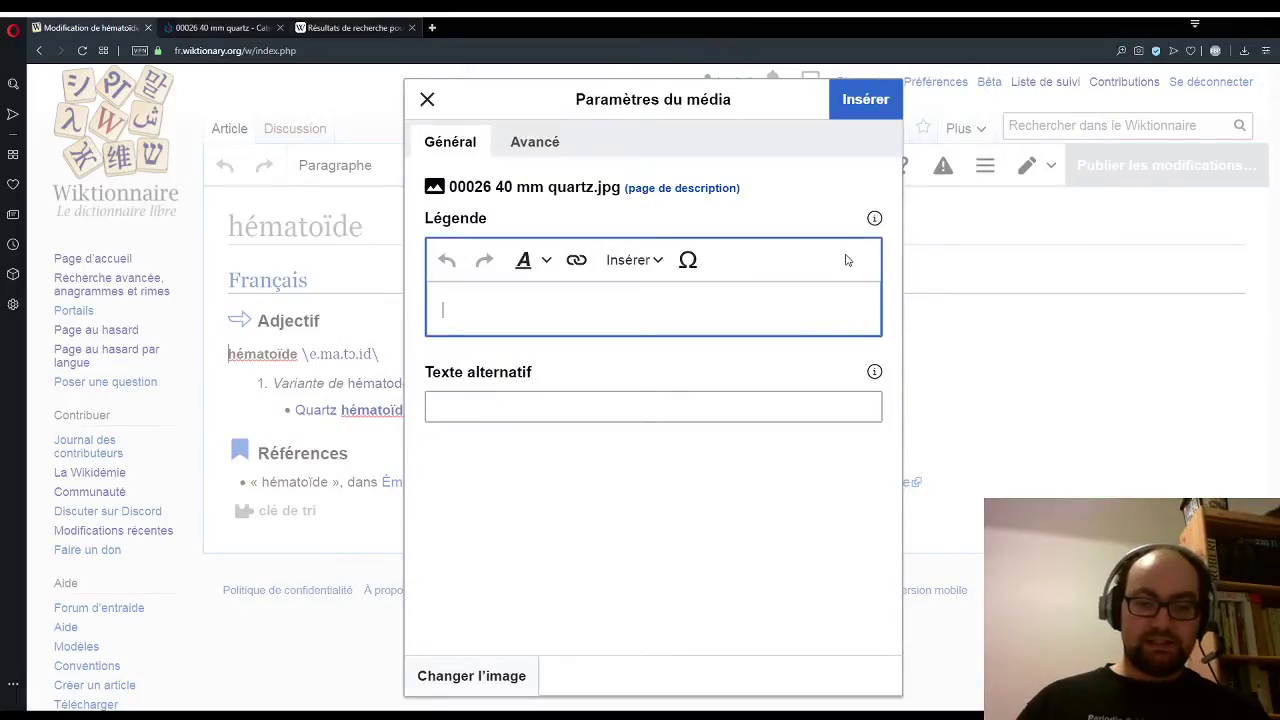
# Step: Enter the image caption "Des petits quartz hématoïdes."
pyautogui.write('De')
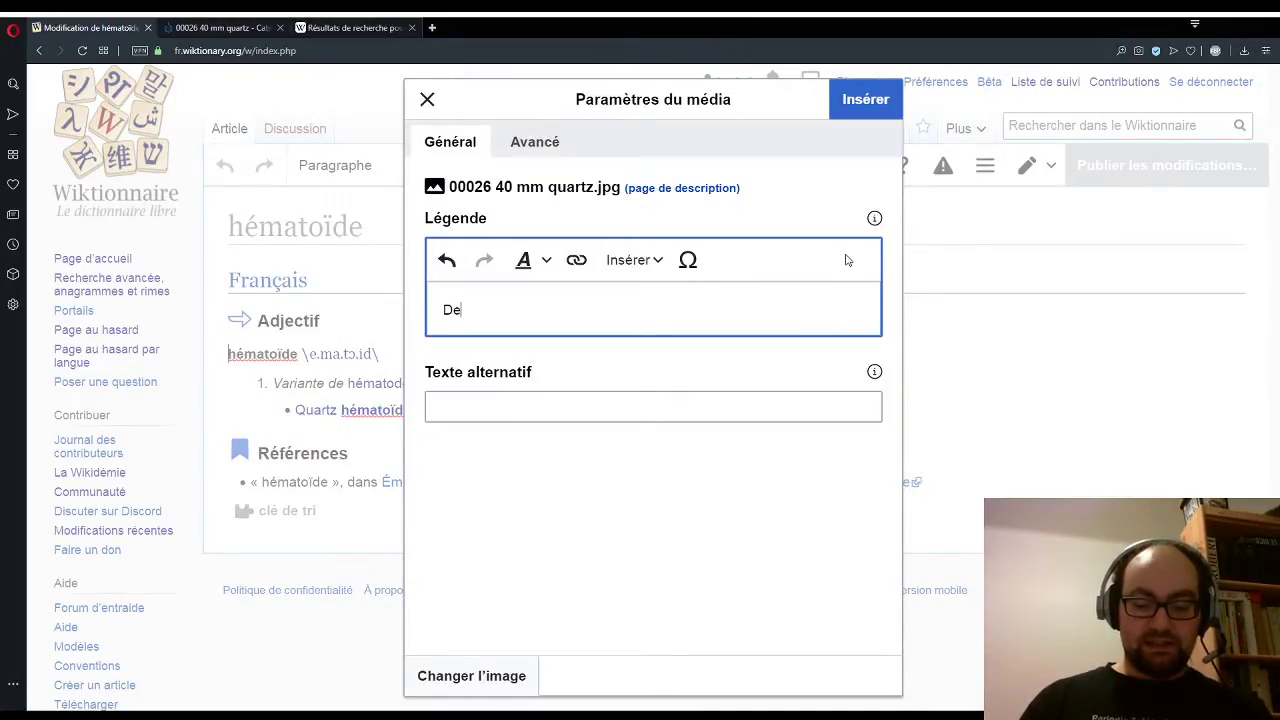
pyautogui.write('s pe')
pyautogui.write('tite')
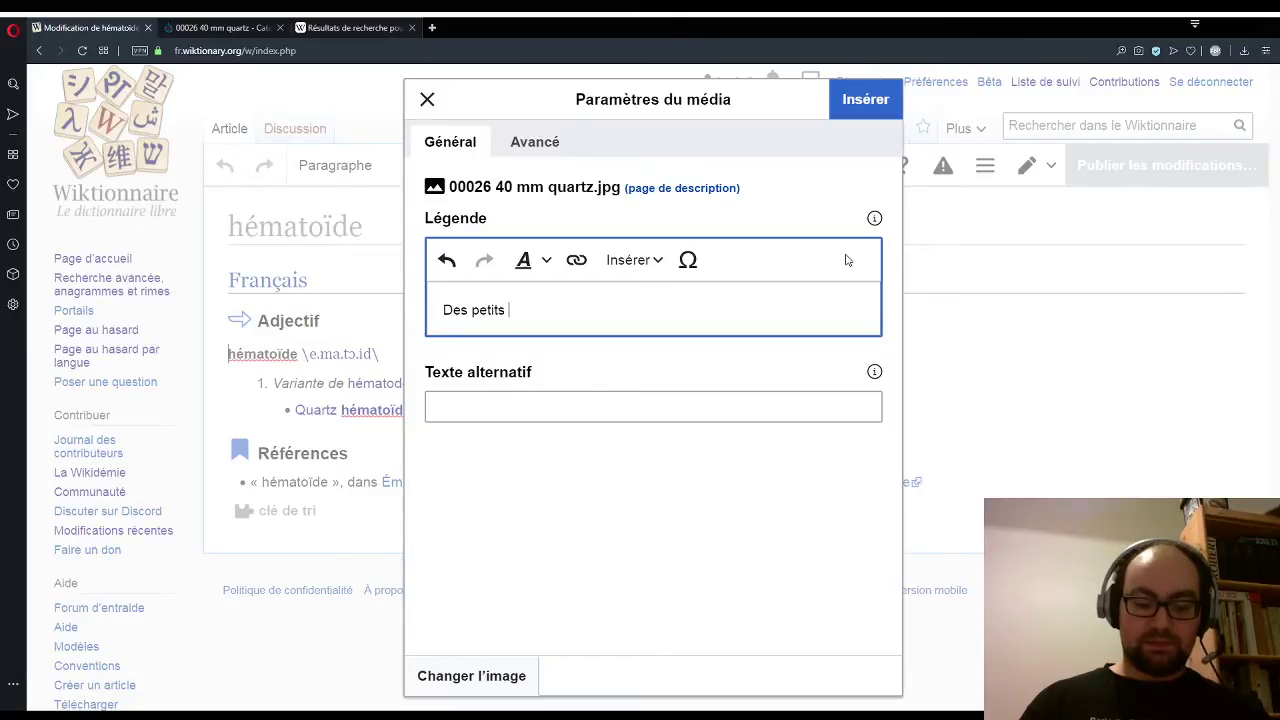
pyautogui.write(' quartz')
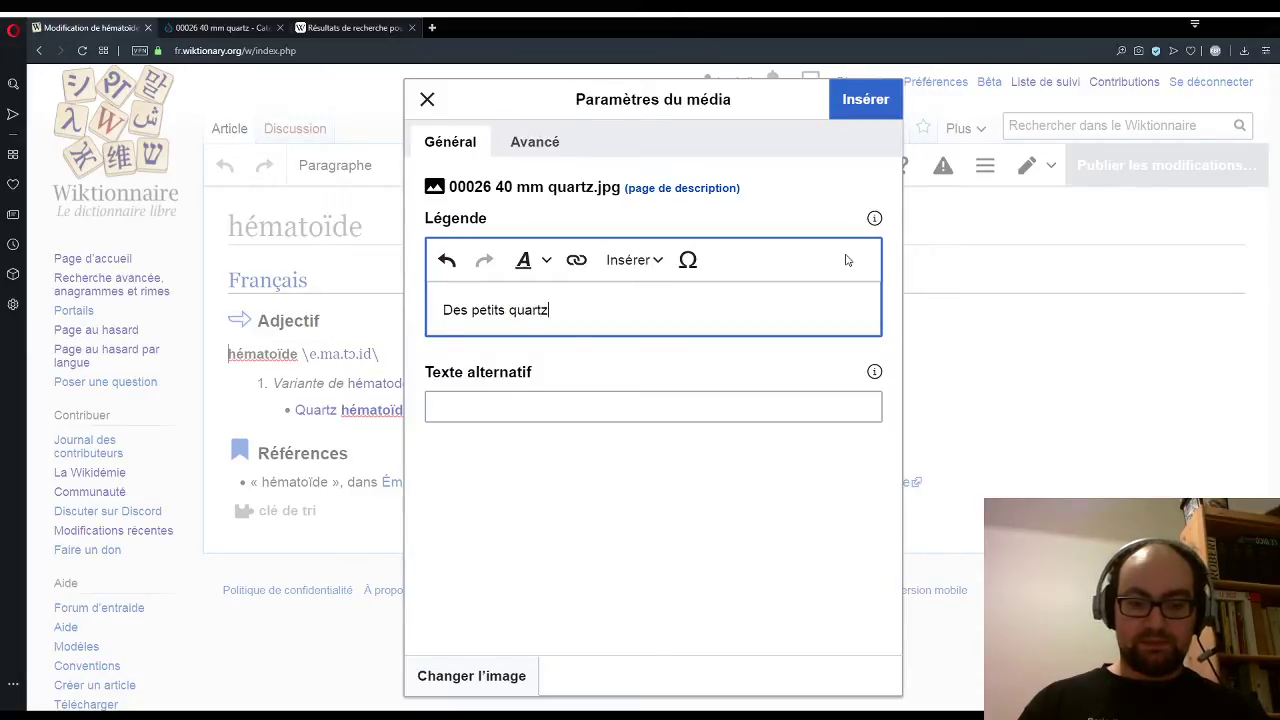
pyautogui.write(' héma')
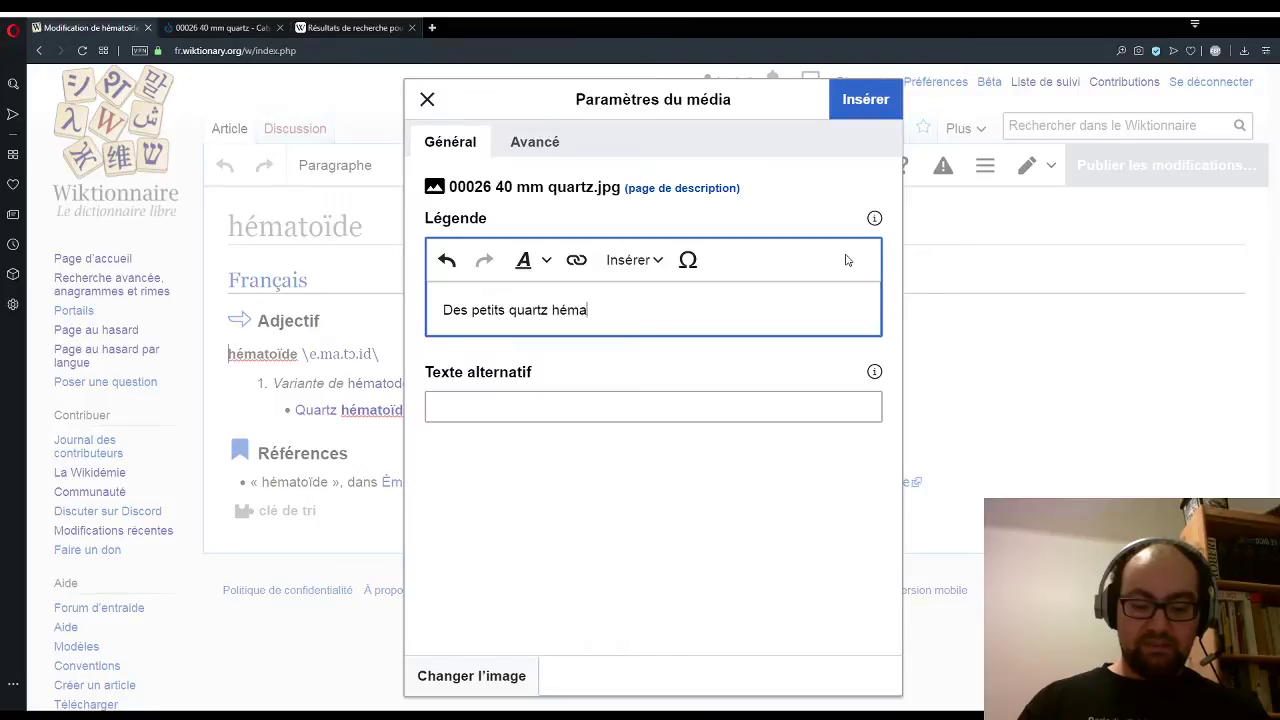
pyautogui.write('toïdes.')
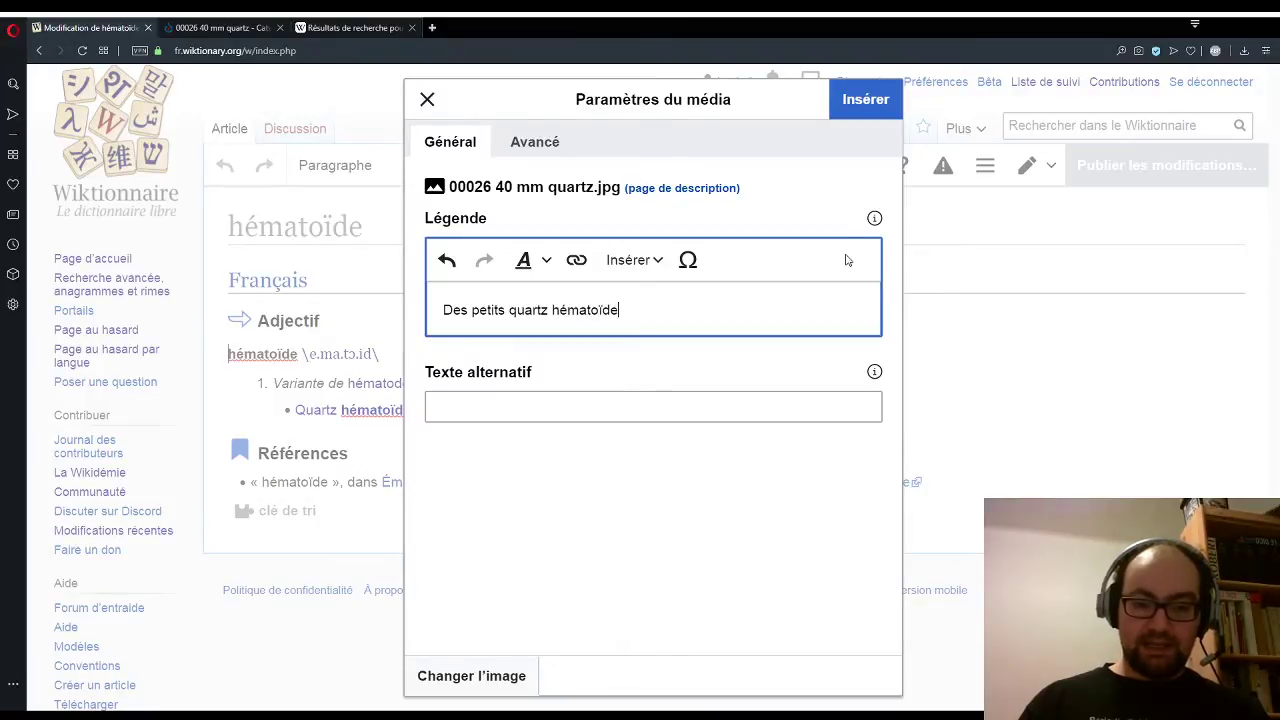
# Step: Make "hématoïdes" bold in the caption and insert the image into the entry
pyautogui.doubleClick(575, 318)
pyautogui.click(525, 260)
pyautogui.click(561, 290)
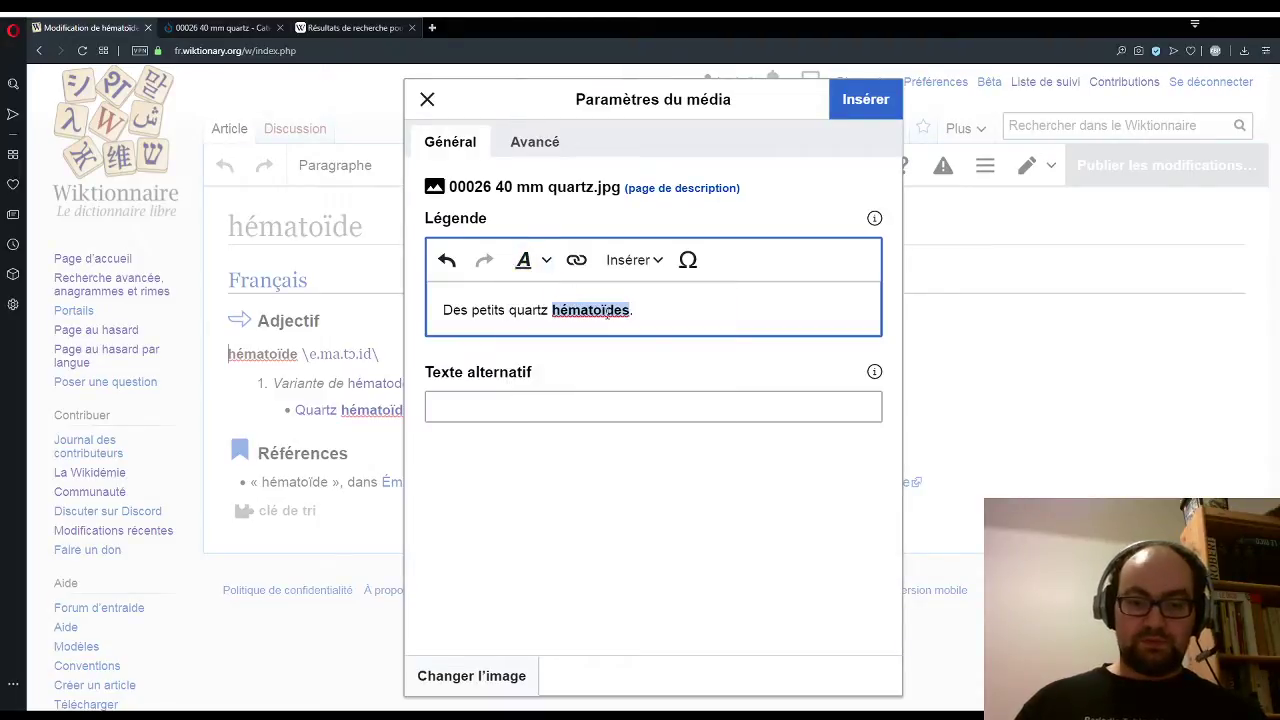
pyautogui.click(845, 108)
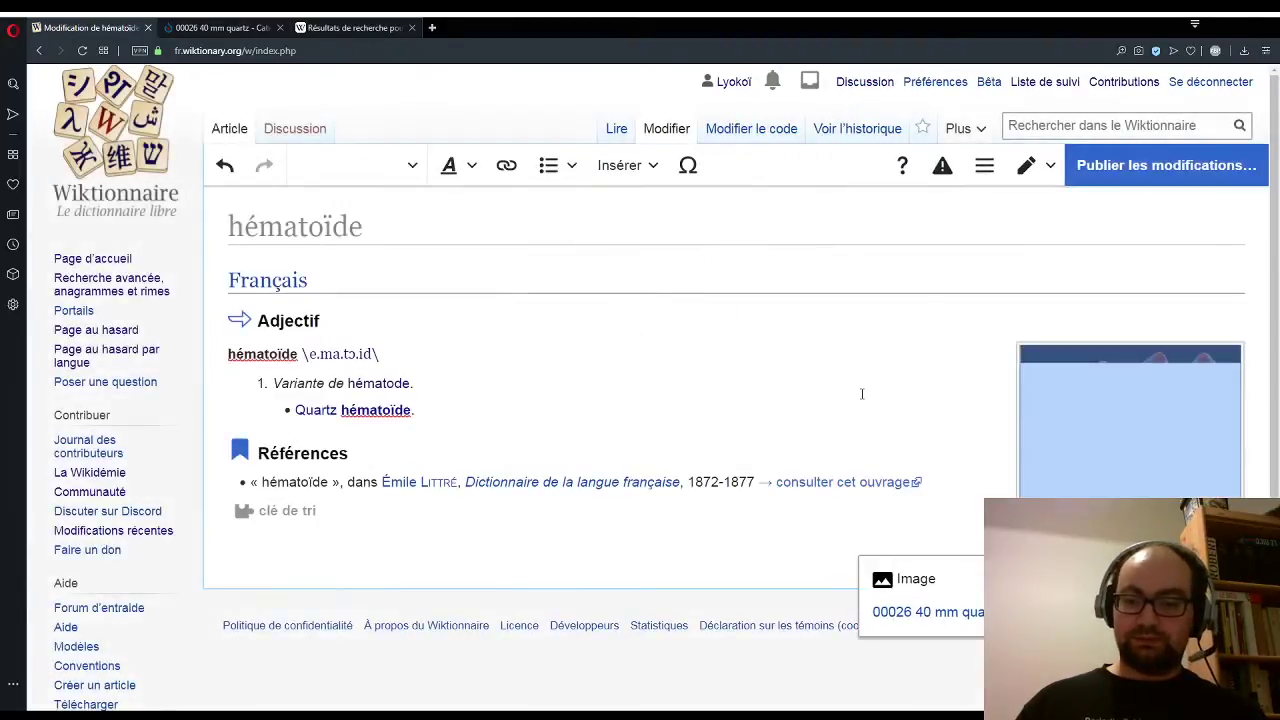
pyautogui.click(696, 355)
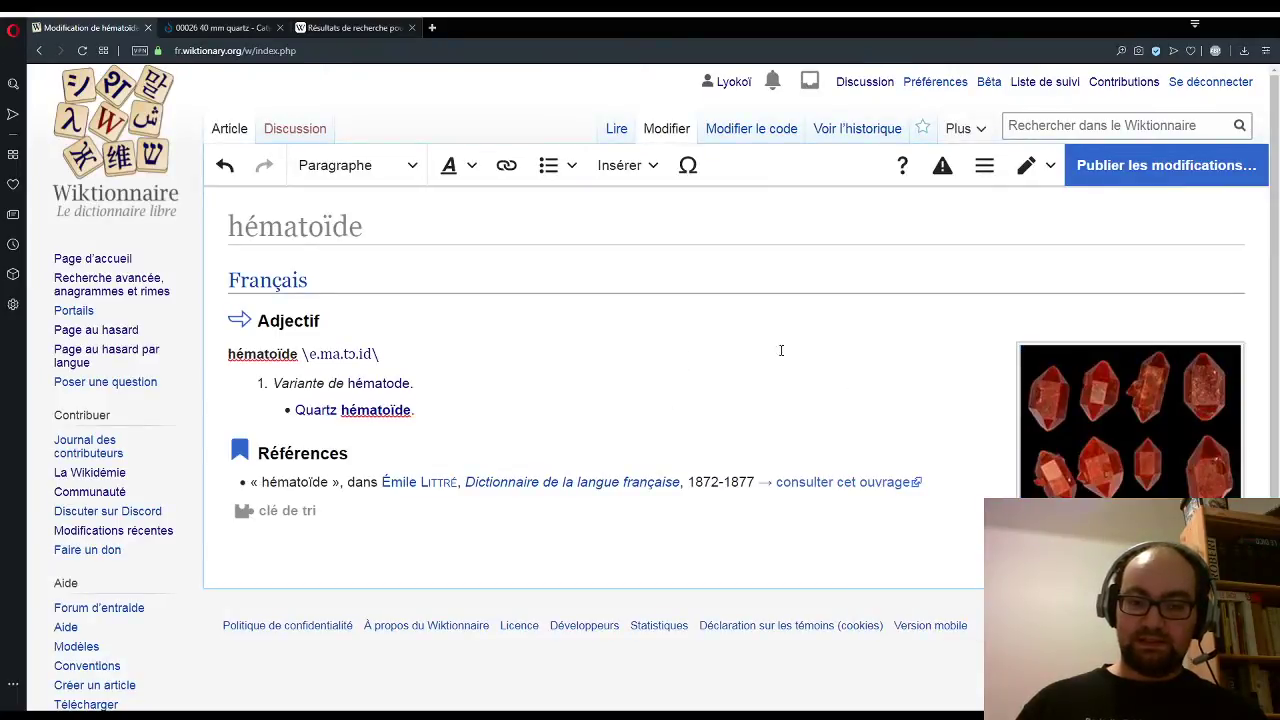
# Step: Switch the entry to wikicode editing and add the heading "=== {{S|étym}} ===" above the adjective section
pyautogui.click(1030, 166)
pyautogui.click(1045, 251)
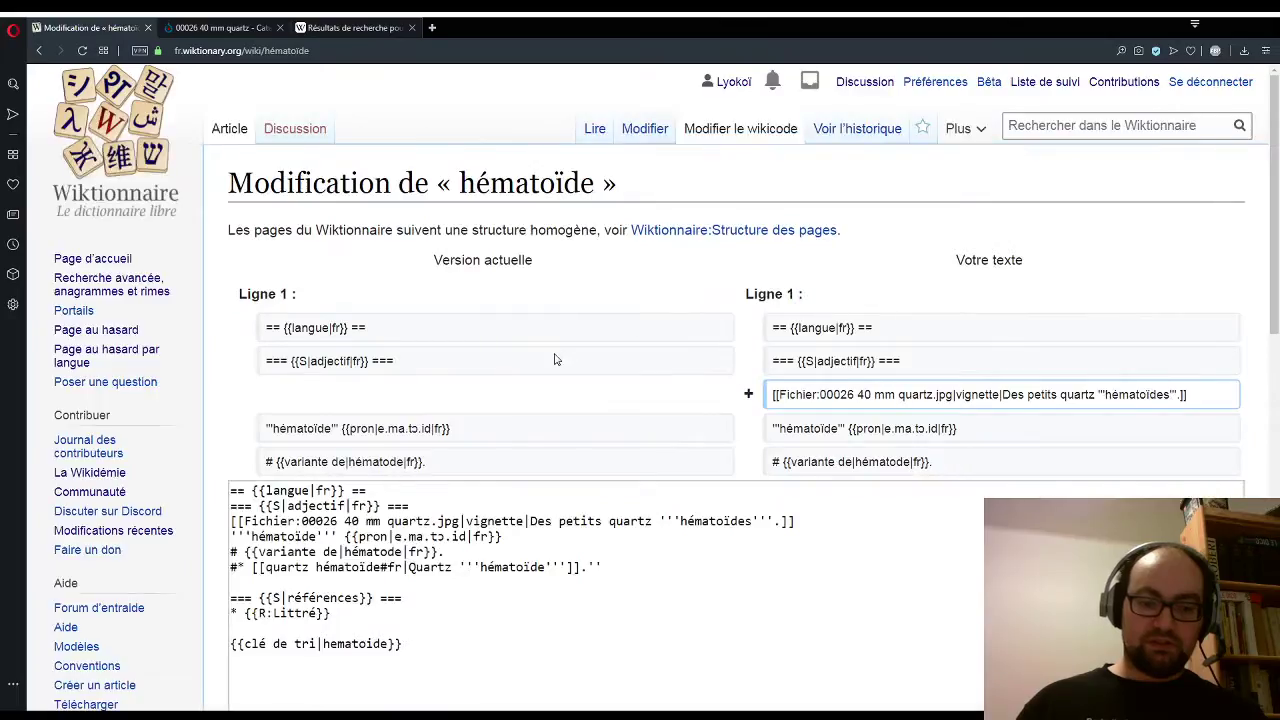
pyautogui.click(448, 546)
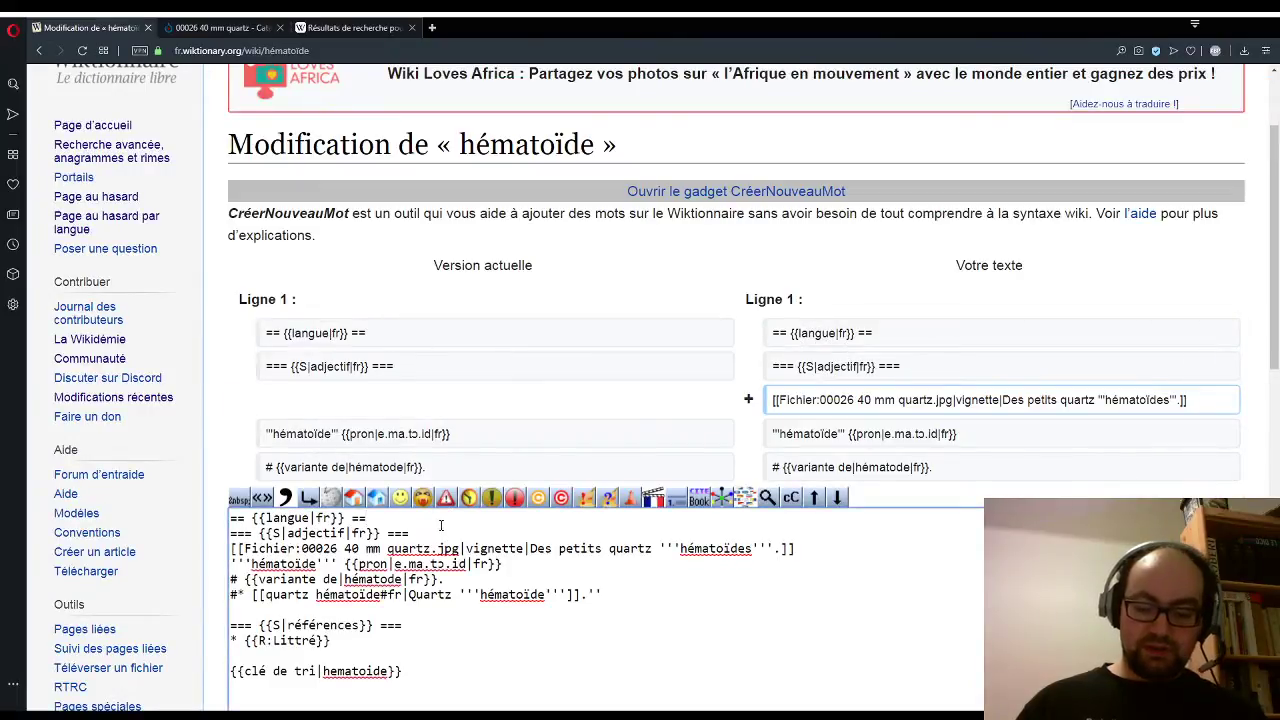
pyautogui.press('Return')
pyautogui.press('Return')
pyautogui.press('Return')
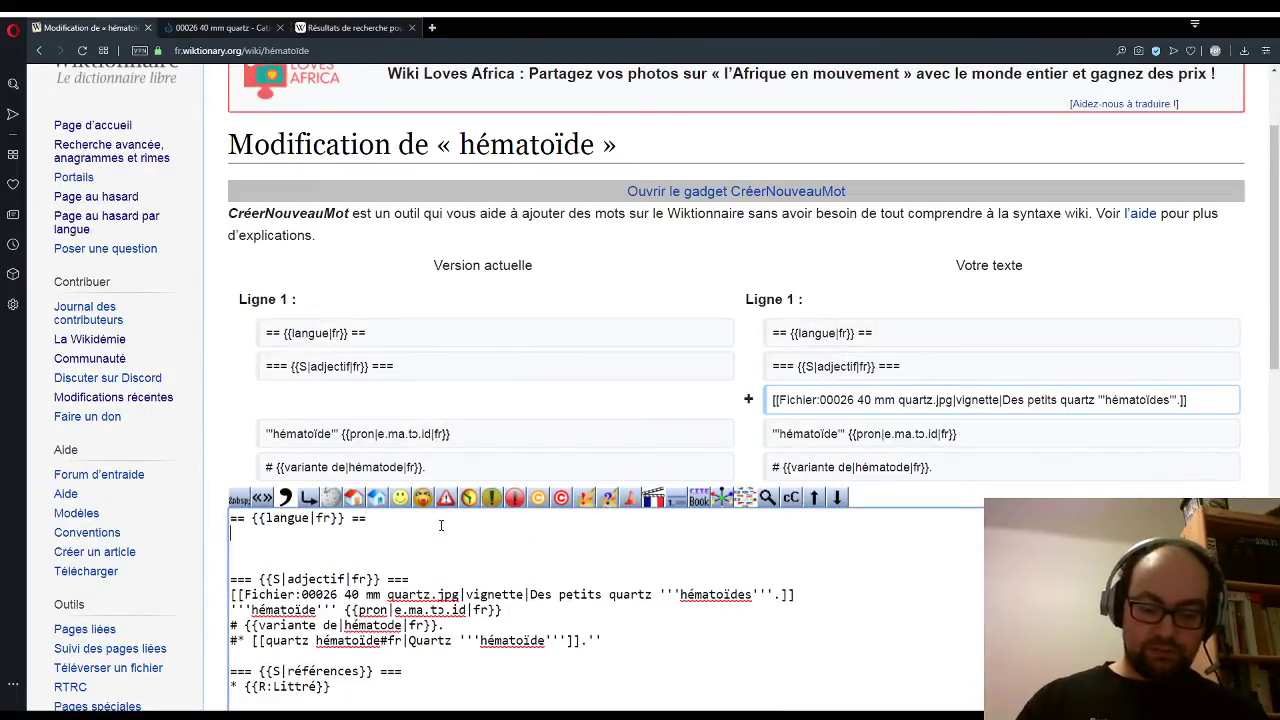
pyautogui.write('=== {{')
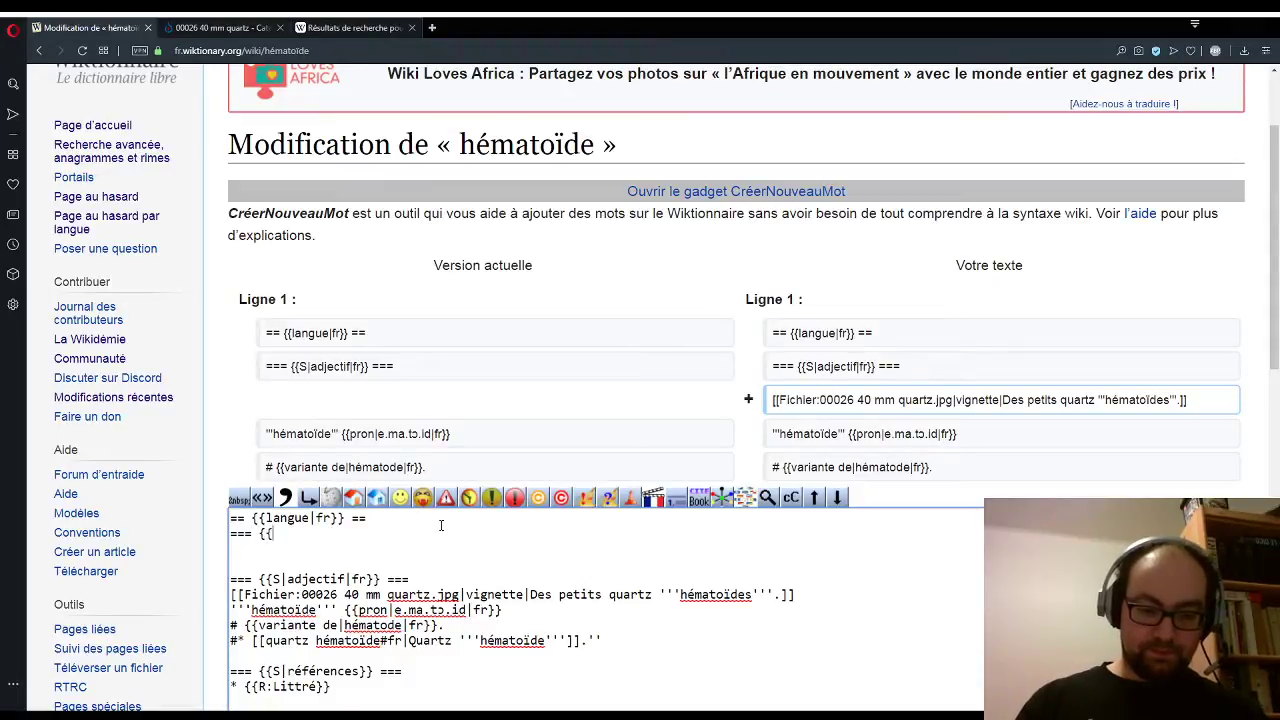
pyautogui.write('S')
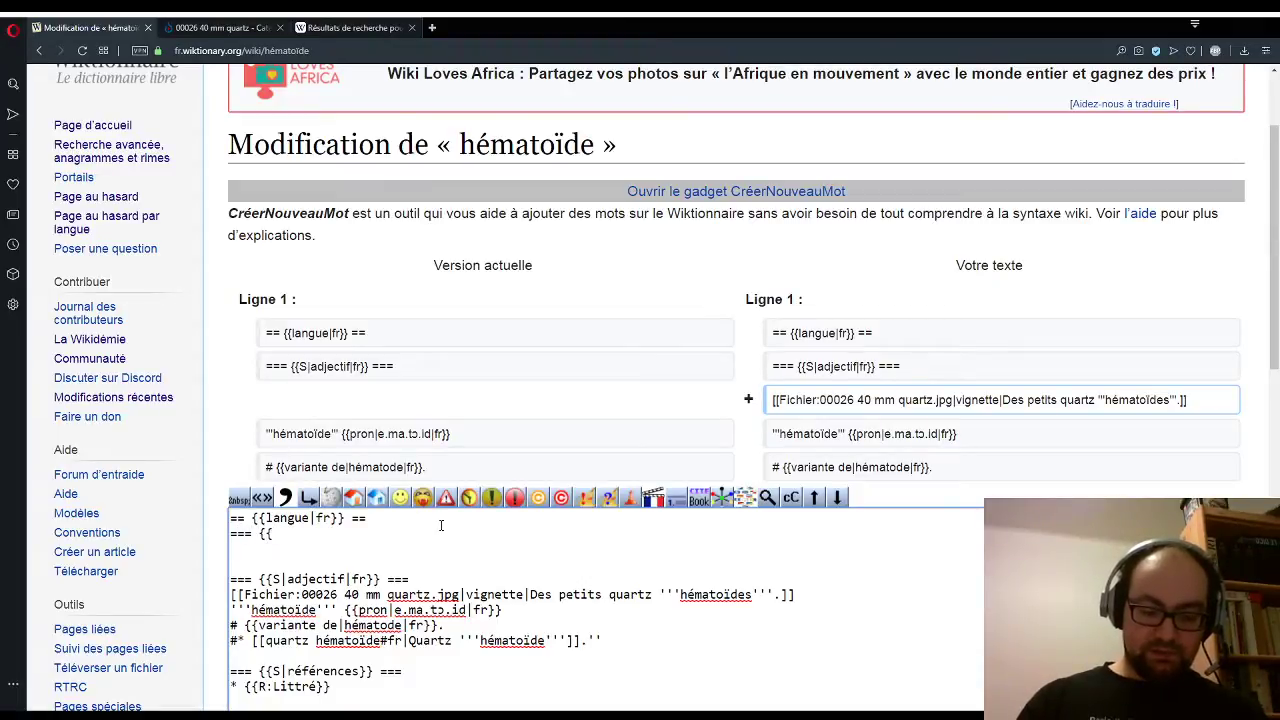
pyautogui.write('S|étym')
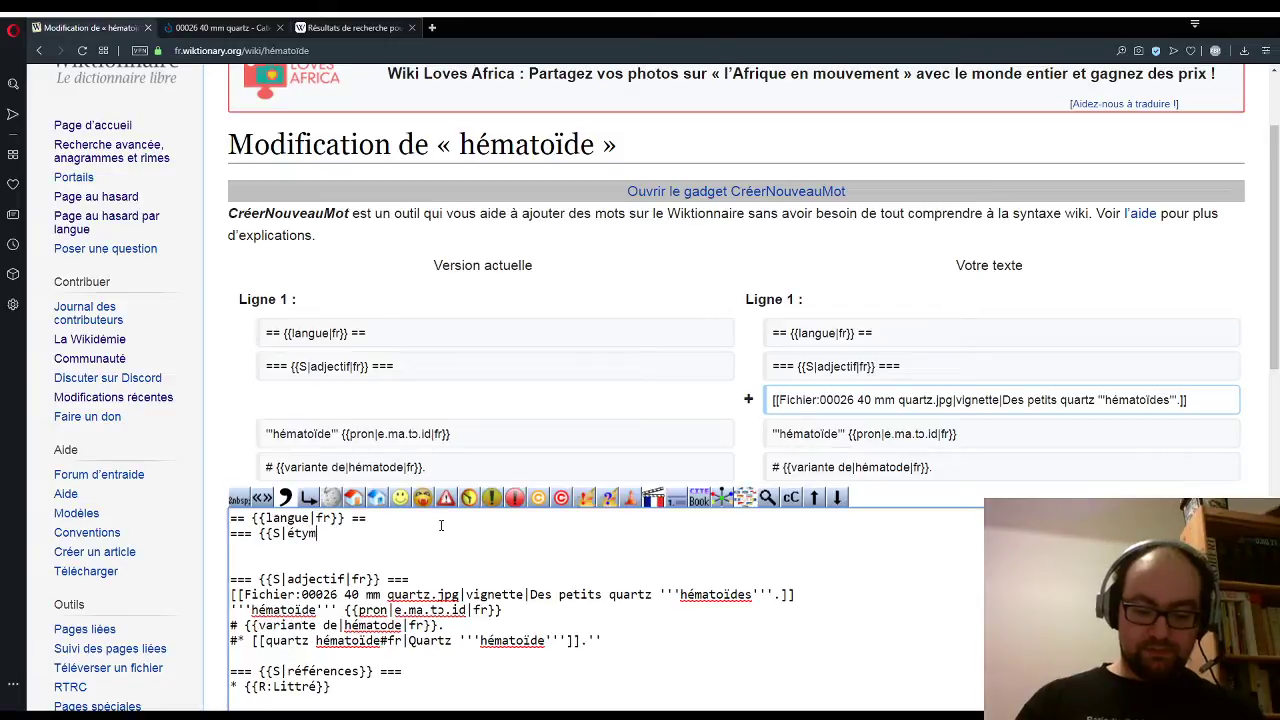
pyautogui.write('}} ===')
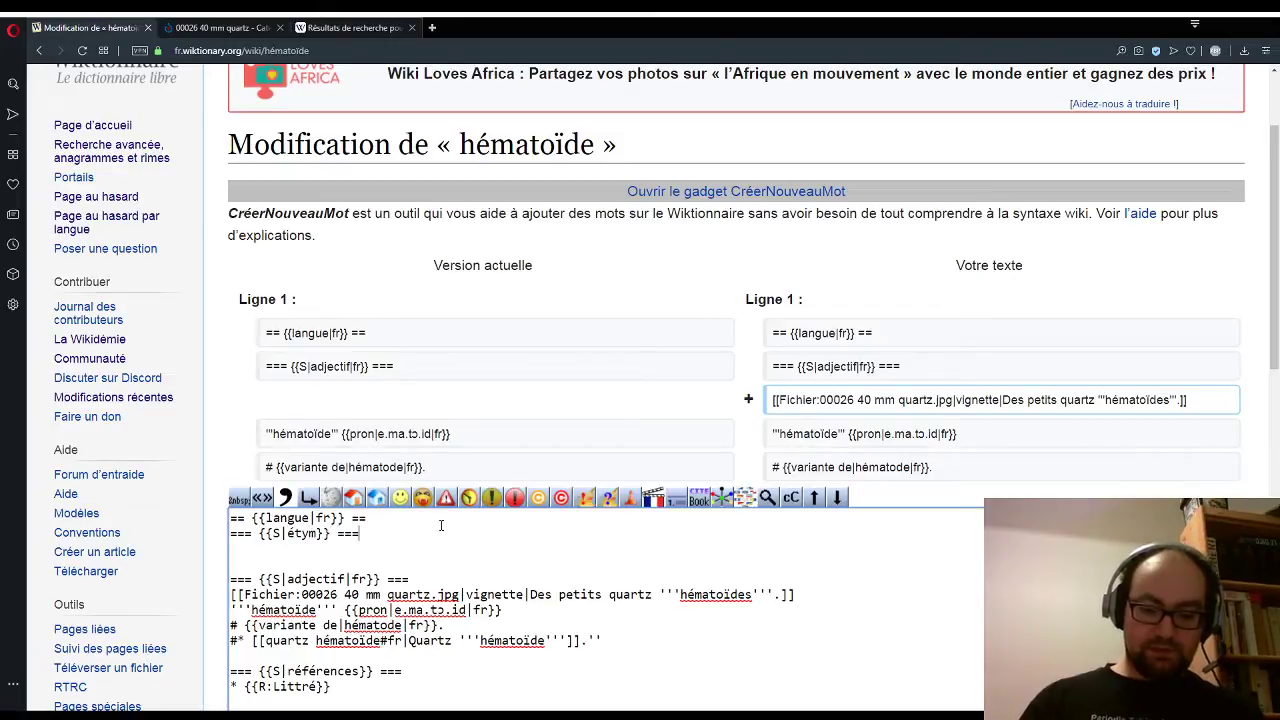
# Step: Add the stub line ": {{ébauche-étym|fr}}" under the etymology heading
pyautogui.write(':')
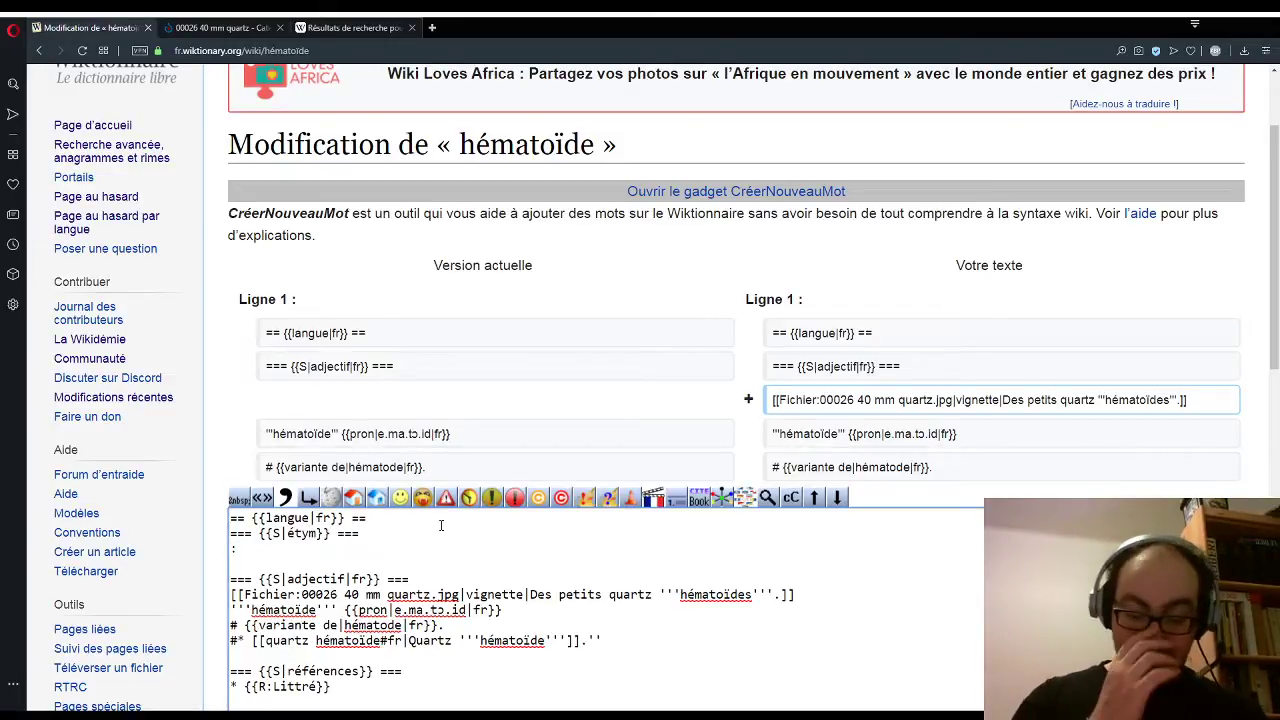
pyautogui.write(' {{')
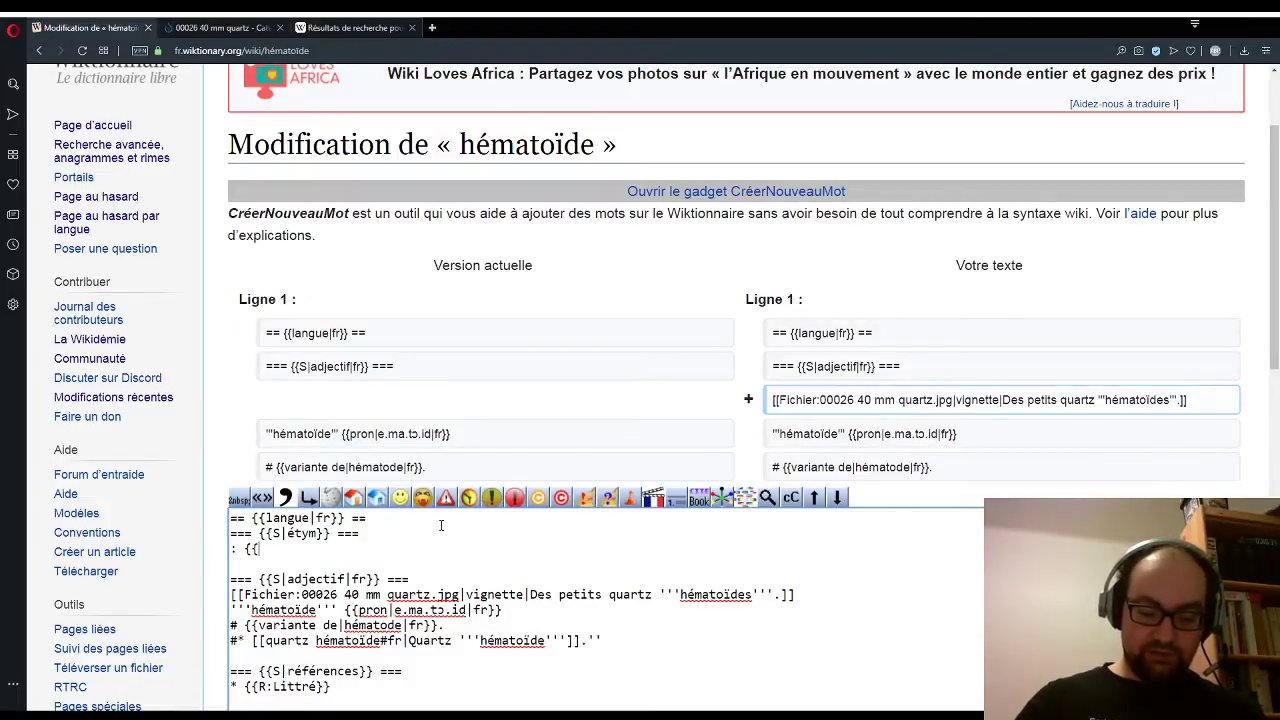
pyautogui.write('ébauche-é')
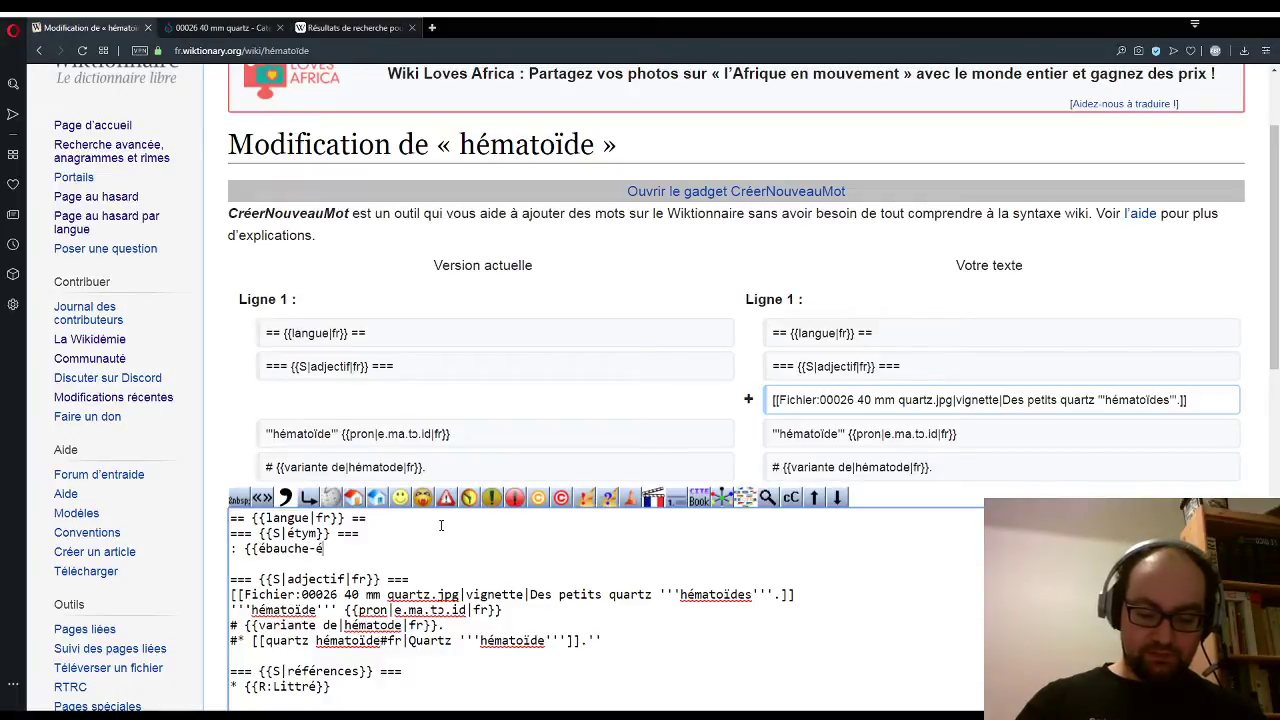
pyautogui.write('tym')
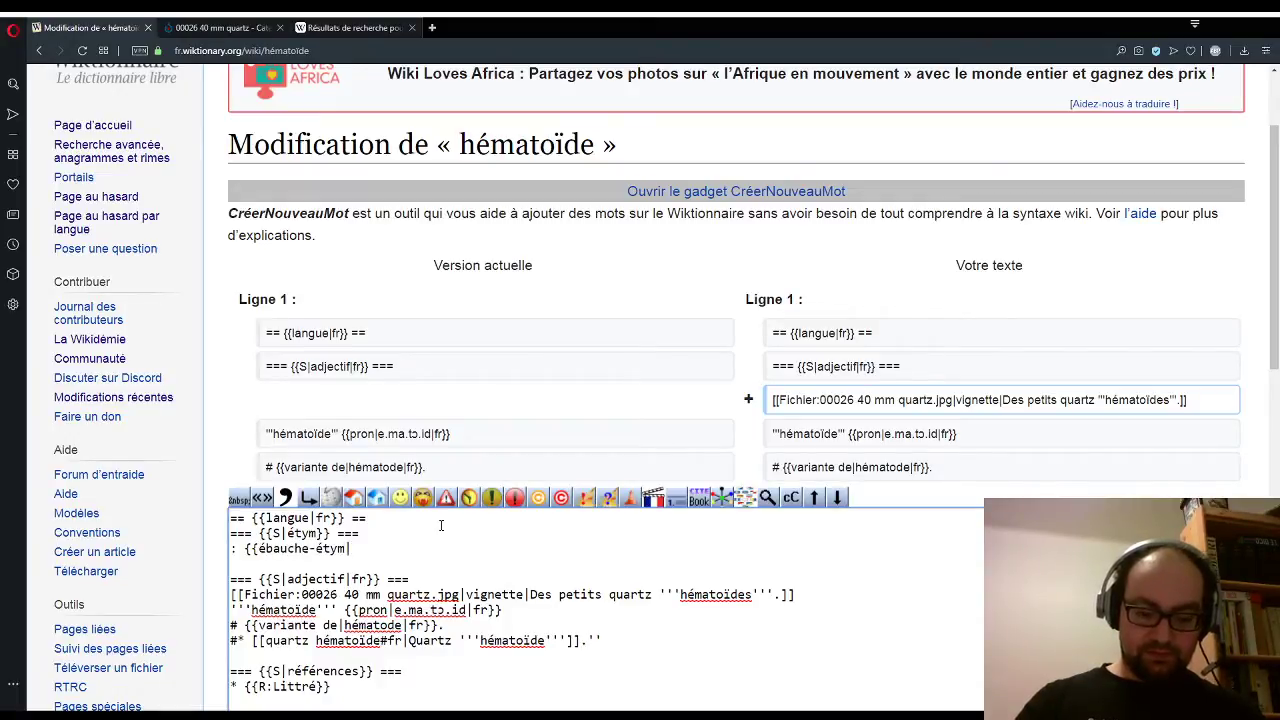
pyautogui.write('|fr}}')
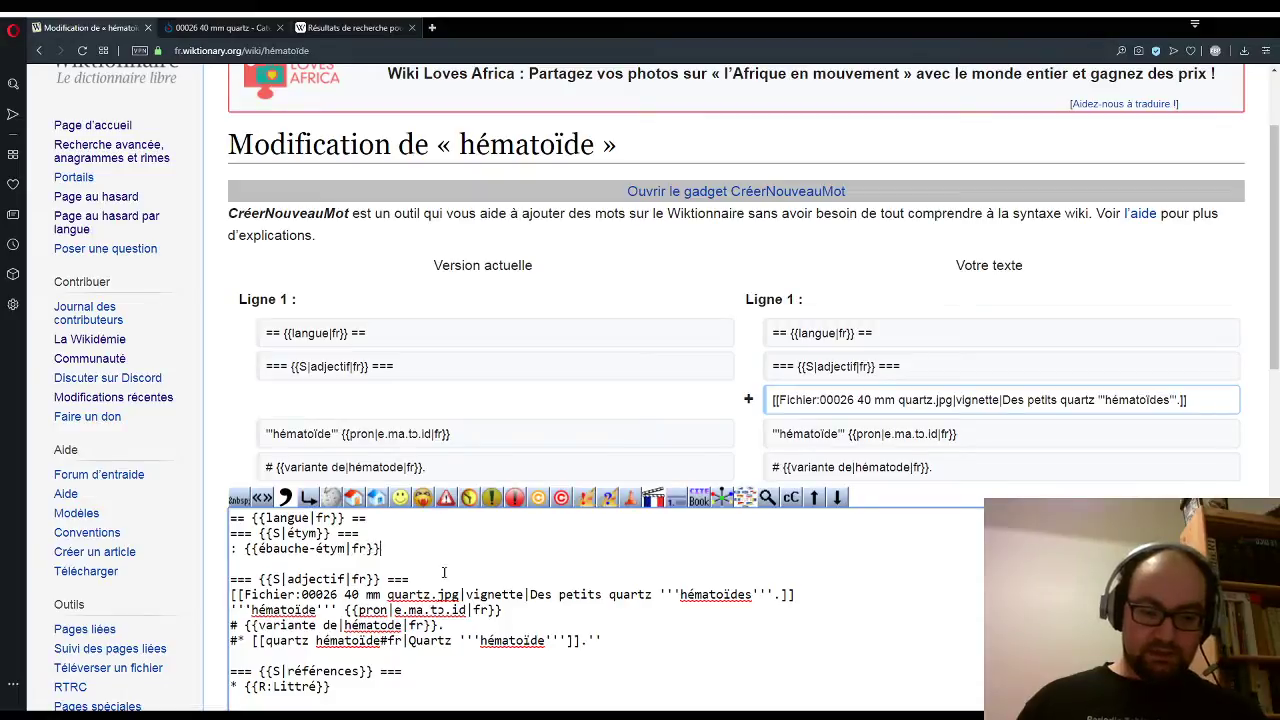
# Step: Add the inflection template "{{fr-rég|e.ma.tɔ.id}}" below the adjective heading, reusing the pronunciation from the headword line
pyautogui.press('Return')
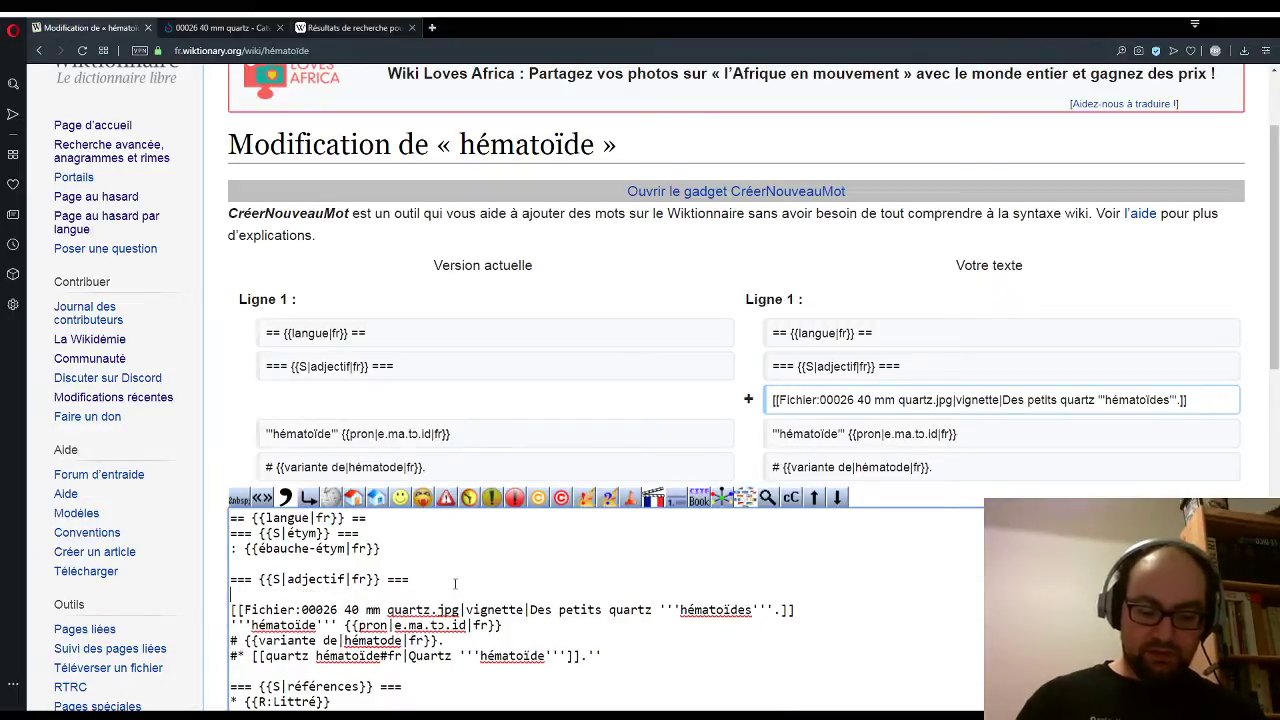
pyautogui.write('{{fr-')
pyautogui.write('r^r')
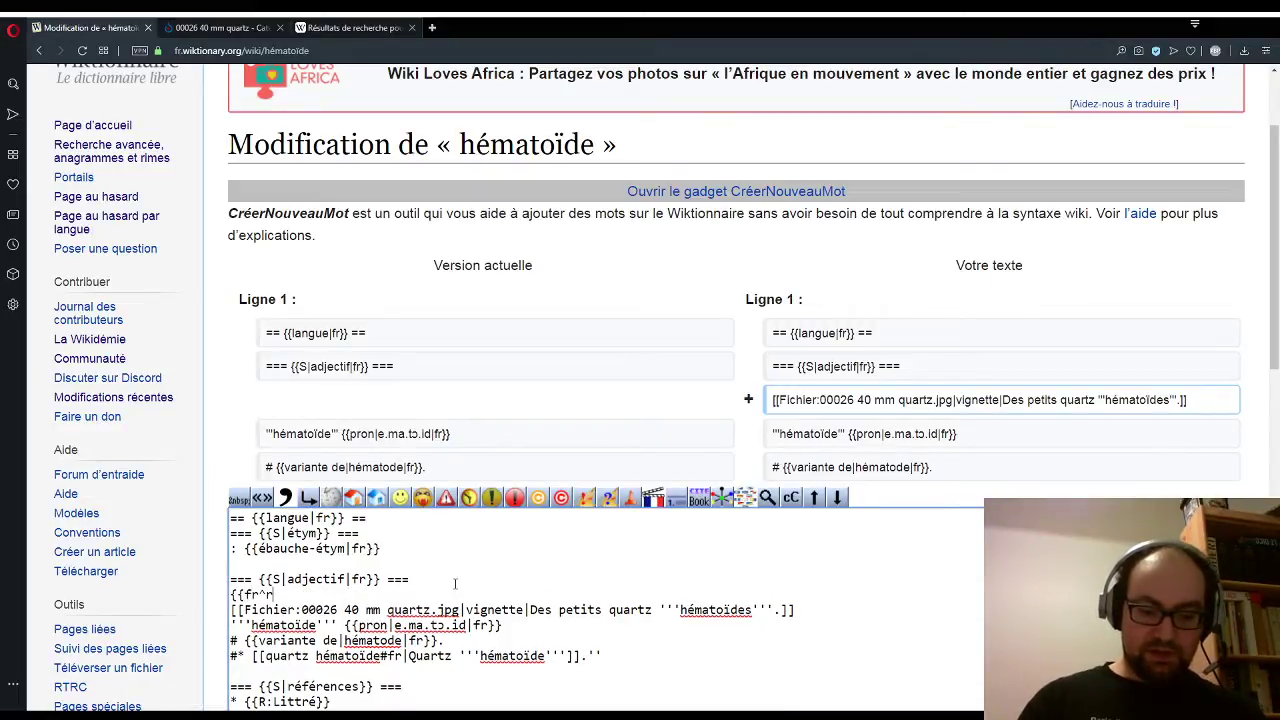
pyautogui.press('BackSpace')
pyautogui.press('BackSpace')
pyautogui.write('-rég|}}')
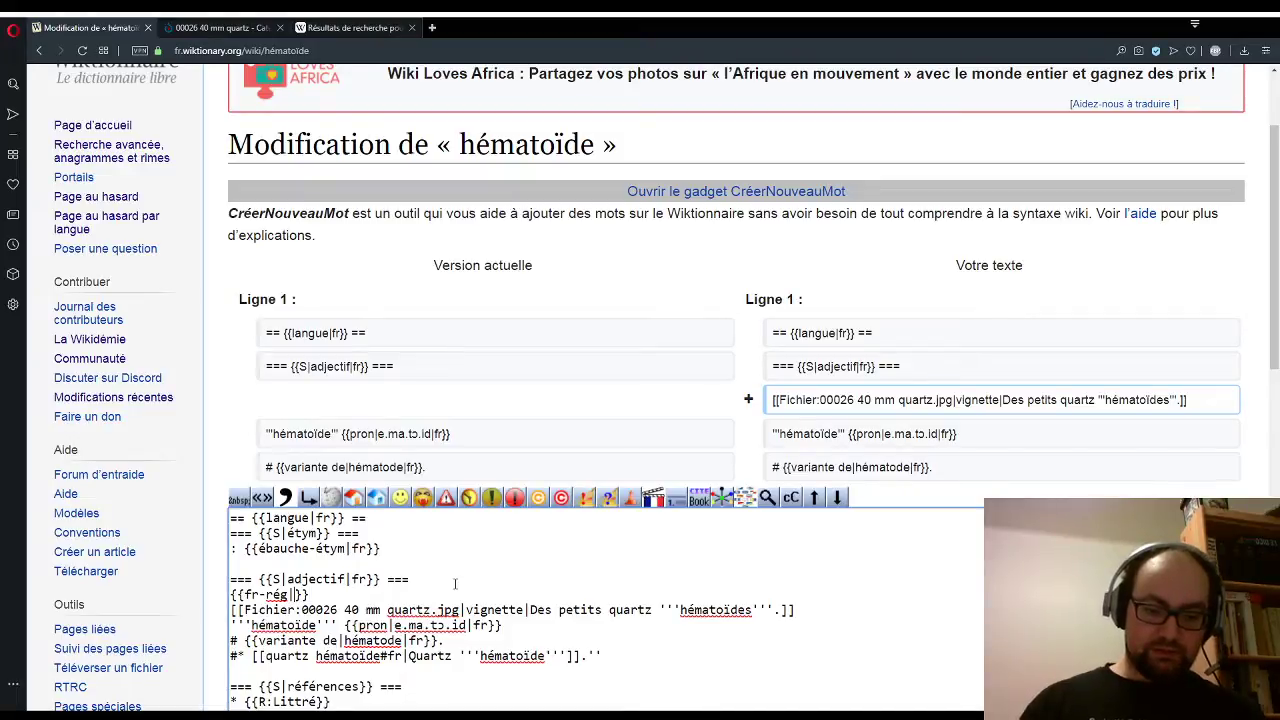
pyautogui.moveTo(395, 625); pyautogui.dragTo(466, 625)
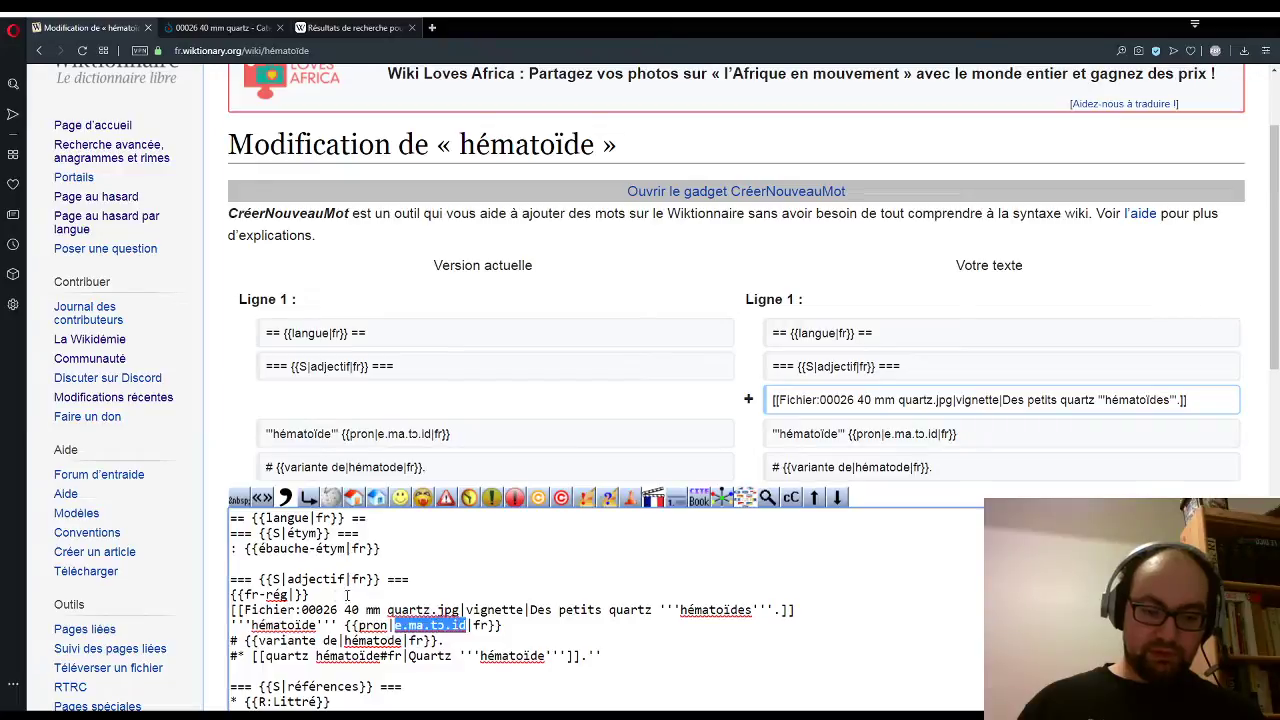
pyautogui.hotkey('ctrl', 'c')
pyautogui.click(292, 594)
pyautogui.hotkey('ctrl', 'v')
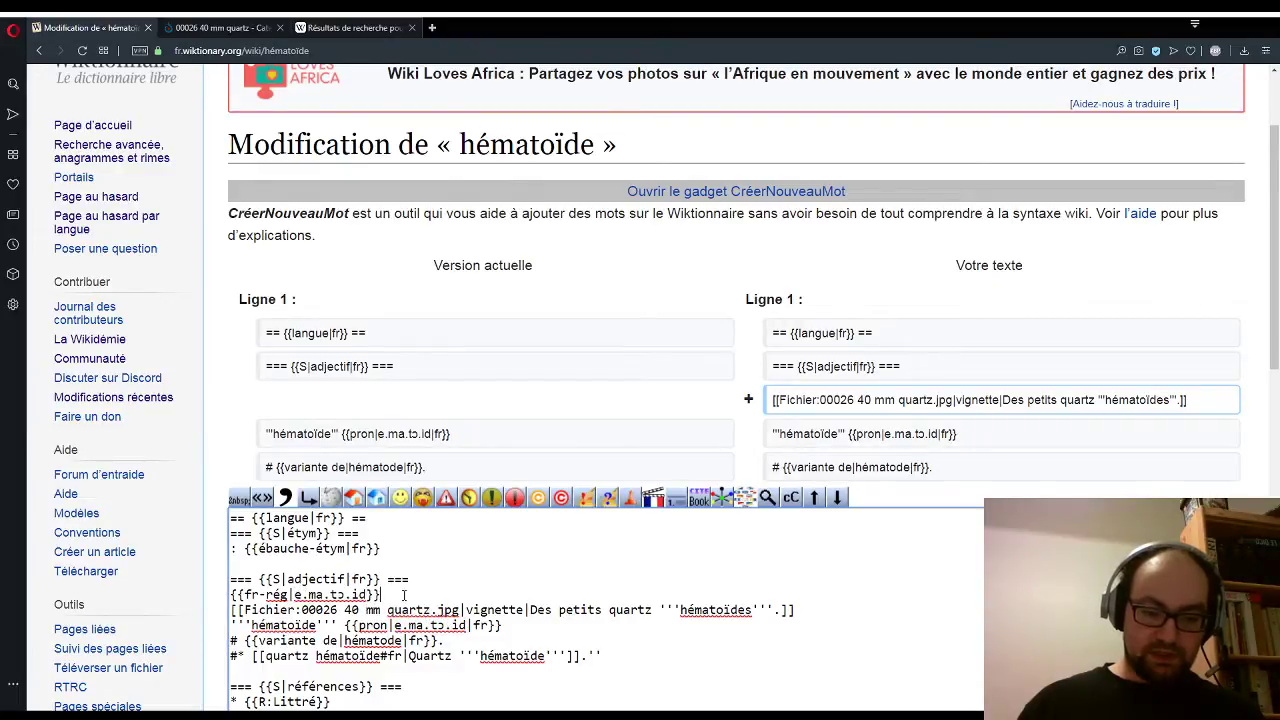
# Step: Insert an empty translations section before the references and publish the "hématoïde" entry
pyautogui.scroll(-2, 403, 595)
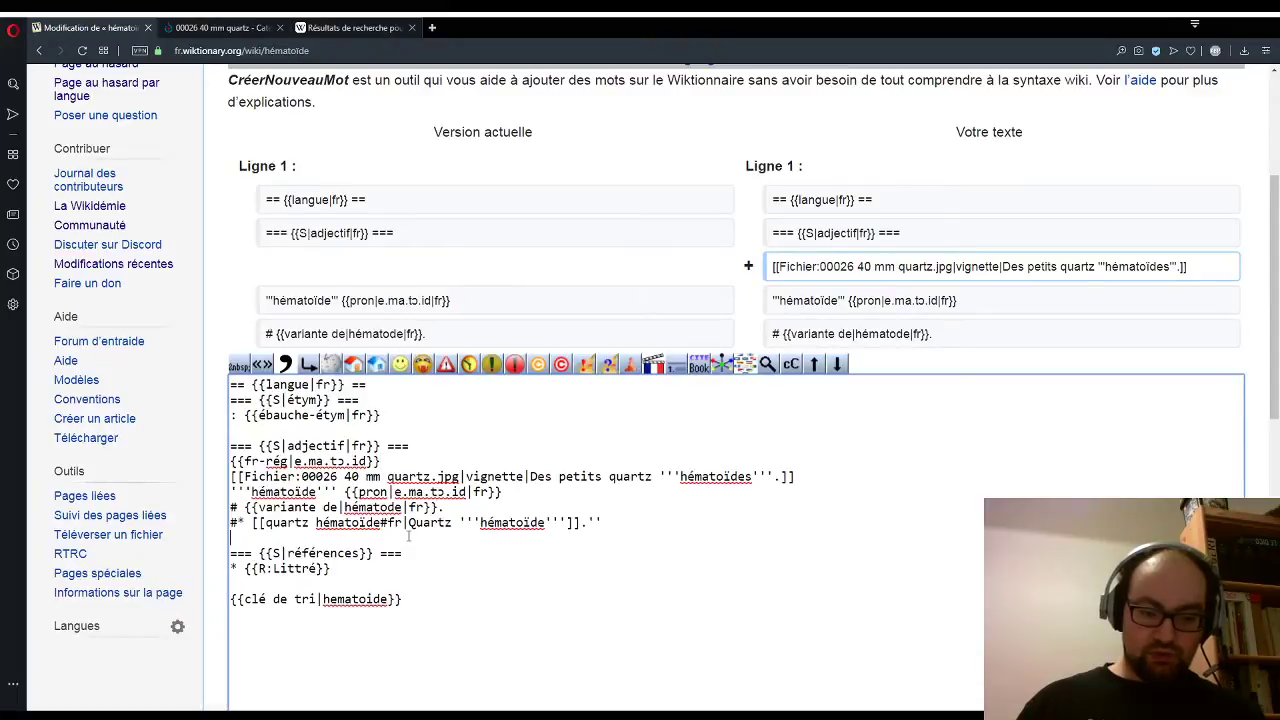
pyautogui.click(745, 364)
pyautogui.scroll(-3, 400, 460)
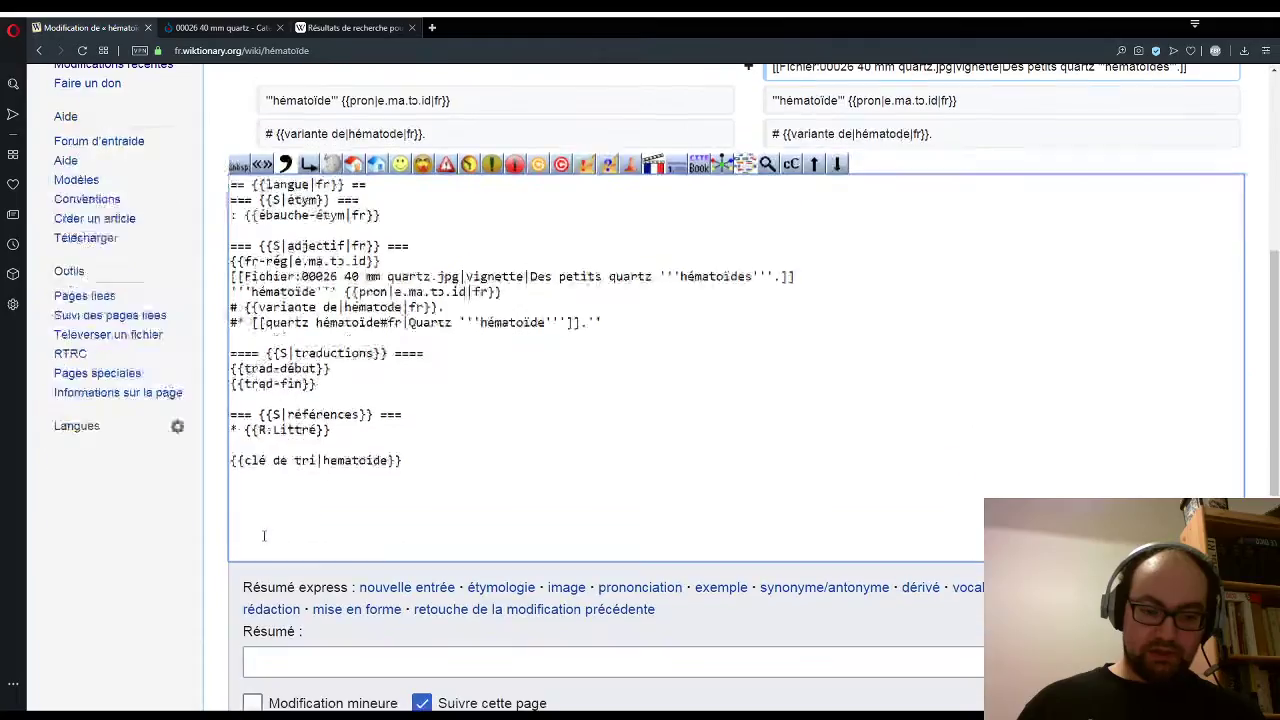
pyautogui.scroll(-4, 199, 554)
pyautogui.click(290, 520)
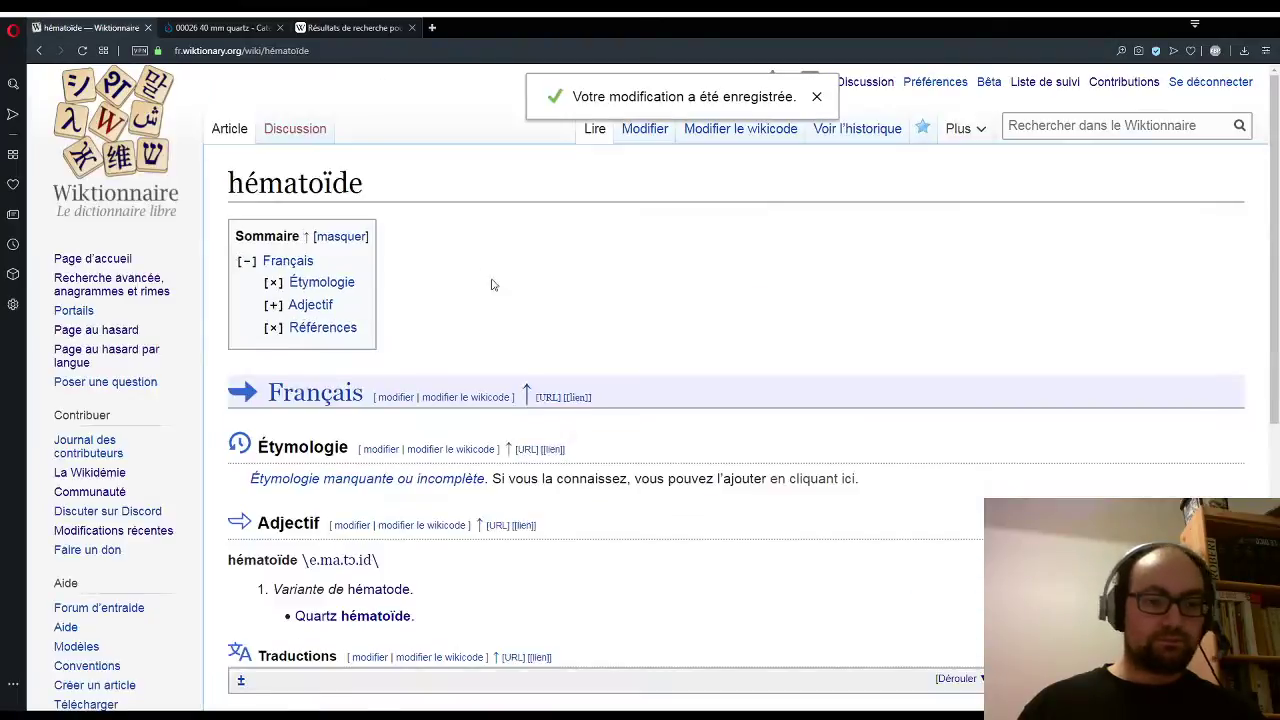
# Step: Create the plural page "hématoïdes" from the entry's inflection table and publish it with the prefilled wikicode
pyautogui.scroll(-2, 830, 330)
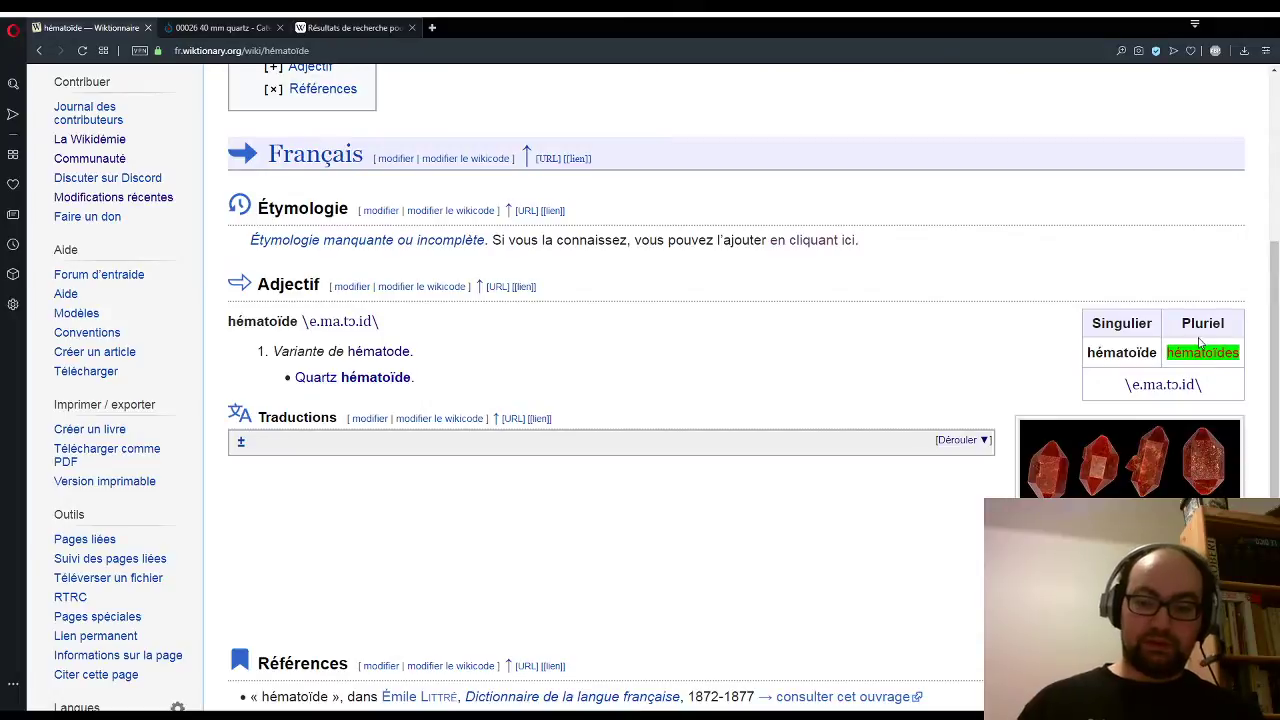
pyautogui.scroll(2, 1177, 334)
pyautogui.scroll(-3, 1177, 334)
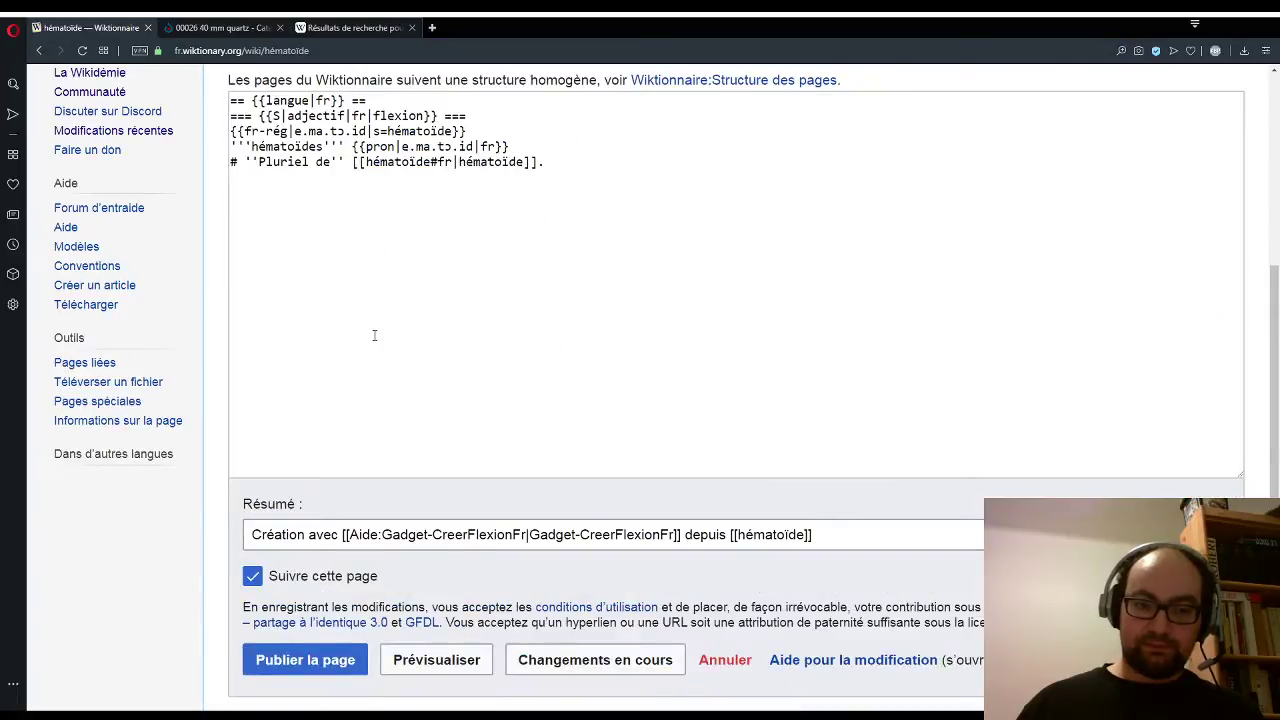
pyautogui.scroll(-2, 239, 342)
pyautogui.click(305, 527)
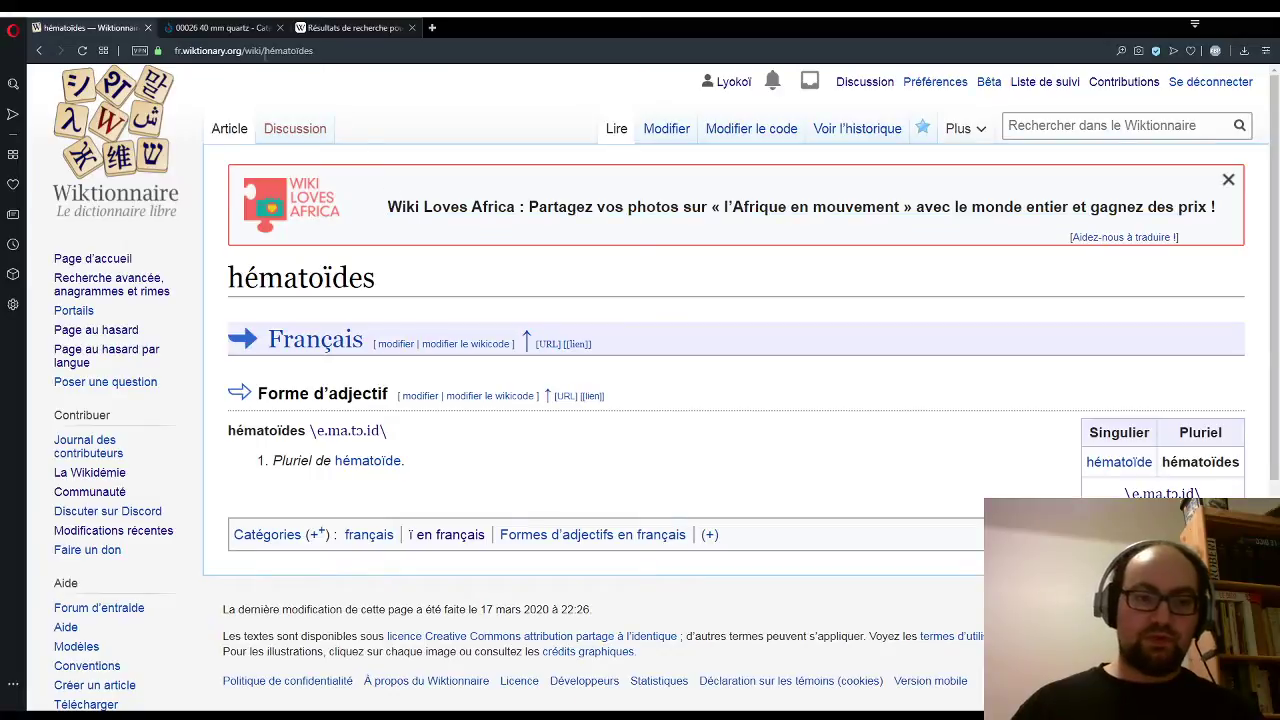
# Step: Go back to the Commons "Quality images" category and preview the night city skyline and the rotary dial telephone pictures
pyautogui.click(239, 32)
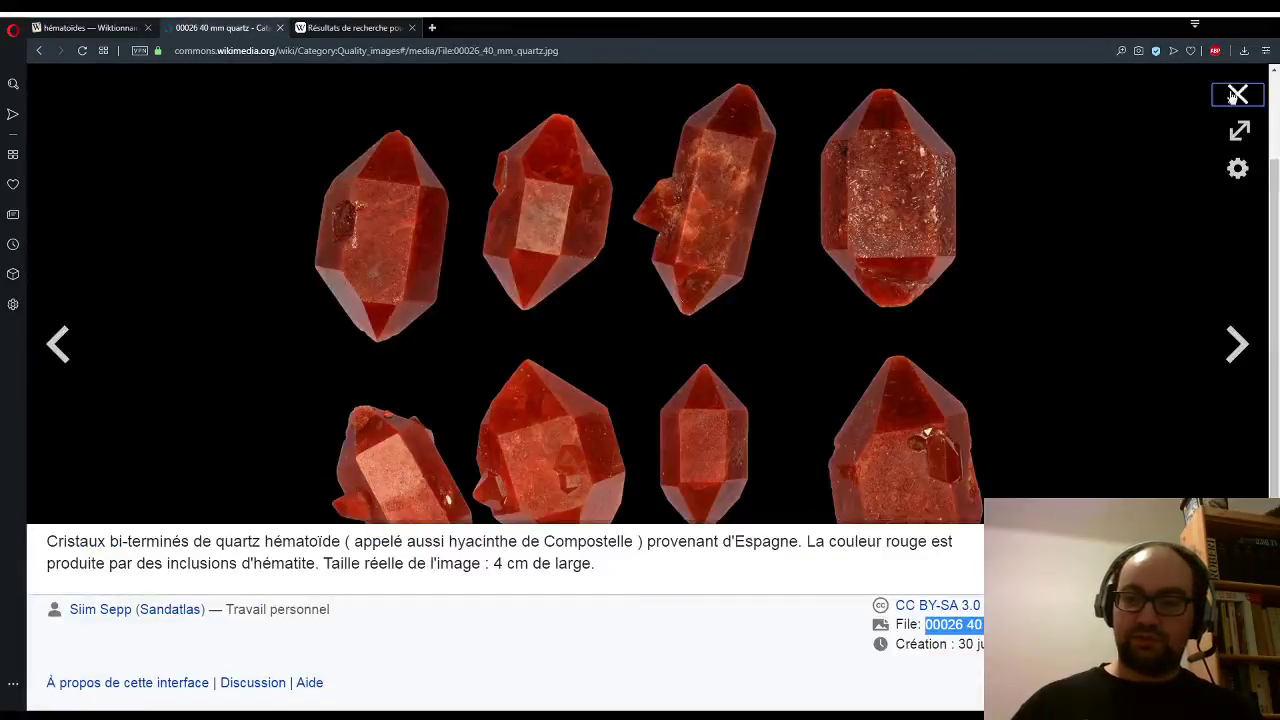
pyautogui.press('Escape')
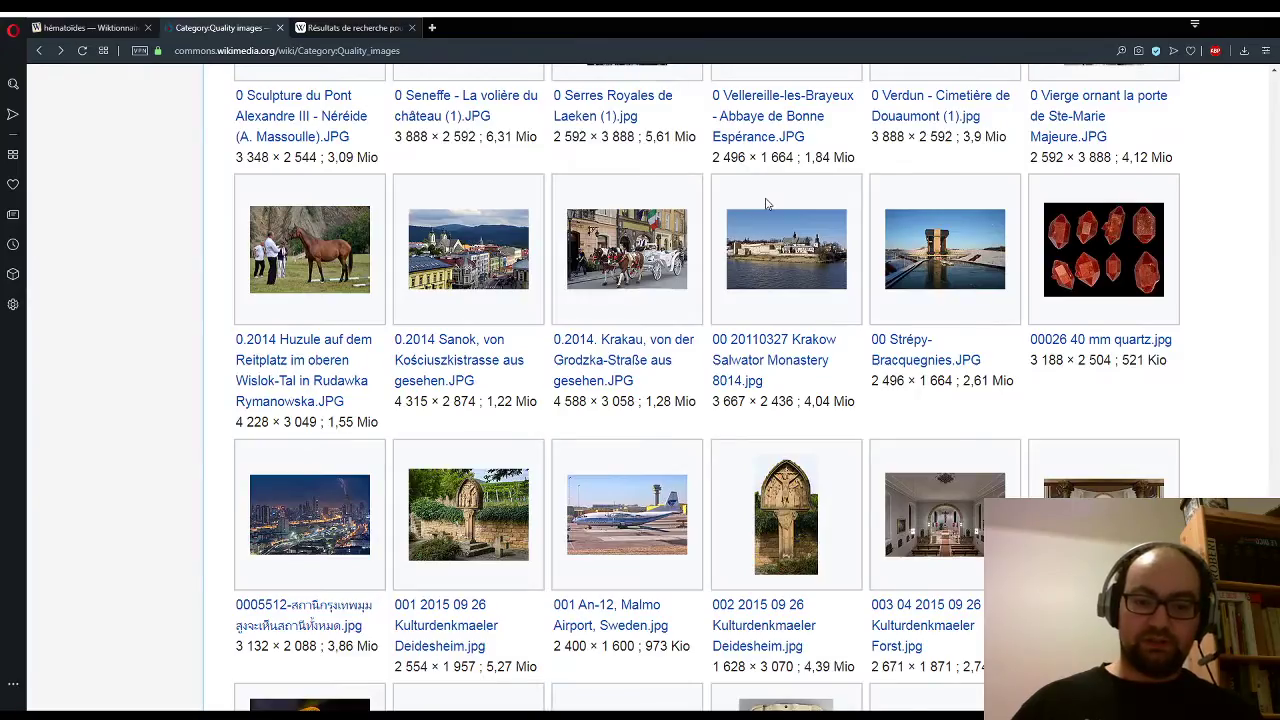
pyautogui.scroll(-3, 700, 220)
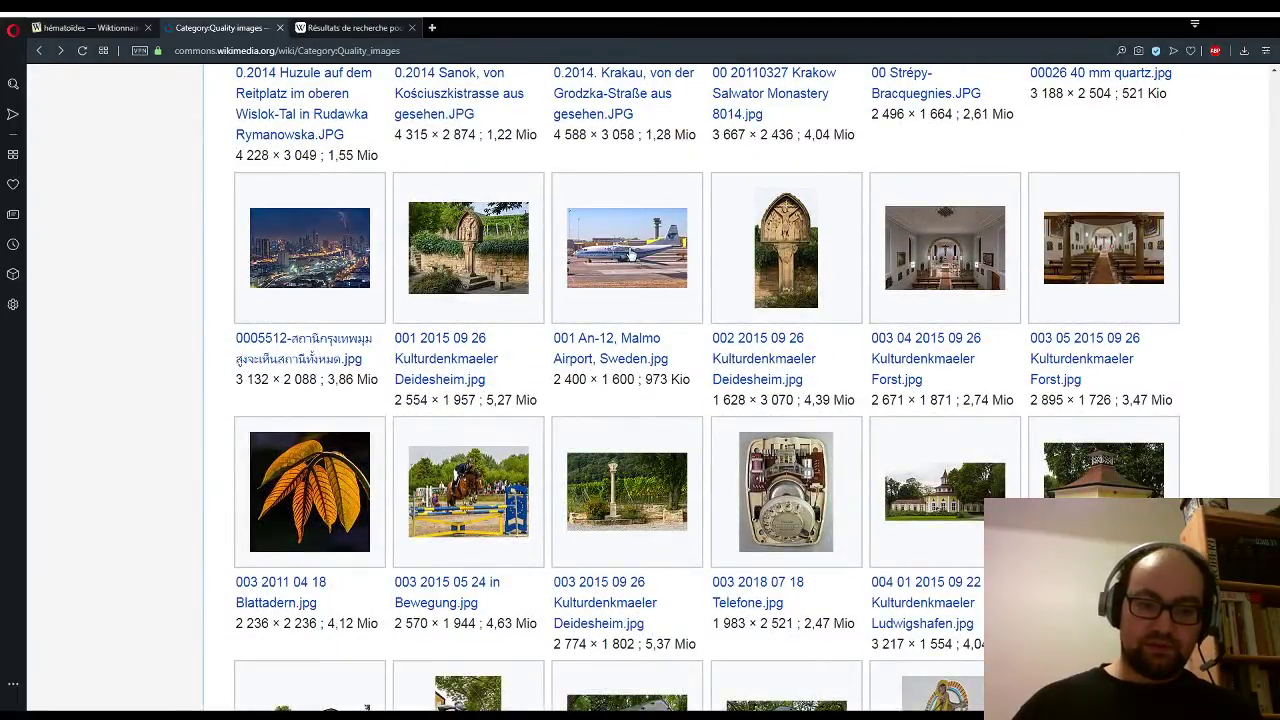
pyautogui.click(340, 250)
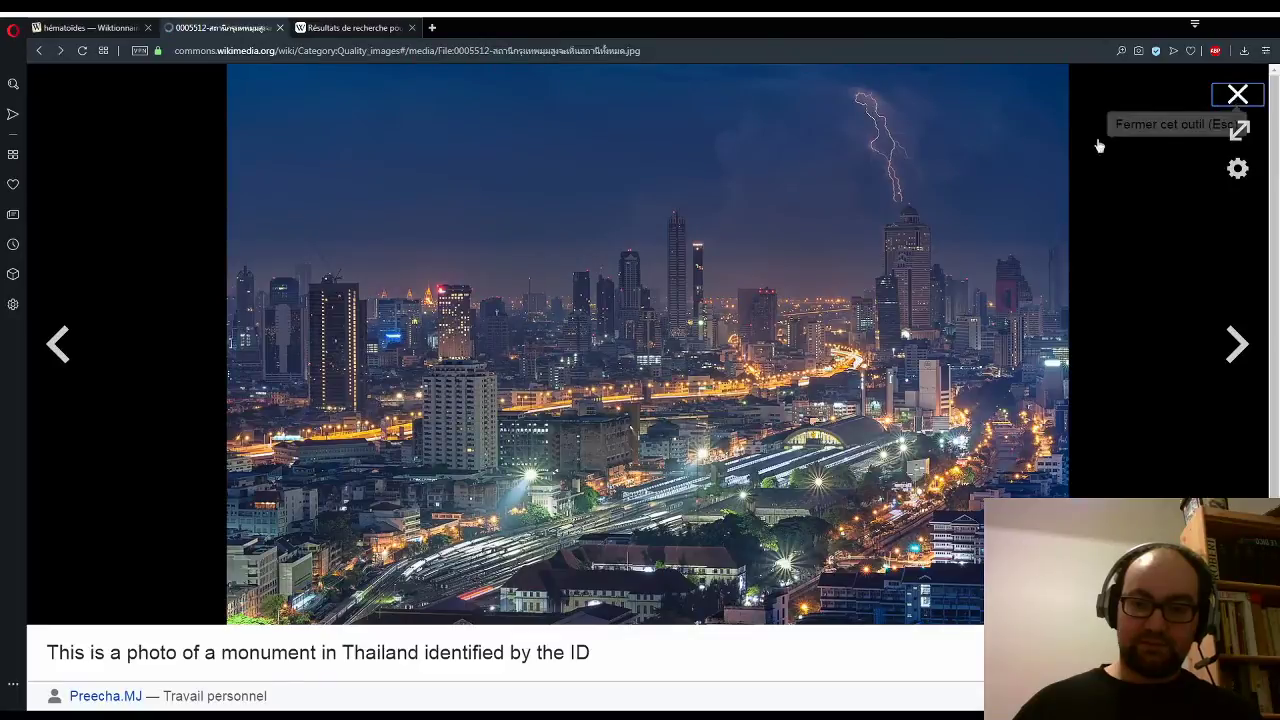
pyautogui.press('Escape')
pyautogui.scroll(-1, 864, 279)
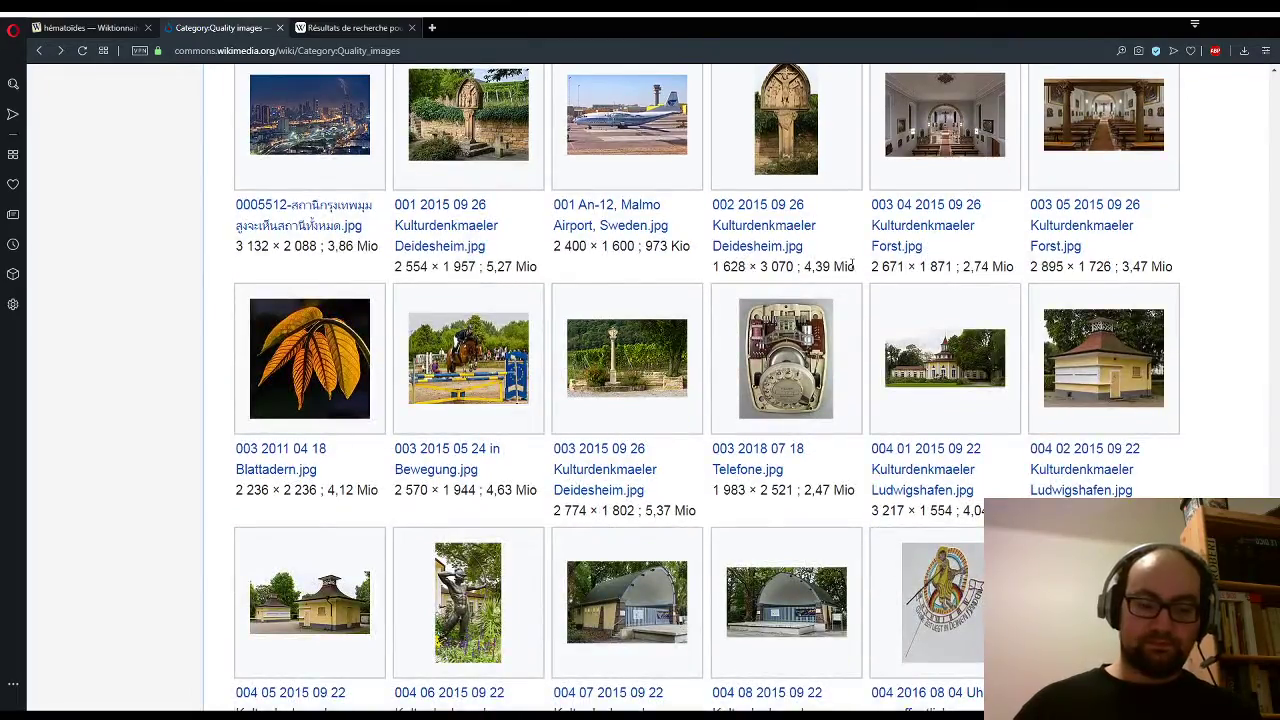
pyautogui.click(798, 368)
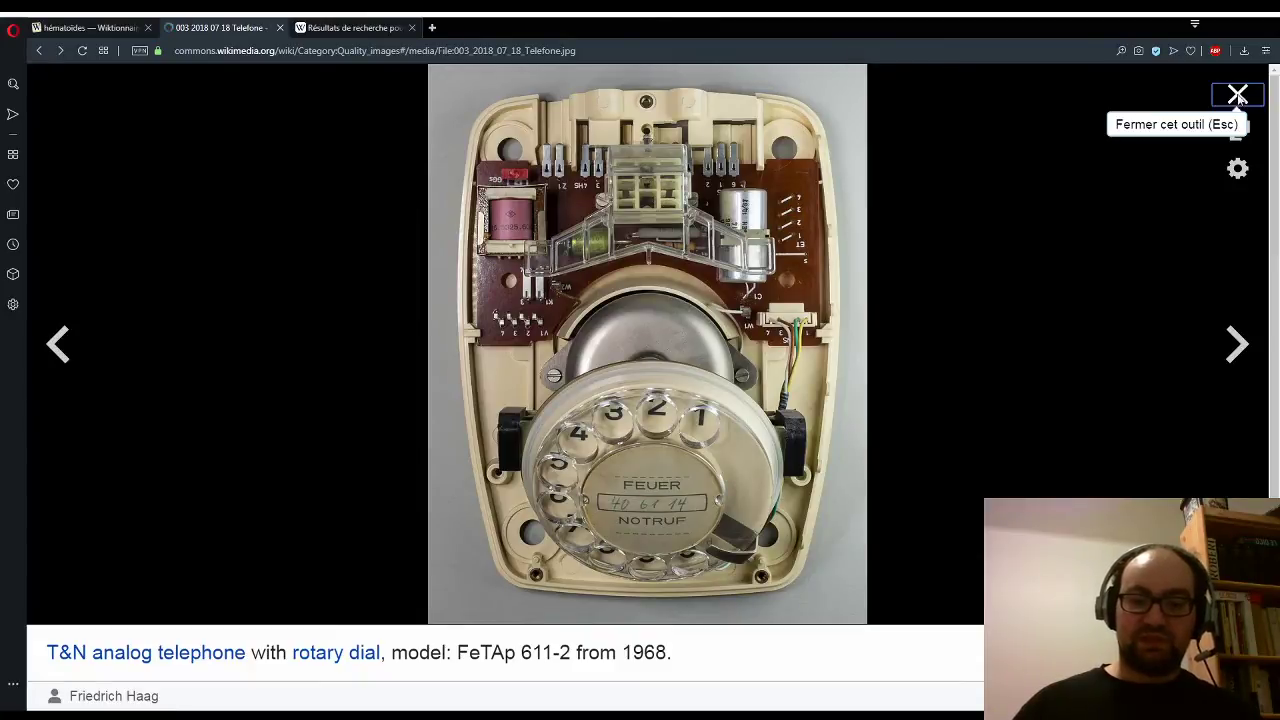
pyautogui.press('Escape')
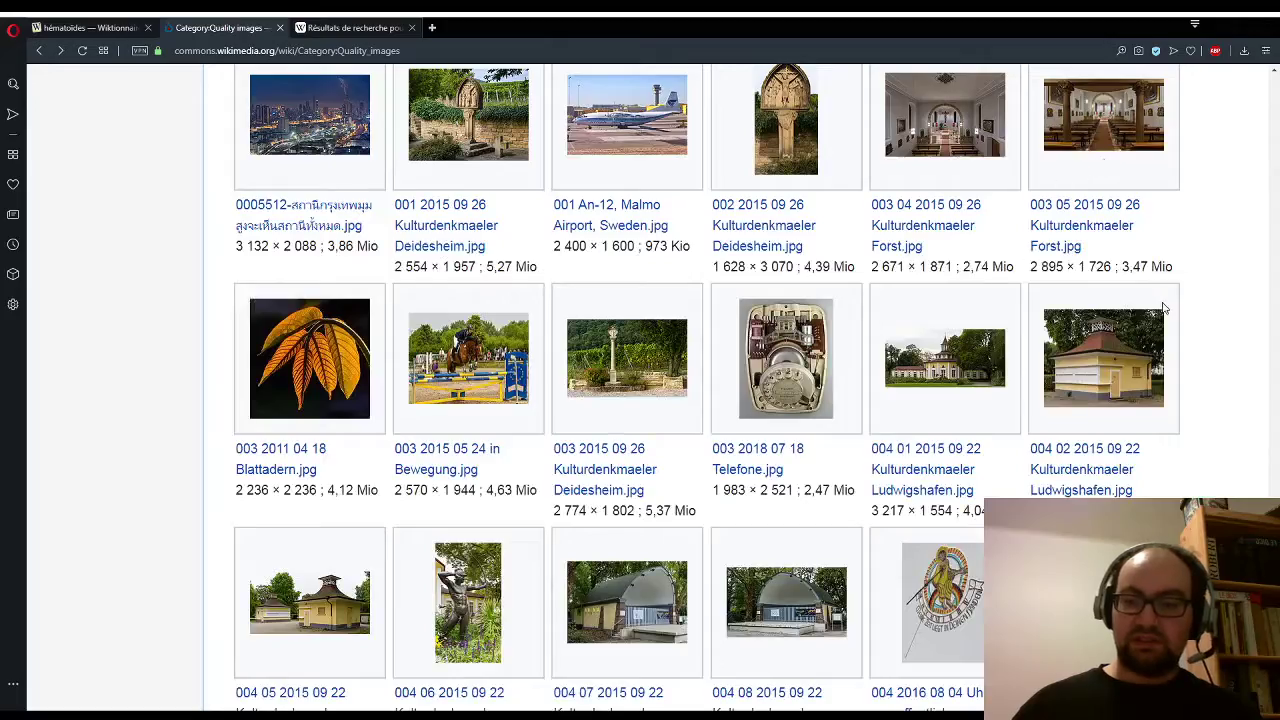
pyautogui.scroll(-1, 1156, 278)
pyautogui.scroll(-1, 1156, 280)
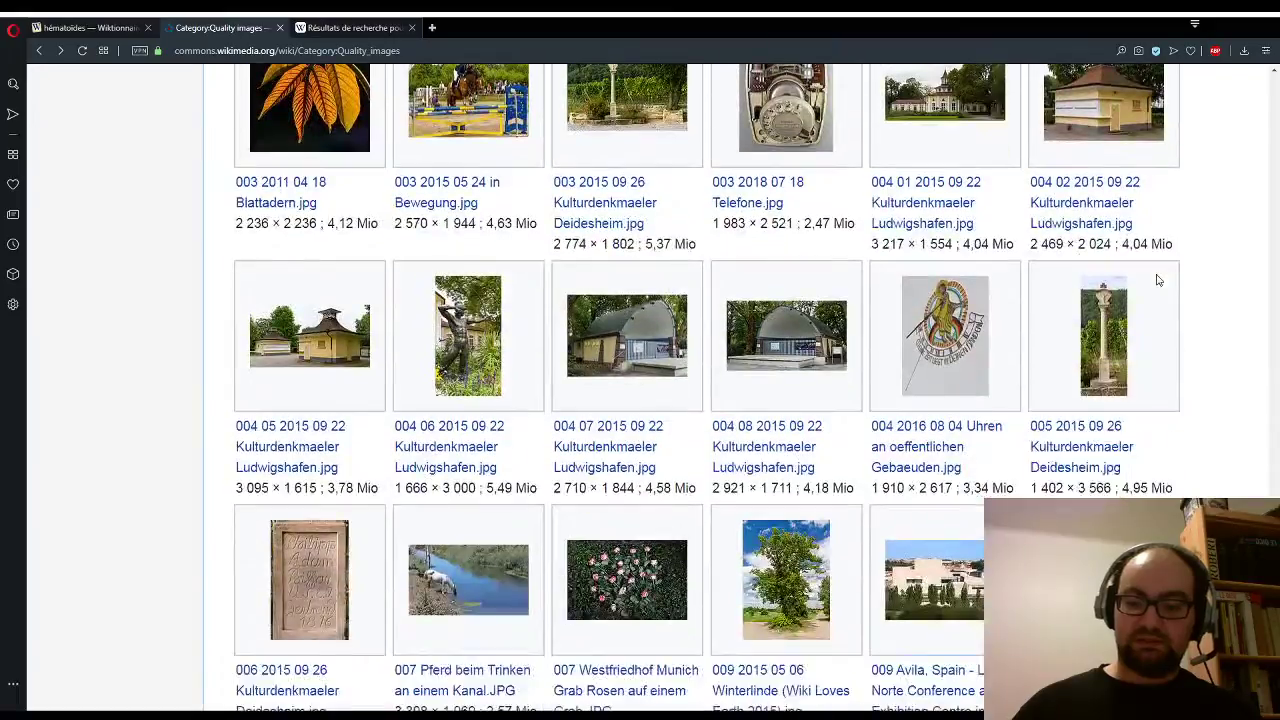
pyautogui.click(1115, 333)
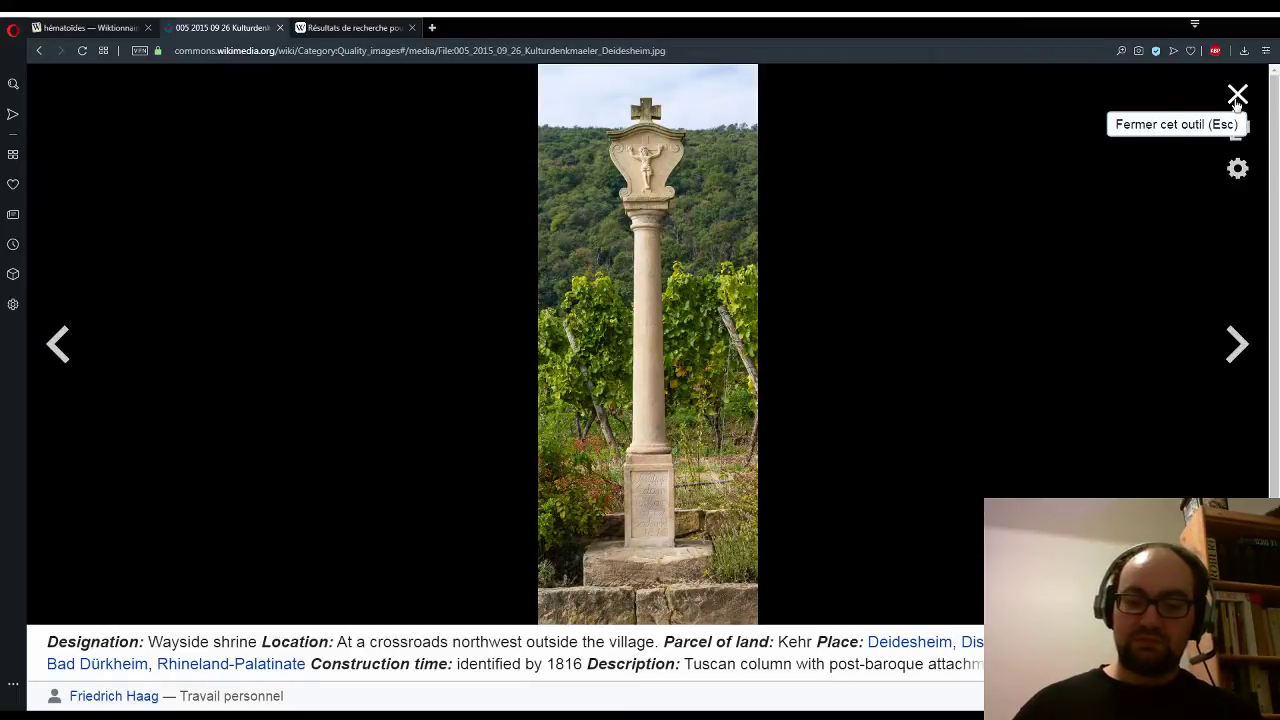
pyautogui.scroll(-2, 1134, 208)
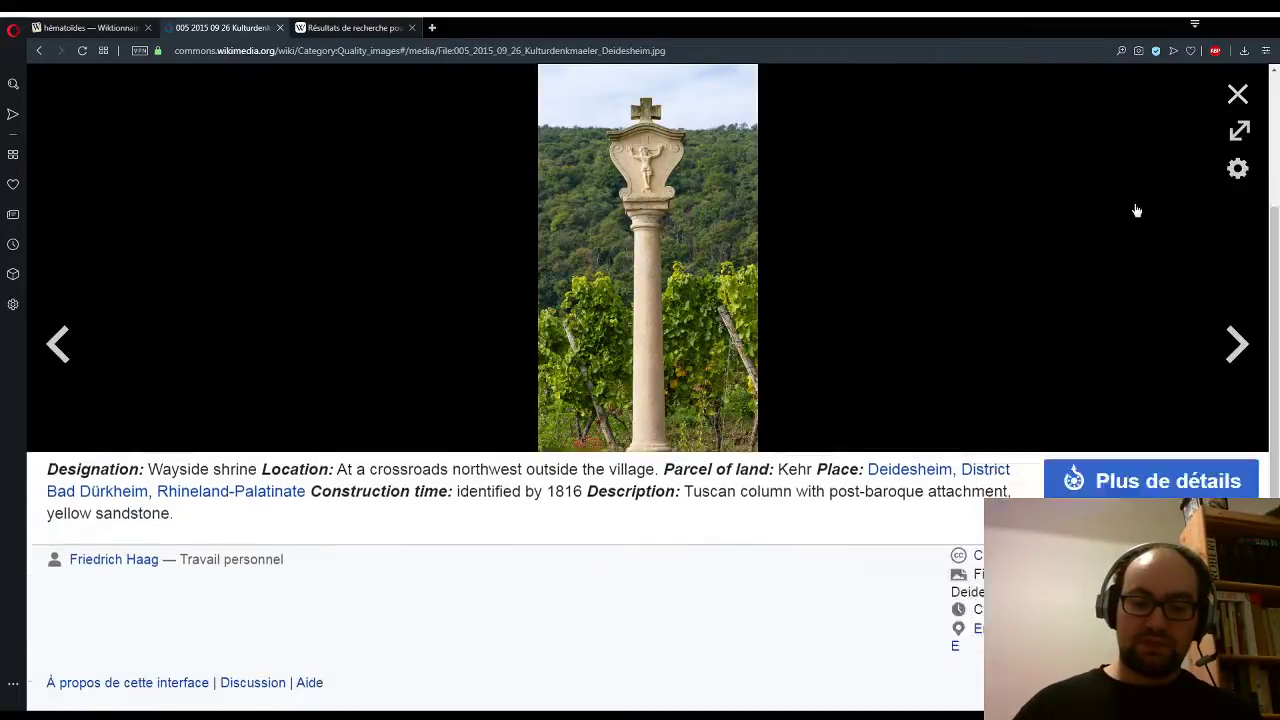
pyautogui.scroll(2, 1134, 208)
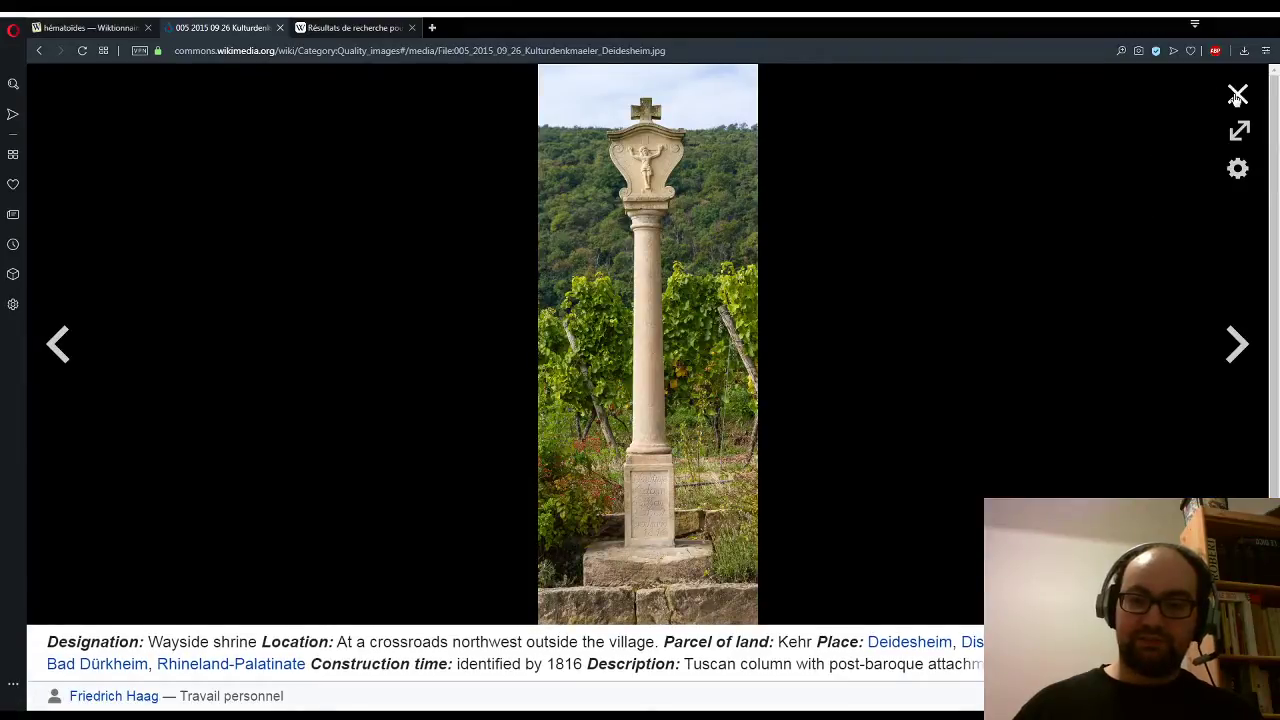
pyautogui.press('Escape')
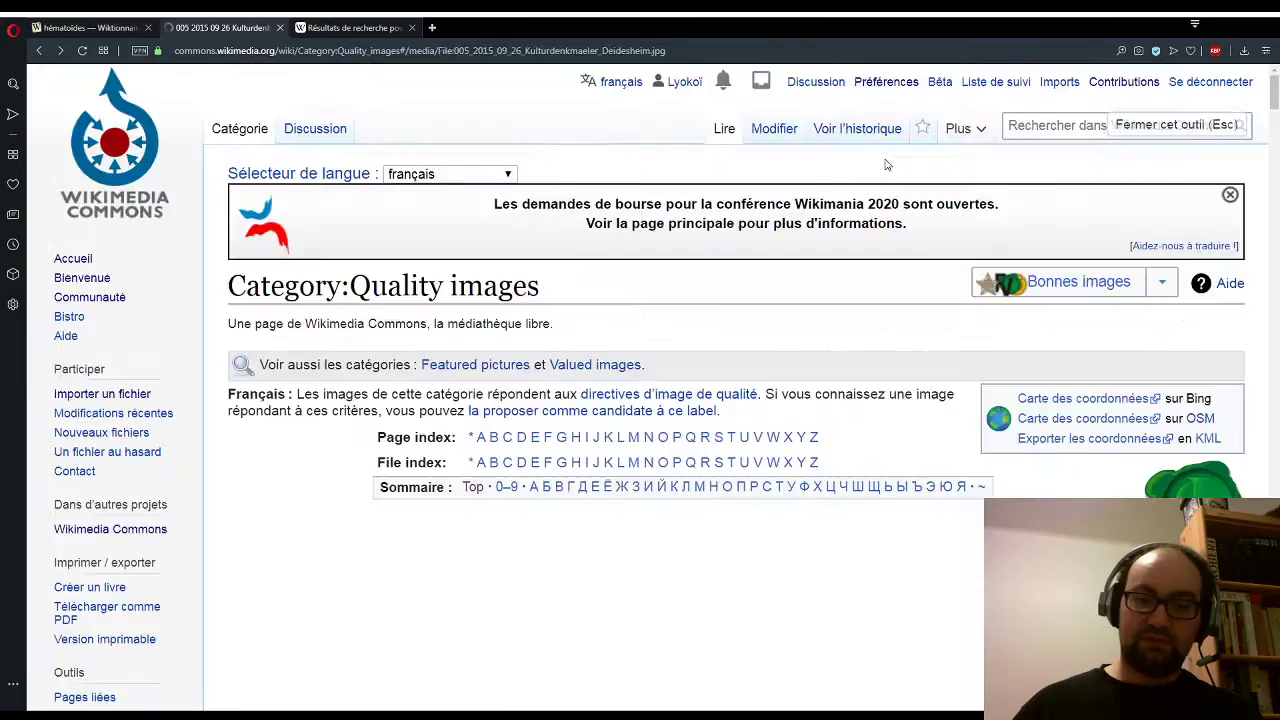
# Step: Look up the "calvaire" entry in Wiktionary and check its noun definitions against the existing illustration's caption
pyautogui.click(90, 27)
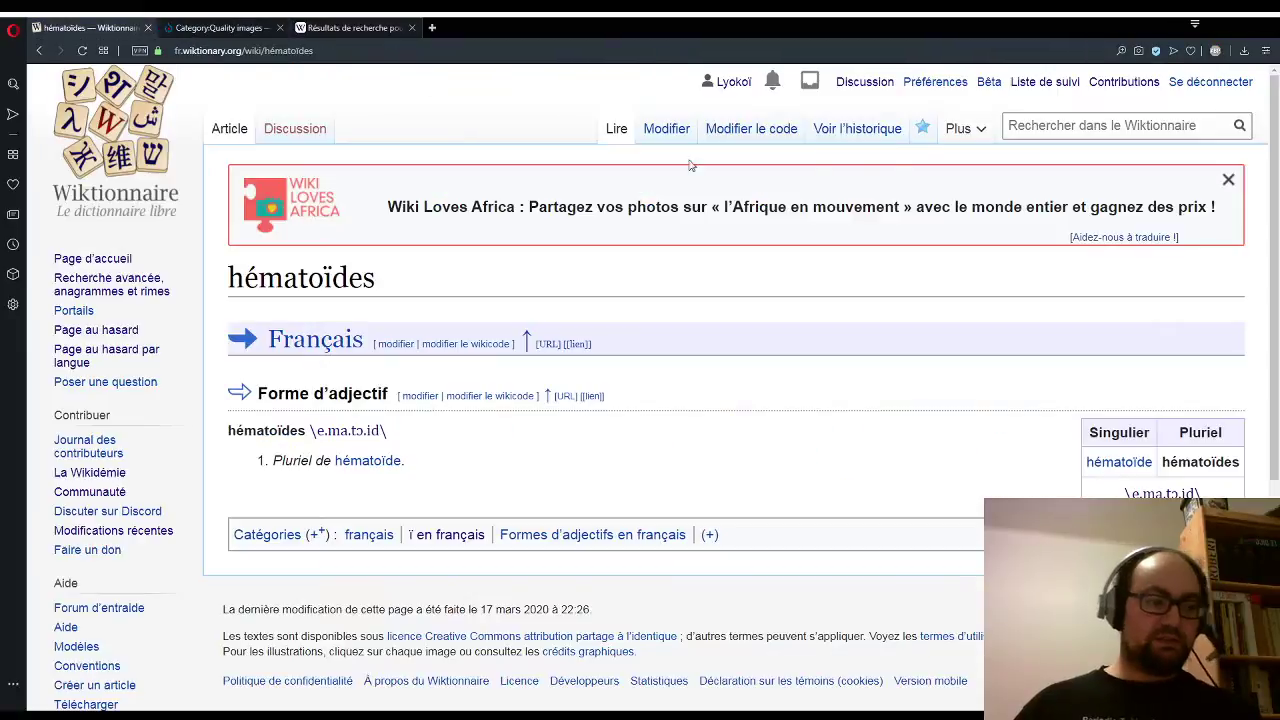
pyautogui.click(1030, 128)
pyautogui.write('c')
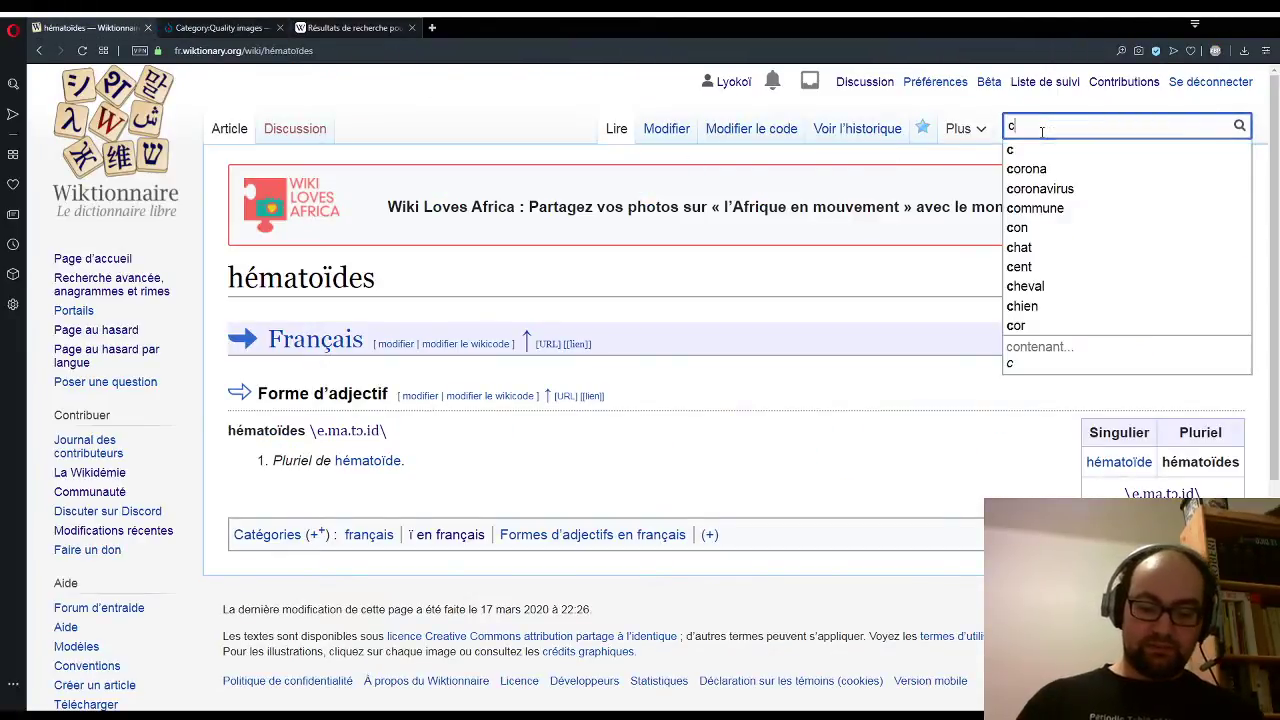
pyautogui.write('alvaire')
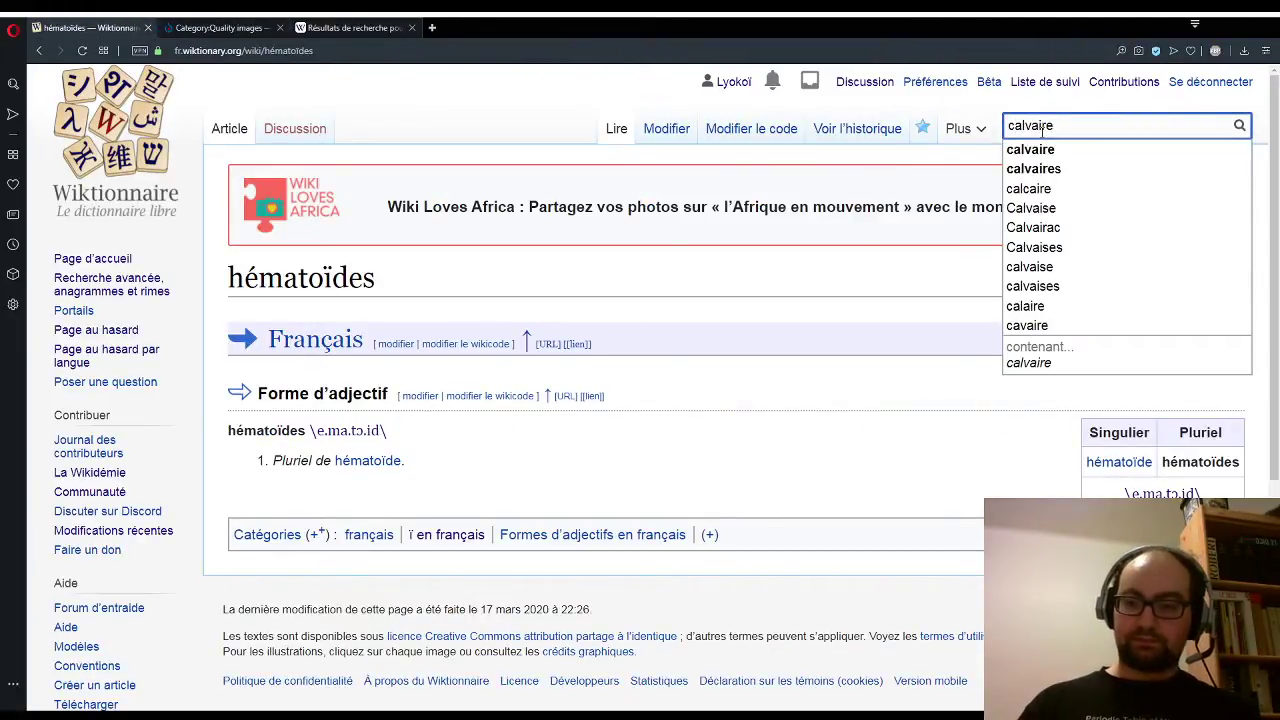
pyautogui.press('Return')
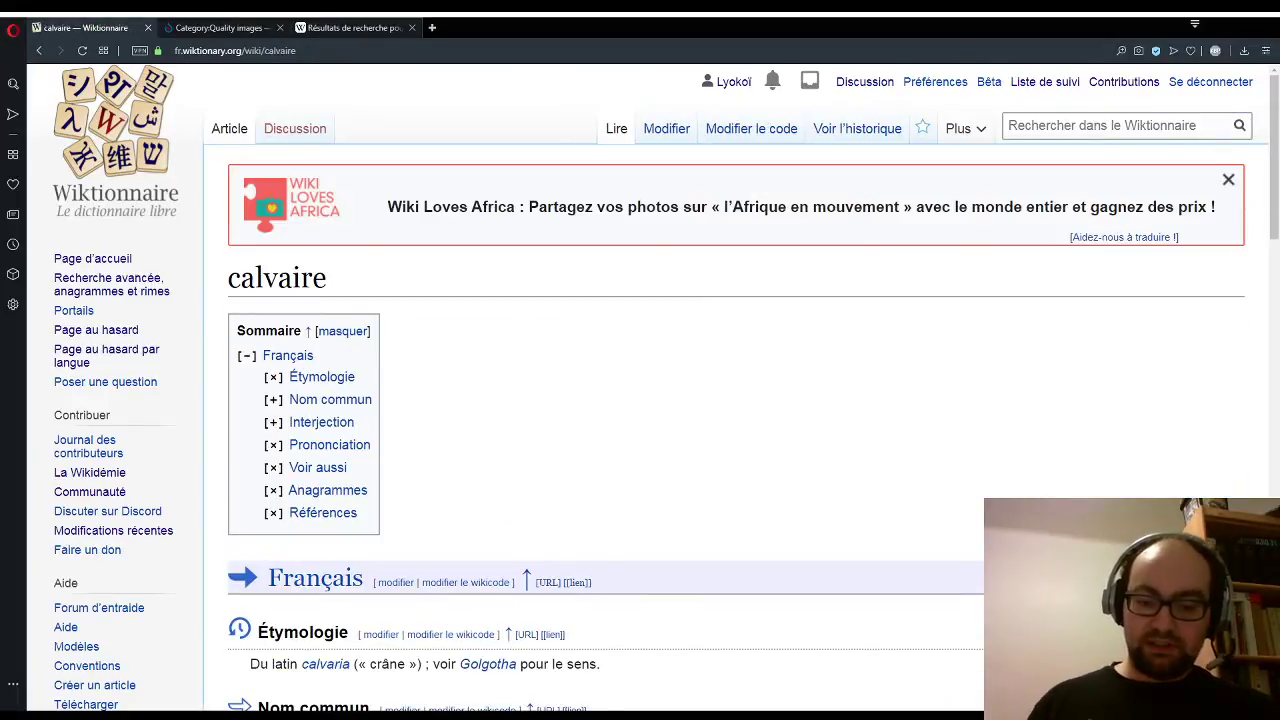
pyautogui.scroll(-3, 974, 475)
pyautogui.scroll(-3, 992, 385)
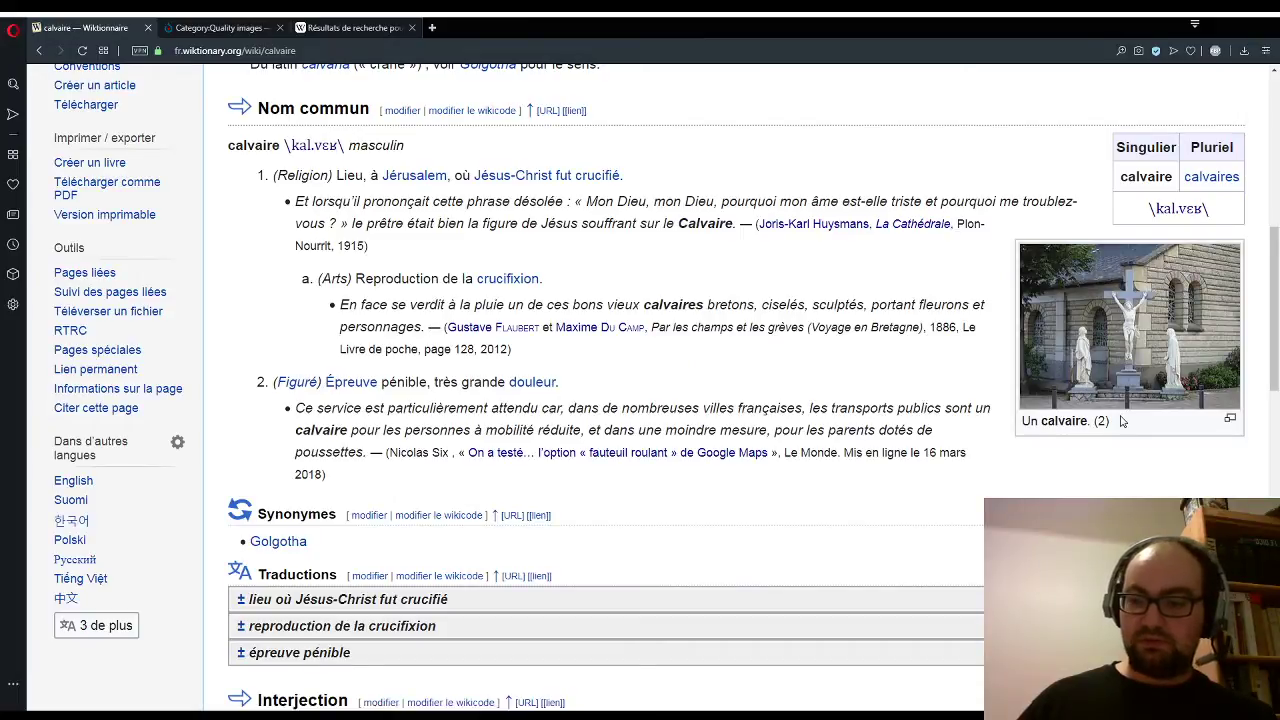
pyautogui.scroll(2, 465, 400)
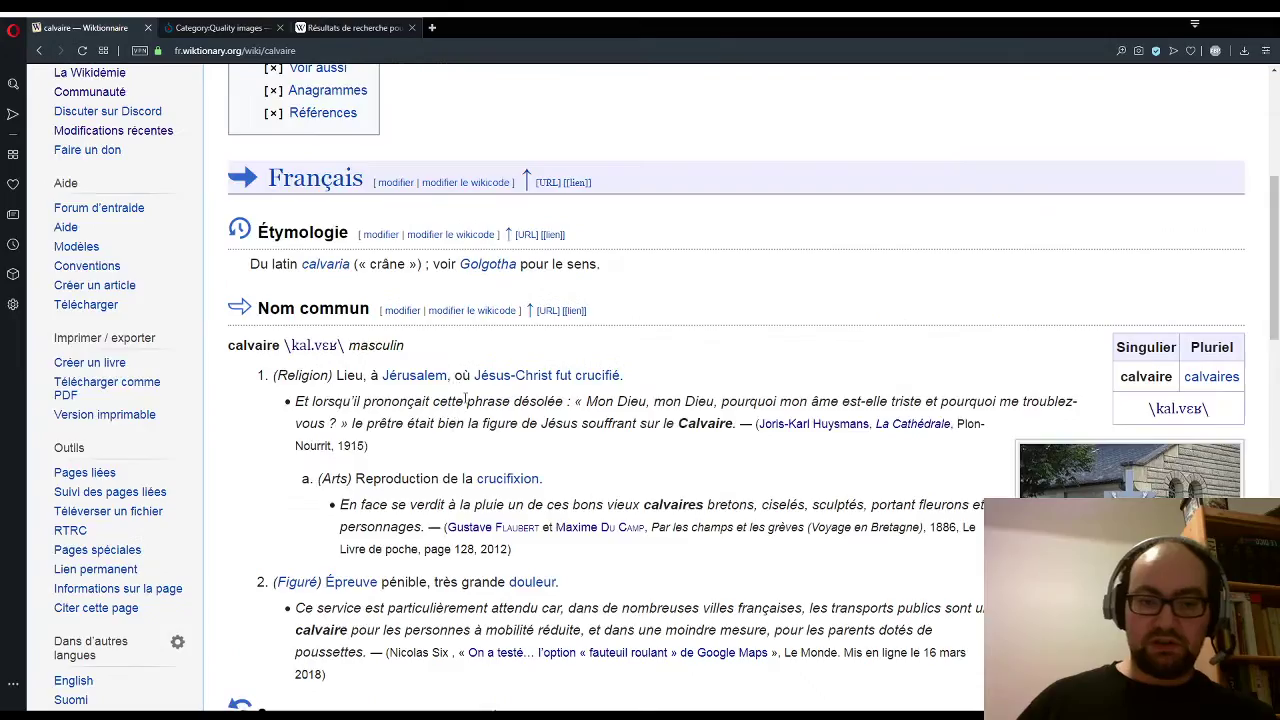
# Step: In the noun section's wikicode, set the sense number in the image caption to "1.a" and publish the "calvaire" entry
pyautogui.click(467, 312)
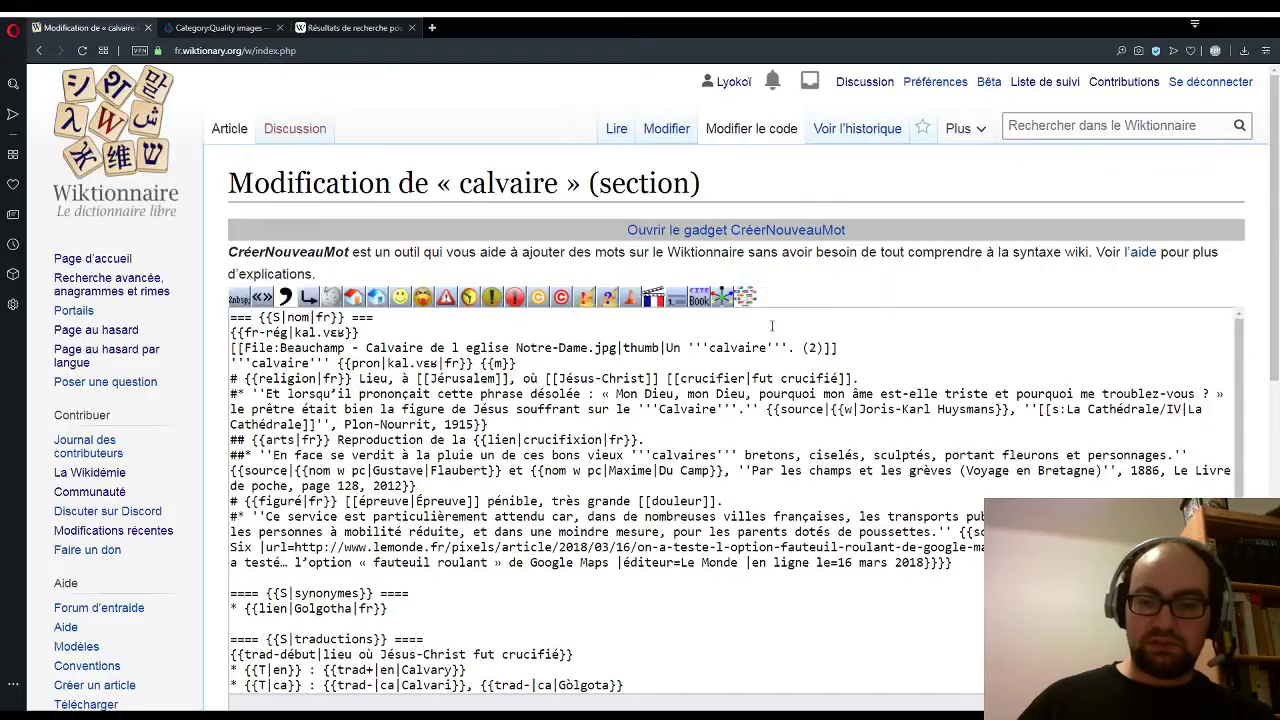
pyautogui.doubleClick(812, 348)
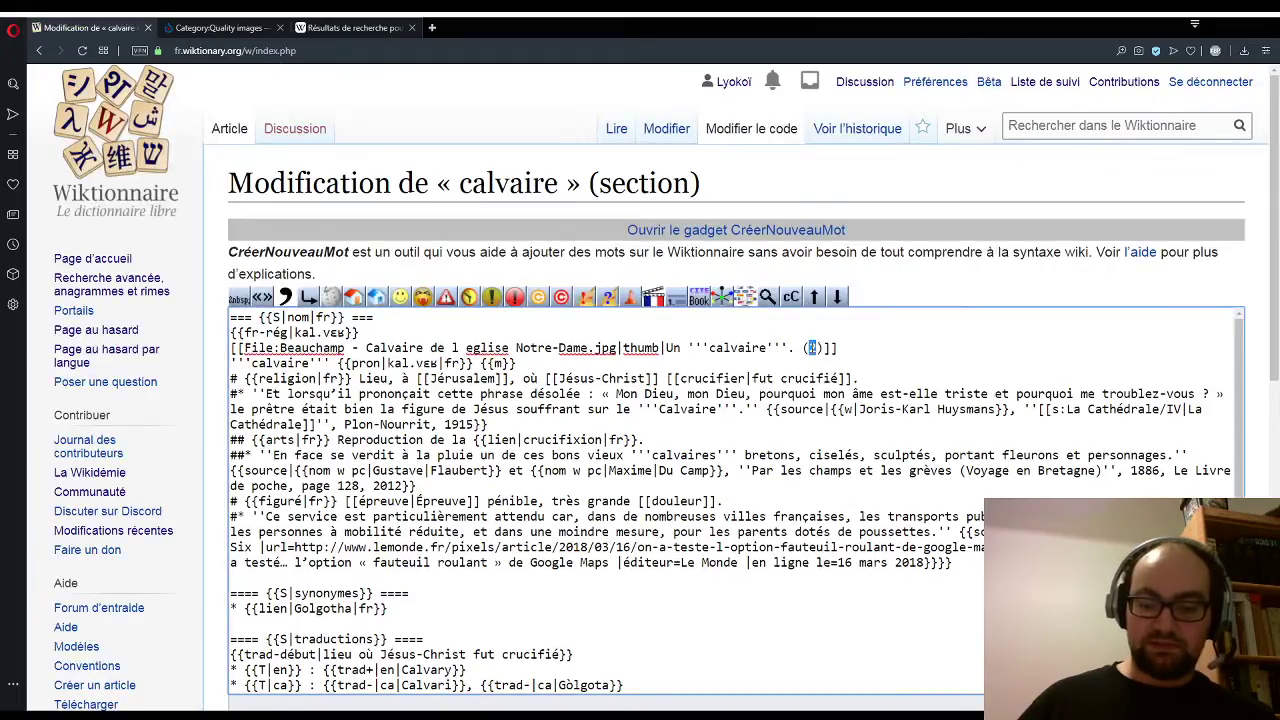
pyautogui.write('1.a')
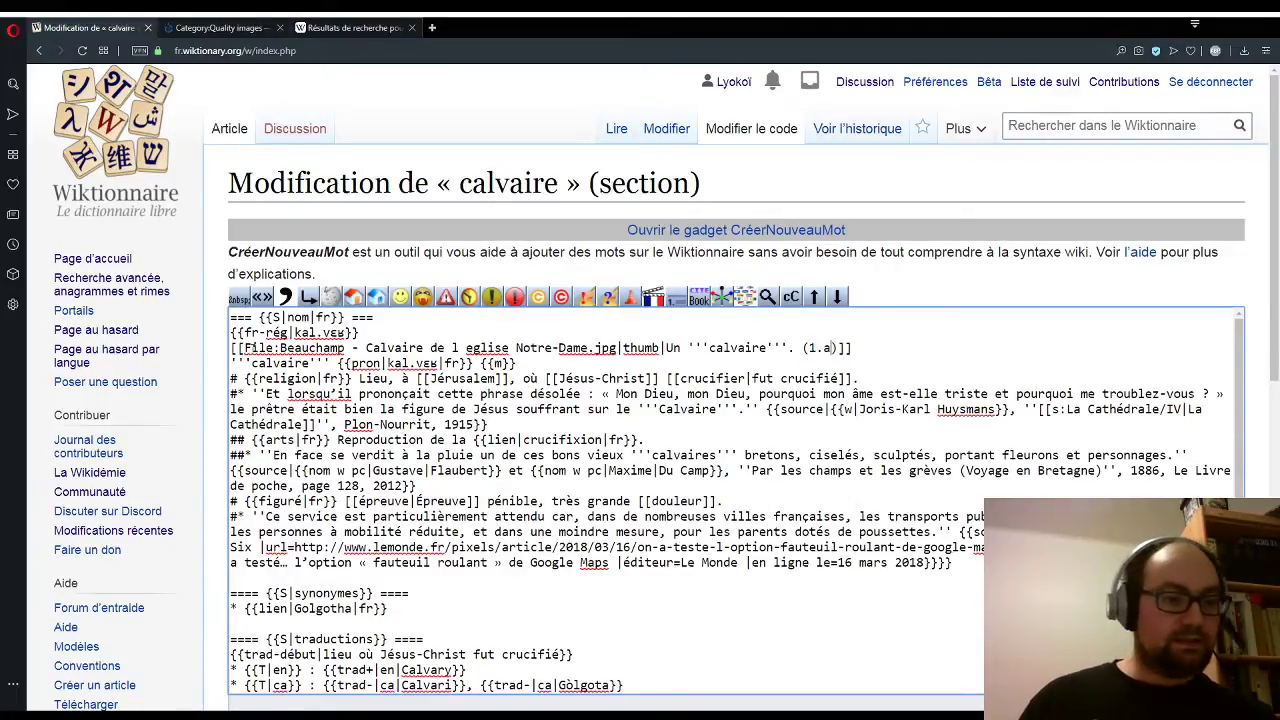
pyautogui.scroll(-3, 187, 391)
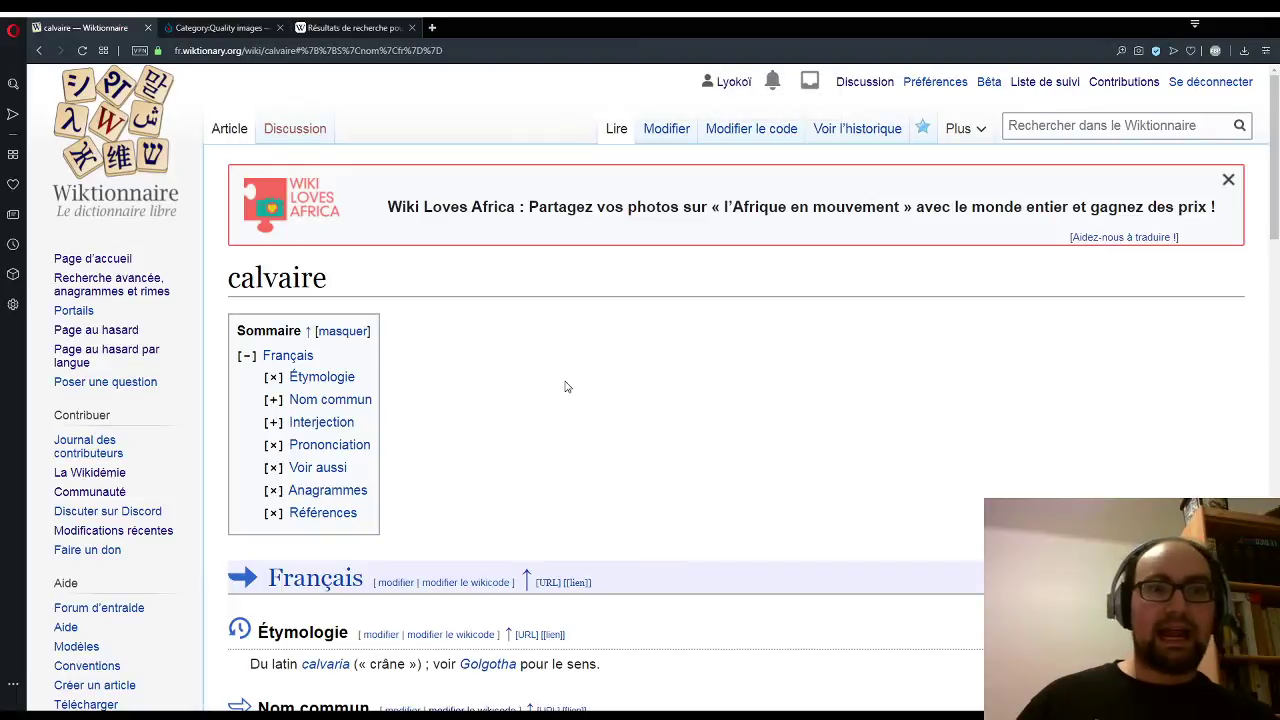
pyautogui.scroll(-7, 565, 387)
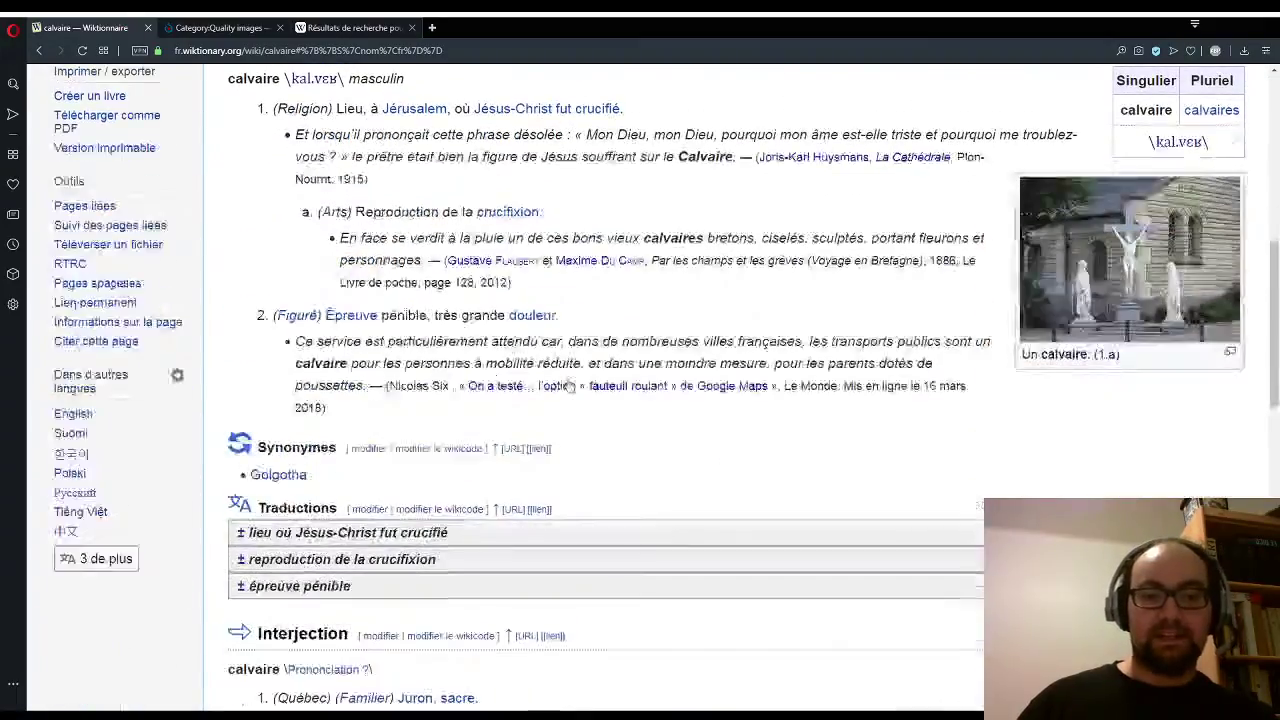
pyautogui.scroll(7, 560, 370)
# Step: Browse the rest of the Commons "Quality images" listing and preview the last two Women's March on NYC photos, (10753) and (10715)
pyautogui.click(218, 27)
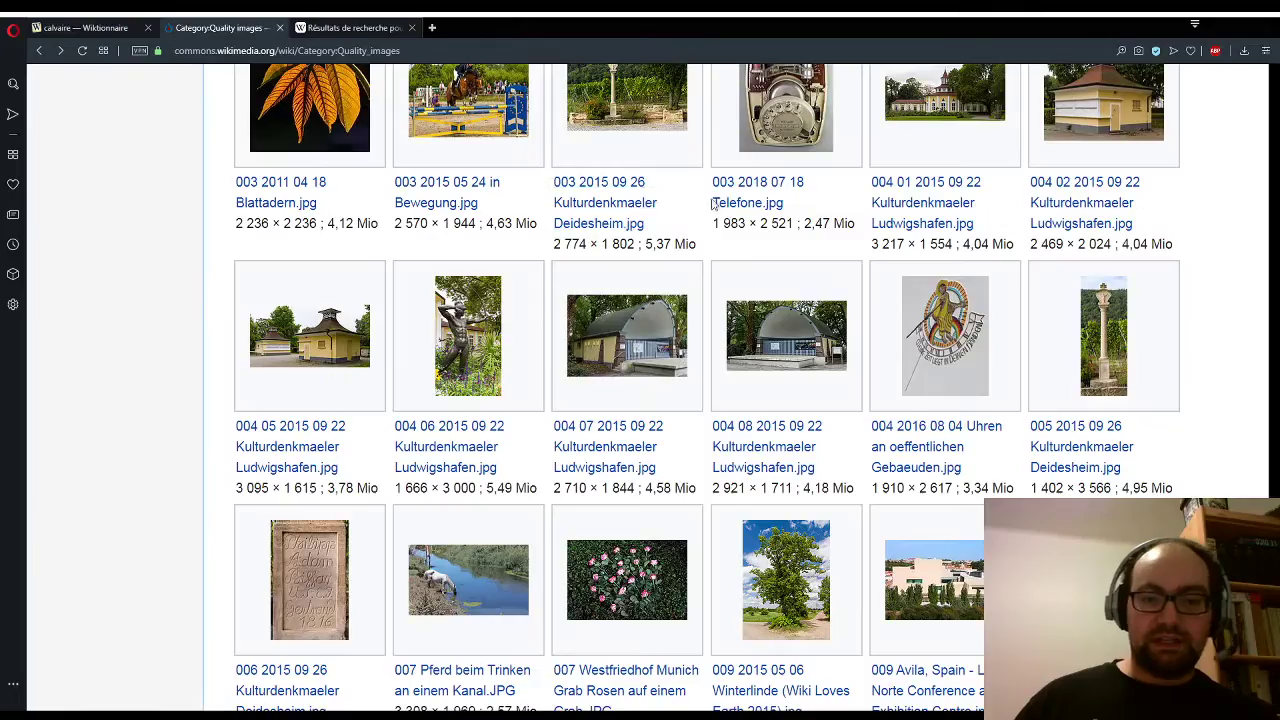
pyautogui.scroll(-3, 1133, 274)
pyautogui.scroll(-3, 1133, 274)
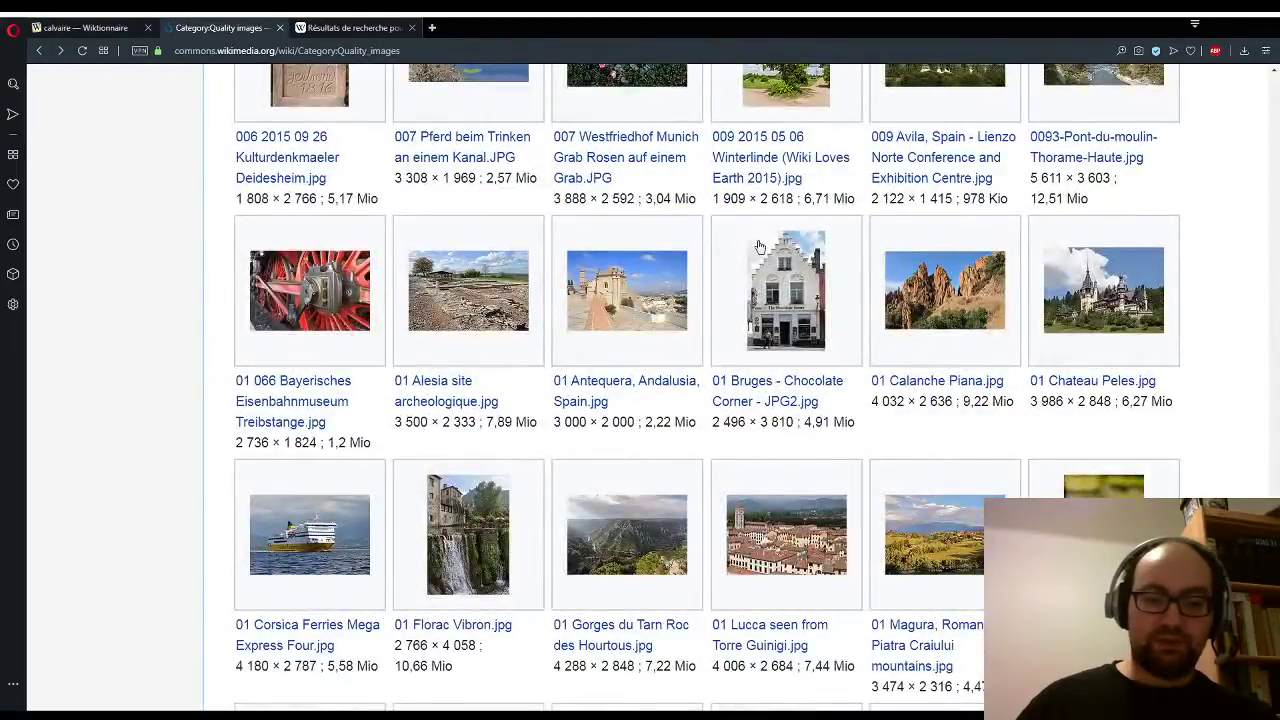
pyautogui.scroll(-1, 757, 245)
pyautogui.scroll(-3, 757, 245)
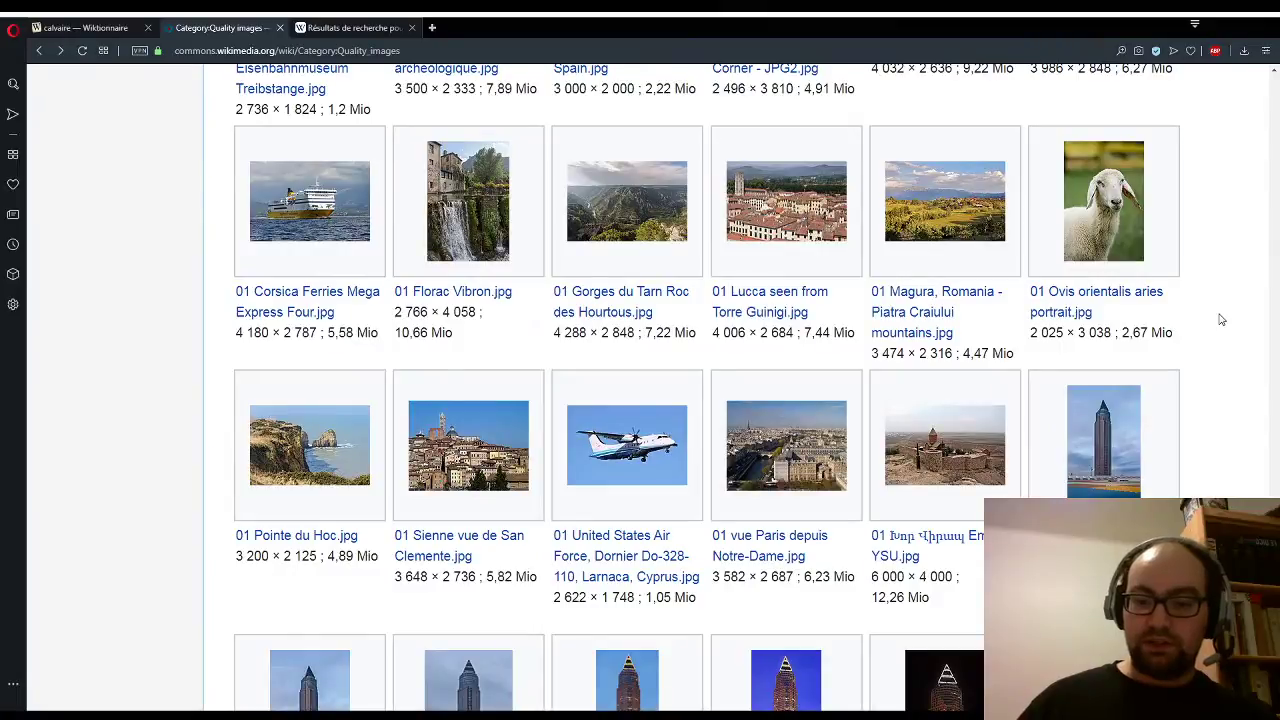
pyautogui.scroll(-2, 1220, 320)
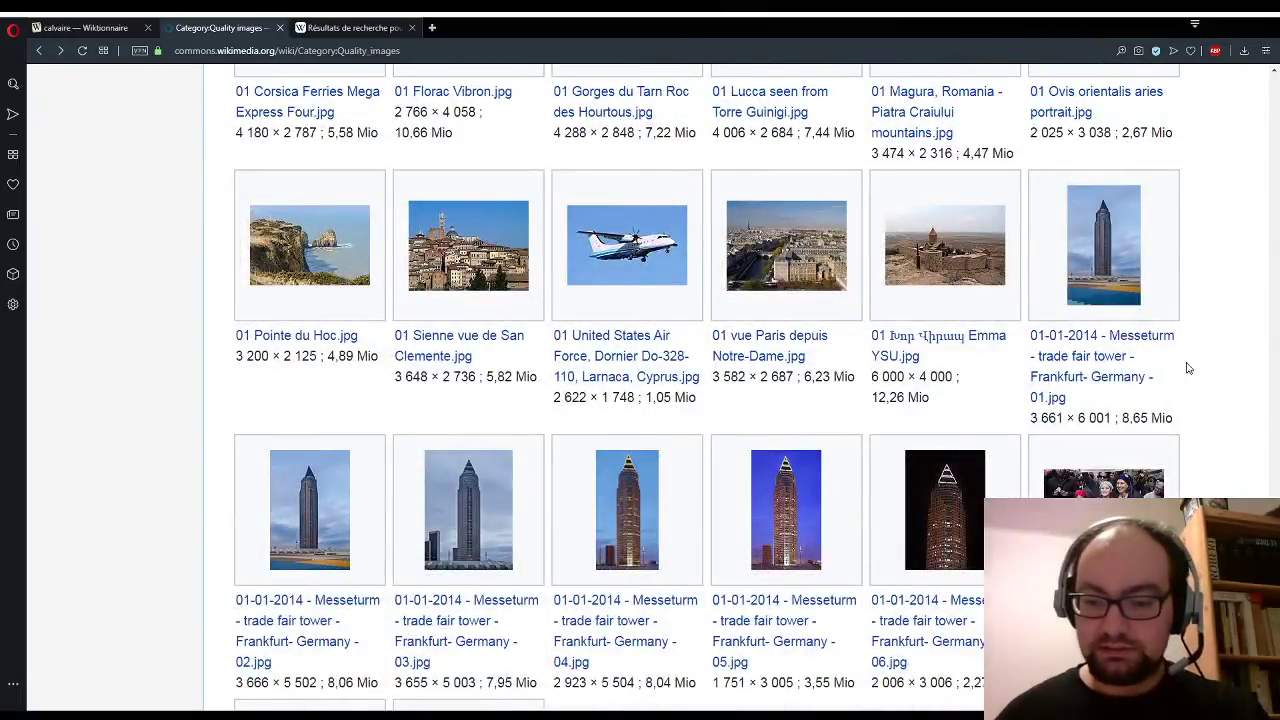
pyautogui.scroll(-5, 686, 398)
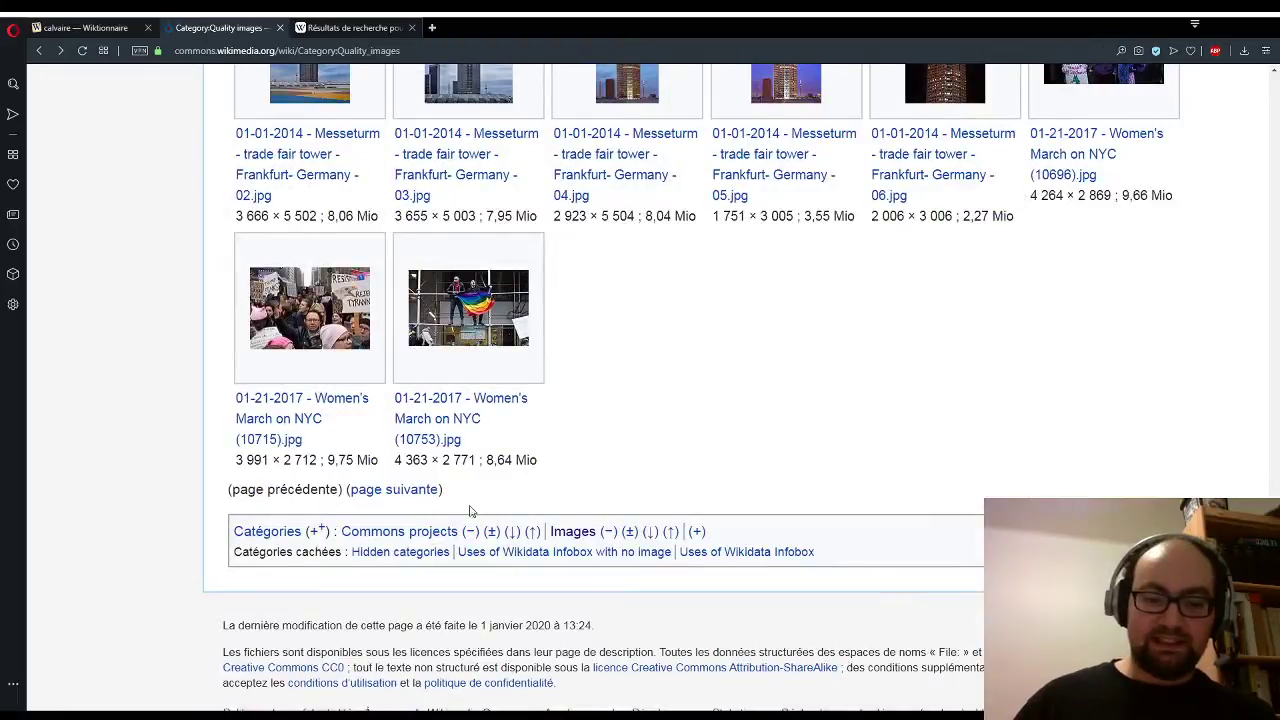
pyautogui.click(455, 306)
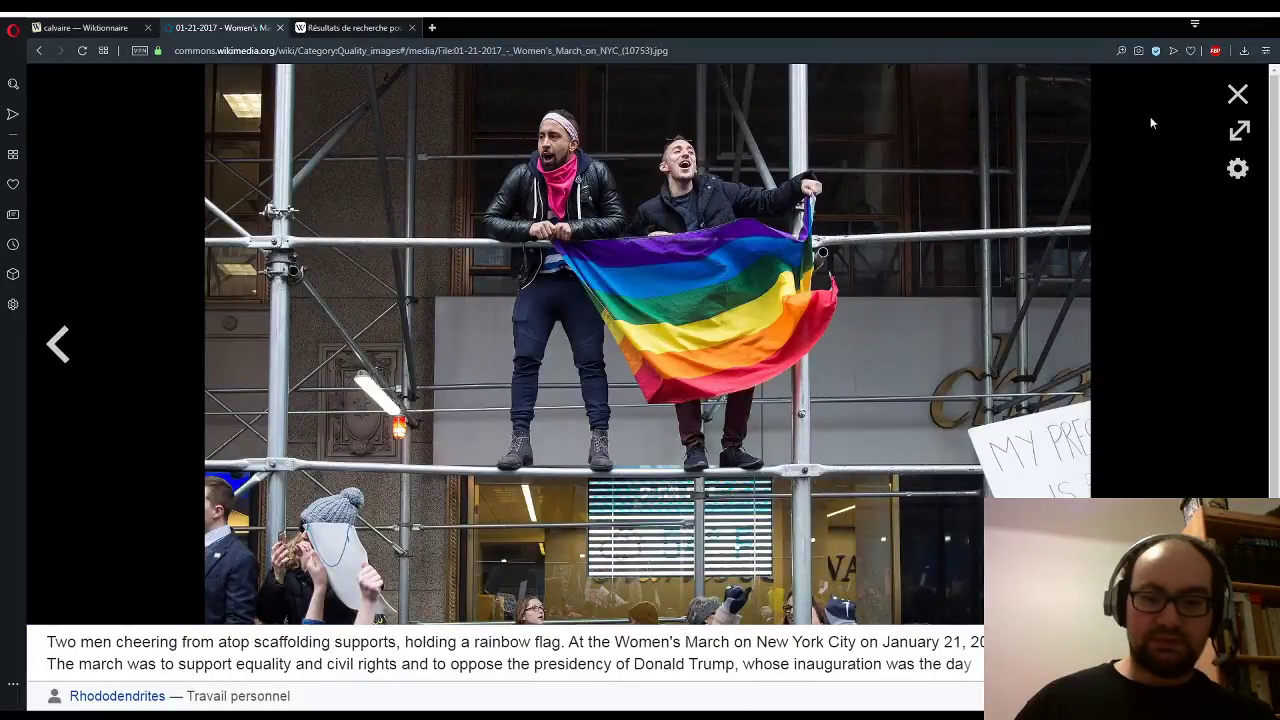
pyautogui.click(1238, 94)
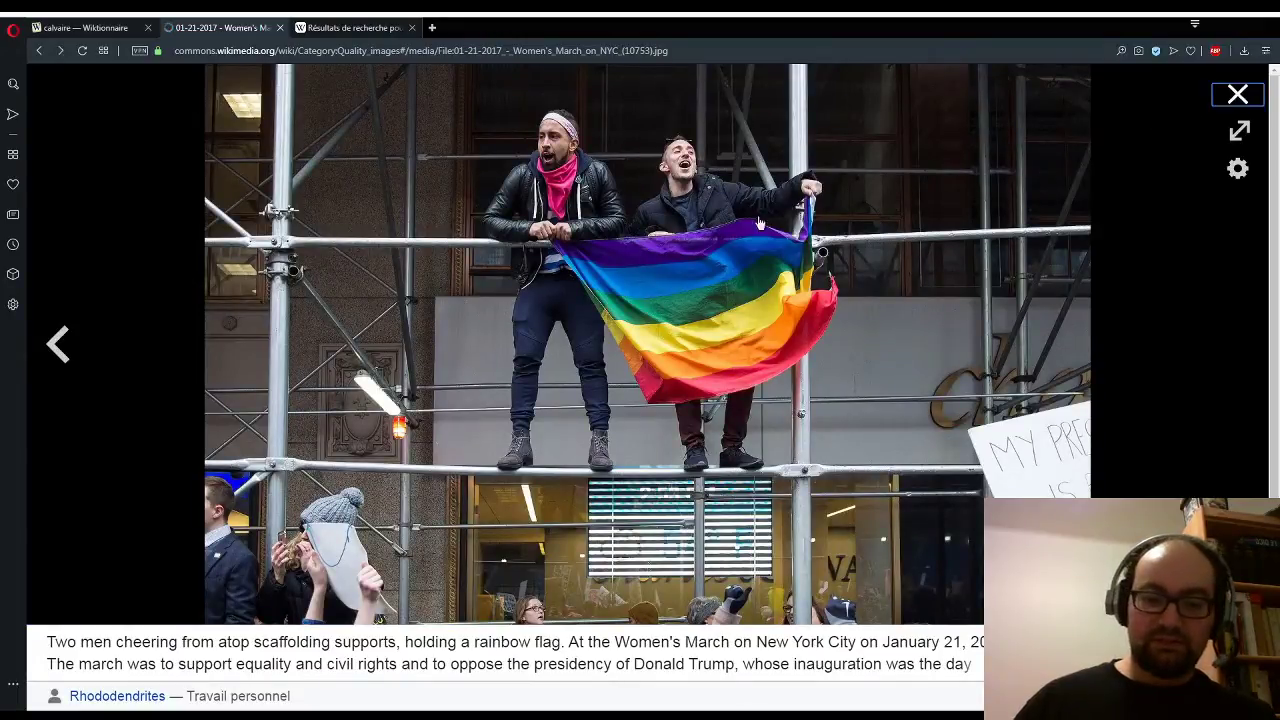
pyautogui.press('Escape')
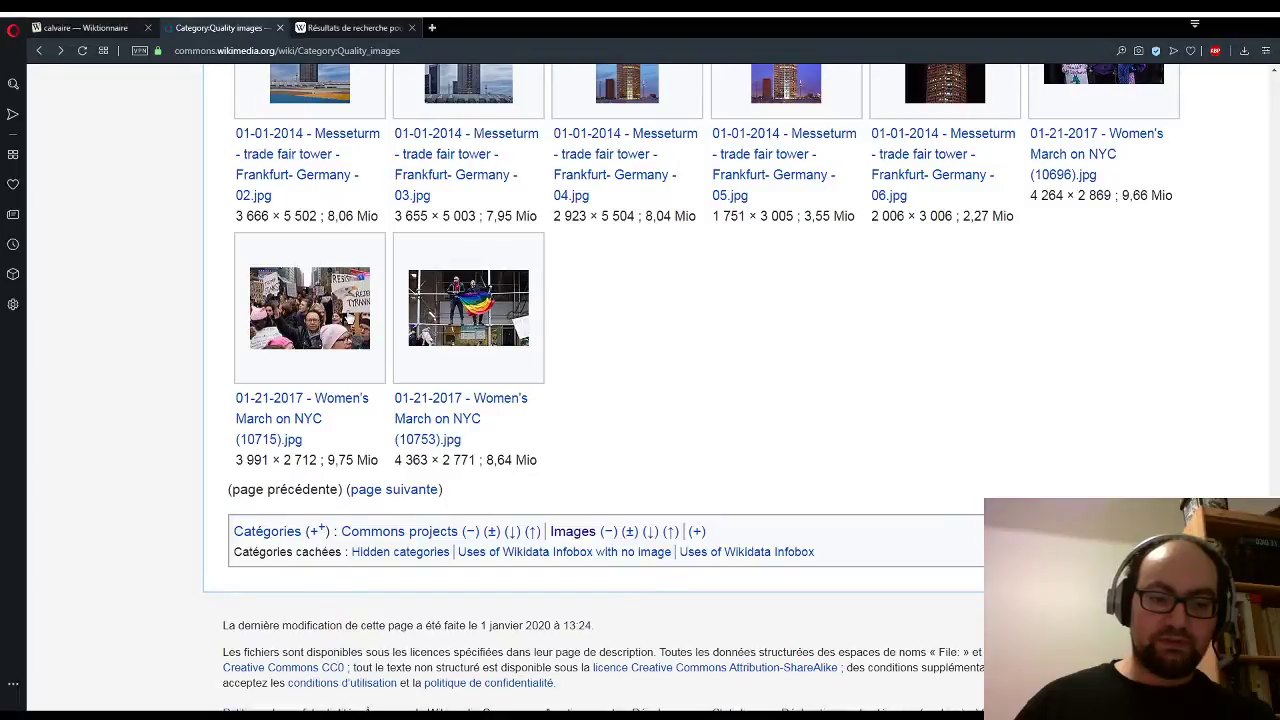
pyautogui.click(343, 306)
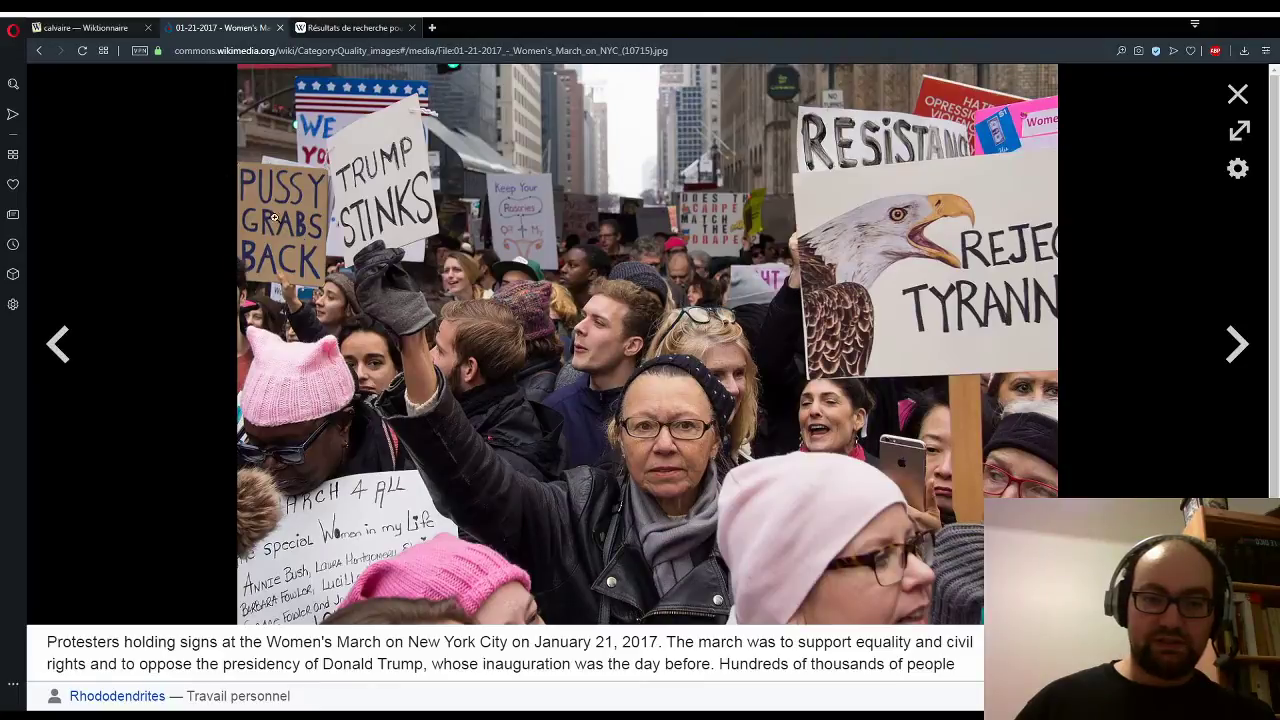
# Step: Look up the "féministe" entry in the French Wiktionary
pyautogui.click(94, 30)
pyautogui.click(1045, 133)
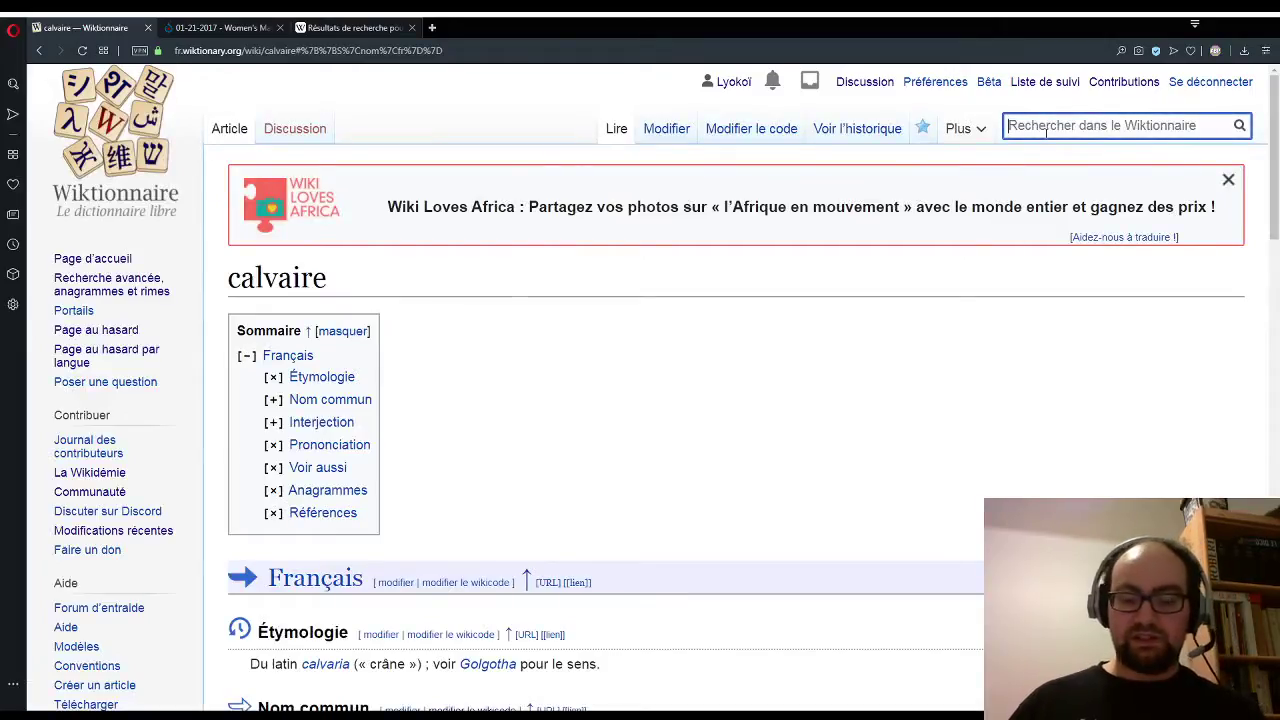
pyautogui.write('féministe')
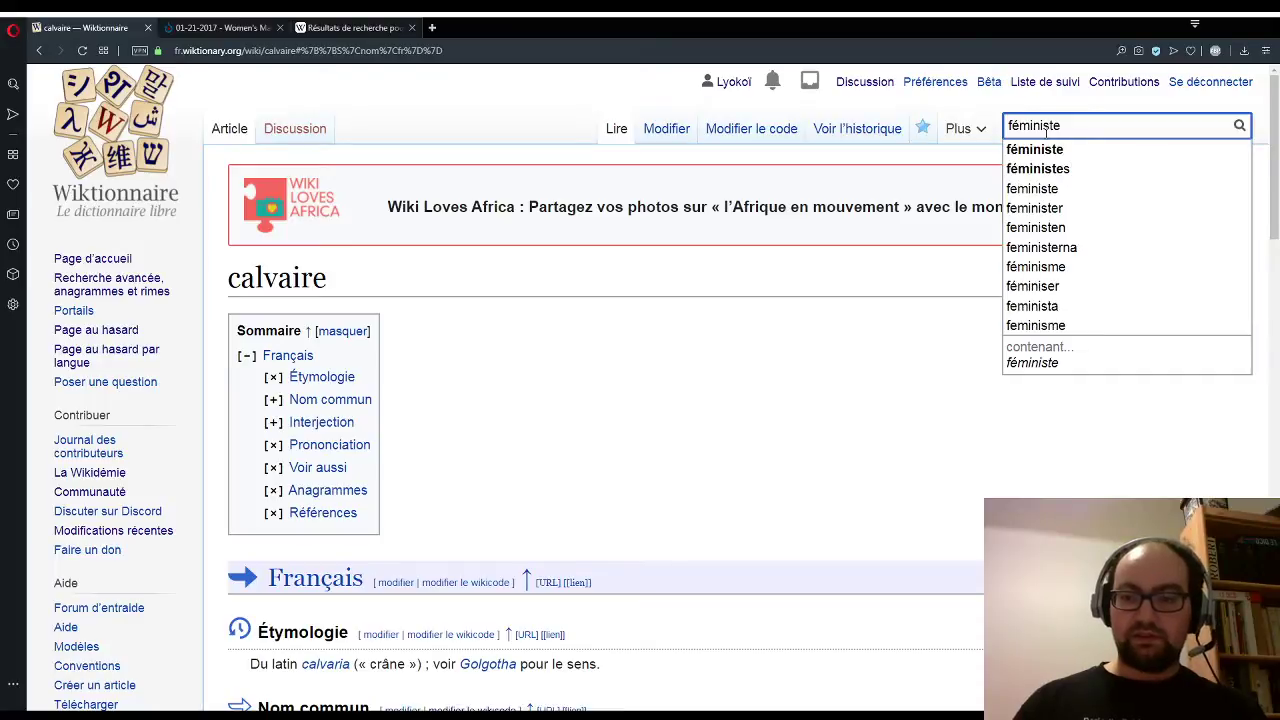
pyautogui.press('Return')
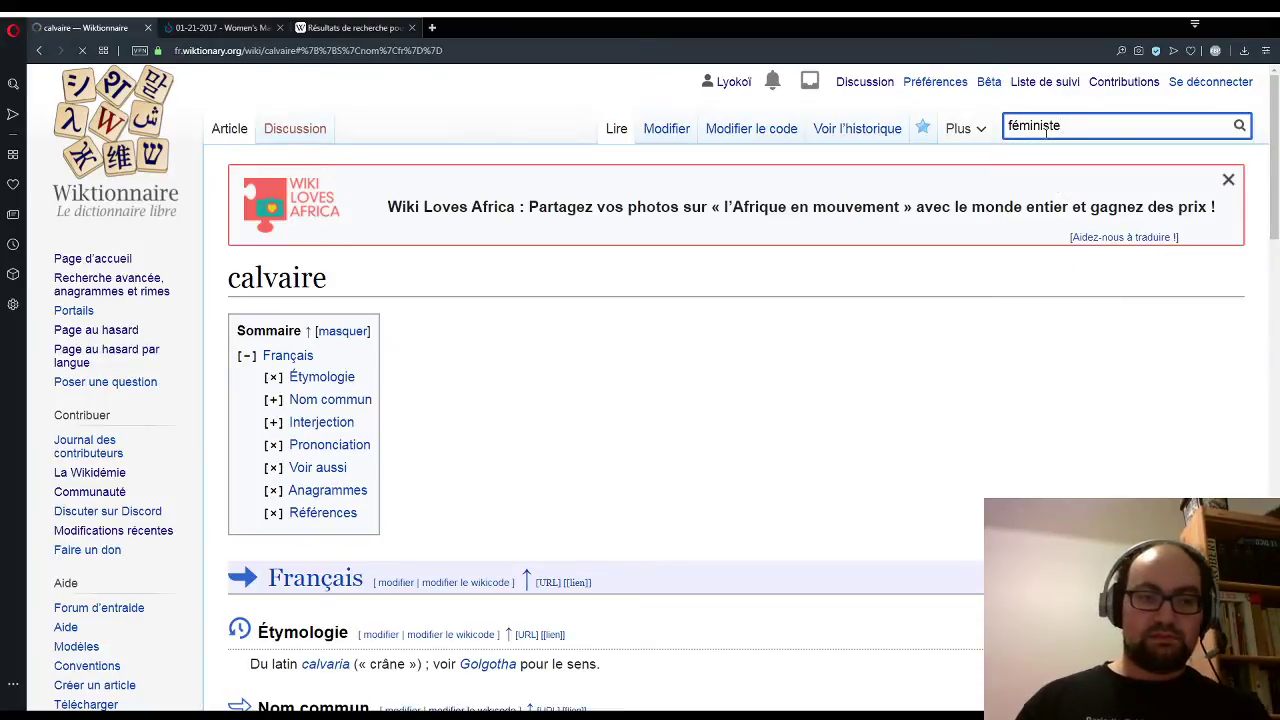
# Step: Review the existing illustrations and definitions in the adjective and noun sections of the "féministe" entry
pyautogui.scroll(-6, 623, 323)
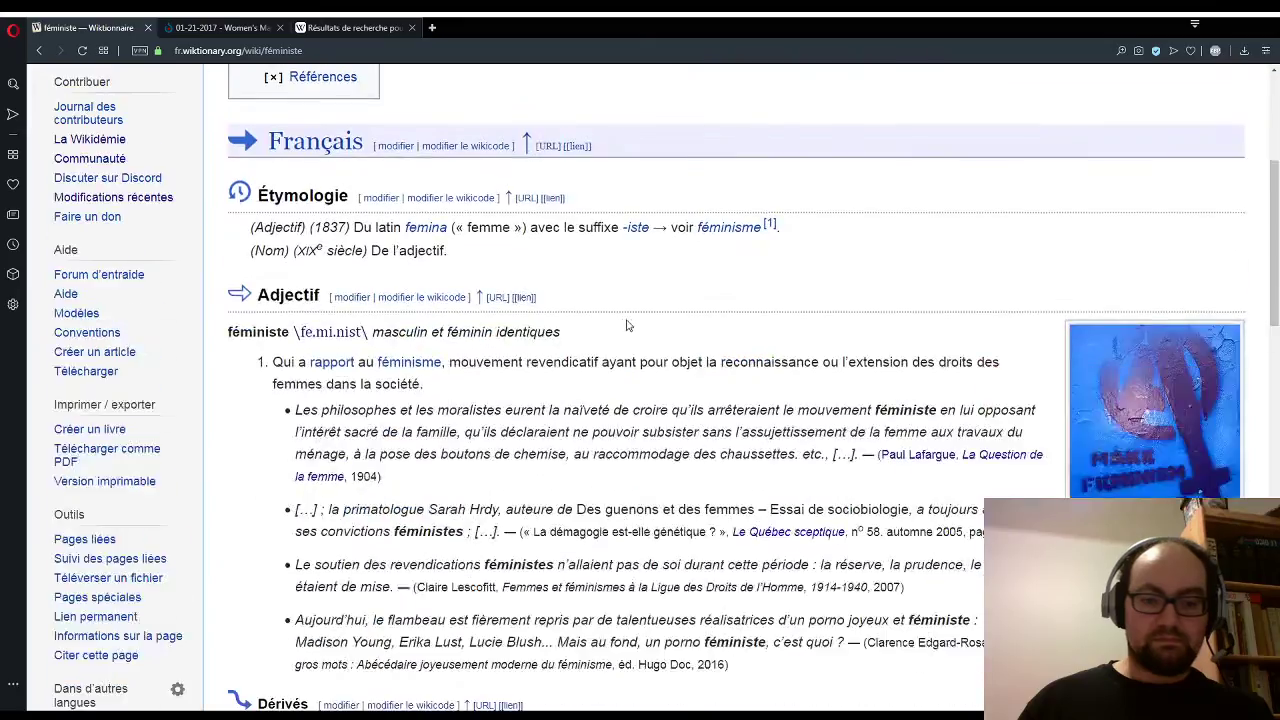
pyautogui.scroll(1, 658, 324)
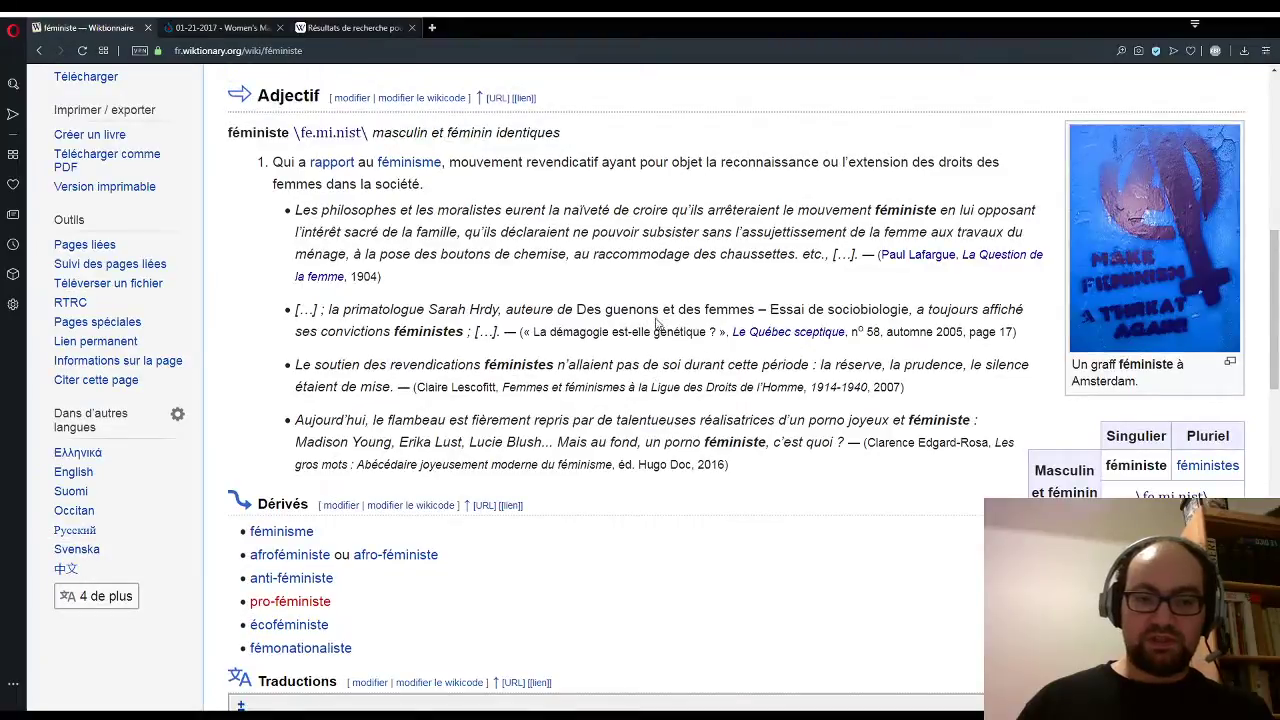
pyautogui.scroll(-6, 658, 323)
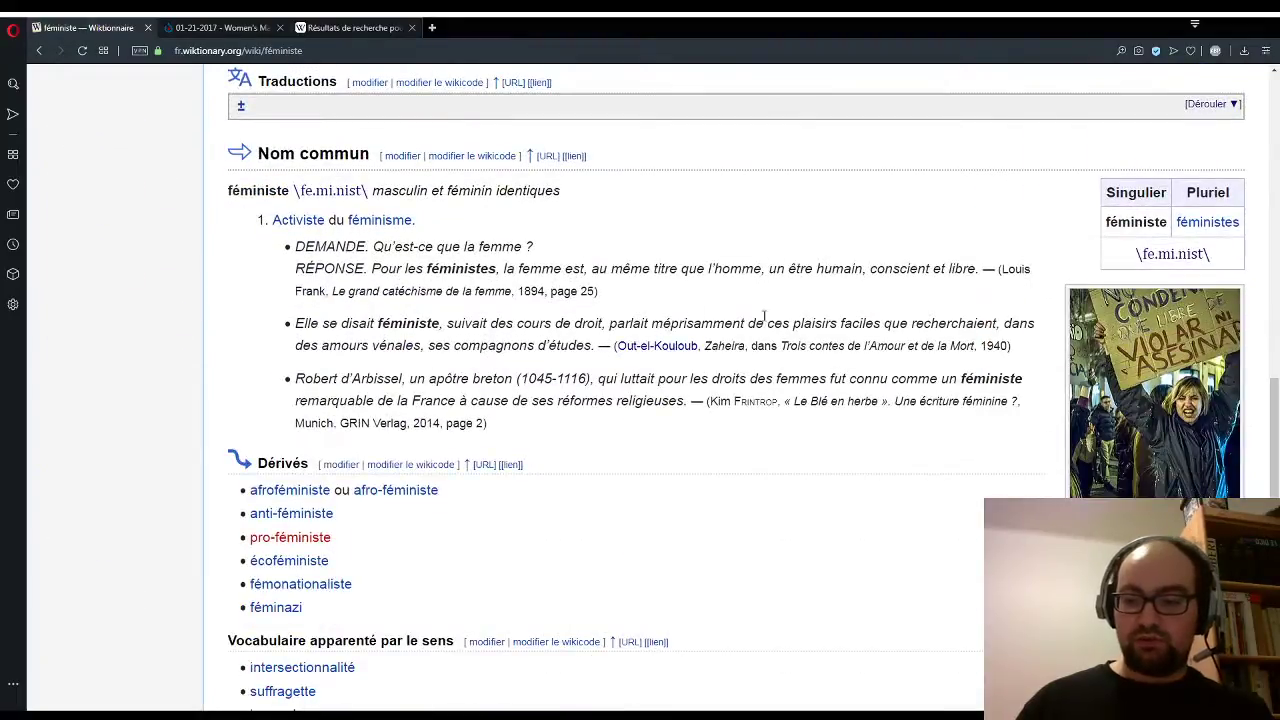
# Step: Return to Commons, close the Women's March photo preview and go to the next page of the "Quality images" category
pyautogui.click(250, 28)
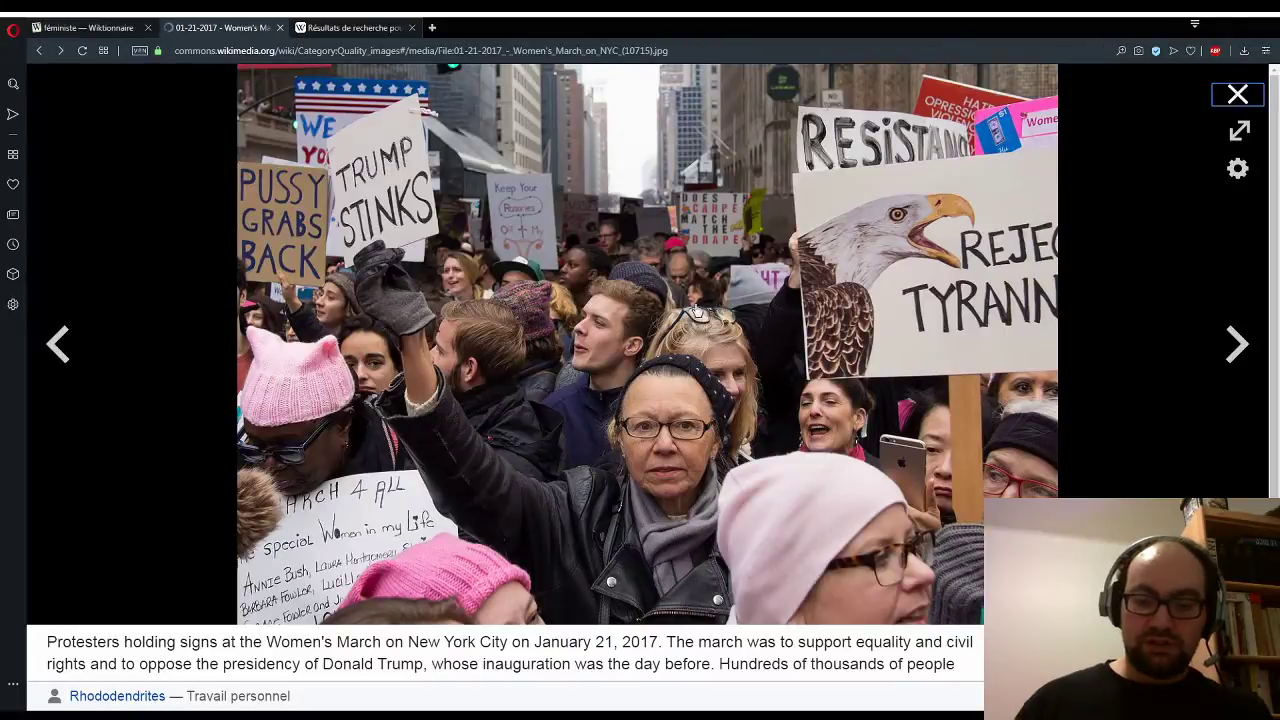
pyautogui.press('Escape')
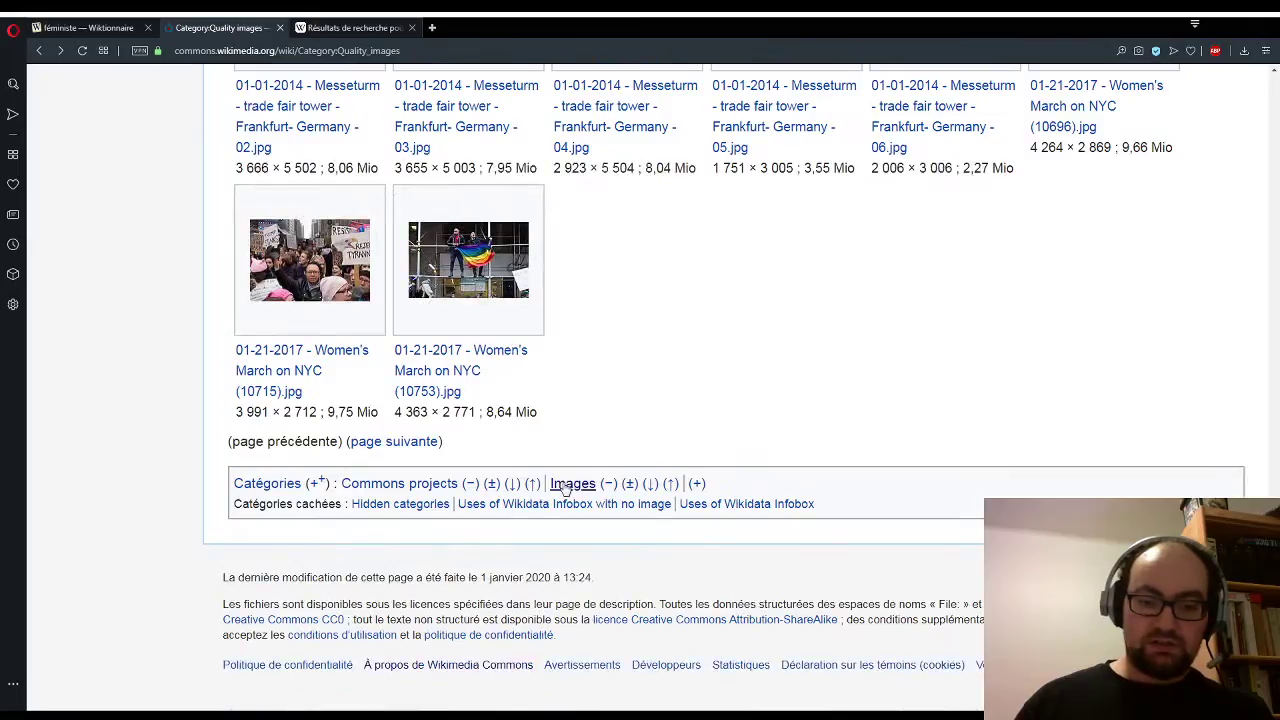
pyautogui.click(433, 452)
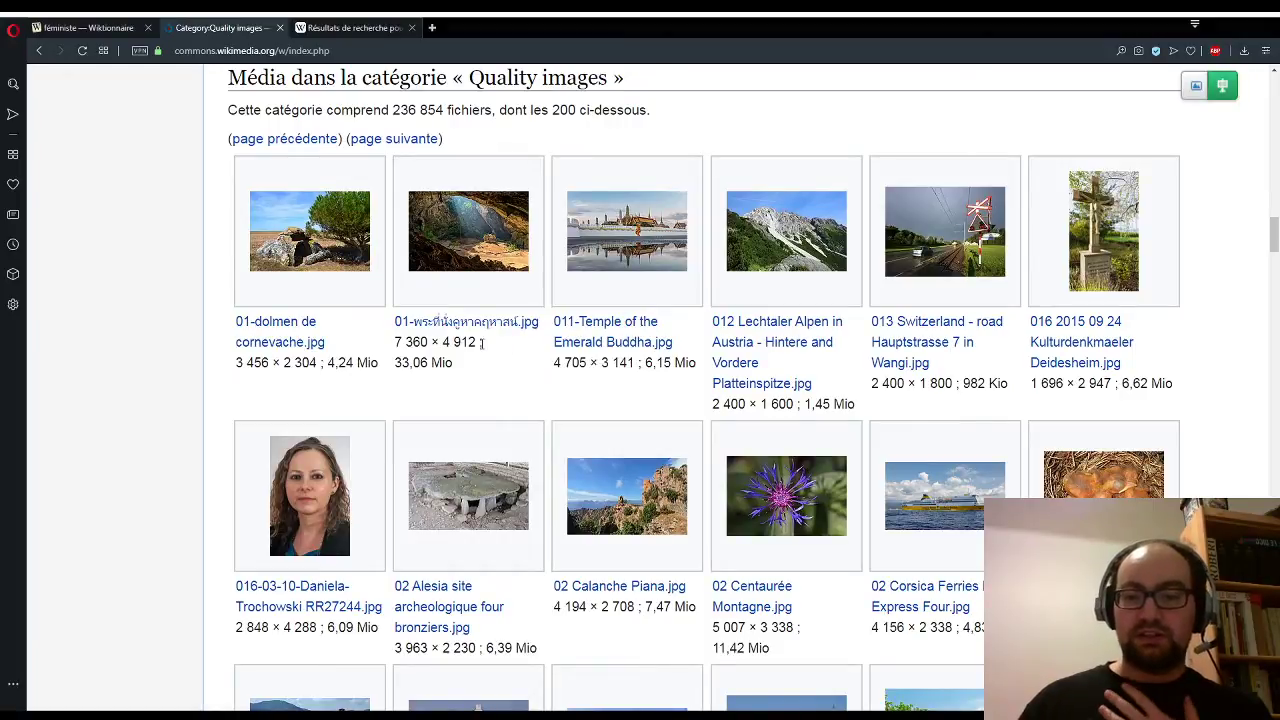
# Step: Preview the "02 Alesia site archeologique four bronziers" photo with its description, and close the preview
pyautogui.scroll(-1, 513, 340)
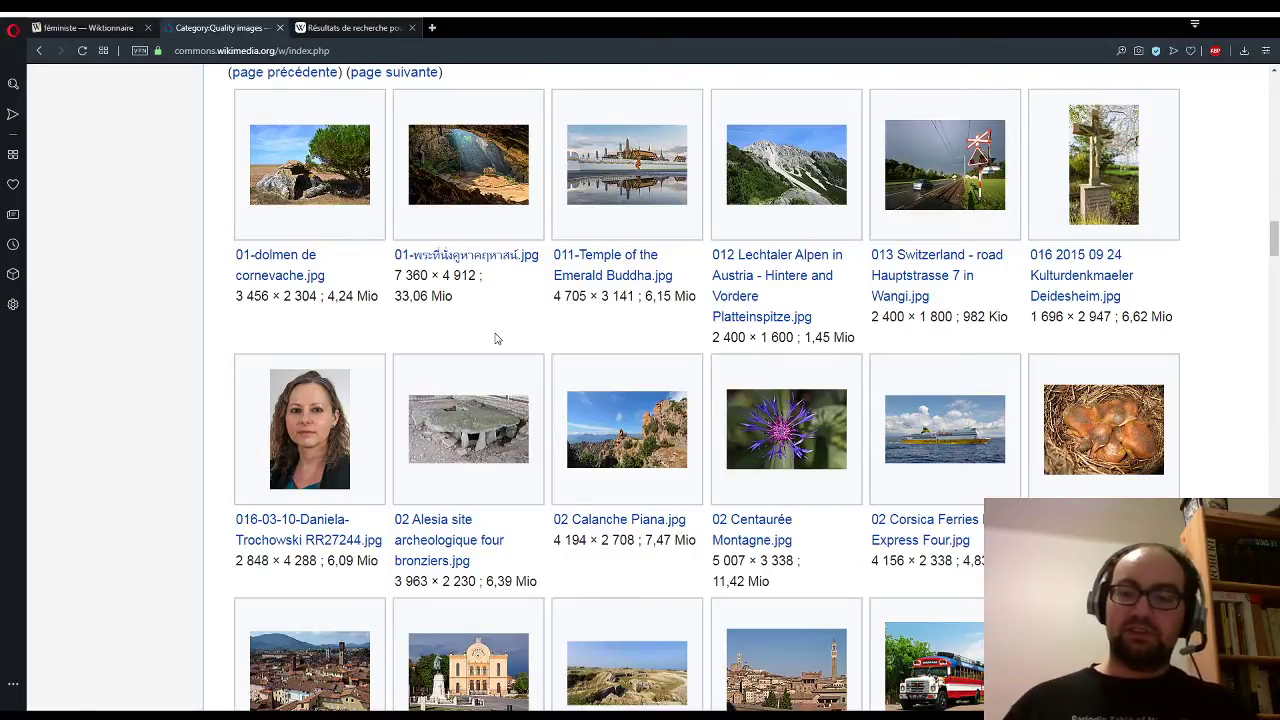
pyautogui.scroll(-2, 782, 150)
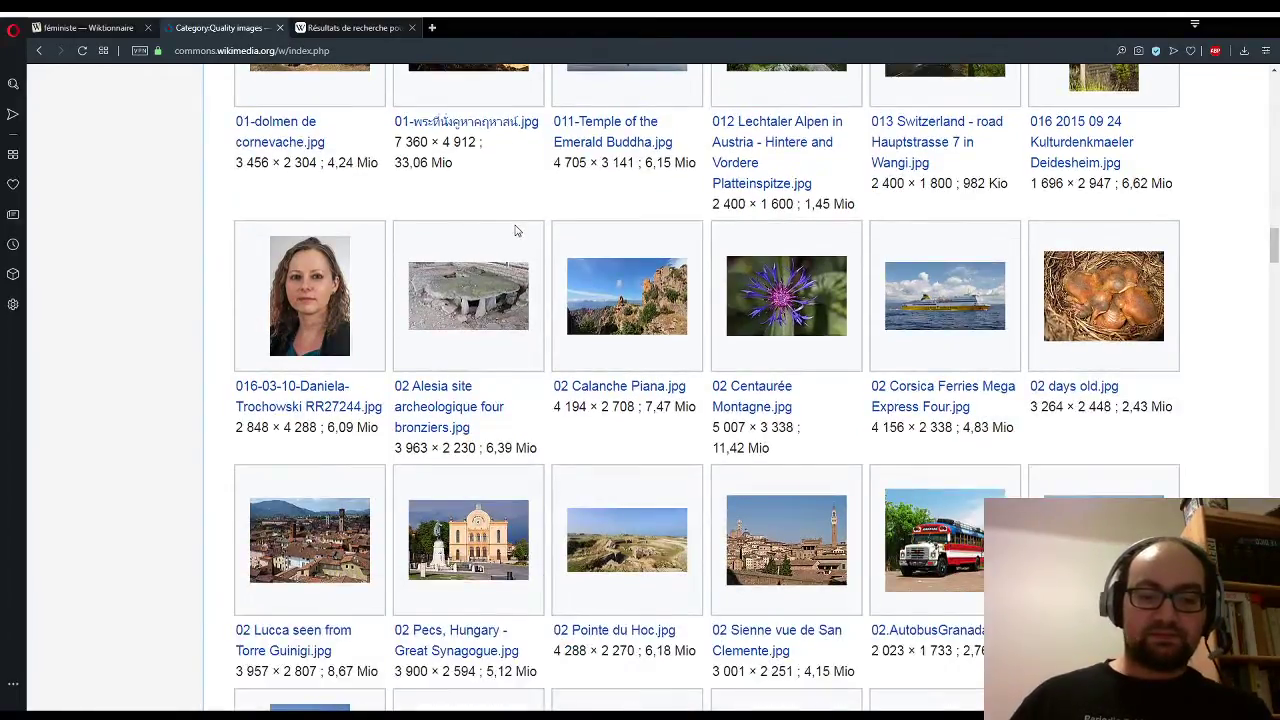
pyautogui.click(508, 306)
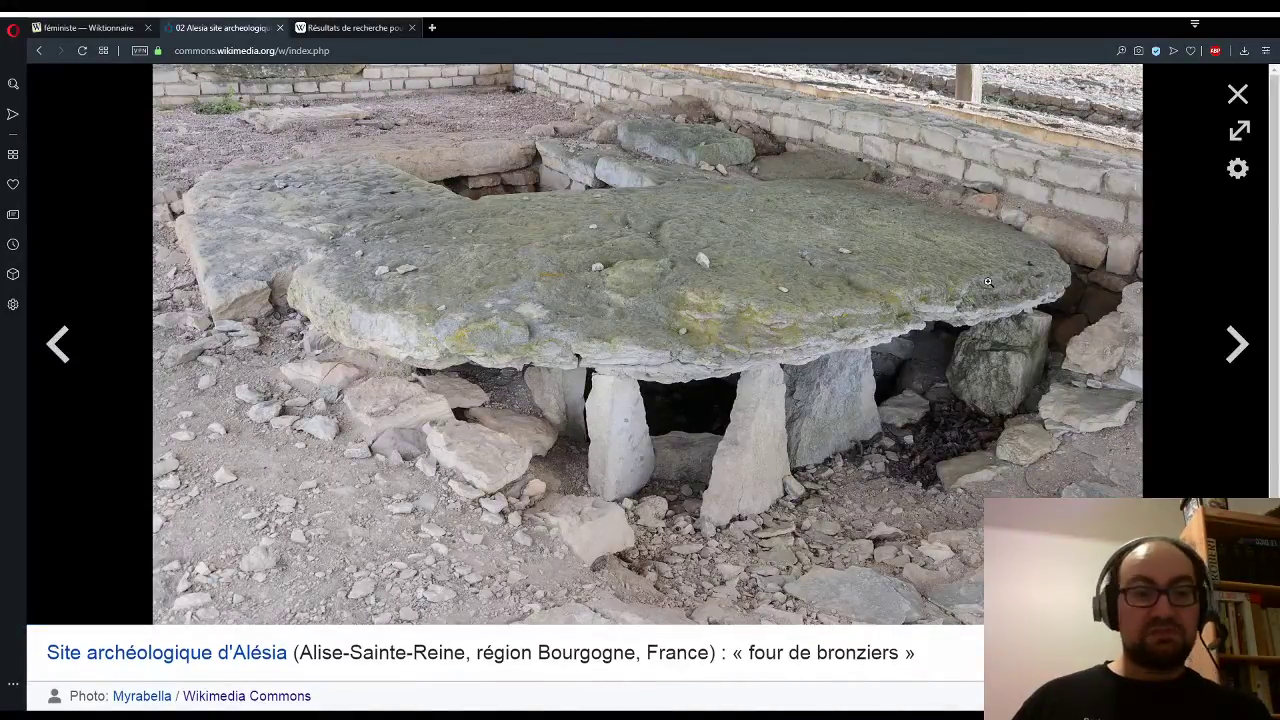
pyautogui.click(1237, 94)
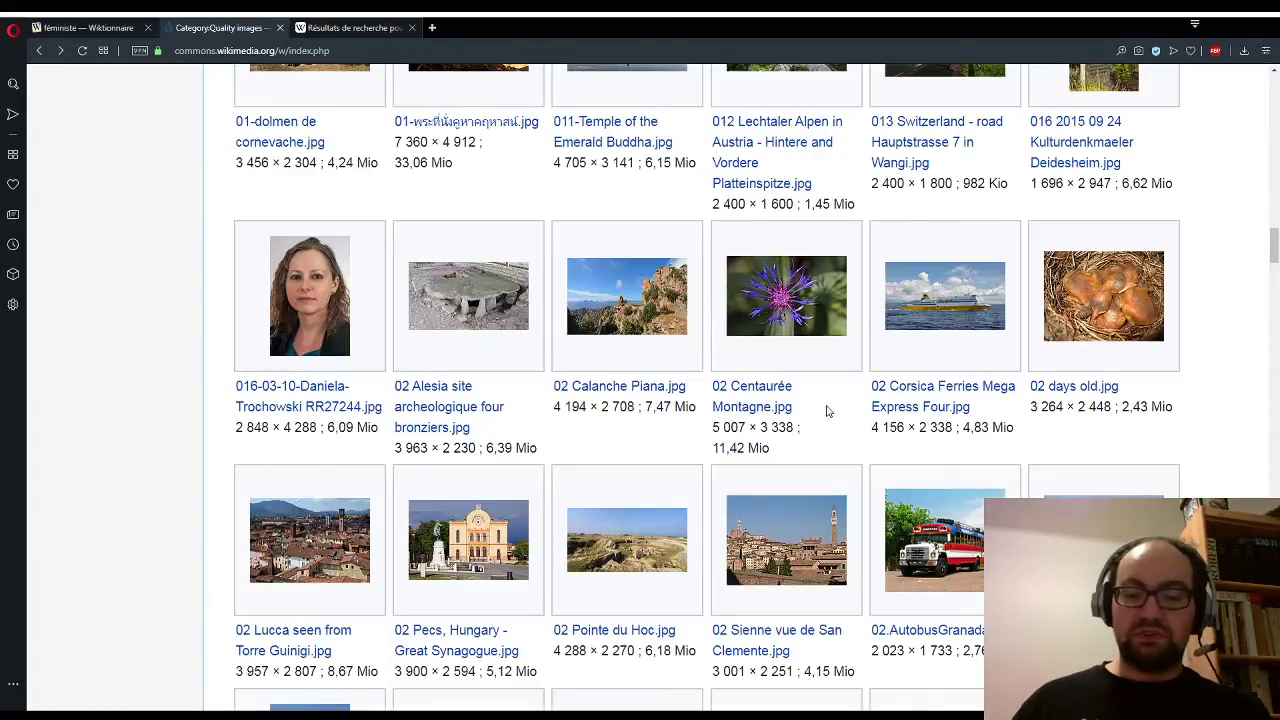
# Step: Browse further through the "Quality images" listing and preview the Emborio, Santorini photo 07 of a narrow street
pyautogui.scroll(-1, 826, 411)
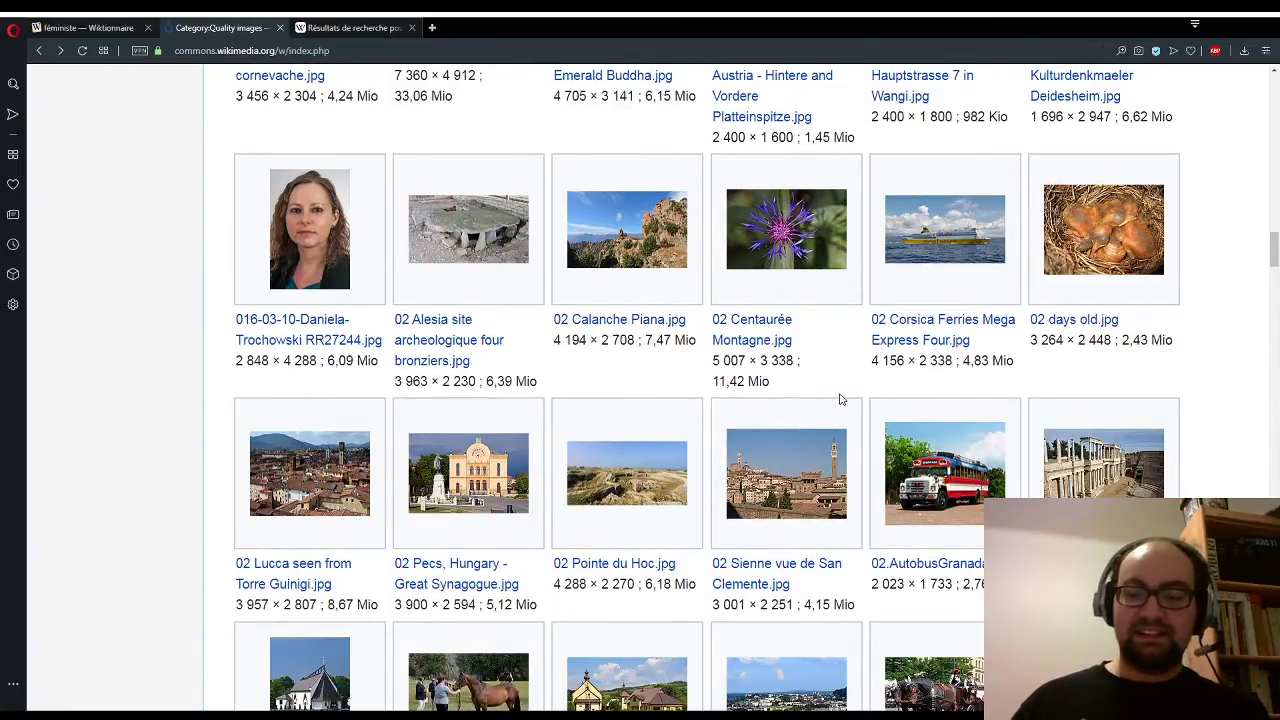
pyautogui.scroll(-4, 838, 400)
pyautogui.scroll(-3, 834, 398)
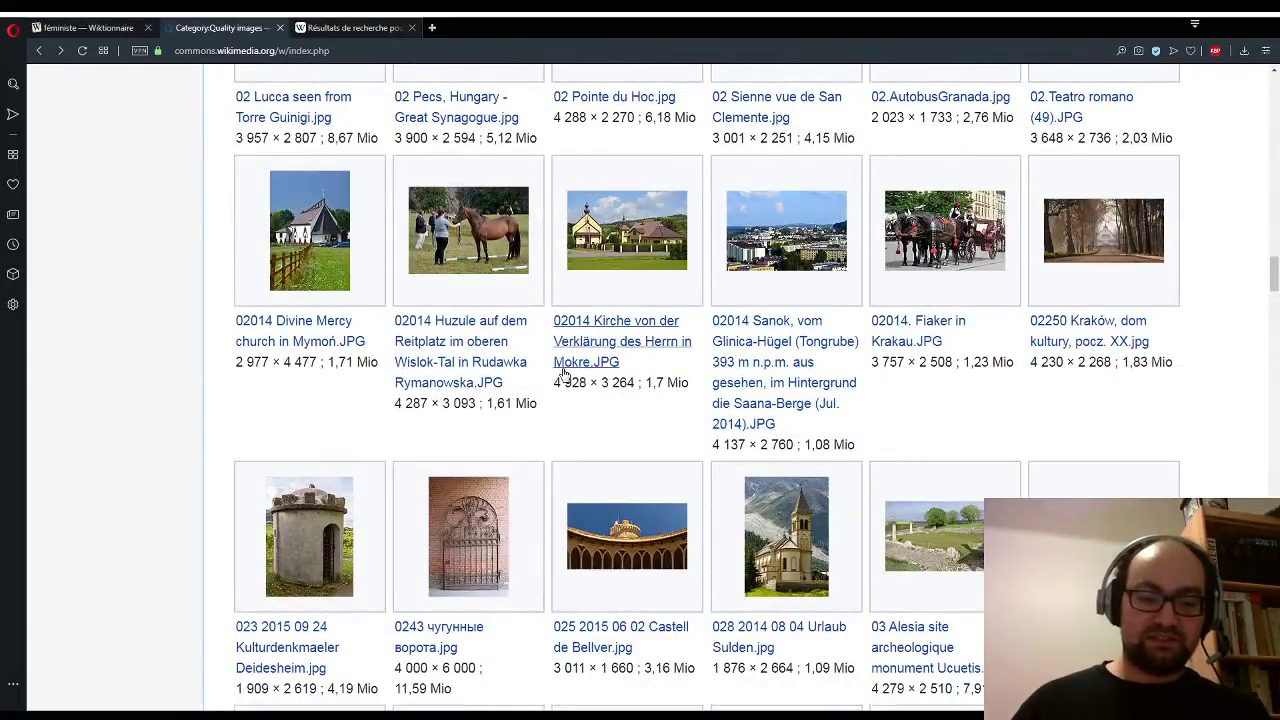
pyautogui.scroll(6, 563, 373)
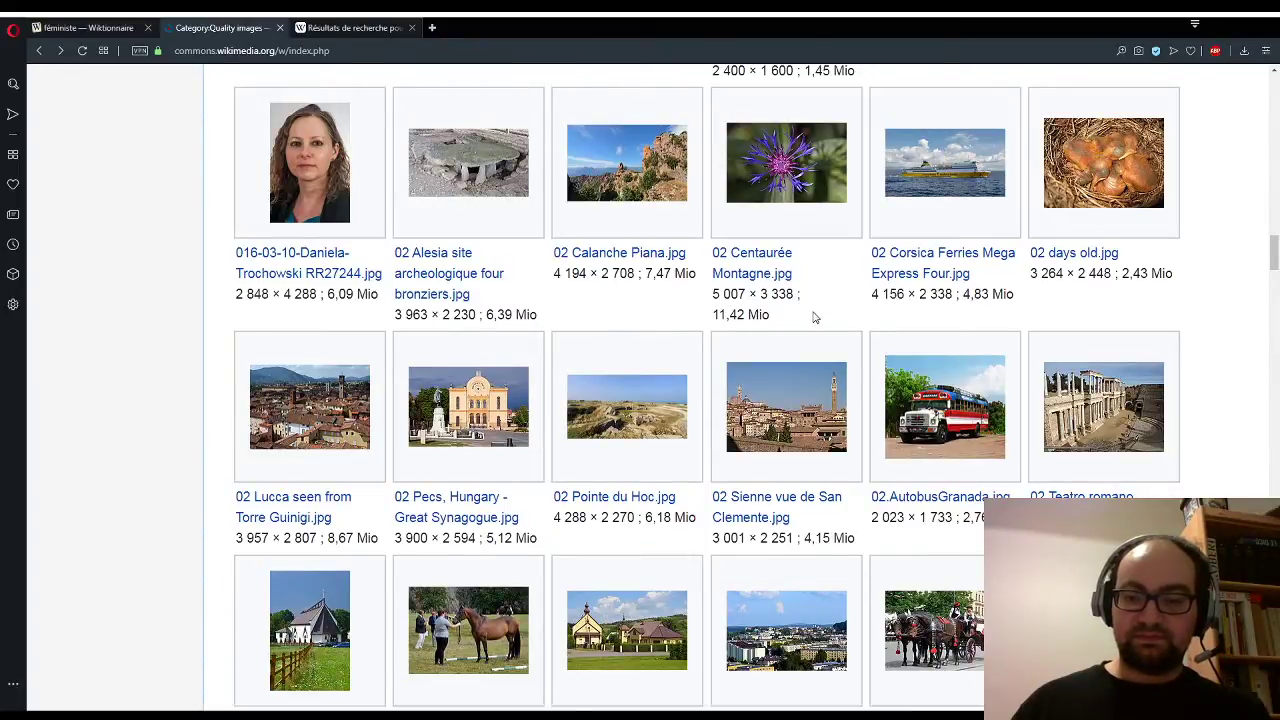
pyautogui.scroll(-5, 814, 317)
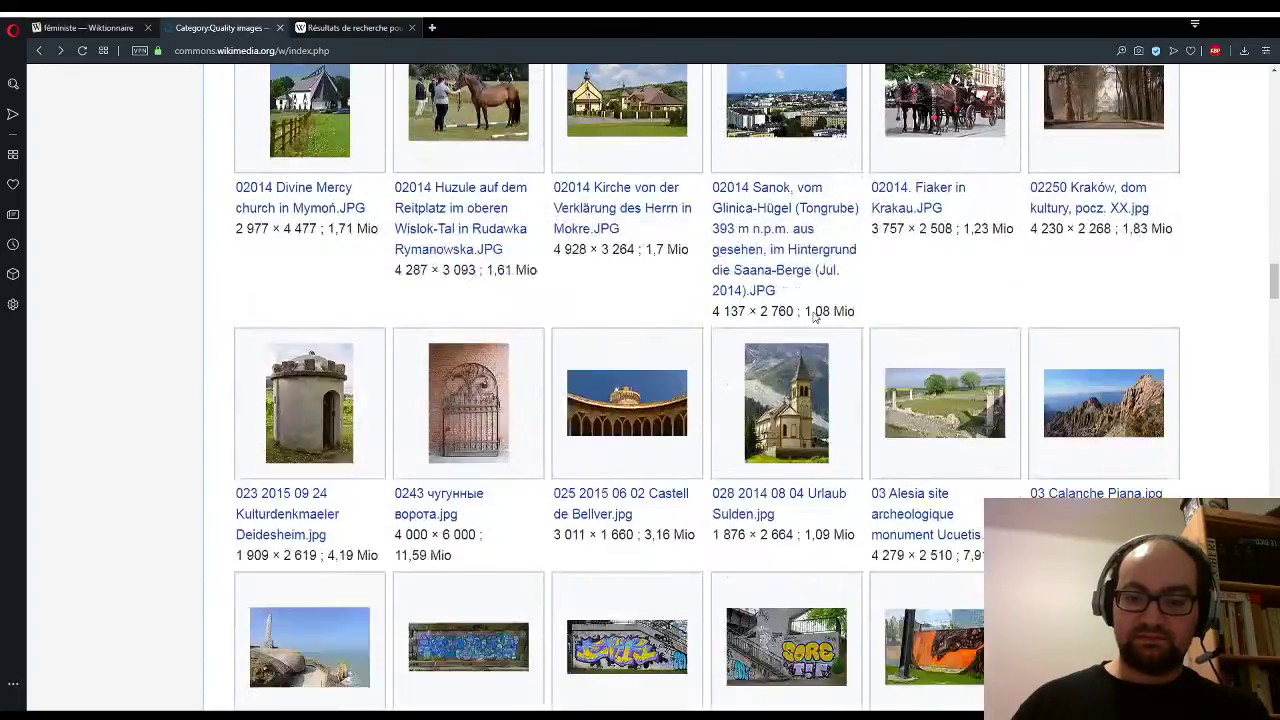
pyautogui.scroll(-2, 814, 317)
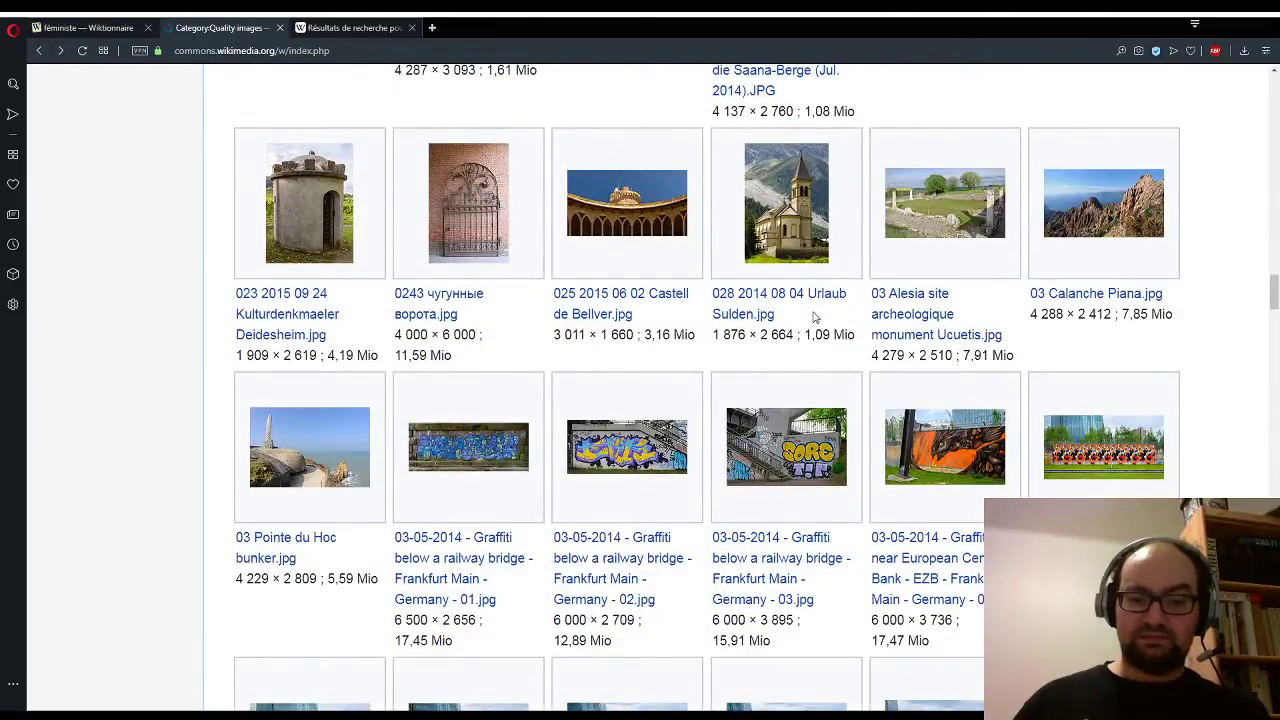
pyautogui.scroll(-1, 814, 317)
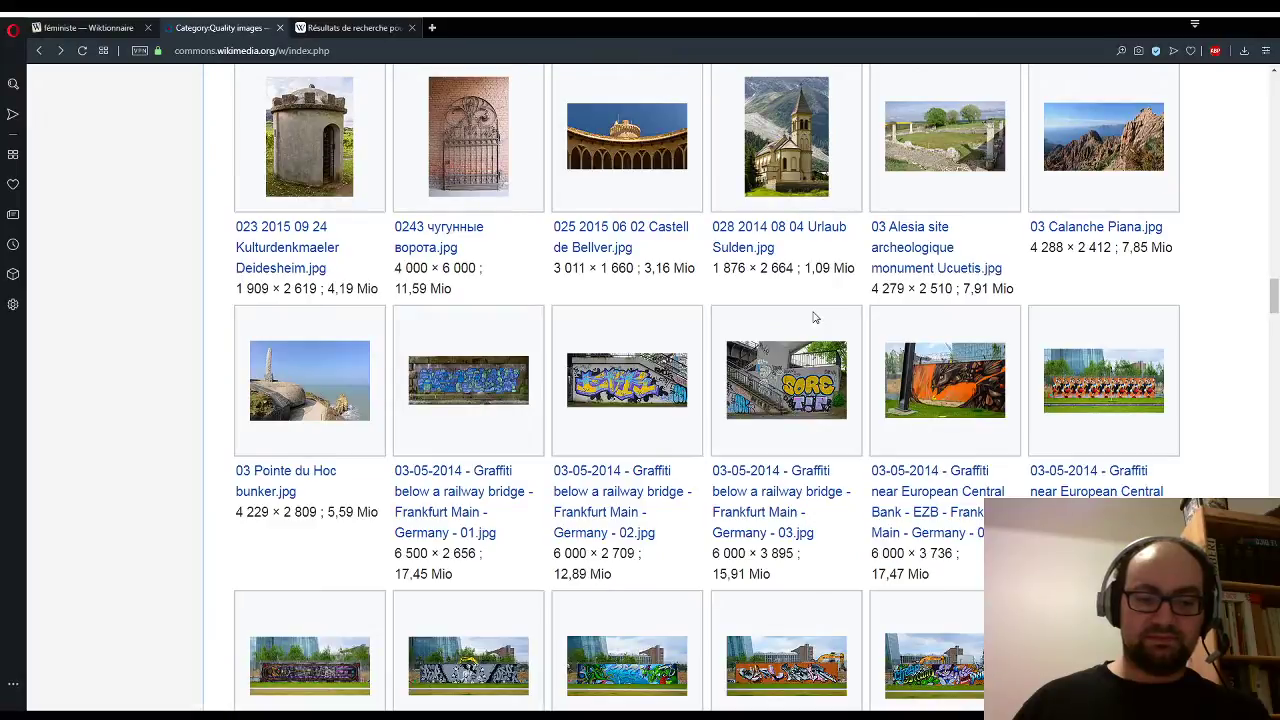
pyautogui.scroll(-7, 814, 317)
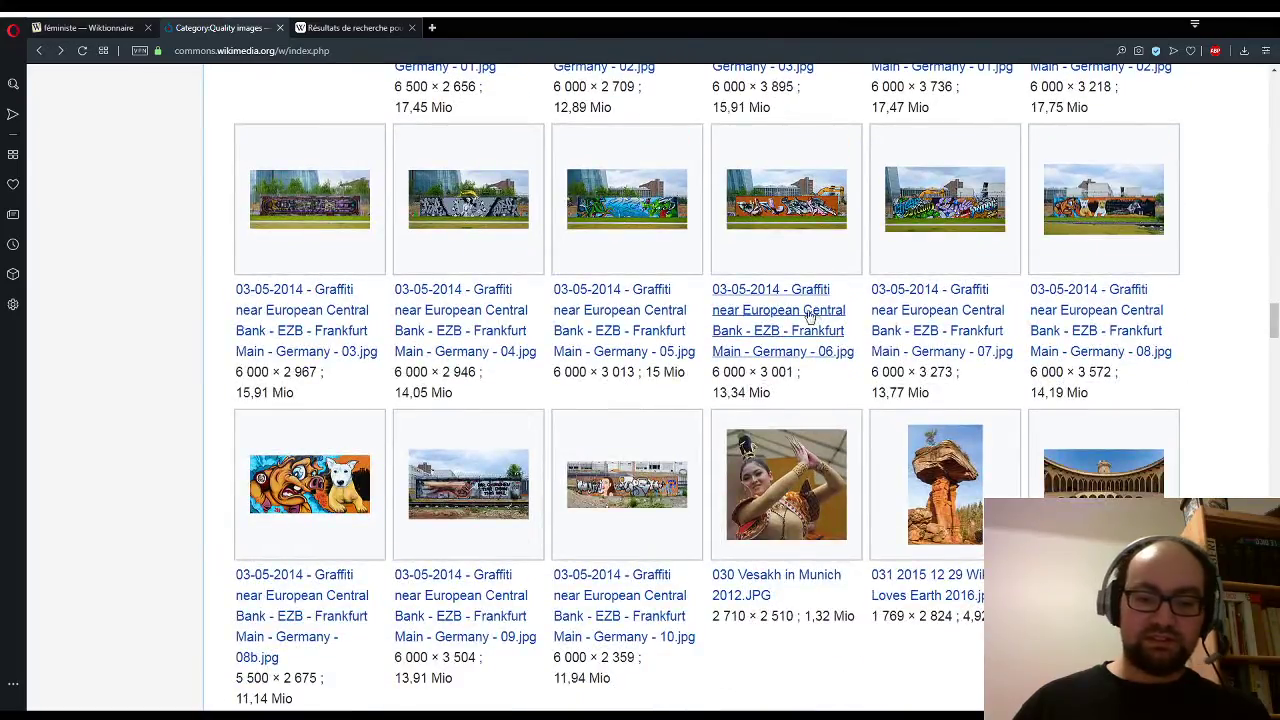
pyautogui.scroll(-6, 814, 317)
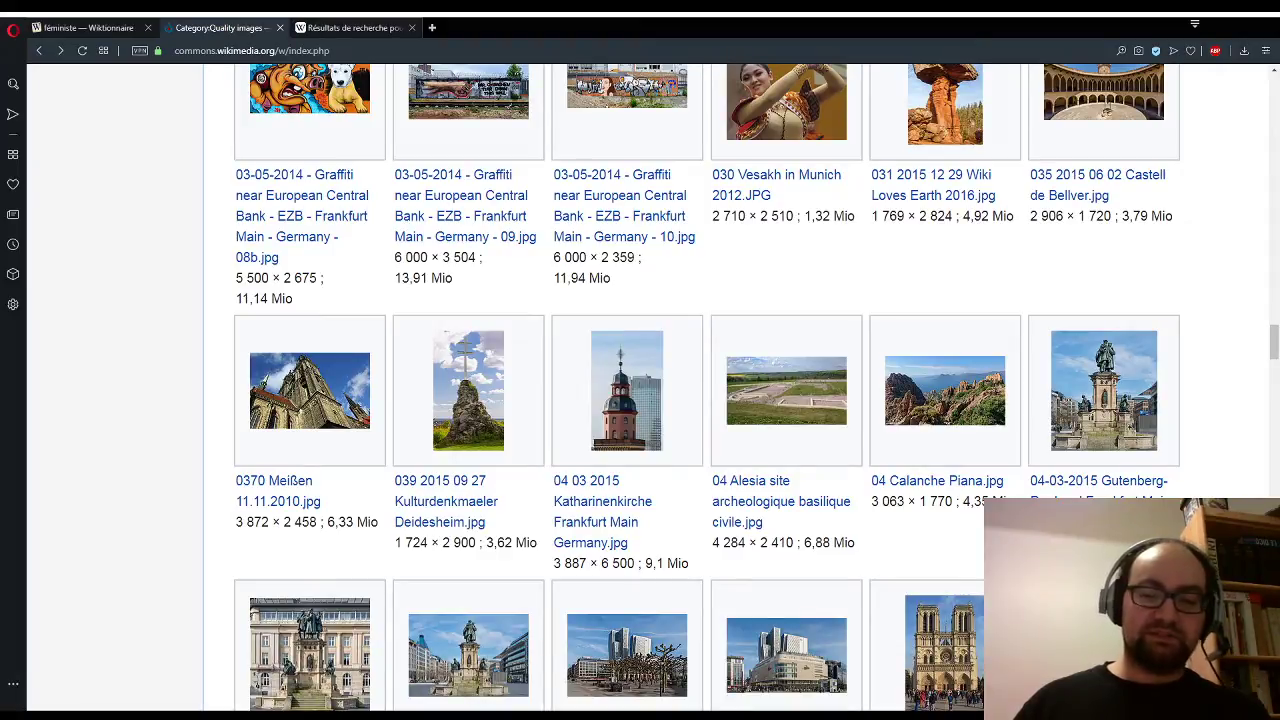
pyautogui.scroll(-8, 700, 283)
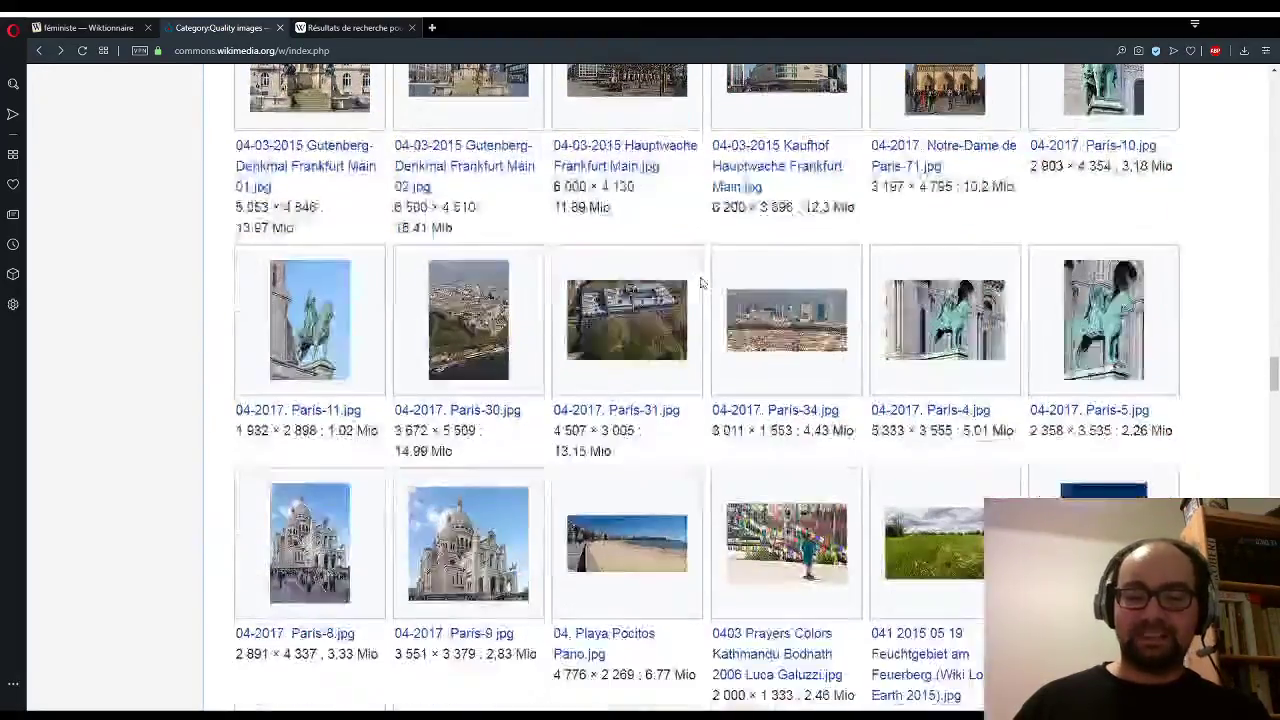
pyautogui.scroll(-3, 697, 272)
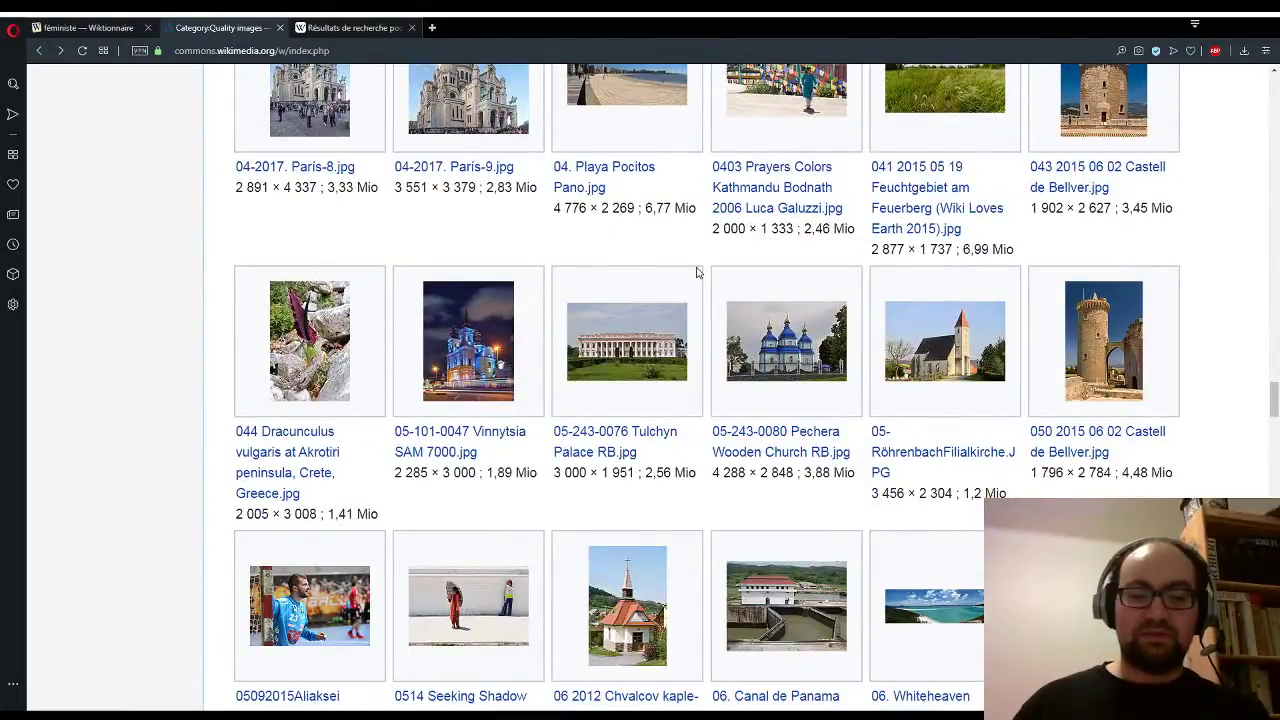
pyautogui.scroll(-3, 697, 272)
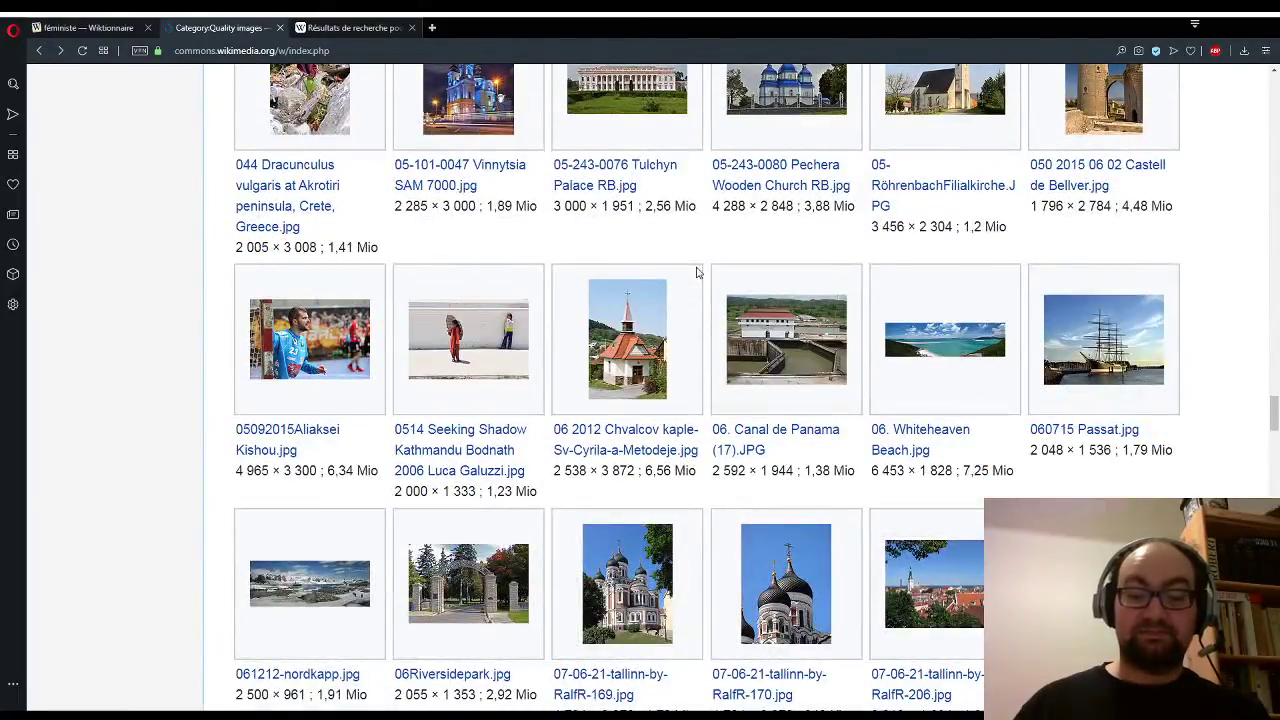
pyautogui.scroll(-6, 697, 272)
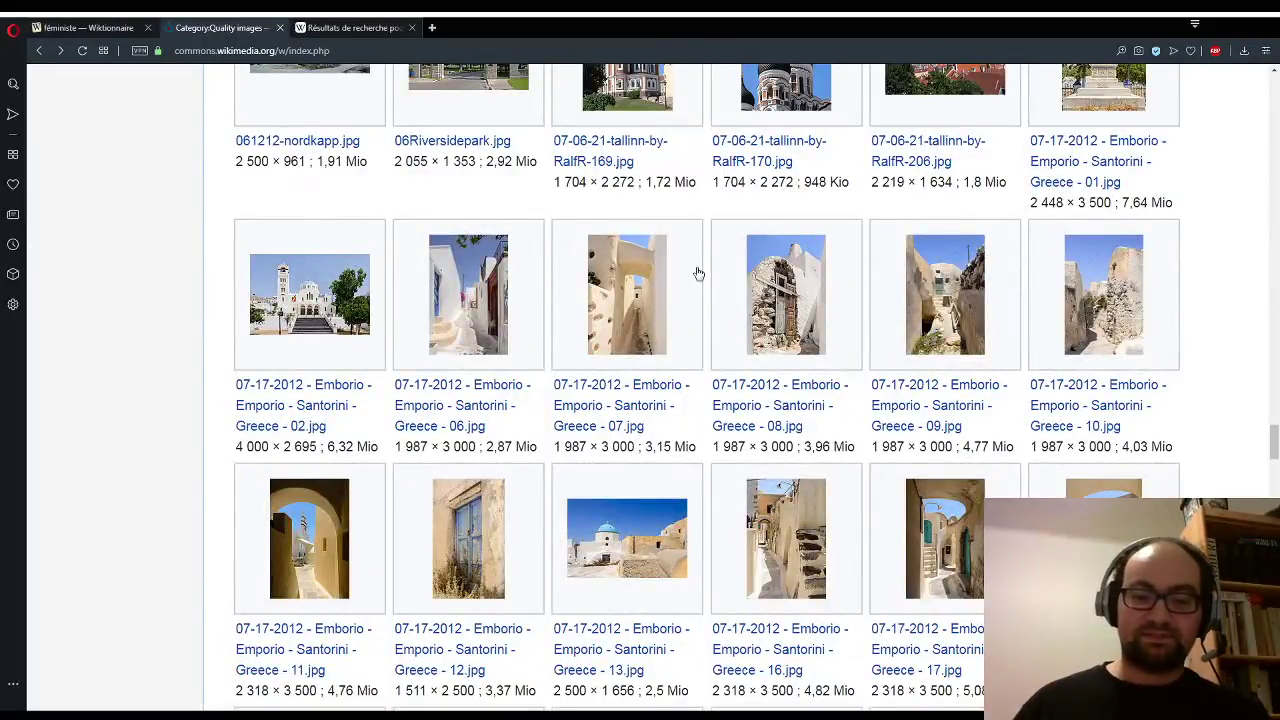
pyautogui.click(657, 305)
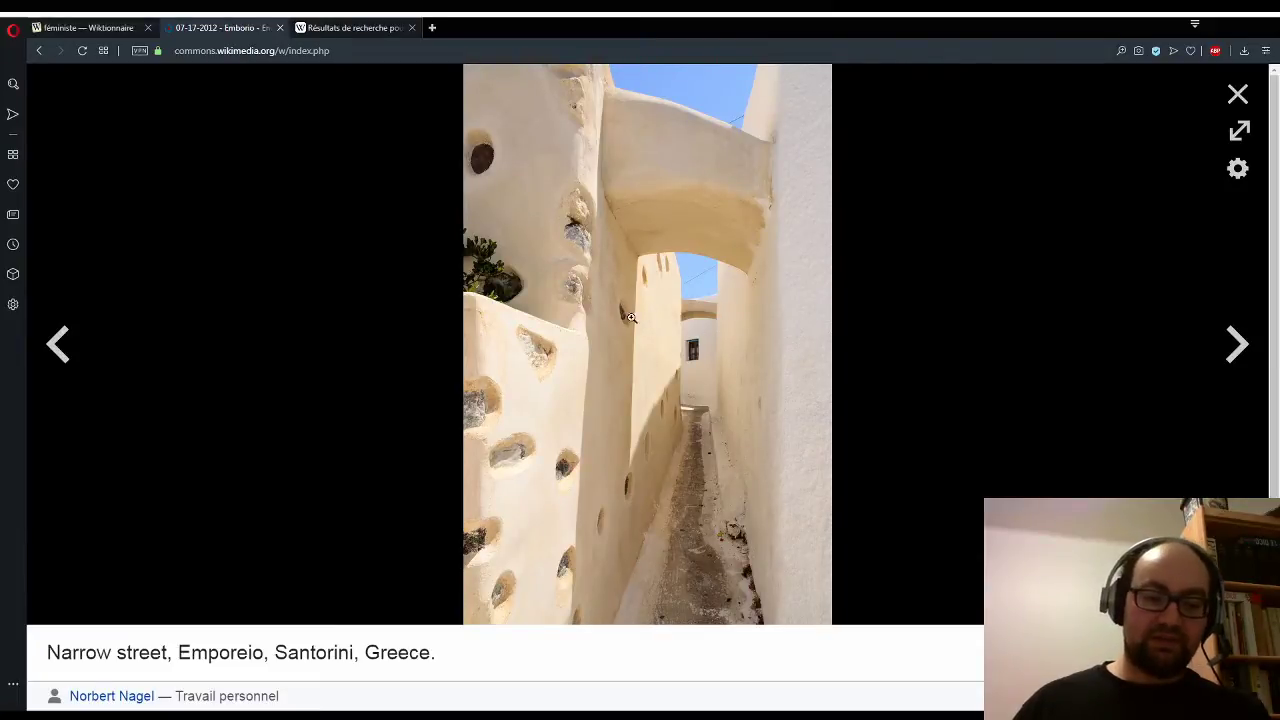
# Step: Look up the "ruelle" entry in the French Wiktionary and check its noun definitions and existing illustrations
pyautogui.click(95, 27)
pyautogui.scroll(10, 860, 200)
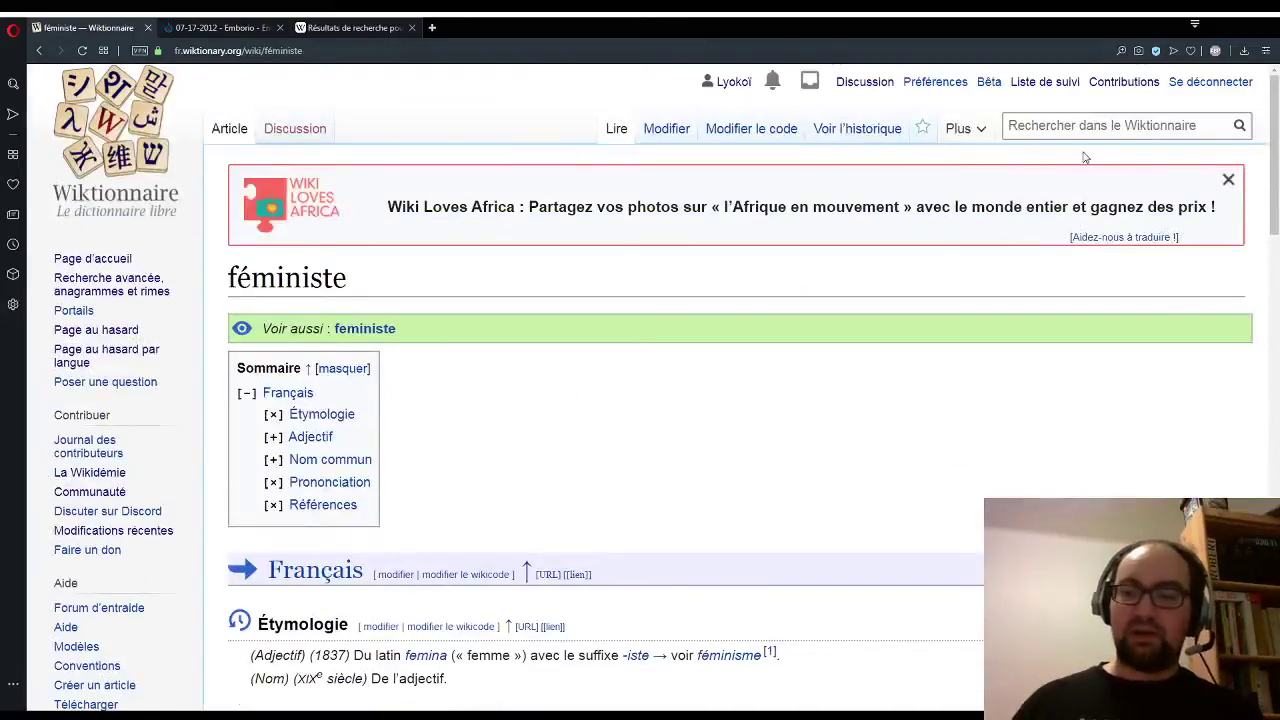
pyautogui.click(1057, 131)
pyautogui.write('ruelle')
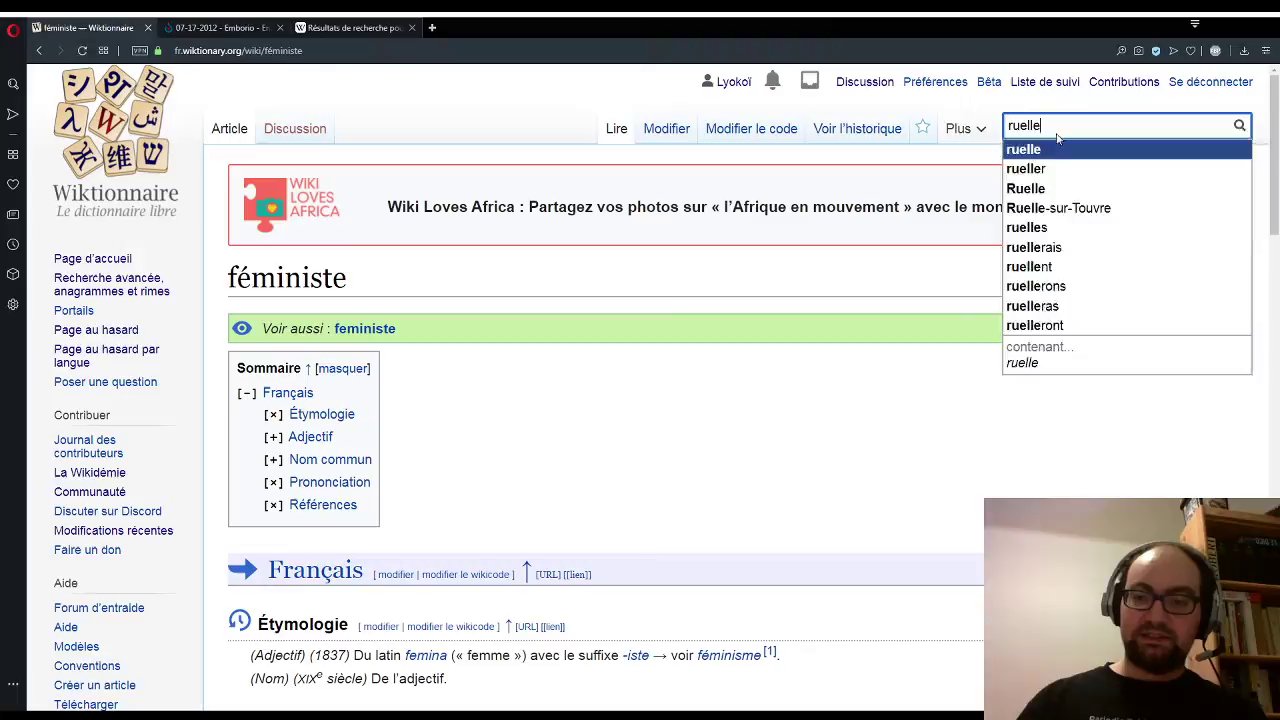
pyautogui.press('Return')
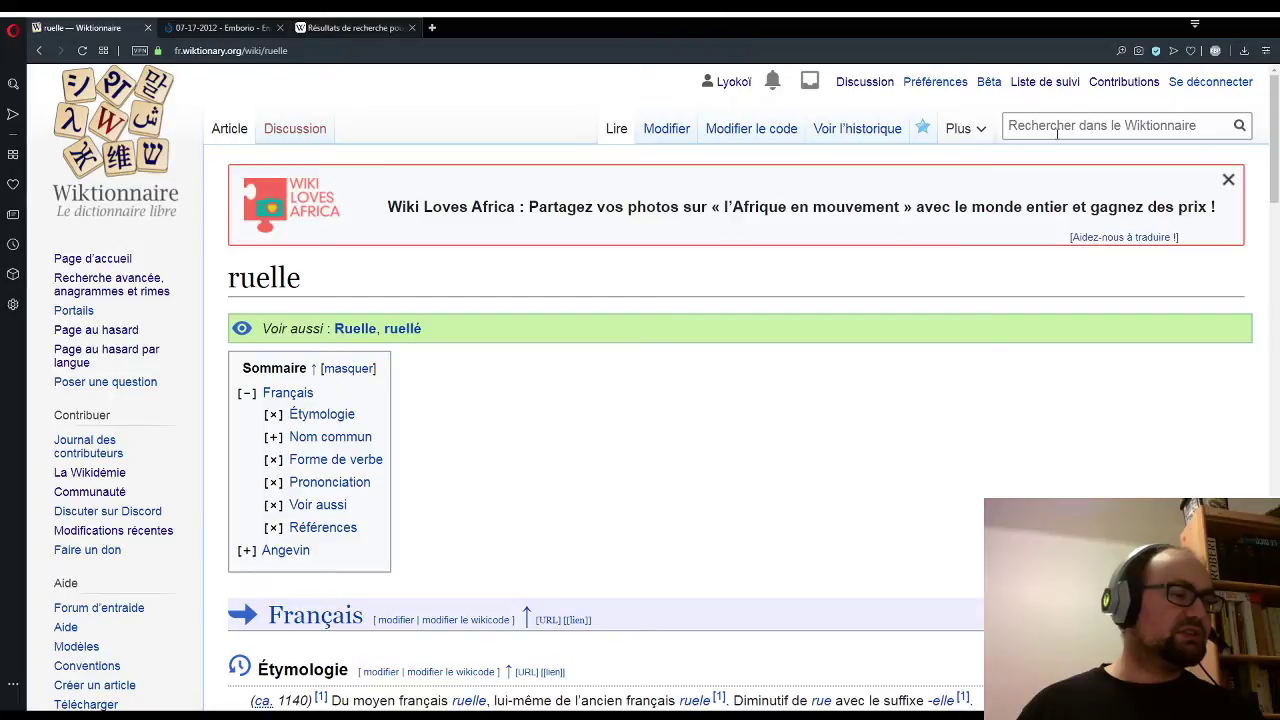
pyautogui.scroll(-9, 1049, 240)
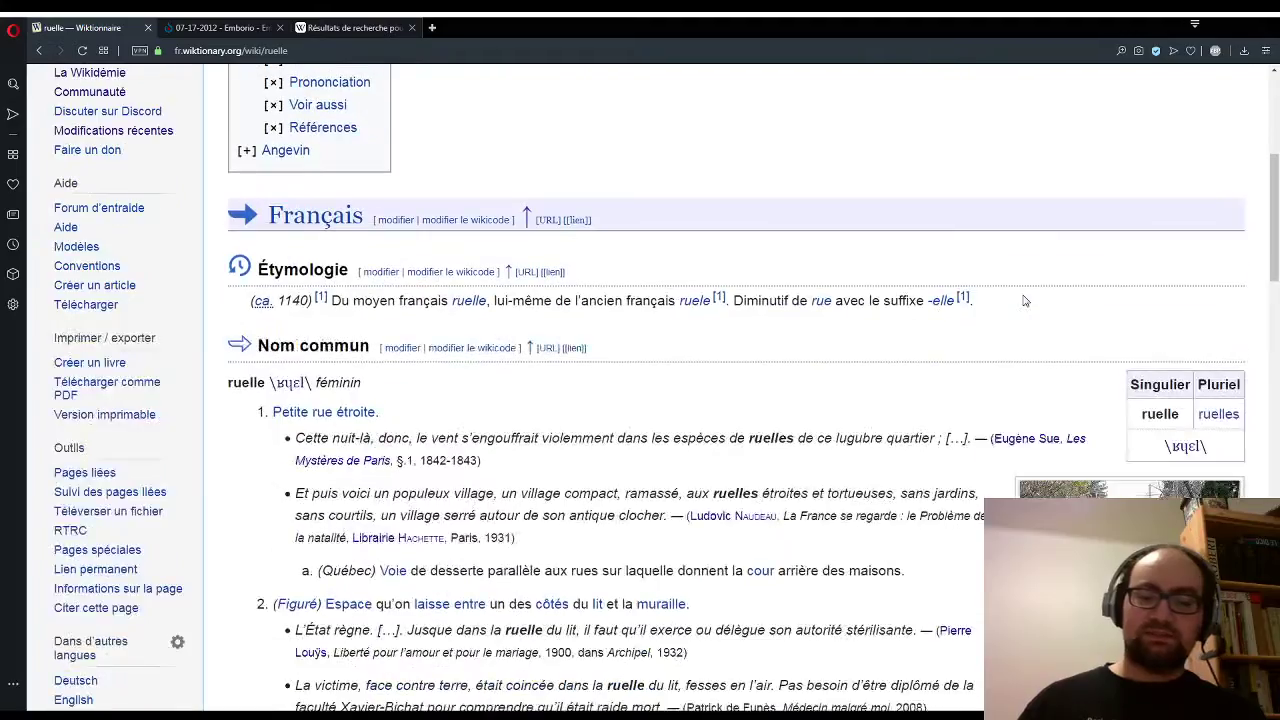
pyautogui.scroll(10, 1014, 206)
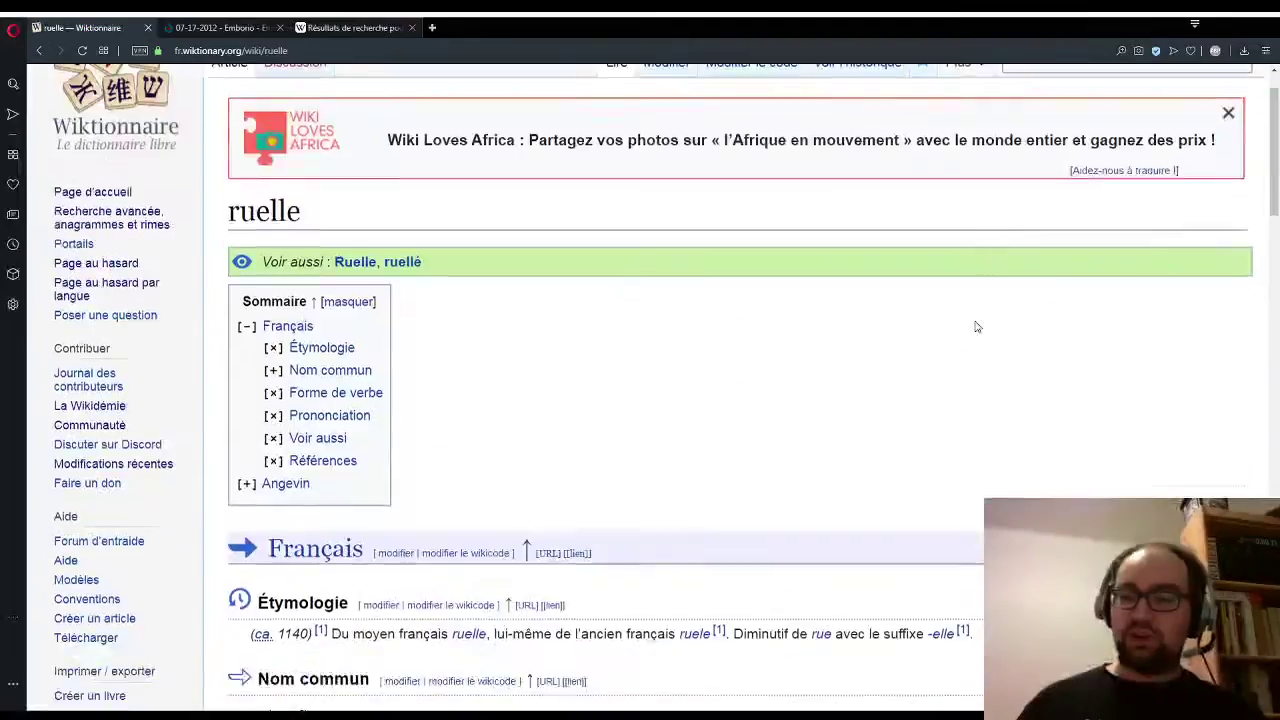
# Step: Look up the "venelle" entry and check its definition, existing illustration and related sections
pyautogui.click(1012, 127)
pyautogui.write('yene')
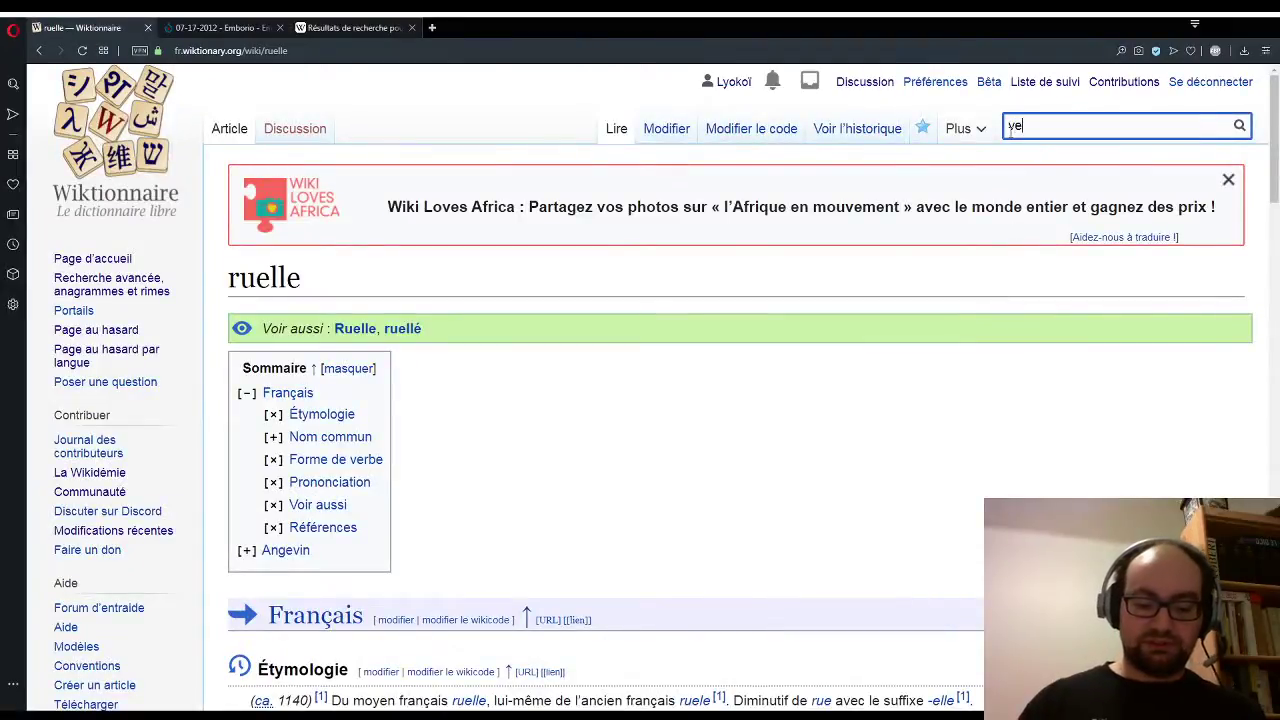
pyautogui.write('lle')
pyautogui.press('Return')
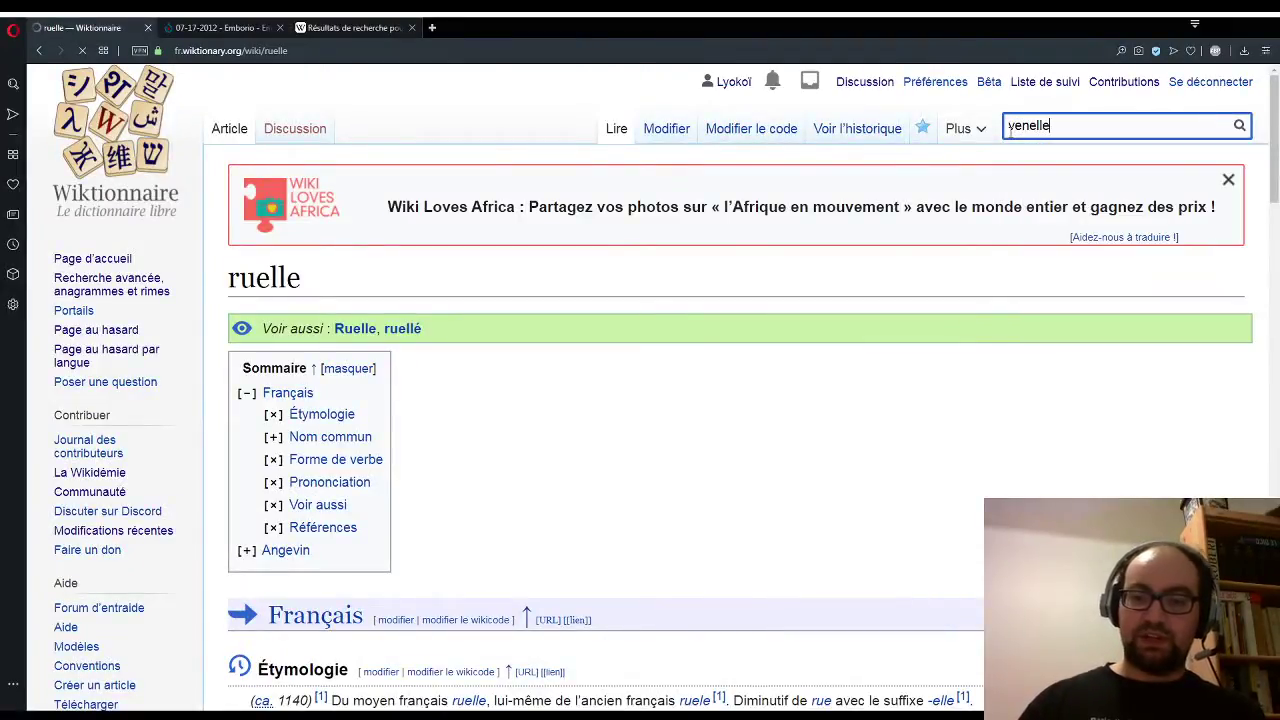
pyautogui.scroll(-5, 880, 285)
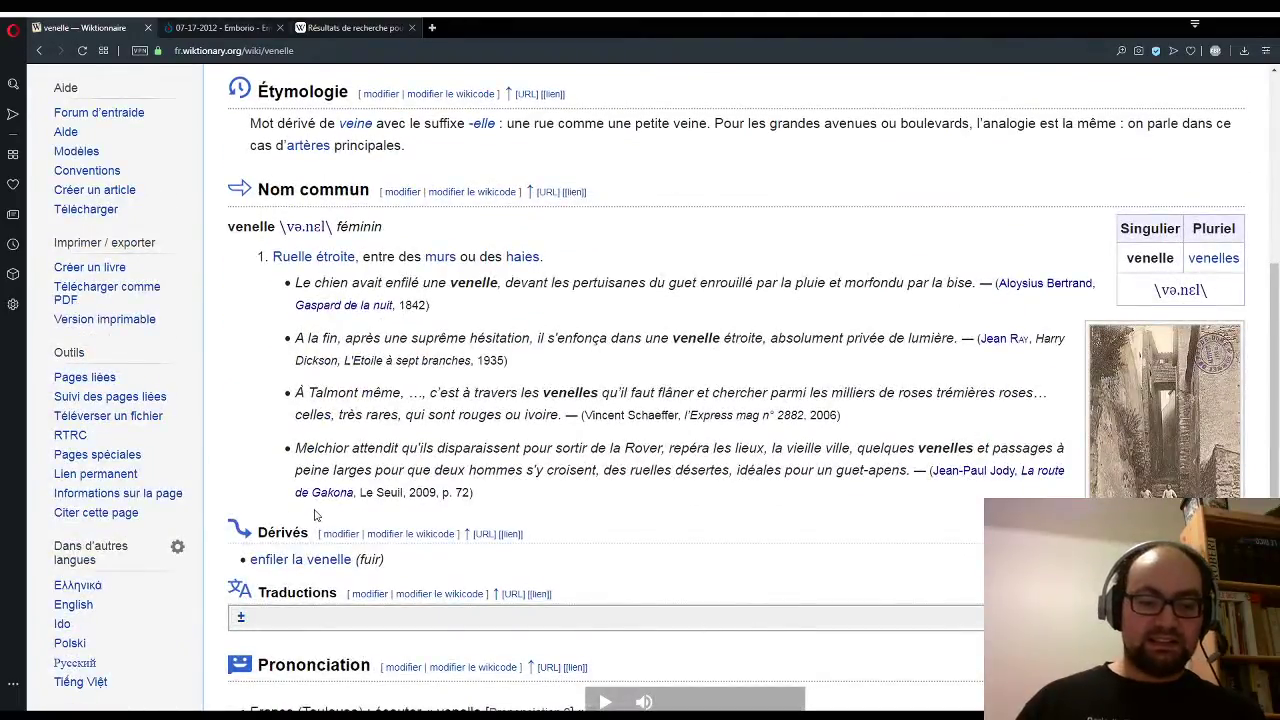
pyautogui.scroll(-3, 330, 512)
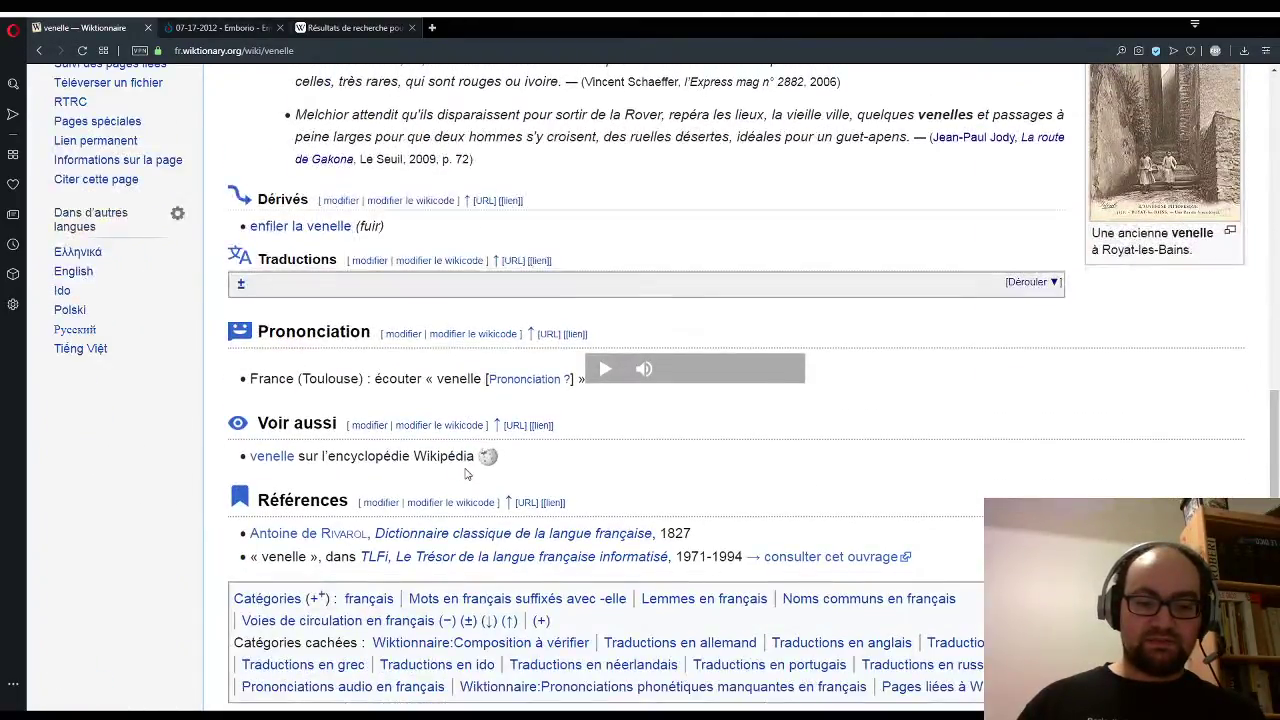
pyautogui.scroll(6, 467, 475)
pyautogui.scroll(2, 465, 474)
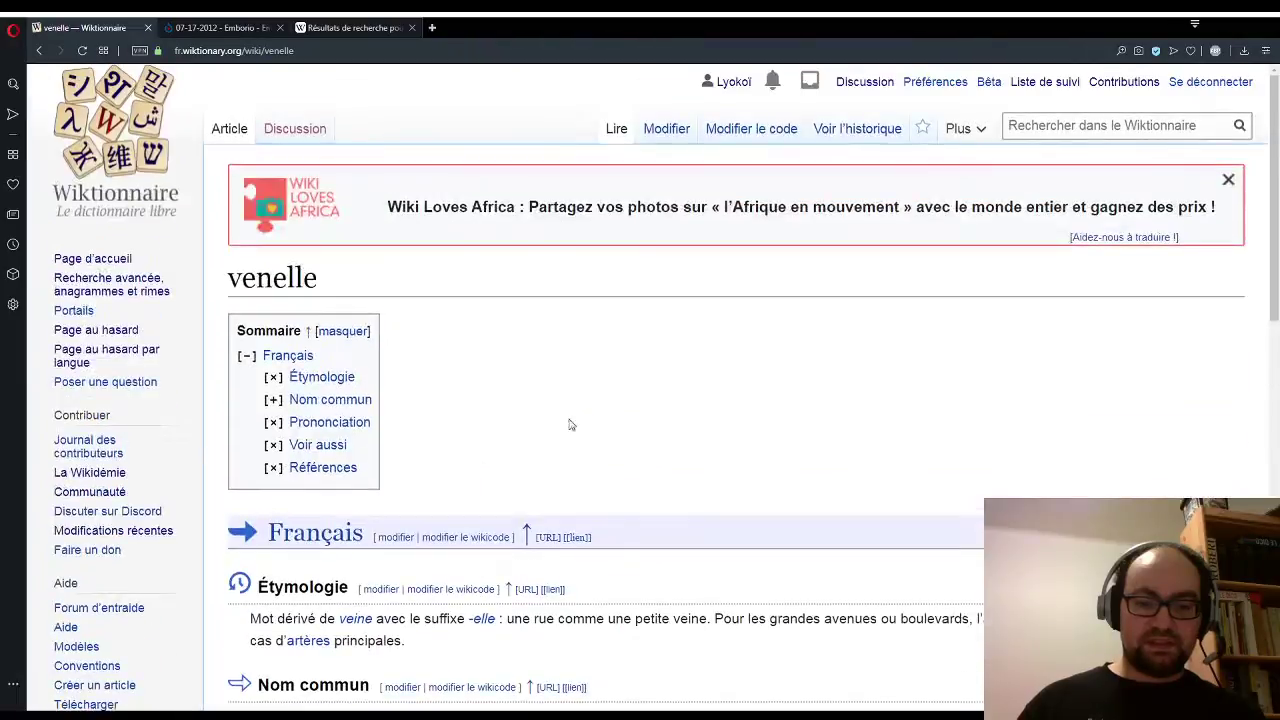
# Step: Return to the "ruelle" entry, check its derived terms, and examine the French "voie urbaine" thesaurus for words naming a street
pyautogui.click(40, 51)
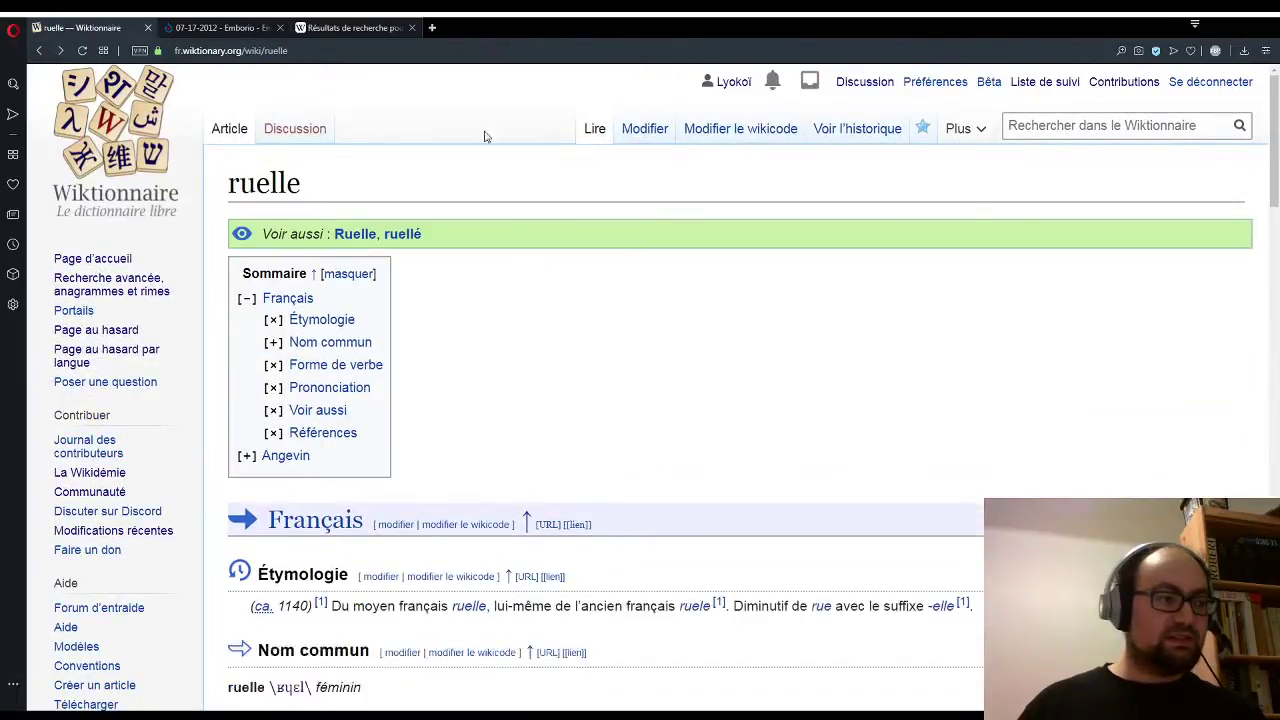
pyautogui.scroll(-1, 555, 308)
pyautogui.scroll(-8, 575, 333)
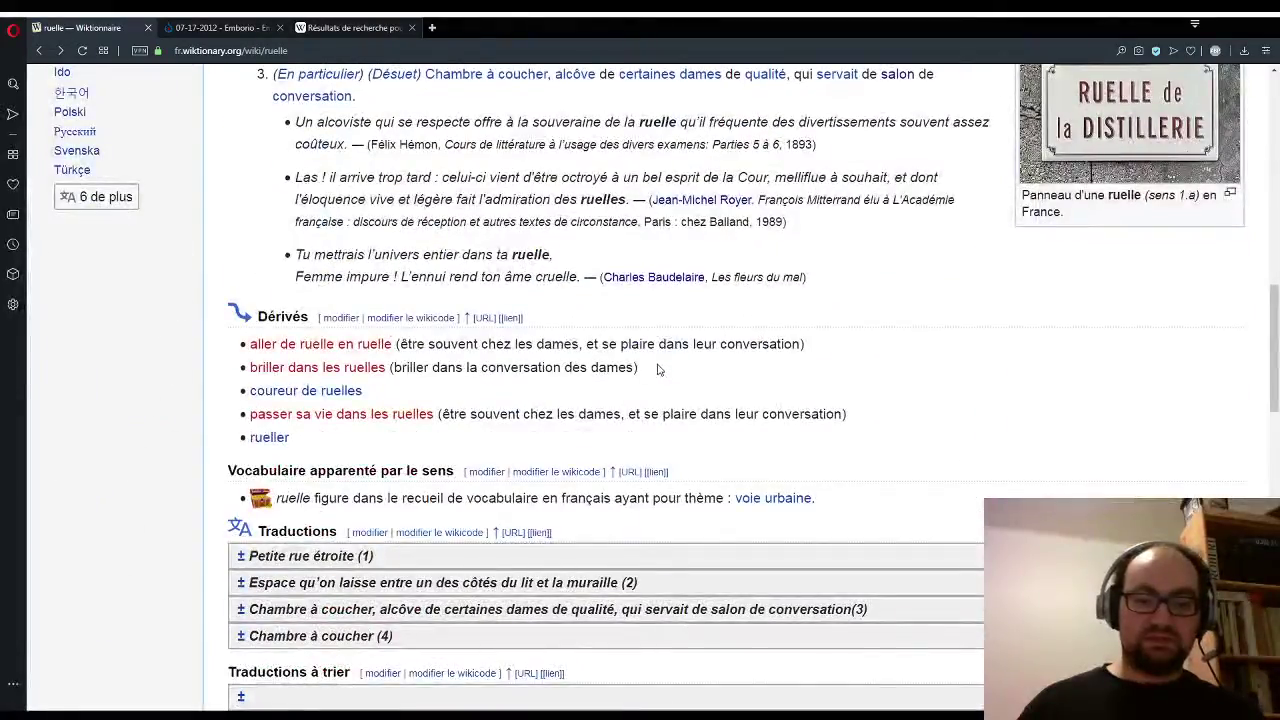
pyautogui.scroll(-2, 616, 368)
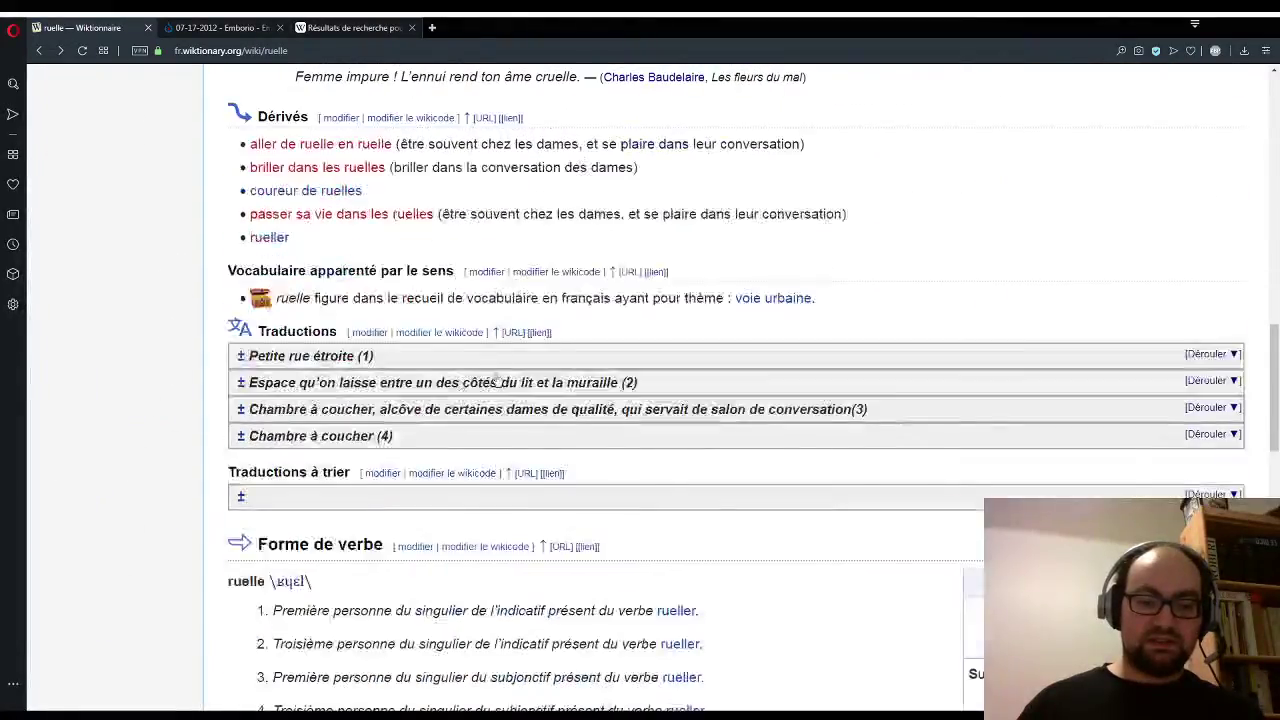
pyautogui.click(800, 299)
pyautogui.scroll(-5, 727, 369)
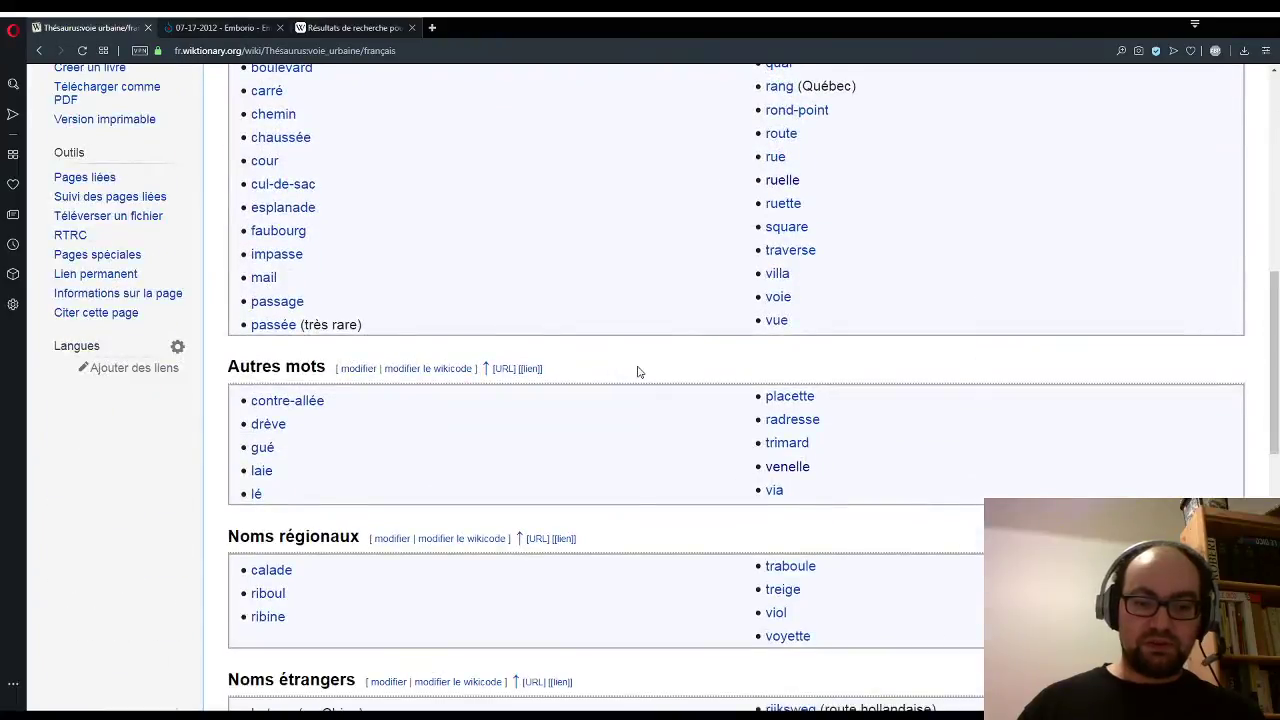
pyautogui.scroll(2, 663, 366)
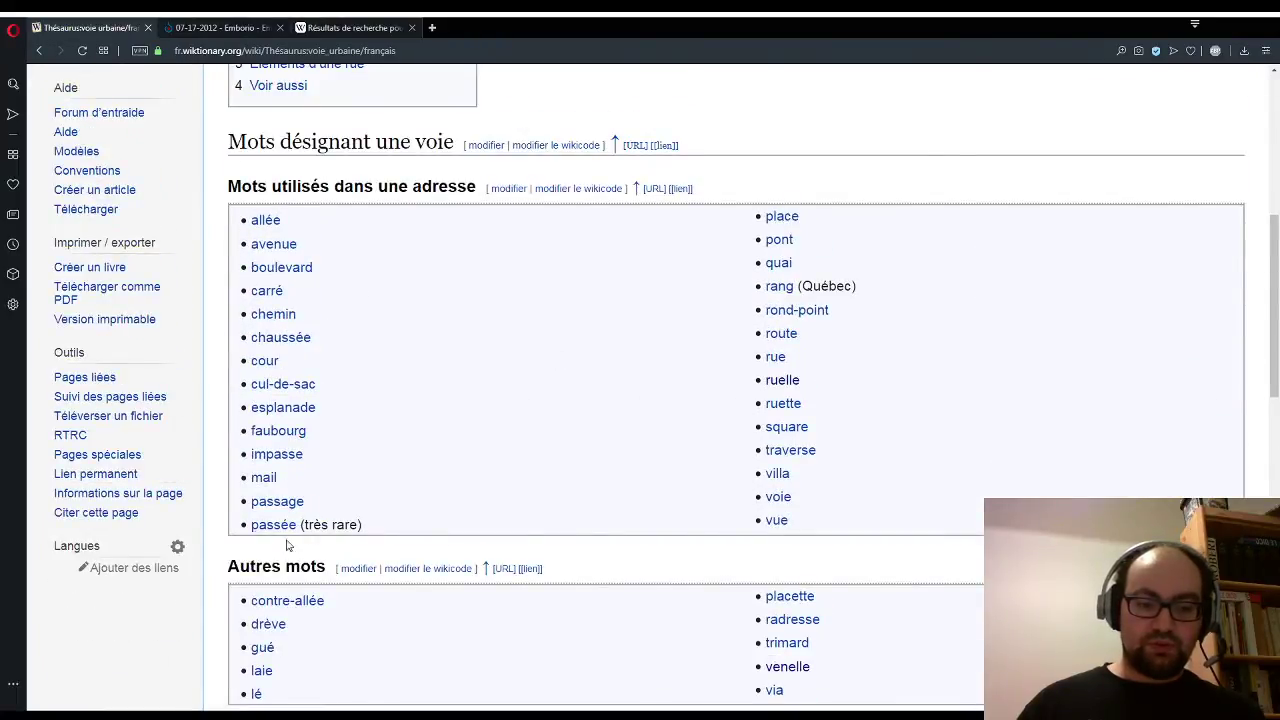
# Step: Look up the "passage" entry from the thesaurus and read its noun definitions through the architecture sense
pyautogui.click(286, 503)
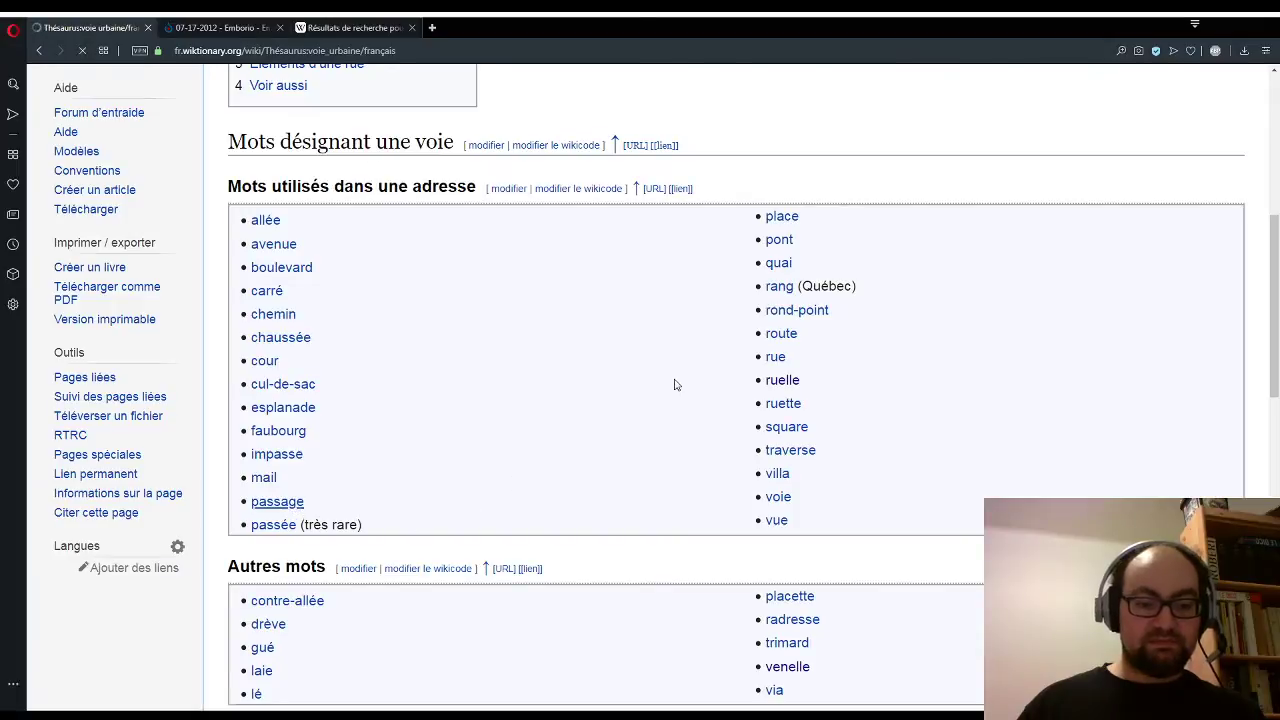
pyautogui.scroll(-6, 727, 369)
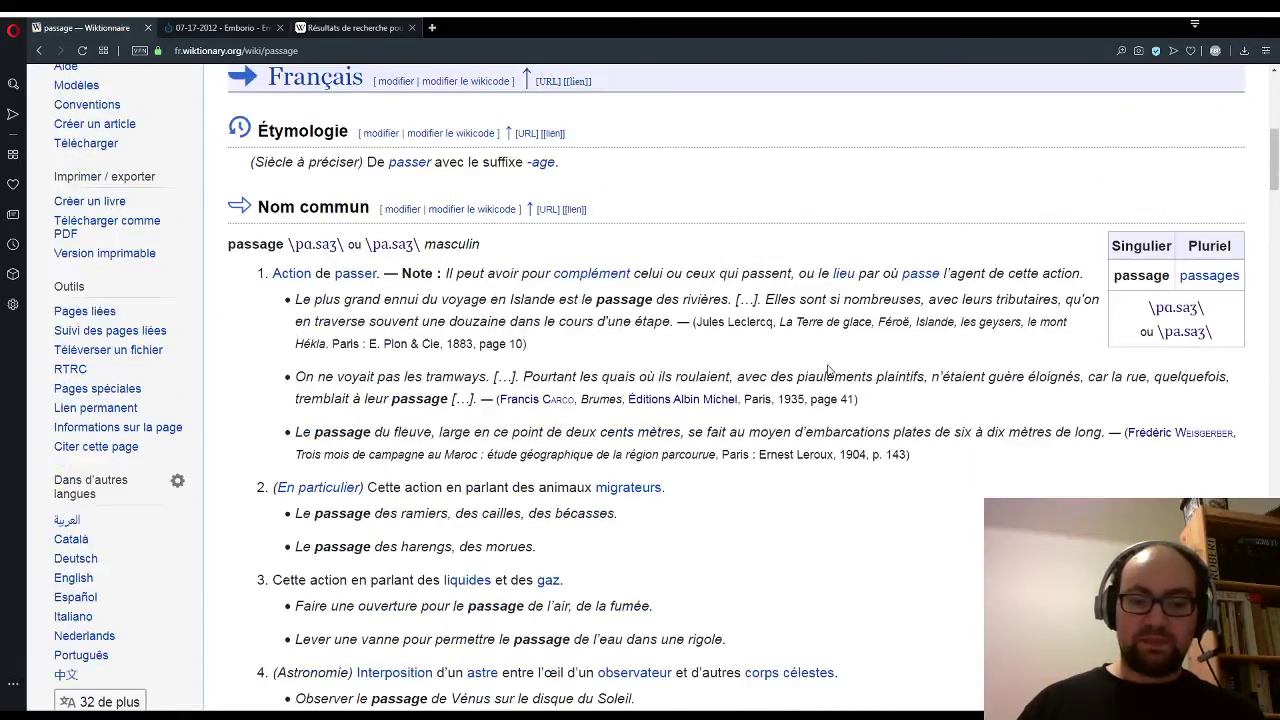
pyautogui.scroll(-5, 830, 371)
pyautogui.scroll(-5, 828, 371)
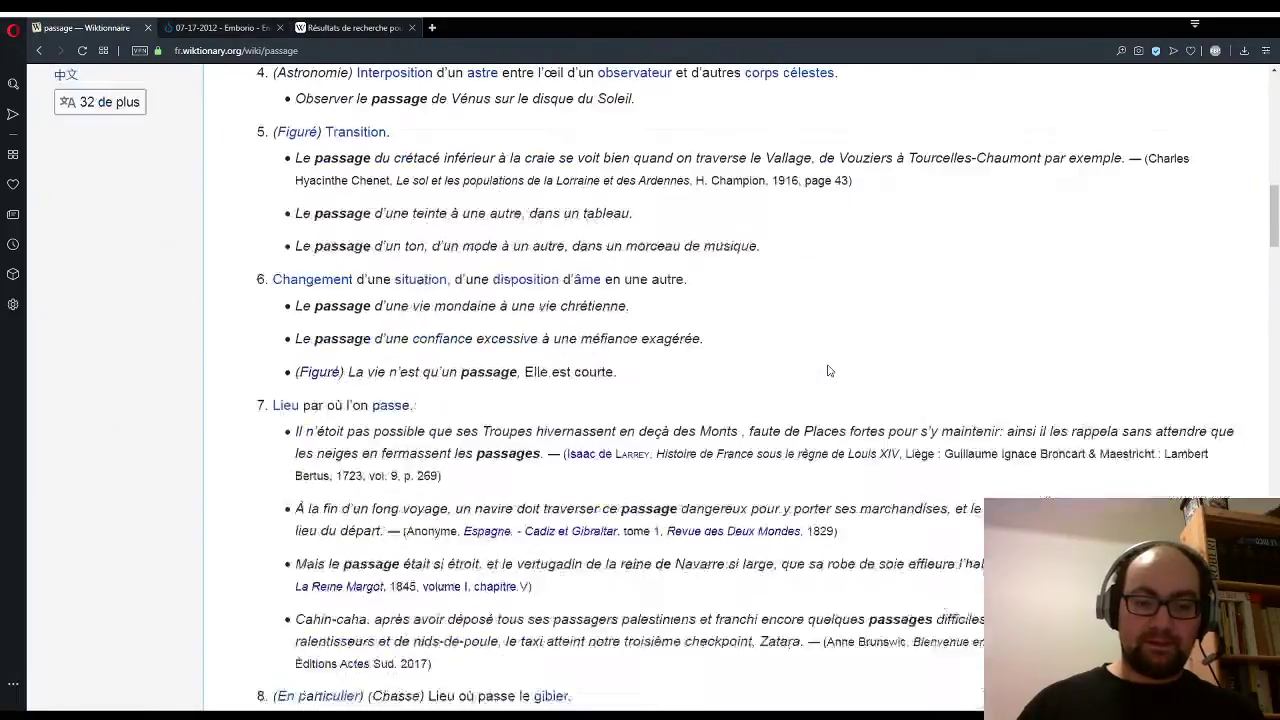
pyautogui.scroll(-1, 824, 371)
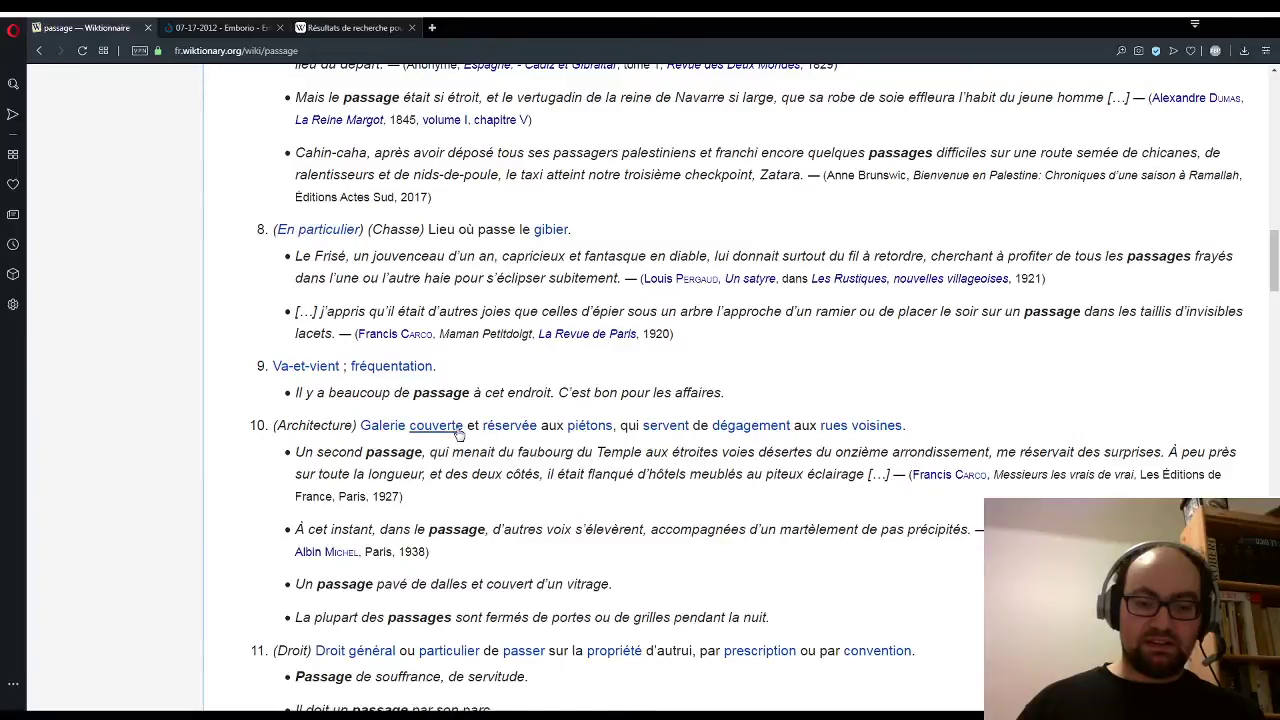
# Step: Close the Emborio photo preview, browse further through the Commons "Quality images" listing and preview the Panthera tigris tigris TP08 cub photo
pyautogui.click(260, 36)
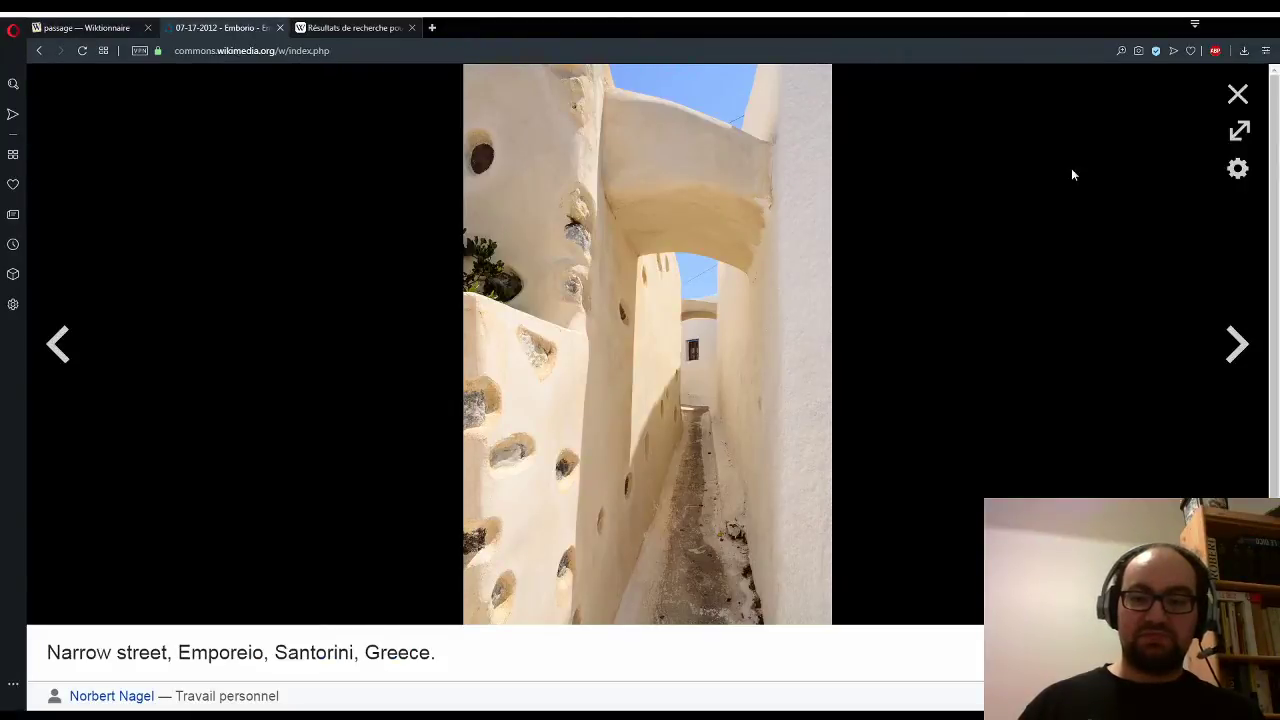
pyautogui.click(1236, 95)
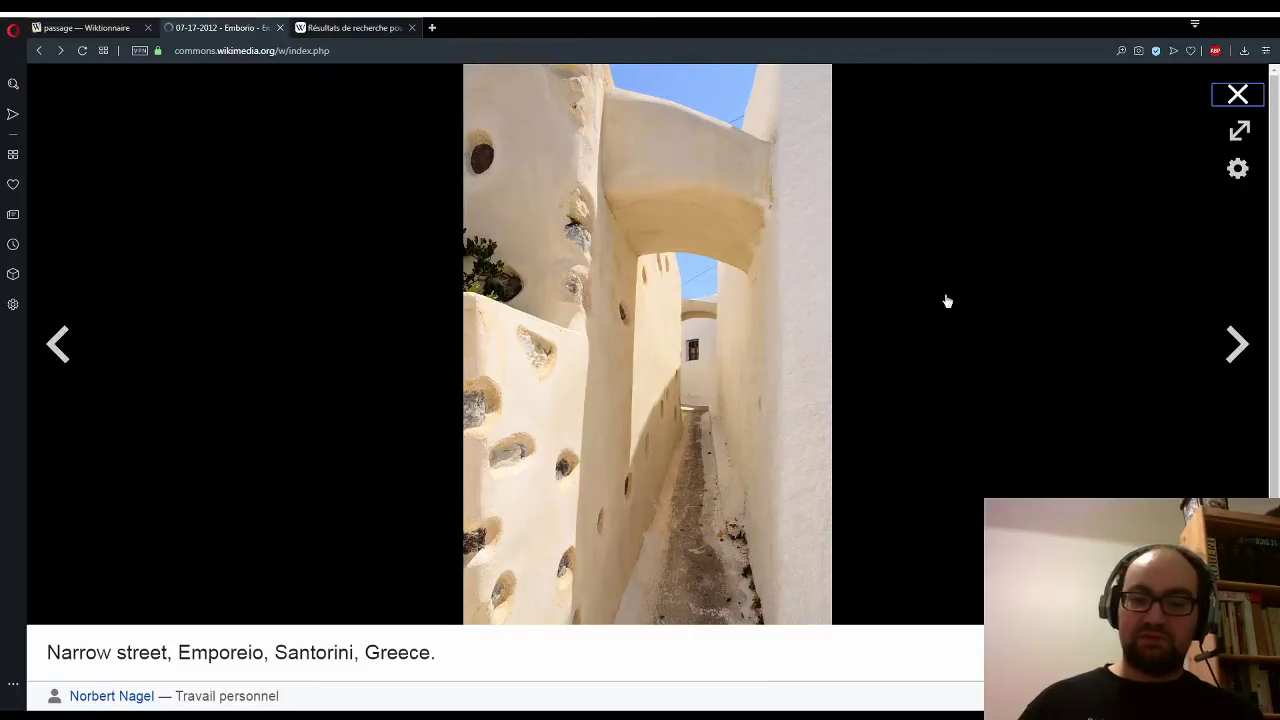
pyautogui.scroll(-7, 834, 366)
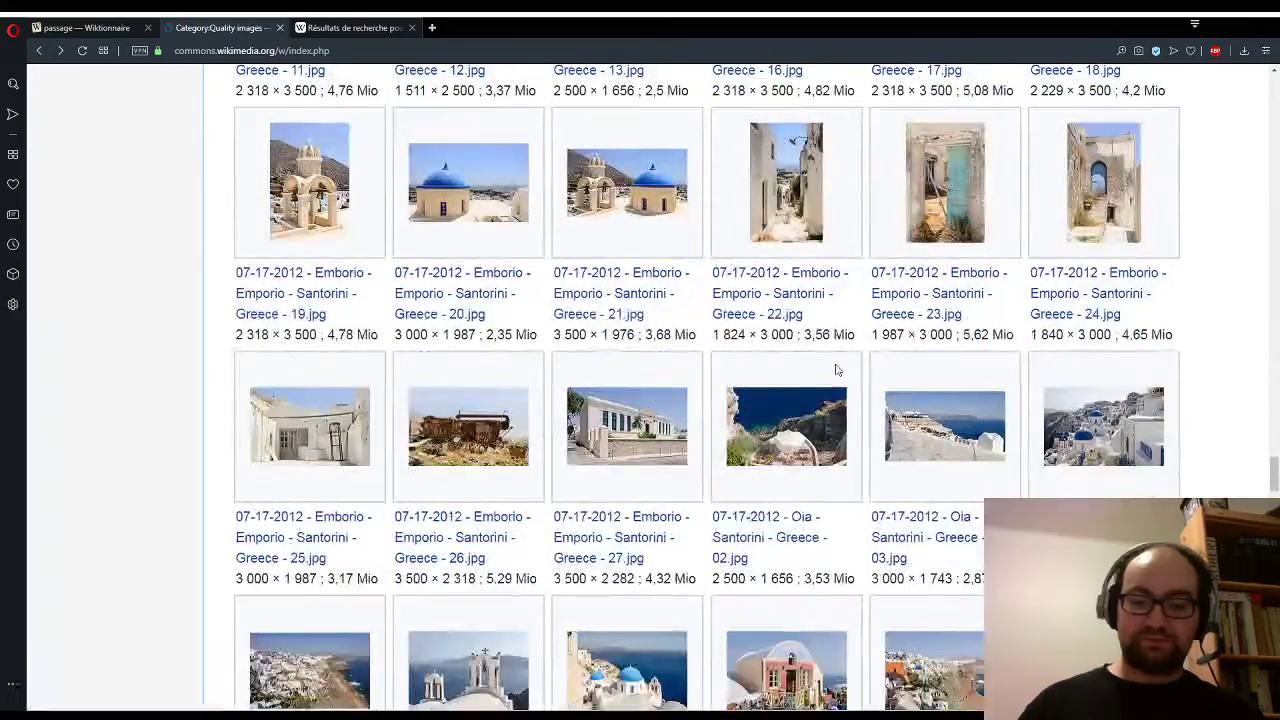
pyautogui.scroll(-5, 837, 370)
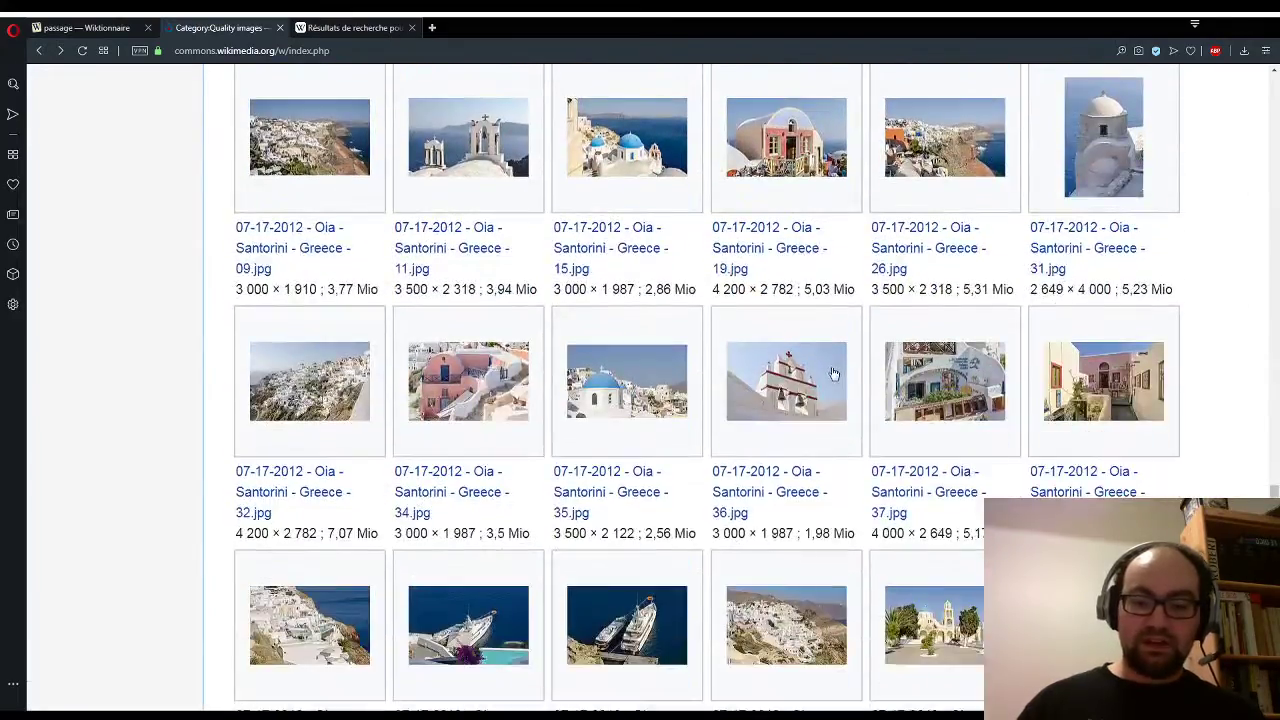
pyautogui.scroll(-3, 833, 373)
pyautogui.scroll(-5, 822, 370)
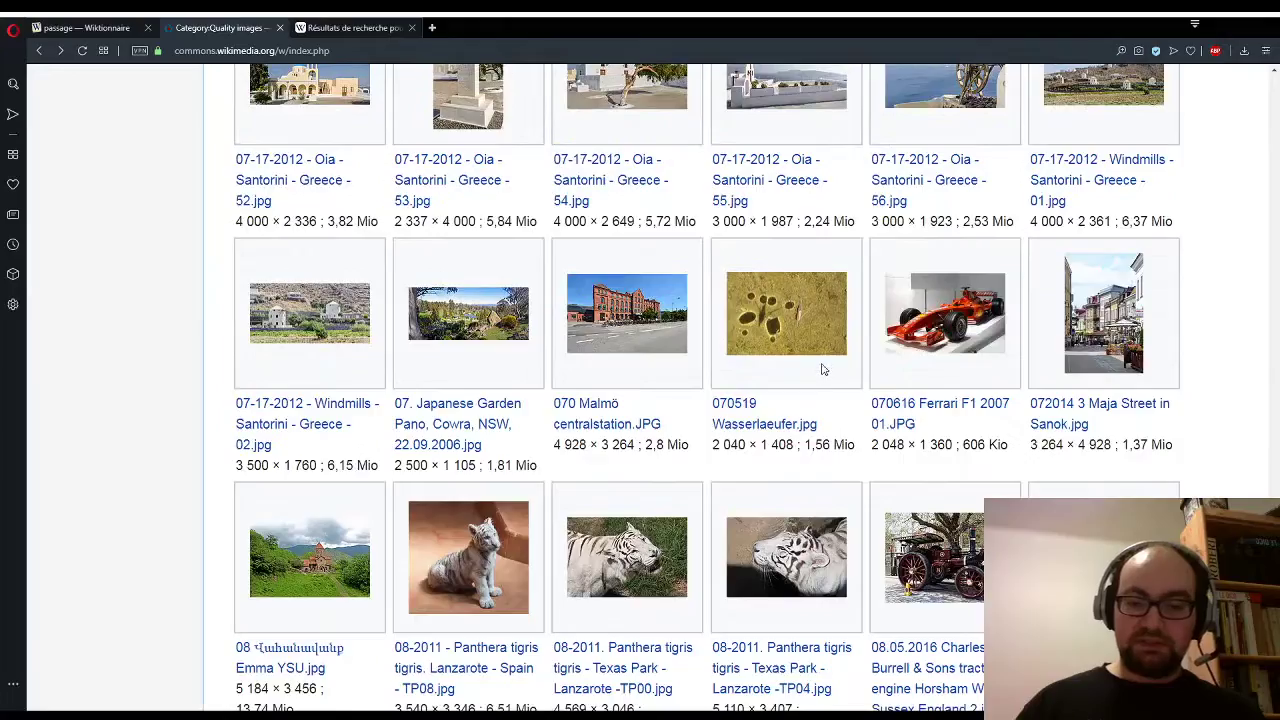
pyautogui.scroll(-1, 822, 370)
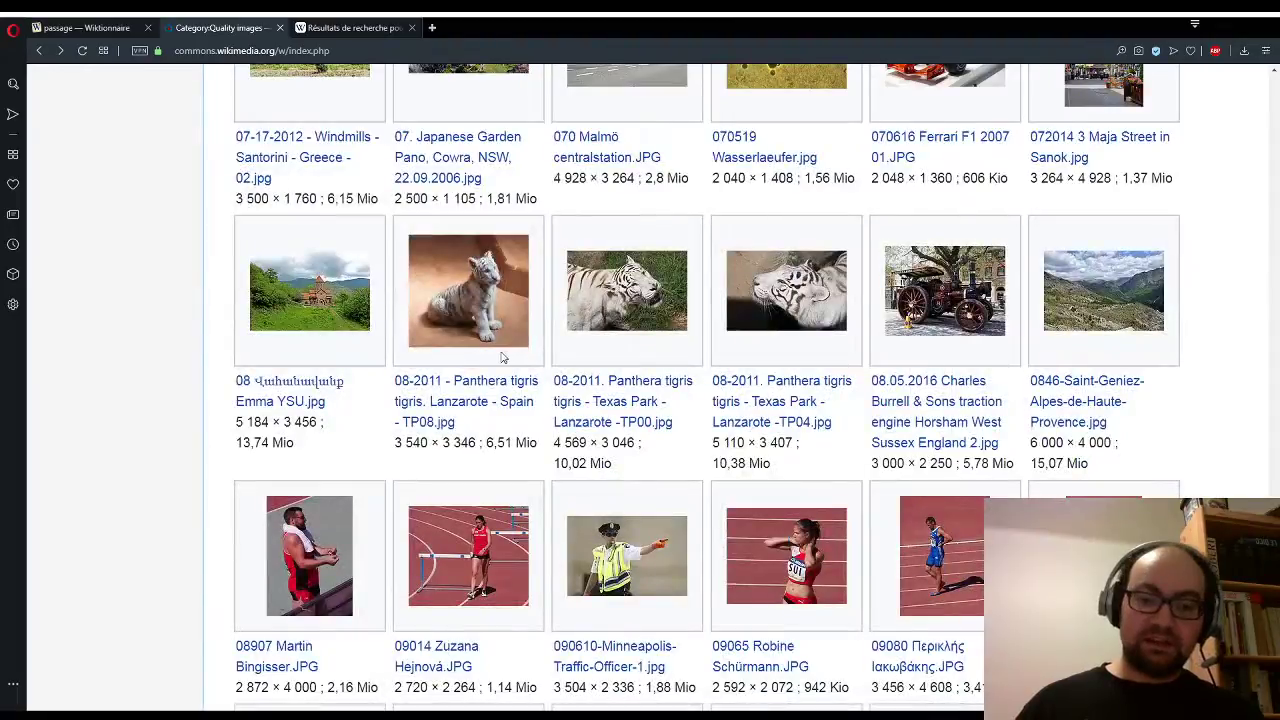
pyautogui.click(491, 330)
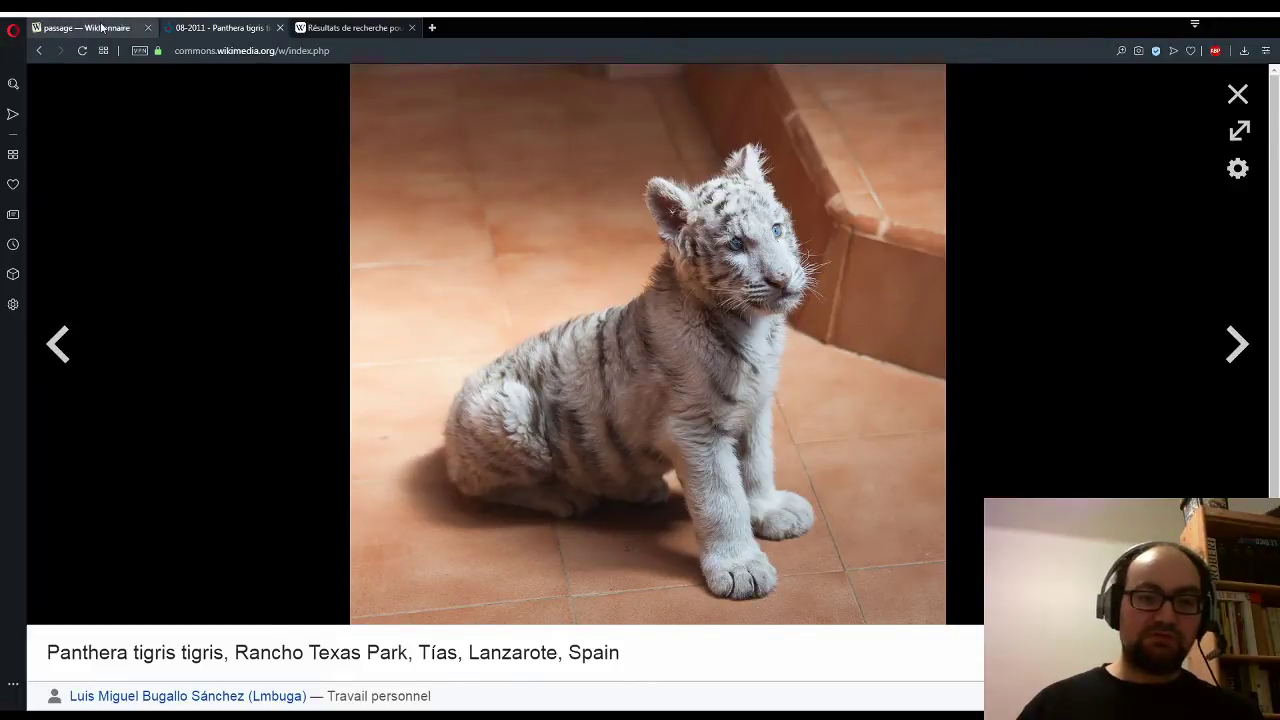
# Step: Look up the "tigron" entry in the French Wiktionary and check its noun definitions and existing illustration
pyautogui.click(124, 22)
pyautogui.scroll(15, 1203, 231)
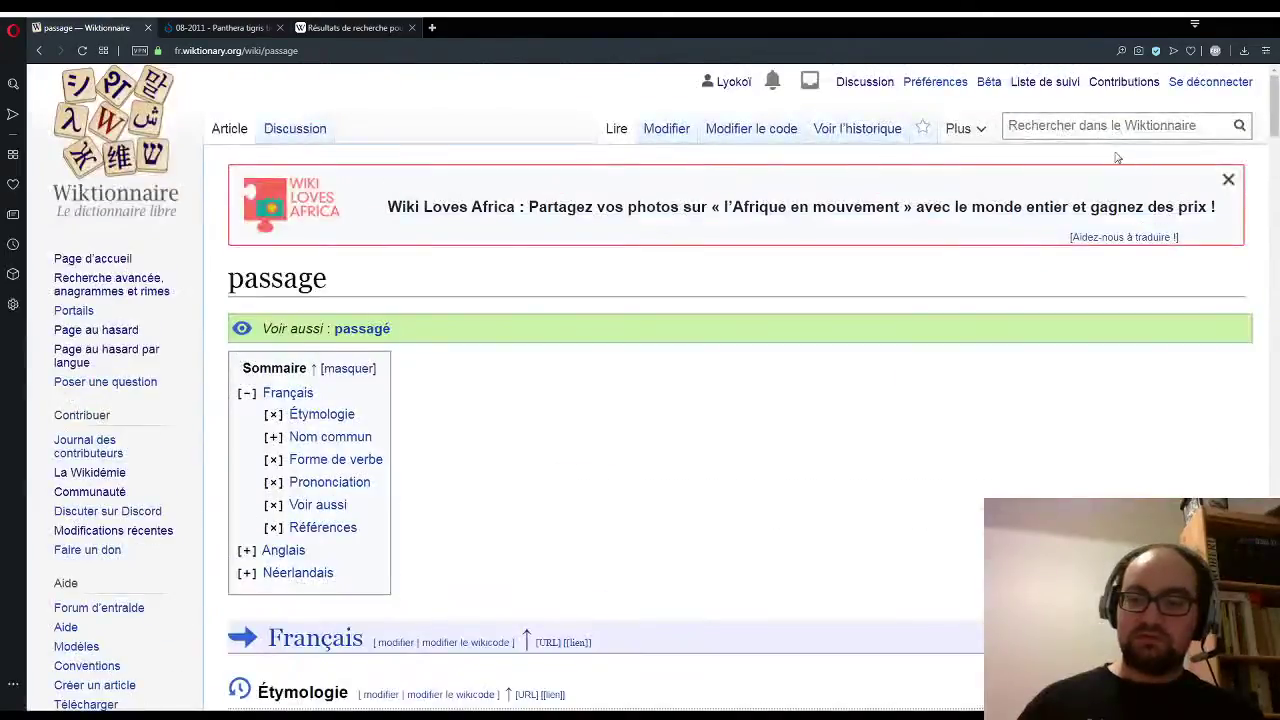
pyautogui.click(1081, 125)
pyautogui.write('tigron')
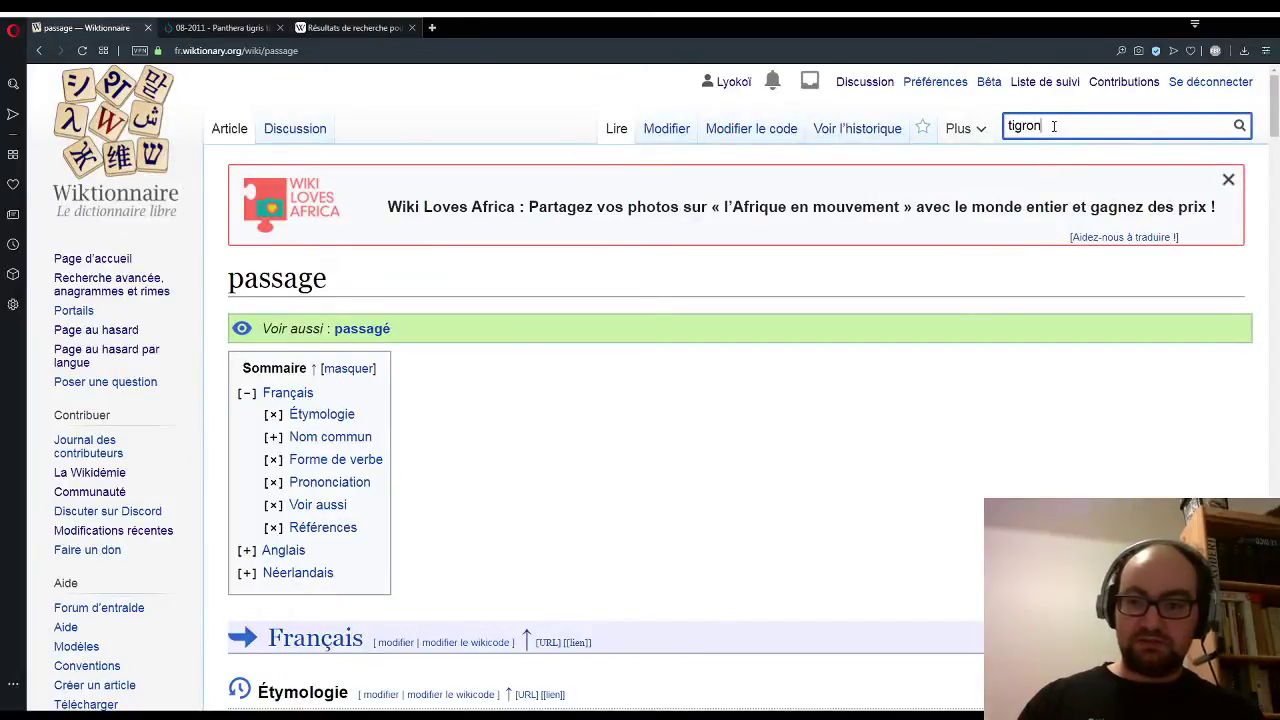
pyautogui.press('Return')
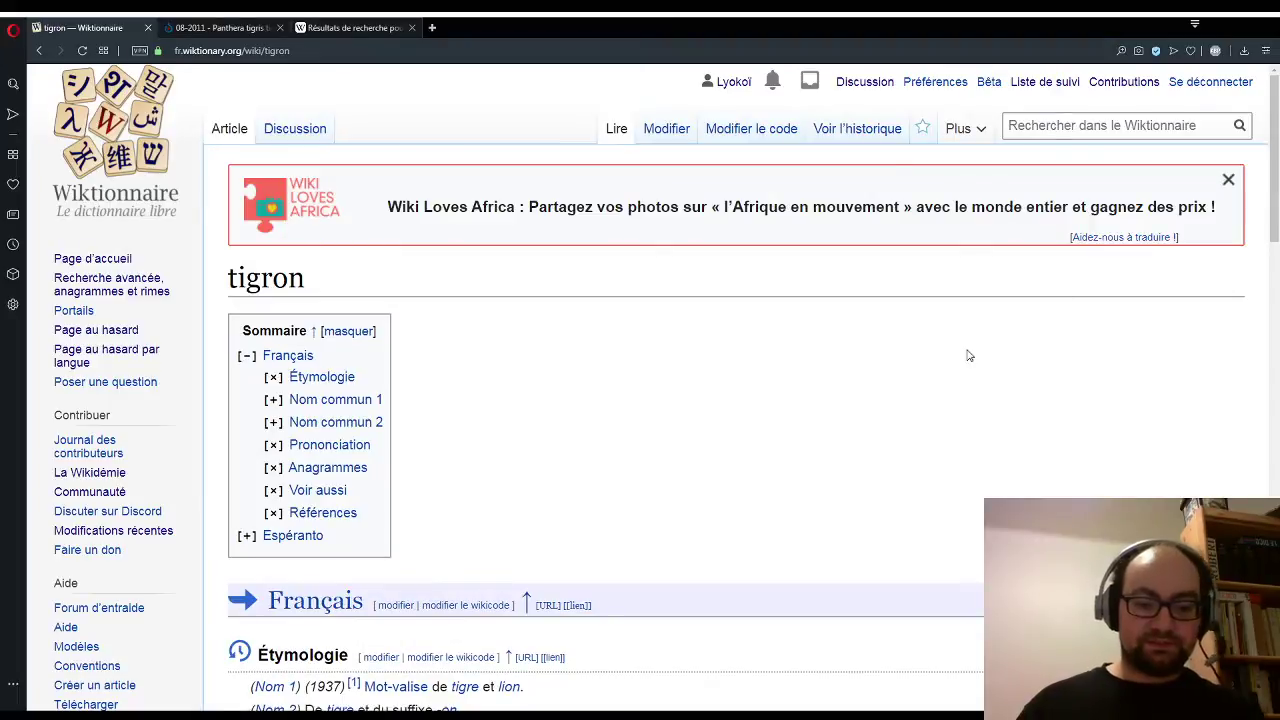
pyautogui.scroll(-7, 968, 355)
pyautogui.scroll(2, 851, 380)
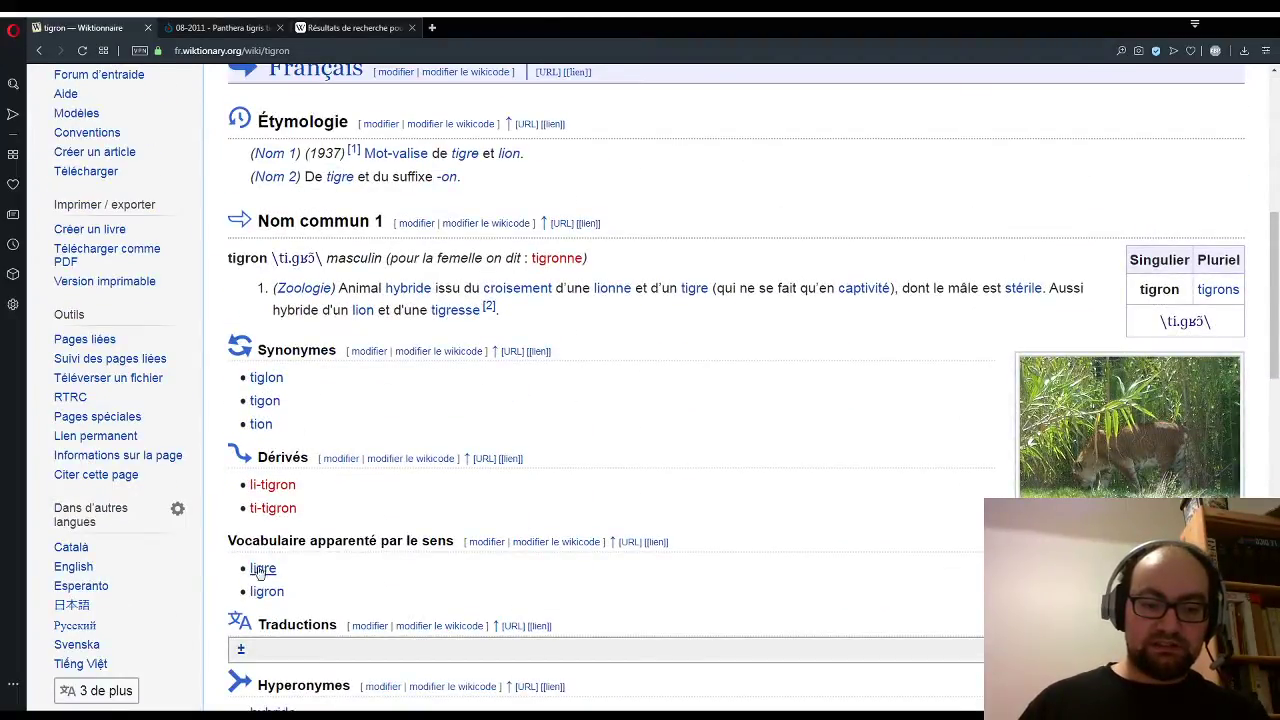
# Step: Check the "tigre" entry linked from the etymology for the name of a young tiger, and return to "tigron"
pyautogui.scroll(1, 352, 226)
pyautogui.click(456, 221)
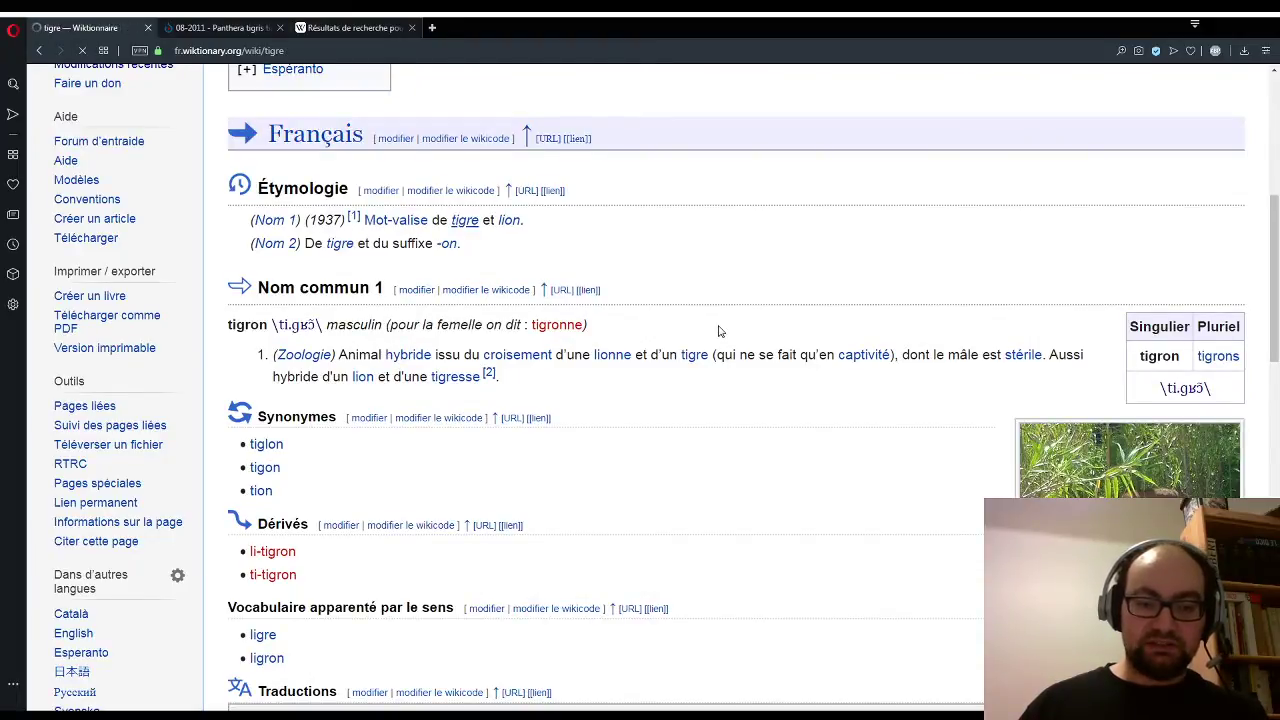
pyautogui.scroll(-4, 717, 331)
pyautogui.scroll(-2, 717, 331)
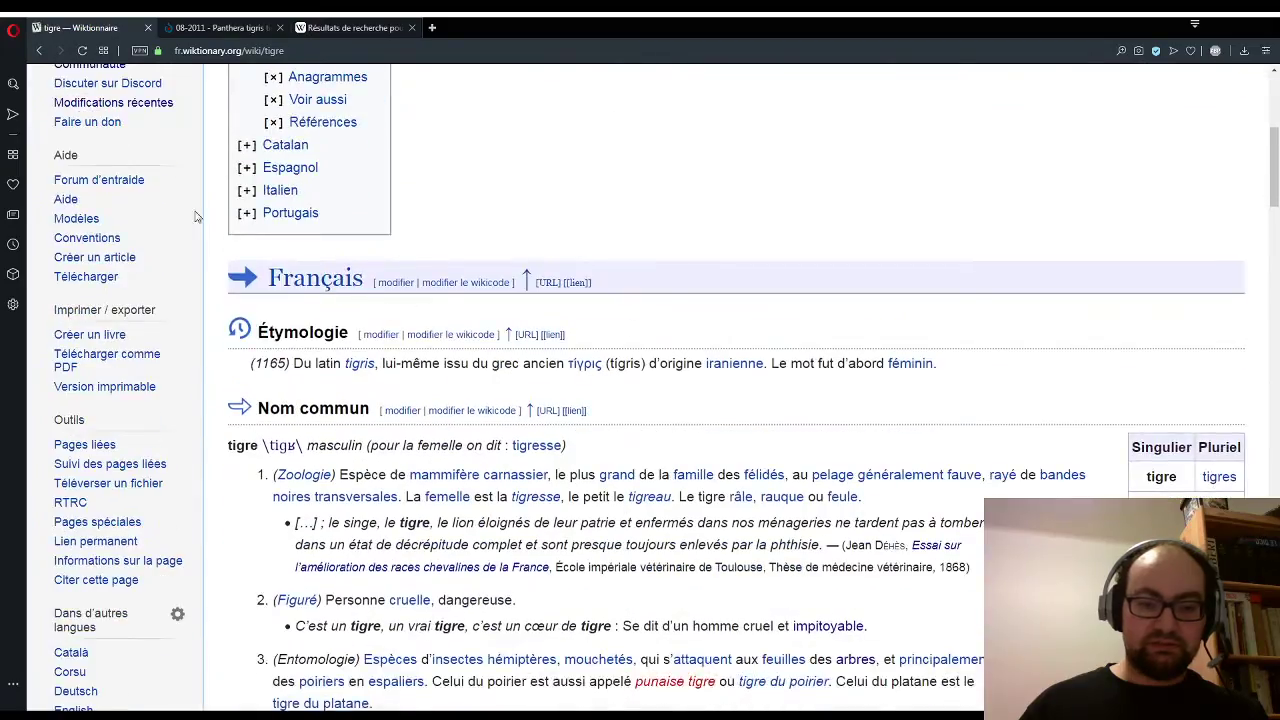
pyautogui.scroll(1, 400, 200)
pyautogui.click(45, 50)
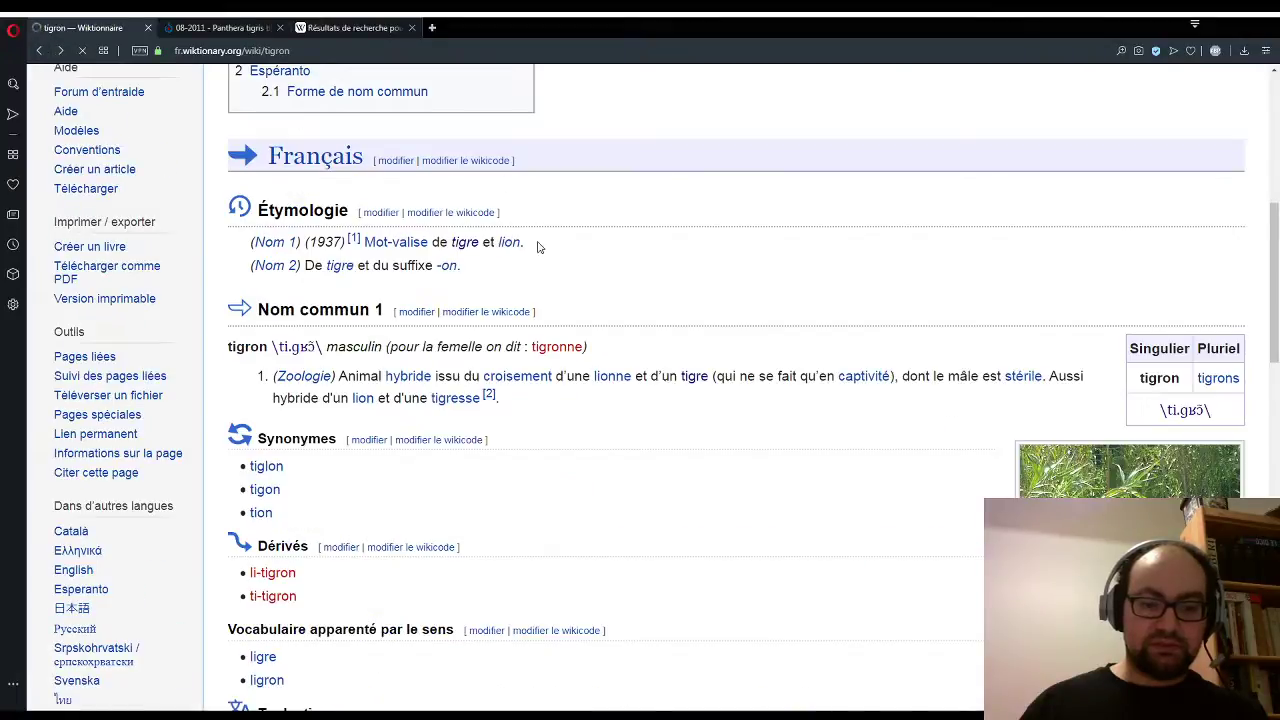
# Step: Open the "Nom commun 2" section of "tigron" for editing and copy the tiger cub photo's file name from Commons
pyautogui.scroll(-10, 711, 277)
pyautogui.scroll(4, 710, 277)
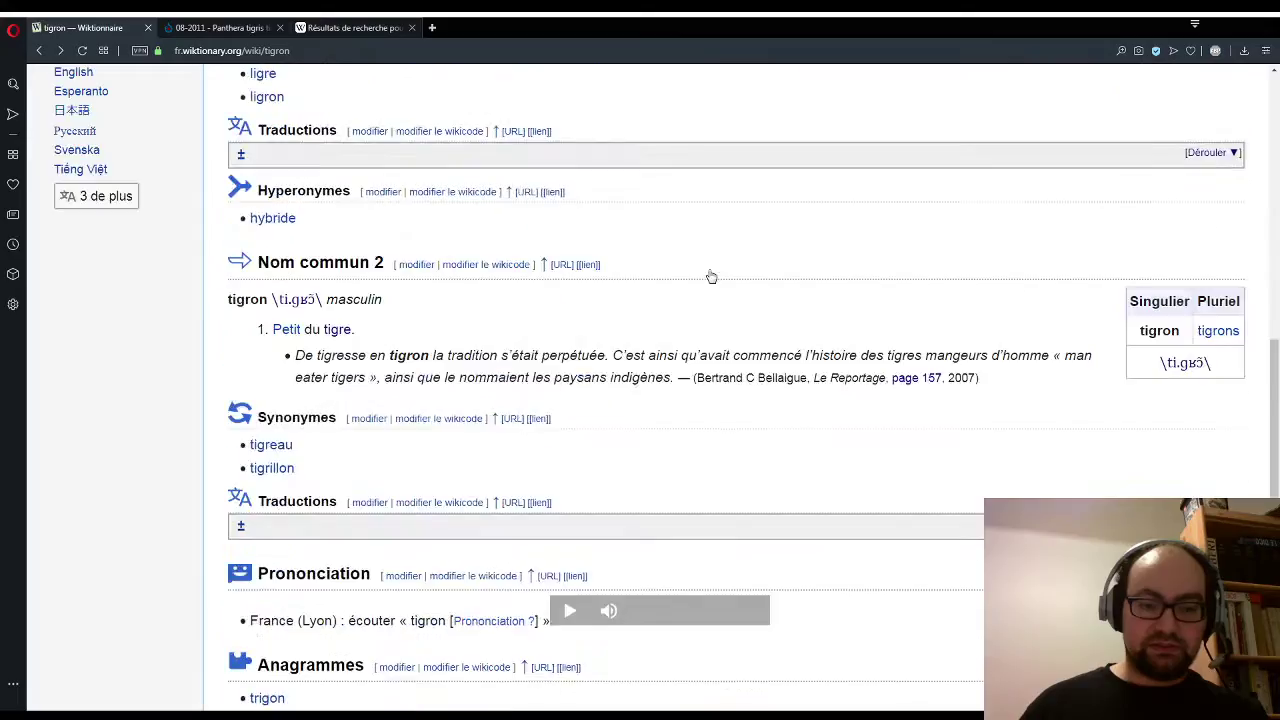
pyautogui.scroll(1, 443, 372)
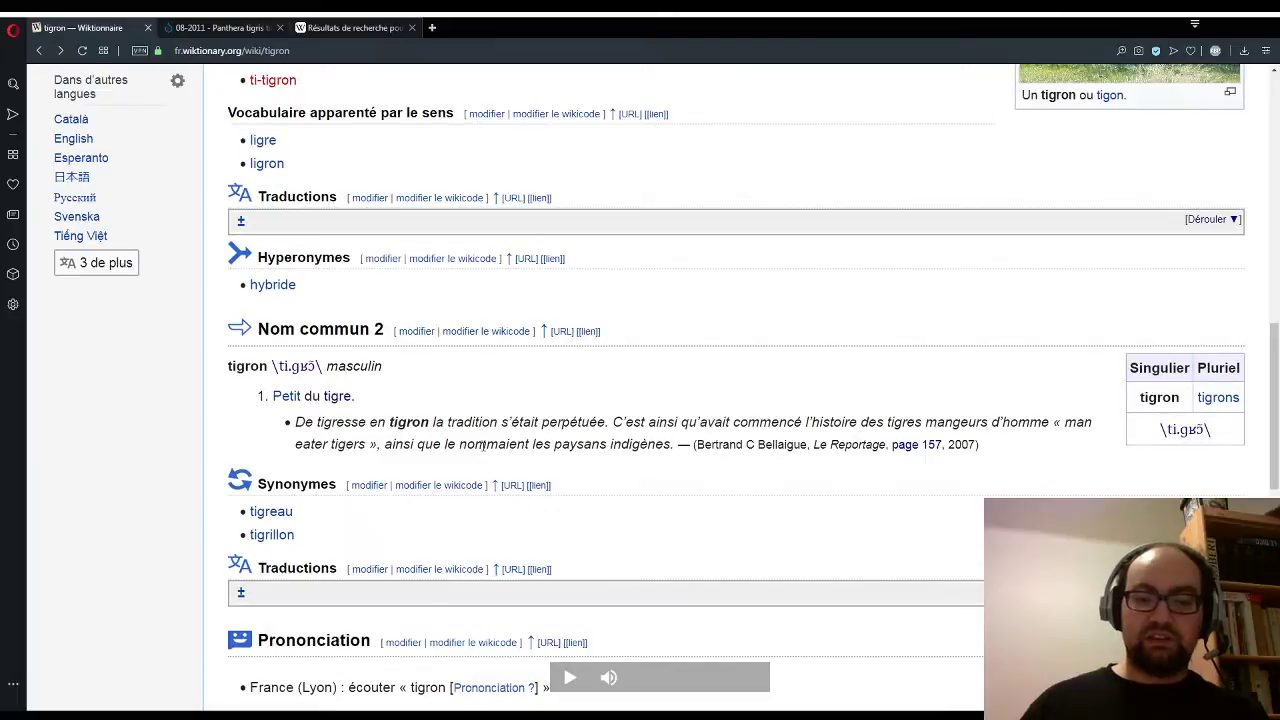
pyautogui.click(415, 332)
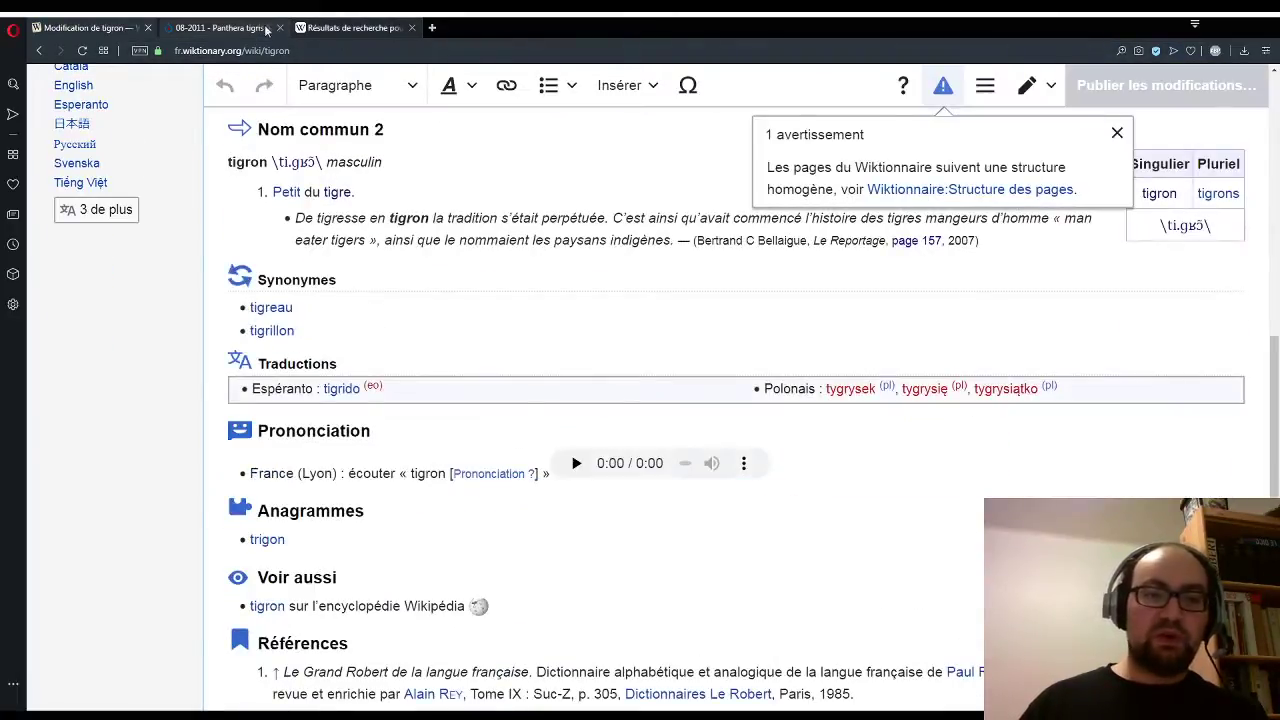
pyautogui.click(245, 27)
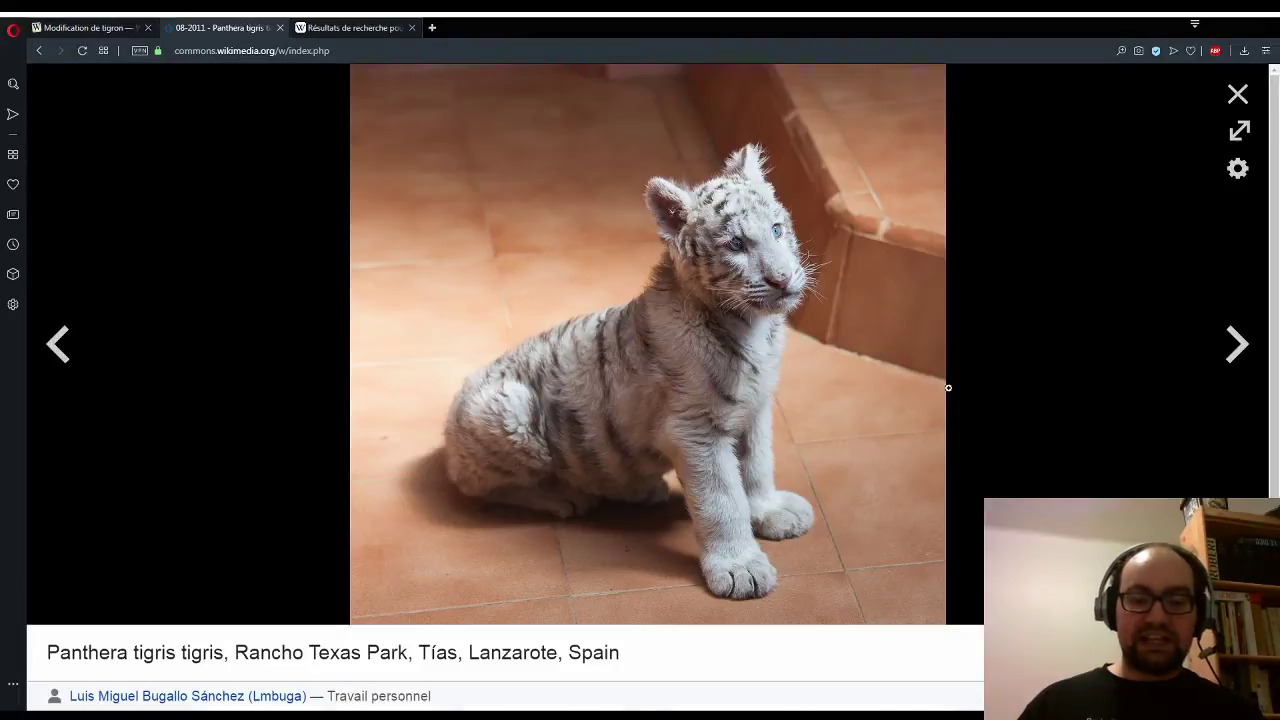
pyautogui.scroll(-2, 1052, 440)
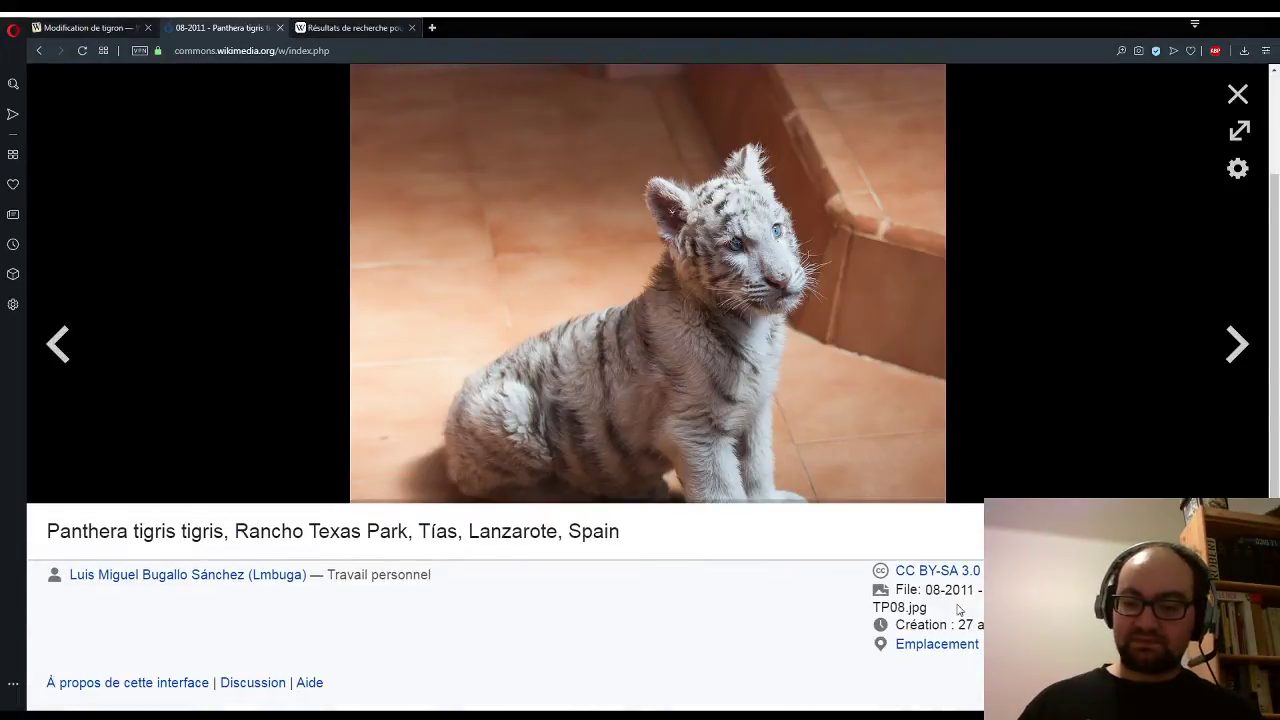
pyautogui.moveTo(968, 609); pyautogui.dragTo(925, 590)
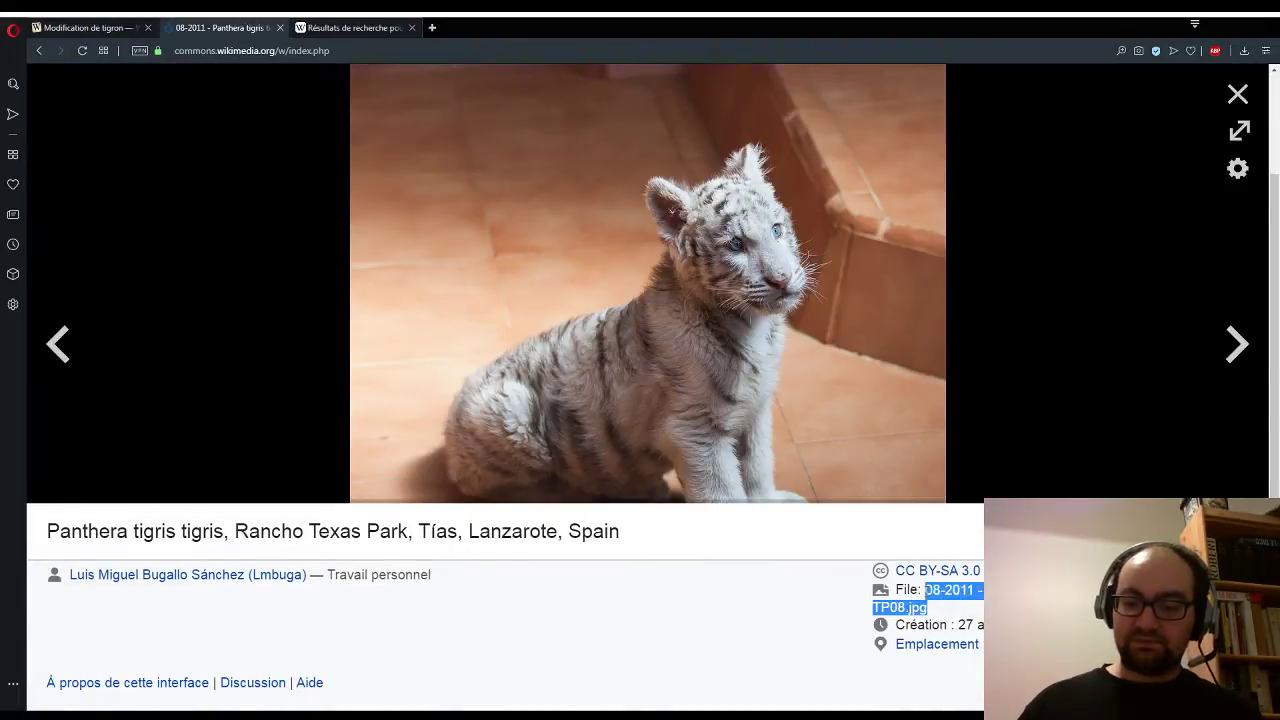
pyautogui.click(116, 27)
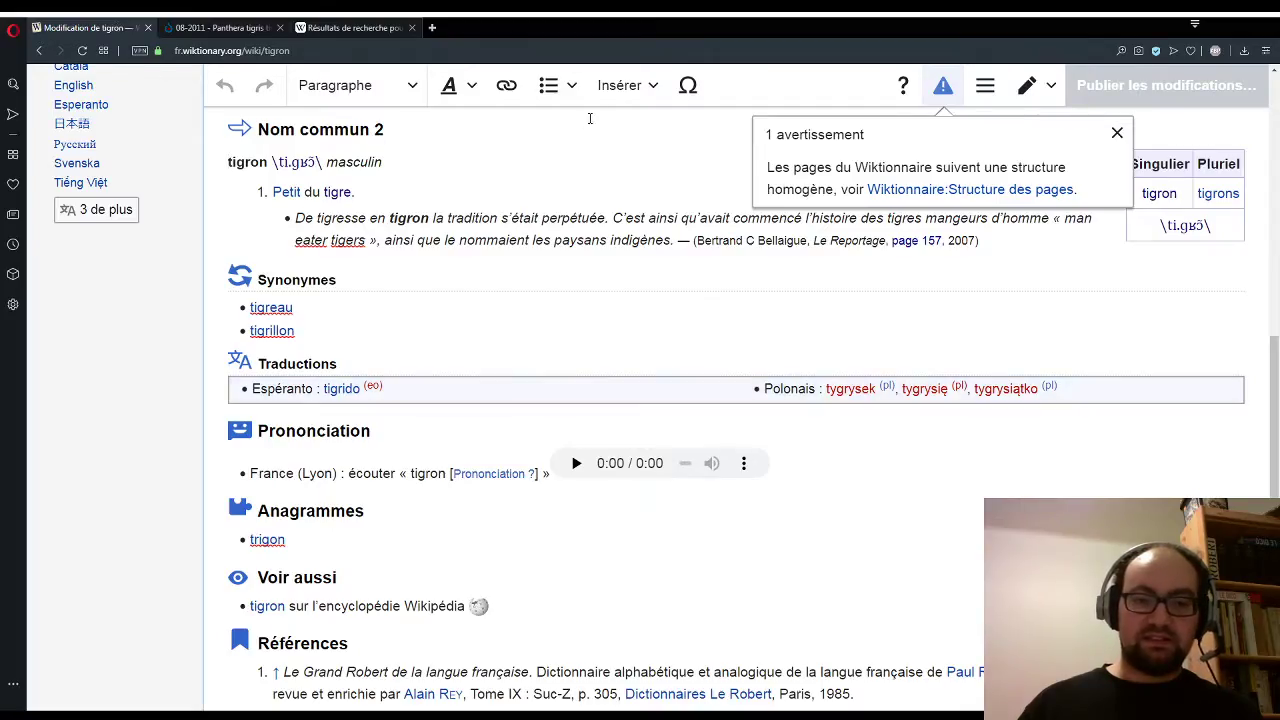
# Step: Search the media to insert for "08-2011 - Panthera tigris tigris. Lanzarote - Spain - TP08.jpg" and choose the tiger cub image
pyautogui.click(620, 85)
pyautogui.press('Escape')
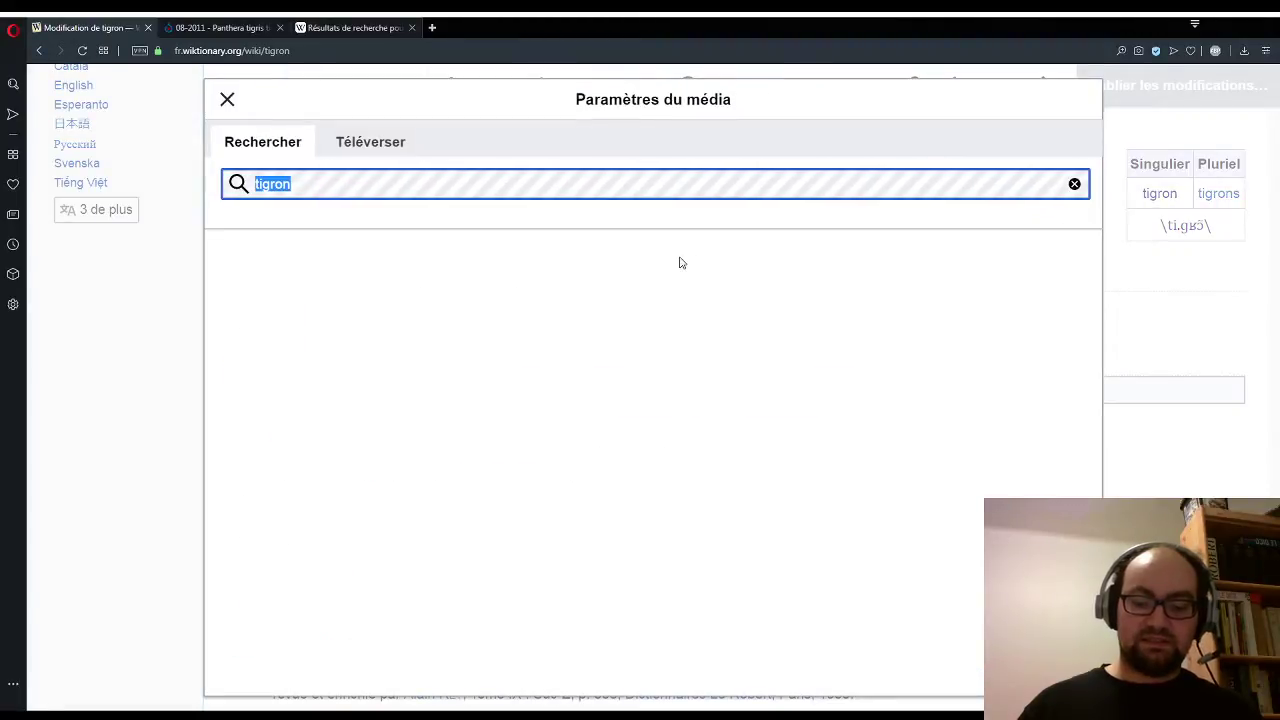
pyautogui.press('BackSpace')
pyautogui.write('08-2011 - Panthera tigris tigris. Lanzarote - Spain - TP08.jpg')
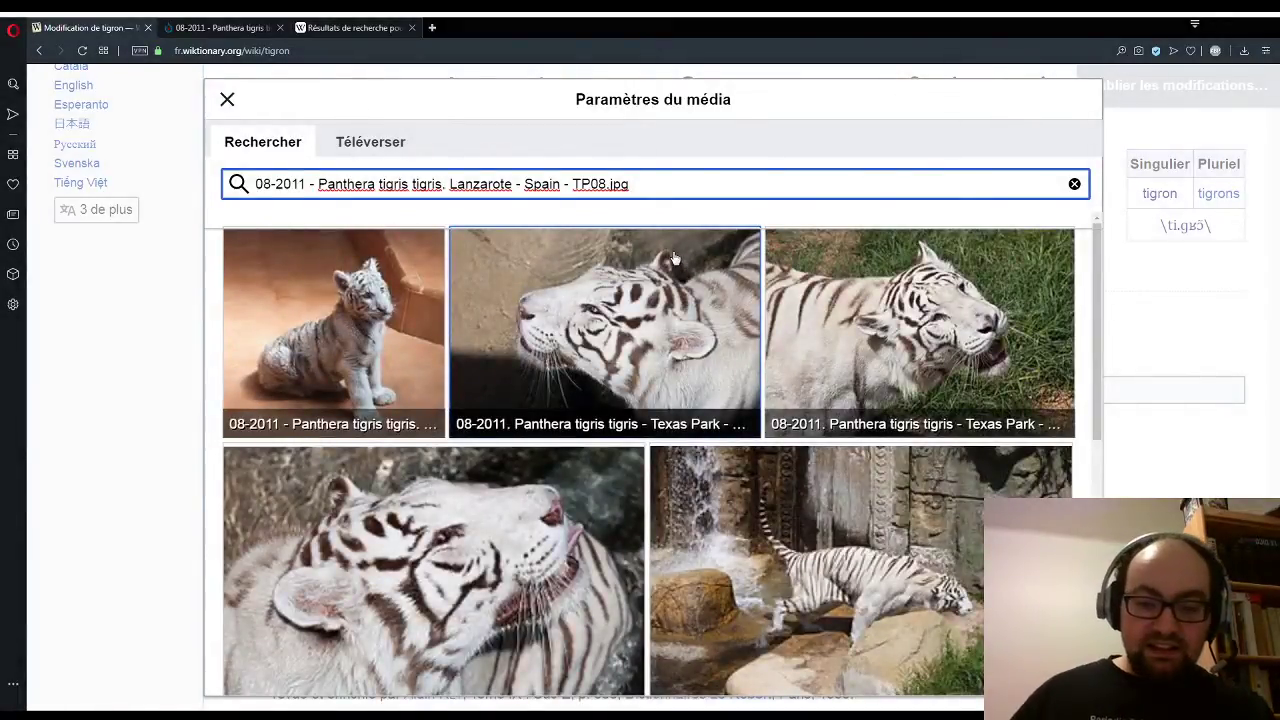
pyautogui.scroll(-3, 463, 330)
pyautogui.scroll(3, 401, 387)
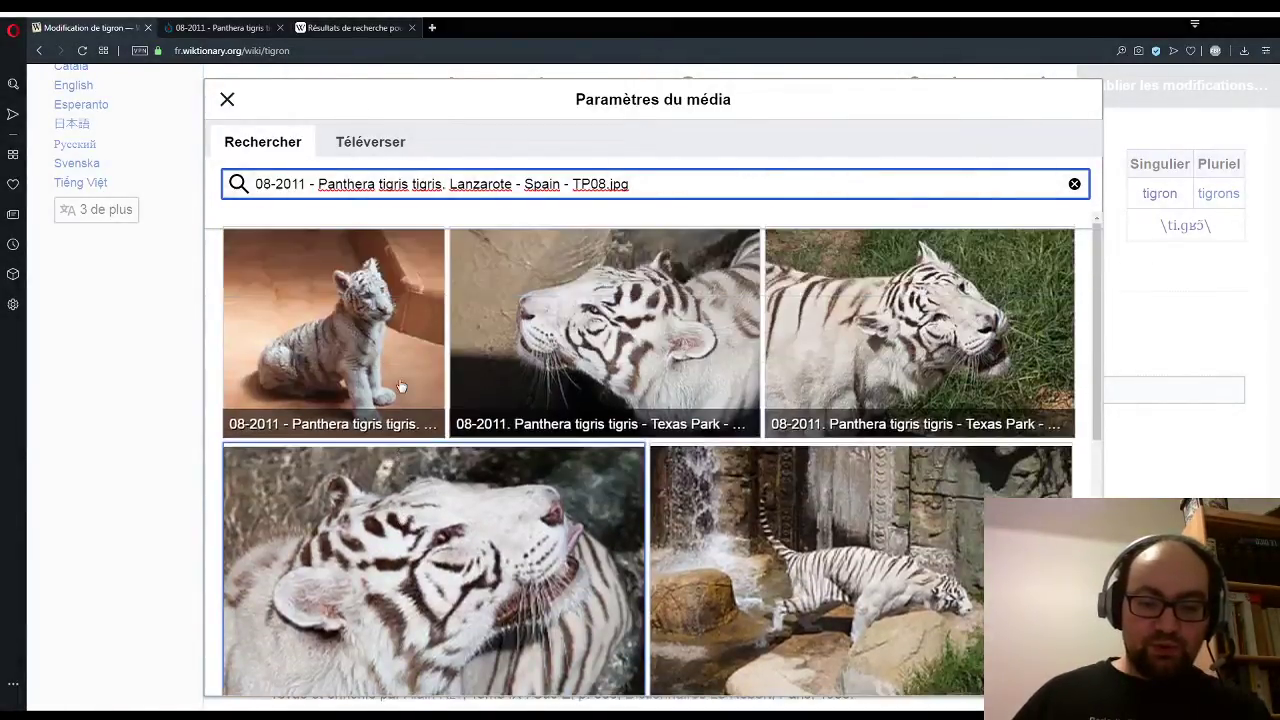
pyautogui.click(358, 370)
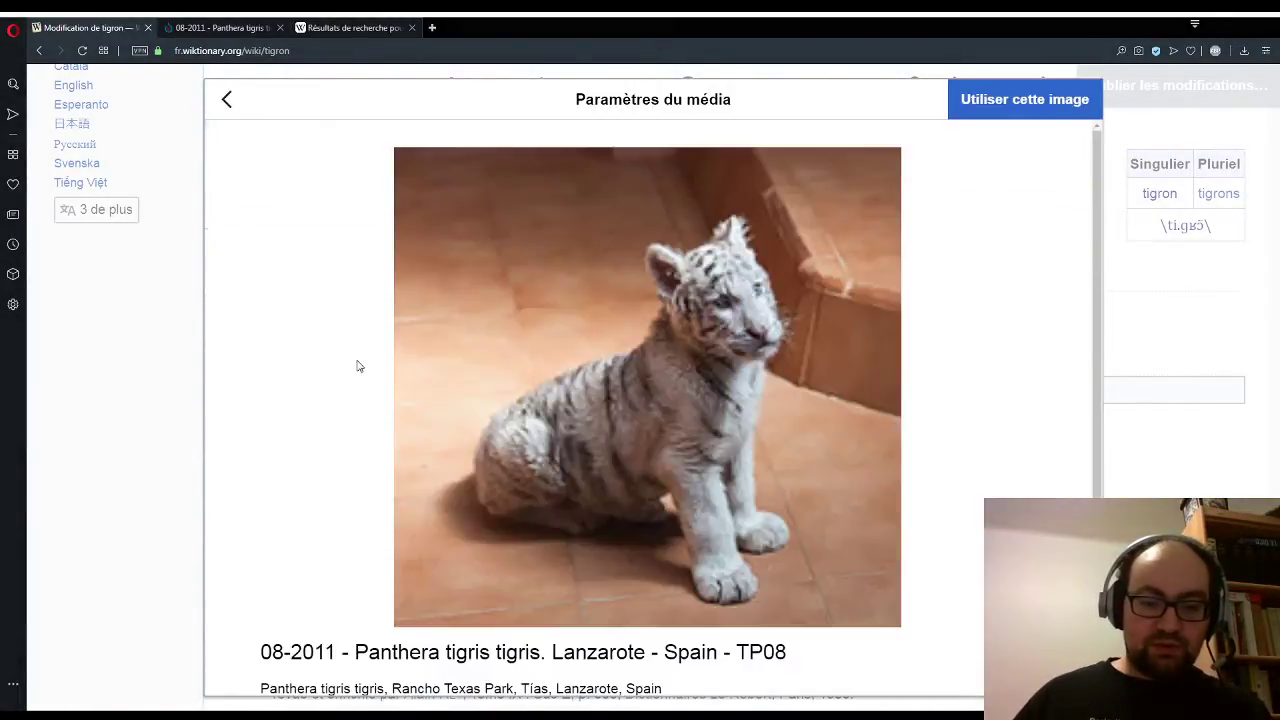
pyautogui.click(990, 112)
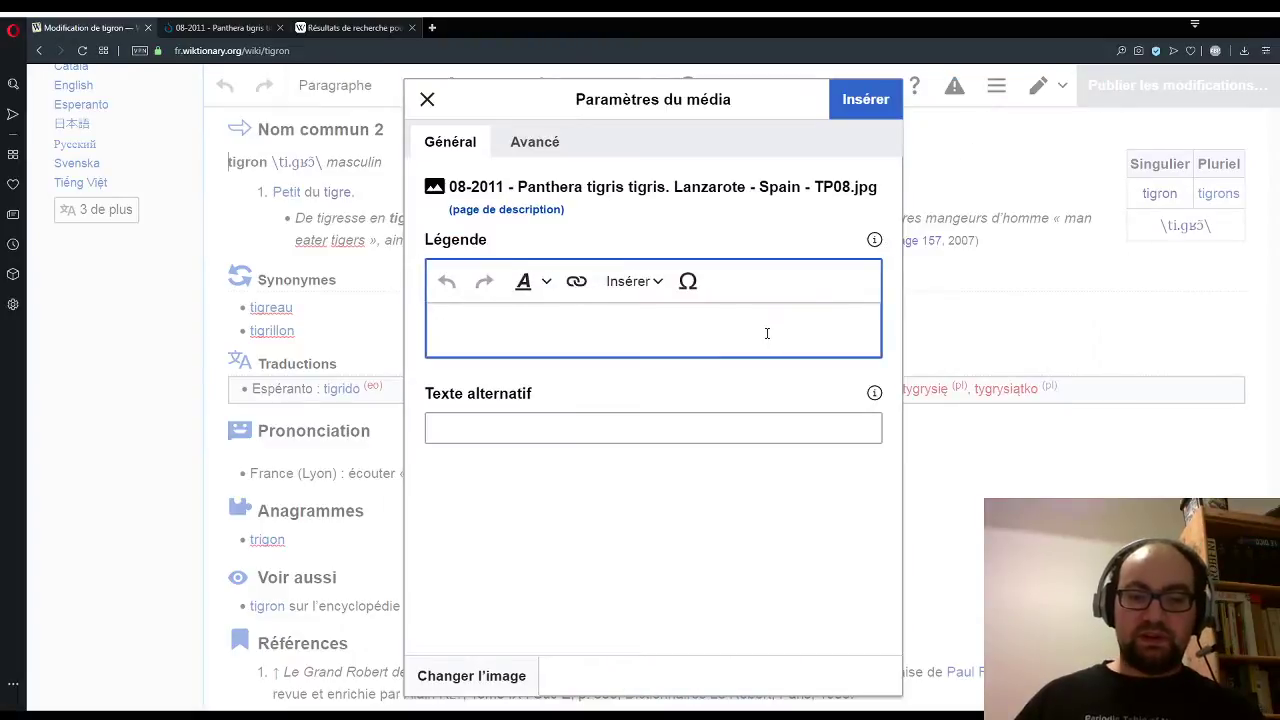
# Step: Enter "Un tigron blanc." as the caption of the tiger cub image
pyautogui.write('Un')
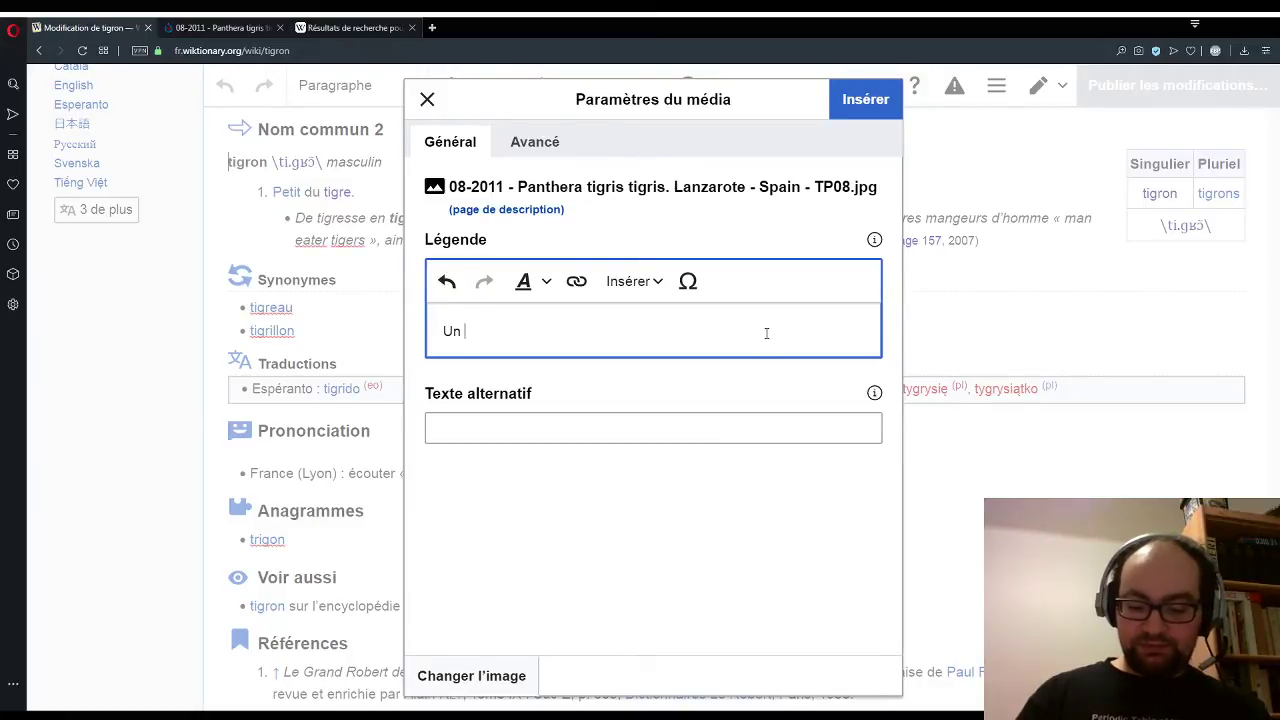
pyautogui.write('tigro')
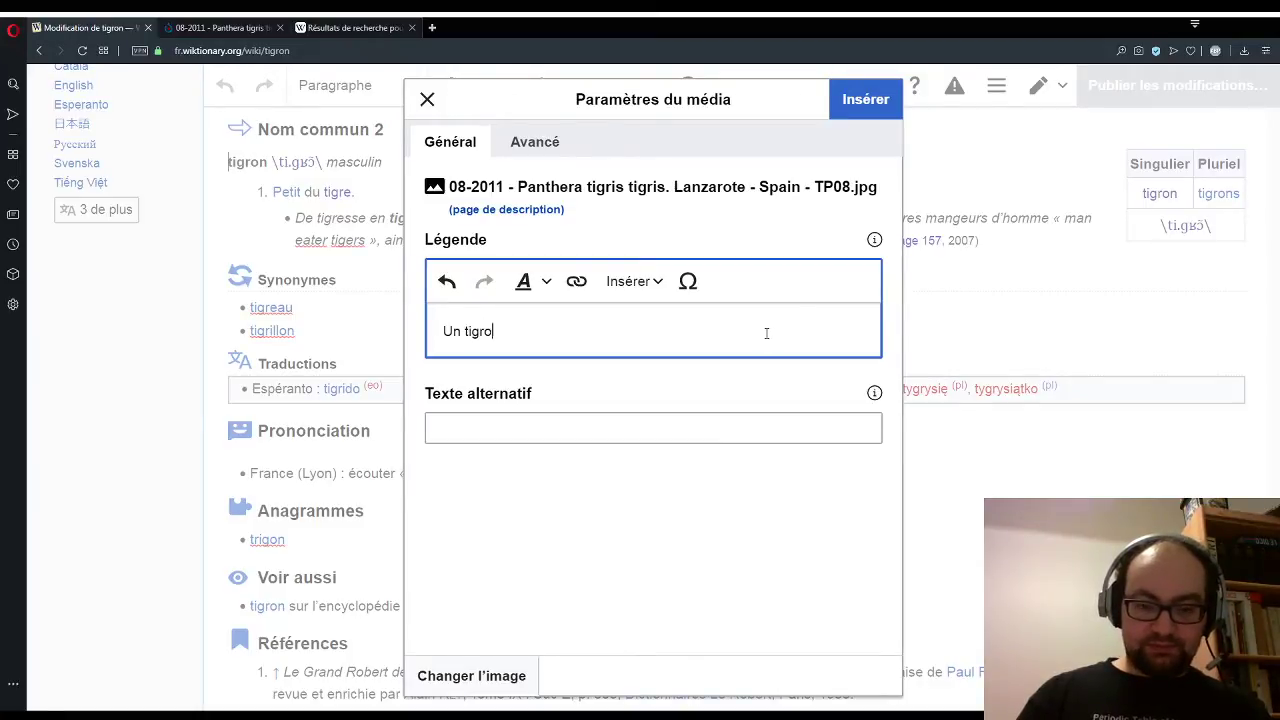
pyautogui.write('n blan')
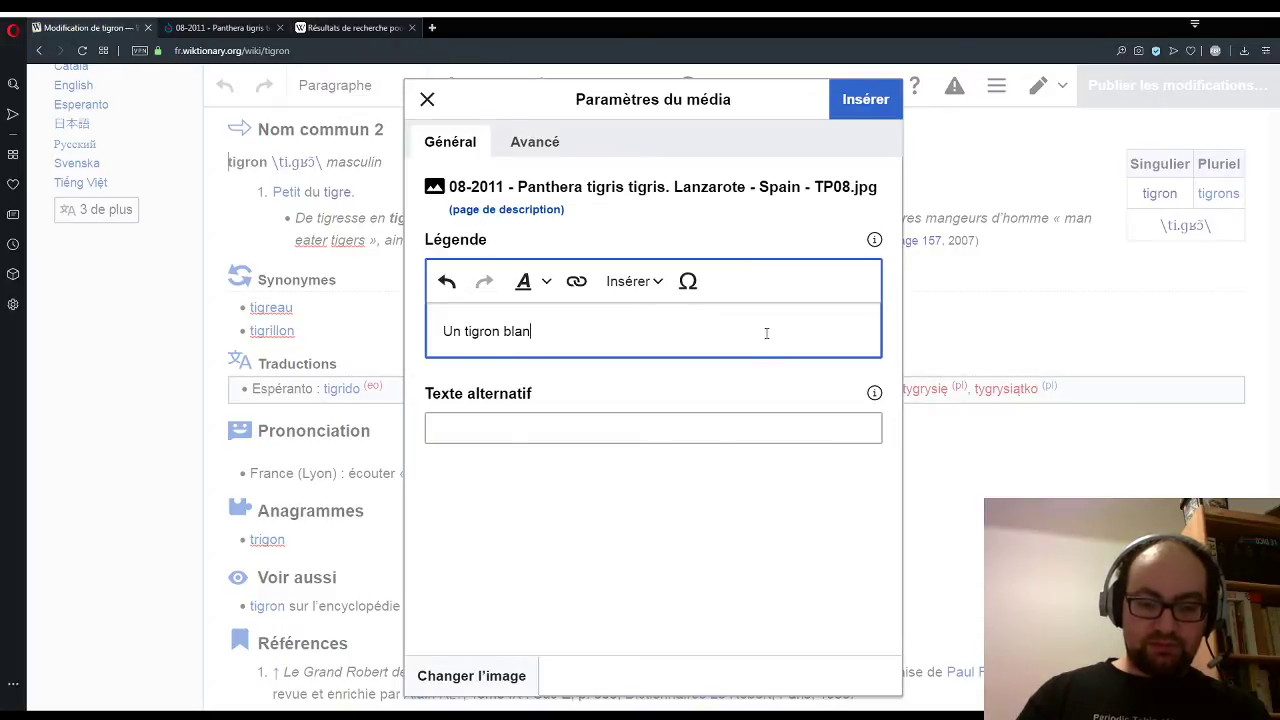
pyautogui.write('c.')
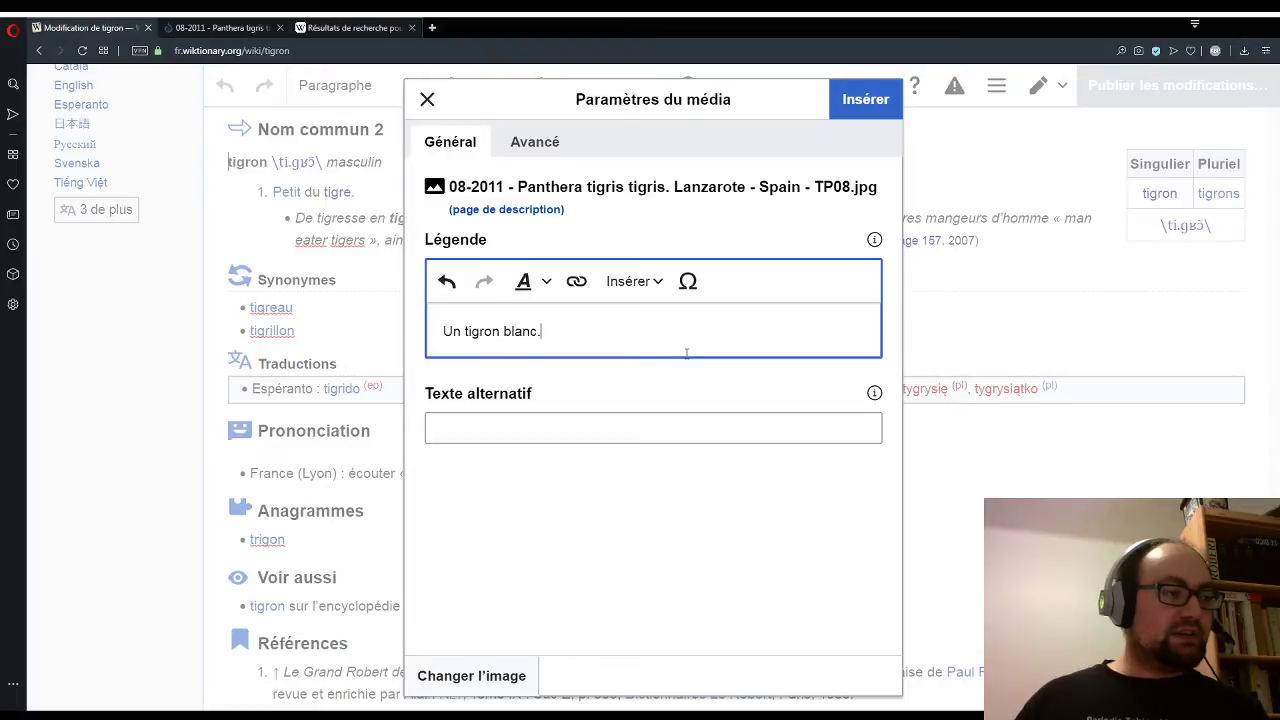
# Step: Make the word "tigron" bold in the caption and insert the image into the "Nom commun 2" section
pyautogui.doubleClick(472, 334)
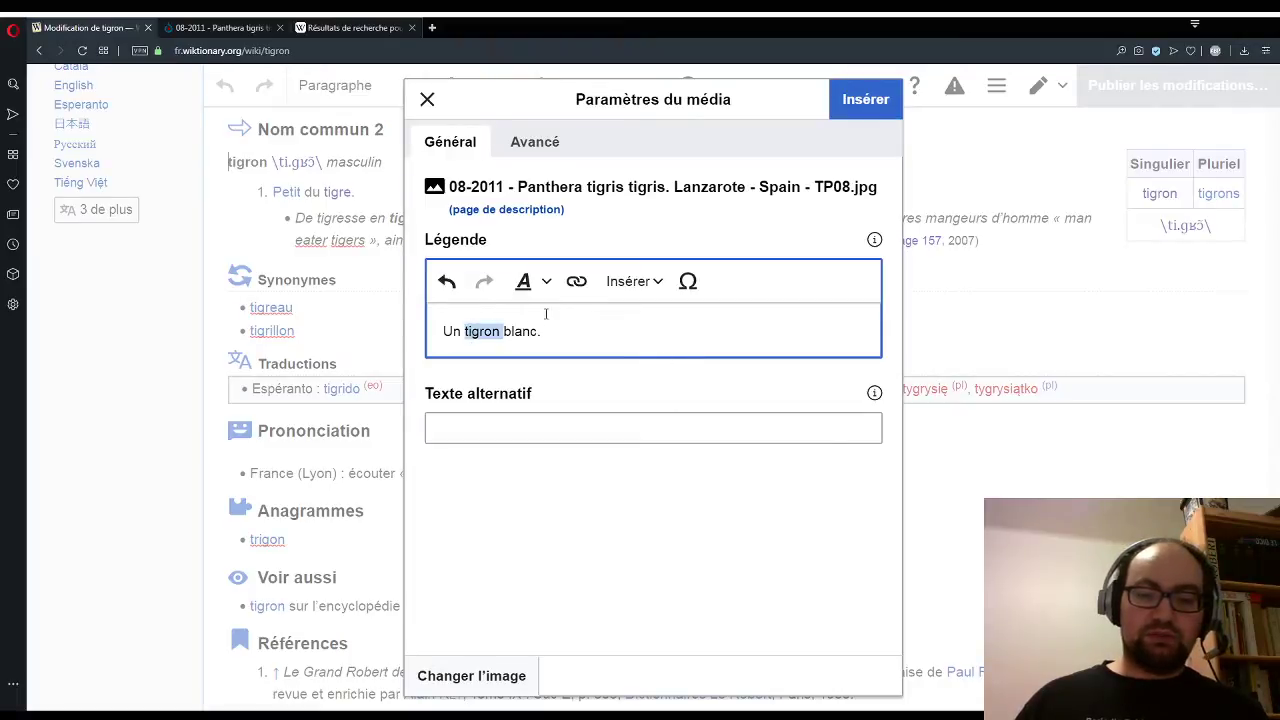
pyautogui.click(648, 281)
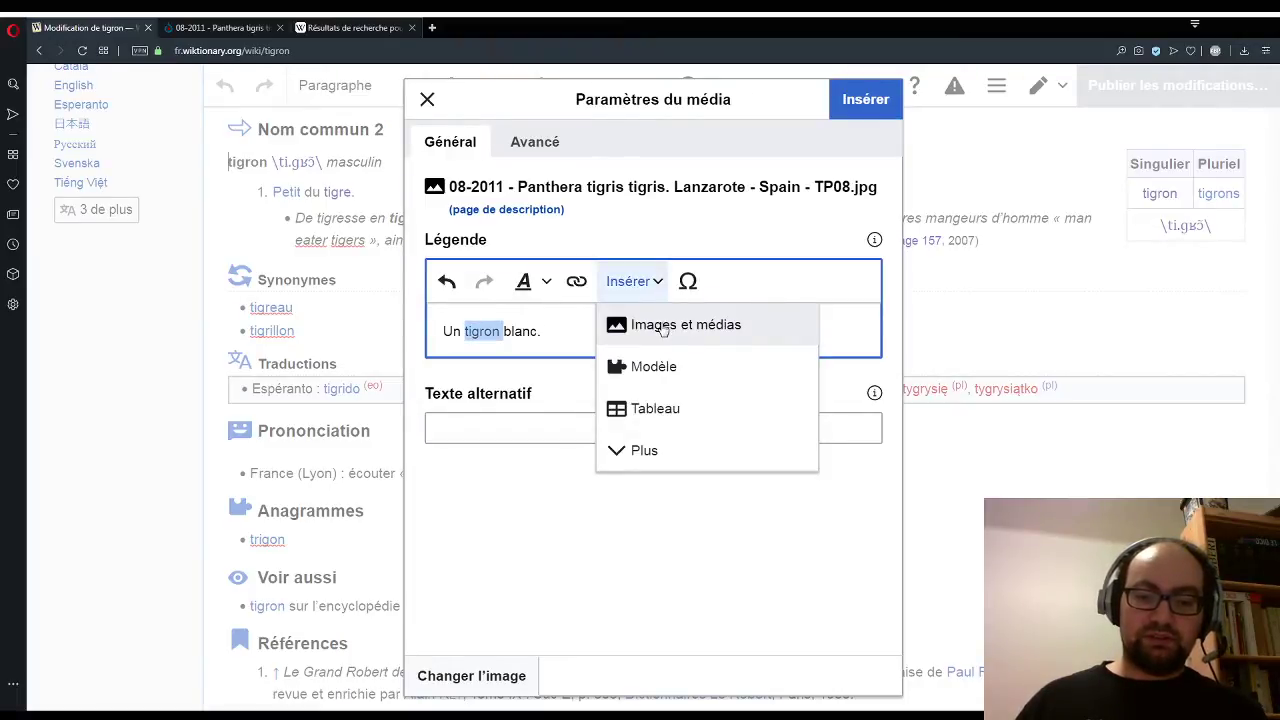
pyautogui.click(546, 281)
pyautogui.click(543, 318)
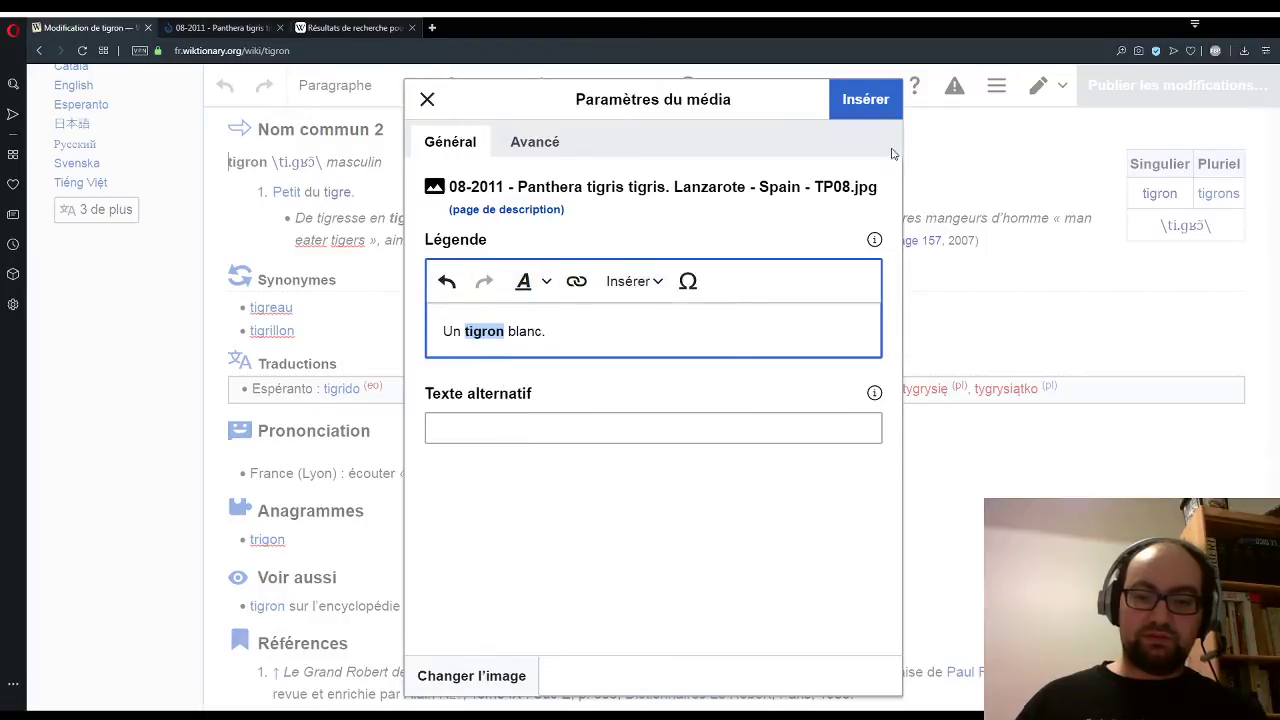
pyautogui.click(864, 102)
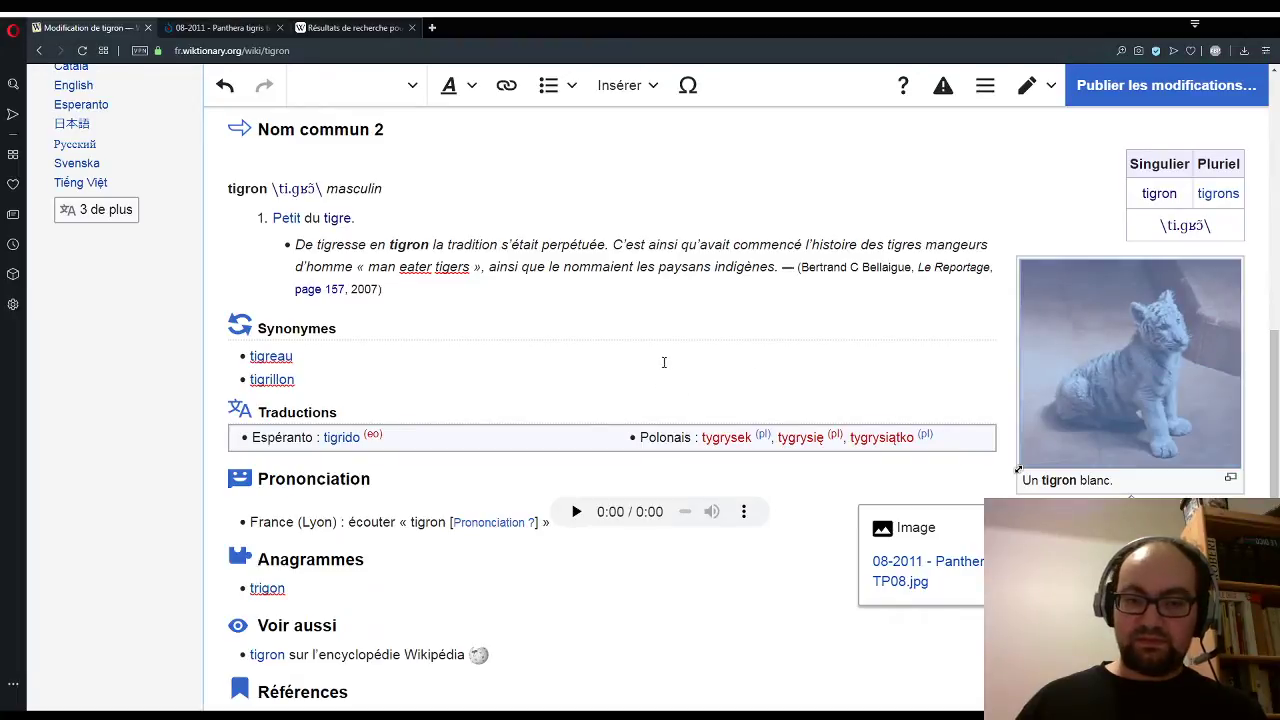
pyautogui.click(599, 326)
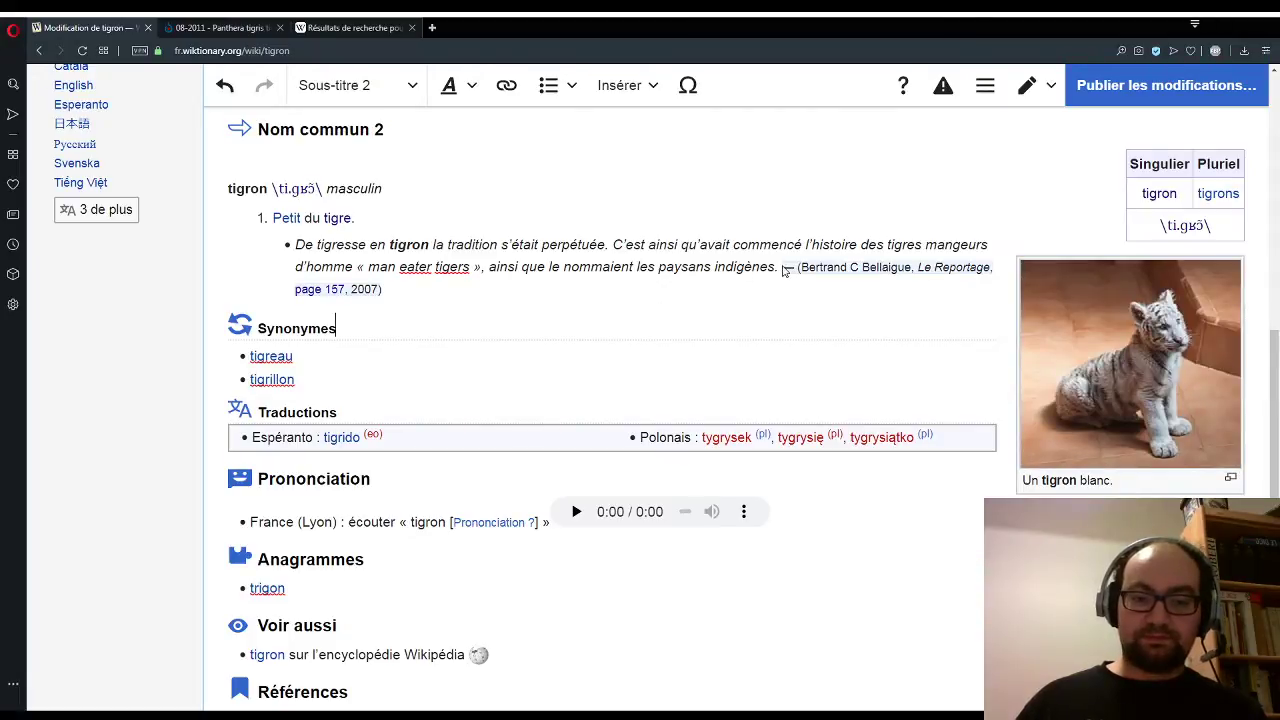
# Step: Publish the "tigron" edit with the express summary "ajout ou modification de l'image"
pyautogui.scroll(4, 784, 270)
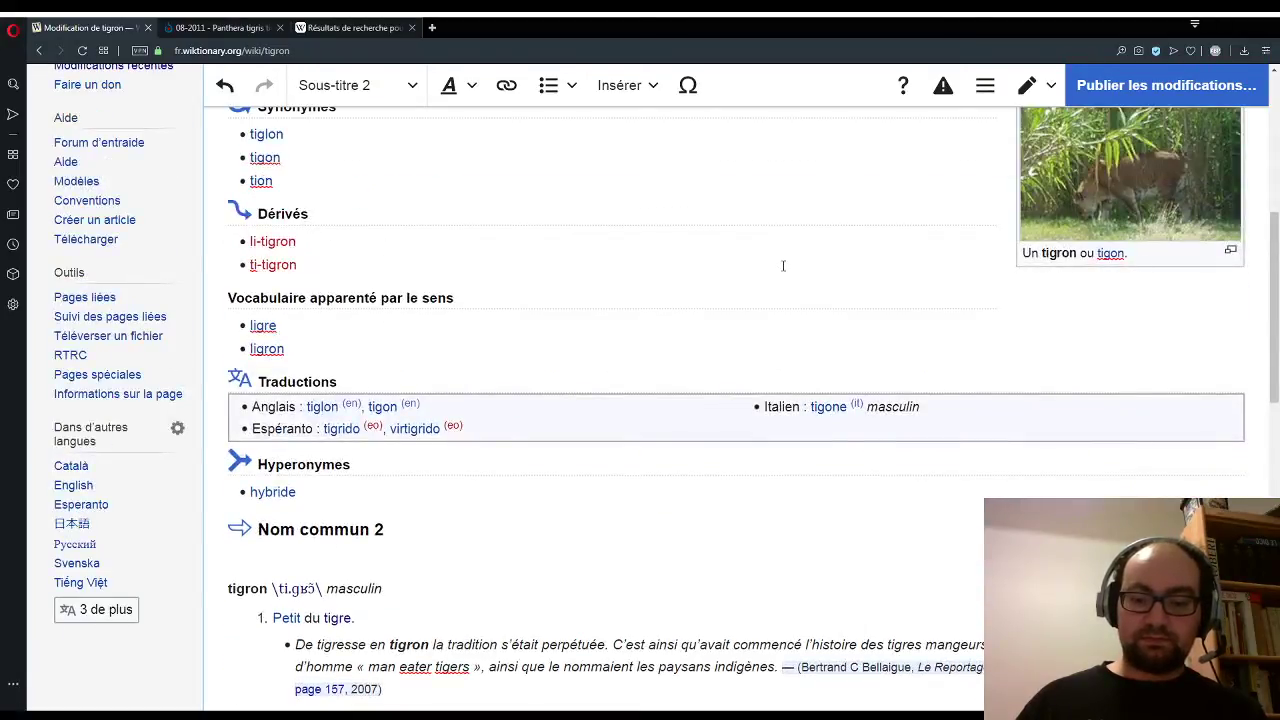
pyautogui.scroll(-1, 784, 266)
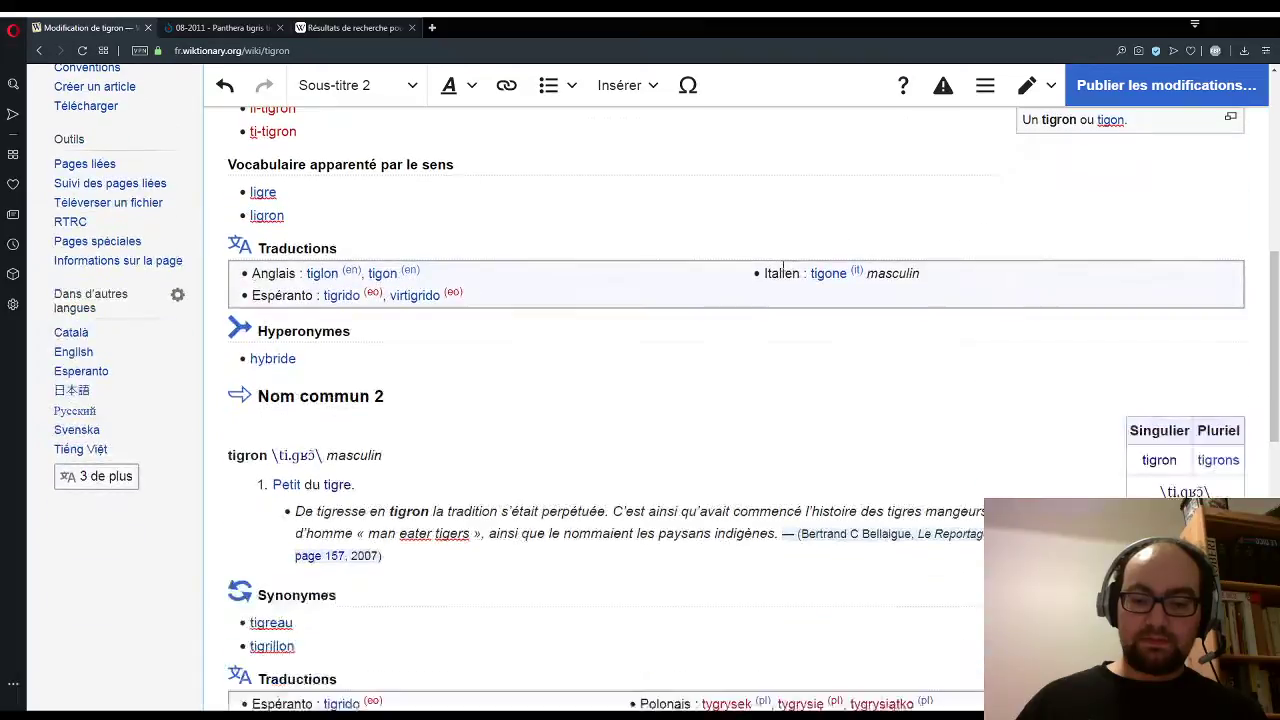
pyautogui.click(1088, 86)
pyautogui.click(743, 274)
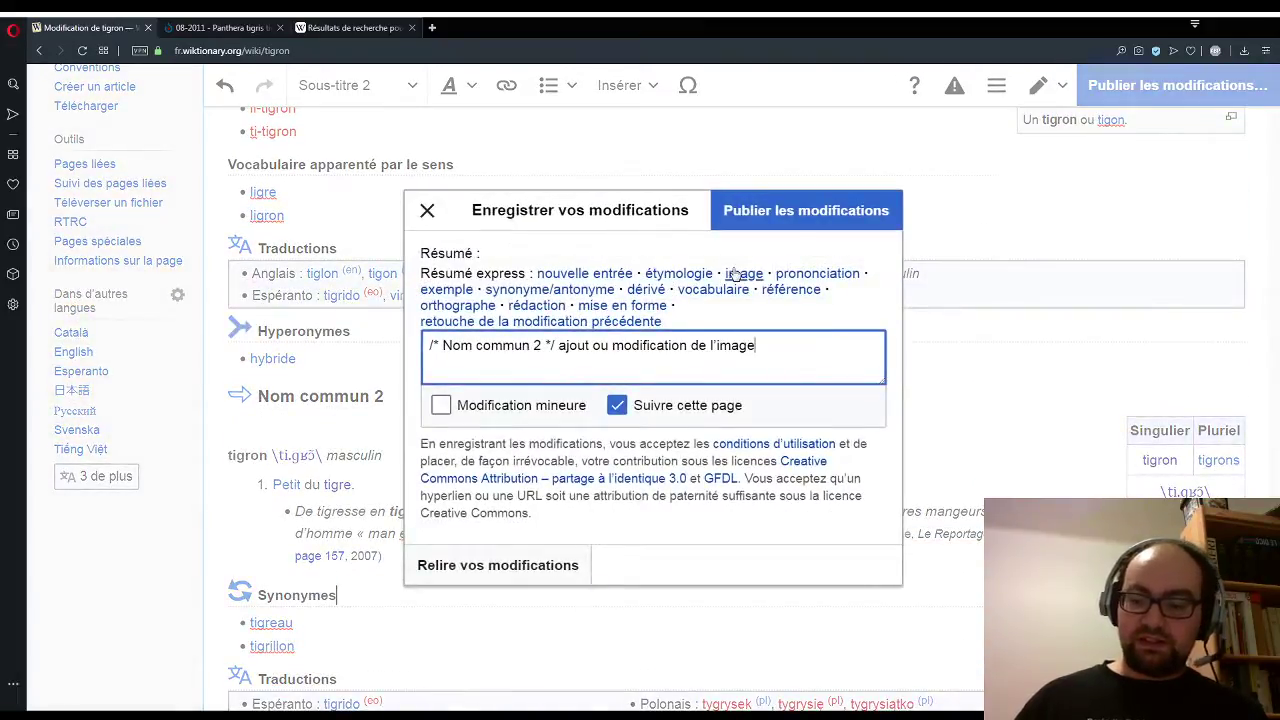
pyautogui.click(771, 211)
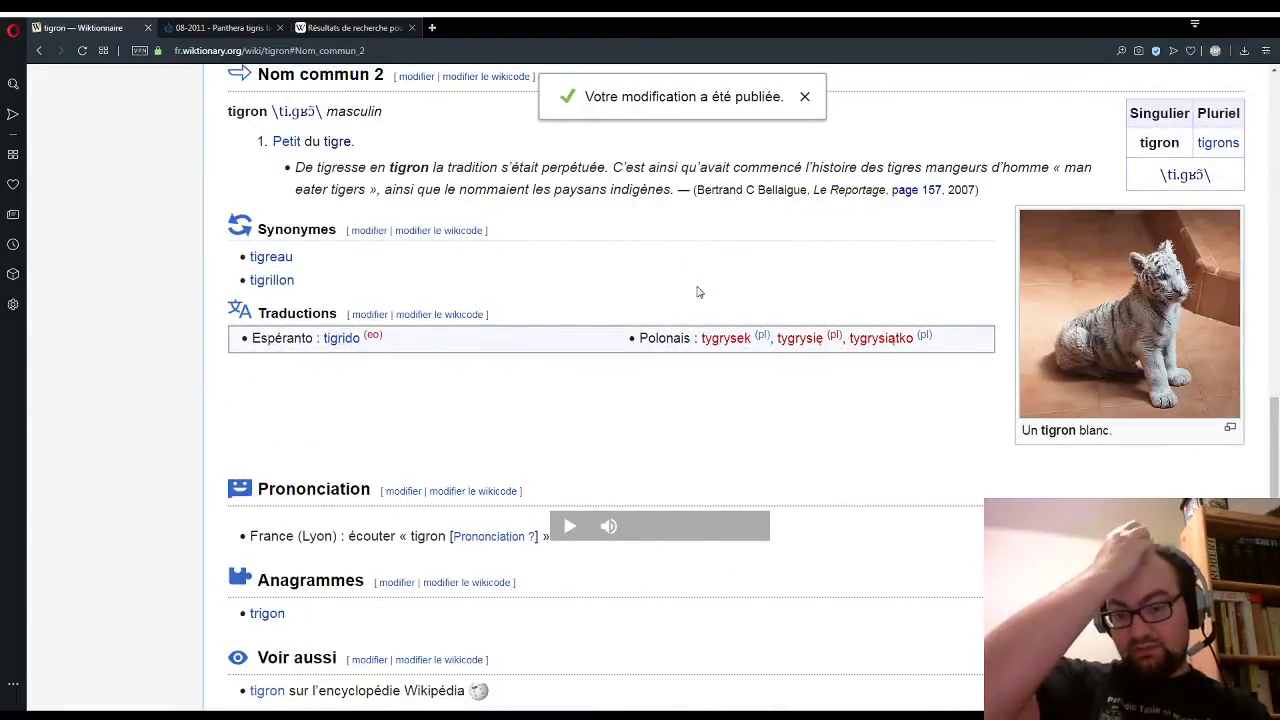
# Step: Look up the "fourgon" entry and check its "Nom commun 2" definitions and the enlarged picture of the railway van
pyautogui.scroll(15, 681, 307)
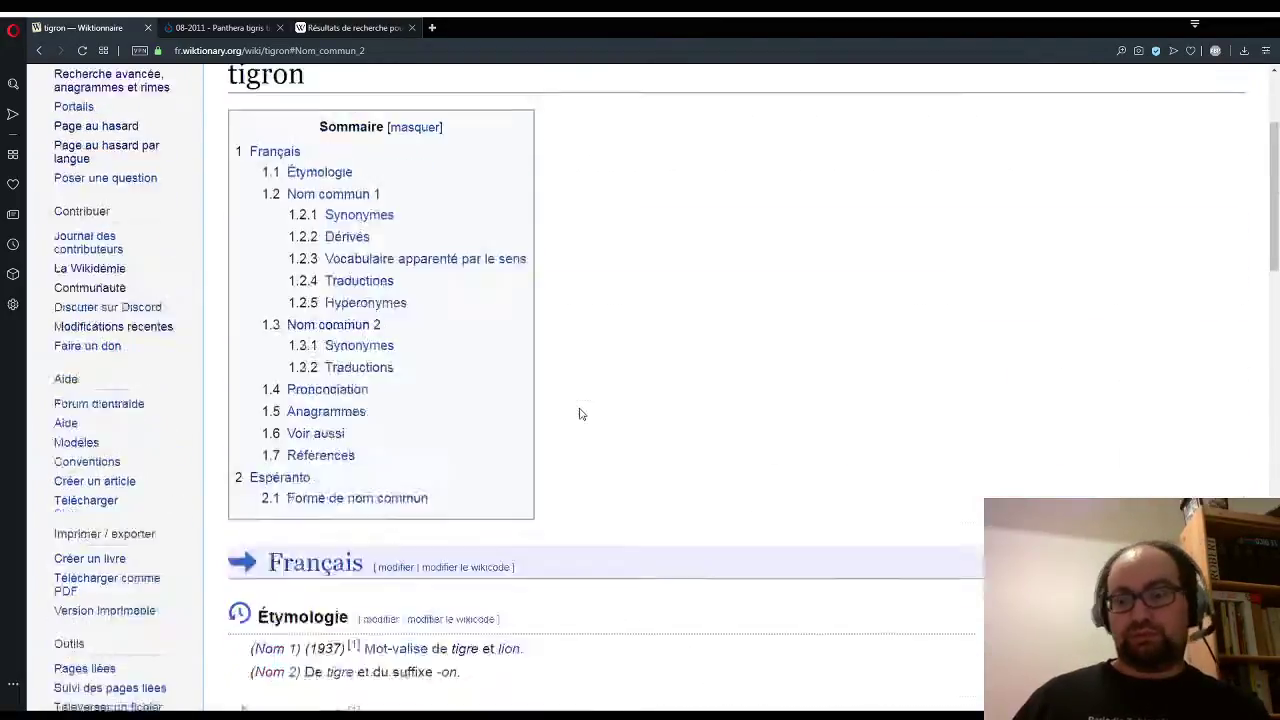
pyautogui.scroll(2, 580, 414)
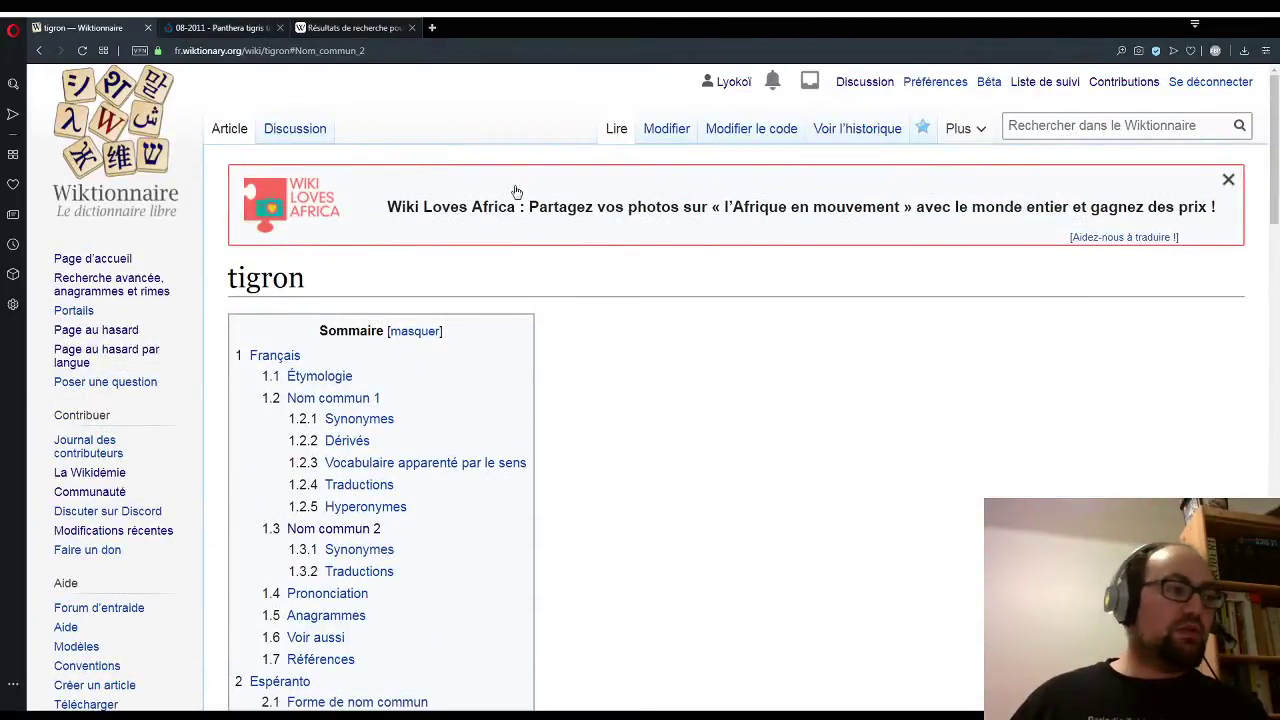
pyautogui.click(1095, 125)
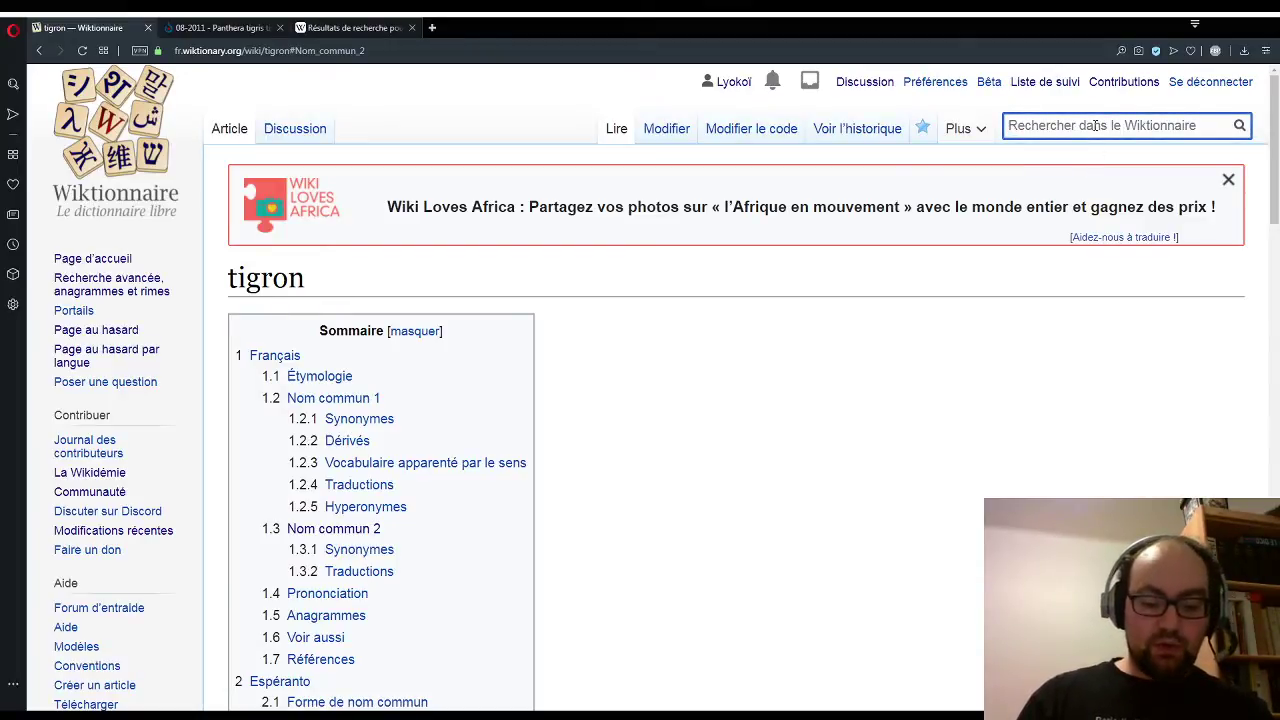
pyautogui.write('fourgon')
pyautogui.press('Return')
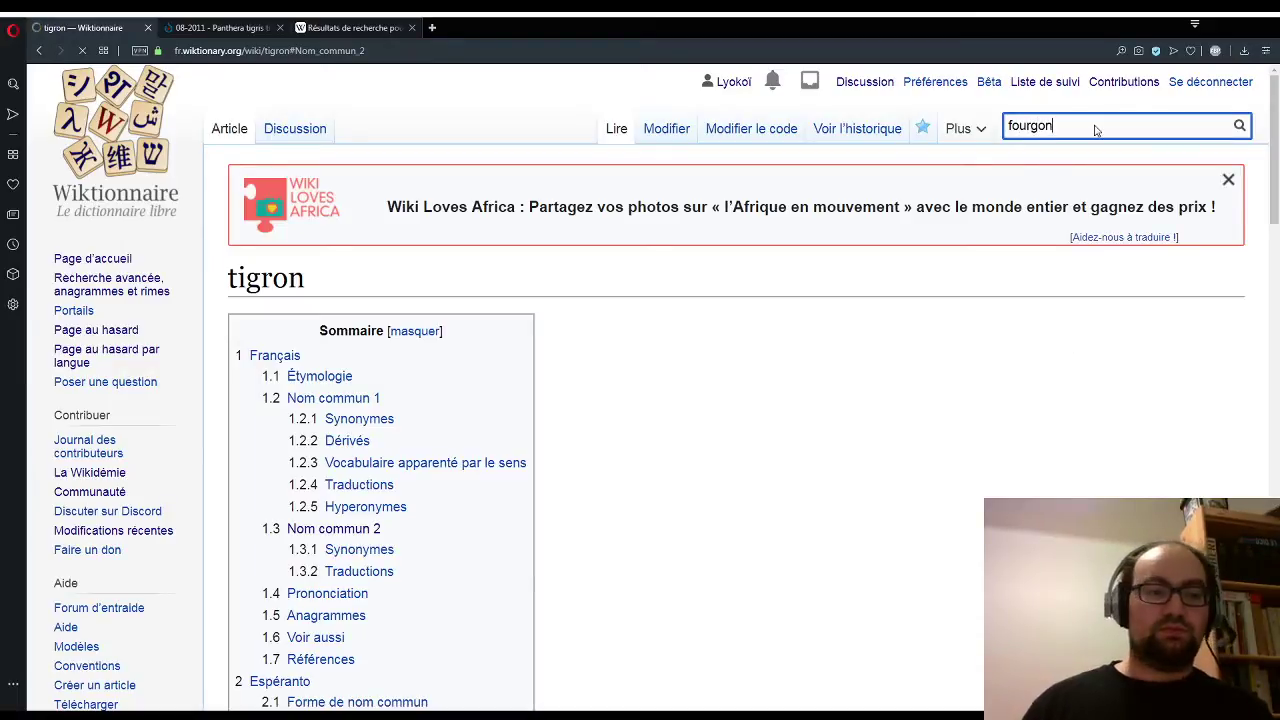
pyautogui.scroll(-3, 714, 296)
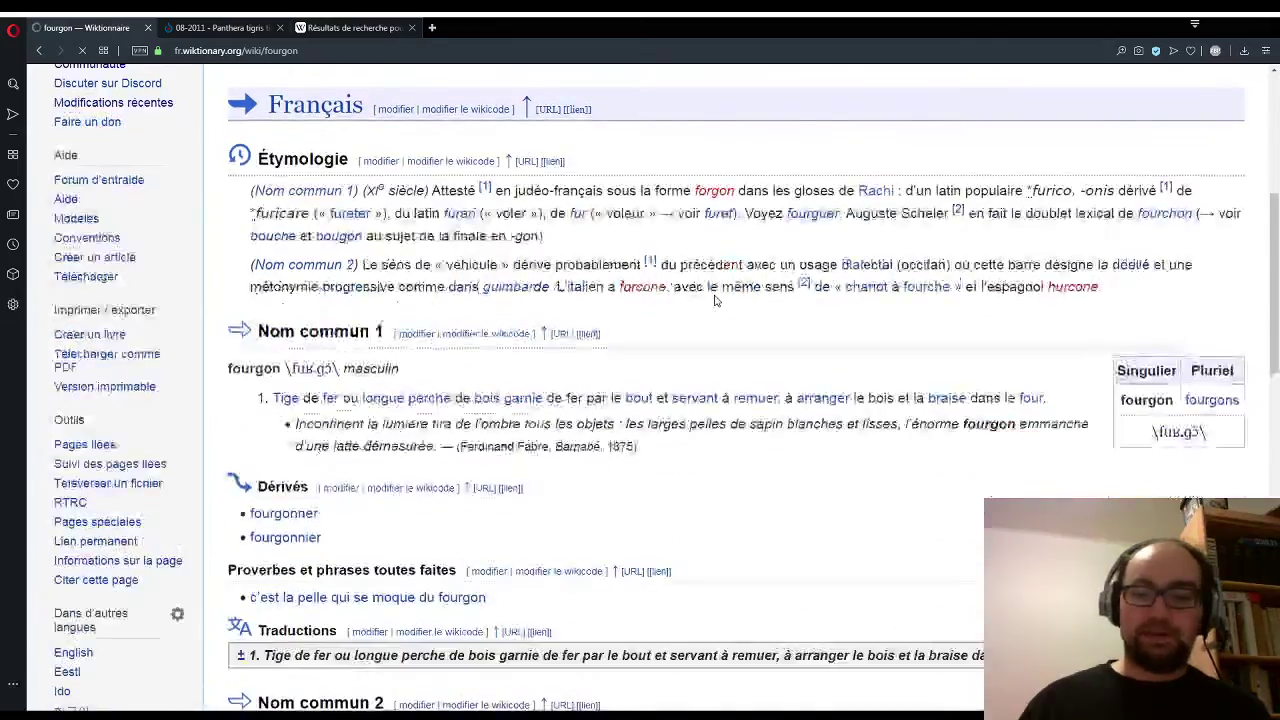
pyautogui.scroll(-2, 714, 298)
pyautogui.scroll(-5, 714, 296)
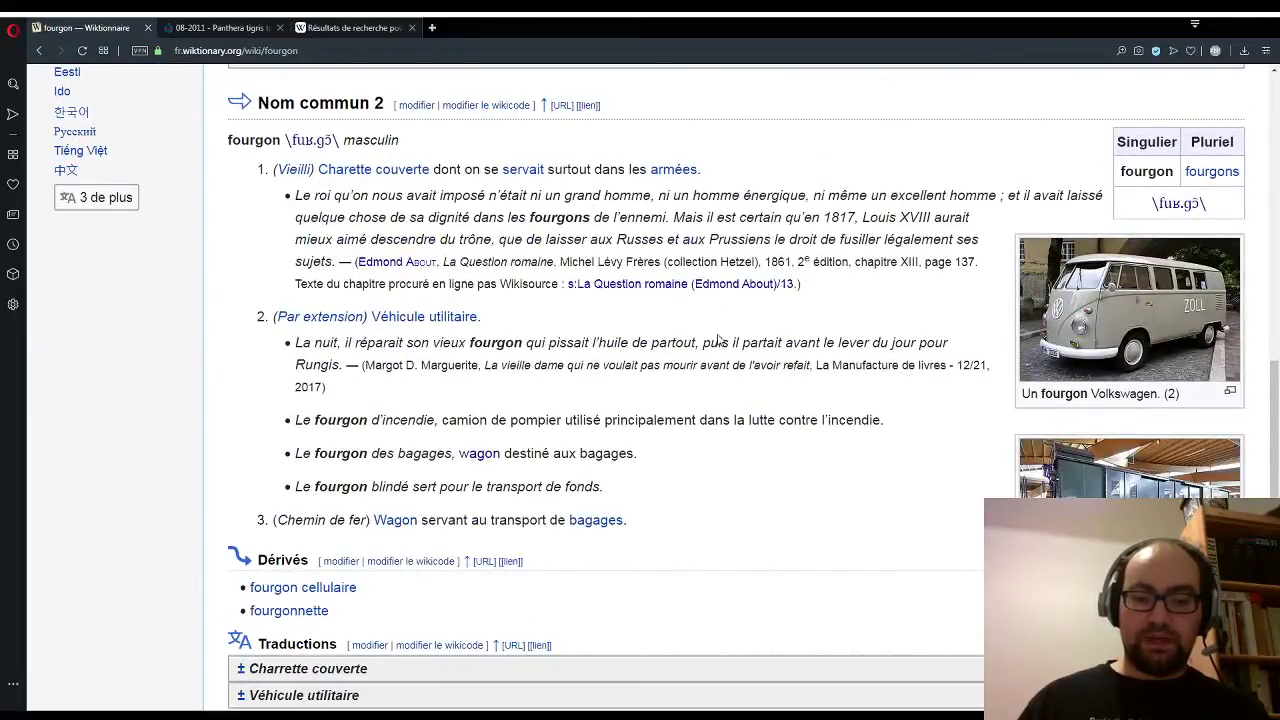
pyautogui.click(1102, 448)
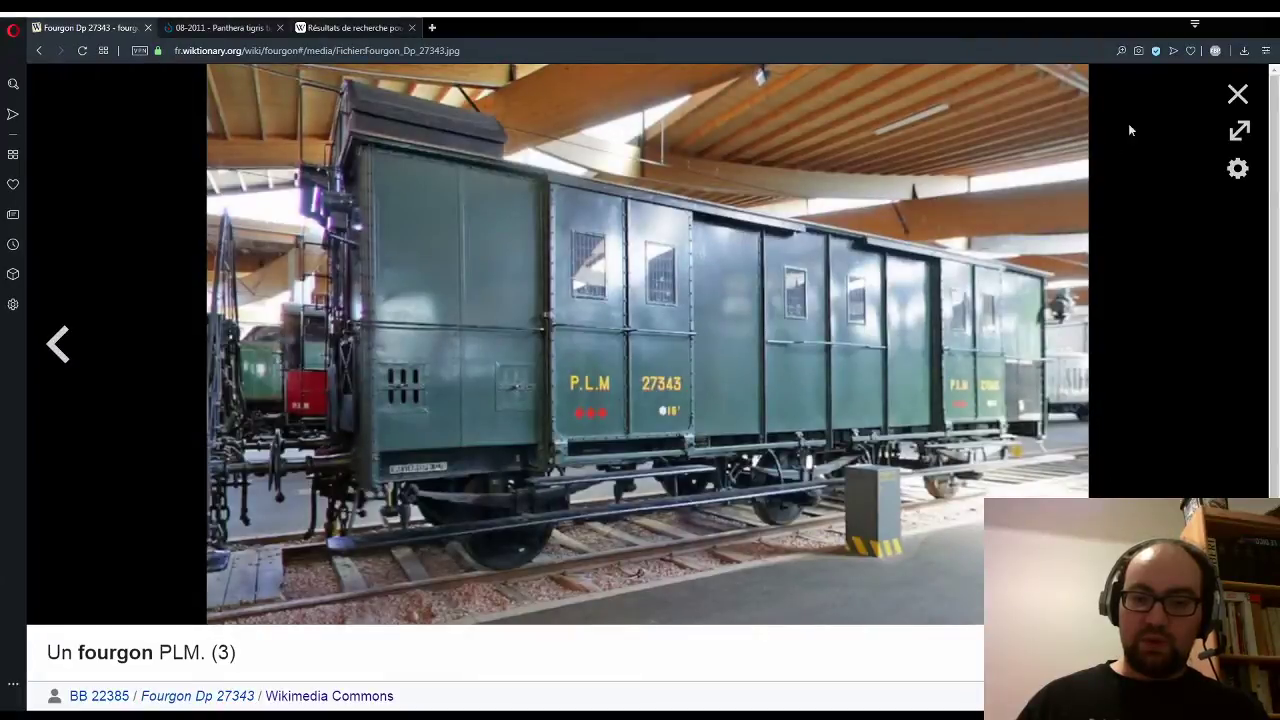
pyautogui.click(1238, 94)
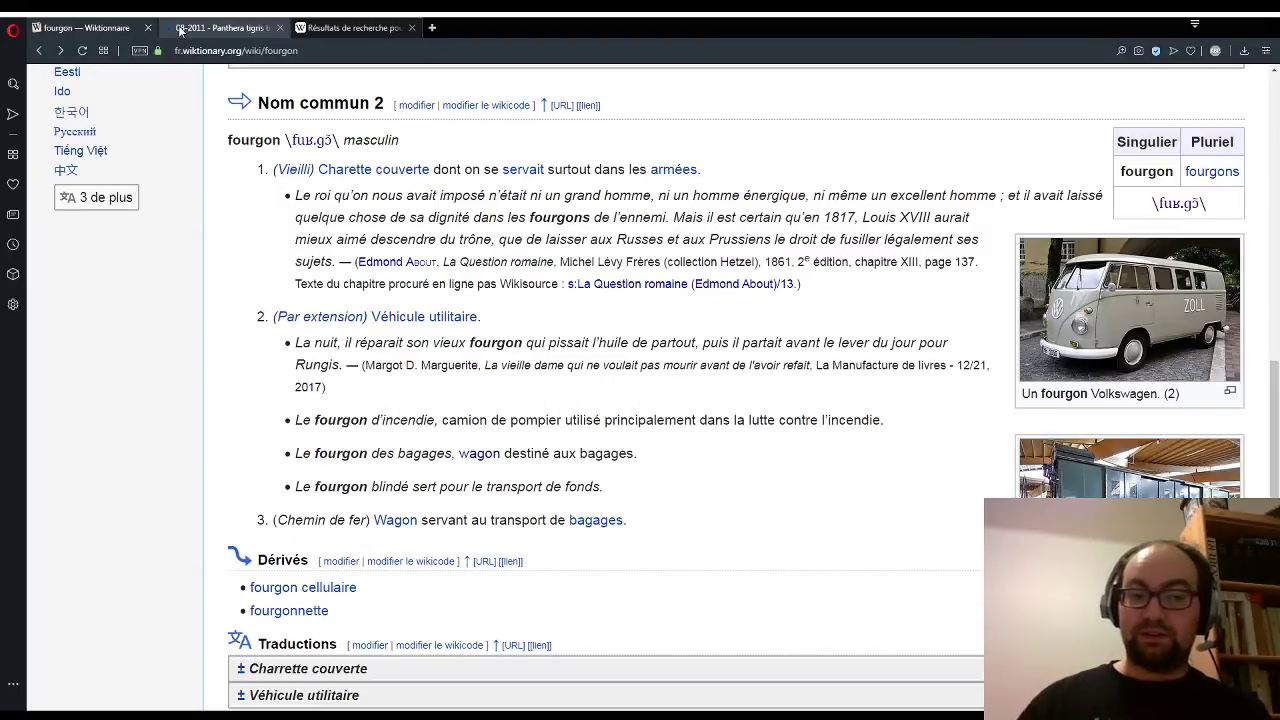
# Step: Look up the "pullman" entry in the French Wiktionary
pyautogui.scroll(15, 706, 143)
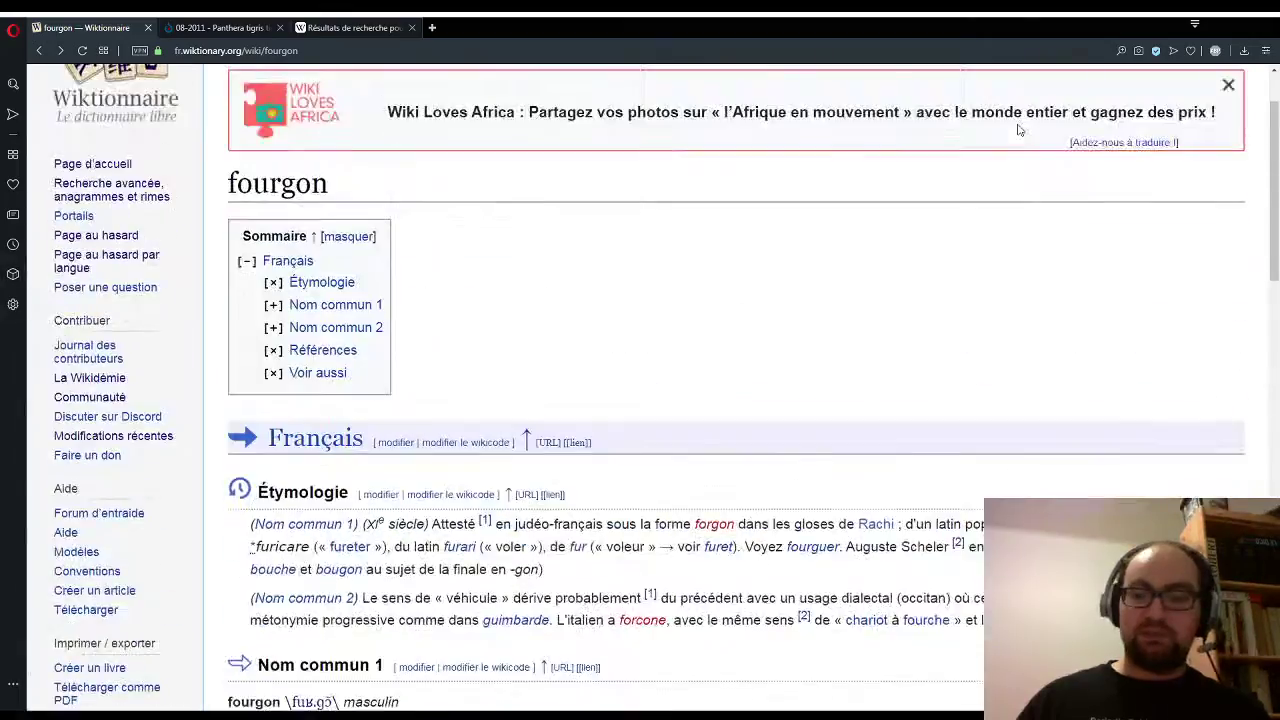
pyautogui.click(1073, 130)
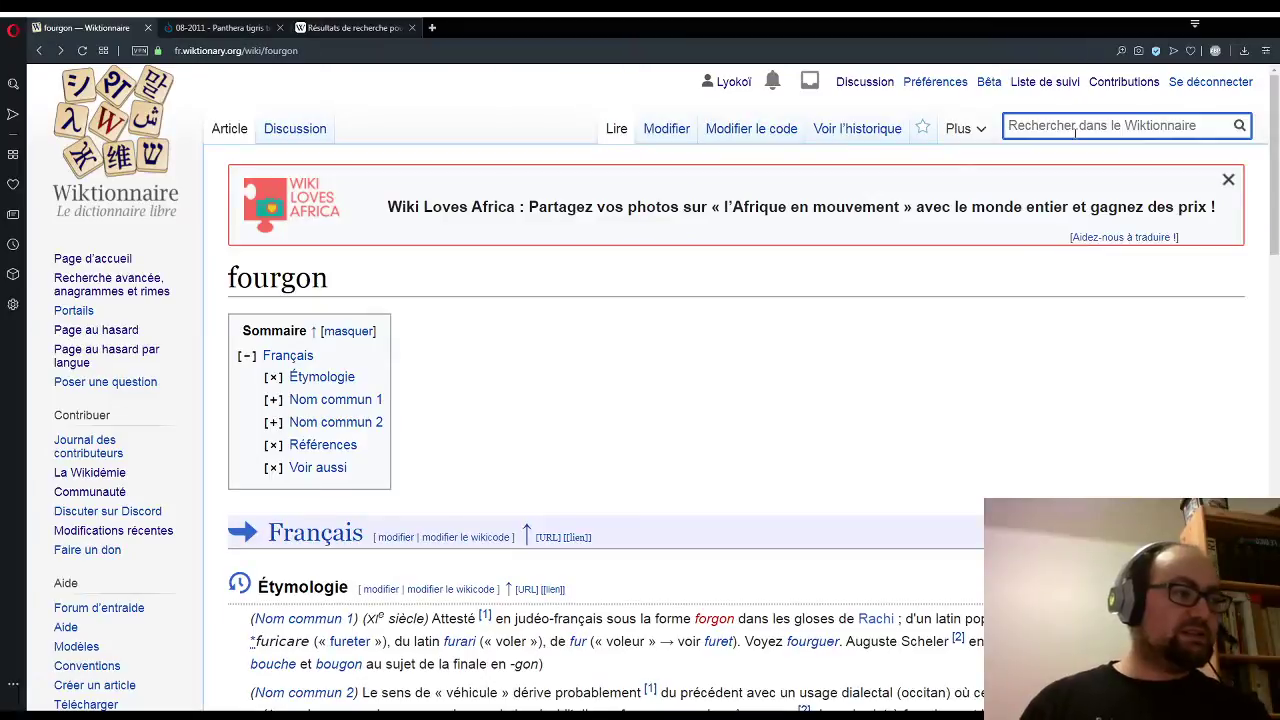
pyautogui.write('pullman')
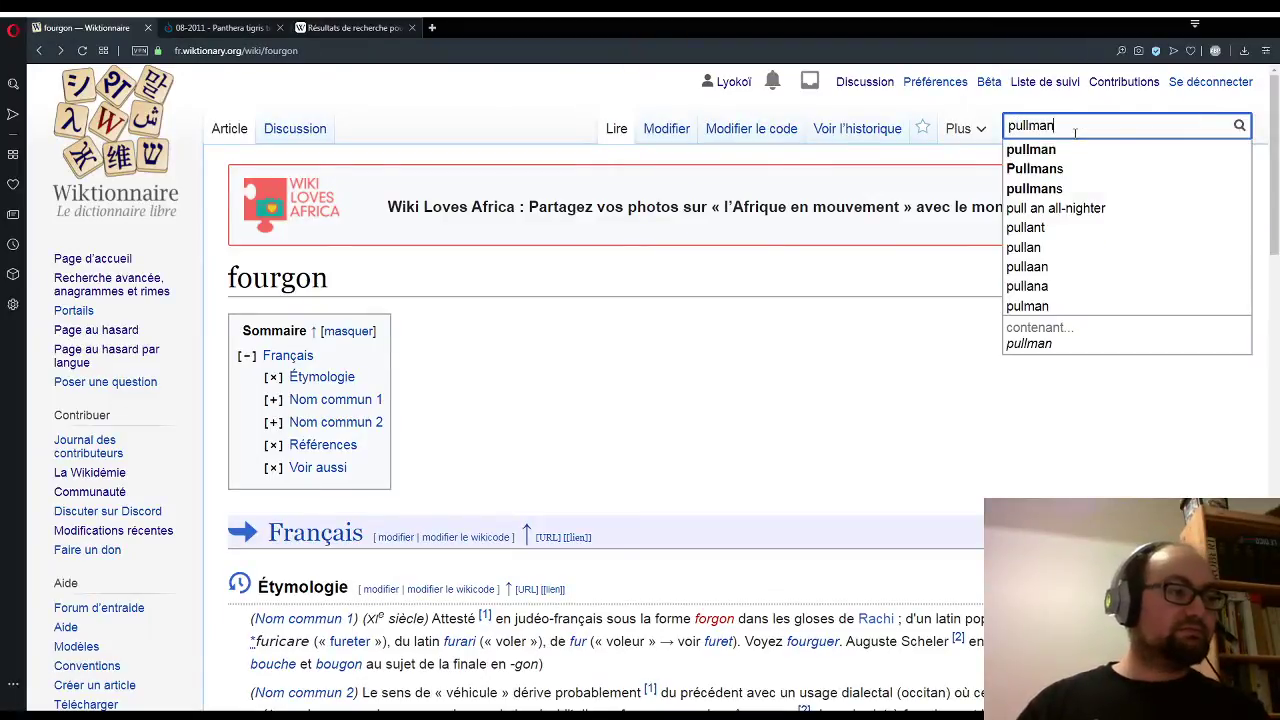
pyautogui.press('Return')
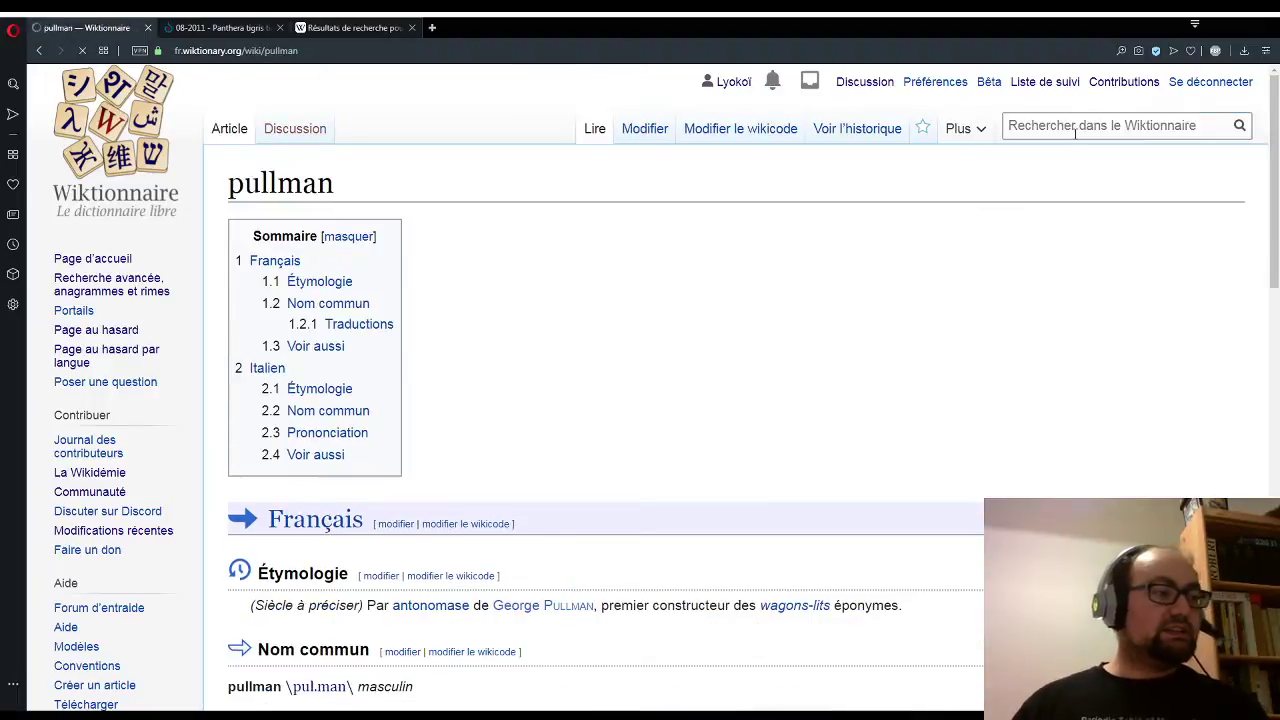